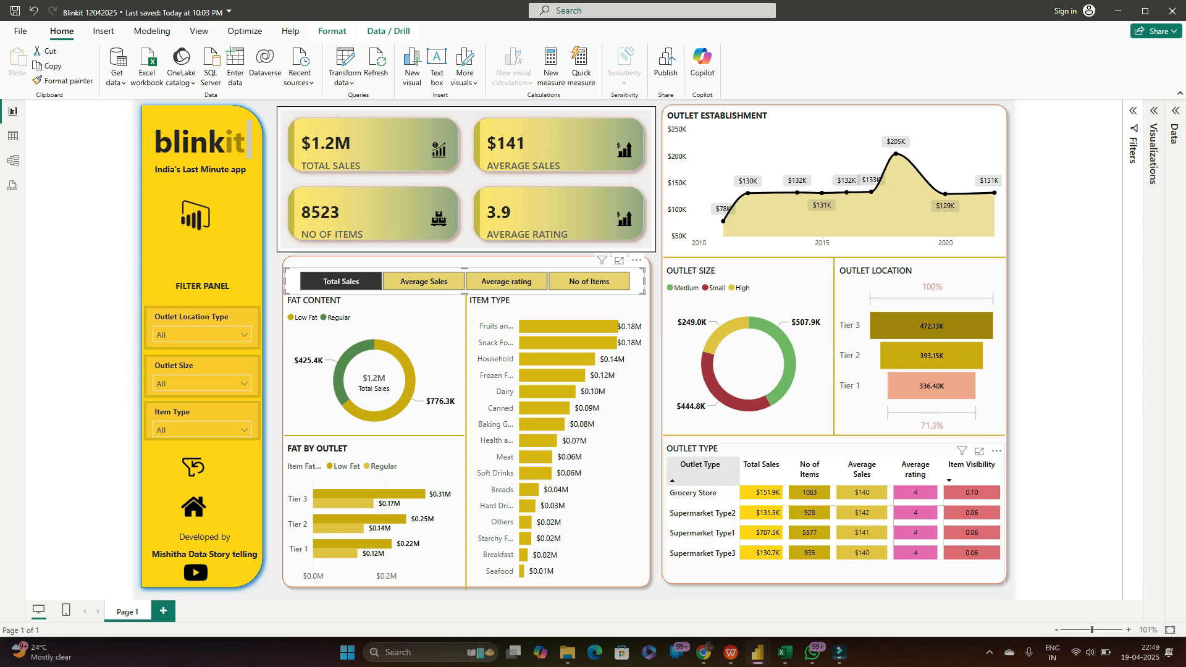
left_click(741, 439)
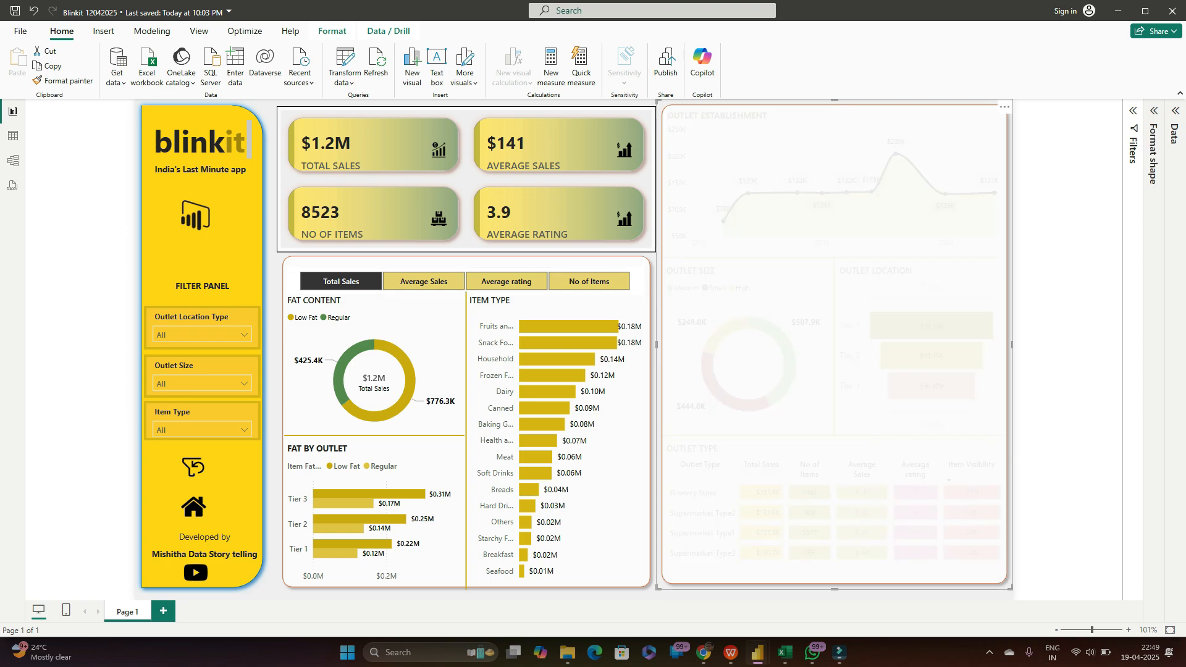
left_click(1063, 432)
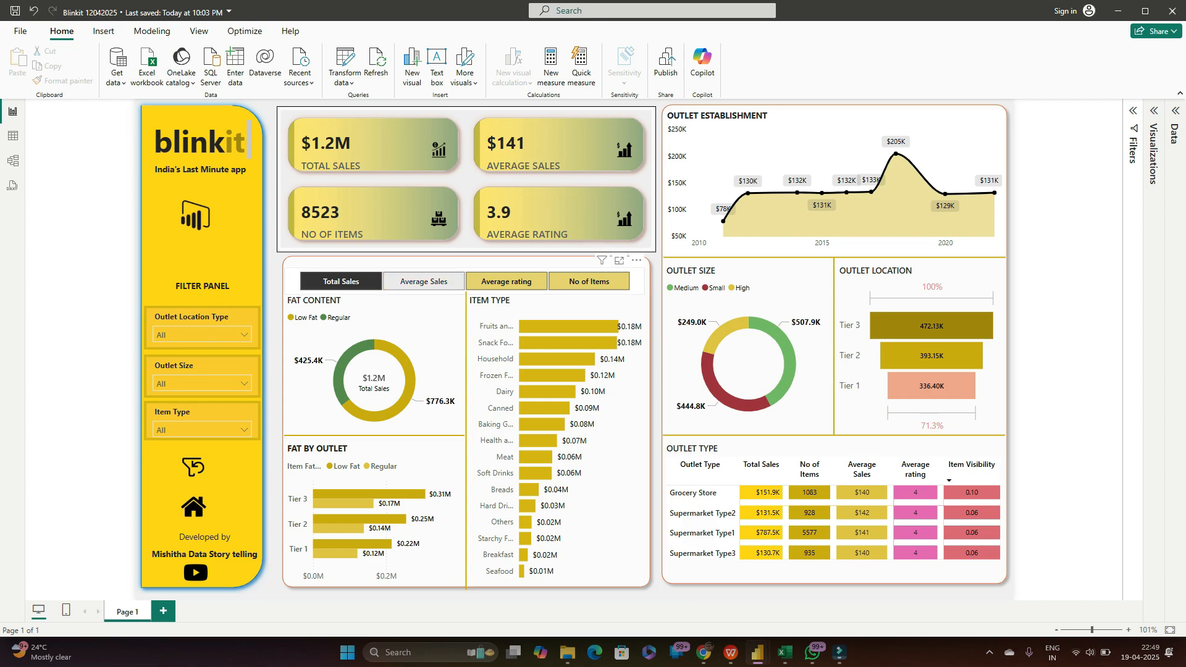
Step: Preview the dashboard with the Average Sales, Average rating and Total Sales metrics, and toggle the Tier 3 cross-filter in the outlet location funnel
left_click(424, 281)
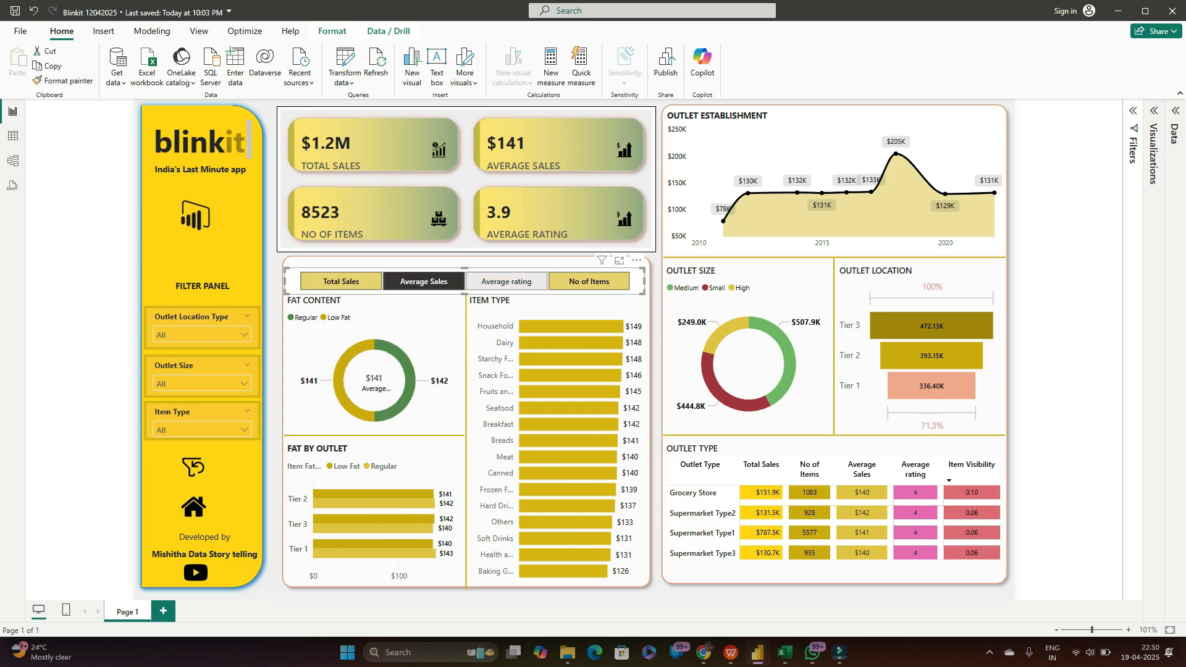
left_click(506, 282)
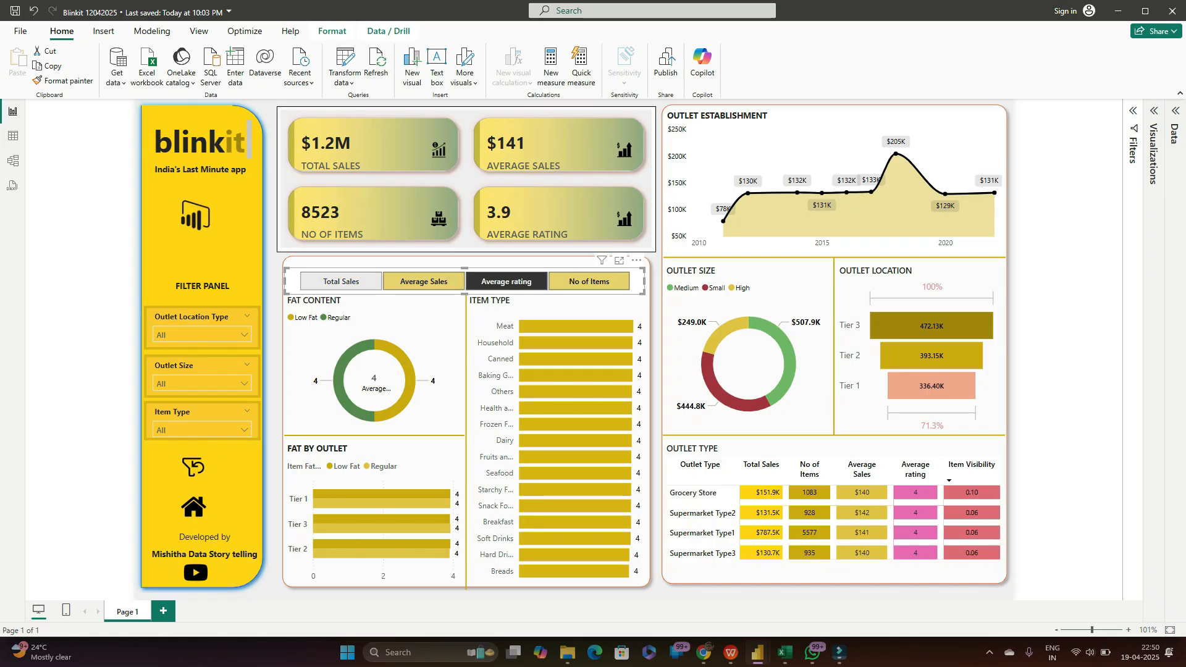
left_click(341, 281)
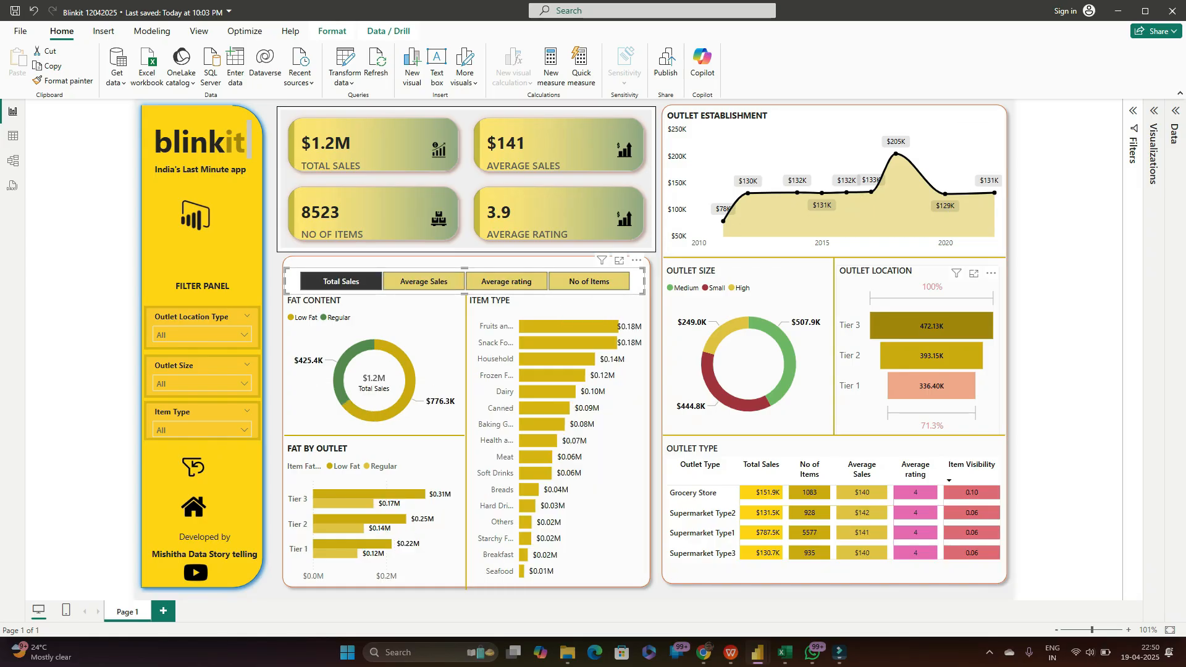
left_click(932, 325)
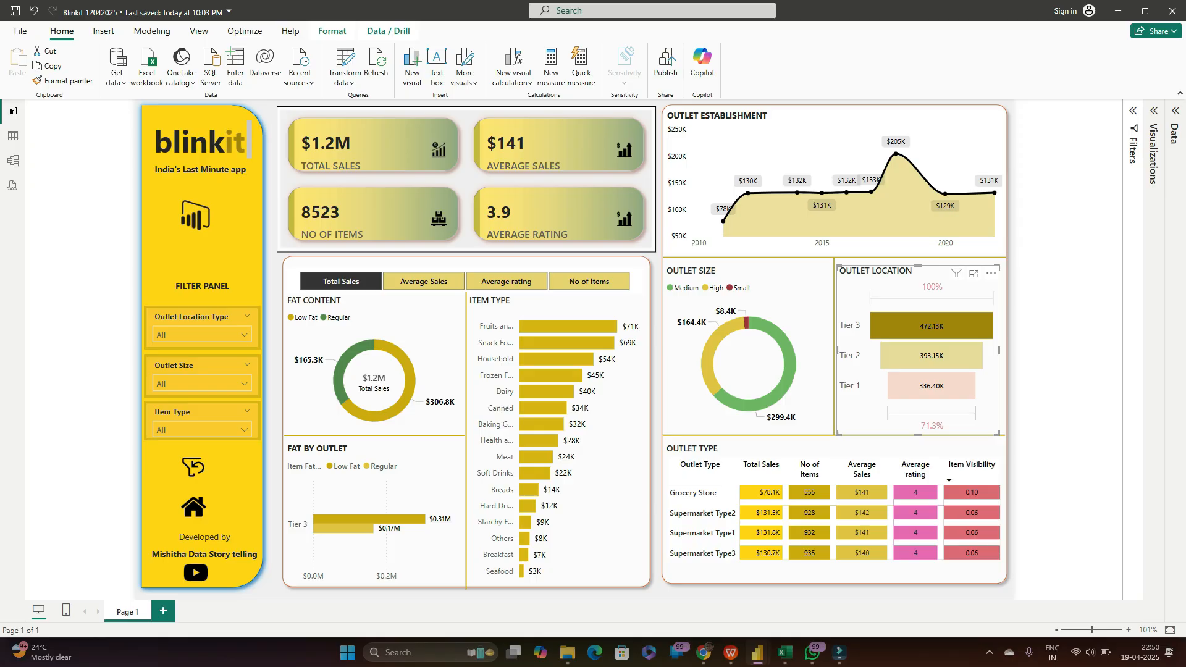
left_click(931, 325)
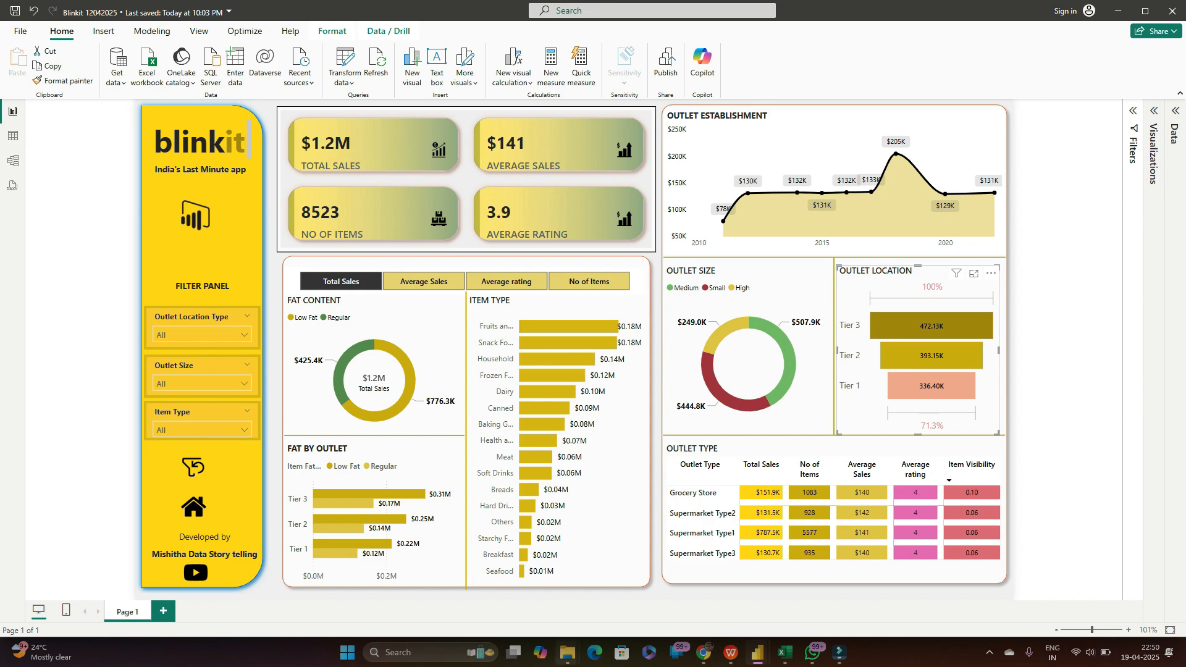
Step: Switch to File Explorer and open the "blinkit Analysis ppt" presentation from the Blinkit folder
mouse_move(567, 653)
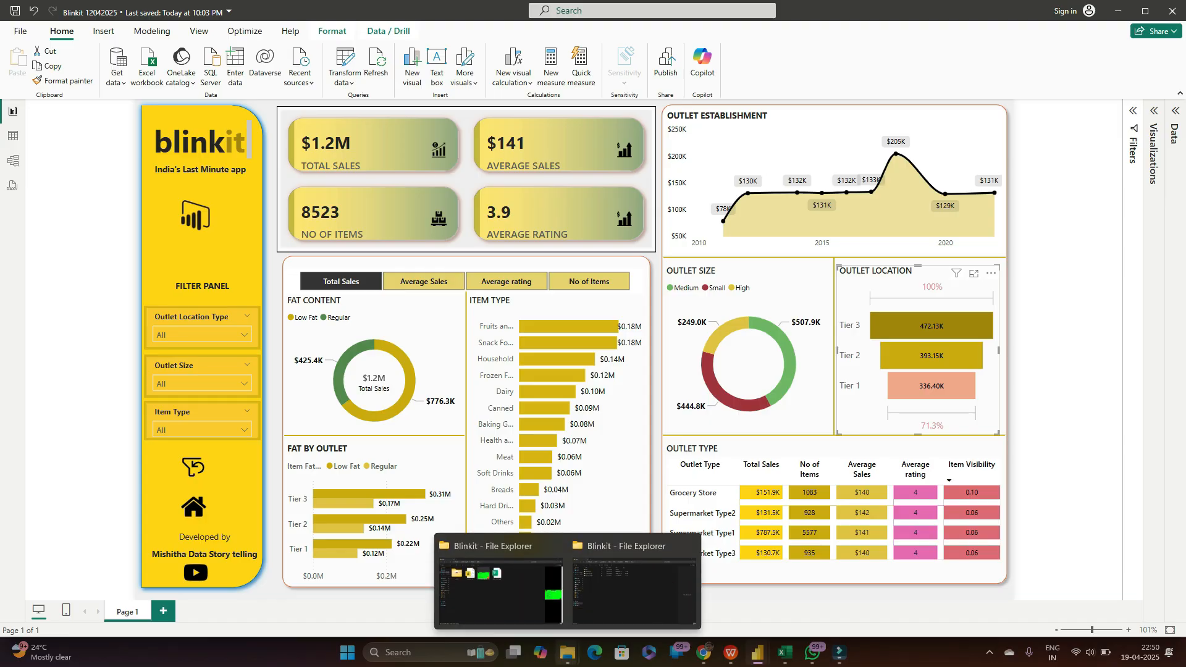
mouse_move(634, 590)
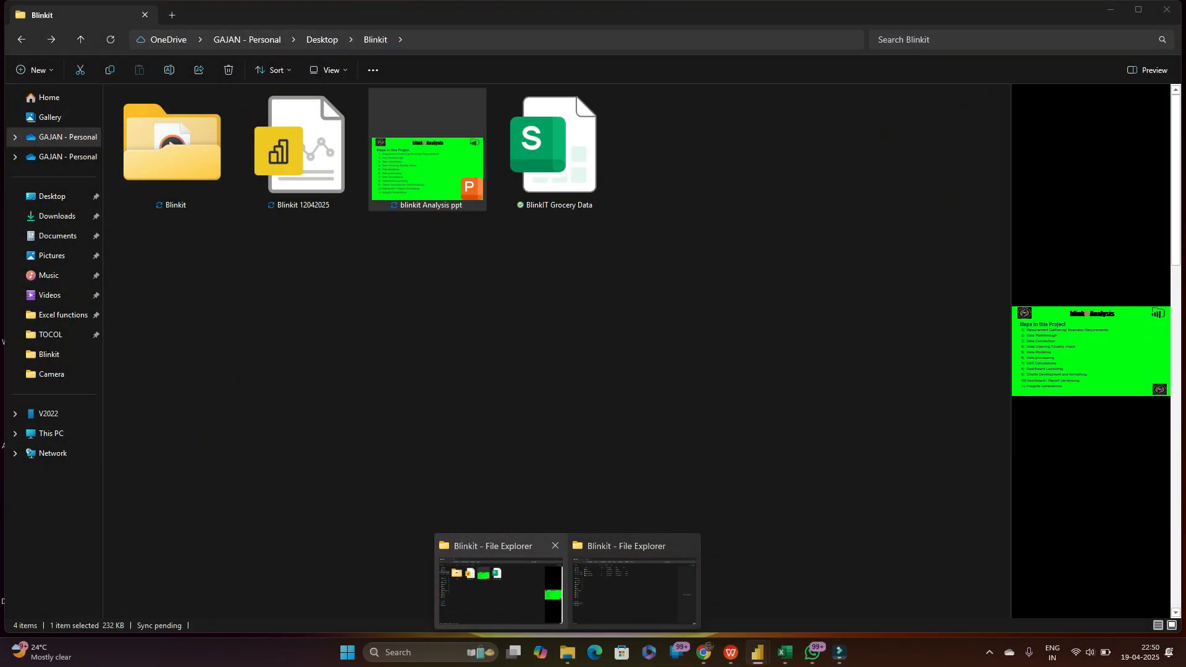
left_click(500, 590)
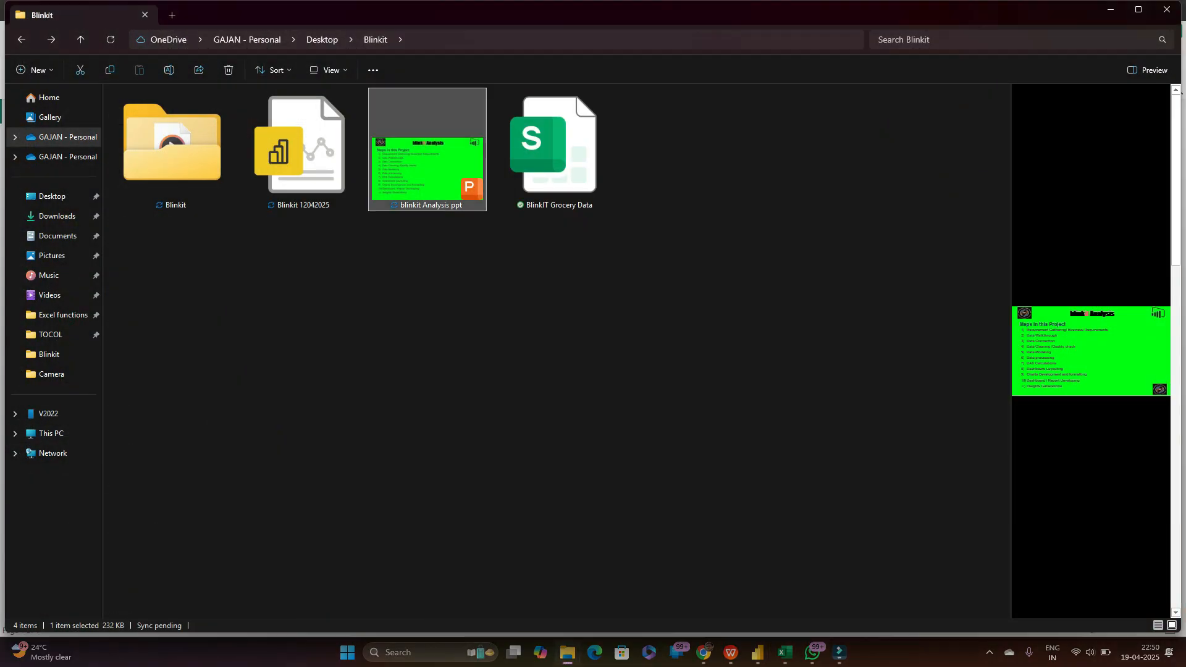
double_click(428, 149)
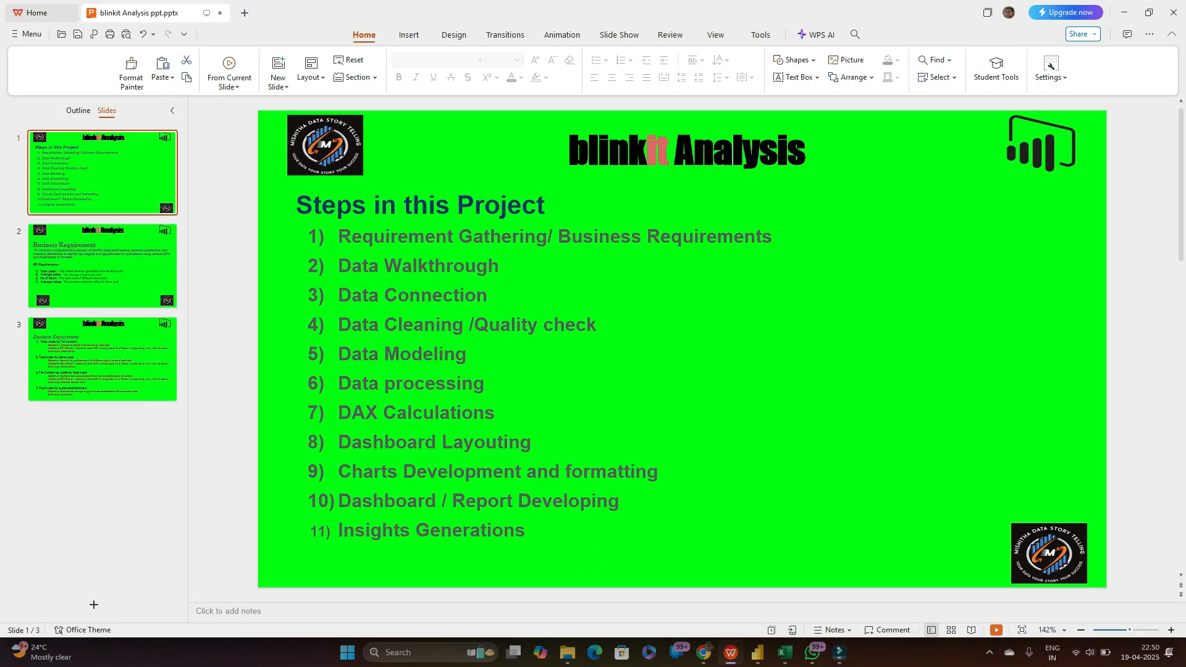
Step: Review the project steps listed on the first slide, from requirement gathering and data walkthrough onward
left_click(474, 237)
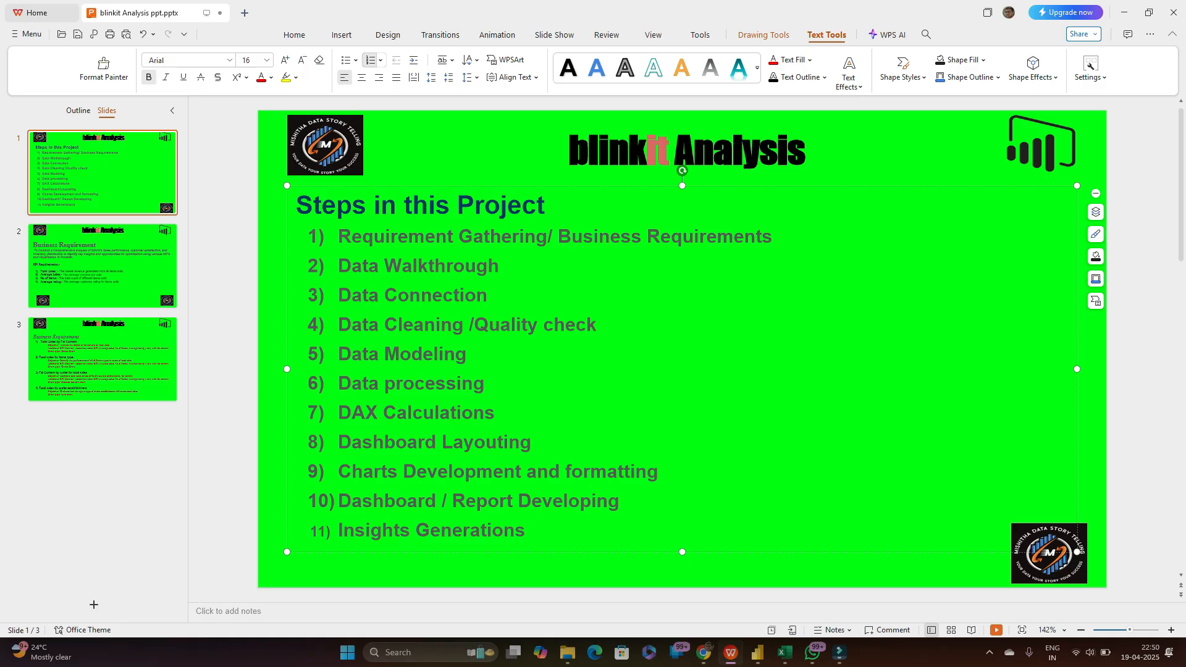
left_click_drag(774, 237, 386, 236)
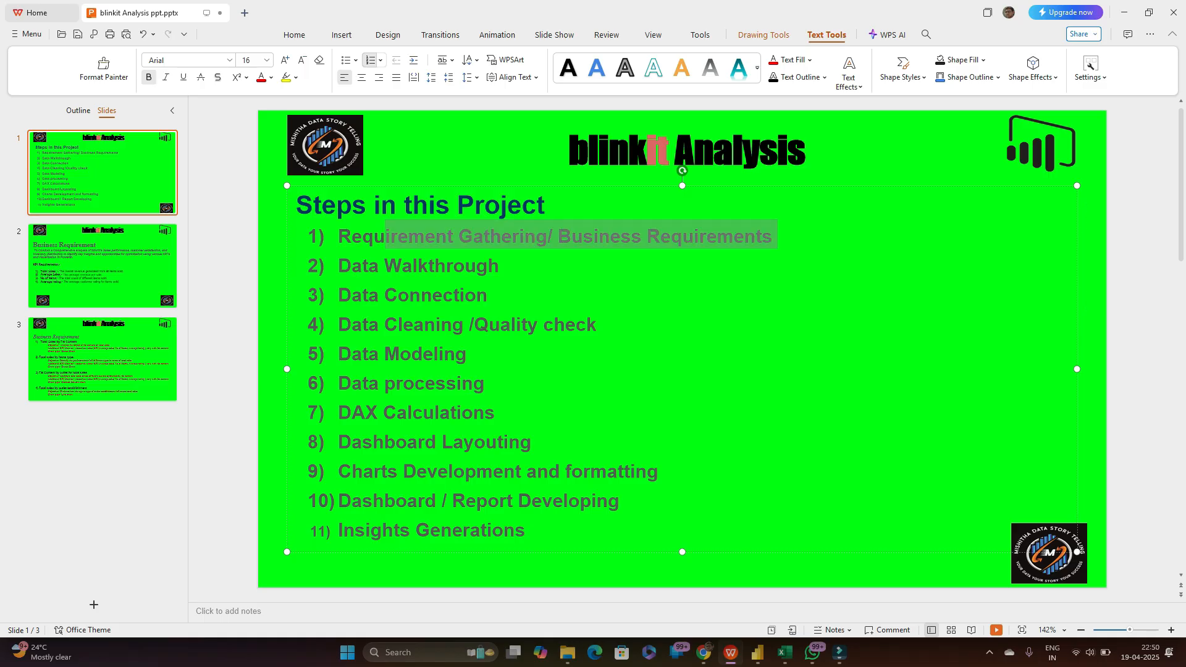
left_click(499, 267)
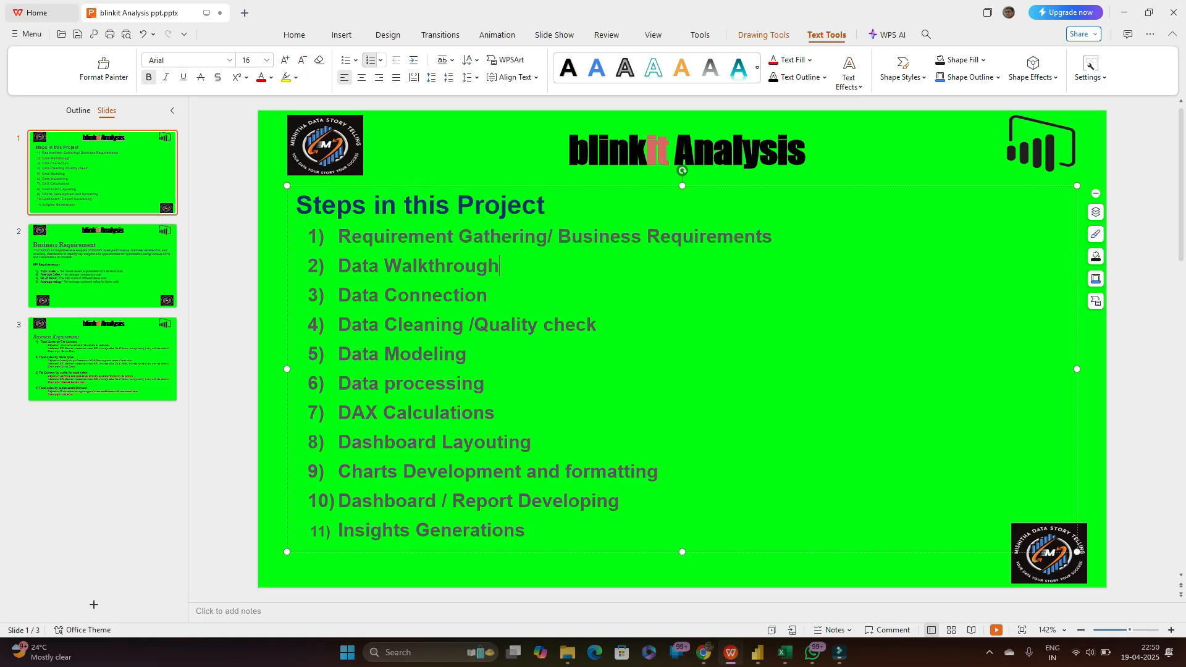
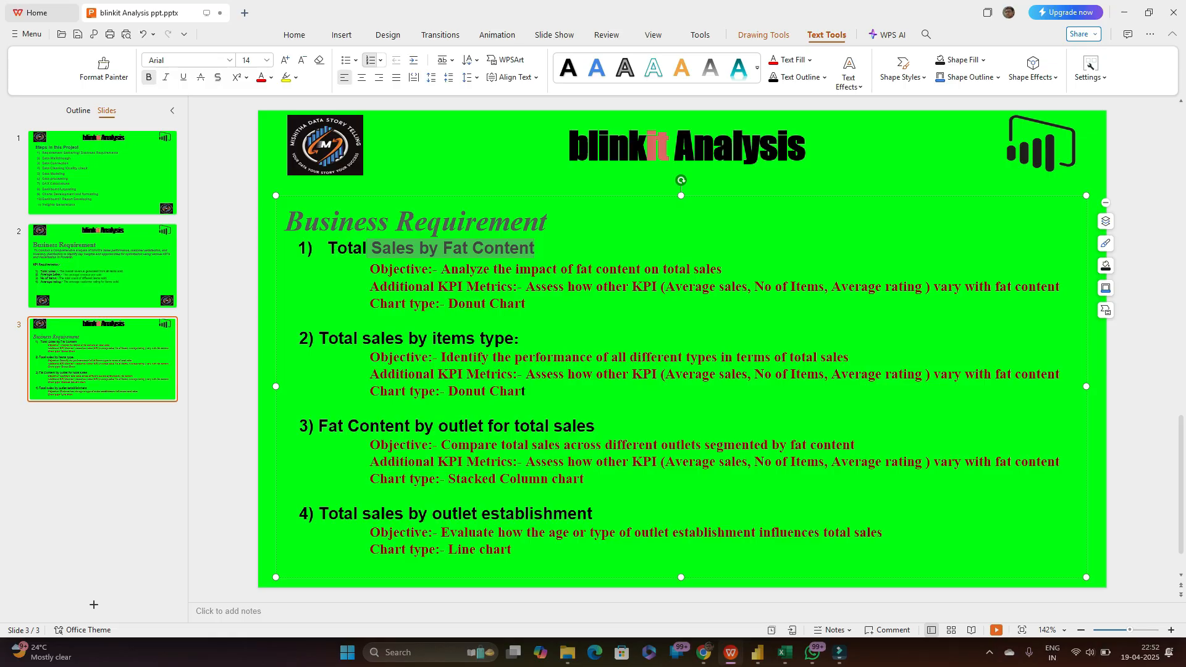
left_click(92, 176)
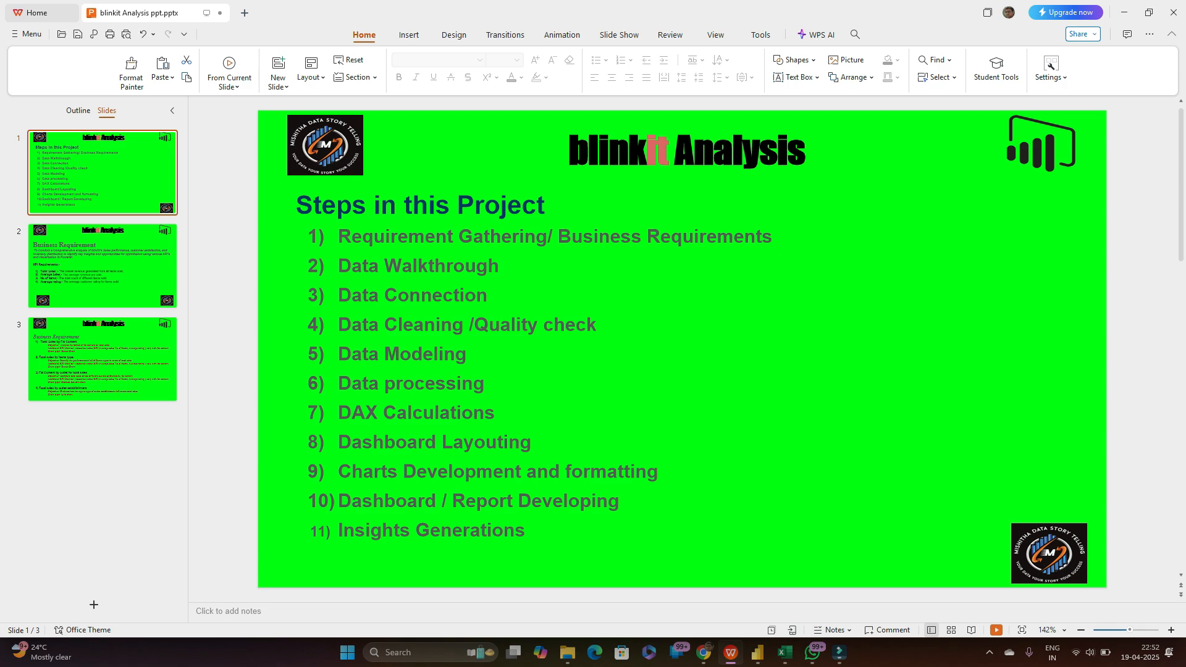
Step: Switch to the untitled Power BI Desktop report and examine the full list of available data source connectors
left_click(757, 652)
left_click(823, 590)
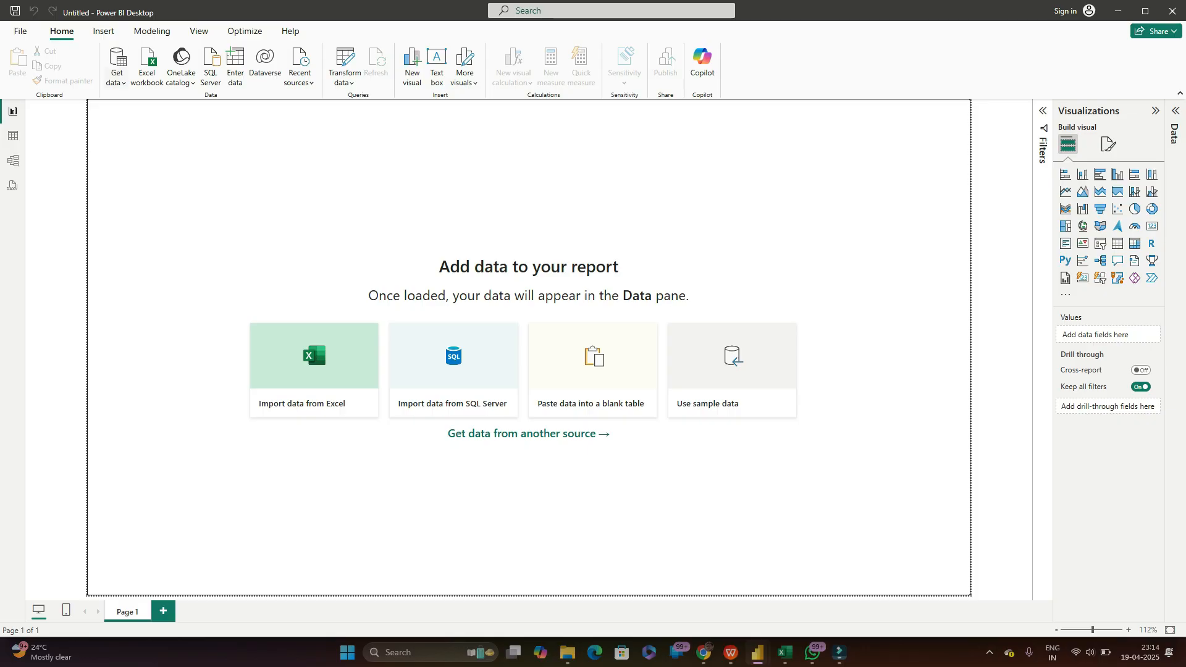
left_click(117, 65)
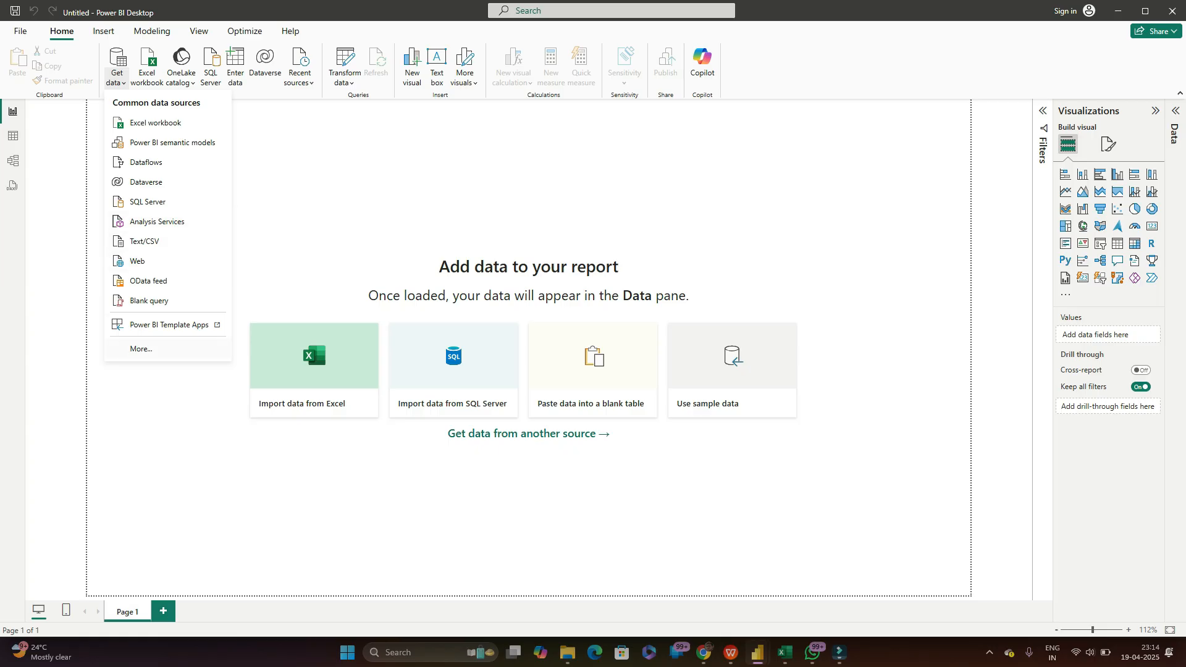
left_click(140, 349)
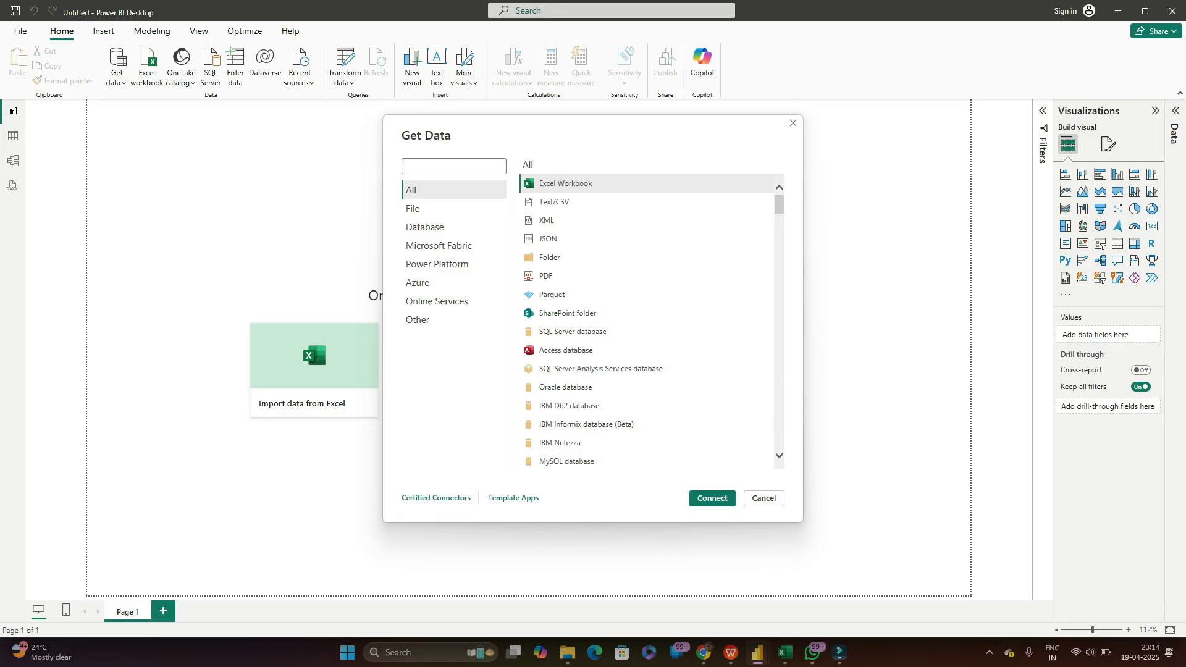
scroll(645, 321, "down", 12)
scroll(645, 321, "down", 15)
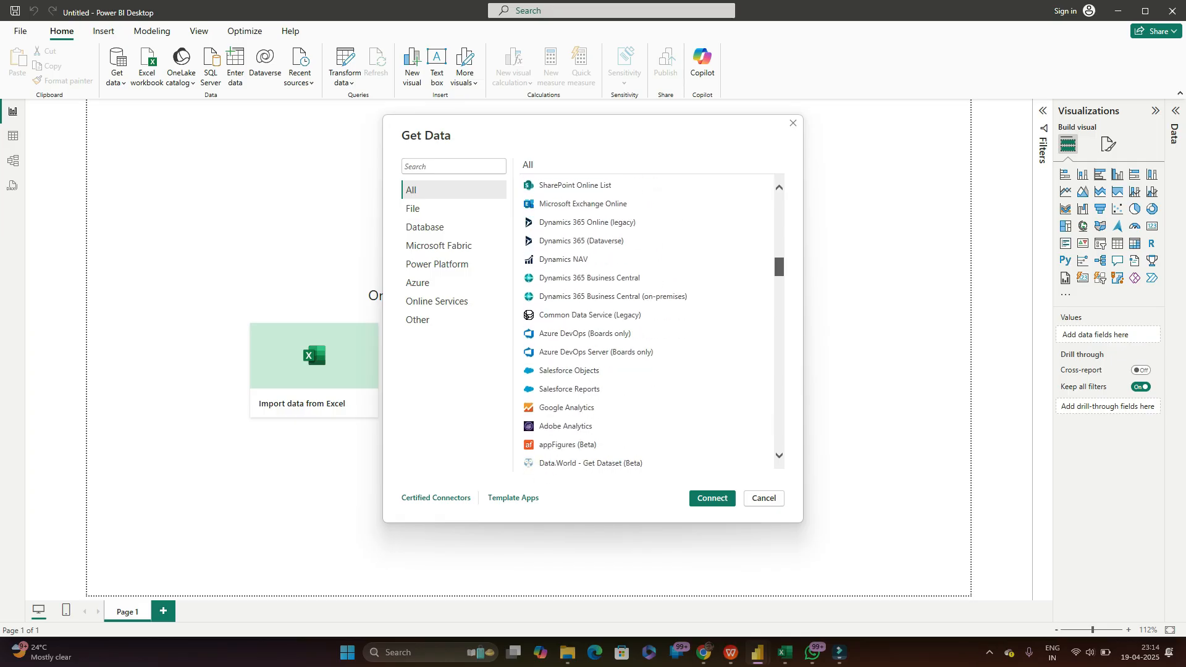
scroll(646, 321, "down", 15)
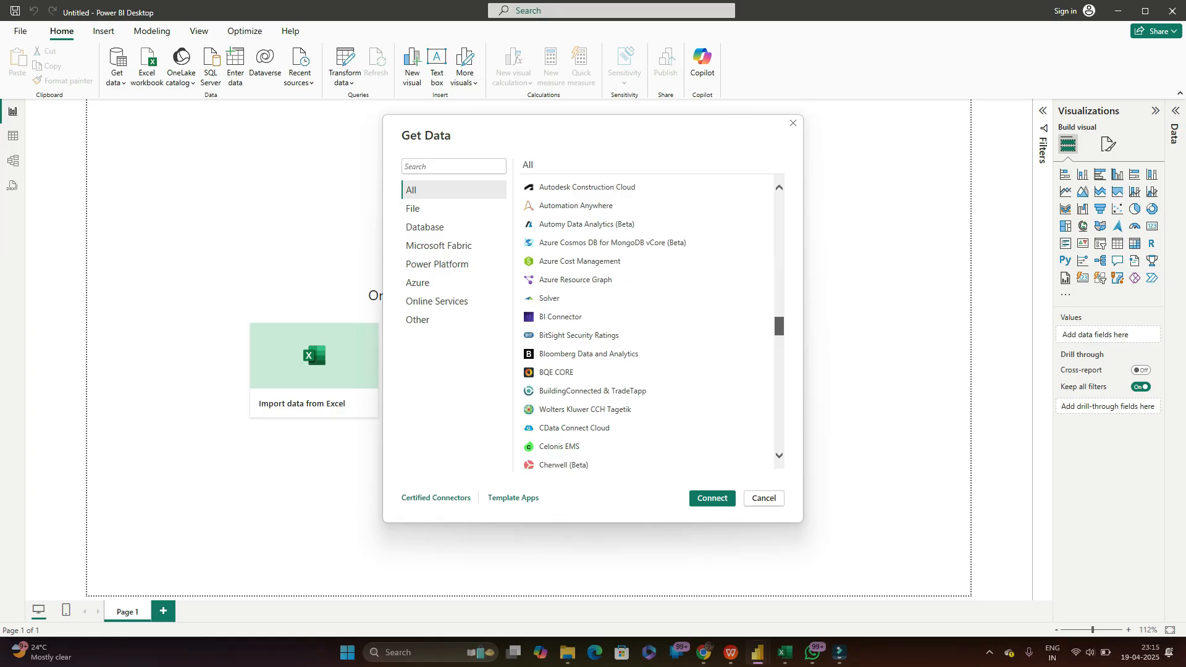
key("Escape")
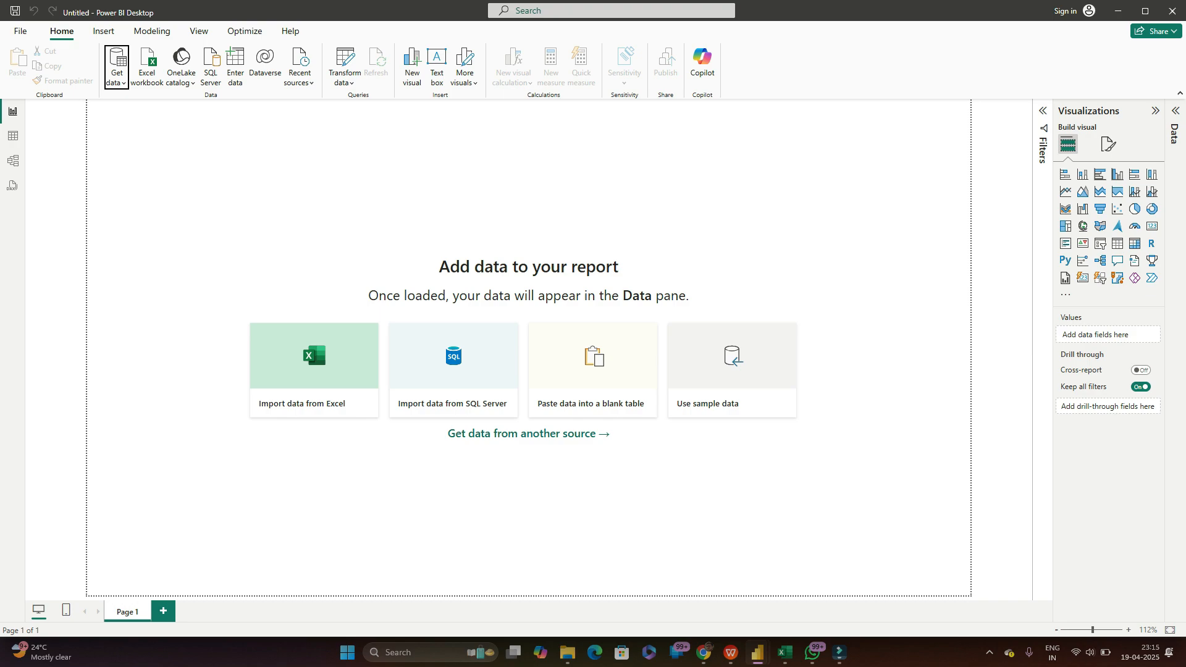
Step: Try to open the BlinkIT Grocery Data workbook from the desktop's Blinkit folder as an Excel data source
left_click(116, 79)
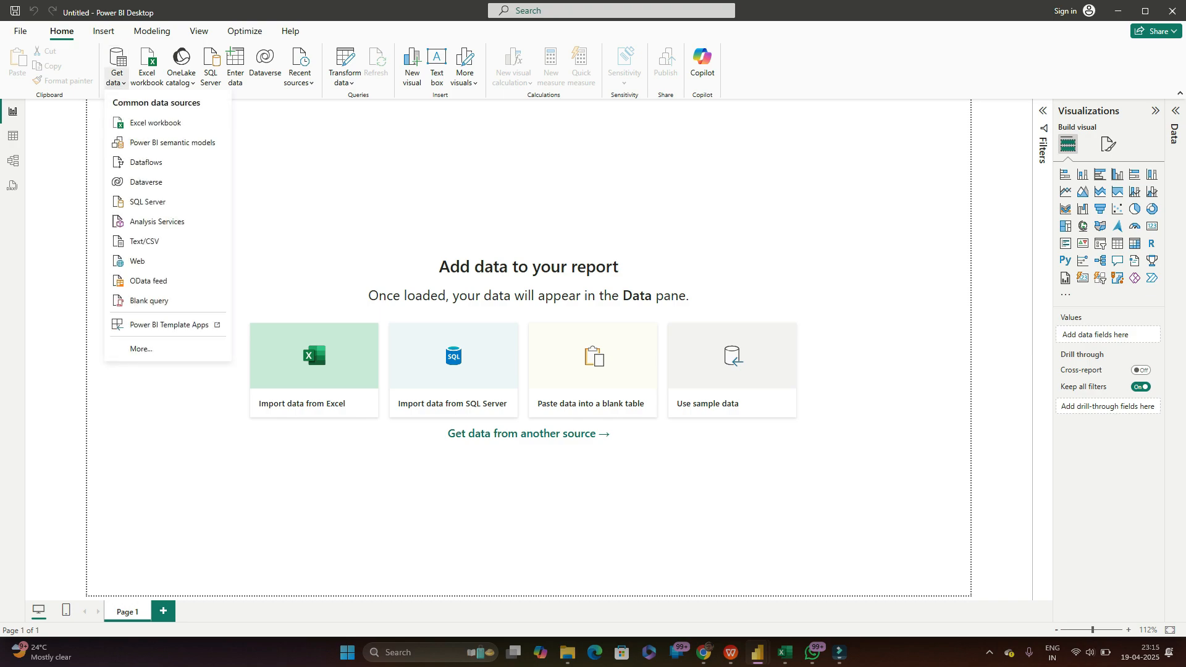
left_click(156, 123)
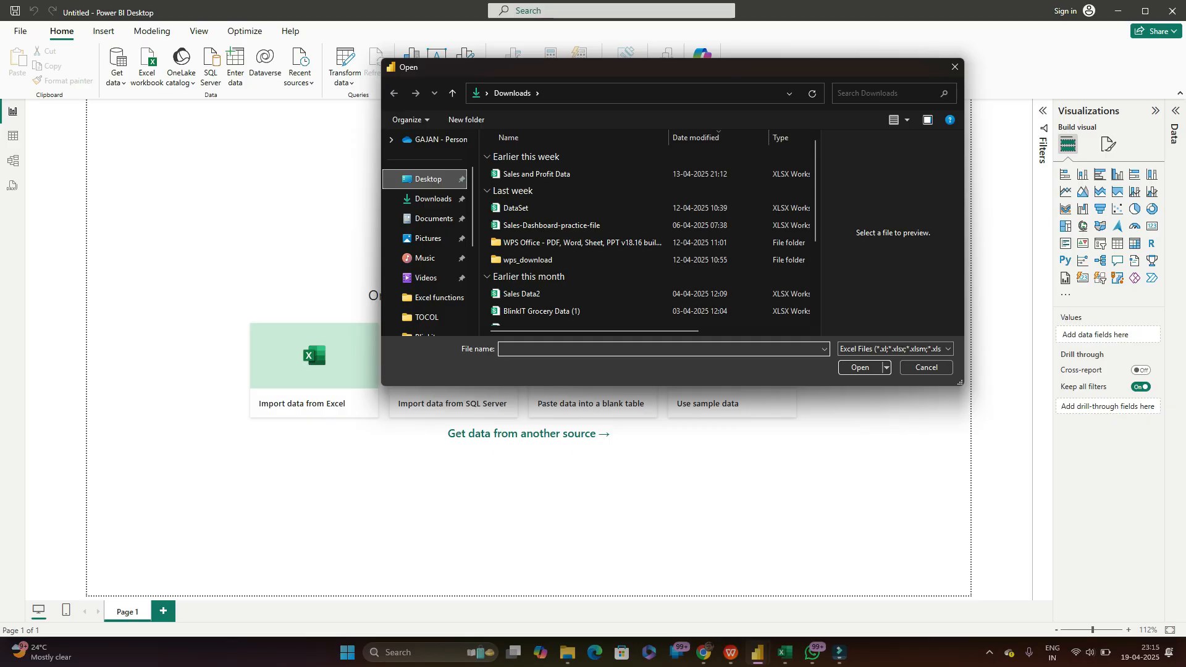
left_click(428, 178)
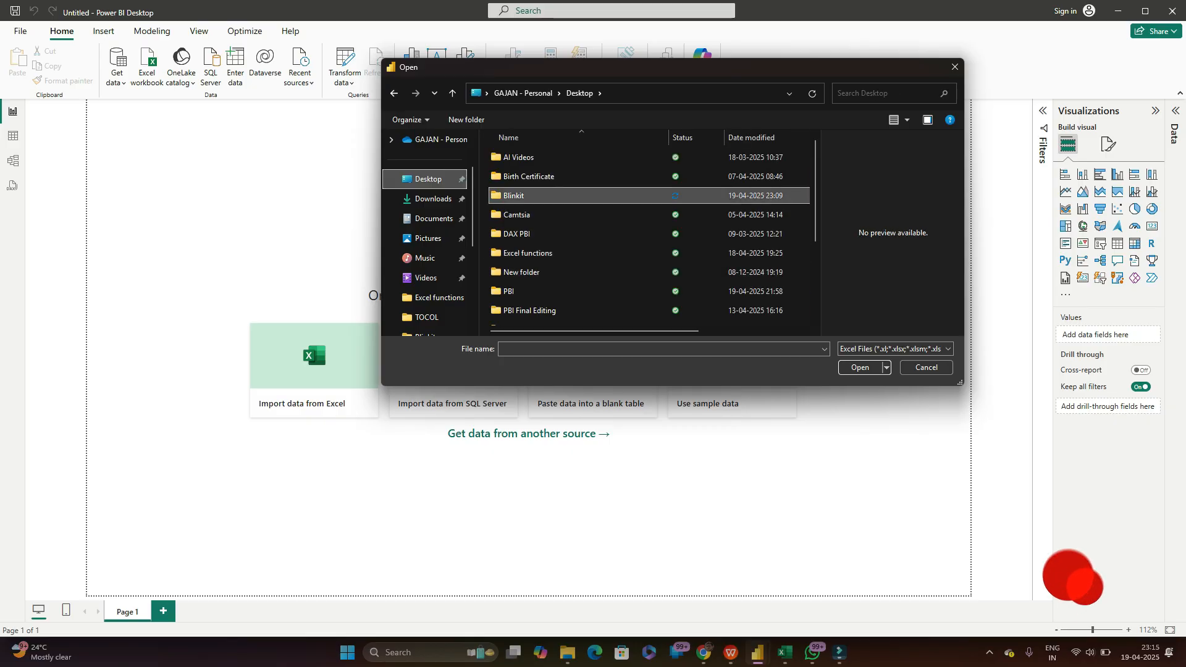
double_click(513, 195)
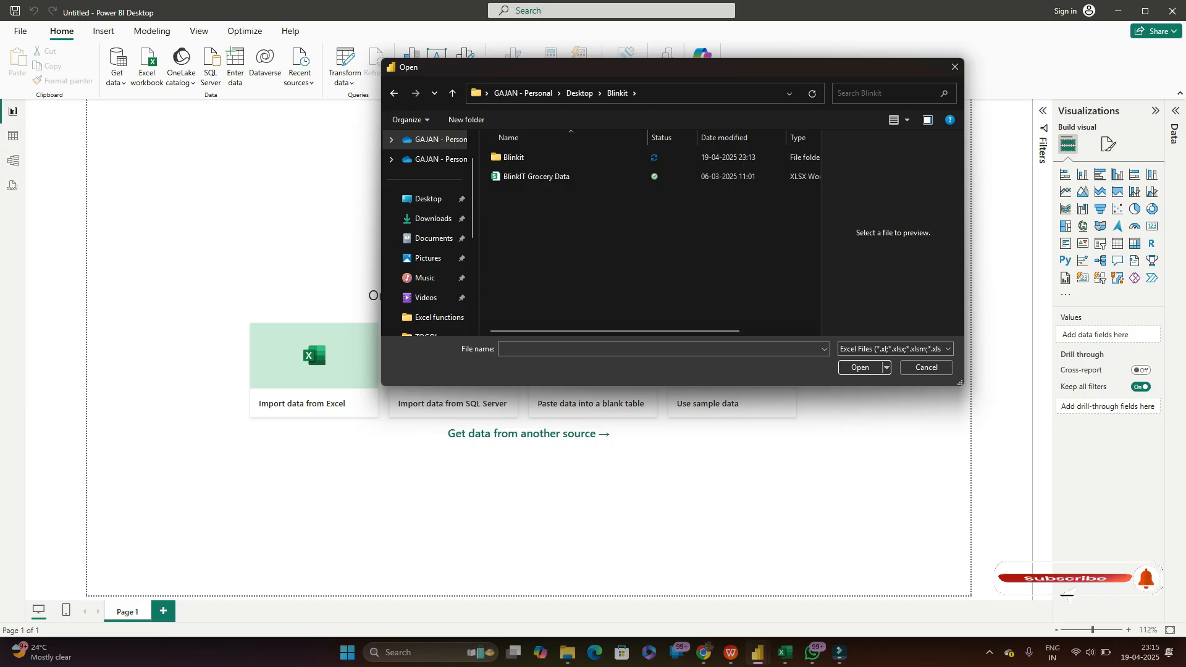
left_click(537, 177)
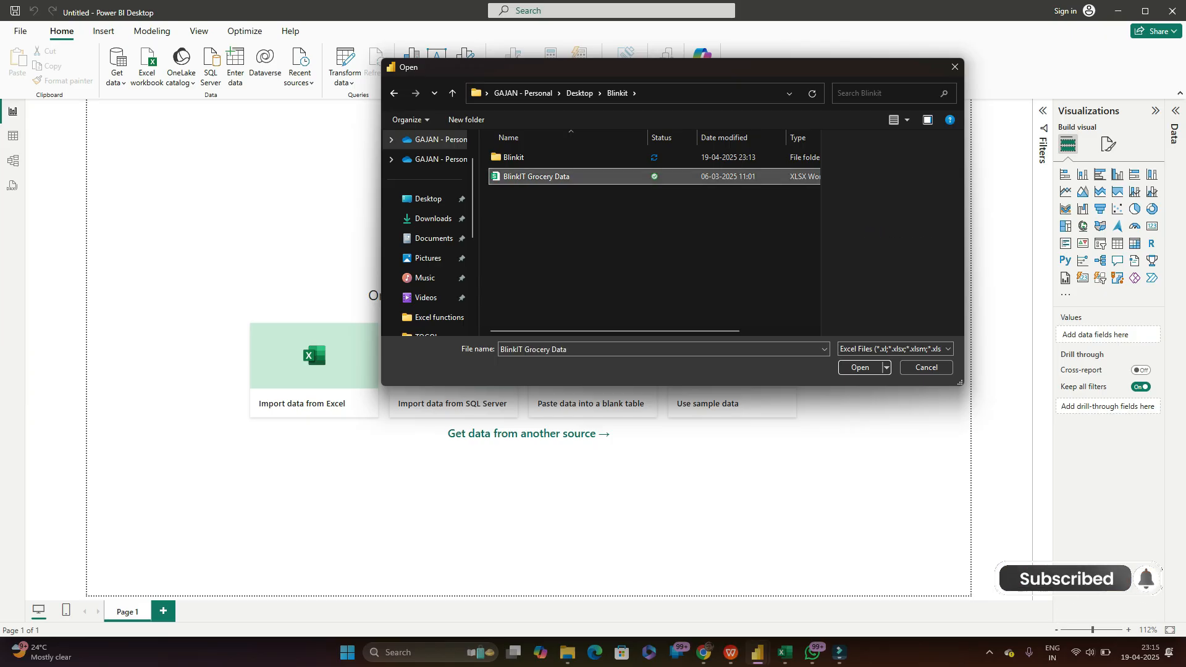
left_click(859, 367)
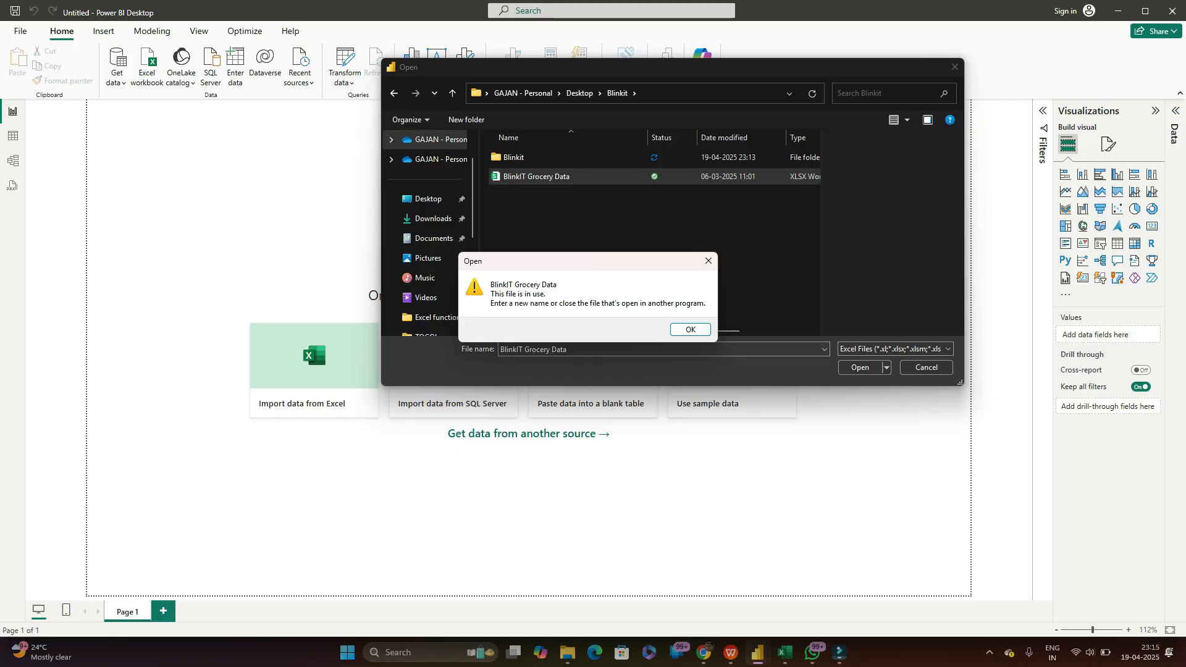
Step: Switch to Excel and close the BlinkIT Grocery Data workbook
left_click(784, 653)
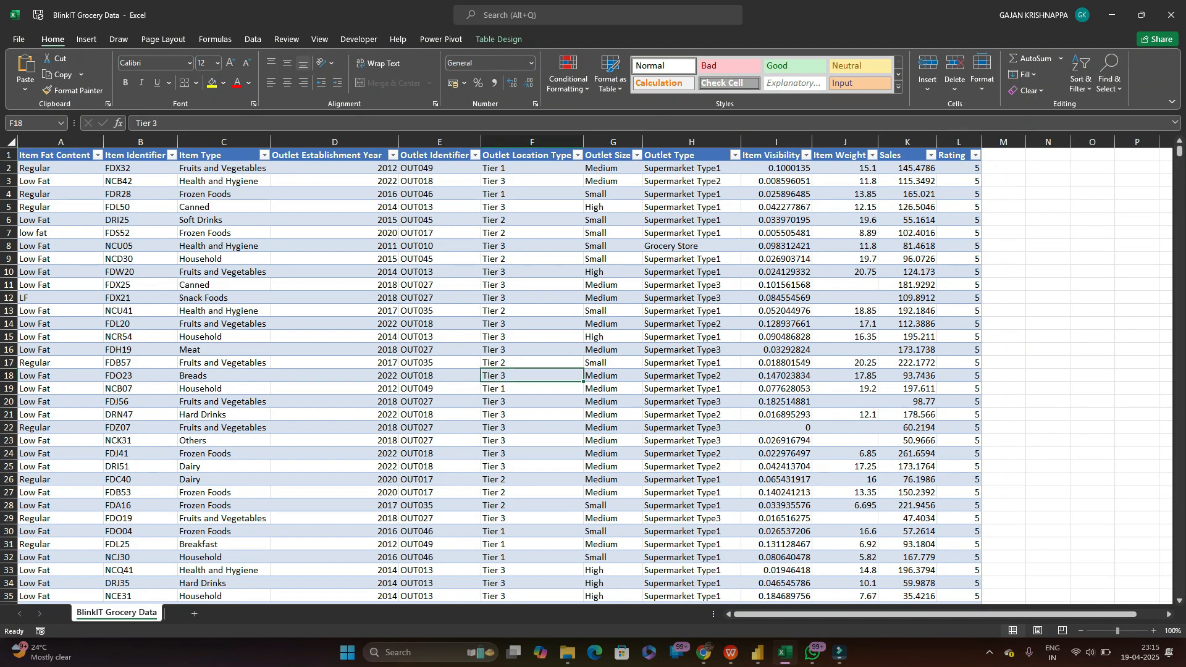
left_click(908, 233)
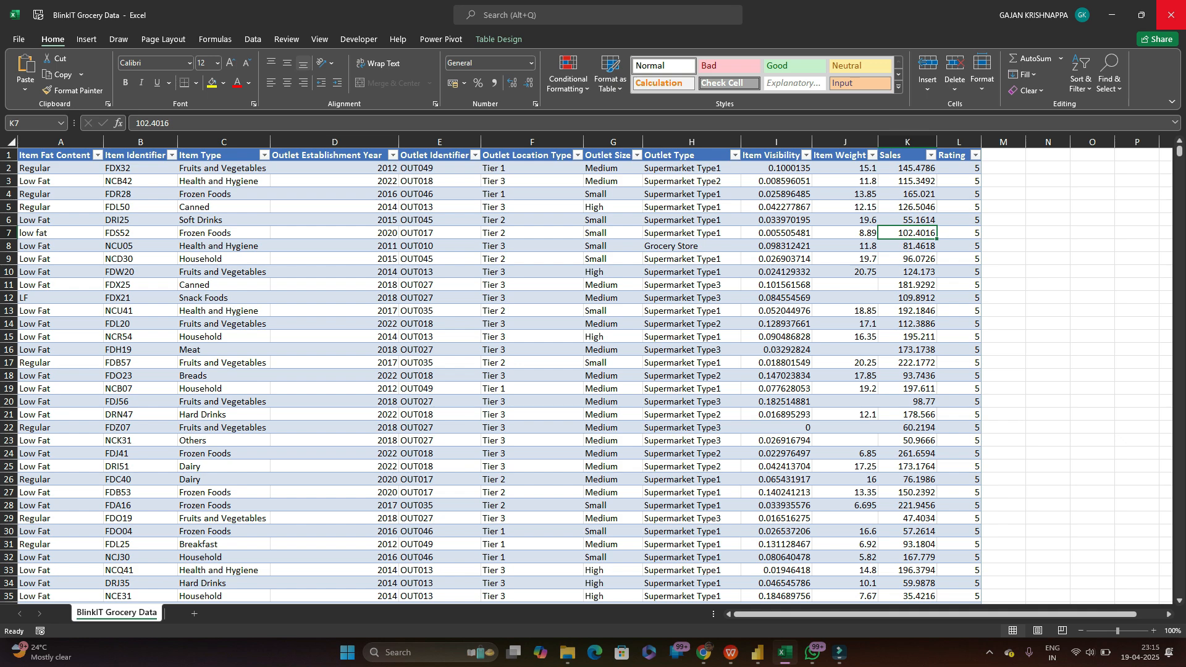
left_click(1171, 15)
left_click(593, 348)
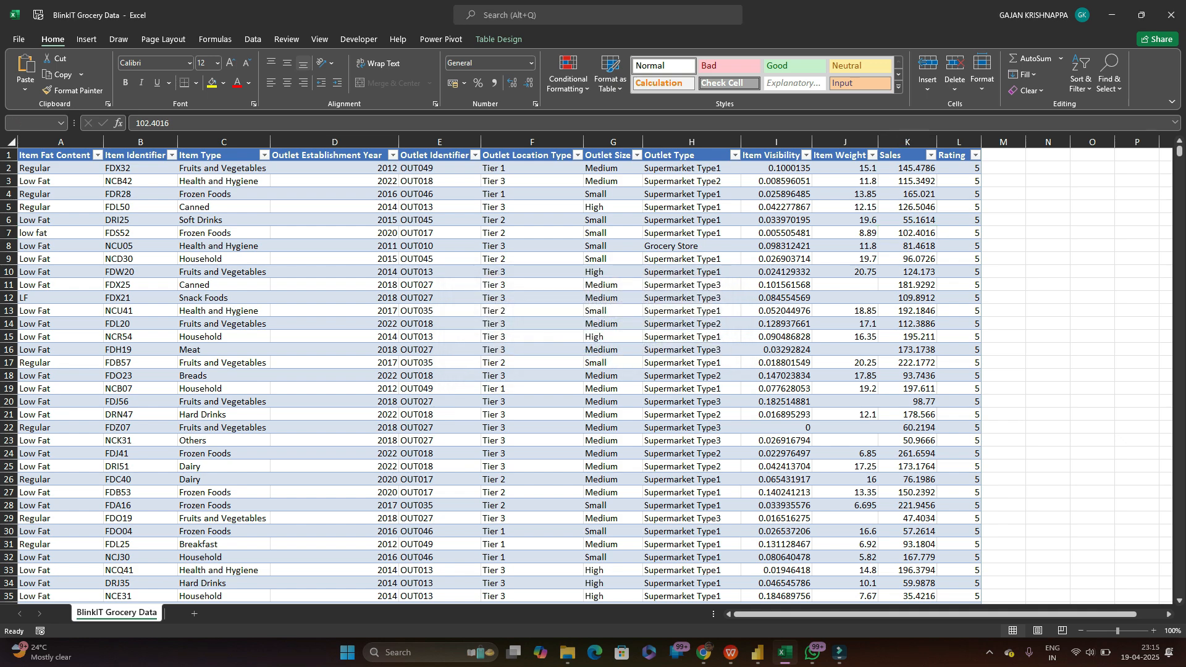
Step: Return to Power BI Desktop, open the BlinkIT Grocery Data workbook as the source and load its BlinkIT Grocery Data sheet
mouse_move(757, 653)
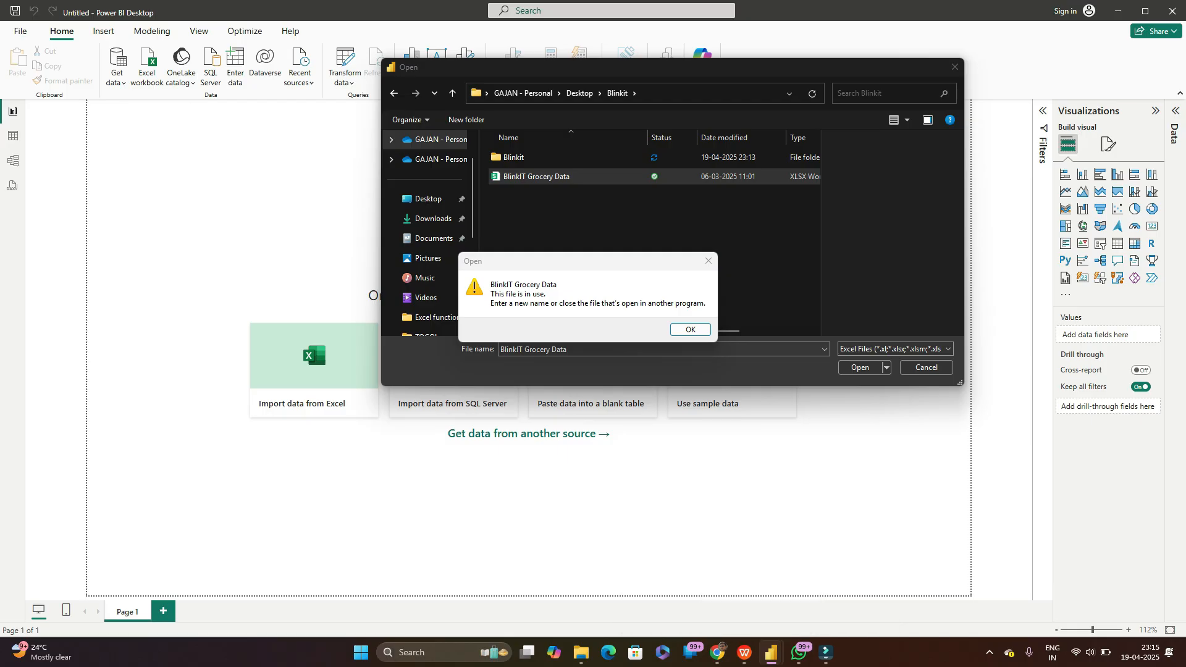
key("Return")
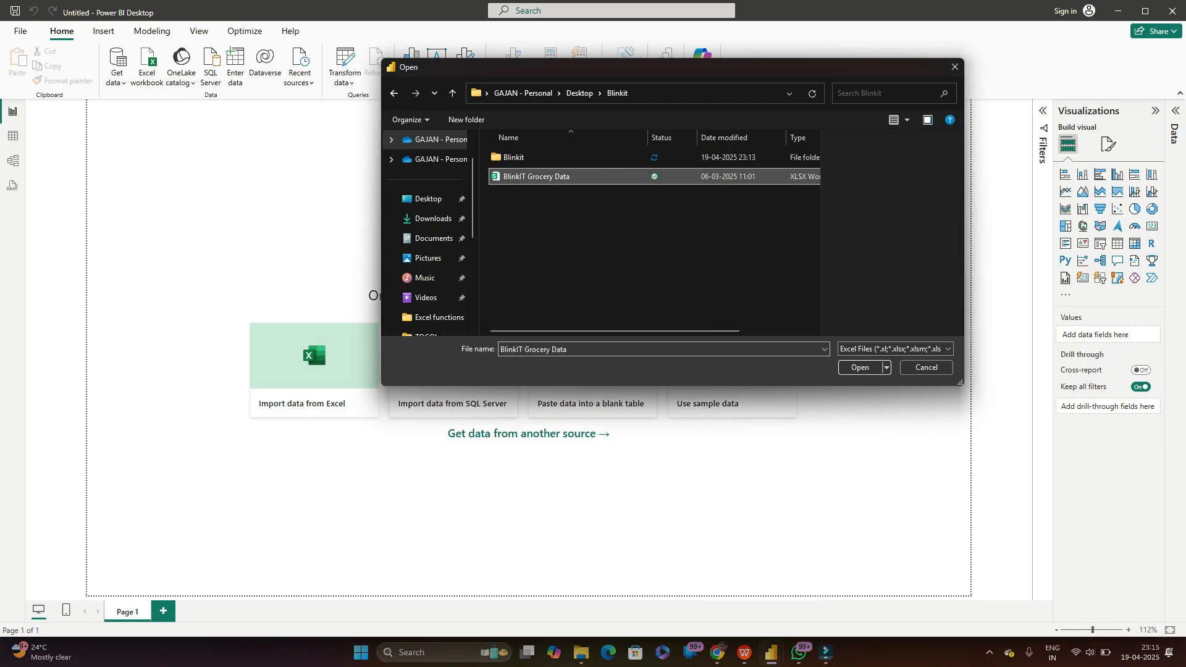
key("Return")
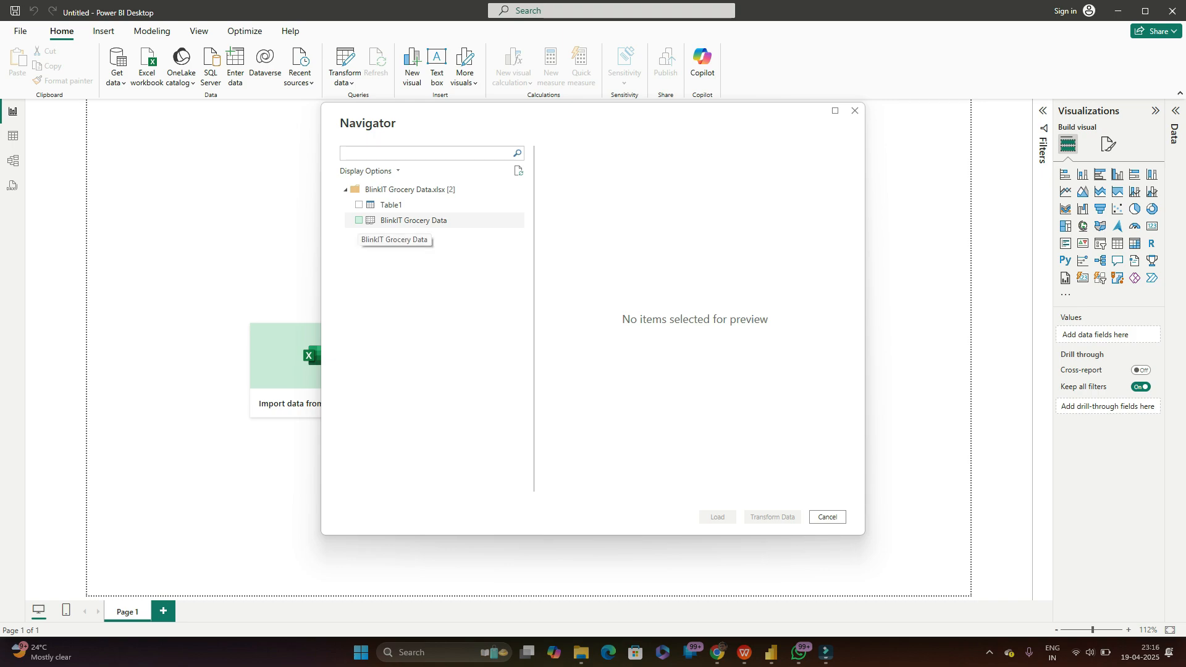
left_click(359, 220)
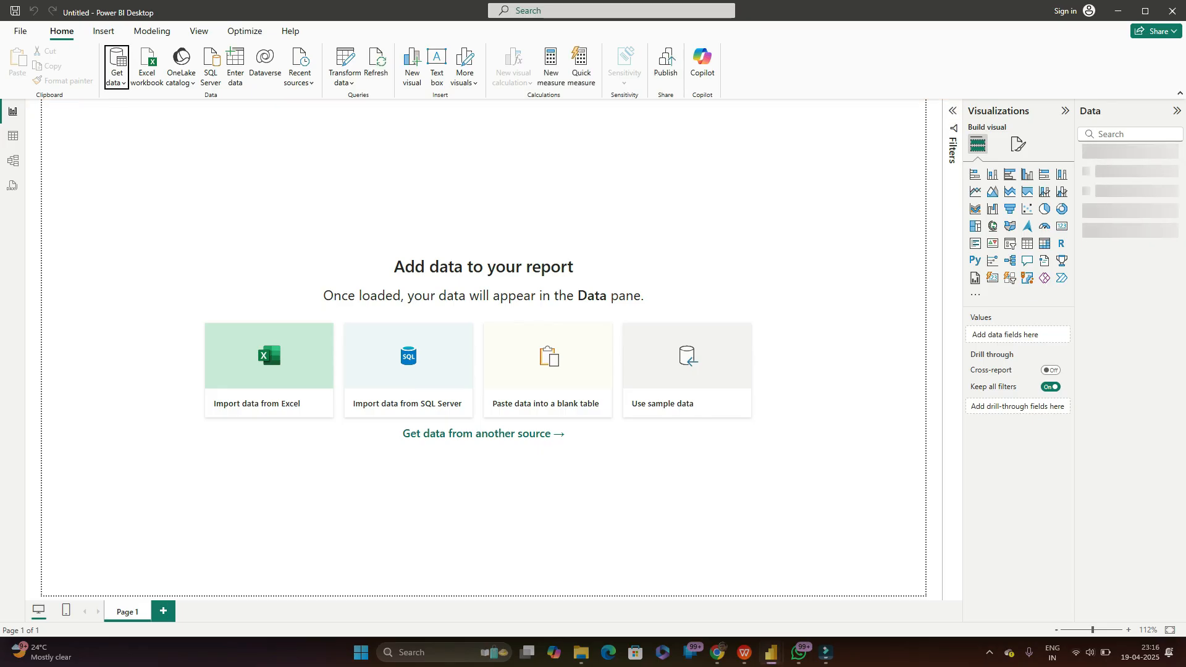
Step: List the fields of the BlinkIT Grocery Data table and open its data for transformation in Power Query Editor
left_click(1086, 155)
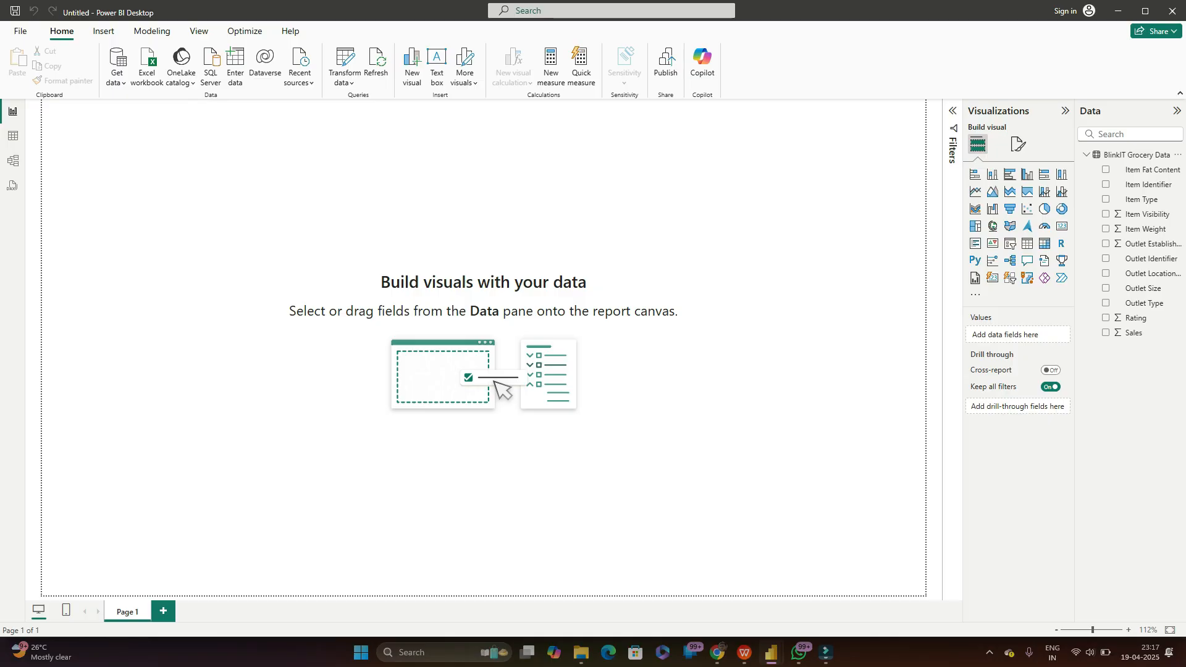
left_click(345, 78)
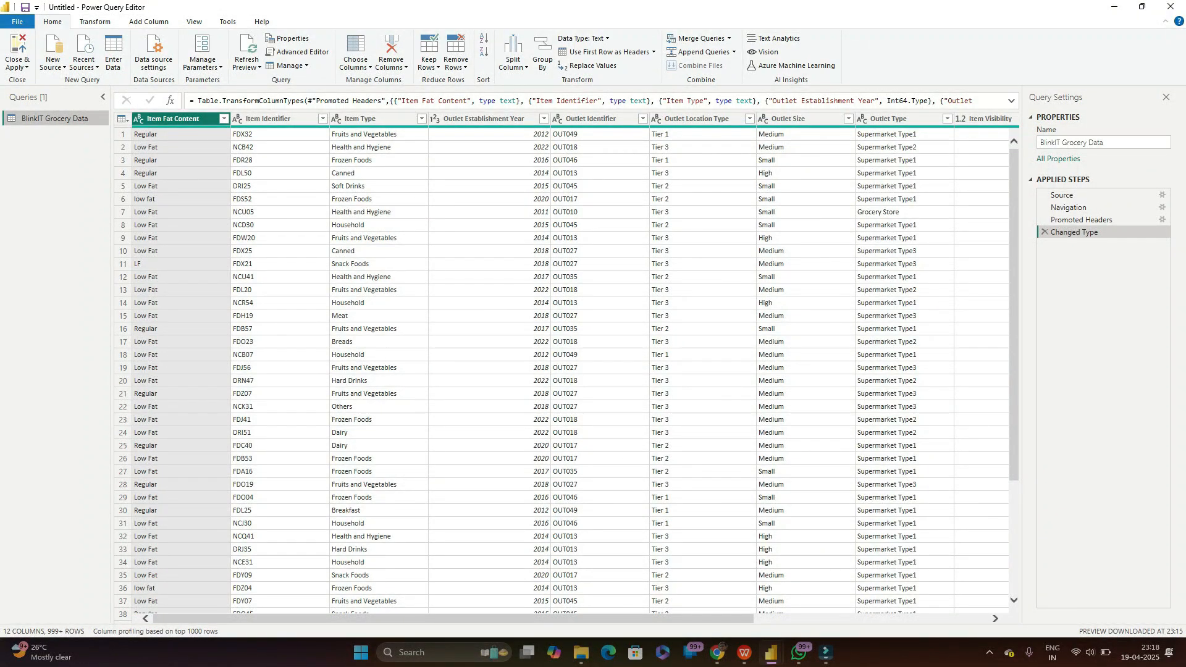
left_click(94, 22)
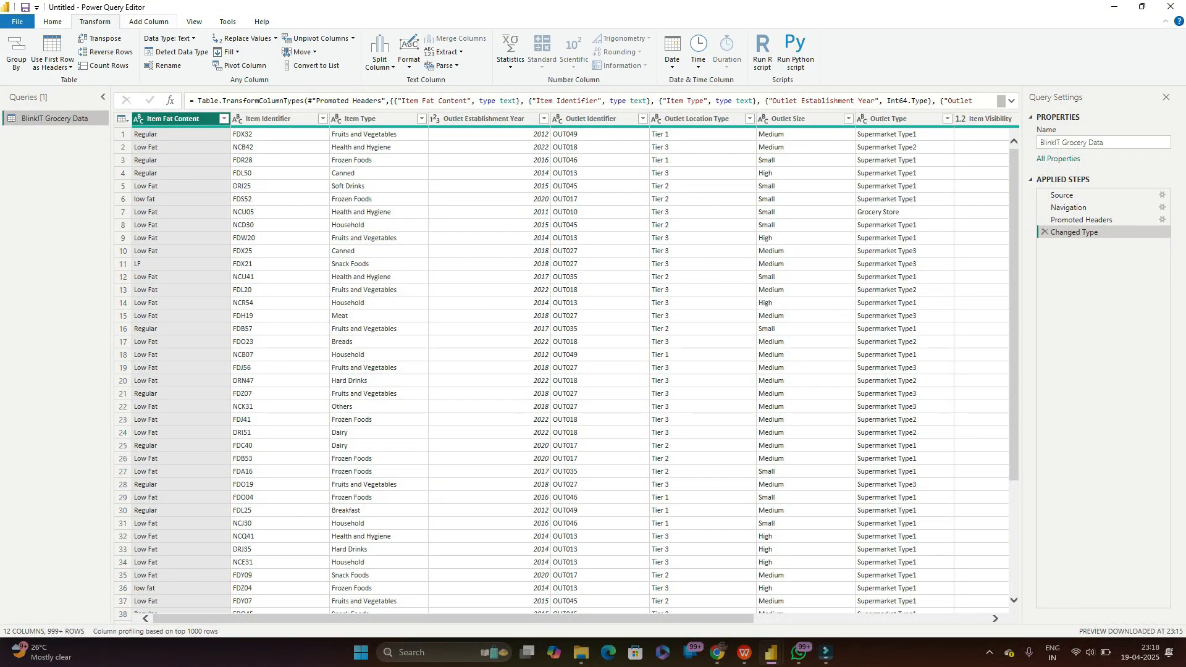
left_click(148, 21)
left_click(194, 21)
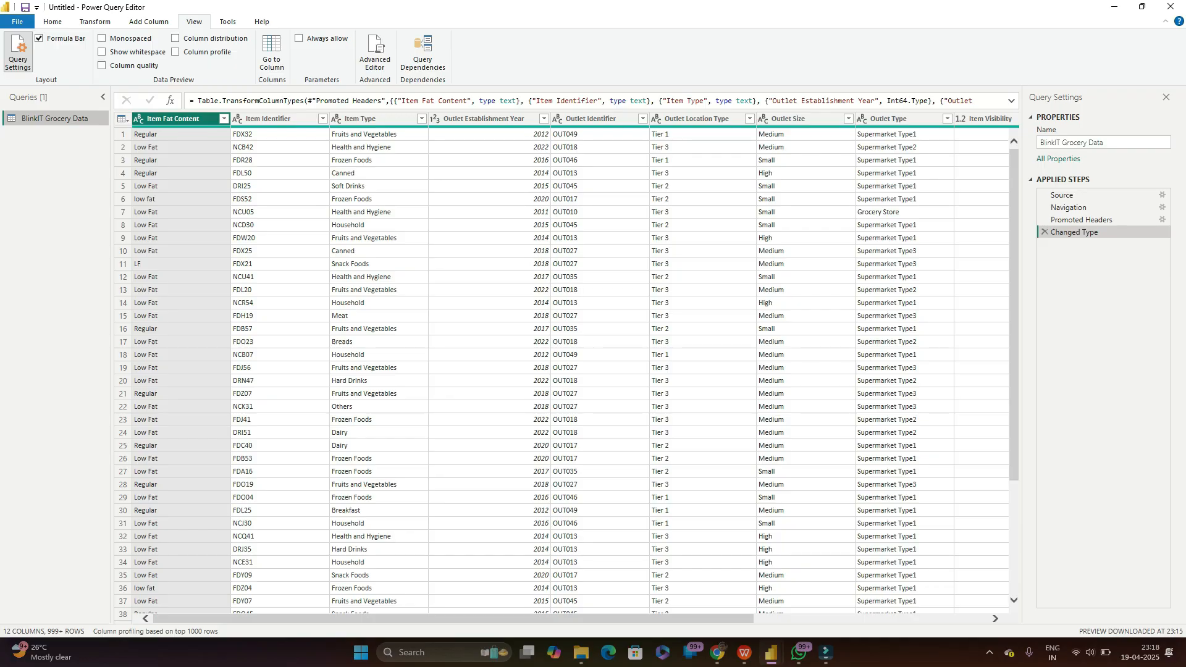
left_click(53, 22)
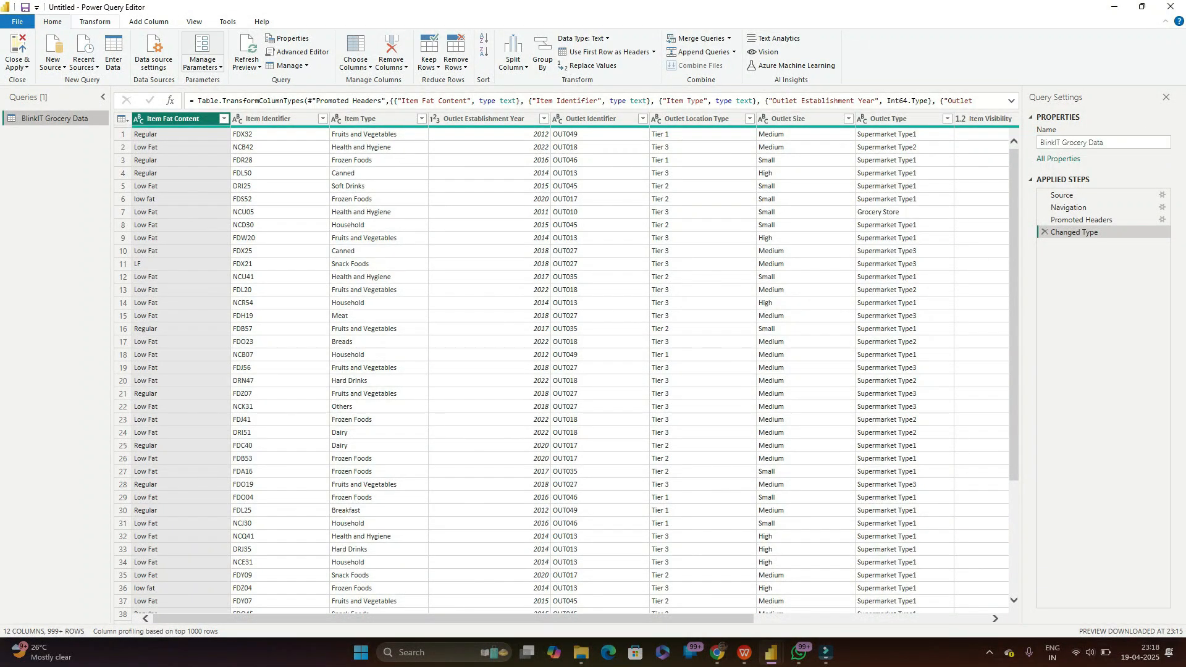
Step: Show column quality, check every column for valid, error and empty percentages, and hide it again
left_click(194, 21)
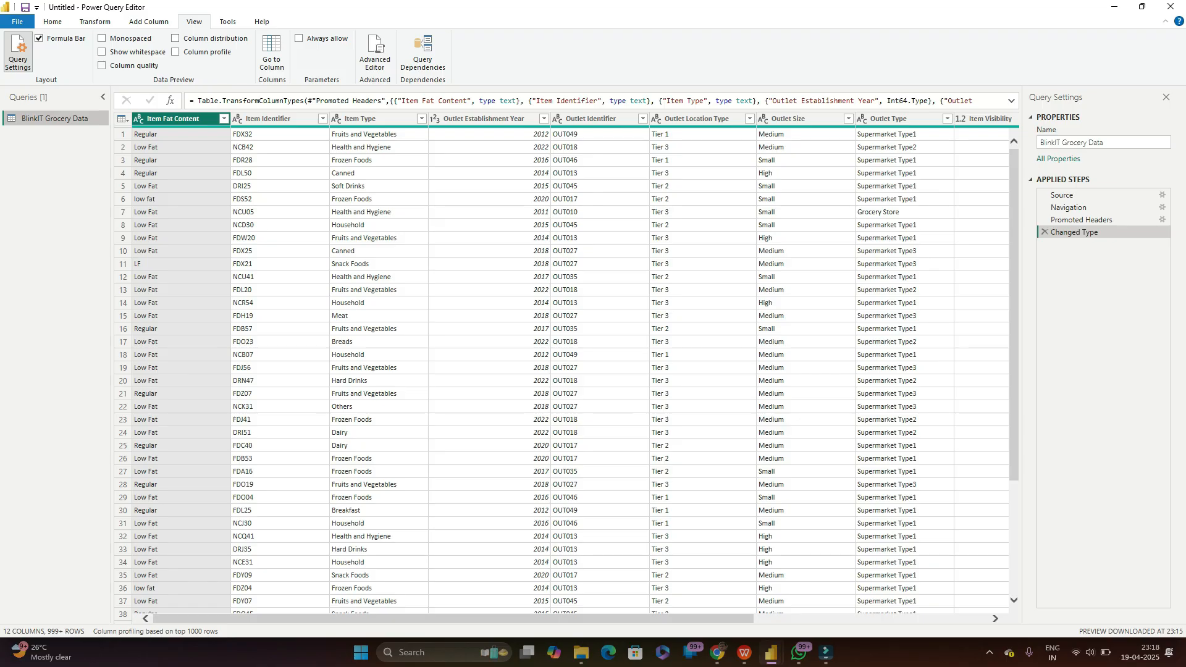
left_click(103, 65)
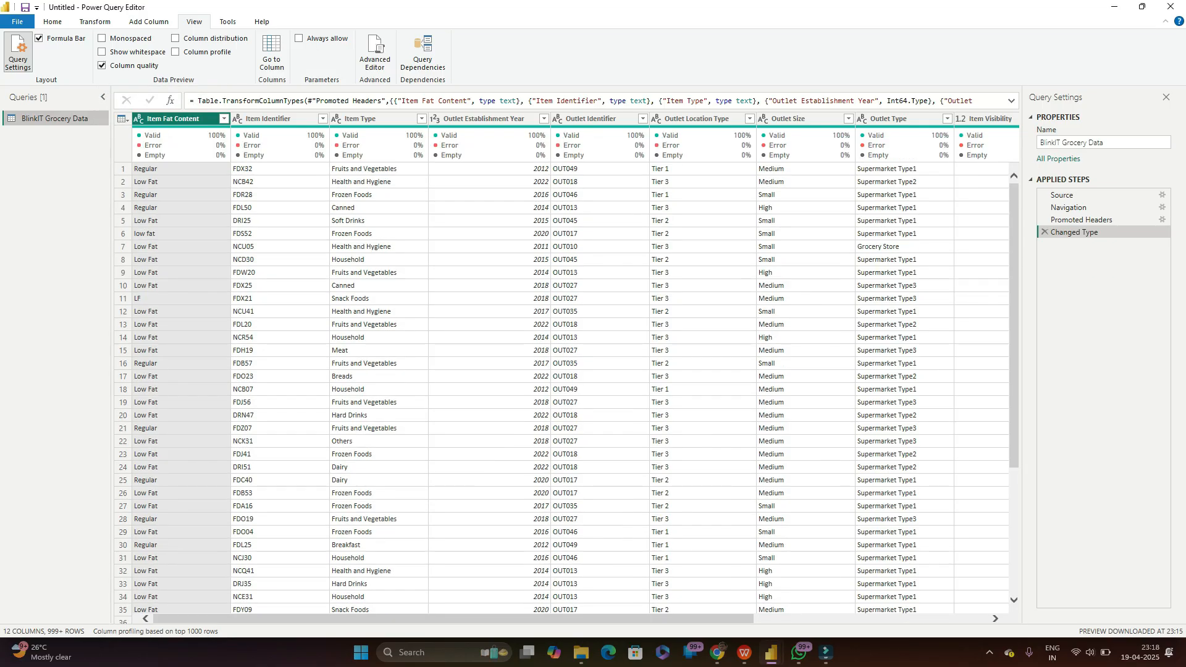
mouse_move(181, 145)
scroll(543, 393, "right", 5)
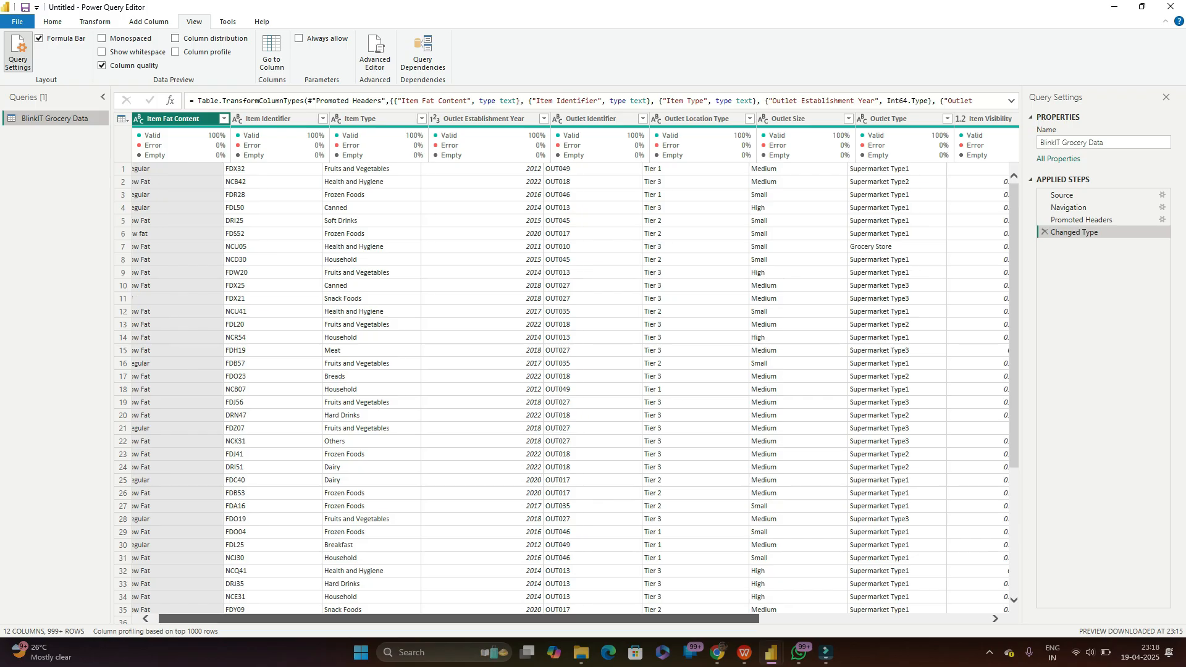
scroll(556, 389, "right", 2)
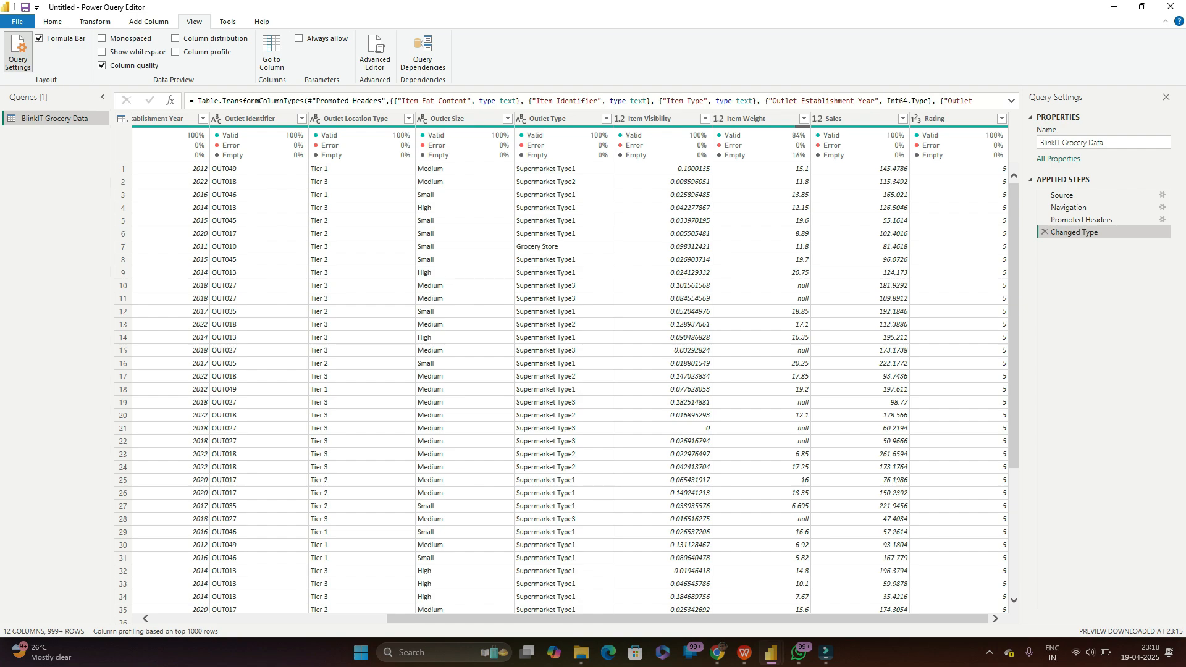
scroll(556, 389, "left", 4)
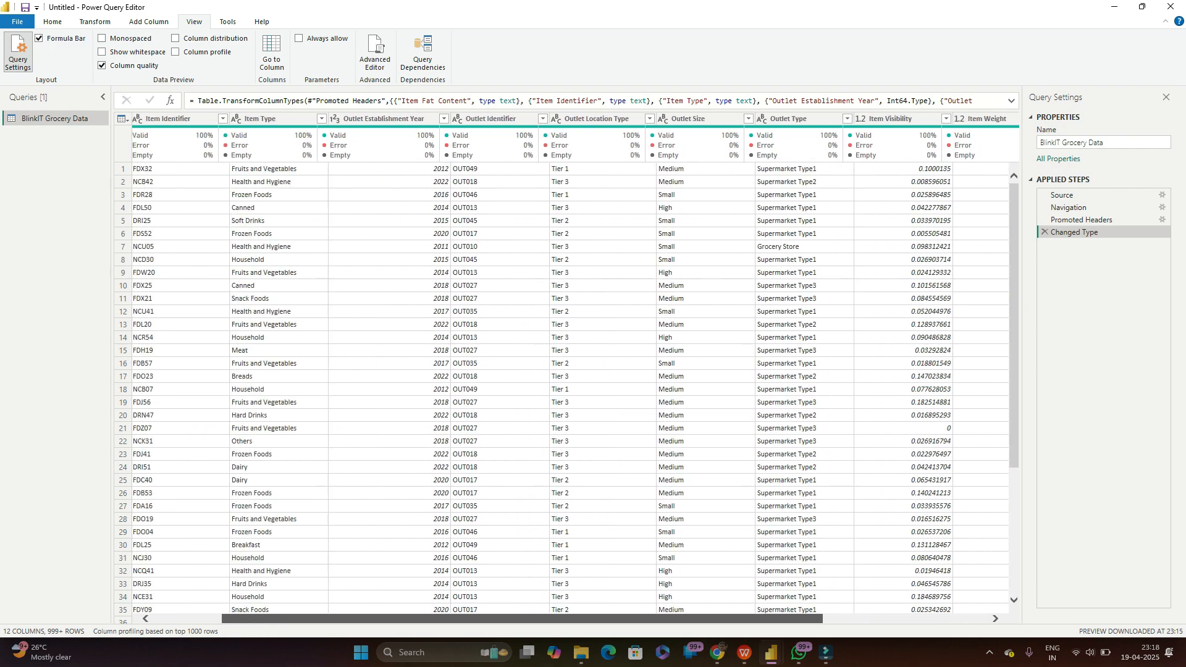
scroll(556, 389, "left", 2)
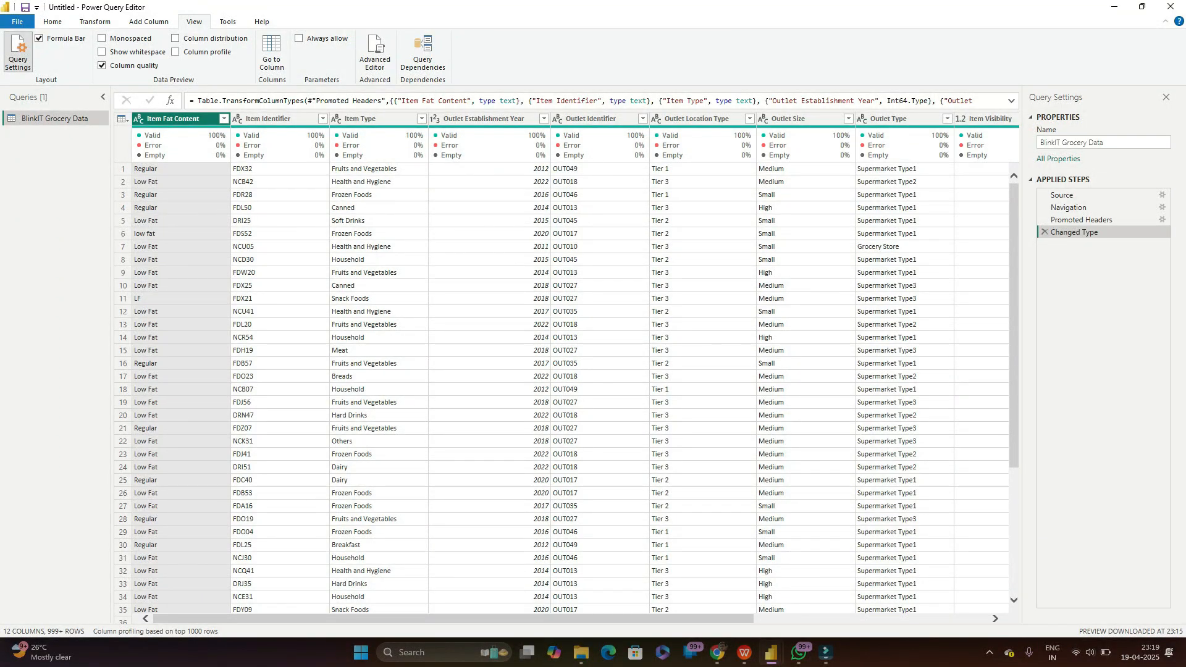
scroll(567, 370, "right", 5)
scroll(566, 370, "right", 1)
scroll(566, 370, "left", 6)
left_click(102, 65)
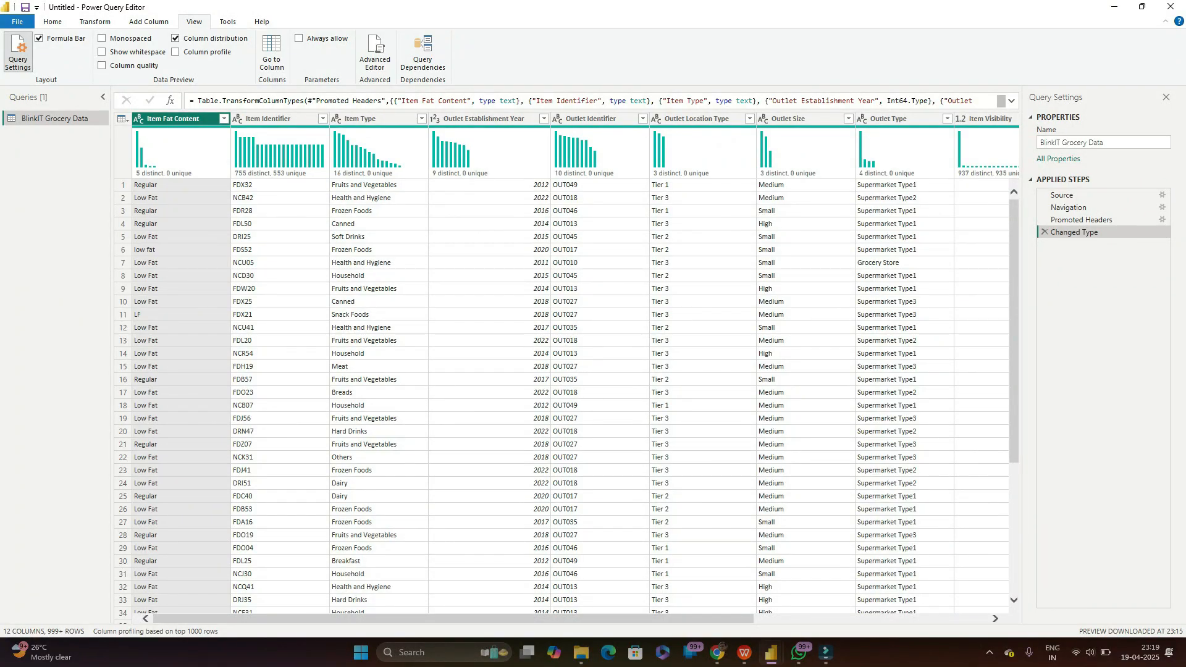
Step: Turn off the column distribution charts and look across all table columns as far as Rating
left_click(176, 38)
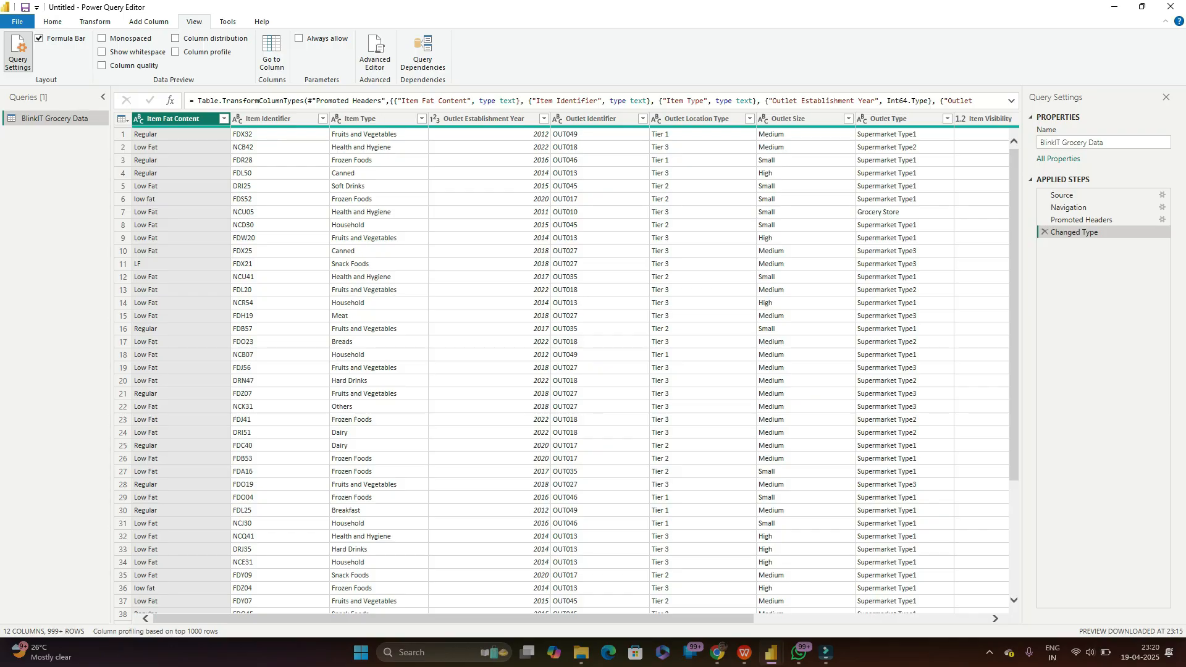
scroll(803, 161, "right", 3)
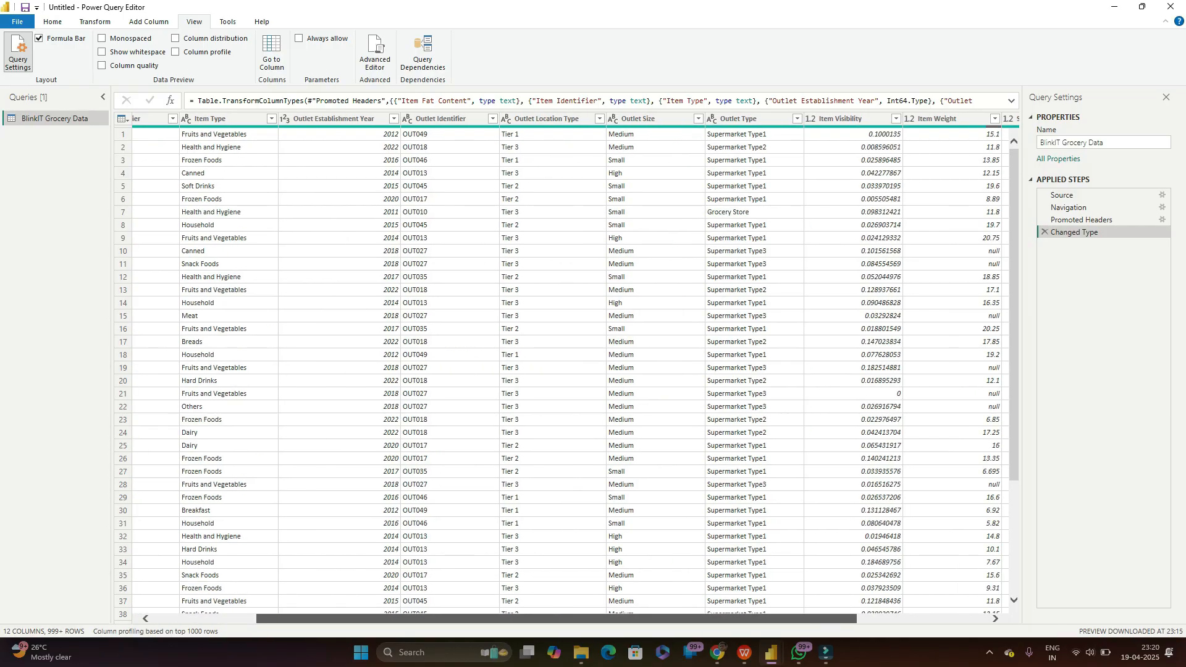
scroll(567, 371, "right", 3)
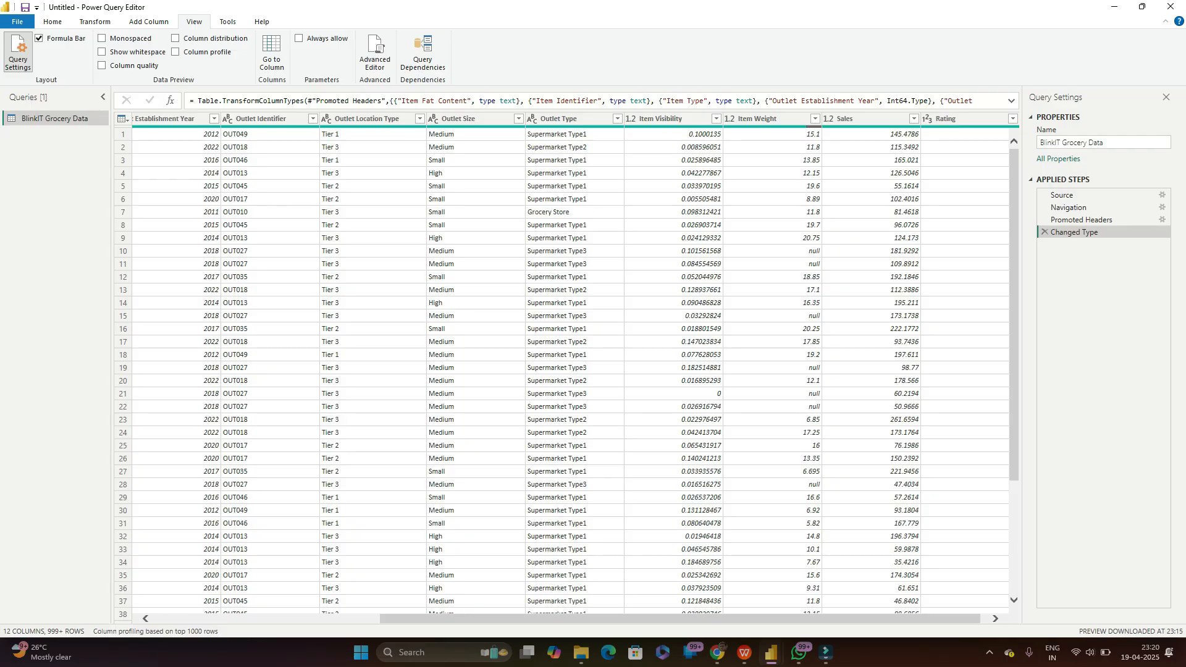
left_click_drag(680, 619, 687, 618)
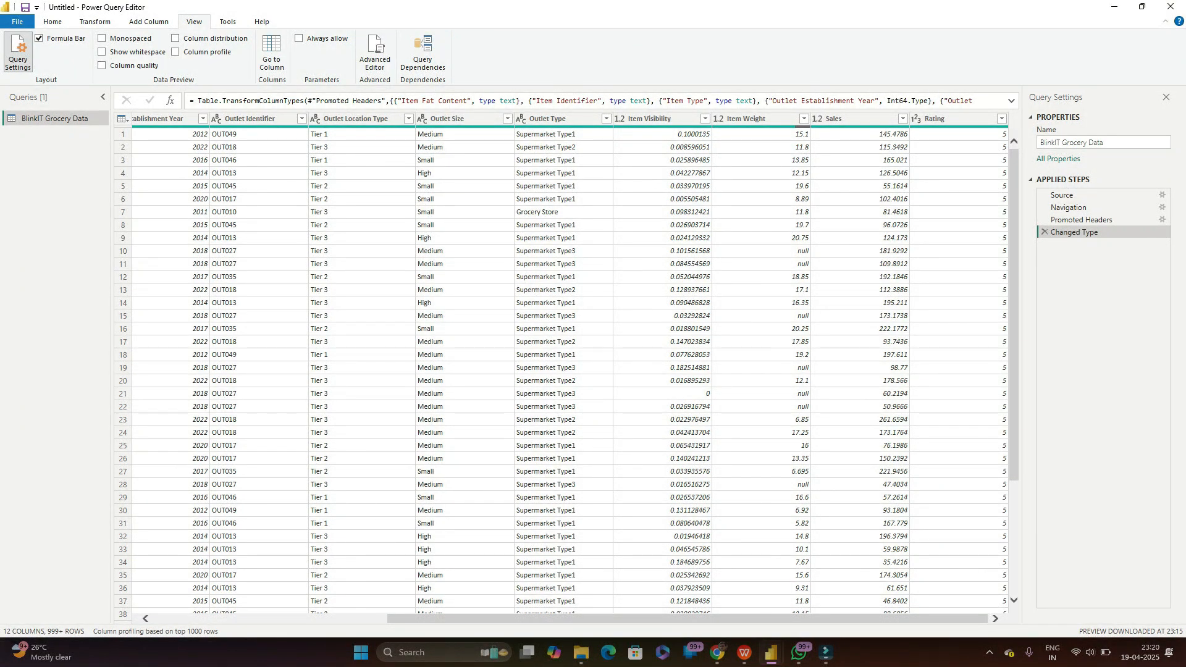
left_click_drag(687, 618, 454, 618)
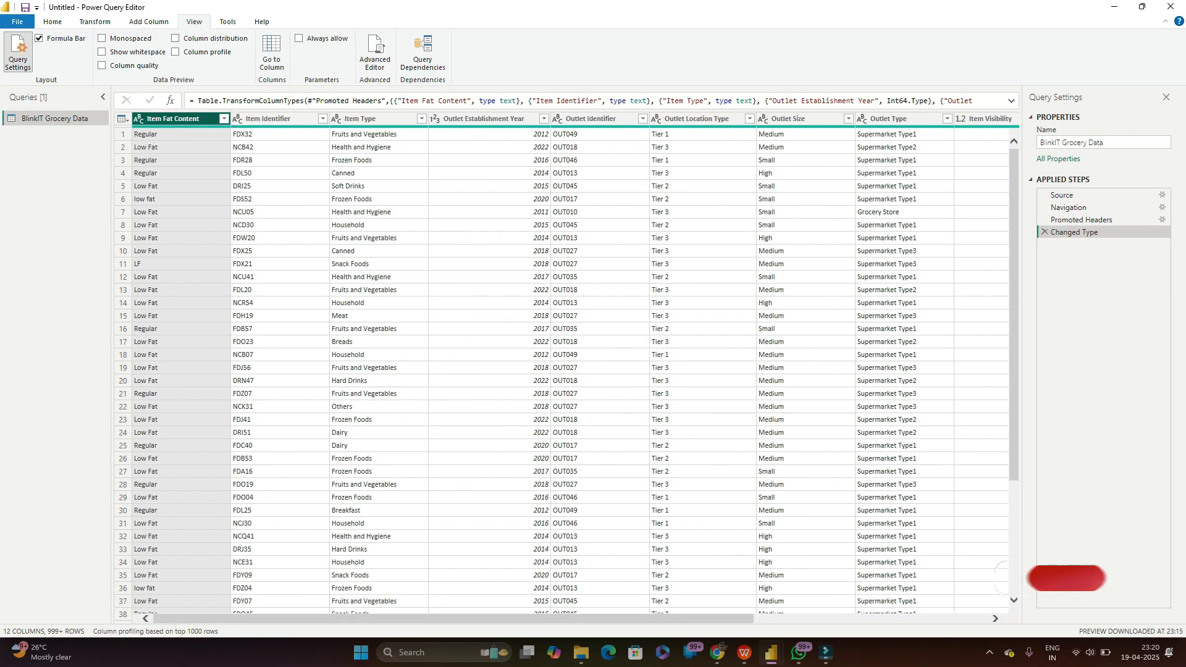
Step: Check the distinct values of the Item Fat Content column and replace LF with "Low fat" in it
left_click(224, 118)
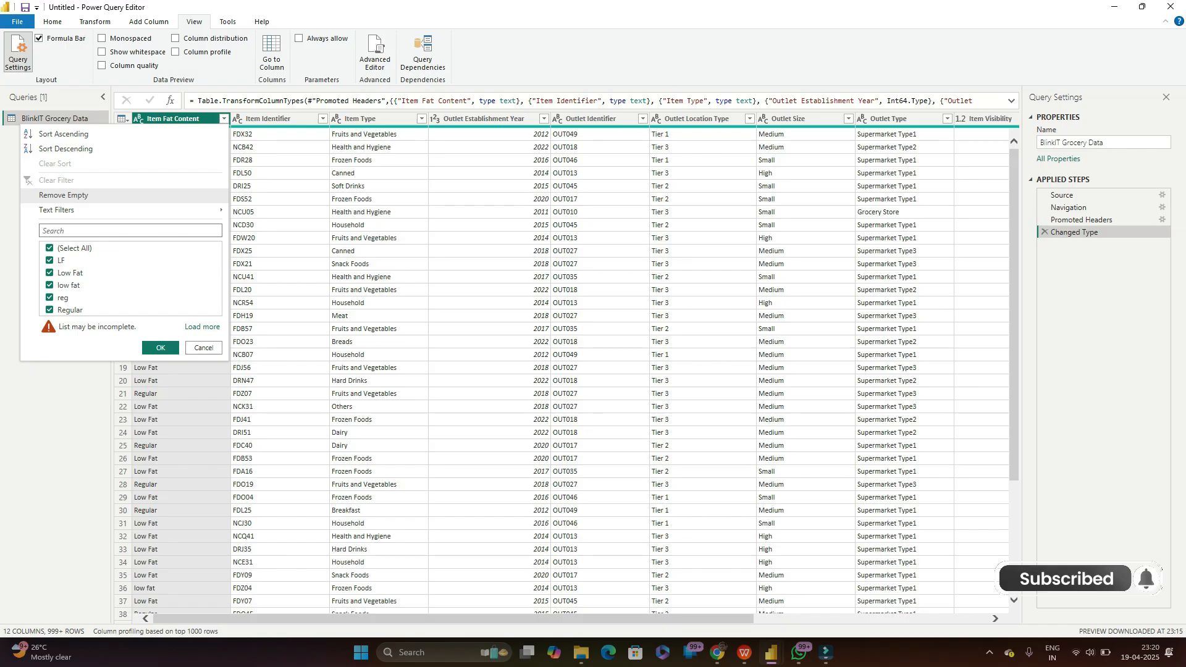
left_click(50, 248)
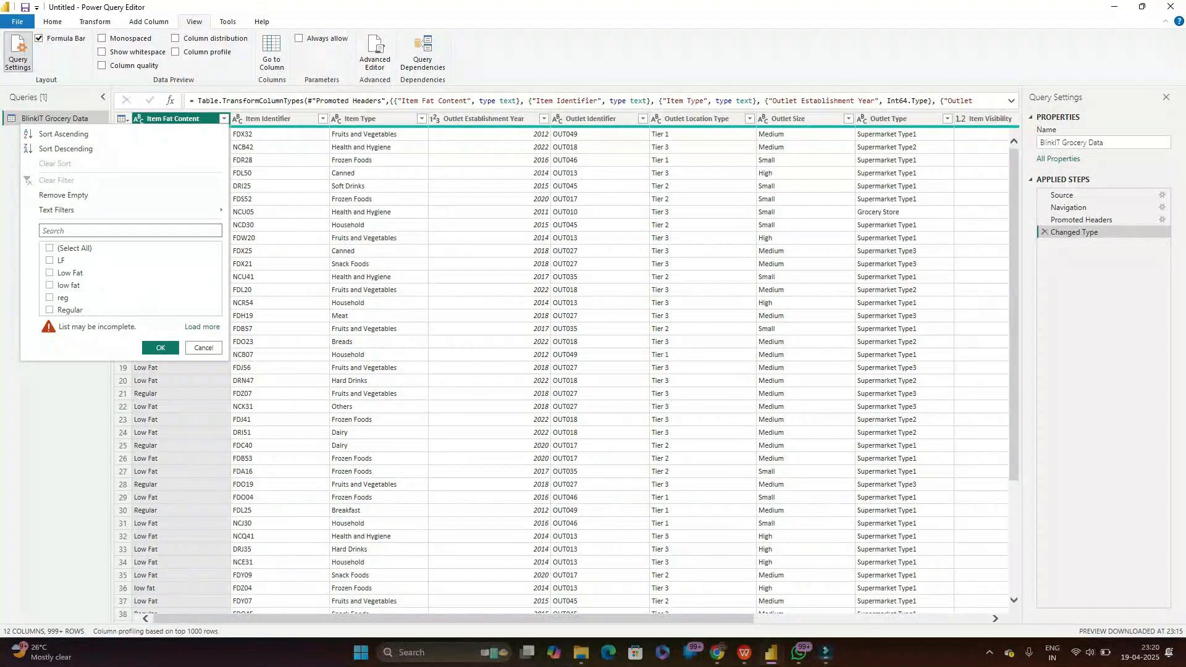
left_click(396, 212)
left_click(175, 119)
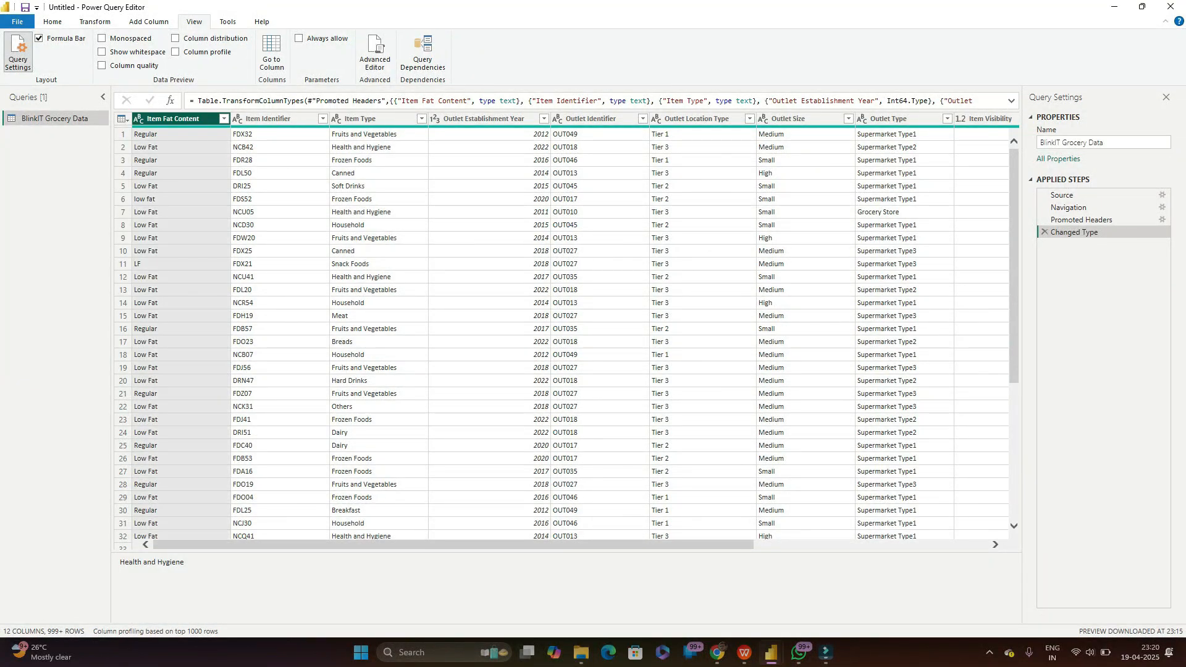
right_click(187, 120)
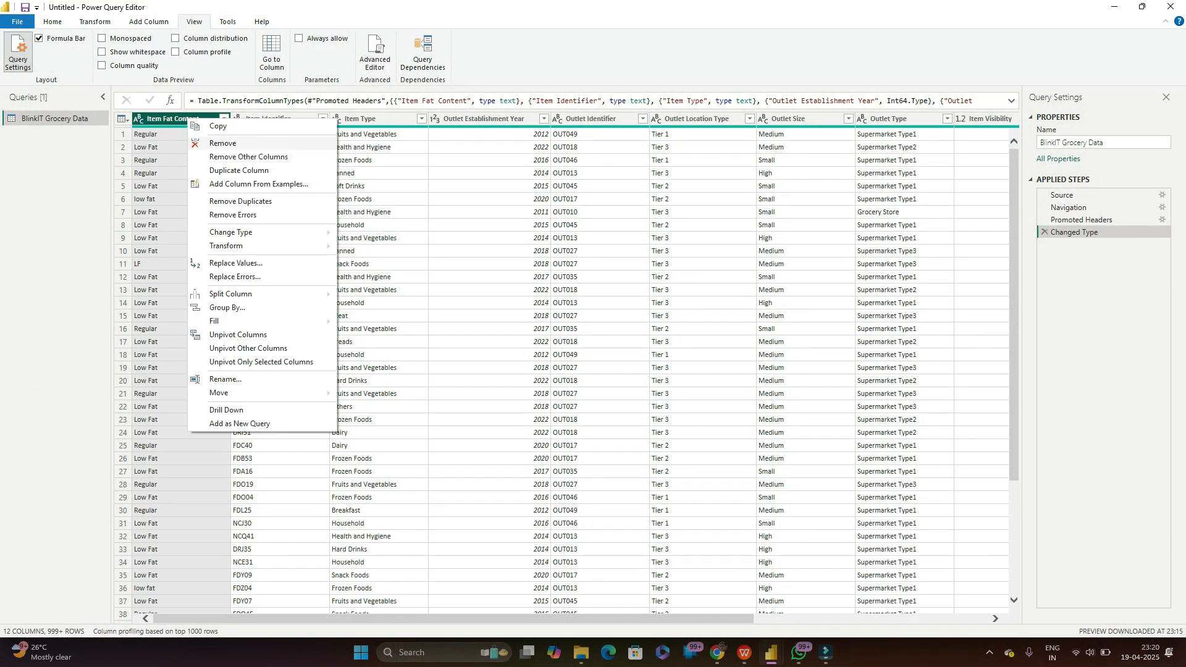
left_click(235, 263)
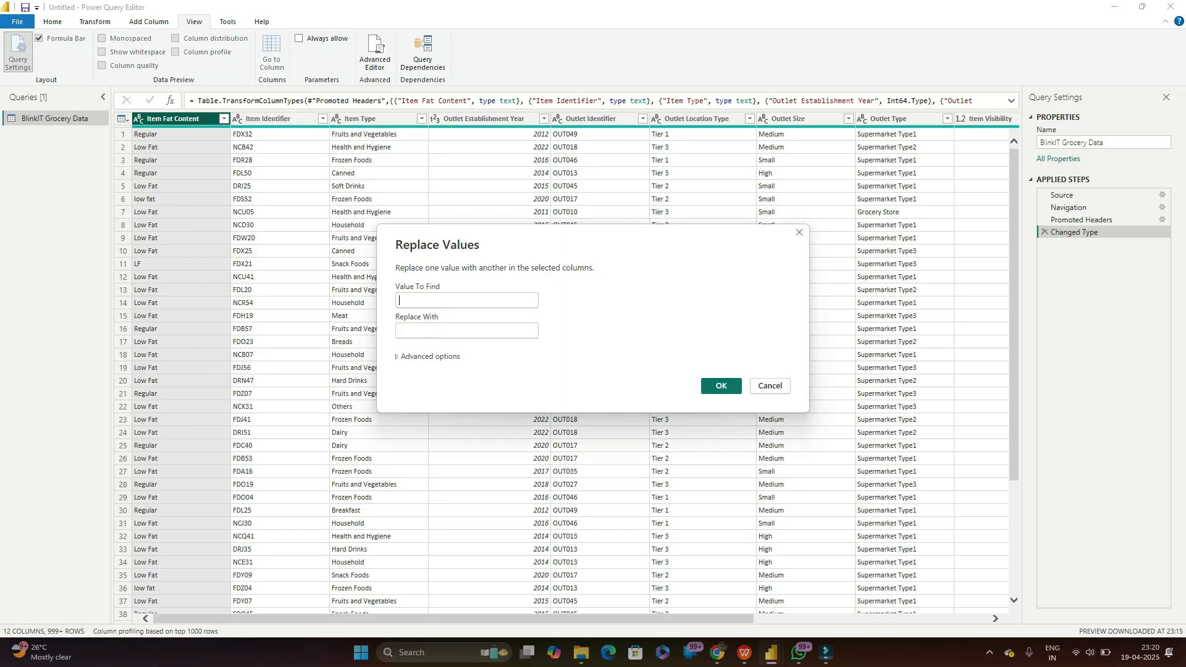
left_click(466, 300)
type("LF")
key("Tab")
type("Low Fat")
key("Return")
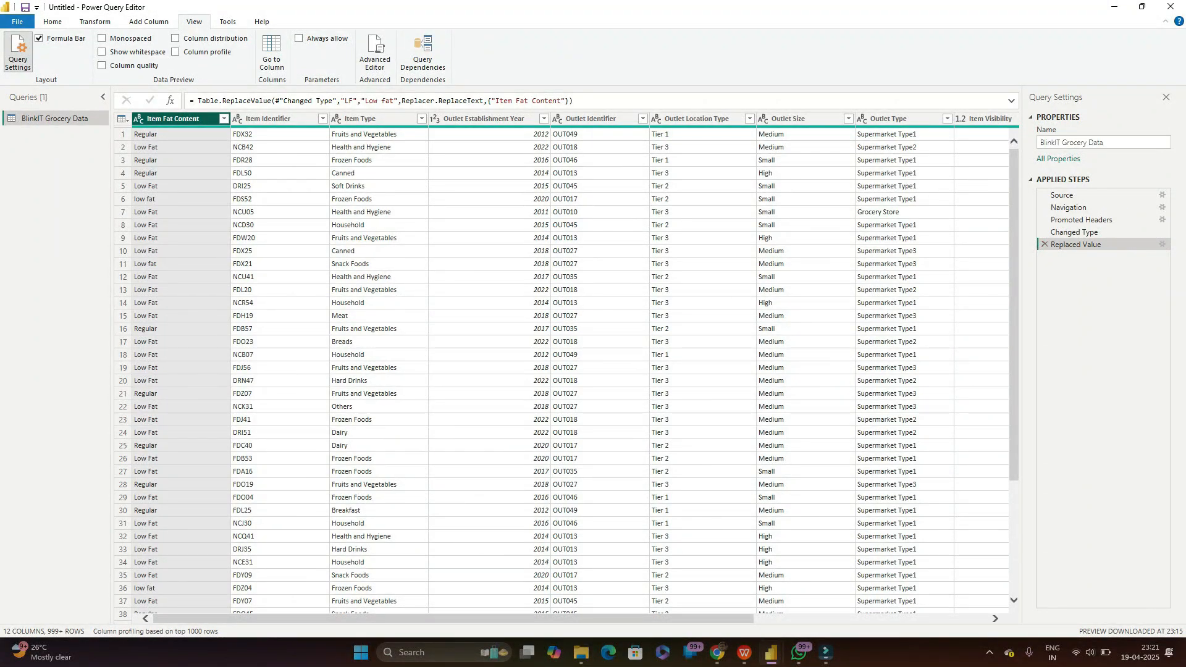
Step: Recheck the Item Fat Content values and replace "Low Fat" with "Low fat" in that column
left_click(224, 119)
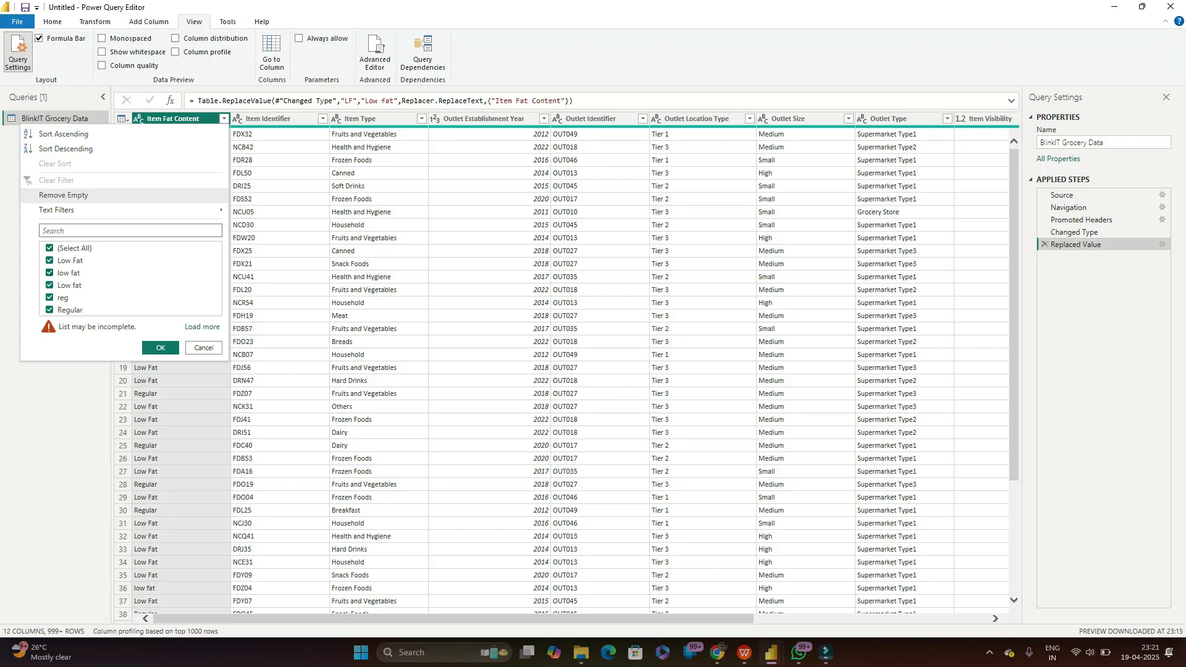
left_click(280, 277)
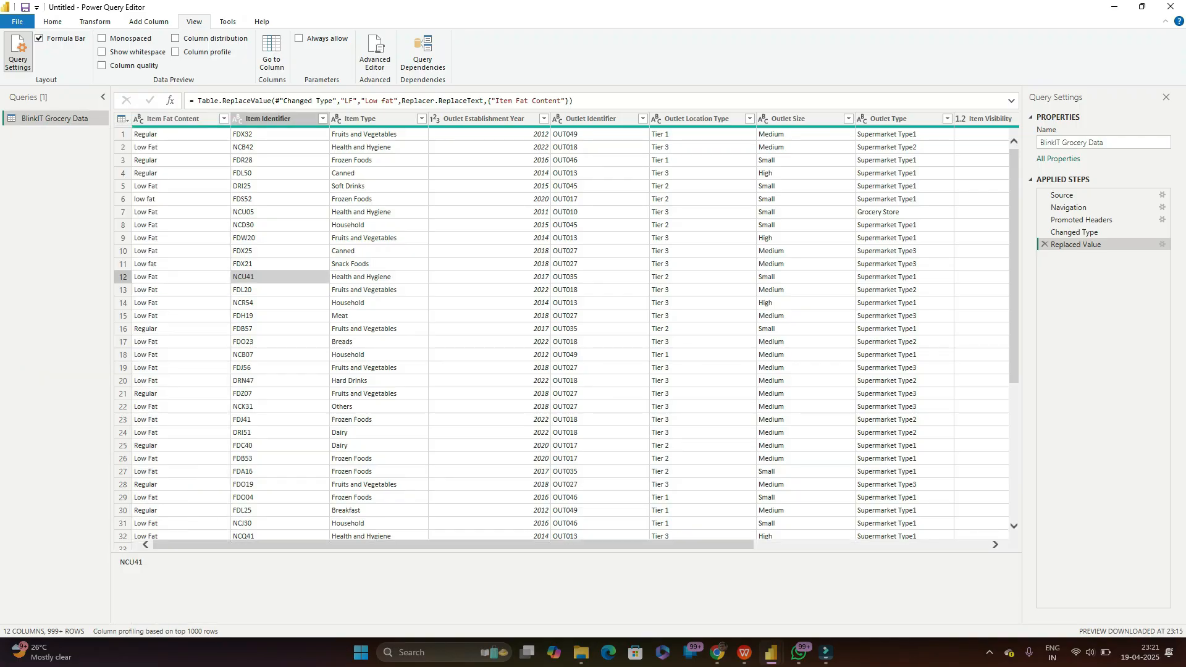
left_click(174, 119)
right_click(194, 120)
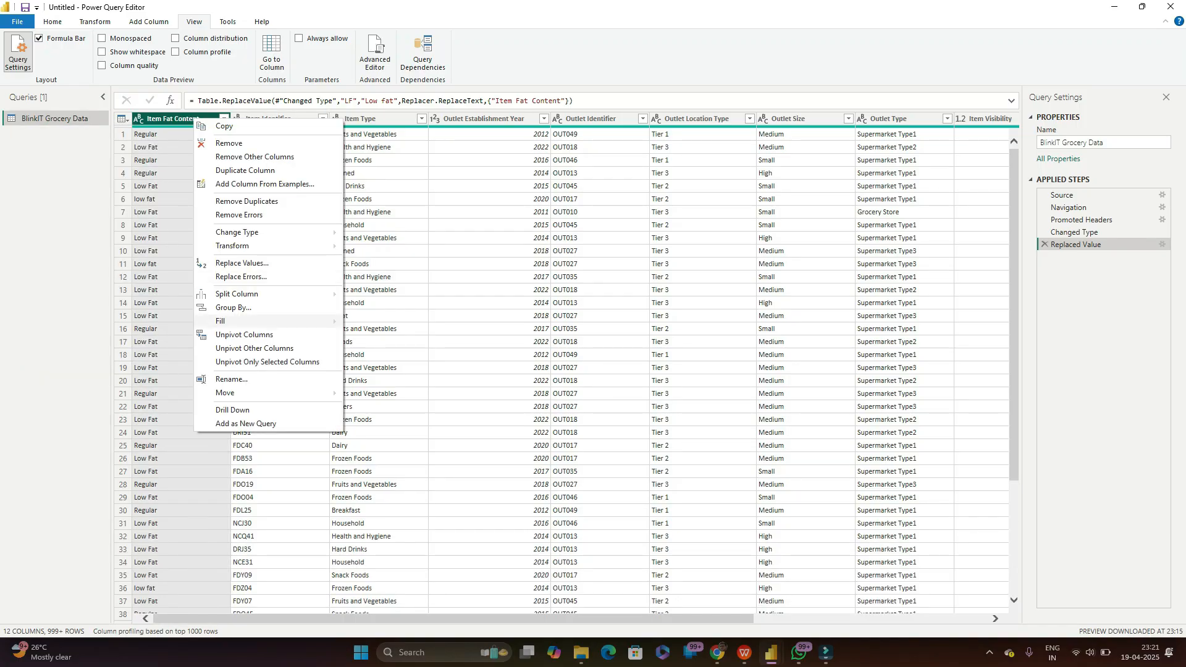
left_click(242, 263)
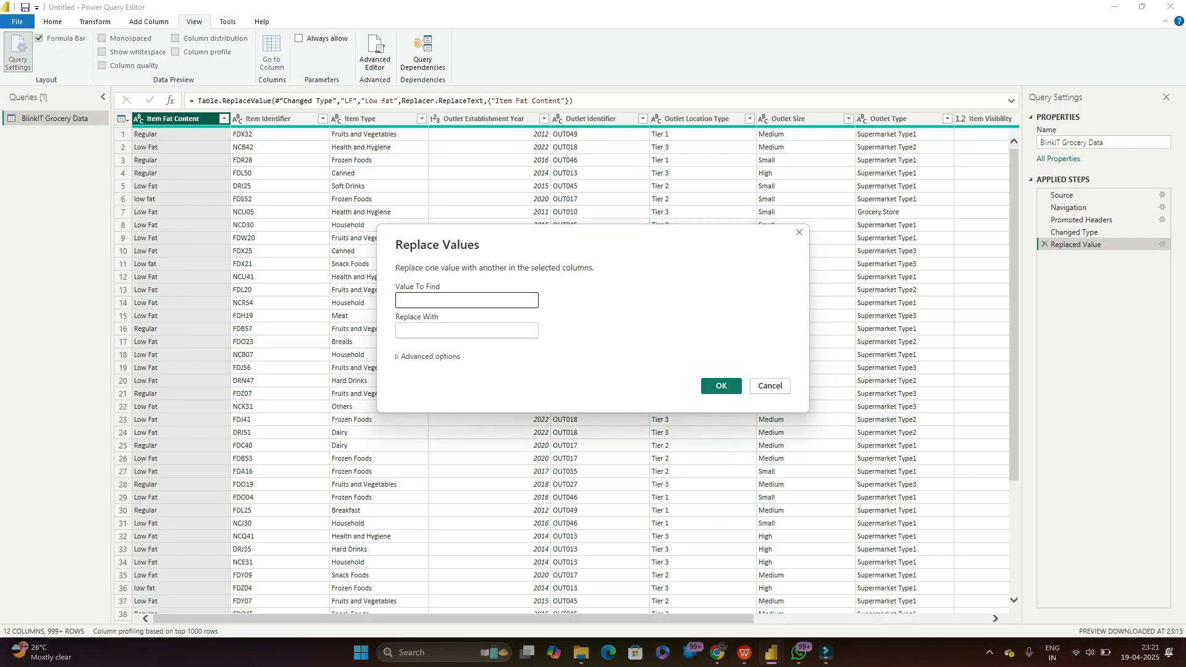
type("Low Fat")
key("ctrl+a")
key("ctrl+c")
key("Tab")
key("ctrl+v")
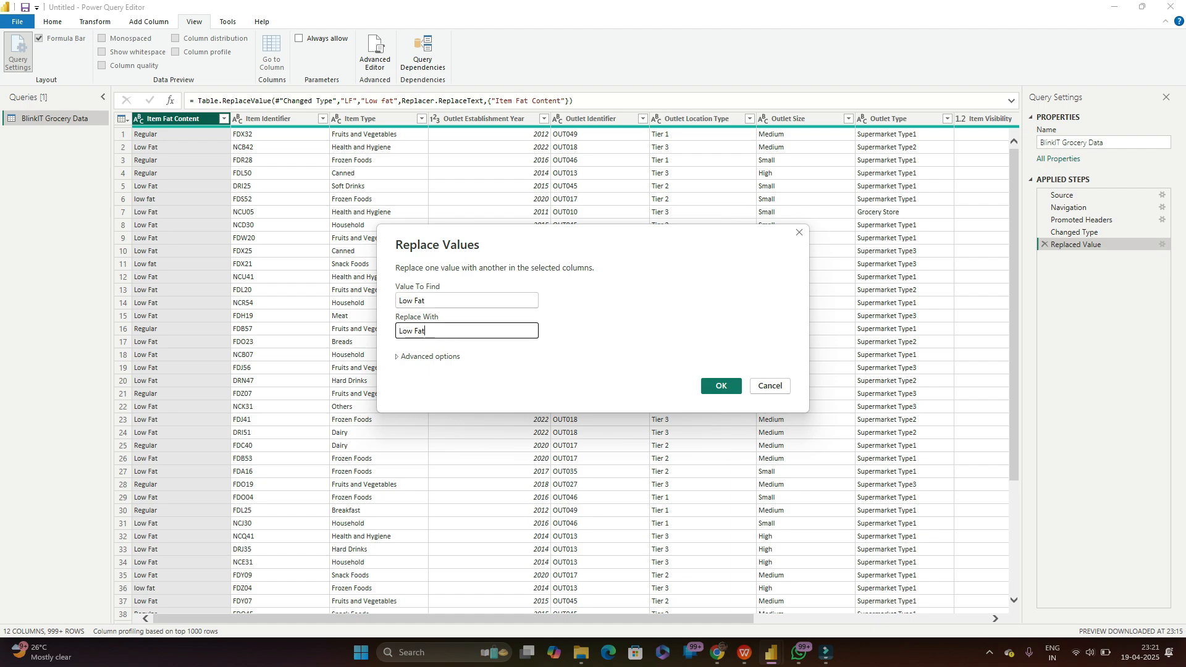
key("BackSpace")
key("BackSpace")
key("BackSpace")
type("fat")
key("Return")
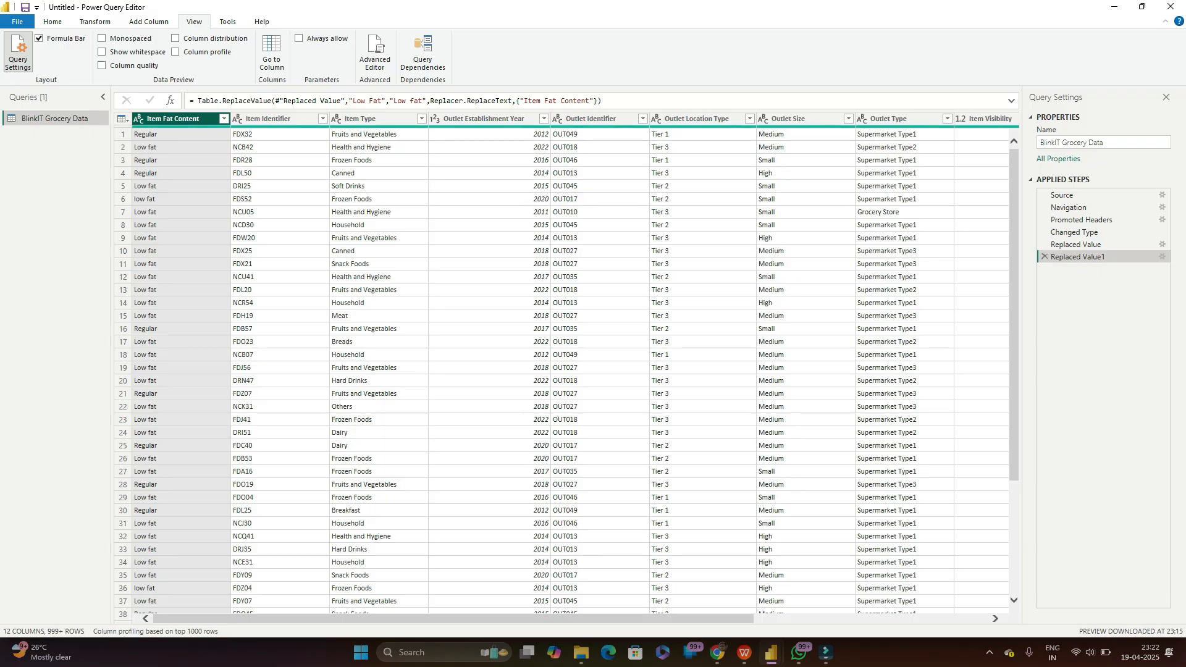
Step: Replace the all-lowercase "low fat" with "Low fat" in the Item Fat Content column and review its distinct values
left_click(223, 118)
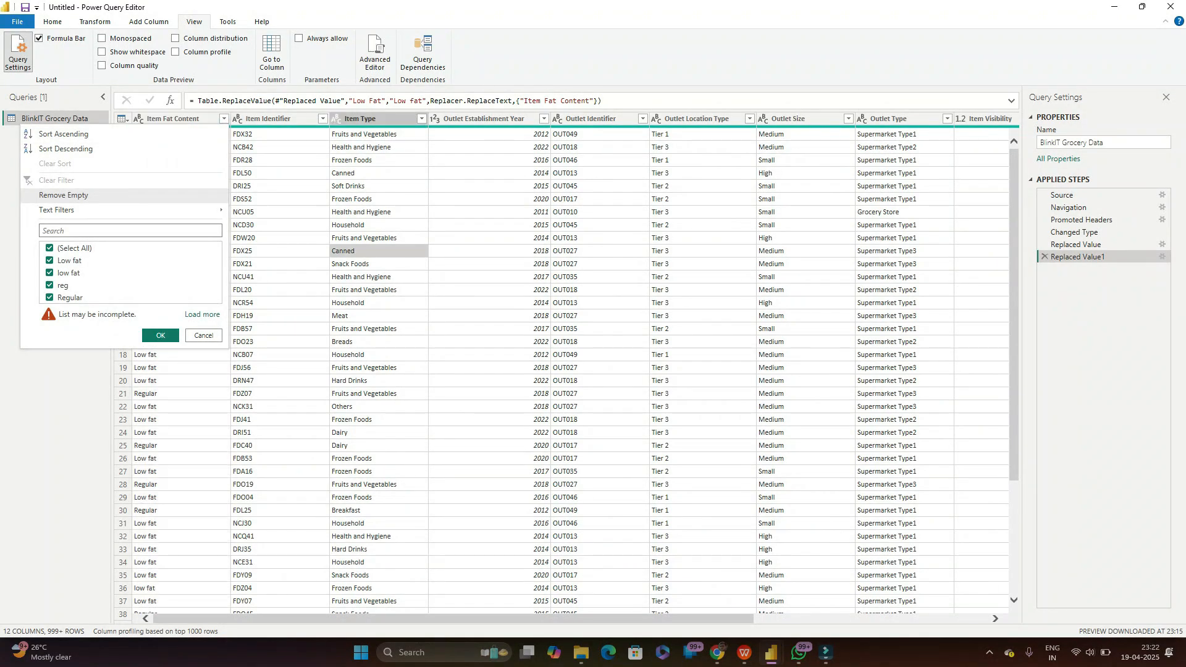
left_click(346, 250)
right_click(203, 118)
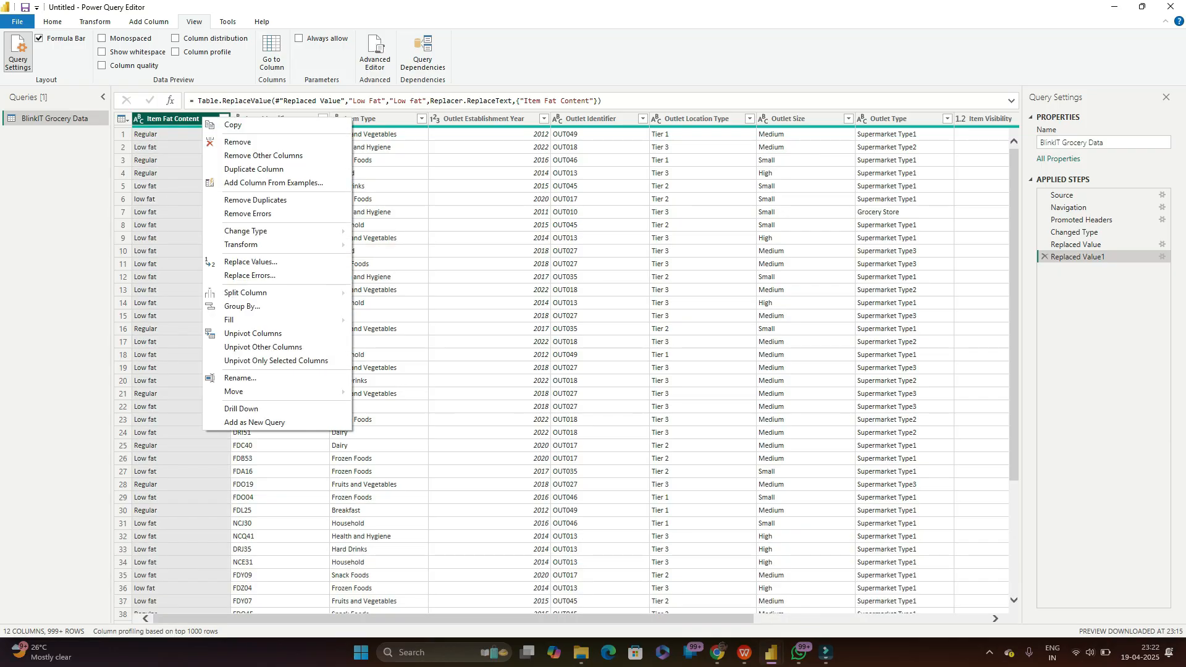
left_click(250, 262)
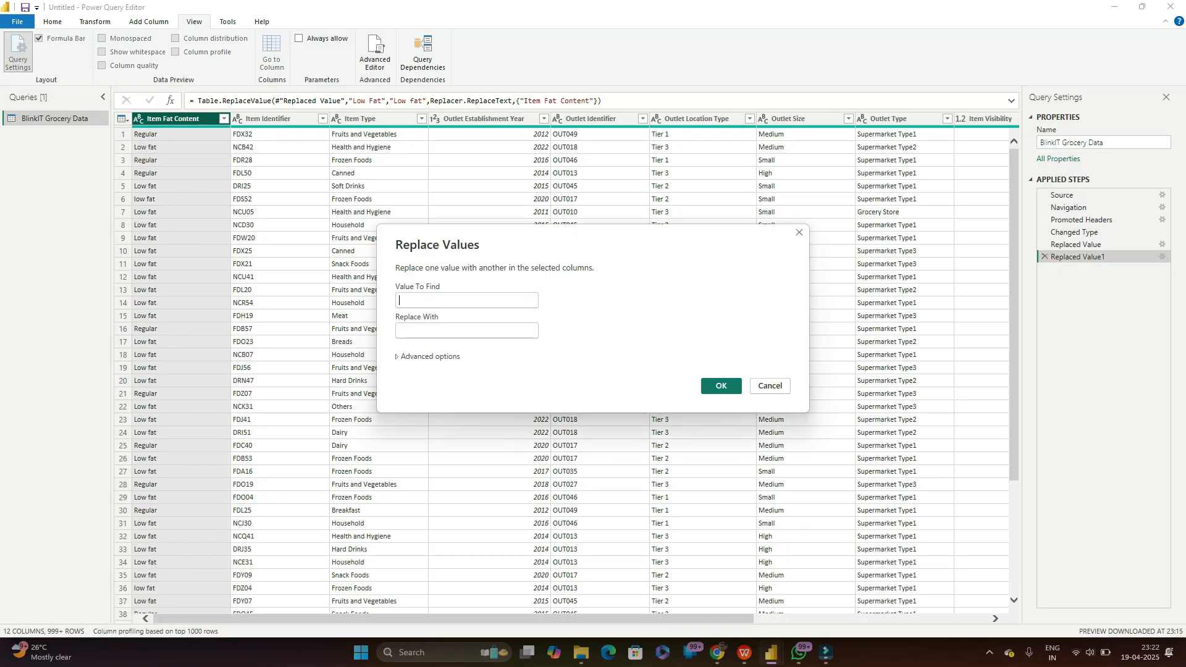
type("low fat")
key("Tab")
type("Low fa")
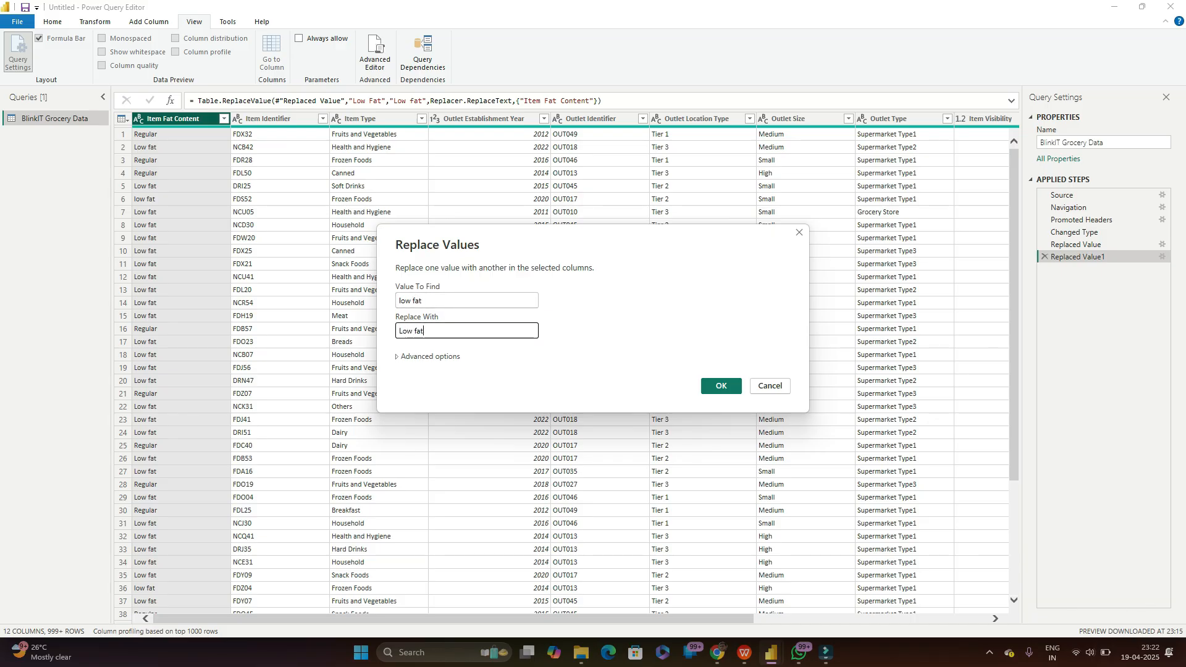
key("Return")
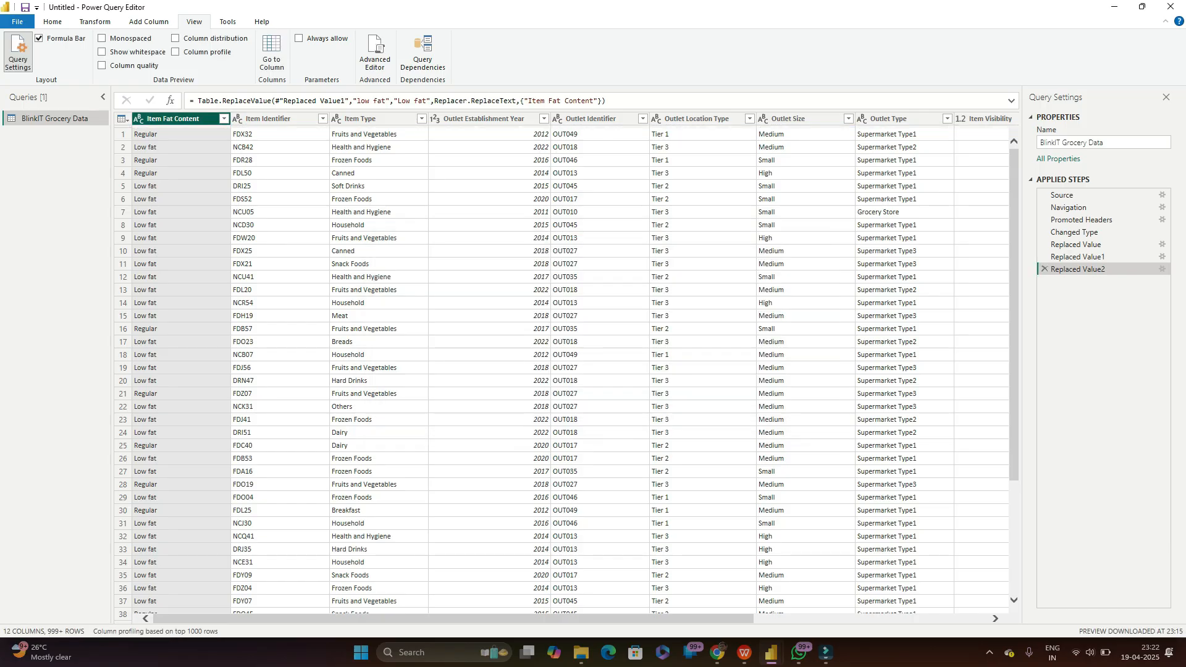
left_click(224, 118)
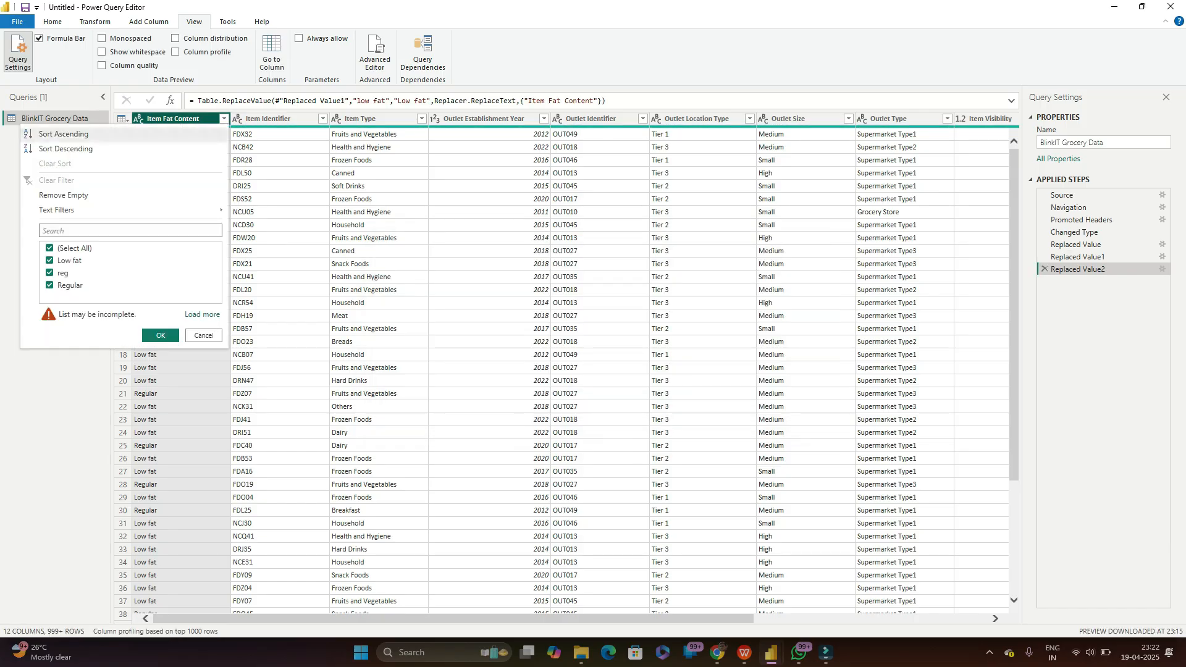
Step: Replace "reg" with "Regular" in the Item Fat Content column, check its distinct values and apply the filter with all values selected
left_click(379, 238)
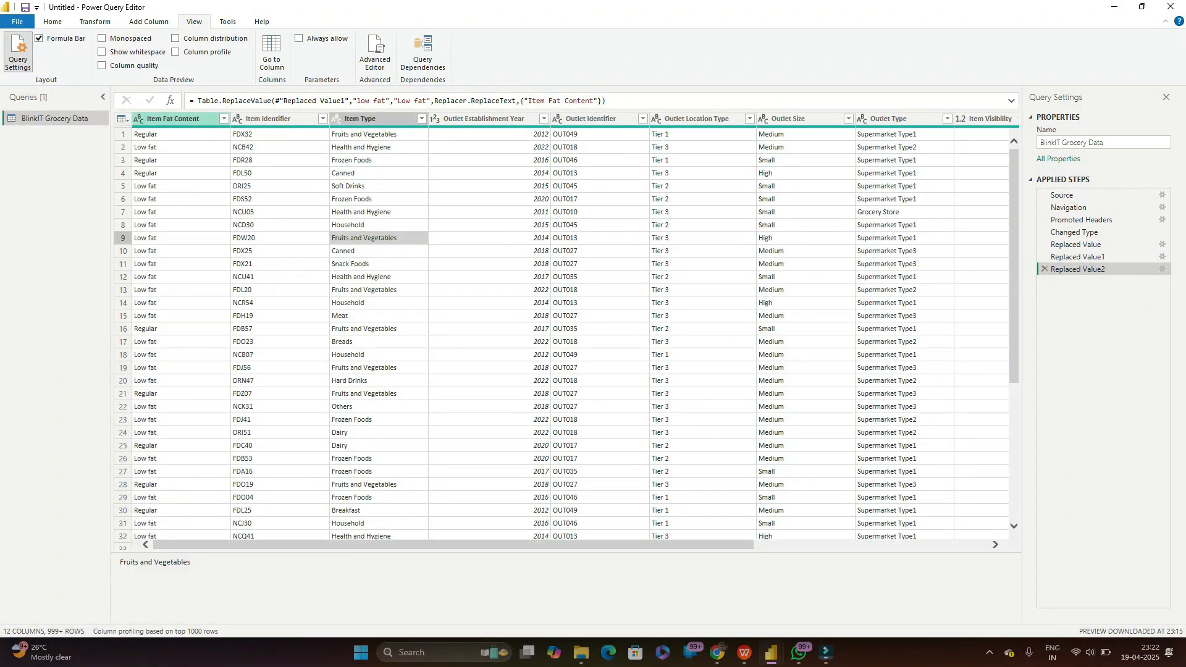
left_click(223, 119)
left_click(203, 119)
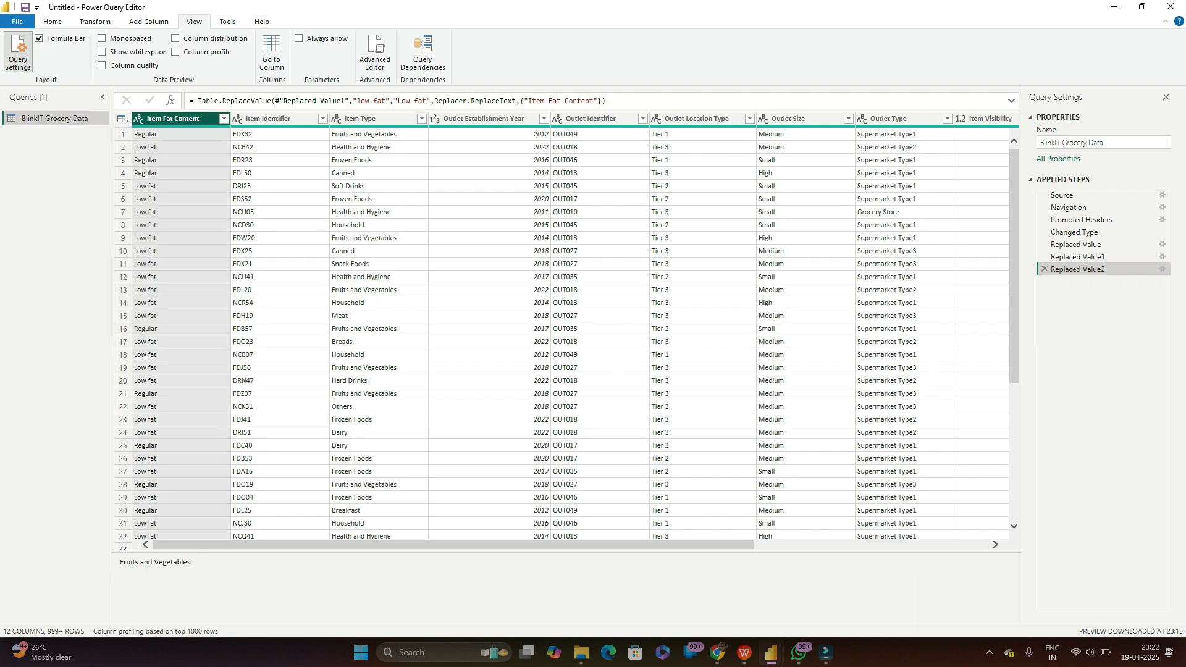
right_click(203, 119)
left_click(250, 262)
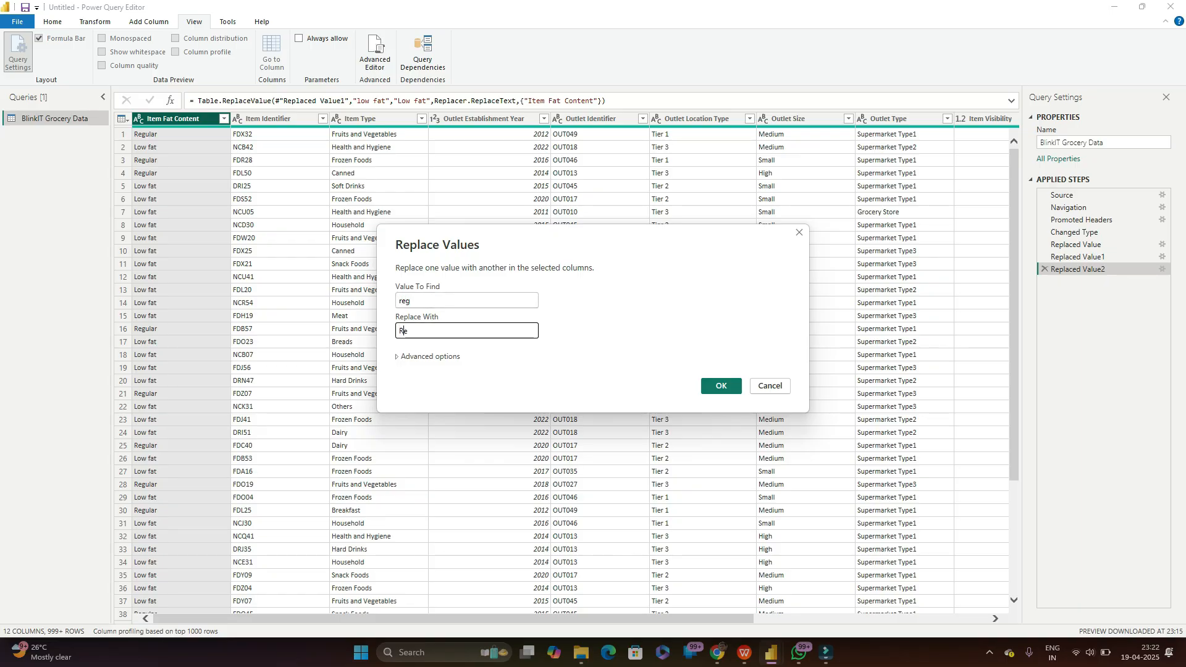
type("lar")
key("Return")
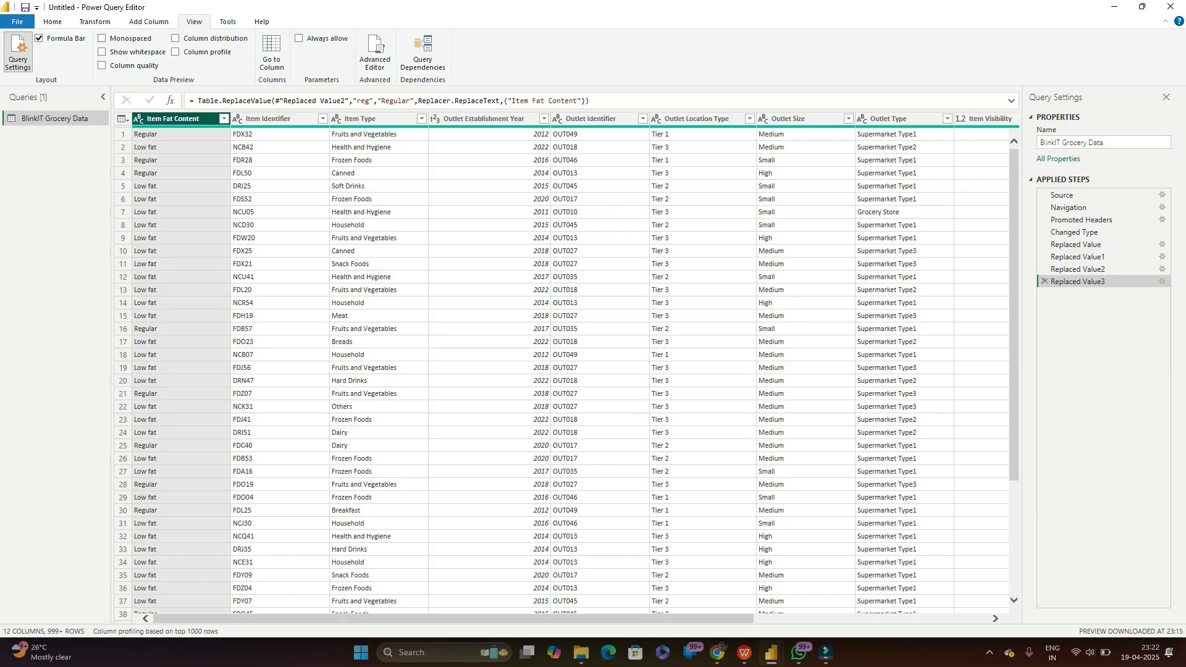
left_click(224, 119)
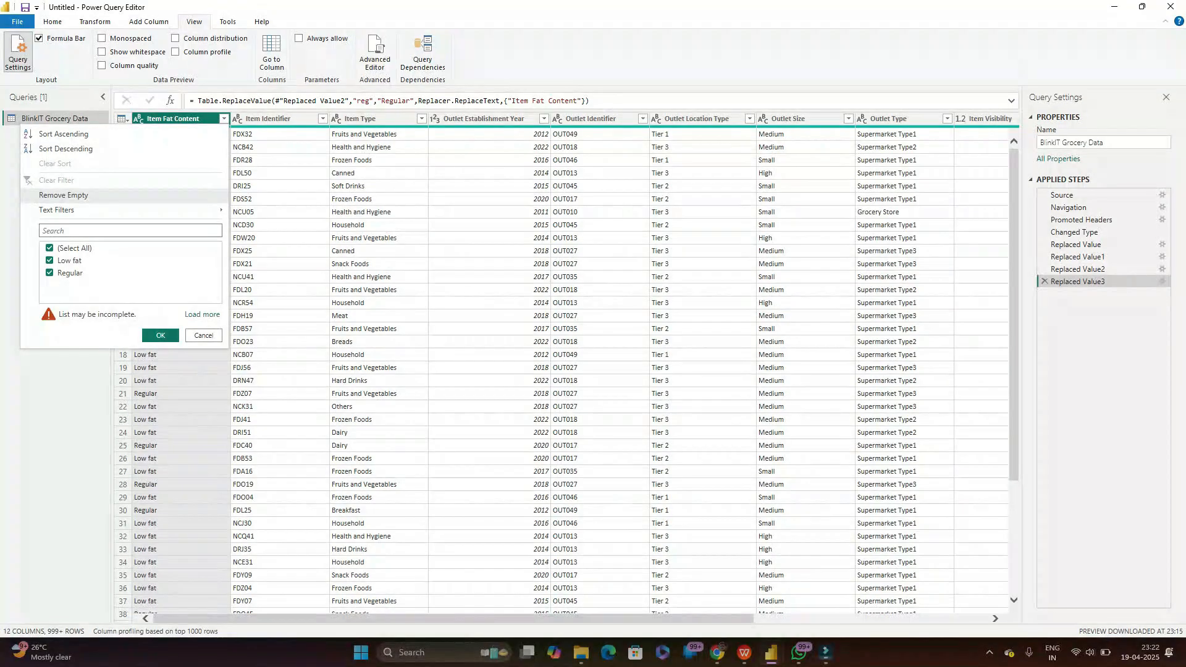
left_click(160, 335)
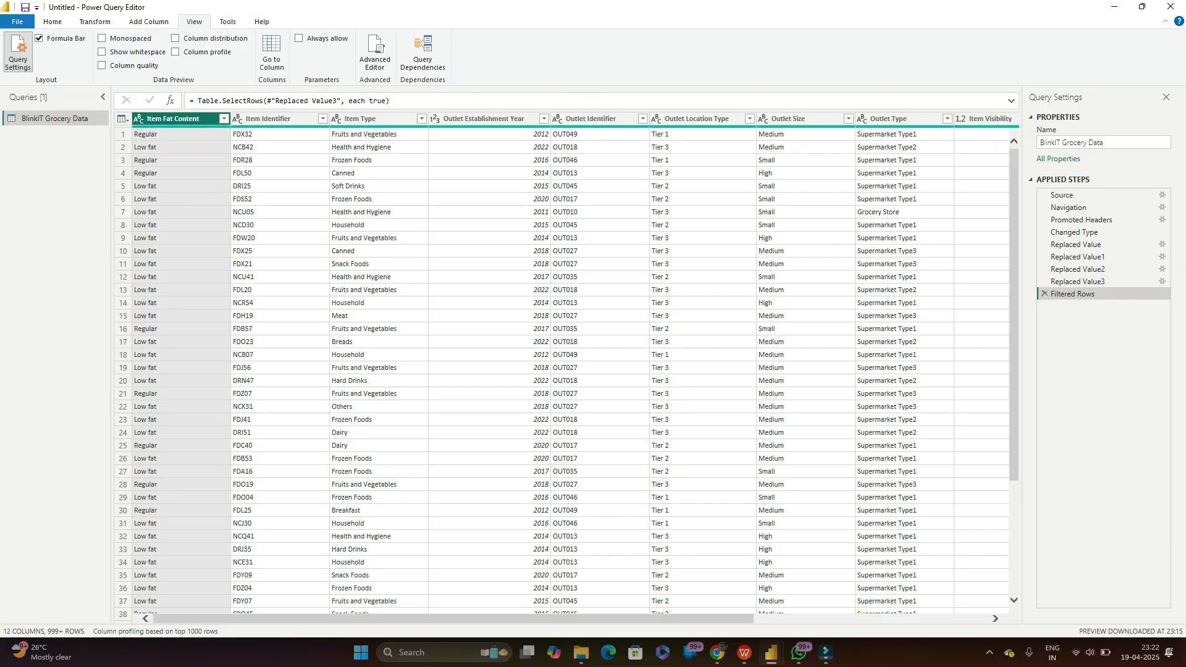
Step: Look across the cleaned table's columns, apply the query changes and close Power Query Editor
left_click(280, 160)
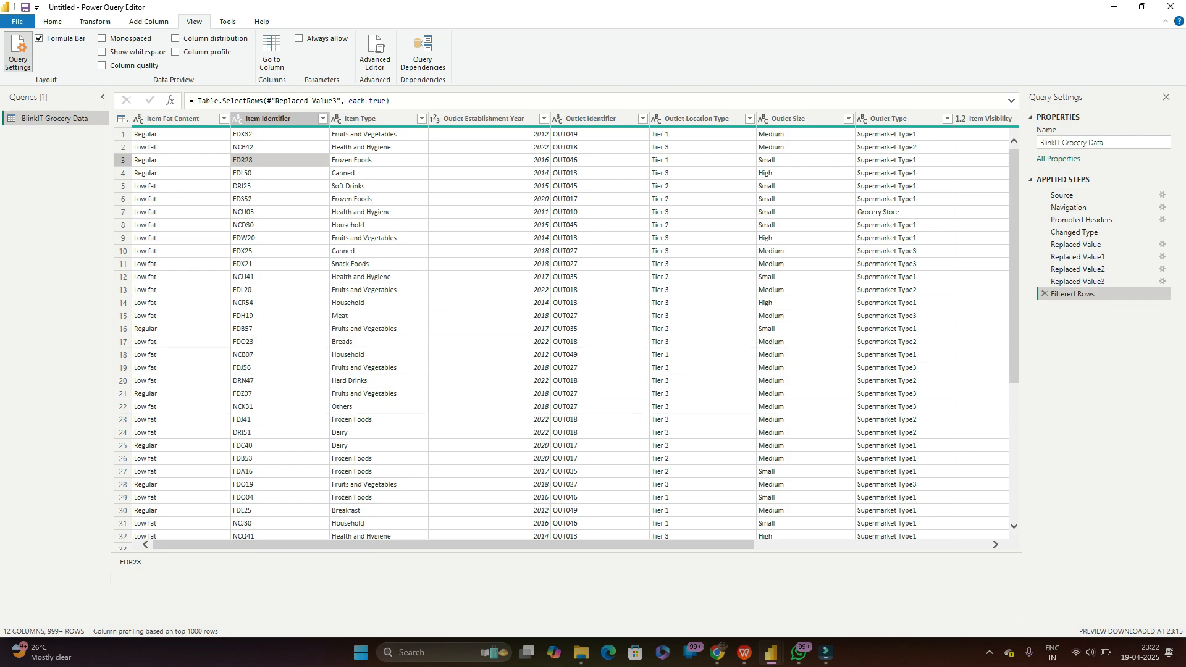
scroll(571, 334, "right", 10)
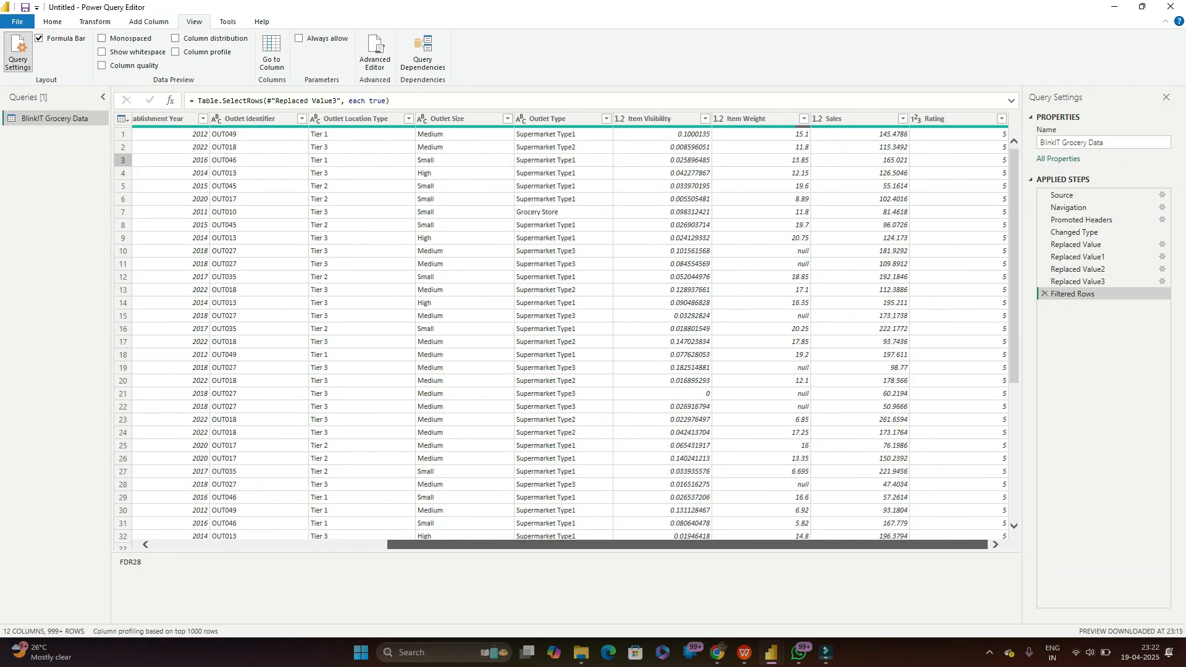
scroll(572, 333, "left", 10)
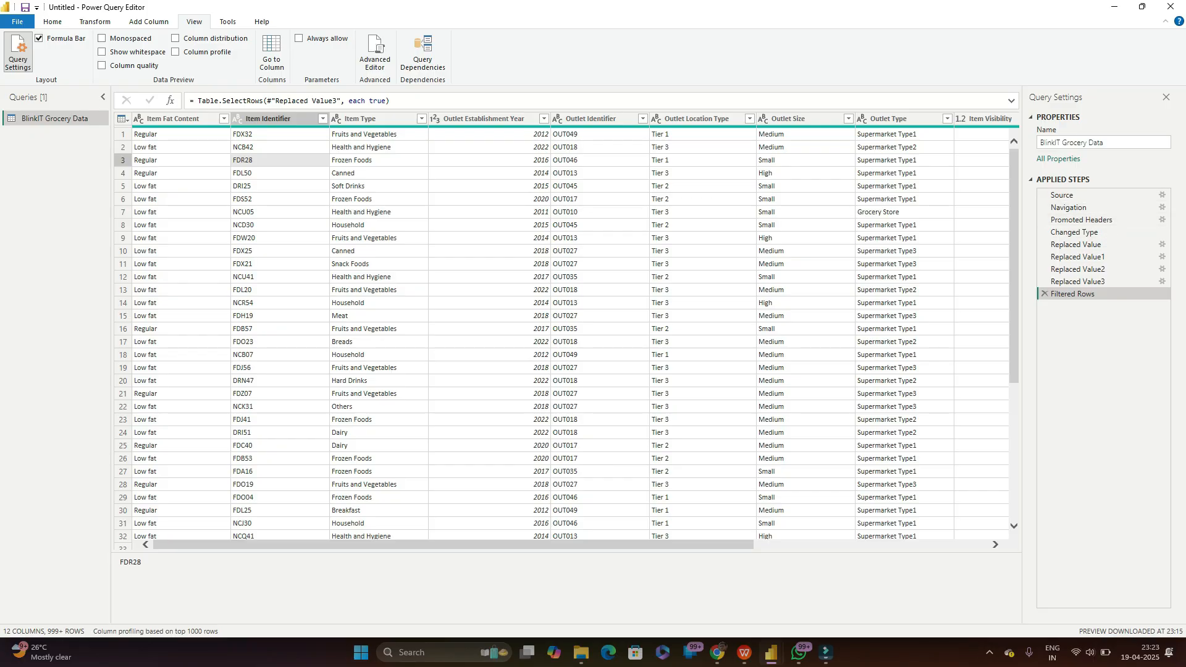
left_click(52, 21)
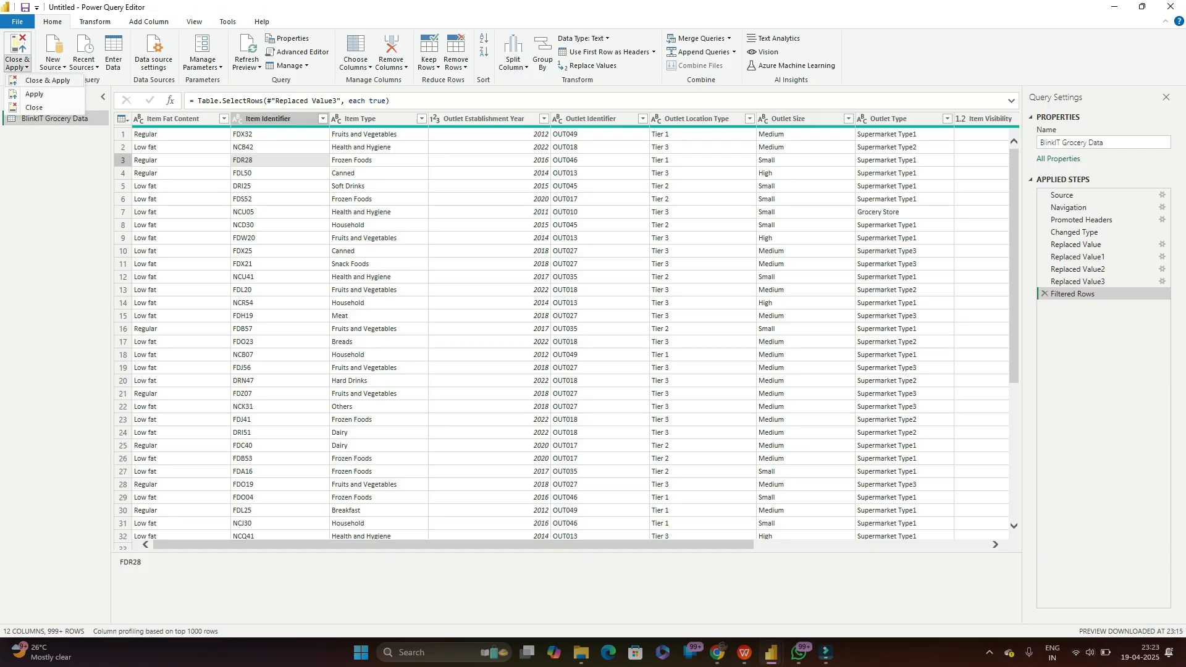
left_click(46, 81)
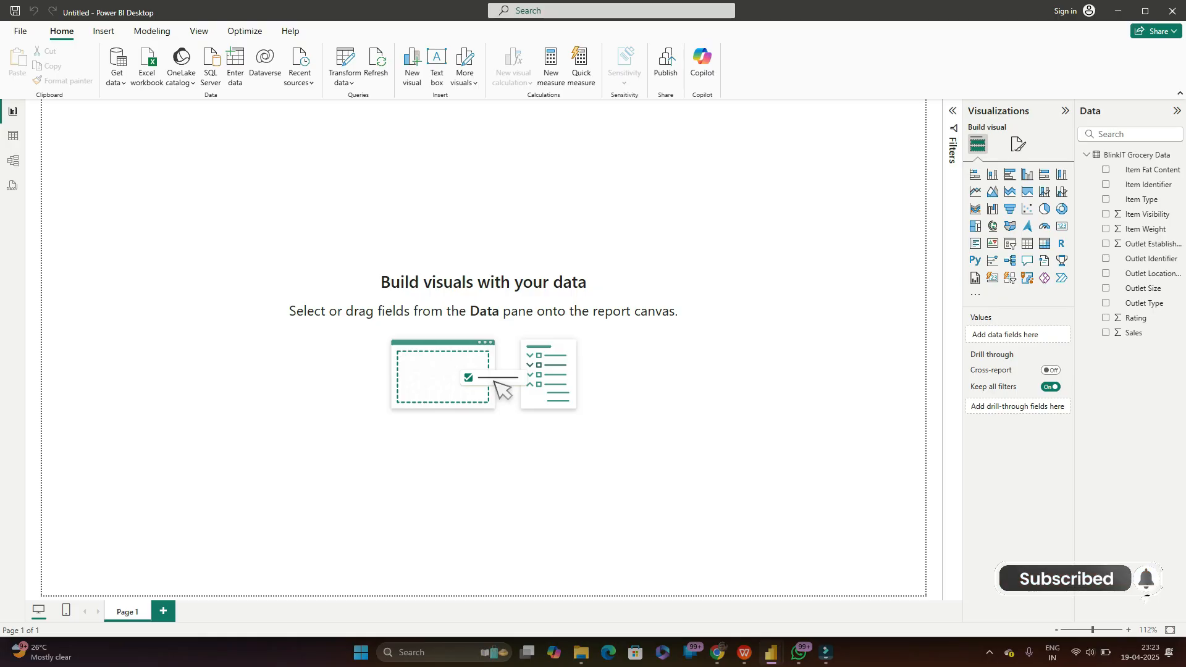
left_click(1064, 111)
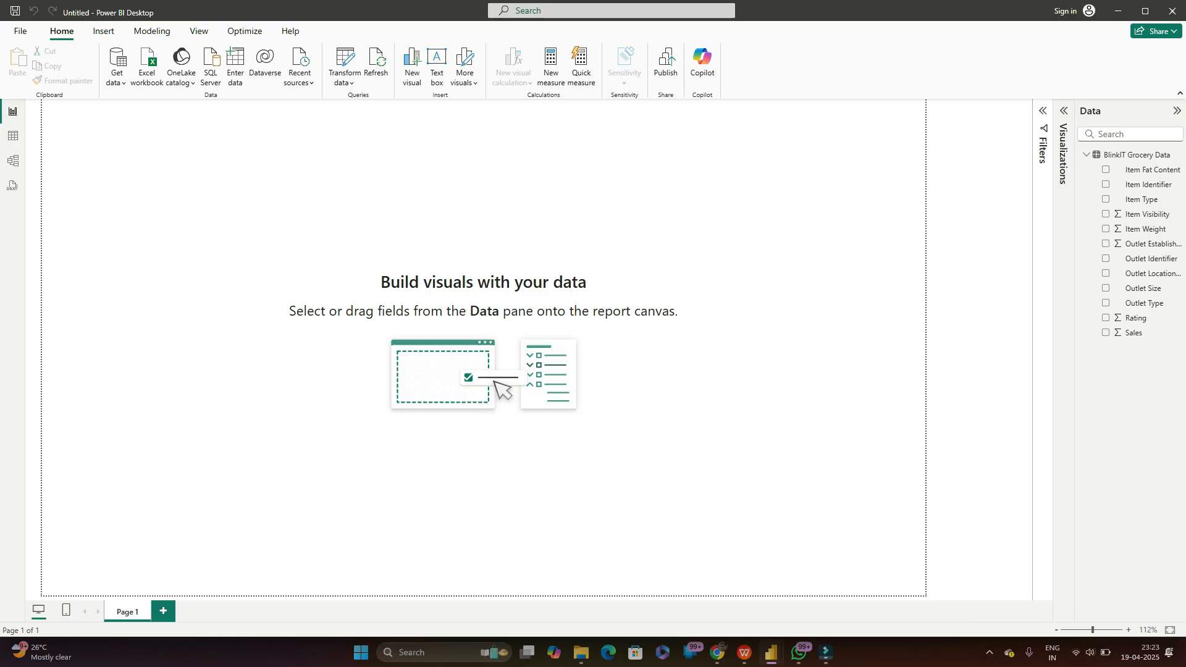
left_click(1043, 111)
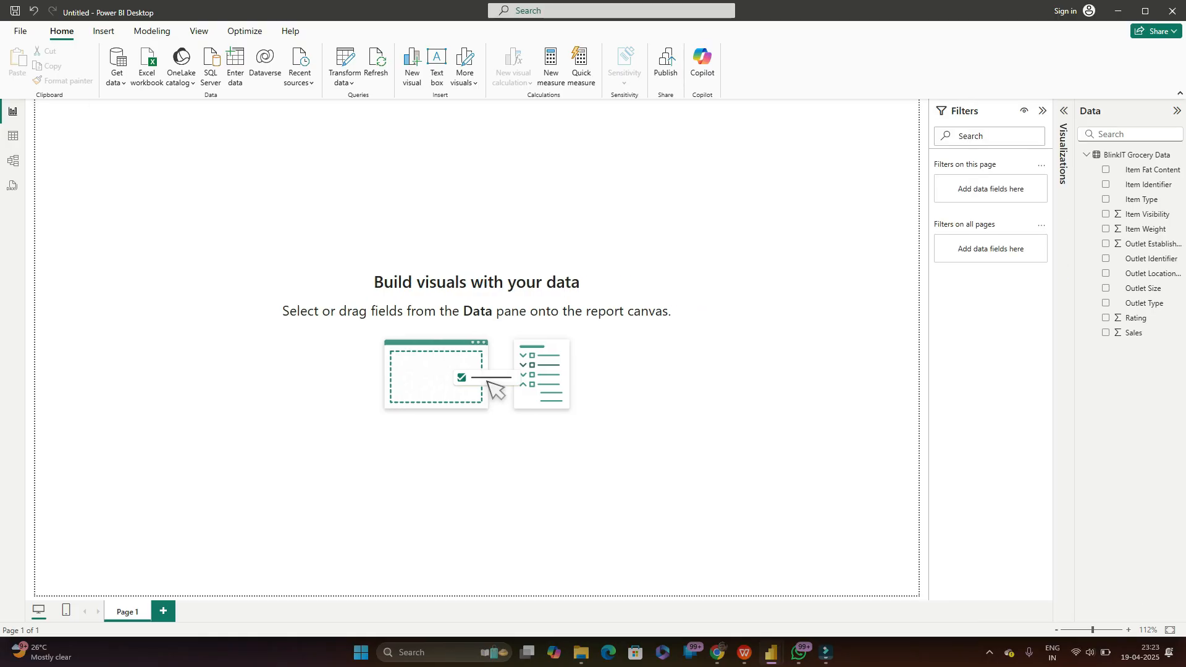
left_click(1064, 111)
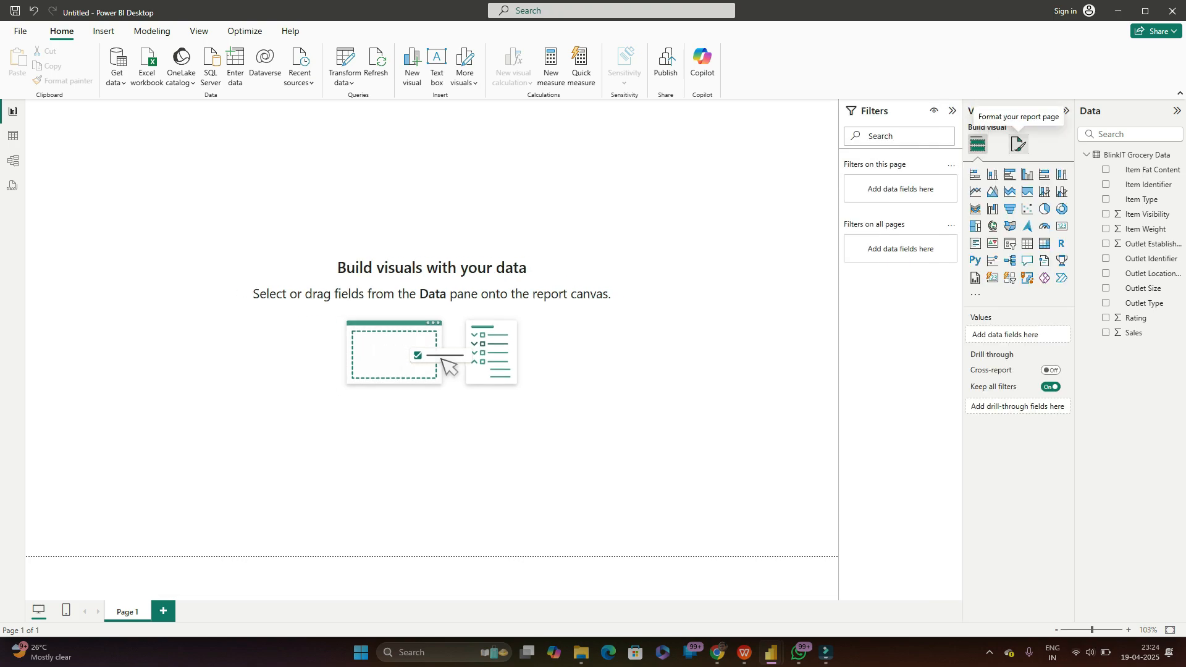
Step: Open the report page's formatting options and review the available canvas types
left_click(1018, 144)
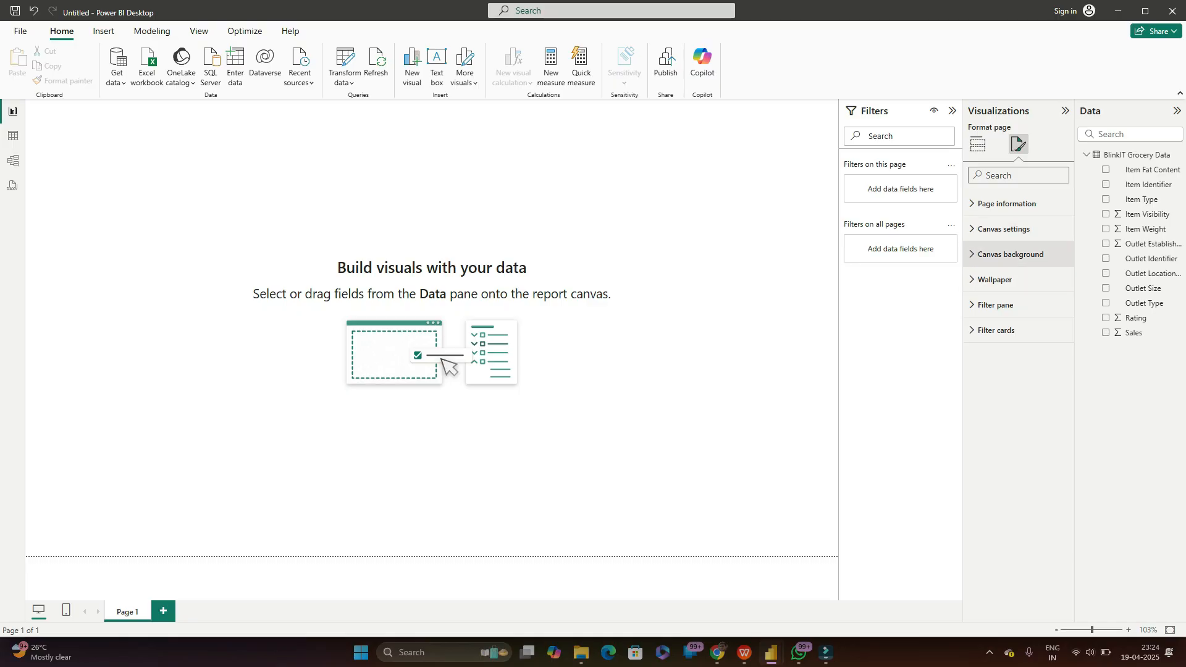
left_click(1004, 229)
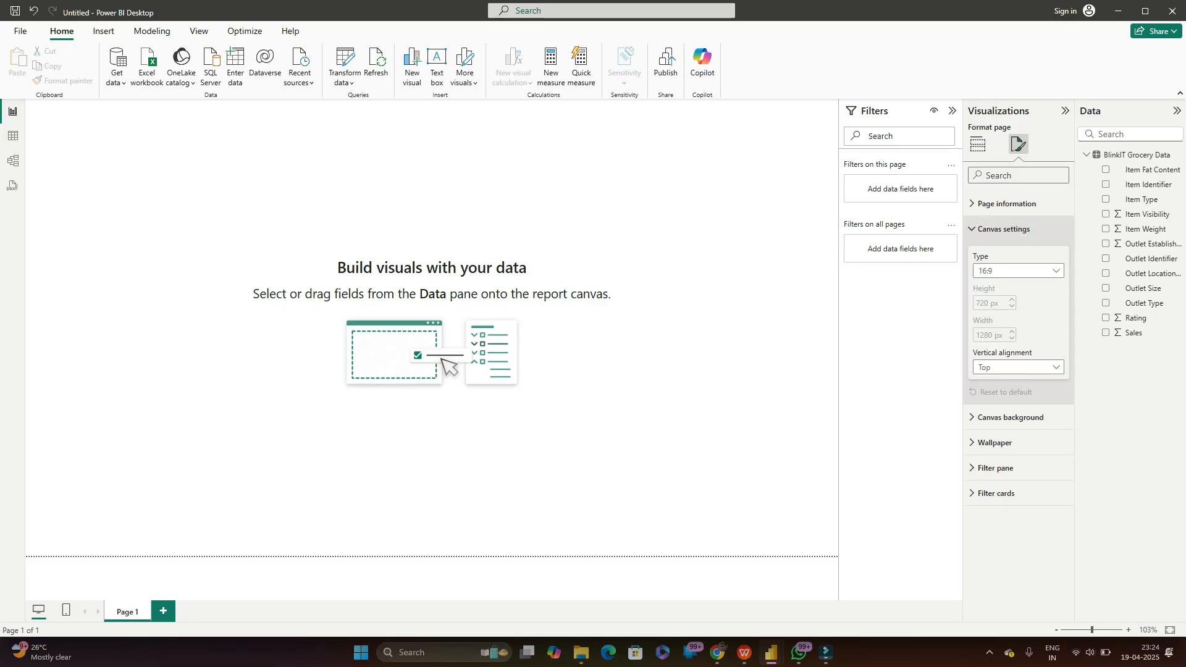
left_click(1018, 270)
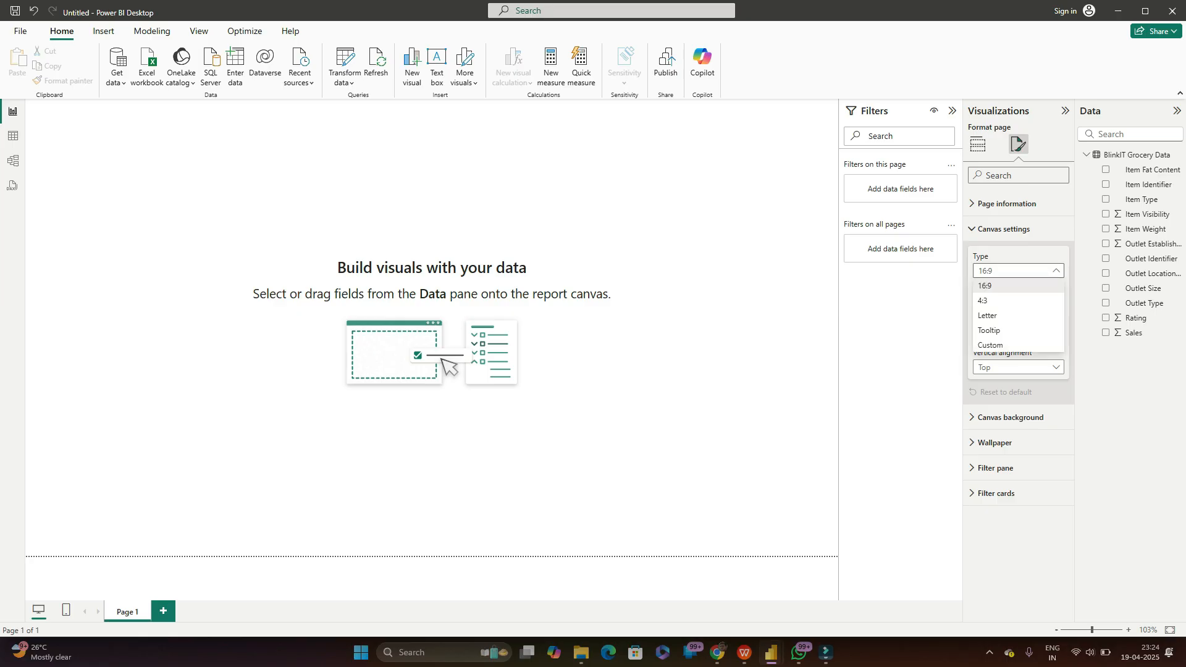
left_click(1017, 271)
left_click(1004, 229)
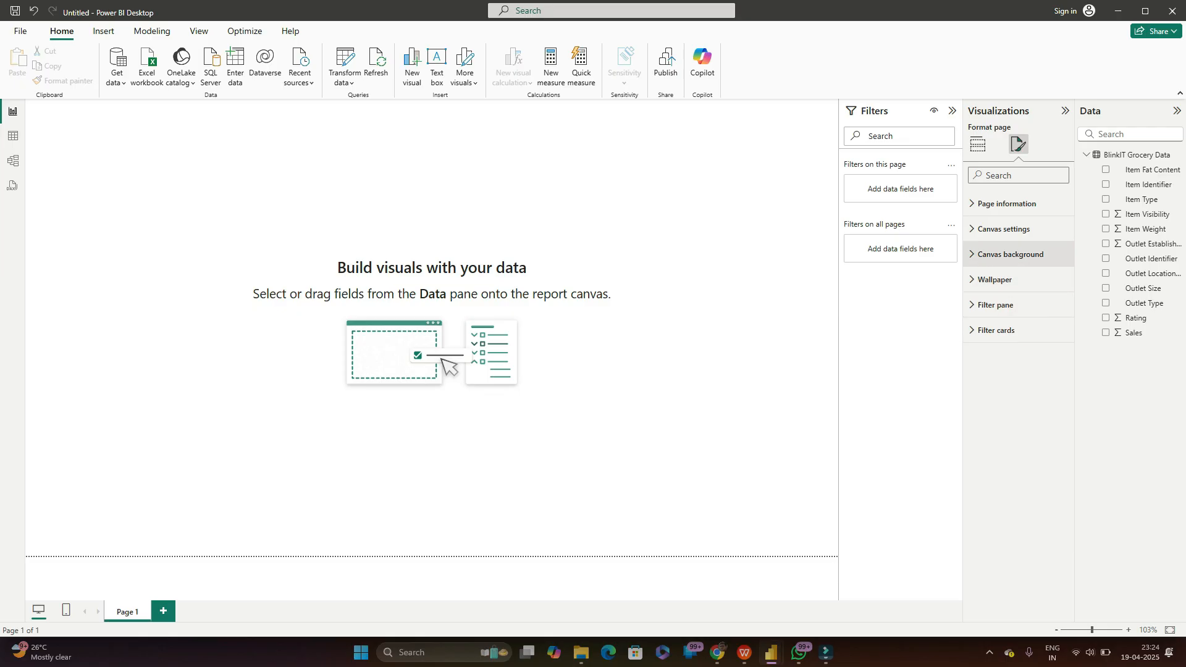
left_click(1011, 254)
left_click(1011, 254)
Step: Set the report page's canvas to a custom size with a height of 800 px and a width of 1400 px
left_click(1004, 229)
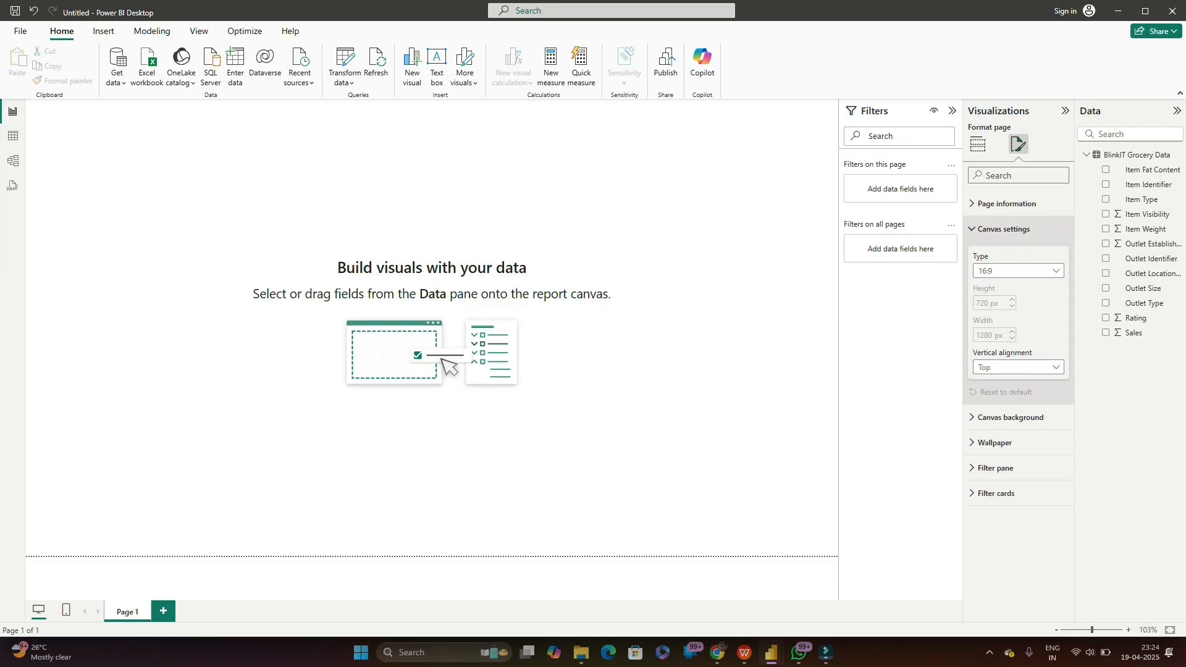
left_click(1016, 271)
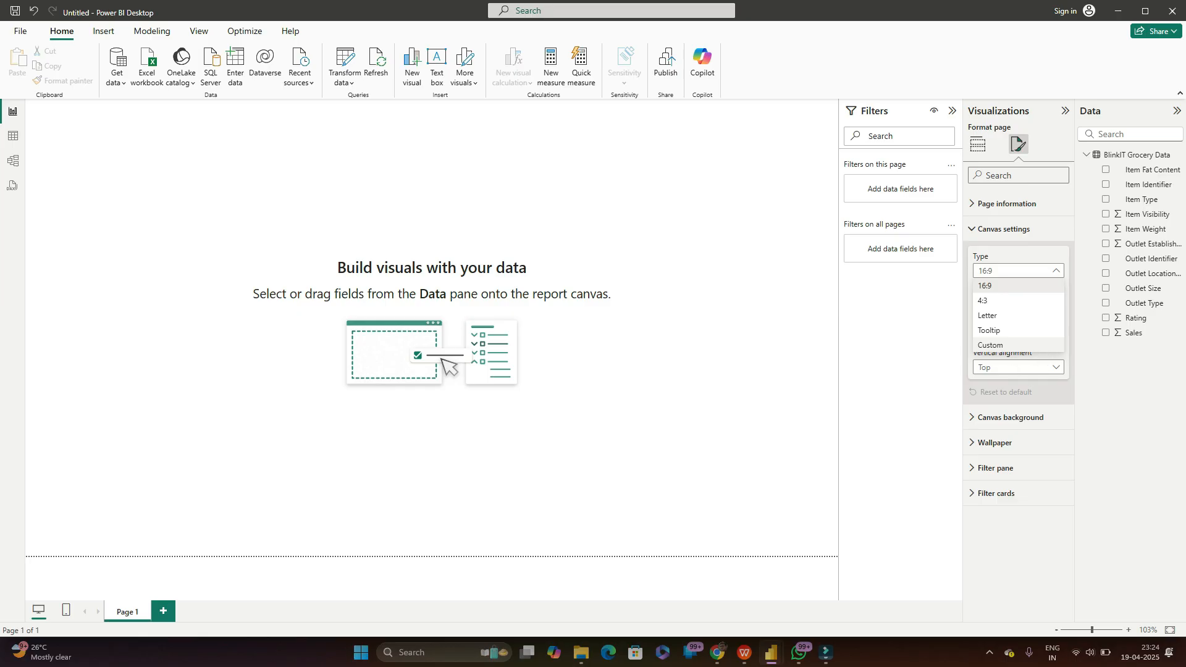
left_click(1014, 345)
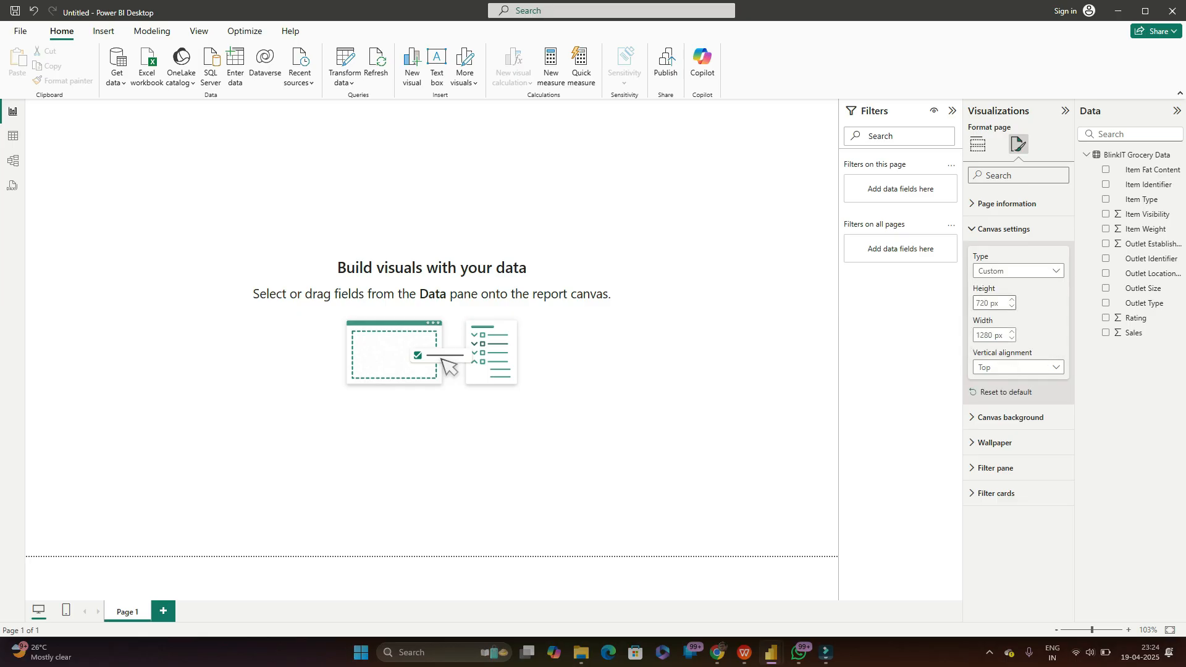
left_click_drag(988, 304, 972, 304)
type("800")
key("Tab")
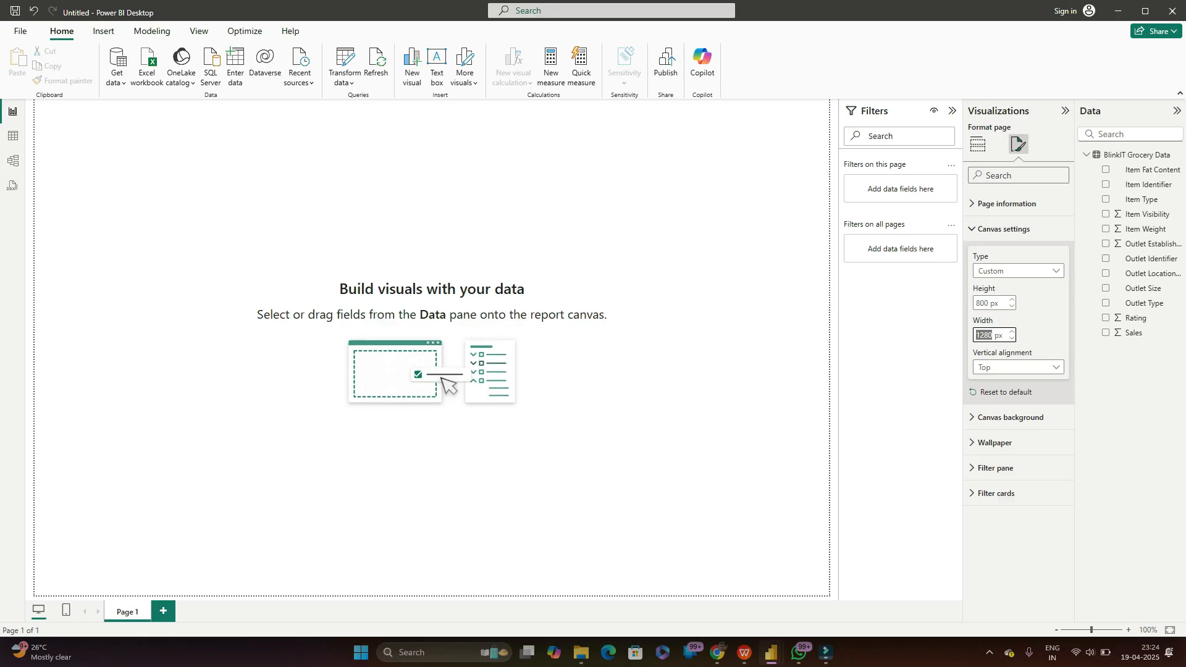
type("1400")
key("Return")
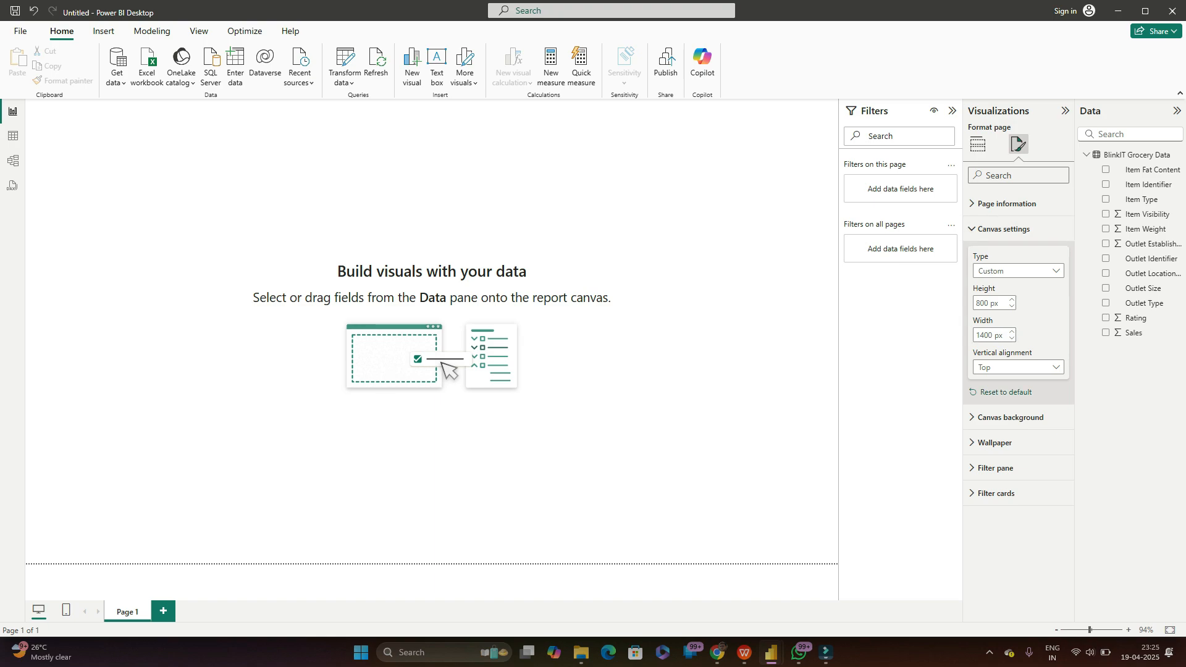
Step: Try a blue canvas background, replace it with light grey and set the background transparency to 39%
left_click(1010, 418)
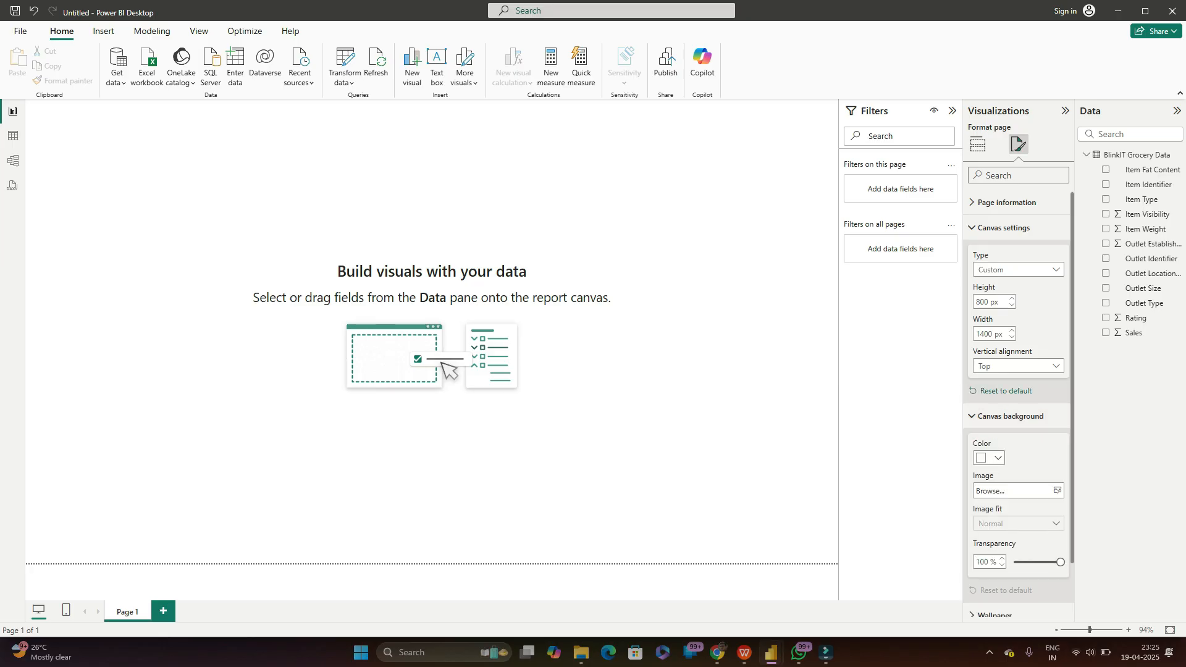
left_click(988, 396)
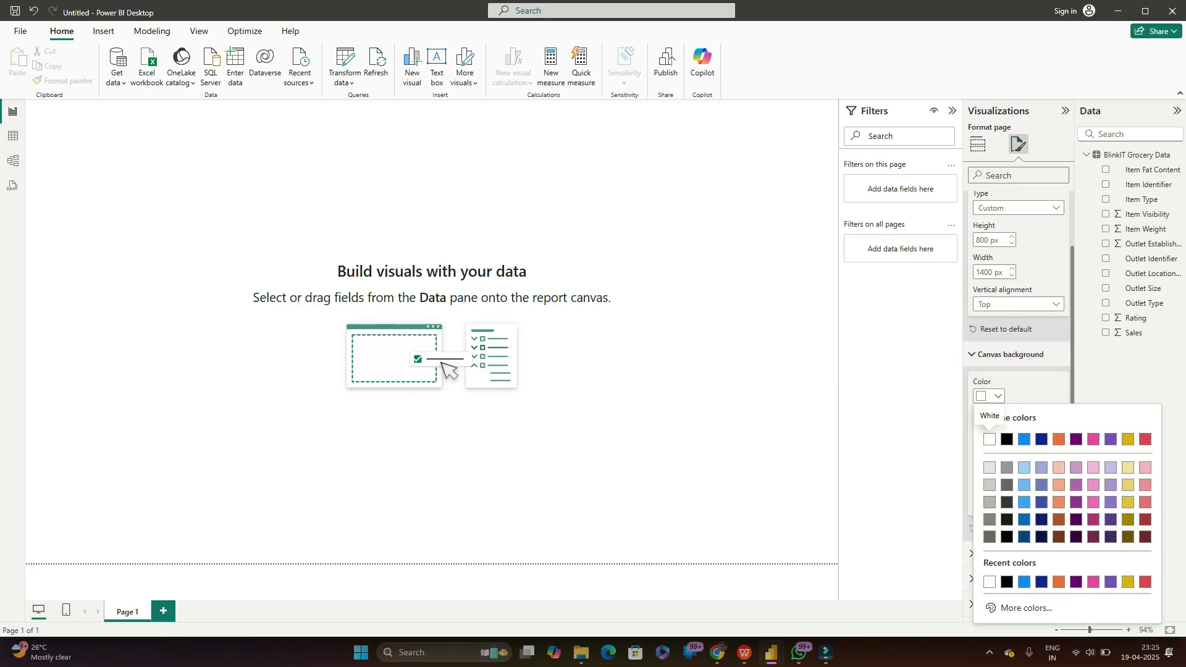
left_click(1024, 440)
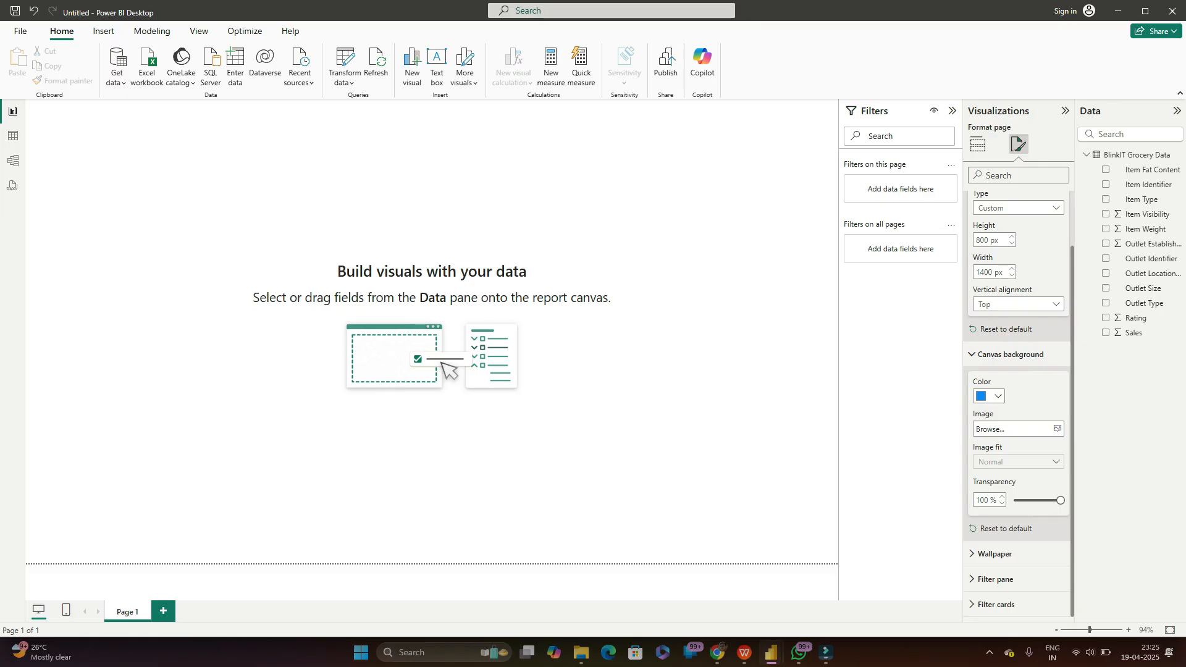
left_click(988, 396)
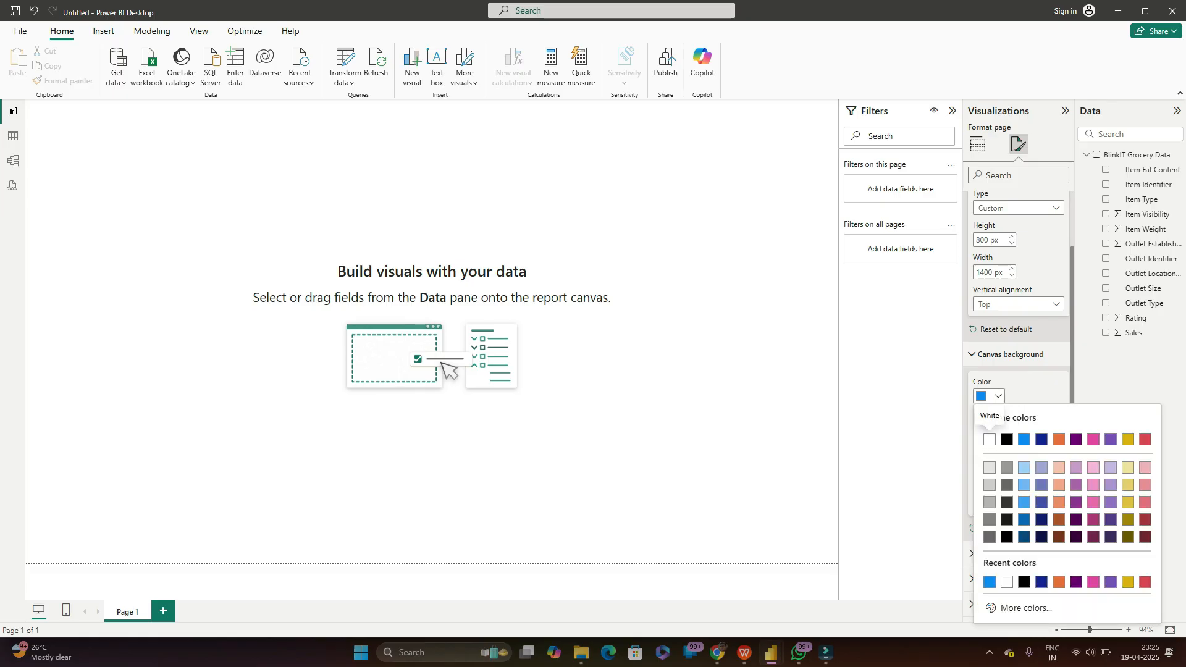
left_click(989, 439)
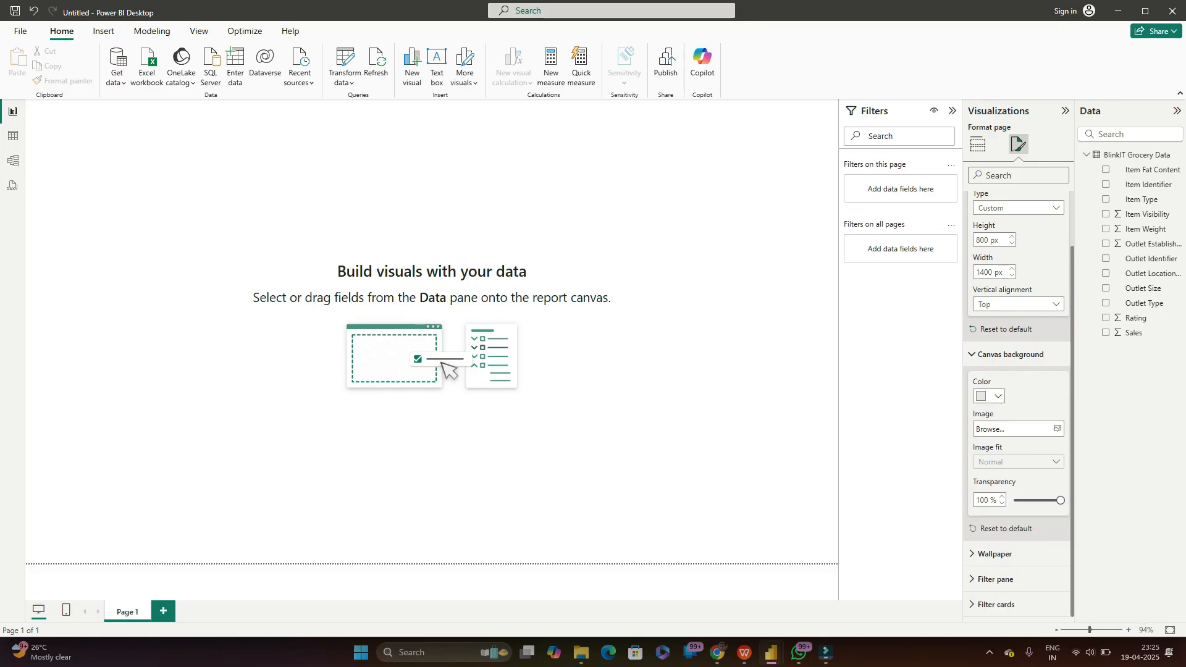
left_click_drag(1061, 500, 1032, 501)
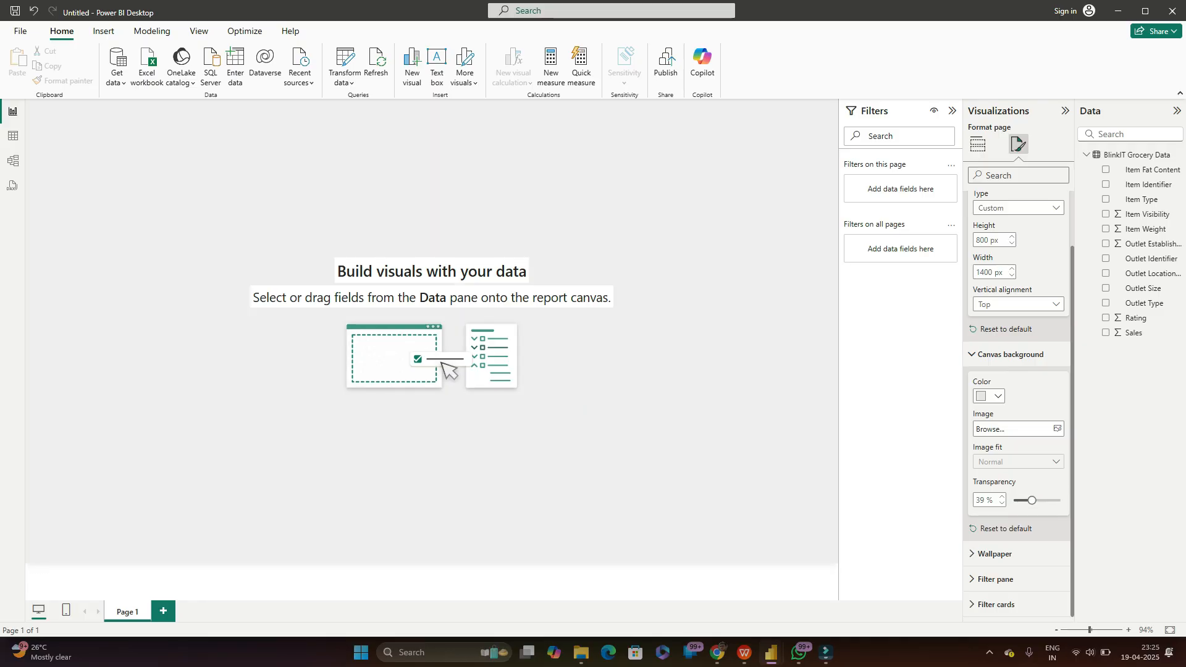
Step: Collapse the Filters pane and return to the options for building visuals
left_click(952, 112)
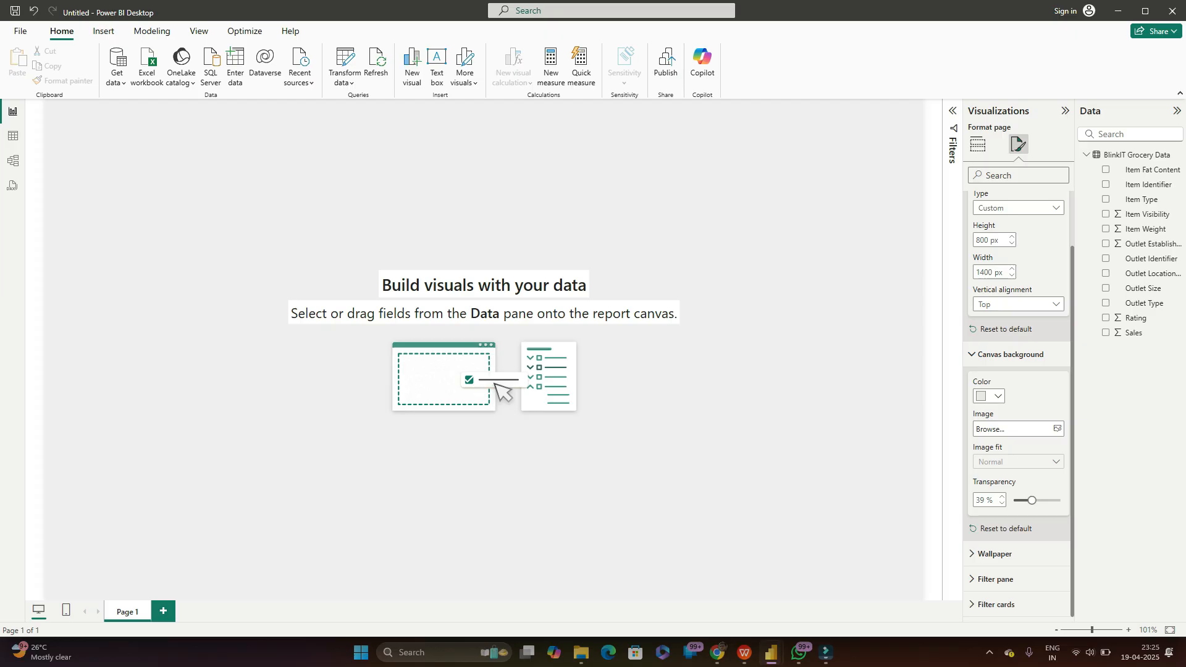
left_click(977, 144)
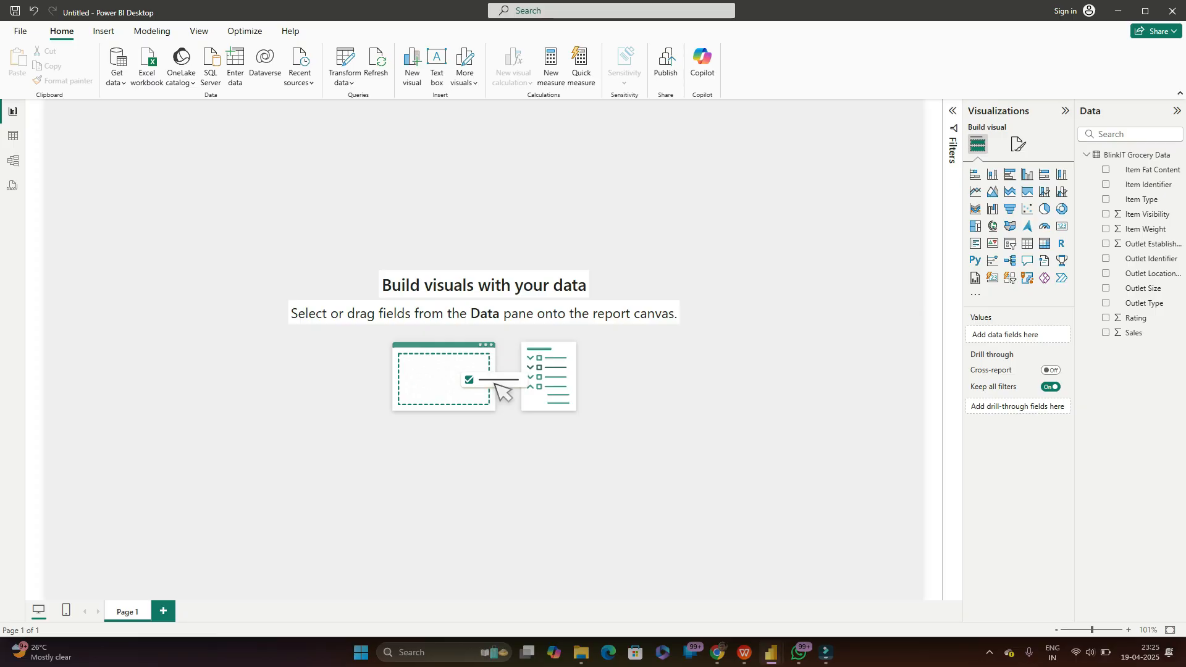
Step: View the finished dashboard in the Blinkit 12042025 report as a reference and return to the blank Blinkit 20042025 report
mouse_move(771, 653)
left_click(838, 584)
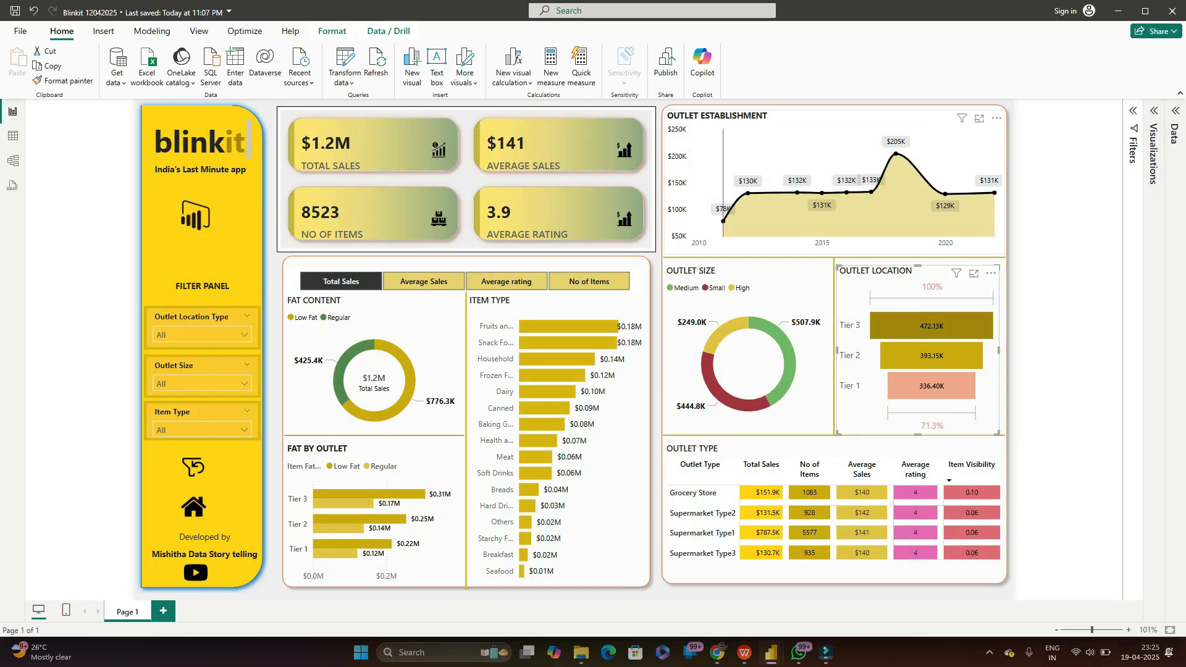
mouse_move(896, 179)
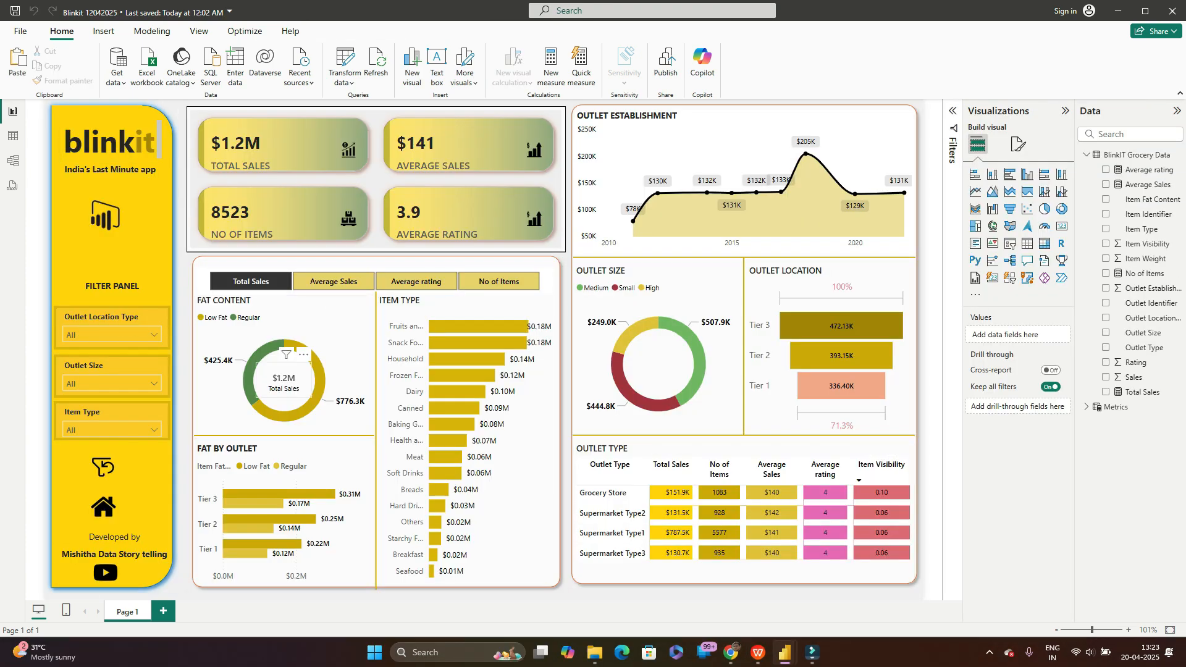
mouse_move(784, 652)
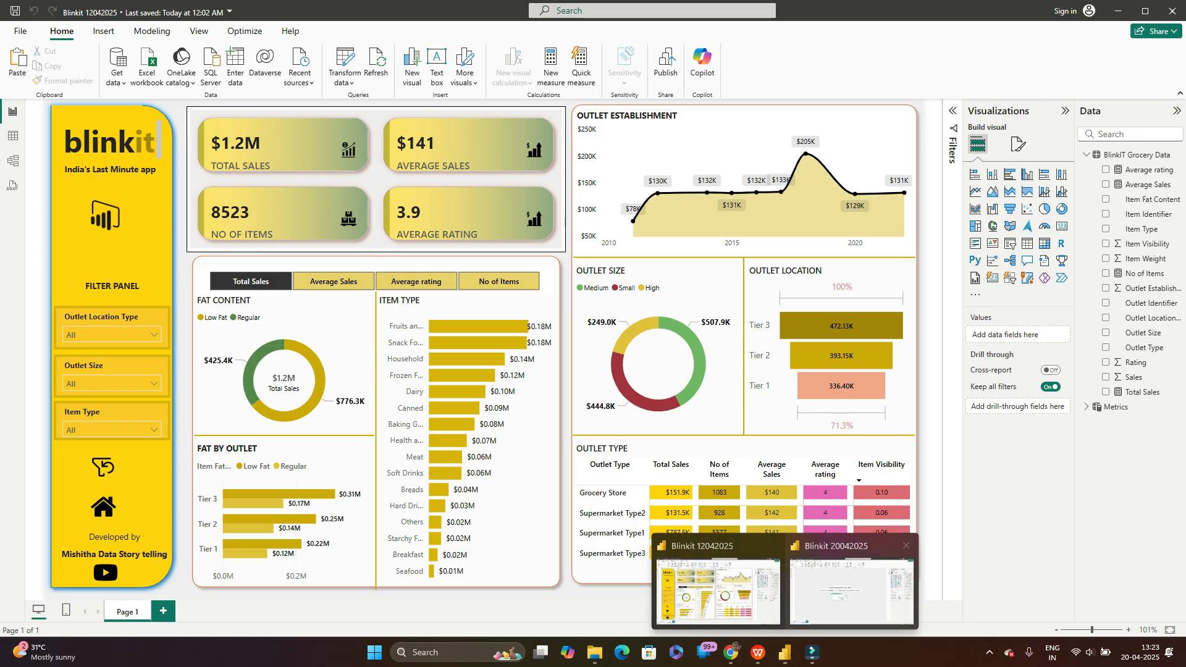
left_click(856, 592)
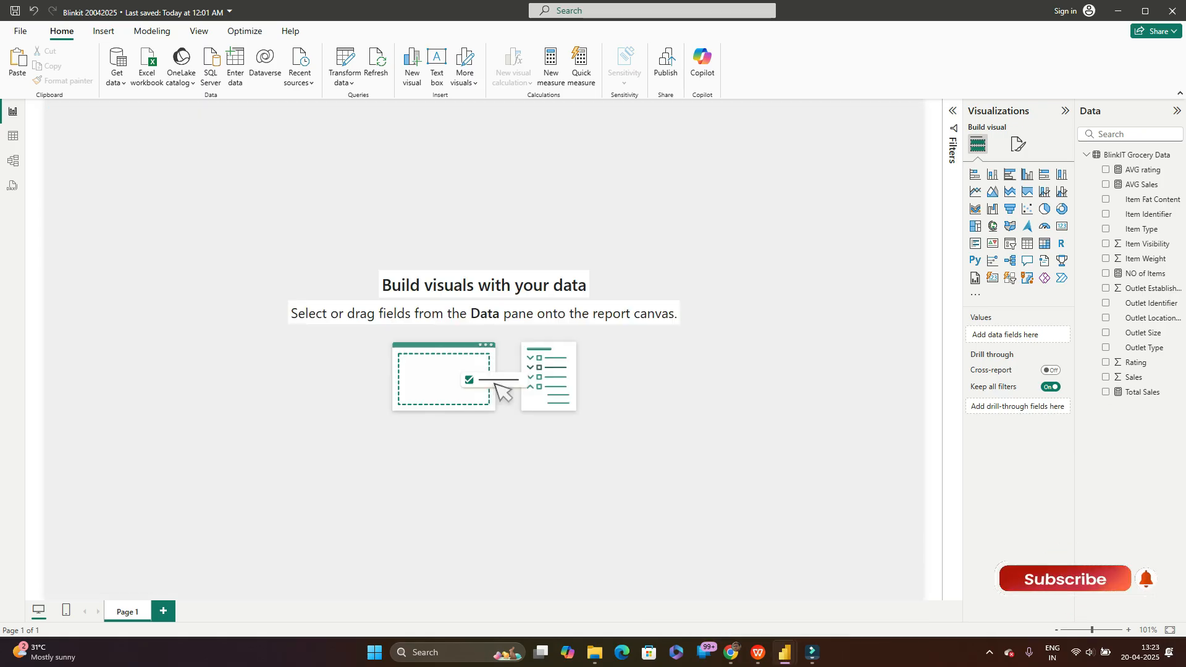
left_click(103, 31)
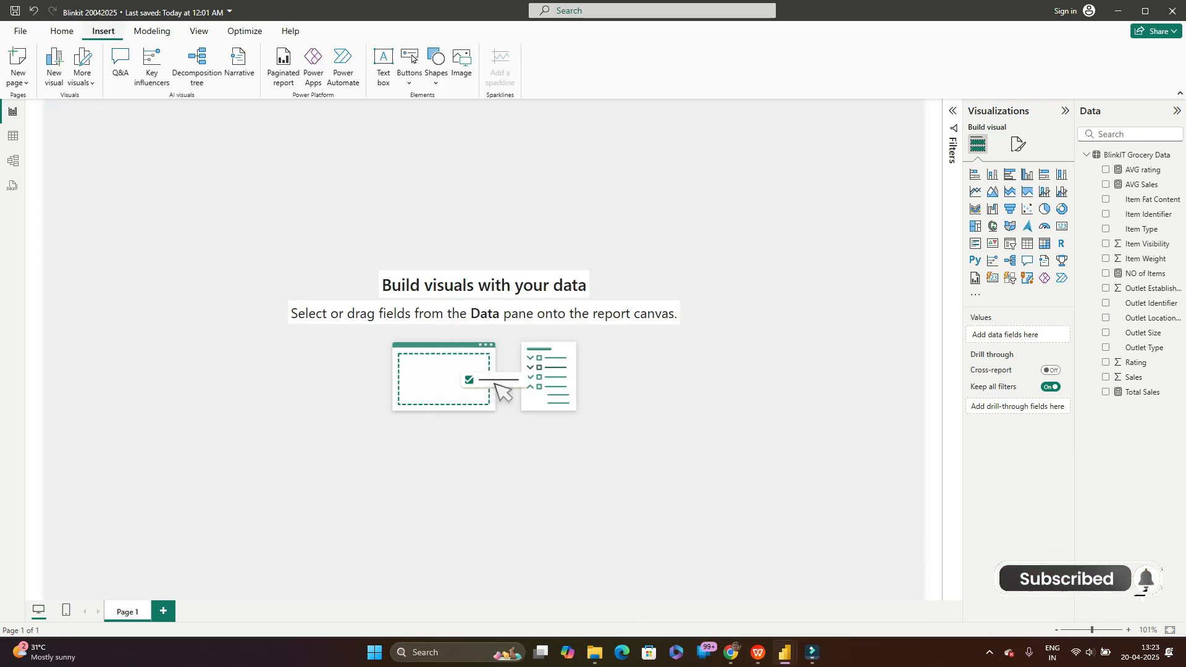
left_click(383, 62)
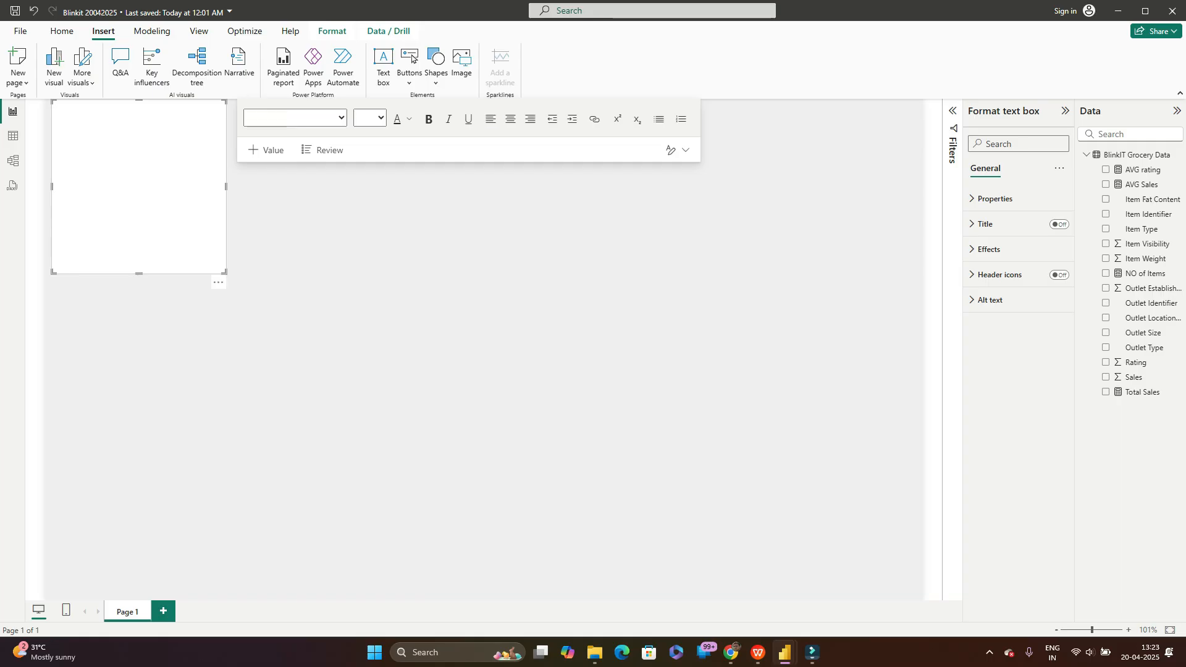
key("Delete")
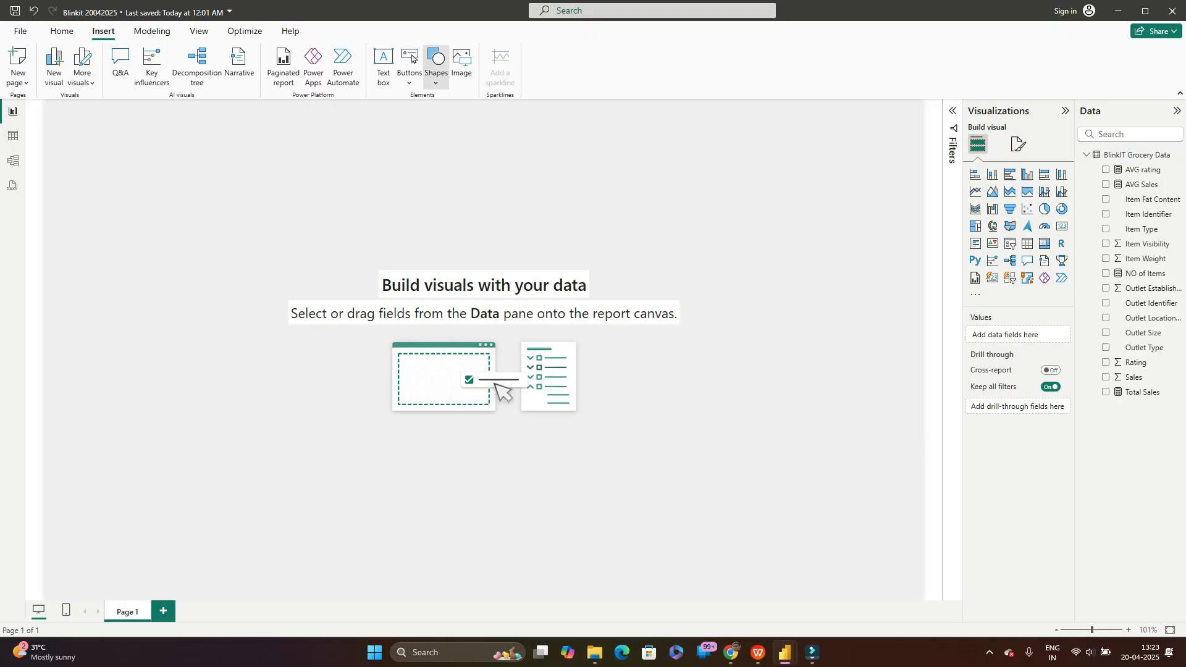
Step: Insert a tab shape with both top corners rounded and move it flush against the report page's left edge
left_click(436, 65)
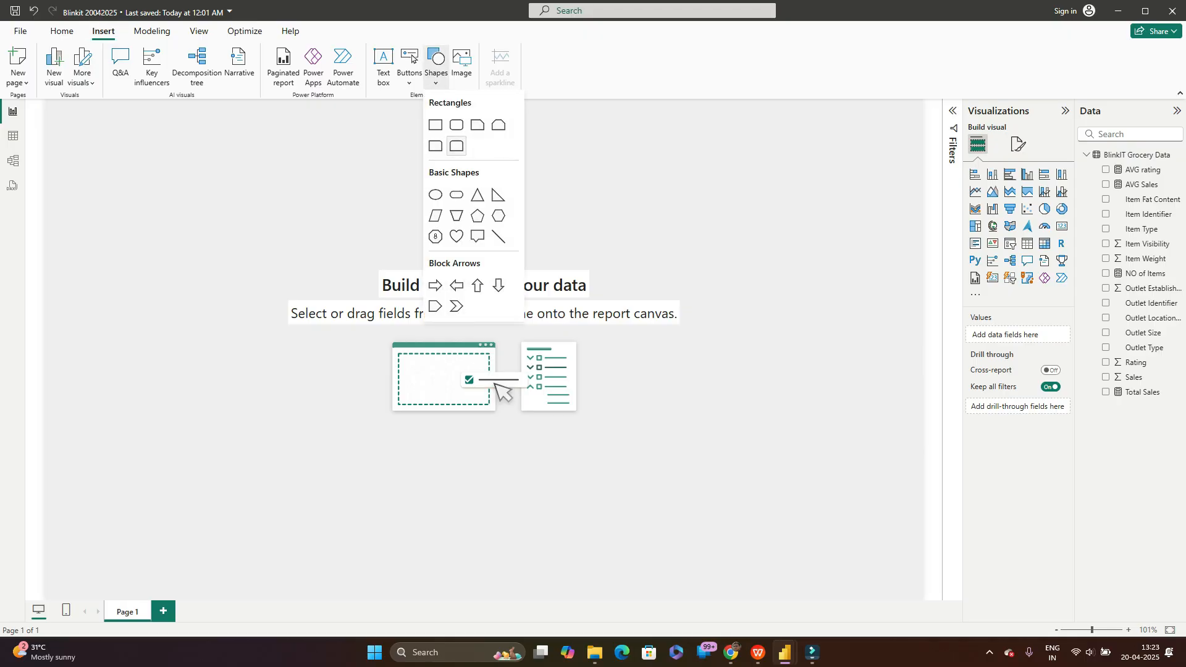
left_click(457, 146)
left_click_drag(139, 187, 132, 187)
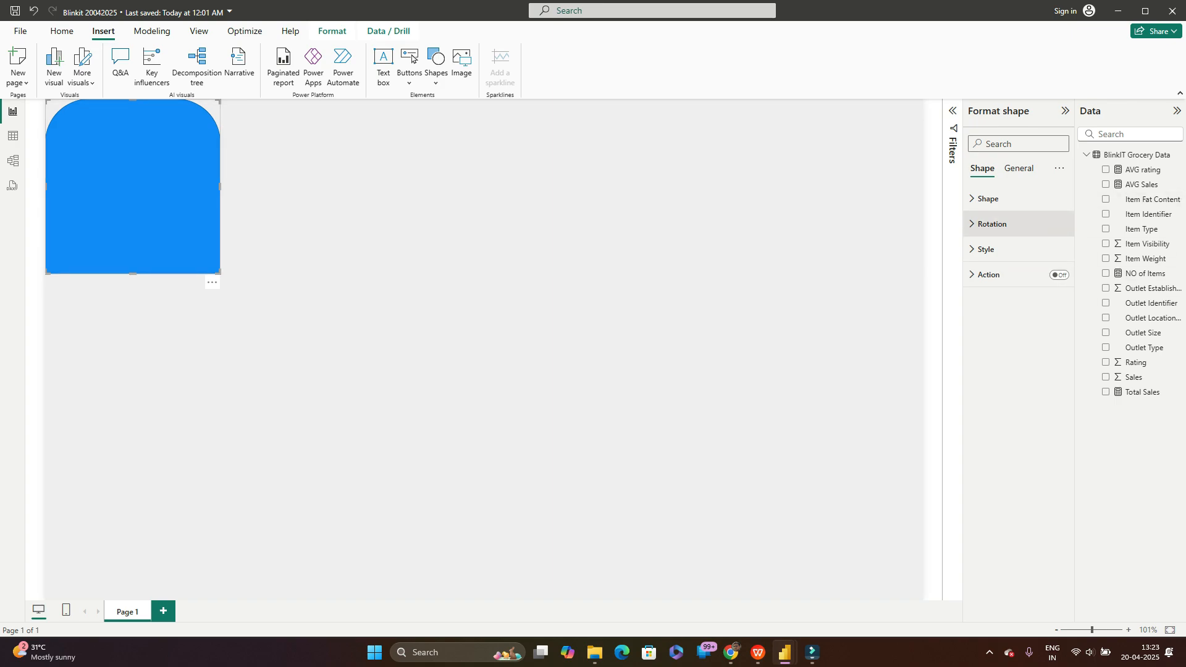
Step: Rotate only the inserted shape by 90° so its rounded corners face right
left_click(992, 224)
double_click(979, 309)
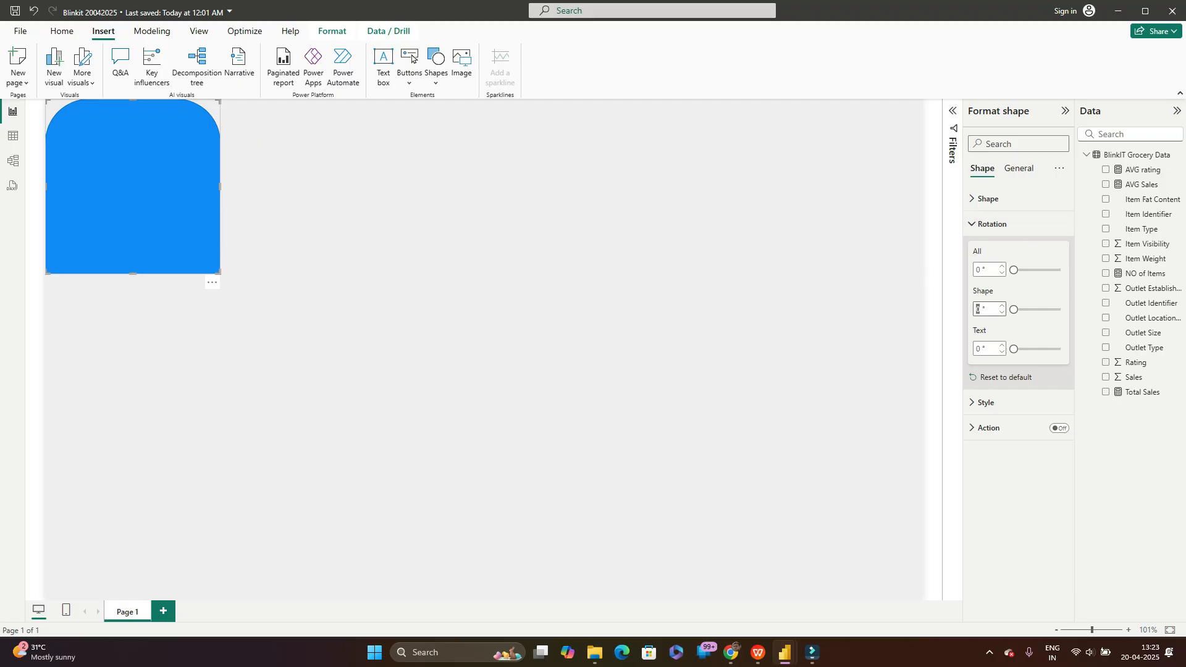
type("90")
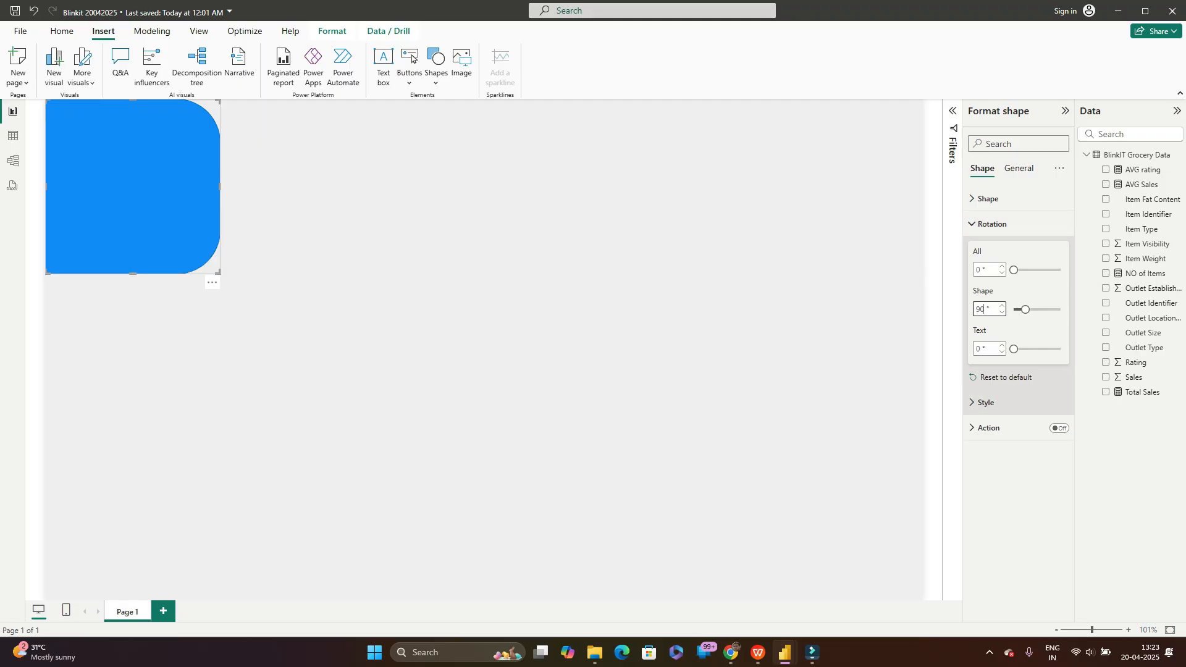
Step: Fill the shape with the custom yellow #FFD200, then shift its hue slightly towards a purer yellow
left_click(986, 402)
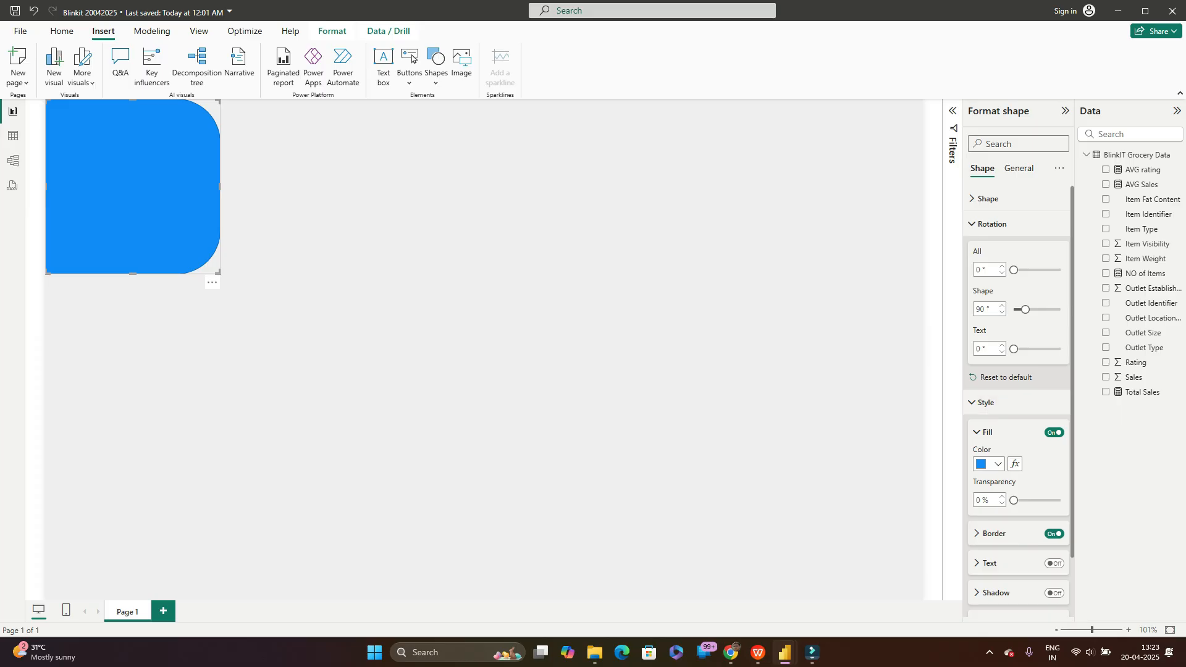
scroll(1018, 401, "down", 1)
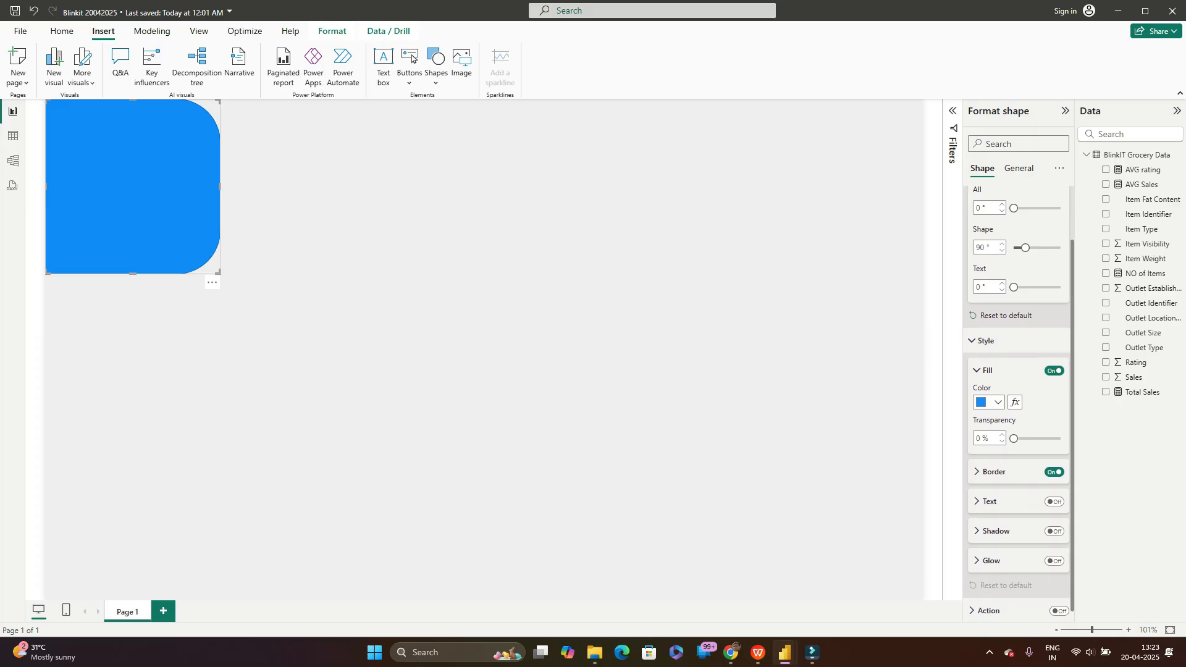
scroll(1018, 402, "down", 1)
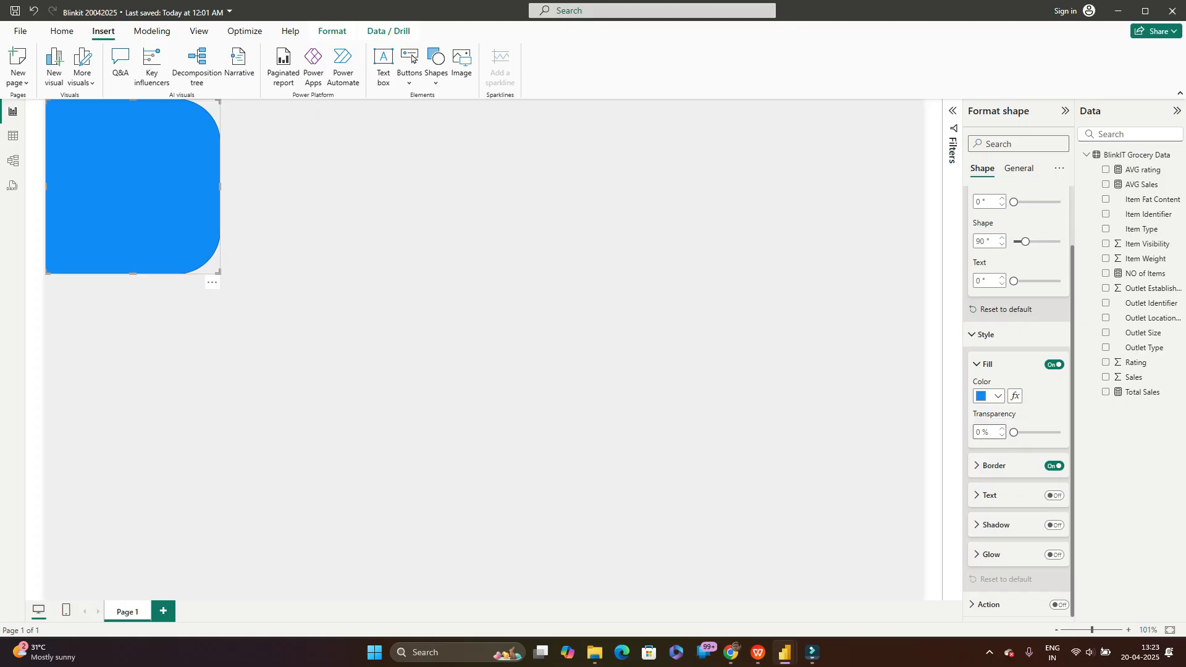
left_click(991, 395)
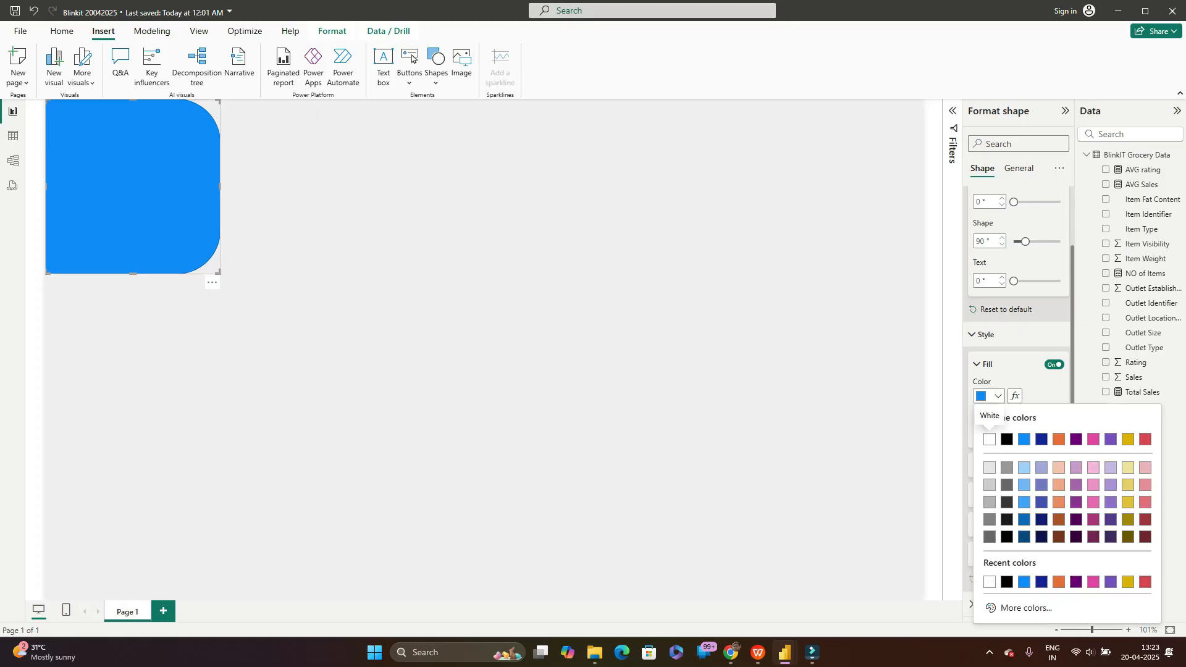
left_click(1022, 608)
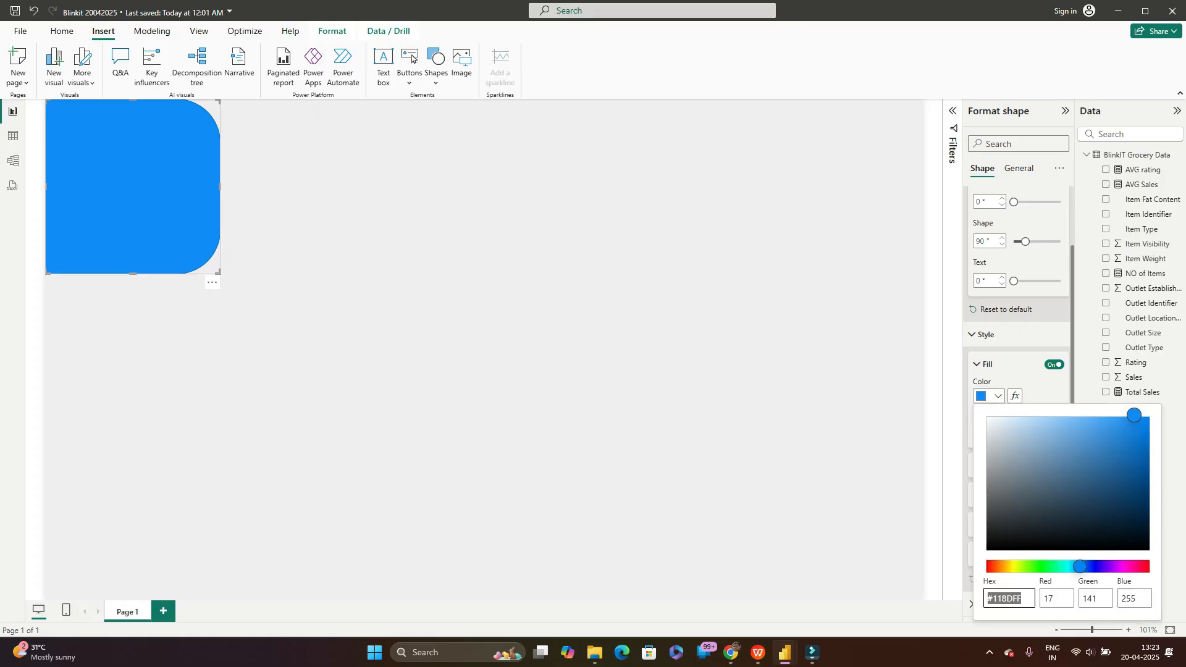
left_click(1023, 599)
key("shift+Left")
key("shift+Left")
key("shift+Left")
key("shift+Left")
key("shift+Left")
key("shift+Left")
type("FFD200")
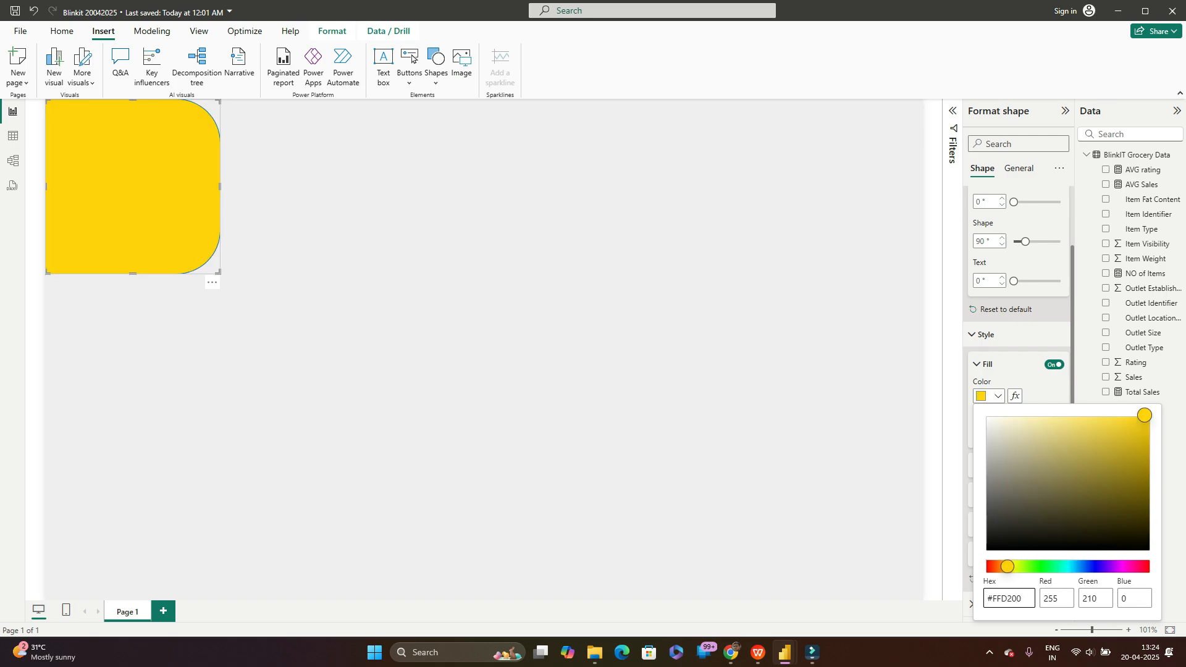
left_click(1009, 566)
key("Escape")
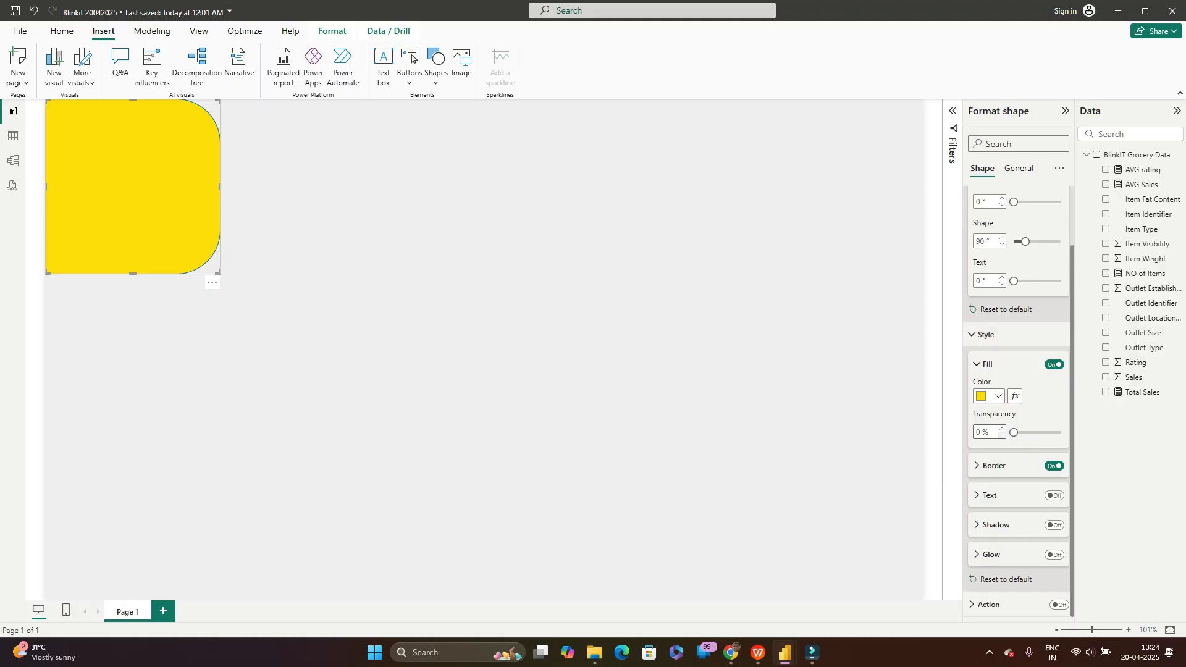
key("Escape")
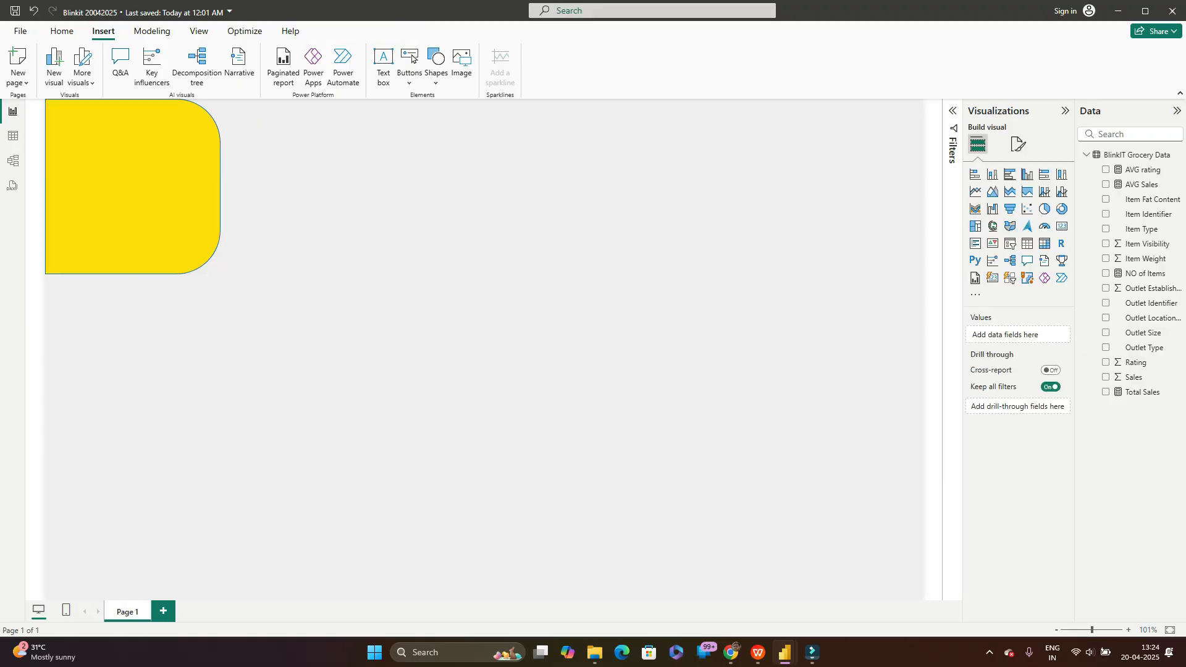
Step: Turn on the shadow effect for the yellow shape
left_click(133, 186)
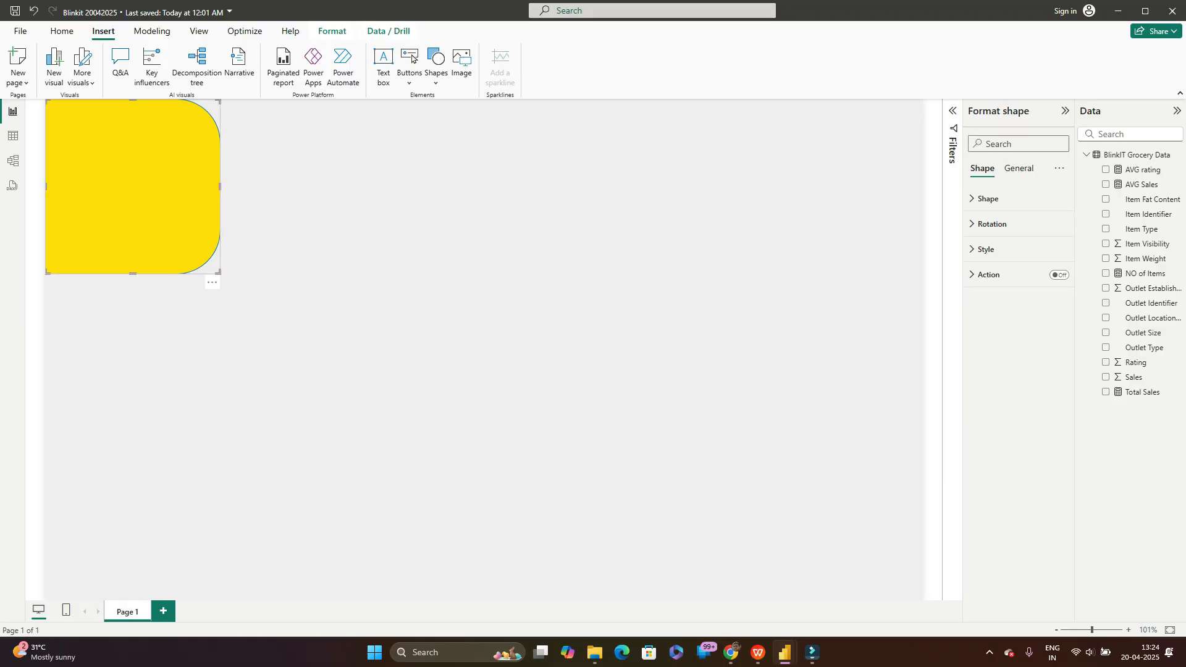
left_click(1019, 168)
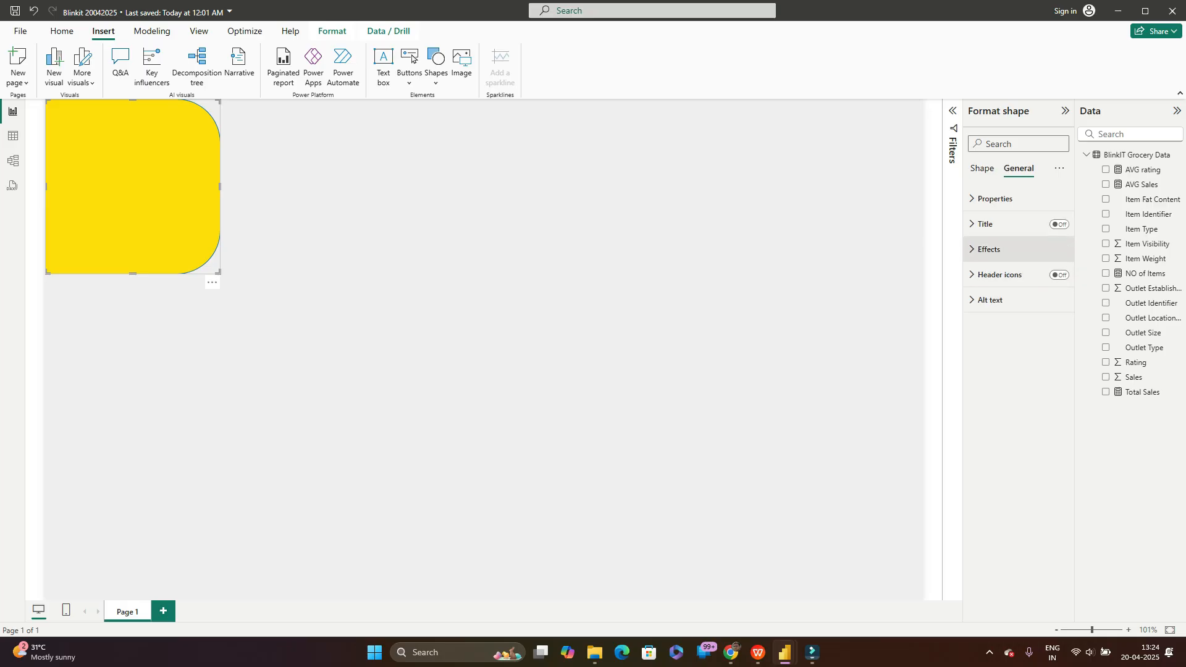
left_click(989, 249)
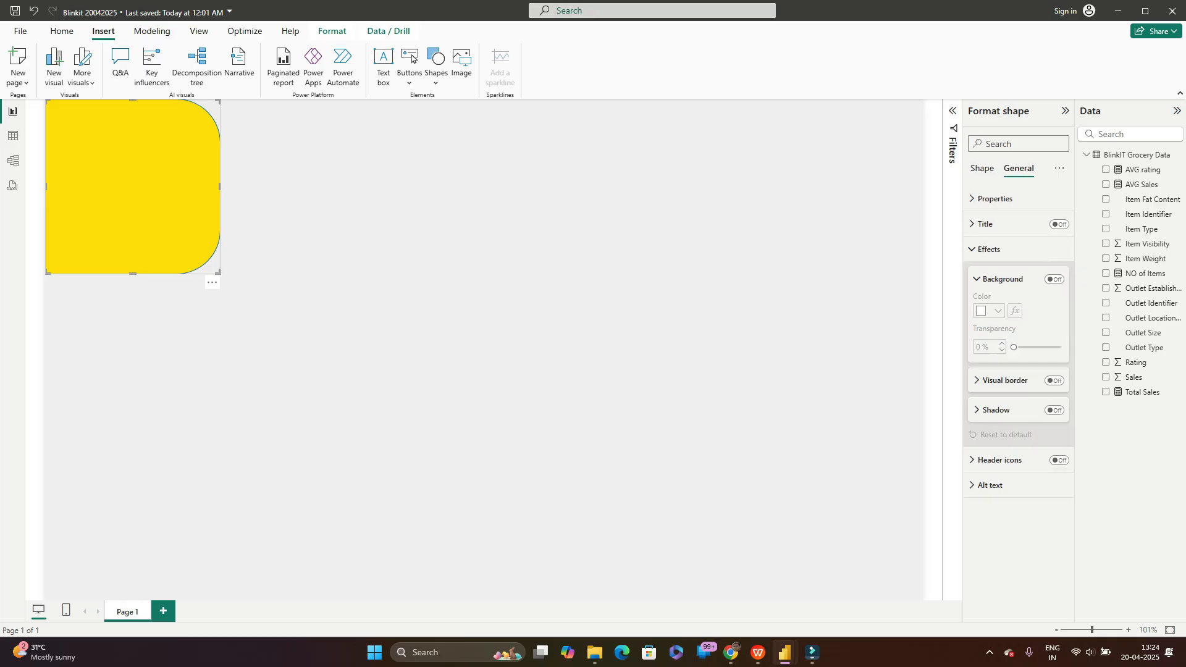
left_click(1054, 410)
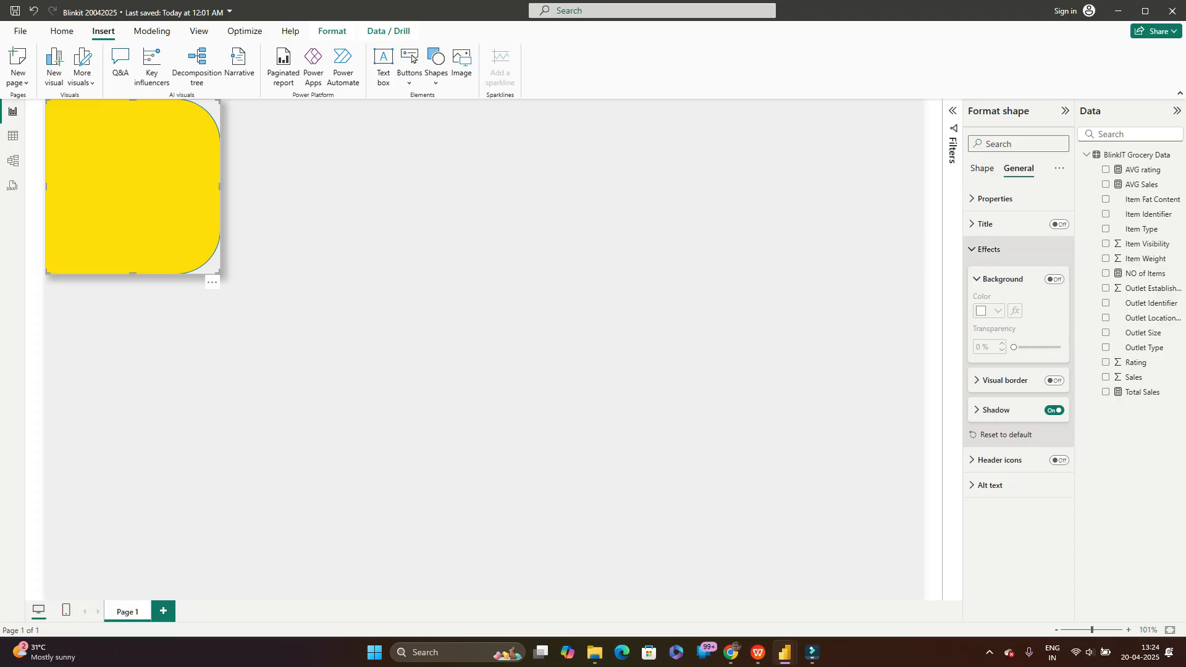
left_click(989, 249)
Step: Set the yellow shape's fill transparency to 20%
left_click(982, 168)
left_click(986, 249)
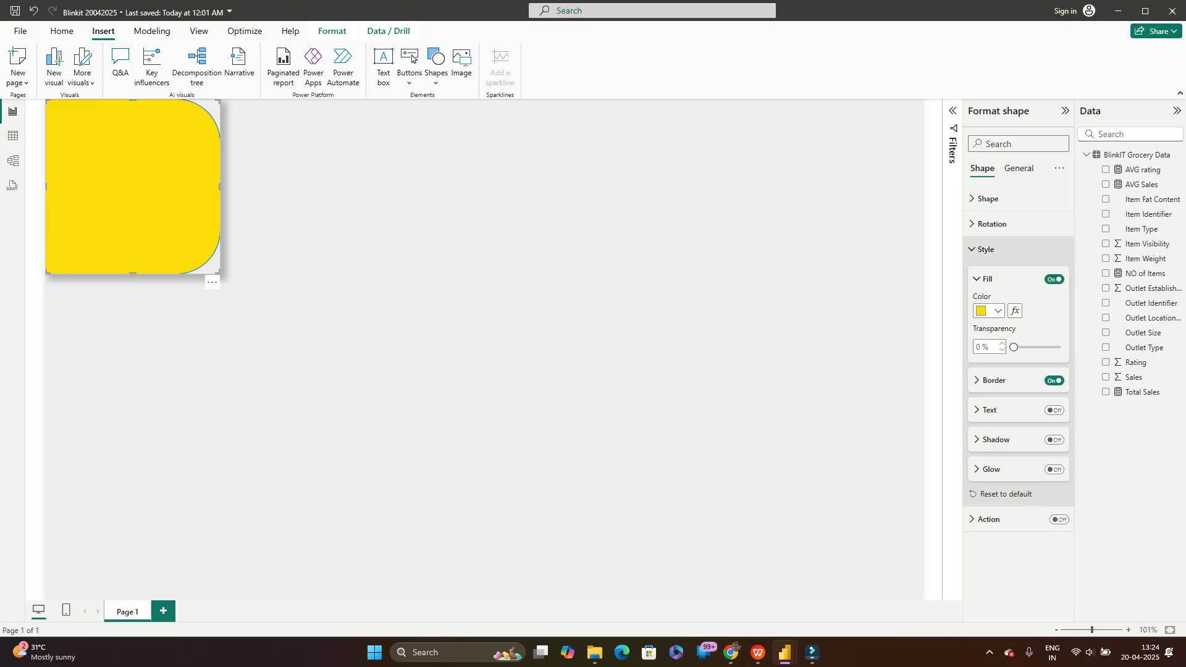
left_click(987, 347)
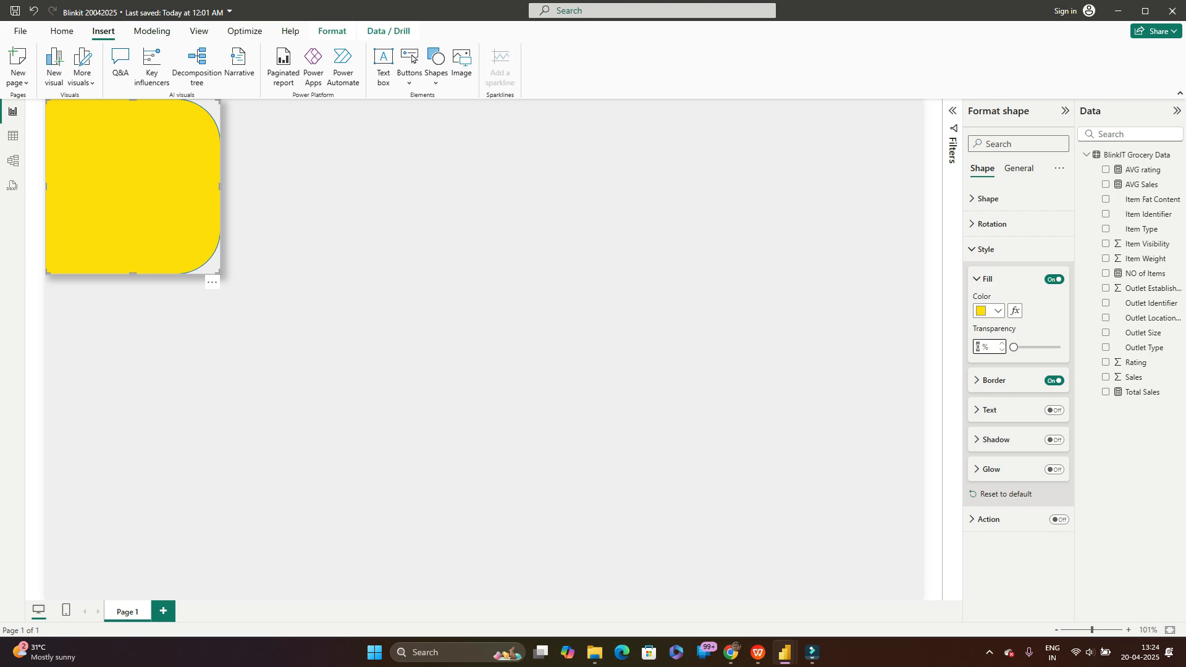
type("20")
key("Escape")
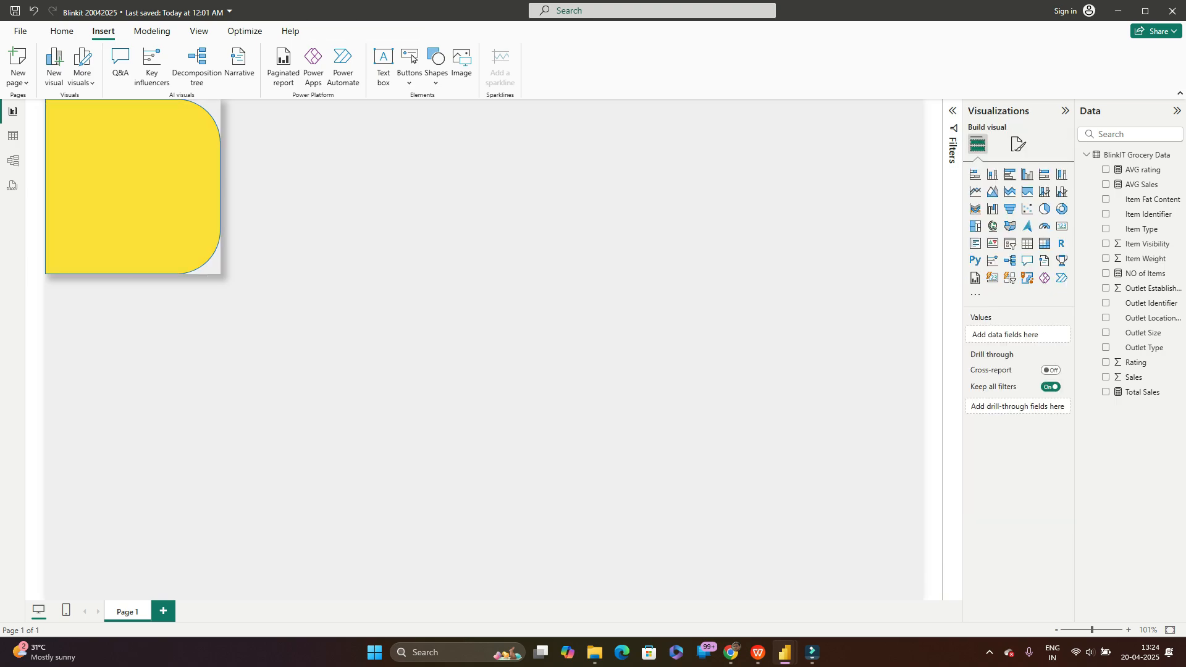
Step: Try a rounded top corners value of 20% on the yellow shape
left_click(133, 186)
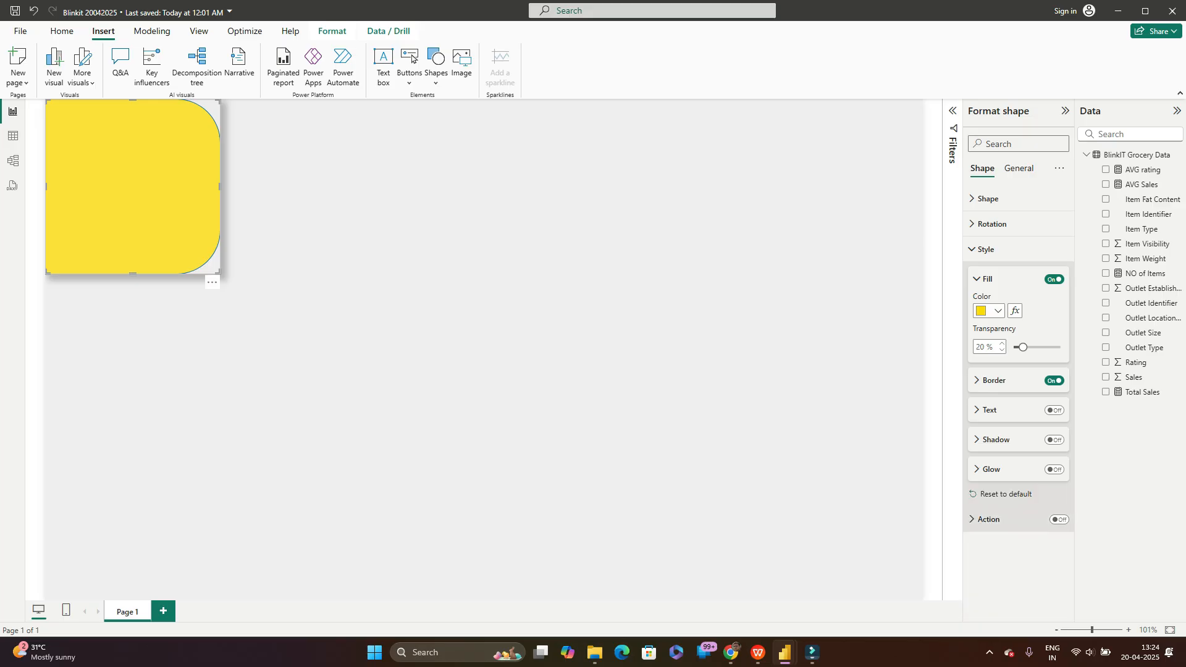
left_click(988, 519)
left_click(989, 520)
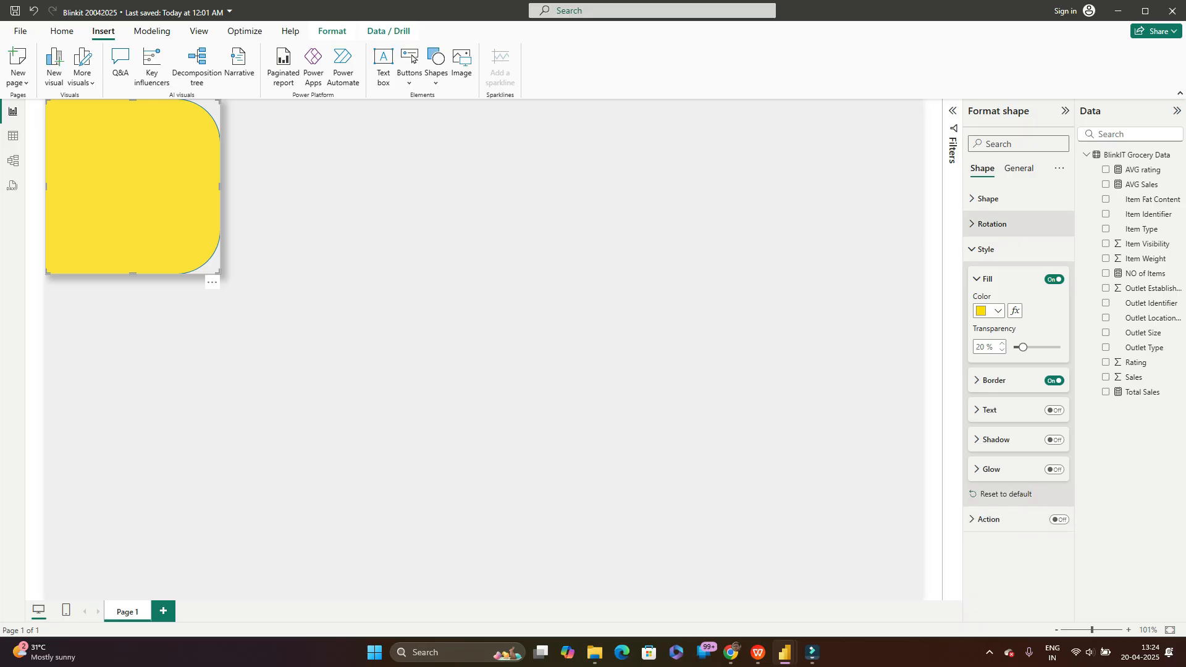
left_click(992, 224)
scroll(1018, 401, "down", 2)
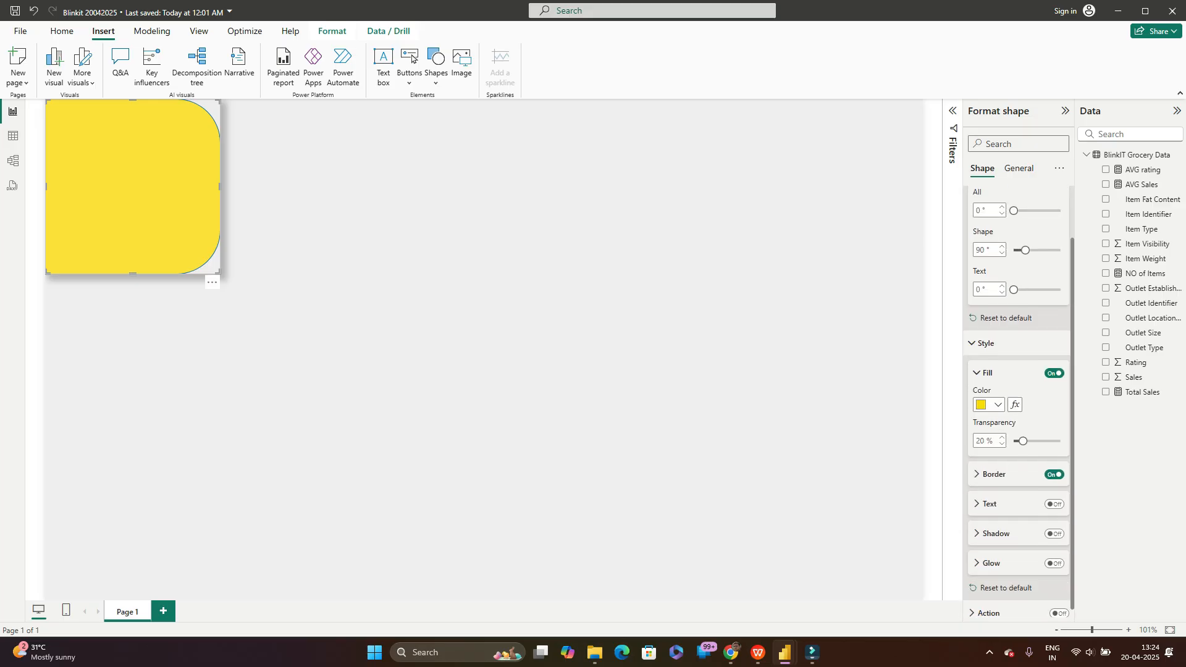
scroll(1018, 402, "up", 2)
left_click(988, 198)
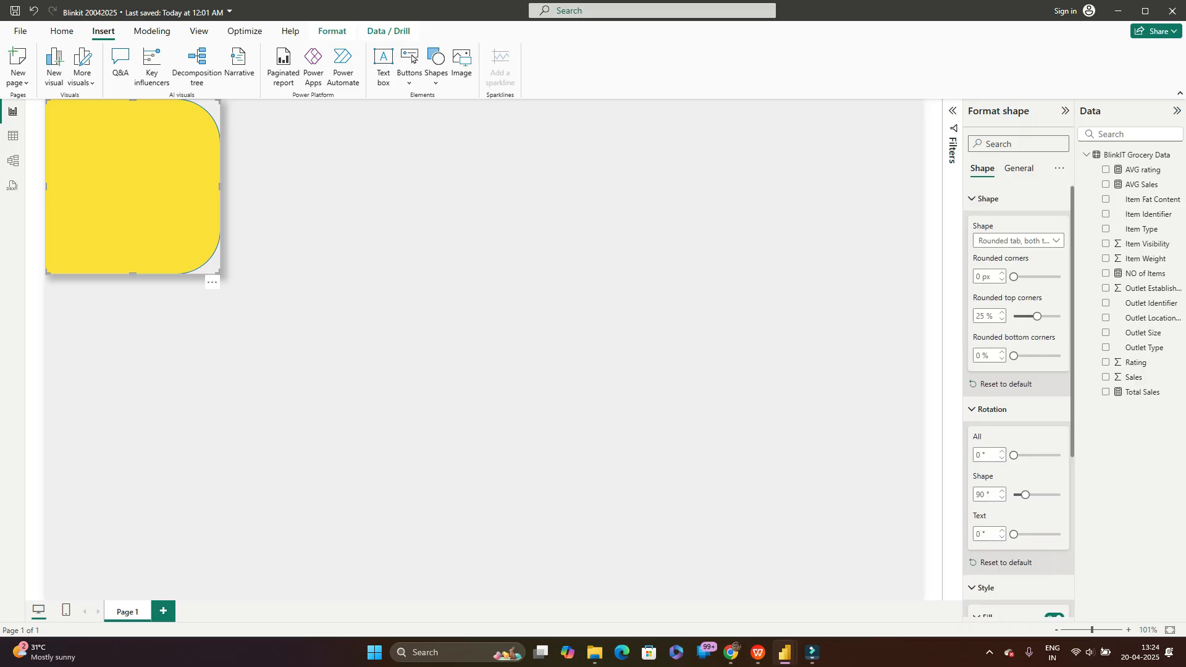
double_click(981, 316)
type("20")
key("Return")
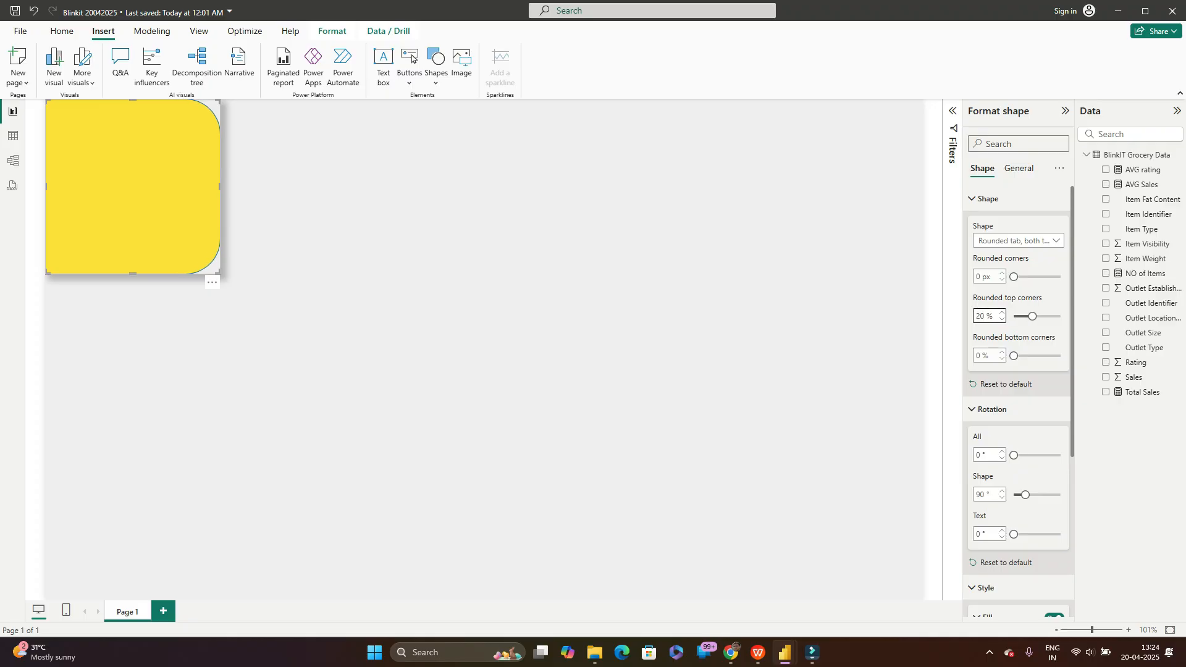
key("Escape")
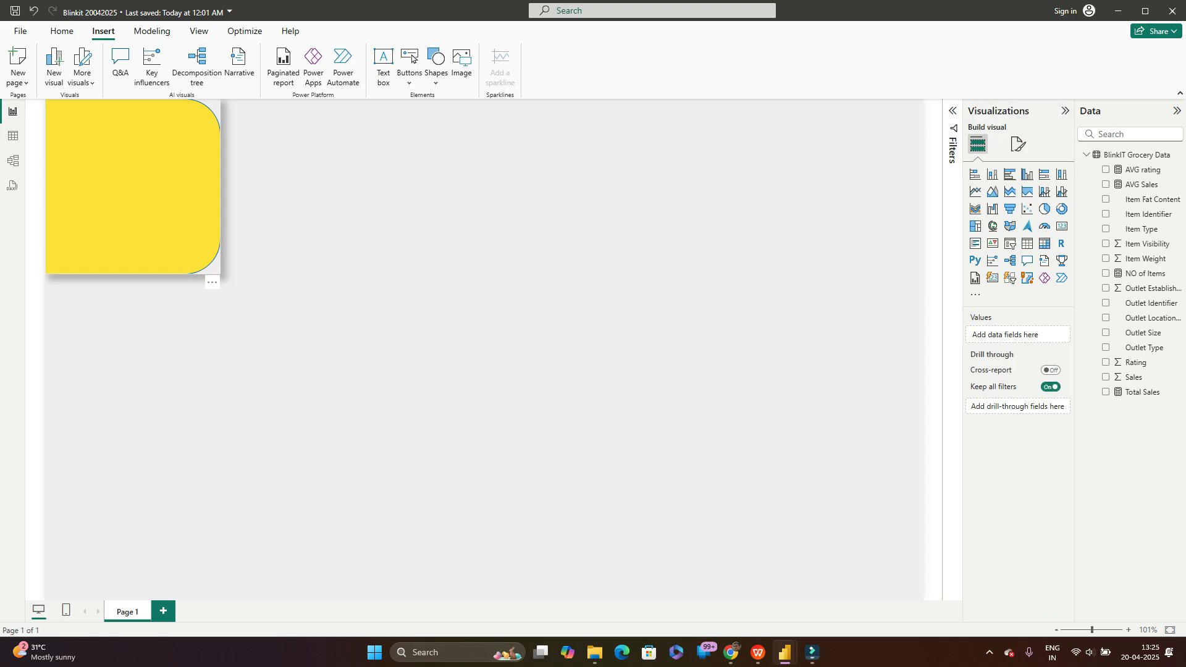
Step: Reduce the yellow shape's rounded top corners to 13%
left_click(155, 187)
left_click(988, 198)
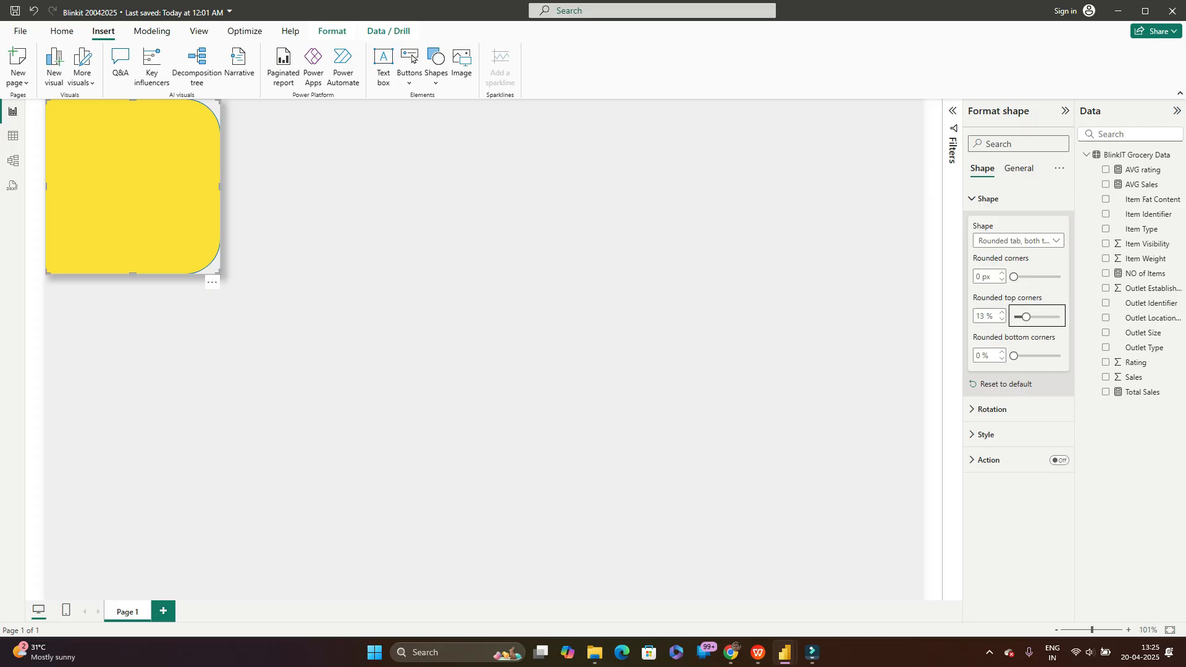
key("Escape")
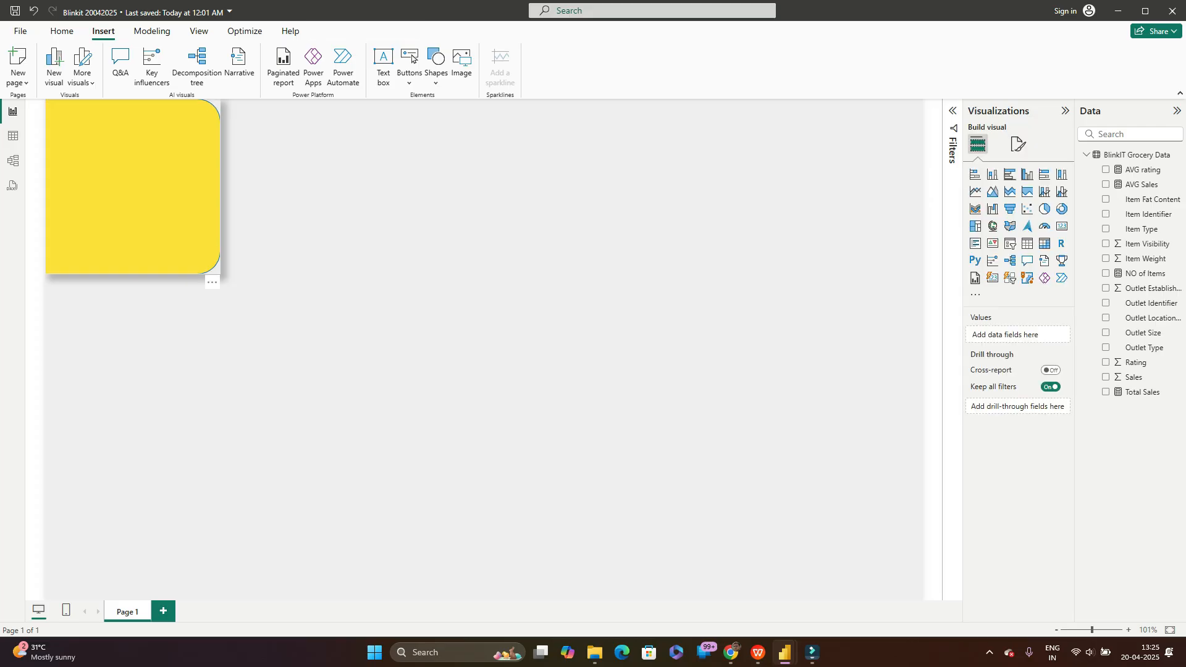
Step: Set the yellow shape's height to 750
left_click(132, 187)
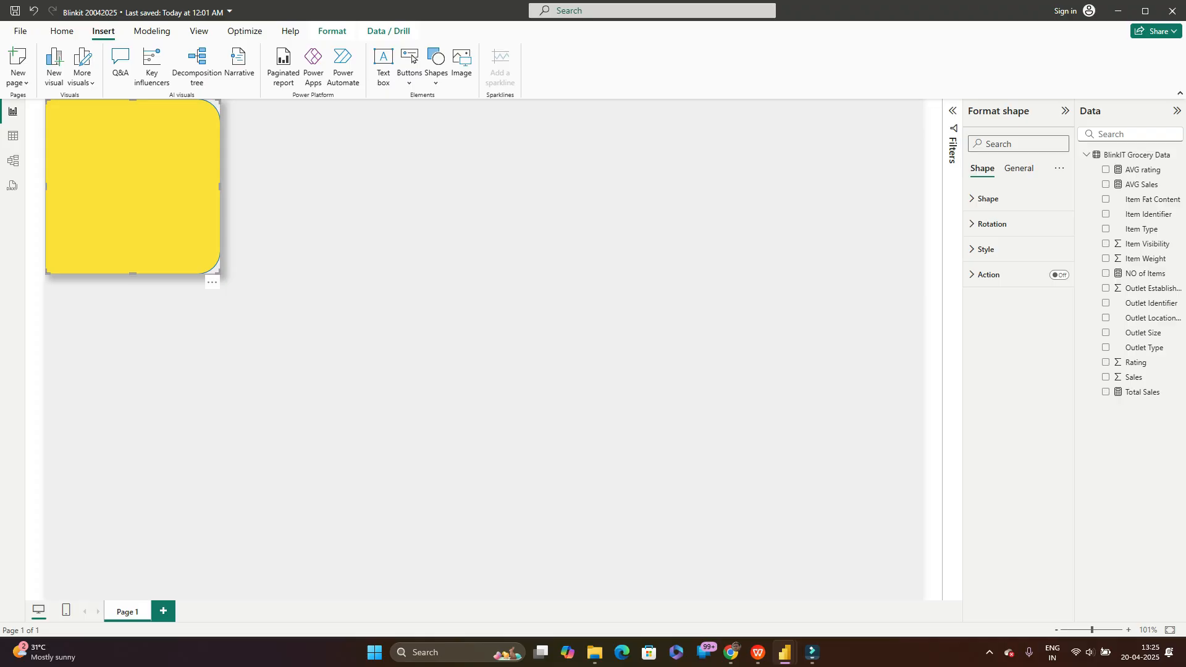
left_click(1018, 169)
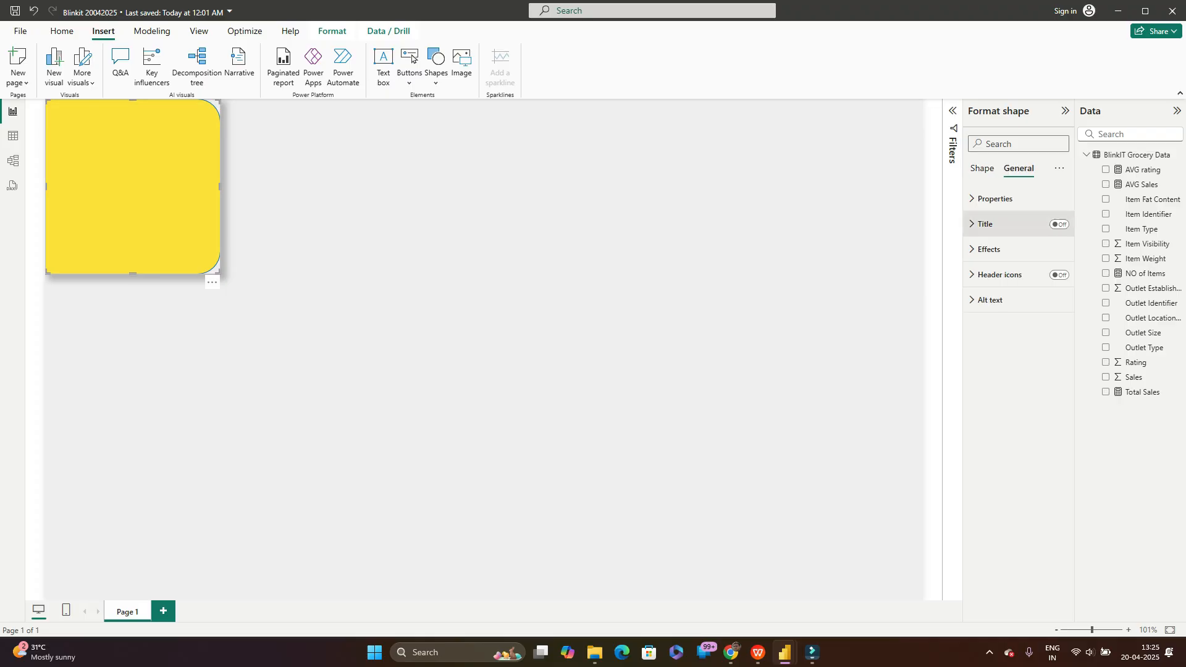
left_click(1013, 199)
double_click(982, 260)
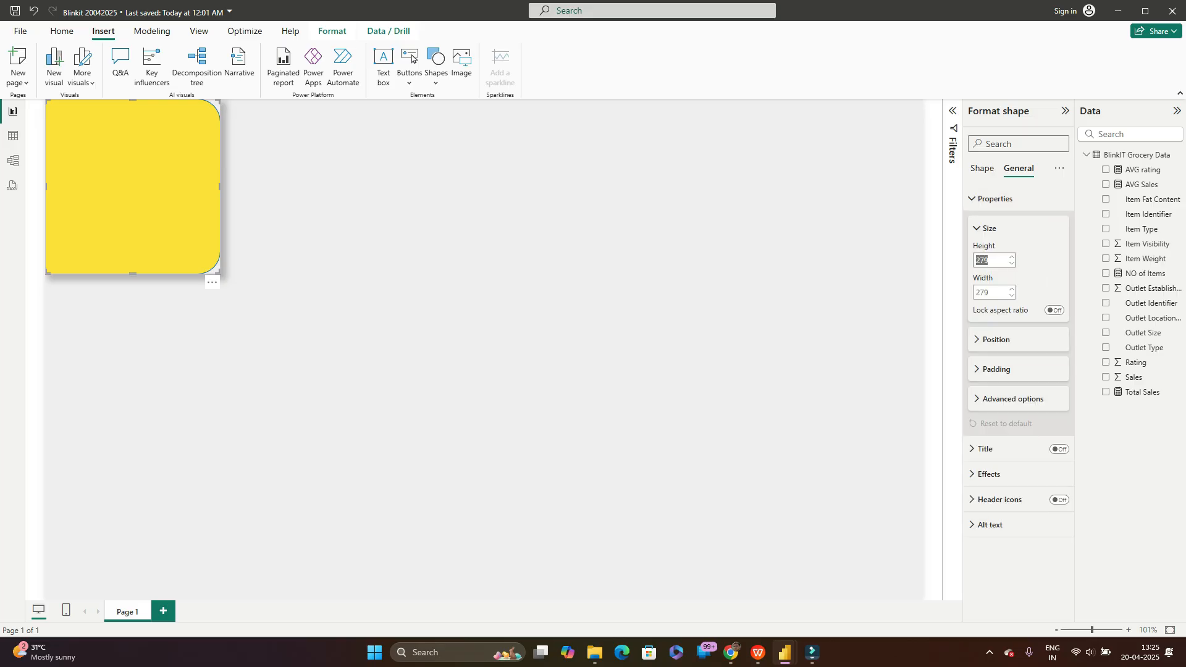
type("750")
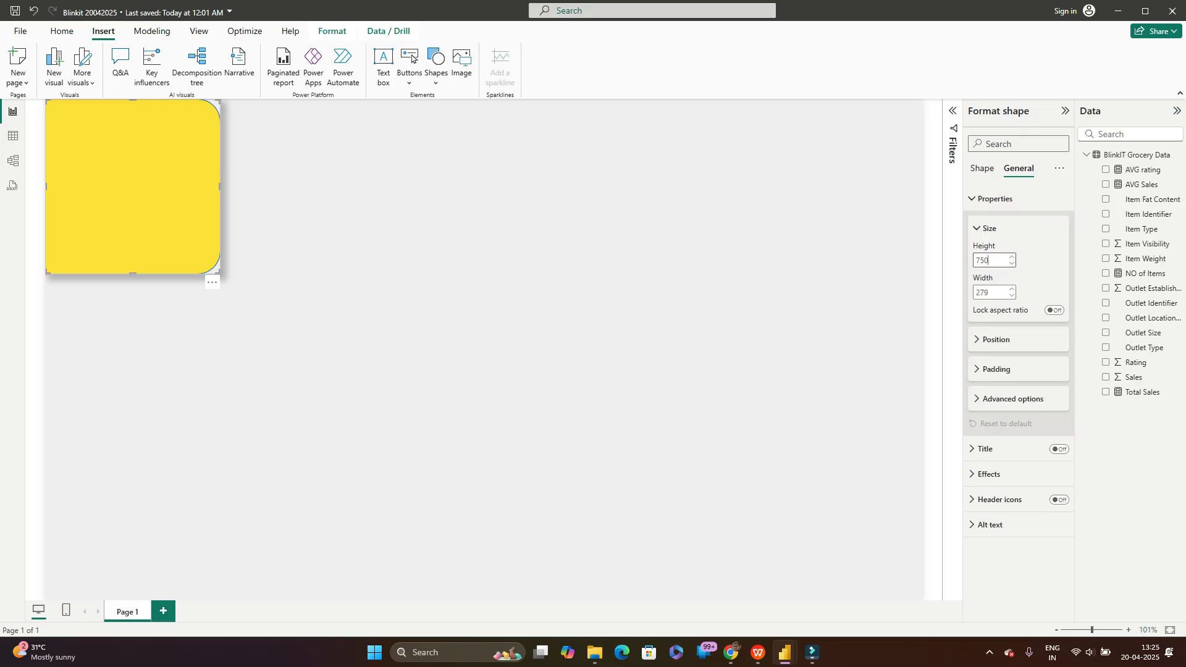
key("Return")
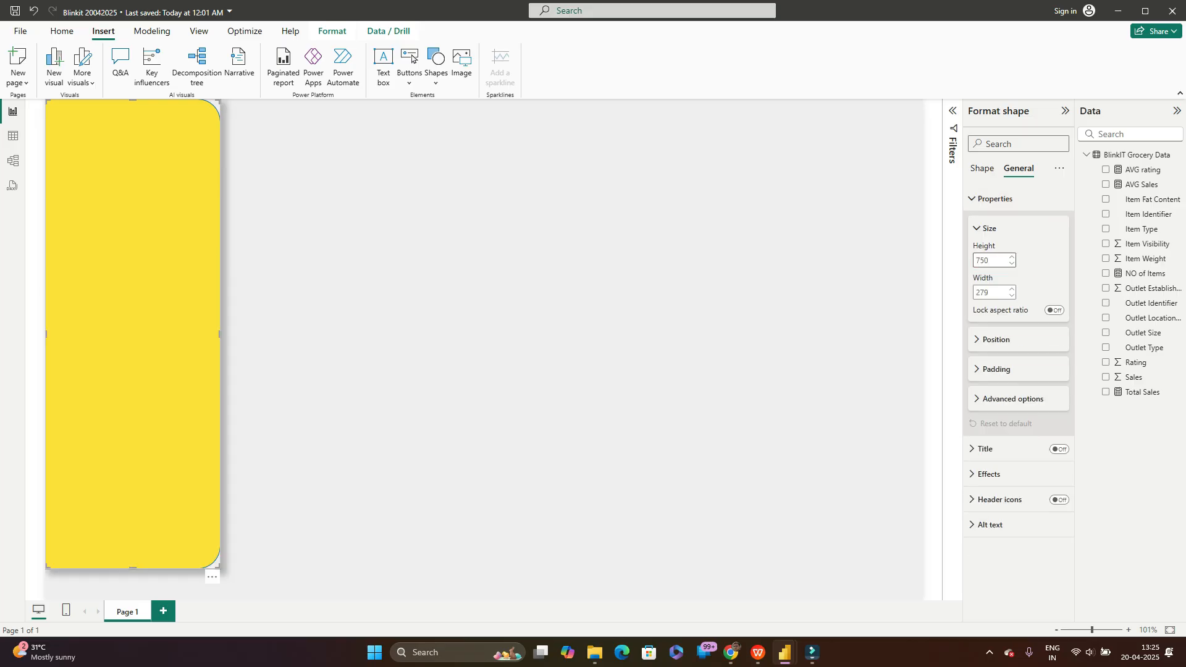
Step: Set the yellow shape's width to 205 and move the shape slightly down along the canvas edge
key("Tab")
type("205")
key("Return")
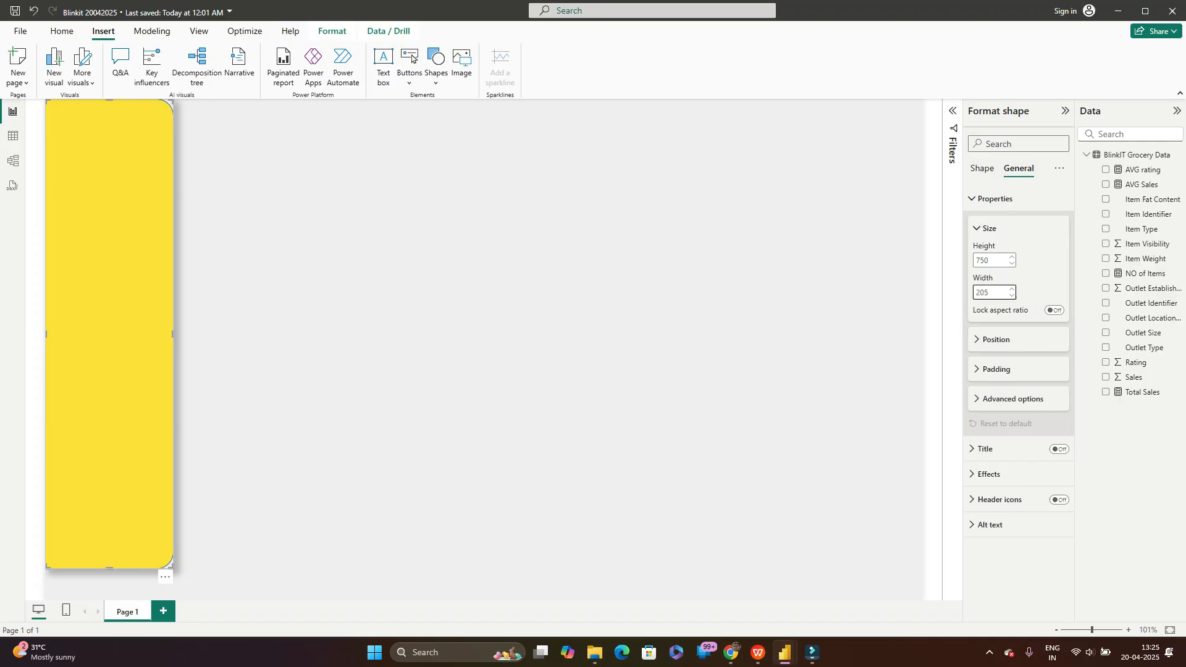
key("Escape")
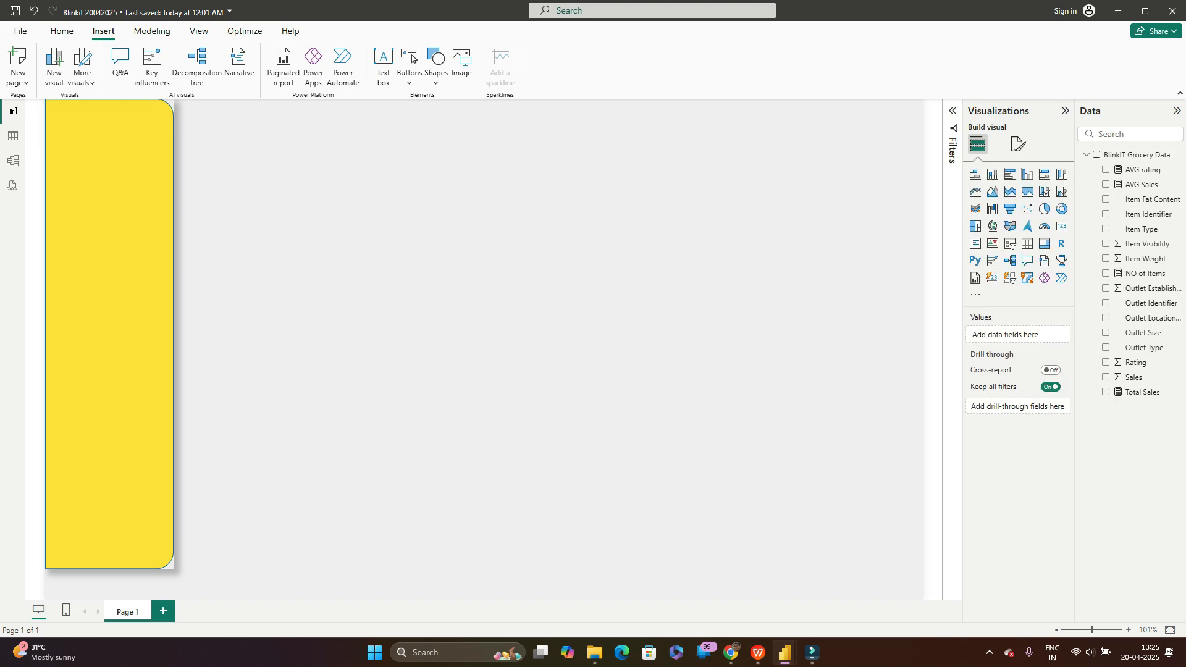
left_click_drag(109, 334, 109, 349)
key("Escape")
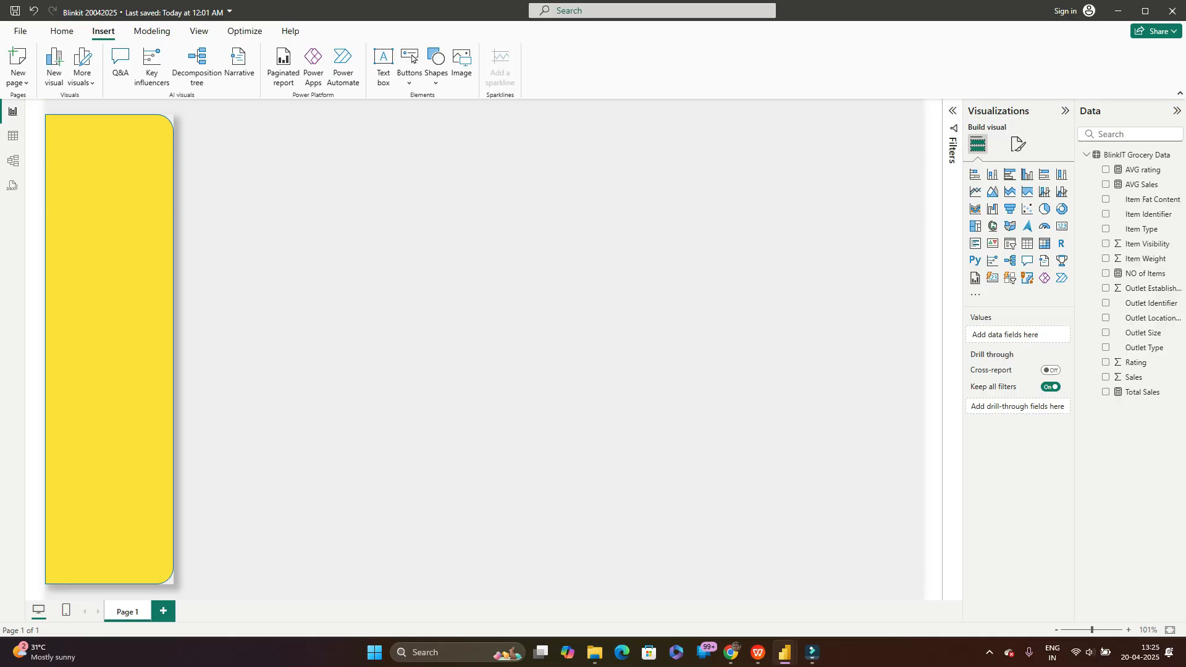
Step: Set the yellow shape's border width to 2 px
left_click(110, 346)
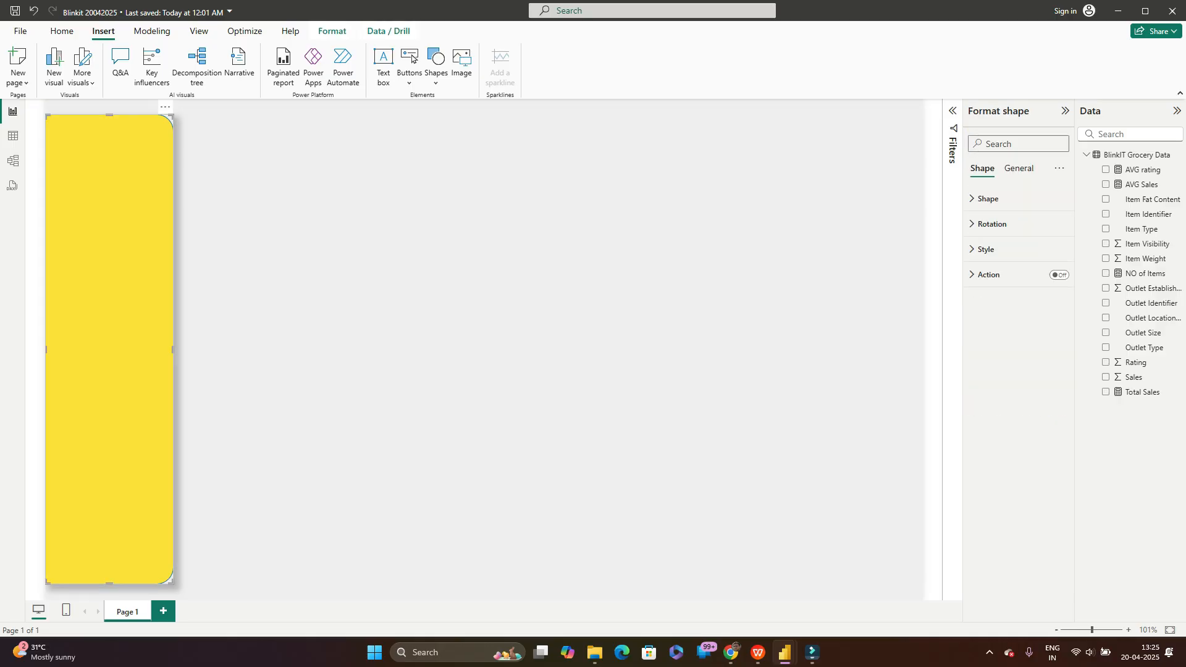
left_click(989, 198)
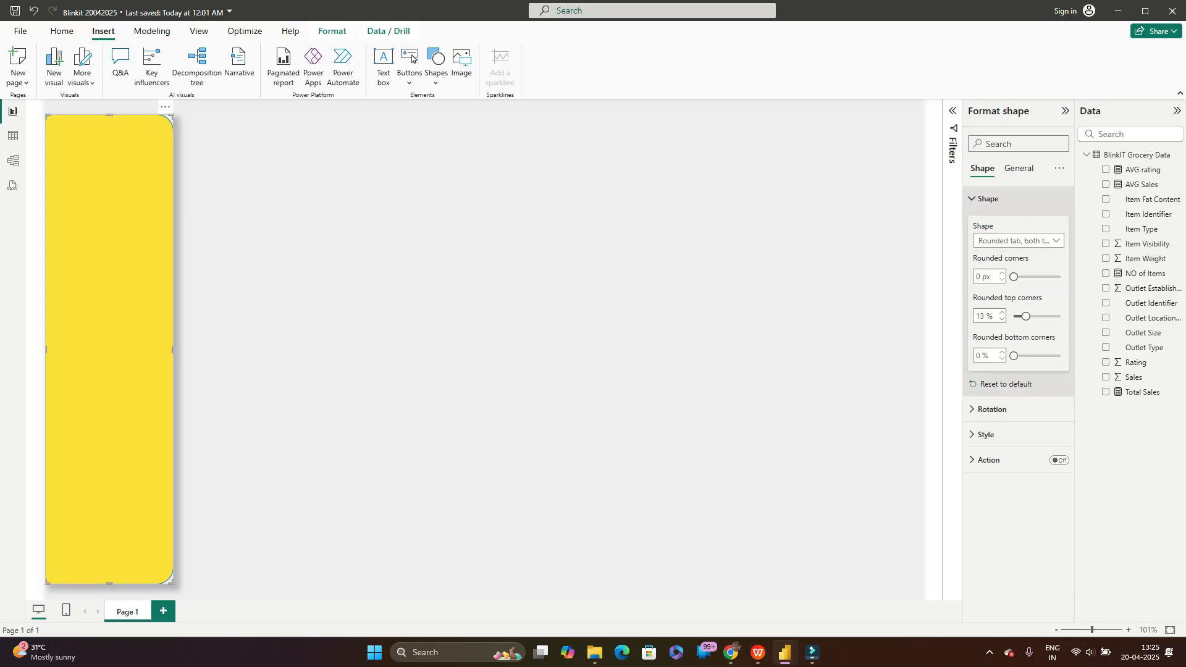
left_click(988, 198)
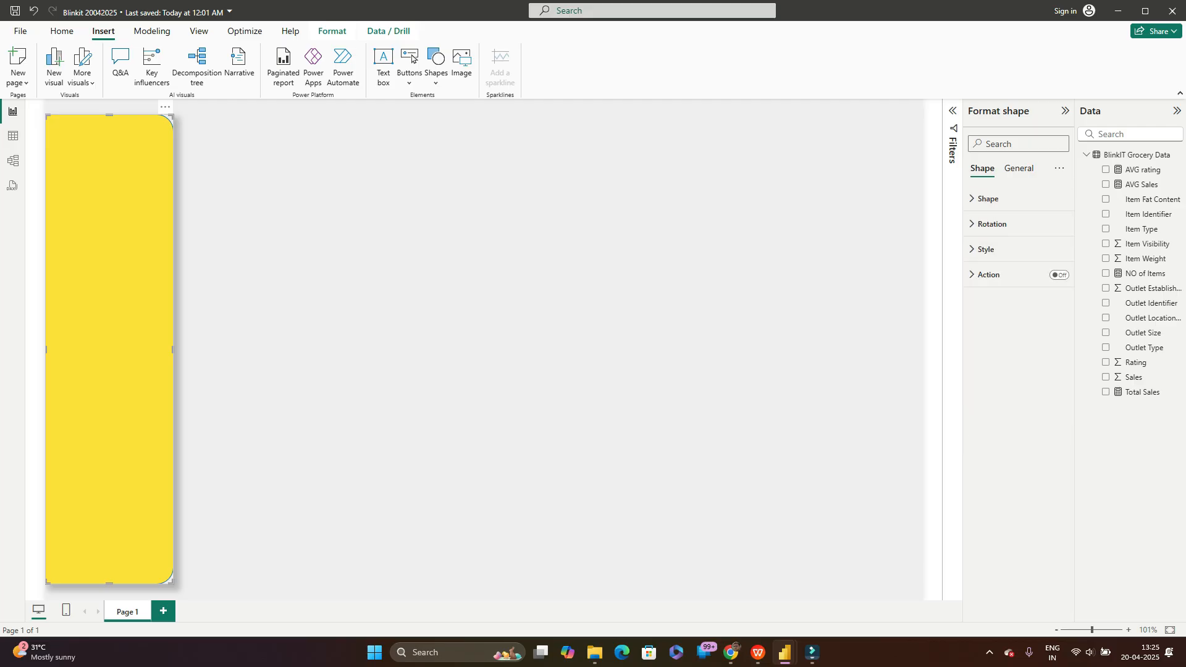
left_click(1019, 168)
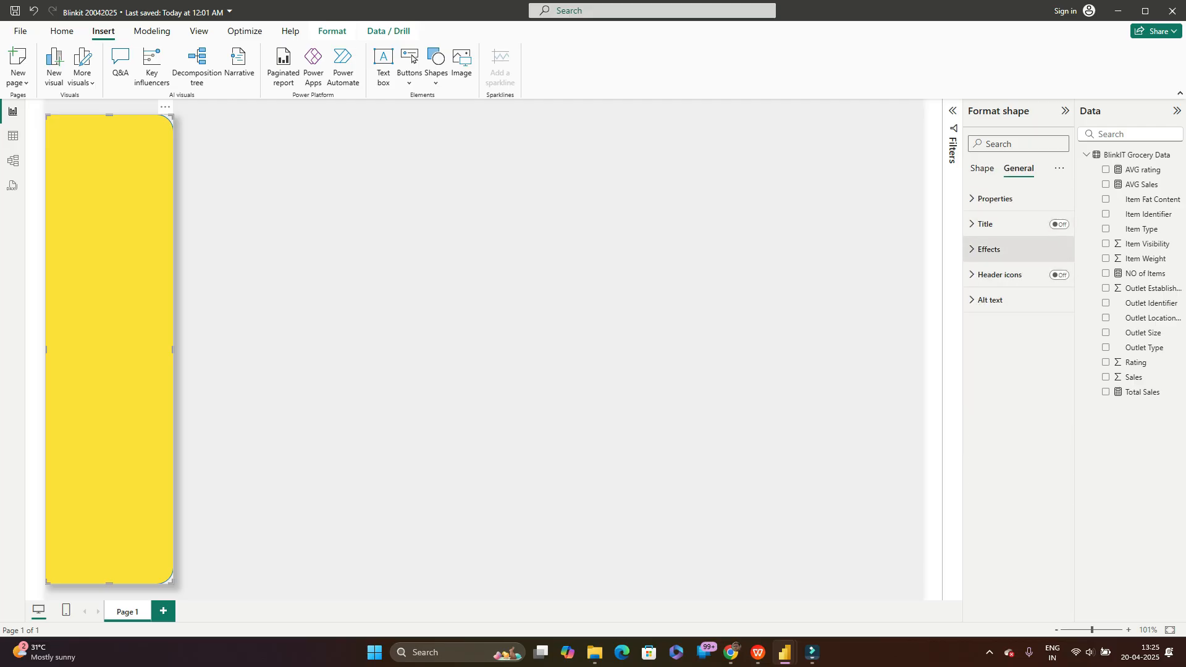
left_click(989, 250)
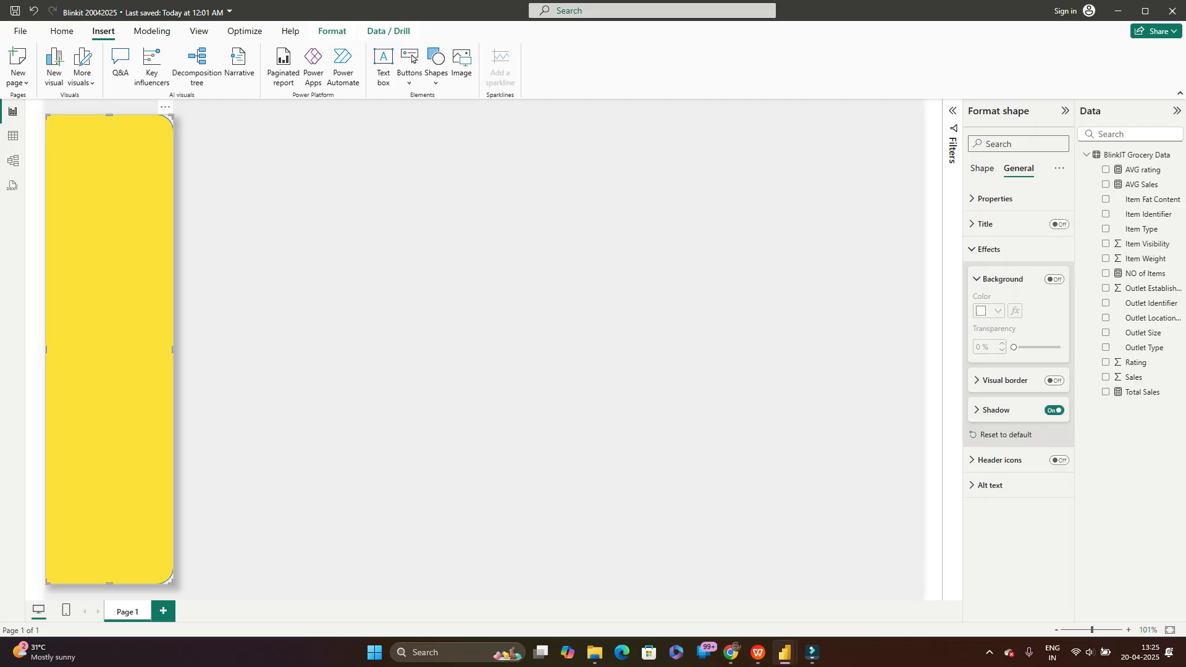
left_click(989, 249)
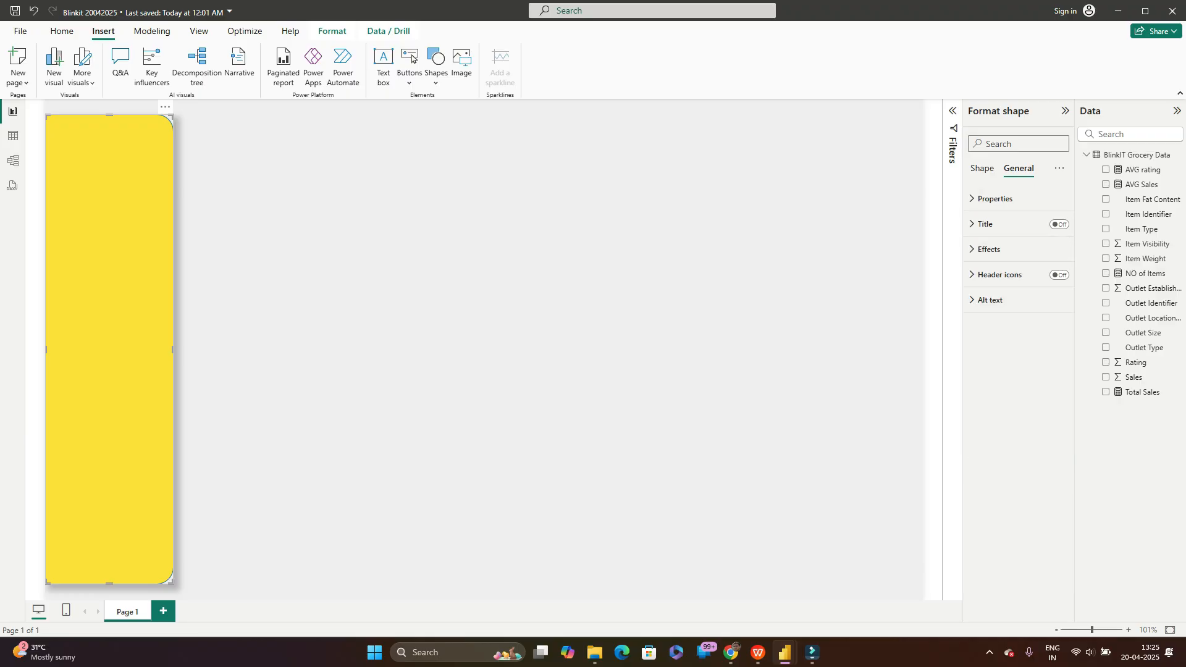
left_click(983, 168)
left_click(986, 250)
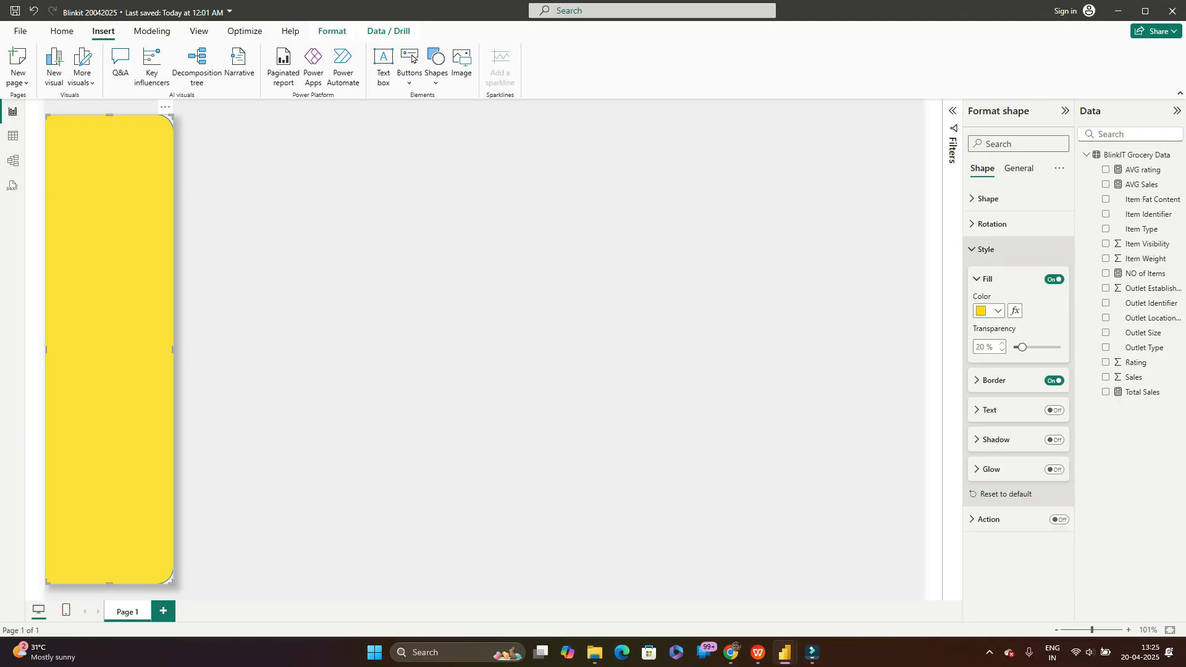
left_click(993, 381)
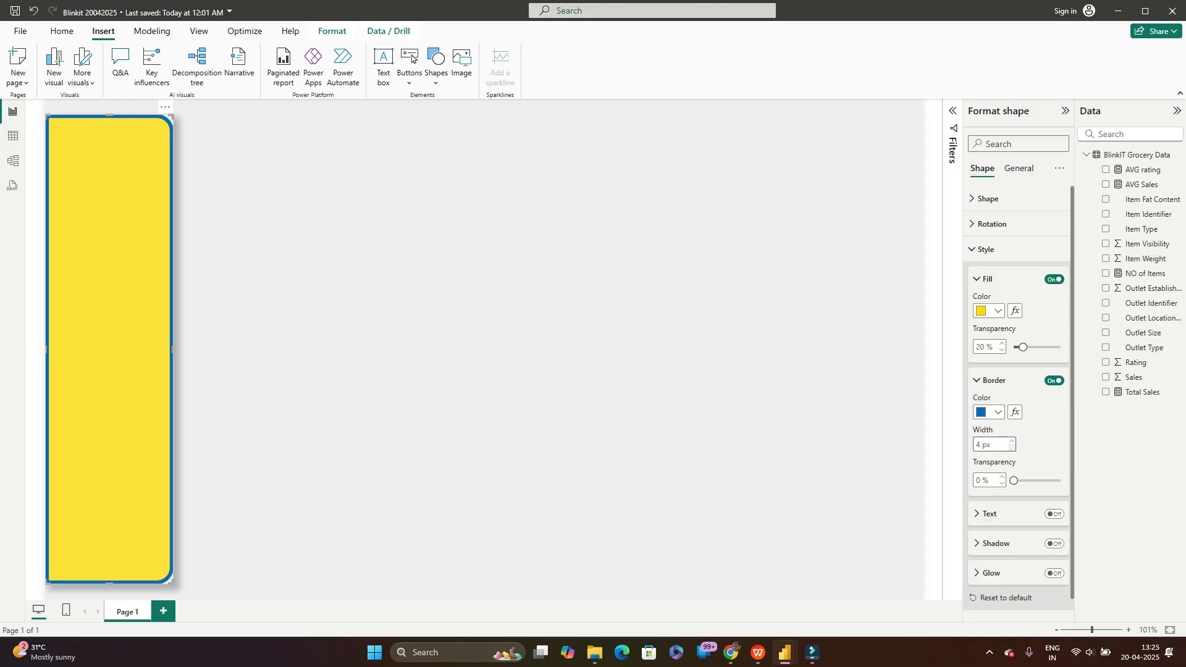
left_click(1011, 449)
left_click(1012, 449)
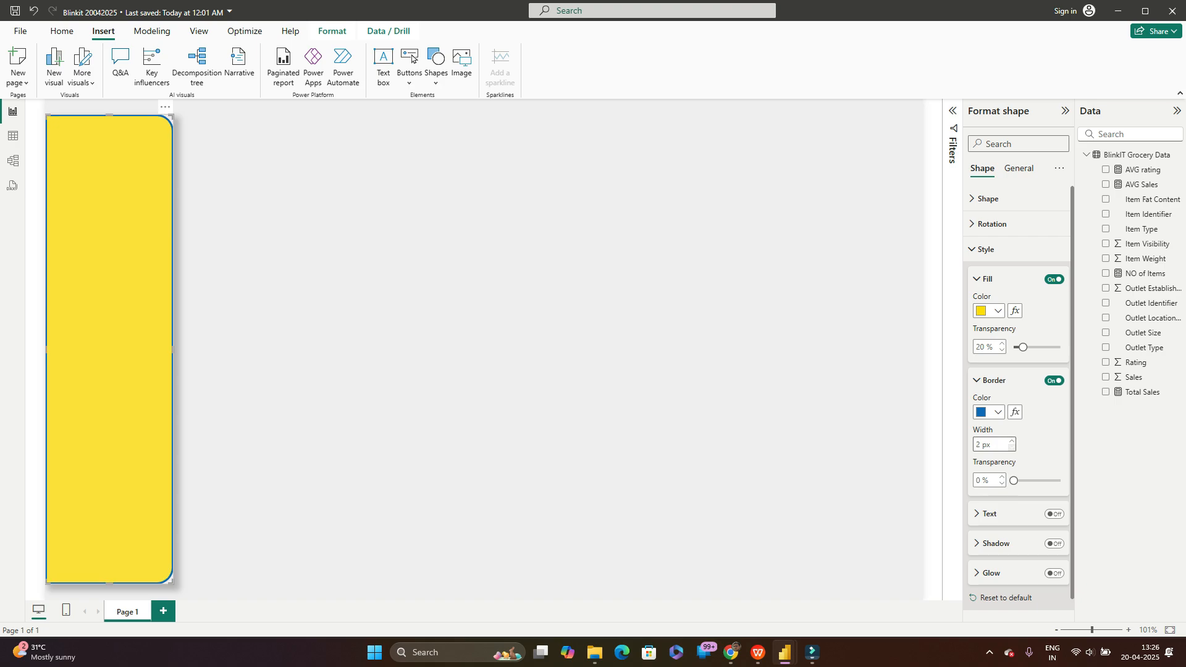
left_click(766, 395)
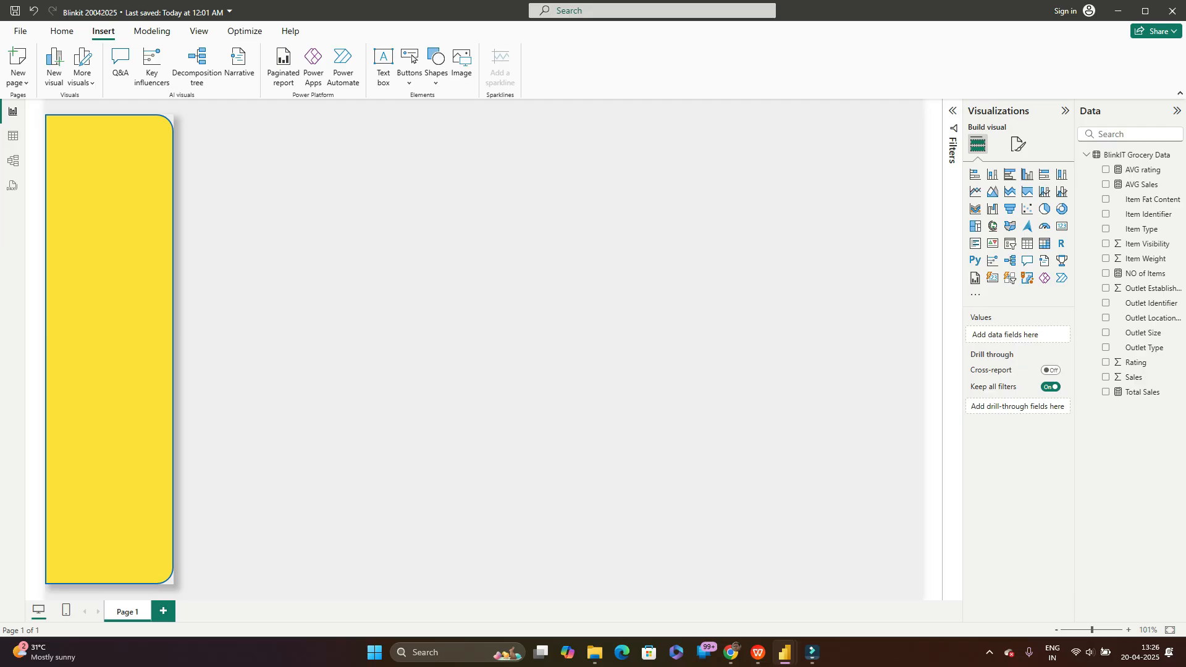
Step: Examine the blinkit title on the side panel of the reference dashboard
mouse_move(785, 653)
left_click(851, 580)
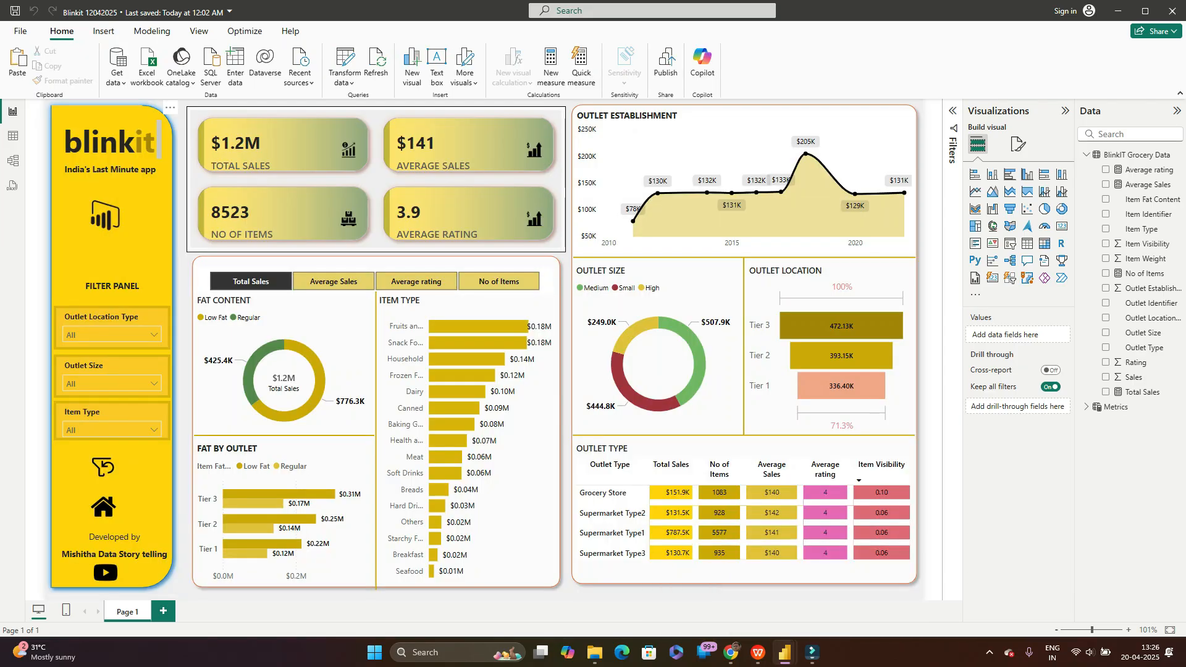
left_click(99, 142)
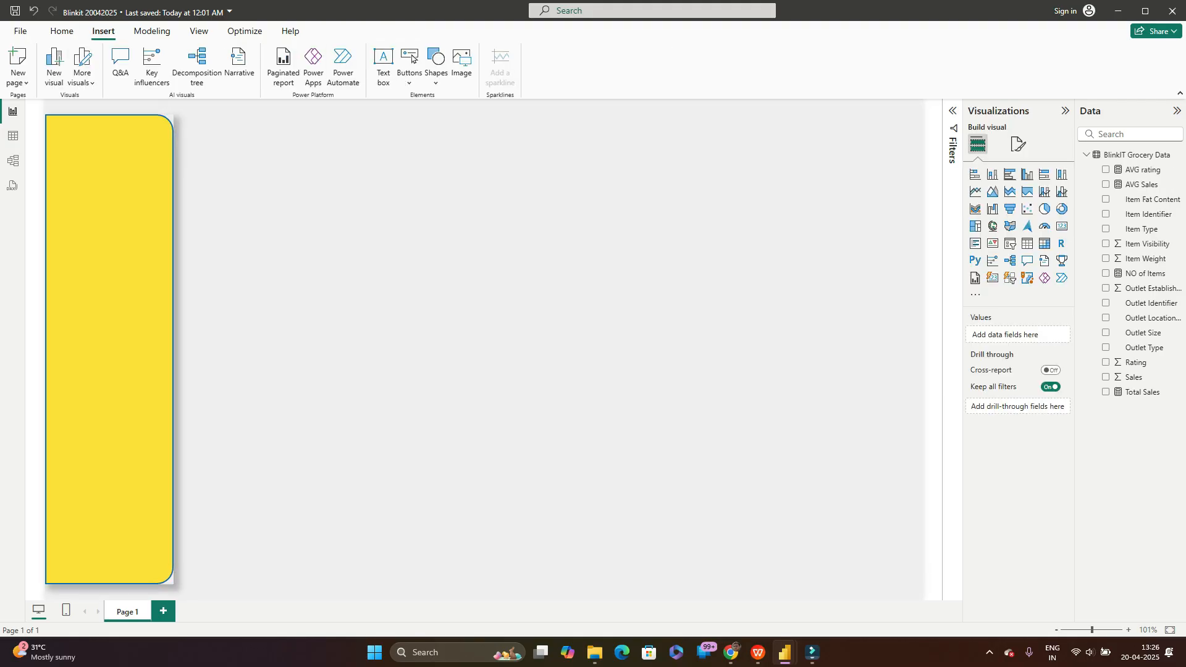
Step: Insert a text box reading "blinkit", reduced to a short strip beside the lower part of the yellow panel
left_click(409, 68)
left_click(383, 67)
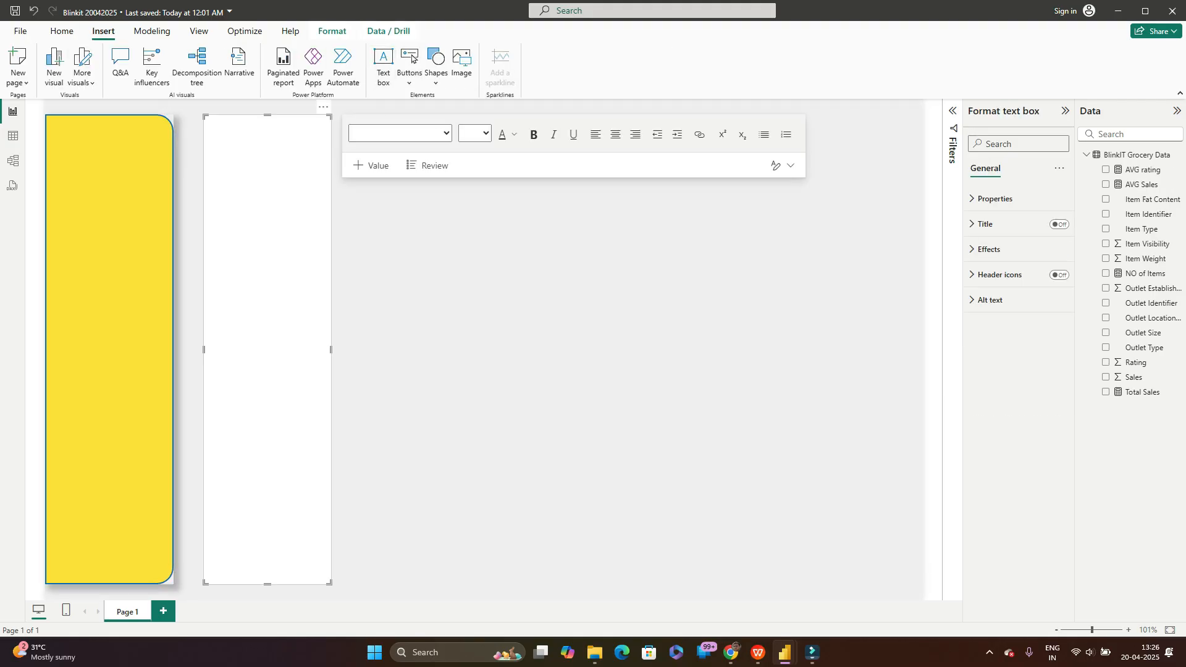
left_click_drag(268, 115, 268, 549)
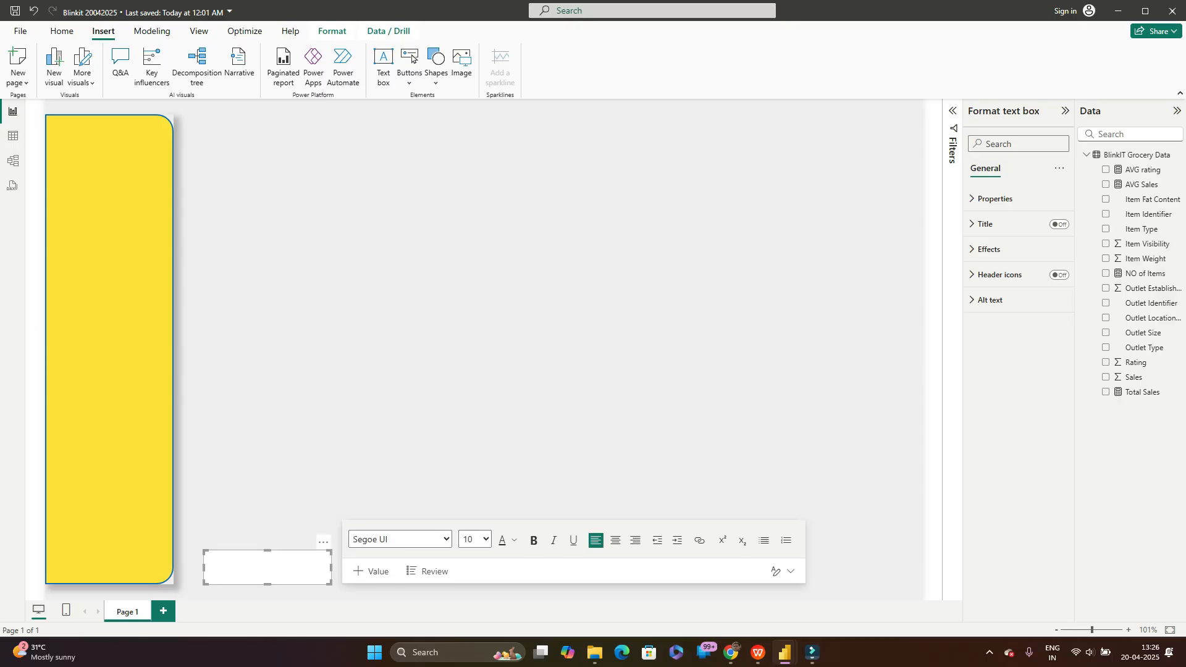
type("blinkit")
Step: Format the blinkit text in Segoe (Bold) at size 36 and resize its box to fit the word
left_click_drag(230, 559, 205, 559)
left_click(400, 540)
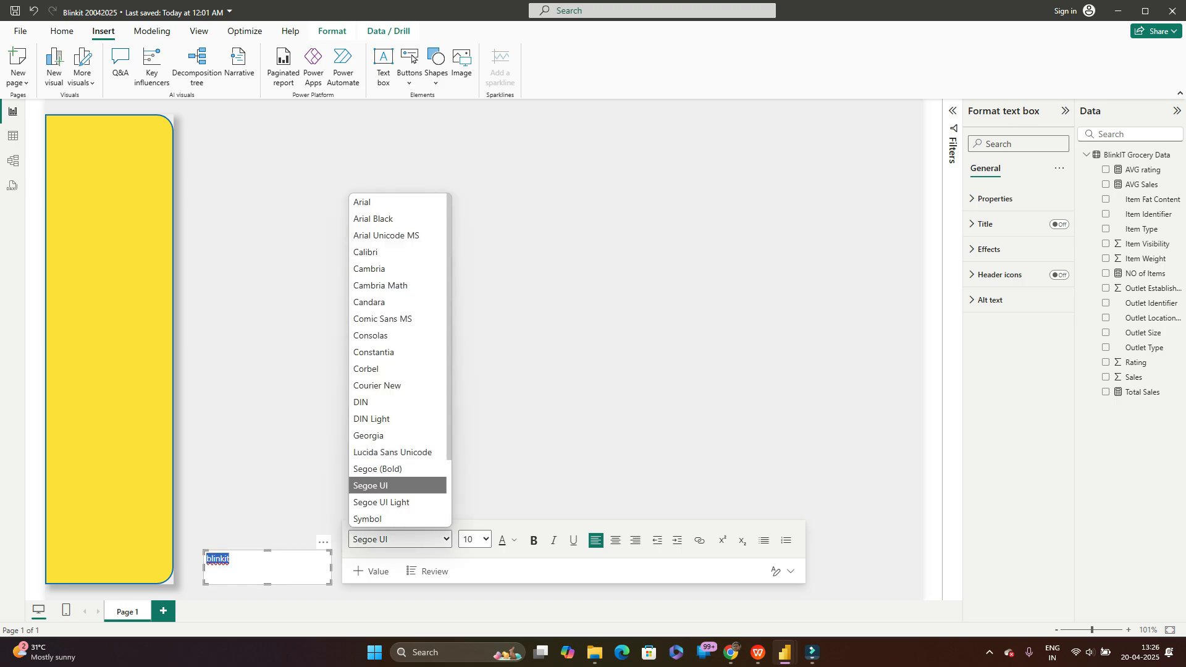
scroll(398, 497, "down", 1)
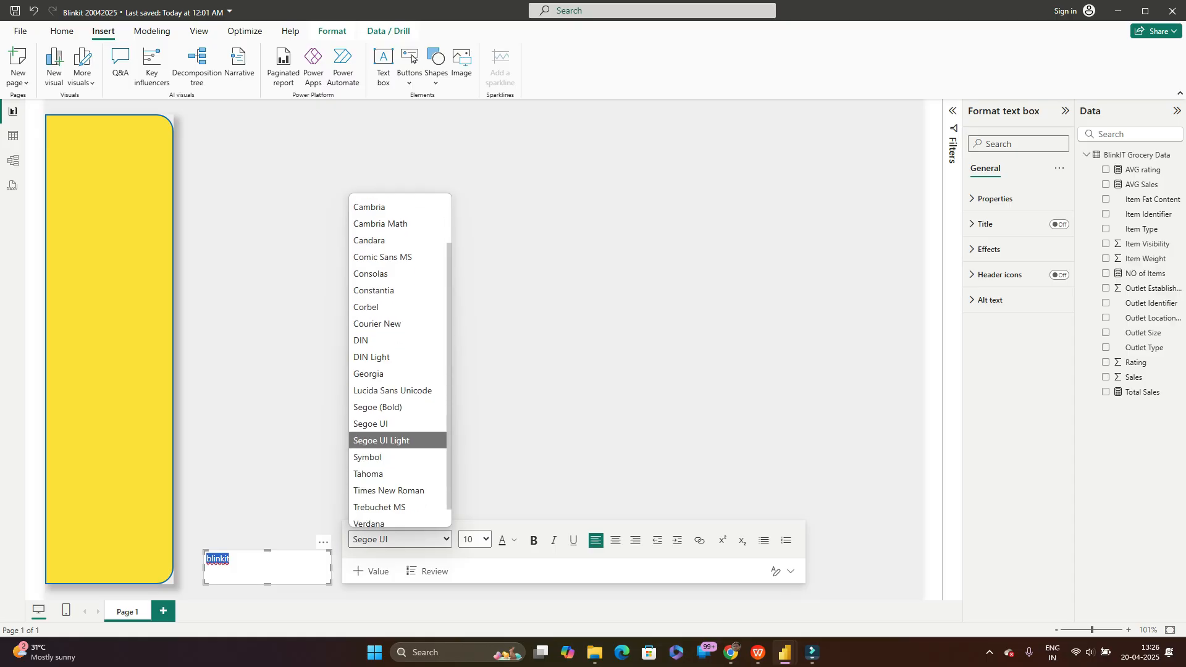
left_click(378, 407)
left_click(485, 539)
left_click(472, 418)
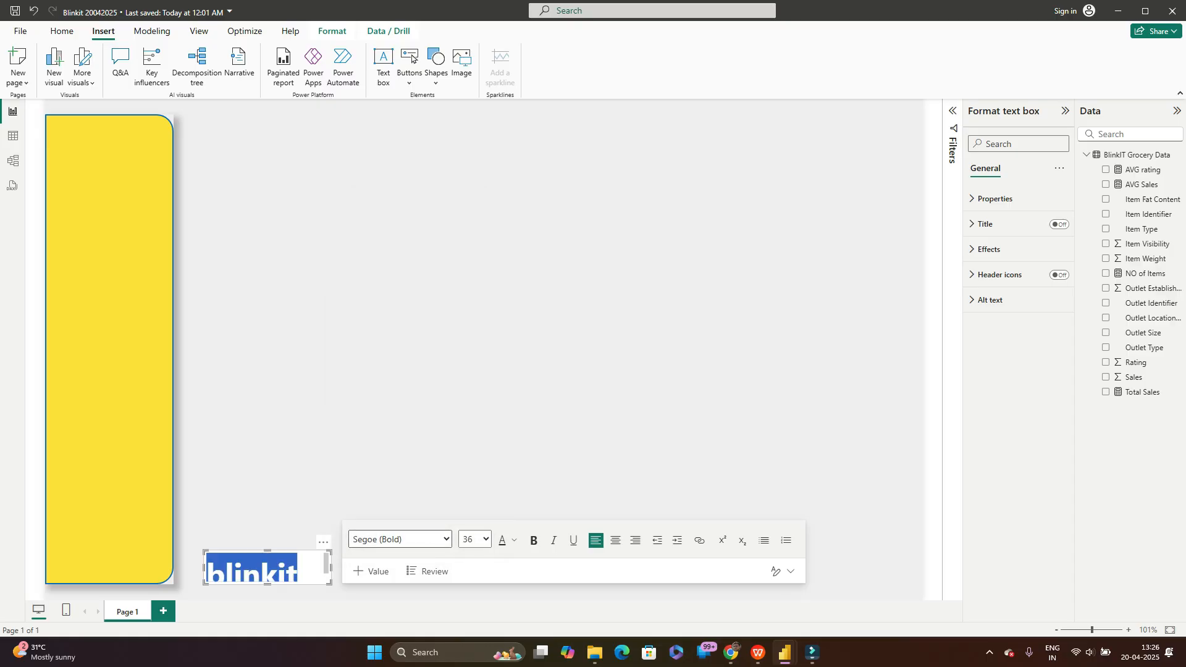
left_click_drag(331, 567, 257, 596)
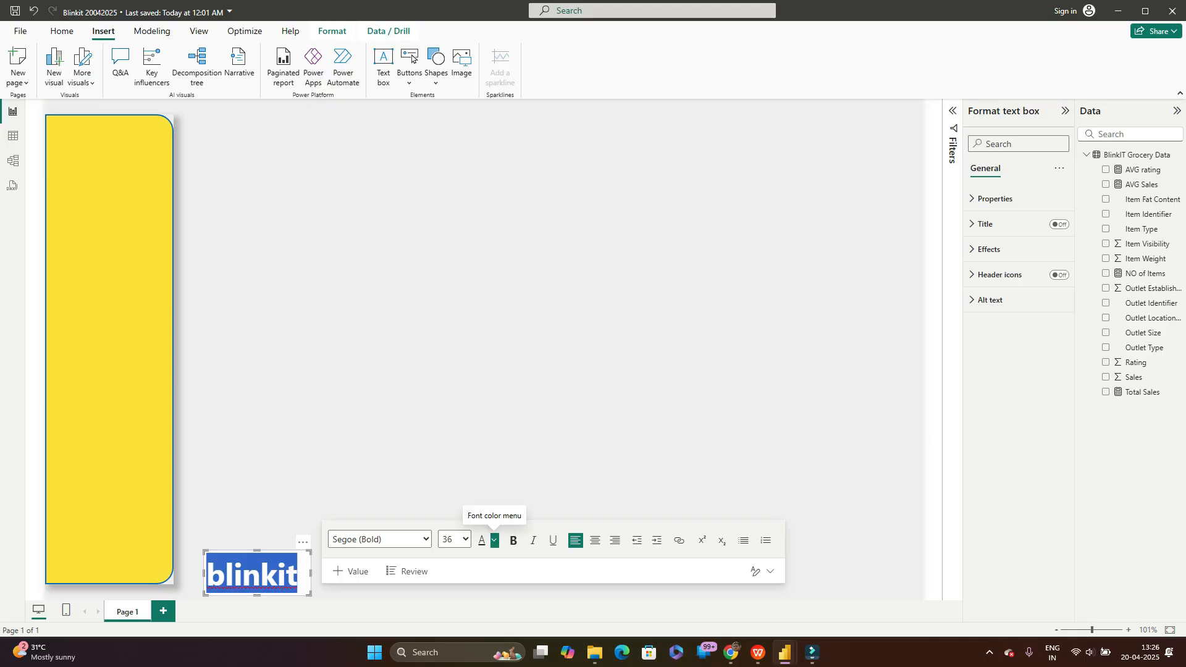
Step: Make the blinkit text black and bold
left_click(495, 541)
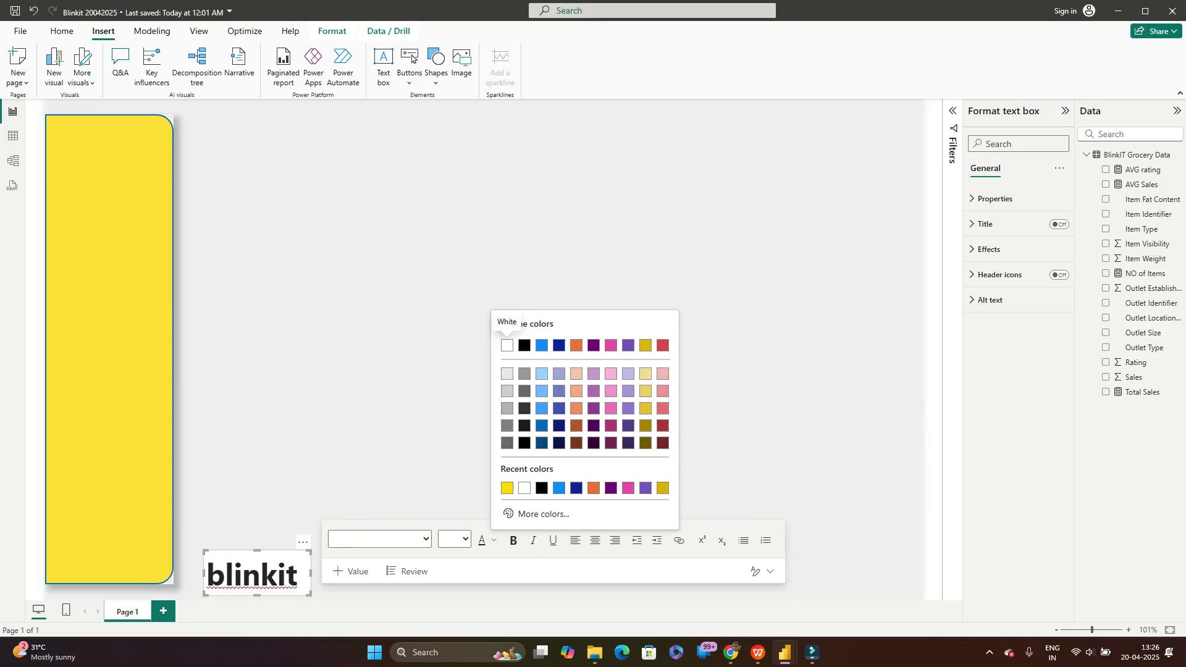
left_click(506, 345)
key("ctrl+b")
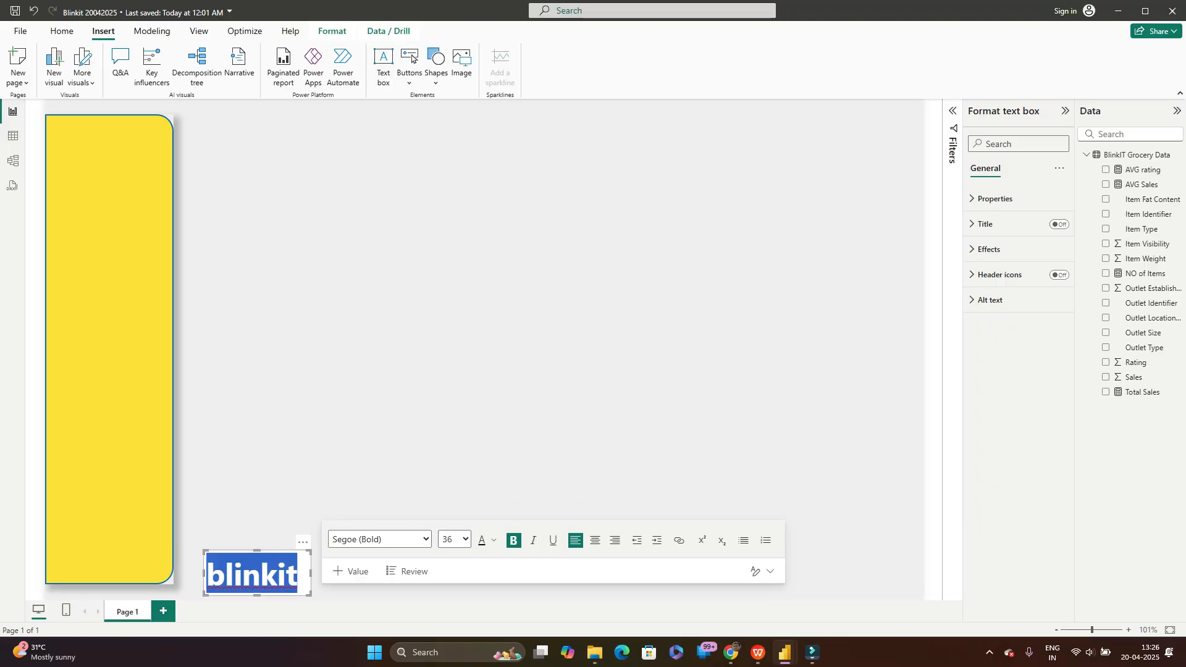
left_click(241, 525)
left_click(260, 573)
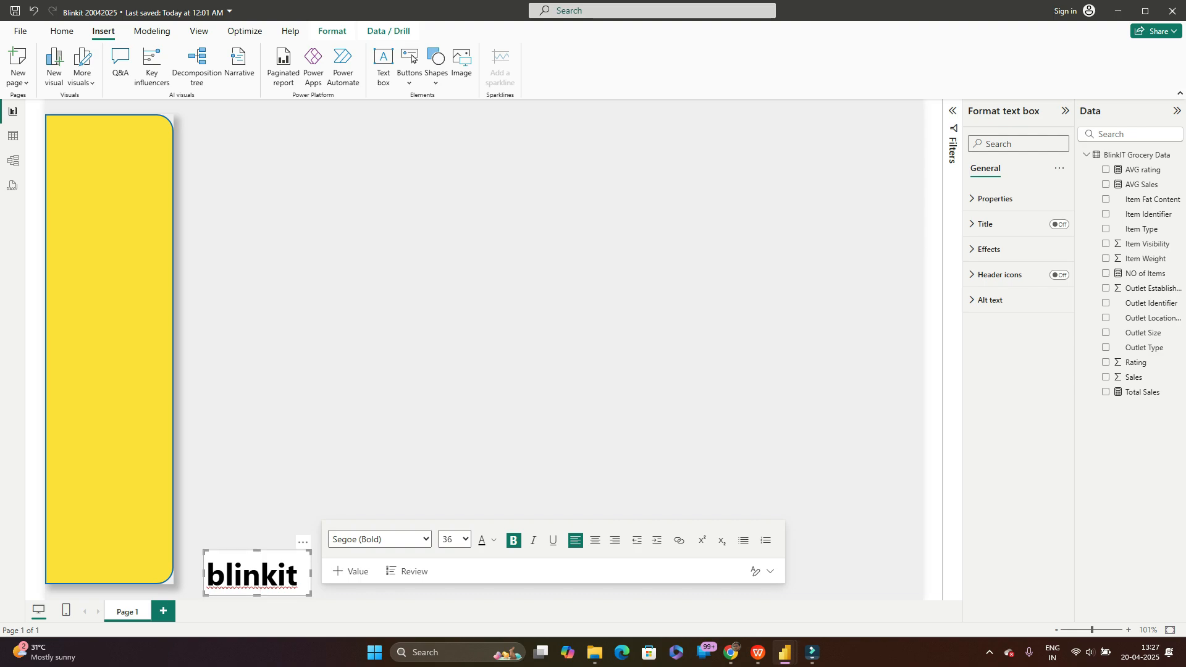
Step: Place the blinkit text box at the top of the yellow panel and turn off its background
left_click_drag(251, 552, 103, 121)
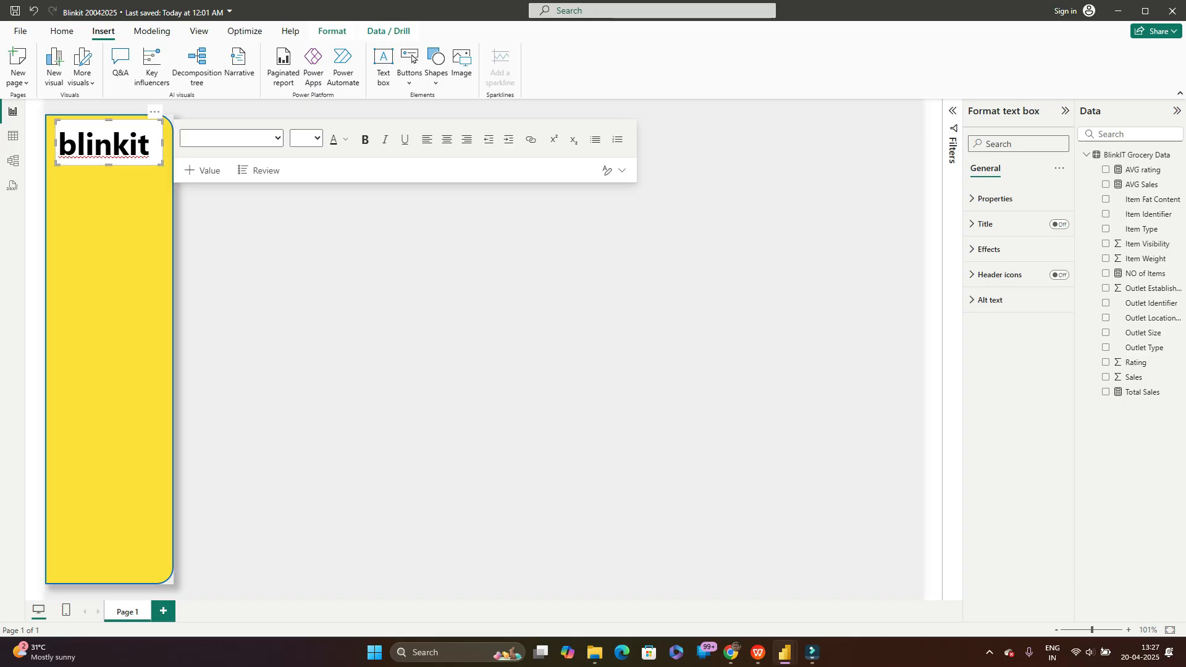
left_click(989, 249)
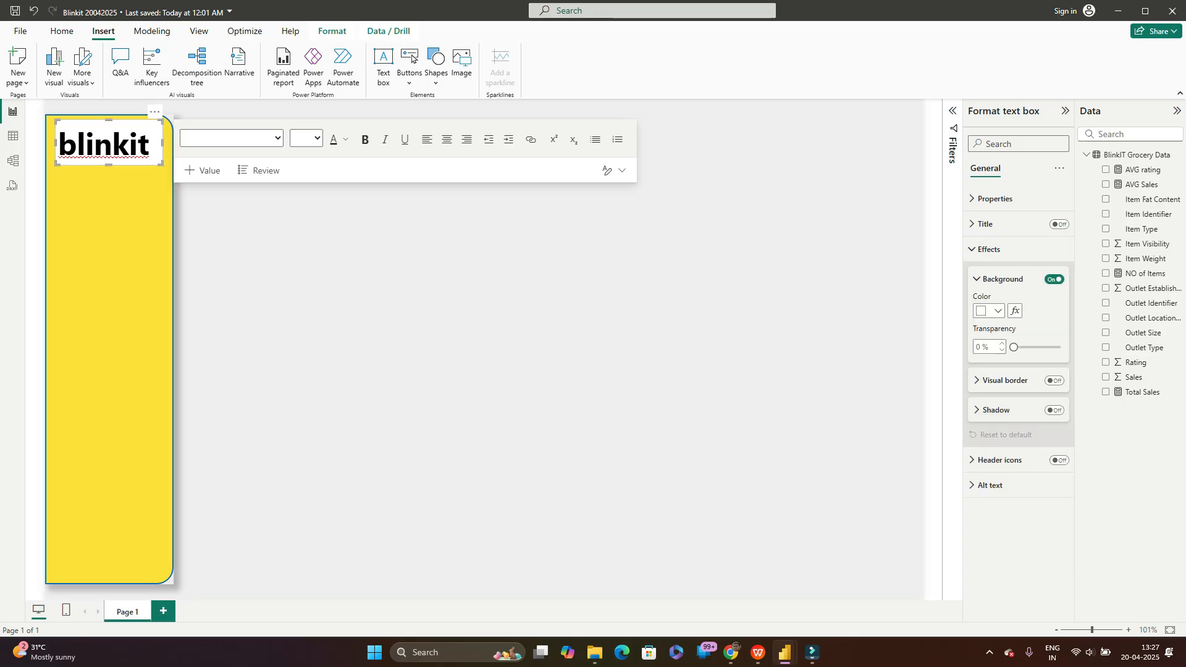
left_click(1003, 278)
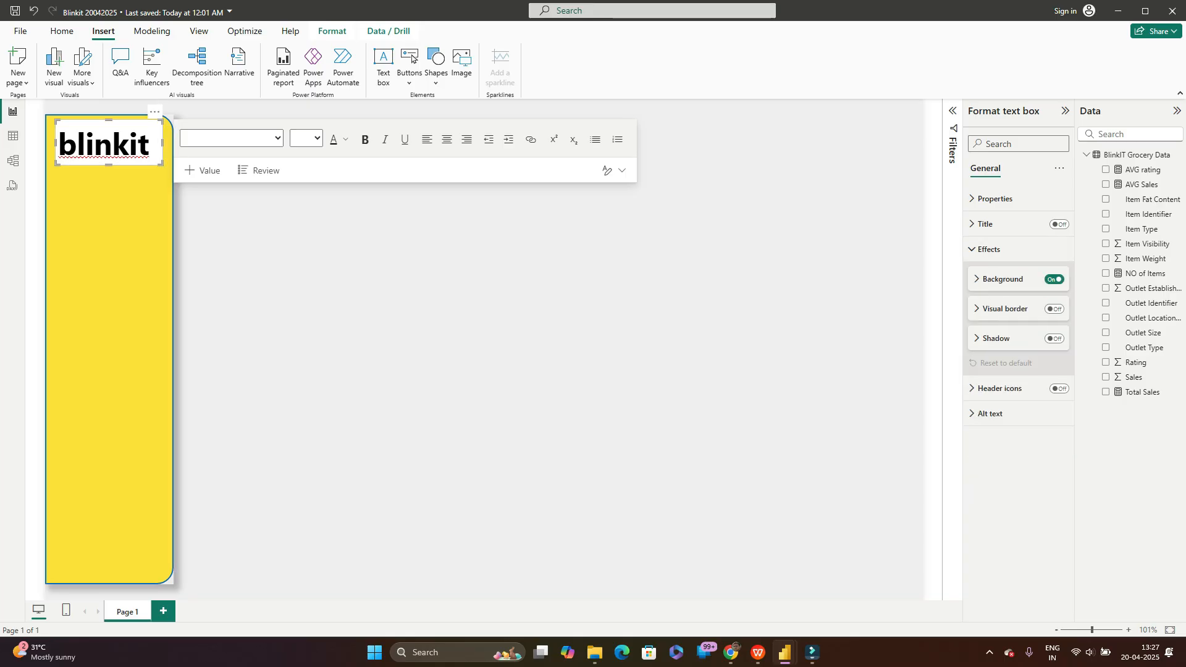
left_click(994, 198)
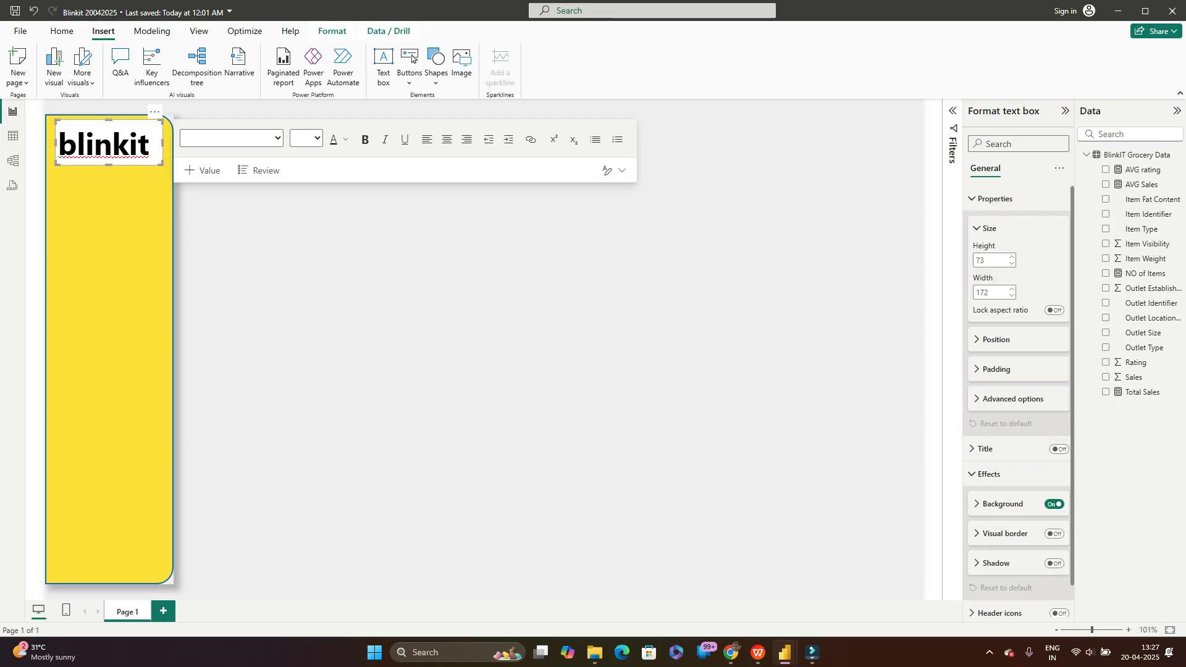
left_click(995, 199)
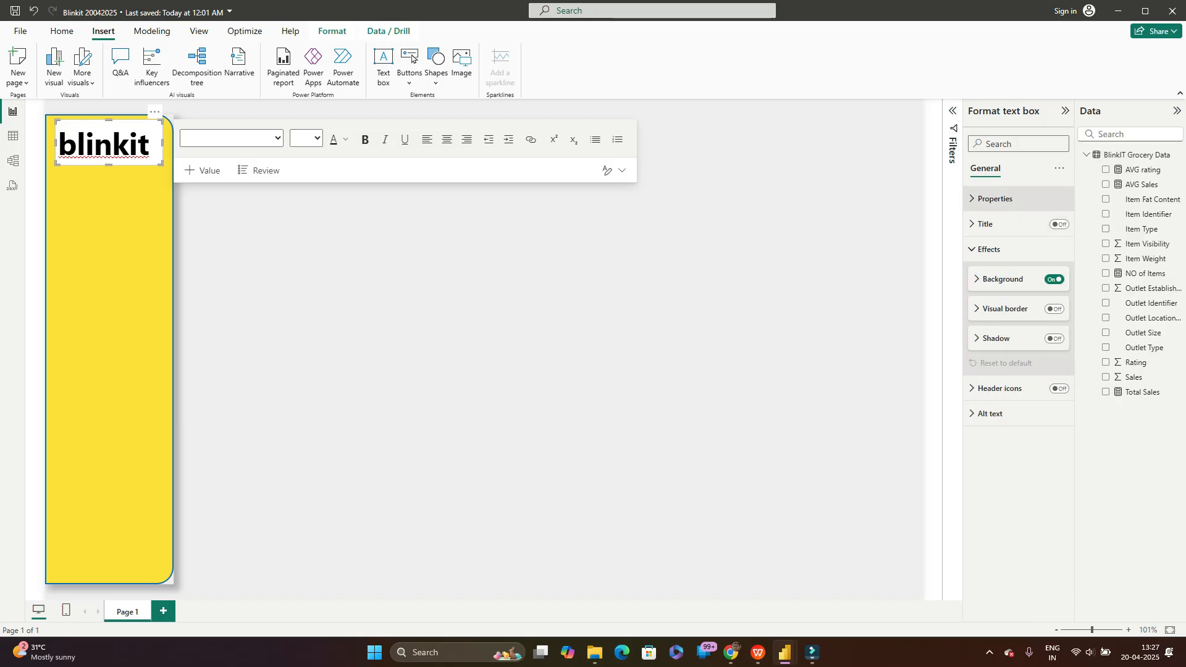
left_click(989, 249)
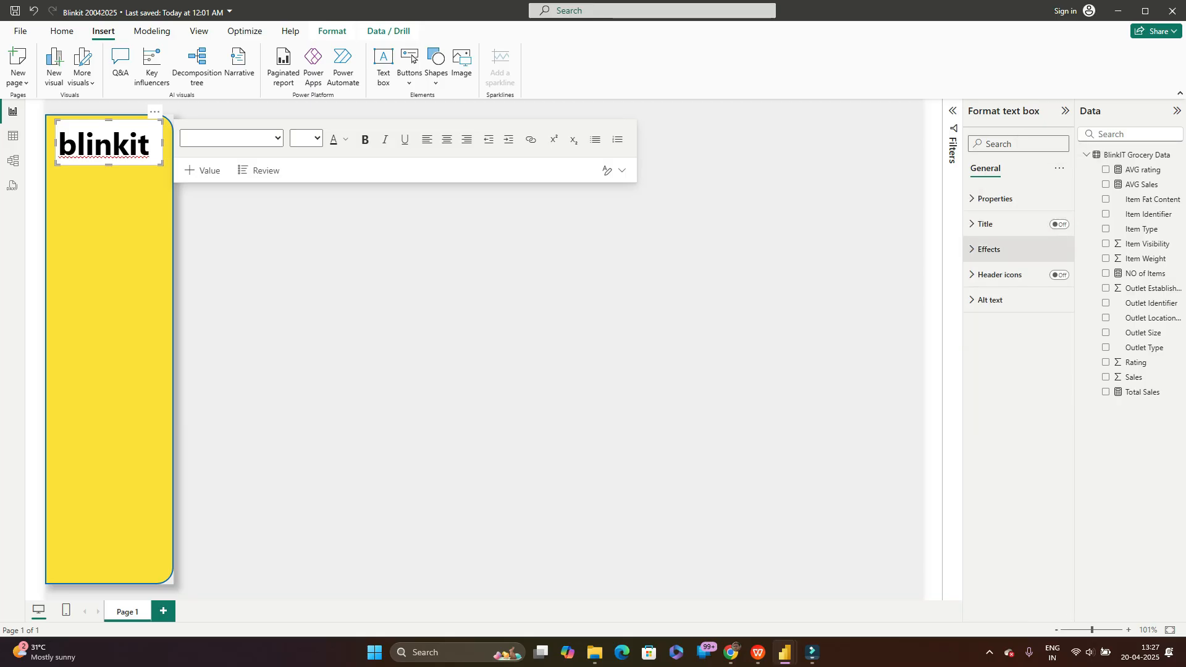
left_click(989, 249)
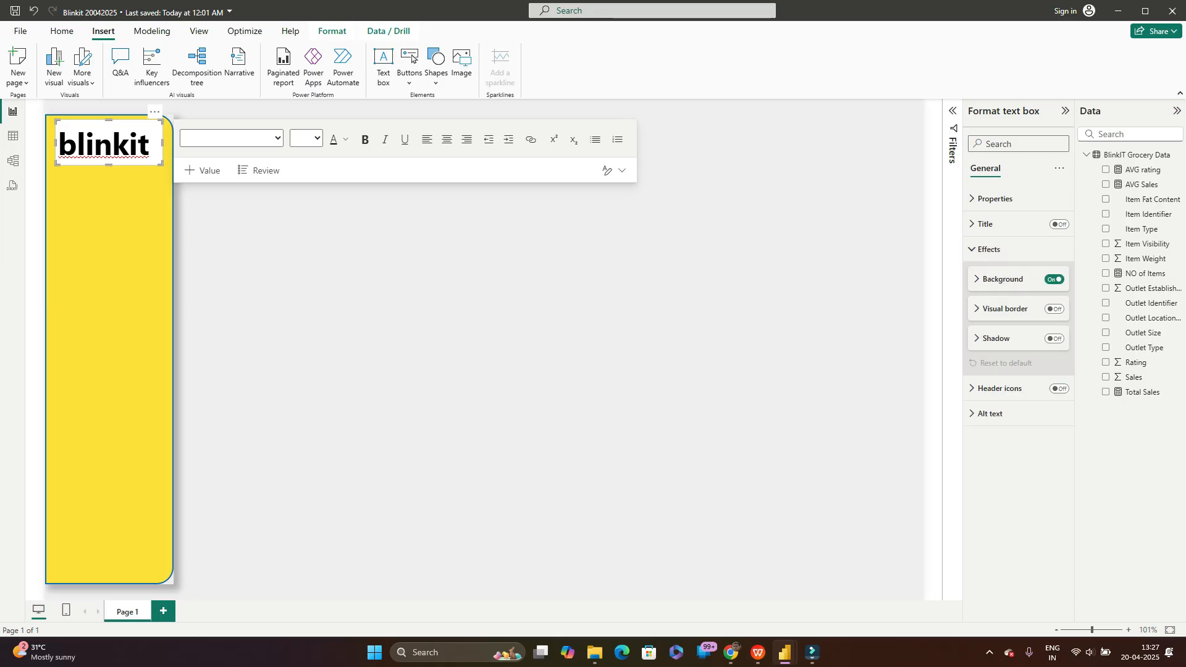
left_click(1055, 279)
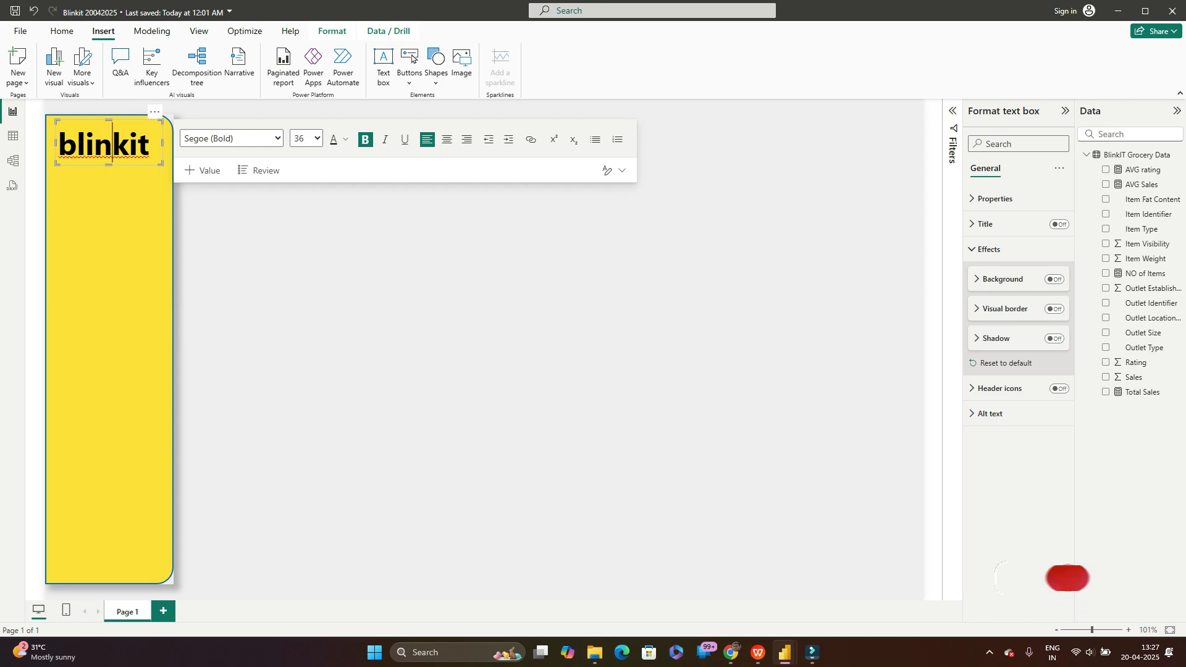
Step: Recolour the letters "it" in the blinkit title to dark red using a custom colour
left_click(109, 349)
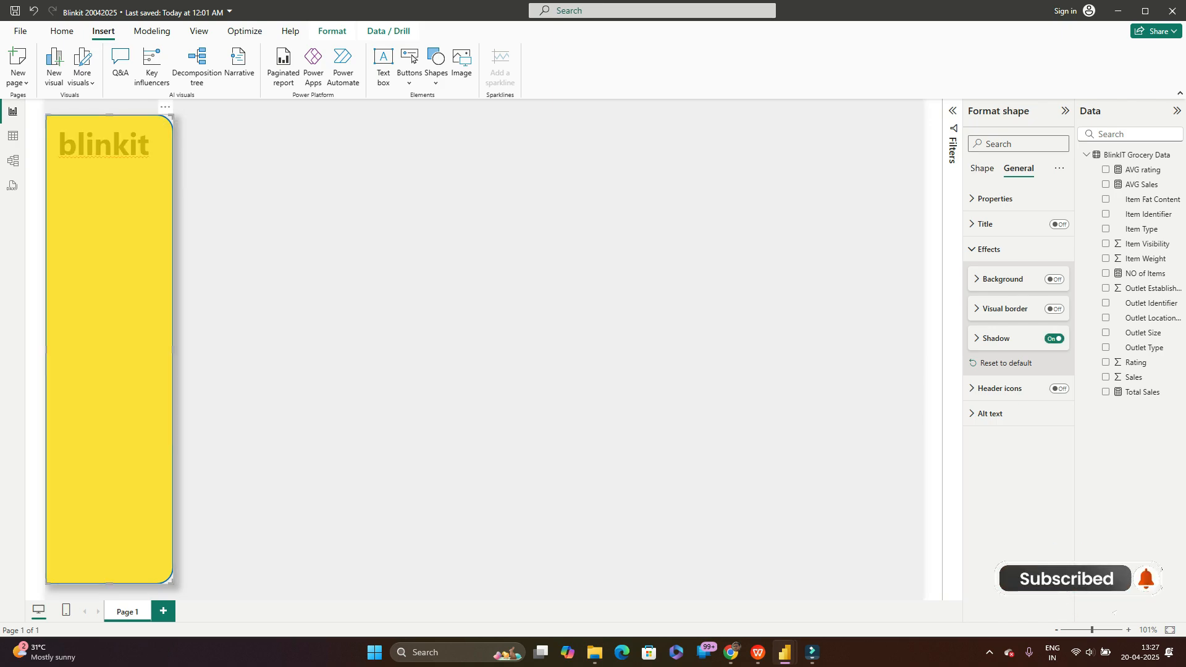
left_click(260, 186)
left_click_drag(129, 143, 152, 144)
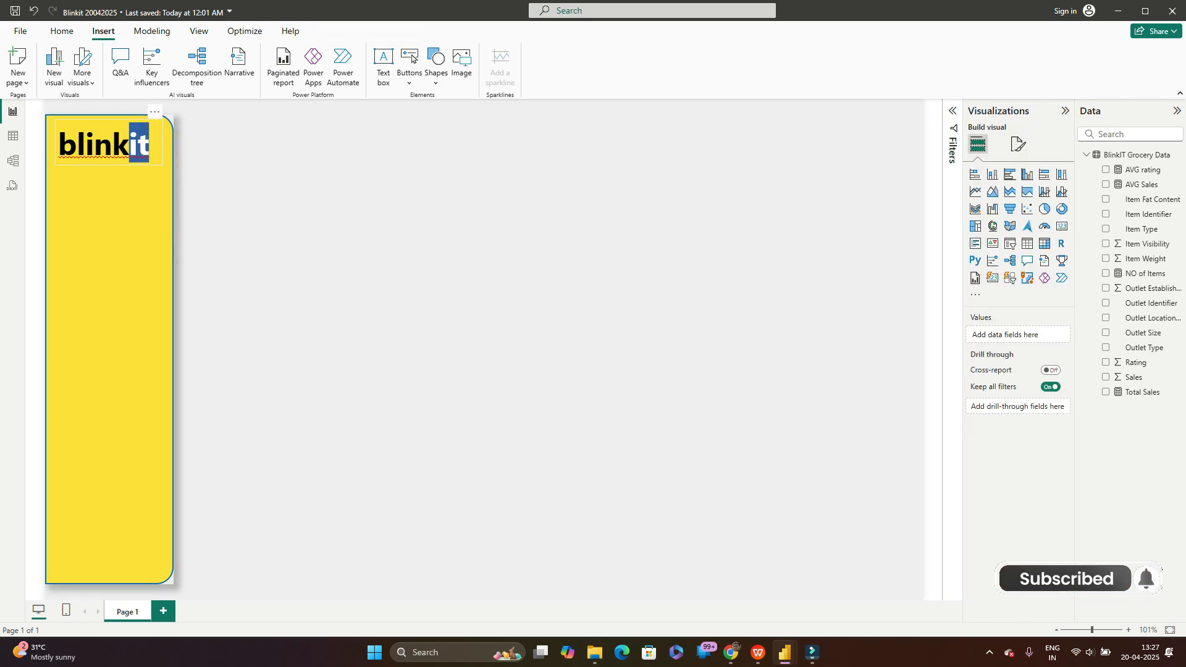
left_click(346, 140)
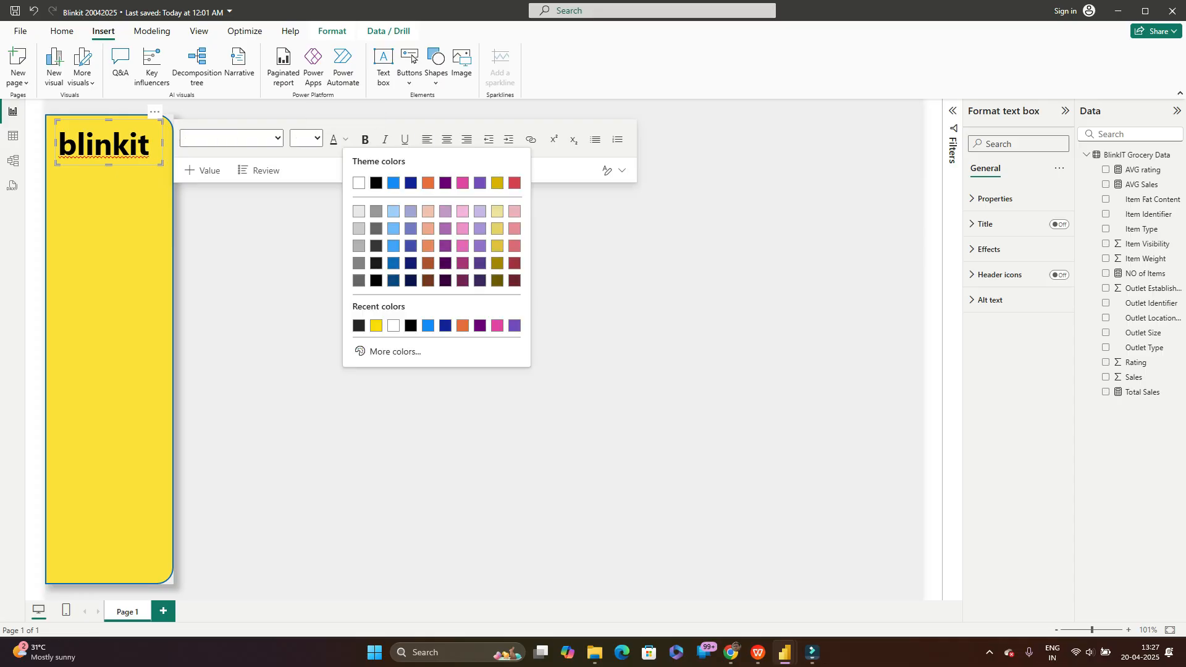
left_click(395, 351)
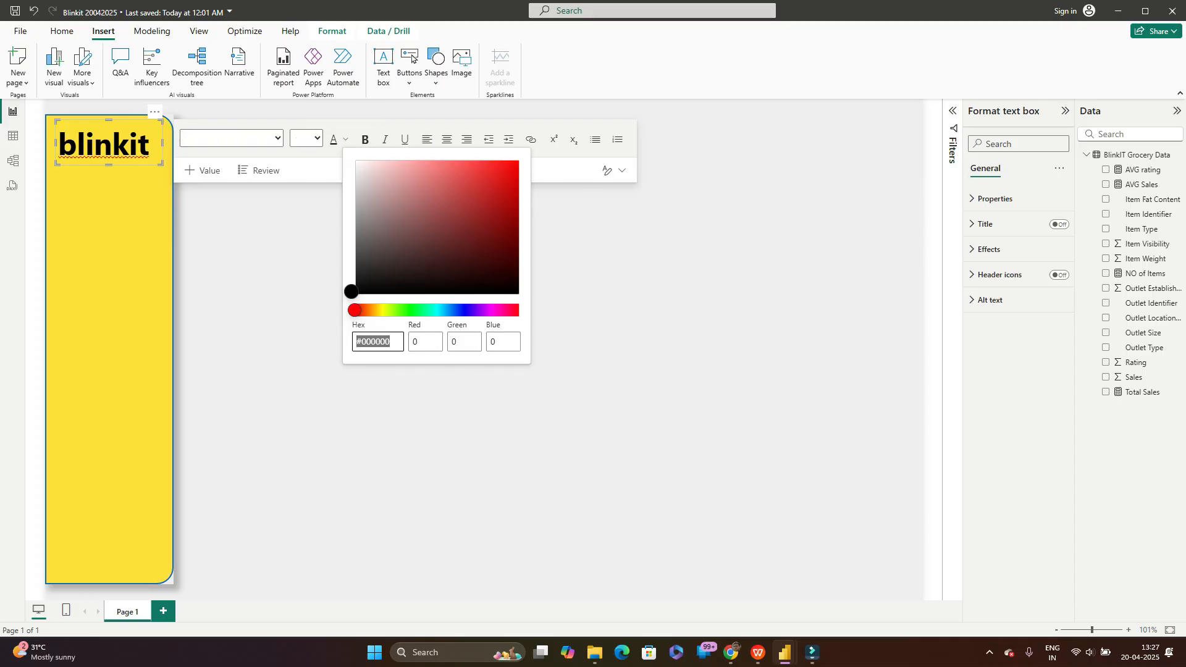
left_click(504, 208)
left_click(480, 197)
left_click(396, 408)
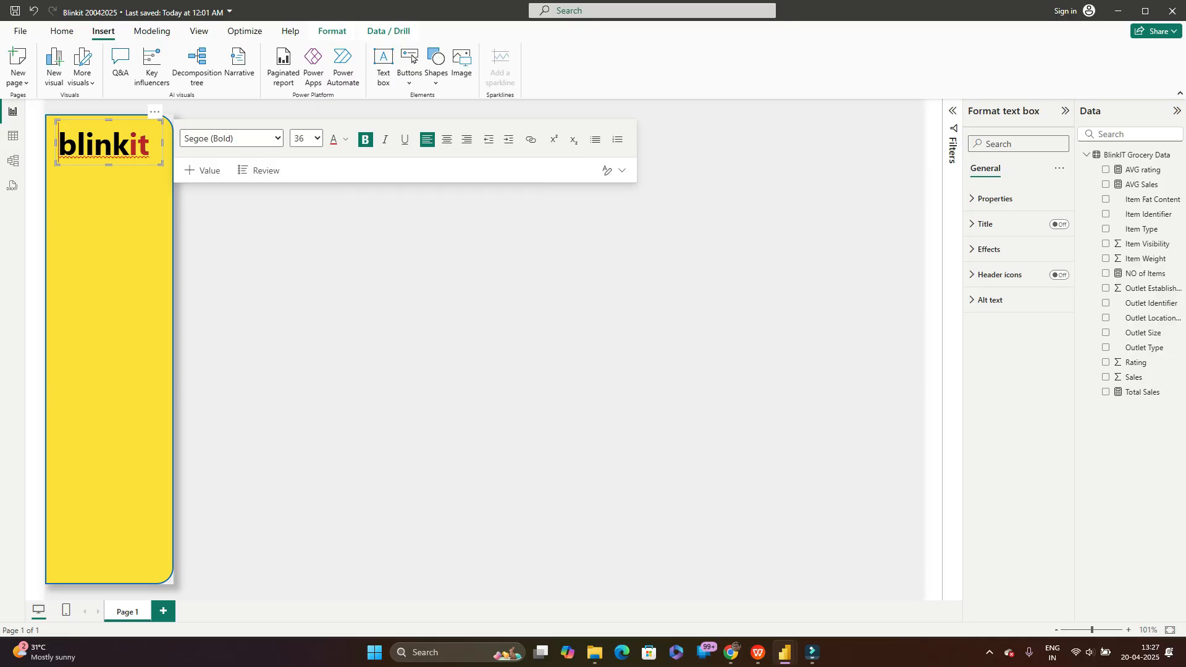
left_click(396, 408)
left_click(110, 333)
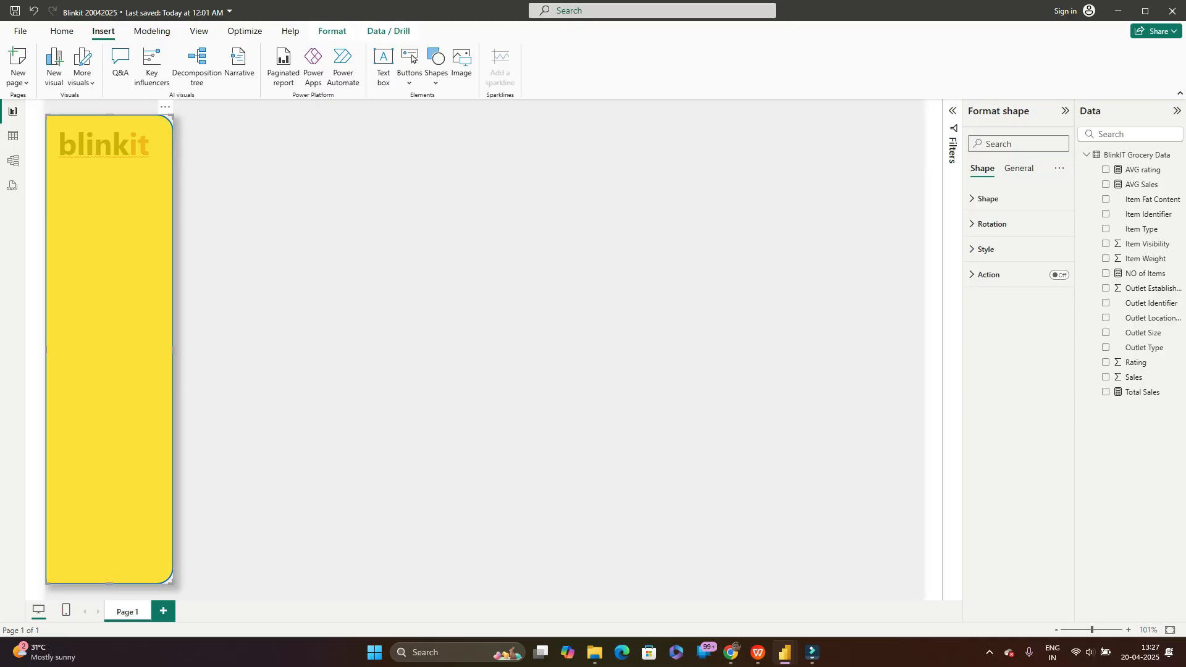
left_click(346, 333)
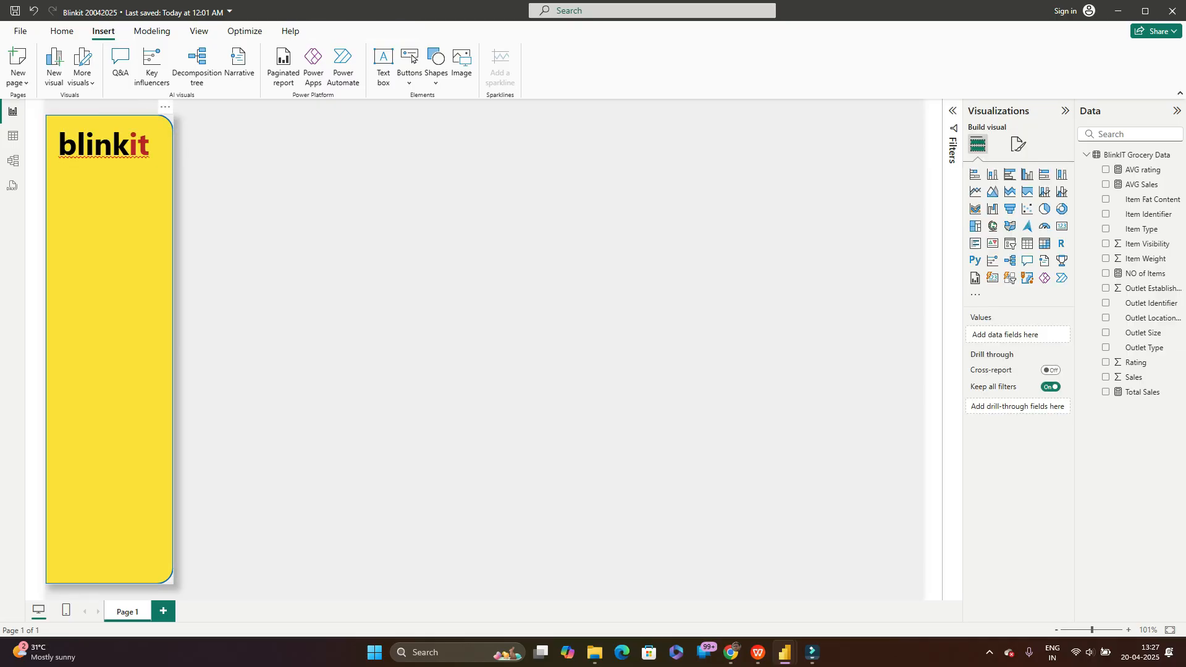
Step: Check the tagline in the reference report, and duplicate the blinkit text box into the empty area beside the yellow panel
mouse_move(784, 652)
left_click(850, 574)
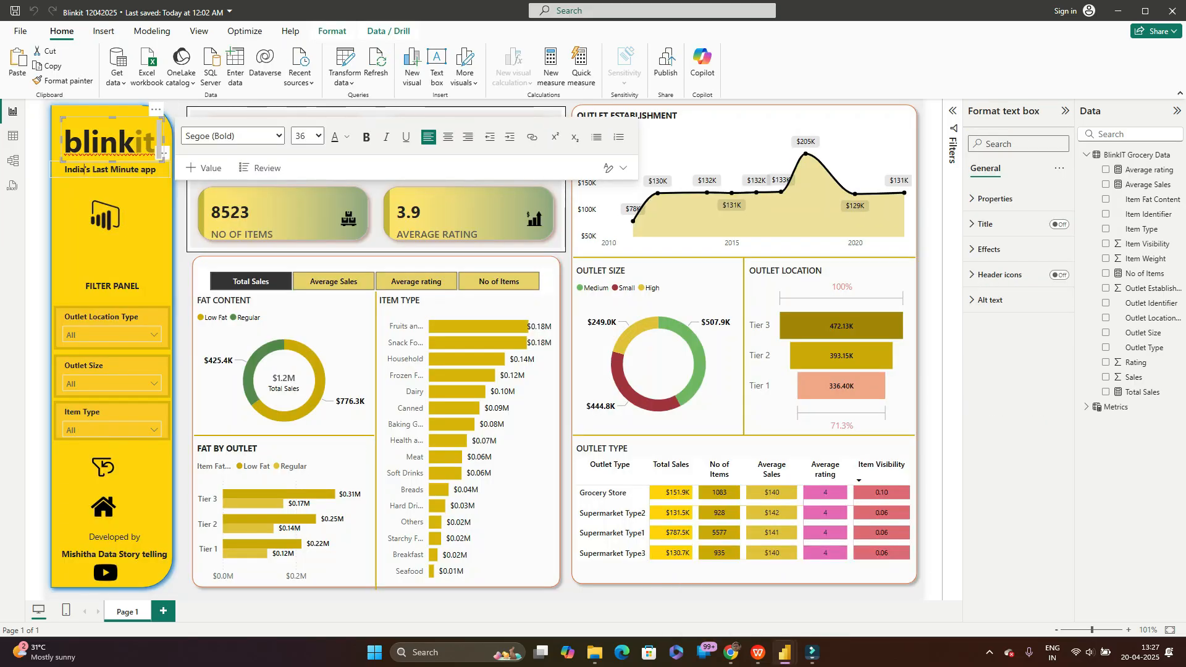
left_click(110, 170)
key("alt+Tab")
left_click(112, 144)
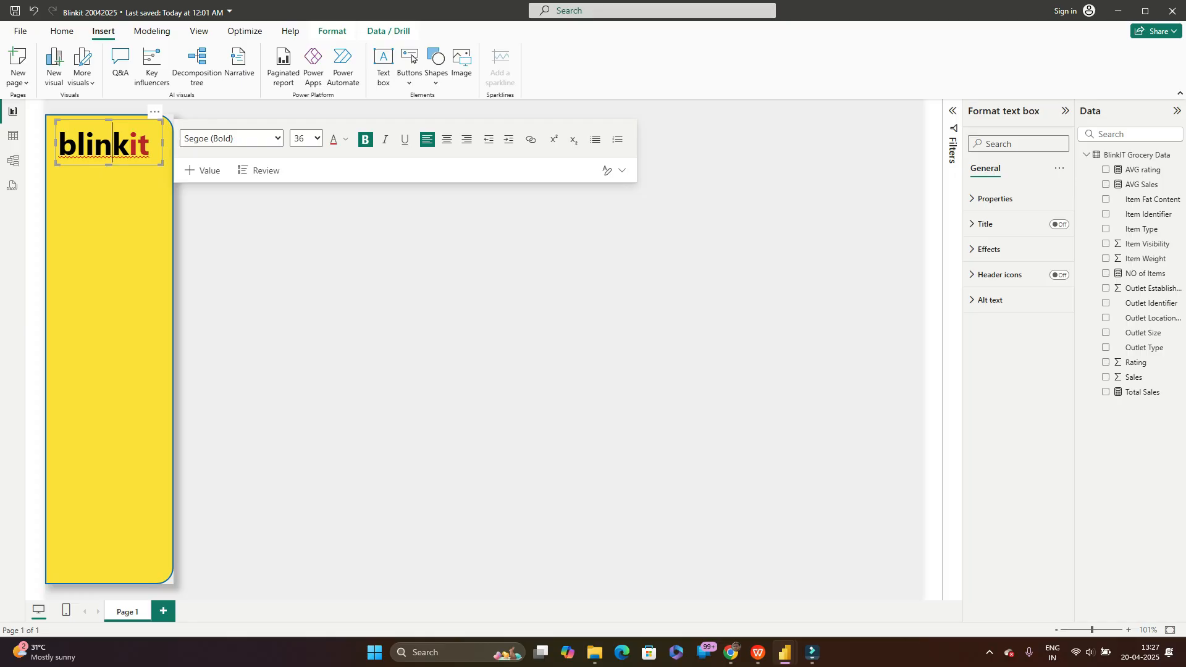
left_click(131, 120)
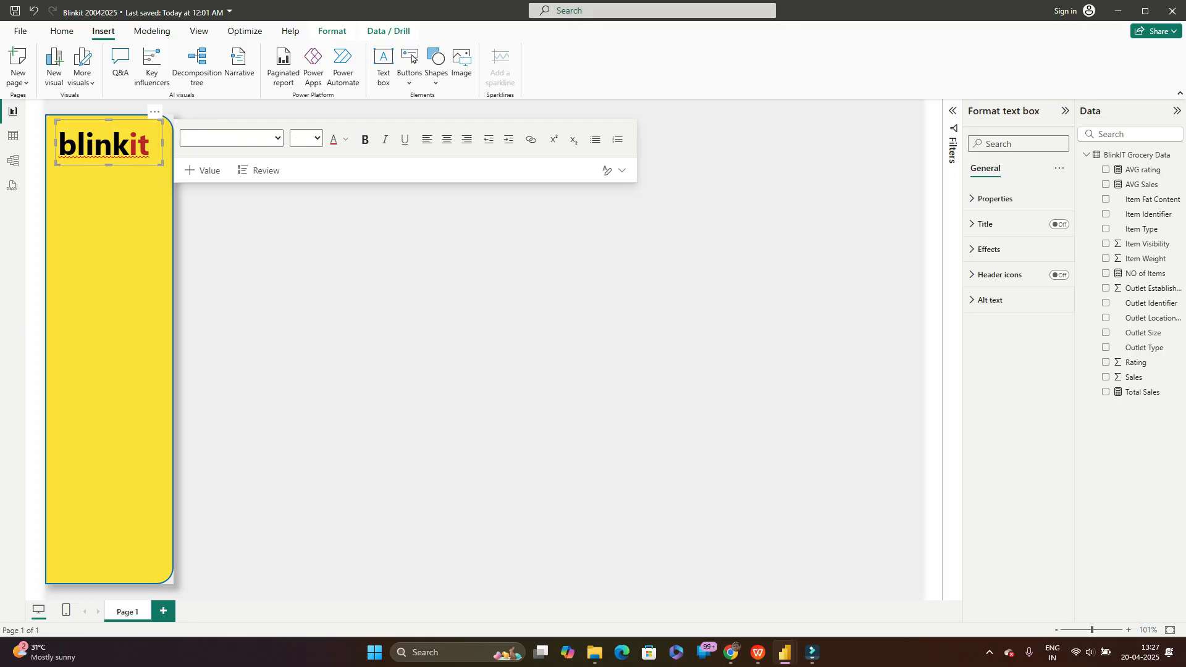
key("ctrl+v")
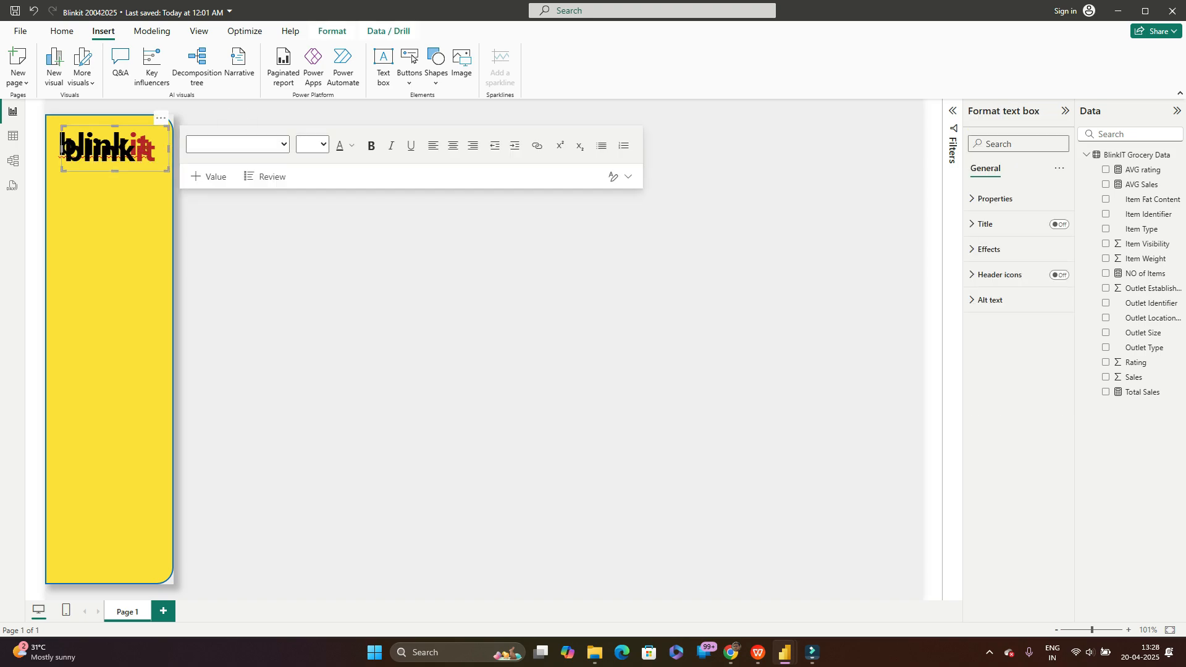
left_click_drag(61, 147, 256, 221)
left_click(300, 221)
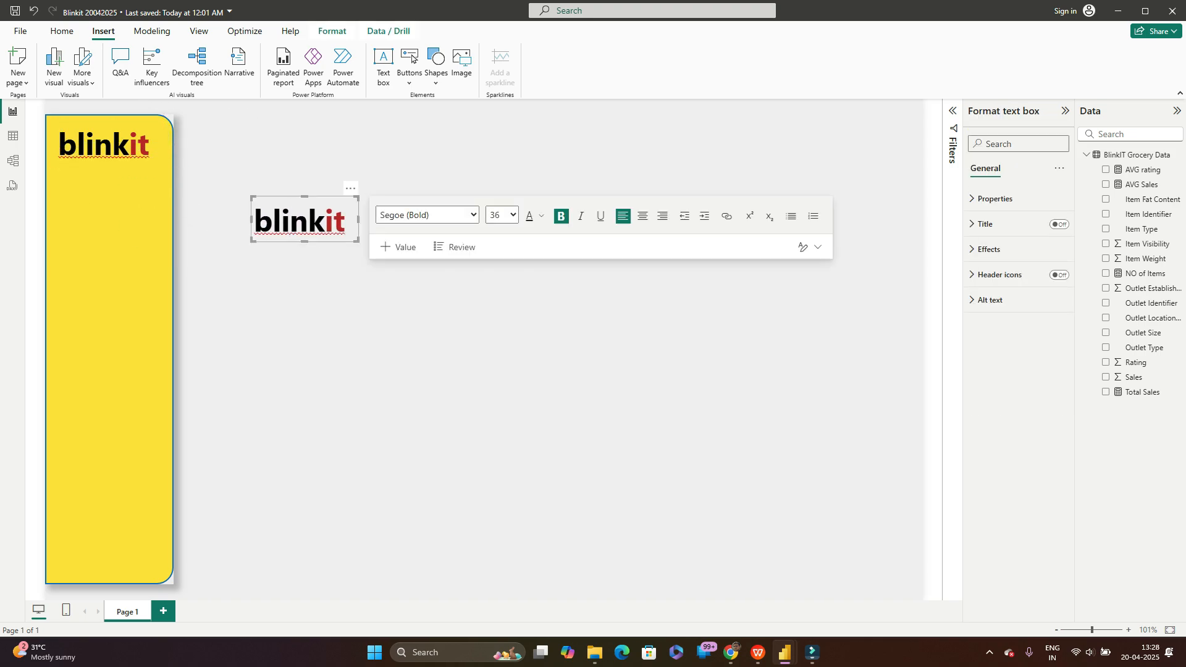
Step: Replace the copied box's text with "India's Last minute App" and shrink the box to fit the line
key("ctrl+a")
key("BackSpace")
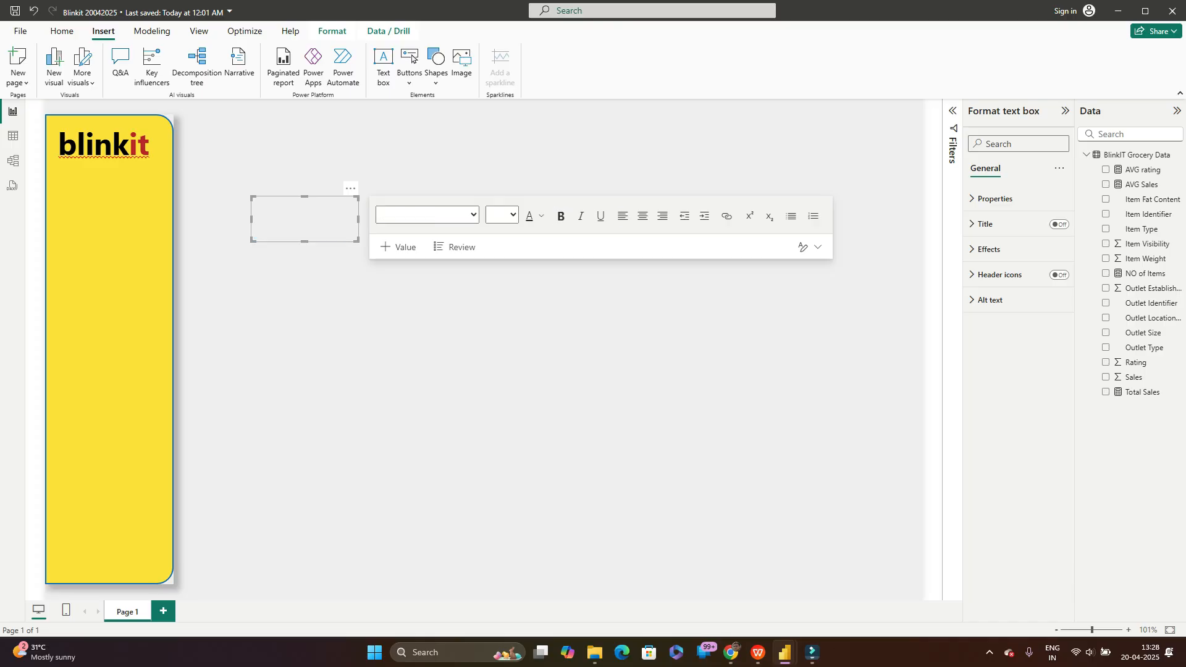
type("India's Last minute App")
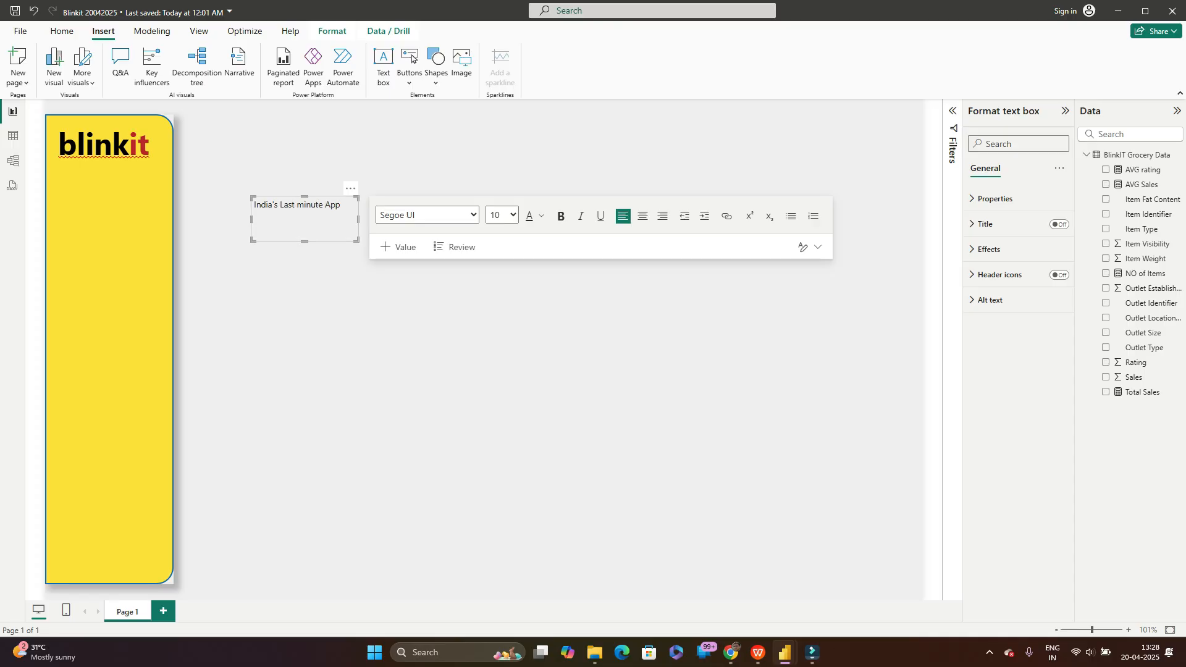
left_click_drag(305, 230, 342, 205)
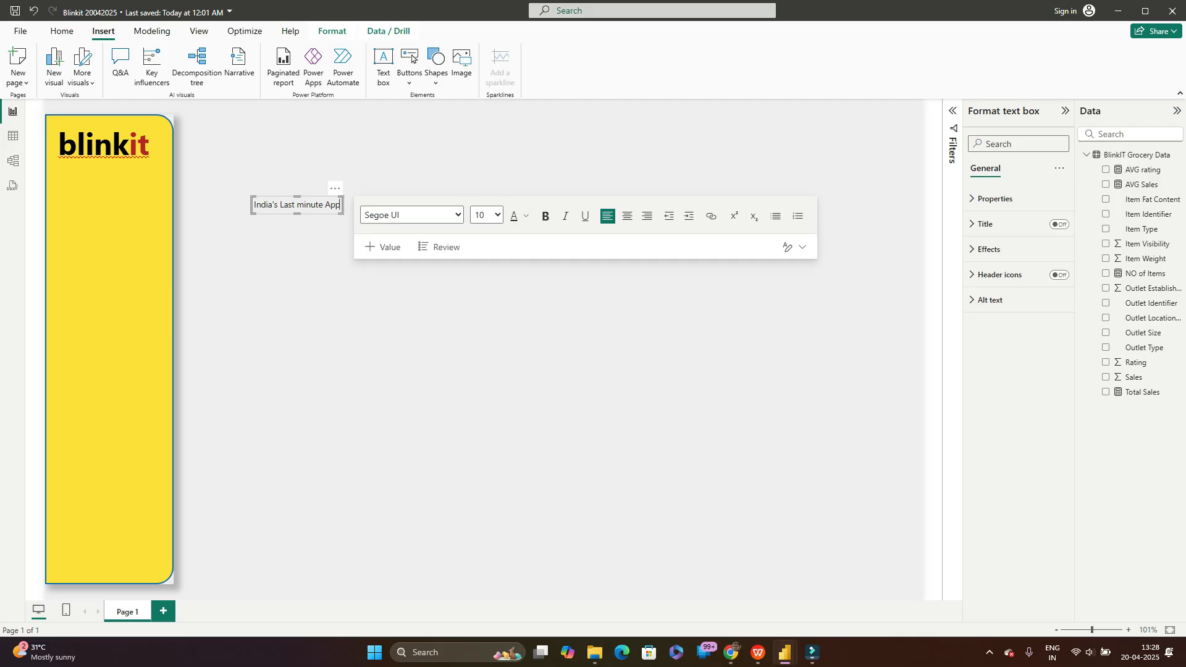
Step: Choose Segoe (Bold) at size 10 for the tagline box and make all of its text bold
left_click(413, 215)
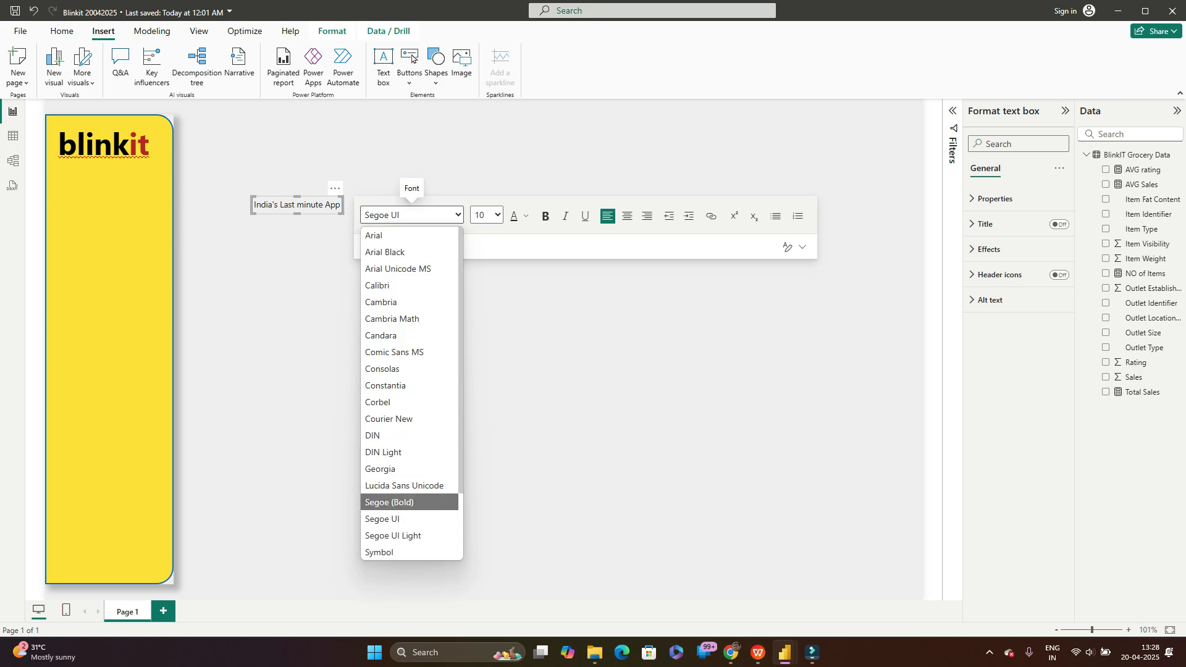
left_click(395, 503)
left_click(487, 215)
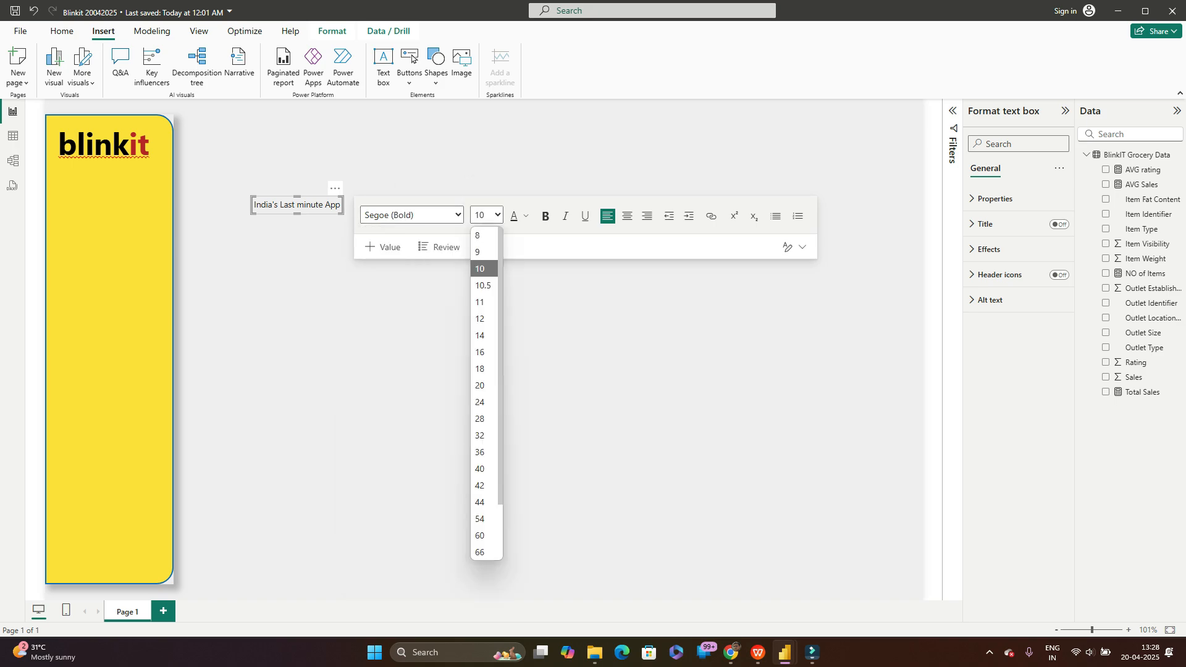
left_click(482, 267)
left_click(545, 215)
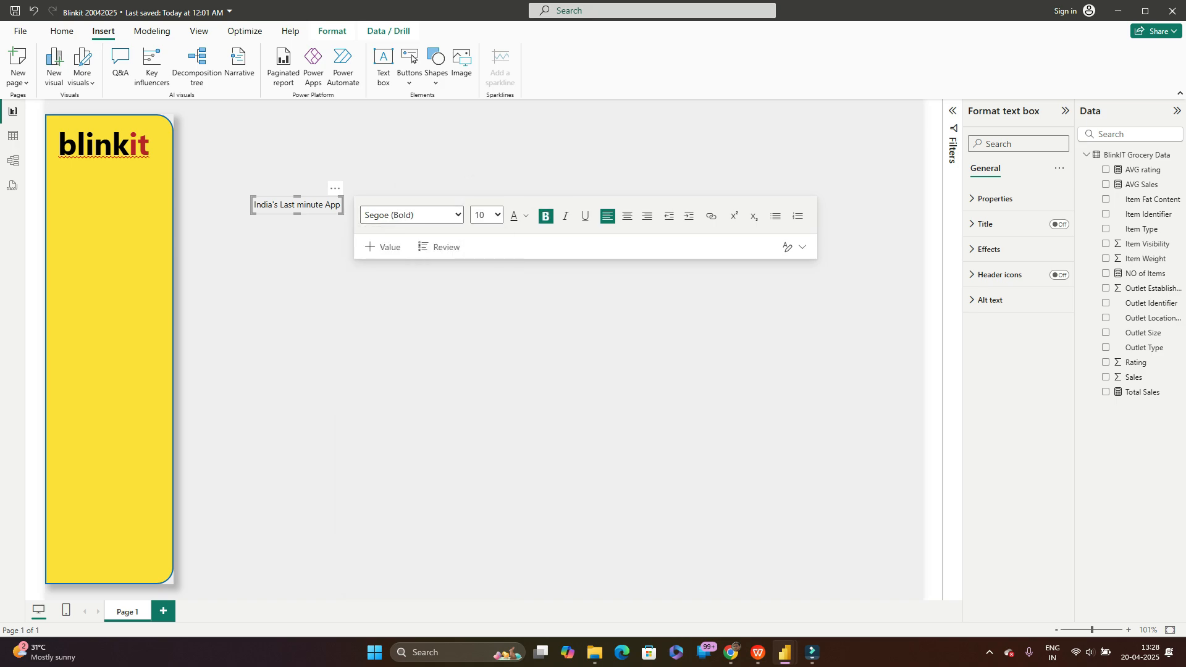
key("ctrl+a")
key("ctrl+b")
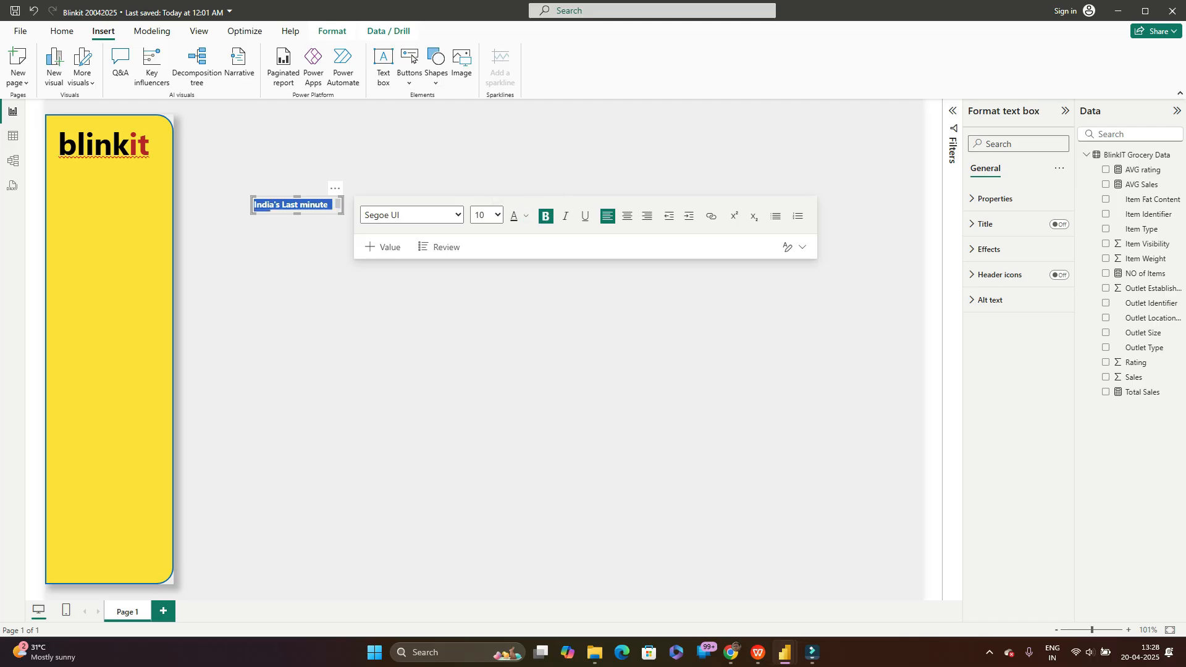
Step: Complete the tagline's wording as "India's Last minute app" and widen its box to fit
key("Escape")
left_click(337, 204)
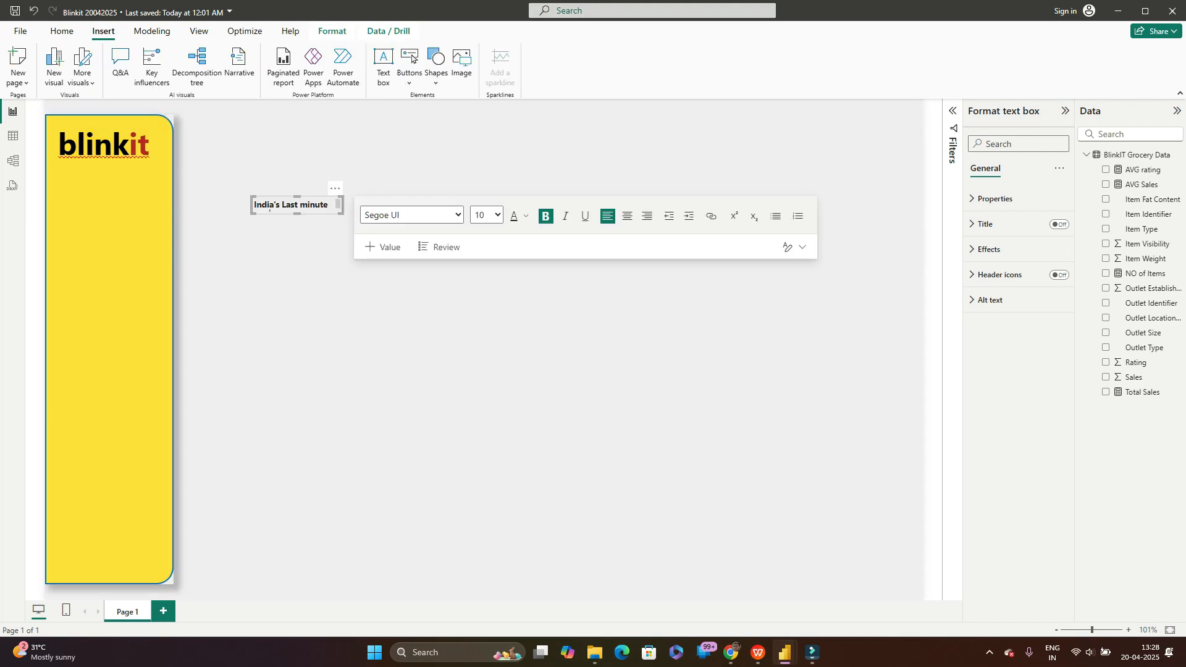
type("app App")
key("Escape")
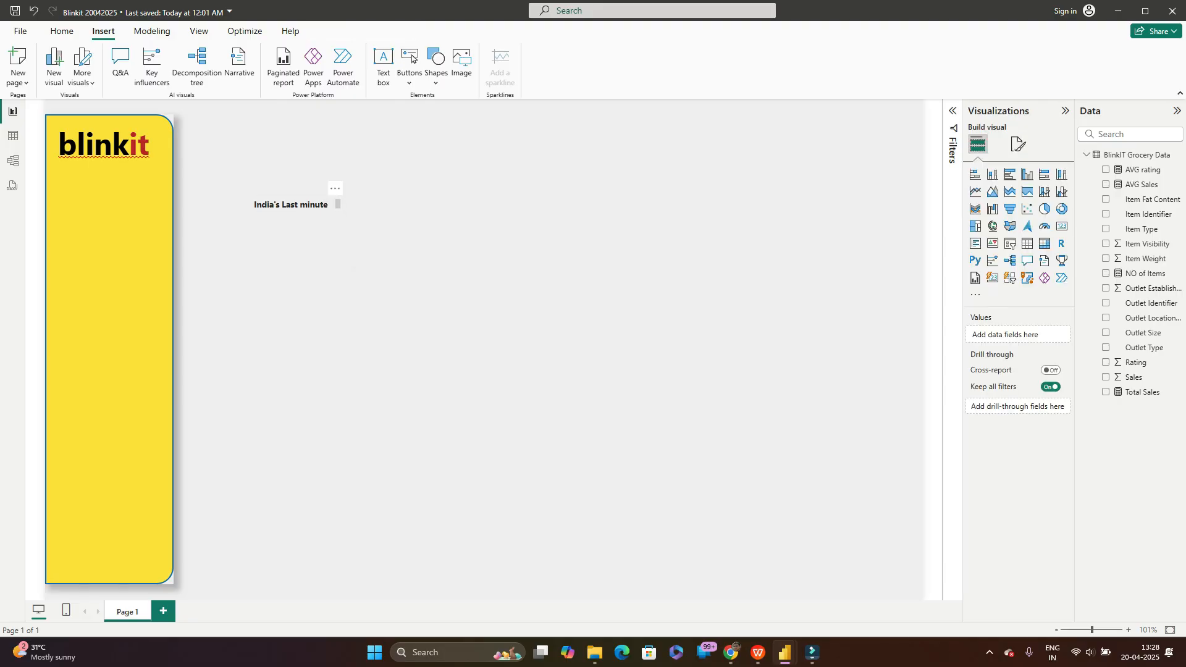
left_click(329, 204)
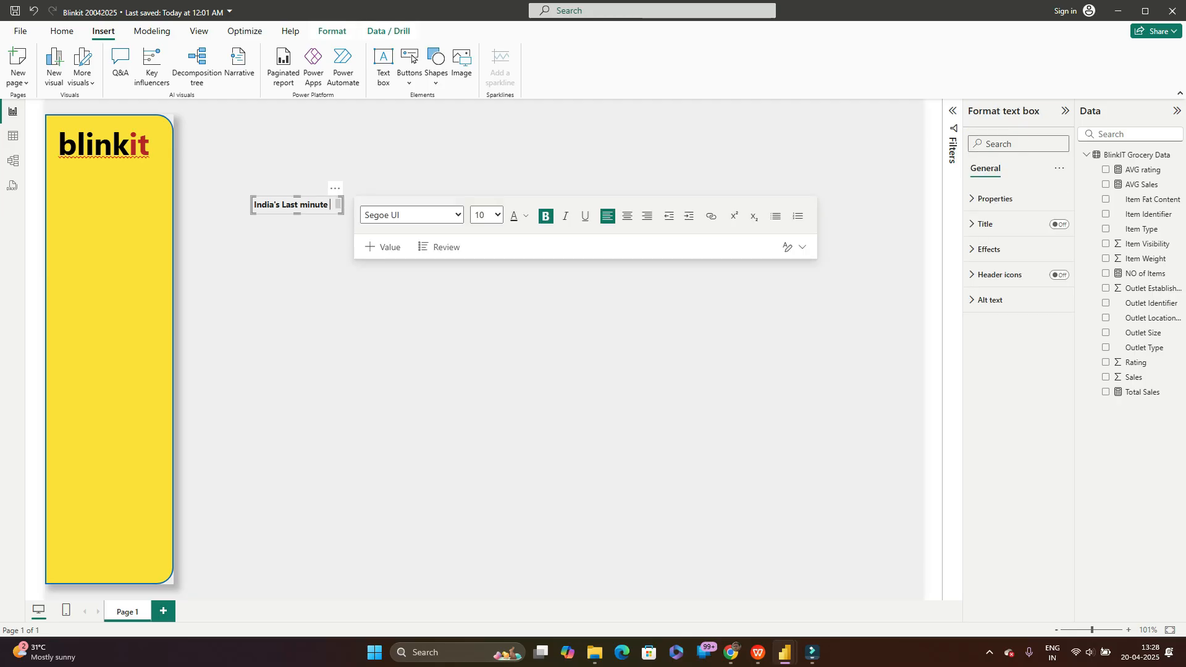
type("app")
key("Escape")
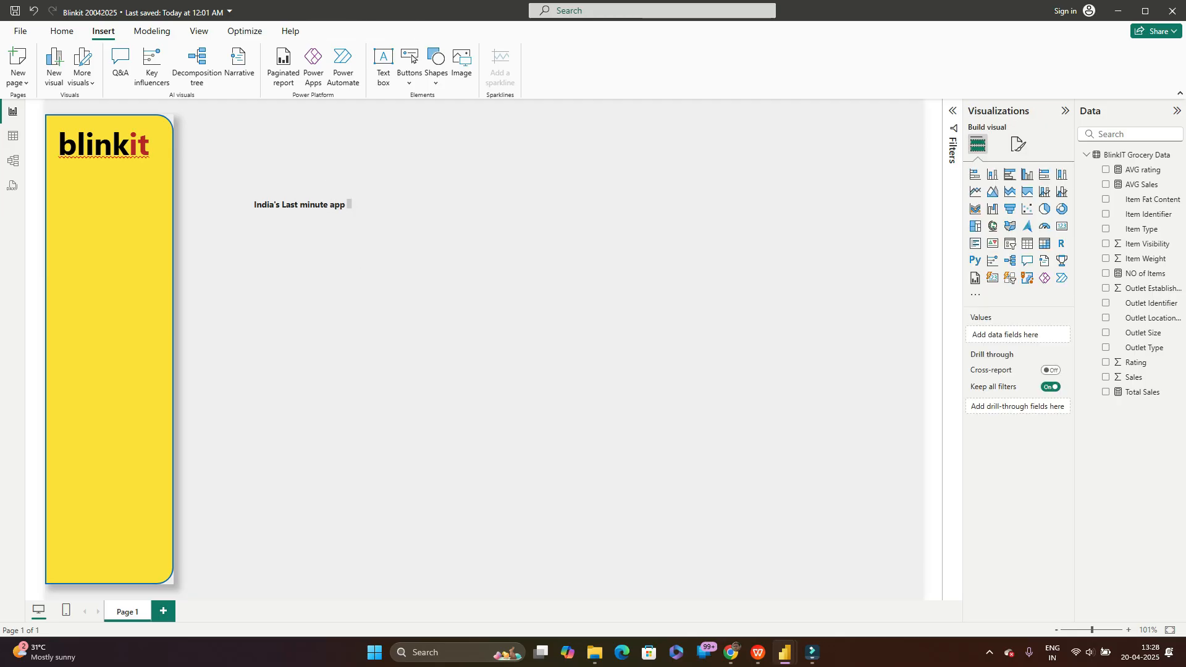
Step: Duplicate the tagline text box and place the copy on the yellow panel just below the blinkit title
left_click(295, 205)
key("Escape")
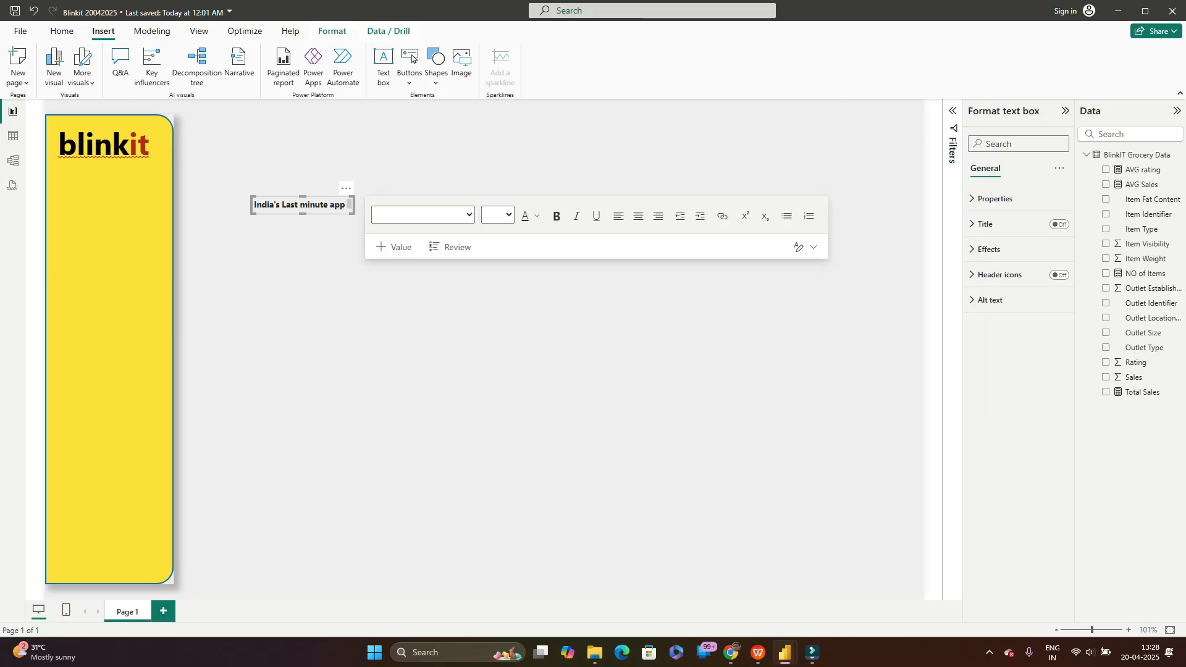
left_click(110, 309)
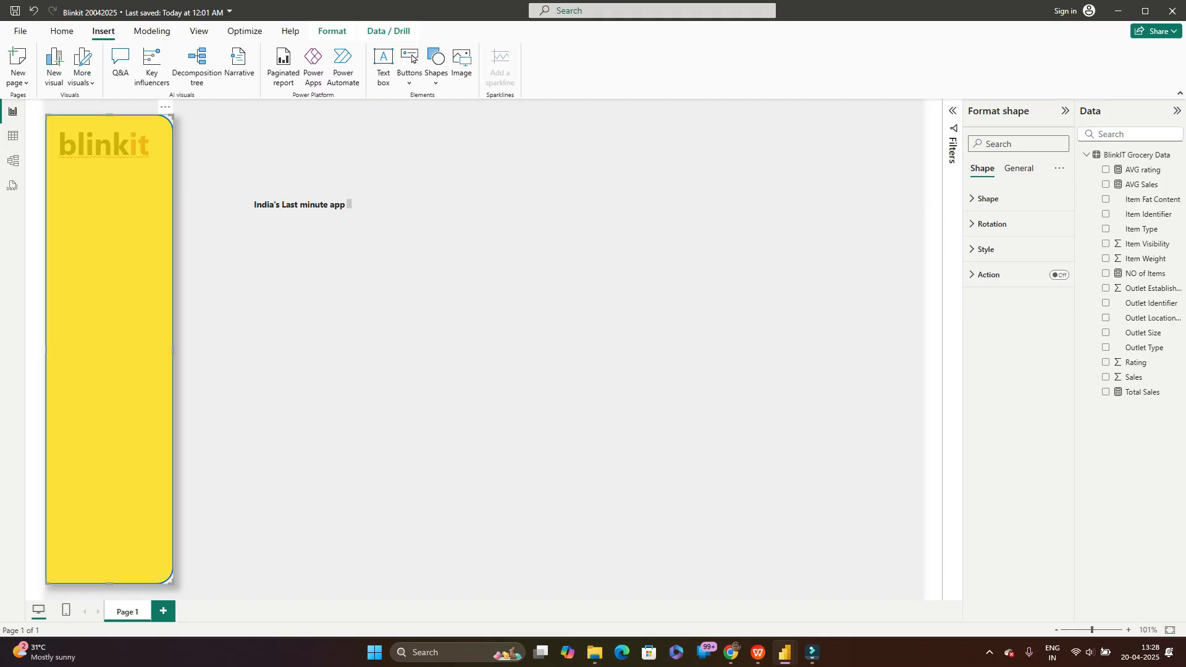
key("ctrl+v")
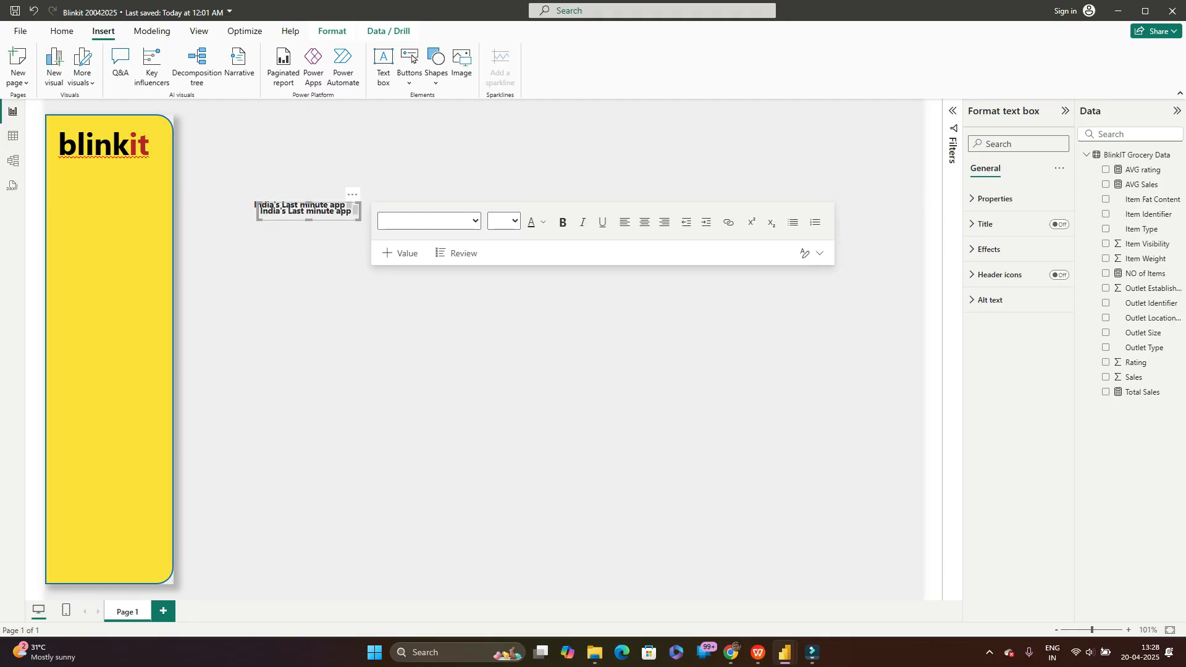
left_click_drag(309, 211, 107, 175)
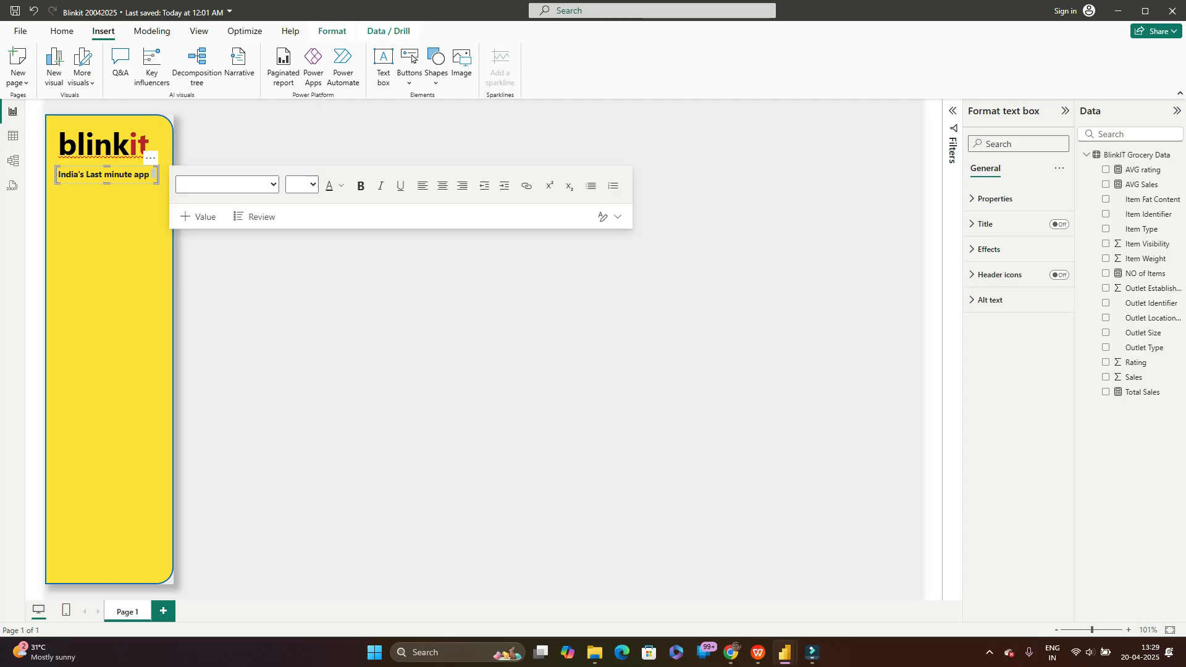
left_click(259, 278)
Step: Delete the original tagline text box outside the yellow panel
left_click(315, 204)
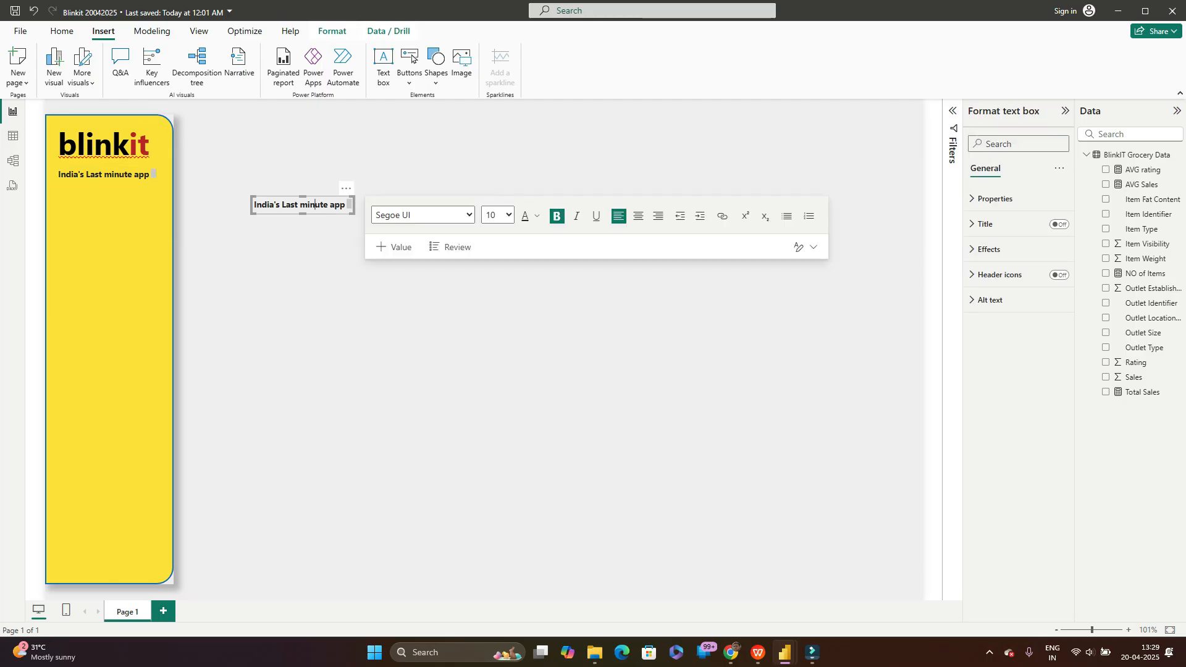
left_click(296, 265)
left_click(302, 203)
key("Delete")
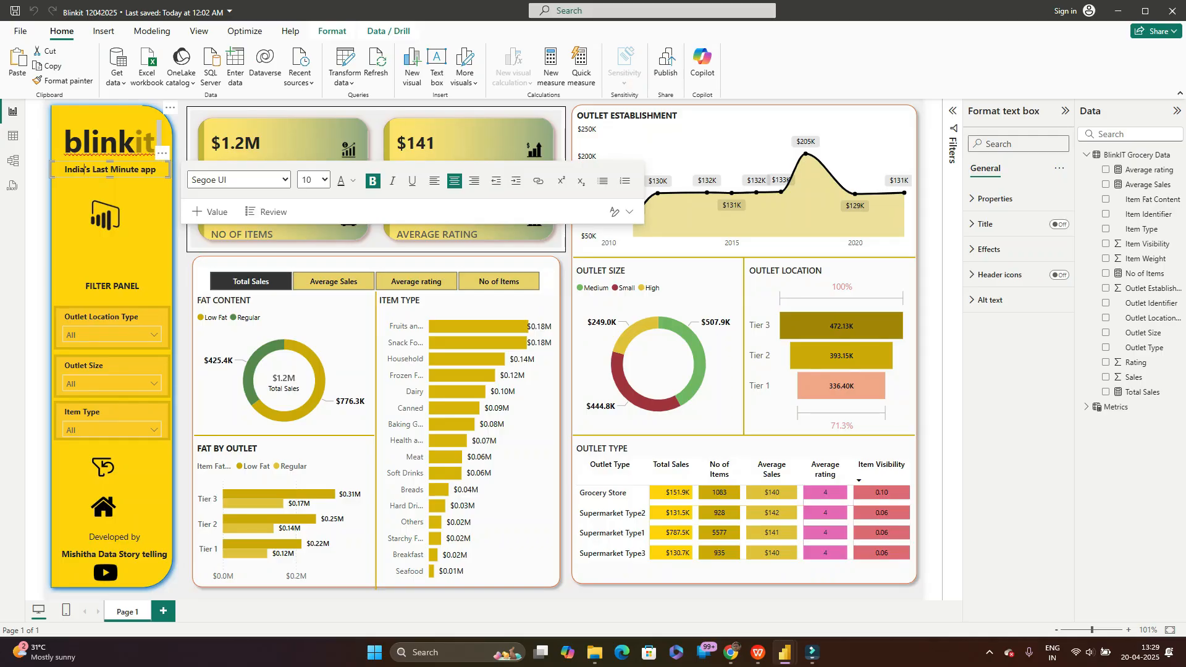
Step: Compare the header with the reference report, and move the blinkit title and its tagline slightly higher on the yellow panel
key("alt+Tab")
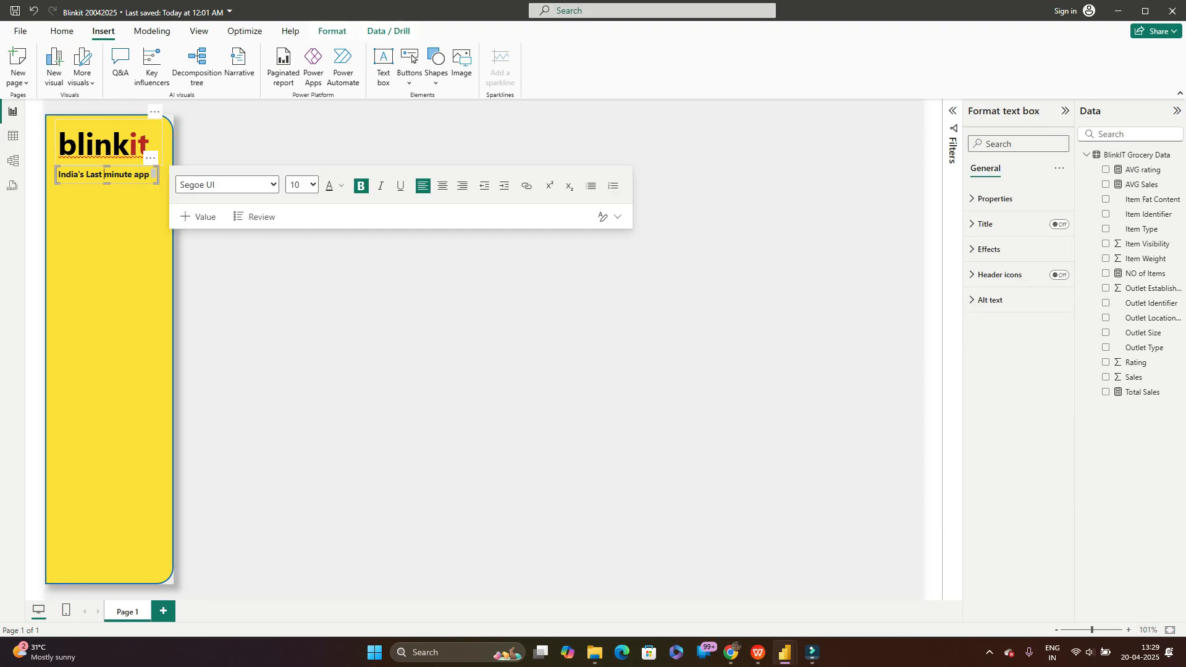
key("alt+Tab")
left_click_drag(110, 142, 110, 137)
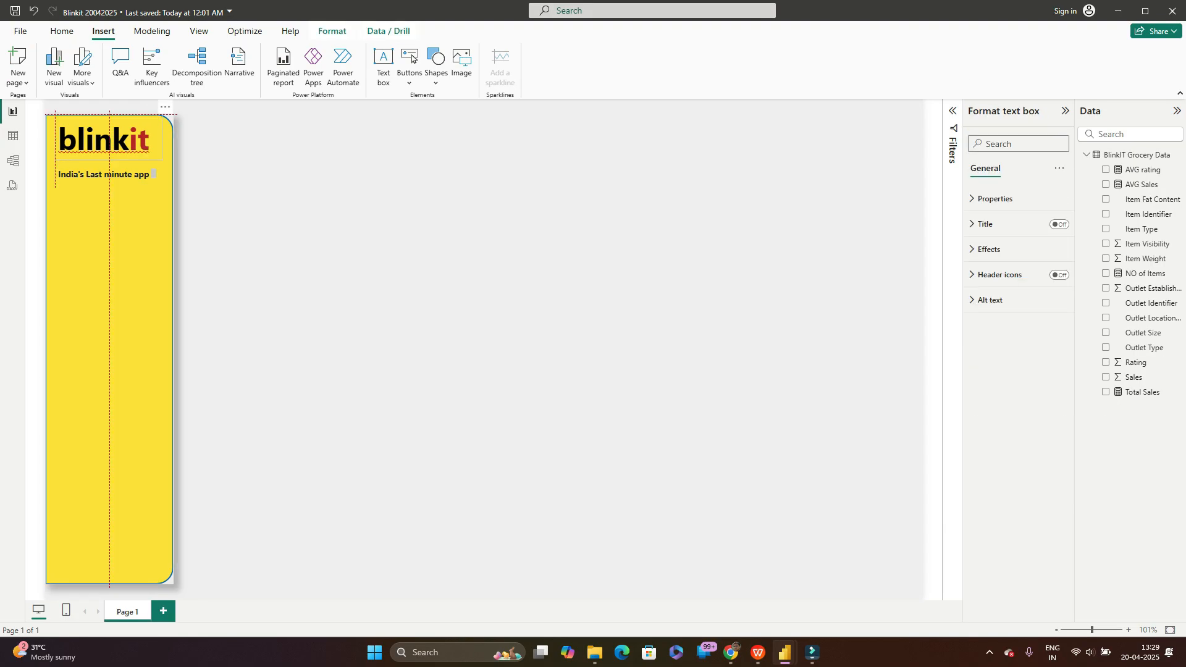
left_click(99, 174)
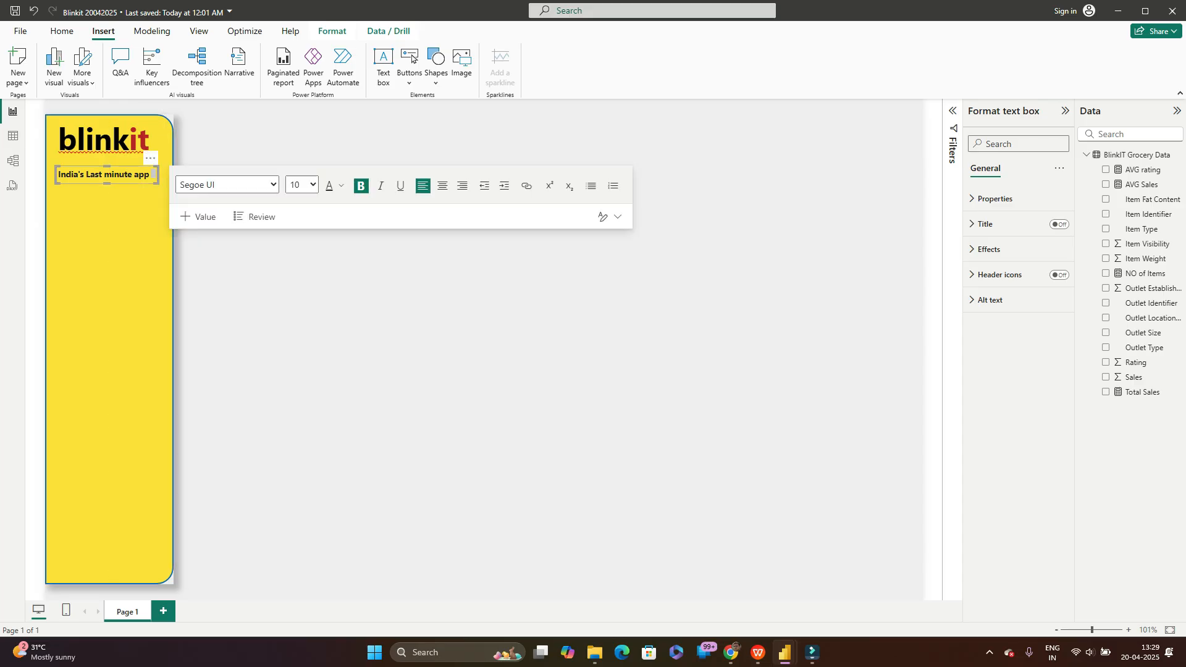
left_click_drag(126, 166, 127, 162)
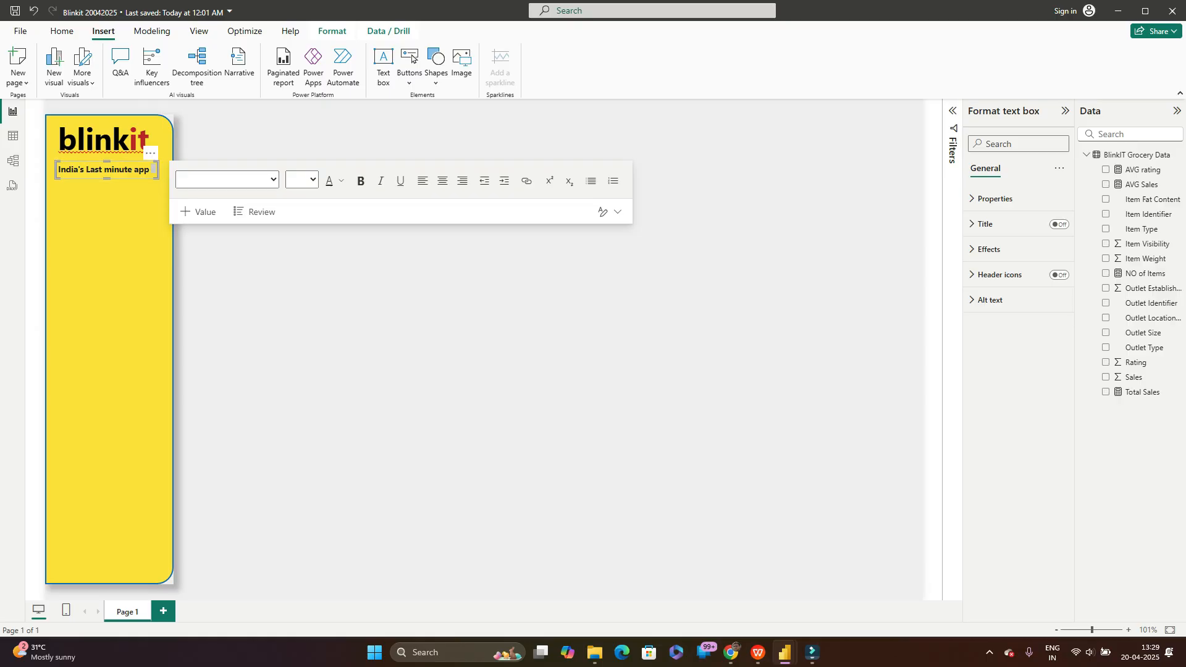
key("Escape")
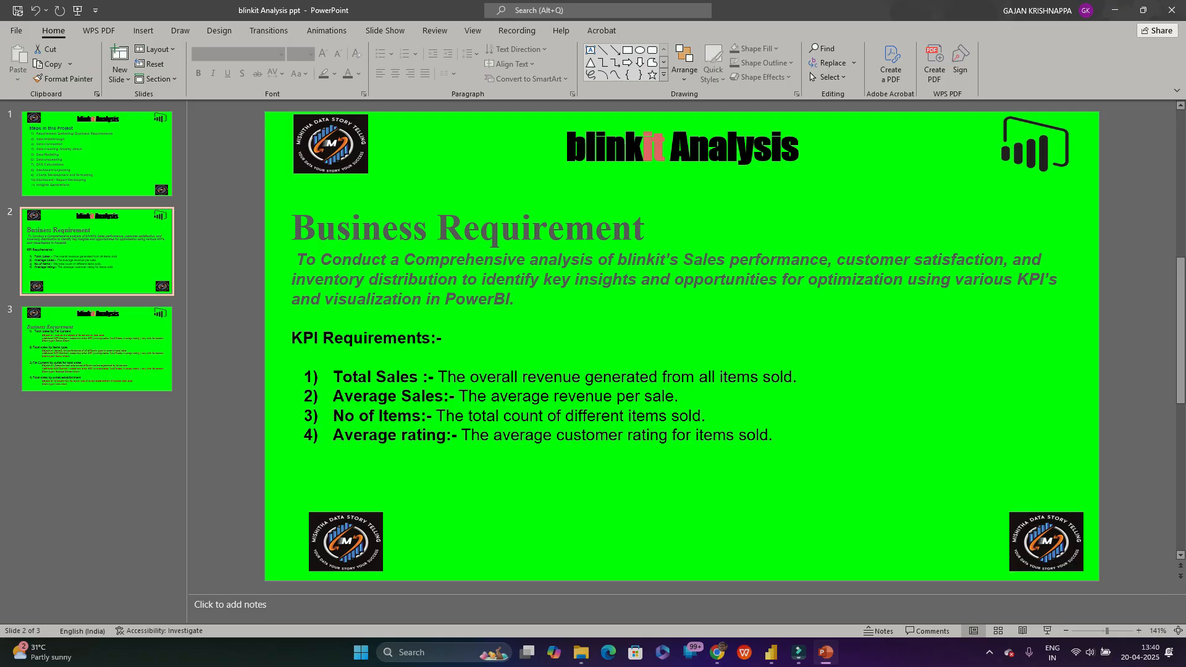
Step: Review the Total Sales, Average Sales and No of Items definitions under KPI Requirements on the Business Requirement slide
left_click_drag(334, 377, 423, 376)
left_click_drag(334, 396, 443, 397)
left_click_drag(334, 416, 421, 416)
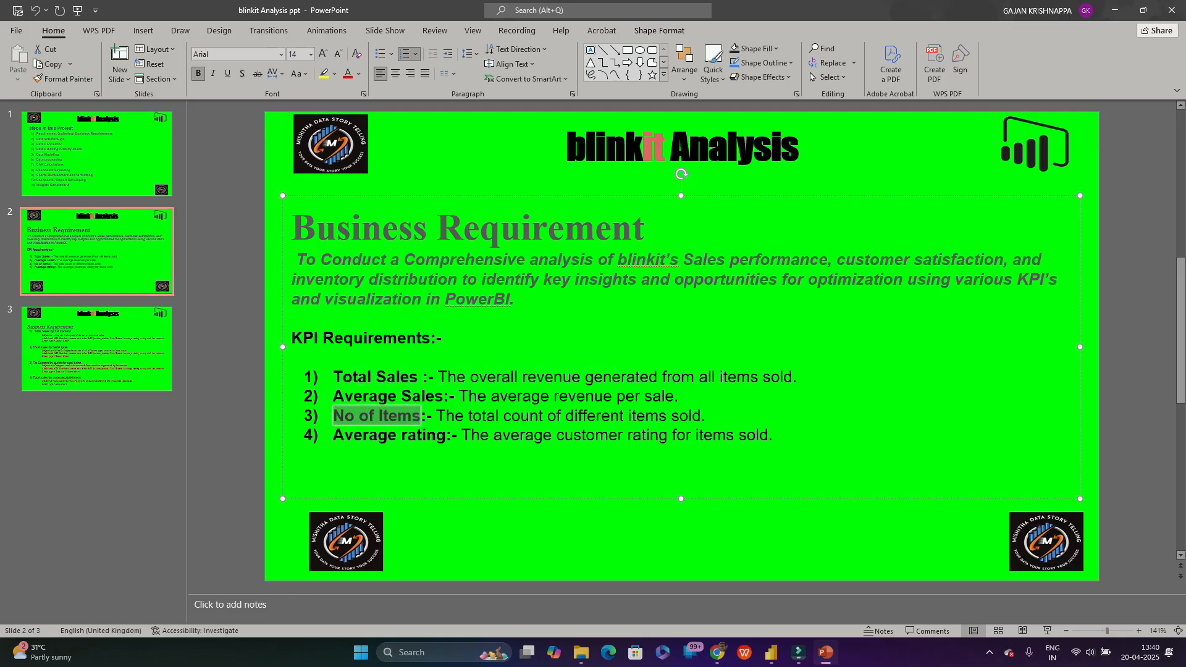
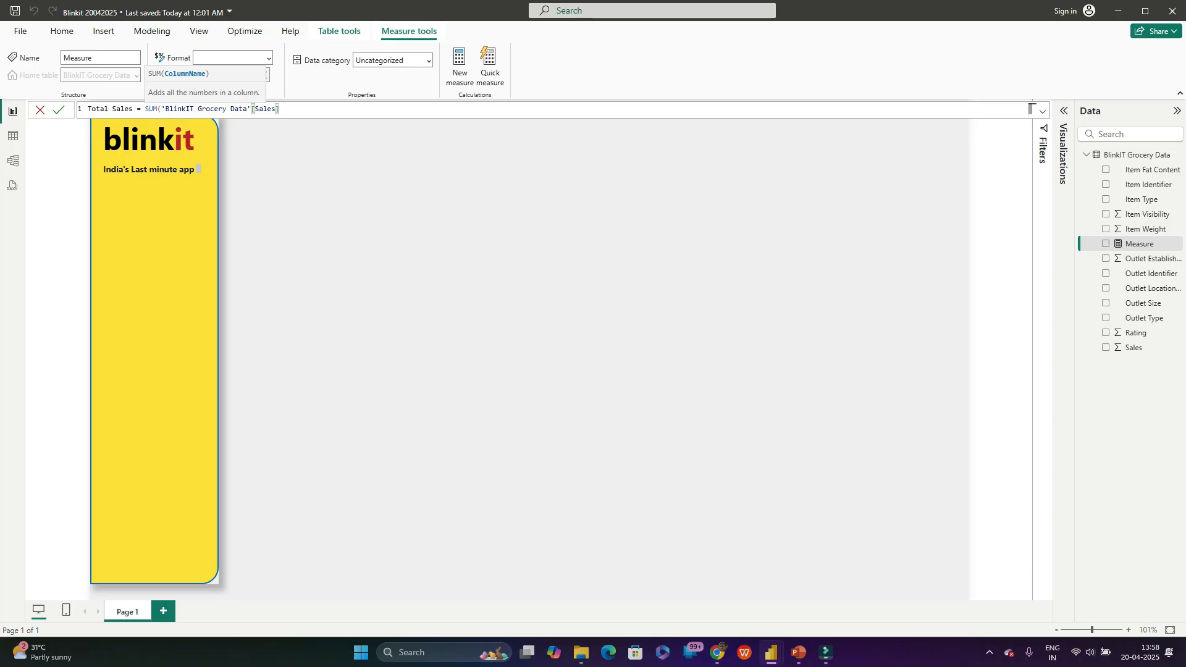
Step: Finish the Total Sales measure as SUM('BlinkIT Grocery Data'[Sales]) and select it among the table's fields
type(")")
key("Return")
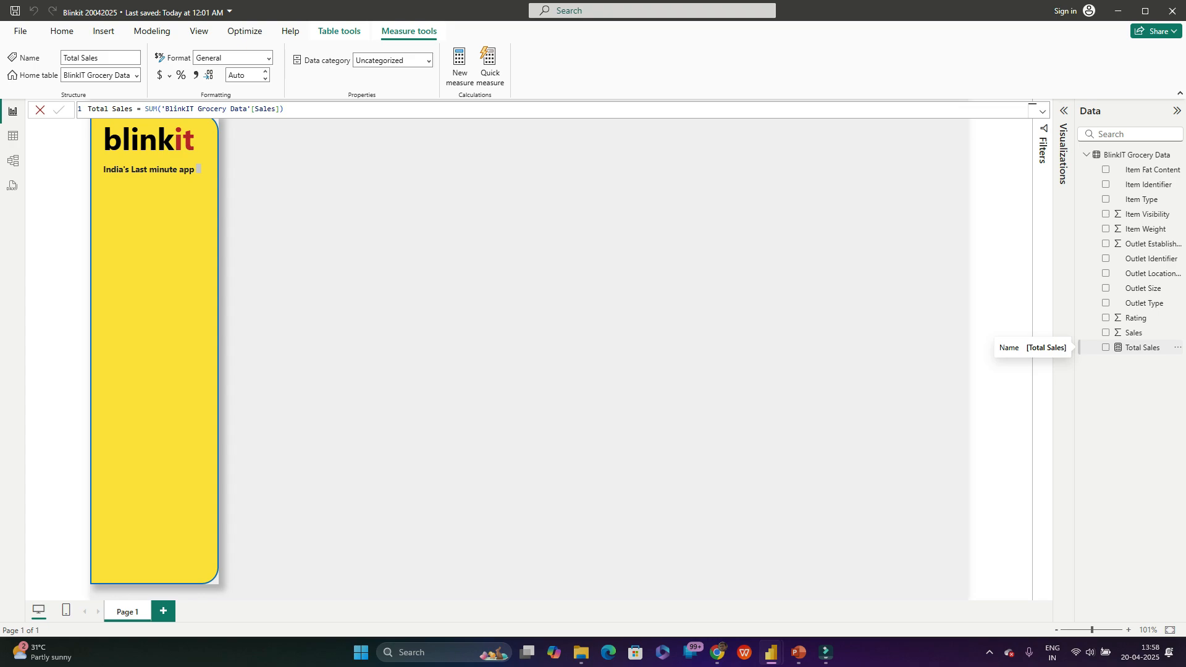
left_click(1142, 348)
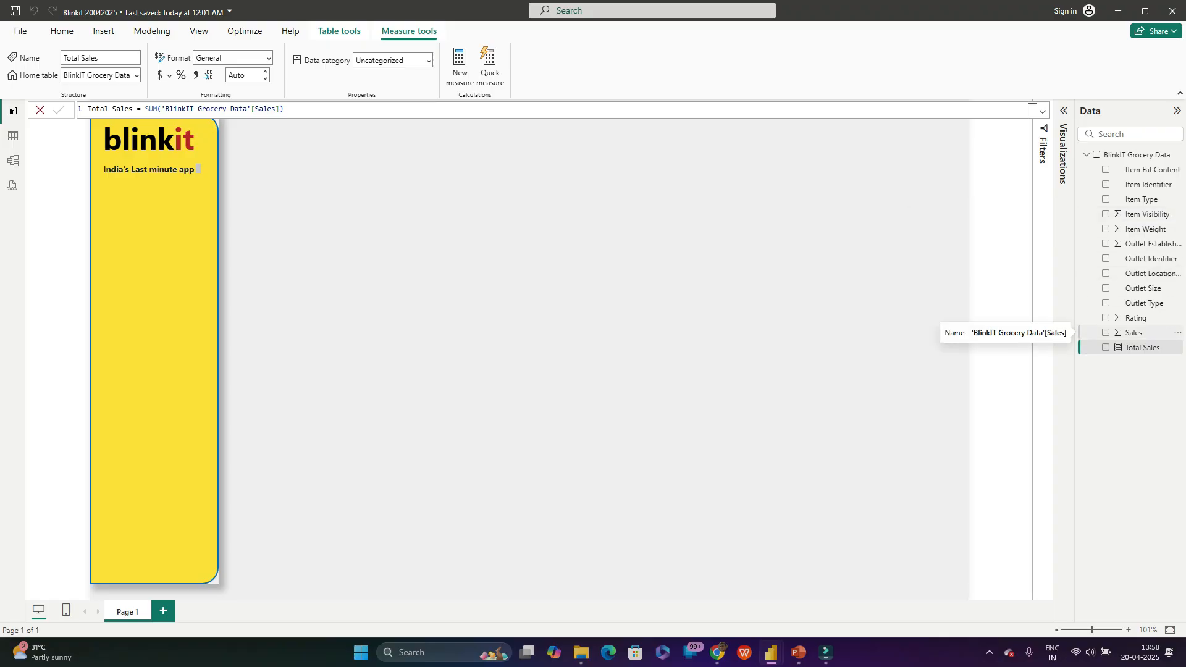
Step: Start a new measure named AVG SALES in the BlinkIT Grocery Data table, with its formula opening with the AVERAGE function
right_click(1140, 334)
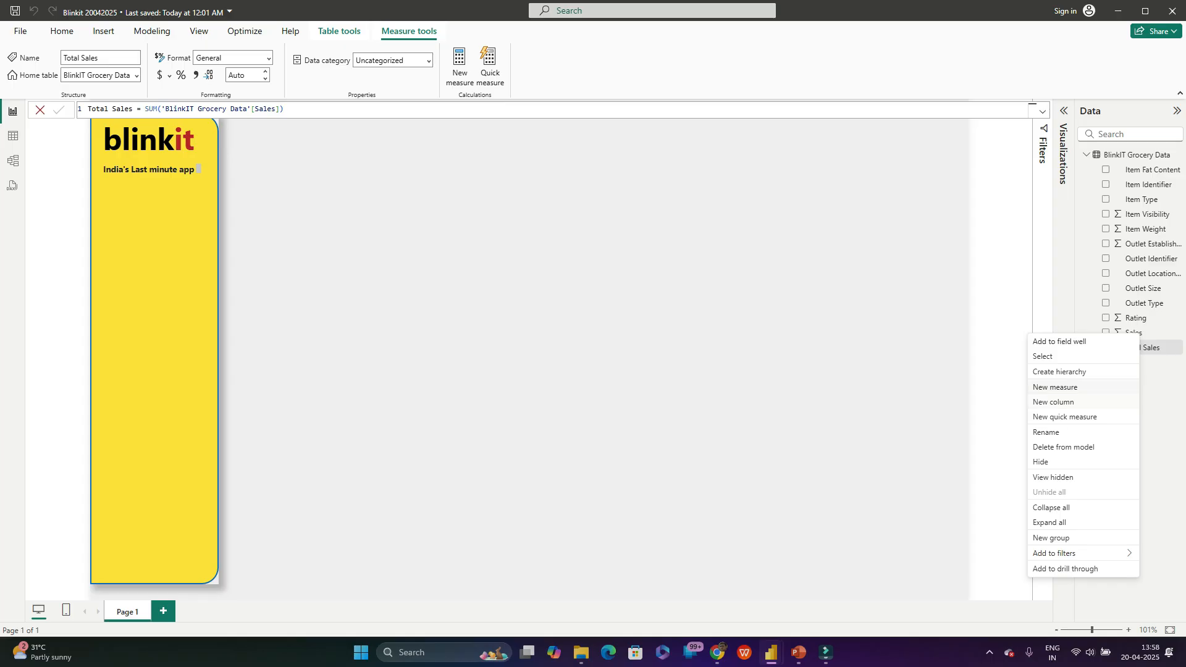
left_click(1055, 386)
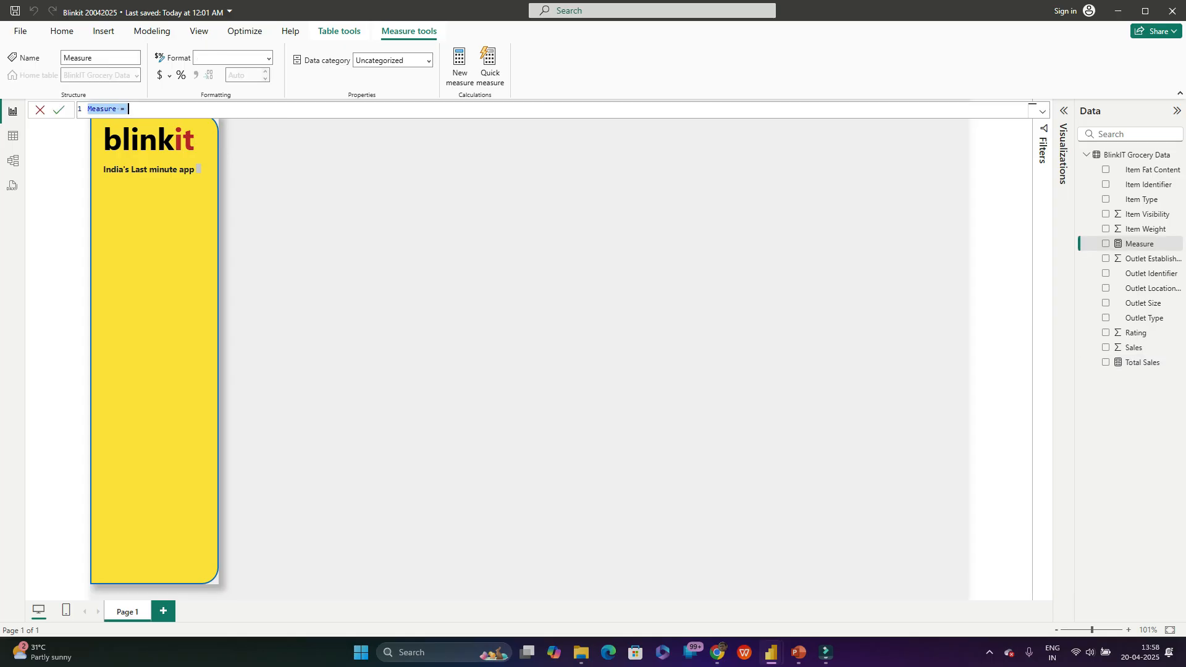
type("AV")
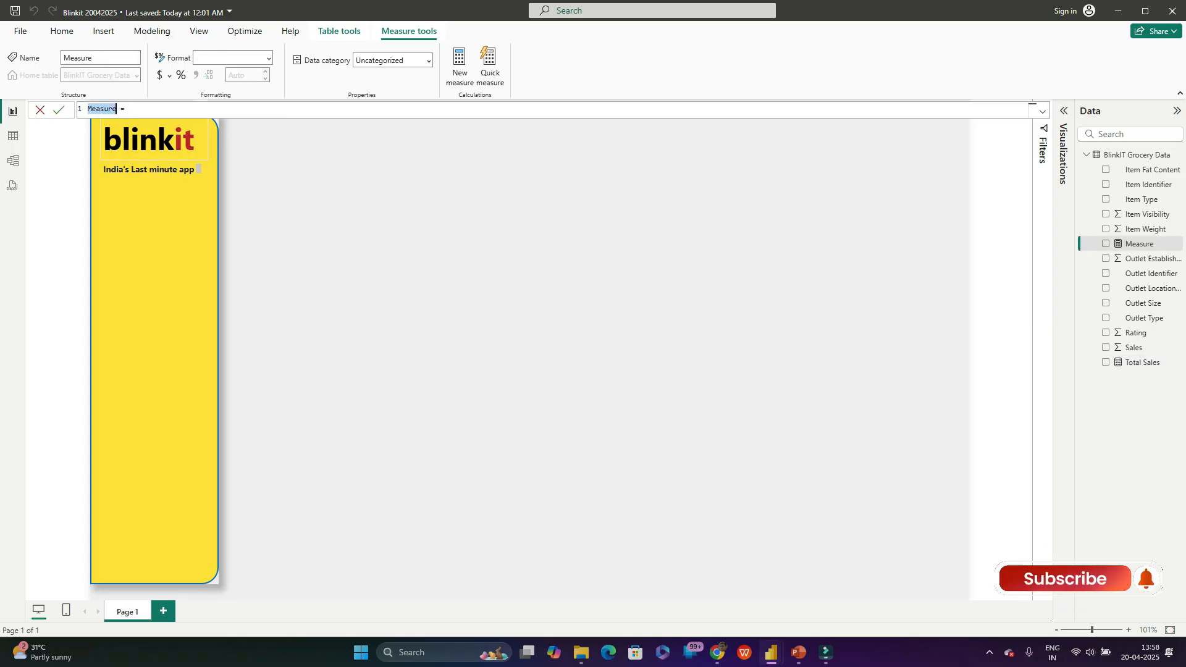
type("G")
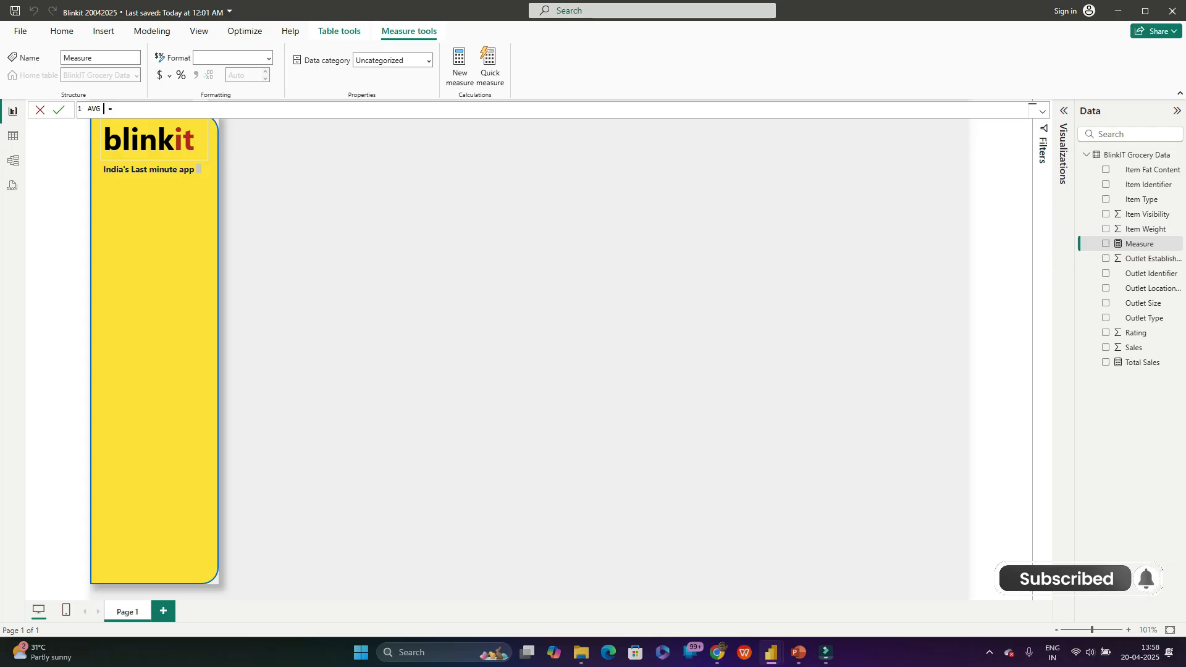
type(" SALES")
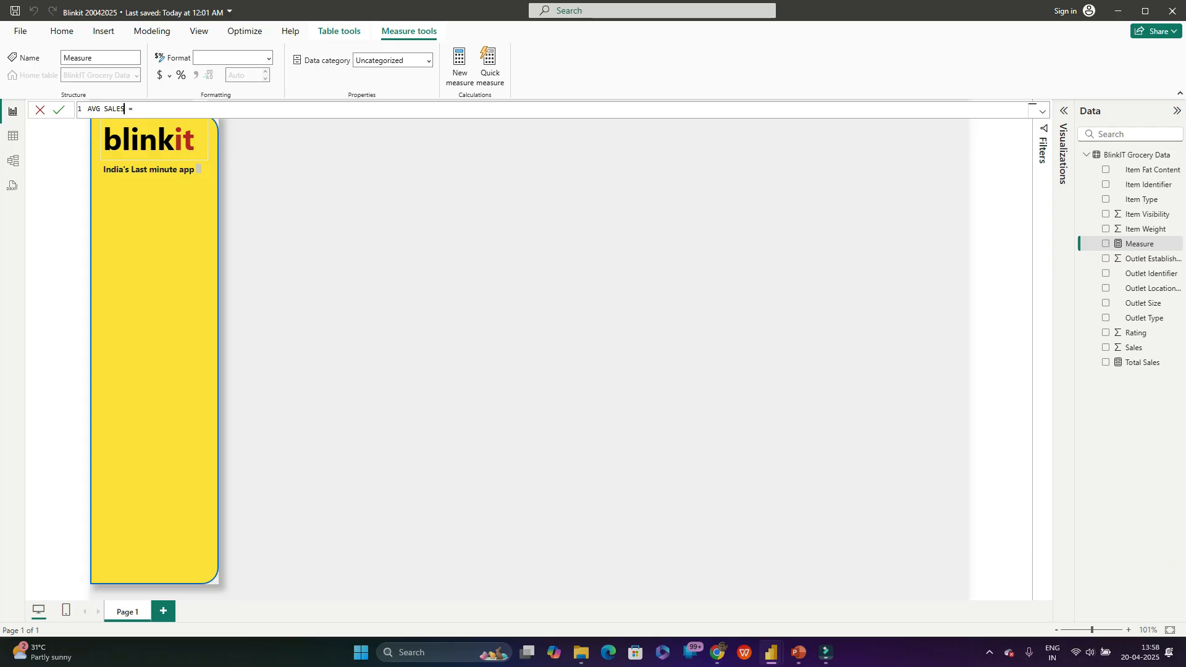
left_click(136, 110)
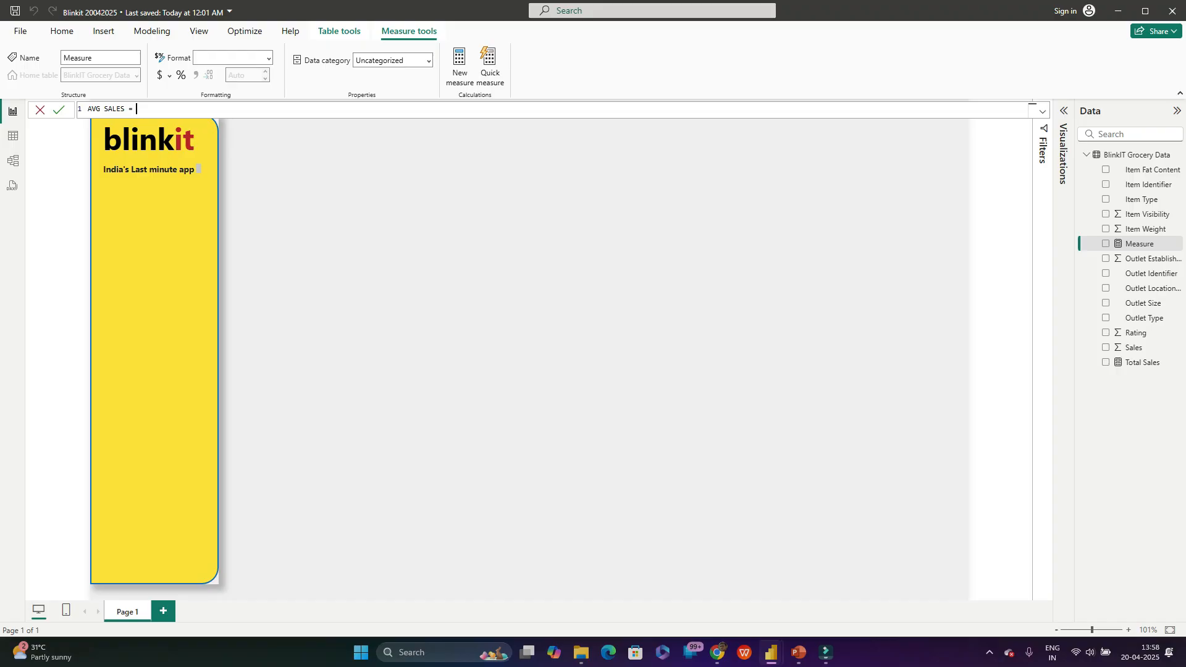
type("AVERAGE(")
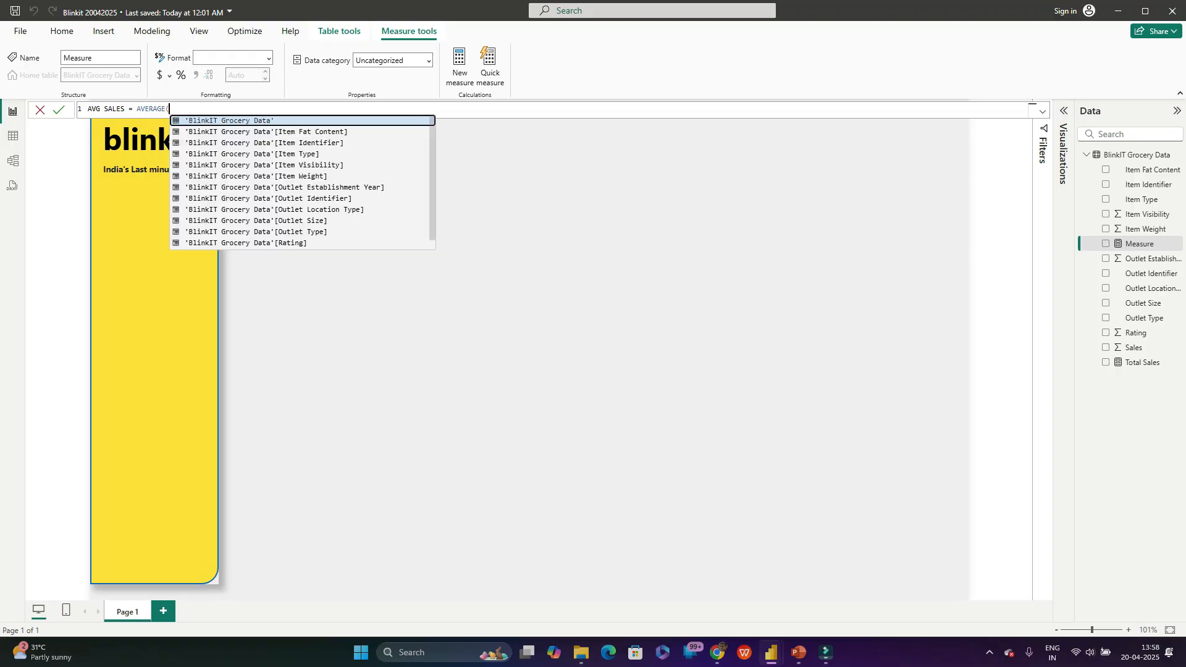
type("B")
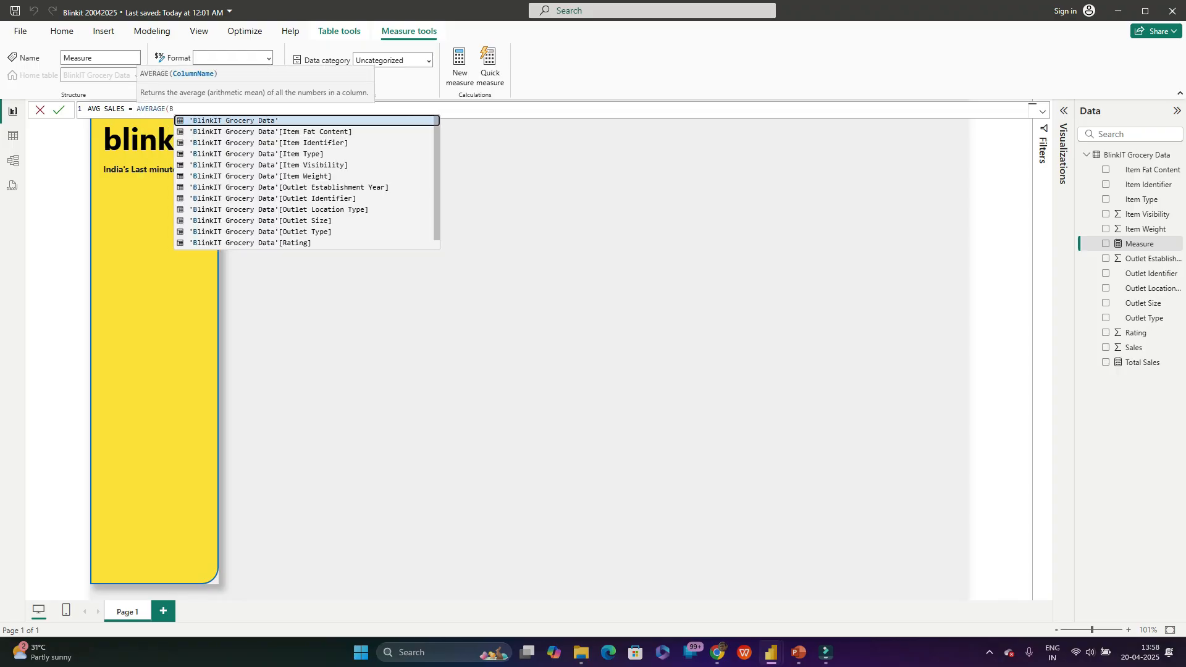
left_click(256, 154)
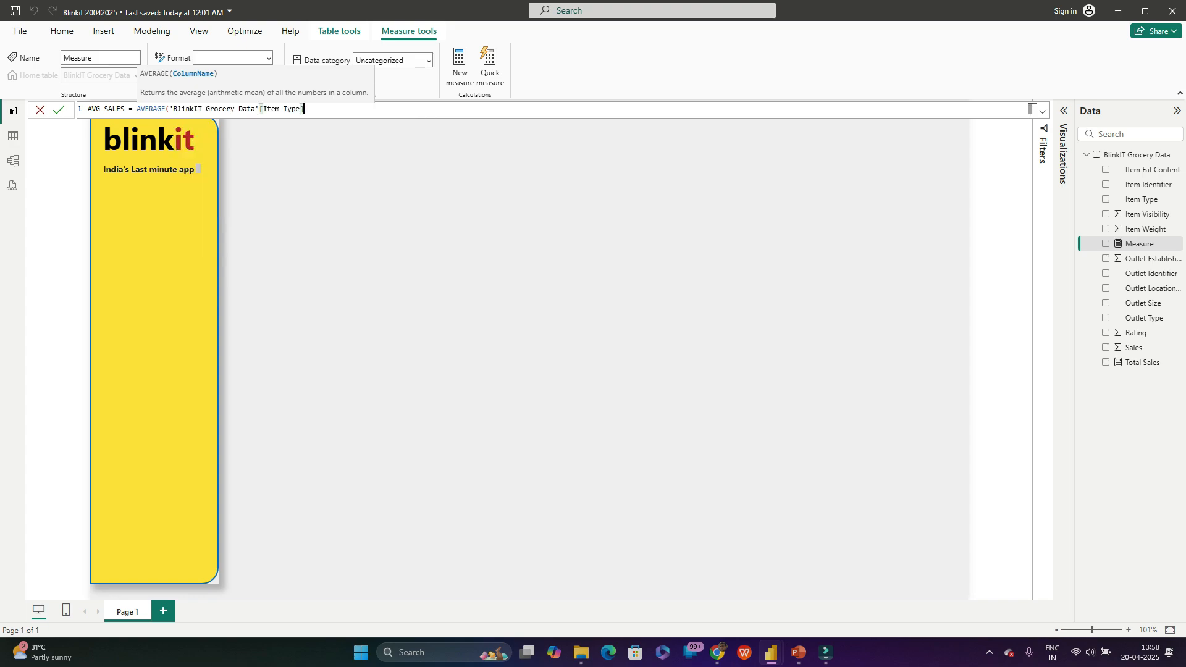
key("ctrl+shift+Left")
key("ctrl+shift+Left")
key("ctrl+shift+Left")
key("ctrl+shift+Left")
key("ctrl+shift+Left")
key("ctrl+shift+Left")
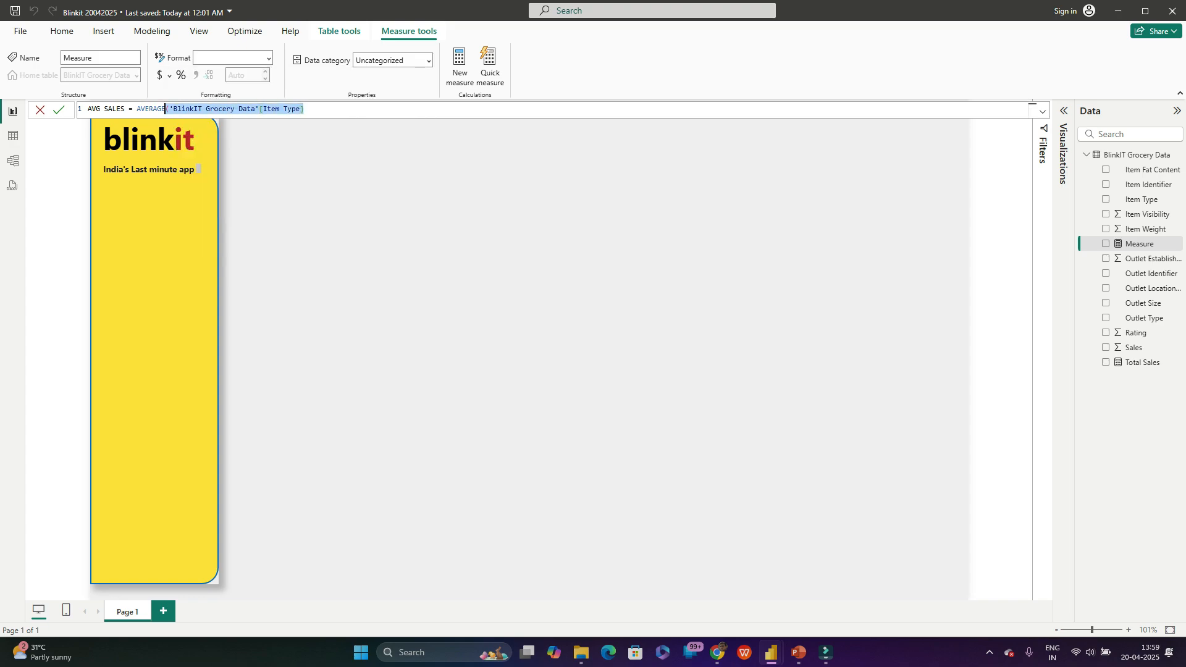
key("BackSpace")
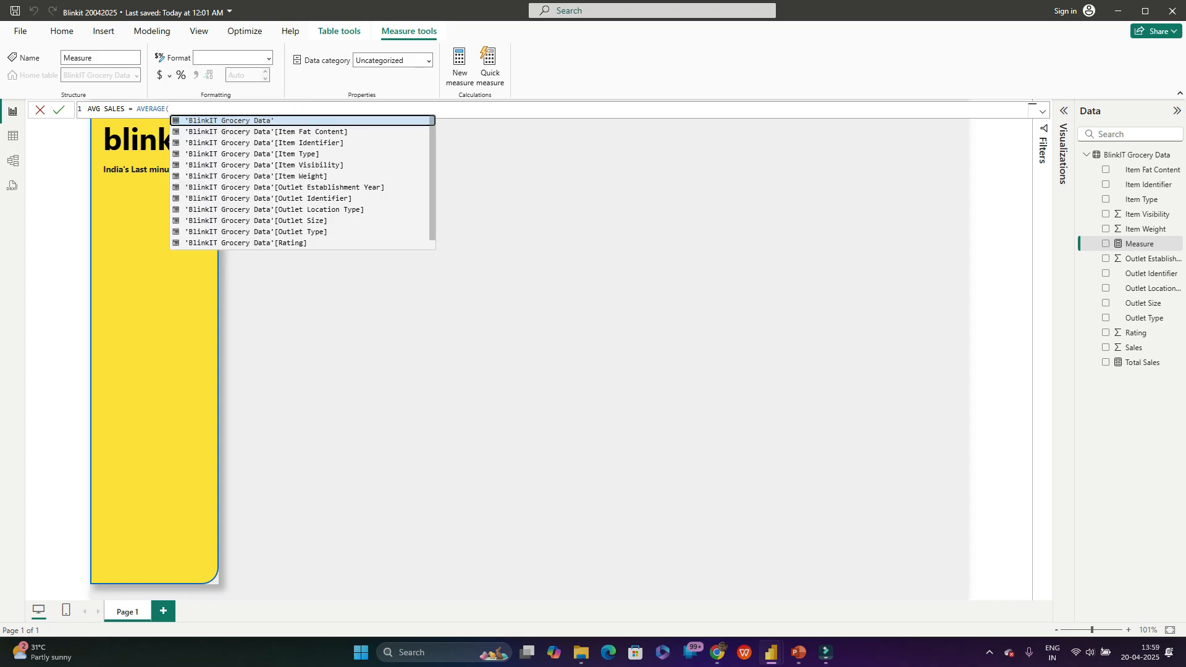
Step: Complete the AVG SALES formula with the 'BlinkIT Grocery Data'[Sales] column as the AVERAGE argument and commit the measure
type("BLI")
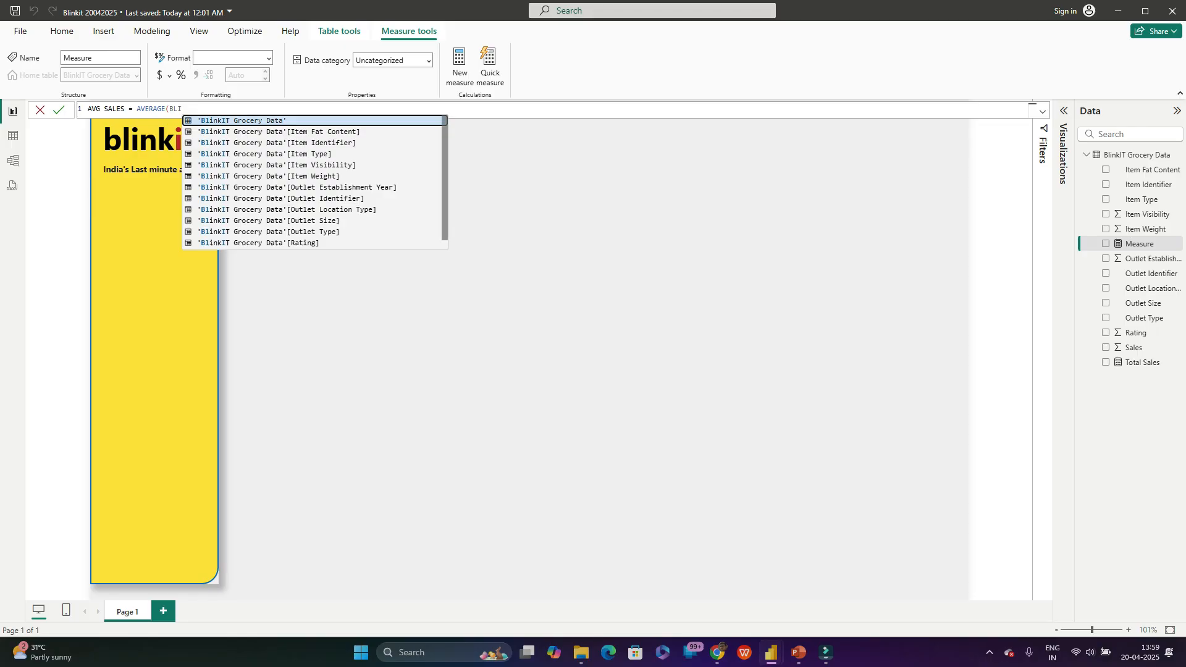
key("Down")
key("Down")
key("Down")
key("Down")
key("Down")
key("Down")
key("Down")
key("Down")
key("Down")
key("Down")
key("Down")
key("Down")
key("Tab")
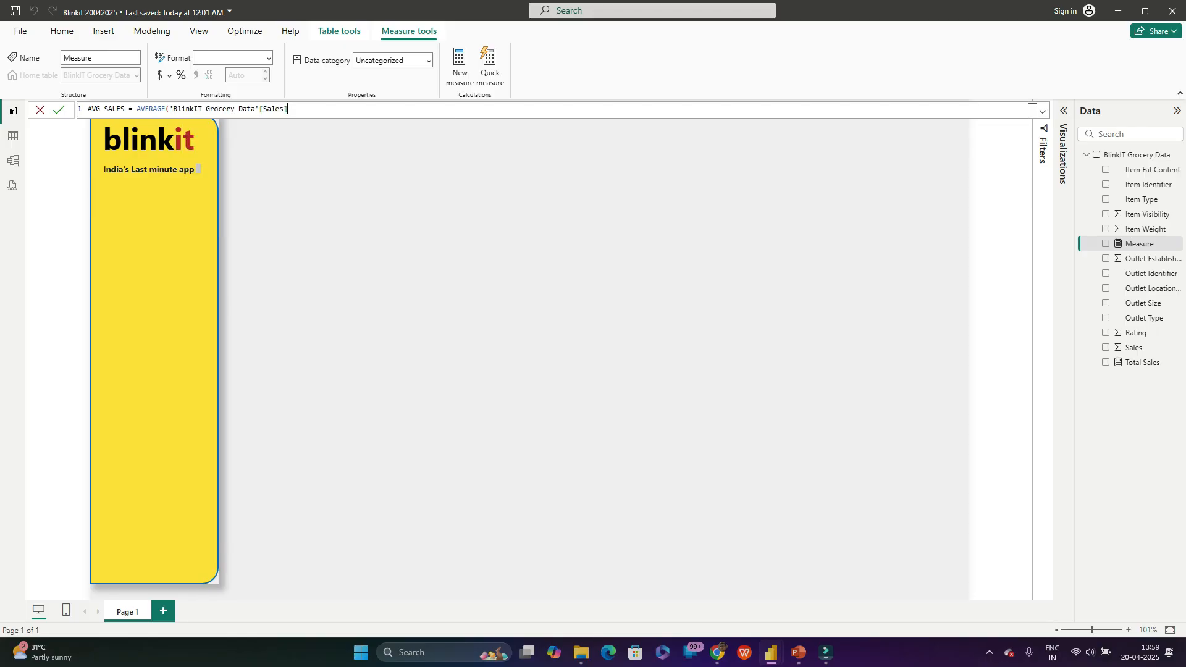
type(")")
key("Return")
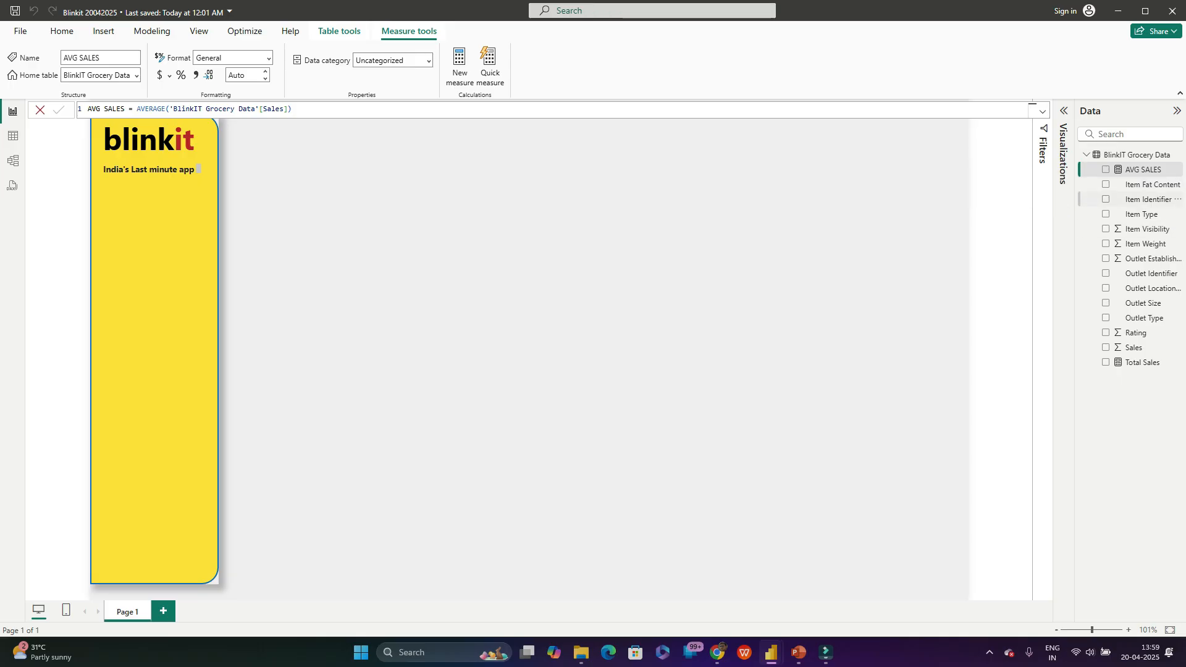
Step: Create a measure named "No Of items" defined as COUNTROWS('BlinkIT Grocery Data')
right_click(1136, 170)
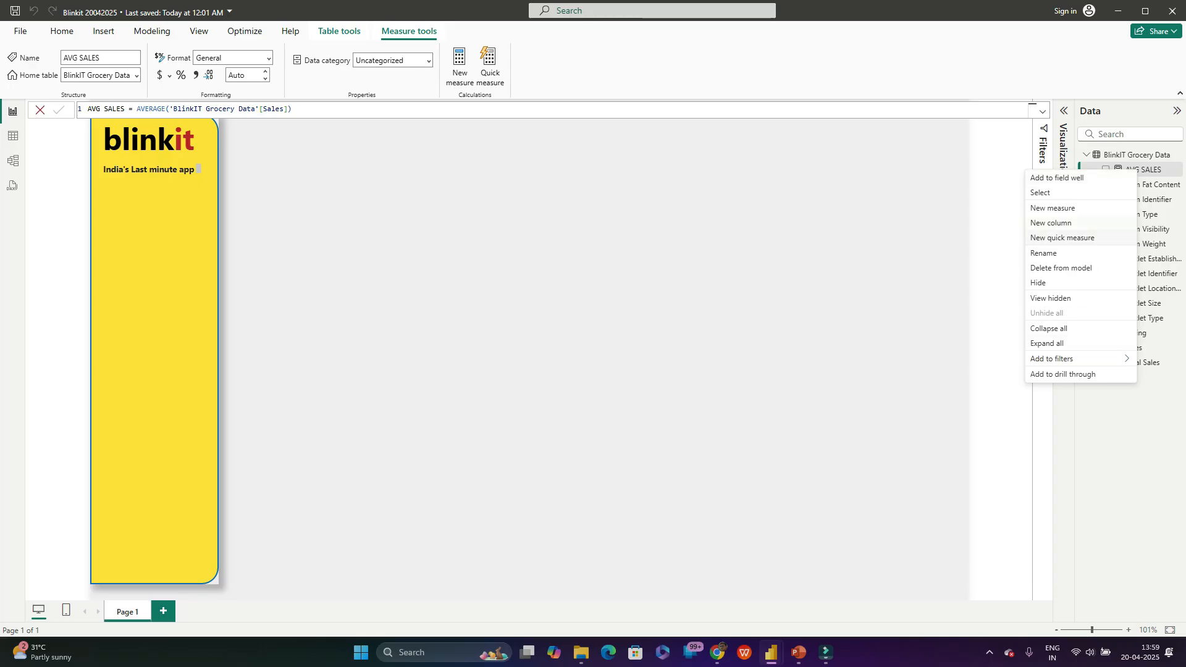
left_click(1054, 208)
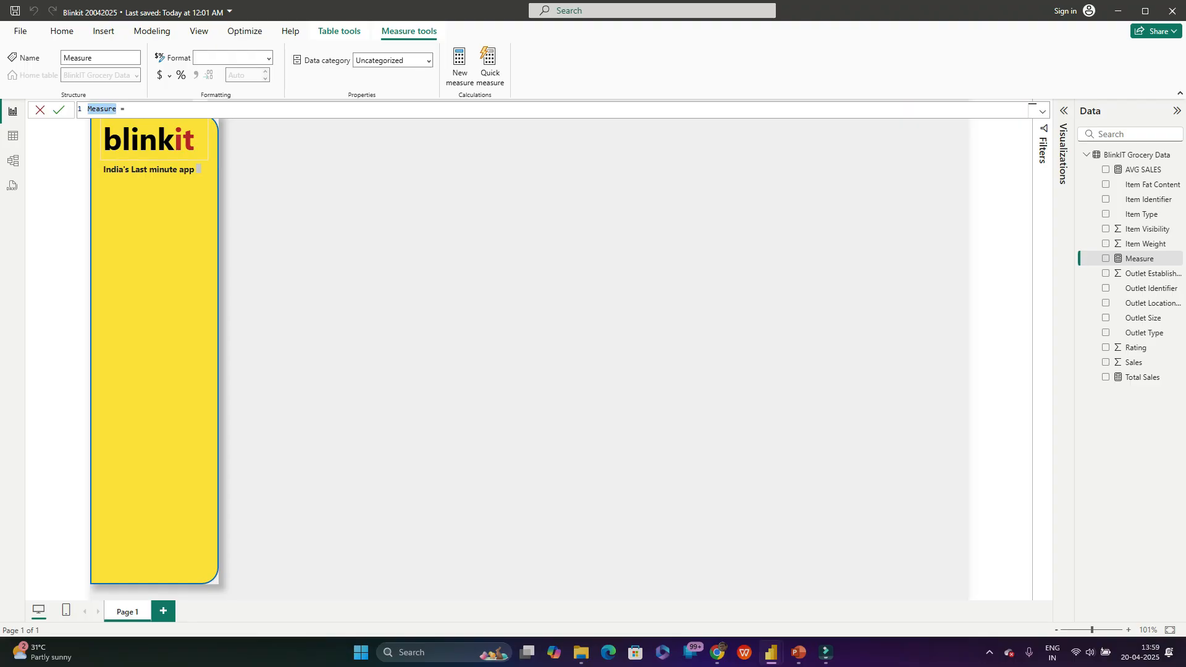
type("No Of items")
key("End")
type("c")
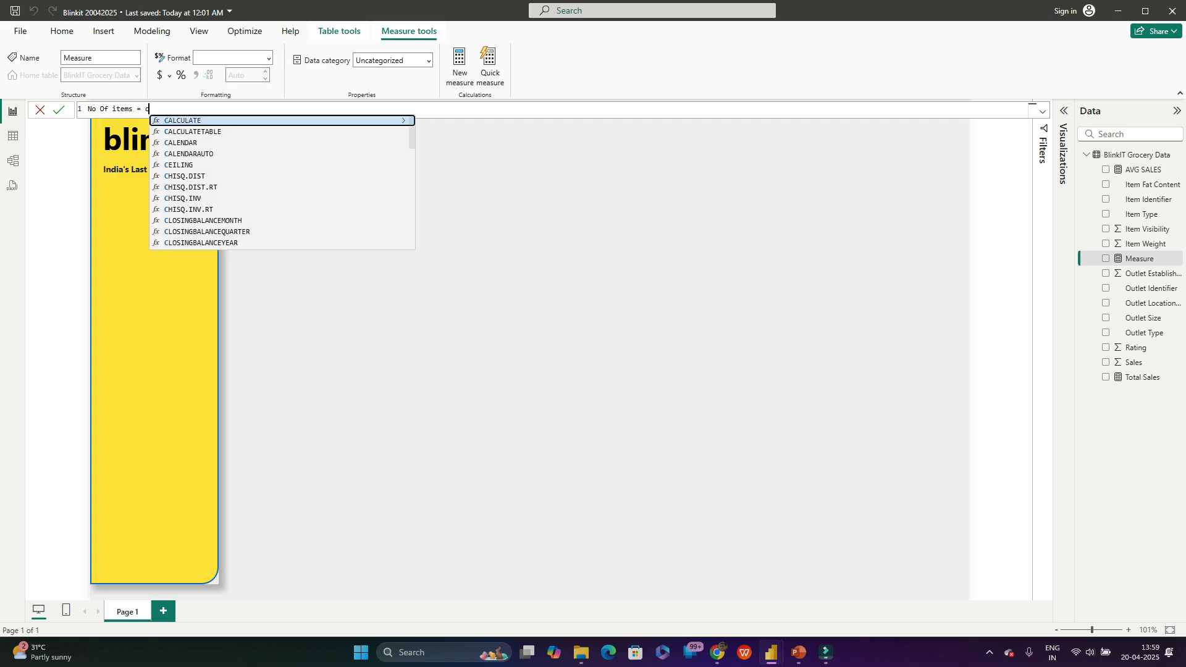
type("ount")
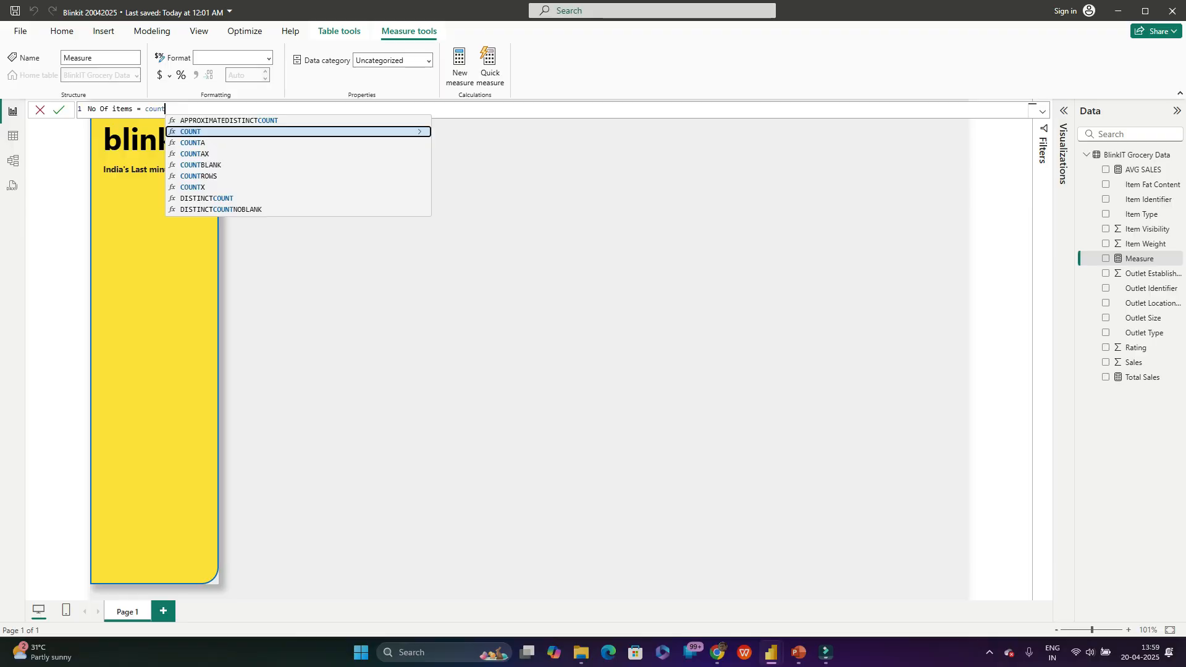
type("r")
key("Tab")
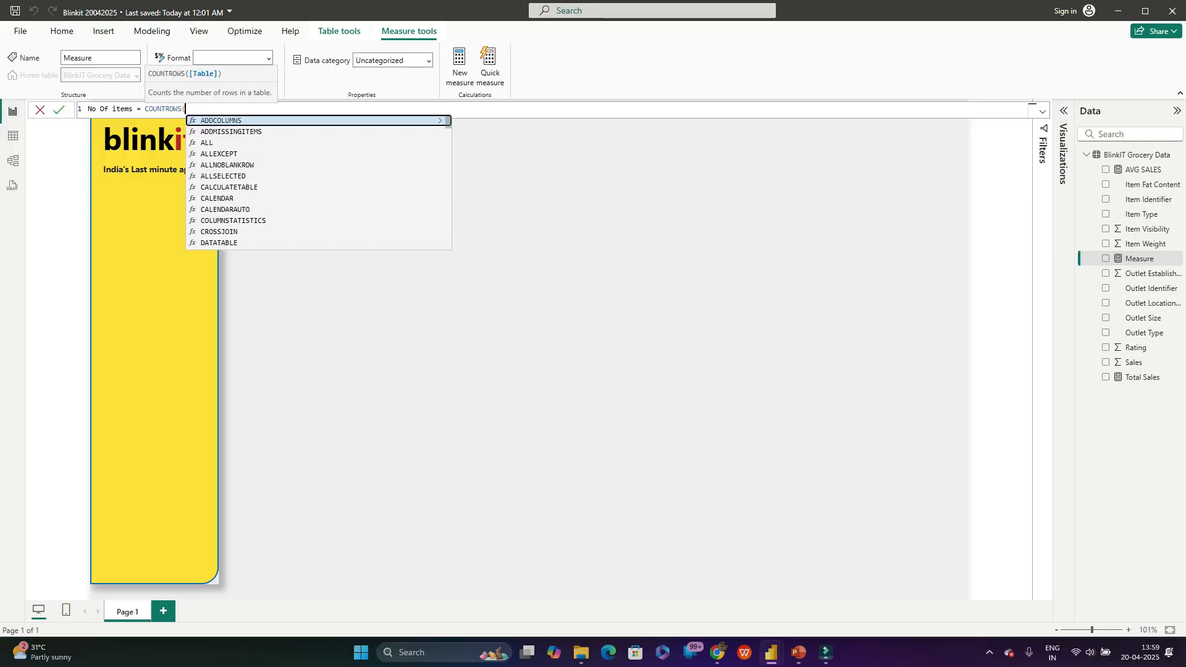
type("blin")
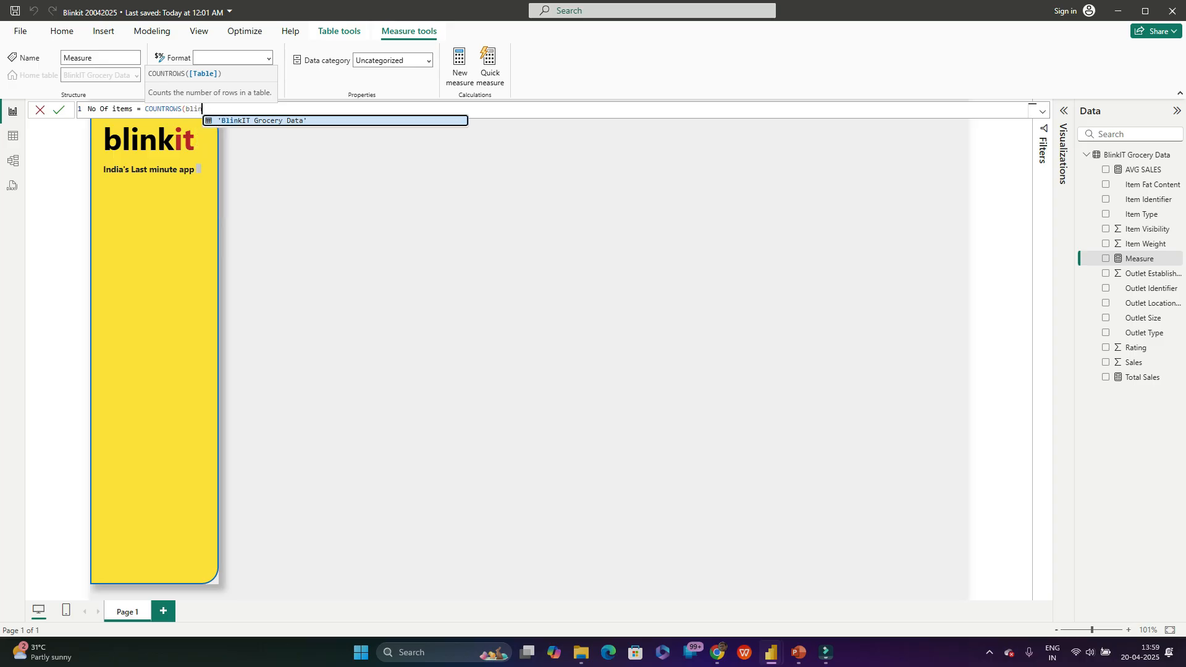
key("Tab")
type(")")
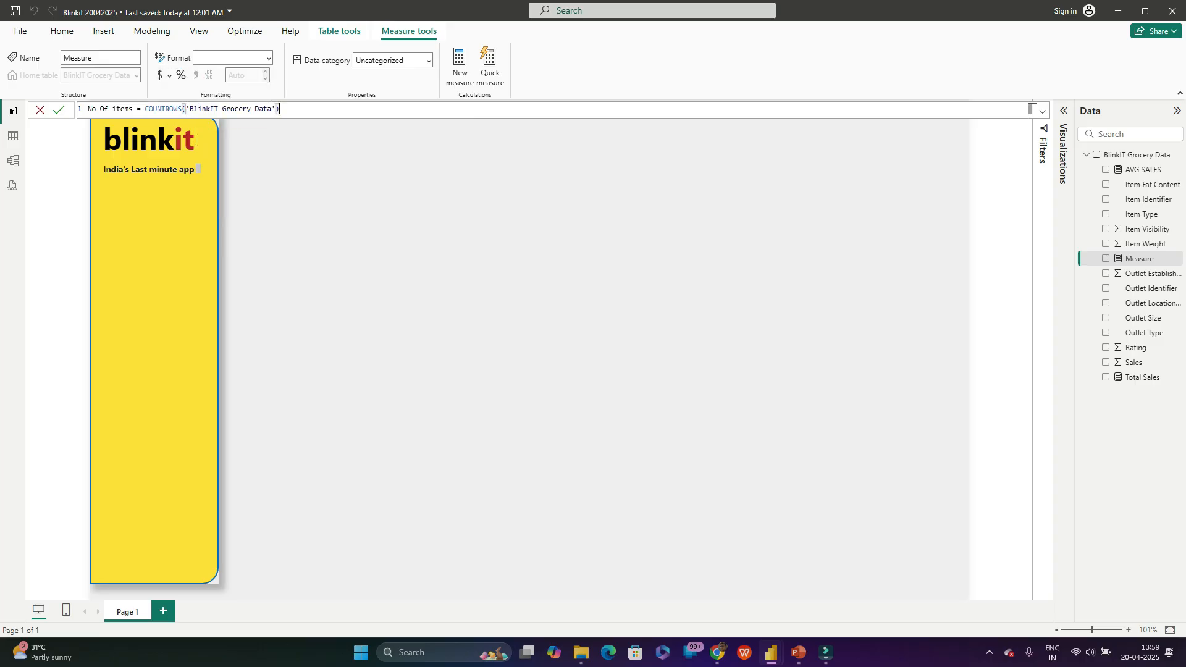
key("Return")
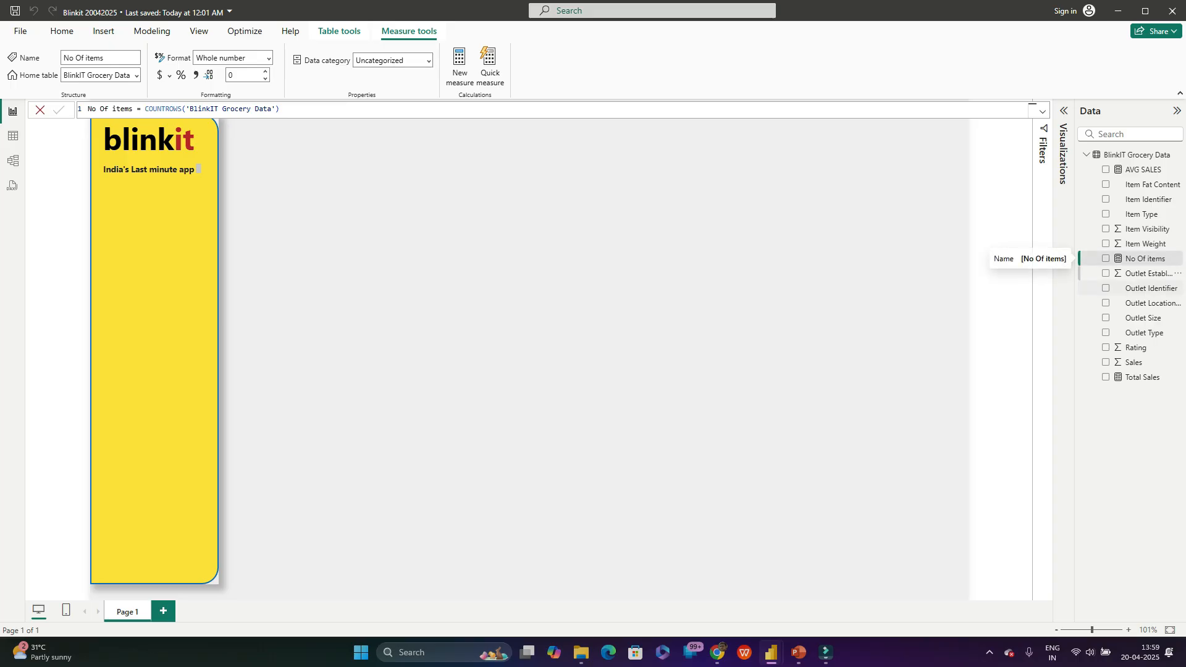
Step: Create a measure named "AVG Rating" defined as AVERAGE('BlinkIT Grocery Data'[Rating])
left_click(1144, 258)
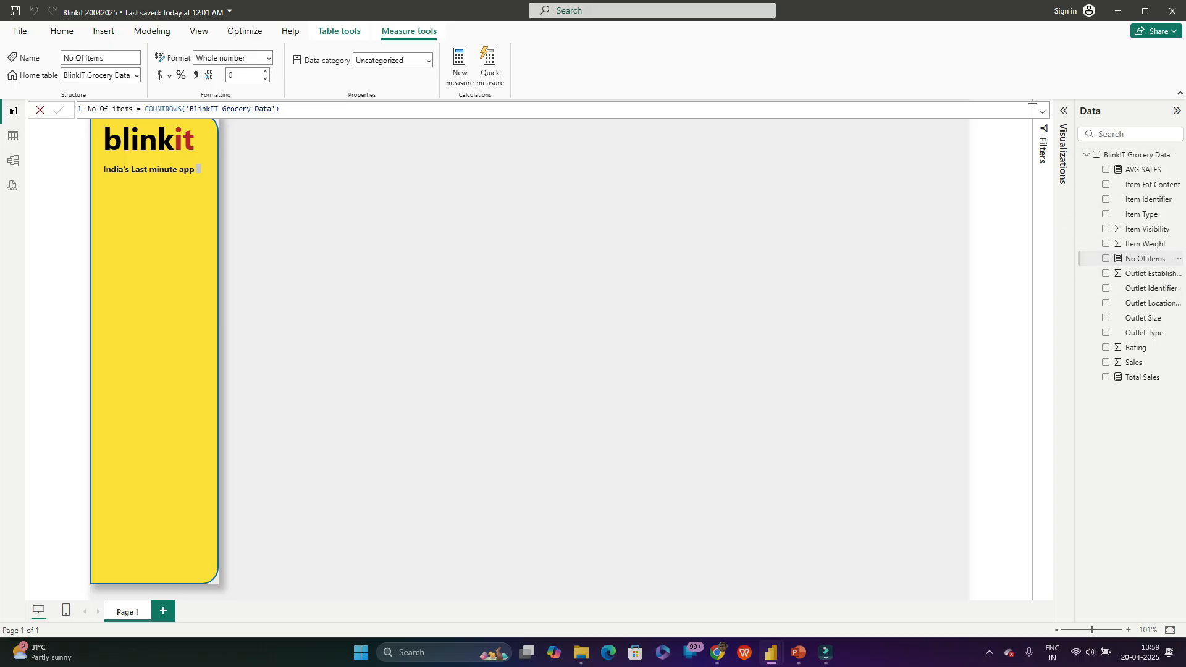
right_click(1139, 259)
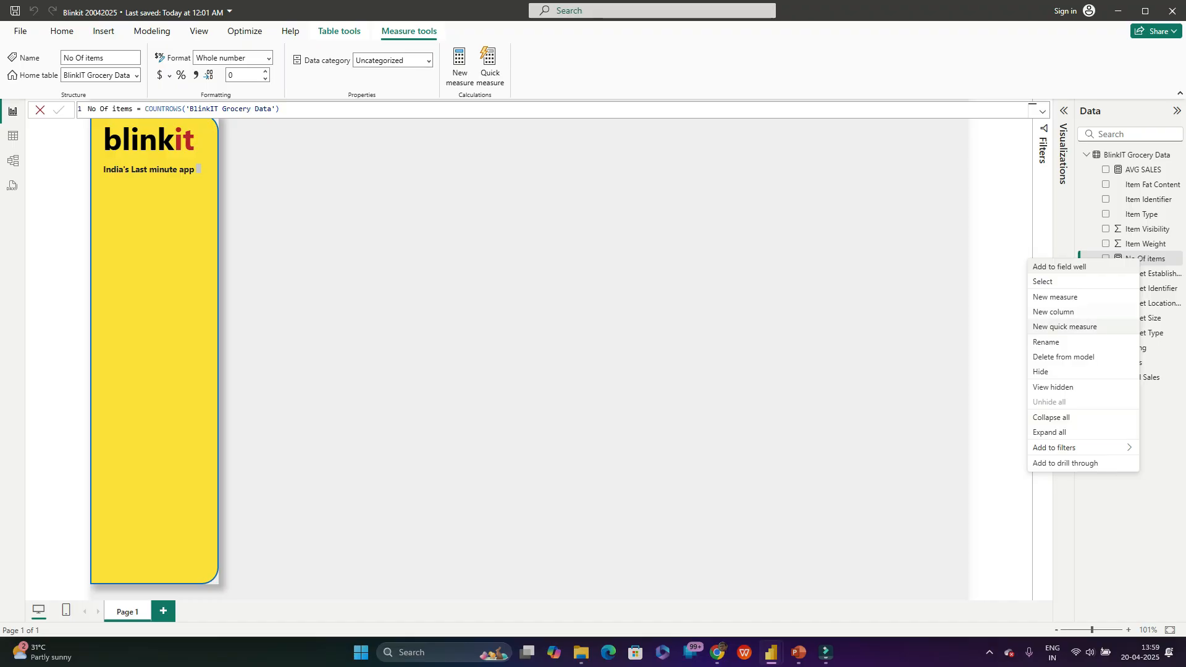
left_click(1055, 297)
left_click(100, 109)
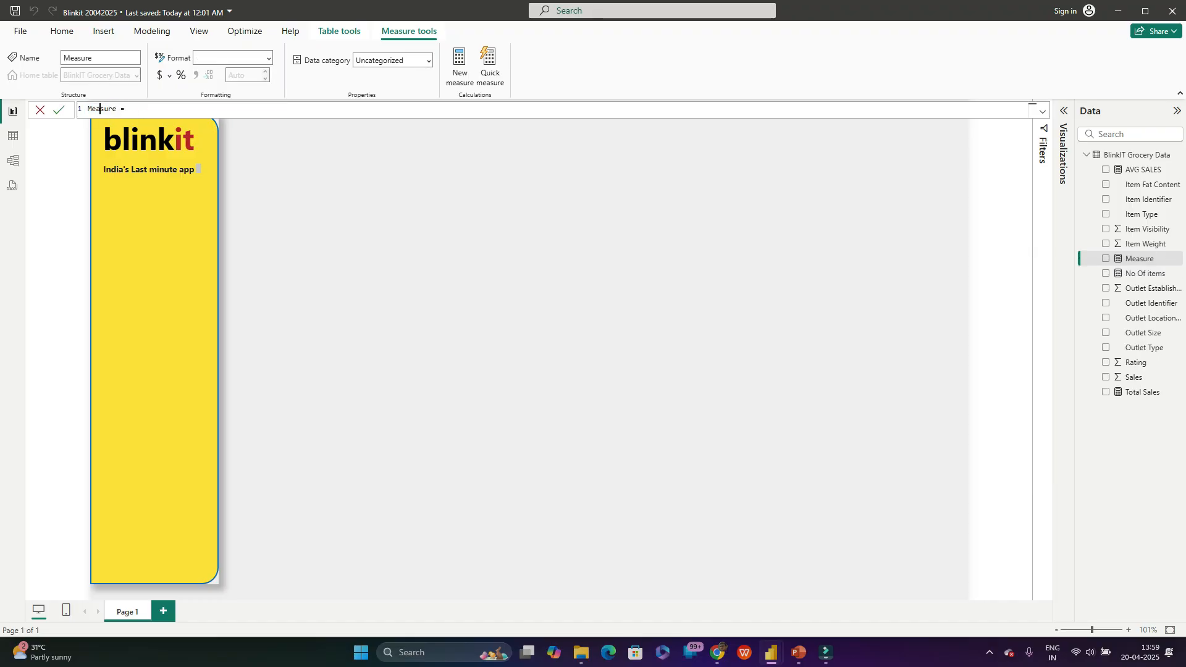
double_click(100, 109)
type("AVG Rating")
left_click(141, 109)
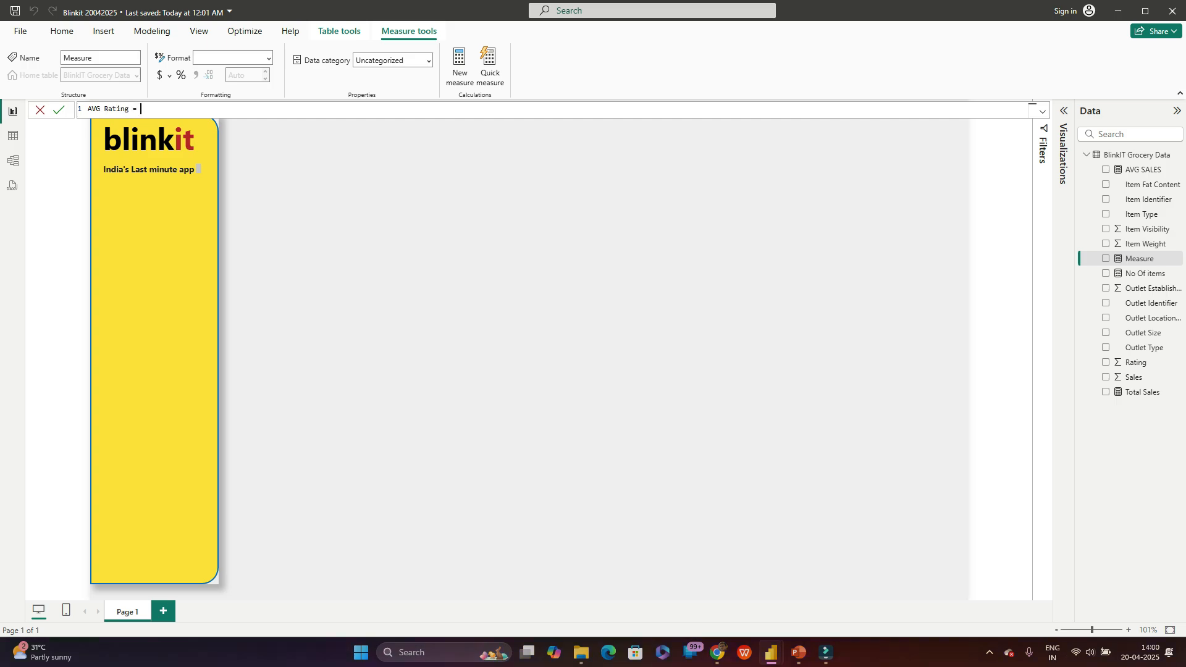
type("avr")
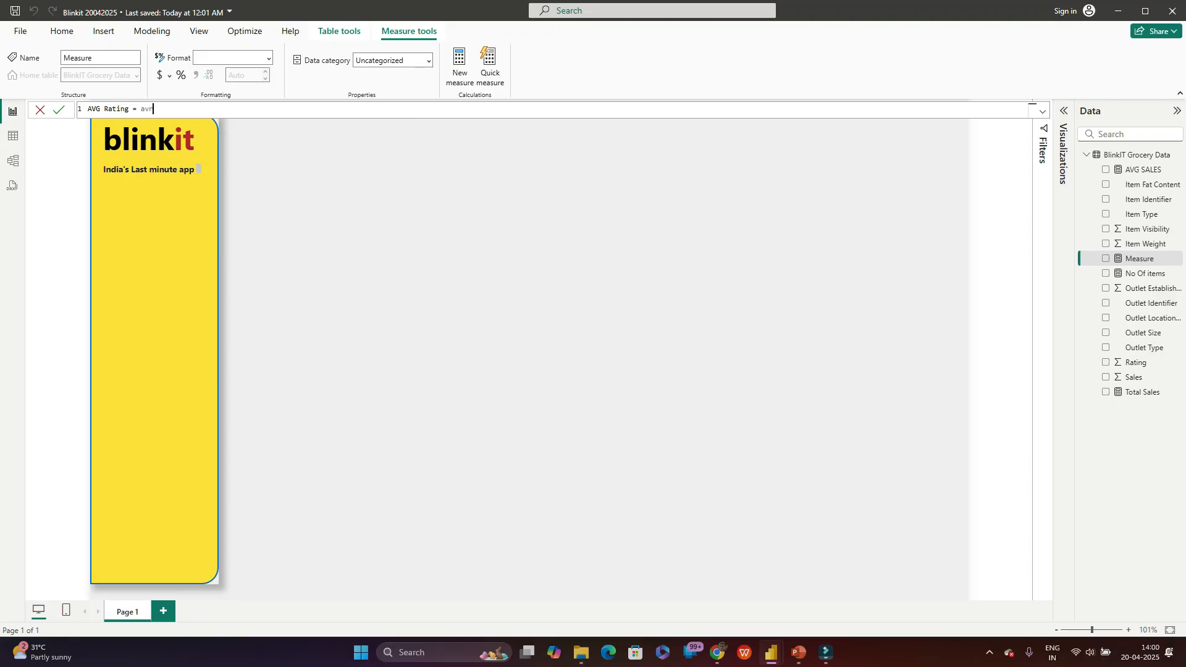
key("BackSpace")
type("e")
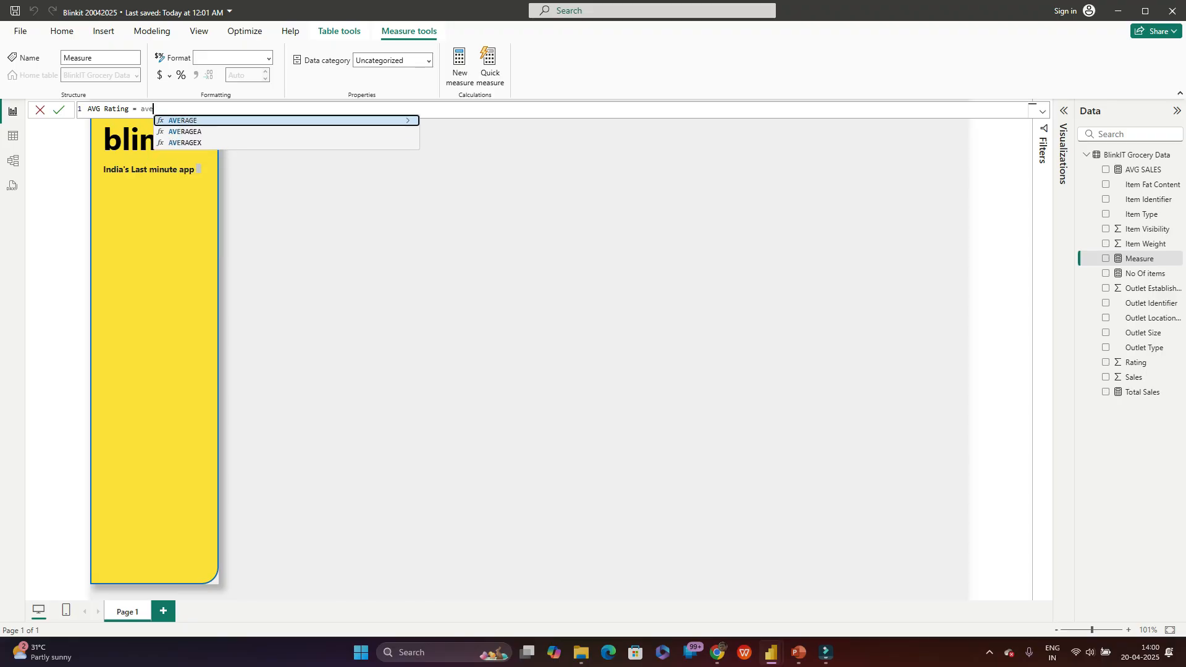
key("Tab")
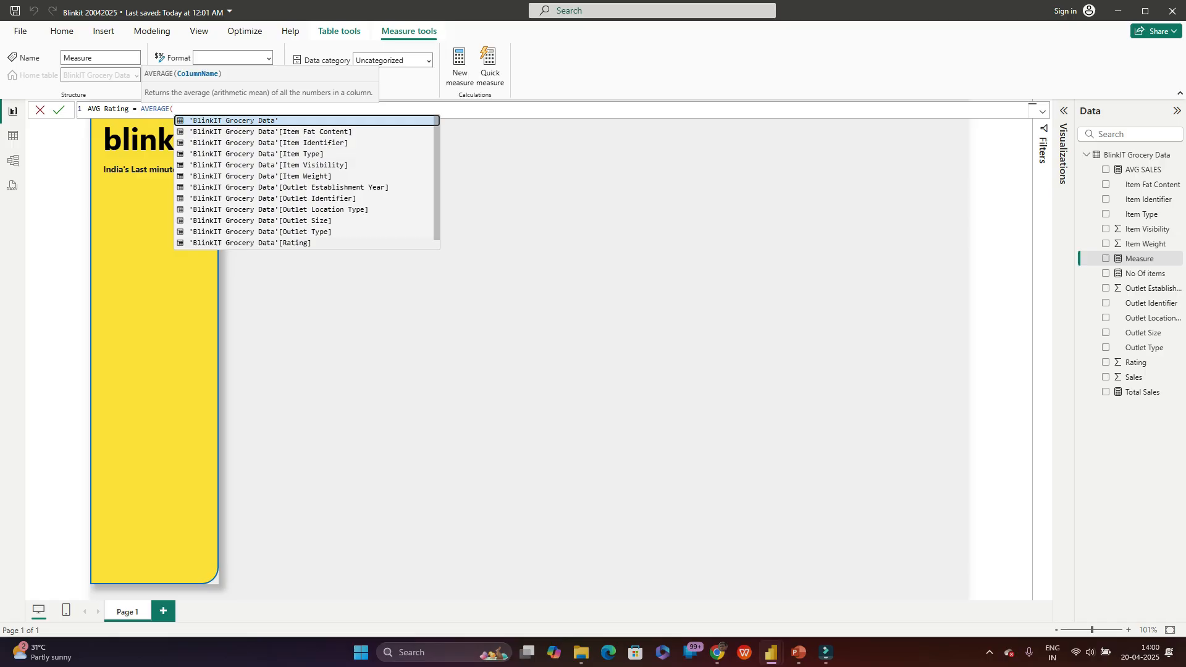
left_click(250, 242)
type(")")
key("Return")
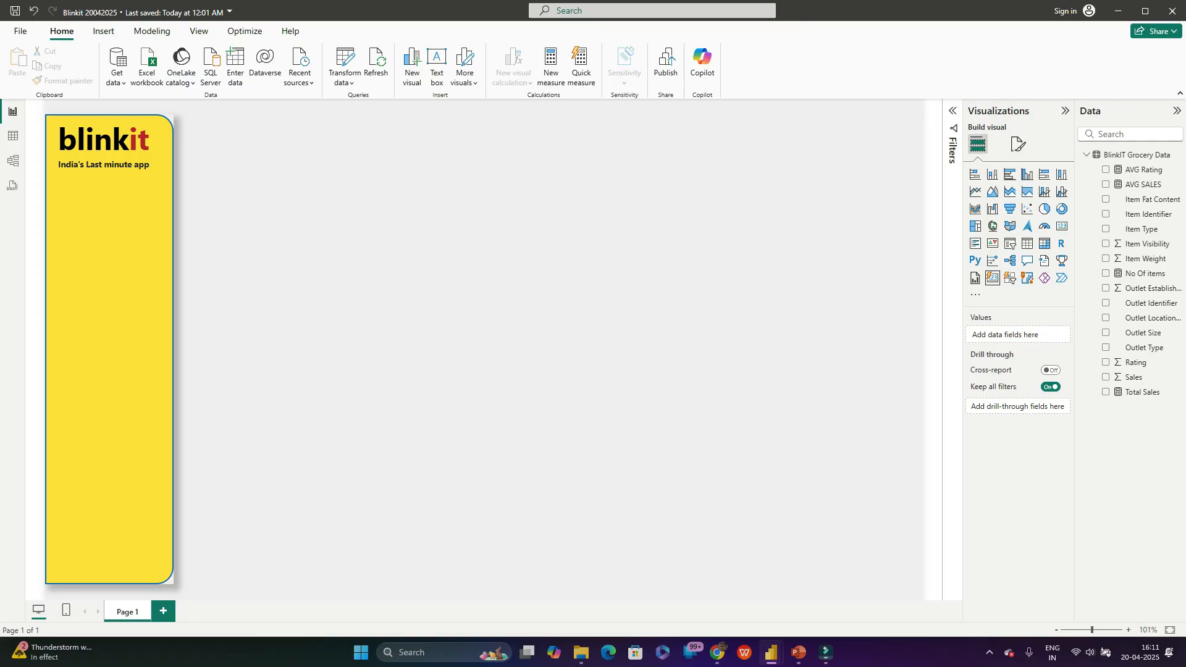
Step: Insert a new-style card visual beside the yellow blinkit panel and reshape it into a compact, wide rectangle
left_click(993, 277)
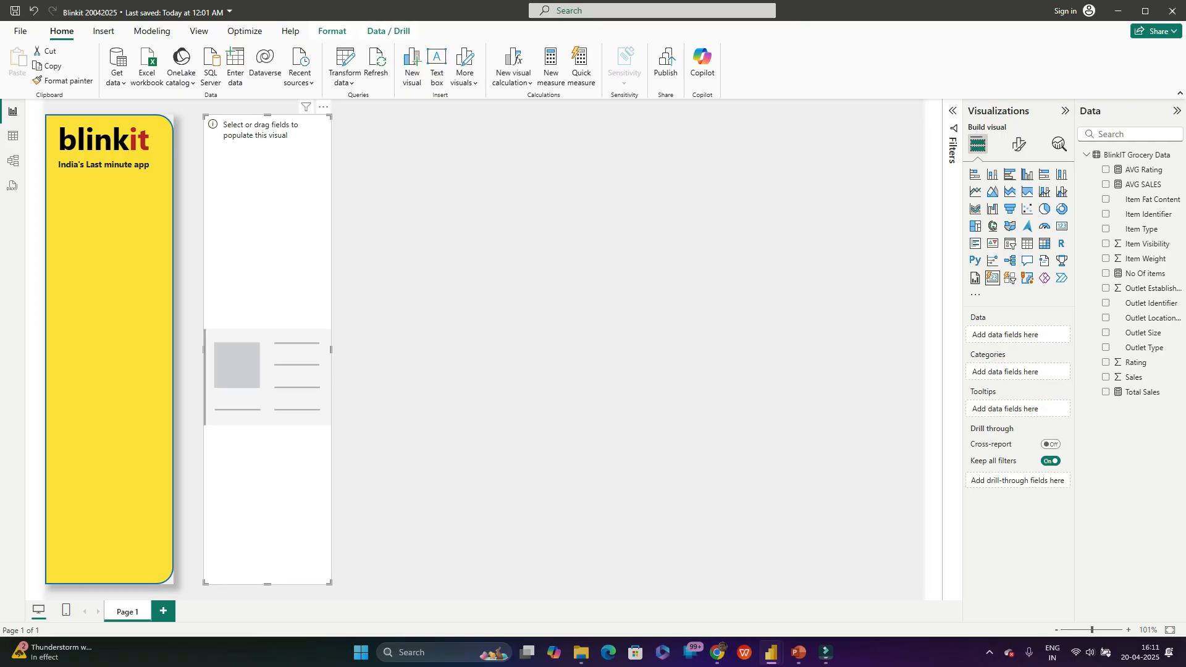
left_click(268, 590)
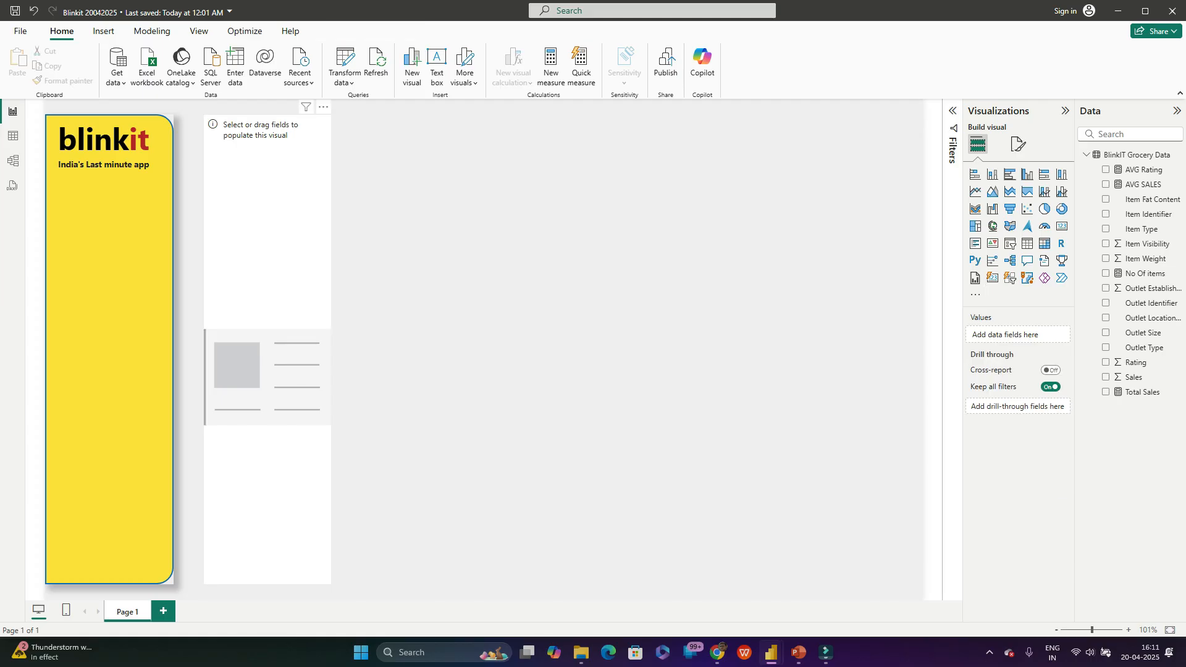
left_click(268, 577)
left_click_drag(268, 584, 268, 274)
left_click_drag(331, 194, 449, 194)
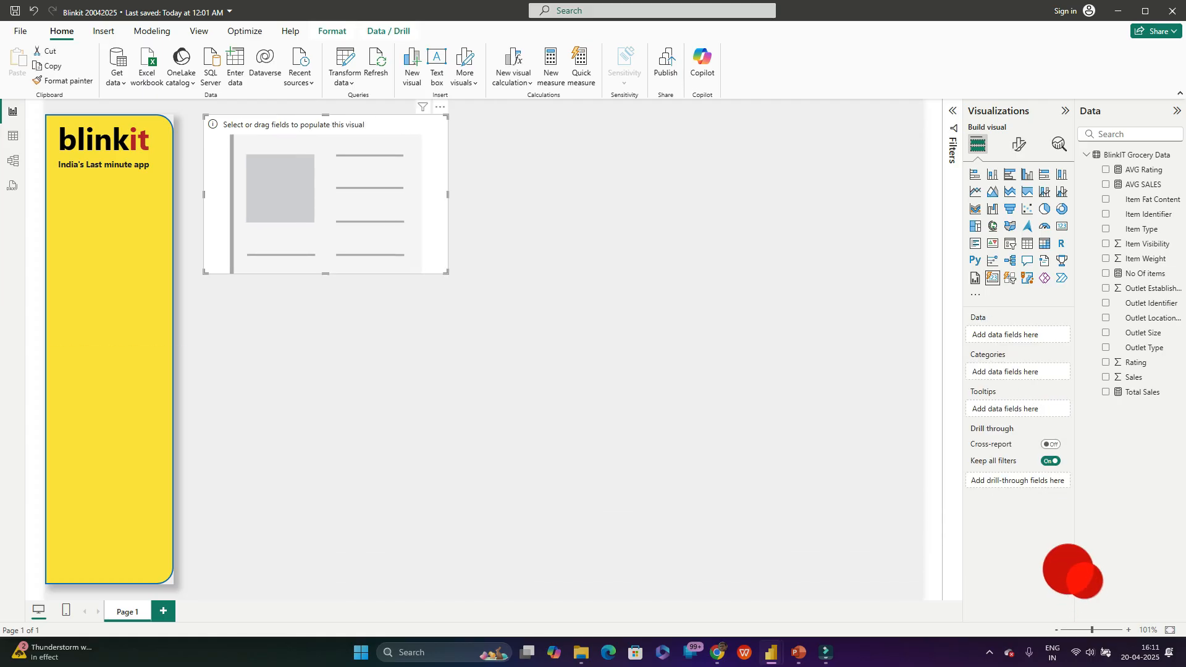
left_click_drag(327, 274, 326, 286)
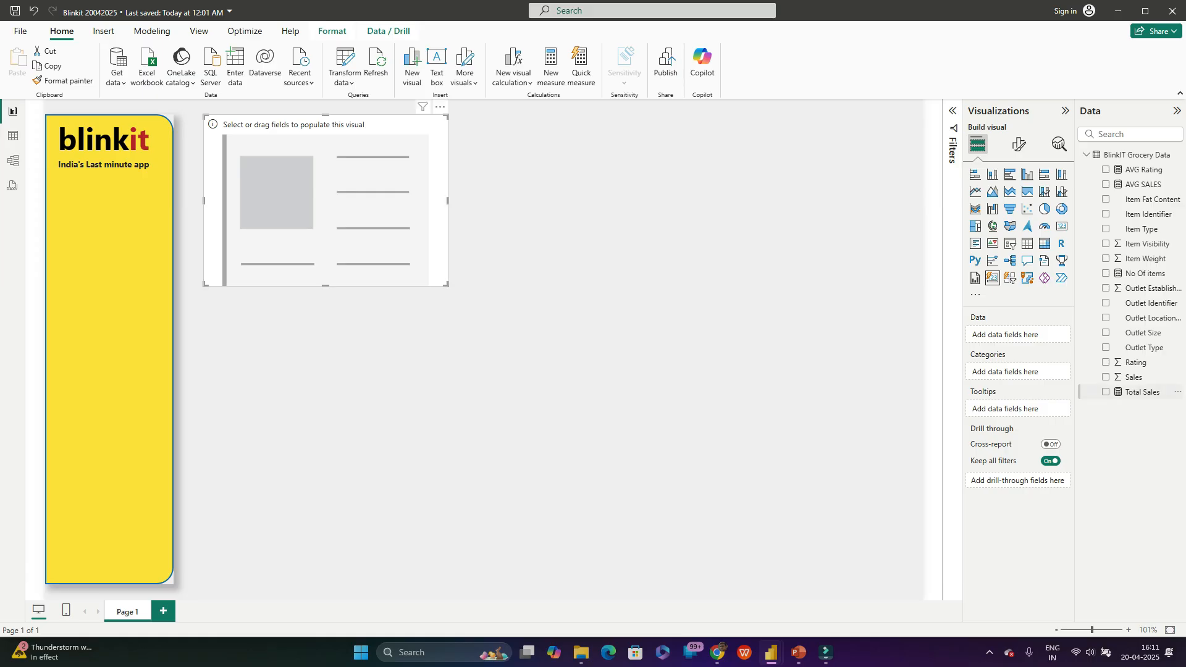
Step: Add Total Sales, AVG SALES, AVG Rating and No Of items to the card visual, placing No Of items before AVG Rating
left_click(1105, 392)
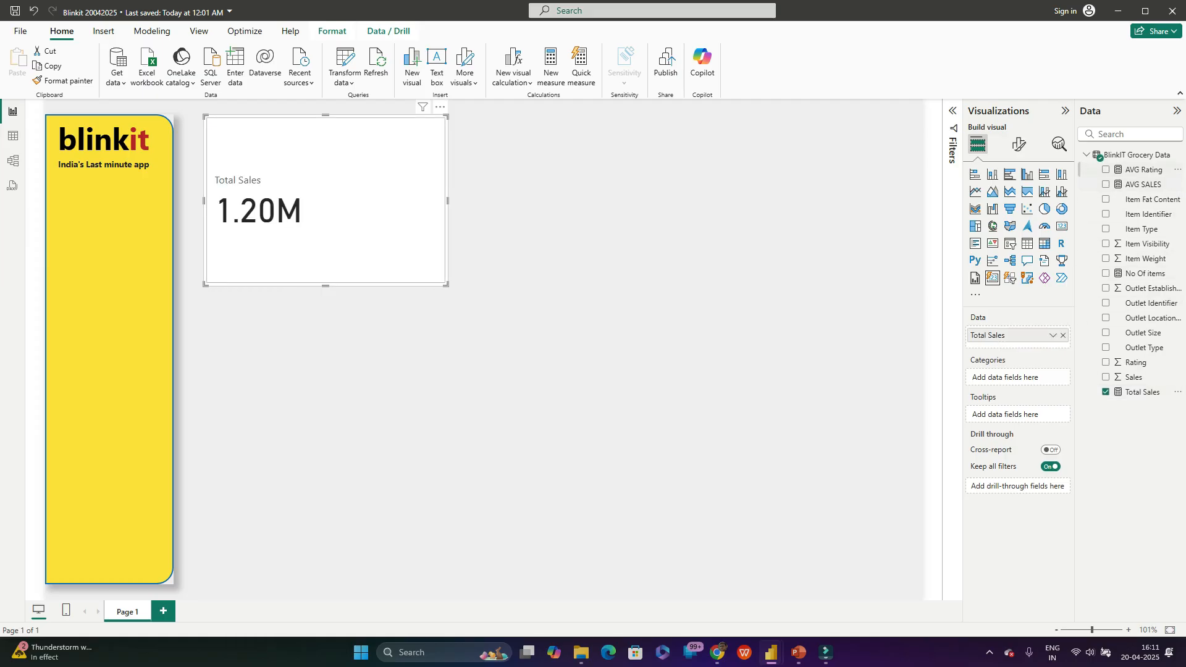
left_click(1106, 184)
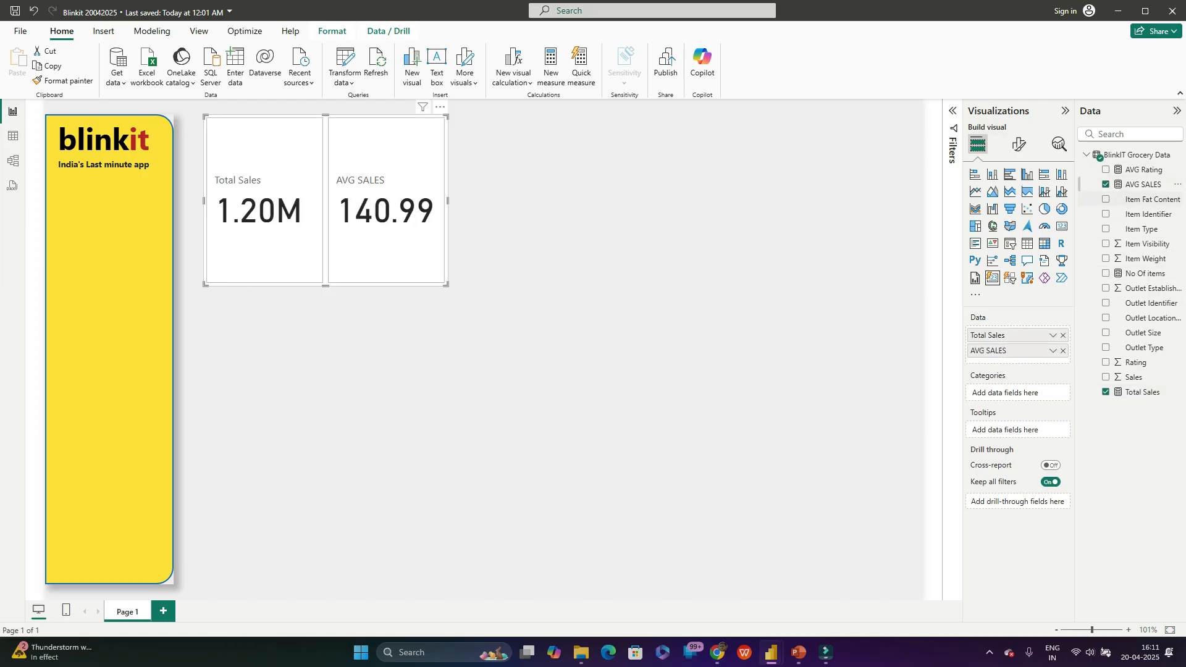
left_click(1106, 169)
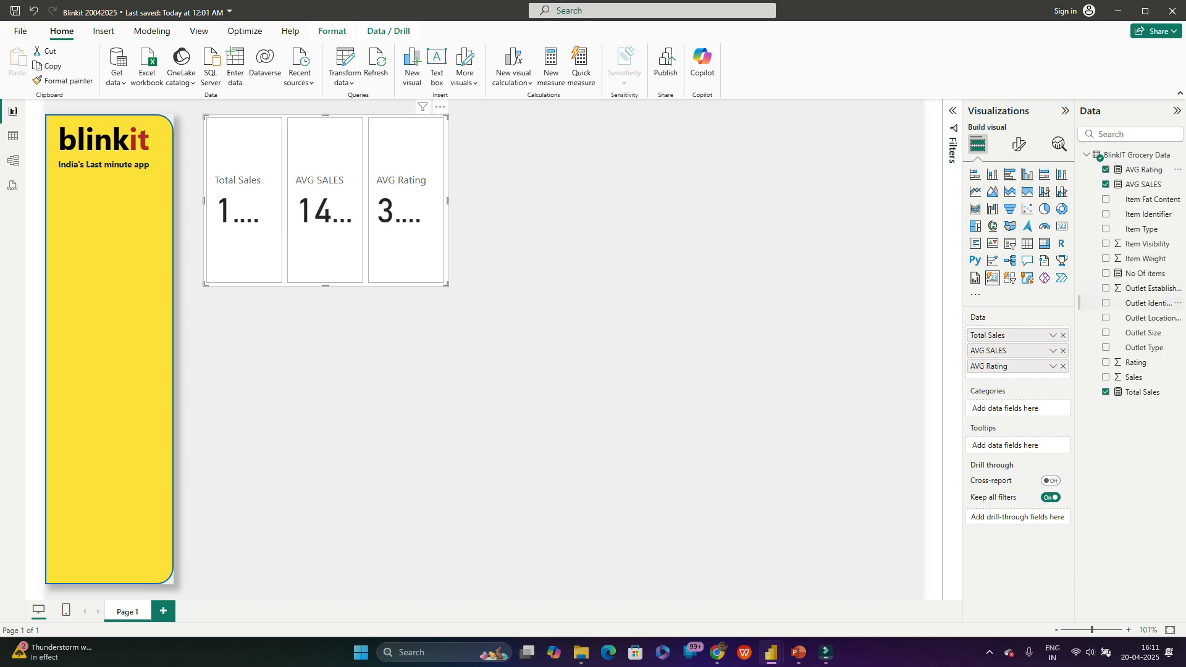
left_click(1106, 273)
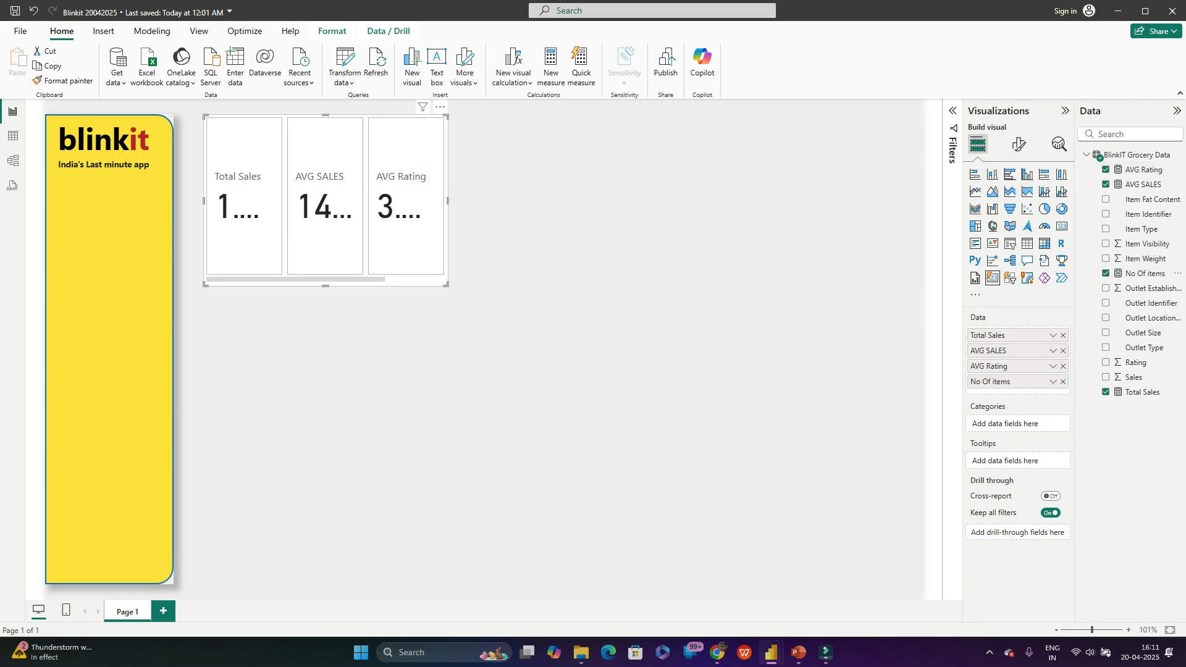
left_click_drag(988, 381, 963, 366)
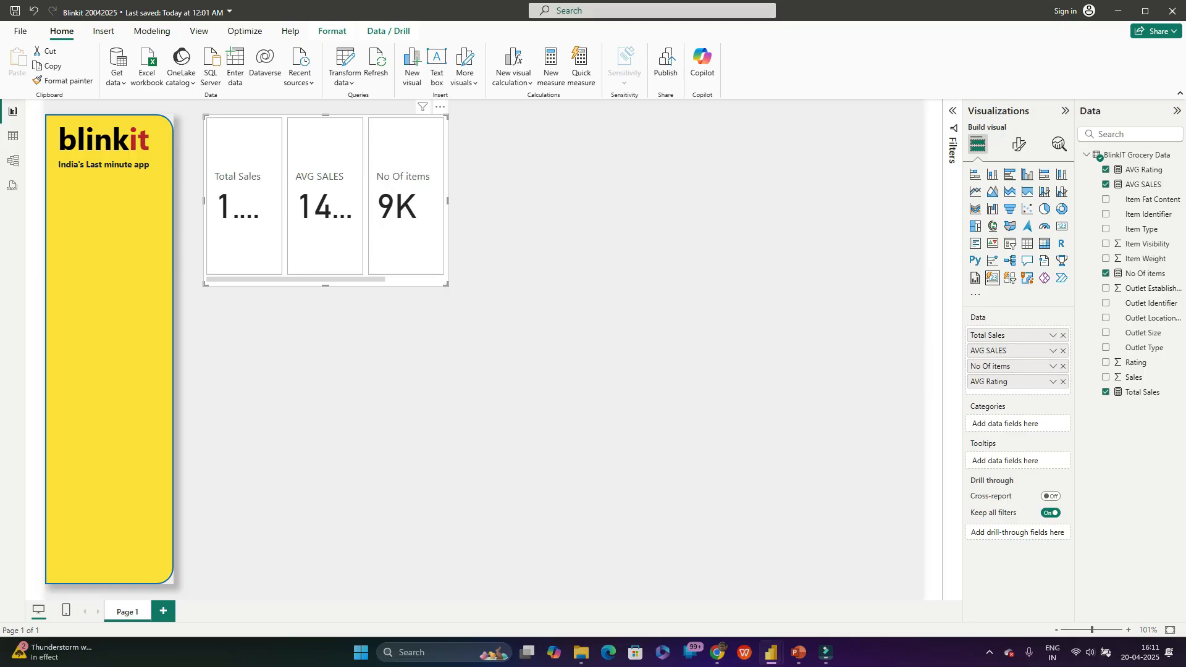
Step: Enlarge the card visual to check all its cards, and shrink it to about 531 wide by 282 high
left_click_drag(446, 284, 604, 451)
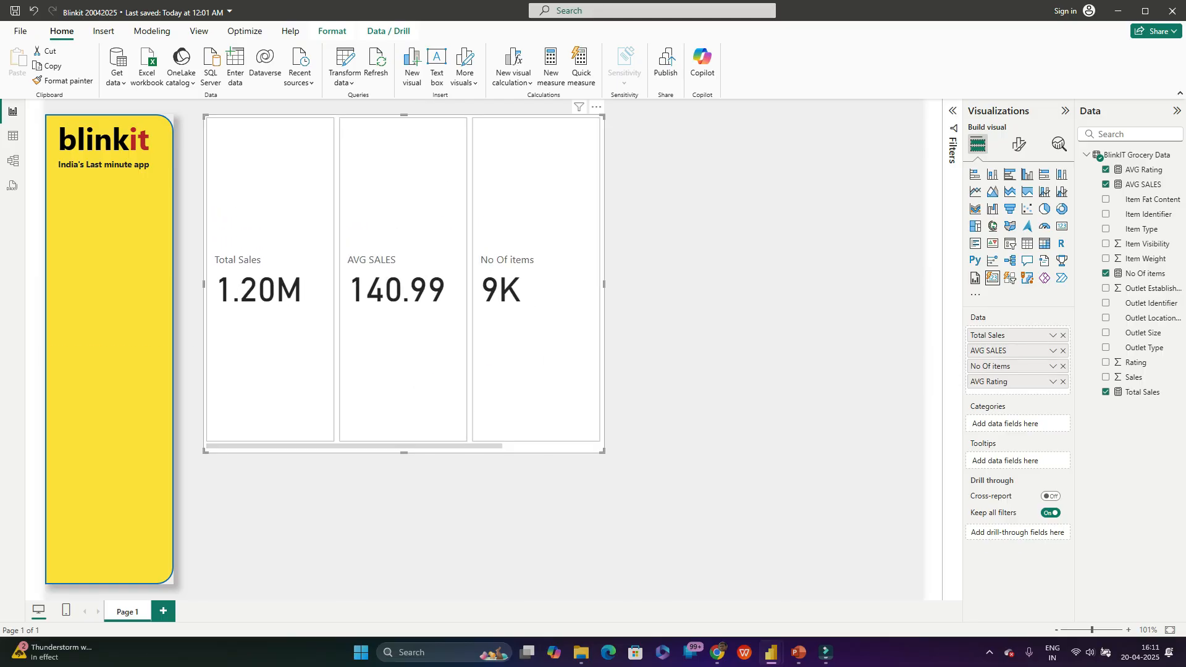
scroll(404, 285, "right", 1)
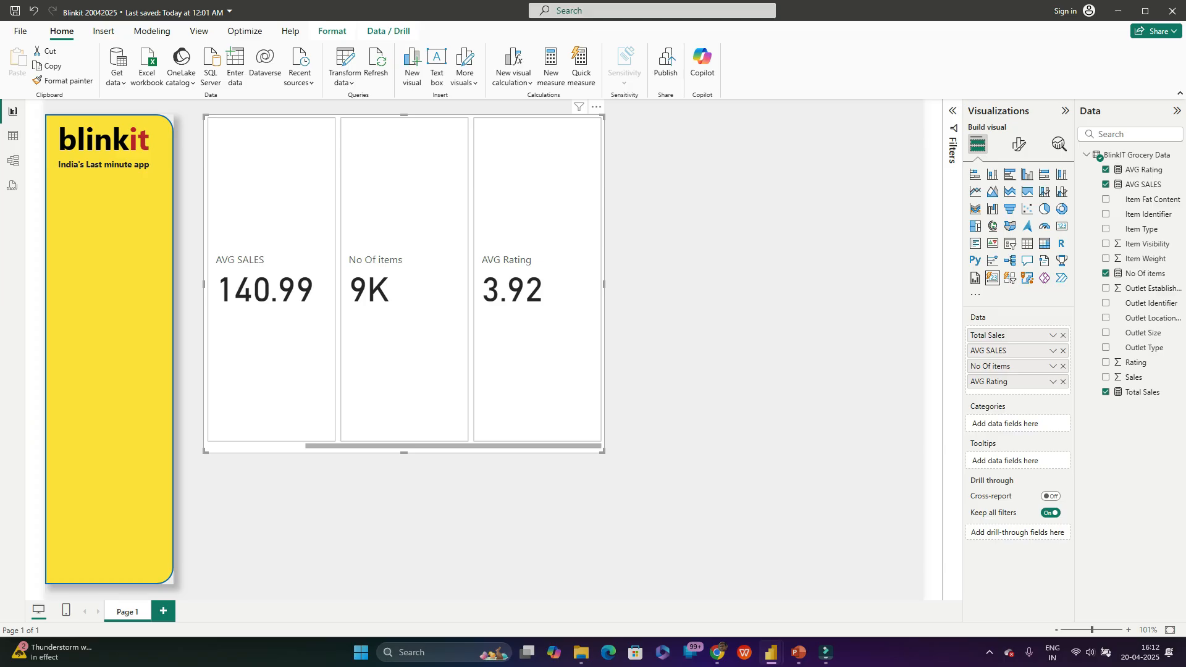
scroll(404, 284, "left", 1)
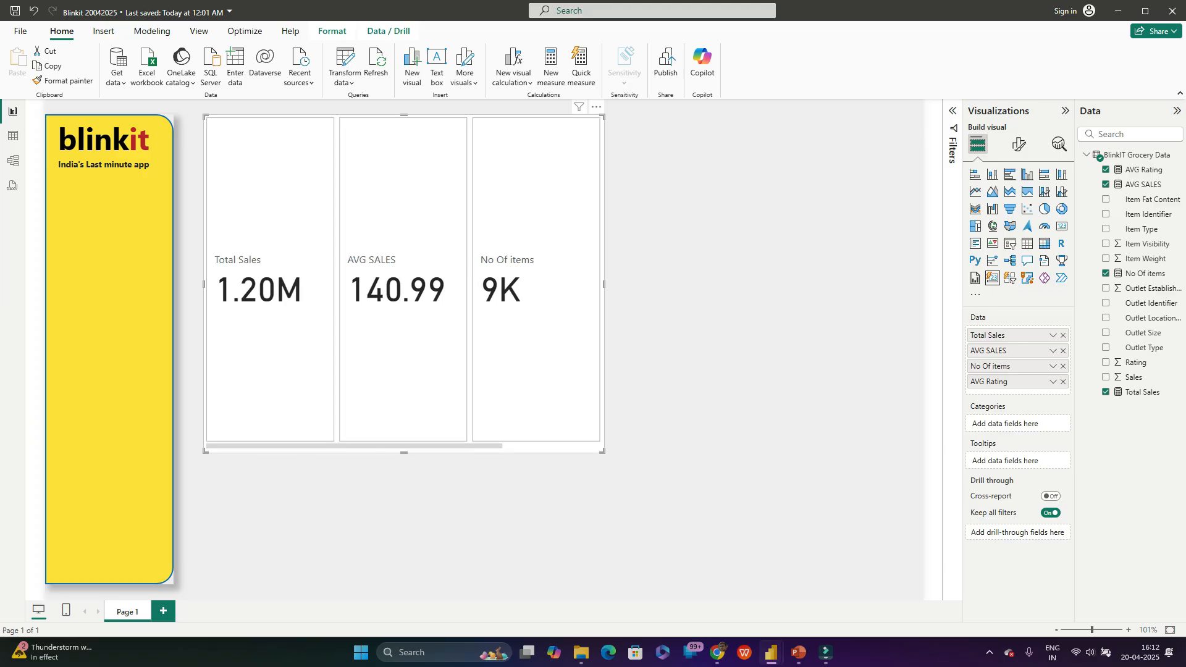
left_click_drag(603, 452, 535, 289)
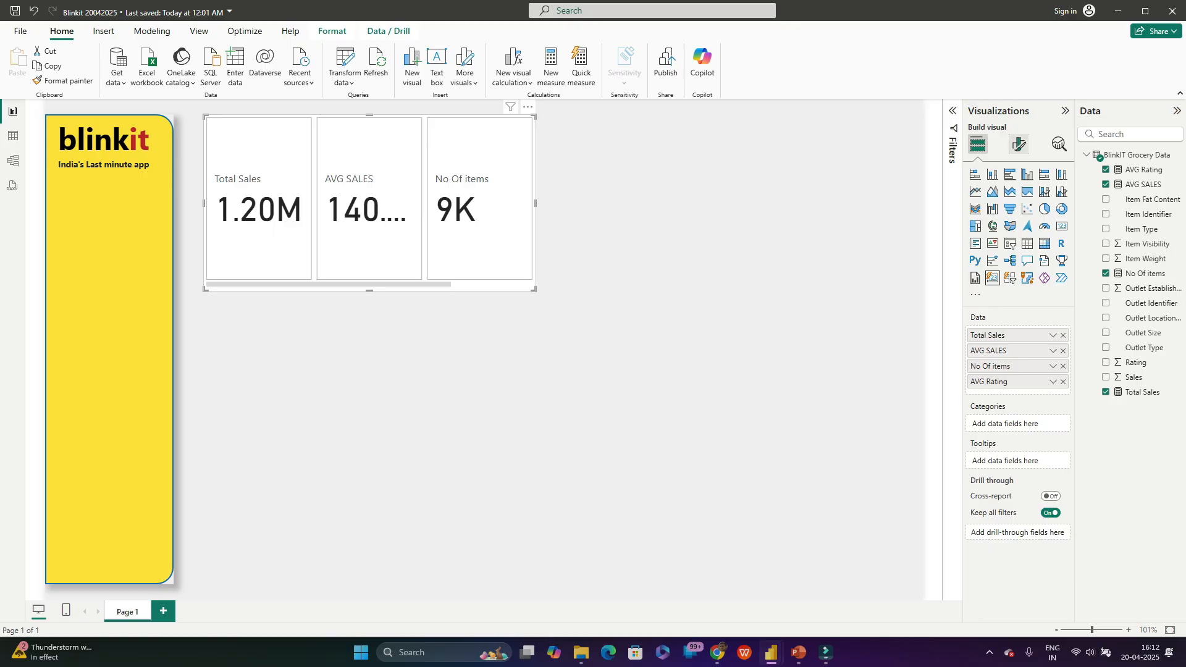
Step: Set the card visual's layout arrangement to Grid with the Cards style
left_click(1019, 144)
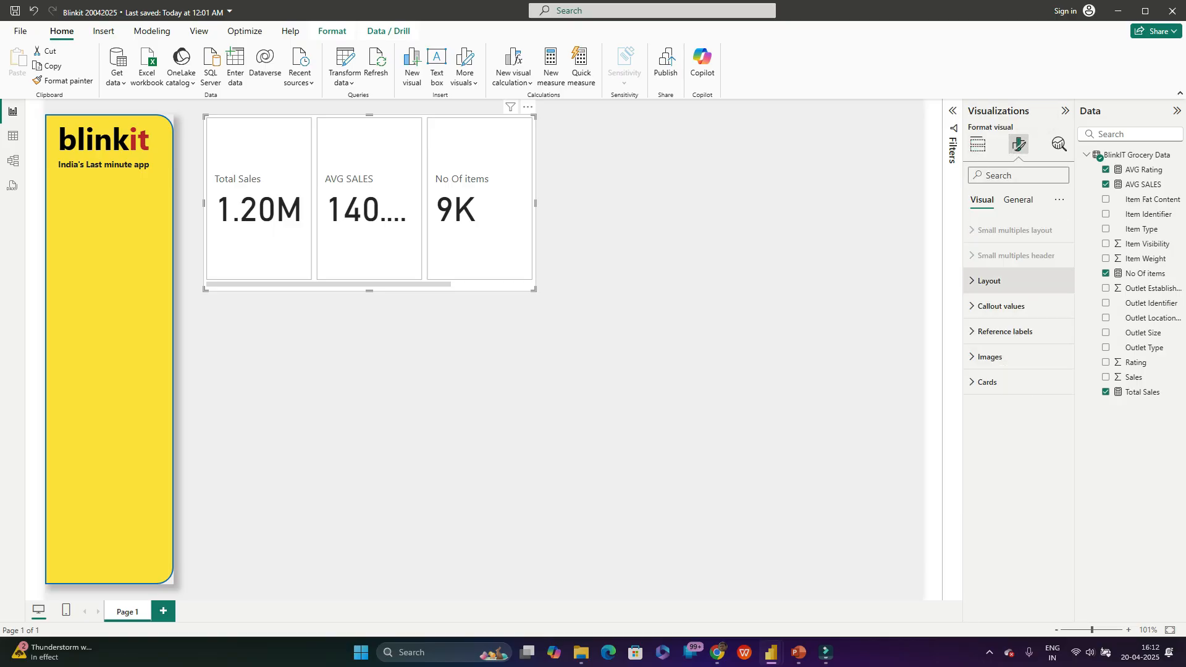
left_click(989, 280)
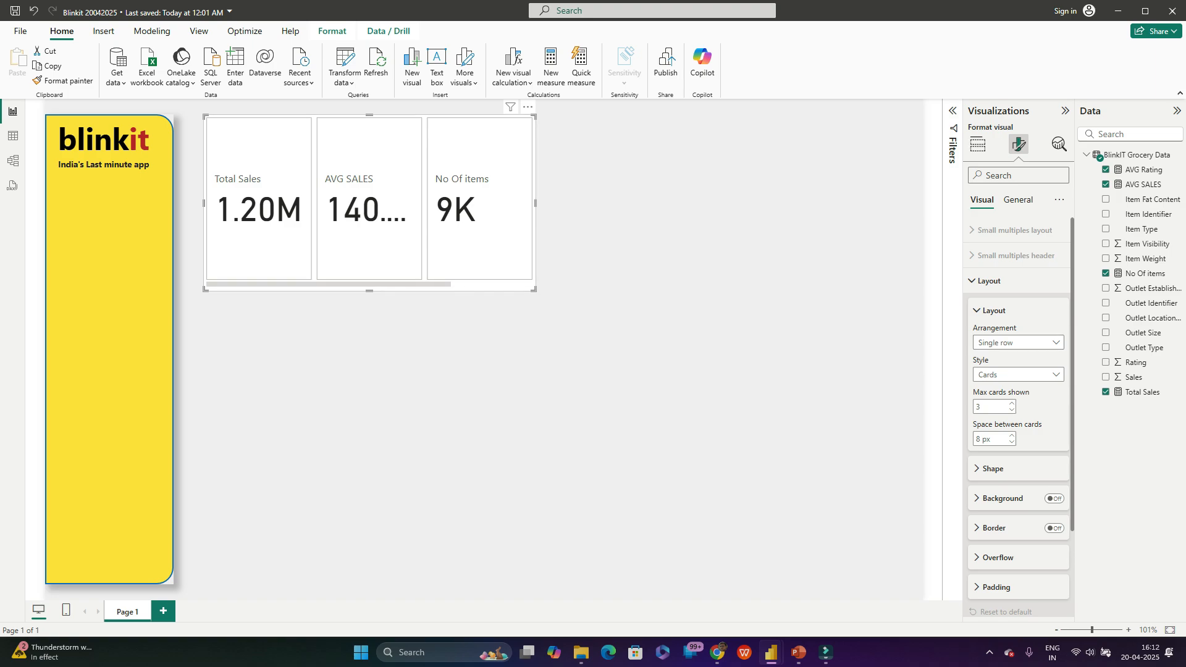
left_click(1018, 342)
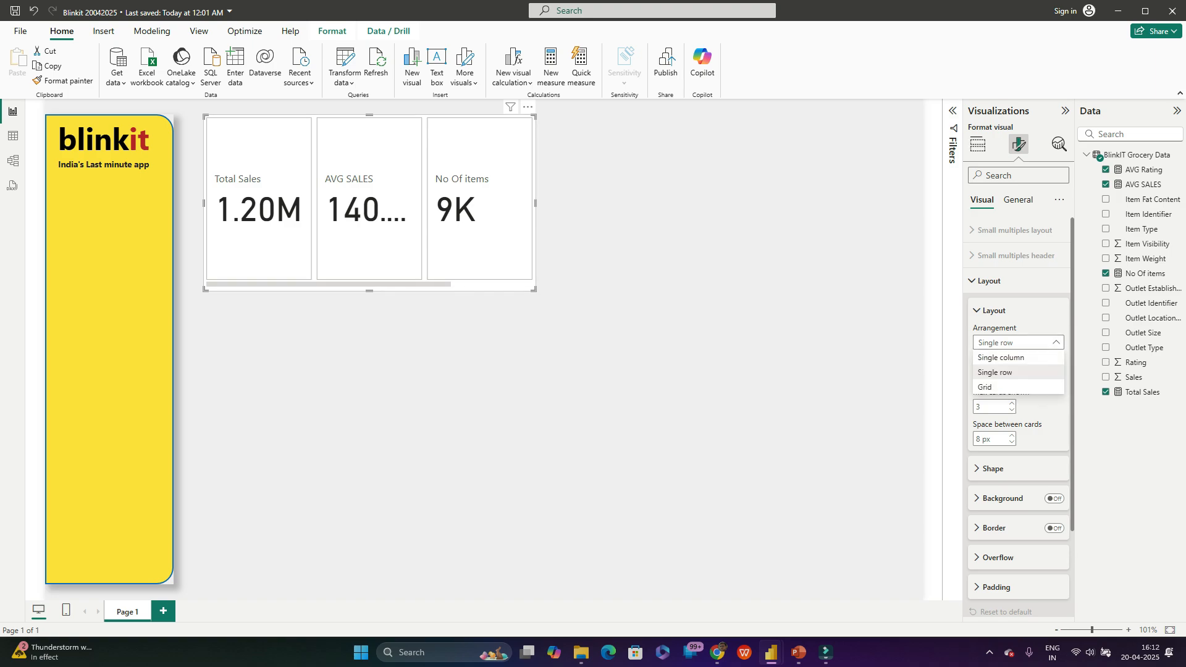
left_click(988, 387)
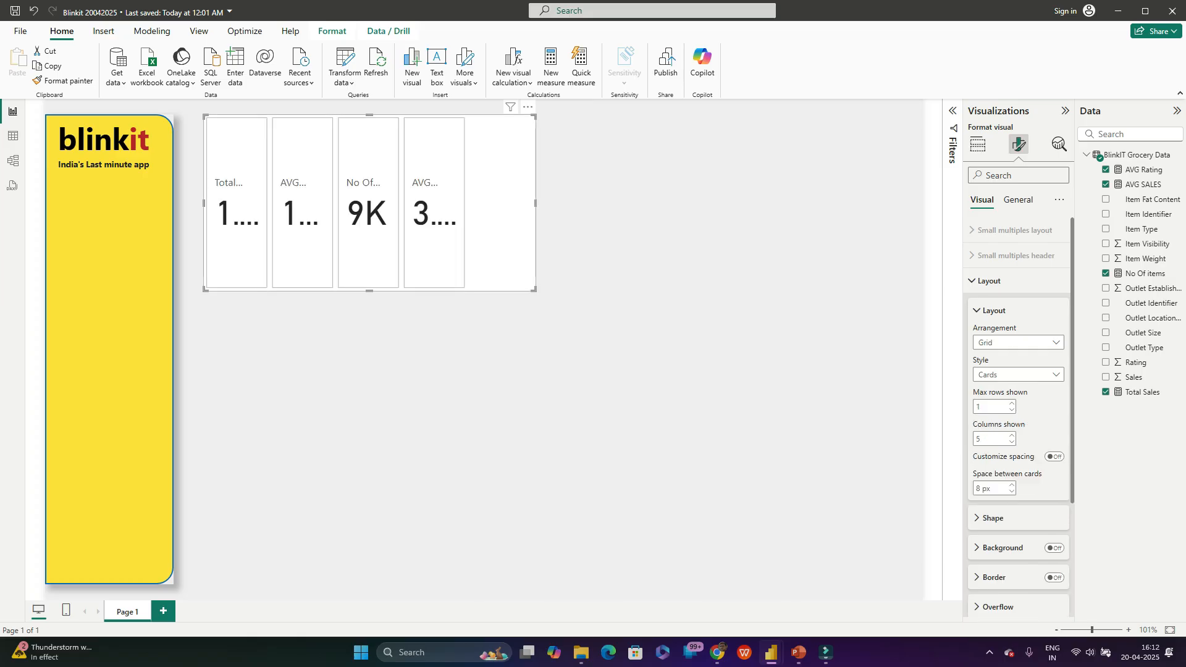
left_click(1018, 375)
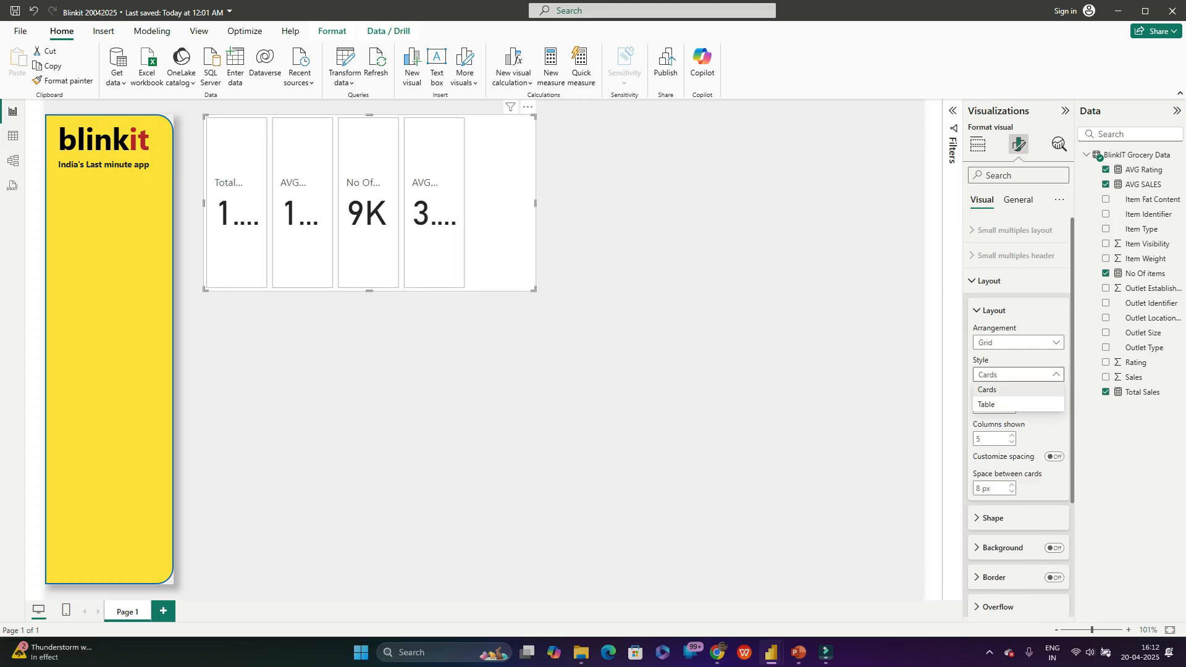
left_click(1013, 390)
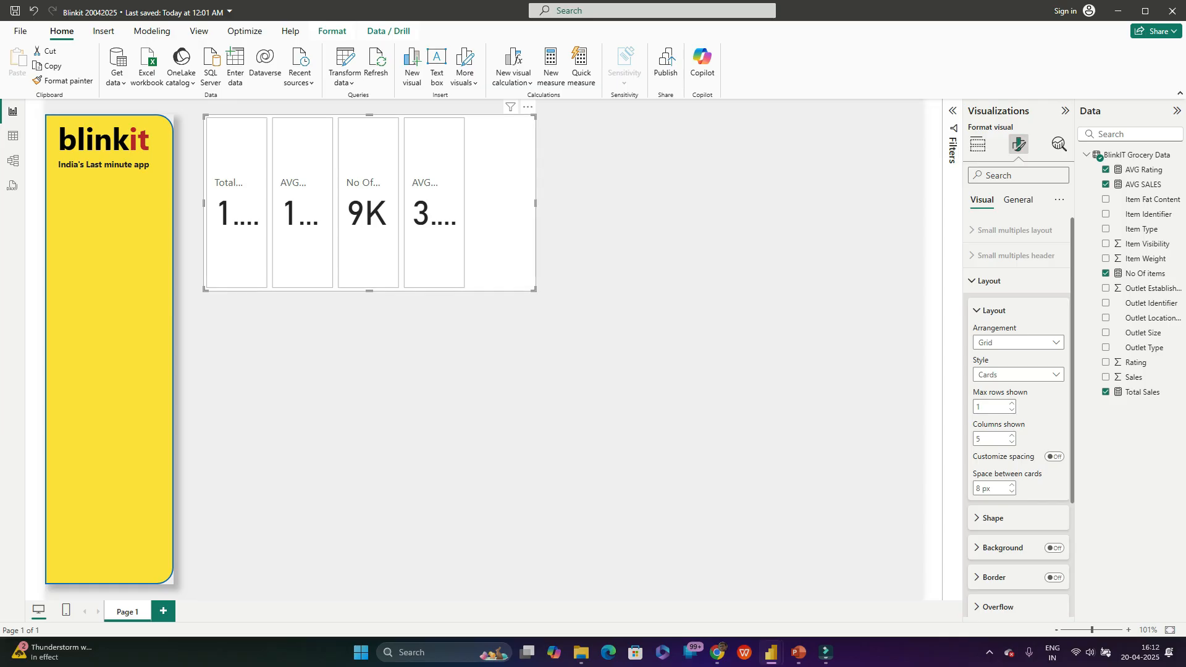
Step: Configure the card grid to show 2 rows and 2 columns with 0 px space between cards
double_click(980, 406)
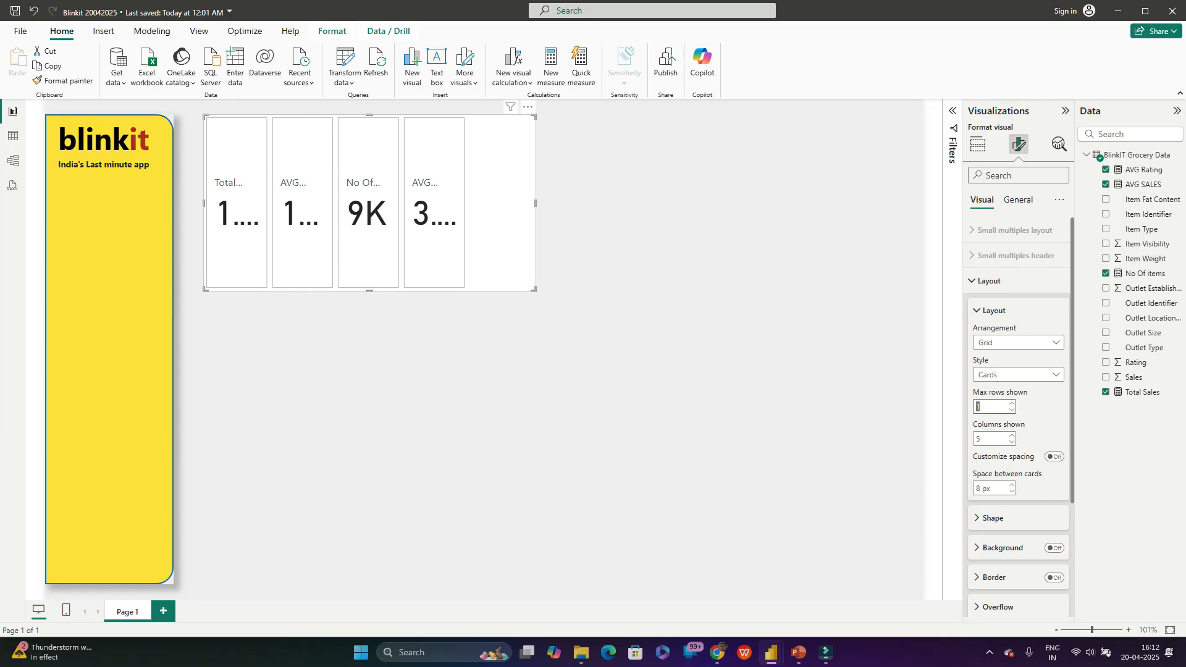
type("2")
key("Tab")
type("2")
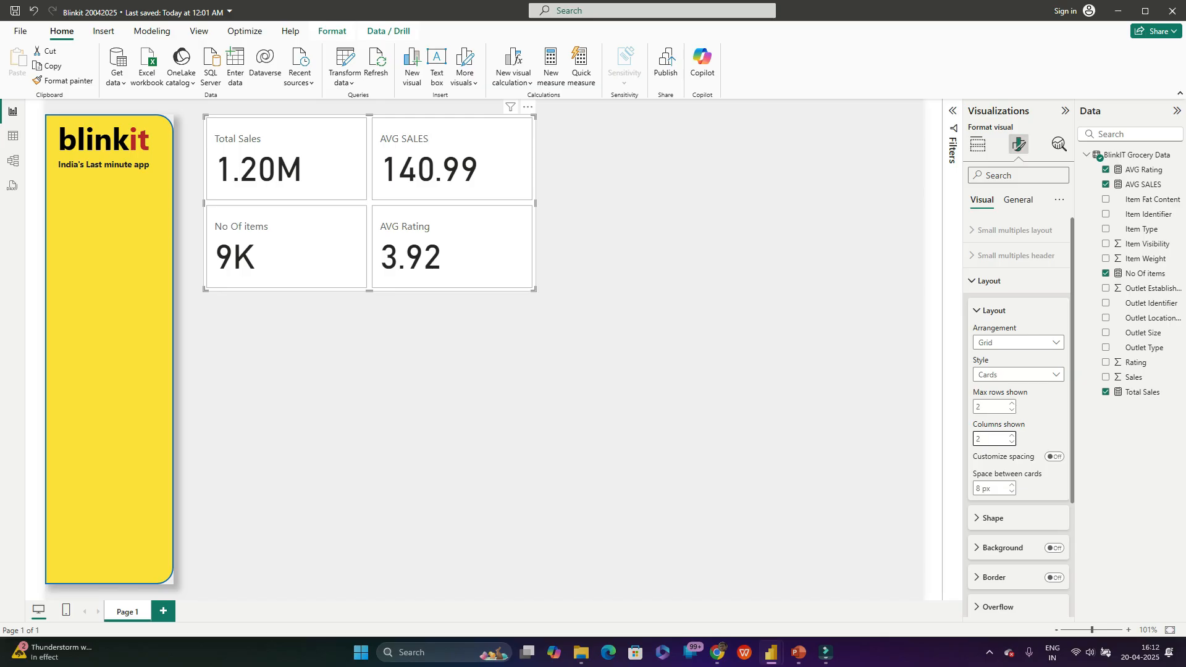
key("Tab")
type("0")
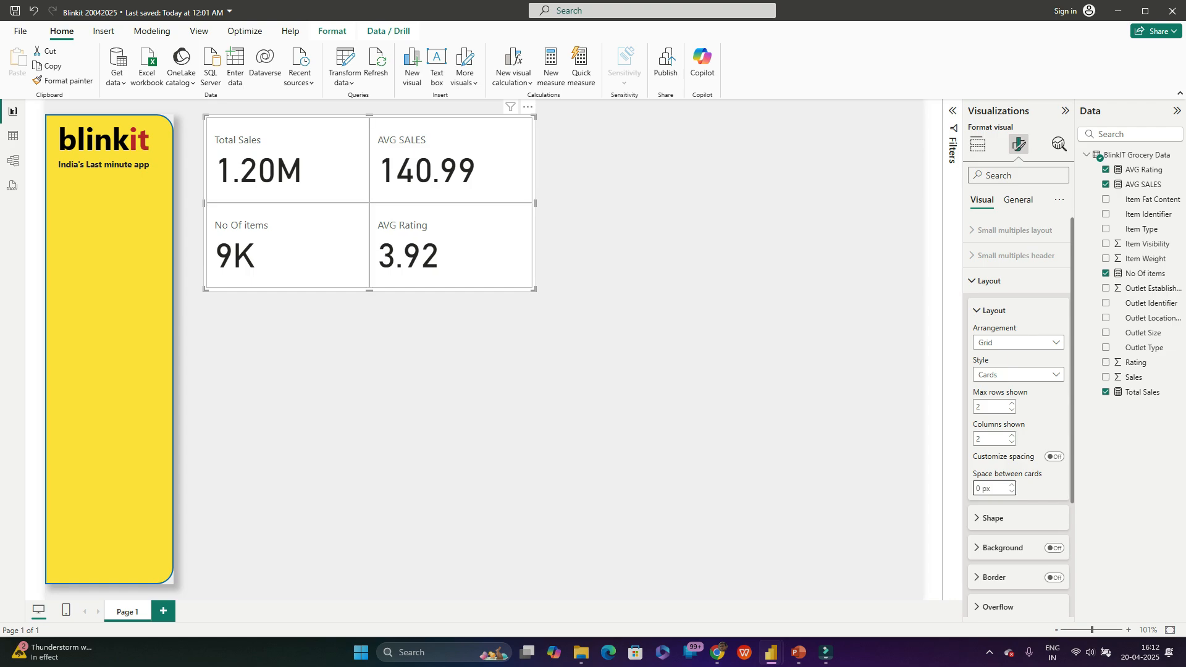
left_click(692, 346)
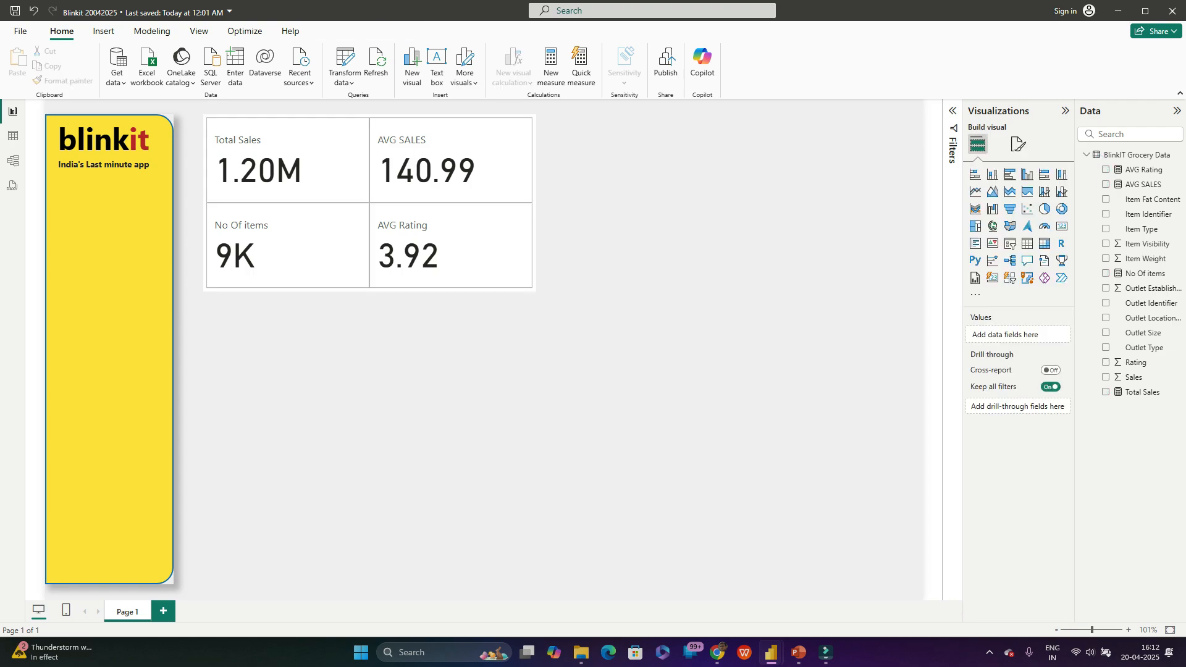
Step: Set the card visual's size to a height of 270 and a width of 570
left_click(433, 203)
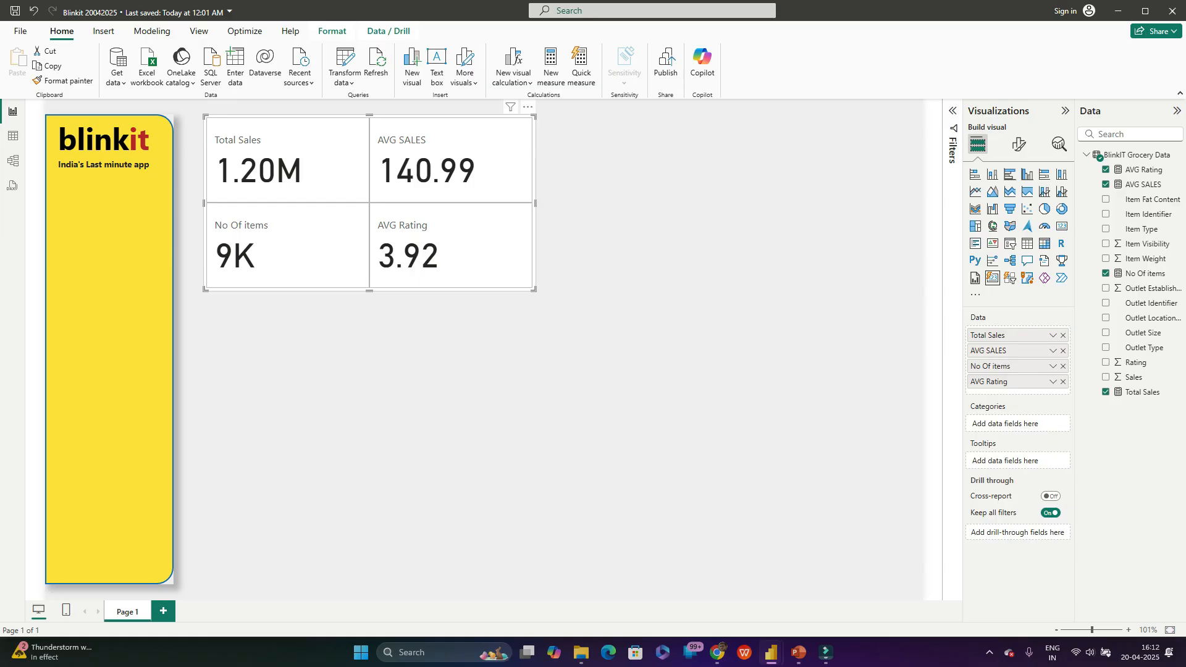
left_click(1018, 144)
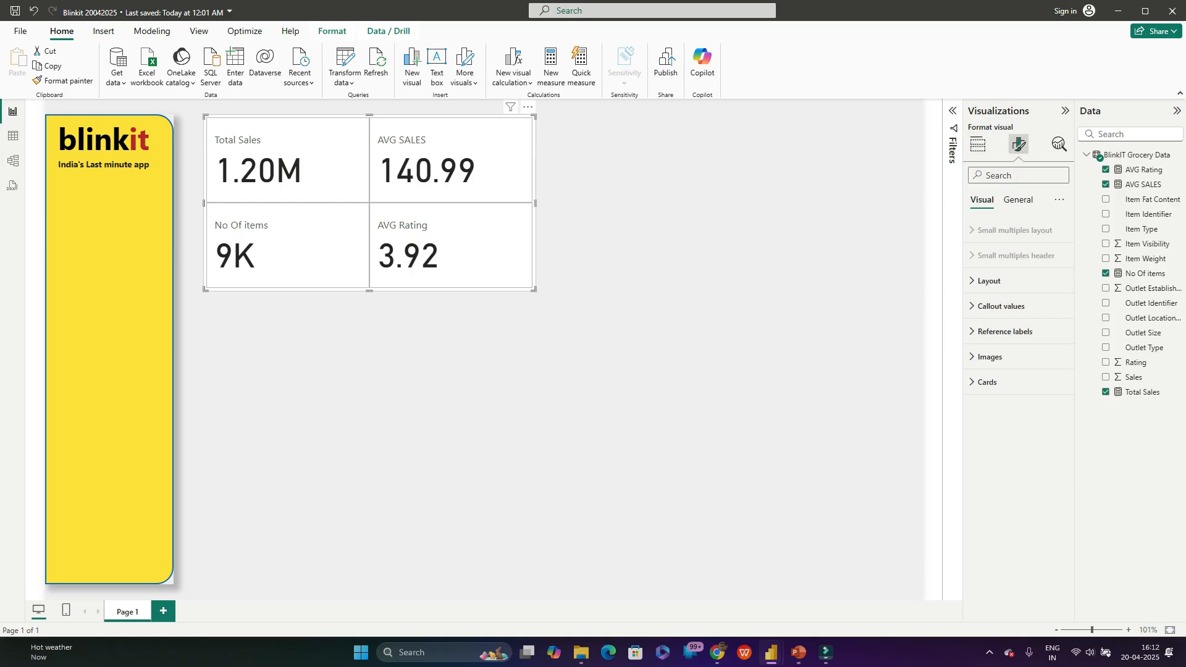
left_click(995, 230)
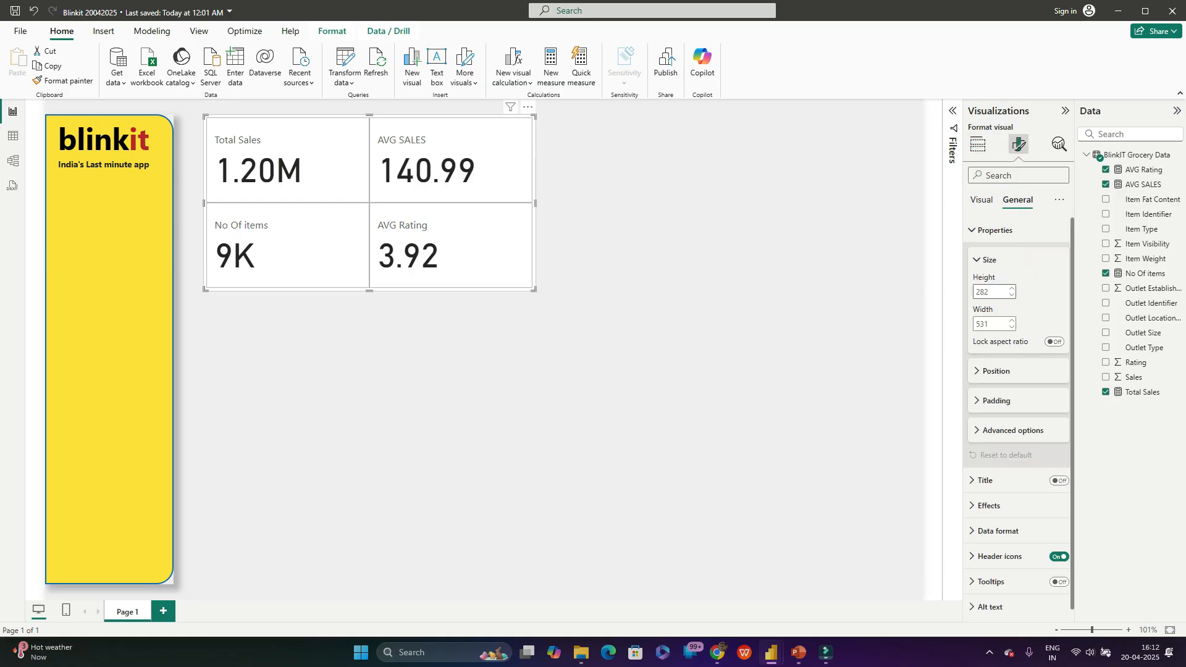
double_click(983, 291)
type("270")
left_click(1069, 575)
key("Tab")
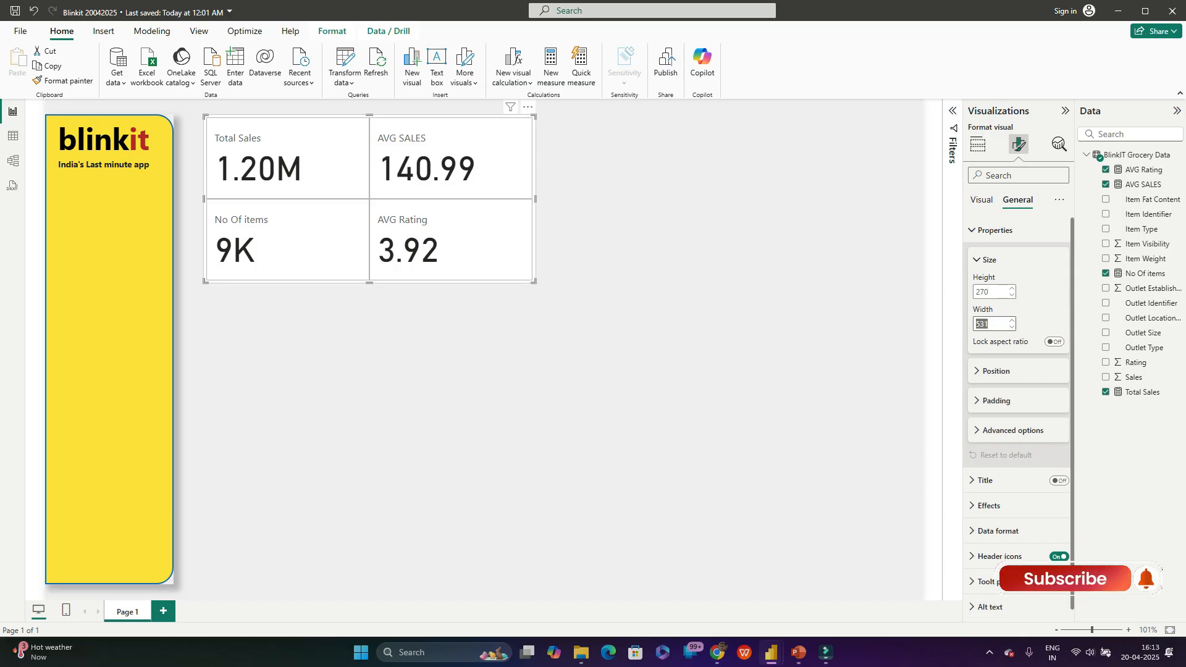
type("570")
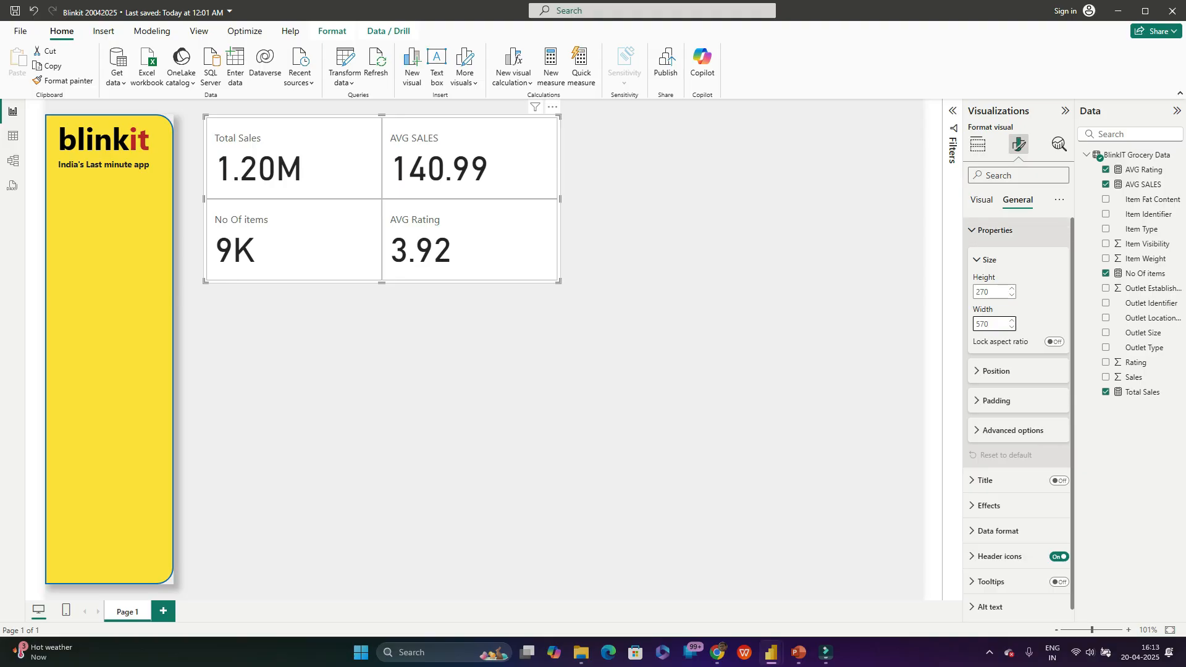
left_click(995, 229)
Step: Change the callout values' font to Segoe UI Semibold at size 21 for all cards
left_click(981, 200)
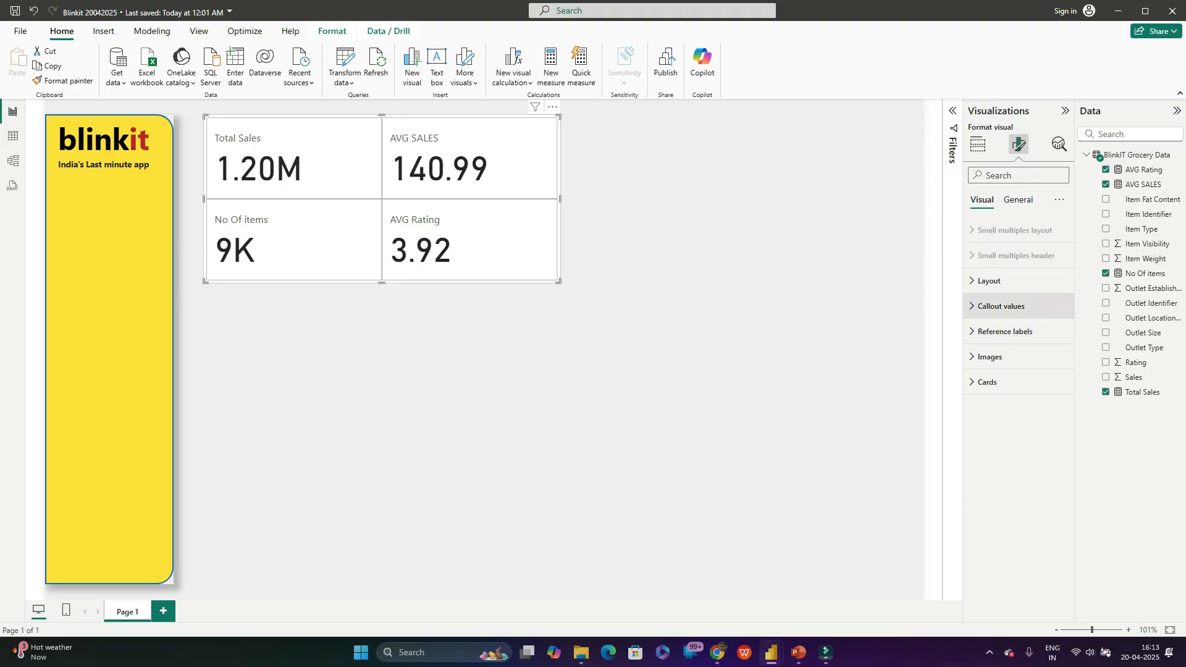
left_click(1000, 306)
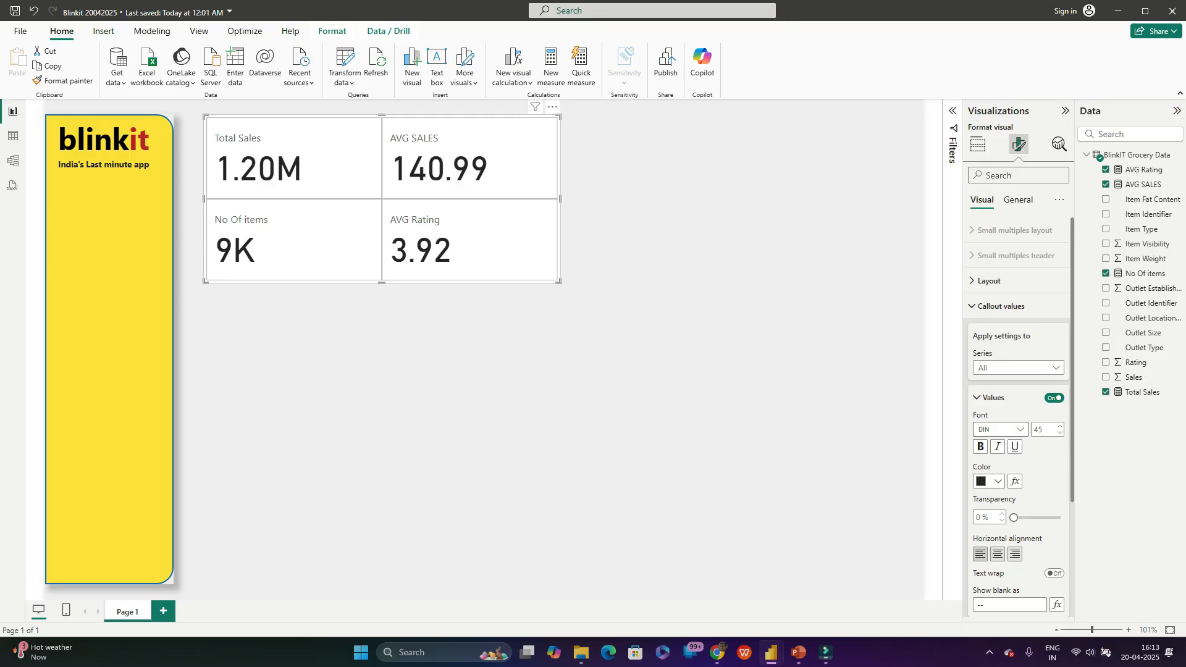
left_click(1000, 429)
key("s")
key("Return")
key("Tab")
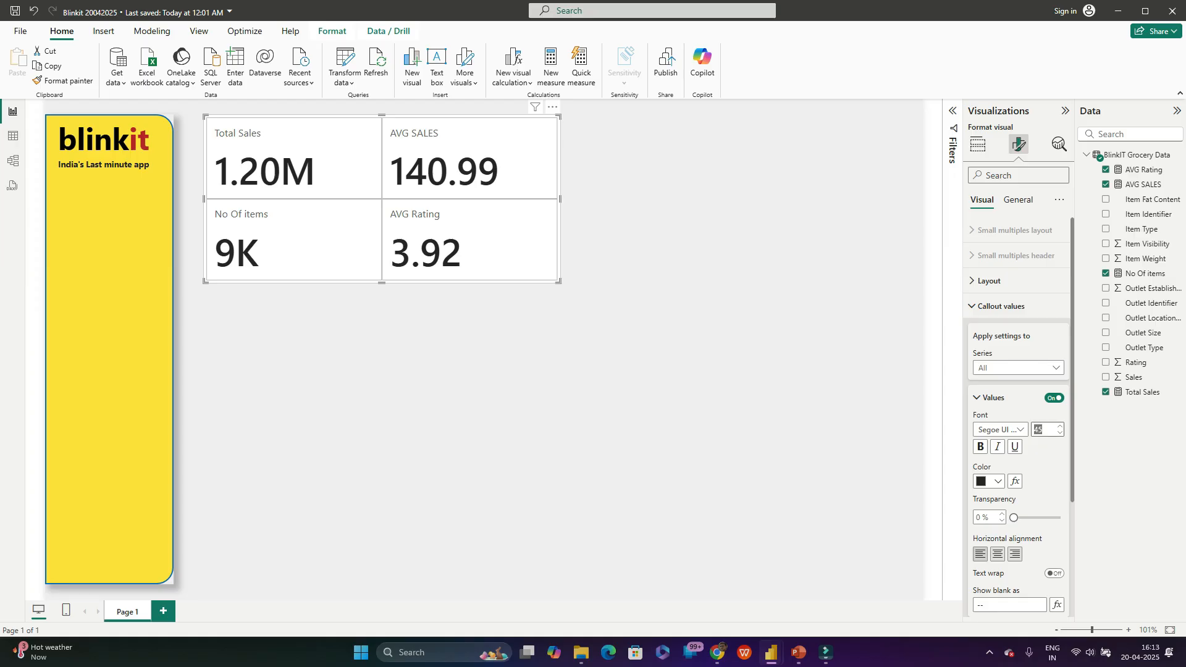
type("21")
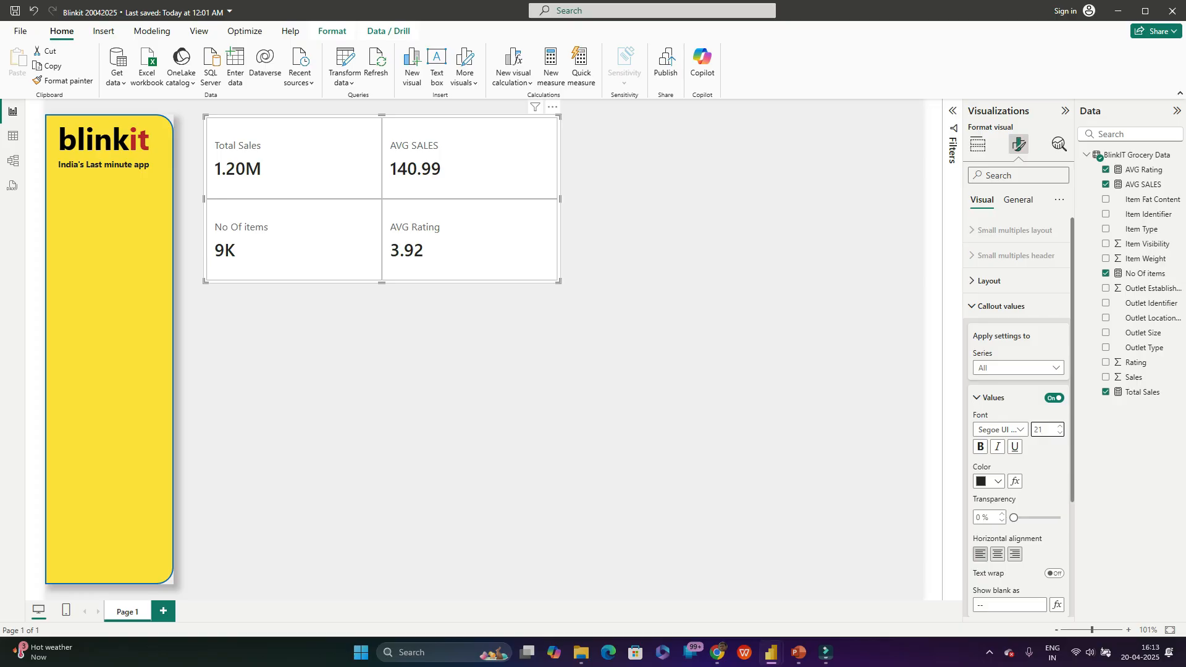
Step: Change the callout labels' font to Segoe UI Semibold for all cards
left_click(977, 398)
left_click(977, 427)
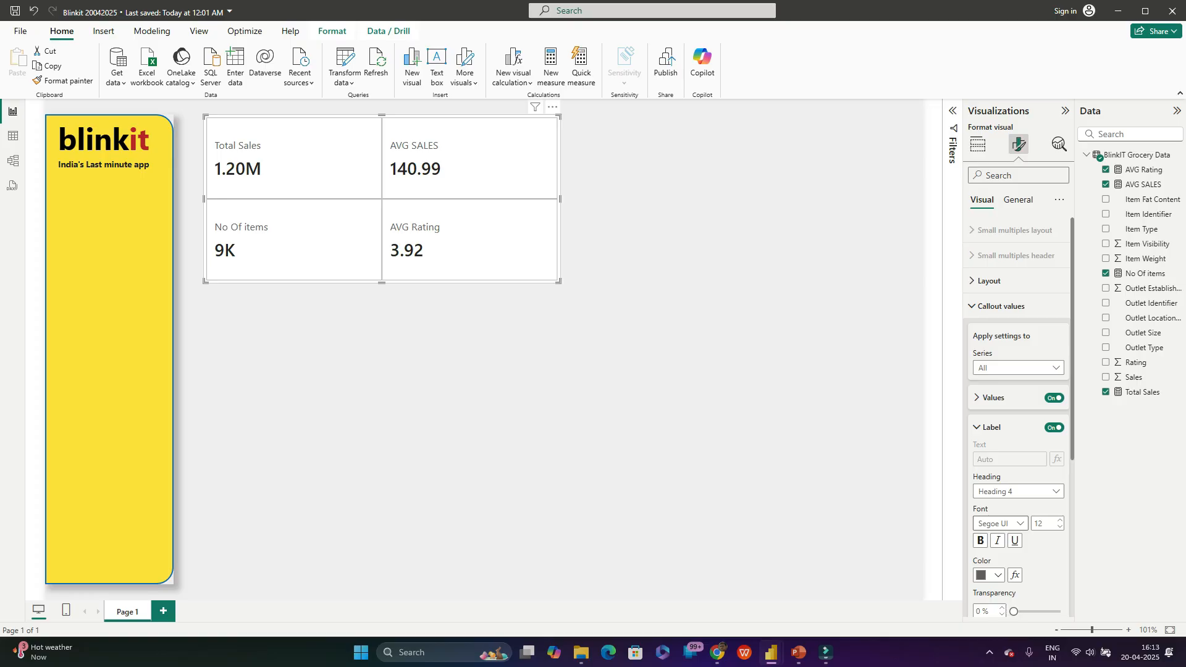
left_click(1000, 524)
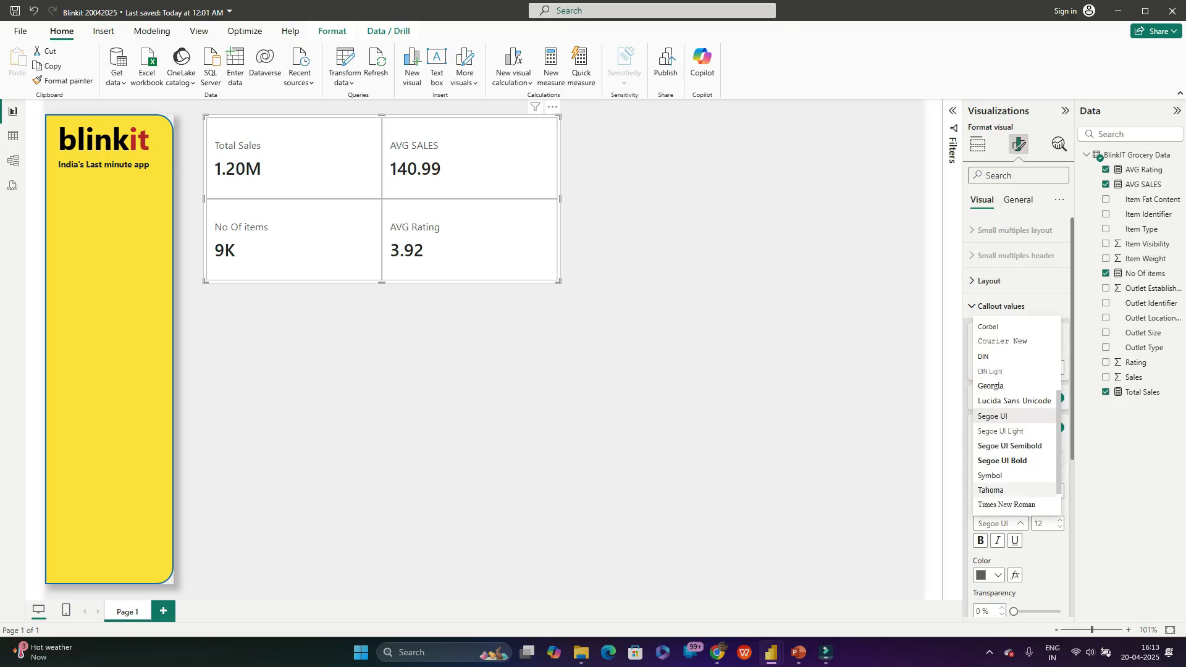
left_click(1015, 445)
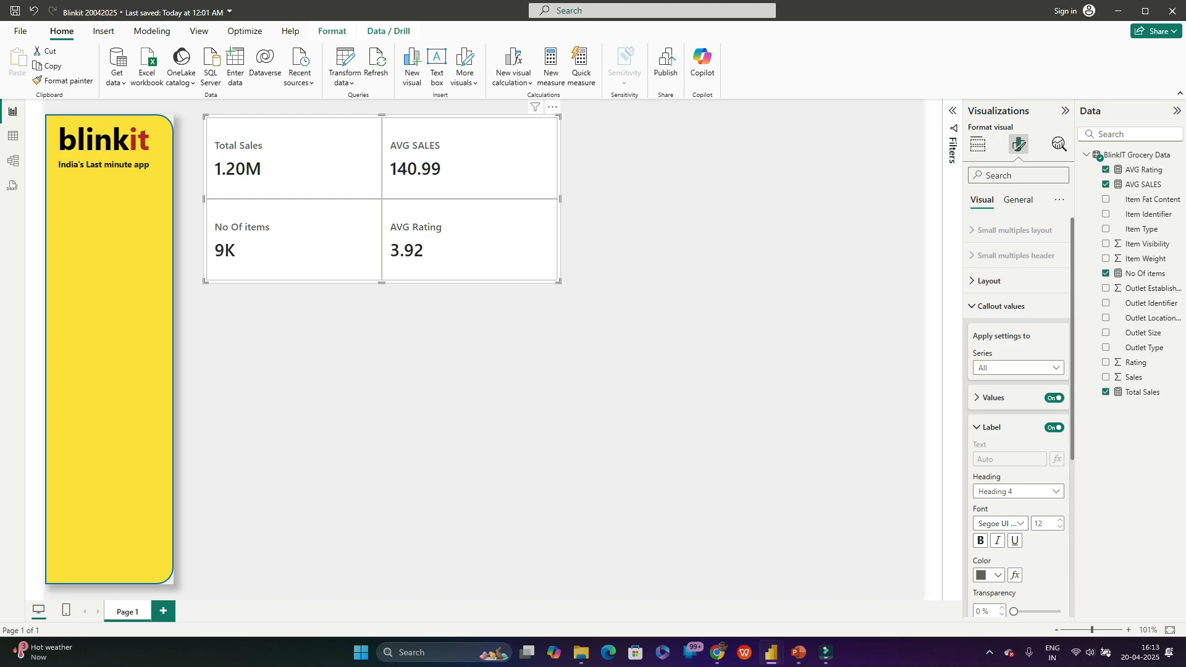
Step: Position the callout labels below the values for all cards
scroll(988, 532, "down", 2)
left_click(1018, 429)
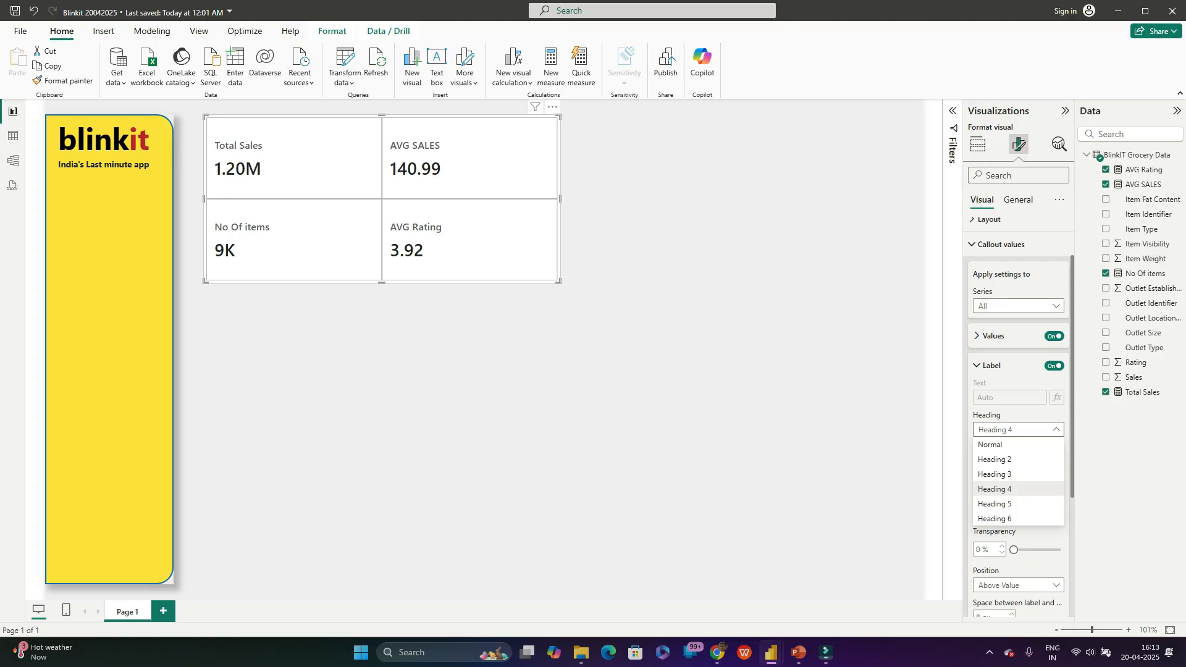
left_click(1018, 430)
scroll(1018, 469, "down", 1)
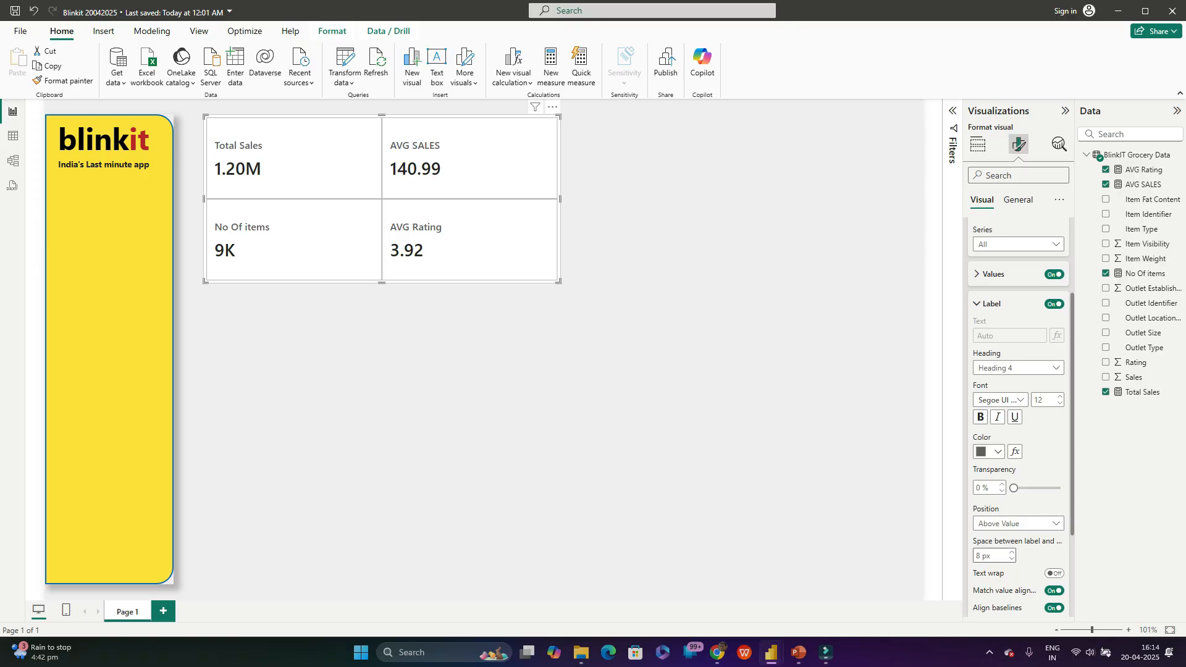
left_click(1018, 523)
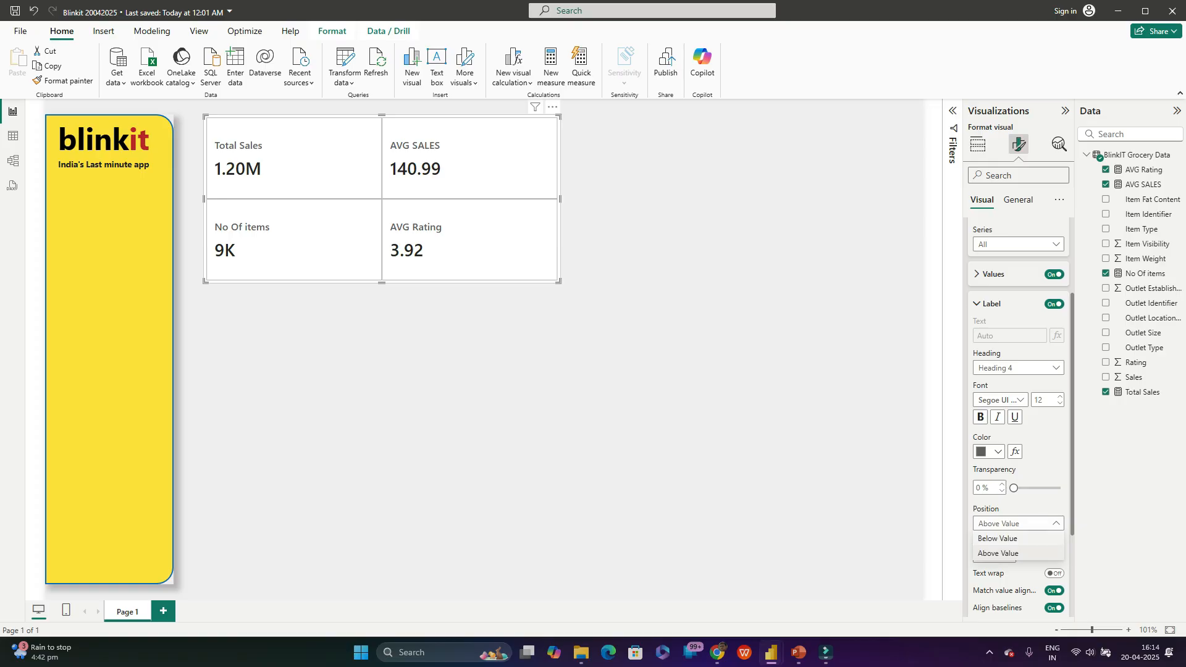
left_click(1018, 539)
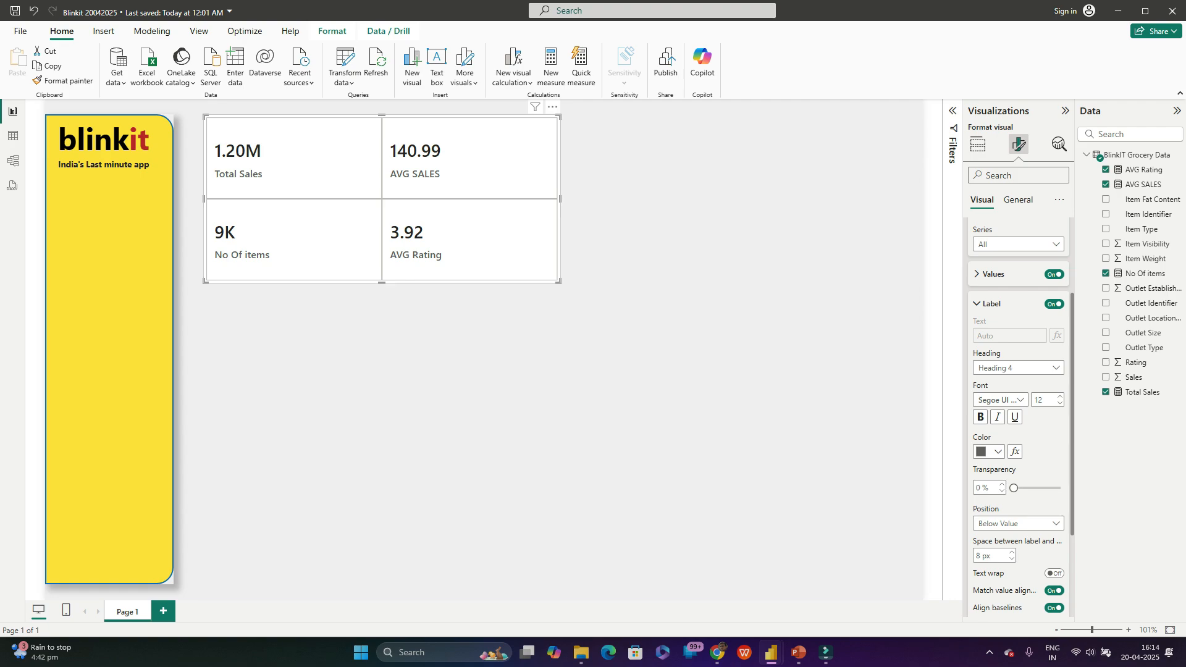
Step: Rename the Total Sales field as TOTAL SALES for this card visual only
left_click(978, 144)
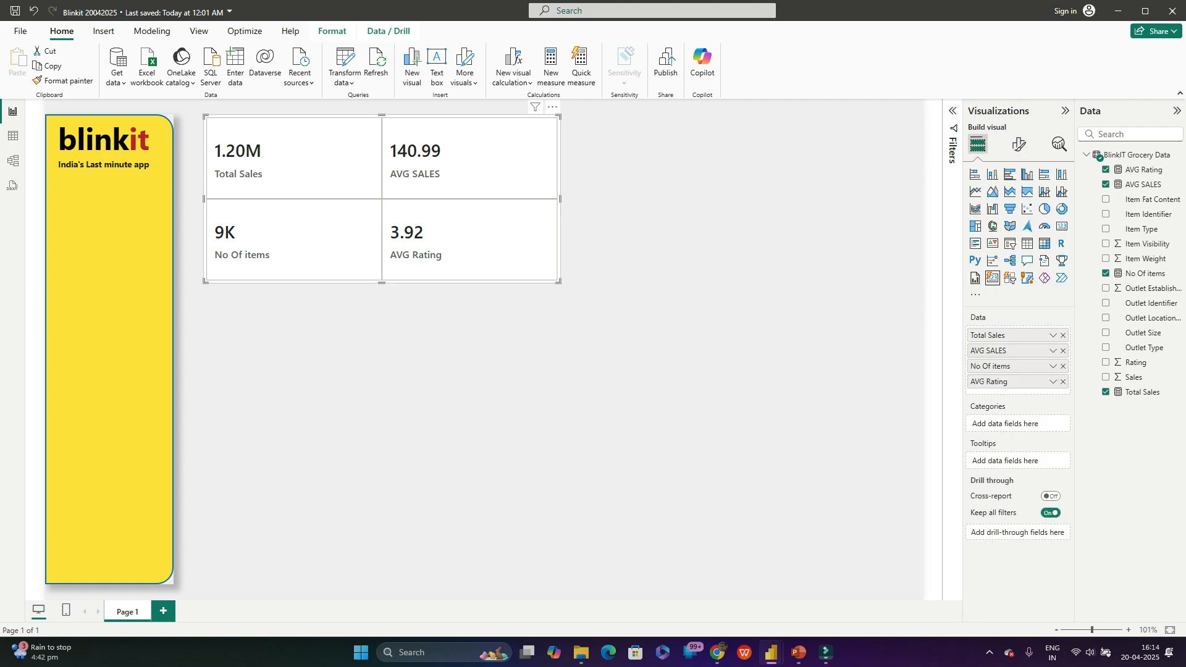
left_click(1053, 335)
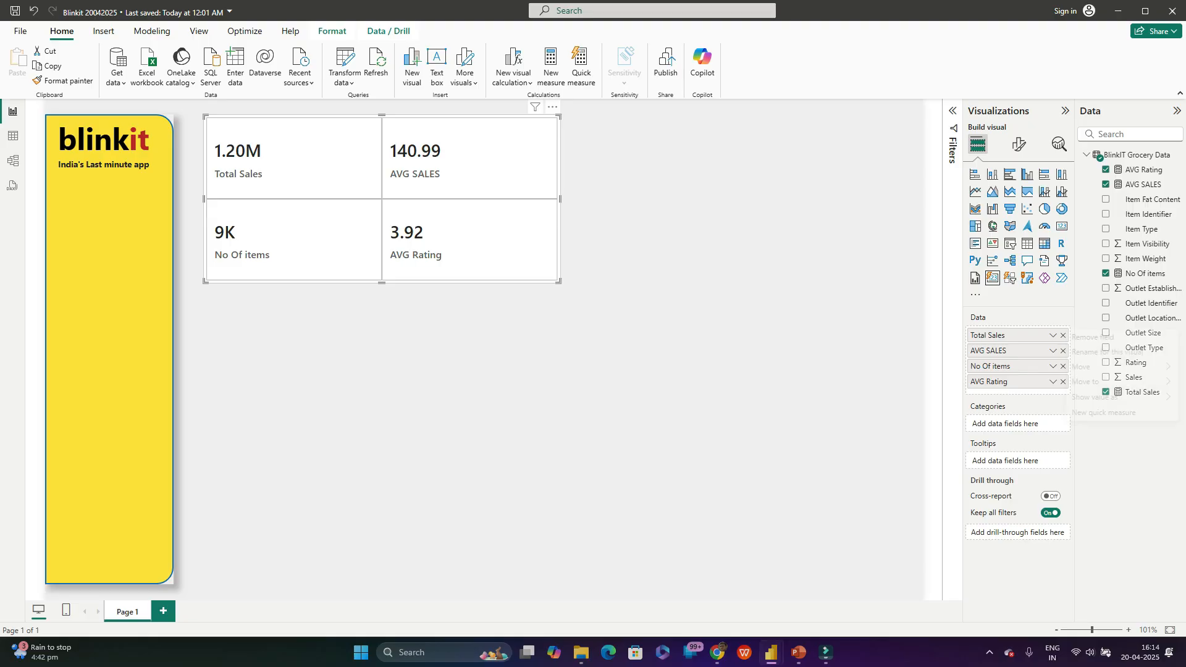
left_click(1108, 352)
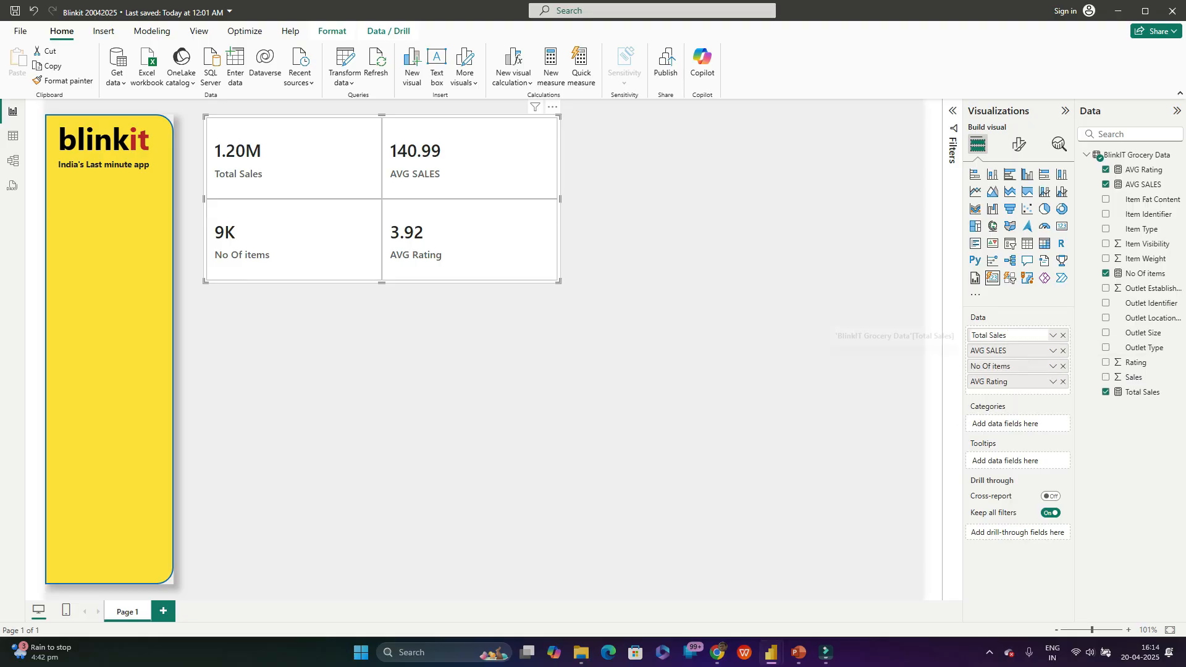
type("T")
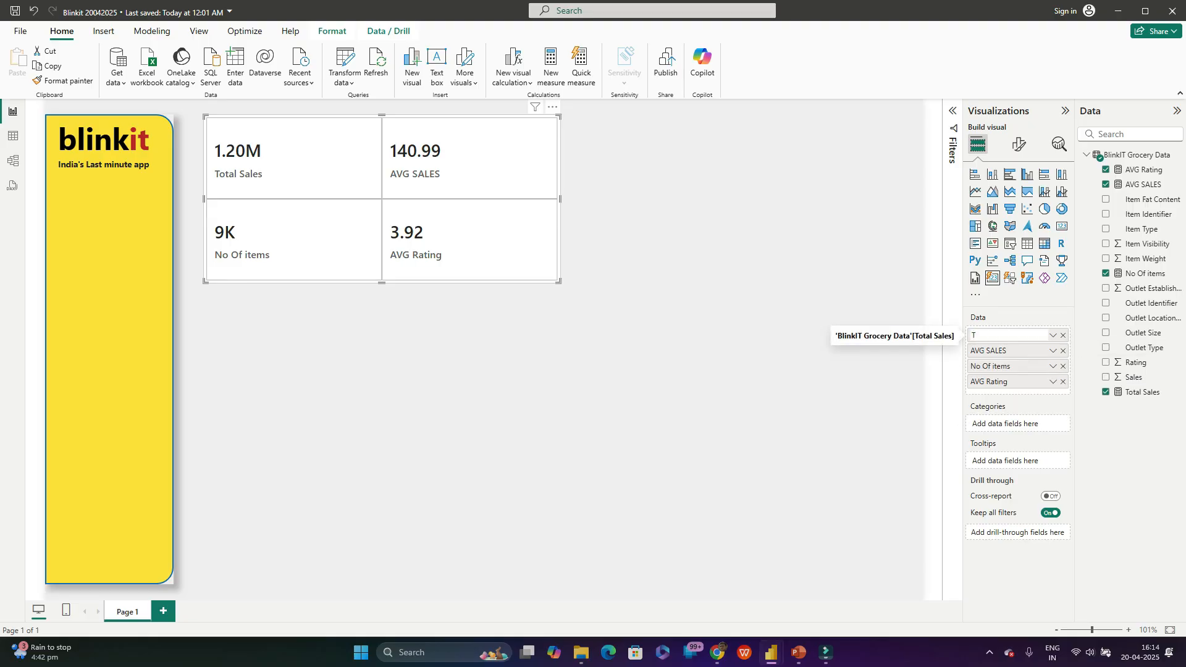
type("OTAL S")
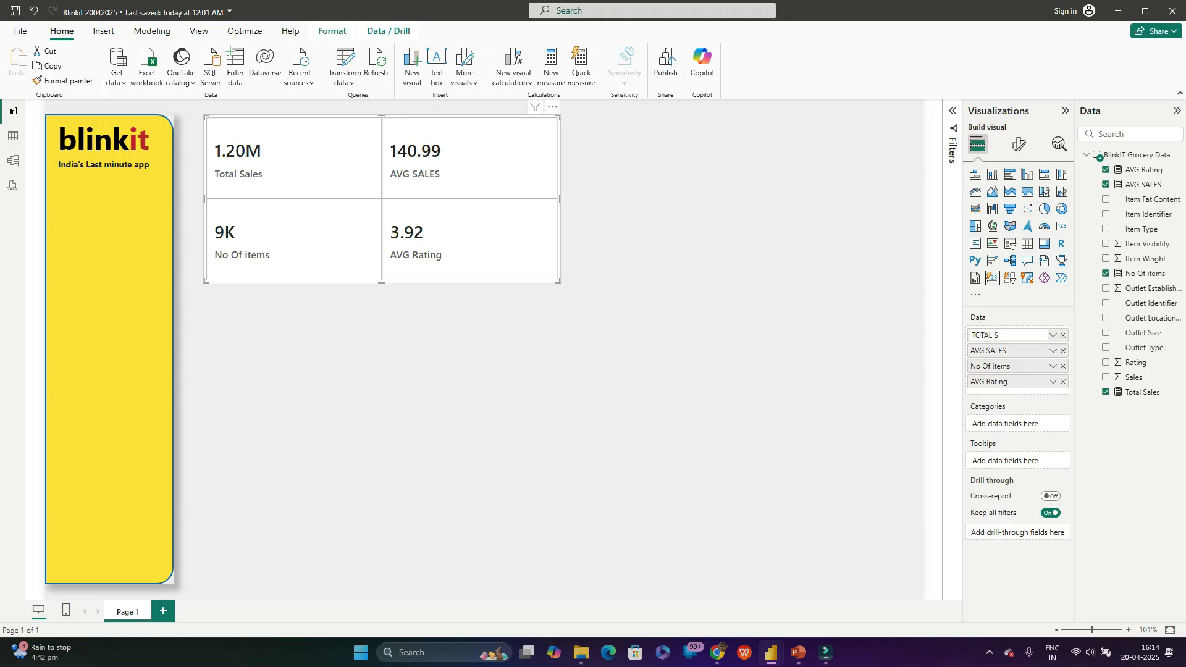
type("ALES")
key("Return")
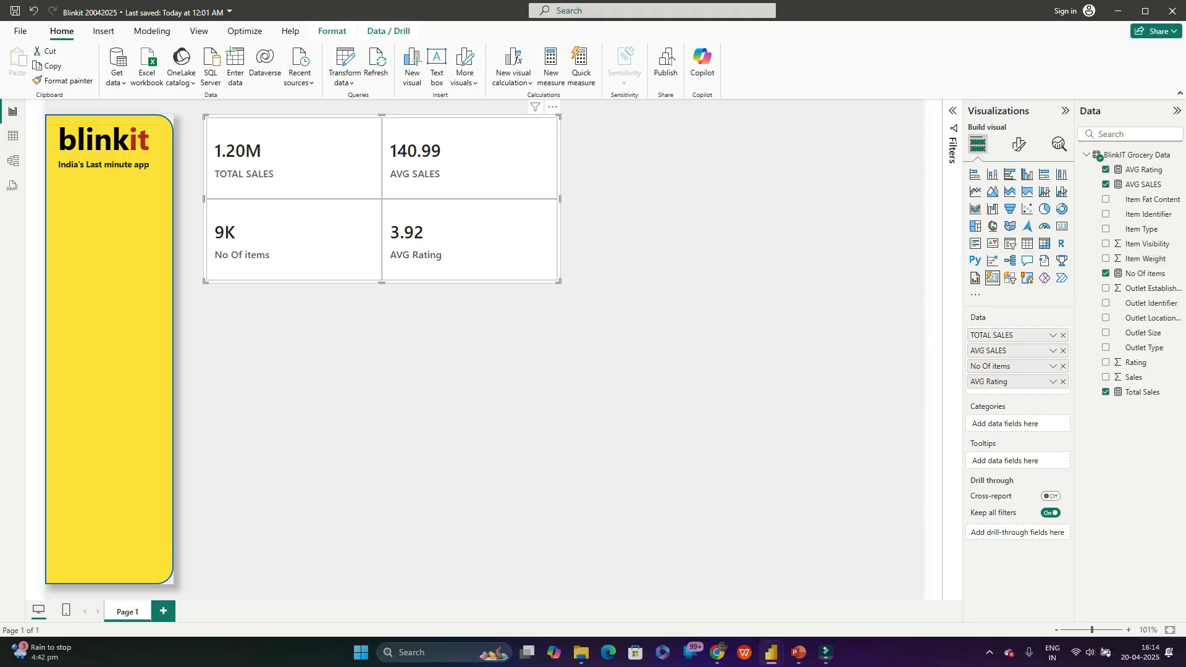
Step: Rename the No Of items field as NO OF ITEMS for this card visual only
left_click(1054, 367)
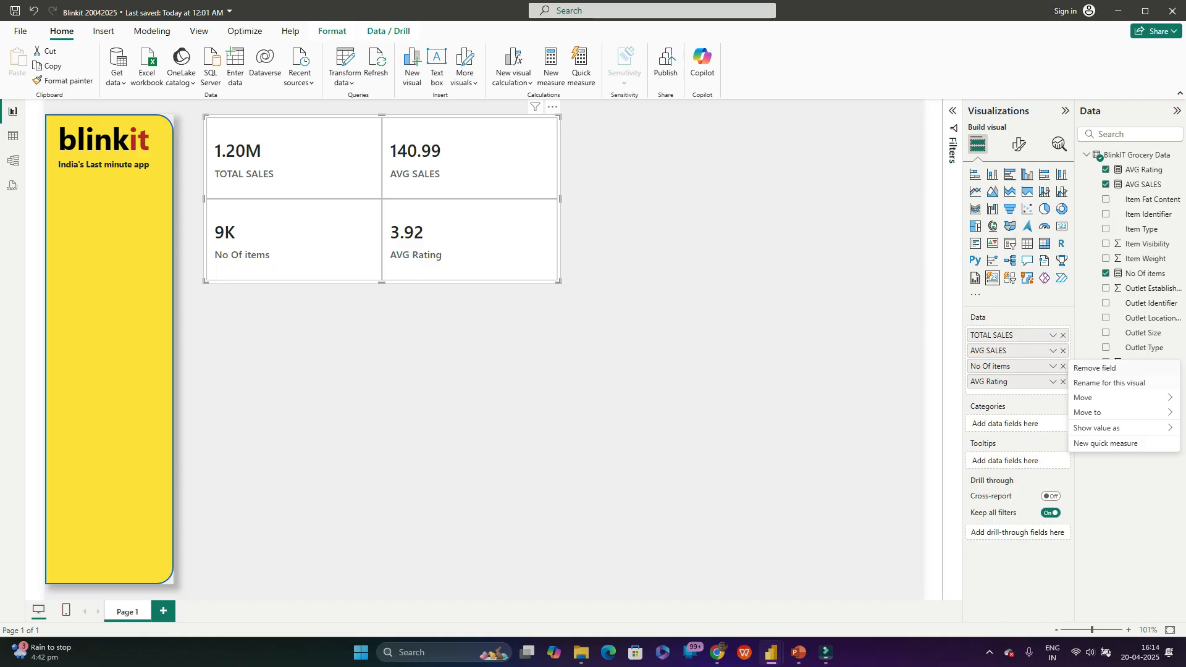
left_click(1109, 382)
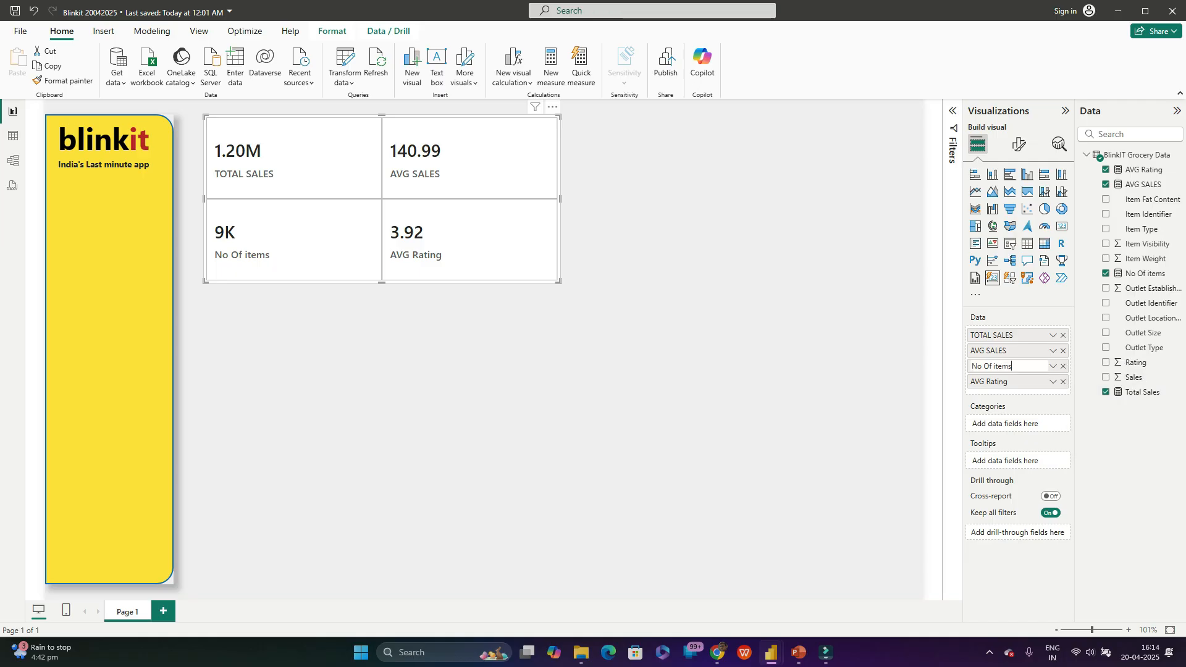
left_click_drag(1016, 367, 964, 366)
type("NO OF ITEMS")
Step: Try to rename the AVG Rating field in capitals for this card visual only
left_click(1053, 382)
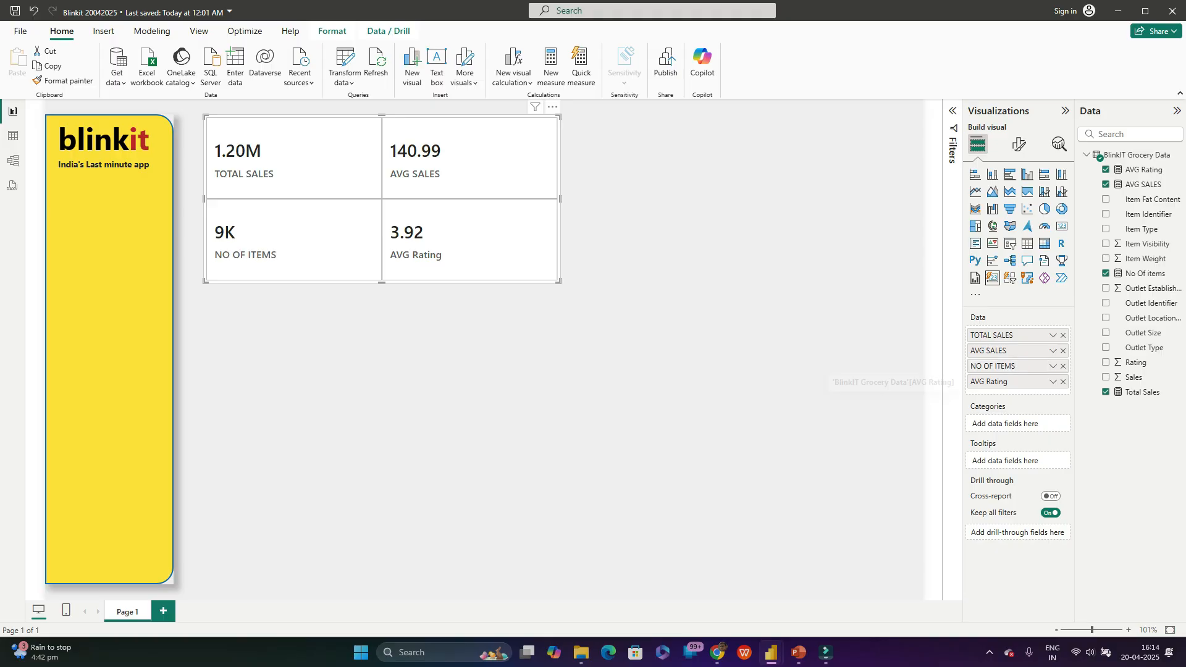
left_click(1109, 398)
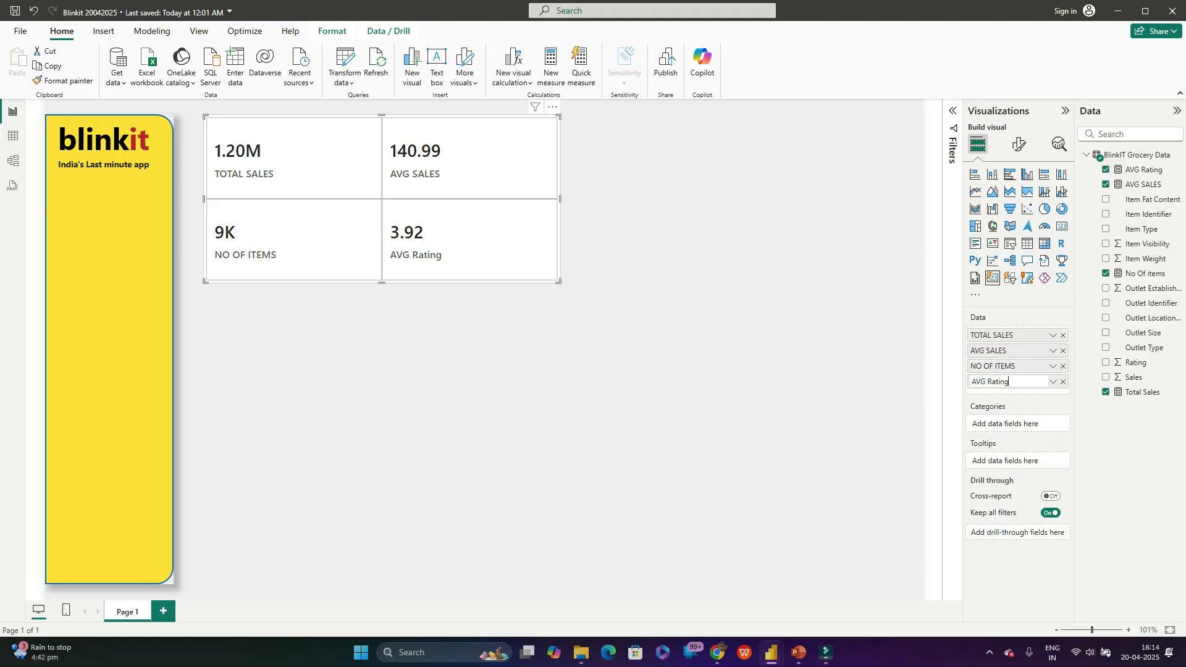
left_click_drag(1009, 381, 991, 382)
type("ATING")
left_click(766, 383)
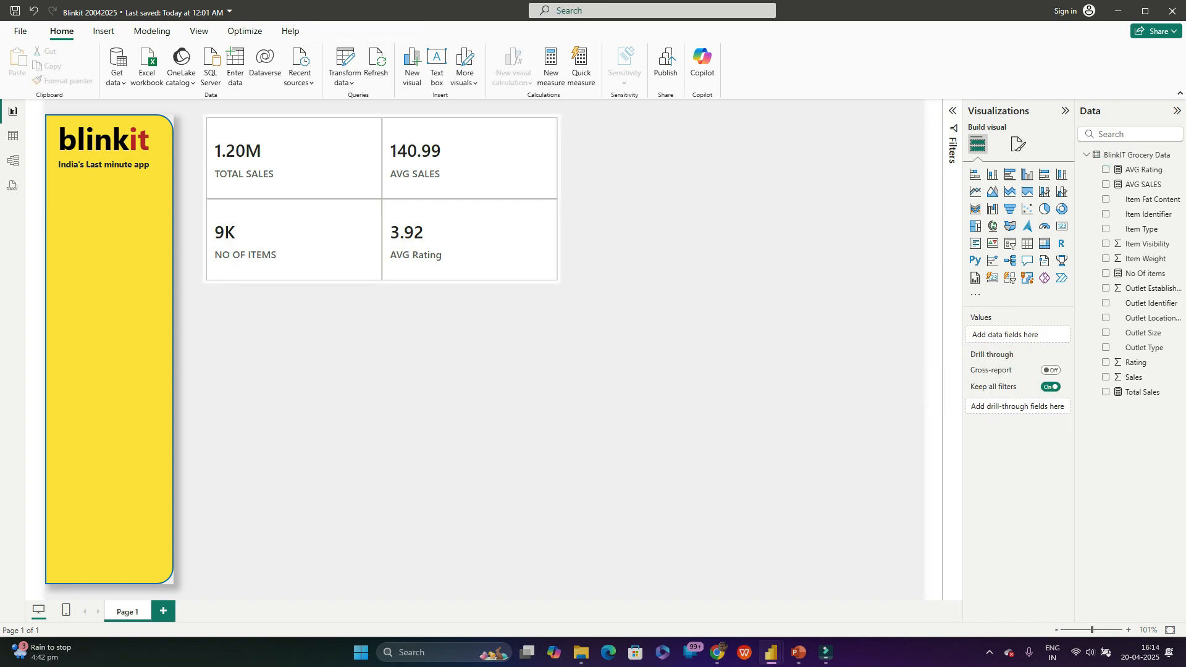
Step: Review the card visual's callout value and label formatting options
left_click(1018, 143)
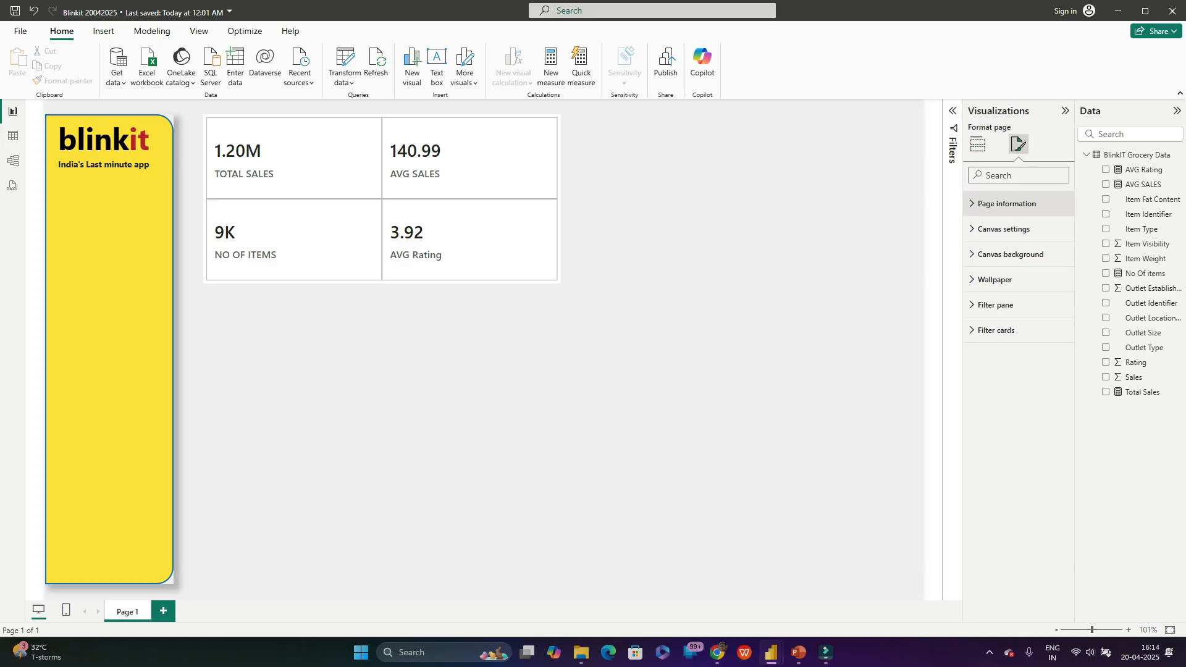
left_click(482, 204)
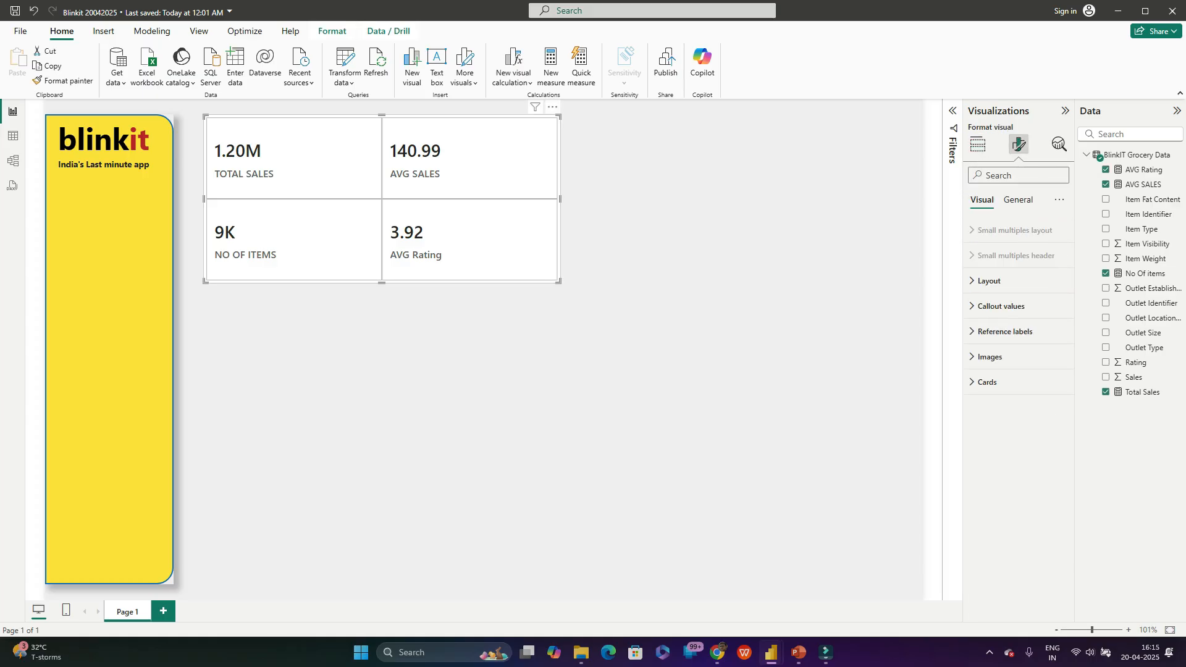
left_click(1000, 305)
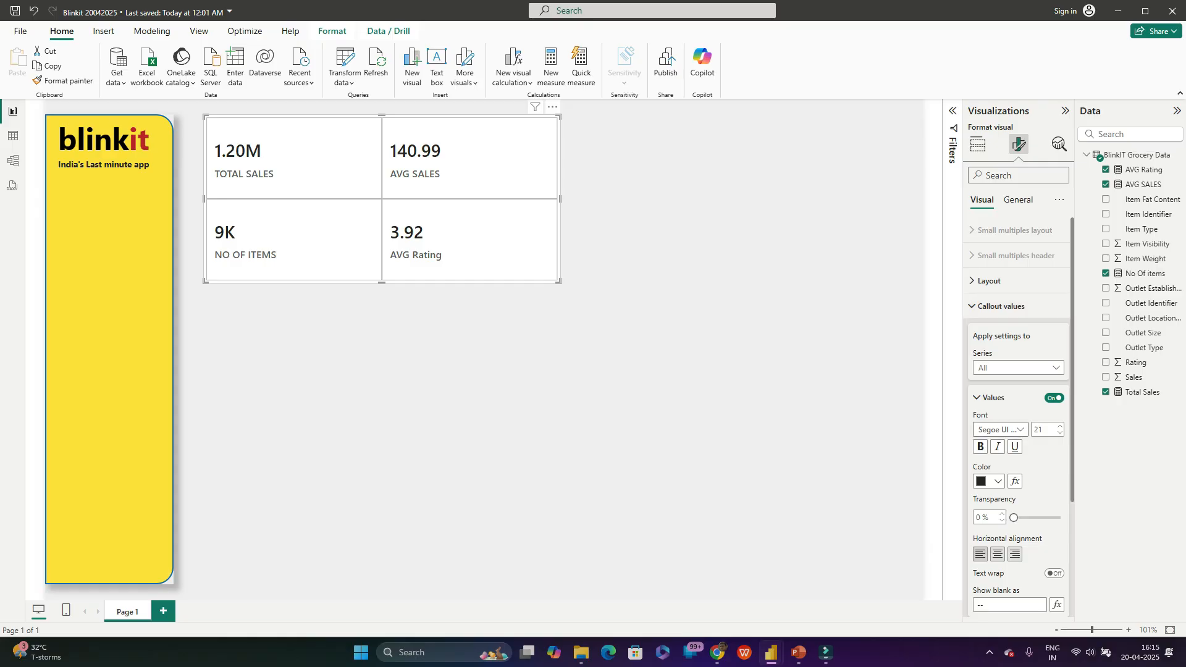
scroll(1069, 607, "down", 2)
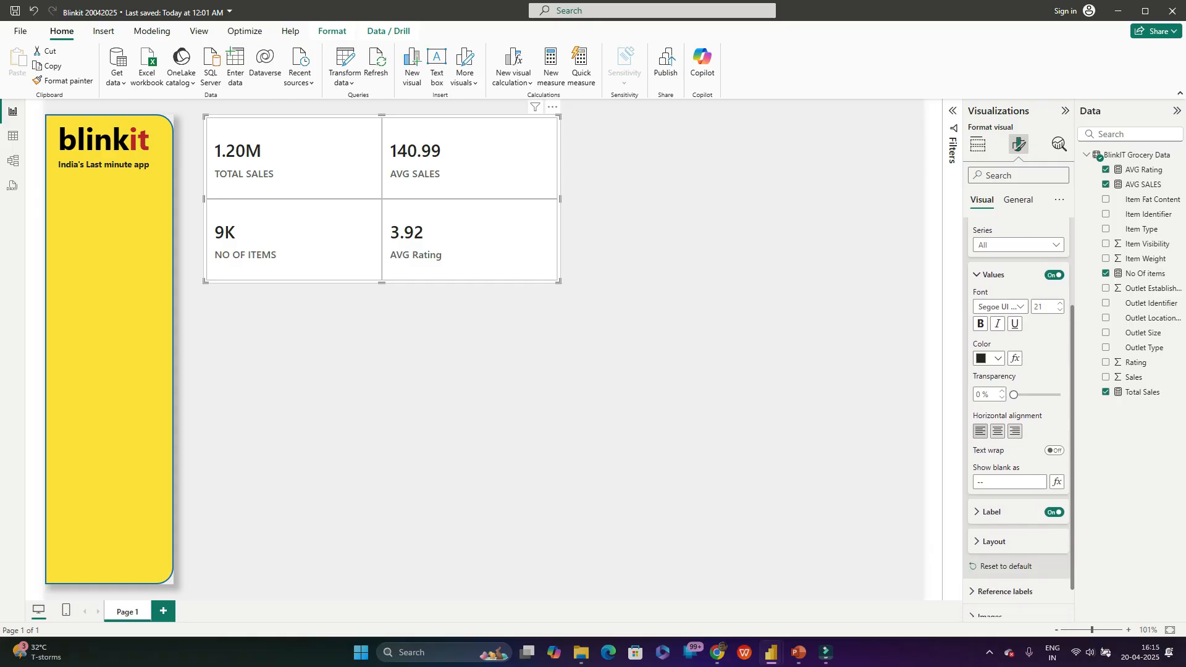
scroll(1068, 607, "down", 1)
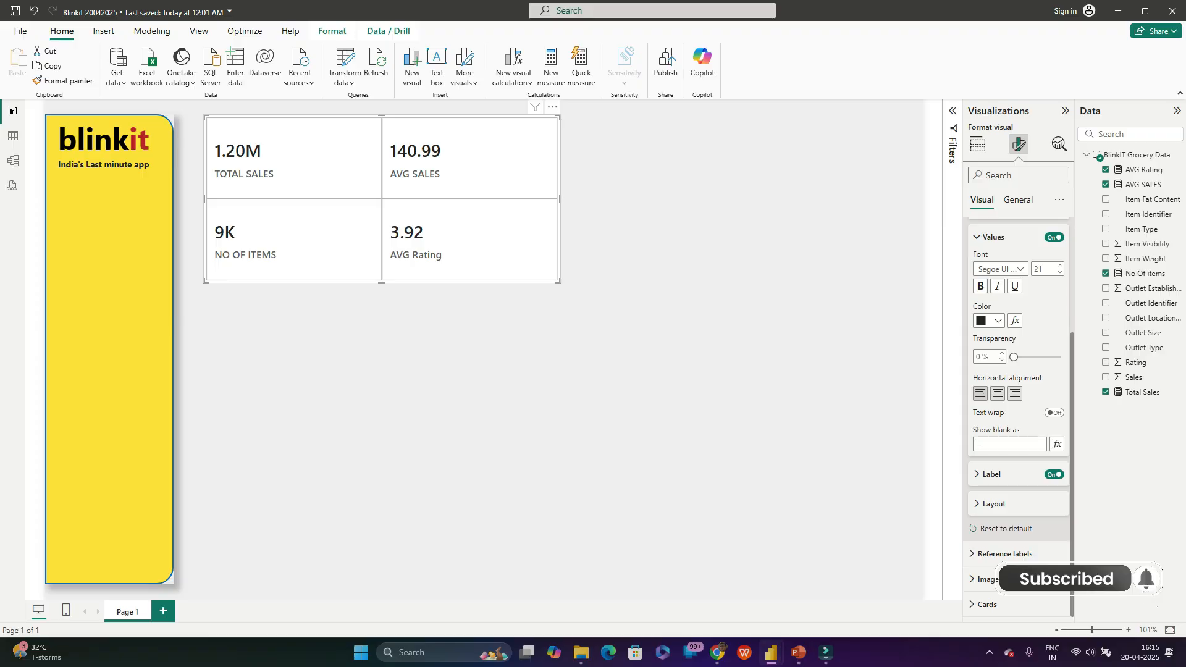
scroll(1068, 595, "up", 1)
scroll(1019, 432, "up", 1)
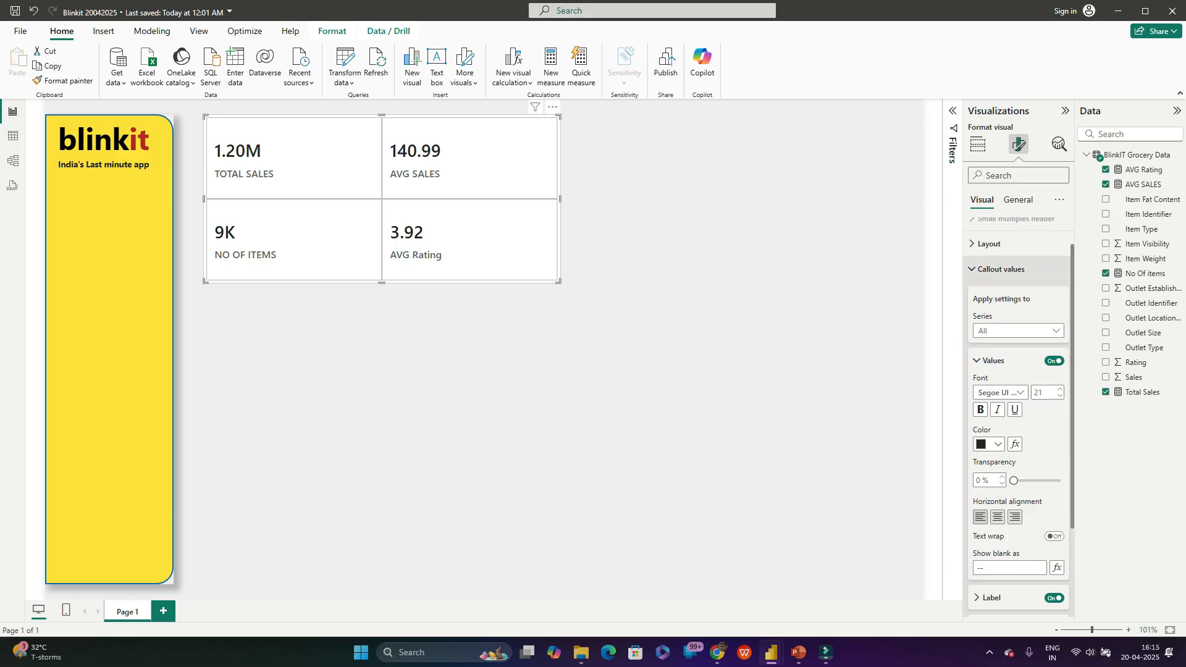
scroll(1019, 528, "down", 2)
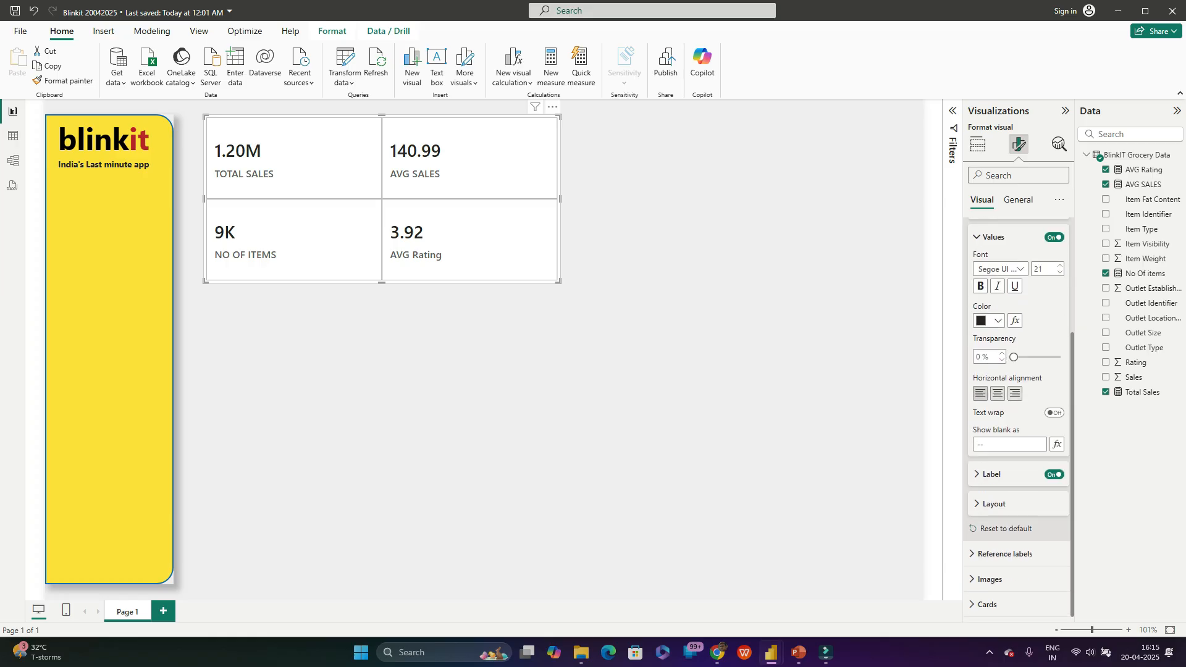
left_click(991, 475)
scroll(993, 475, "down", 3)
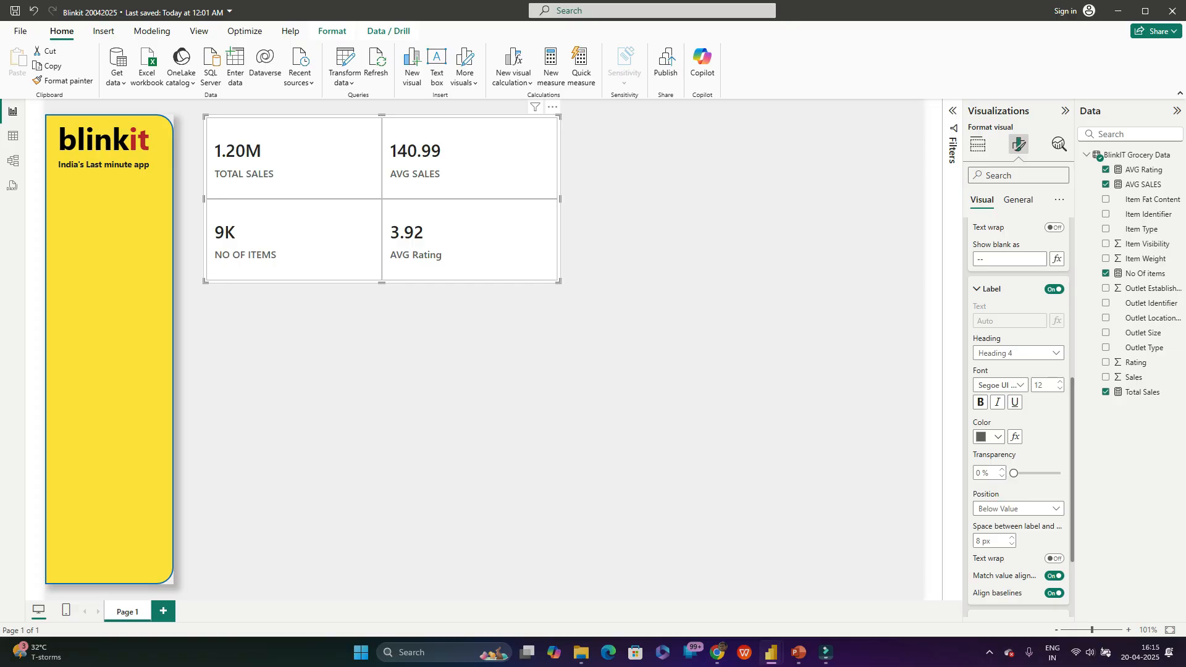
scroll(1013, 420, "up", 1)
left_click(991, 351)
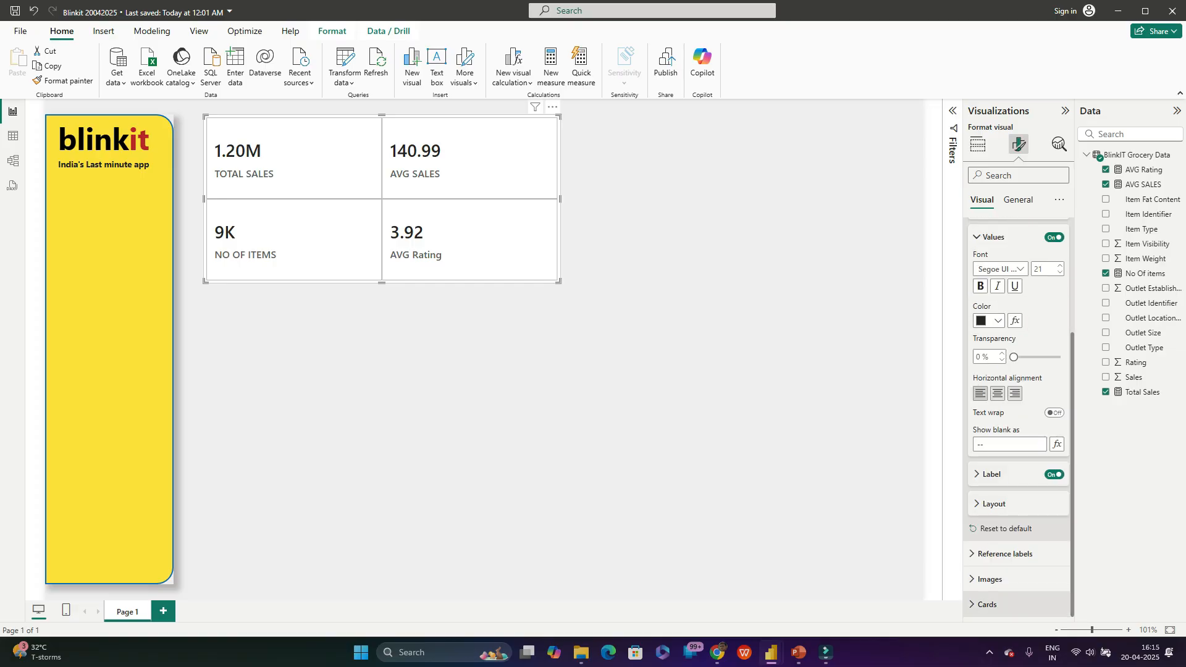
Step: Set the padding size of all cards to Wide
scroll(1018, 495, "down", 4)
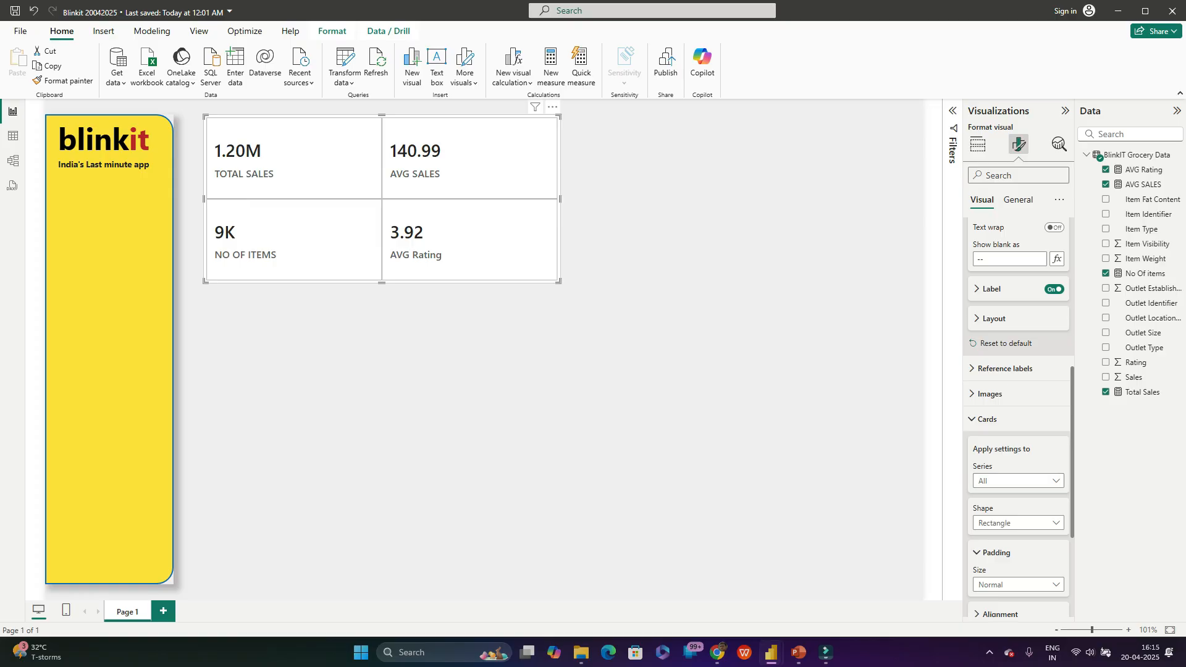
scroll(1018, 401, "down", 2)
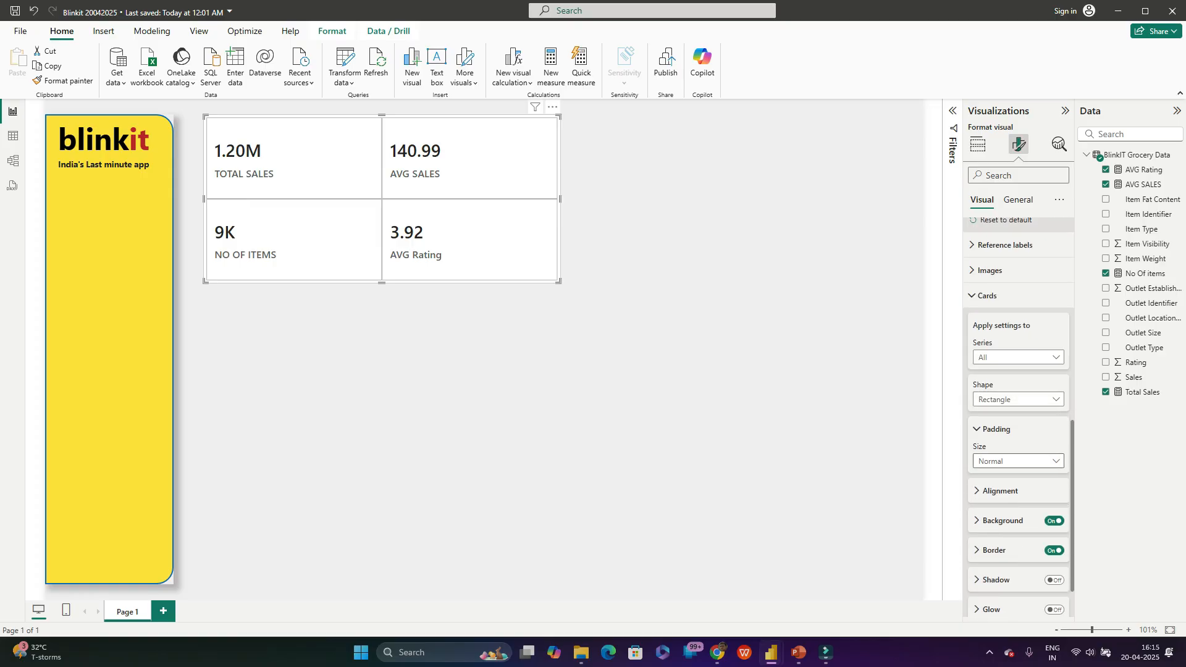
left_click(1018, 461)
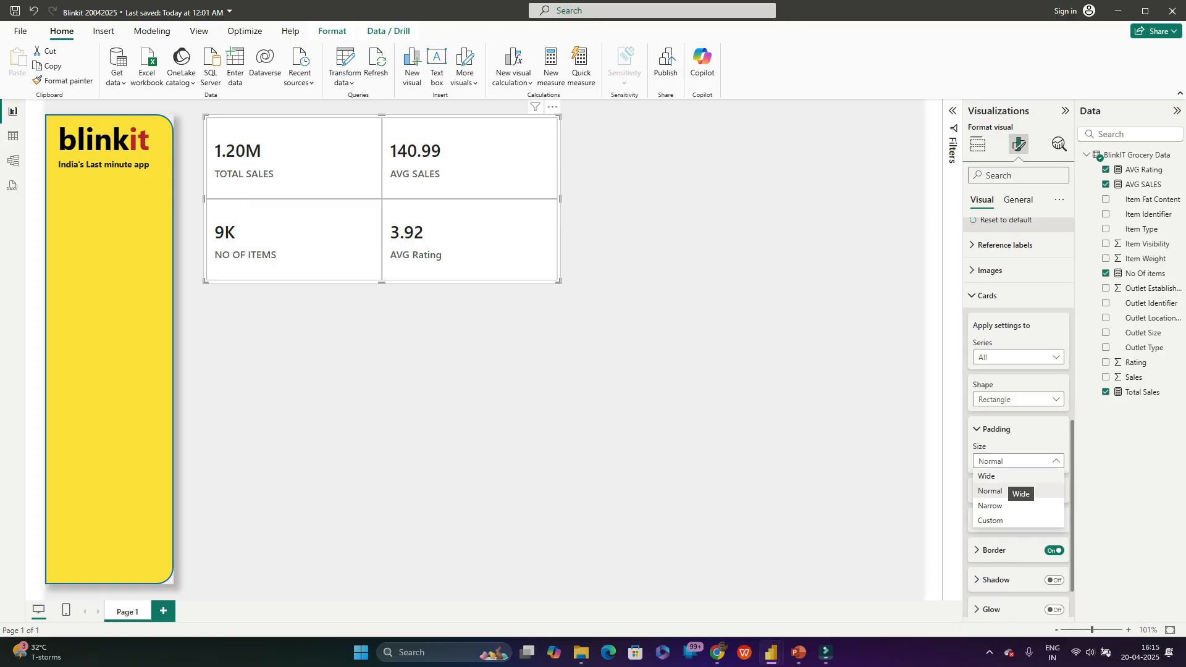
left_click(988, 477)
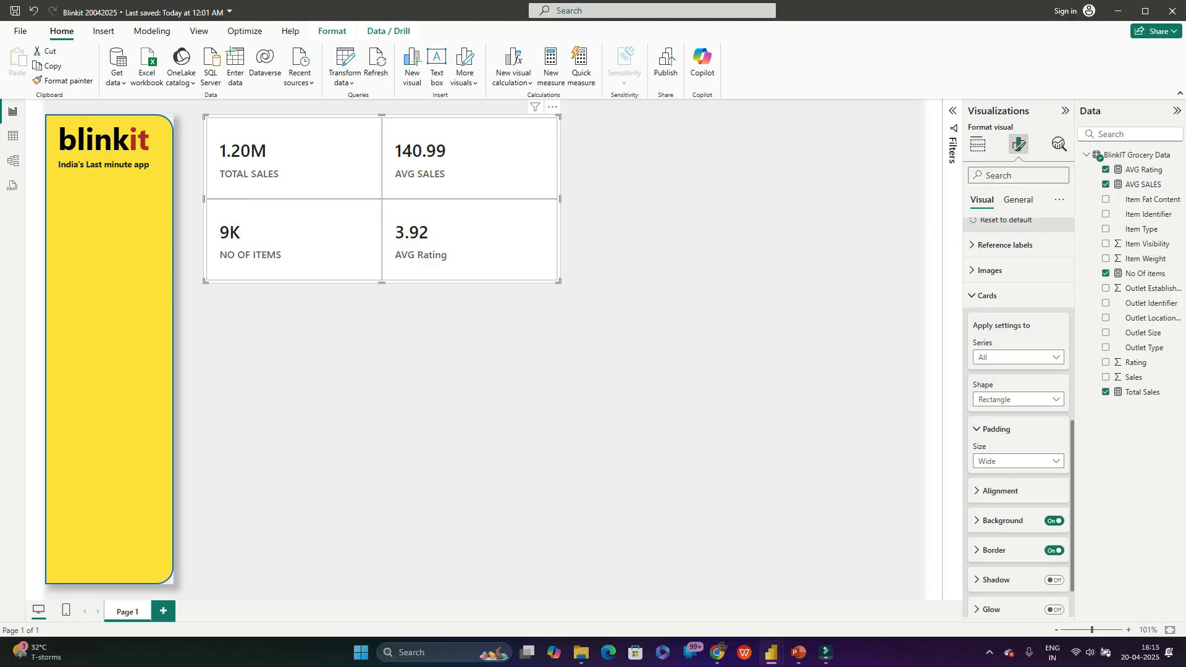
Step: Try the rounded rectangle shape with 25 px corners, then the snipped tab, both top shape on all cards
left_click(1018, 400)
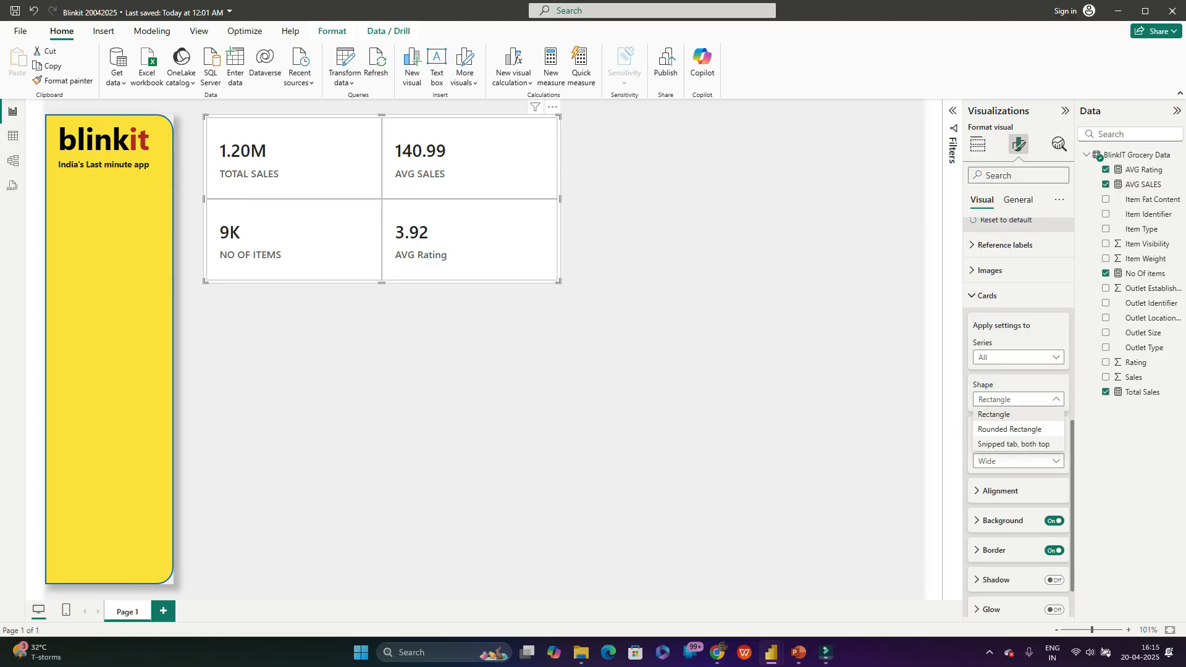
left_click(1010, 429)
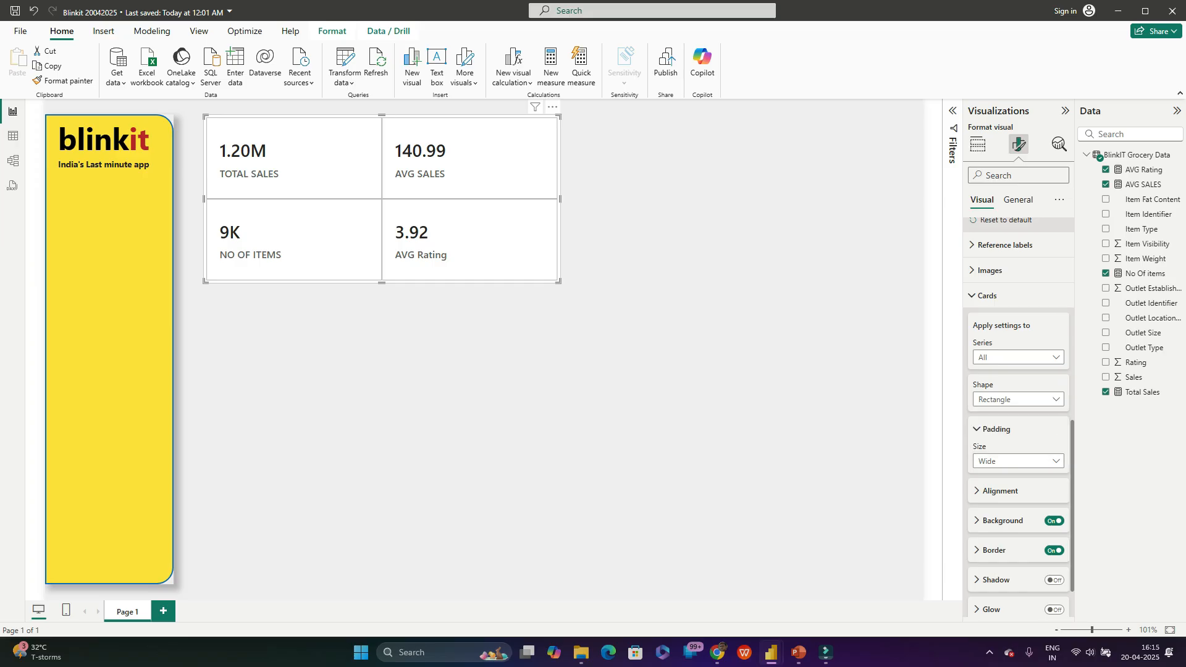
left_click_drag(1029, 436, 1037, 436)
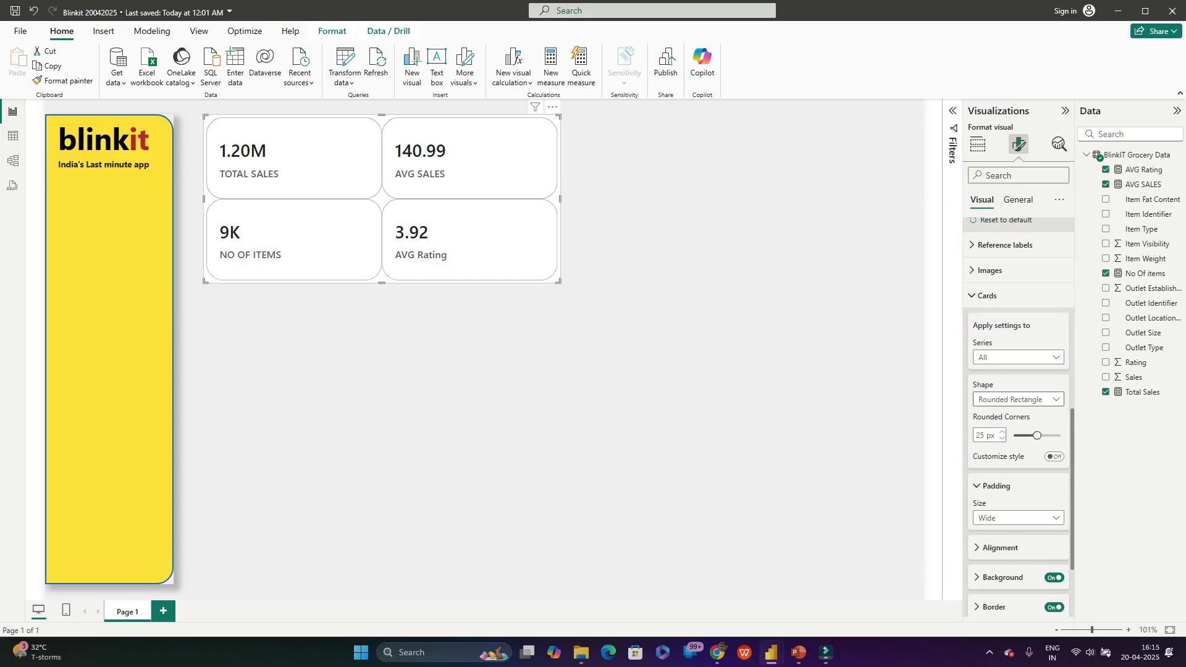
left_click(1018, 399)
left_click(1007, 443)
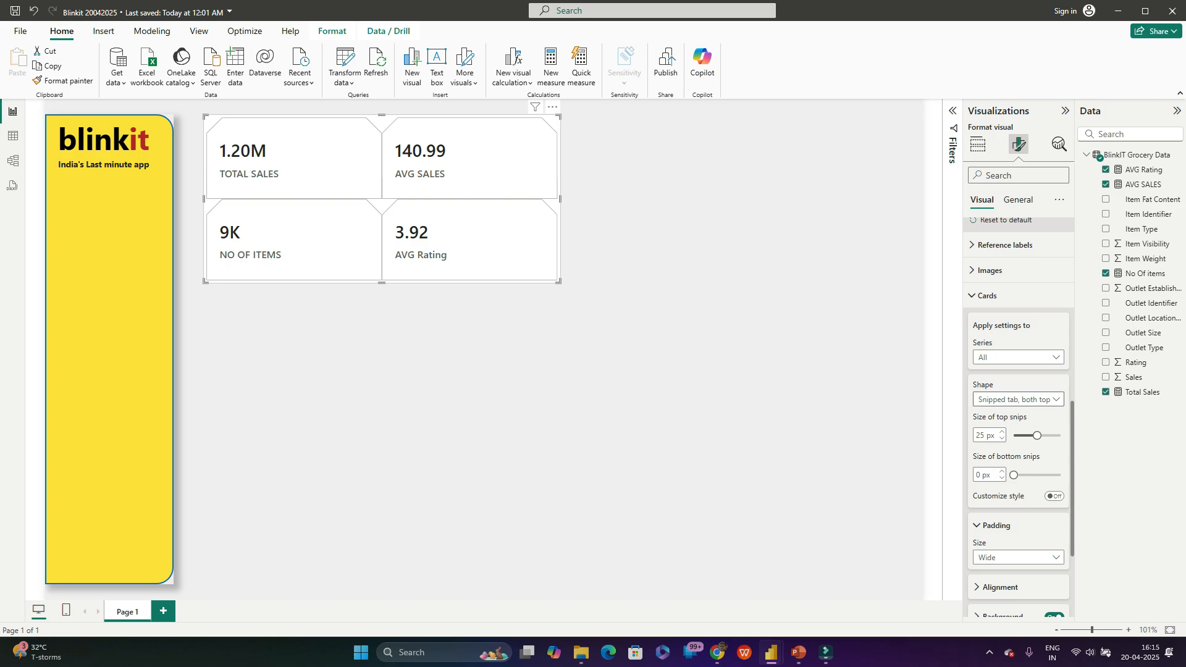
Step: Shape all cards as rounded rectangles with 10 px rounded corners
left_click(1018, 399)
left_click(1010, 428)
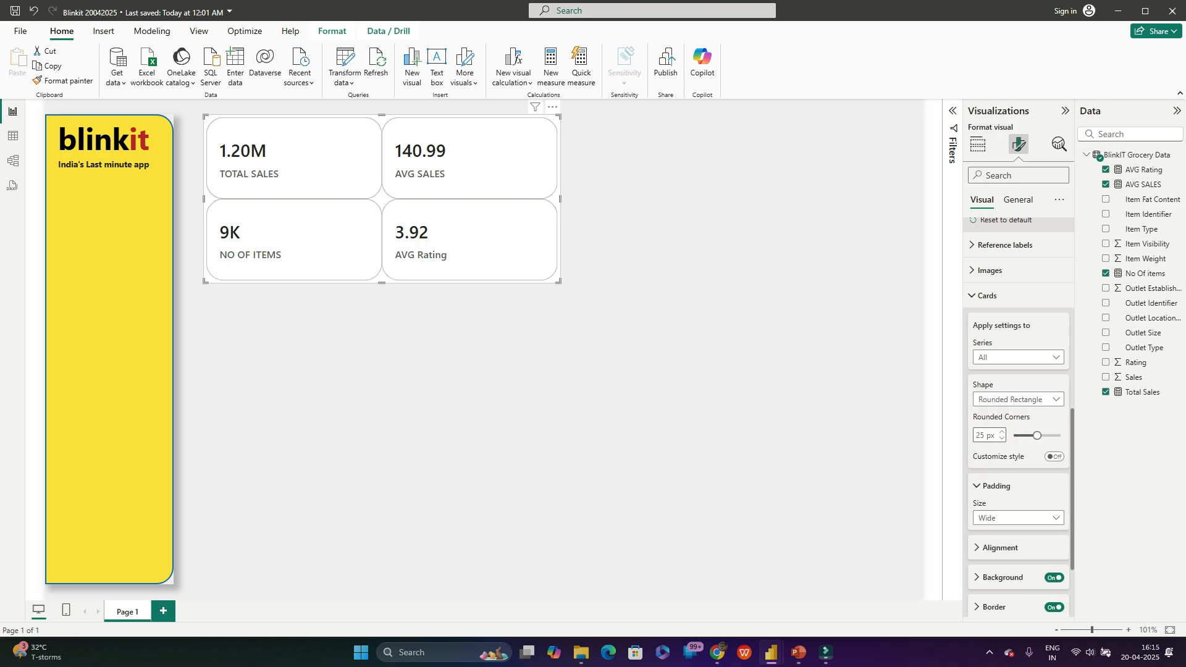
double_click(980, 436)
type("10")
key("Return")
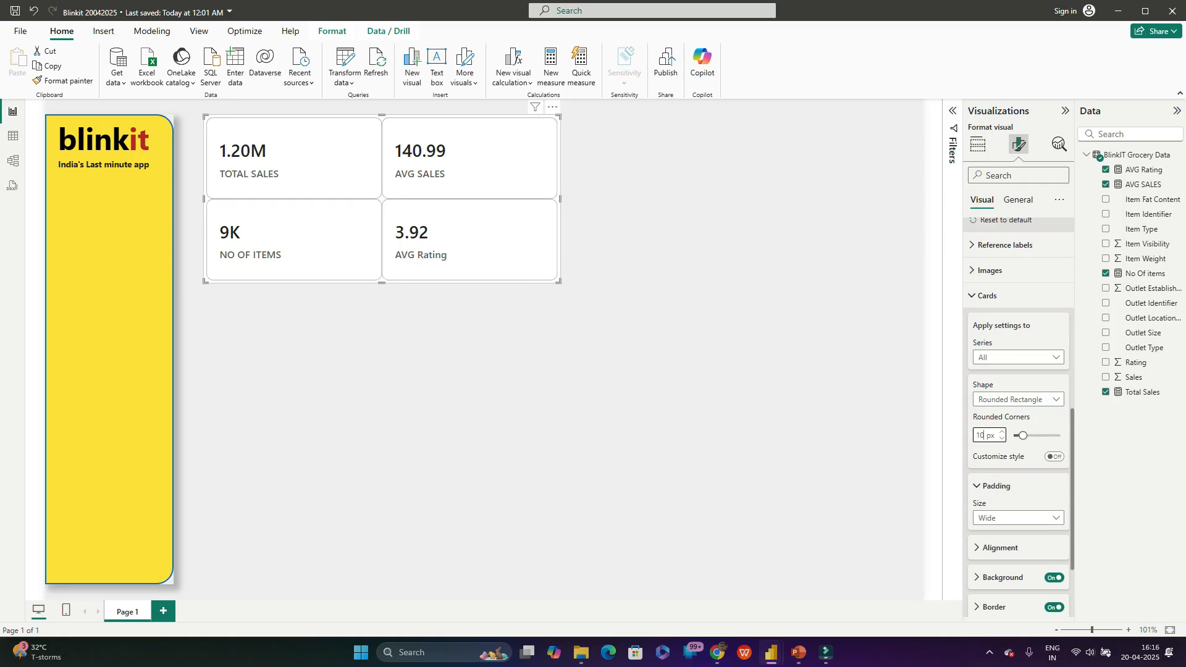
left_click(996, 487)
scroll(1013, 485, "down", 1)
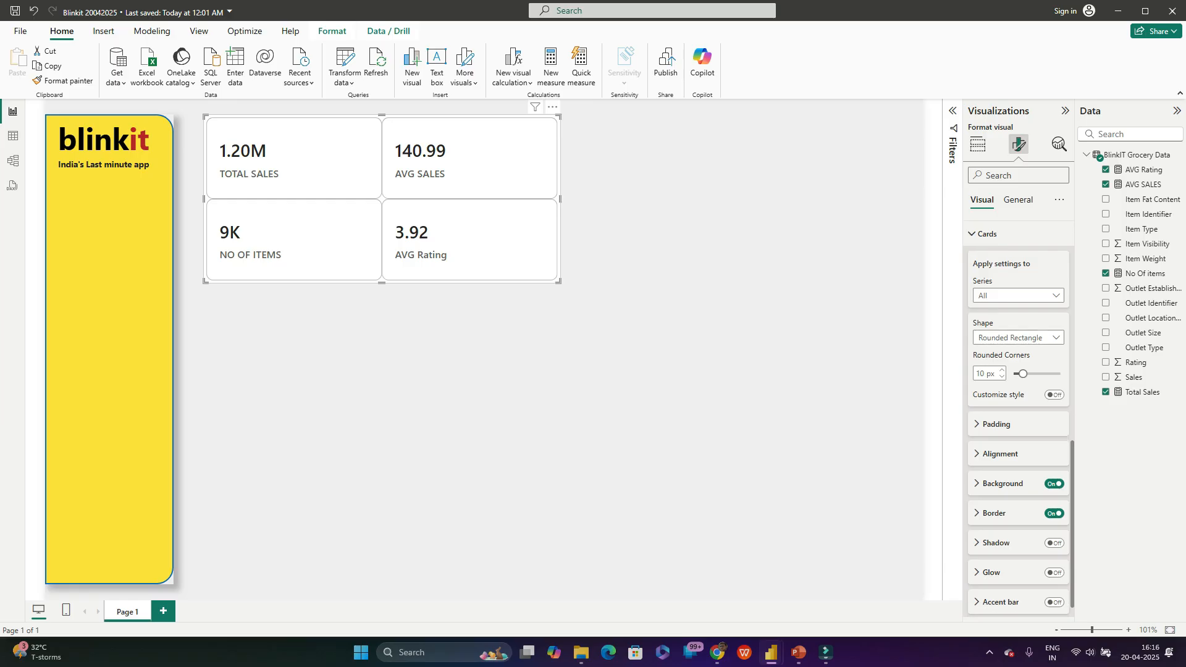
Step: Turn on the shadow and the accent bar for all cards in the KPI card visual
scroll(1018, 422, "down", 1)
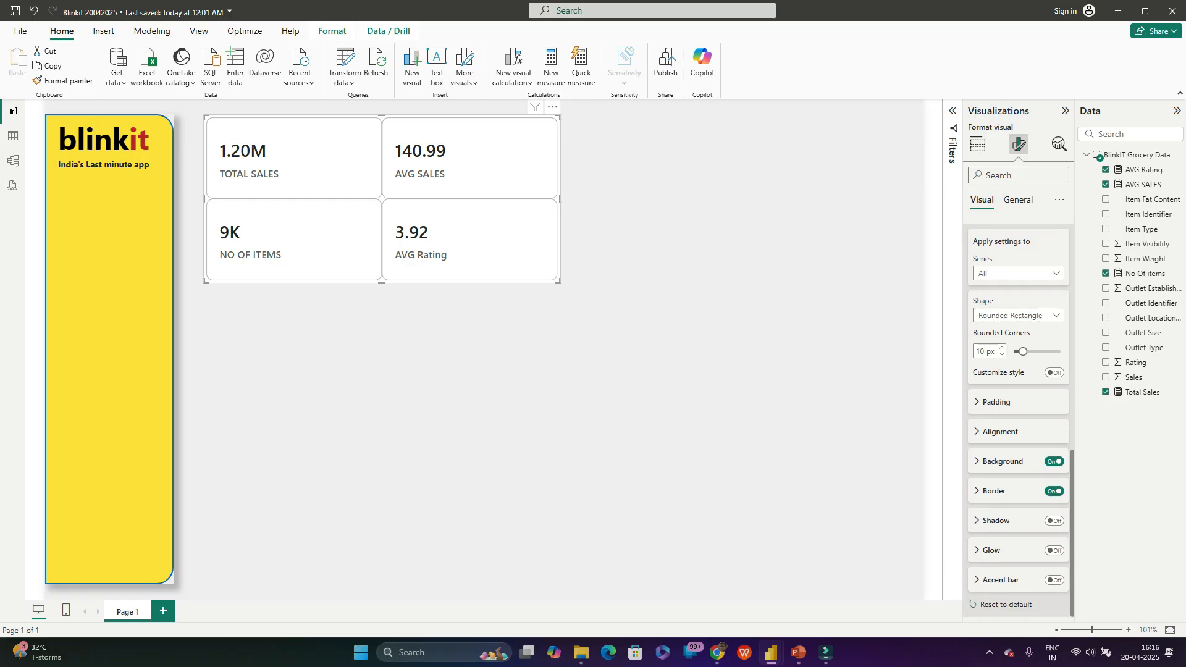
left_click(1054, 520)
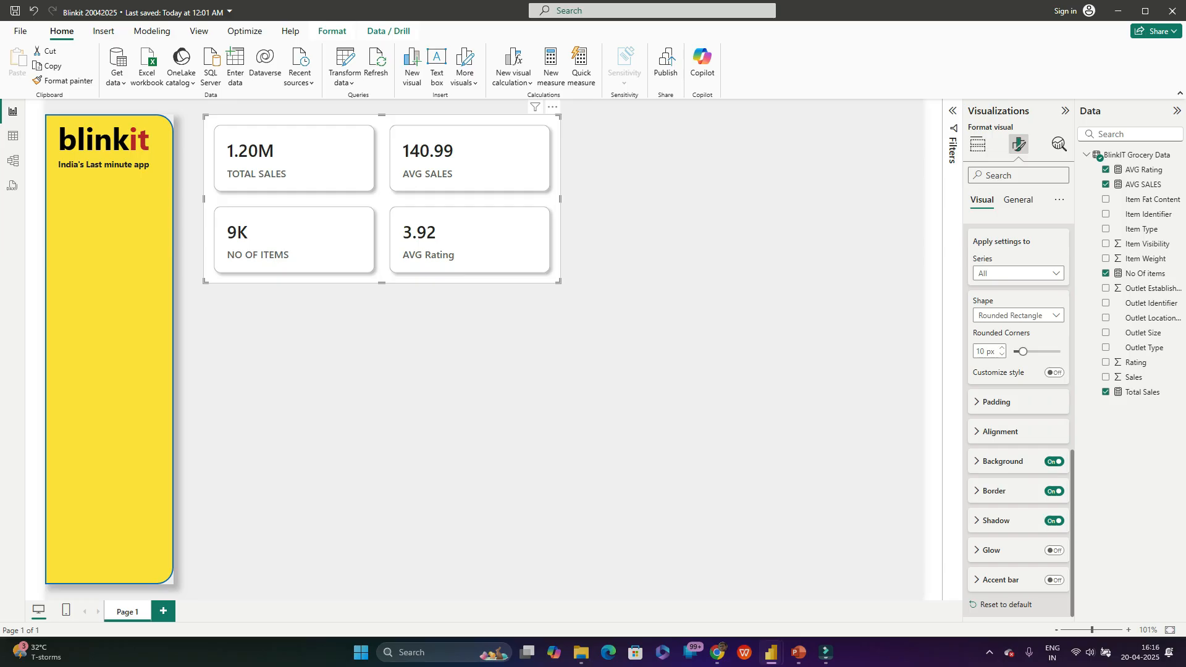
left_click(1055, 580)
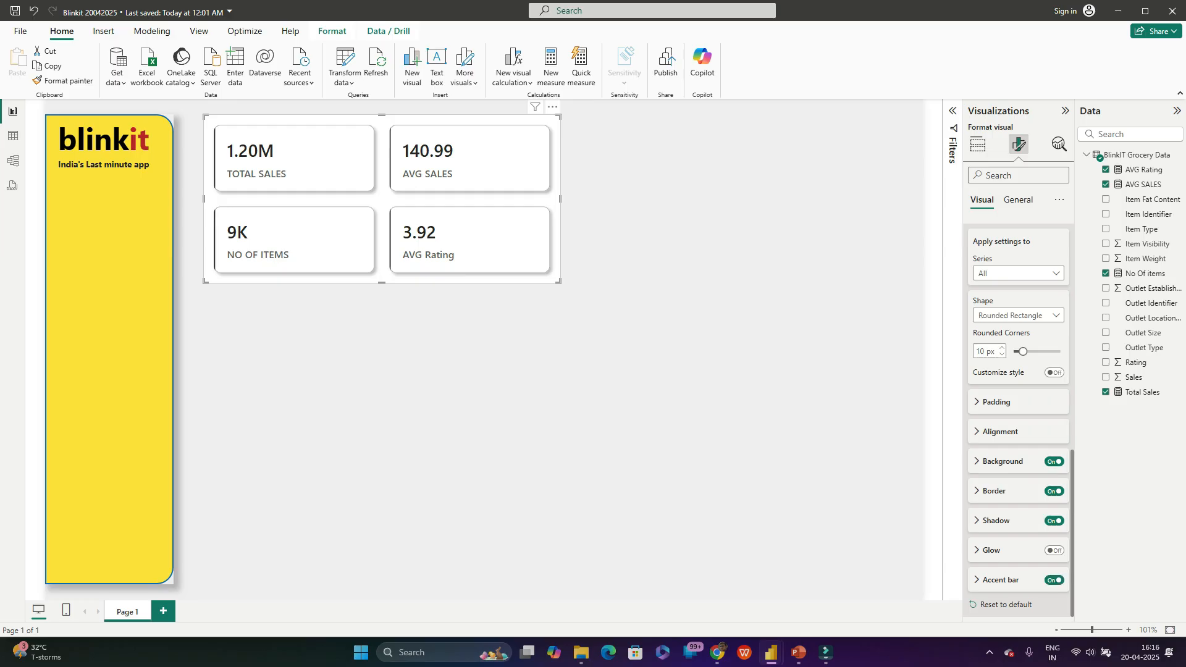
Step: Set the cards' accent bar to 5% transparency, 5 px width and the light red theme colour #e68f96 (Theme color 8, 40% lighter)
left_click(1001, 580)
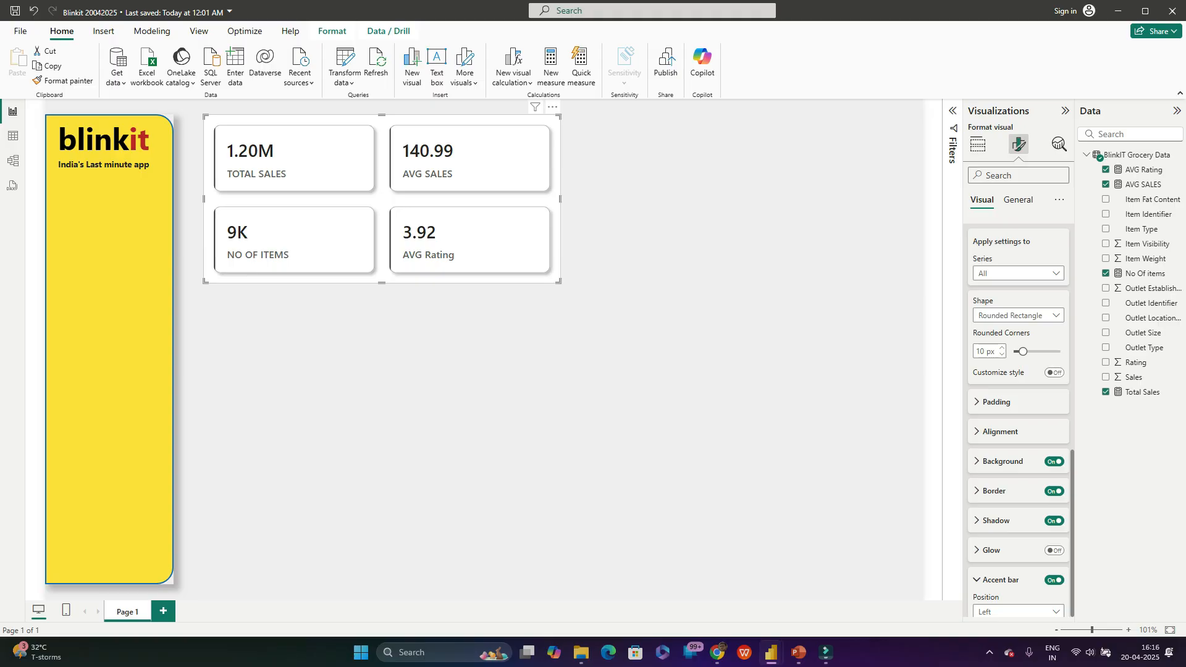
scroll(1018, 556, "down", 2)
scroll(1018, 556, "down", 1)
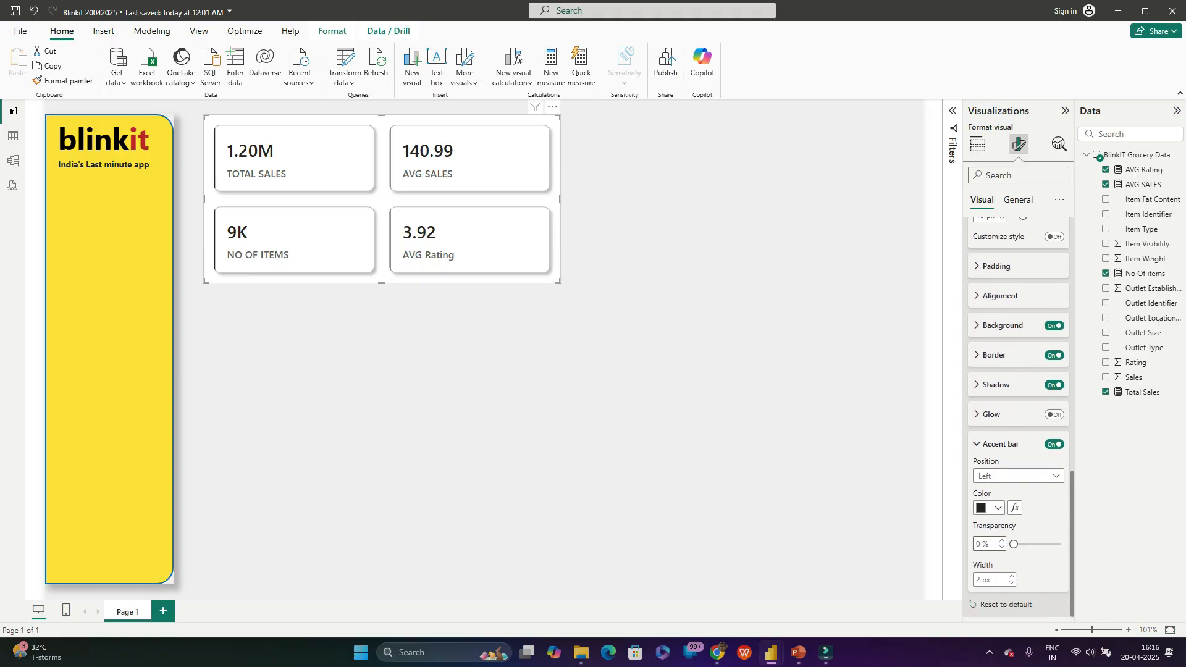
left_click(978, 544)
type("5")
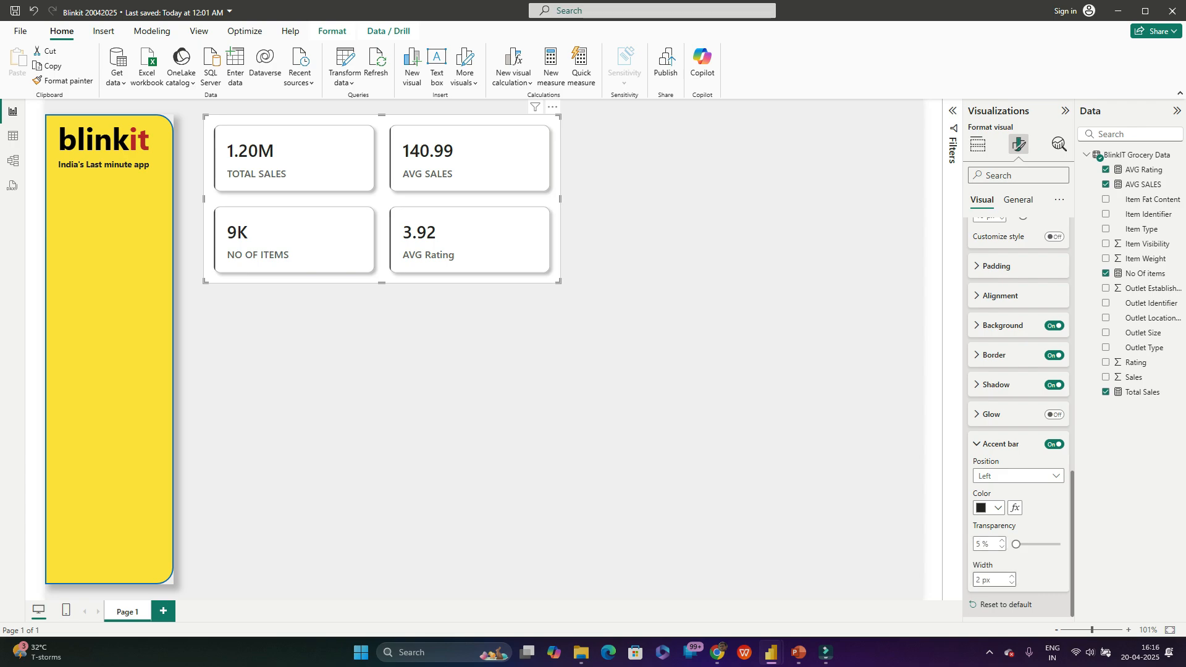
double_click(978, 579)
type("5")
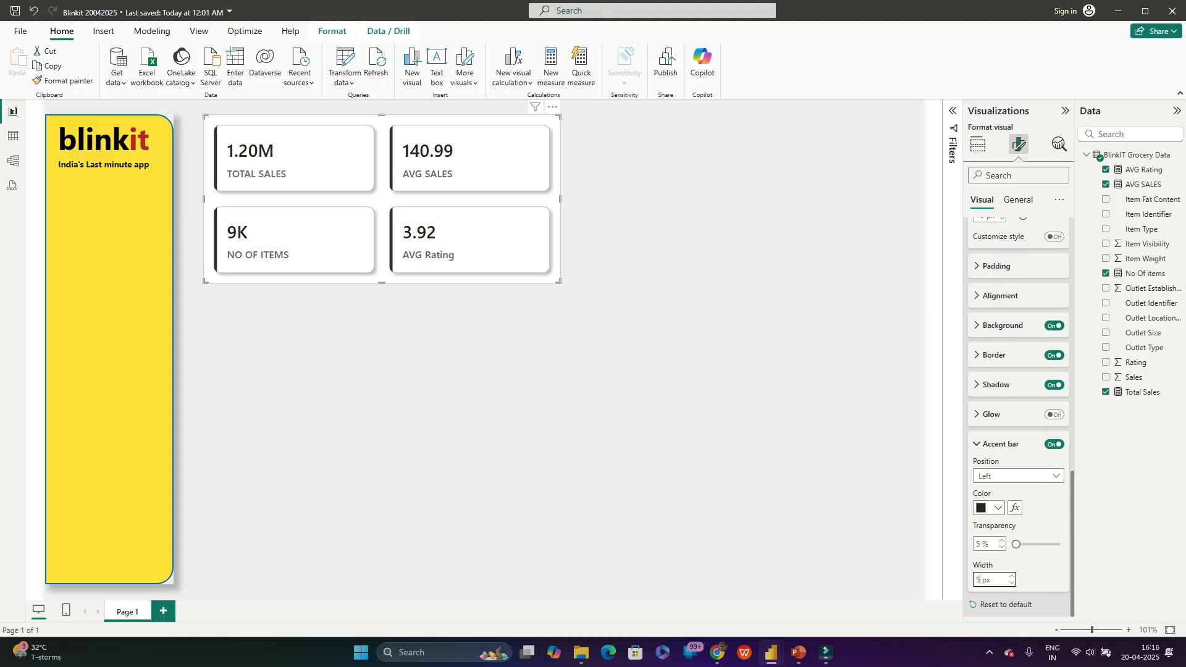
left_click(989, 508)
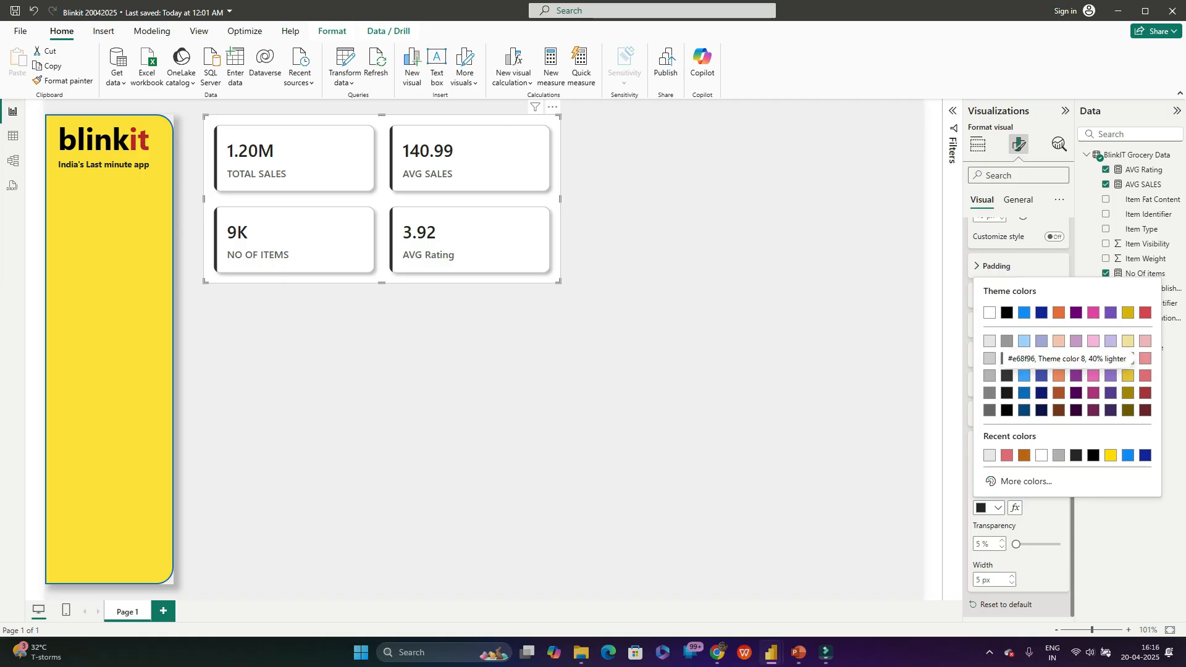
left_click(1145, 358)
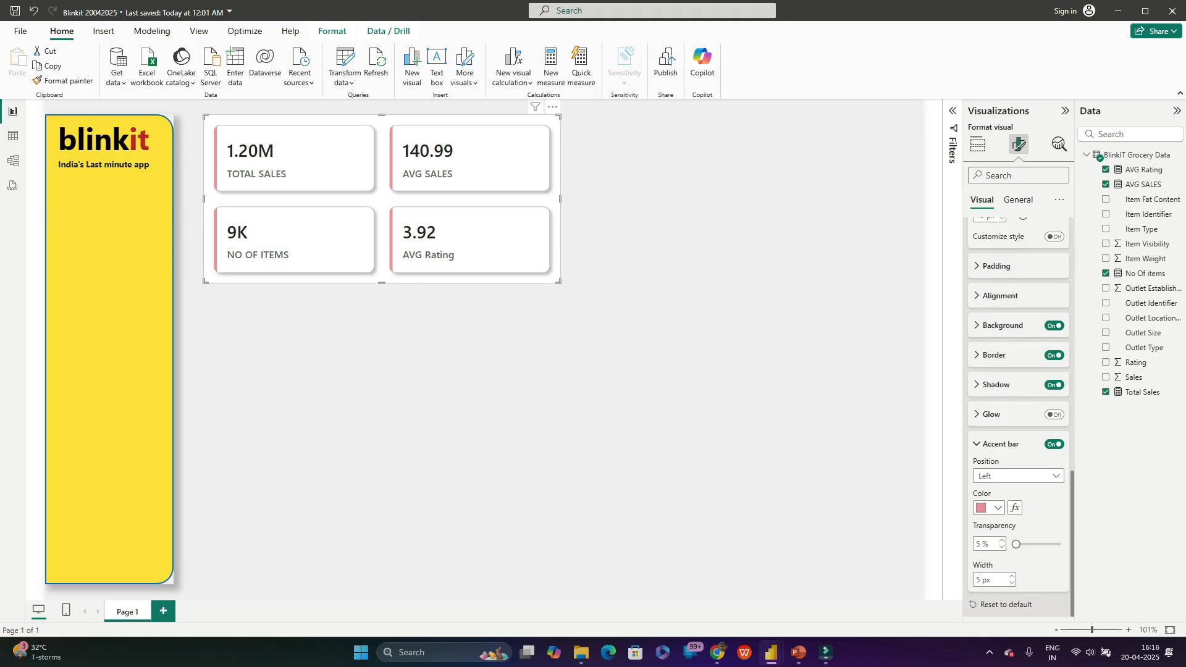
left_click(978, 444)
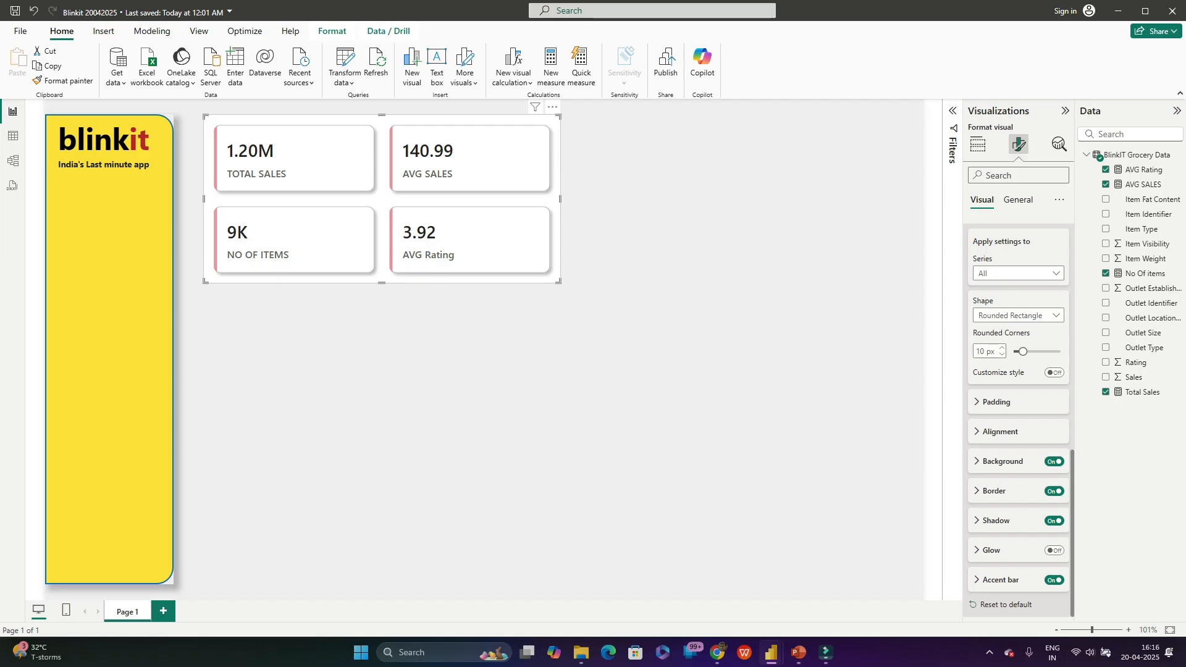
Step: Set the background transparency of all cards to 40%
left_click(1001, 461)
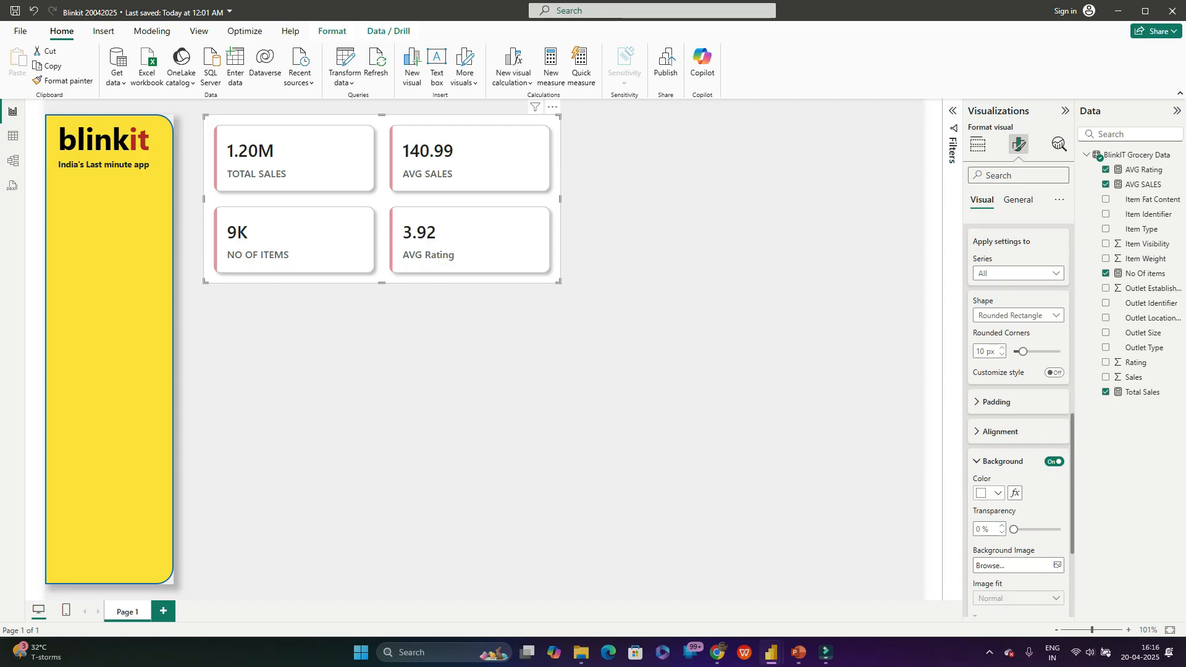
left_click(989, 493)
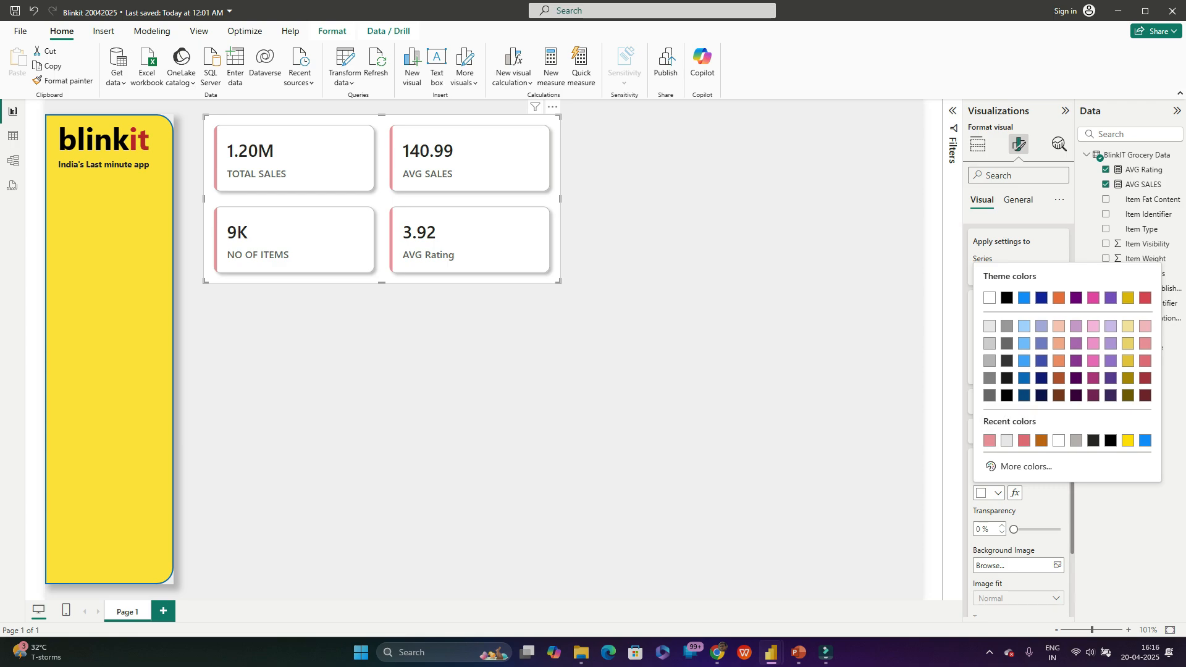
left_click(988, 493)
left_click(983, 529)
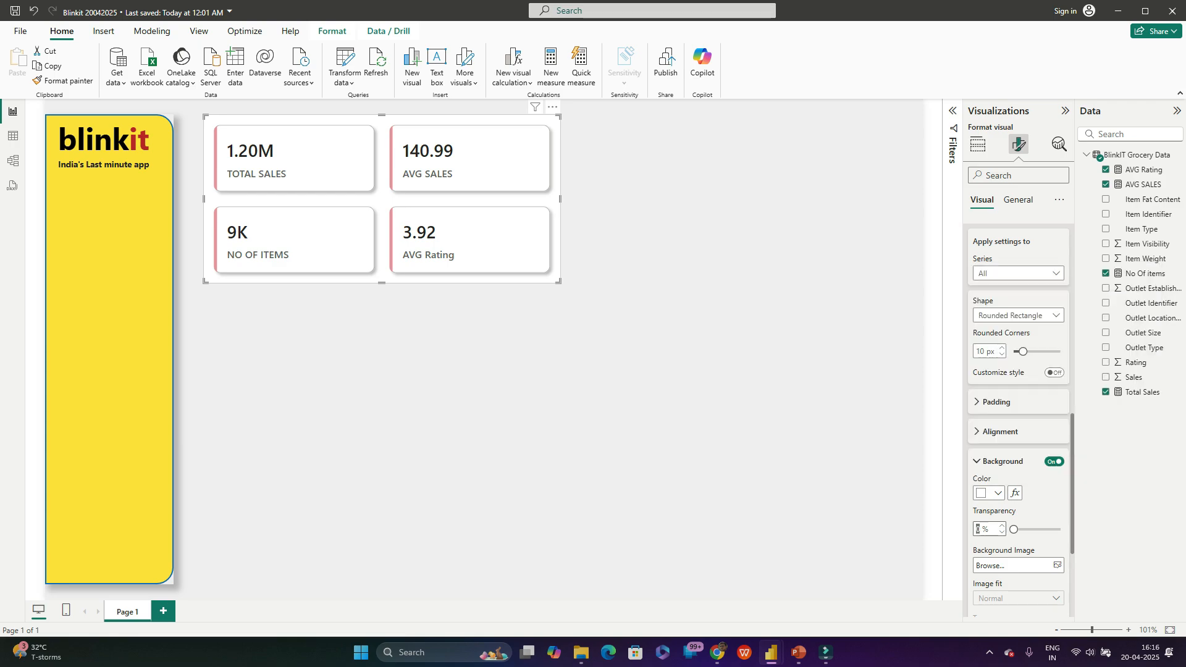
type("40")
key("Return")
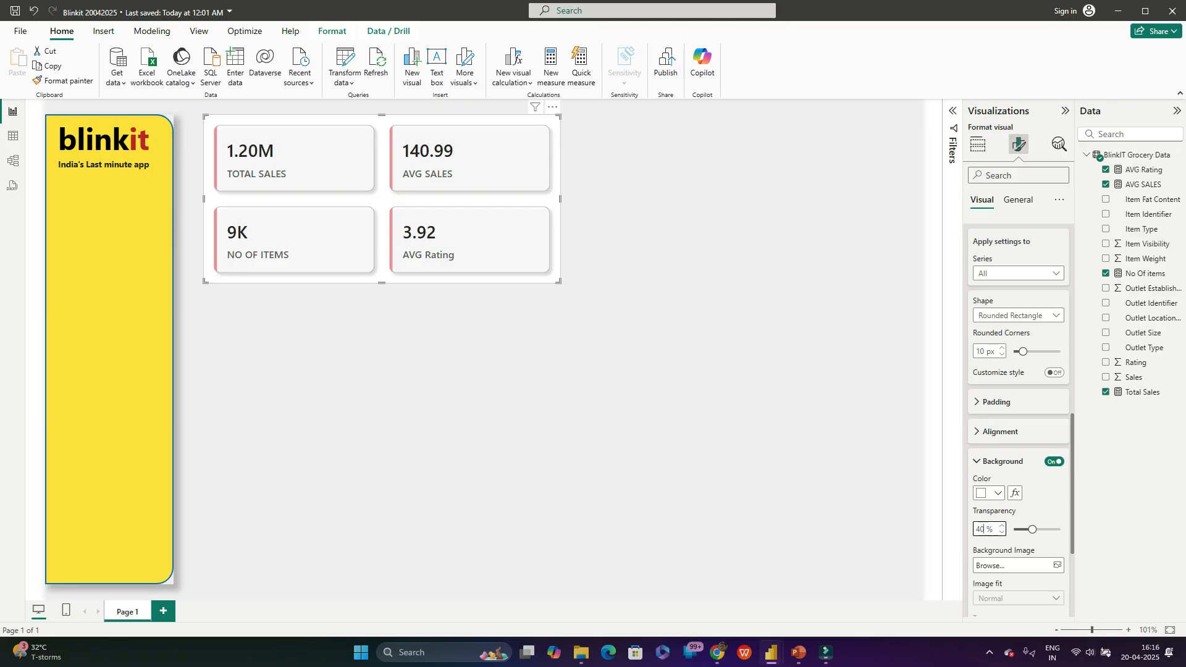
Step: Apply the image "background kpi (2)" as the card background and move the card visual slightly closer to the yellow side panel
scroll(1018, 420, "down", 1)
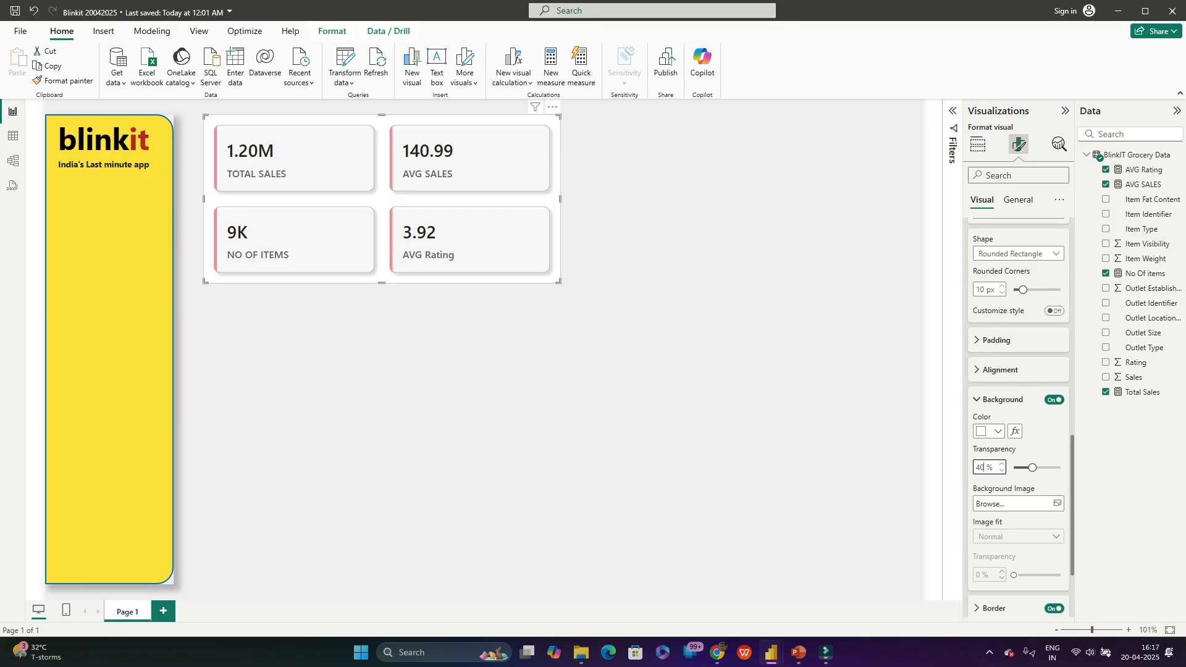
scroll(1018, 420, "down", 2)
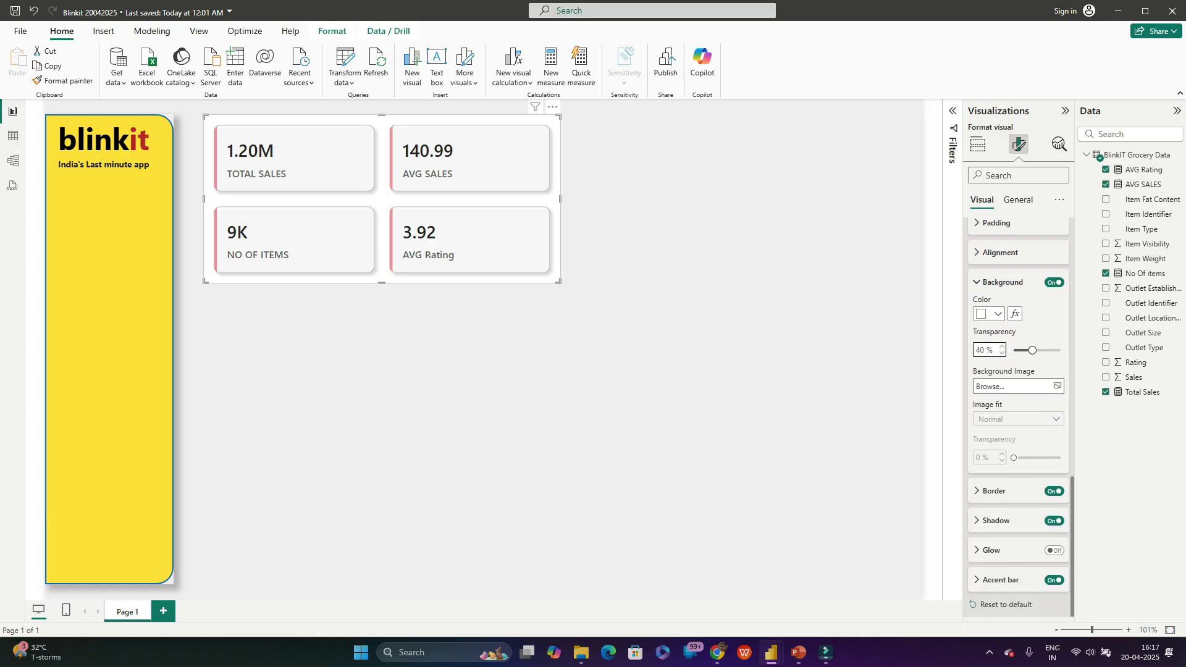
left_click(1013, 386)
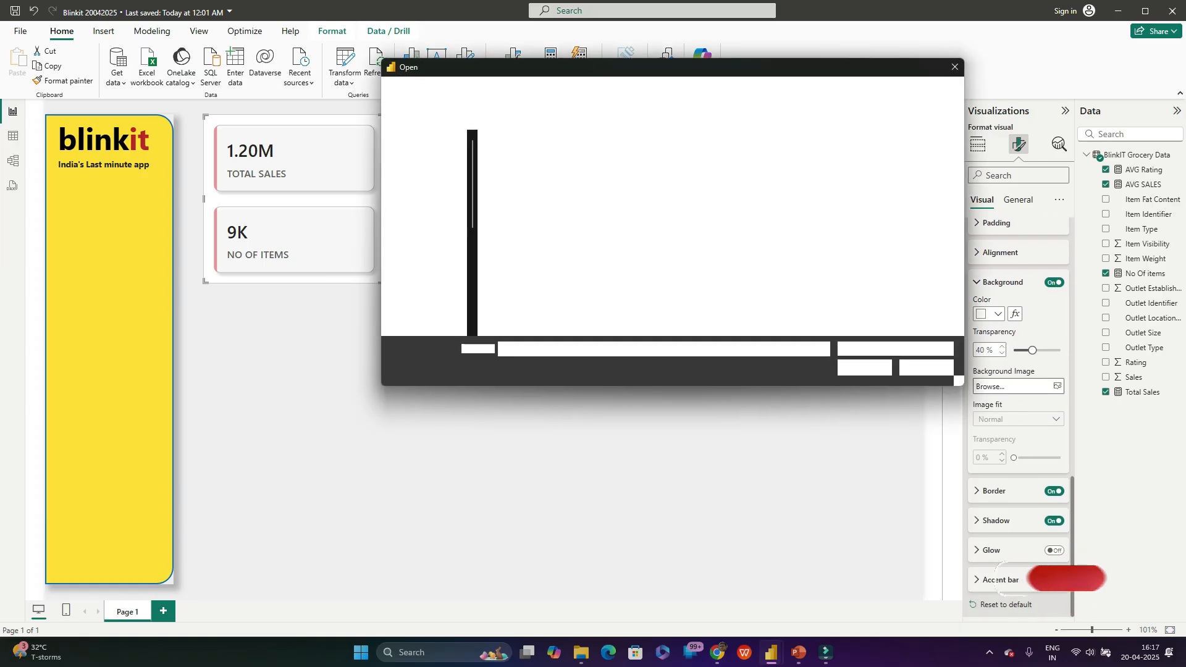
left_click(587, 175)
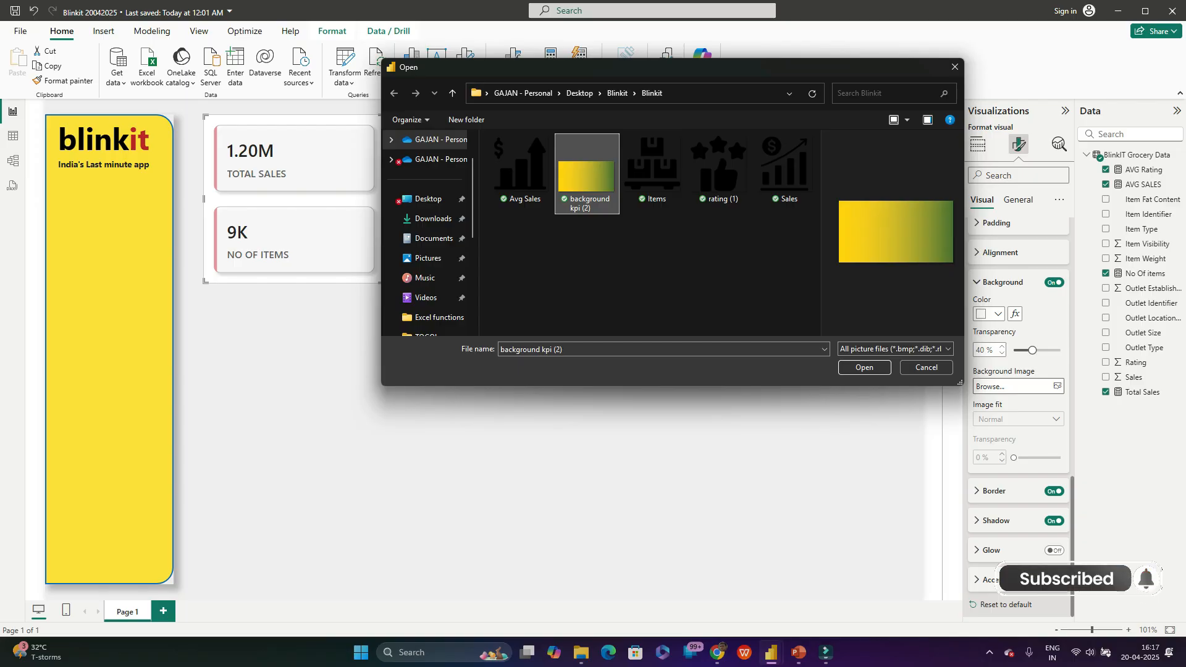
left_click(864, 367)
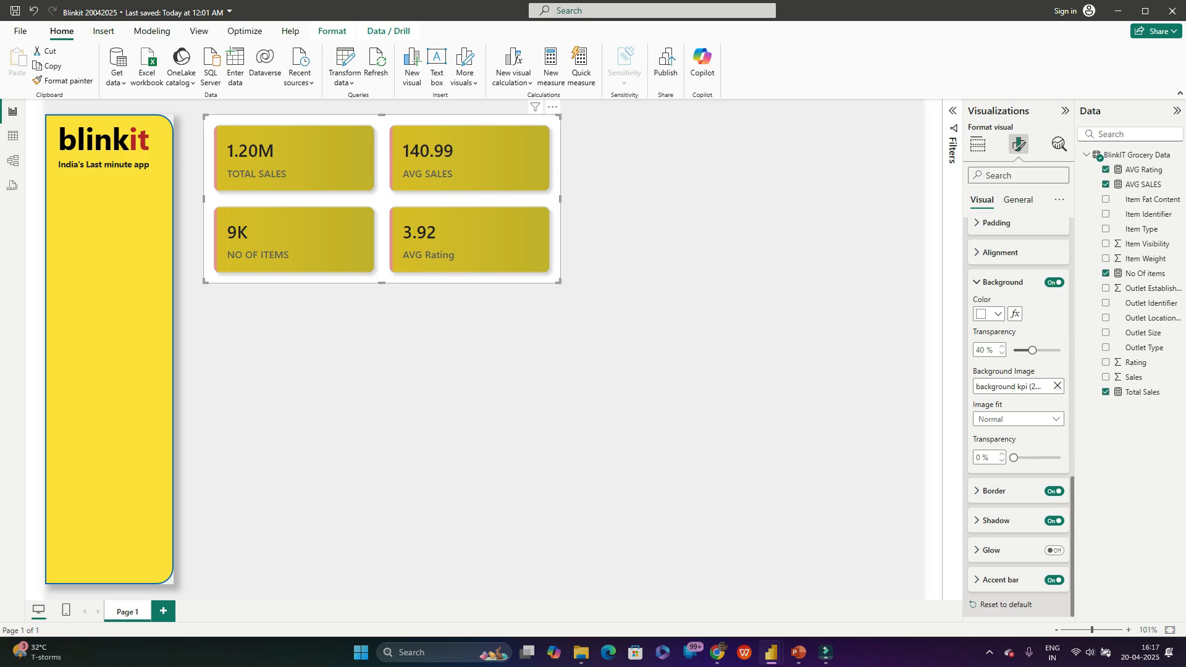
left_click_drag(382, 199, 368, 199)
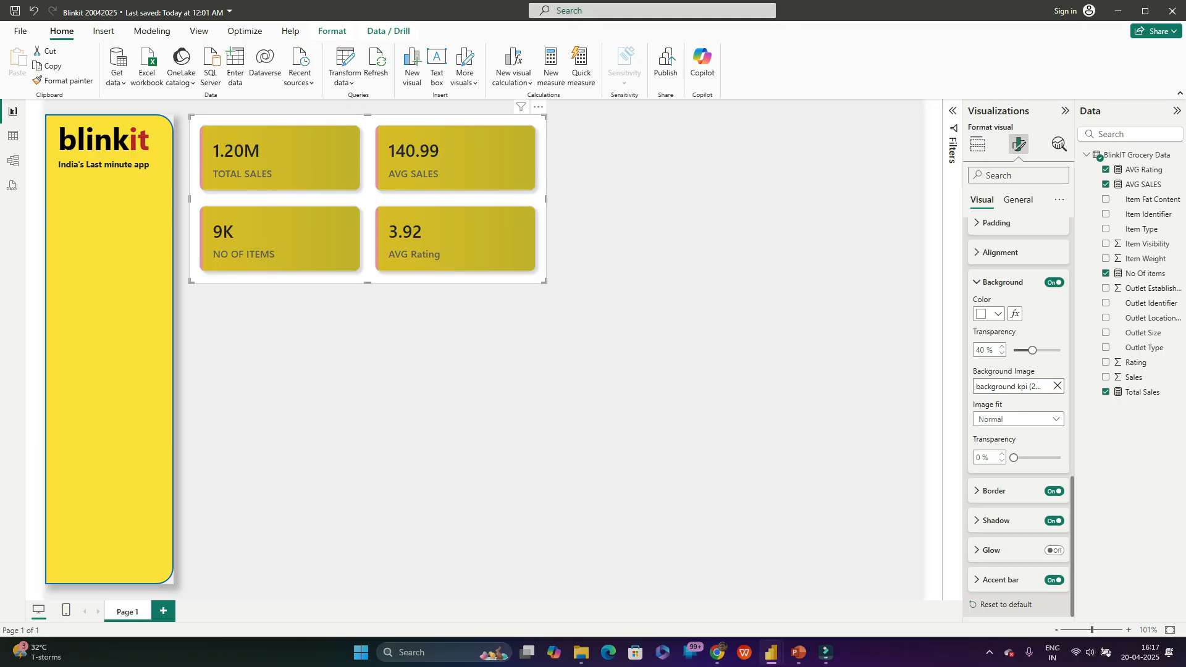
Step: Try to change the AVG Rating label to uppercase in the card visual
scroll(1018, 408, "up", 2)
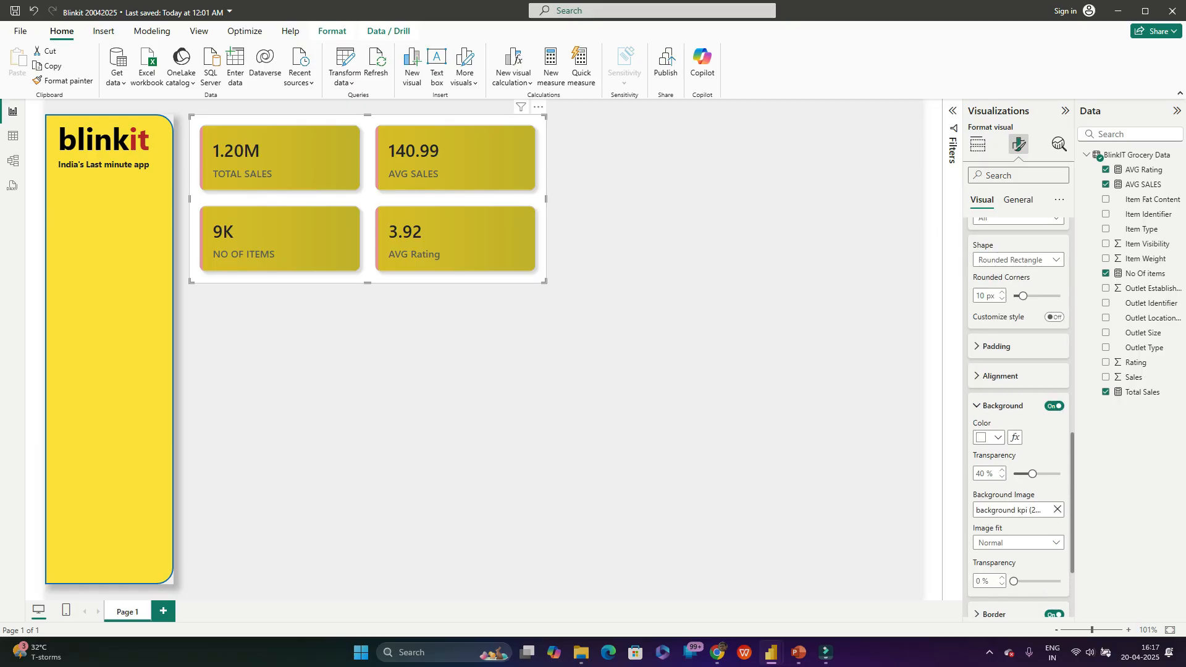
left_click(1001, 405)
scroll(1018, 407, "up", 3)
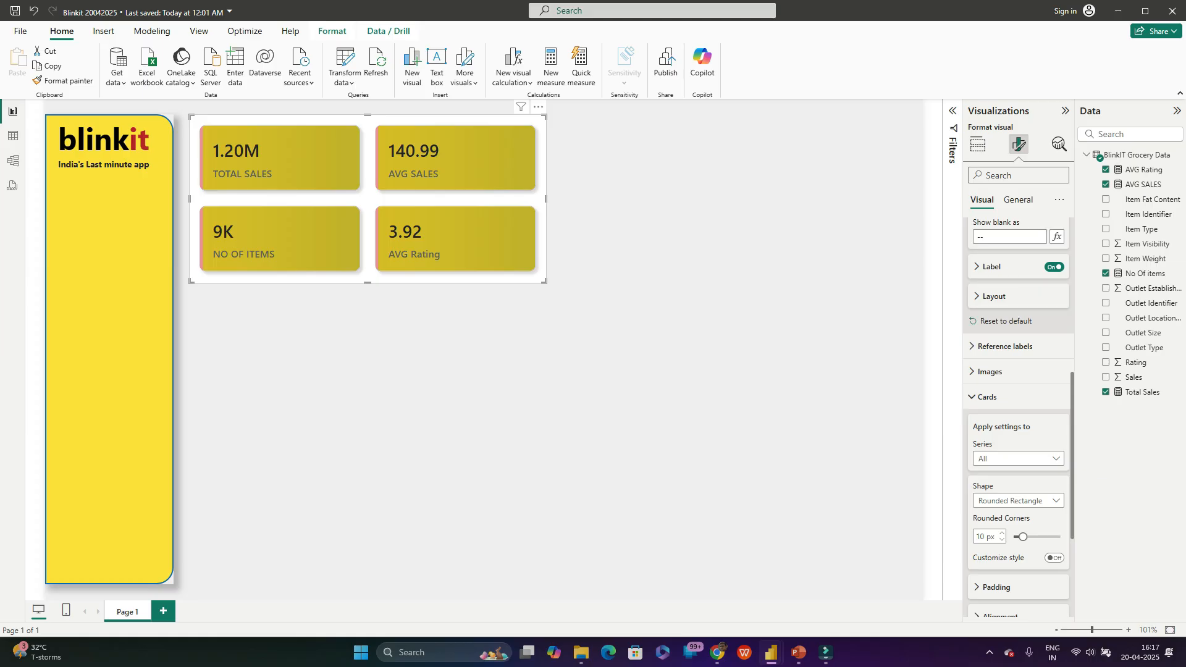
left_click(978, 144)
right_click(1051, 381)
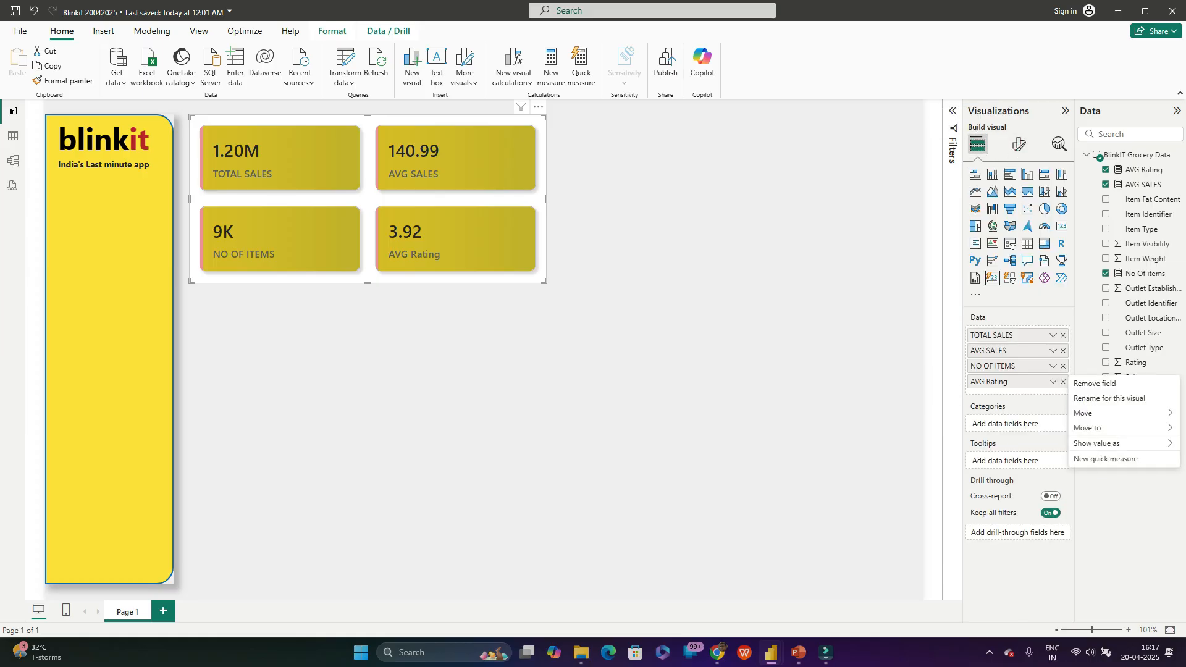
left_click(1109, 397)
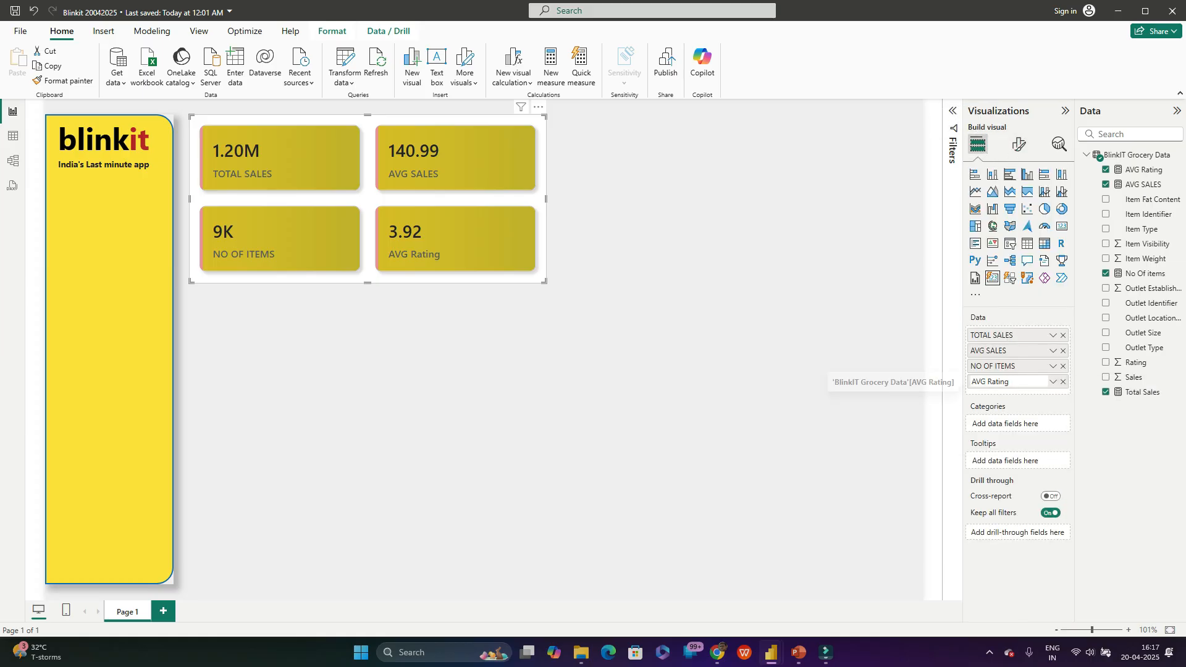
key("shift+Left")
key("shift+Left")
key("shift+Left")
key("shift+Left")
key("shift+Left")
key("shift+Left")
type("RATING")
left_click(698, 346)
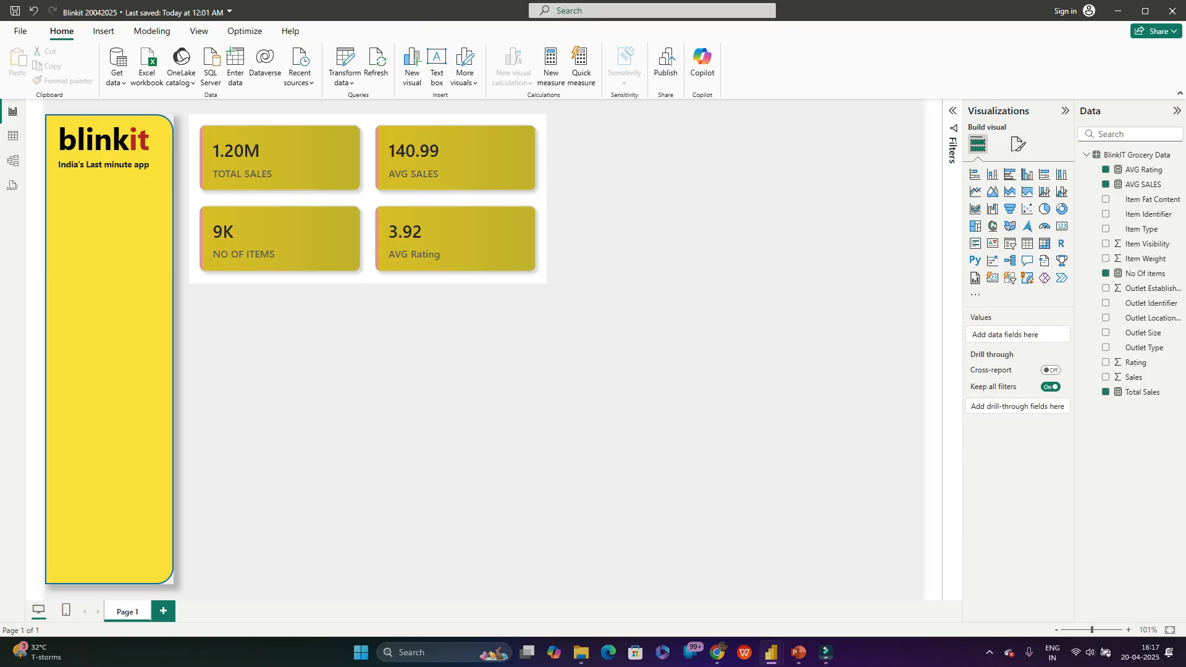
Step: Rename the AVG Rating field to AVG RATING for this card visual only
left_click(470, 199)
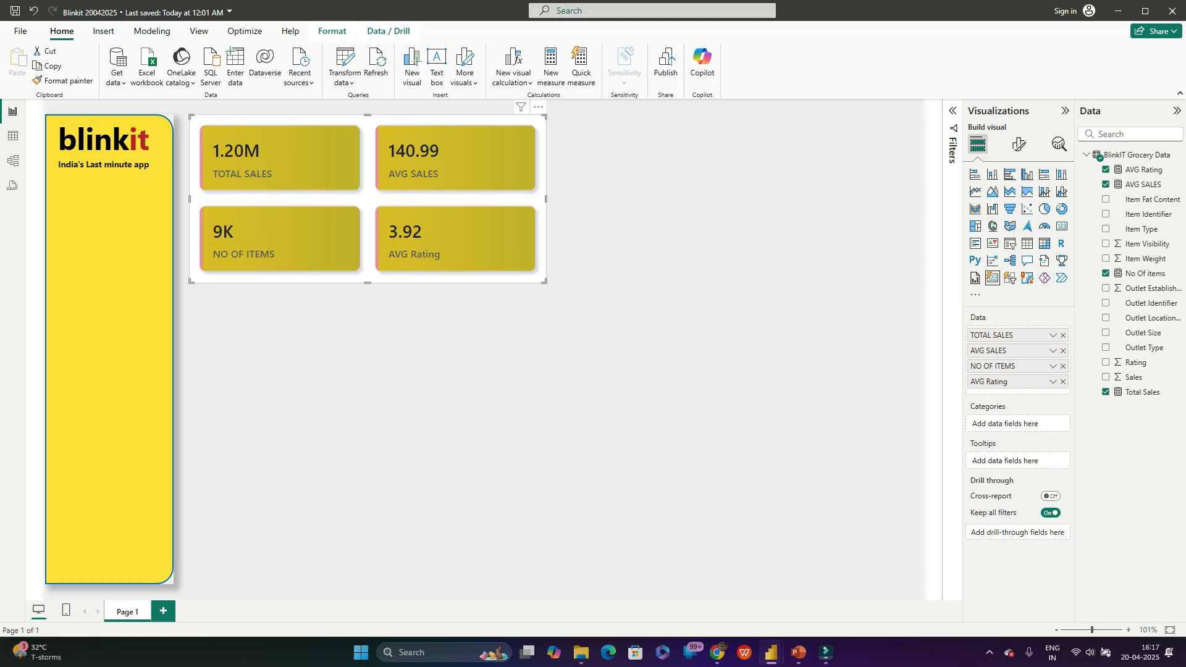
left_click(1053, 382)
left_click(1106, 397)
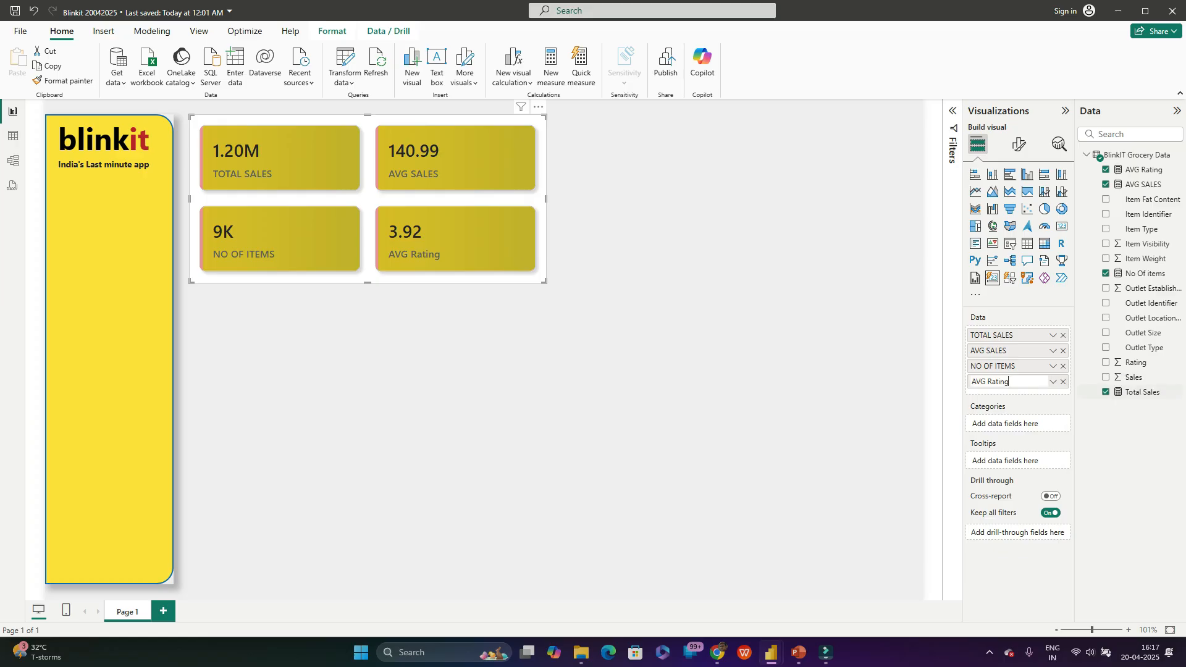
left_click_drag(1010, 382, 992, 381)
type("ATING")
key("Return")
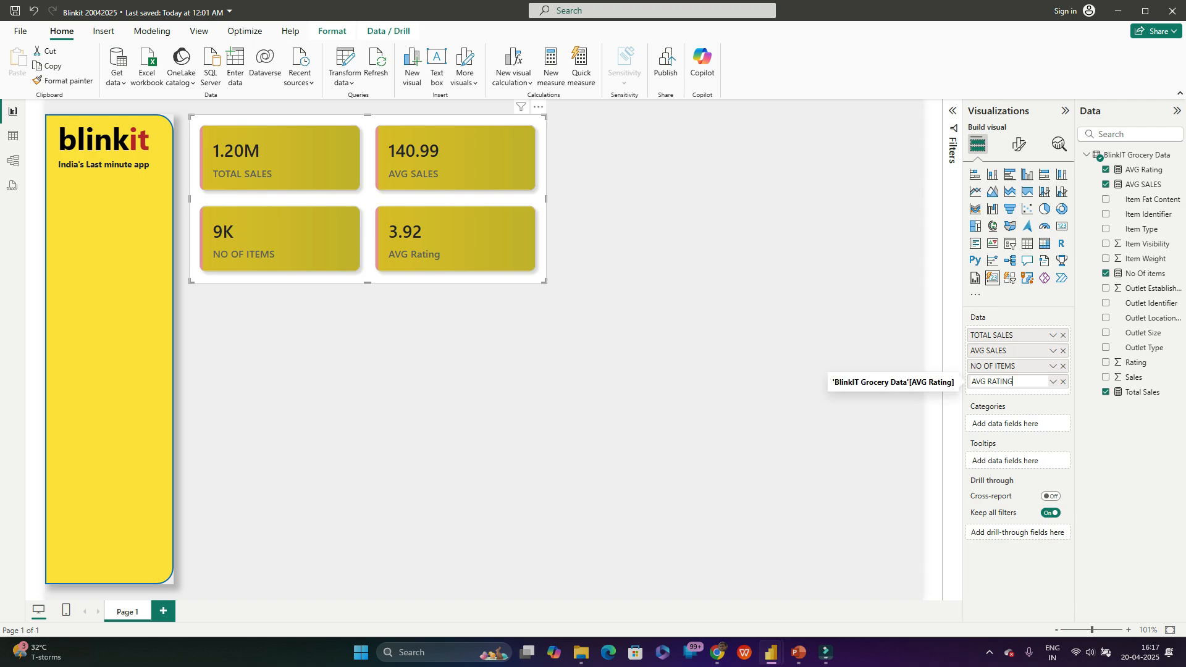
key("Return")
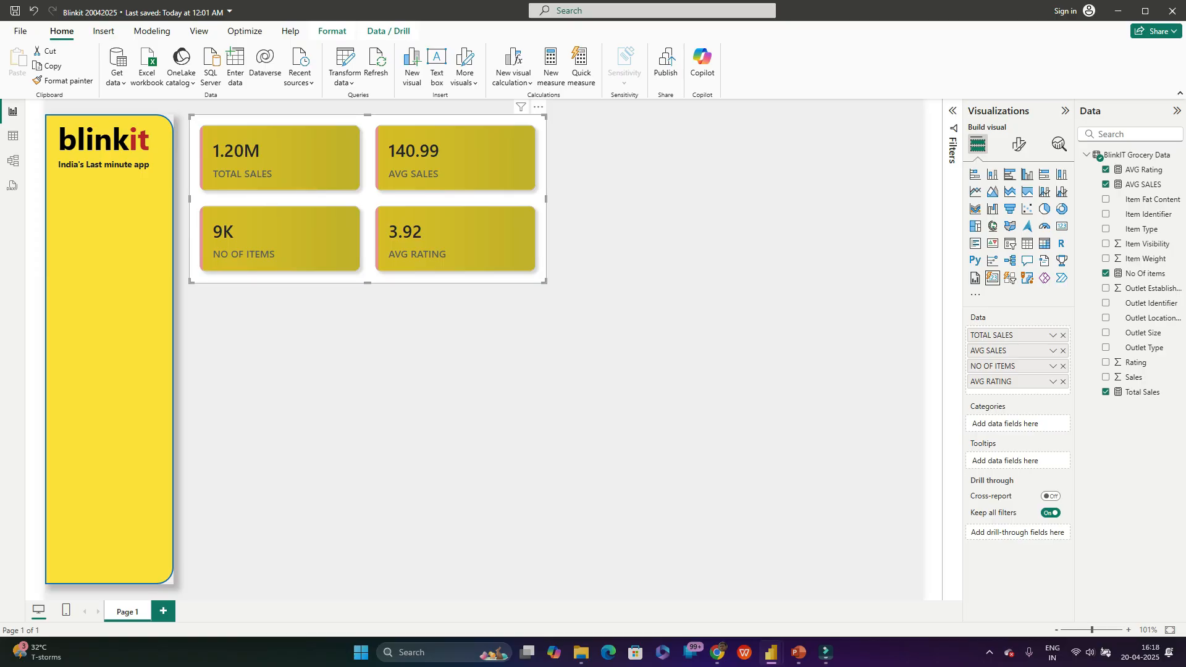
Step: Set the image fit of the cards' background image to Fit and deselect the visual
left_click(1019, 145)
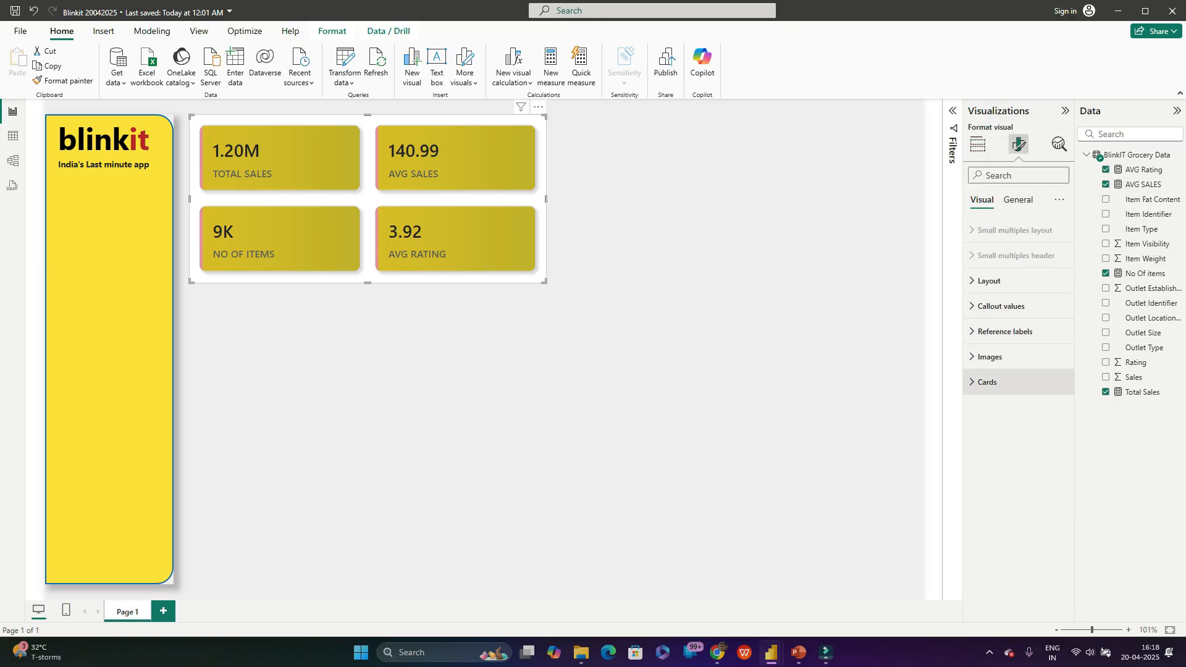
left_click(987, 382)
scroll(1019, 444, "down", 1)
scroll(1019, 420, "down", 3)
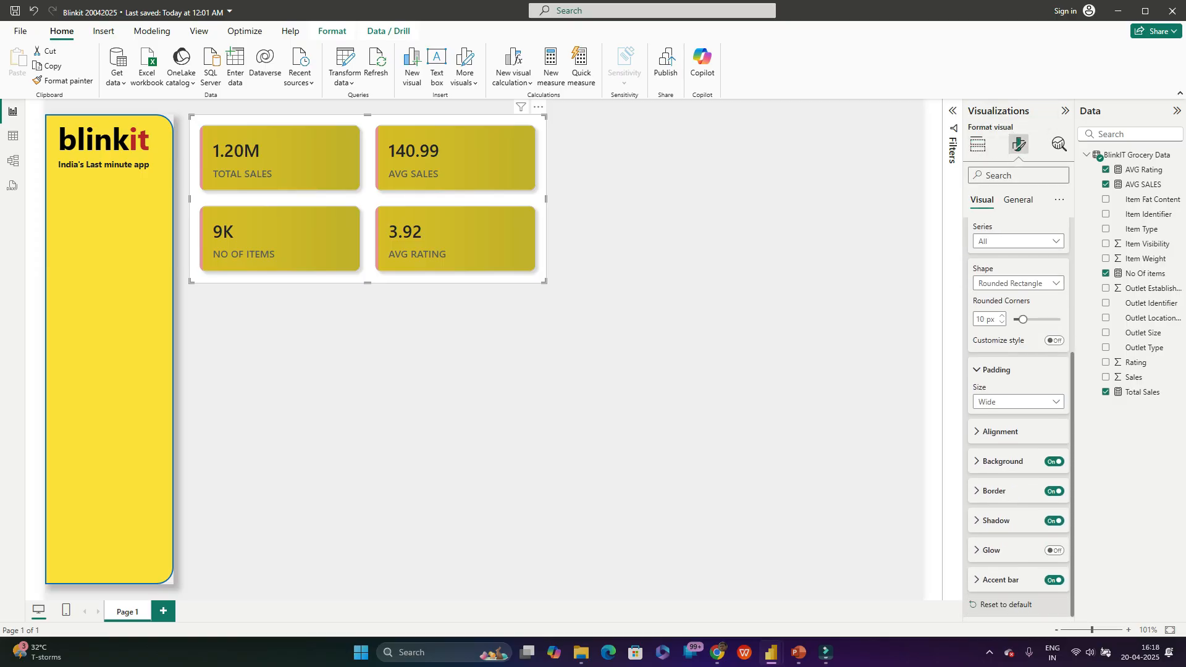
left_click(1002, 460)
scroll(1019, 461, "down", 2)
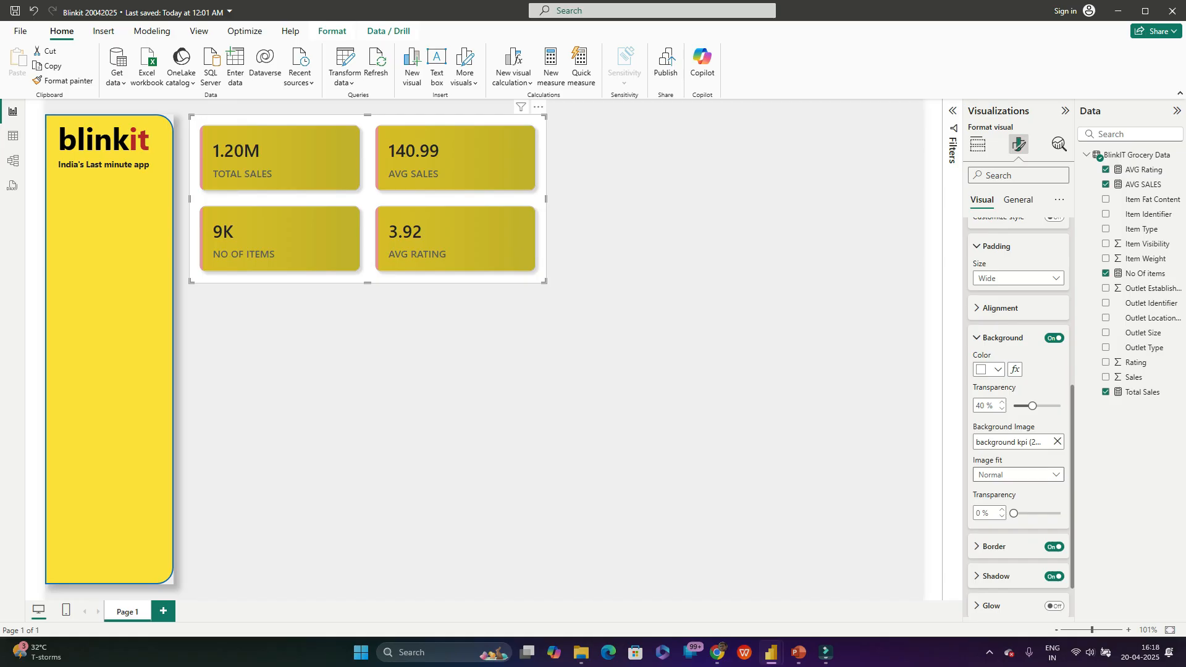
left_click(1018, 475)
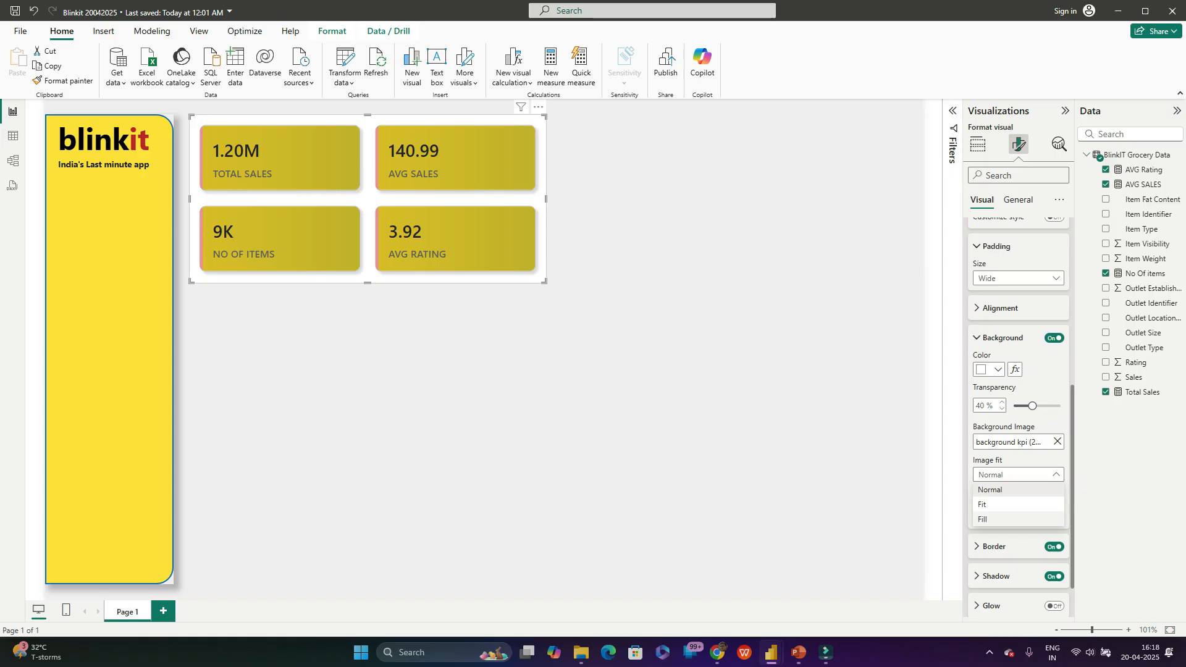
left_click(989, 504)
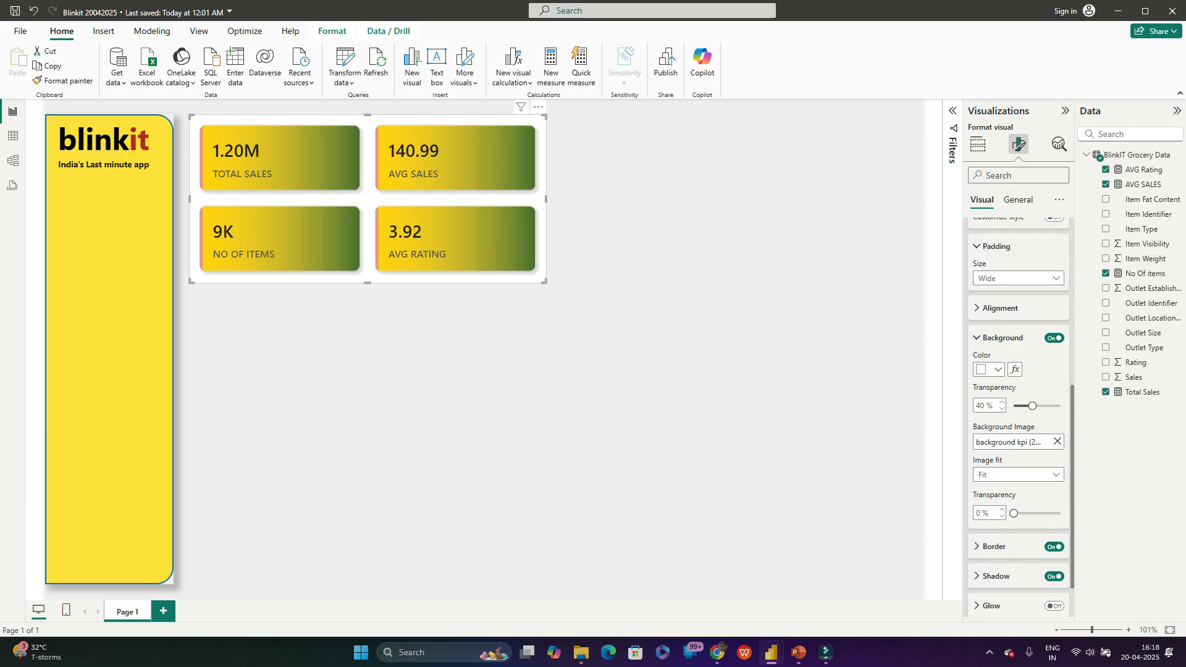
left_click(642, 358)
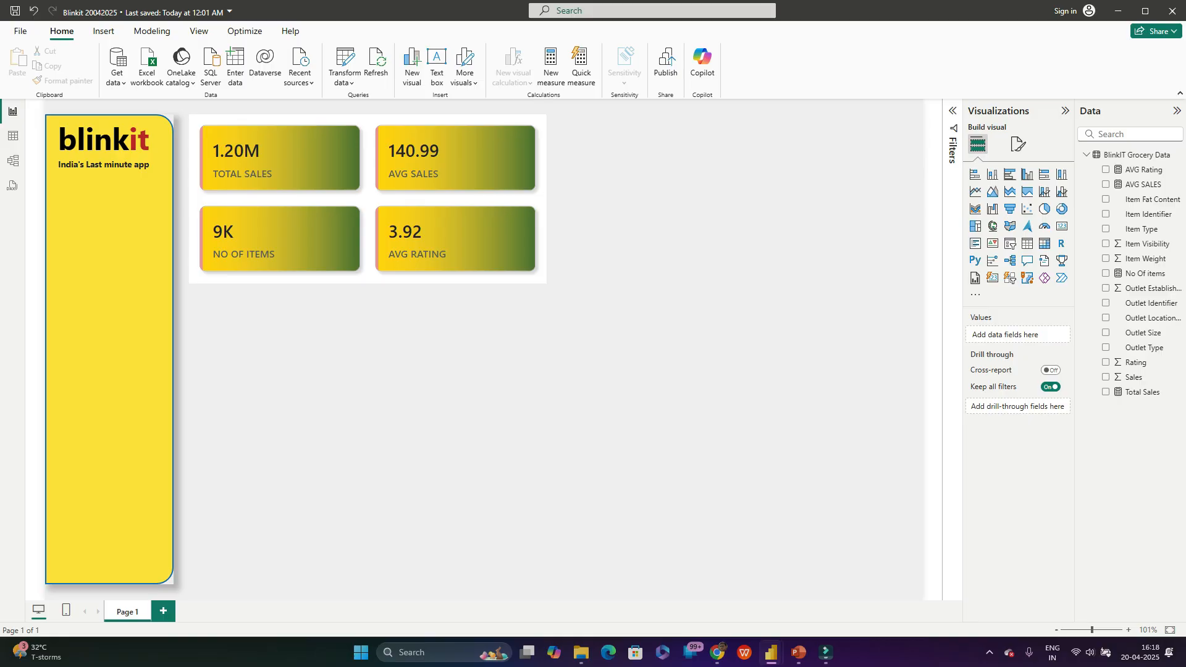
left_click(826, 652)
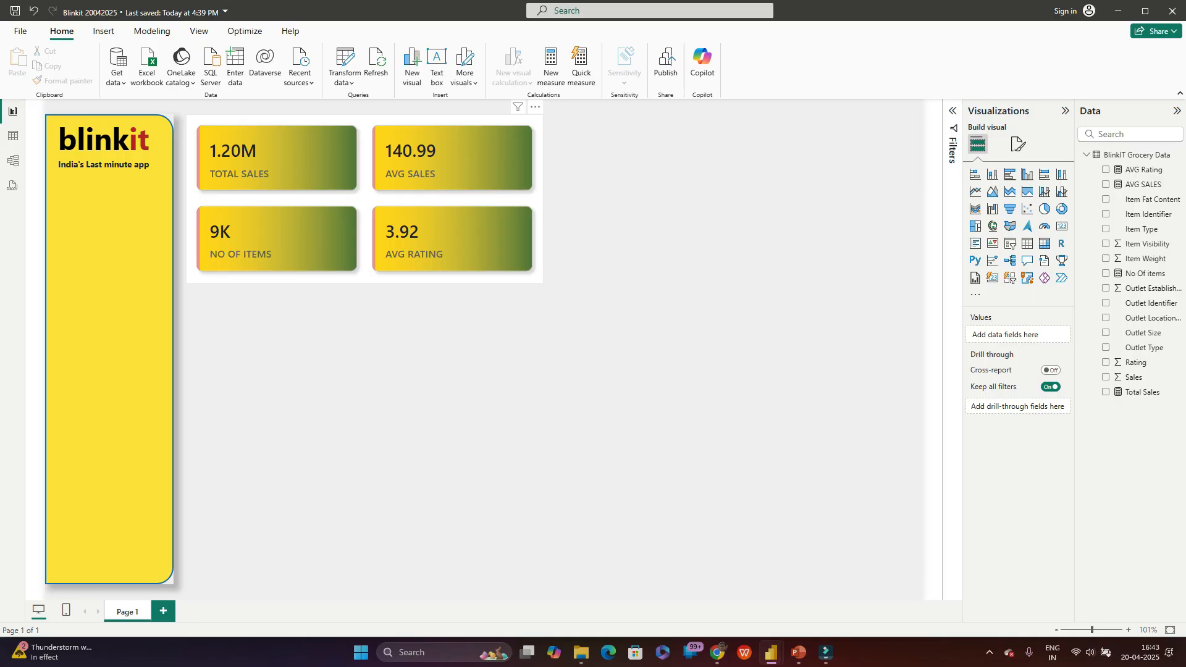
Step: Open the callout value formatting settings of the KPI card visual
left_click(1018, 144)
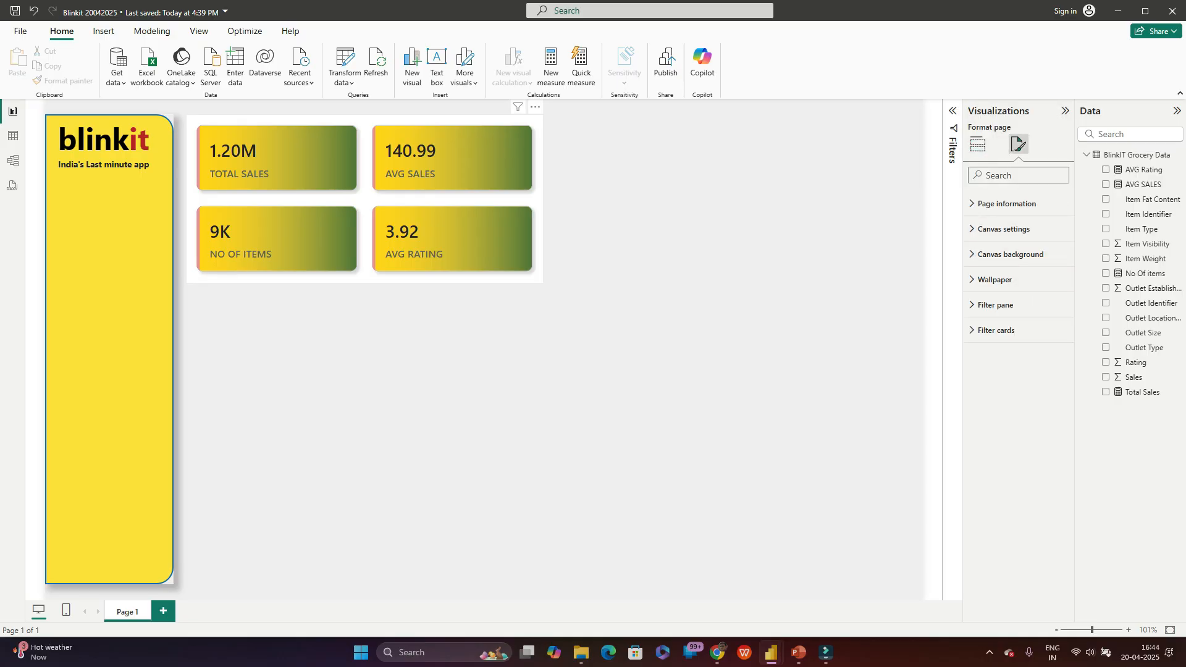
left_click(365, 281)
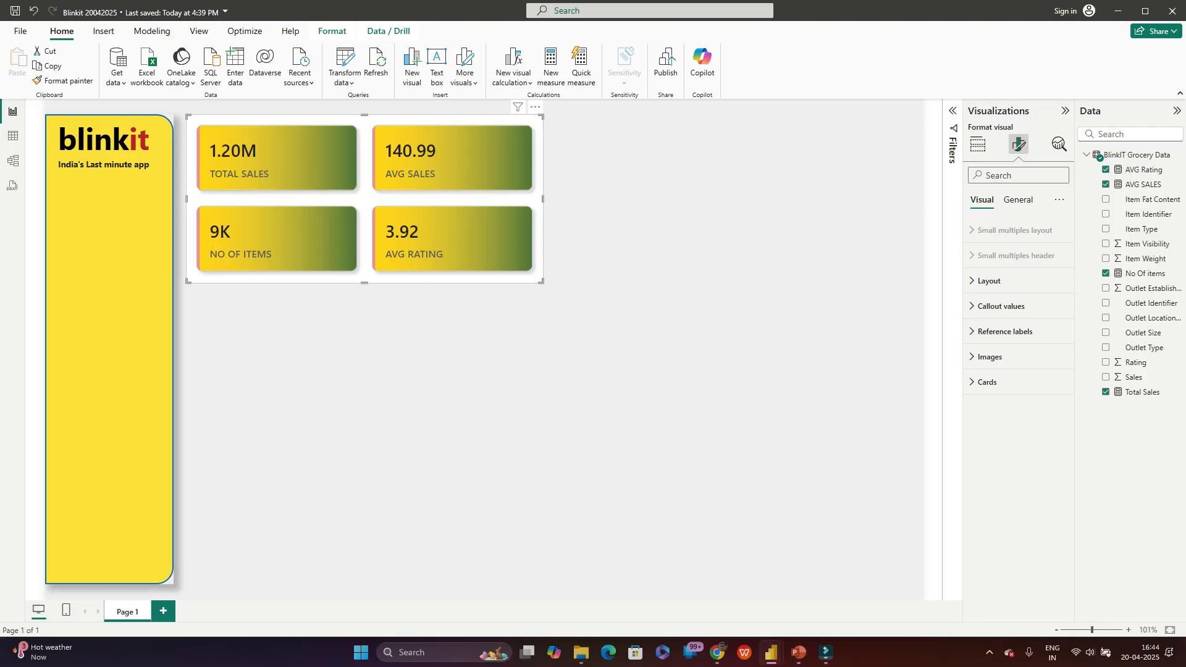
left_click(1000, 306)
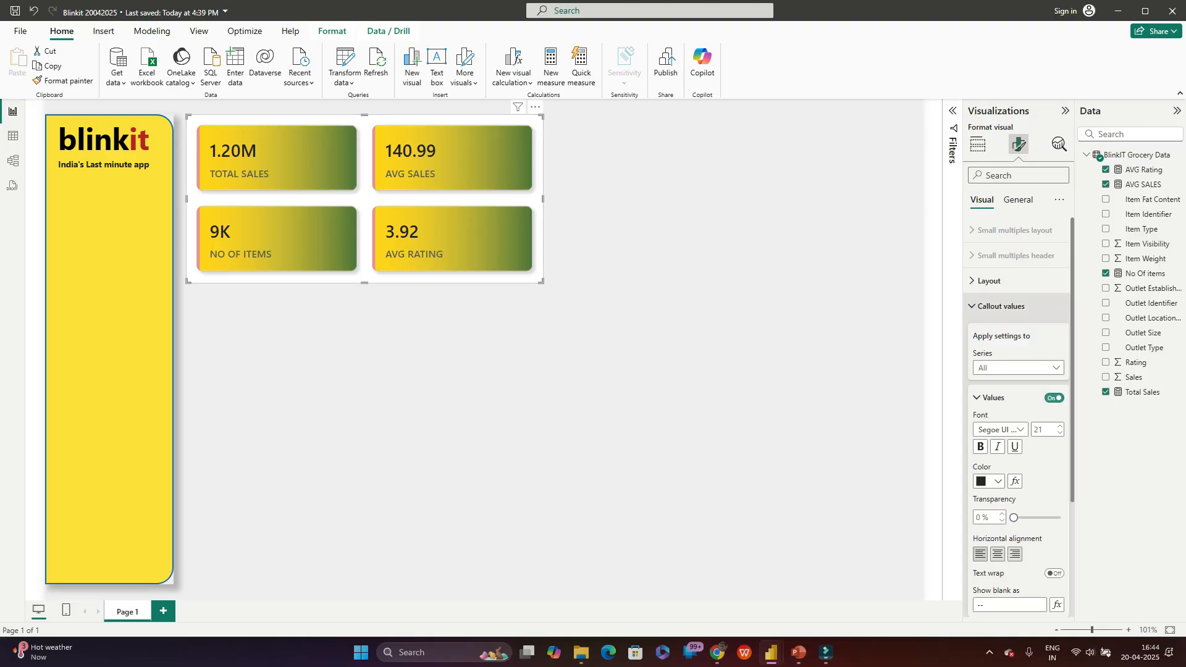
scroll(1017, 420, "down", 3)
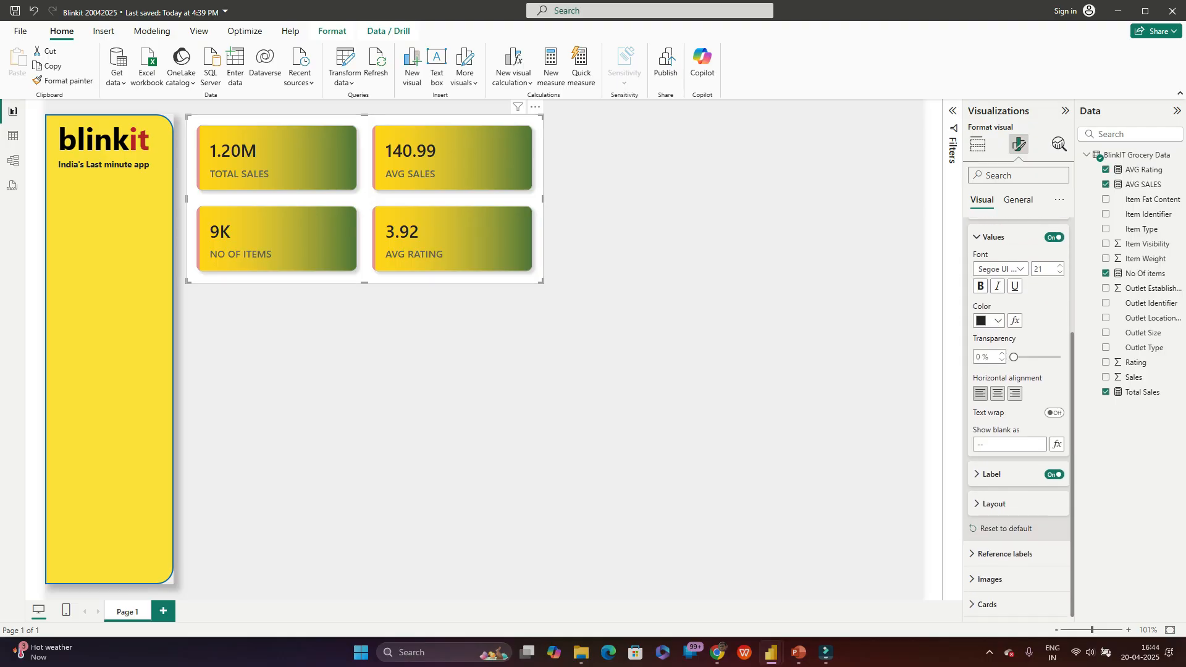
scroll(1018, 420, "up", 3)
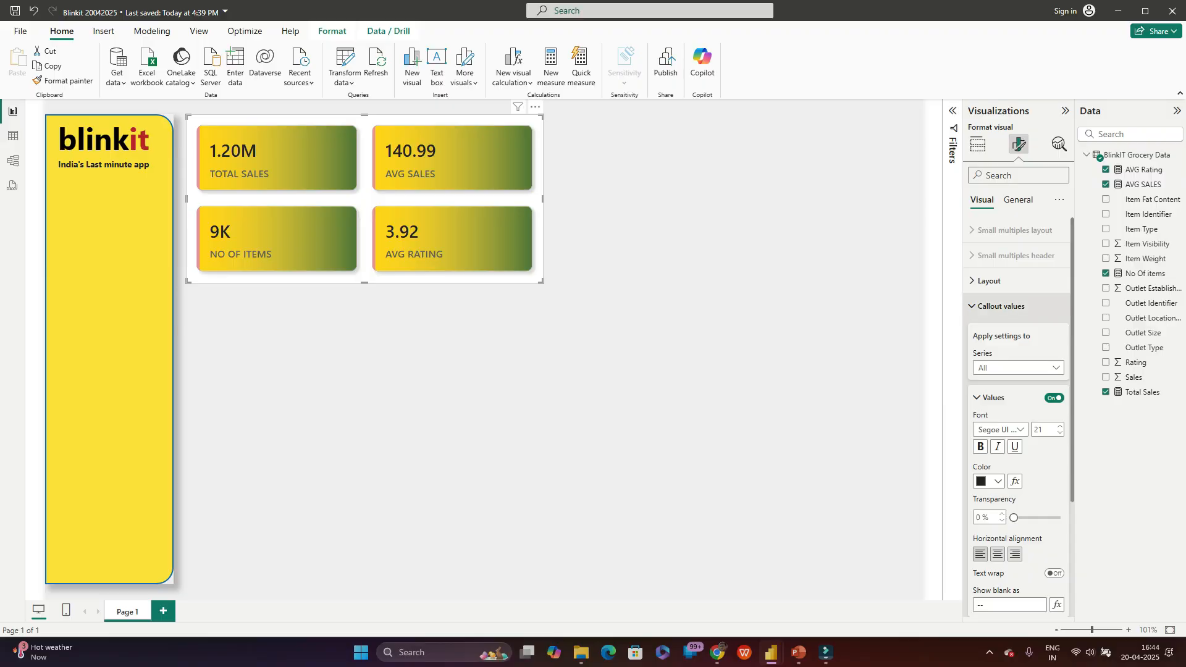
left_click(1001, 306)
left_click(1018, 200)
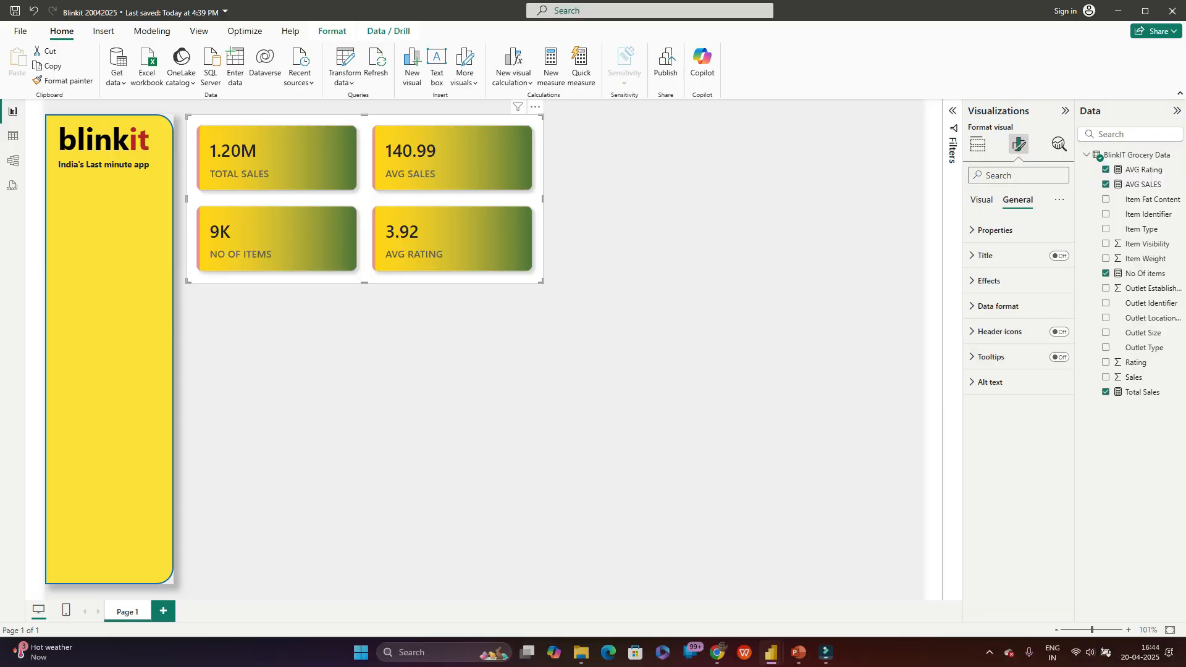
left_click(982, 200)
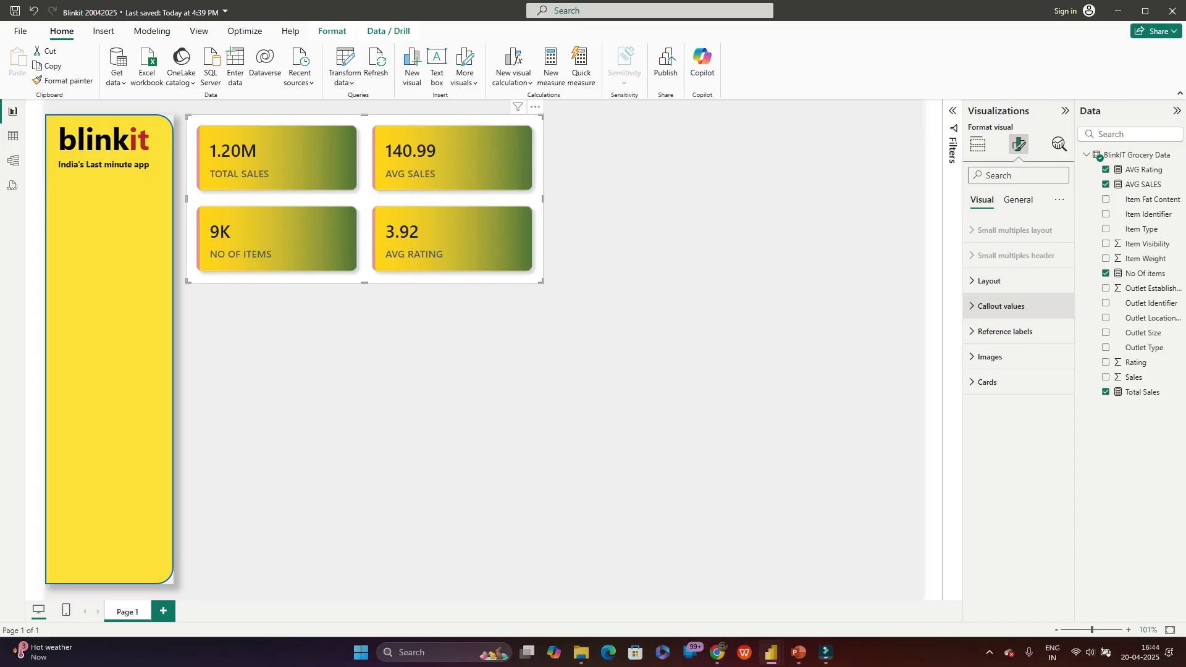
Step: Set the transparency of the callout labels on all KPI cards to 40%
left_click(1000, 306)
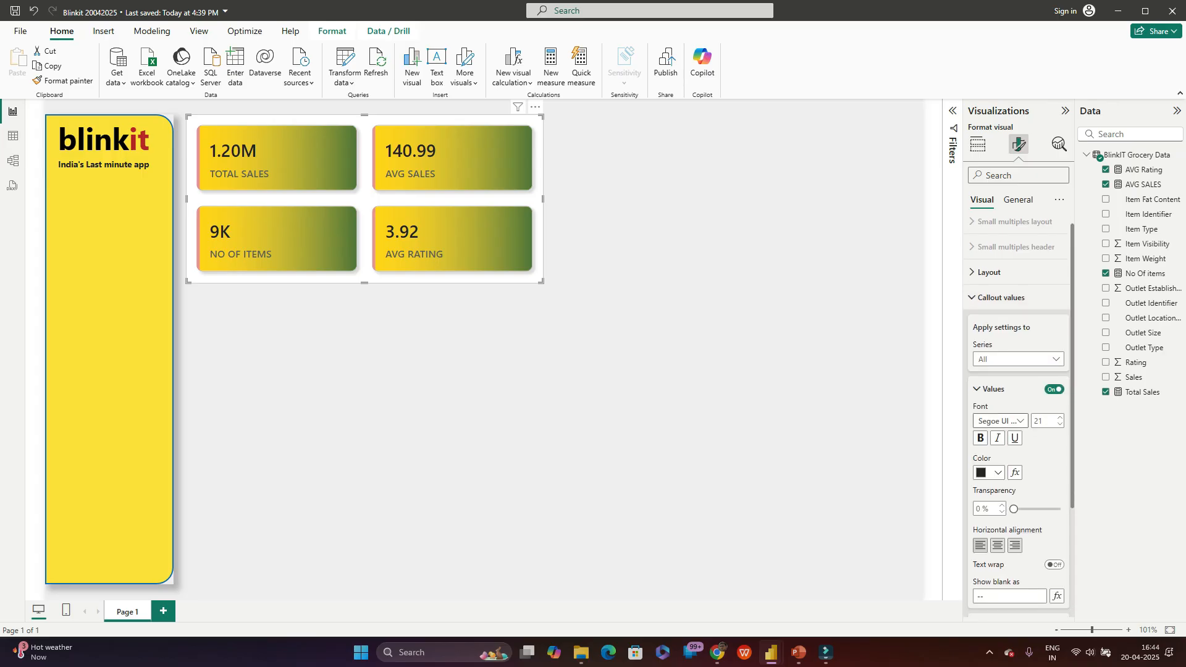
scroll(1018, 414, "down", 4)
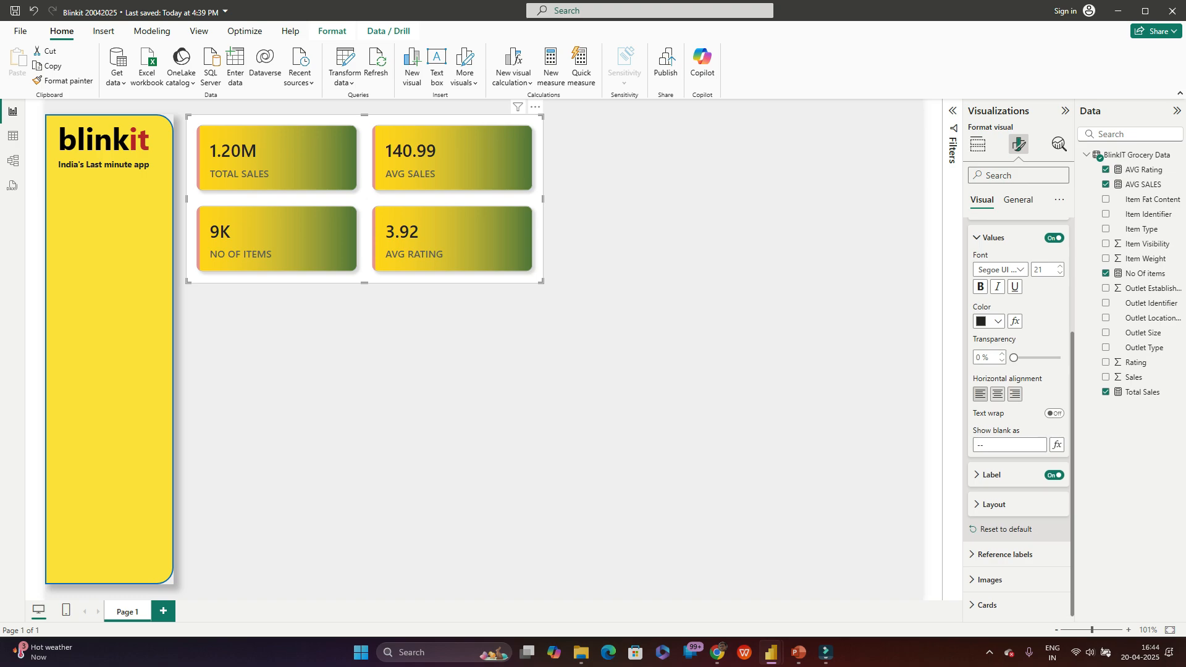
scroll(1018, 528, "up", 2)
left_click(993, 361)
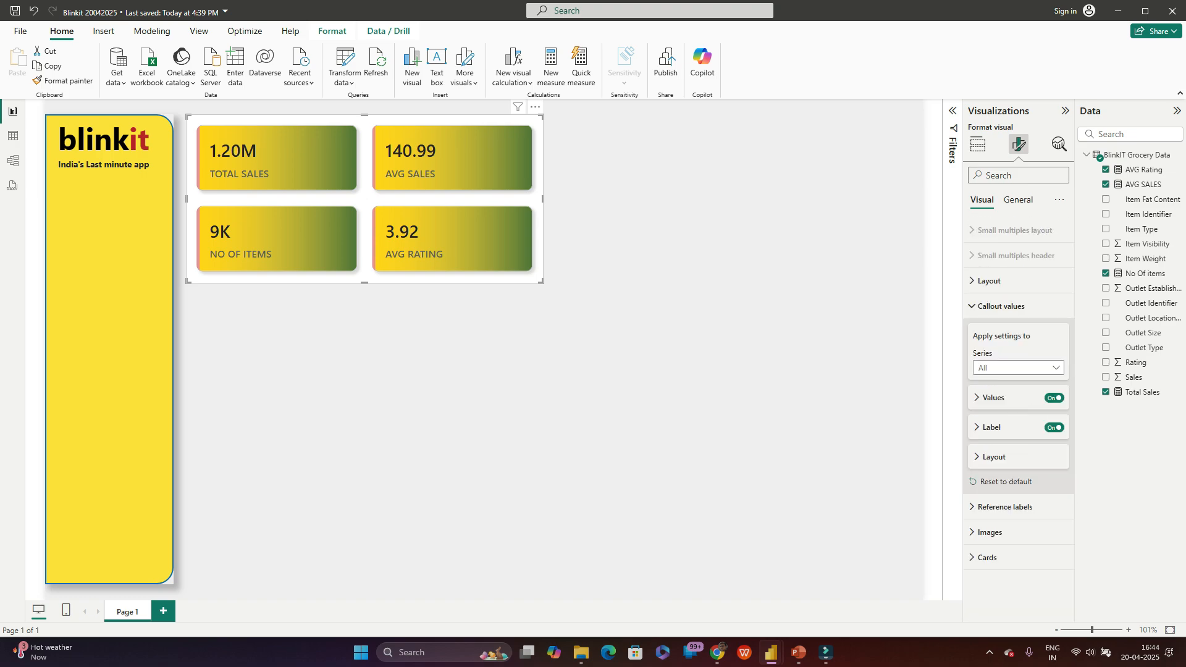
left_click(992, 427)
scroll(1018, 457, "down", 3)
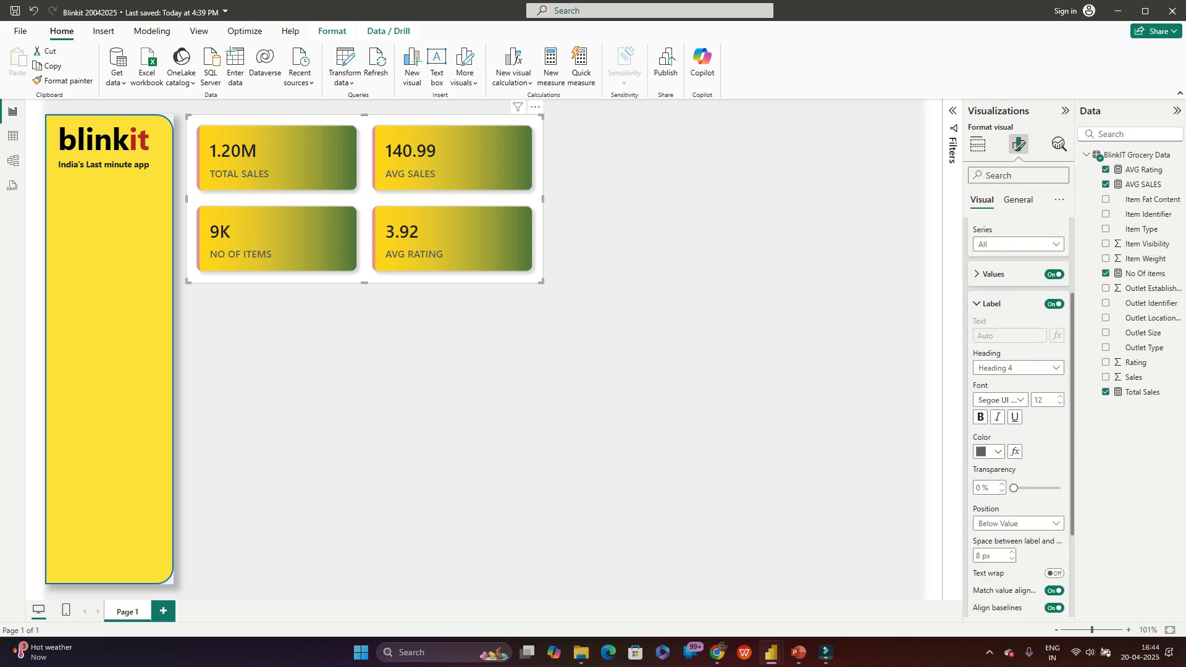
scroll(1018, 395, "down", 1)
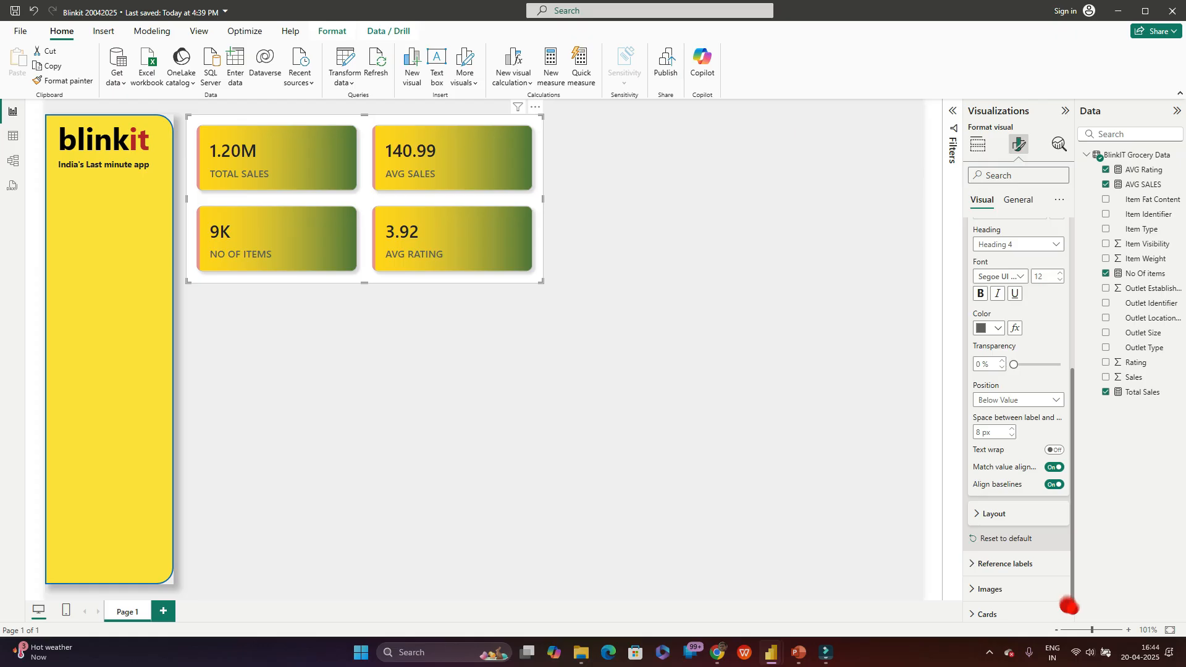
left_click(986, 365)
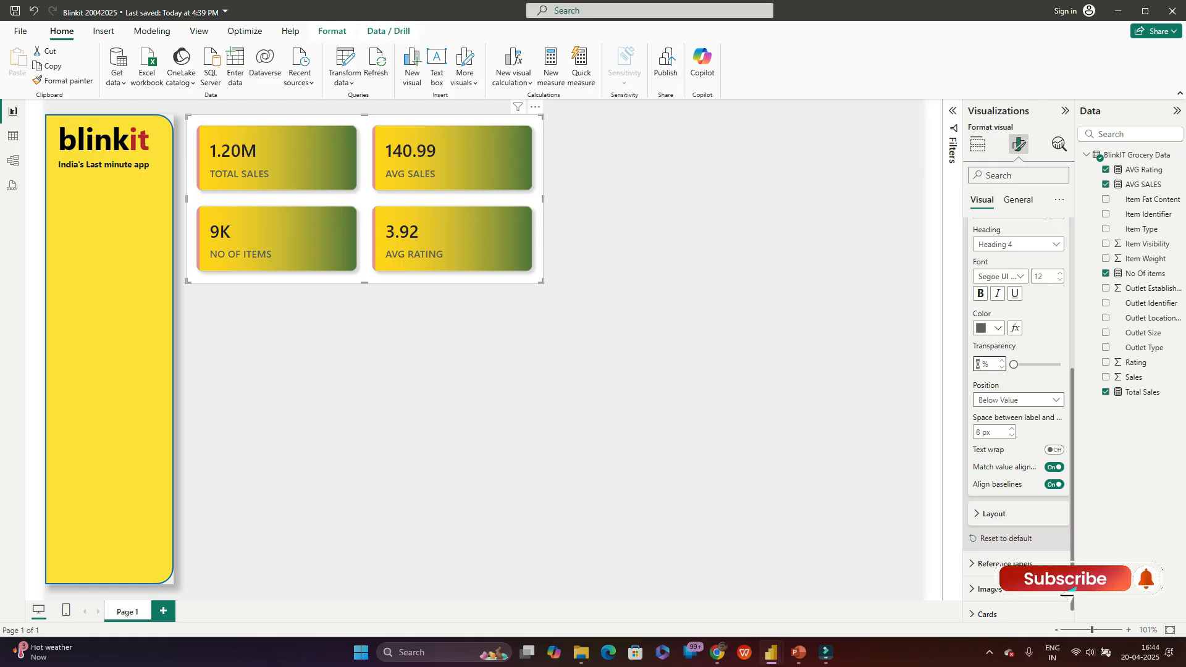
type("40")
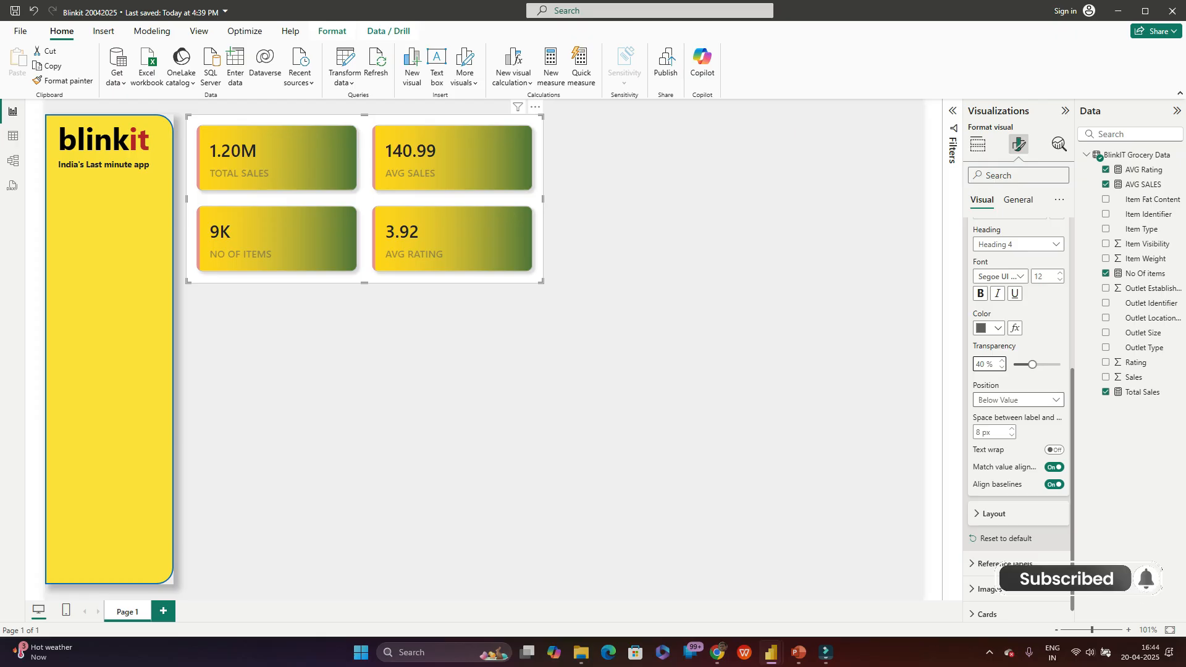
left_click(735, 377)
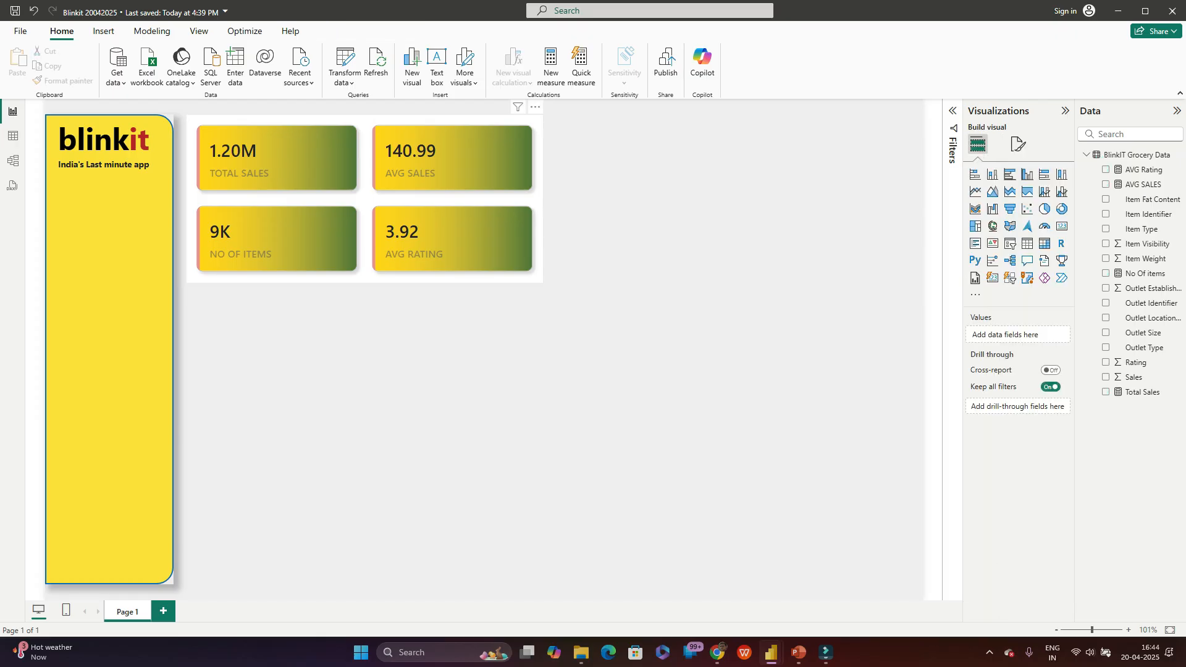
Step: Set the transparency of the background image on all KPI cards to 40%
left_click(1017, 144)
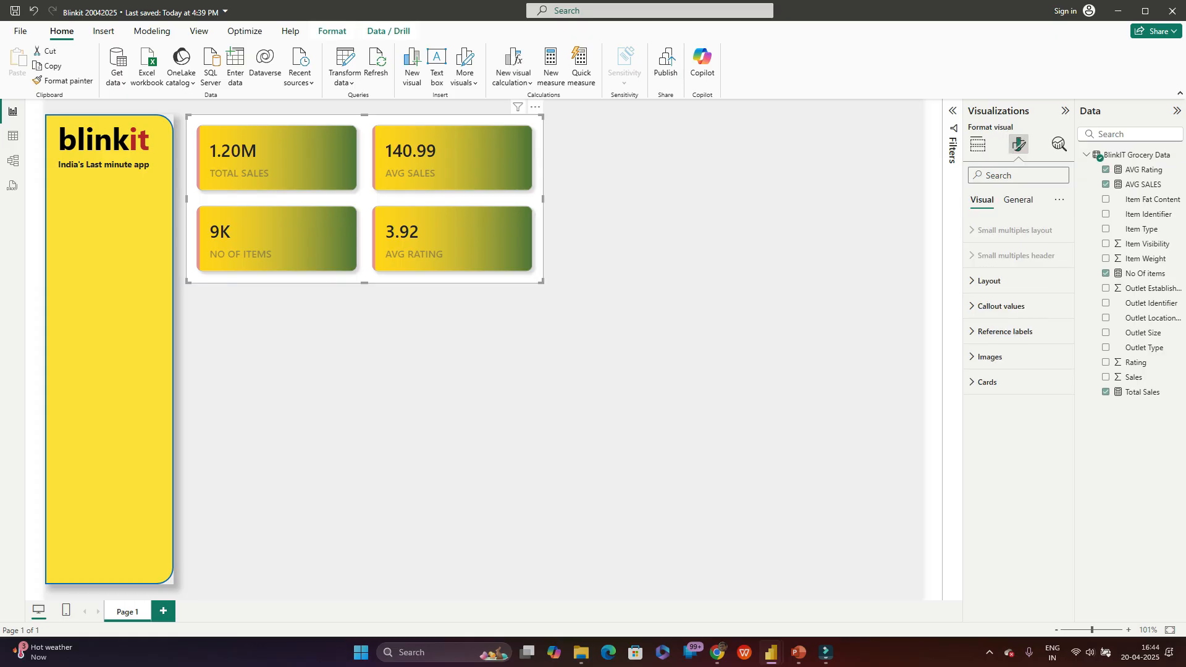
left_click(978, 143)
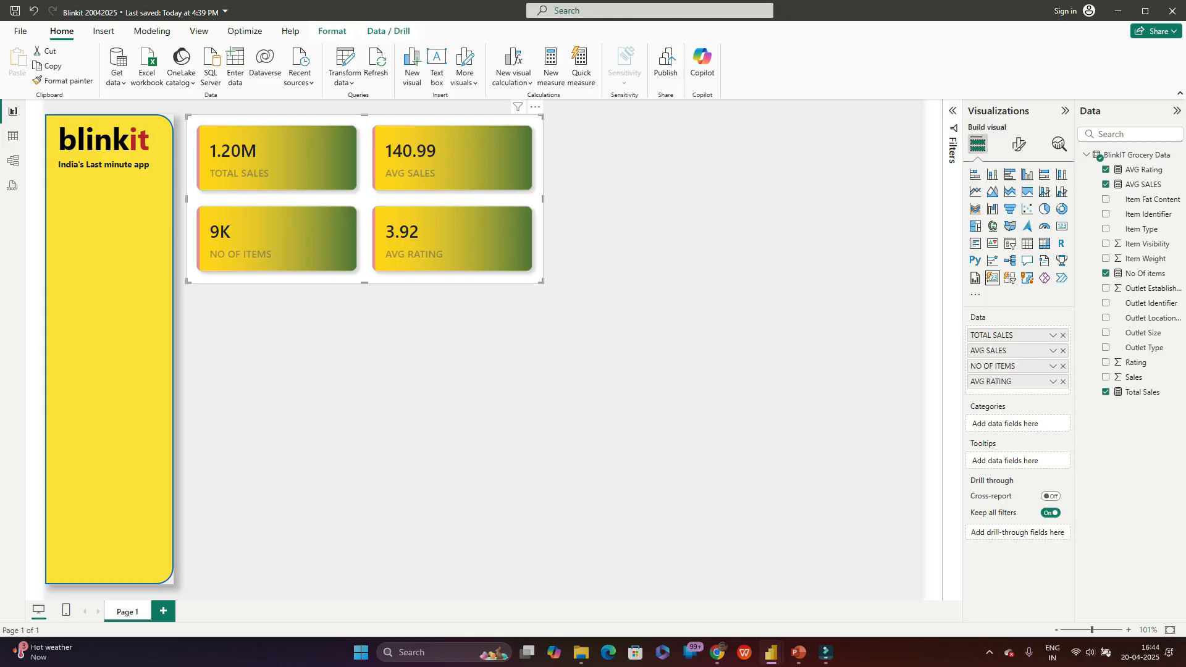
left_click(1018, 143)
left_click(990, 357)
left_click(989, 356)
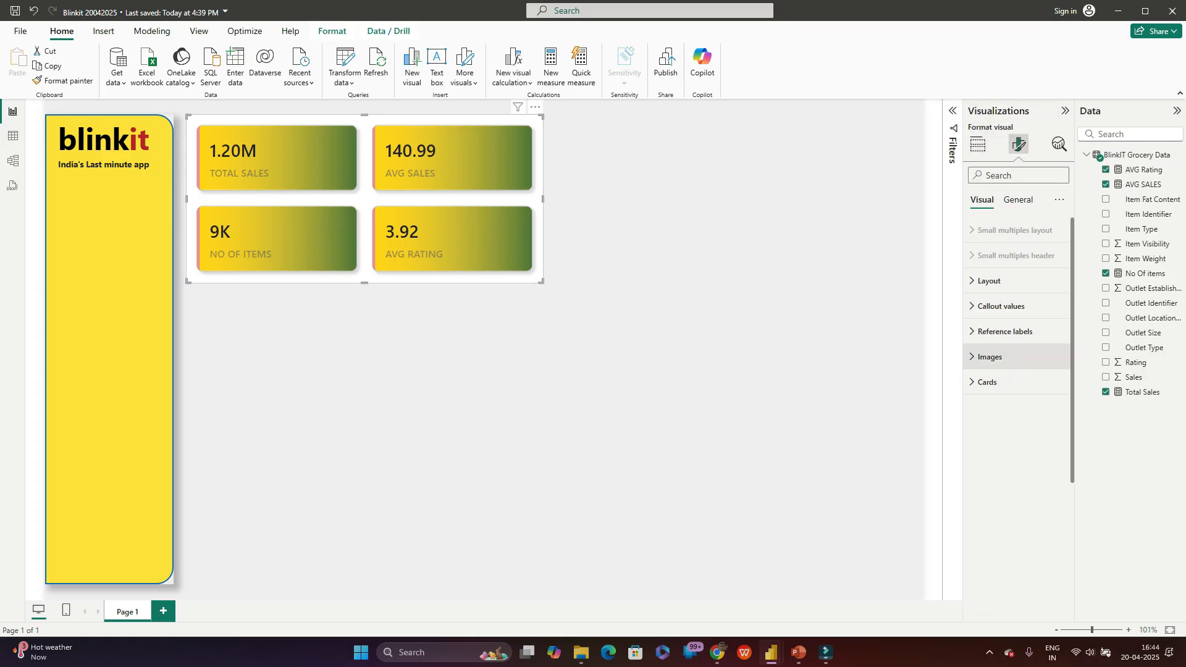
left_click(987, 382)
scroll(1018, 402, "down", 2)
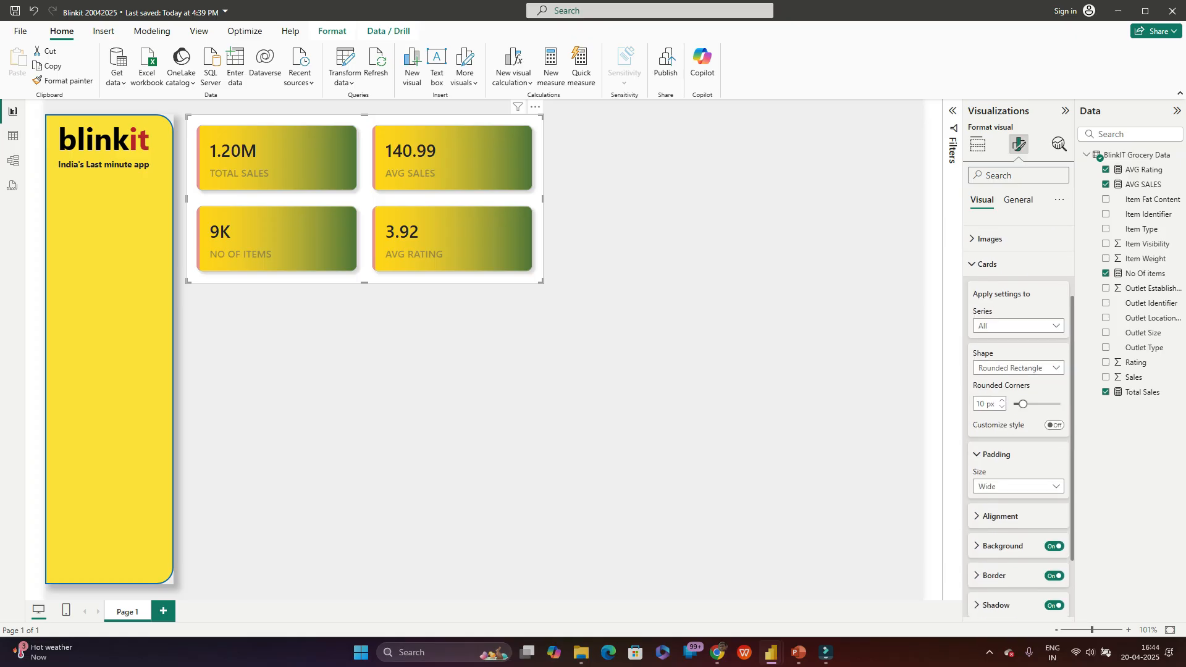
scroll(1018, 401, "down", 2)
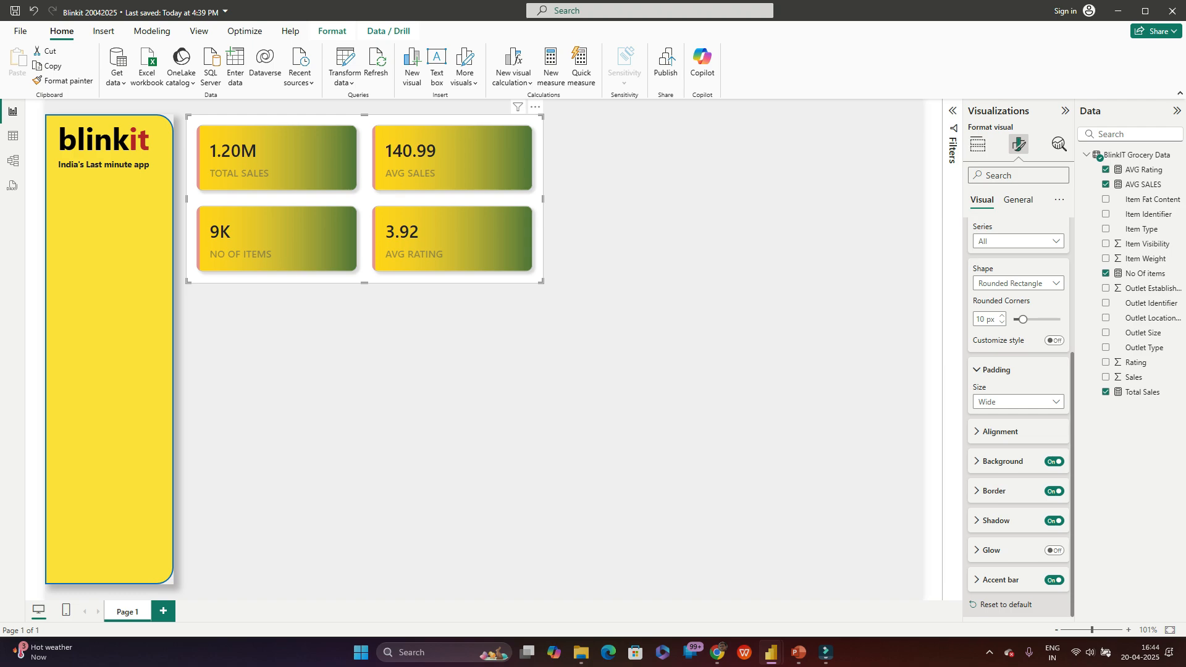
left_click(1003, 461)
scroll(1018, 402, "down", 2)
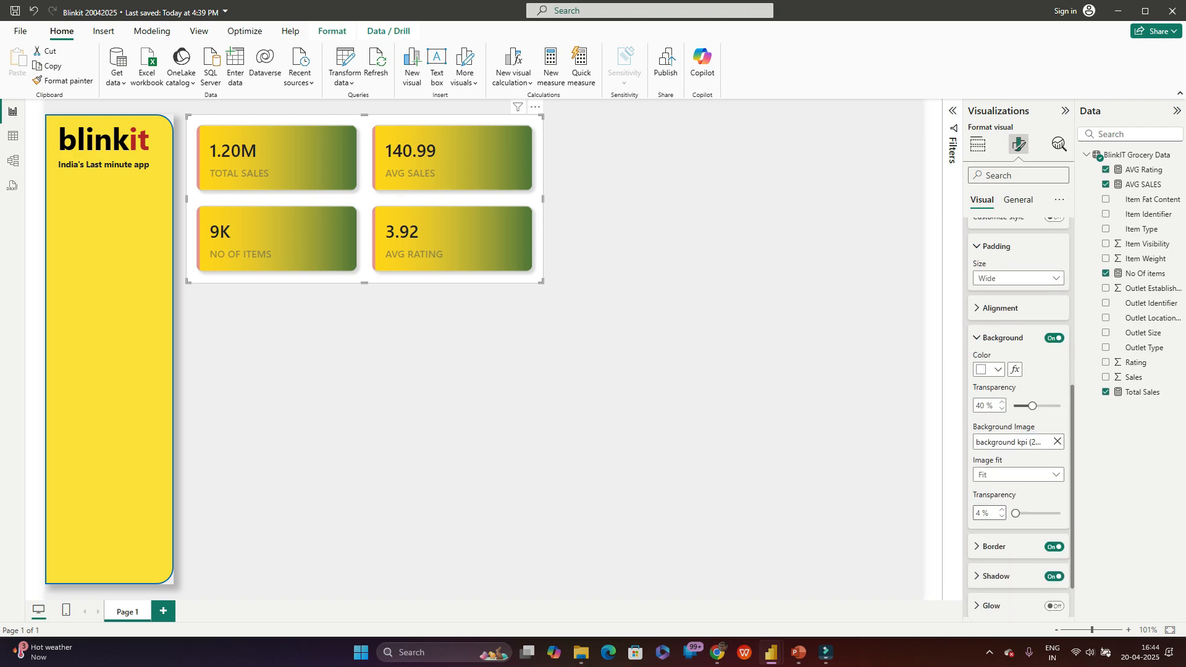
left_click(978, 513)
type("0")
key("Return")
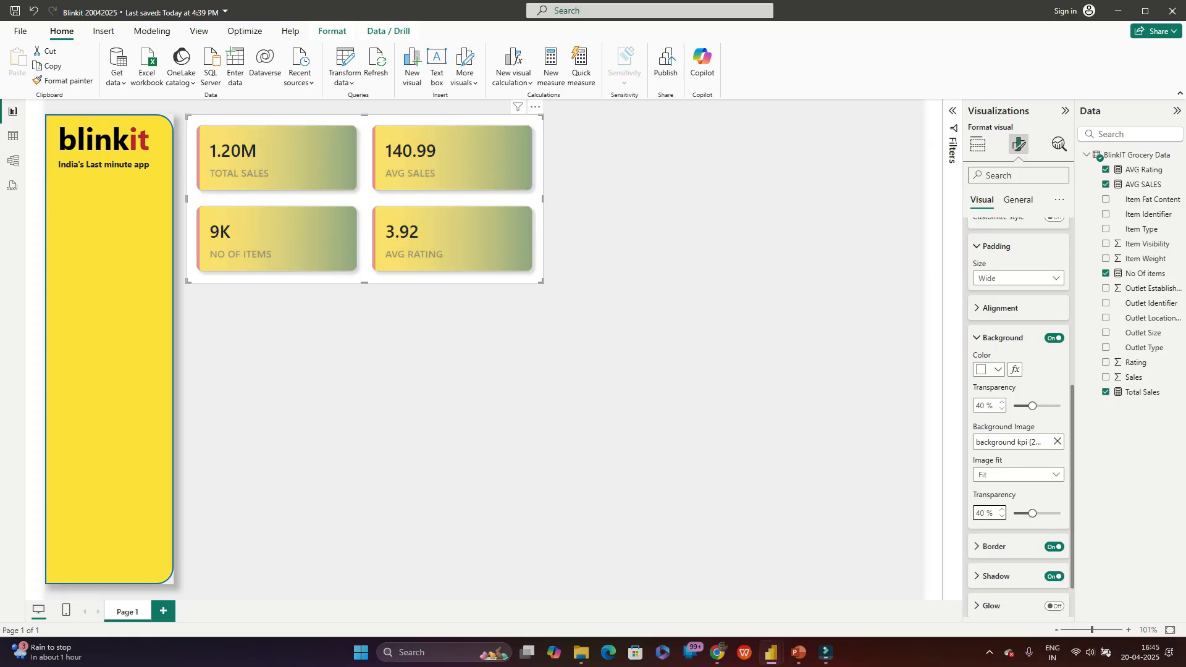
left_click(729, 420)
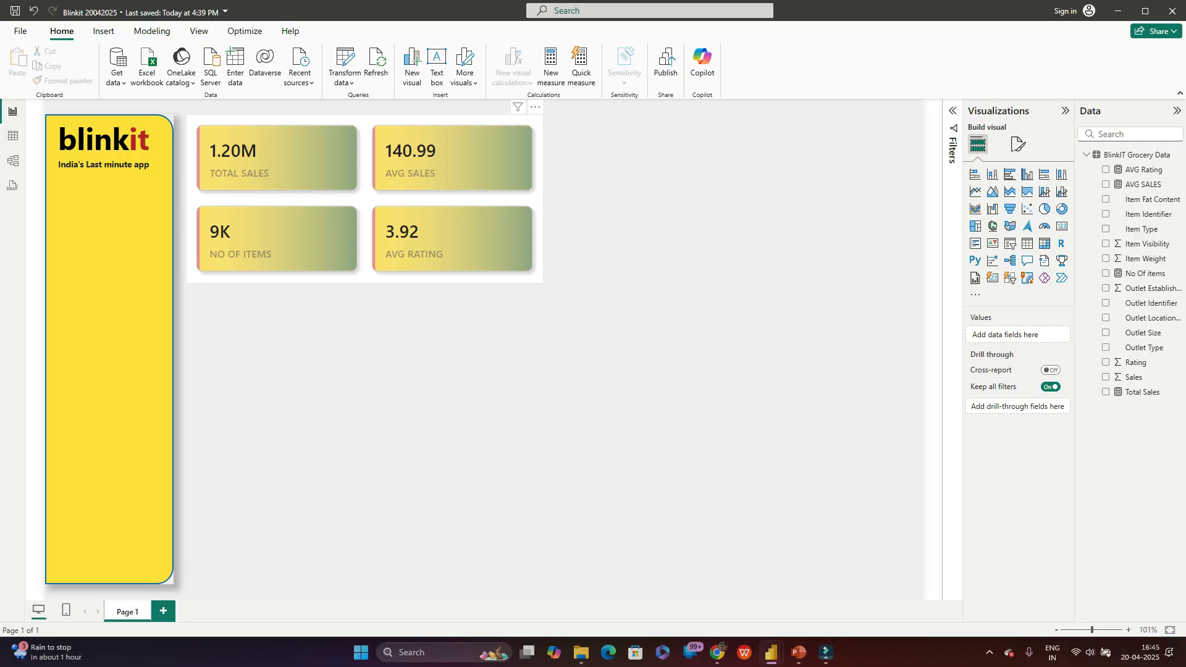
Step: Change the font of the callout values on all KPI cards to Segoe UI Bold
left_click(364, 199)
left_click(1018, 145)
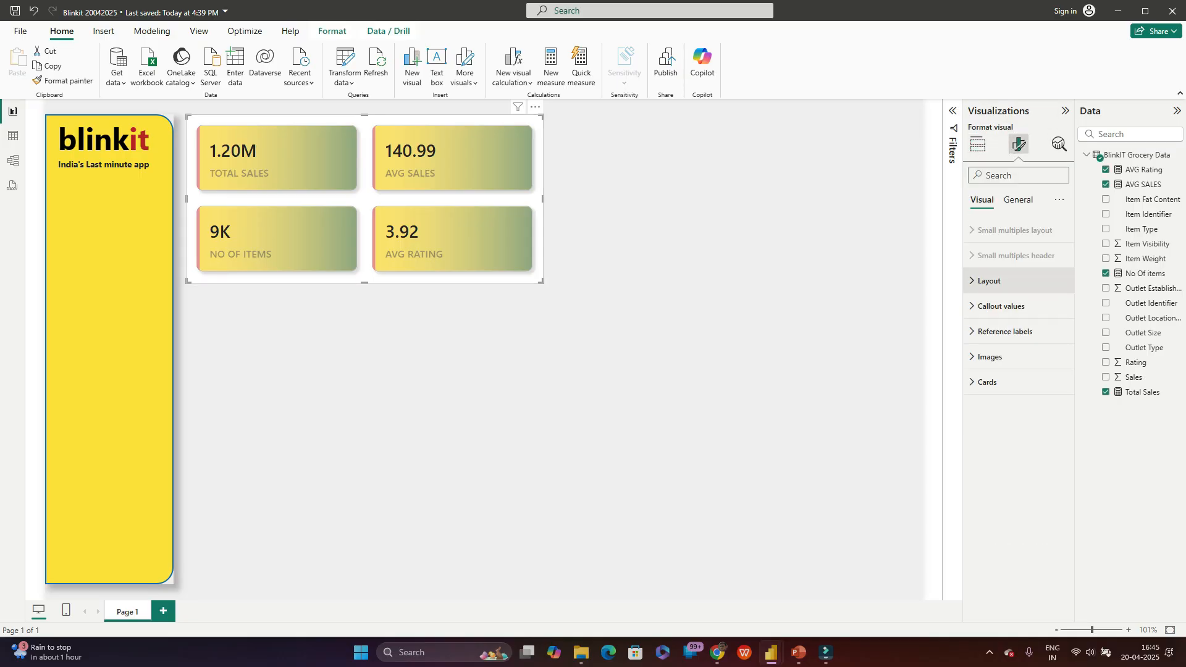
left_click(1001, 306)
scroll(1001, 306, "down", 1)
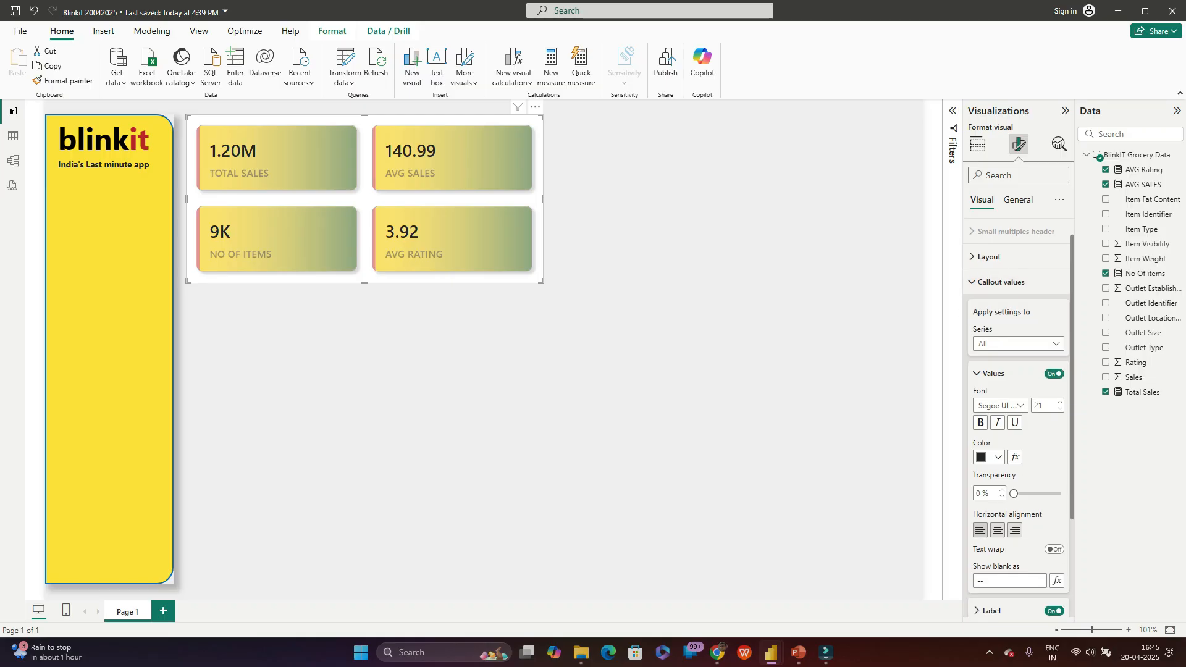
scroll(1001, 306, "down", 3)
left_click(1001, 306)
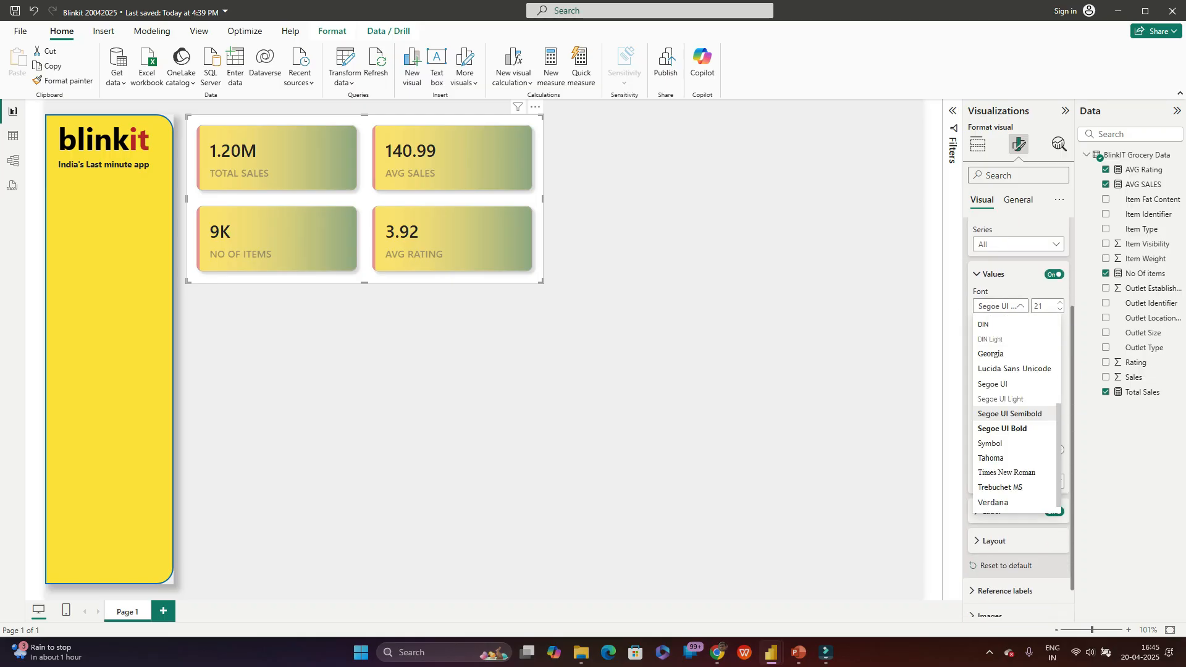
left_click(1010, 413)
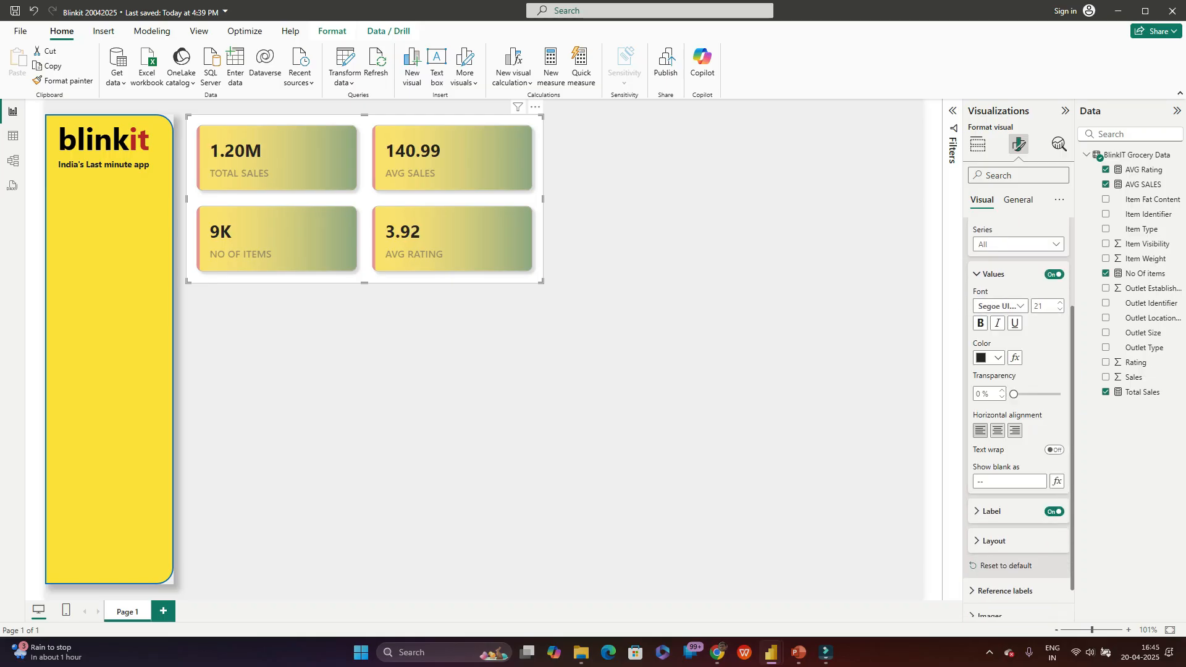
left_click(698, 364)
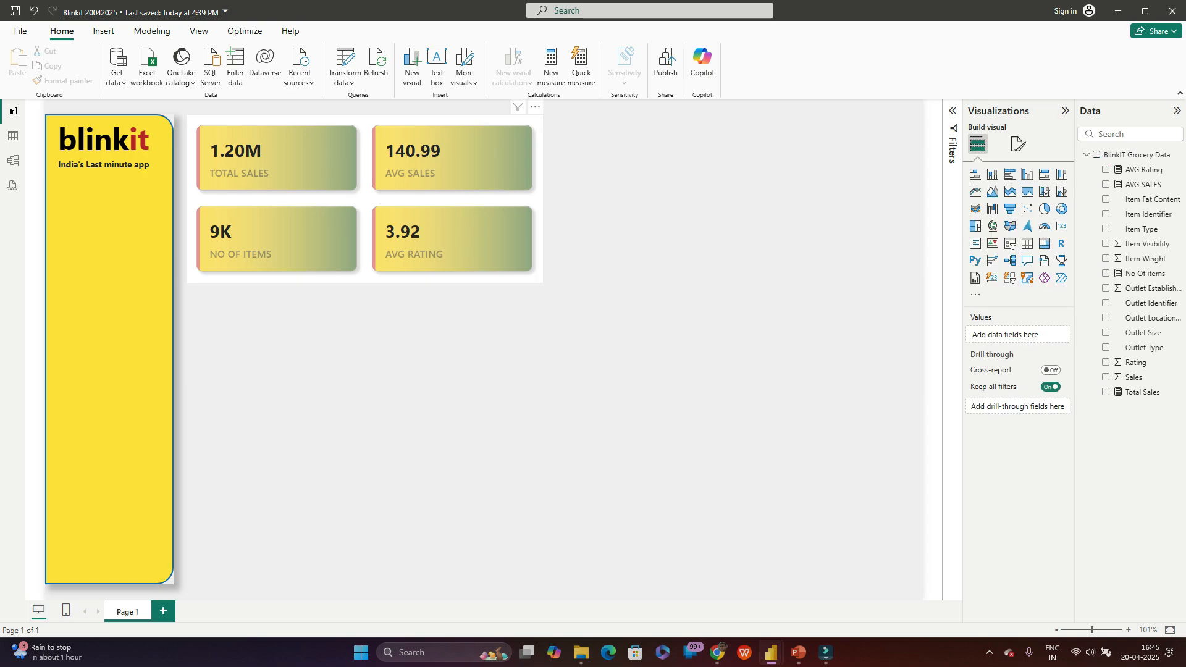
Step: Examine the KPI cards in the finished Blinkit 12042025 report and return to the Blinkit 20042025 report
mouse_move(771, 653)
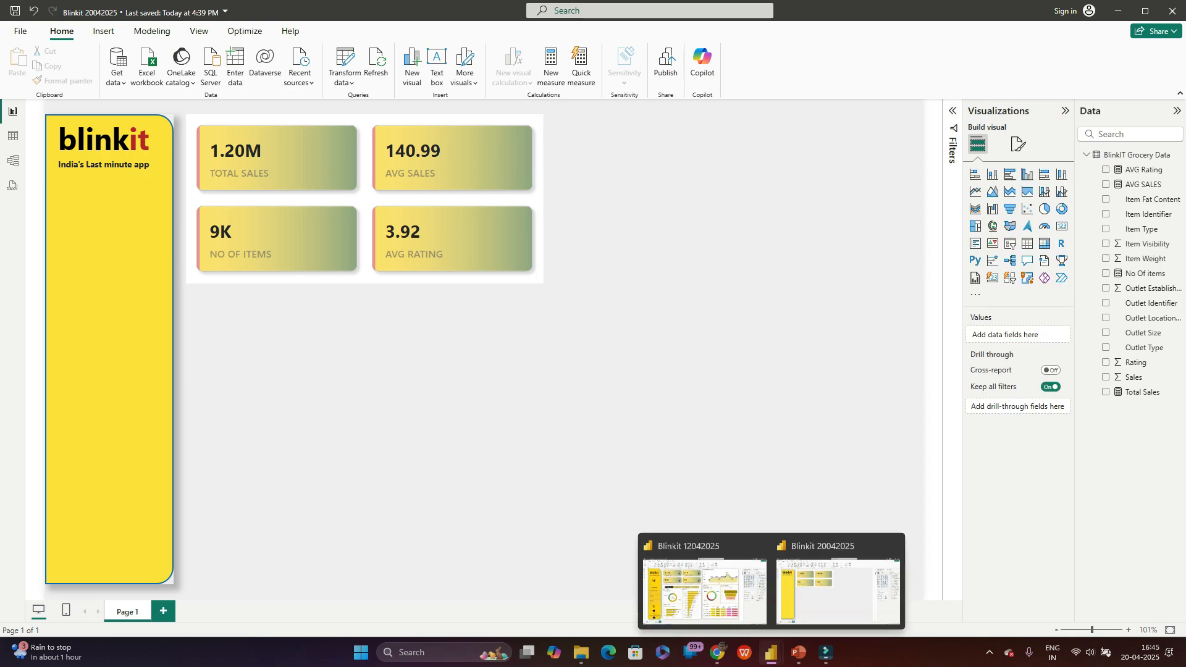
left_click(834, 587)
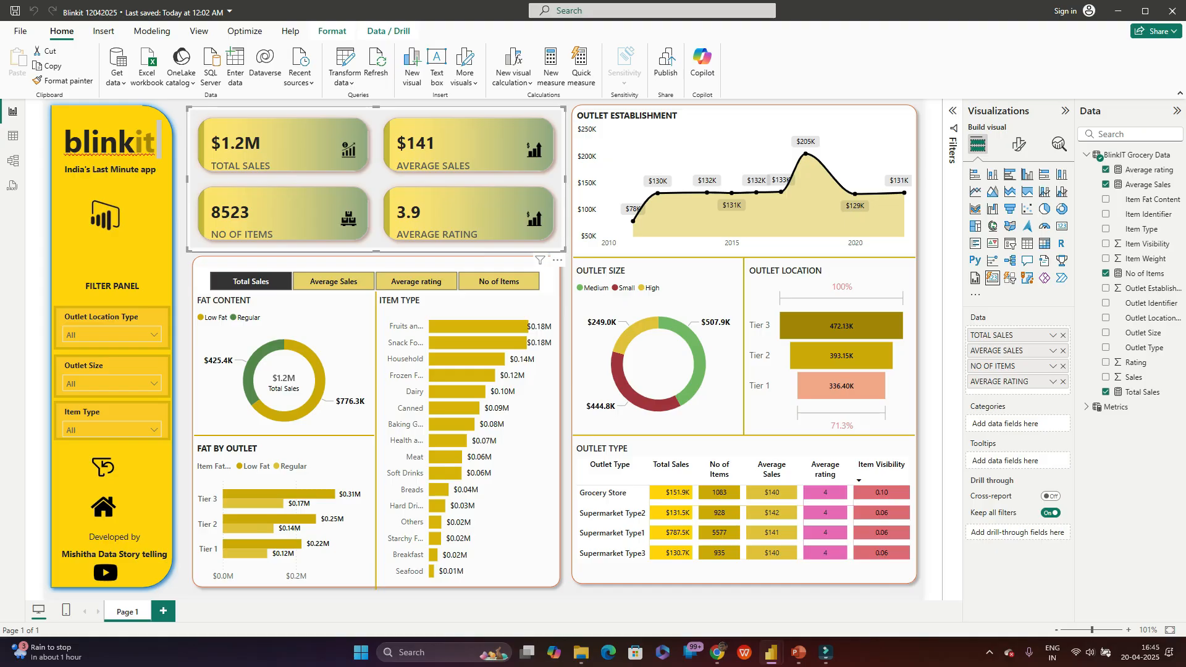
key("alt+Tab")
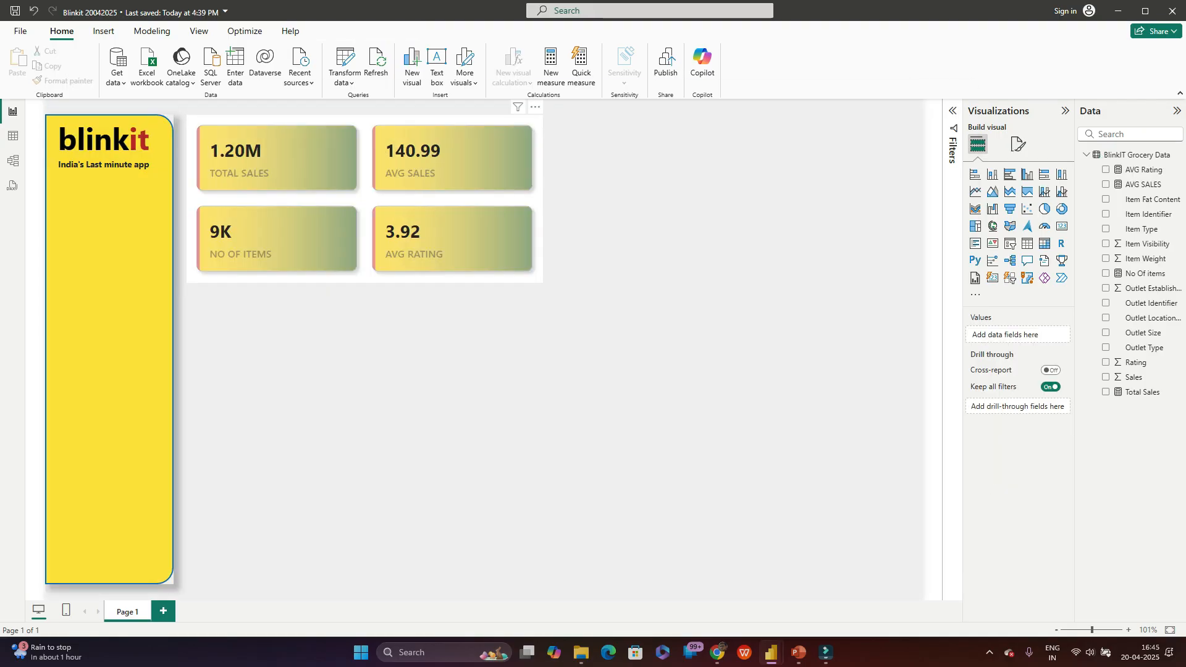
Step: Open the image settings of the KPI cards visual
left_click(365, 199)
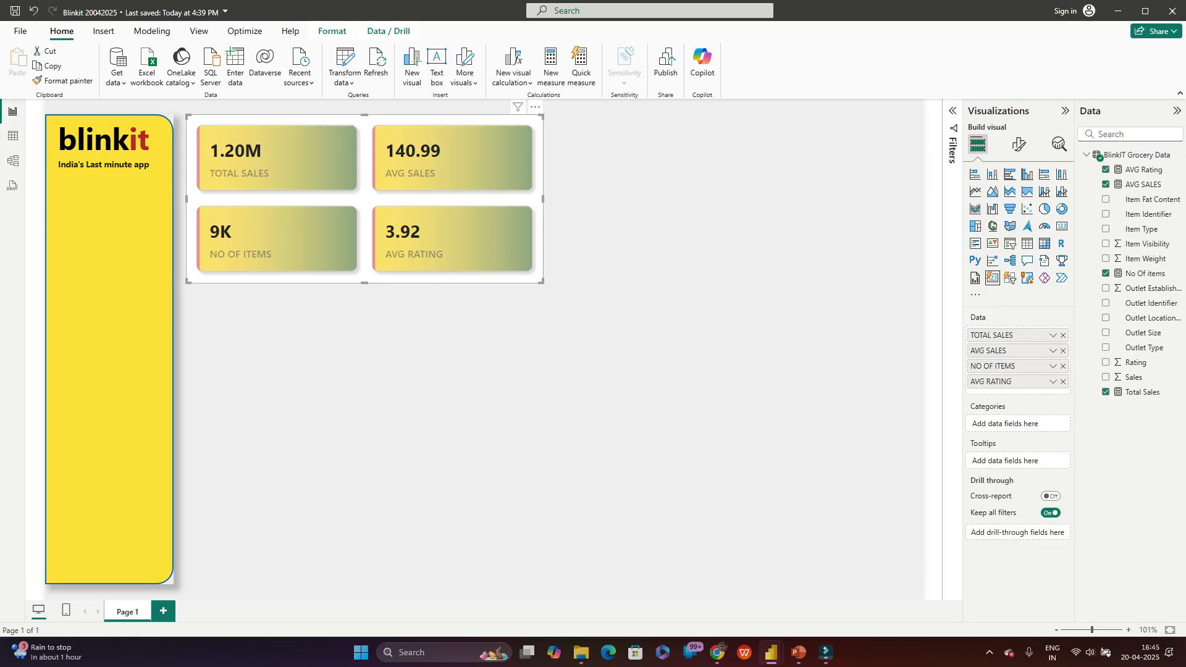
left_click(1019, 144)
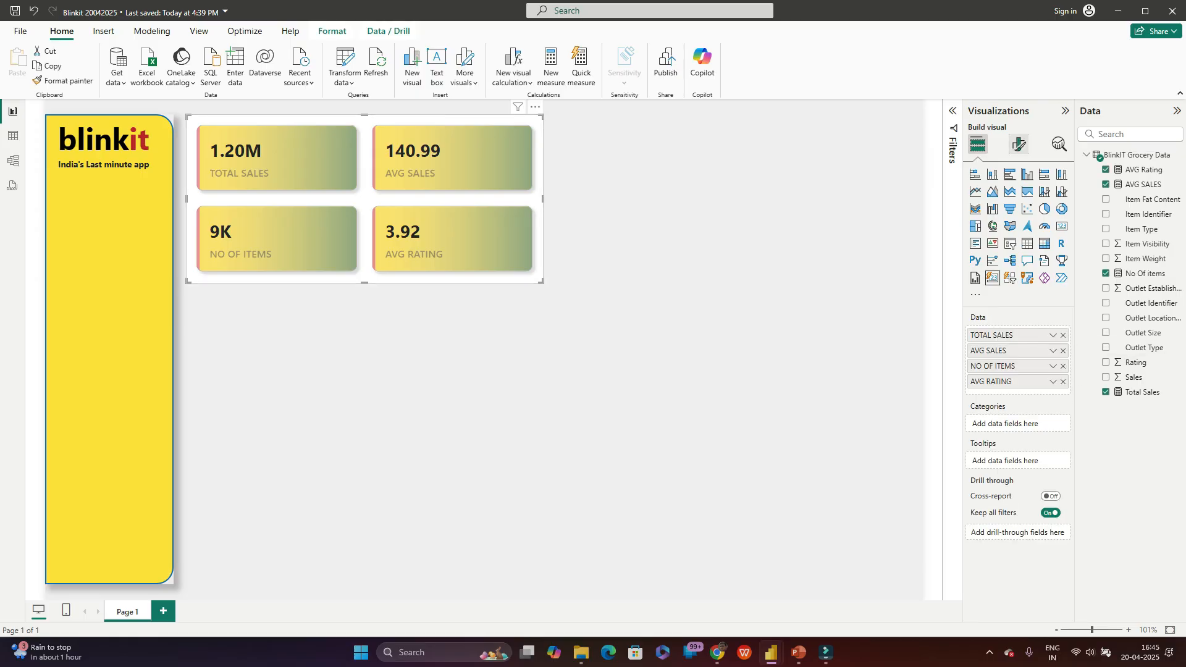
left_click(990, 356)
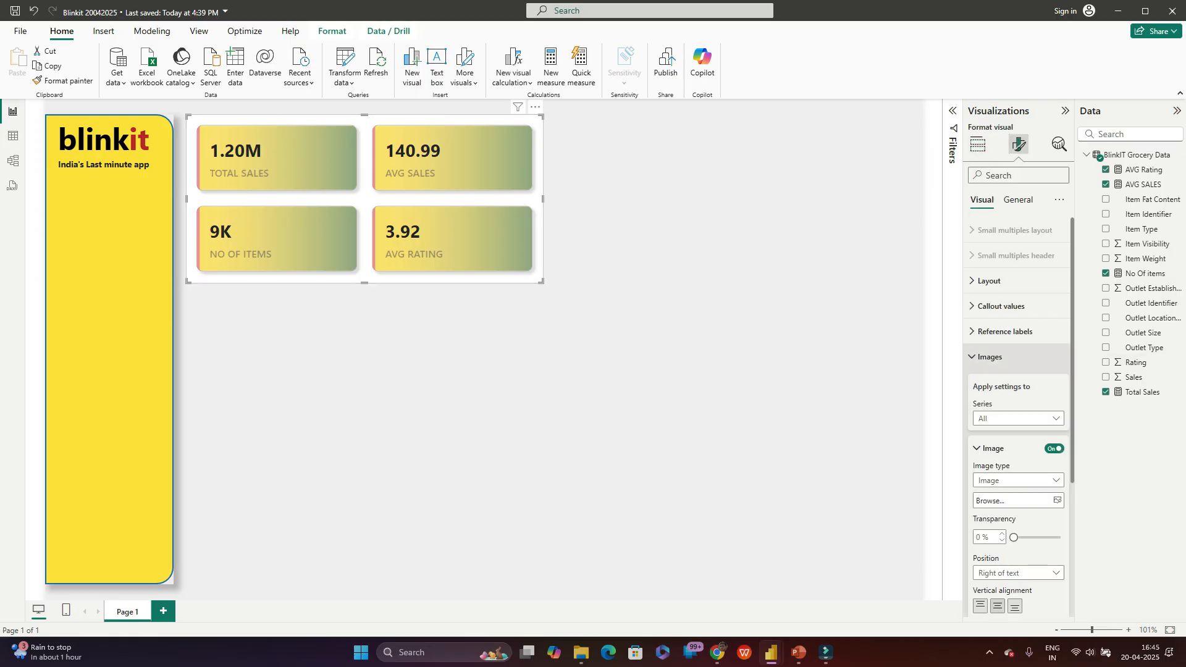
scroll(1020, 371, "down", 2)
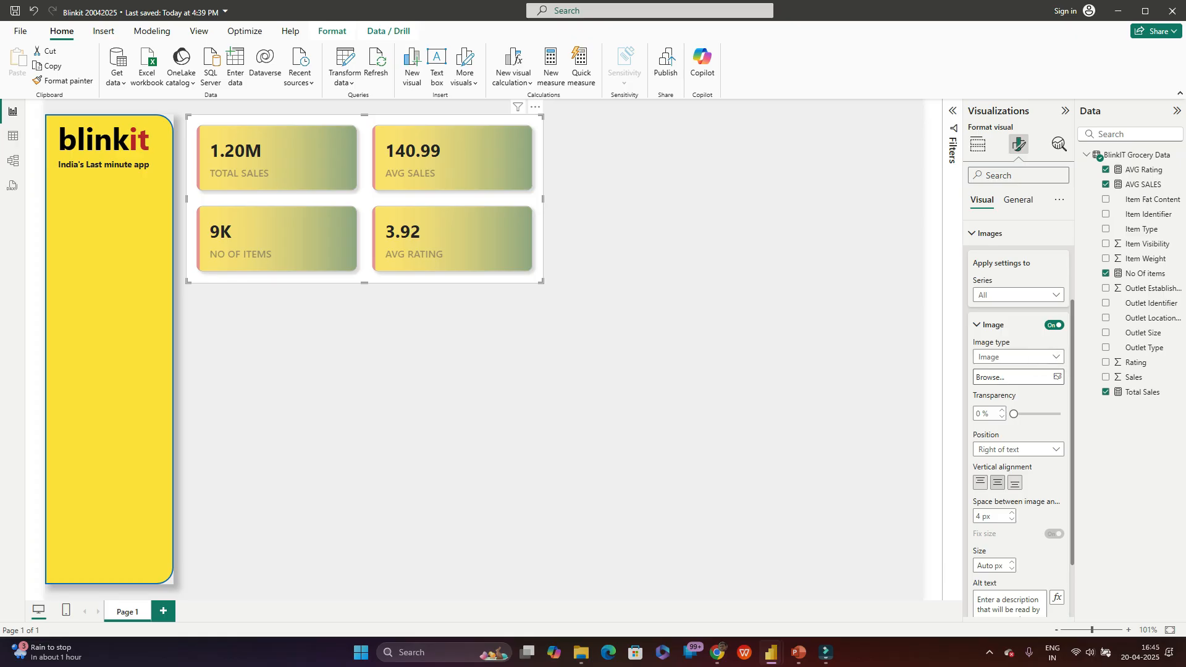
Step: Try to add the Sales picture as the image on all KPI cards
left_click(1058, 377)
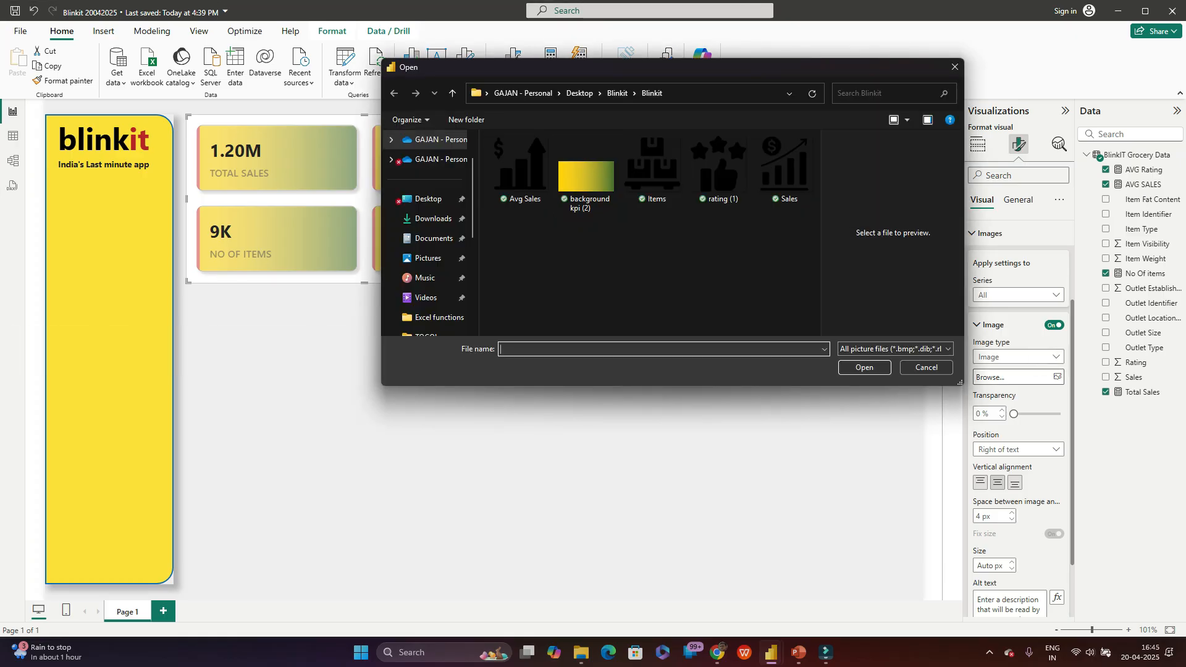
left_click_drag(603, 71, 784, 122)
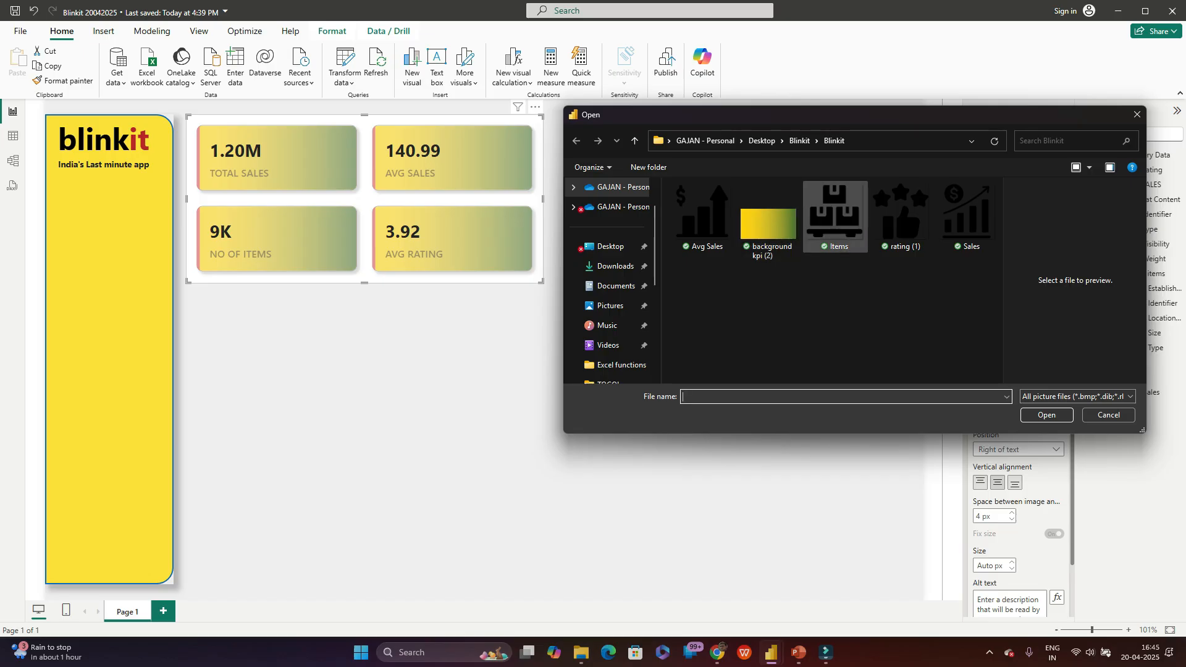
left_click(968, 217)
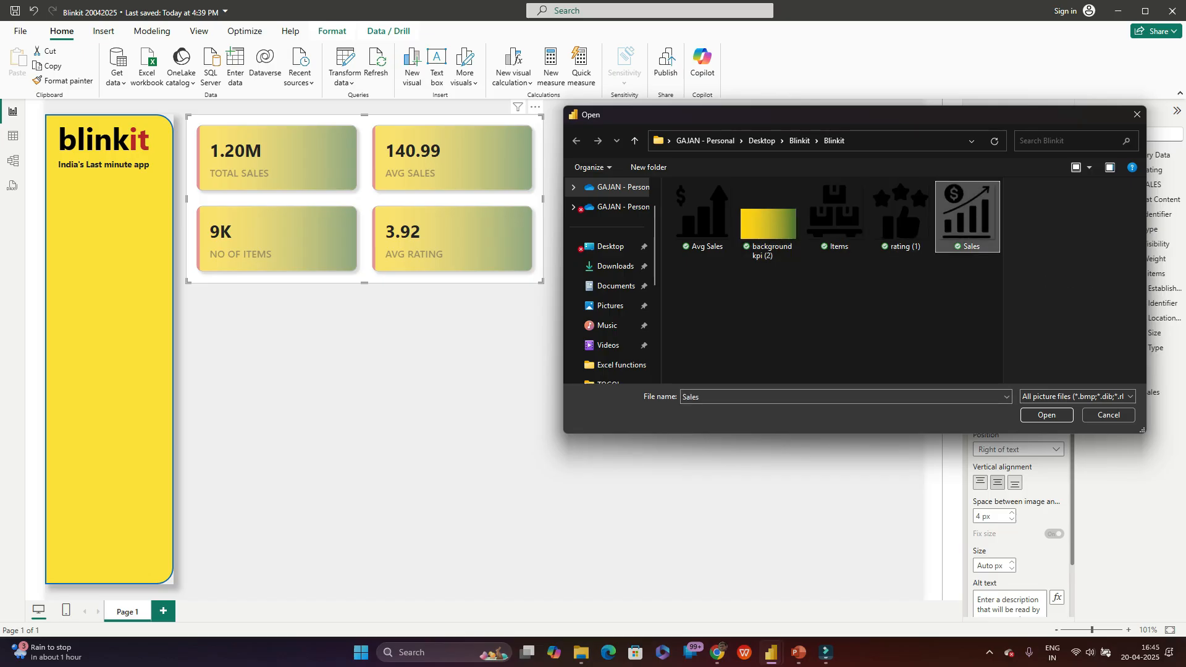
left_click(1046, 415)
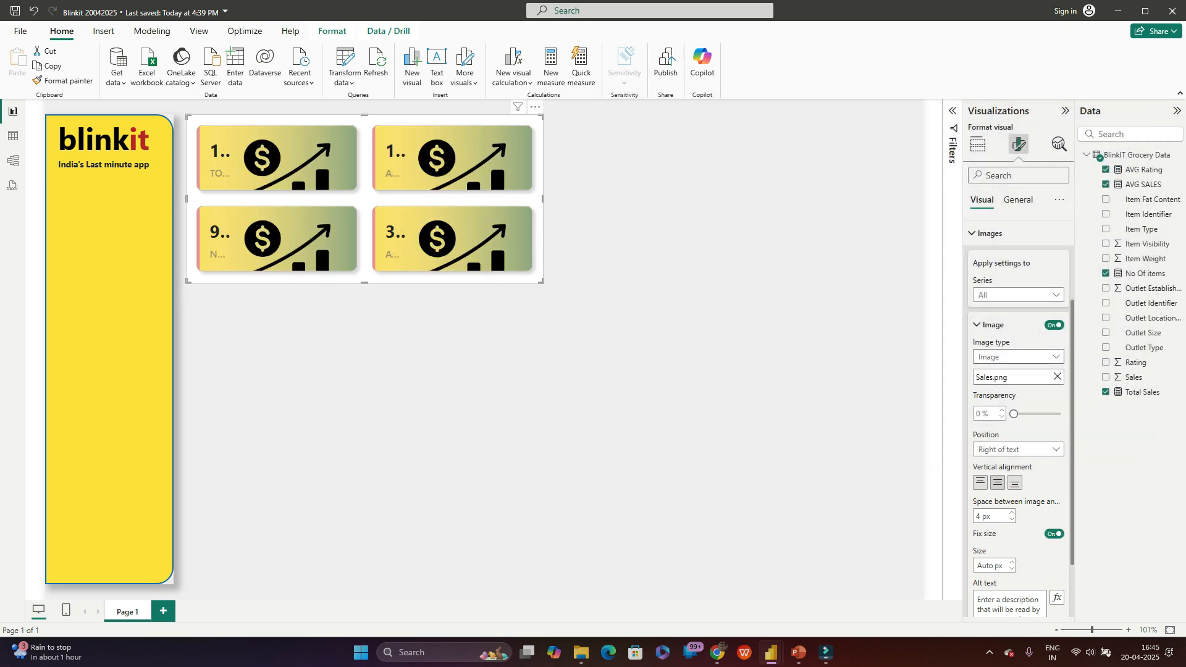
Step: Undo the image applied to all cards and add the Sales picture to the TOTAL SALES card only
left_click(1018, 294)
left_click(999, 324)
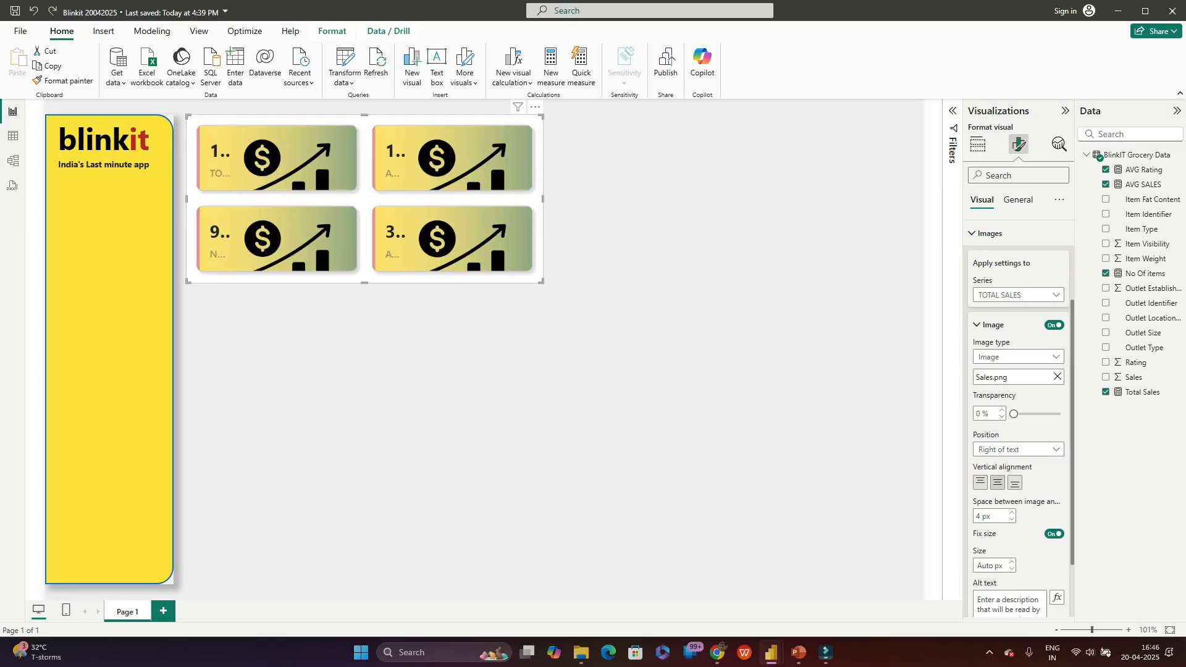
key("ctrl+z")
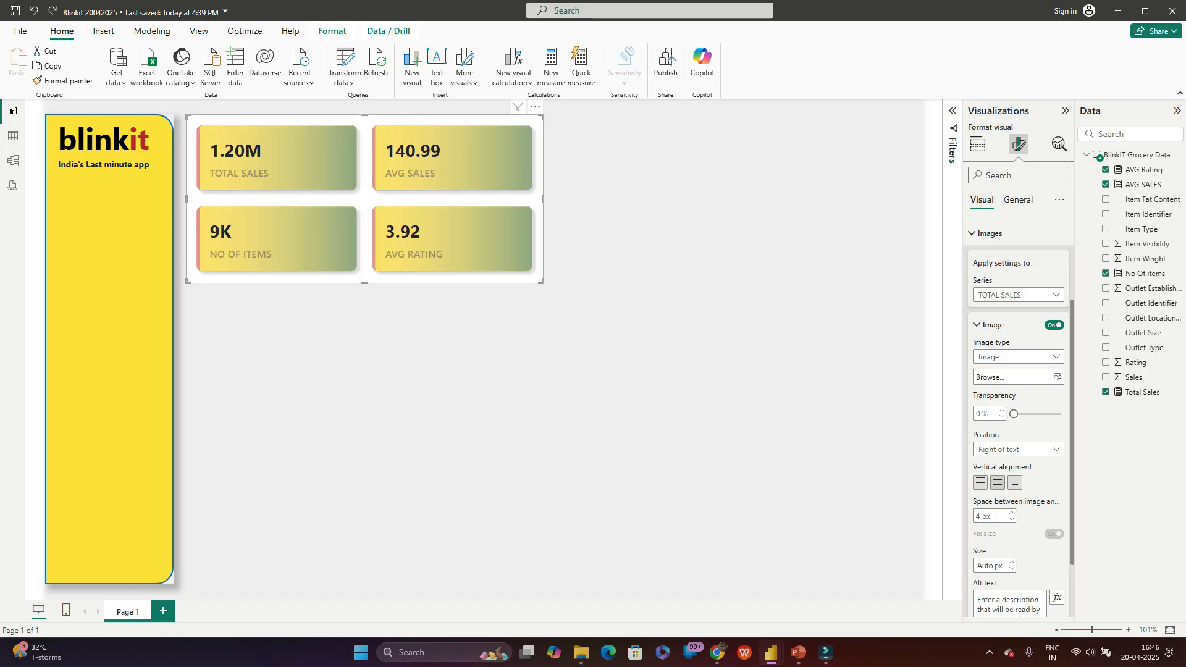
left_click(1019, 377)
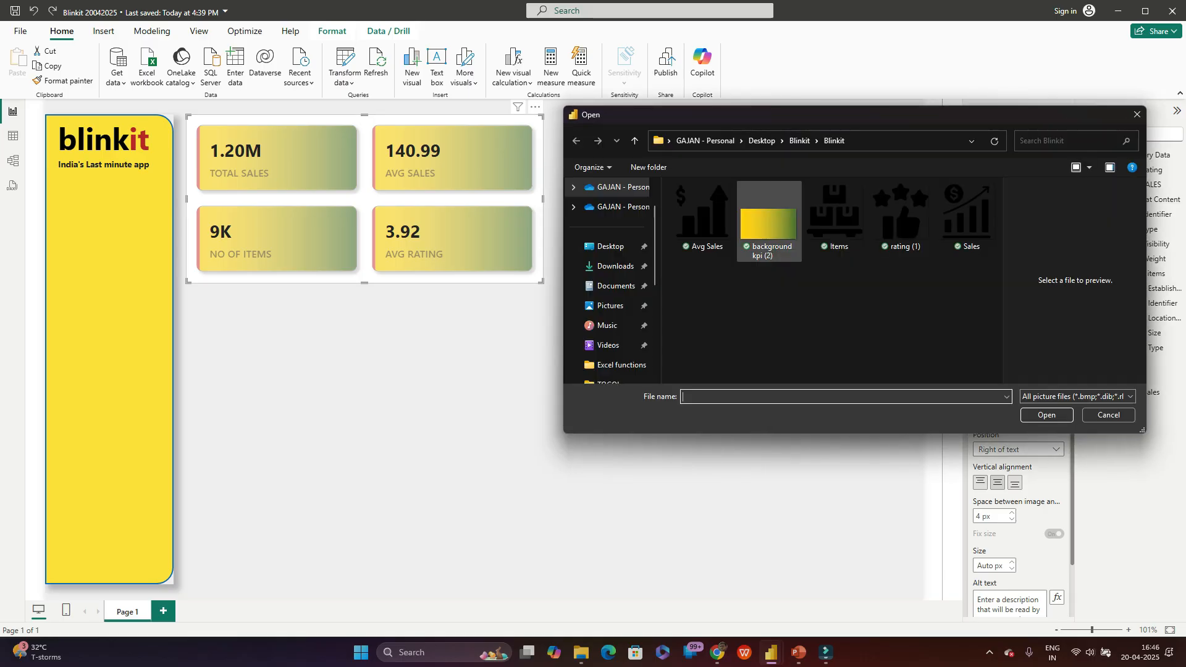
left_click(967, 216)
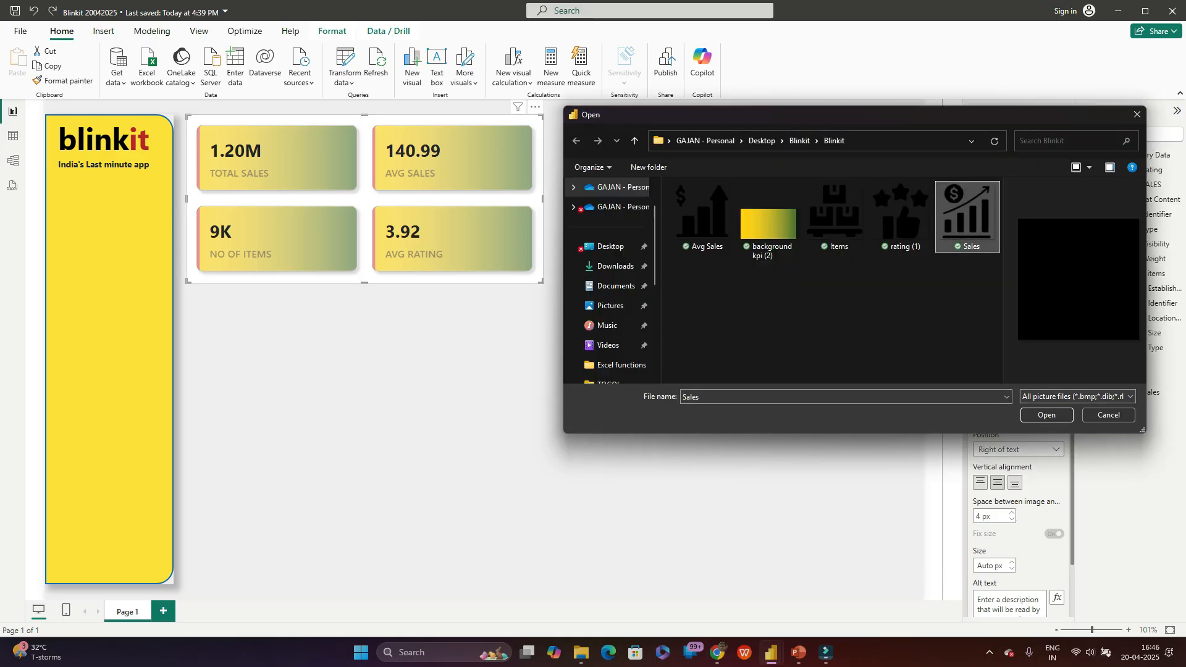
left_click(1047, 415)
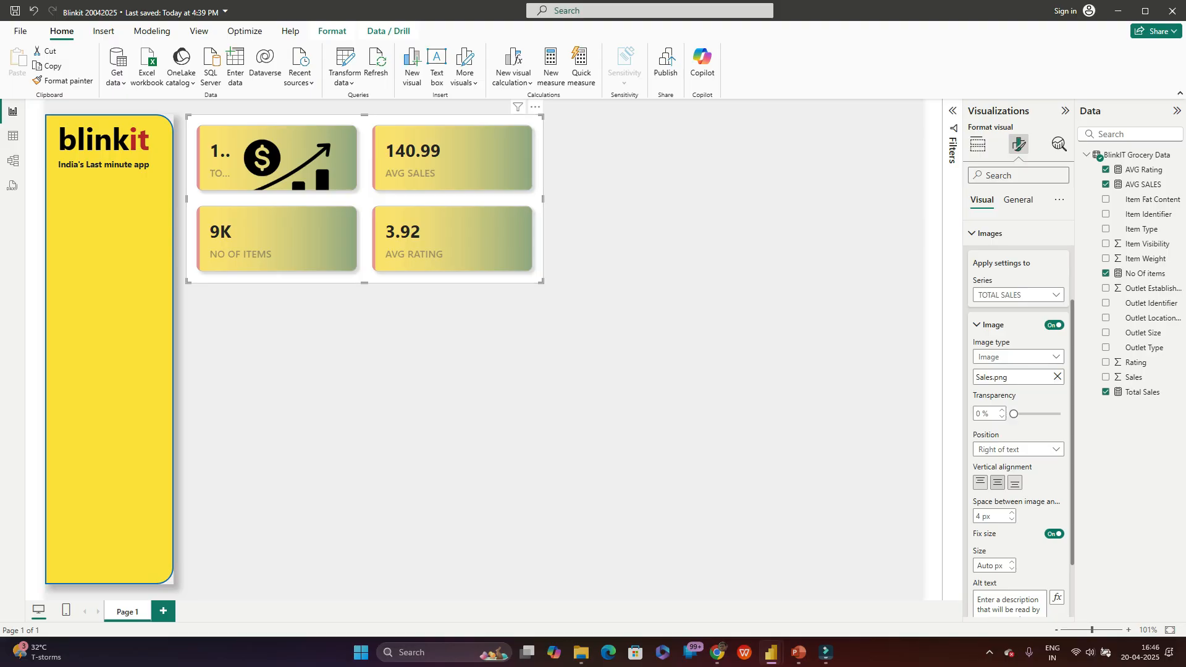
Step: Try a size of 10 px for the TOTAL SALES card's image, positioned right of the text
left_click(1019, 450)
left_click(1018, 479)
left_click(990, 566)
type("0")
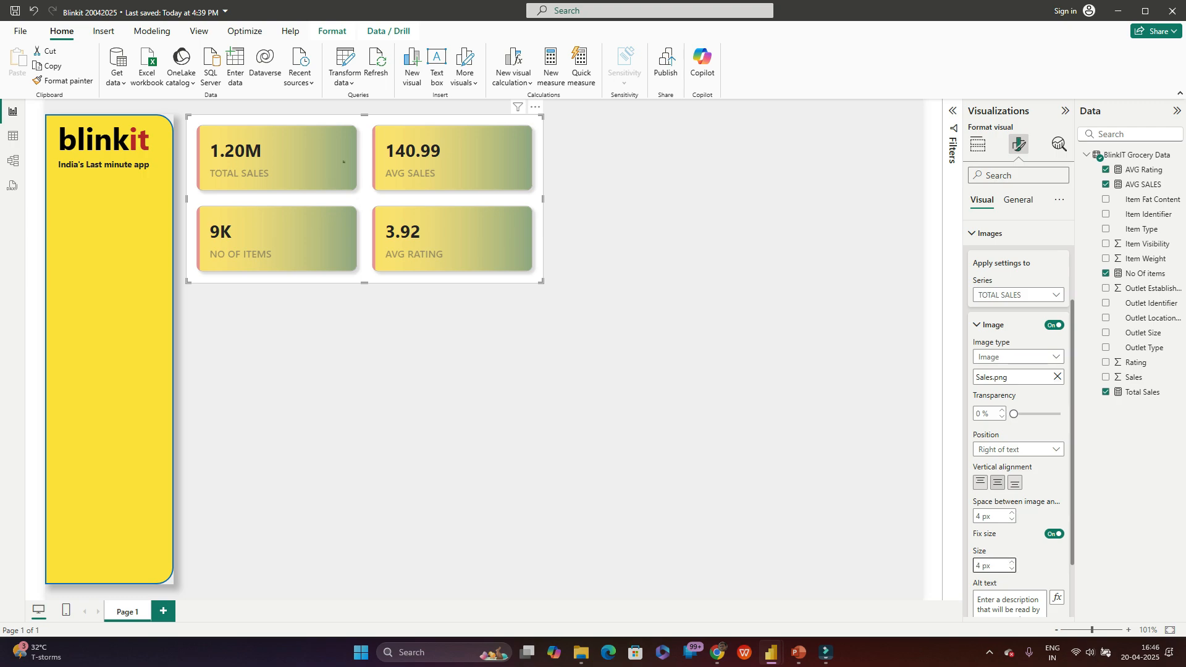
scroll(1012, 561, "down", 2)
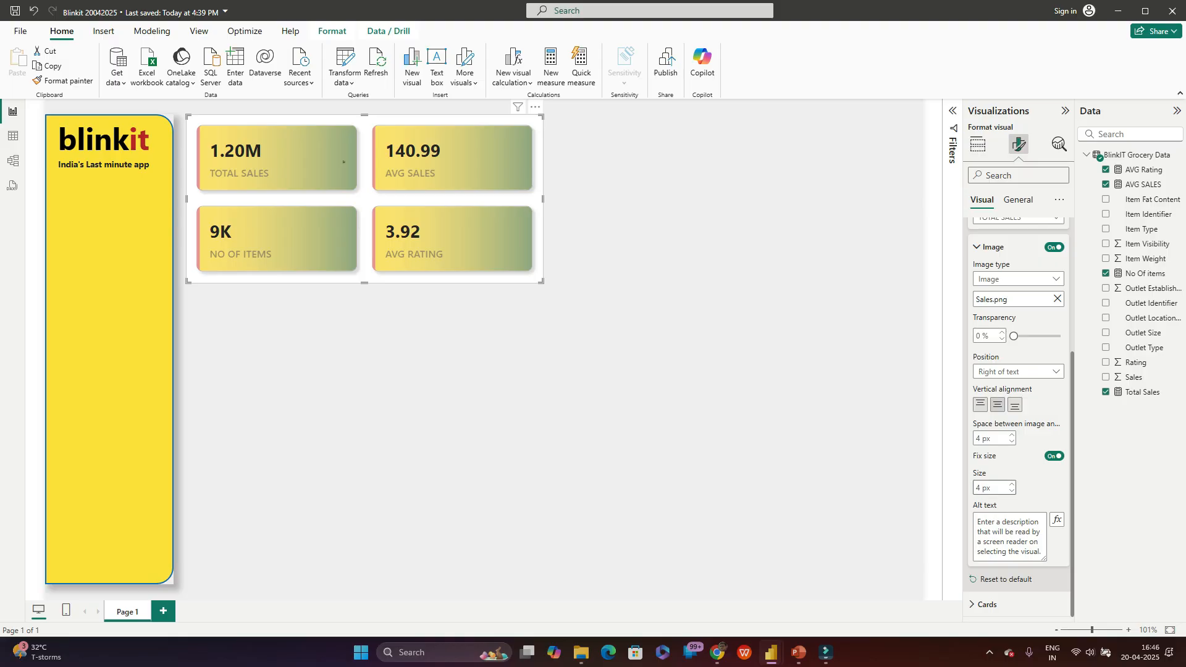
left_click(978, 488)
left_click(1011, 485)
left_click(1012, 484)
left_click(1012, 484)
left_click(1011, 484)
left_click(1011, 485)
left_click(1011, 484)
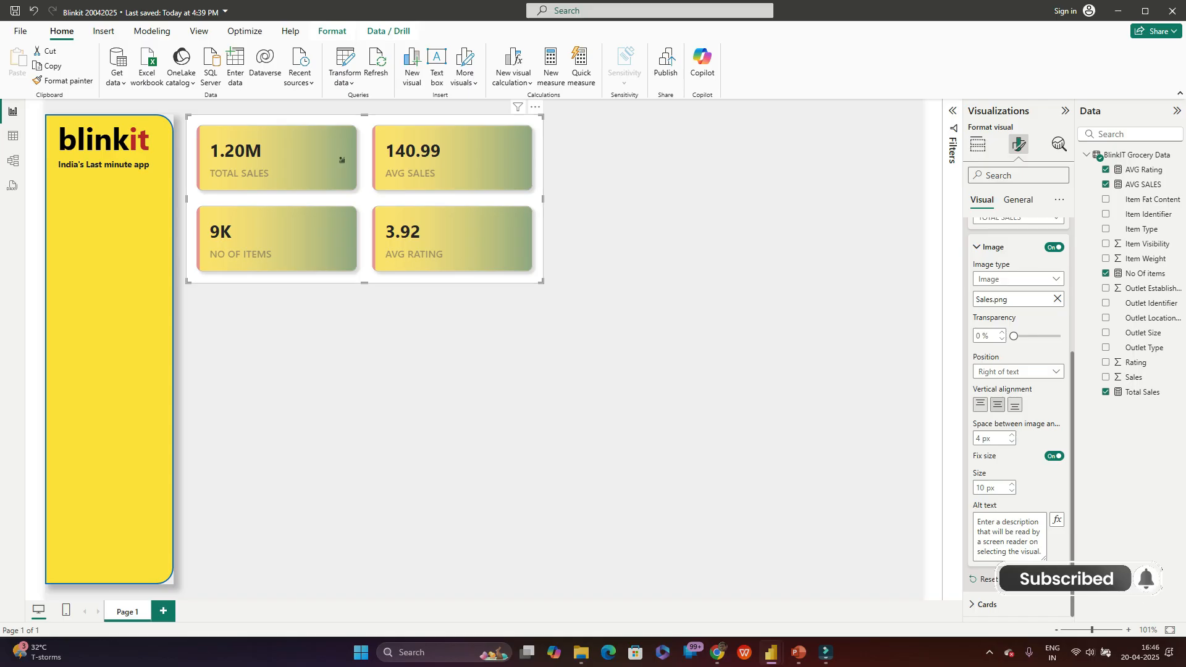
Step: Set the size of the TOTAL SALES card's image to 40 px
double_click(981, 488)
type("4")
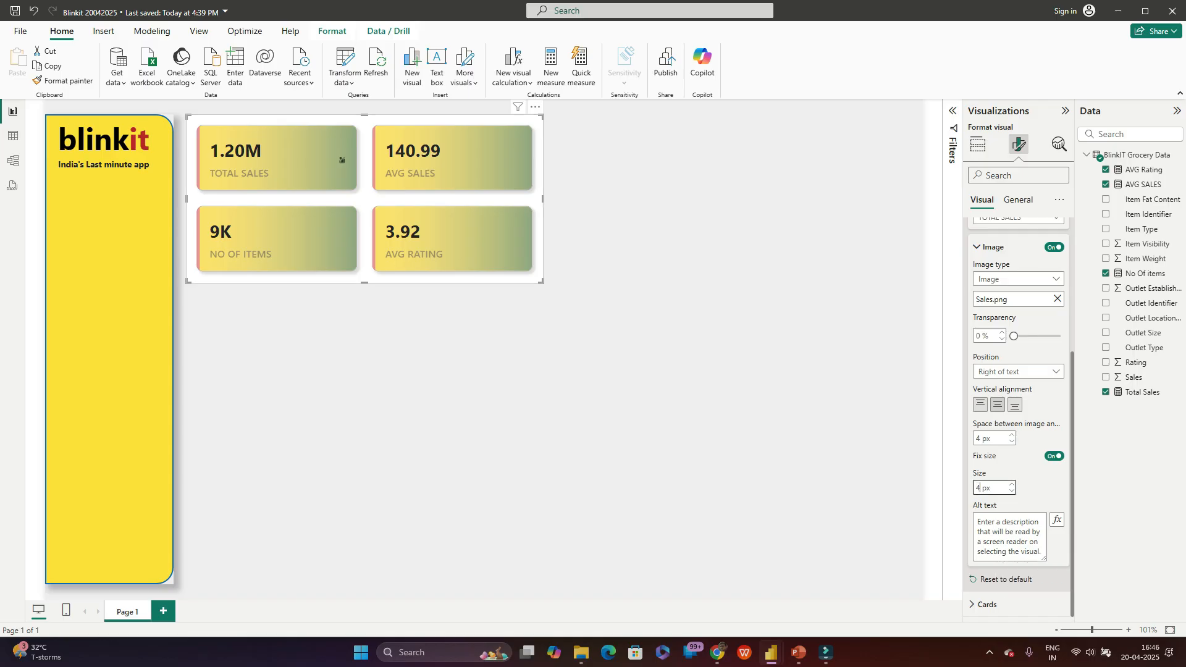
type("0")
Step: Add the Avg Sales picture as the image for the AVG SALES series
scroll(1018, 284, "up", 3)
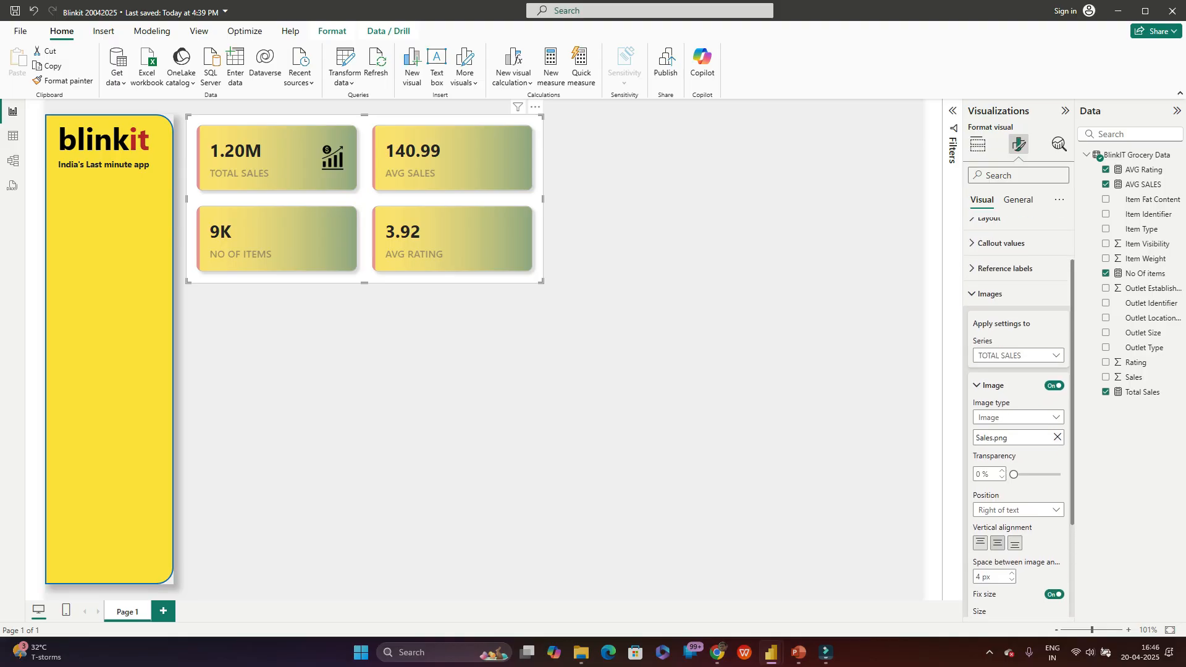
left_click(1018, 419)
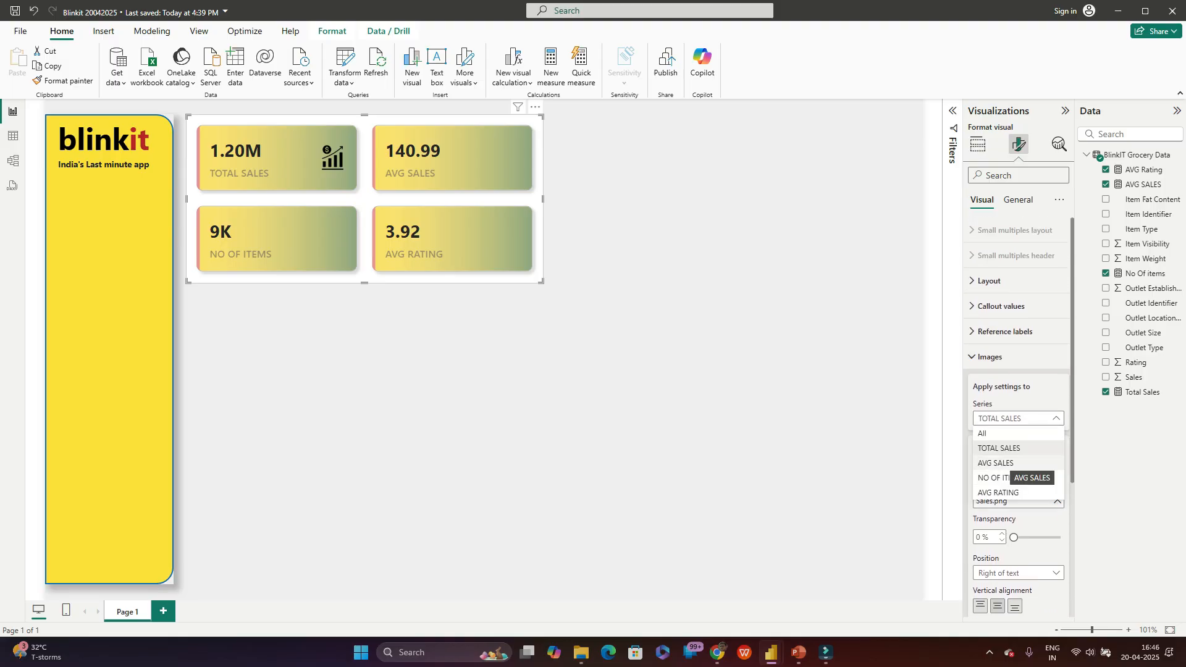
left_click(995, 463)
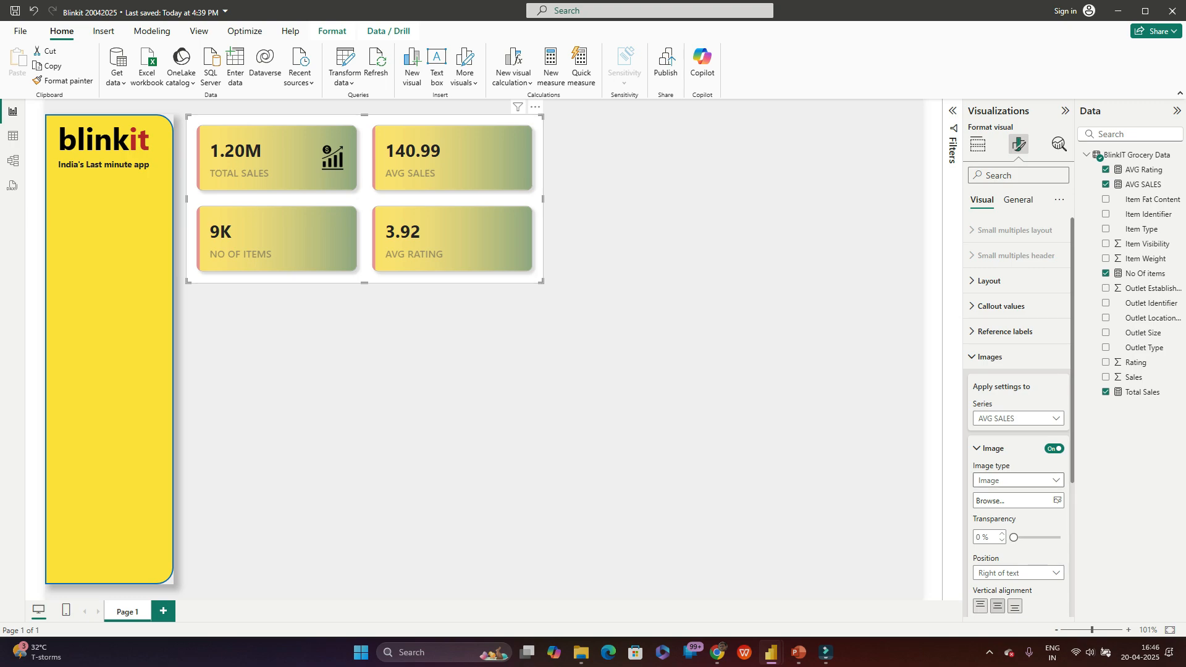
left_click(1018, 501)
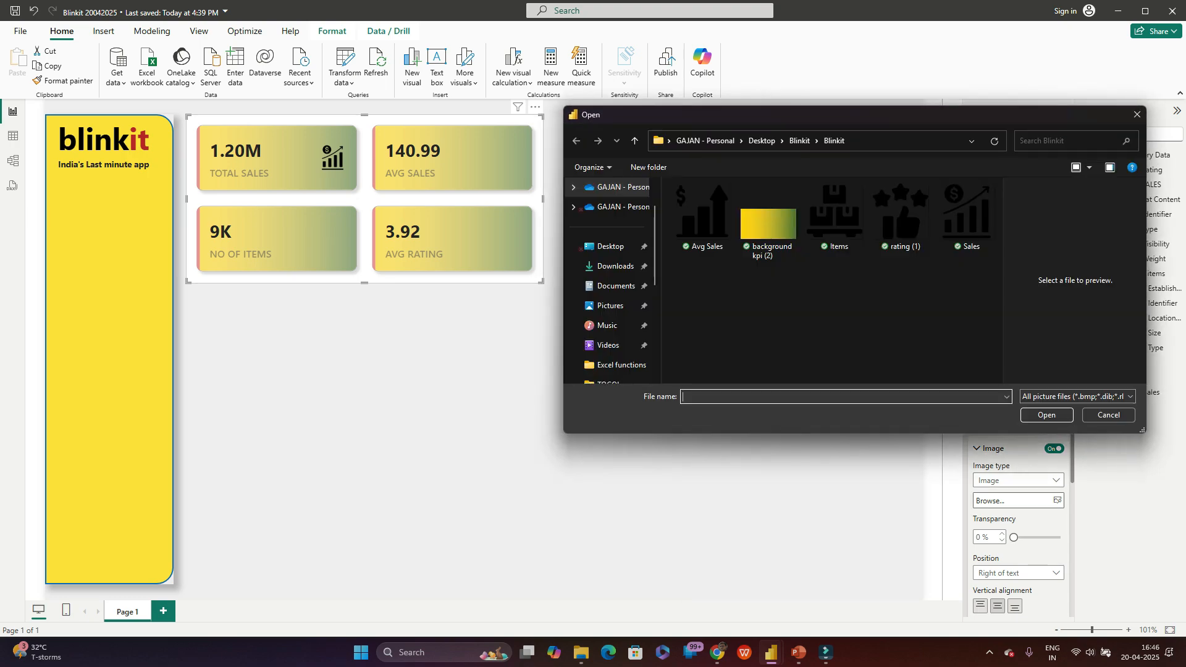
left_click(703, 216)
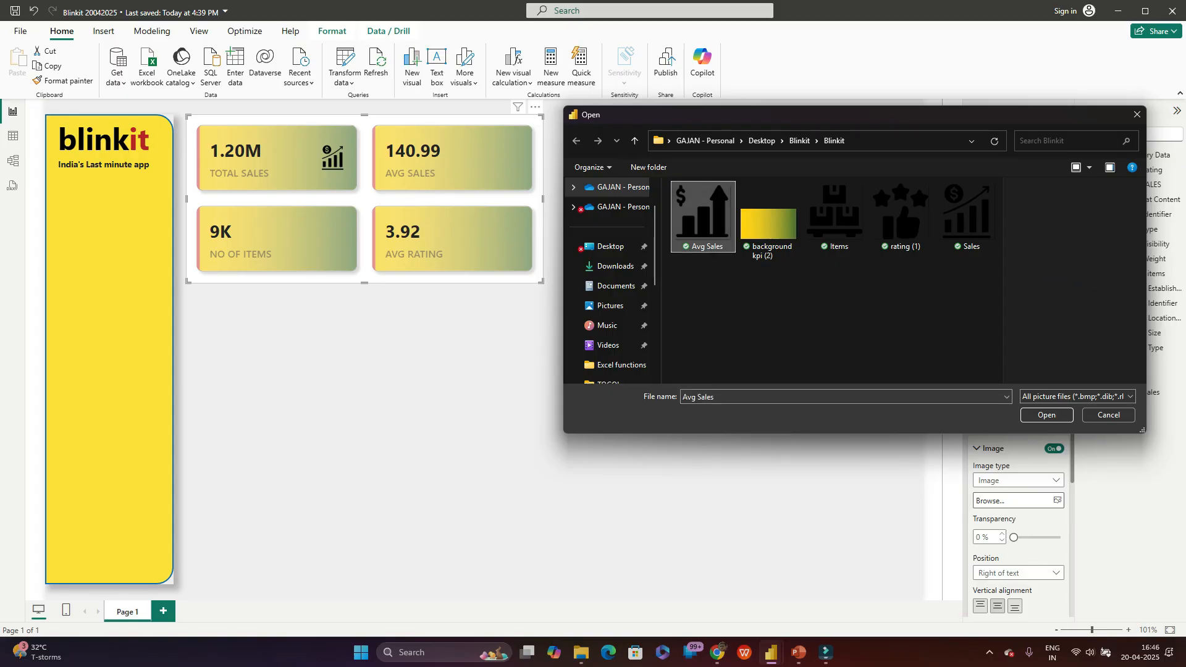
left_click(1047, 414)
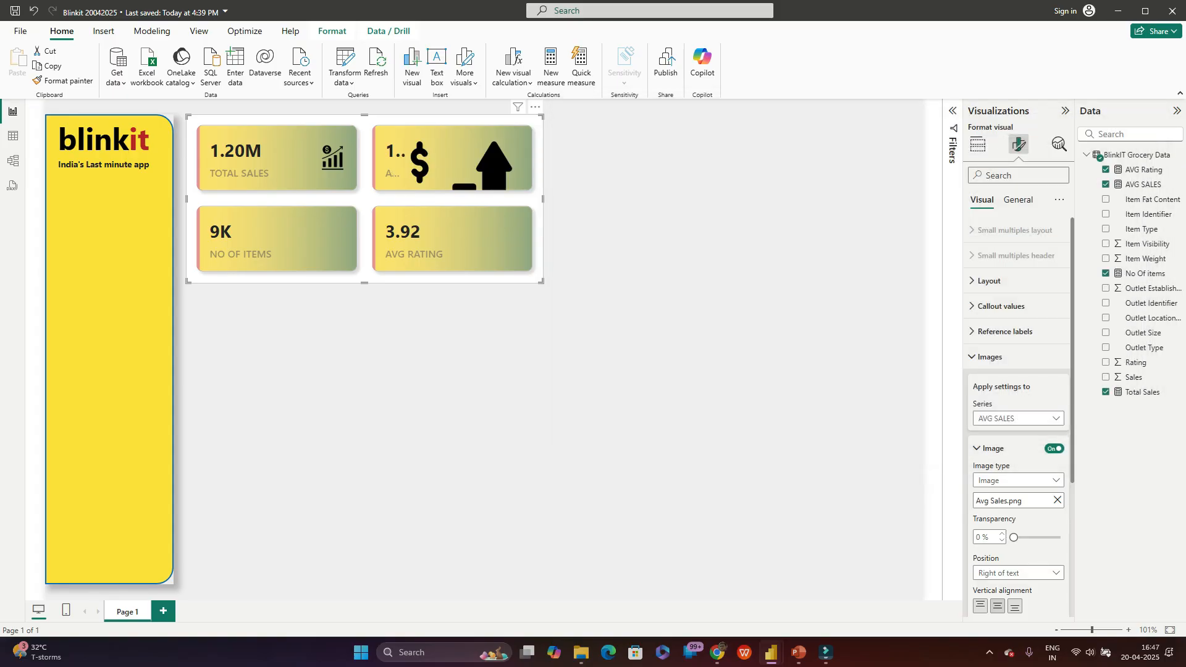
Step: Set the size of the AVG SALES card's image to 40 px
scroll(1018, 401, "down", 2)
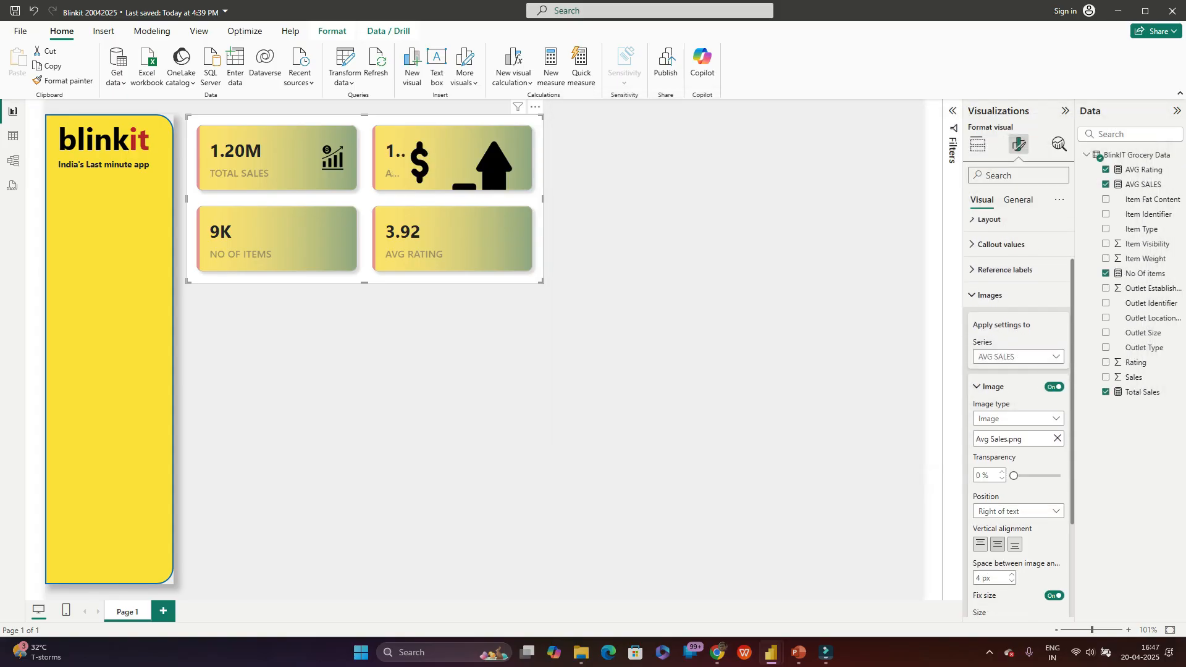
scroll(978, 438, "down", 4)
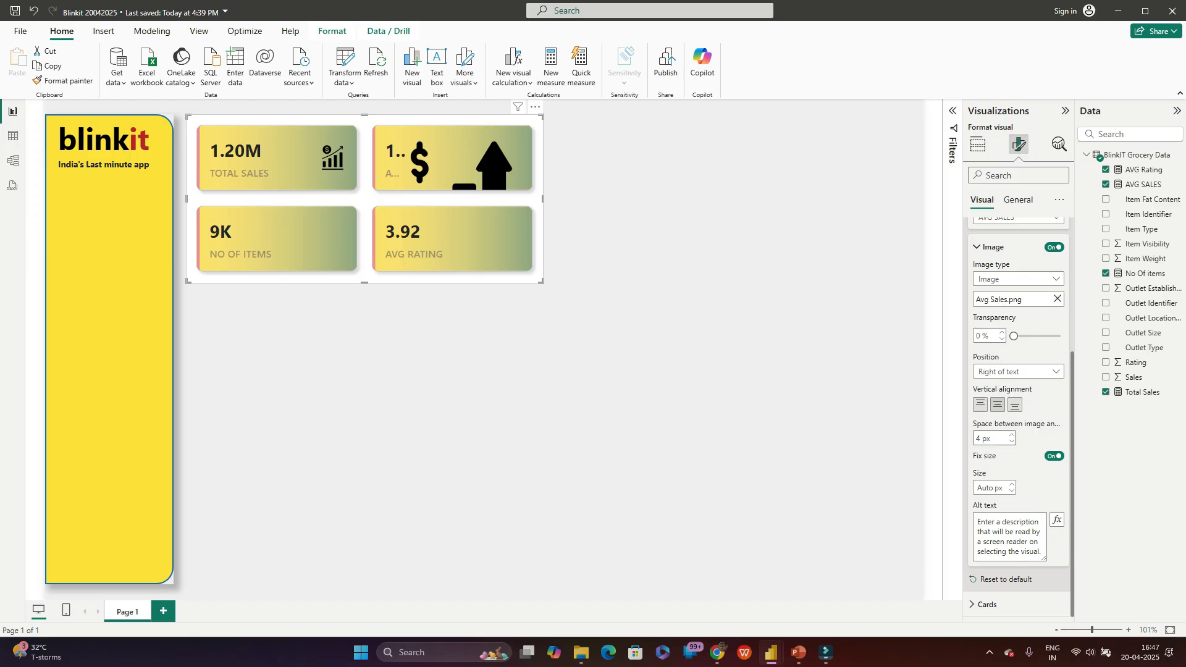
left_click(977, 438)
left_click(988, 488)
type("40")
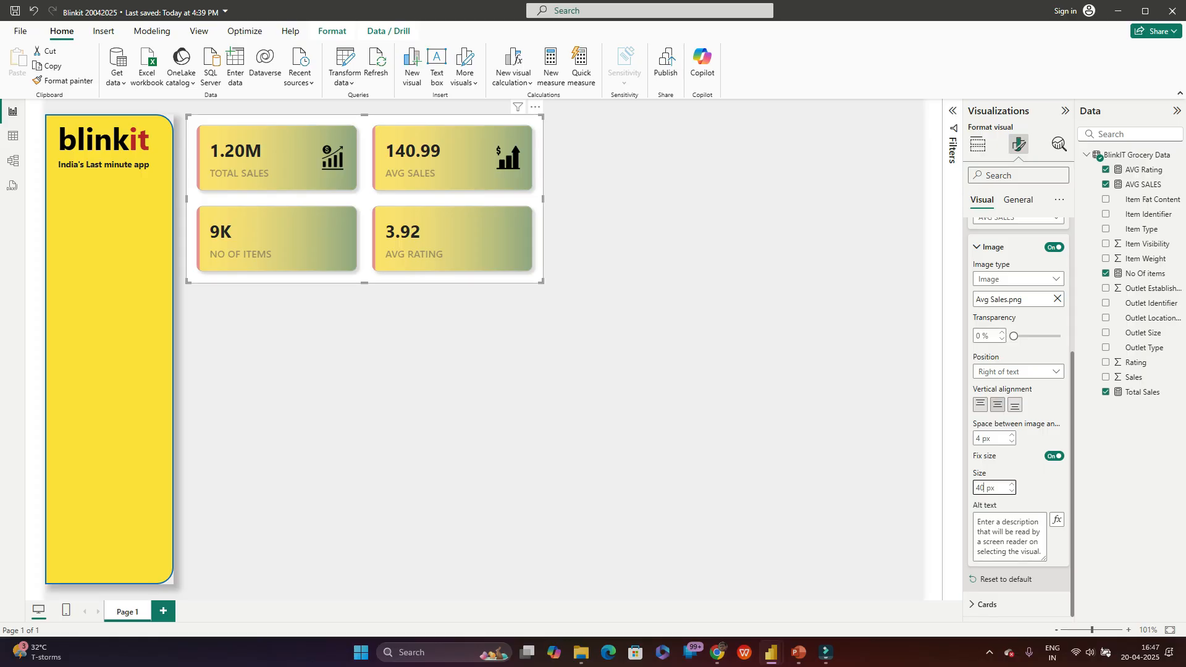
Step: Add the Items picture as the image for the NO OF ITEMS series
scroll(1018, 371, "up", 3)
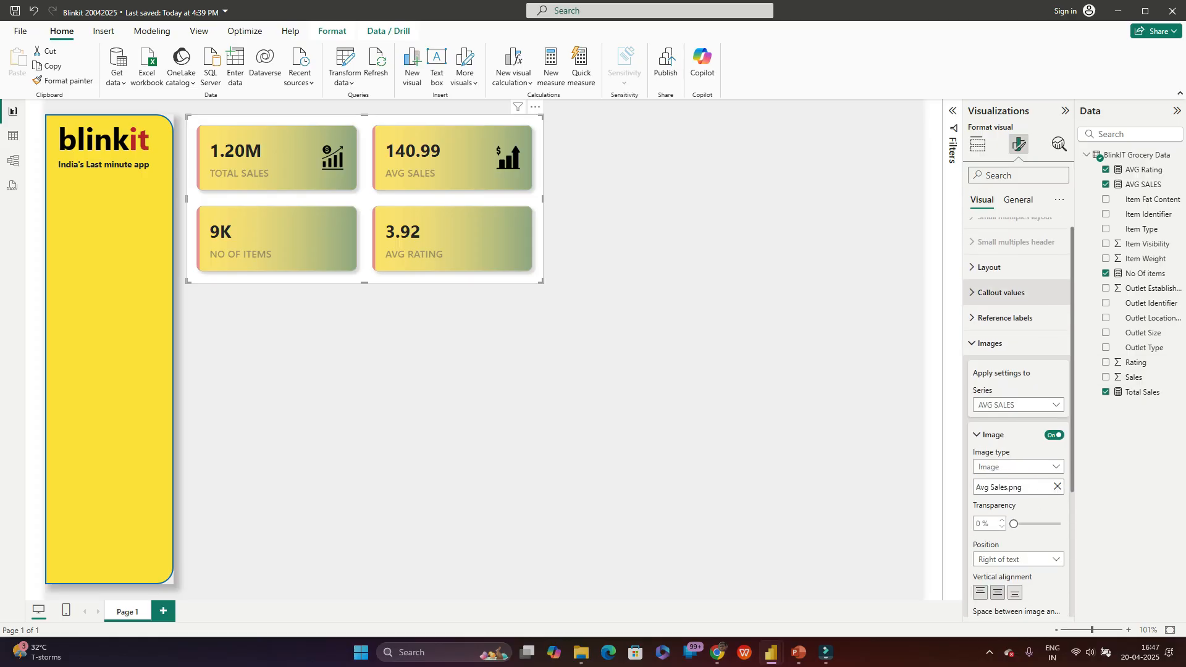
left_click(1018, 418)
left_click(1000, 478)
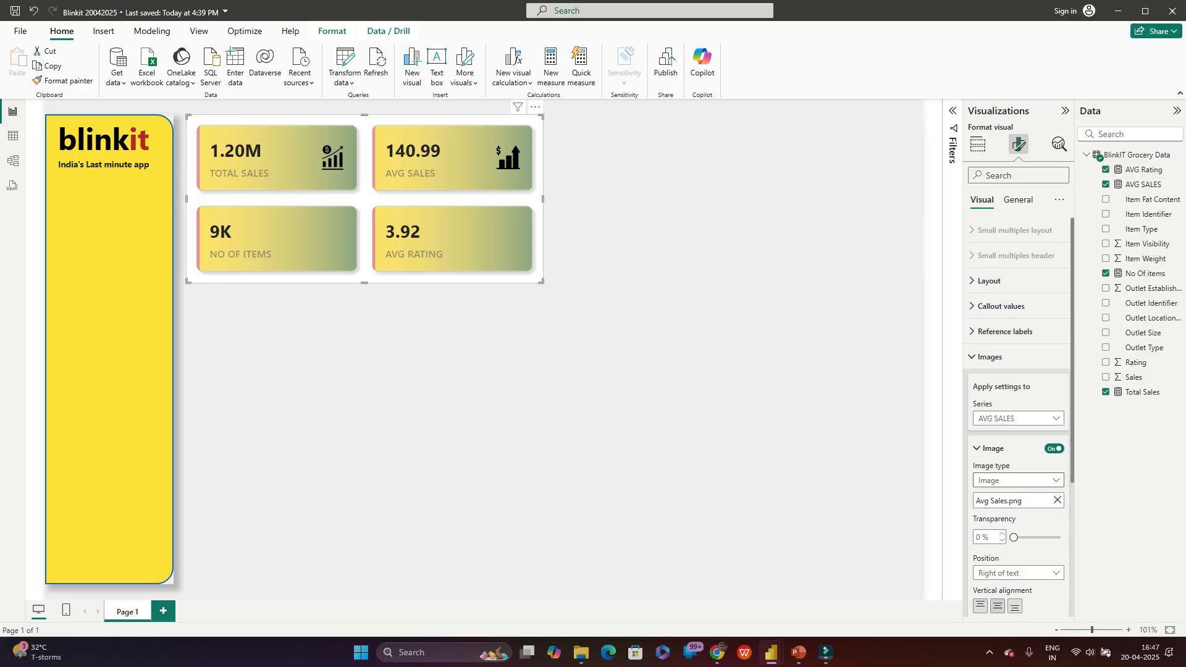
left_click(1018, 501)
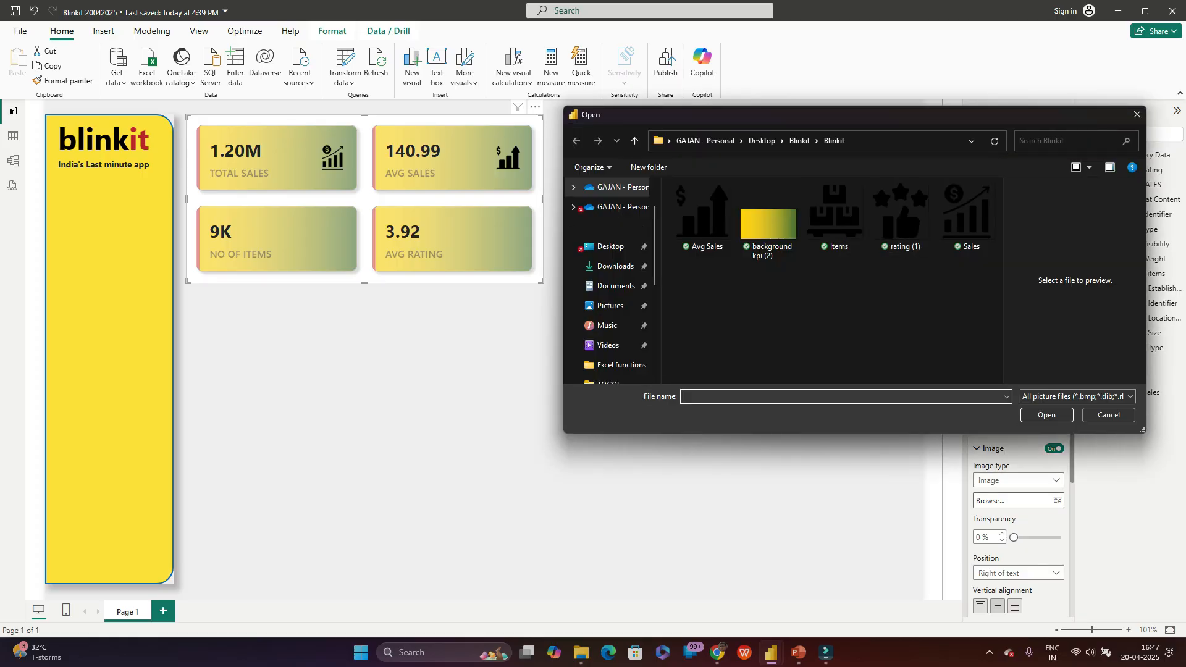
left_click(835, 217)
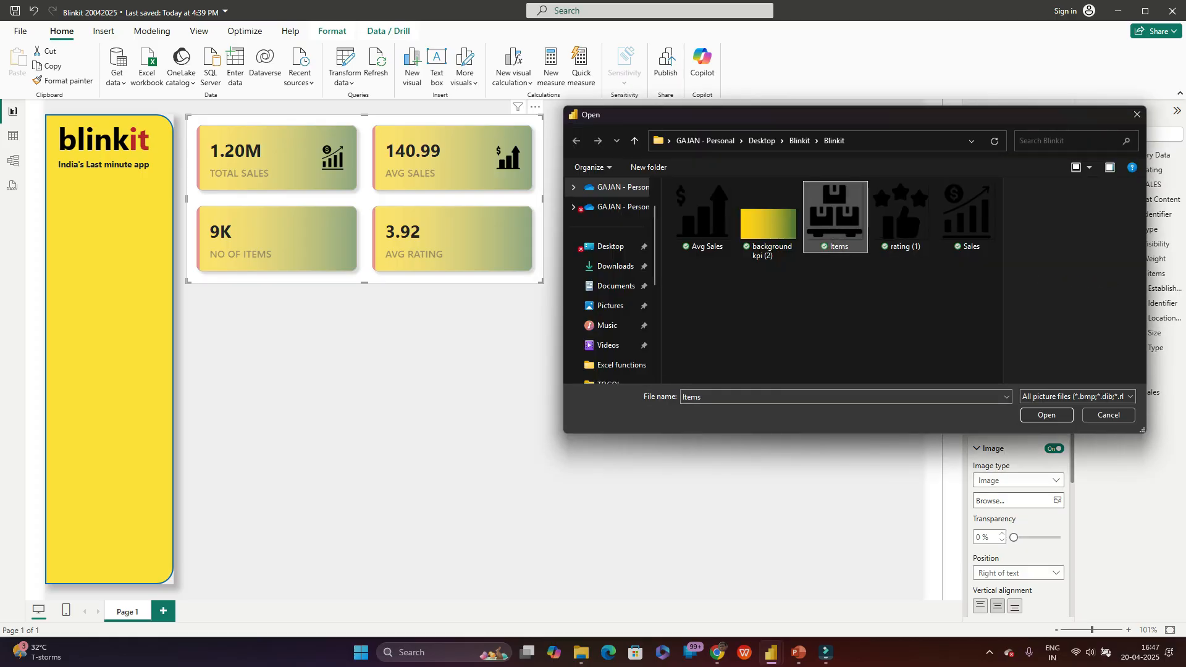
left_click(1046, 415)
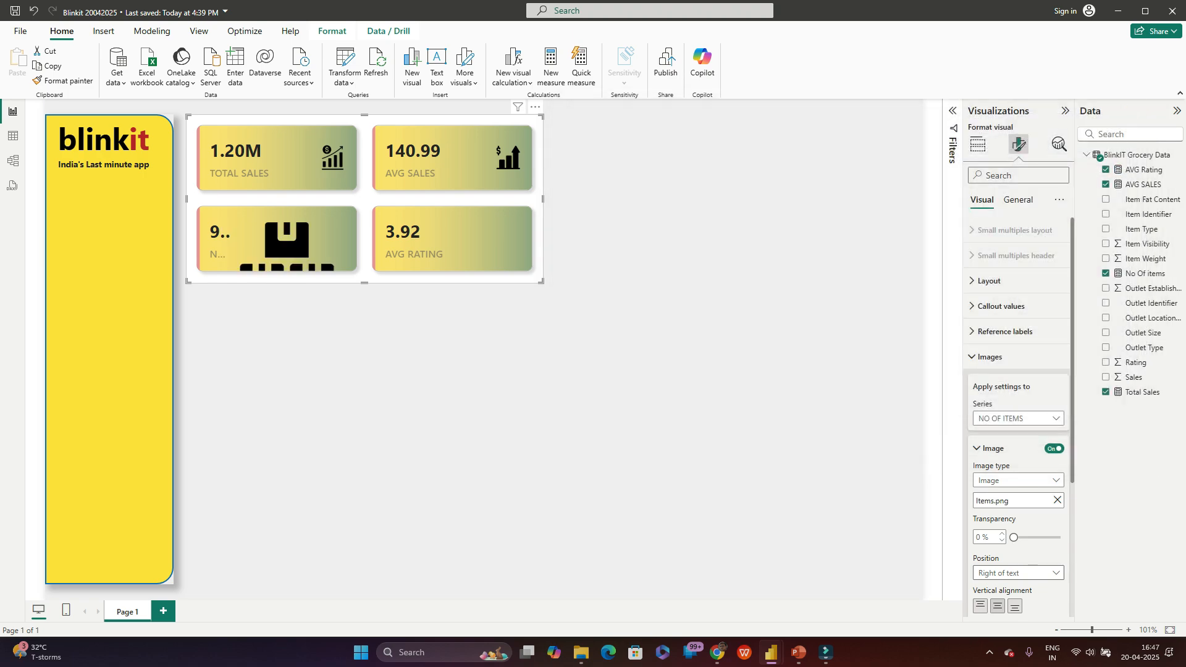
Step: Set the size of the NO OF ITEMS card's image to 40 px
scroll(1018, 371, "down", 3)
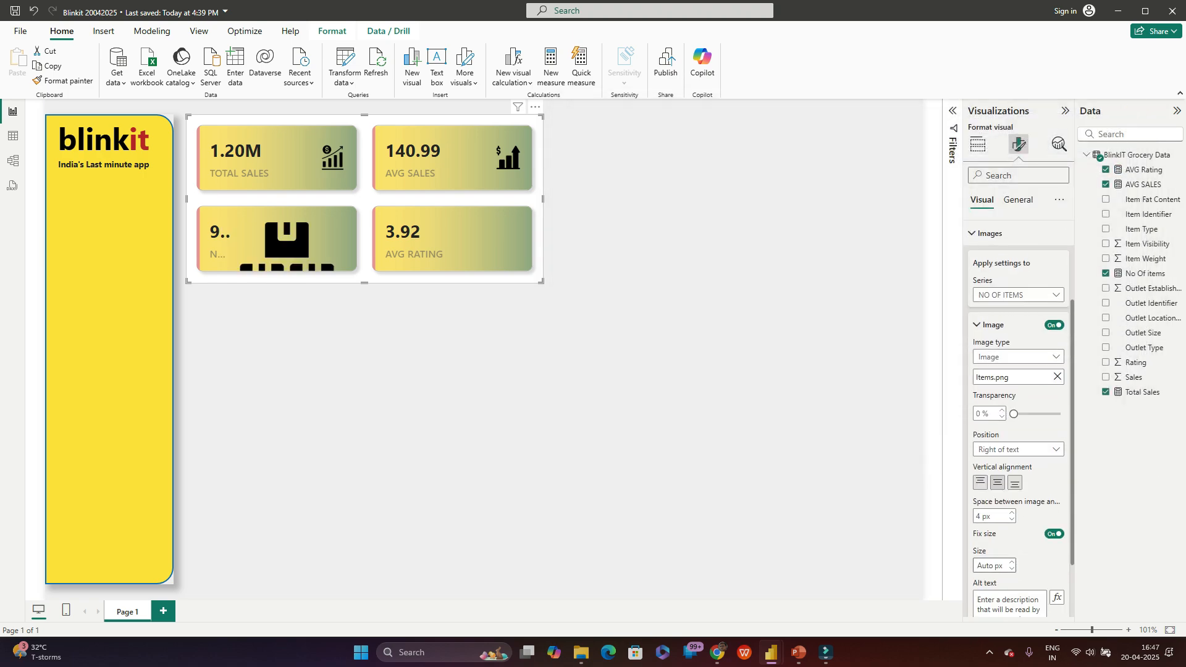
left_click(988, 565)
type("40")
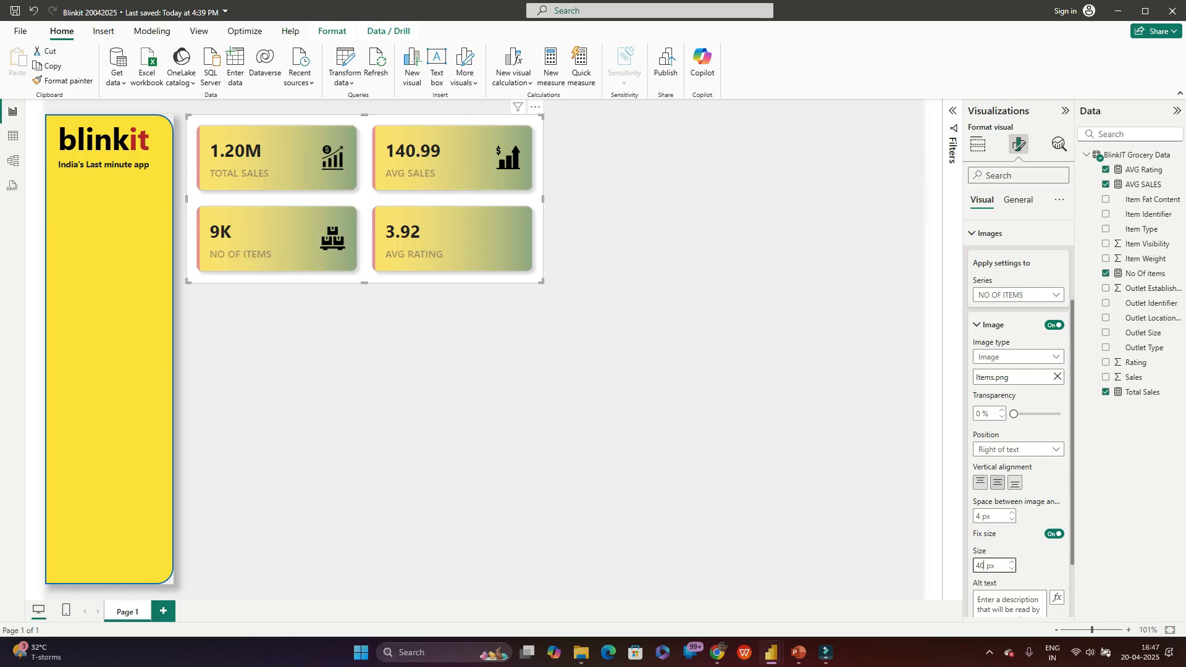
Step: Add the rating (1) picture as the image for the AVG RATING series
scroll(1018, 417, "up", 2)
left_click(1018, 418)
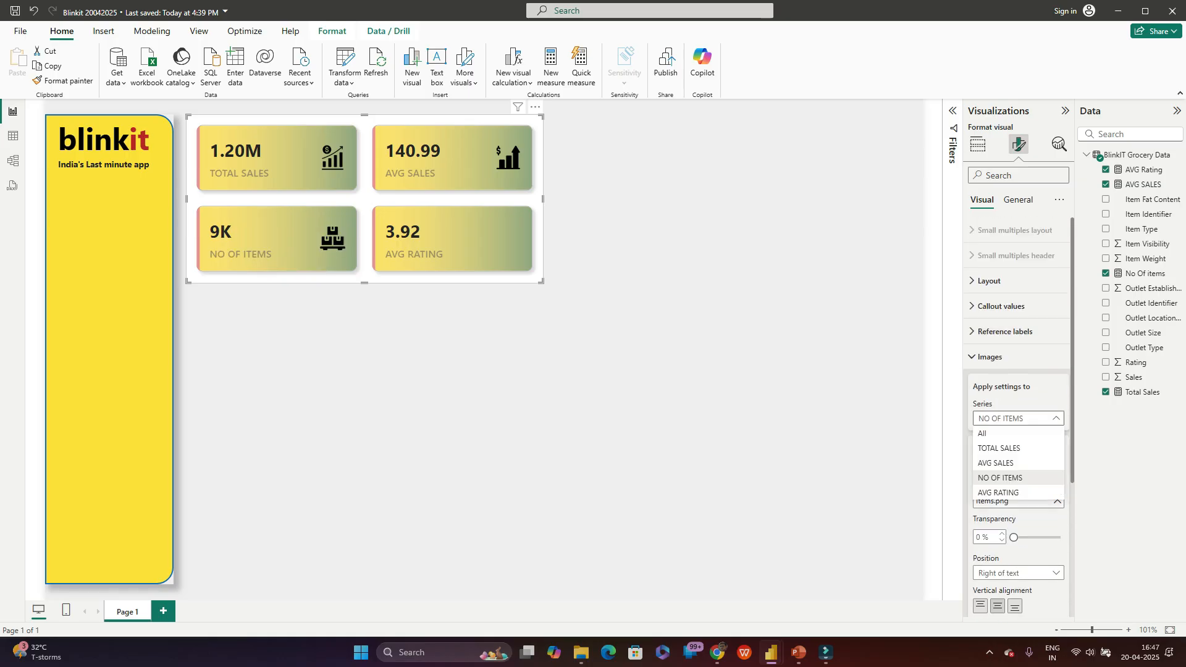
left_click(1001, 509)
left_click(1054, 448)
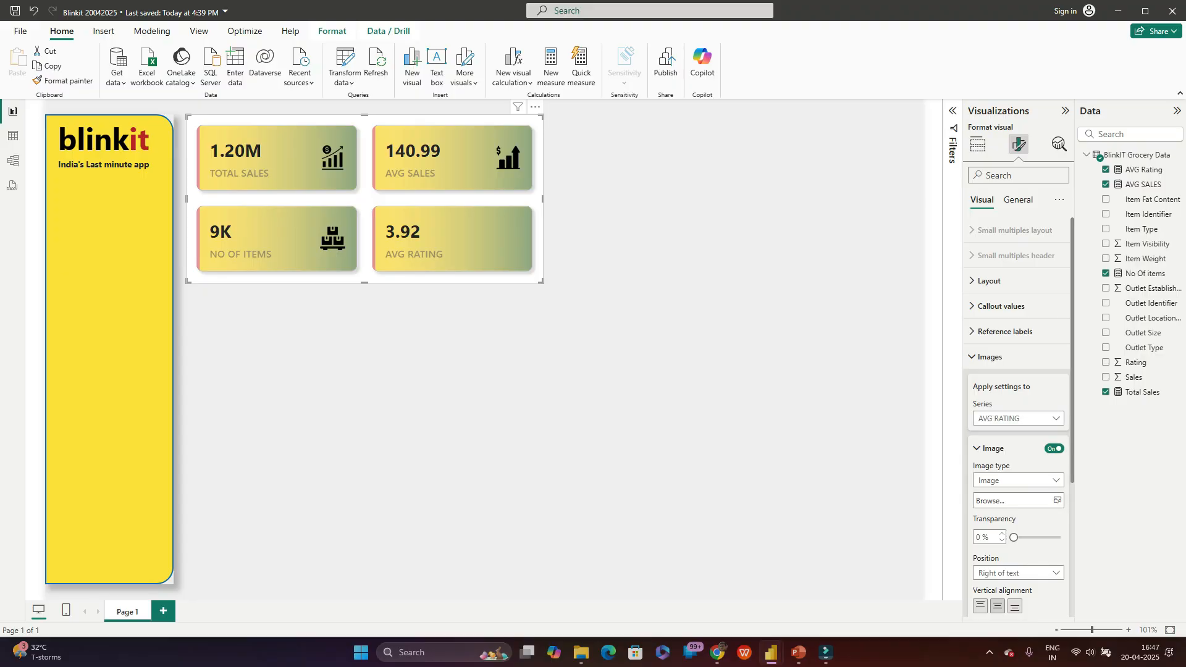
scroll(1055, 448, "down", 2)
left_click(1057, 377)
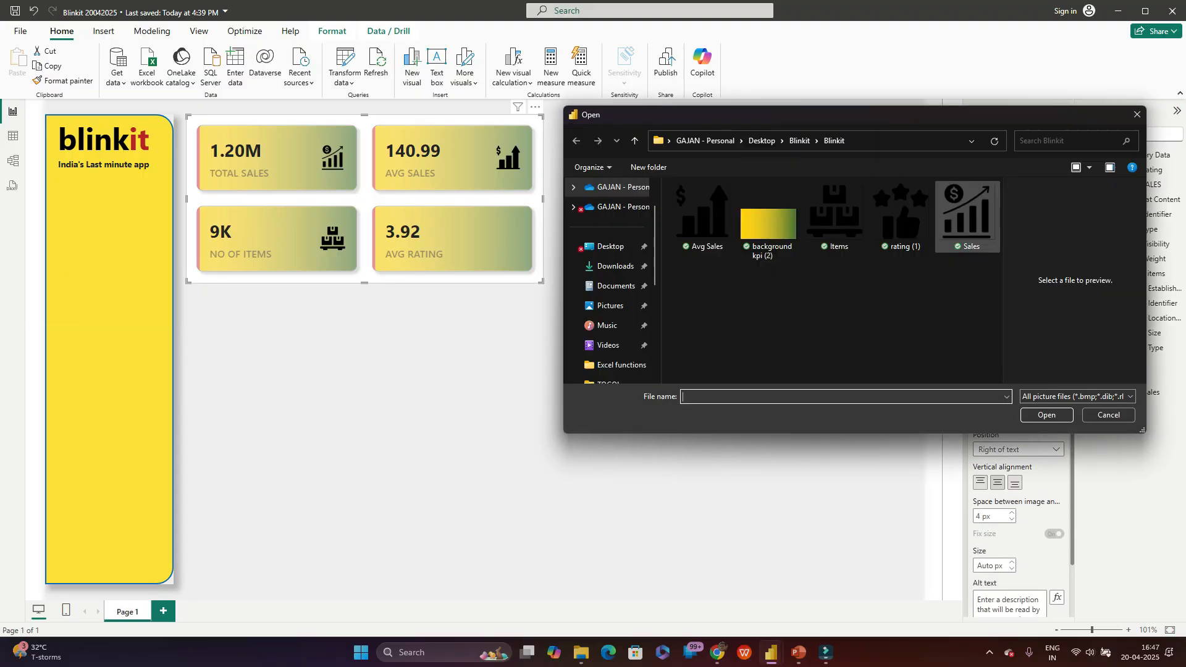
left_click(901, 216)
left_click(1046, 415)
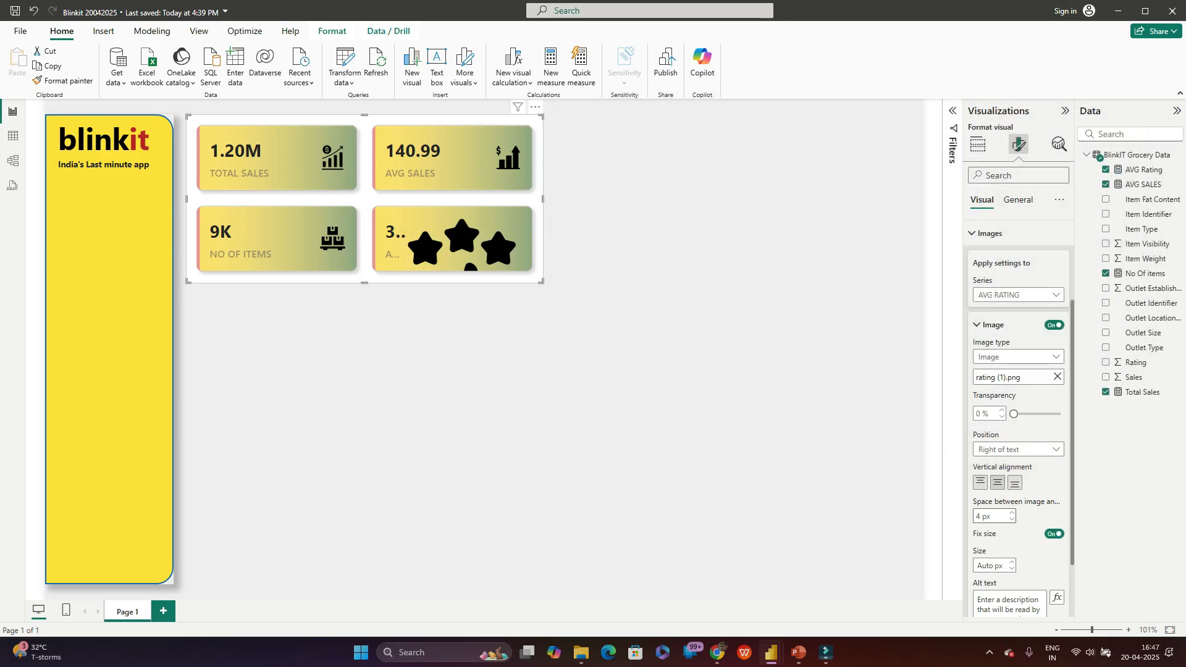
Step: Set the size of the AVG RATING card's image to 40 px
left_click(988, 565)
type("40")
key("Return")
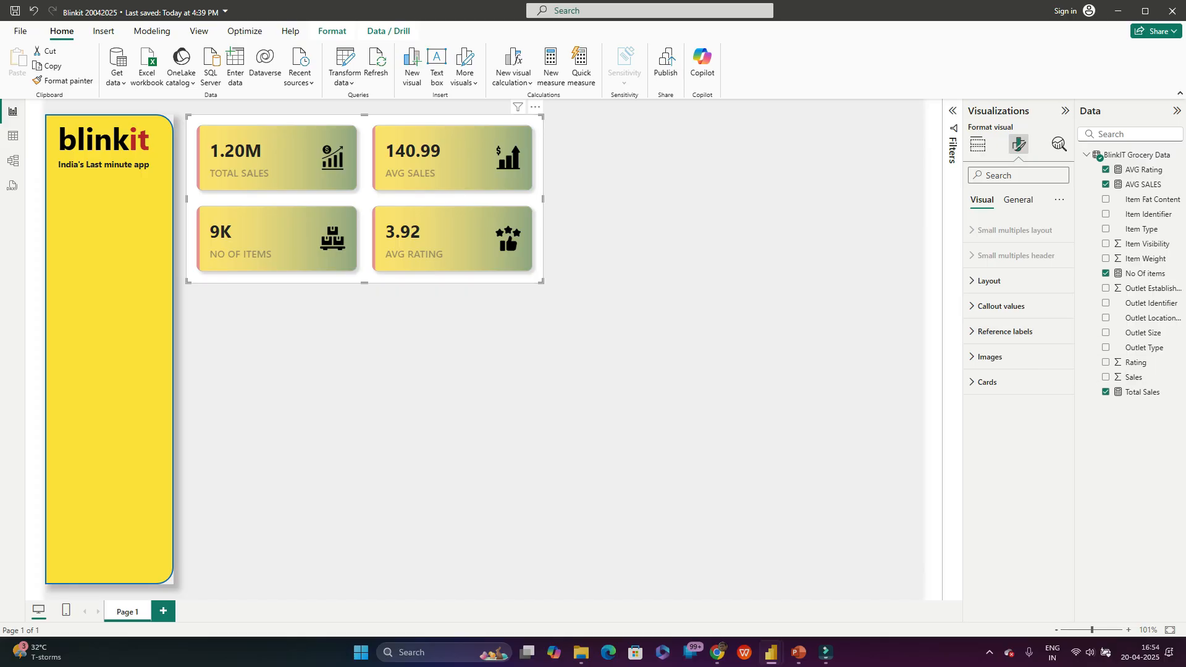
Step: Review the display unit options of the callout value for the TOTAL SALES series
left_click(1001, 306)
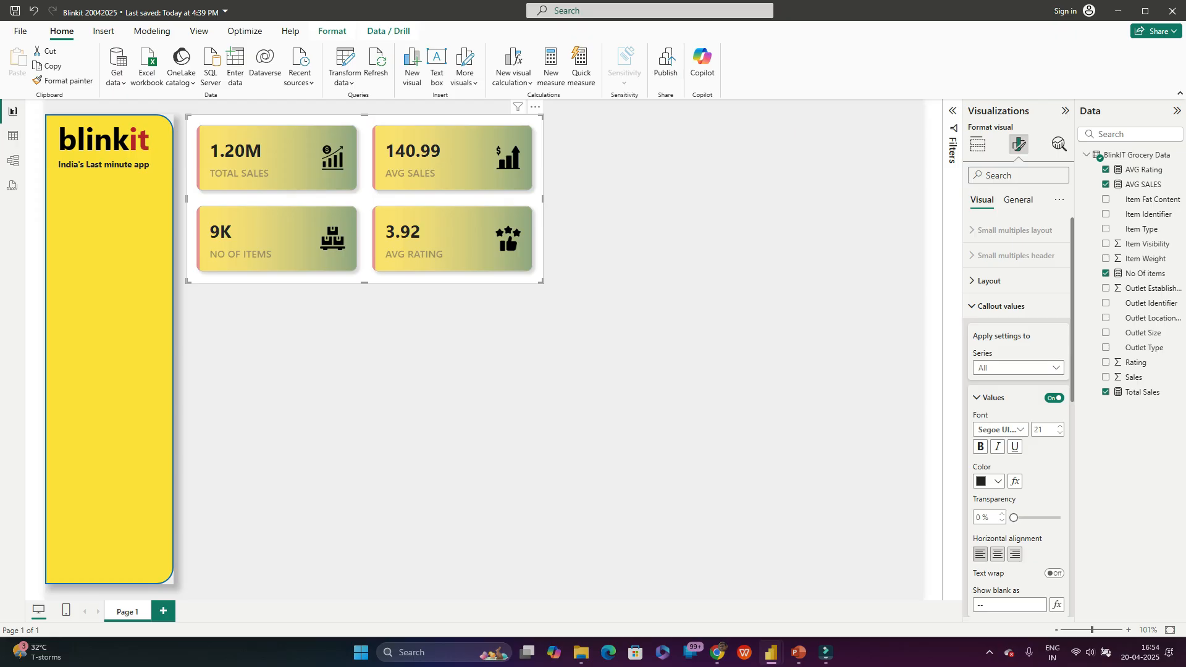
left_click(1018, 368)
left_click(1007, 396)
scroll(1018, 371, "down", 2)
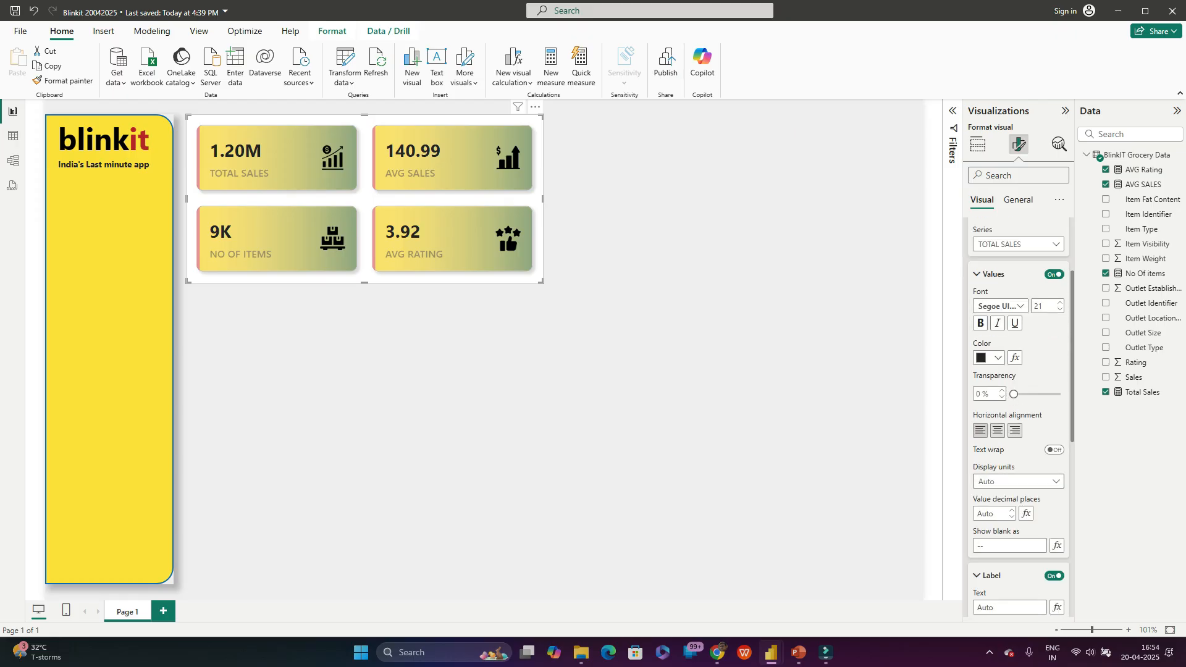
scroll(1018, 371, "down", 2)
left_click(1018, 358)
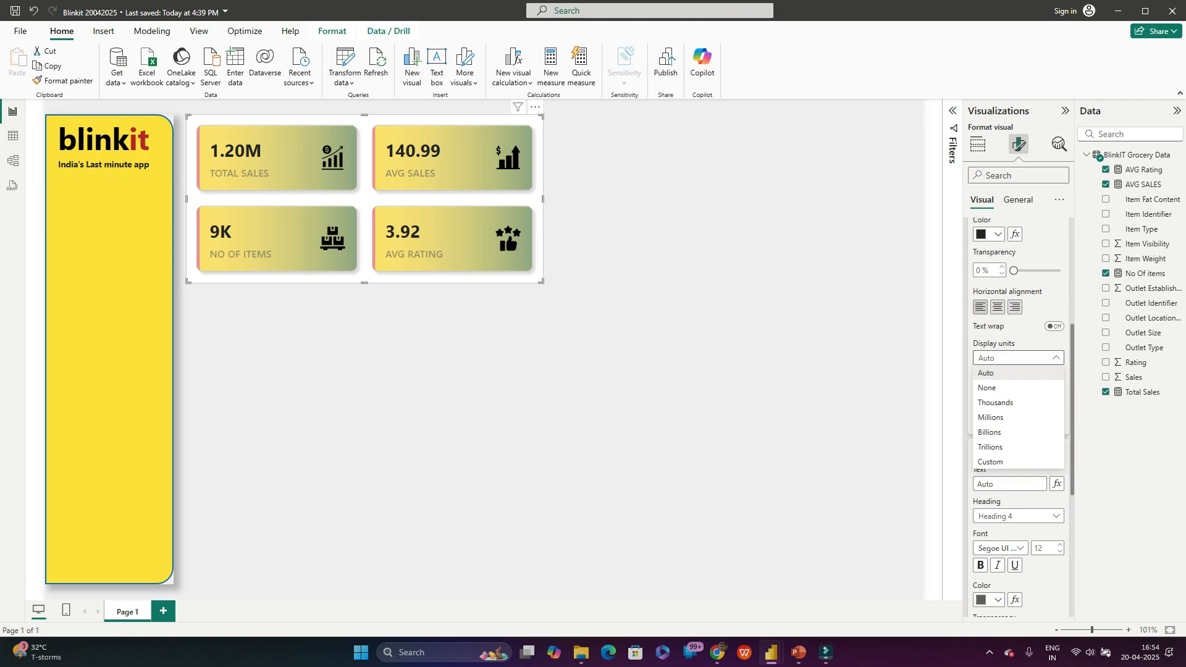
left_click(991, 417)
scroll(1018, 371, "up", 2)
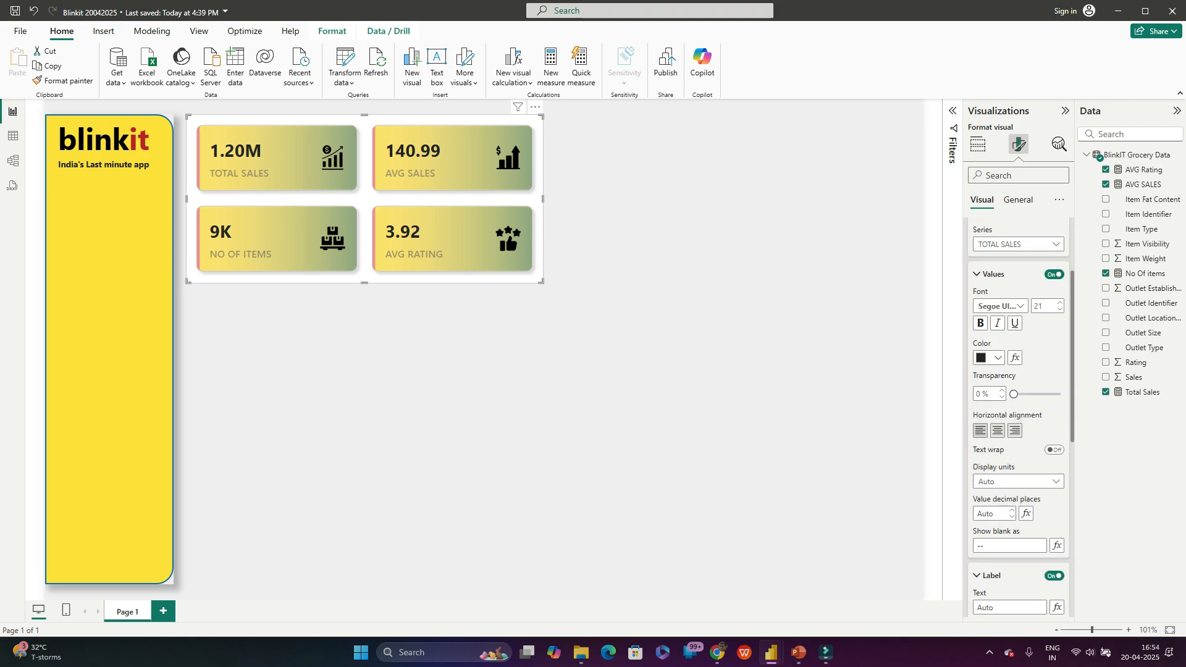
Step: Give the AVG SALES series' callout value Auto display units and 0 decimal places
left_click(1018, 244)
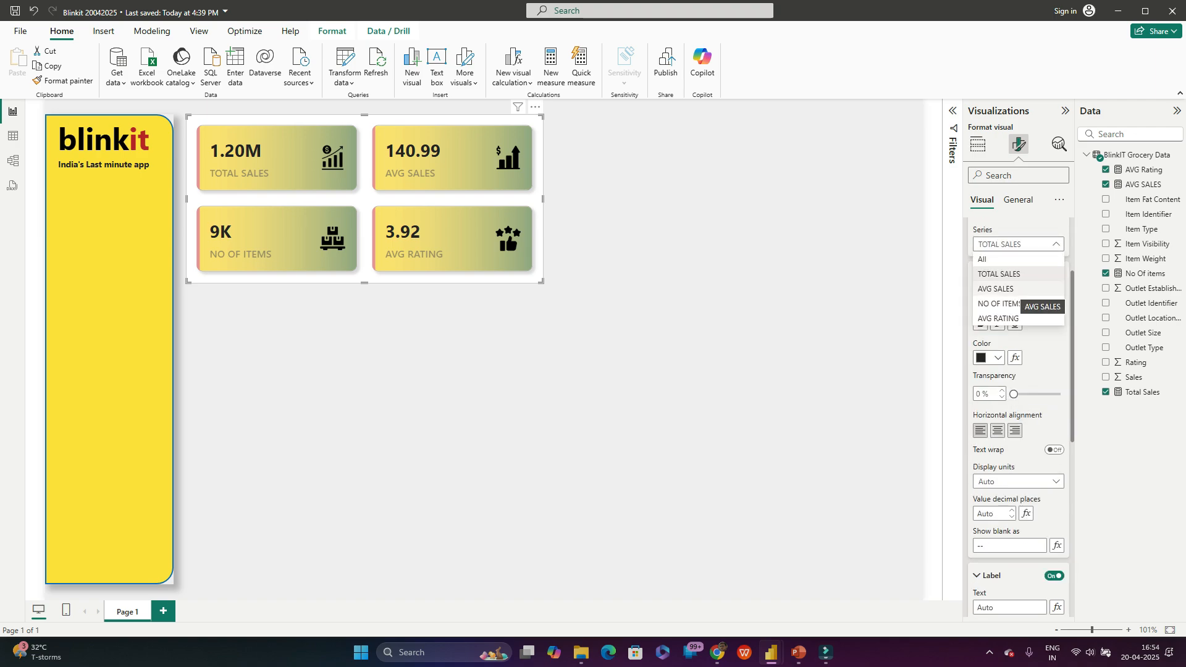
left_click(996, 289)
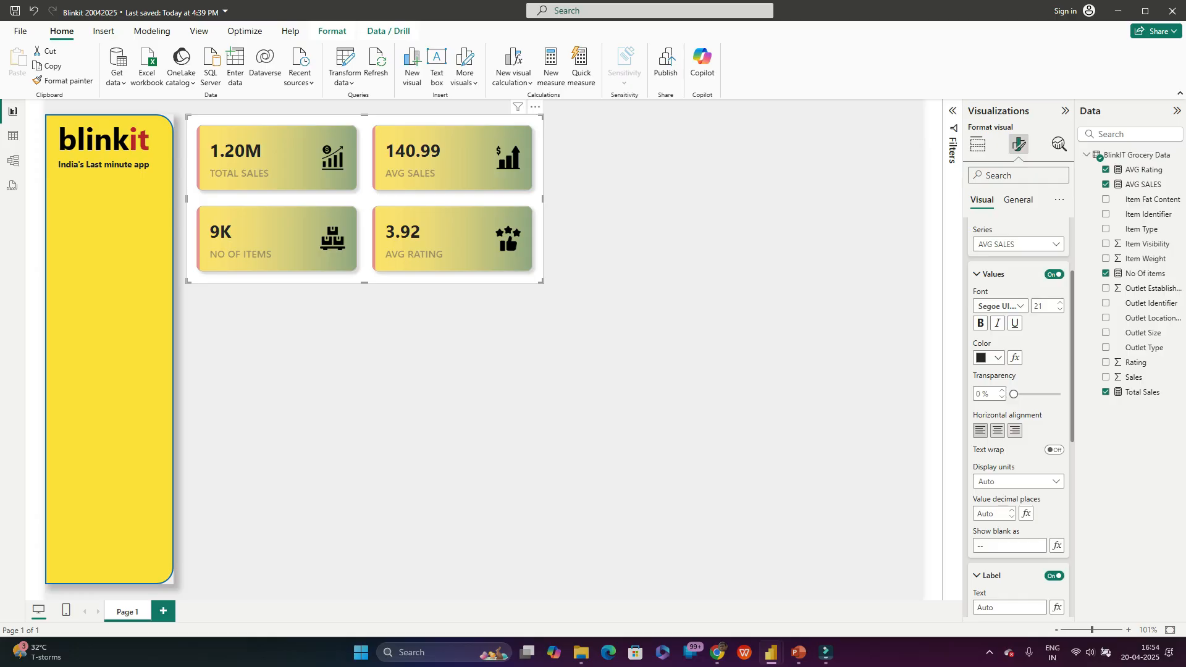
left_click(1018, 482)
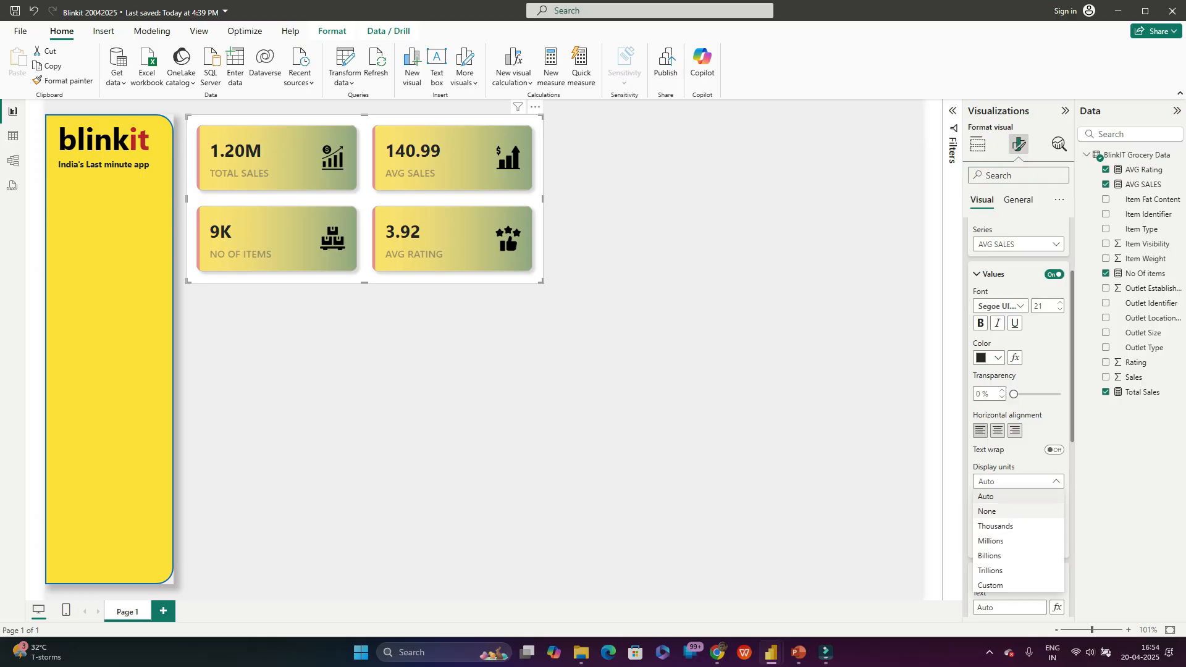
left_click(1001, 511)
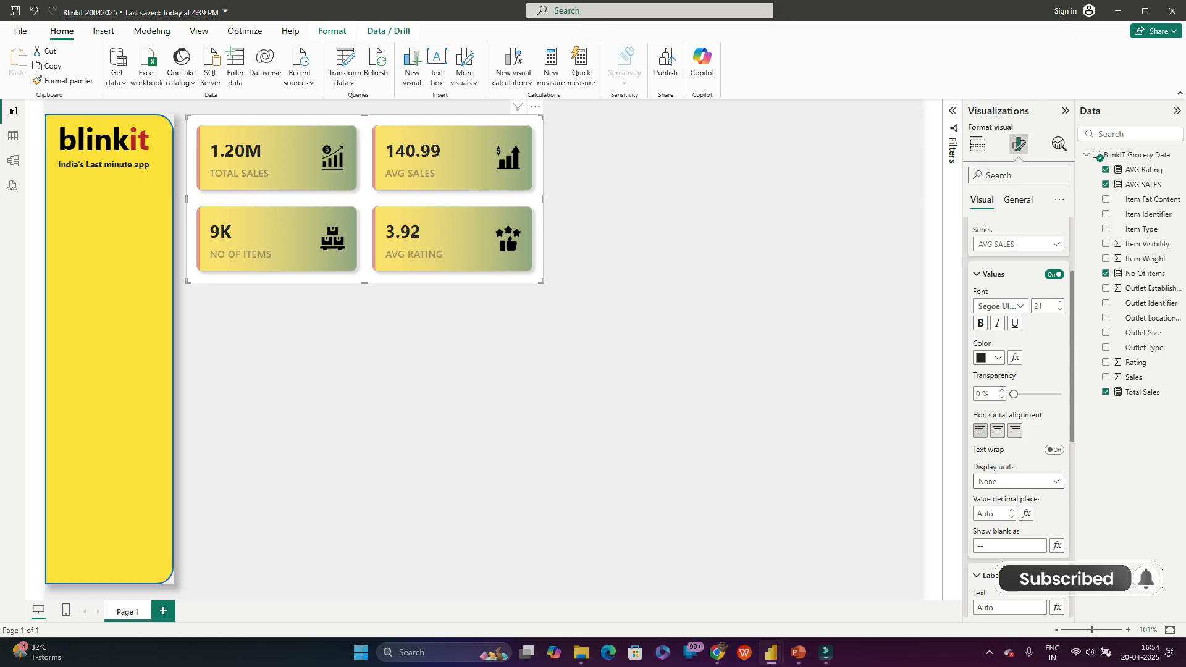
left_click(1018, 481)
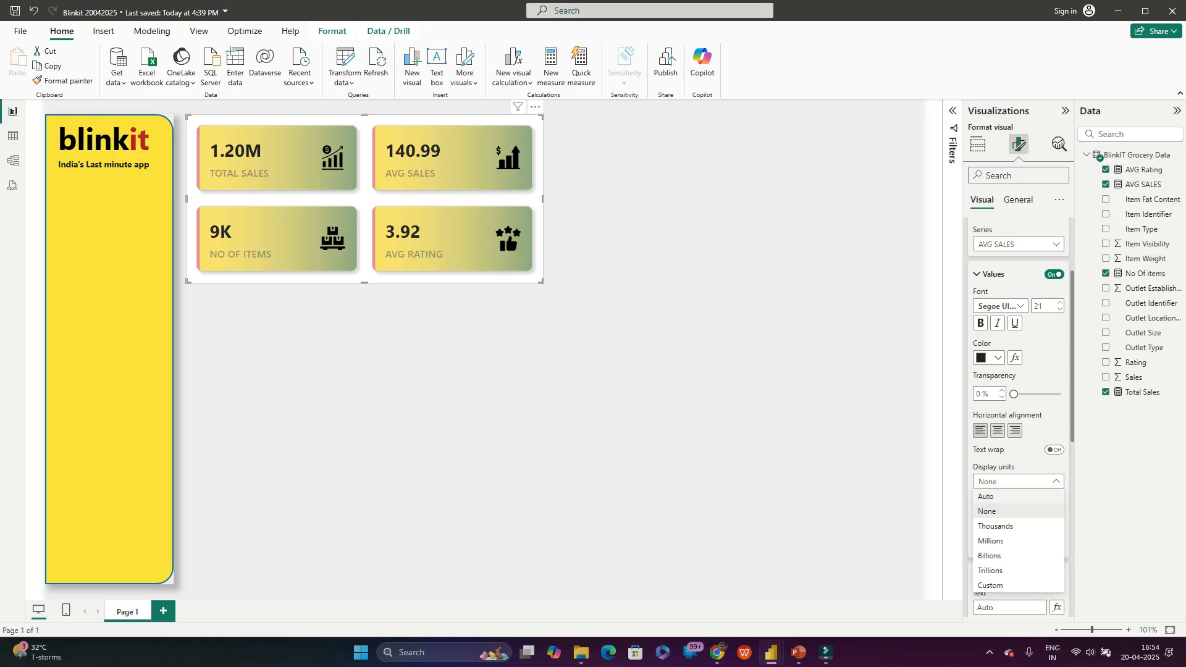
left_click(986, 497)
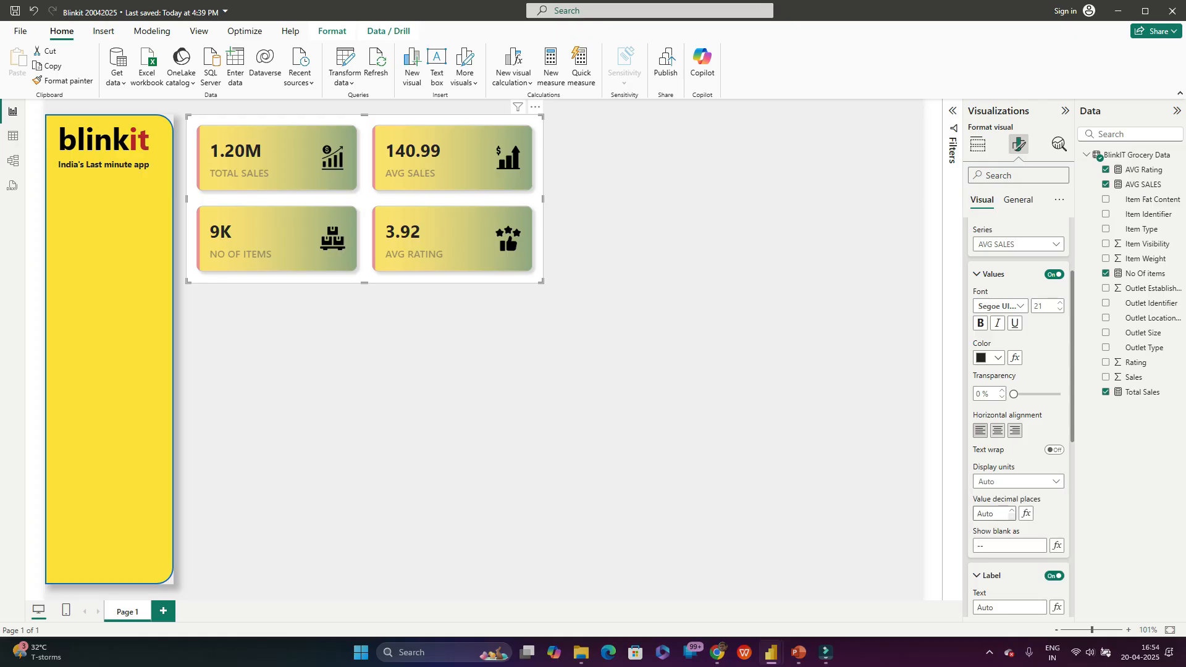
left_click(1011, 517)
type("0")
scroll(1018, 418, "down", 2)
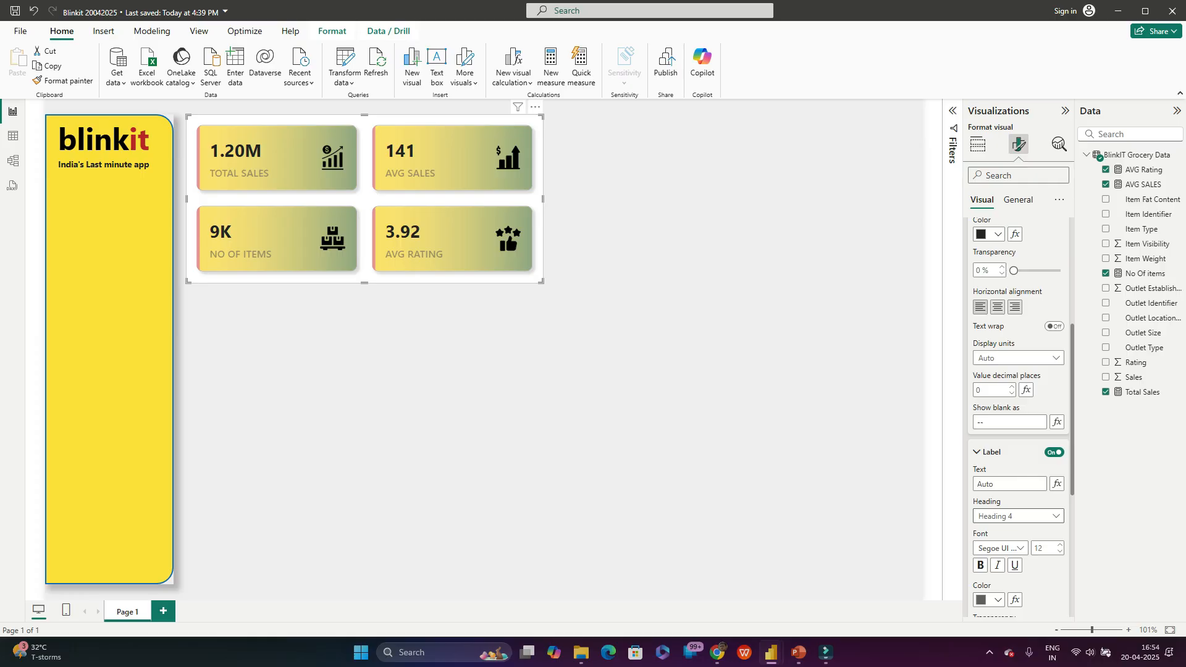
Step: Set the display units of the NO OF ITEMS series' callout value to None
scroll(1018, 417, "up", 3)
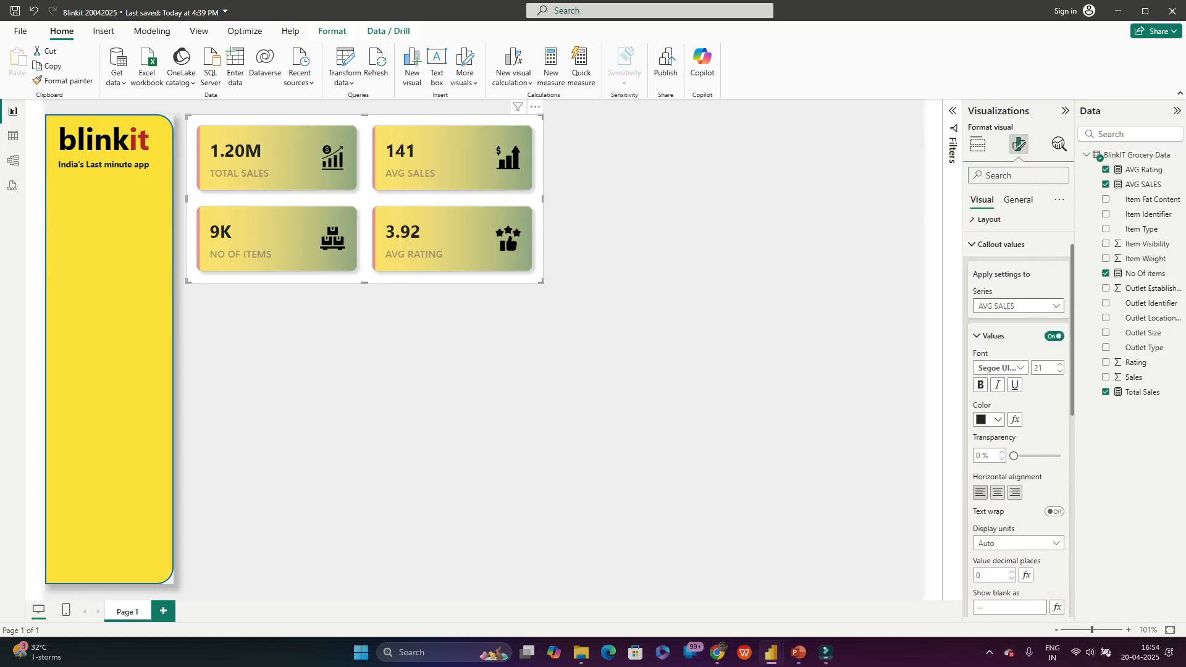
left_click(1018, 306)
left_click(1000, 366)
scroll(1018, 417, "down", 2)
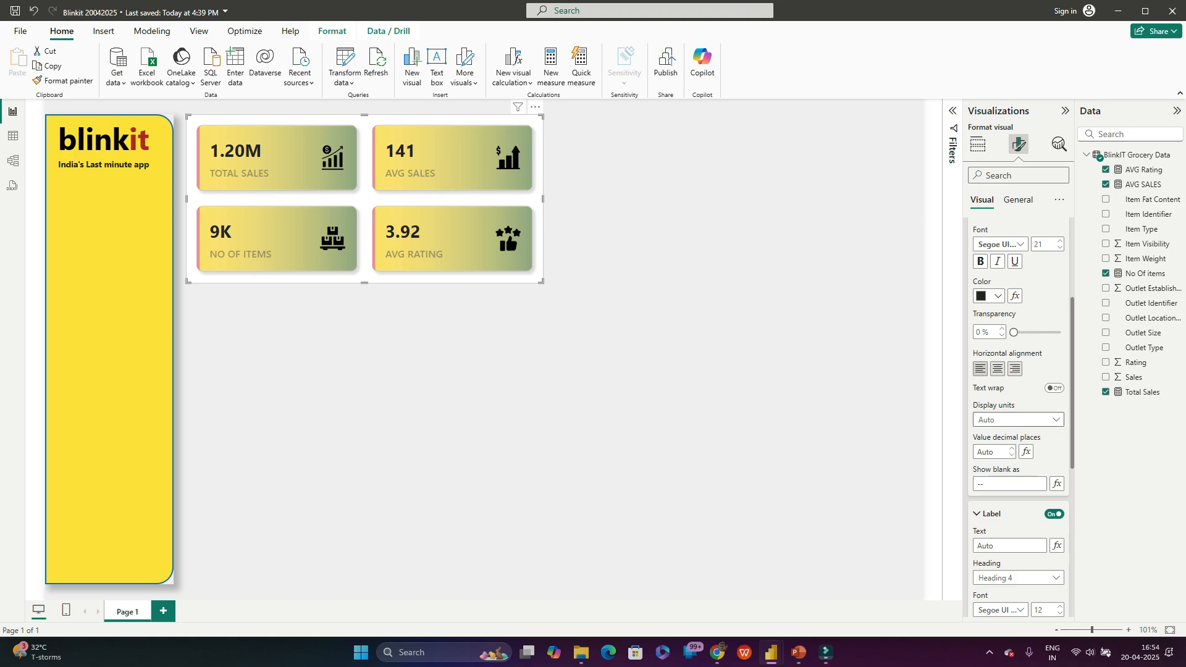
left_click(1018, 420)
left_click(988, 450)
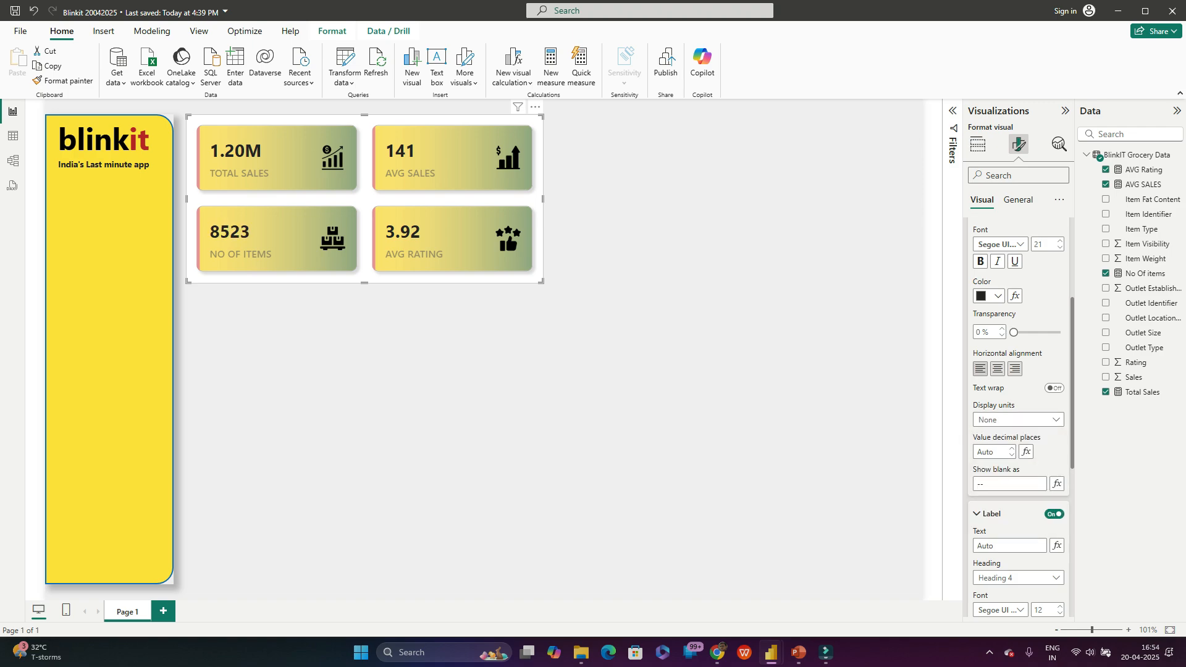
scroll(1018, 417, "down", 2)
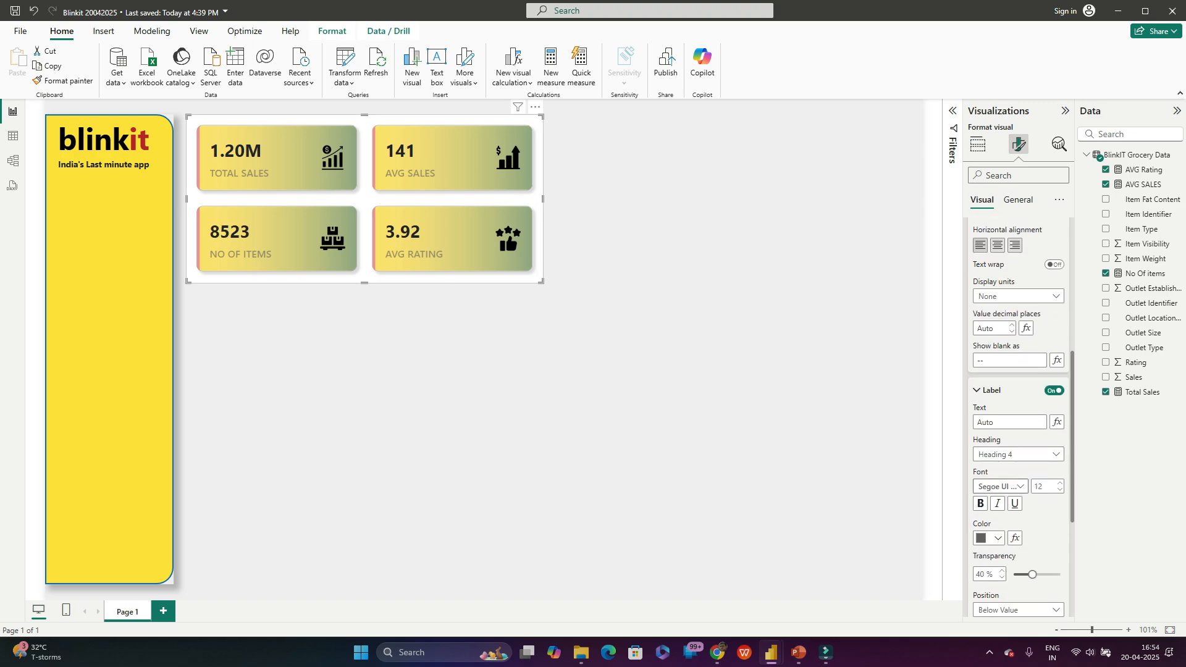
scroll(1018, 418, "up", 5)
left_click(1001, 306)
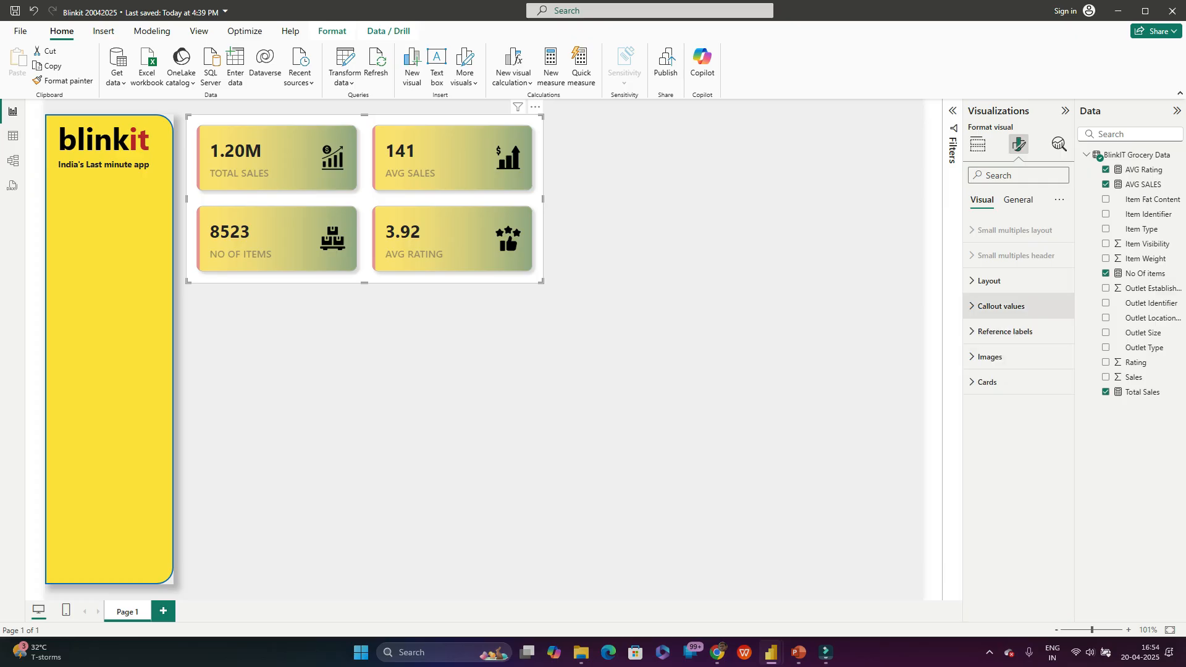
Step: Review the display unit and decimal place settings of the callout value for the AVG RATING series
left_click(1001, 305)
left_click(1018, 368)
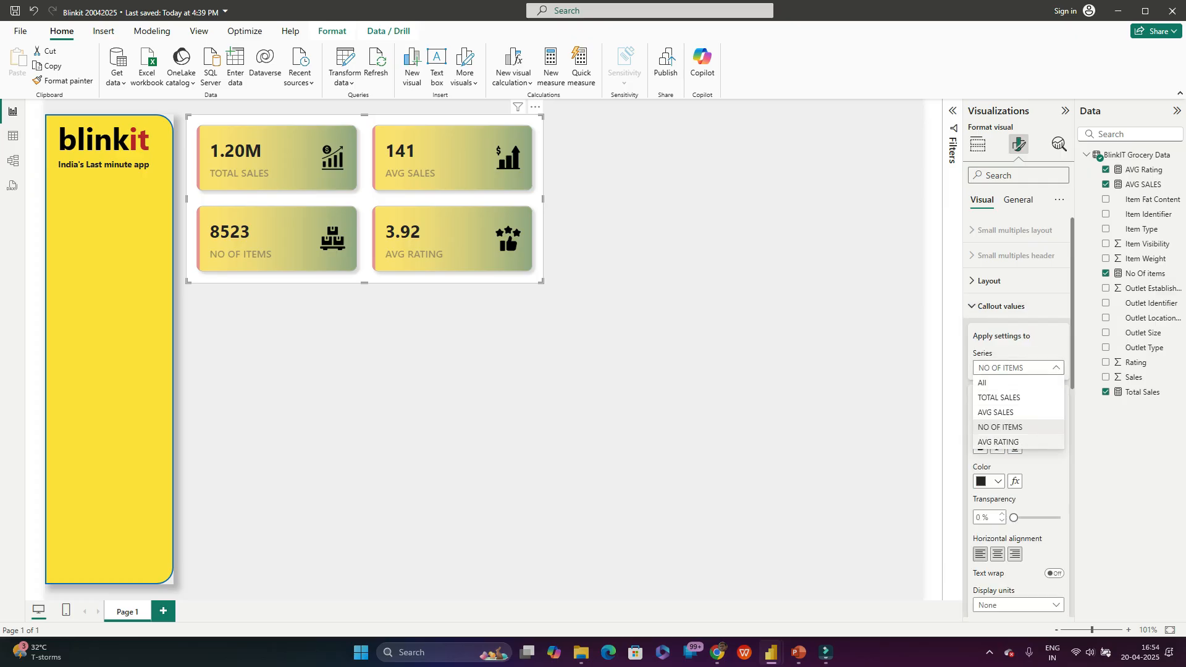
left_click(1001, 443)
scroll(1018, 418, "down", 3)
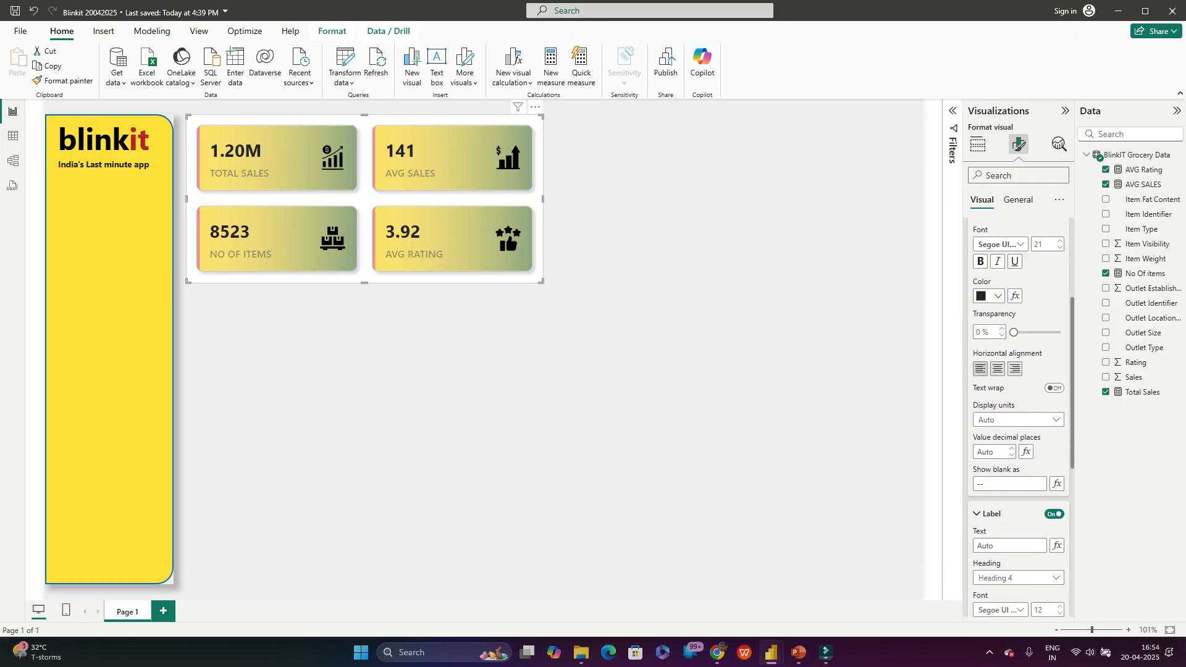
left_click(1012, 455)
left_click(1012, 448)
Step: Switch to the reference tutorial video in the browser to compare its KPI card value formatting, and return to the Power BI report
key("alt+Tab")
key("alt+Tab")
key("Escape")
key("alt+Tab")
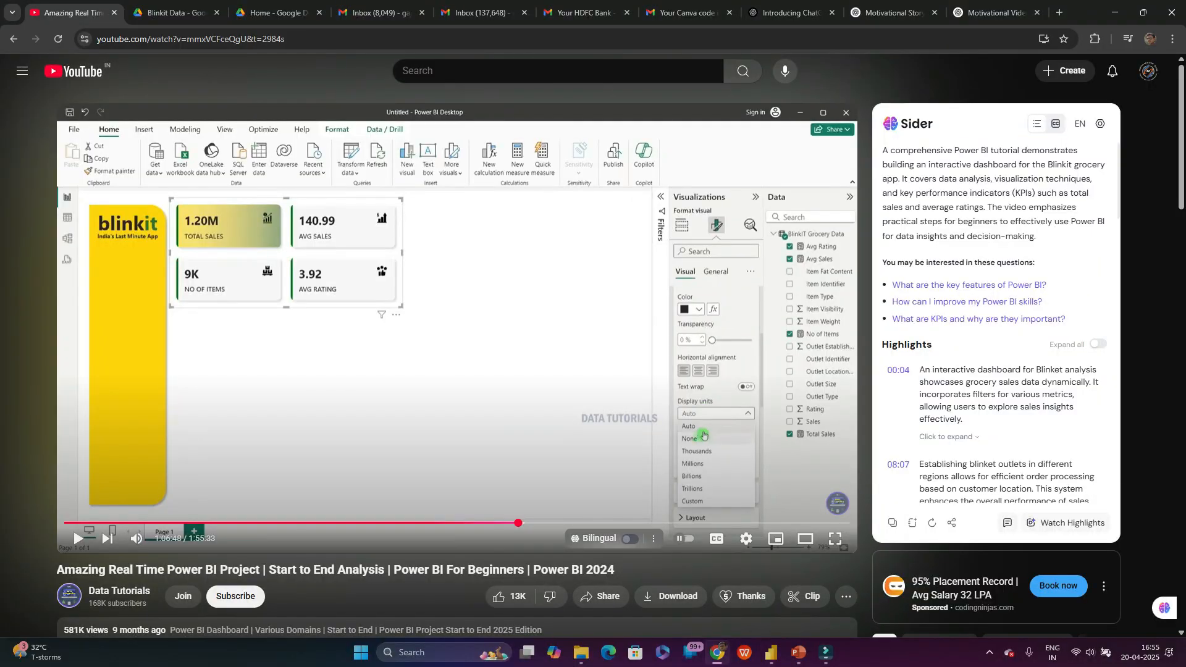
key("alt+Tab")
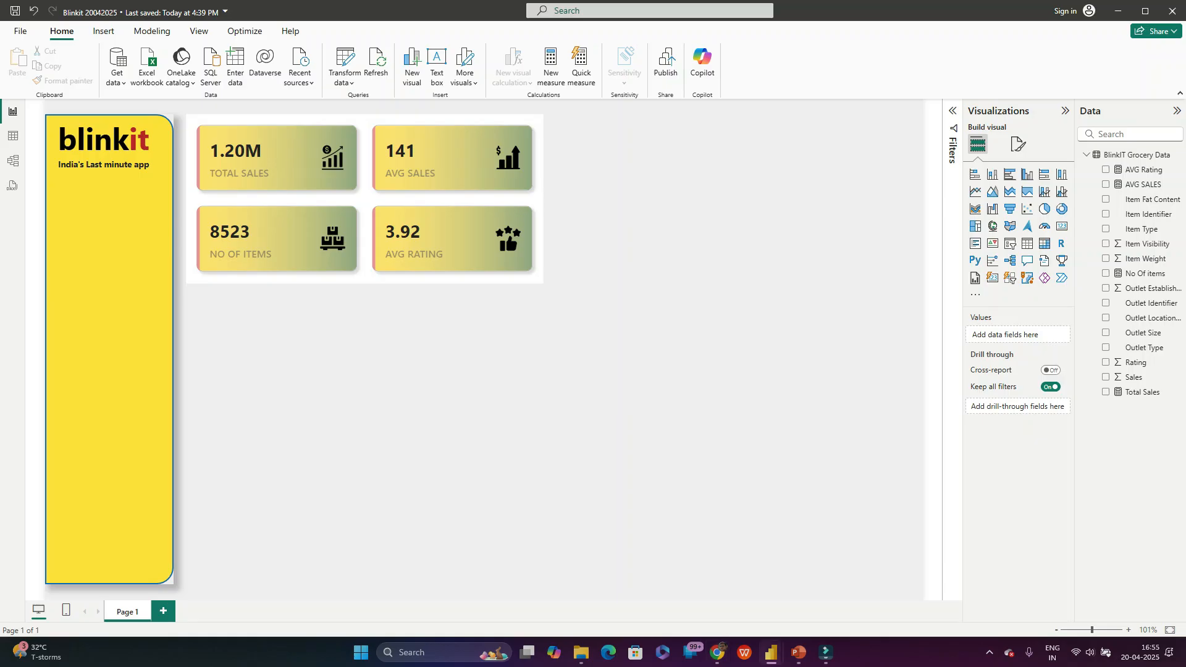
key("alt+Tab")
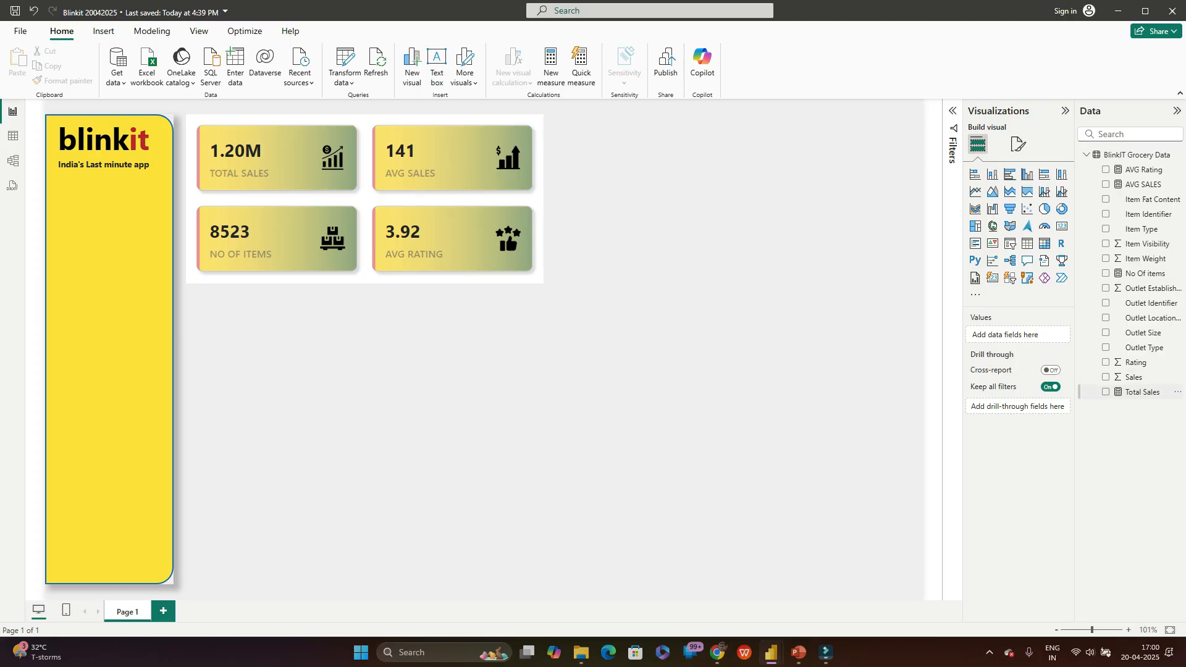
Step: Format the Total Sales measure as currency with 1 decimal place
left_click(1105, 391)
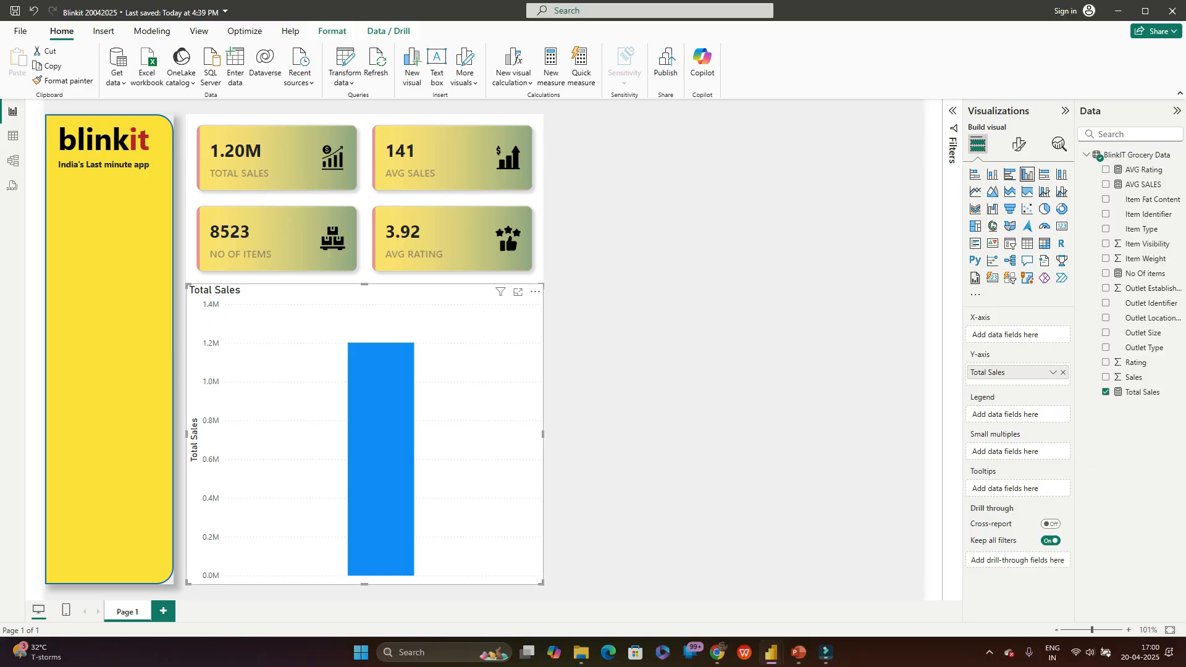
key("Delete")
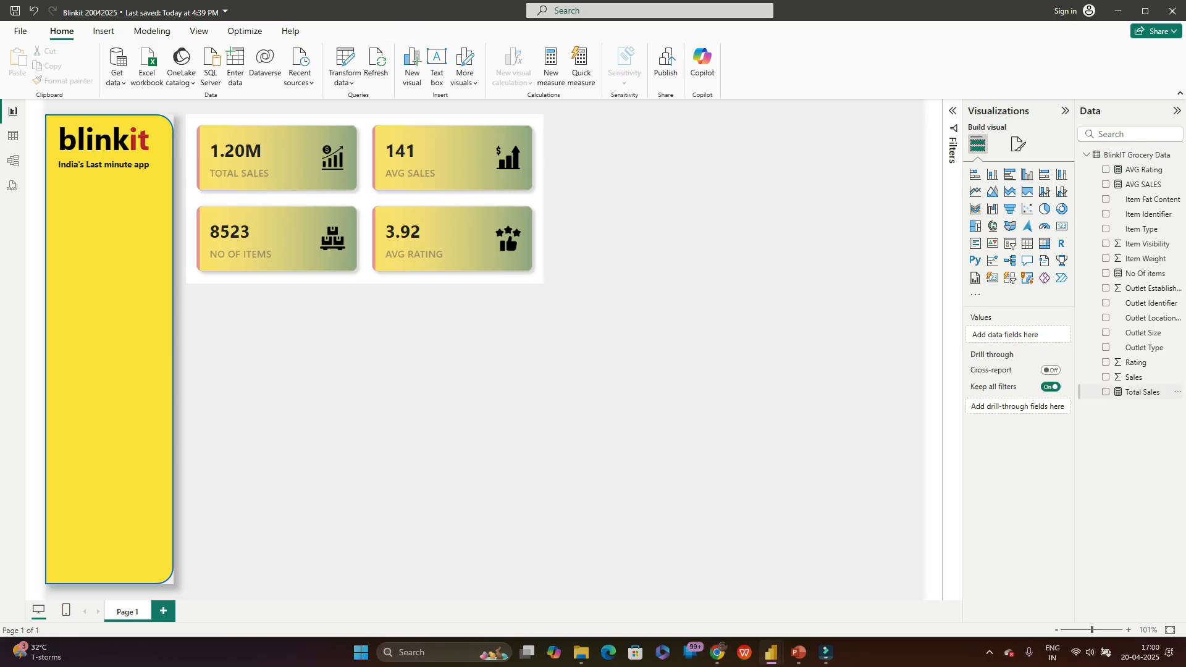
left_click(1142, 392)
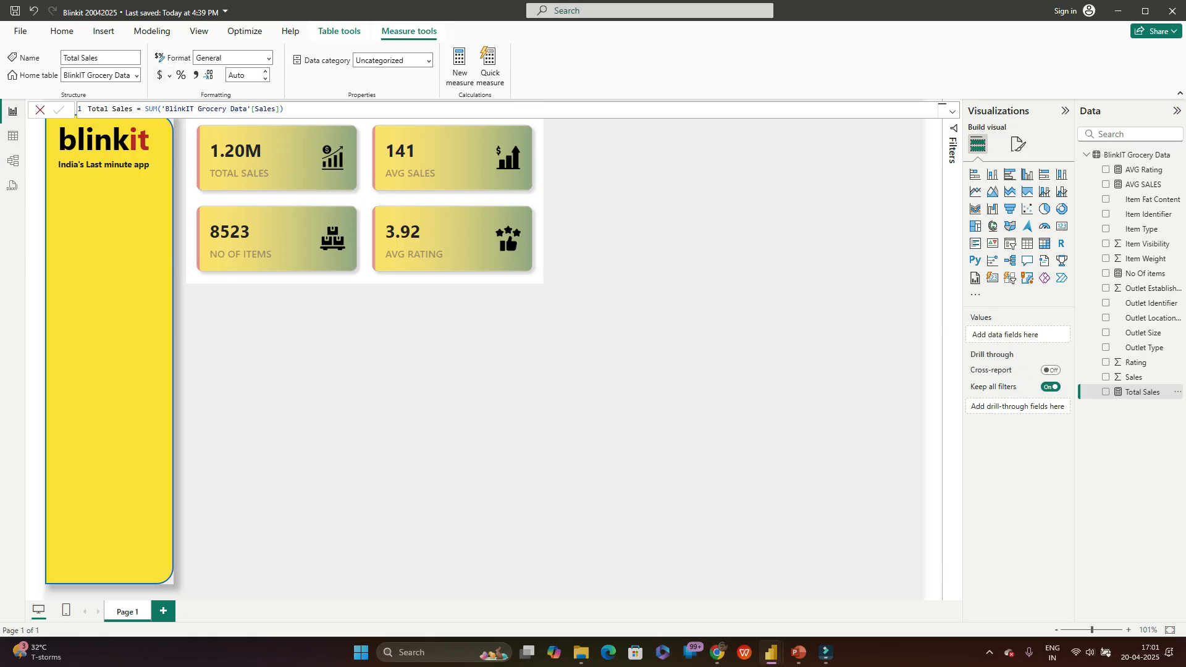
left_click(196, 75)
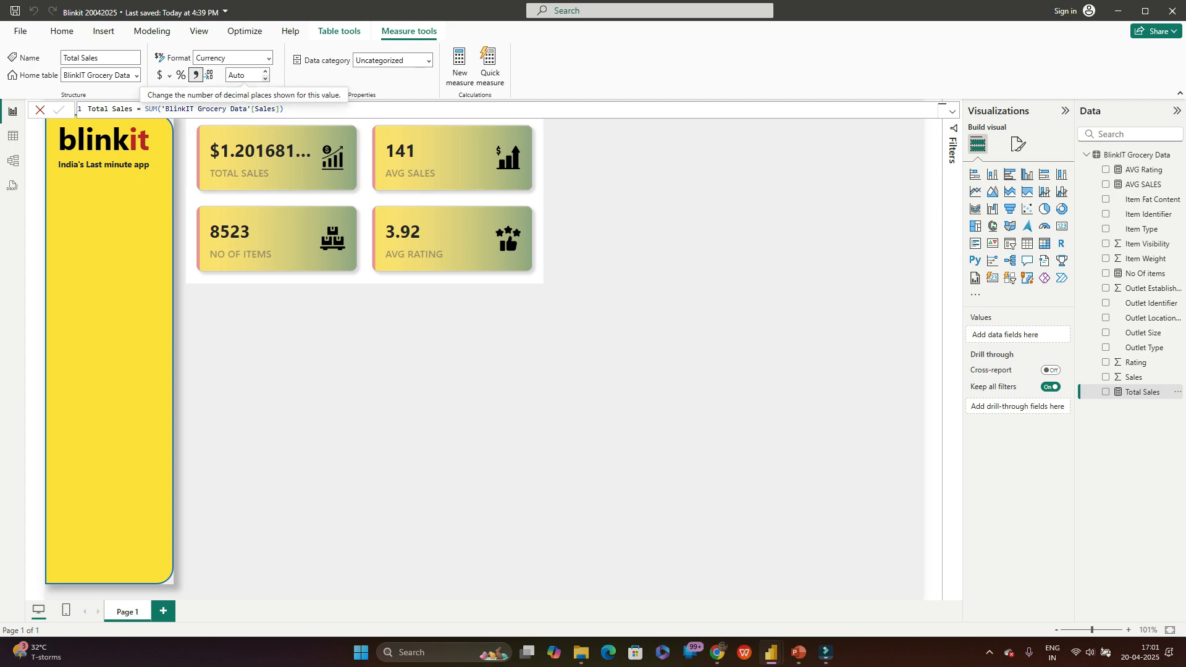
left_click(266, 71)
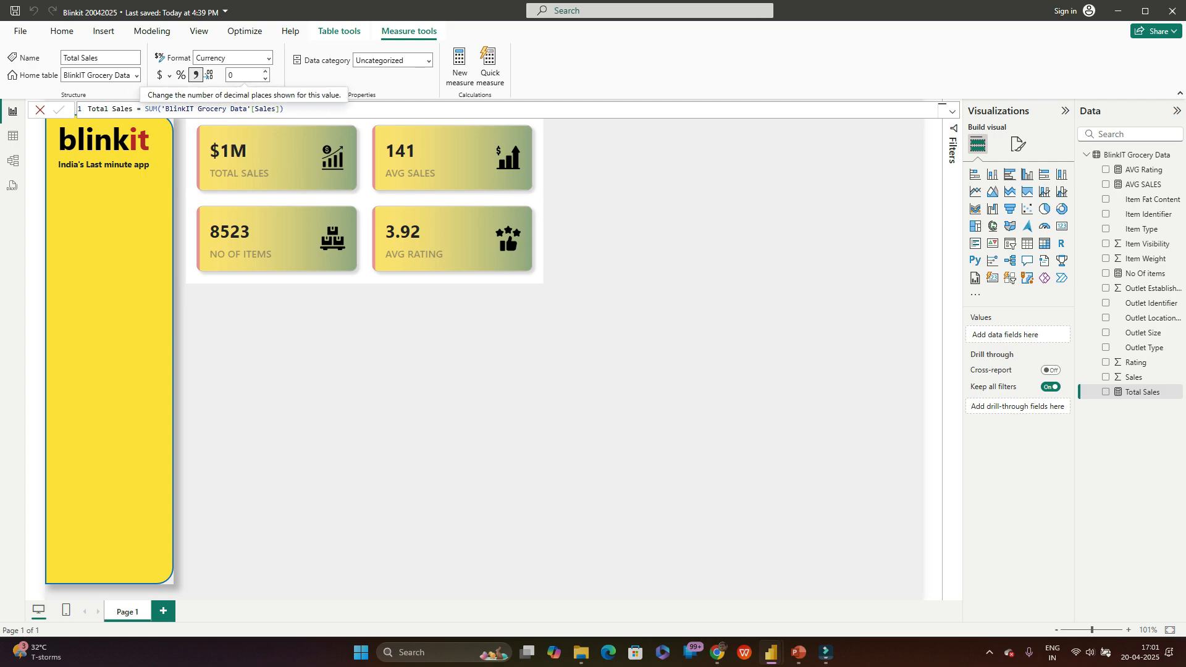
left_click(244, 74)
type("1")
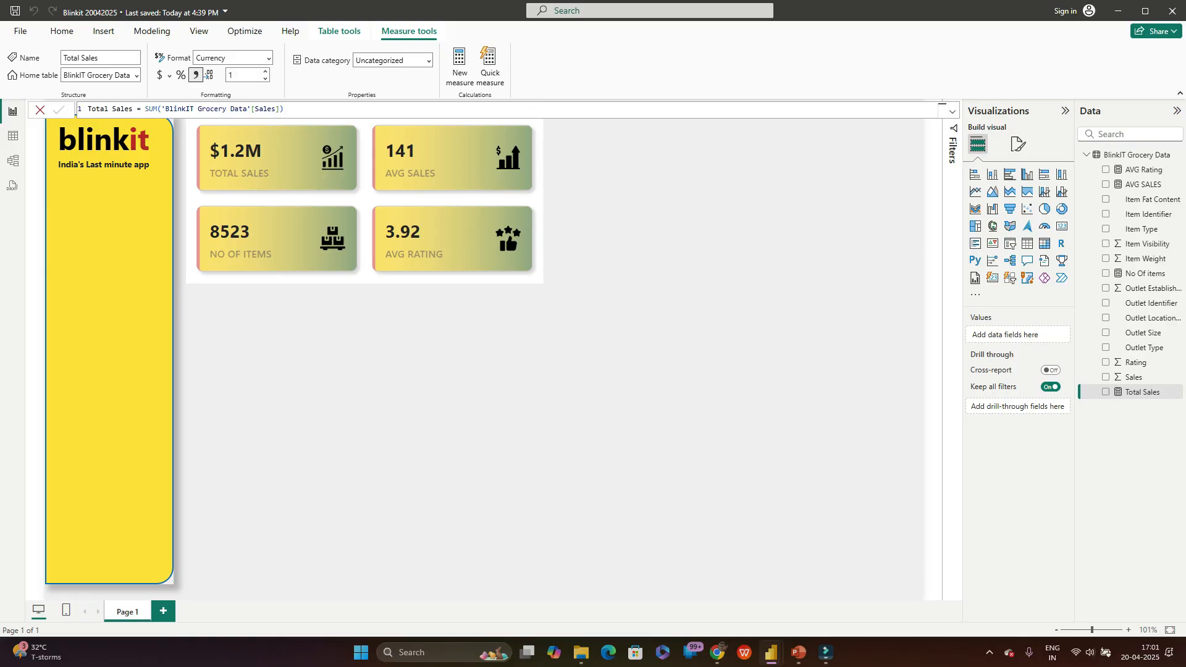
Step: Format the AVG SALES measure as currency, leaving its decimal places on Auto
left_click(365, 197)
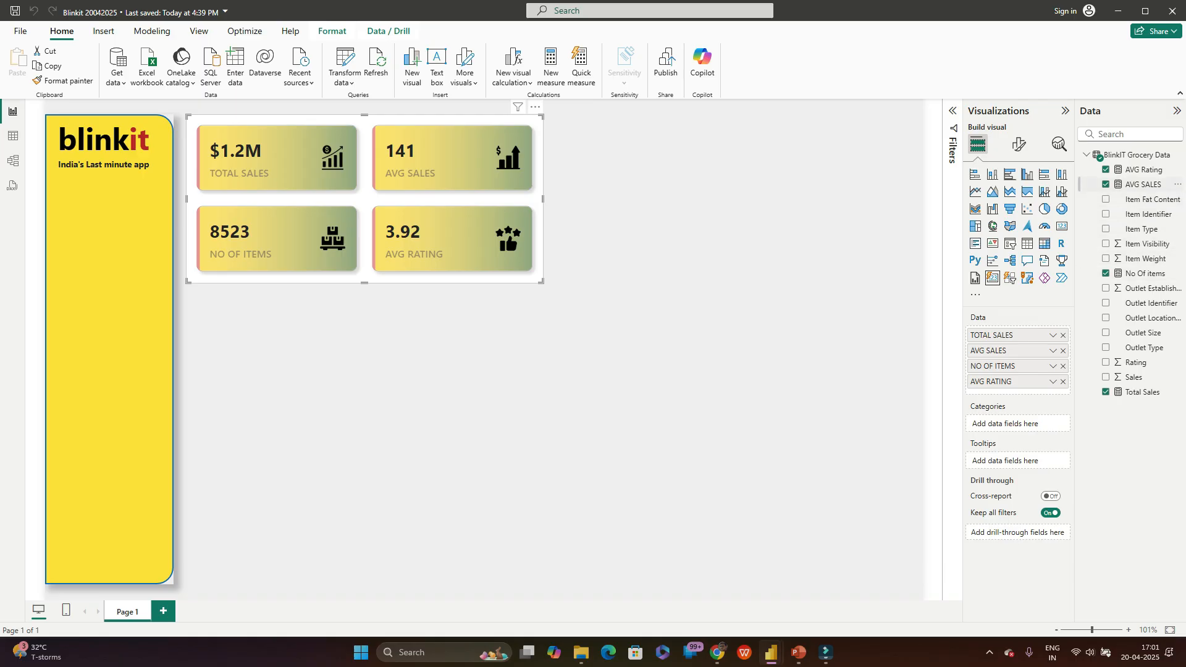
left_click(1142, 185)
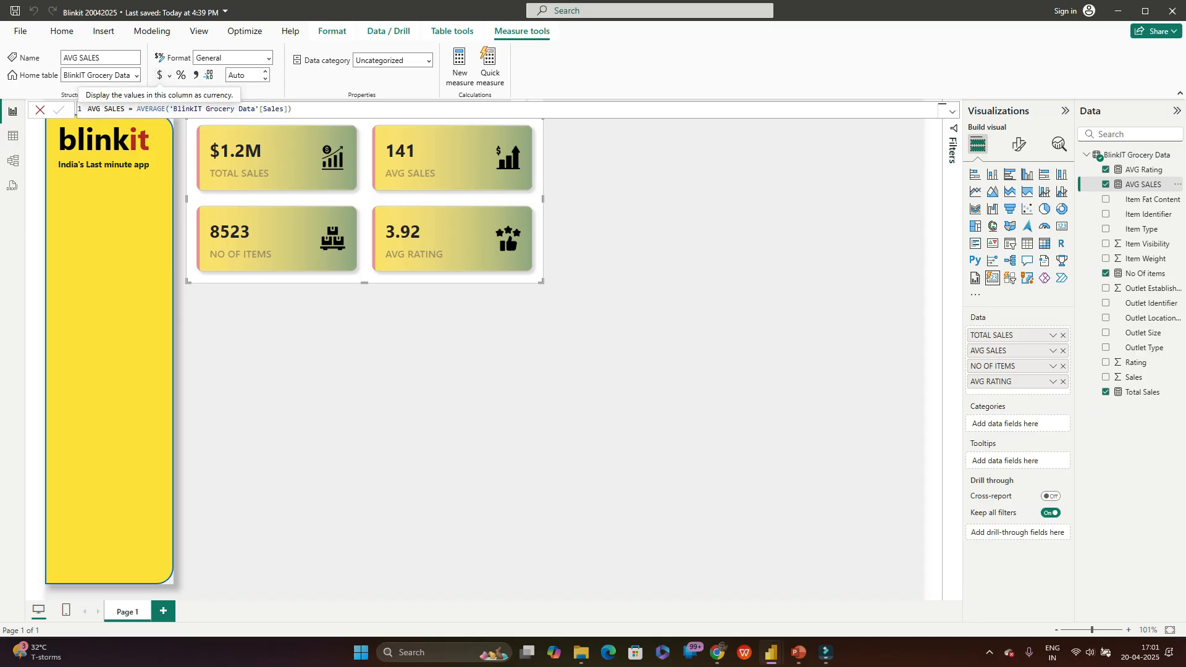
left_click(196, 75)
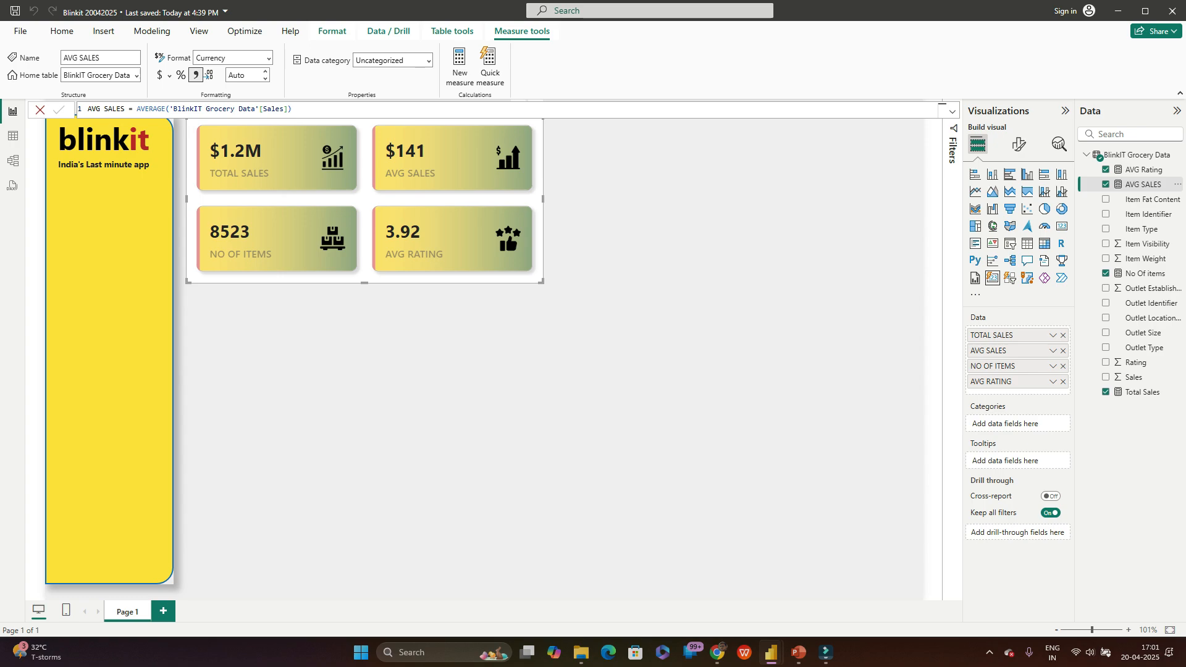
Step: Switch to the blinkit Analysis presentation in PowerPoint and read the four chart requirement headings on slide 3
left_click(593, 334)
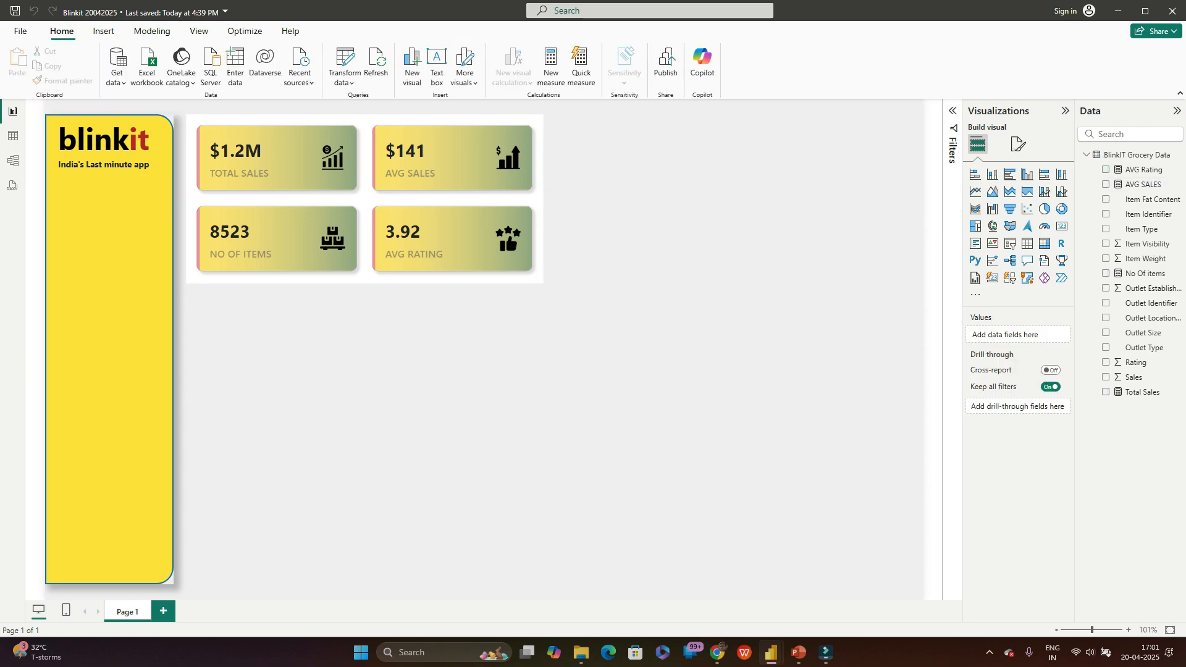
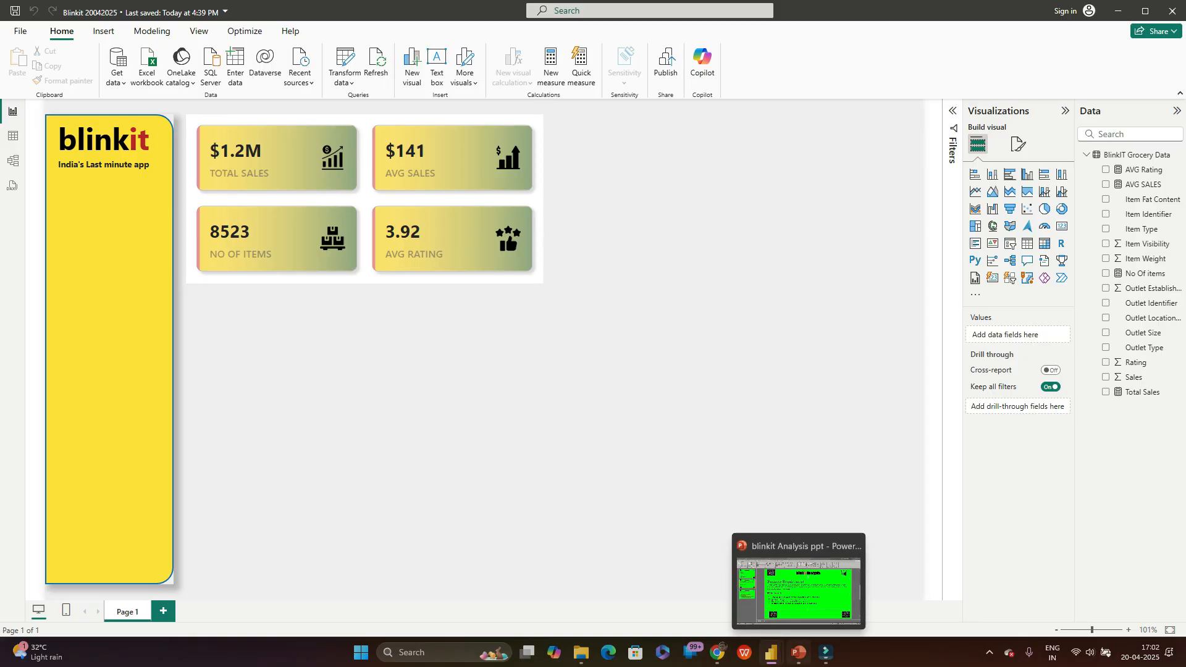
left_click(798, 652)
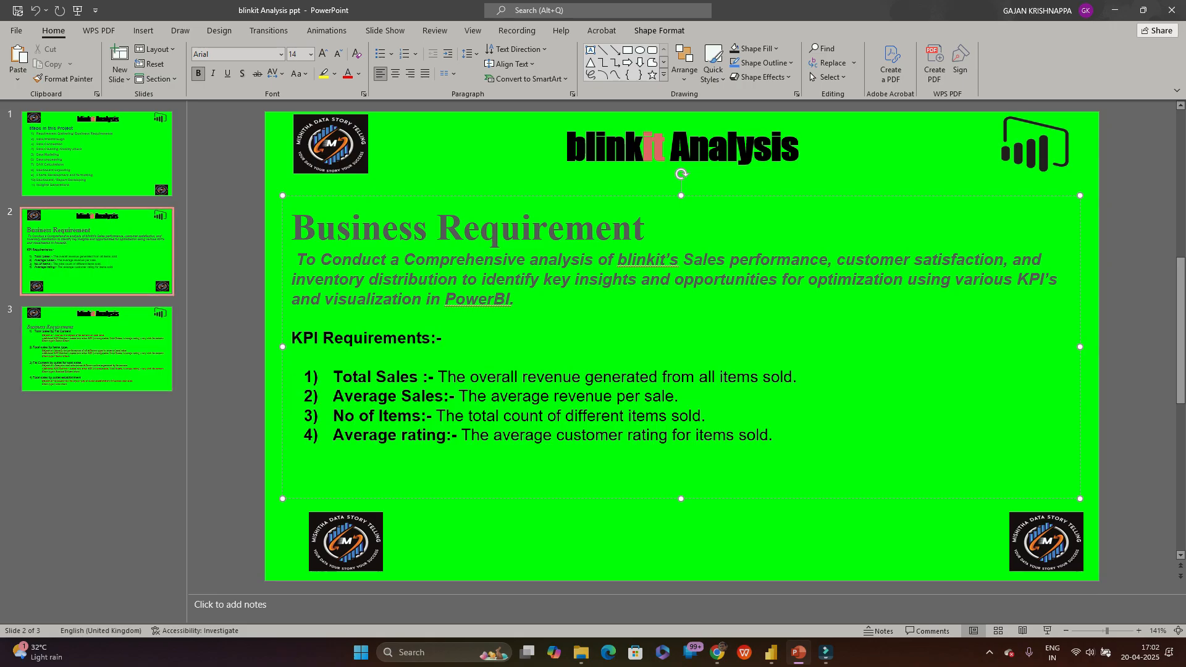
left_click(55, 353)
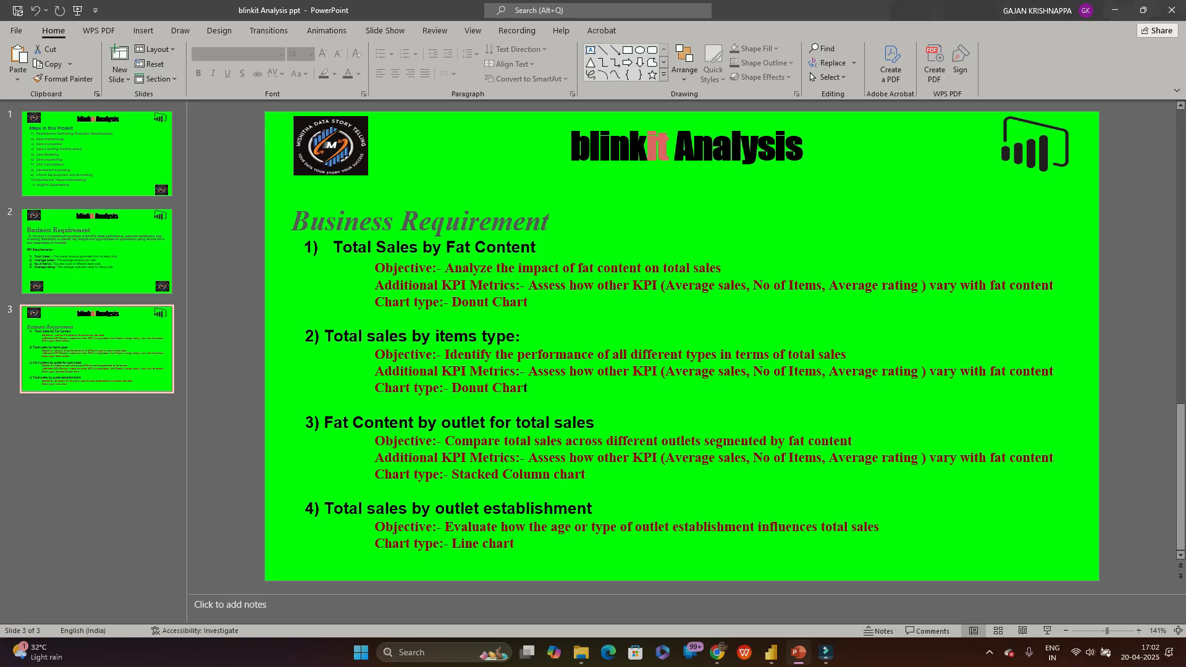
left_click_drag(334, 247, 539, 247)
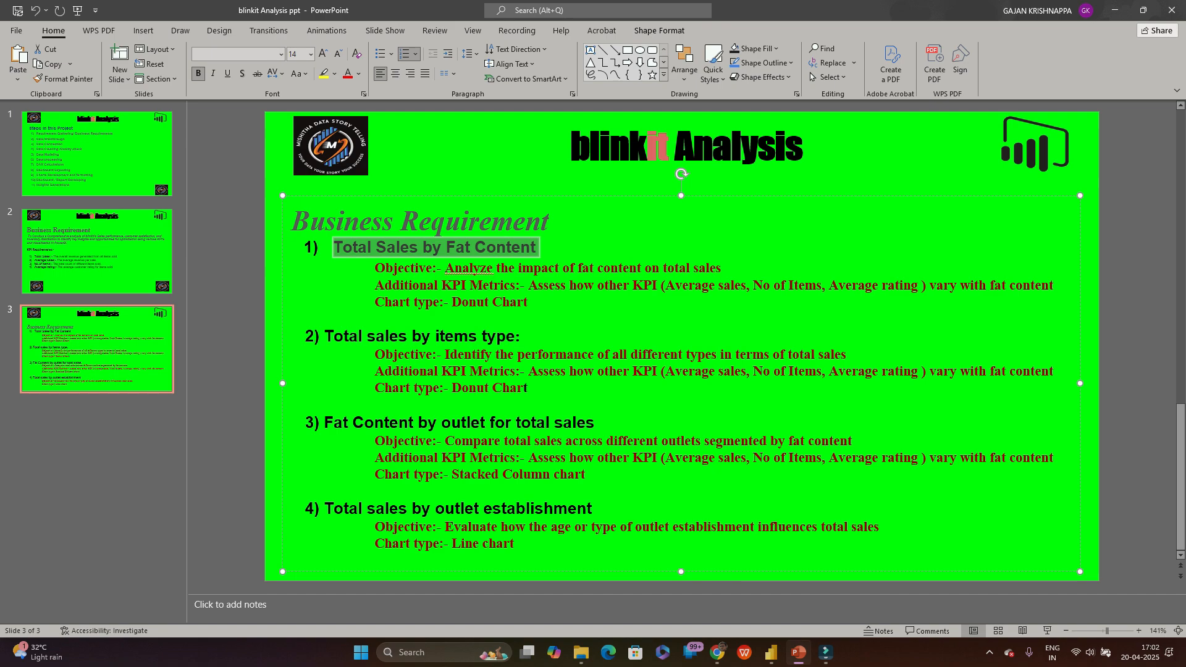
left_click_drag(325, 336, 515, 336)
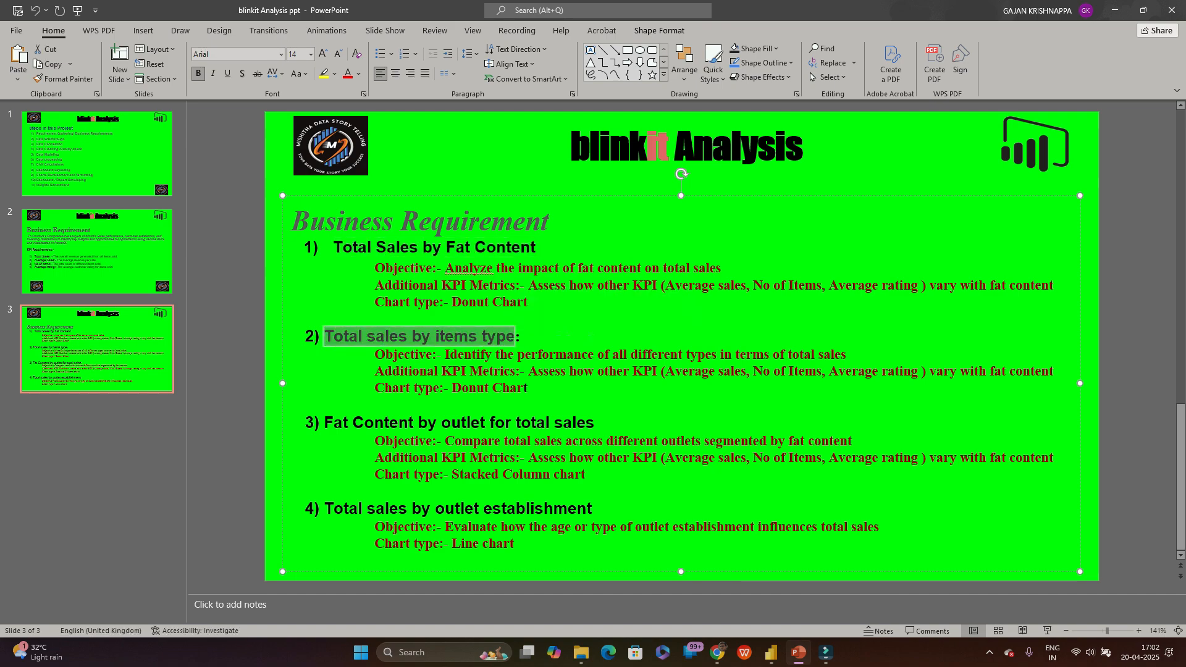
left_click_drag(325, 423, 593, 423)
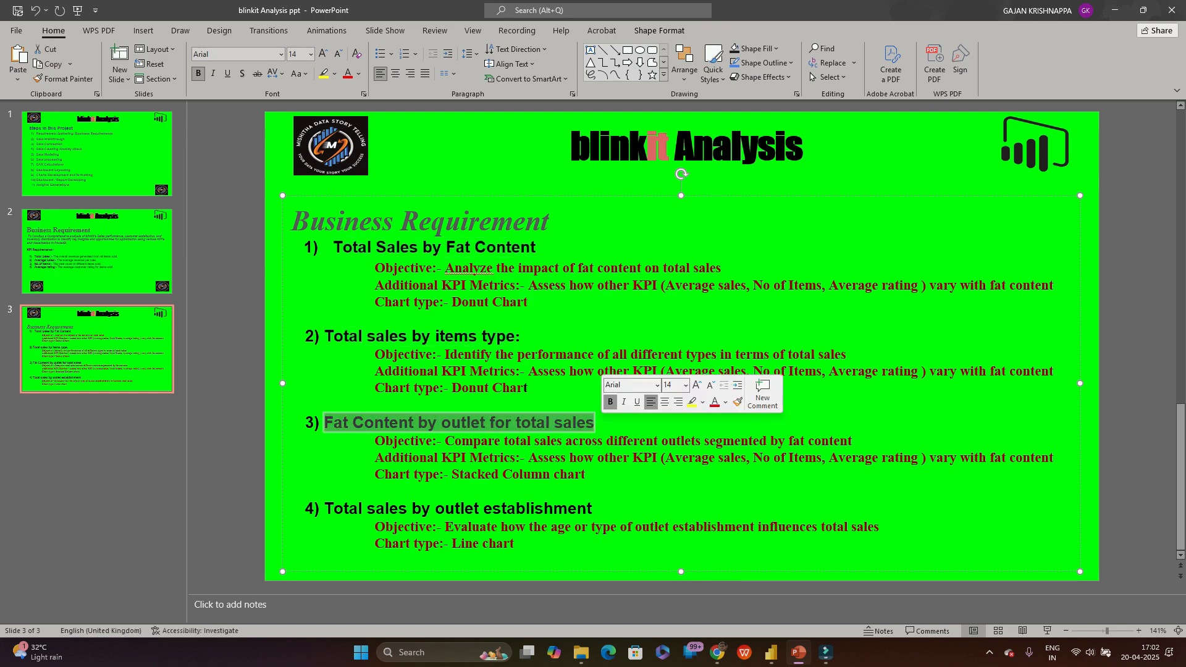
left_click_drag(324, 509, 592, 509)
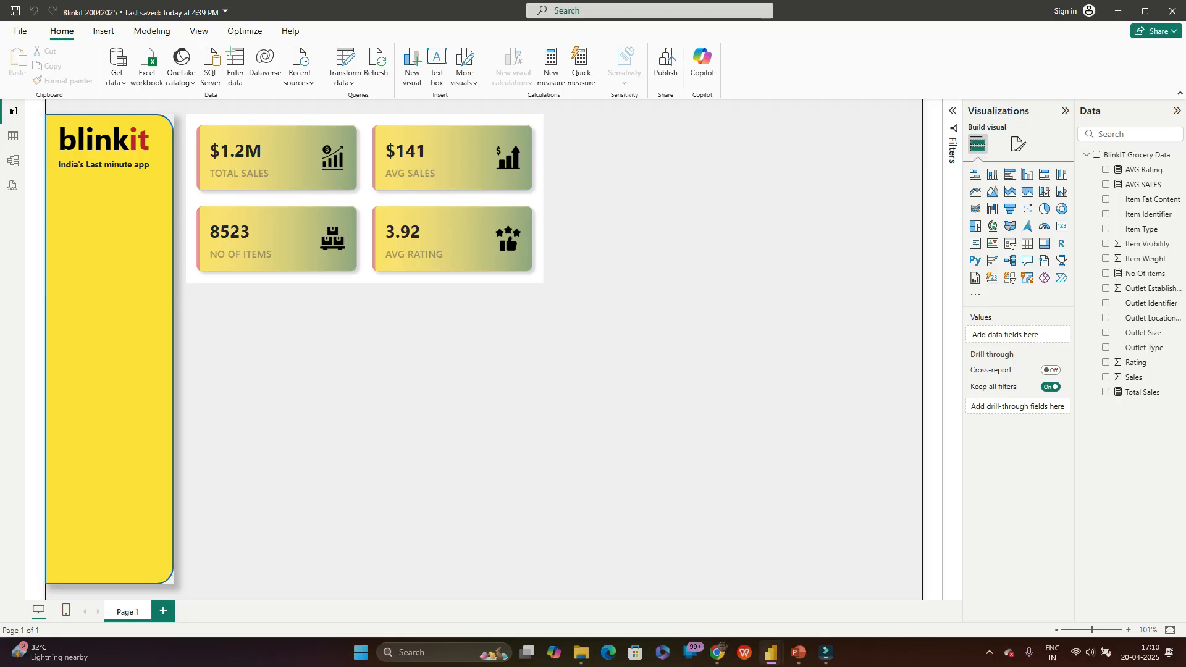
Step: Review the additional KPI metrics and chart type for Total Sales by Fat Content in the PowerPoint presentation, and return to the Power BI report
left_click(799, 652)
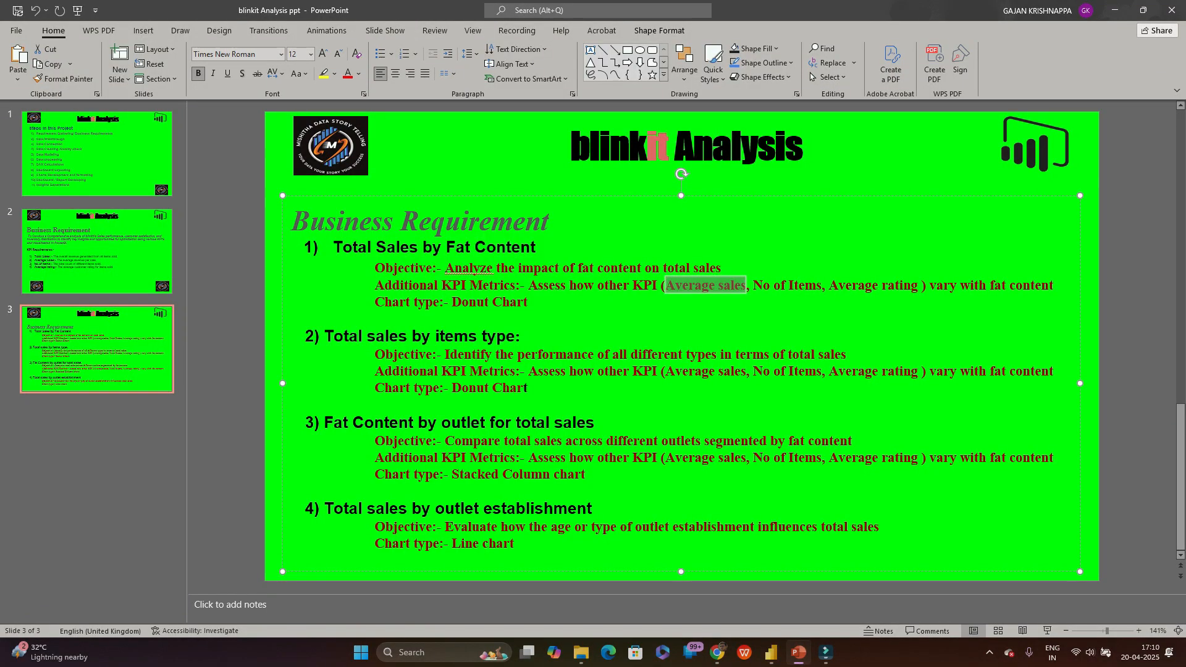
left_click(291, 318)
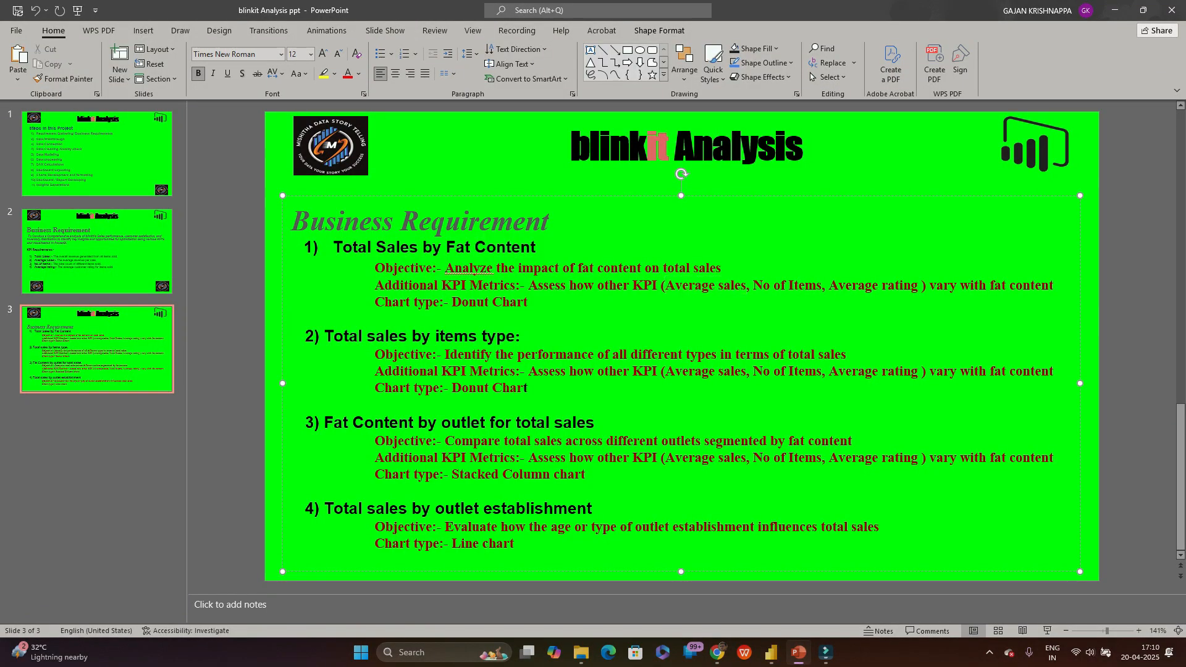
left_click_drag(665, 285, 821, 285)
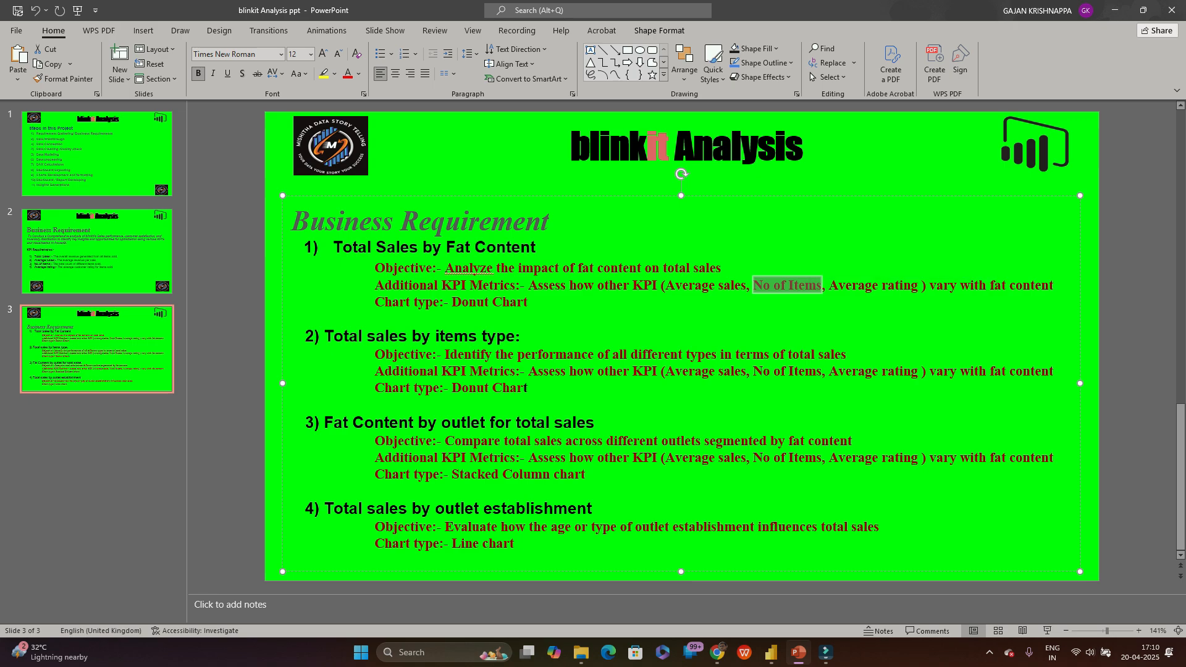
left_click_drag(452, 302, 530, 302)
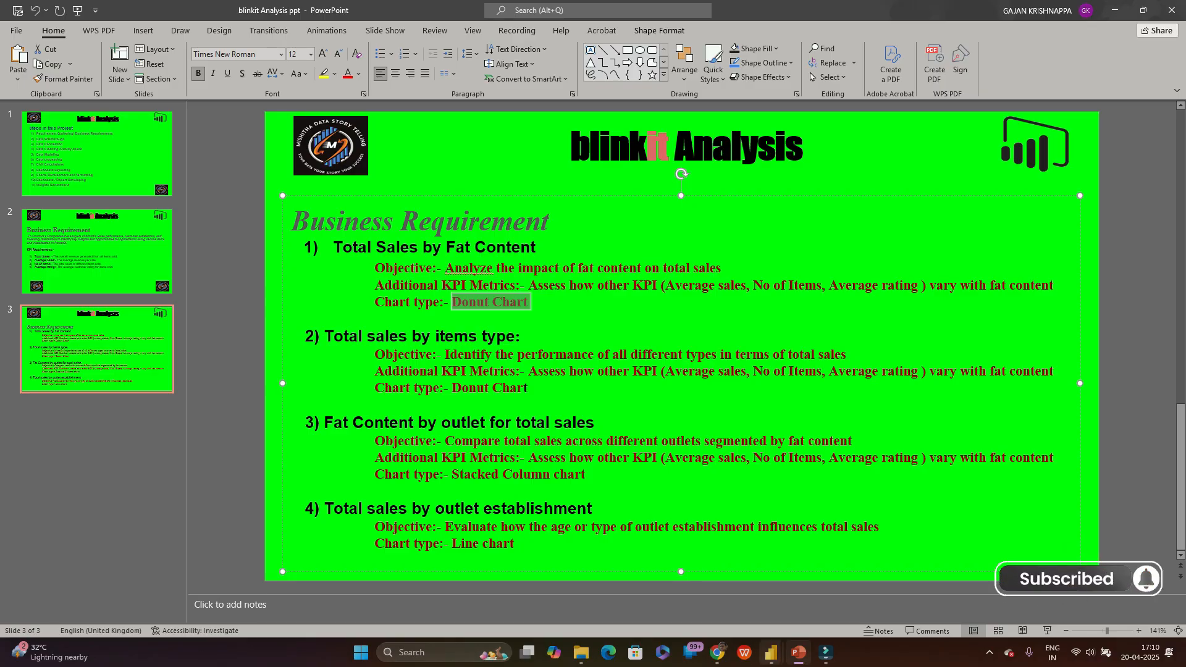
mouse_move(771, 653)
left_click(704, 593)
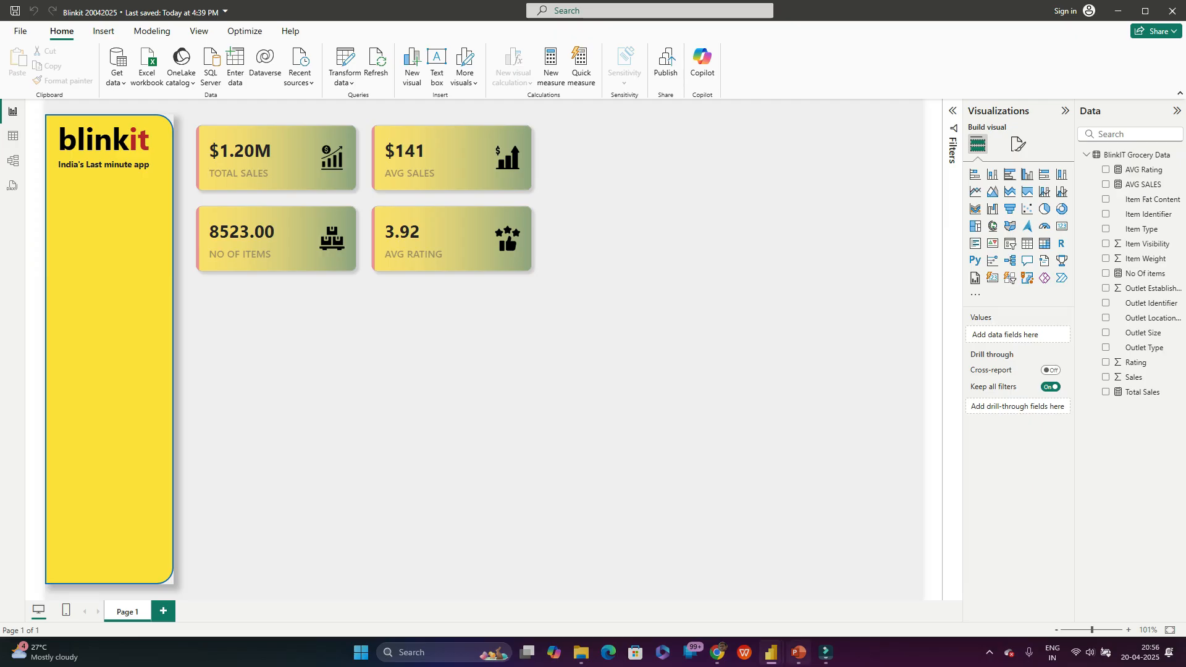
Step: Recheck the Total Sales by Fat Content heading and its Average sales metric in PowerPoint, and switch back to the Power BI report
left_click(798, 652)
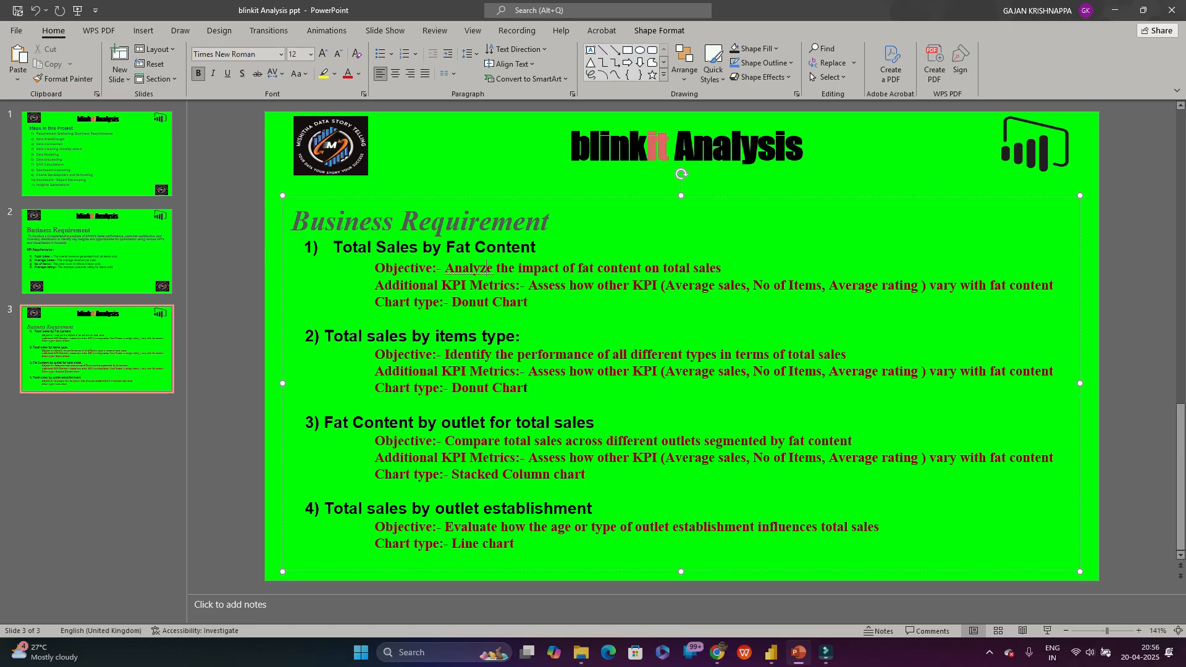
left_click(334, 247)
key("shift+Home")
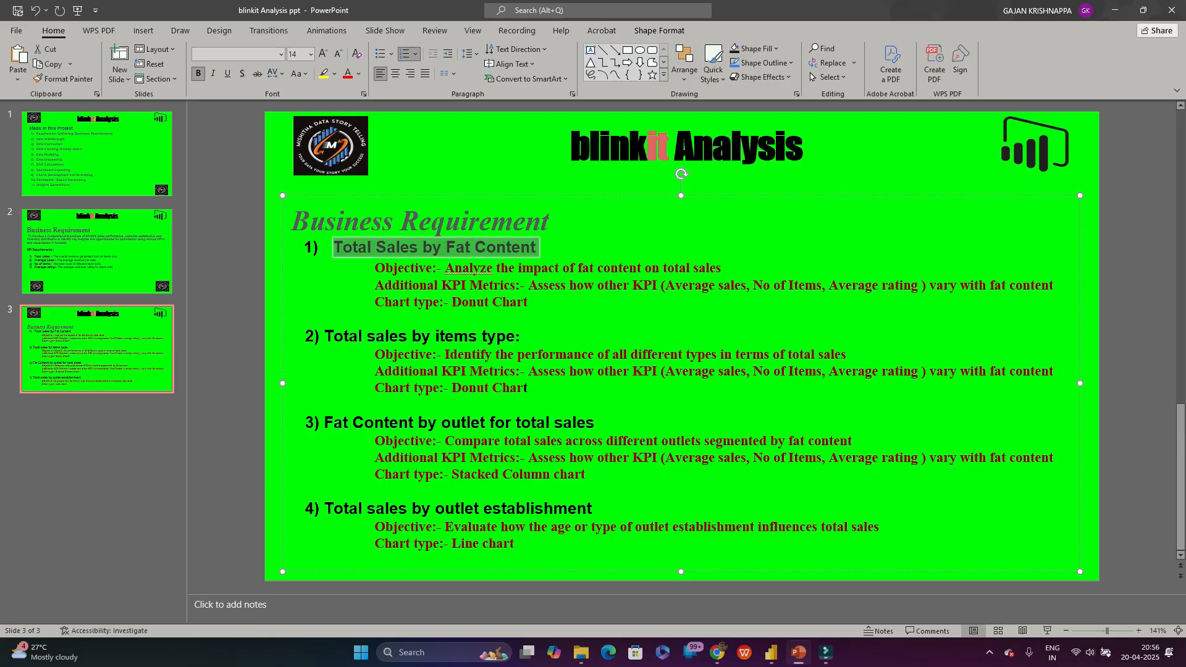
left_click(583, 286)
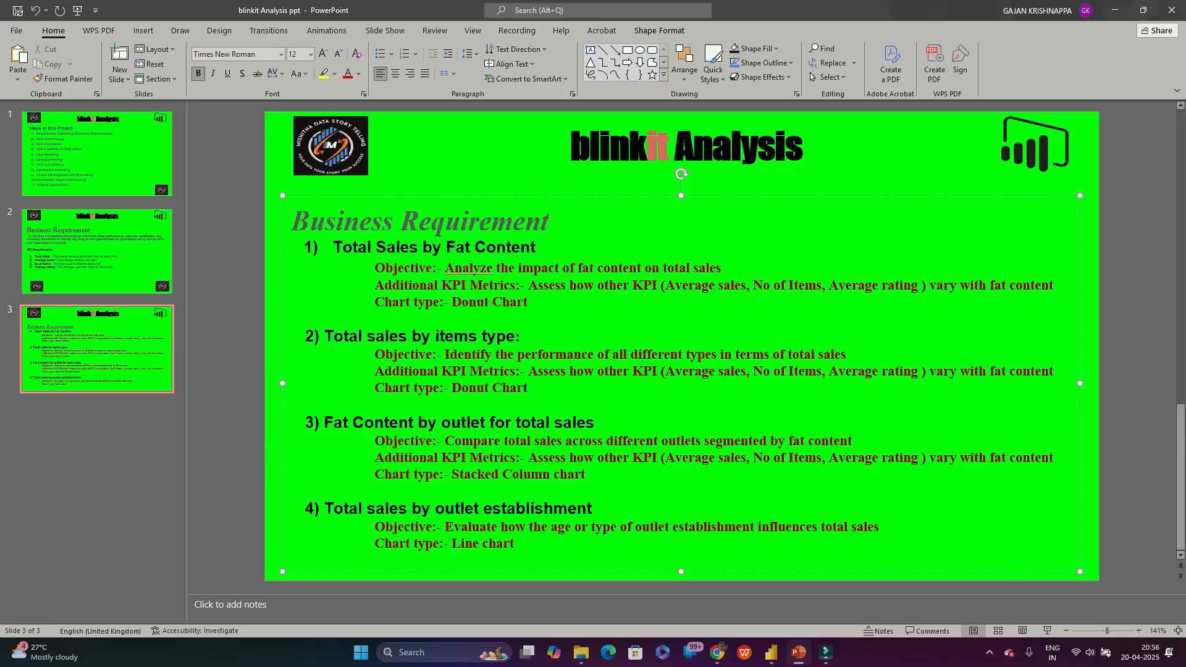
left_click_drag(665, 285, 747, 286)
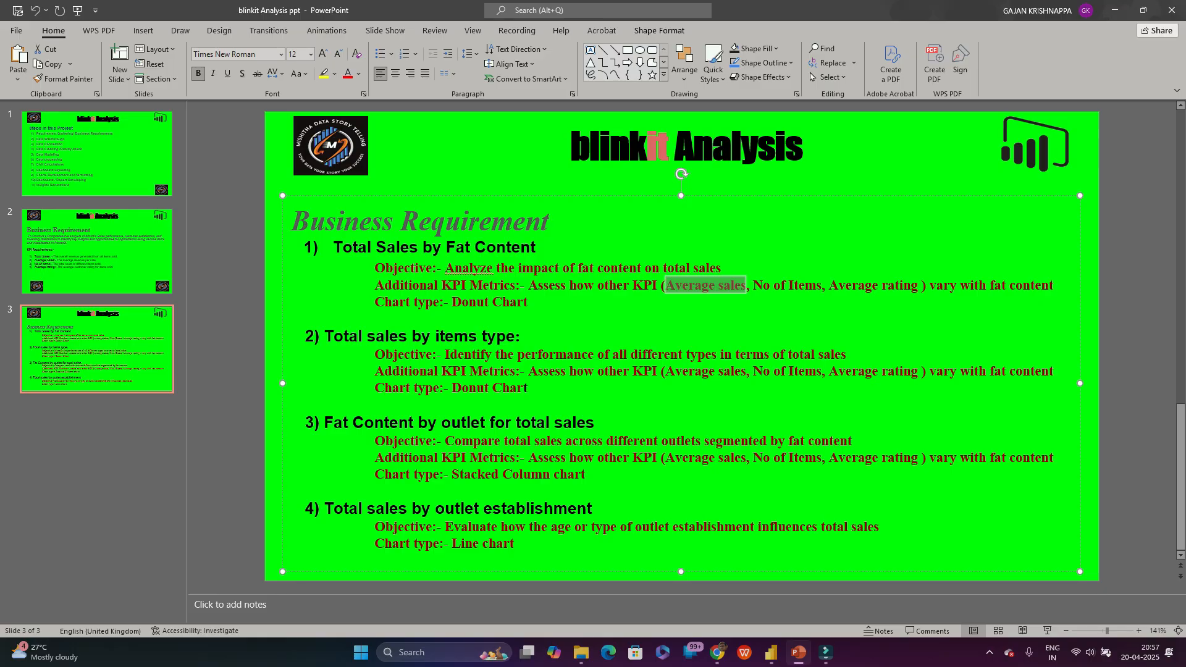
key("alt+Tab")
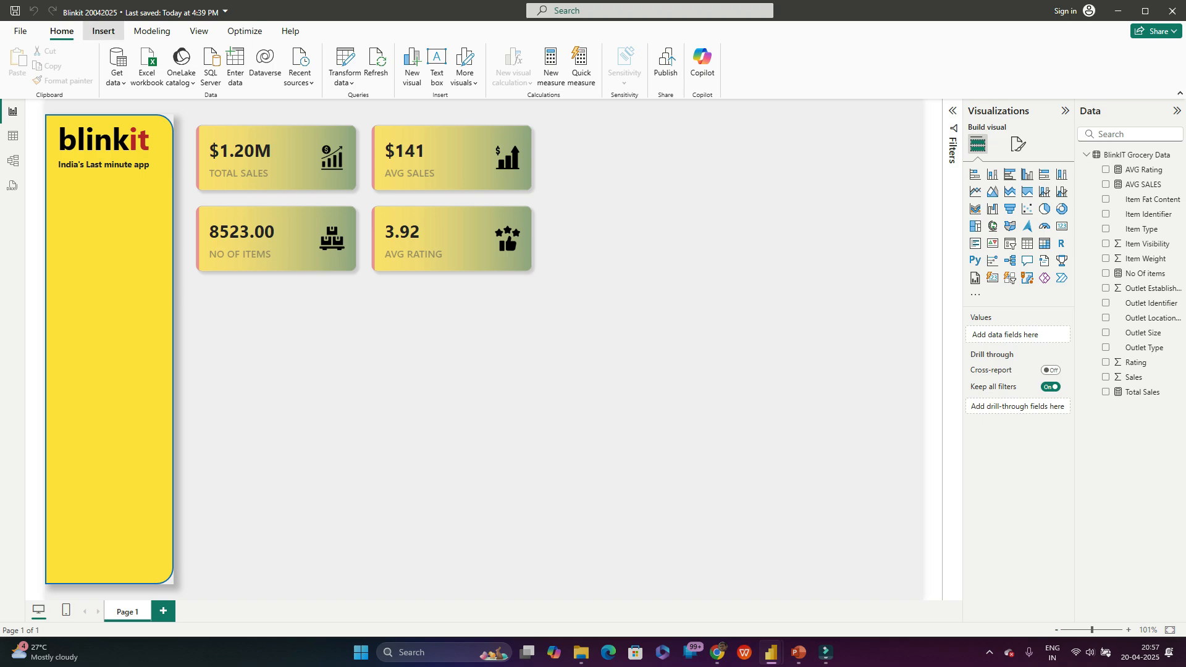
Step: Insert a rounded rectangle shape on the report page below the KPI cards
left_click(104, 31)
left_click(437, 62)
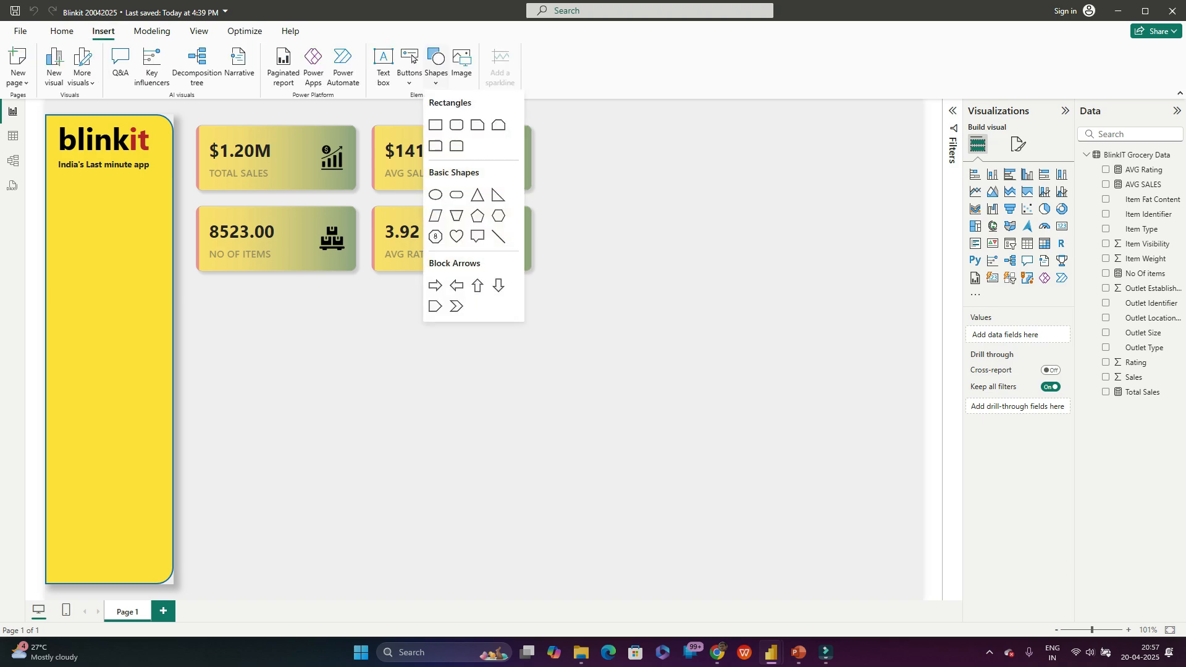
left_click(457, 124)
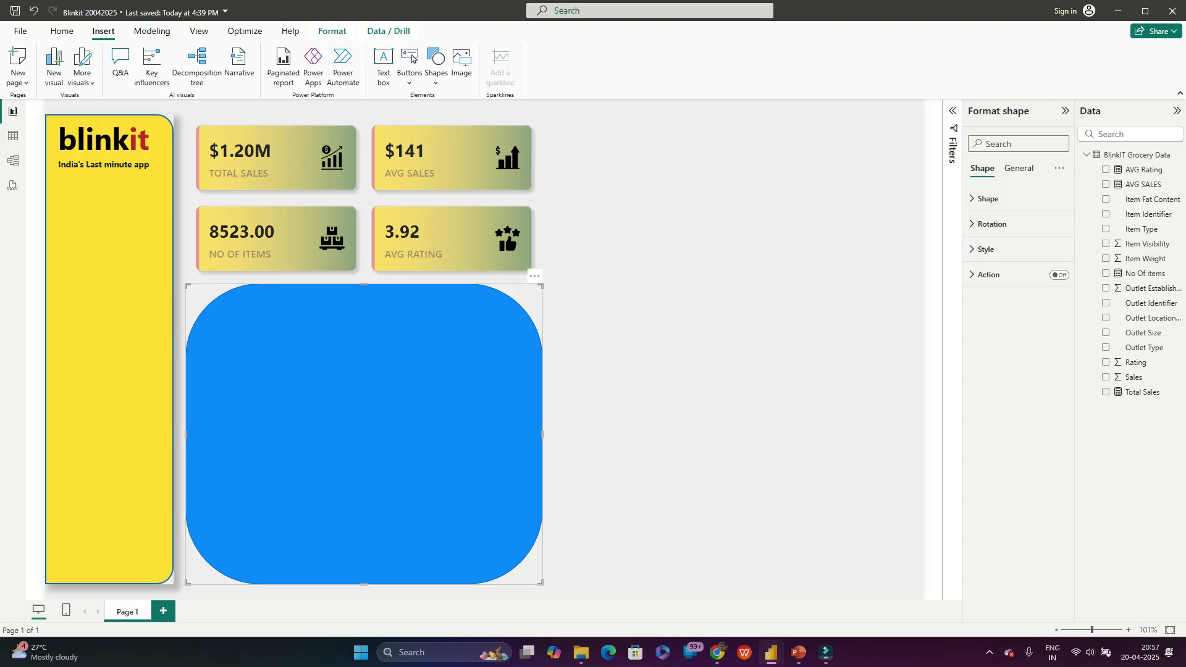
Step: Set the rounded rectangle's height to 500 and width to 554, and check its position settings
left_click(1019, 169)
left_click(995, 198)
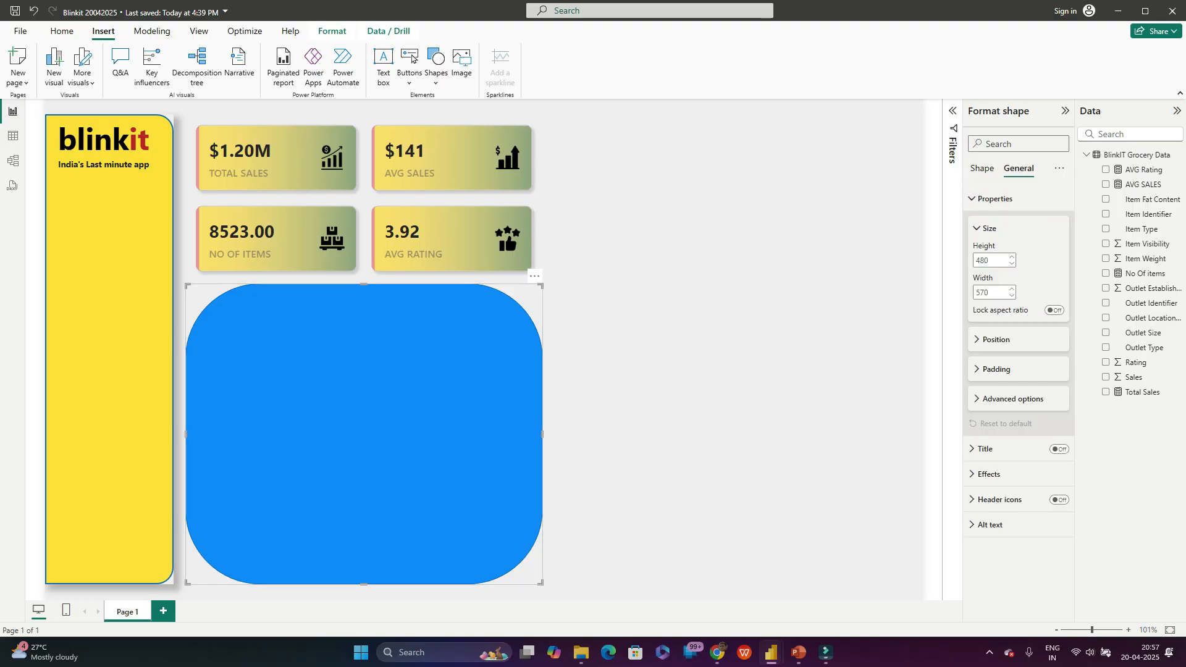
double_click(982, 260)
type("5")
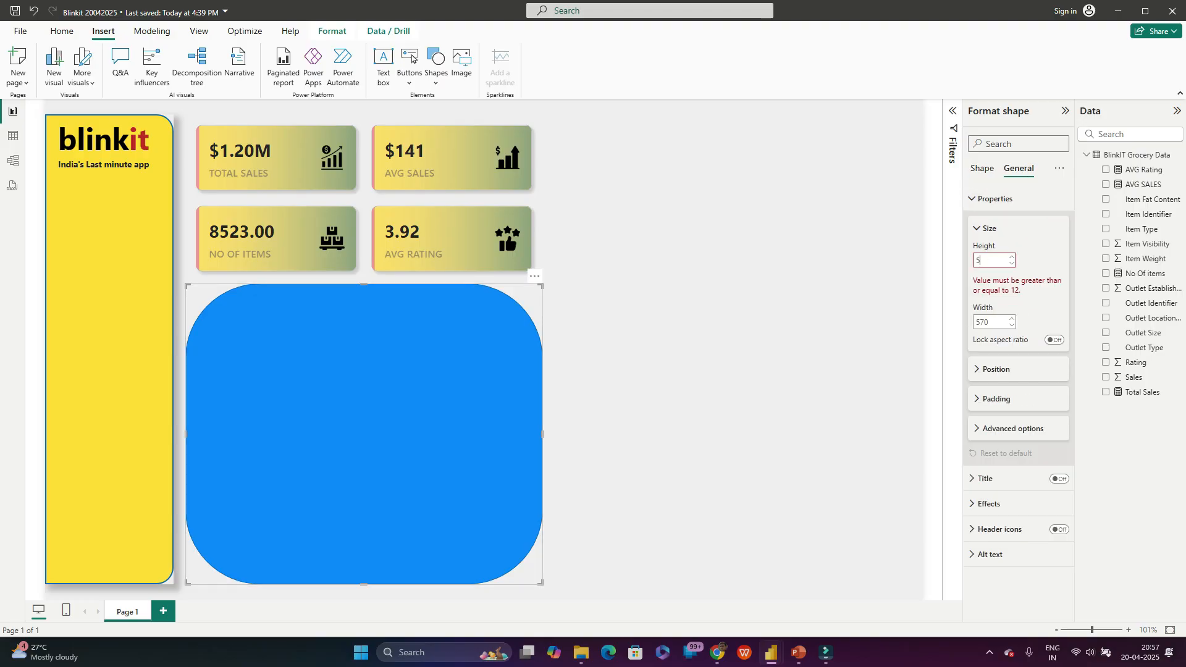
type("00")
key("Tab")
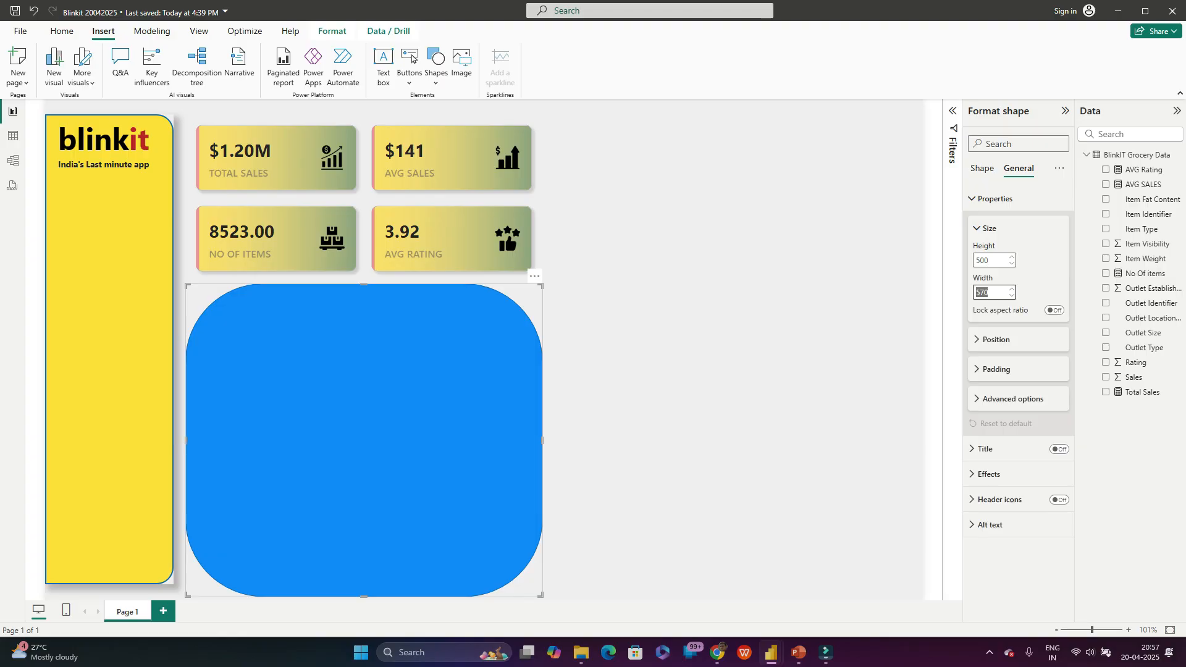
type("554")
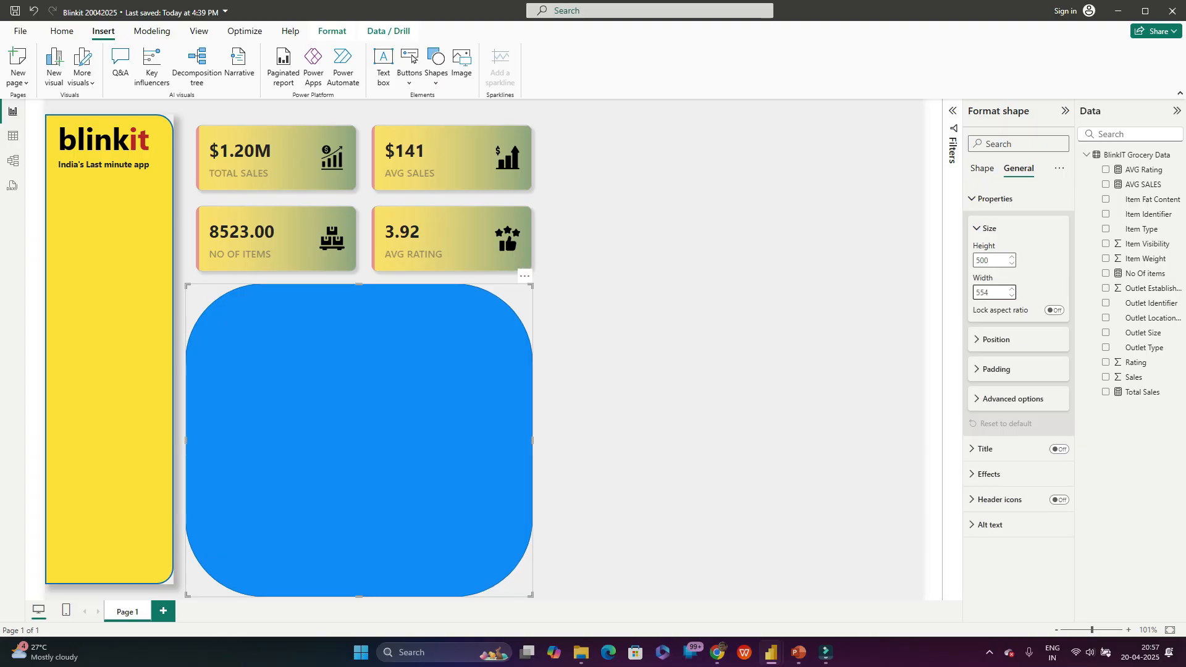
key("Tab")
key("Tab")
key("Return")
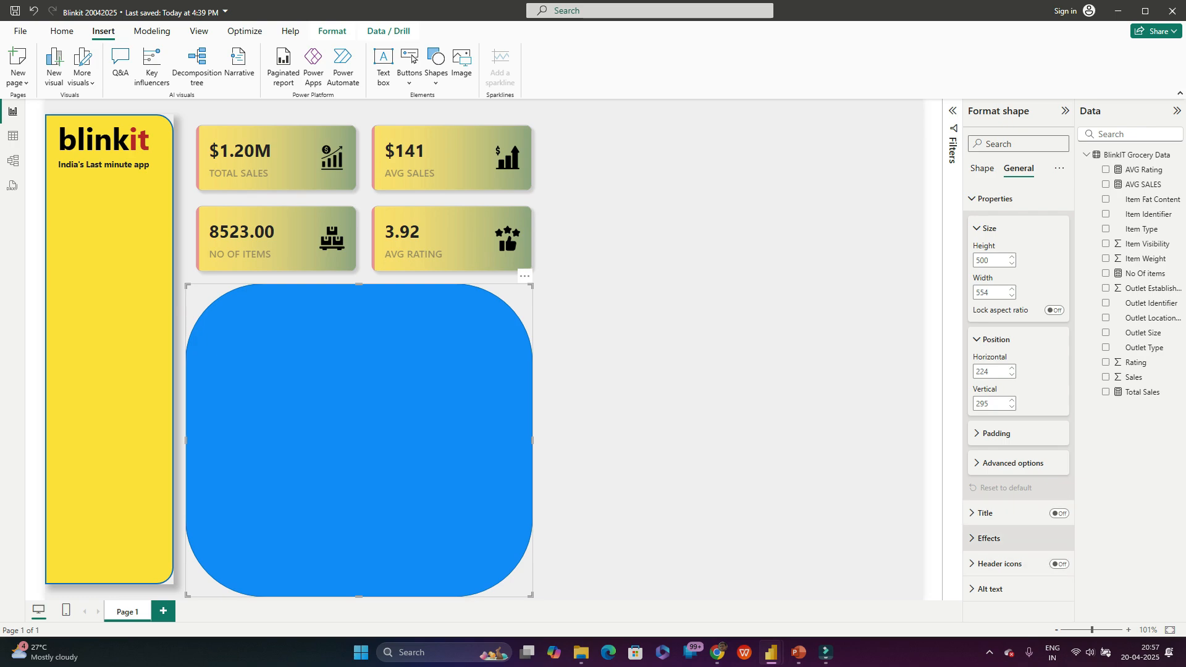
left_click(995, 198)
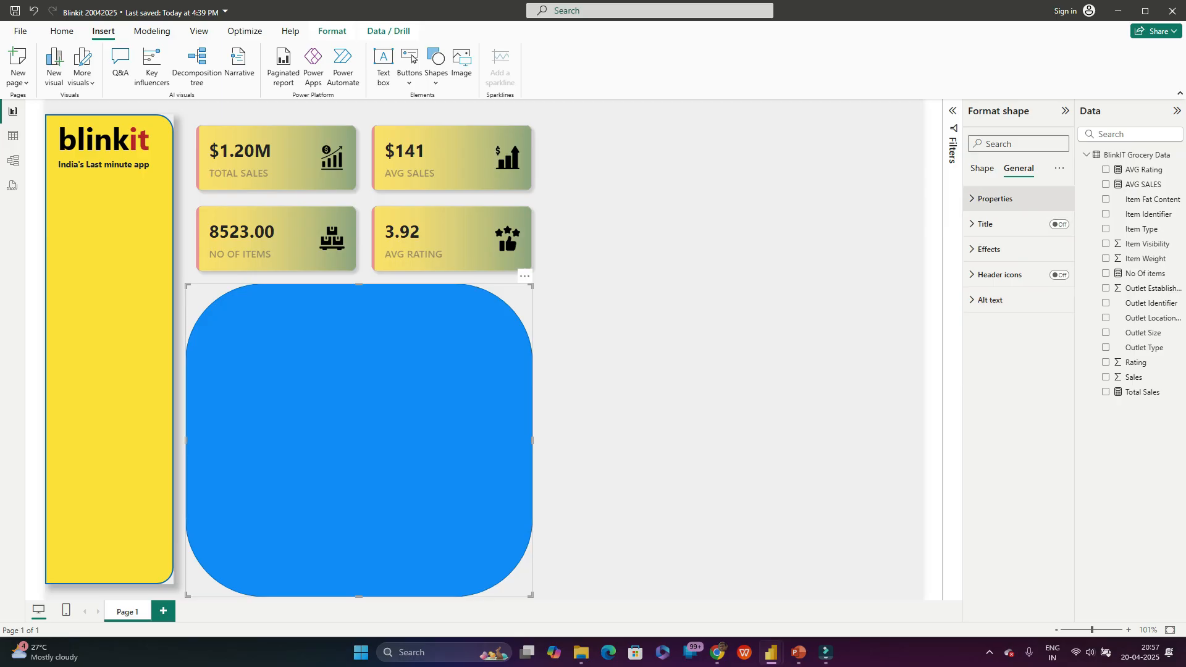
Step: Set the rounded corners of the new rectangle below the KPI cards to 10%
left_click(983, 168)
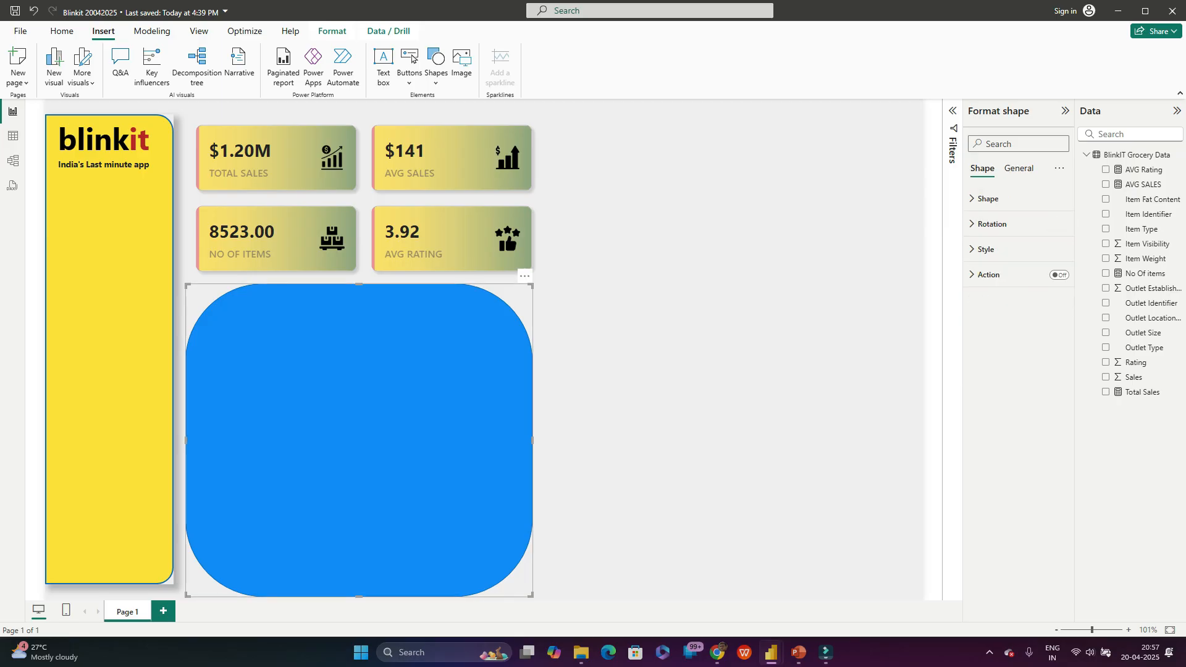
left_click(987, 199)
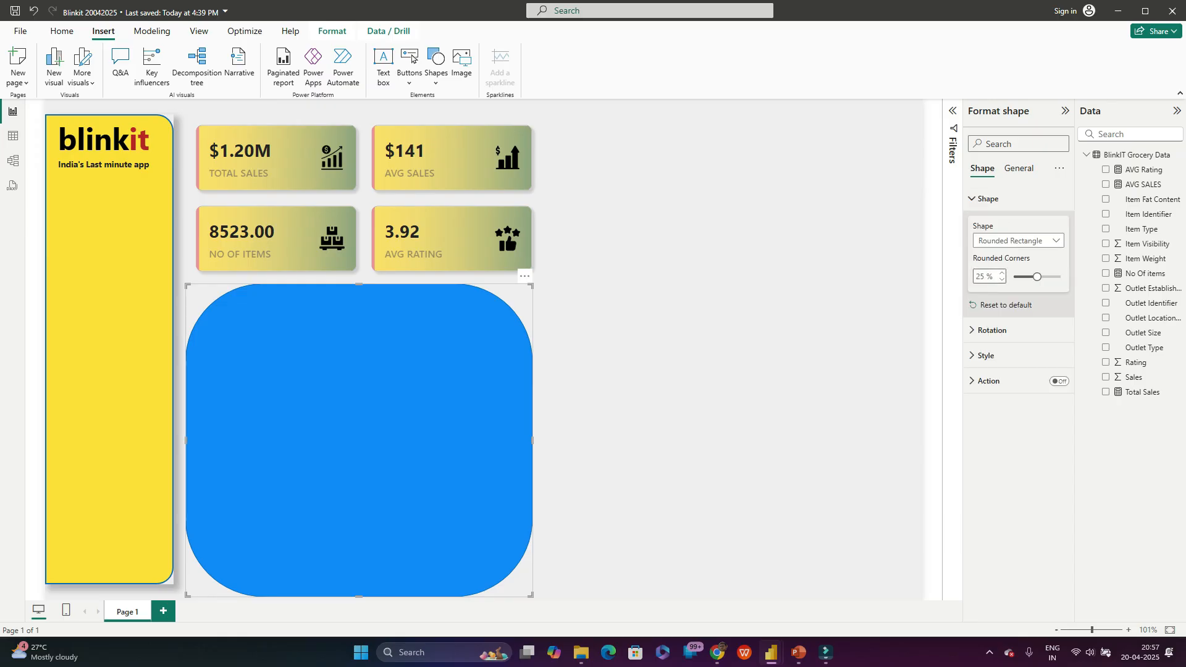
left_click_drag(984, 276, 974, 277)
type("10")
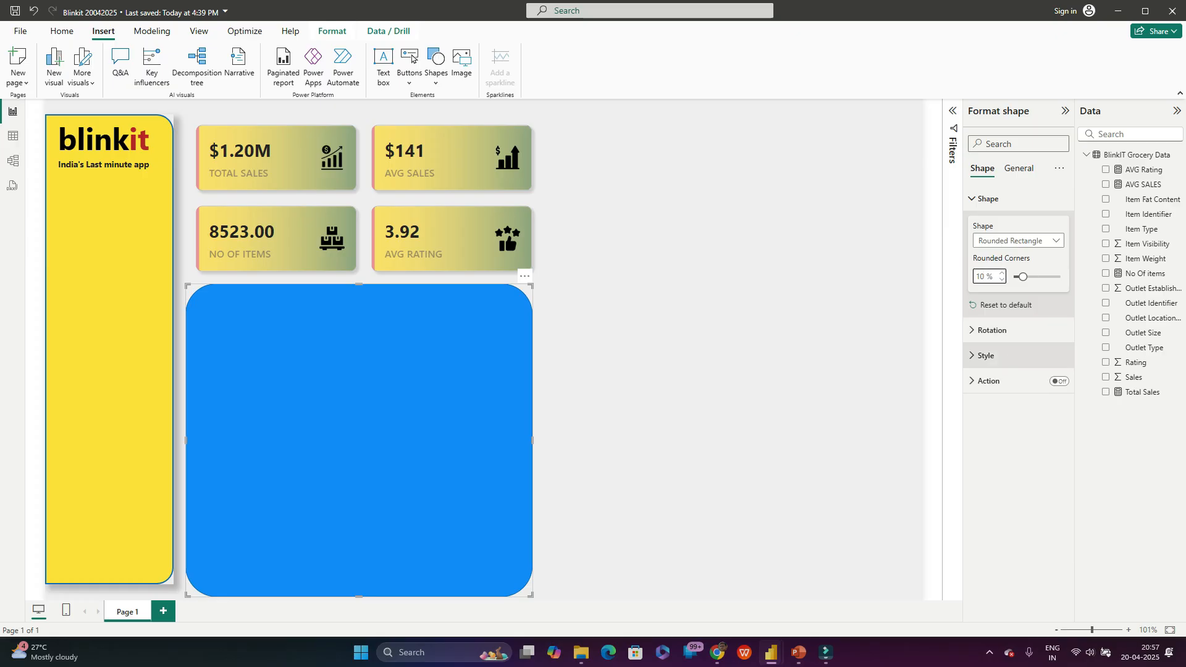
Step: Fill the rounded rectangle with white at 42% transparency
left_click(986, 356)
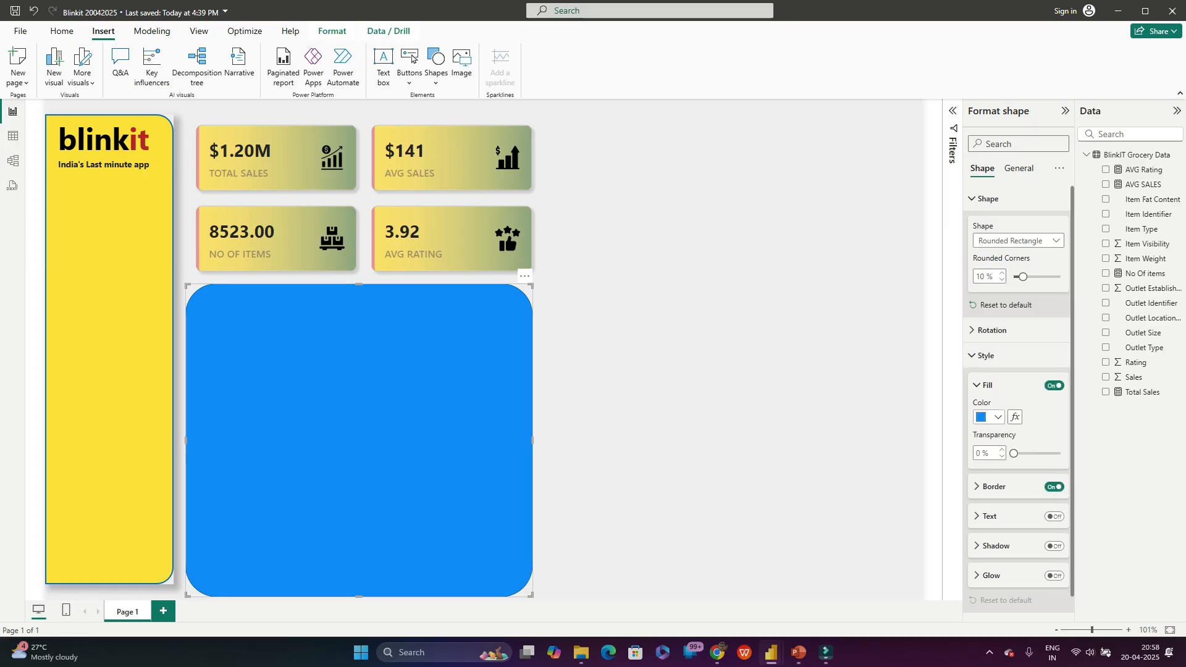
left_click(991, 417)
left_click(990, 222)
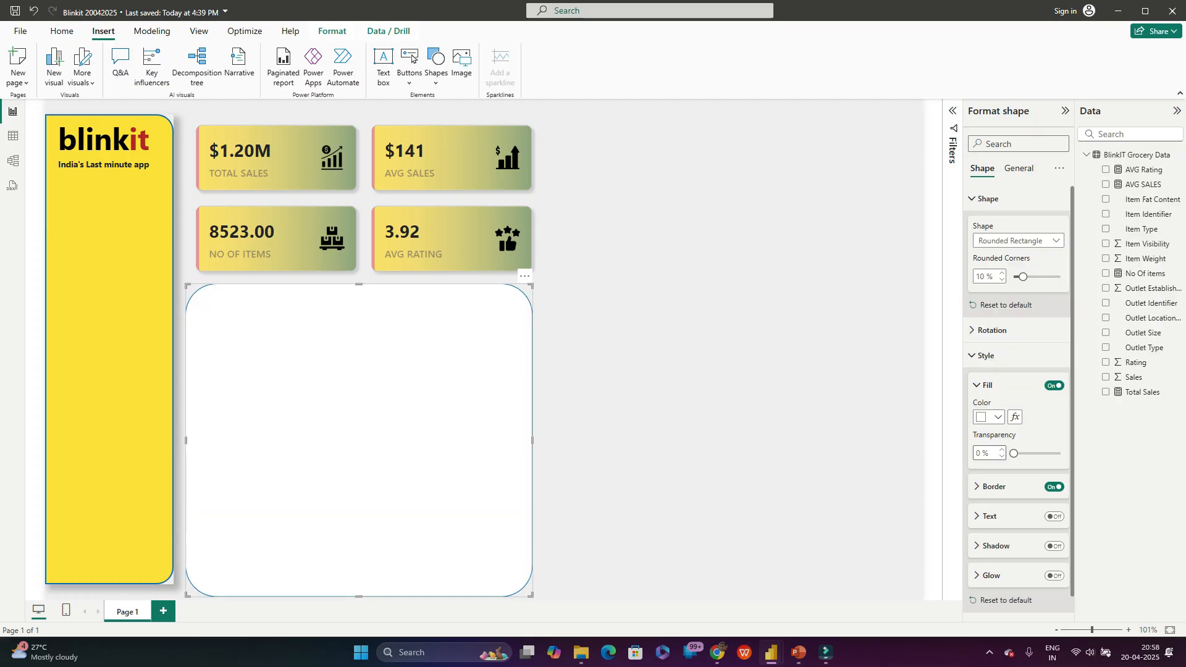
left_click_drag(1013, 454, 1032, 453)
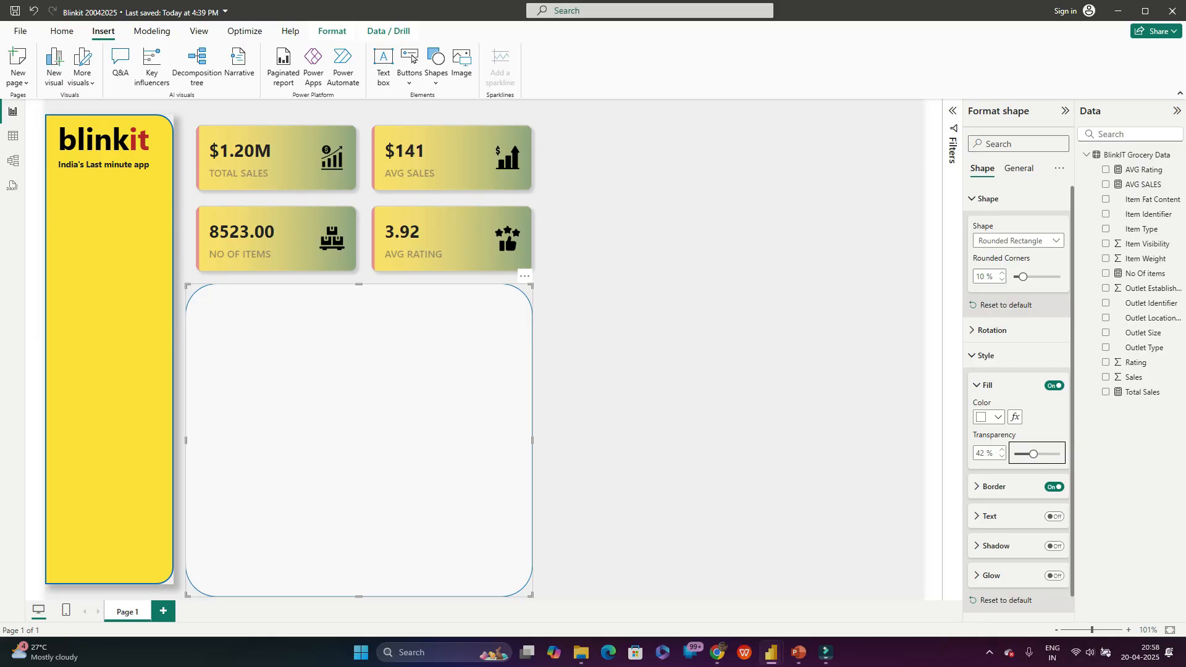
Step: Turn off the rounded rectangle's border, turn on its shadow, and deselect the shape
left_click(1055, 487)
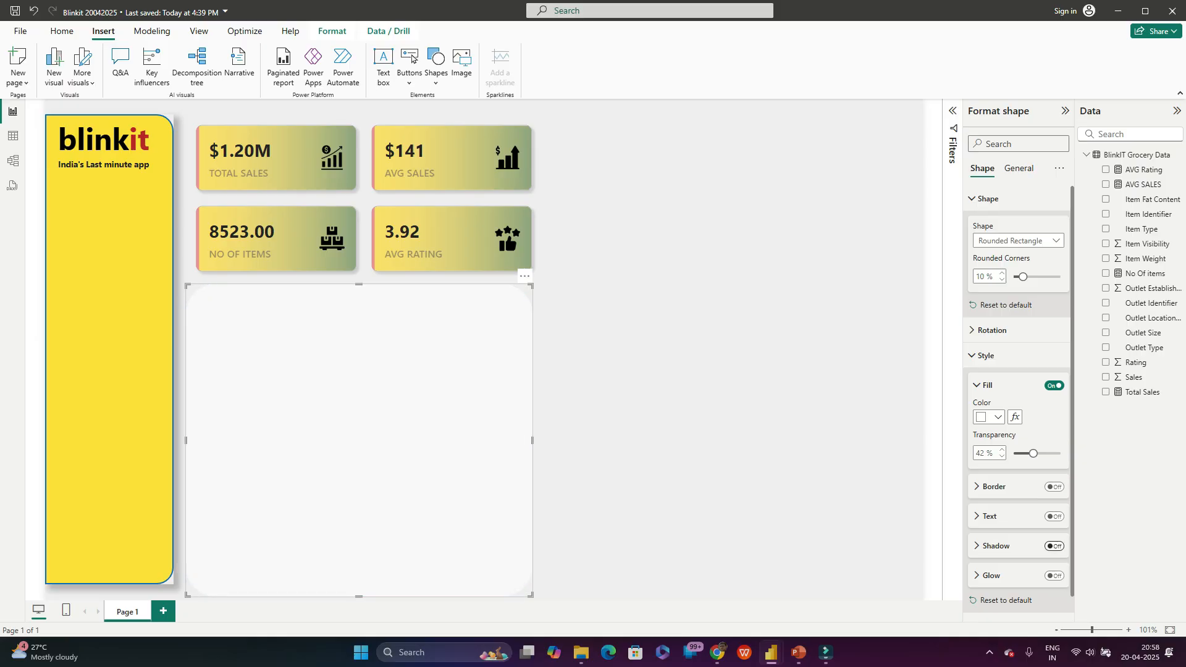
left_click(1055, 546)
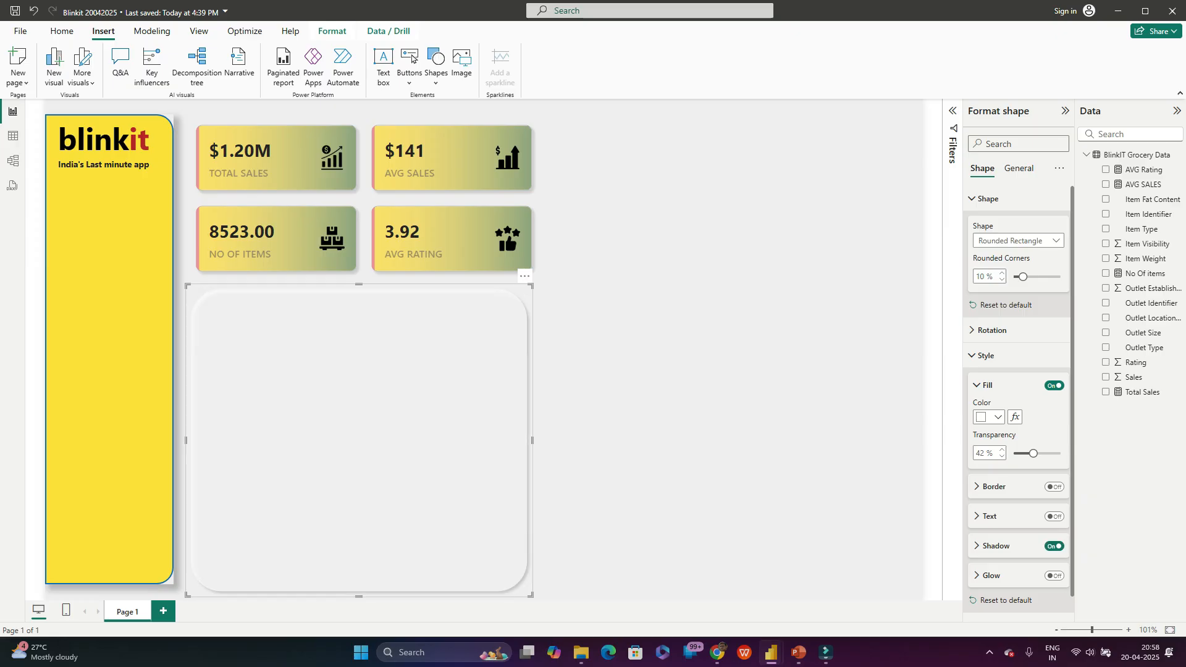
key("Escape")
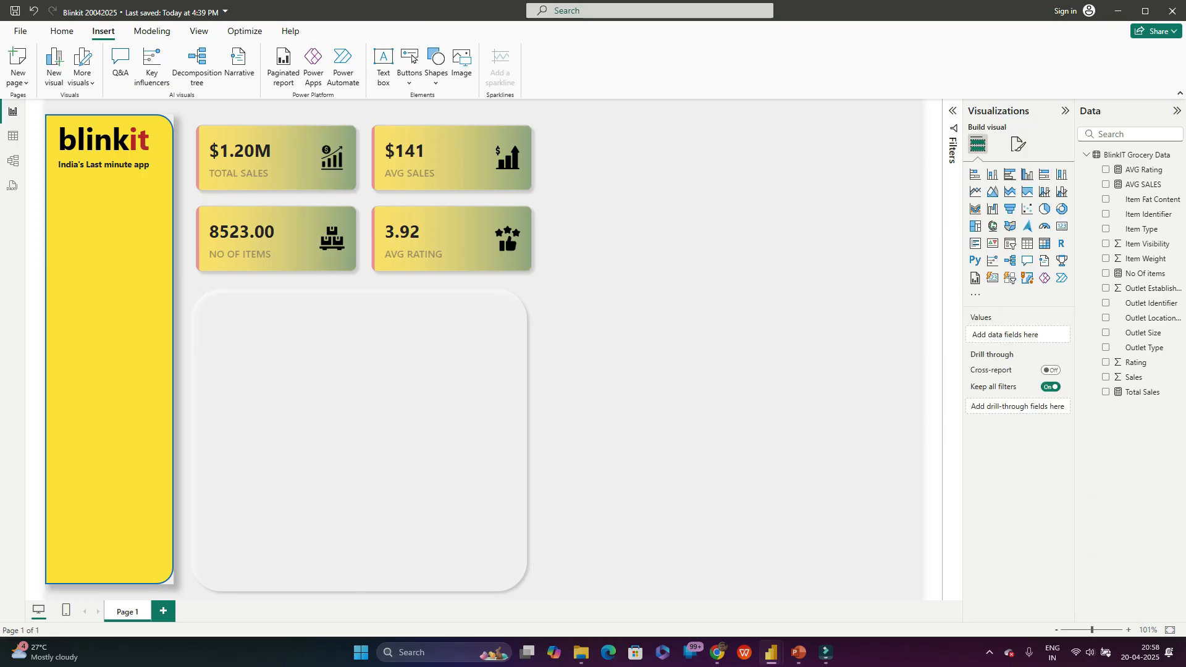
Step: Extend the upper edge of the rounded rectangle slightly upward toward the KPI cards
left_click(359, 441)
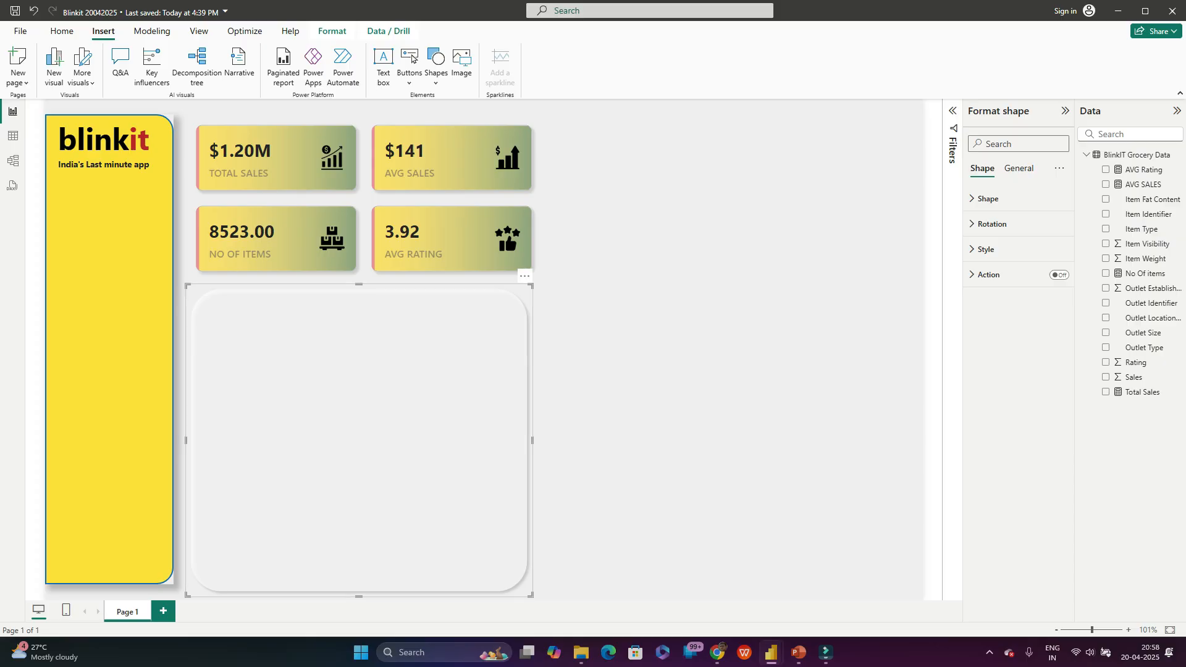
left_click_drag(359, 284, 359, 280)
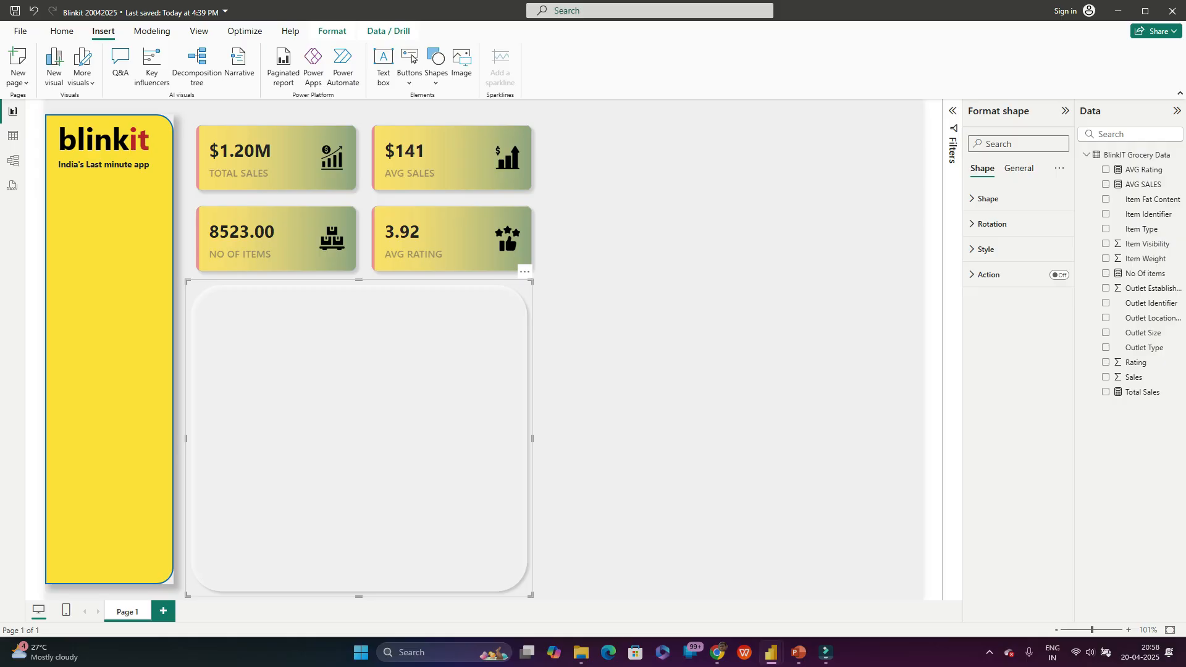
Step: Switch to PowerPoint to review the Total Sales by Fat Content requirement and its additional KPI metrics, and return to Power BI
left_click(798, 653)
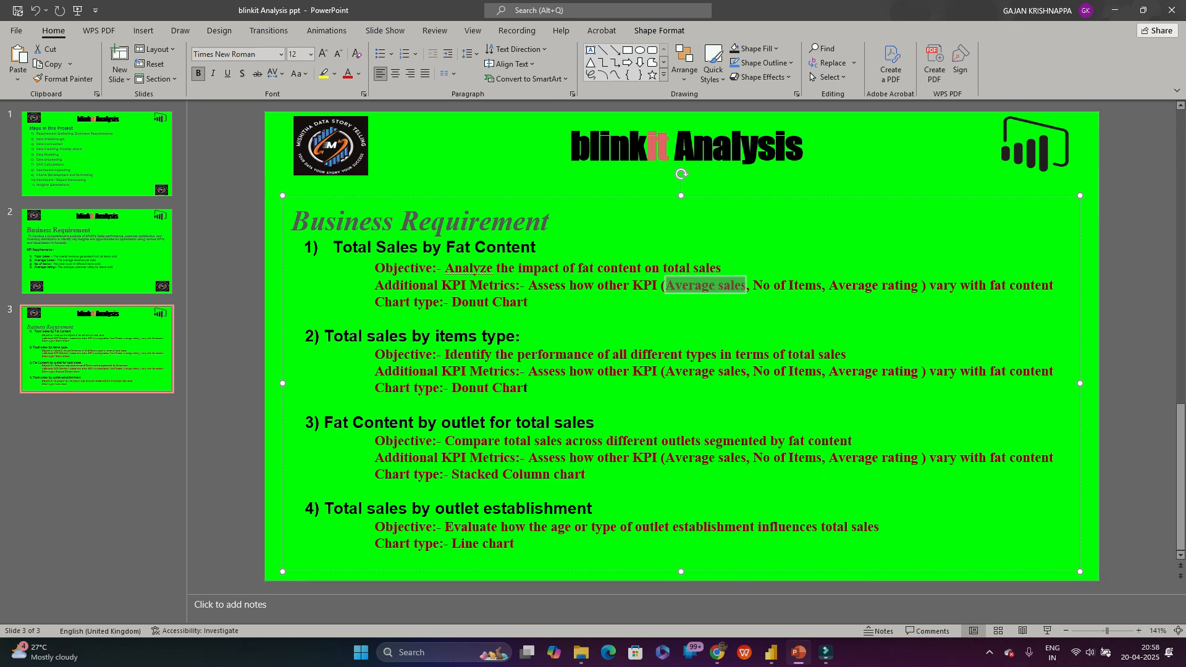
left_click_drag(334, 248, 538, 248)
left_click_drag(753, 285, 922, 284)
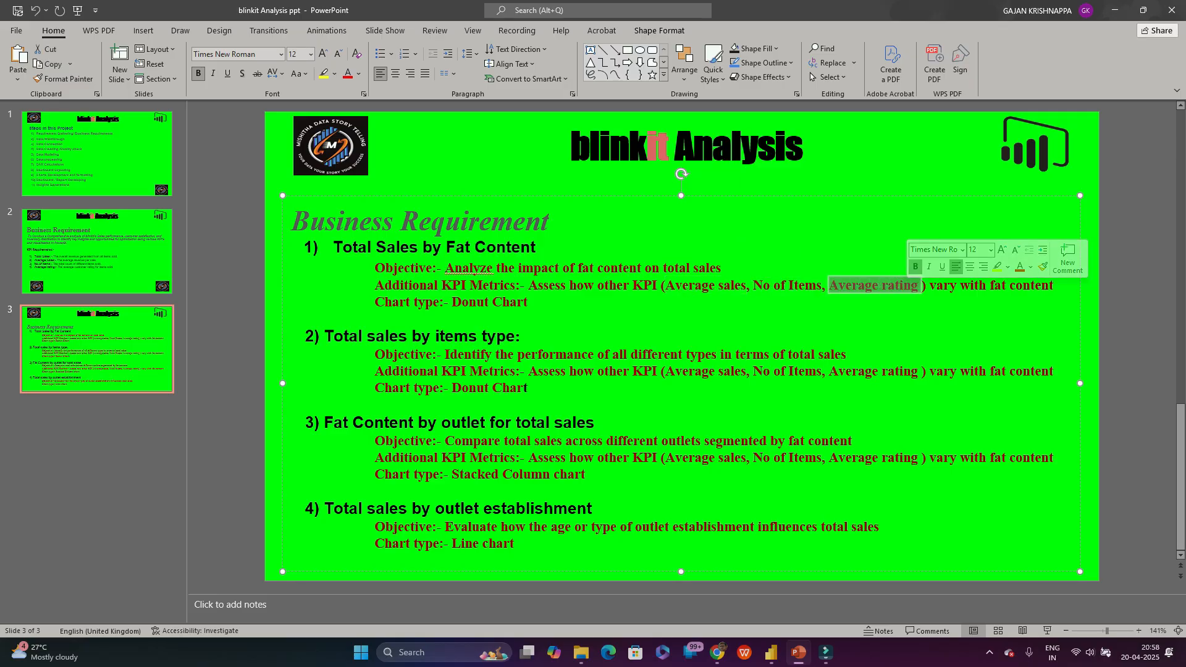
key("alt+Tab")
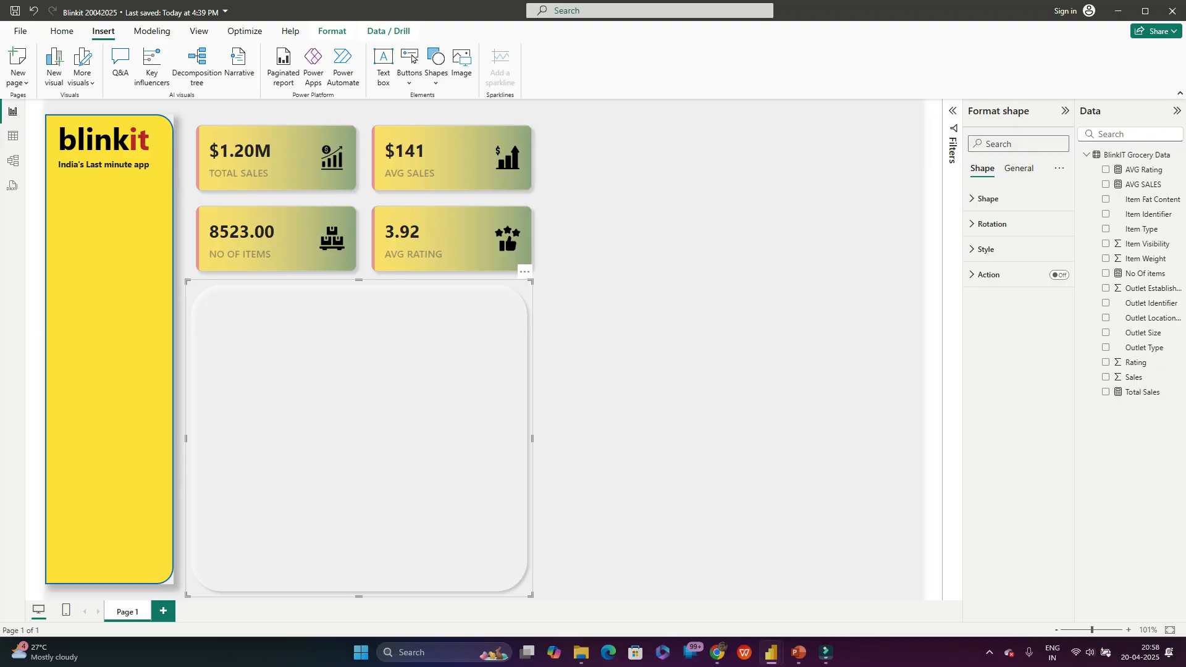
key("alt+Tab")
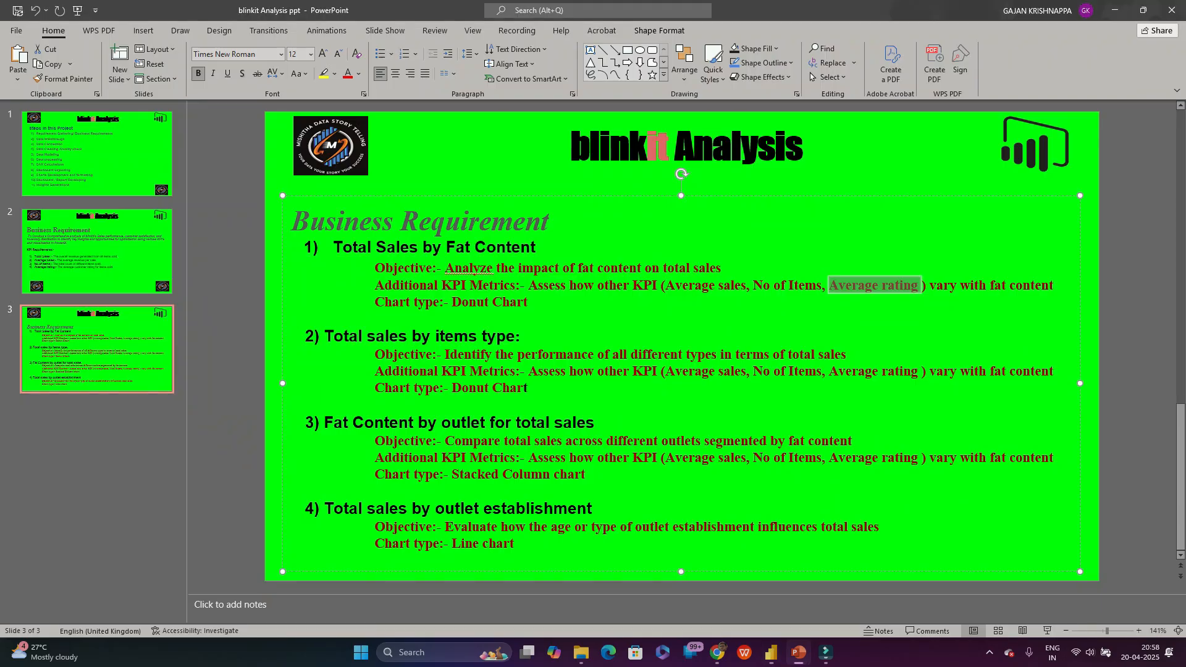
left_click_drag(334, 247, 535, 247)
key("alt+Tab")
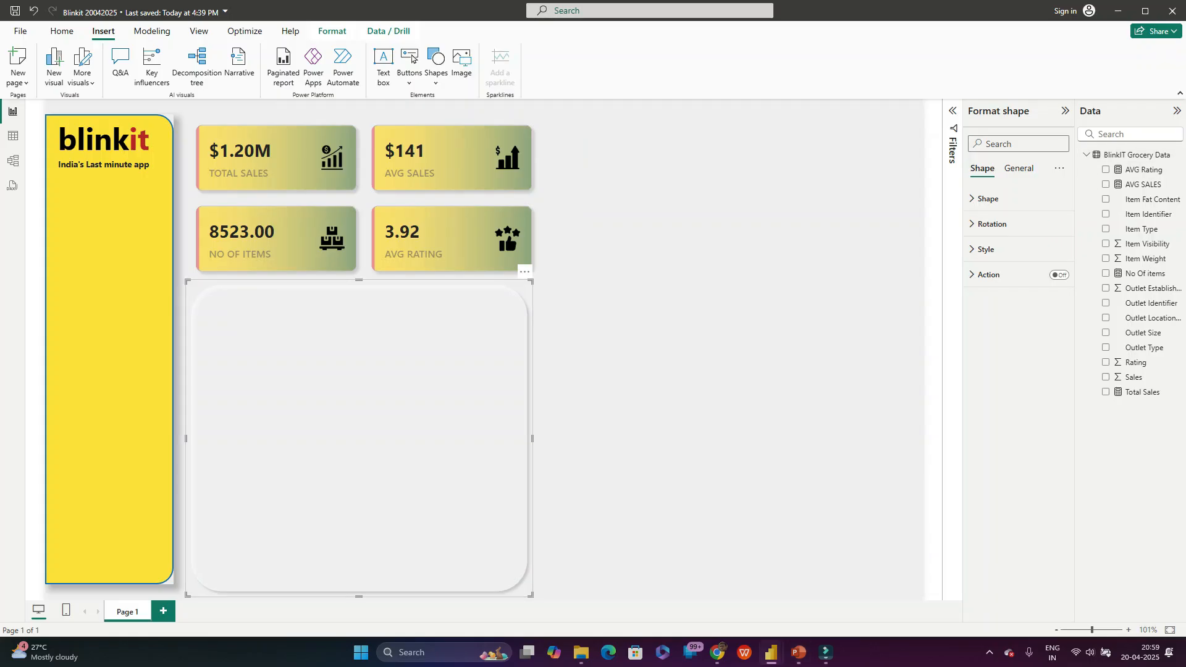
Step: Show the report filters and insert an empty donut chart on a blank area of the page
left_click(1065, 110)
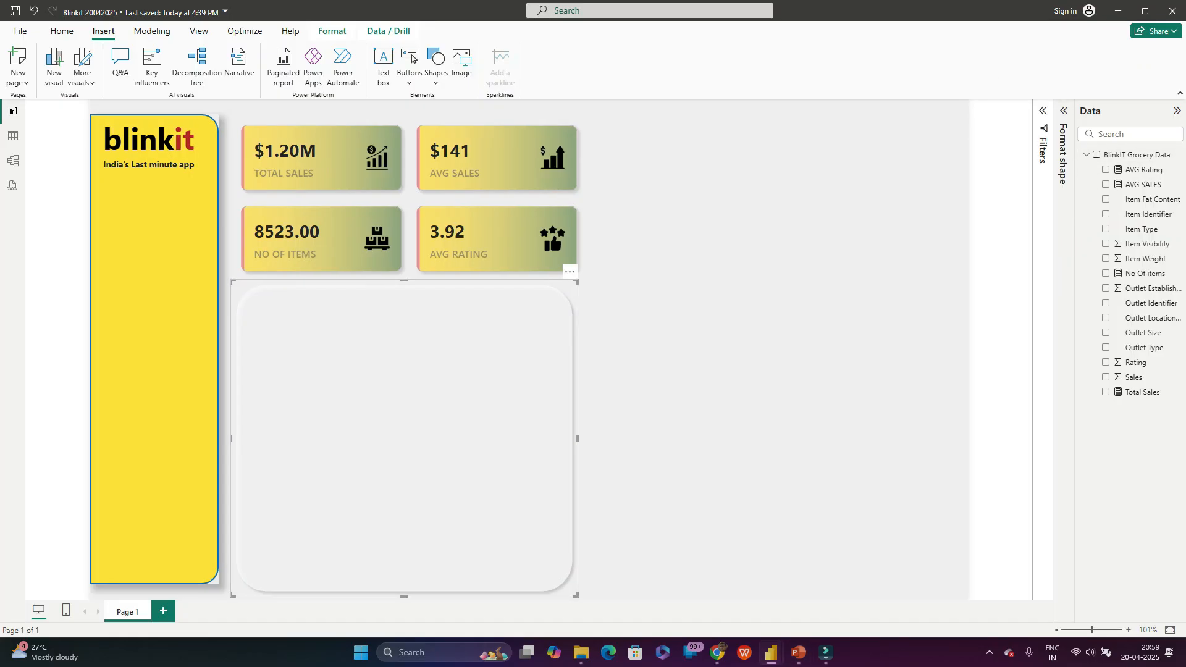
left_click(1043, 110)
left_click(1064, 111)
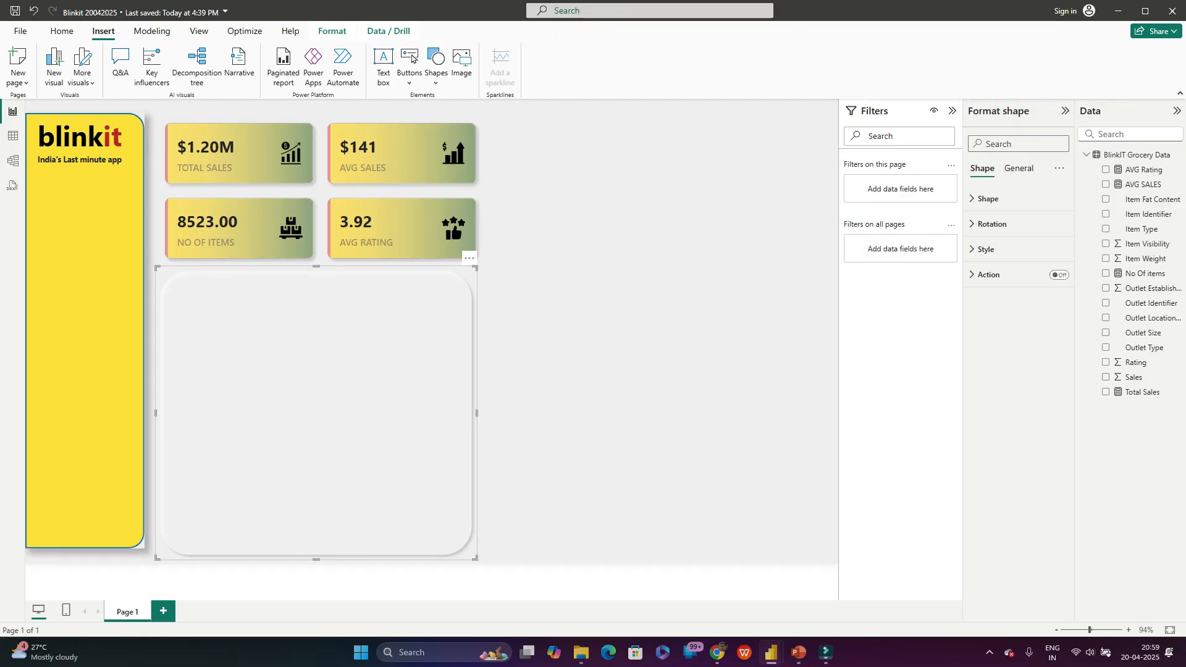
left_click(664, 297)
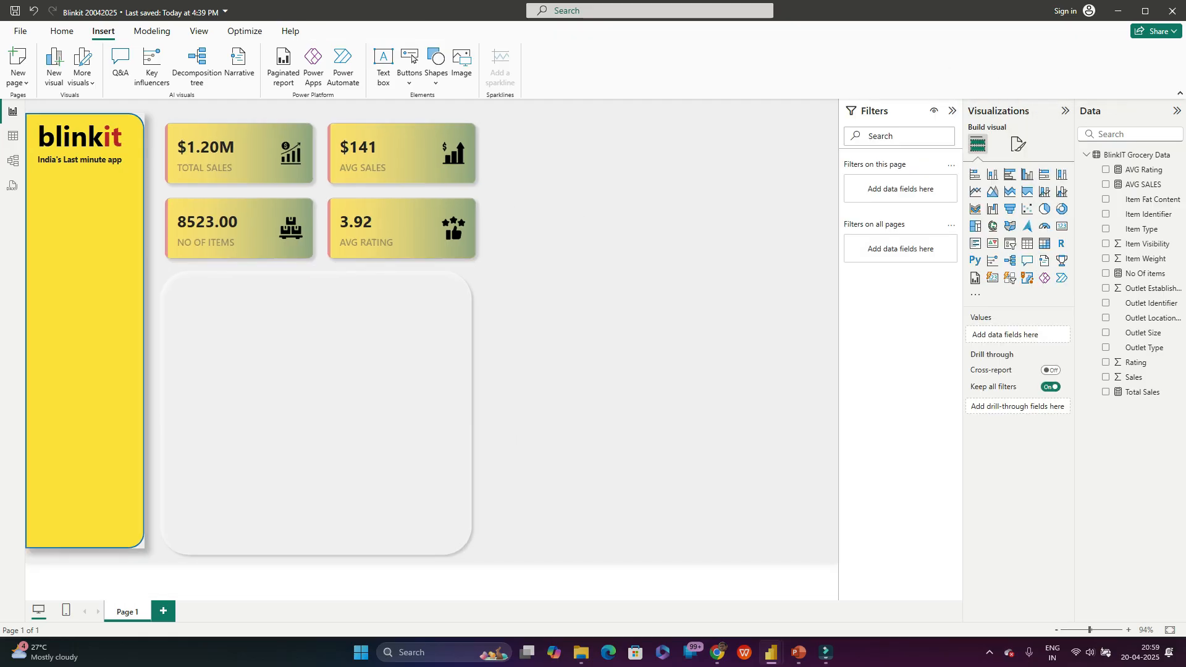
left_click(1061, 209)
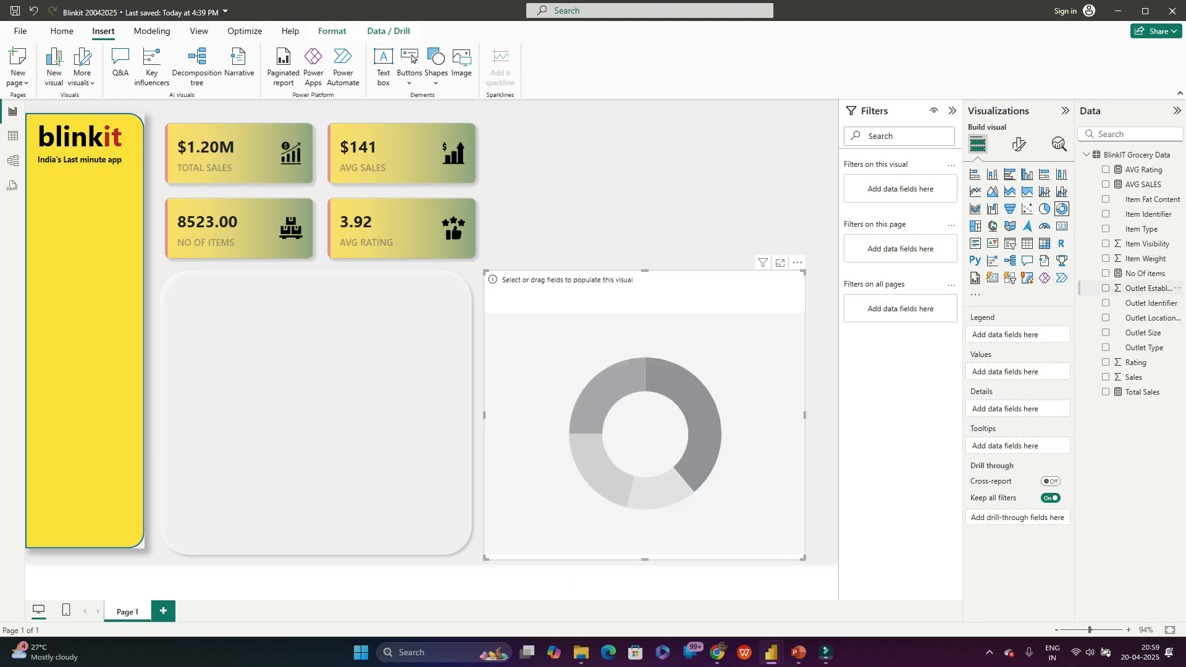
Step: Check the requirement in PowerPoint, and in Power BI assign Sales as the donut chart's values and Item Fat Content as its legend
key("alt+Tab")
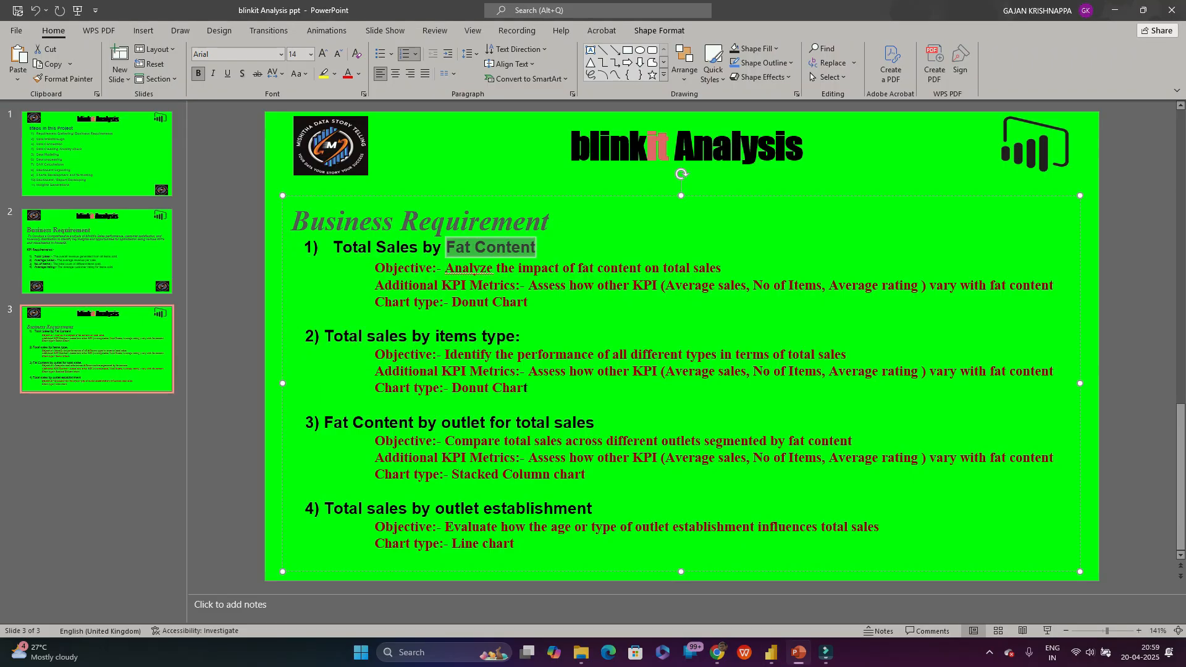
key("alt+Tab")
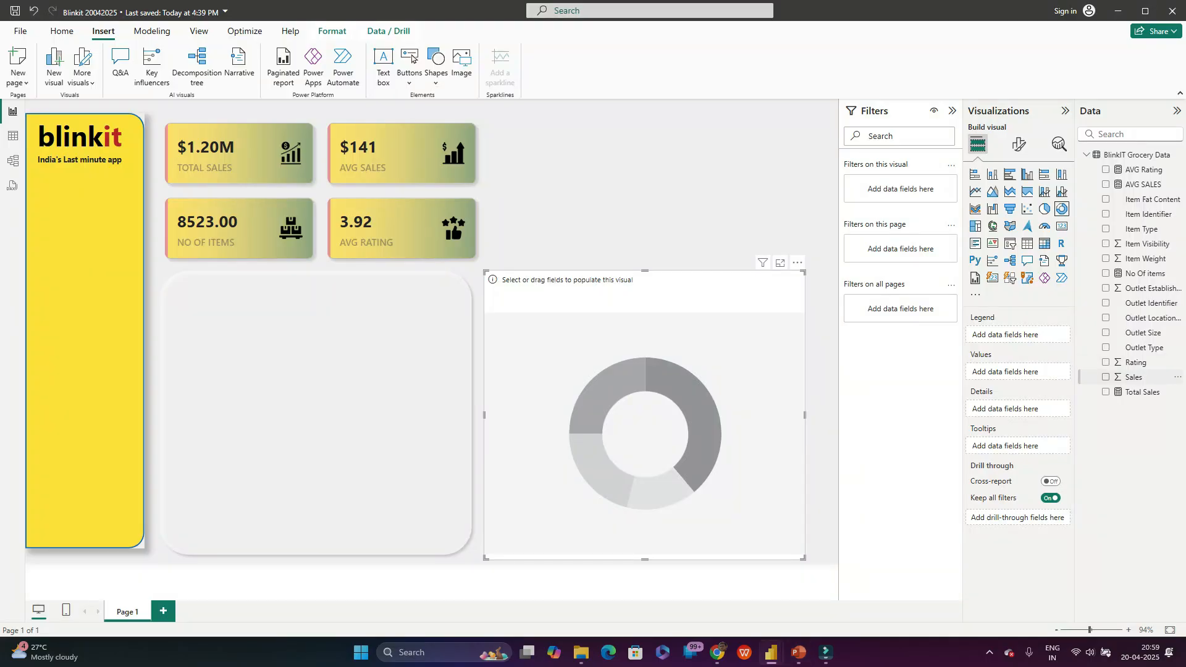
left_click_drag(1134, 376, 1001, 374)
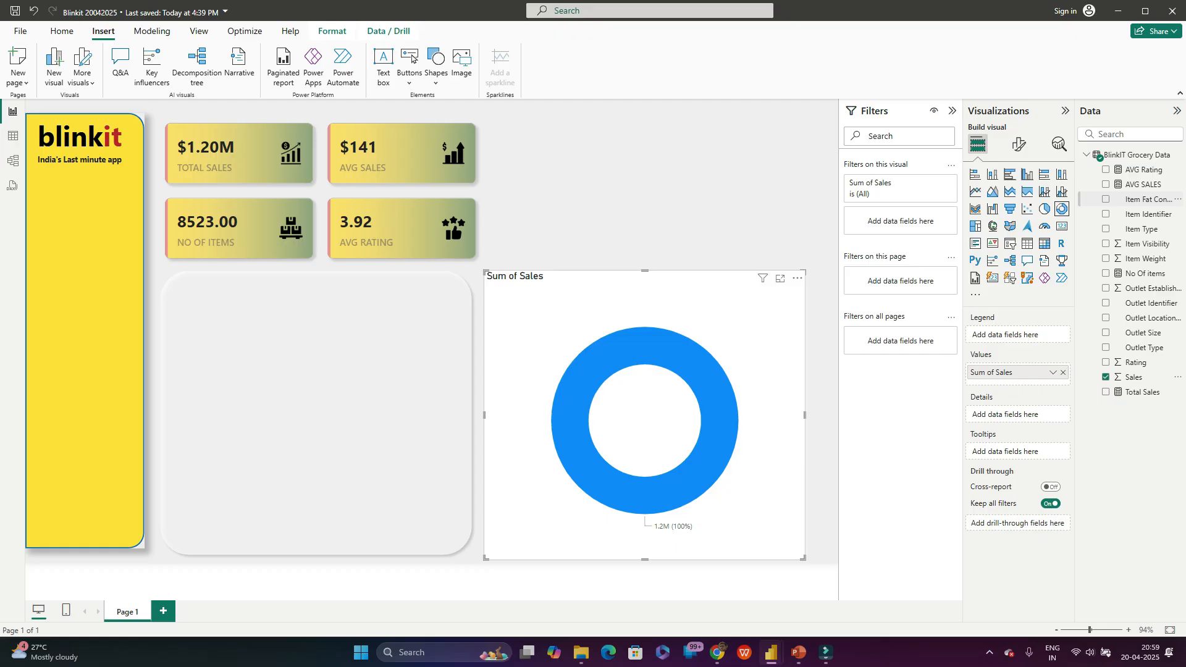
left_click(1106, 199)
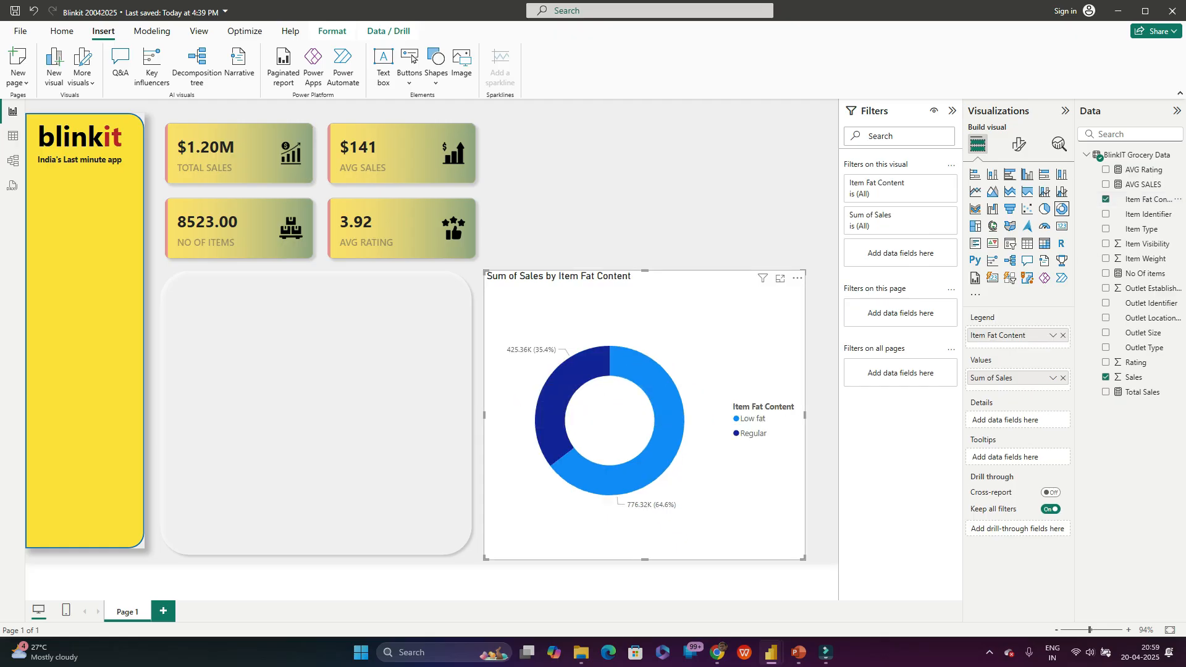
Step: Review in PowerPoint which KPI metrics must vary with fat content, and return to Power BI
key("alt+Tab")
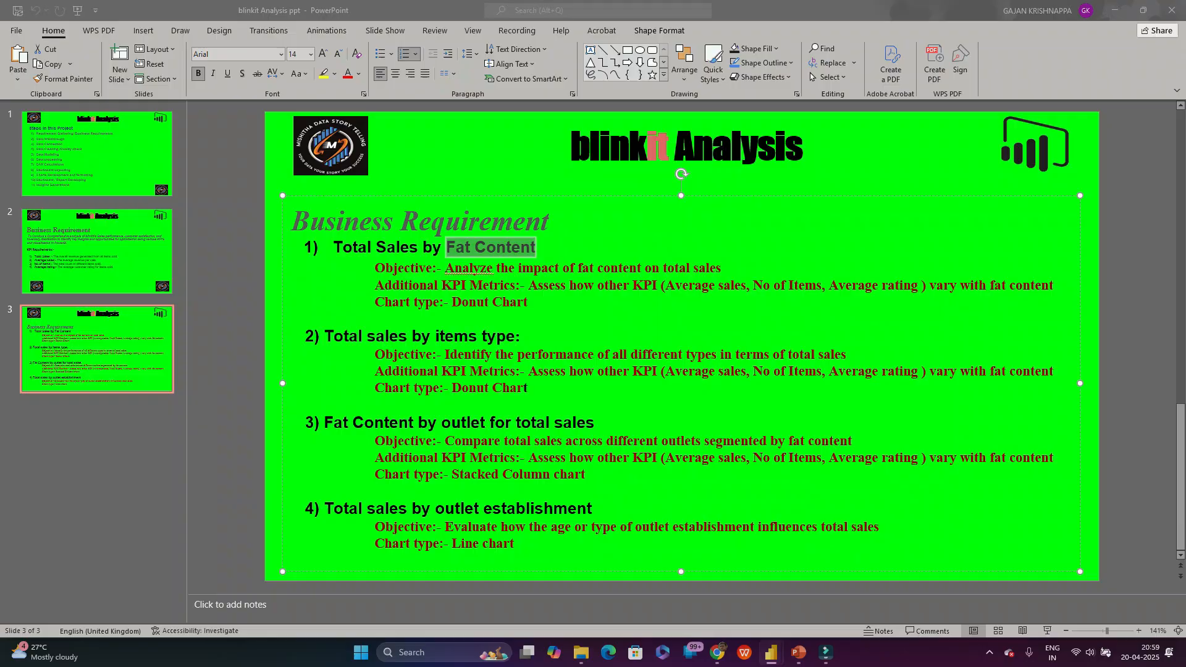
left_click_drag(665, 285, 922, 285)
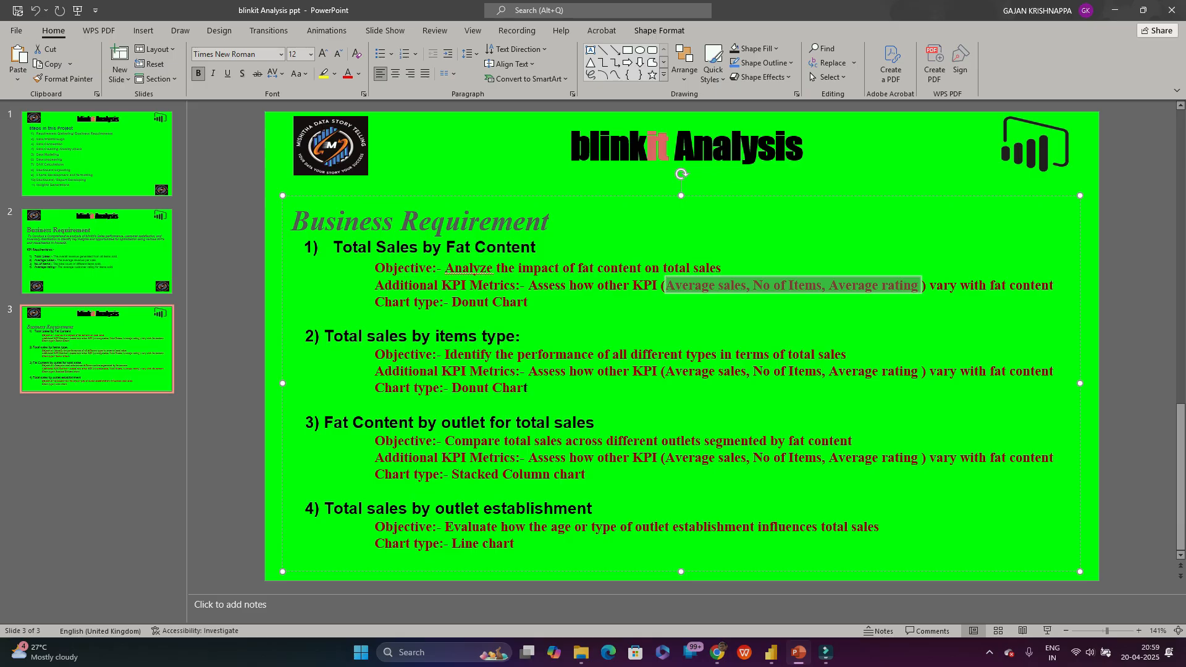
left_click_drag(1053, 286, 990, 286)
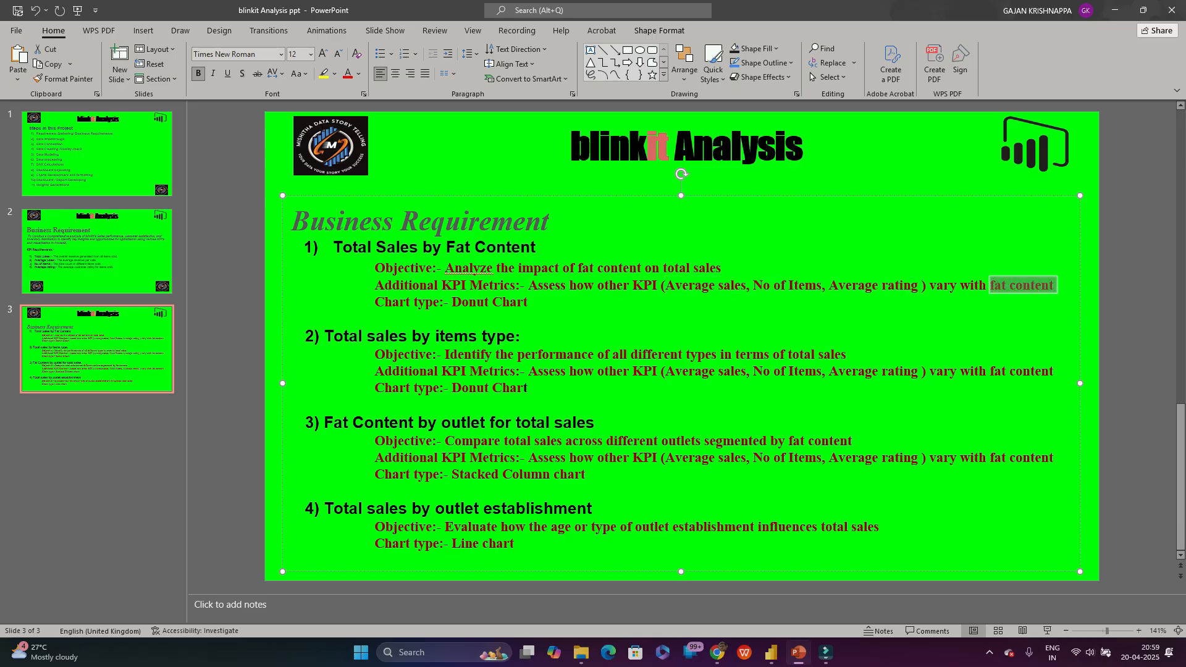
key("alt+Tab")
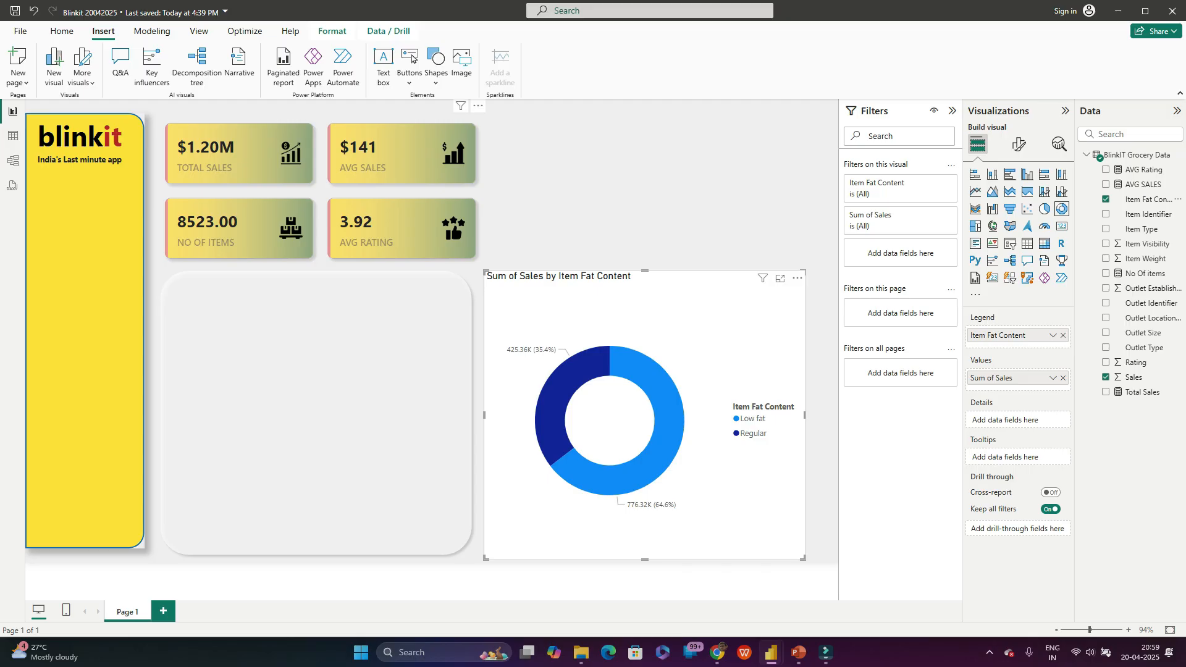
Step: Start a new fields parameter and name it Metrics
left_click(152, 31)
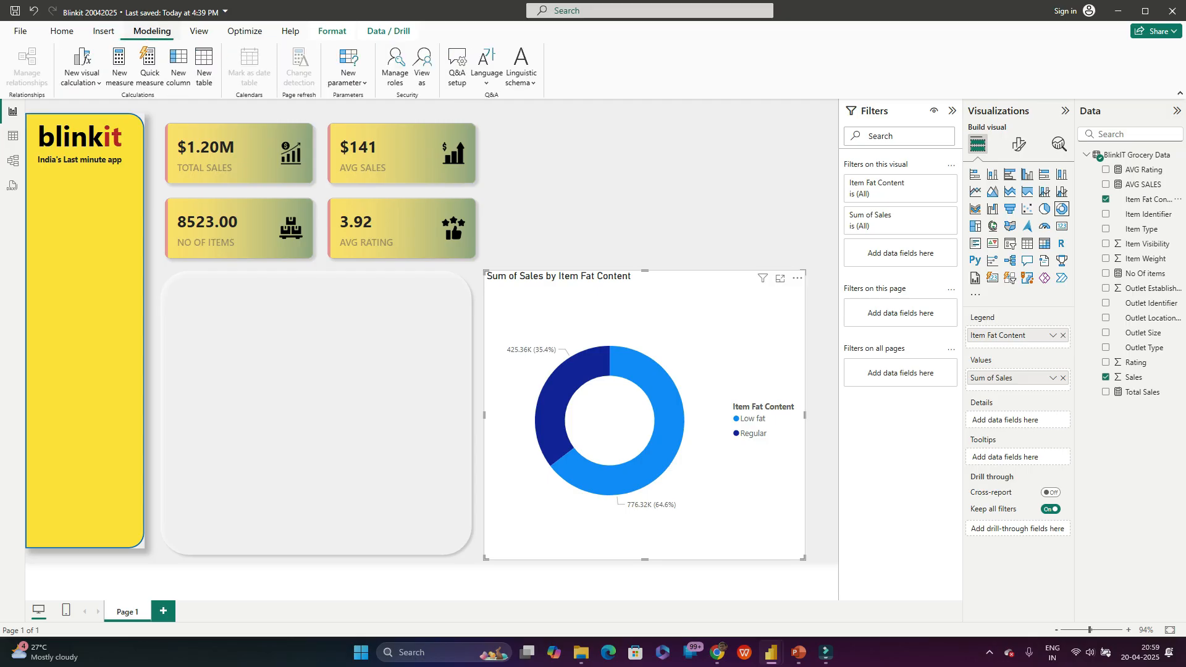
left_click(348, 71)
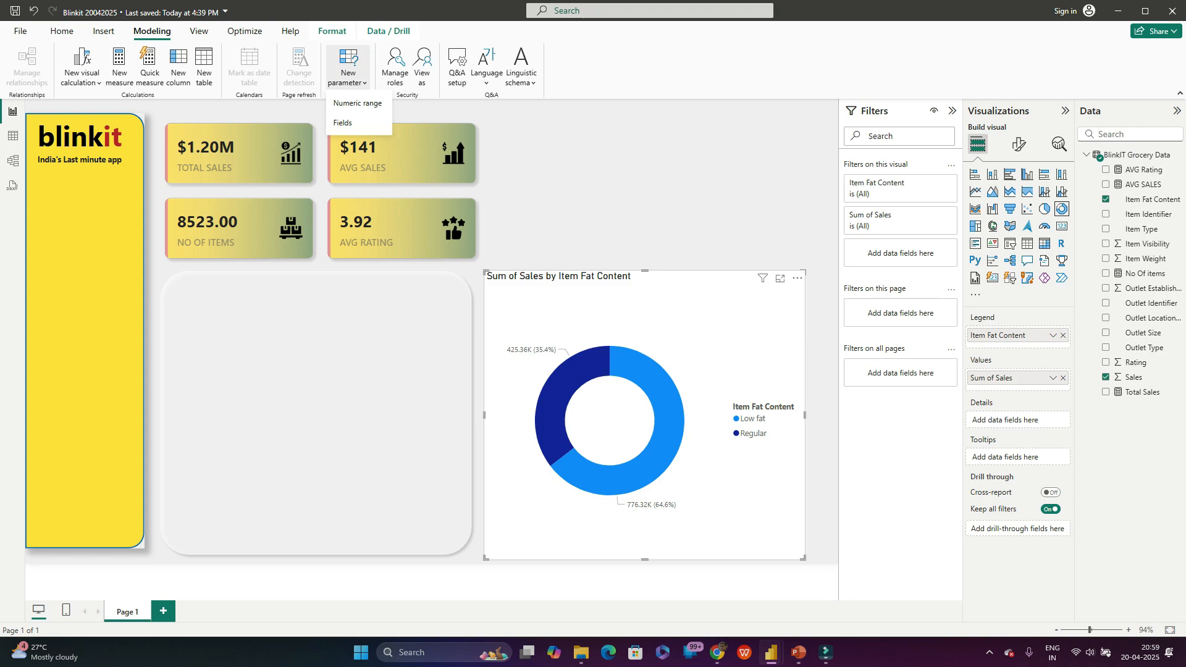
left_click(343, 122)
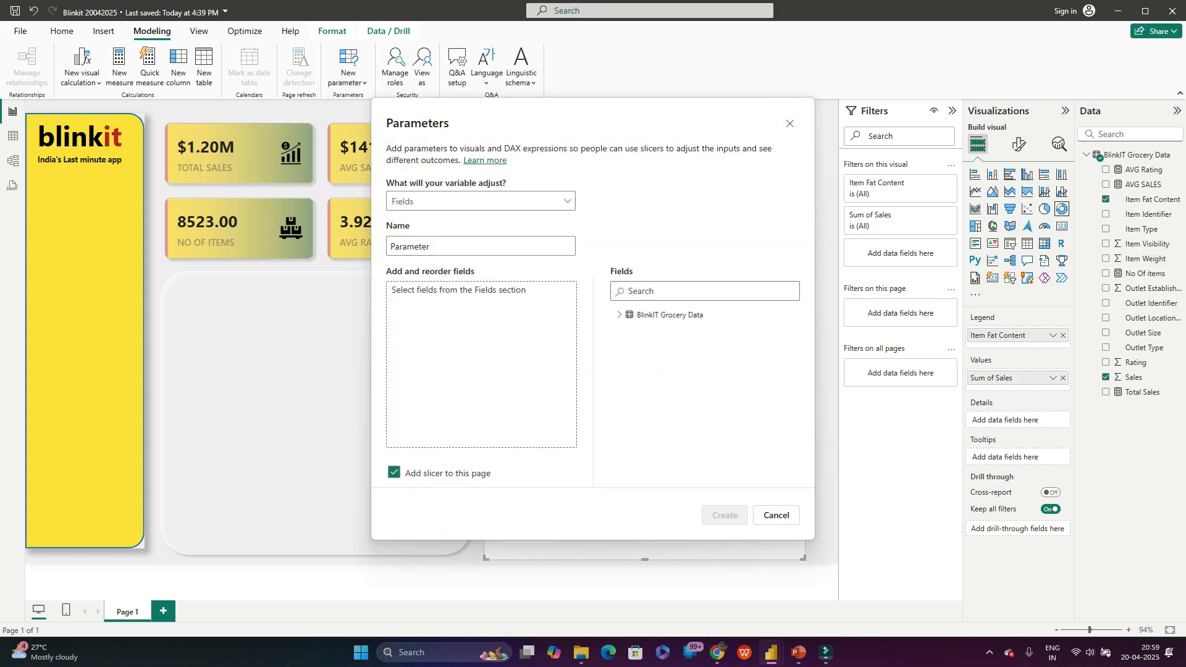
left_click(446, 246)
key("ctrl+a")
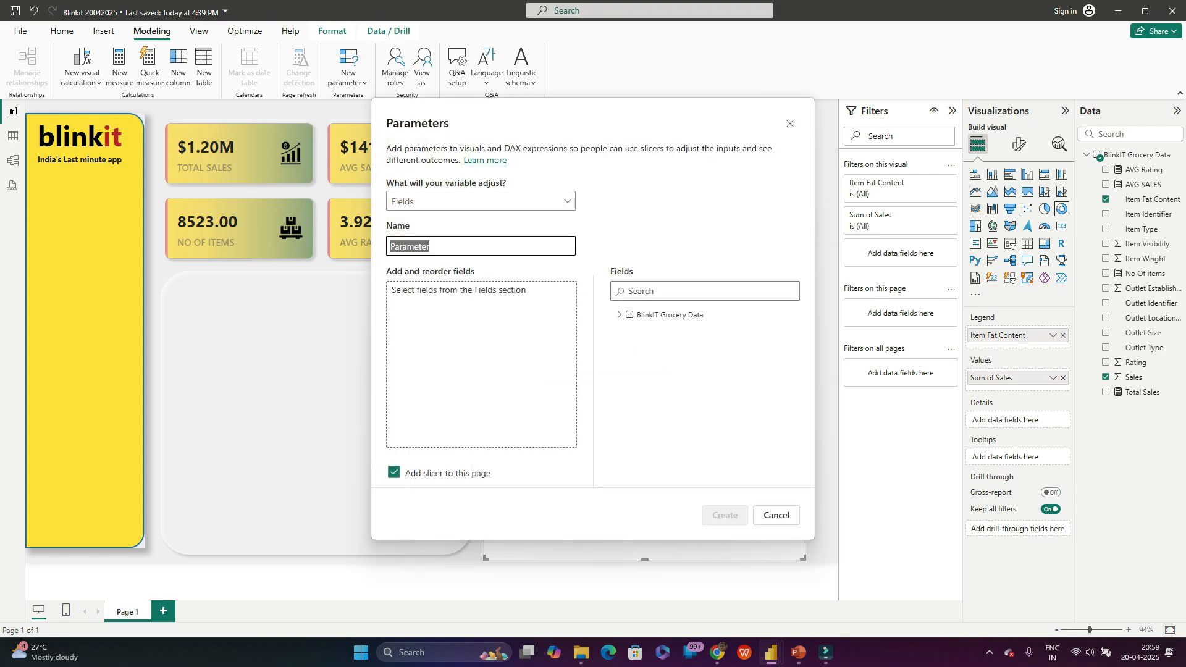
type("Met")
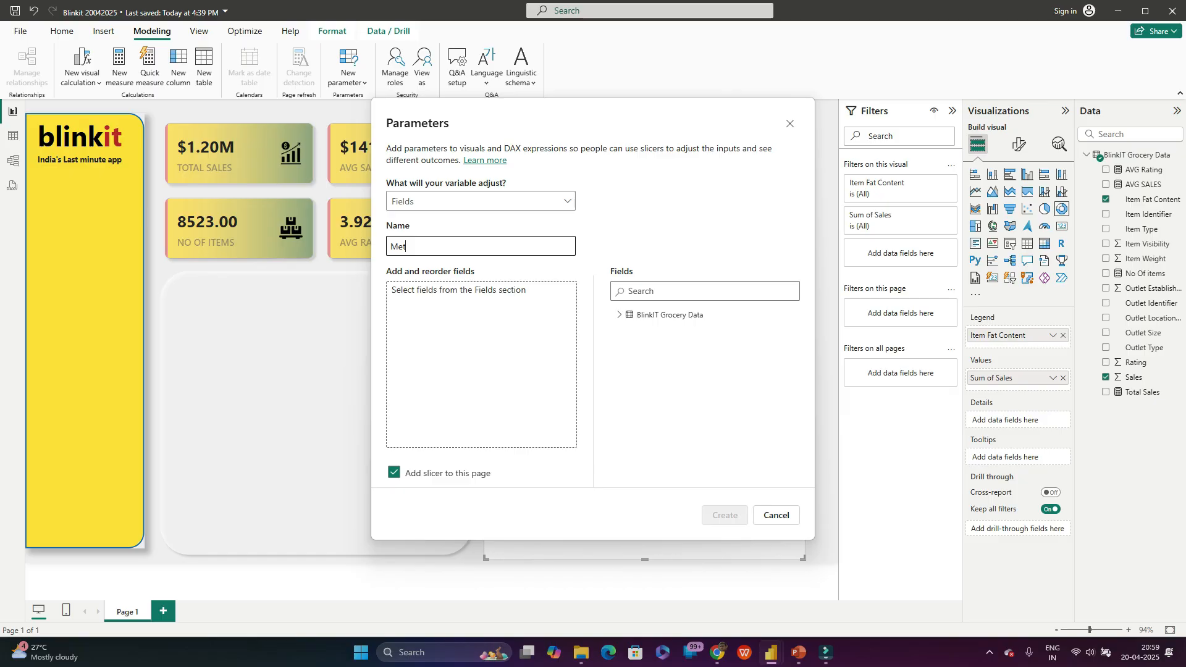
type("rics")
key("Tab")
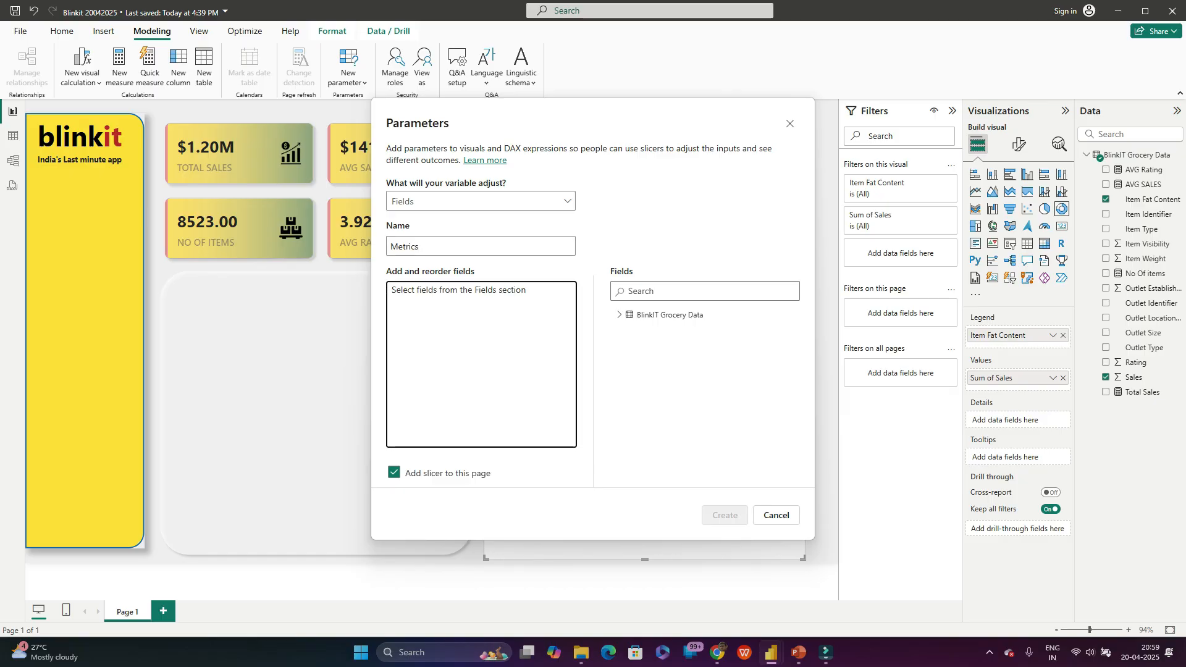
Step: Add Total Sales, AVG SALES, AVG Rating and No Of items to the Metrics parameter, and create it with a page slicer
left_click(619, 314)
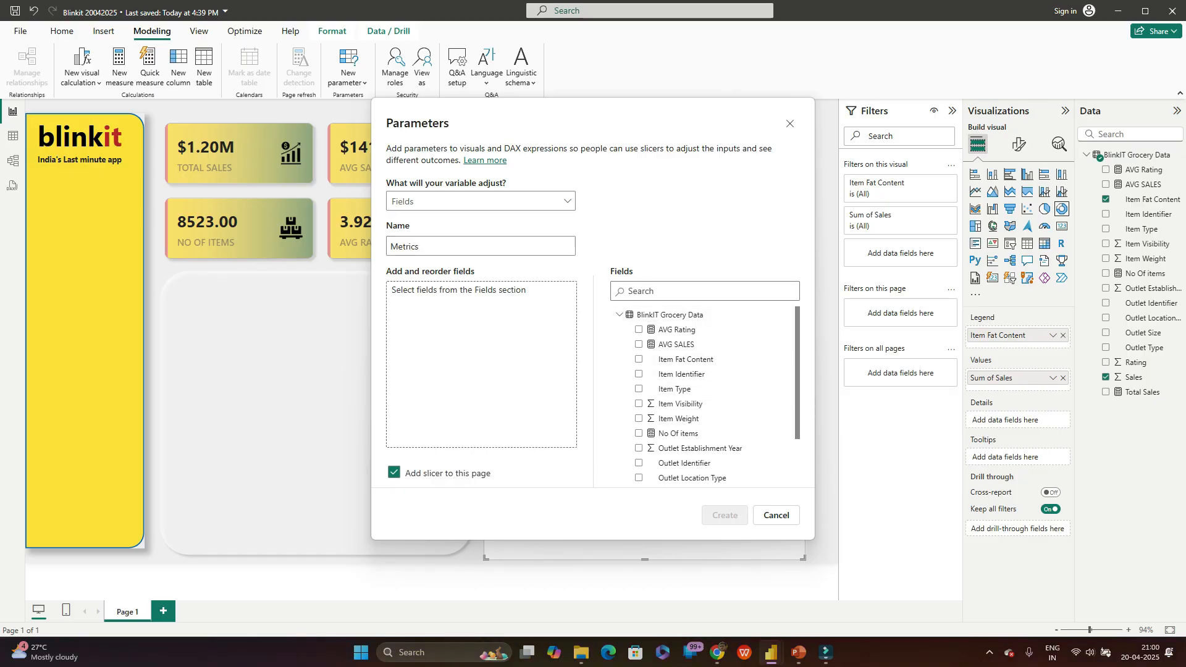
scroll(679, 437, "down", 3)
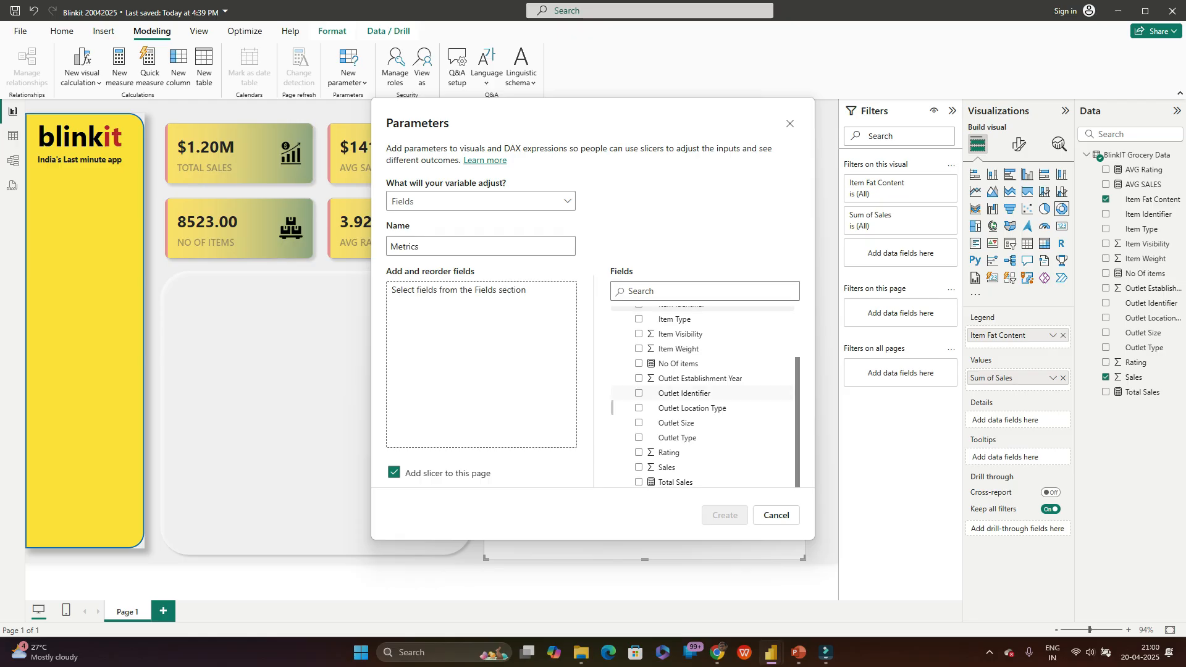
left_click(638, 482)
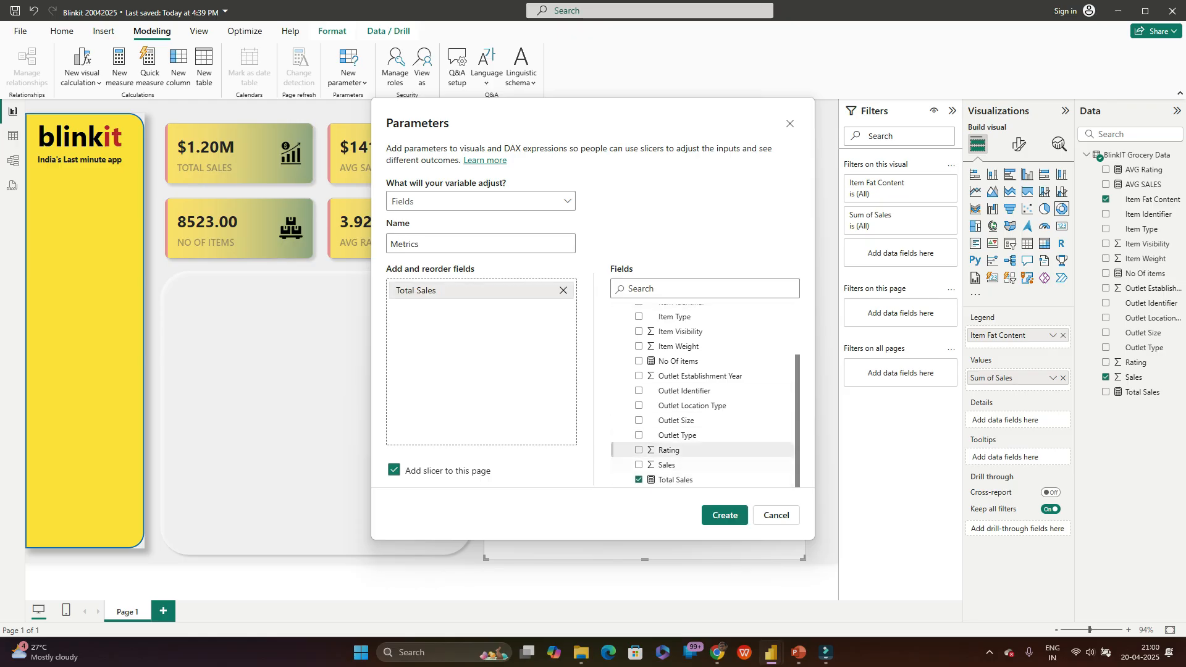
scroll(698, 370, "up", 2)
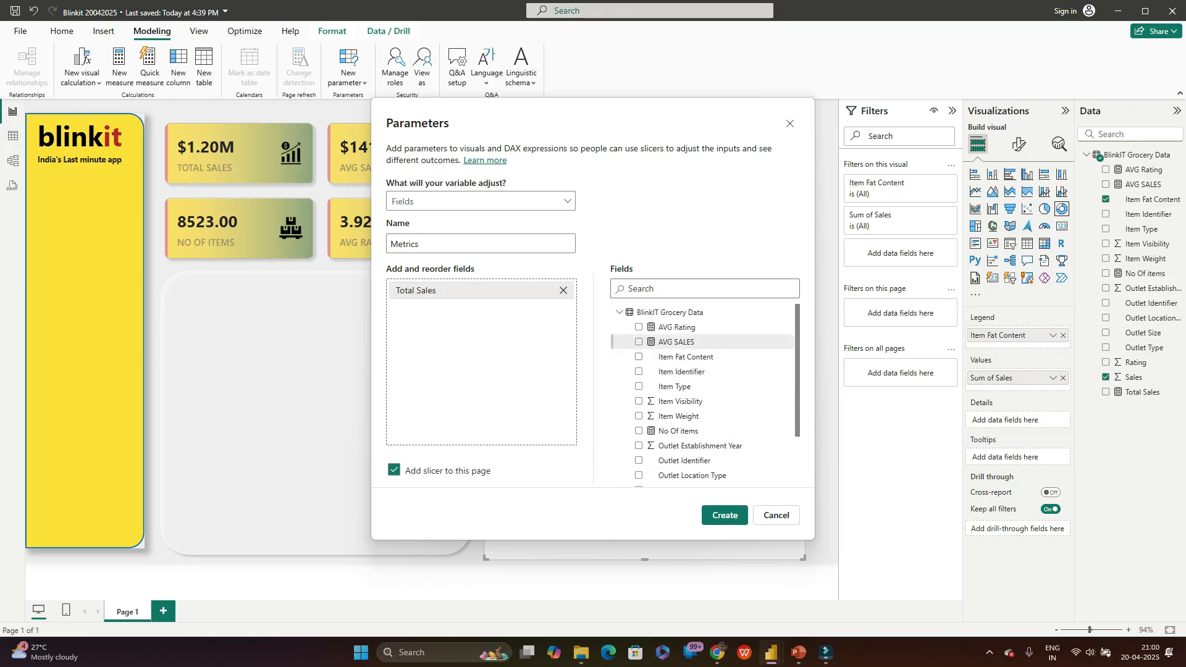
left_click(639, 341)
left_click(639, 326)
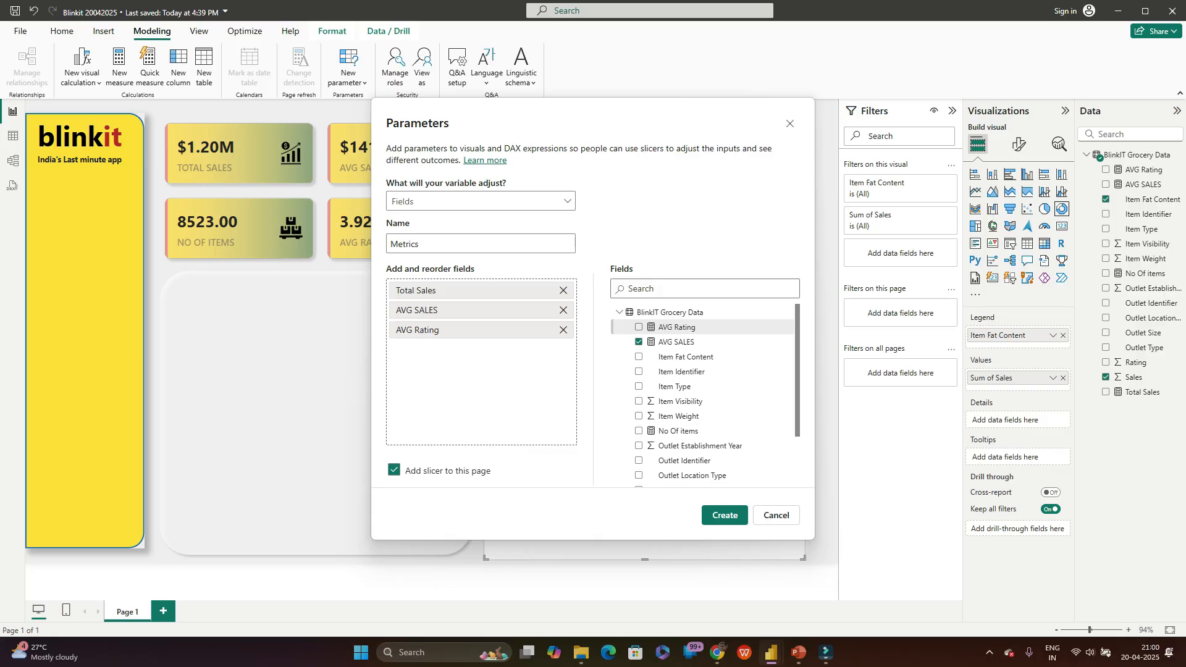
scroll(680, 346, "down", 1)
scroll(639, 355, "down", 1)
left_click(638, 369)
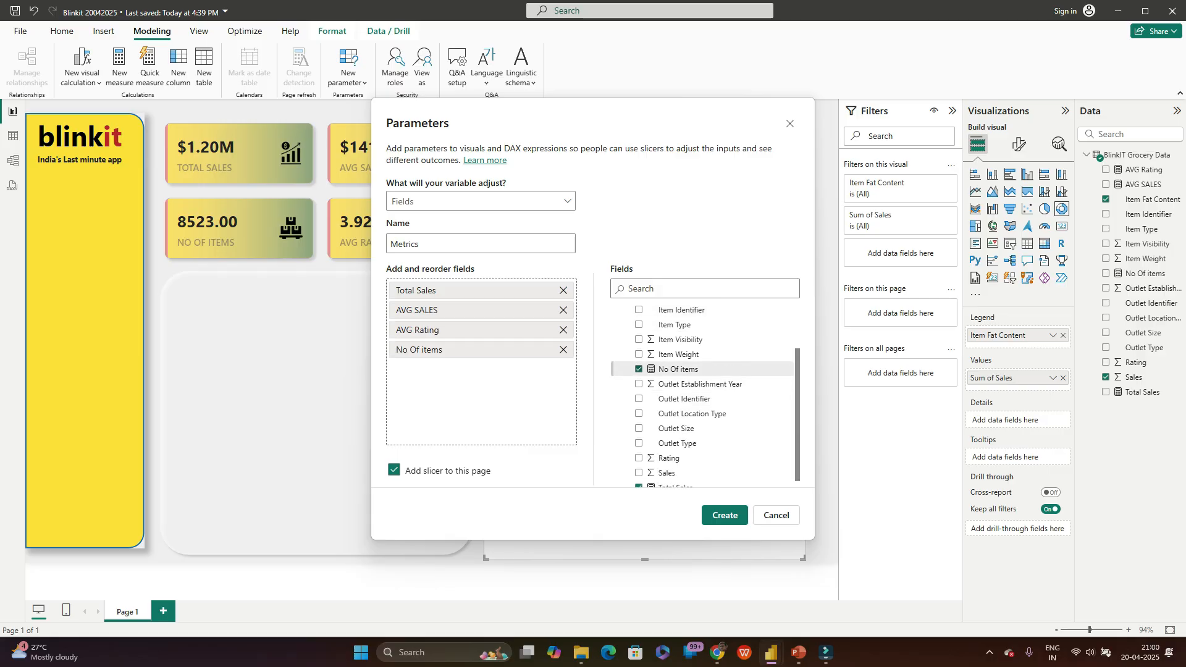
left_click(724, 516)
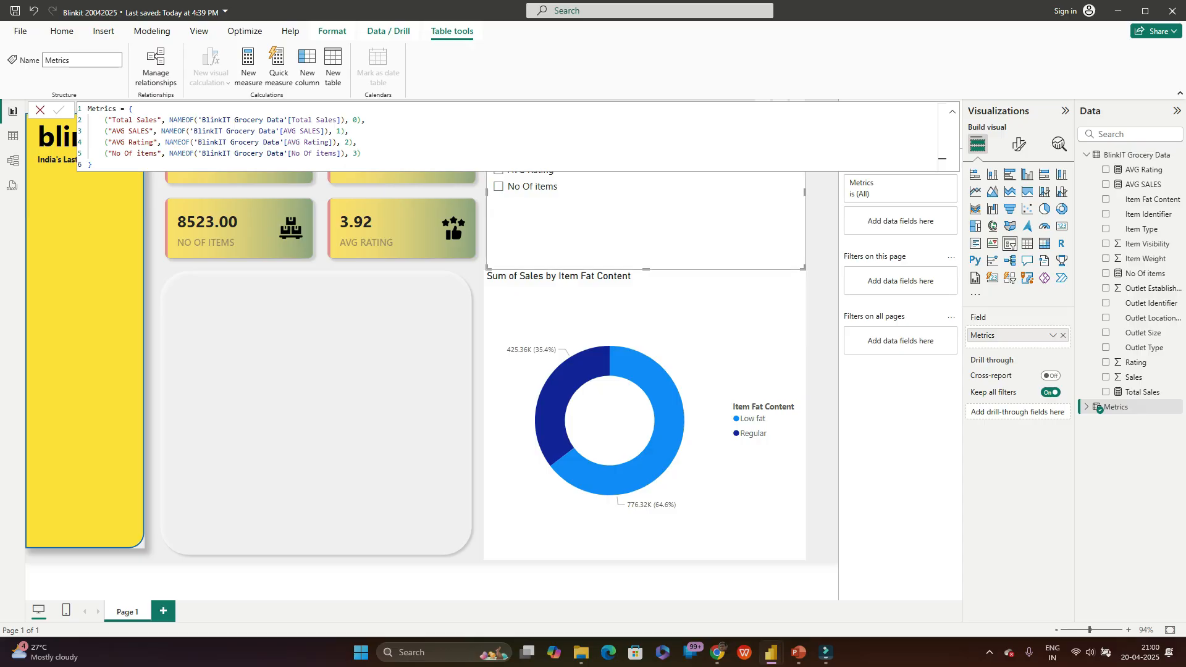
left_click(59, 109)
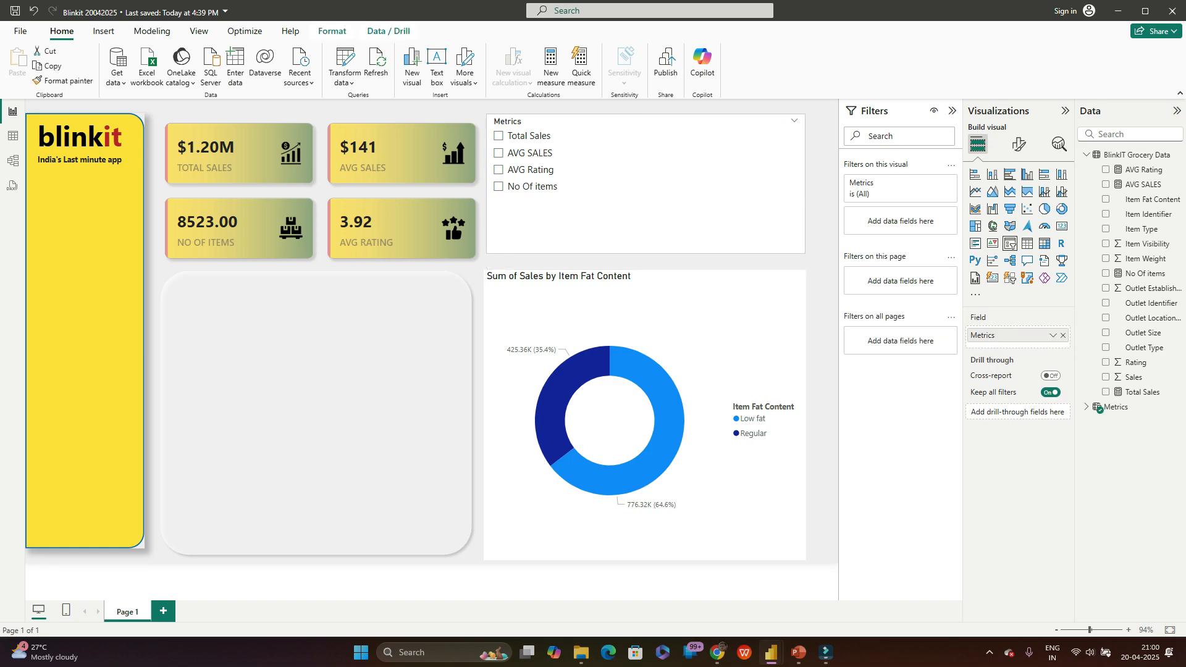
Step: Test the Metrics slicer by selecting No Of items, AVG Rating, AVG SALES and Total Sales in turn
left_click(499, 187)
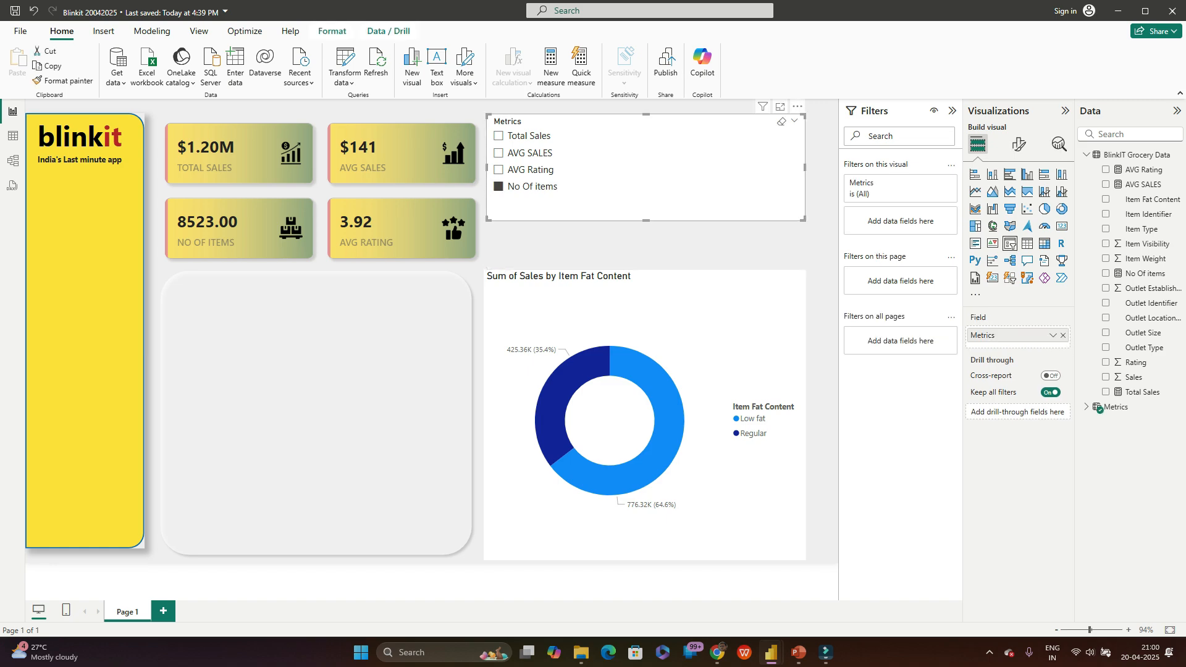
left_click(498, 170)
left_click(499, 153)
left_click(499, 136)
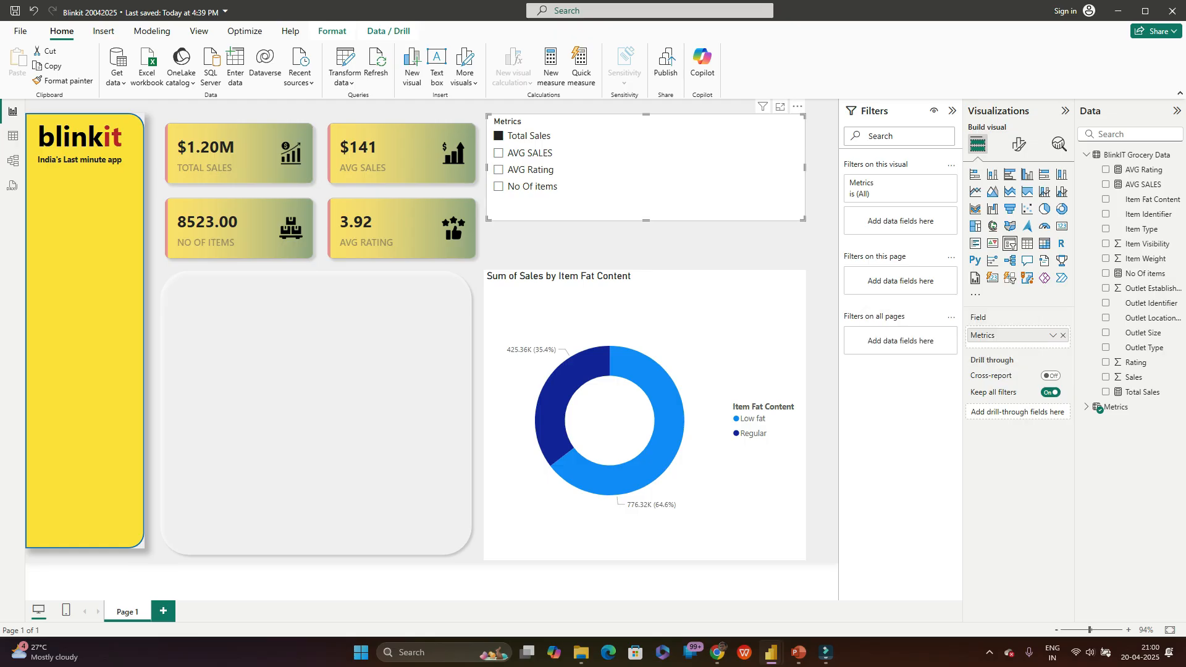
Step: Replace Sum of Sales in the fat-content donut chart's values with the Metrics parameter
left_click(698, 325)
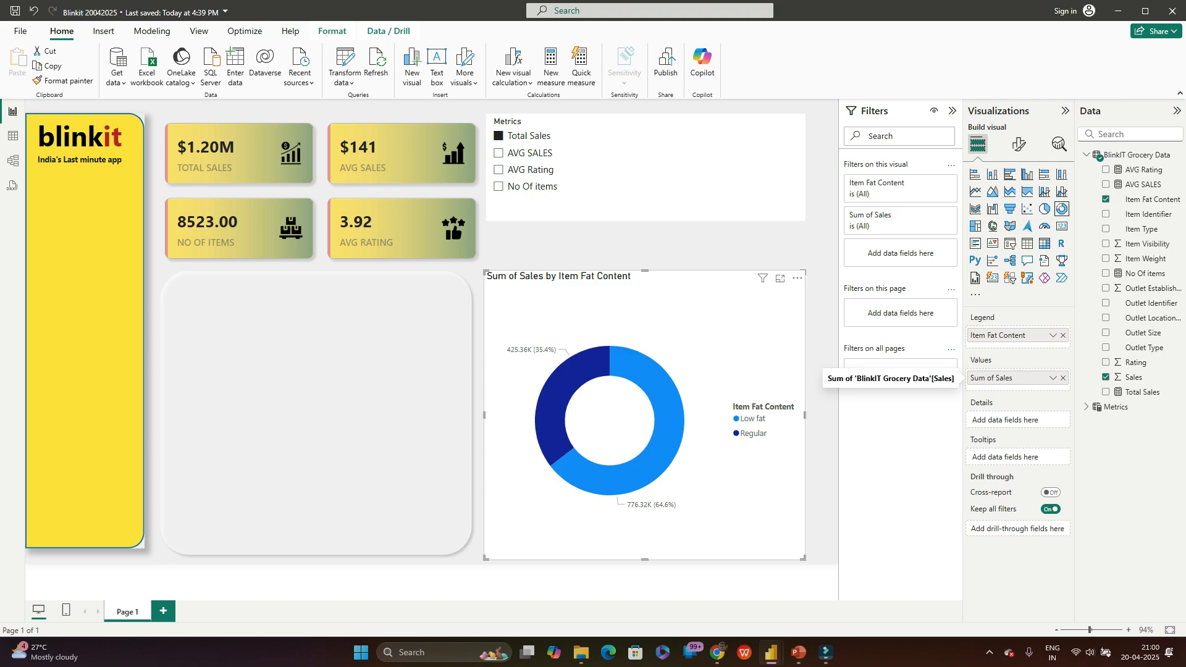
left_click(1063, 378)
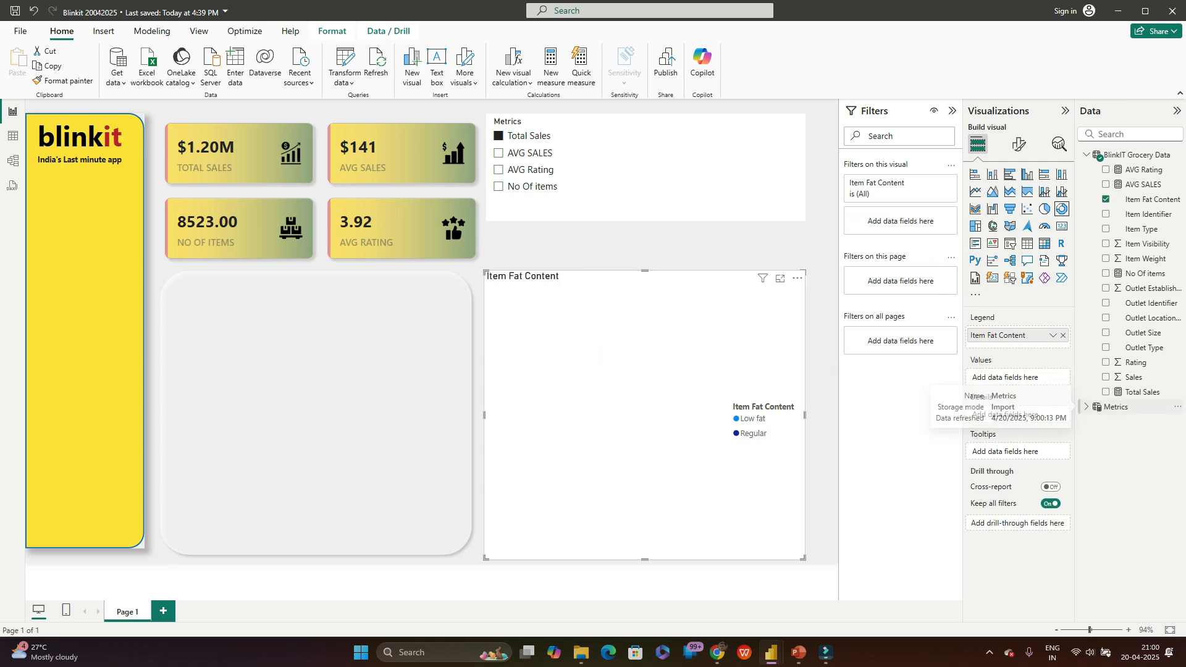
left_click(1086, 407)
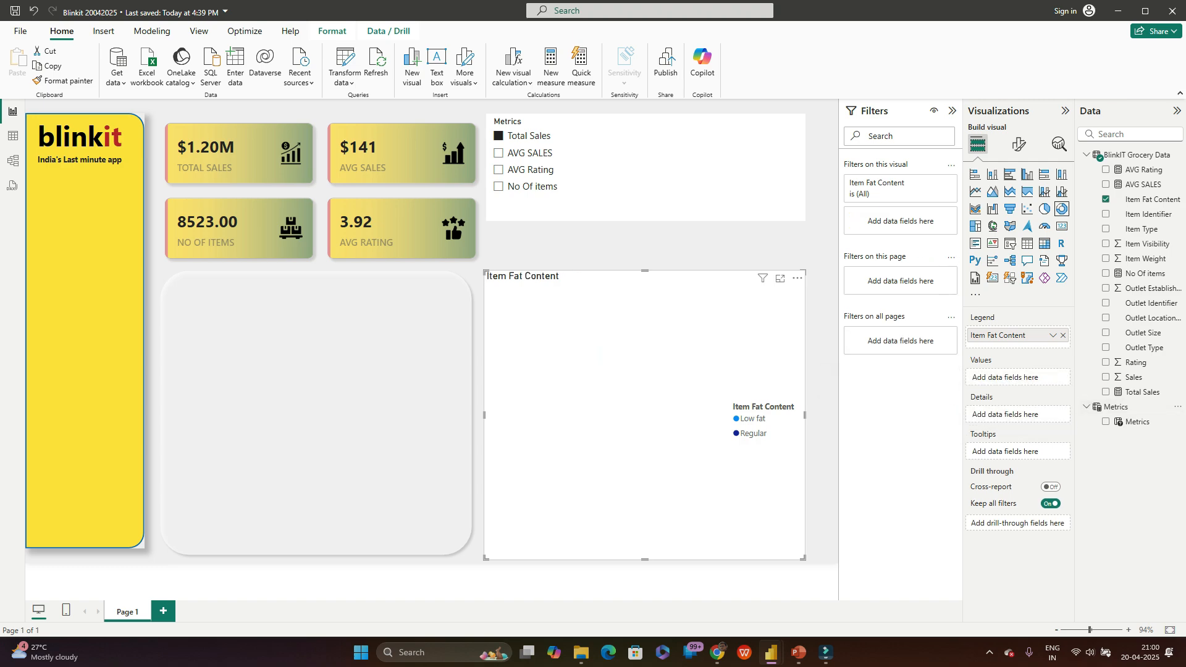
left_click_drag(1137, 422, 1032, 378)
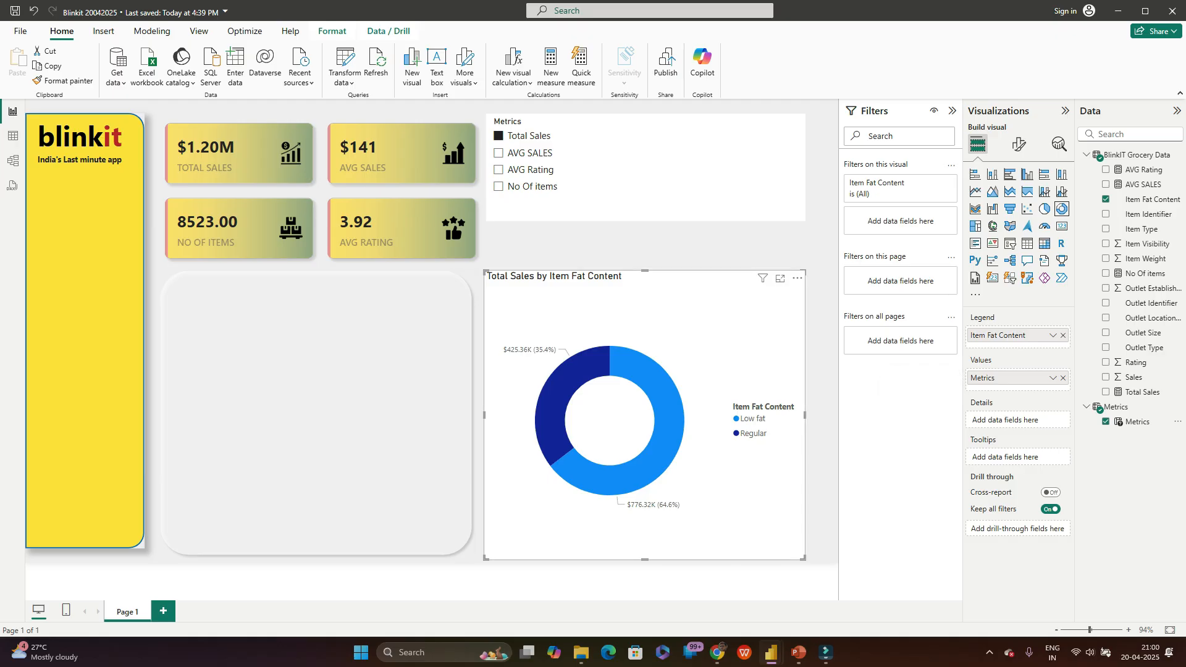
Step: Test the Metrics slicer against the donut chart by switching among Total Sales, AVG SALES, AVG Rating and No Of items
left_click(499, 152)
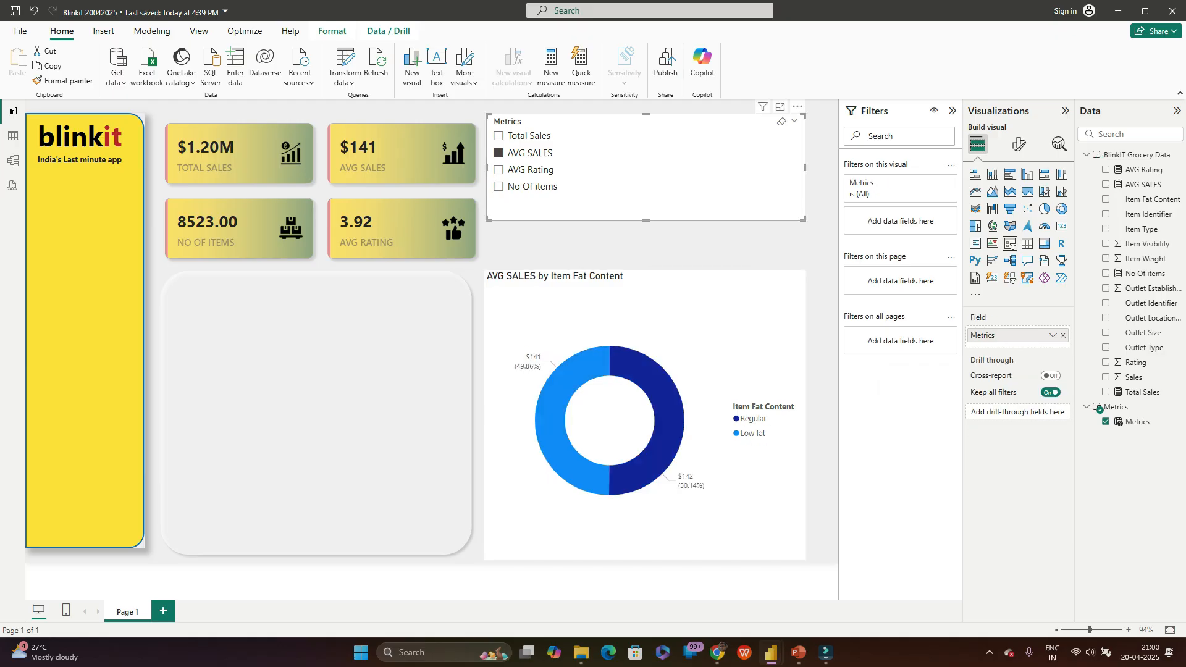
left_click(499, 136)
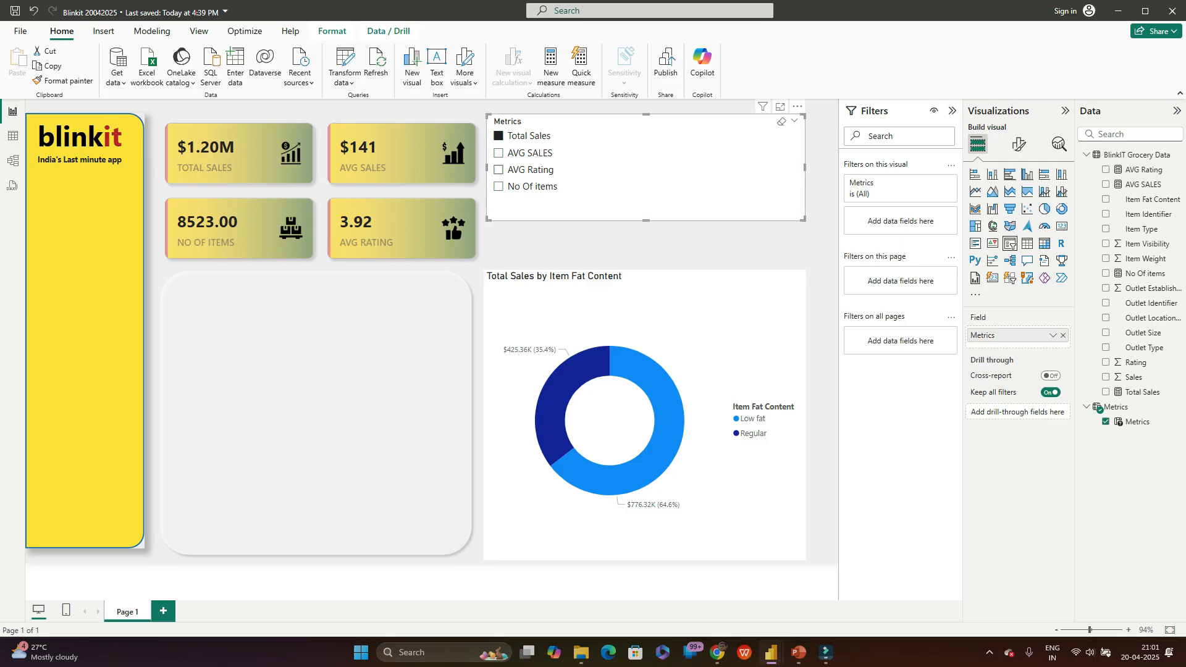
left_click(499, 152)
left_click(499, 170)
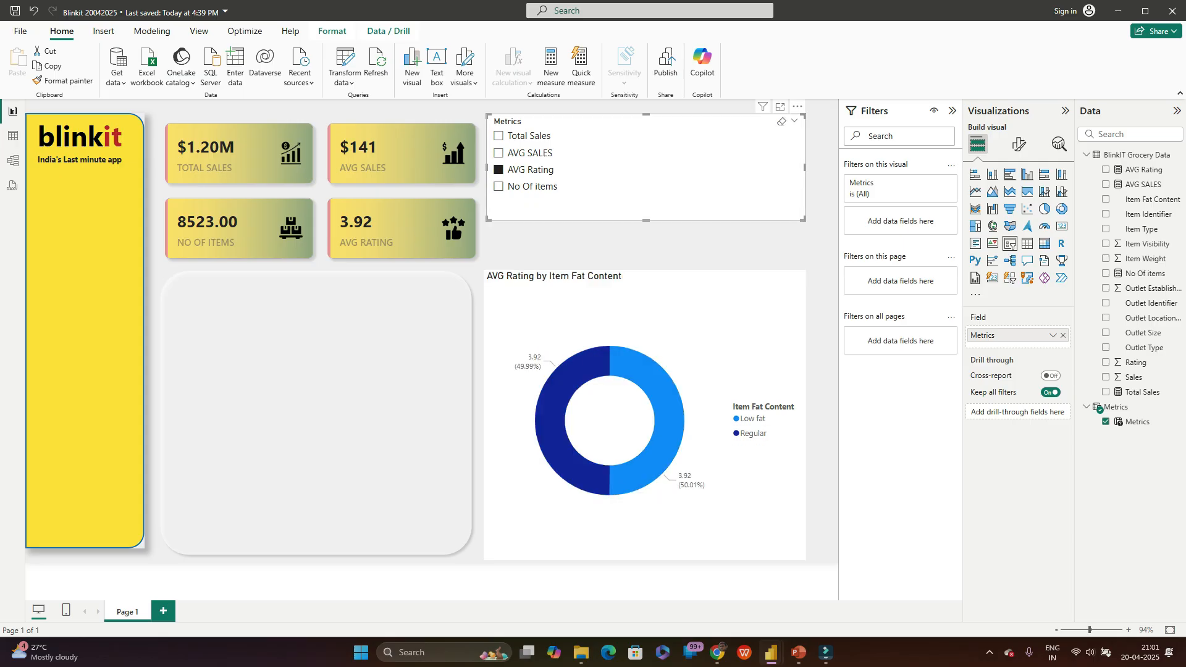
left_click(499, 186)
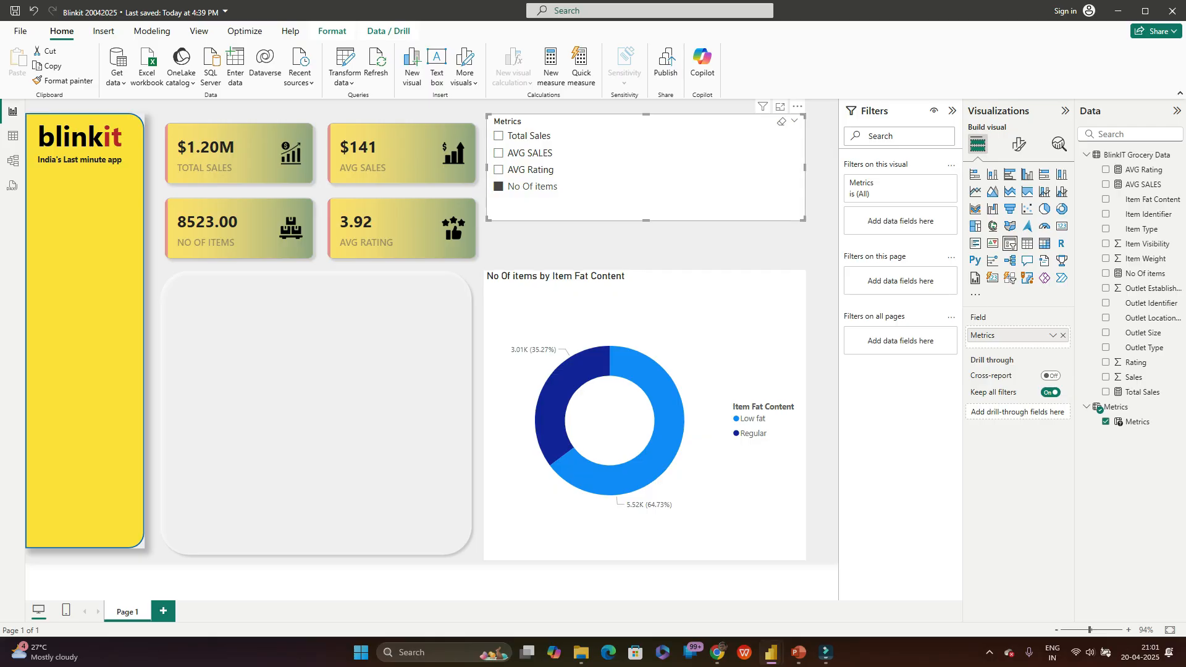
left_click(648, 186)
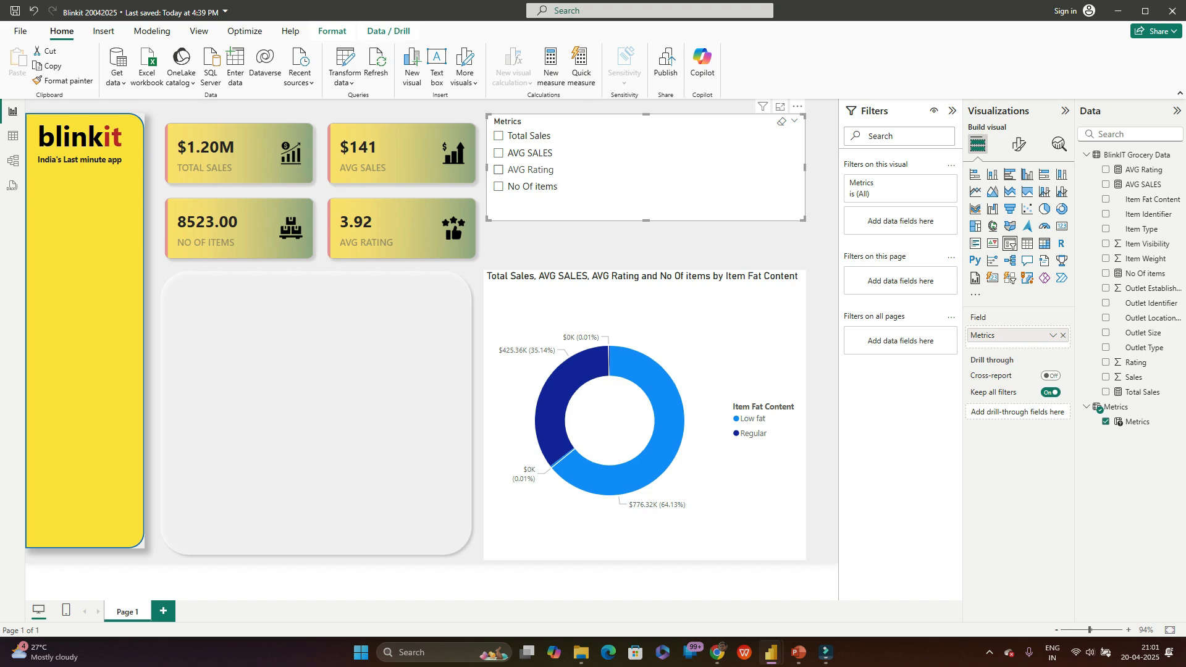
left_click(671, 170)
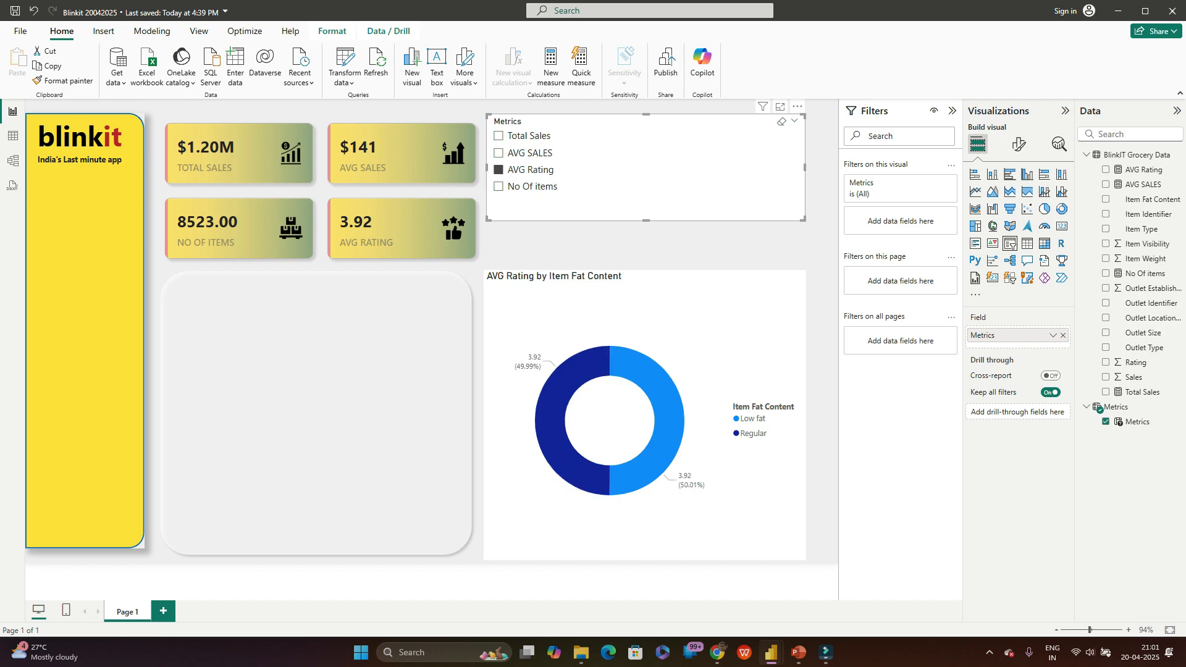
left_click(670, 170)
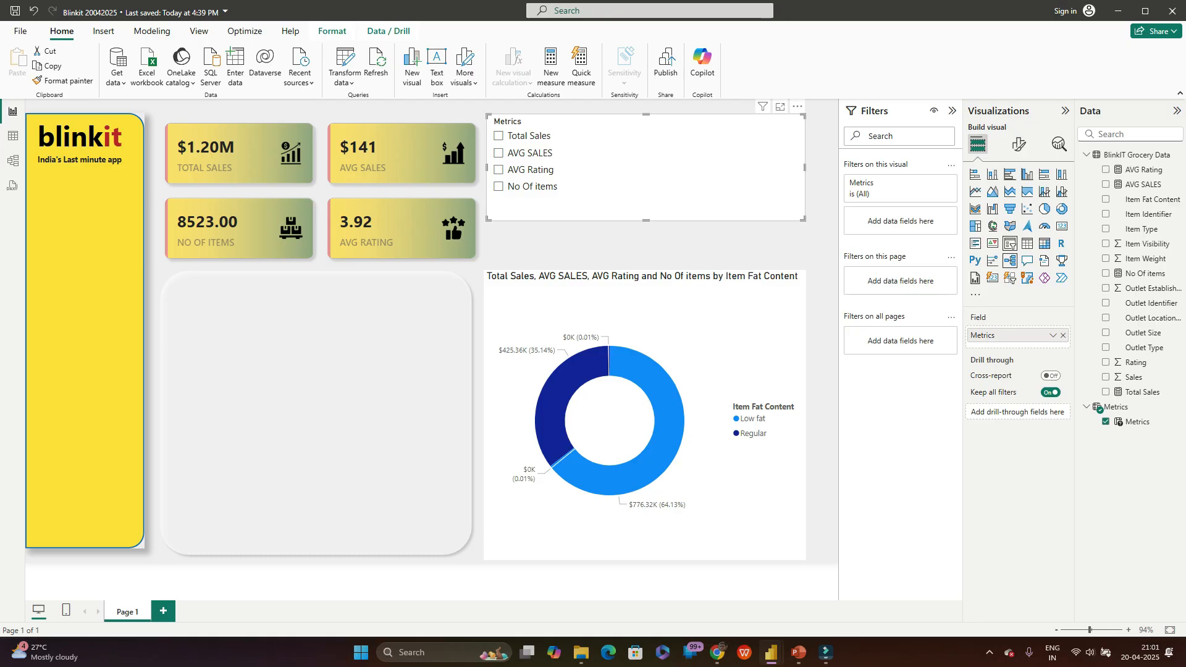
Step: Set the Metrics slicer's style to Tile
left_click(1020, 144)
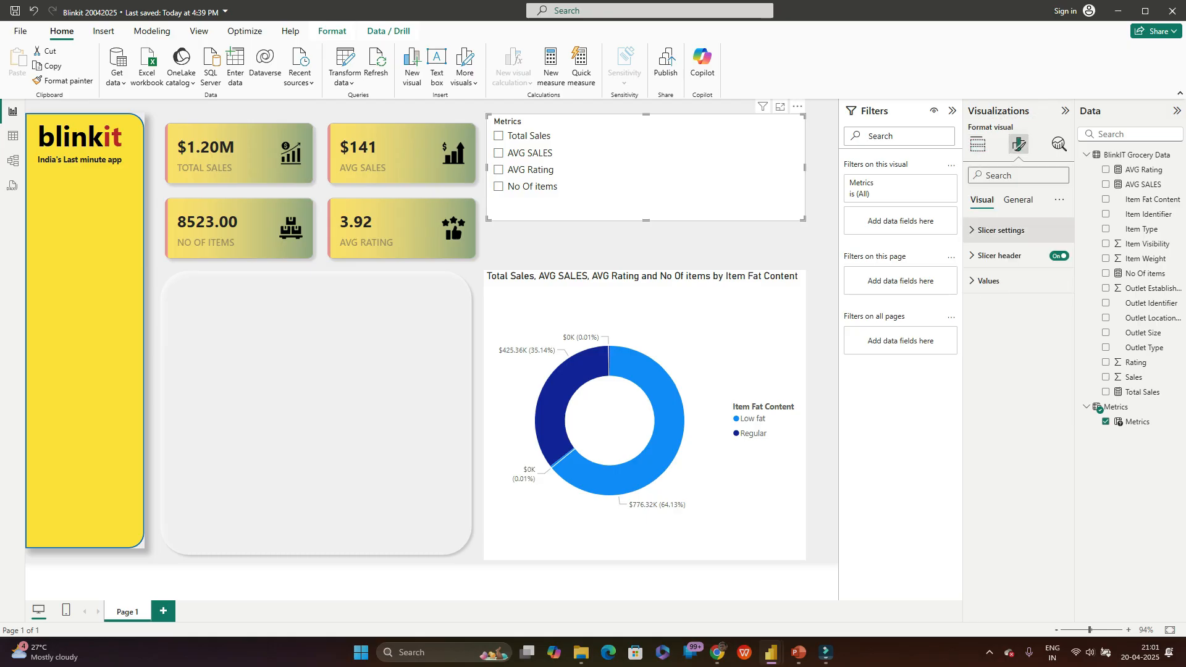
left_click(1000, 230)
left_click(1018, 291)
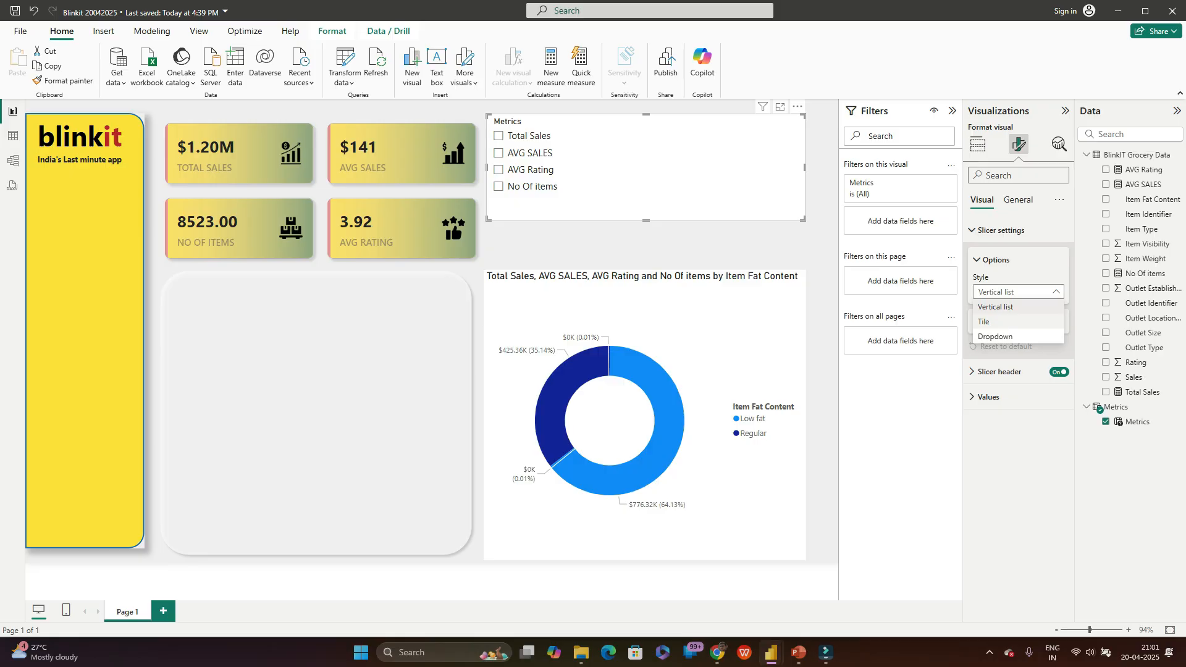
left_click(994, 322)
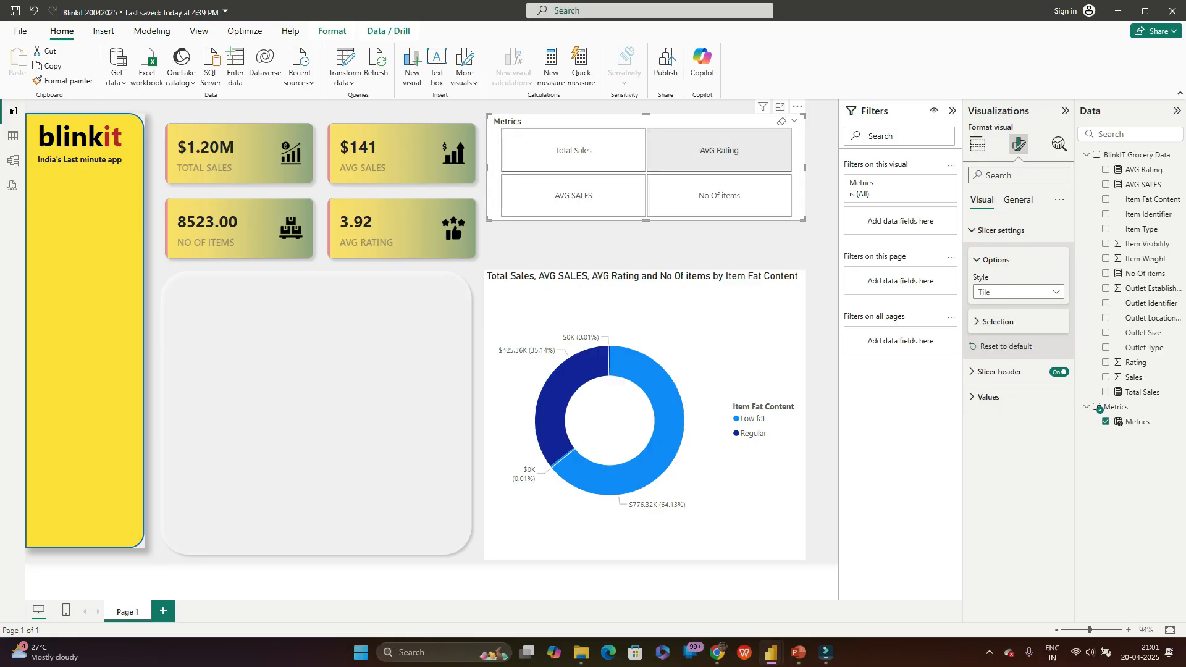
Step: Try the Dropdown style on the Metrics slicer, check its list of options, and restore the Tile style
left_click(1018, 292)
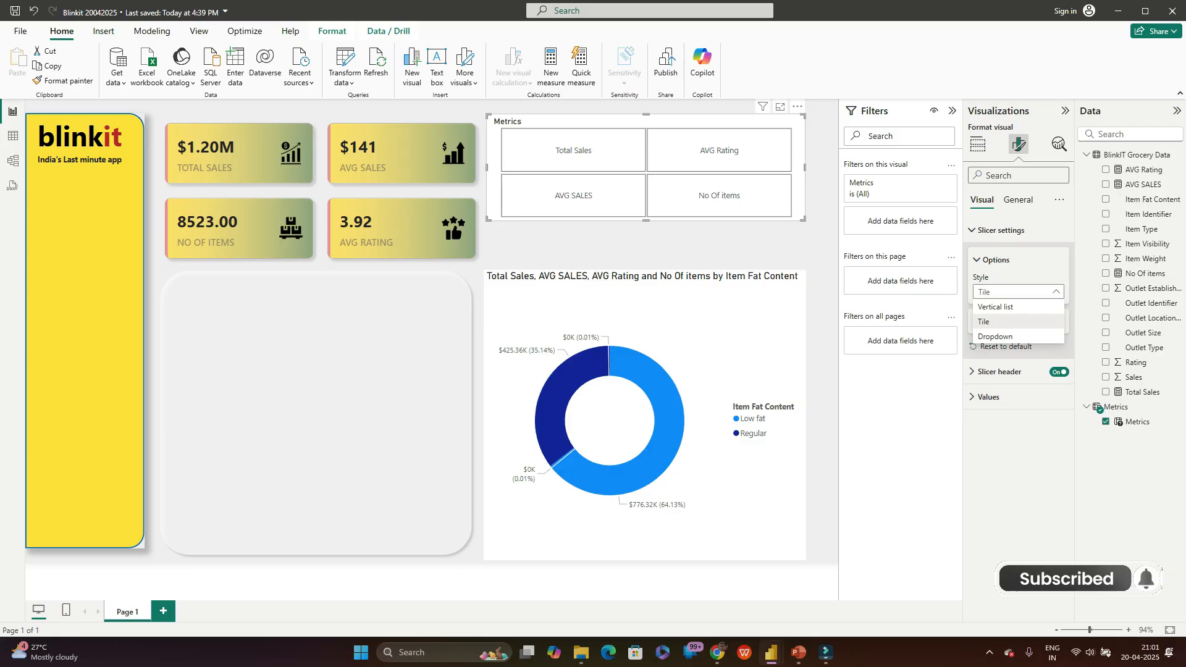
left_click(995, 336)
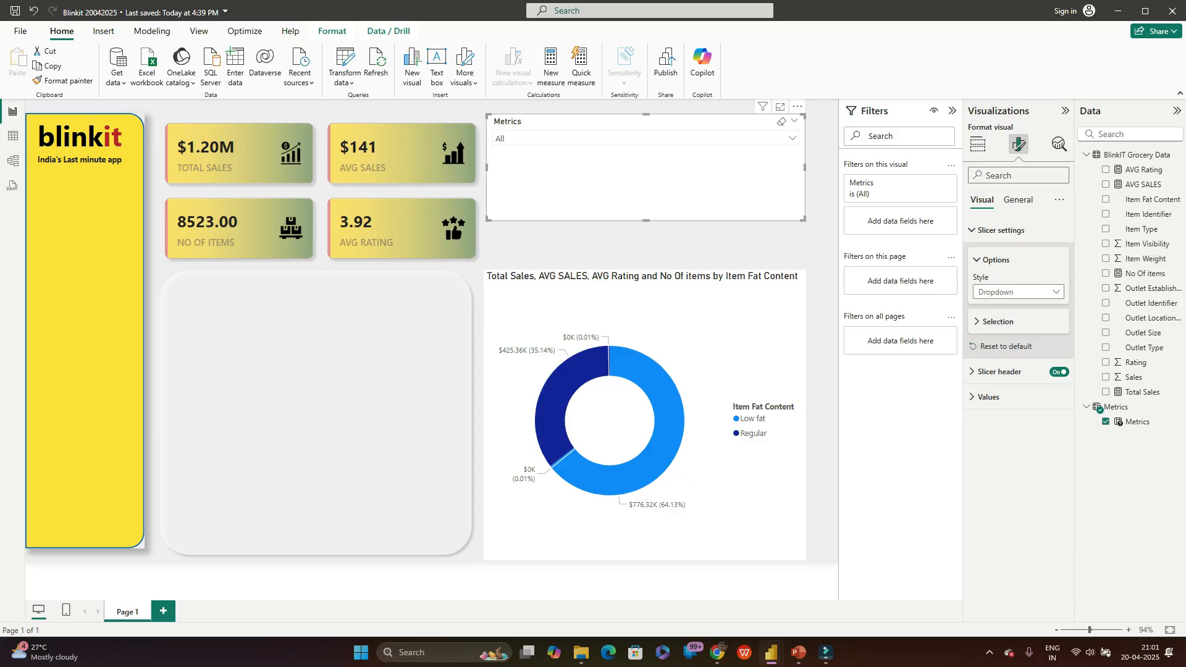
left_click(792, 138)
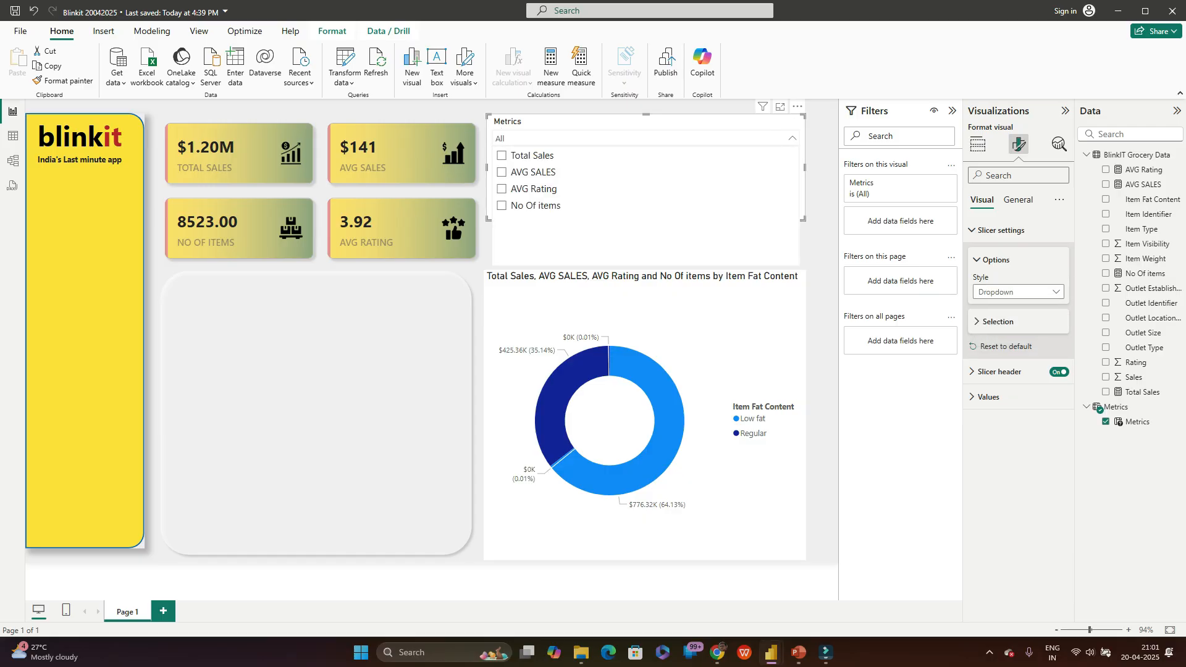
left_click(821, 247)
left_click(729, 183)
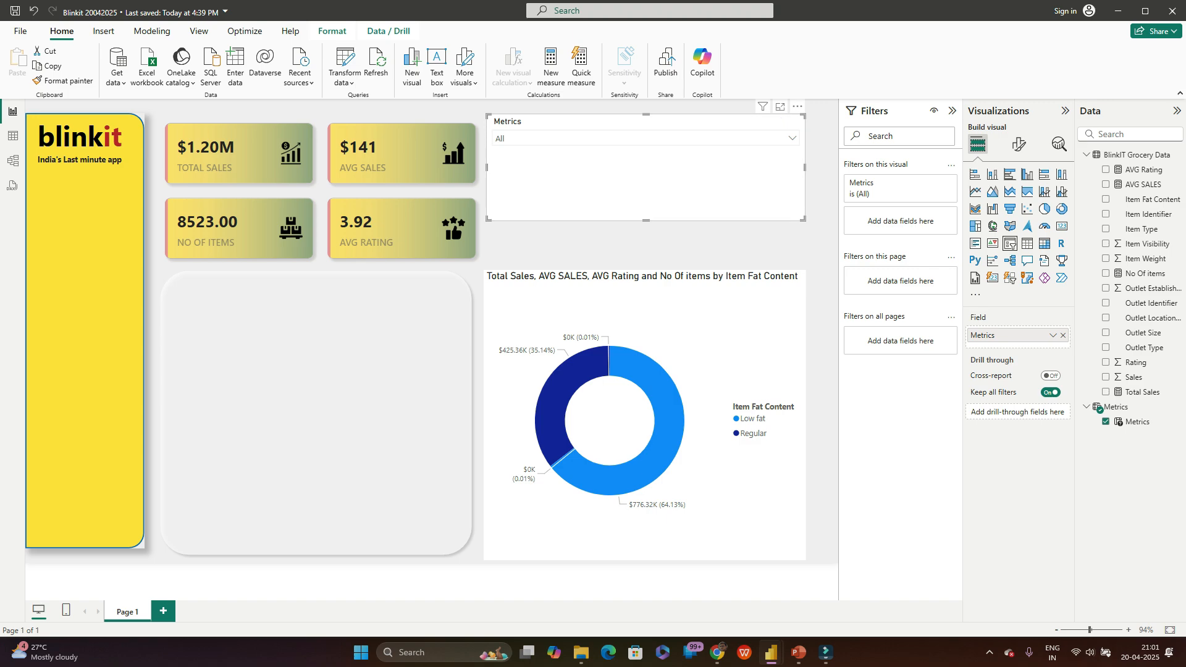
left_click(1019, 144)
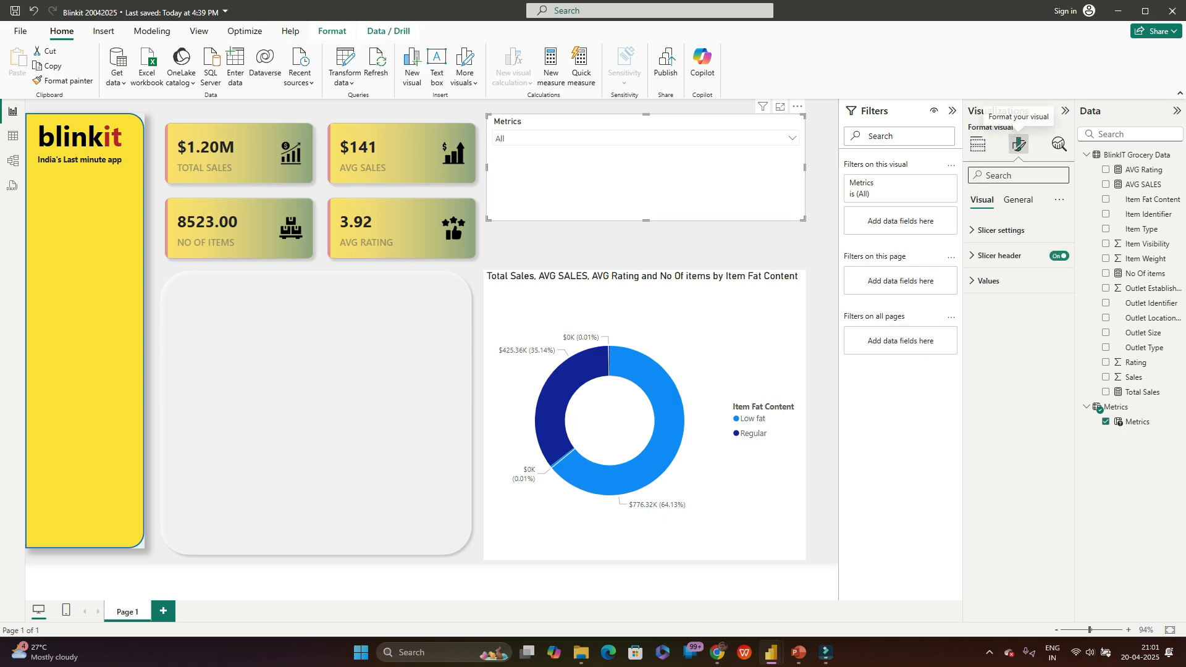
left_click(1001, 230)
left_click(1017, 292)
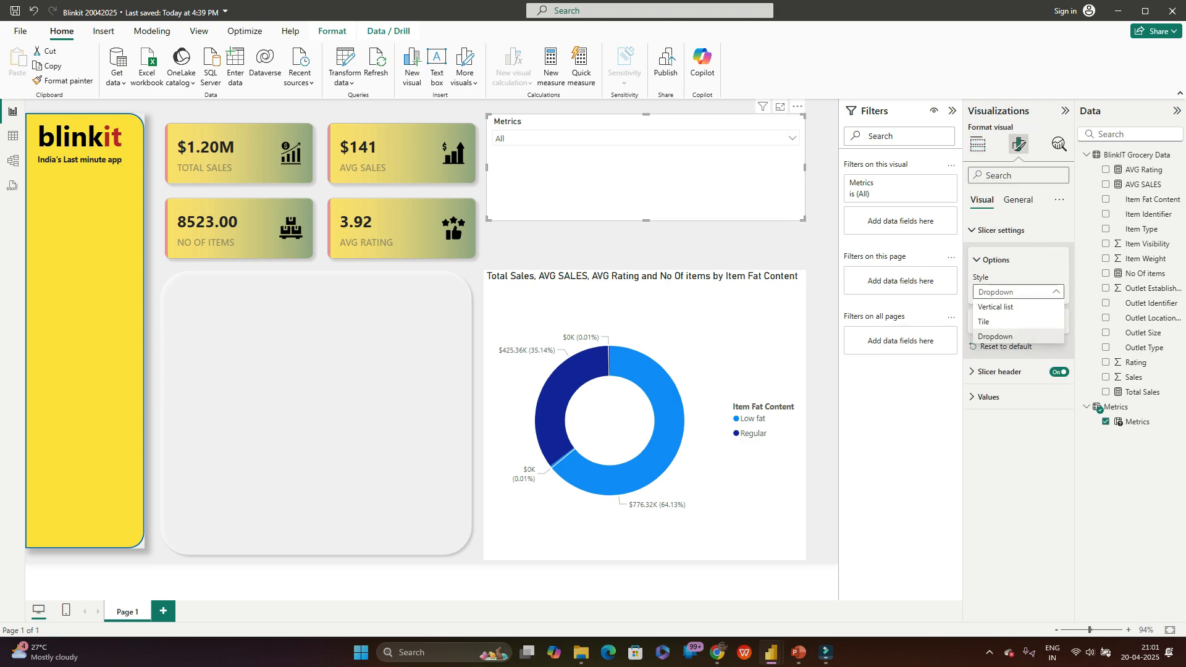
left_click(989, 321)
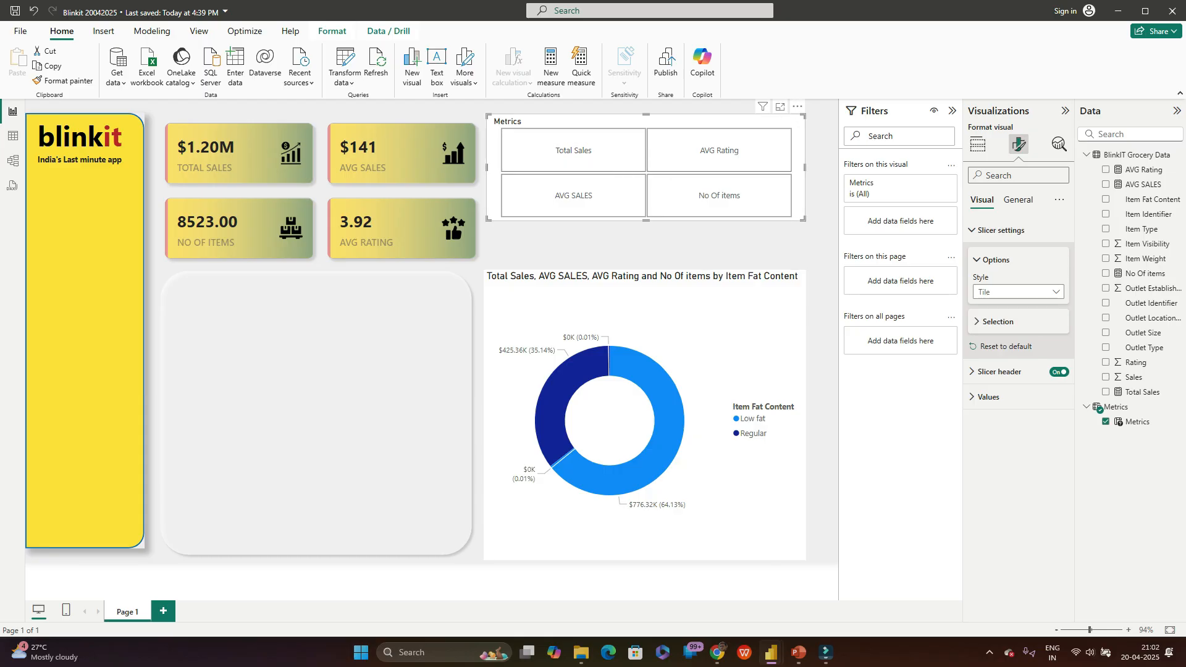
Step: Turn on single select for the Metrics slicer and set its header font to Segoe UI Semibold
left_click(998, 321)
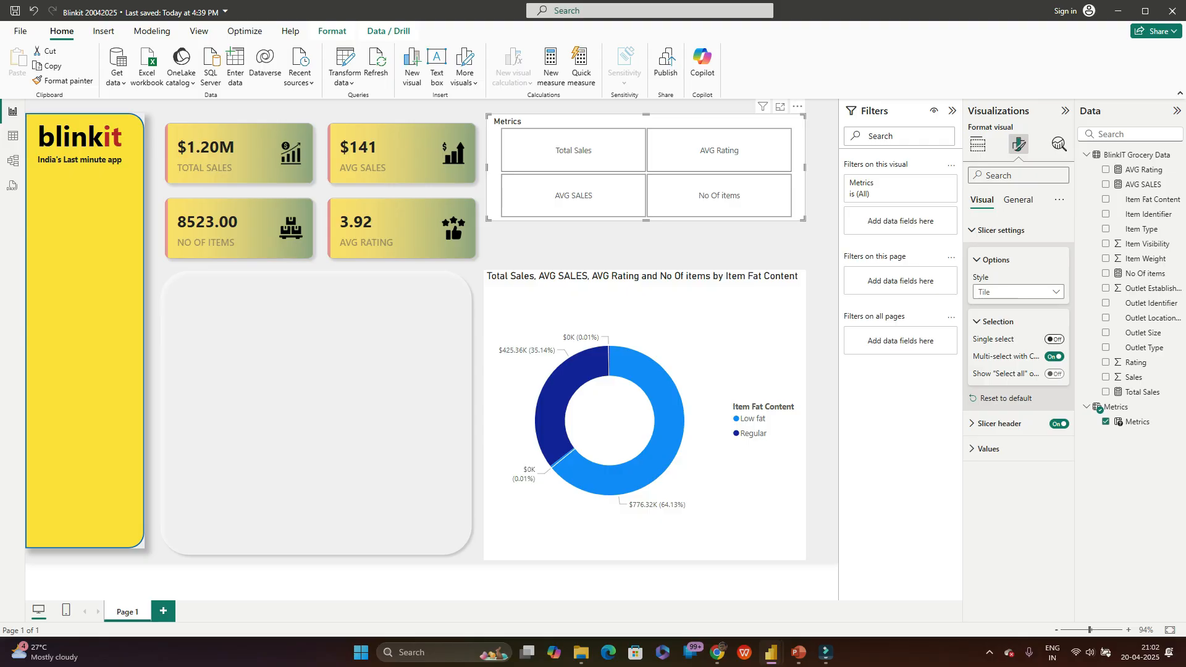
left_click(1055, 340)
left_click(998, 389)
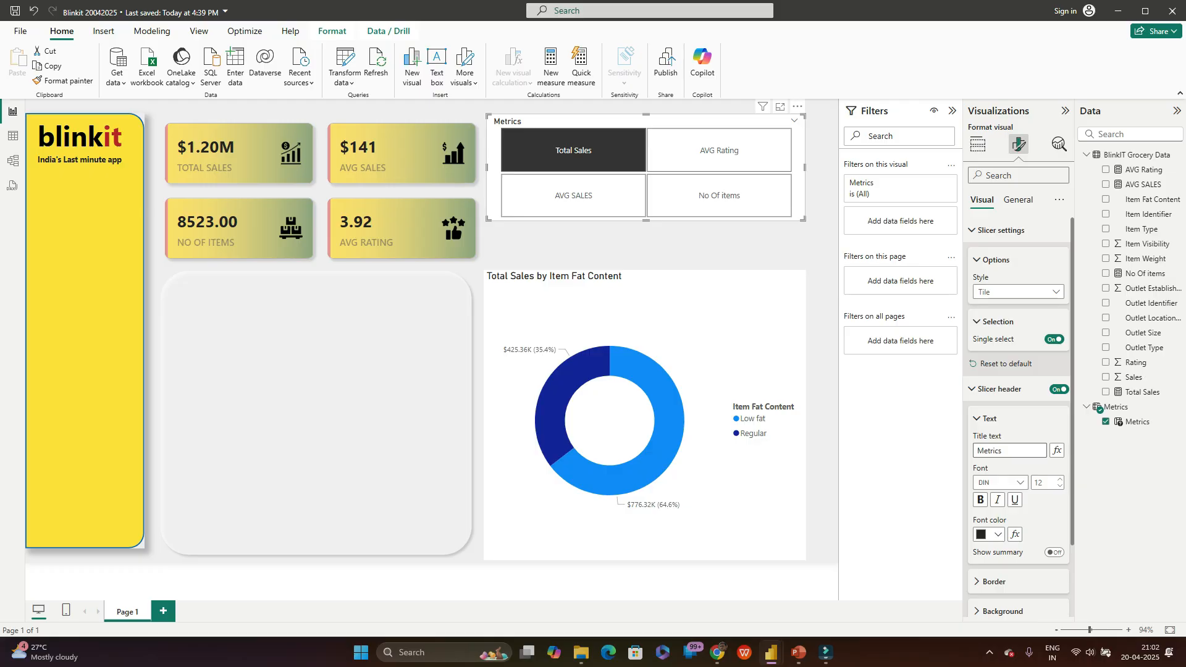
scroll(1013, 433, "down", 2)
left_click(1013, 396)
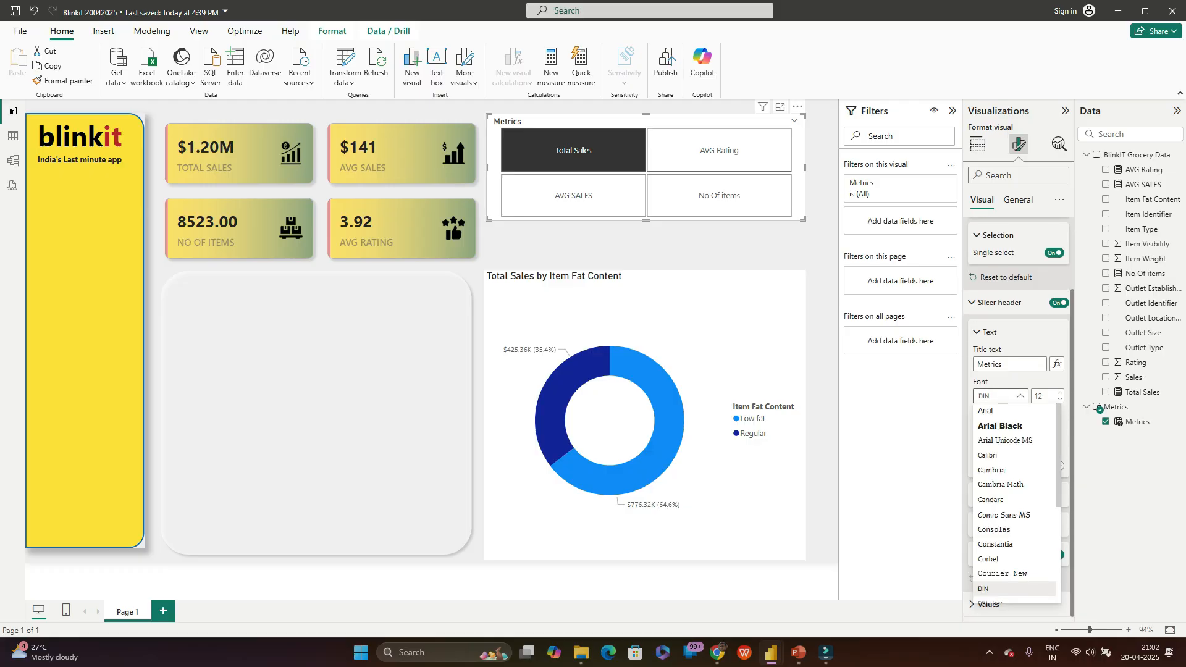
key("s")
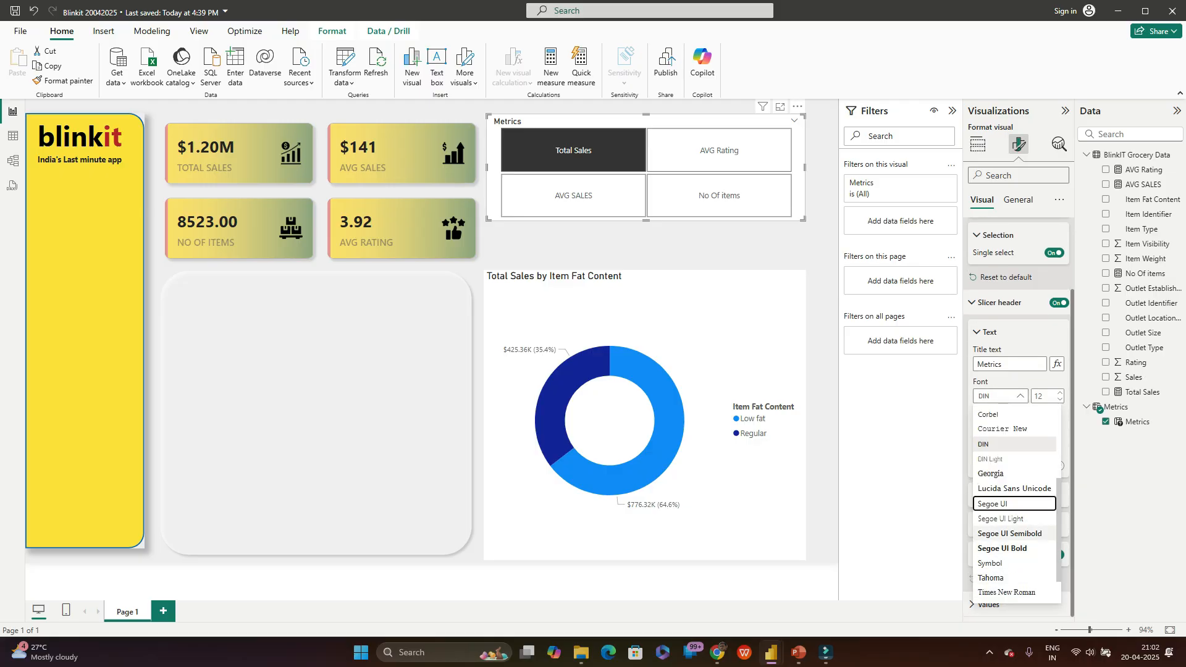
left_click(1015, 504)
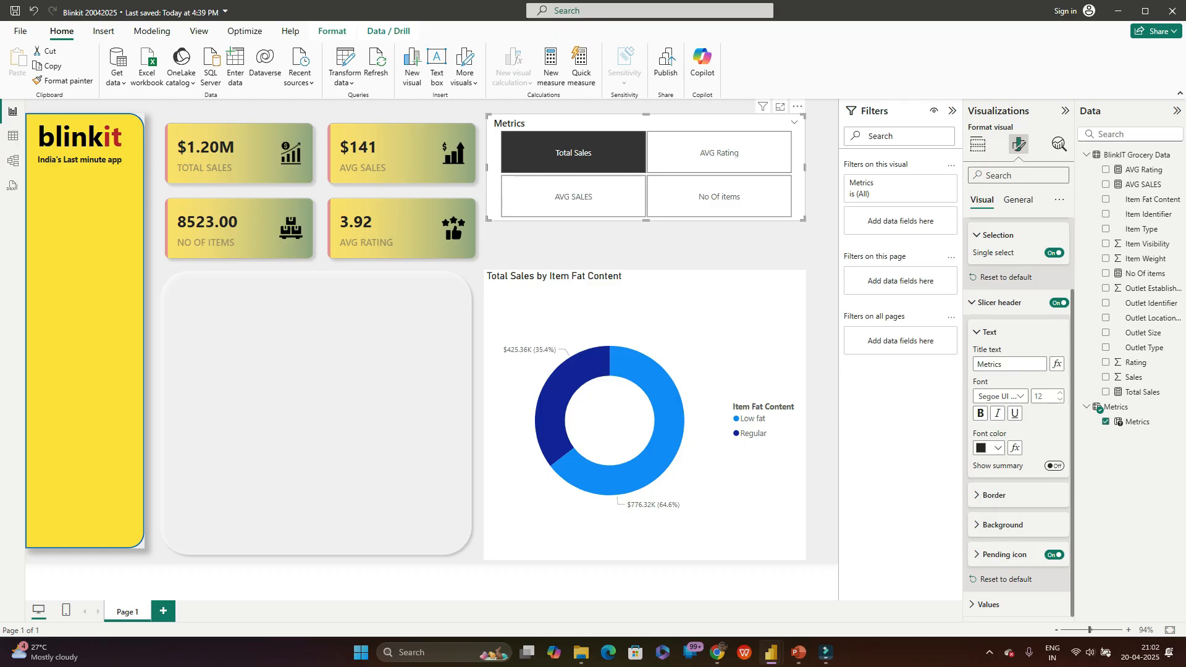
left_click(1054, 466)
left_click(1054, 466)
left_click(993, 494)
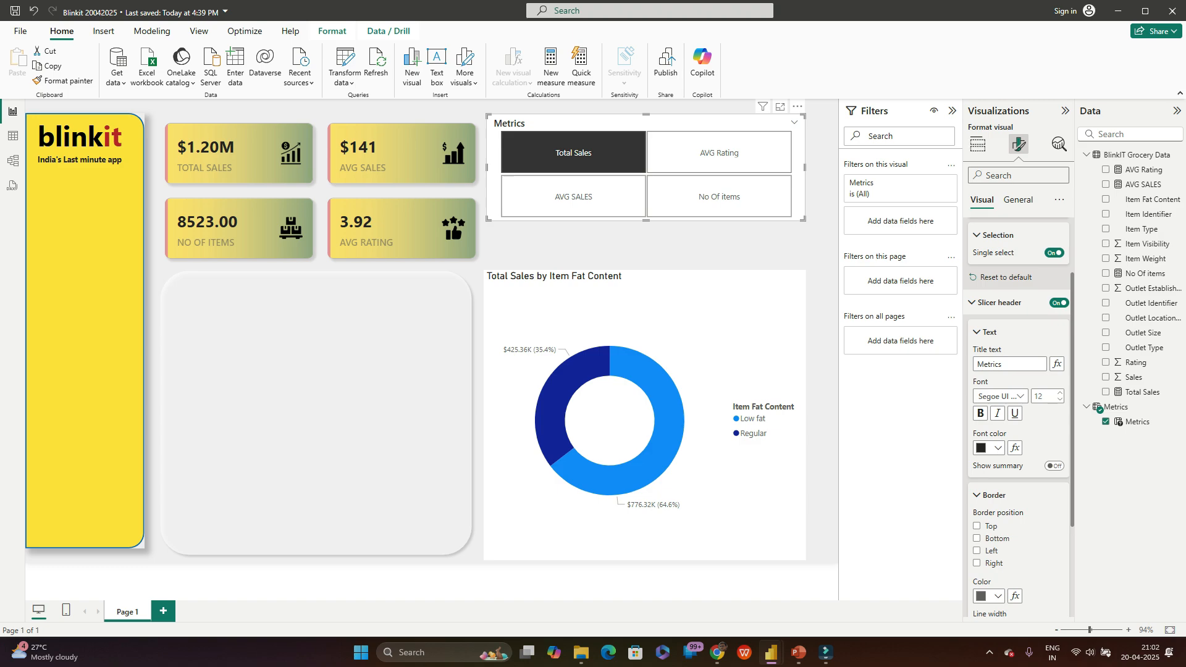
left_click(994, 371)
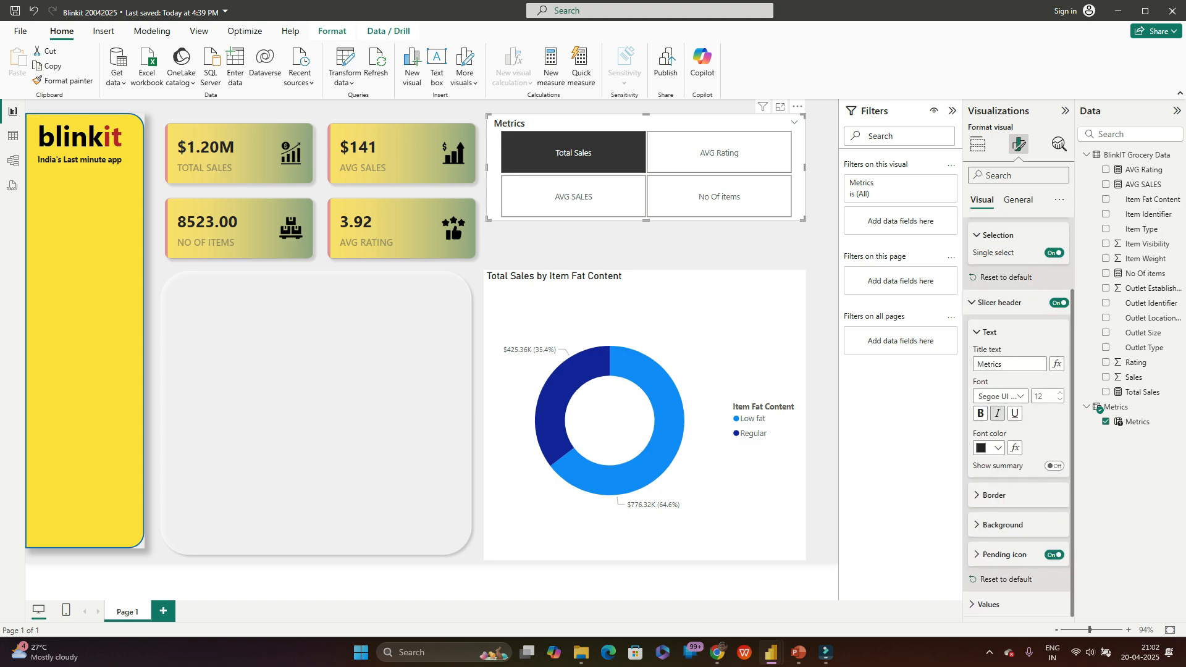
Step: Try a bright yellow background from the recent colors on the Metrics slicer's header
left_click(1002, 525)
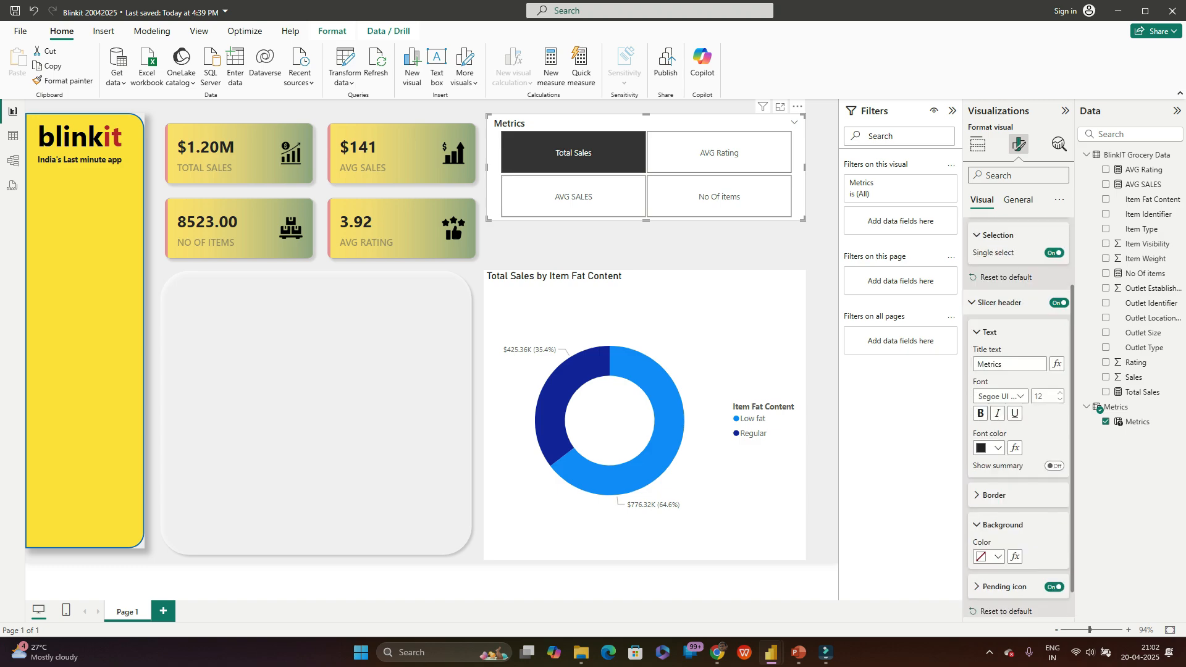
scroll(1018, 416, "down", 1)
left_click(990, 524)
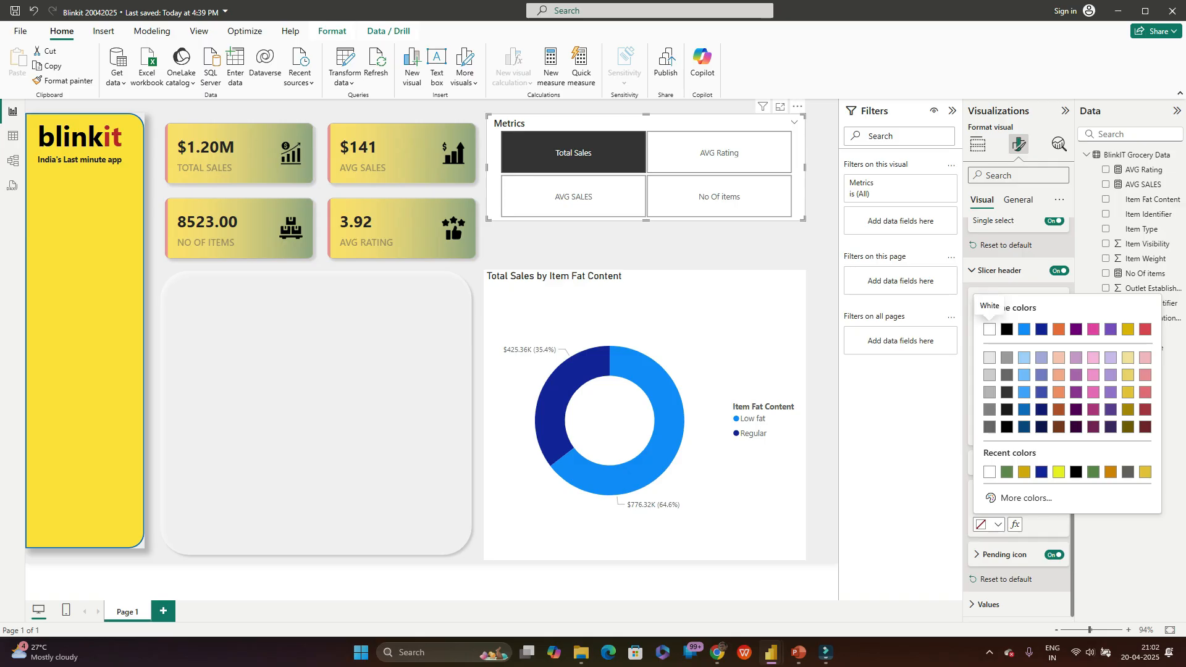
left_click(1058, 472)
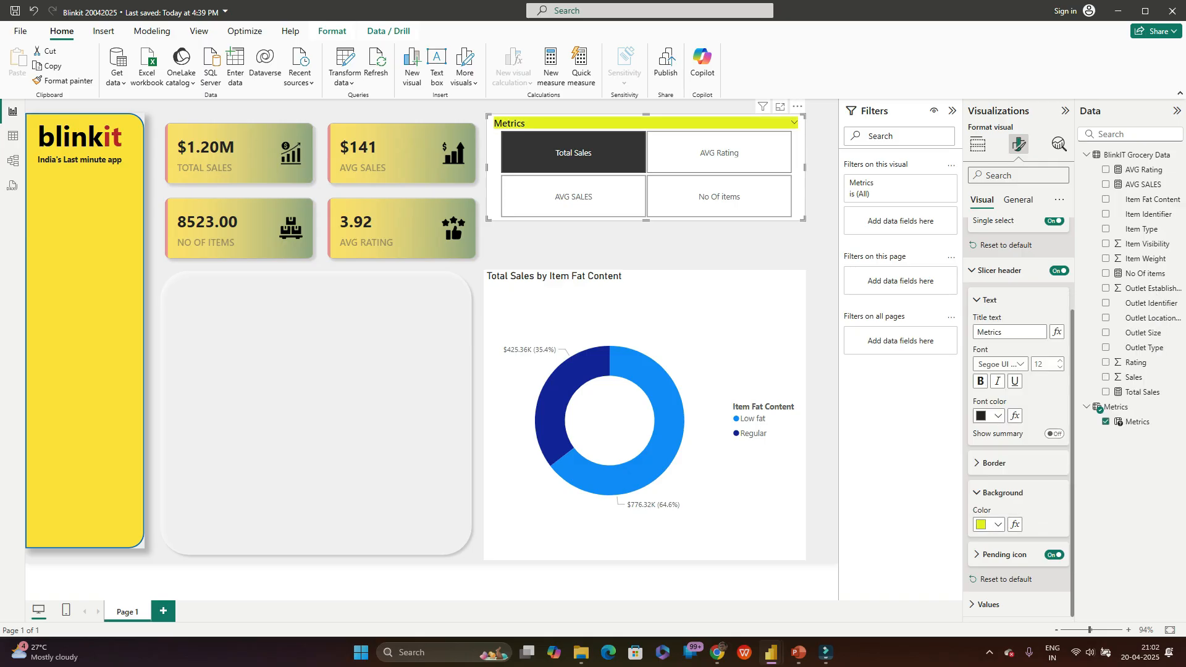
Step: Set the Metrics slicer's header background to White
left_click(990, 524)
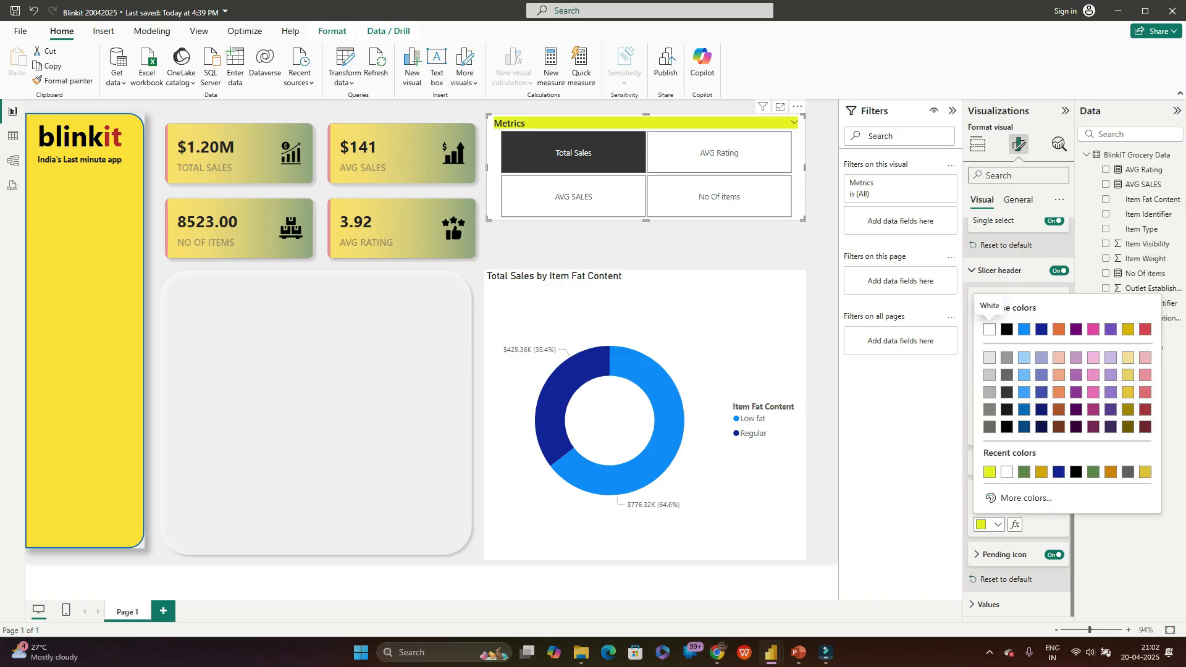
left_click(989, 329)
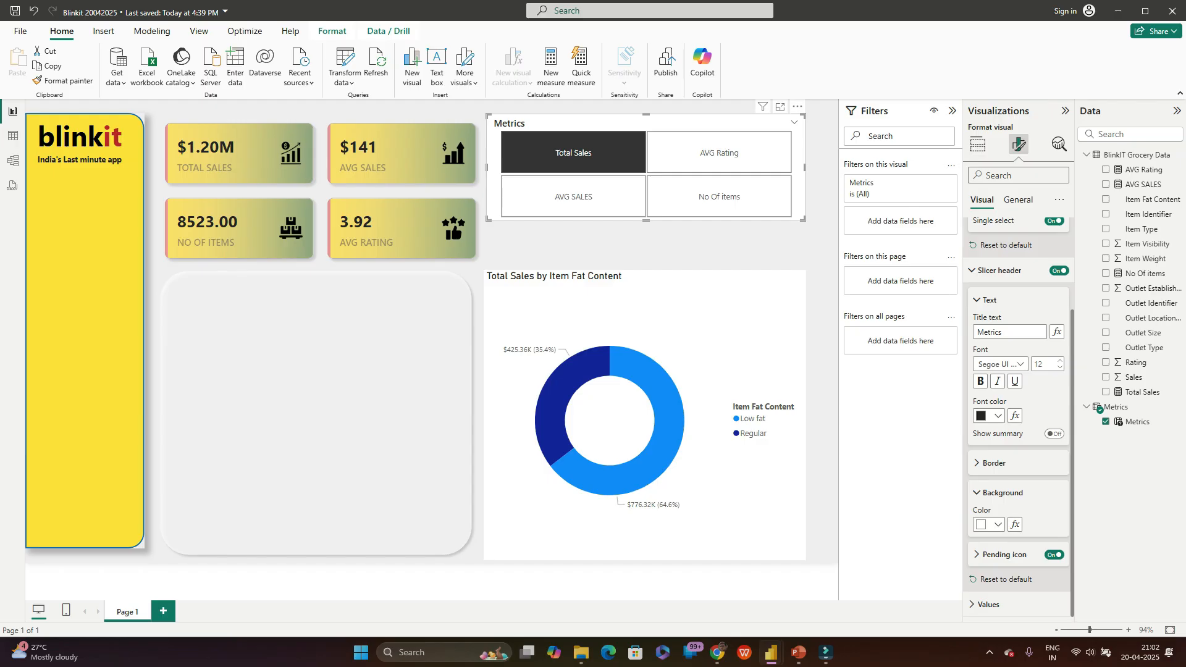
left_click(1000, 493)
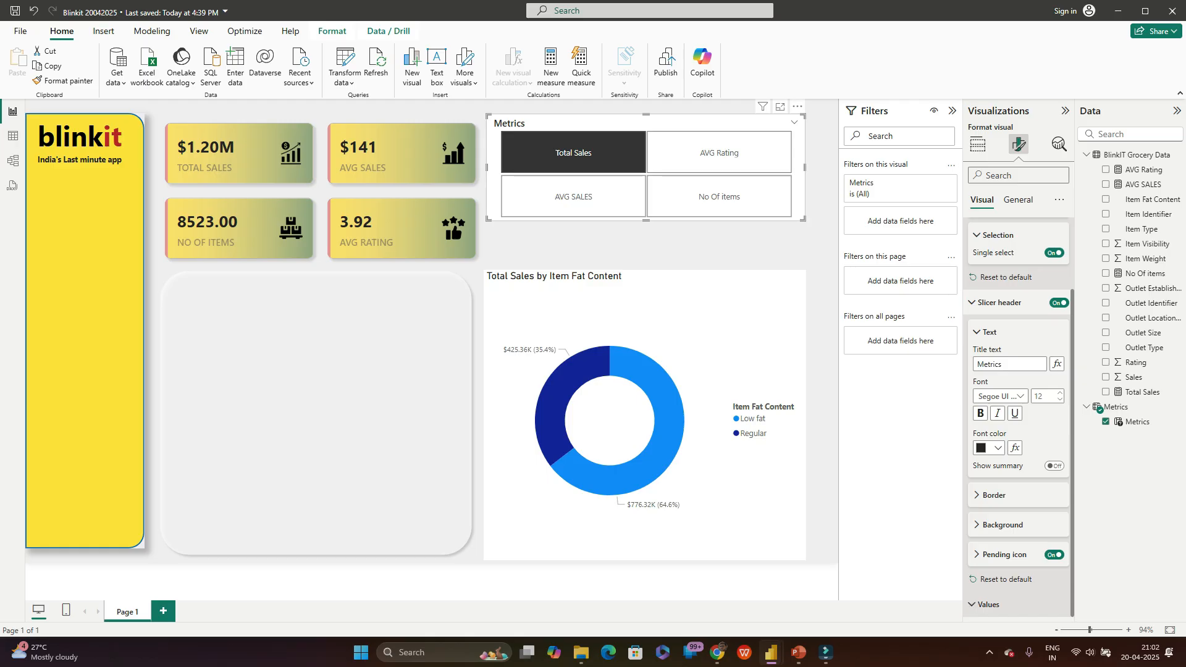
Step: Set the text size of the Metrics slicer's values to 9
left_click(988, 604)
scroll(1000, 593, "down", 3)
scroll(1019, 457, "down", 1)
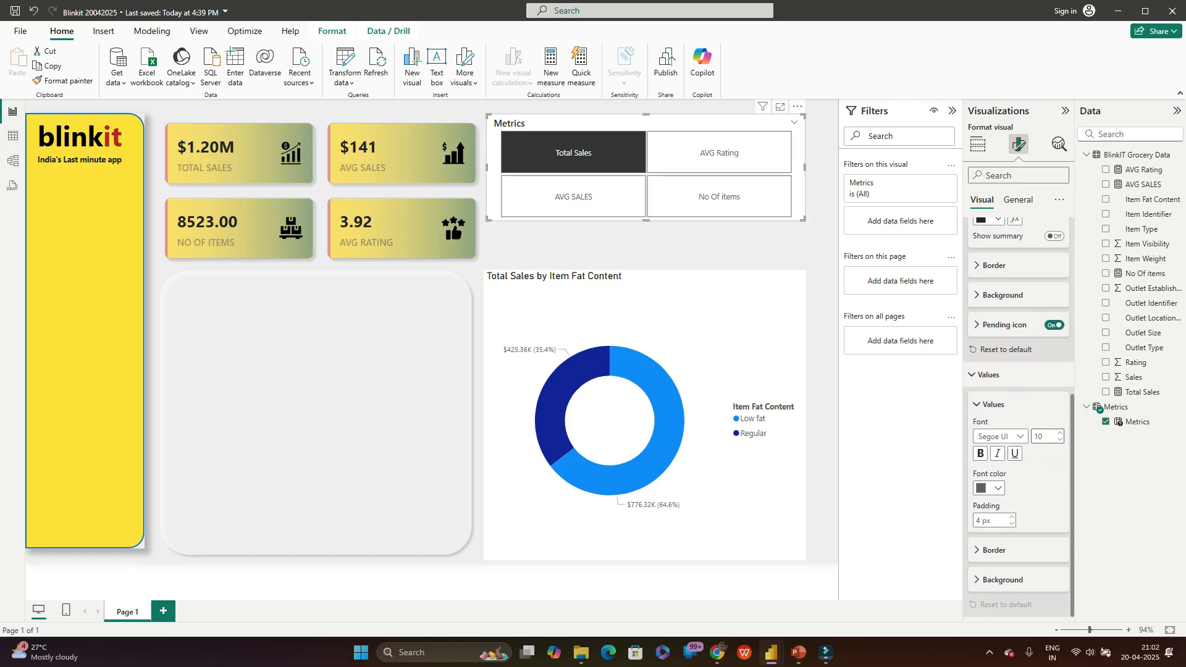
double_click(1039, 437)
type("9")
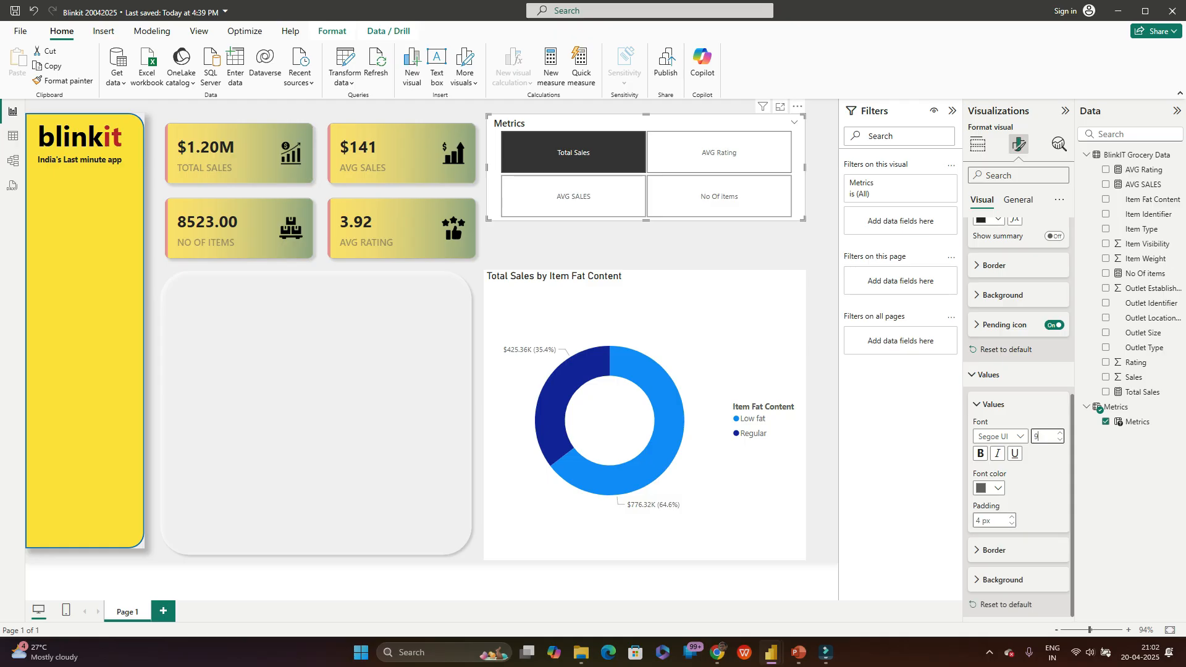
left_click(1002, 580)
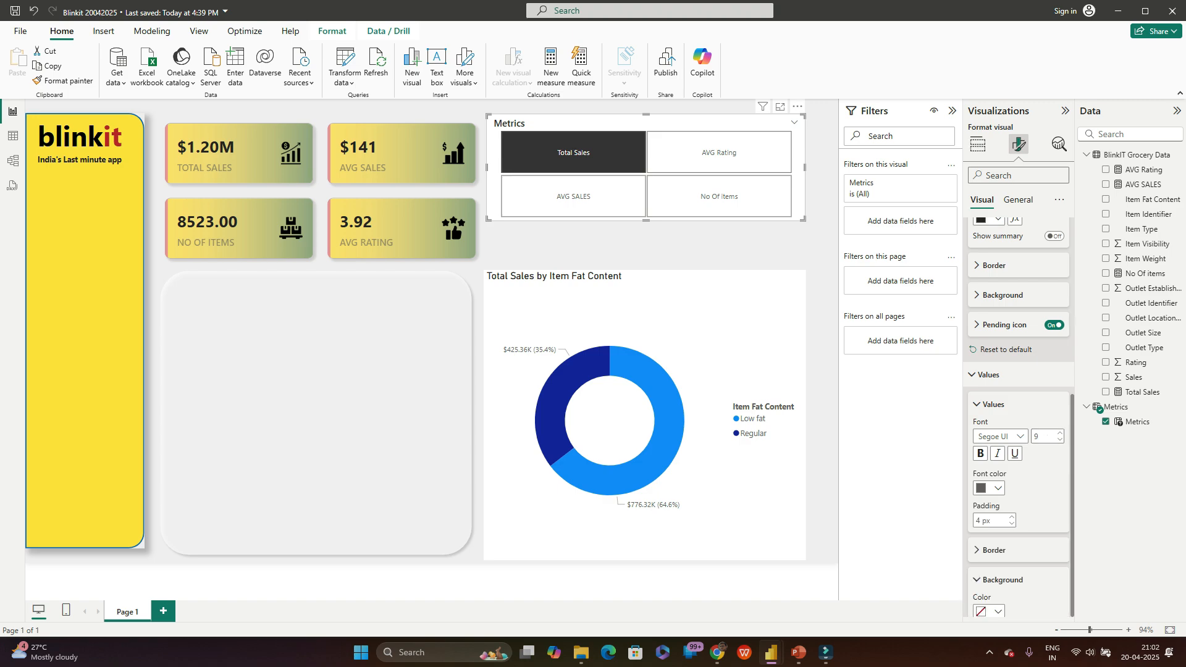
scroll(1019, 525, "down", 1)
scroll(1018, 525, "up", 1)
scroll(1018, 417, "up", 5)
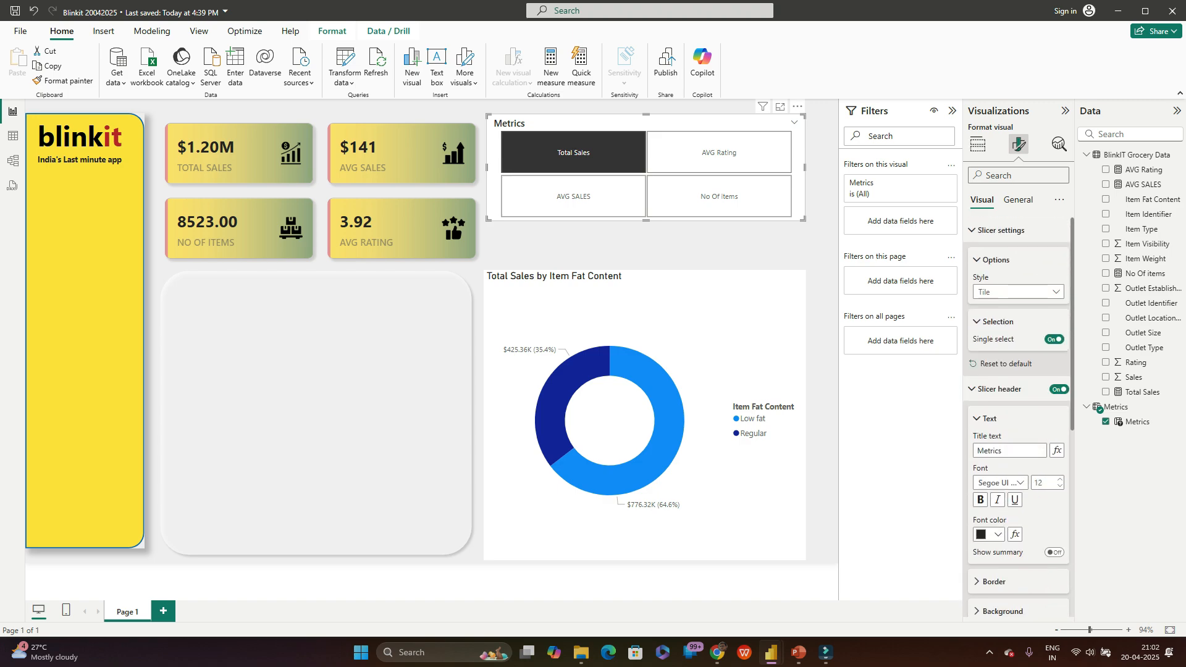
Step: Resize the Metrics slicer to a height of 40 and a width of 465
left_click(1018, 200)
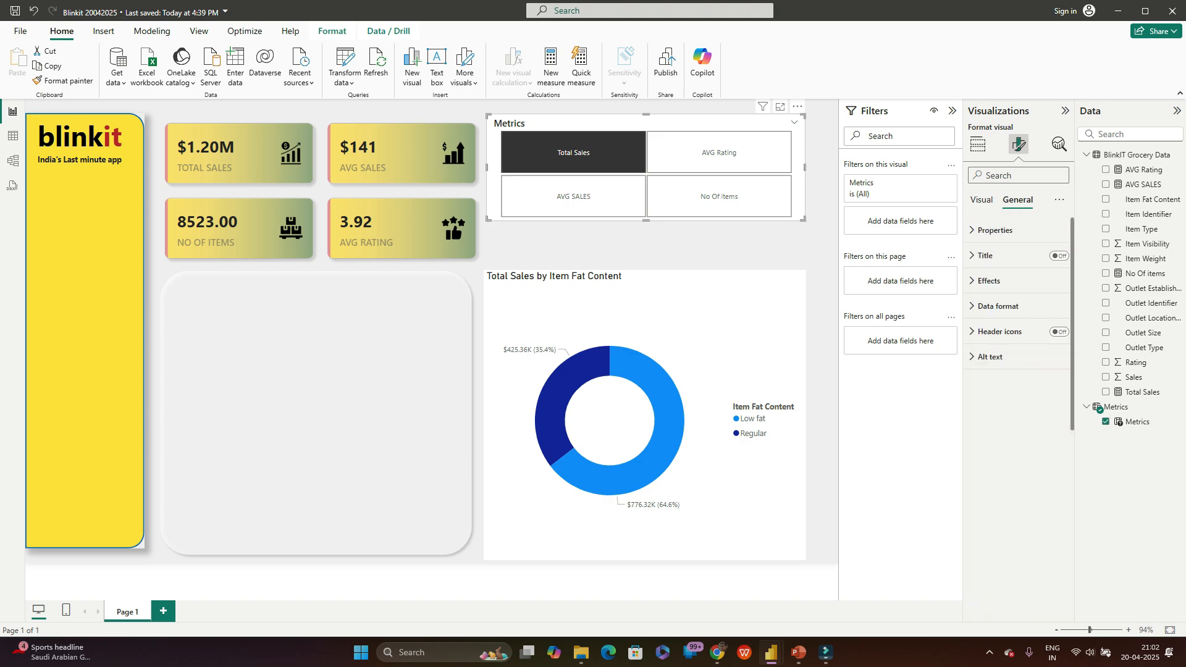
left_click(982, 200)
left_click(1001, 230)
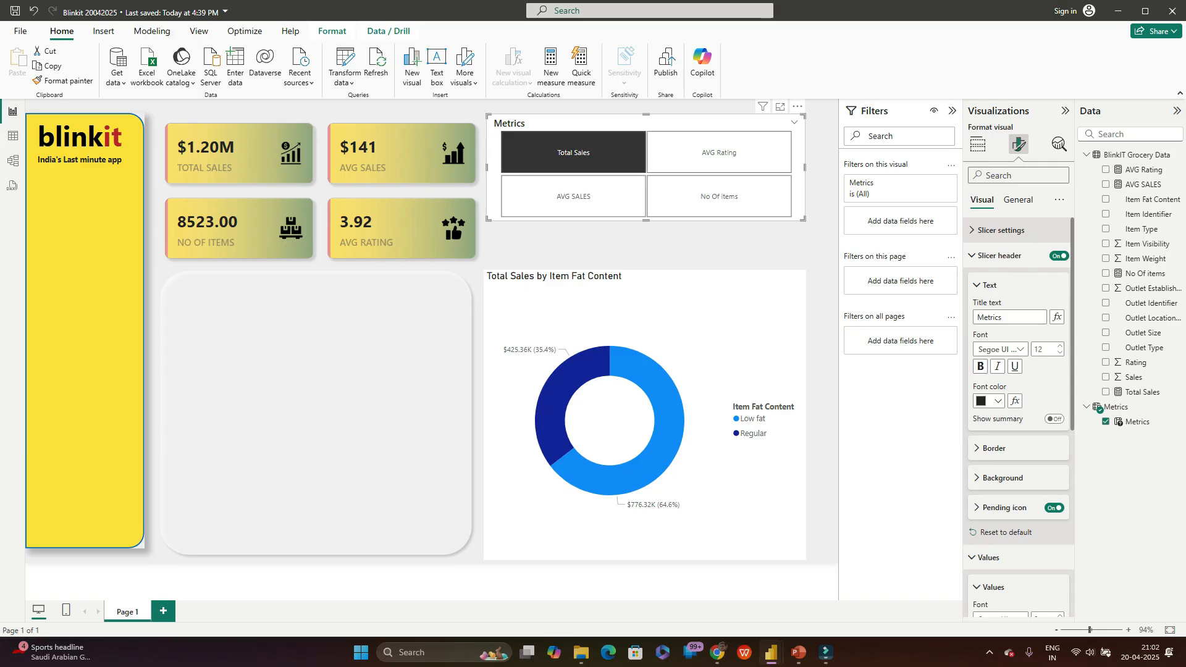
left_click(999, 256)
left_click(989, 280)
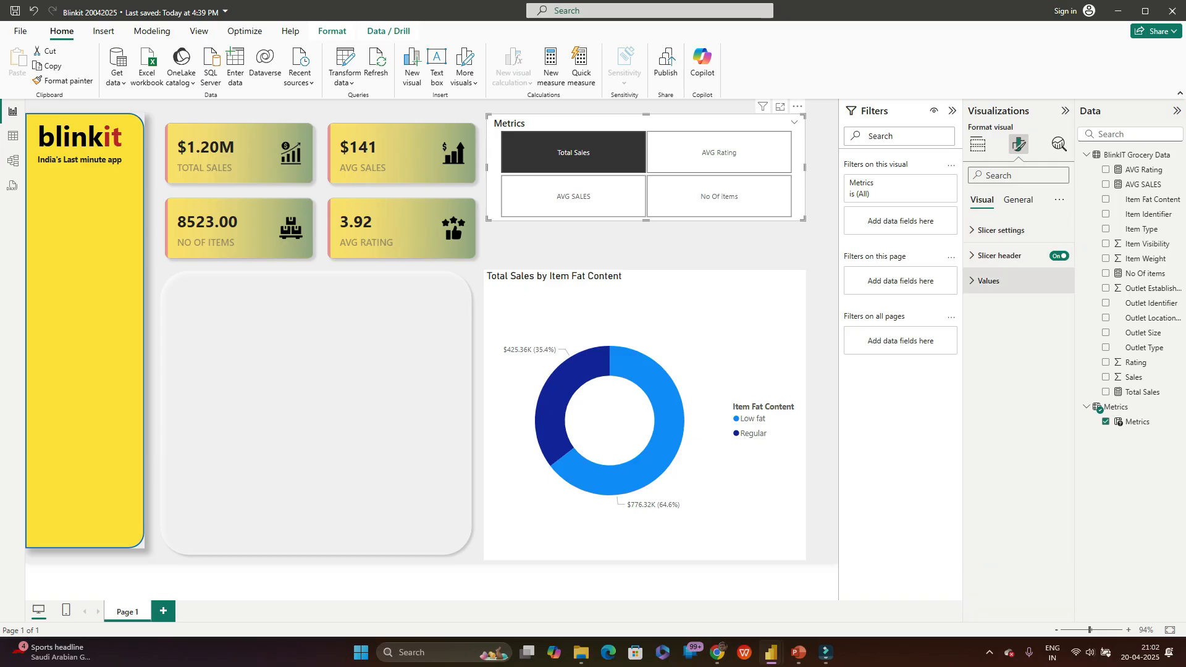
left_click(1018, 200)
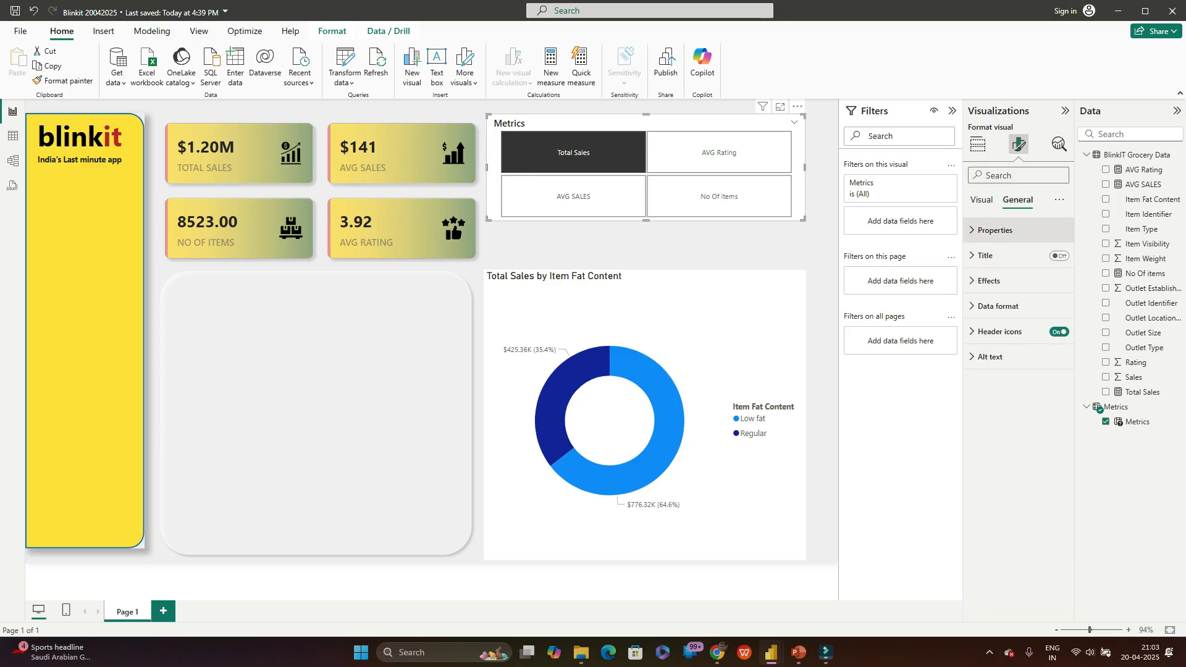
left_click(996, 229)
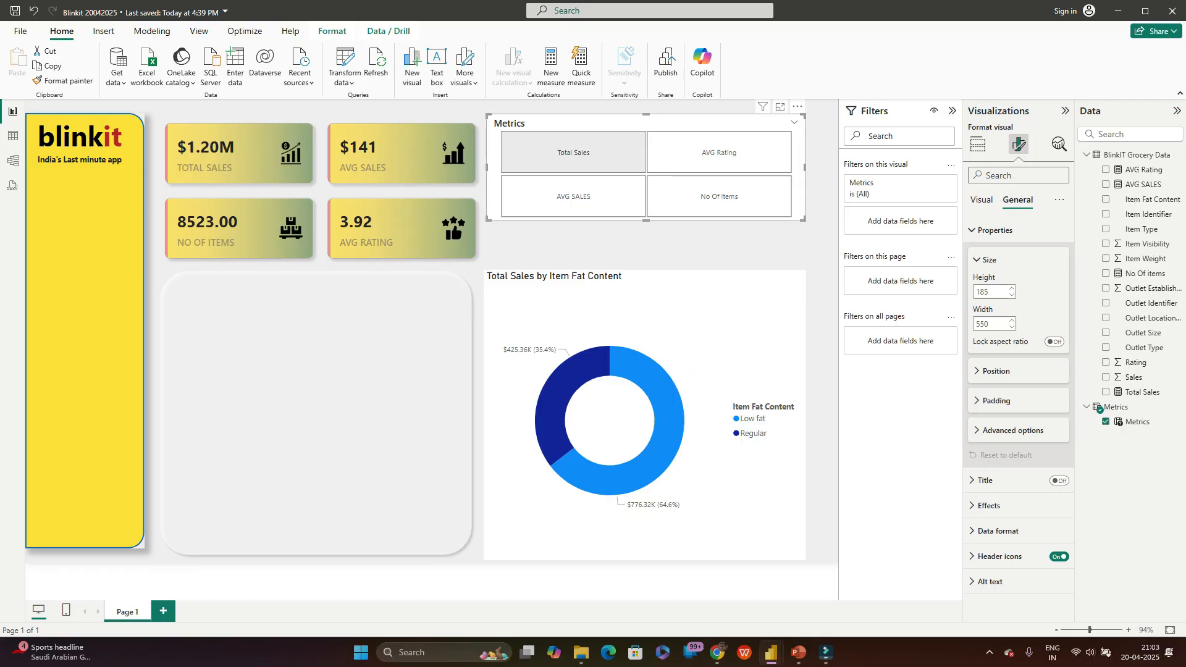
double_click(983, 292)
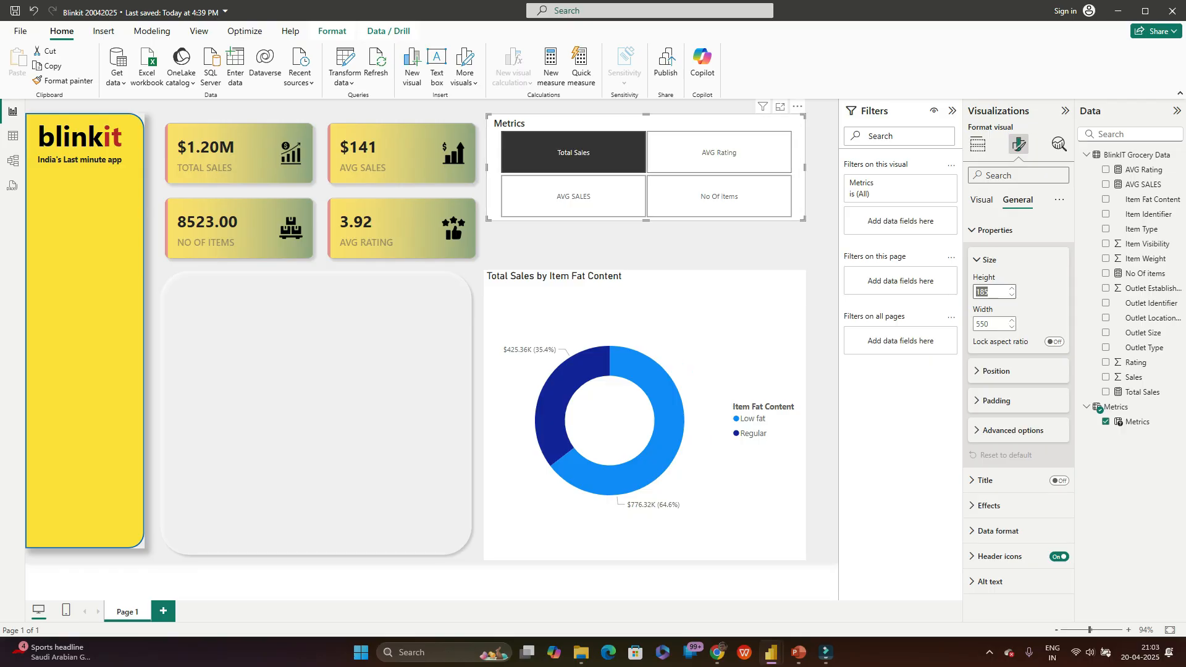
type("40")
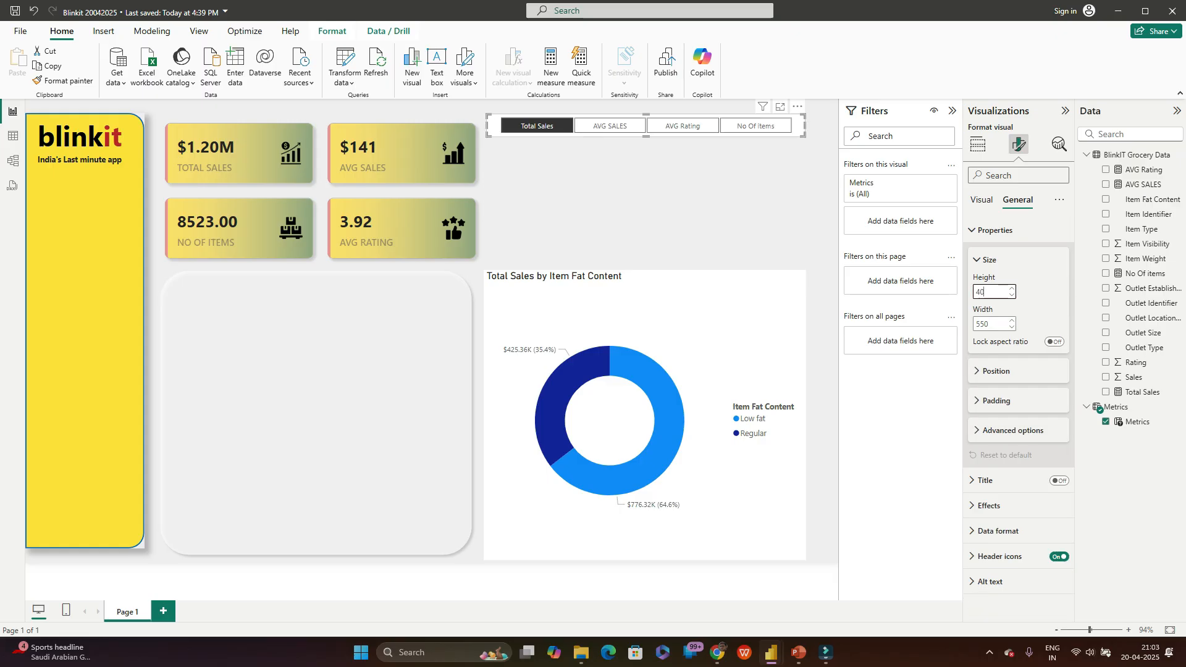
key("Tab")
type("4")
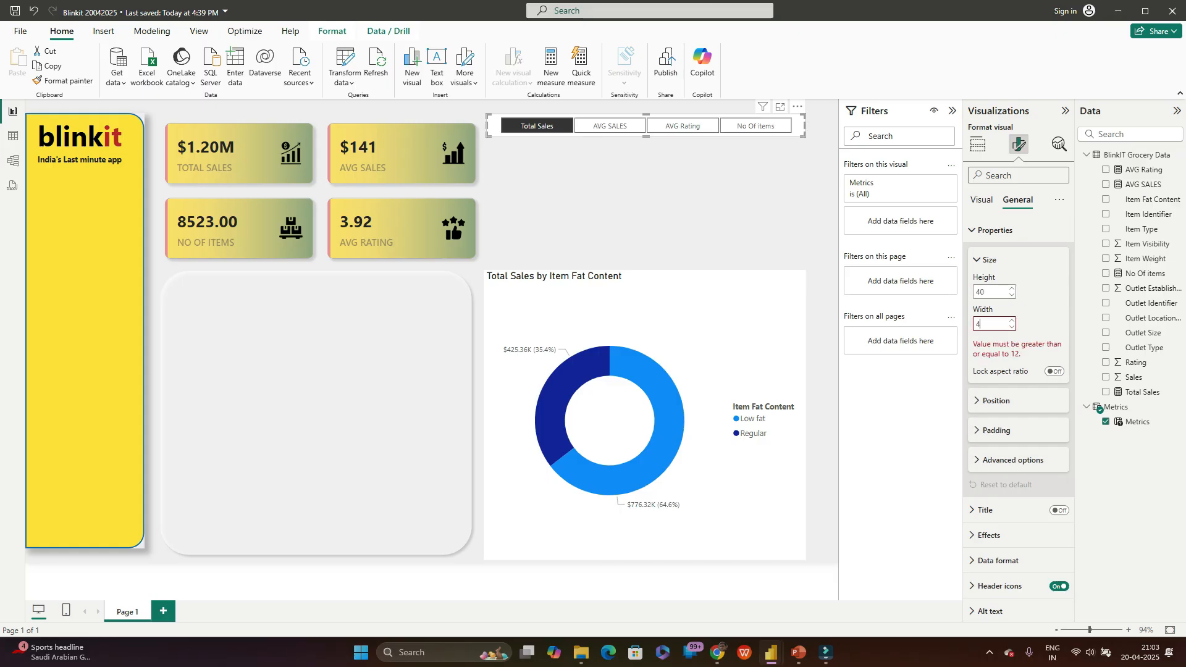
type("65")
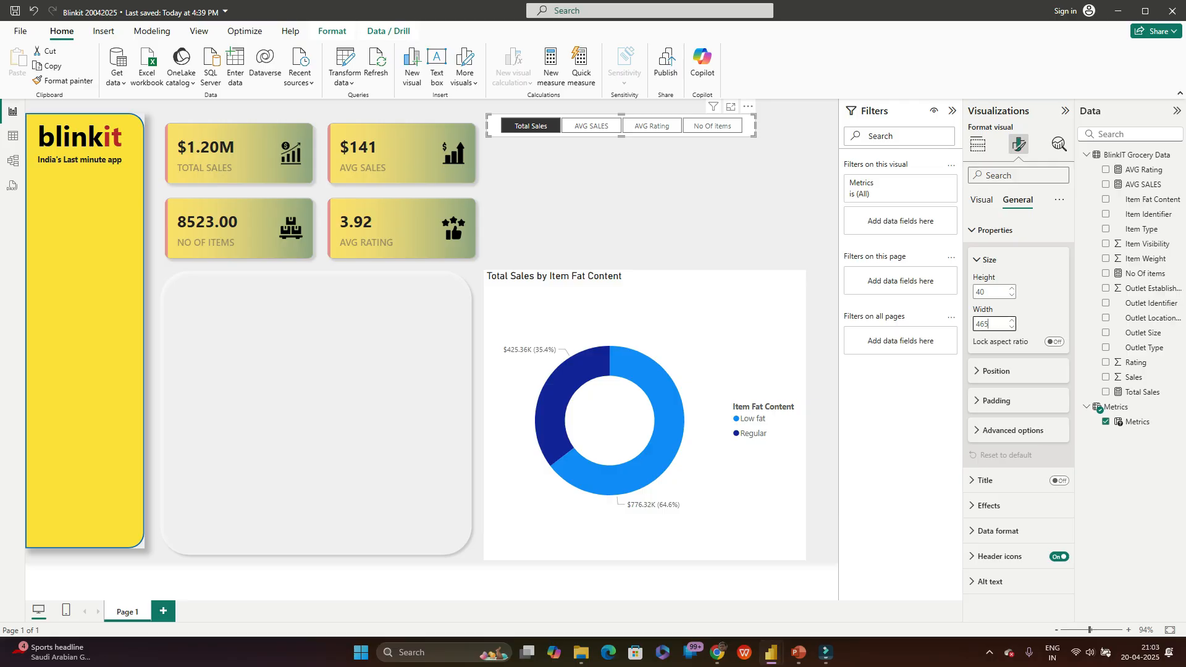
Step: Look through the Metrics slicer's position, title and effects settings
left_click(1004, 372)
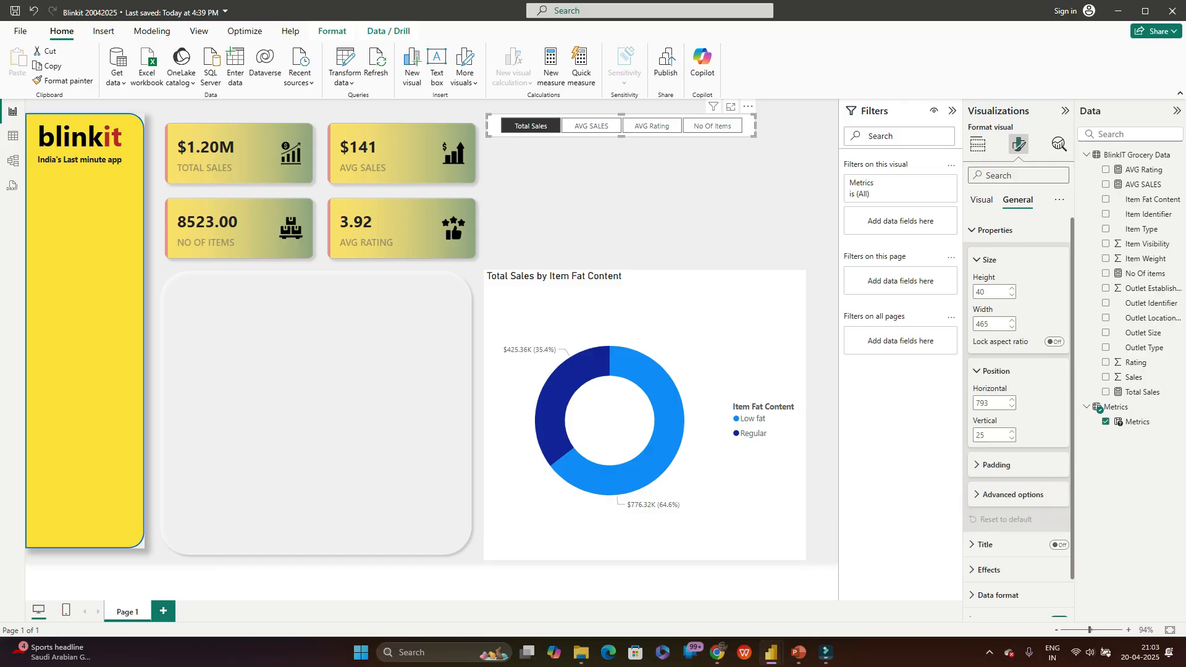
left_click(997, 371)
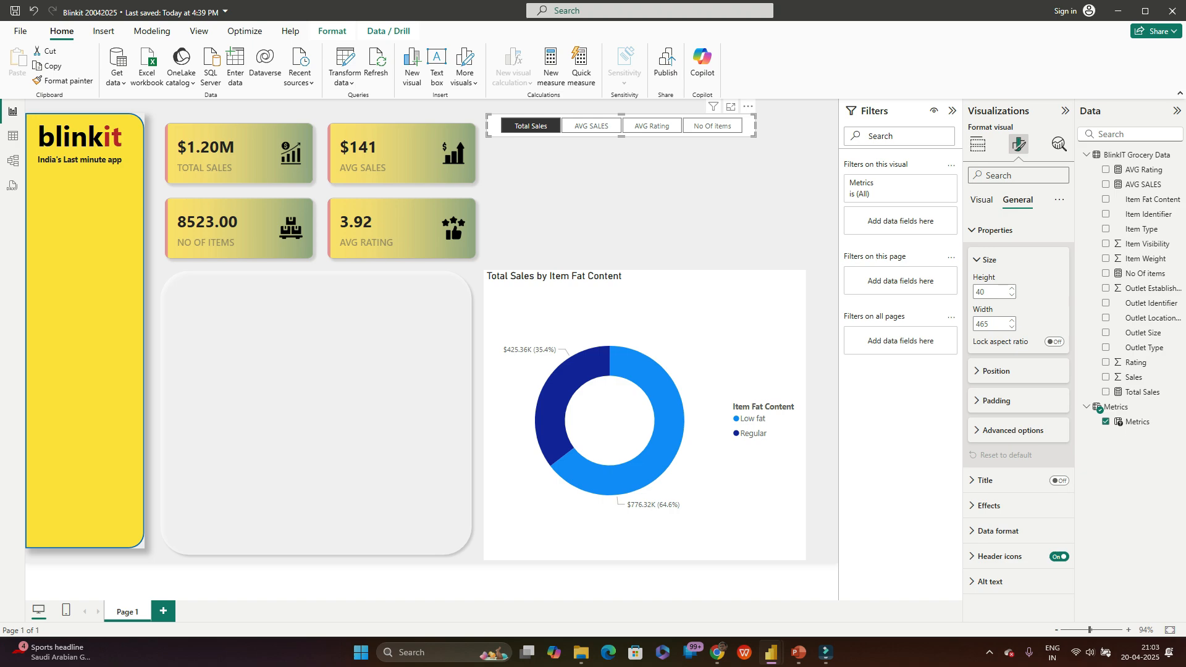
left_click(986, 481)
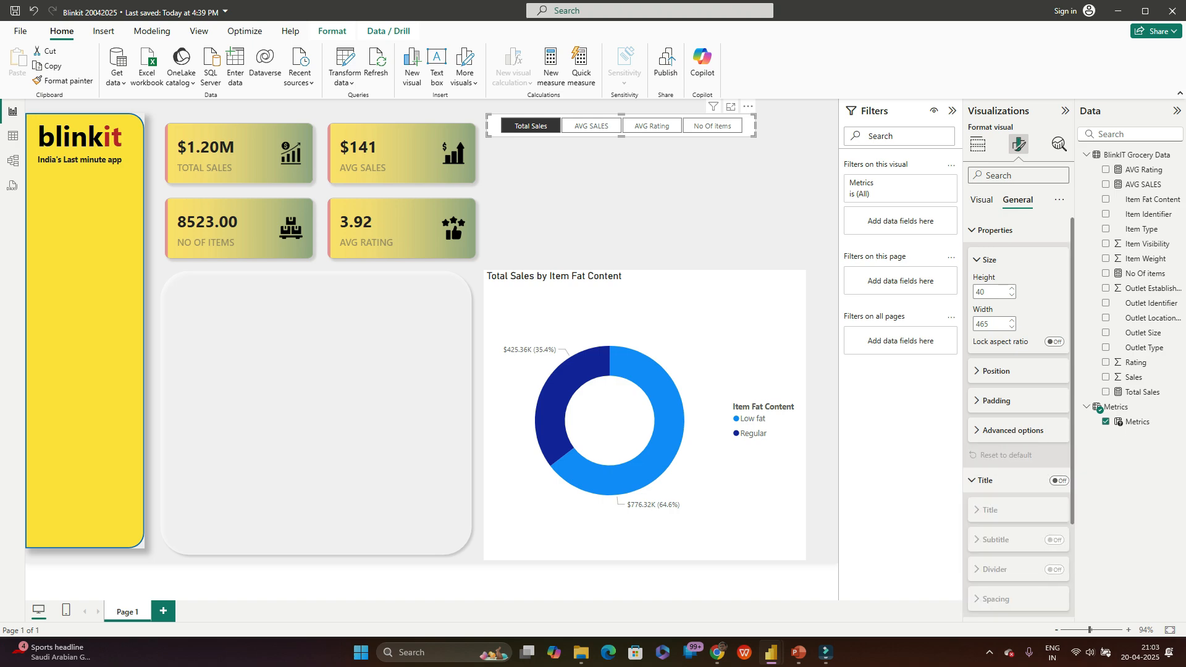
scroll(1018, 417, "down", 3)
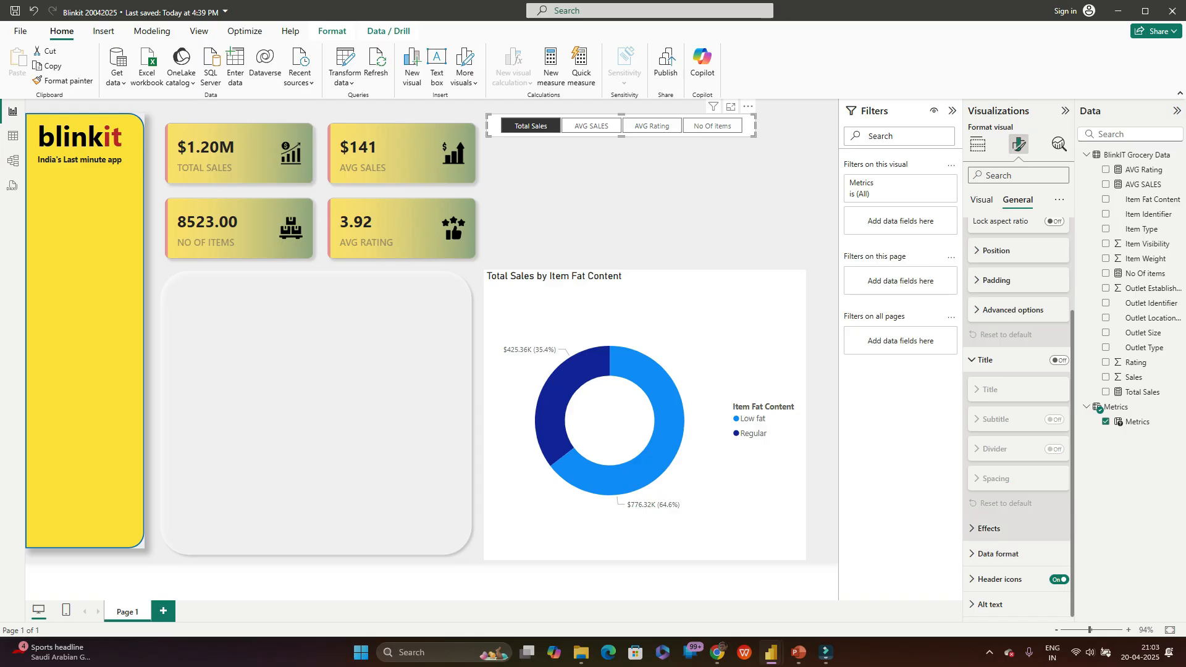
left_click(989, 529)
scroll(1007, 519, "down", 3)
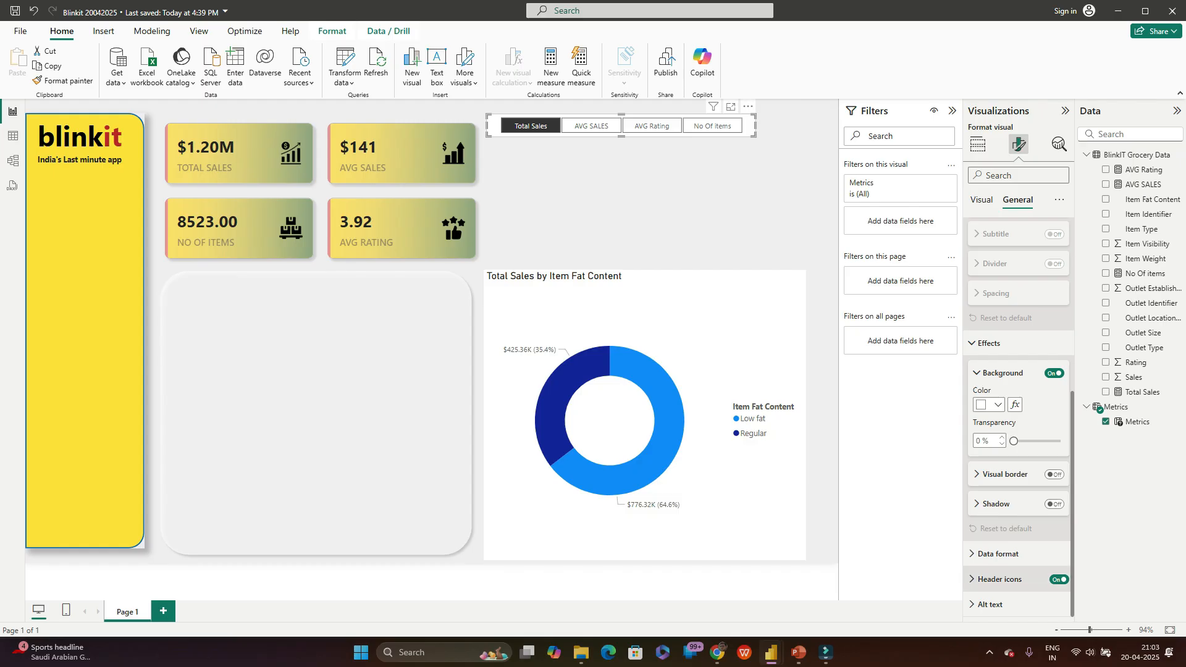
scroll(1018, 417, "up", 5)
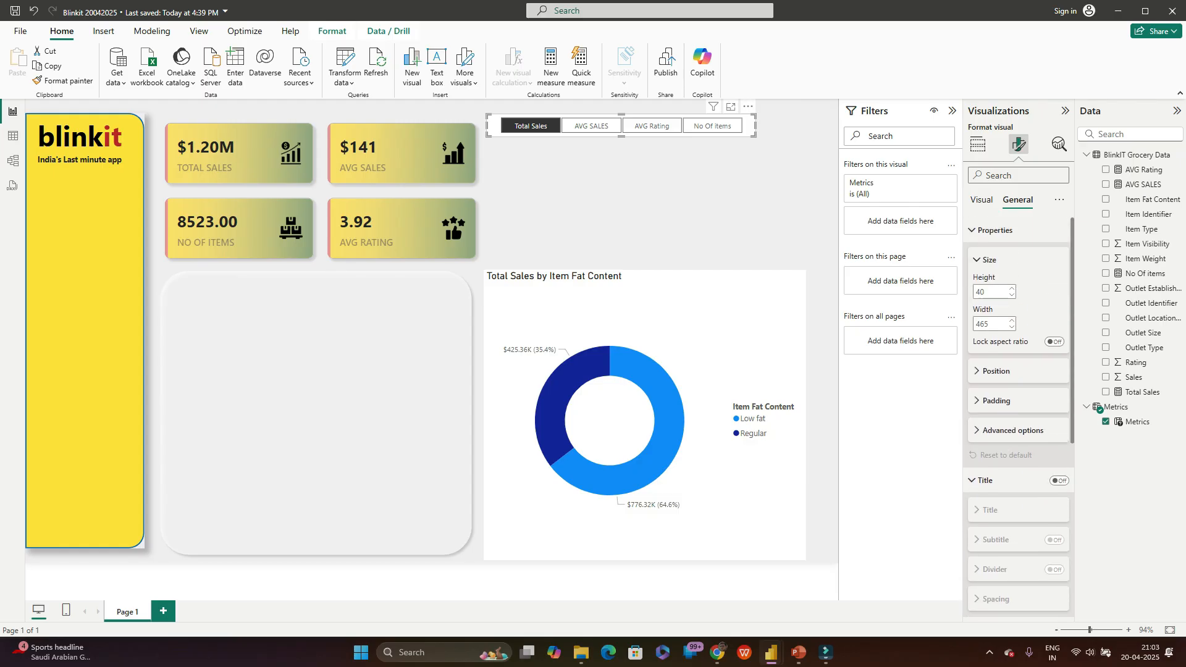
left_click(982, 200)
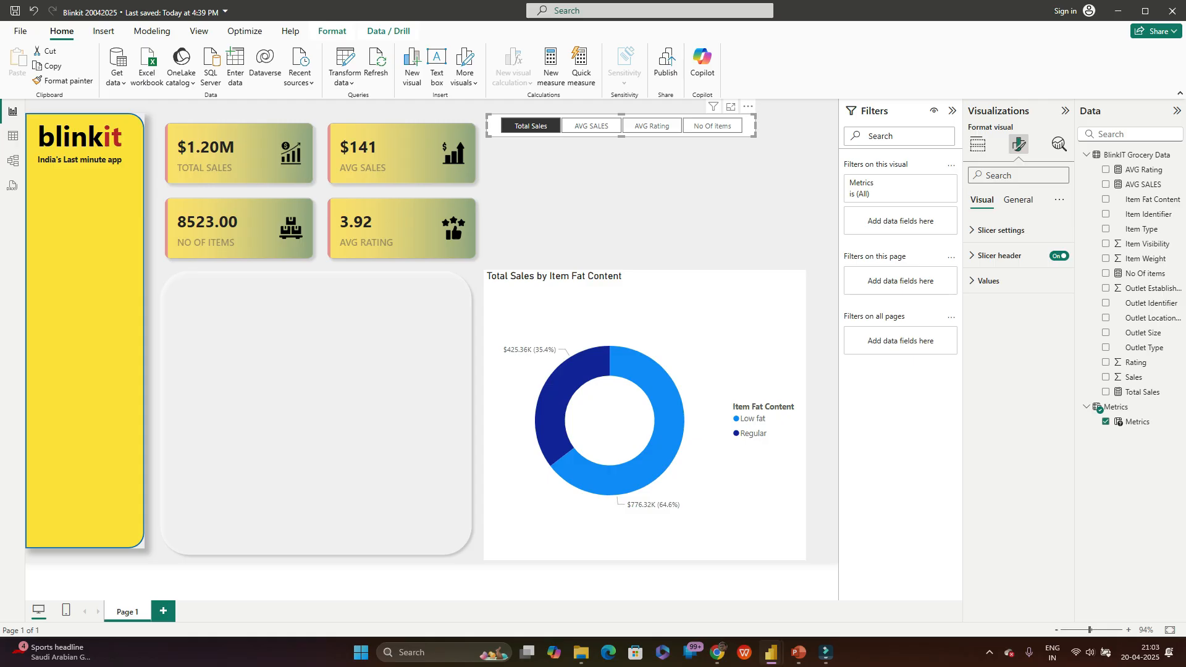
Step: Move the Metrics slicer onto the upper part of the empty rounded panel and set its header text size to 10
left_click_drag(621, 125, 315, 286)
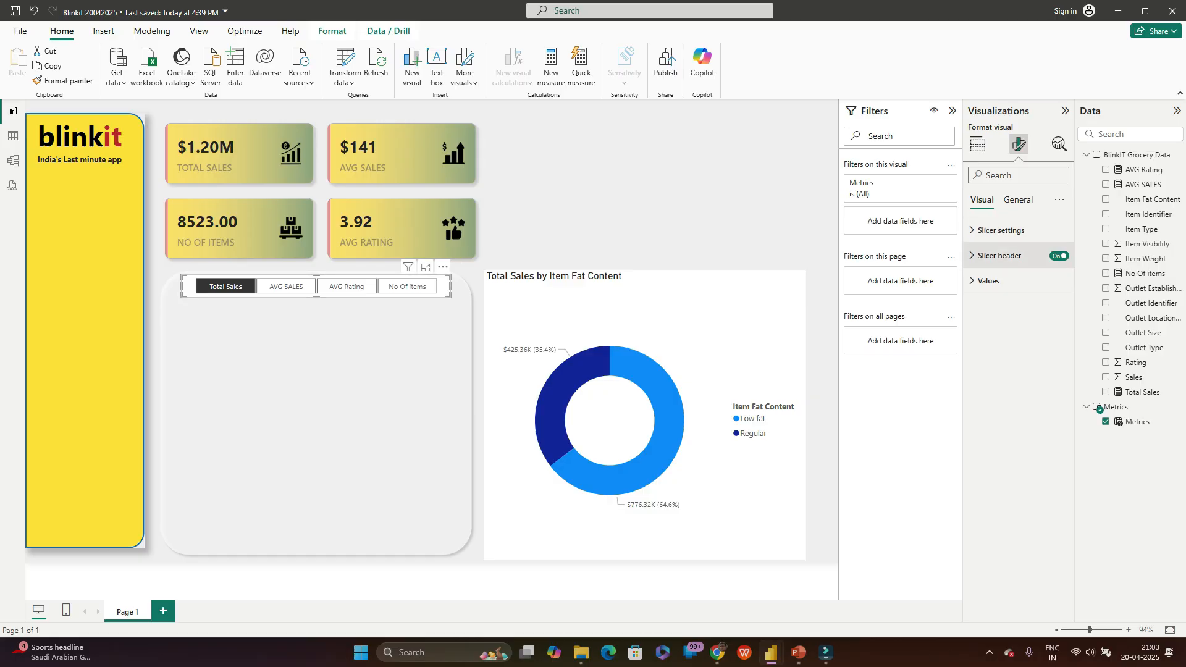
left_click(999, 255)
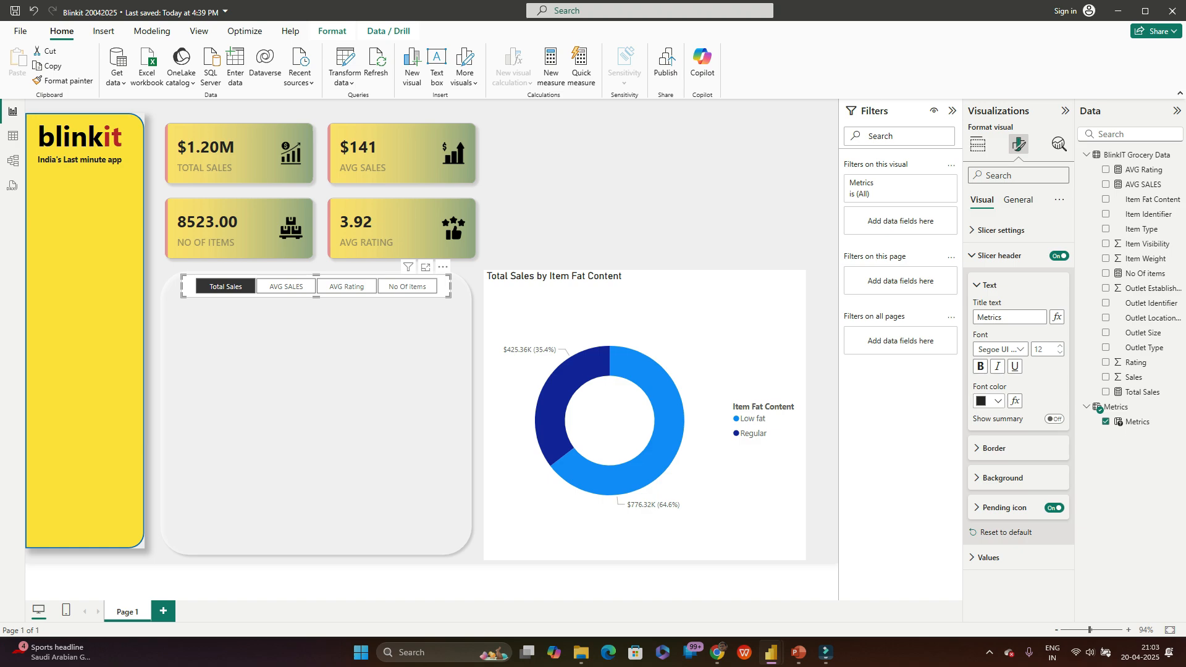
left_click(989, 400)
left_click(990, 445)
left_click(1060, 352)
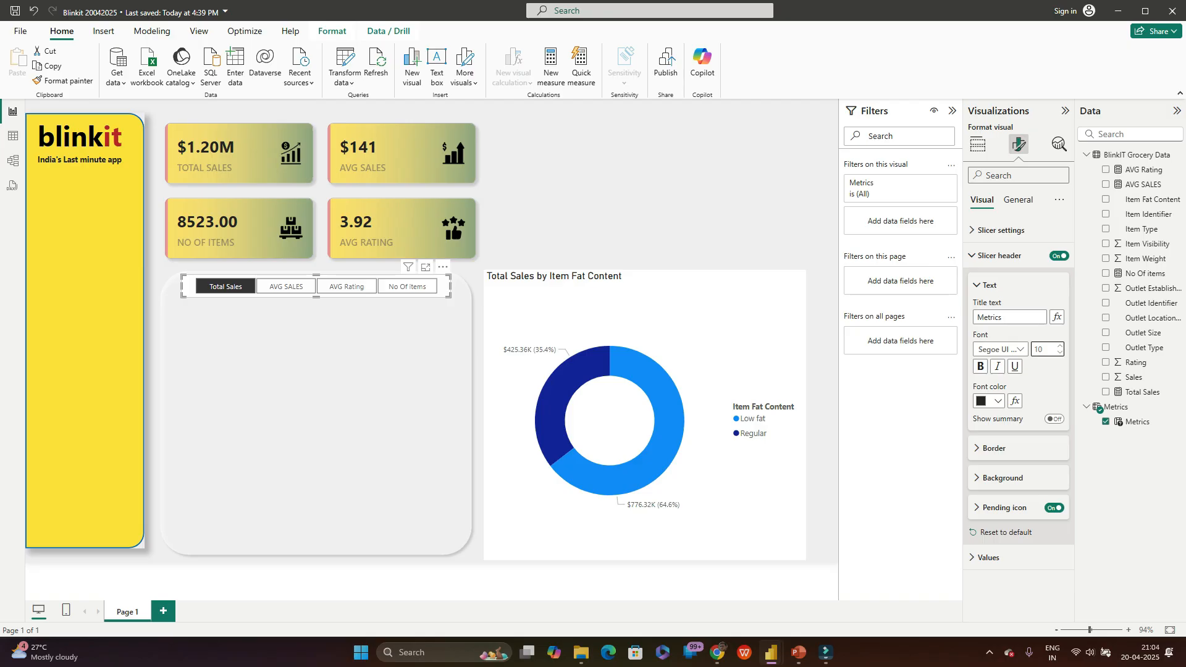
Step: Try the bright yellow recent color as the Metrics slicer's header background and restore White
left_click(1002, 478)
left_click(988, 509)
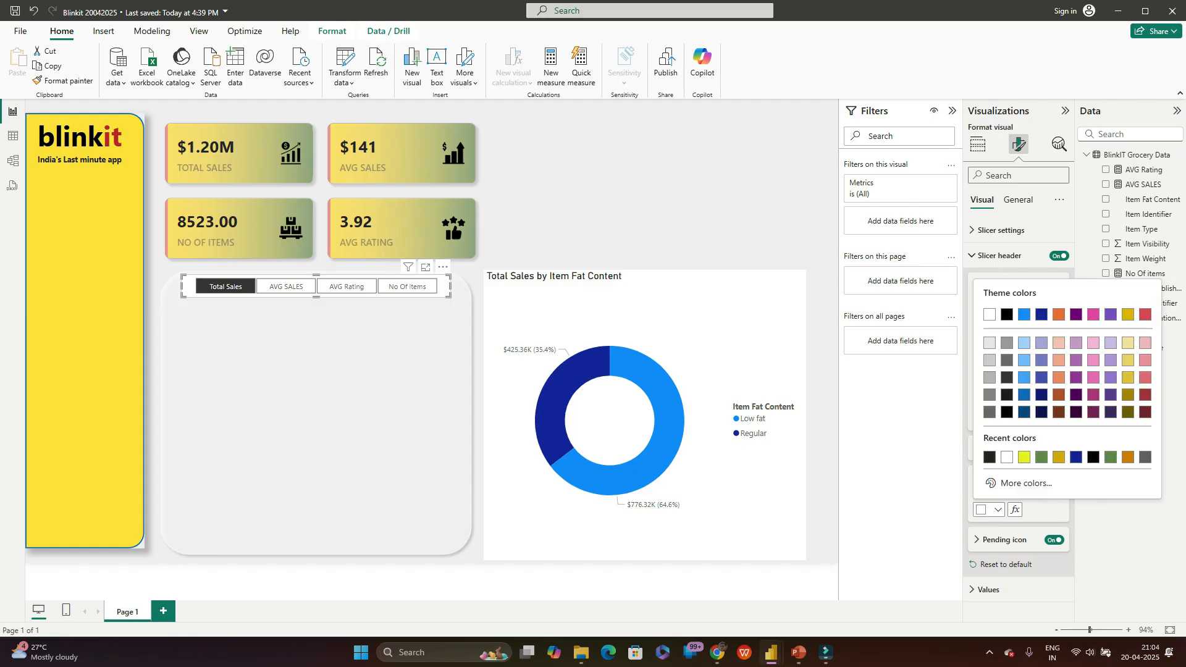
left_click(1024, 457)
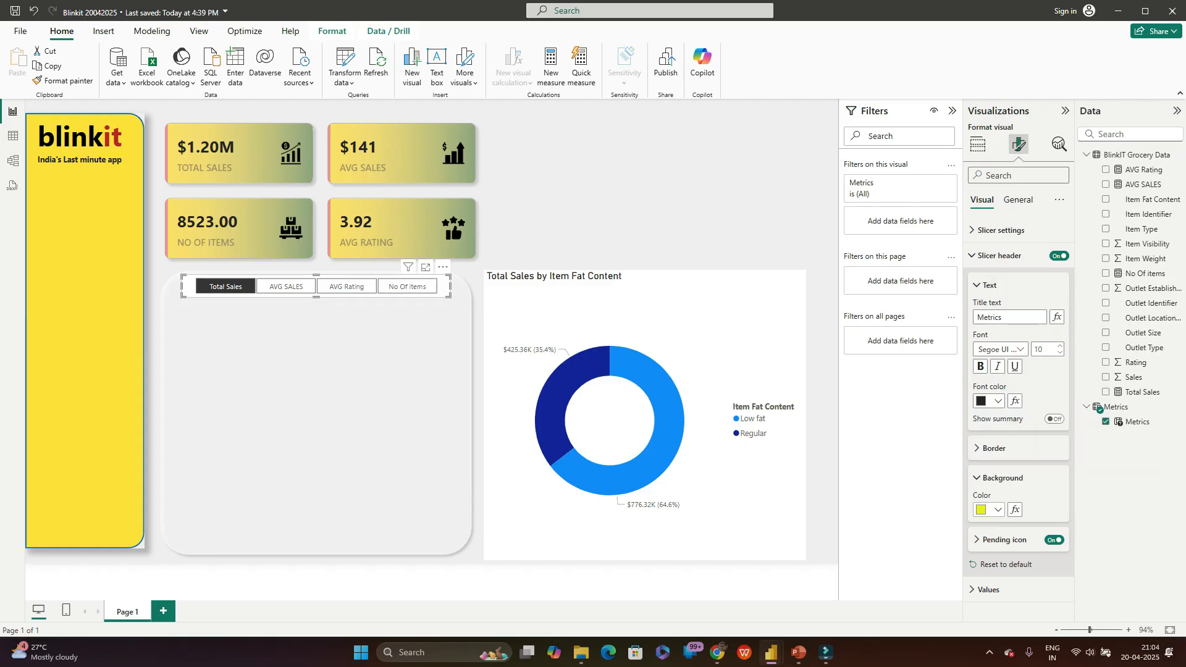
left_click(988, 510)
left_click(989, 314)
left_click(1002, 478)
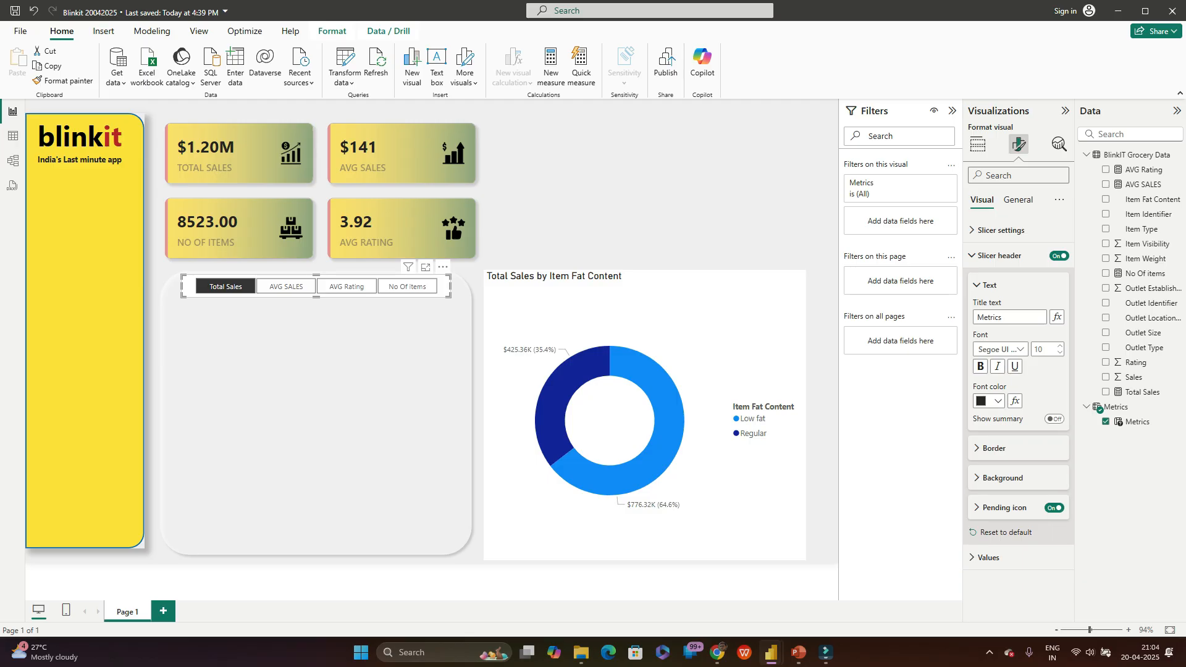
Step: Set the font color of the Metrics slicer's values to black
left_click(988, 557)
scroll(1016, 482, "down", 4)
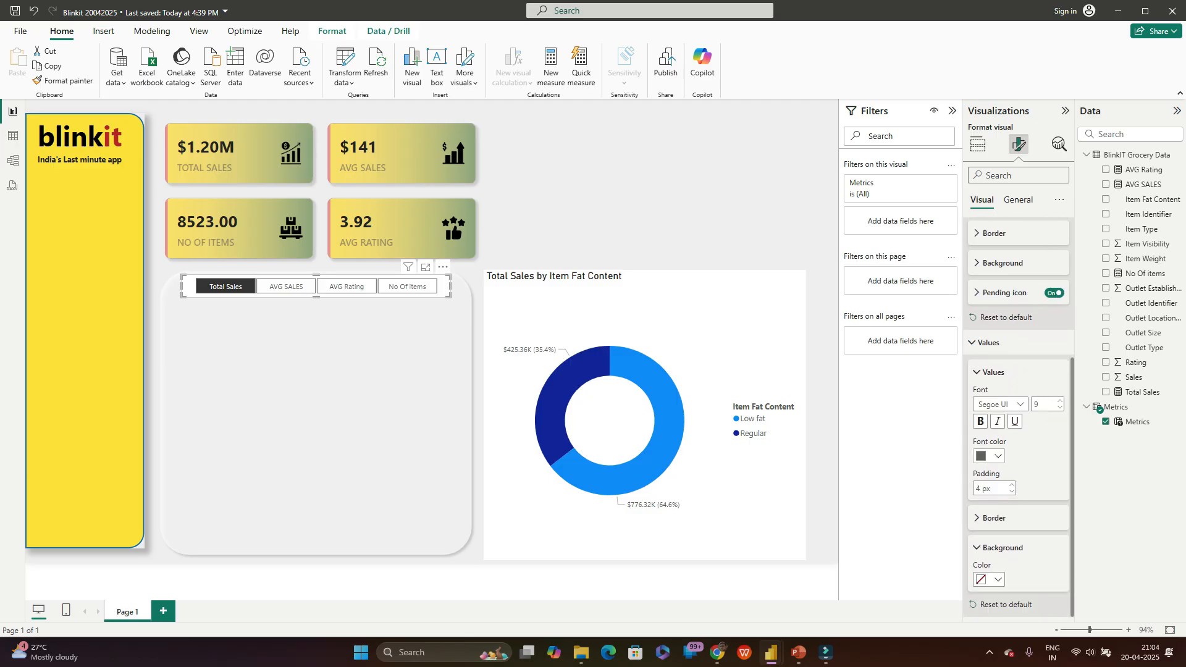
left_click(991, 456)
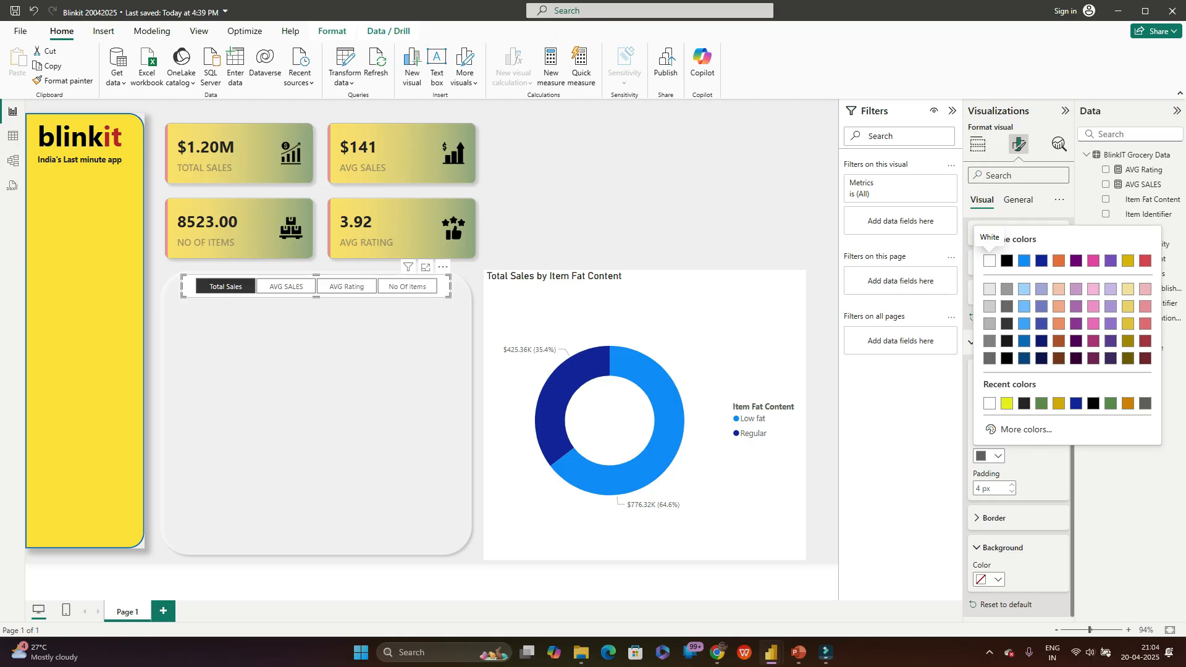
left_click(1007, 261)
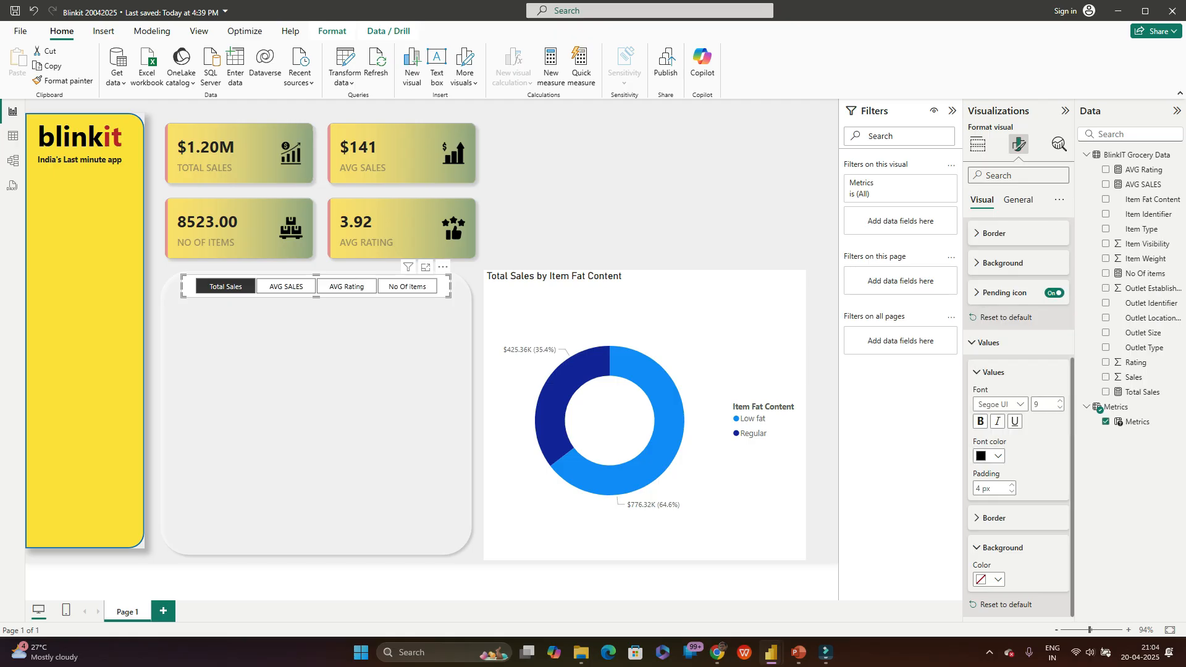
Step: Fill the background of the Metrics slicer's value tiles with the bright yellow recent color
left_click(990, 580)
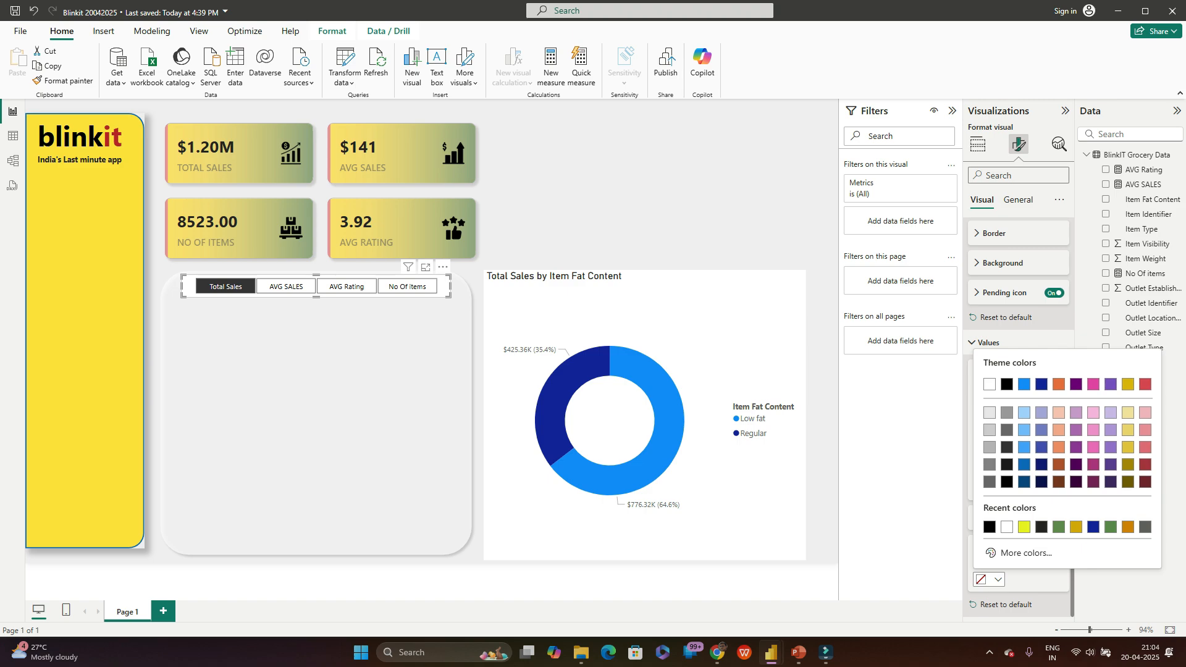
left_click(1024, 524)
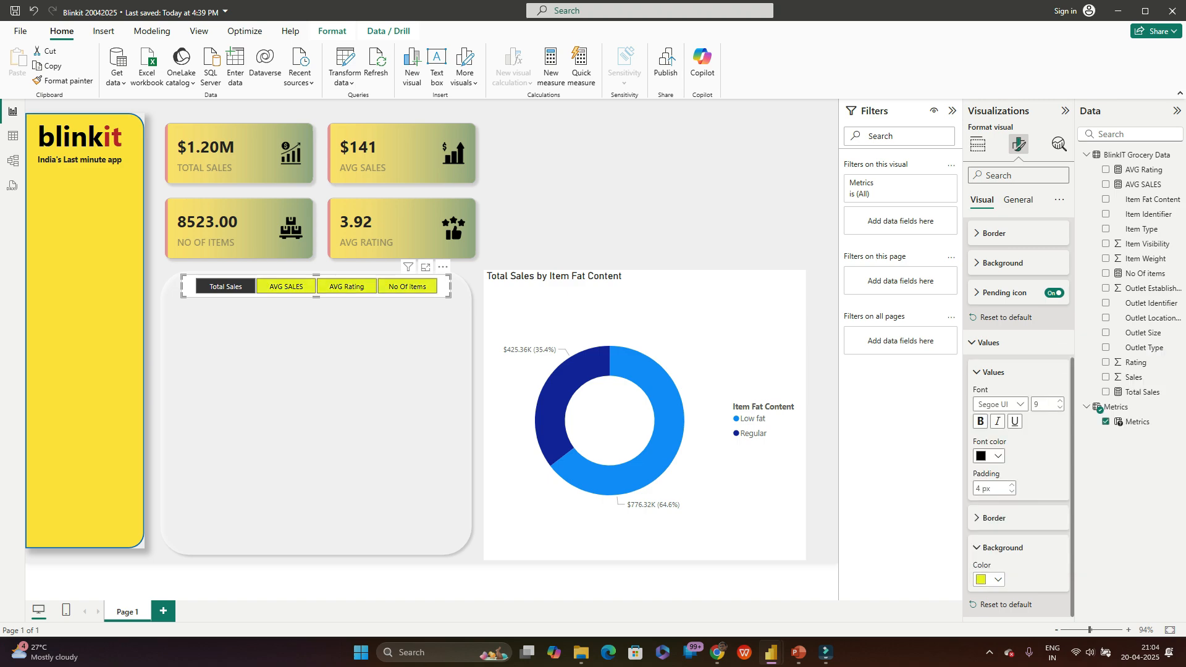
left_click(989, 579)
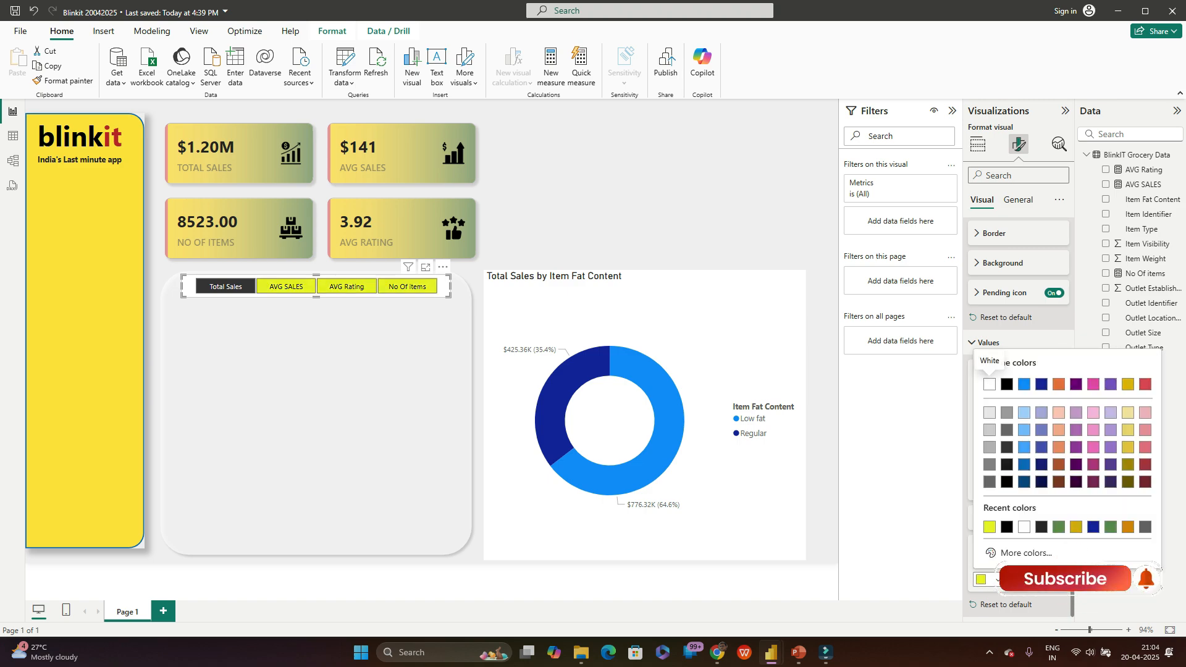
left_click(1055, 621)
scroll(1018, 402, "up", 5)
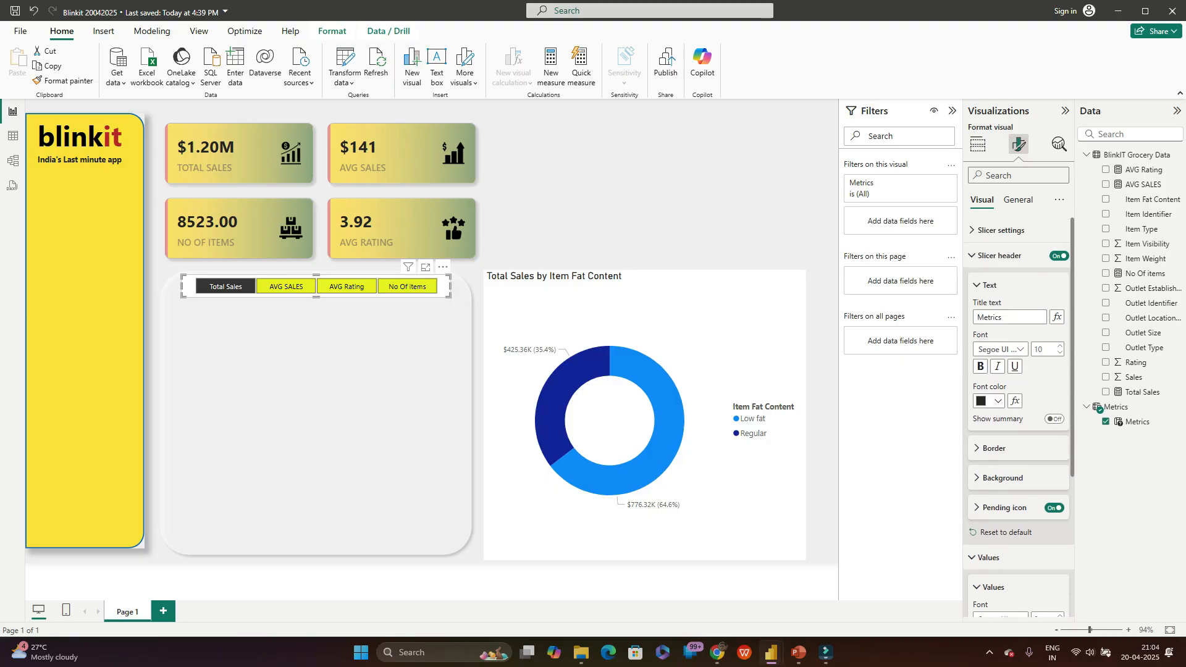
scroll(1018, 401, "down", 1)
scroll(1018, 402, "down", 3)
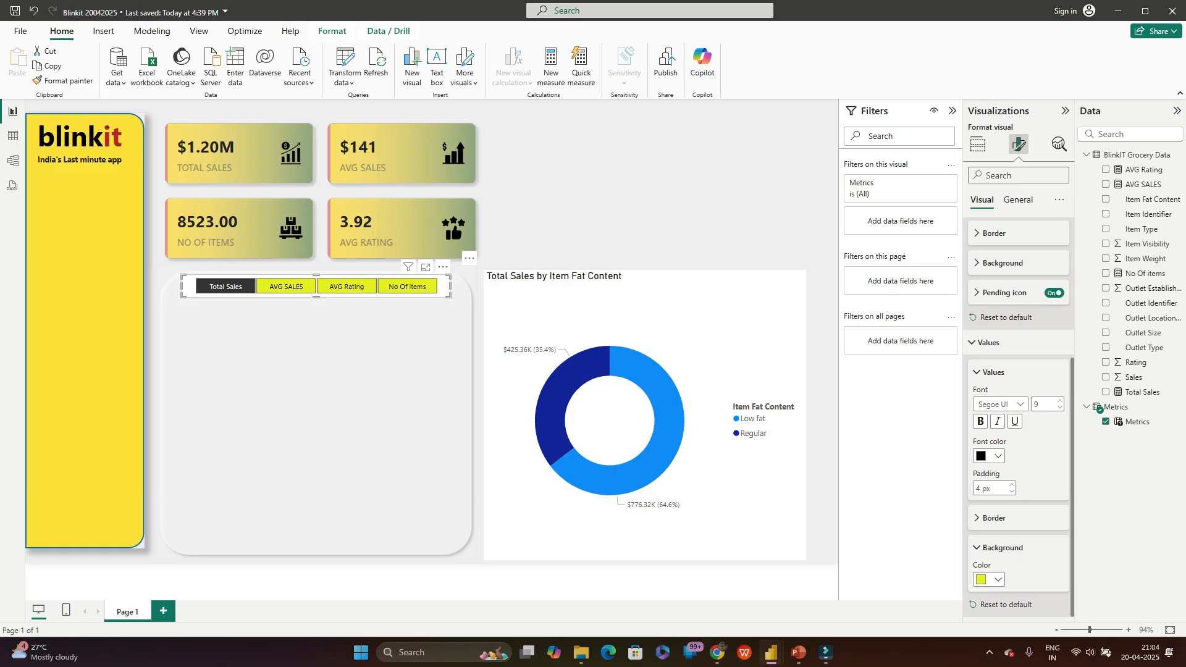
left_click(316, 426)
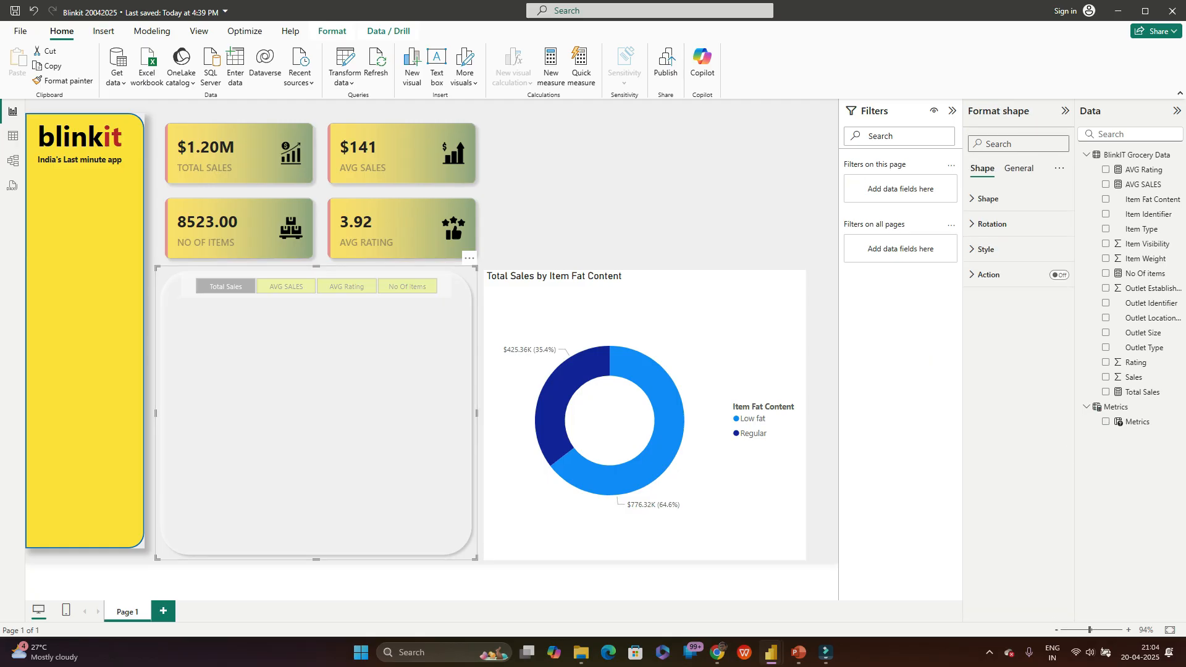
Step: Turn off the background of the Metrics slicer so the rounded panel shows behind its tiles
left_click(643, 191)
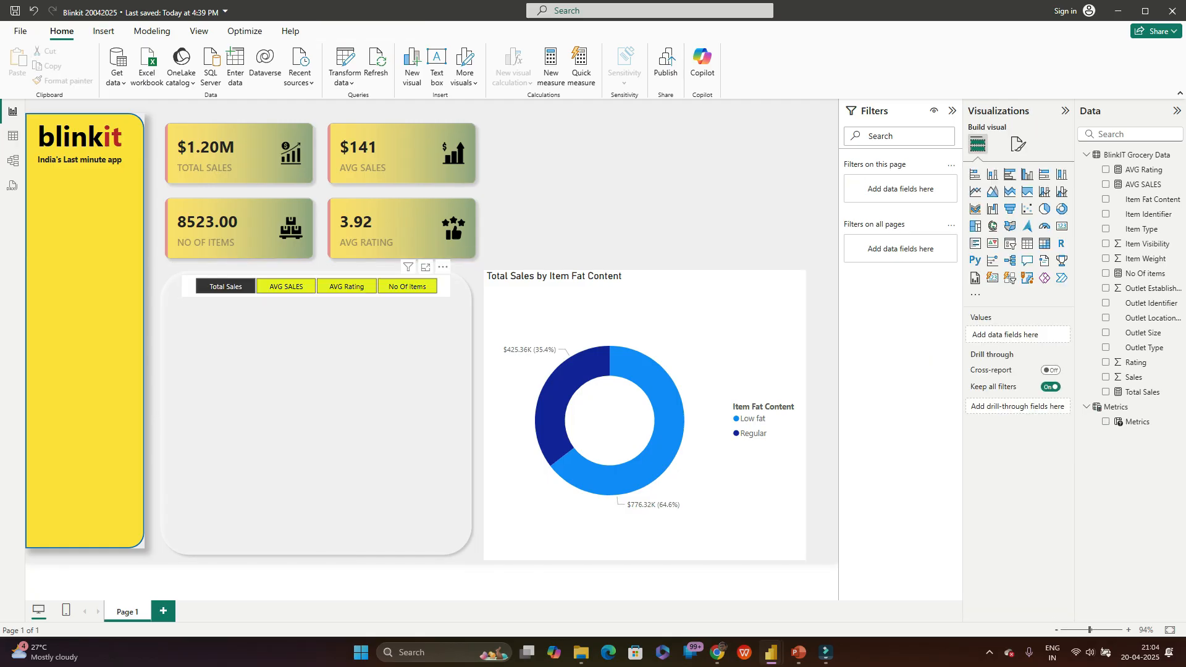
left_click(444, 288)
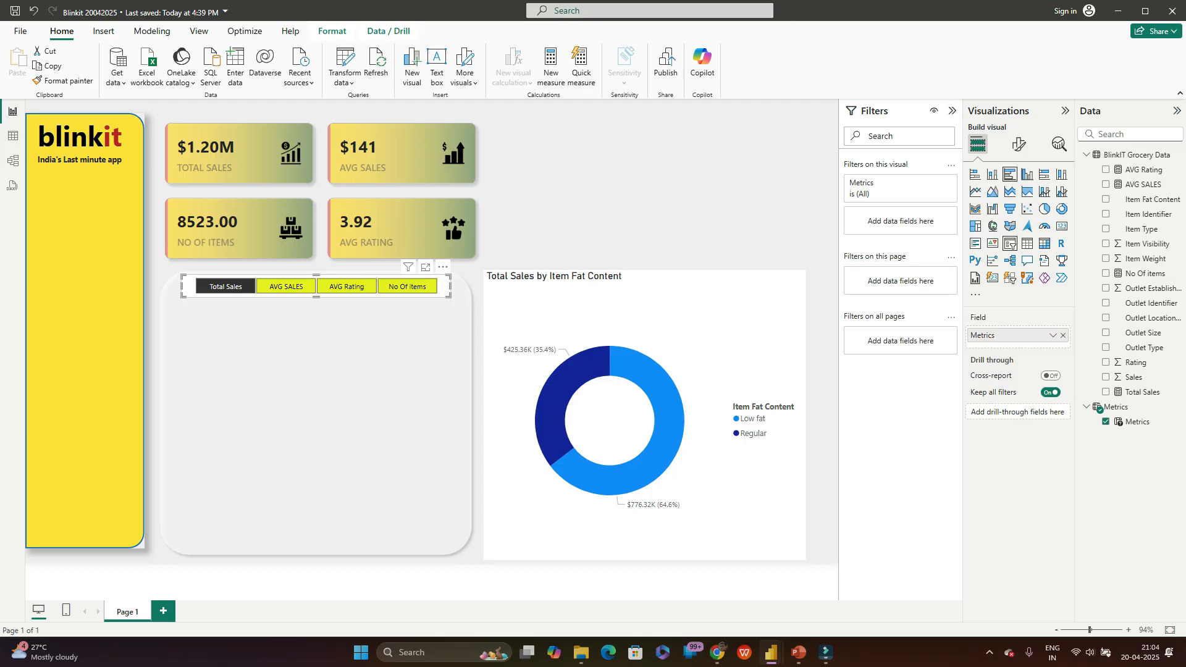
left_click(1019, 145)
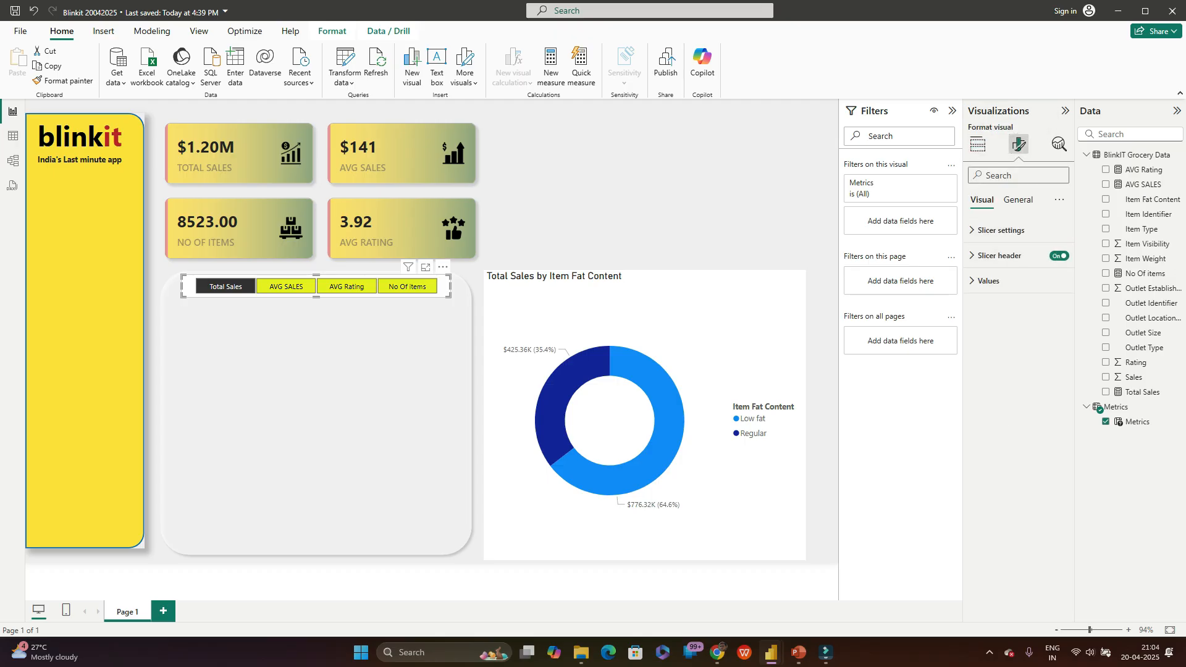
left_click(1018, 199)
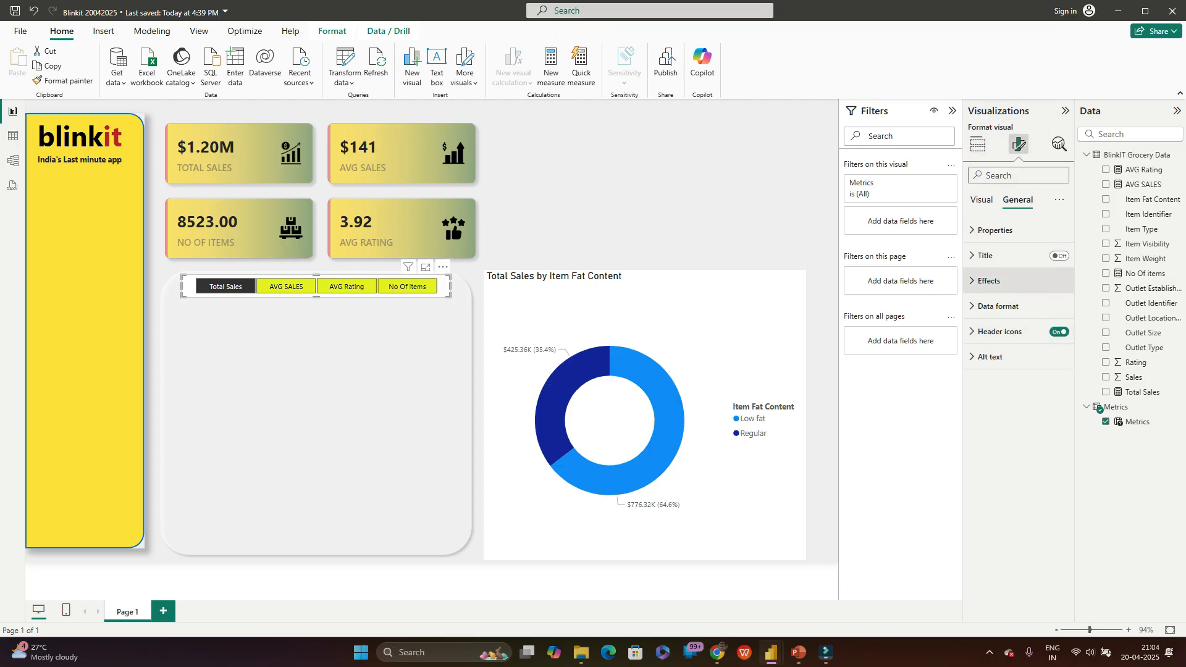
left_click(988, 281)
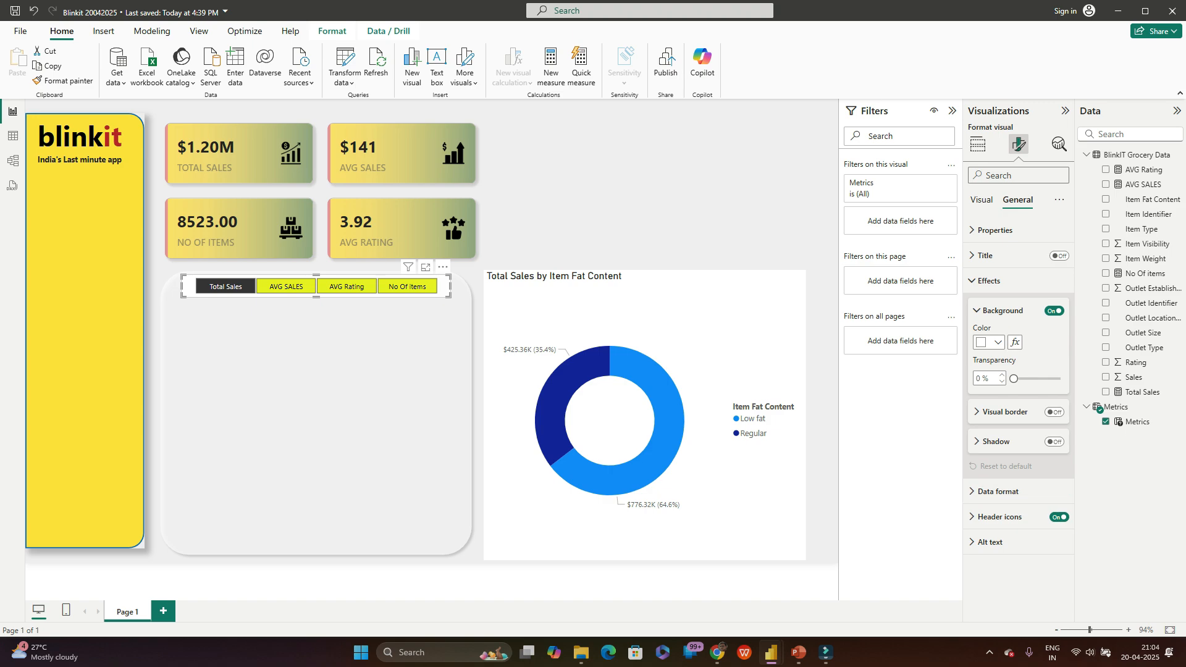
left_click(1054, 311)
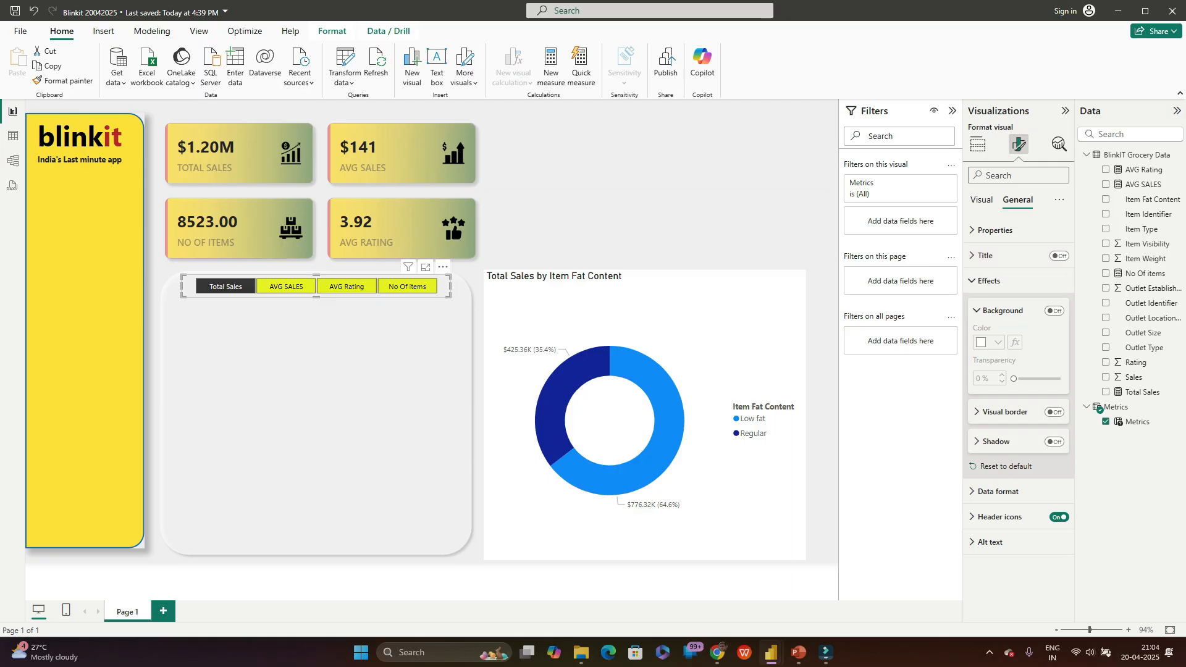
left_click(977, 311)
Step: Set the legend position of the Total Sales by Item Fat Content donut chart to Top left
left_click(673, 315)
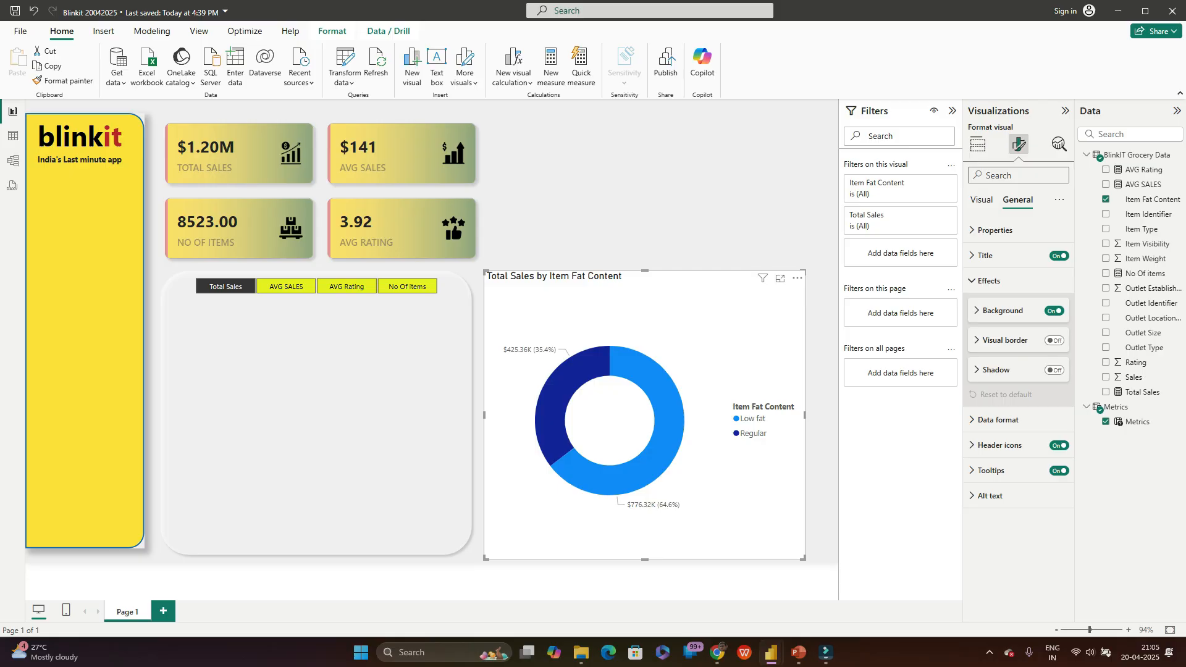
left_click(982, 200)
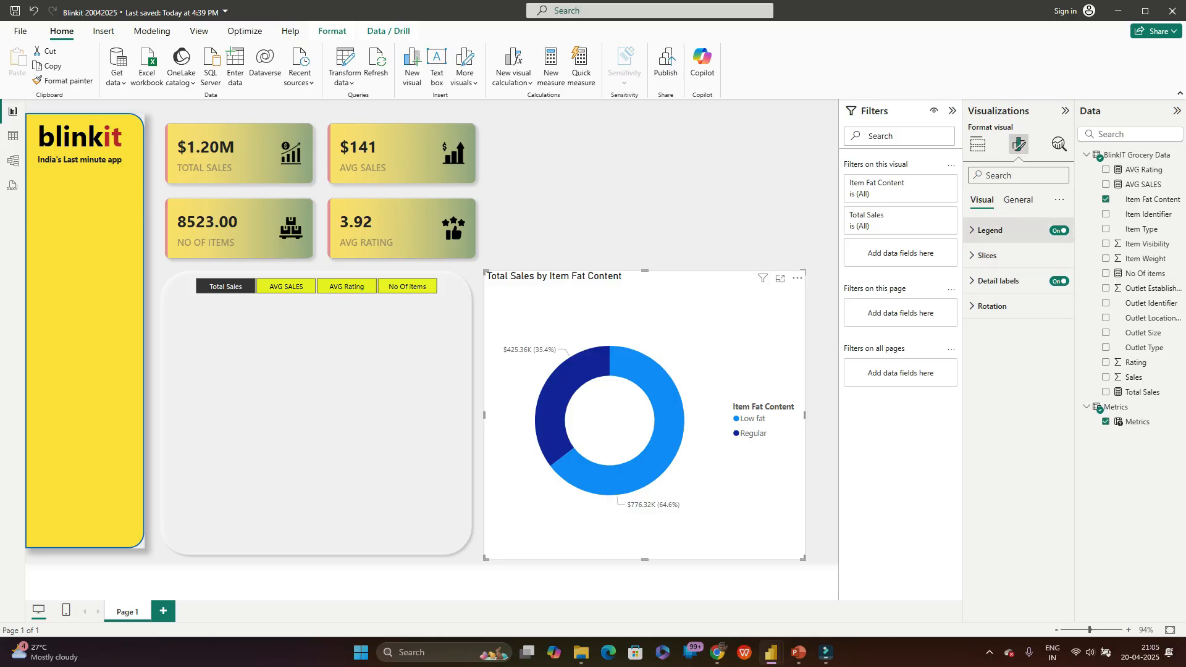
left_click(990, 231)
left_click(1018, 292)
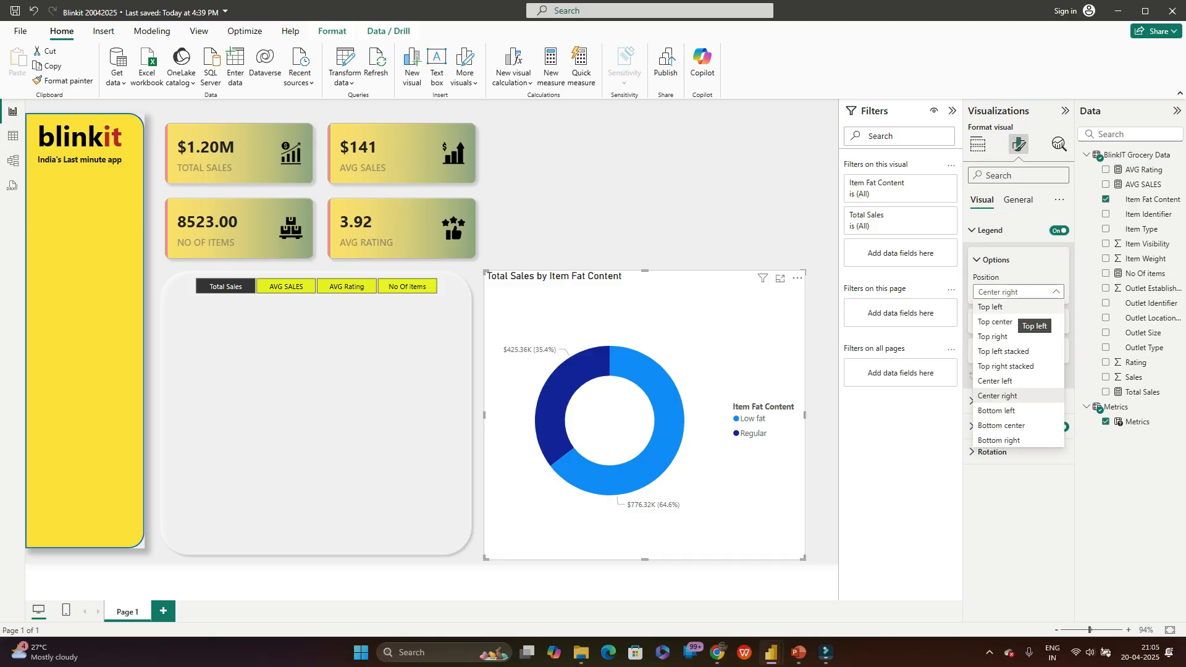
left_click(1016, 308)
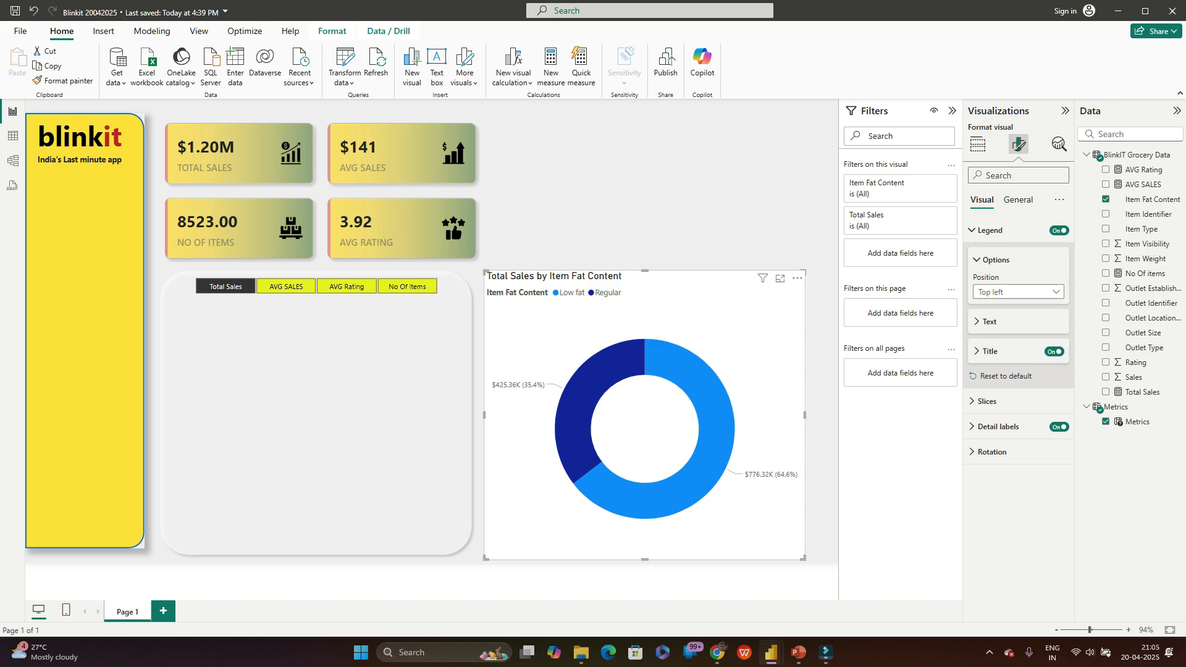
Step: Format the donut chart's legend text as Segoe UI Bold, size 9, and turn off the legend title
left_click(989, 322)
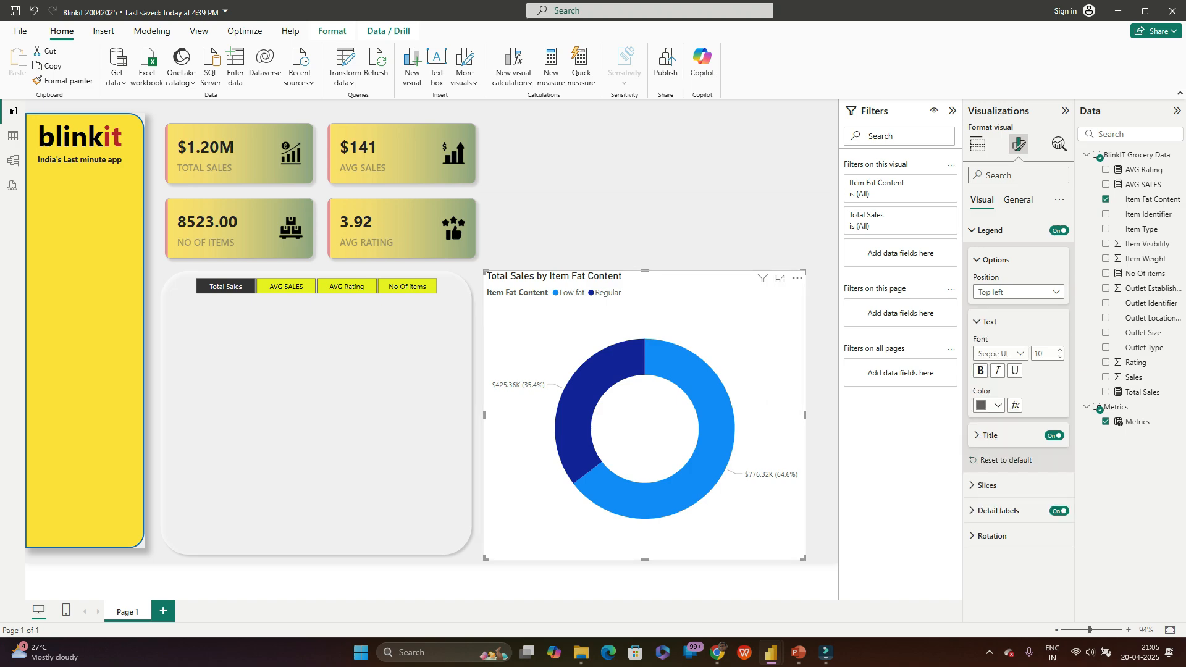
left_click(1013, 353)
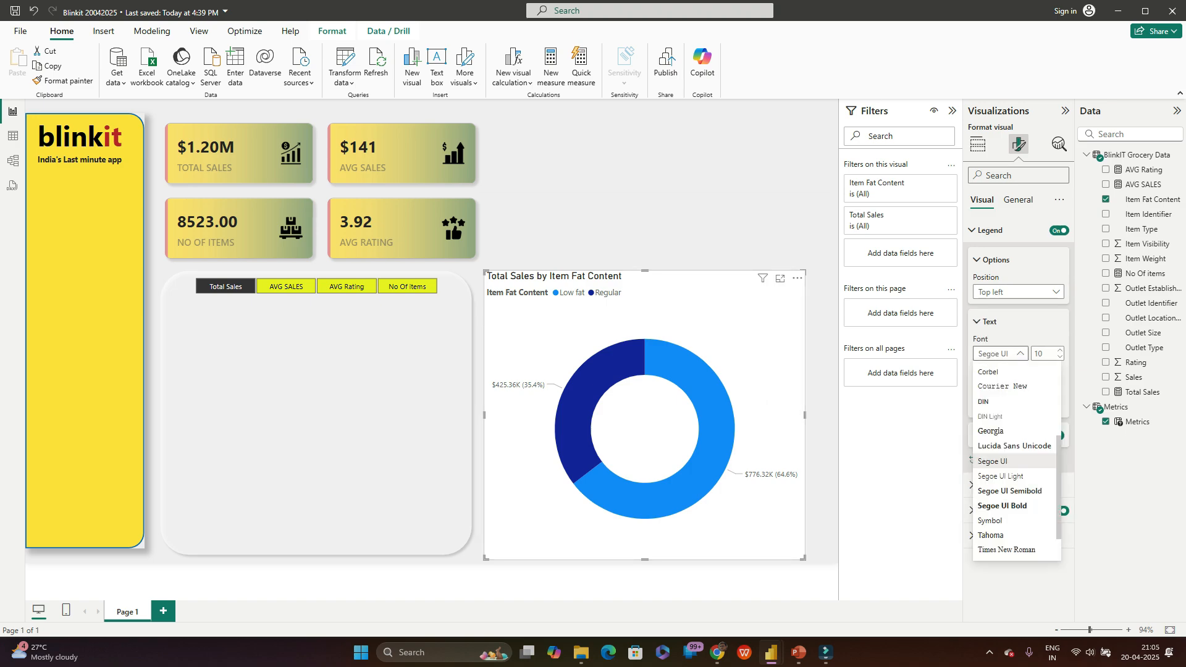
left_click(1002, 506)
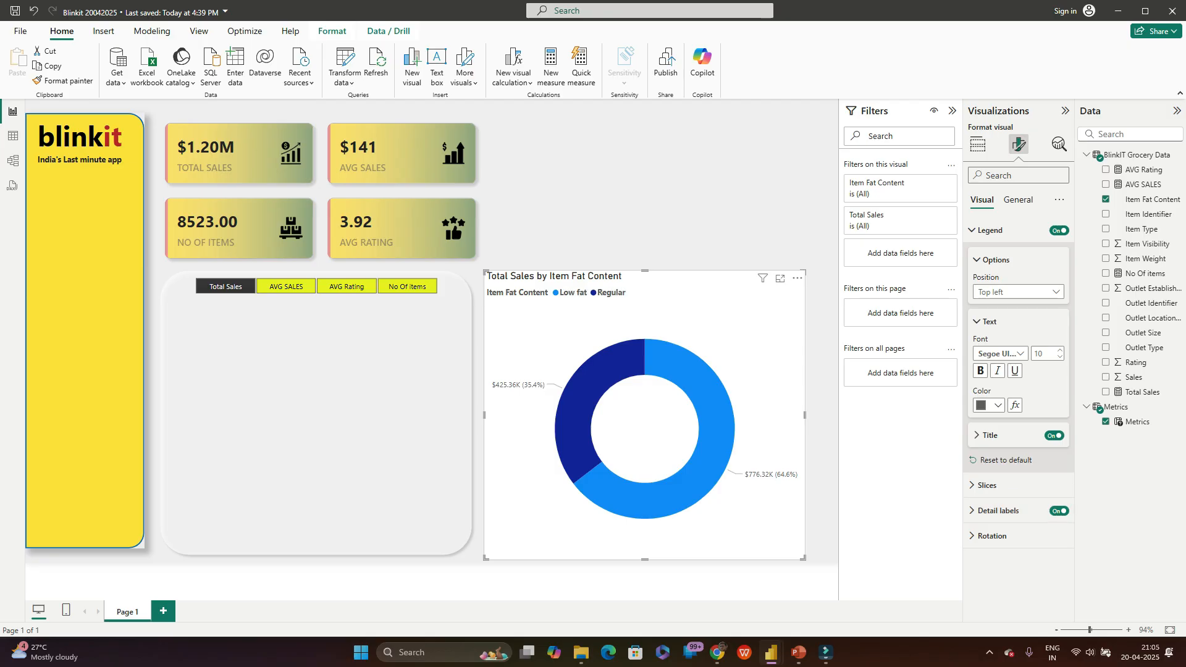
left_click(1060, 357)
left_click(1060, 357)
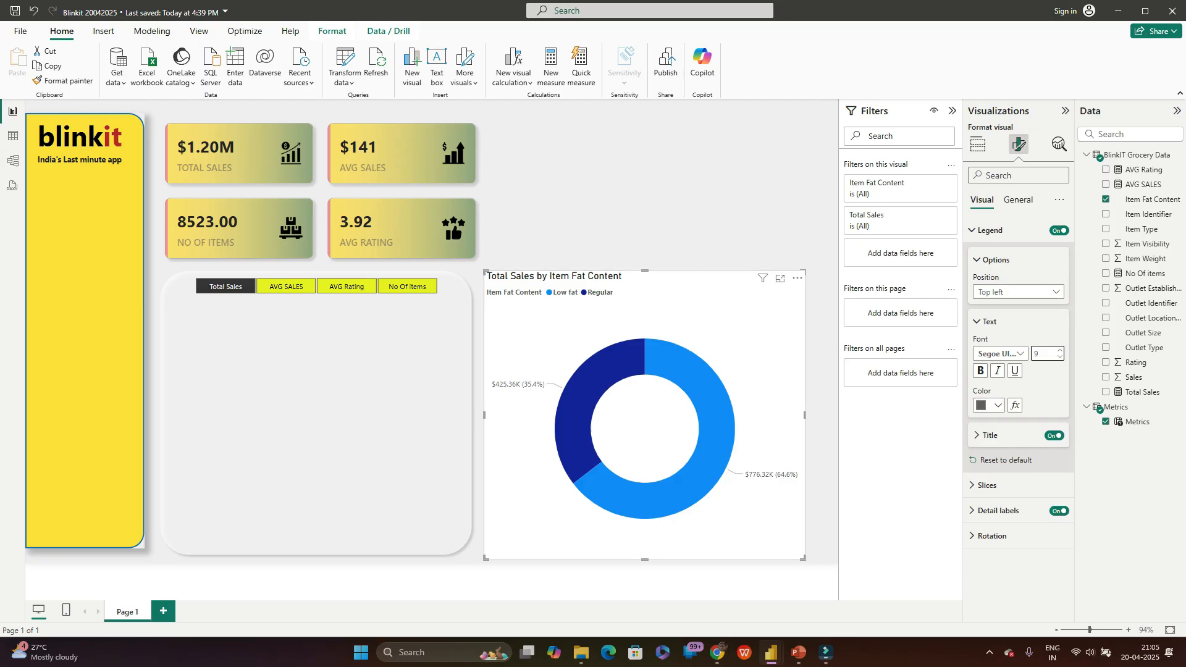
left_click(1054, 436)
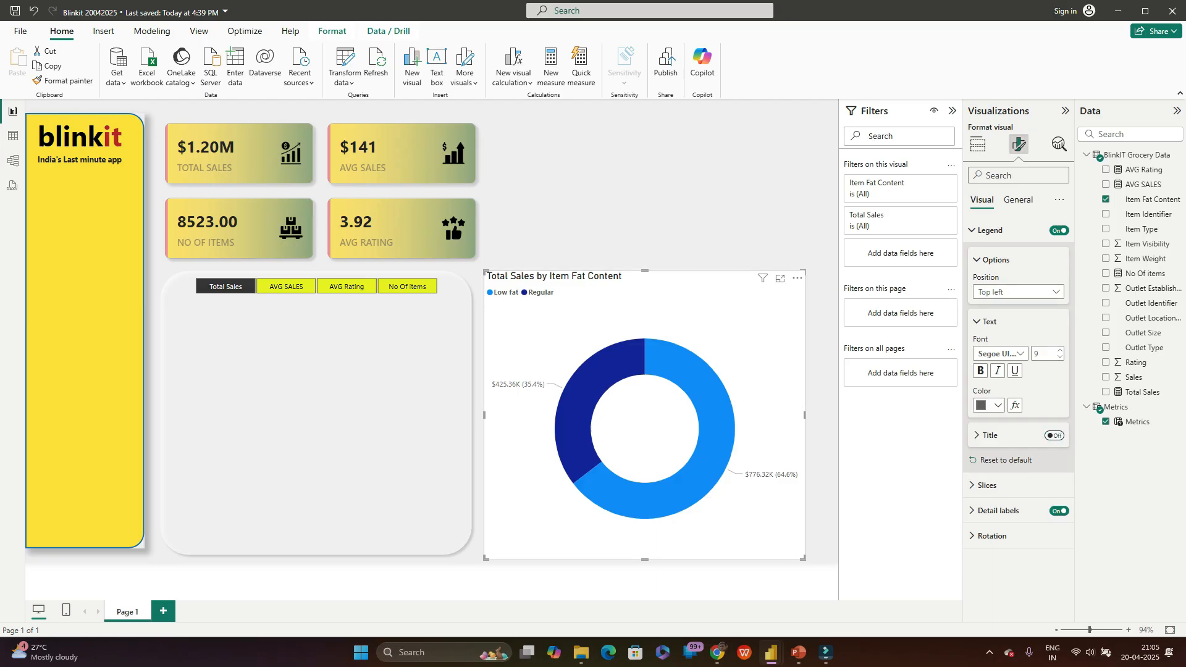
Step: Set the donut chart's Low fat slice color to hex #CDA900
left_click(986, 485)
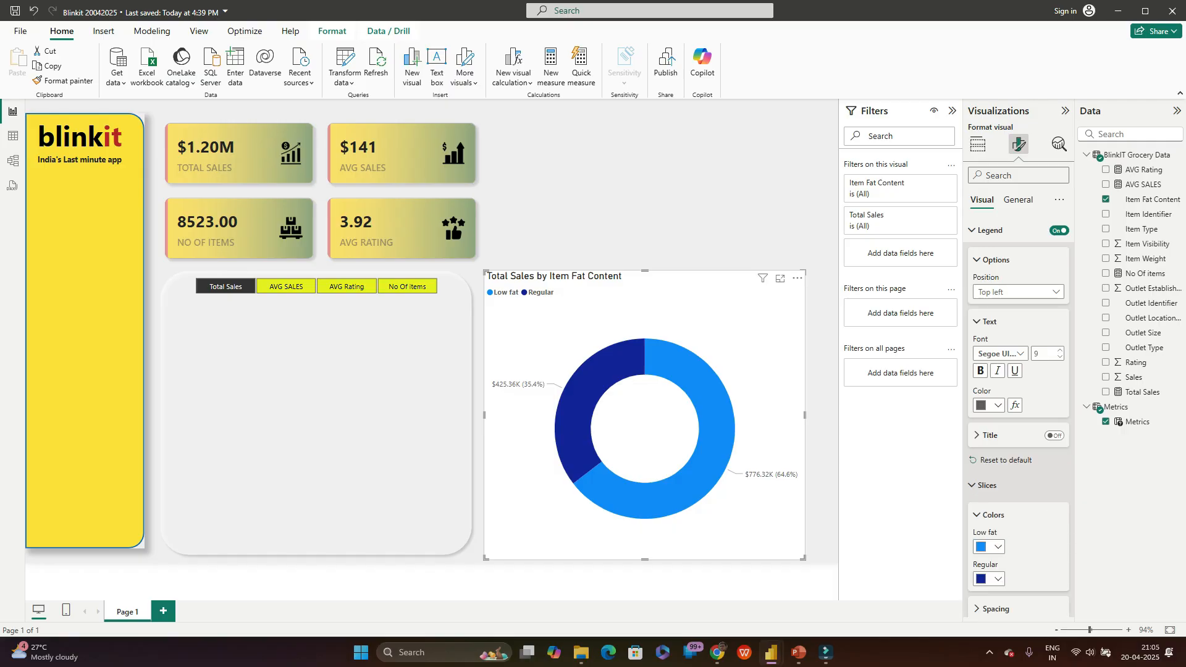
scroll(1018, 417, "down", 2)
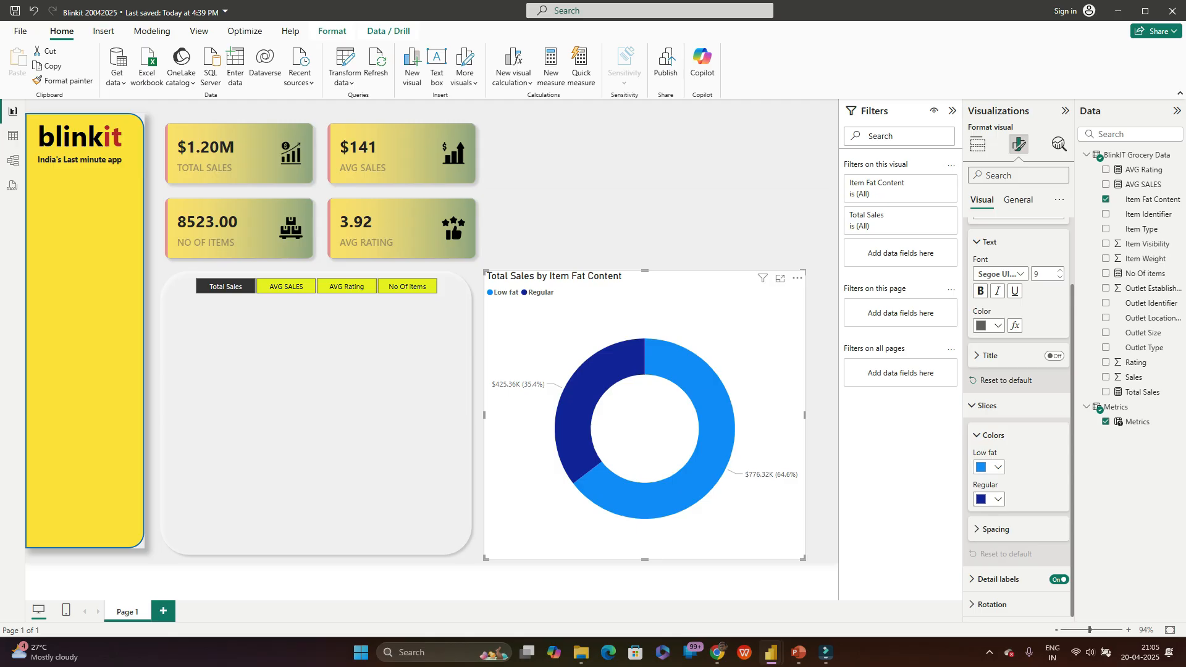
left_click(988, 467)
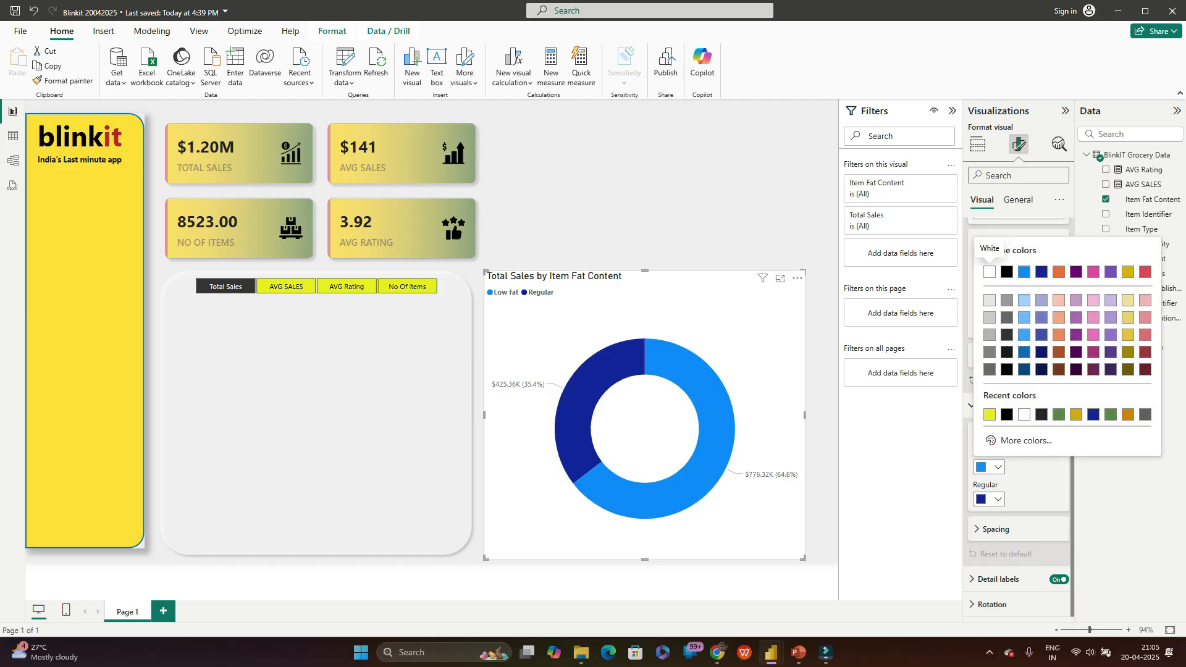
left_click(1013, 440)
left_click(1025, 431)
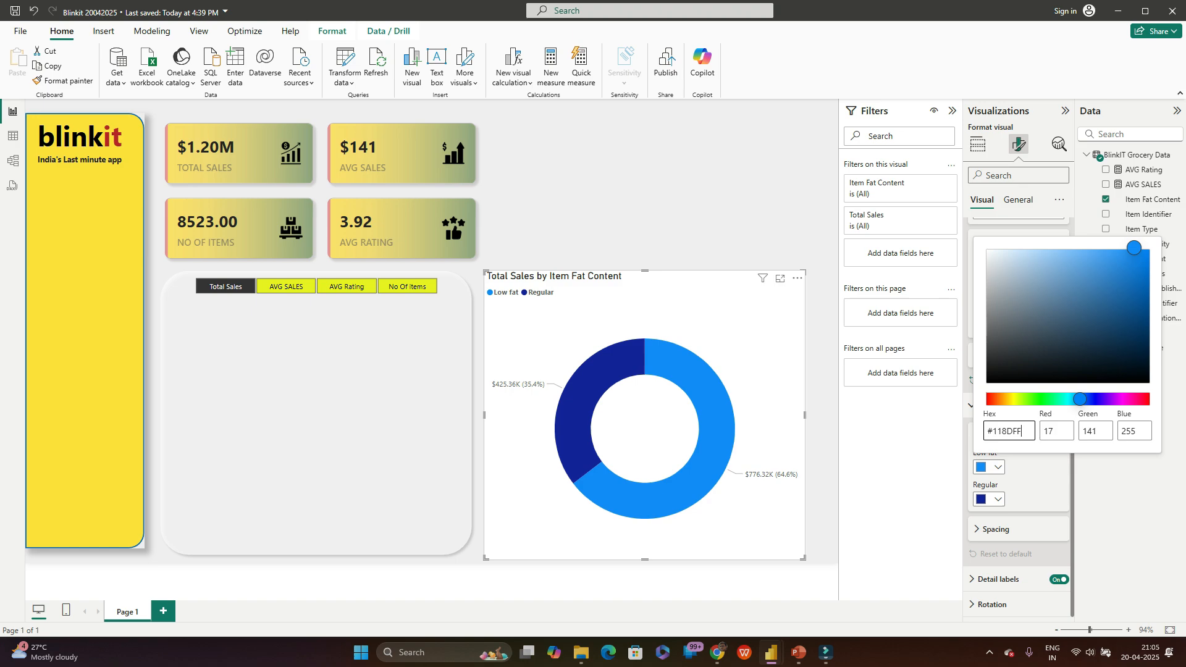
key("ctrl+a")
type("#CDA900")
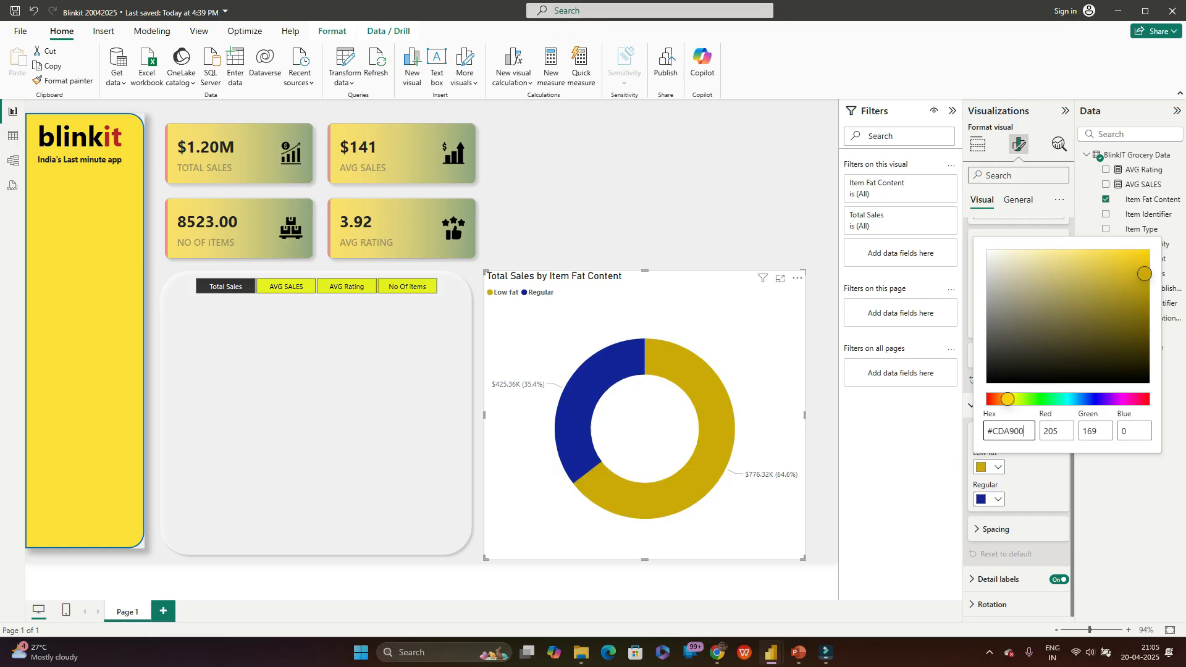
key("Return")
key("Escape")
Step: Set the donut chart's Regular slice color to hex #568949
left_click(990, 500)
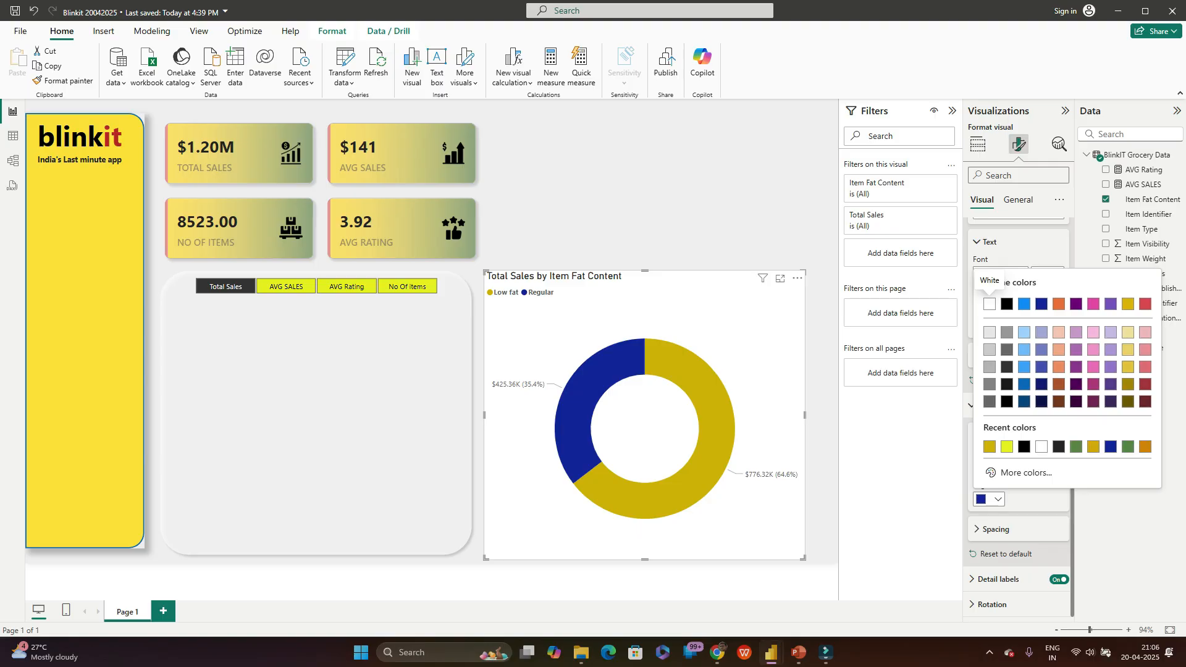
left_click(1024, 472)
left_click(1023, 464)
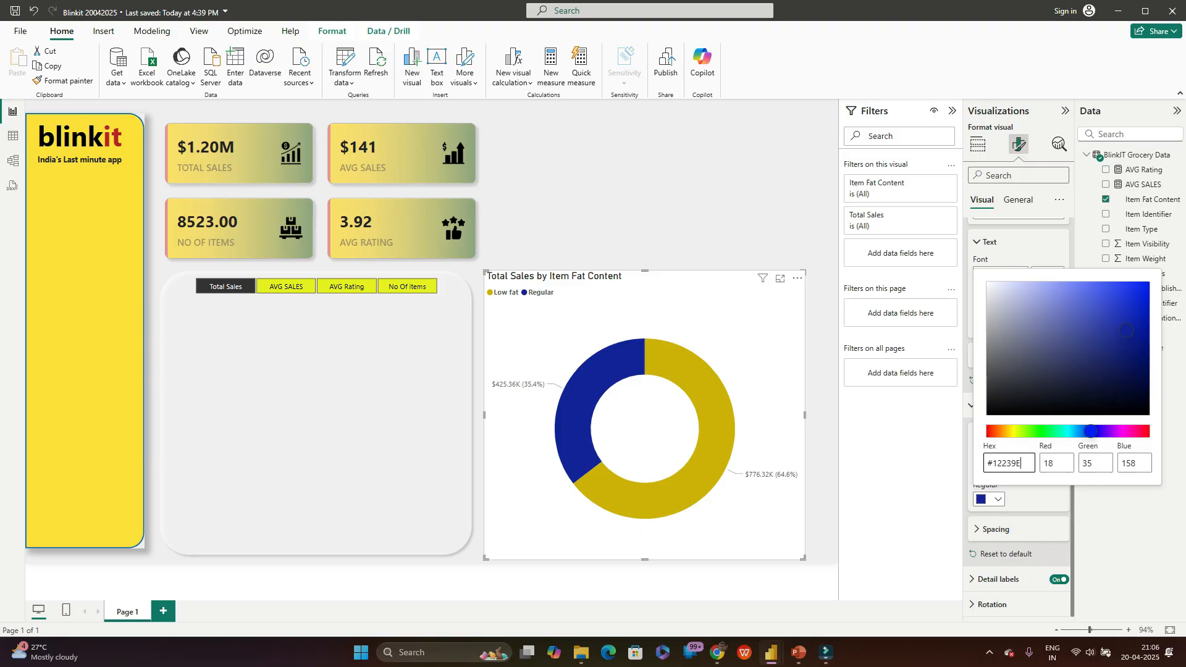
left_click_drag(1023, 463, 992, 463)
type("568949")
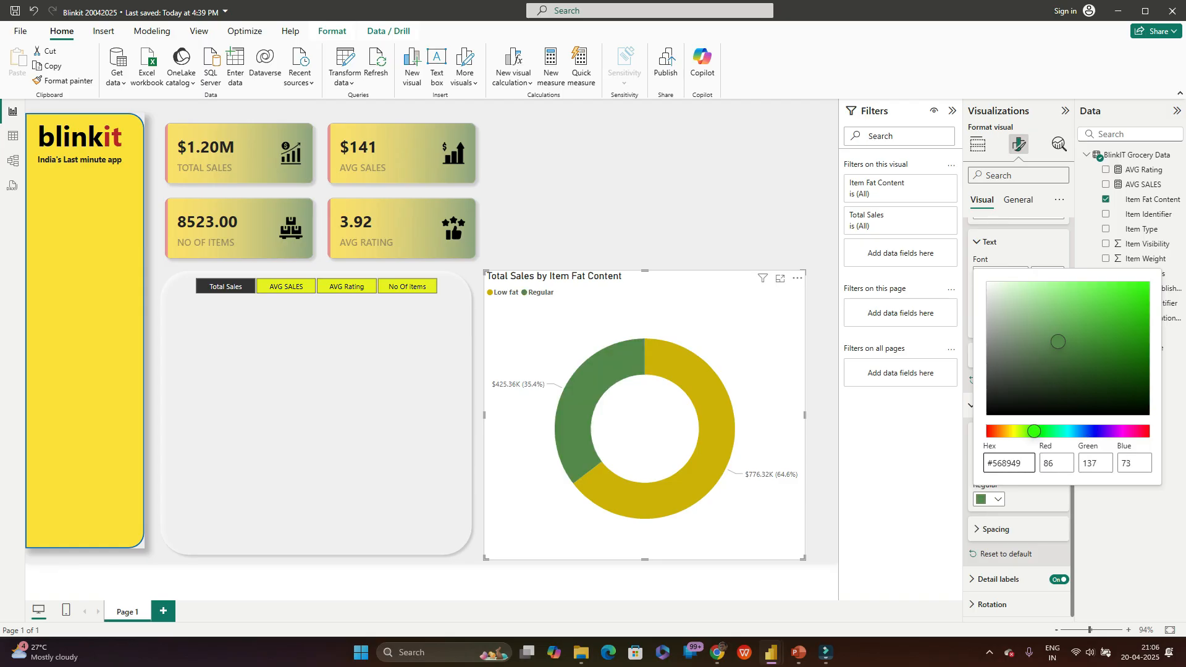
key("Tab")
left_click(1021, 463)
key("BackSpace")
key("BackSpace")
key("BackSpace")
key("BackSpace")
type("68949")
key("Return")
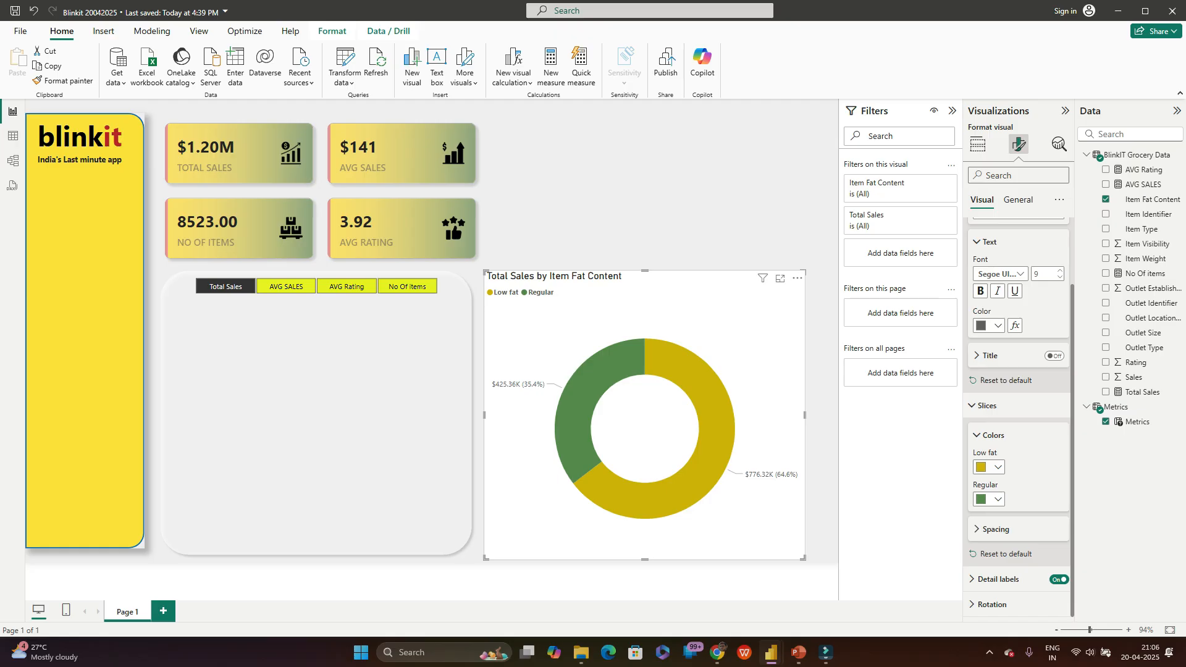
Step: Set the inner radius of the donut chart's slices to 75%
left_click(996, 528)
scroll(1019, 531, "down", 1)
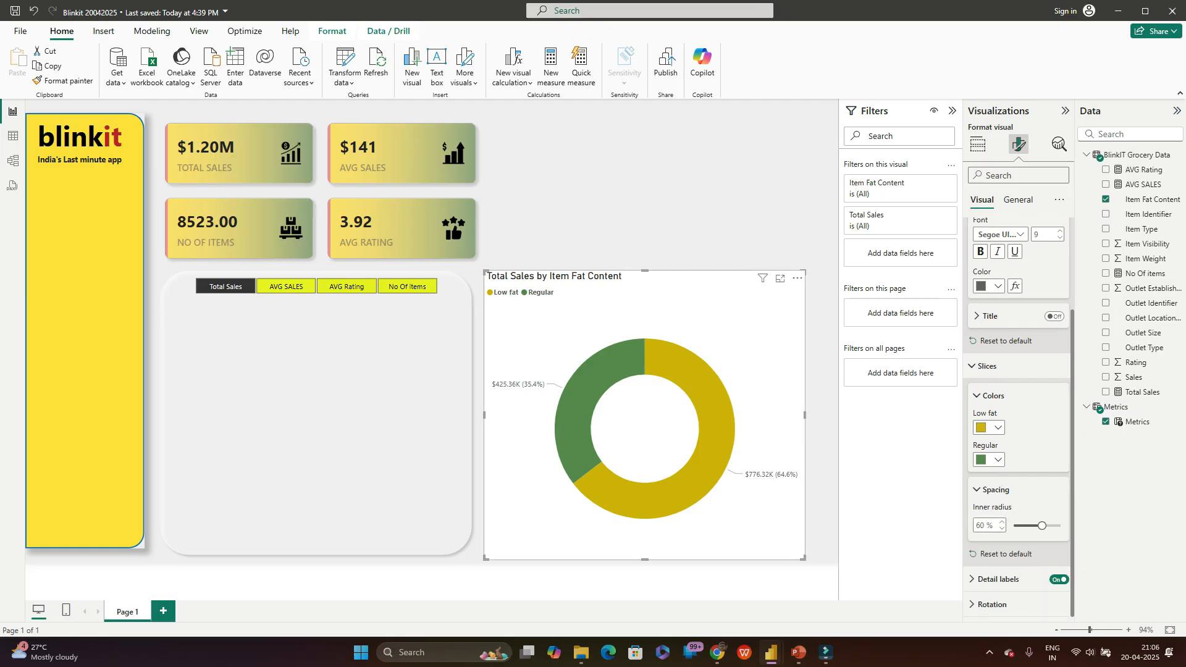
double_click(981, 526)
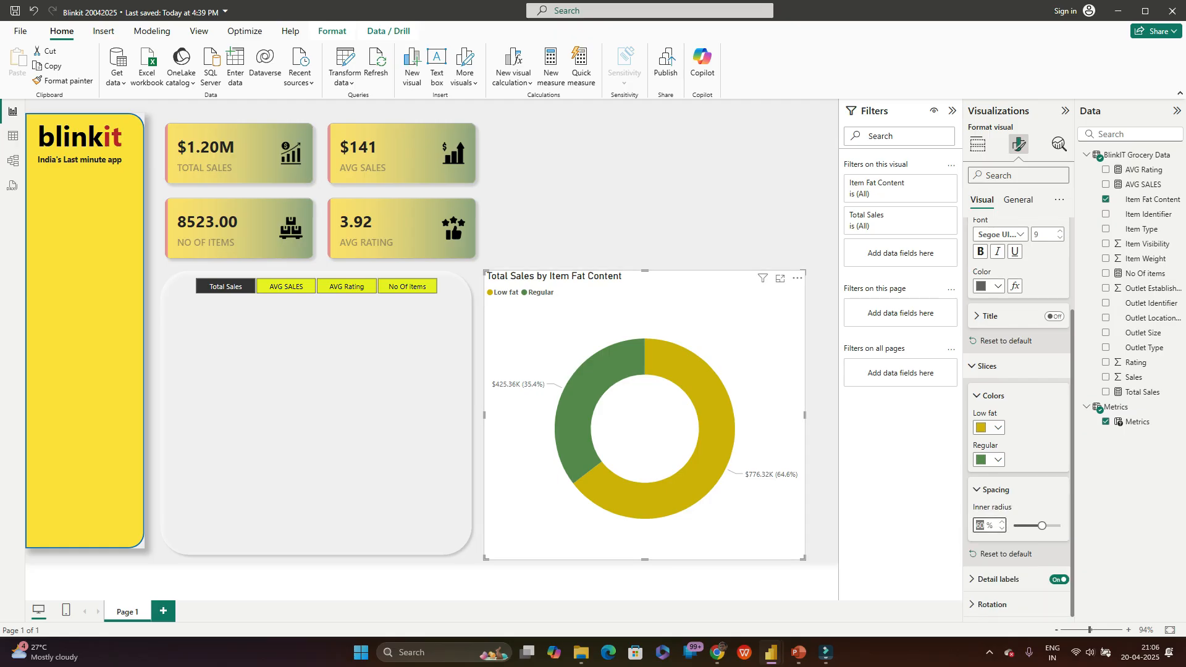
type("75")
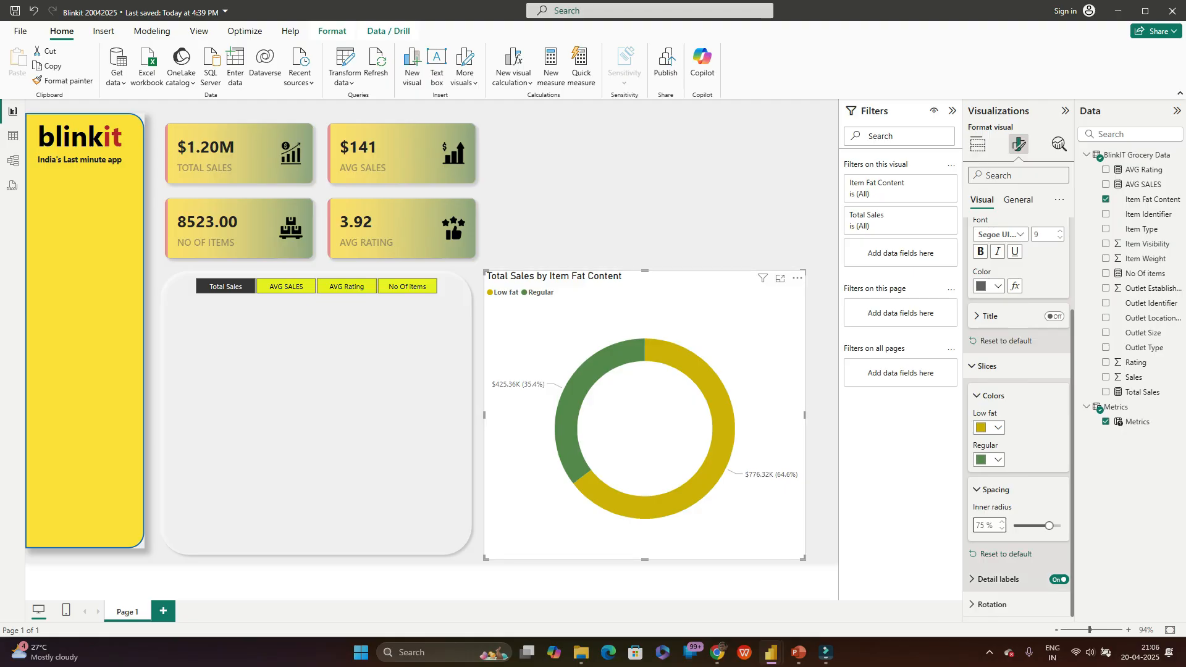
Step: Try the donut chart without detail labels and with labels placed Inside, and restore the Outside position
left_click(998, 579)
scroll(1007, 568, "down", 3)
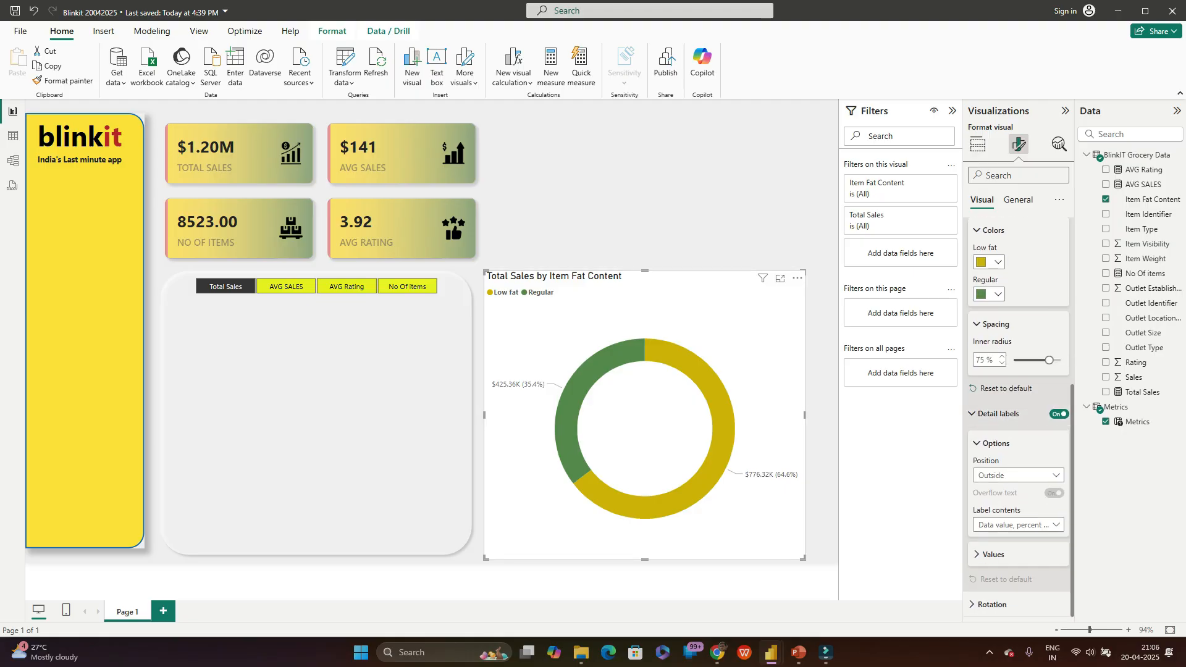
left_click(1059, 414)
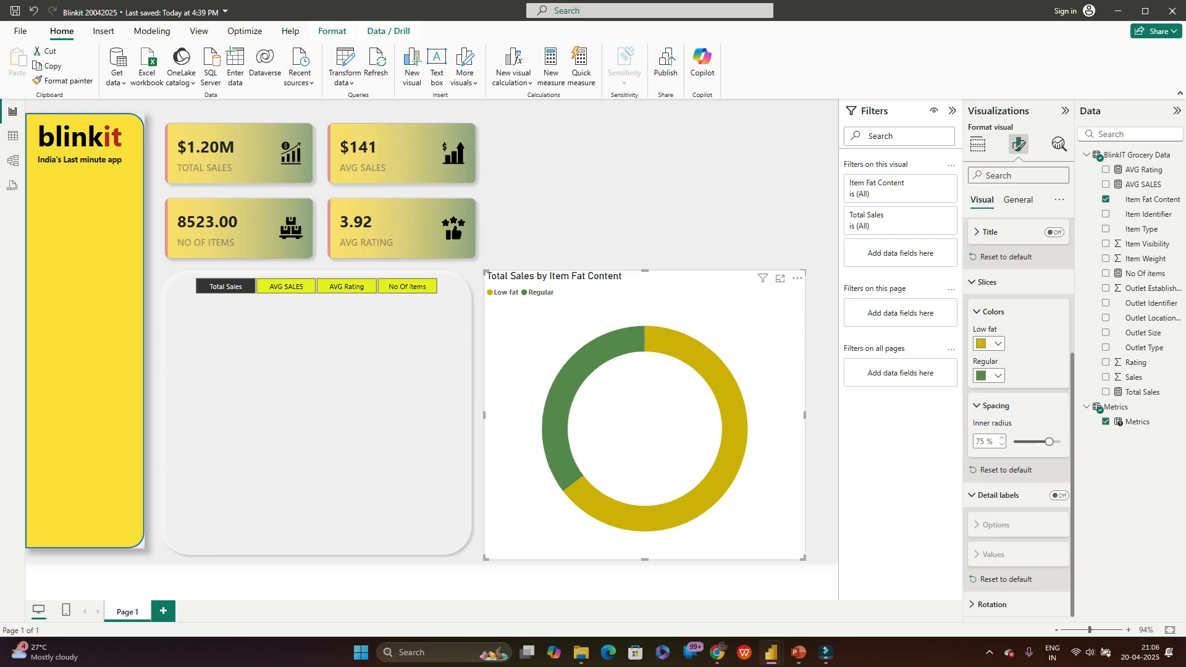
left_click(1059, 495)
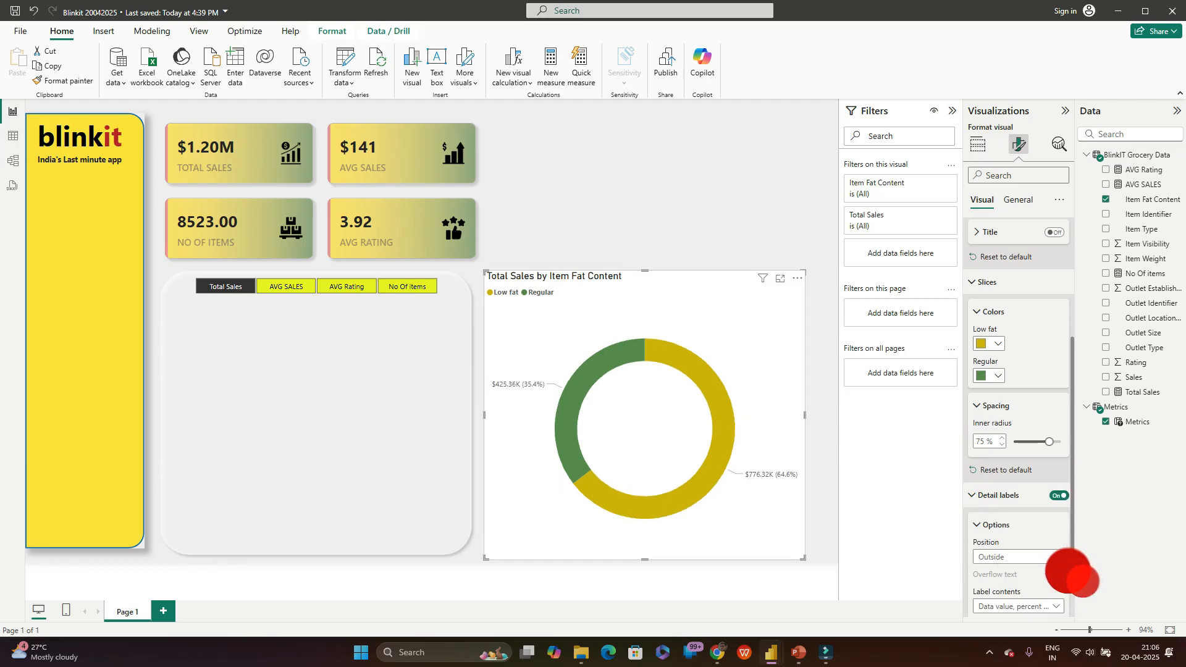
scroll(1019, 494, "down", 2)
left_click(1019, 475)
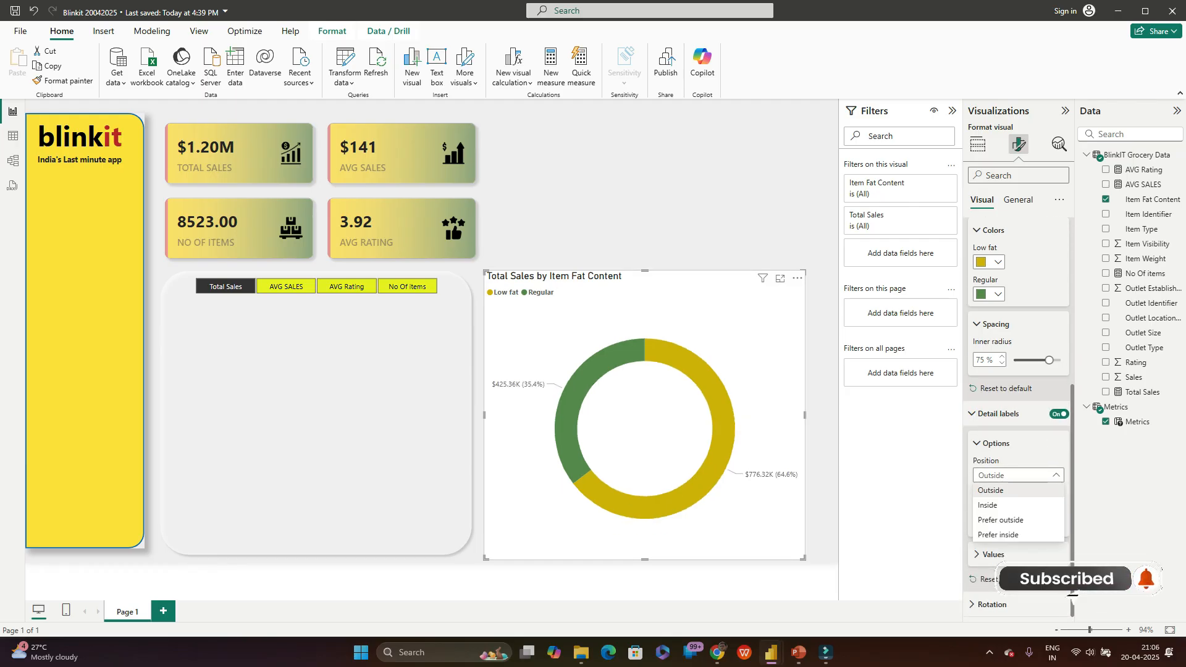
left_click(988, 505)
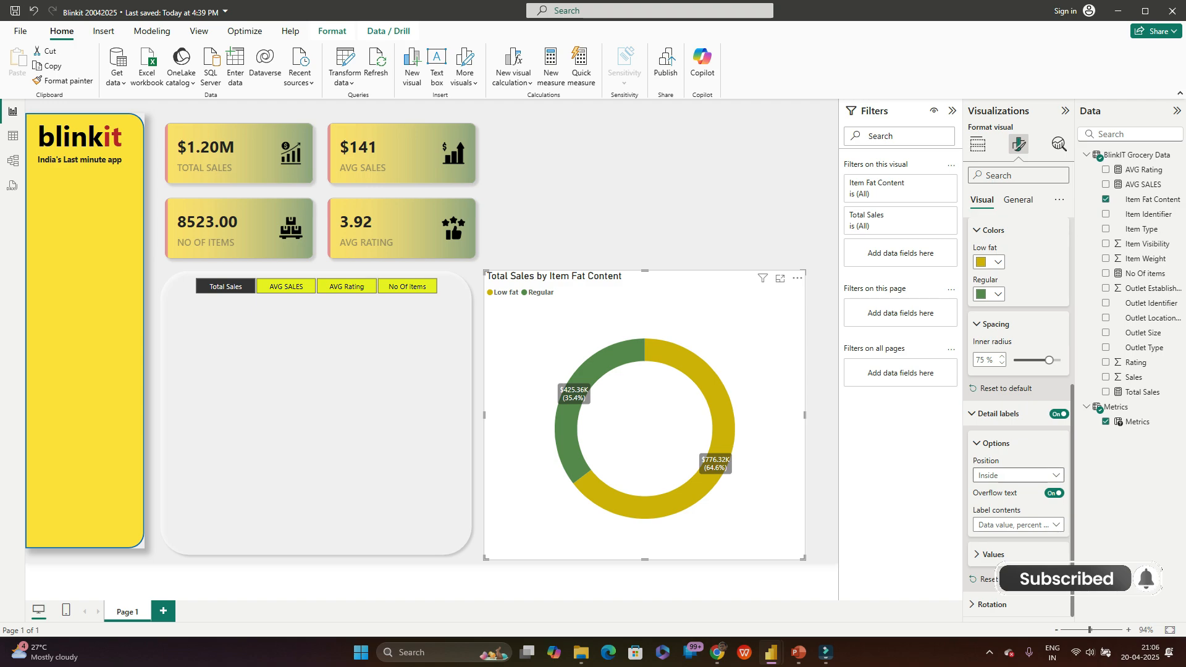
left_click(1019, 475)
left_click(990, 490)
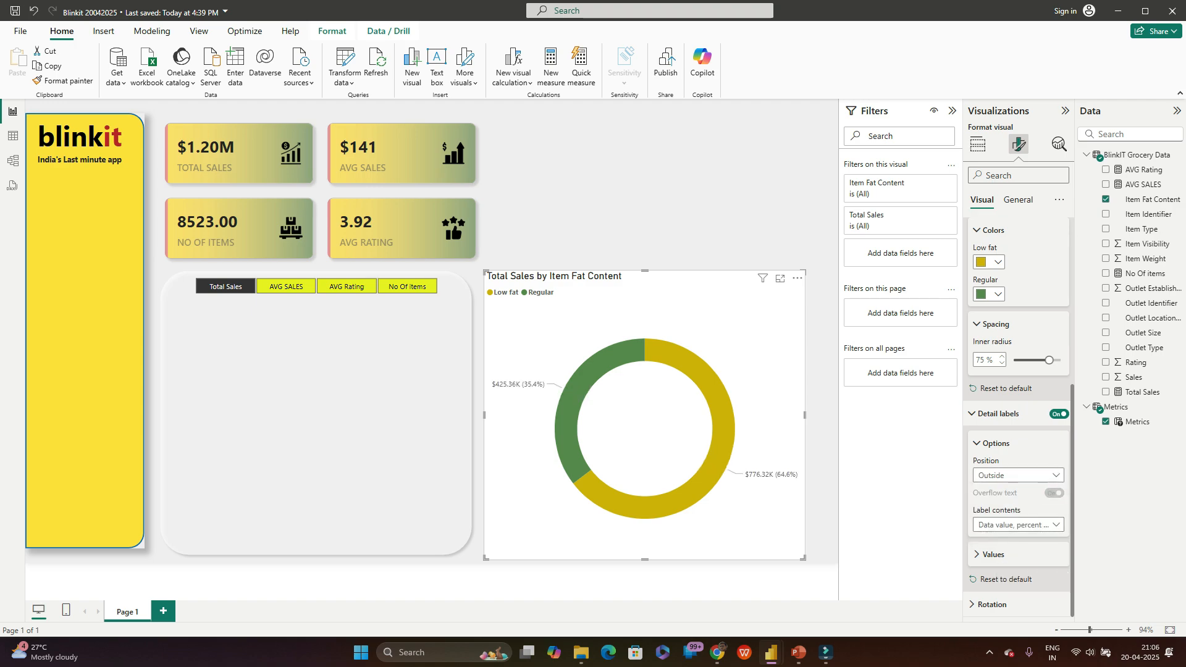
Step: Set the value decimal places of the donut chart's detail labels to 2
left_click(993, 554)
scroll(993, 543, "down", 4)
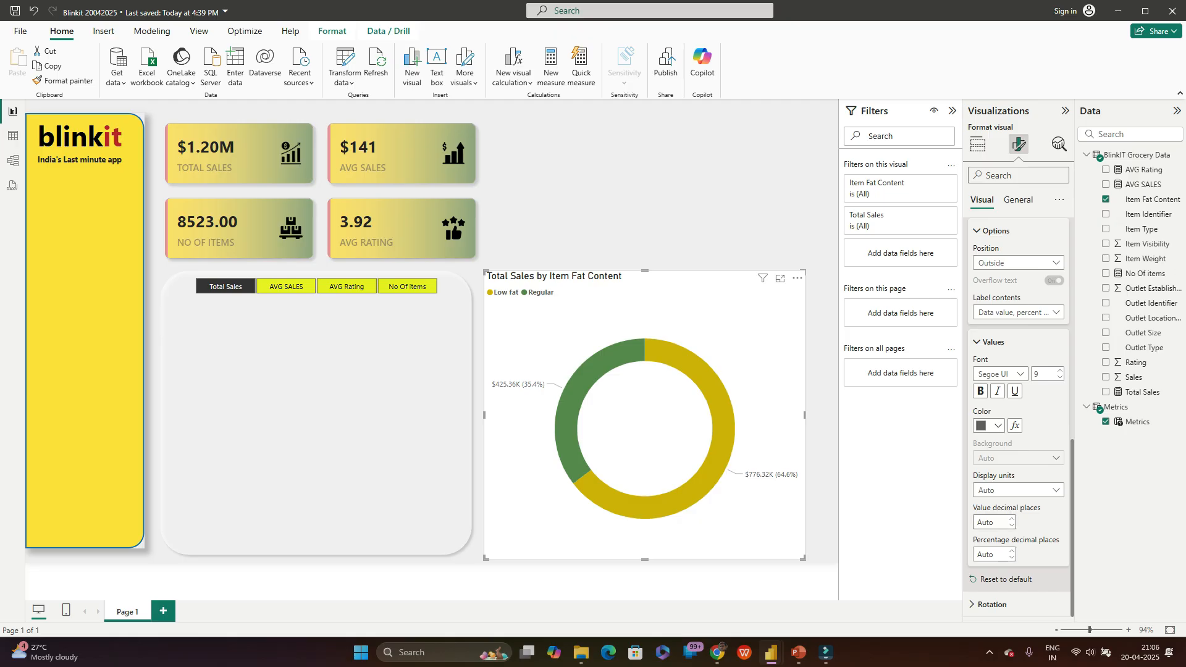
left_click(1016, 490)
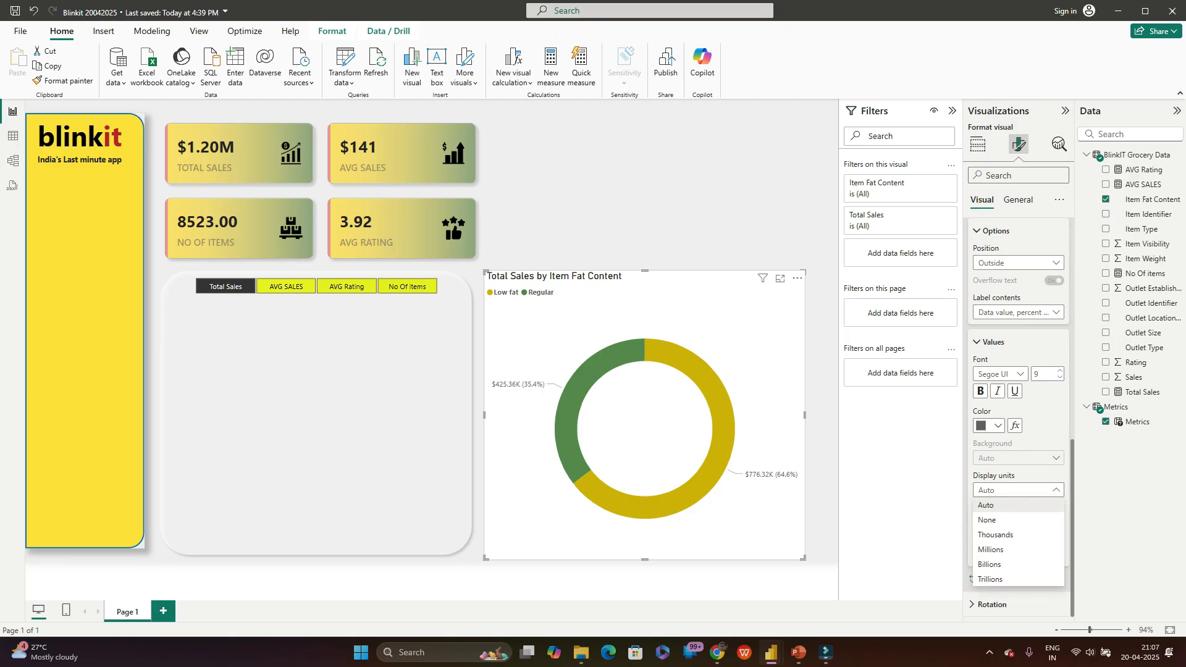
left_click(1017, 489)
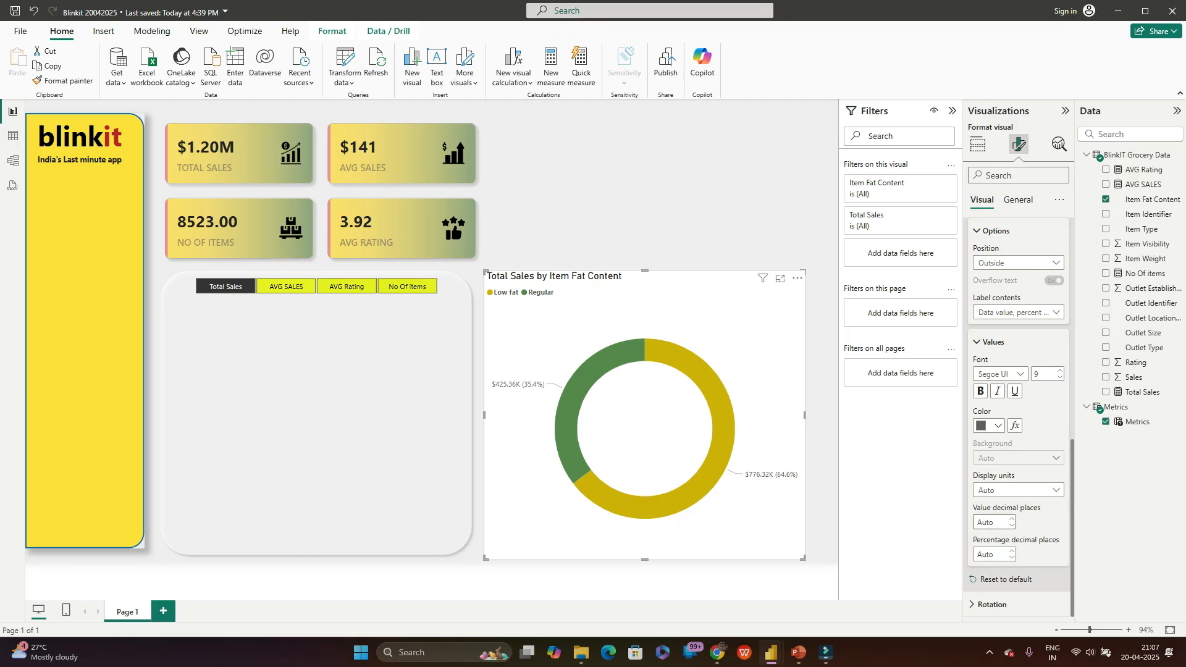
left_click(990, 523)
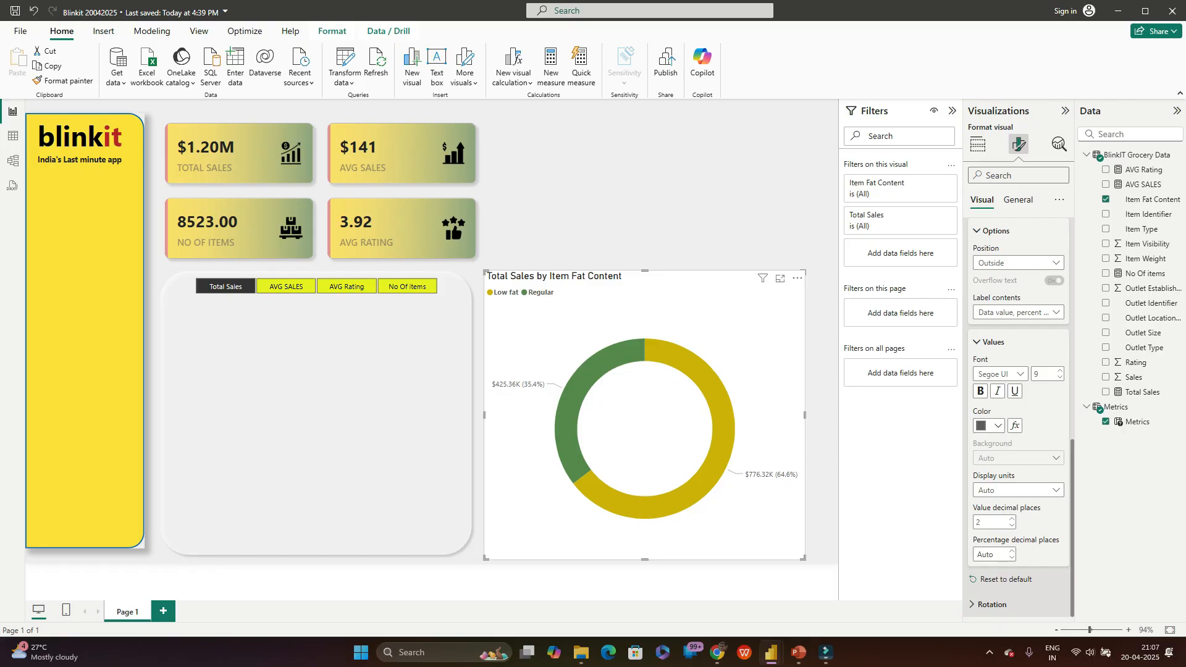
left_click(992, 604)
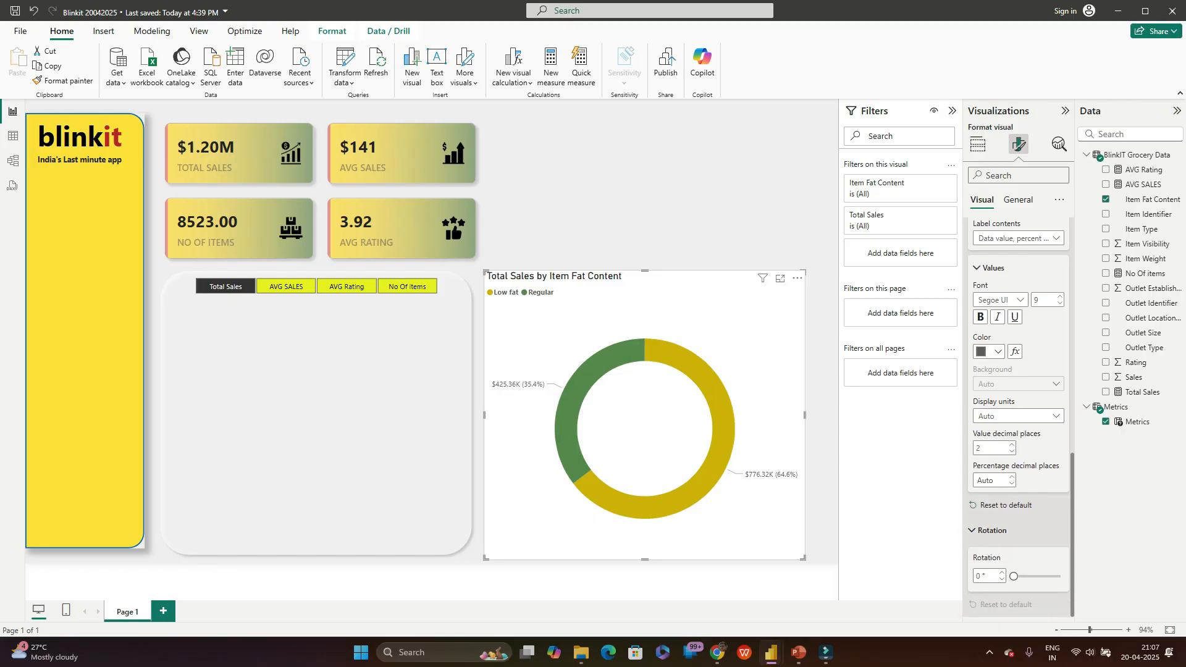
left_click(992, 530)
Step: Change the donut chart's title text to FAT CONTENT
scroll(1018, 417, "up", 8)
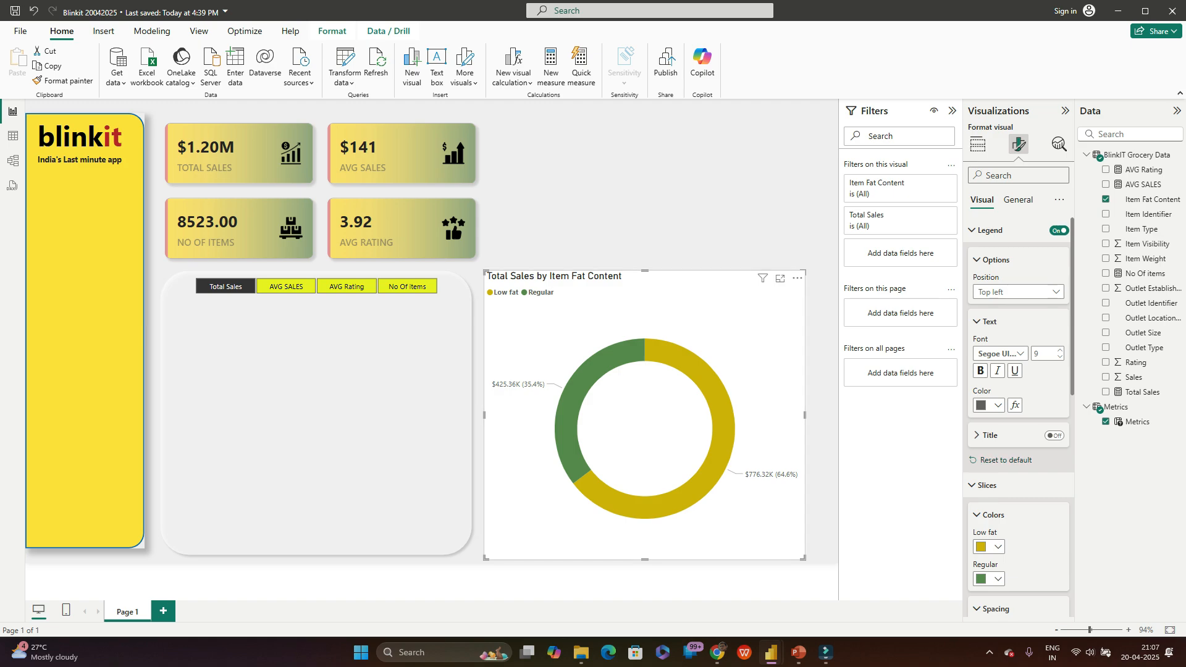
left_click(1018, 199)
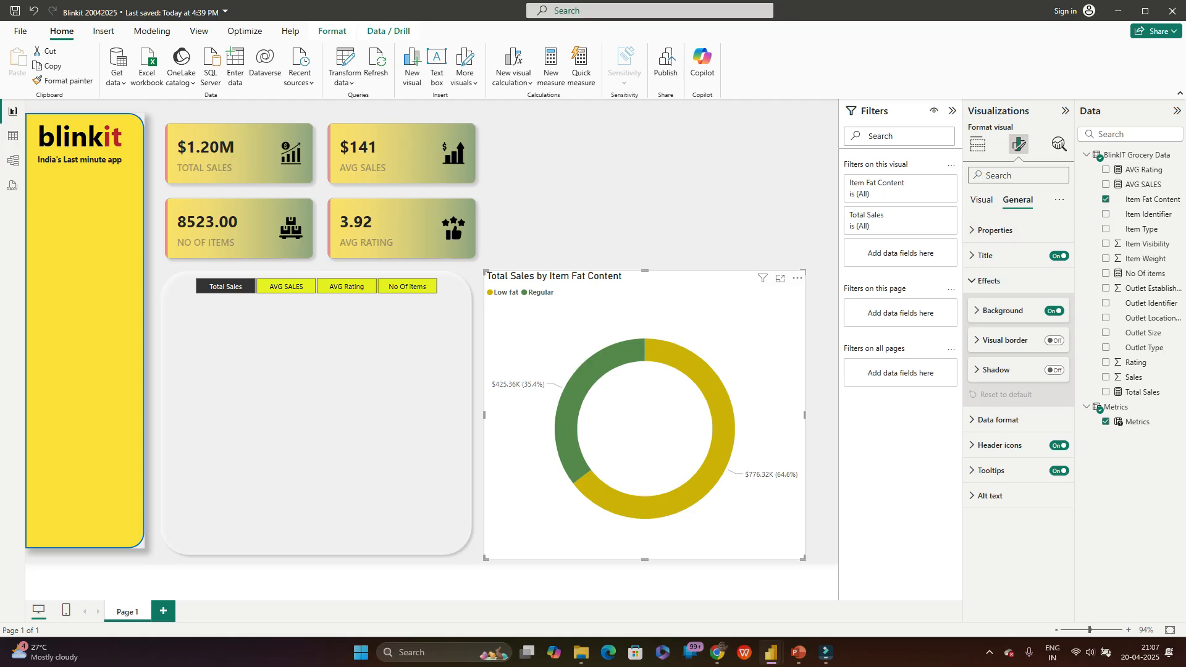
left_click(985, 256)
left_click(1011, 317)
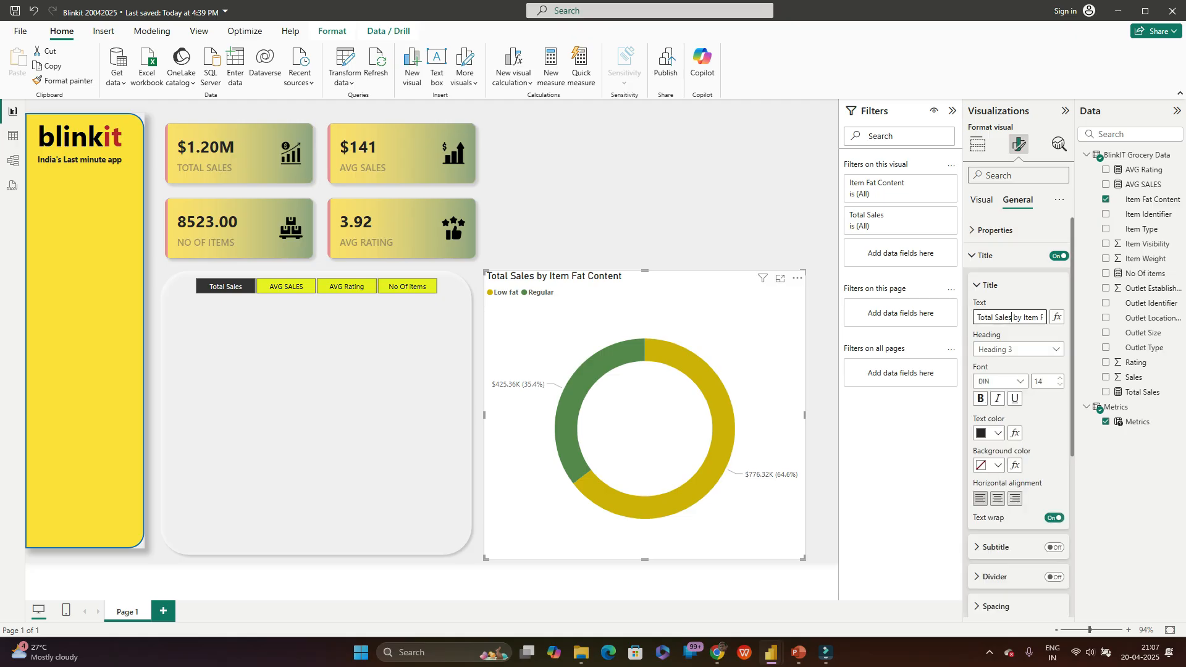
key("ctrl+a")
type("FAT")
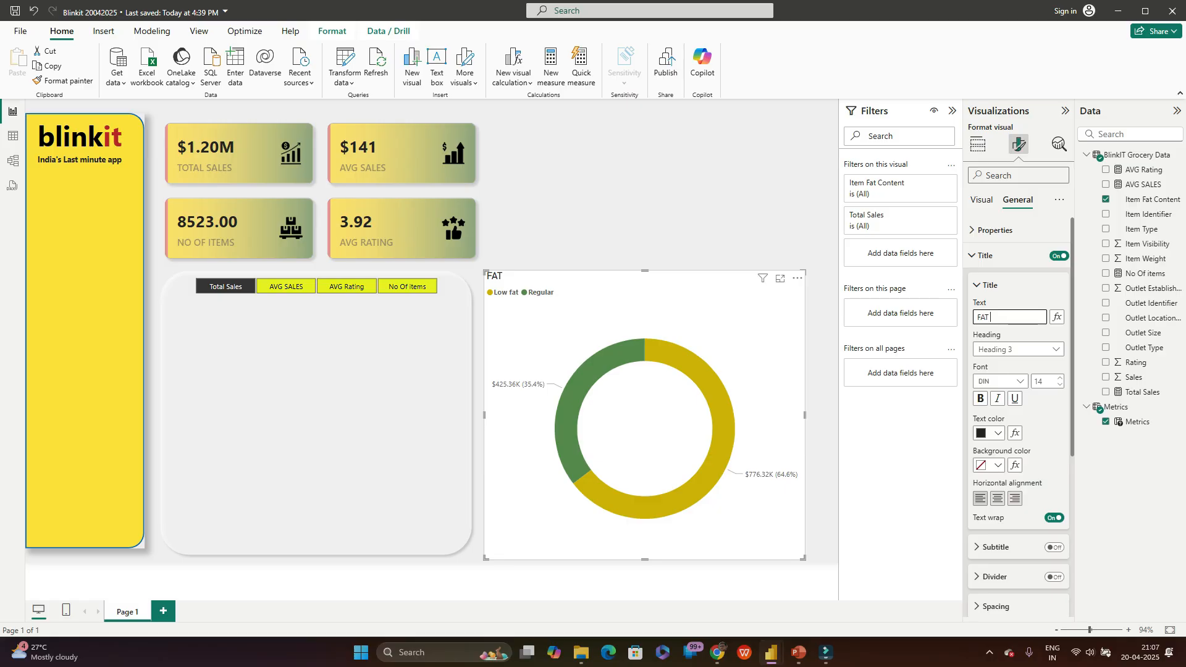
type(" CONTENT")
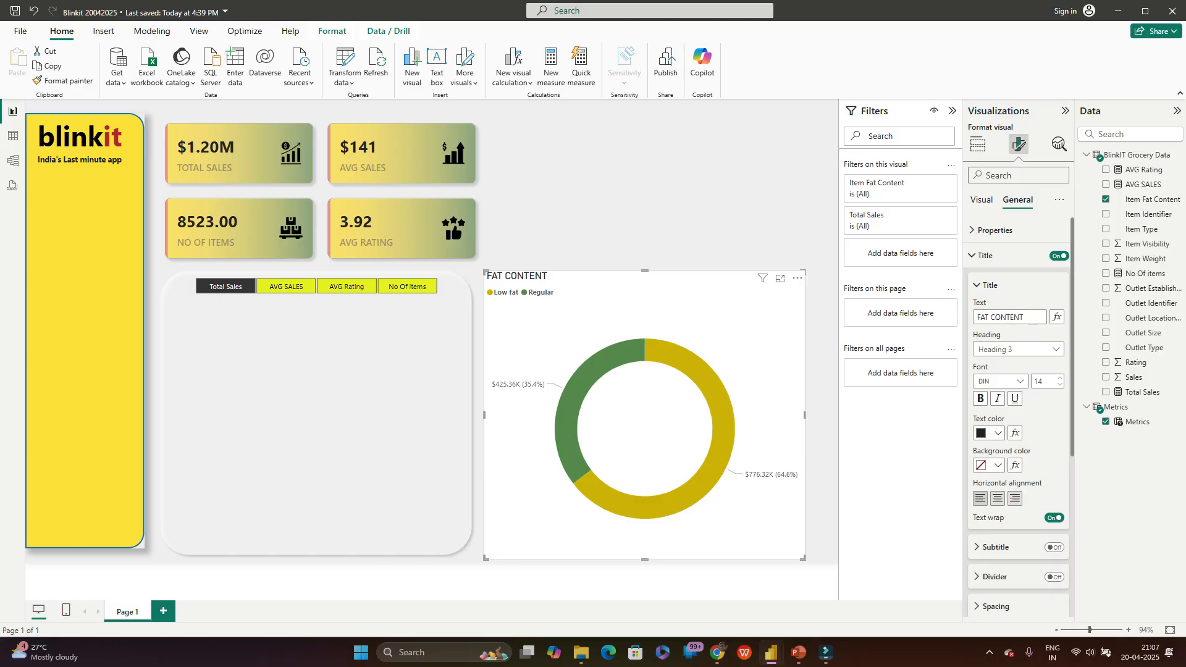
Step: Set the donut chart's title font to Segoe UI Semibold, size 10
left_click(998, 381)
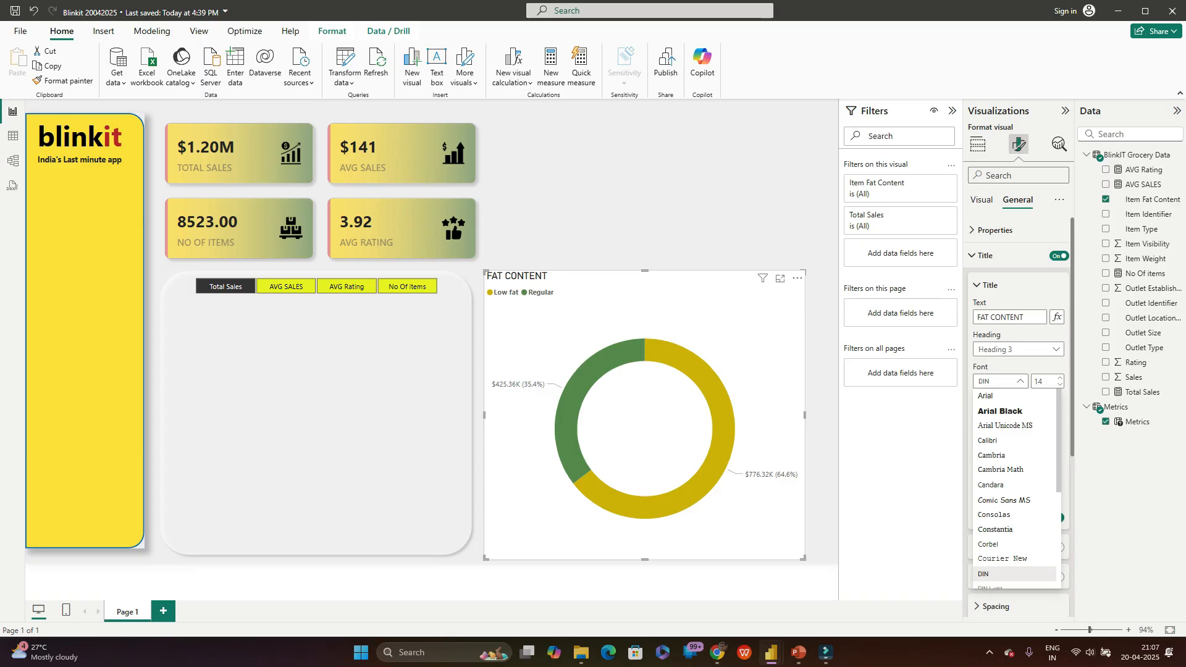
scroll(1013, 494, "down", 2)
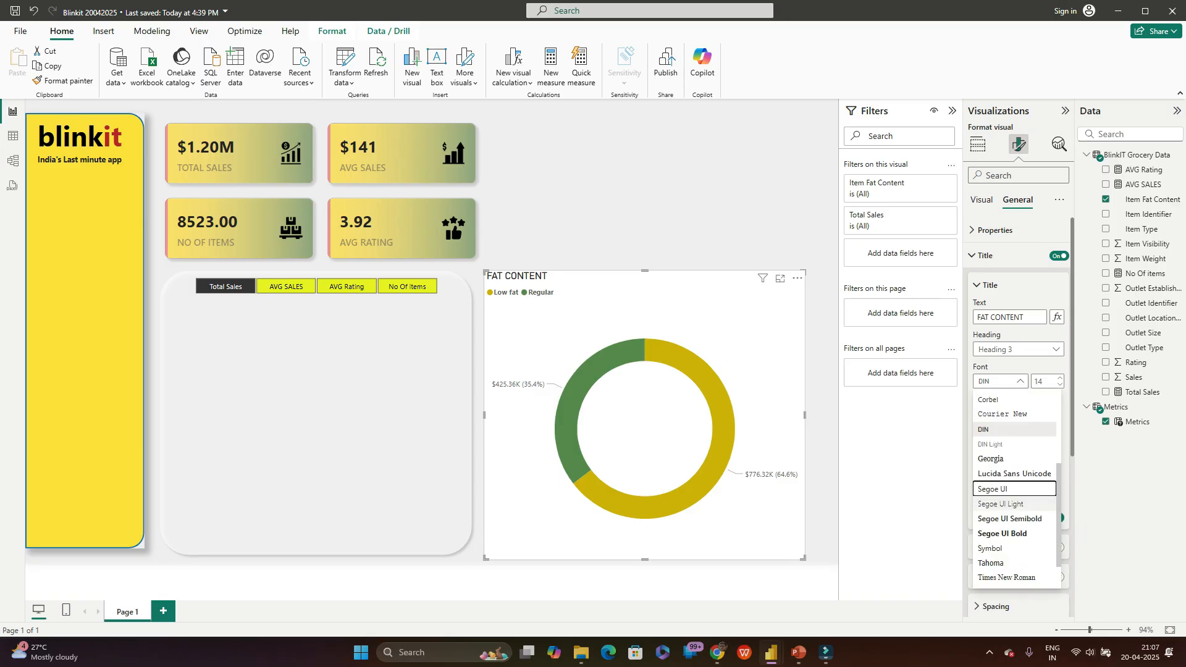
left_click(1002, 534)
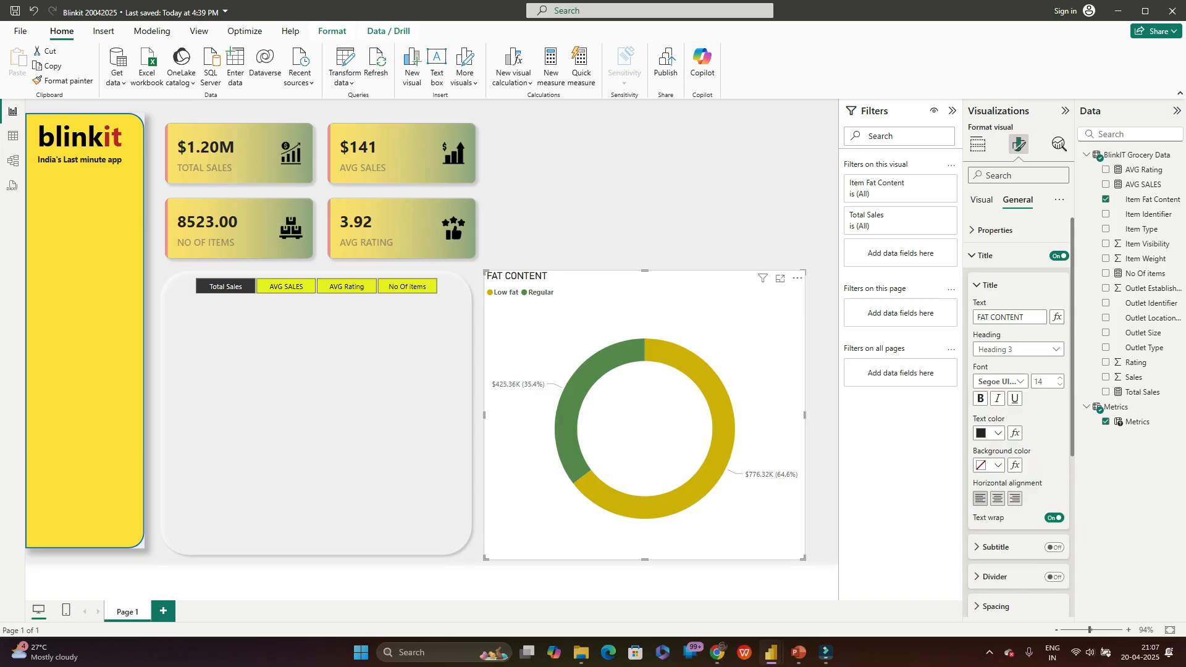
left_click(1001, 381)
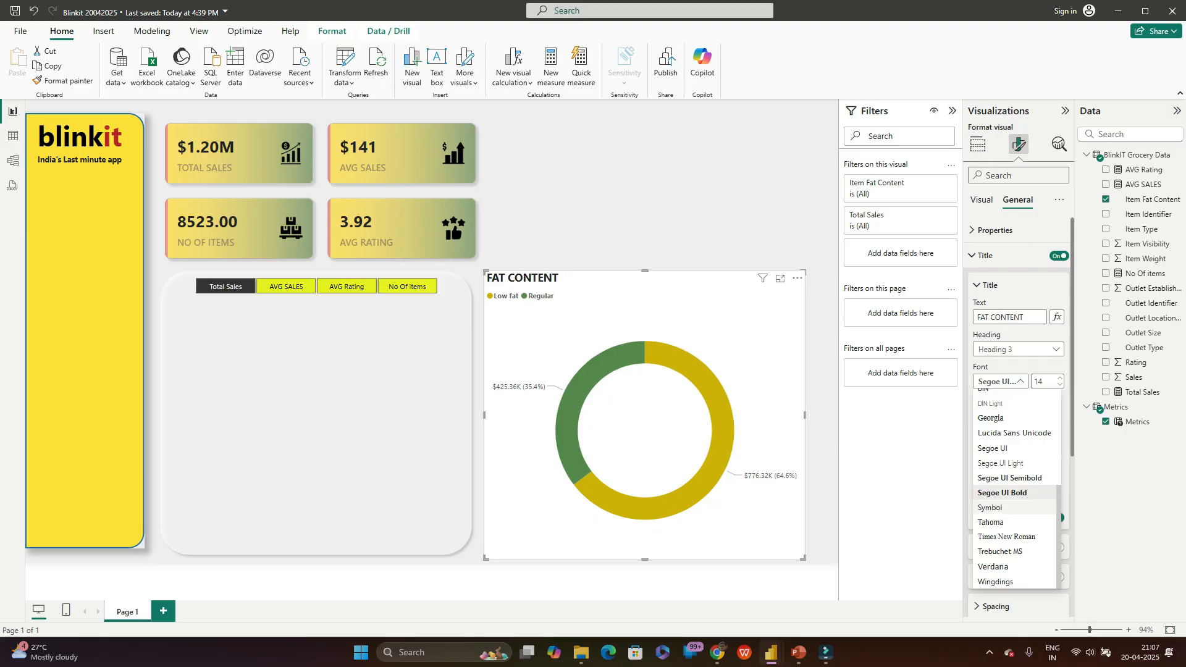
left_click(1012, 478)
left_click(1041, 381)
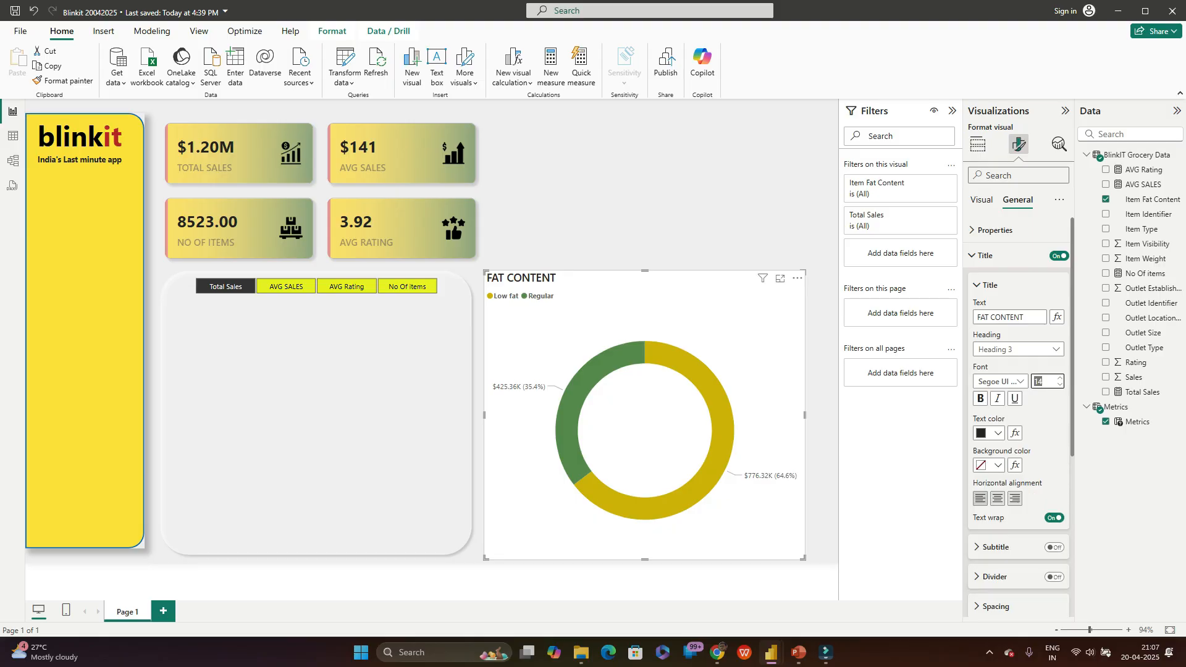
type("10")
key("Return")
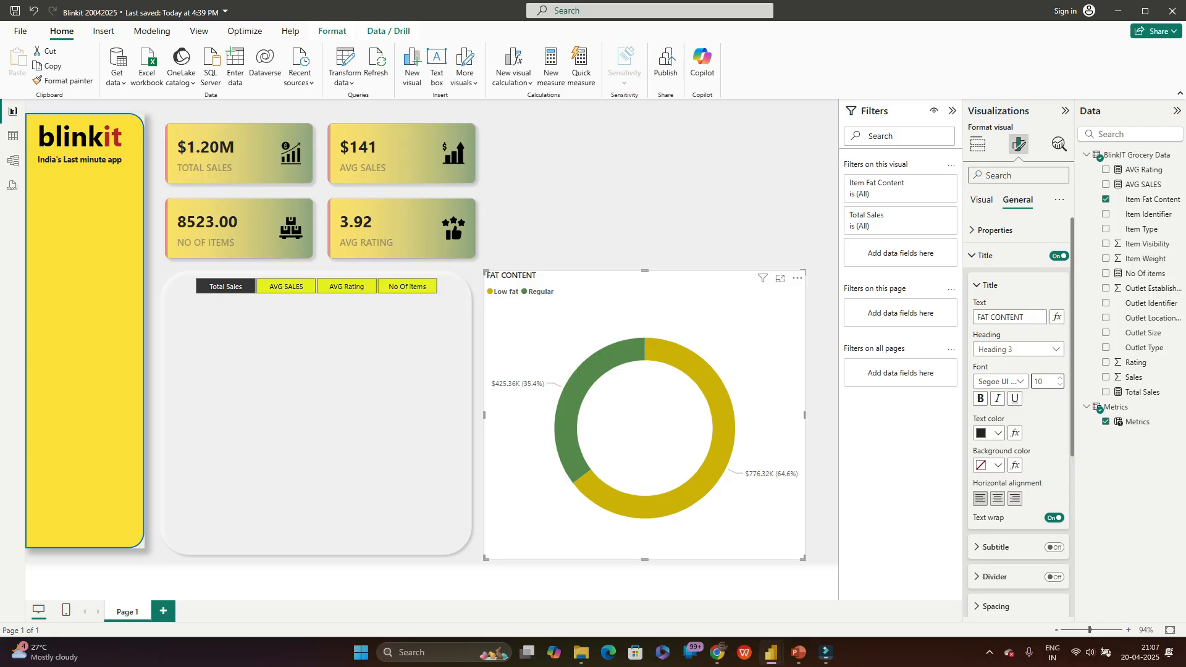
scroll(1018, 417, "down", 5)
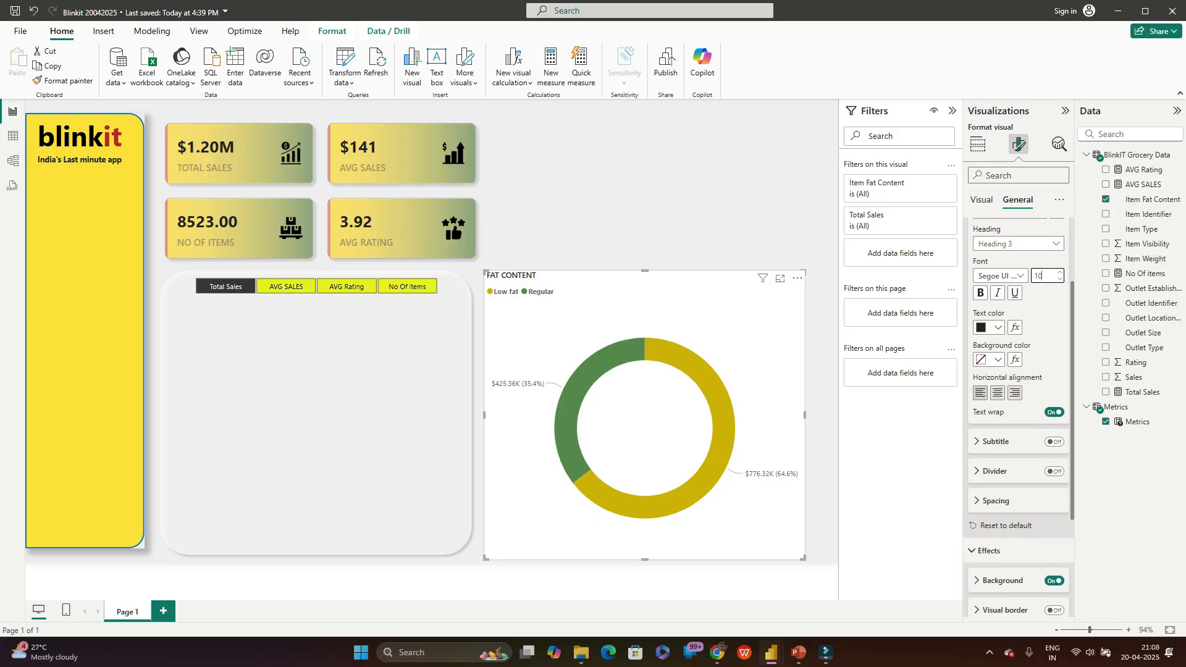
left_click(996, 422)
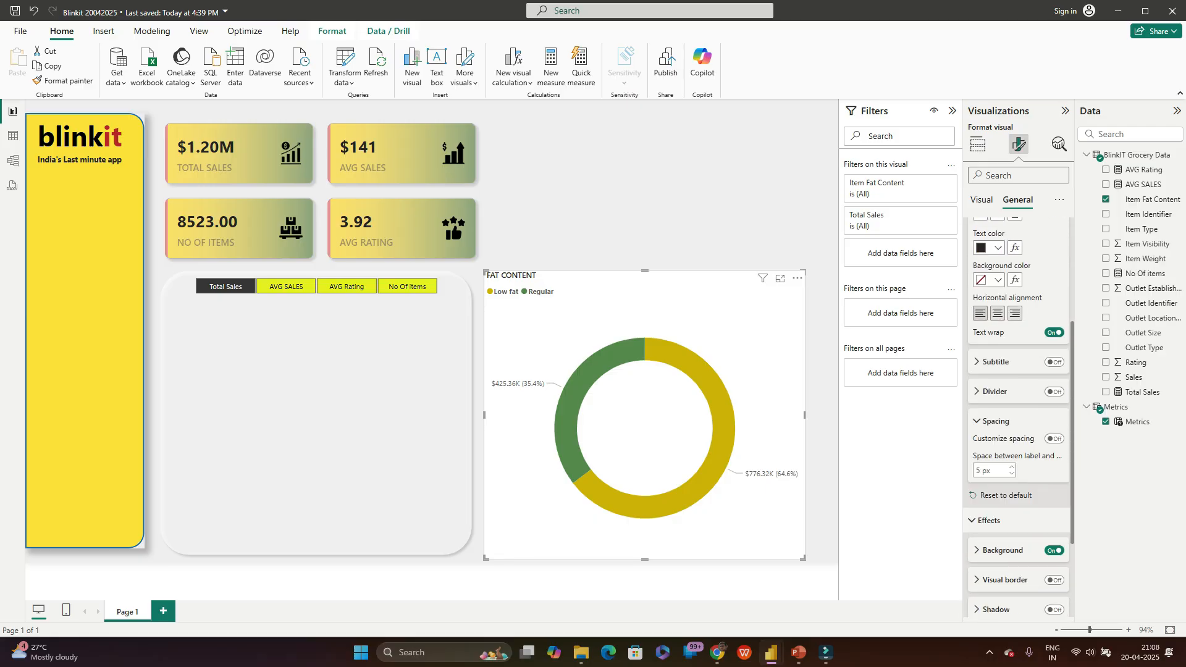
left_click(996, 421)
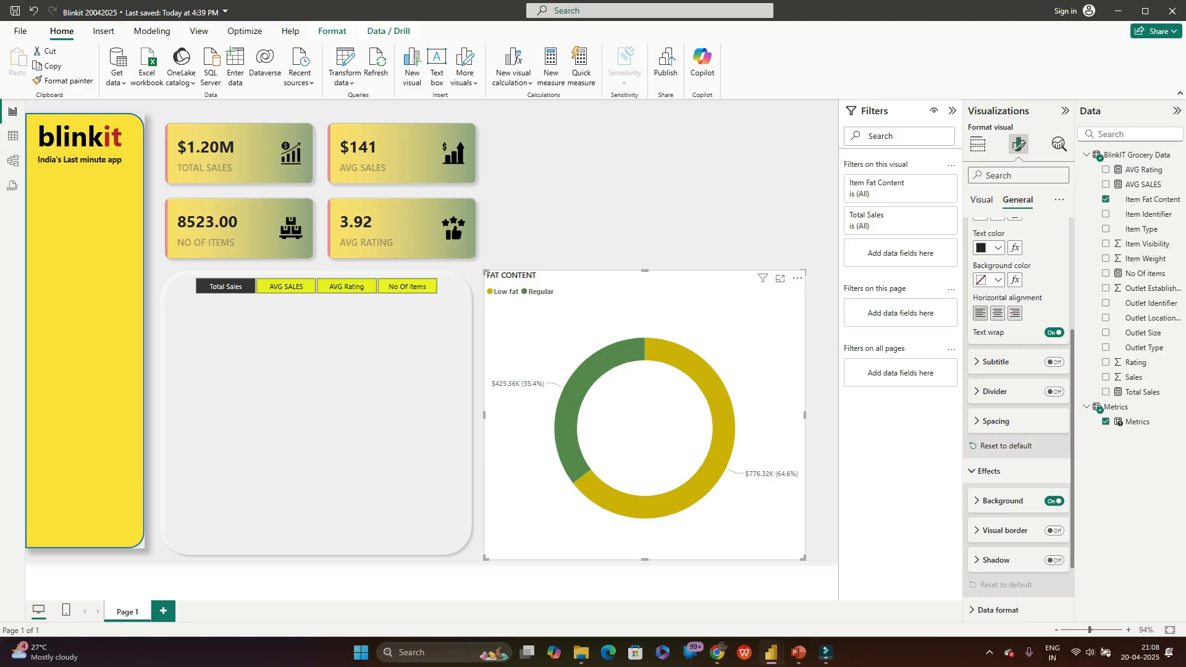
scroll(1018, 417, "down", 2)
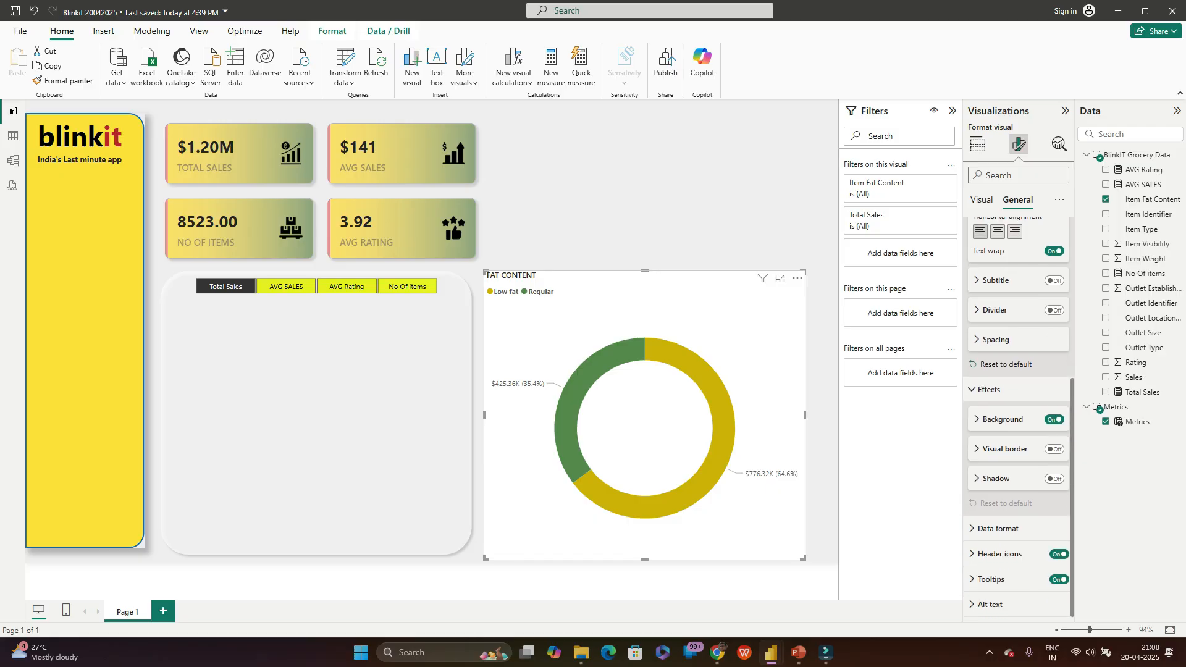
scroll(1007, 469, "up", 6)
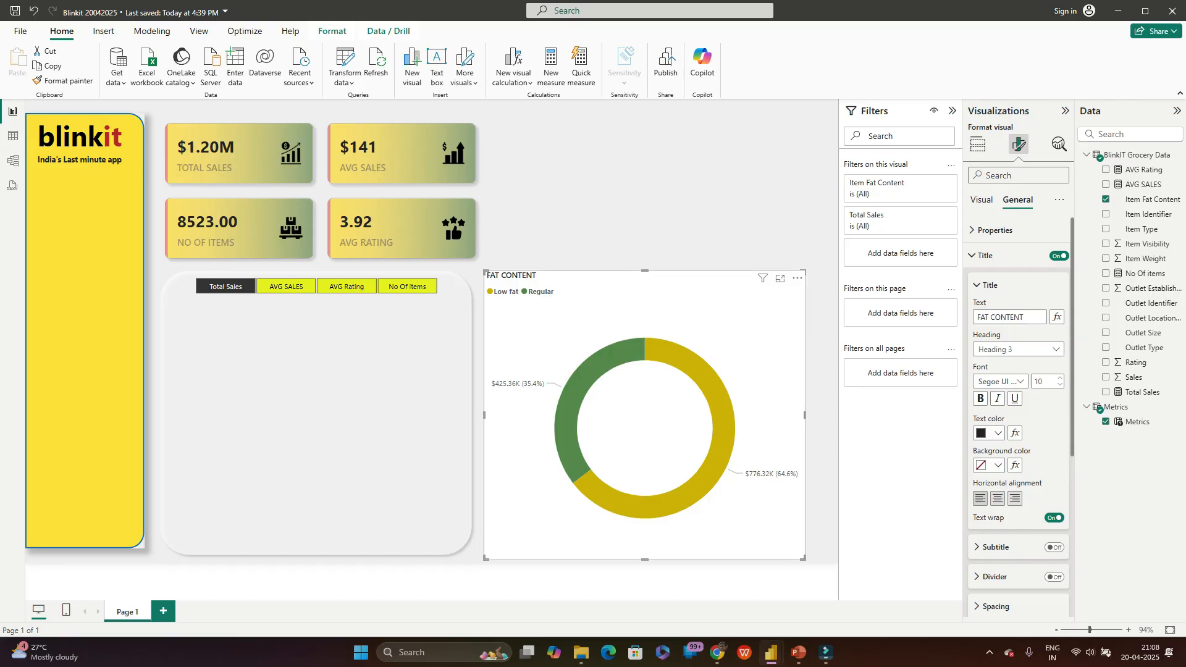
Step: Shrink the donut chart and place it inside the rounded panel, directly below the Total Sales and AVG SALES buttons
left_click_drag(804, 271, 318, 310)
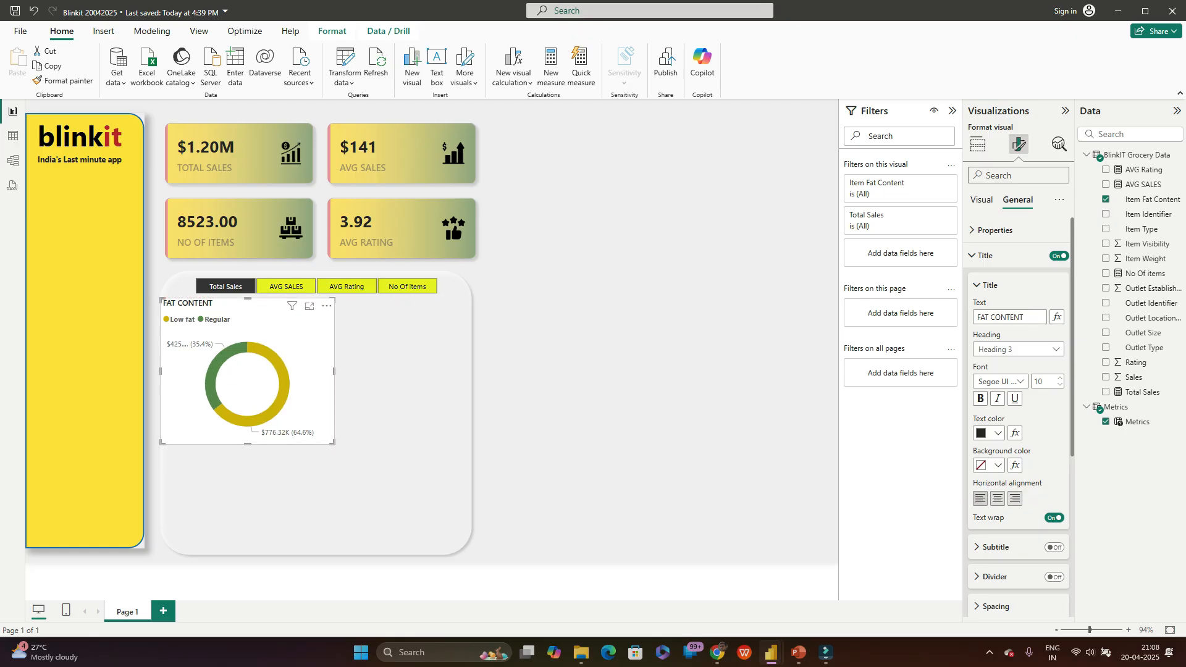
left_click_drag(334, 444, 319, 419)
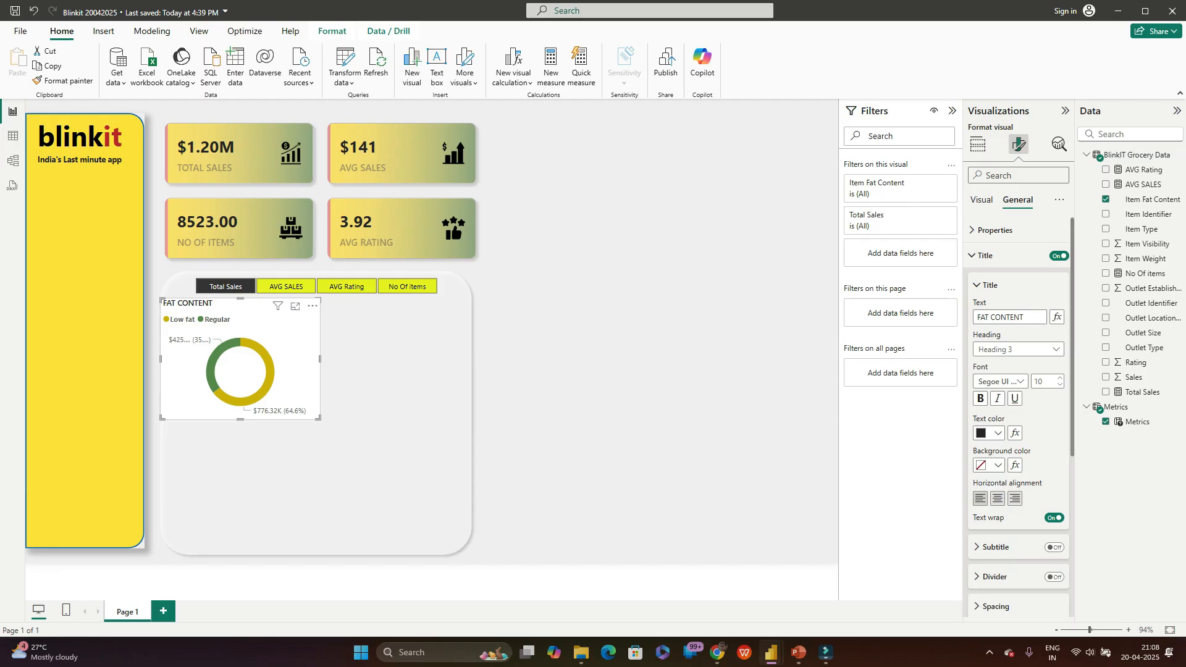
scroll(1019, 420, "down", 5)
scroll(1019, 417, "down", 4)
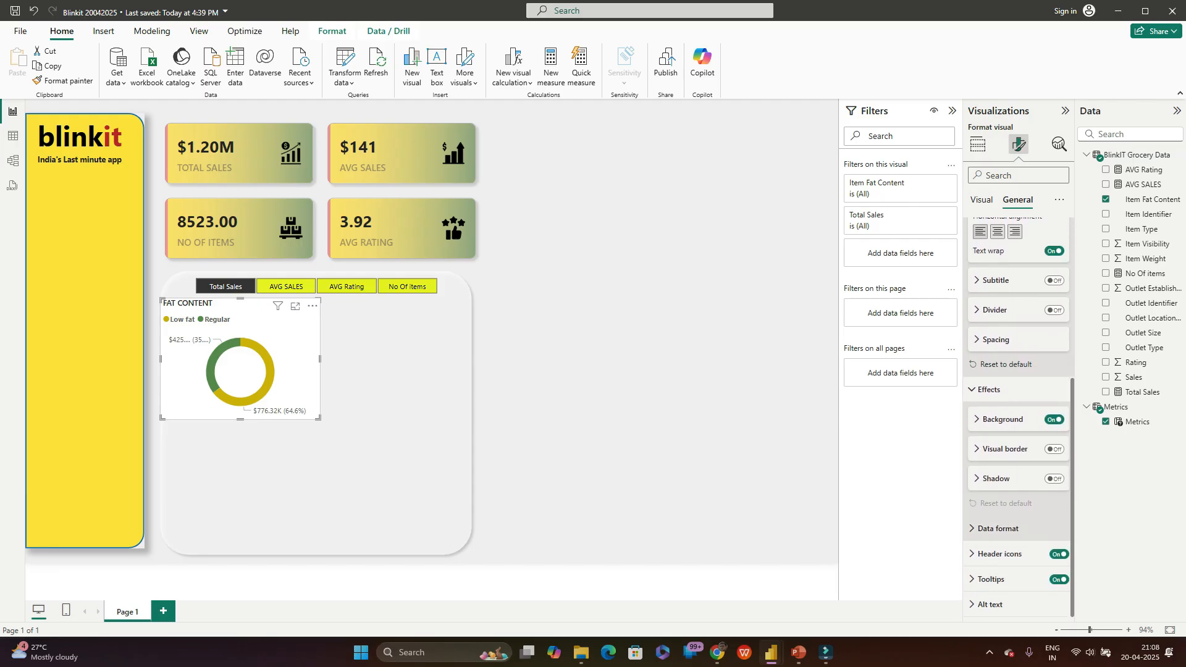
left_click(997, 528)
scroll(1019, 494, "down", 5)
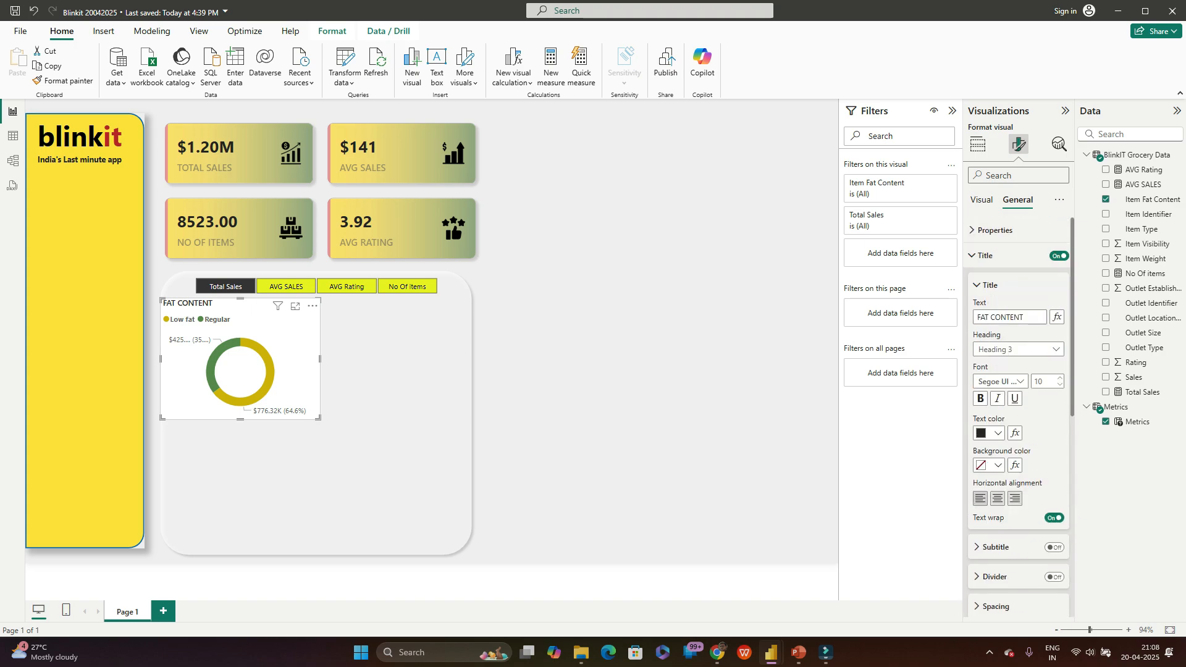
Step: Set both the value and percentage decimal places of the donut chart's detail labels to 0
left_click(982, 200)
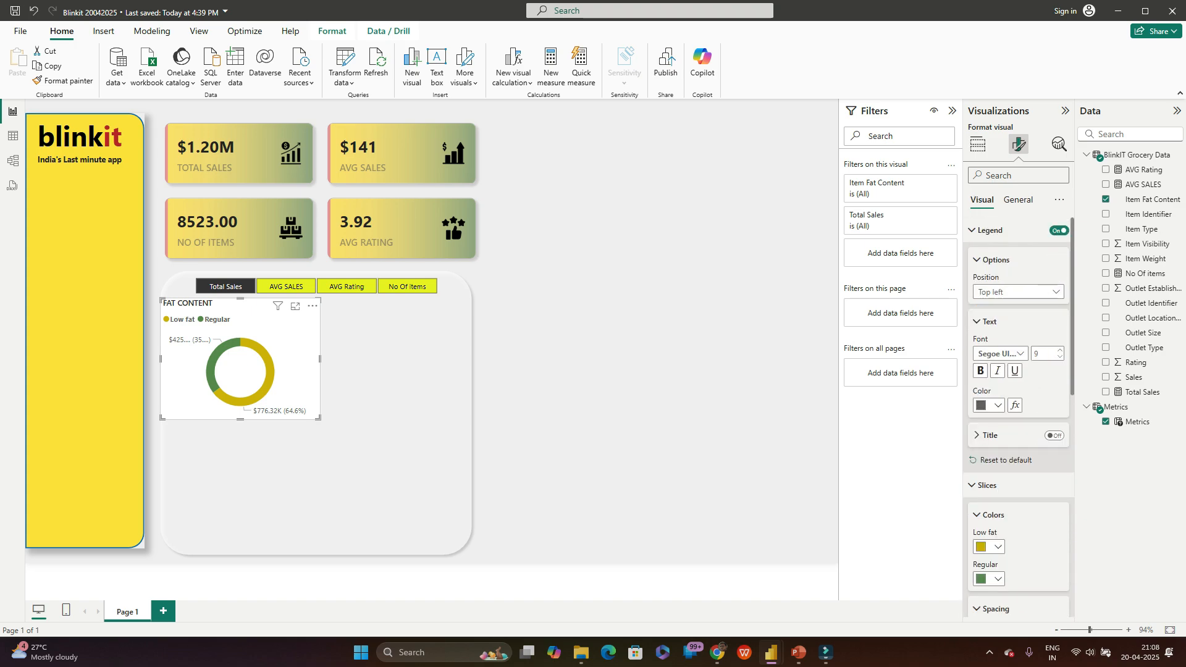
scroll(1017, 414, "down", 5)
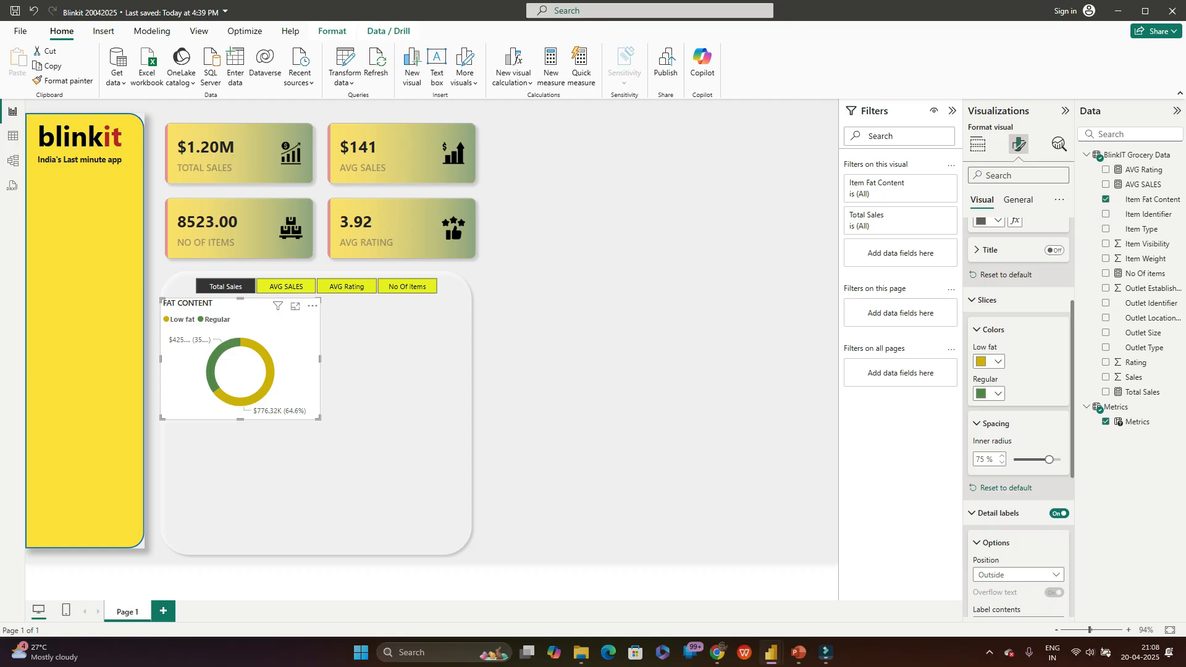
scroll(1018, 414, "down", 7)
scroll(1018, 413, "down", 2)
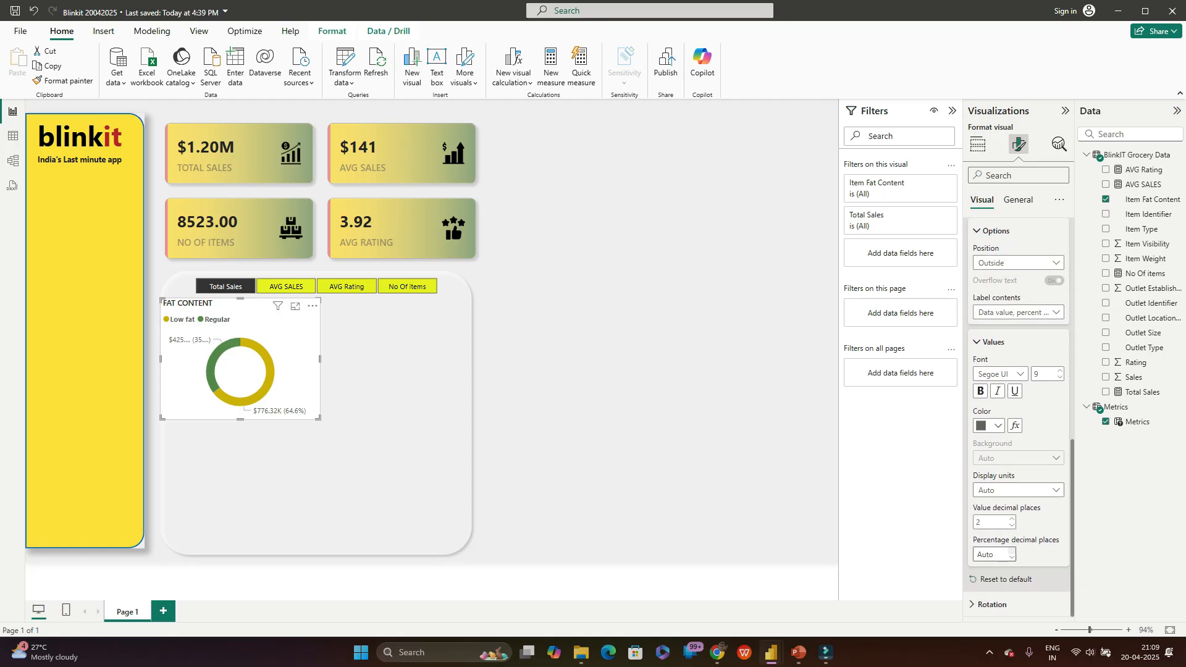
left_click(1011, 557)
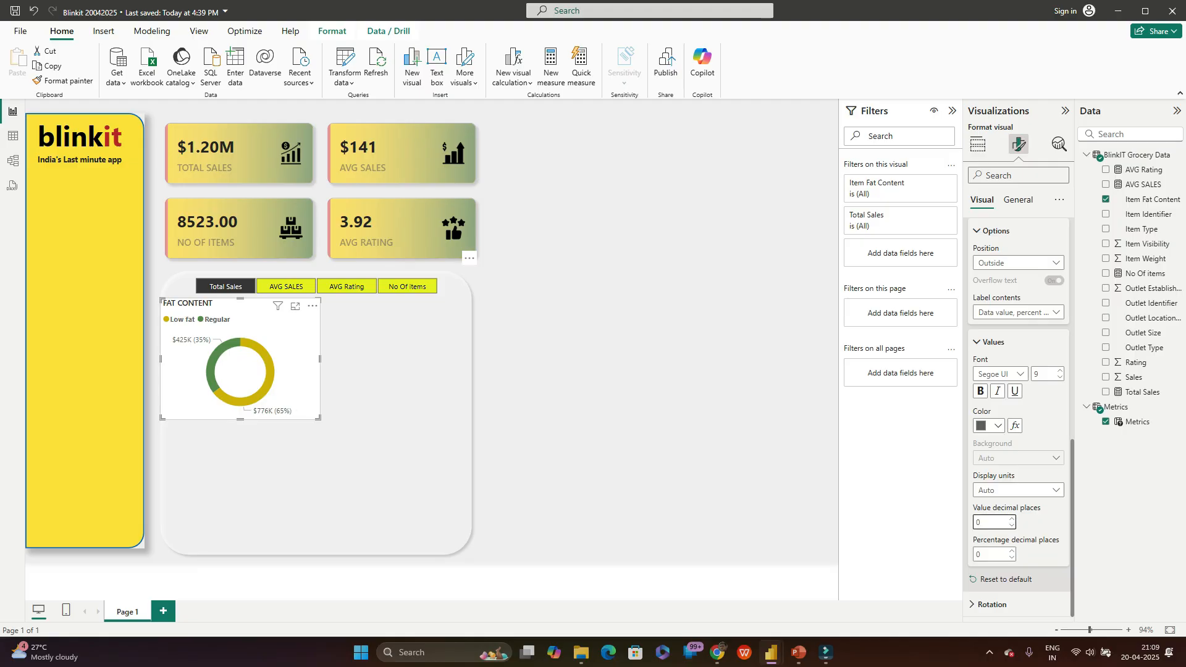
left_click(396, 420)
left_click(593, 396)
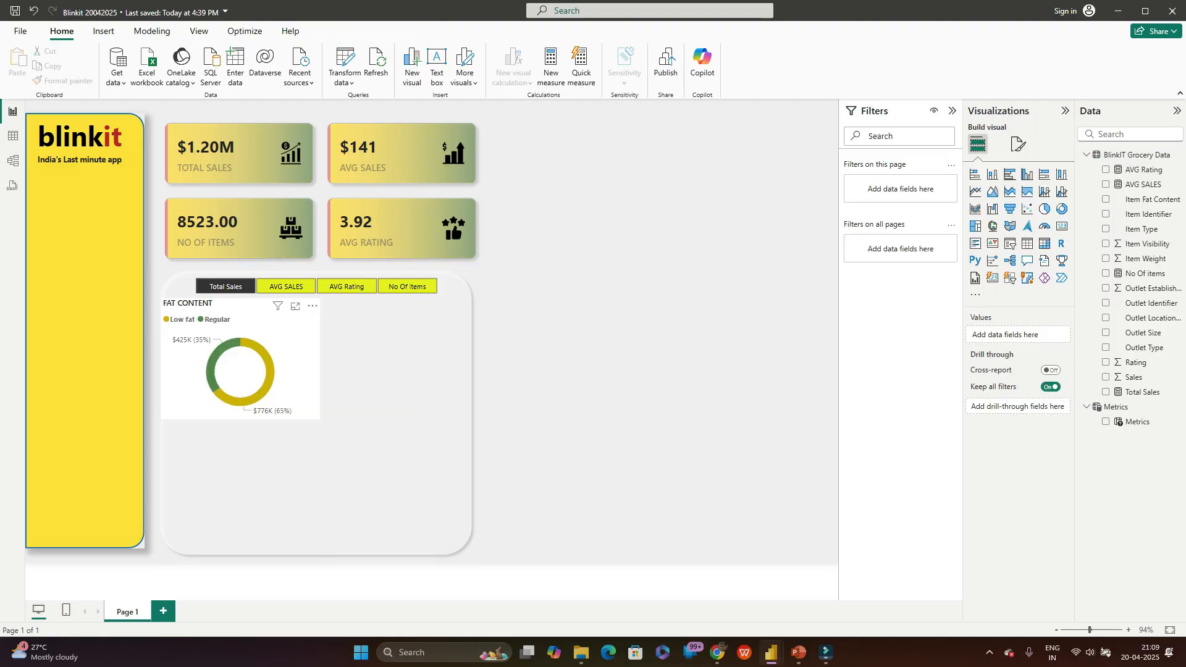
Step: Turn off the background of the FAT CONTENT donut chart
left_click(295, 373)
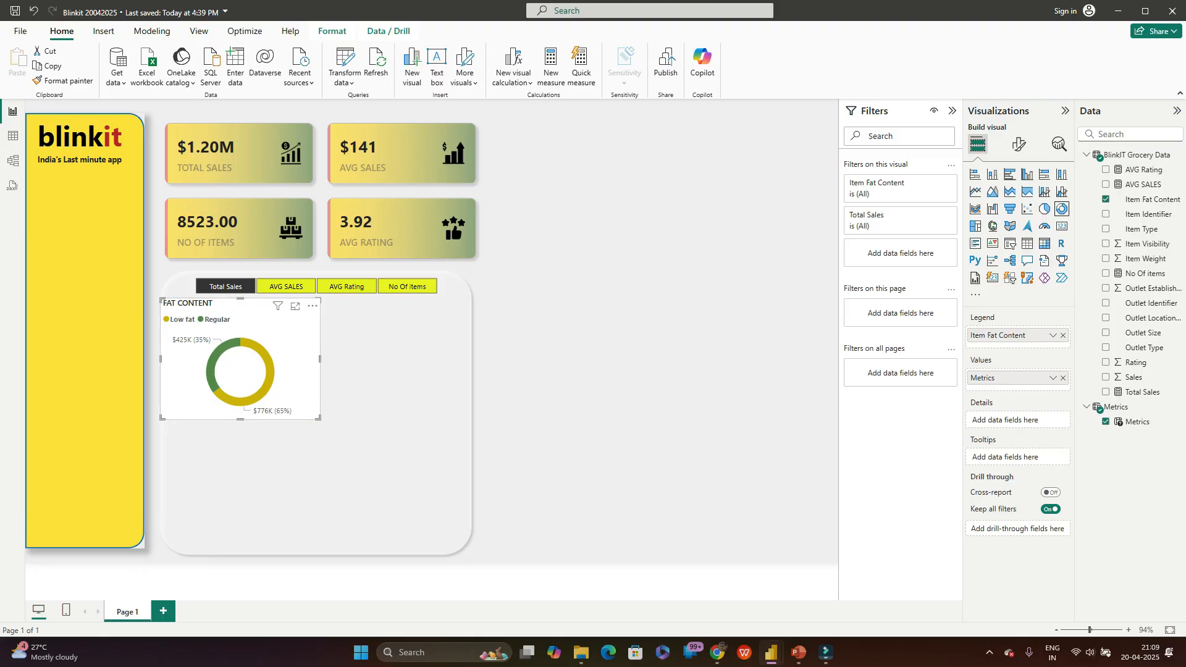
left_click(1020, 144)
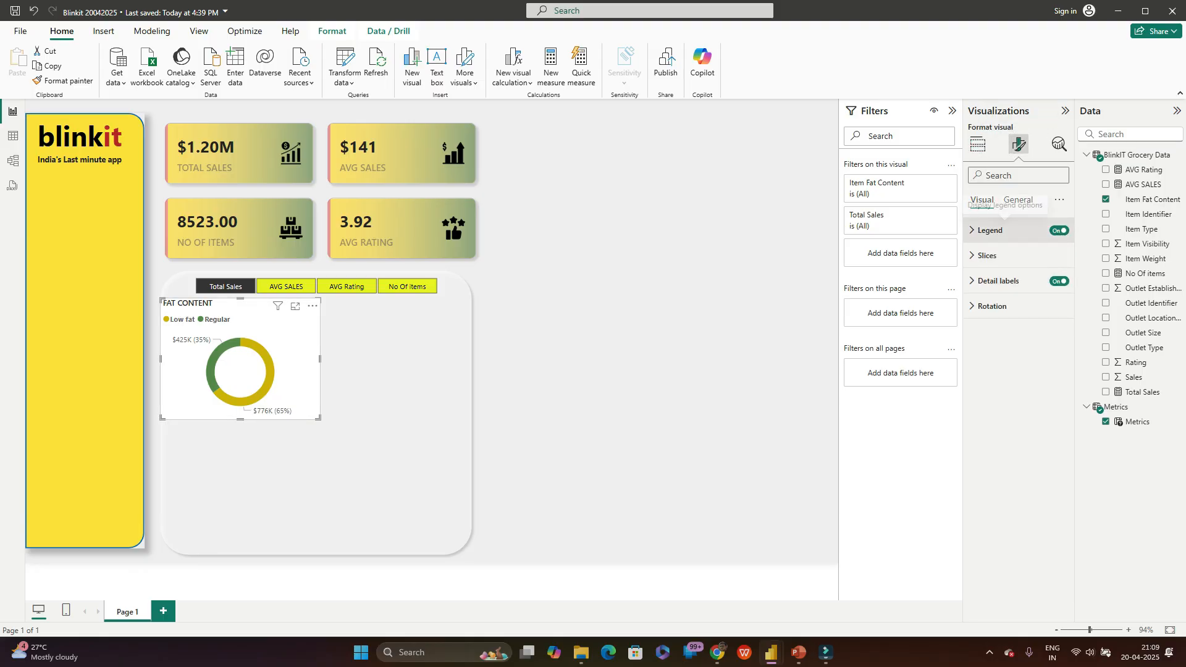
left_click(1018, 200)
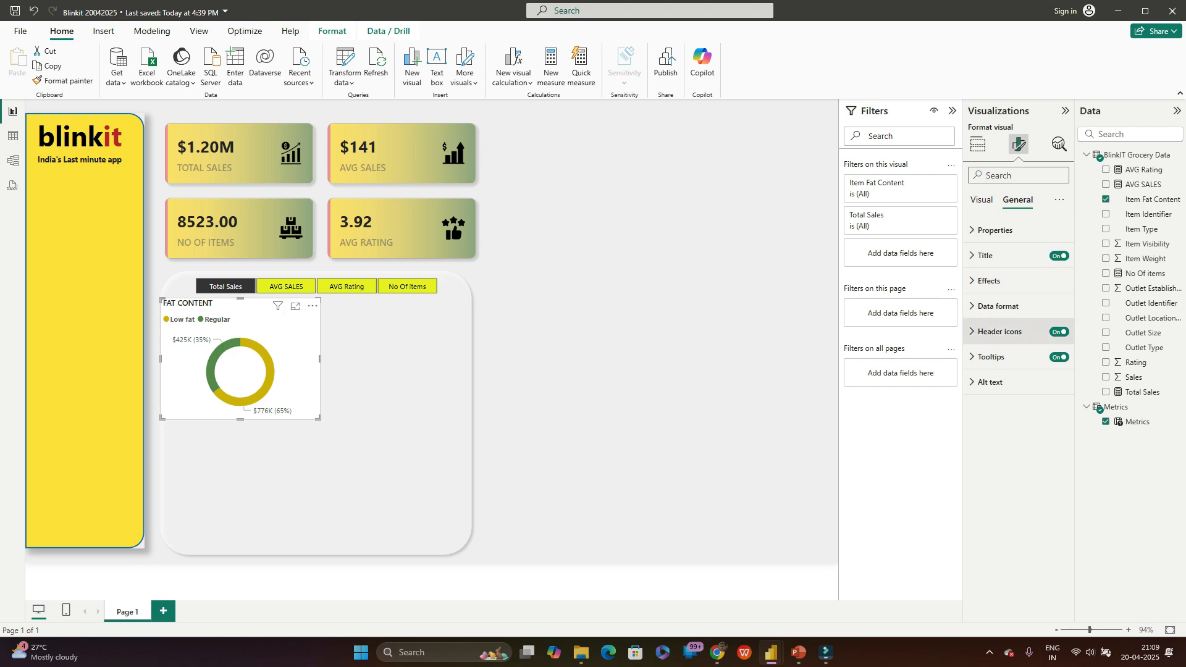
left_click(989, 281)
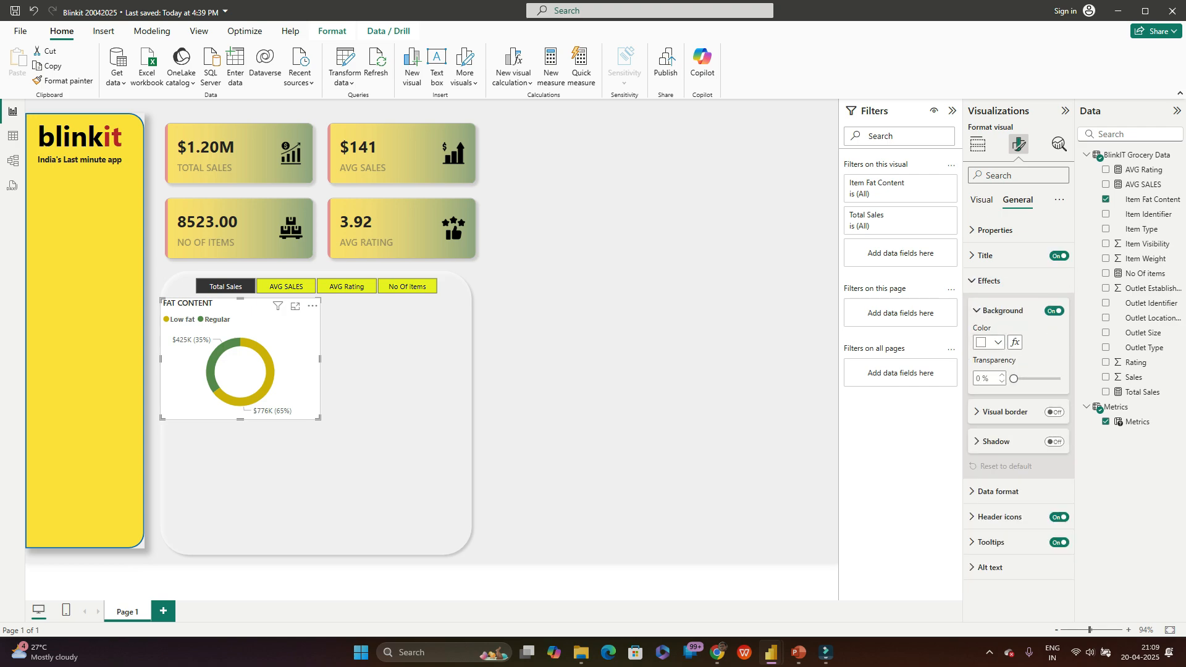
left_click(1054, 311)
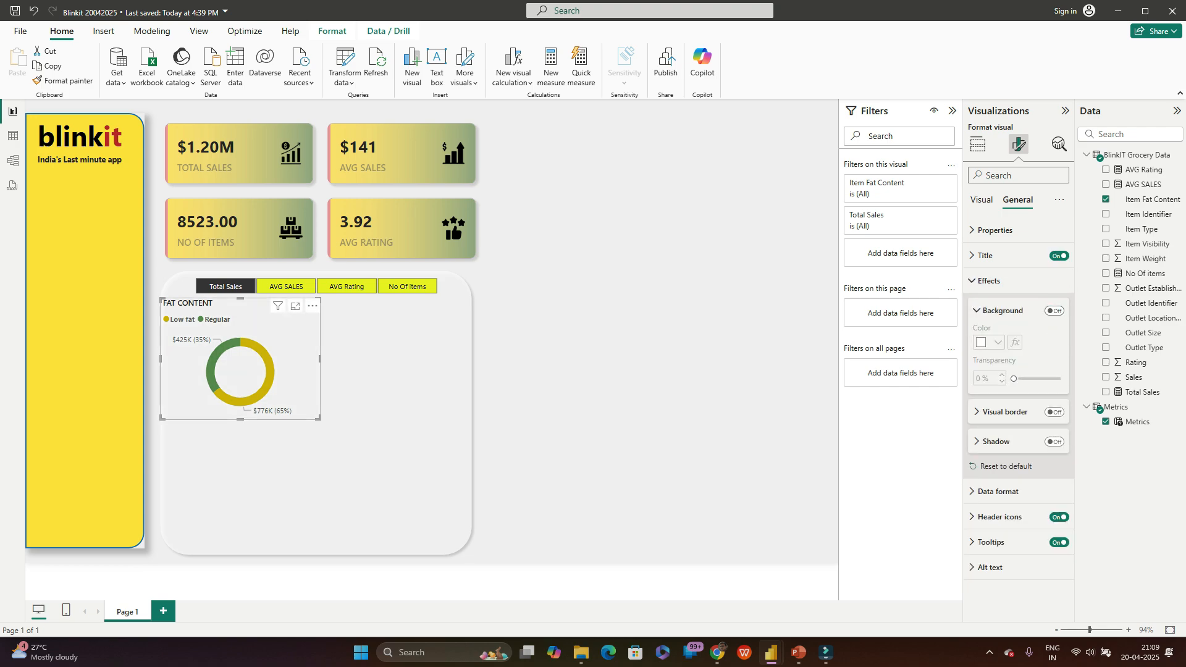
Step: Narrow the FAT CONTENT donut chart slightly by pulling in its right edge
left_click(574, 371)
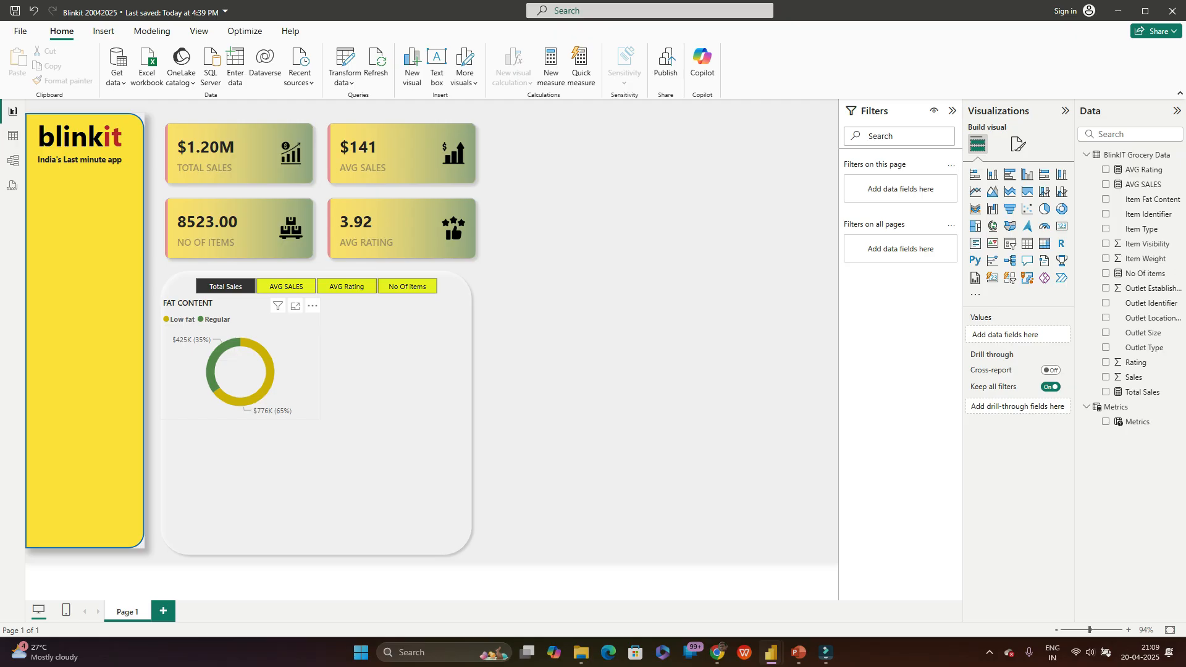
left_click(302, 362)
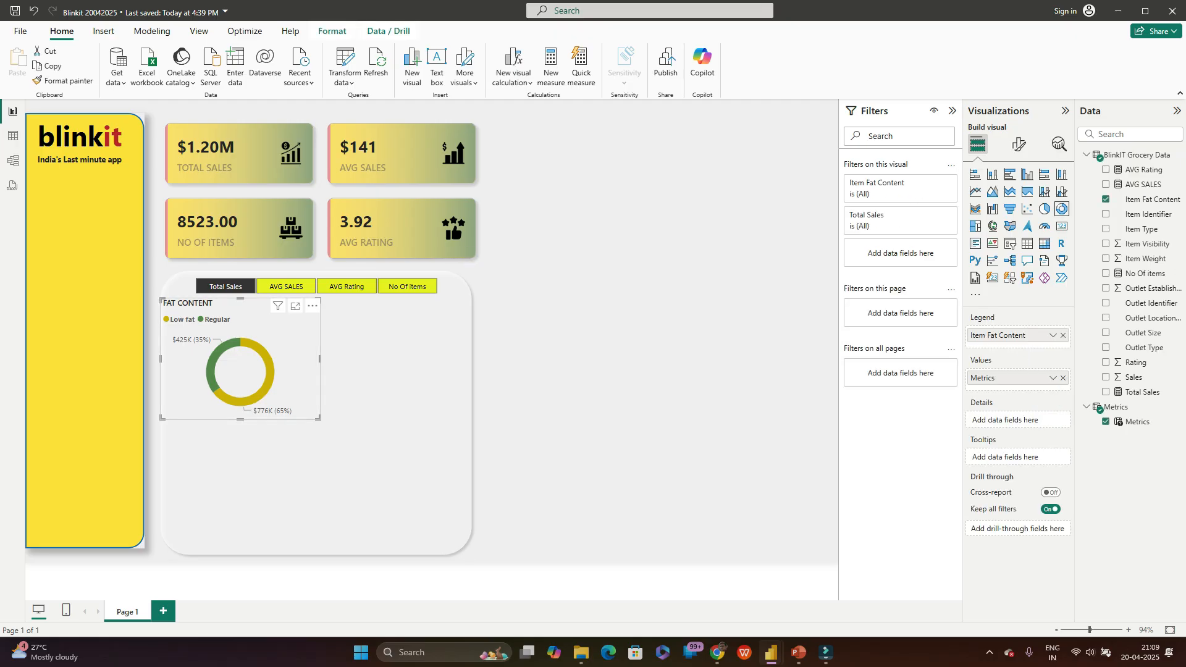
left_click_drag(319, 358, 316, 359)
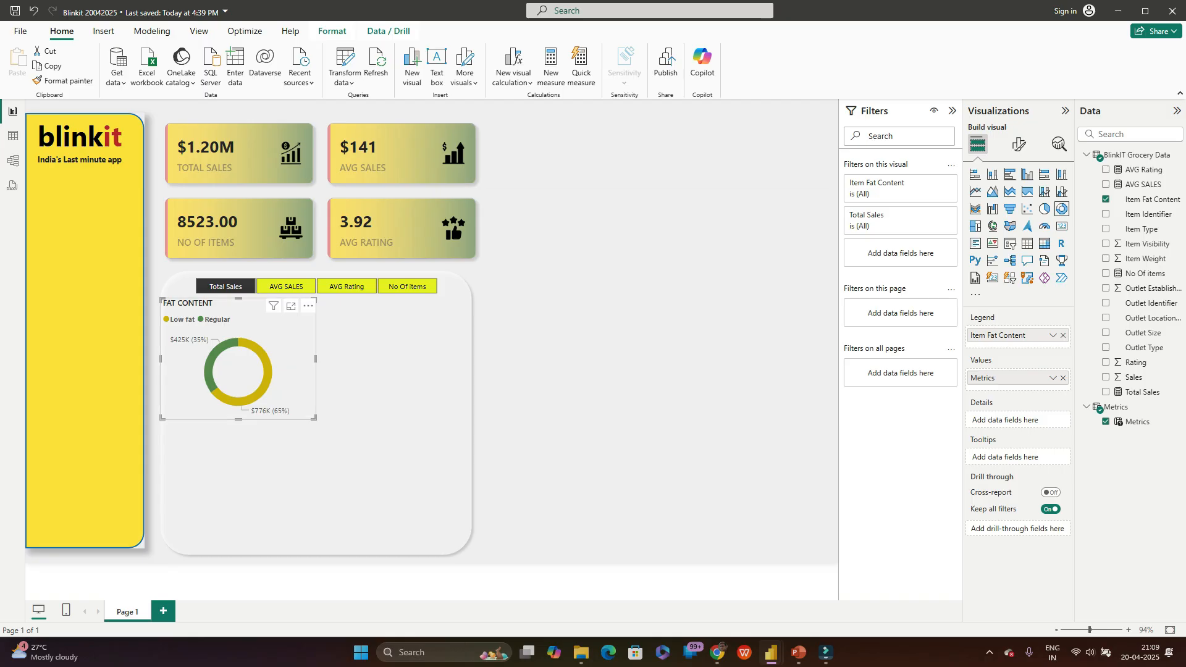
left_click(617, 322)
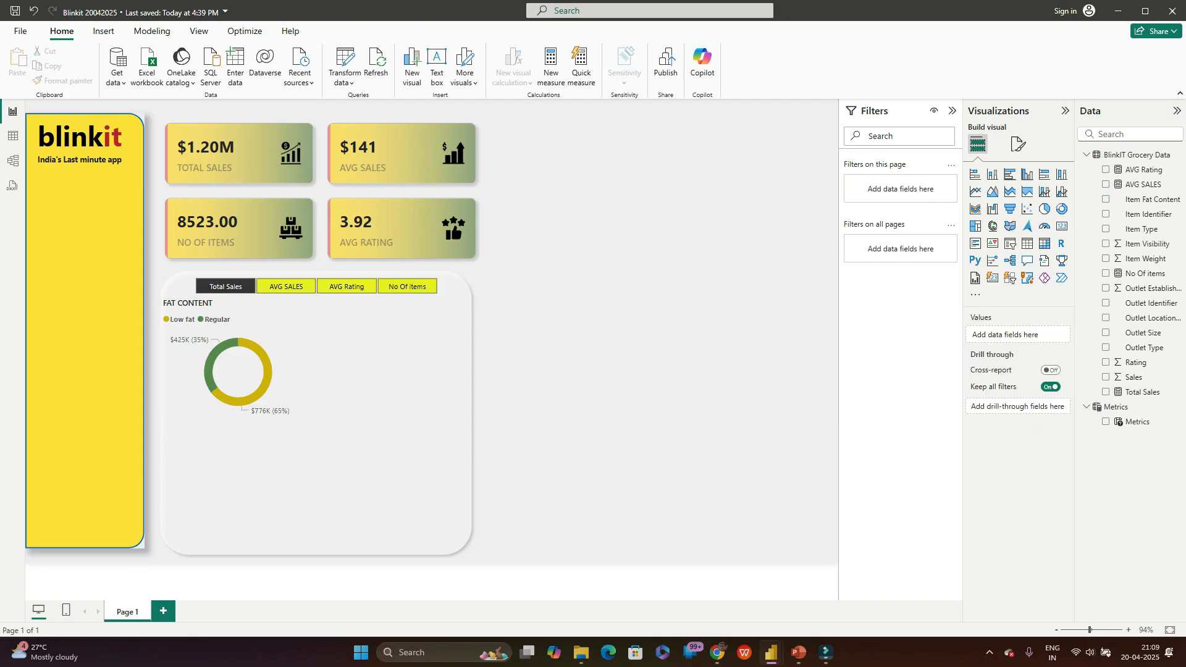
Step: Add a new card visual showing Total Sales and shrink it in the empty canvas area beside the rounded panel
left_click(993, 243)
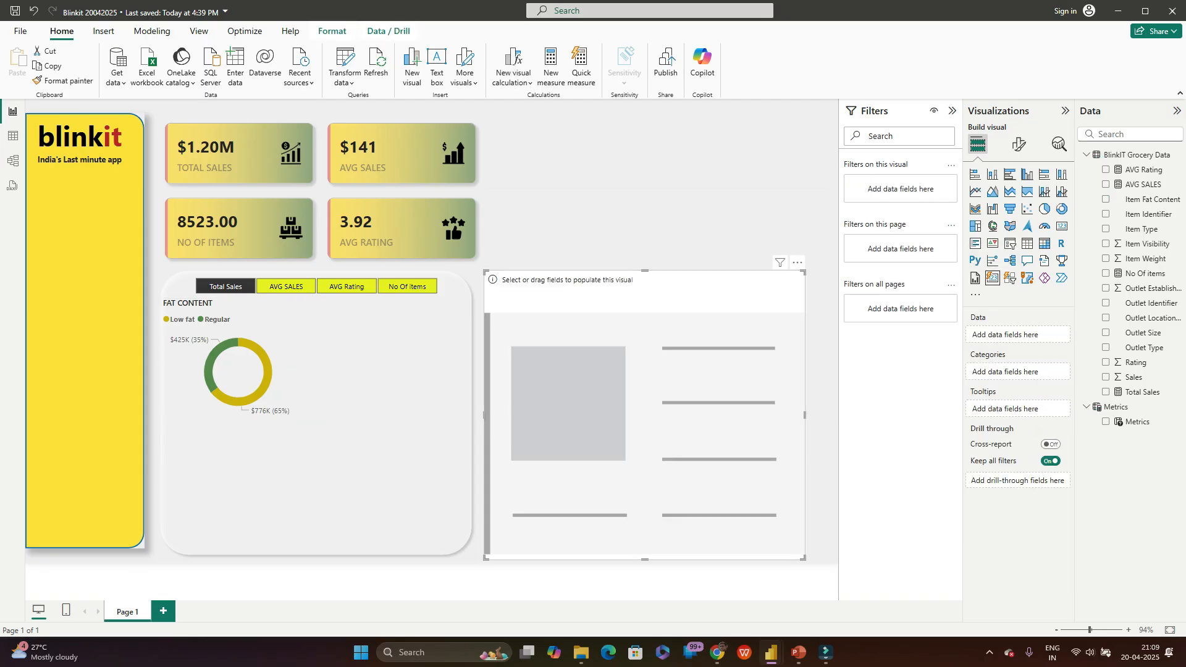
left_click_drag(536, 300, 640, 380)
left_click_drag(710, 442, 643, 318)
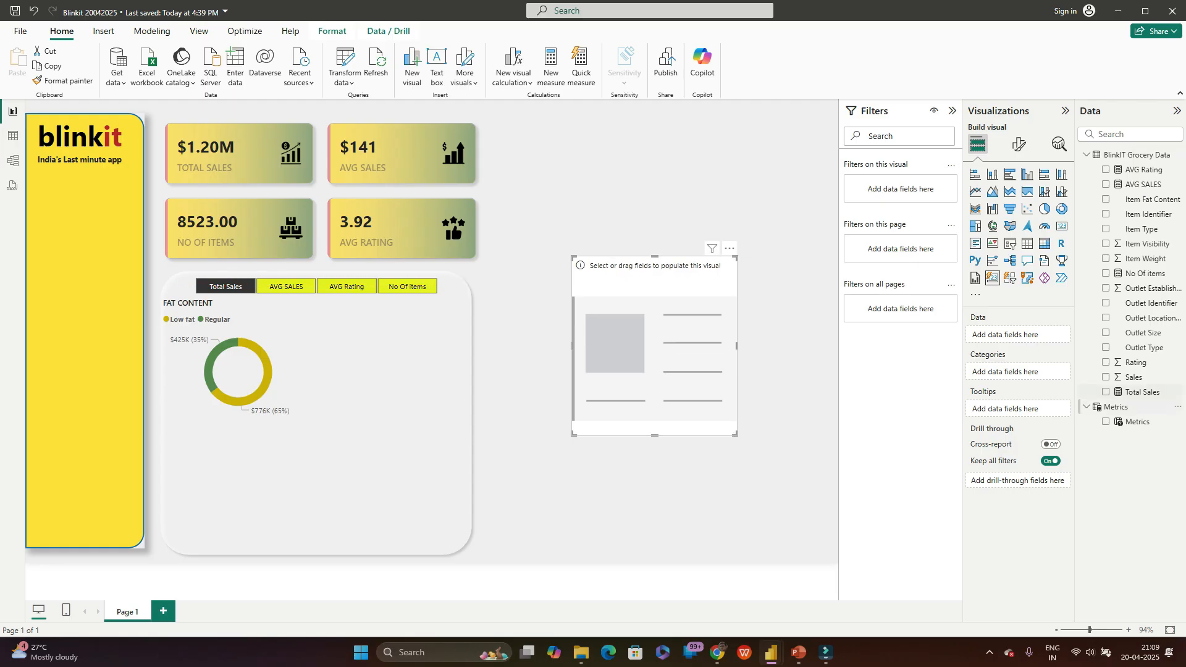
left_click(1106, 392)
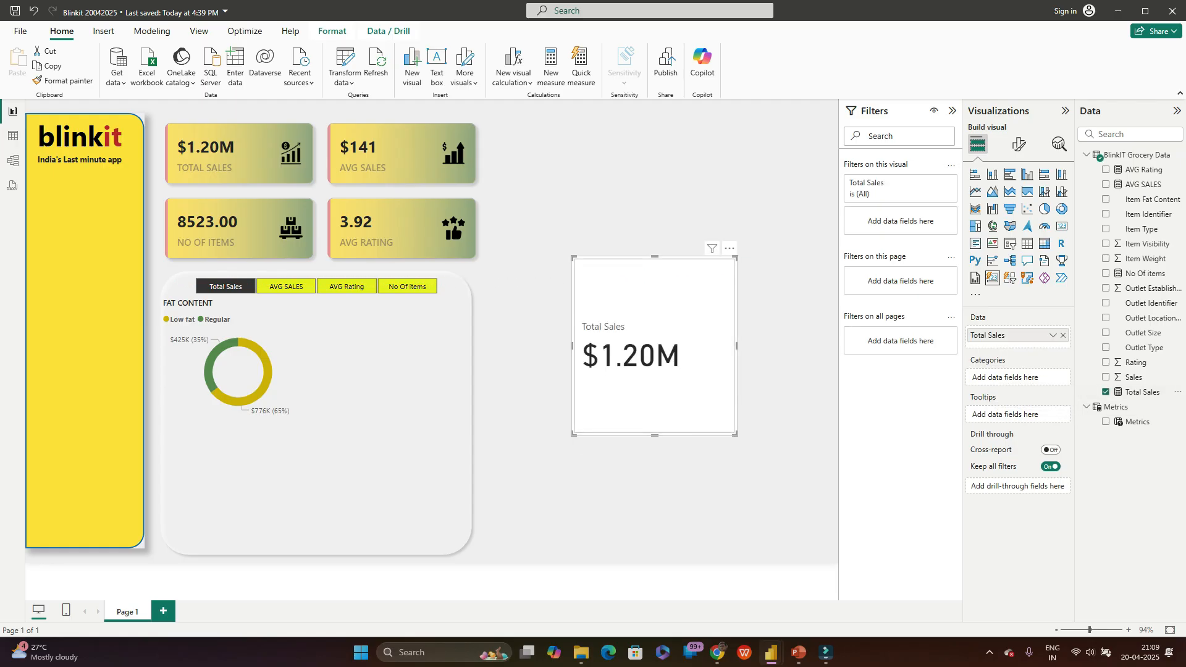
left_click_drag(573, 258, 603, 318)
left_click_drag(669, 377, 622, 361)
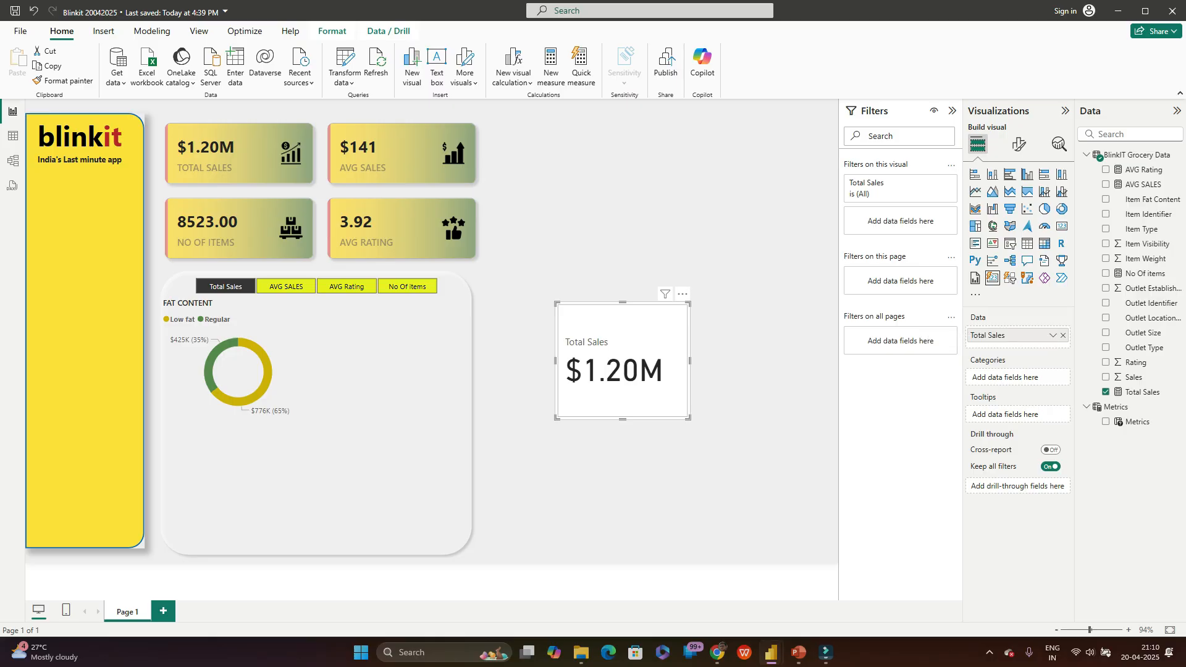
Step: Set the Total Sales card's callout value font to Segoe UI Semibold, size 10
left_click(1019, 144)
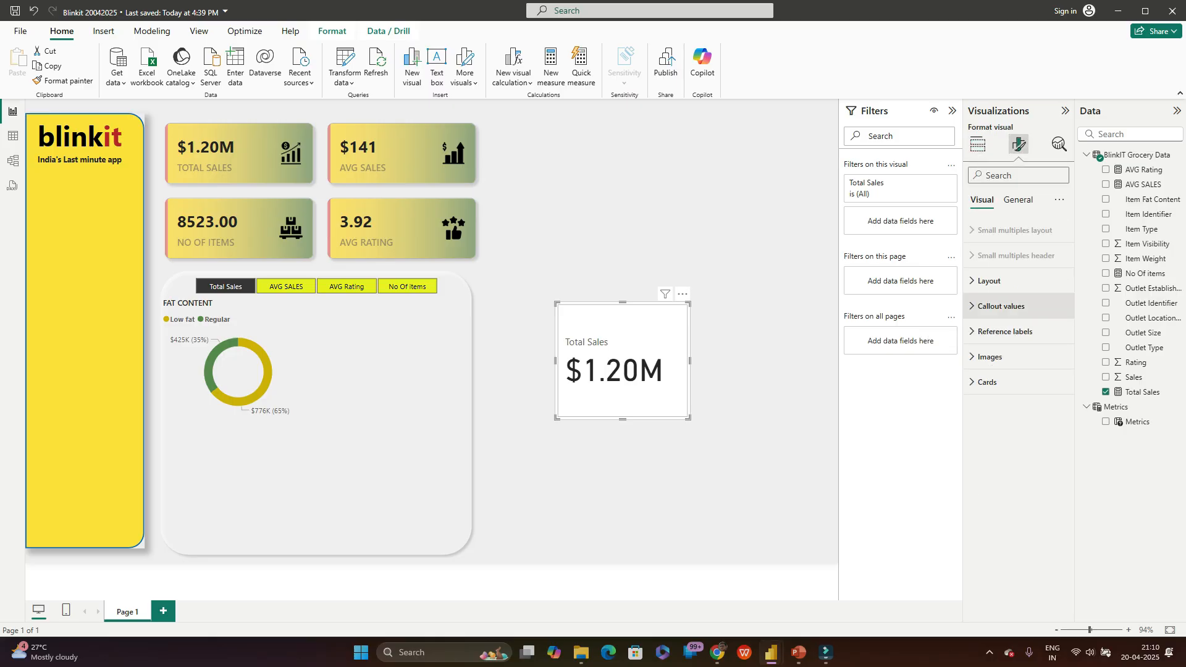
left_click(1001, 306)
left_click(999, 429)
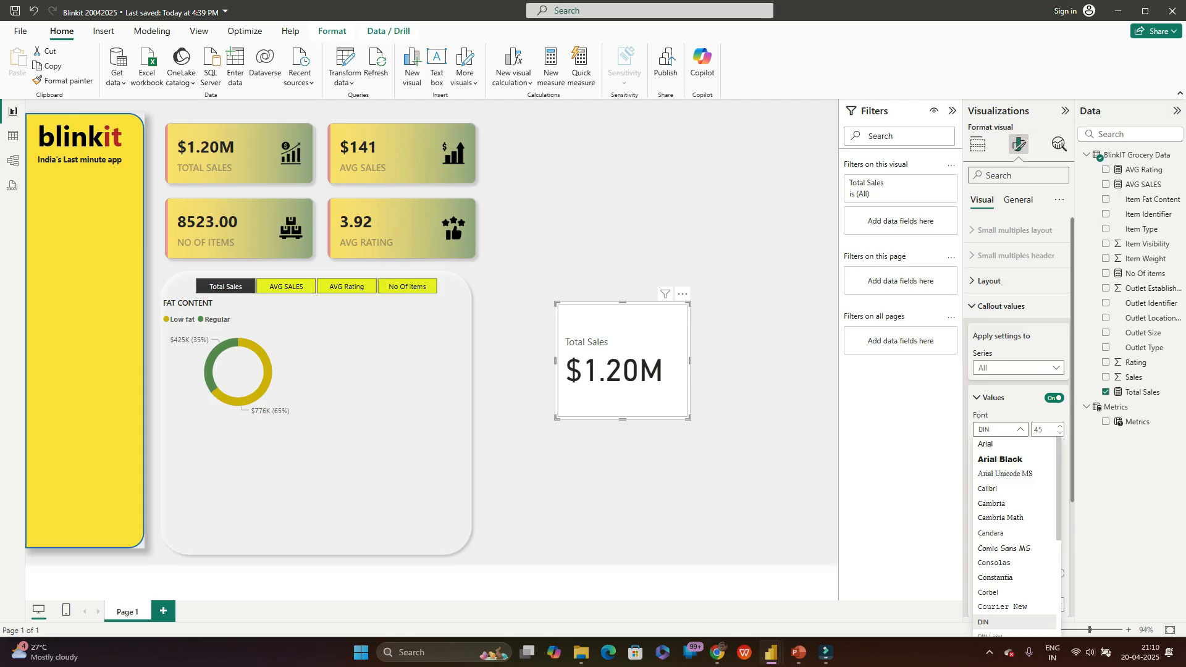
scroll(1013, 543, "down", 3)
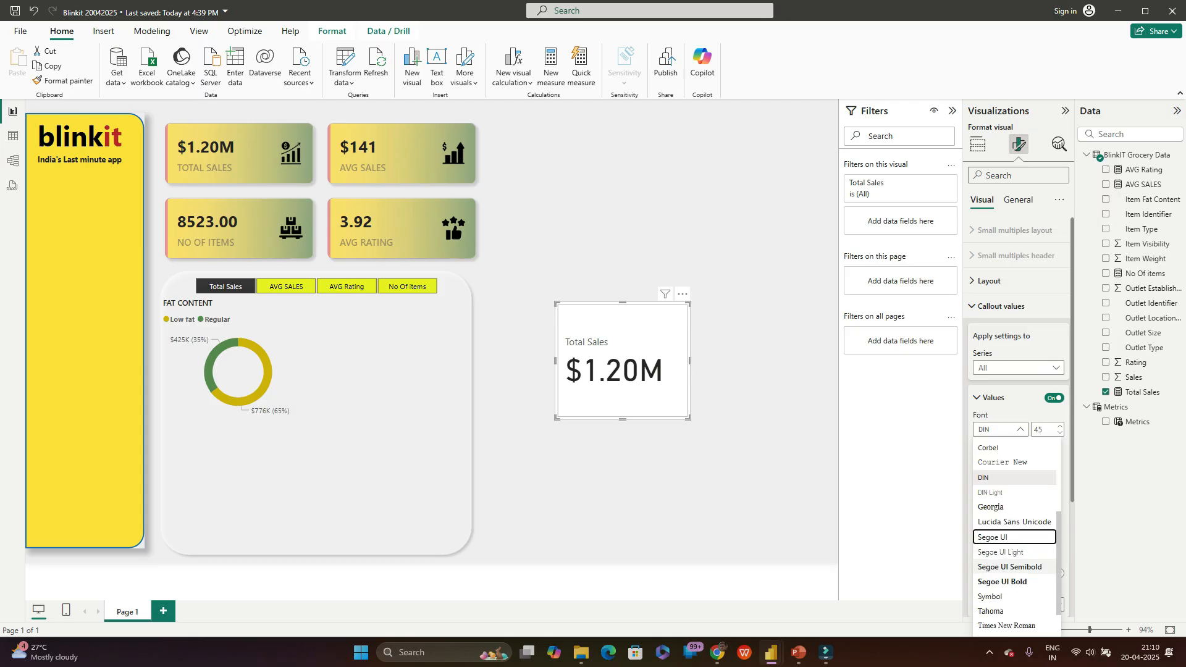
left_click(1013, 566)
double_click(1039, 429)
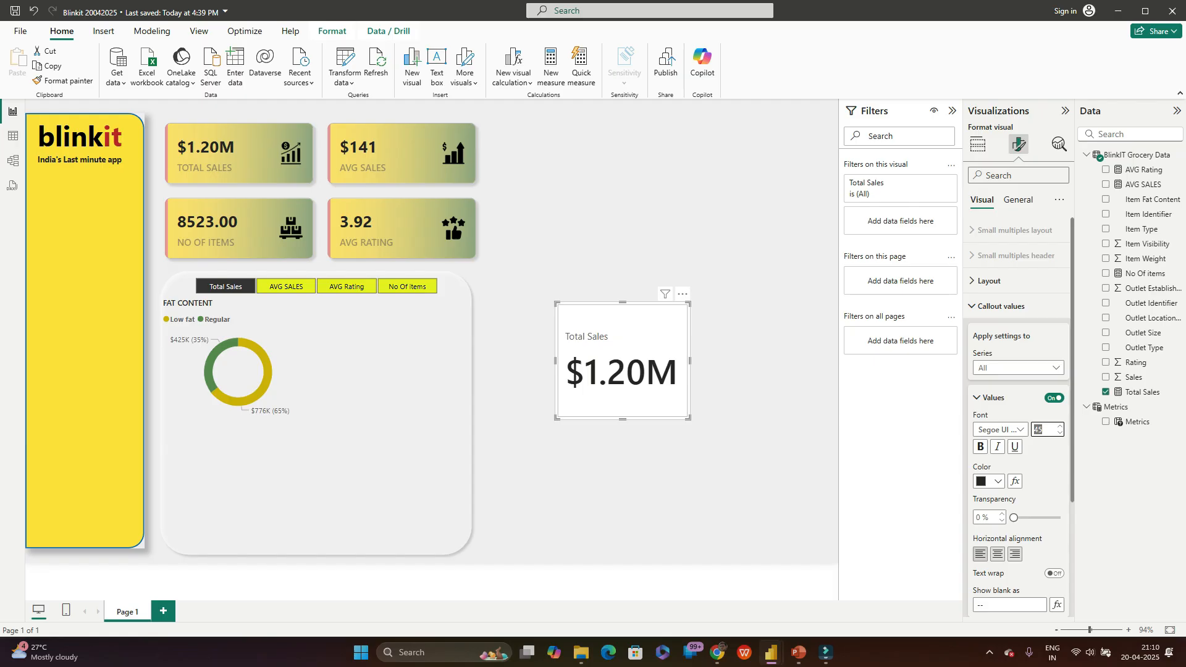
type("10")
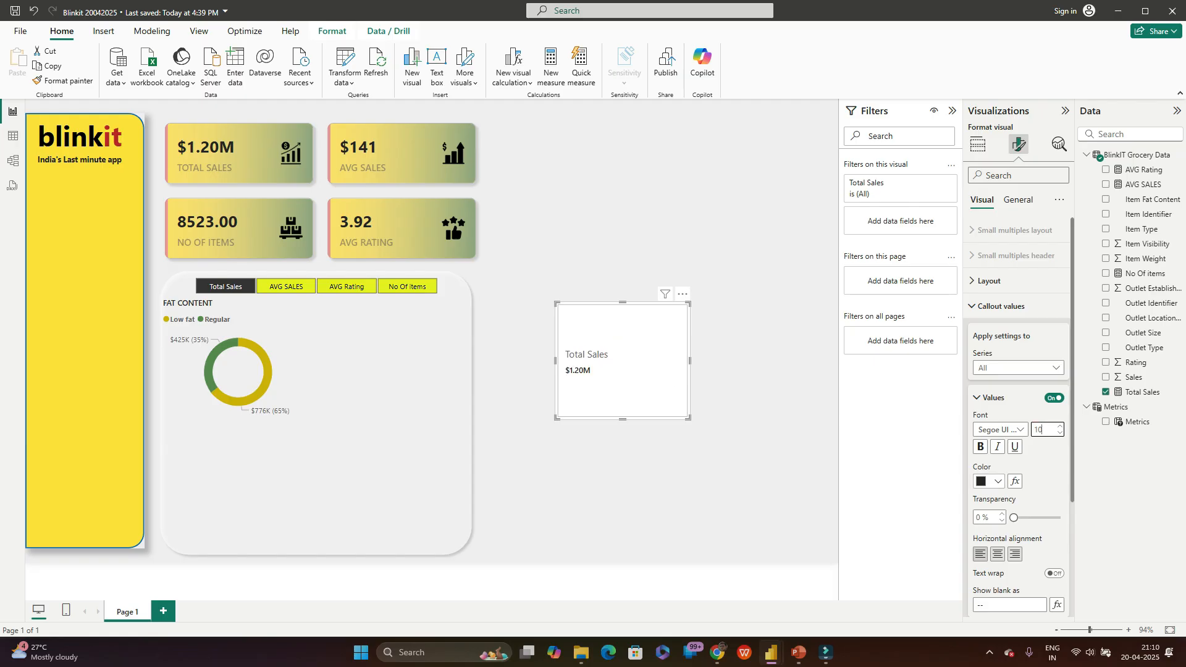
Step: Shrink the new Total Sales card closely around its text and centre its callout value horizontally
scroll(1019, 401, "down", 2)
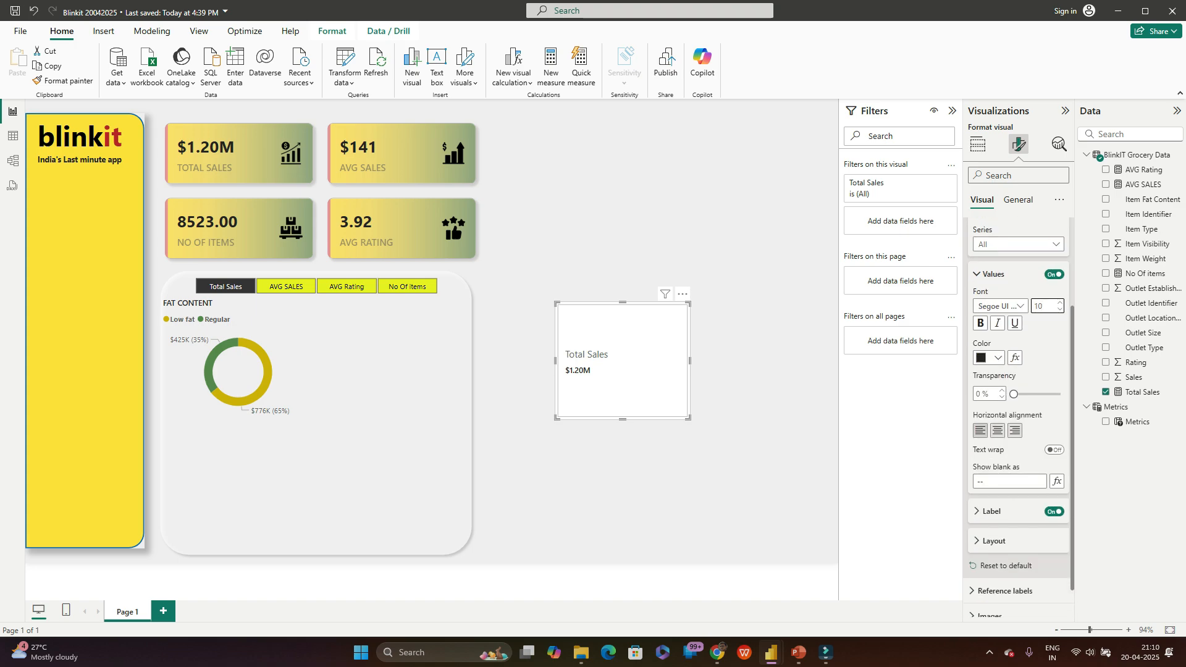
left_click_drag(689, 303, 629, 371)
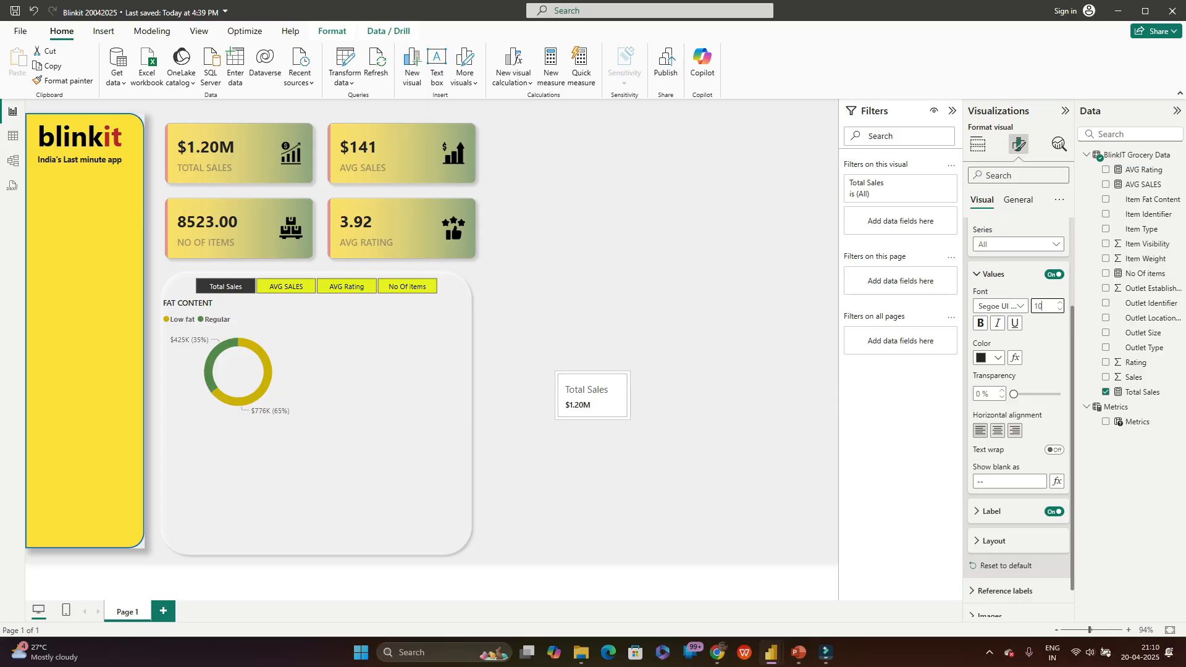
left_click(998, 430)
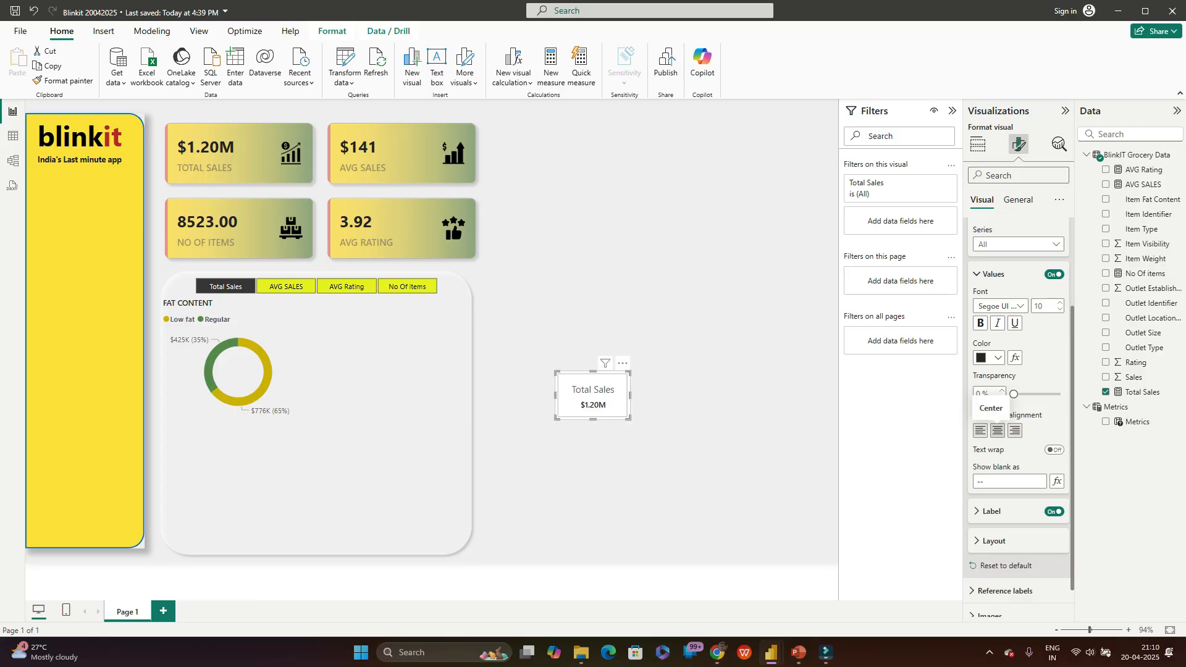
Step: Look through the new card's callout layout, reference label and image settings
scroll(1019, 418, "down", 1)
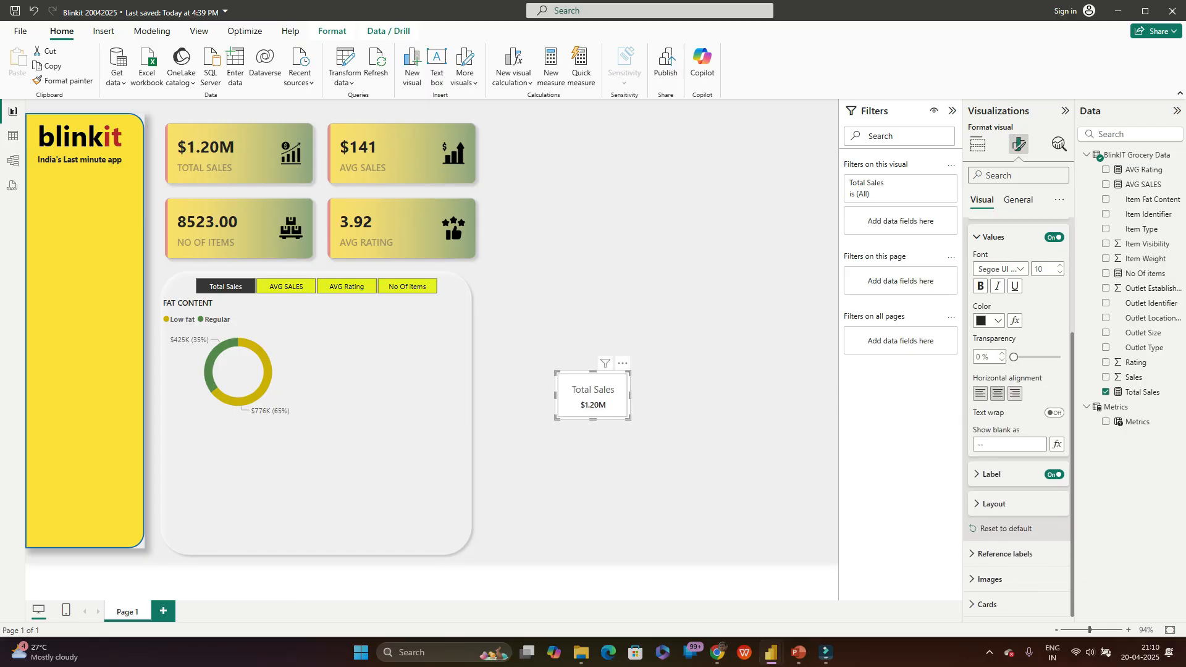
left_click(993, 503)
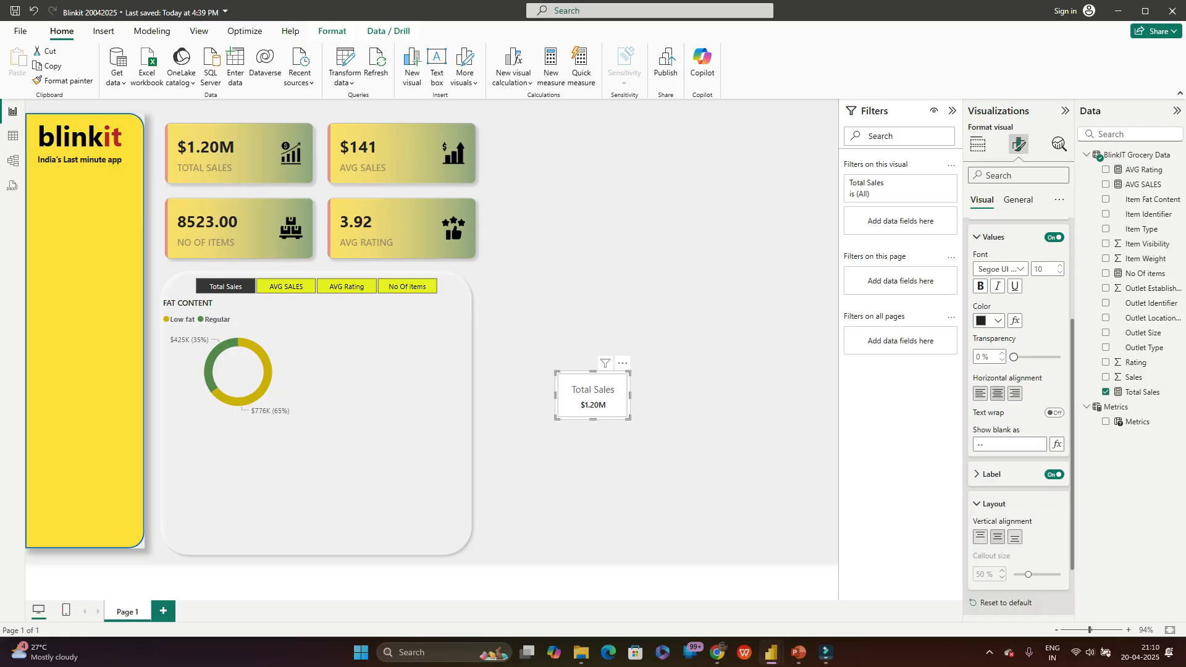
scroll(1013, 503, "down", 2)
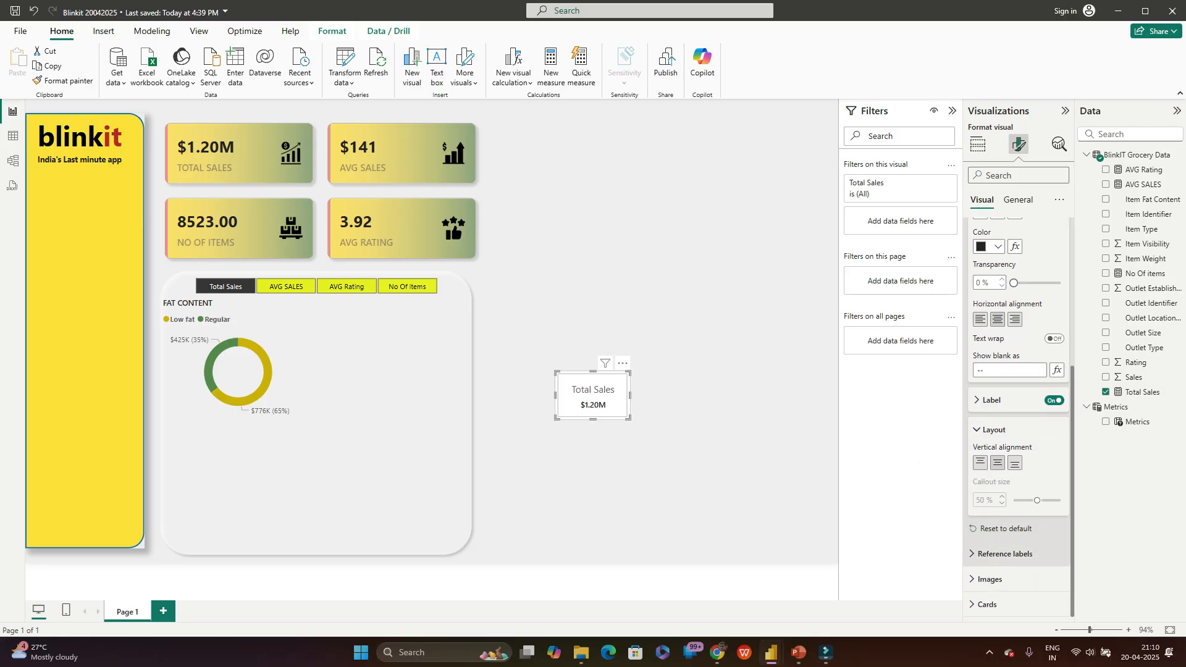
left_click(1005, 554)
scroll(1006, 544, "down", 3)
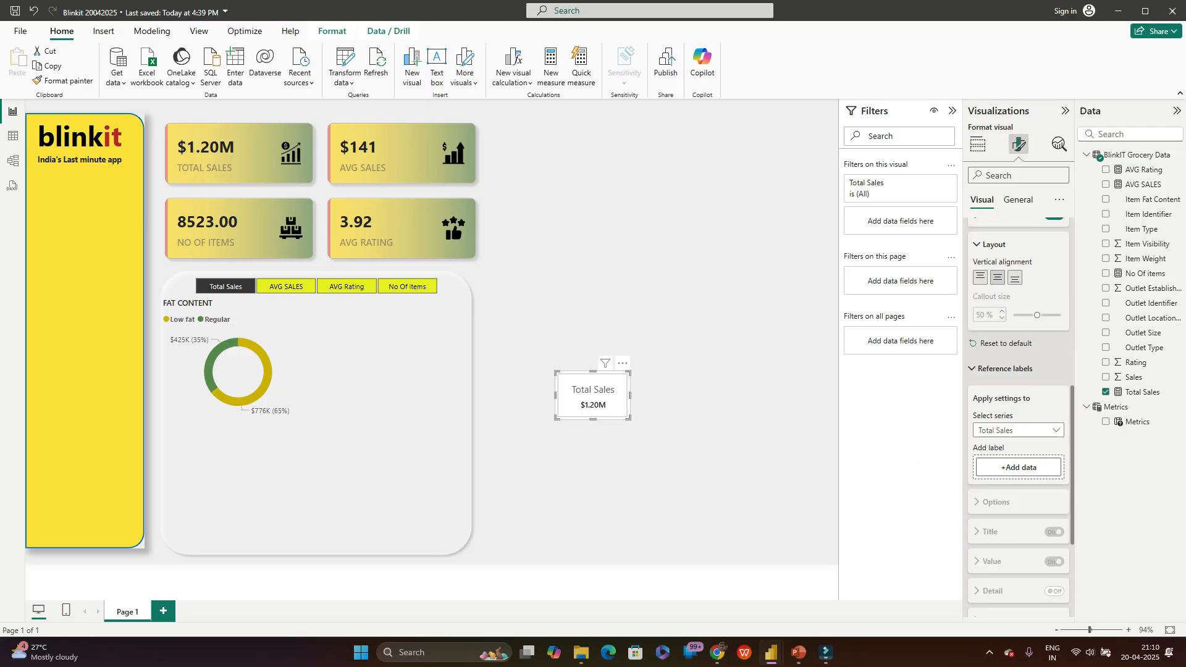
left_click(1005, 368)
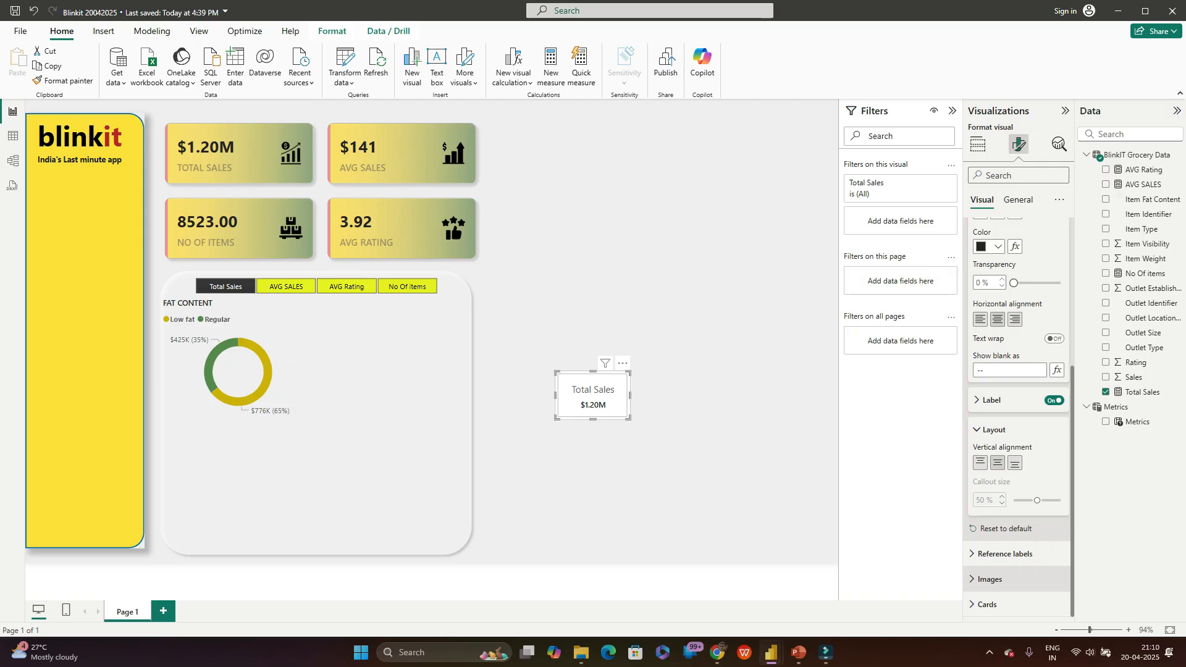
left_click(991, 579)
scroll(1013, 432, "down", 5)
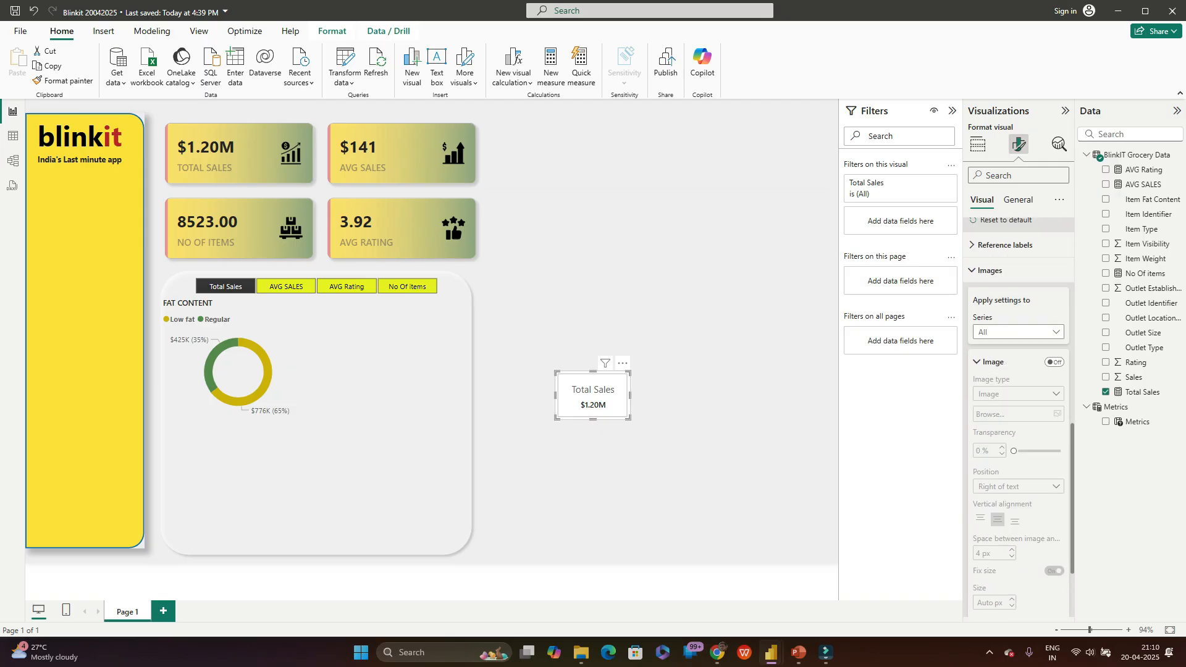
scroll(1019, 417, "down", 2)
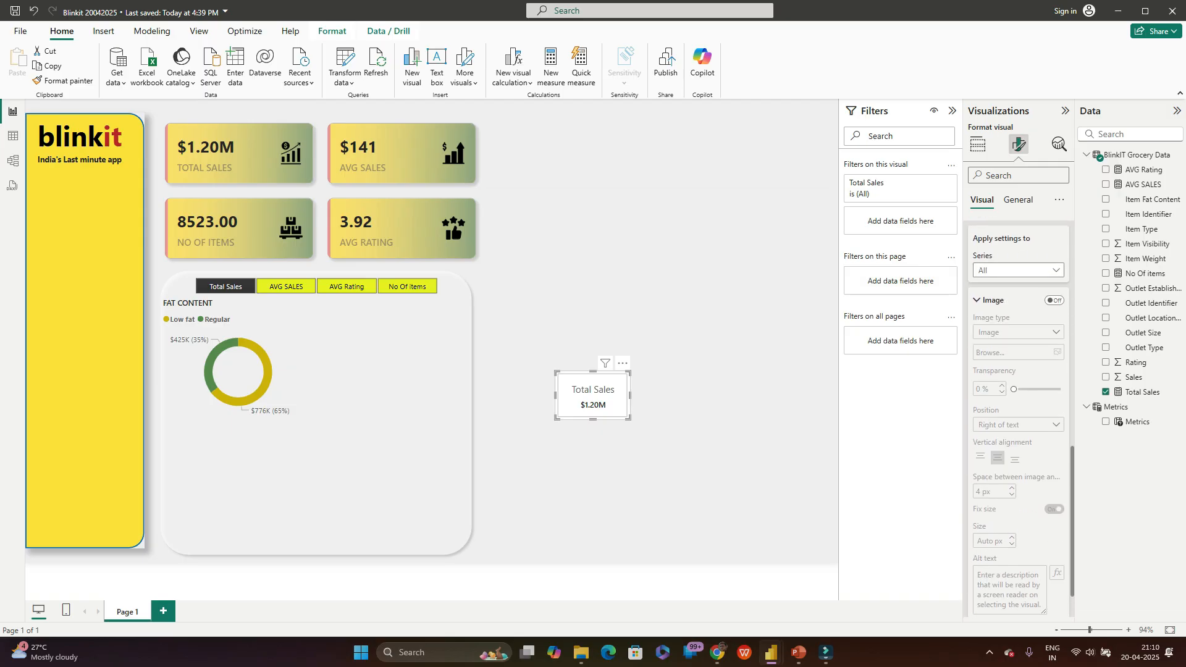
scroll(1019, 417, "up", 5)
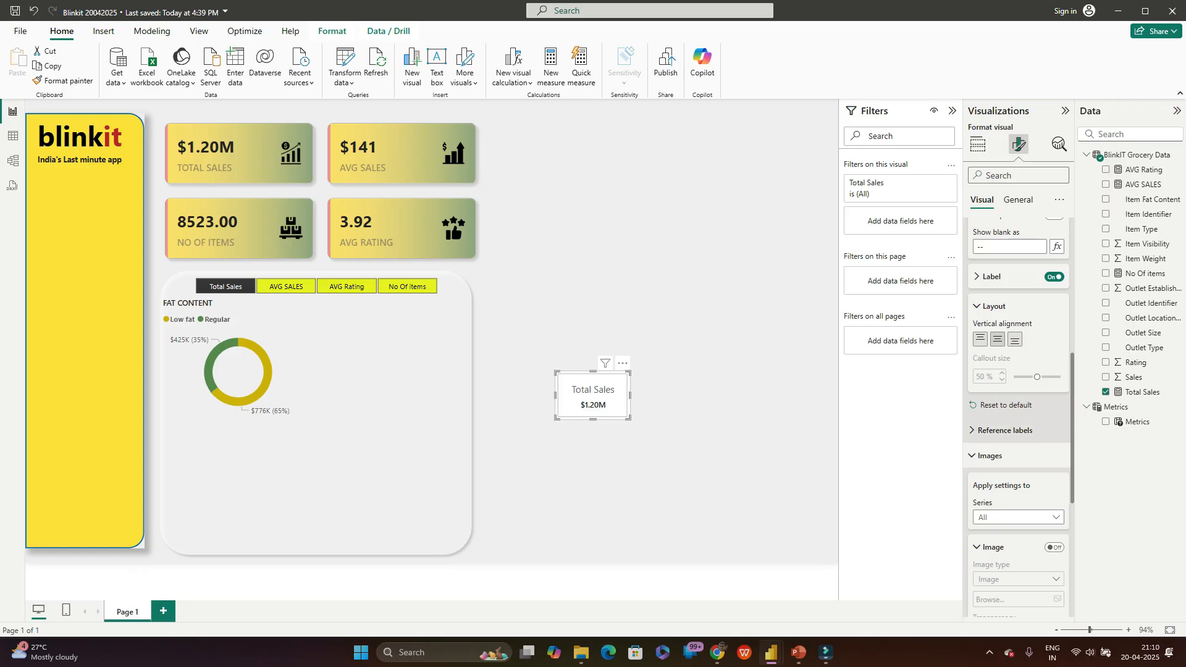
scroll(1020, 417, "down", 6)
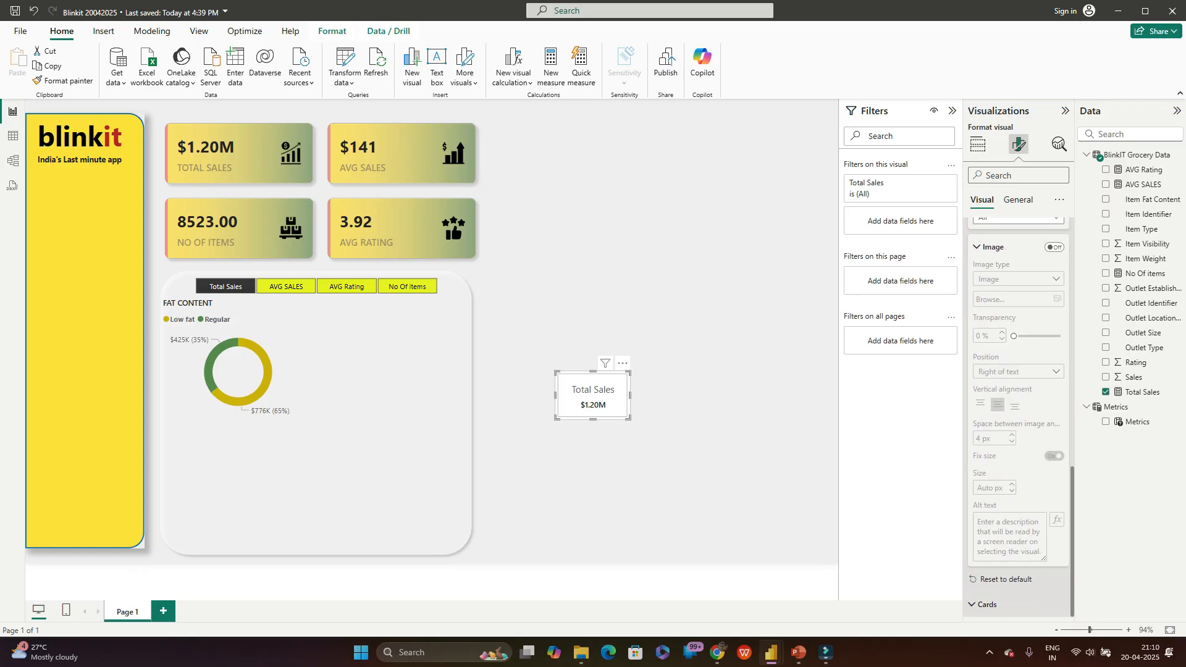
Step: Turn off the inner card background and border of the new Total Sales card
scroll(1020, 417, "down", 7)
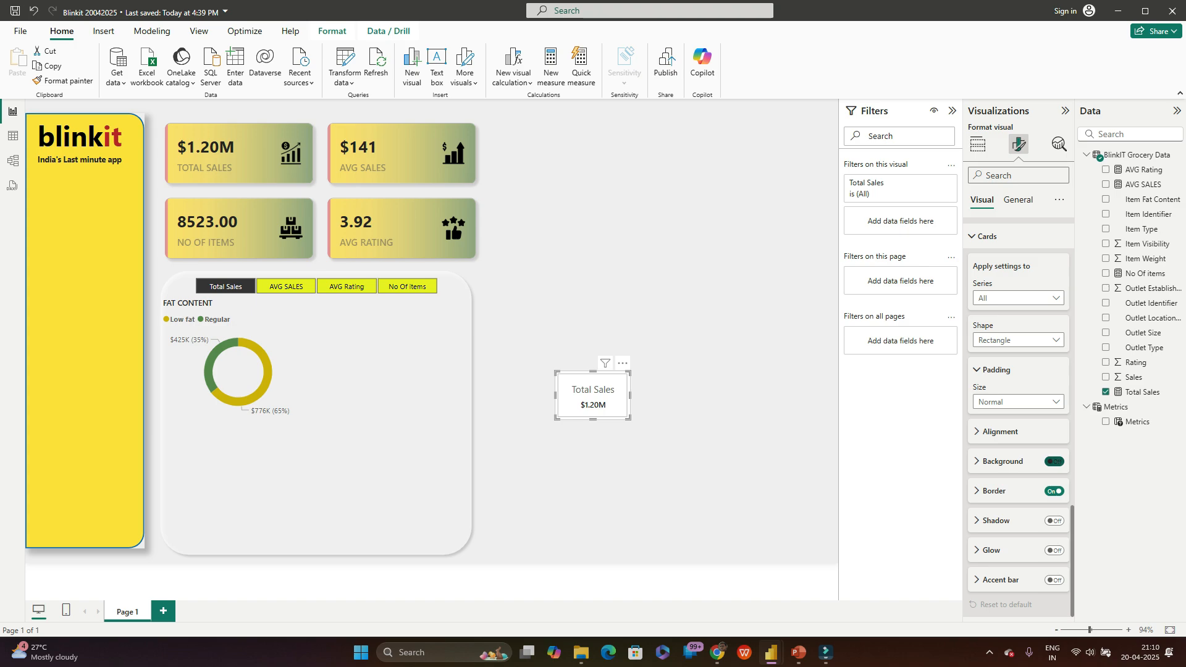
left_click(1054, 462)
left_click(1055, 491)
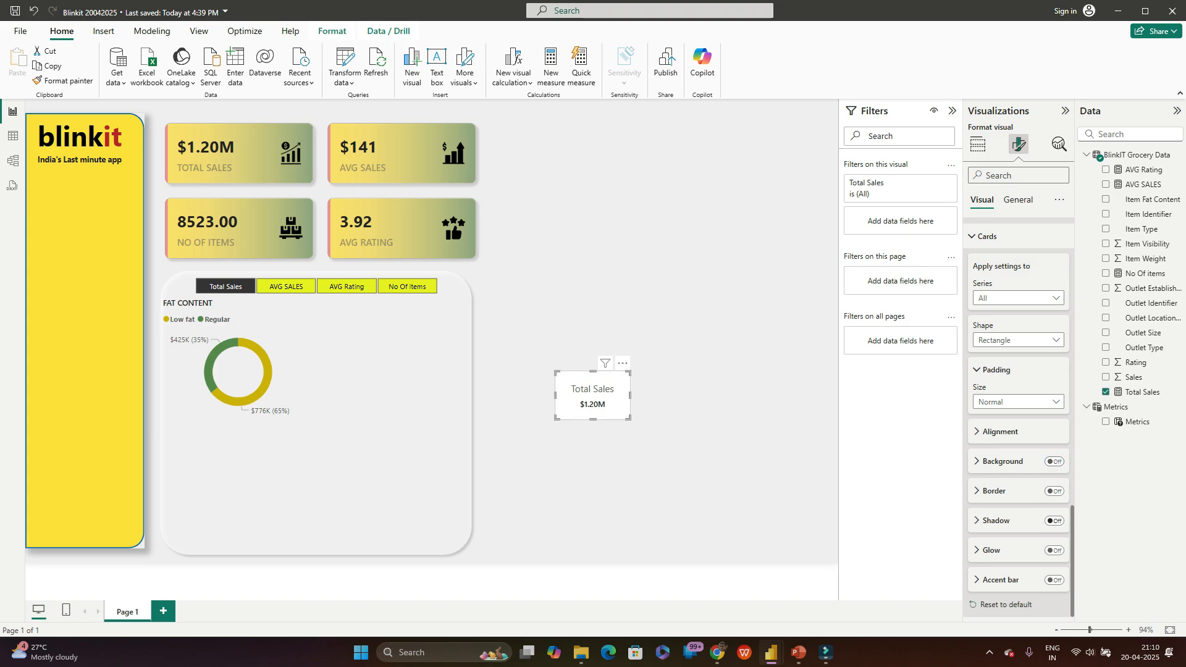
Step: Try the shadow and glow effects on the new Total Sales card
left_click(1054, 521)
left_click(1054, 521)
left_click(1054, 550)
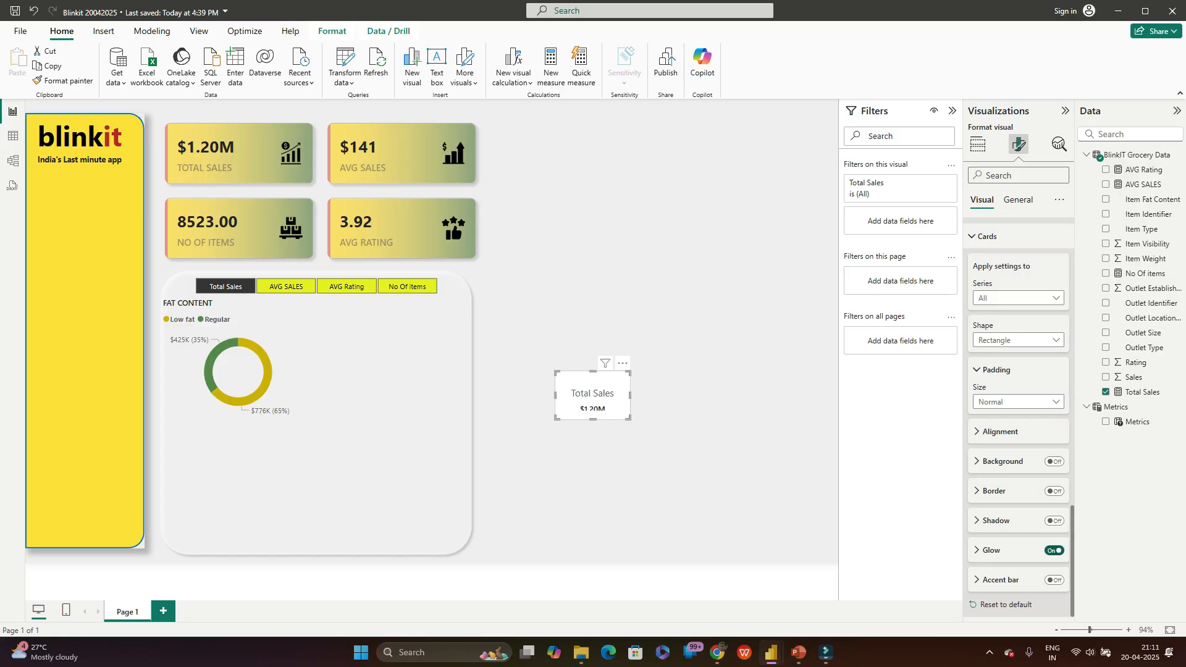
left_click(1055, 550)
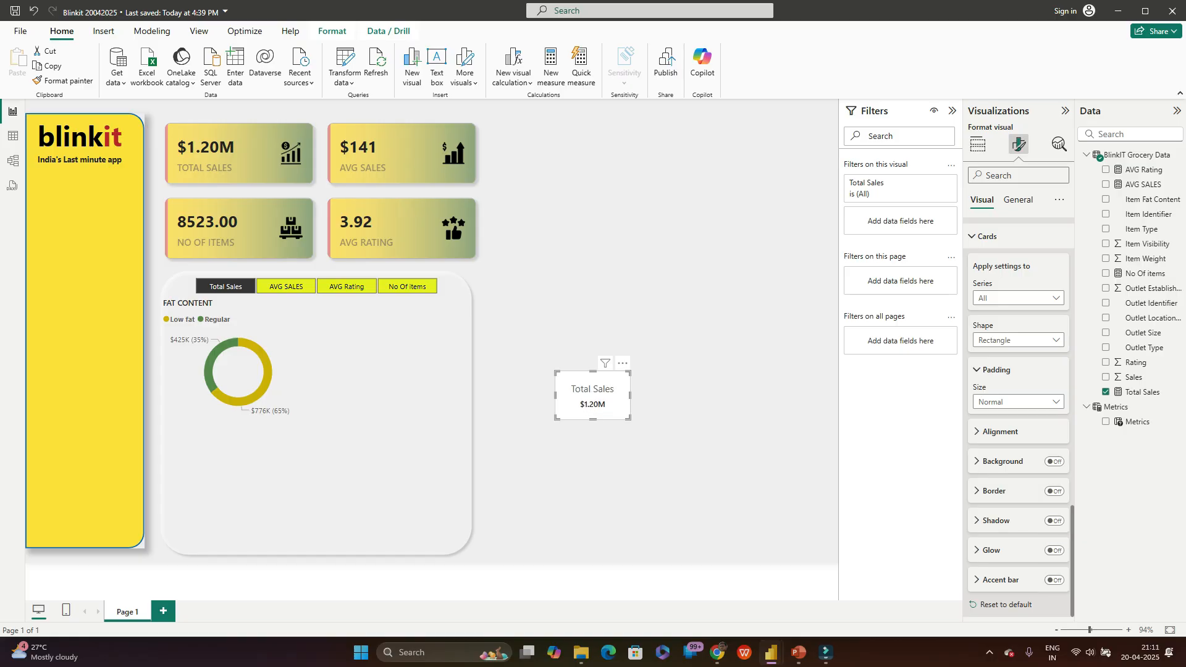
Step: Set the new Total Sales card's padding size to Wide
left_click(1018, 402)
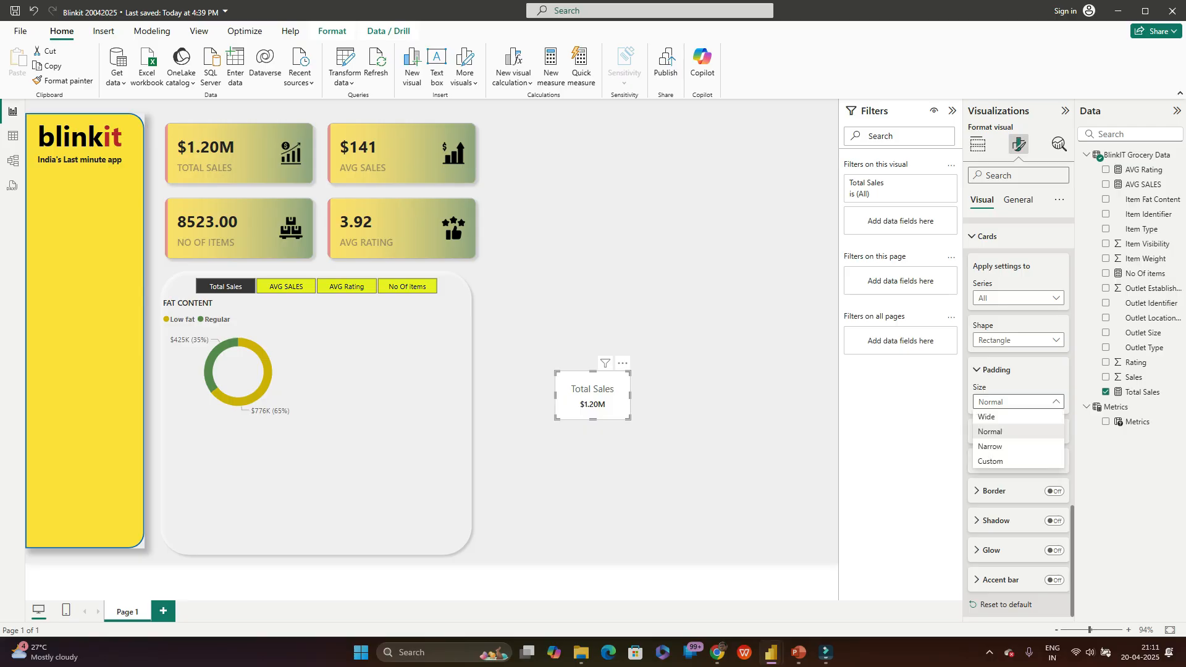
left_click(987, 417)
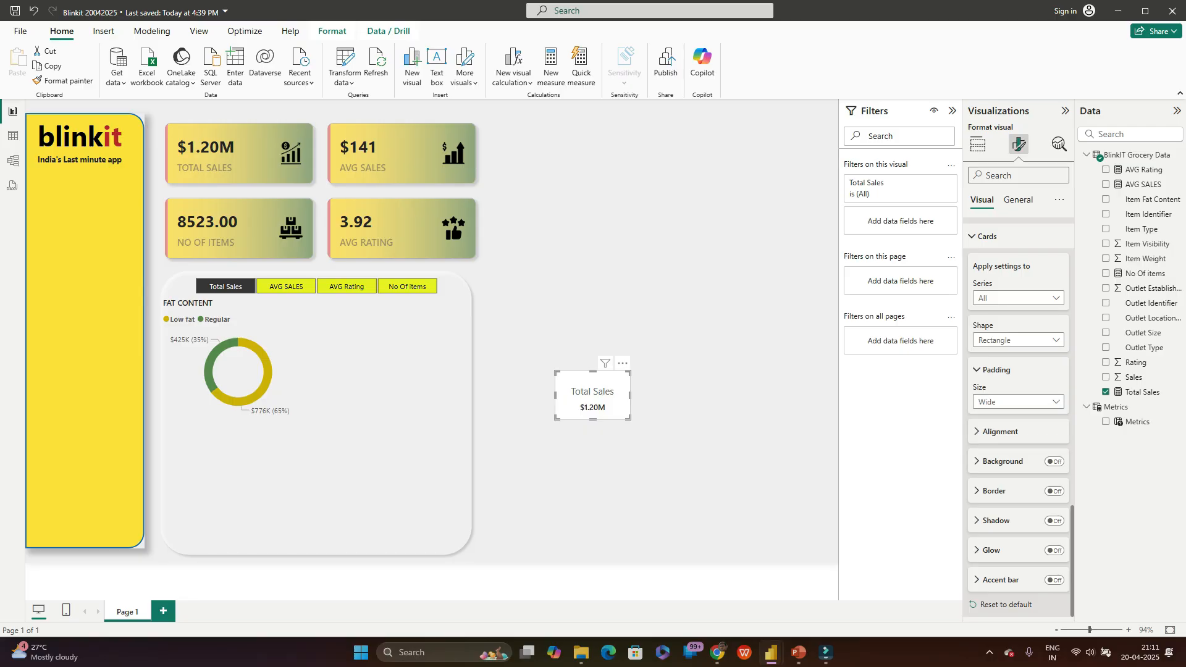
Step: Try the Rounded Rectangle shape on the new Total Sales card, then return it to Rectangle
scroll(1018, 408, "up", 2)
left_click(1018, 402)
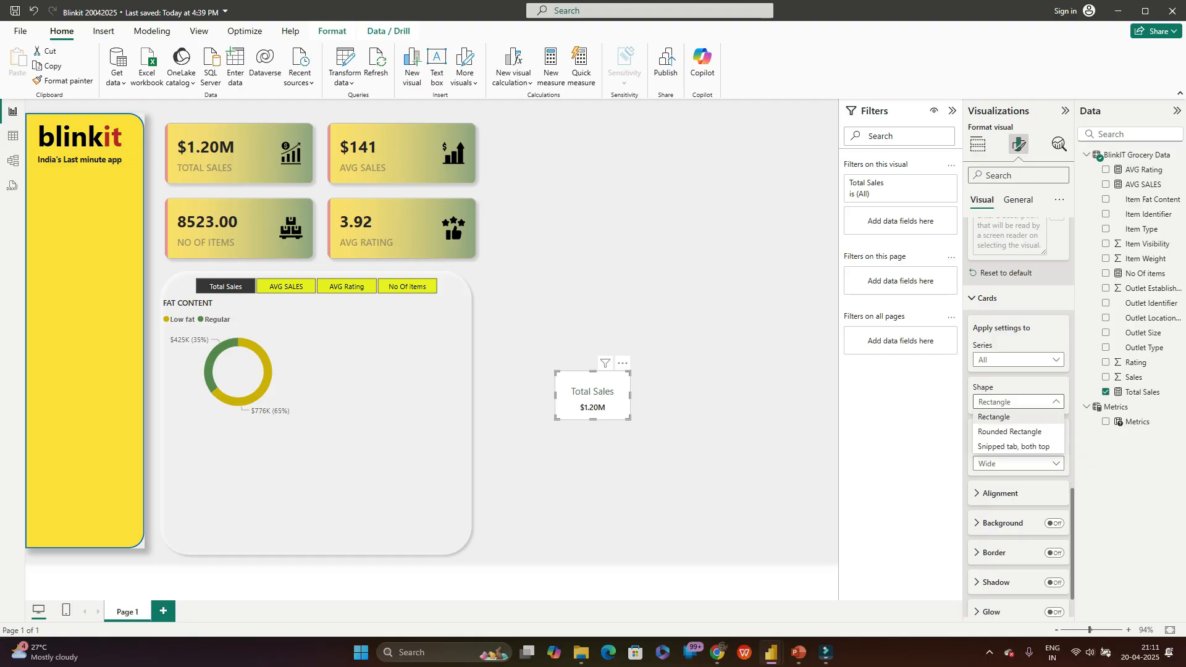
left_click(1009, 432)
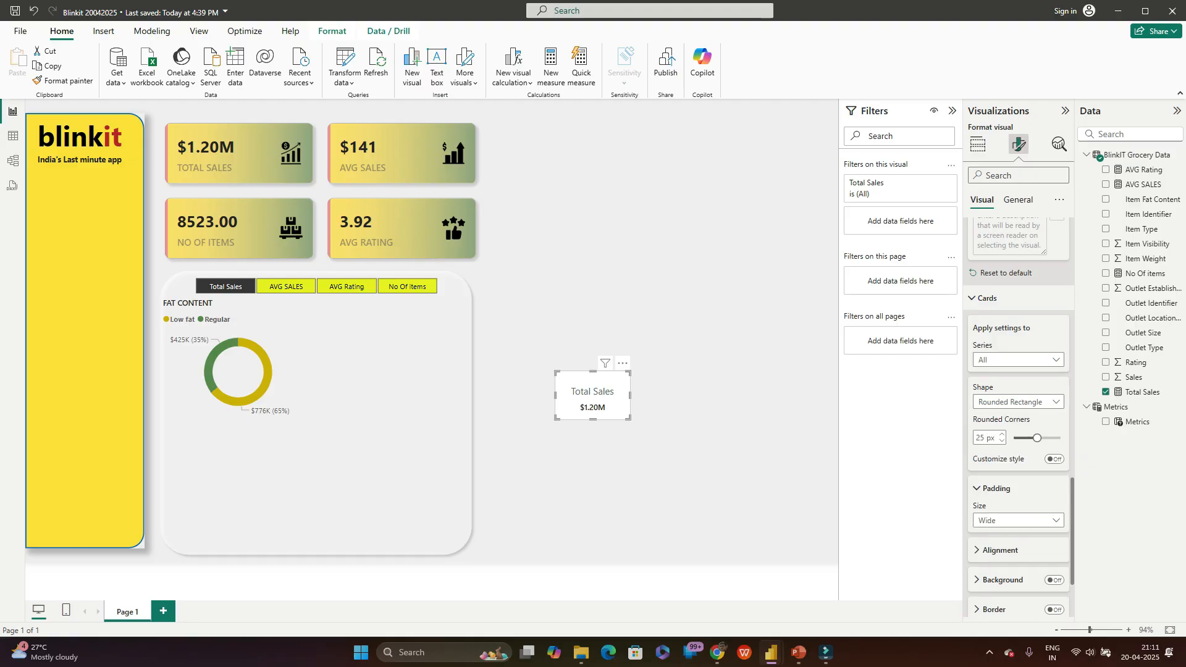
left_click(1018, 402)
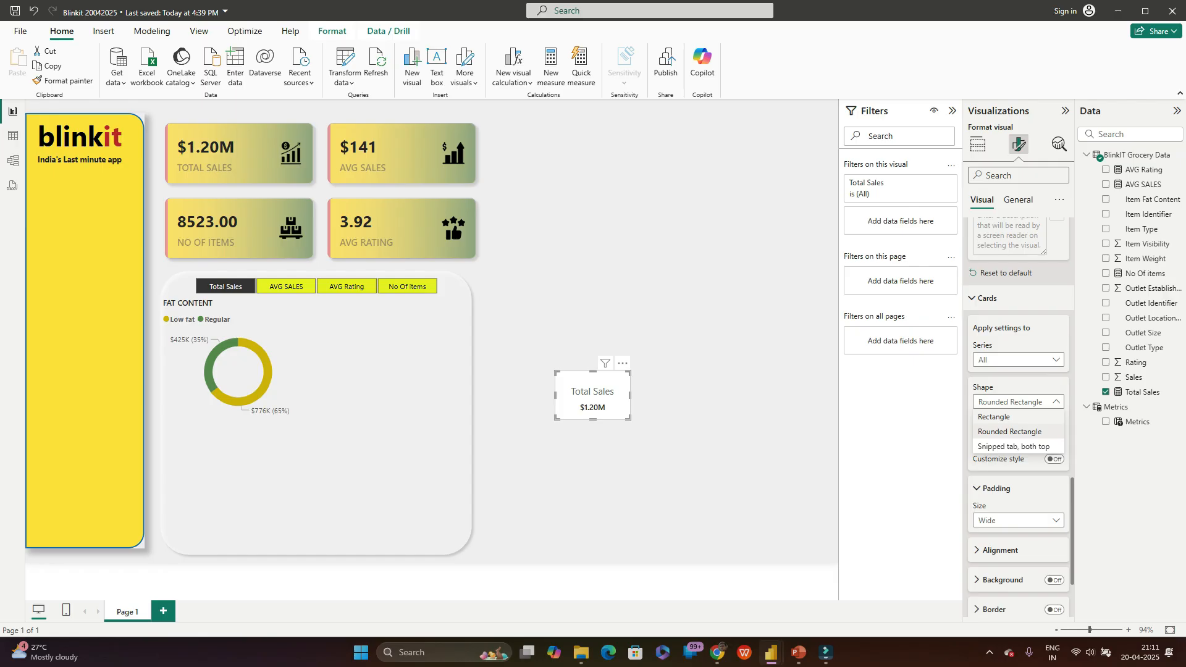
left_click(994, 417)
left_click(1018, 359)
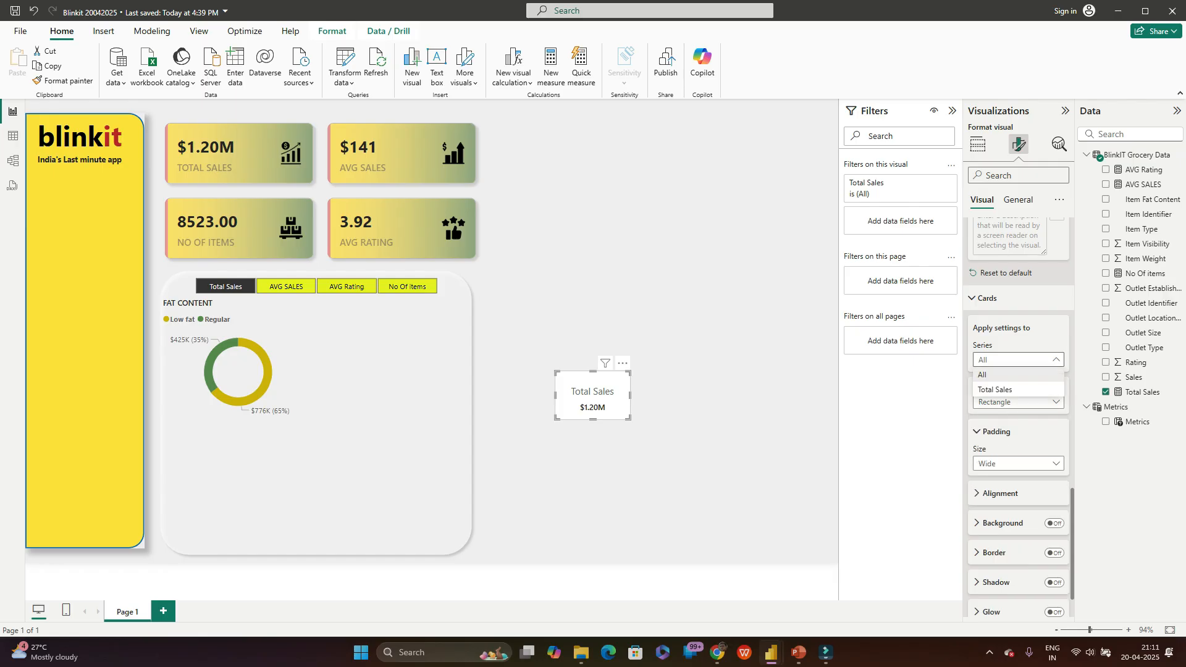
Step: Position the new Total Sales card's label below the value and set the label's font size to 10
left_click(1018, 360)
scroll(1018, 402, "down", 1)
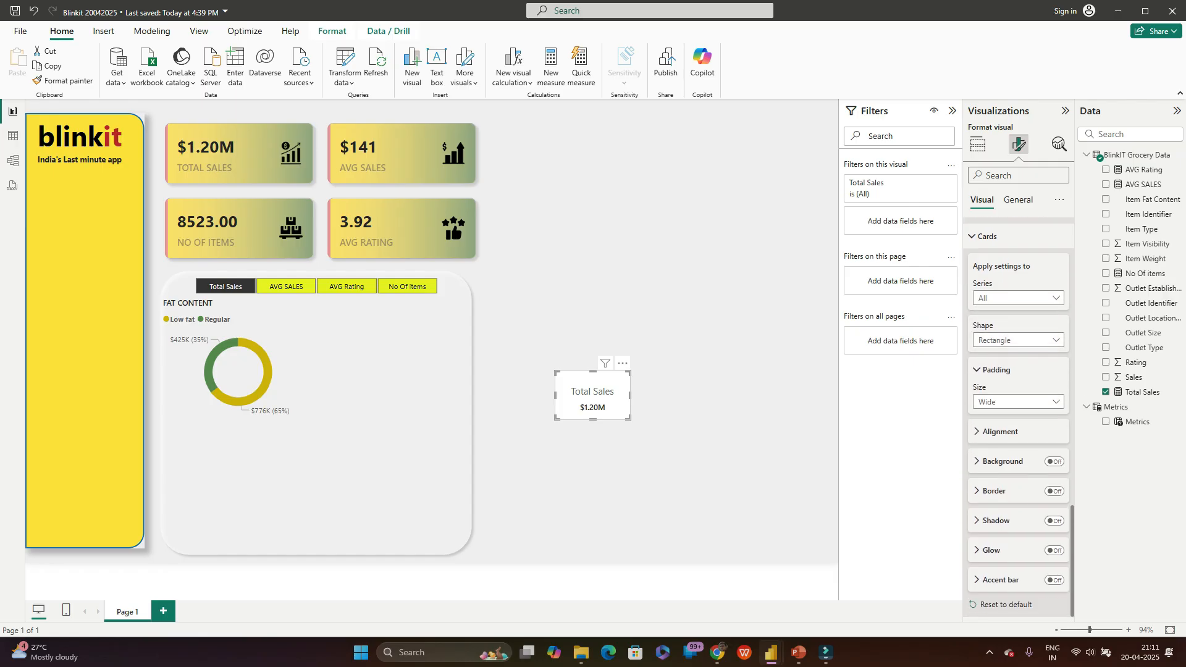
scroll(1018, 401, "up", 4)
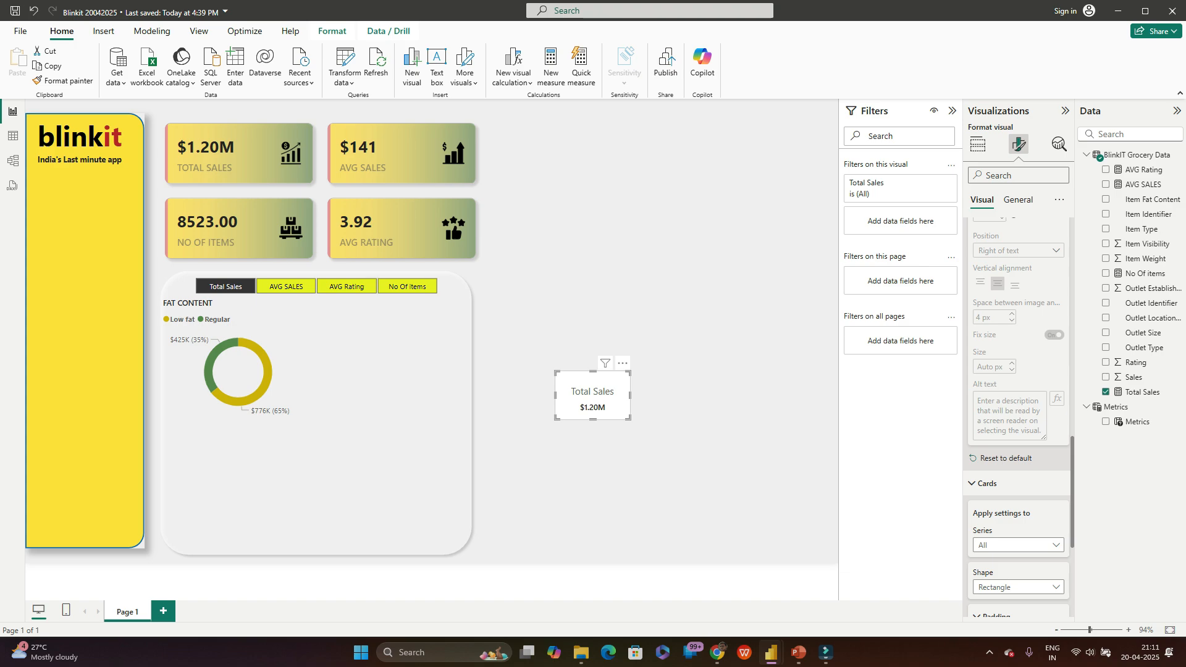
scroll(1018, 402, "up", 5)
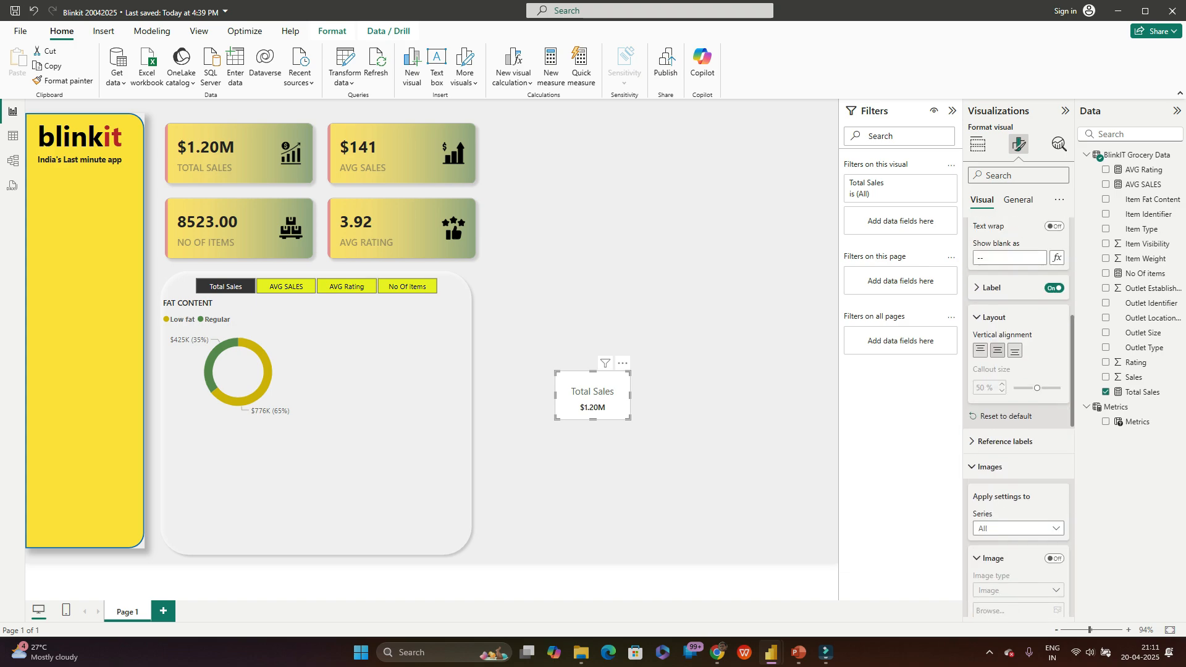
left_click(992, 288)
scroll(1015, 401, "down", 2)
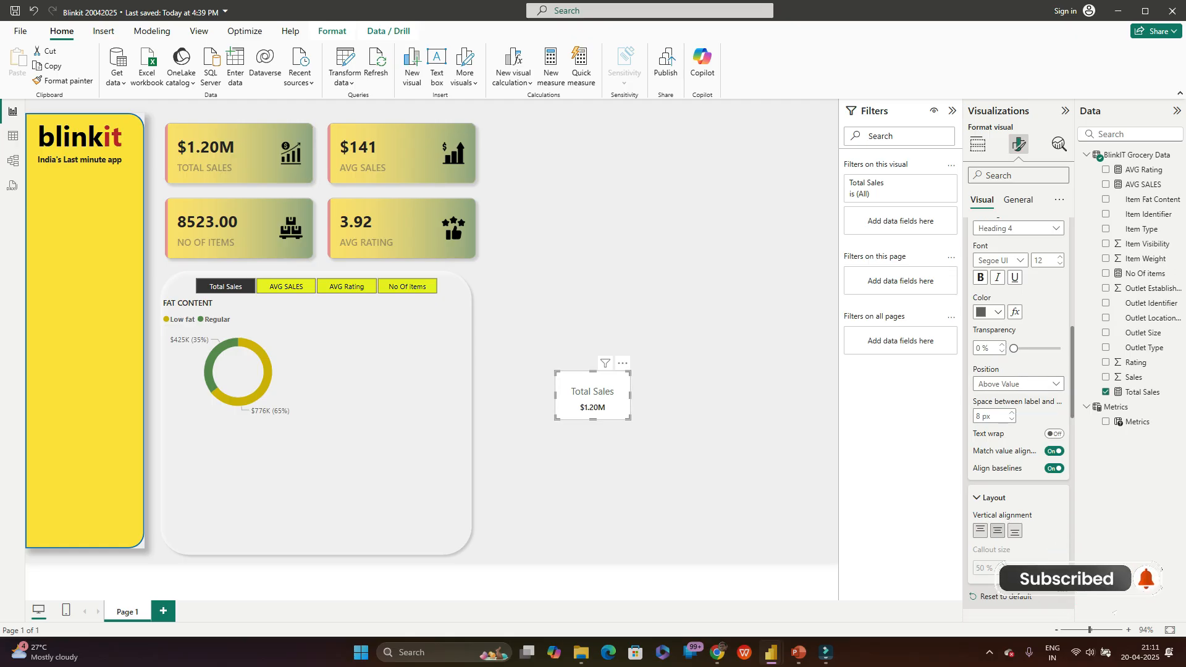
left_click(1017, 383)
left_click(1013, 399)
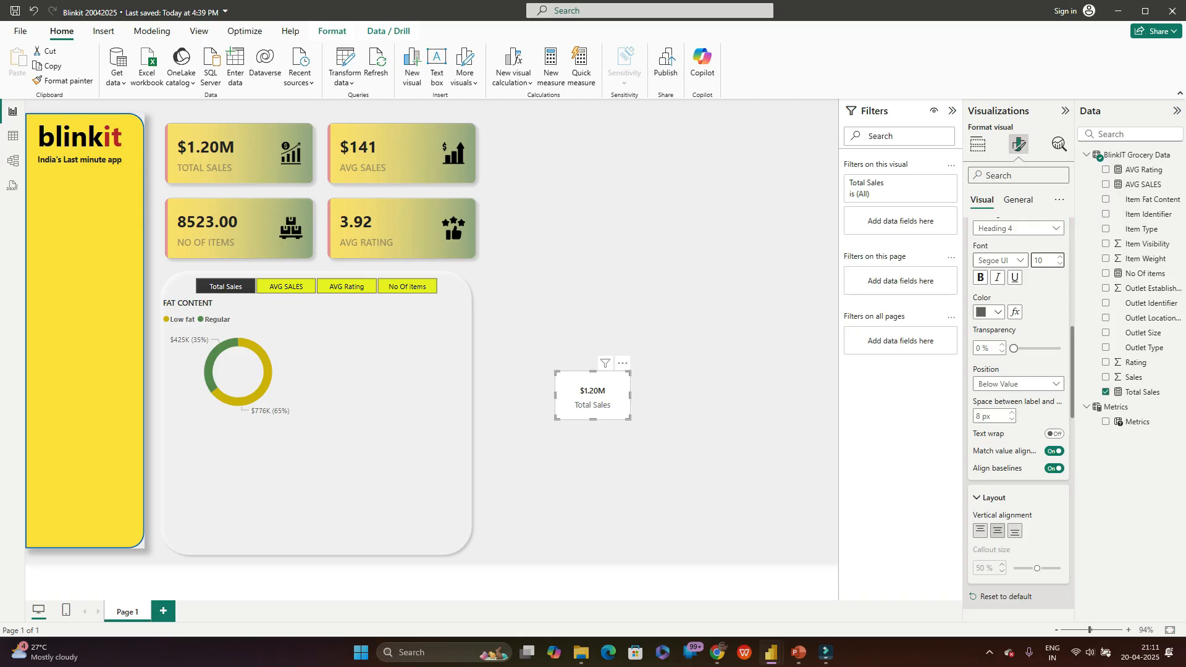
Step: Set the new Total Sales card's label font to Segoe UI Bold and color the label dark blue
left_click(1001, 260)
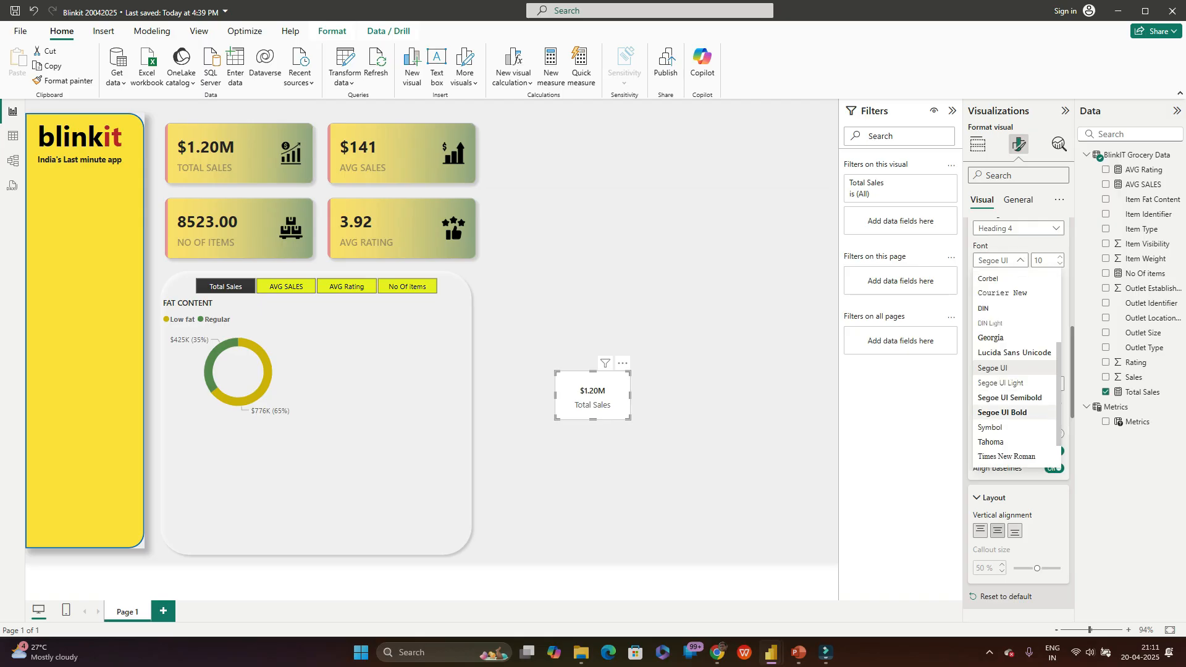
left_click(1001, 412)
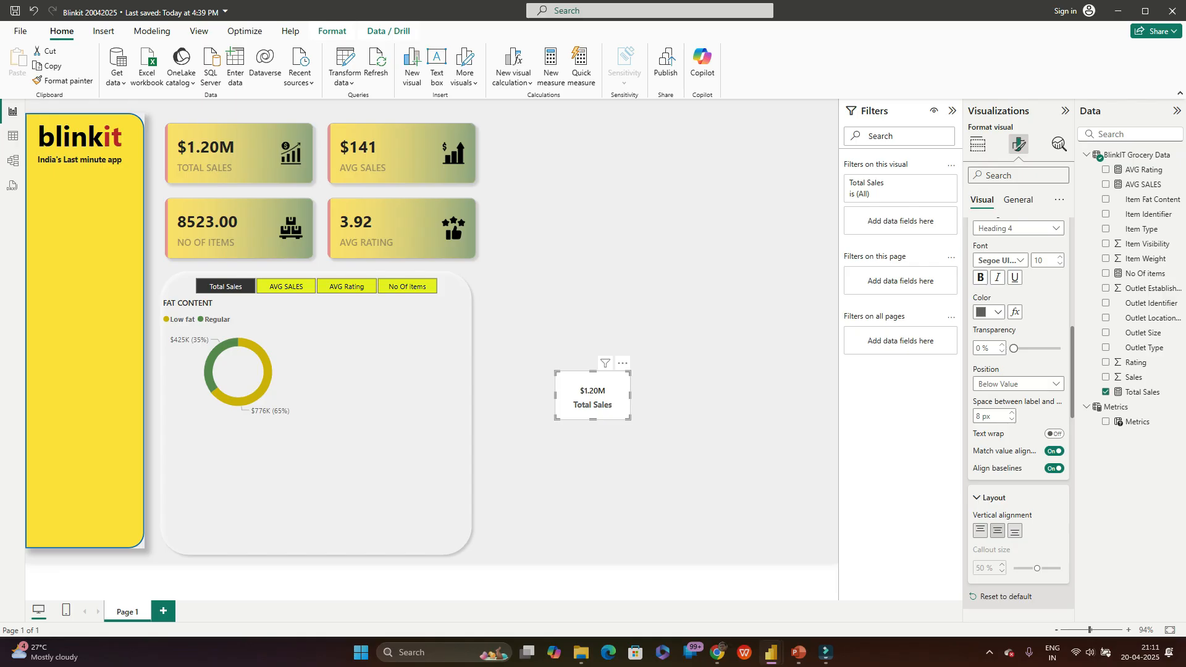
left_click(988, 312)
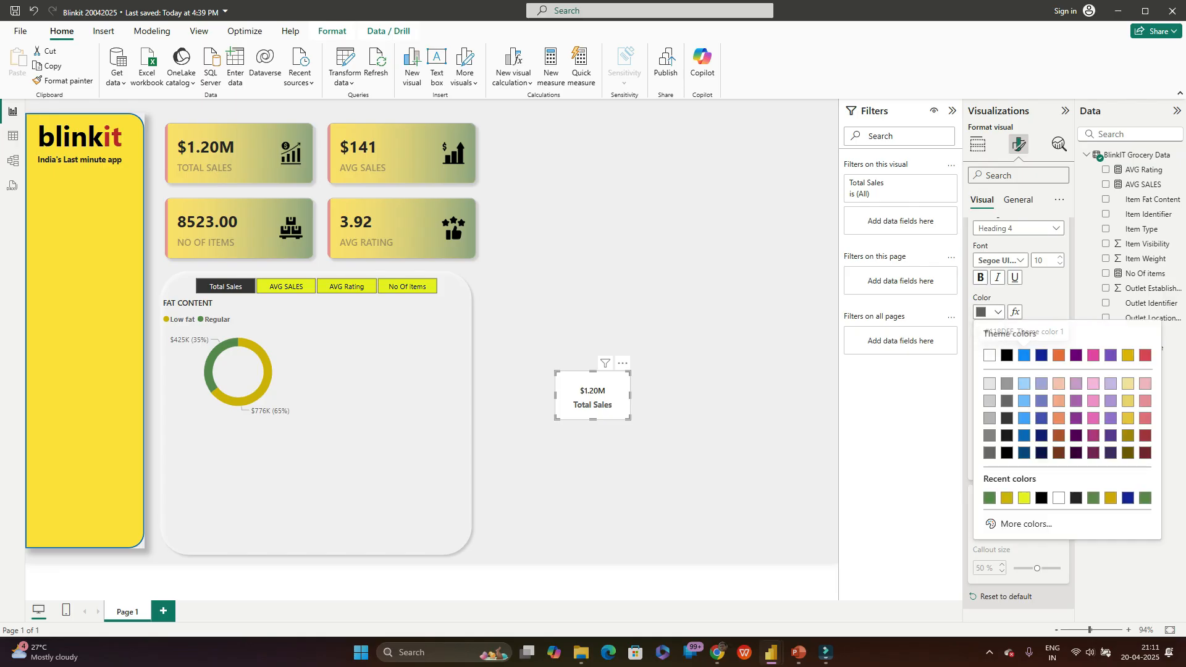
left_click(1041, 355)
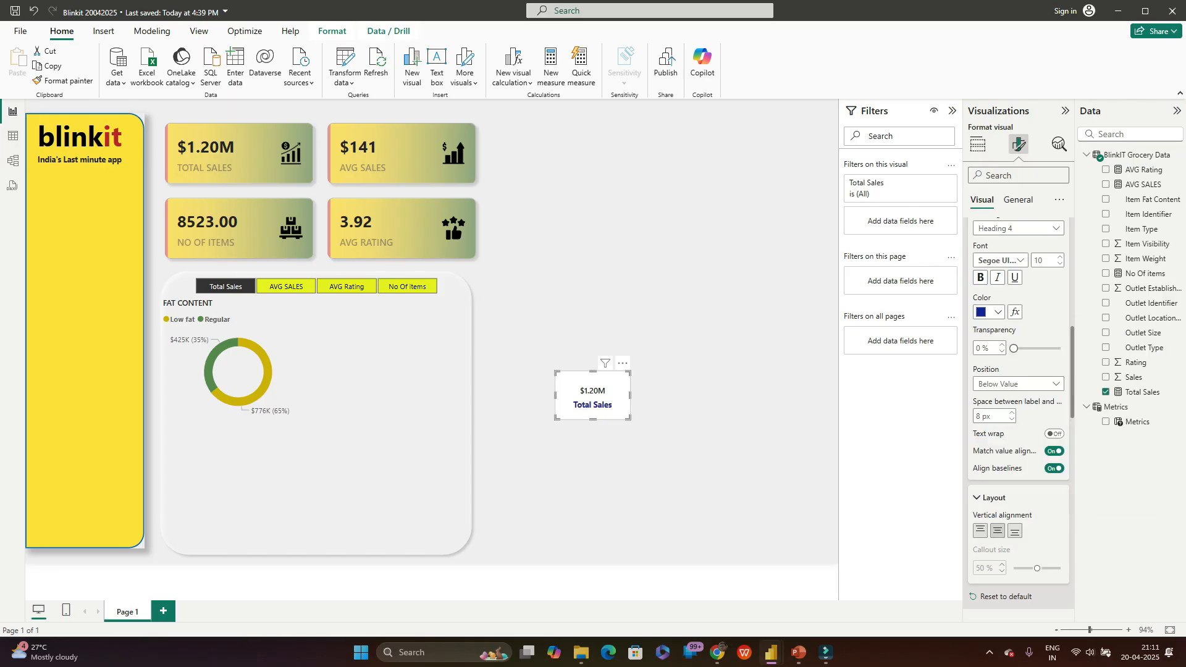
left_click(989, 312)
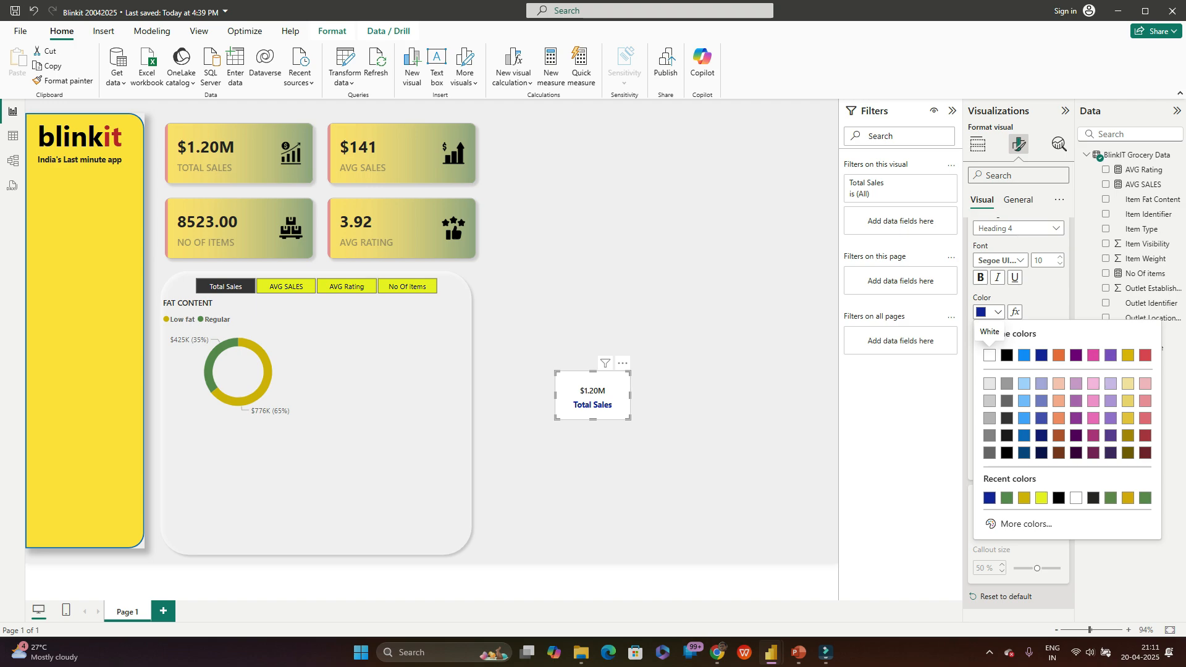
Step: Colour the Total Sales card's label yellow and fit the shrunken card into the hole of the fat content donut chart
left_click(1128, 418)
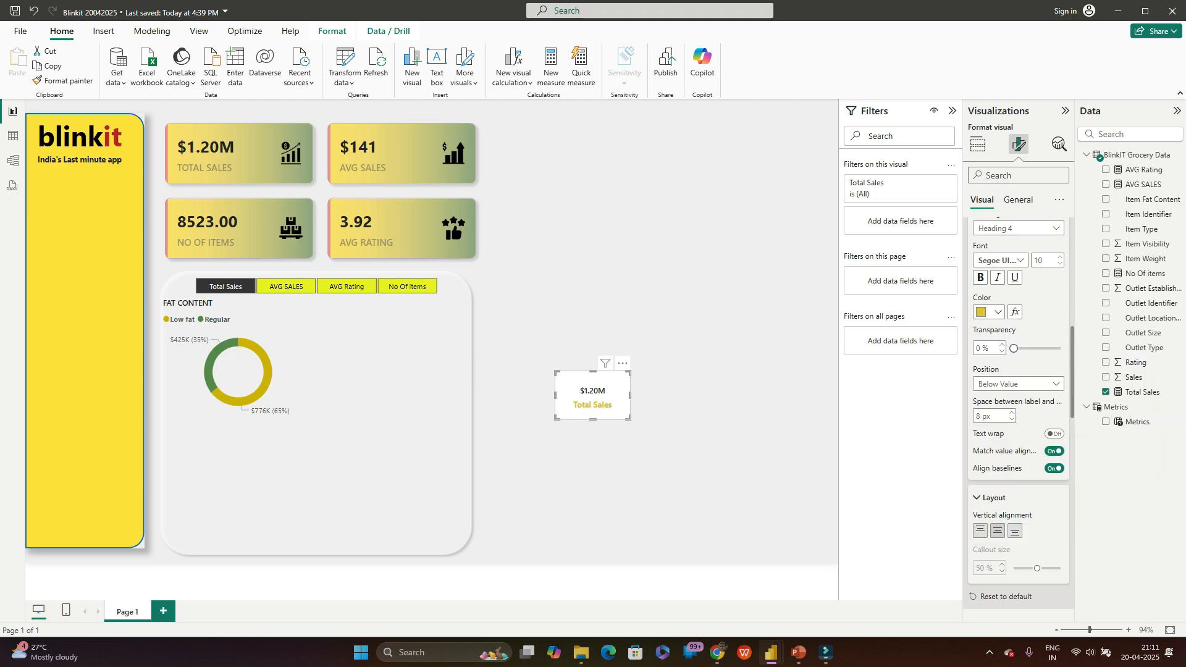
left_click_drag(628, 418, 214, 355)
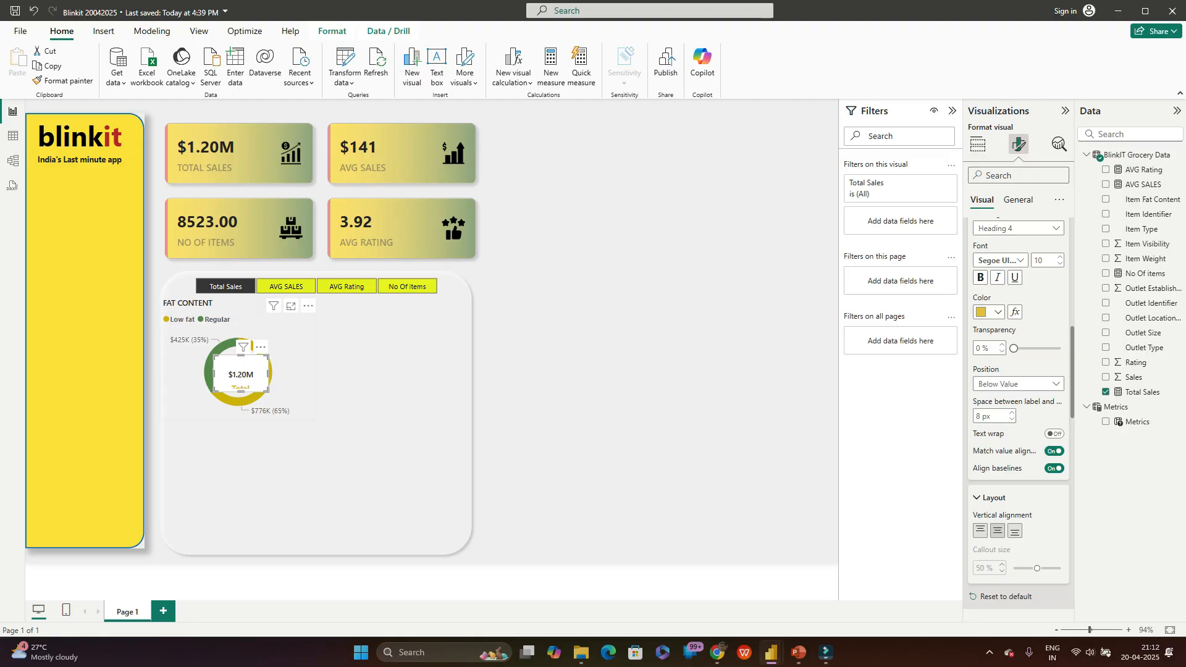
Step: Shift and slightly enlarge the fat content donut chart so its ring surrounds the Total Sales card
left_click(290, 369)
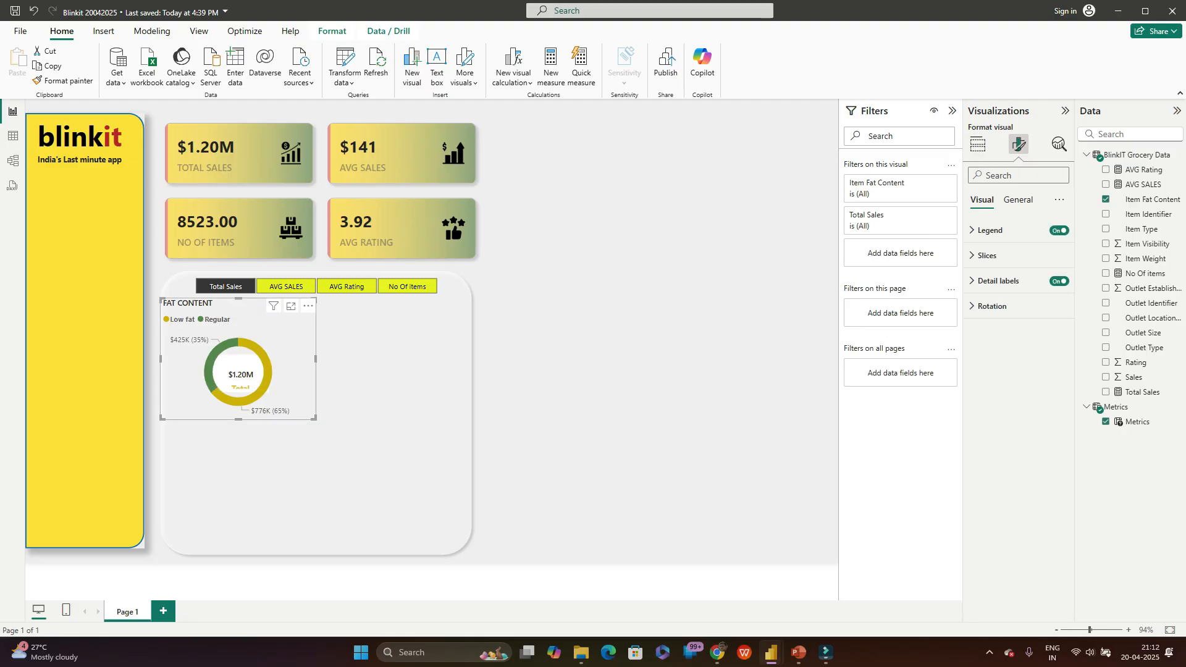
left_click_drag(239, 419, 242, 420)
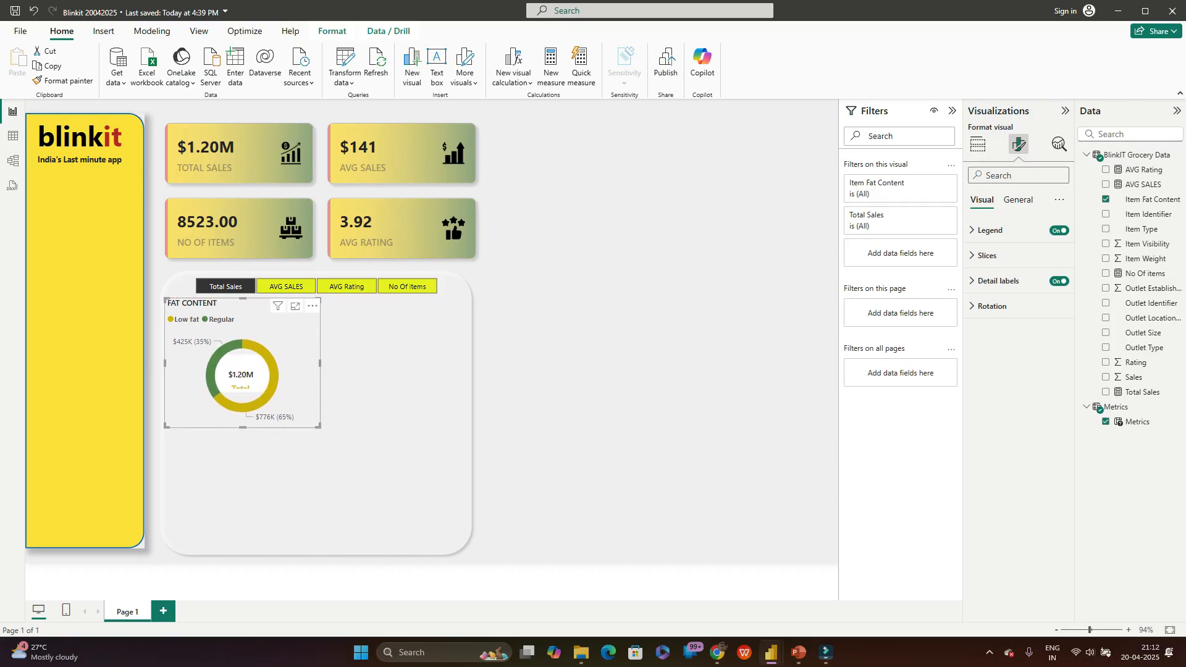
left_click(309, 463)
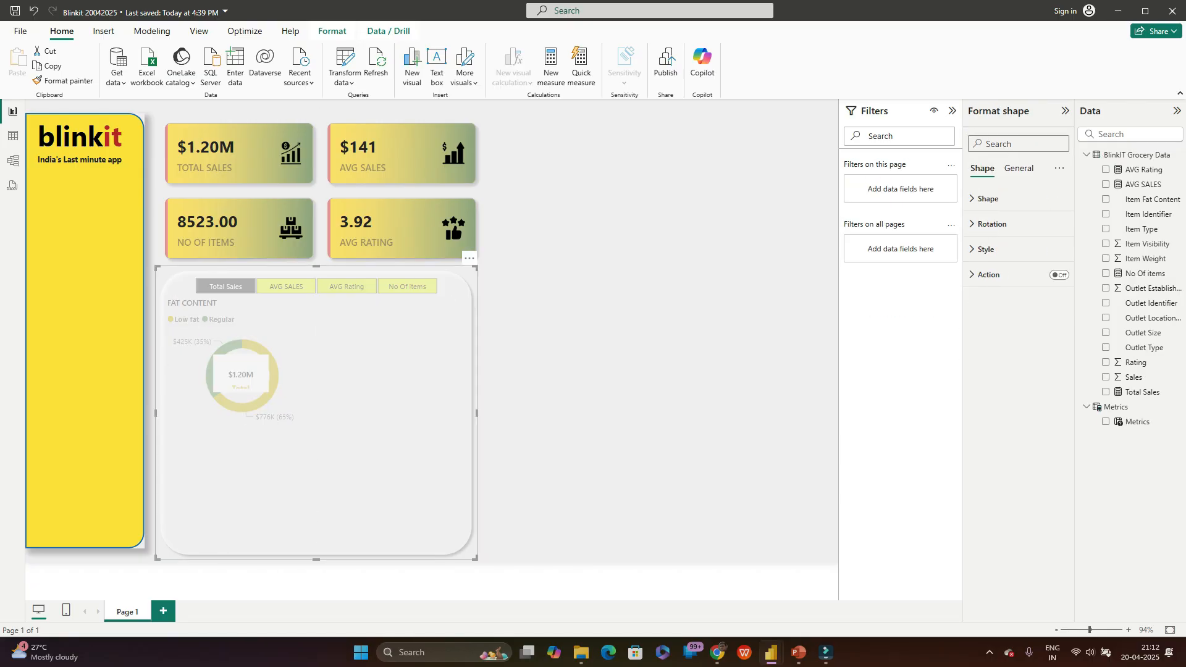
left_click(556, 396)
Step: Turn off the background of the card inside the donut and extend the card's height downward
left_click(241, 374)
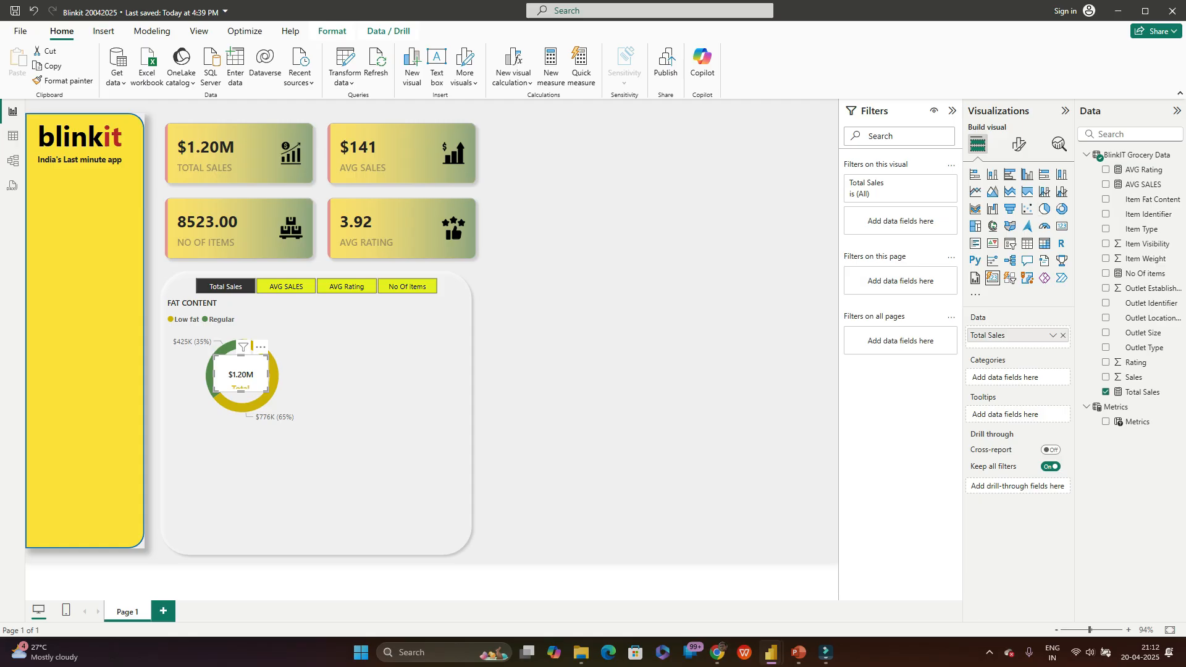
left_click(1019, 144)
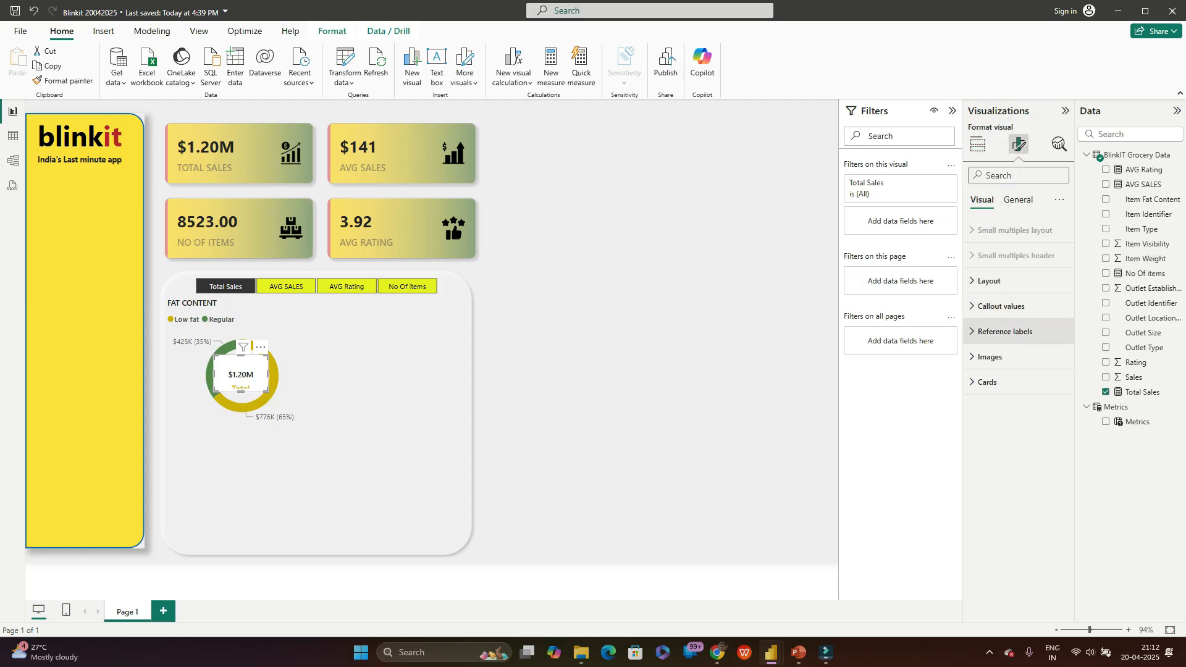
left_click(1018, 200)
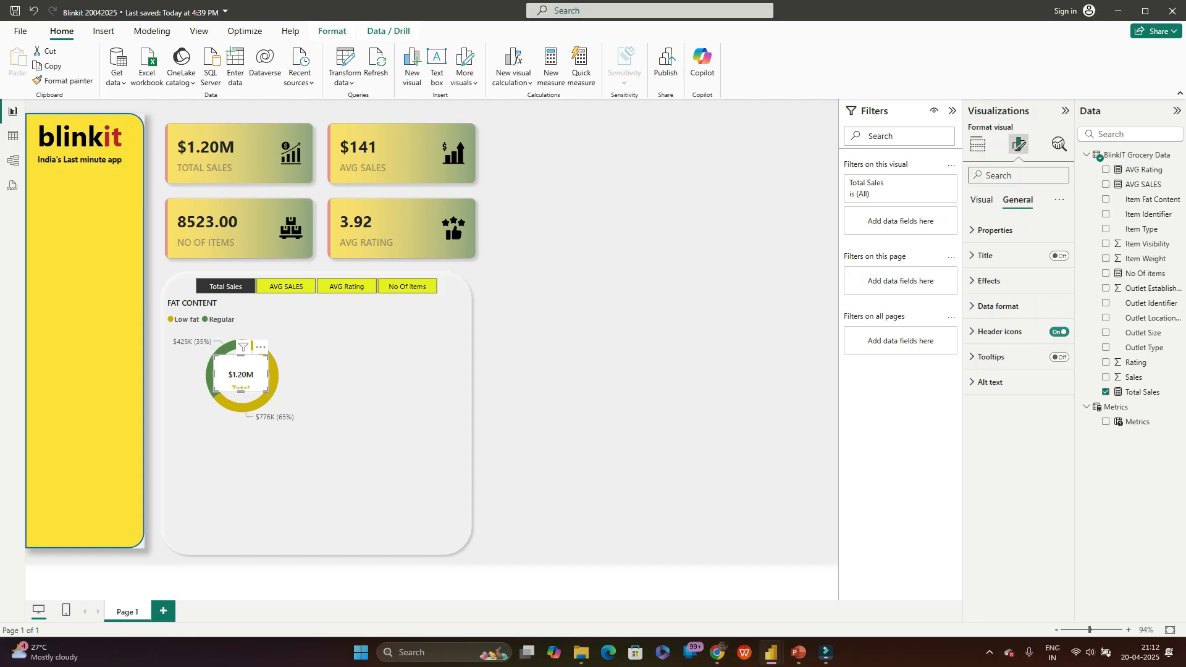
left_click(990, 281)
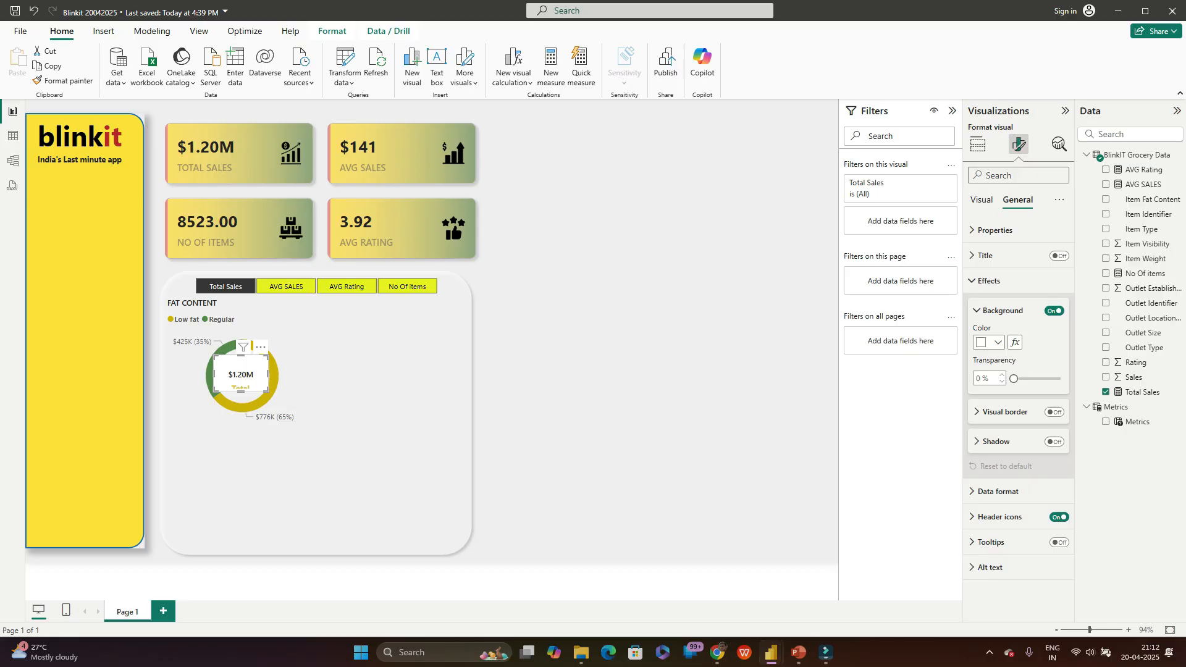
left_click(1054, 311)
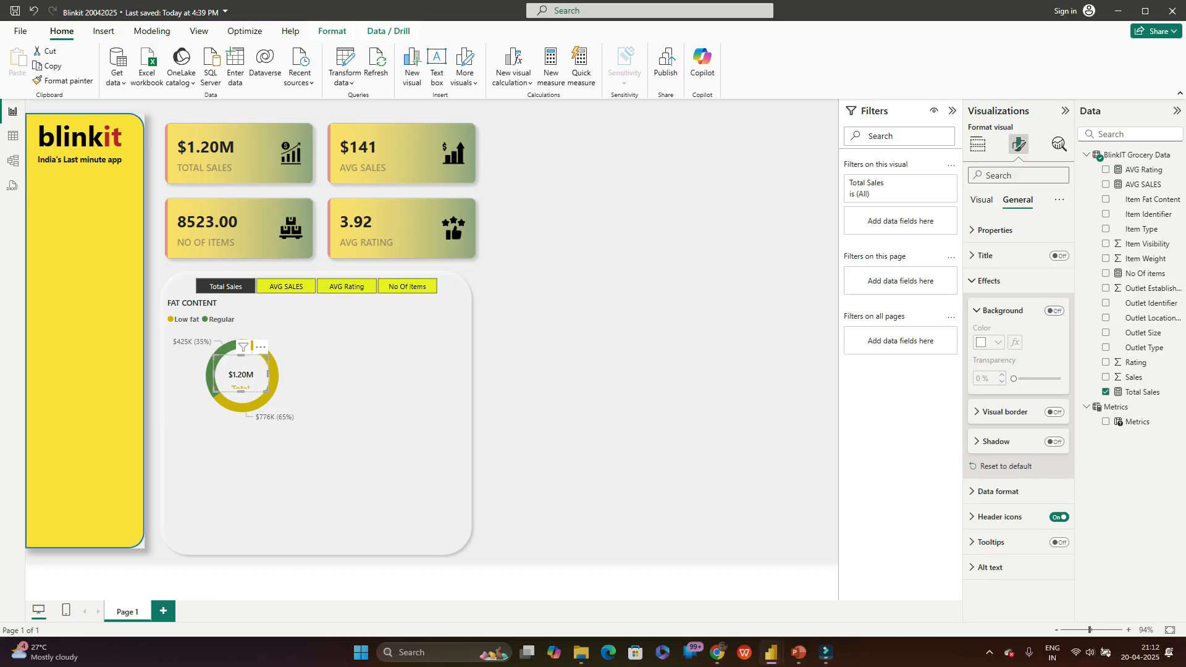
left_click_drag(241, 392, 241, 406)
Step: Set the font size of the card's callout value to 9
left_click(981, 199)
left_click(987, 382)
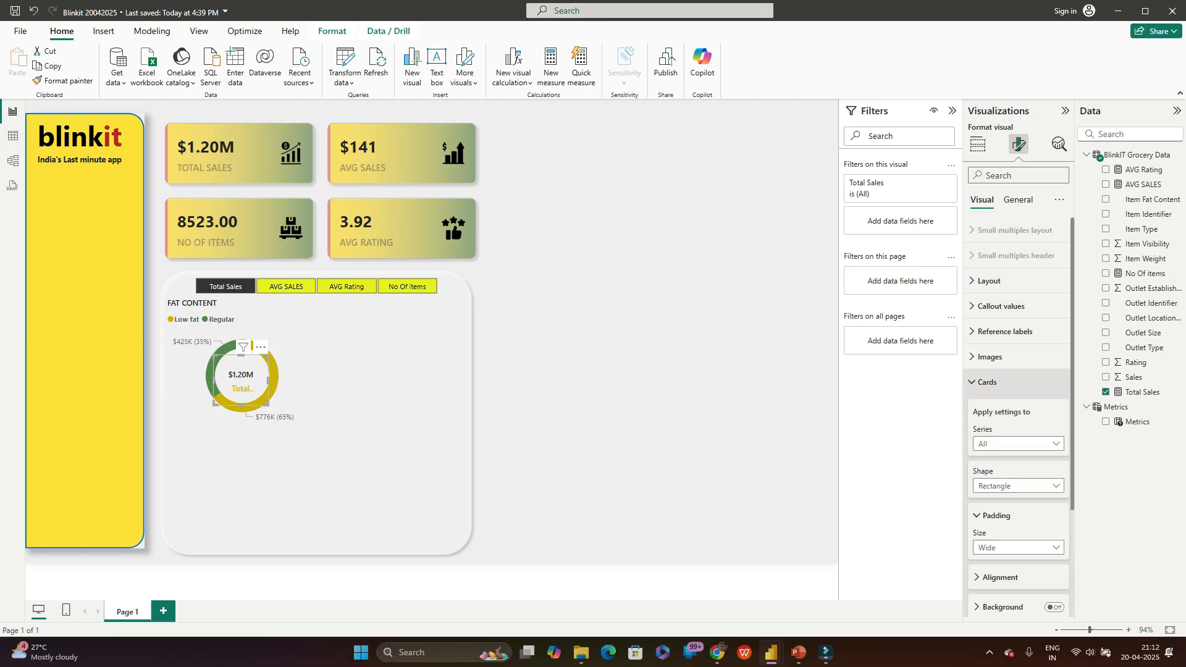
scroll(1018, 382, "down", 5)
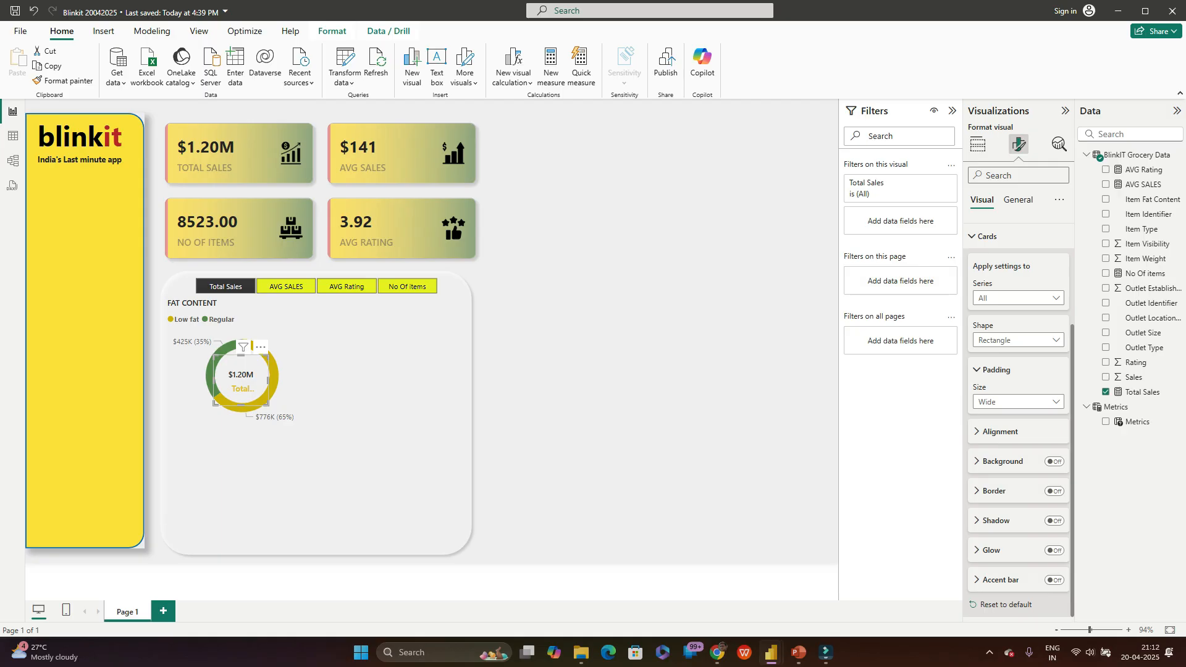
scroll(1017, 334, "up", 5)
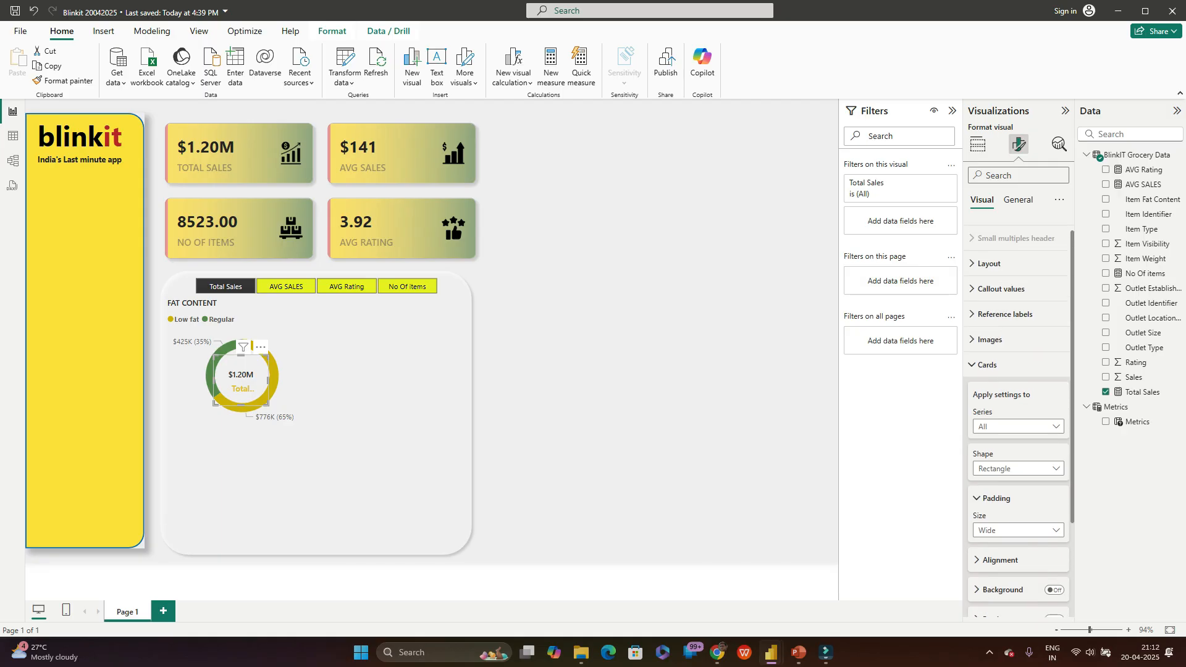
left_click(1005, 332)
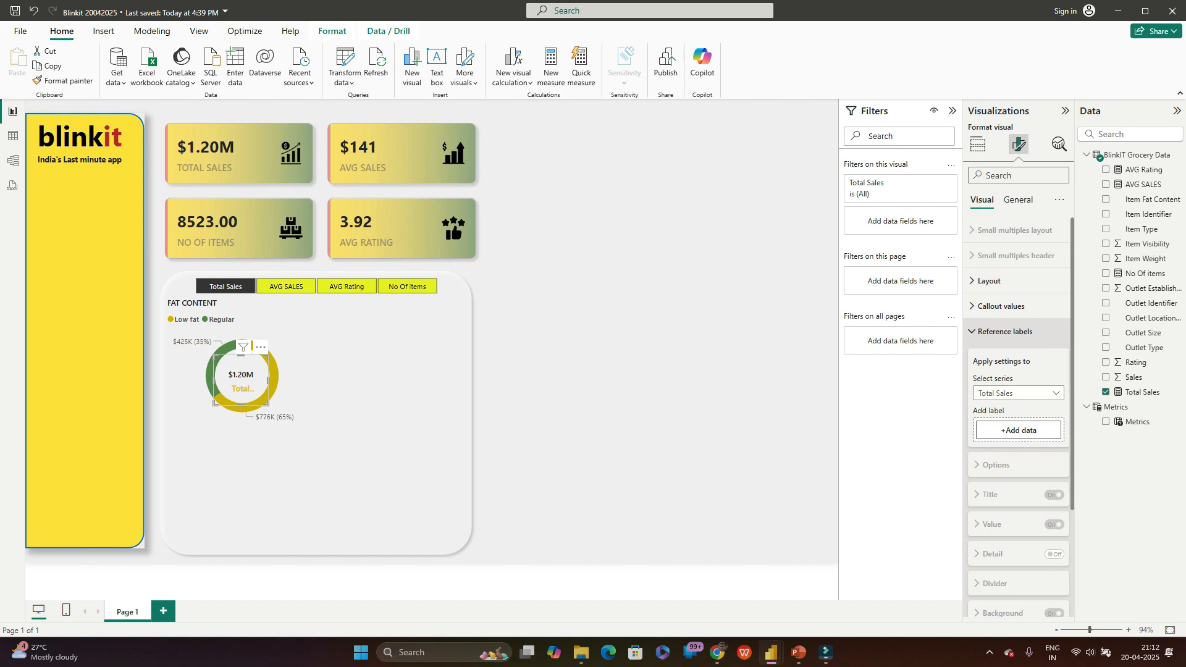
left_click(1001, 307)
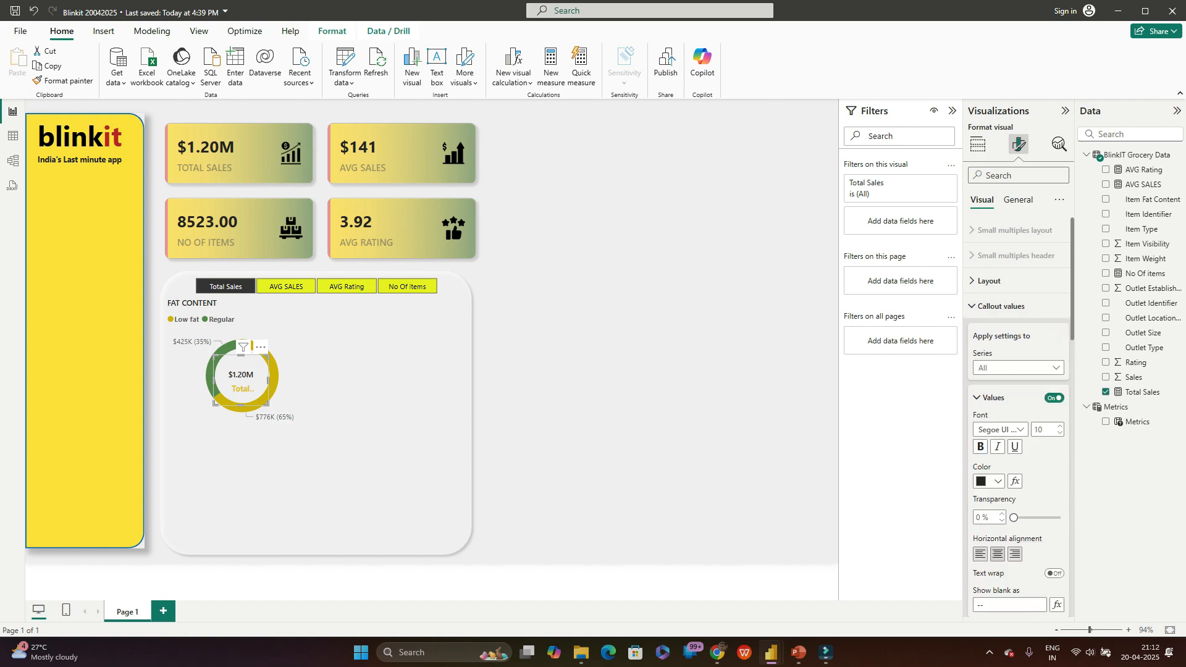
left_click(1060, 433)
left_click(1060, 433)
Step: Format the card's label as bold, font size 9, with 16% transparency
scroll(1018, 421, "down", 5)
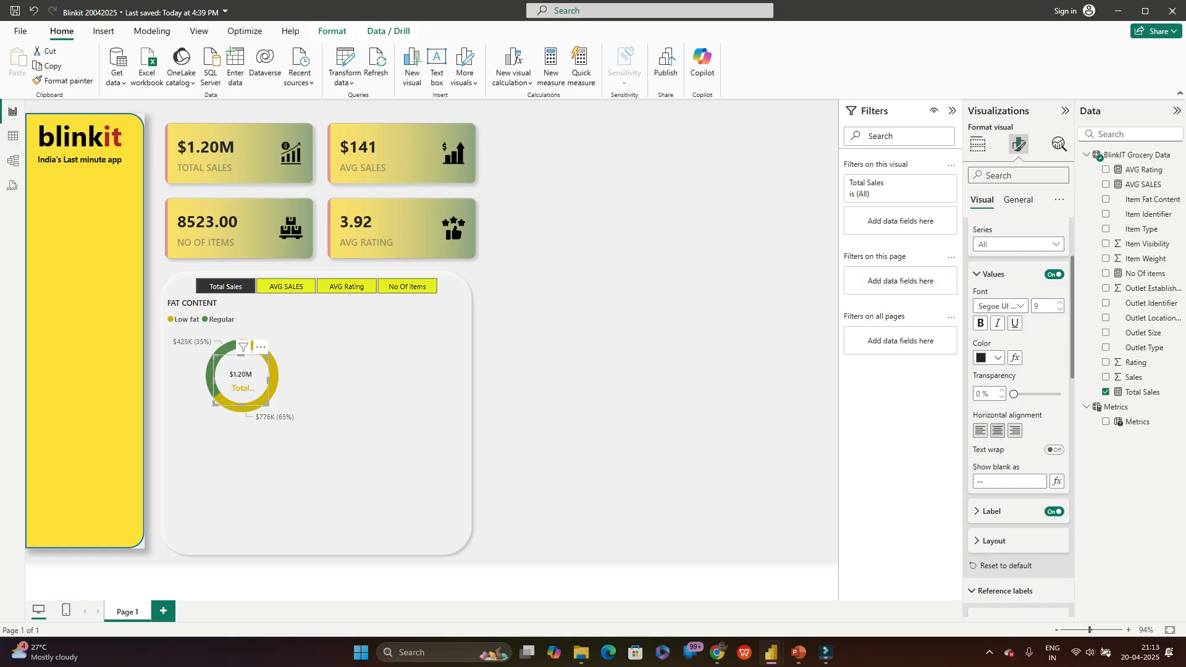
left_click(991, 326)
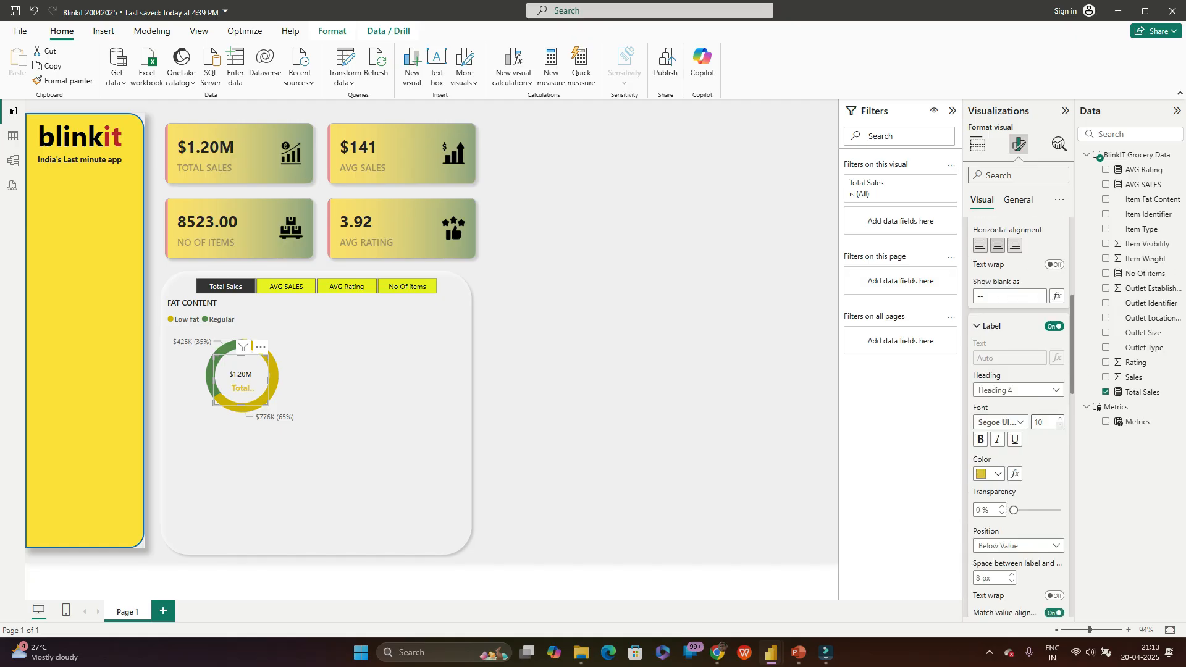
left_click(1059, 426)
left_click_drag(1013, 511, 1021, 511)
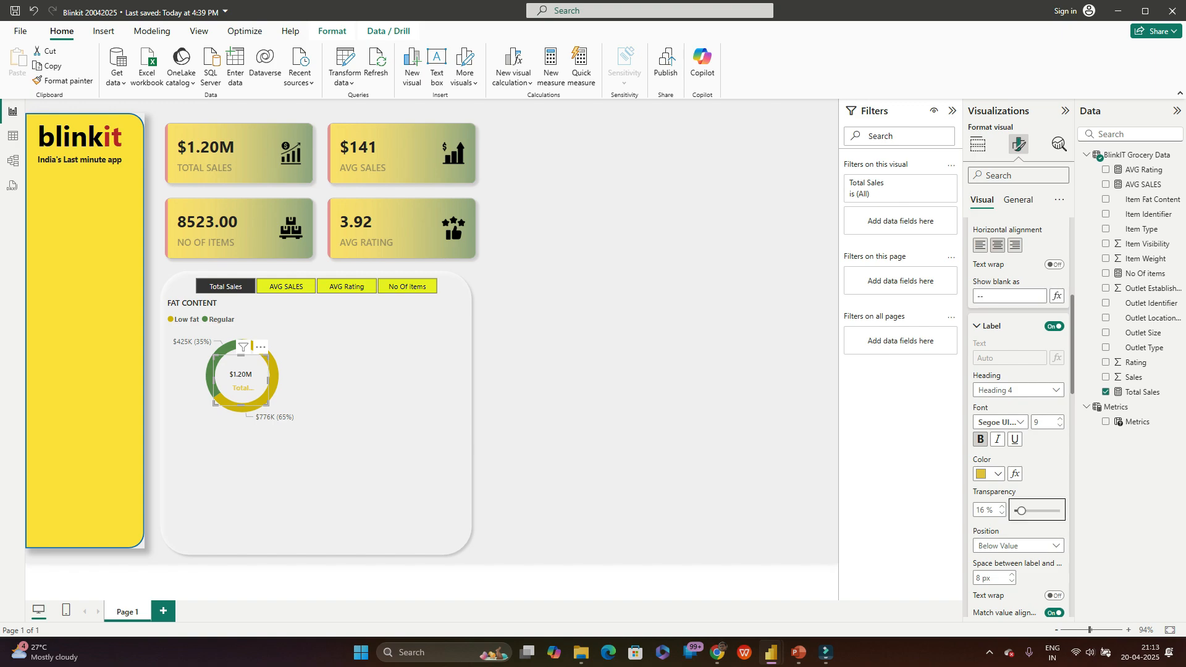
Step: Set the space between label and value to 0 px and widen the card to fit its full label inside the donut
scroll(1016, 494, "down", 1)
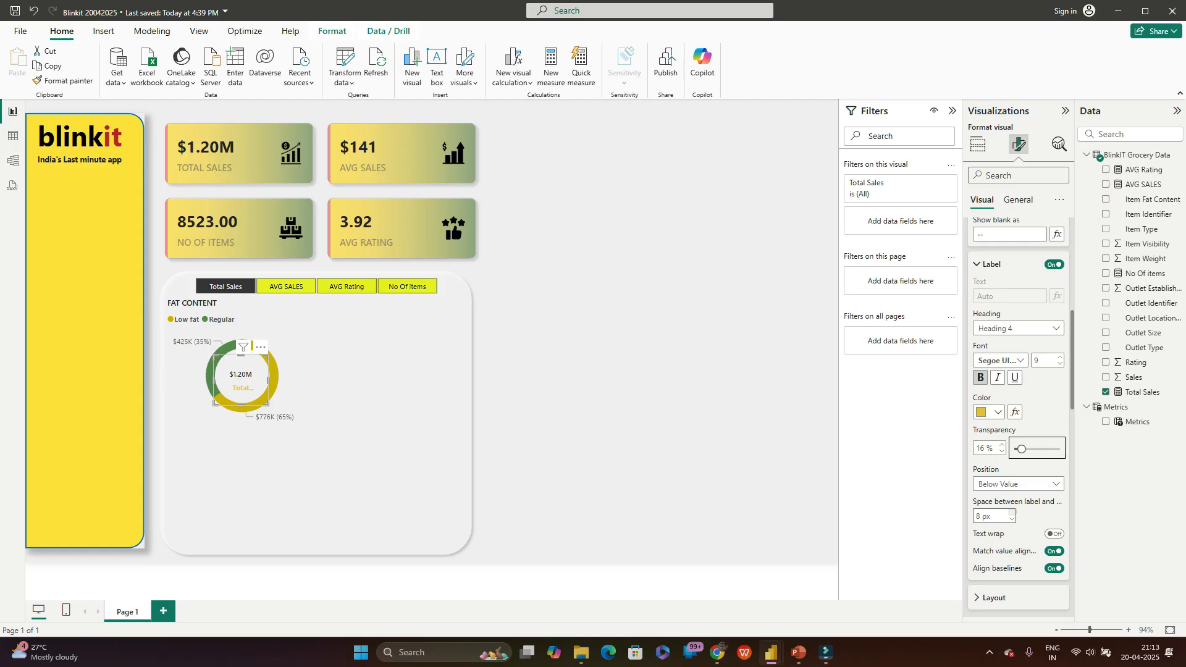
left_click(978, 516)
type("0")
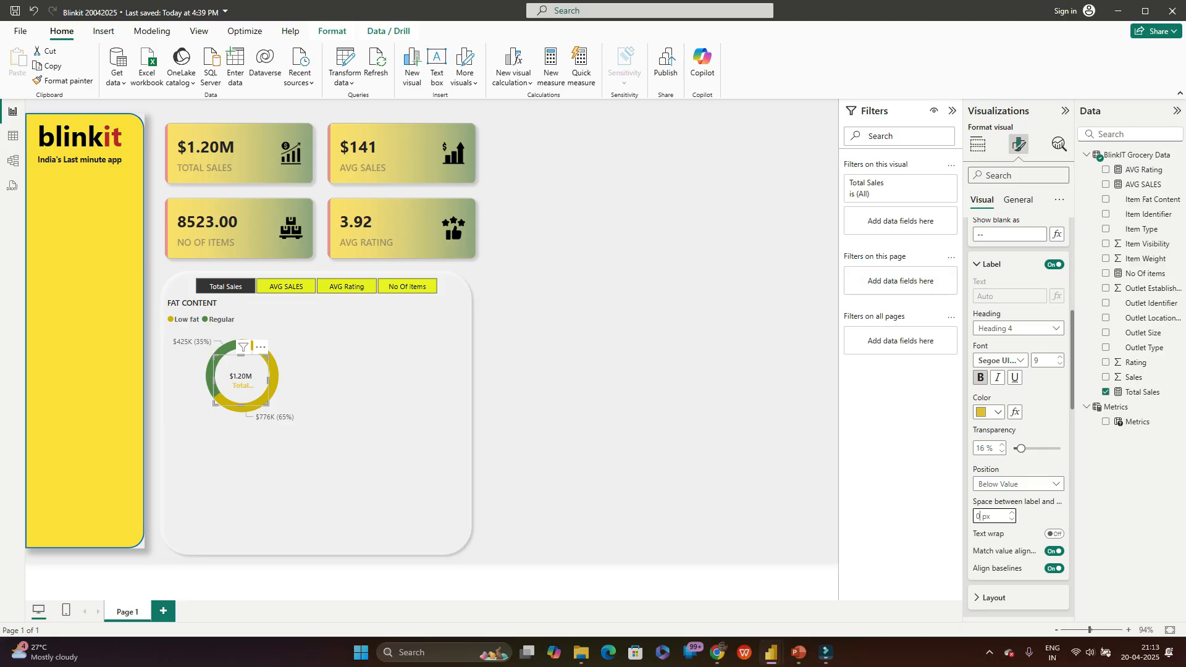
left_click_drag(268, 380, 243, 378)
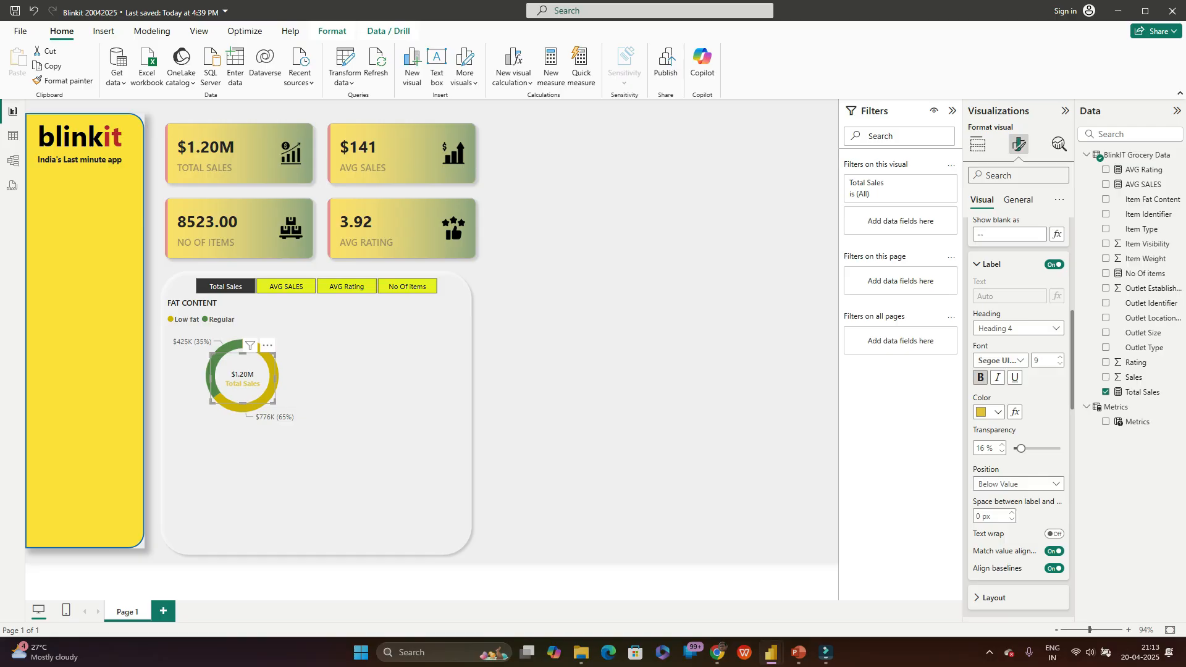
key("Escape")
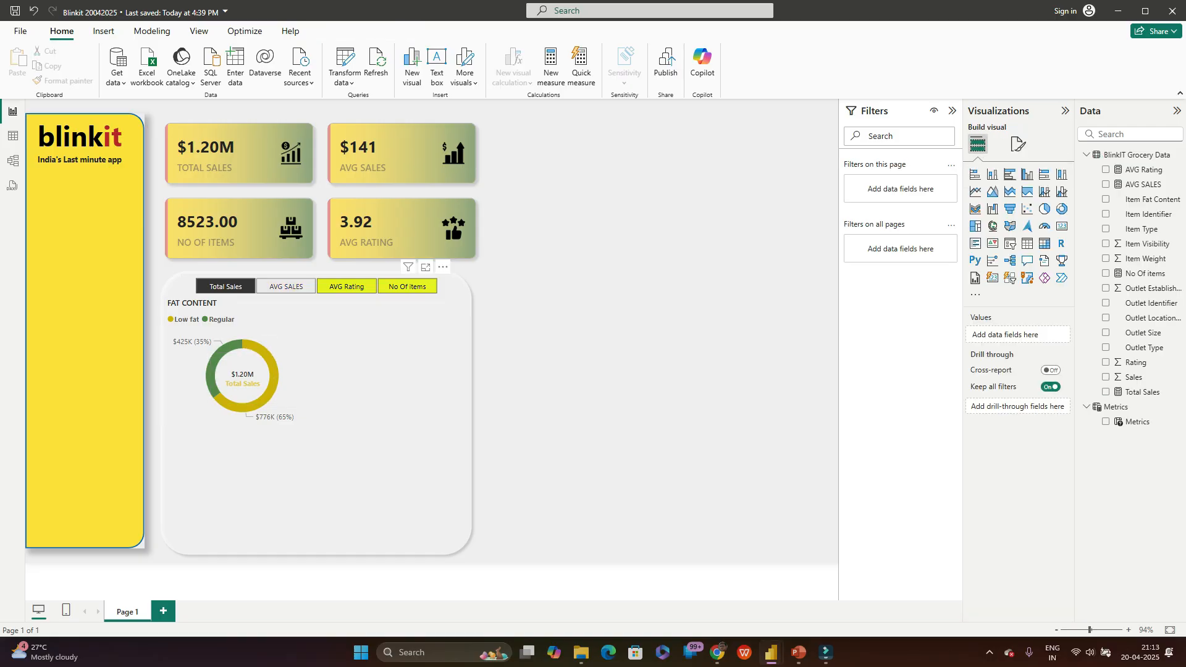
Step: Try the slicer on AVG SALES and Total Sales, and replace the donut card's Total Sales field with the Metrics parameter
left_click(286, 286)
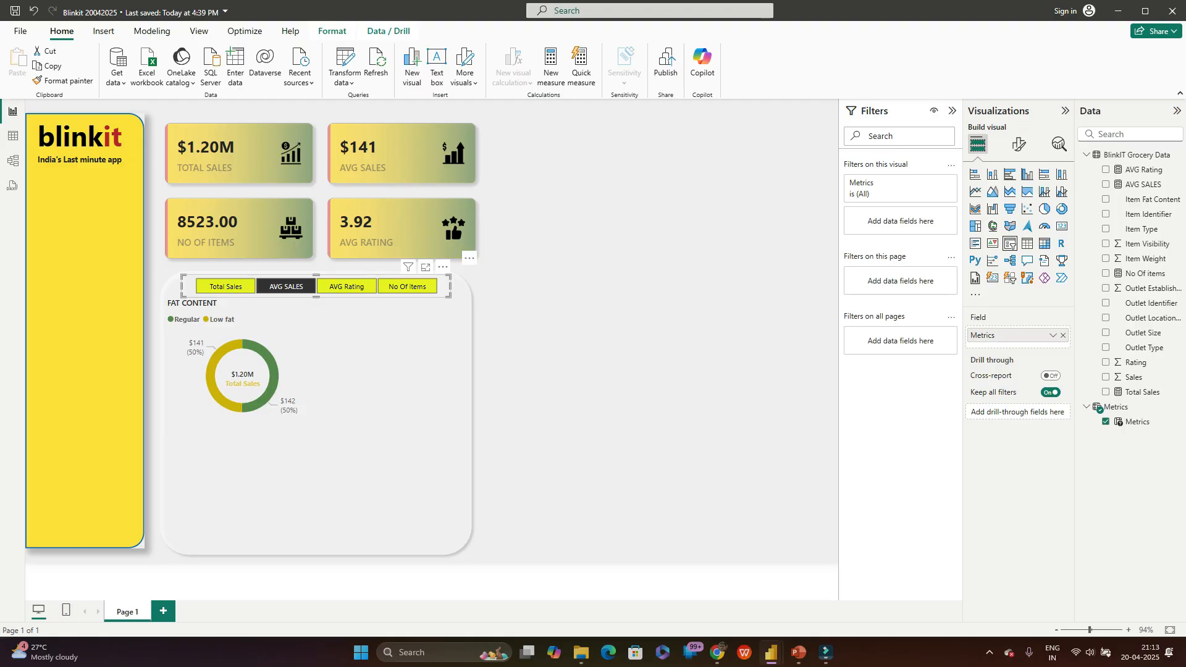
left_click(226, 286)
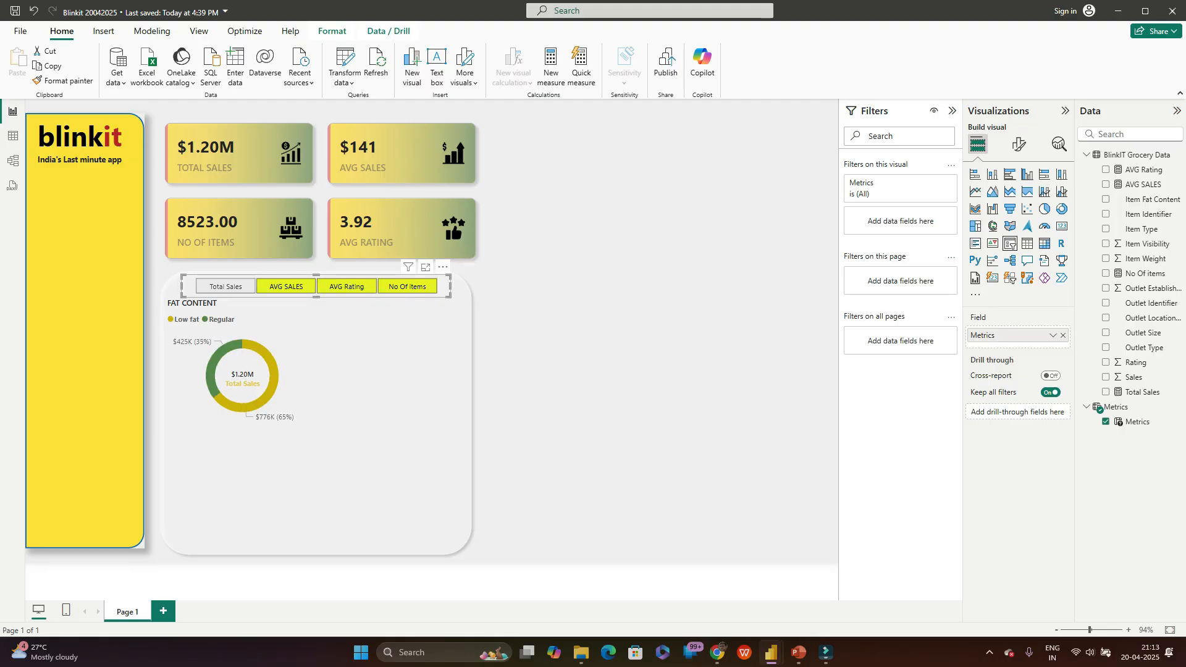
left_click(243, 378)
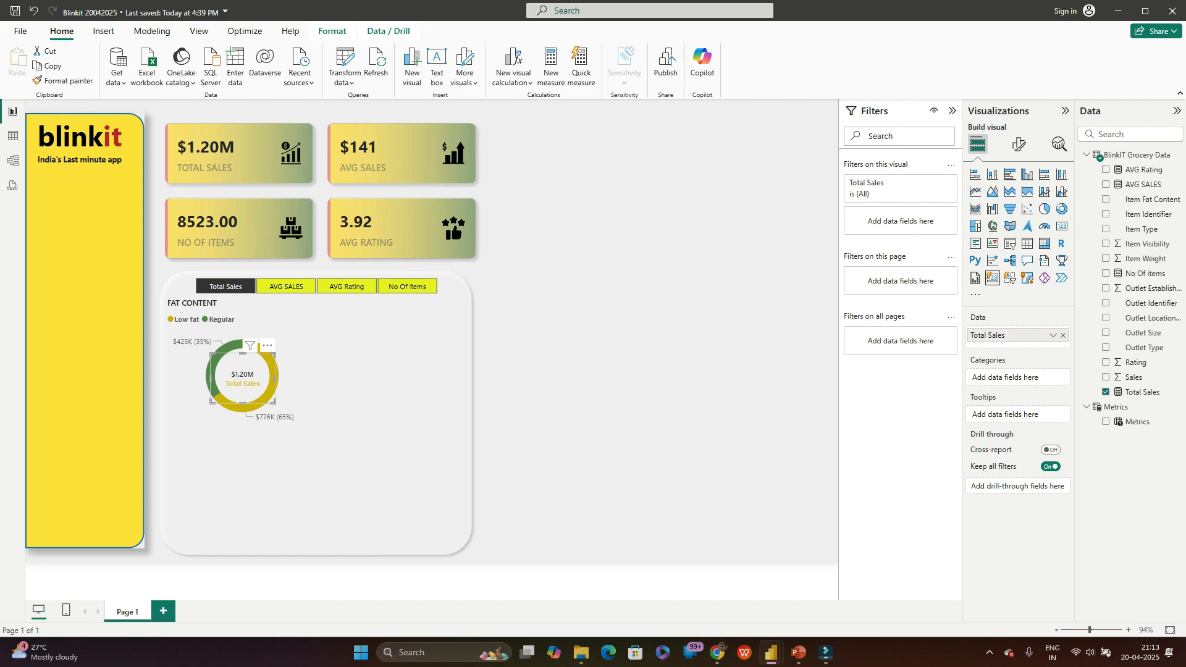
left_click(1062, 335)
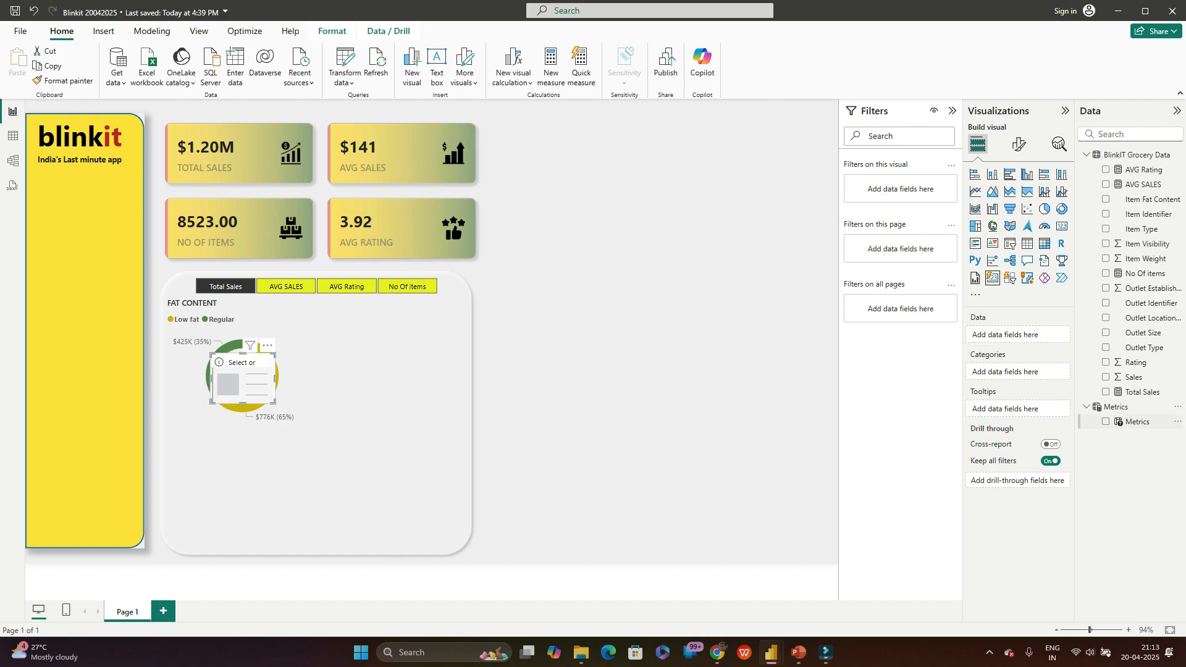
left_click_drag(1137, 421, 1018, 335)
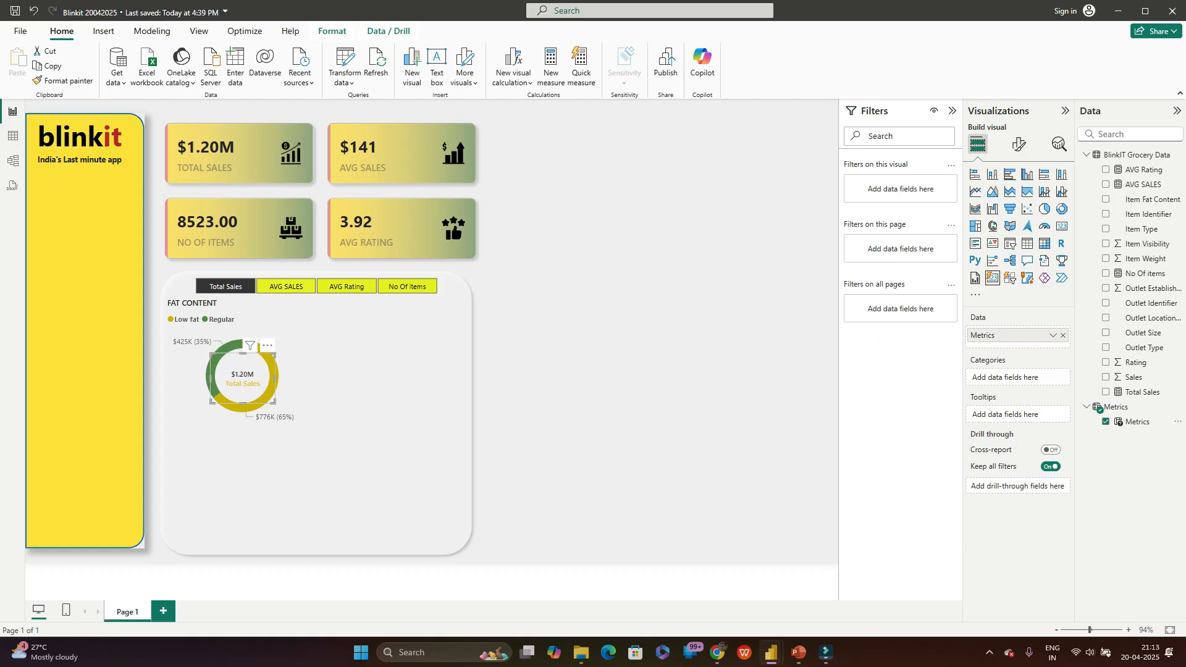
Step: Check the donut and its card with the slicer on AVG SALES, AVG Rating and No Of Items, ending on Total Sales
left_click(286, 286)
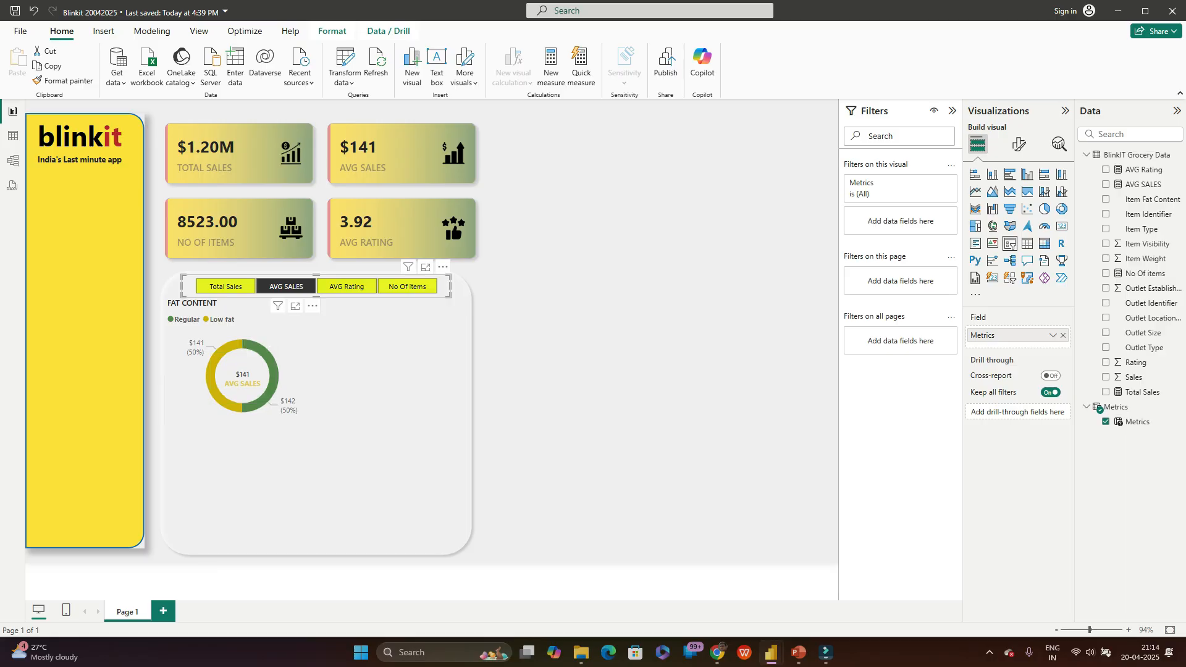
left_click(346, 286)
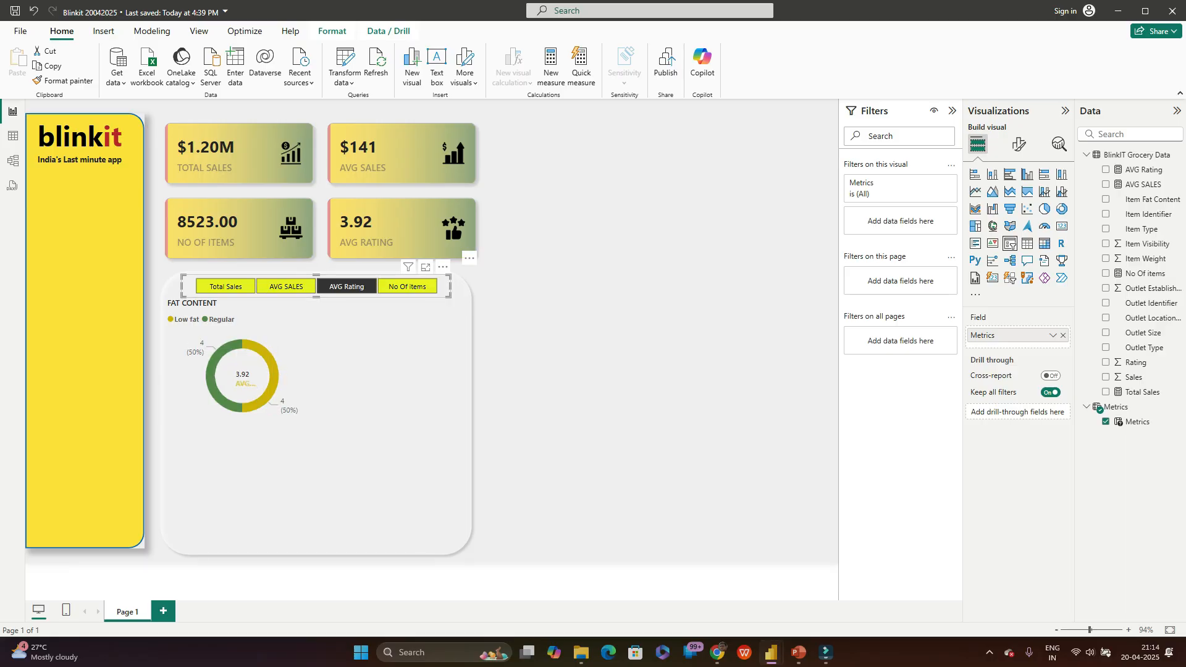
left_click(408, 286)
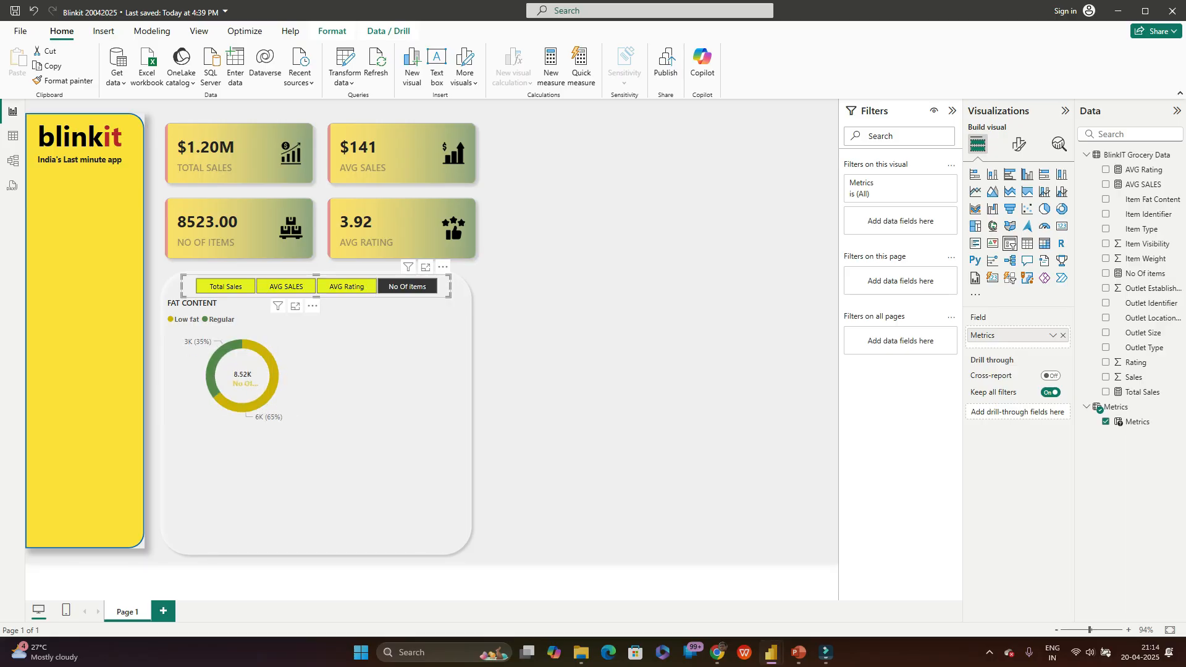
left_click(225, 286)
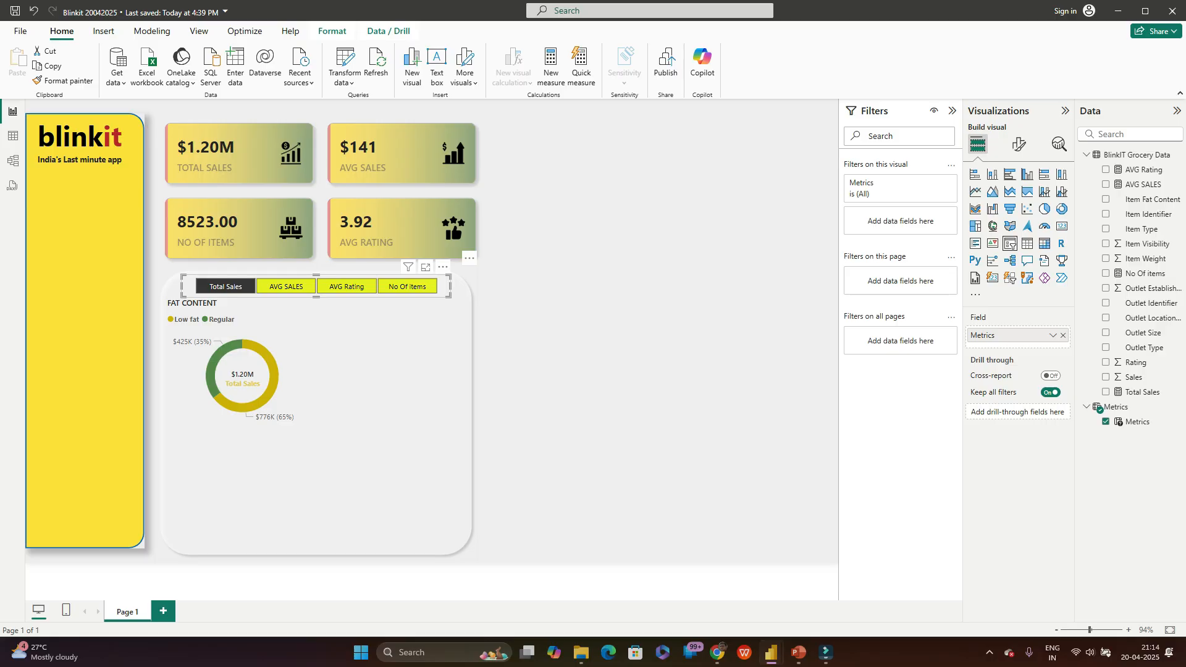
Step: Change the label colour of the metric card inside the fat content donut to black
left_click(251, 365)
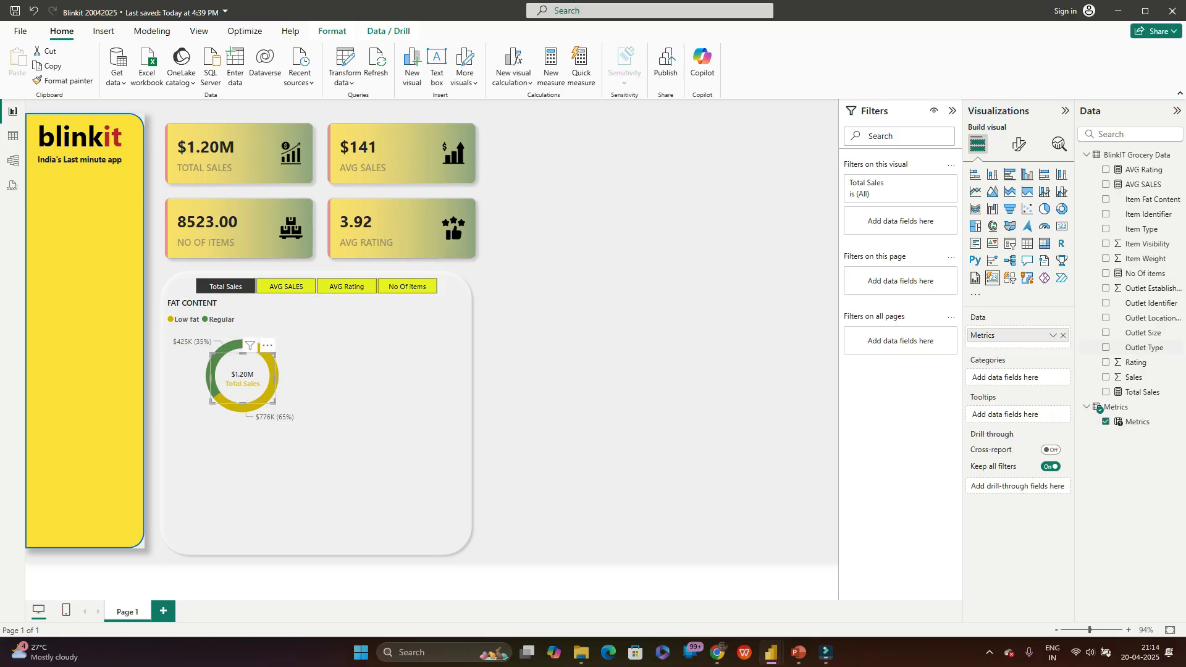
left_click(1019, 143)
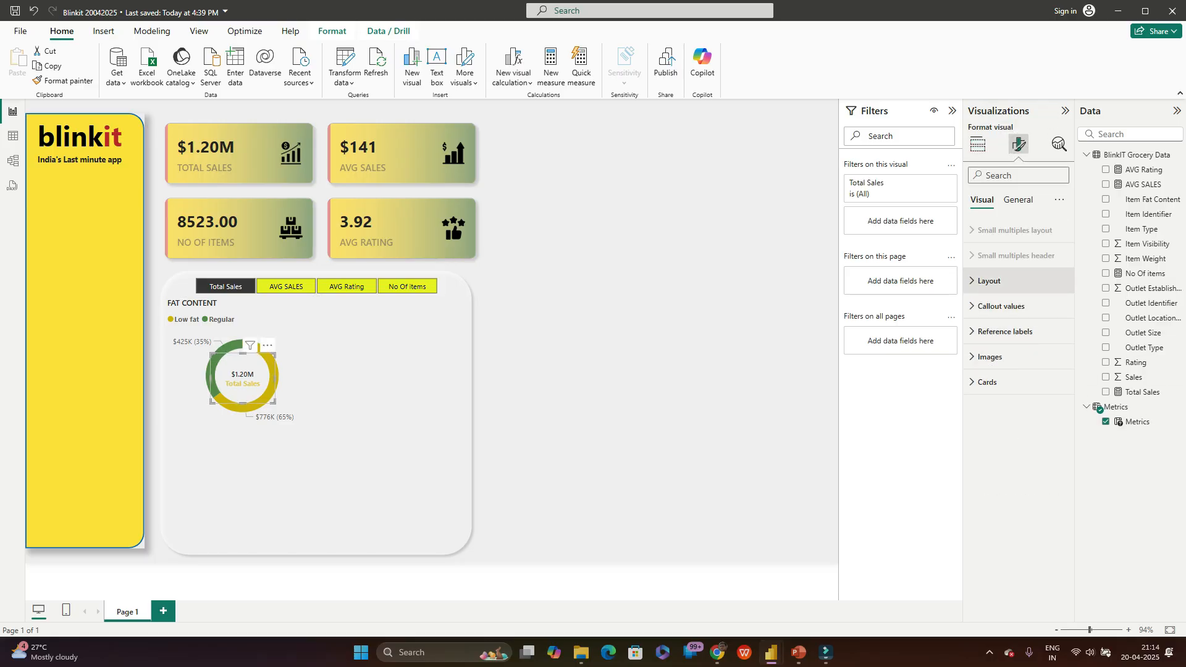
left_click(1001, 305)
scroll(1019, 370, "down", 3)
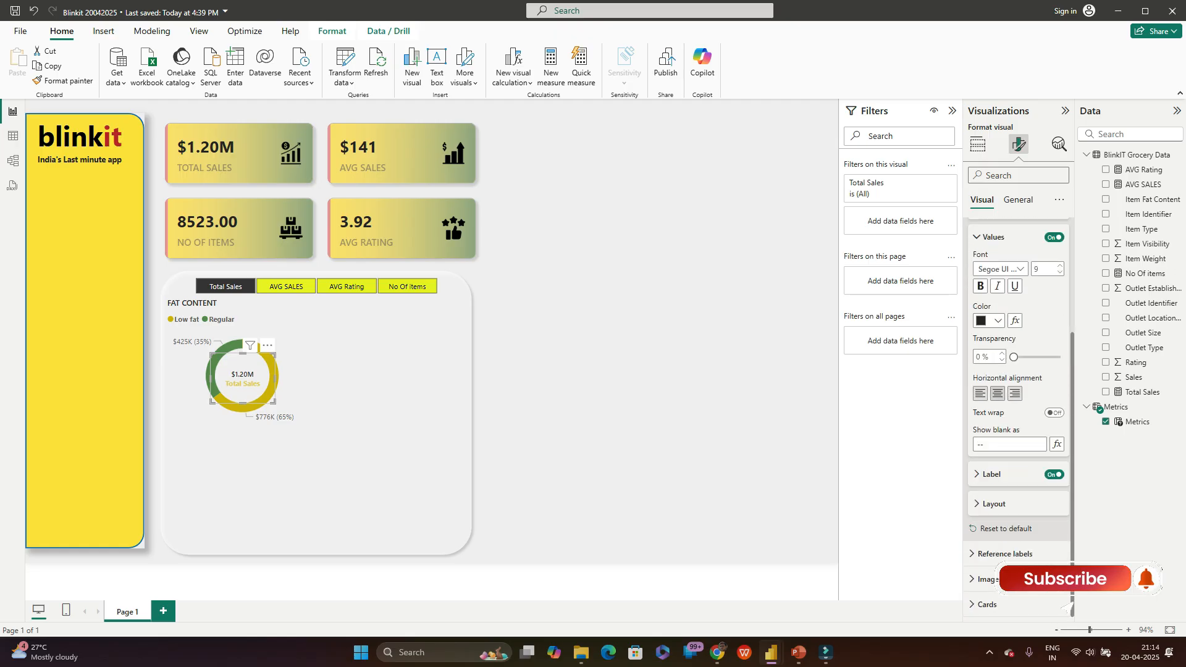
scroll(1019, 371, "down", 4)
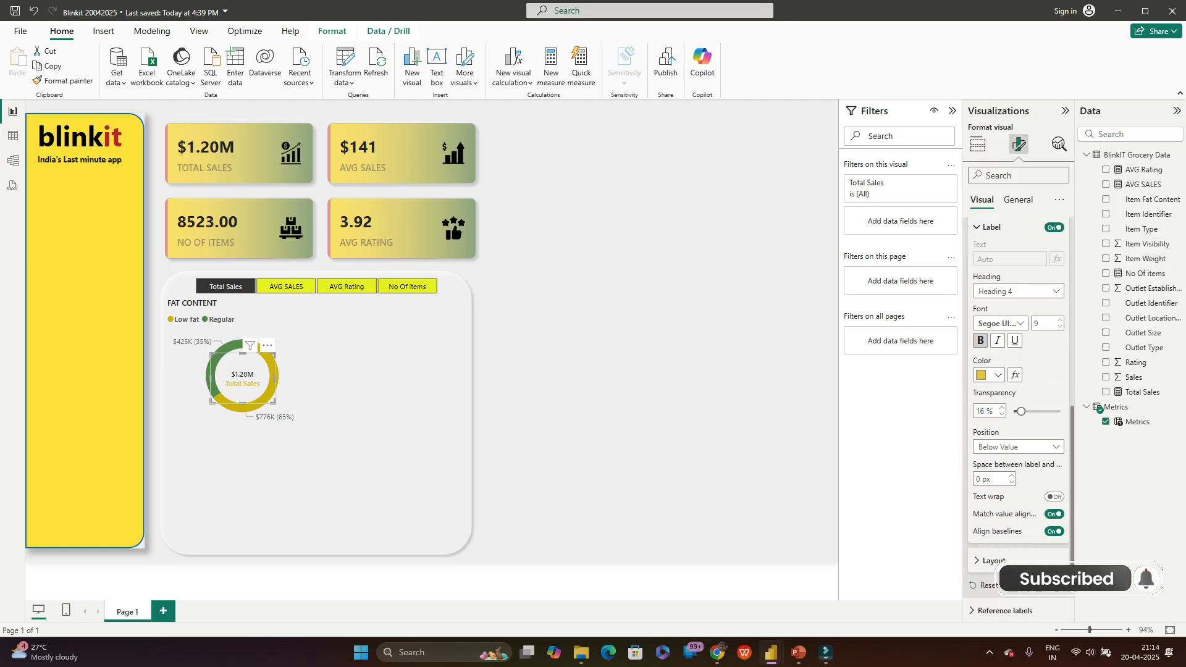
left_click(991, 375)
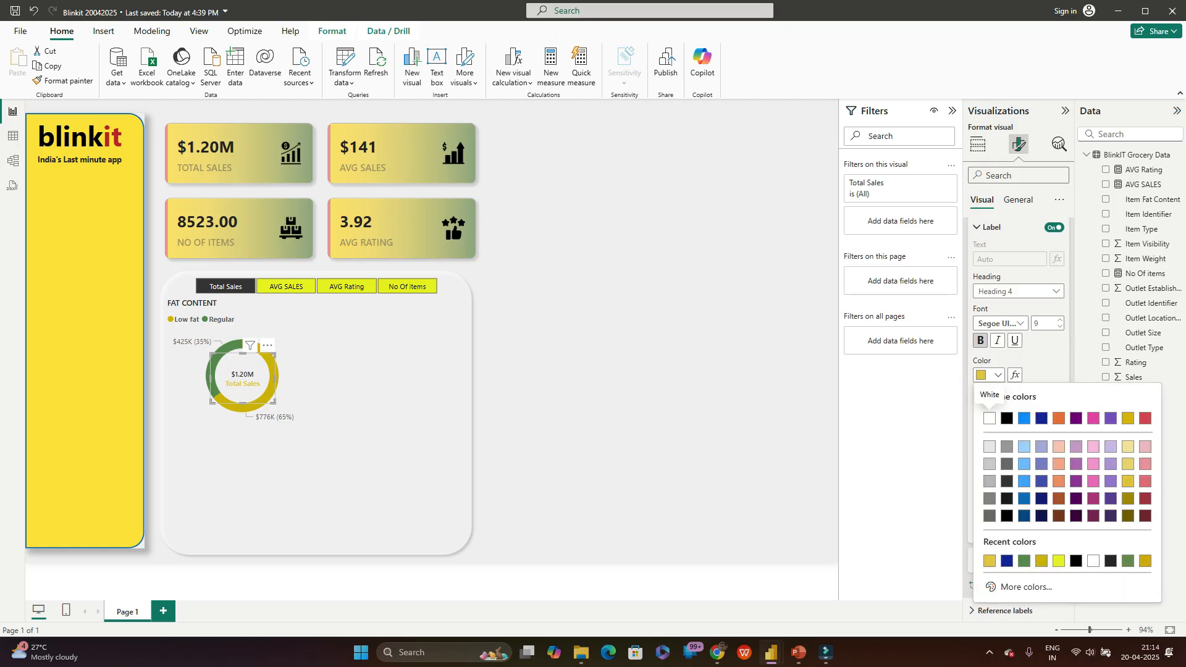
left_click(1006, 418)
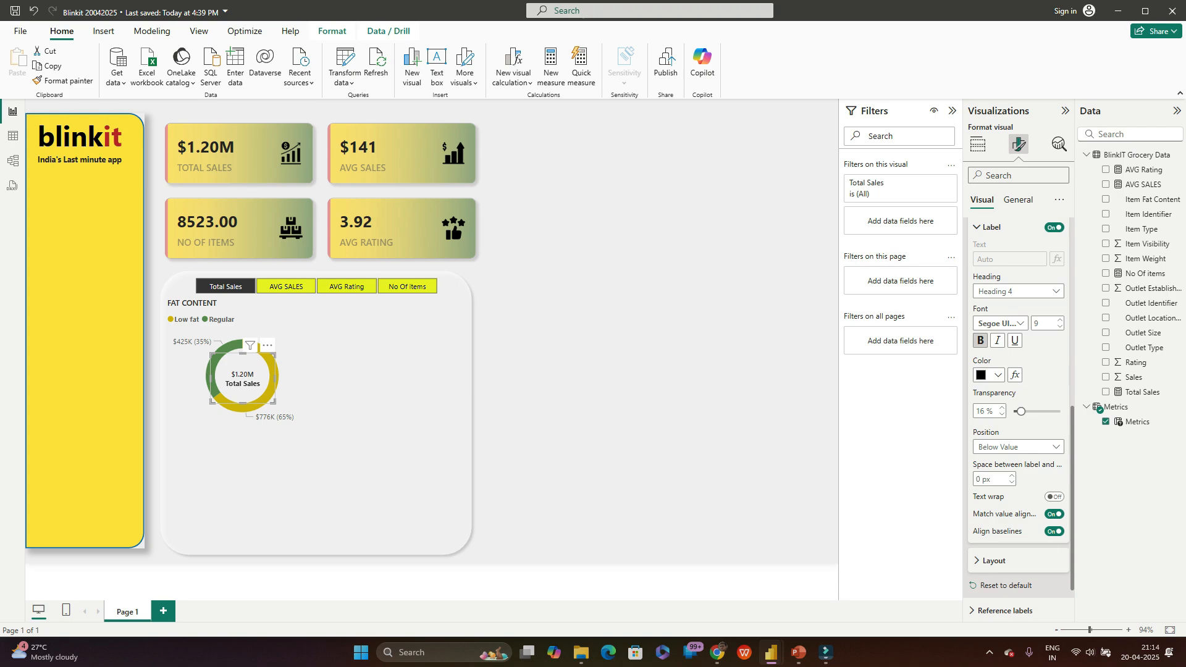
left_click(580, 284)
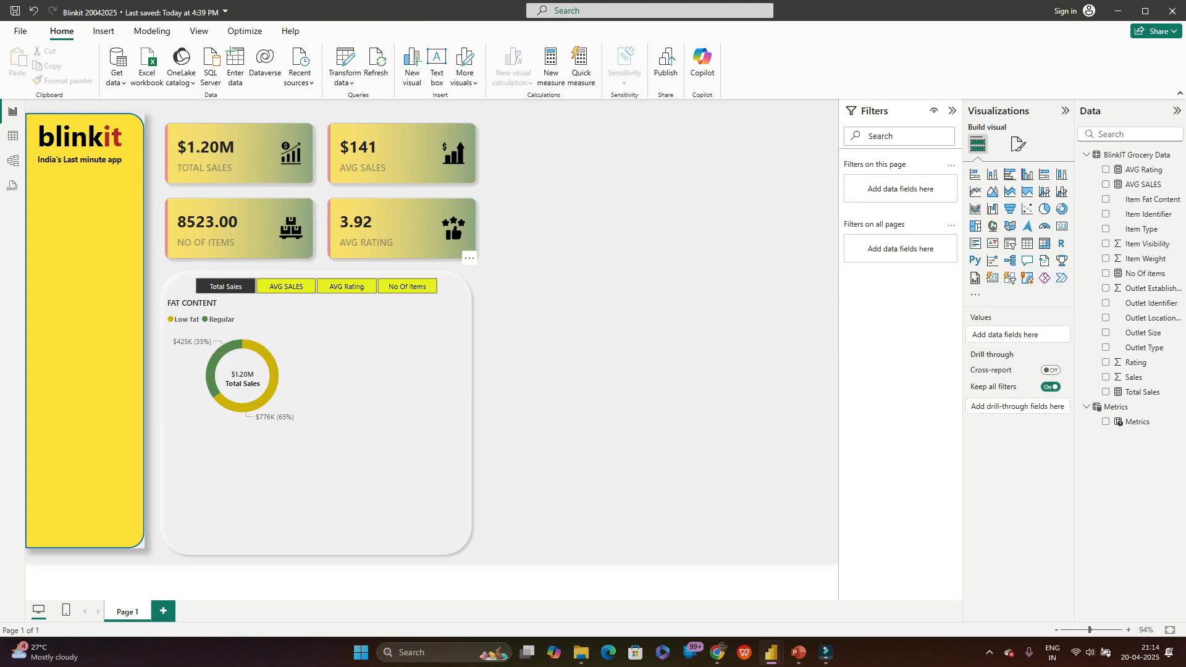
Step: Check the donut and its recoloured card with the slicer on AVG SALES, AVG Rating and No Of Items
left_click(286, 286)
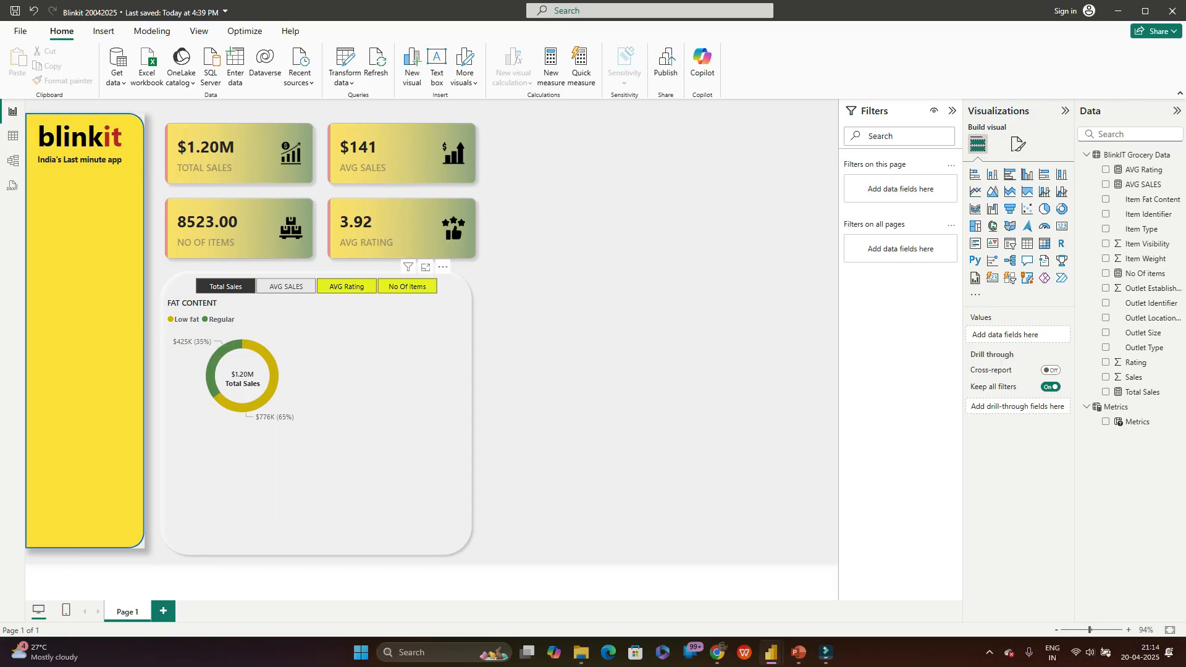
left_click(347, 286)
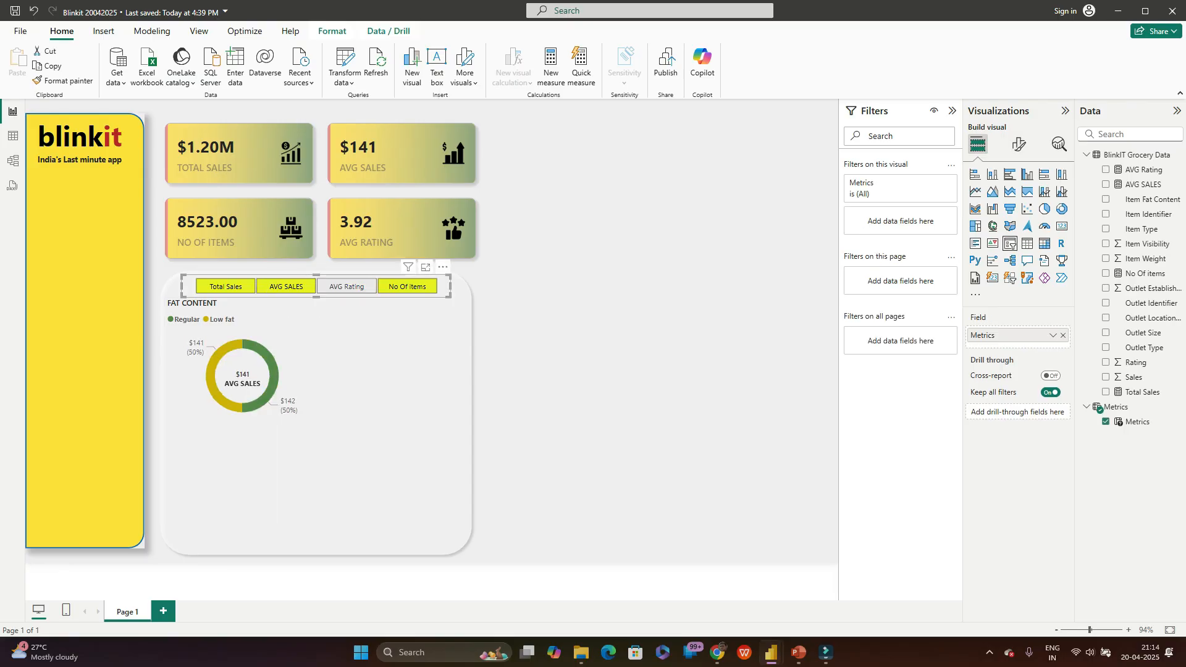
left_click(407, 286)
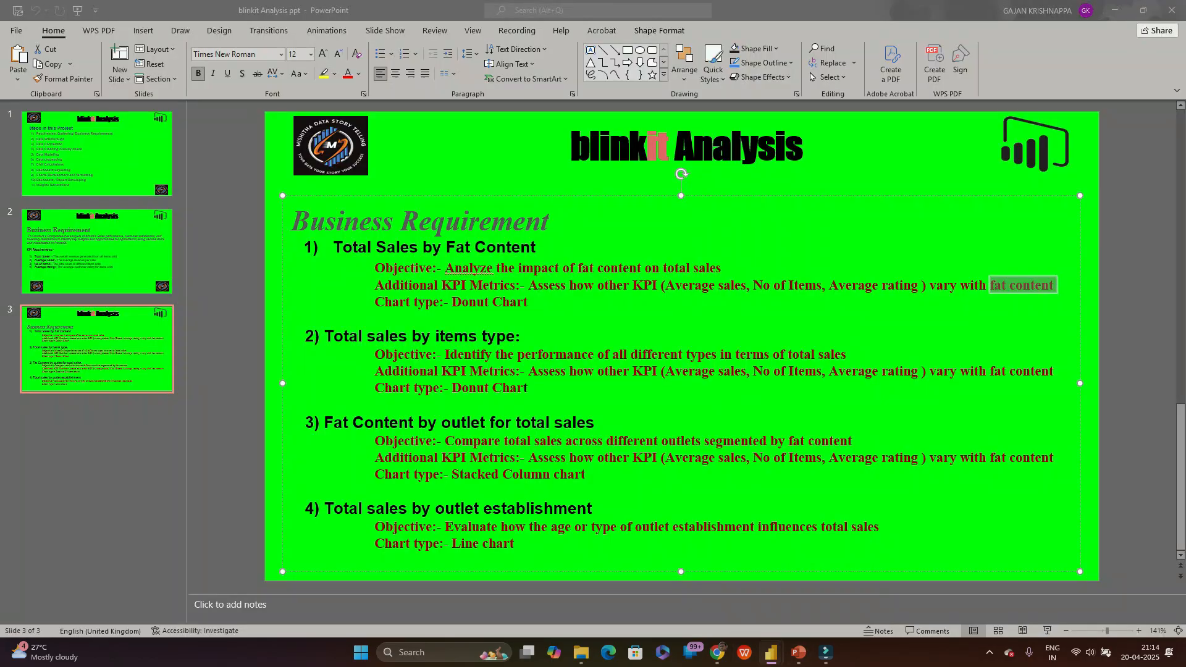
Step: Review the Total Sales by Fat Content requirement and its chart type in the PowerPoint brief, returning to the Power BI report
left_click(798, 653)
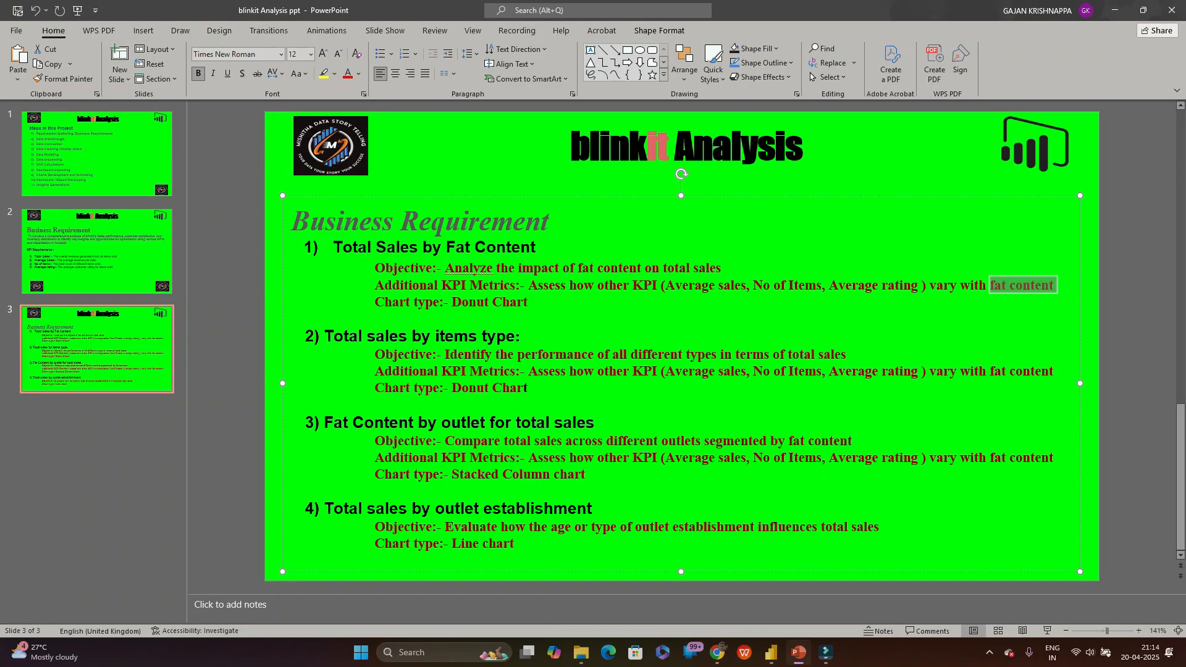
left_click_drag(533, 303, 453, 303)
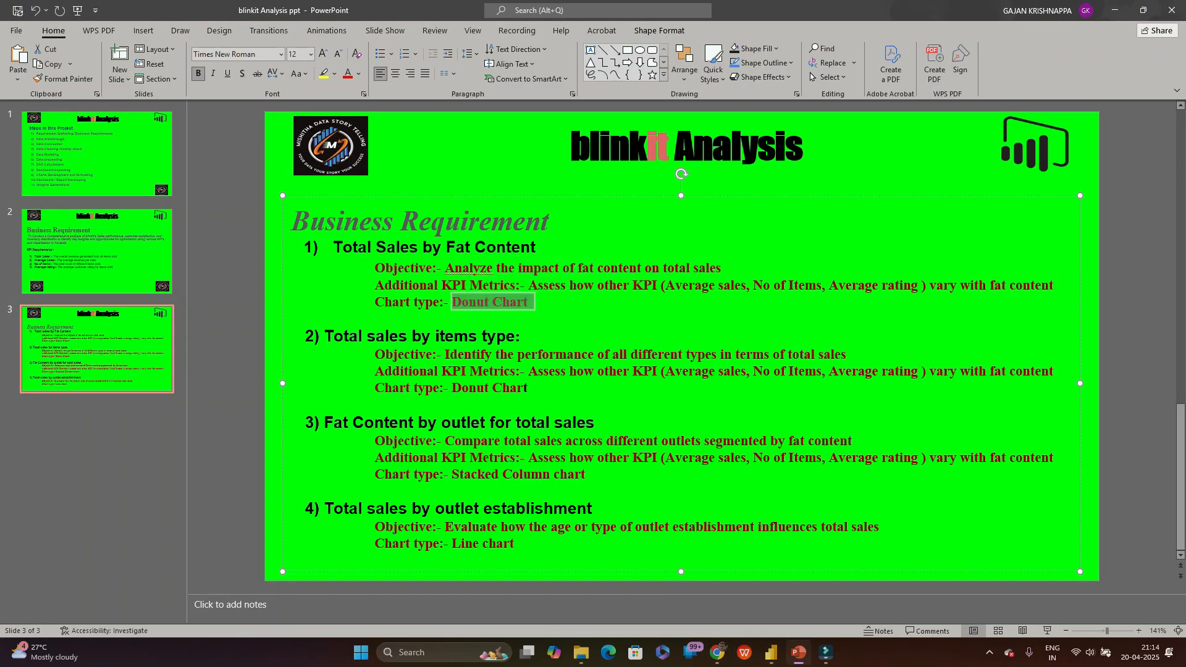
left_click_drag(334, 248, 538, 248)
left_click(771, 652)
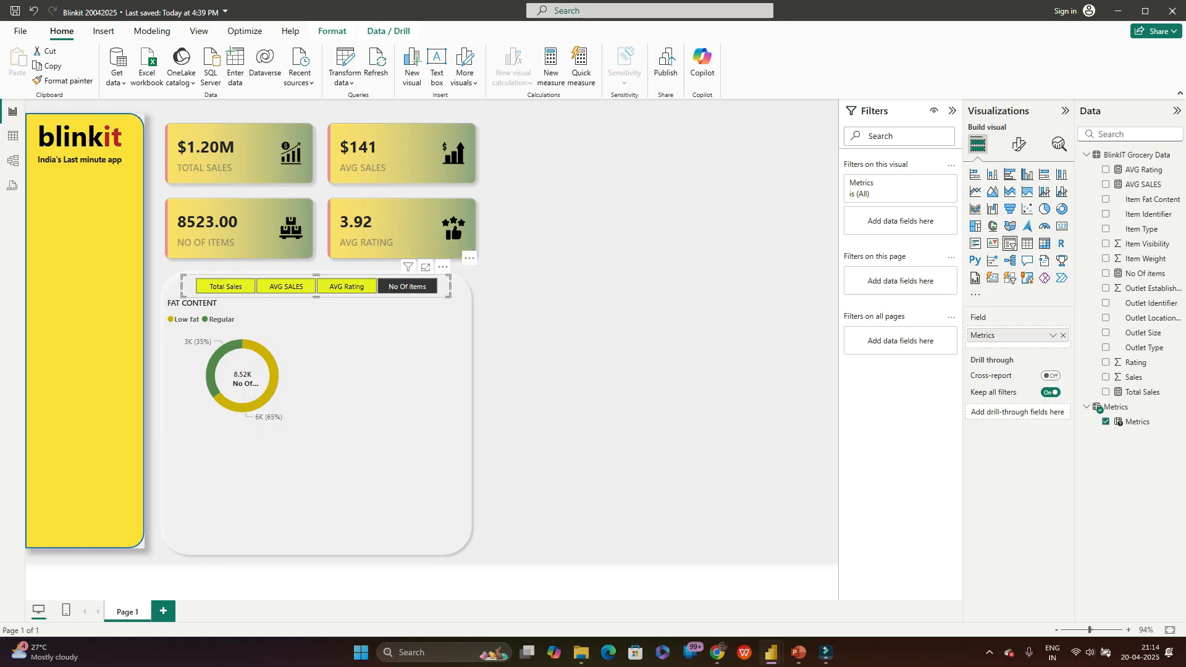
key("alt+Tab")
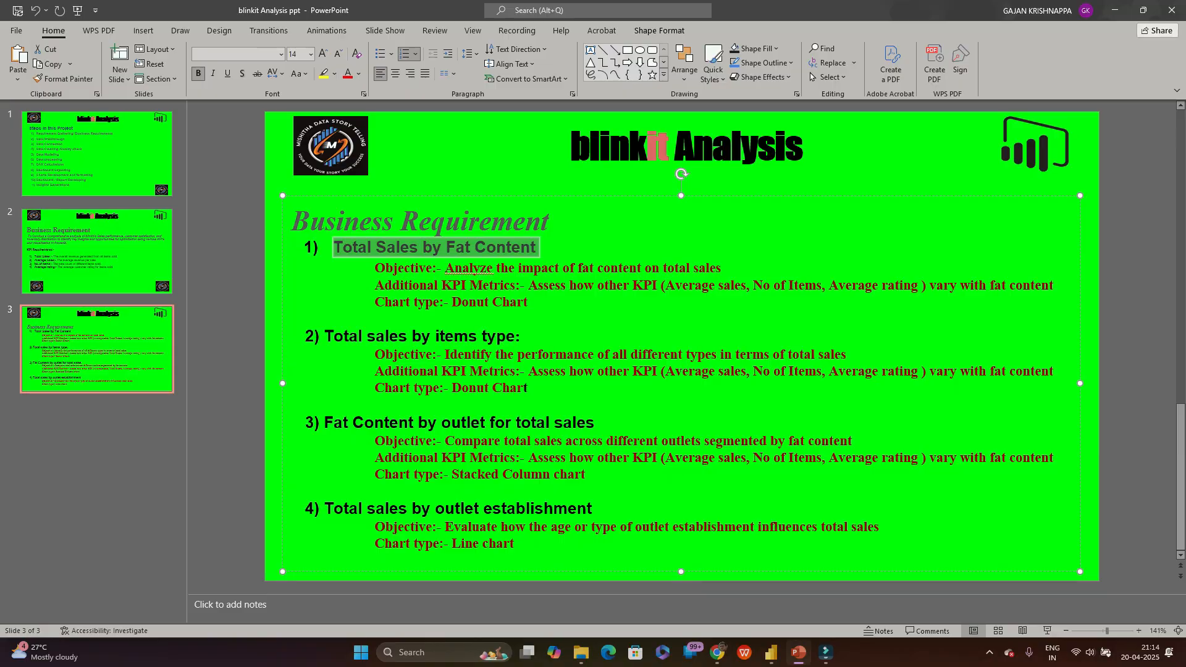
key("alt+Tab")
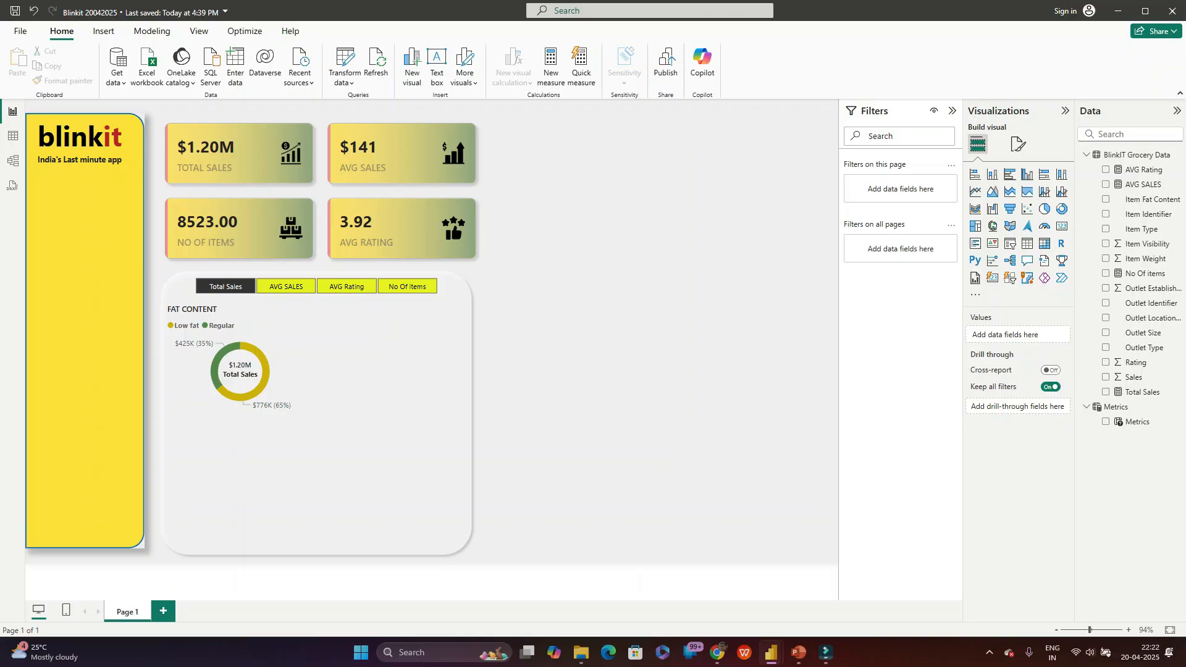
Step: Review the Fat Content by outlet for total sales requirement and its chart type in PowerPoint, returning to the Power BI report
key("alt+Tab")
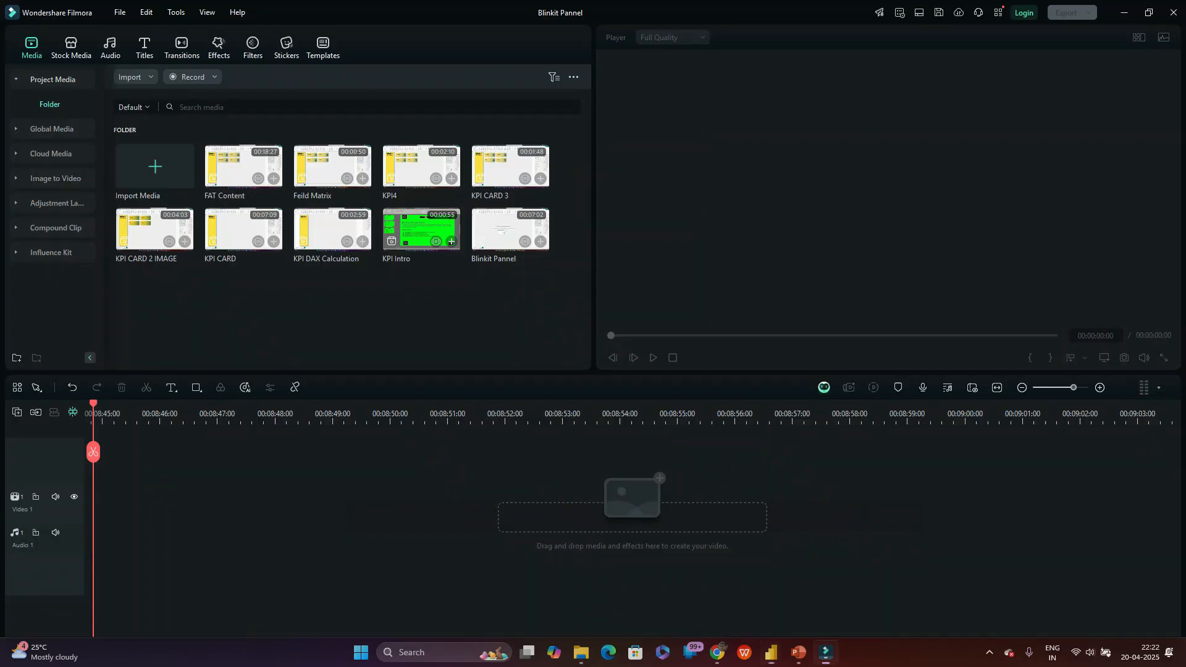
key("alt+Tab")
key("Tab")
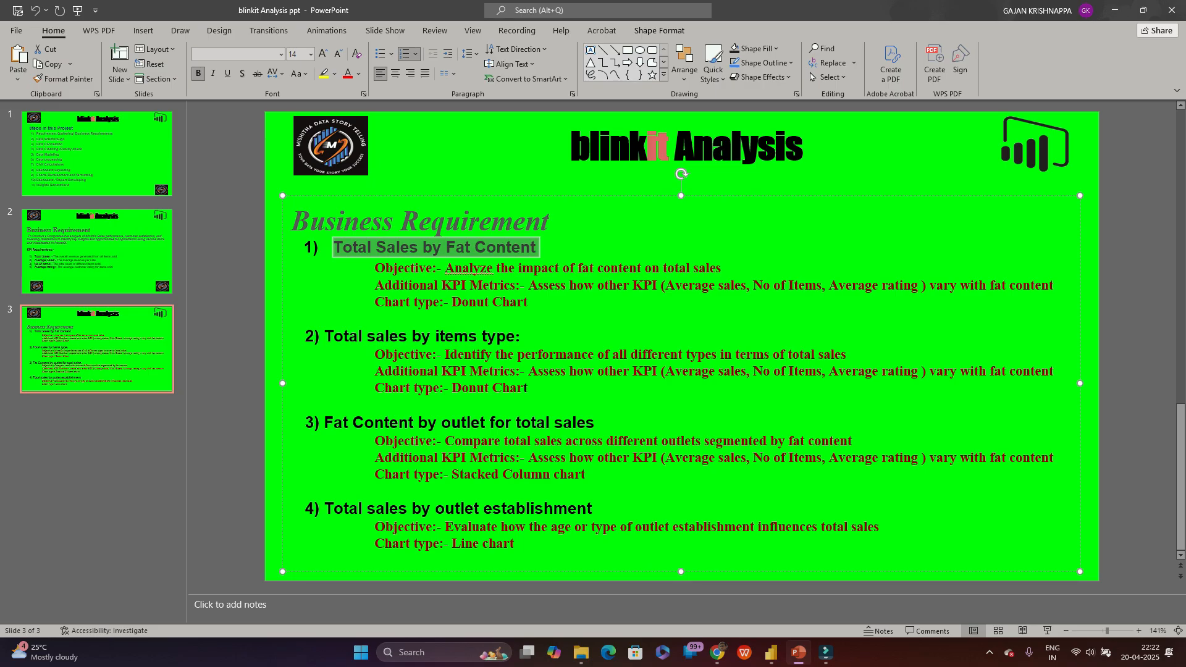
left_click_drag(324, 424, 593, 423)
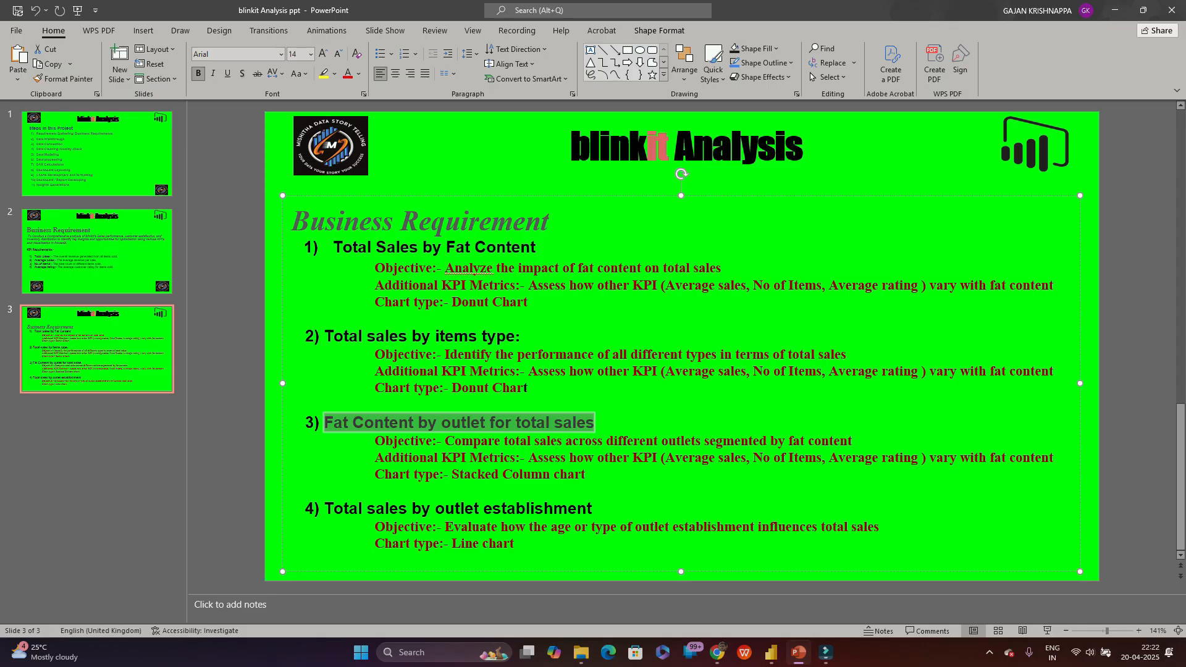
left_click_drag(452, 474, 585, 474)
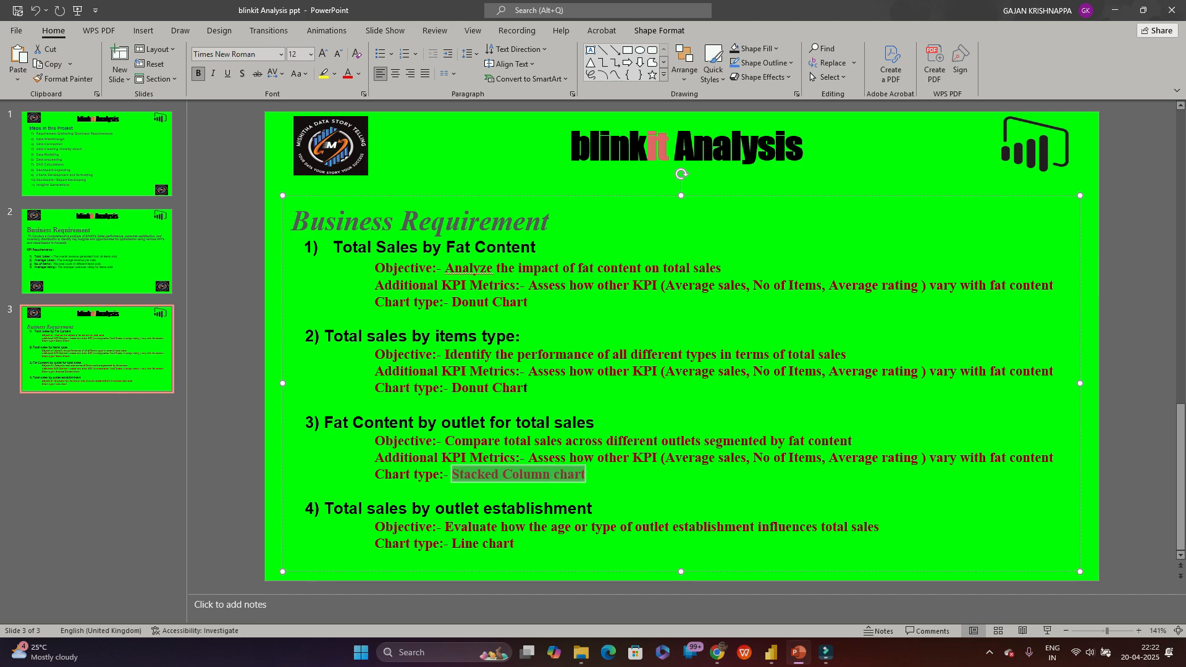
key("alt+Tab")
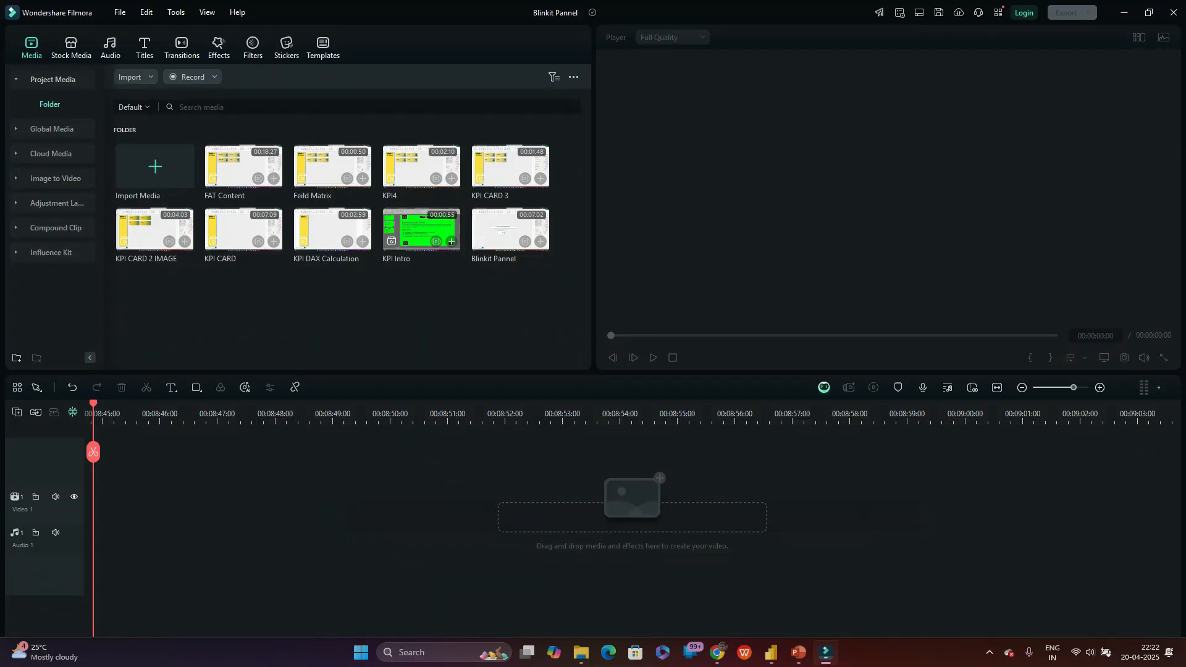
key("alt+Tab")
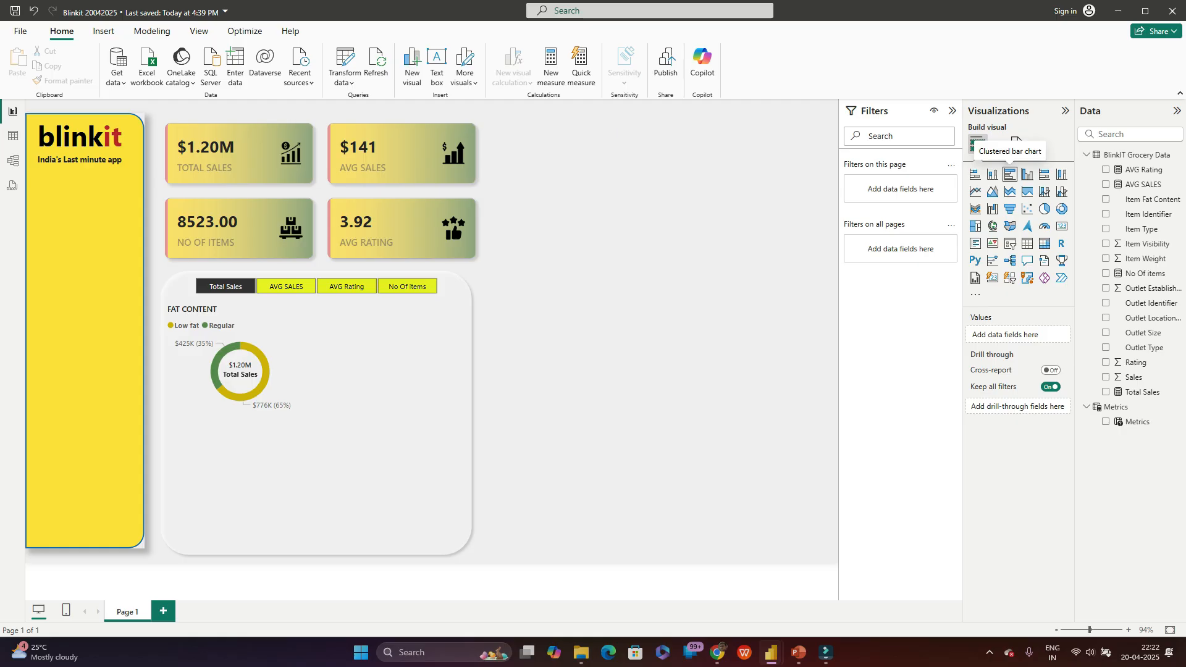
Step: Insert a reduced clustered bar chart beside the fat content panel, with Metrics on the X-axis and Outlet Location Type on the Y-axis
left_click(1010, 174)
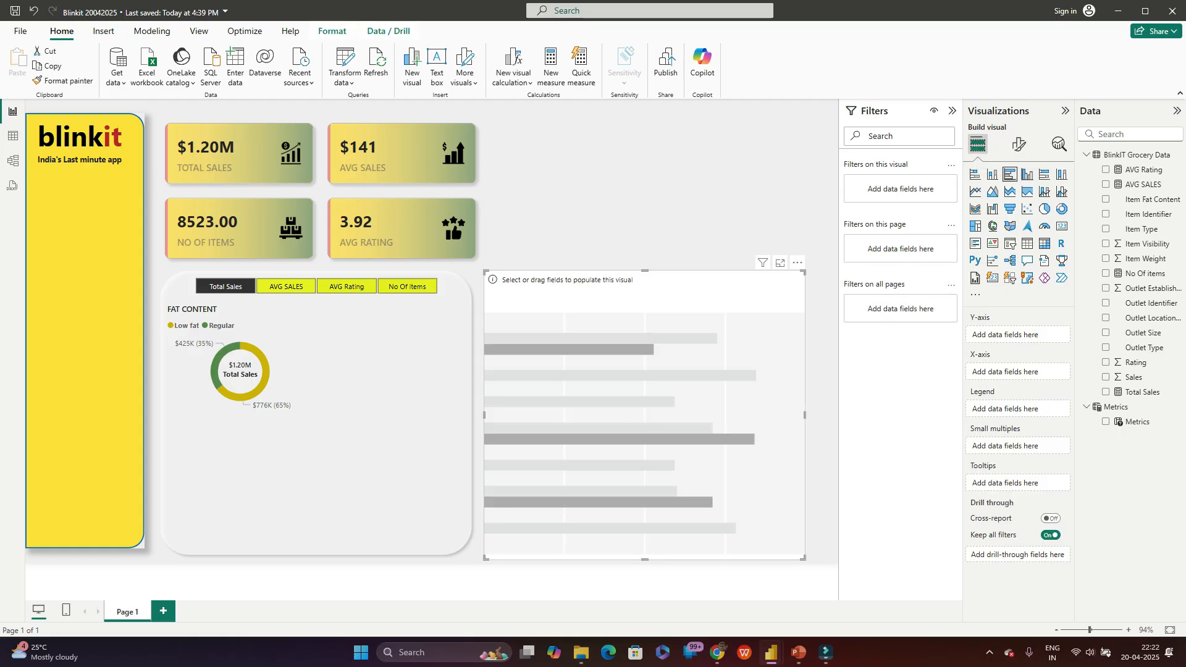
left_click_drag(485, 271, 557, 333)
left_click_drag(624, 395, 604, 368)
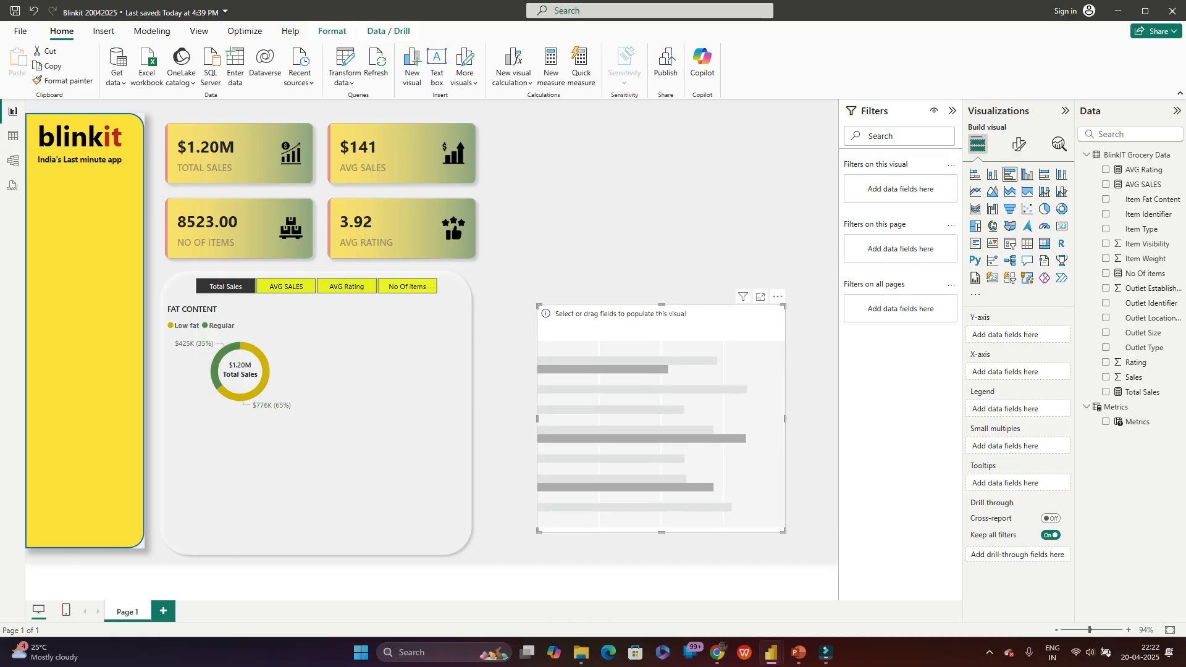
left_click_drag(1137, 421, 1013, 372)
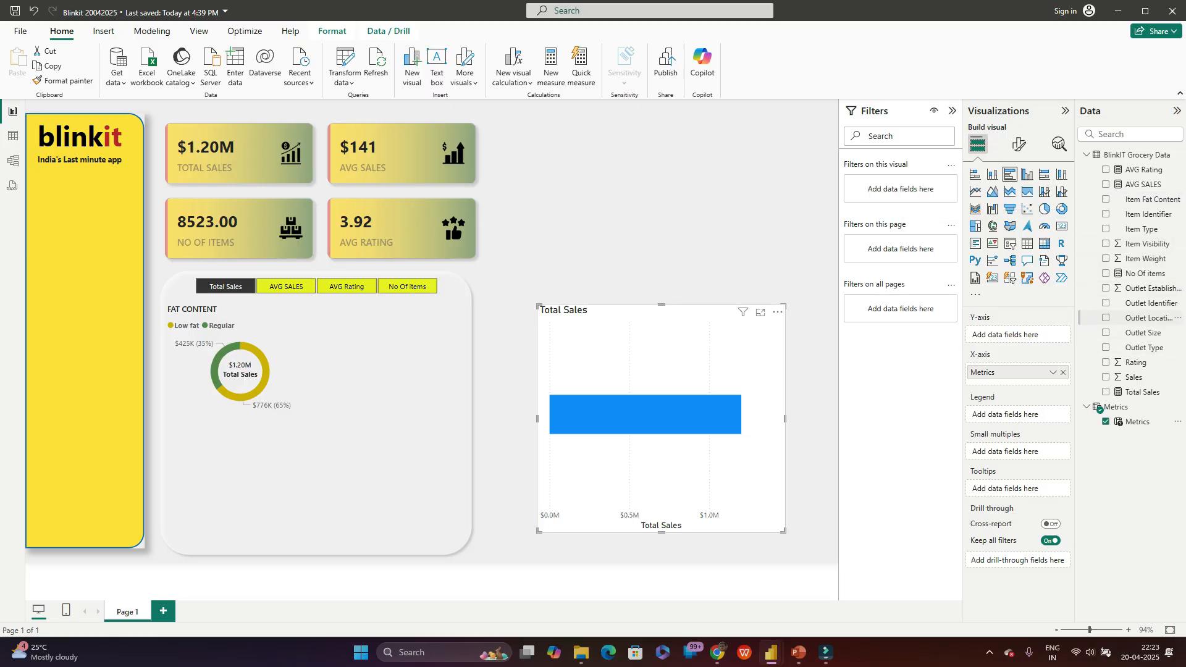
left_click_drag(1147, 317, 1019, 334)
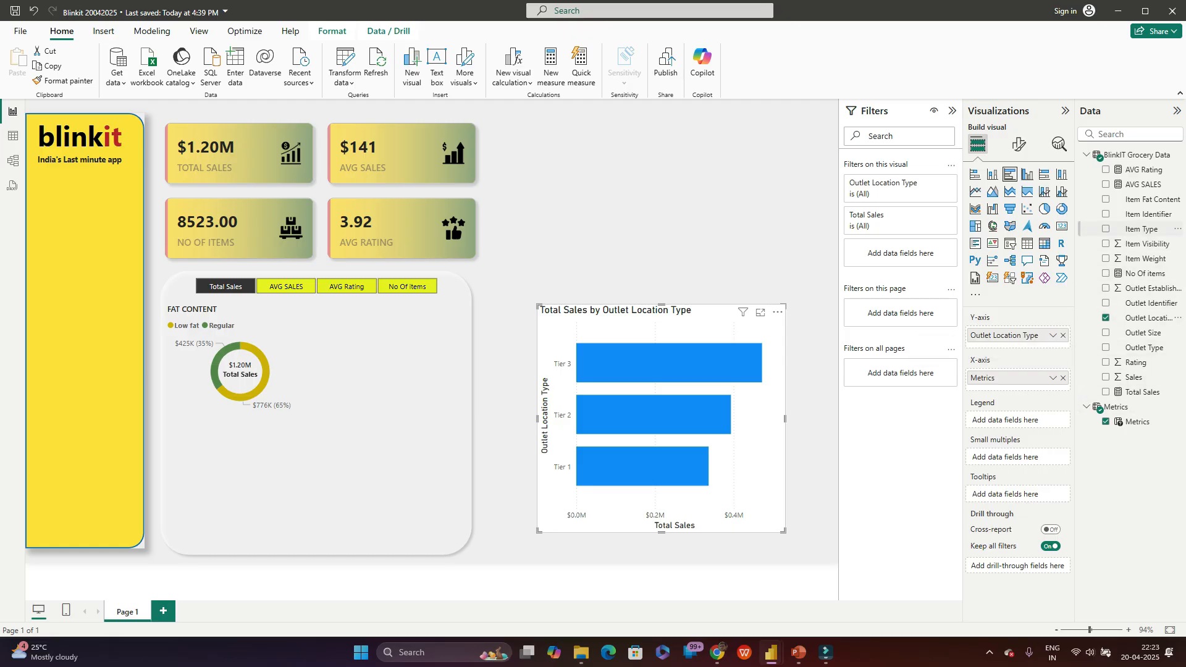
Step: Try Item Type as the bar chart's legend, recheck the requirement in PowerPoint, and use Item Fat Content as the legend instead
left_click_drag(1142, 229, 1005, 420)
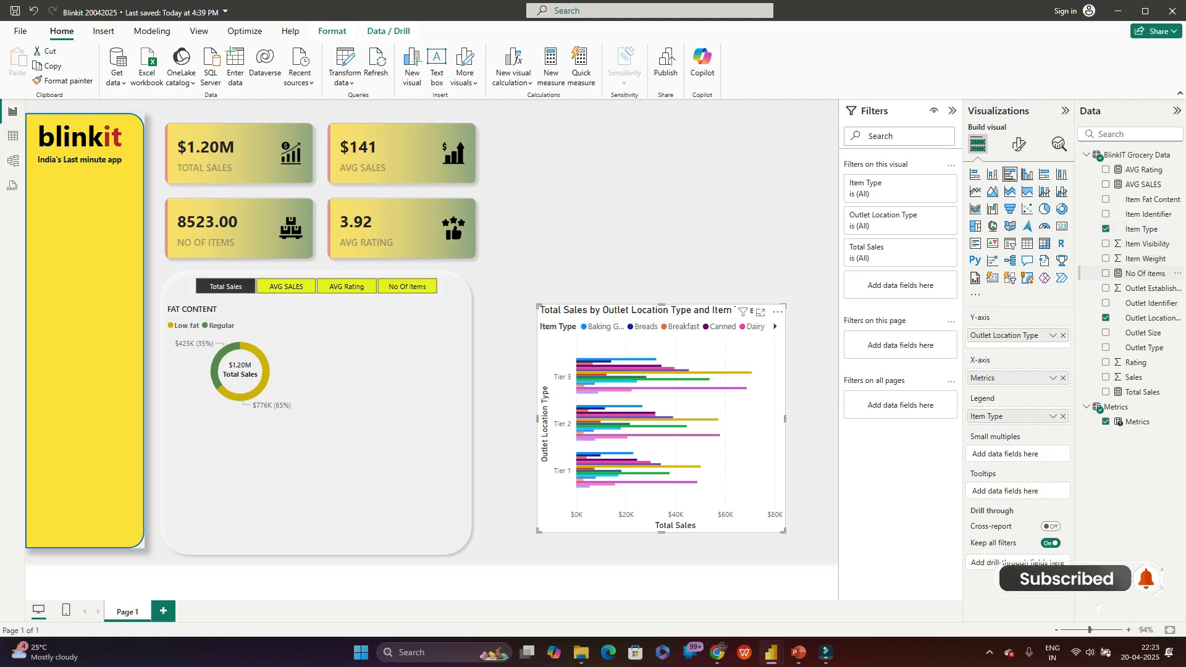
left_click(1106, 229)
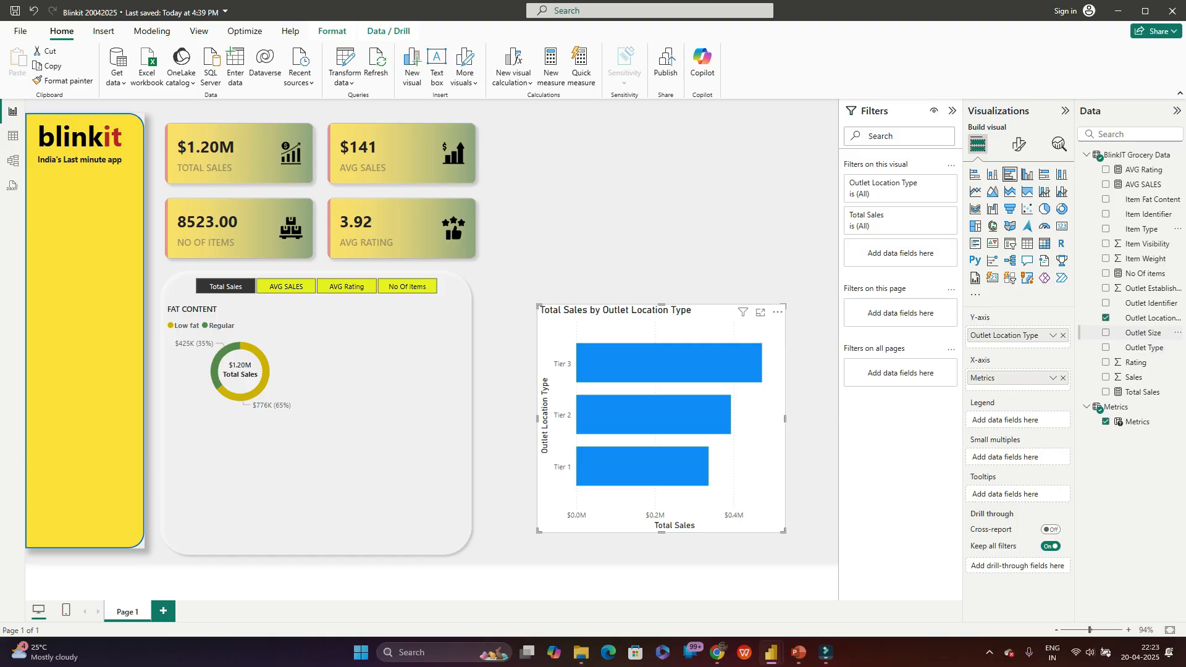
left_click(798, 653)
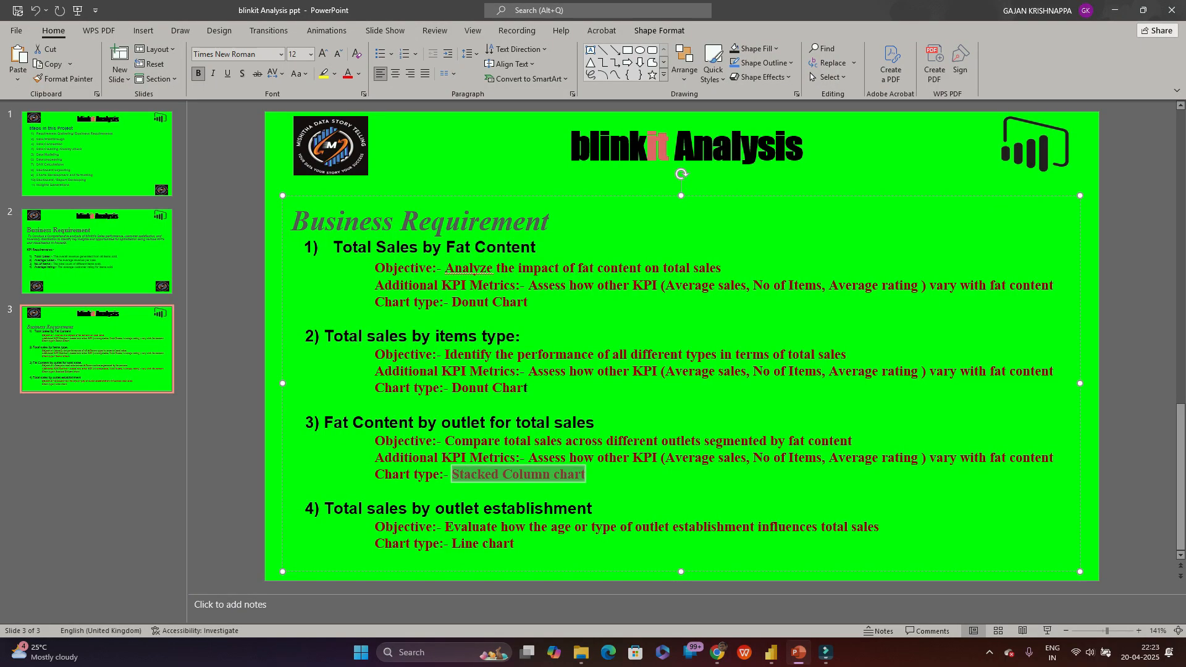
key("alt+Tab")
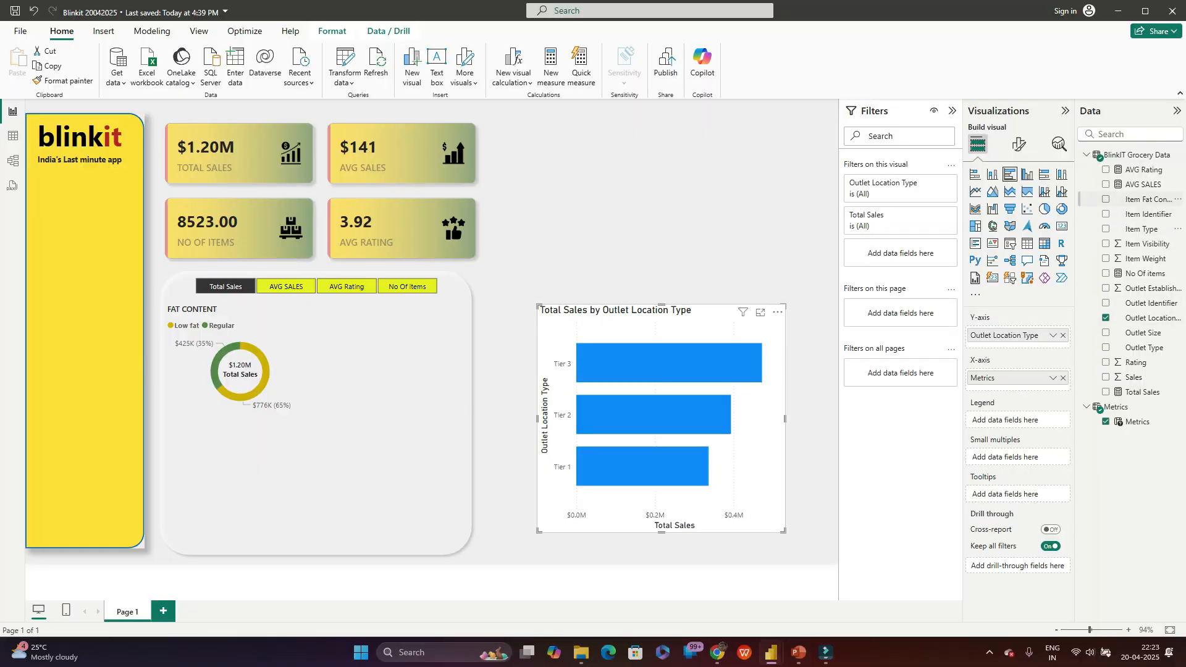
left_click(1149, 199)
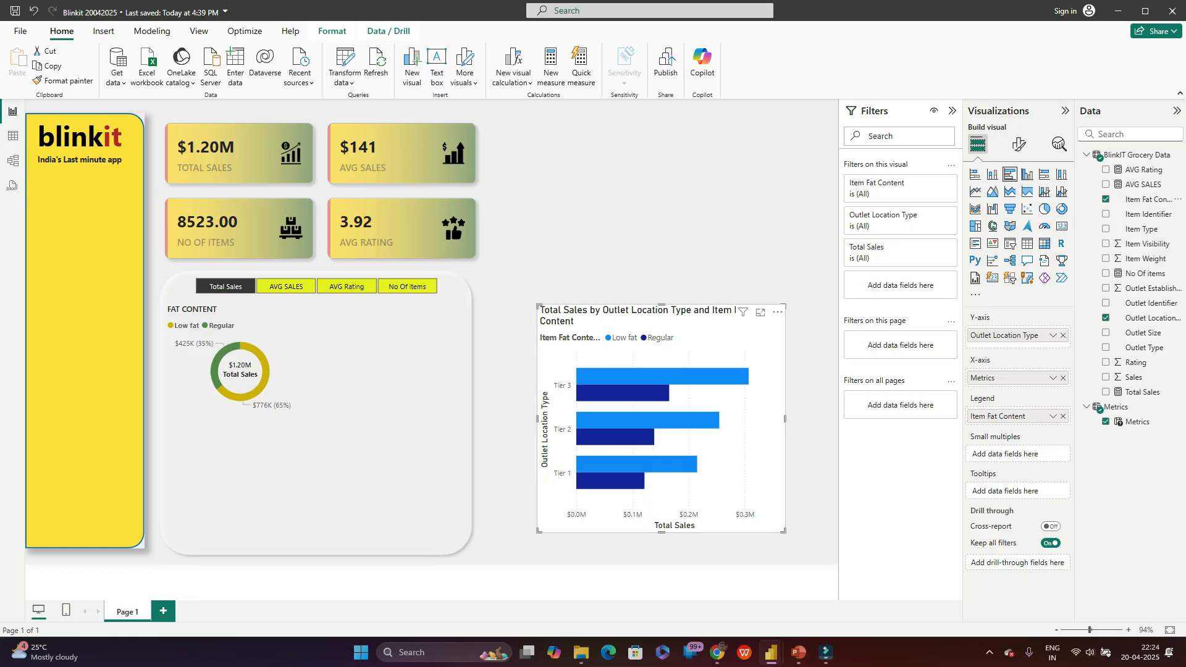
mouse_move(826, 652)
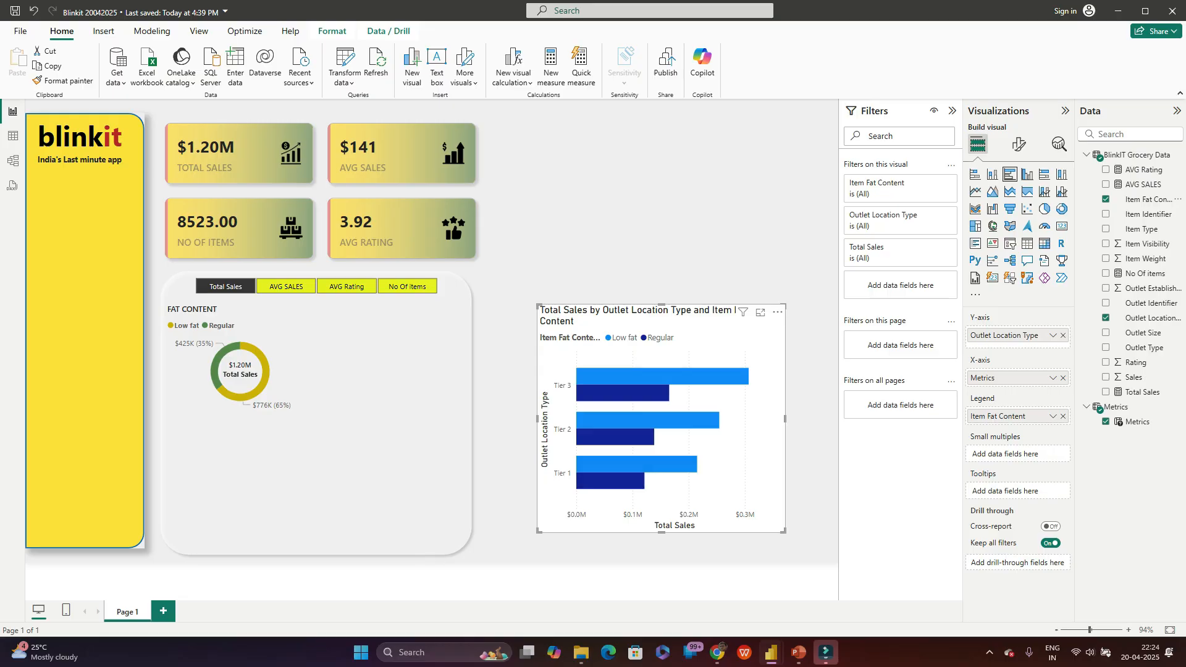
Step: Move the bar chart closer to the fat content panel and change its title to FAT BY OUTLET
left_click_drag(661, 525, 634, 524)
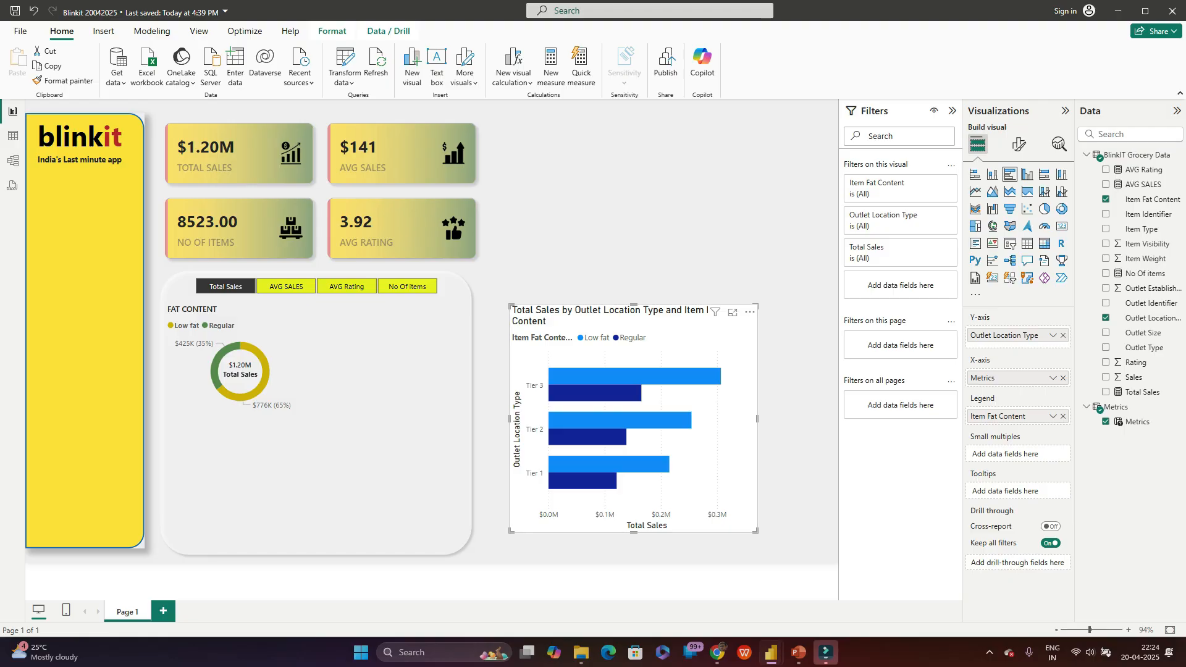
left_click(1019, 144)
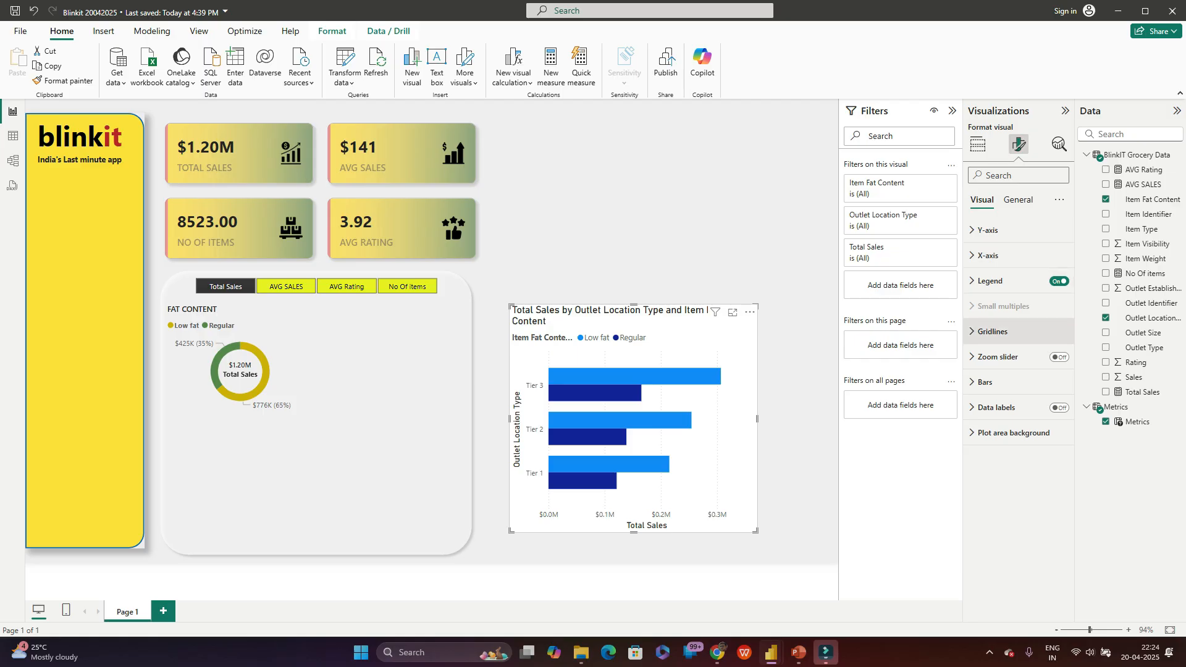
left_click(1018, 199)
left_click(986, 255)
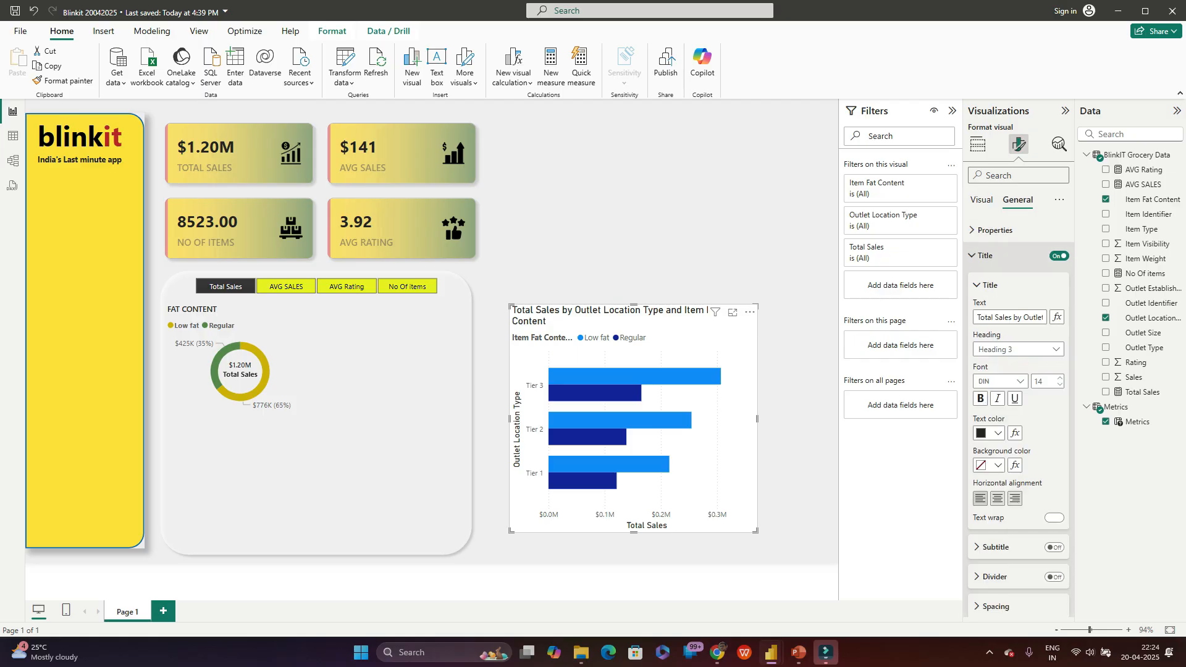
left_click(1013, 317)
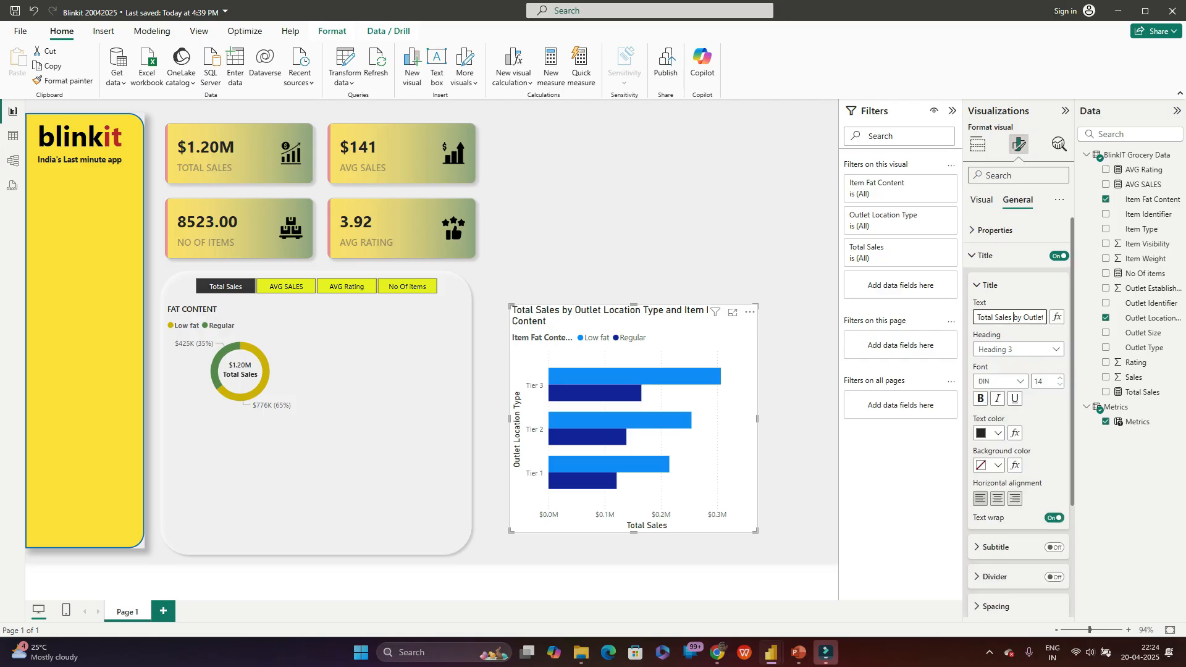
key("ctrl+a")
type("FAT")
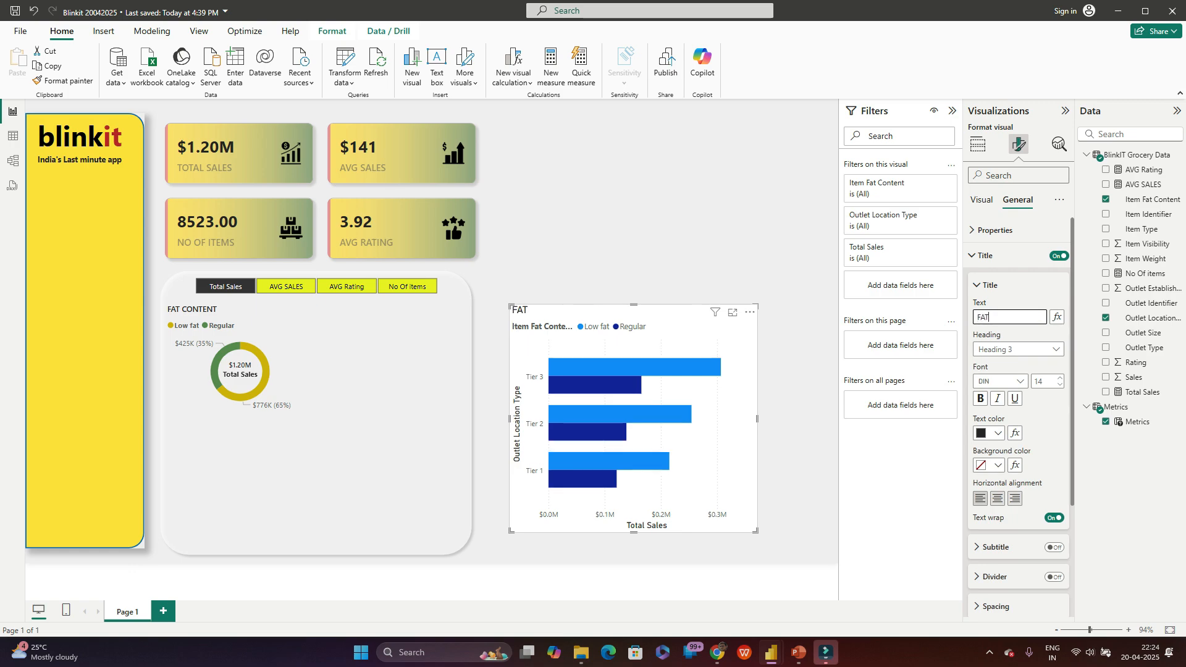
type(" BY OUTLEST")
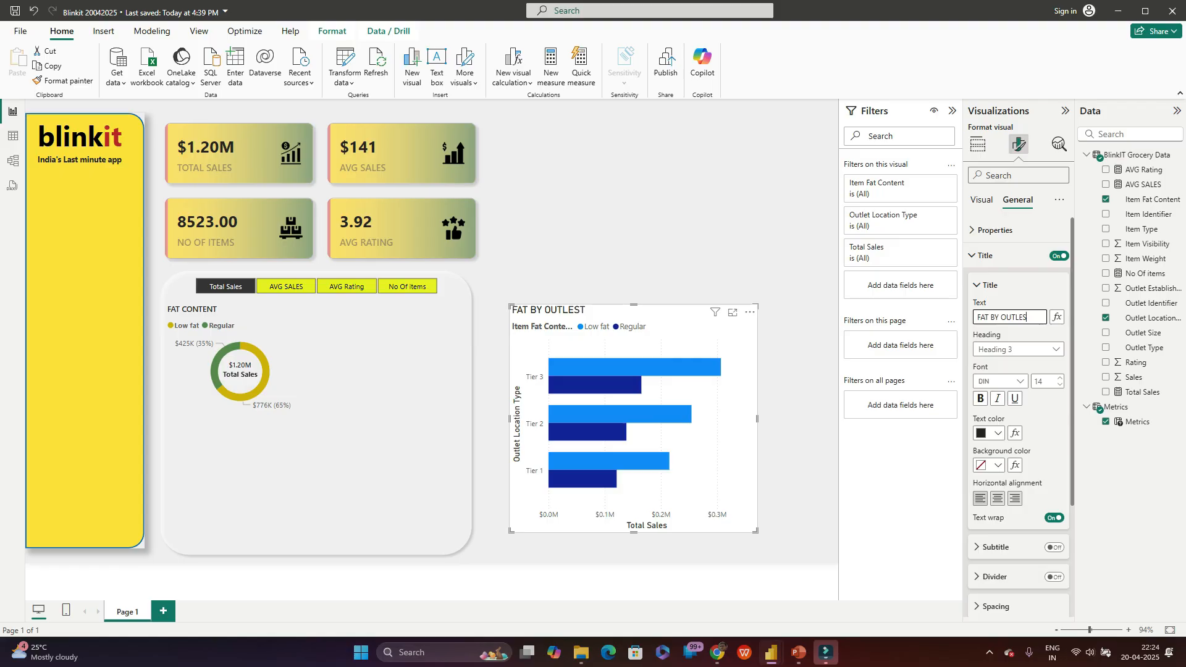
key("BackSpace")
Step: Set the bar chart title's font to the Segoe UI family at size 10
left_click(1001, 381)
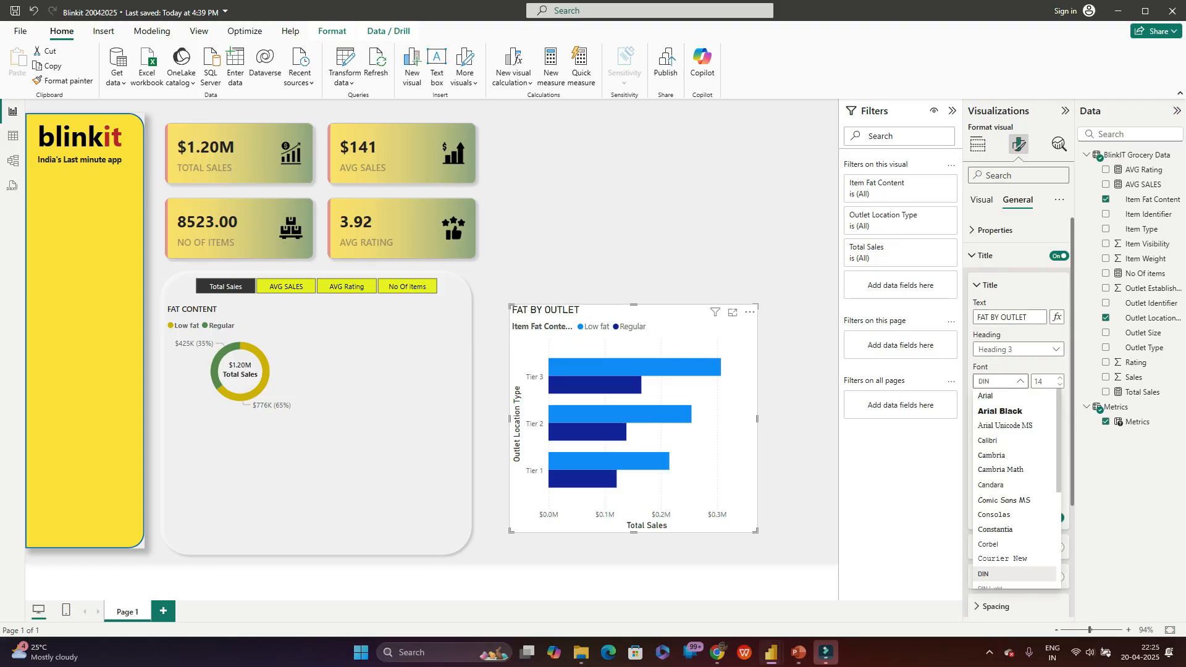
scroll(1013, 488, "down", 3)
left_click(1007, 519)
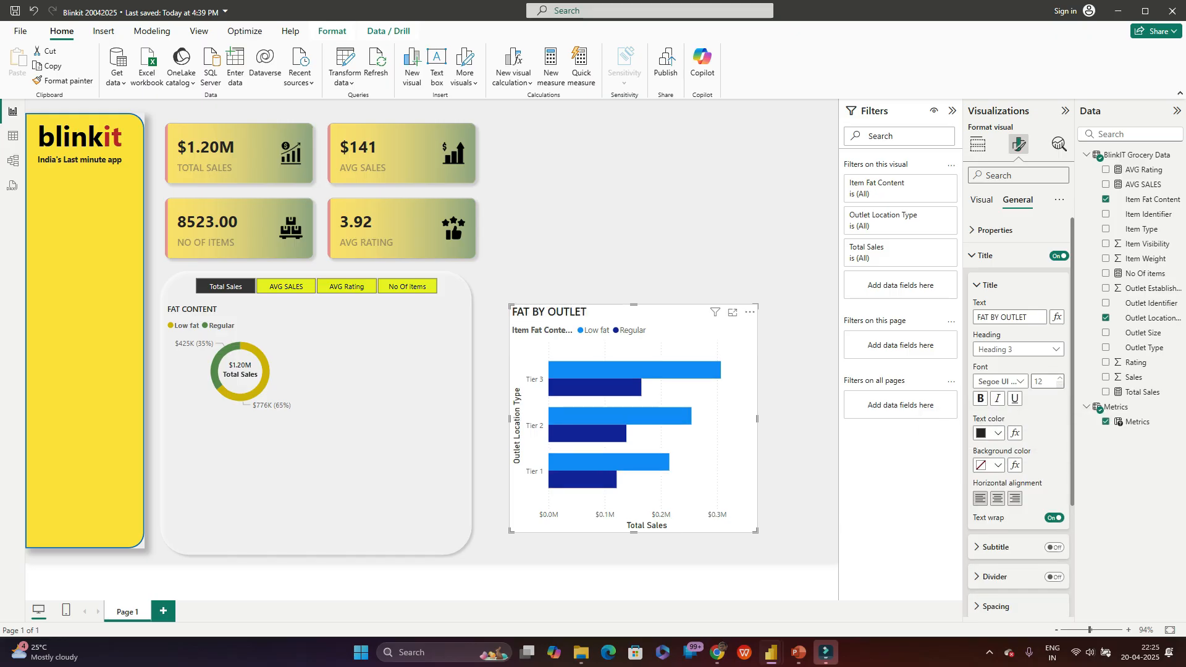
left_click(1060, 385)
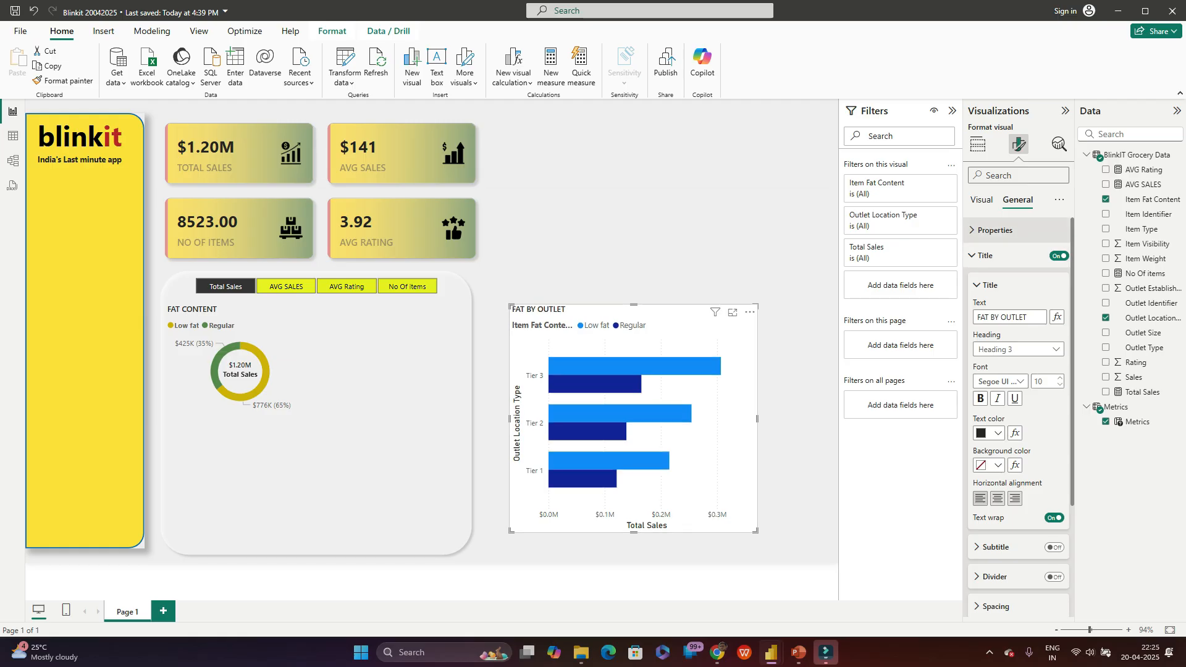
Step: Resize the bar chart to a height of 230 and a width of 220
left_click(994, 230)
double_click(982, 291)
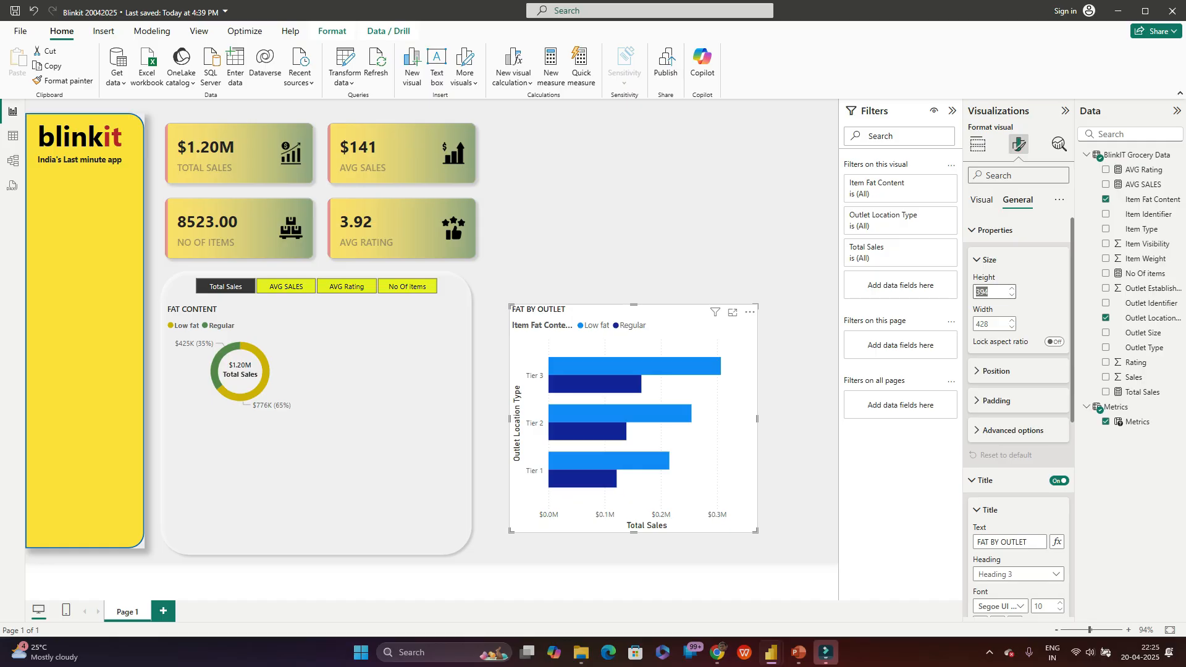
type("230")
key("Tab")
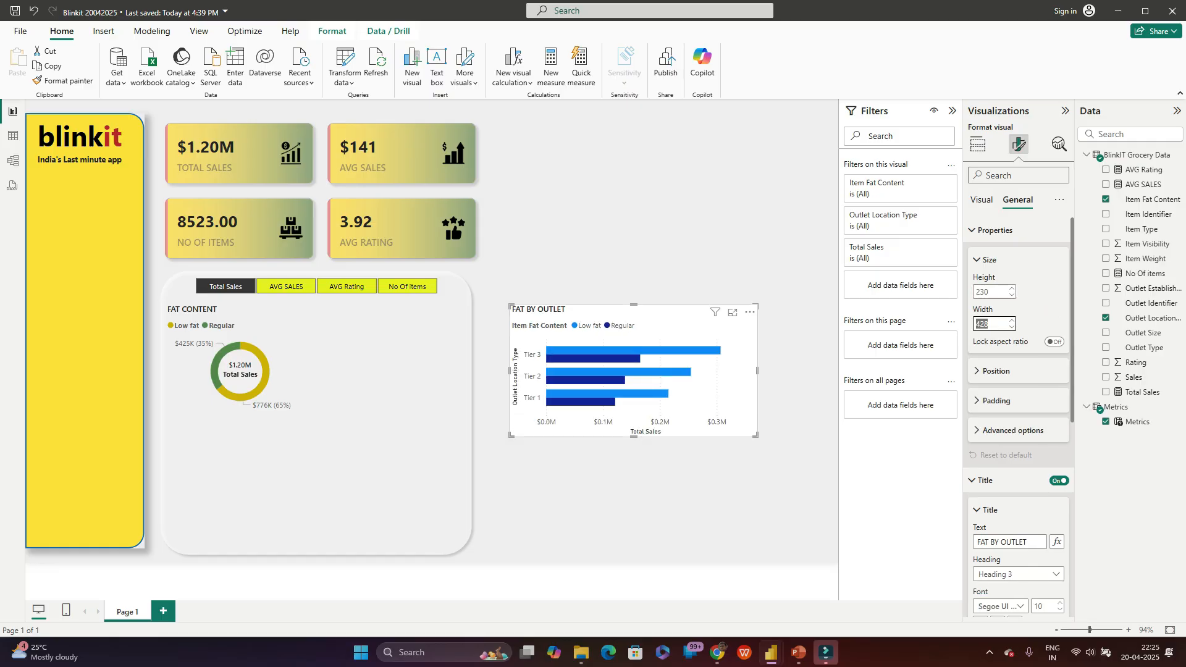
type("220")
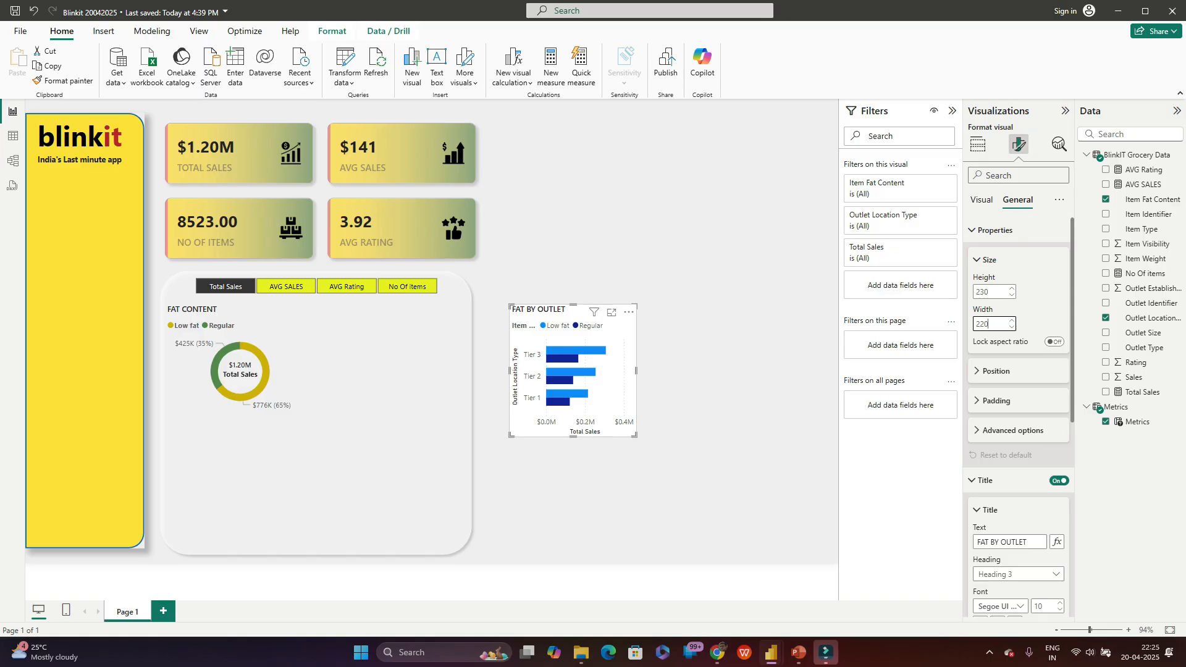
scroll(1018, 417, "down", 2)
scroll(1019, 417, "up", 2)
Step: Hide the bar chart's legend
left_click(982, 200)
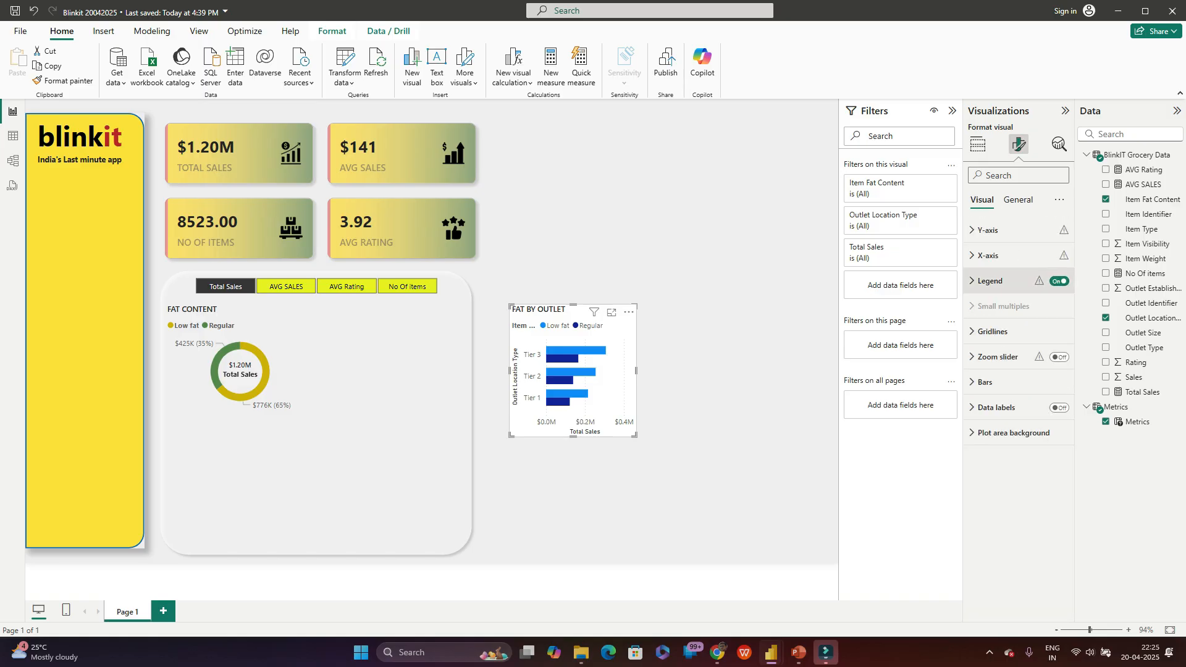
left_click(990, 281)
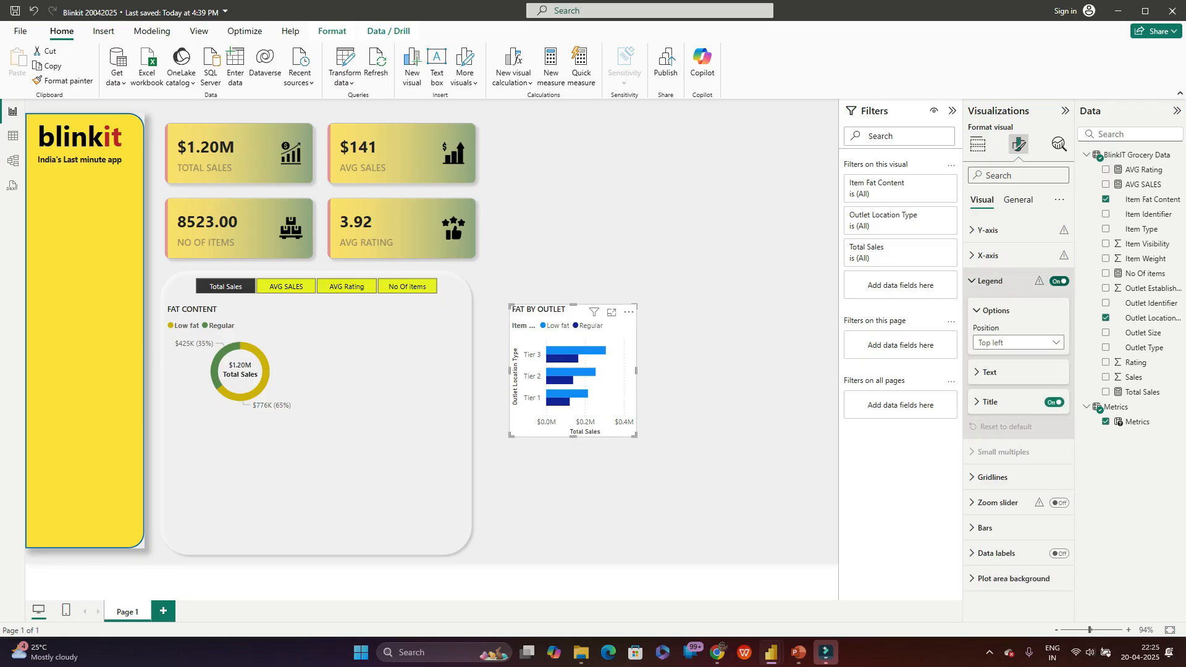
left_click(1059, 281)
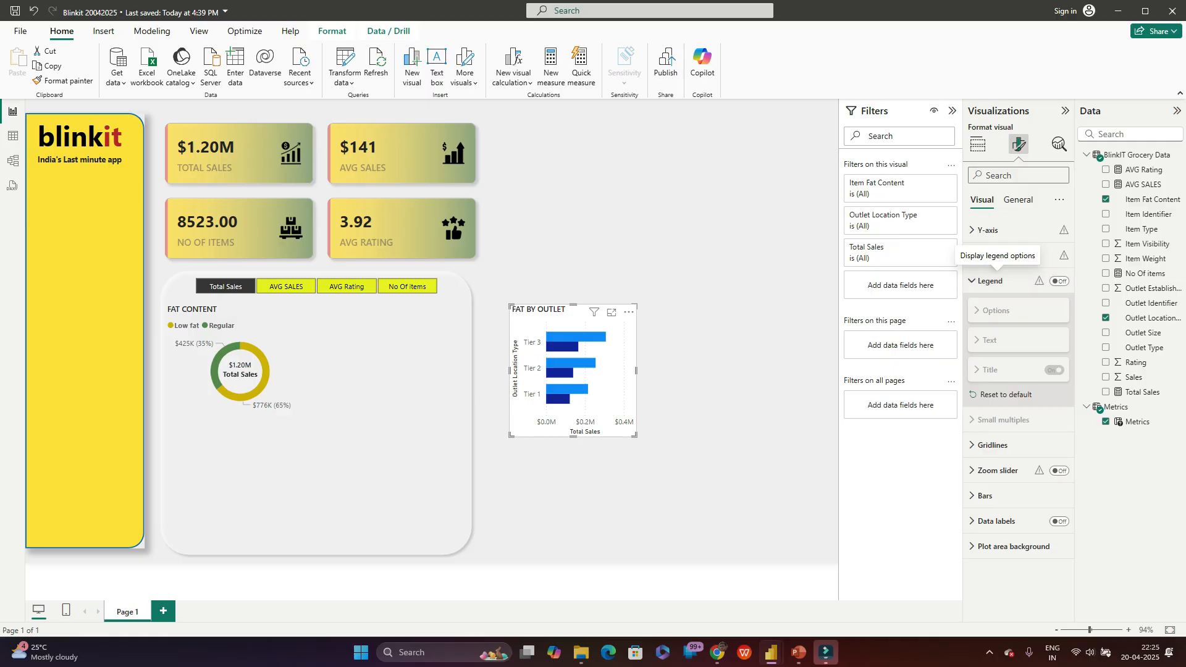
Step: Hide the bar chart's Y-axis title
left_click(988, 230)
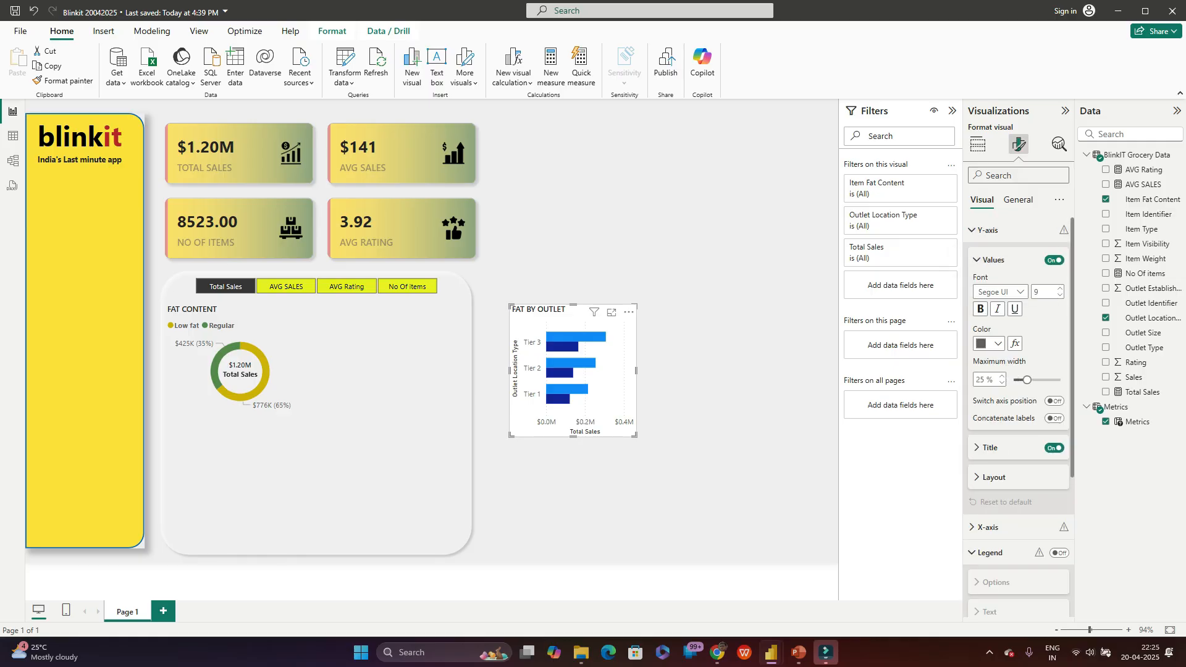
left_click(1054, 448)
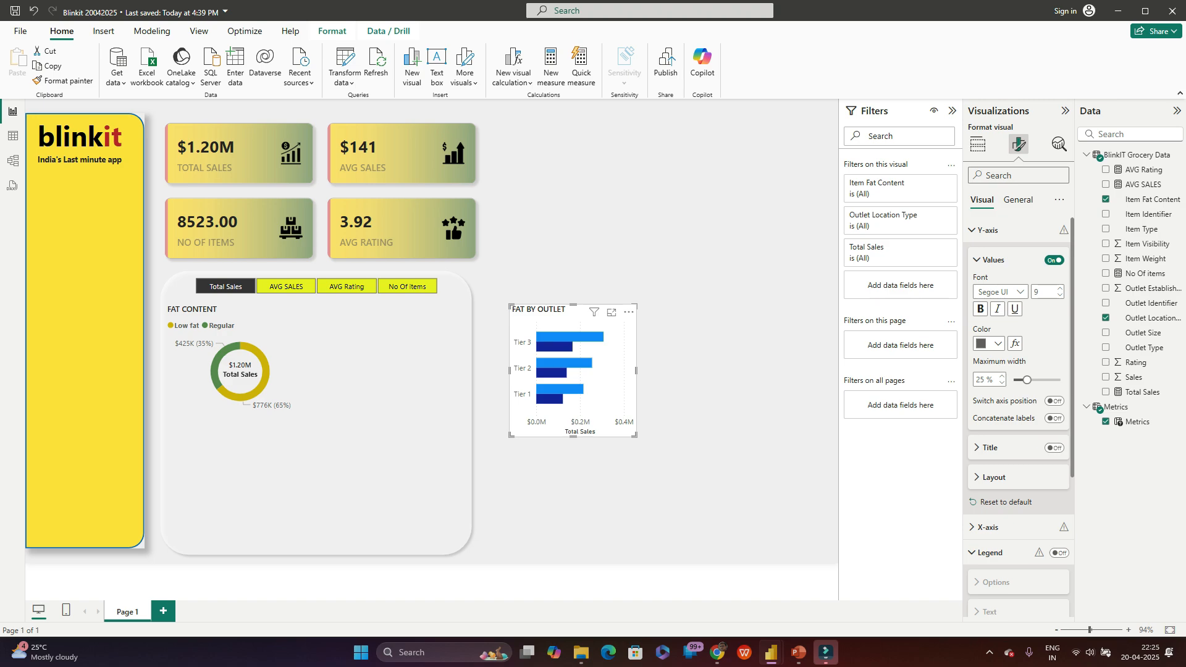
left_click(987, 230)
Step: Try hiding the bar chart's X-axis title, and undo that change
left_click(987, 255)
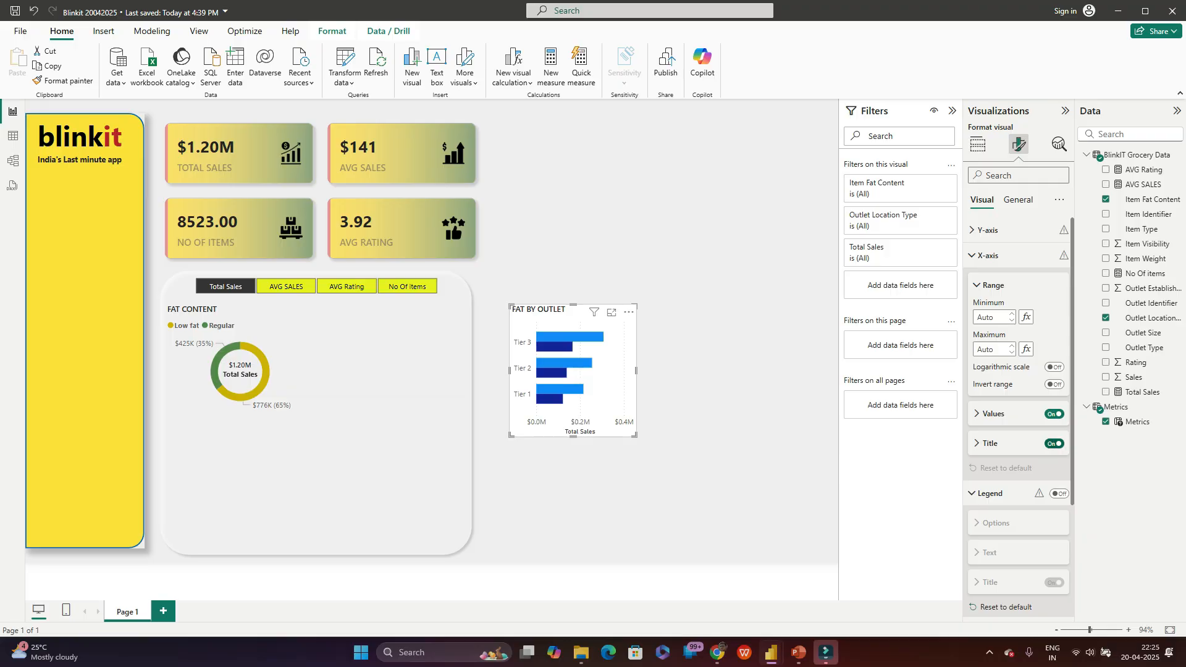
left_click(1055, 444)
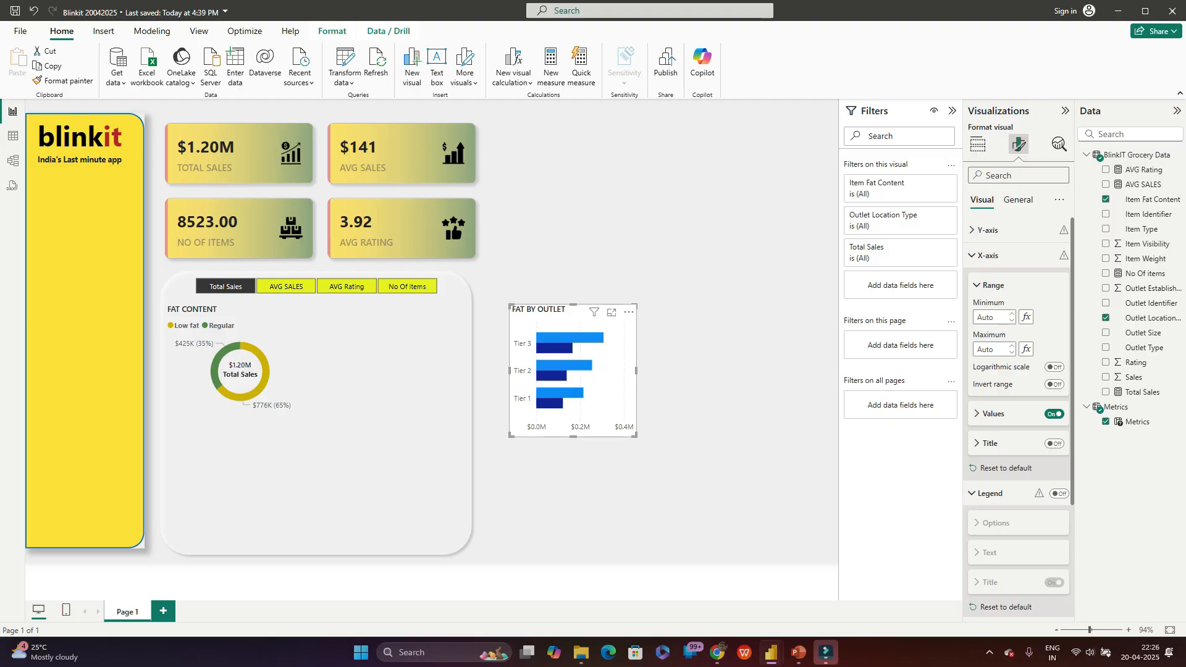
mouse_move(568, 347)
key("ctrl+z")
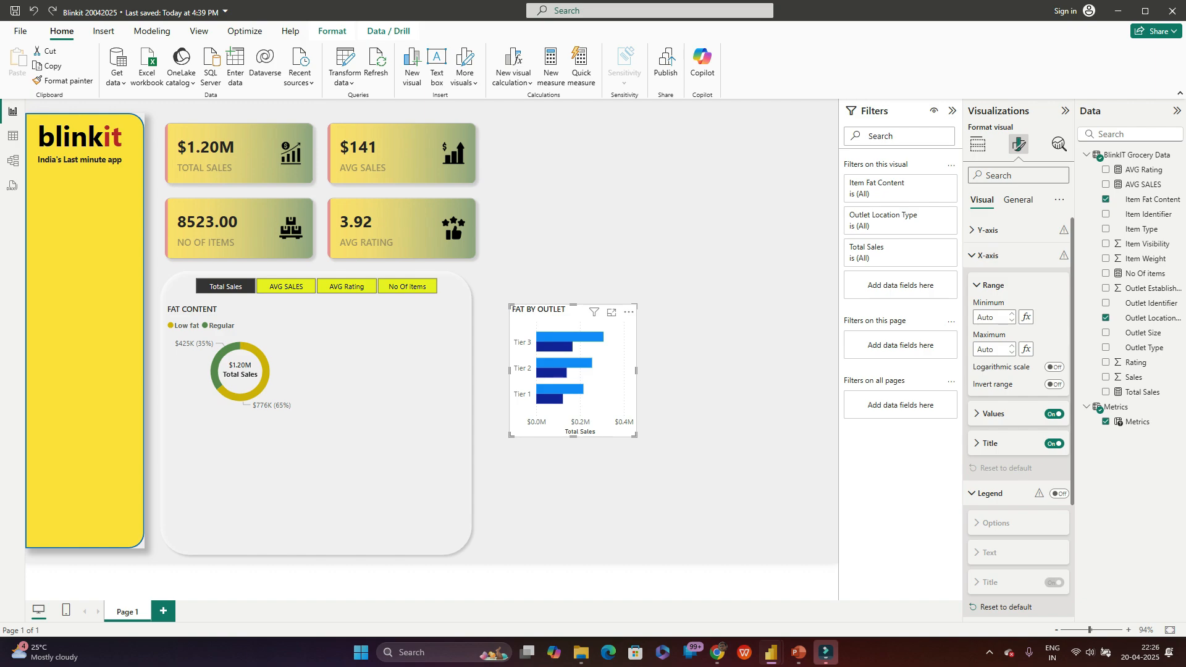
scroll(1018, 494, "down", 3)
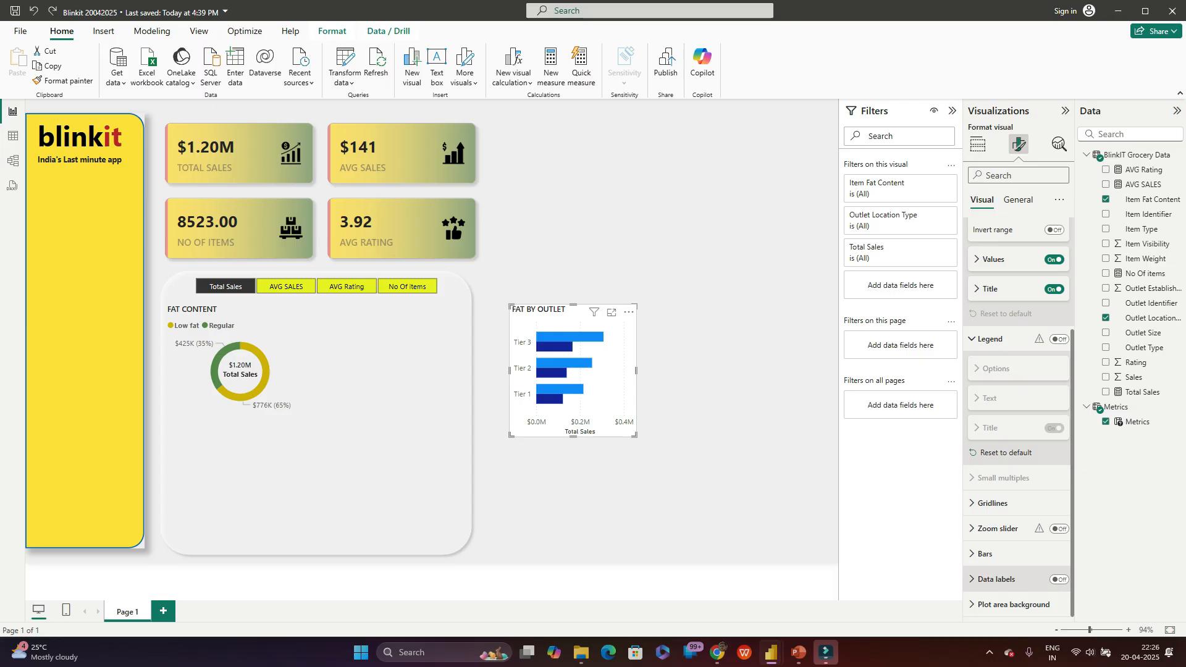
left_click(996, 580)
scroll(997, 580, "down", 1)
left_click(996, 517)
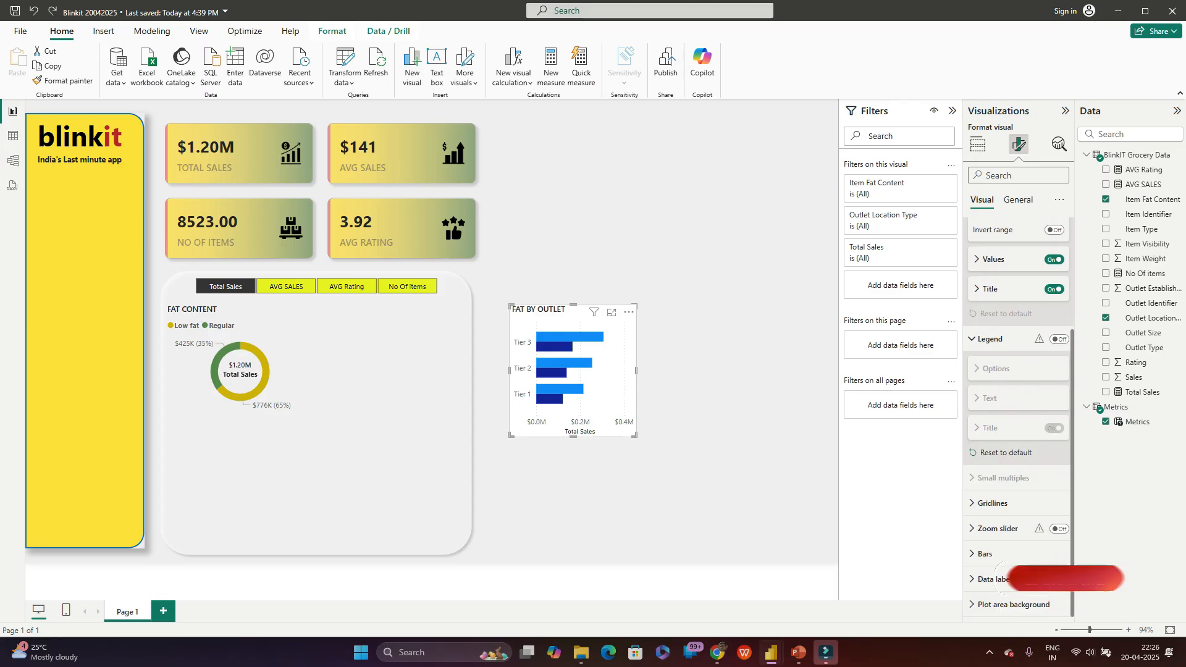
scroll(1017, 402, "up", 2)
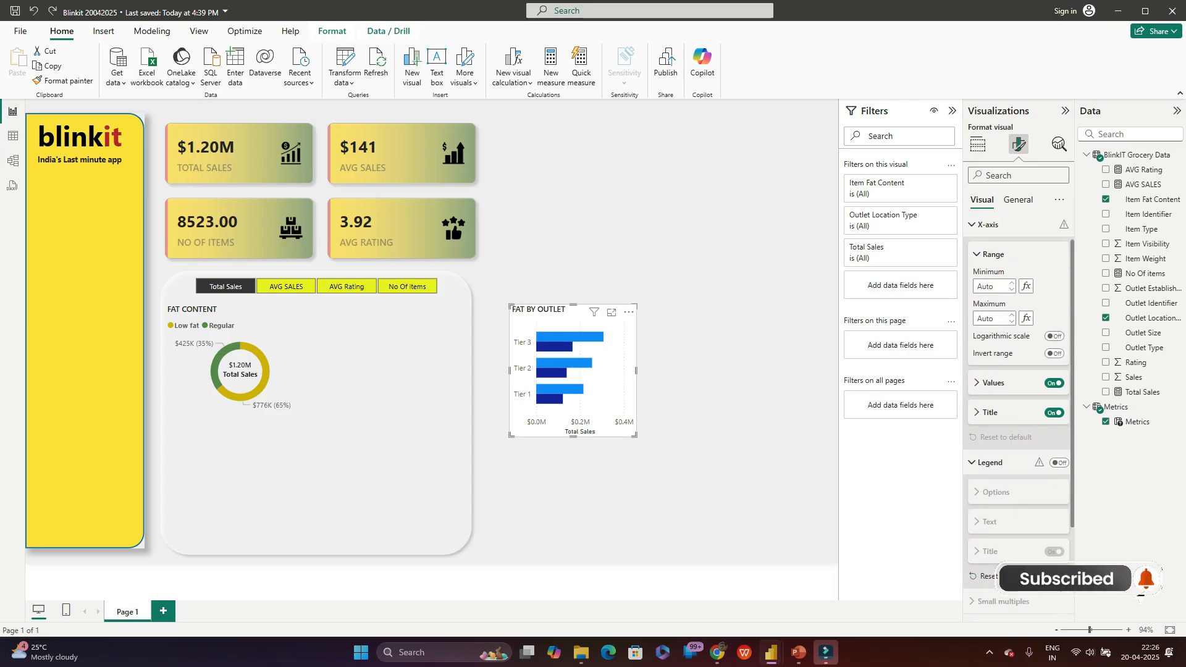
Step: Format the bar chart's X-axis title in the Segoe UI font family, size 9, with black text
left_click(990, 412)
left_click(1000, 508)
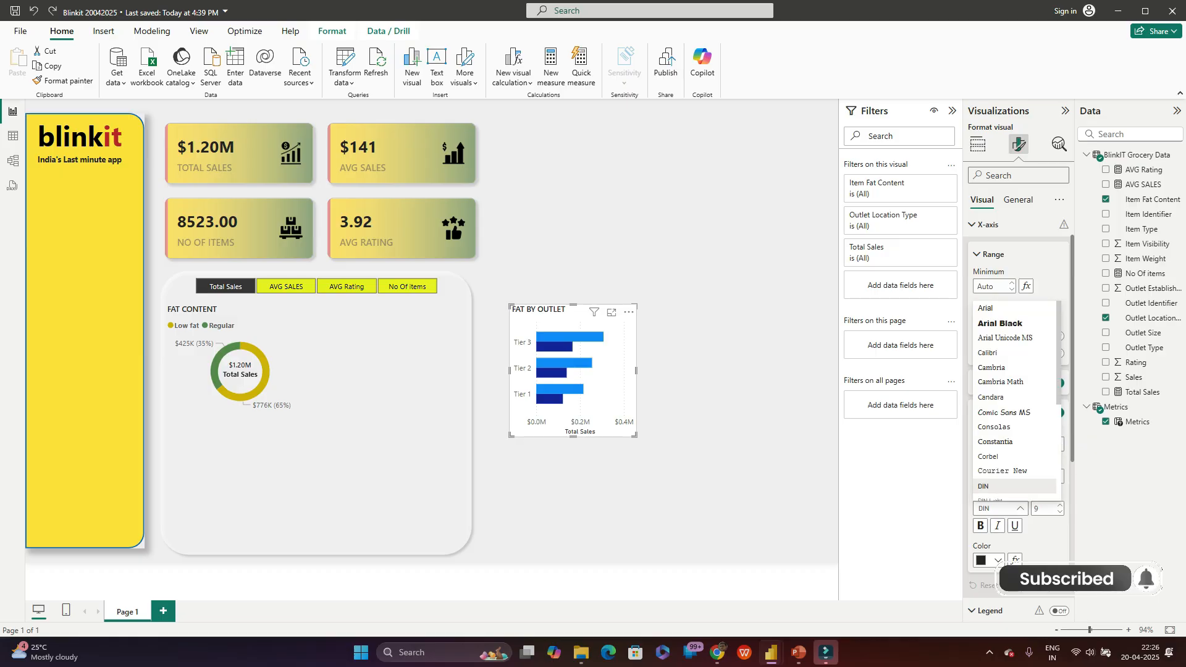
scroll(1013, 401, "down", 2)
left_click(1013, 430)
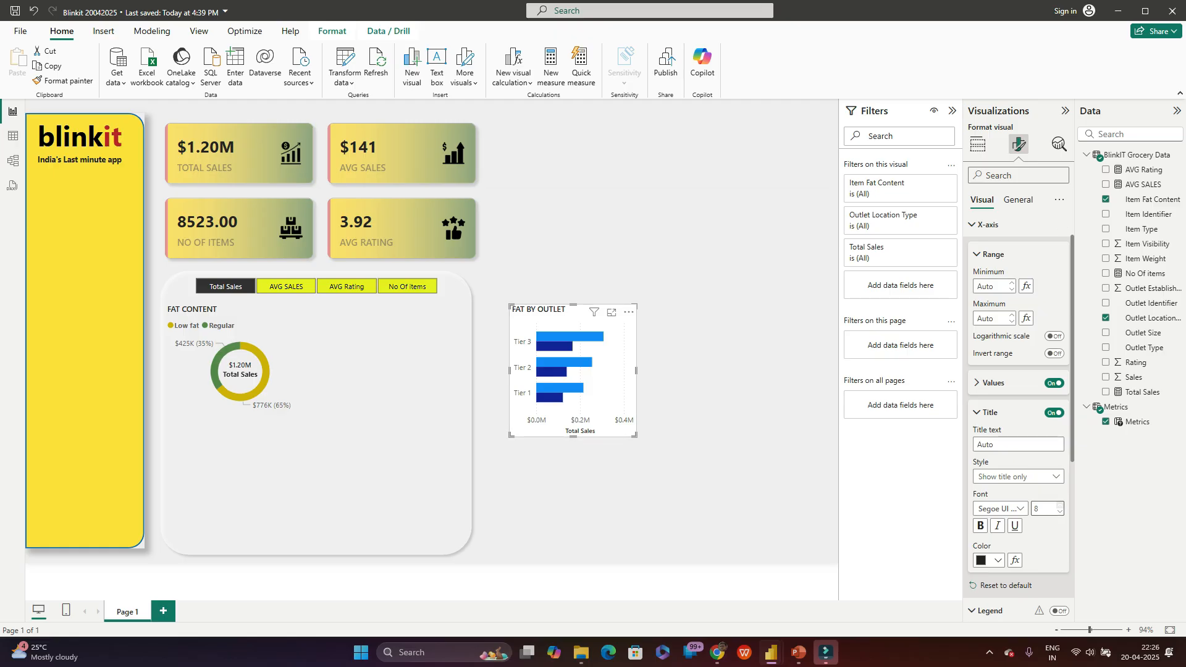
left_click(990, 561)
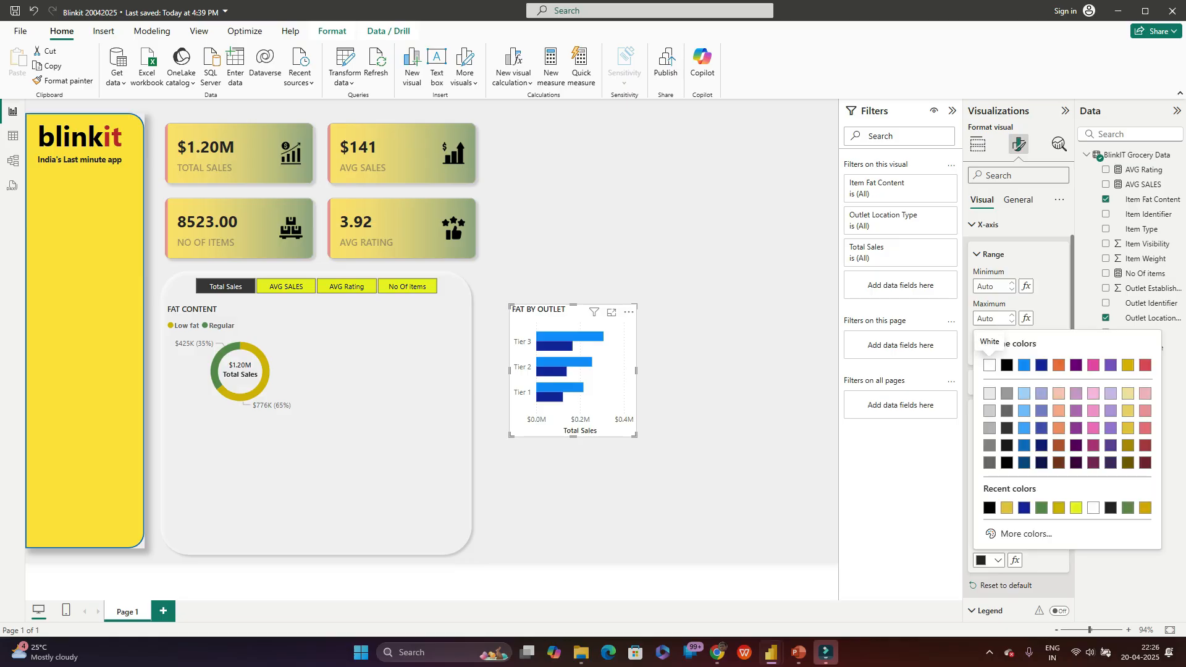
left_click(1009, 365)
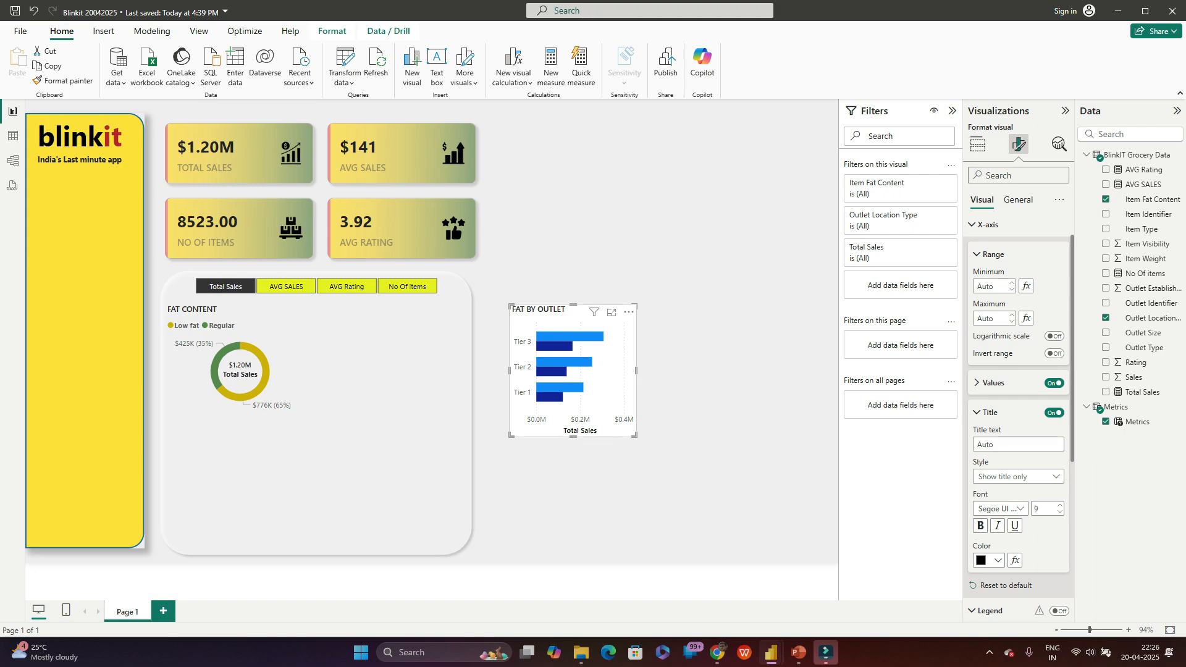
left_click(988, 225)
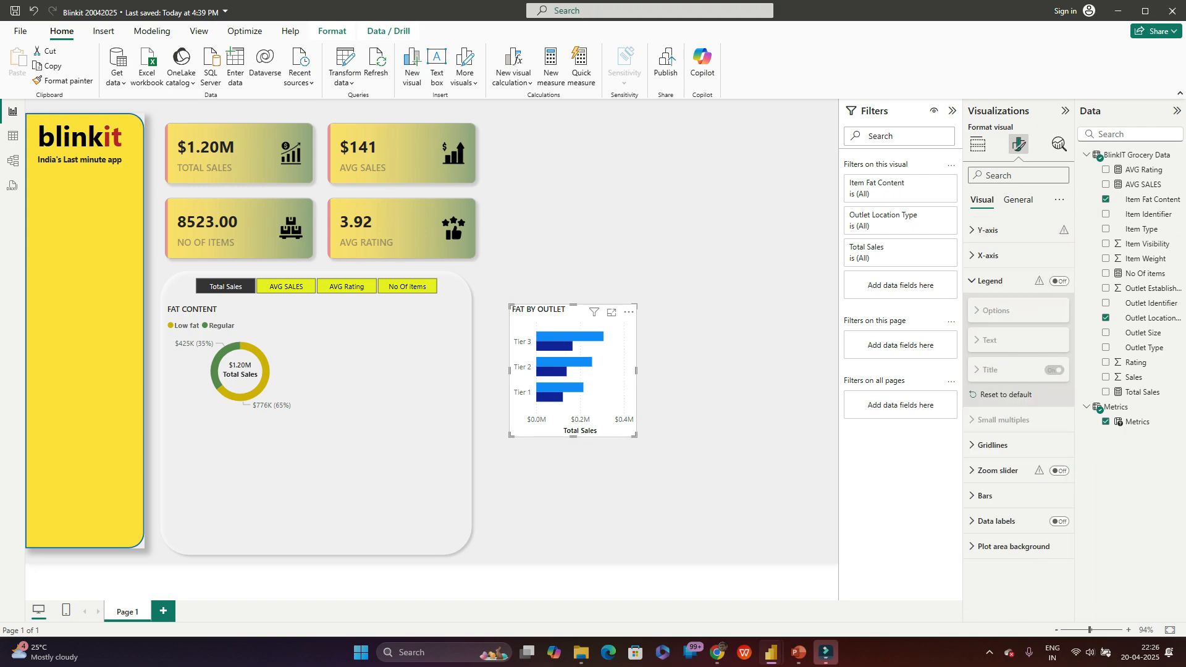
Step: Turn the bar chart's legend back on, positioned at Top left, and check its text settings
left_click(995, 281)
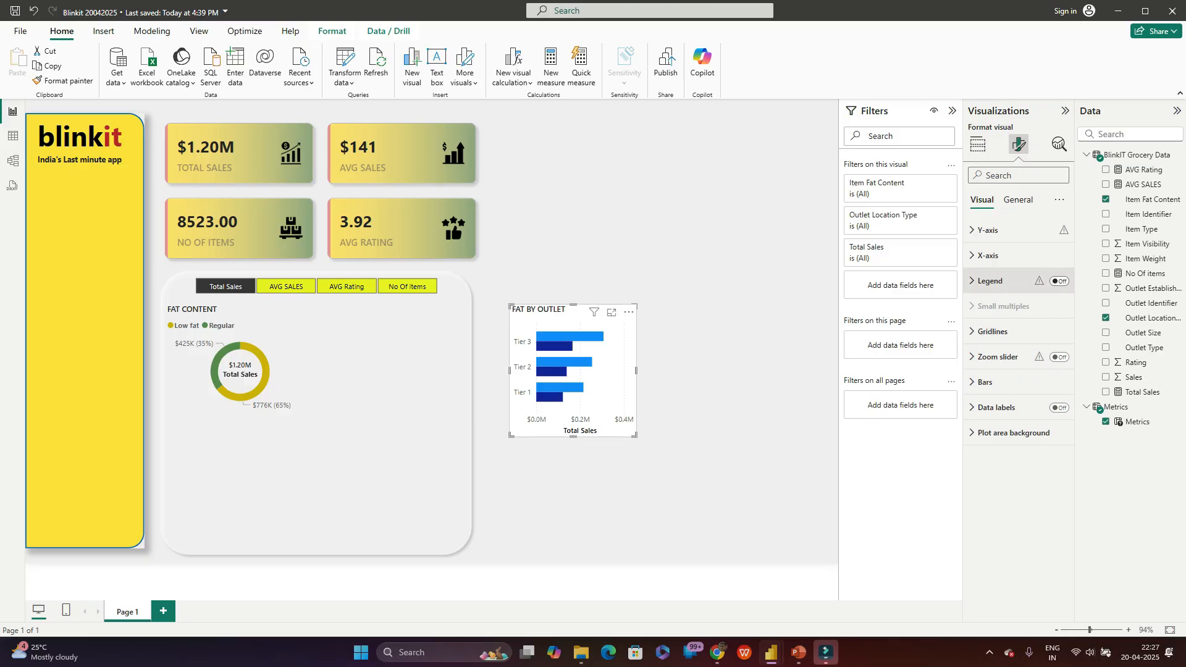
left_click(1058, 281)
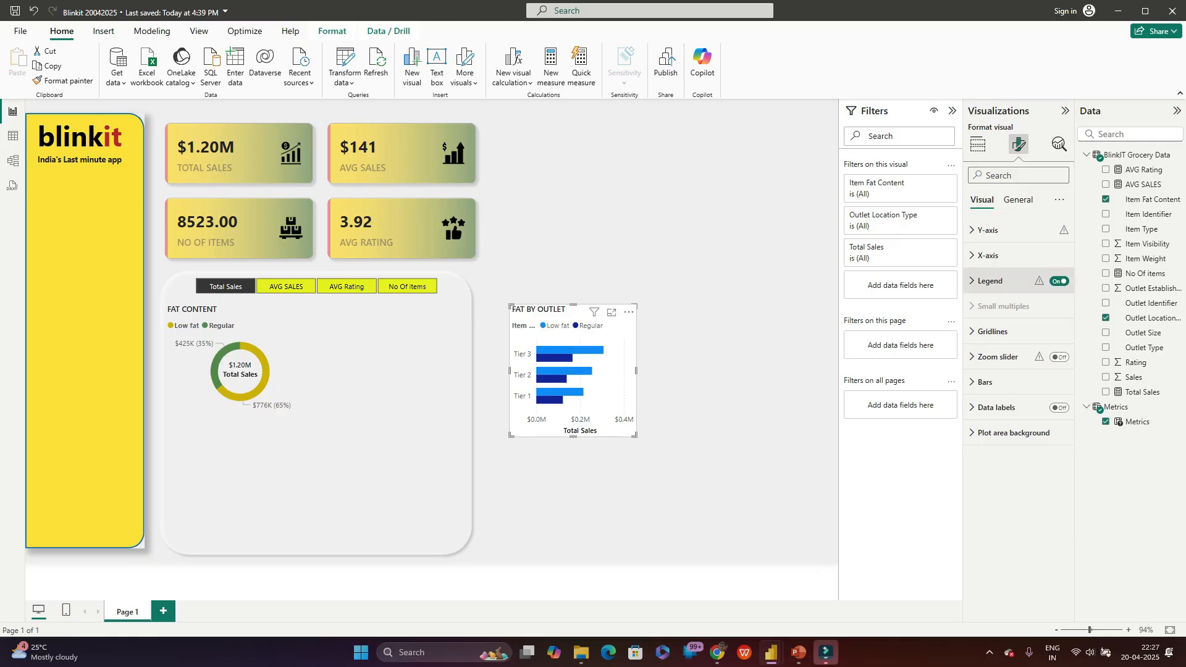
left_click(990, 282)
left_click(1018, 343)
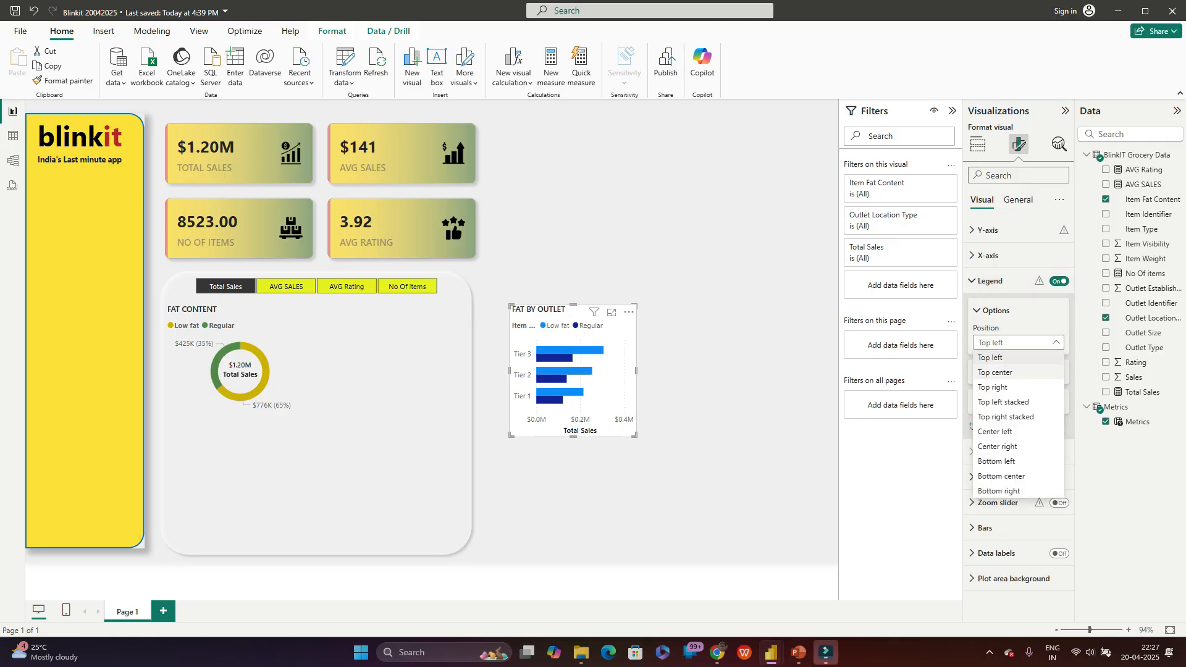
left_click(1013, 358)
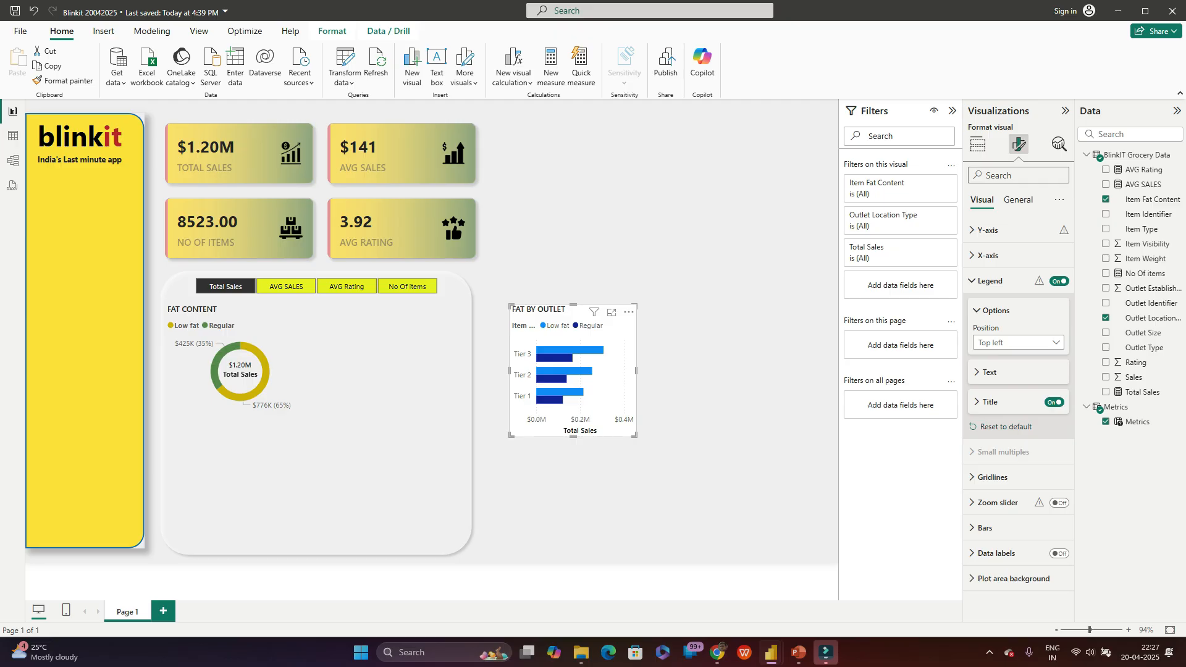
left_click(990, 372)
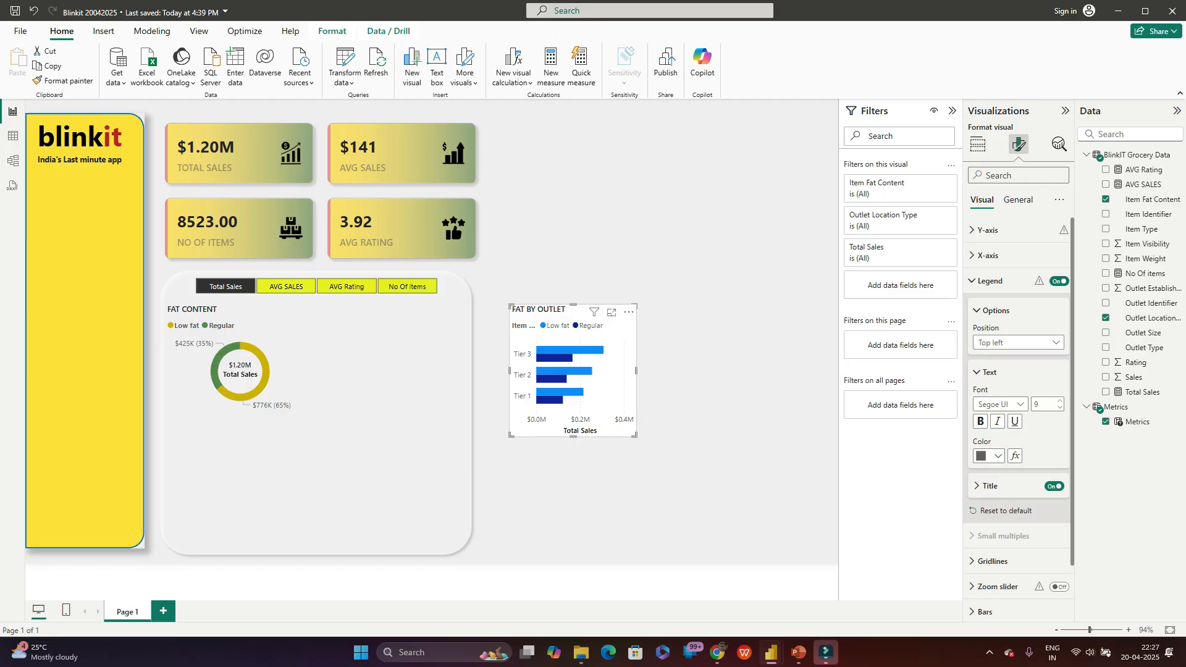
left_click(990, 372)
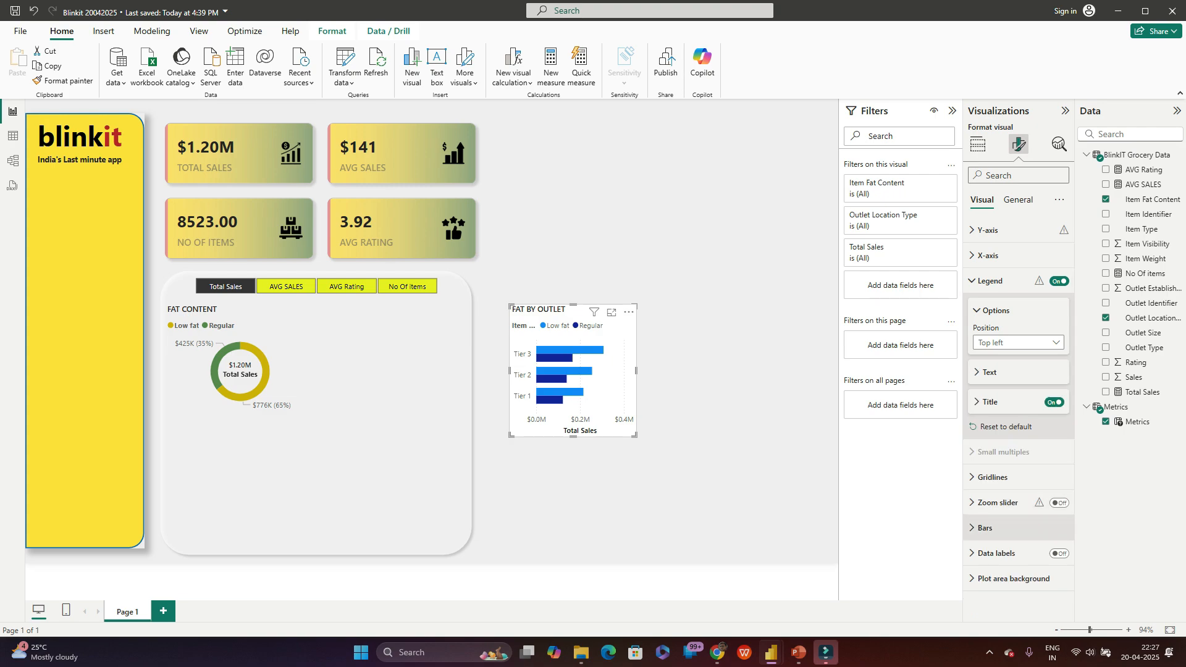
Step: Set the color of the bar chart's Low fat series to #CDA900
left_click(985, 527)
scroll(1018, 432, "down", 4)
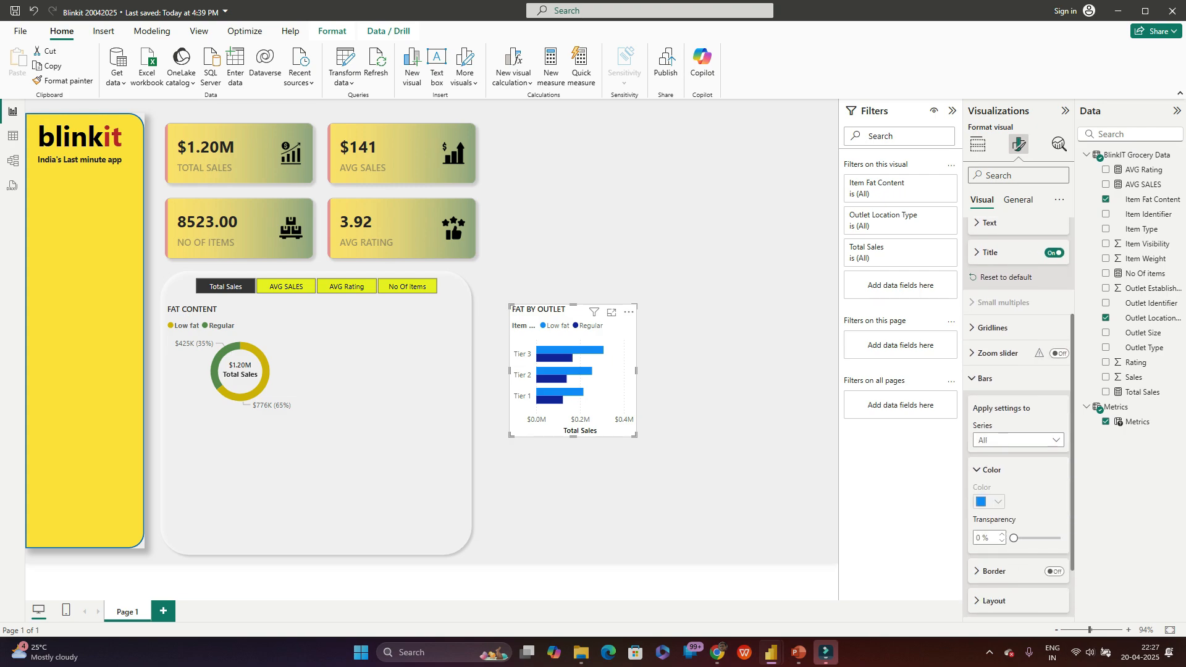
scroll(1018, 432, "down", 2)
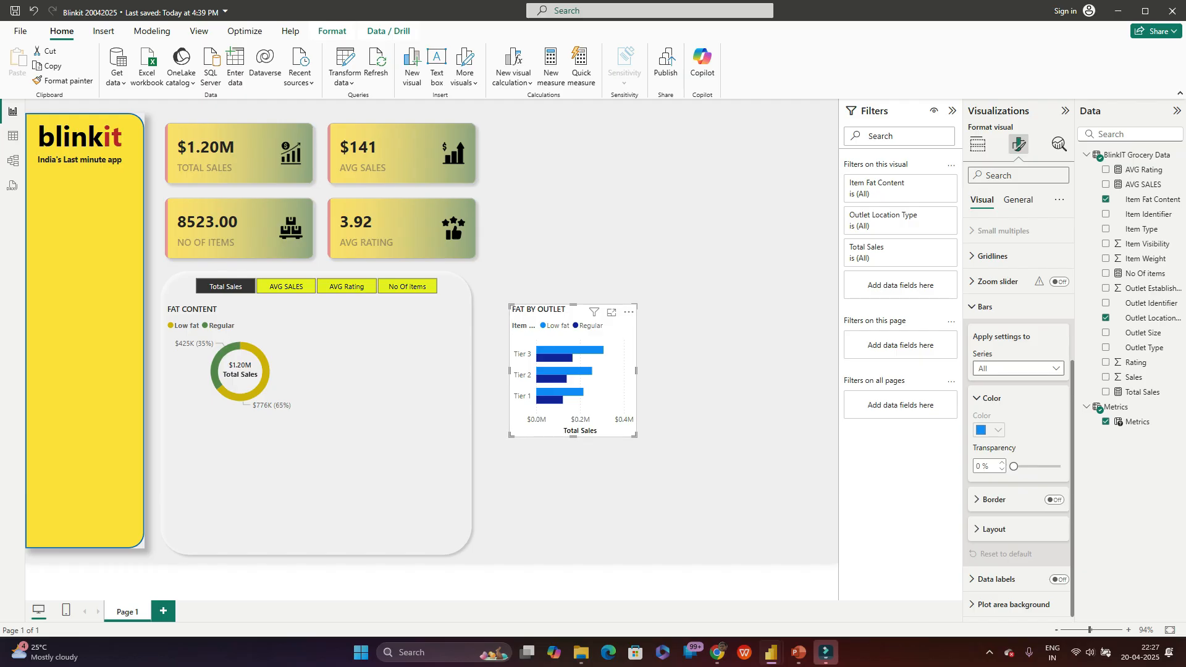
left_click(1018, 368)
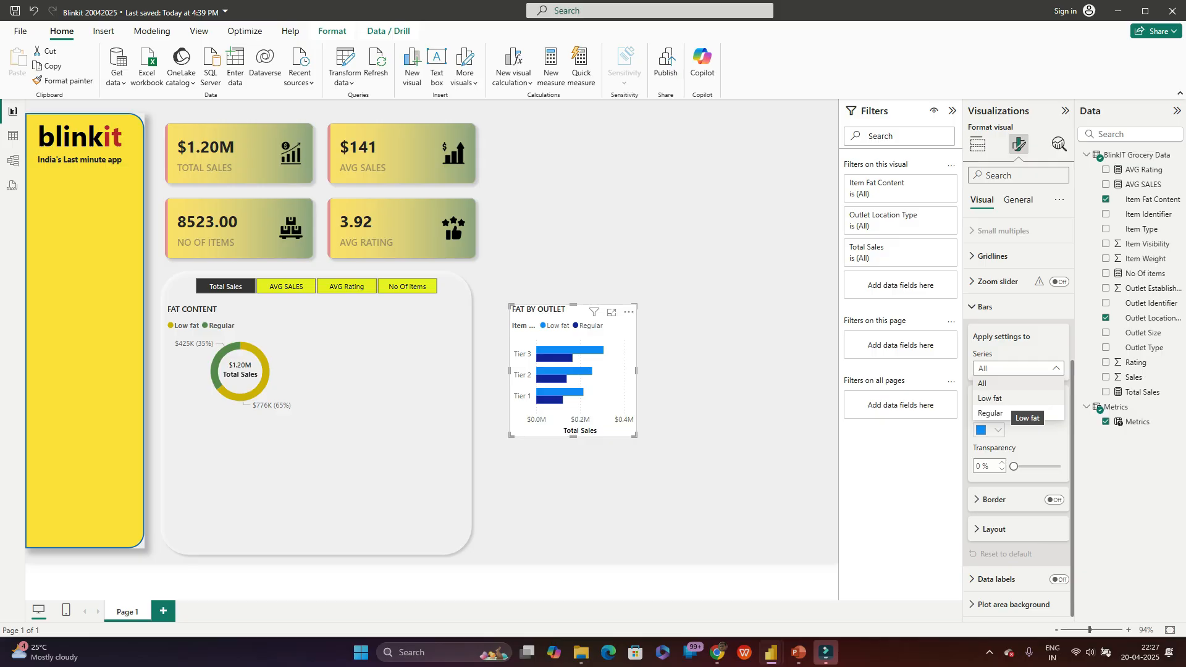
left_click(991, 398)
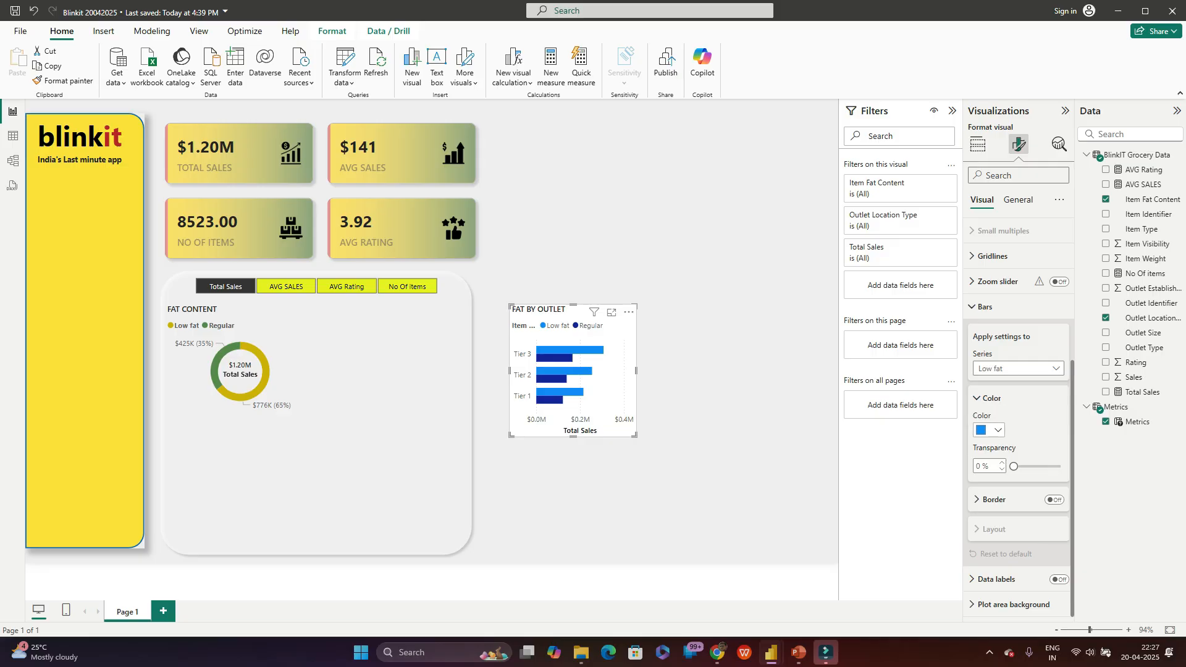
left_click(991, 430)
left_click(1019, 402)
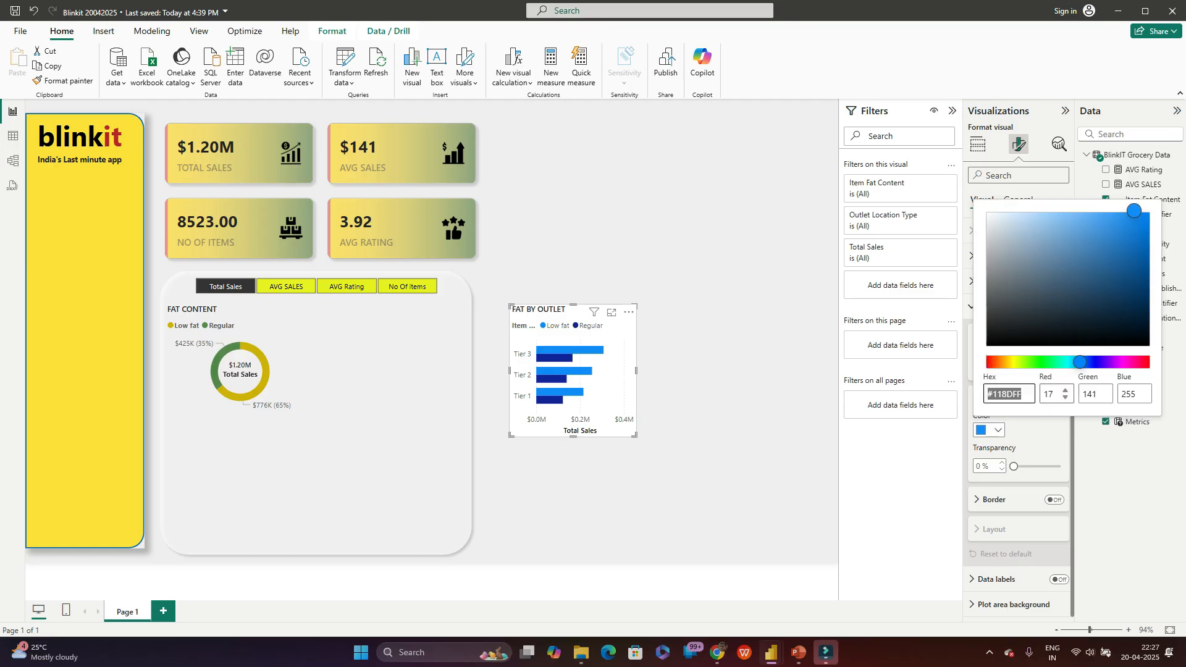
left_click(1022, 394)
left_click_drag(1023, 395, 993, 394)
type("CDA900")
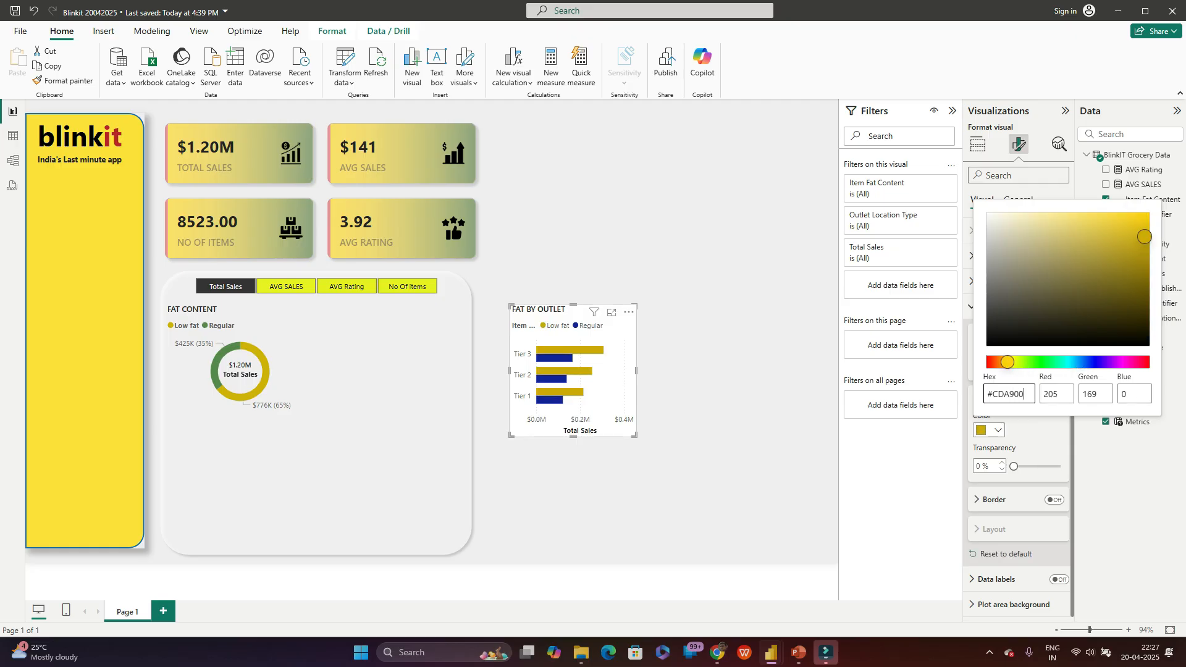
key("Return")
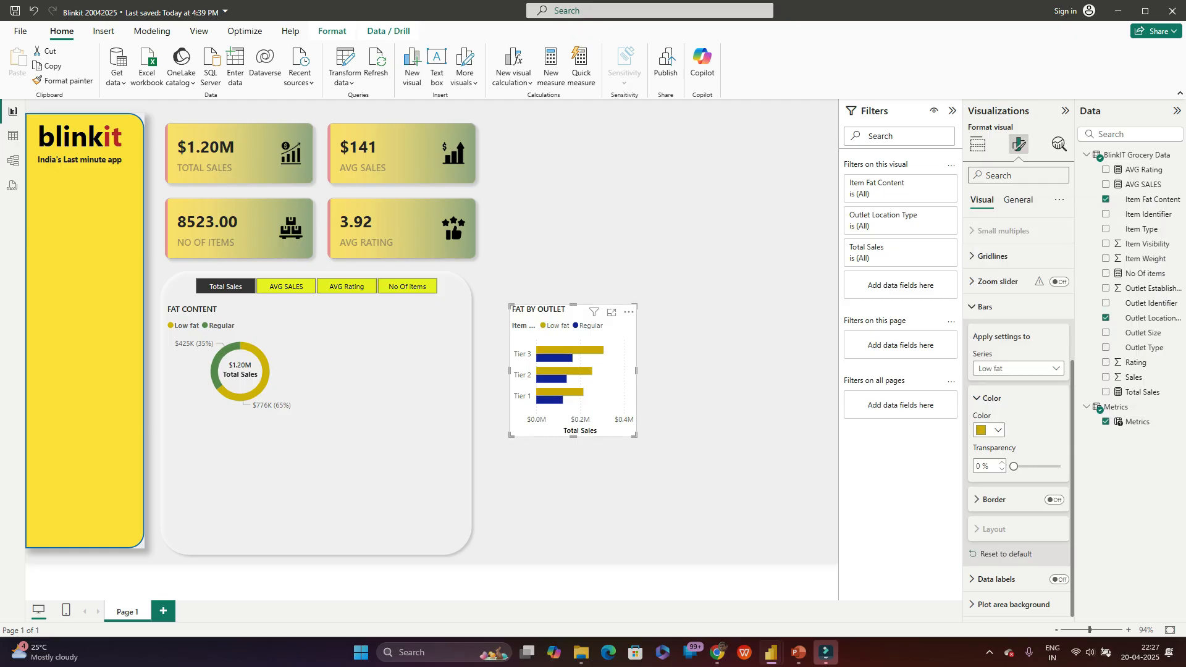
Step: Set the color of the bar chart's Regular series to #568949
left_click(1018, 368)
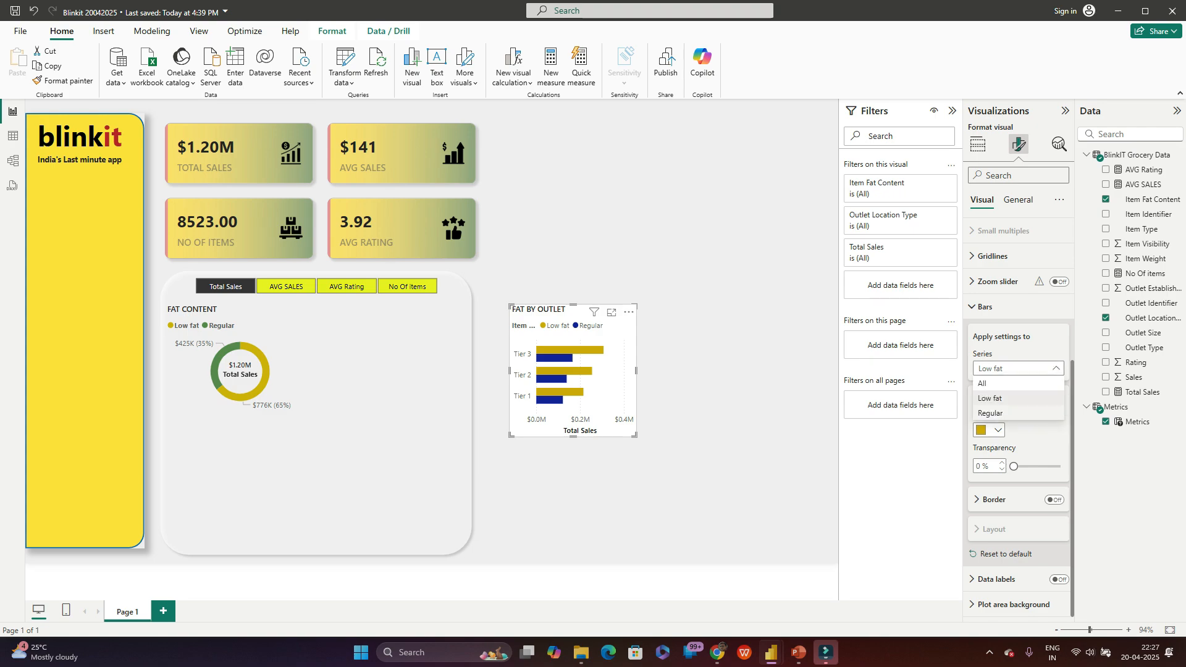
left_click(994, 413)
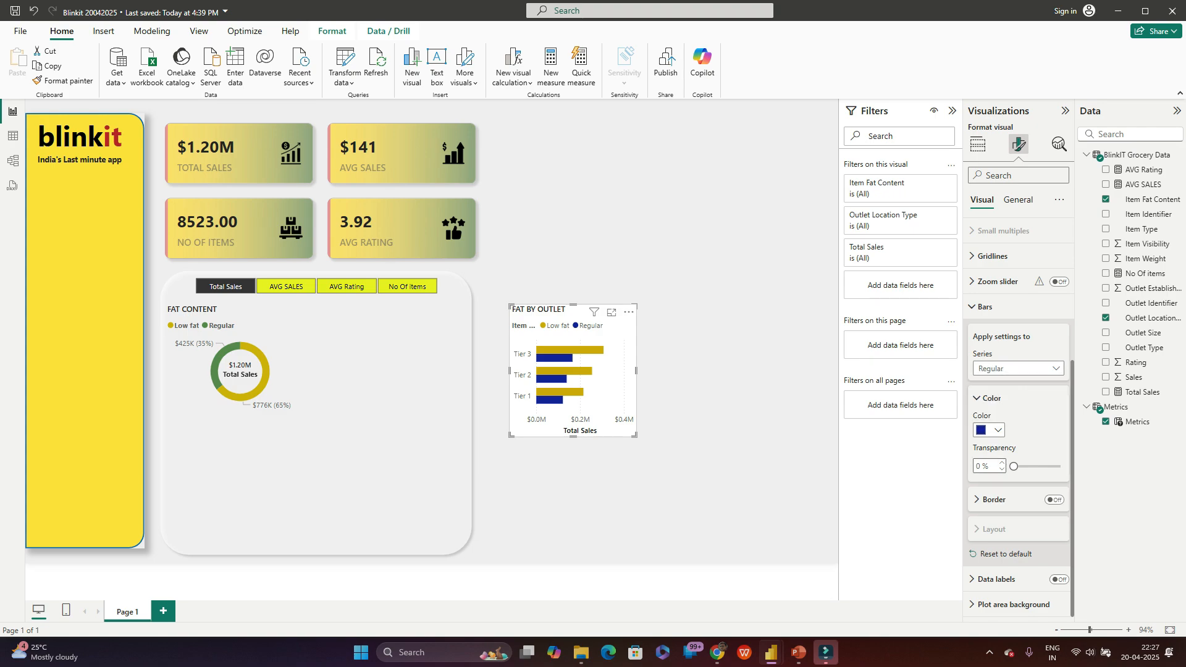
left_click(990, 430)
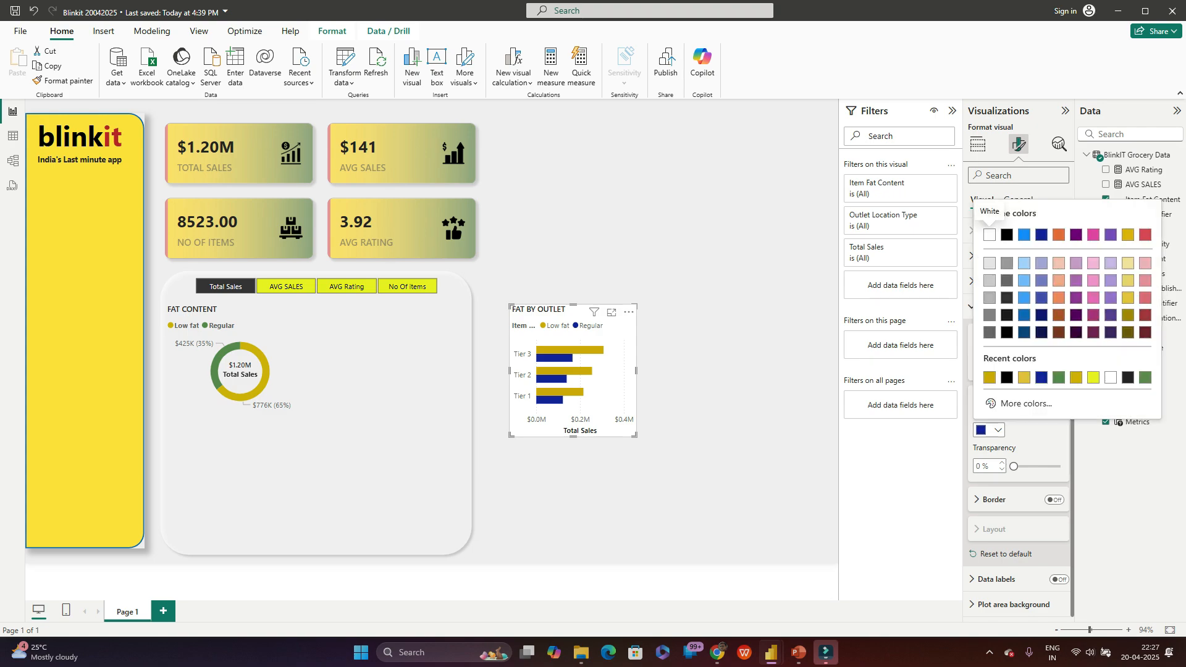
left_click(1026, 403)
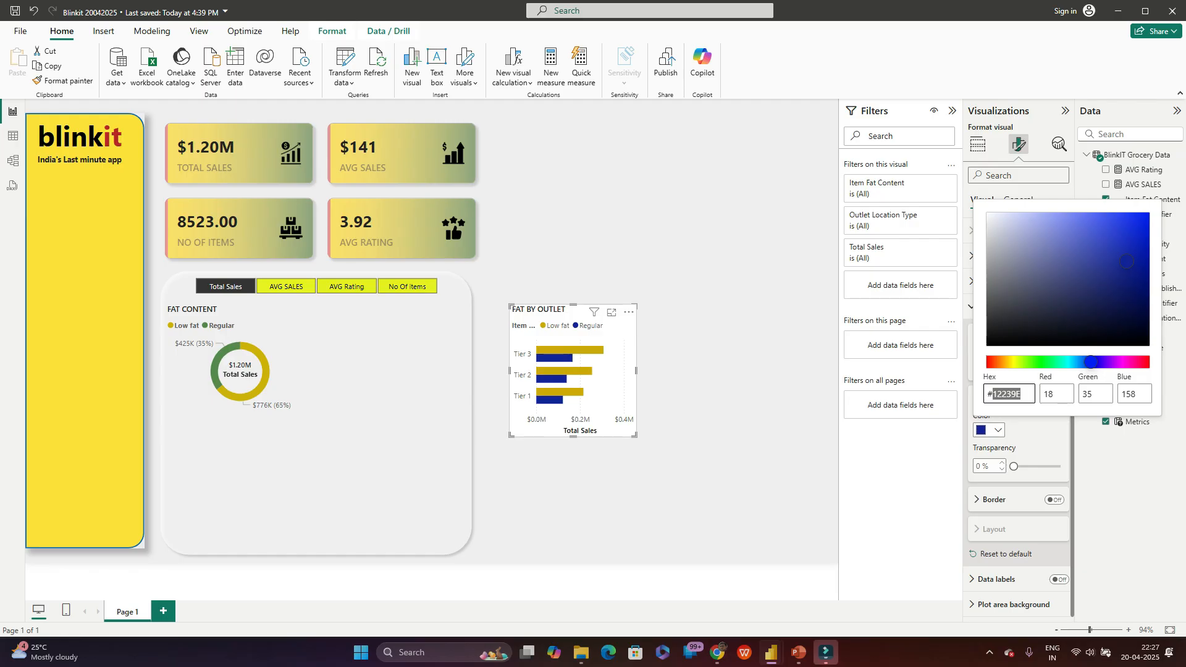
type("568949")
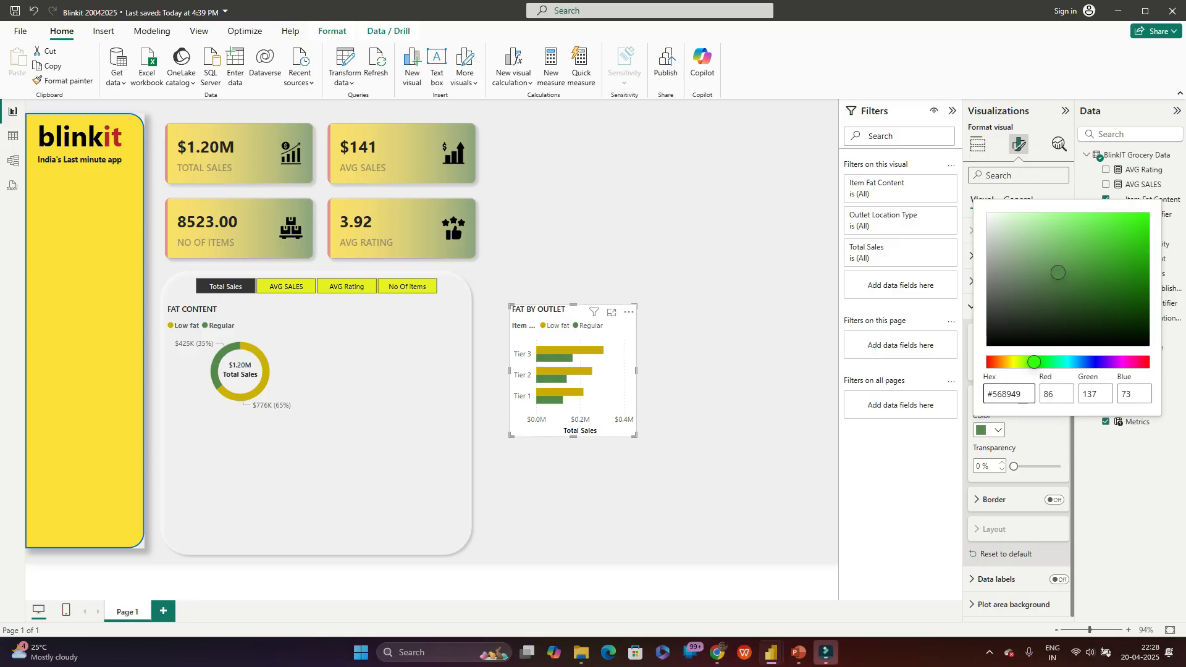
key("Return")
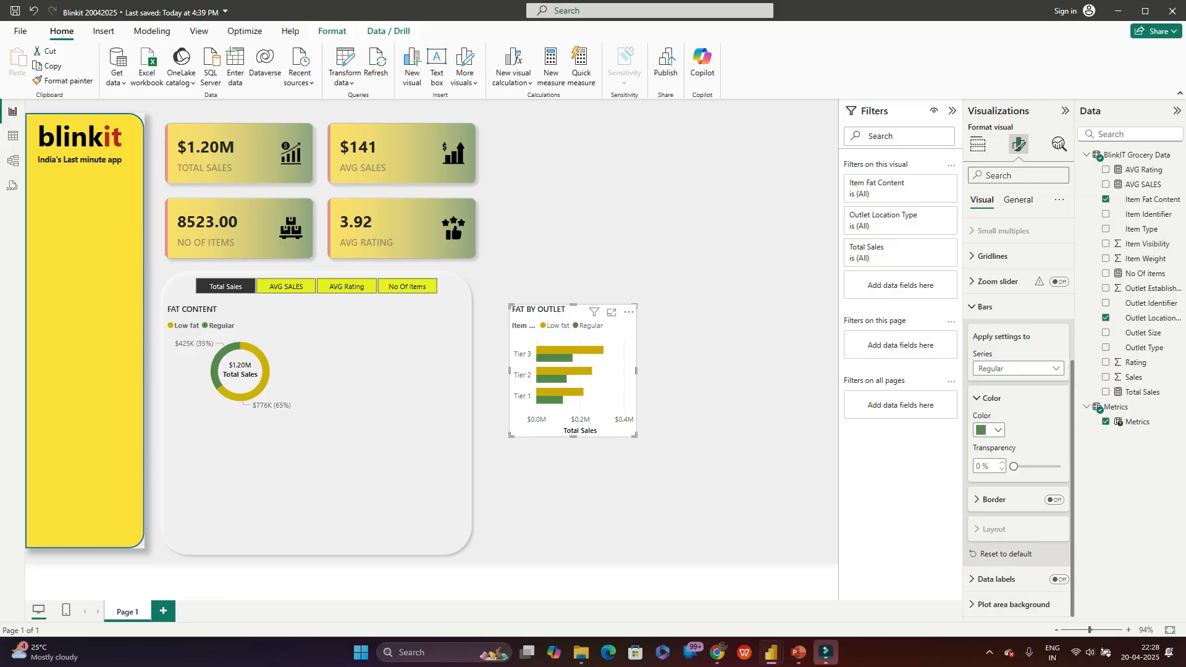
left_click(992, 398)
left_click(992, 470)
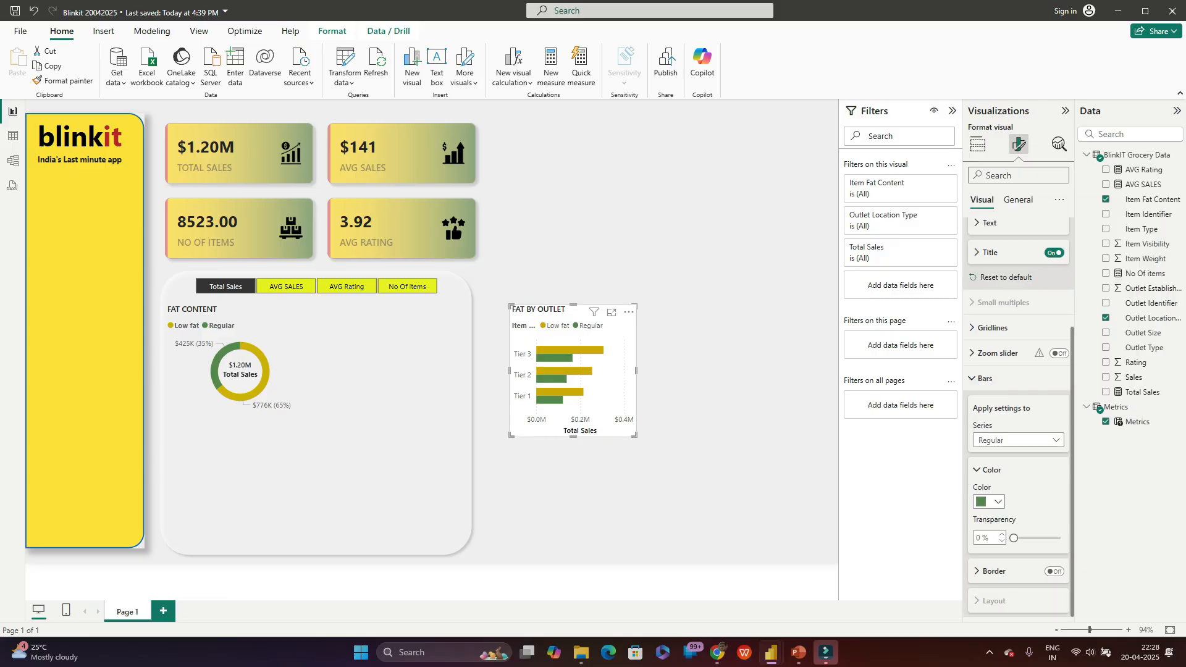
left_click(988, 502)
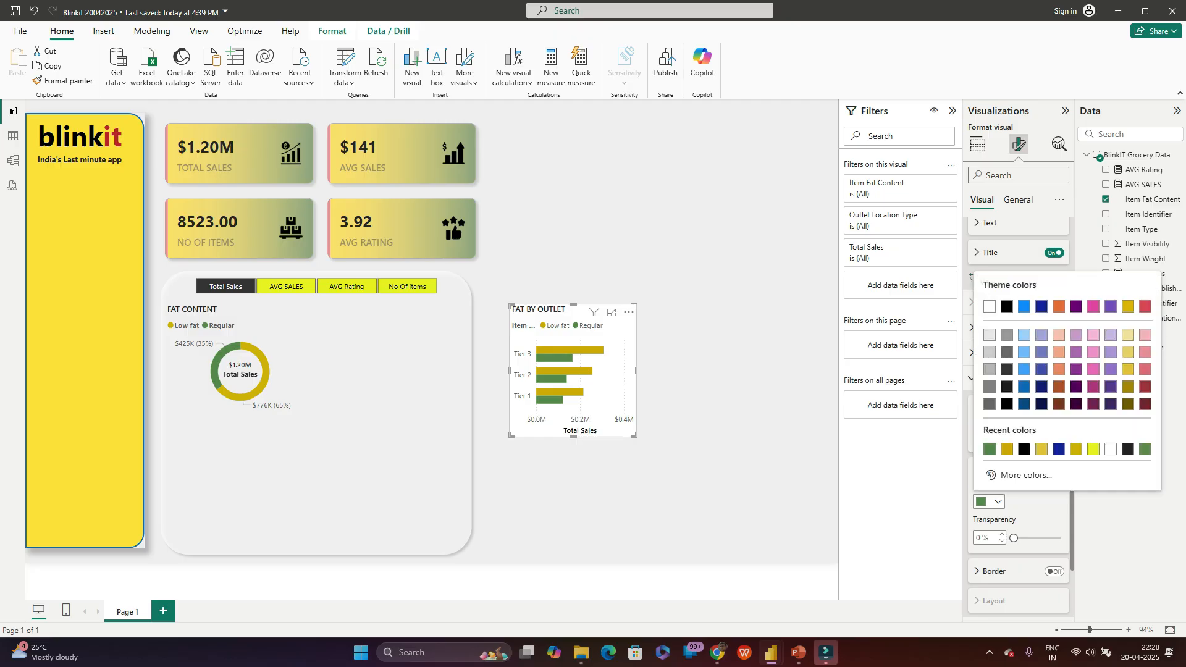
left_click(988, 502)
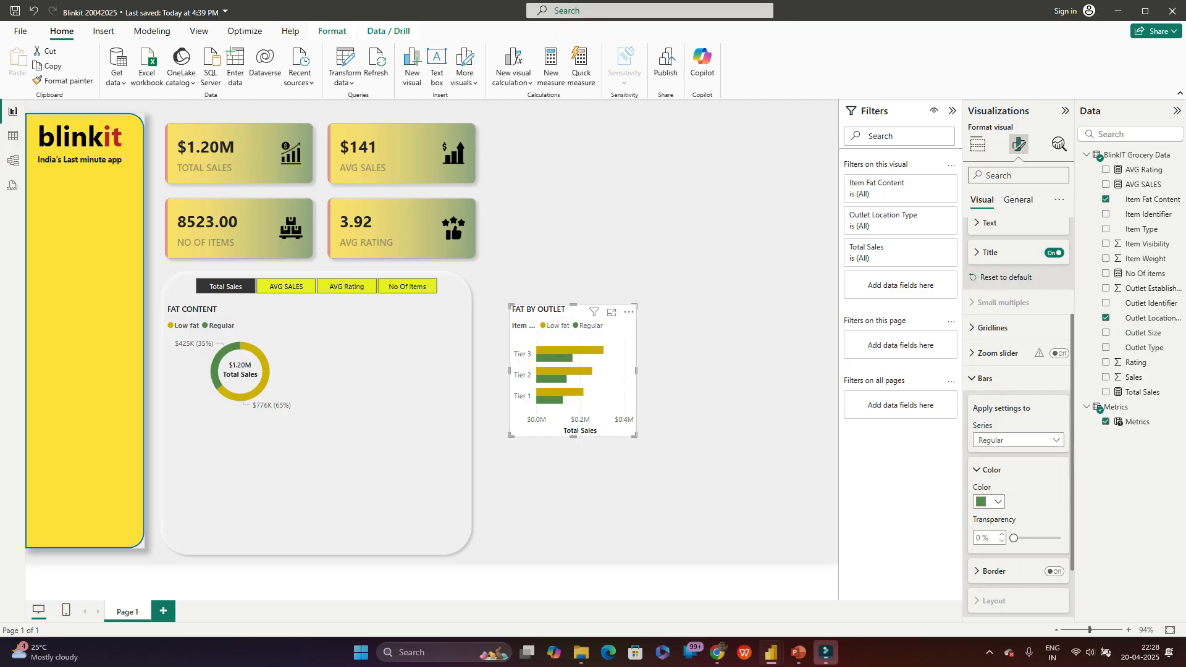
left_click(992, 470)
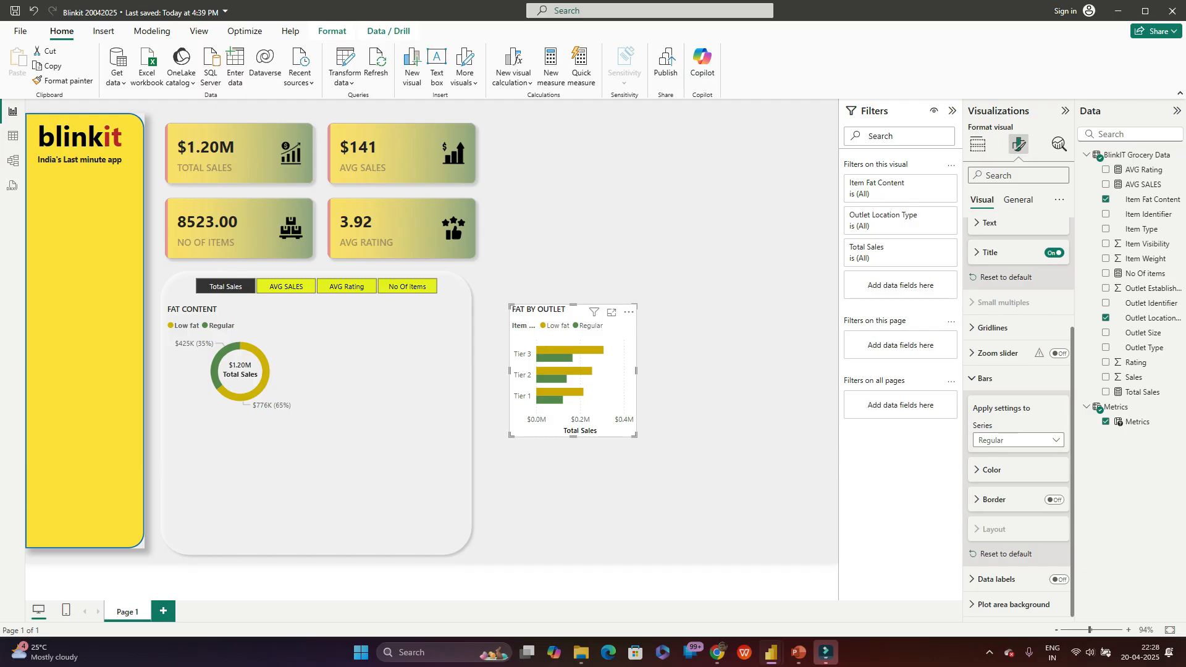
Step: Turn on the bar chart's data labels, position them at Outside end, and check their layout option
left_click(1059, 579)
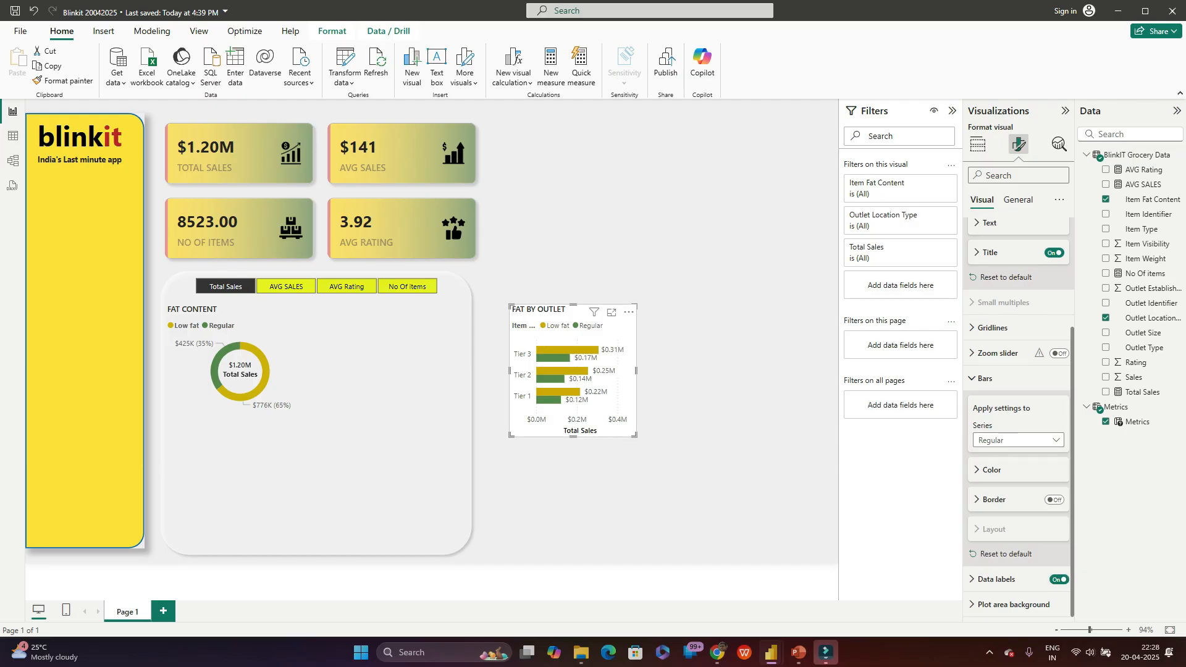
left_click(996, 579)
scroll(1013, 555, "down", 4)
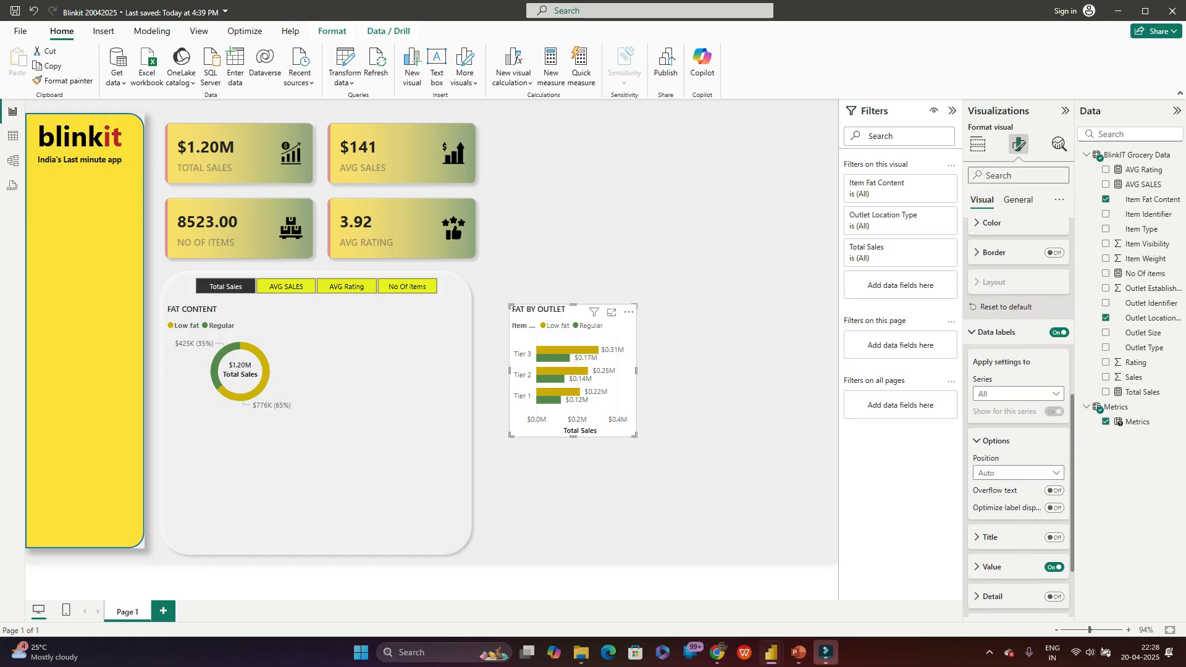
scroll(1019, 420, "down", 1)
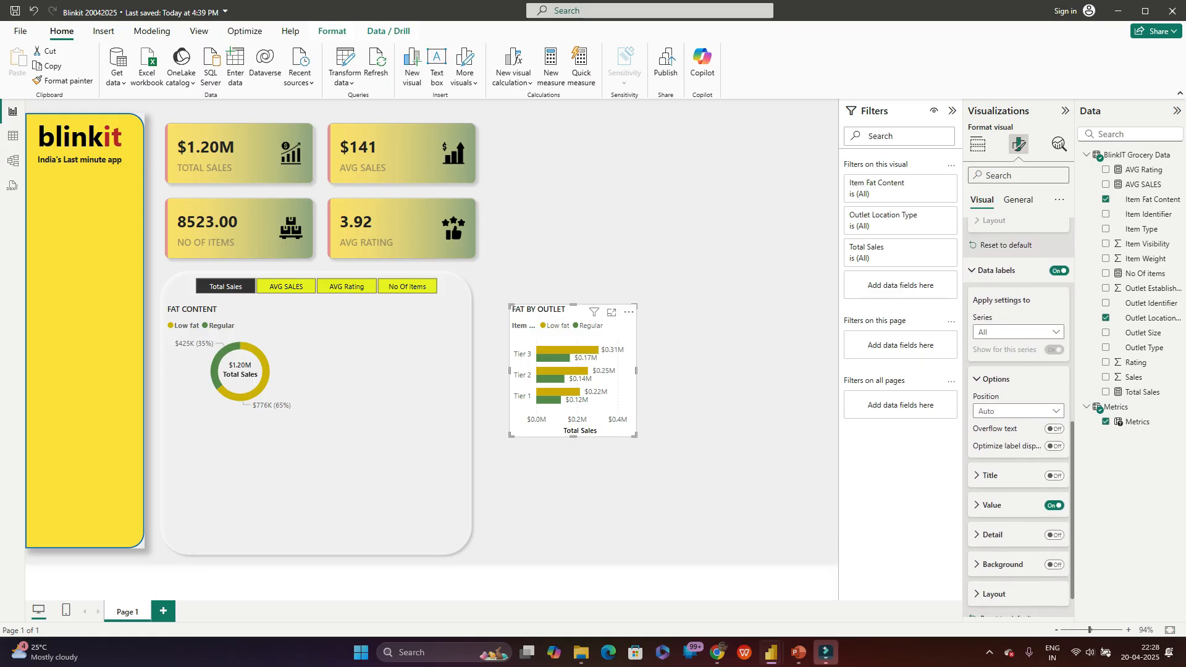
scroll(1019, 420, "down", 1)
left_click(1017, 371)
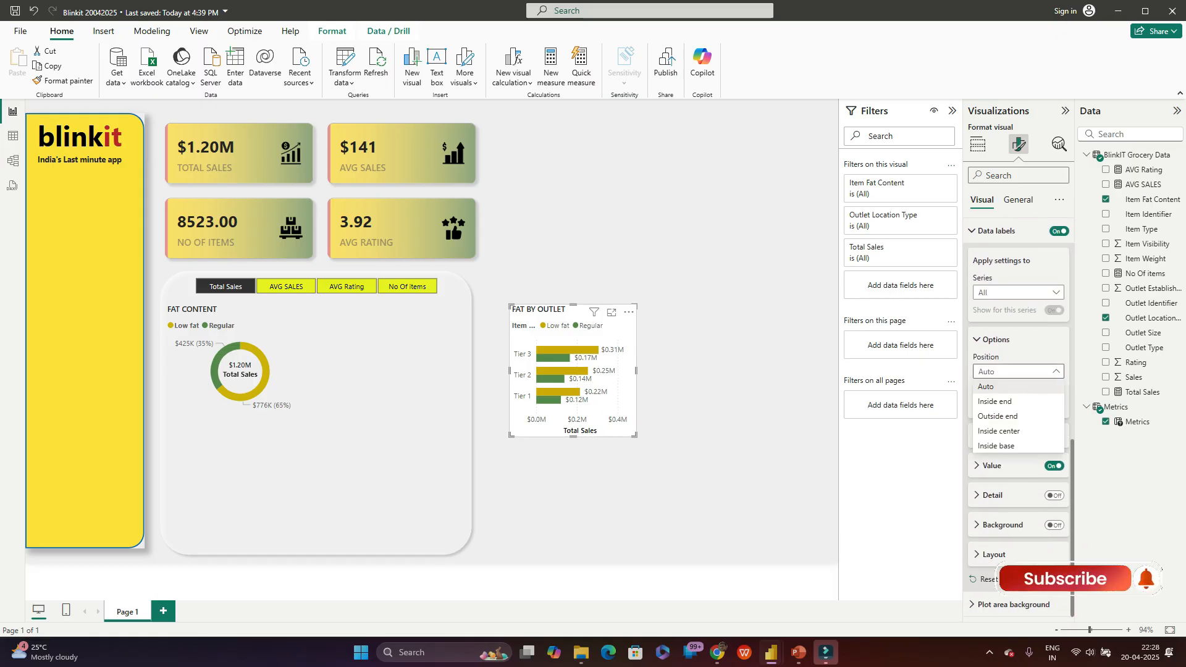
left_click(1050, 416)
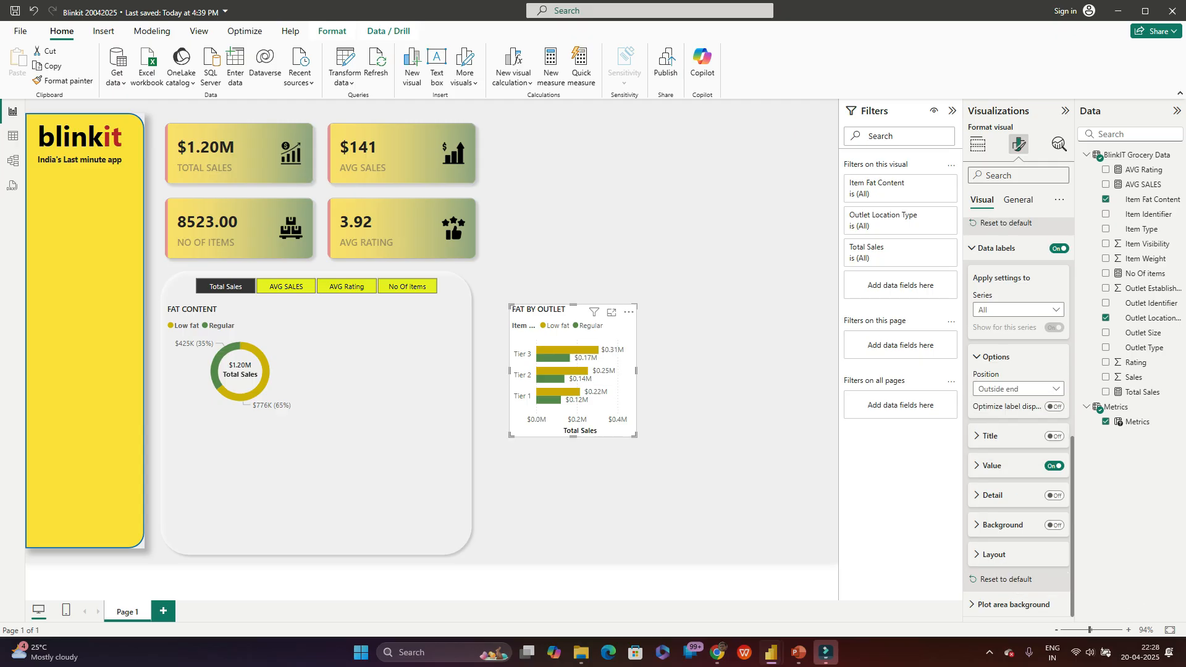
left_click(994, 555)
scroll(1016, 565, "down", 1)
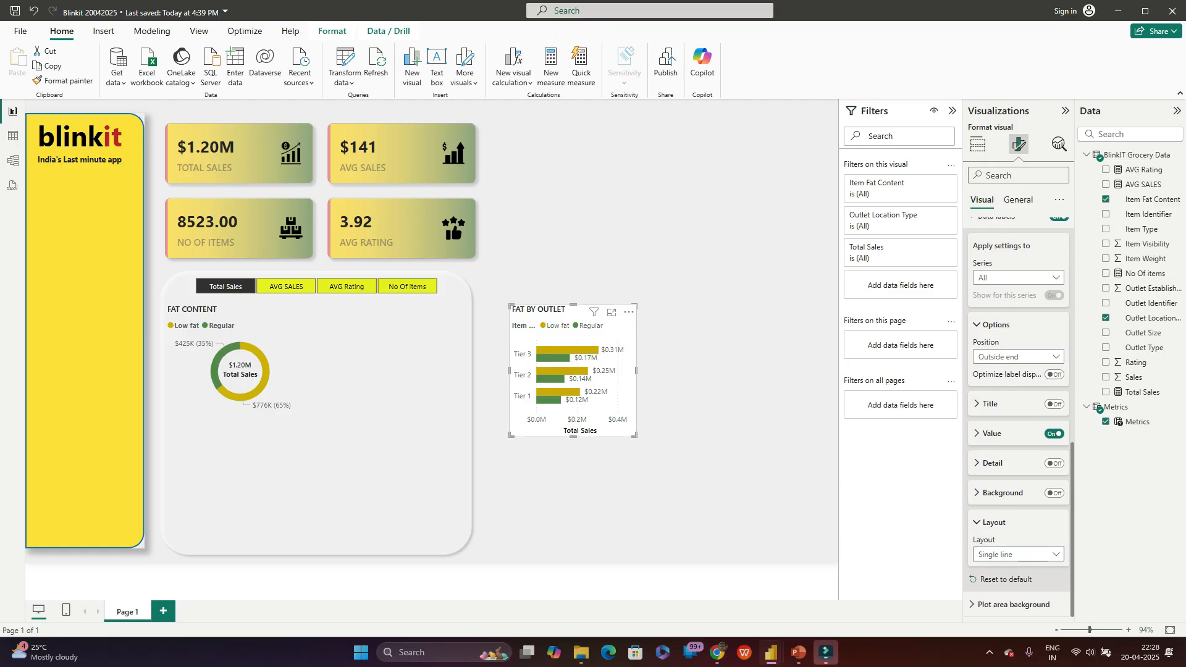
left_click(993, 523)
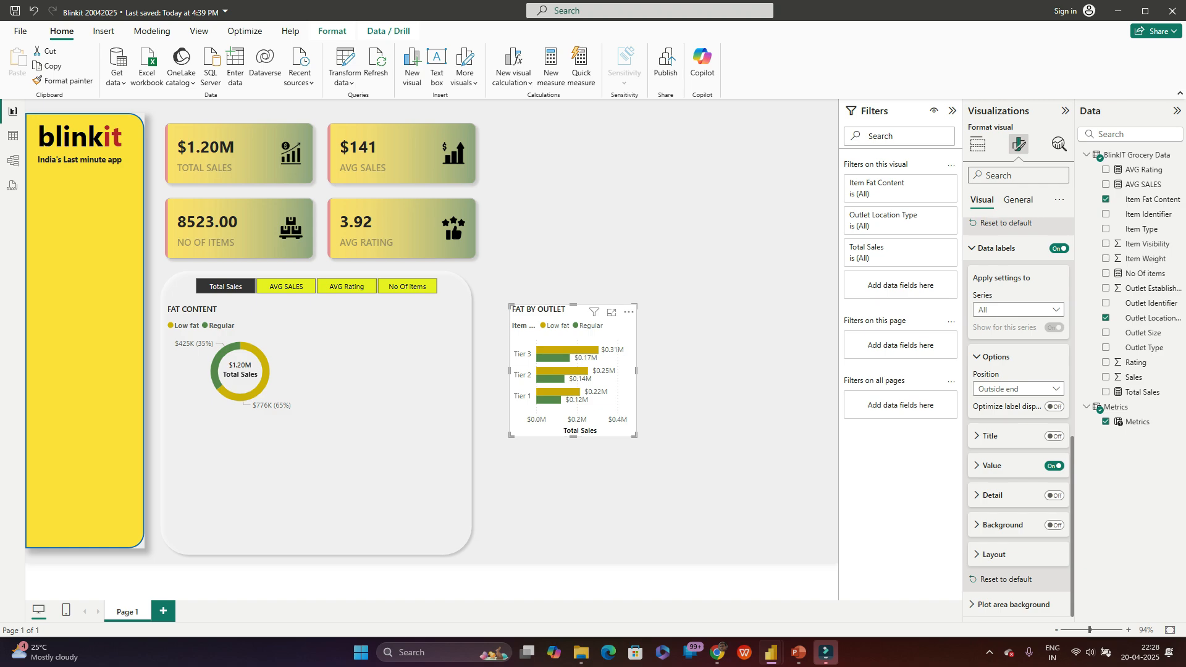
Step: Format the bar chart's data label values with font size 8 and black text
left_click(992, 465)
scroll(1018, 433, "down", 2)
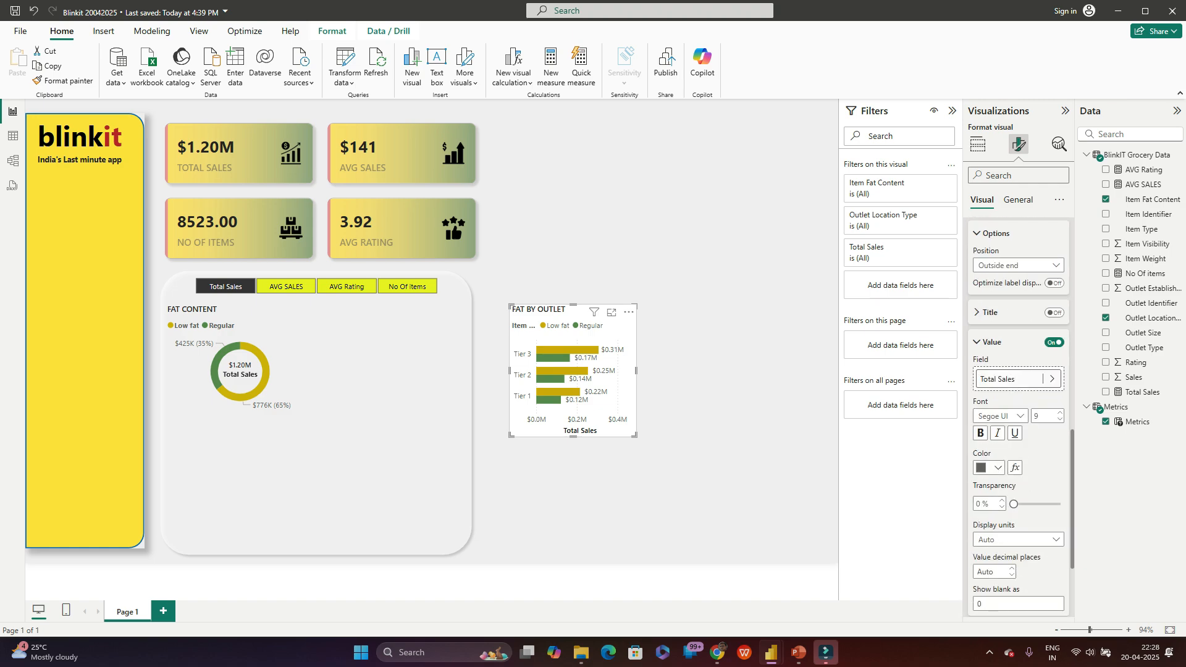
left_click(1038, 416)
type("8")
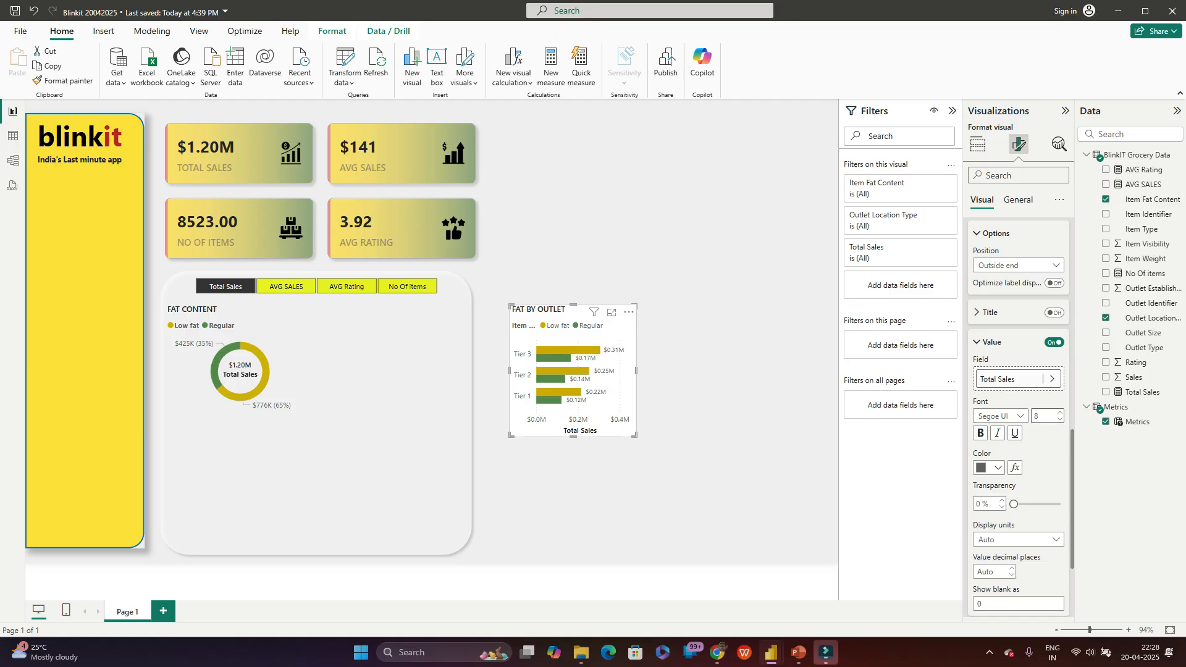
left_click(1041, 416)
left_click(989, 468)
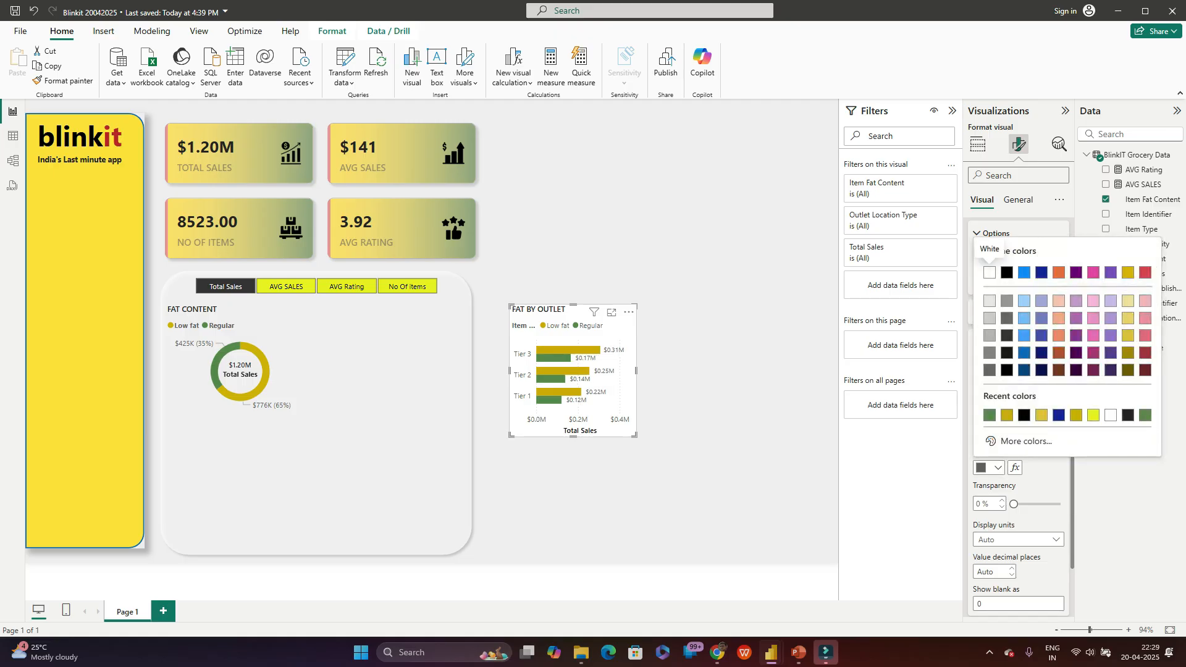
left_click(1007, 273)
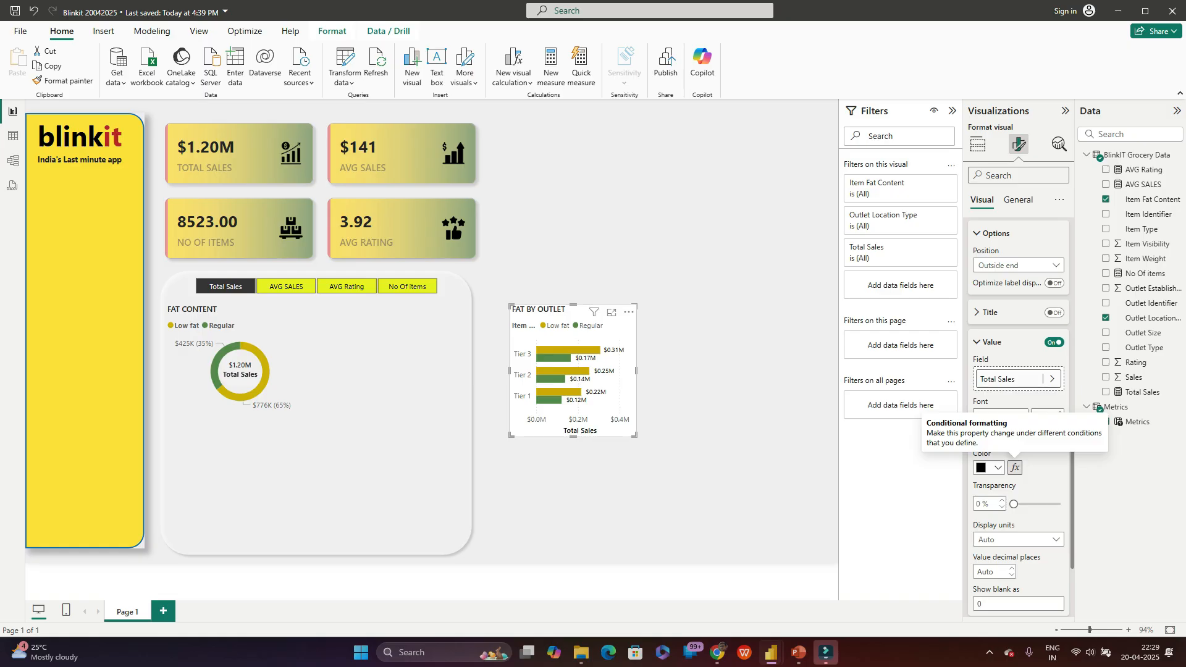
left_click(991, 342)
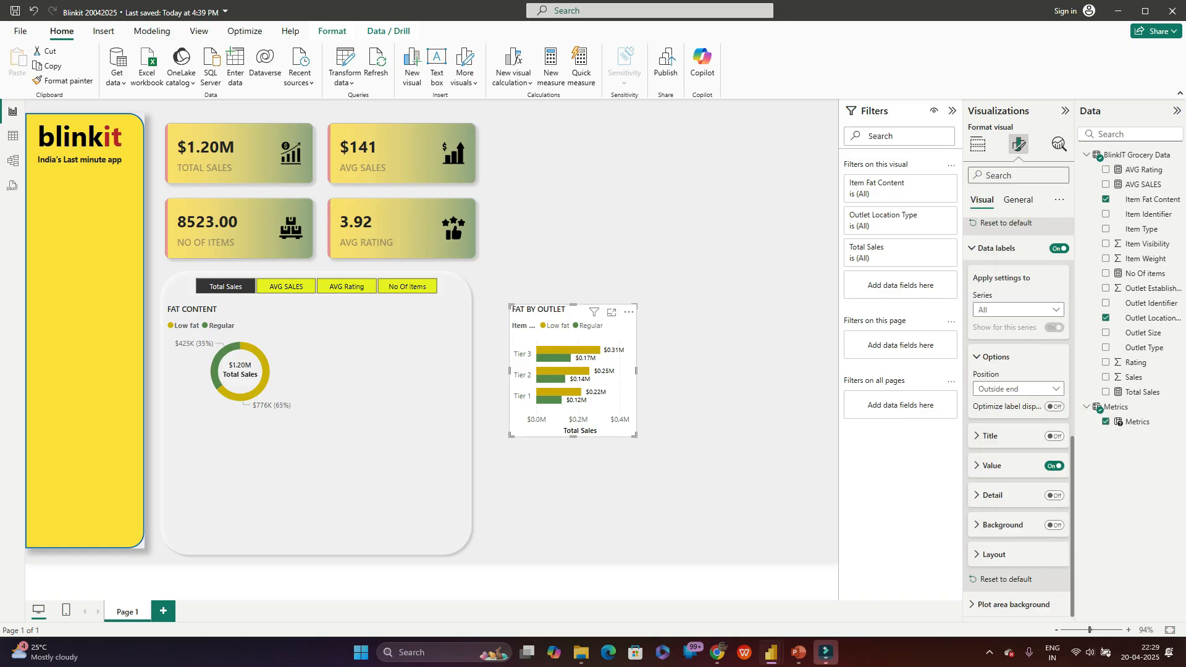
left_click(996, 248)
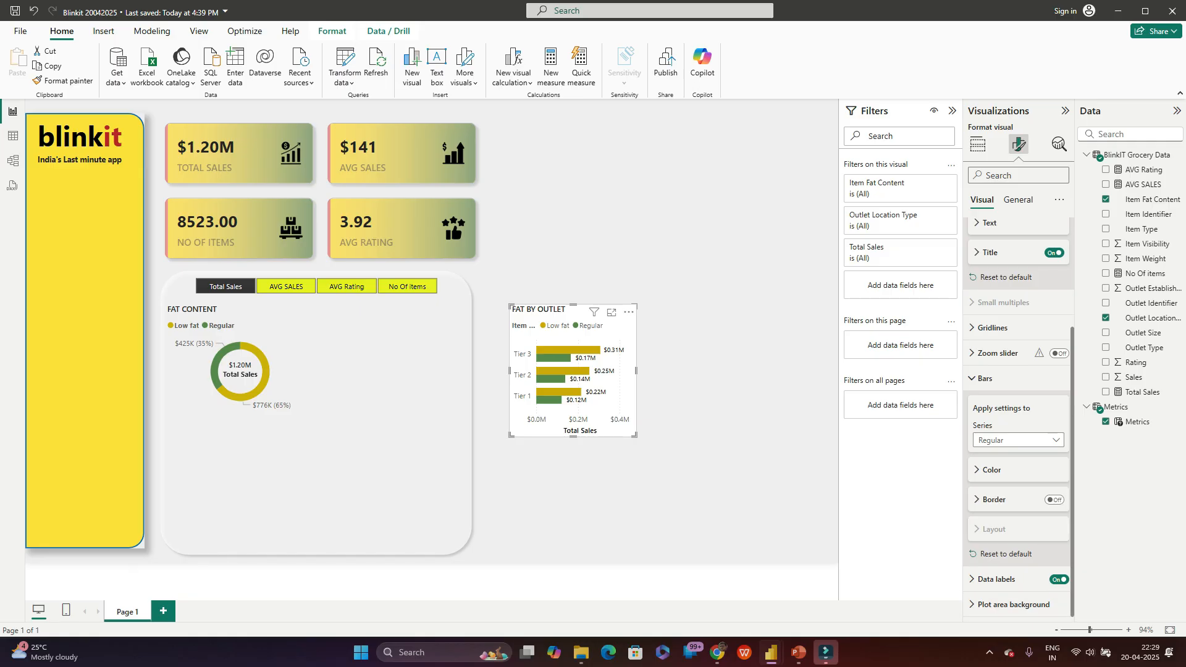
left_click(985, 379)
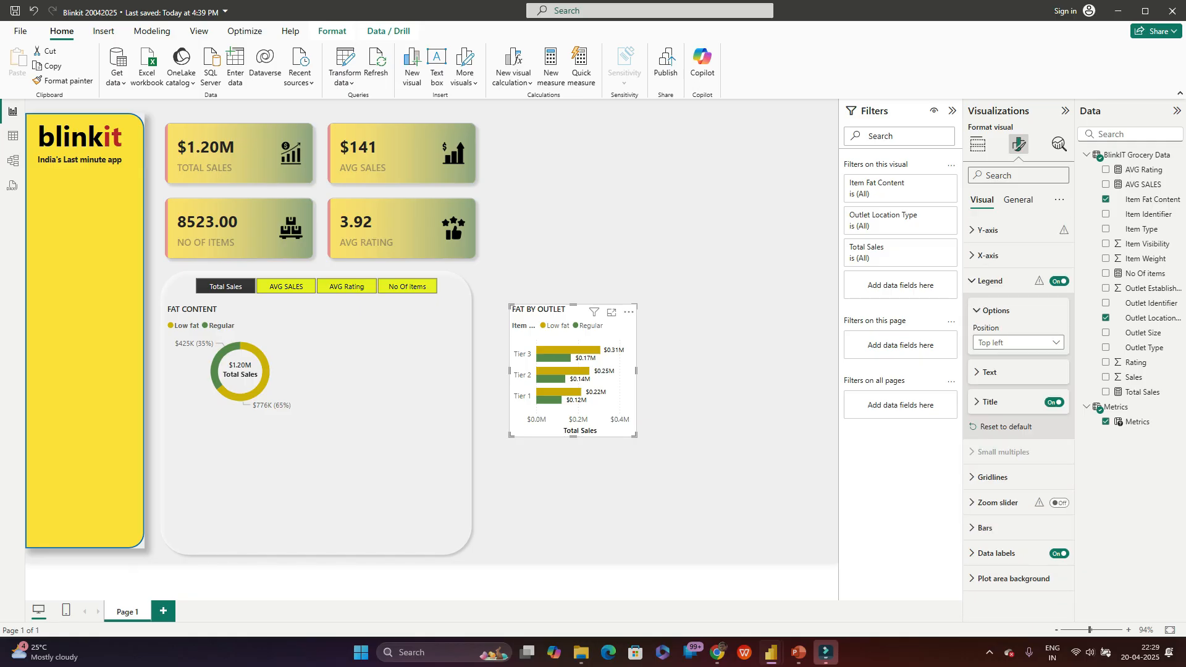
left_click(990, 281)
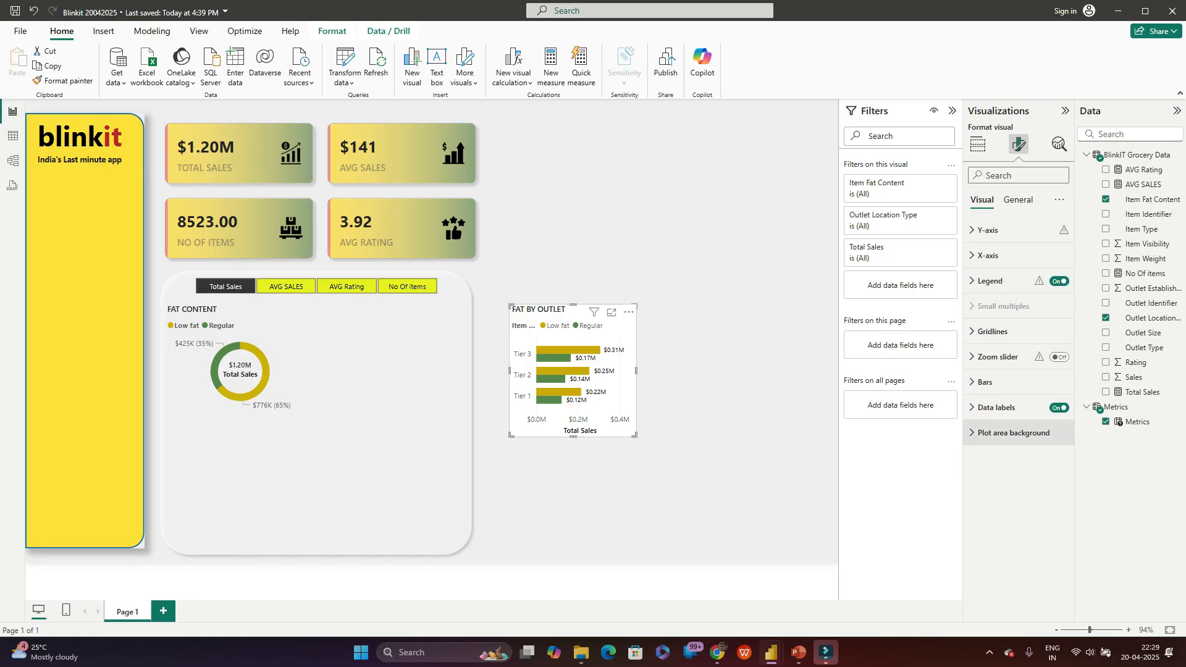
Step: Turn off the FAT BY OUTLET bar chart's background in its general effects settings
left_click(1018, 200)
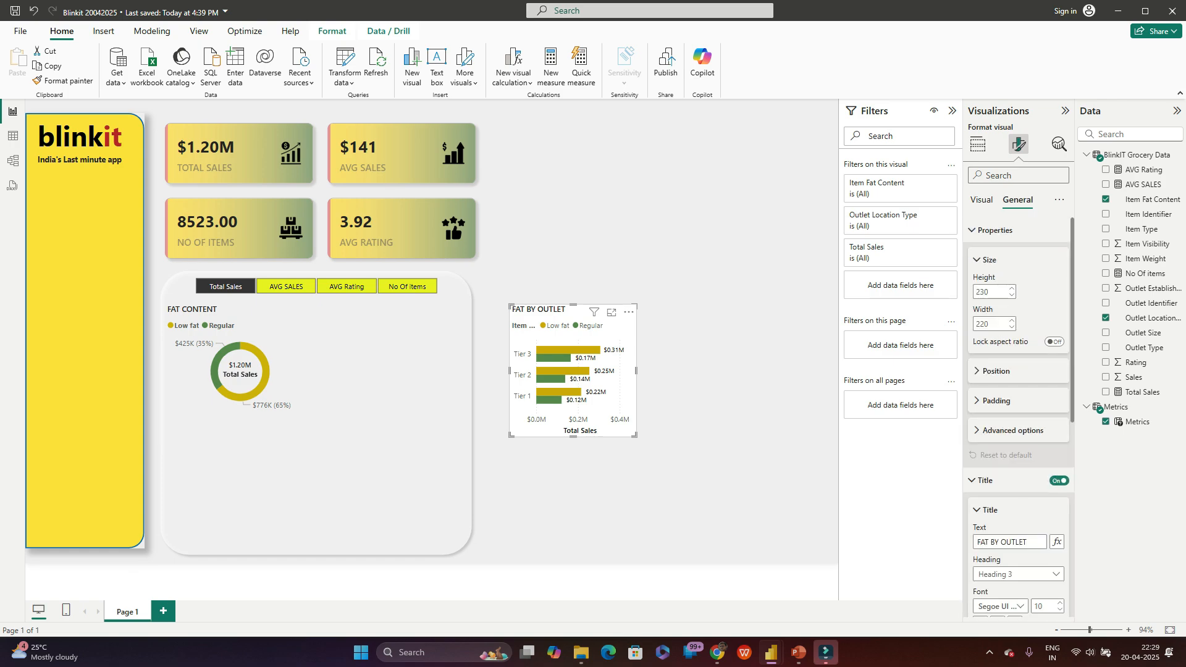
left_click(995, 229)
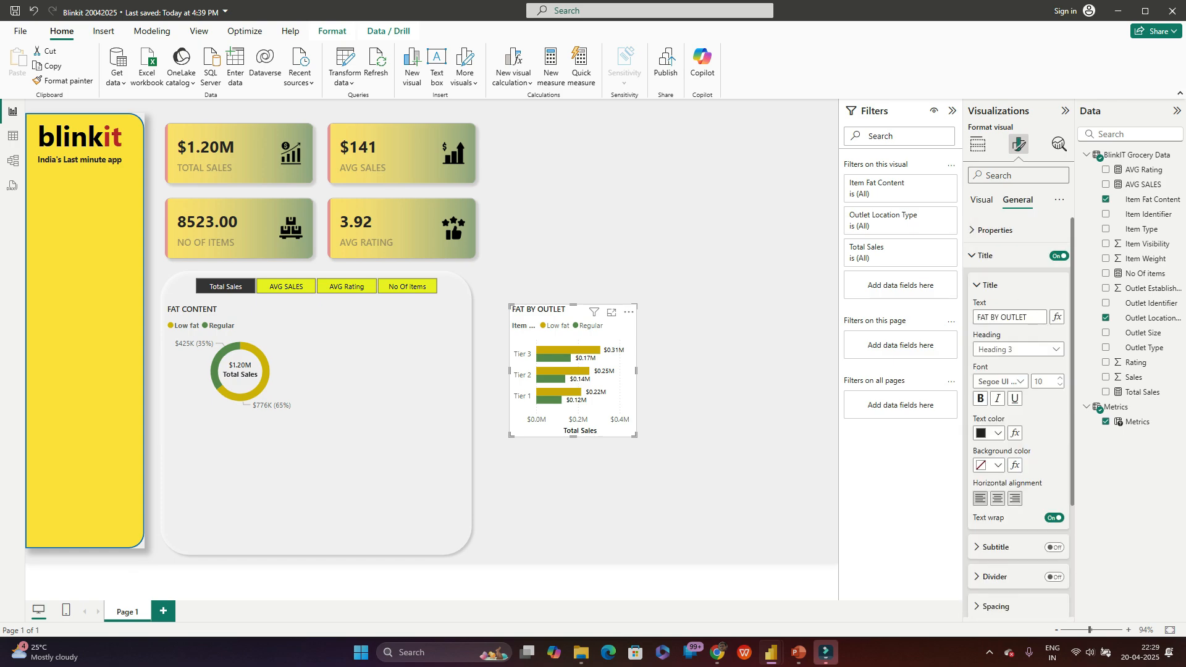
left_click(990, 284)
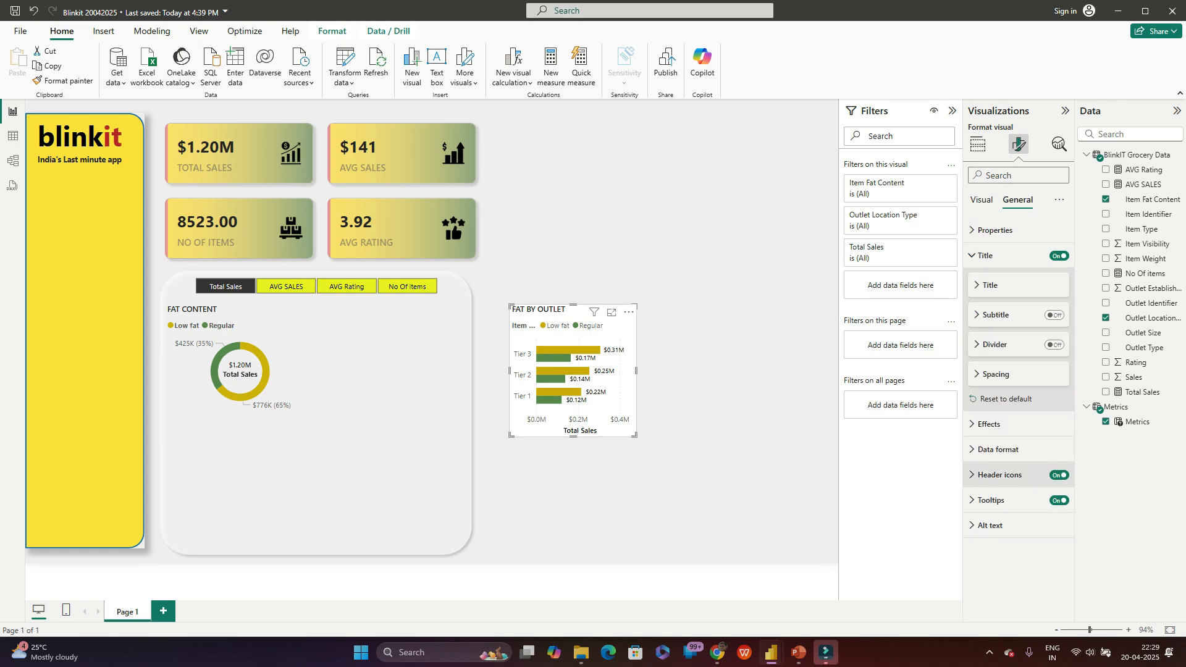
left_click(989, 424)
left_click(1055, 454)
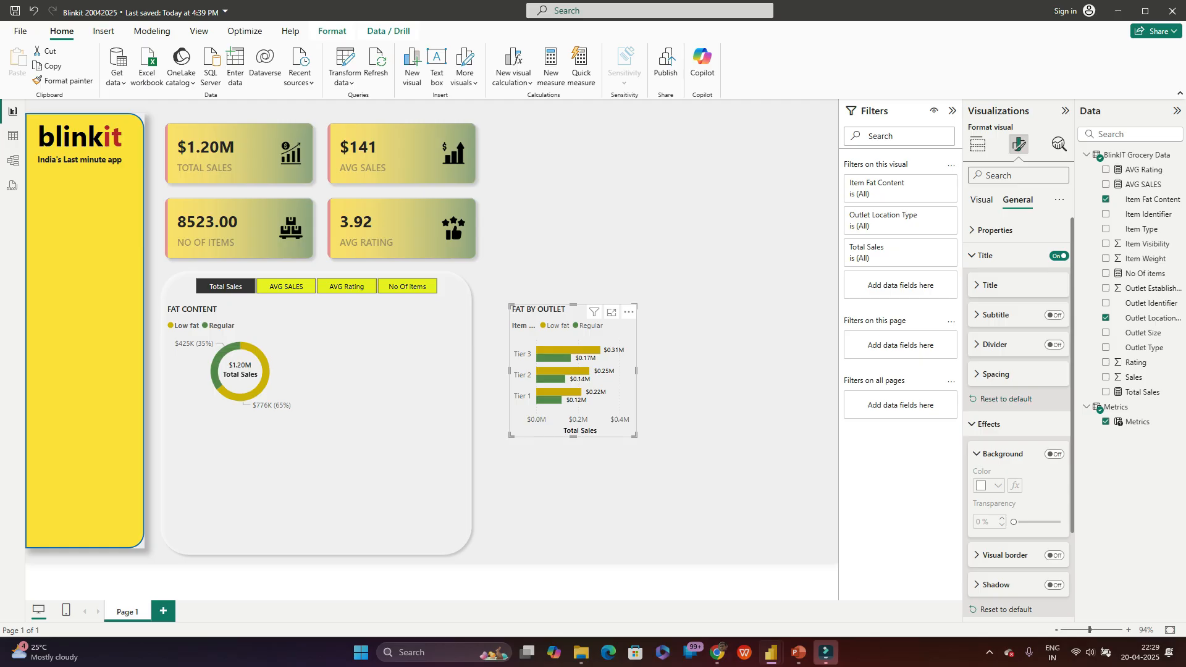
Step: Make the FAT BY OUTLET chart title bold and compare it with the finished Blinkit 12042025 dashboard
left_click(989, 255)
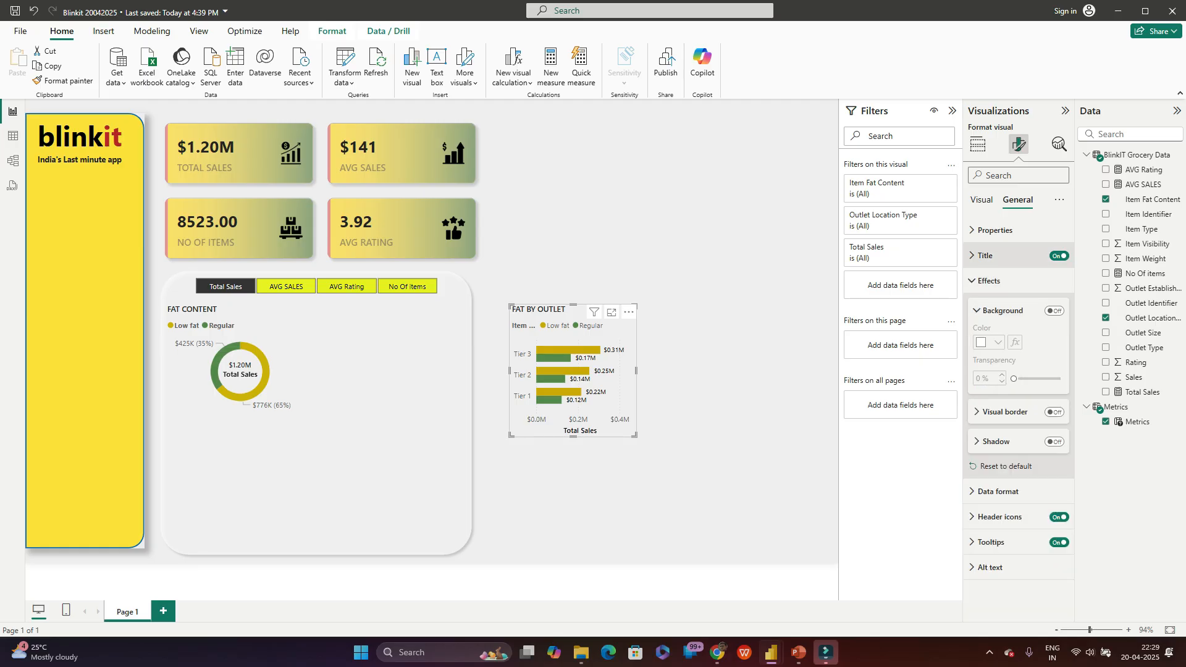
left_click(988, 255)
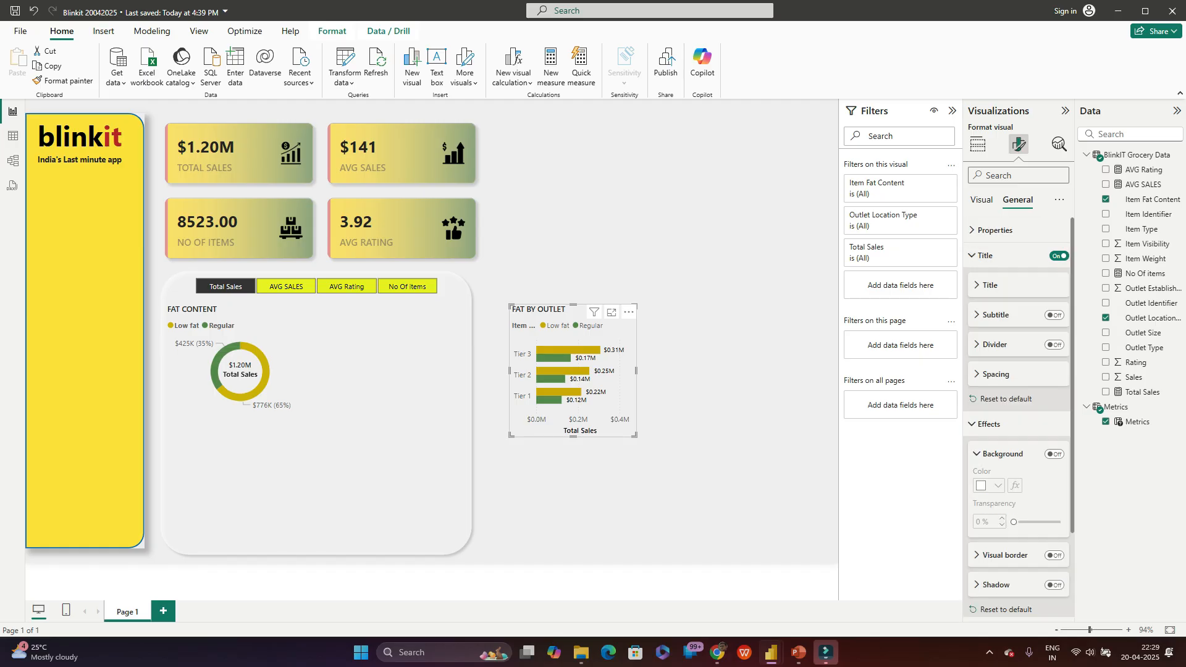
left_click(990, 285)
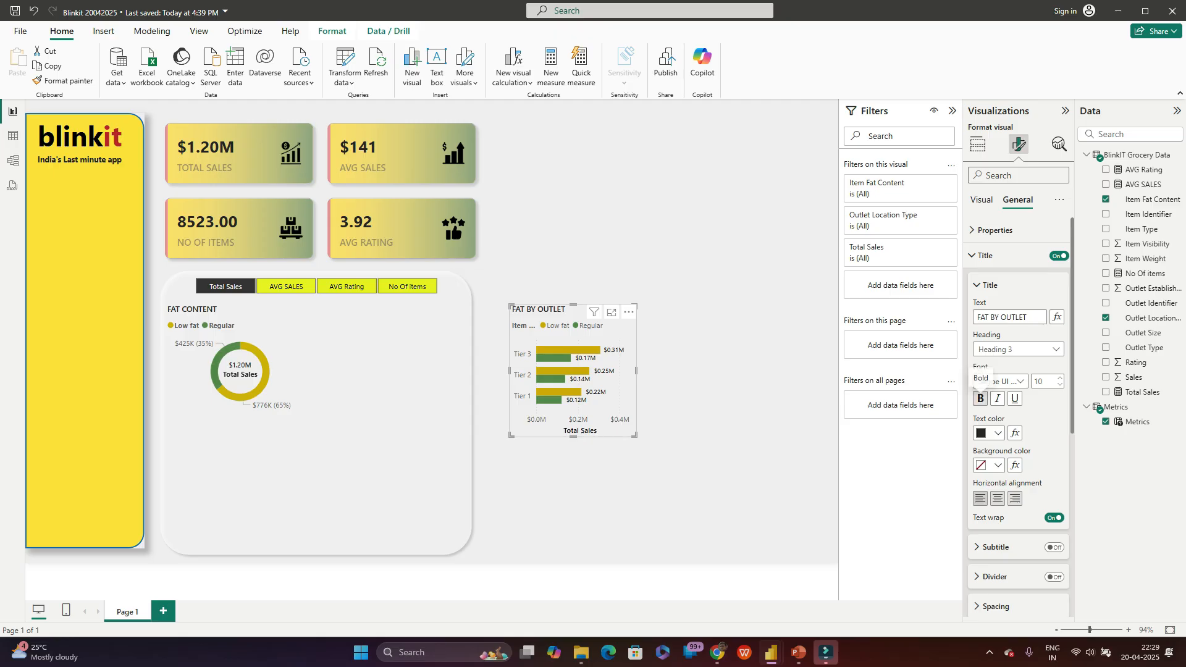
left_click(981, 398)
mouse_move(826, 652)
left_click(834, 586)
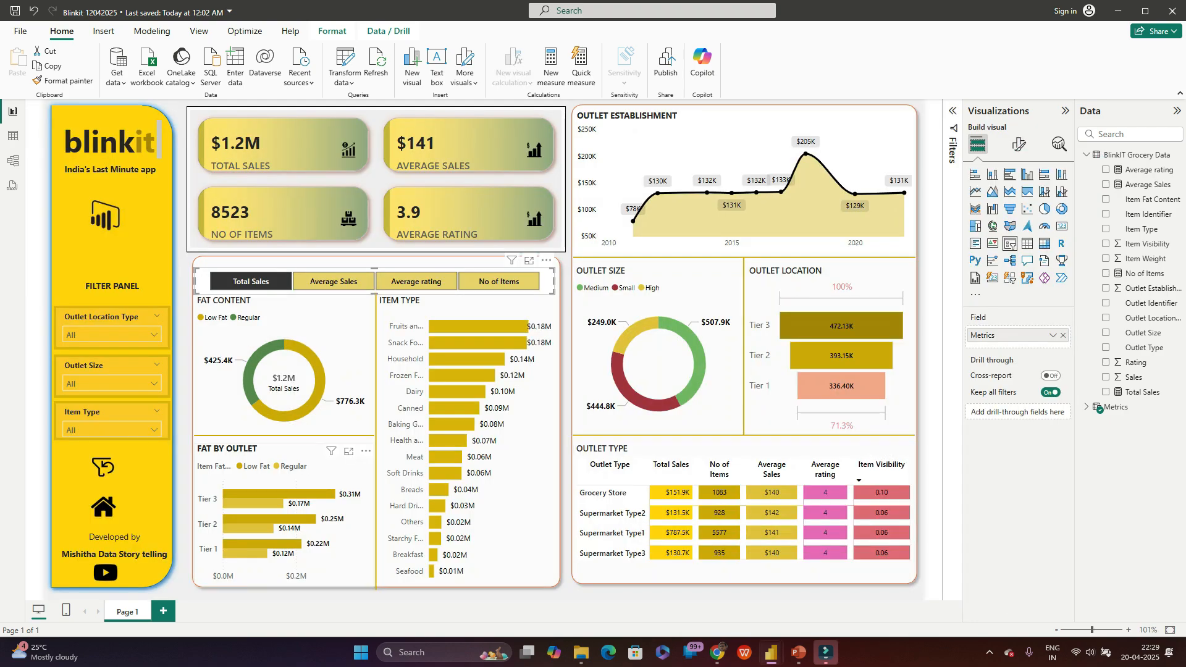
key("alt+Tab")
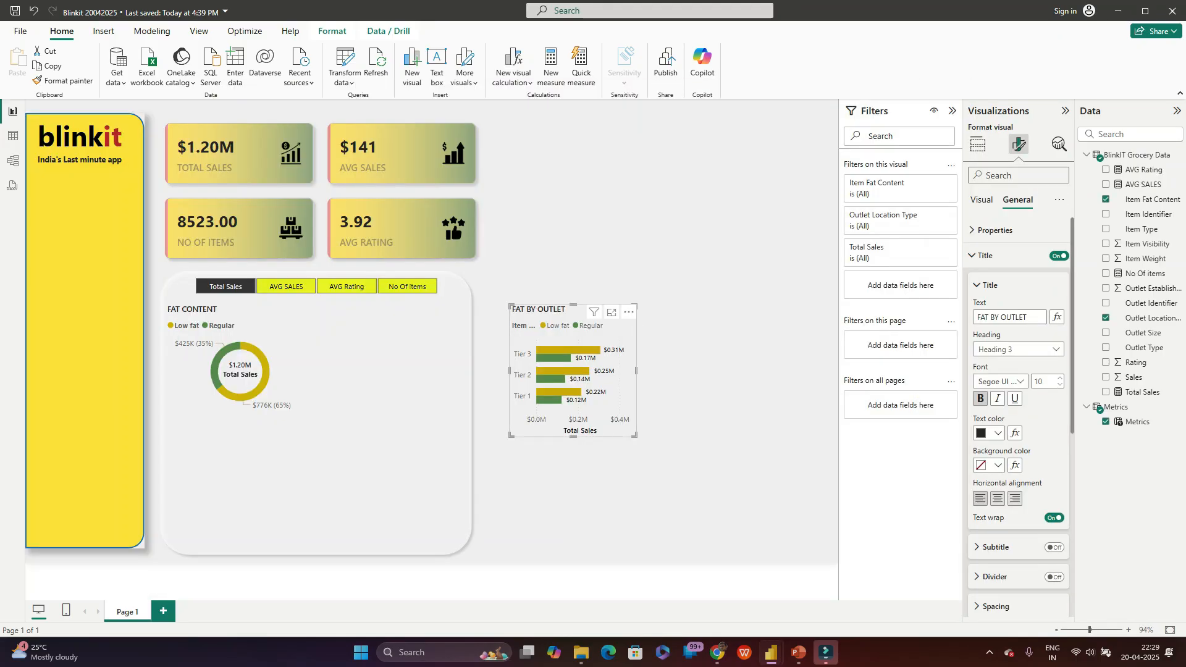
Step: Make the bar chart's legend text bold
left_click(982, 200)
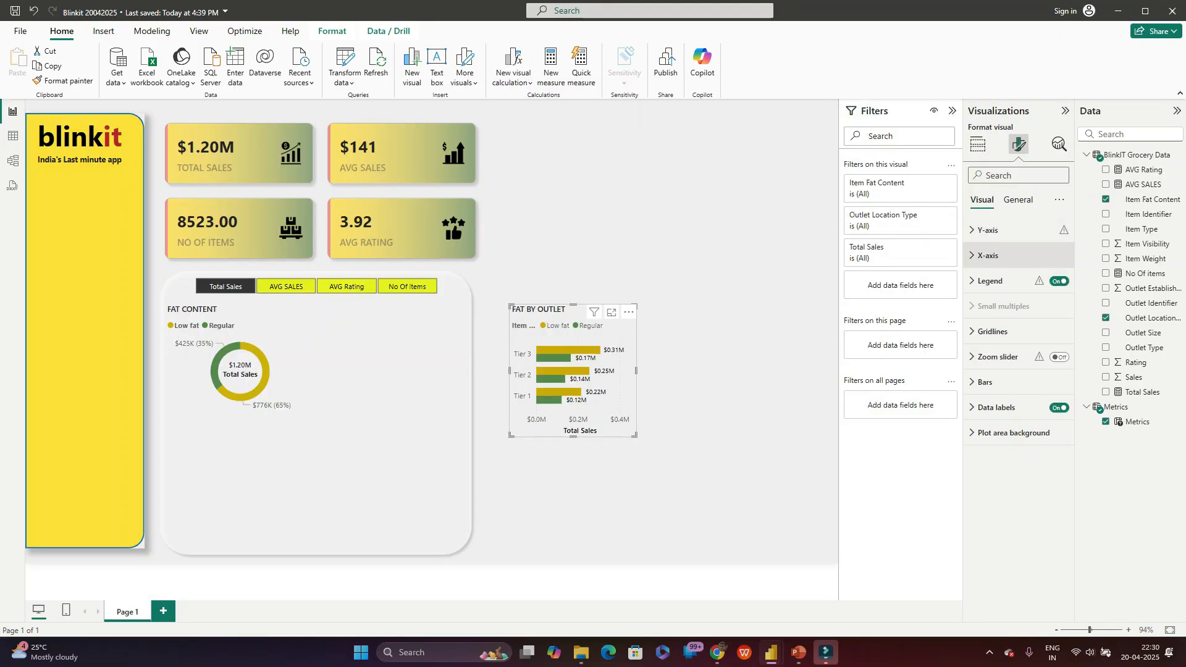
left_click(990, 281)
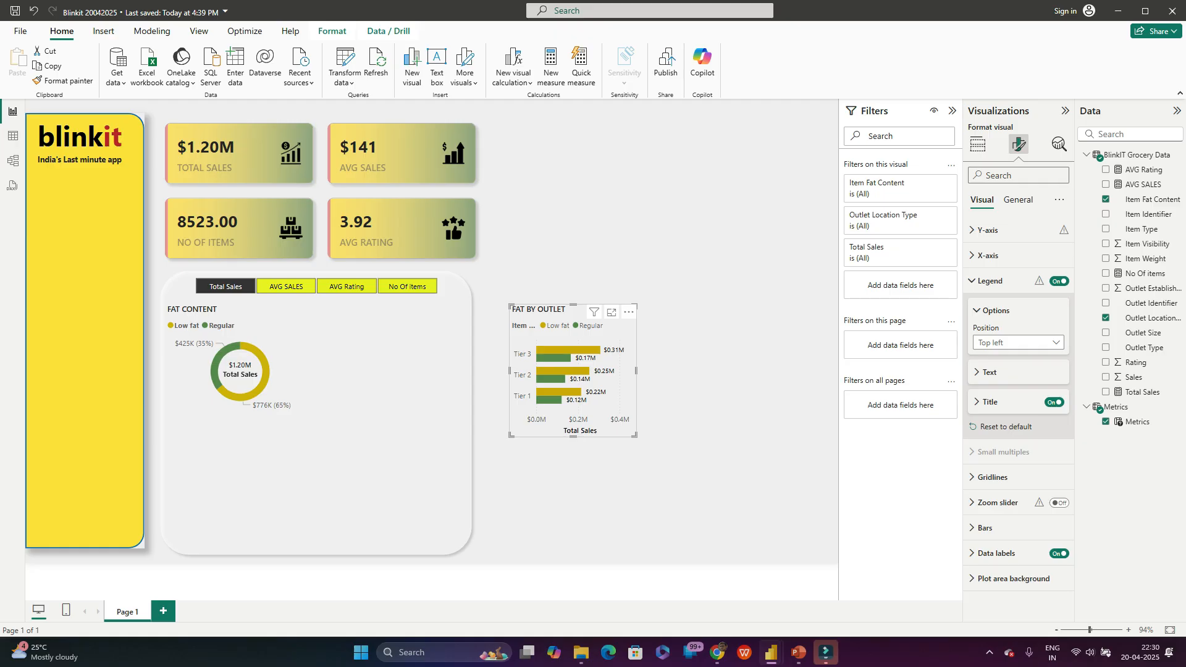
left_click(989, 372)
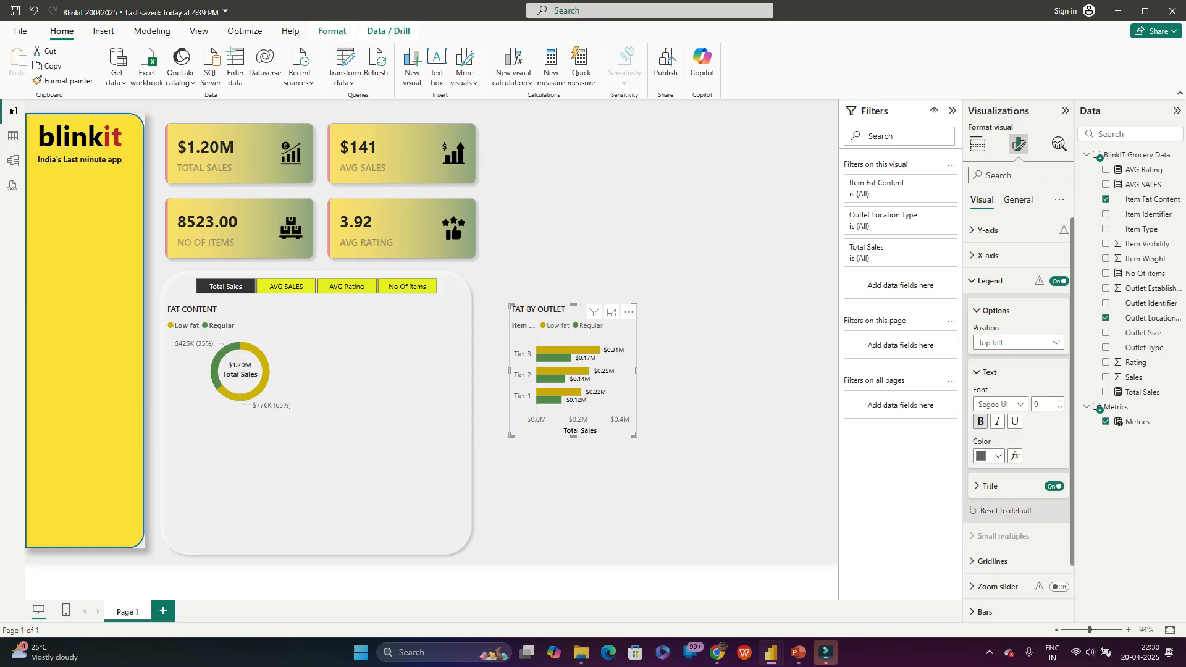
left_click(980, 421)
left_click(995, 311)
Step: Set the bar chart's title font to Segoe UI Bold and compare the result with the Blinkit 12042025 dashboard
left_click(1018, 200)
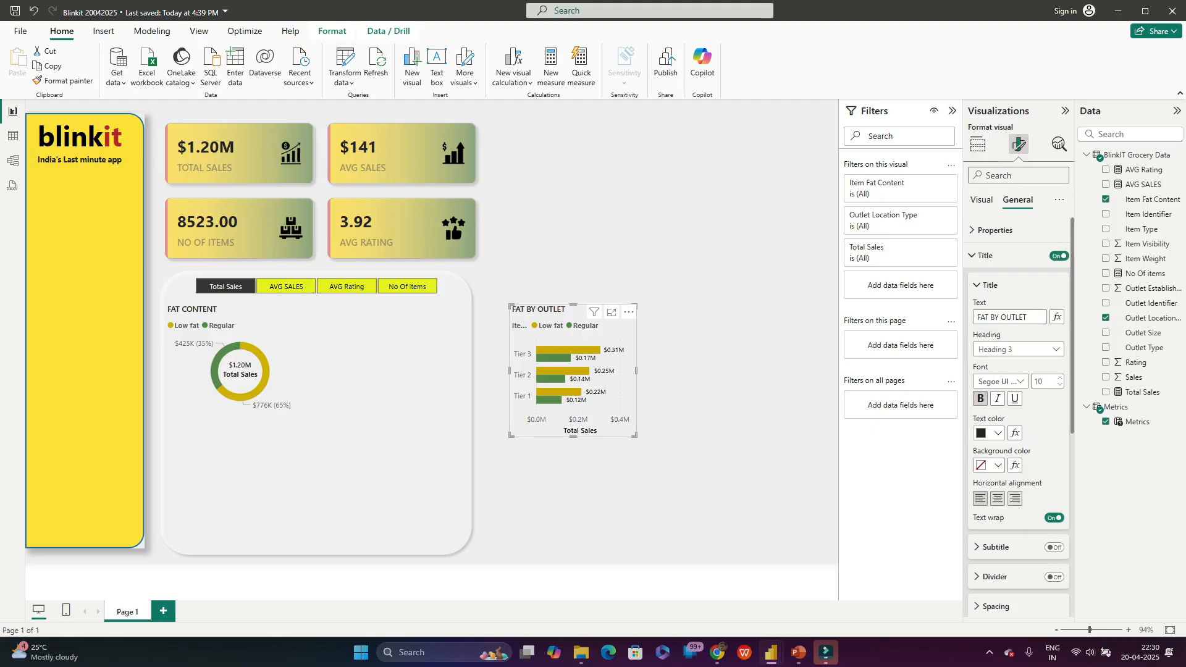
left_click(1001, 381)
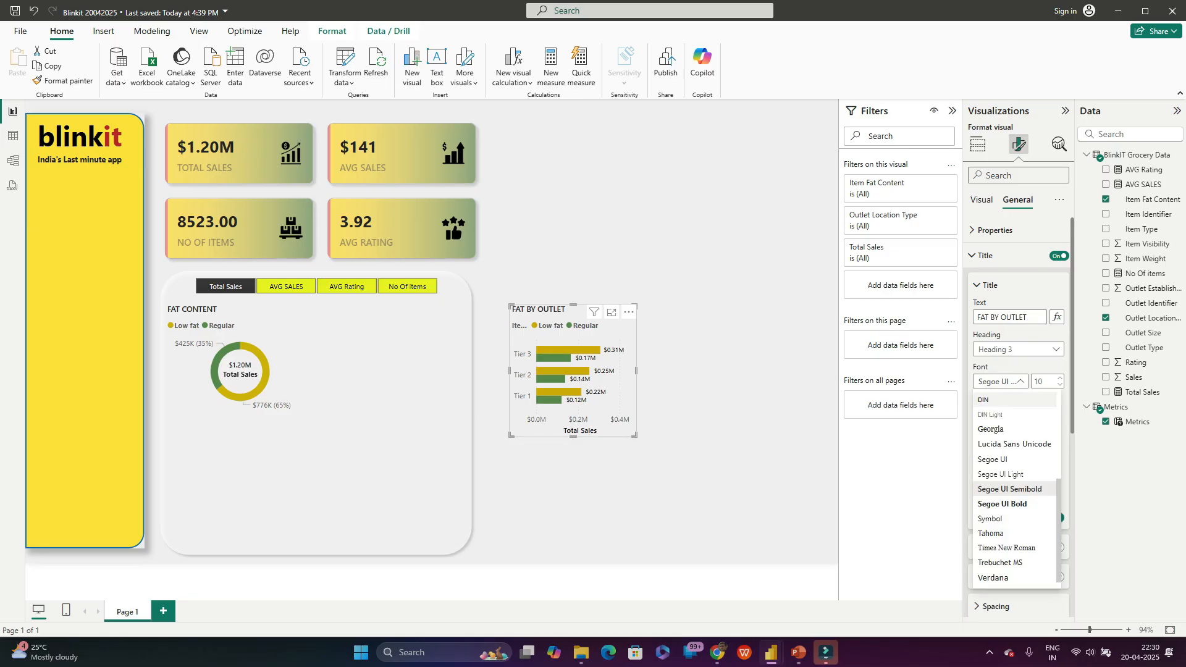
left_click(1013, 504)
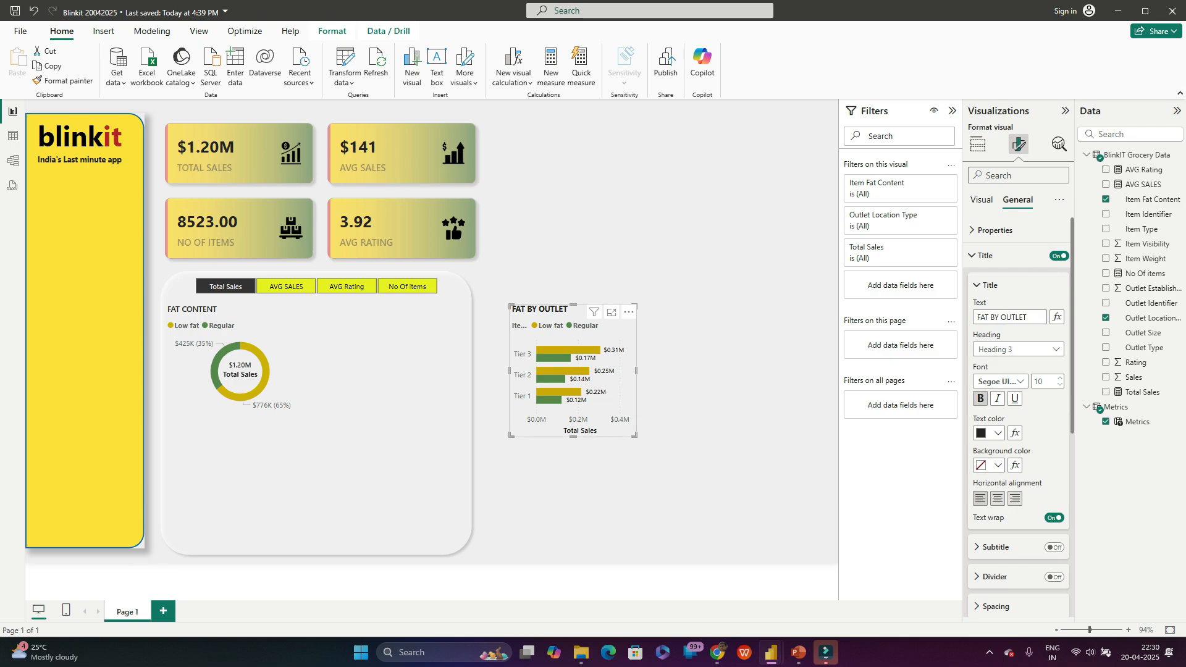
key("alt+Tab")
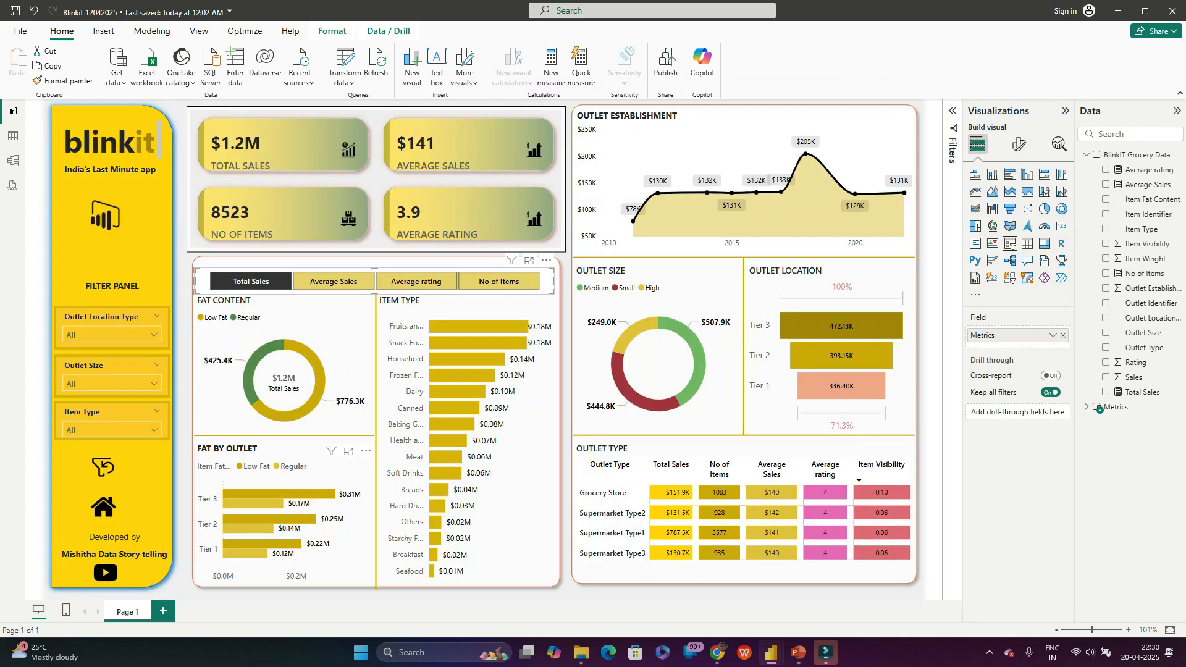
key("alt+Tab")
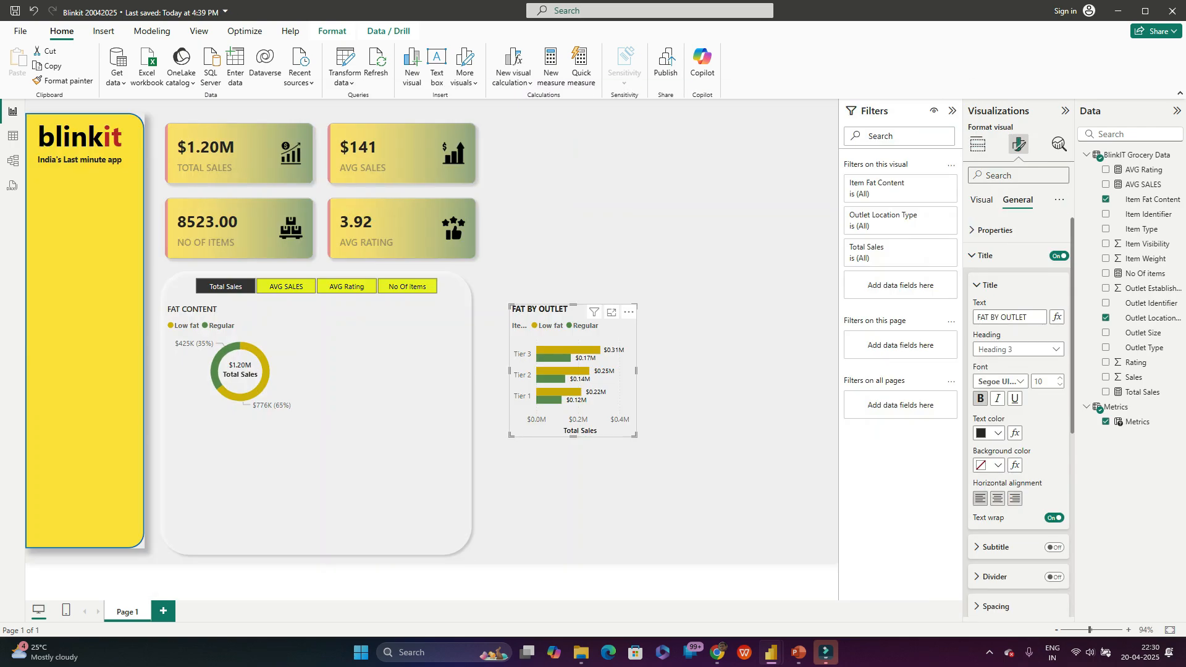
key("alt+Tab")
key("alt+Tab")
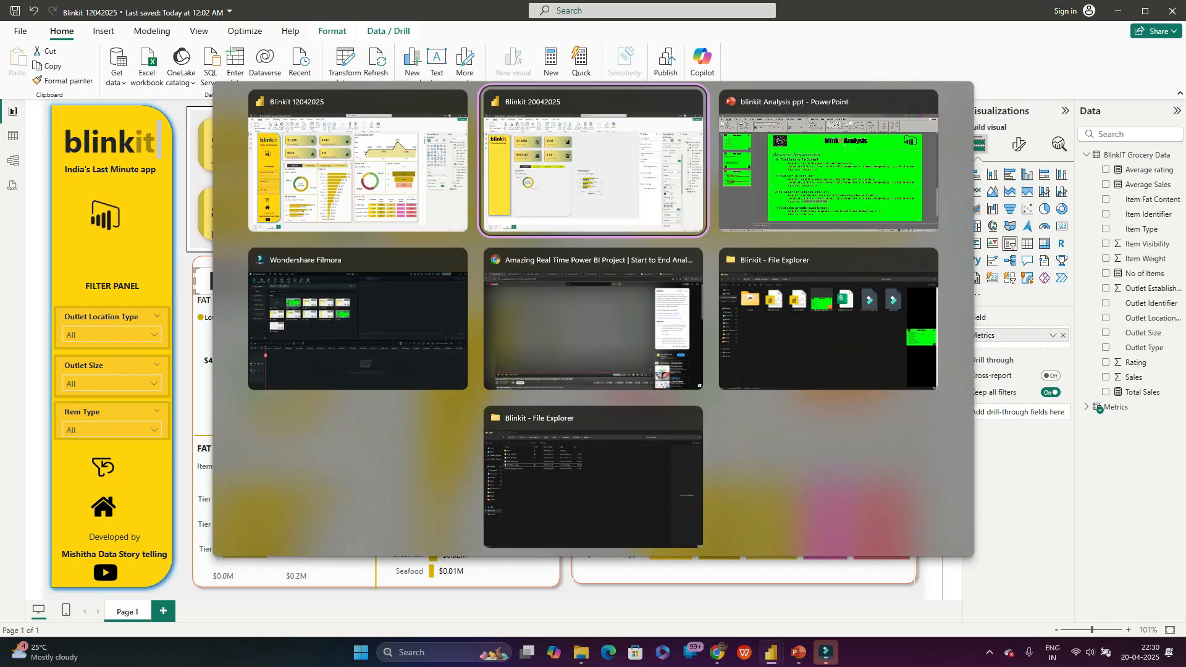
Step: Move the FAT BY OUTLET chart below the fat content donut inside the panel and resize it to the donut visual's width
left_click_drag(573, 352, 229, 465)
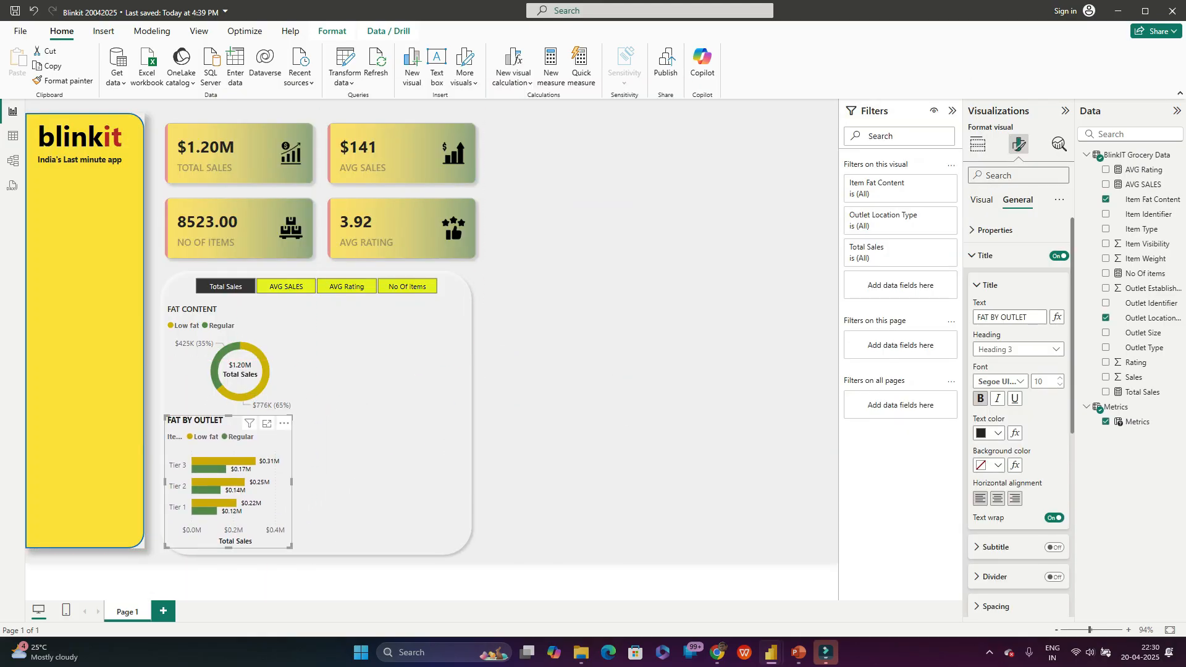
left_click_drag(229, 415, 228, 420)
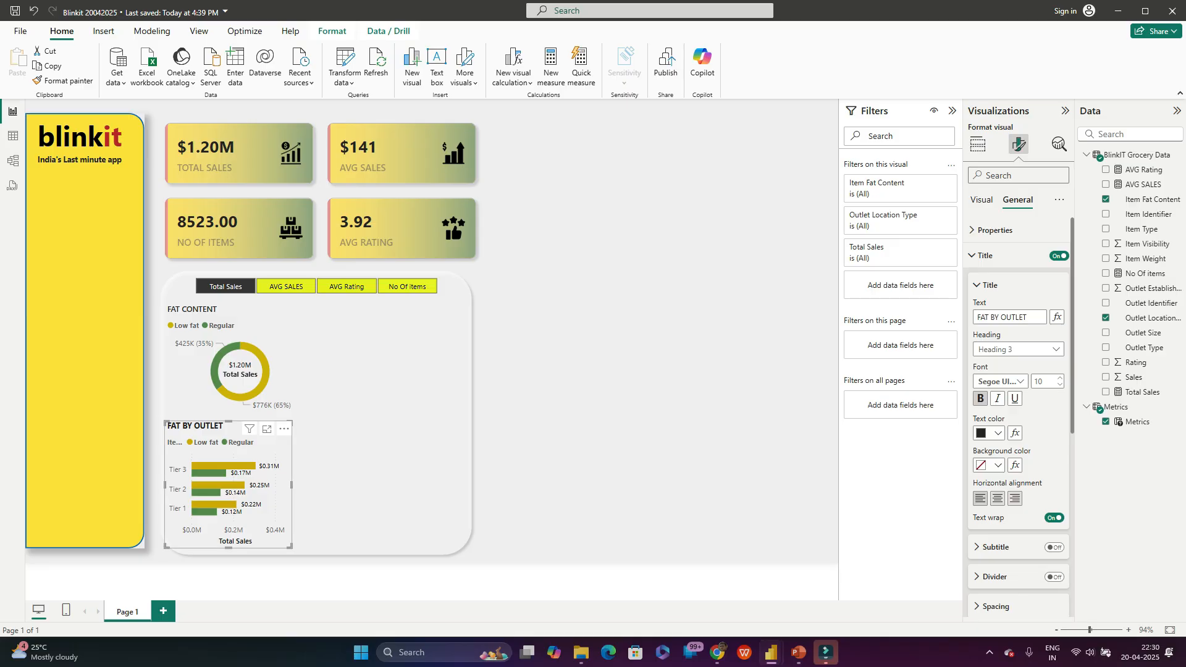
left_click_drag(292, 484, 297, 485)
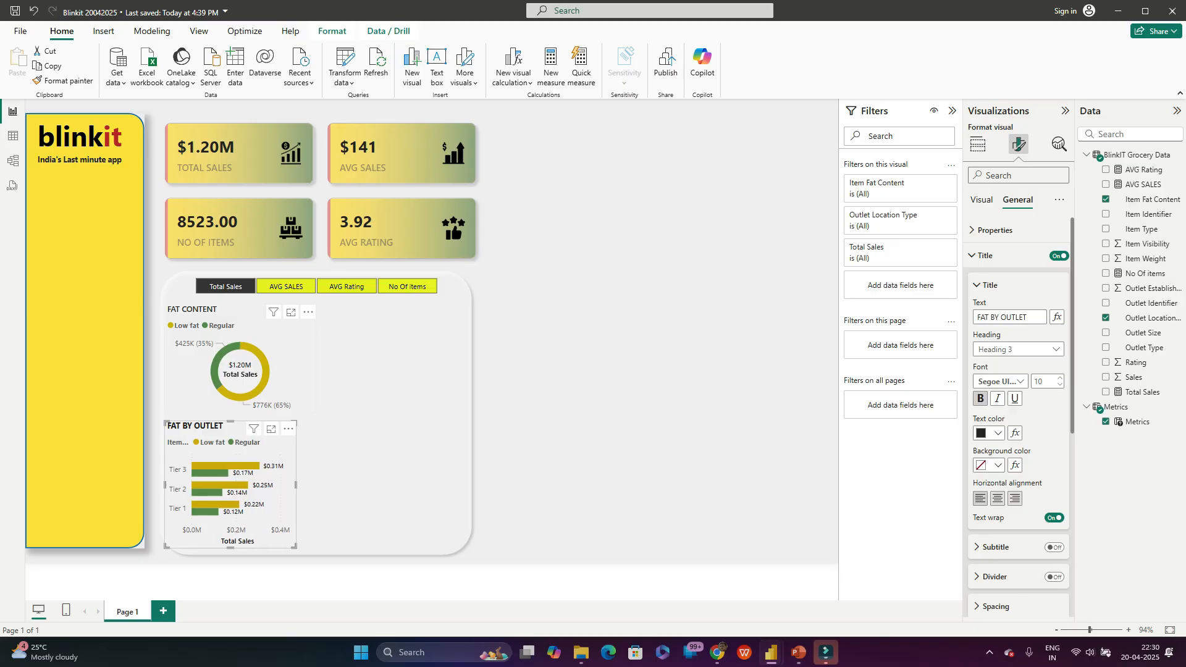
left_click(289, 370)
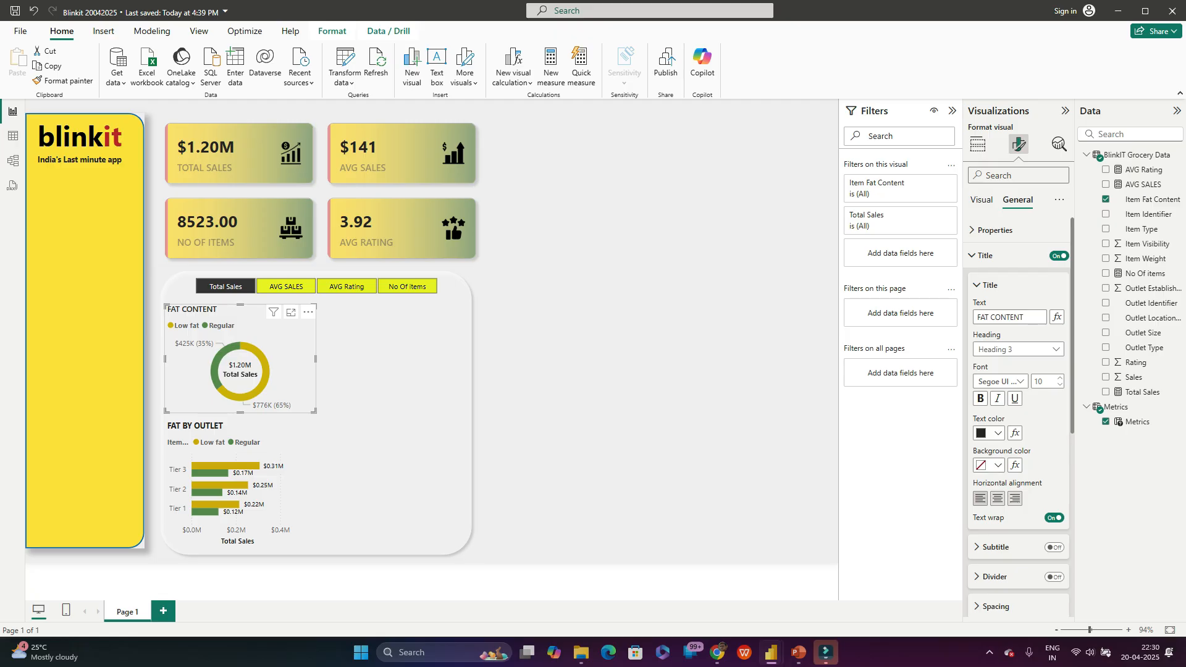
left_click_drag(315, 358, 315, 358)
left_click(285, 457)
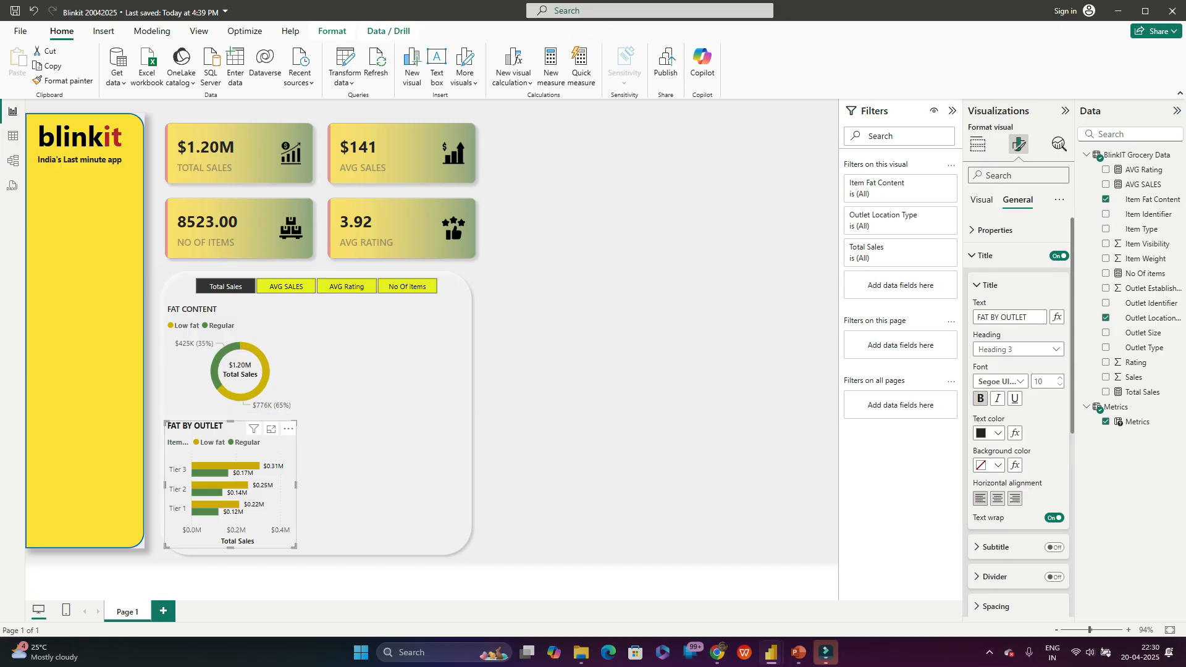
left_click_drag(296, 485, 315, 485)
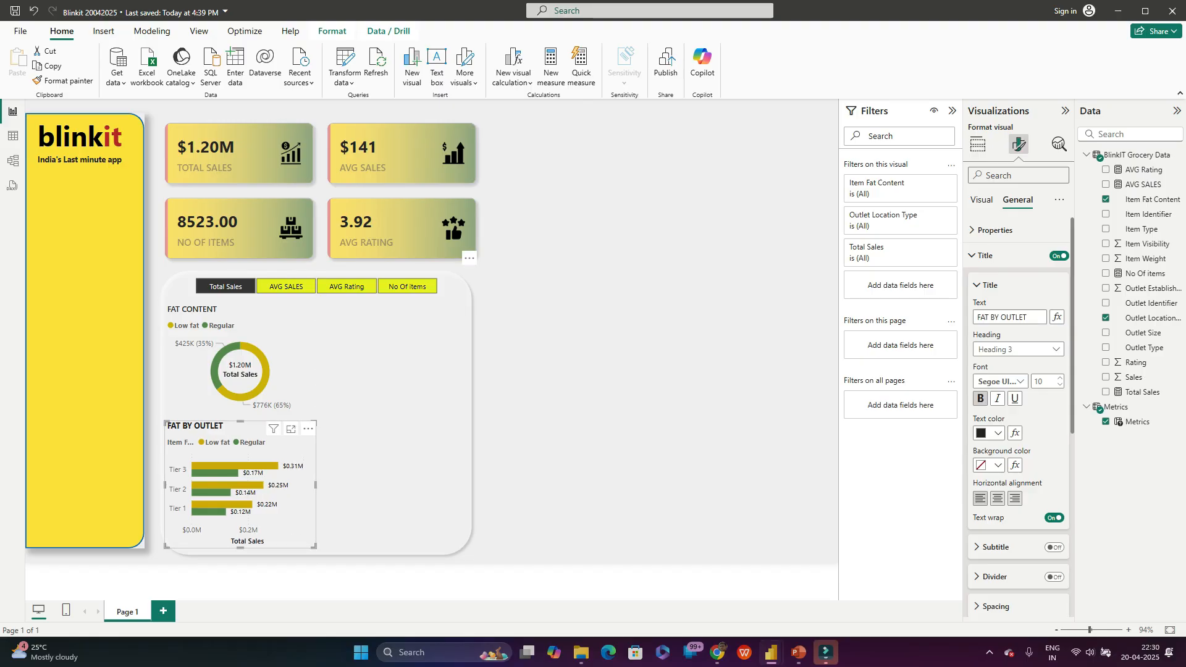
Step: Extend the rounded background panel and the yellow sidebar down to the bottom edge of the report page
left_click(346, 506)
left_click_drag(316, 559, 316, 563)
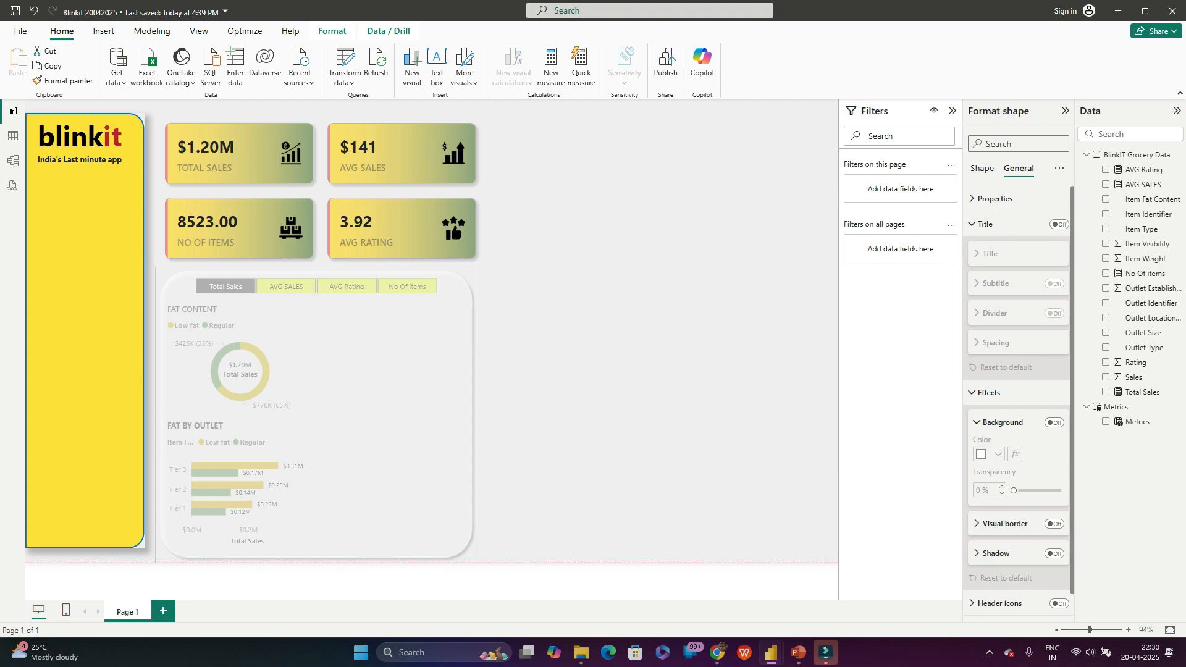
left_click(89, 383)
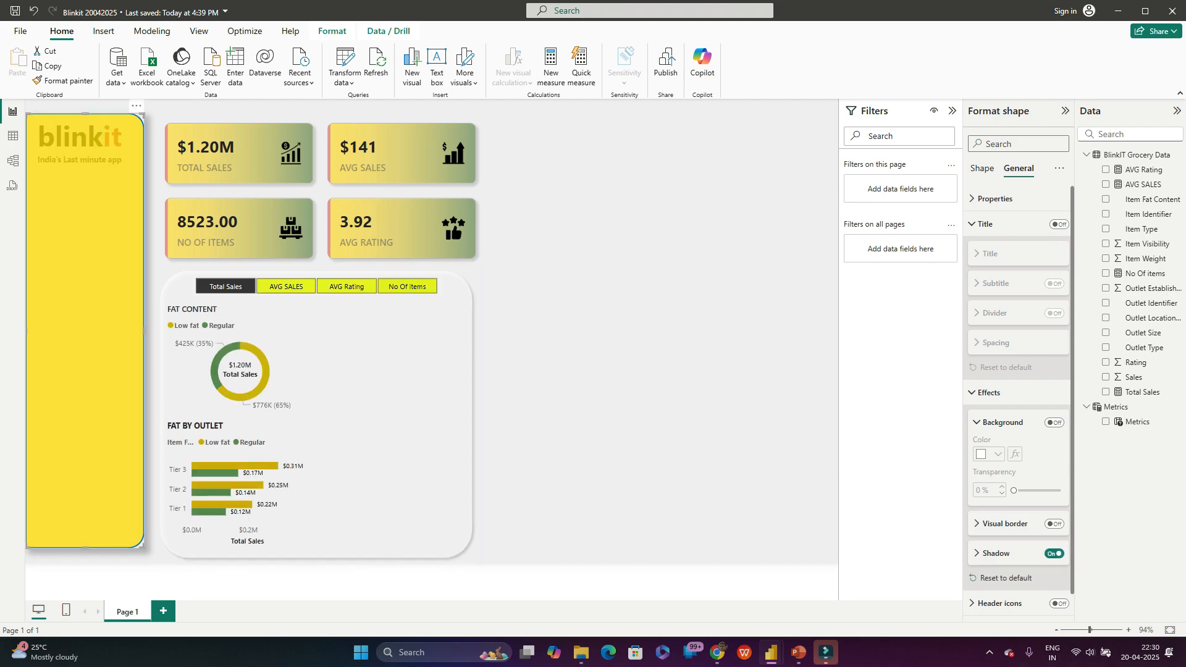
left_click_drag(85, 547, 86, 562)
left_click(550, 358)
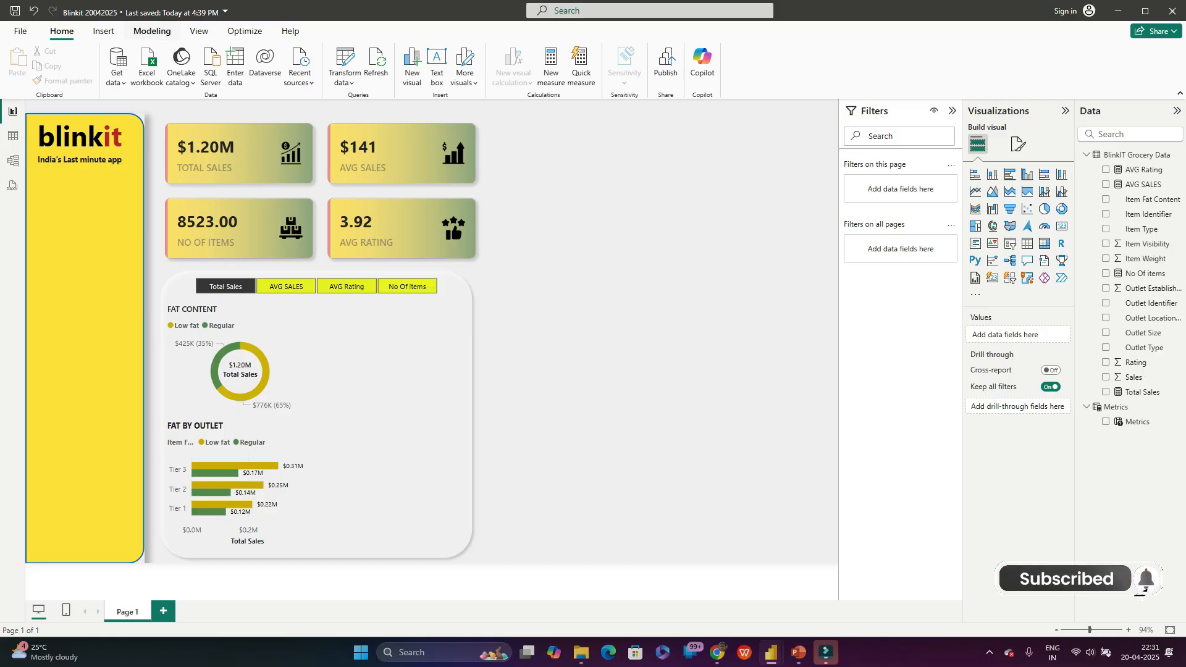
Step: Insert a line shape and shrink its frame to a thin horizontal strip in the empty area beside the chart panel
left_click(103, 31)
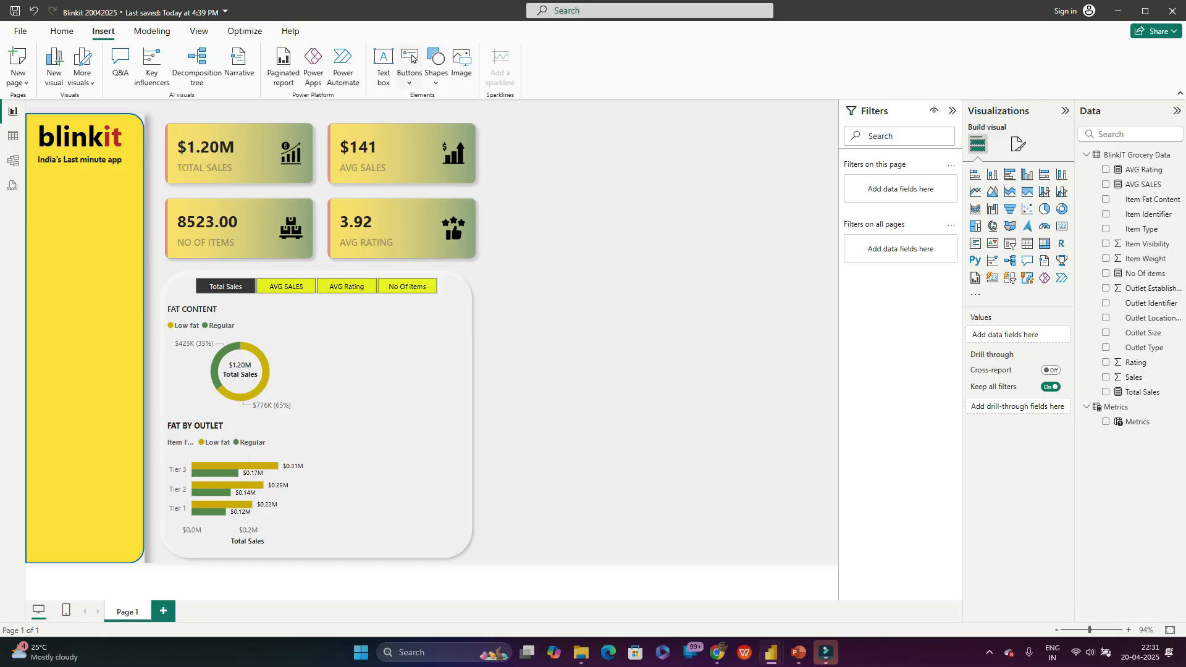
left_click(435, 61)
left_click(498, 236)
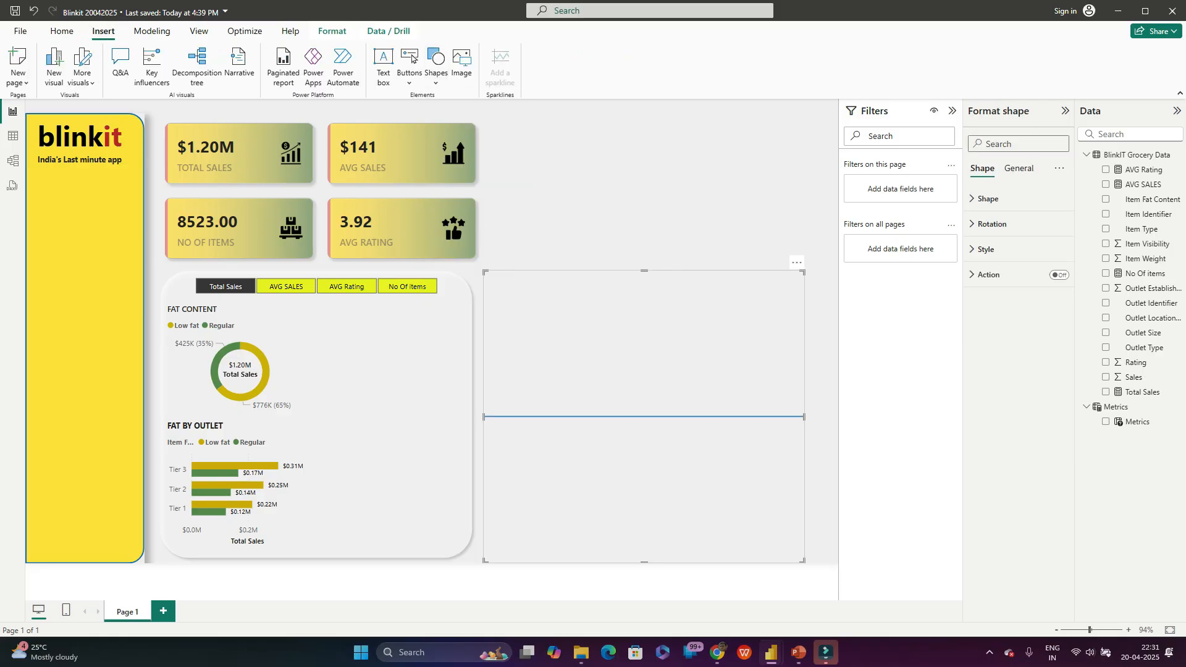
left_click_drag(644, 271, 660, 311)
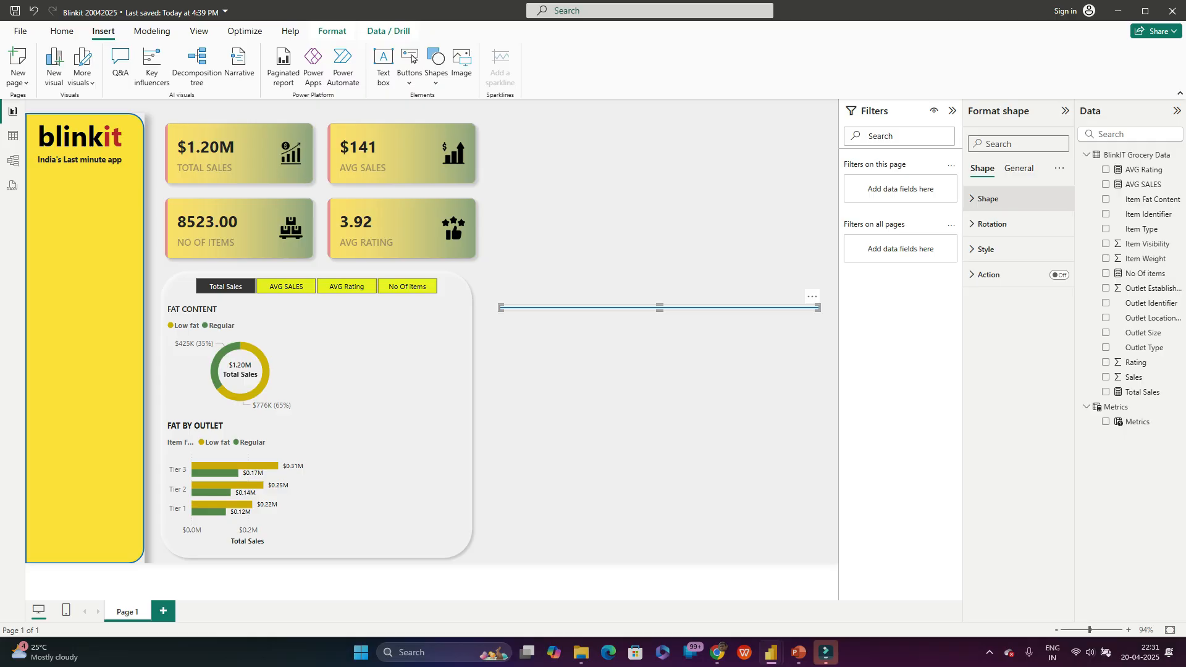
Step: Set the line shape's fill color to the dark gold from the recent colors and check its border options
left_click(989, 198)
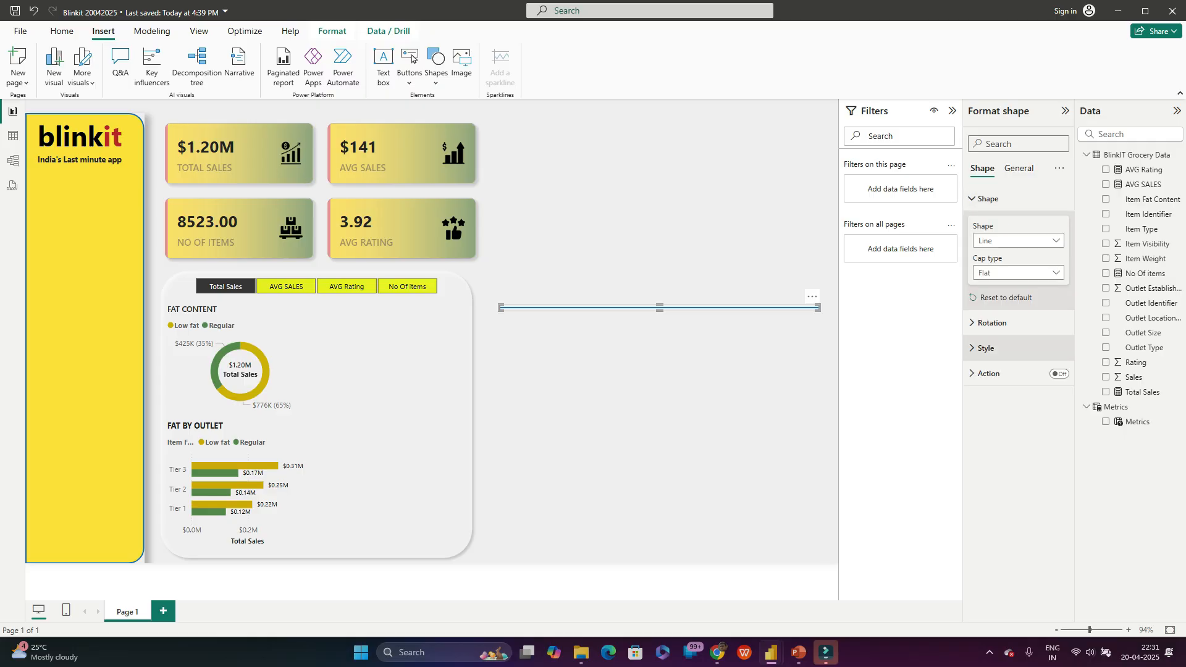
left_click(986, 348)
left_click(991, 410)
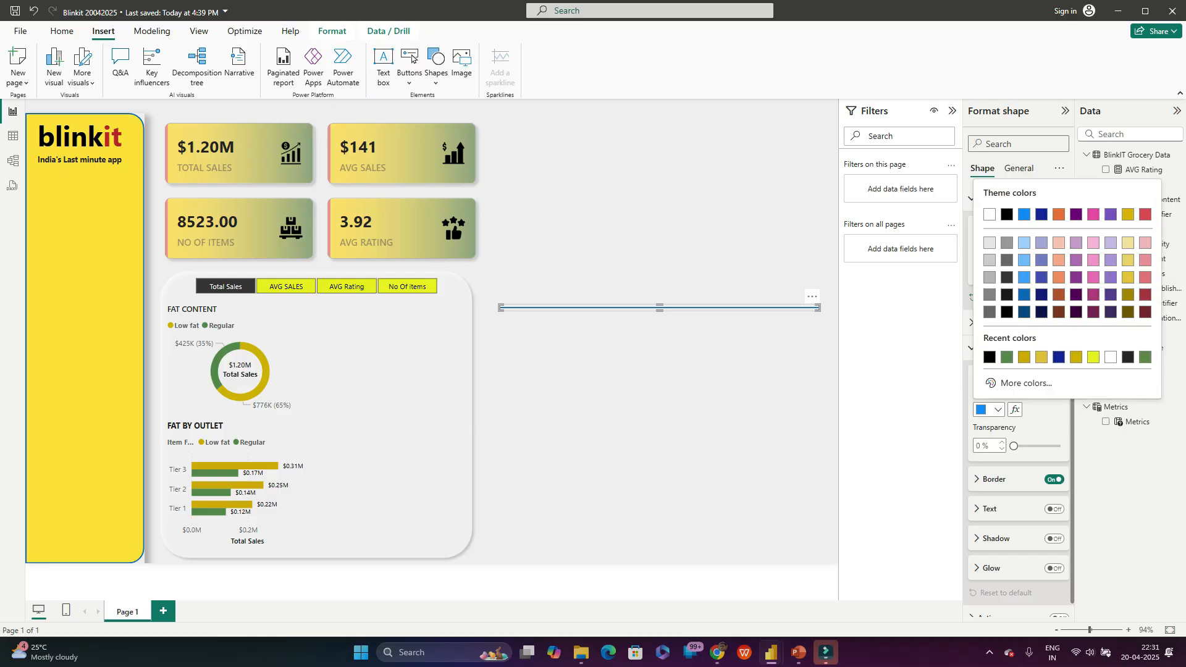
left_click(1024, 357)
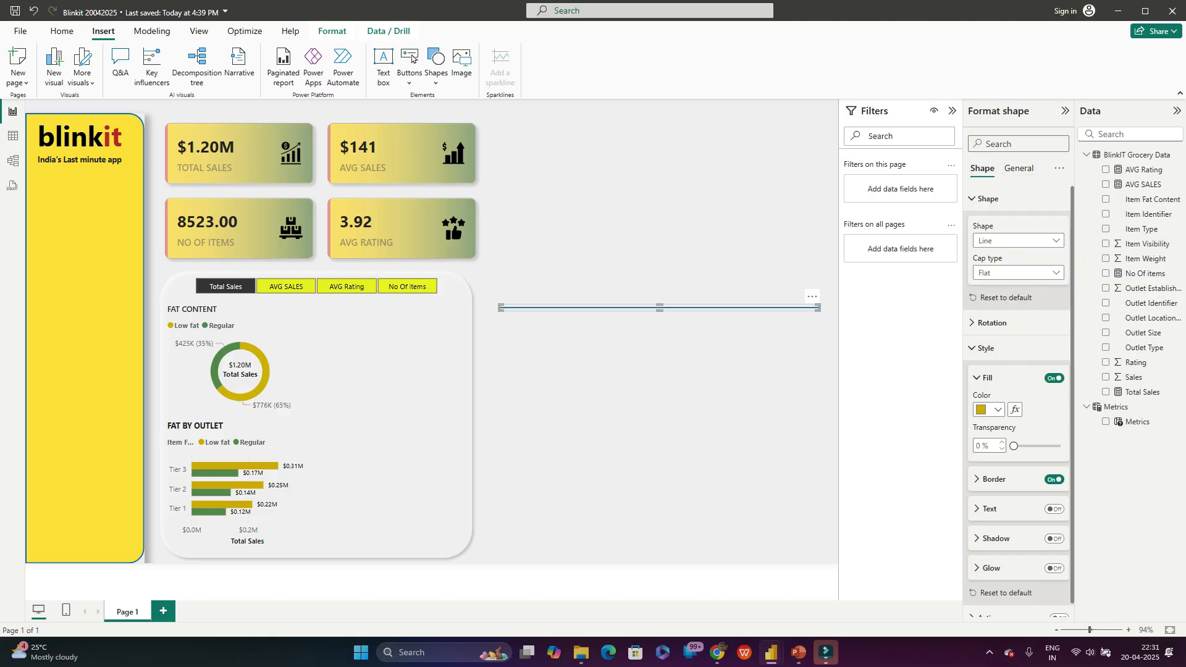
left_click(987, 377)
left_click(993, 408)
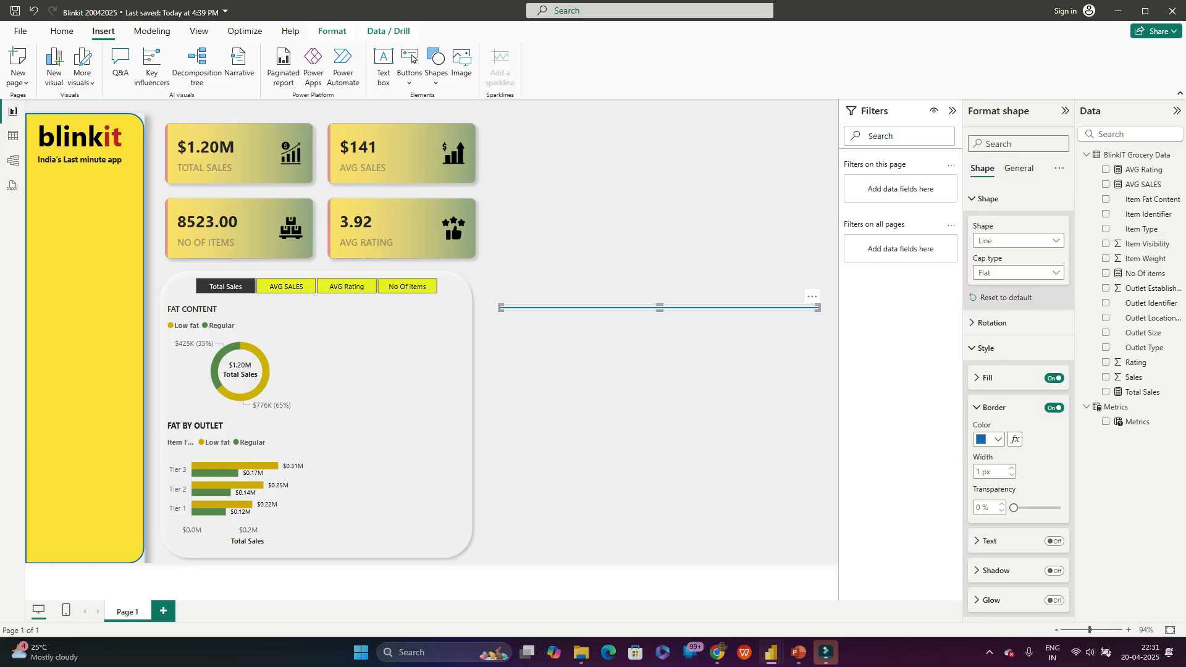
left_click(994, 408)
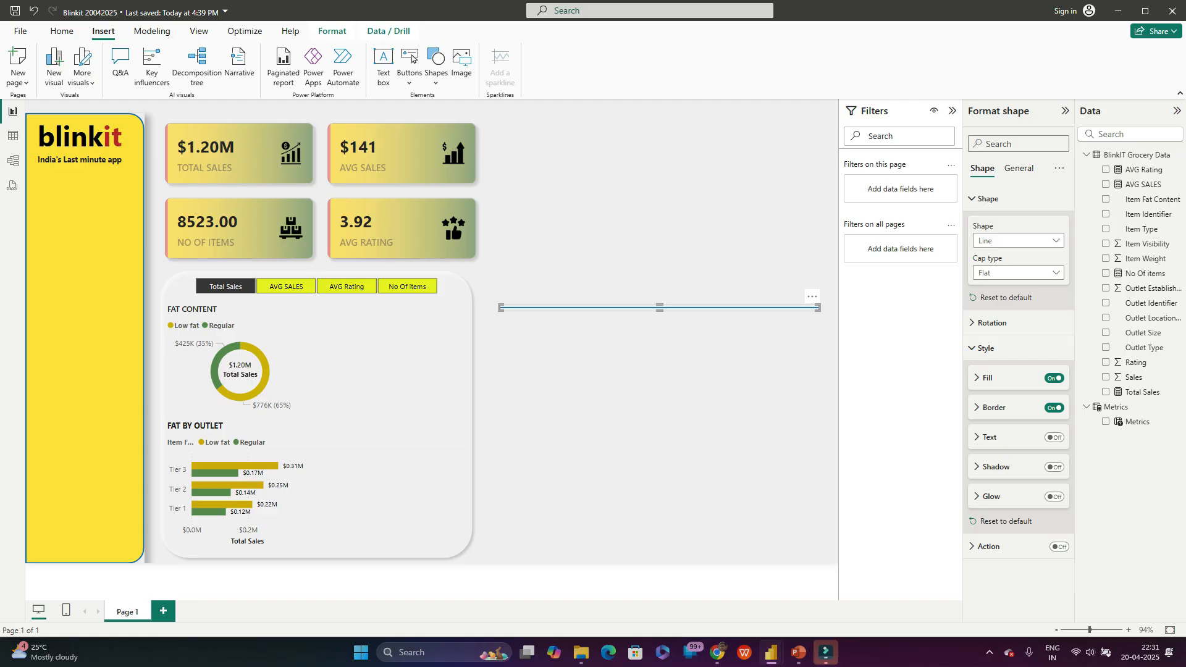
Step: Check the selected line shape's shape, rotation and style settings, and set its fill color to the orange theme color
left_click(659, 272)
left_click(659, 307)
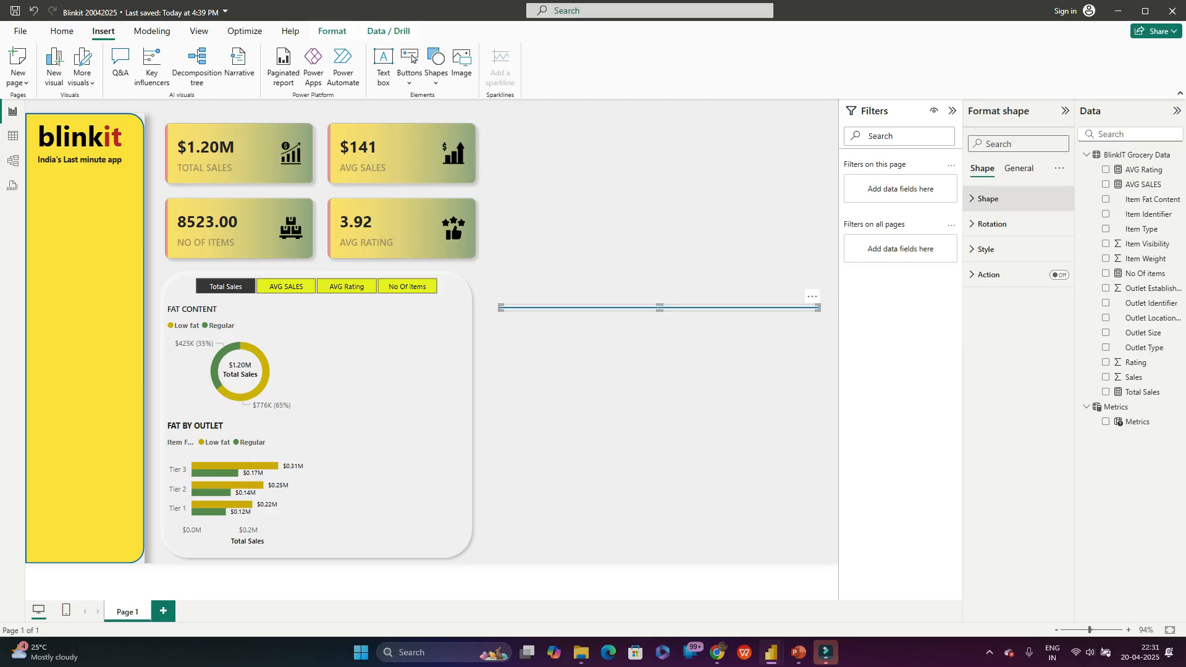
left_click(986, 249)
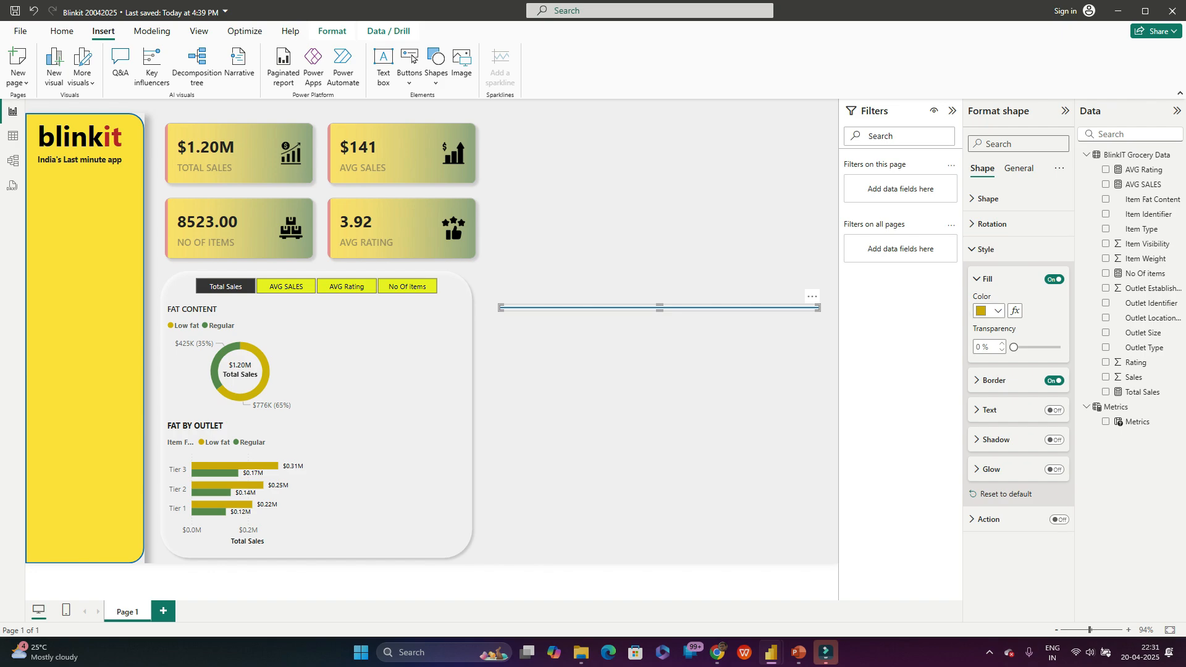
left_click(986, 249)
left_click(987, 198)
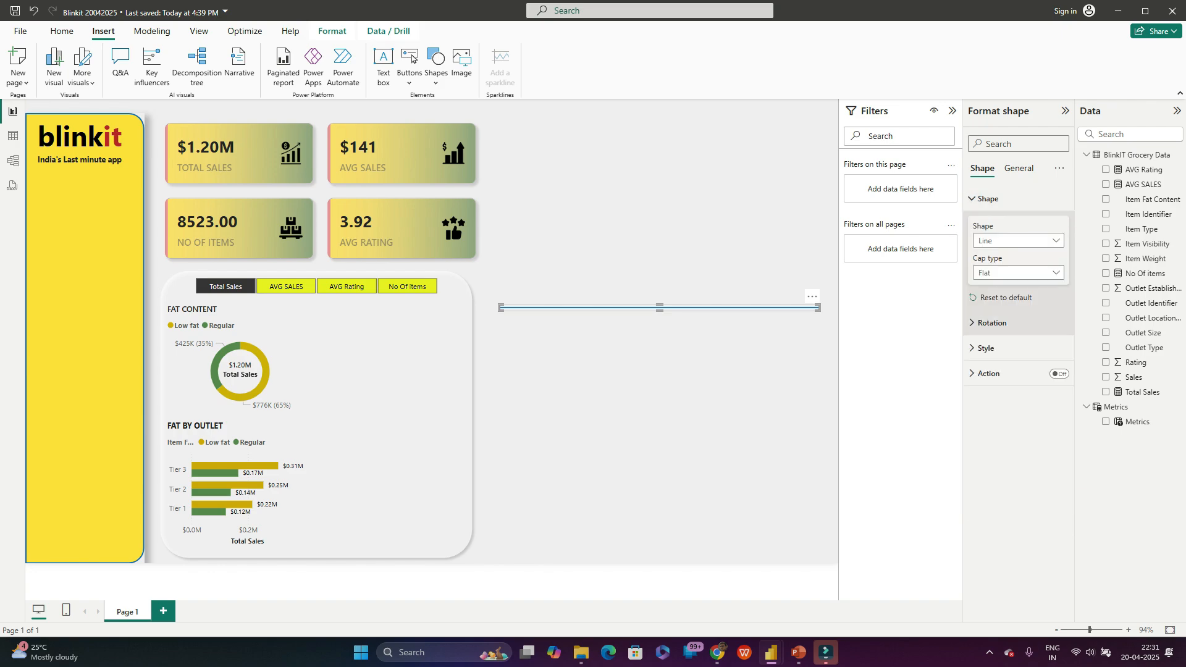
left_click(988, 198)
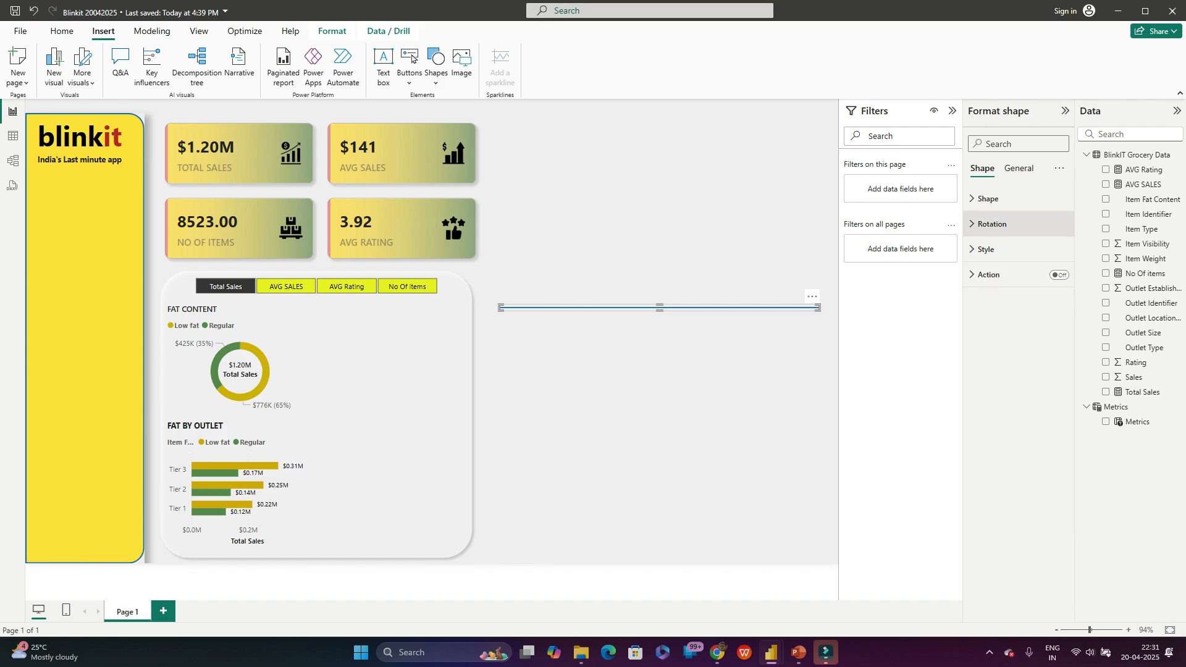
left_click(992, 224)
left_click(992, 224)
left_click(986, 249)
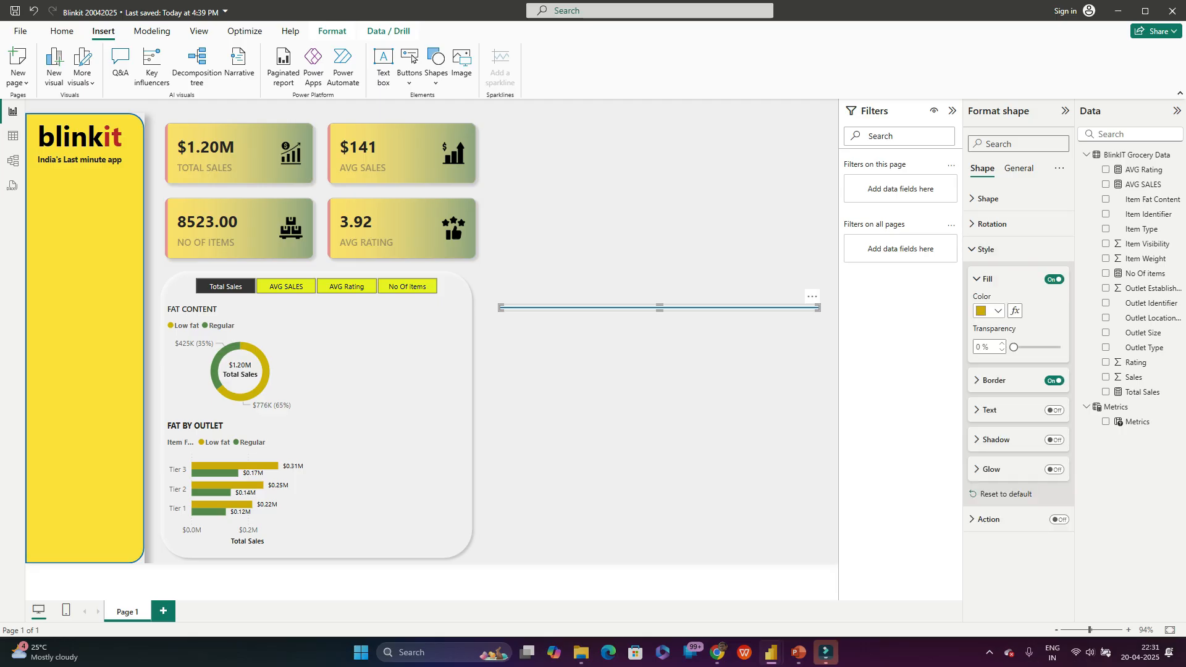
left_click(991, 310)
left_click(1059, 354)
Step: Examine the line shape's general properties, effects and alt text settings for a way to change its color
left_click(1019, 168)
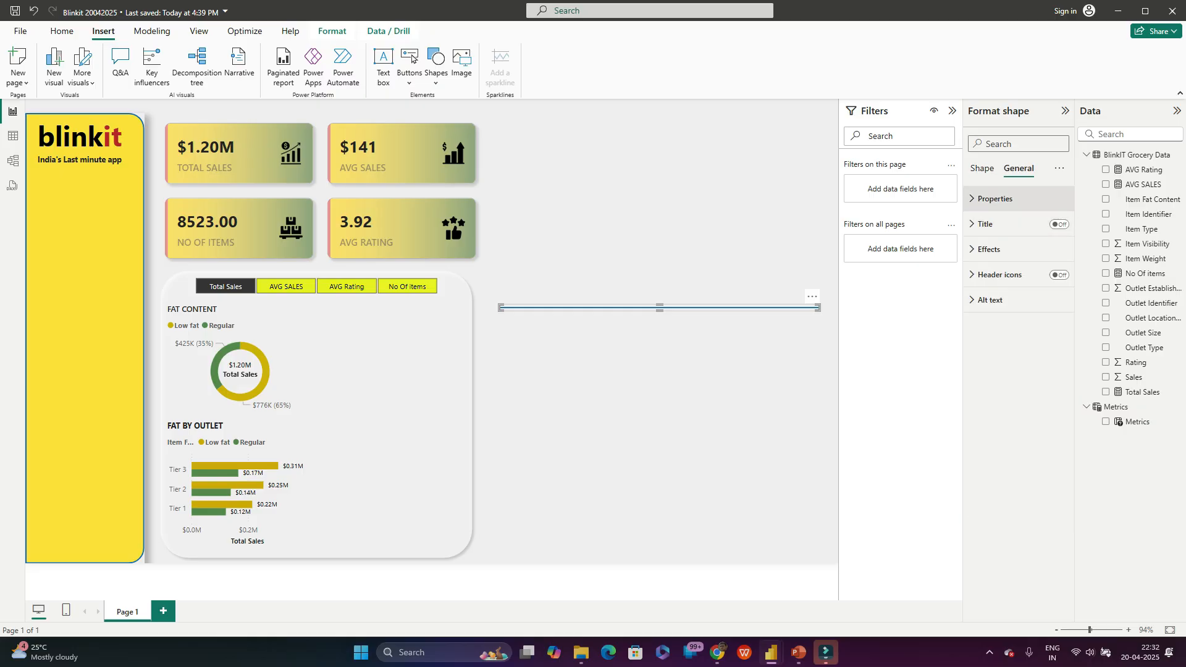
left_click(995, 199)
left_click(995, 199)
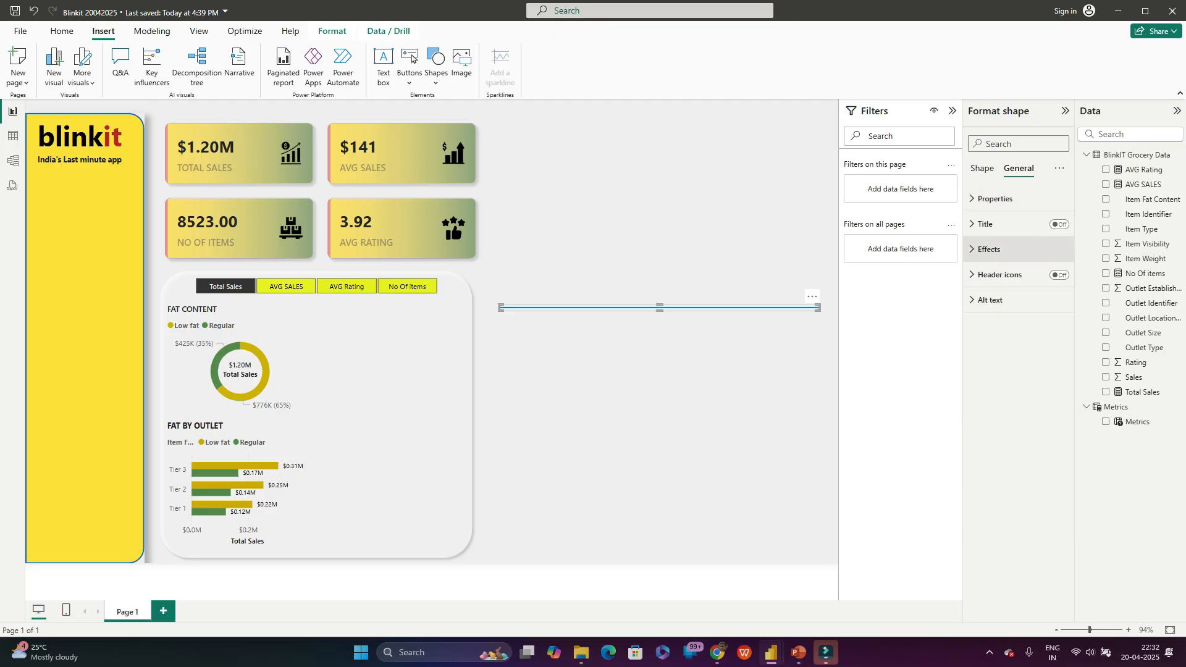
left_click(989, 249)
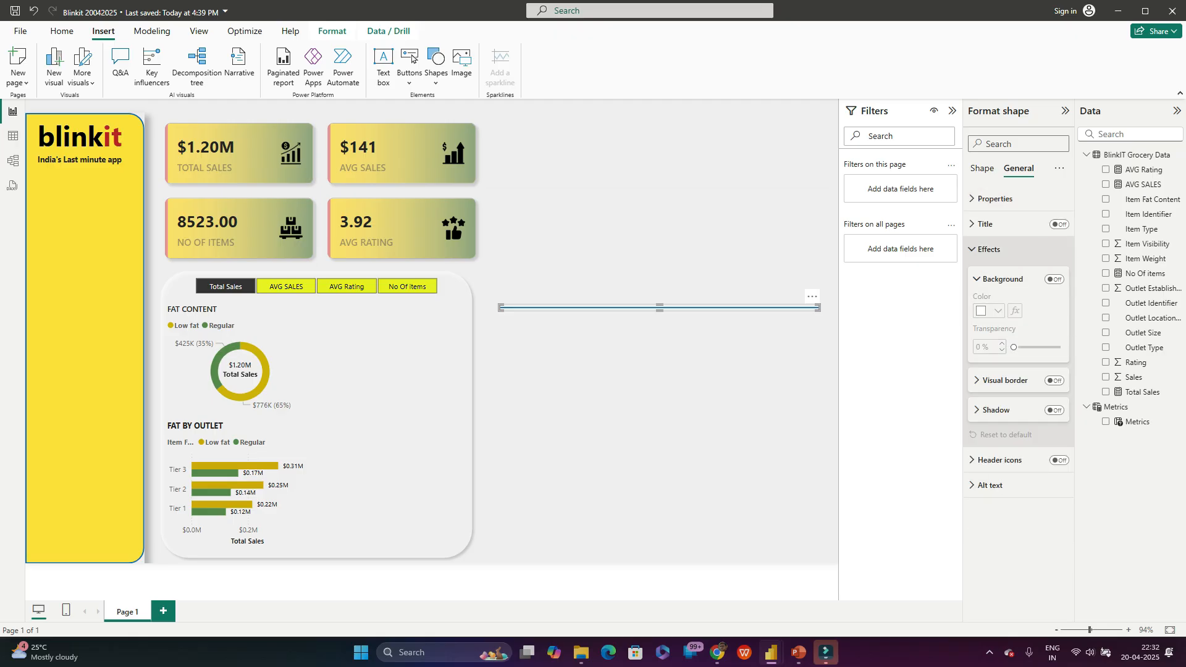
left_click(989, 249)
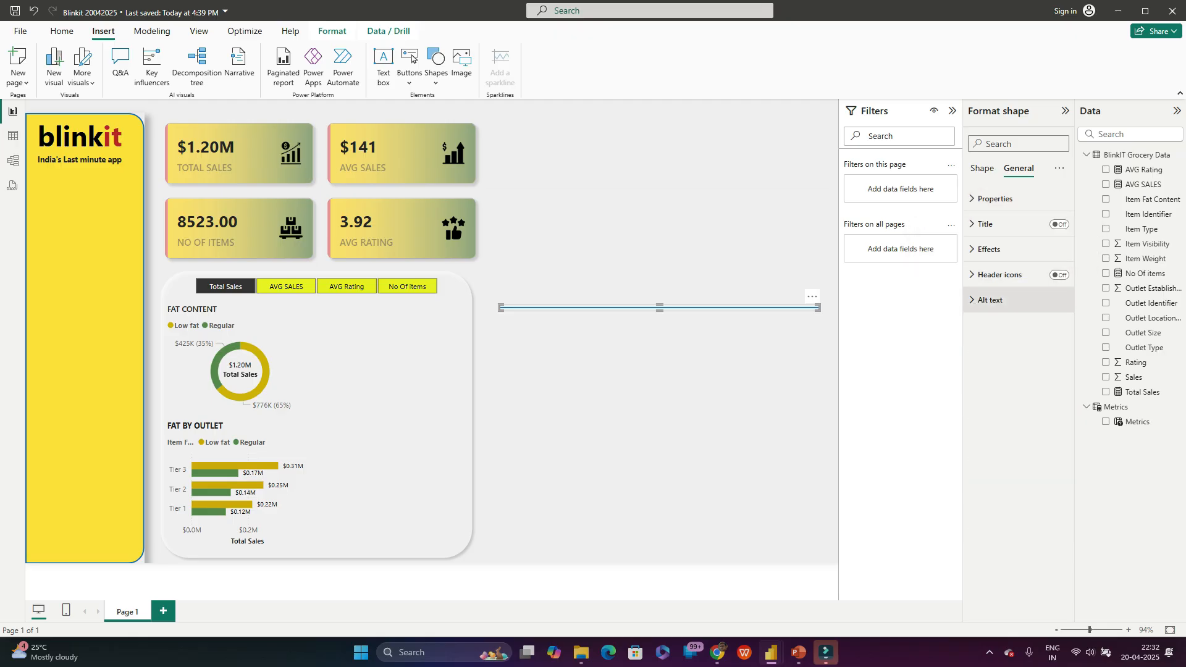
left_click(991, 300)
left_click(990, 300)
left_click(982, 168)
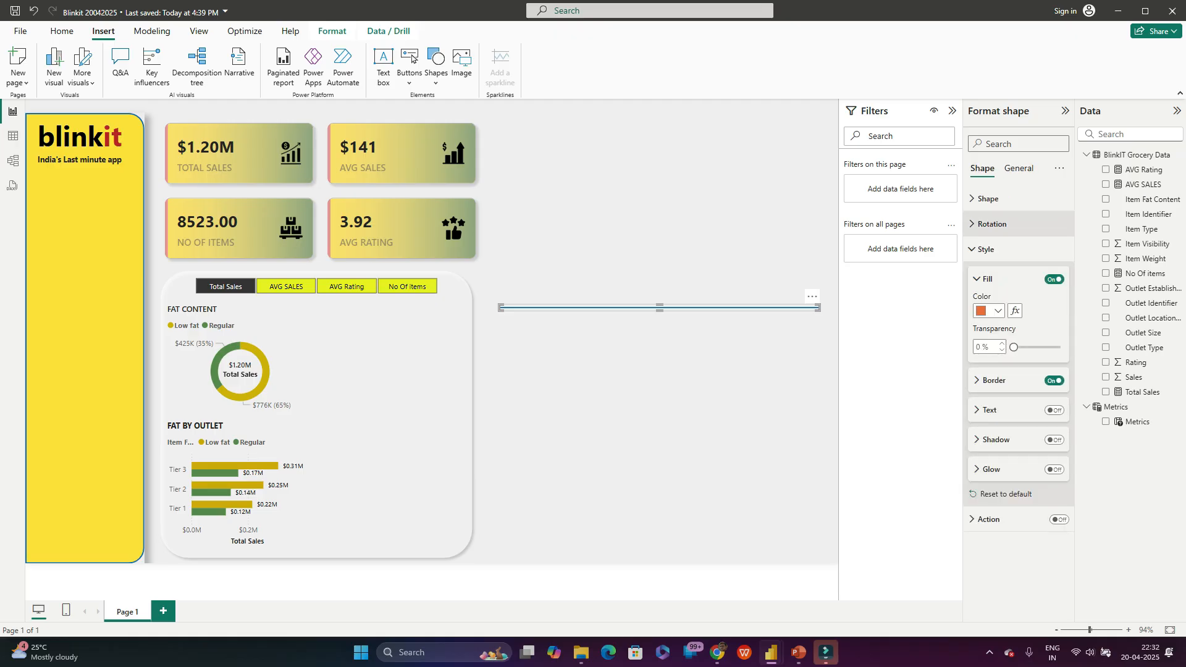
Step: Turn off the line shape's fill, and switch its border off and on again
left_click(1055, 279)
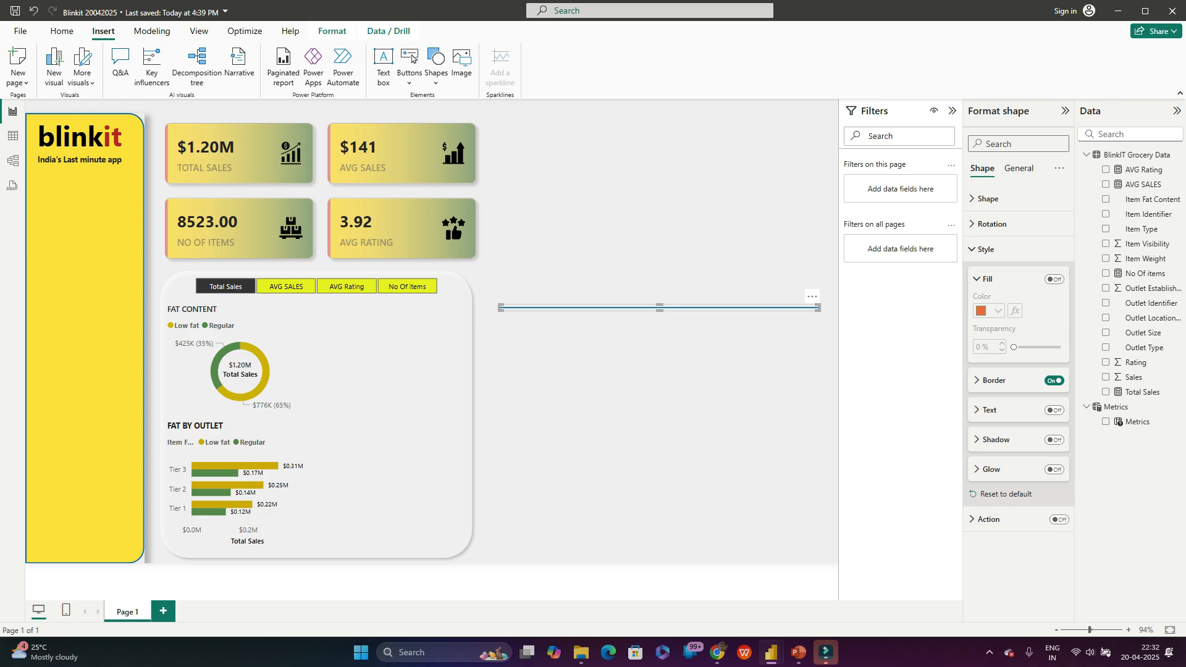
left_click(994, 380)
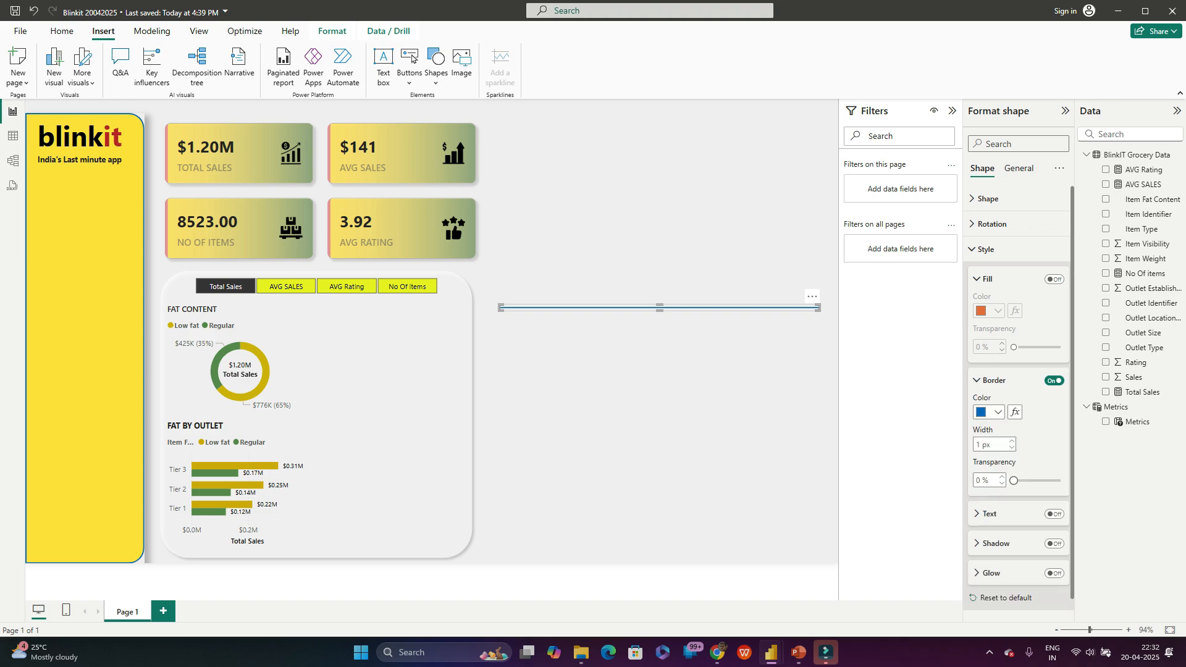
left_click(1054, 381)
left_click(1054, 380)
Step: Move the line between the fat content donut and the FAT BY OUTLET chart, and shorten it to the charts' width
left_click(670, 364)
left_click(665, 307)
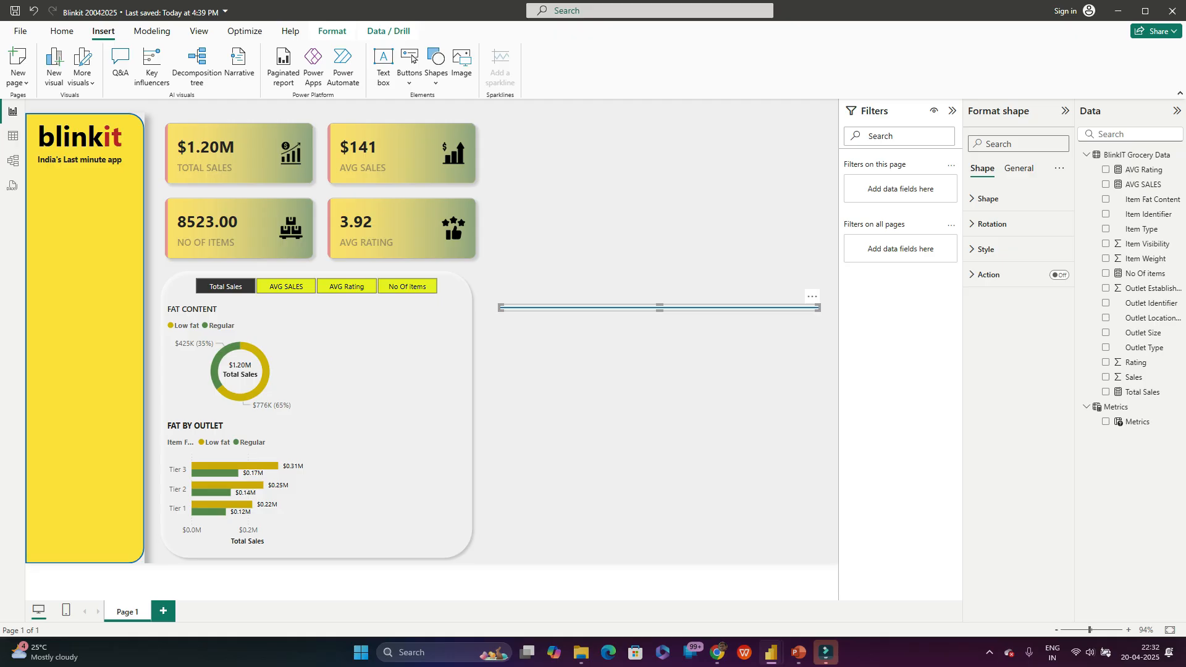
left_click_drag(665, 307, 328, 418)
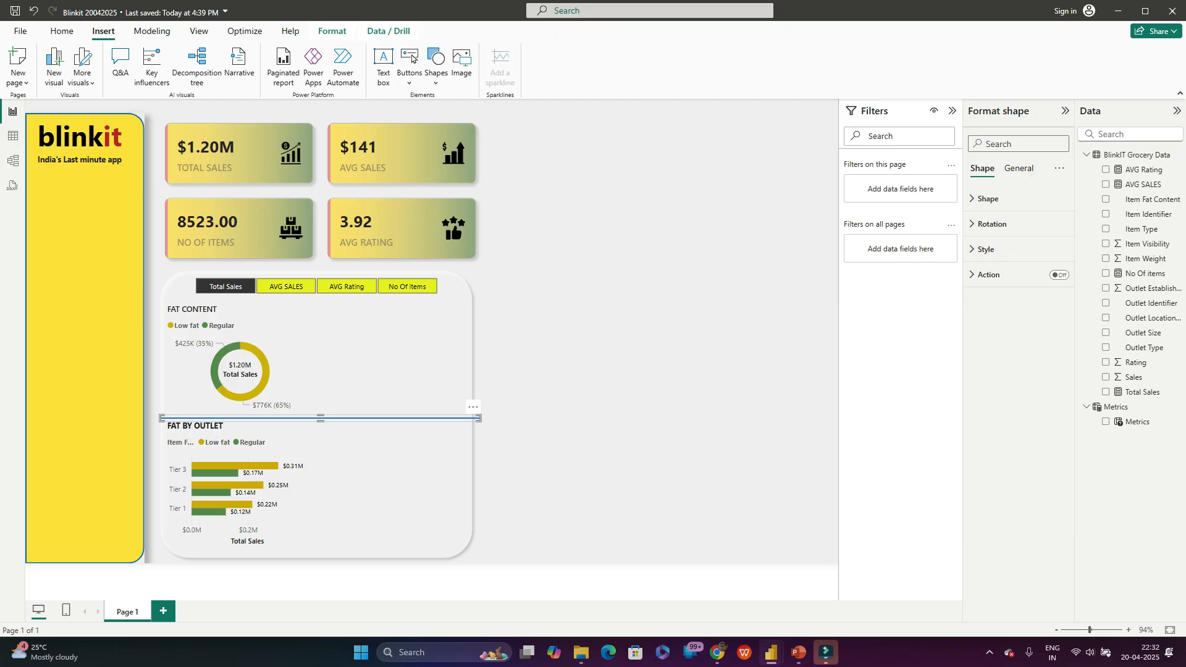
left_click_drag(478, 418, 320, 418)
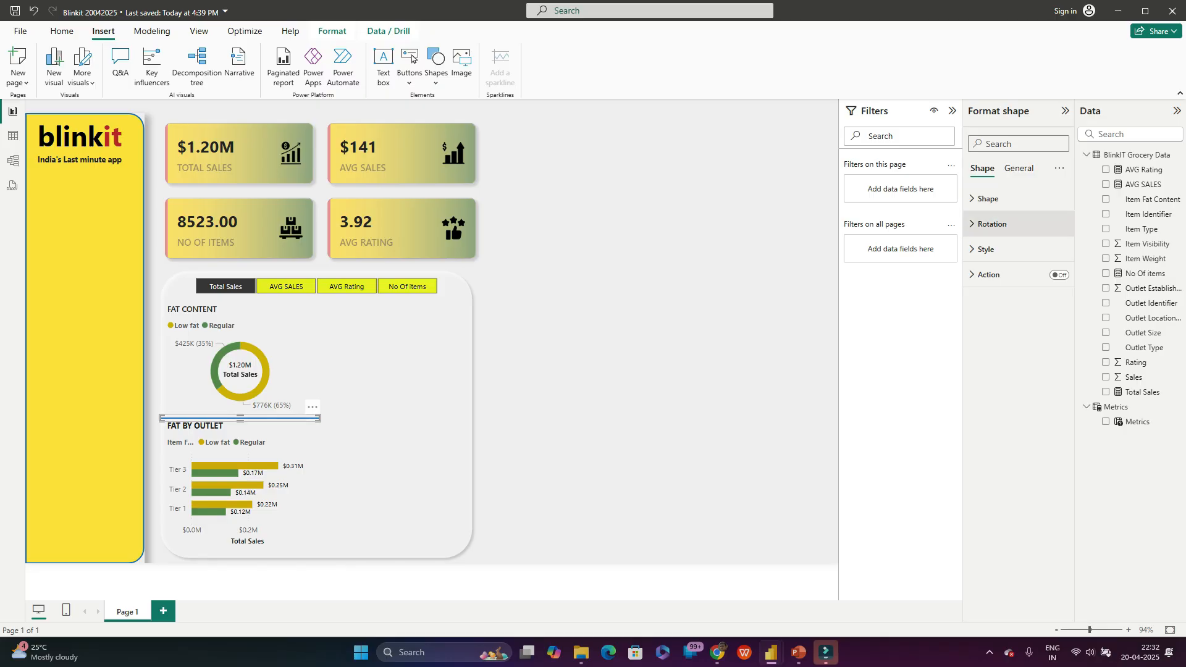
Step: Turn on the divider line's fill, try the bright yellow recent color, and set the fill to the recent orange
left_click(986, 249)
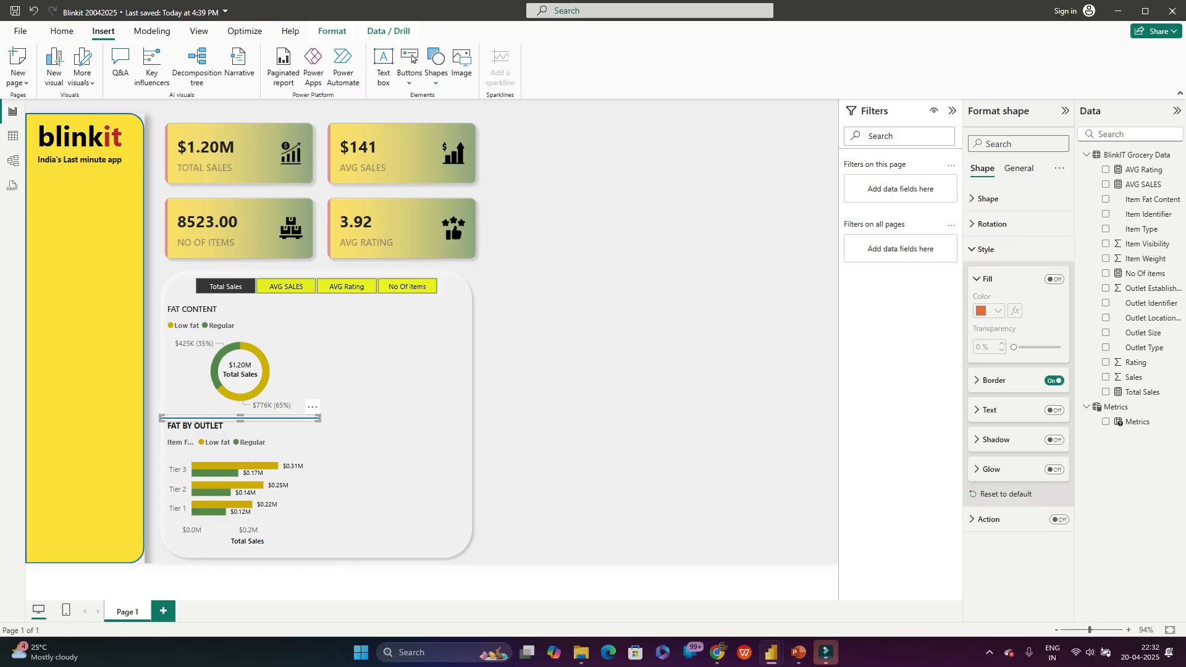
left_click(1054, 279)
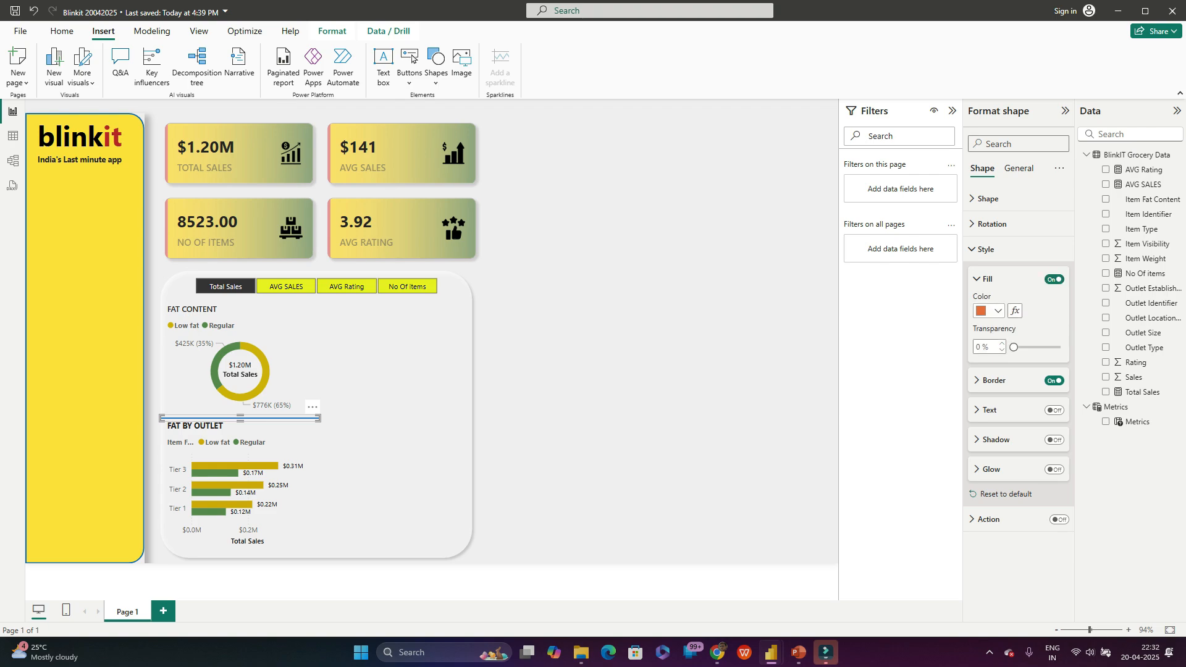
left_click(990, 311)
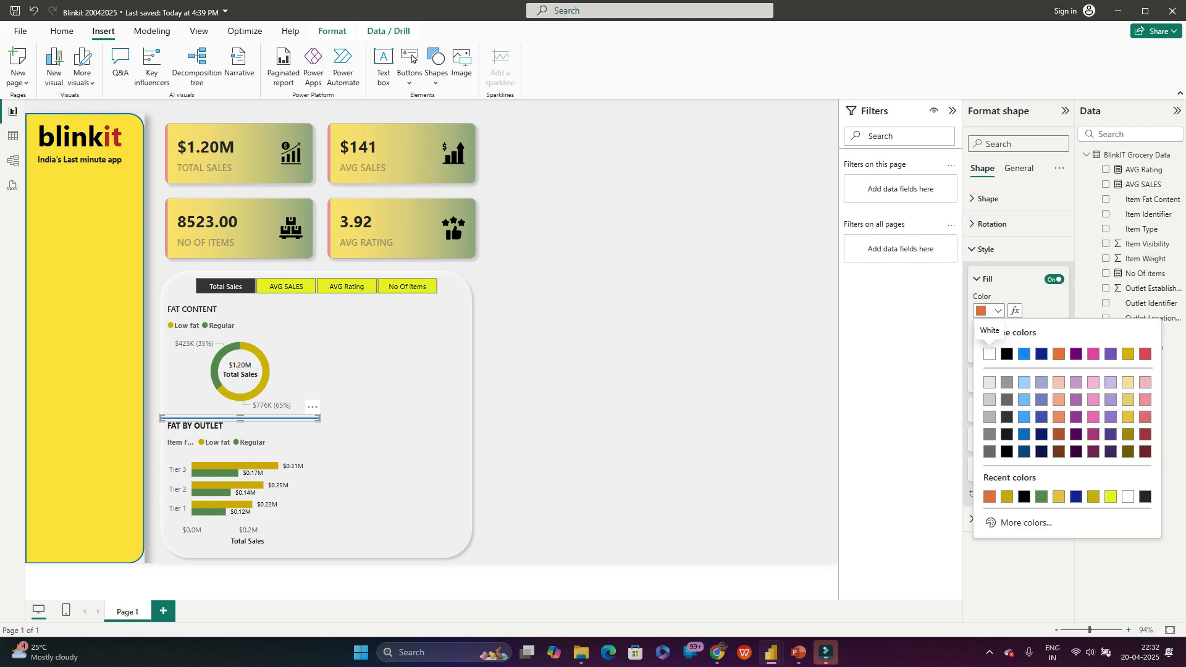
left_click(1111, 497)
left_click(990, 311)
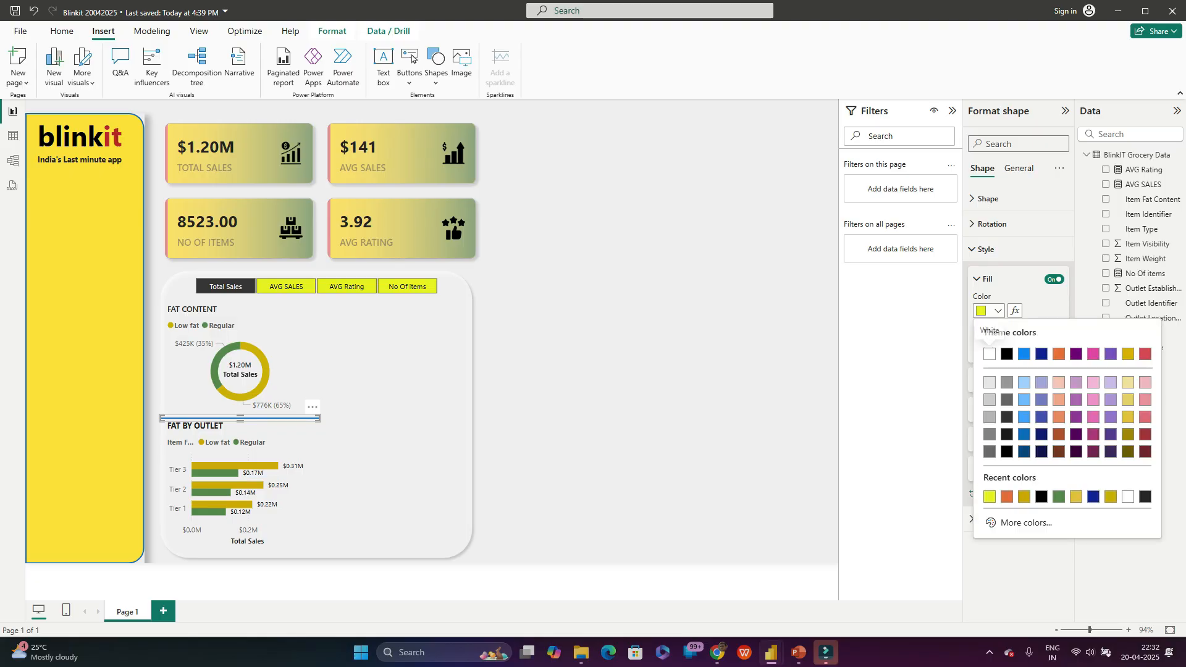
left_click(1007, 497)
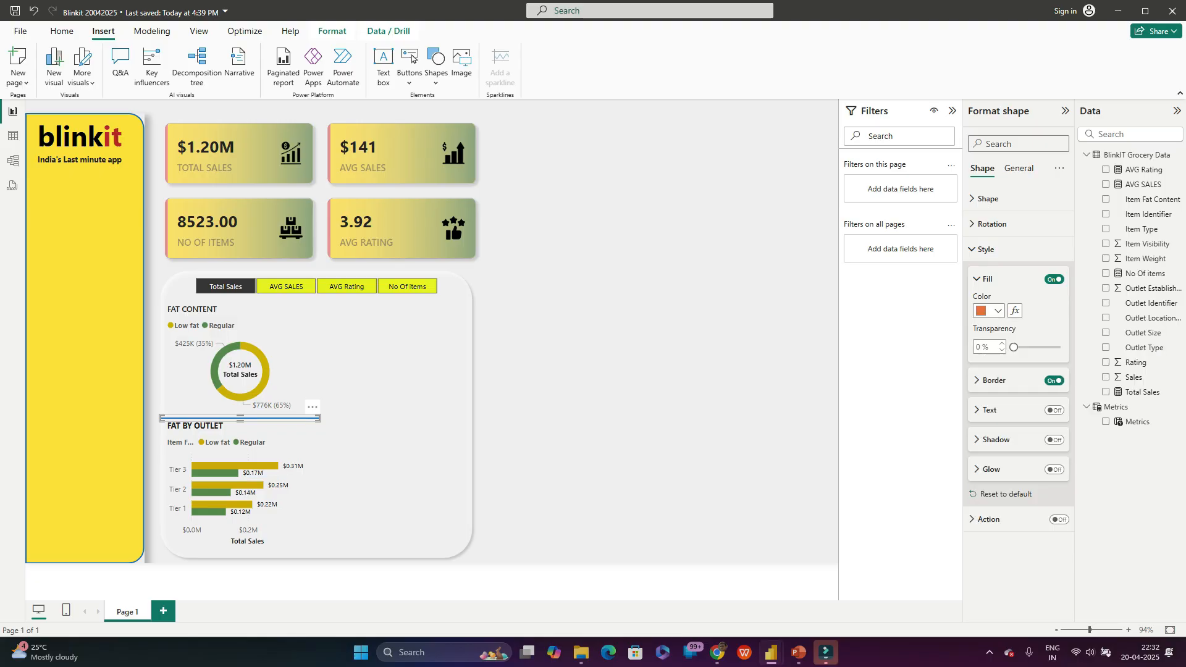
Step: Examine the divider line's border, shadow, text, rotation, shape and action settings
left_click(986, 279)
left_click(993, 309)
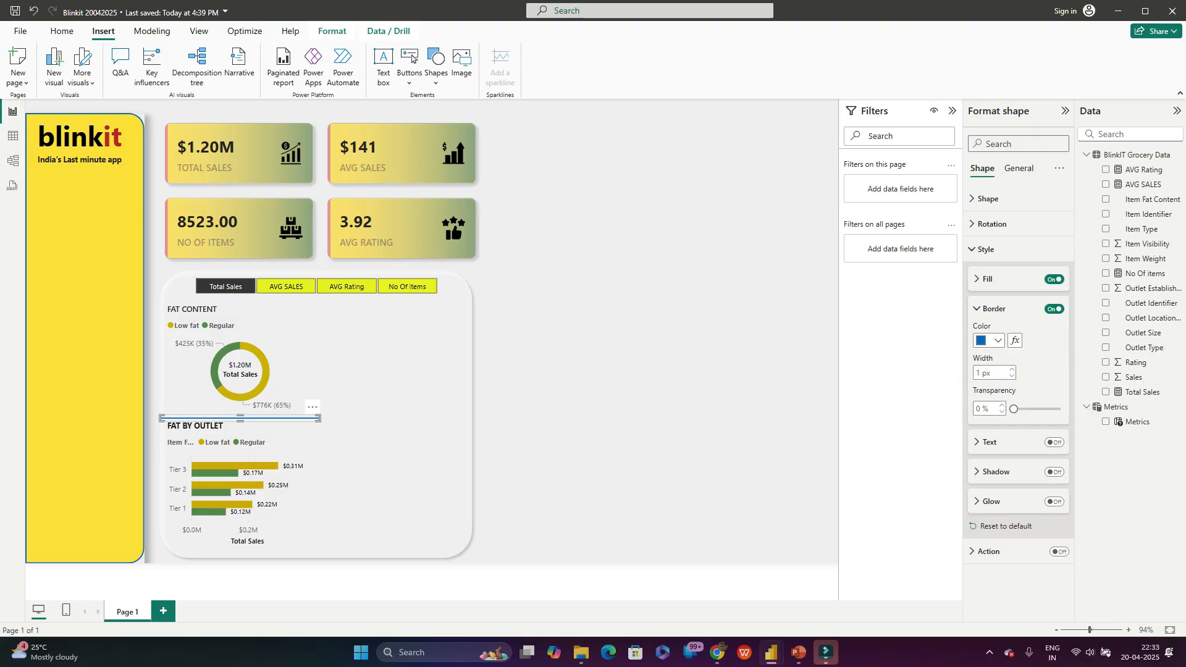
left_click(994, 309)
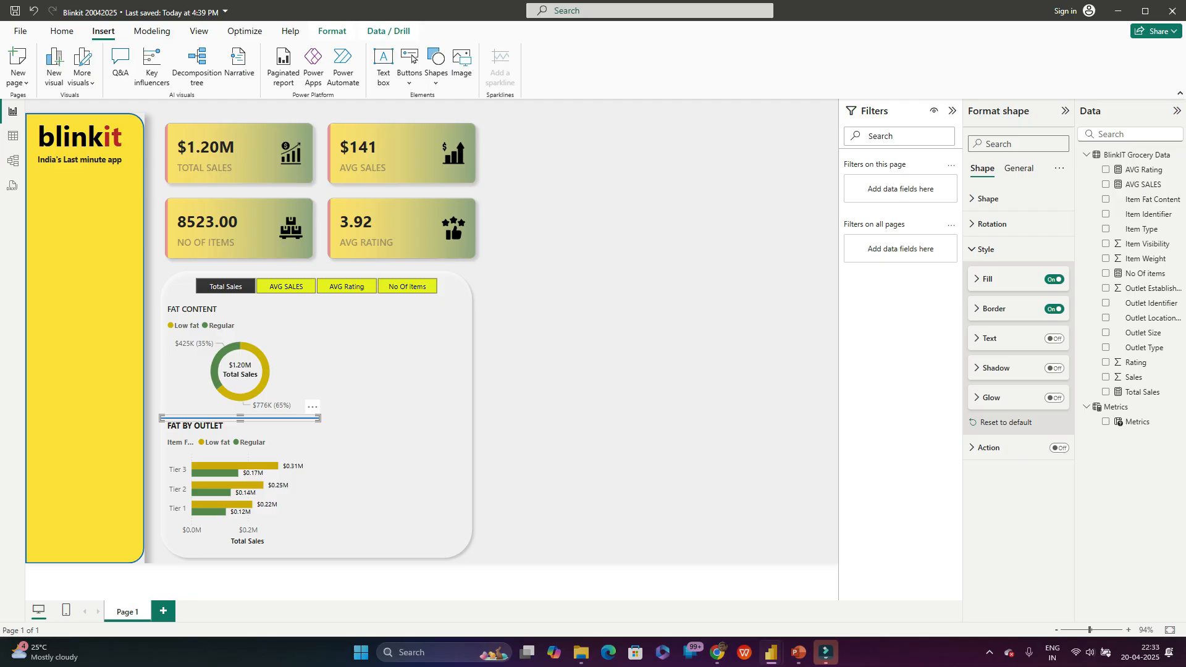
left_click(996, 368)
left_click(996, 368)
left_click(989, 339)
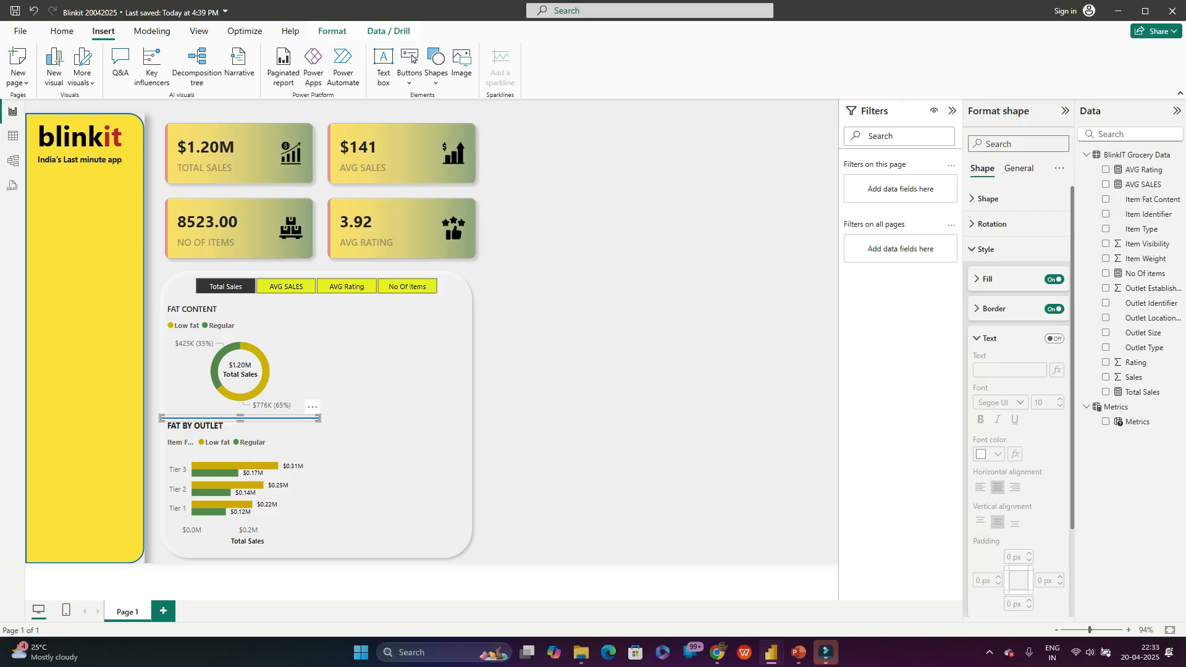
left_click(989, 339)
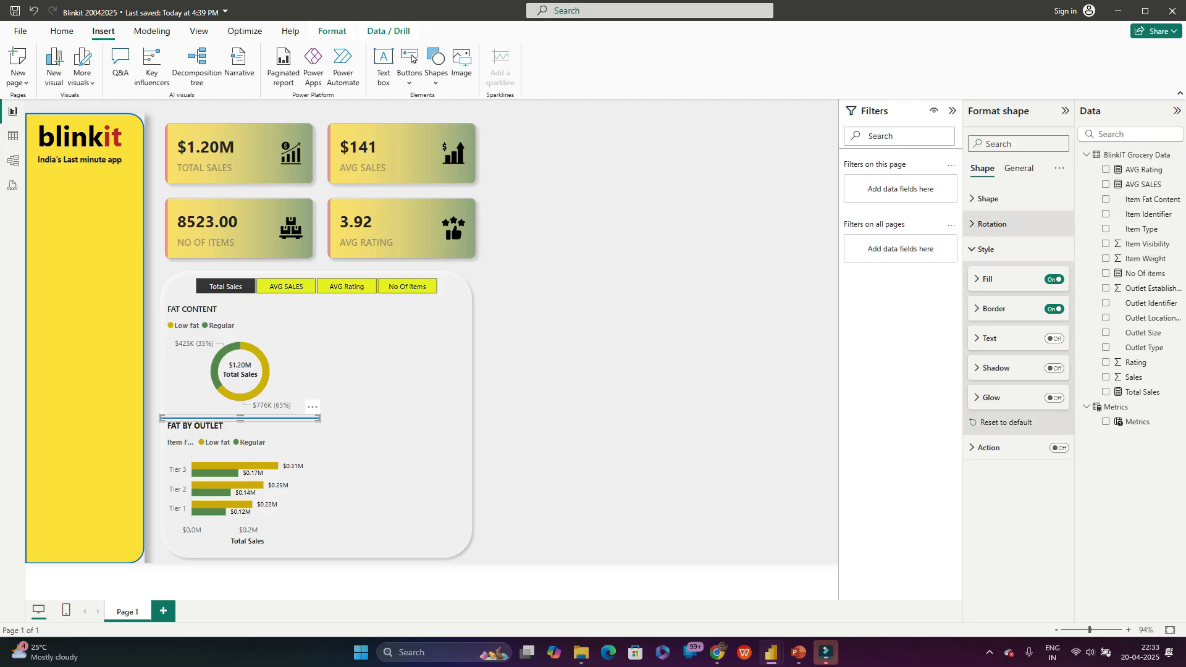
left_click(992, 223)
left_click(988, 198)
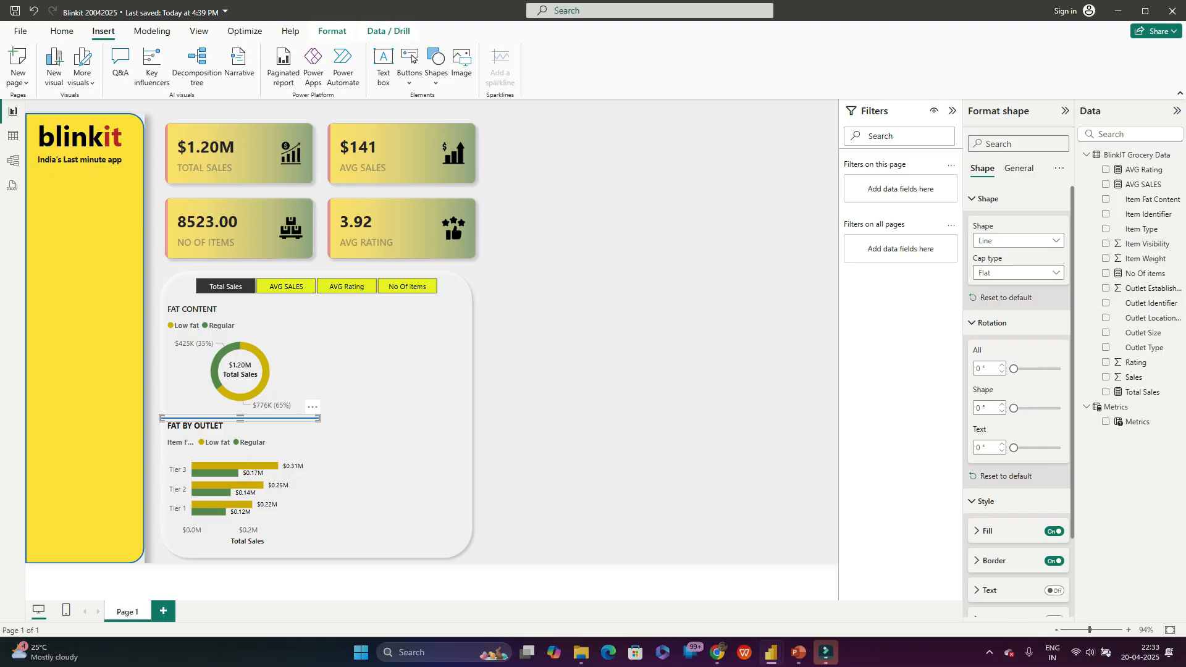
scroll(1019, 402, "down", 3)
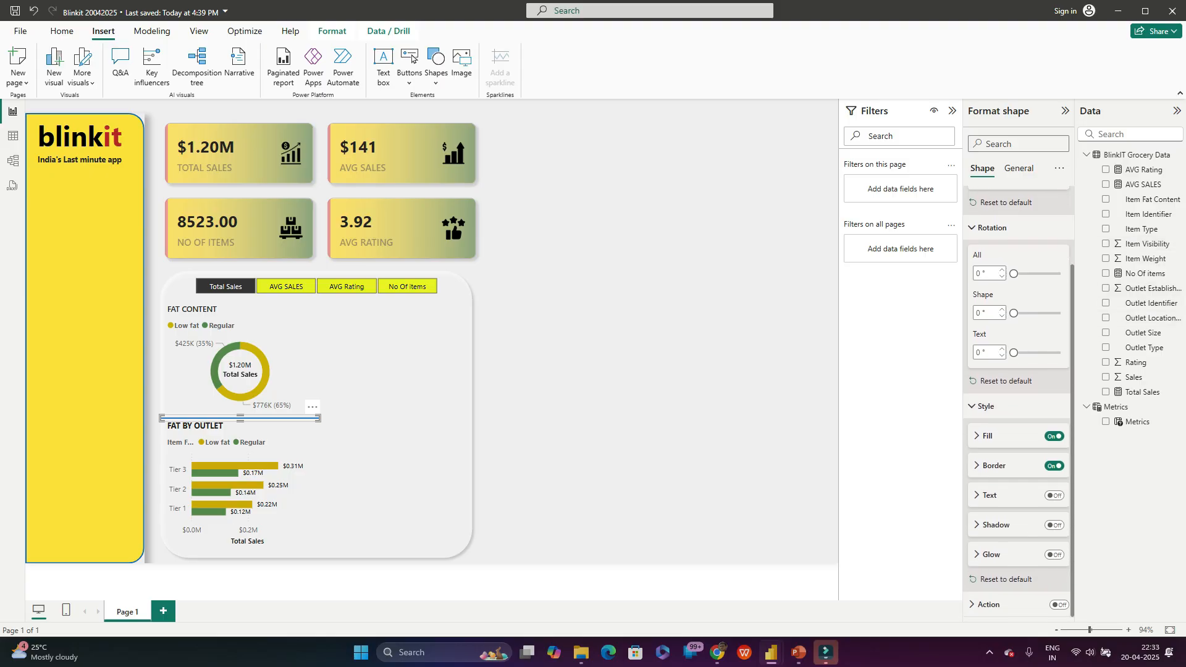
left_click(988, 605)
scroll(988, 599, "down", 2)
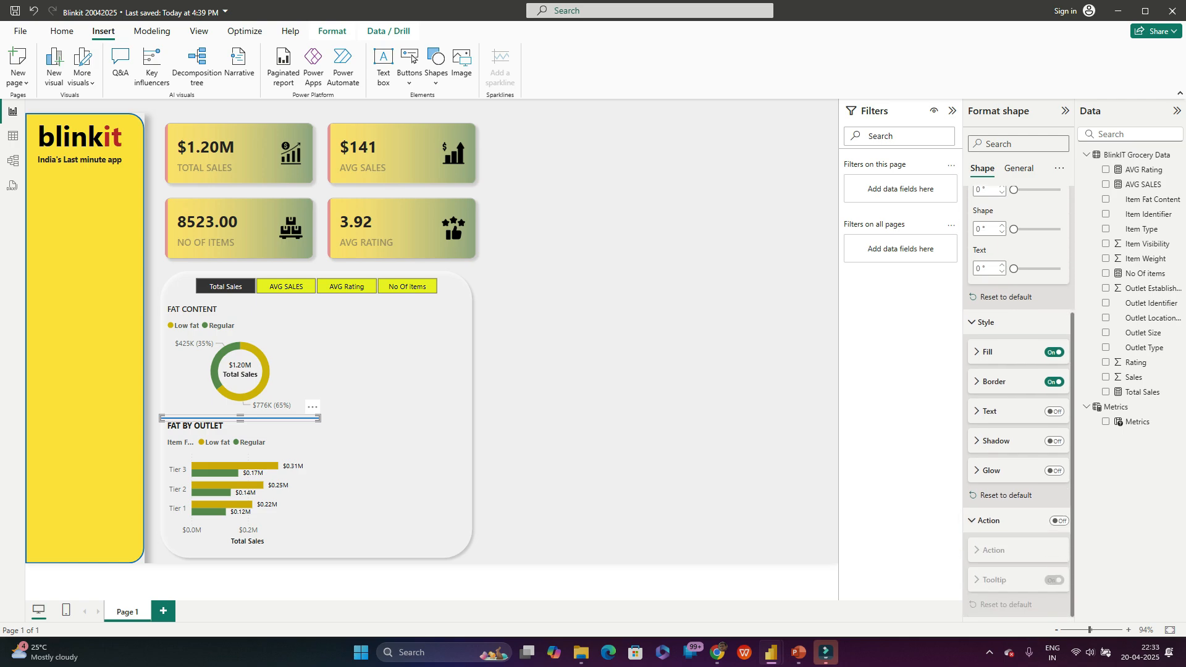
scroll(1019, 401, "up", 6)
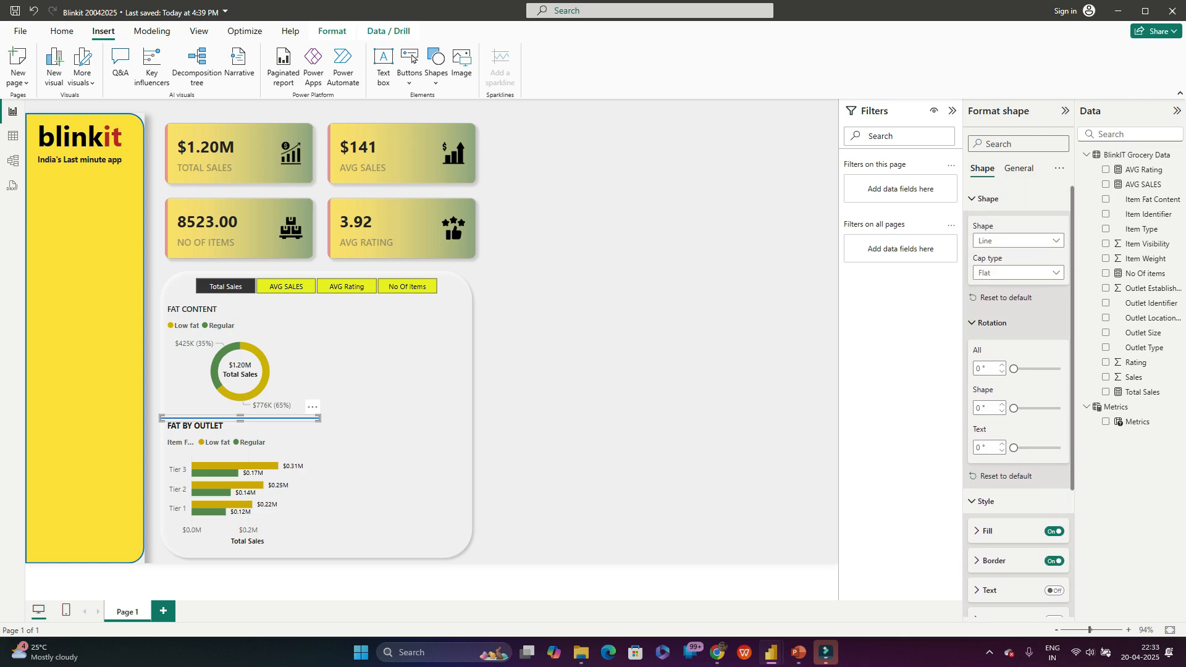
left_click(991, 323)
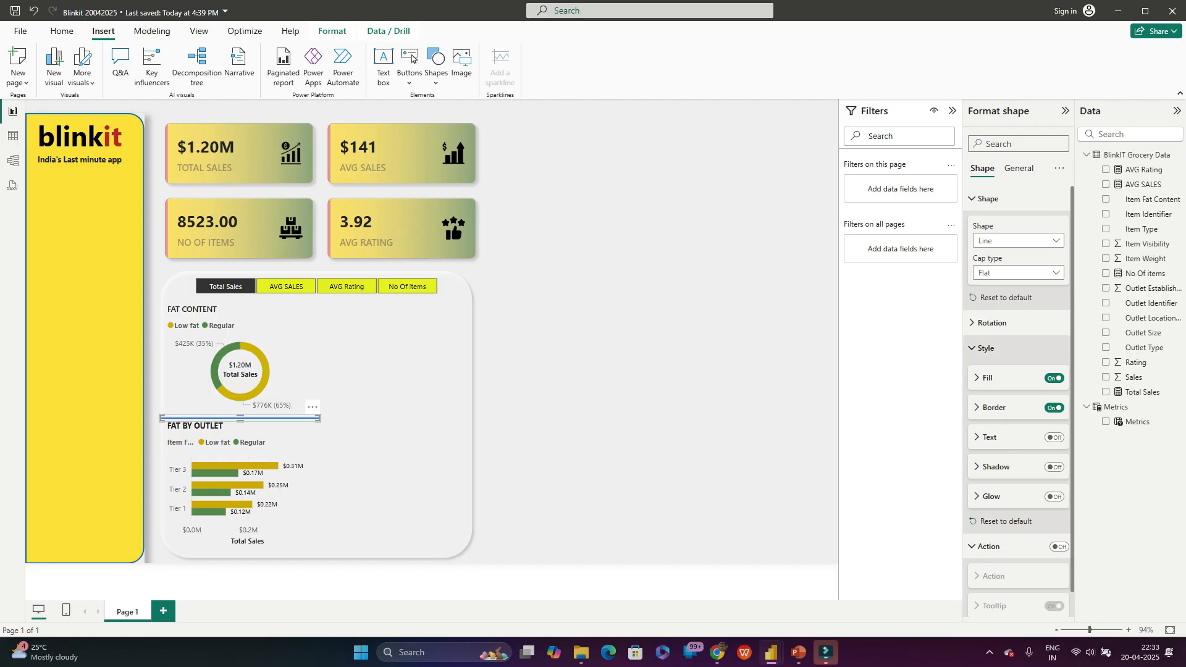
left_click(989, 198)
Step: Examine the divider line's size, aspect ratio lock, position, padding and advanced options in its general properties
left_click(1019, 168)
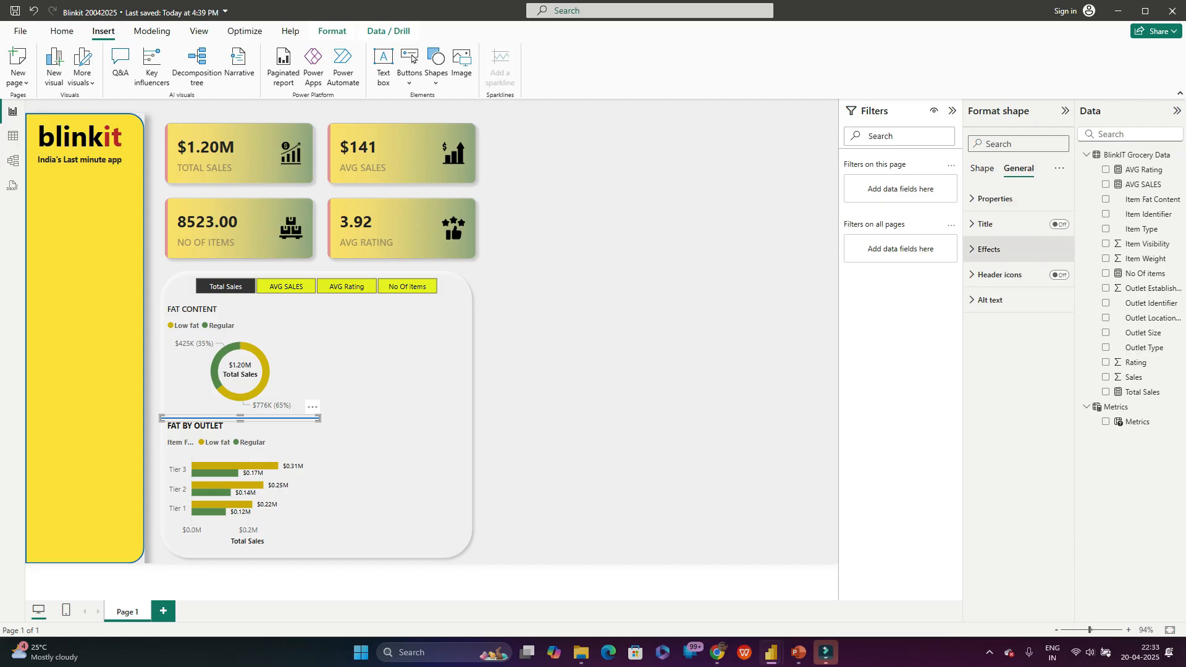
left_click(994, 199)
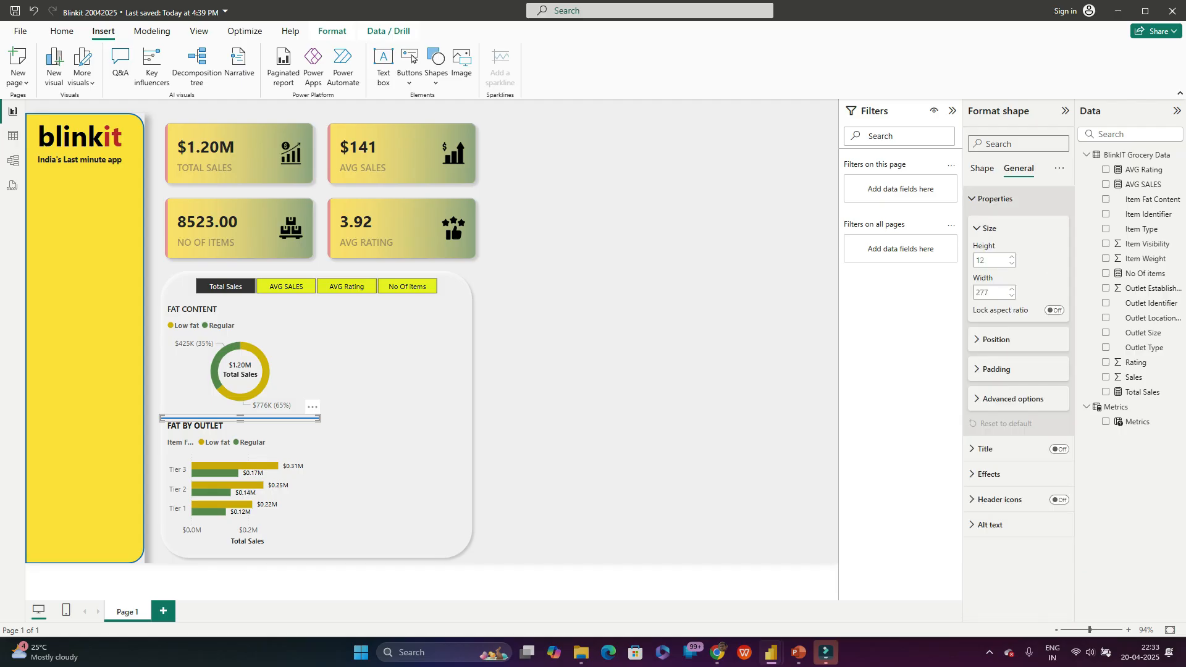
left_click(1055, 310)
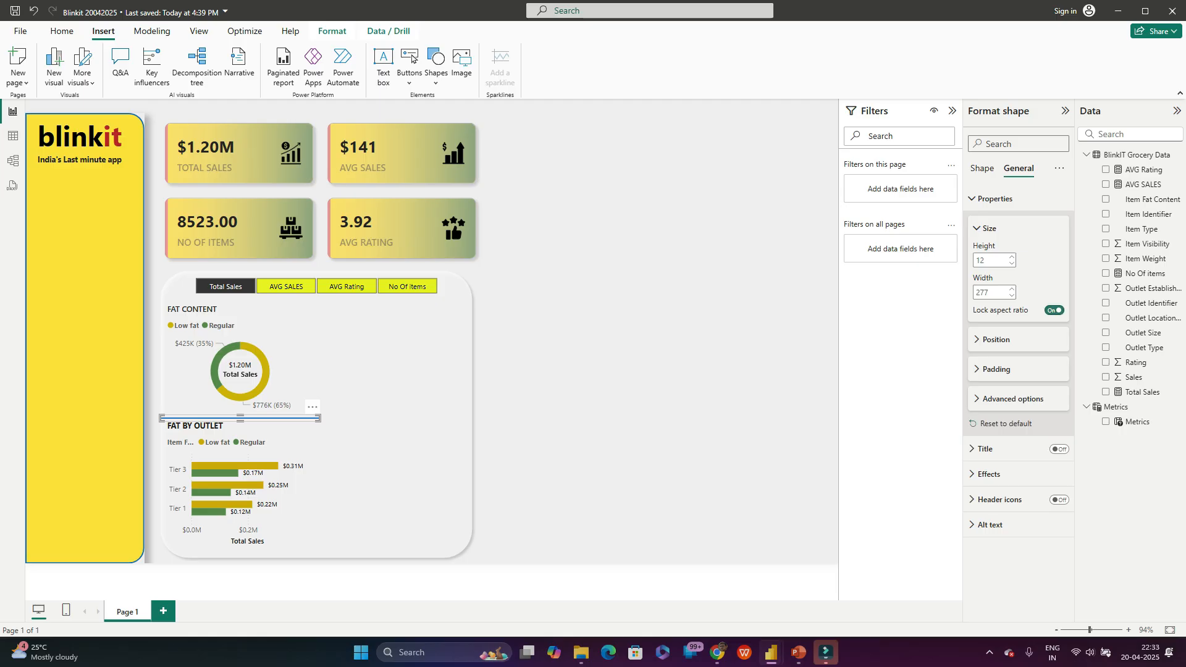
left_click(1054, 310)
left_click(996, 339)
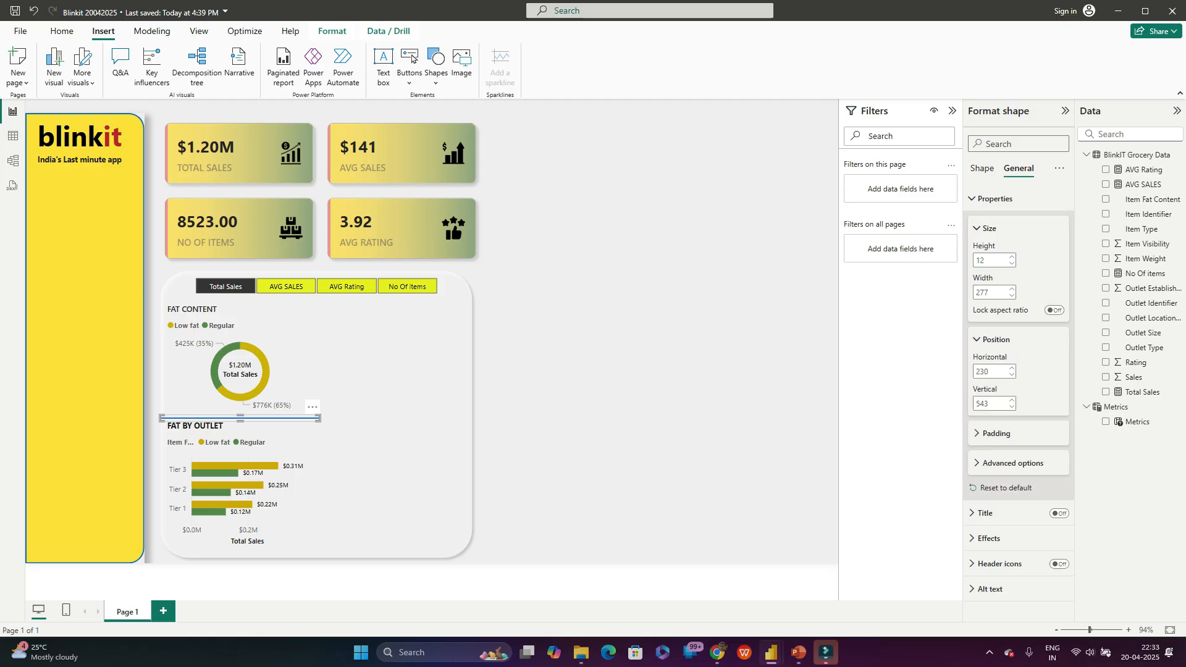
left_click(996, 339)
left_click(996, 370)
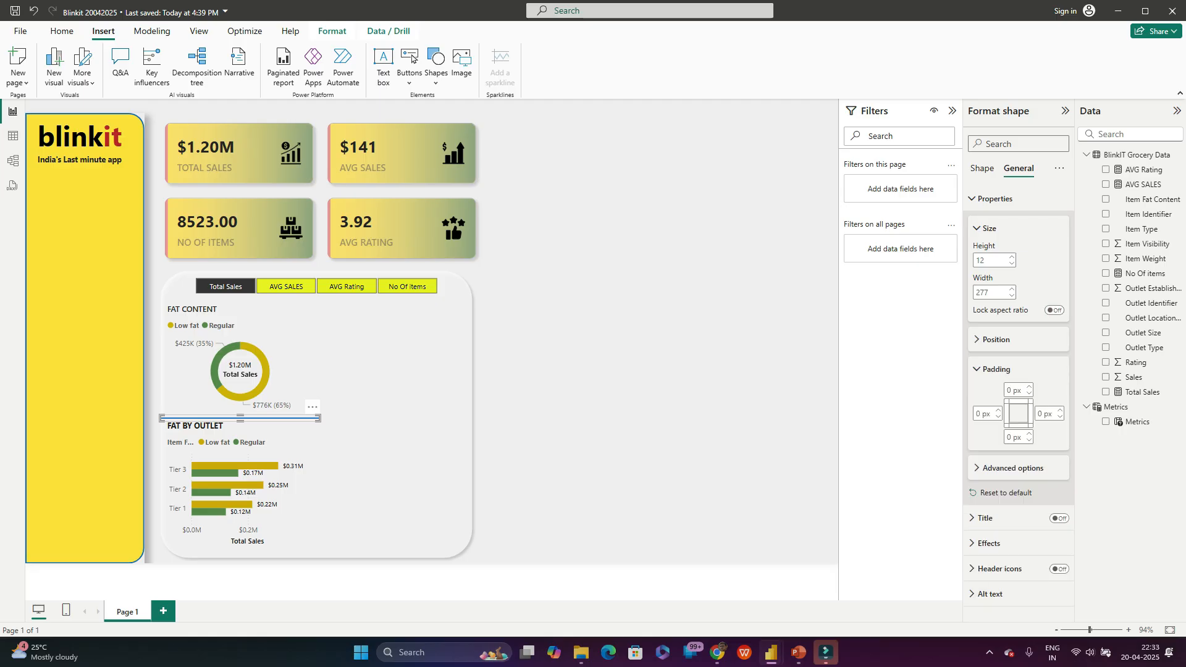
left_click(996, 370)
left_click(995, 398)
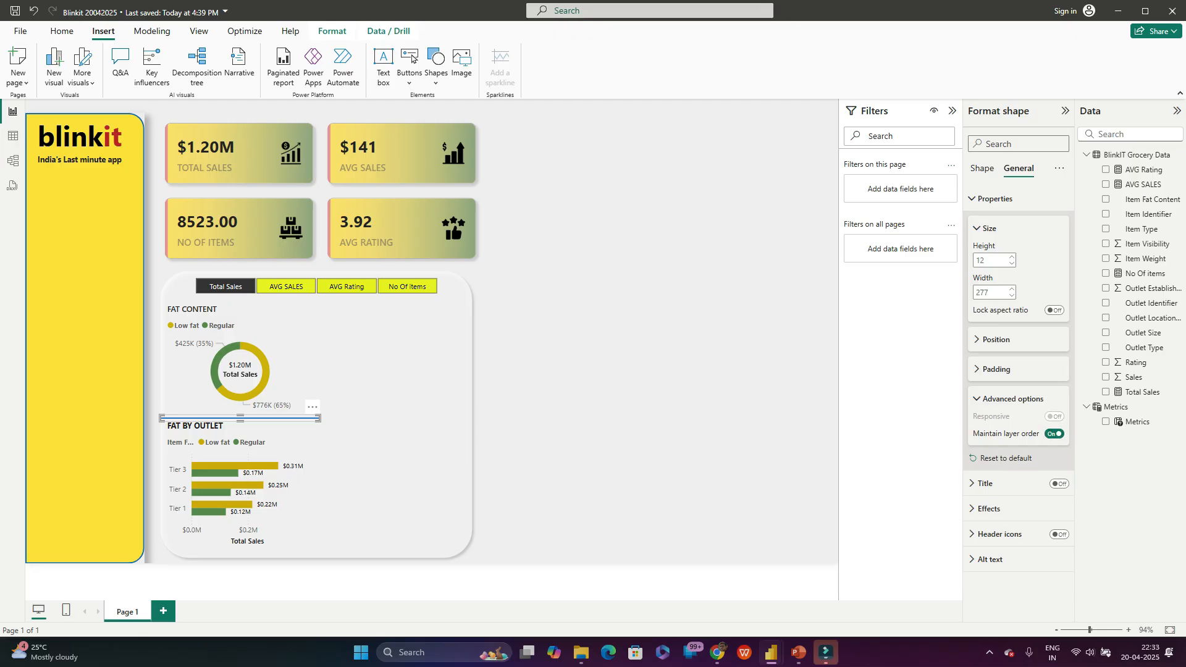
Step: Examine the divider line's effects settings, covering its background and visual border options
left_click(996, 398)
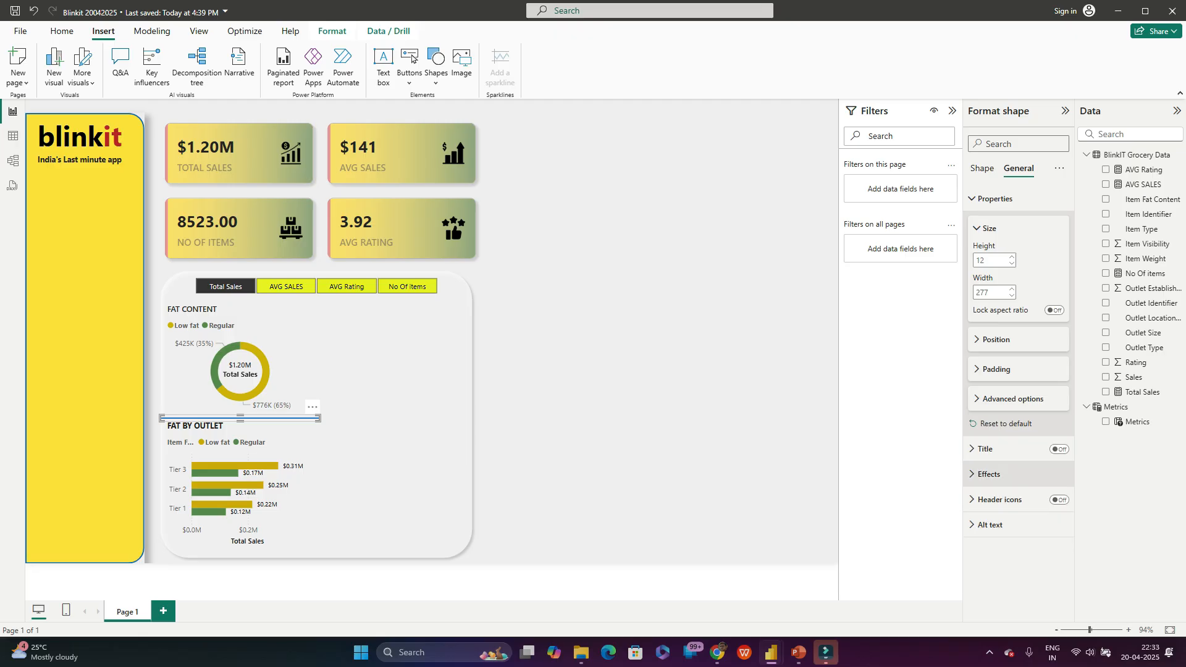
left_click(989, 475)
scroll(1007, 474, "down", 2)
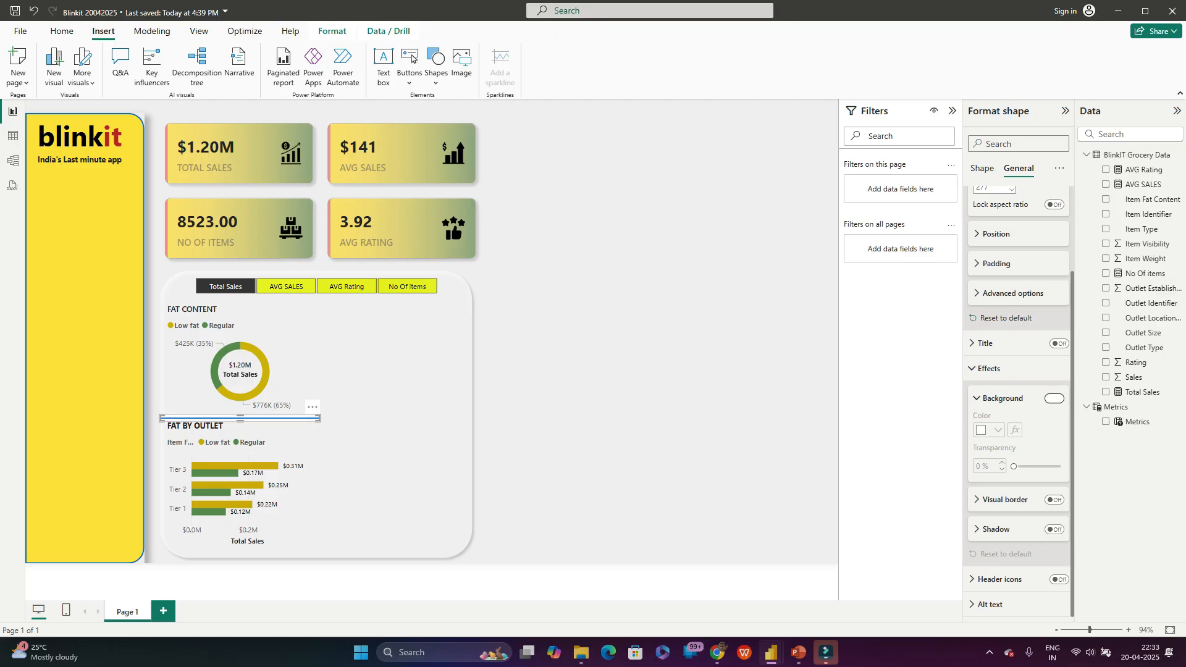
left_click(1055, 398)
left_click(1055, 398)
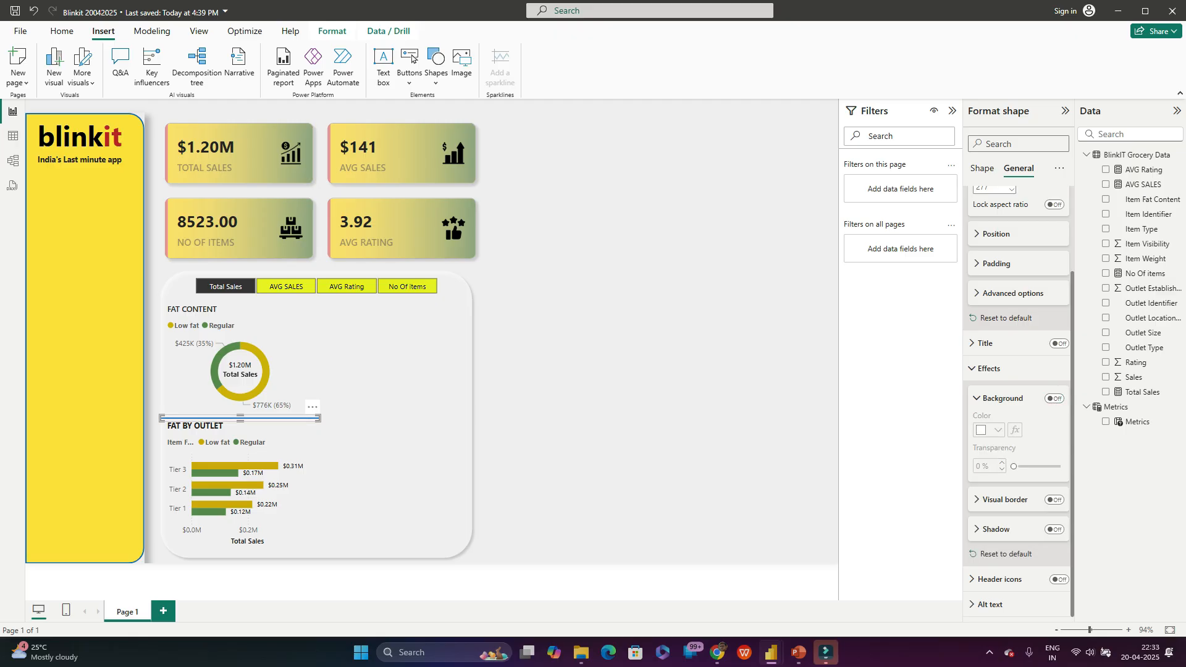
left_click(1055, 500)
left_click(1054, 499)
left_click(1005, 499)
scroll(1013, 500, "down", 2)
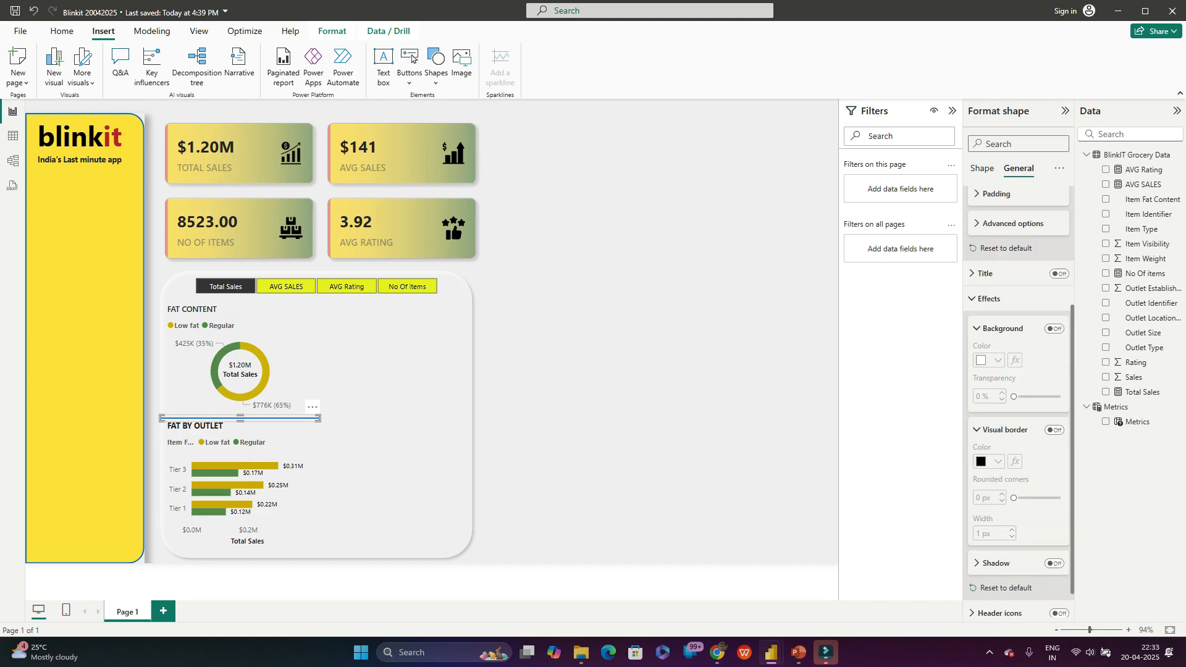
left_click(1005, 396)
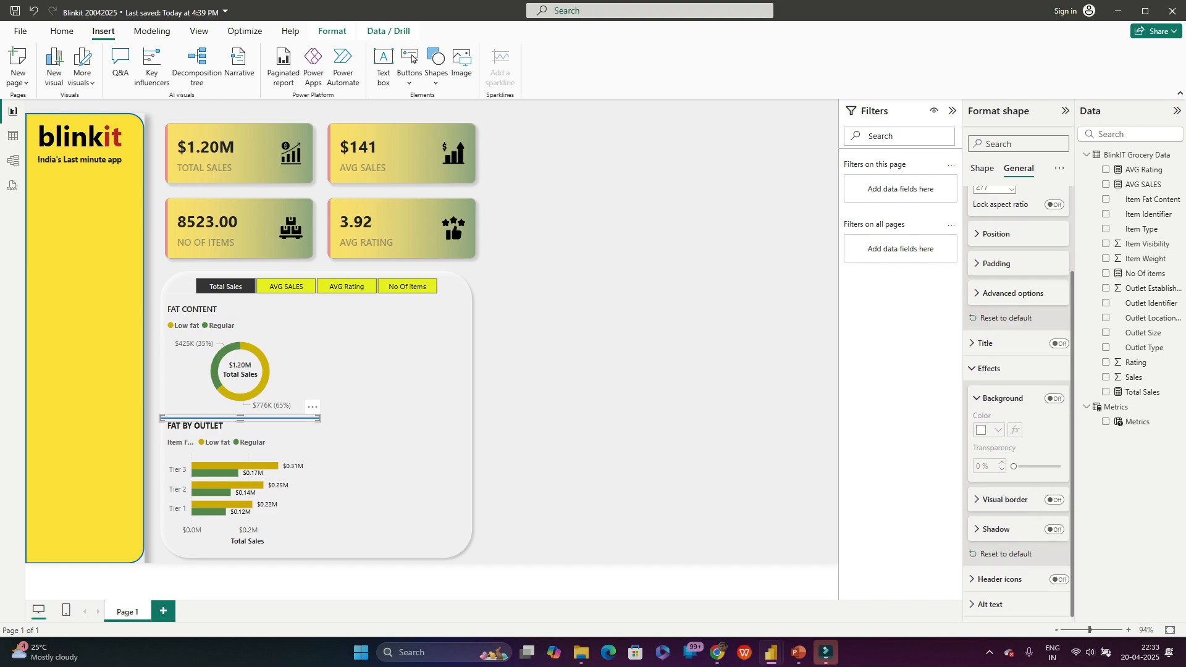
left_click(1005, 499)
scroll(1013, 432, "down", 2)
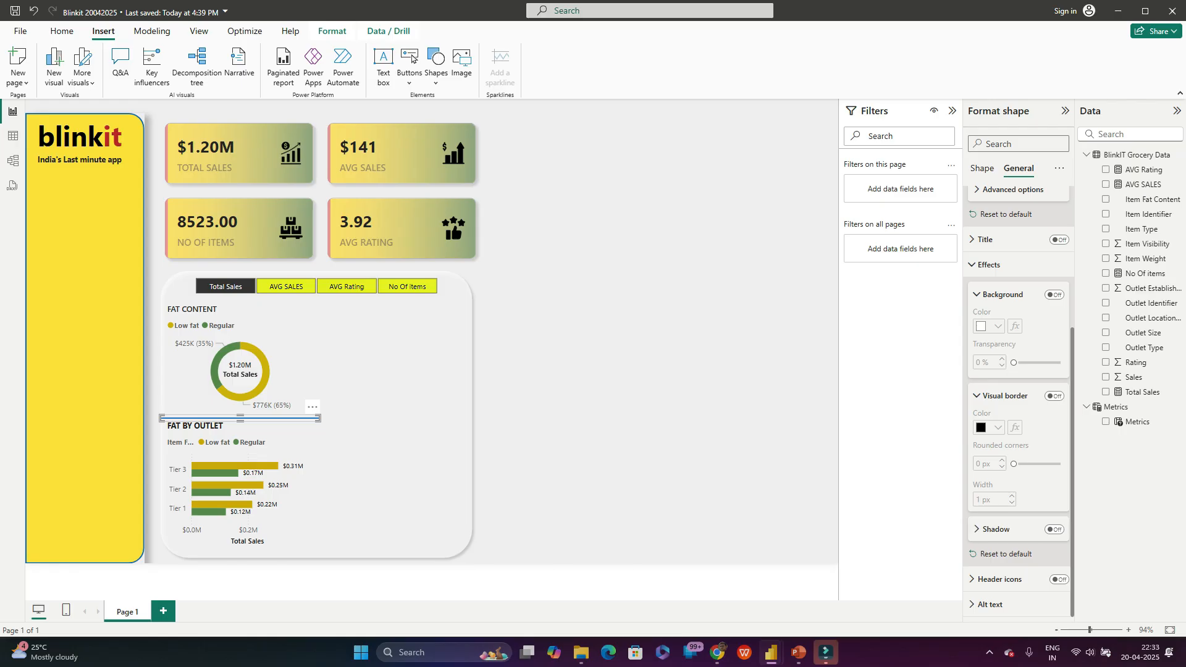
left_click(1005, 396)
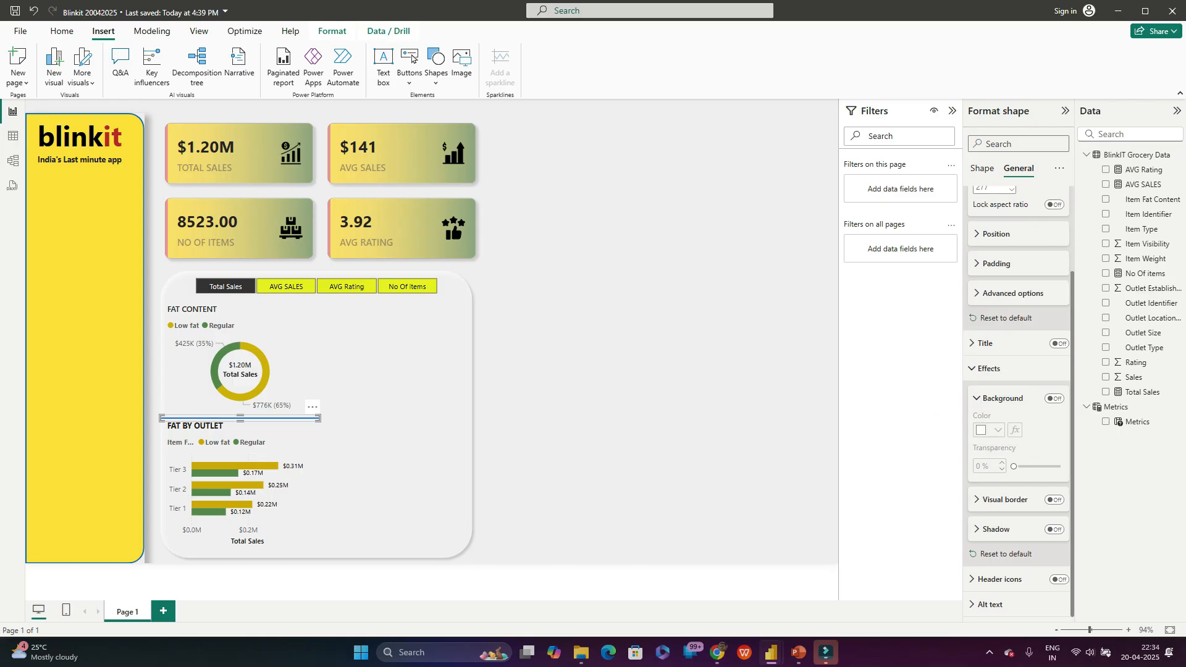
Step: Delete the divider line, then insert a new line shape and shrink its frame to a thin strip below the empty canvas area
key("Delete")
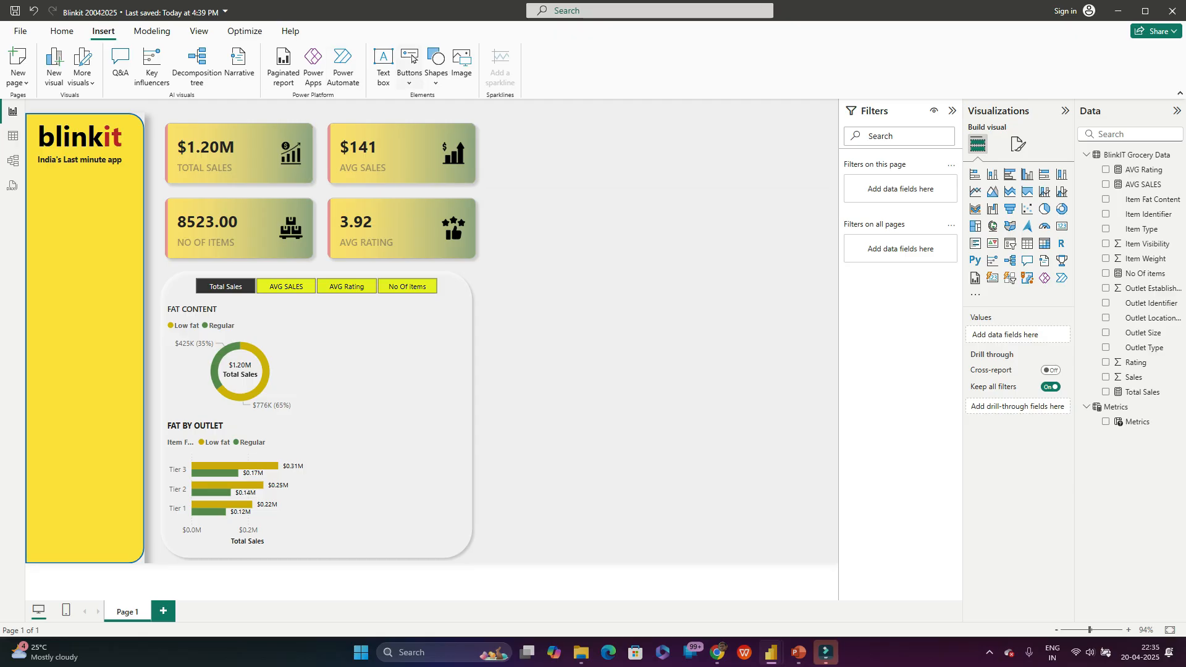
left_click(437, 74)
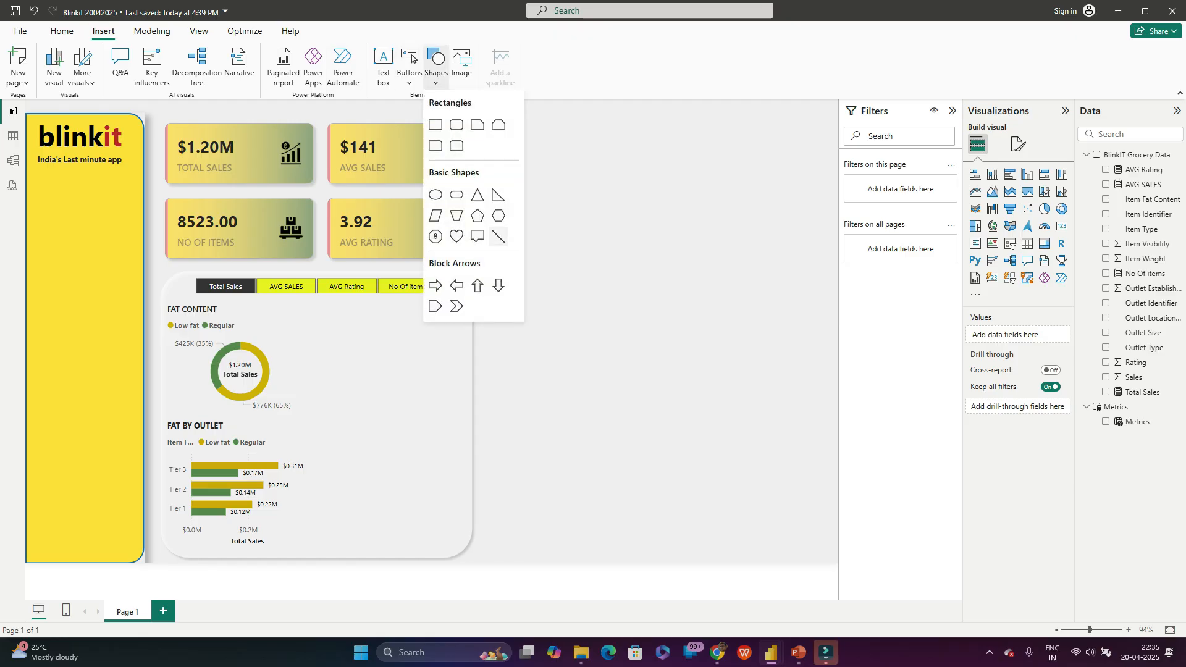
left_click(498, 237)
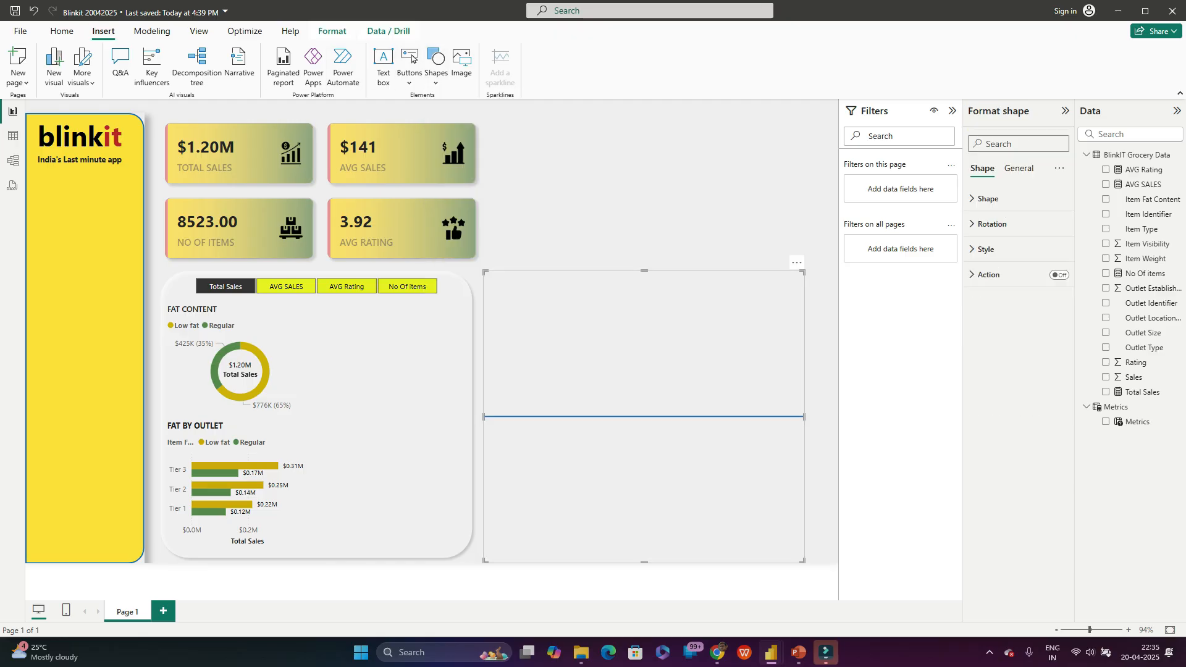
left_click_drag(644, 271, 645, 554)
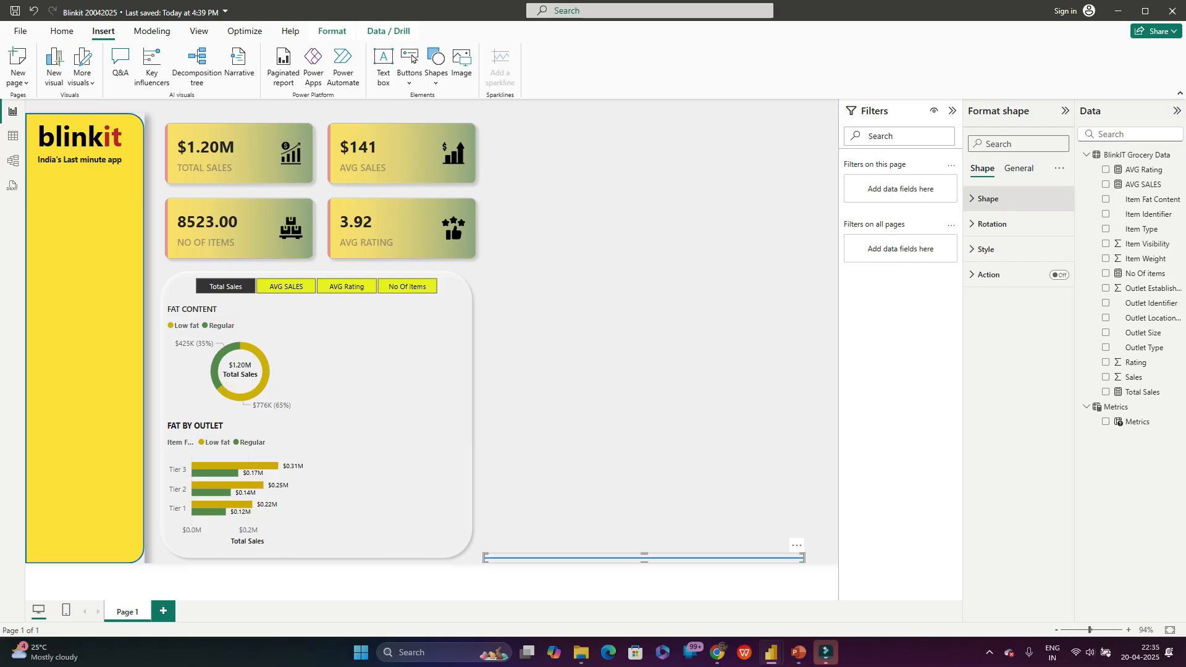
Step: Set the new line's fill color to a medium gray theme shade and turn its fill off
left_click(988, 199)
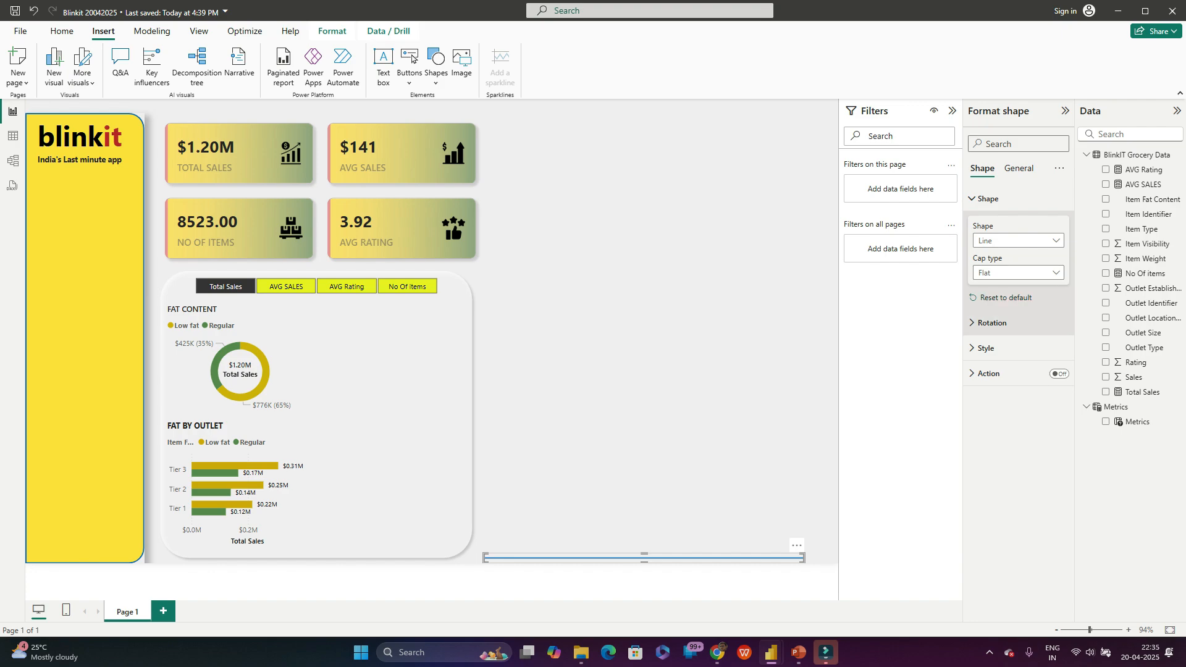
left_click(992, 322)
left_click(992, 322)
left_click(985, 348)
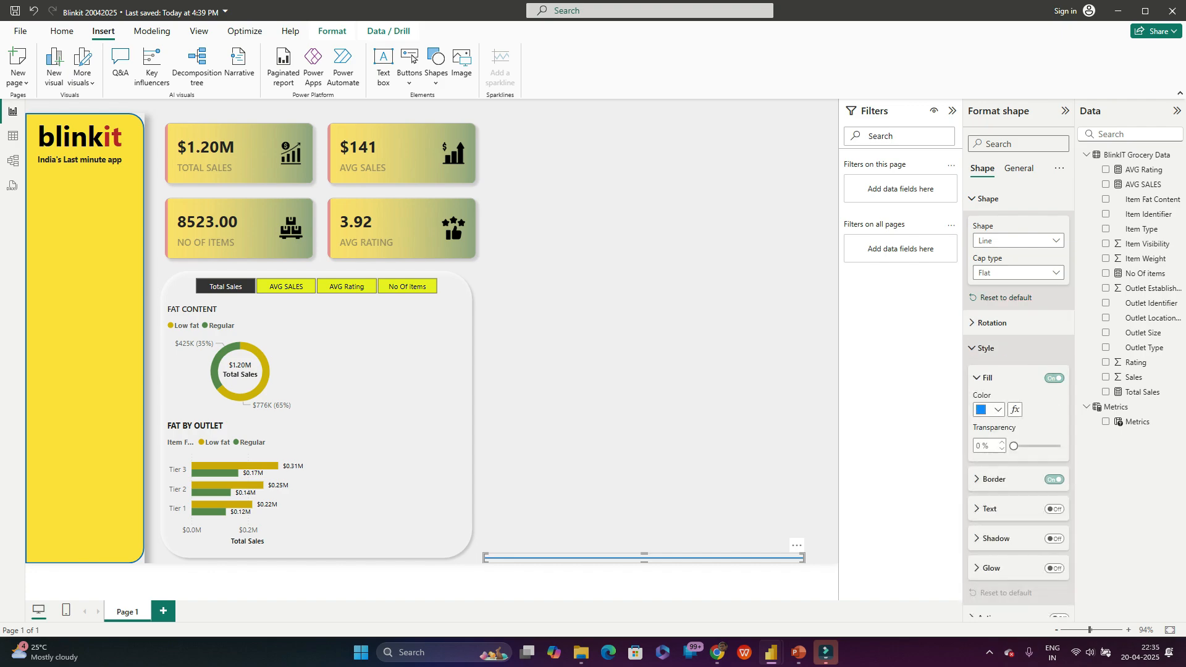
left_click(991, 410)
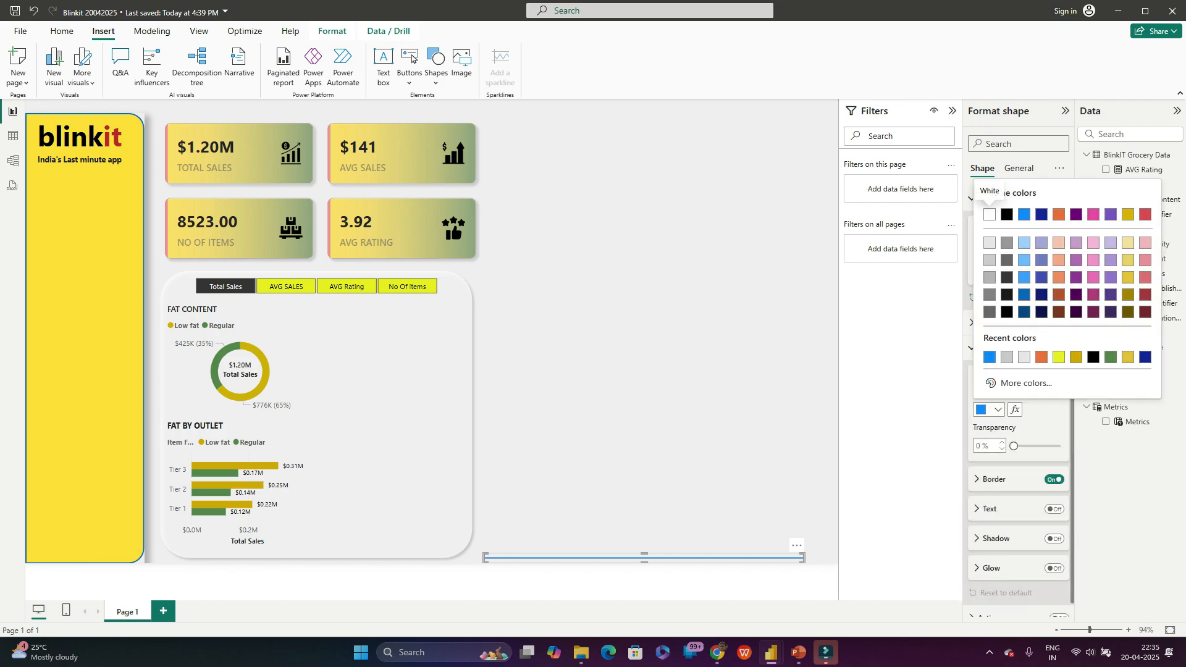
left_click(989, 260)
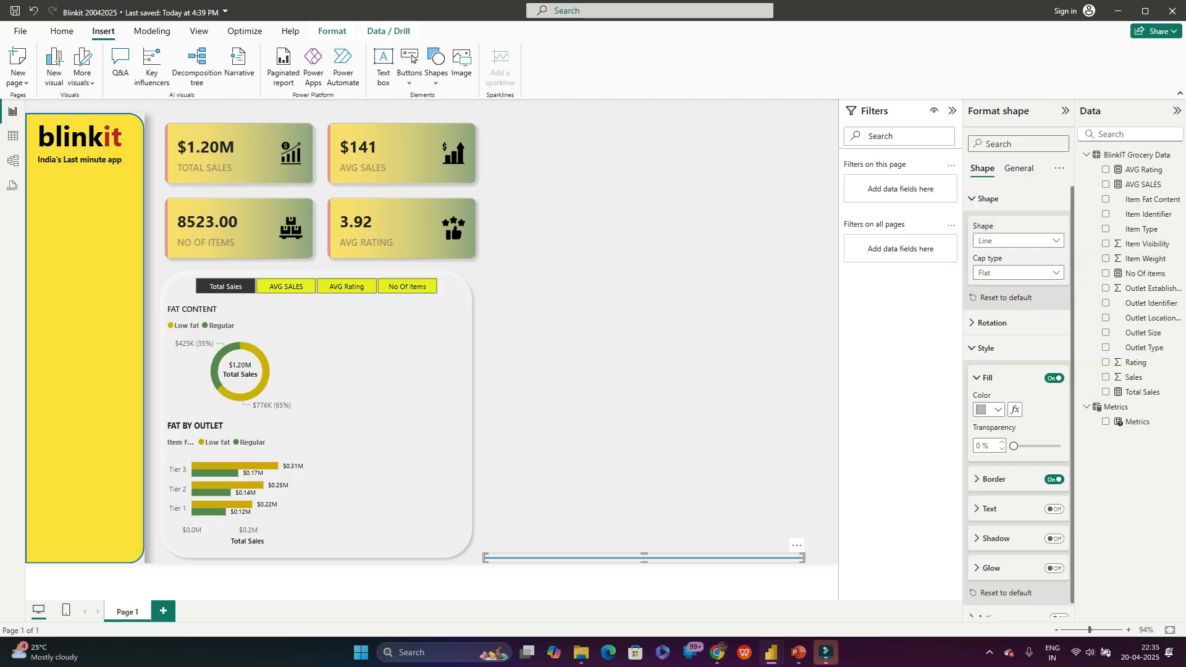
left_click(1055, 378)
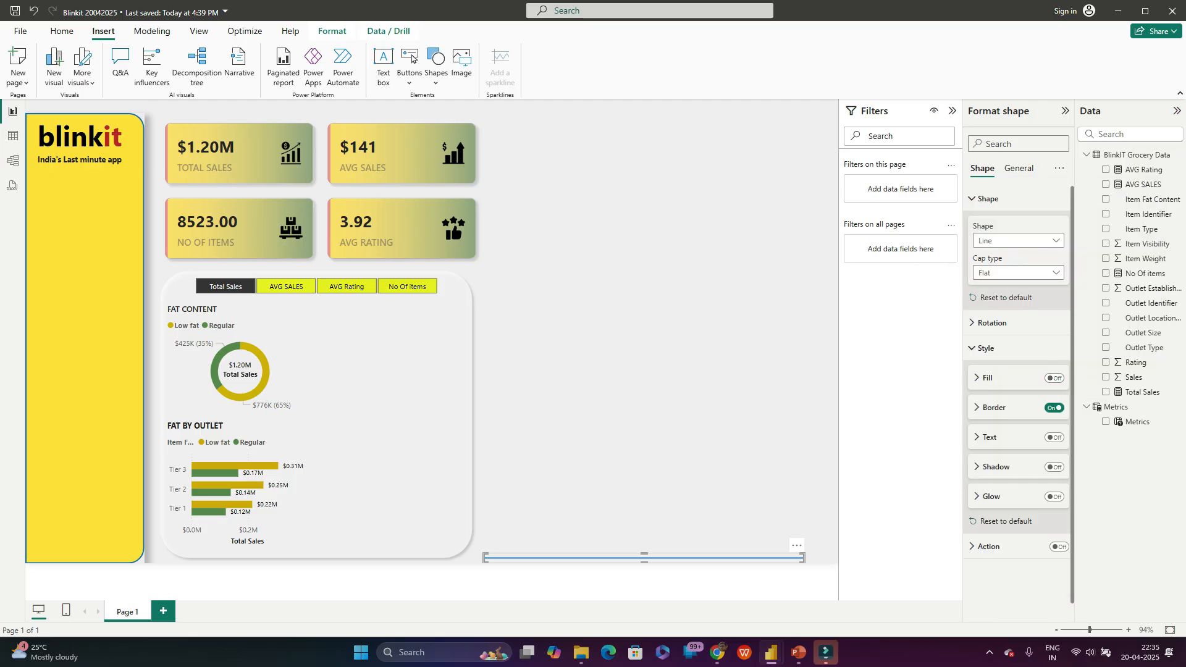
Step: Set the new line's border color to gray
left_click(993, 408)
left_click(989, 440)
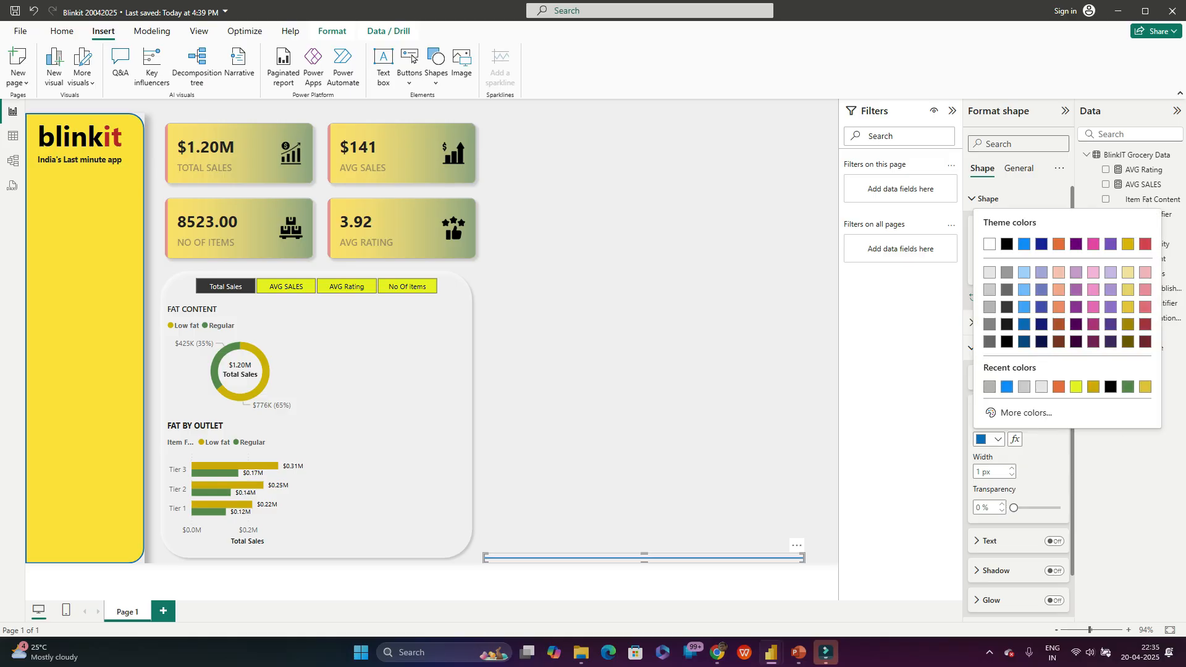
left_click(990, 244)
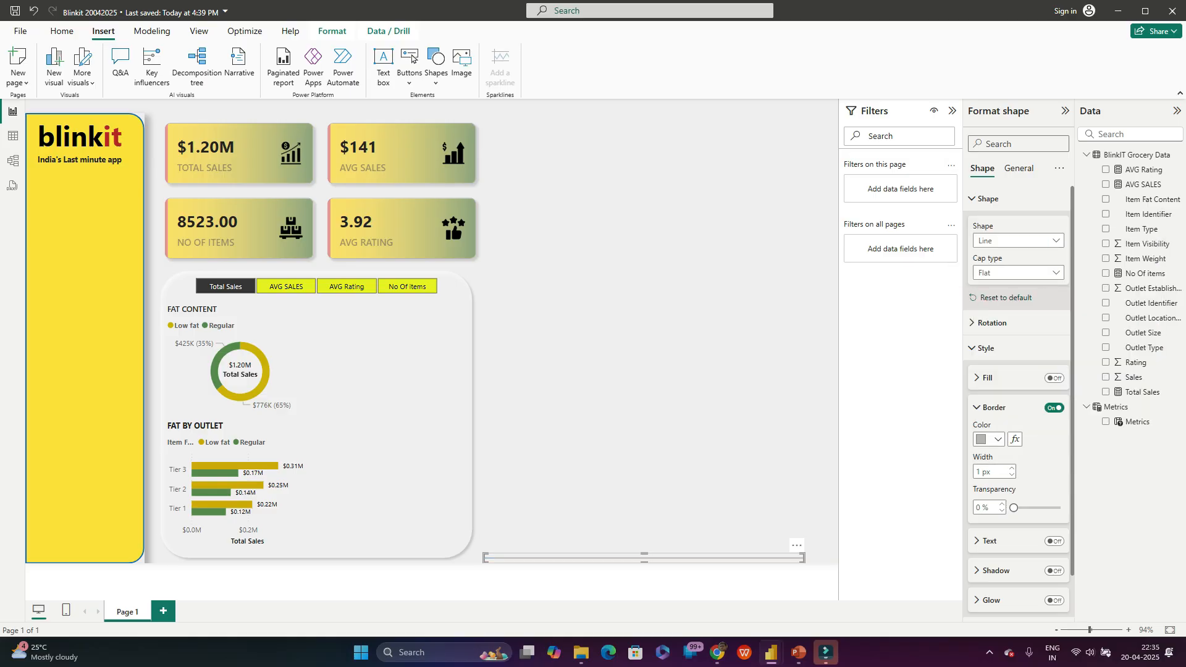
left_click(987, 378)
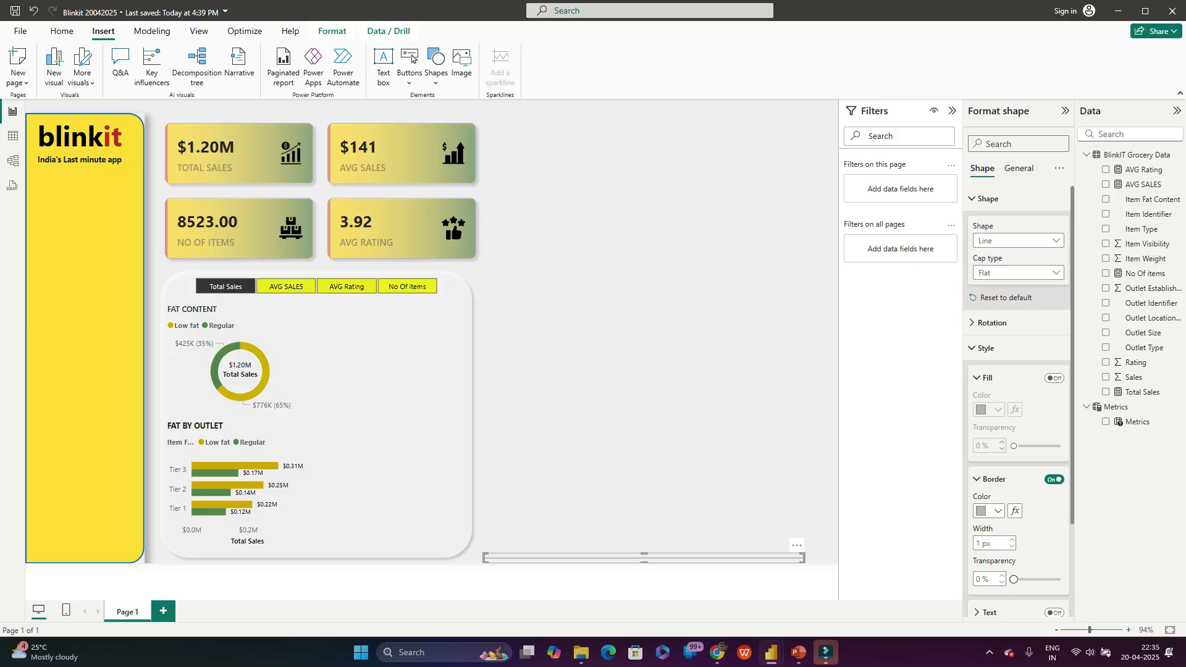
Step: Move the gray line between the fat content donut and the FAT BY OUTLET chart, and shorten it to the charts' width
left_click_drag(643, 558, 320, 413)
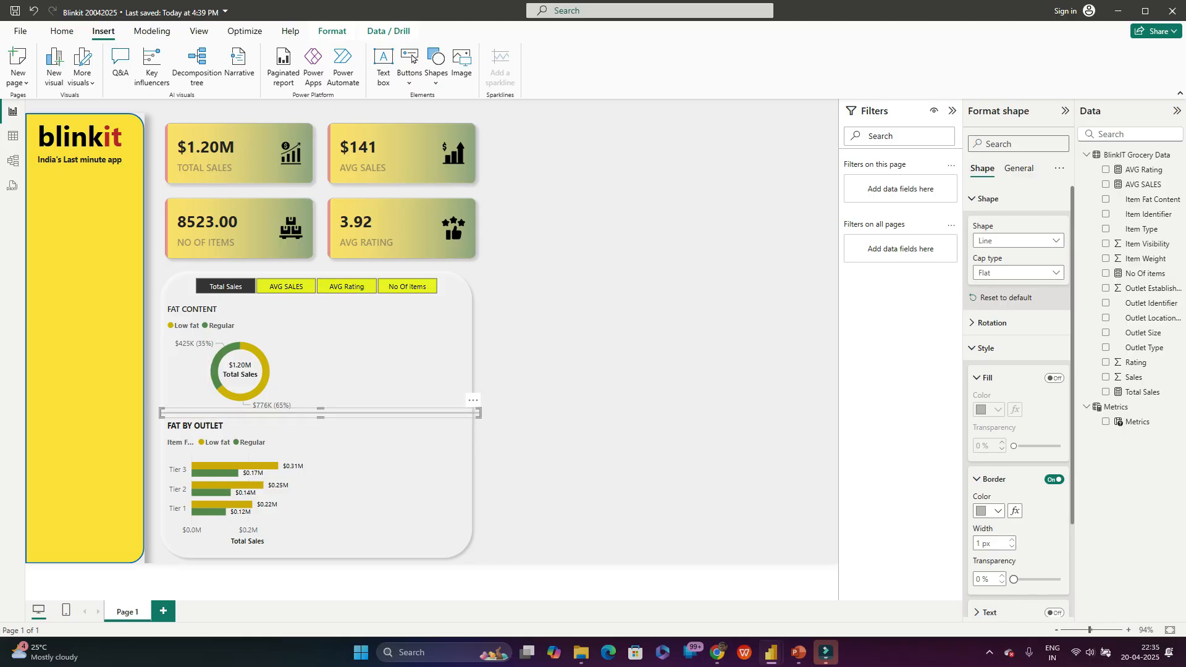
left_click_drag(478, 413, 319, 411)
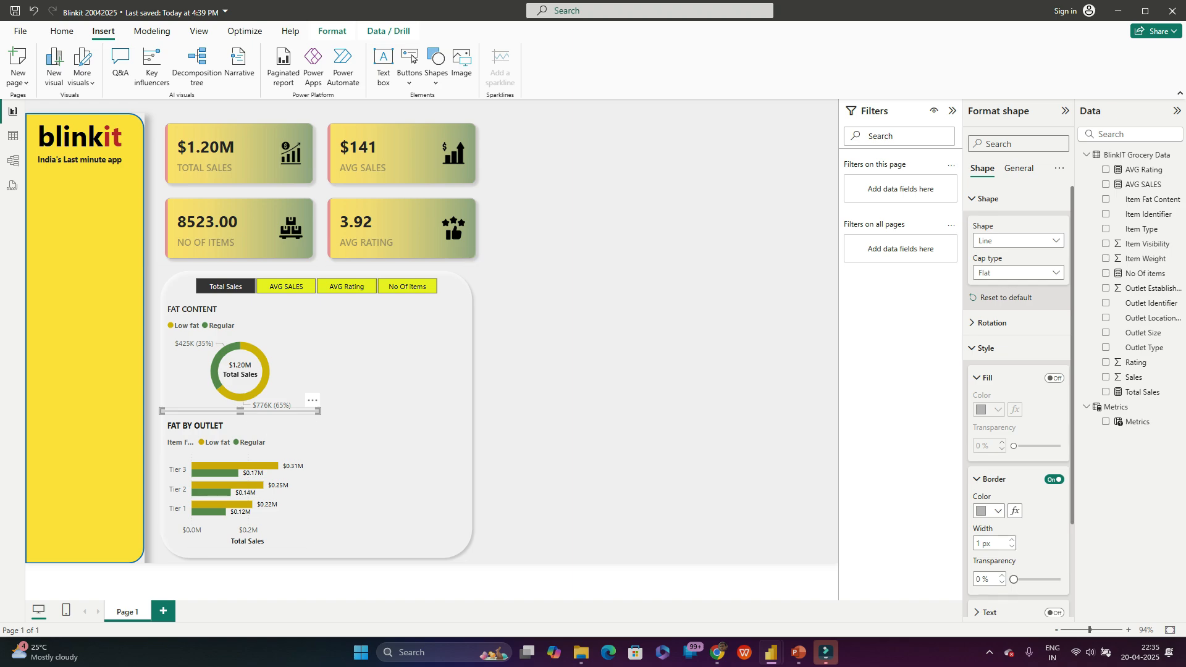
left_click_drag(240, 411, 240, 414)
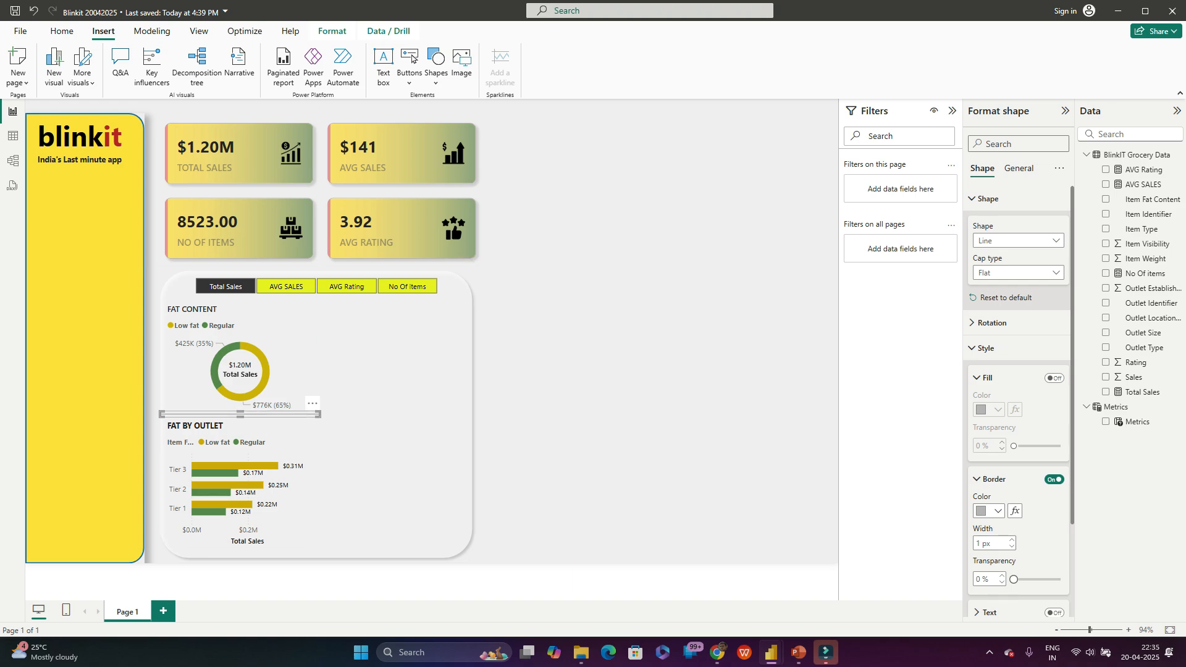
left_click(388, 414)
left_click(556, 407)
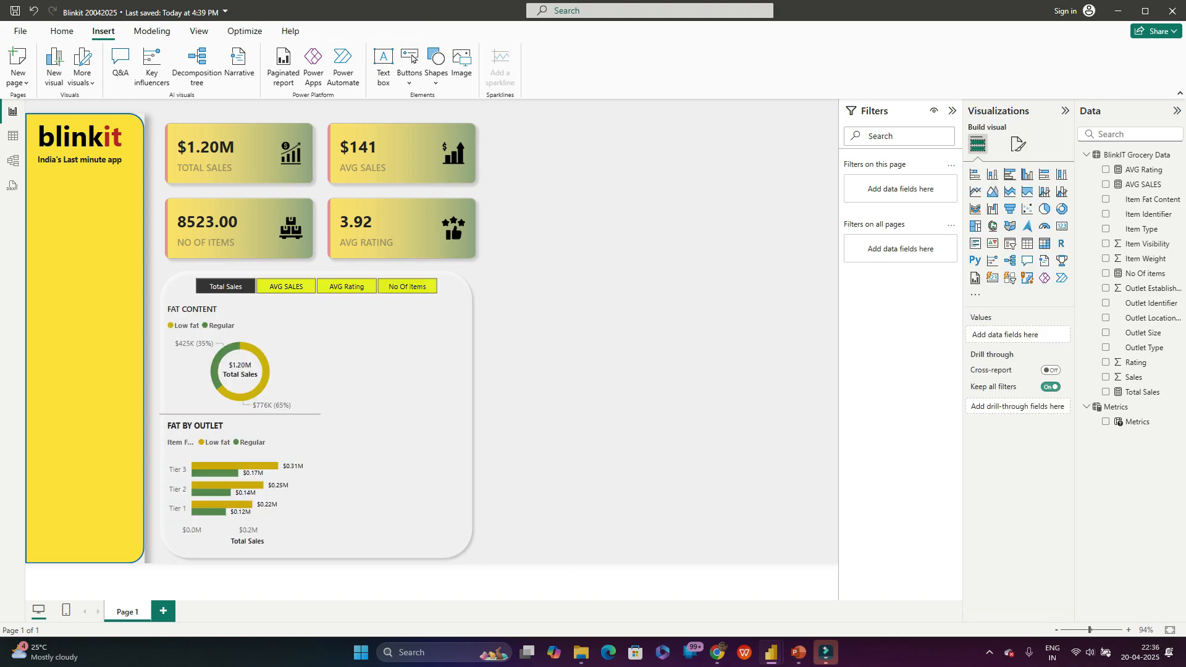
left_click(278, 413)
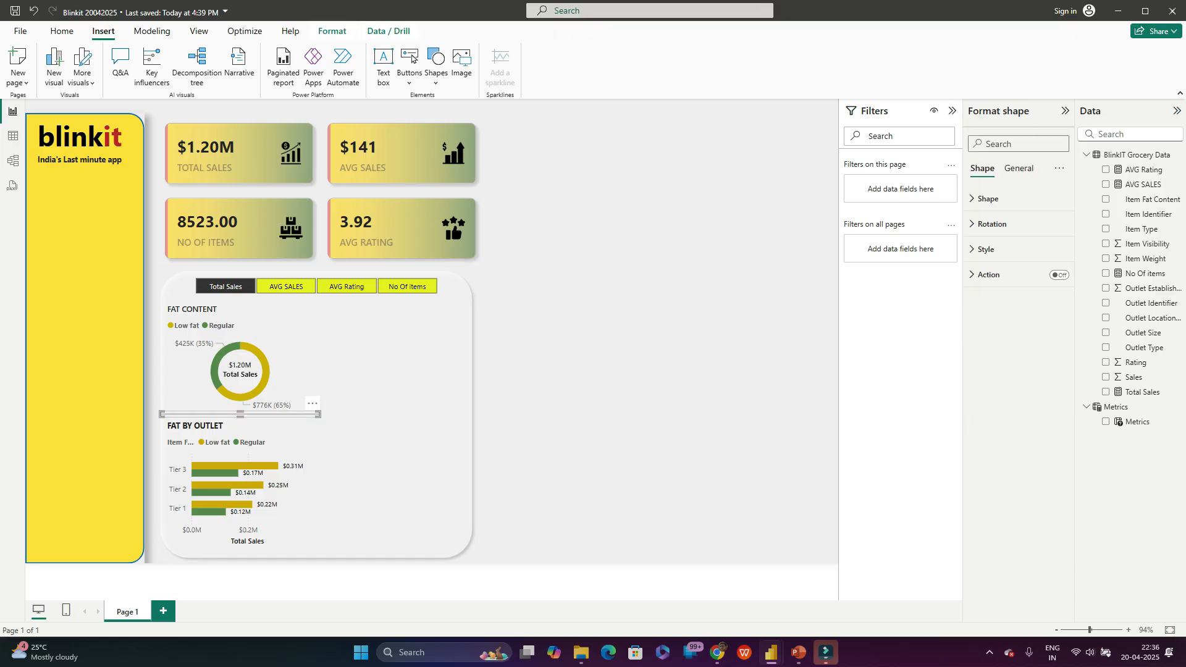
left_click_drag(320, 413, 315, 414)
left_click(543, 408)
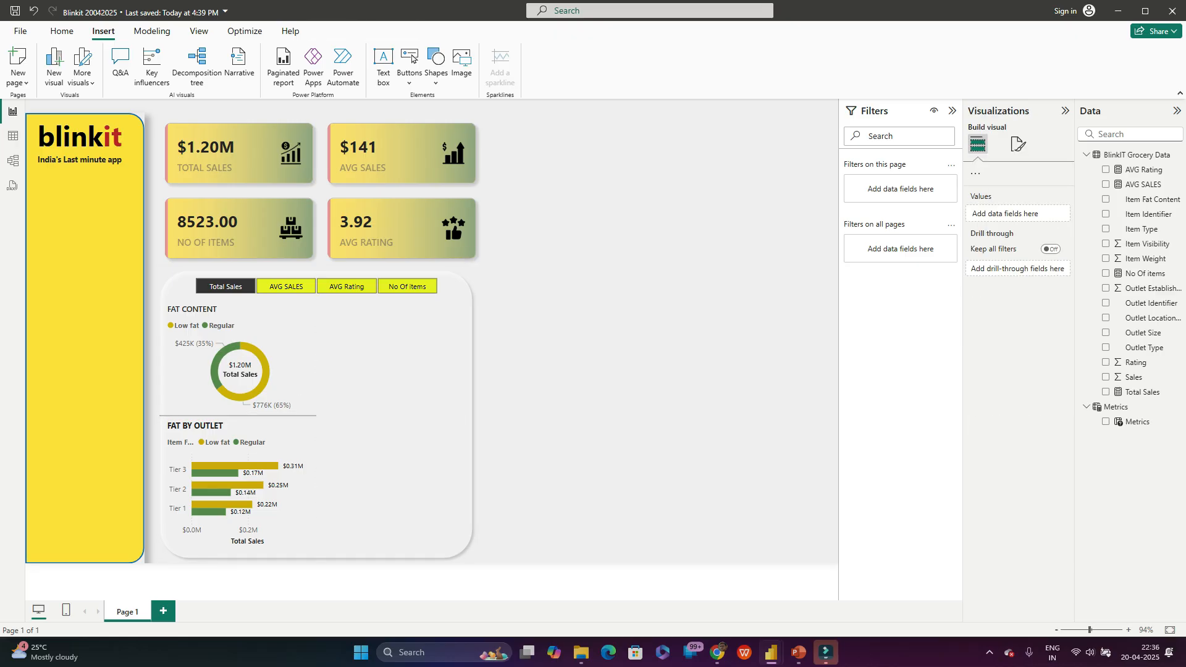
Step: Duplicate the gray divider line and move the copy to the empty canvas beside the chart panel
left_click(278, 415)
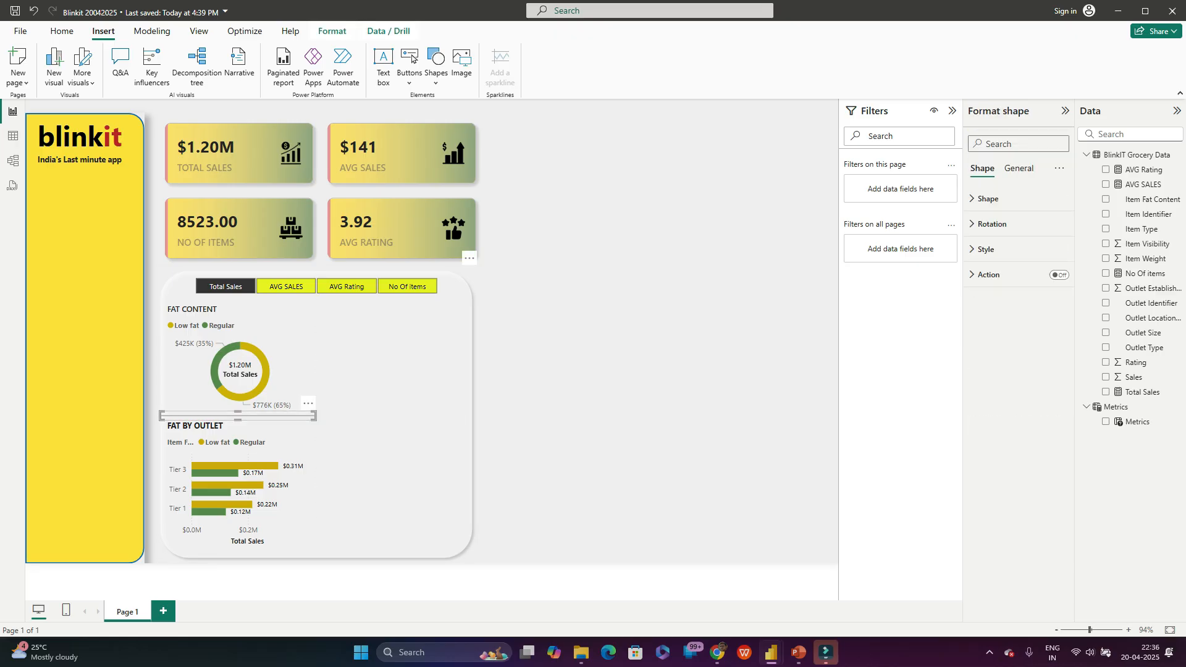
left_click(544, 259)
key("ctrl+v")
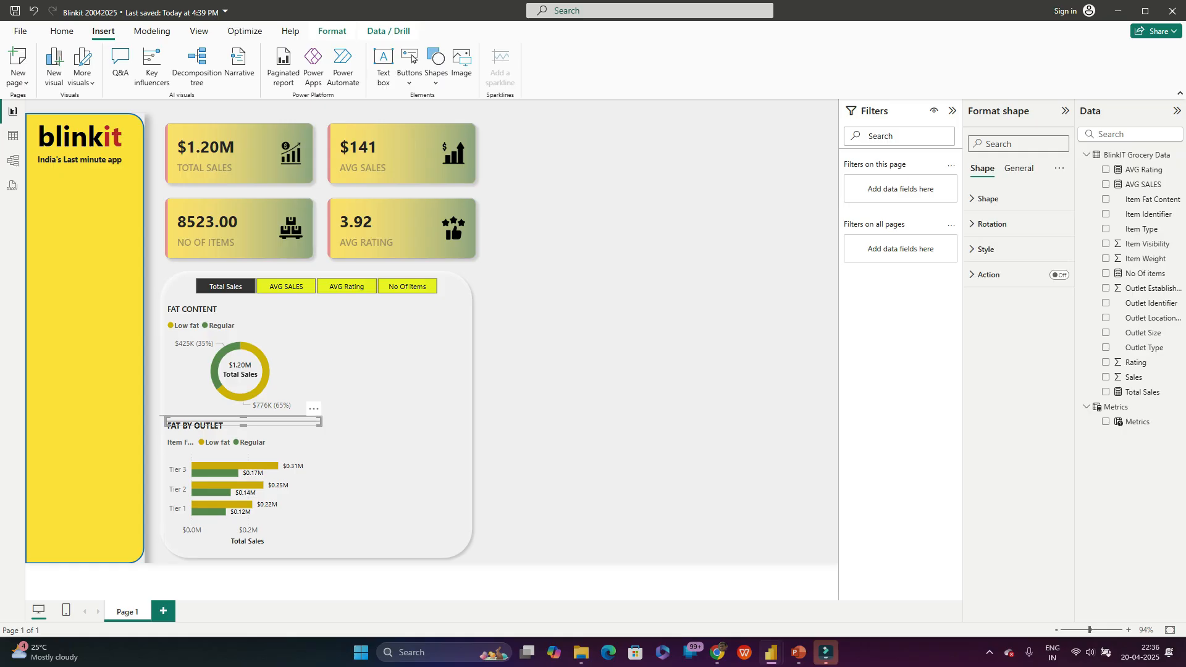
left_click_drag(243, 422, 620, 390)
Step: Set the copied line's shape rotation to 90° to make it vertical
left_click(988, 198)
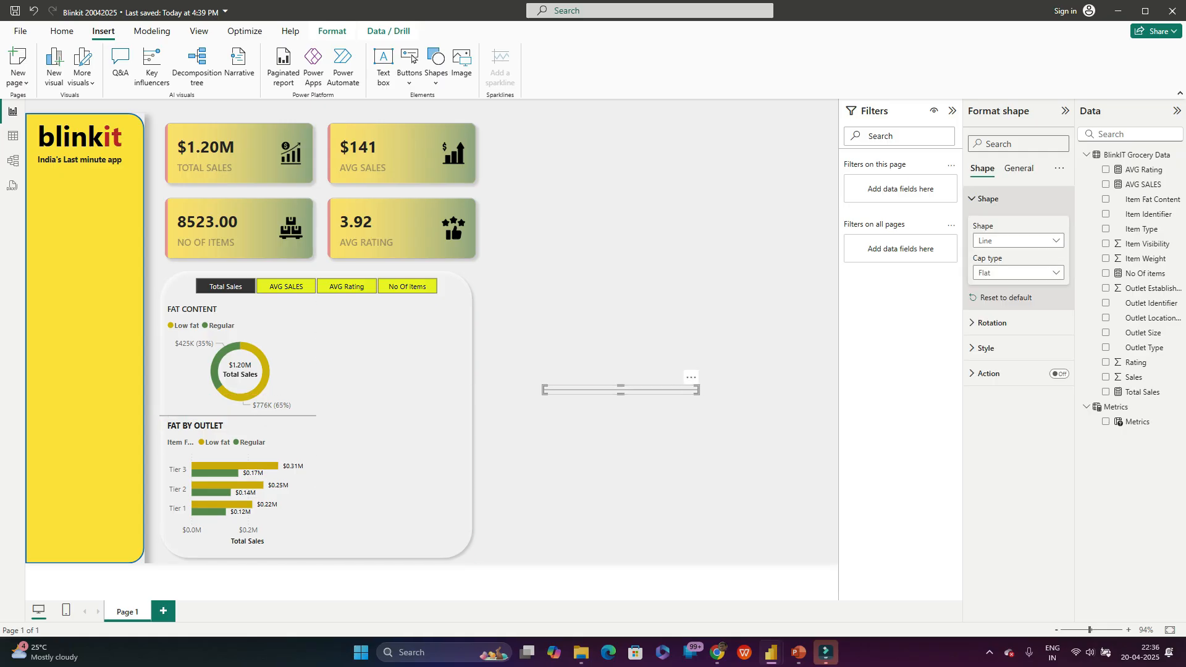
left_click(992, 323)
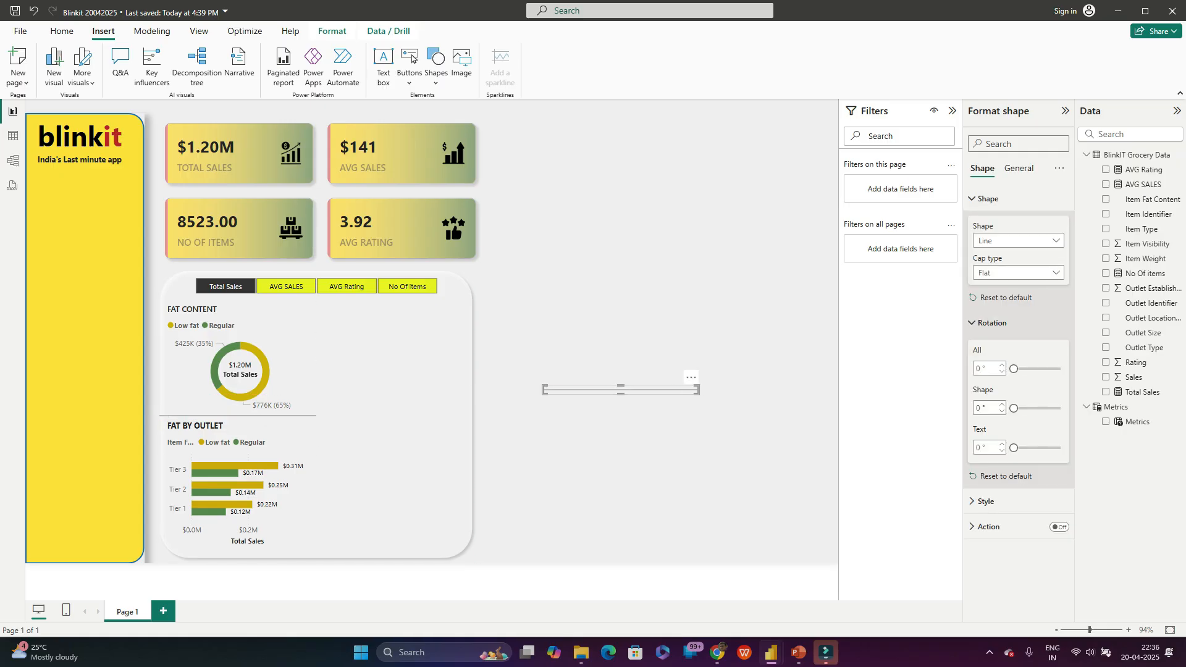
double_click(979, 408)
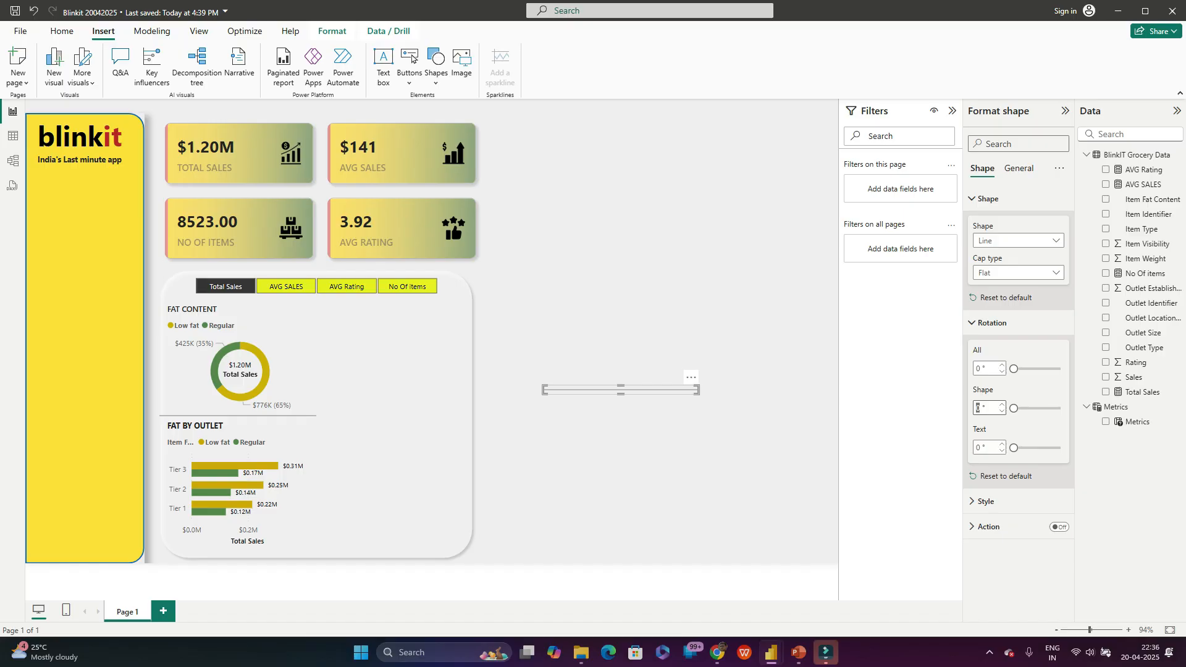
type("90")
key("Return")
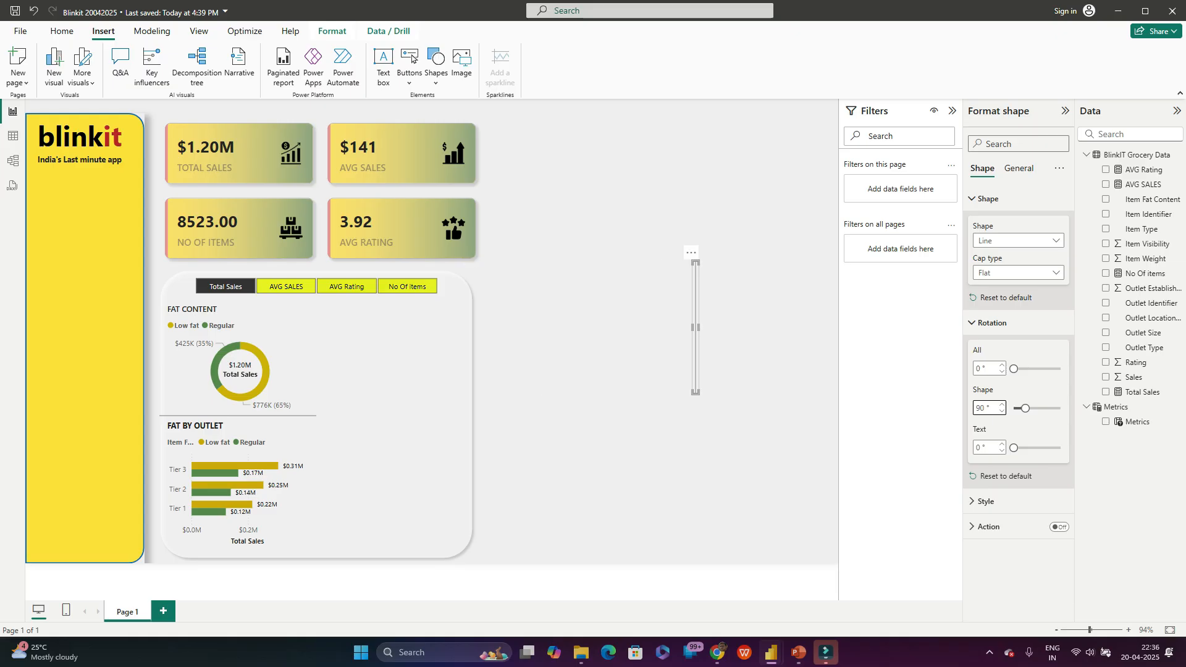
Step: Move the vertical line to the middle of the chart panel, beside both charts, and lengthen it to the FAT BY OUTLET chart's lower edge
left_click_drag(695, 327, 321, 371)
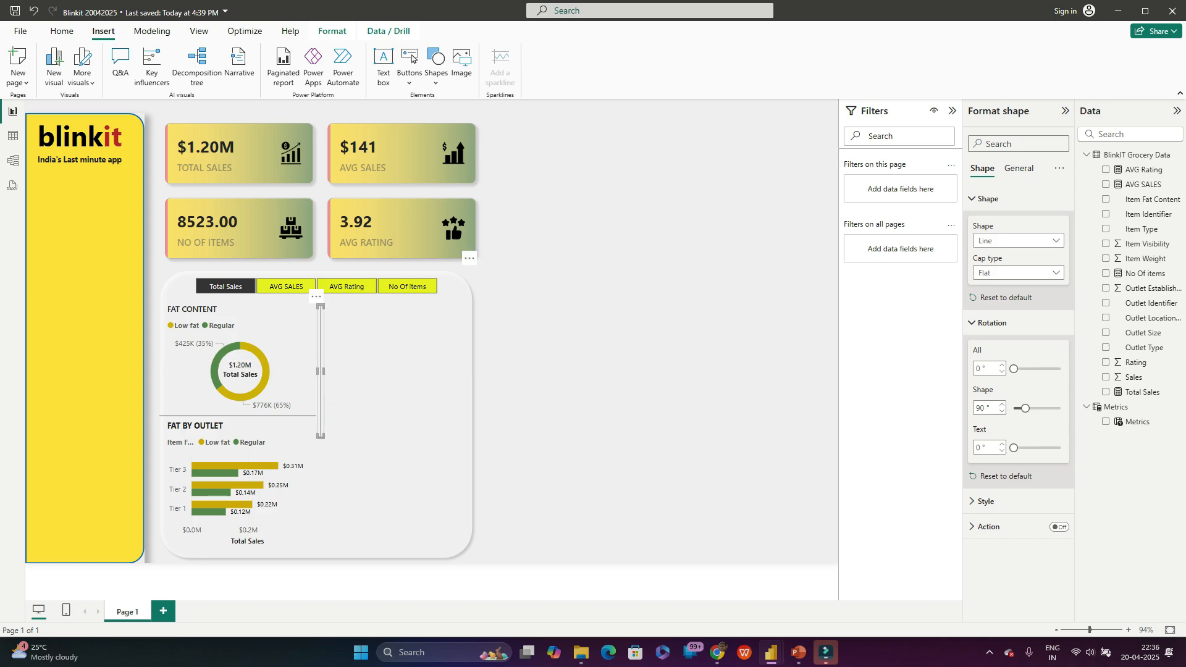
left_click_drag(321, 436, 321, 546)
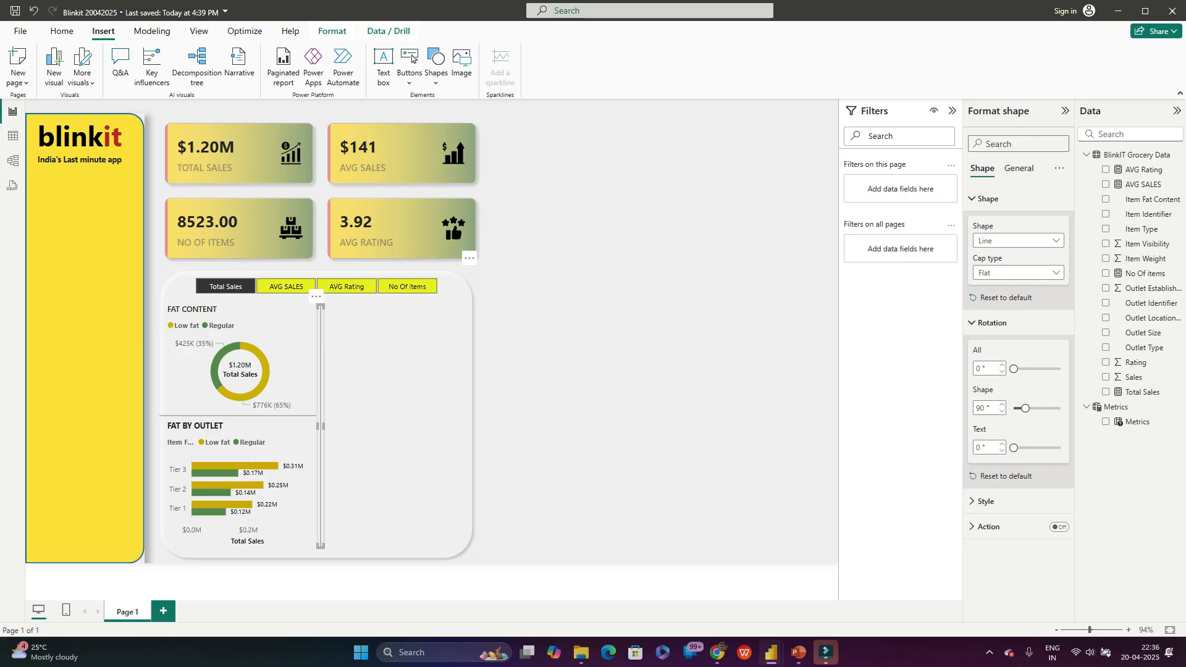
left_click(293, 509)
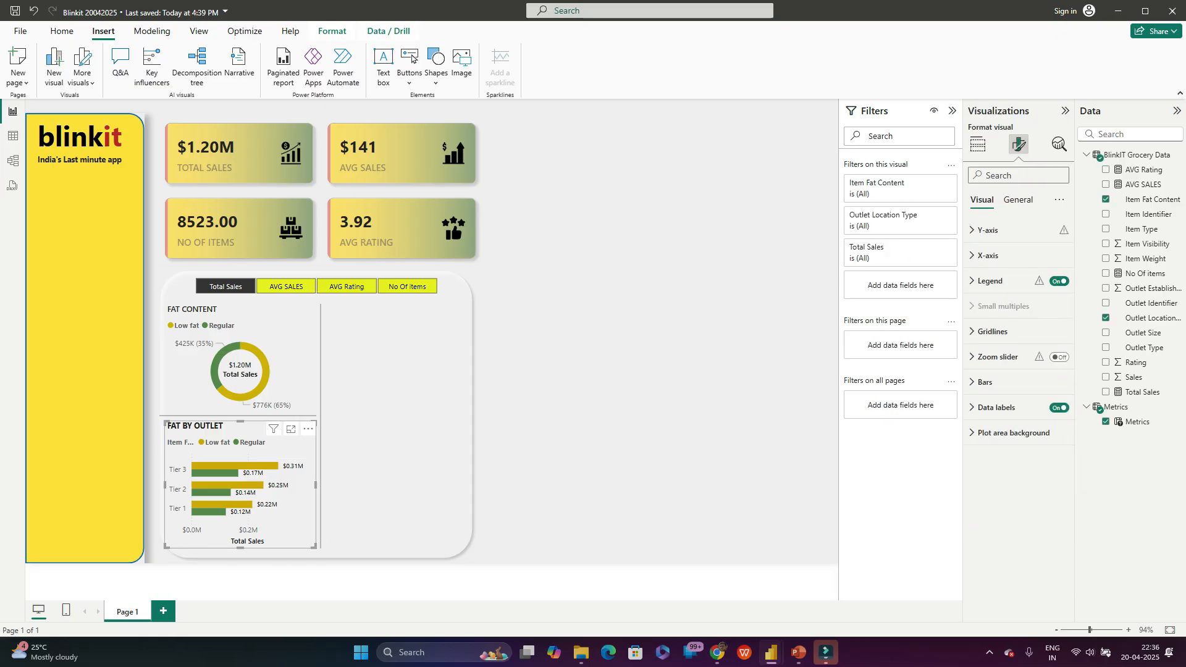
left_click(399, 420)
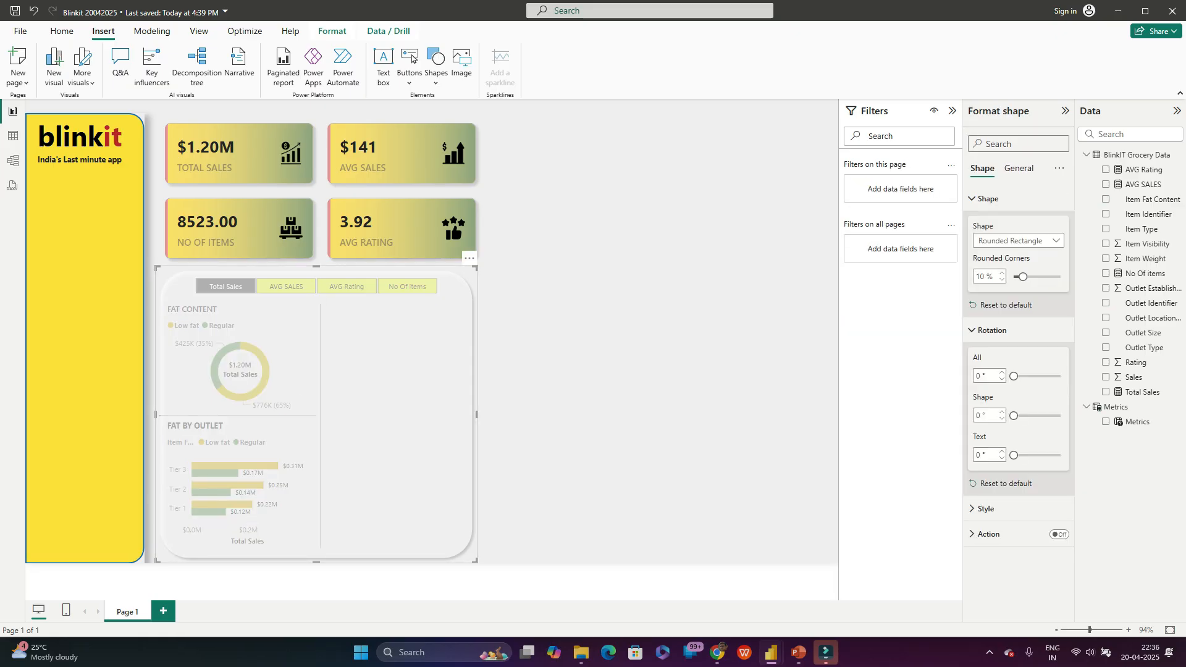
Step: Review the "Total sales by items type" requirement in PowerPoint and the finished Blinkit 12042025 dashboard, ending in the Blinkit 20042025 report
left_click(556, 401)
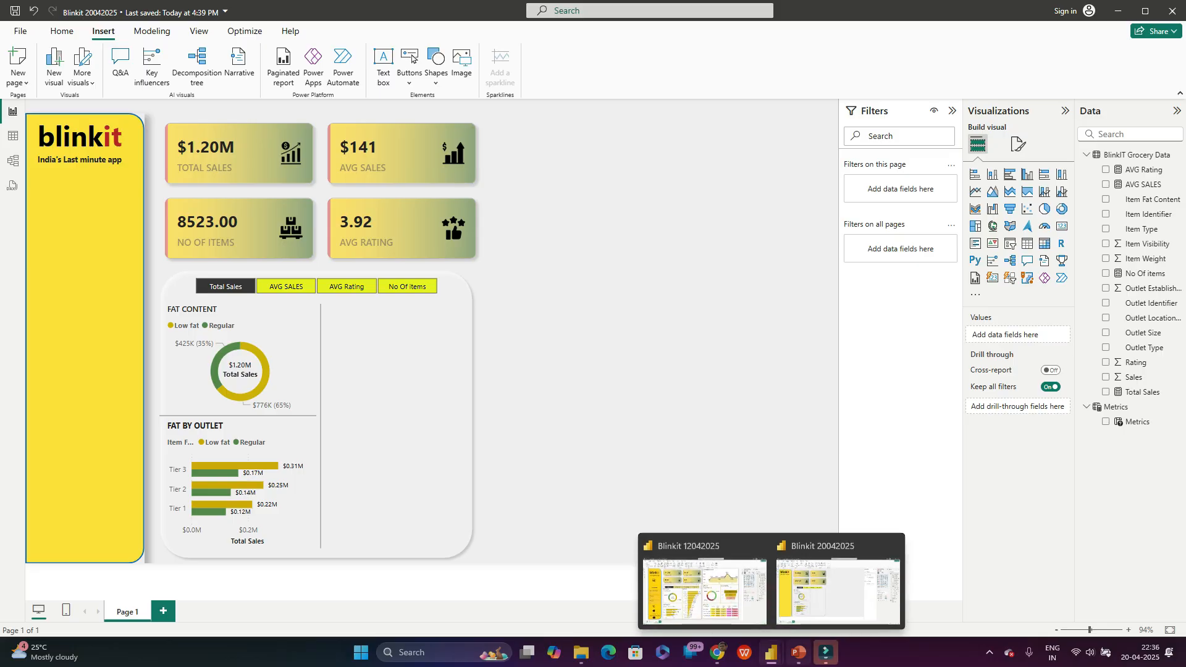
left_click(797, 652)
left_click(435, 337)
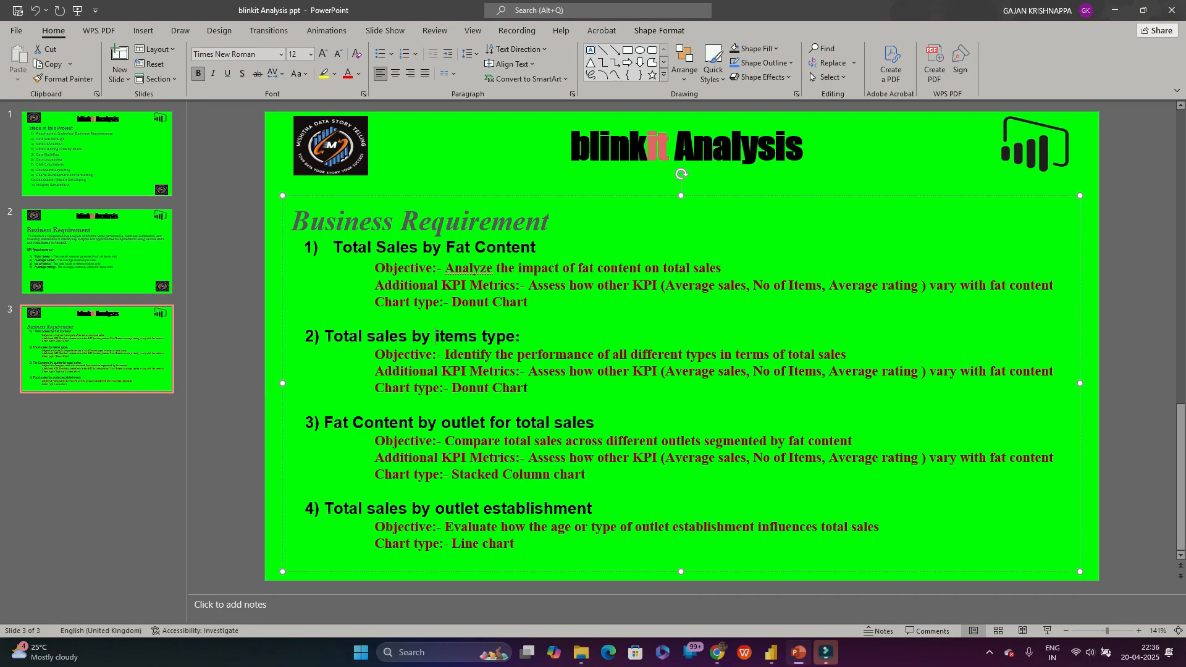
left_click_drag(523, 337, 324, 337)
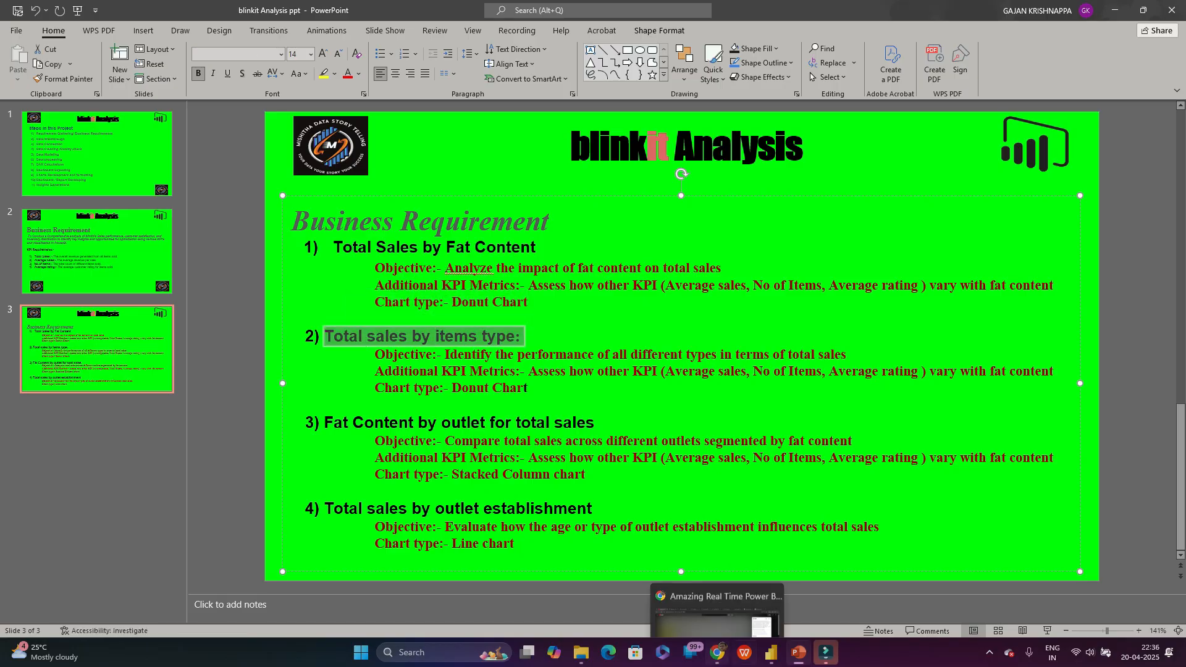
left_click(772, 652)
left_click(710, 587)
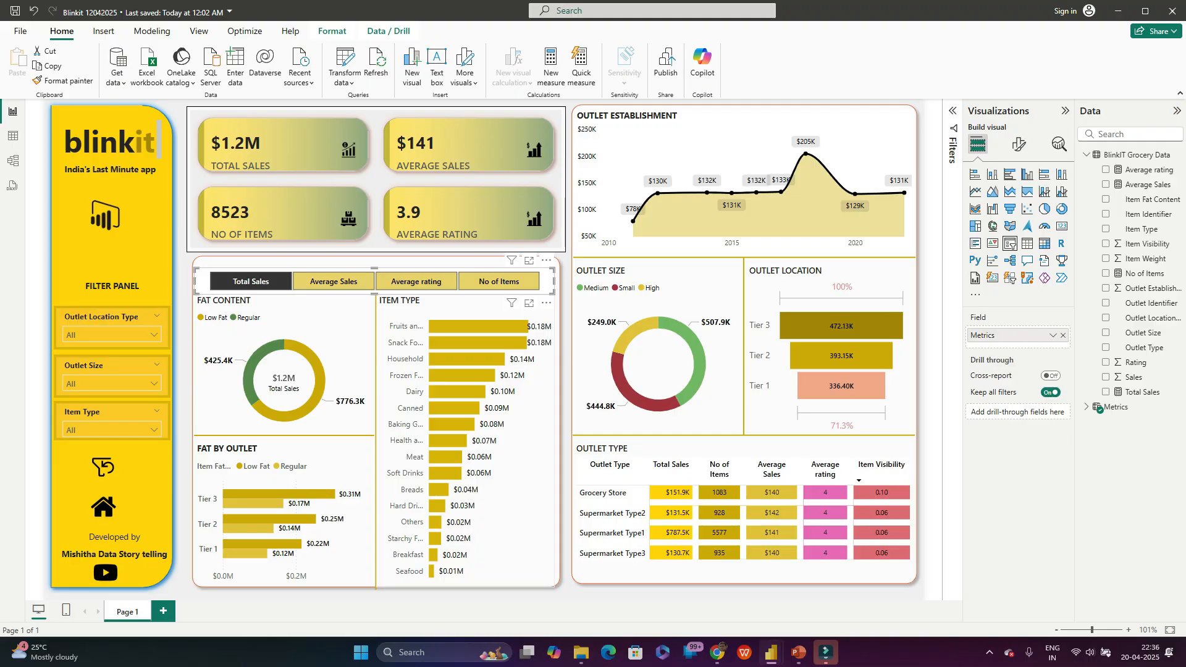
key("alt+Tab")
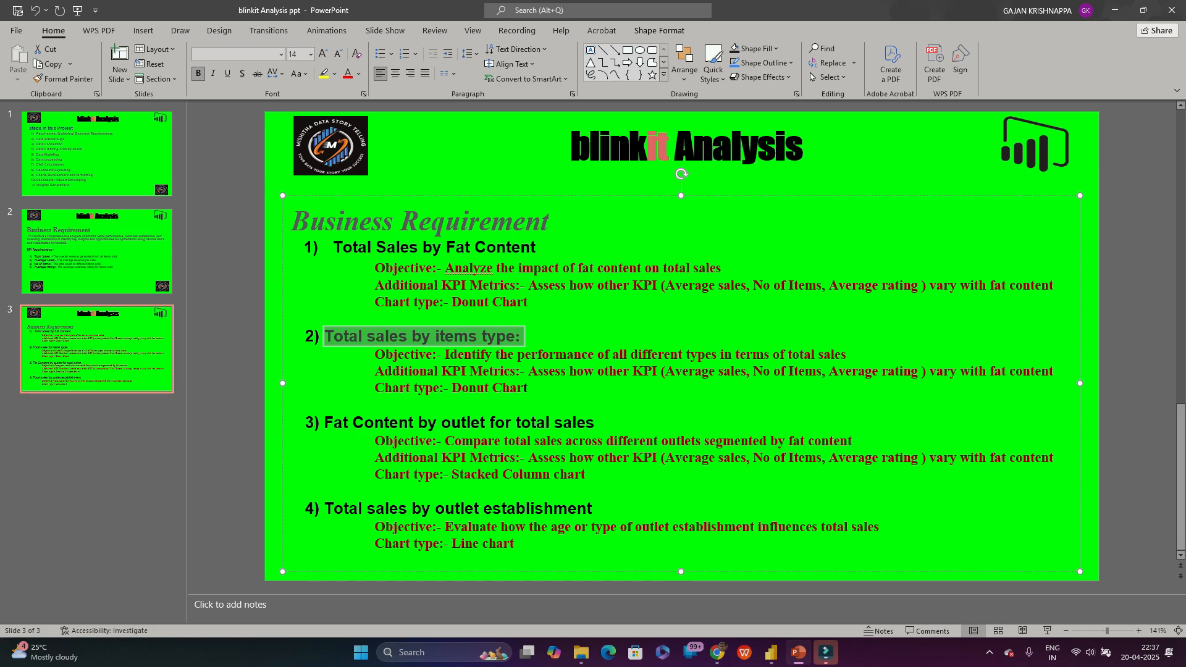
key("alt+Tab")
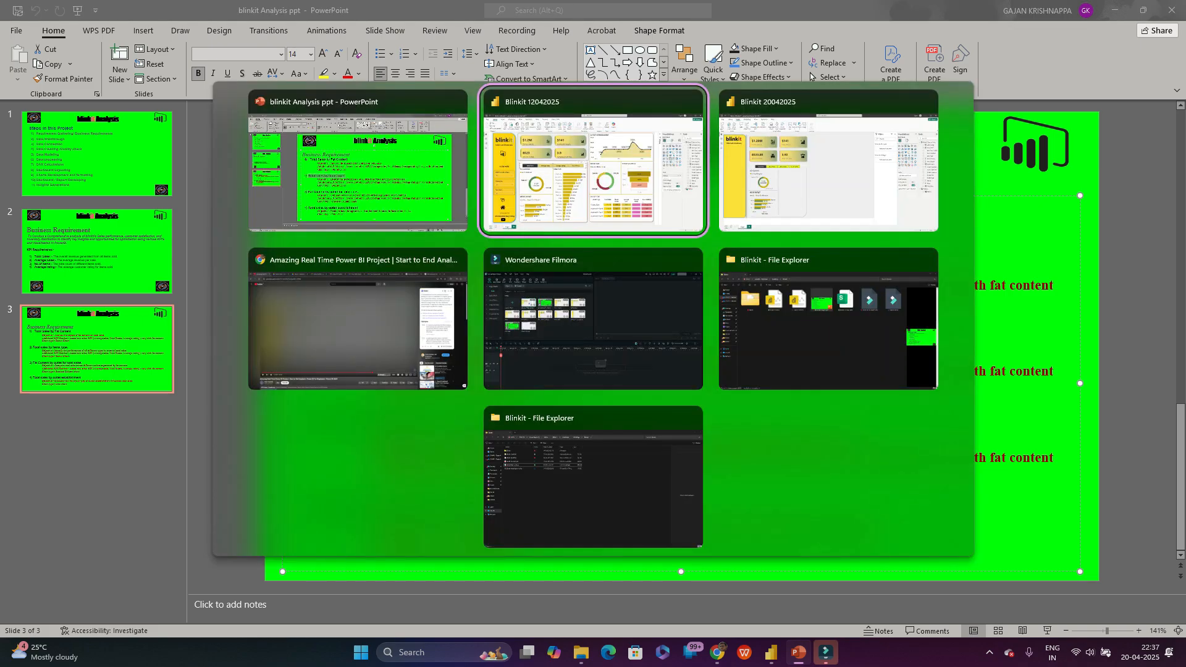
key("alt+Tab")
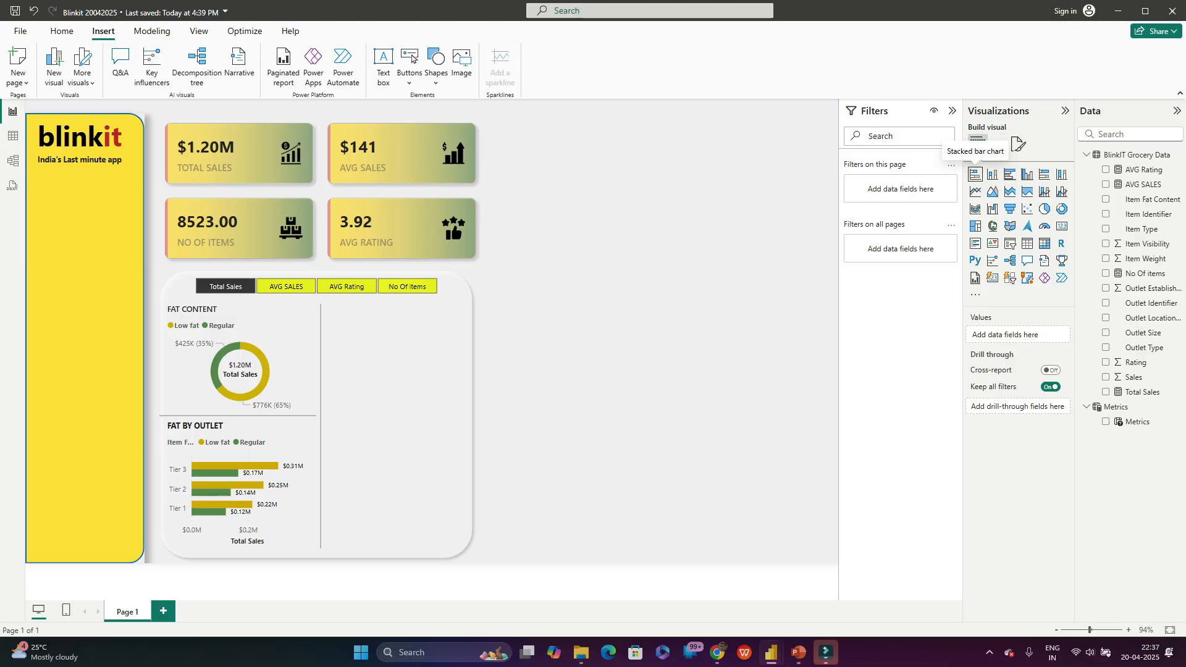
Step: Add a stacked bar chart with Item Type on the Y-axis and the Metrics field parameter on the X-axis
left_click(976, 175)
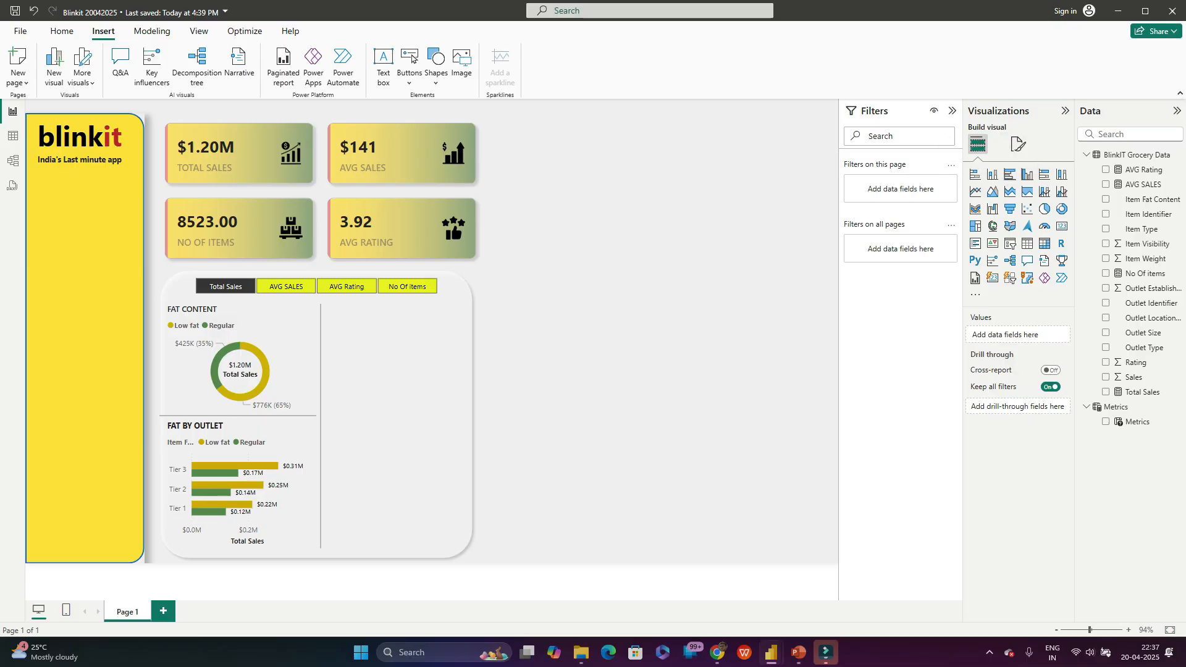
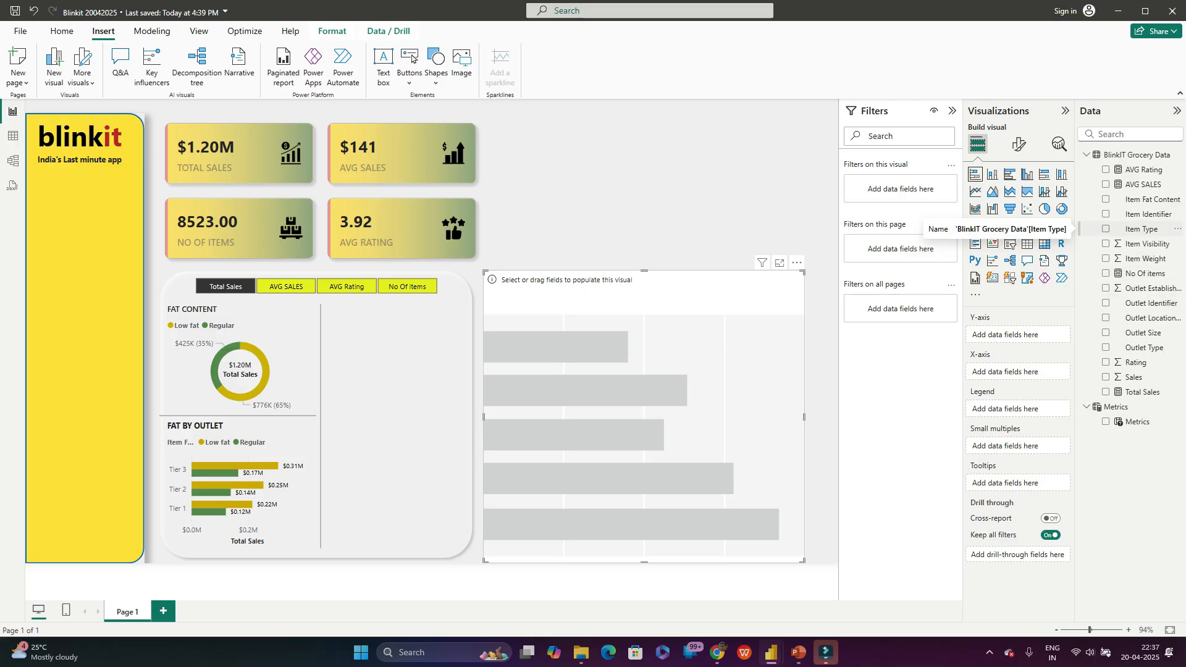
left_click_drag(1143, 229, 1016, 335)
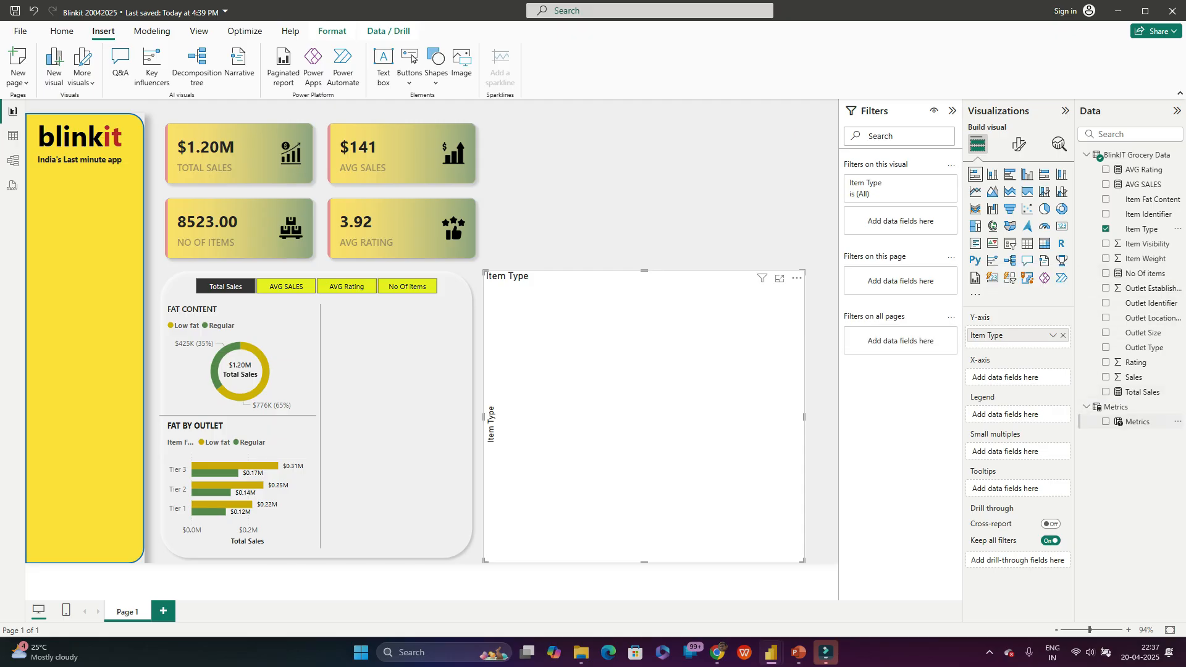
left_click_drag(1137, 421, 1001, 378)
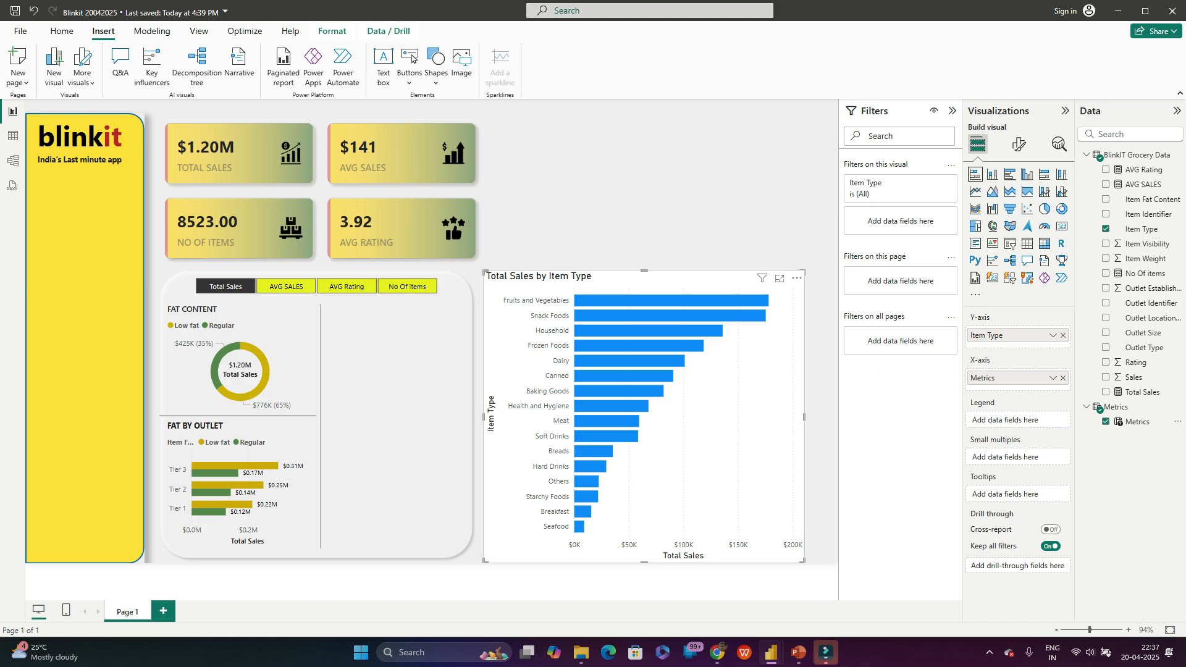
Step: Resize the item type bar chart and fit it into the empty half of the chart panel, beside the vertical gray line
left_click_drag(804, 417, 527, 417)
left_click_drag(500, 272, 412, 304)
left_click_drag(497, 409, 469, 410)
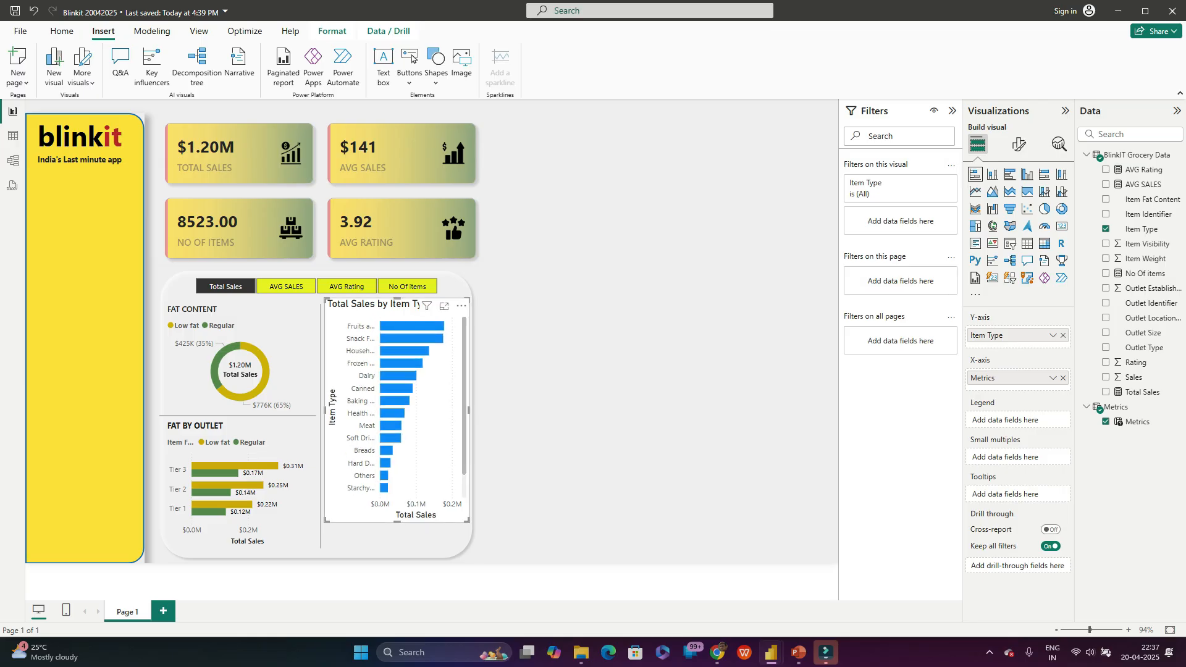
left_click_drag(397, 523, 397, 548)
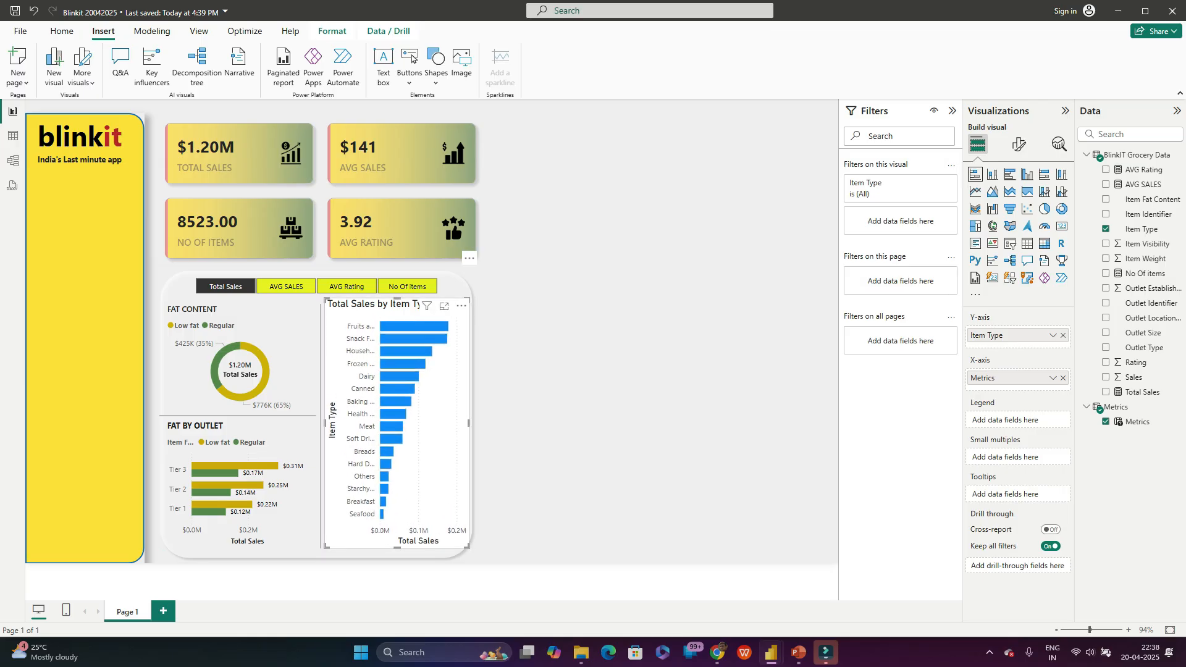
left_click_drag(469, 423, 464, 423)
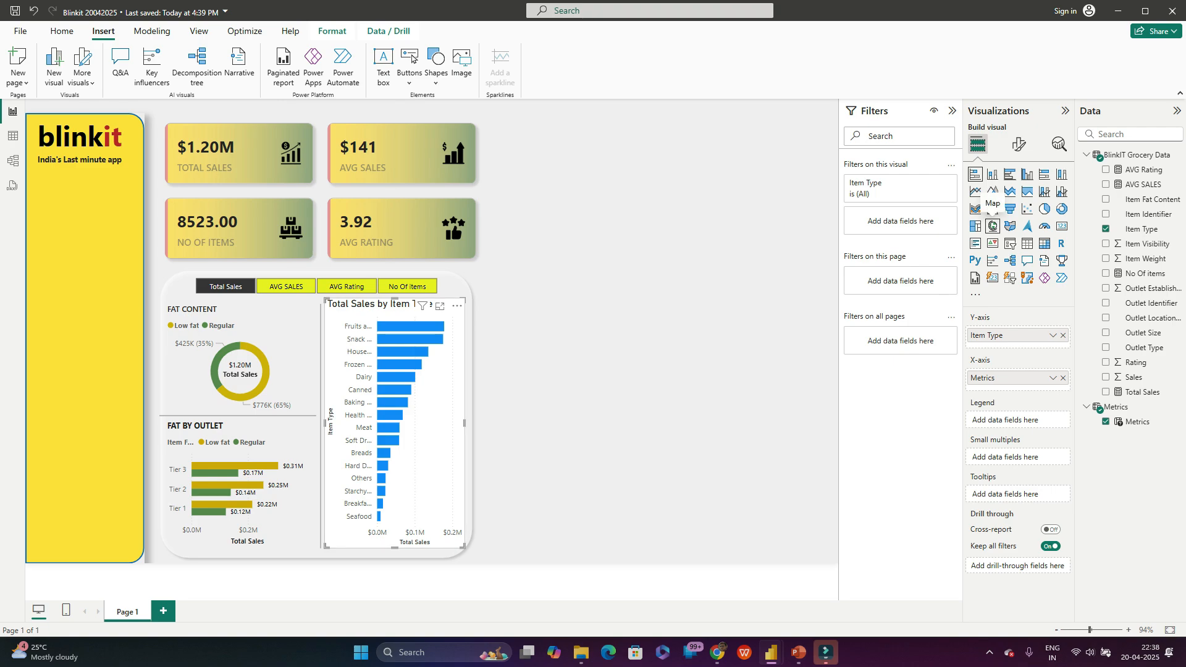
Step: Open the visual-specific formatting options of the item type bar chart
left_click(1019, 145)
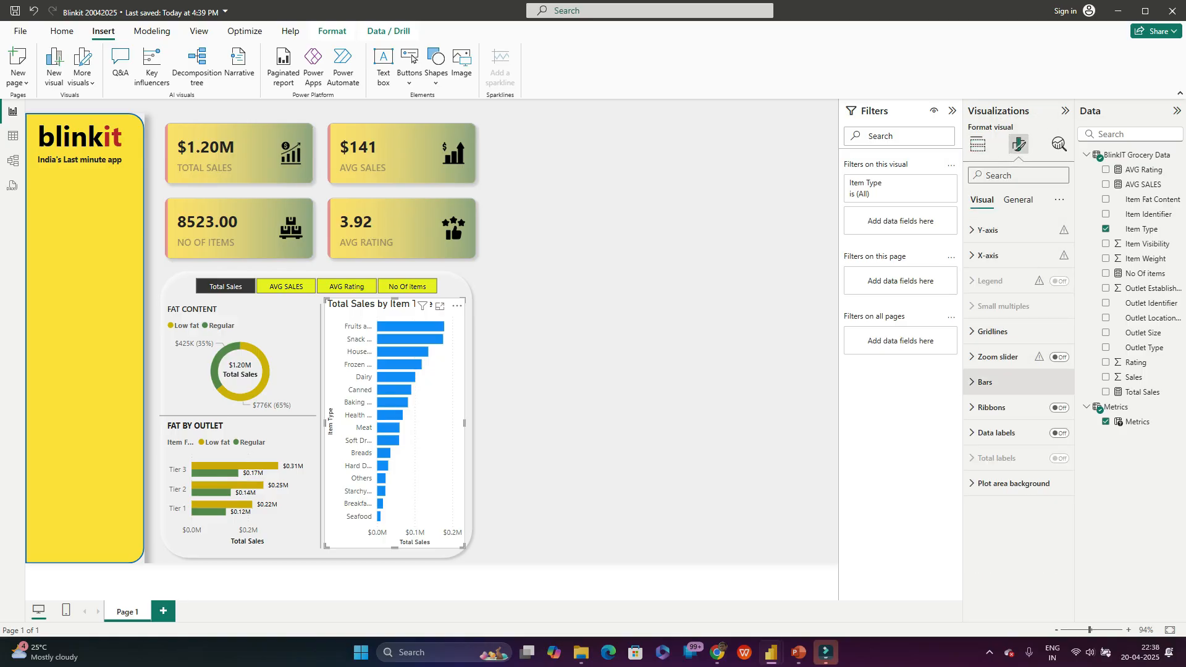
left_click(1018, 199)
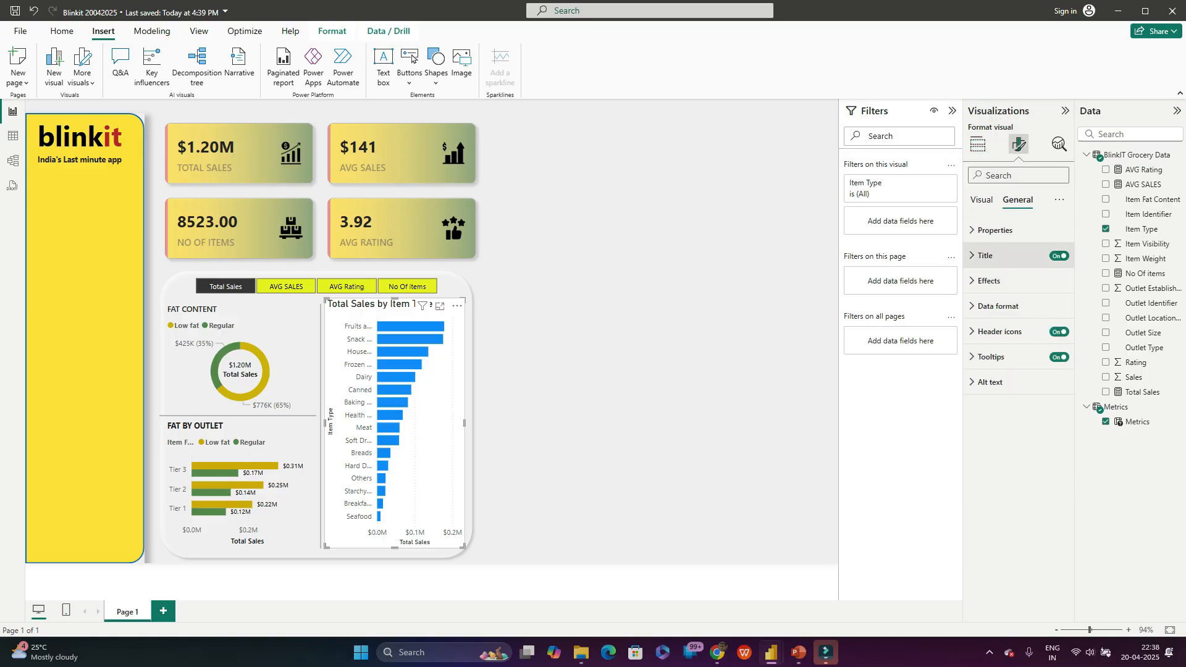
left_click(982, 200)
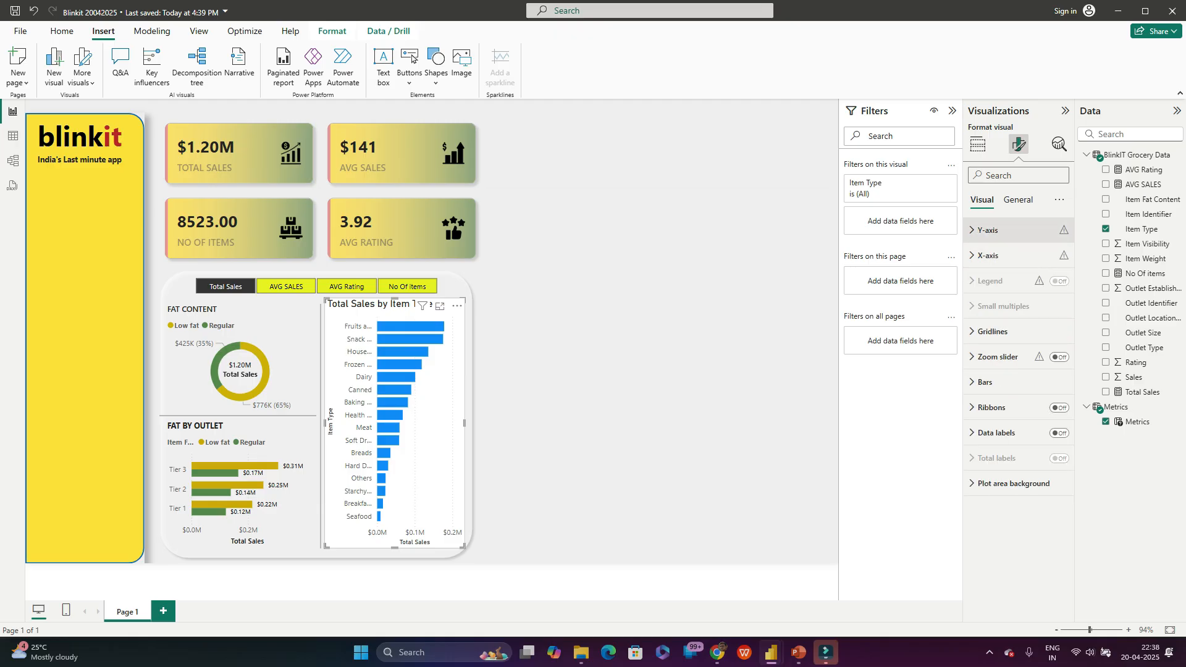
left_click(988, 230)
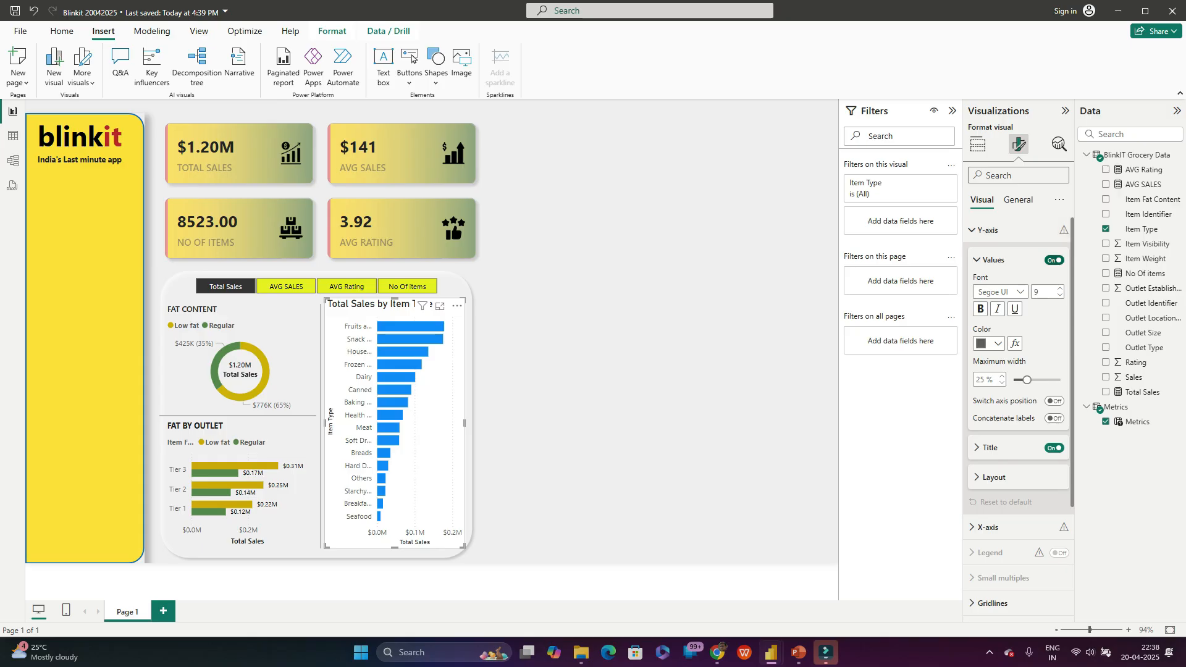
left_click(1055, 261)
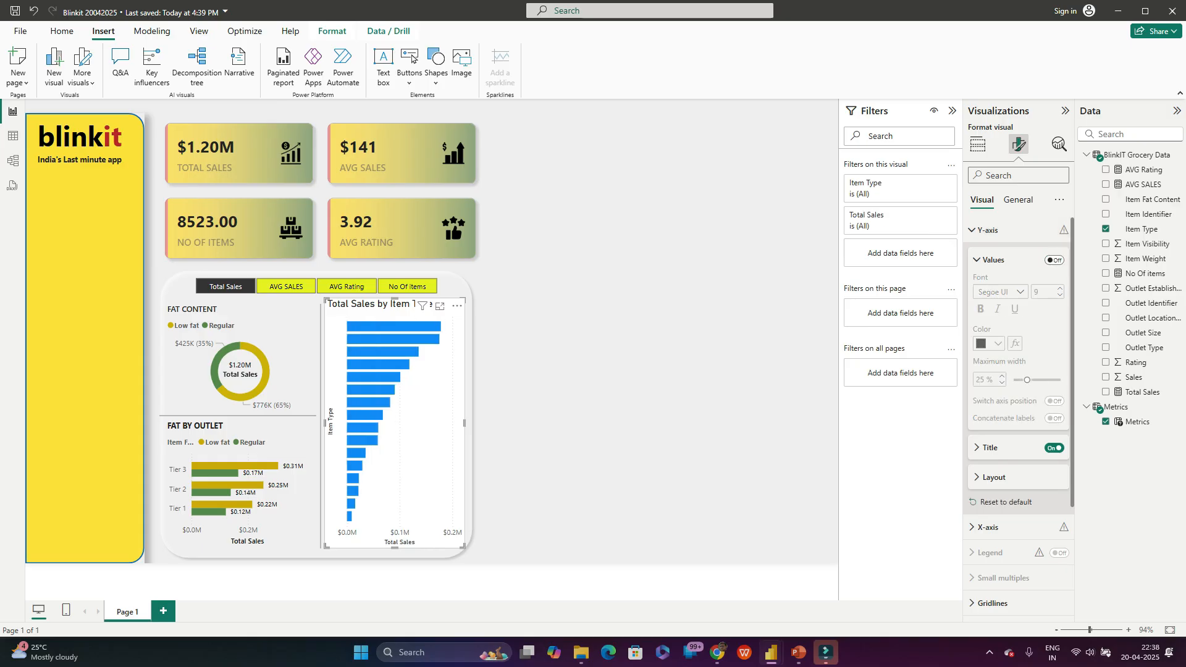
left_click(1054, 260)
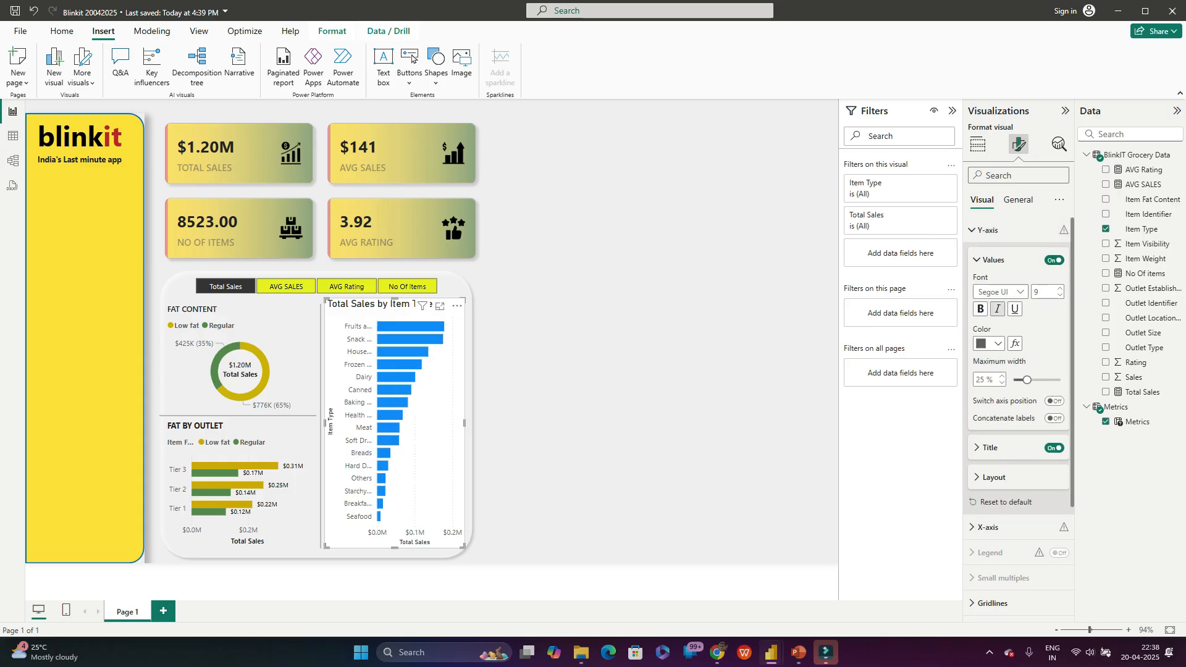
left_click(988, 230)
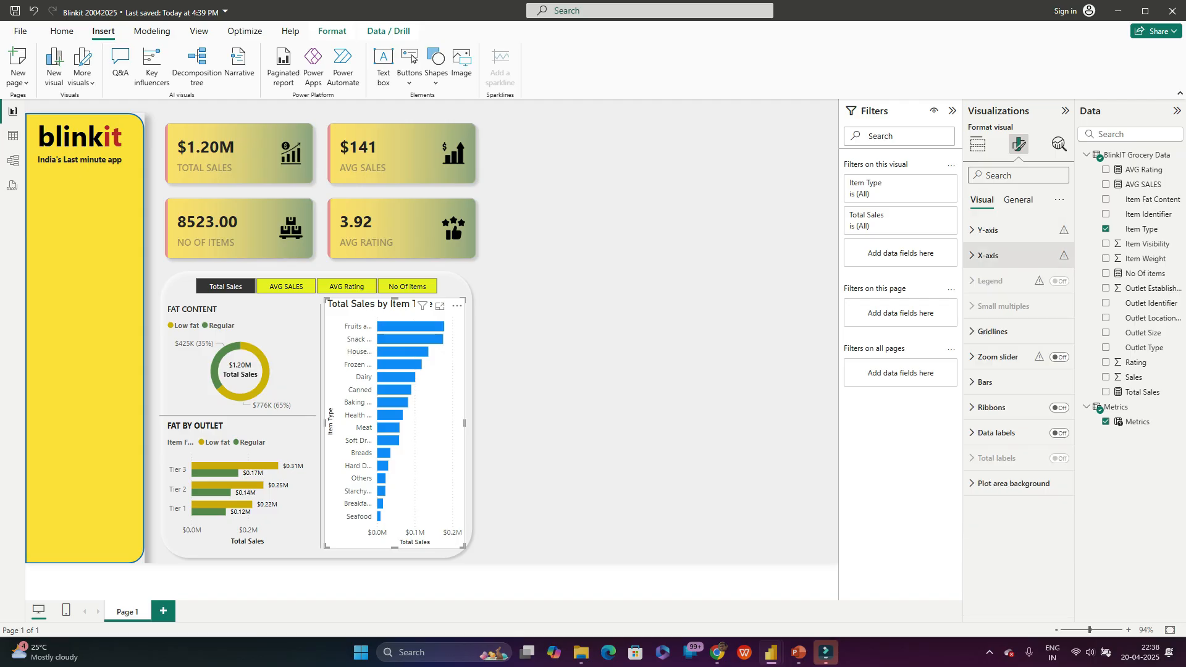
Step: Turn off the X-axis title and the vertical gridlines of the item type bar chart, keeping its logarithmic scale off
left_click(988, 255)
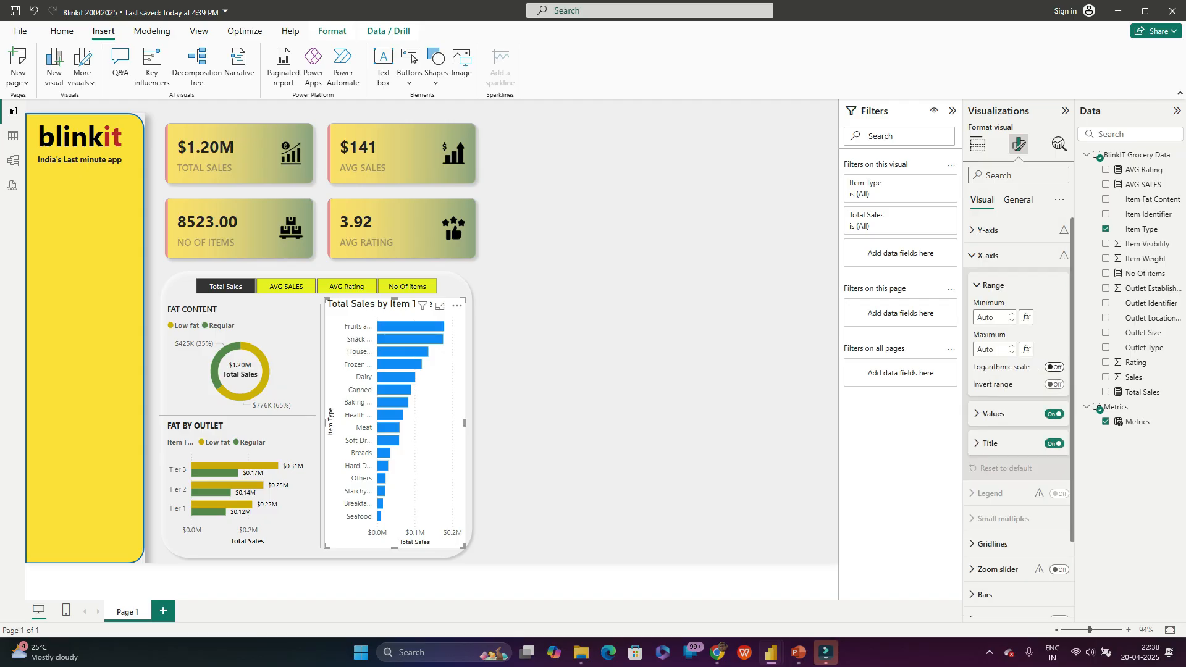
left_click(1054, 367)
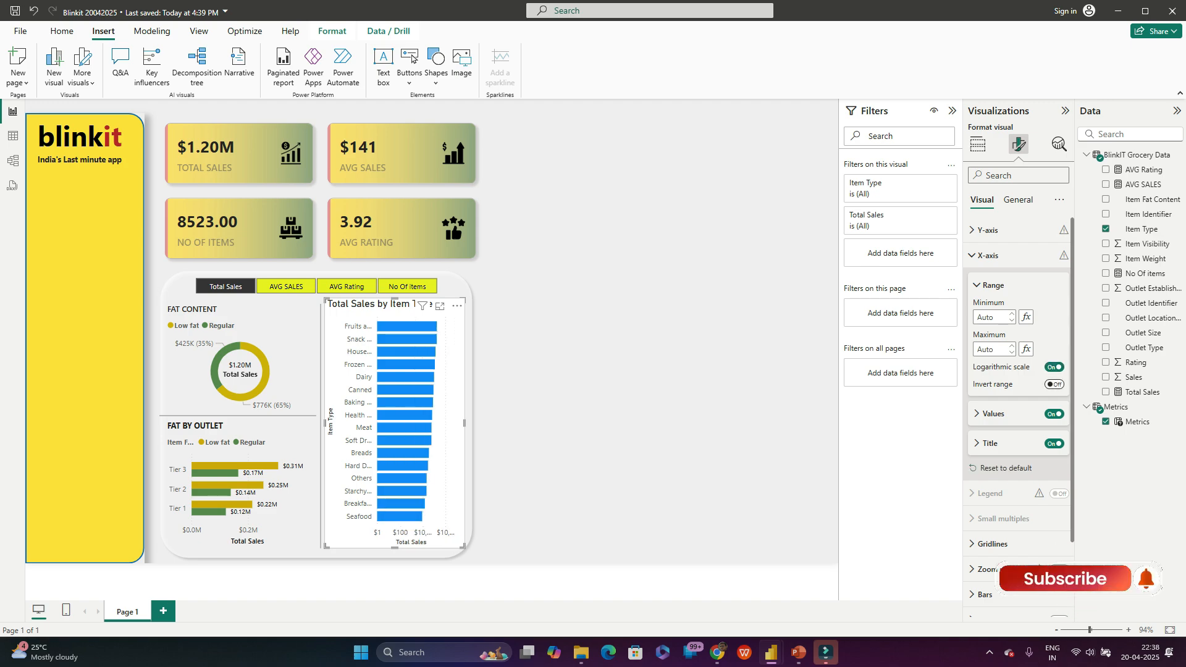
left_click(1055, 367)
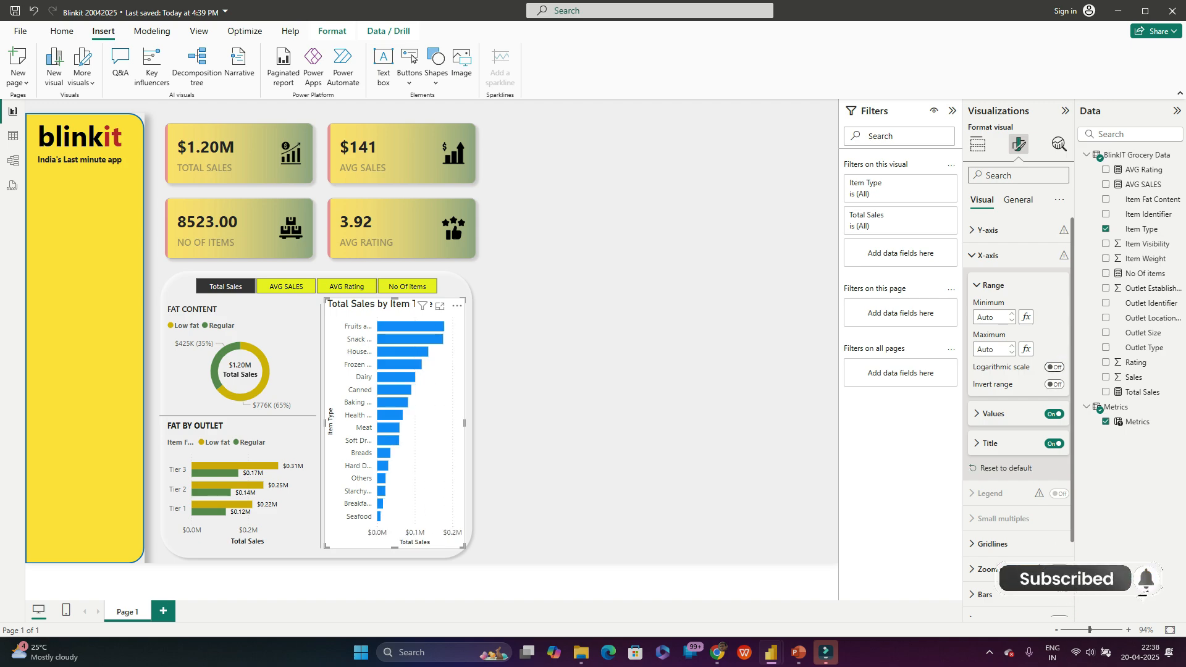
left_click(1055, 444)
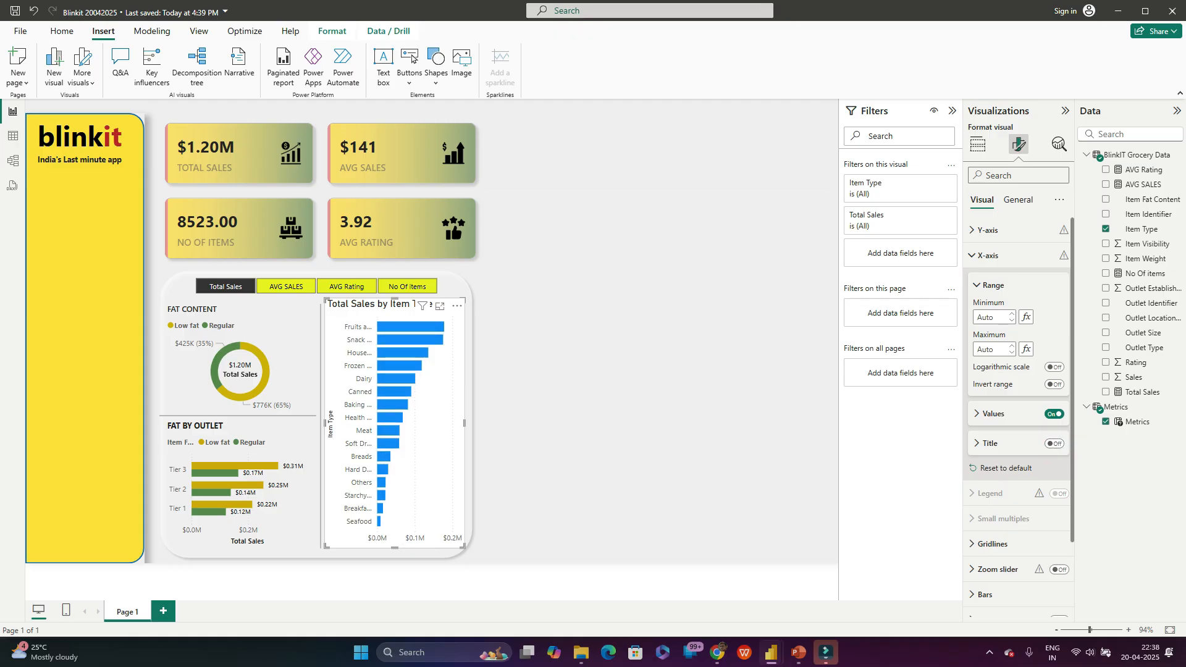
scroll(1019, 454, "down", 1)
left_click(993, 453)
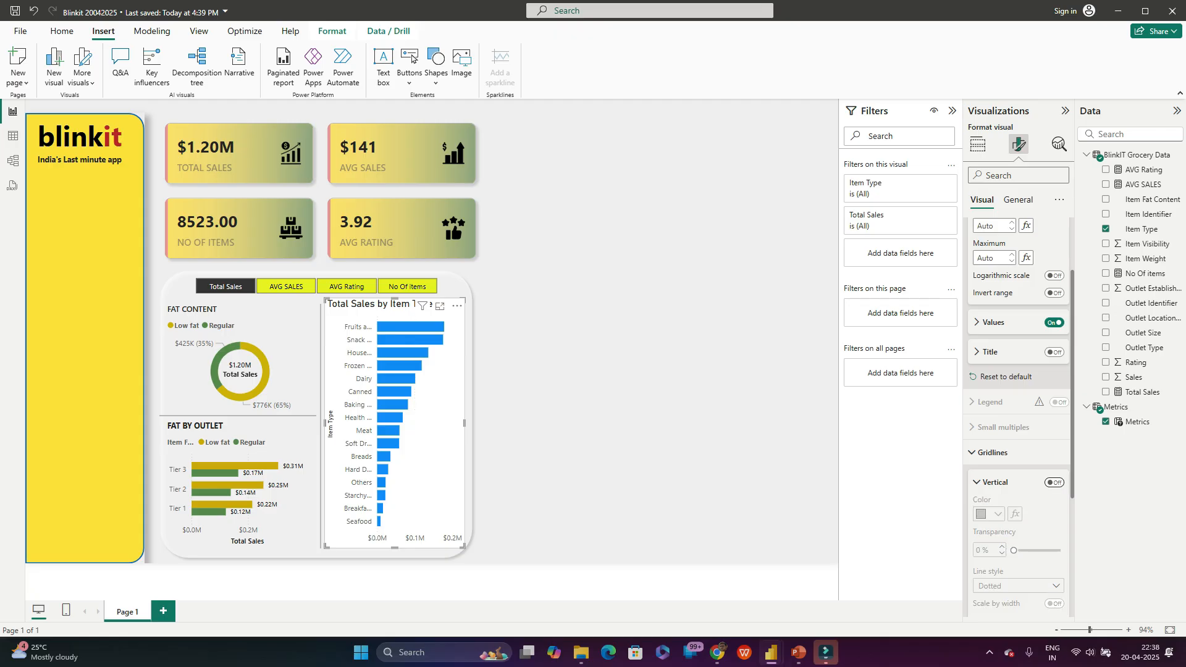
left_click(1054, 482)
Step: Set the color of all bars in the item type chart to the recent dark gold used for Low fat
scroll(1019, 433, "down", 2)
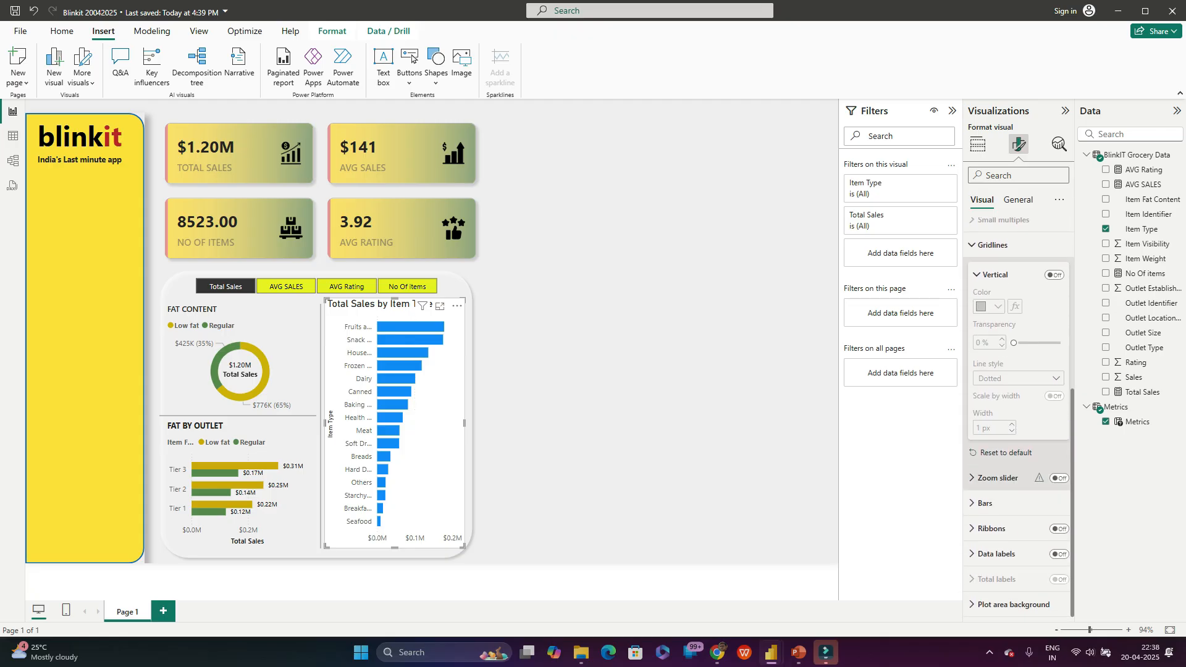
left_click(994, 502)
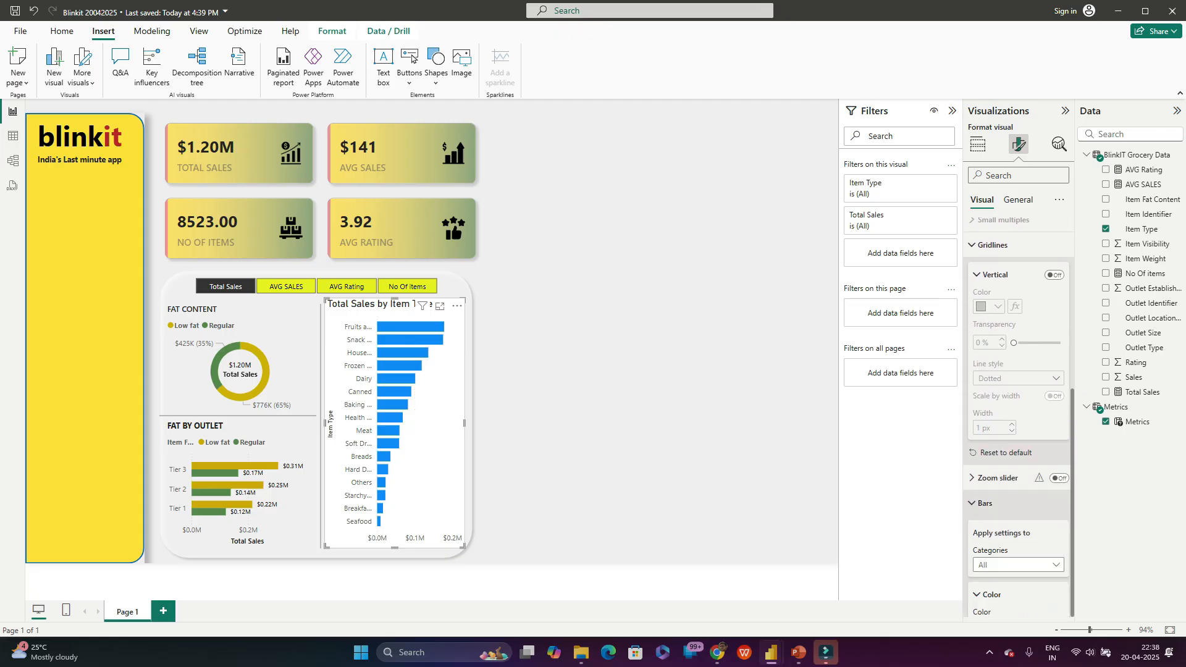
scroll(995, 503, "down", 2)
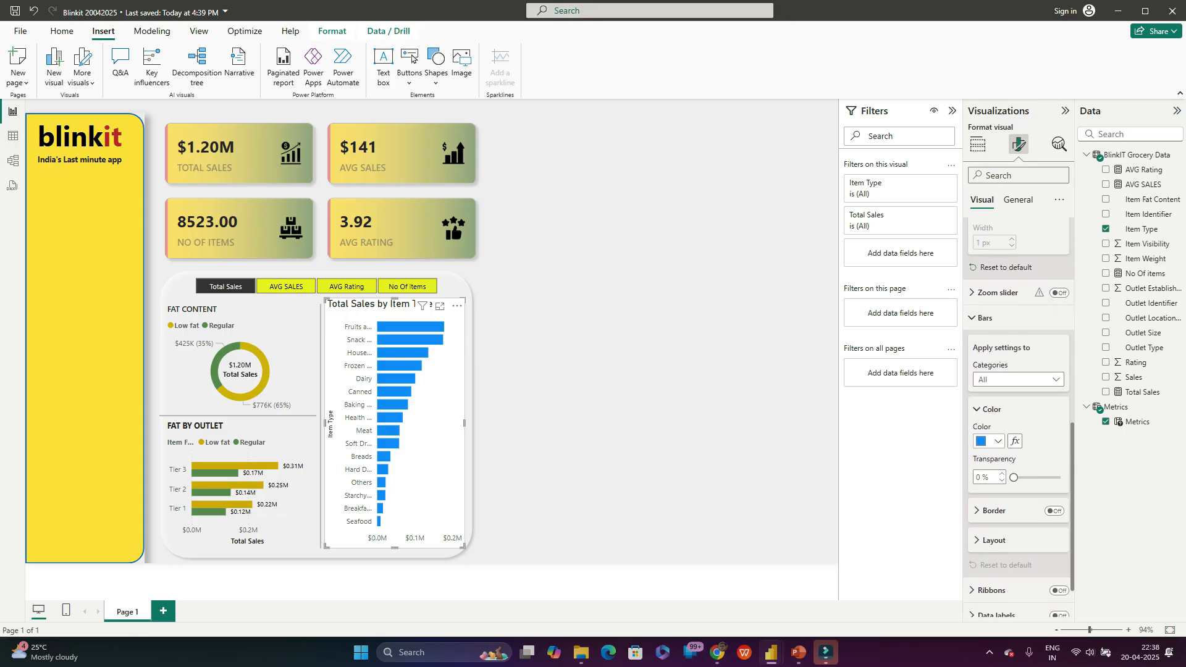
left_click(991, 441)
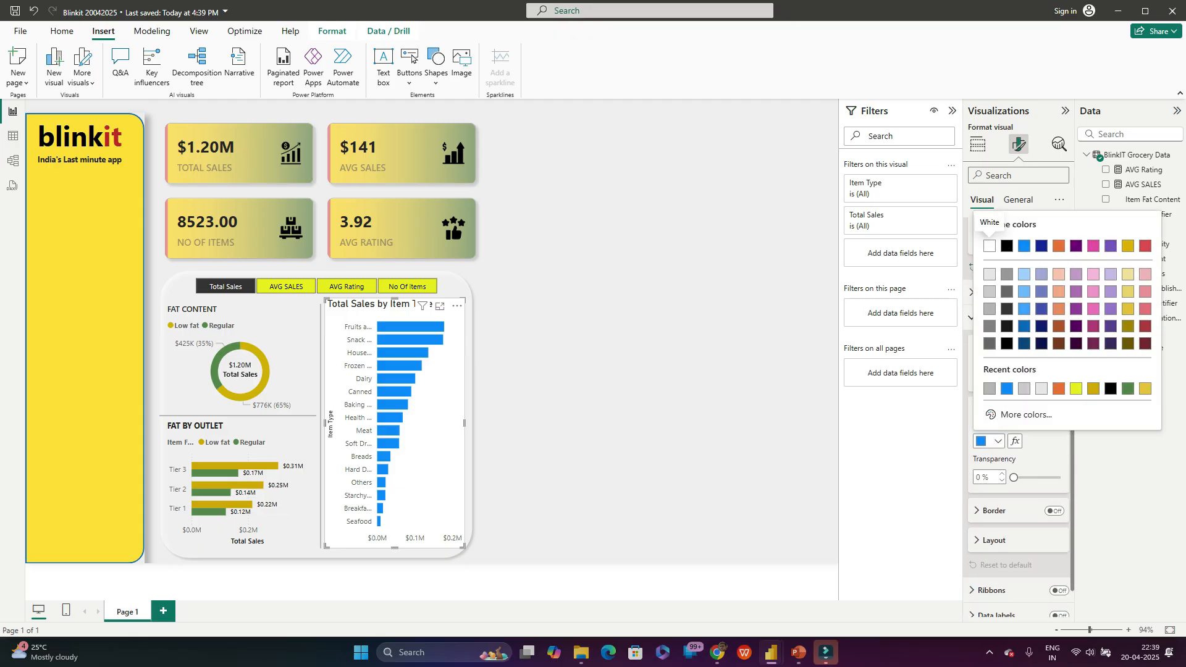
left_click(1076, 388)
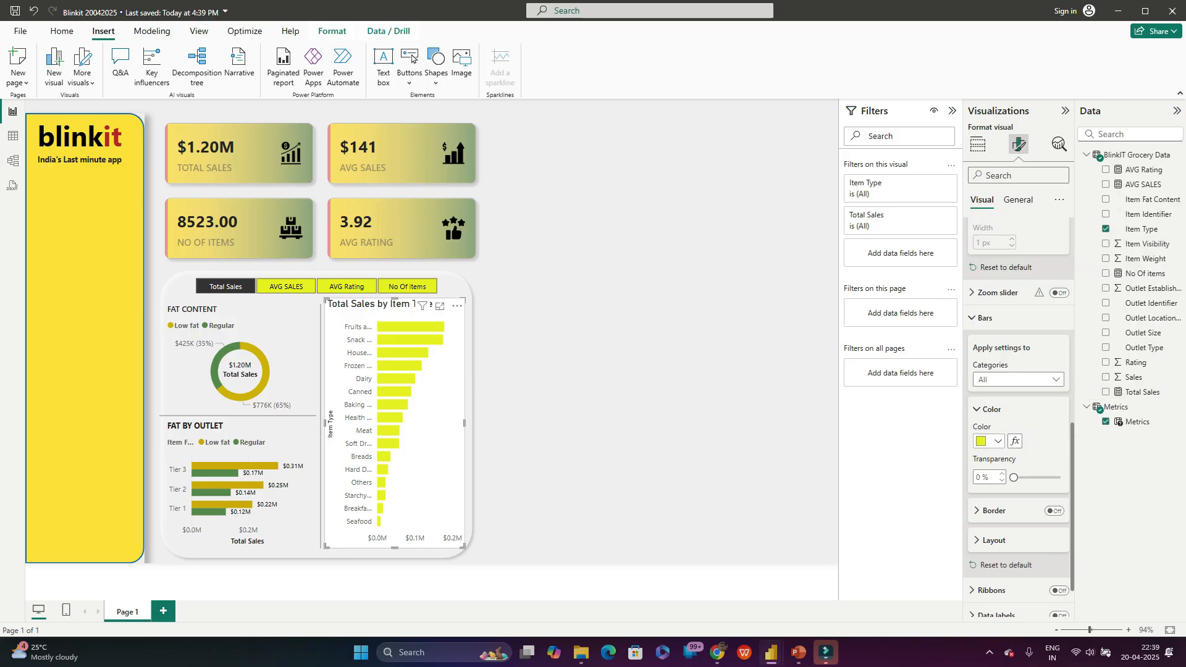
left_click(991, 441)
left_click(1078, 389)
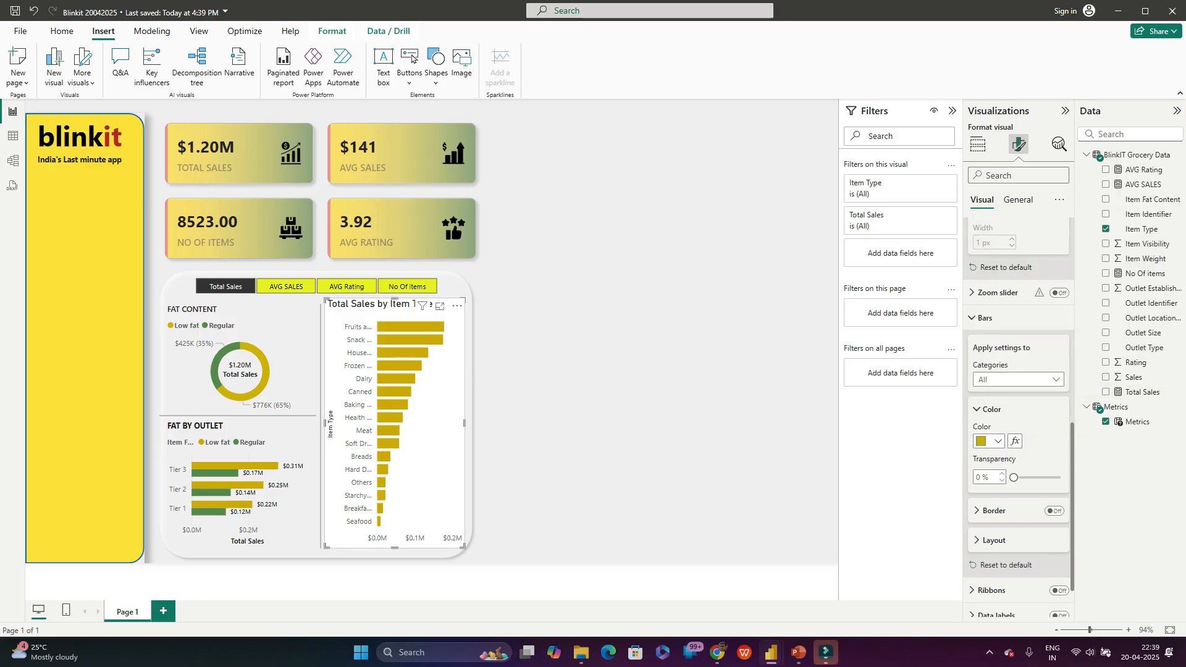
Step: Turn on data labels for the item type bar chart and bring their detailed settings into reach
scroll(1019, 417, "down", 2)
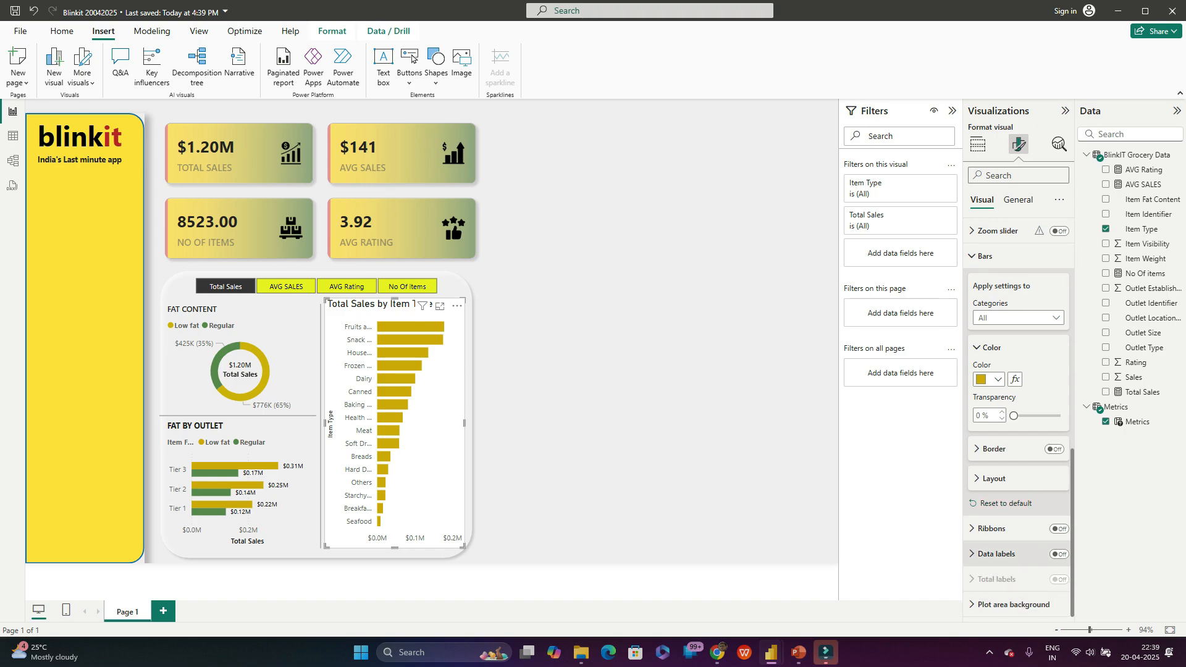
left_click(1059, 554)
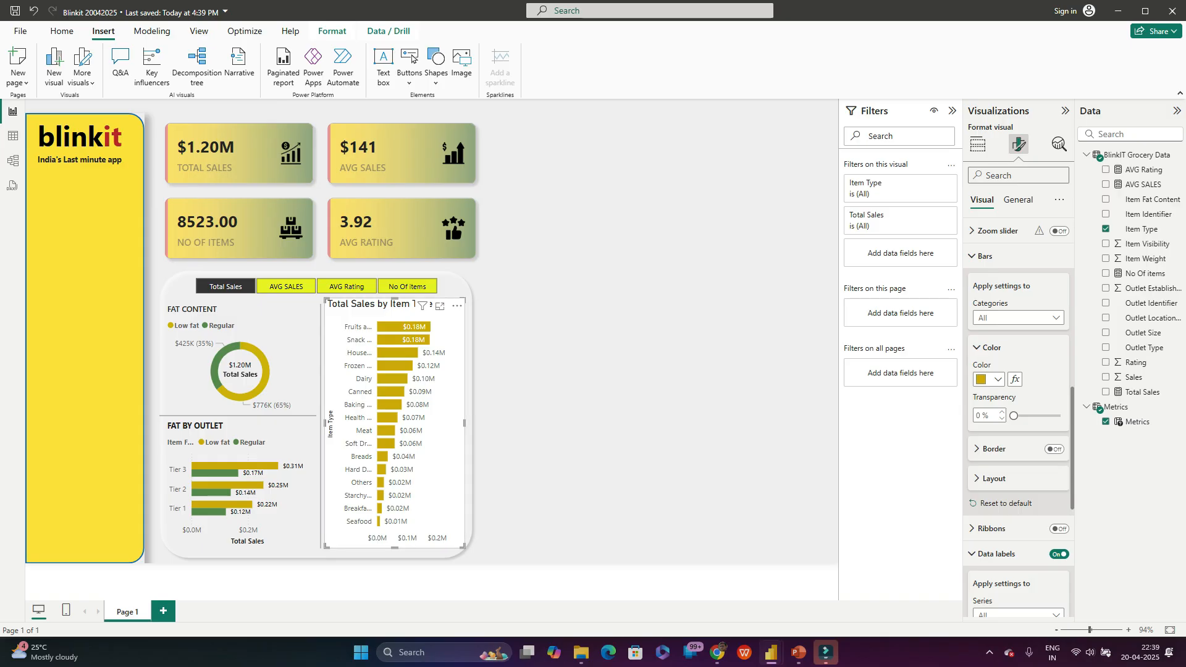
scroll(1018, 370, "down", 5)
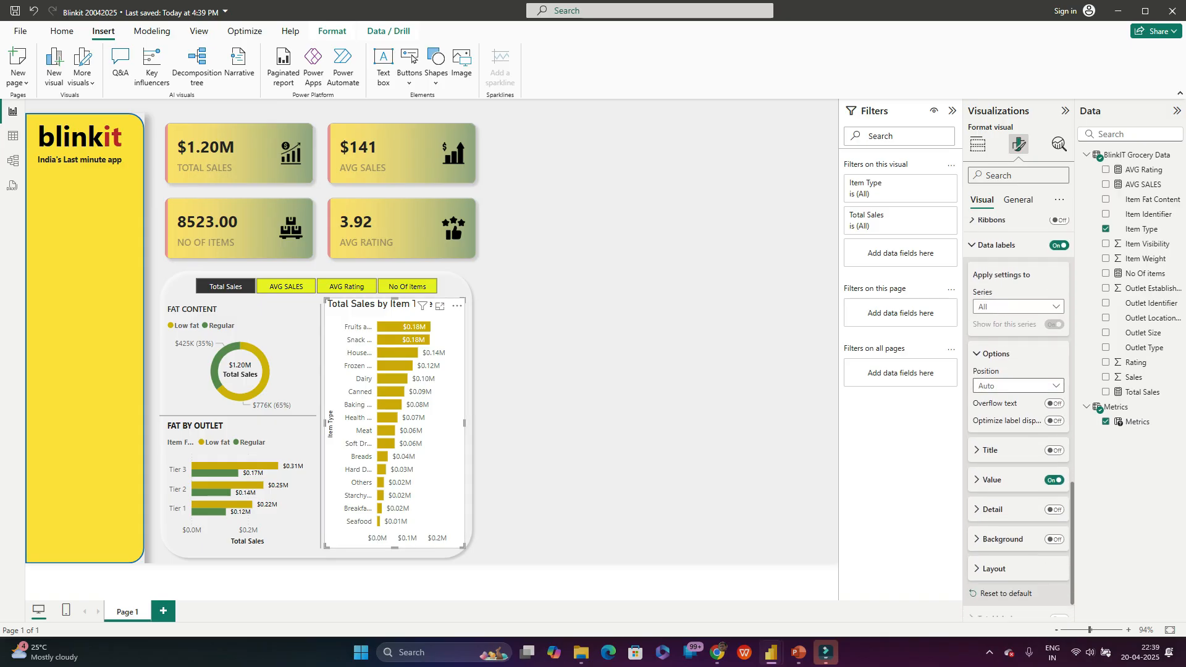
Step: Set the item type chart's data label position to Outside end and widen the chart to about 250
left_click(1018, 386)
left_click(998, 431)
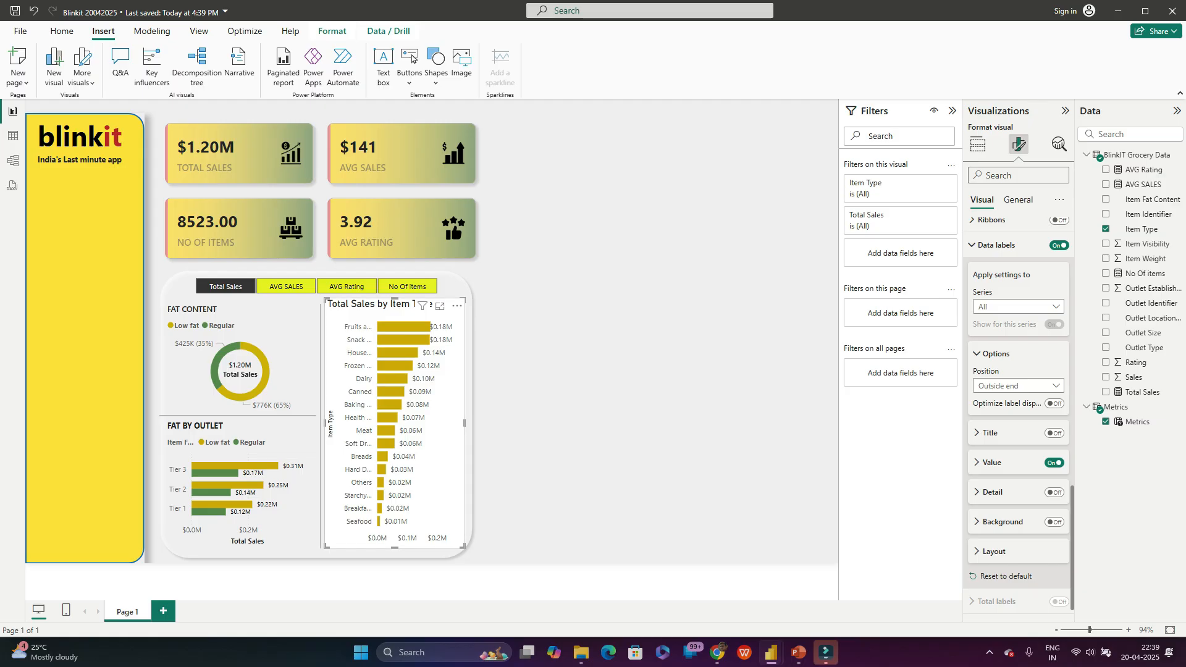
left_click_drag(464, 423, 470, 424)
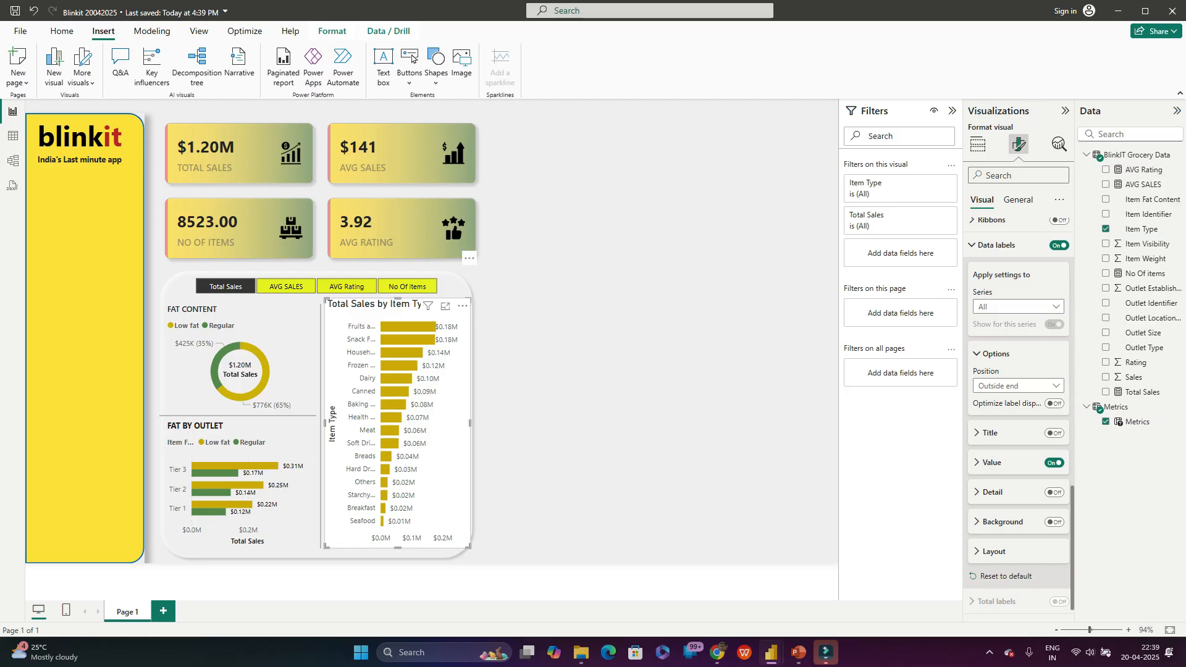
left_click_drag(470, 423, 469, 423)
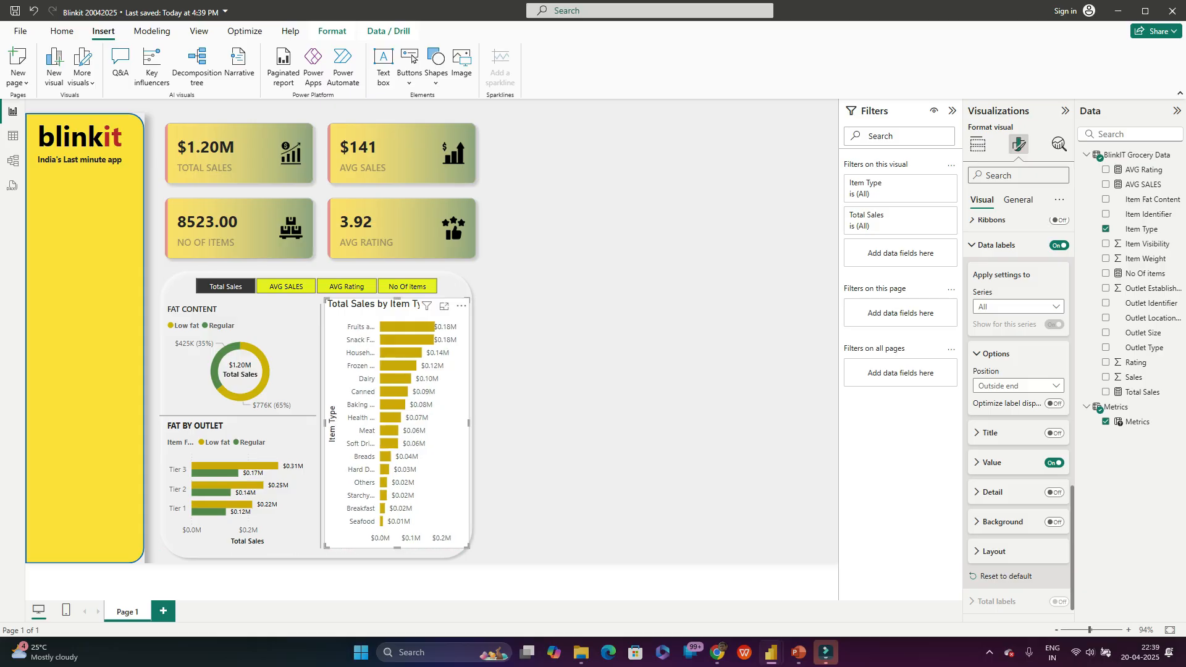
Step: Turn off the background effect of the item type bar chart in its general formatting
scroll(1019, 432, "down", 1)
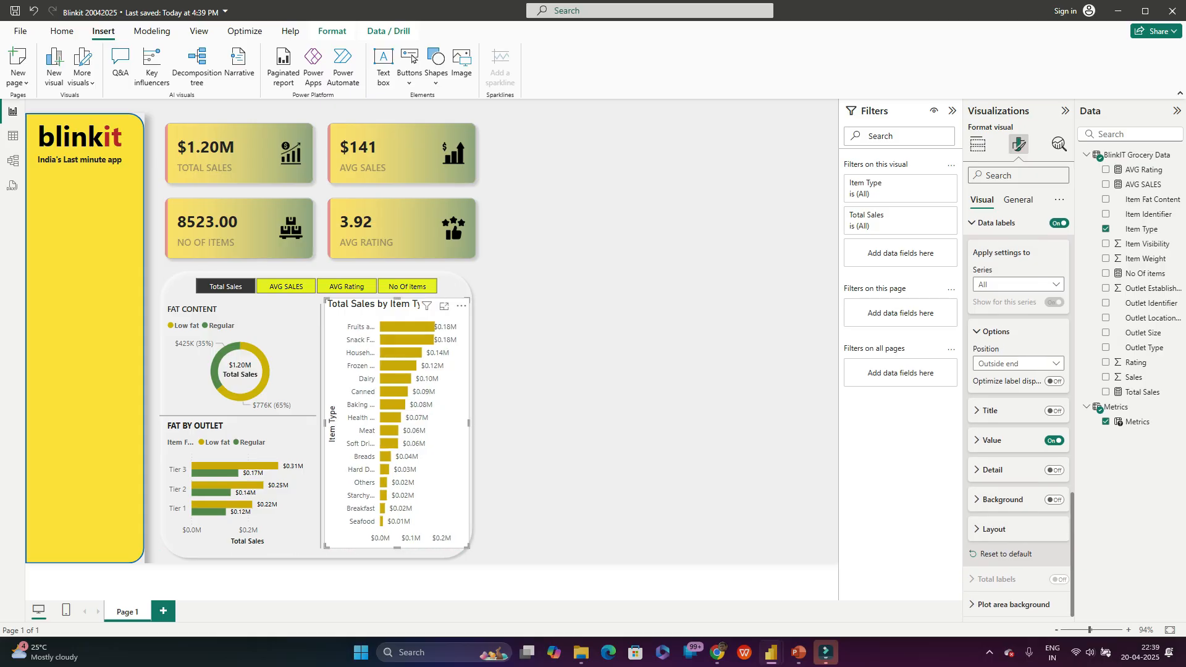
left_click(992, 469)
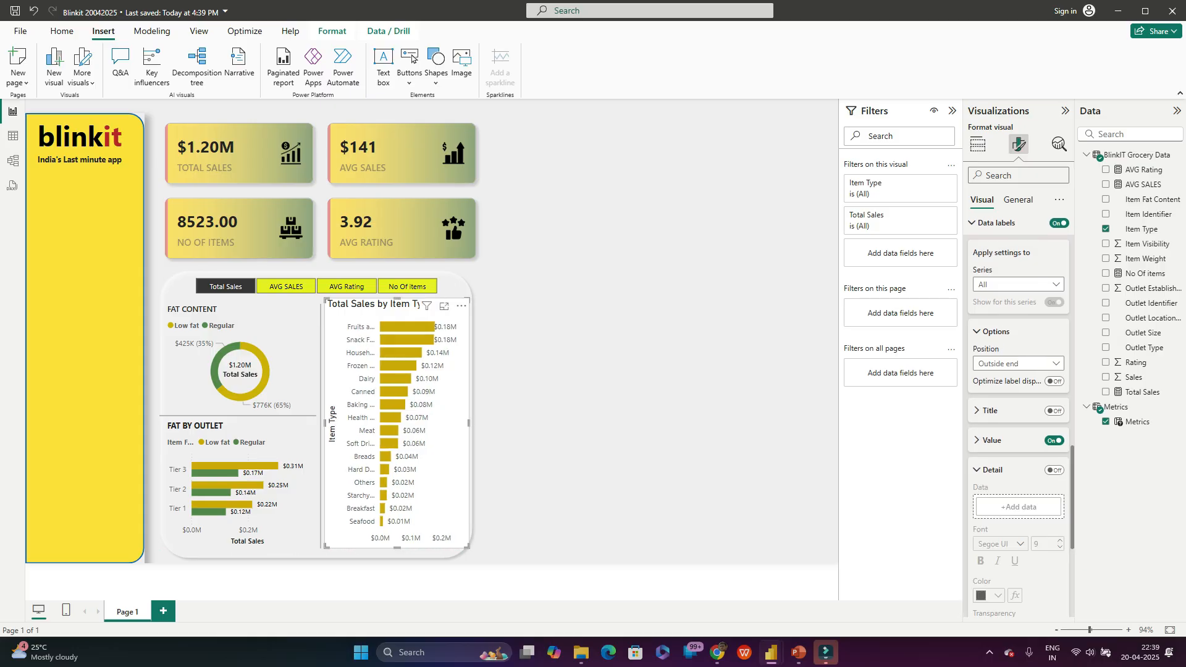
left_click(992, 346)
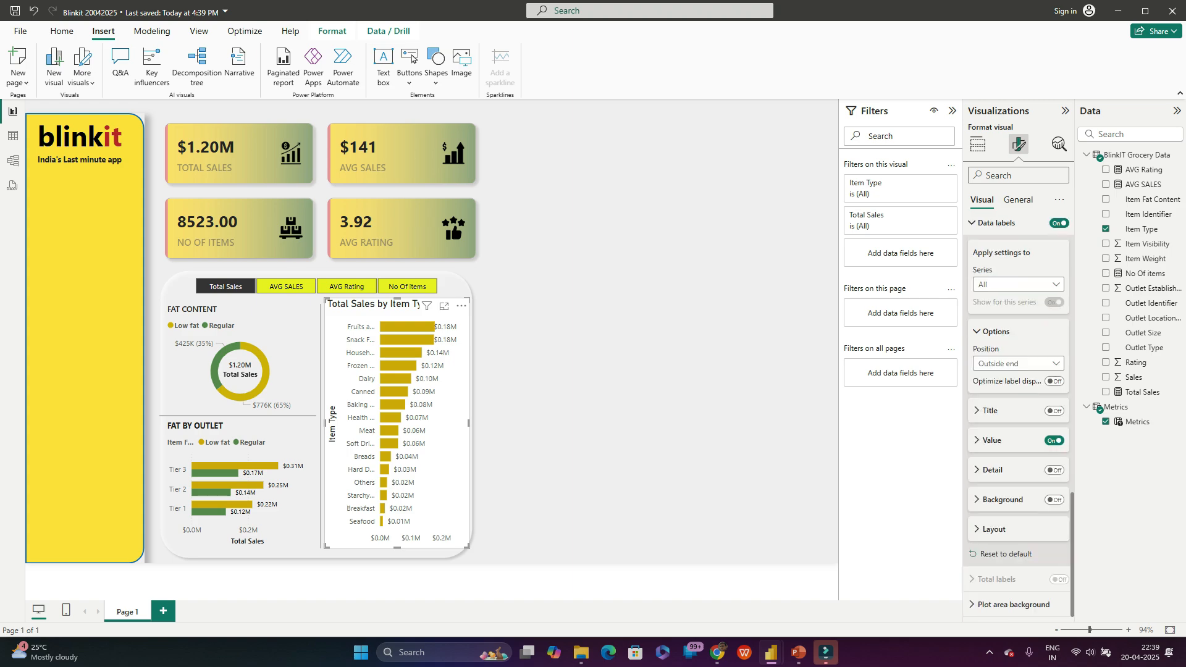
left_click(1002, 499)
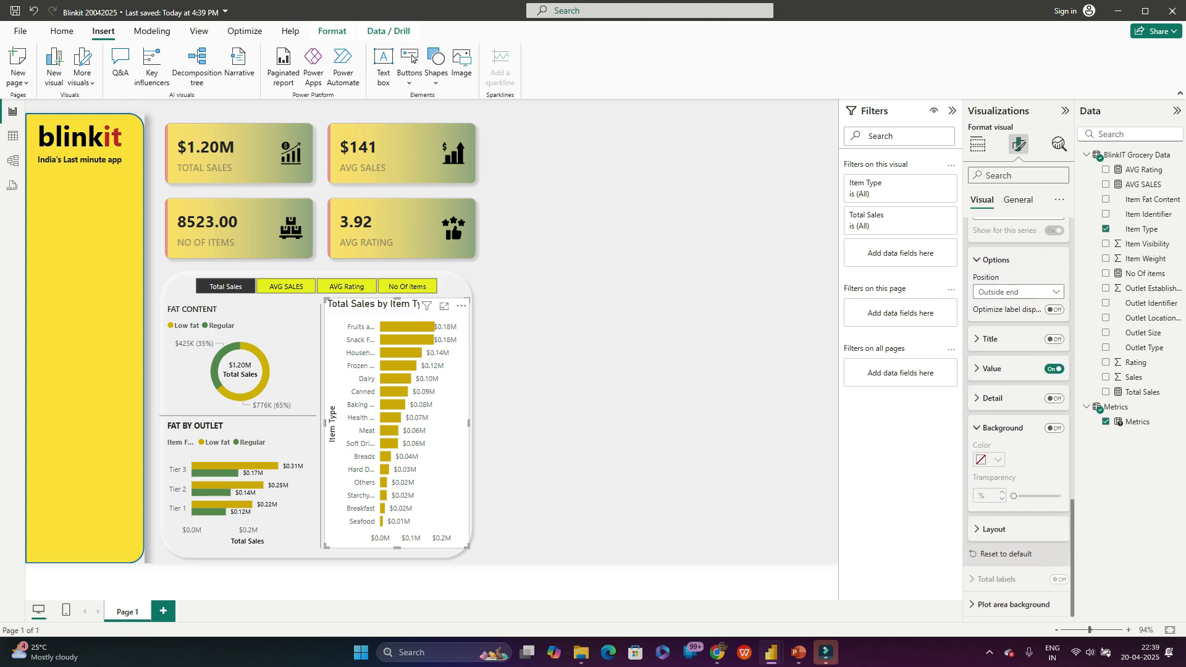
left_click(1002, 428)
left_click(1018, 200)
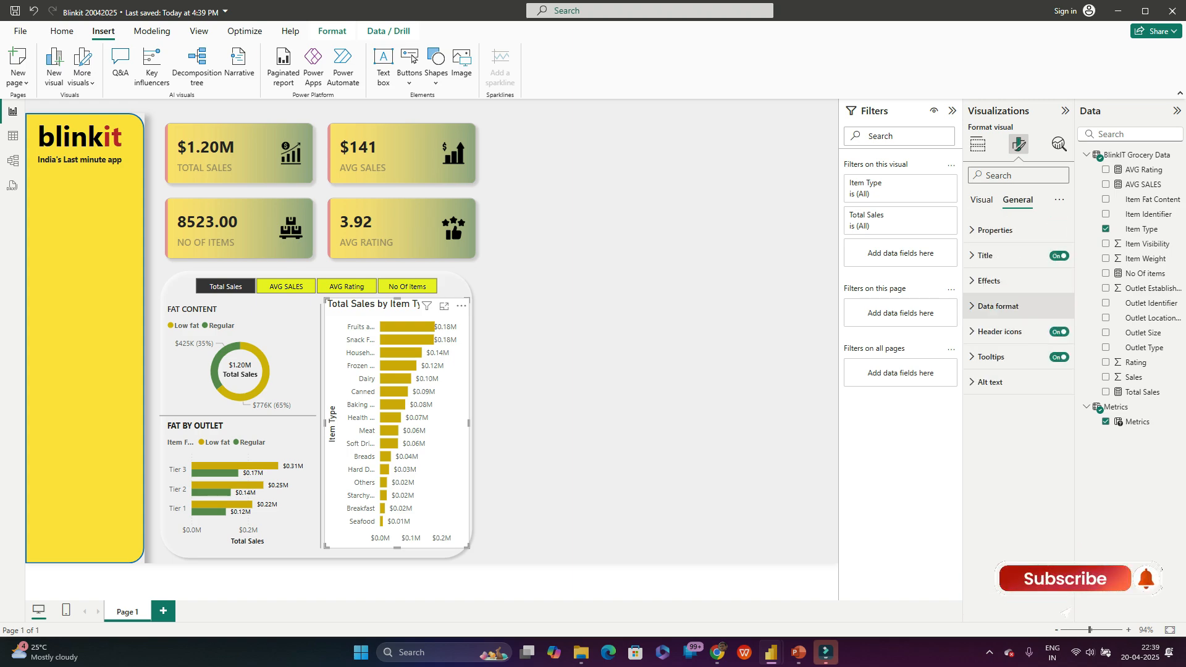
left_click(989, 281)
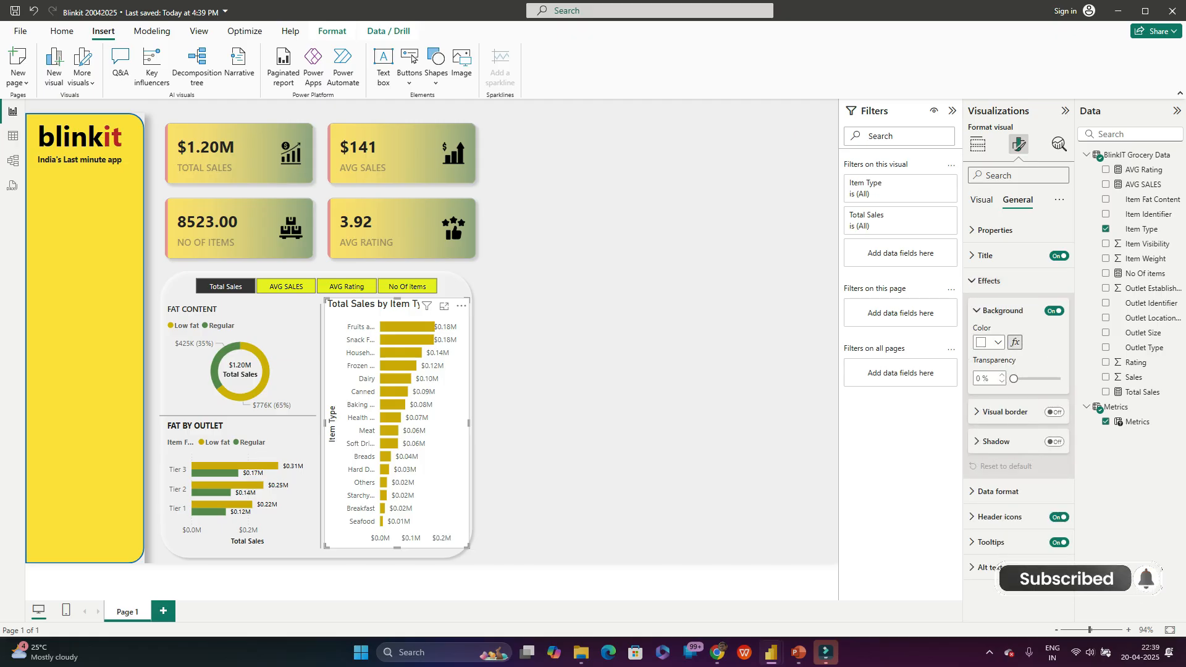
left_click(1054, 311)
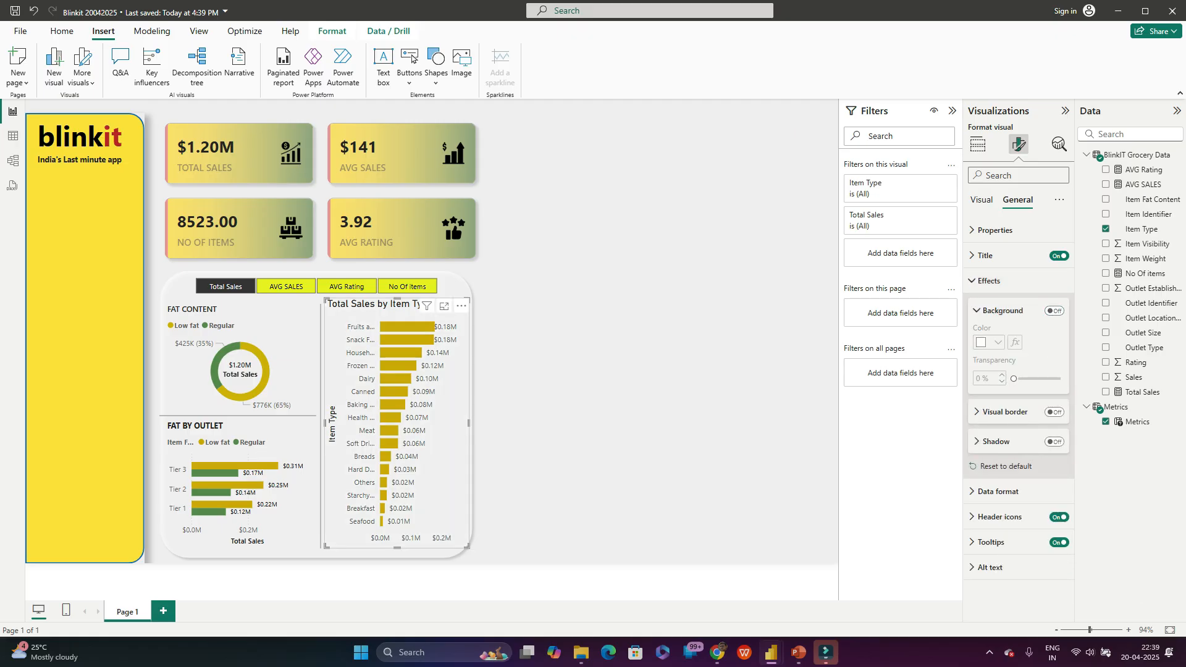
Step: Compare the item type chart with its counterpart in the Blinkit 12042025 reference dashboard and return to the Blinkit 20042025 report
key("alt+Tab")
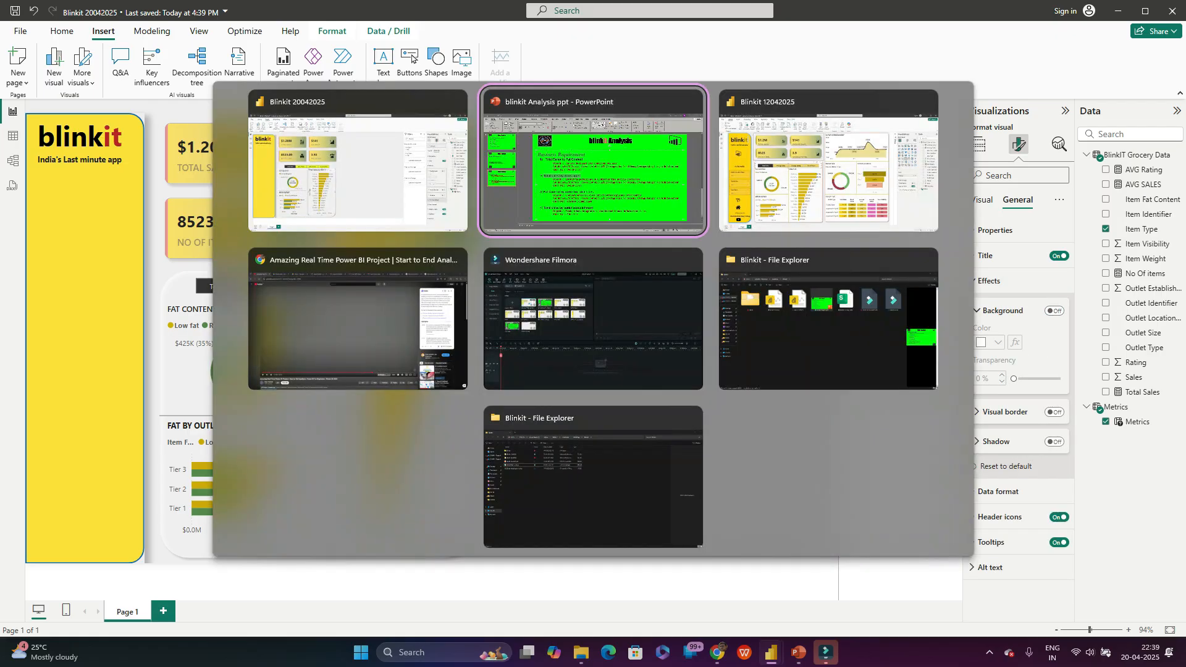
key("alt+Tab")
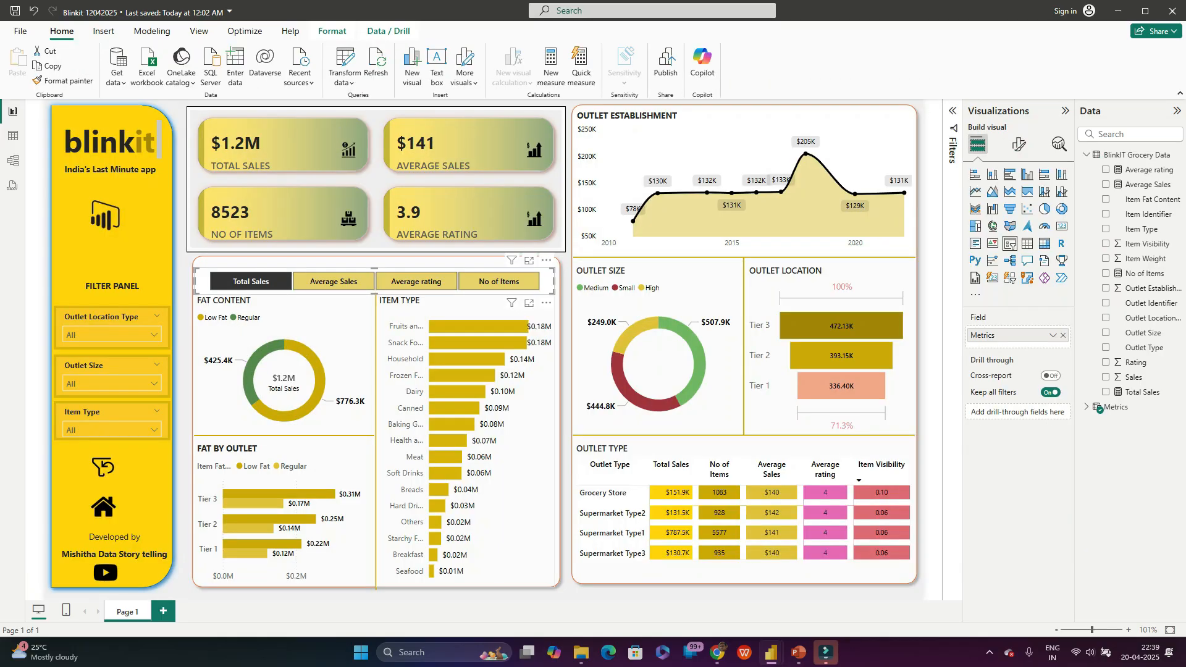
key("alt+Tab")
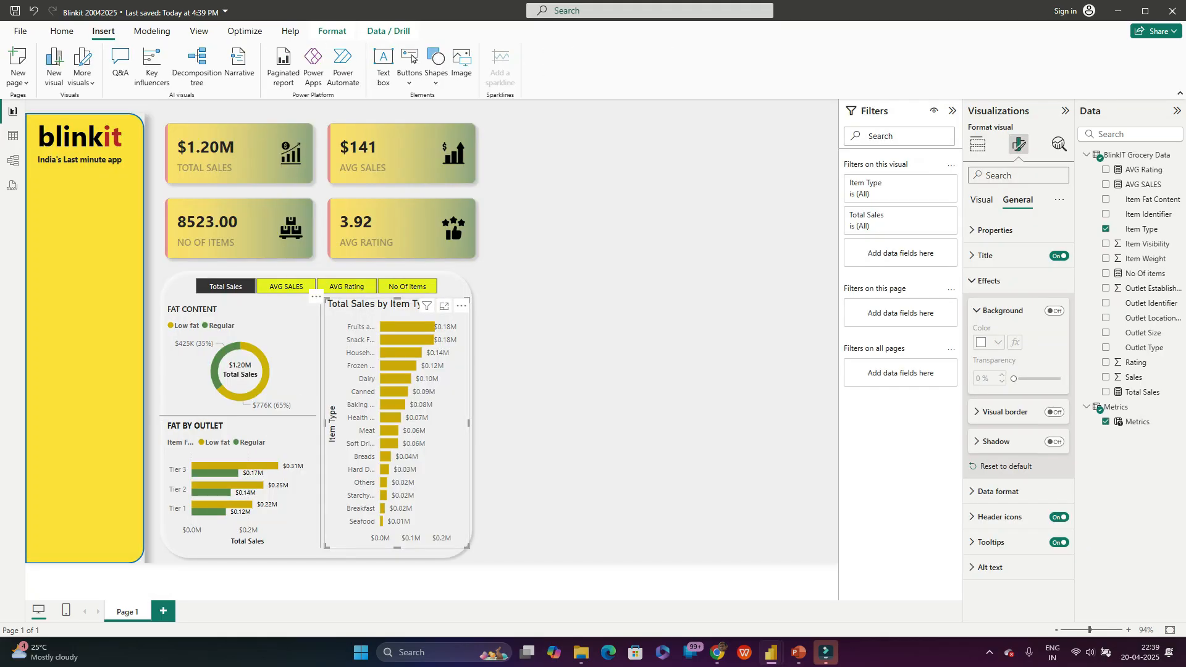
key("alt+Tab")
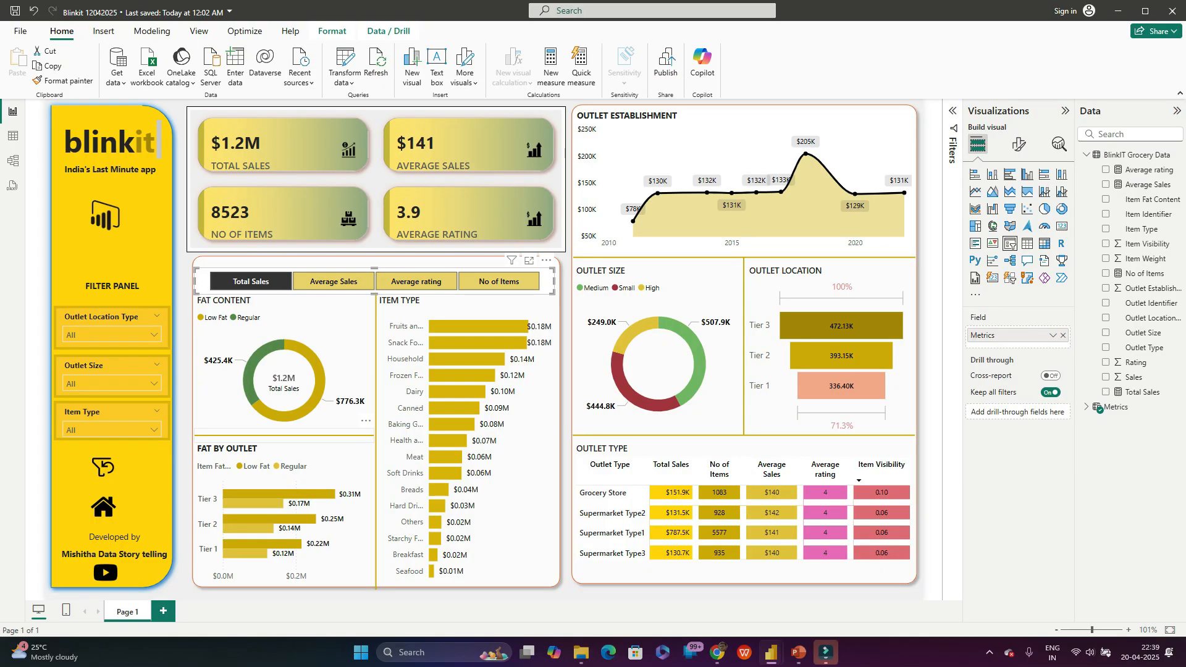
key("alt+Tab")
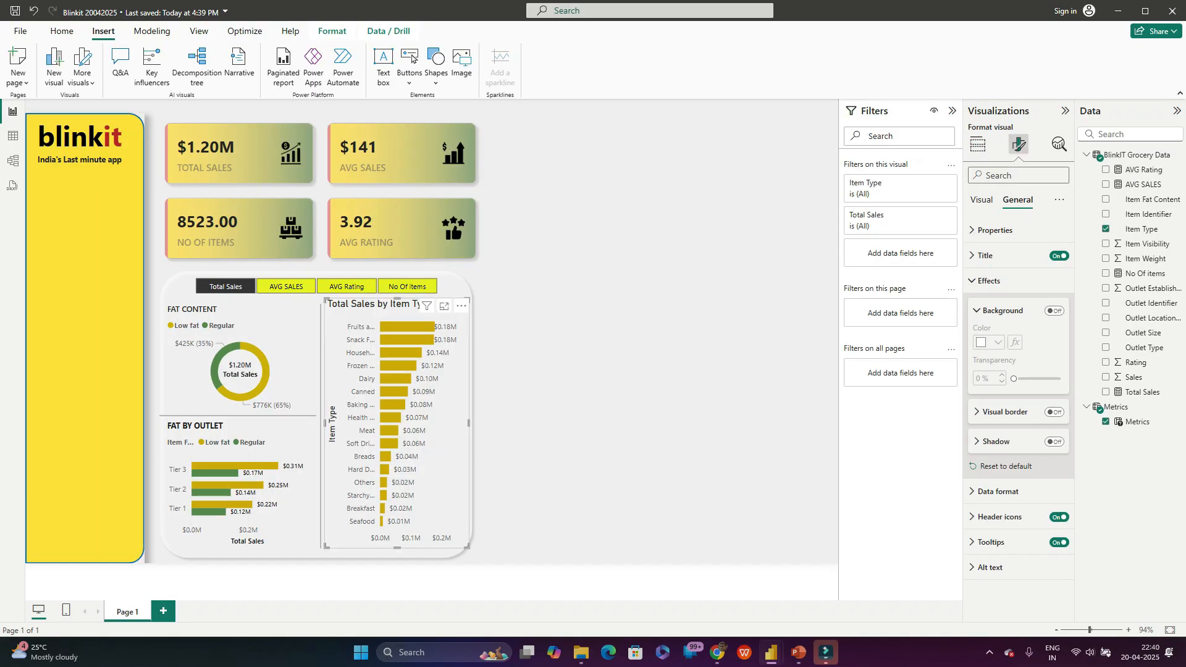
key("alt+Tab")
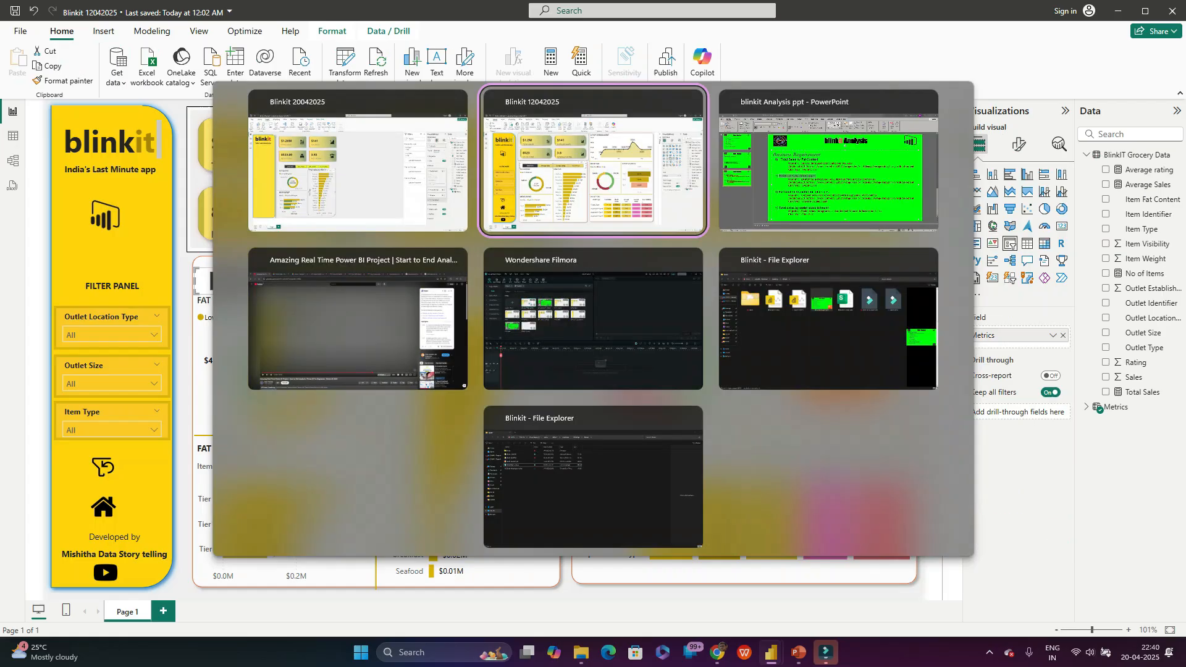
key("alt+Tab")
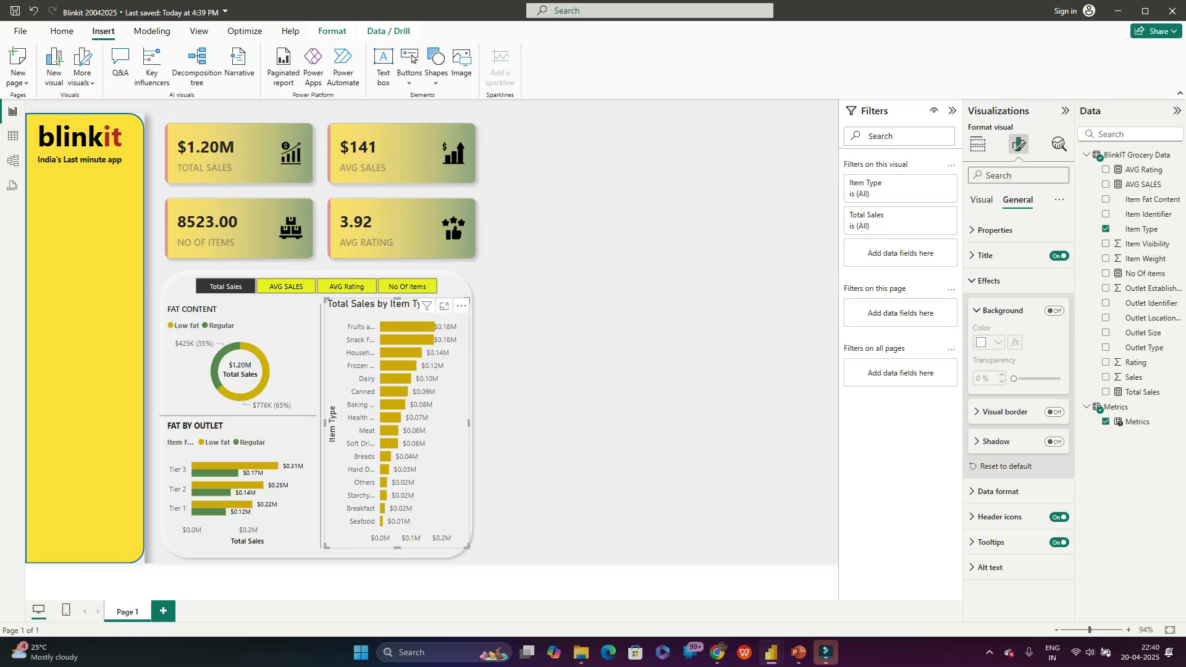
Step: Change the title text of the item type bar chart to ITEM TYPE
left_click(995, 230)
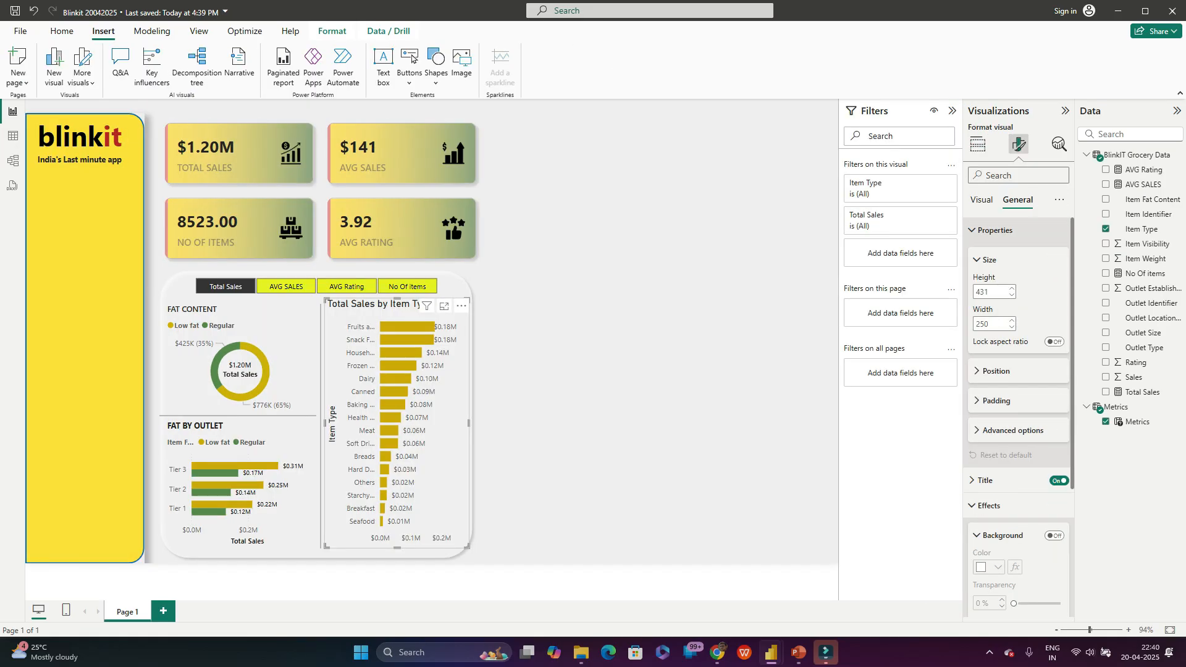
left_click(995, 231)
left_click(985, 256)
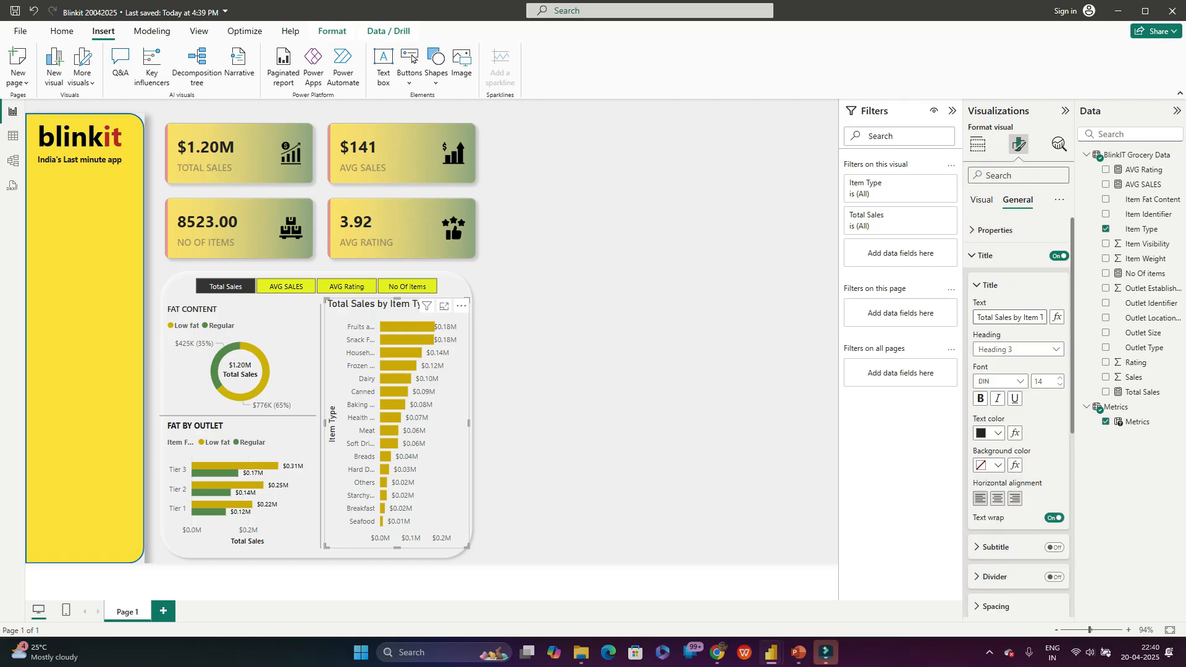
triple_click(1011, 318)
key("BackSpace")
type("ITEM TYPE")
Step: Set the ITEM TYPE chart title to the bold Segoe UI font at size 10
left_click(1001, 381)
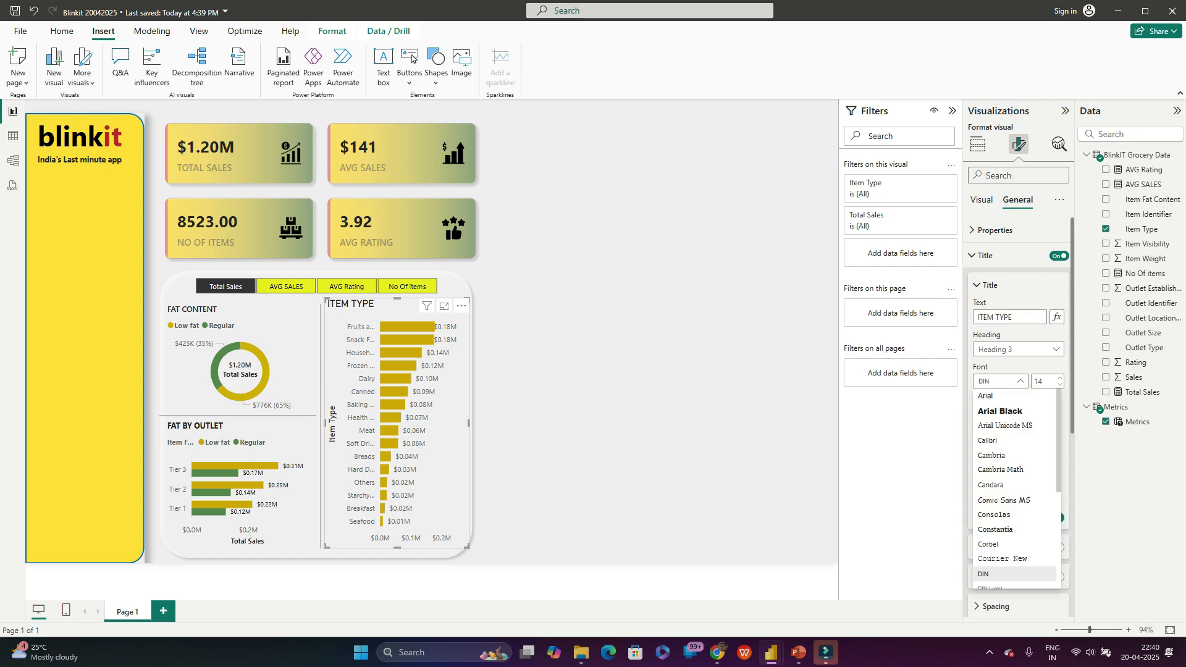
scroll(1013, 488, "down", 3)
left_click(1002, 533)
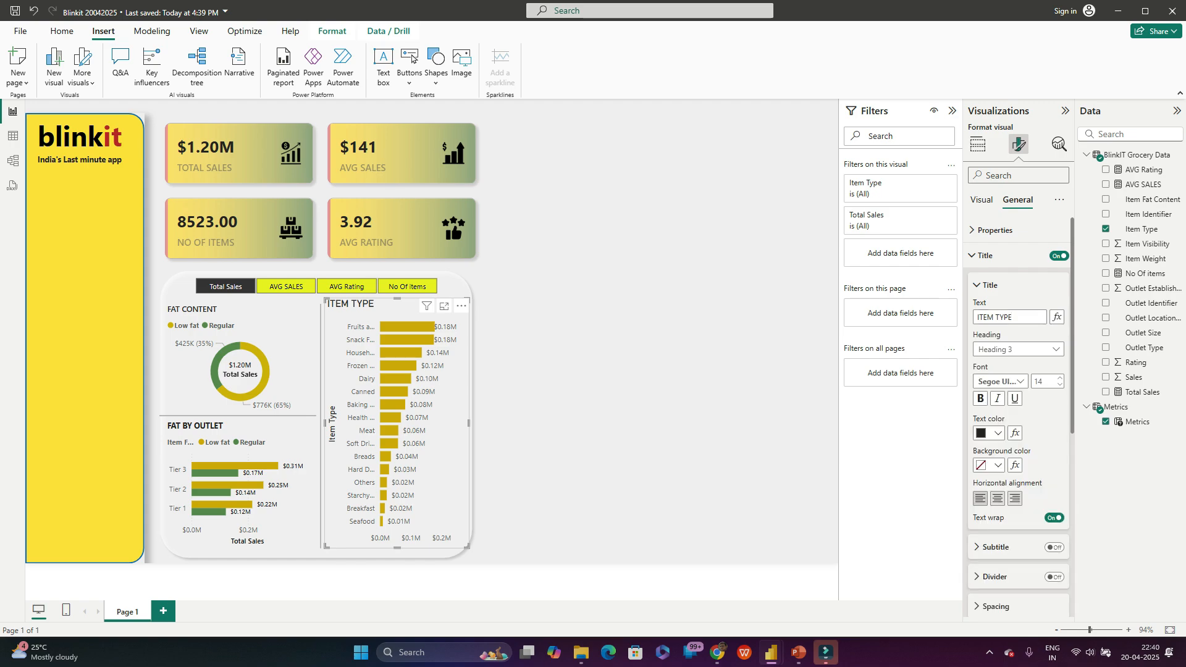
double_click(1040, 382)
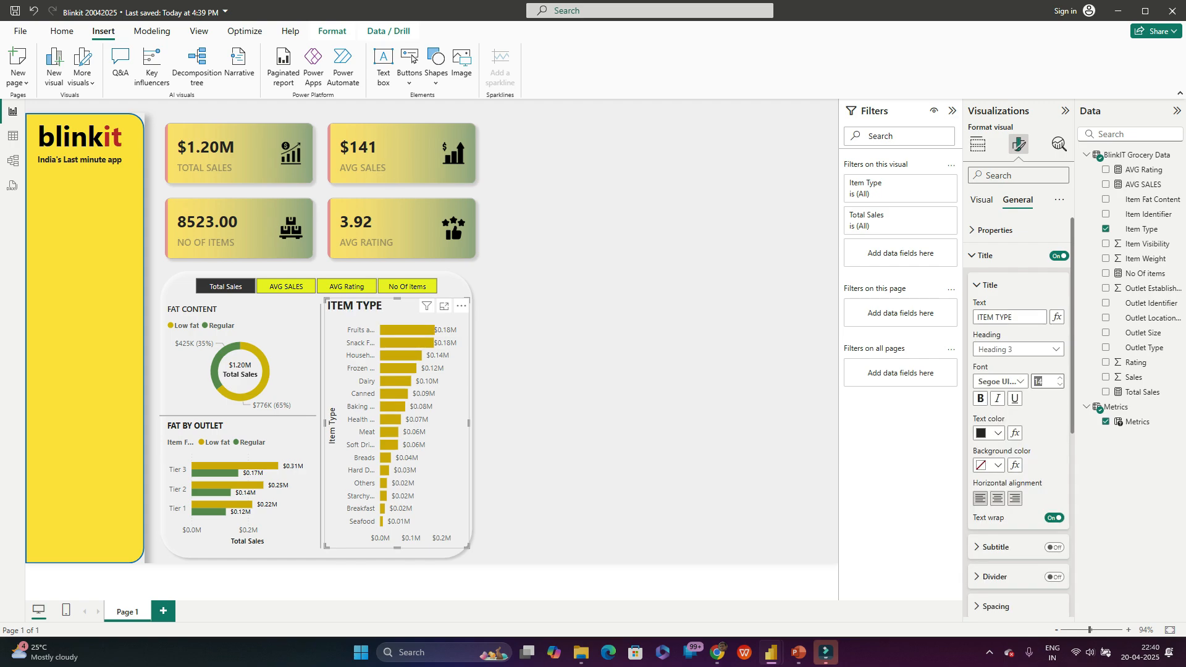
type("10")
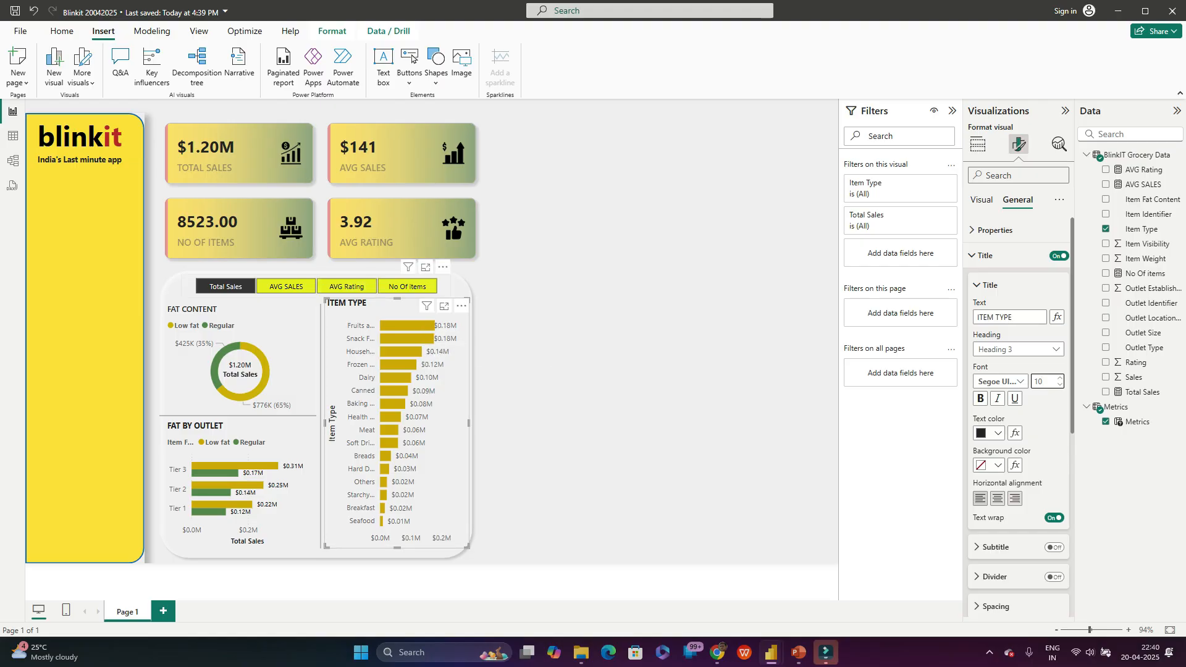
Step: Test the metric slicer on the charts with AVG Rating and No Of items, ending on Total Sales
left_click(347, 286)
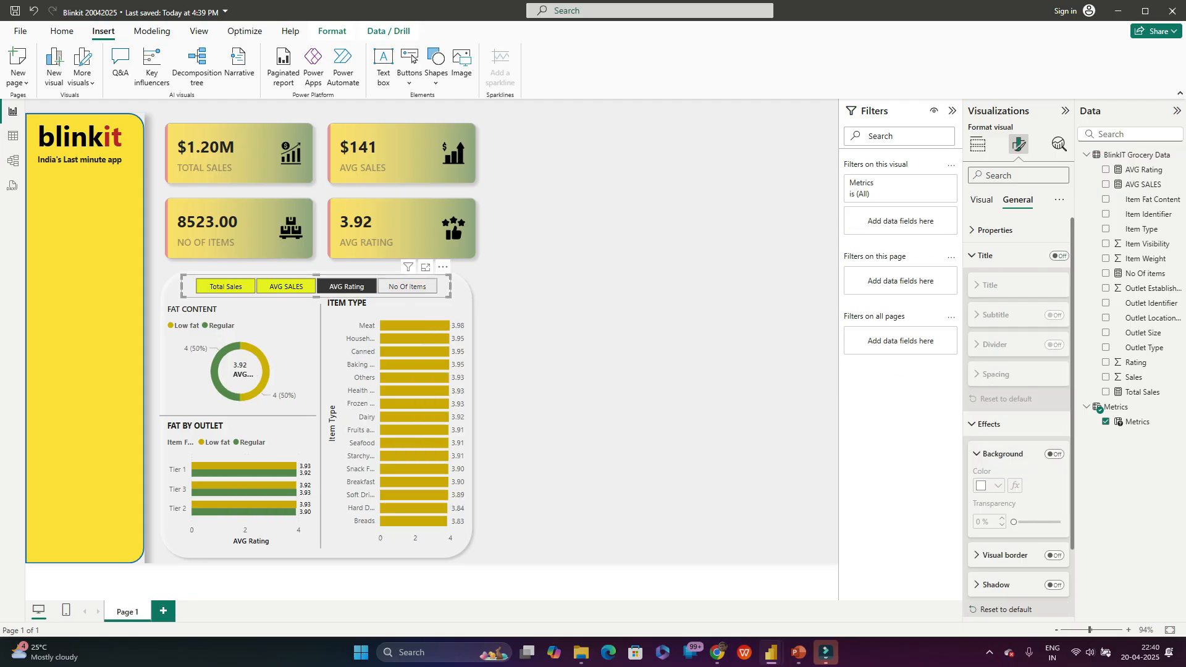
left_click(407, 286)
left_click(225, 286)
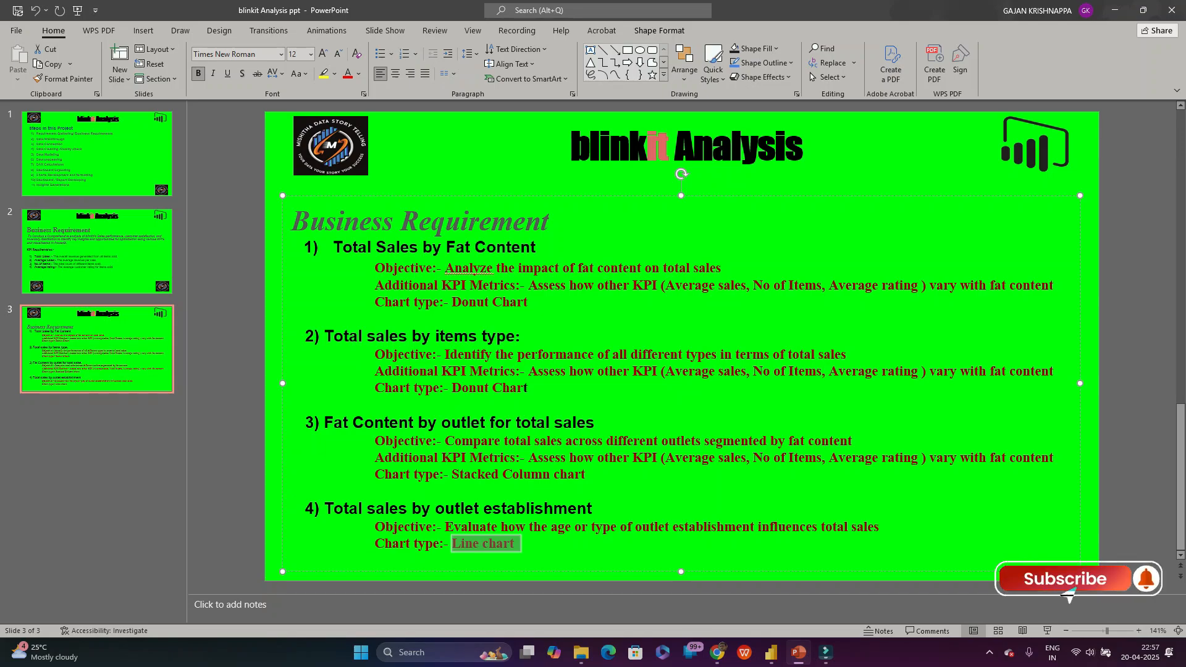
Step: Review the total sales by outlet establishment requirement, its objective and chart type in the PowerPoint business requirement slide
left_click(292, 491)
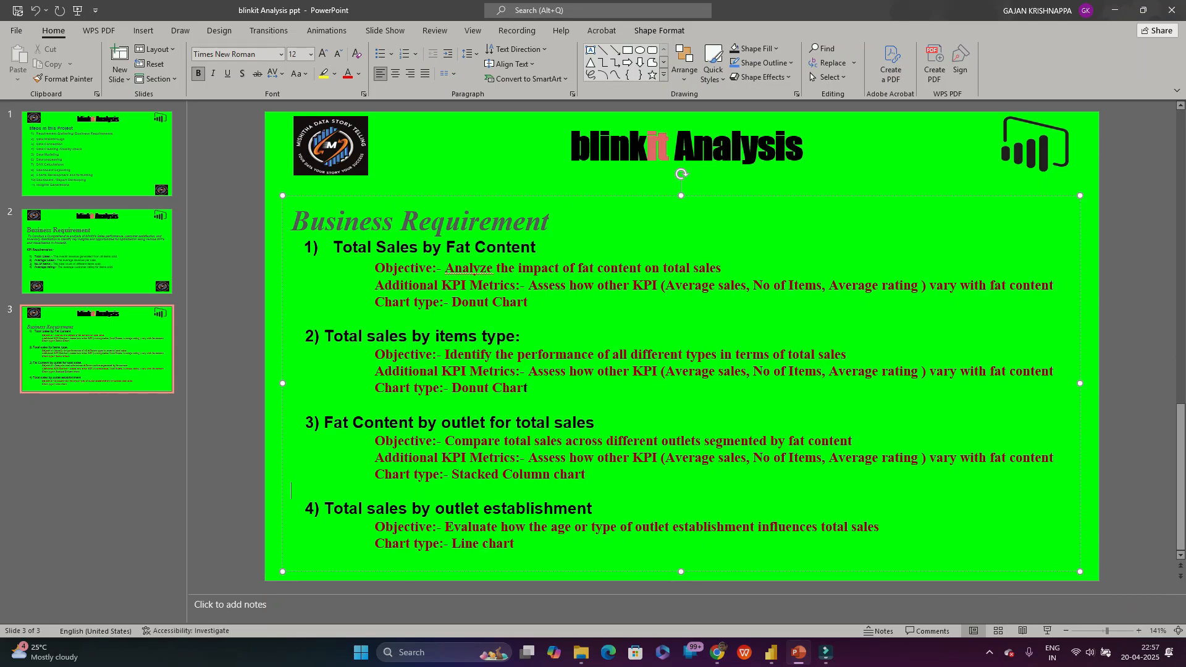
left_click_drag(325, 508, 592, 508)
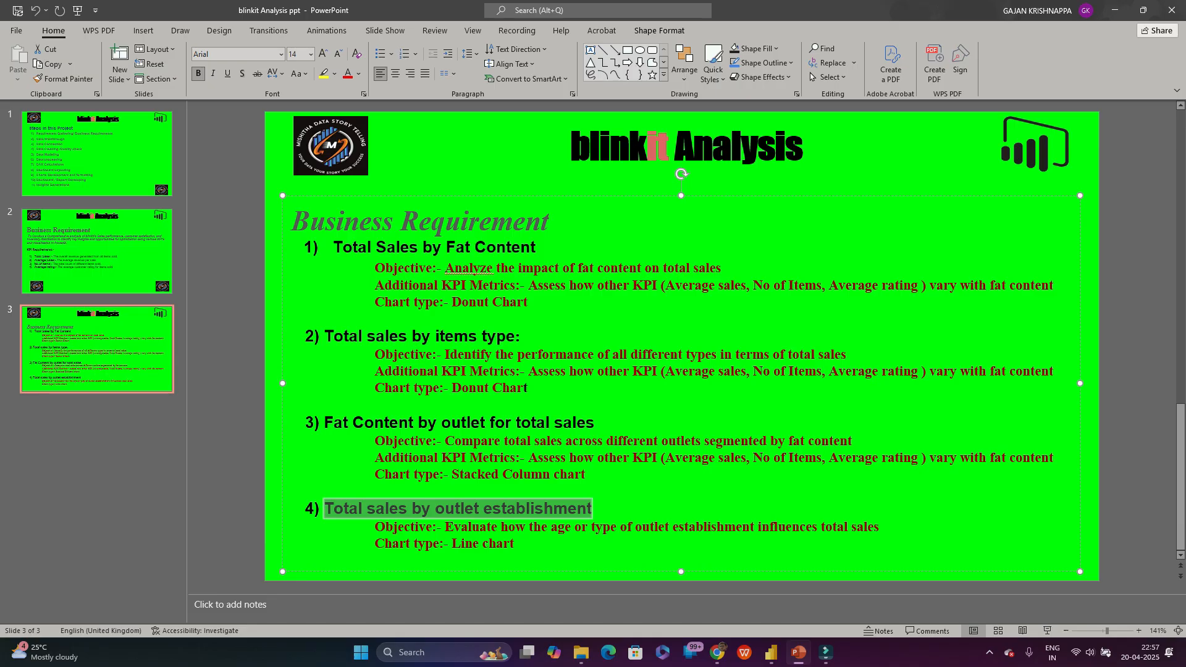
left_click_drag(444, 526, 519, 543)
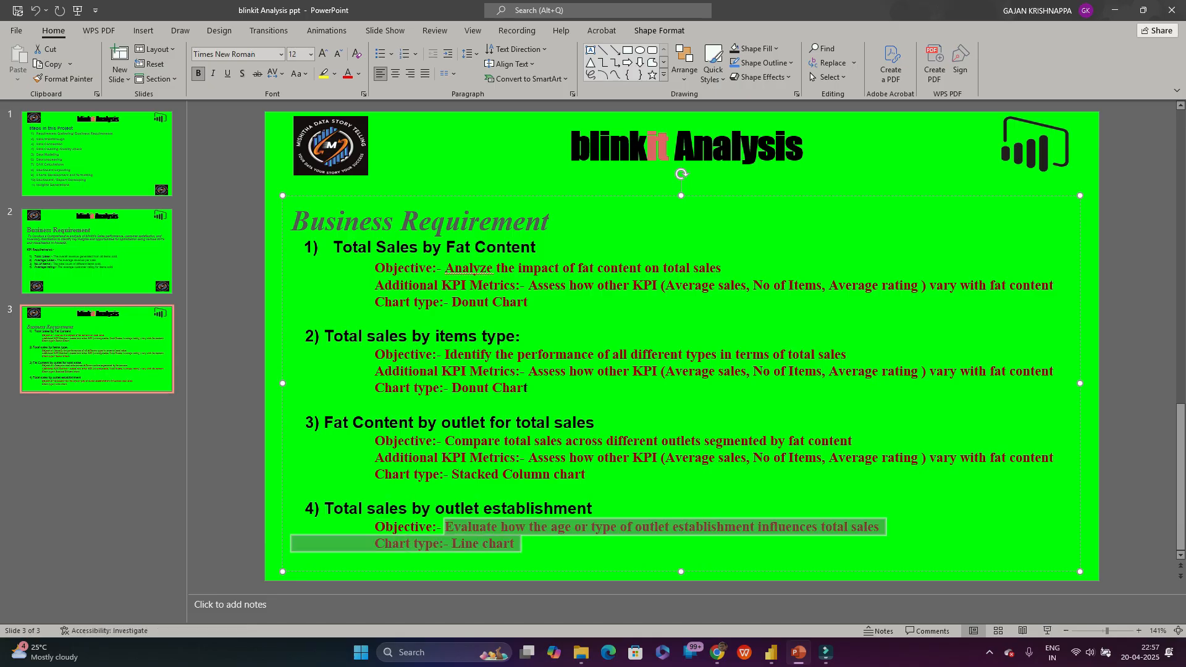
Step: Switch to the Power BI report and insert a rounded rectangle filling the empty area right of the KPI cards and charts
key("alt+Tab")
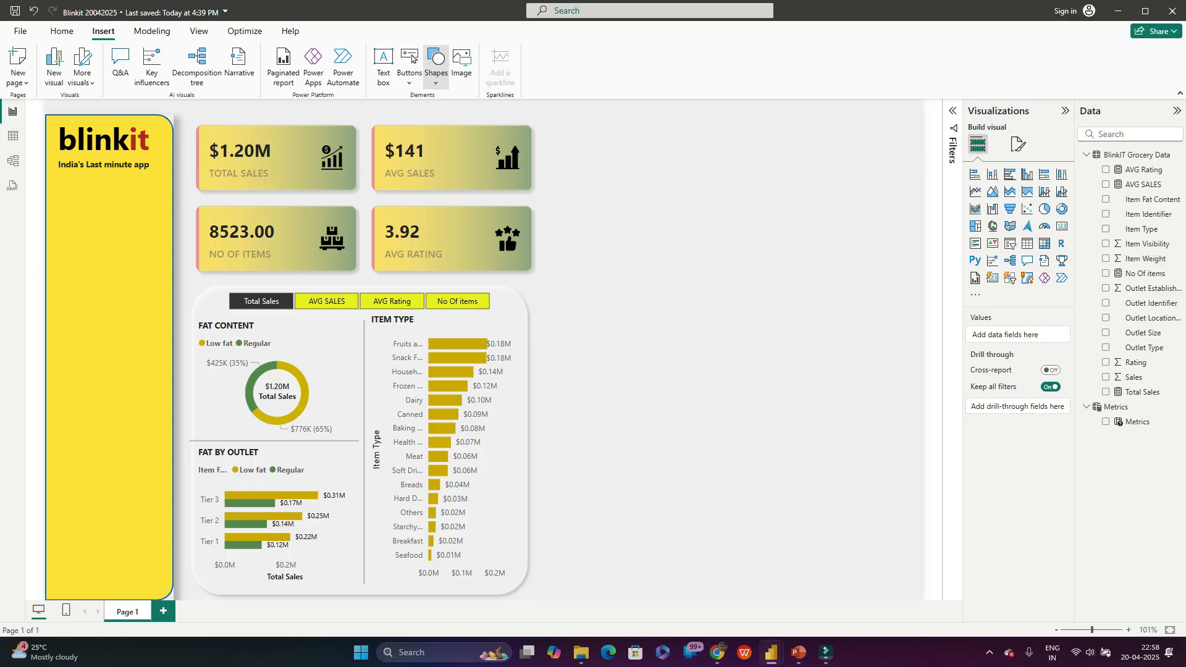
left_click(436, 68)
left_click(456, 125)
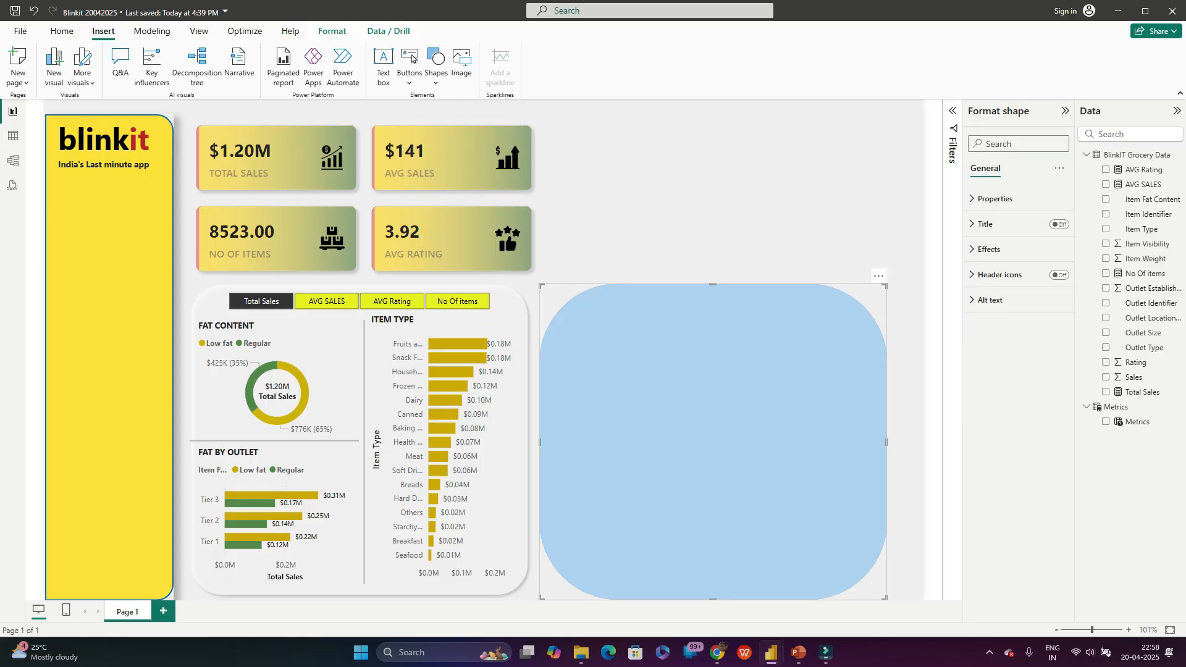
left_click_drag(710, 441, 702, 274)
left_click_drag(882, 272, 923, 272)
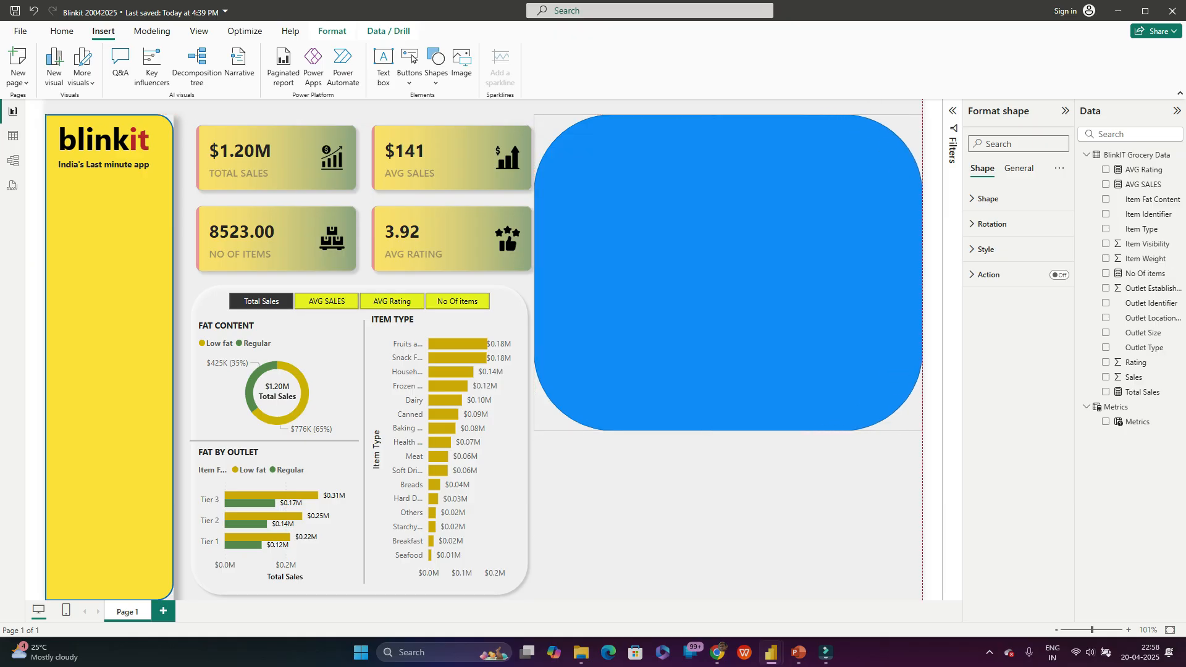
left_click_drag(728, 431, 728, 599)
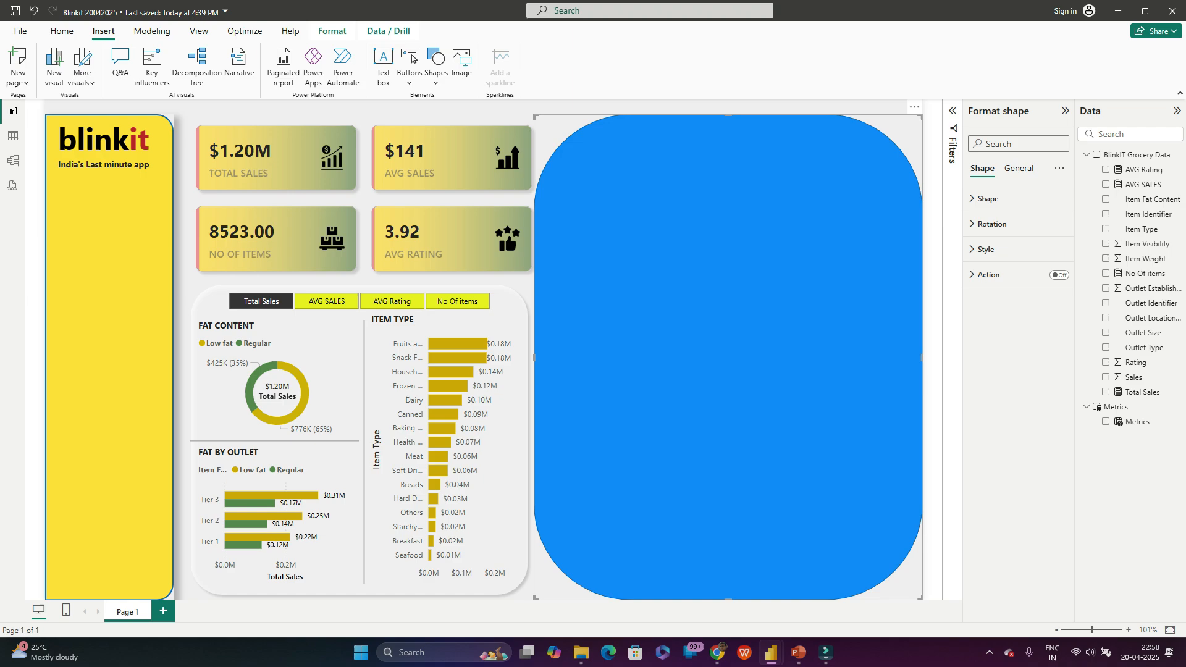
Step: Set the rounded corners of the new rectangle to 10%
left_click(988, 199)
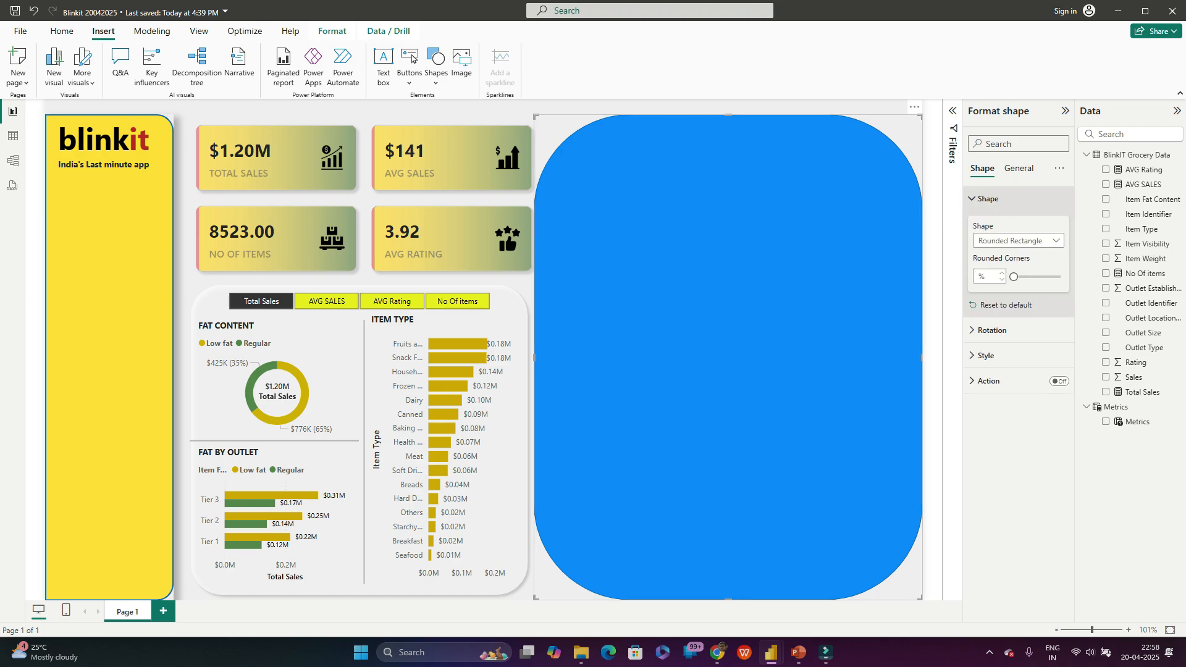
double_click(980, 277)
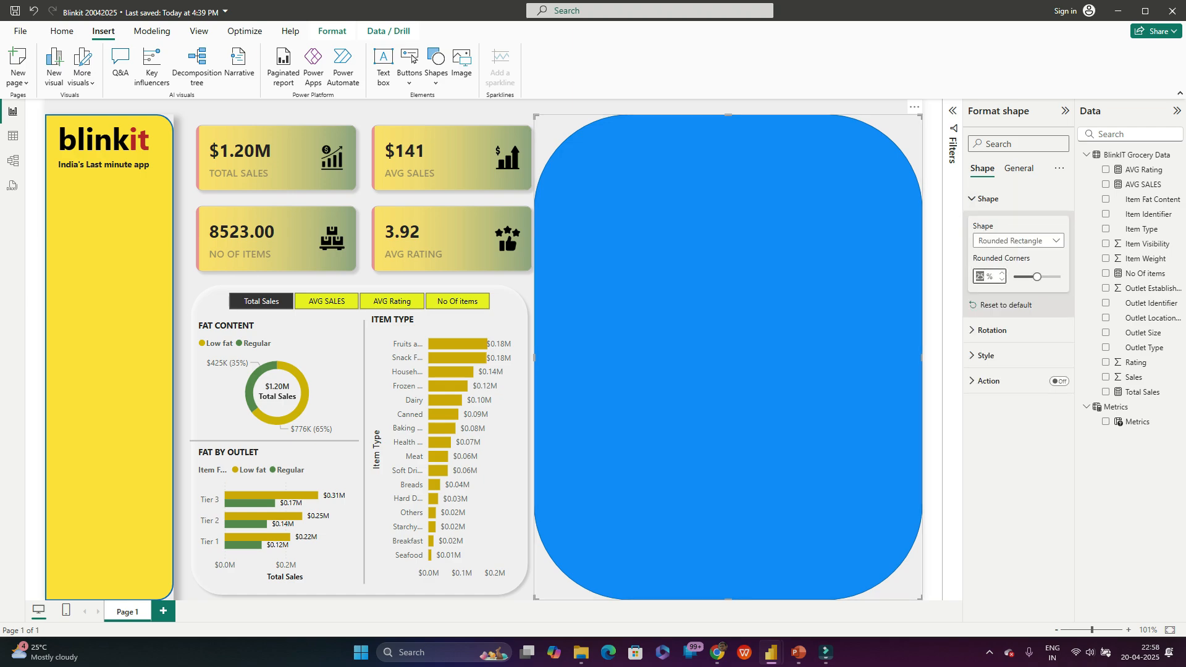
type("10")
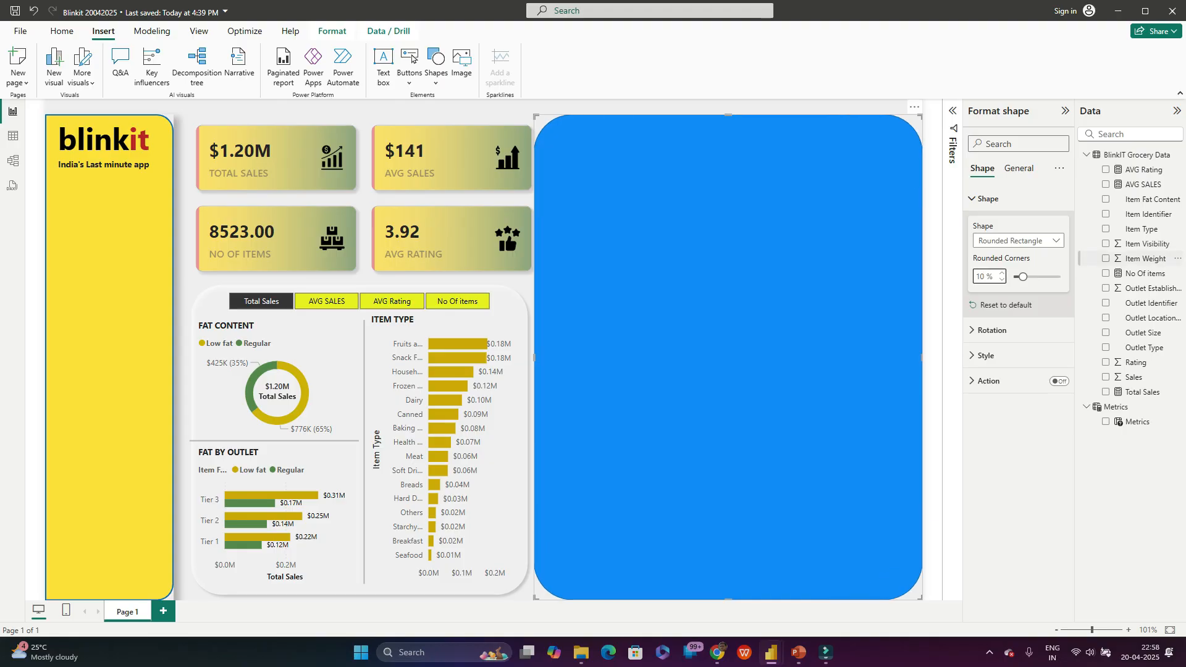
Step: Fill the new rounded rectangle with white and set its fill transparency to 40%
left_click(992, 330)
left_click(992, 330)
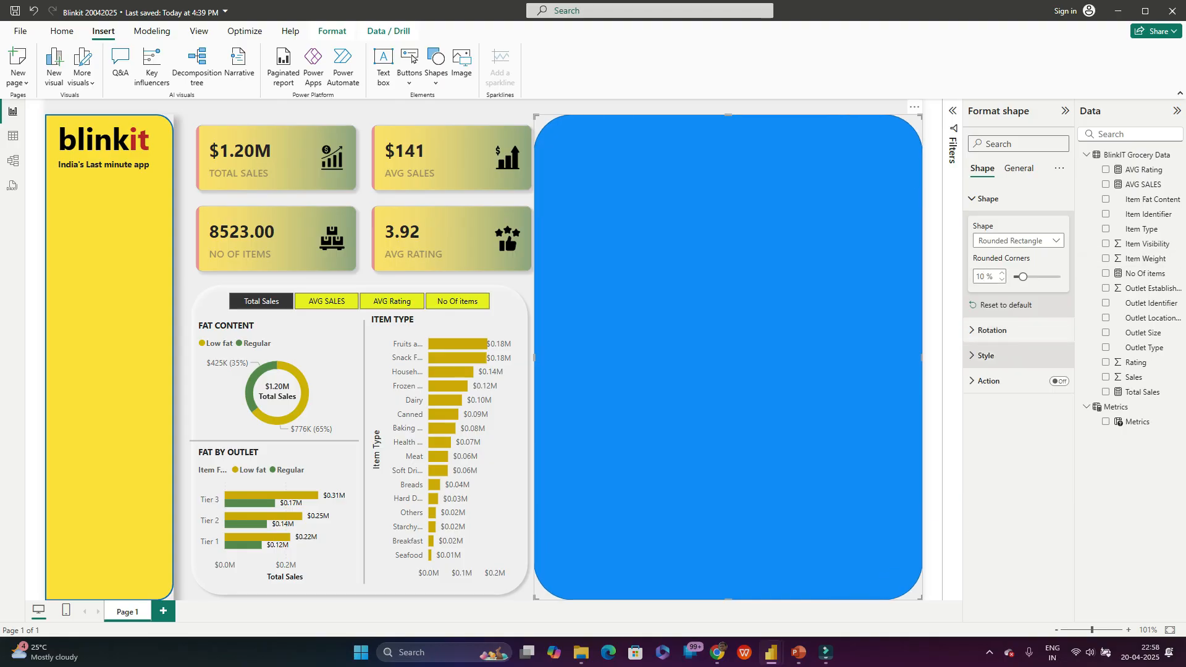
left_click(986, 355)
left_click(990, 417)
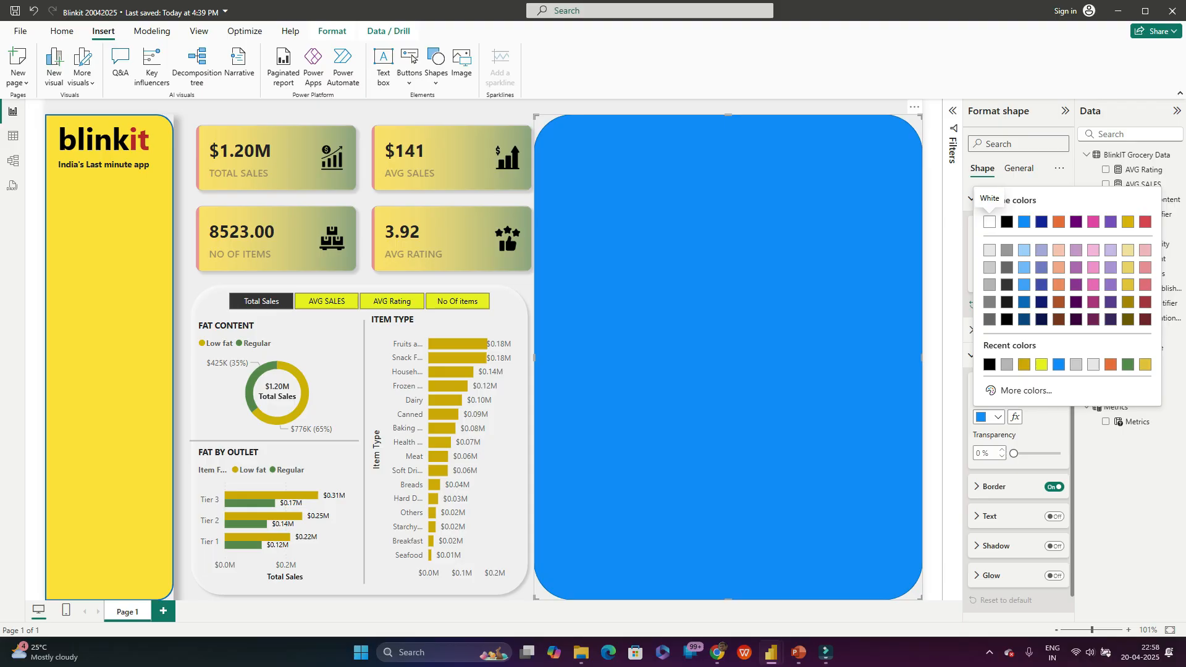
left_click(990, 222)
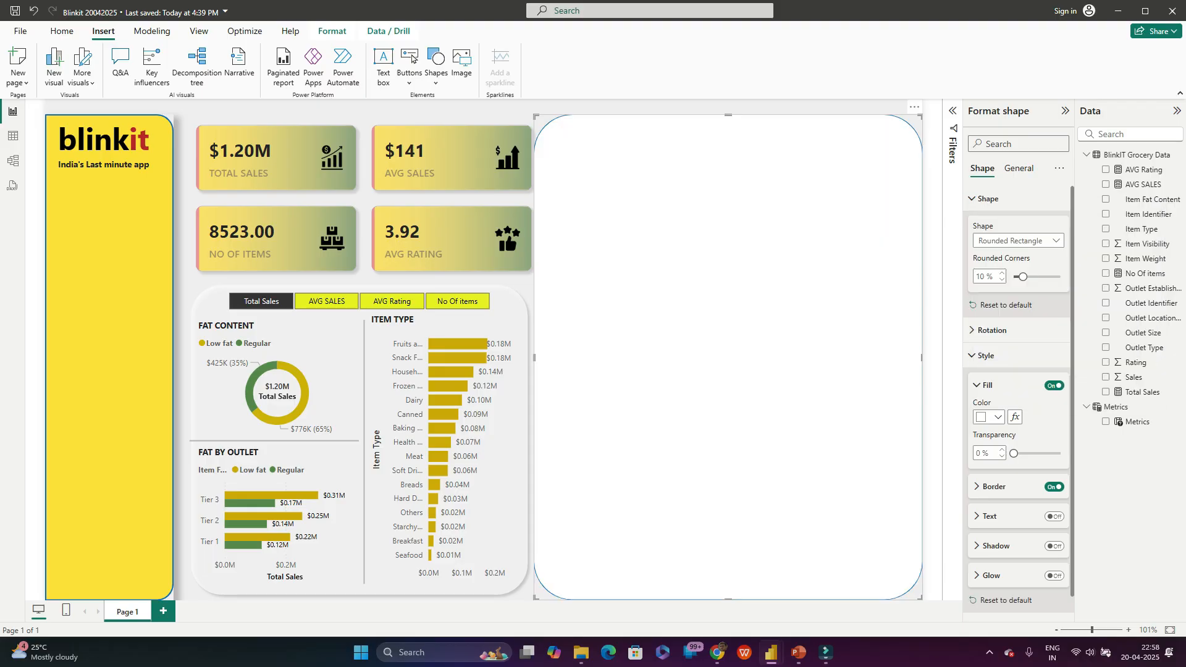
left_click_drag(1014, 454, 1033, 454)
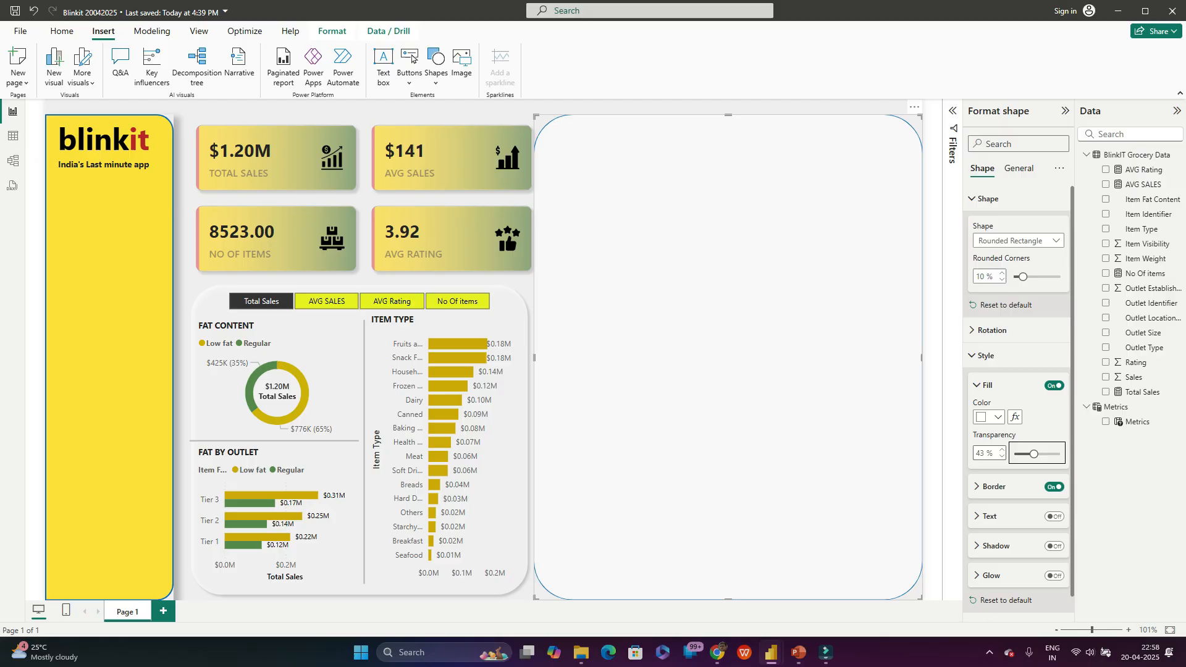
double_click(980, 453)
type("40")
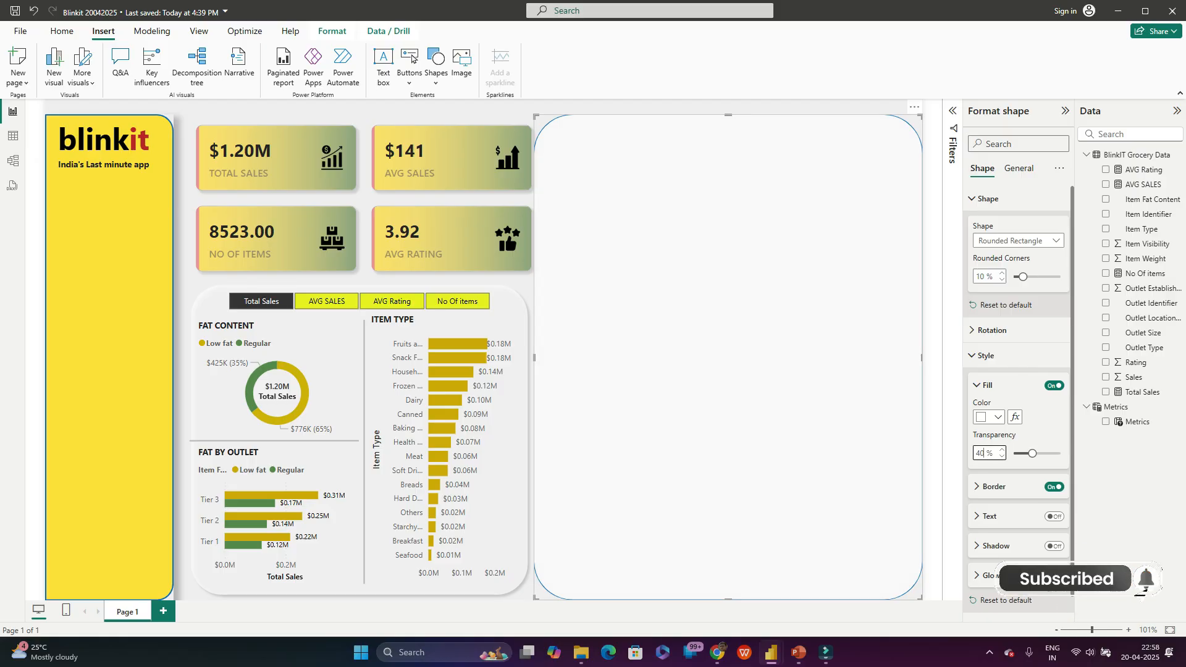
Step: Enable the shadow on the white rounded rectangle and remove its border
left_click(1054, 546)
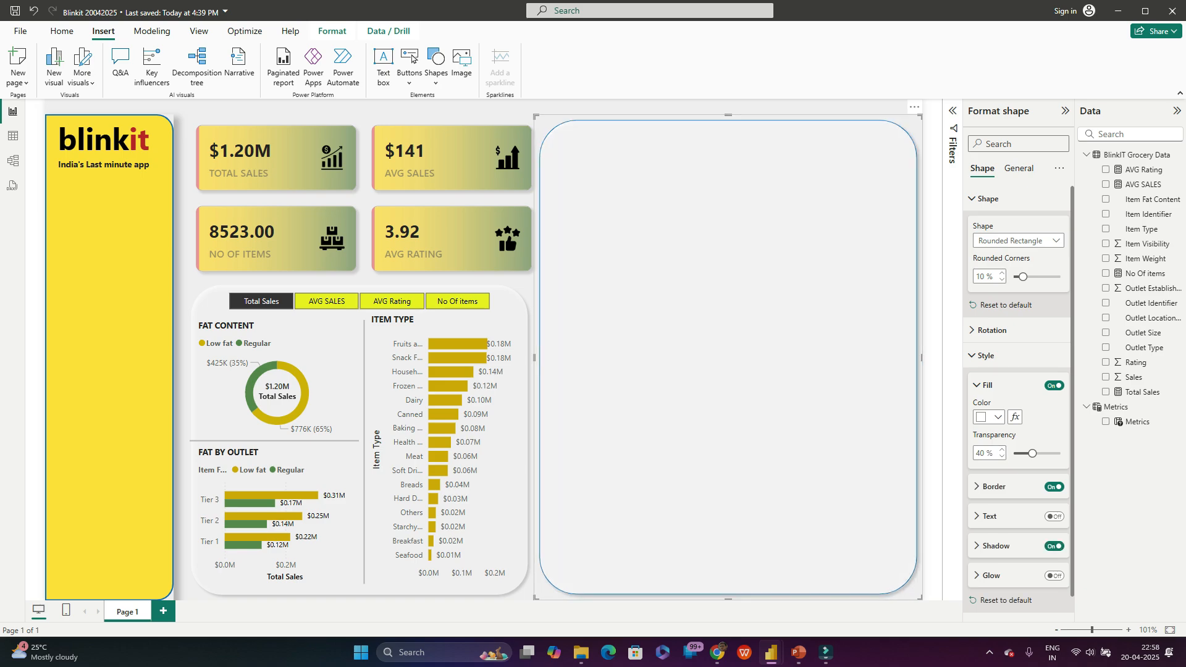
left_click(1053, 487)
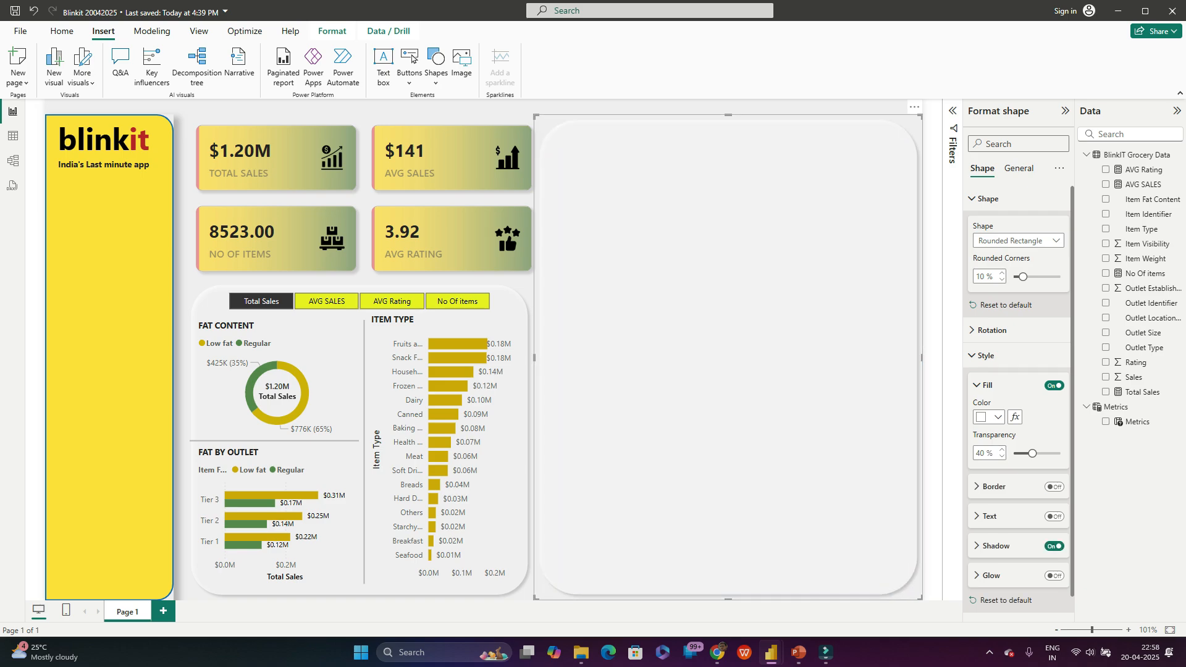
scroll(1019, 402, "down", 1)
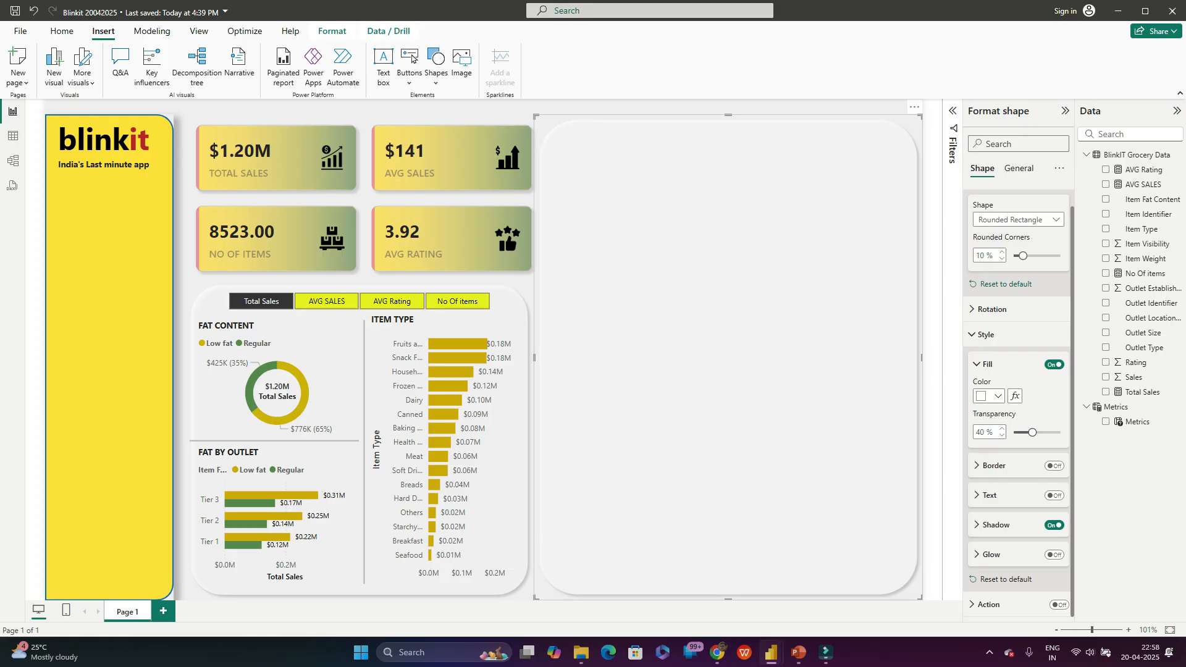
key("Escape")
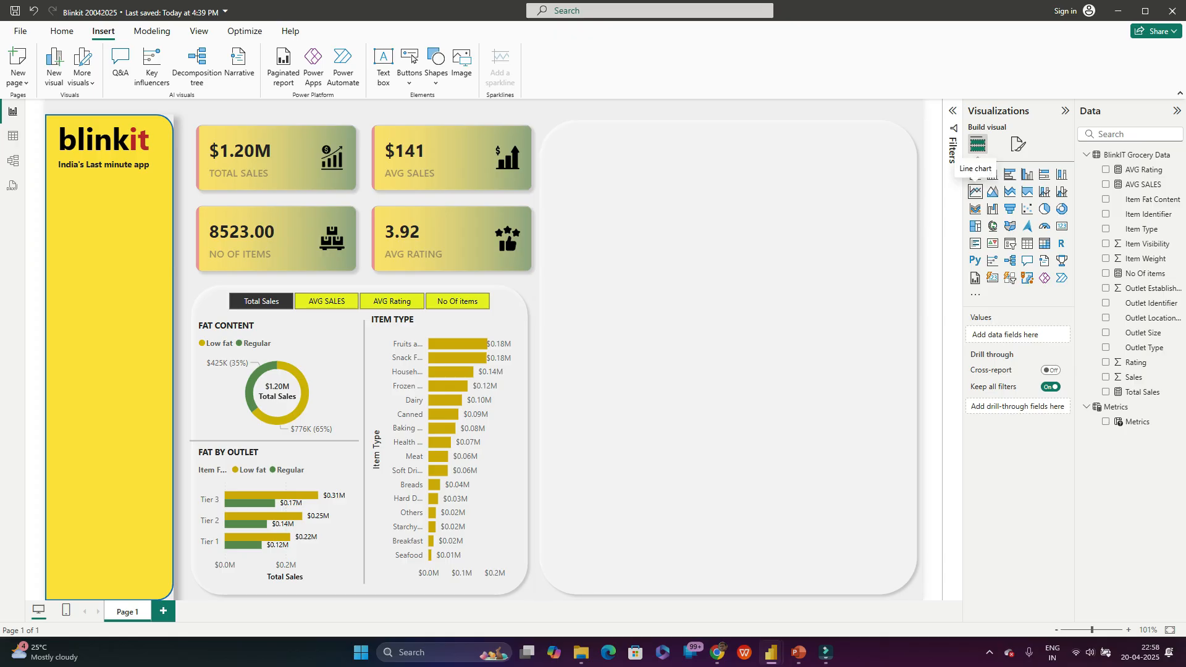
Step: Add a line chart inside the new container with Sales on the Y-axis and Outlet Establishment Year on the X-axis
left_click(976, 191)
left_click_drag(198, 185, 668, 189)
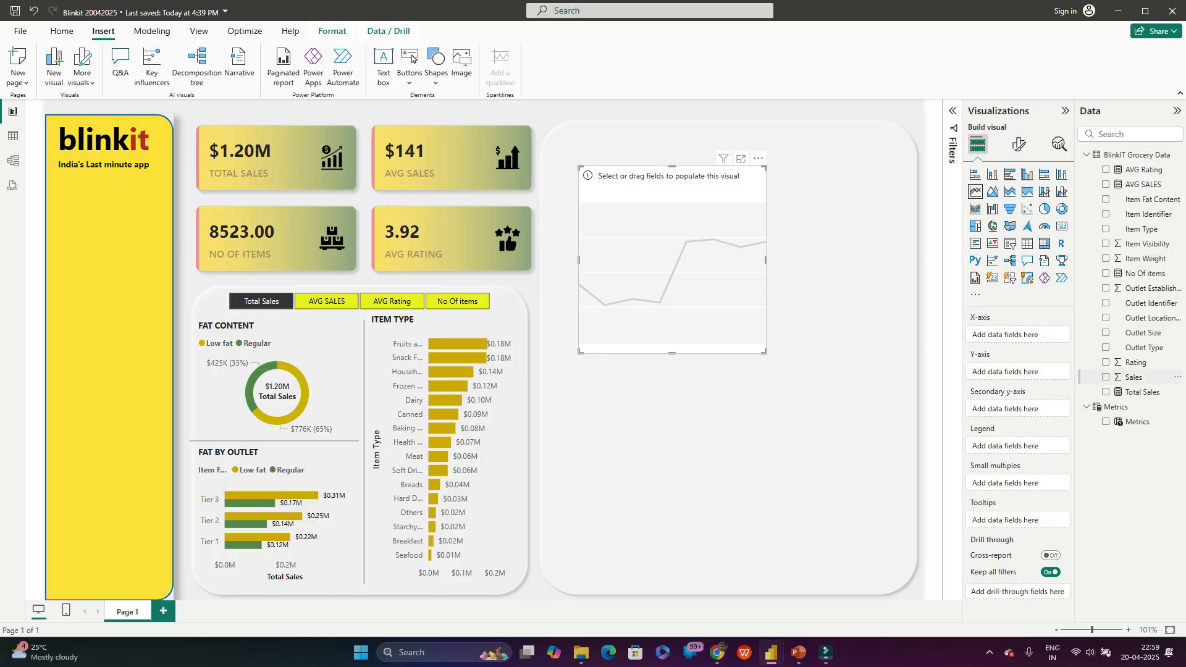
left_click_drag(1133, 377, 1013, 373)
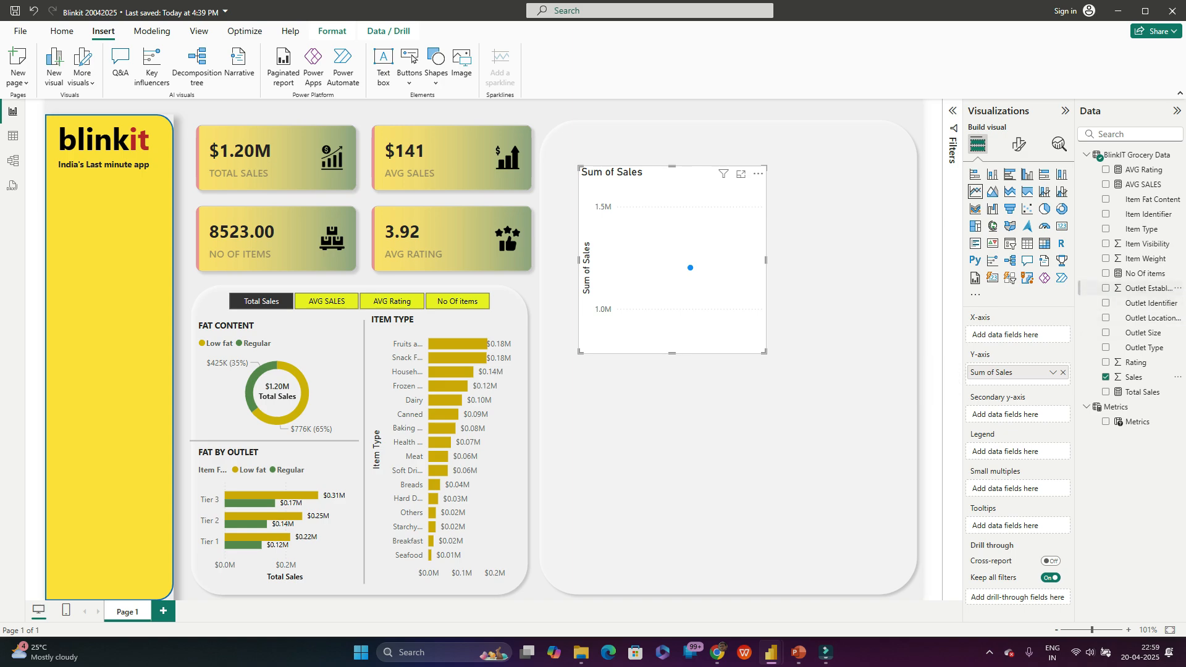
left_click(1106, 288)
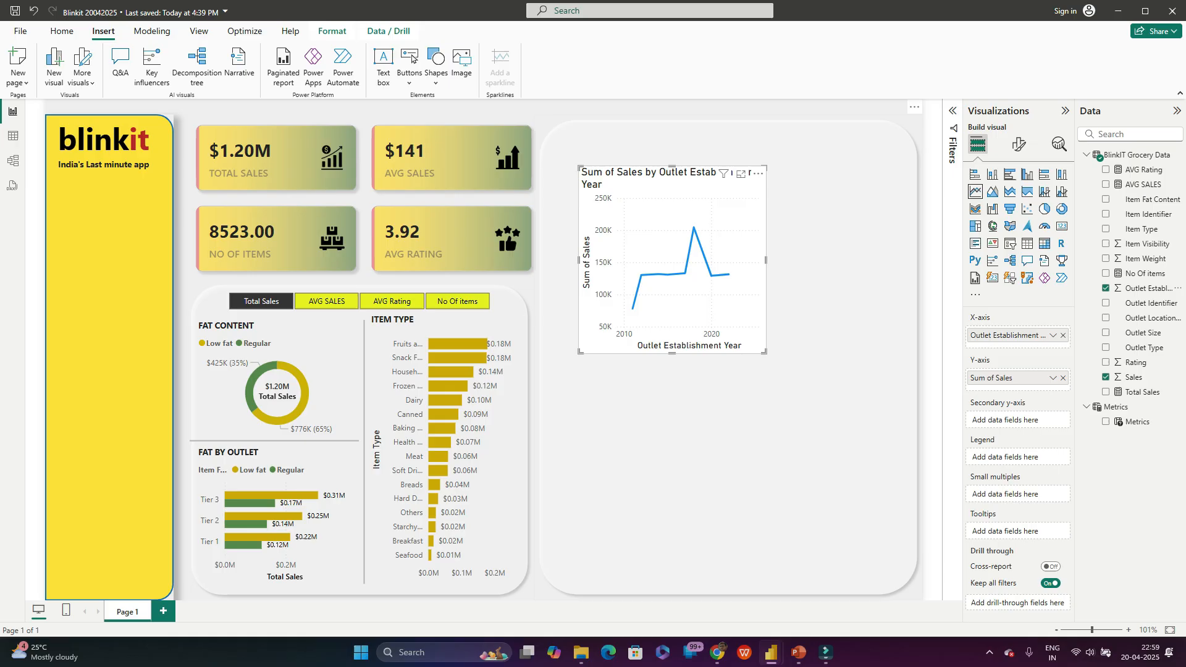
Step: Make the line chart wider and shorter and position it in the upper part of the rounded container
left_click_drag(766, 260, 906, 260)
left_click_drag(714, 281, 700, 247)
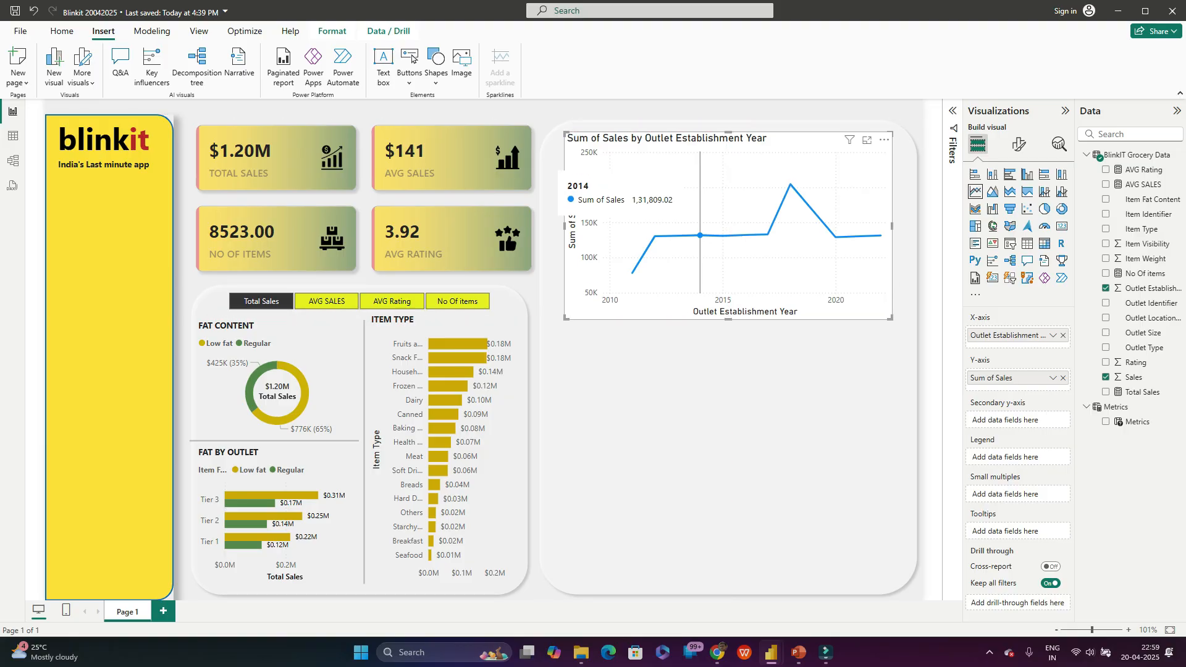
left_click(702, 383)
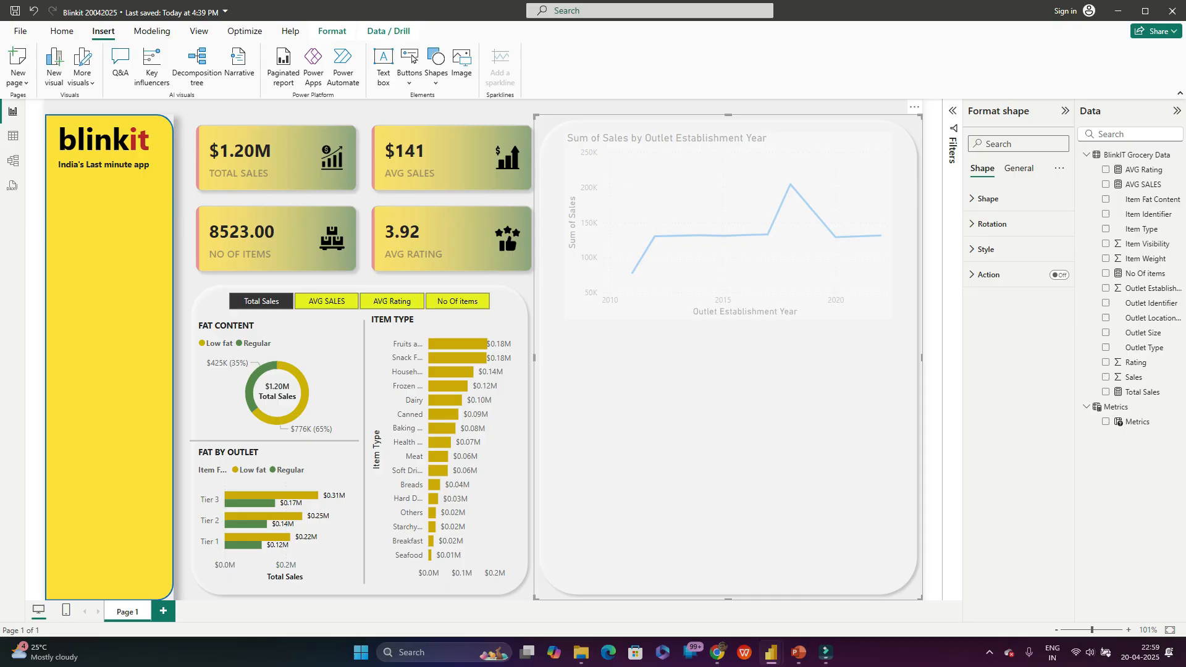
left_click(933, 226)
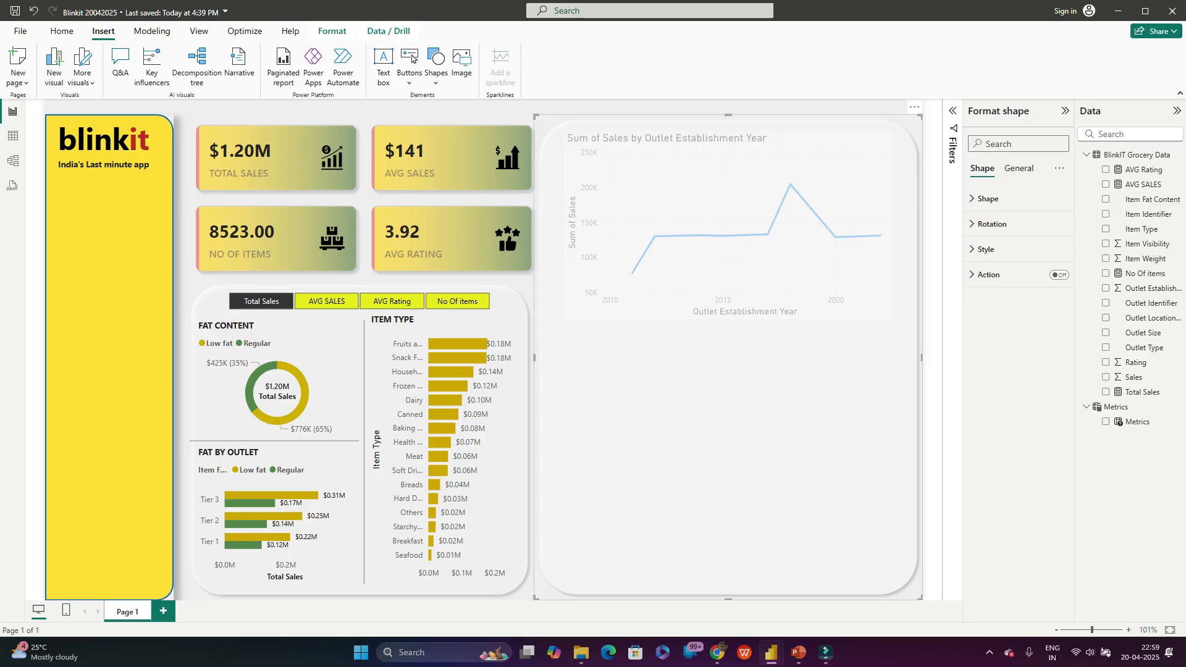
left_click(728, 225)
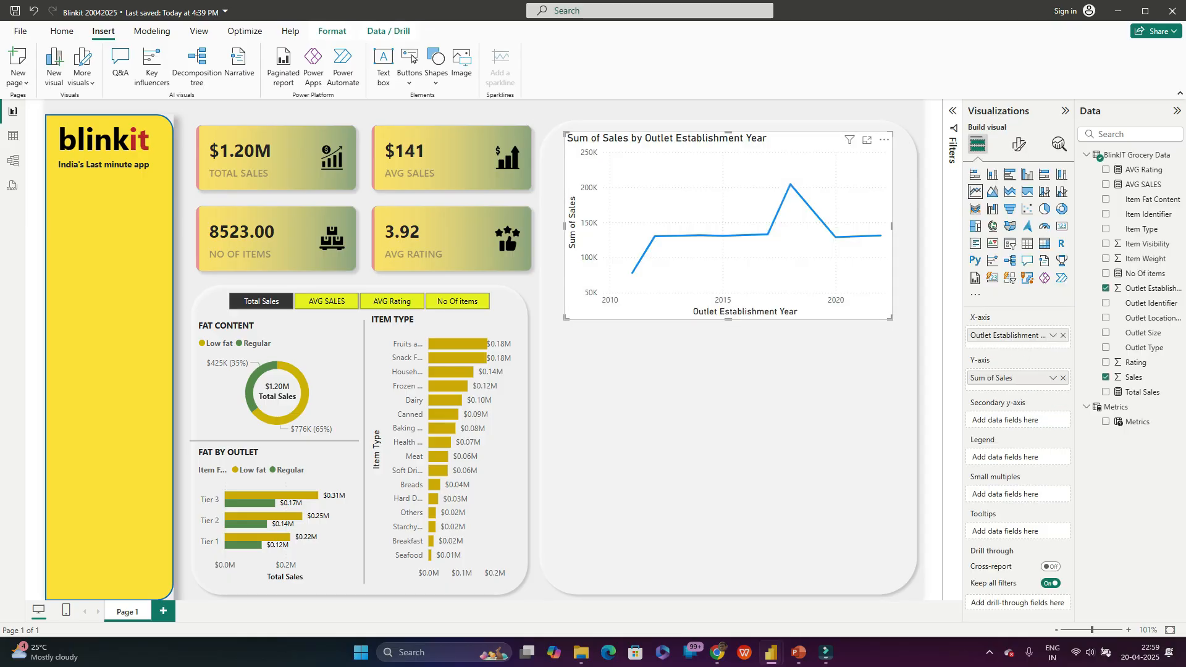
left_click_drag(729, 320, 728, 278)
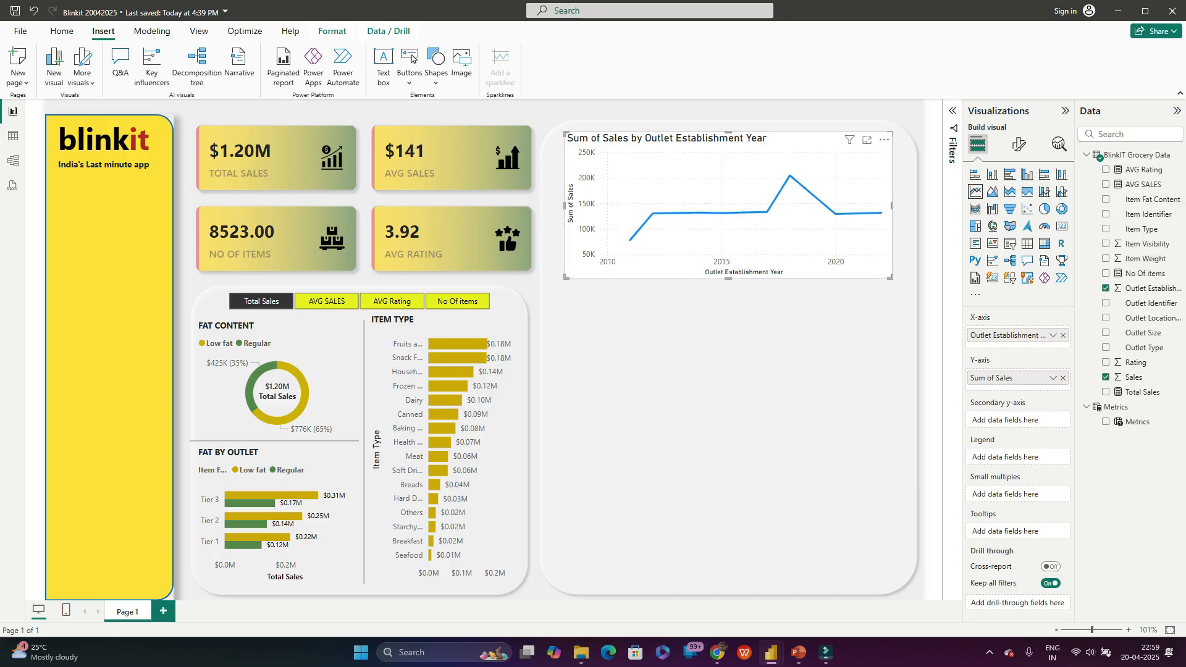
Step: Extend both sides of the line chart to the side edges of the rounded container
left_click(692, 364)
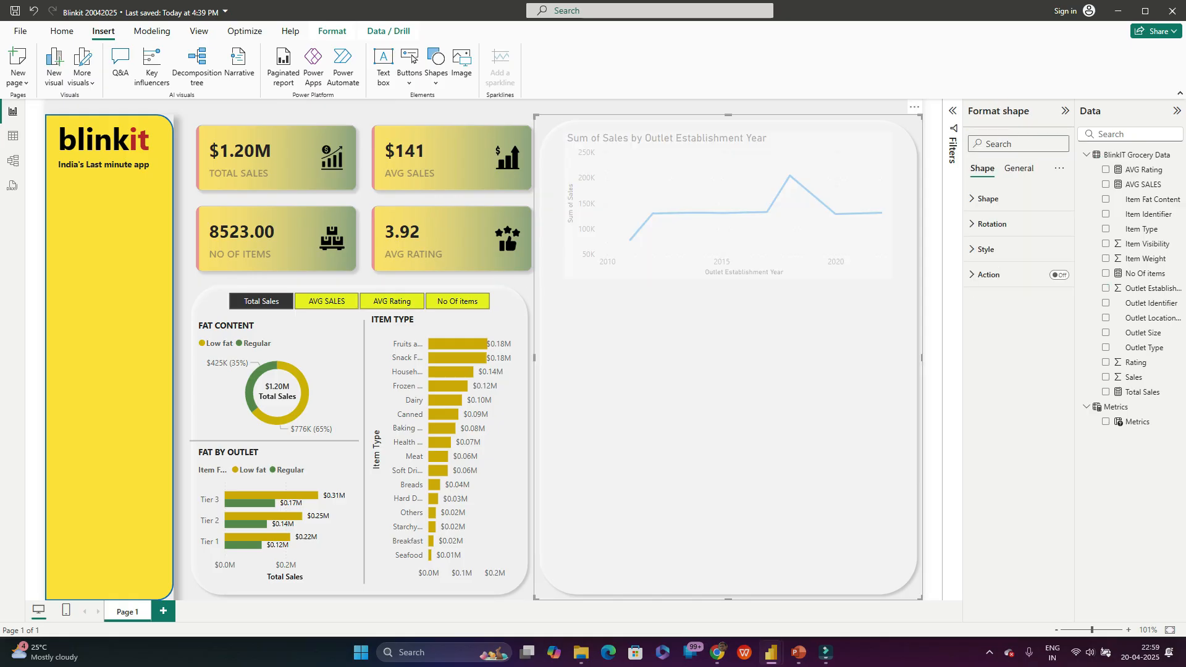
left_click(932, 247)
left_click(744, 212)
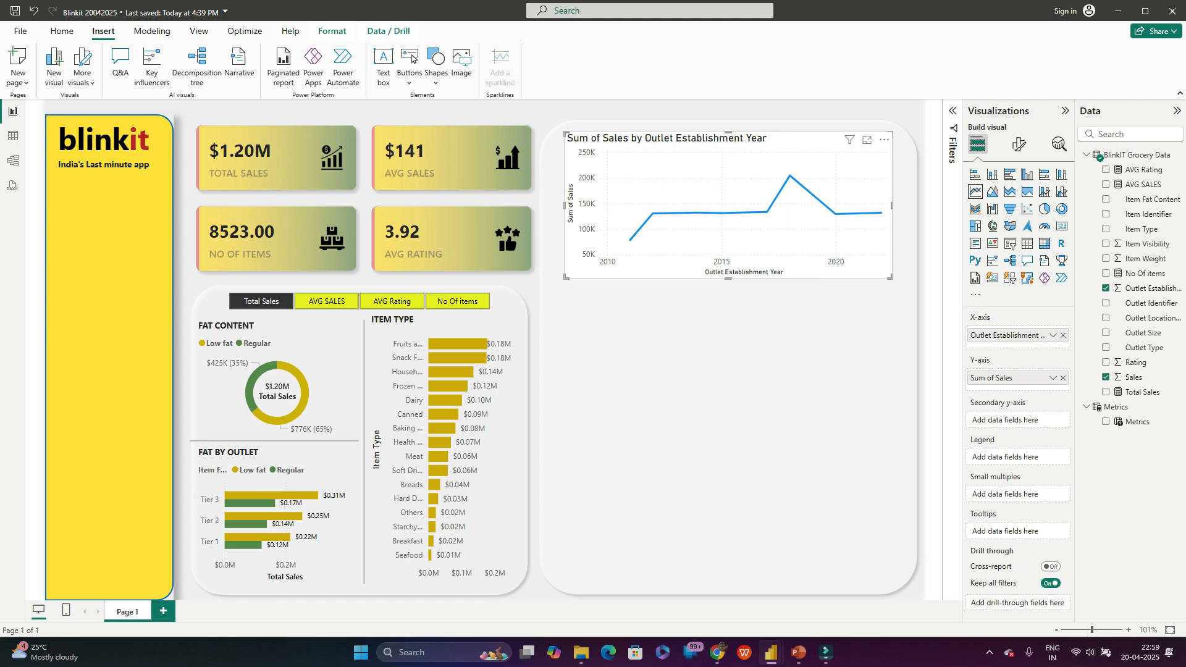
left_click_drag(565, 205, 543, 205)
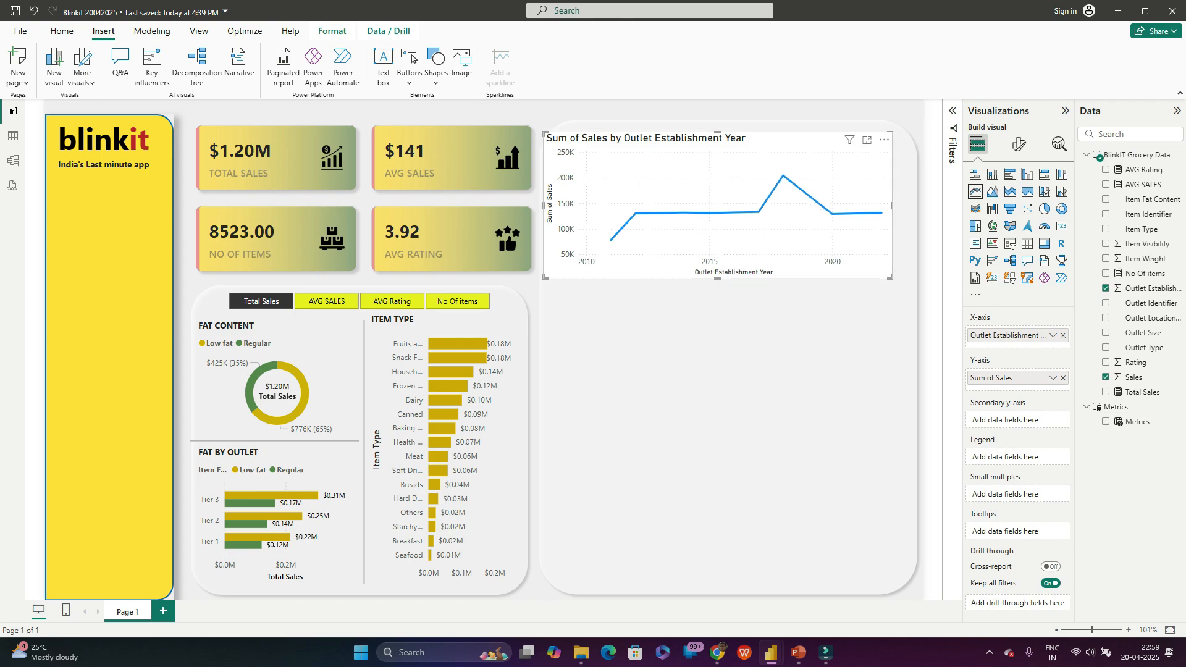
left_click_drag(891, 205, 914, 205)
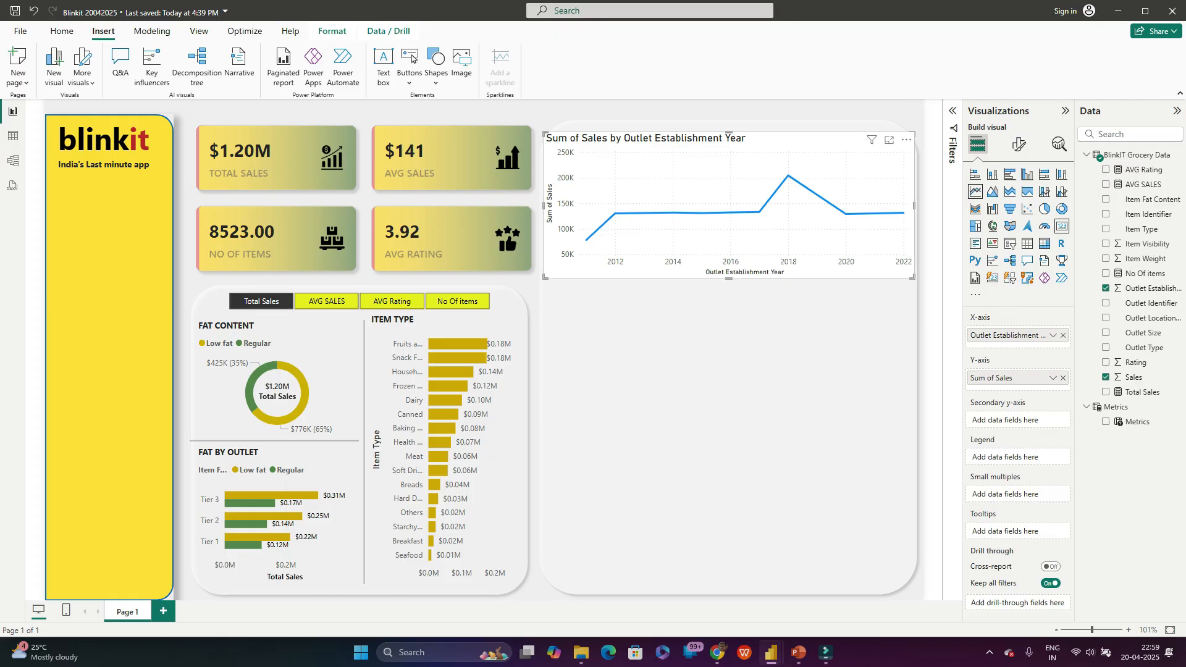
Step: Hide the X-axis and Y-axis titles of the line chart, keeping the X-axis values on
left_click(1019, 144)
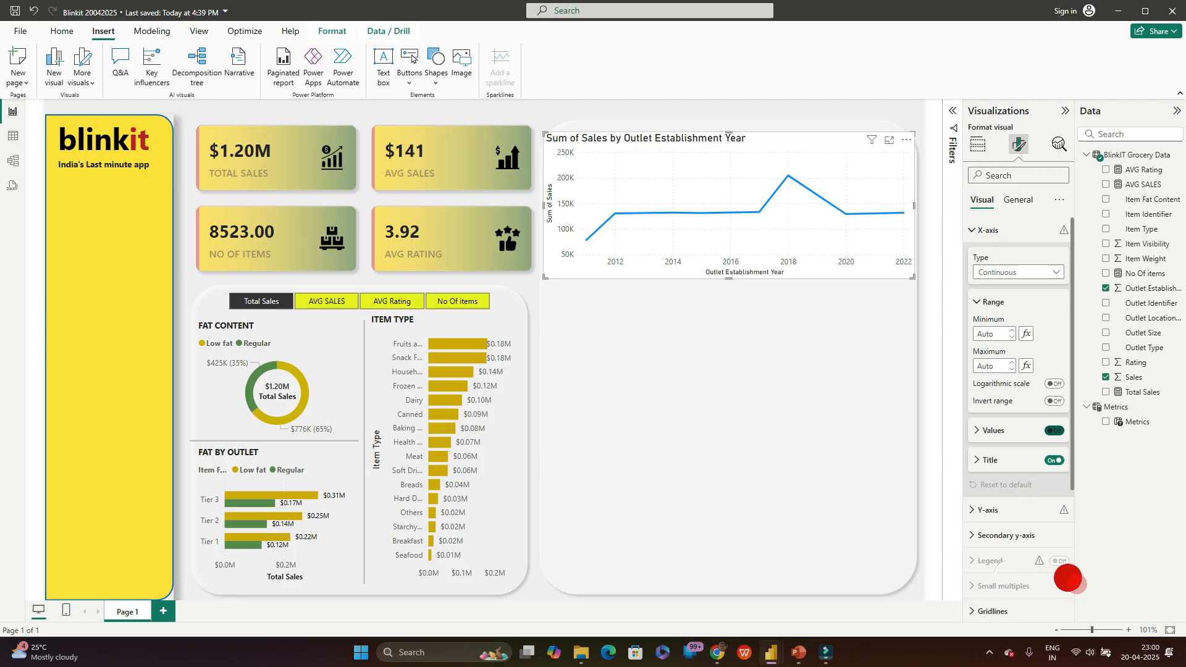
left_click(1055, 431)
left_click(1054, 431)
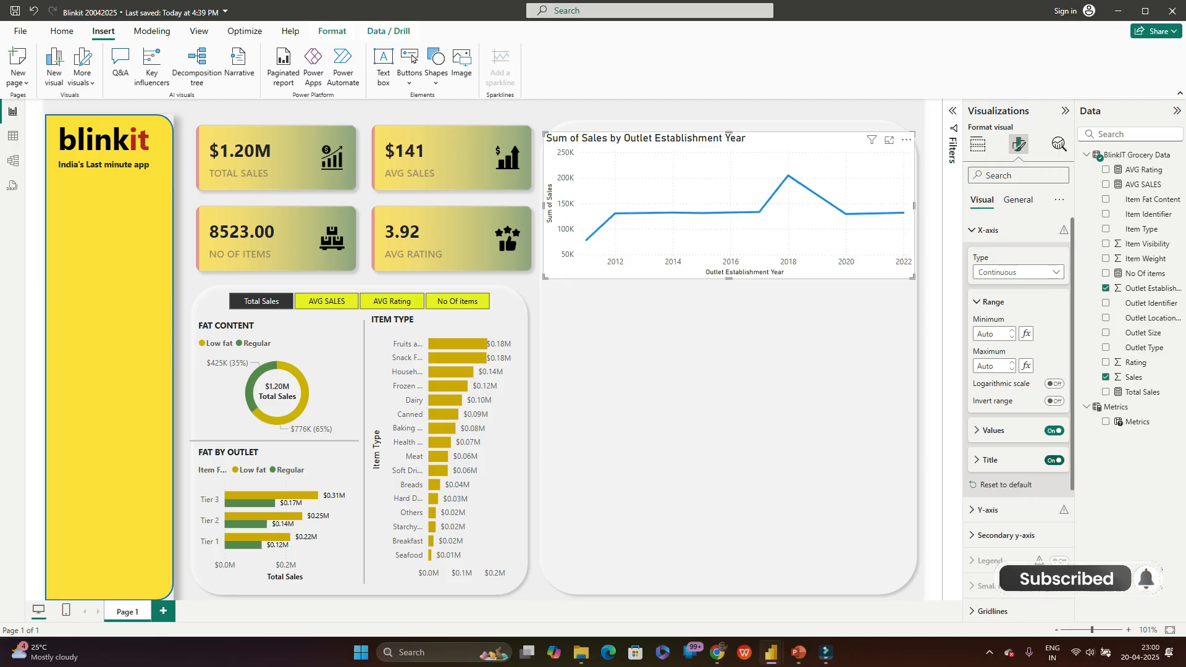
left_click(1055, 460)
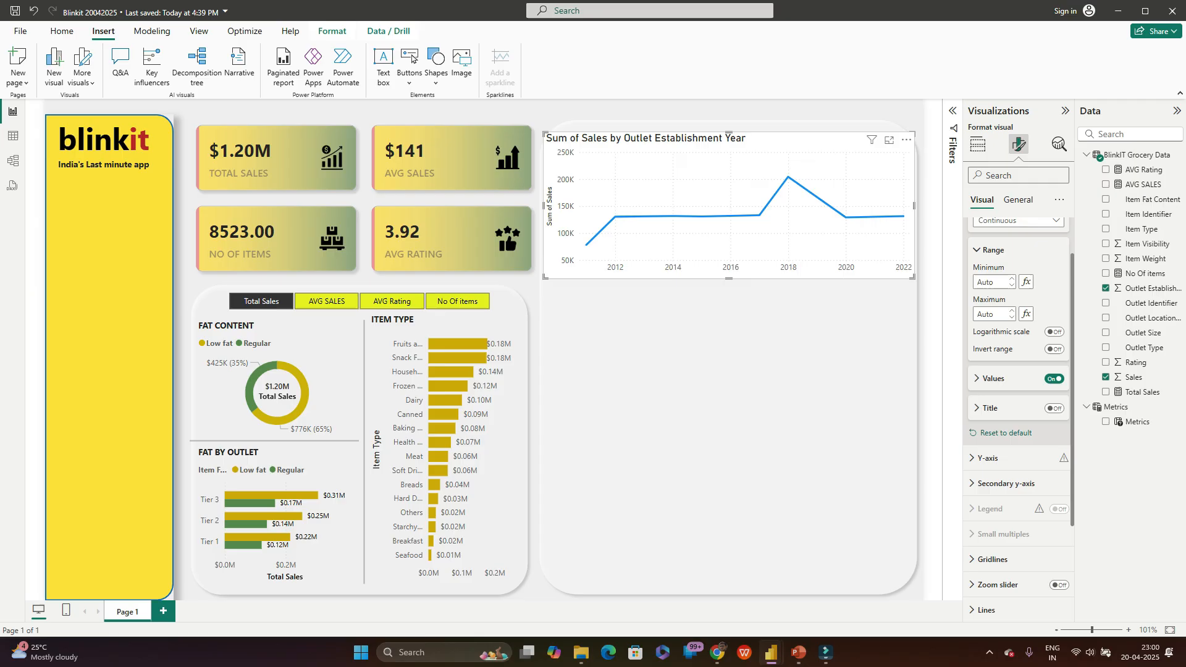
left_click(988, 509)
scroll(1019, 432, "down", 4)
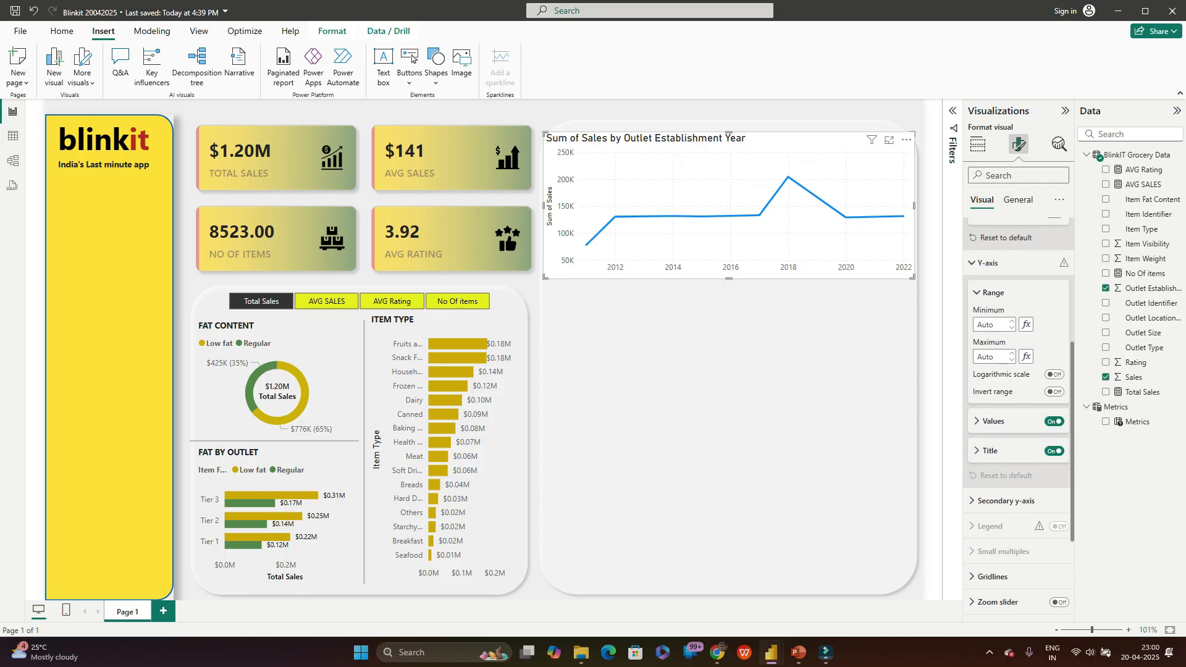
left_click(1054, 452)
scroll(1054, 451, "down", 1)
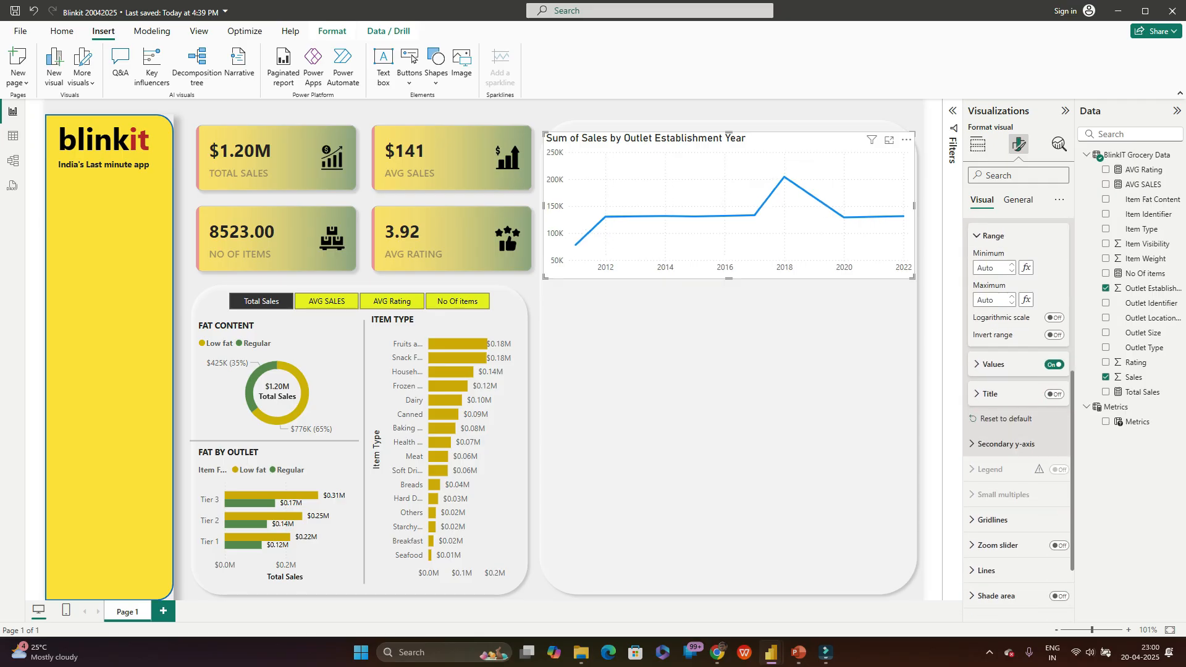
Step: Turn off the horizontal and vertical gridlines of the line chart
scroll(1019, 433, "down", 2)
left_click(993, 427)
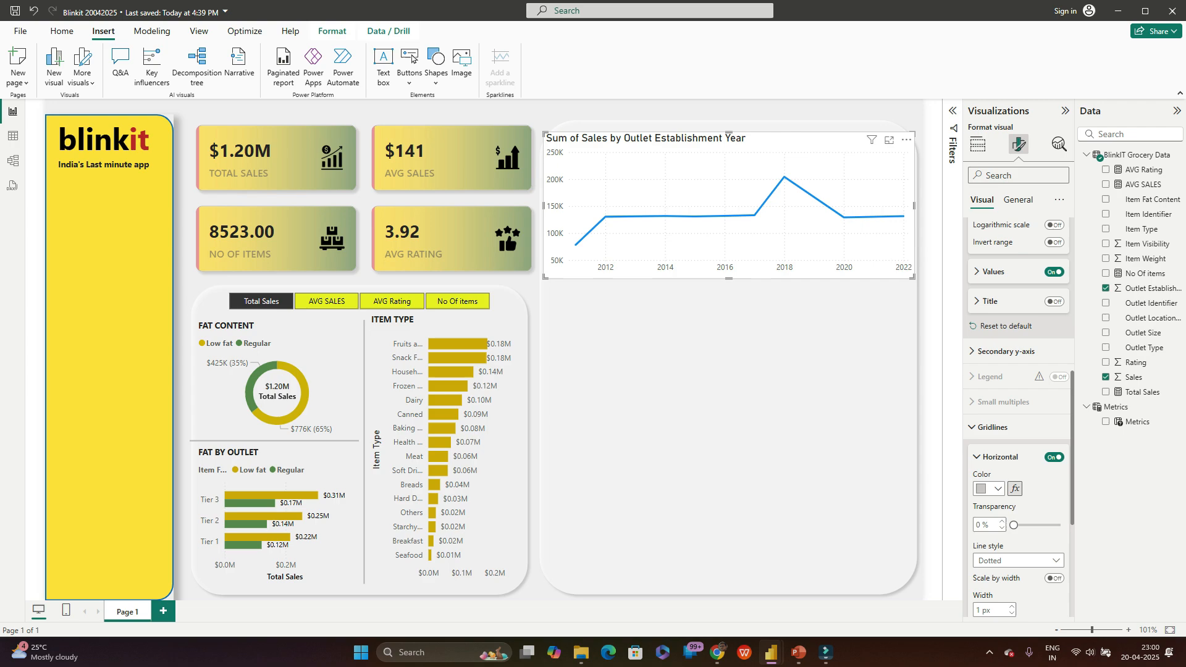
scroll(1019, 432, "down", 3)
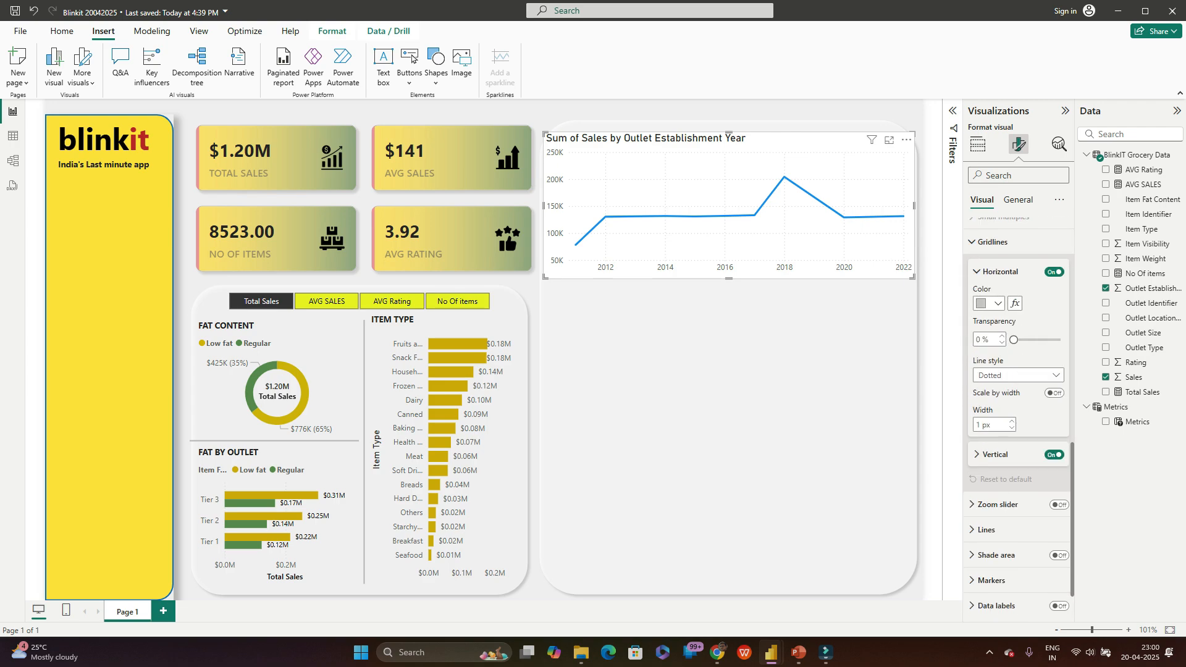
left_click(1054, 272)
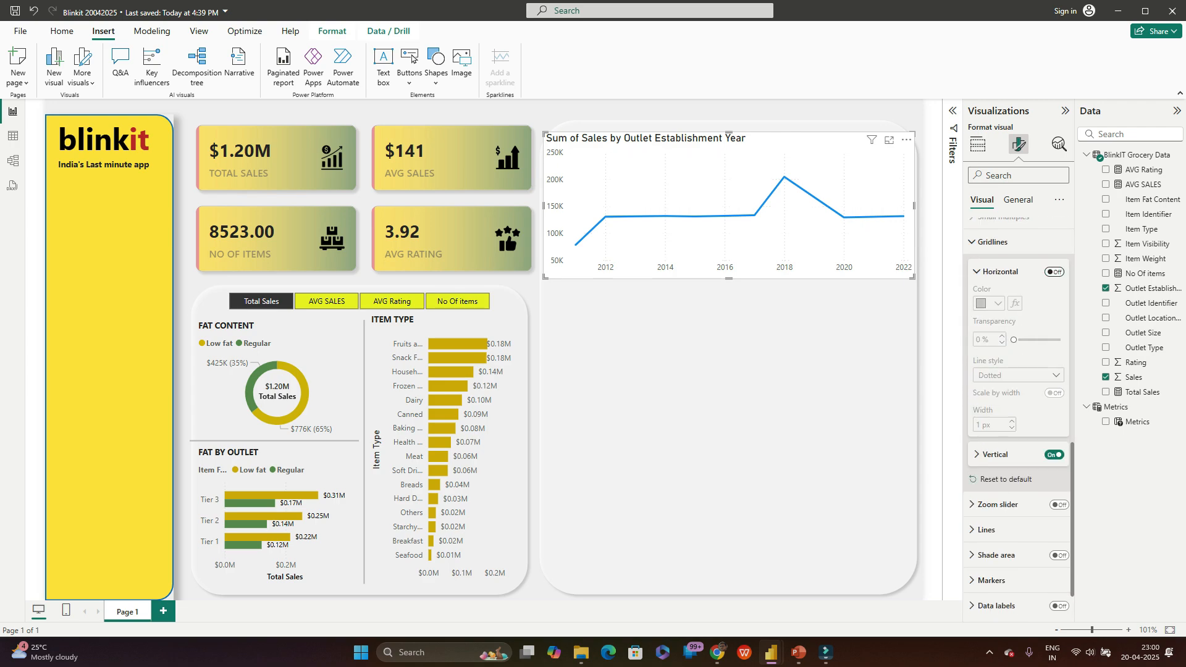
scroll(1019, 433, "down", 1)
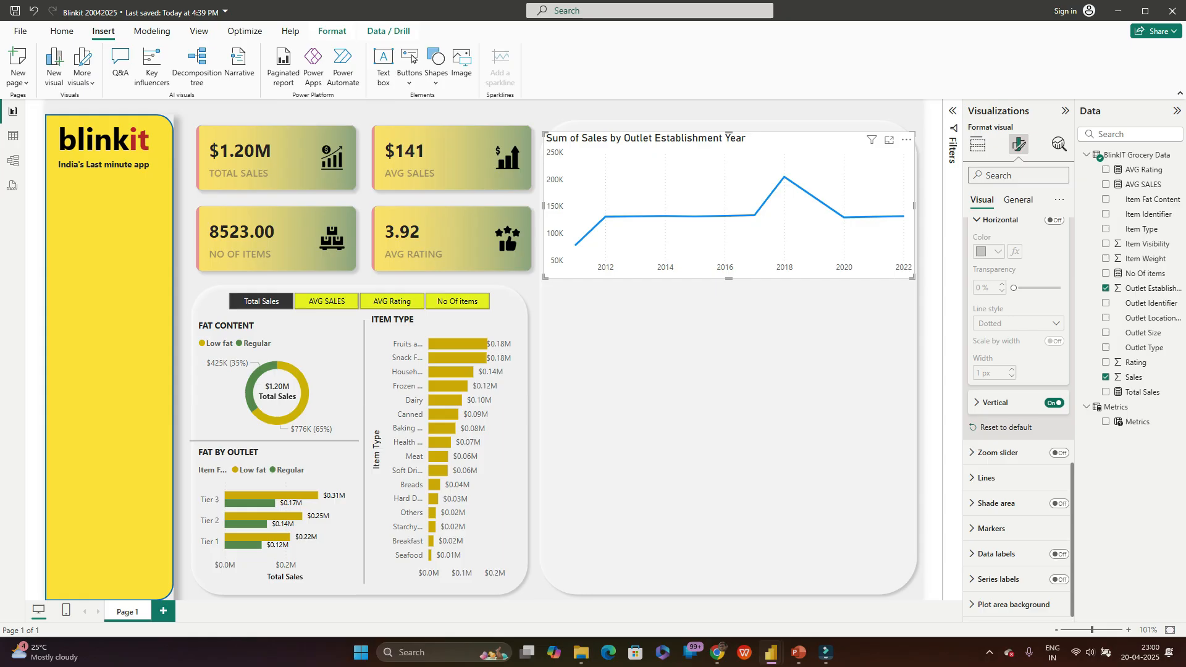
left_click(1055, 403)
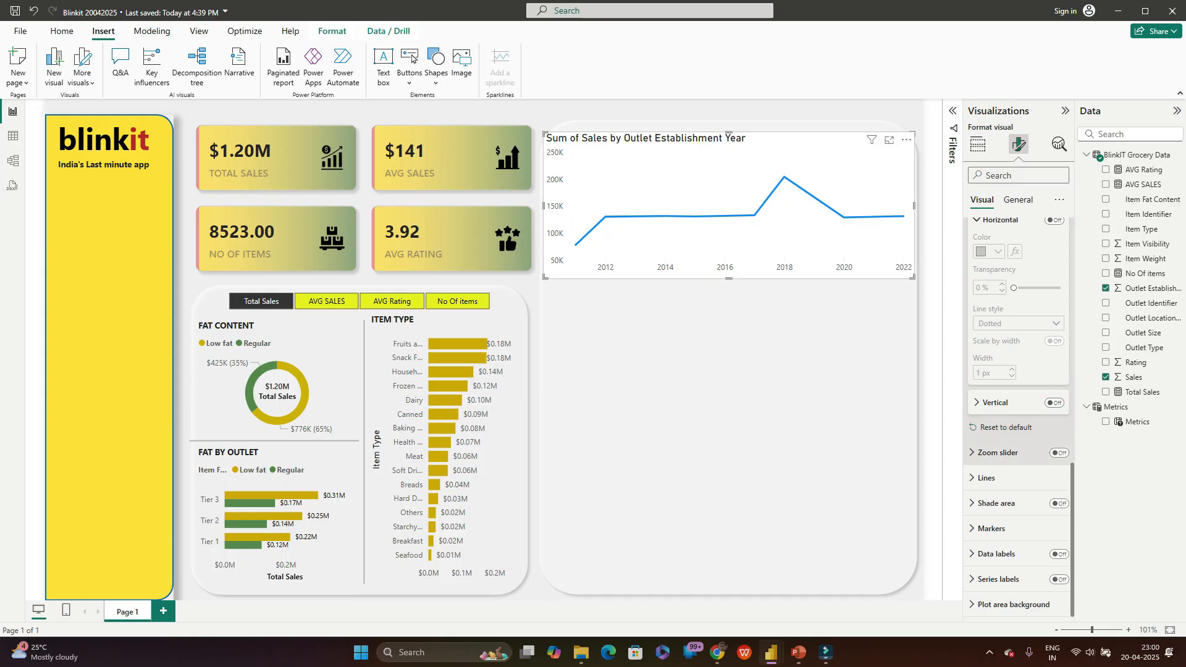
Step: Try the Dashed line style on the line chart's series and return it to Solid
left_click(986, 478)
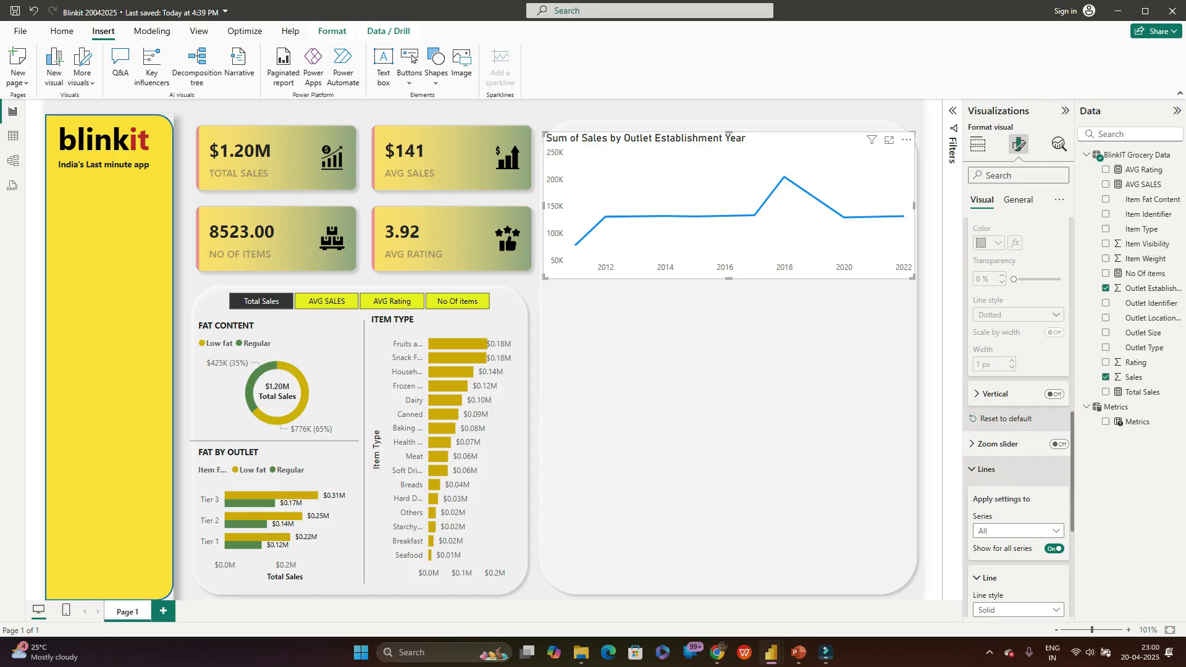
scroll(1018, 432, "down", 3)
left_click(1018, 433)
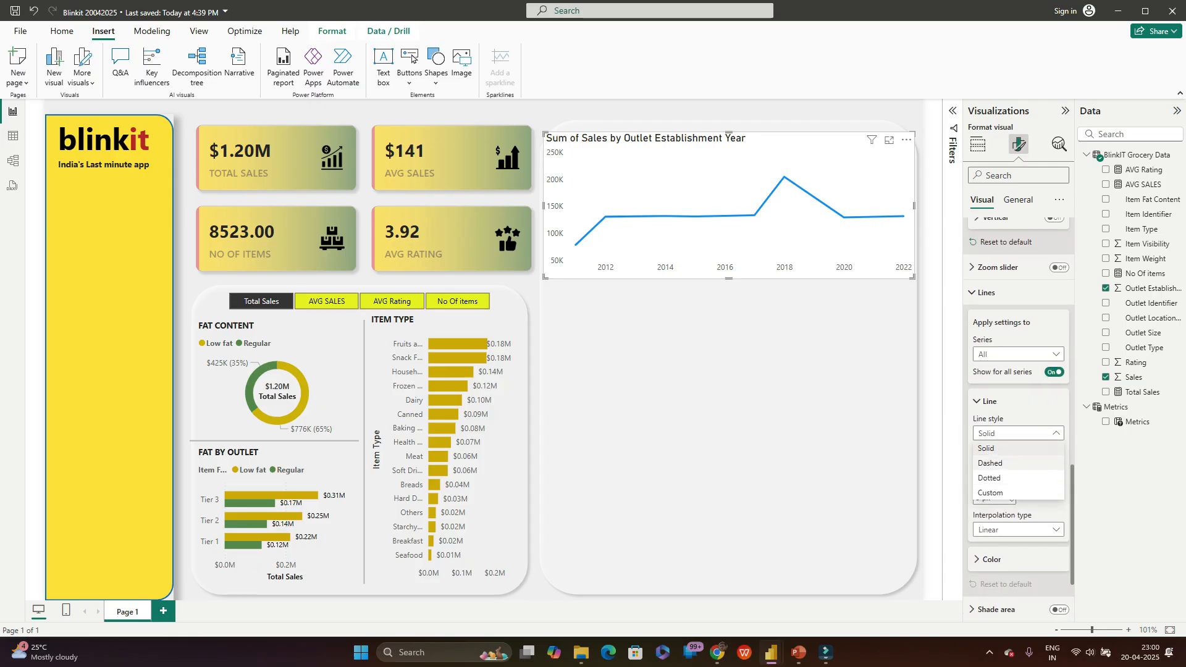
left_click(990, 463)
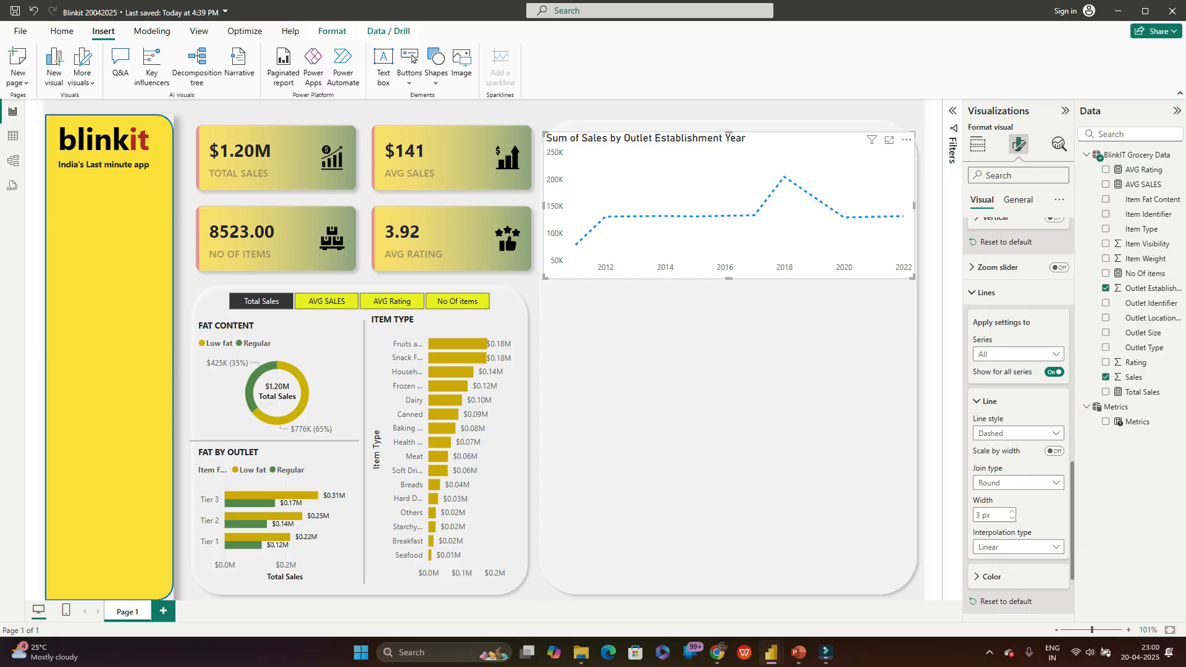
left_click(1018, 433)
left_click(986, 448)
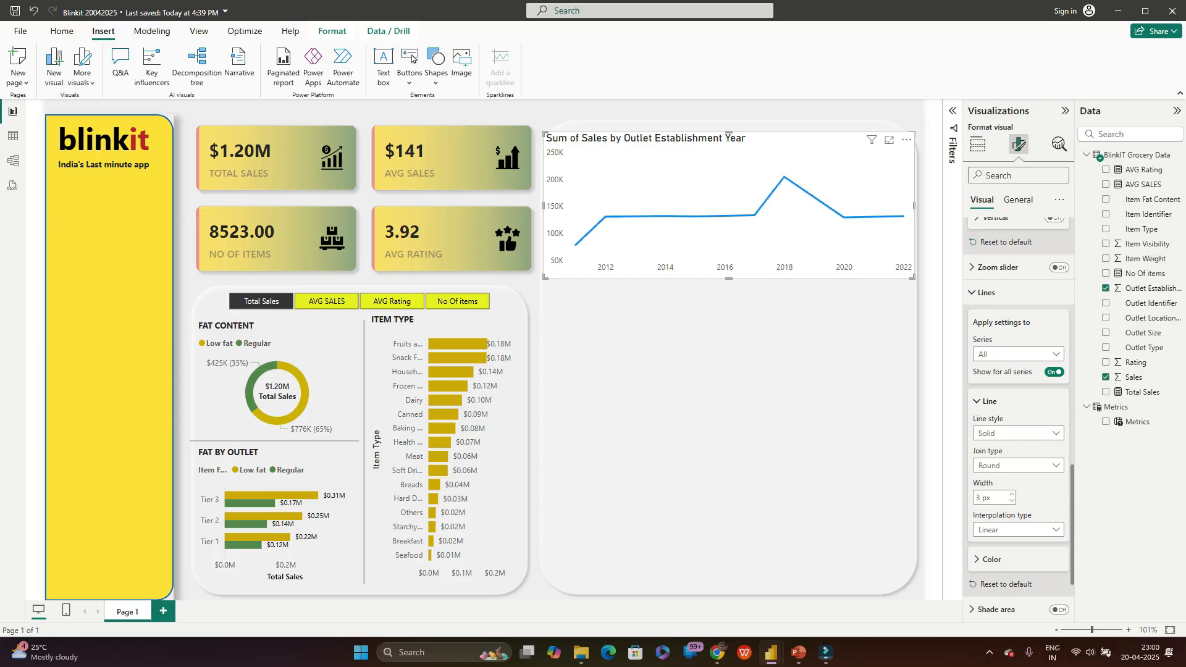
Step: Try the Miter join type on the line chart's series and return it to Round
left_click(1018, 465)
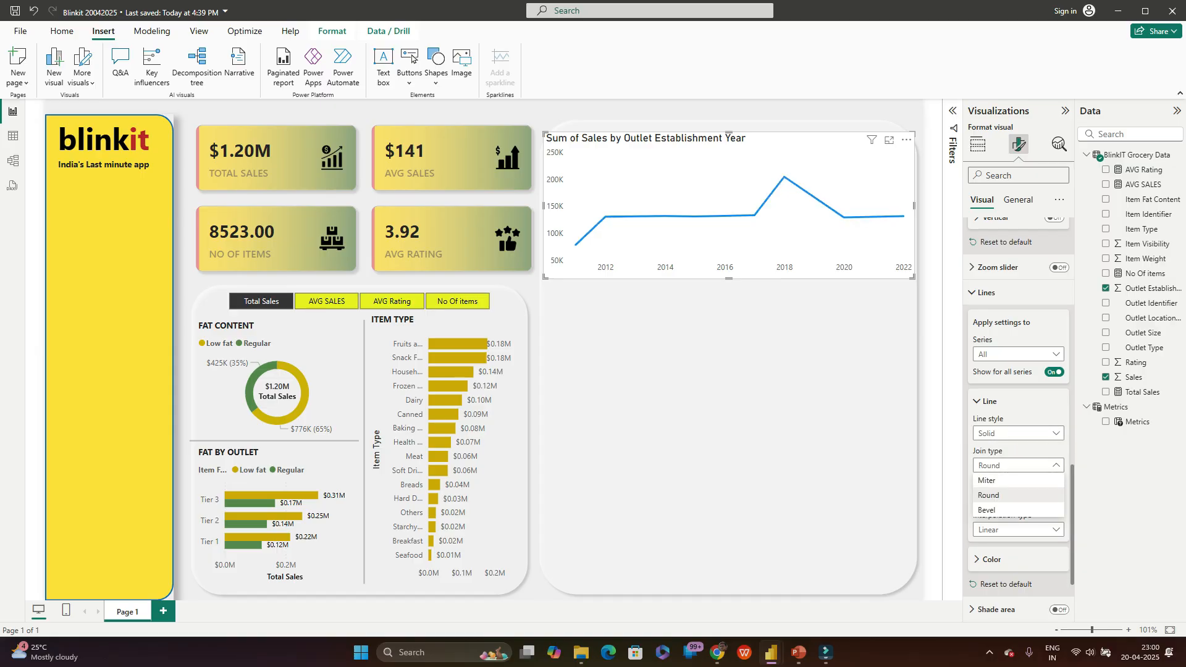
left_click(989, 480)
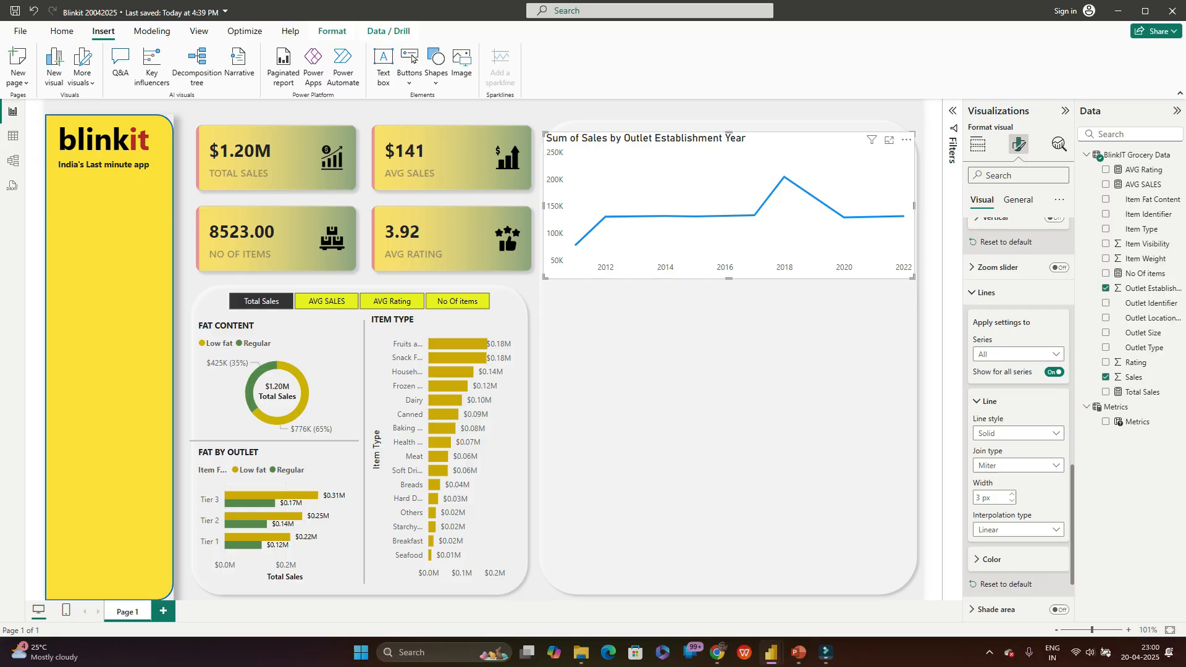
left_click(1018, 465)
left_click(989, 494)
Step: Set the line chart's interpolation type to Smooth and color its line black
scroll(1018, 432, "down", 3)
left_click(1018, 423)
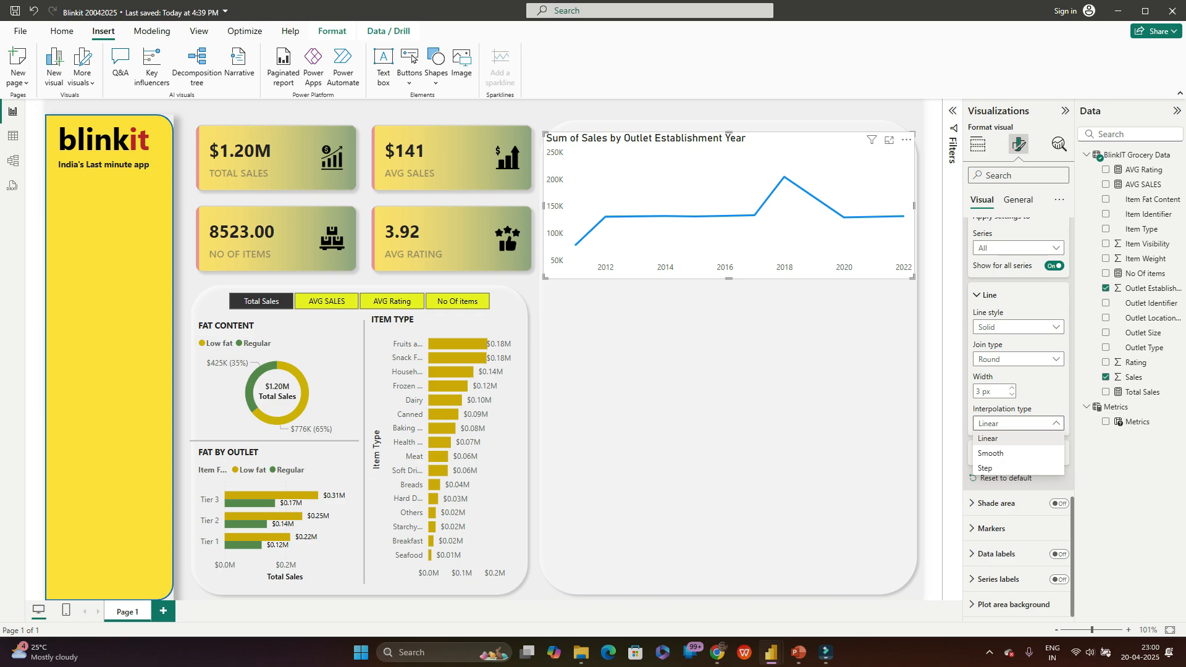
left_click(990, 453)
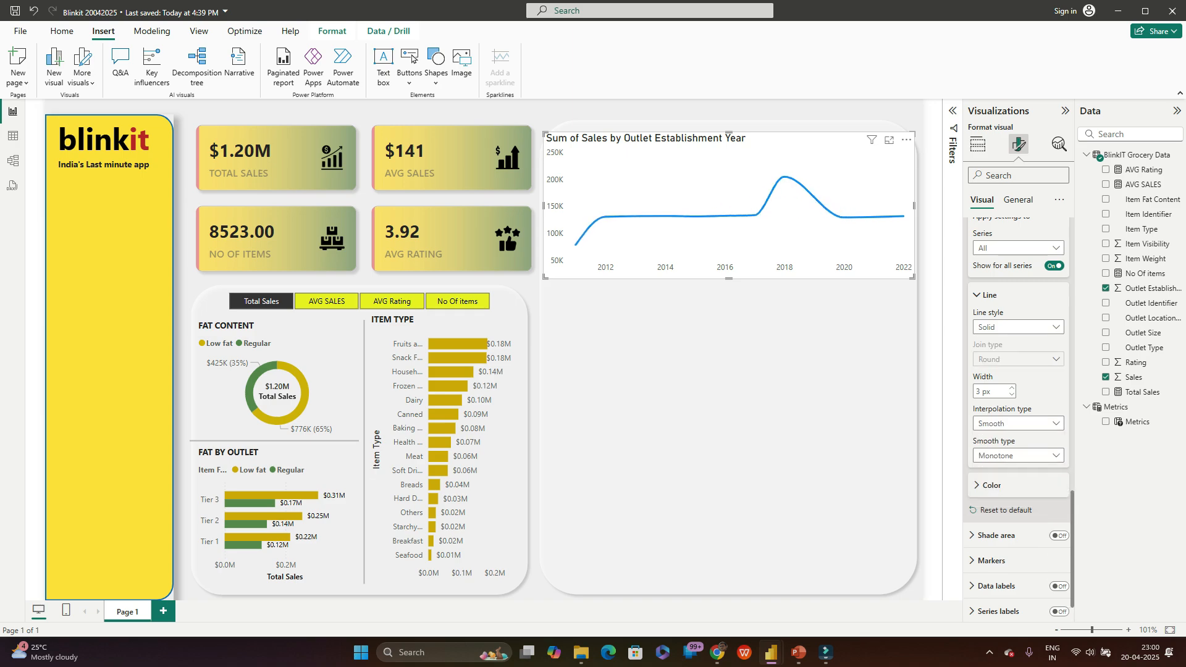
left_click(992, 486)
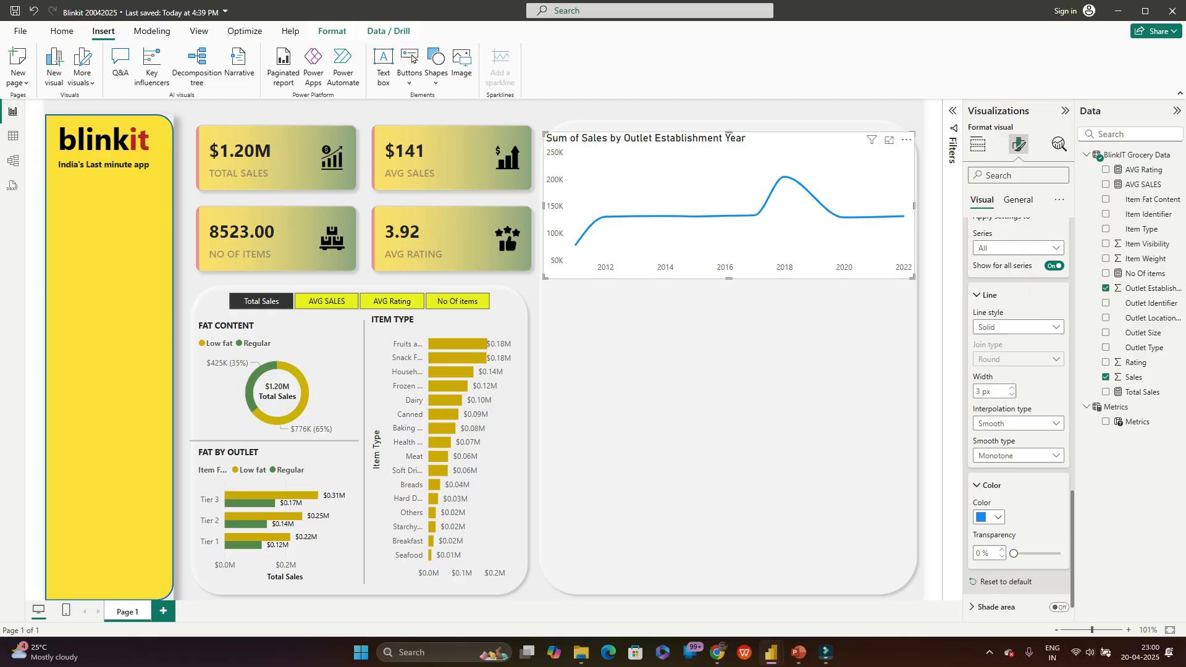
scroll(1013, 482, "down", 2)
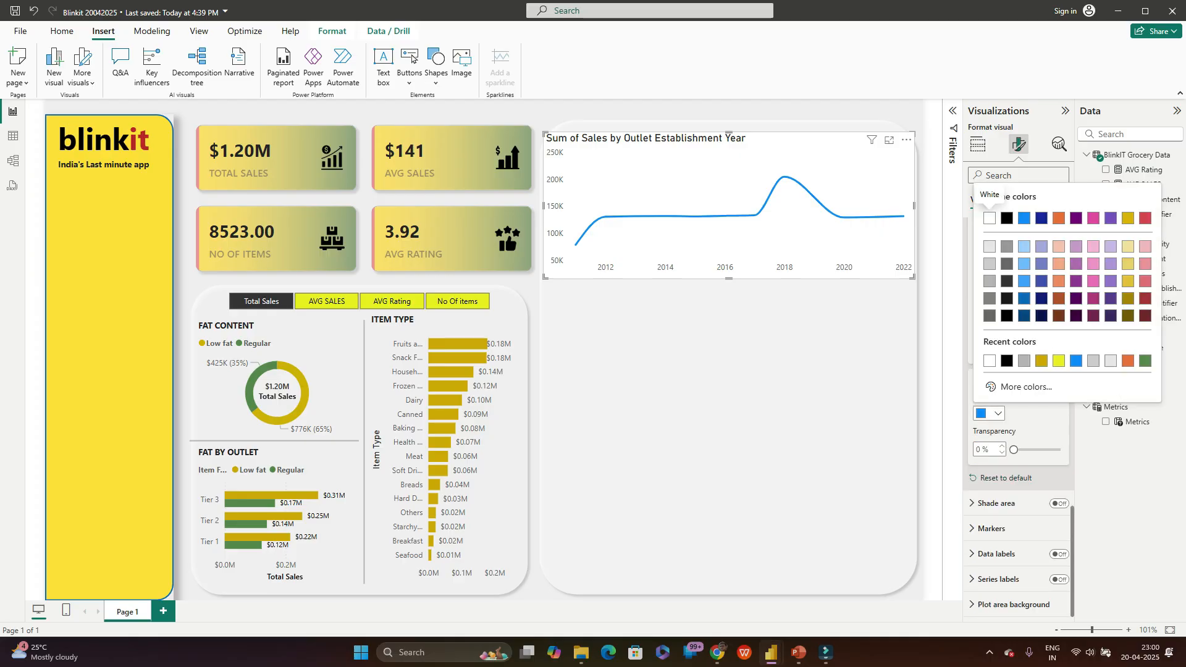
left_click(1006, 218)
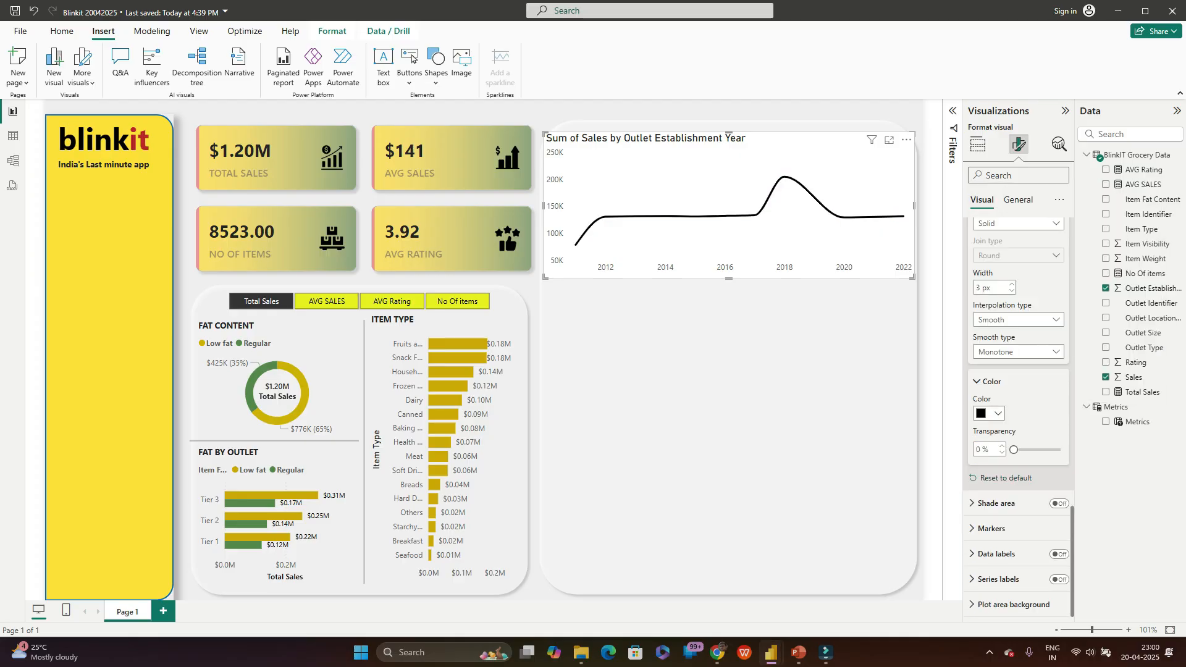
Step: Turn on the line chart's shade area, stop it matching the line color, and open the area's color choices
left_click(1059, 503)
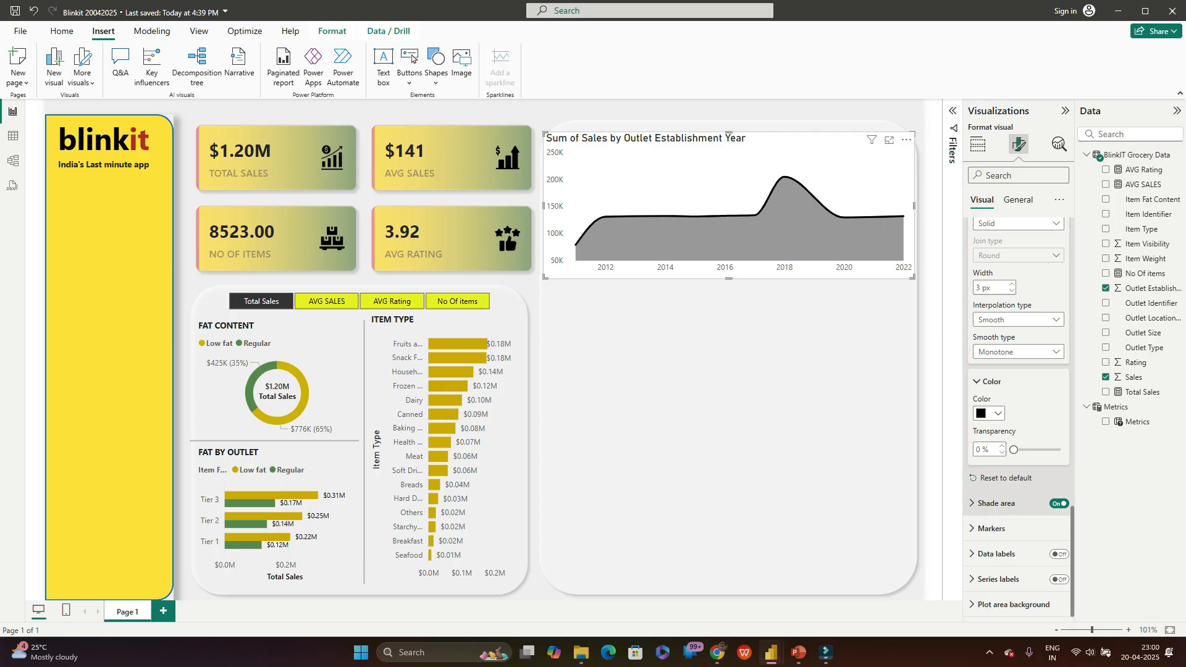
left_click(996, 504)
scroll(1013, 504, "down", 4)
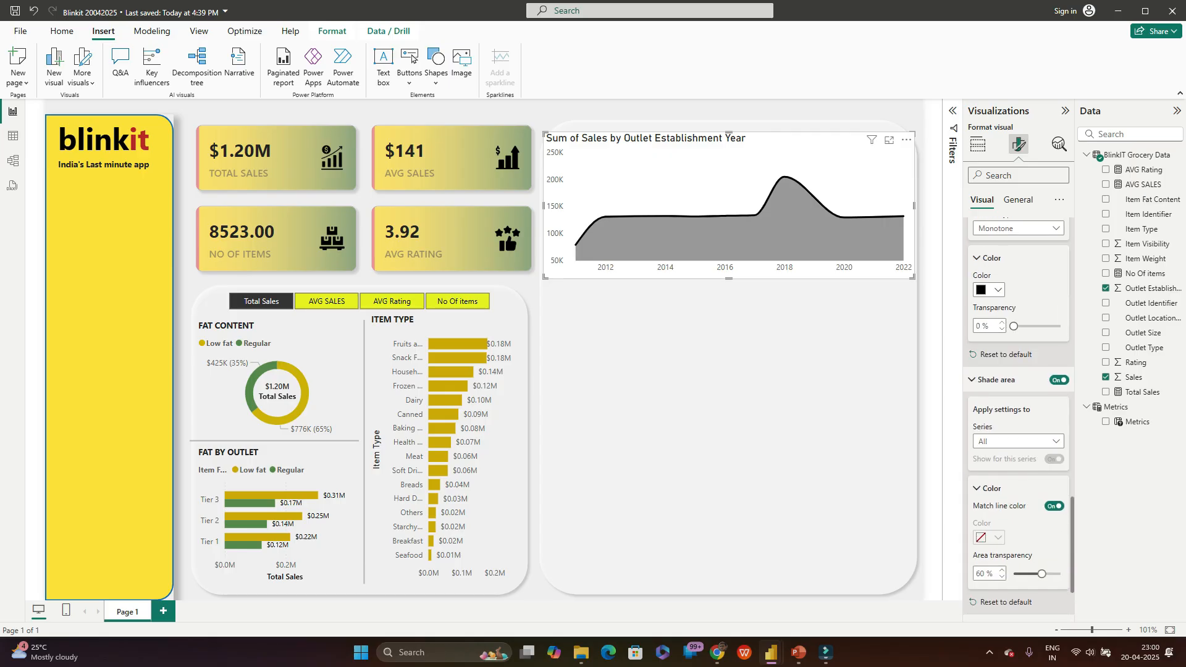
left_click(1054, 407)
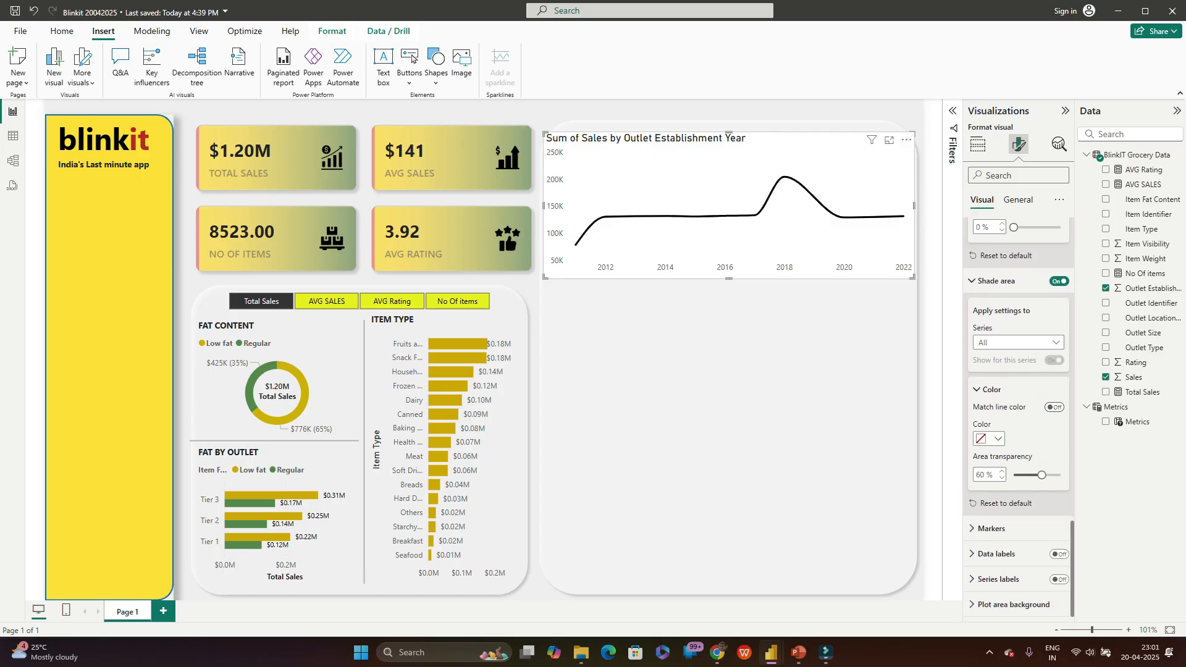
left_click(990, 439)
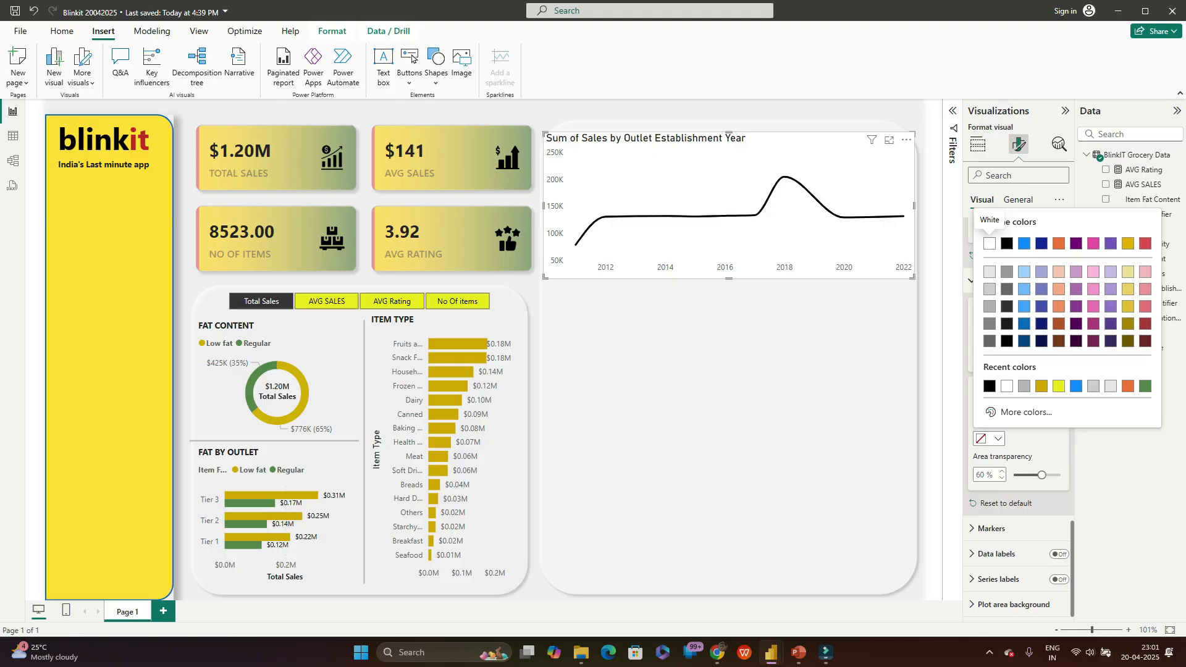
Step: Fill the shade area under the line chart with bright yellow at 66% area transparency
left_click(1059, 386)
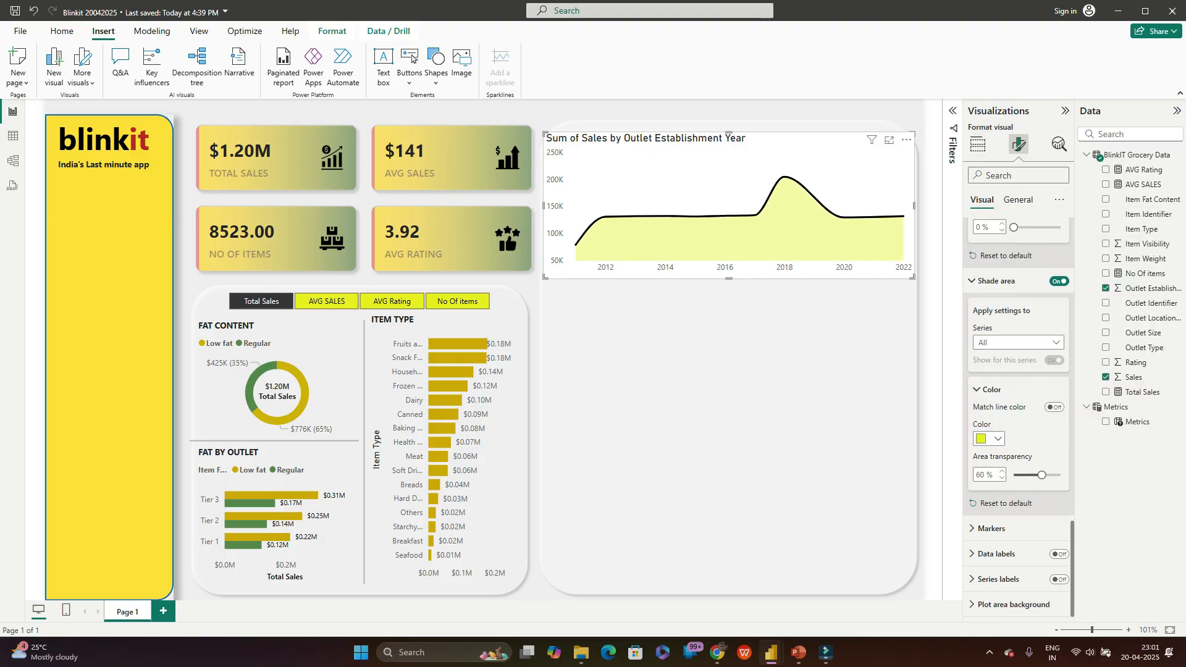
left_click_drag(1042, 475, 1034, 476)
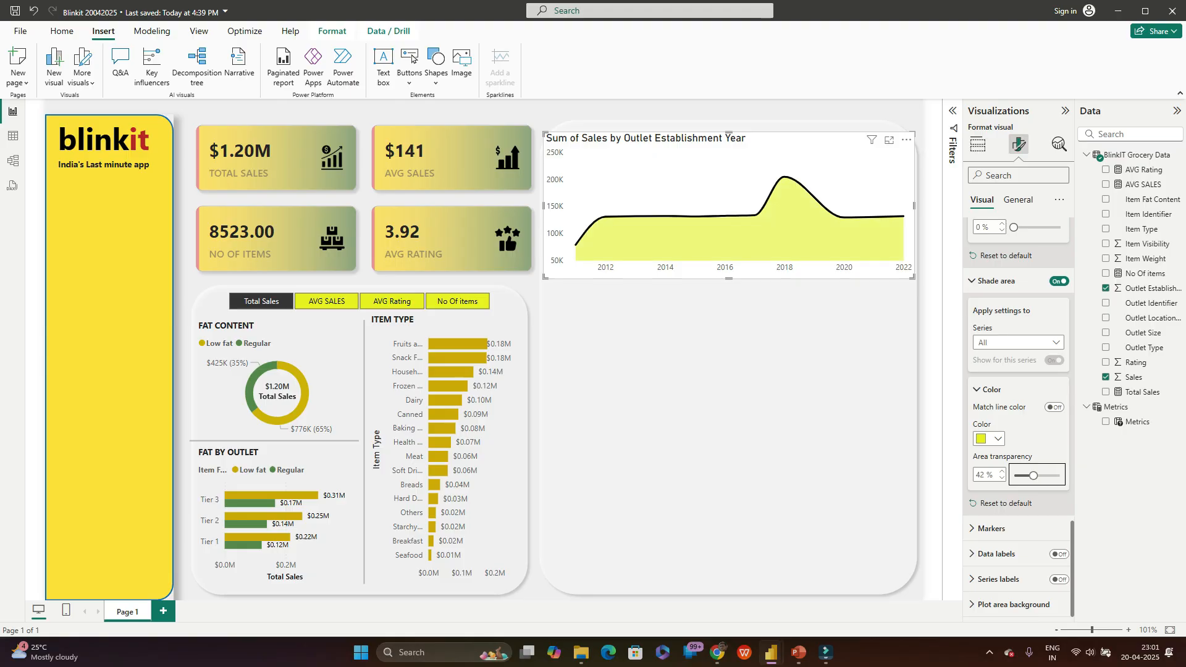
left_click_drag(1033, 475, 1044, 475)
left_click(991, 529)
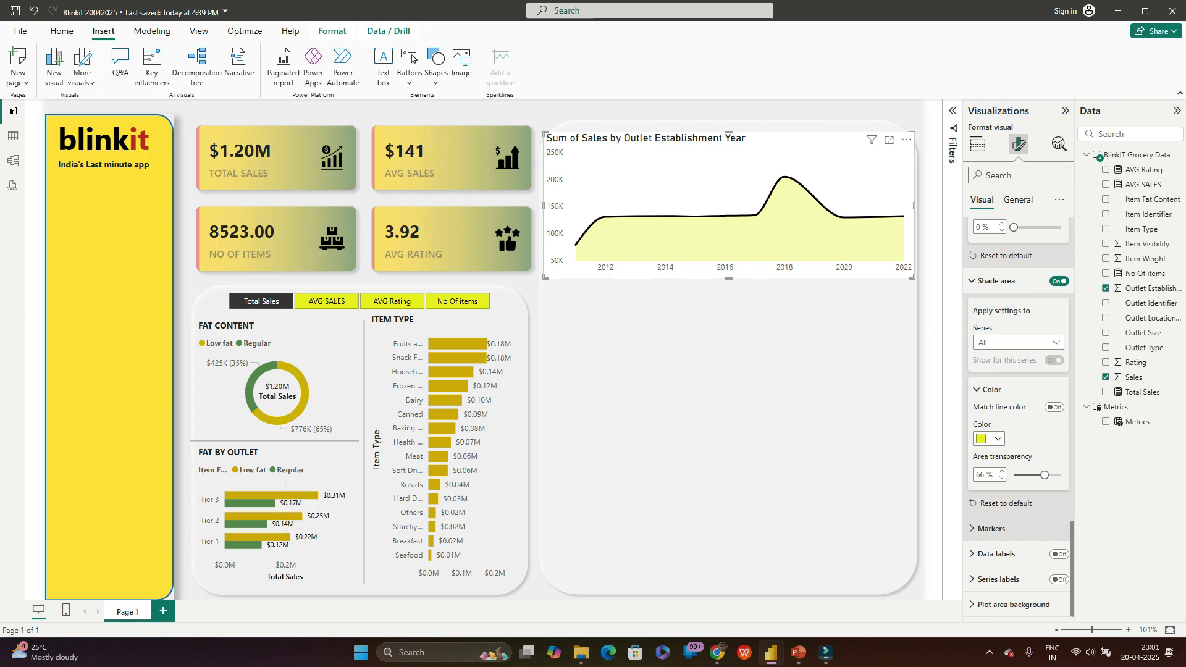
scroll(991, 529, "down", 3)
left_click(1018, 405)
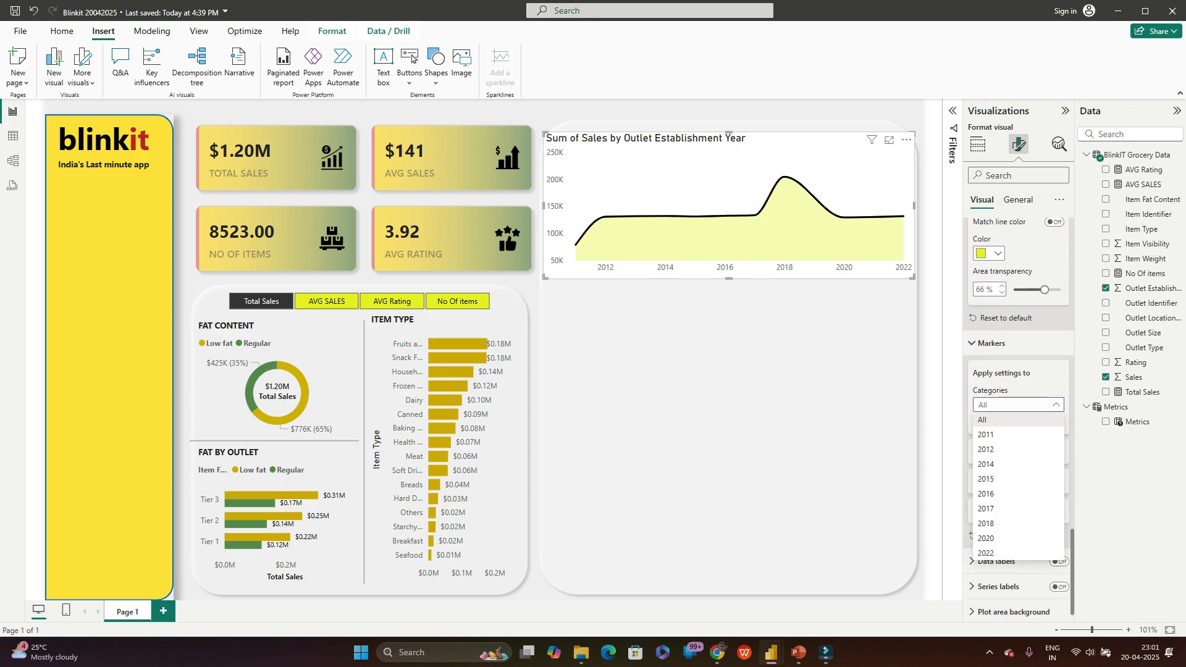
left_click(1018, 405)
left_click(991, 343)
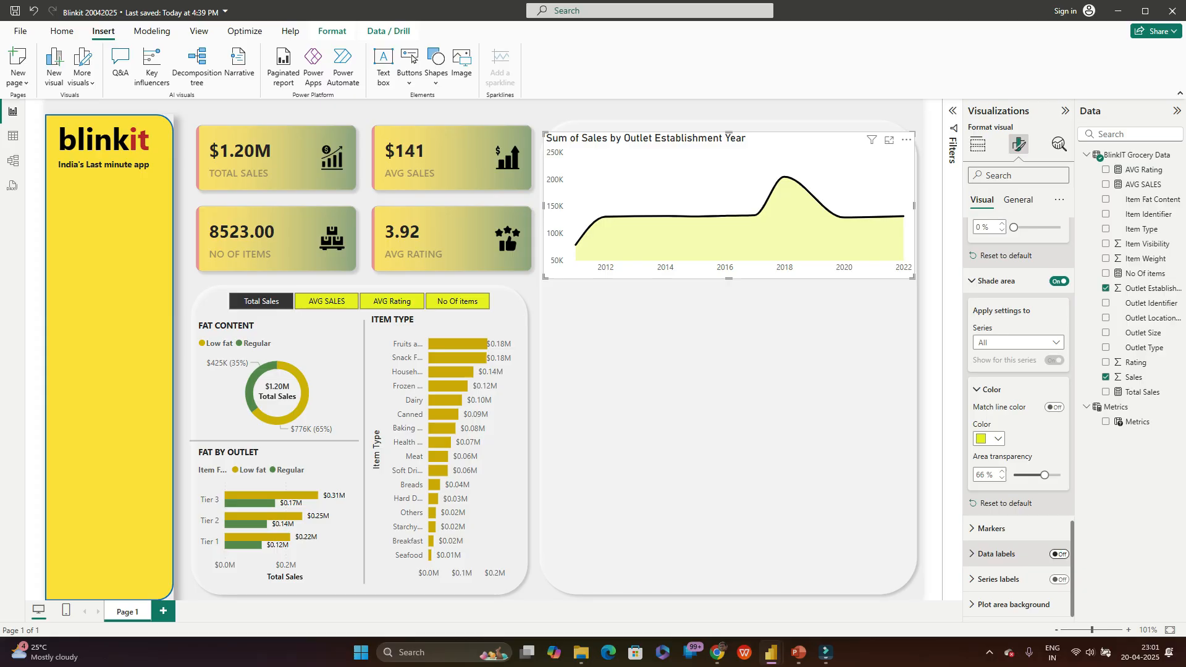
Step: Turn on data labels for the line chart
left_click(1059, 554)
Step: Try showing series labels on the line chart
left_click(998, 579)
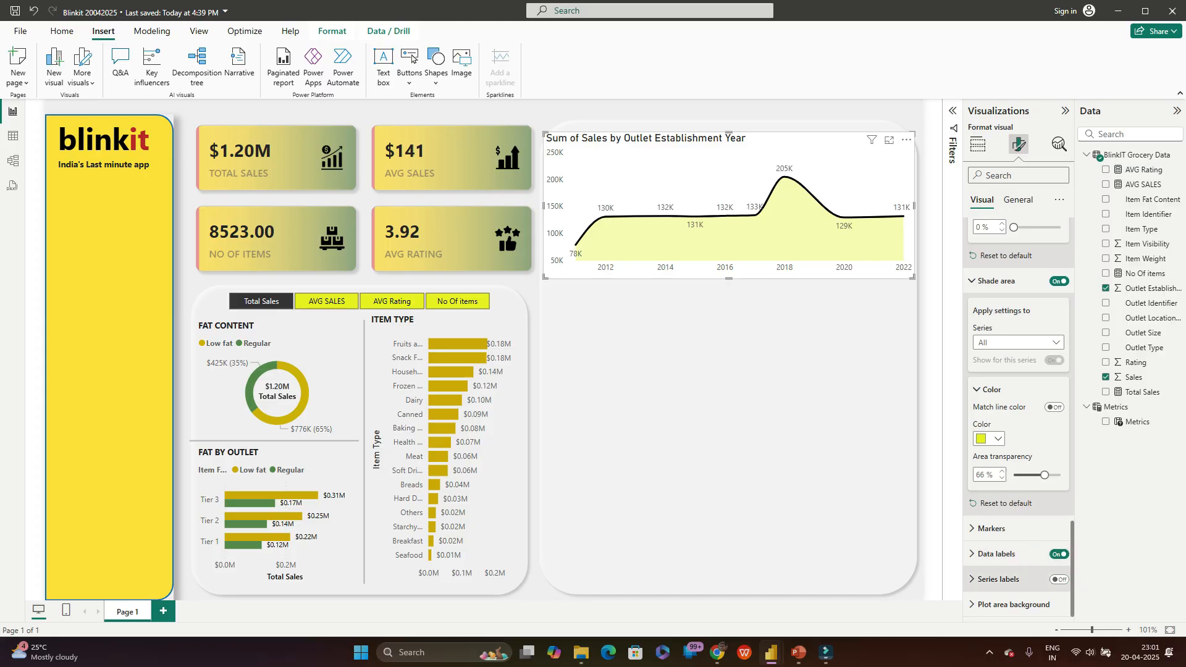
scroll(1019, 417, "down", 3)
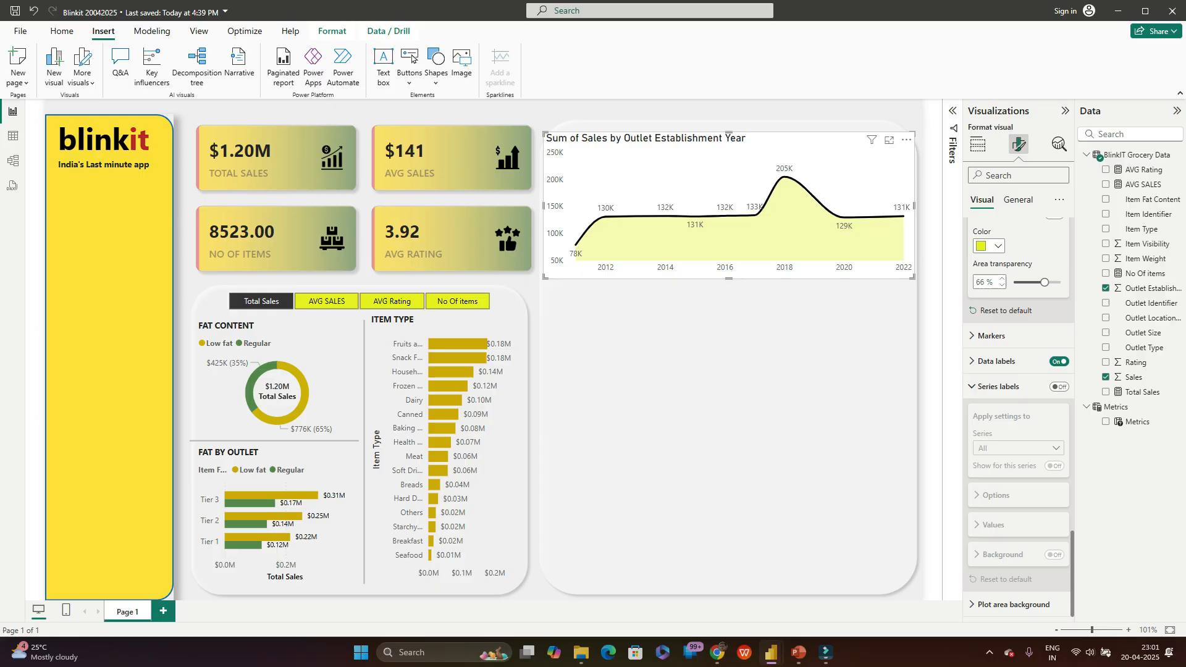
left_click(1059, 387)
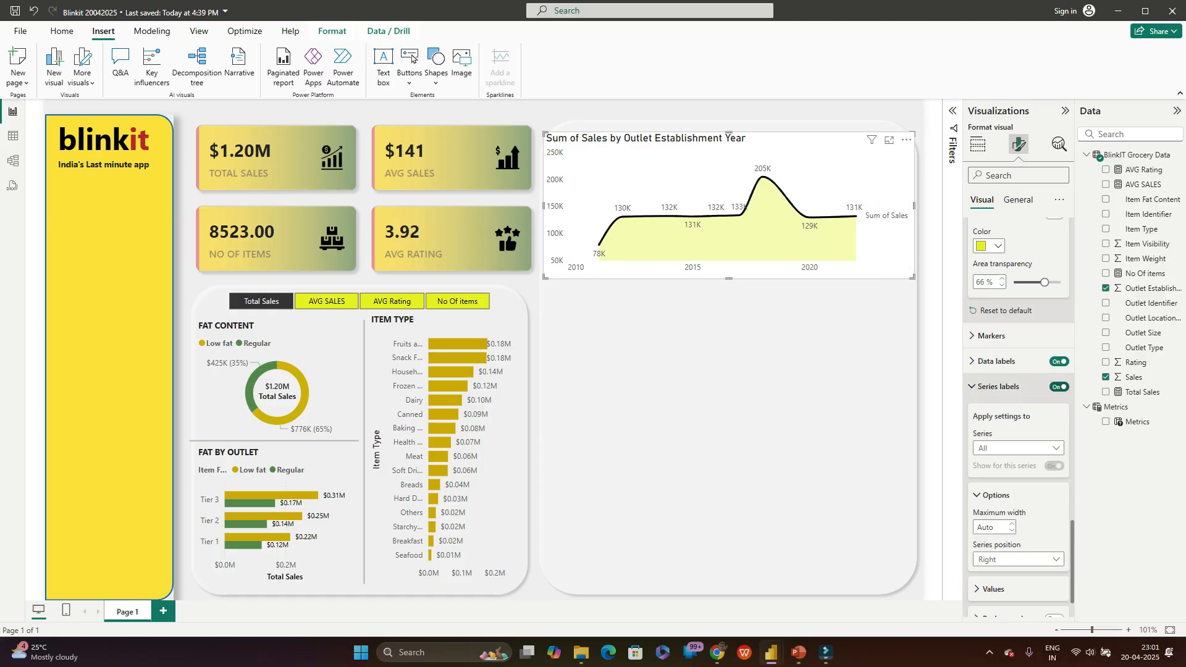
left_click(1059, 386)
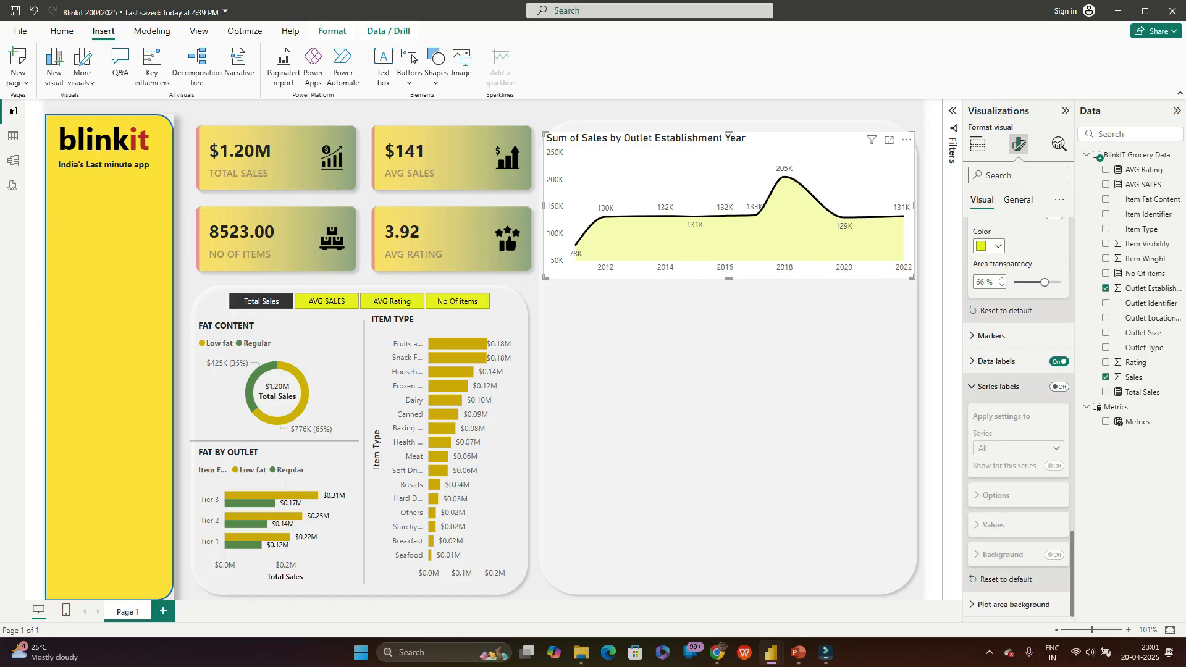
left_click(998, 386)
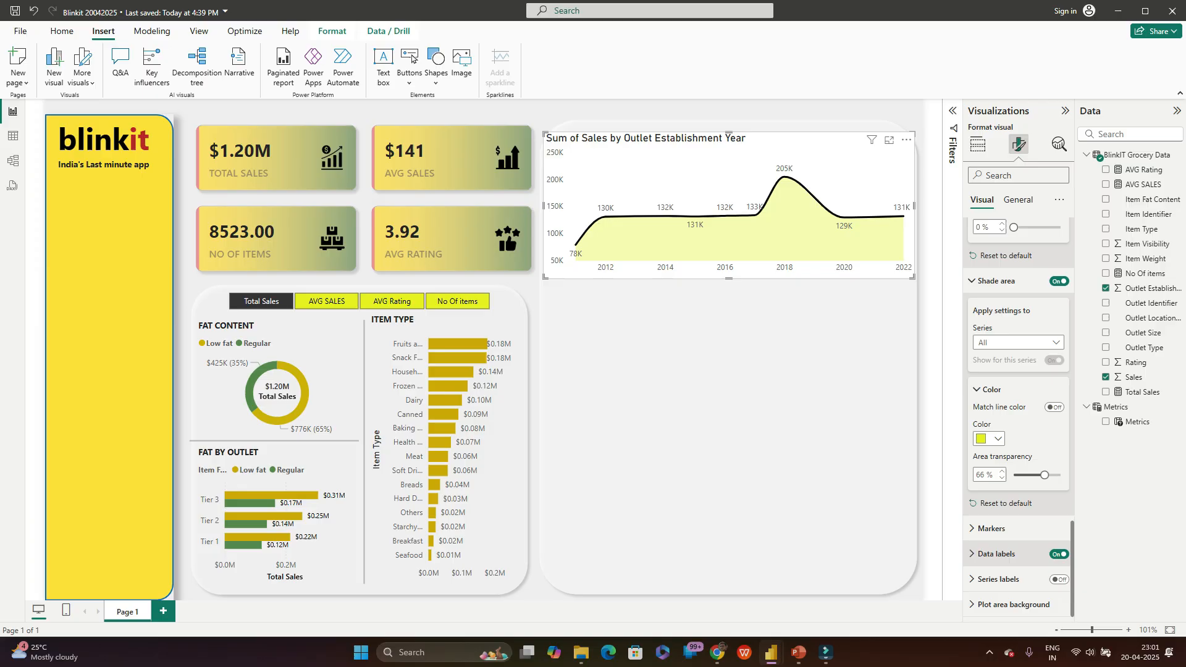
Step: Check the chart title in the reference report Blinkit 12042025 and retitle the line chart OUTLET ESTABLISHMENT
scroll(1018, 417, "up", 10)
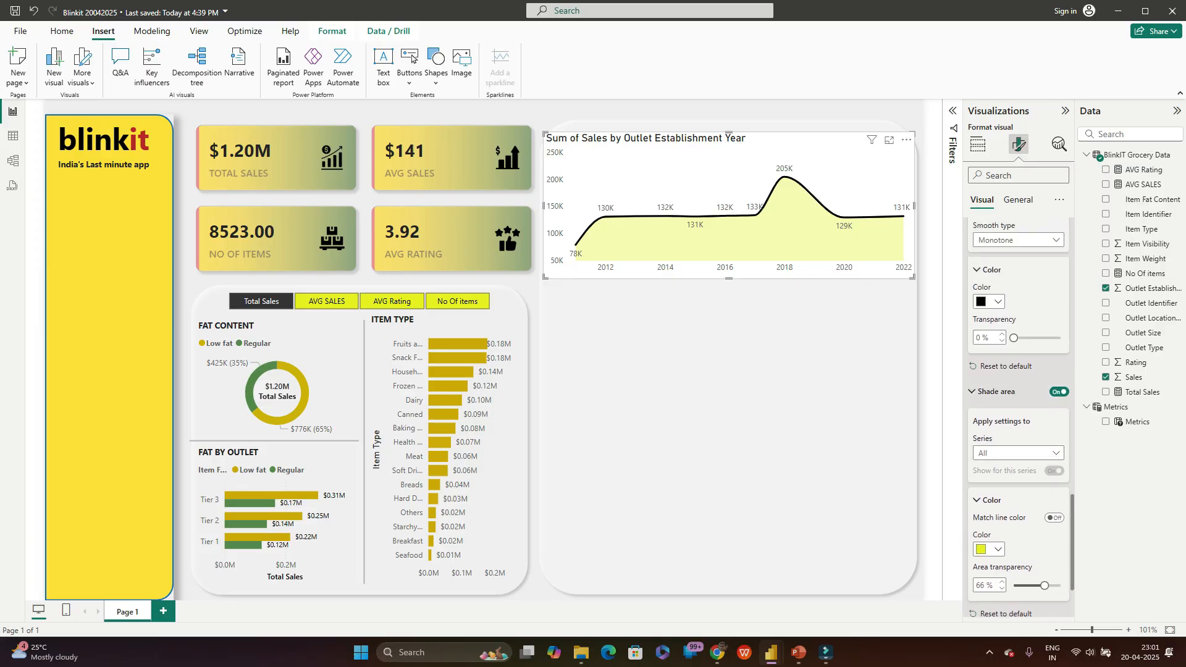
left_click(1018, 199)
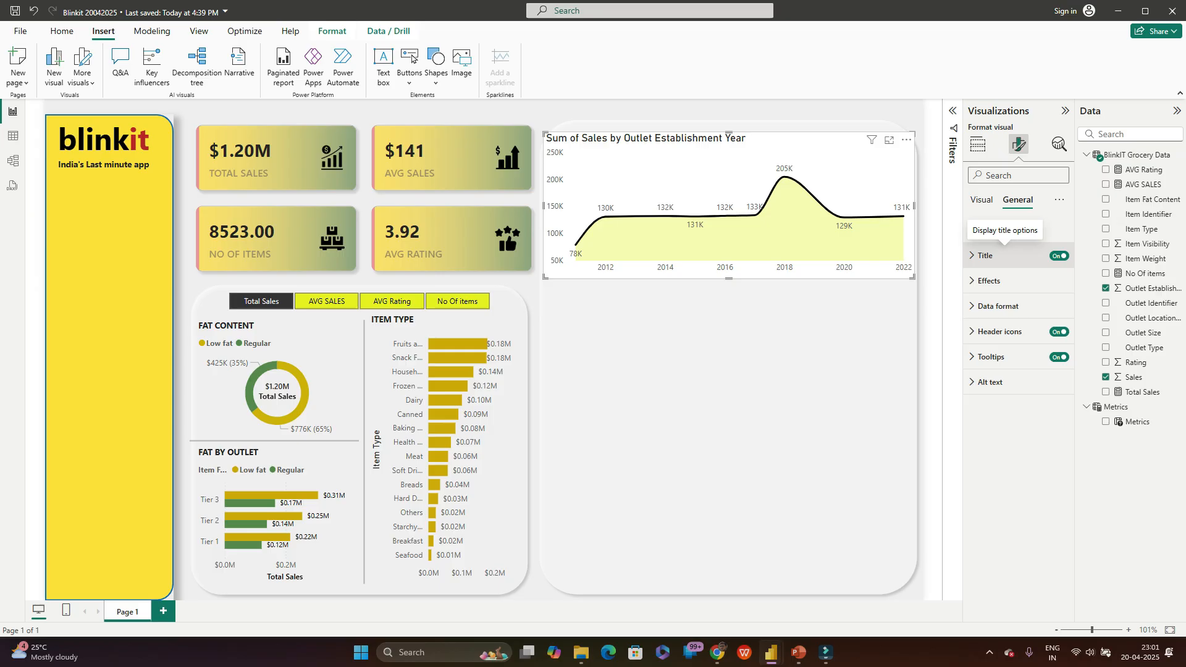
left_click(988, 255)
key("alt+Tab")
key("alt+Tab")
key("alt+Tab")
key("alt+Tab")
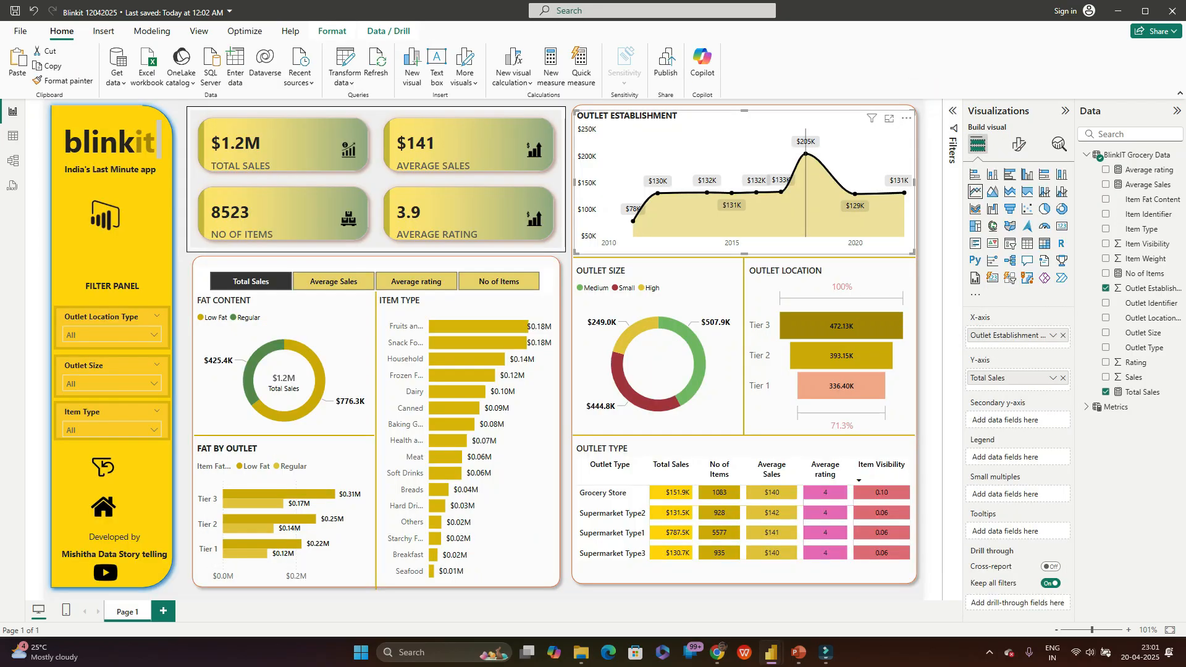
key("alt+Tab")
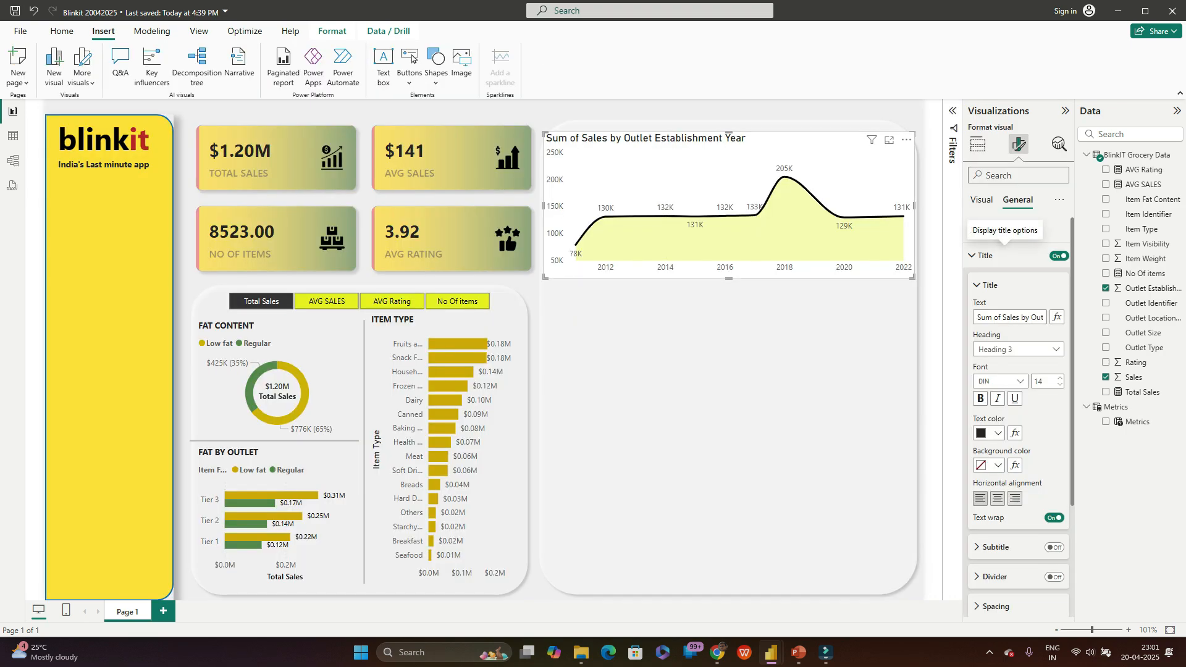
key("ctrl+a")
type("O")
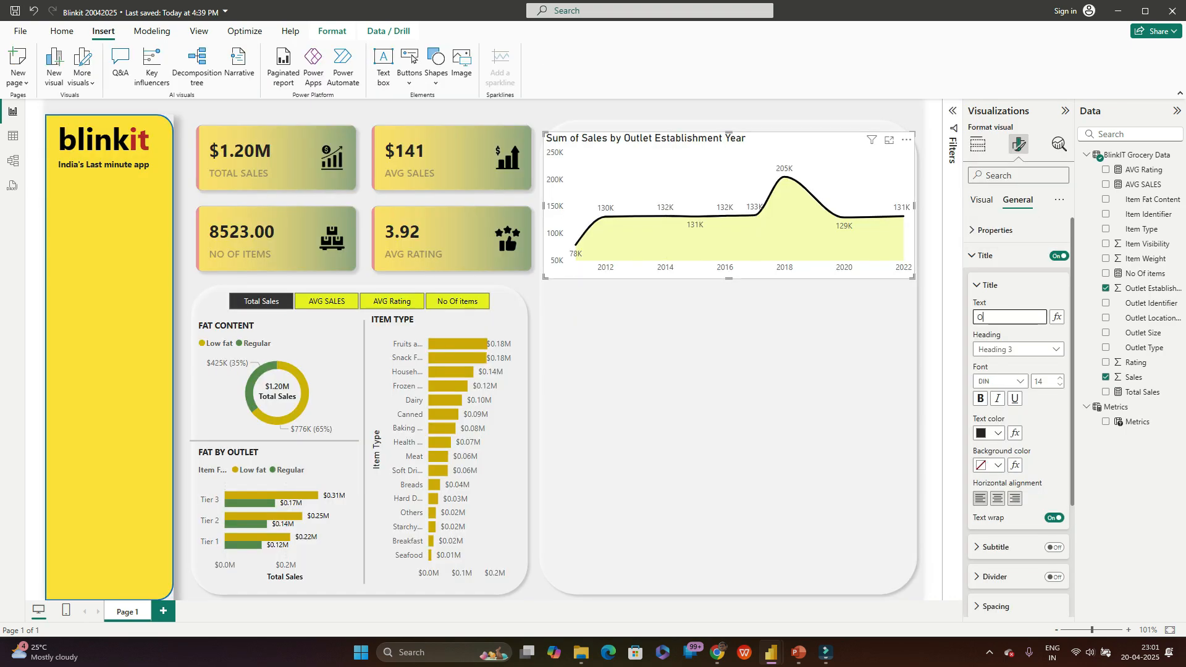
type("UTLET ESTAB")
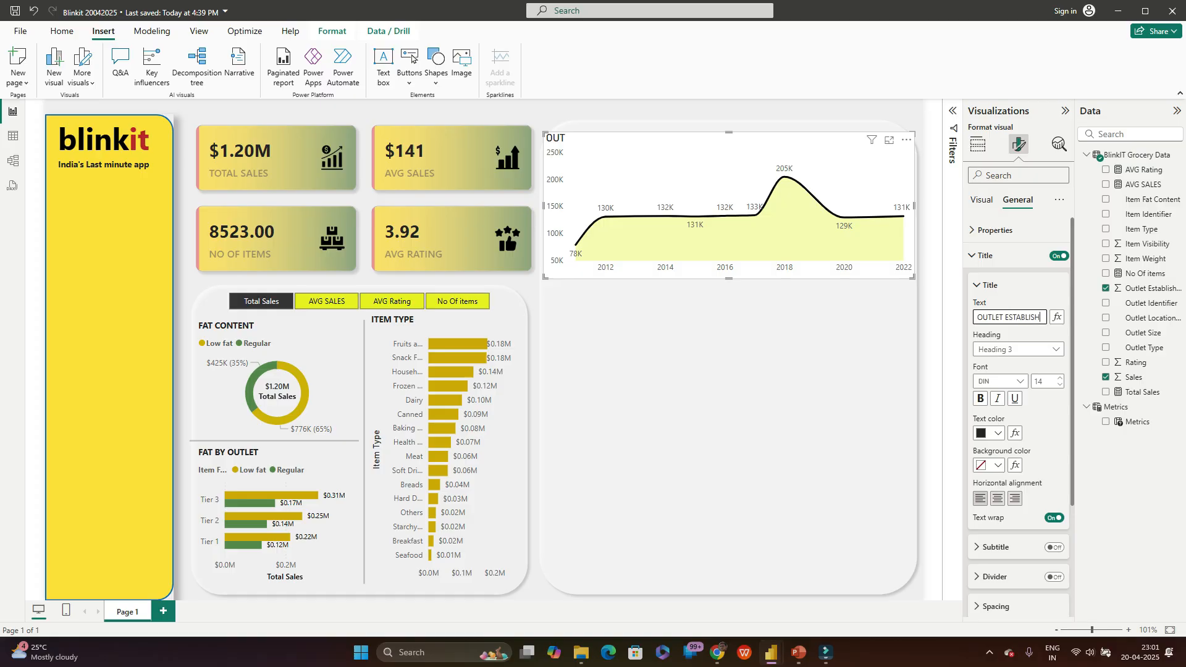
type("LISHMENT")
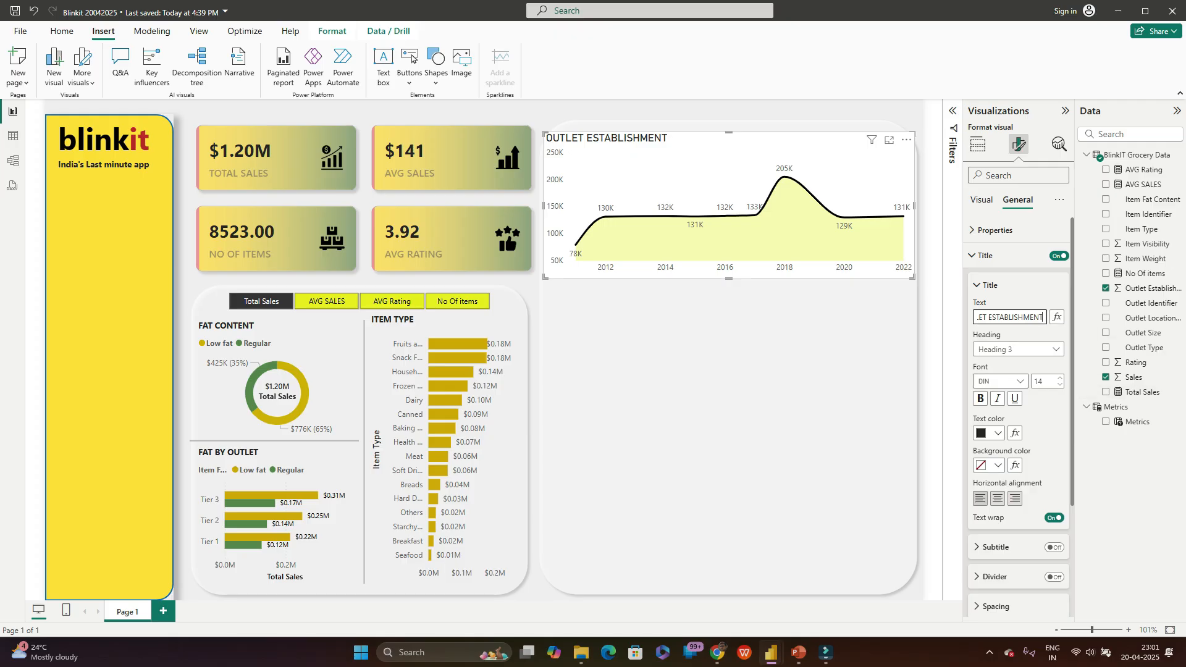
Step: Format the line chart's title in Segoe UI Bold at size 10
left_click(1001, 381)
key("s")
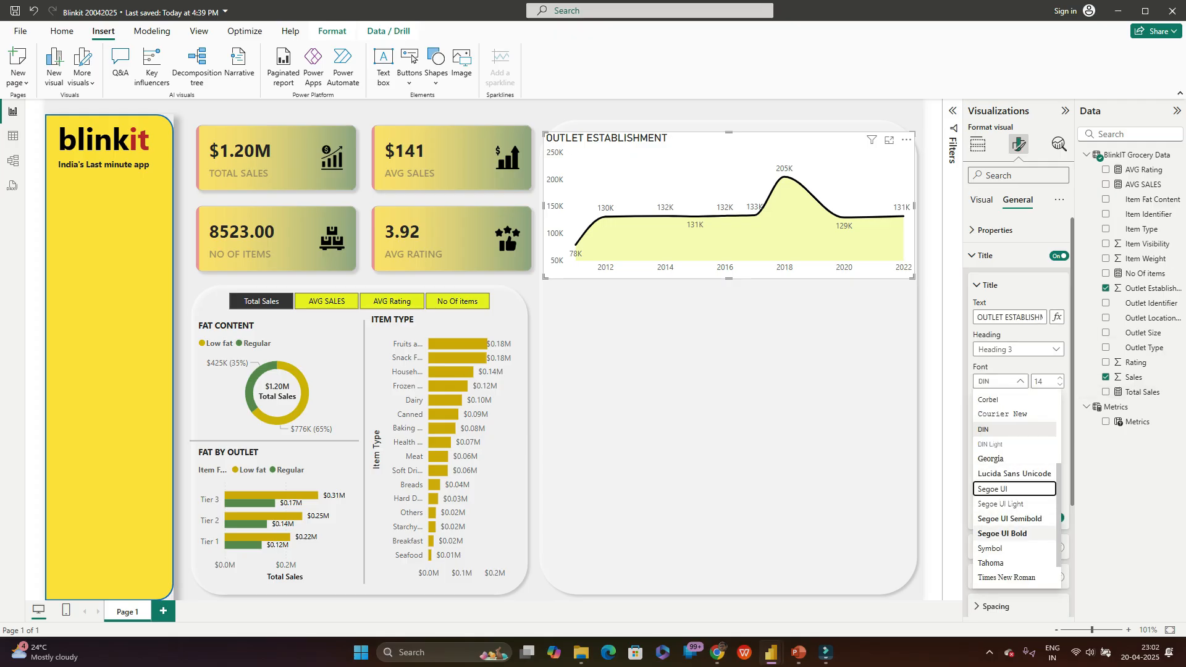
left_click(1001, 534)
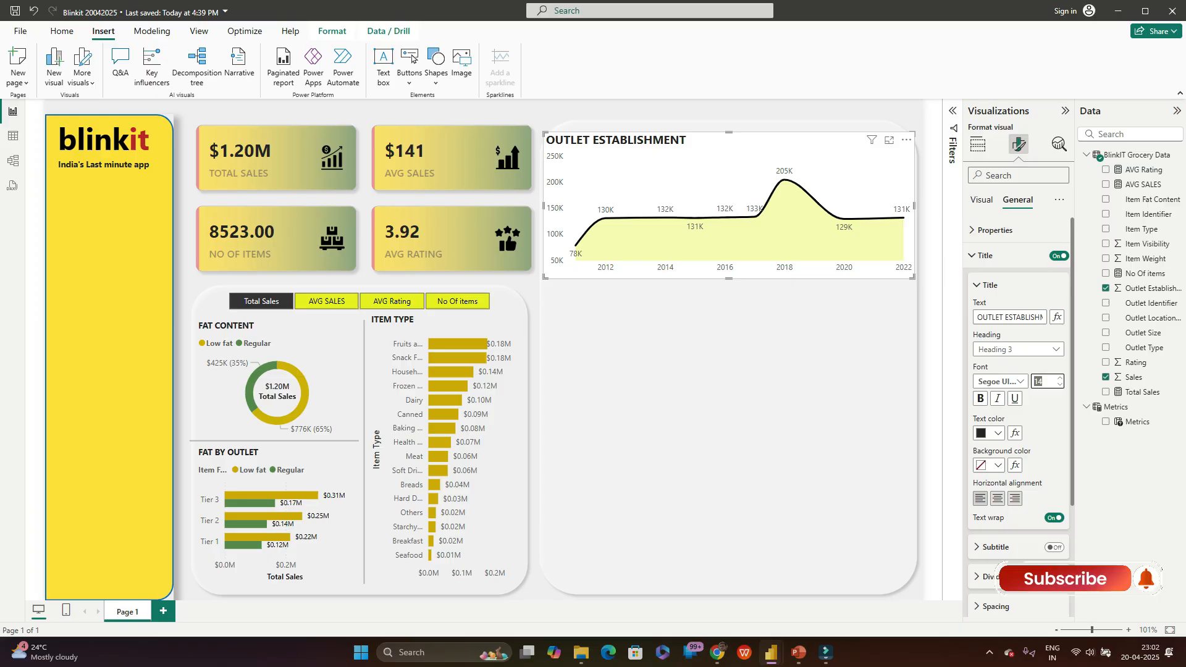
type("10")
key("Return")
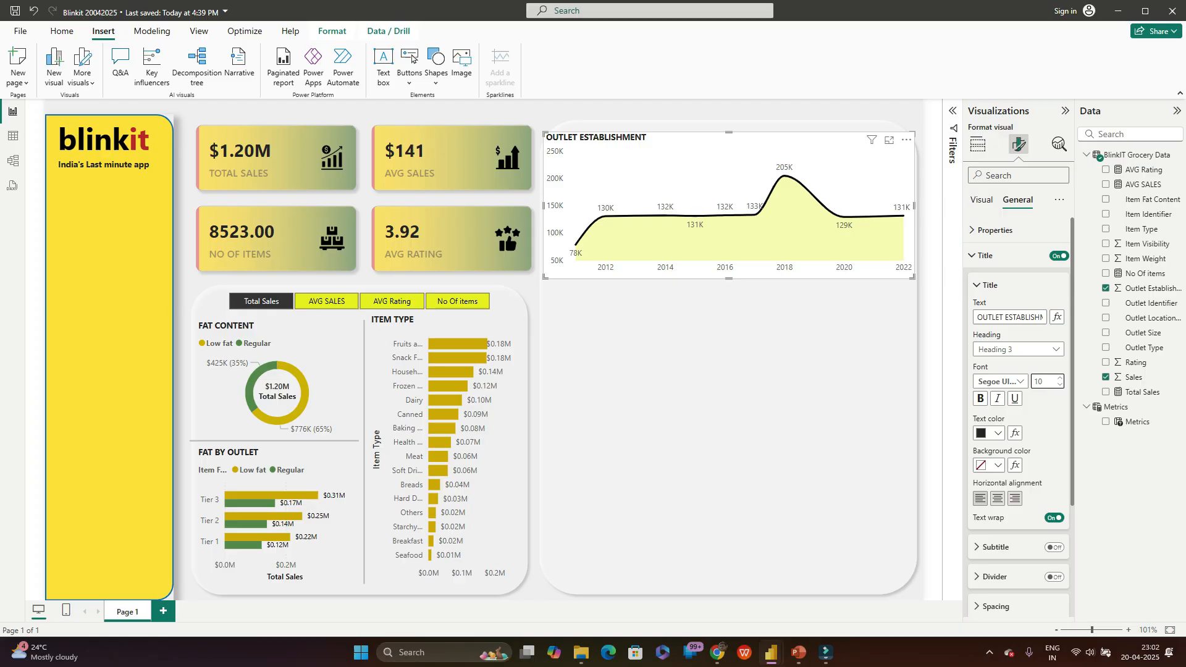
Step: Try showing a subtitle below the line chart's title
scroll(1019, 417, "down", 2)
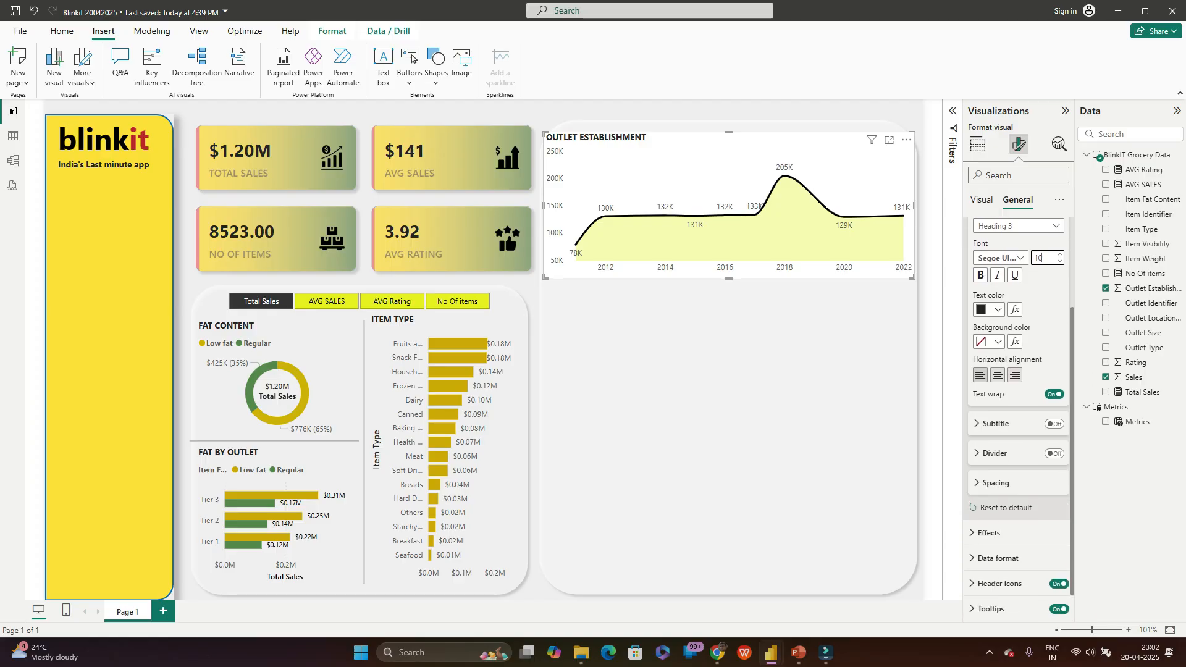
left_click(1054, 424)
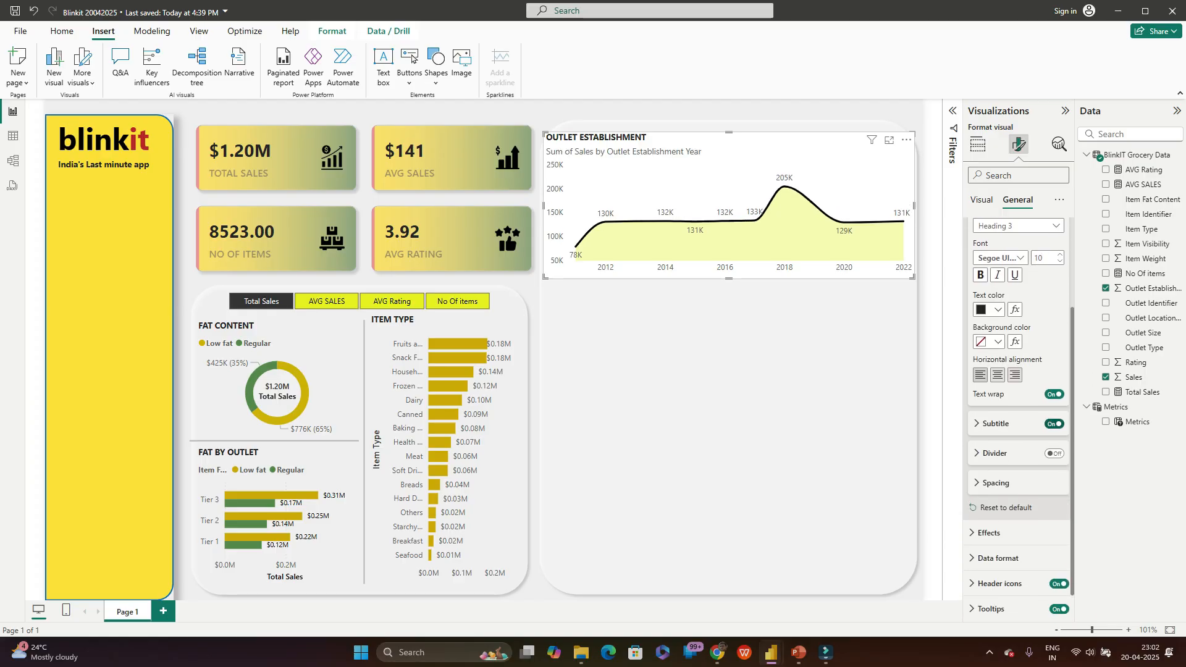
left_click(1054, 424)
Step: Turn off the line chart's background so it blends into the rounded panel
scroll(1054, 424, "down", 1)
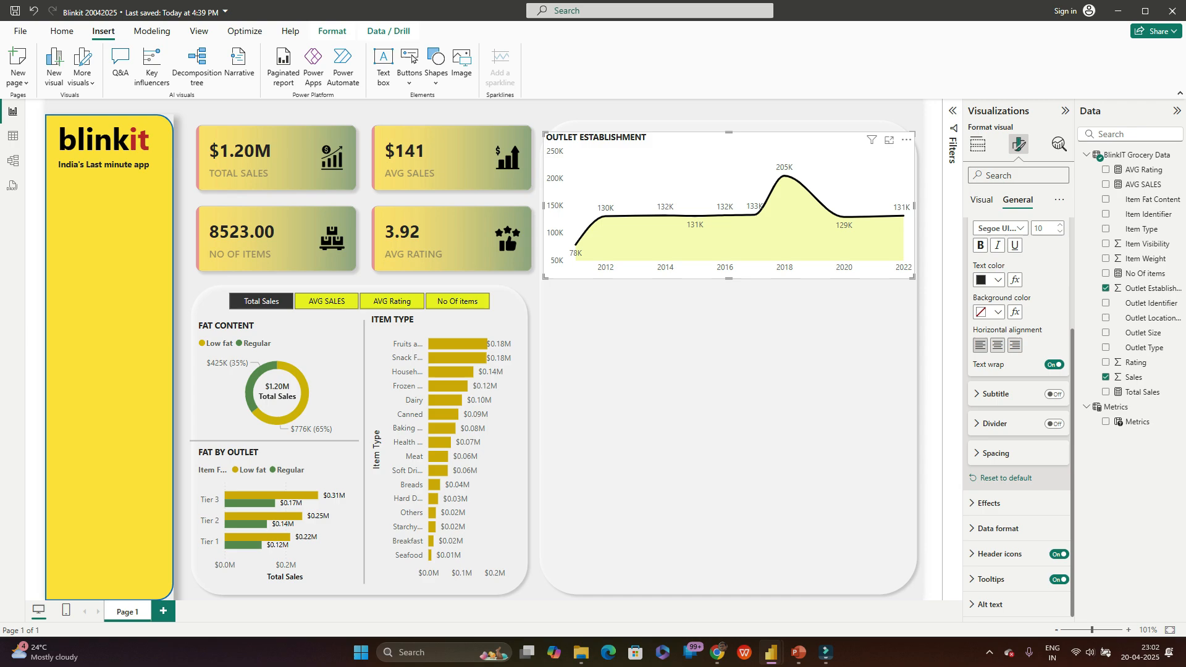
left_click(990, 503)
scroll(990, 503, "down", 3)
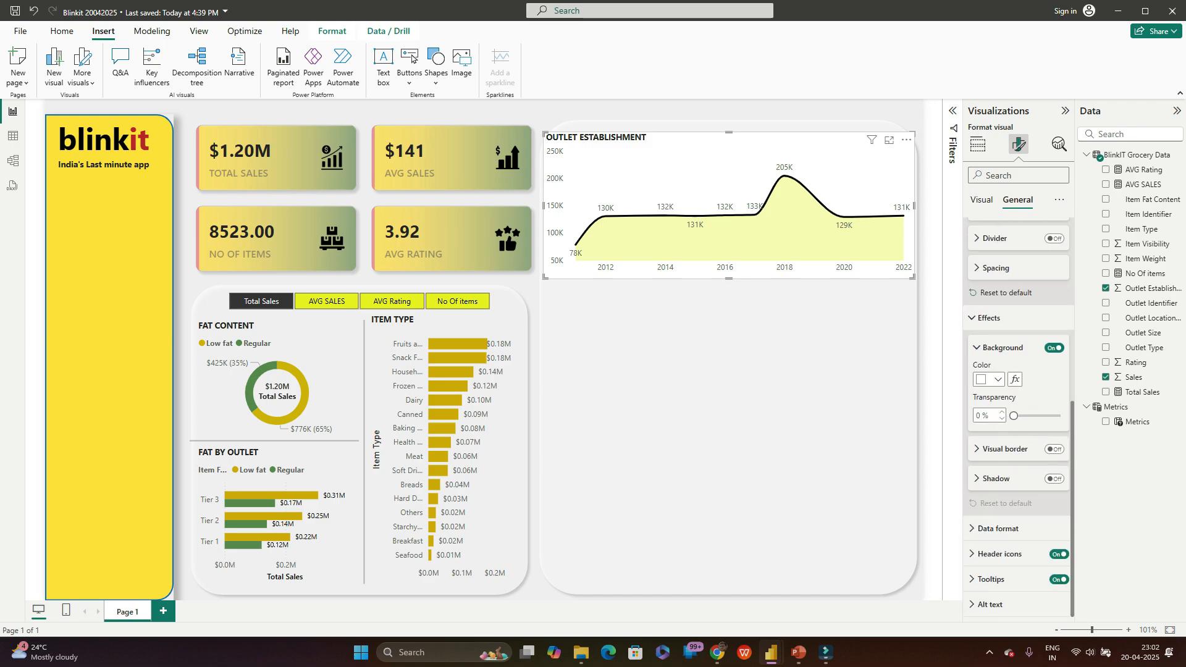
left_click(1054, 348)
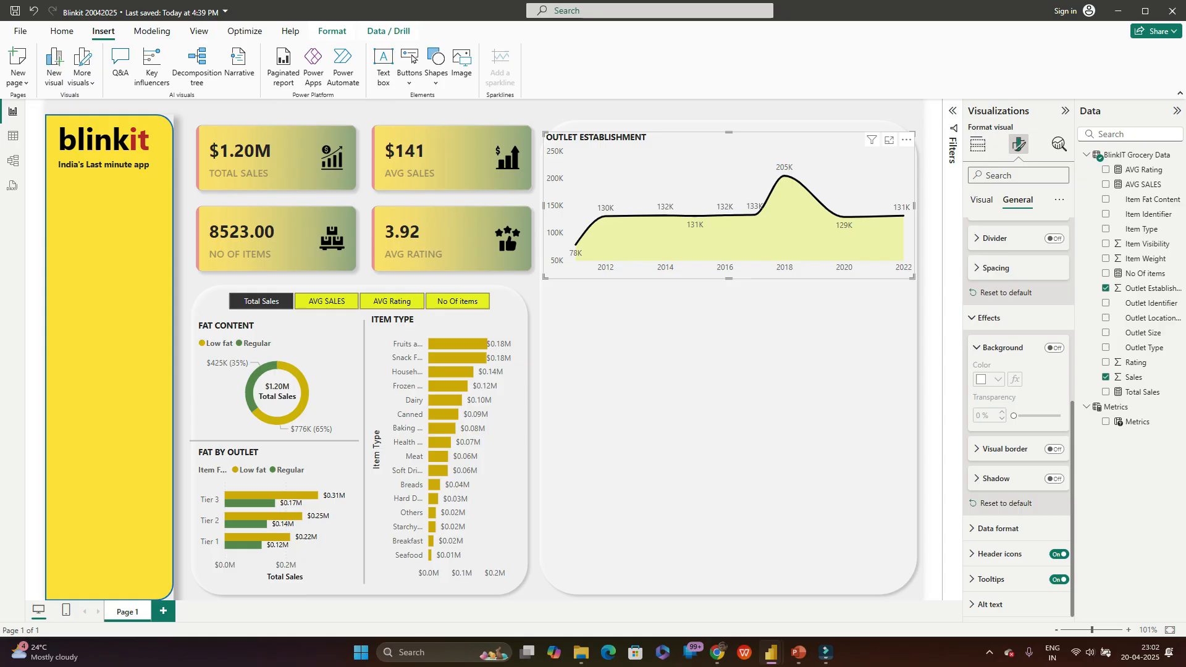
Step: Try a visual border and a shadow on the line chart
left_click(1054, 449)
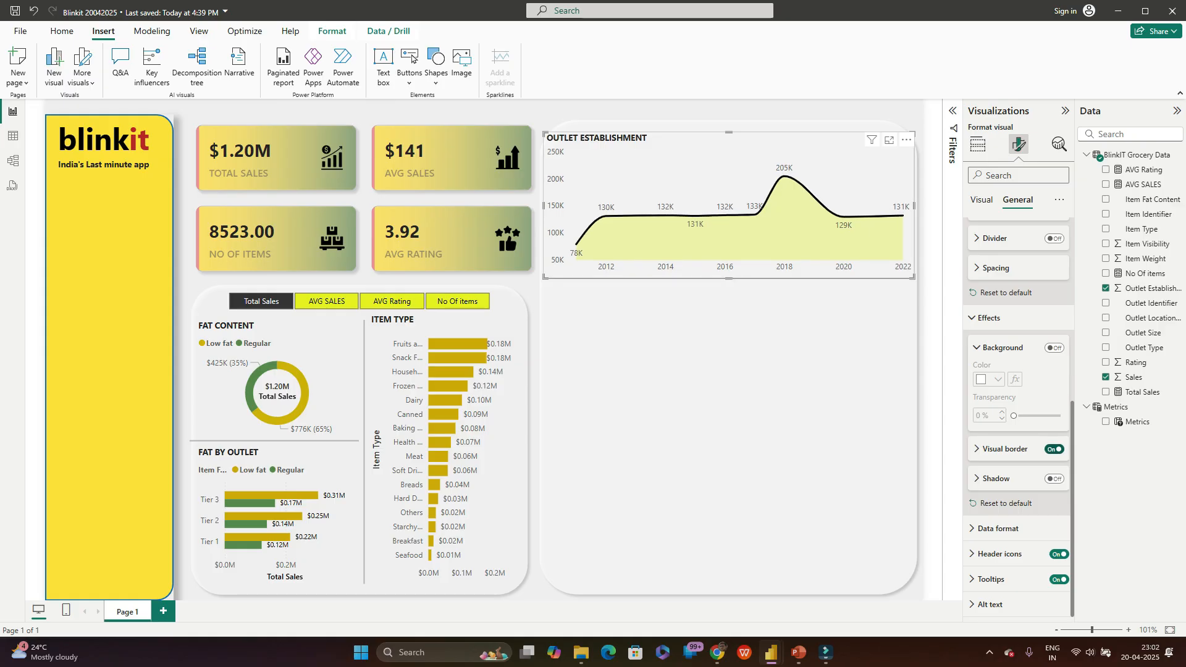
left_click(1054, 449)
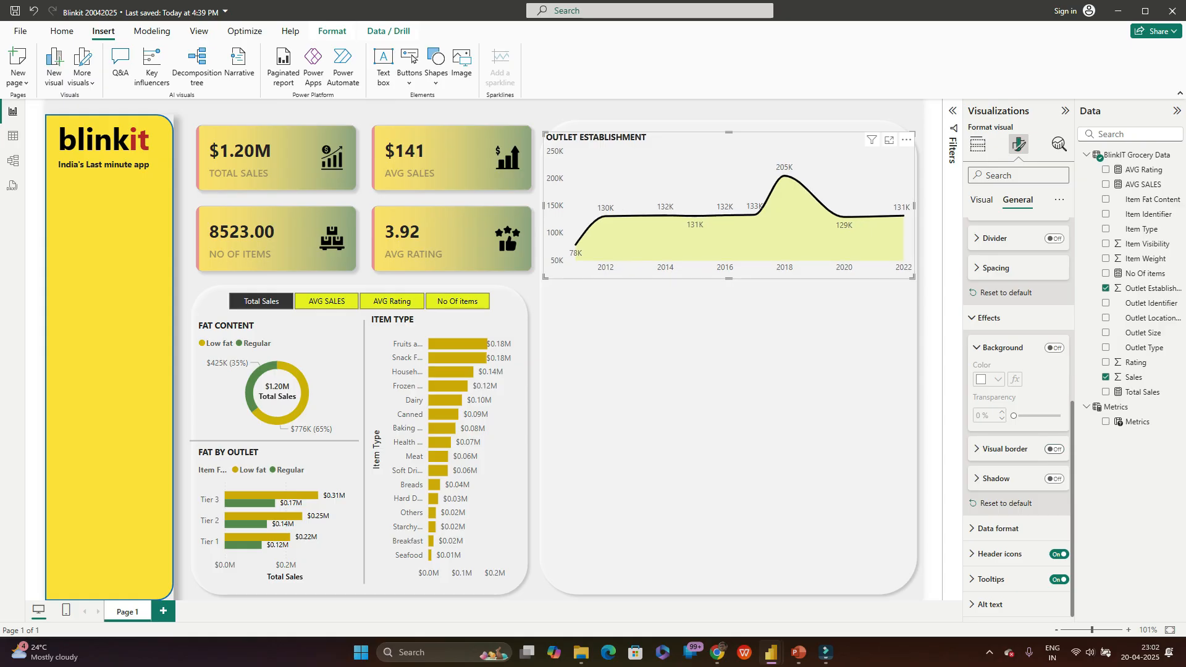
left_click(1054, 479)
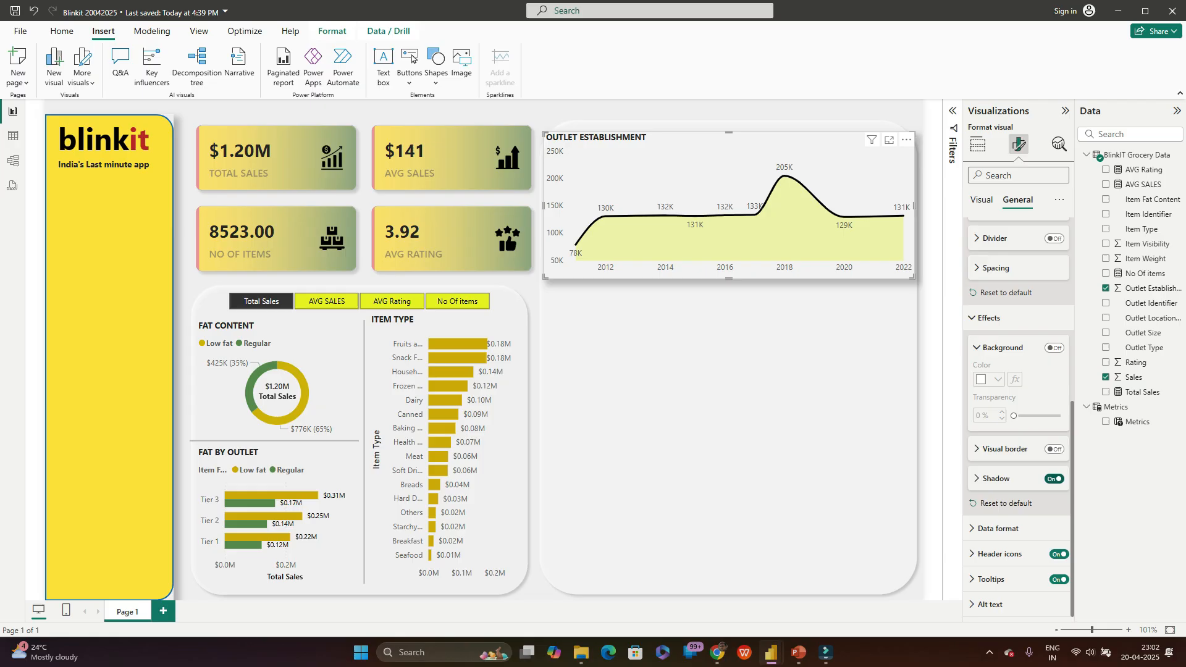
left_click(1055, 479)
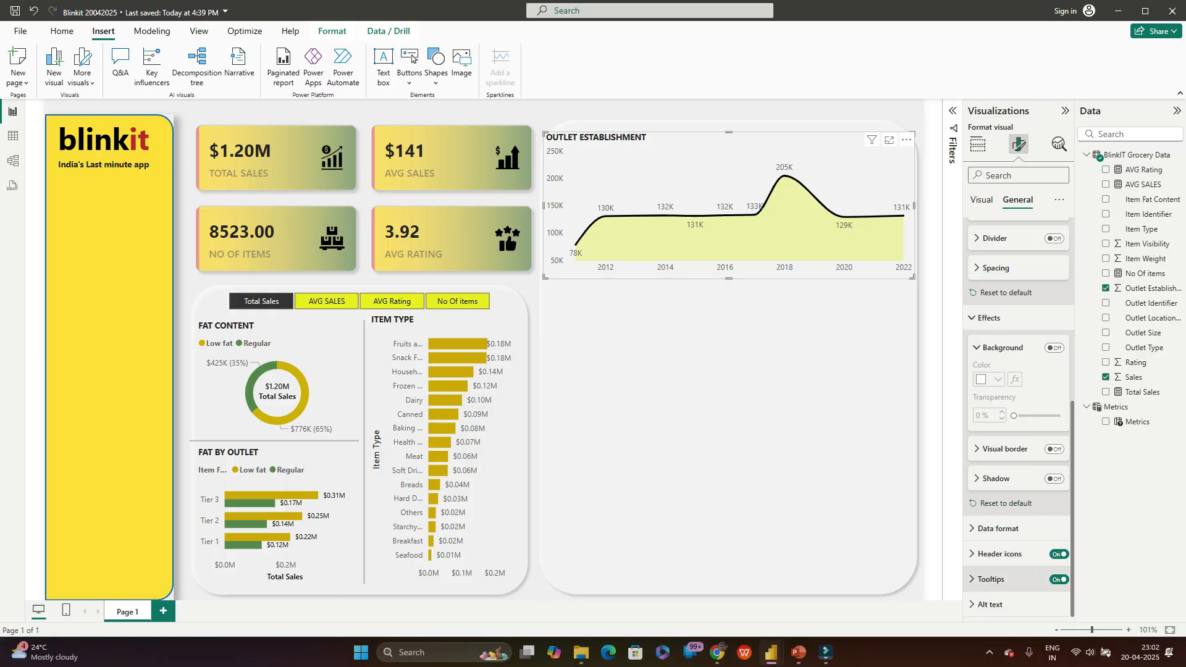
Step: Compare the line chart's visual formatting with the outlet establishment chart in the reference report Blinkit 12042025
scroll(1019, 554, "up", 3)
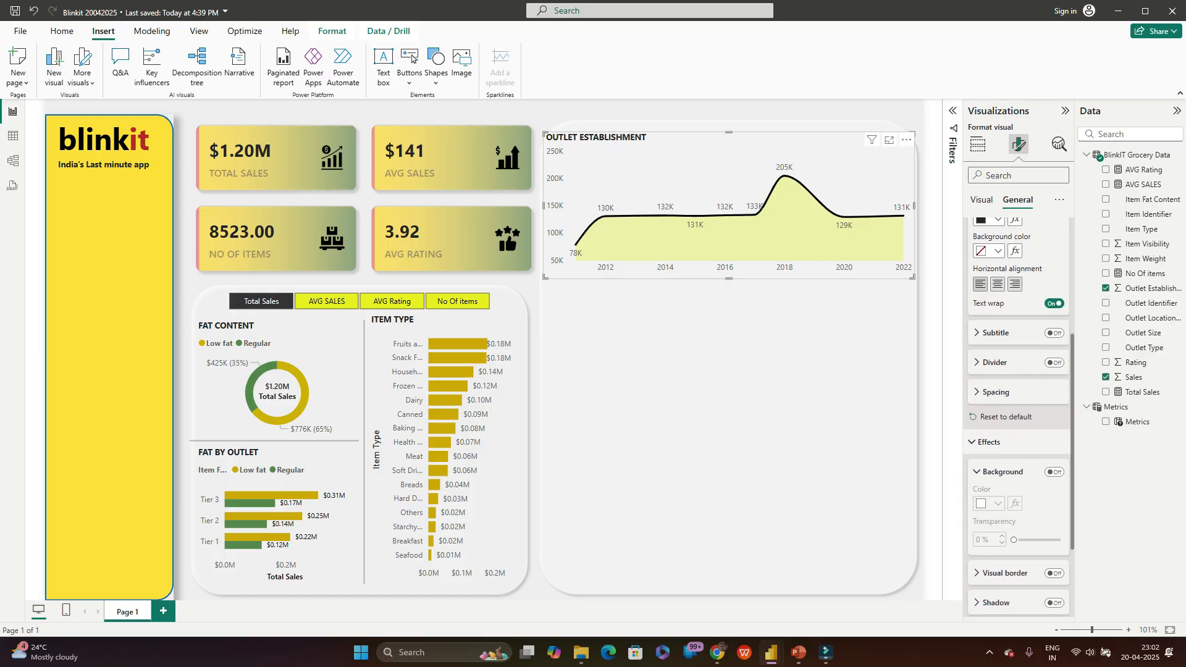
scroll(1020, 432, "up", 5)
left_click(981, 200)
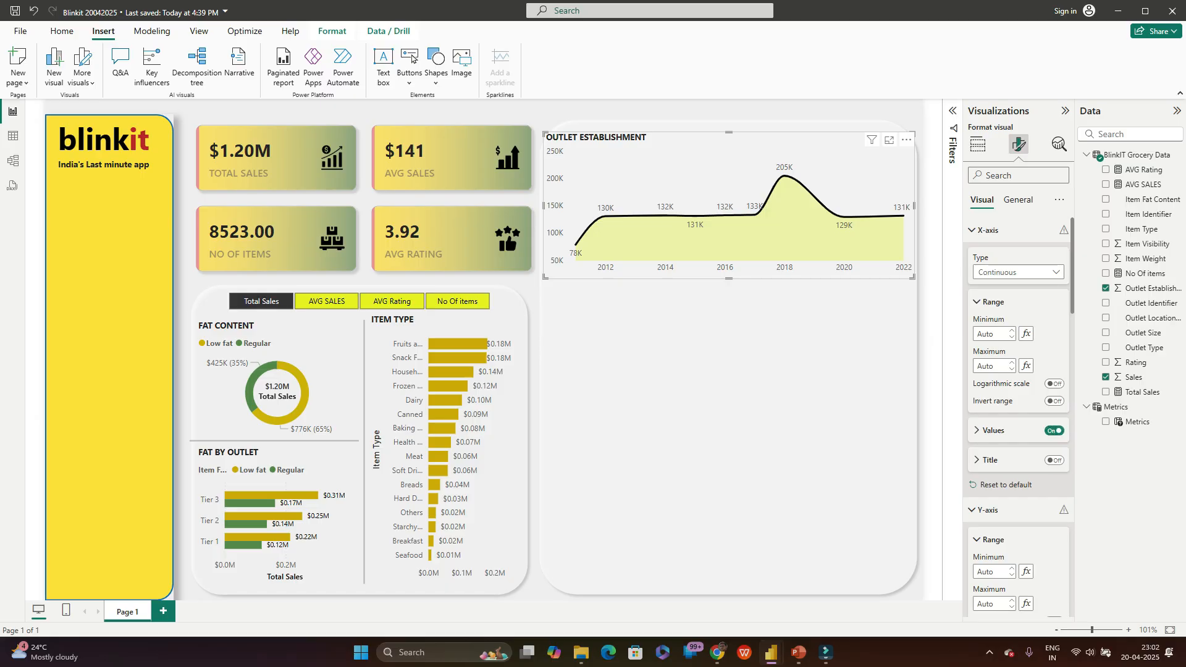
key("alt+Tab")
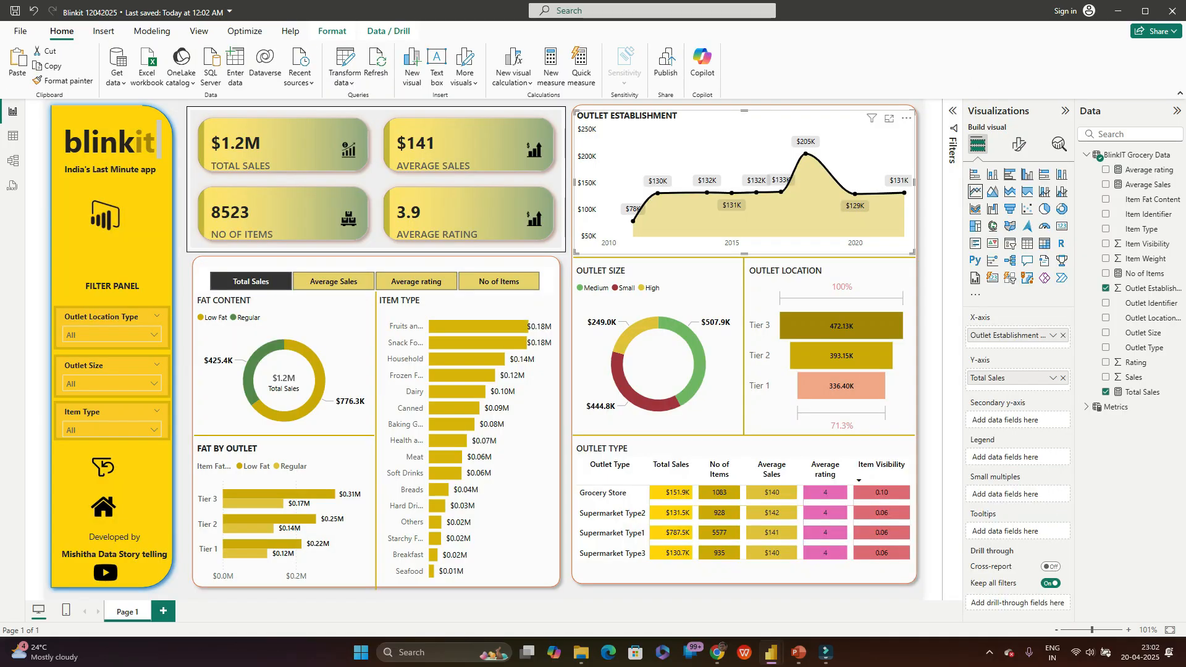
key("alt+Tab")
key("alt+Tab")
key("alt+Tab")
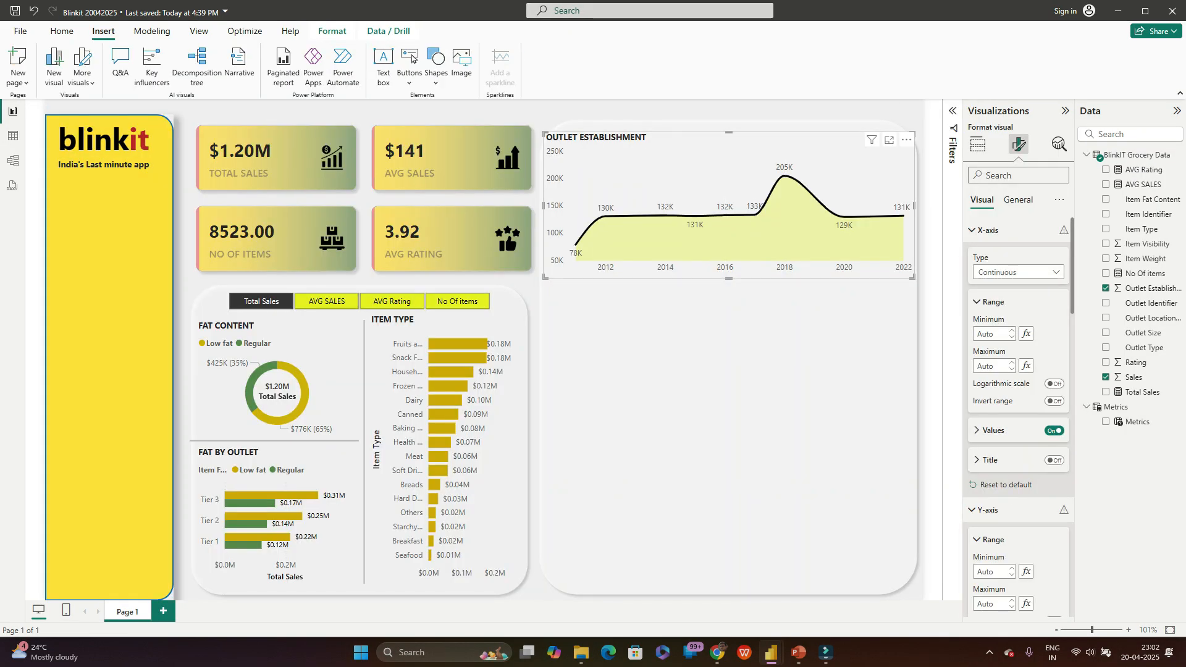
Step: Try a blue colour on the line chart's x-axis values, undo it, and check their display unit options
left_click(993, 431)
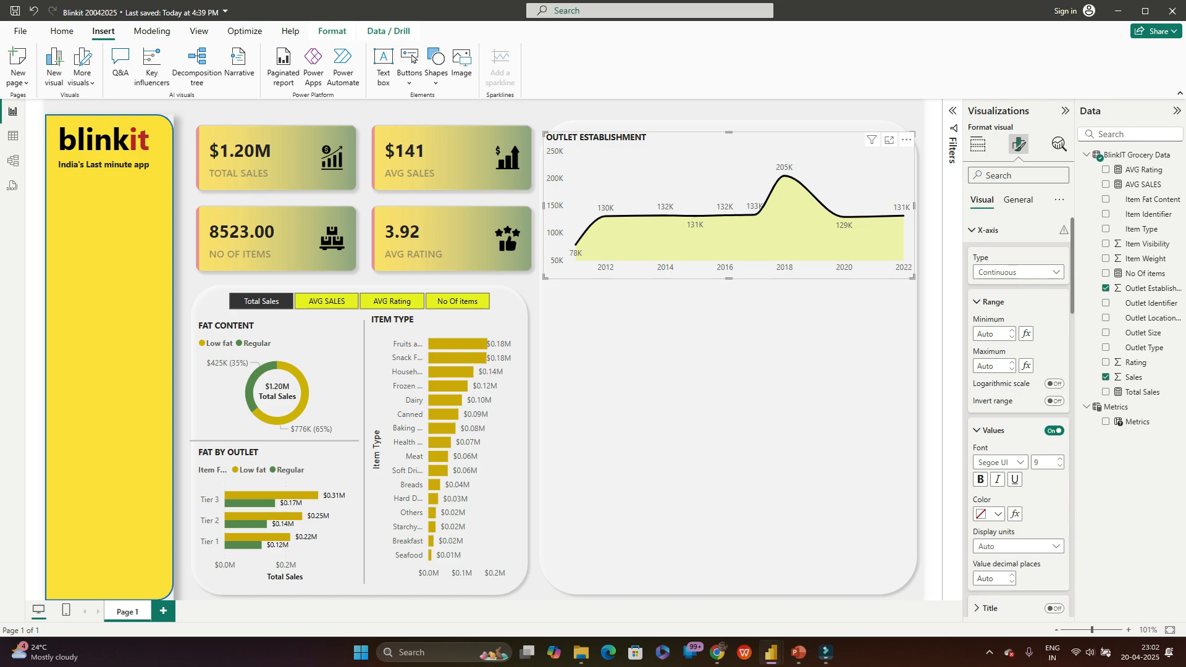
scroll(1018, 433, "down", 3)
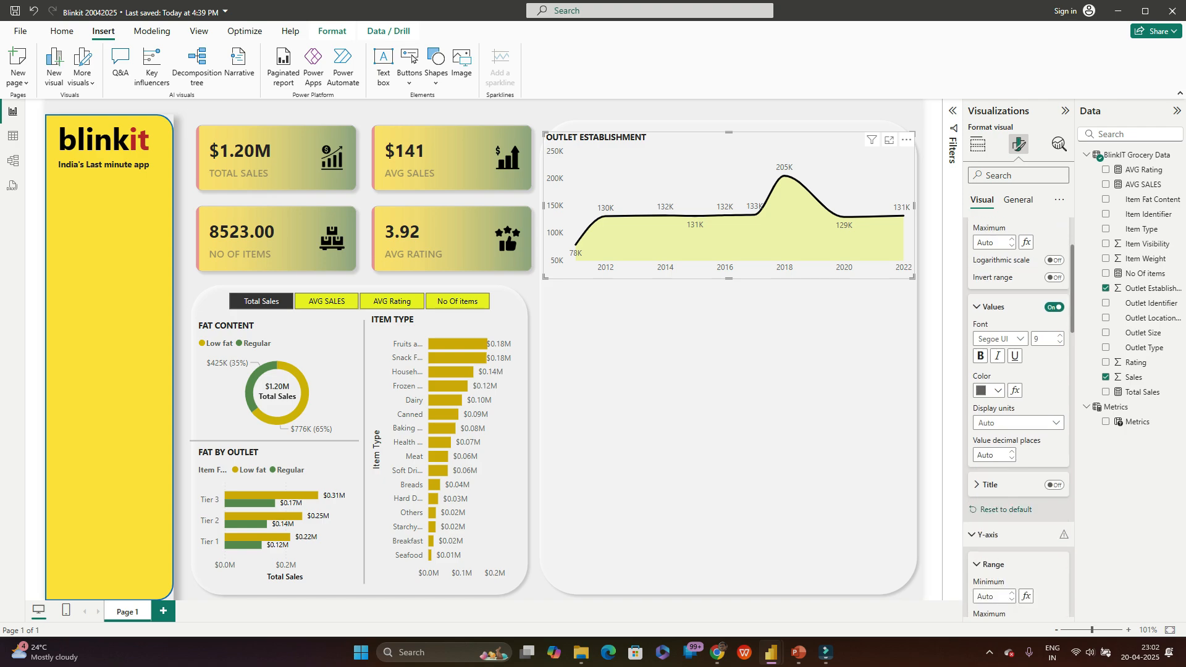
left_click(998, 390)
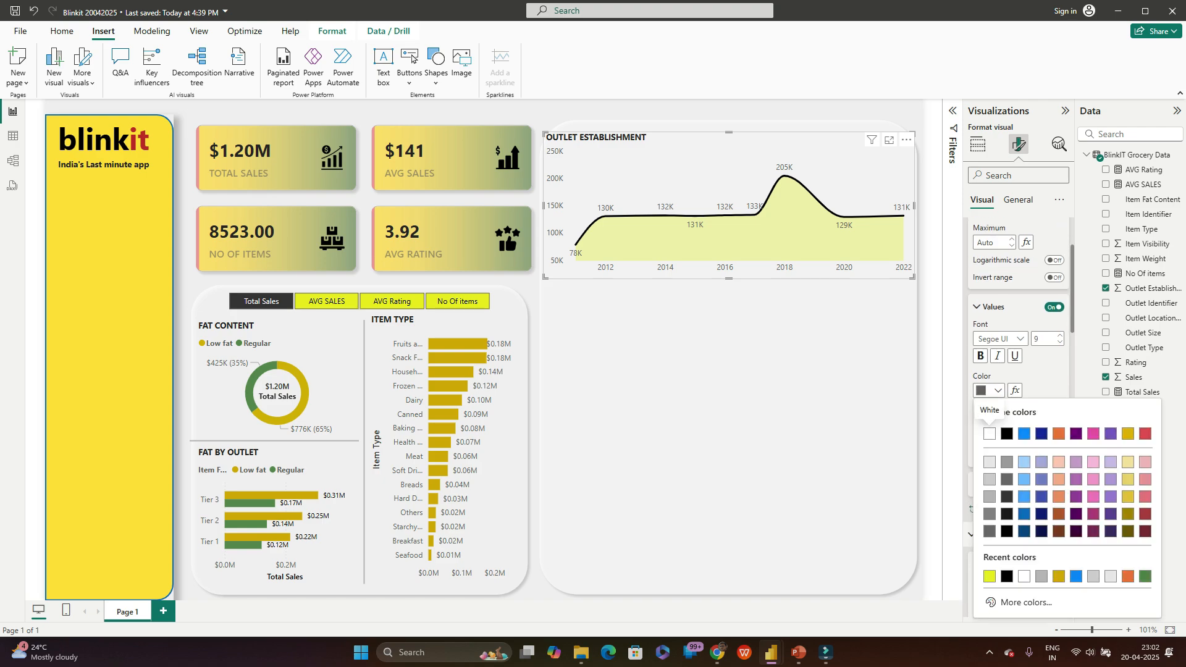
left_click(1024, 434)
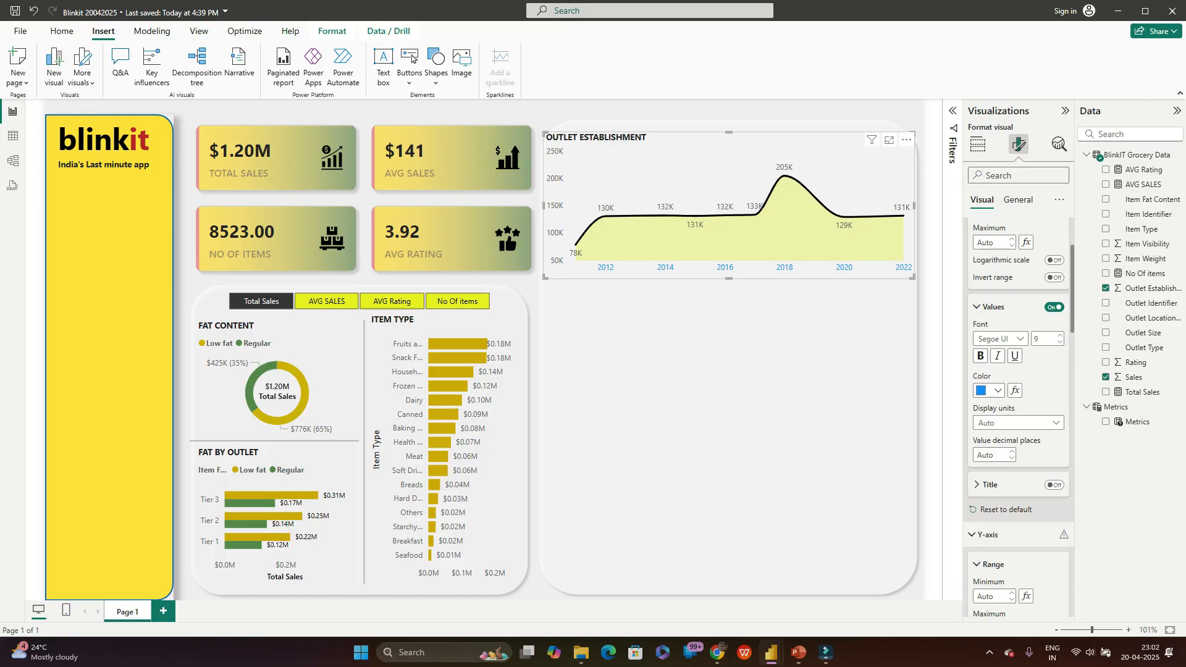
key("ctrl+z")
left_click(1018, 423)
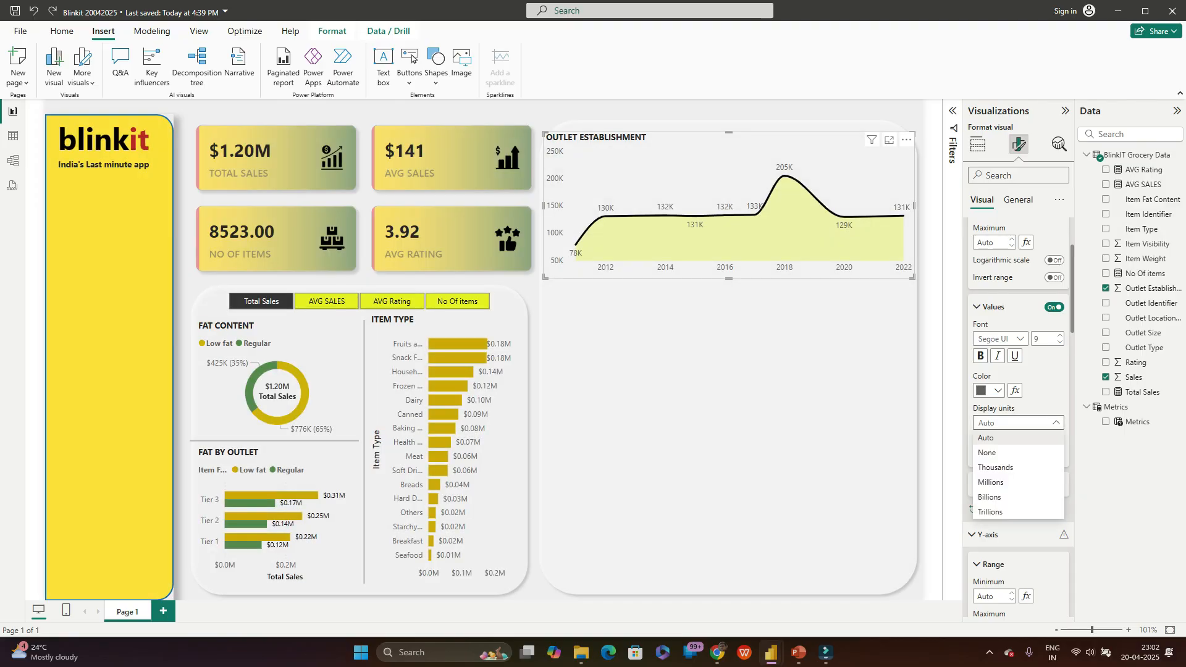
left_click(1018, 437)
Step: Turn on a background behind the line chart's data labels and compare them with the reference report Blinkit 12042025
scroll(1018, 417, "down", 5)
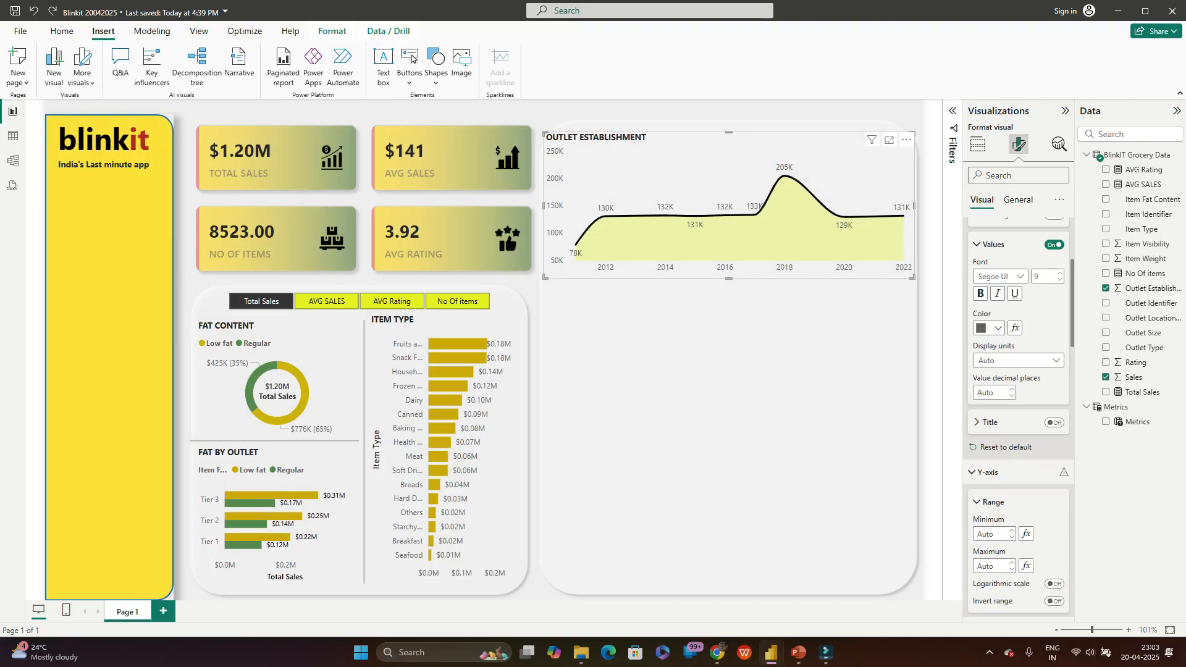
scroll(1018, 417, "down", 8)
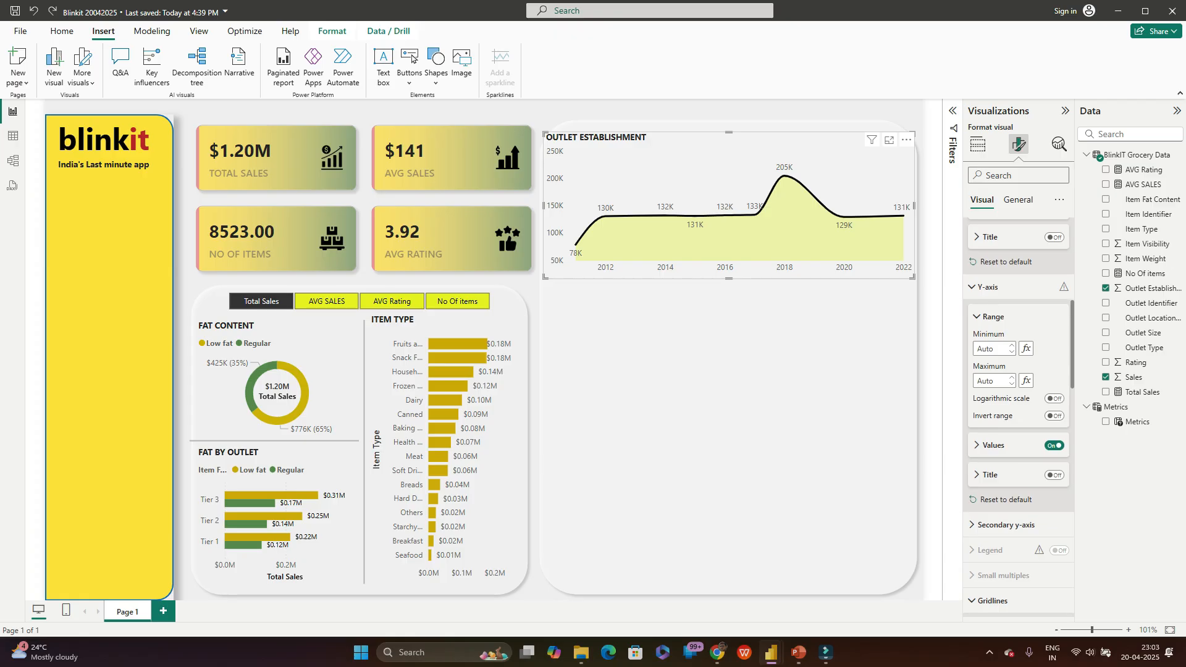
scroll(1018, 417, "down", 5)
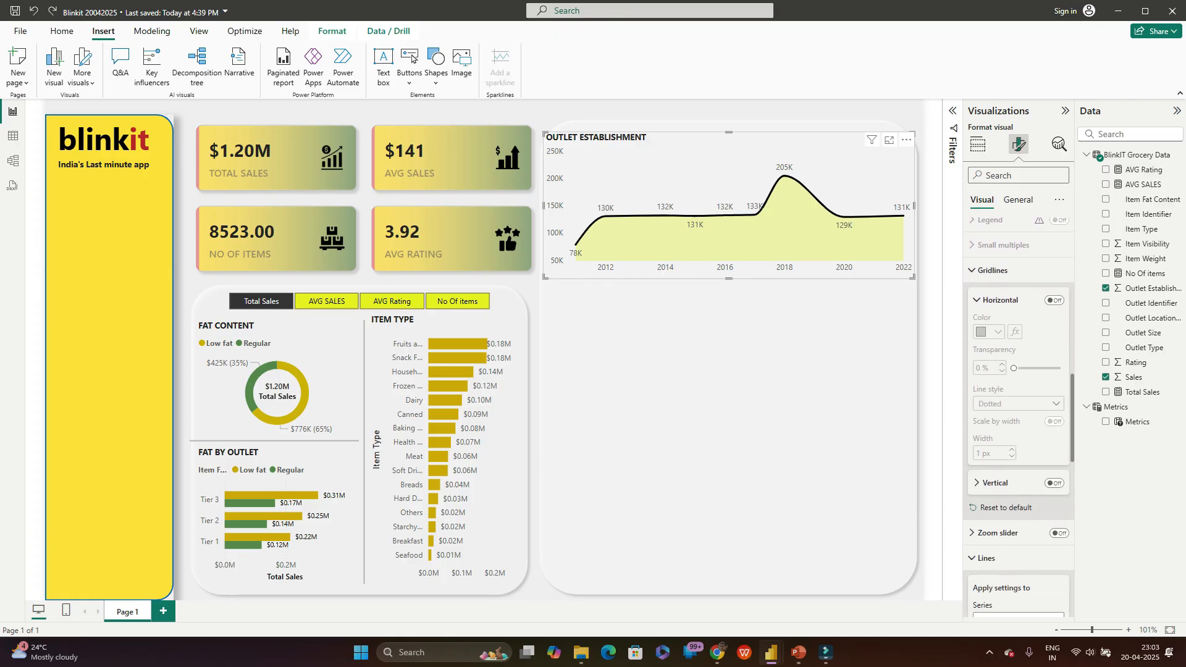
scroll(1018, 432, "down", 1)
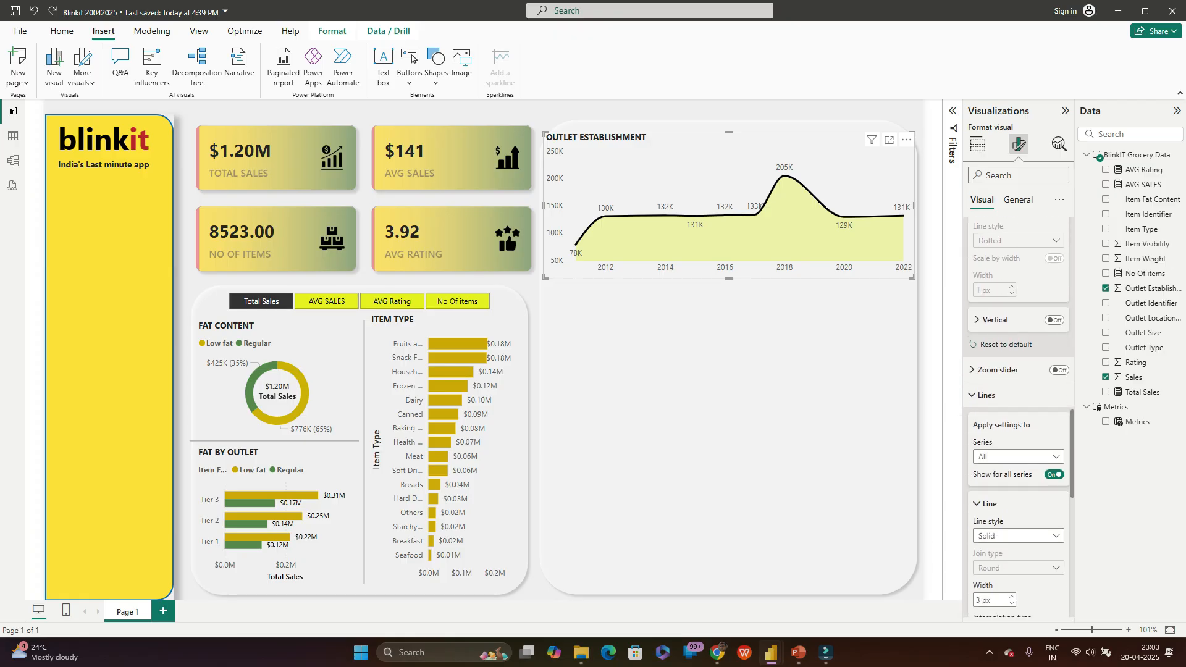
left_click(1001, 395)
left_click(996, 420)
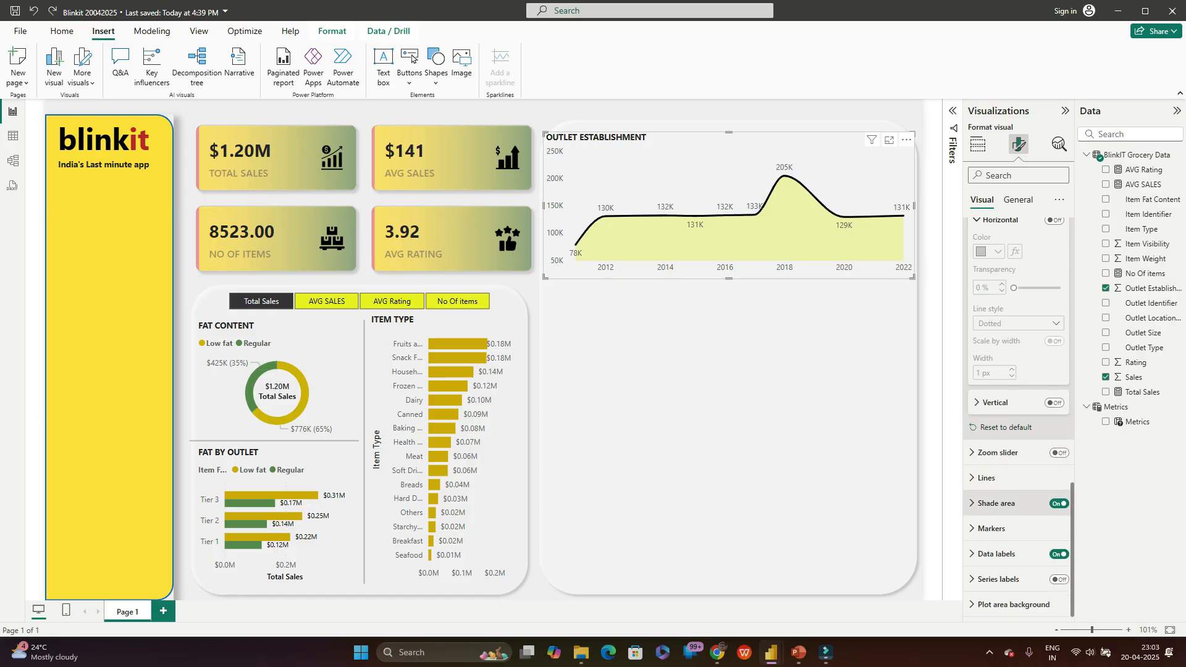
left_click(995, 503)
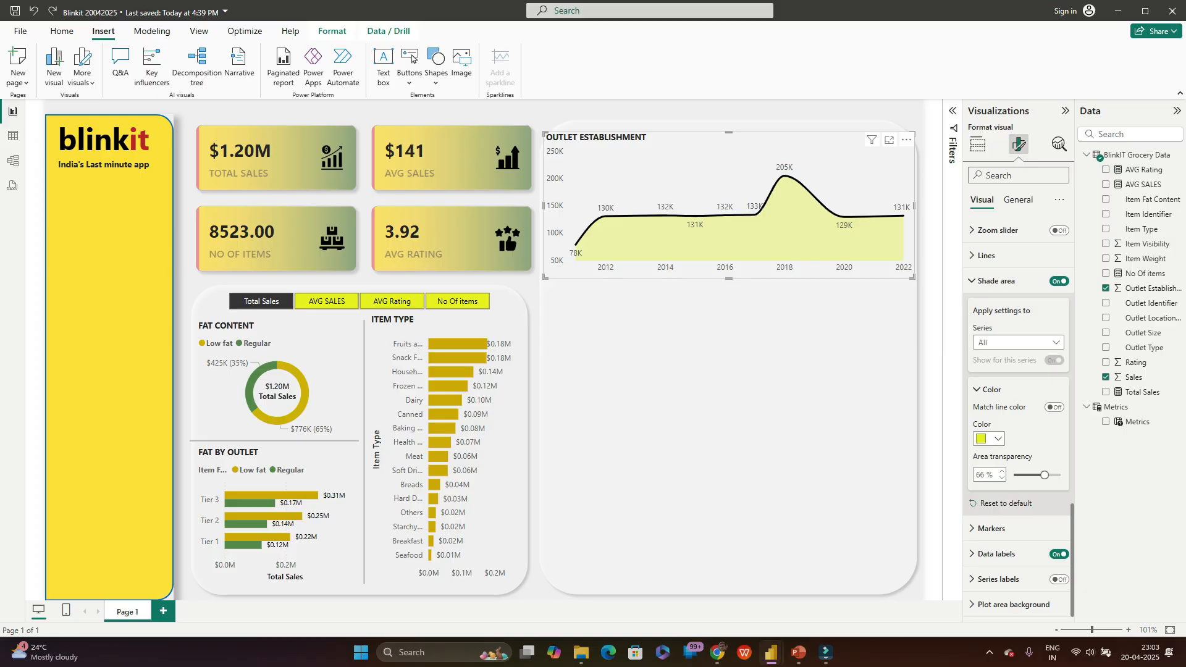
left_click(996, 553)
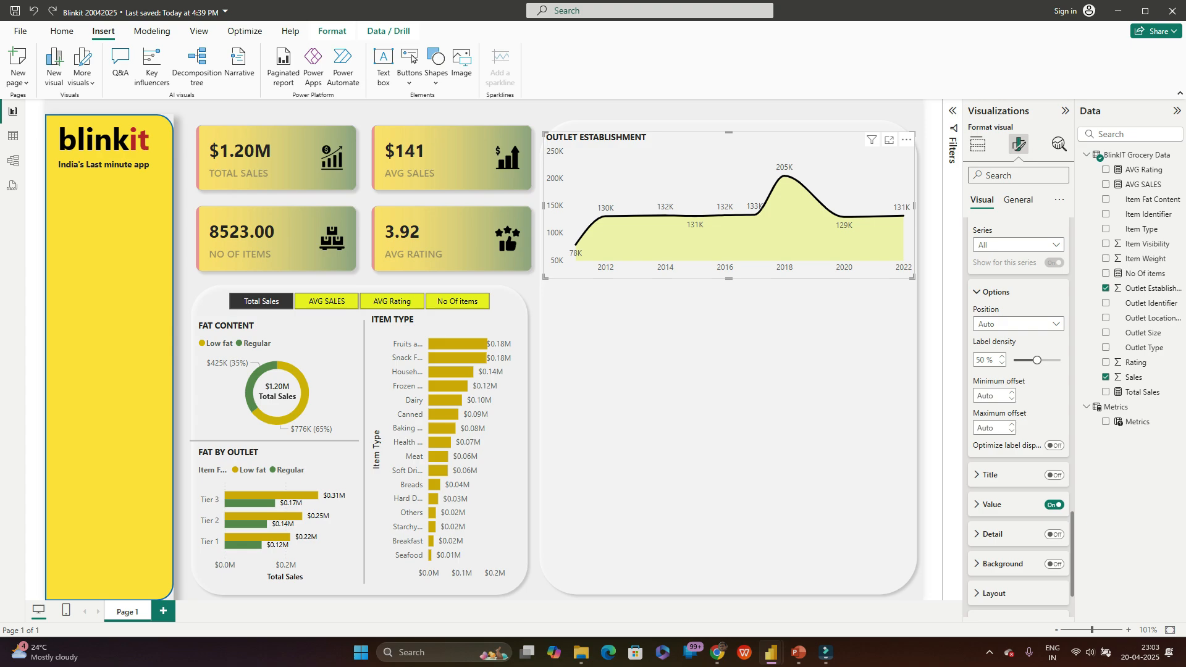
scroll(1053, 470, "down", 2)
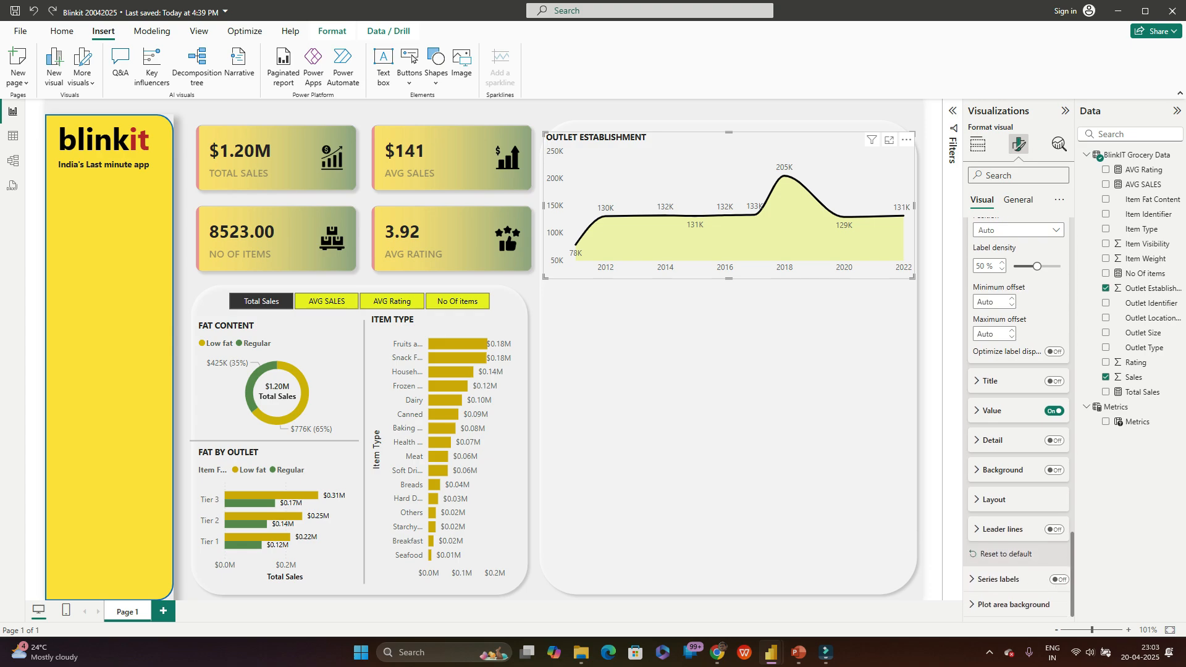
left_click(1054, 470)
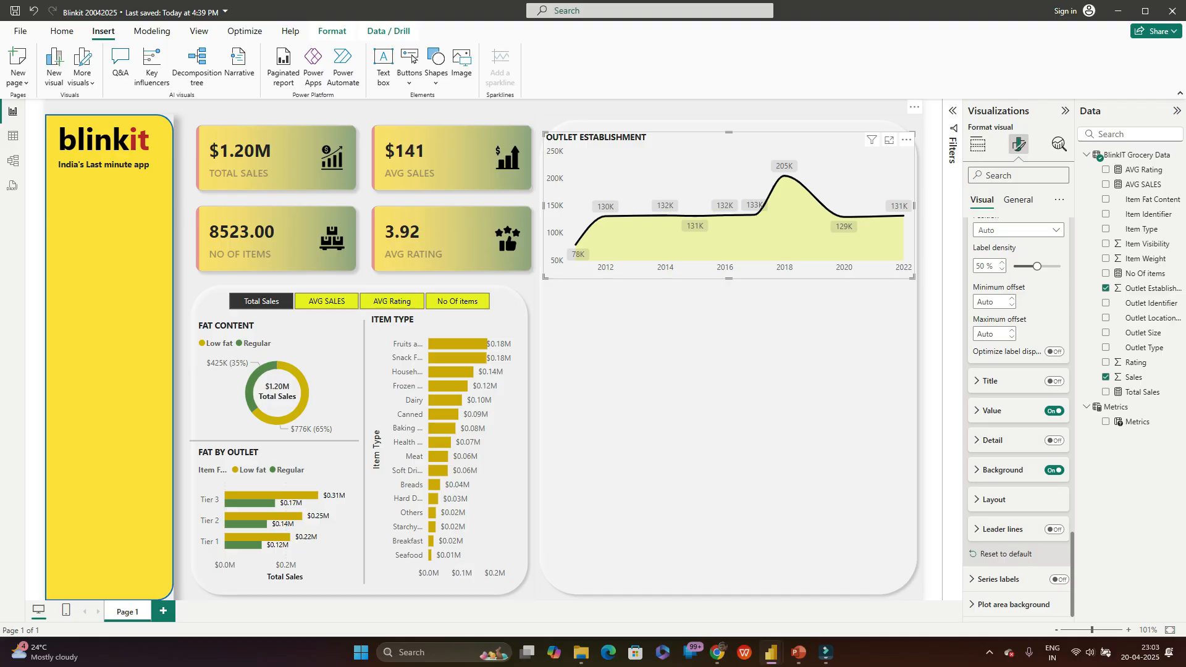
key("alt+Tab")
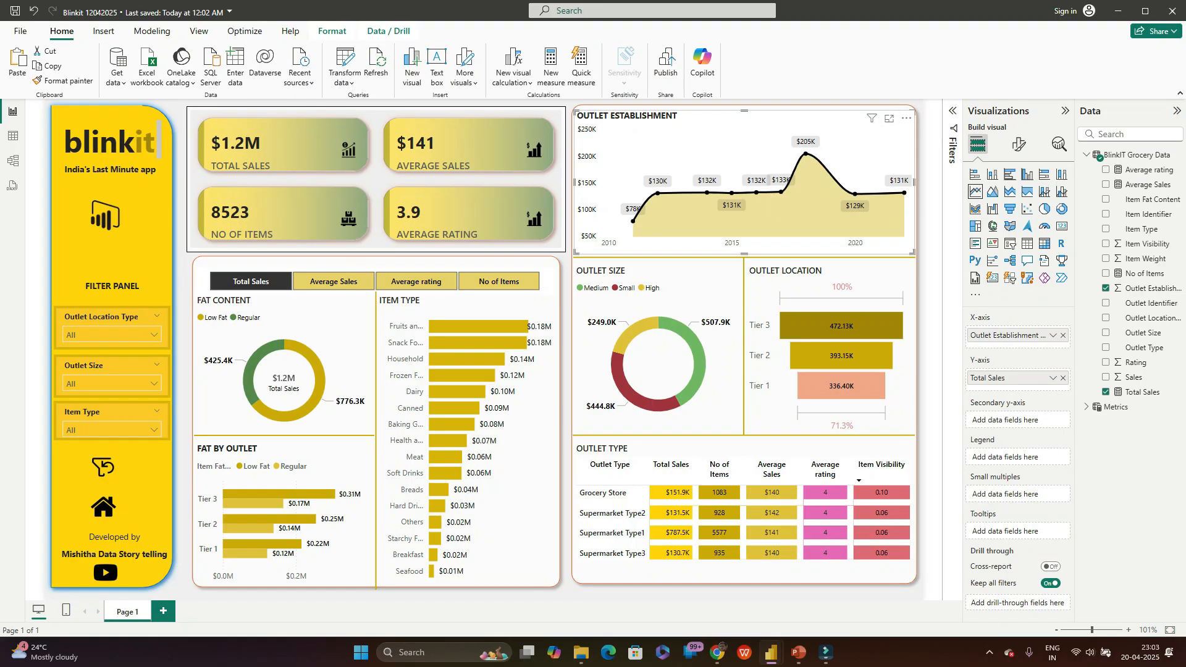
key("alt+Tab")
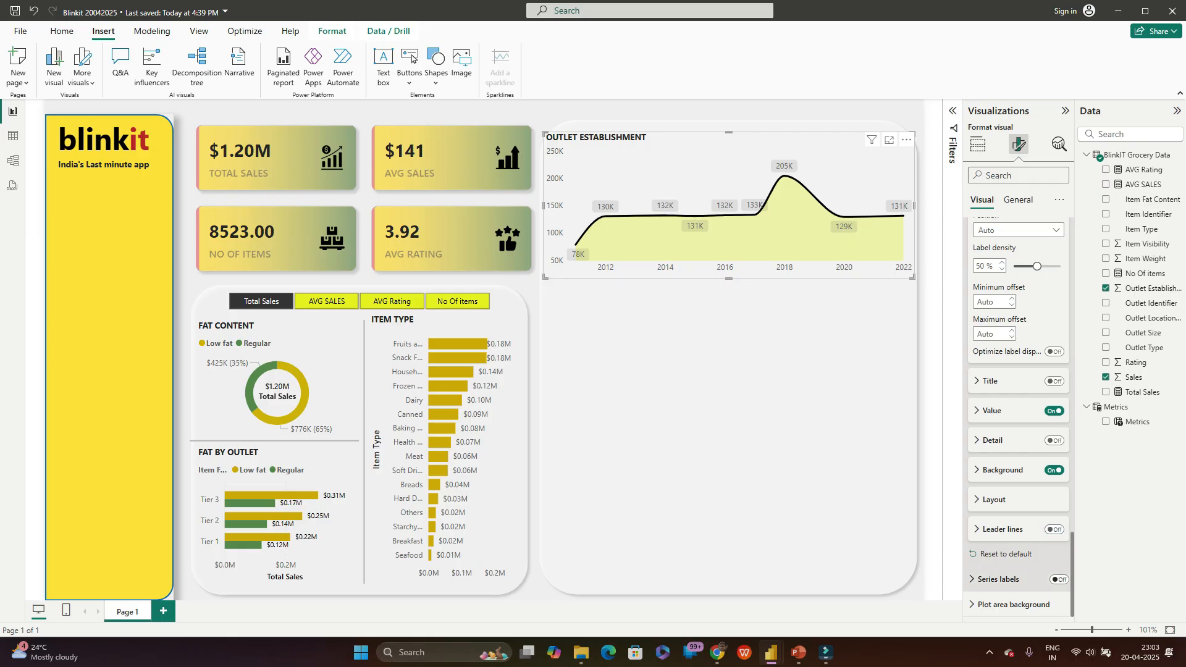
Step: Try showing series labels on the line chart and look at its plot area background settings
left_click(1058, 579)
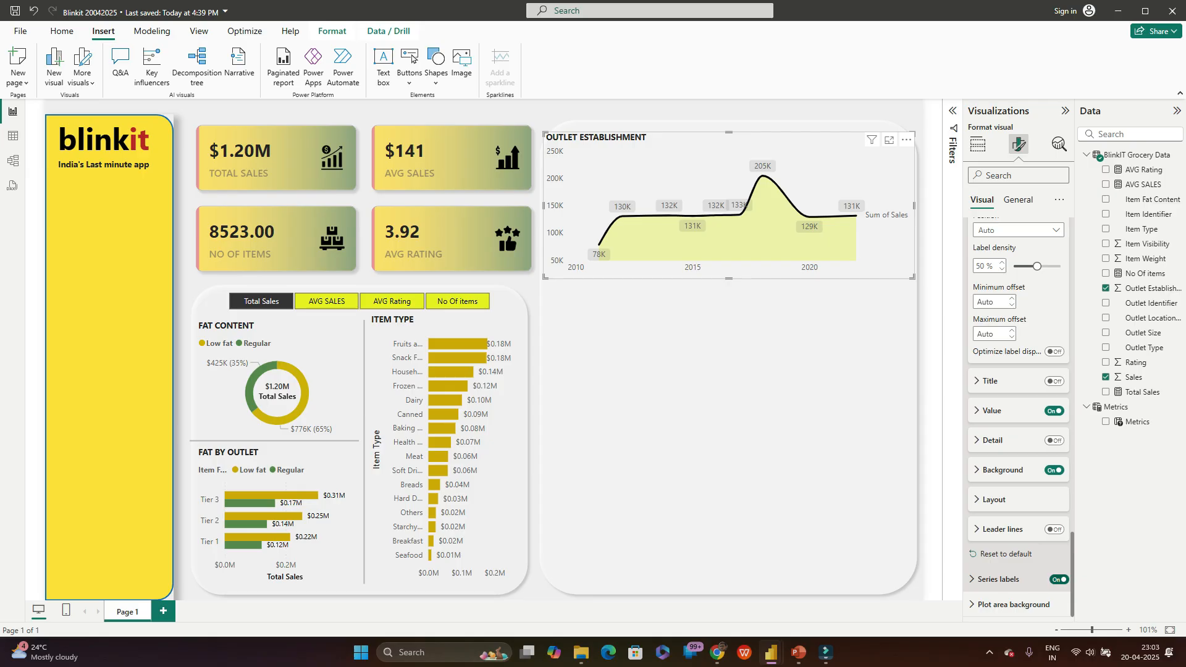
left_click(1058, 579)
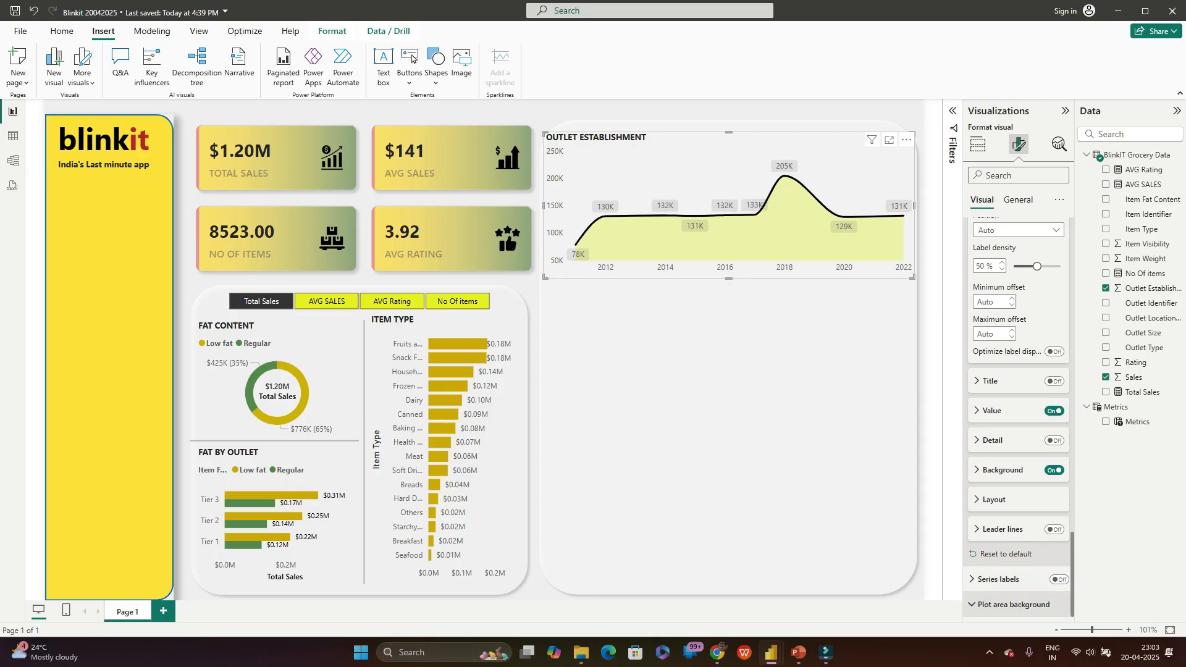
scroll(1018, 599, "down", 2)
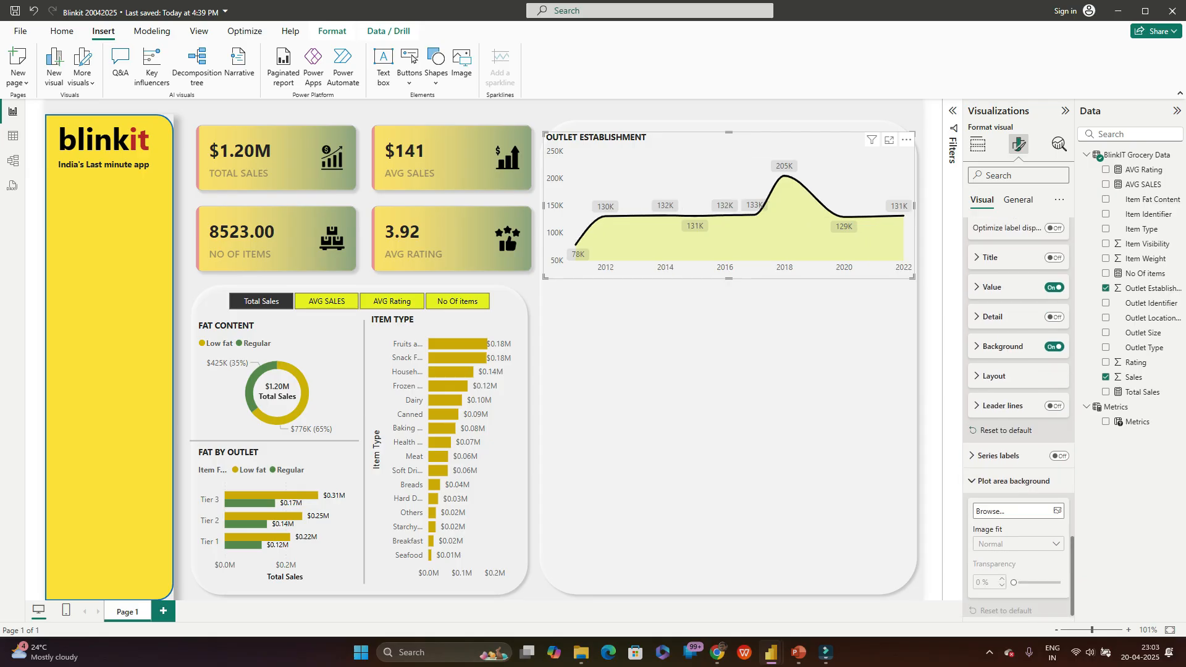
Step: Turn on the Detail option for the line chart's data labels and deselect the visual
left_click(992, 317)
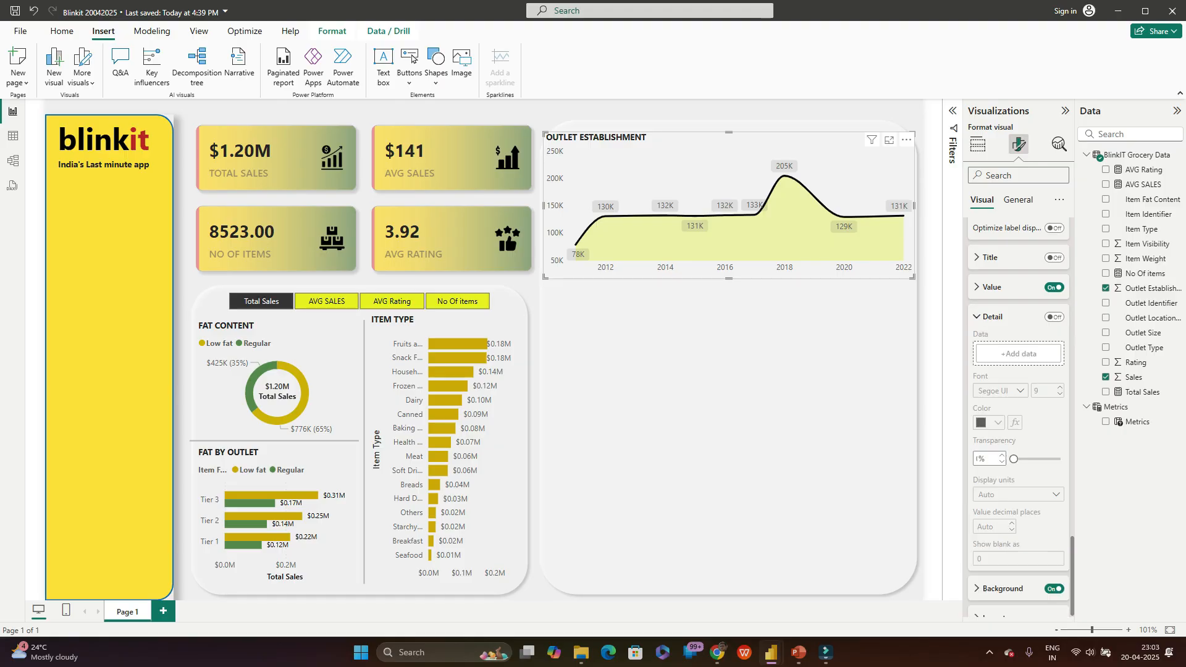
left_click(1054, 317)
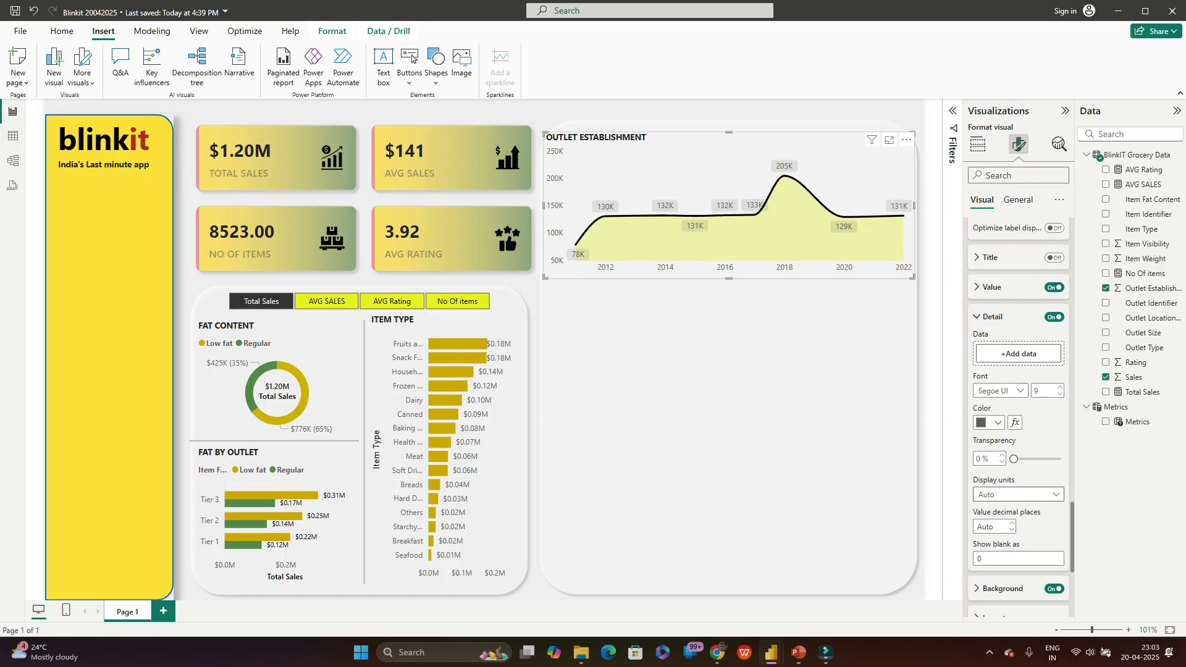
scroll(1019, 417, "down", 2)
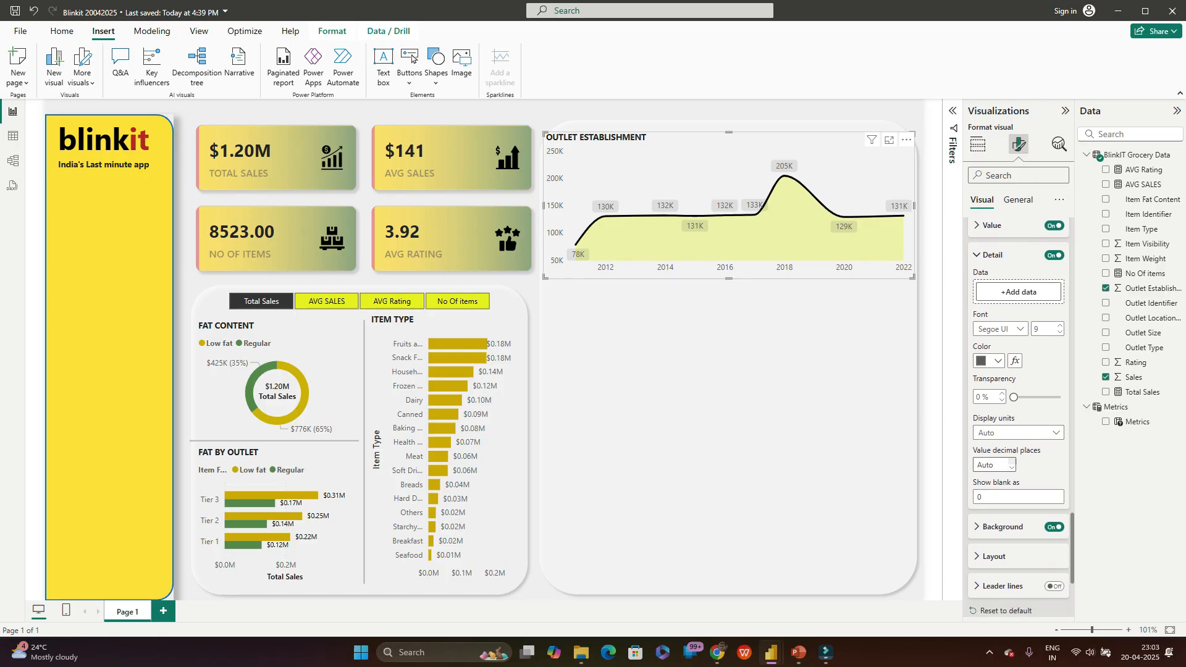
scroll(1019, 418, "down", 2)
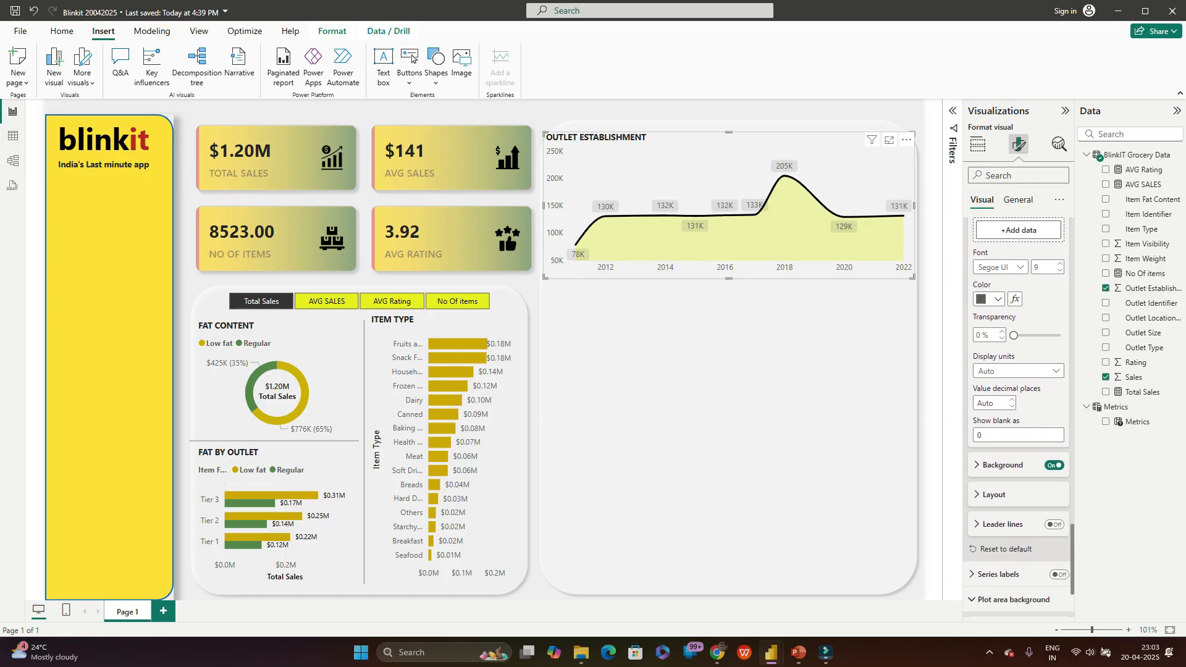
scroll(1019, 417, "up", 6)
left_click(766, 395)
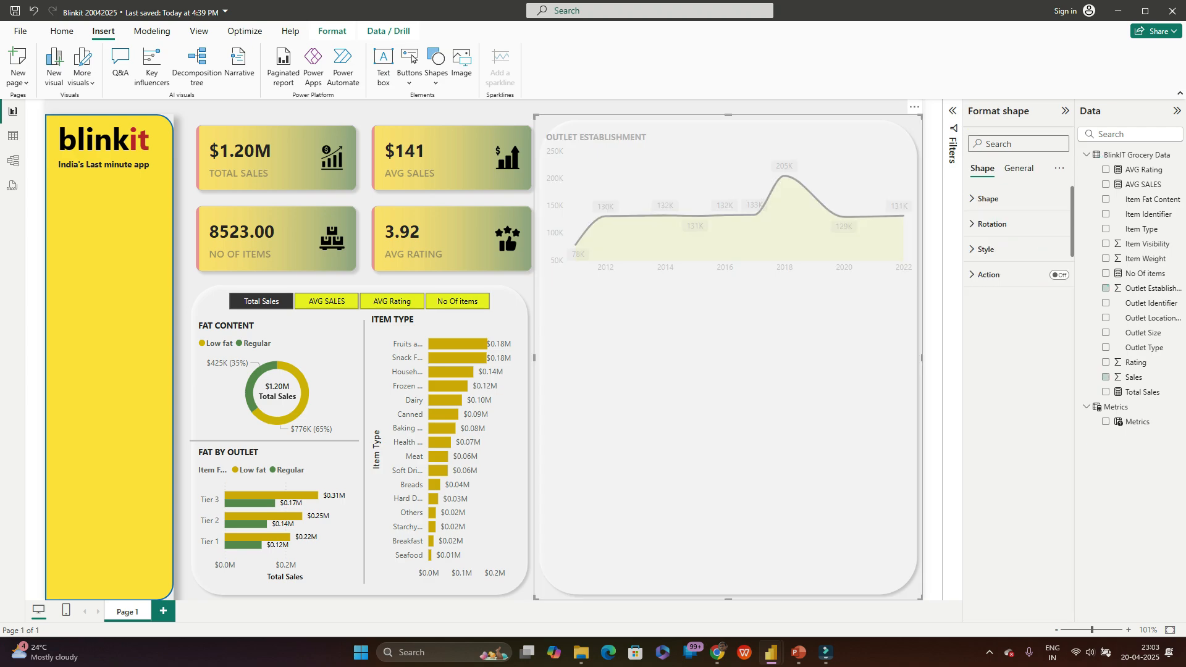
key("alt")
left_click(932, 383)
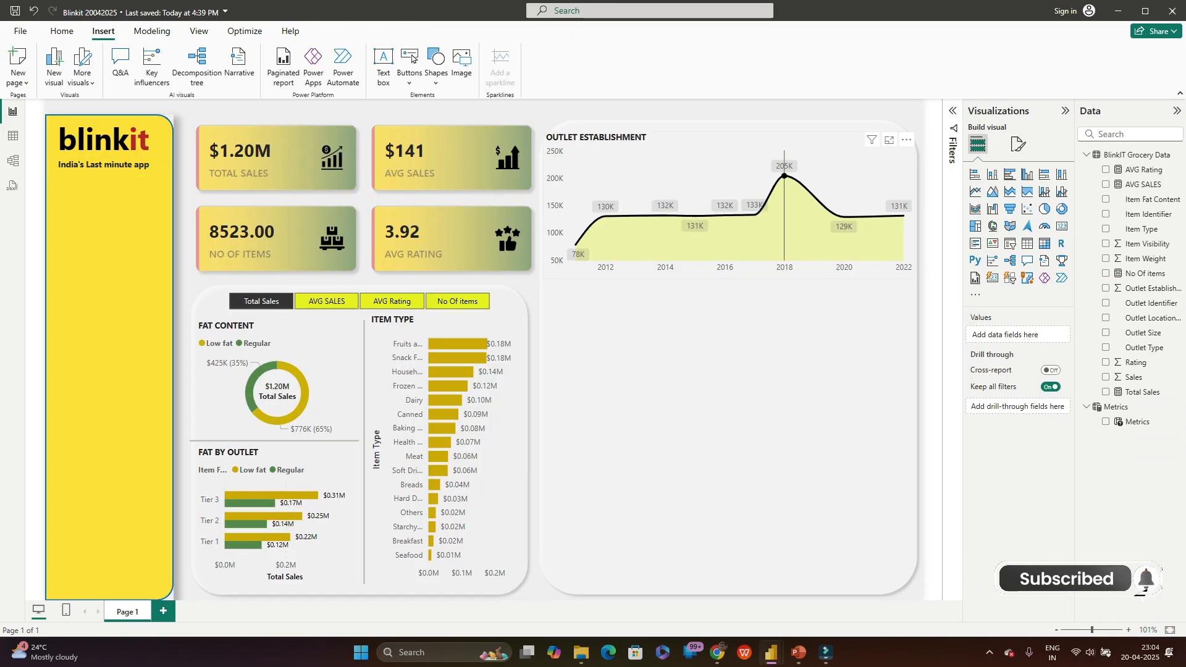
Step: Set the area transparency of the outlet establishment line chart's shaded area to 43%
left_click(785, 186)
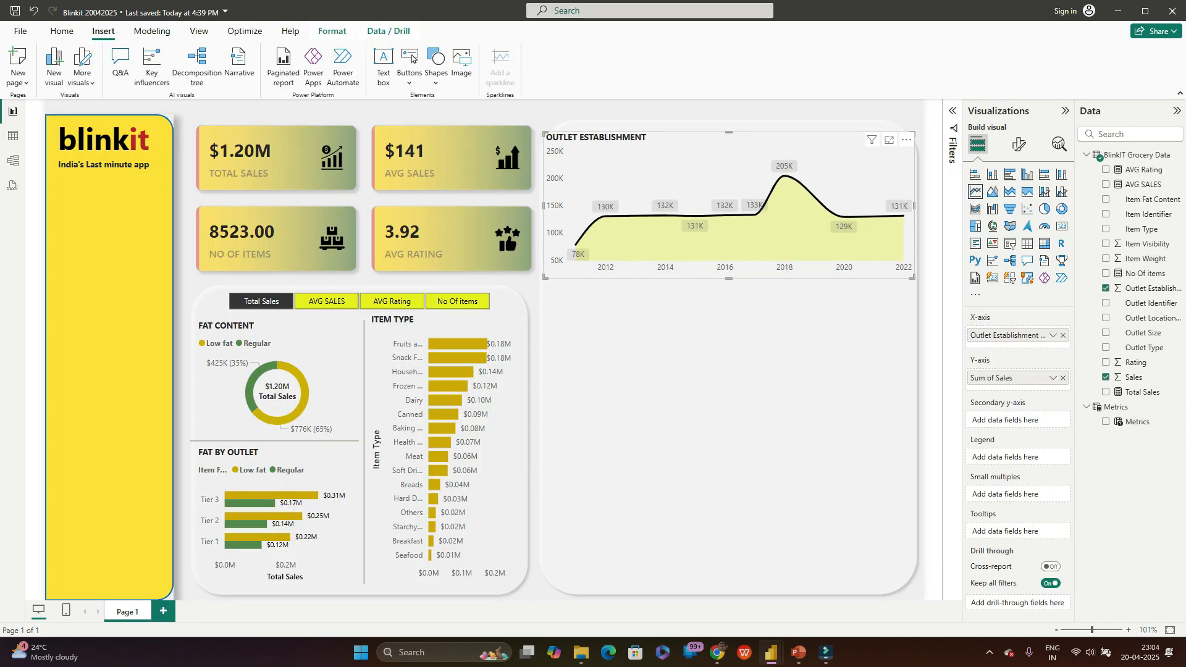
left_click(1020, 144)
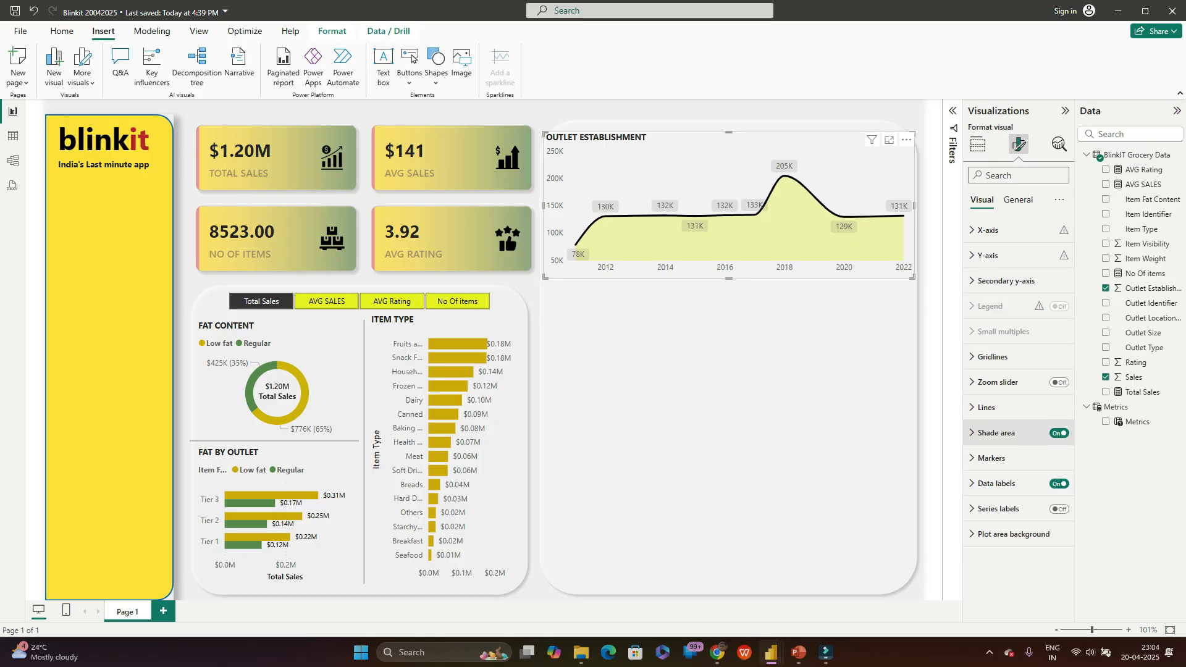
left_click(996, 432)
scroll(1018, 402, "down", 2)
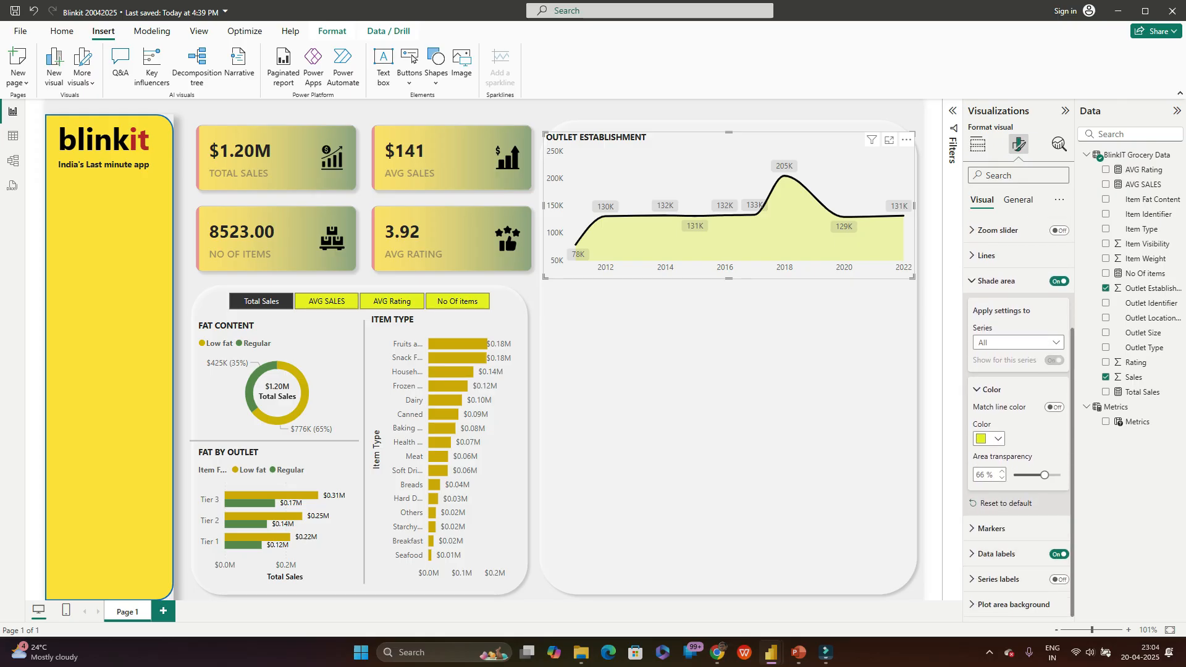
left_click(1034, 475)
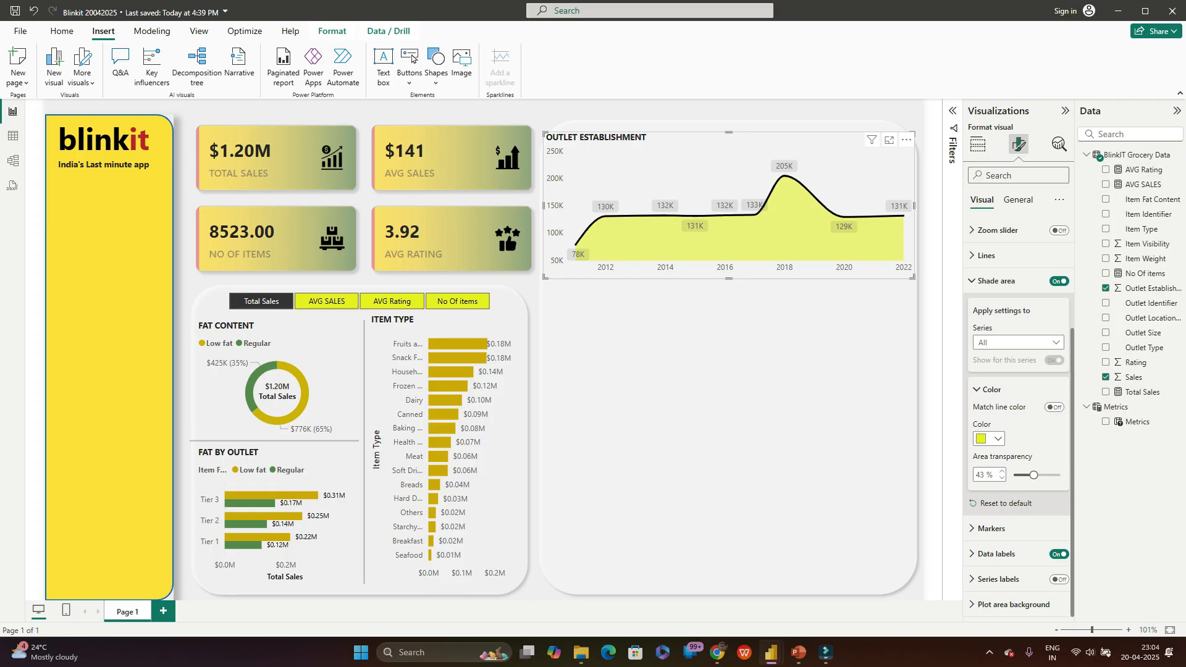
Step: Give the line chart's shaded area the custom darker yellow-green colour #BBC40E
left_click(988, 438)
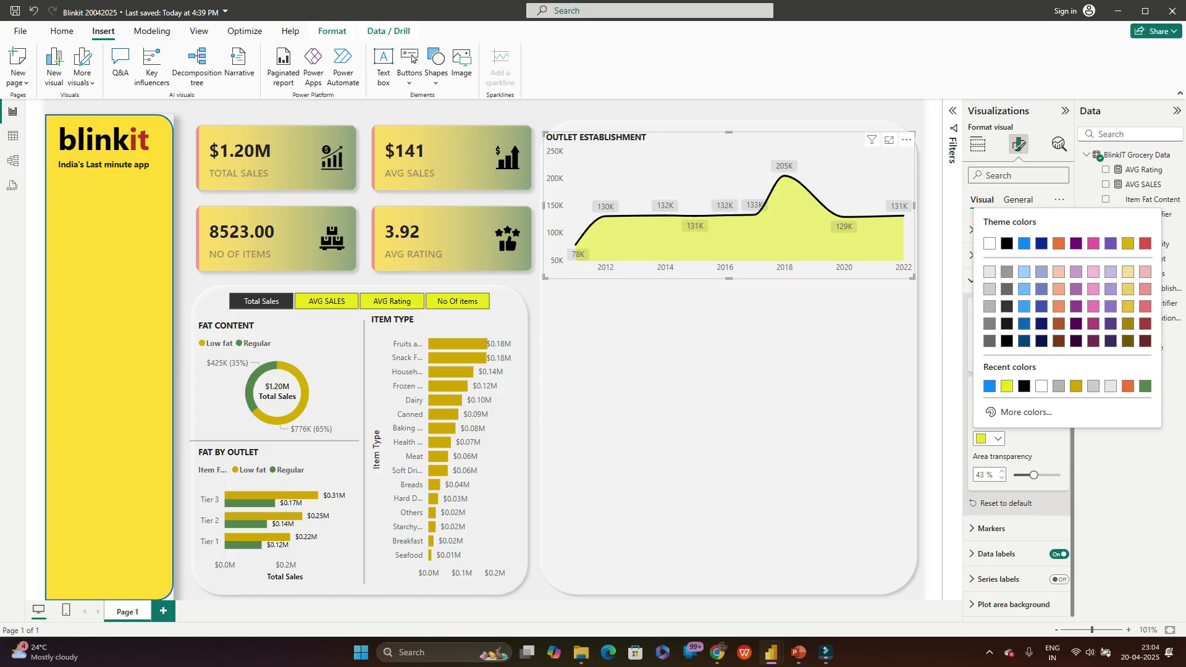
left_click(1026, 412)
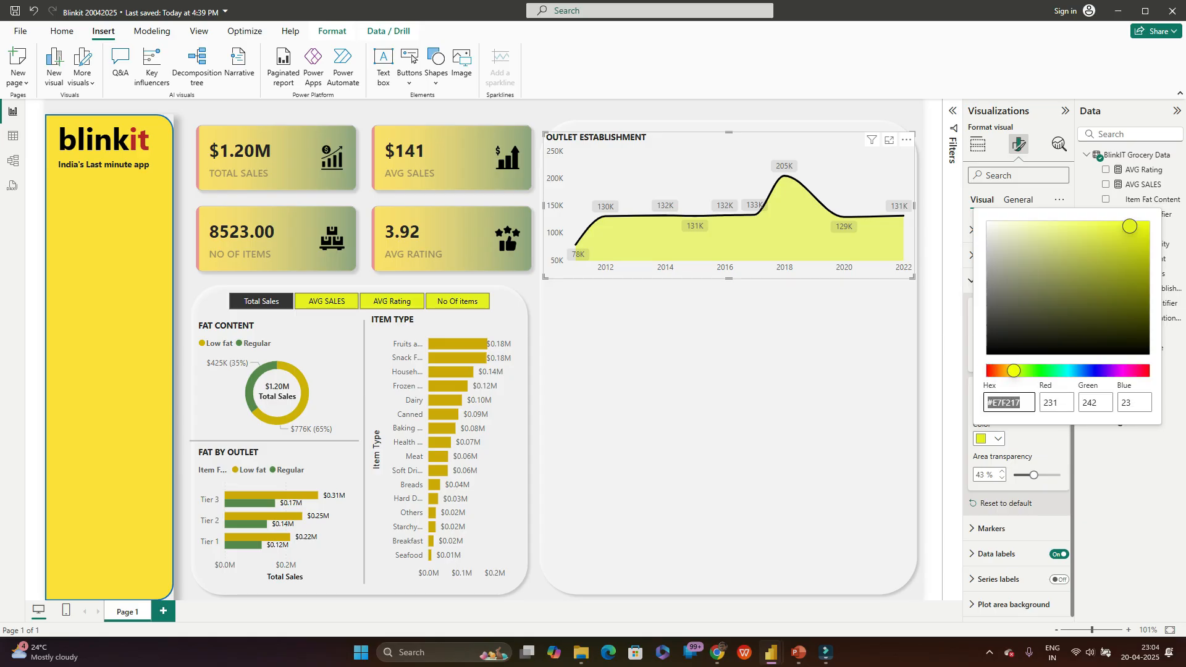
left_click(1138, 266)
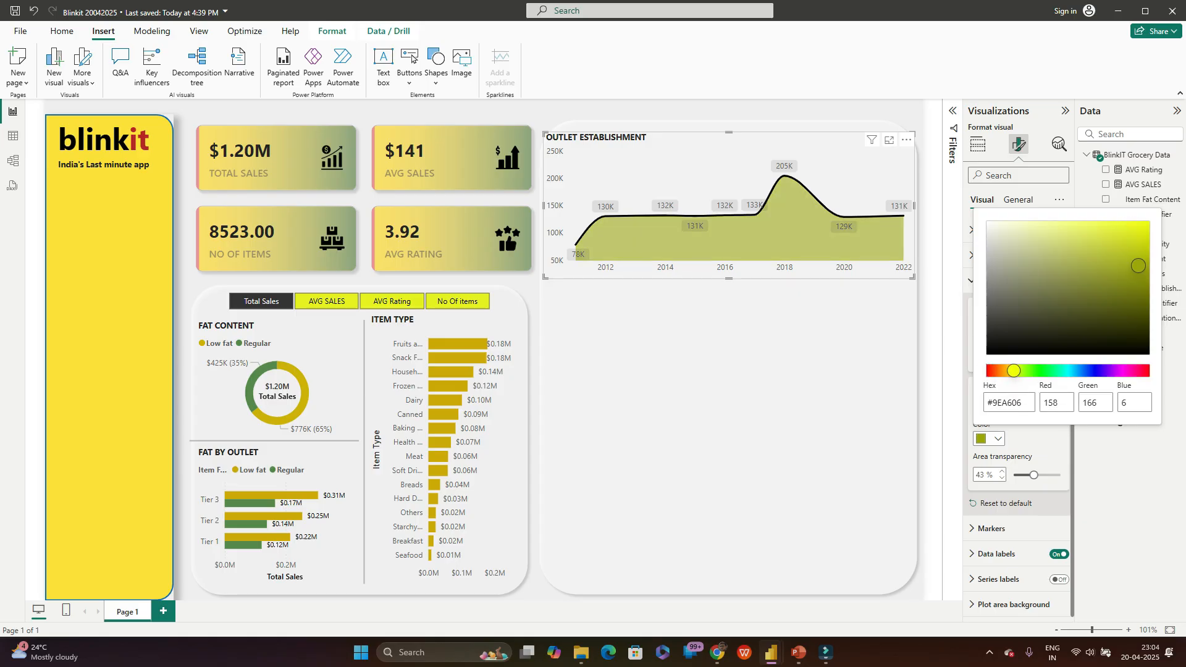
mouse_move(1138, 266)
left_mouse_down()
mouse_move(1137, 277)
mouse_move(1132, 250)
left_mouse_up()
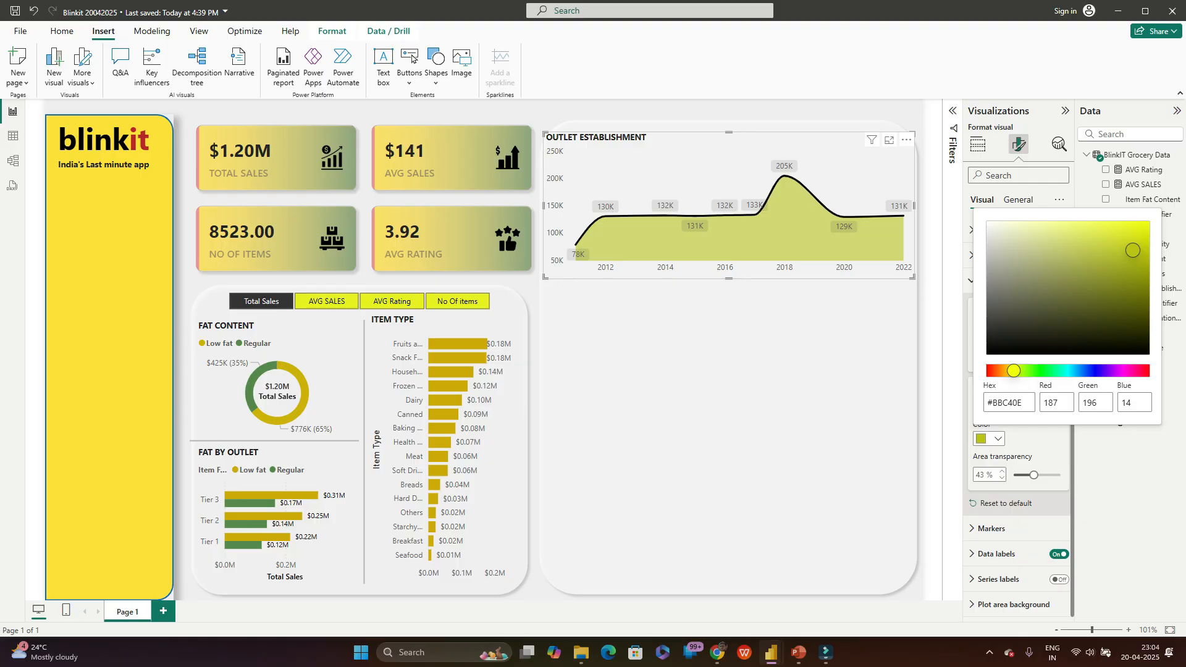
Step: Show a marker on the line chart for the 2011 category
left_click(992, 528)
scroll(1016, 519, "down", 2)
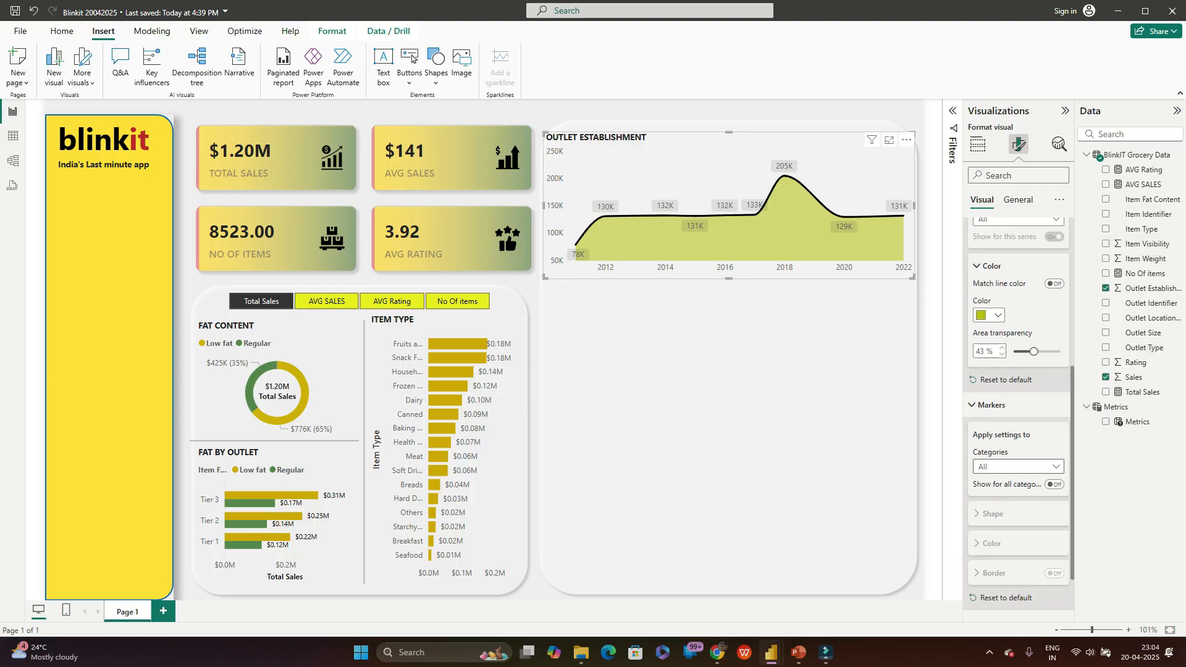
left_click(1018, 466)
left_click(1013, 496)
left_click(1054, 484)
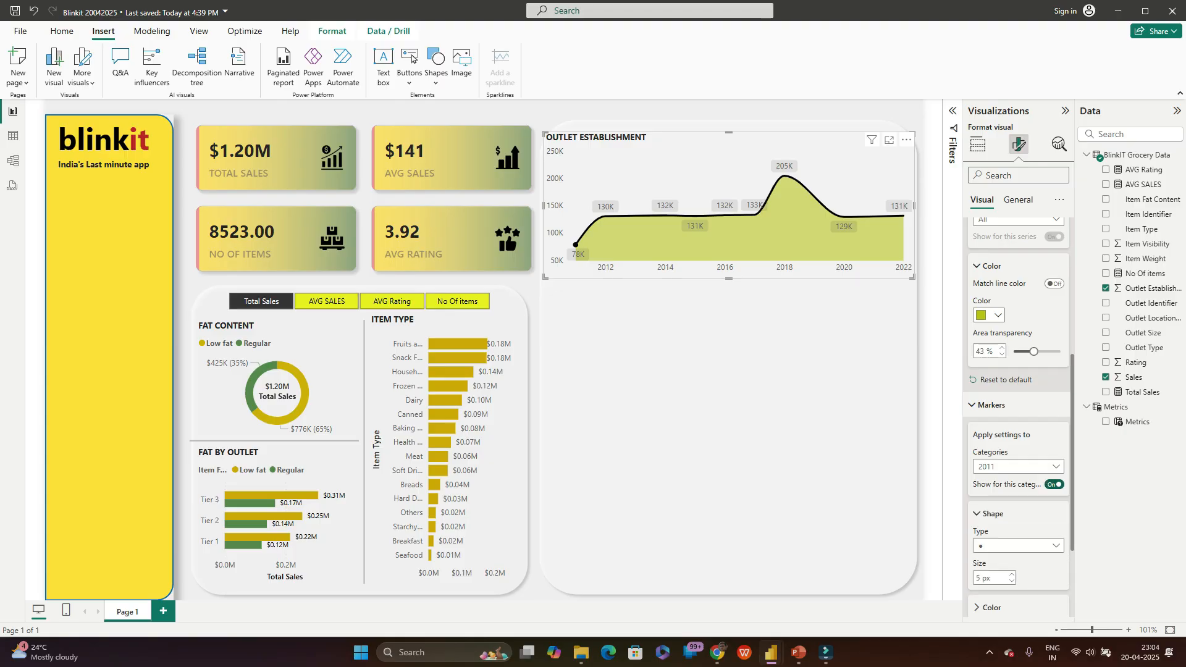
Step: Show markers for all categories on the outlet establishment line chart and deselect the visual
left_click(1018, 467)
left_click(988, 482)
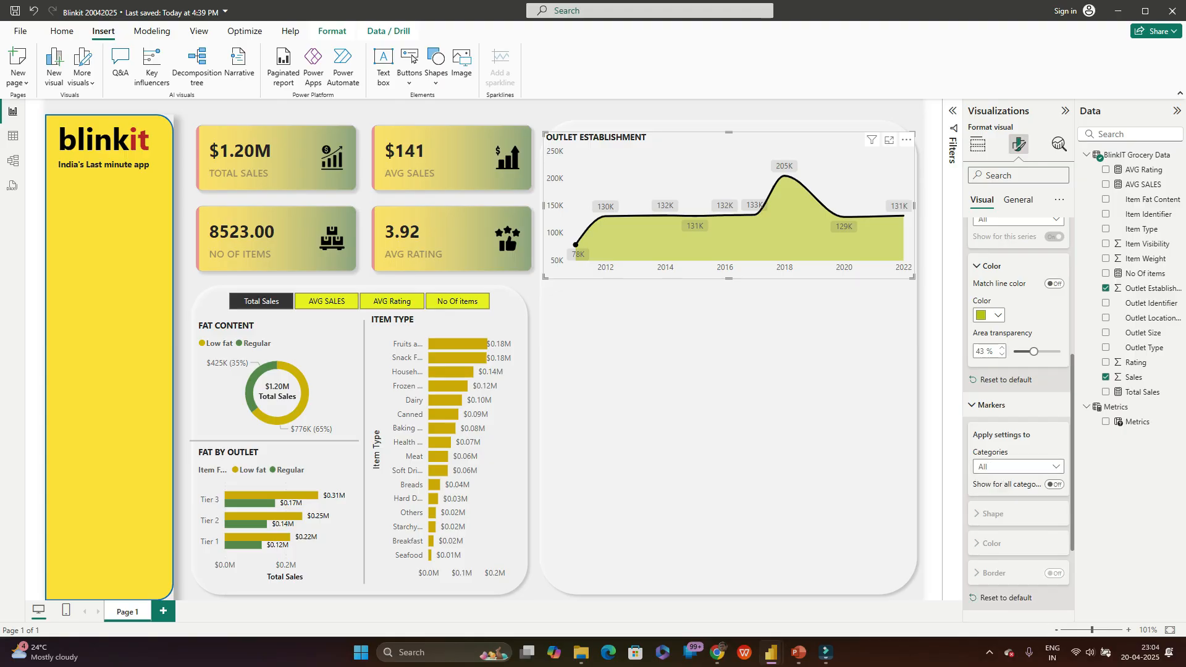
left_click(1055, 484)
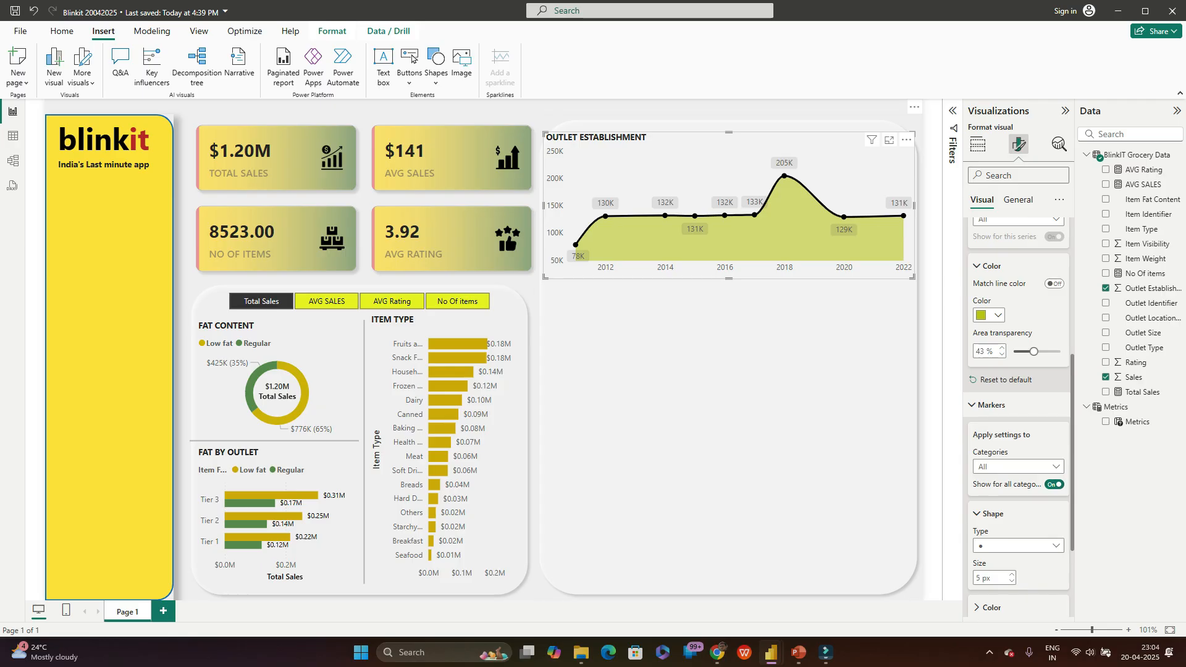
left_click(729, 396)
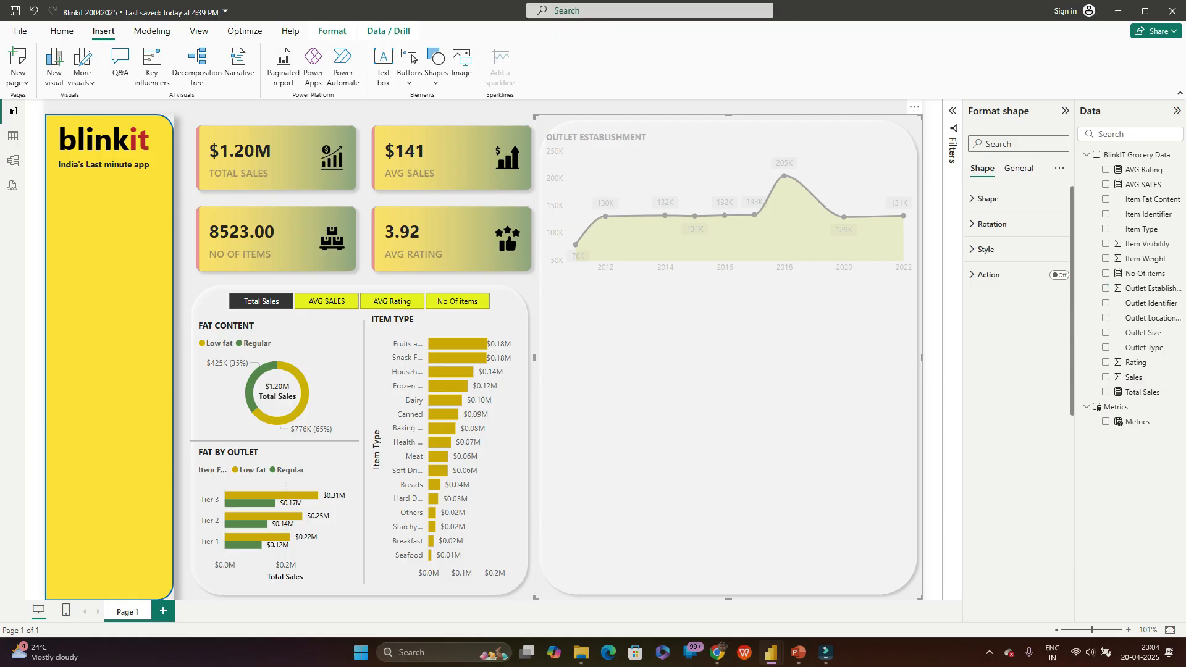
left_click(931, 371)
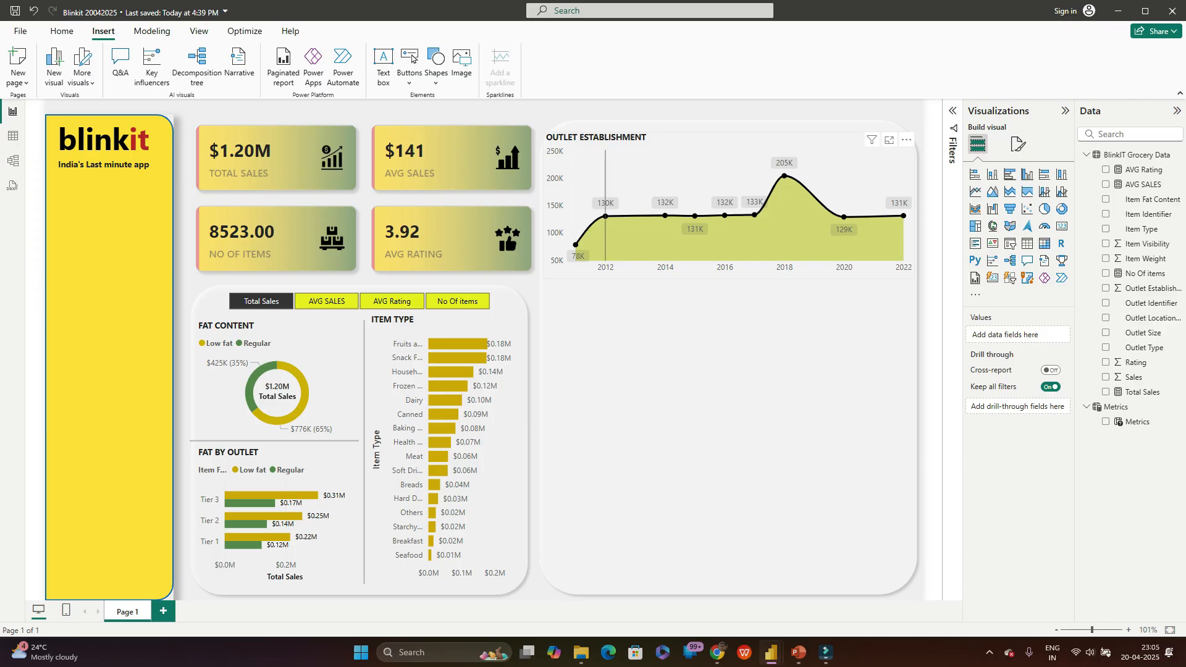
Step: Inspect the line chart's data points and review the remaining chart requirements in the PowerPoint presentation, returning to the Power BI dashboard
mouse_move(605, 217)
mouse_move(785, 226)
mouse_move(576, 246)
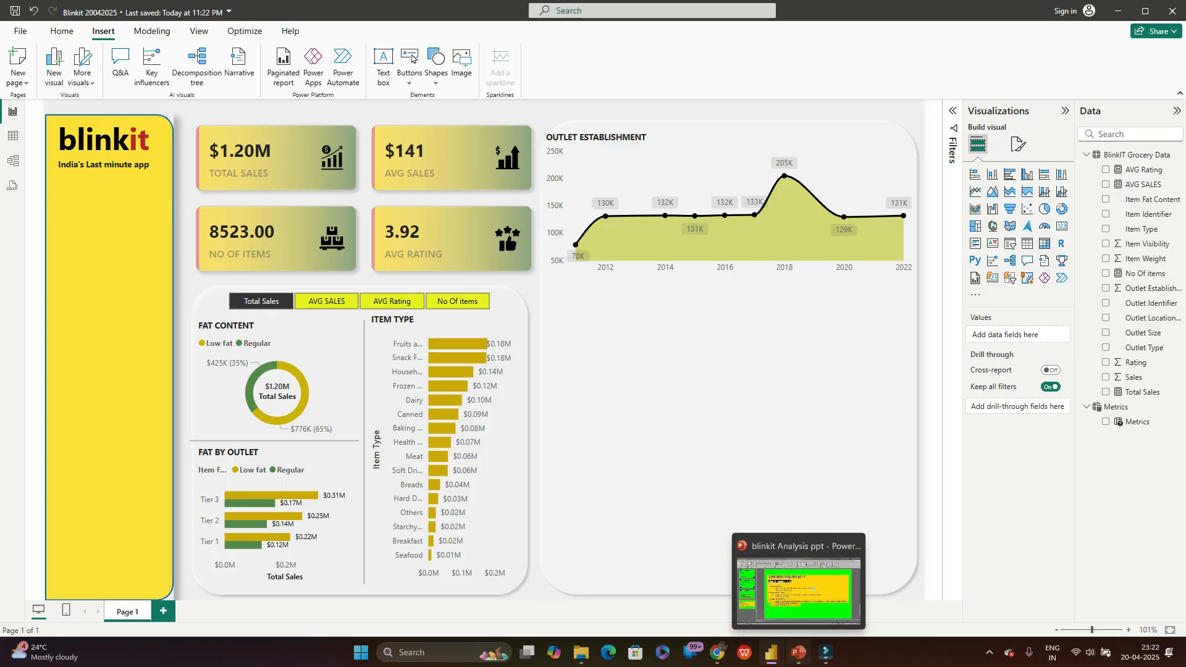
left_click(798, 652)
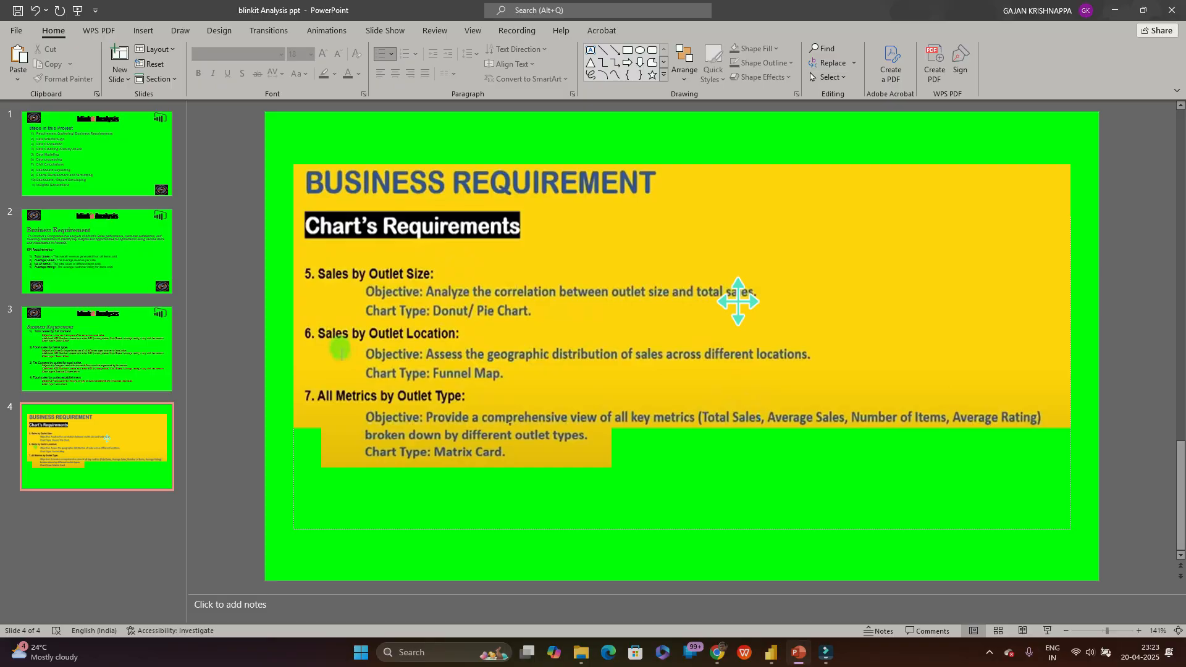
key("alt+Tab")
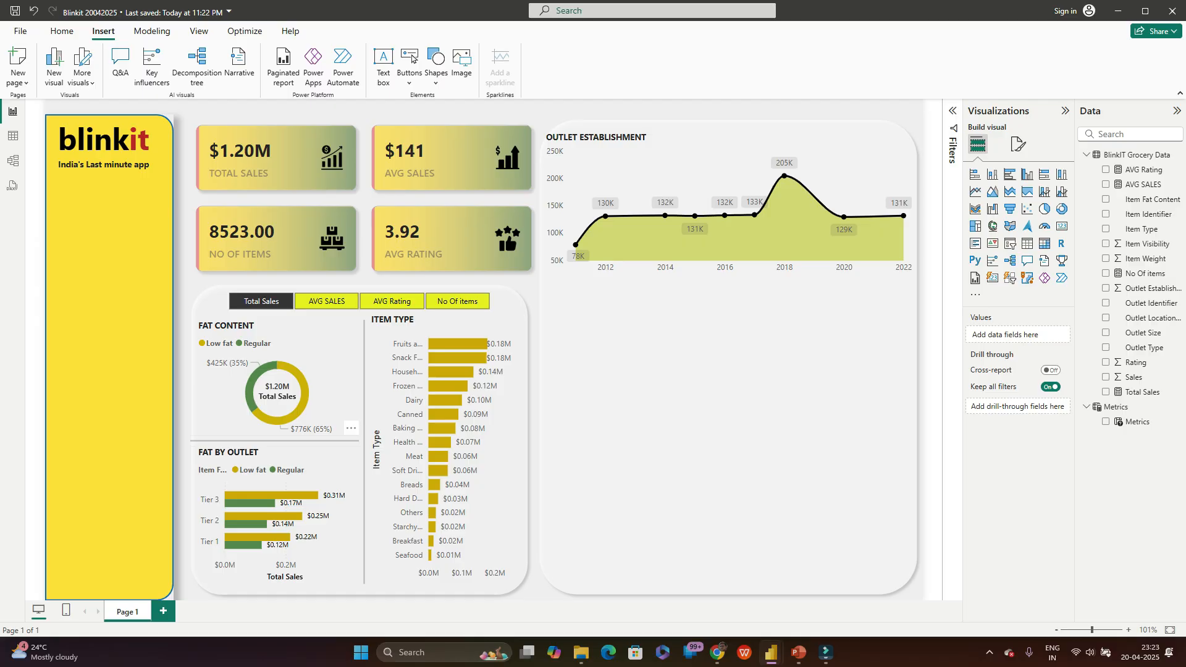
Step: Copy the divider line under the Fat Content donut, place it below the outlet establishment line chart and stretch it to the chart's width
left_click(275, 441)
key("ctrl+c")
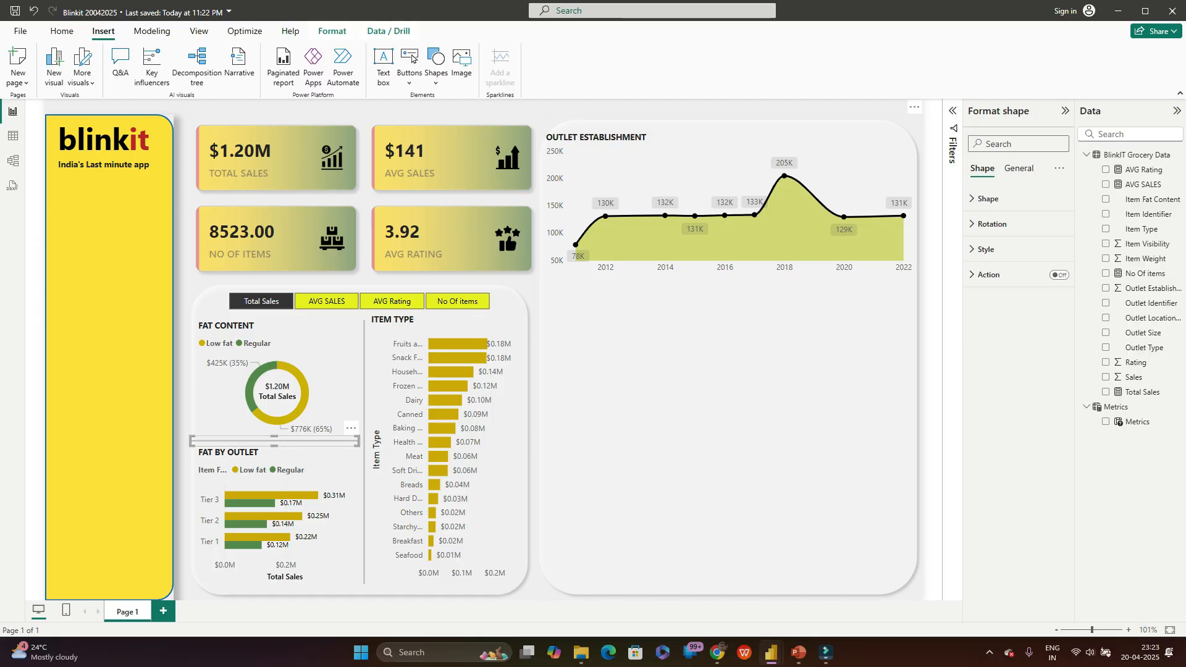
left_click(729, 395)
key("ctrl+v")
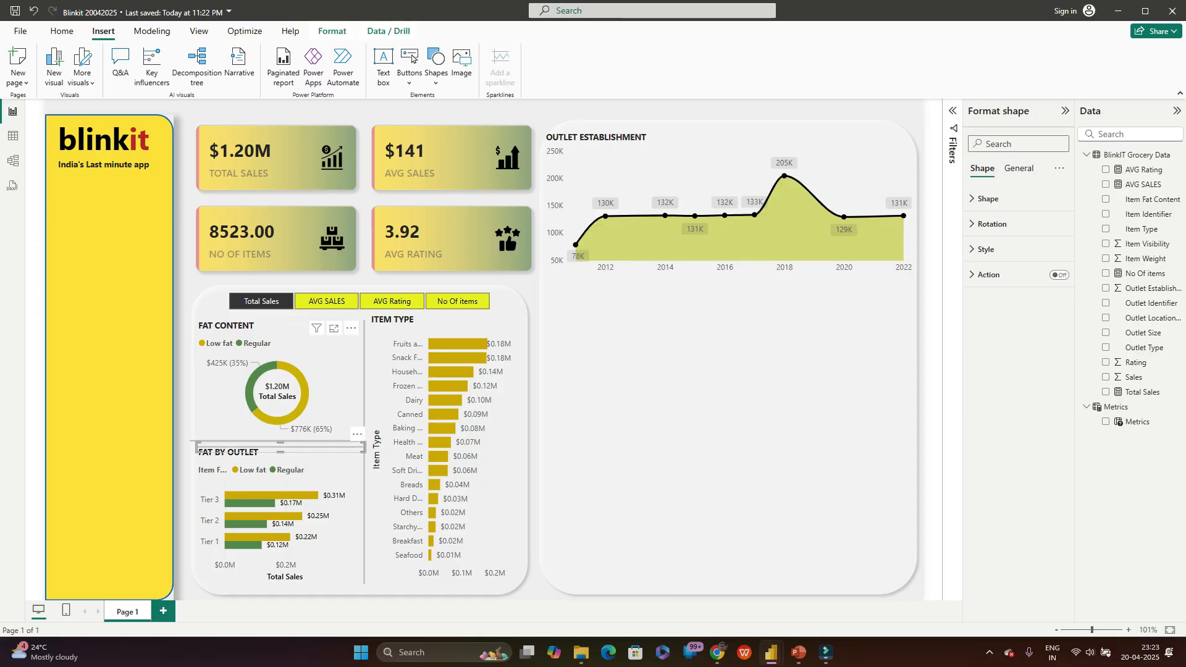
left_click_drag(281, 447, 627, 279)
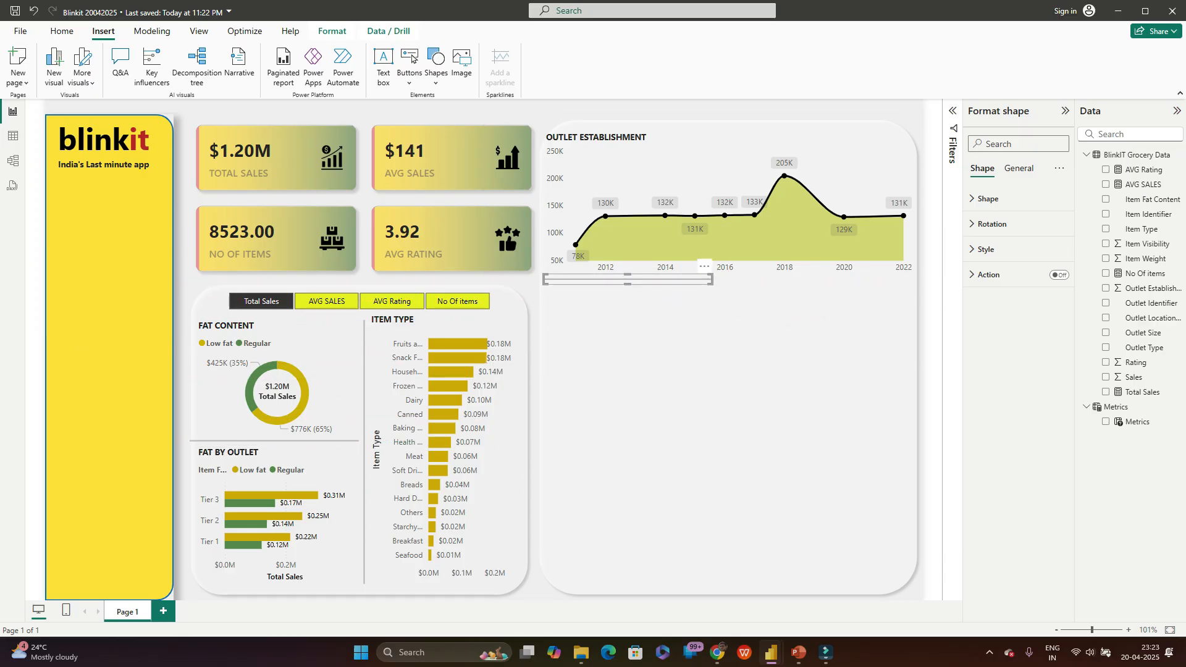
left_click_drag(841, 287, 915, 283)
left_click(803, 358)
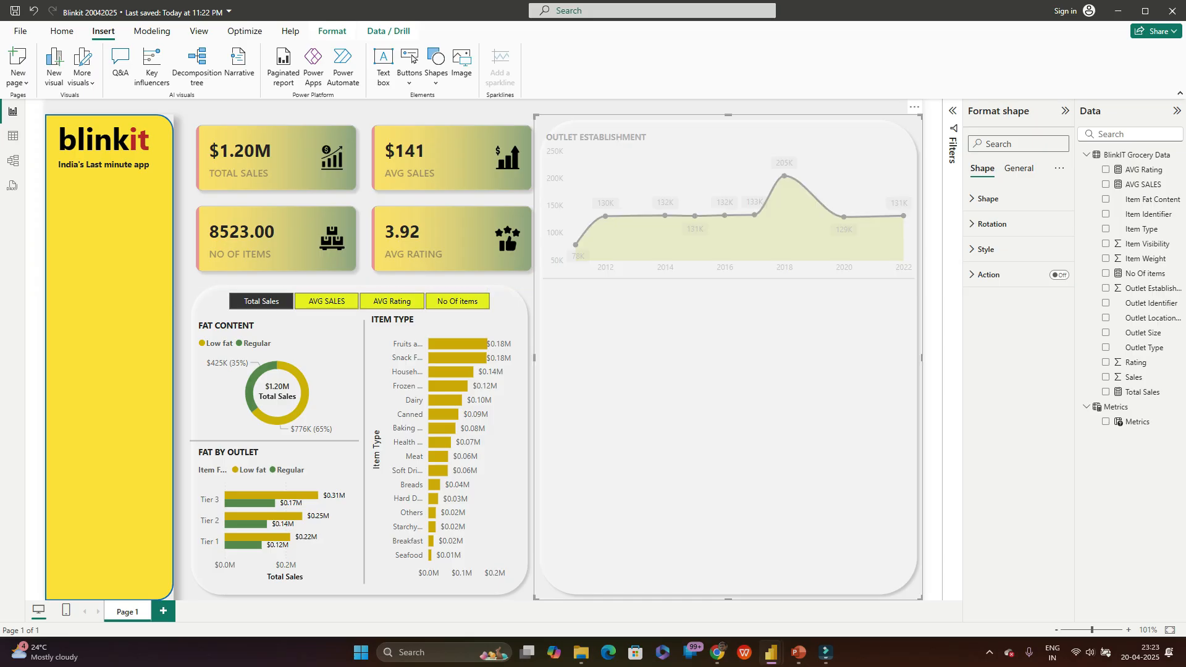
key("Escape")
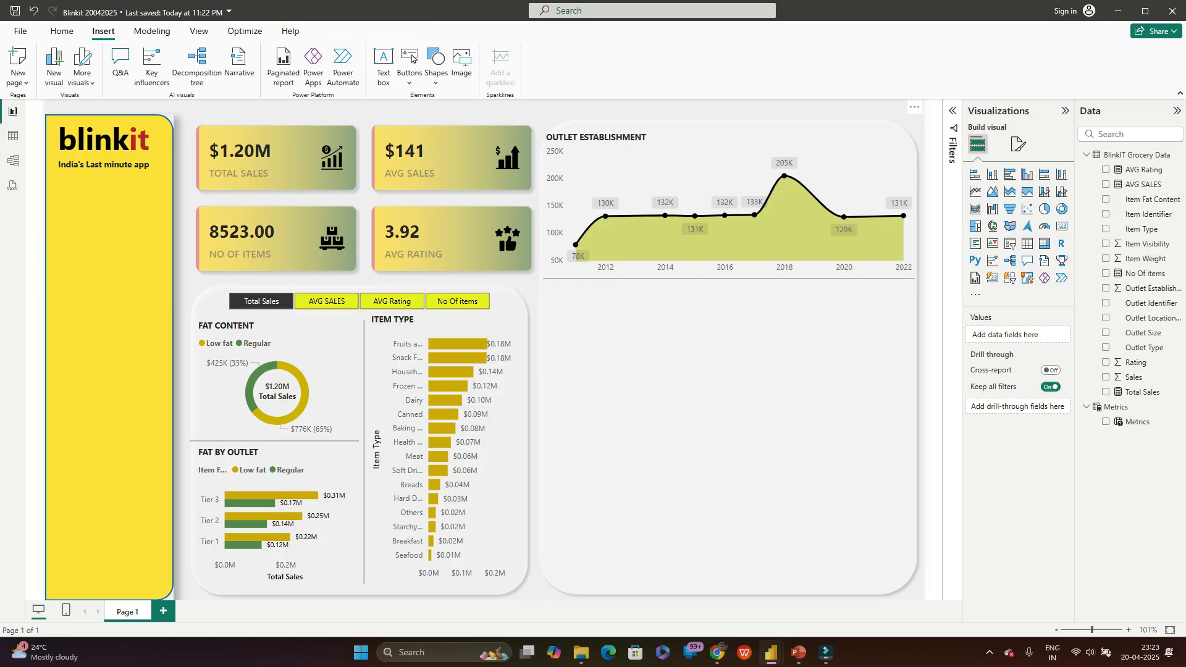
left_click(729, 279)
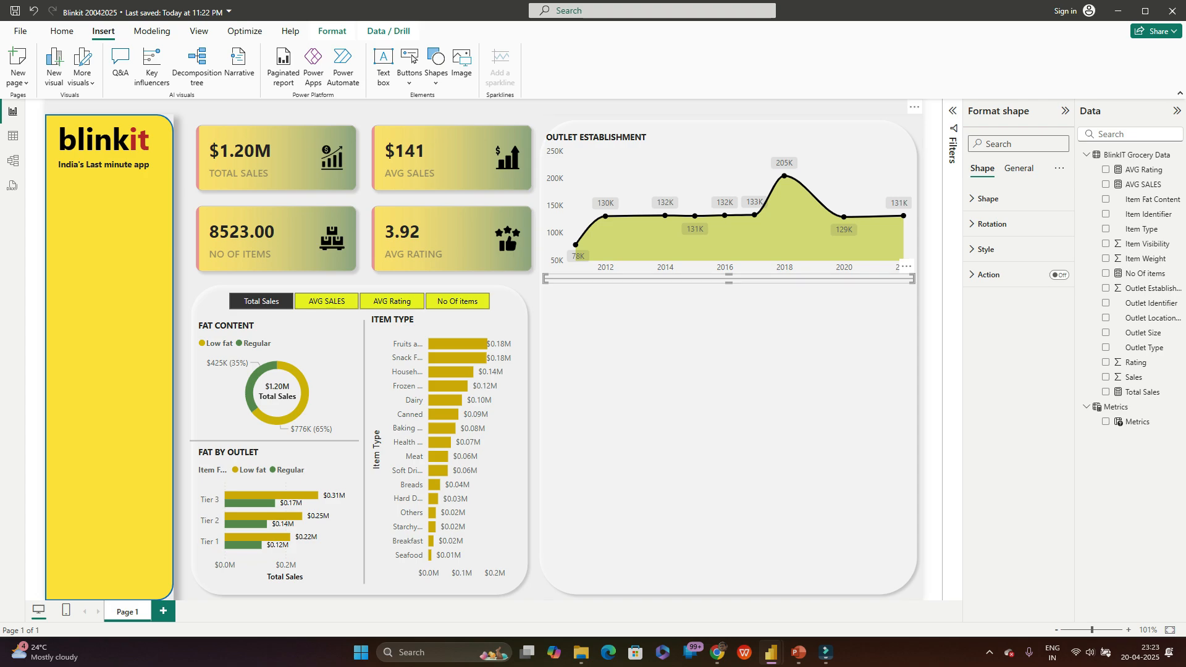
Step: Duplicate the Fat Content donut chart and place the copy directly below the new divider line
left_click(280, 356)
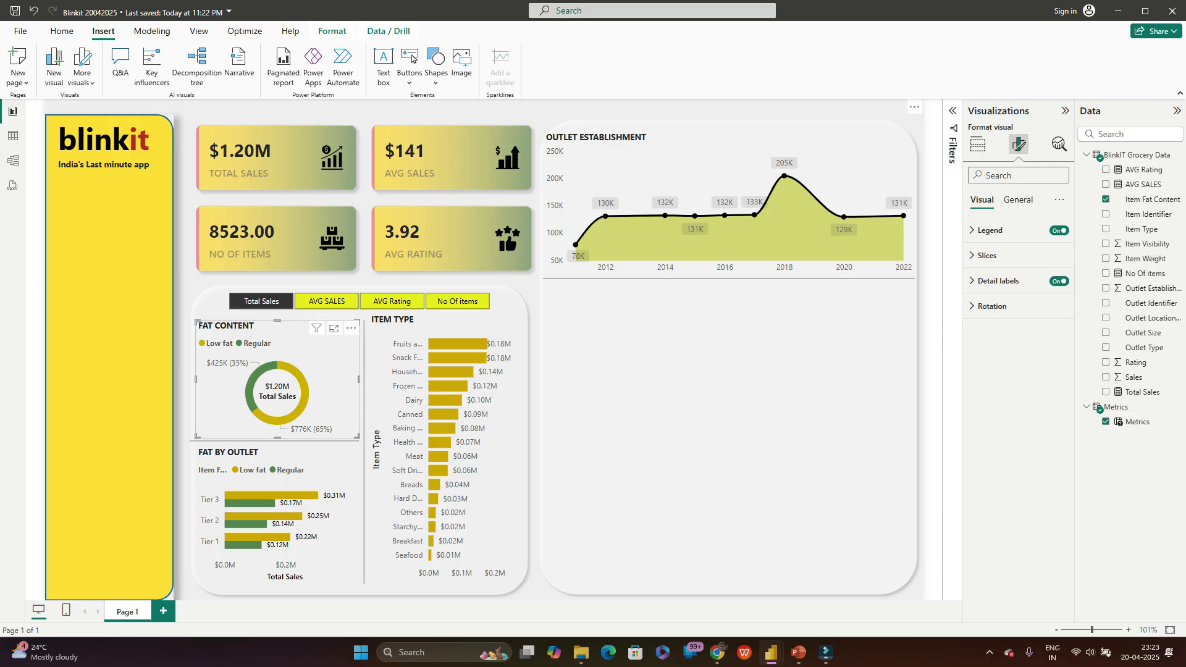
left_click(729, 396)
key("ctrl+v")
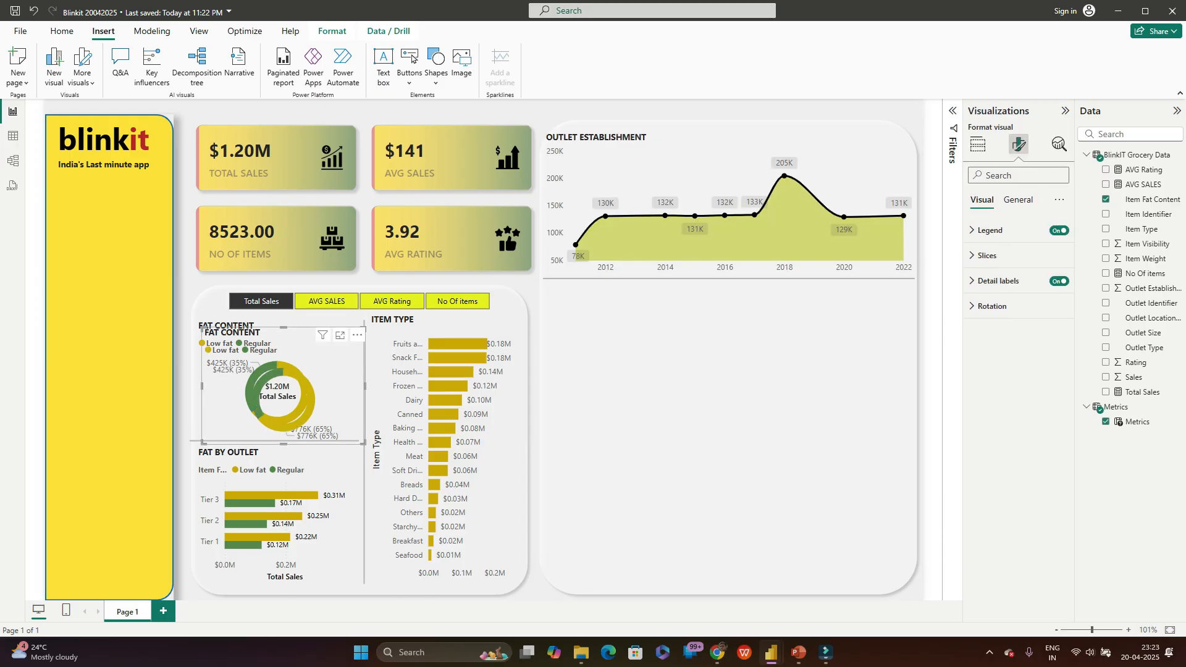
left_click_drag(285, 383, 626, 340)
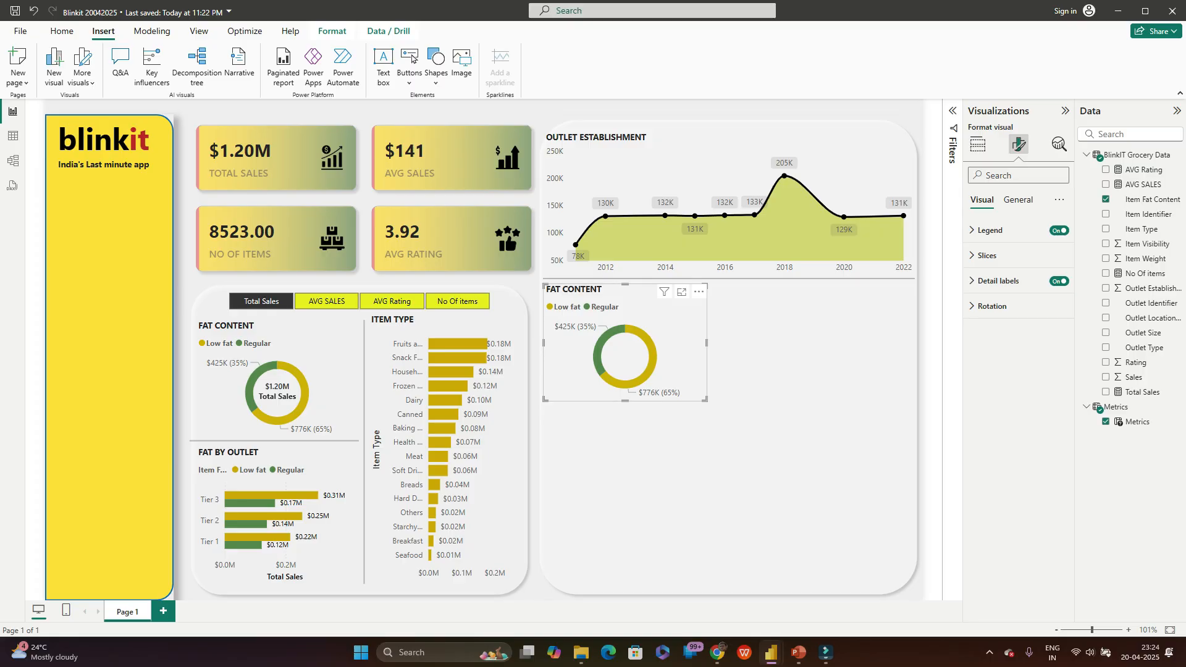
Step: Check how the Outlet Size donut chart is built in the finished reference report and return to the working report
mouse_move(771, 652)
left_click(704, 591)
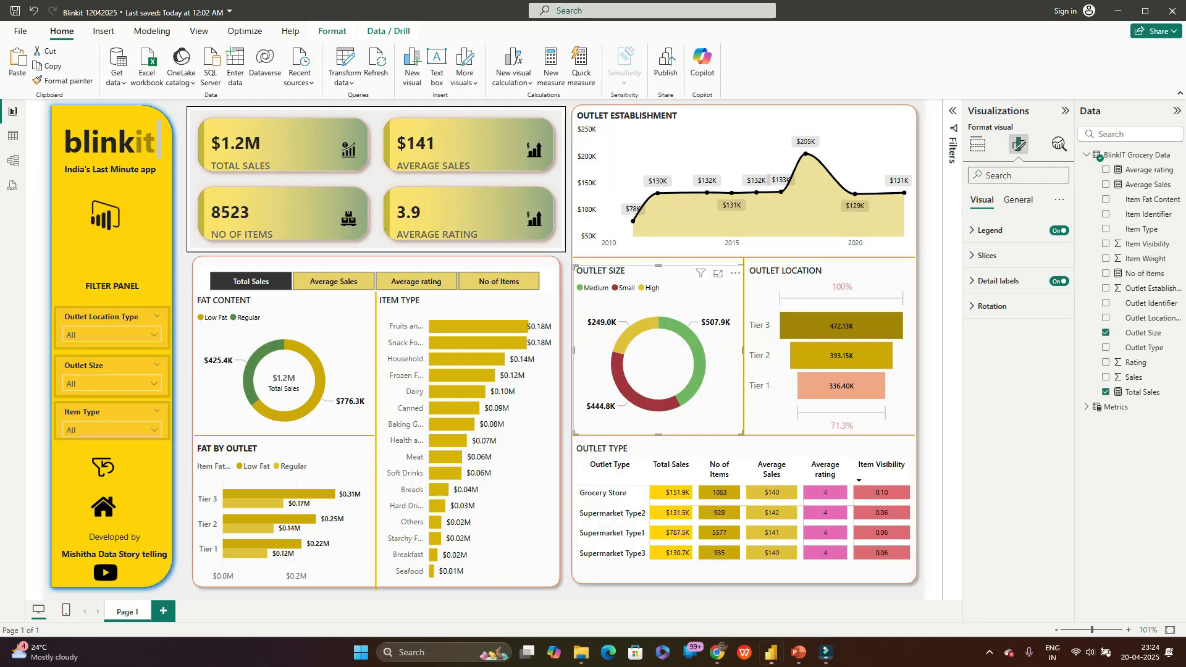
key("alt+Tab")
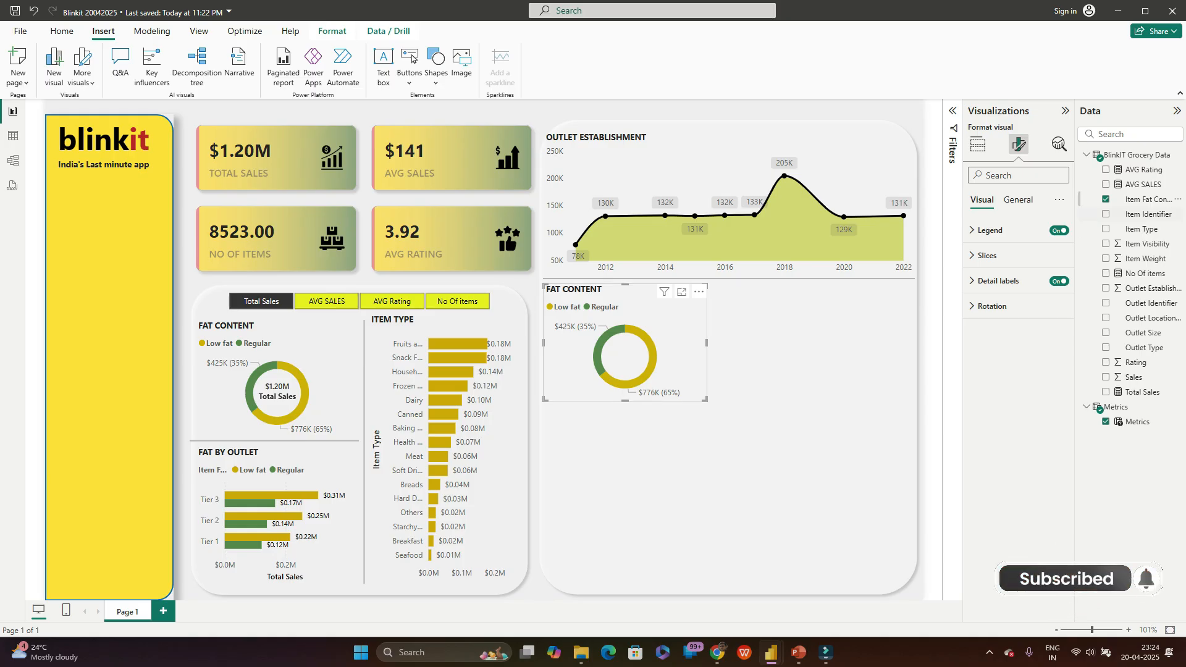
Step: Set the copied donut chart's height to 225 and its width to 275
left_click(978, 144)
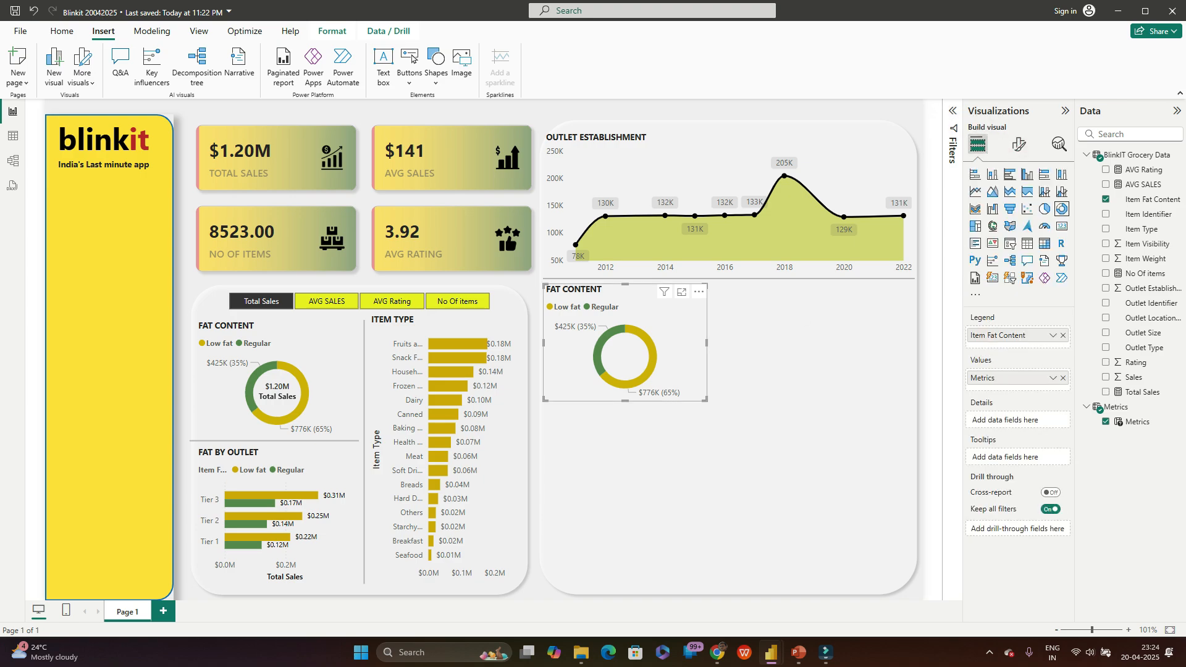
left_click(1019, 144)
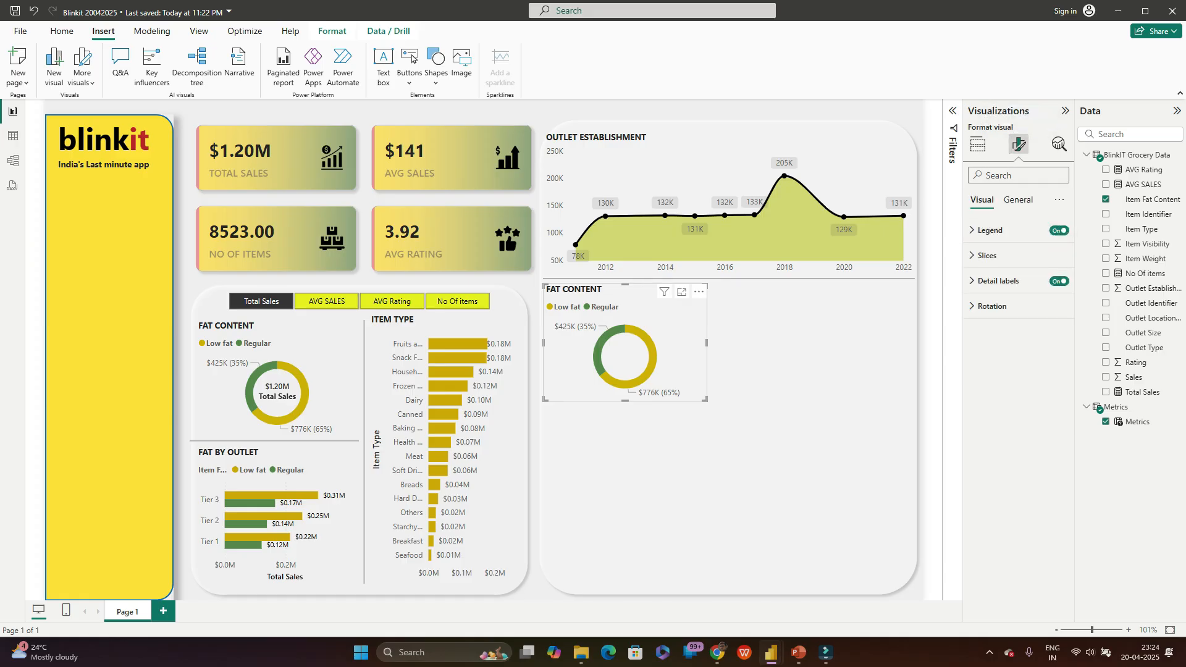
left_click(1017, 200)
left_click(995, 230)
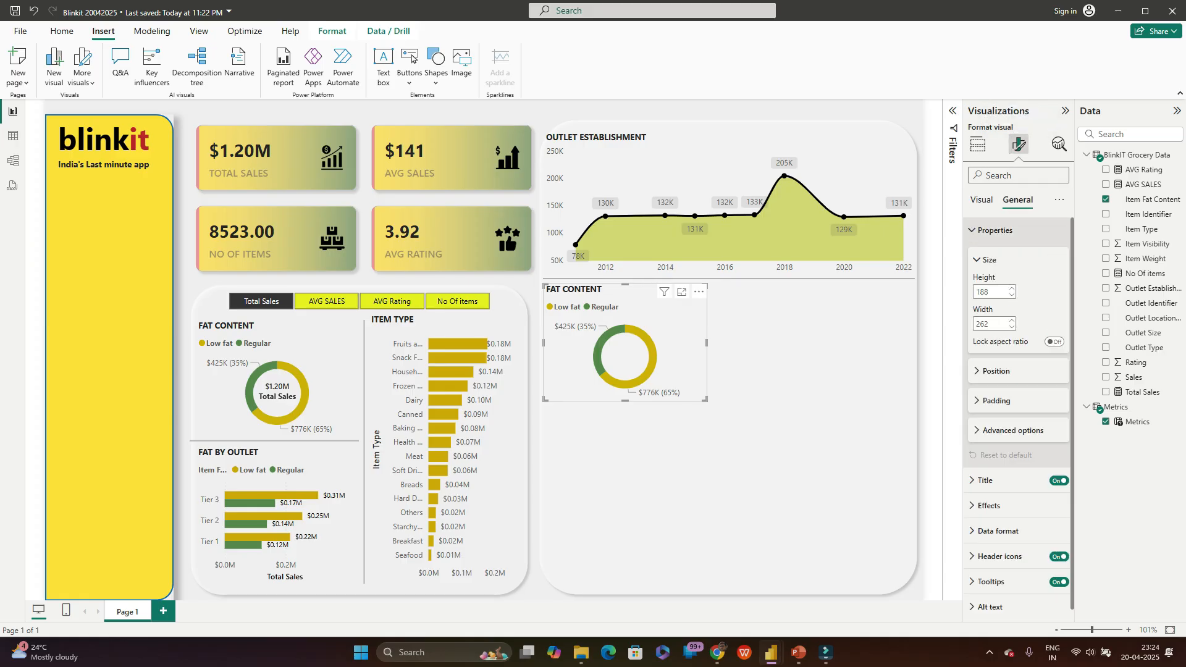
double_click(988, 292)
type("275")
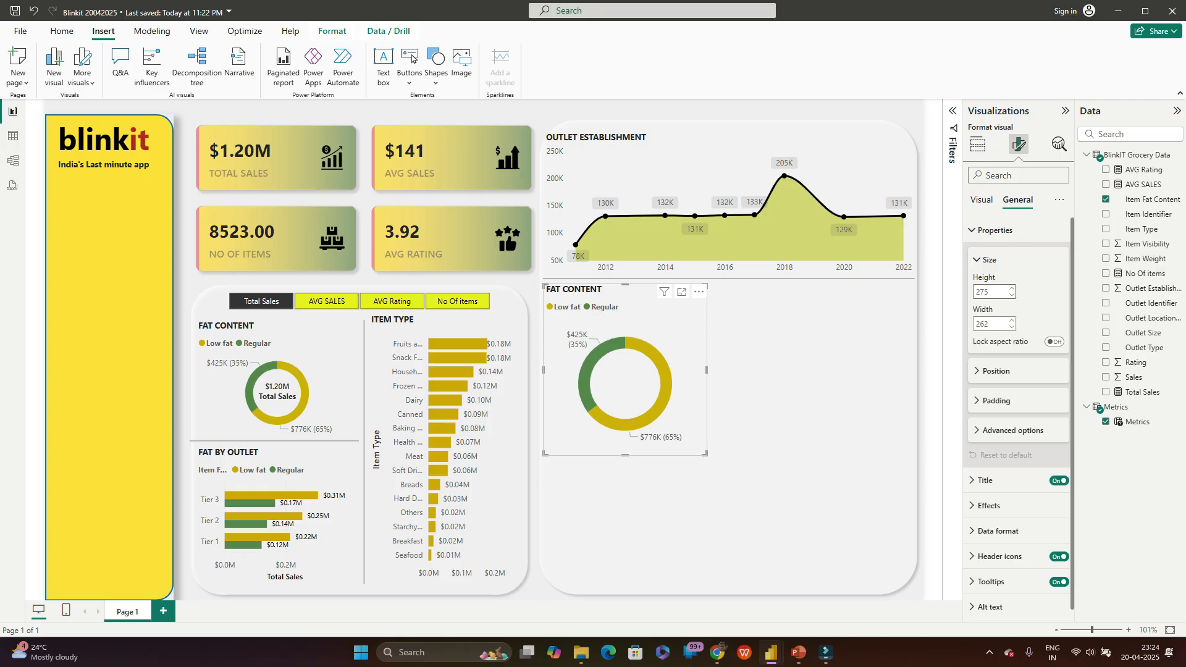
key("Tab")
key("shift+Tab")
type("225")
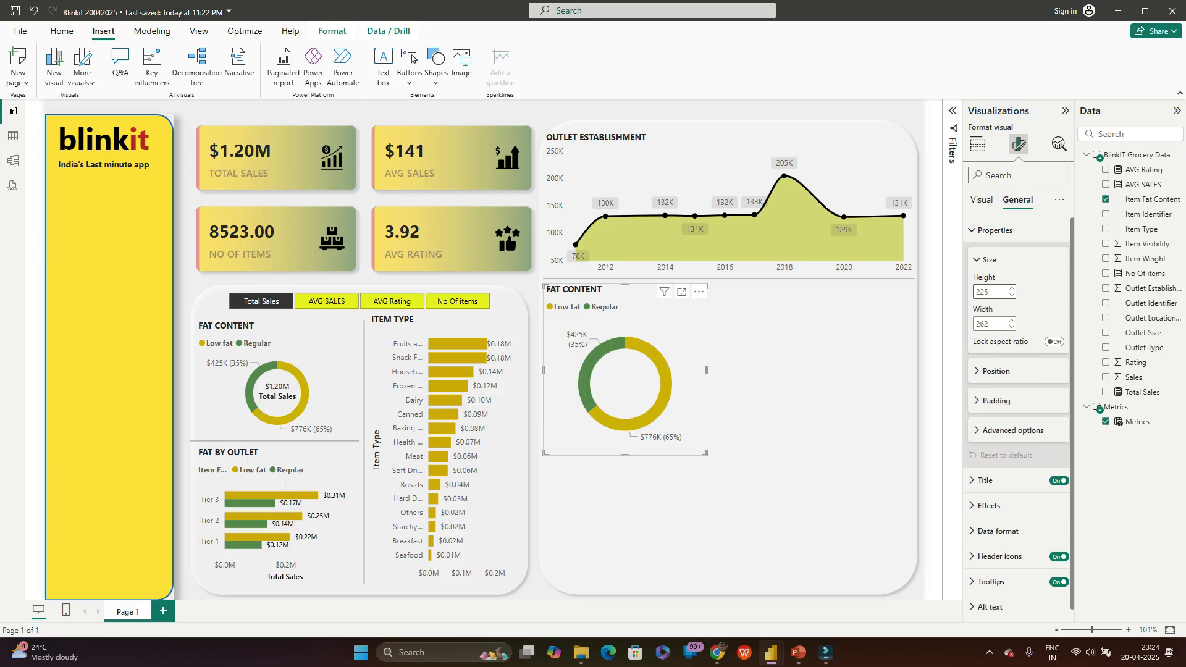
key("Tab")
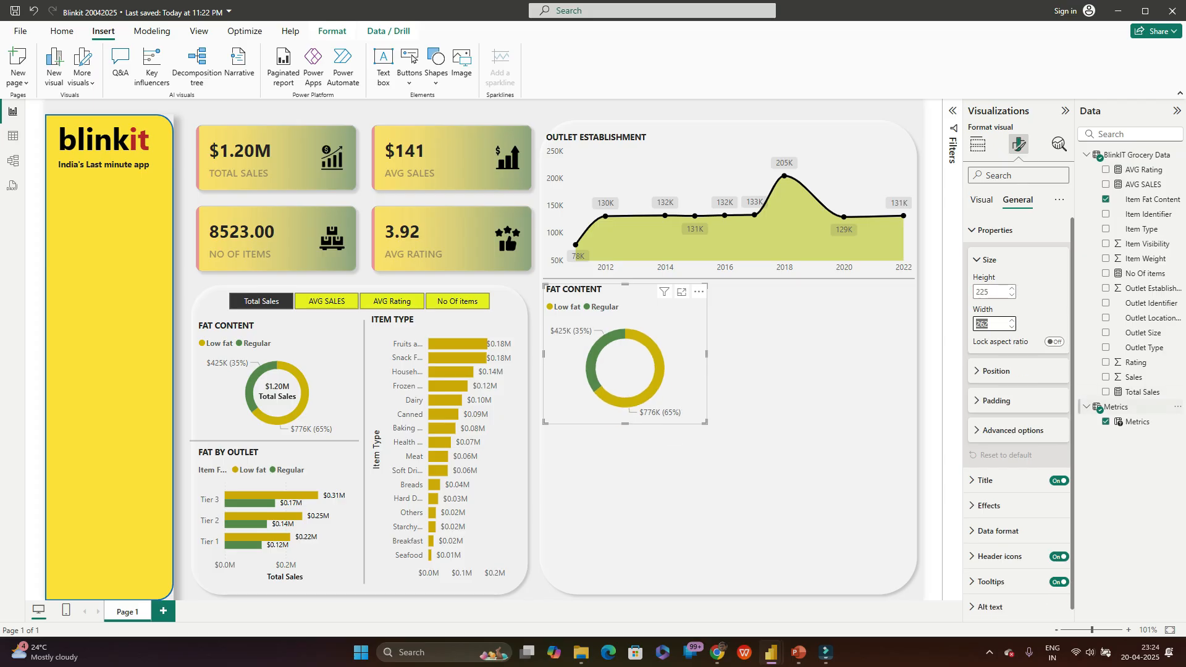
type("275")
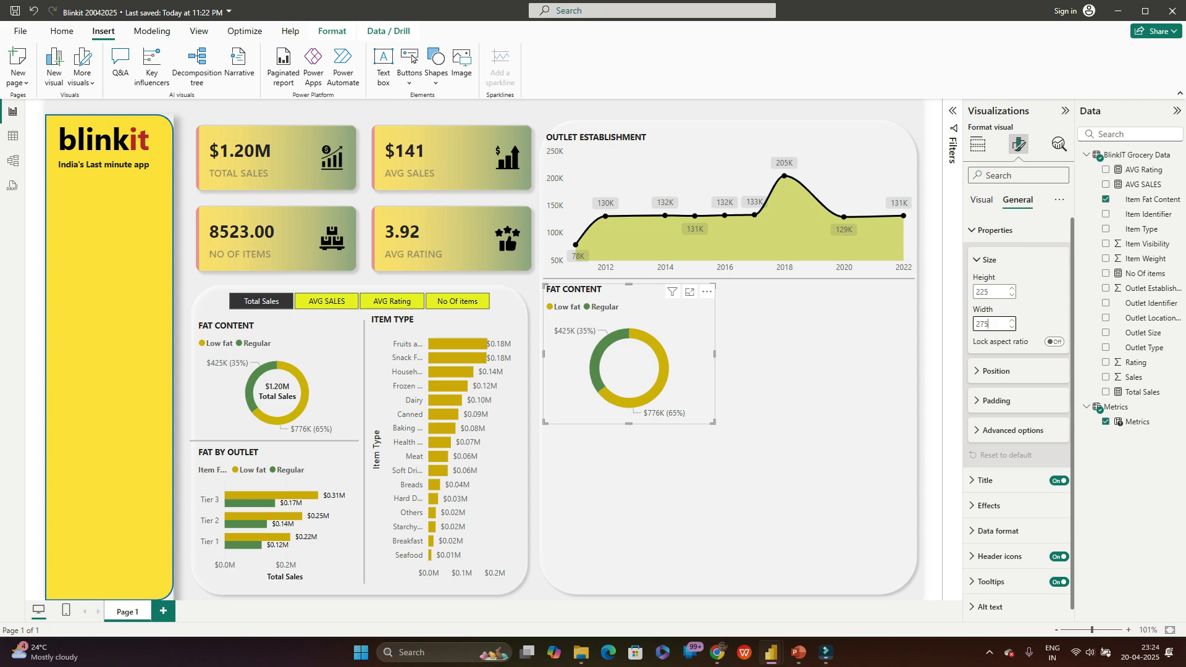
Step: In the copied donut chart, replace the Metrics values with Total Sales and the Item Fat Content legend with Outlet Size
left_click(978, 144)
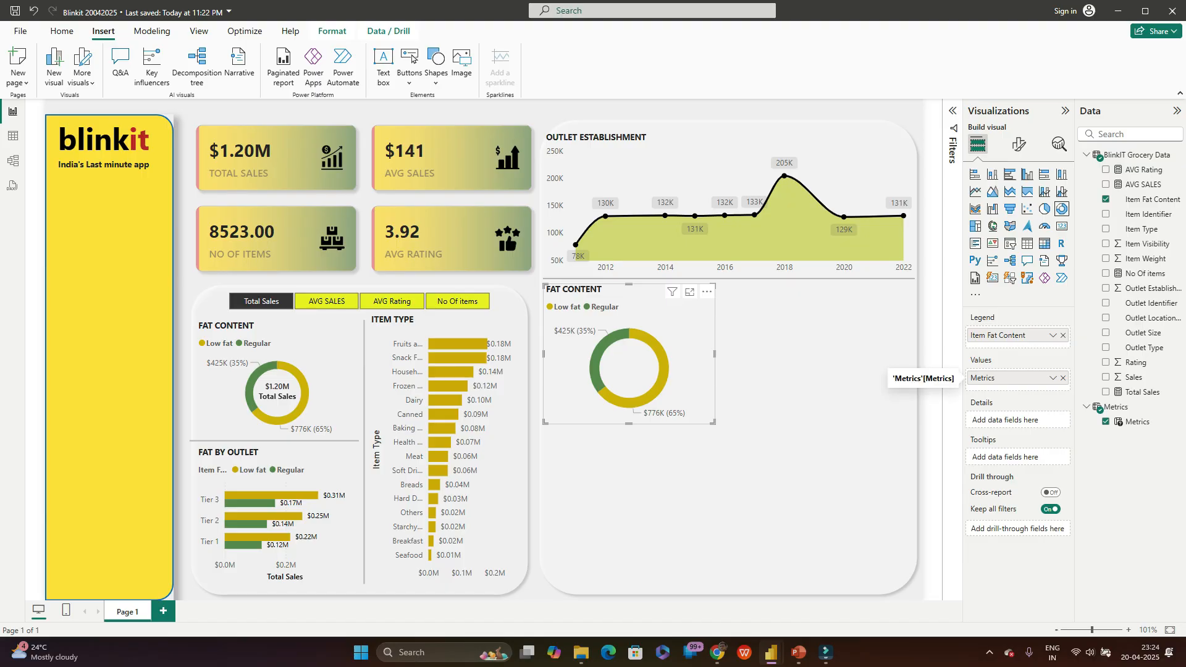
left_click(1106, 421)
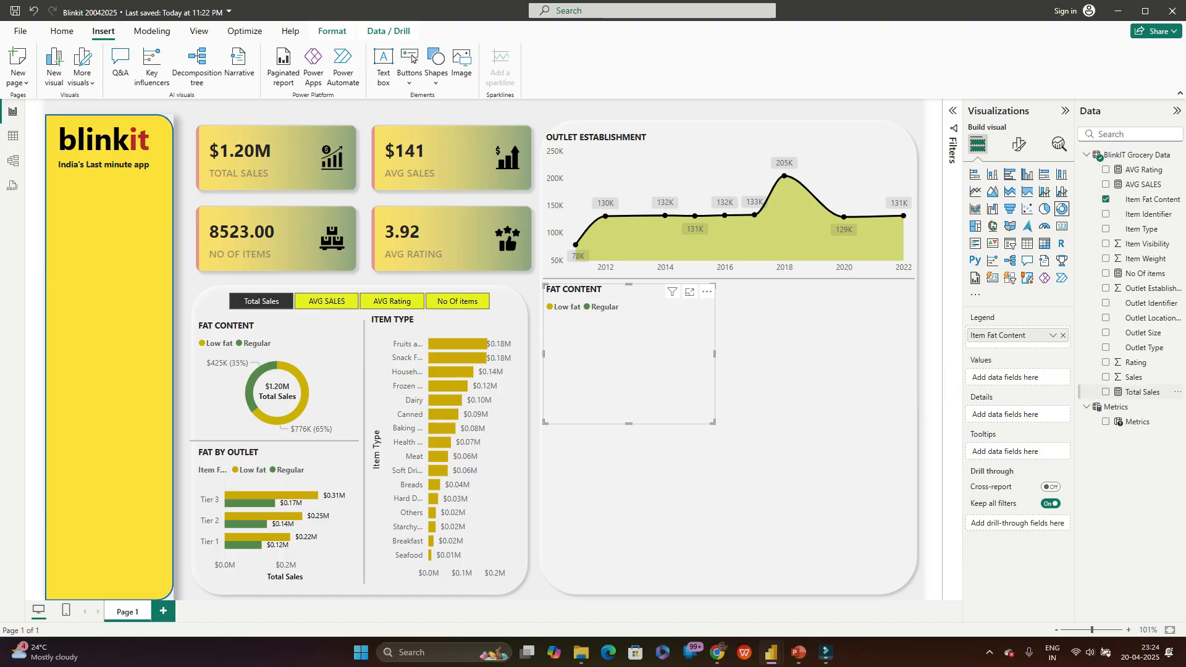
left_click(1105, 392)
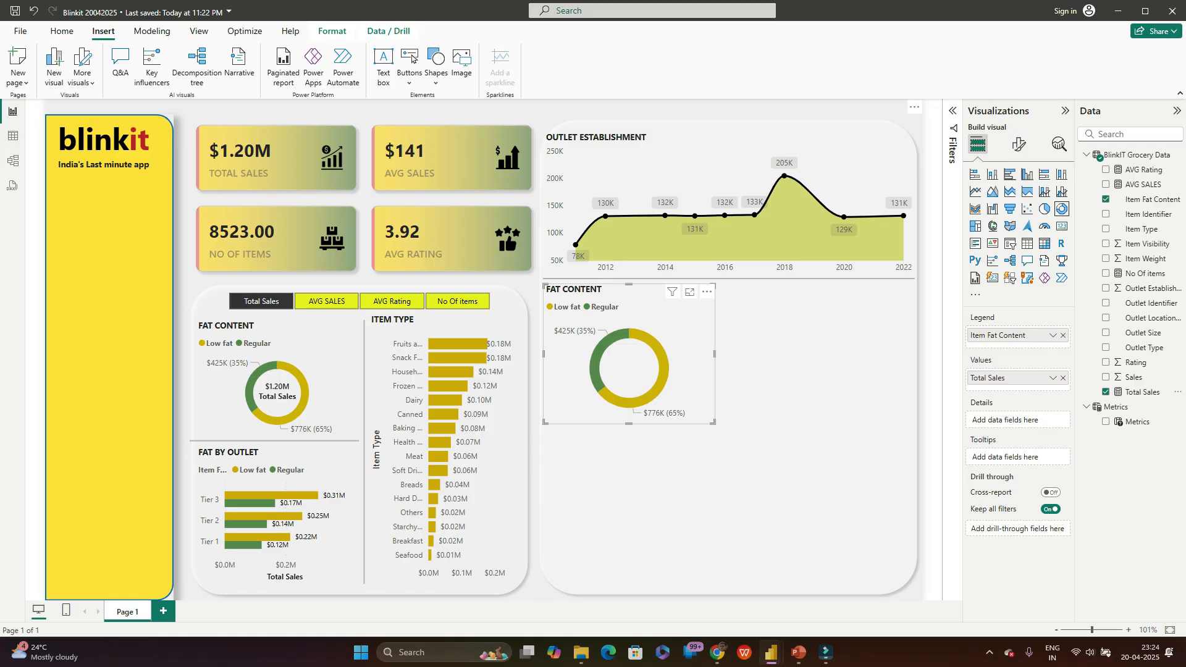
left_click(1063, 335)
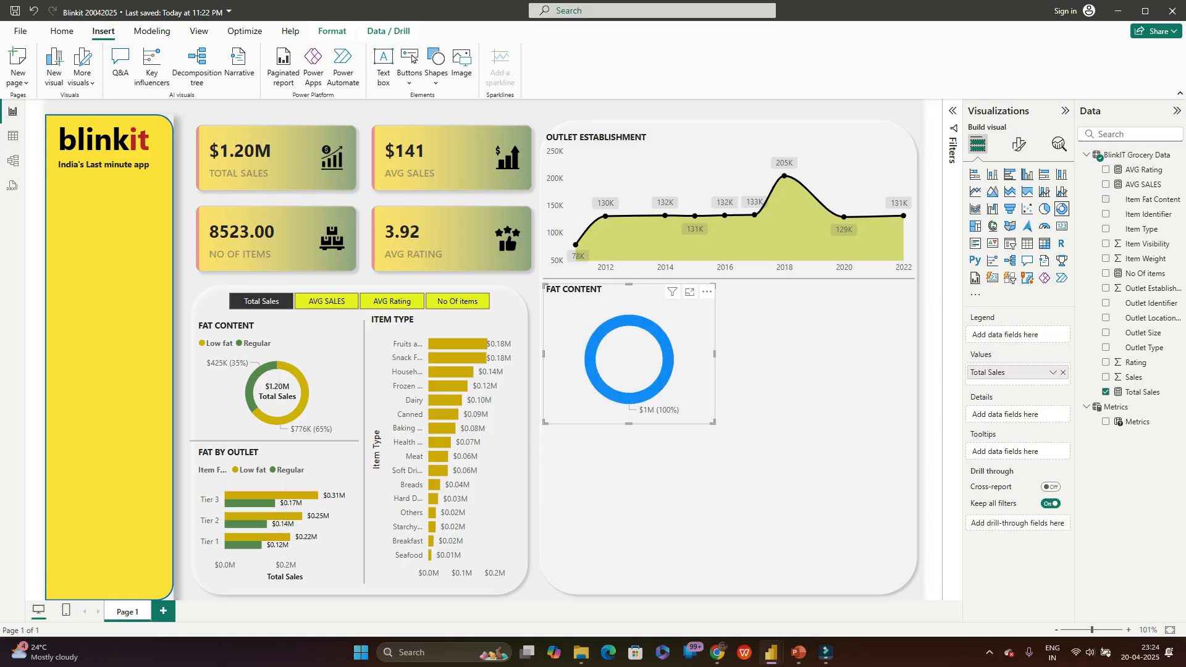
left_click(1105, 332)
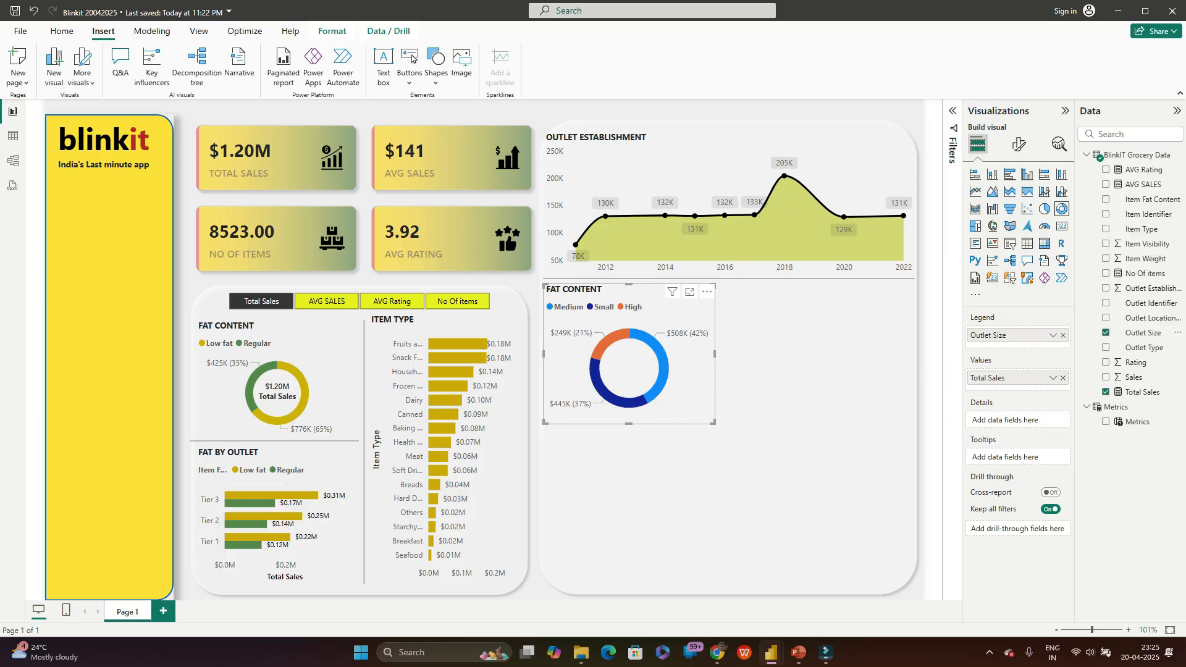
Step: Compare the copied donut chart with the finished reference report and change its title to OUTLET SIZE
key("alt+Tab")
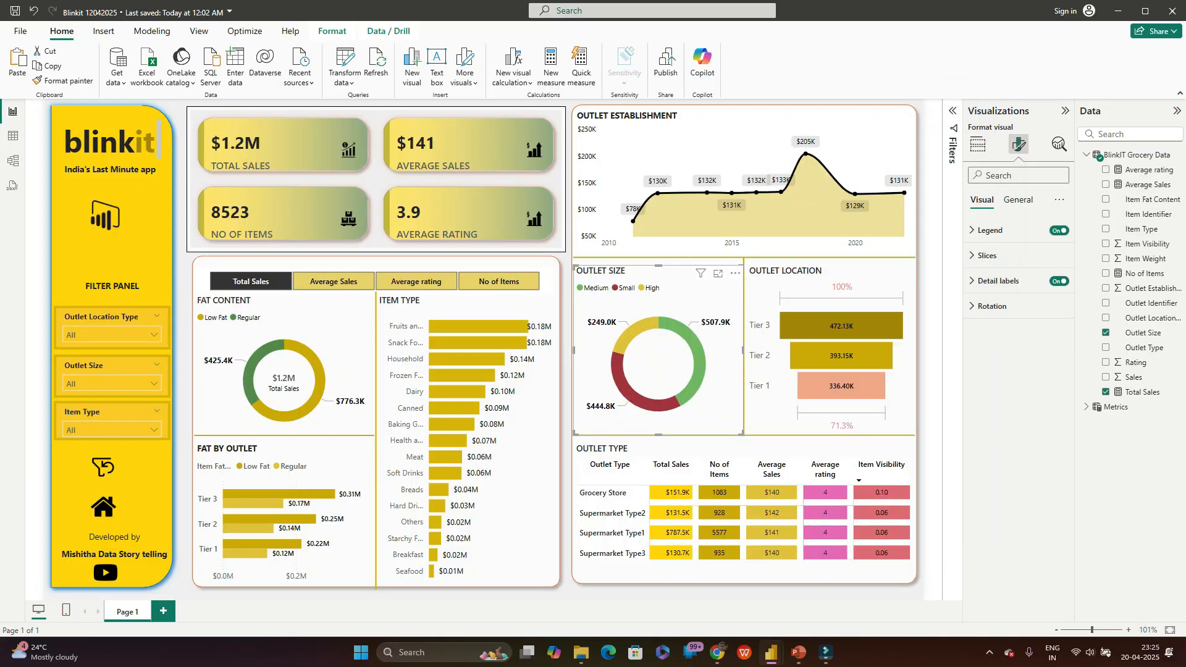
key("alt+Tab")
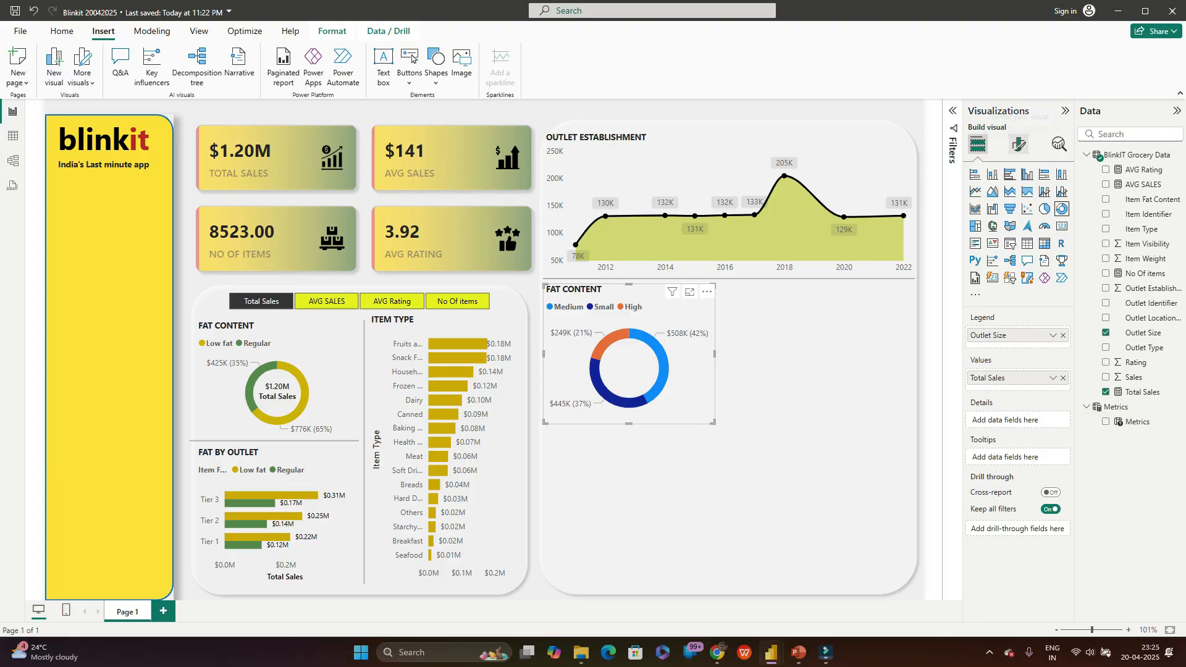
key("alt+Tab")
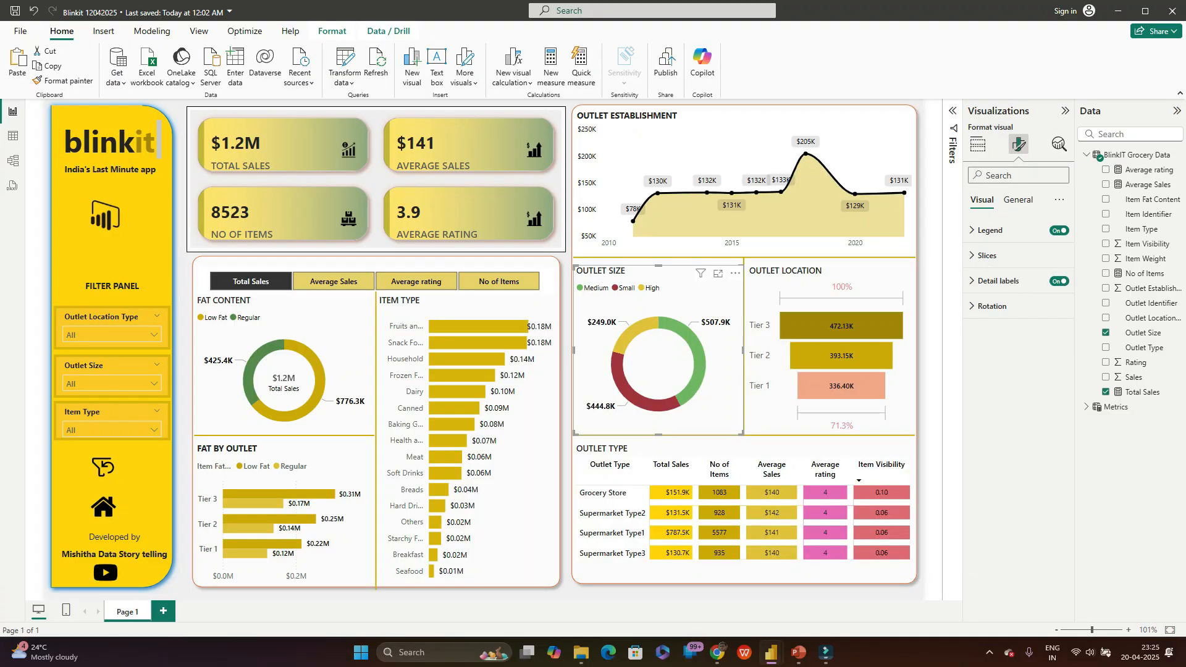
key("alt+Tab")
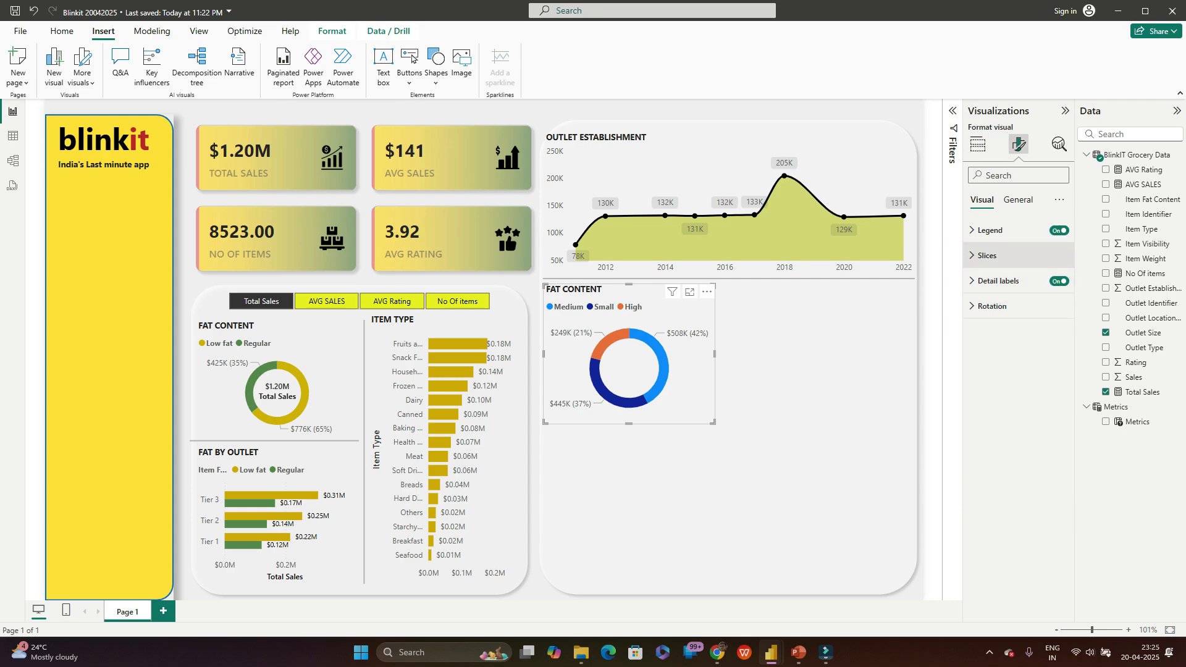
left_click(1018, 200)
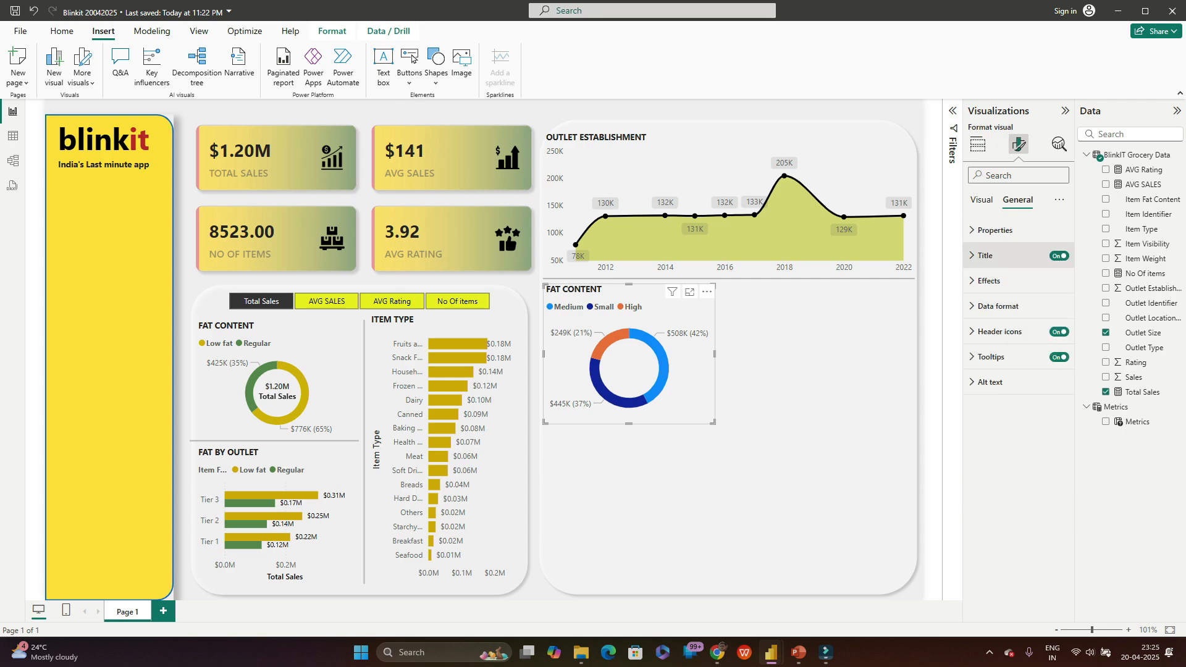
left_click(986, 255)
left_click_drag(1026, 317, 976, 317)
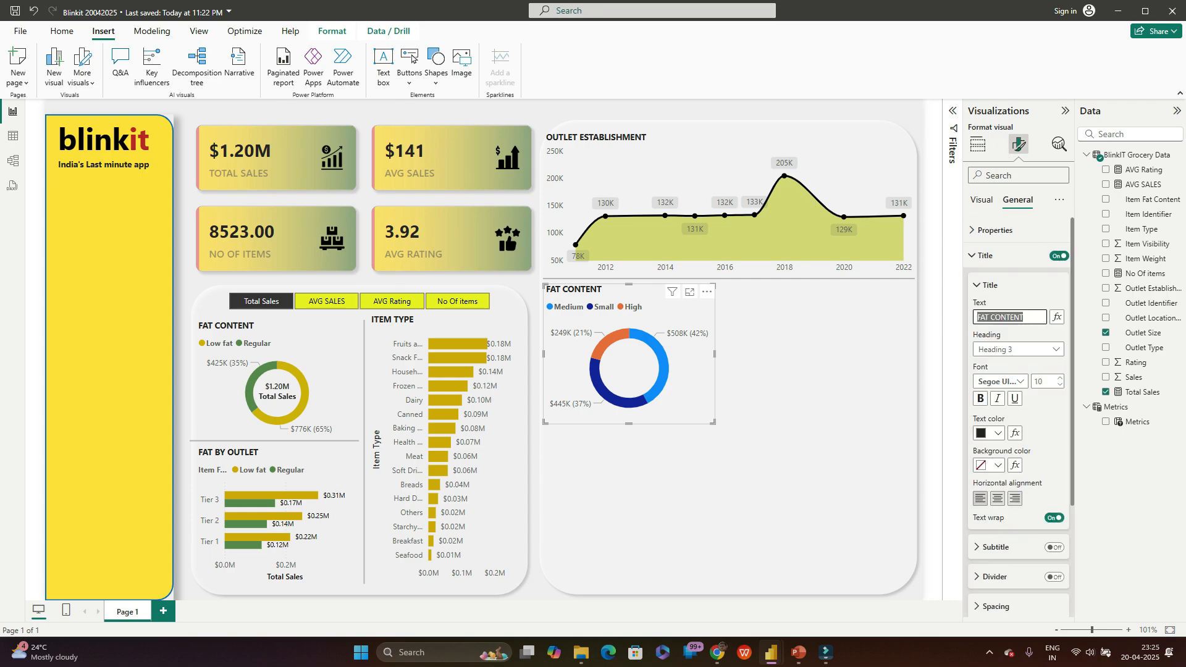
key("alt+Tab")
key("alt+Tab")
type("OUTLET SIZE")
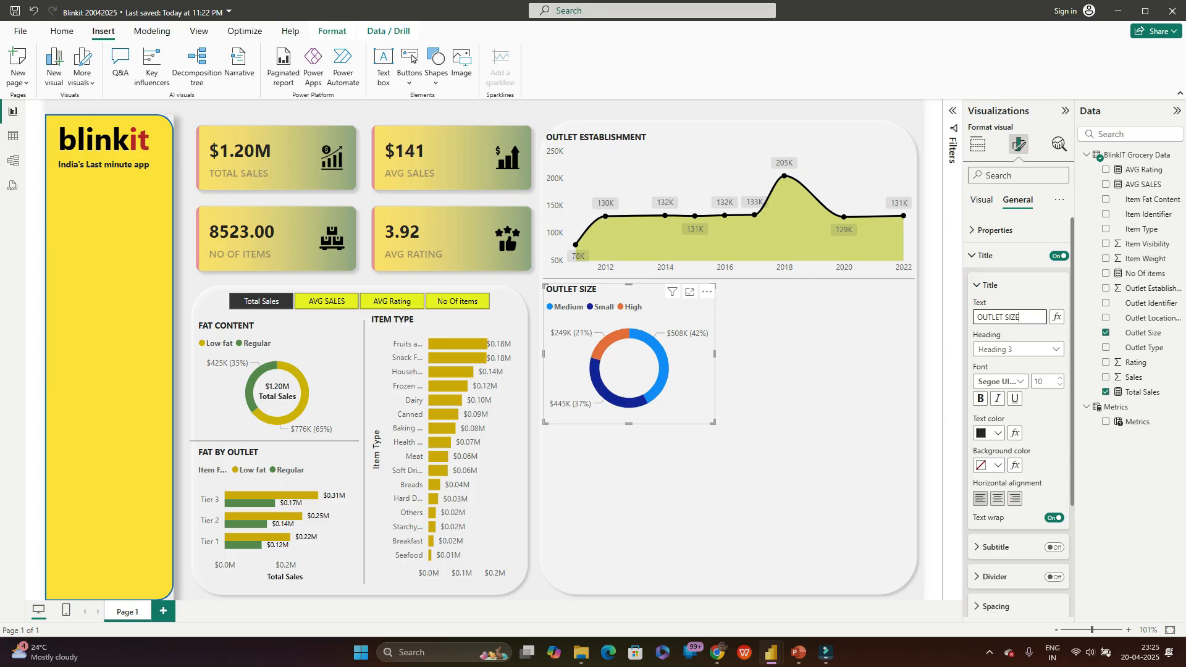
left_click(735, 476)
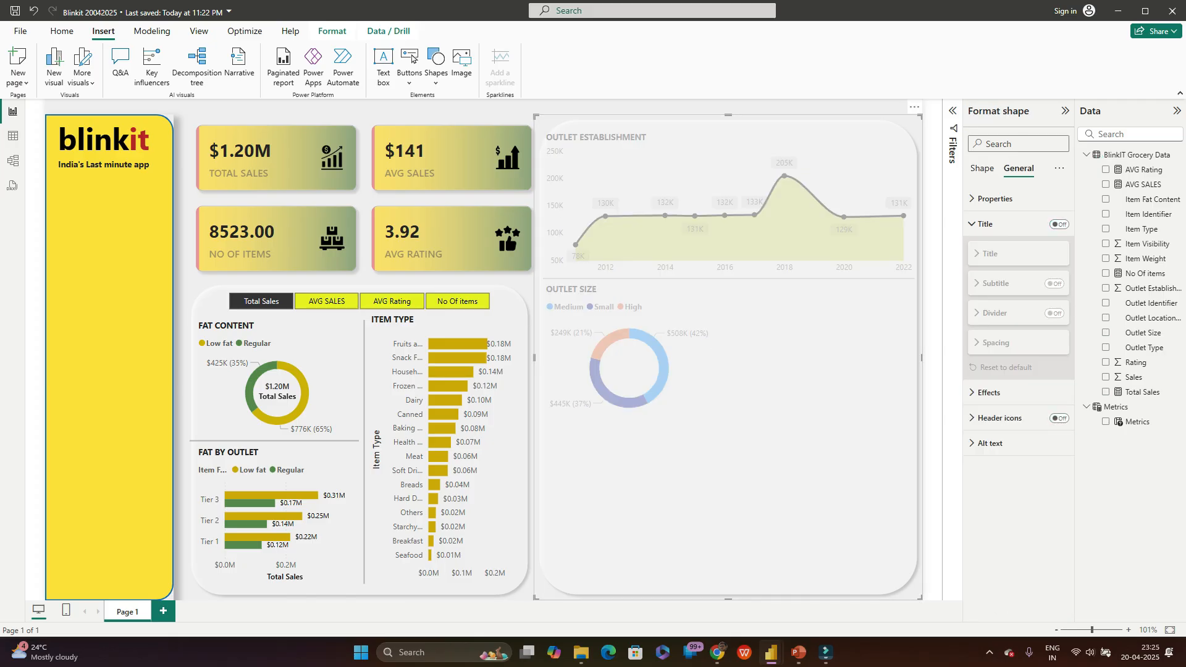
left_click(932, 396)
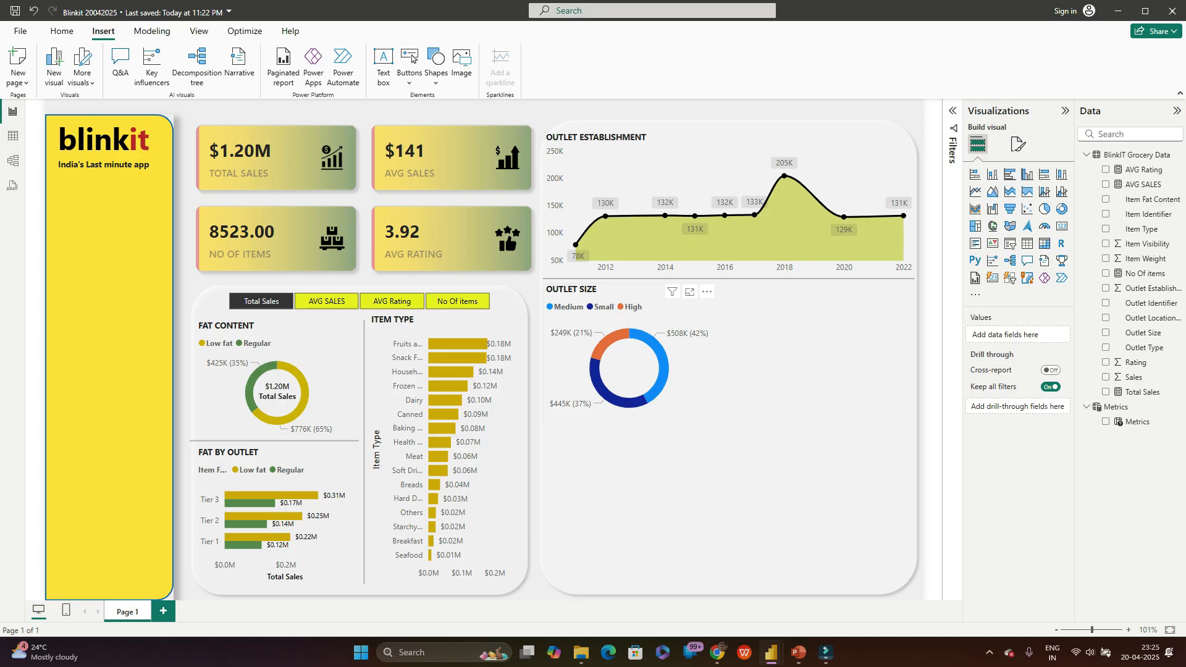
Step: Cross-filter the report by the Medium slice of the Outlet Size donut chart and clear that filter again
left_click(661, 354)
left_click(759, 408)
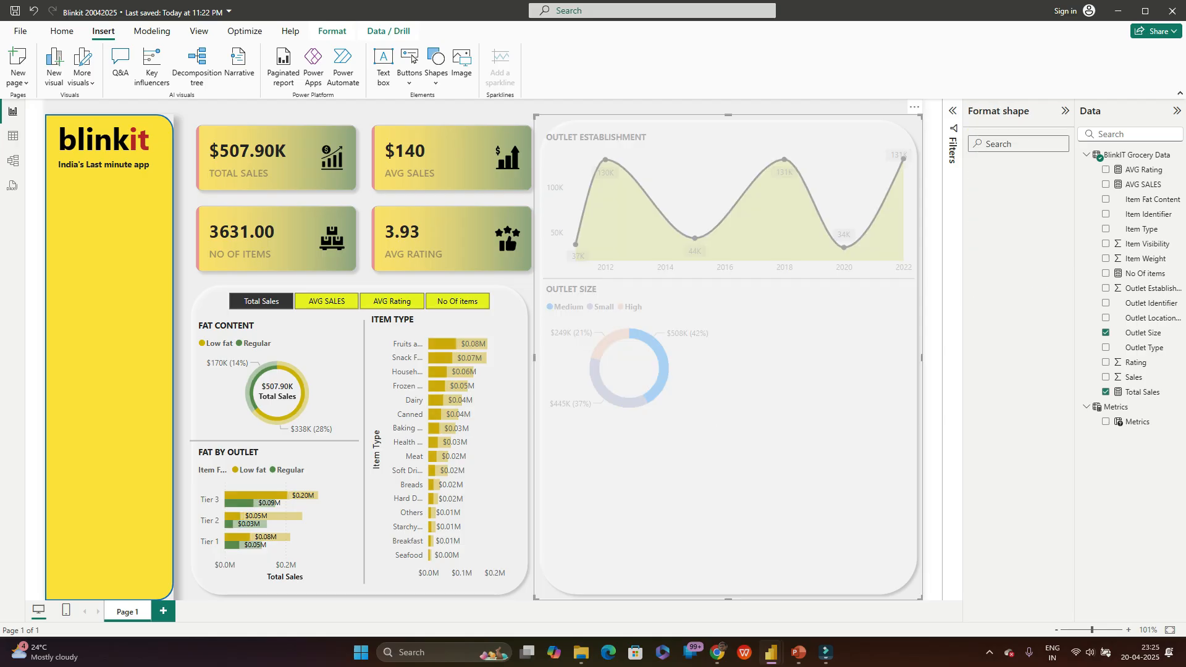
left_click(932, 371)
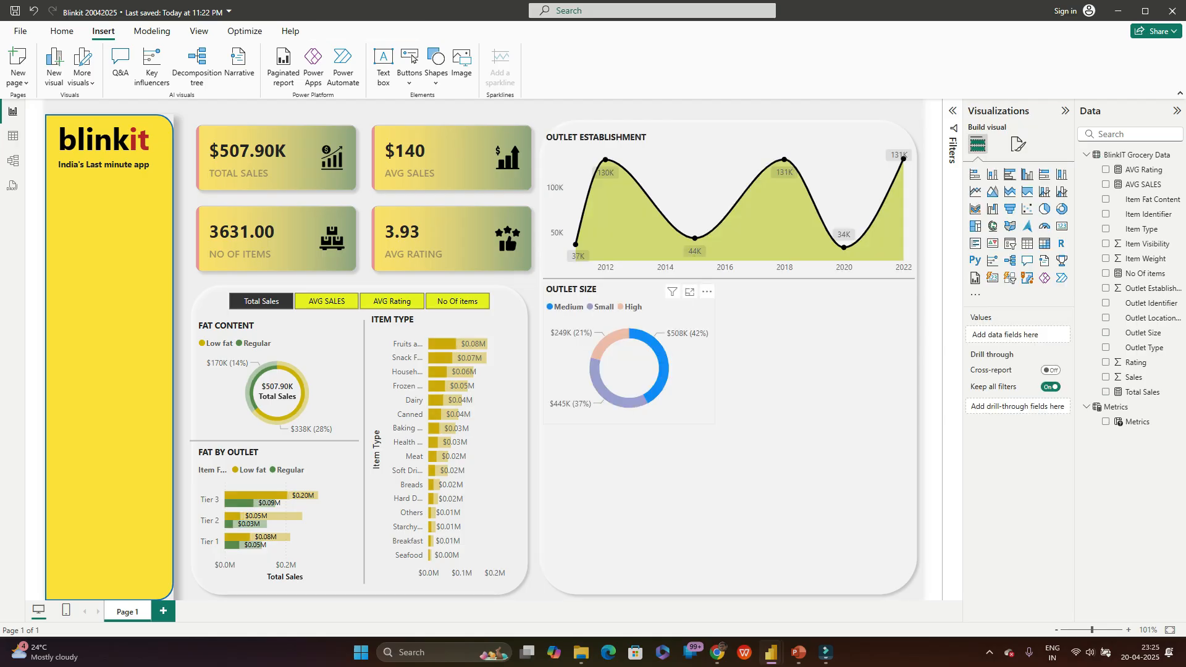
left_click(661, 359)
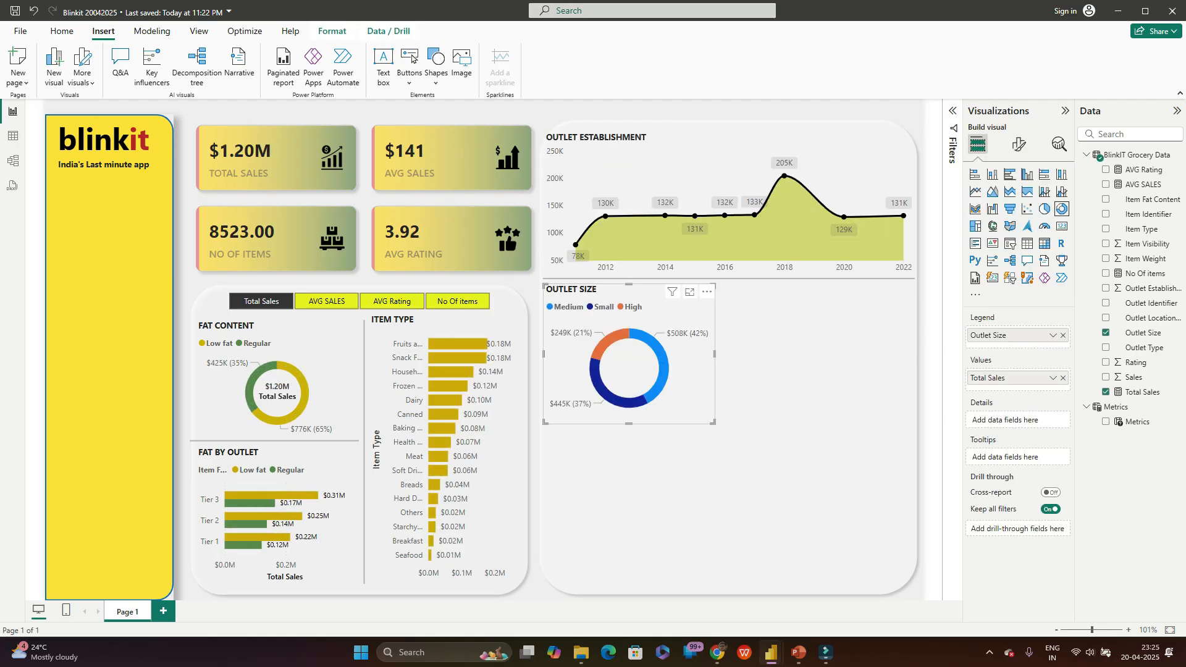
Step: Set the Medium slice color of the Outlet Size donut chart to the custom hex value #73B761
left_click(1018, 143)
left_click(987, 255)
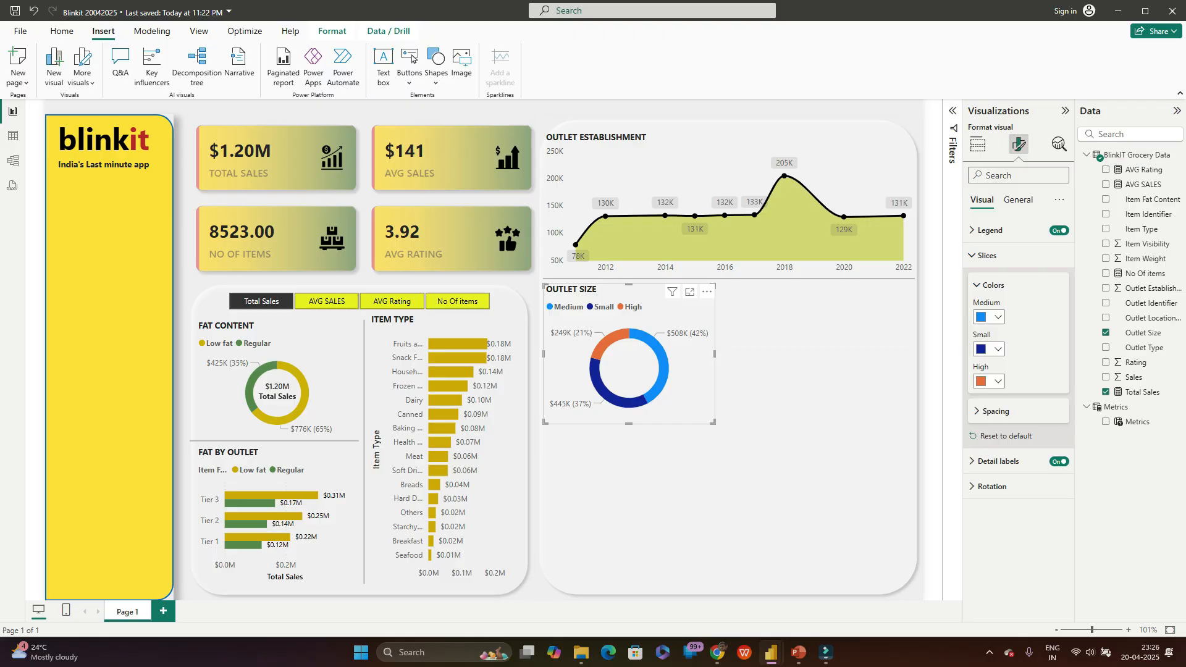
left_click(989, 317)
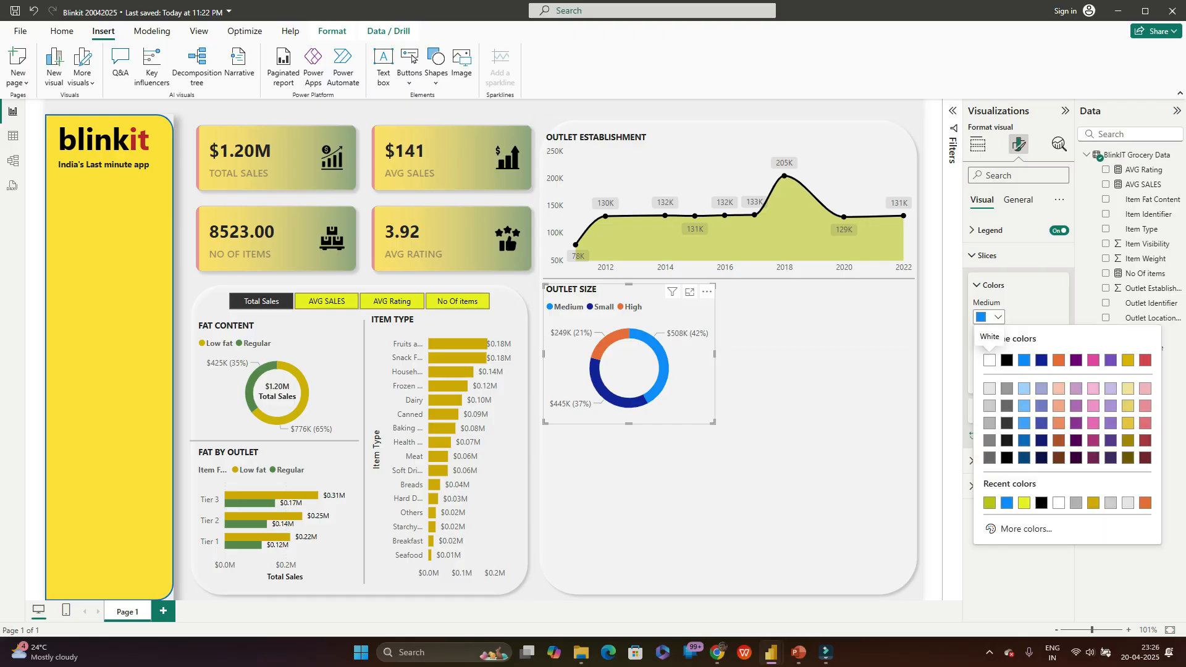
left_click(1025, 529)
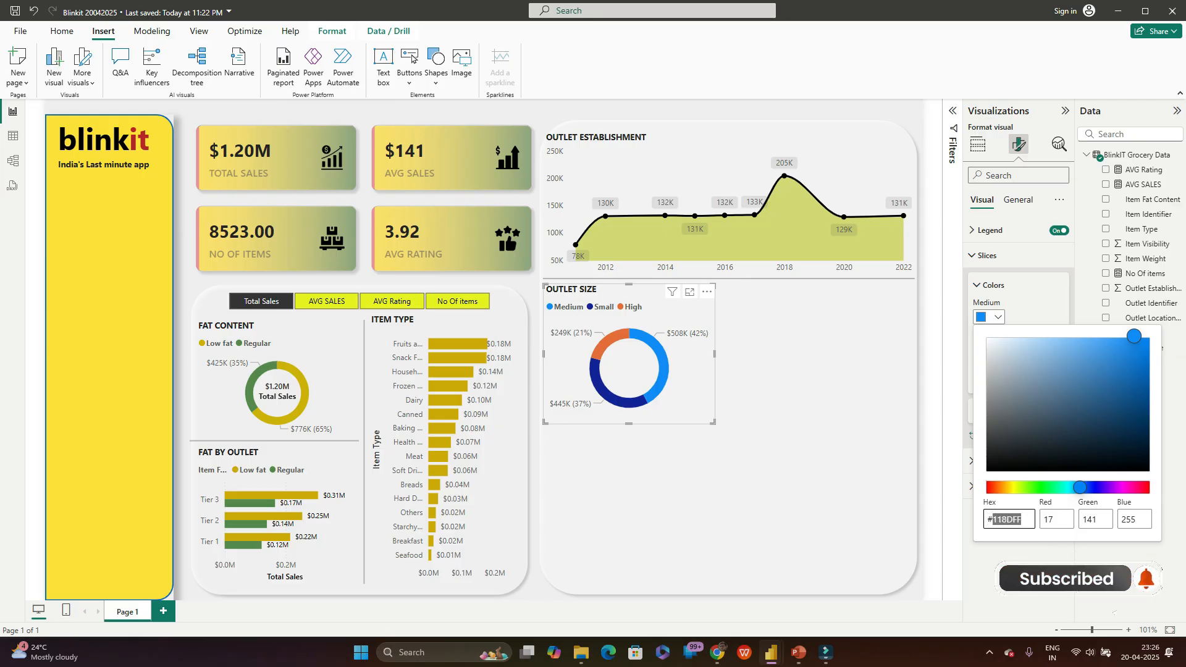
type("7")
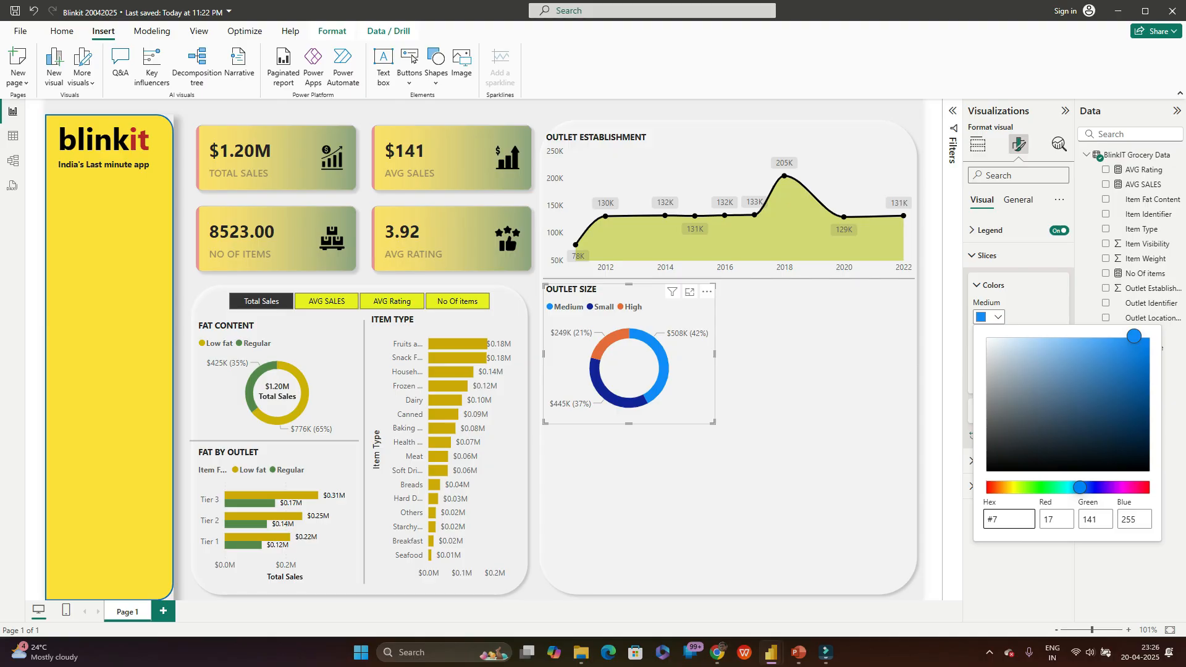
type("3B761")
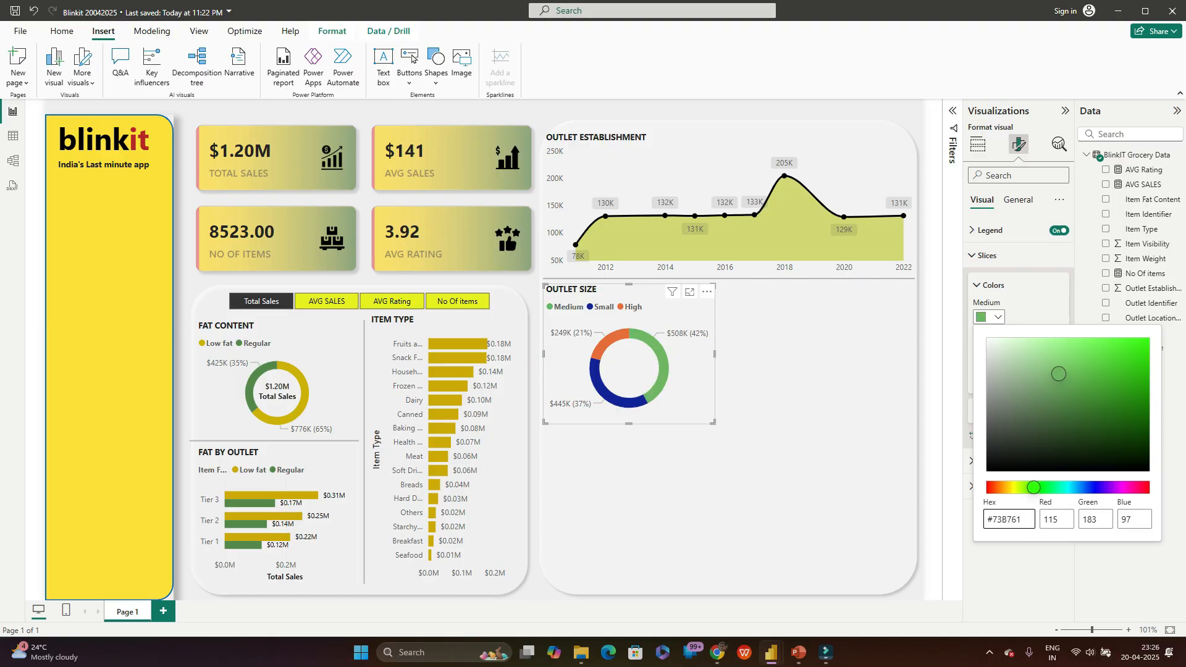
key("Return")
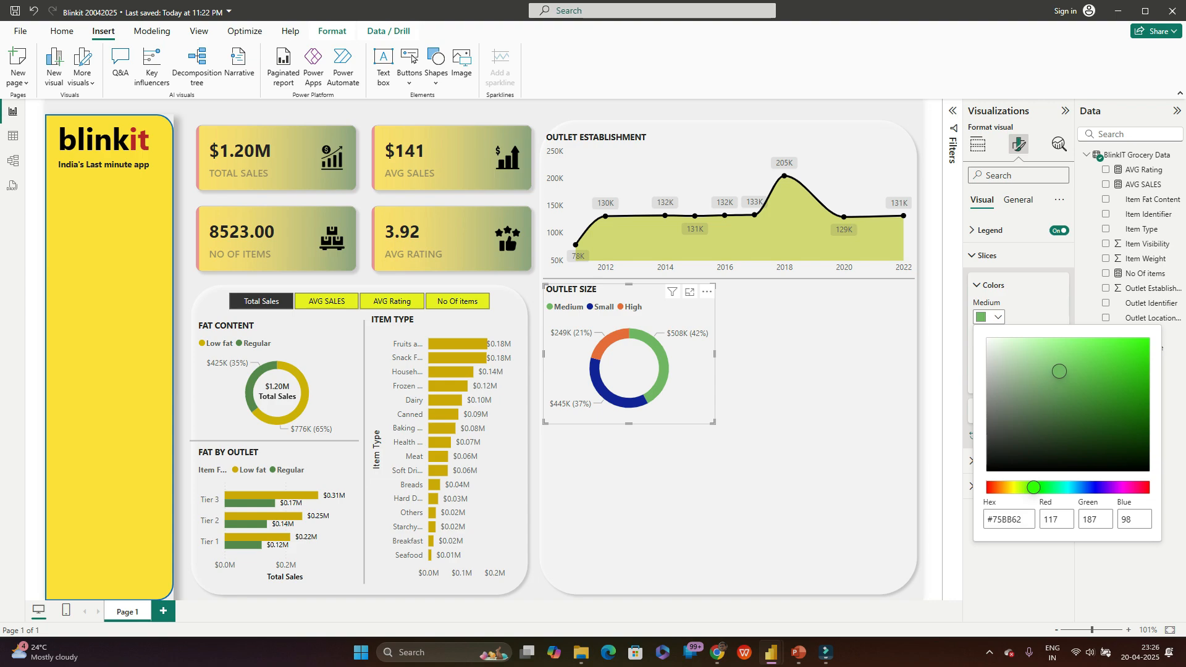
left_click(1021, 520)
key("BackSpace")
key("BackSpace")
key("BackSpace")
key("BackSpace")
key("BackSpace")
type("3B761")
key("Return")
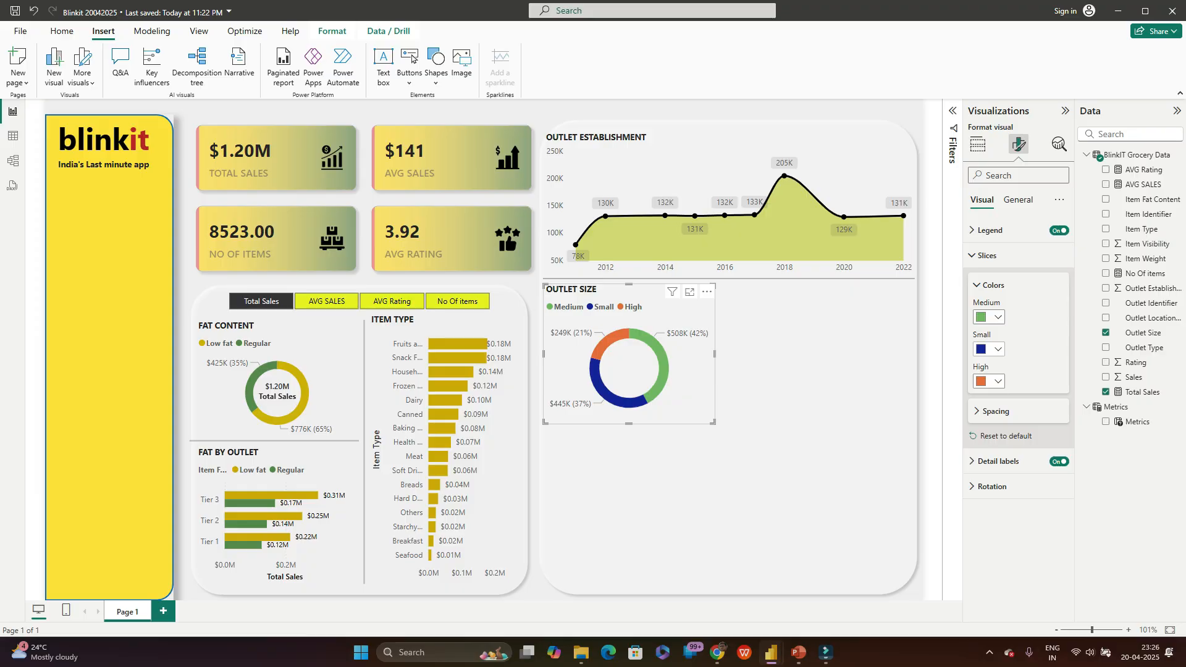
Step: Set the Small slice color of the Outlet Size donut chart to the custom hex value #568949
left_click(997, 350)
left_click(1018, 561)
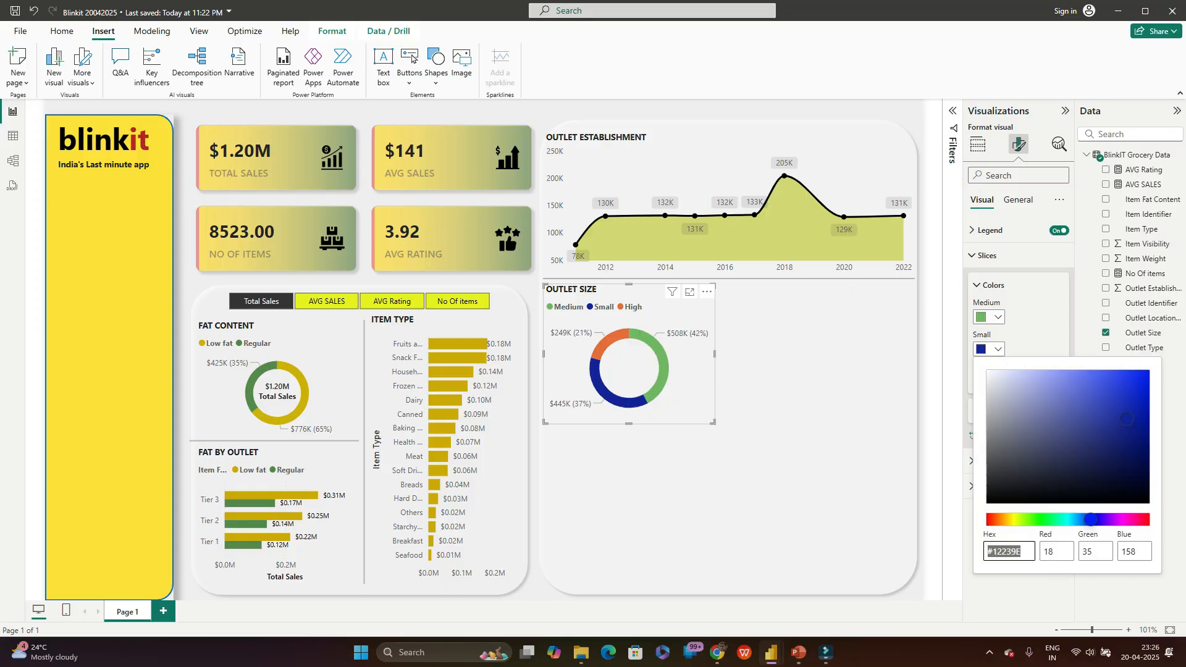
left_click_drag(1025, 551, 992, 551)
type("568949")
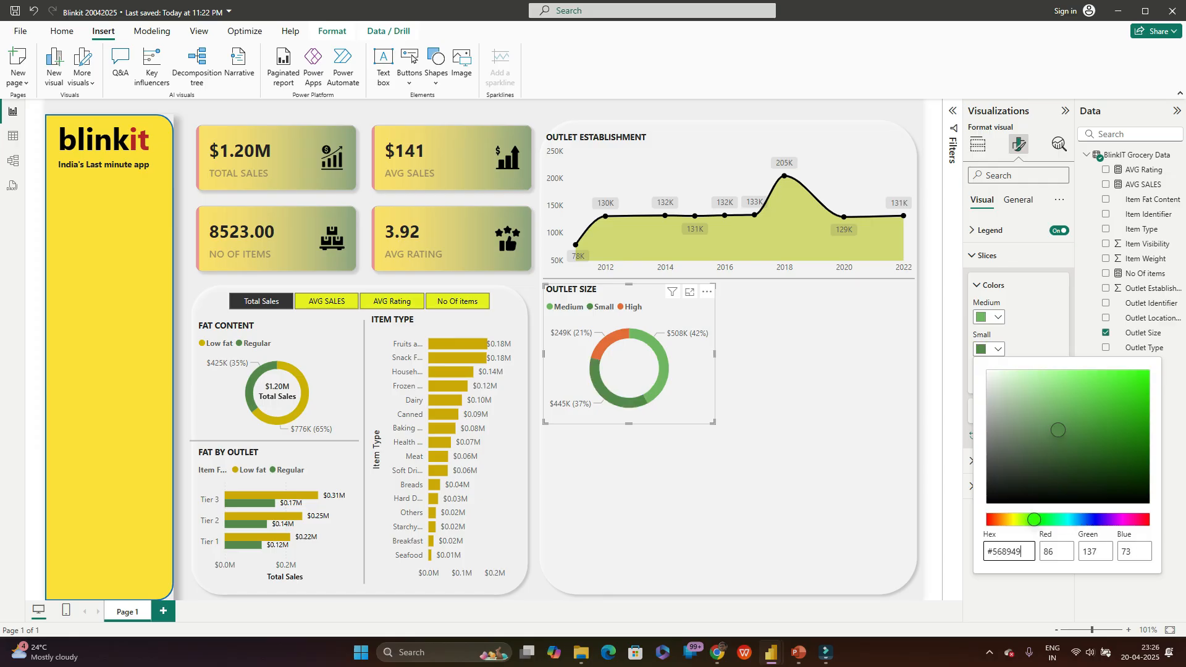
key("Return")
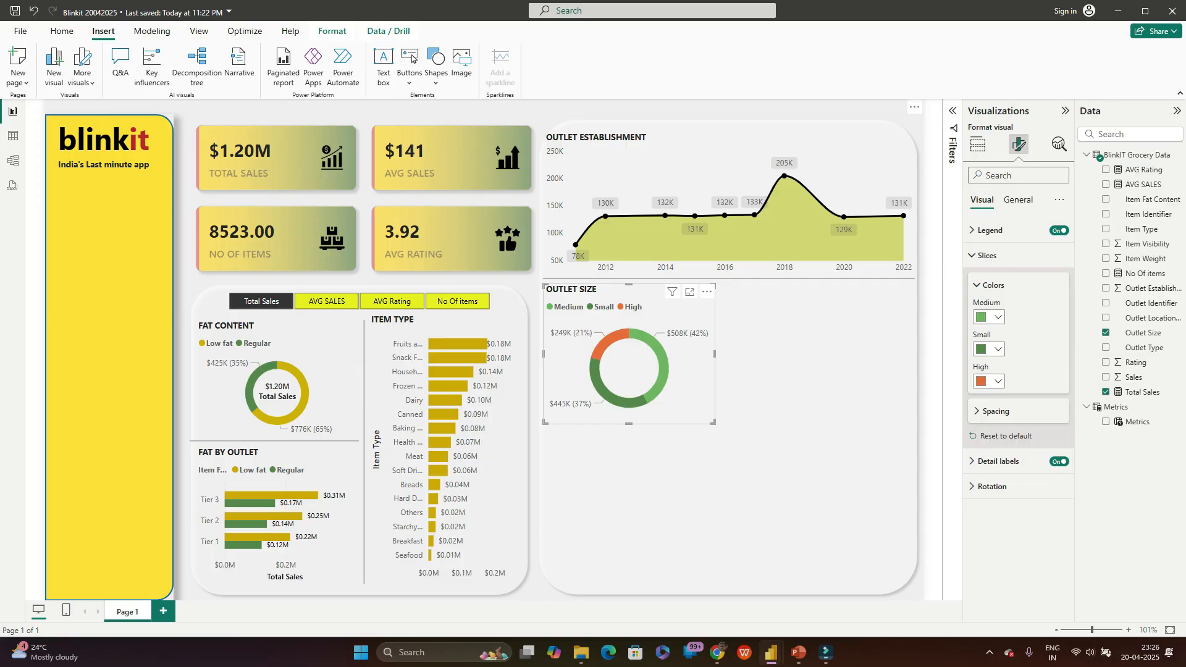
Step: Set the High slice color of the Outlet Size donut chart to the custom hex value #FFD200
left_click(990, 381)
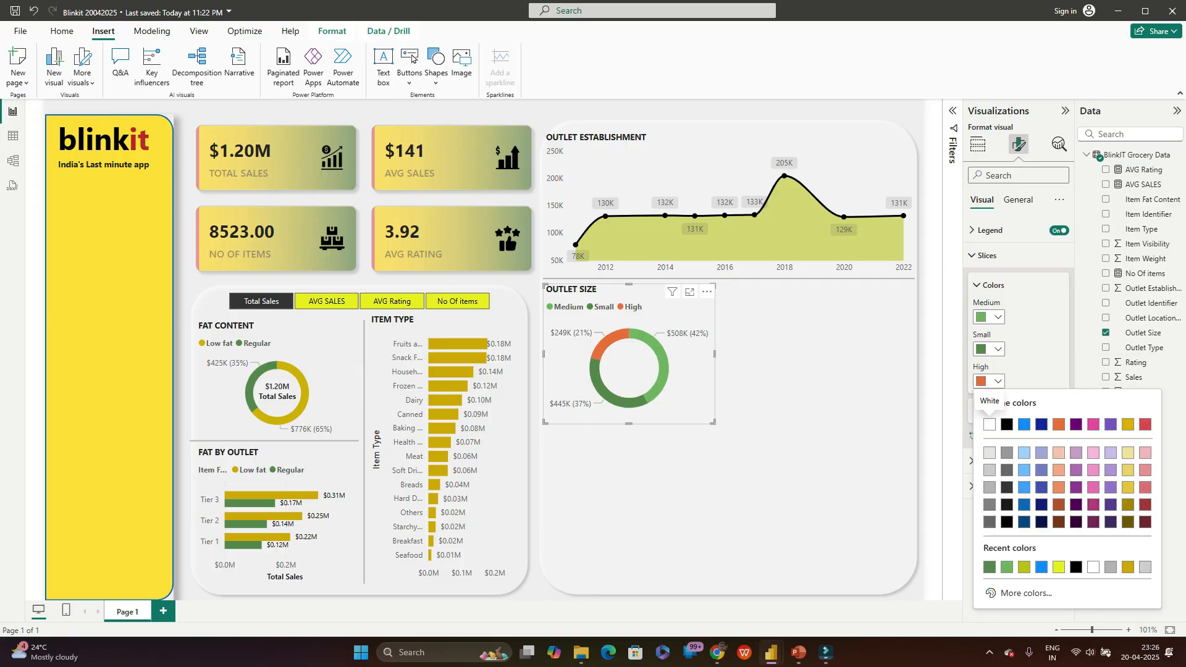
left_click(1026, 593)
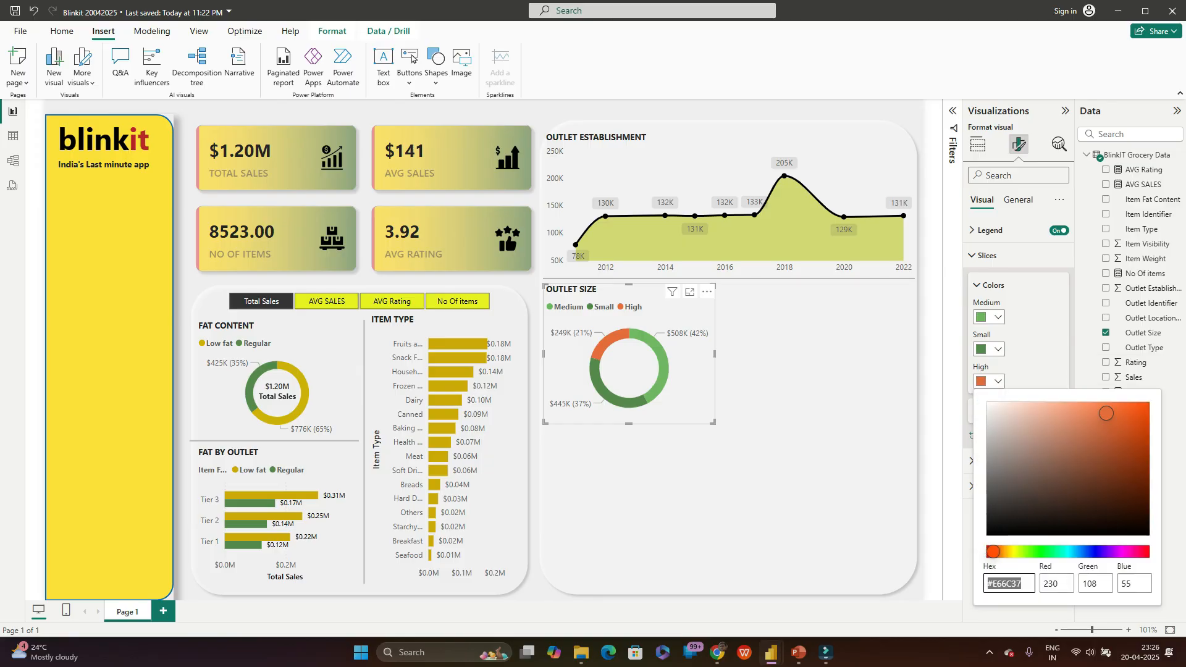
left_click(1023, 584)
left_click_drag(1023, 584, 992, 584)
type("FFD200")
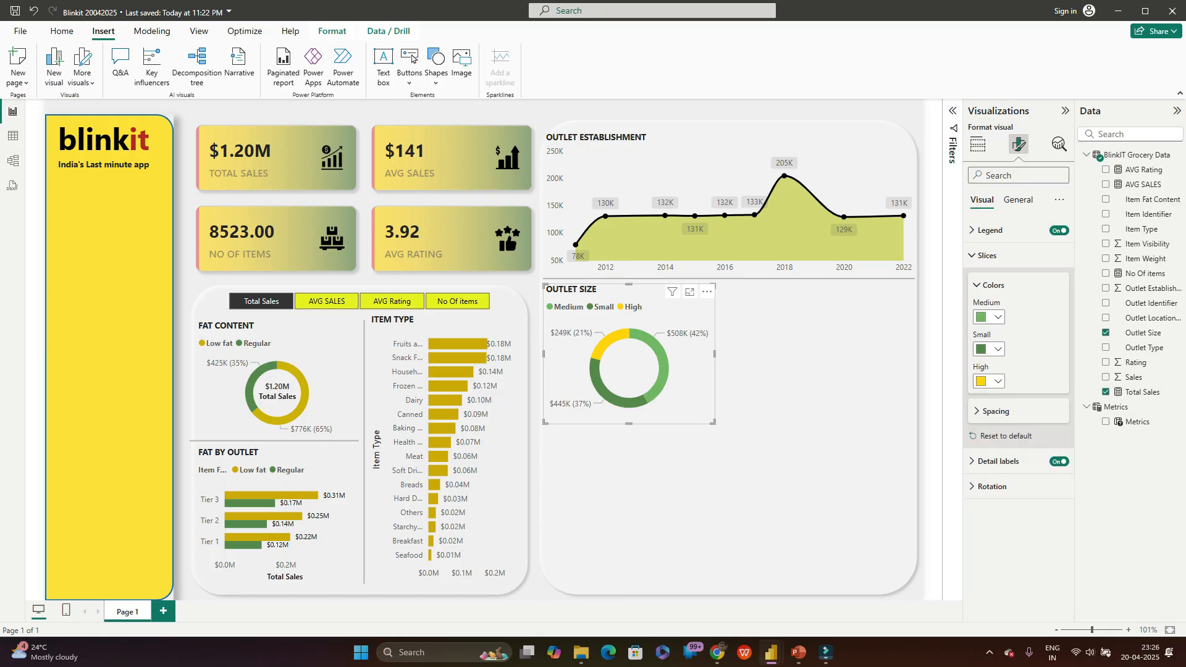
Step: Make the detail label values of the Outlet Size donut chart bold
left_click(998, 462)
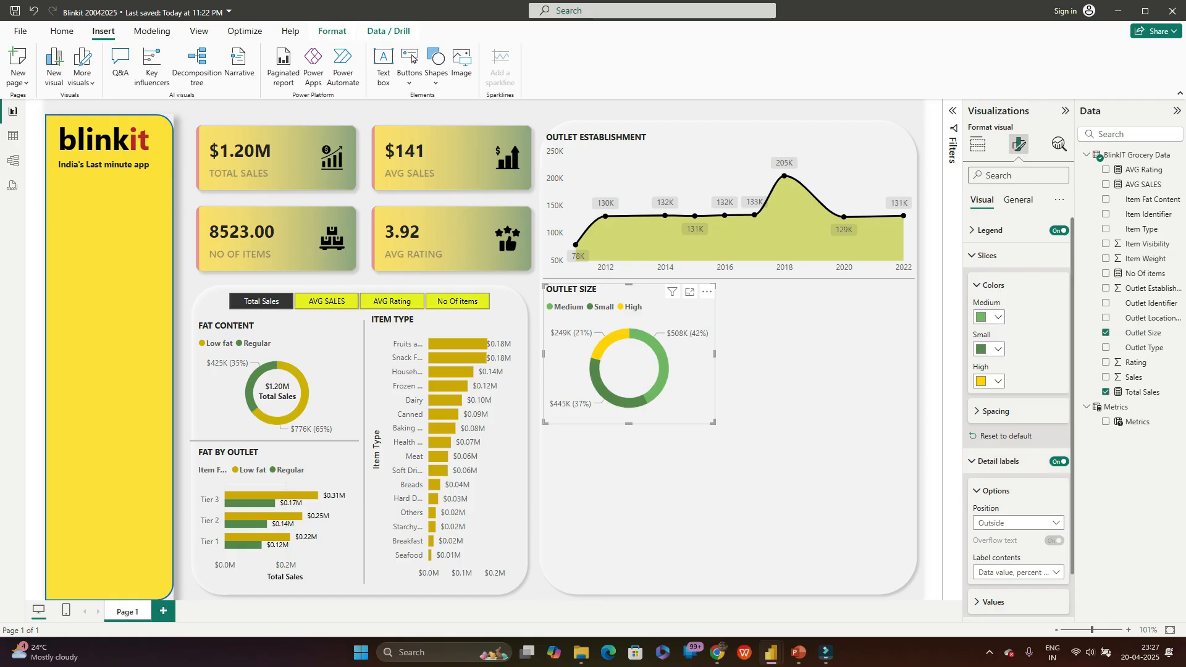
left_click(1018, 523)
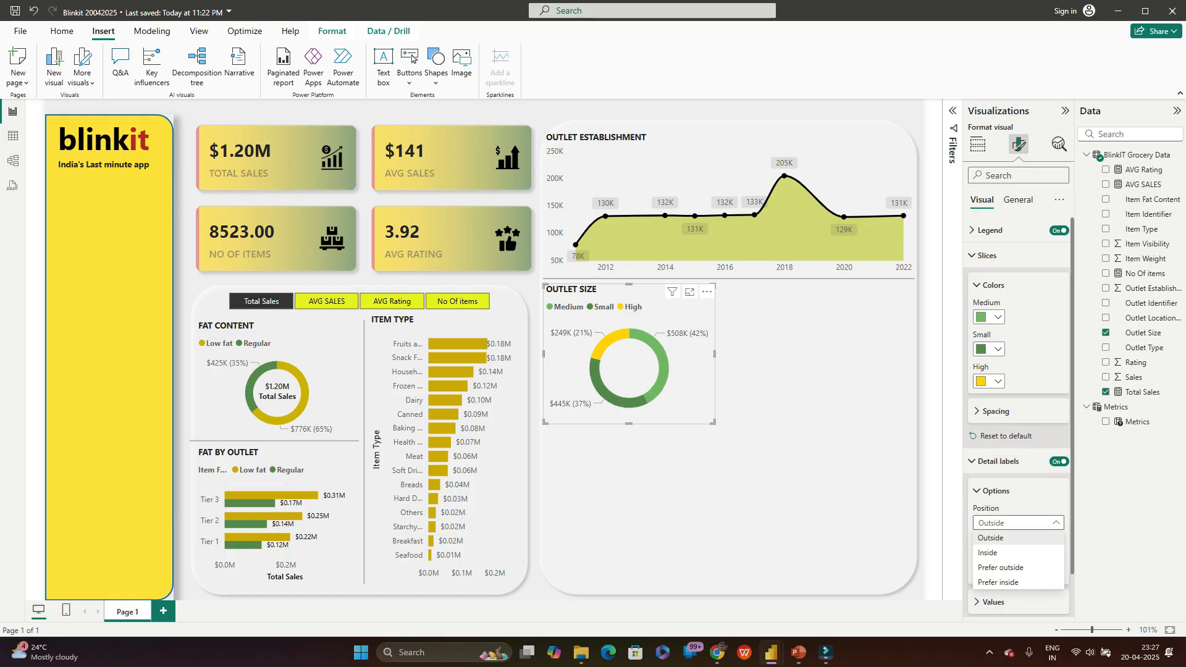
left_click(1018, 523)
scroll(1018, 524, "down", 1)
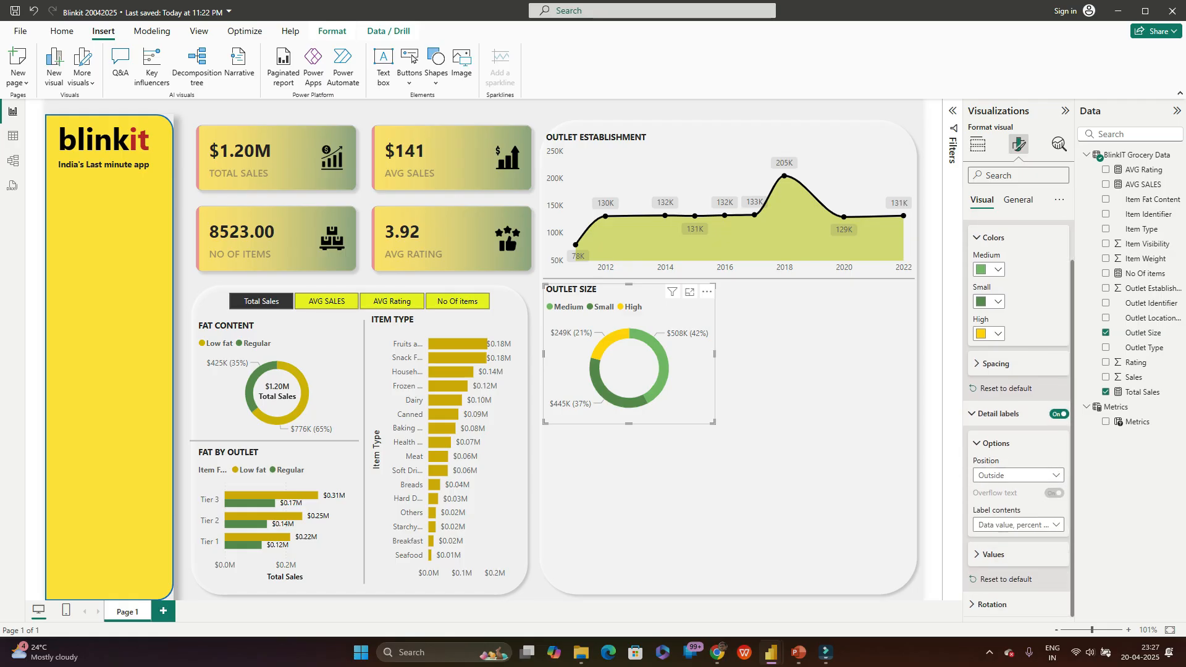
left_click(994, 554)
scroll(993, 554, "down", 3)
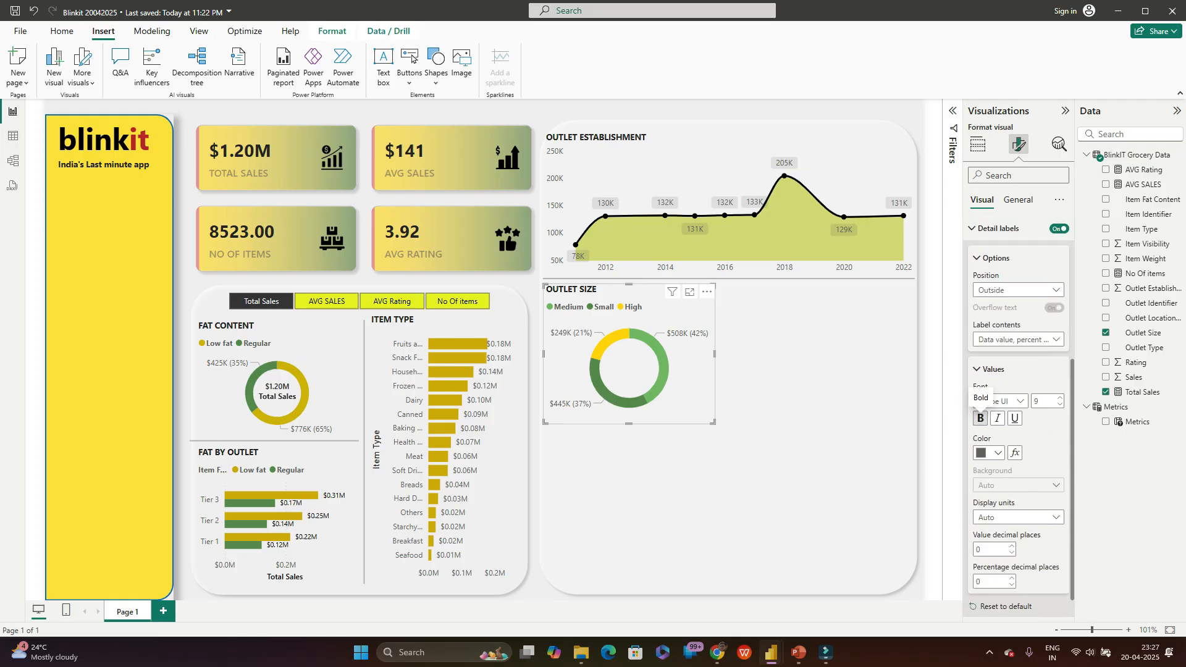
left_click(980, 418)
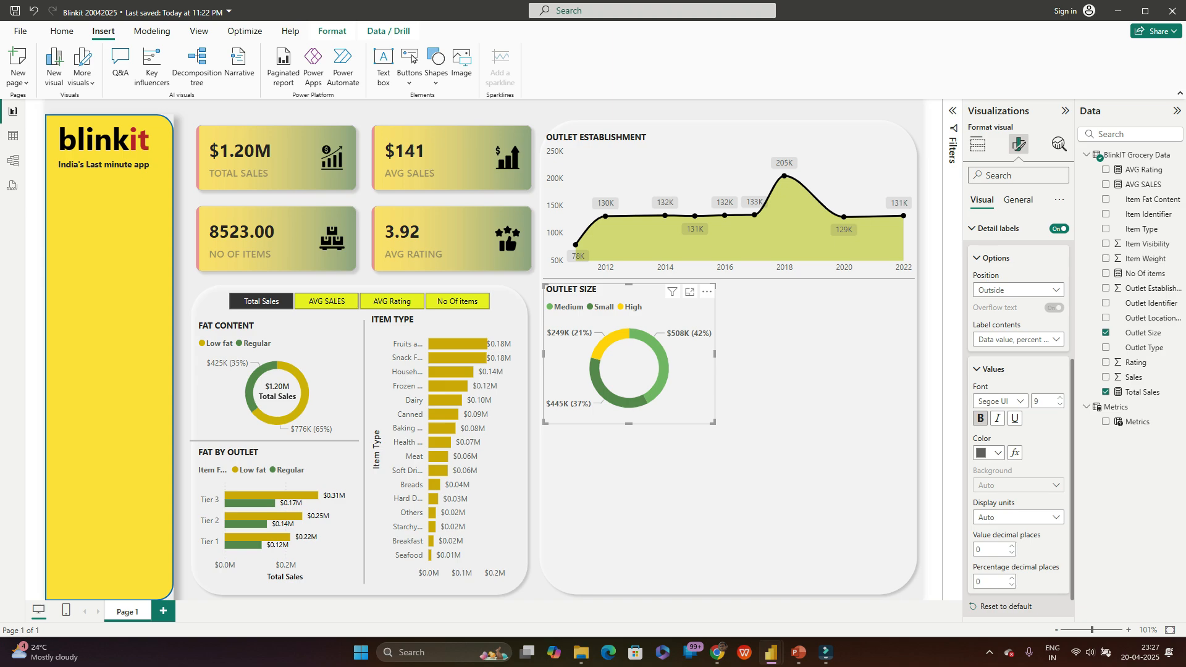
mouse_move(602, 348)
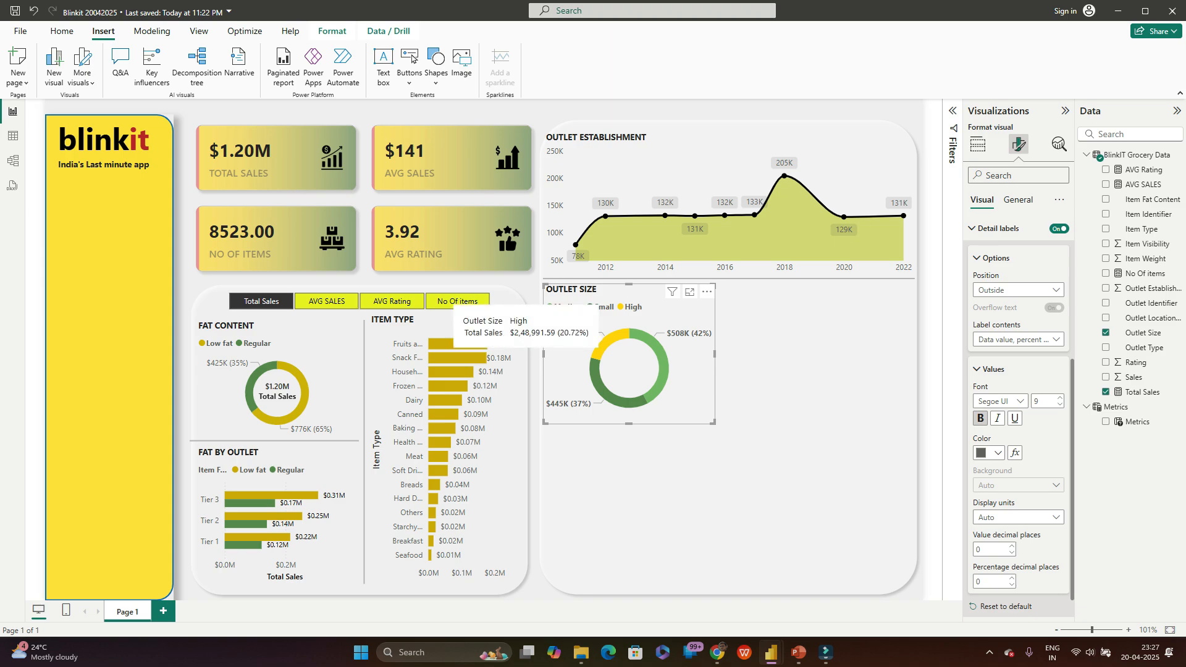
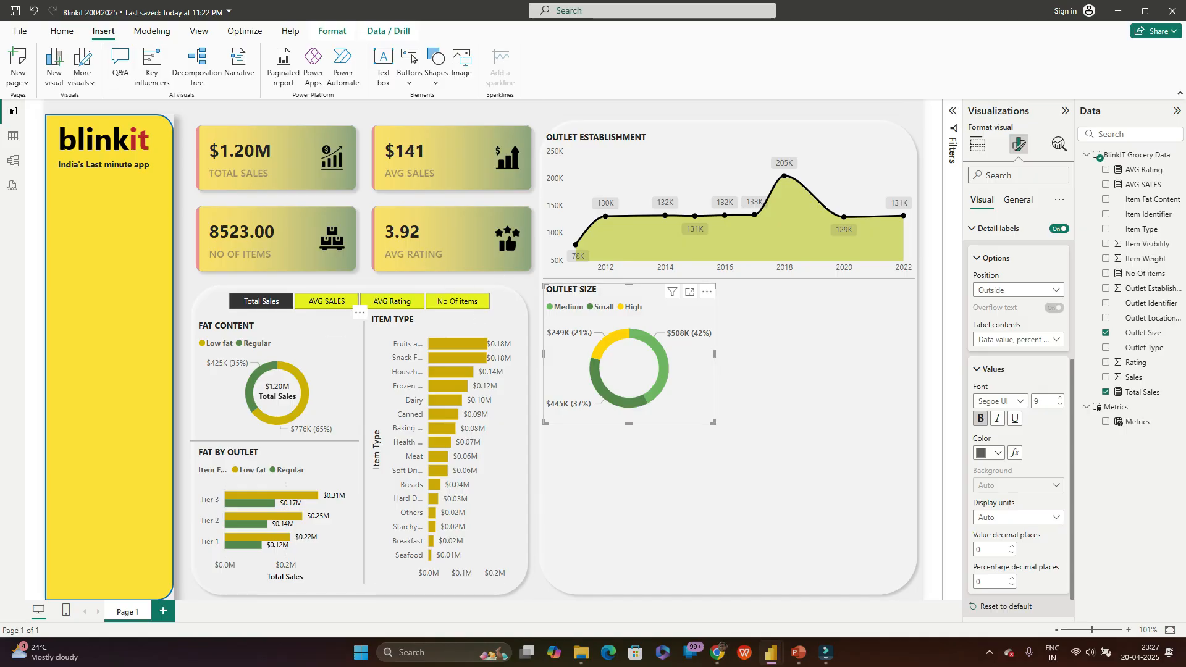
Step: Duplicate the vertical divider line beside the Item Type chart and place the copy just right of the Outlet Size donut chart
left_click(364, 421)
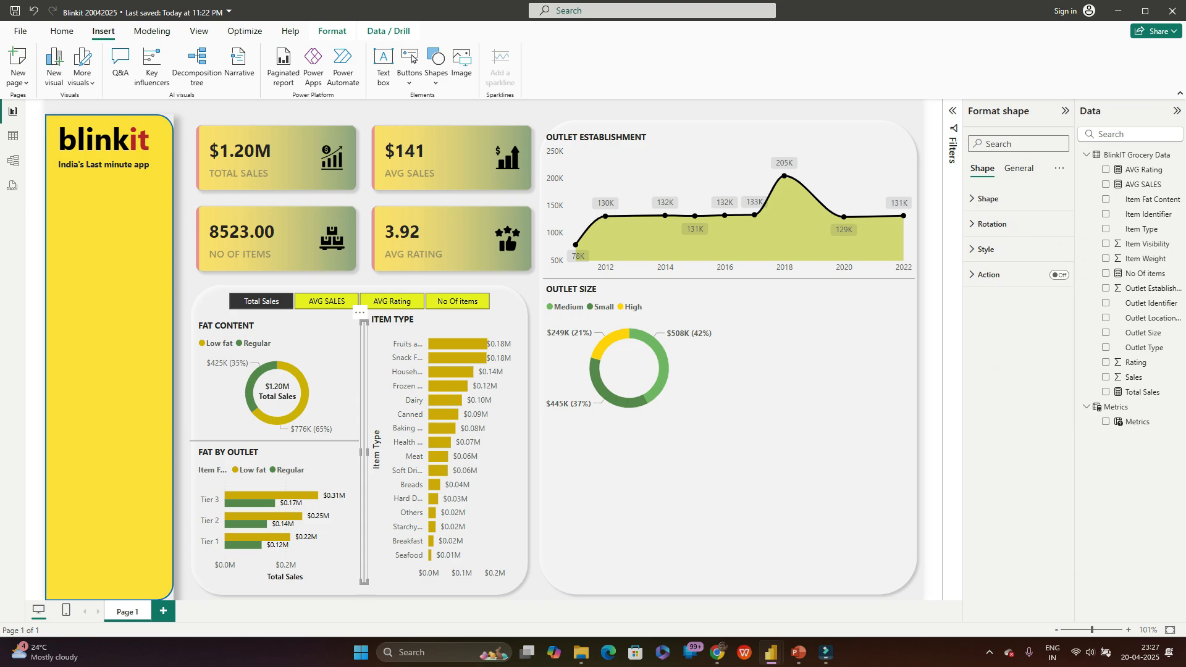
left_click(729, 475)
left_click(368, 458)
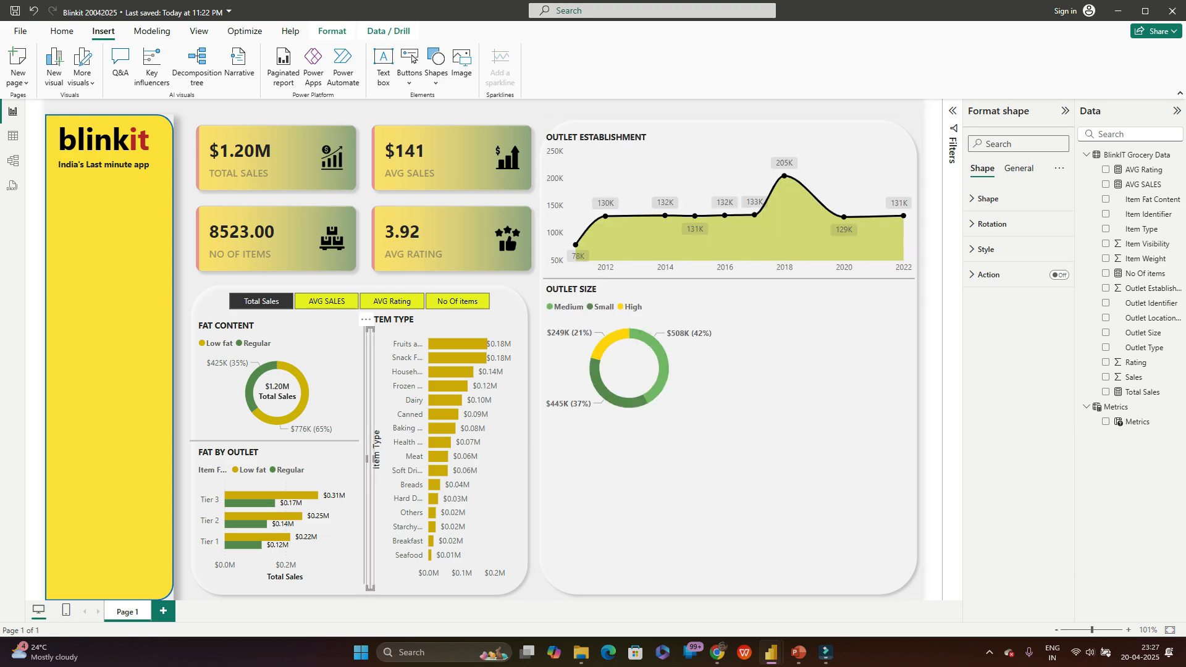
left_click_drag(369, 459, 729, 411)
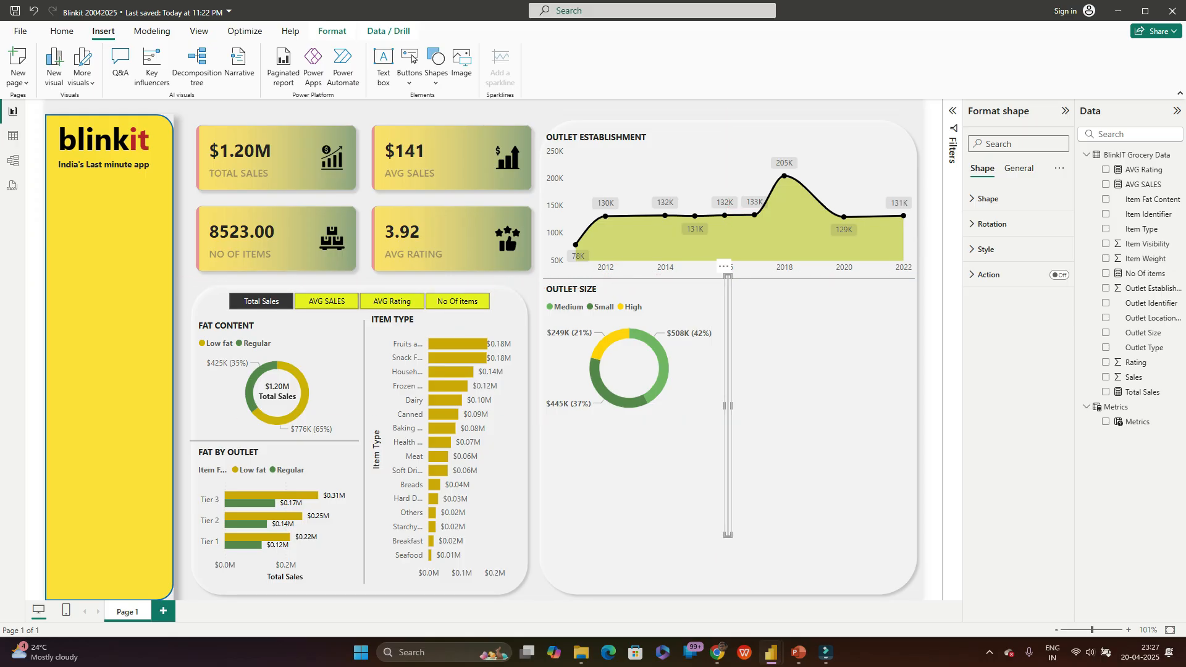
Step: Shorten the copied vertical divider beside the Outlet Size donut chart to the chart's height and move it just below the horizontal divider
left_click_drag(728, 535, 728, 411)
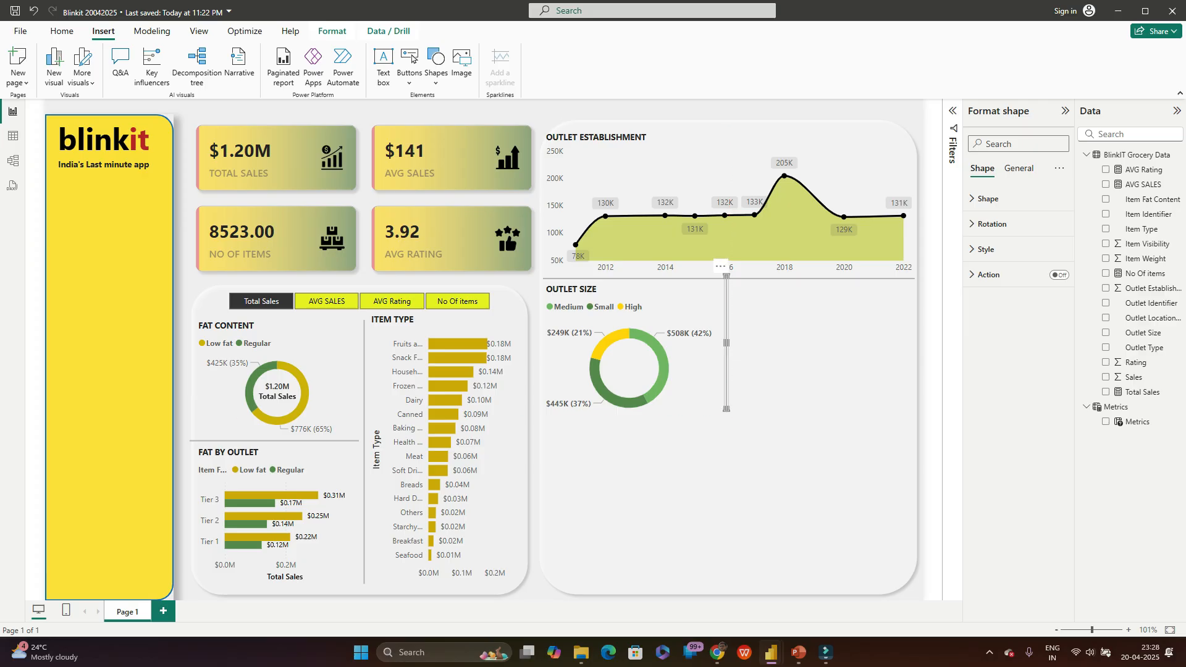
left_click(687, 384)
left_click(727, 346)
left_click_drag(727, 345, 727, 354)
left_click(766, 370)
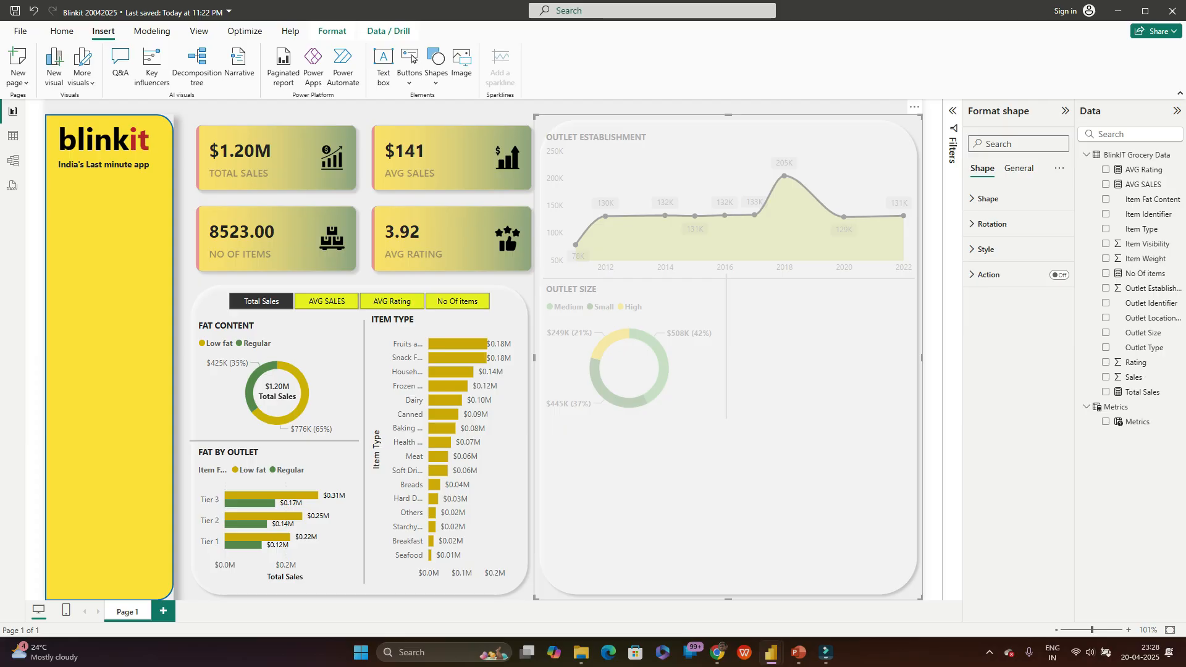
left_click(931, 358)
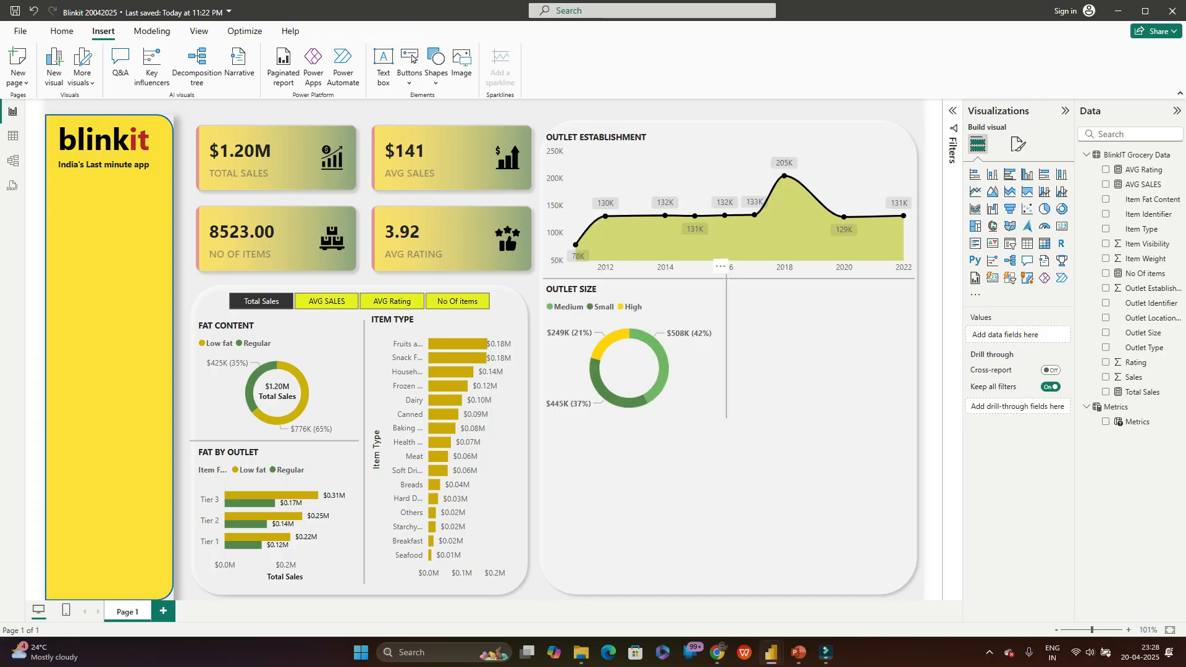
left_click(727, 346)
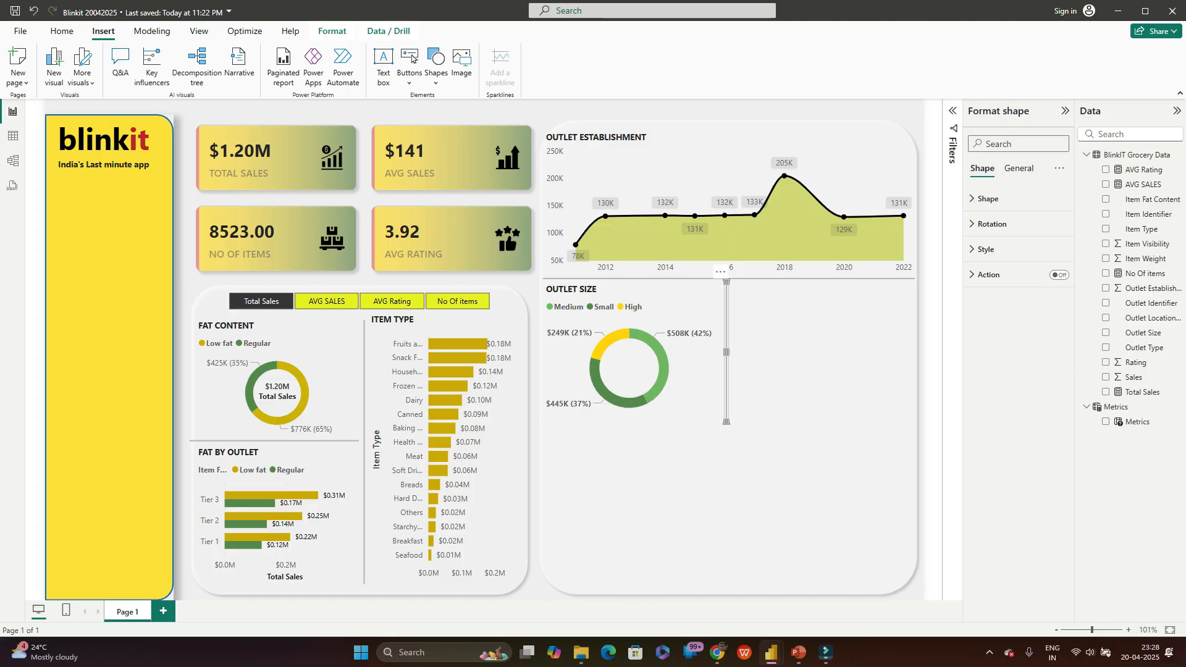
left_click_drag(727, 423, 726, 417)
left_click(766, 464)
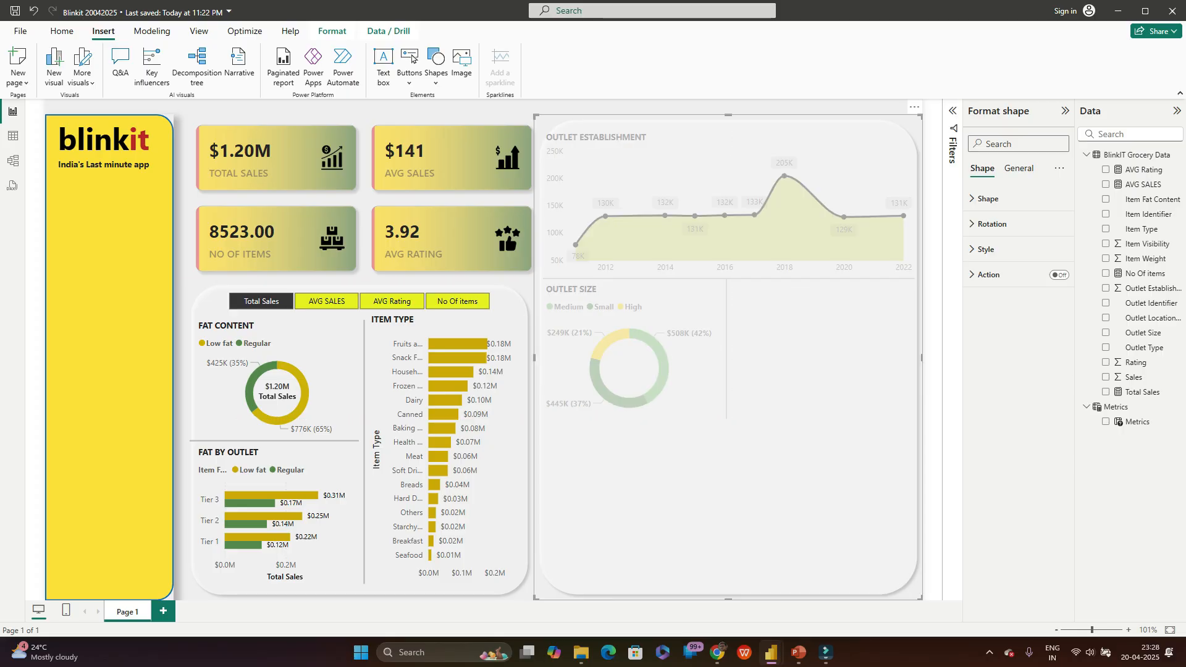
left_click(933, 426)
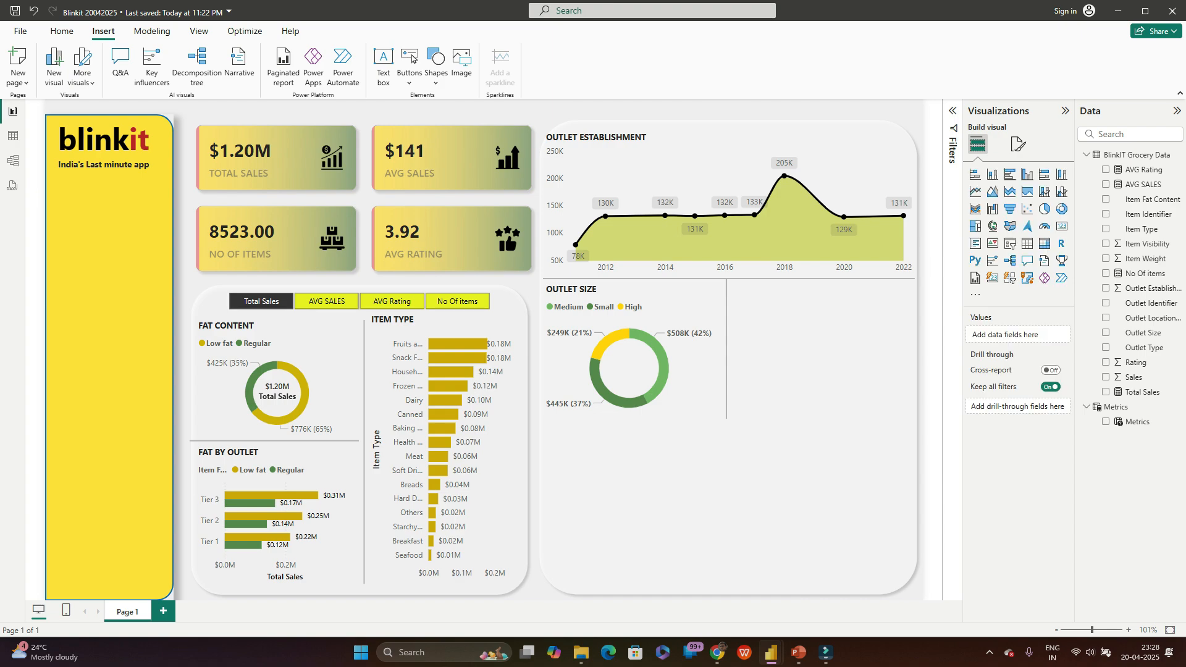
Step: Examine the Outlet Location funnel's fields in the reference report and its chart requirement in the PowerPoint slides, then return to the working report
key("alt+Tab")
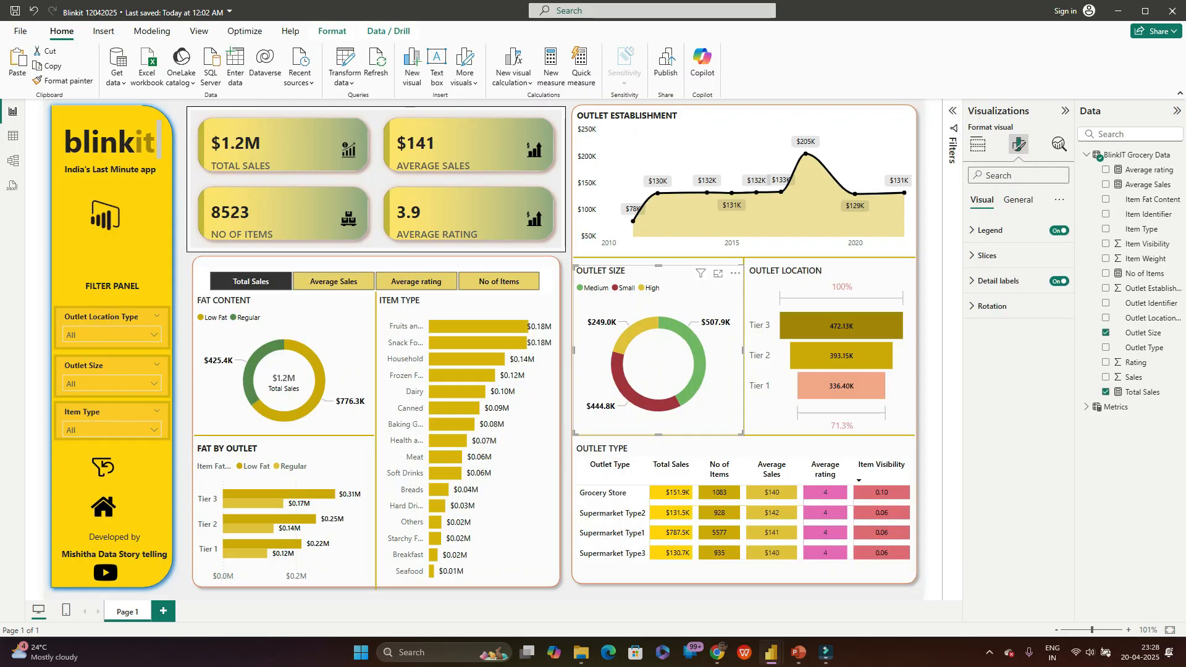
key("alt+Tab")
key("alt+Tab")
left_click(830, 272)
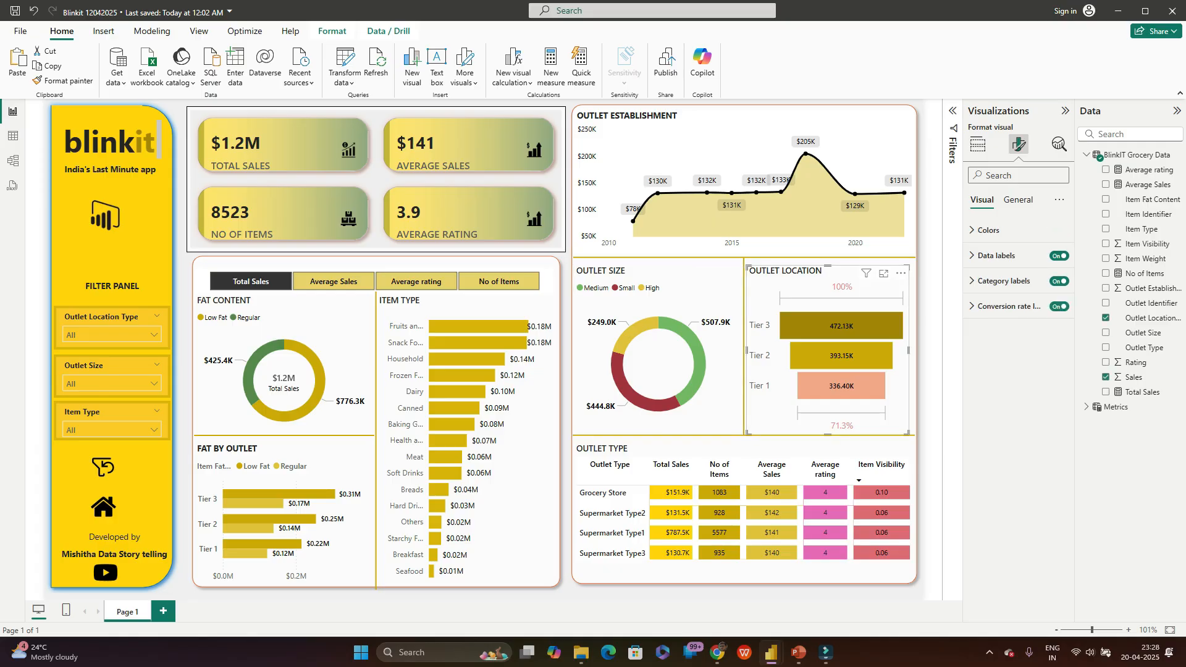
left_click(1018, 199)
left_click(978, 144)
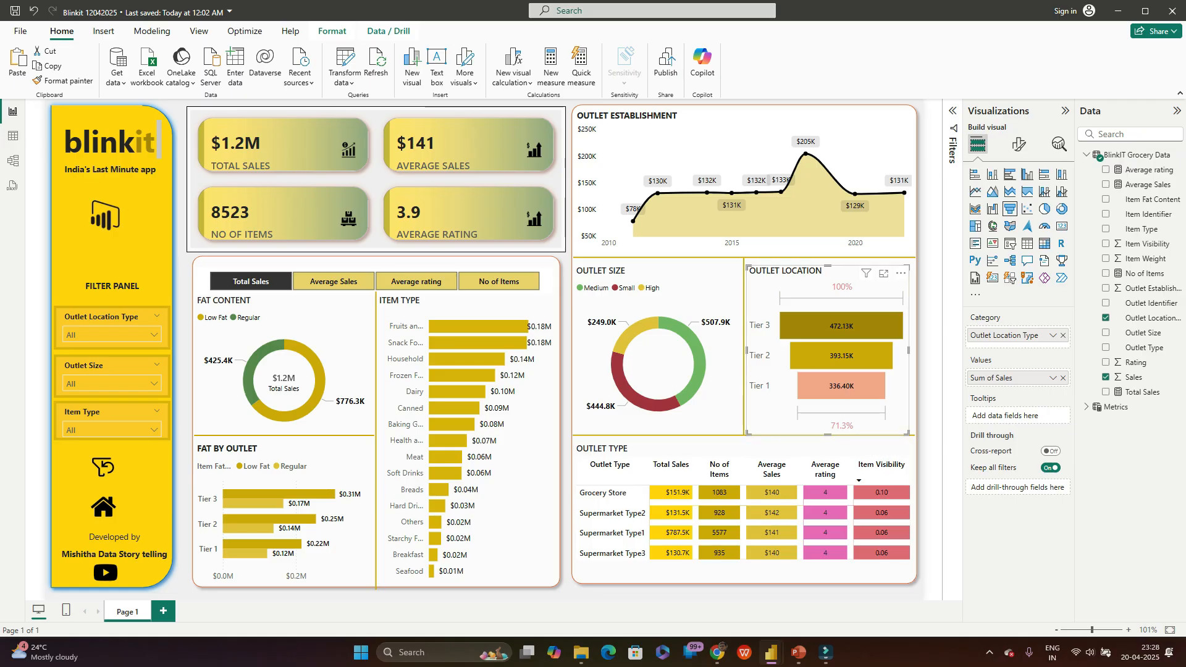
left_click(798, 652)
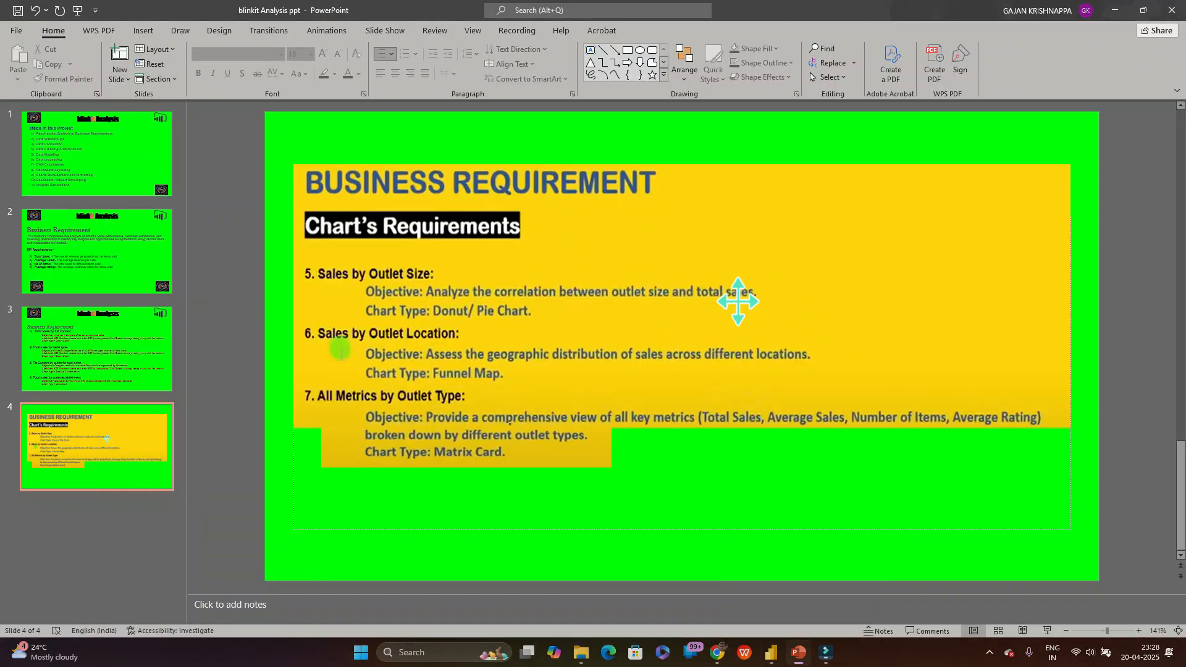
left_click(738, 301)
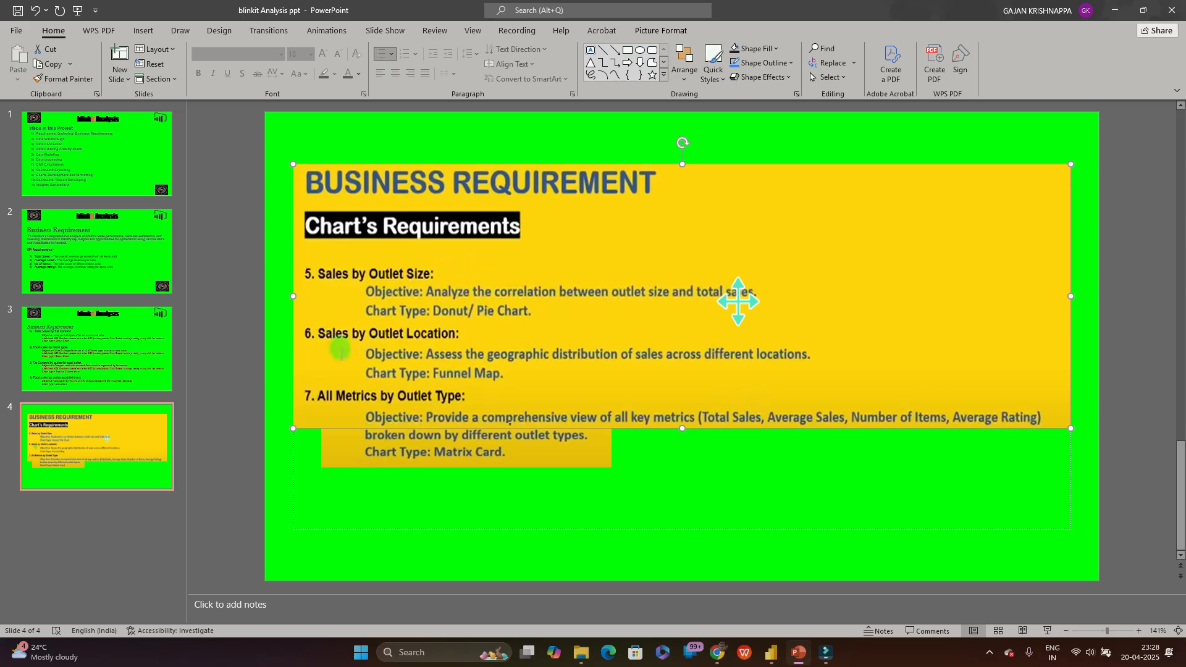
key("alt+Tab")
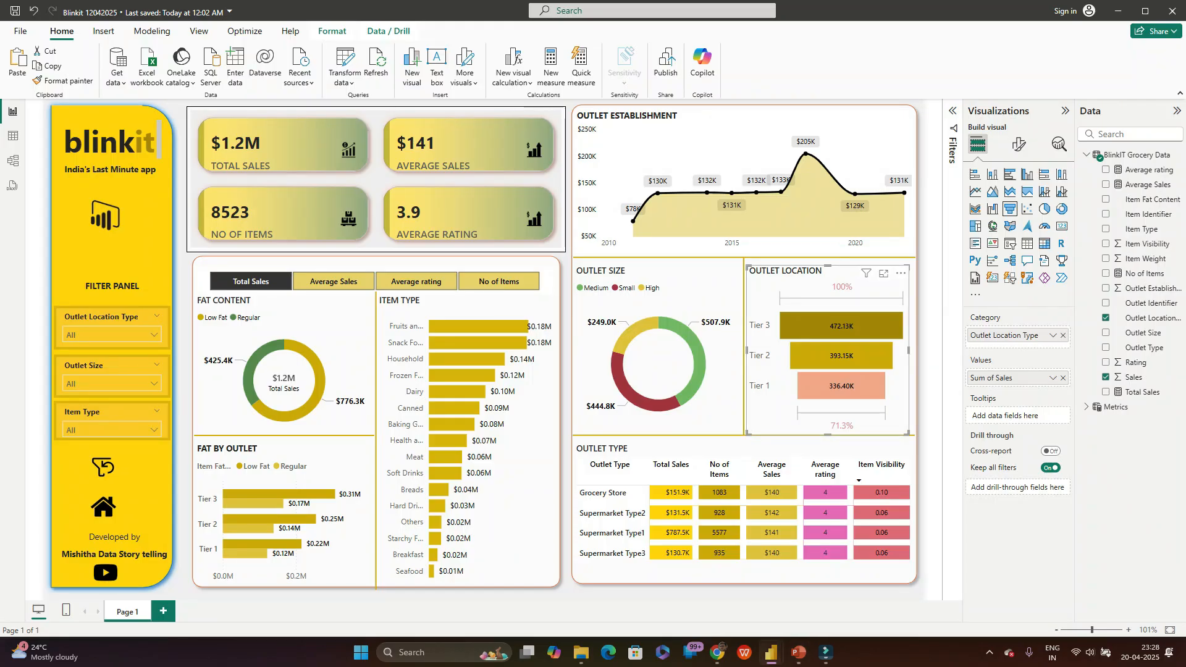
key("alt+Tab")
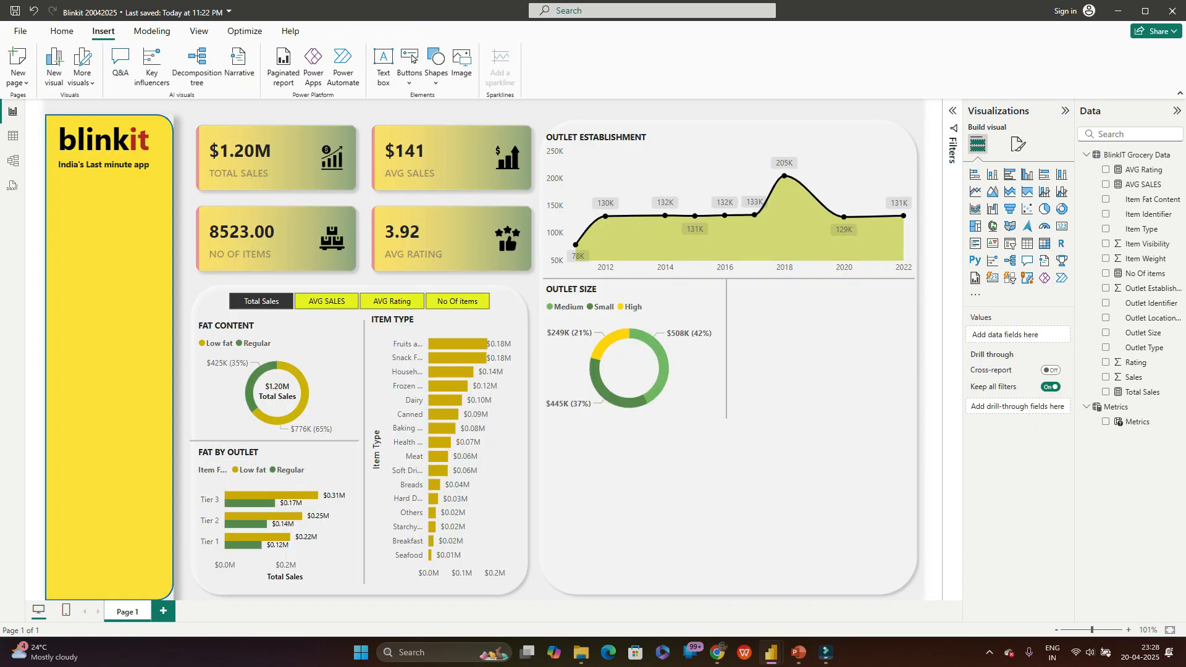
Step: Insert a funnel chart and fit it into the space beside the Outlet Size donut chart, below the Outlet Establishment chart
left_click(821, 383)
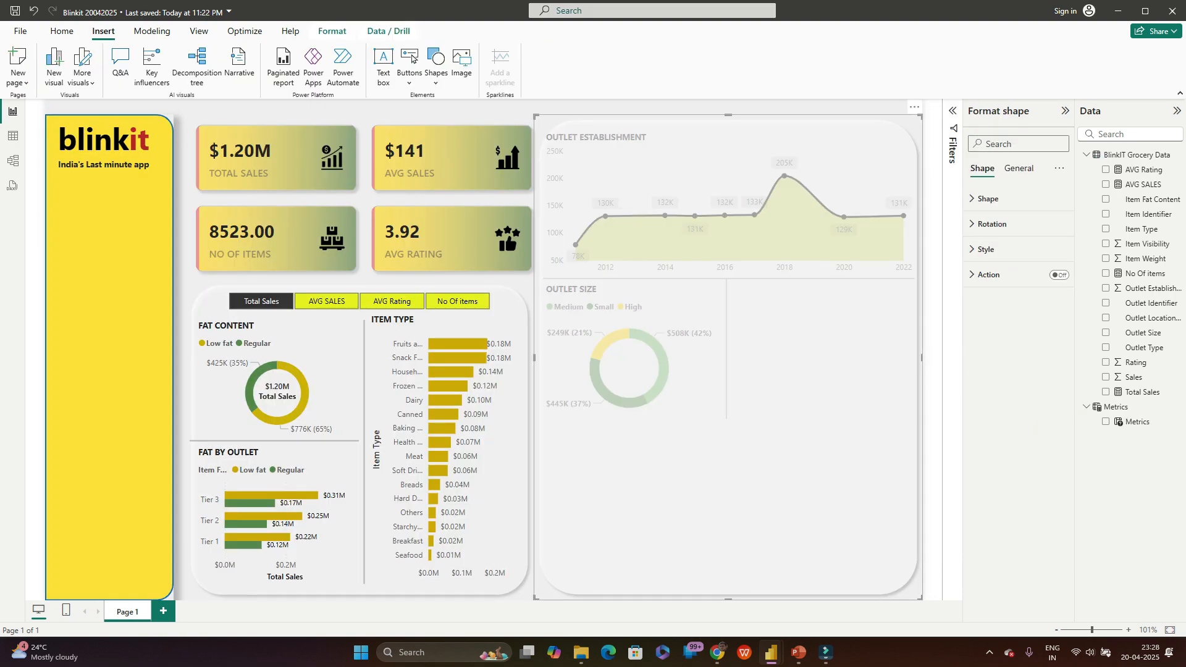
left_click(932, 358)
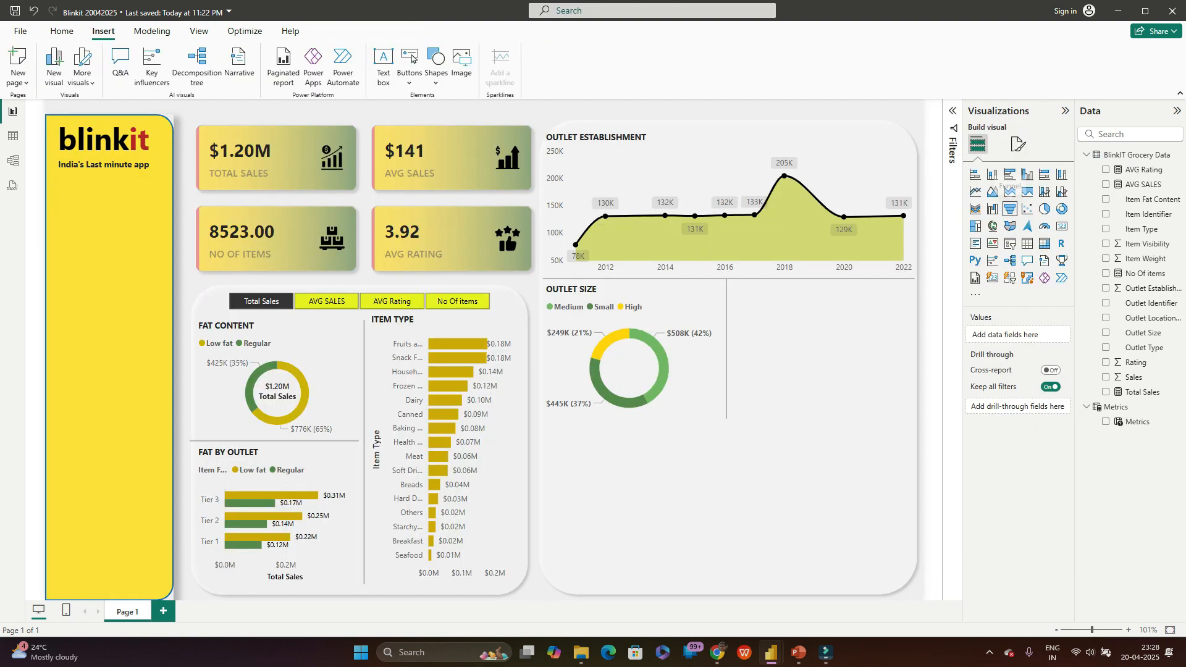
left_click(1010, 209)
left_click_drag(201, 210, 823, 332)
left_click_drag(917, 378, 907, 378)
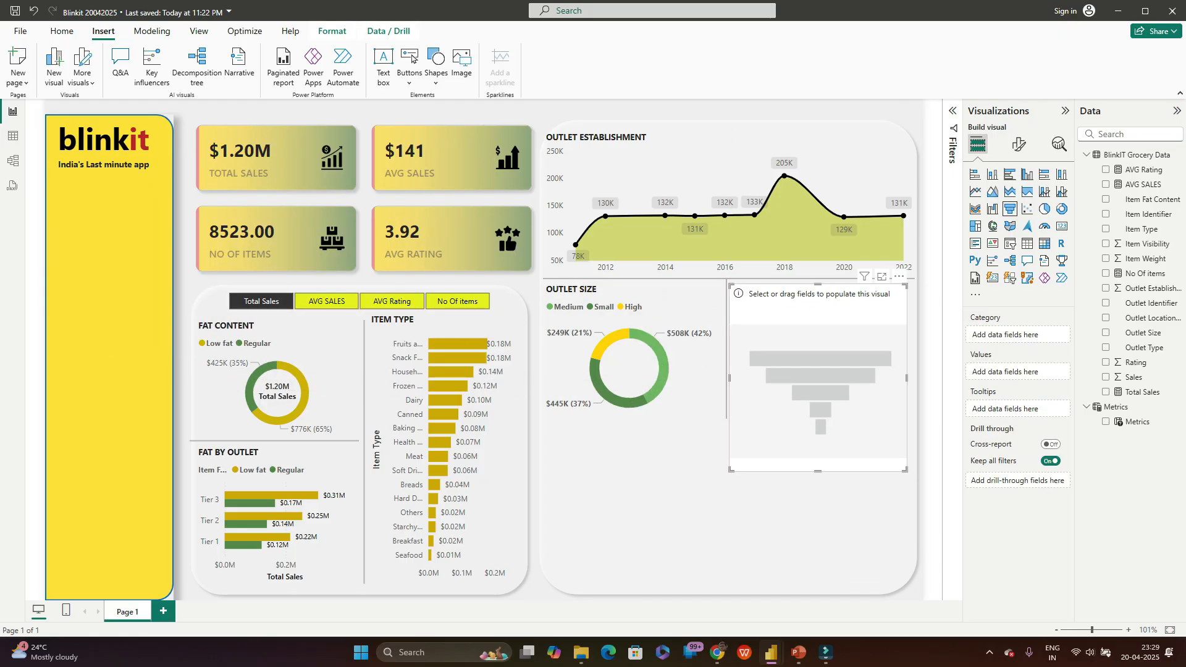
left_click_drag(818, 470, 818, 419)
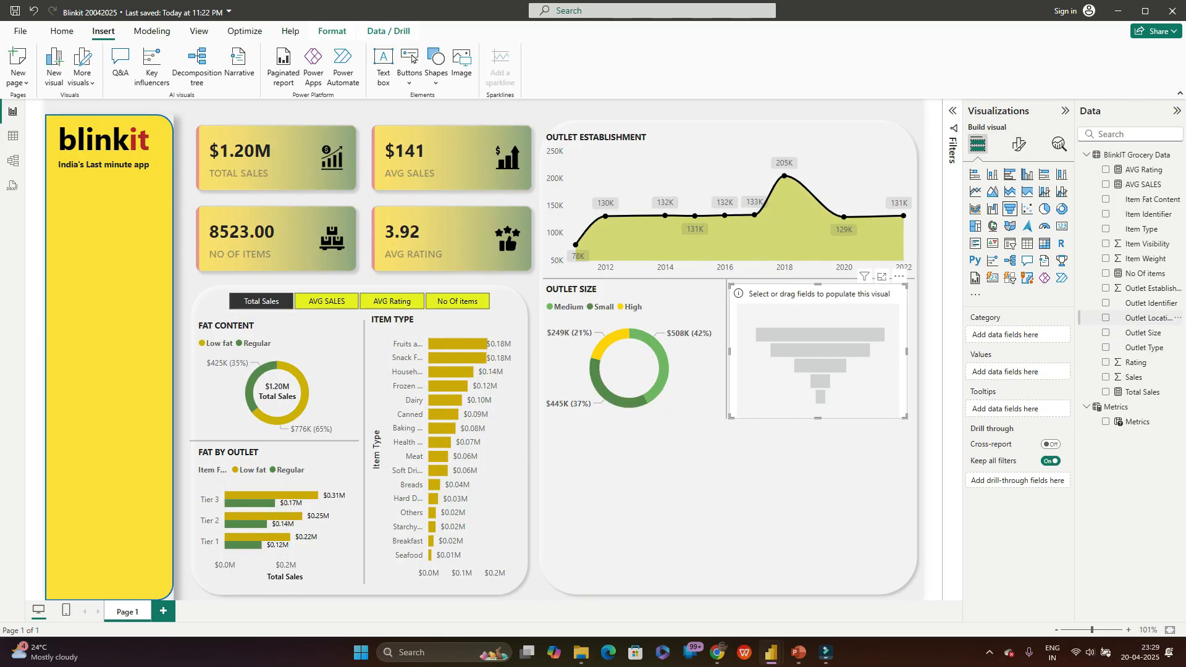
Step: Add Outlet Location Type as the funnel chart's category and Sales as its values, matching the reference report
left_click(1105, 317)
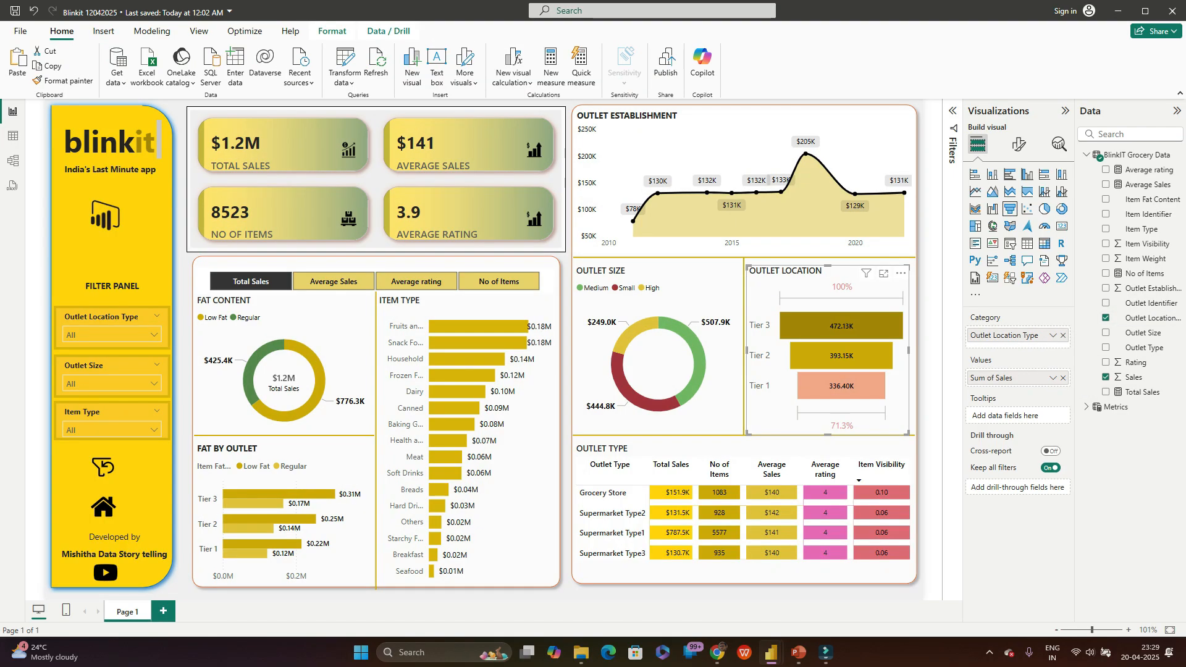
mouse_move(881, 355)
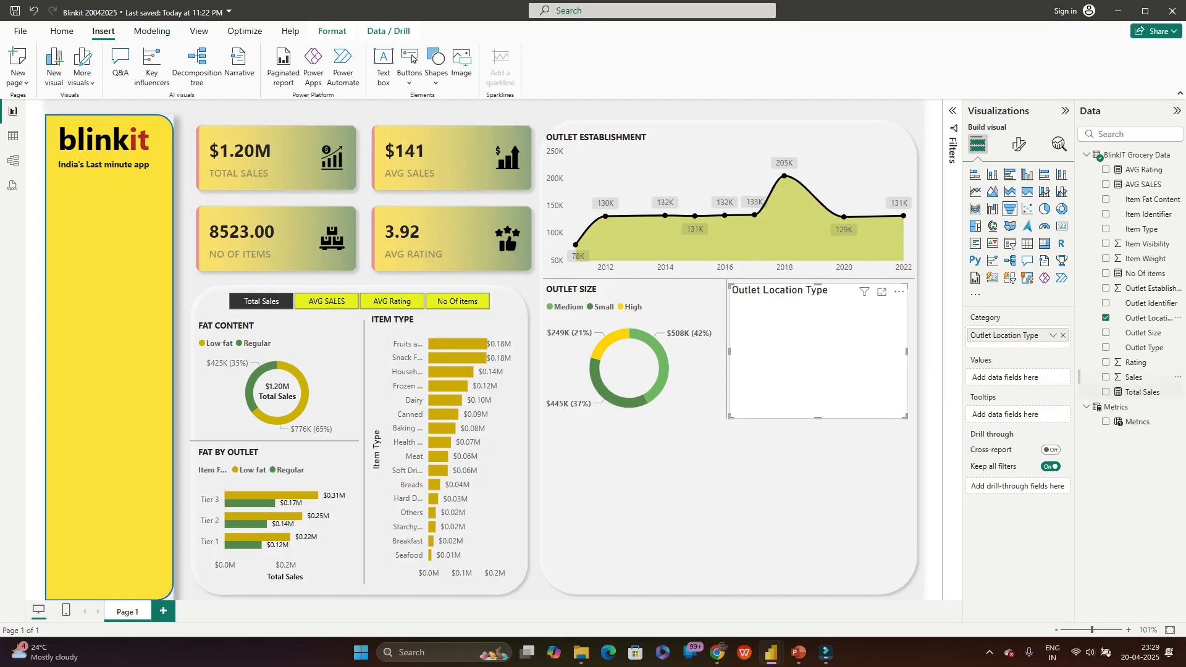
left_click(1106, 378)
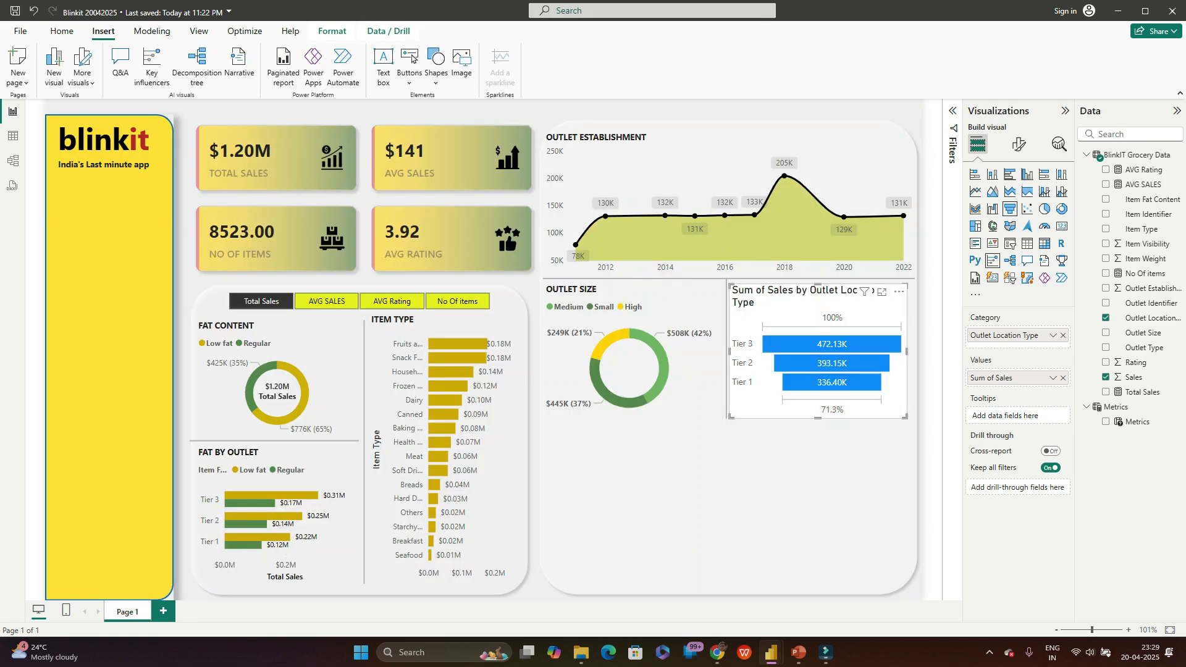
Step: Change the funnel chart's title text to OUTLET LOCATION
left_click(1018, 144)
left_click(1017, 200)
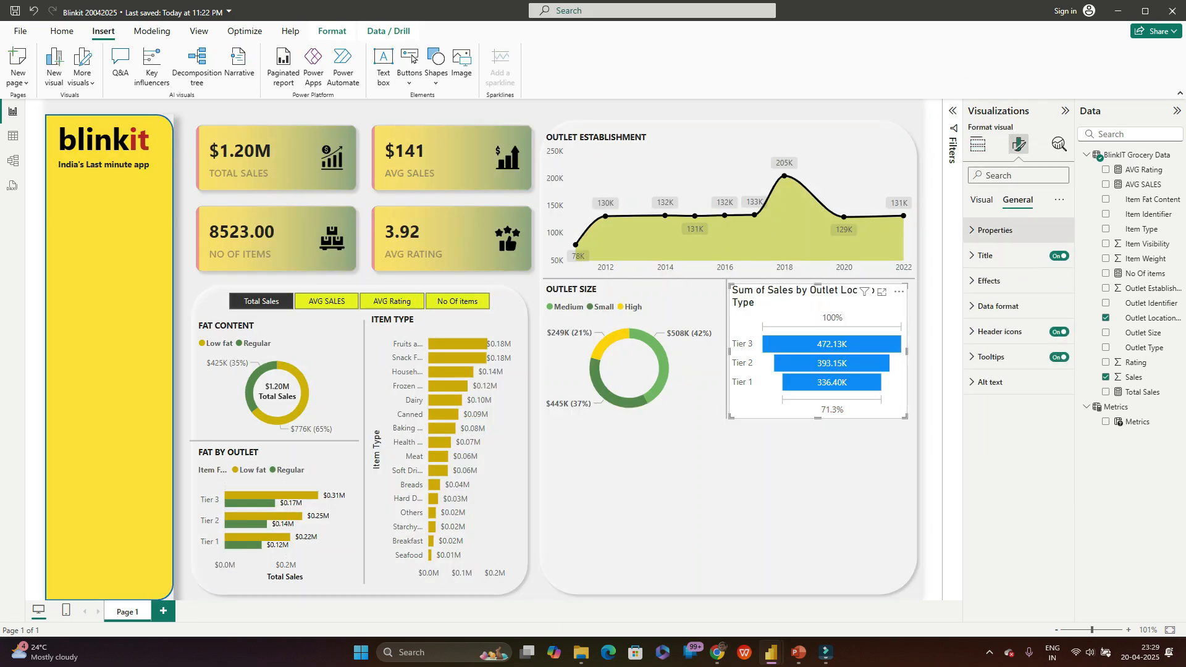
left_click(986, 255)
left_click(1011, 317)
key("ctrl+a")
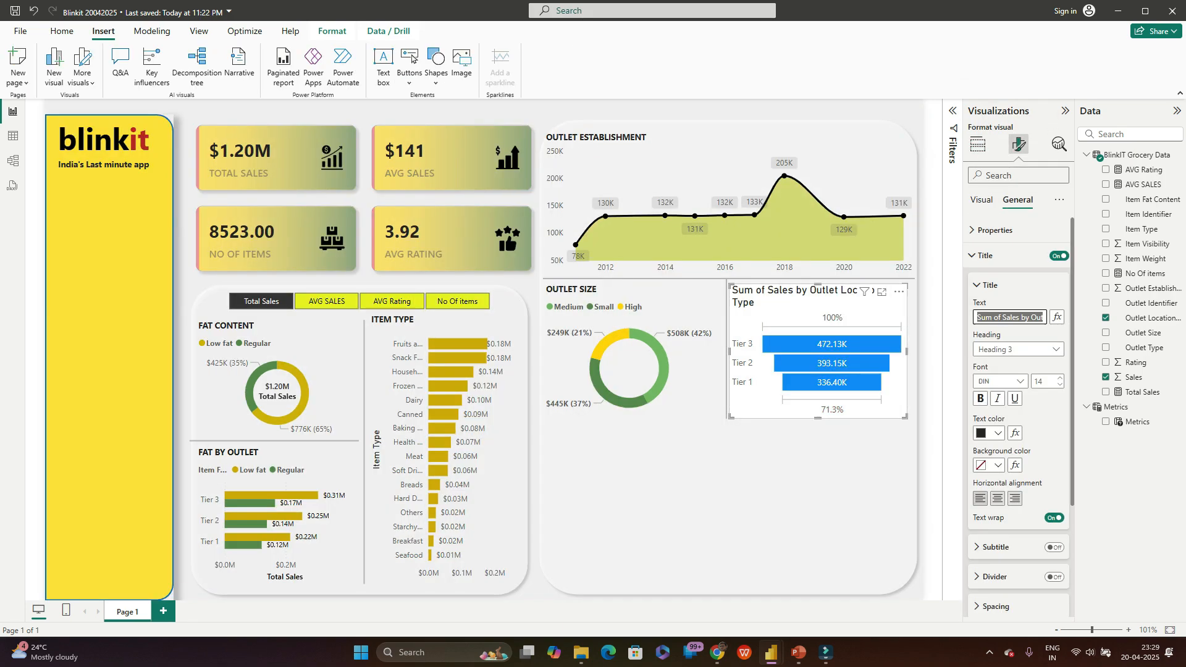
type("OUTLET LOCATI")
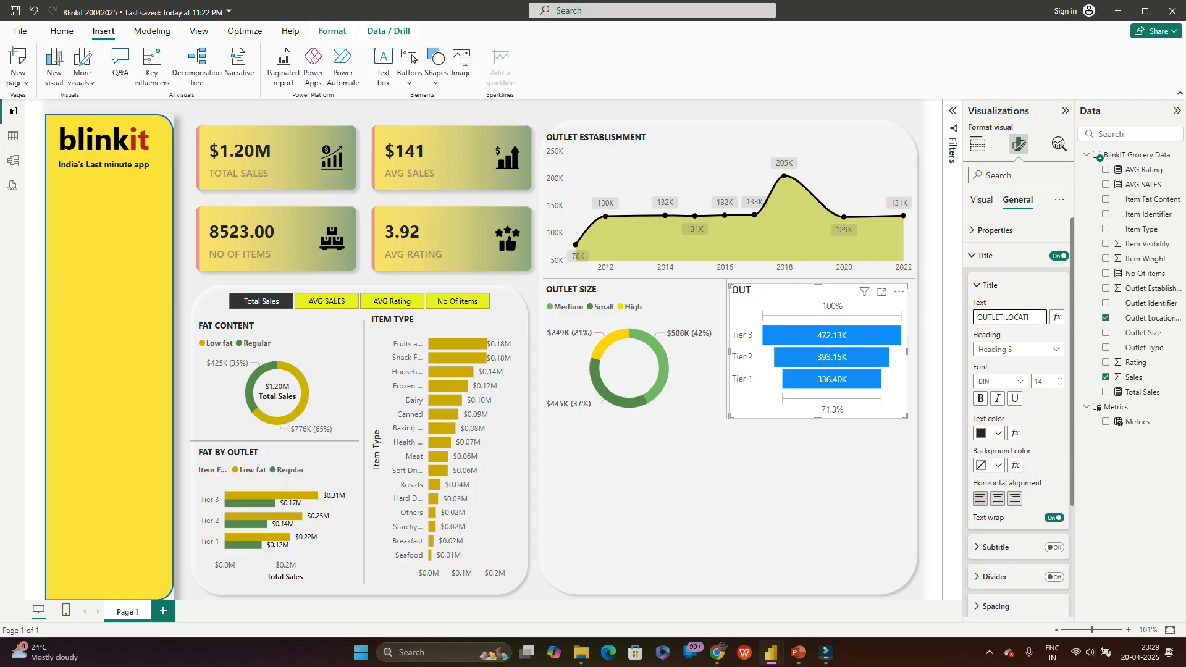
type("ON")
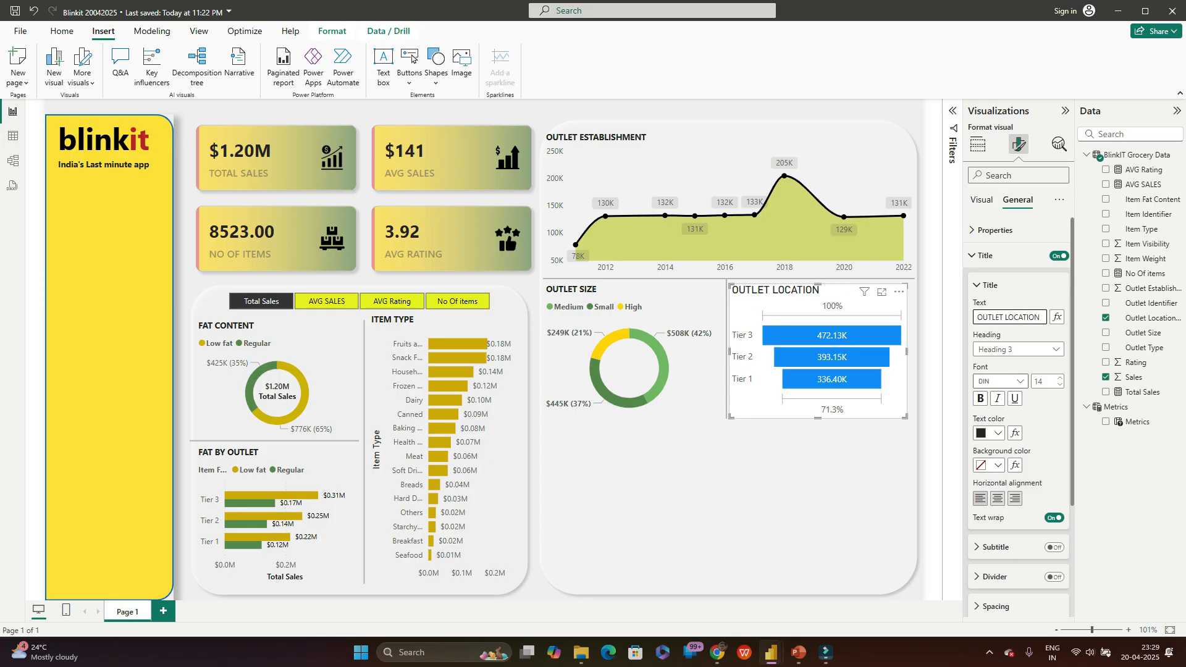
Step: Set the Outlet Location funnel chart's title font to Segoe UI Bold at size 10
left_click(1013, 381)
key("s")
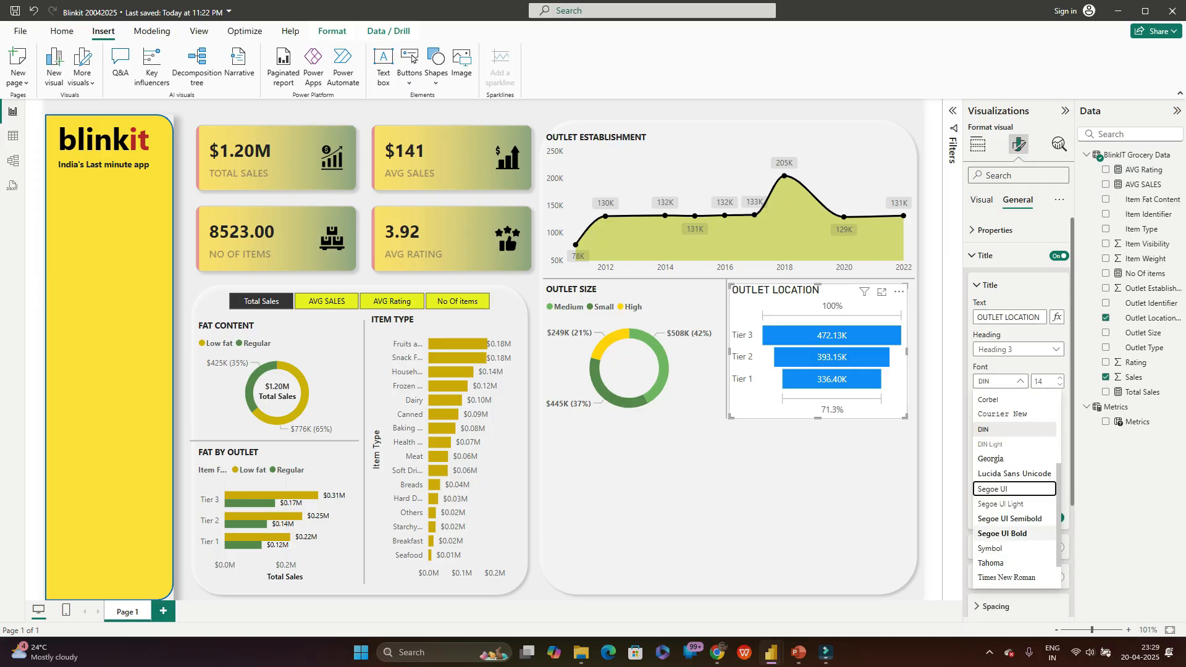
left_click(1013, 533)
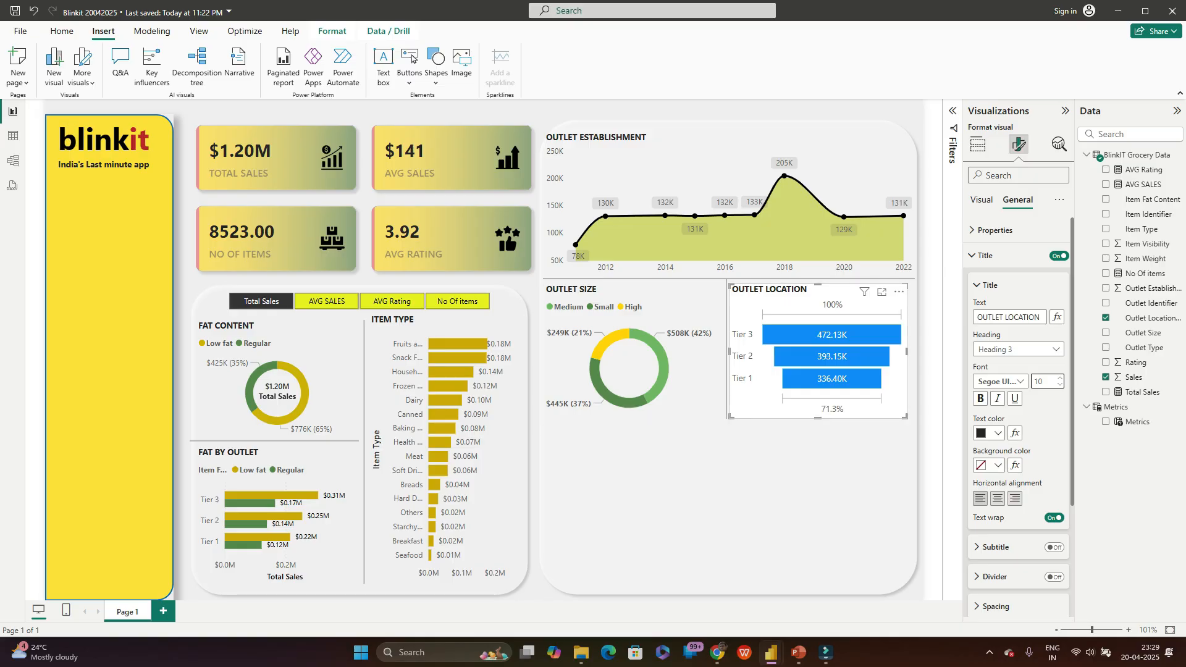
Step: Turn off the background of the Outlet Location funnel chart
left_click(985, 286)
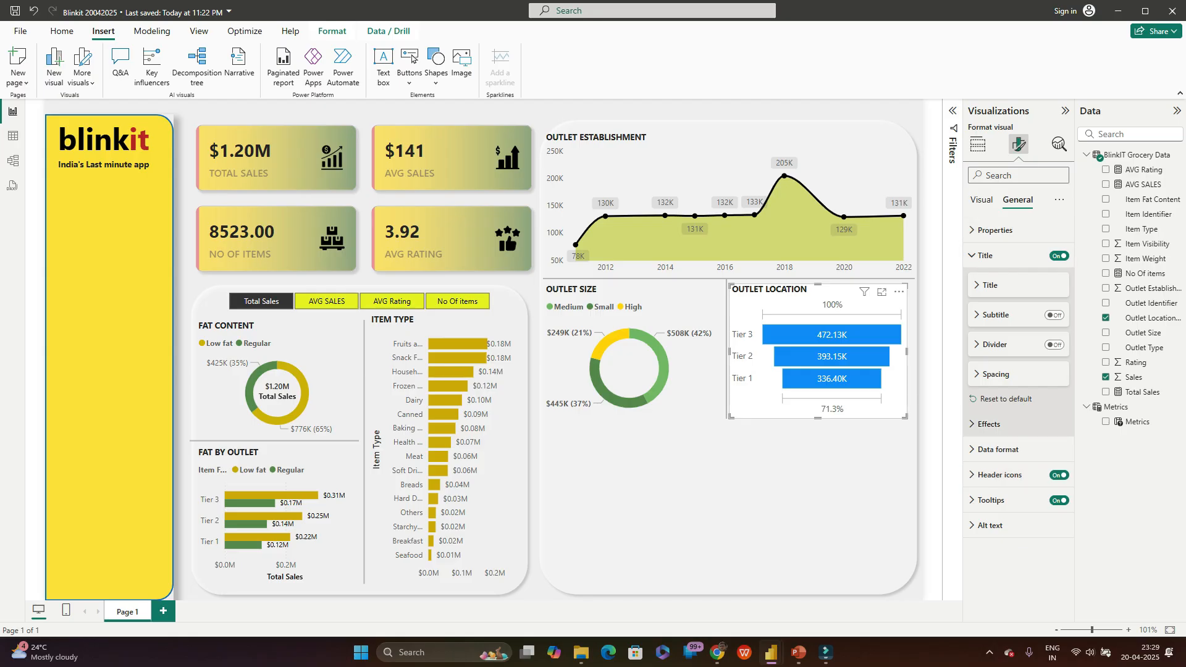
left_click(989, 424)
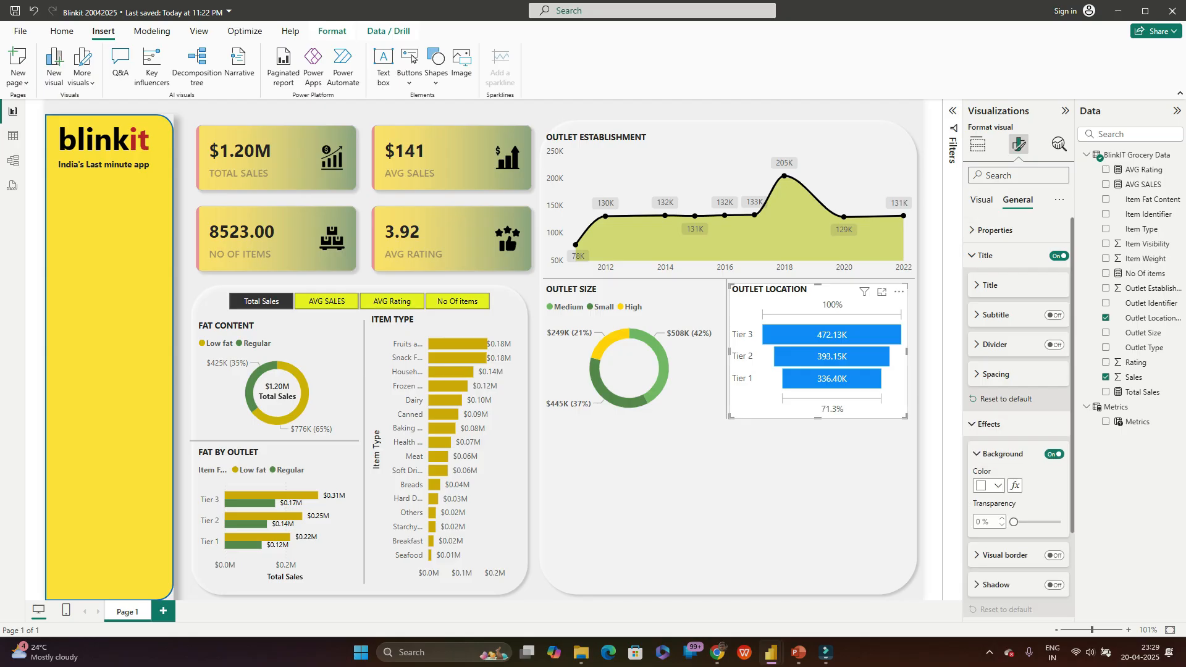
left_click(1054, 454)
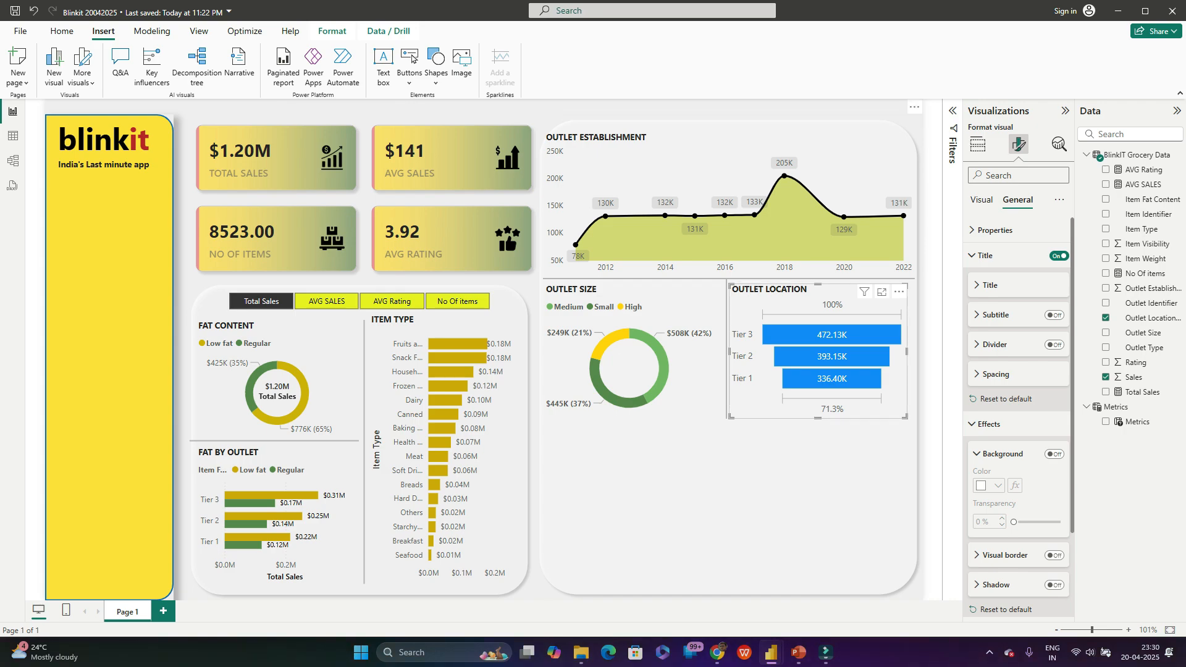
Step: Compare the funnel with the reference report and enable separate colors for each tier in the Outlet Location funnel chart
key("alt+Tab")
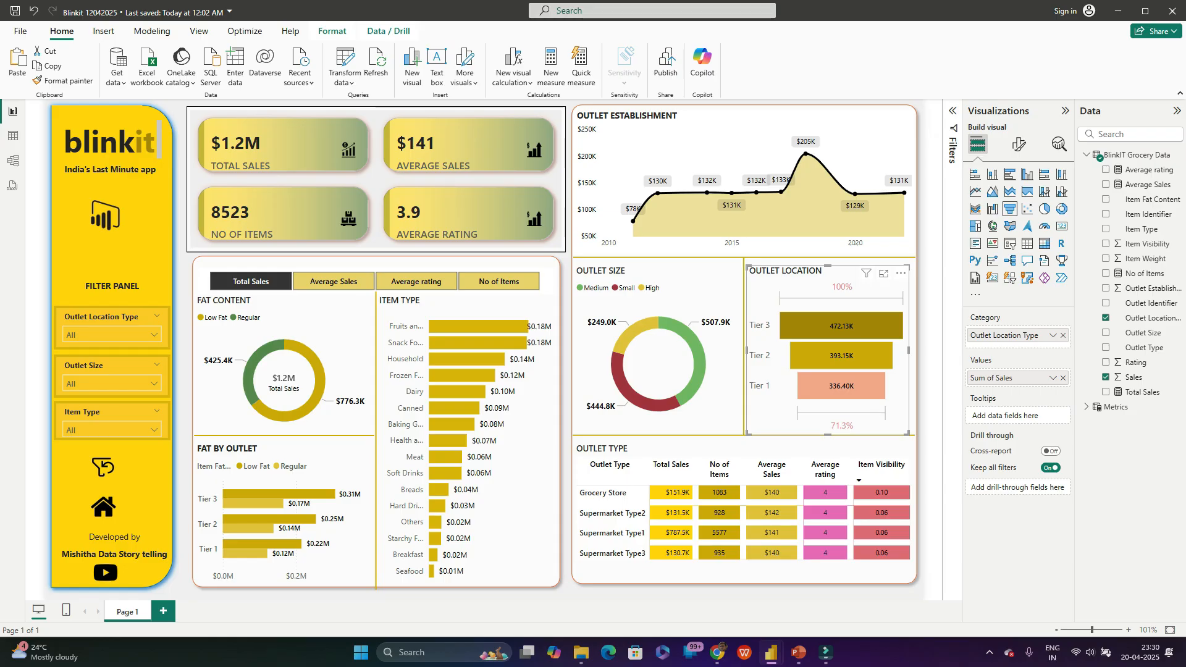
key("alt+Tab")
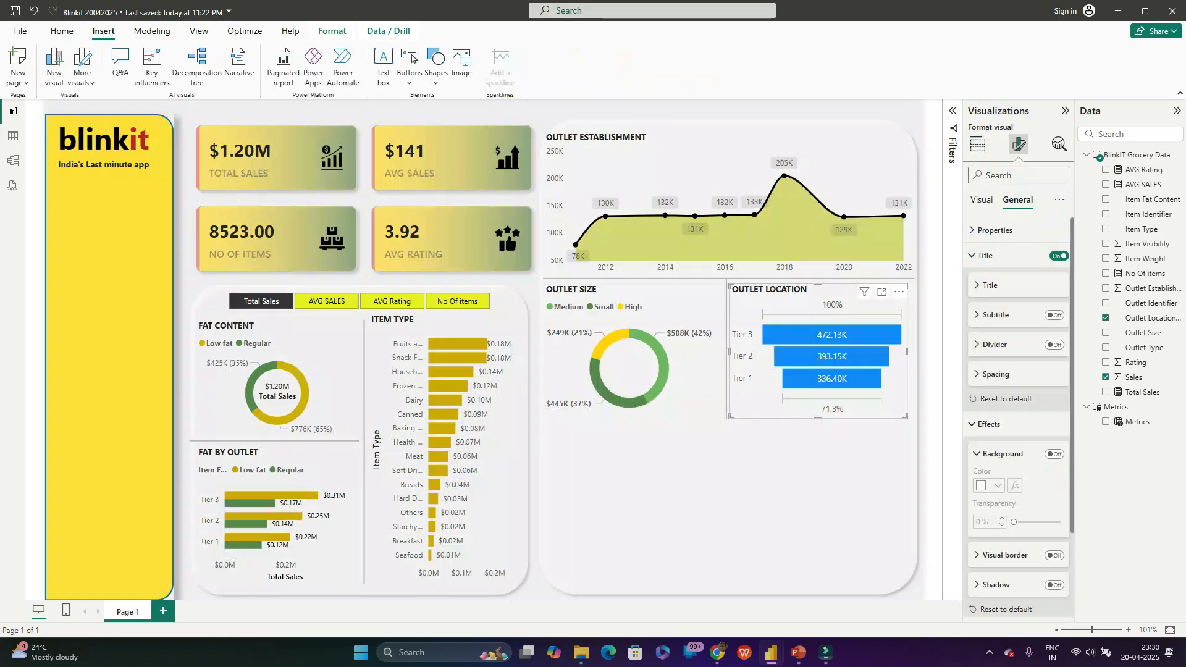
key("alt+Tab")
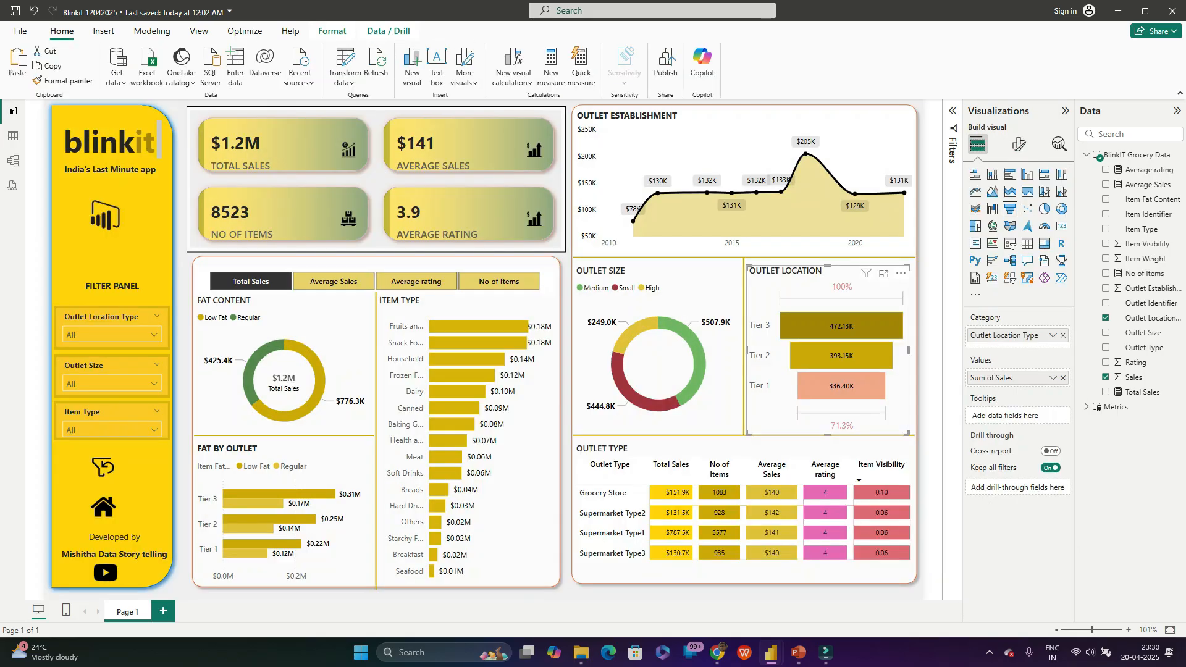
key("alt+Tab")
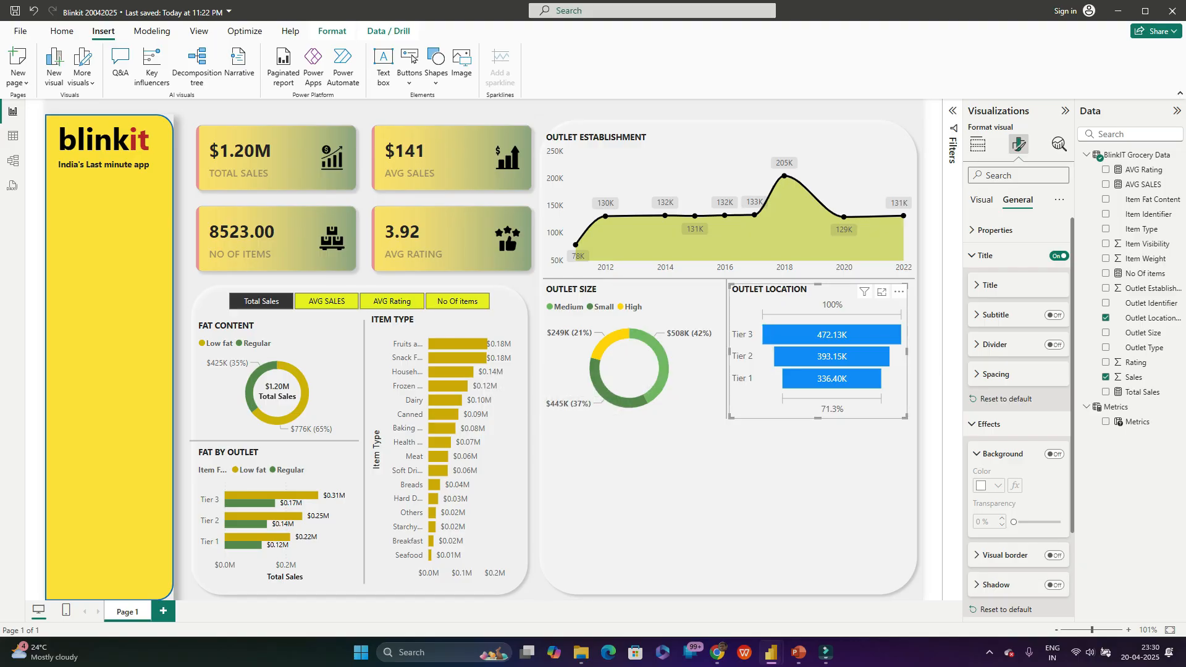
left_click(981, 199)
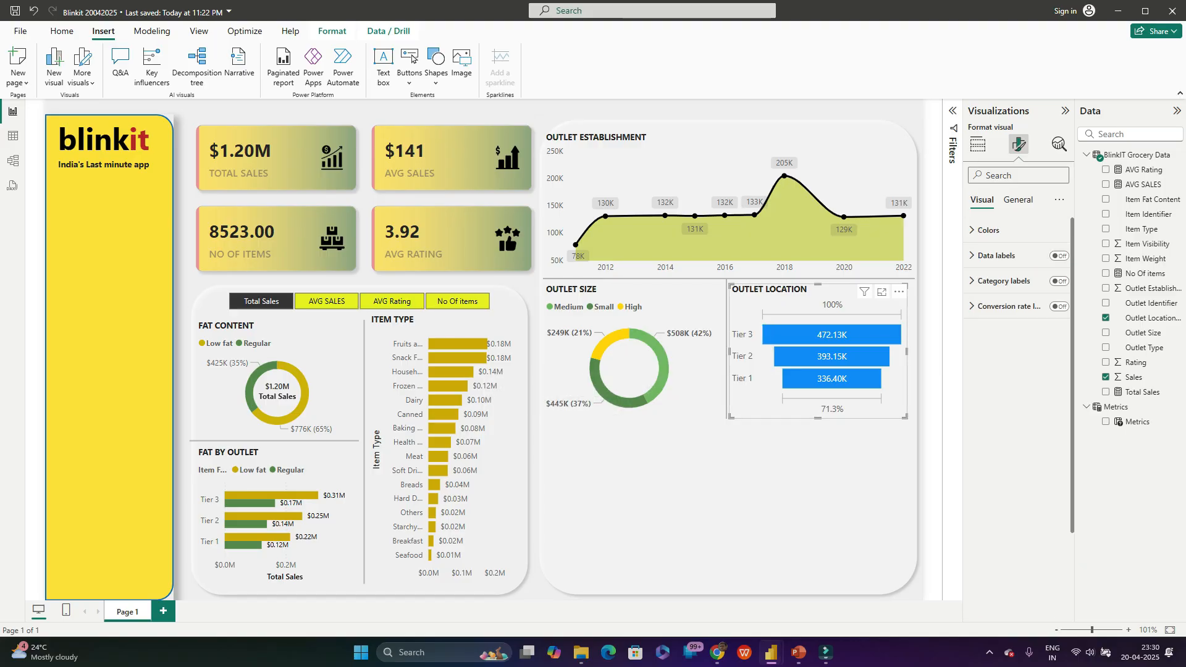
left_click(988, 230)
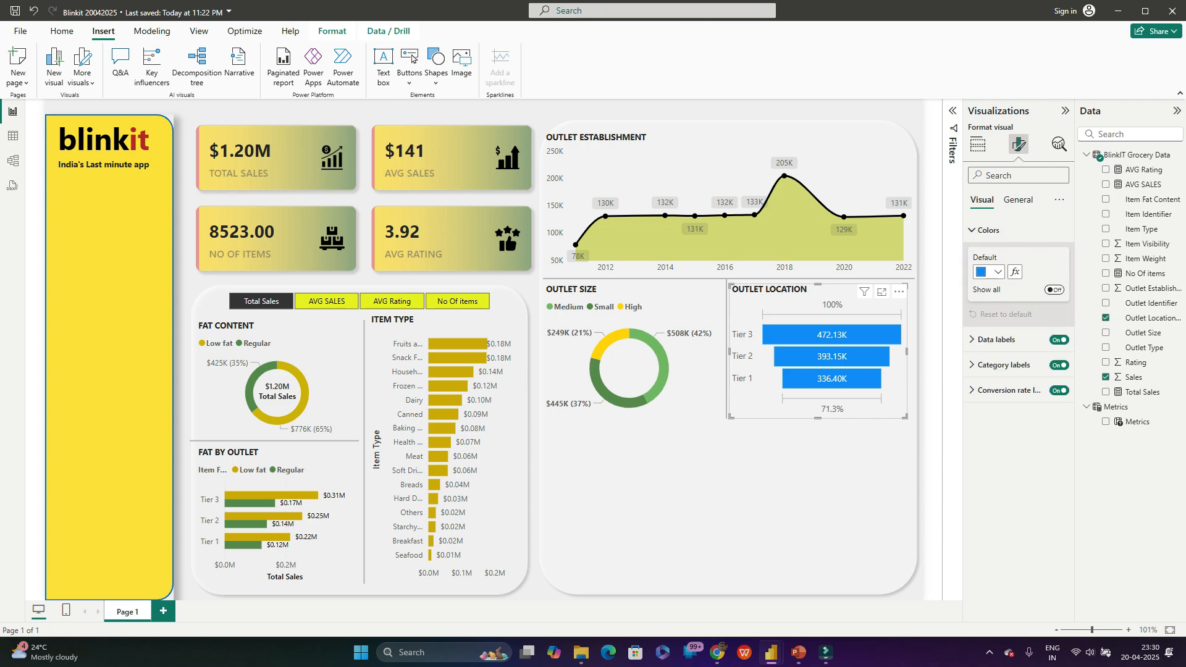
left_click(1055, 290)
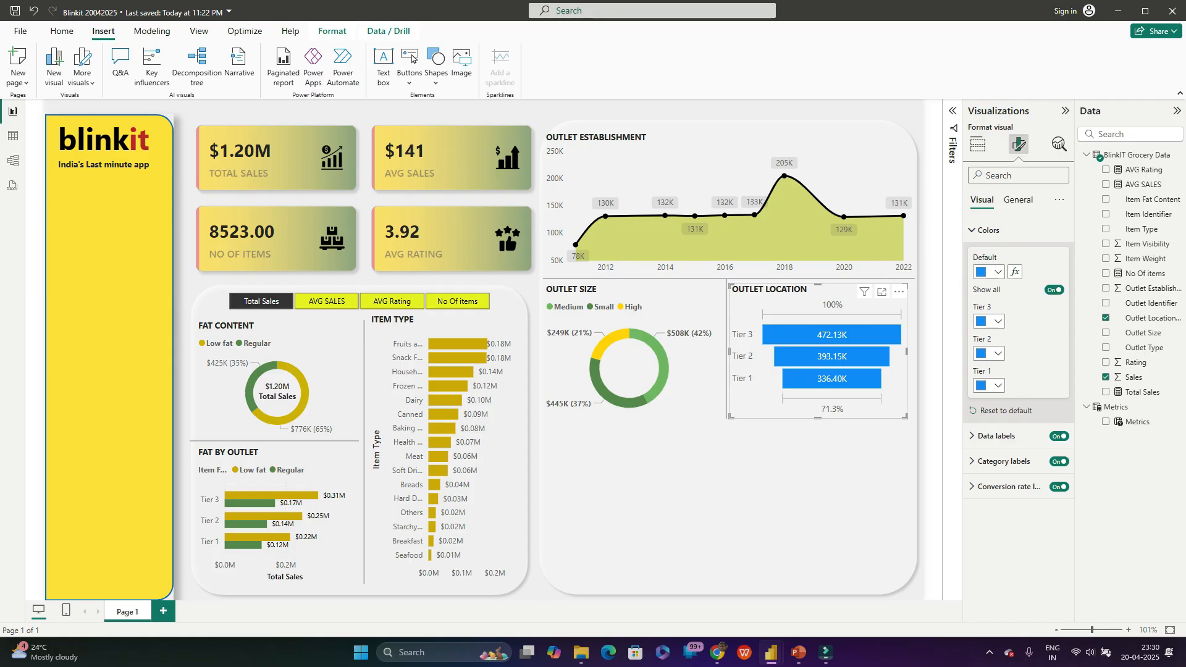
Step: Set the Tier 3 bar of the Outlet Location funnel to the custom color #73B761
left_click(989, 321)
left_click(1019, 532)
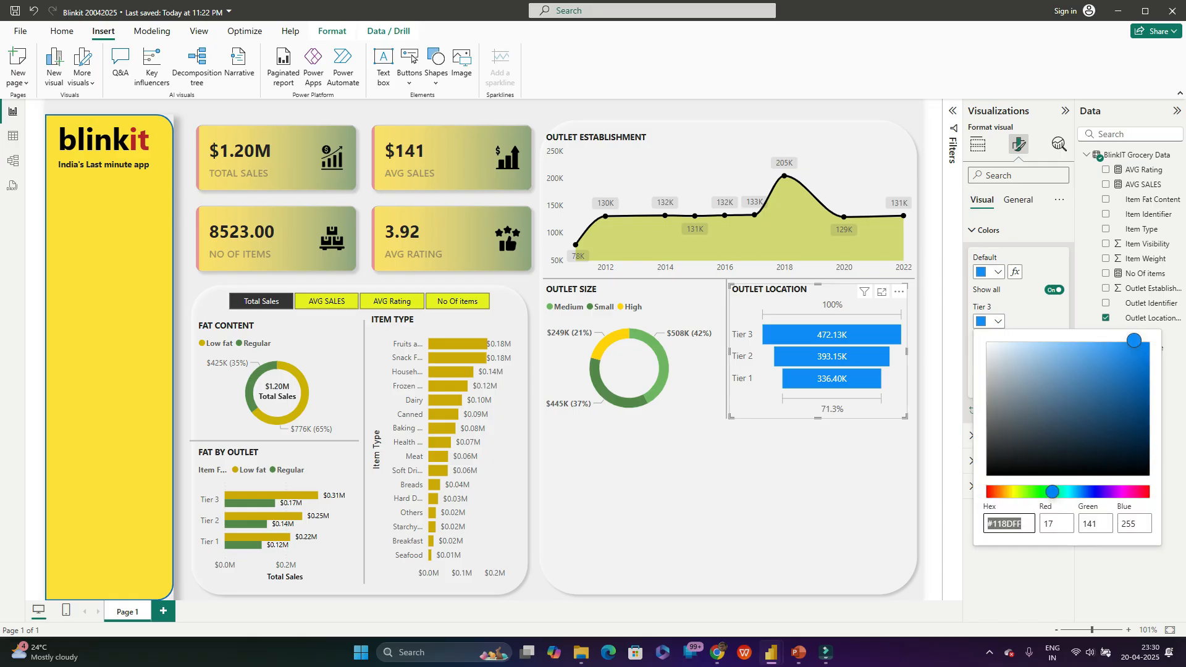
left_click(1025, 524)
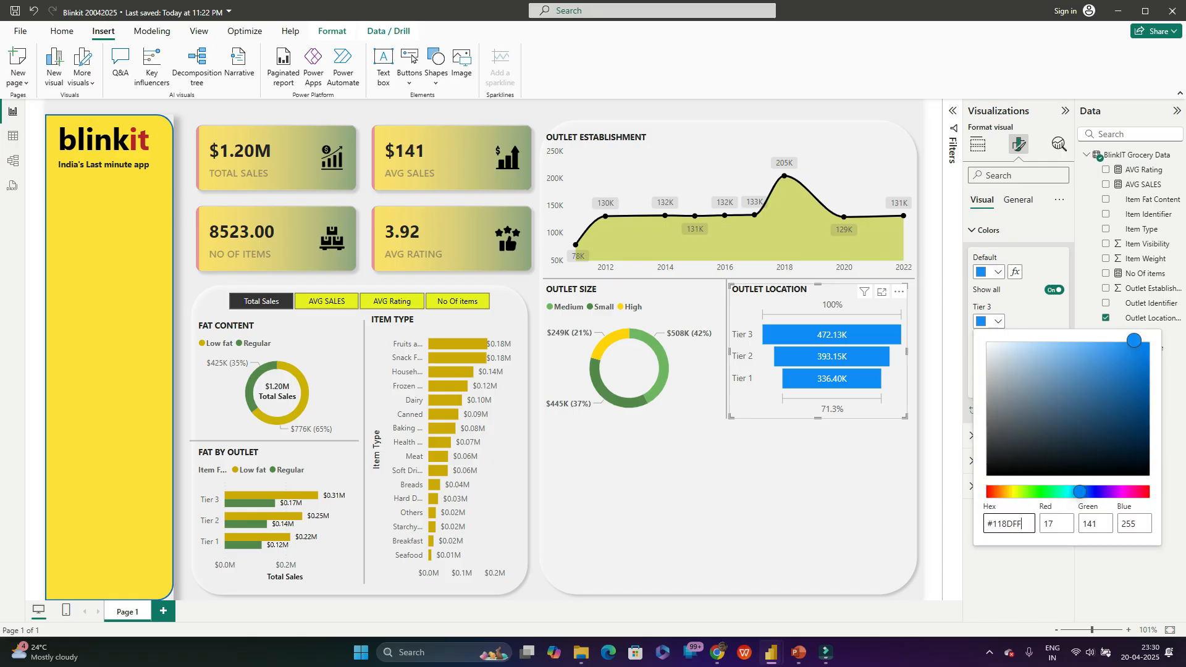
key("shift+Left")
key("shift+Left")
key("shift+Left")
key("shift+Left")
key("shift+Left")
key("shift+Left")
type("73B761")
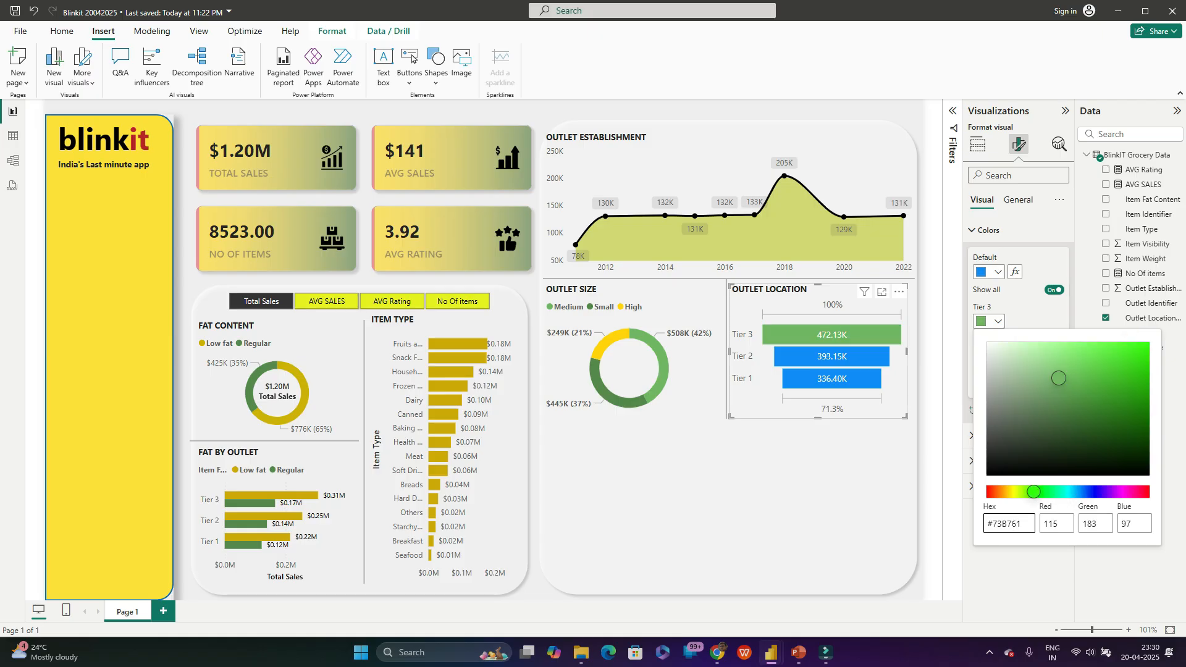
key("Return")
Step: Set the Tier 2 bar of the Outlet Location funnel to the custom color #568949
left_click(989, 353)
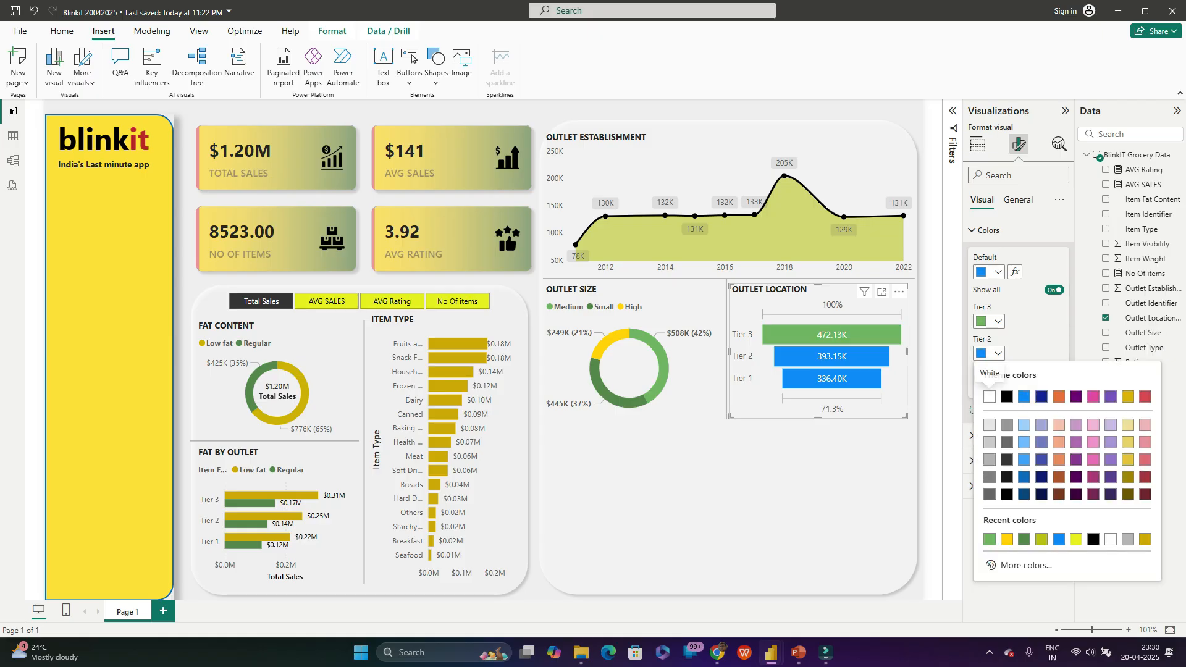
left_click(1025, 565)
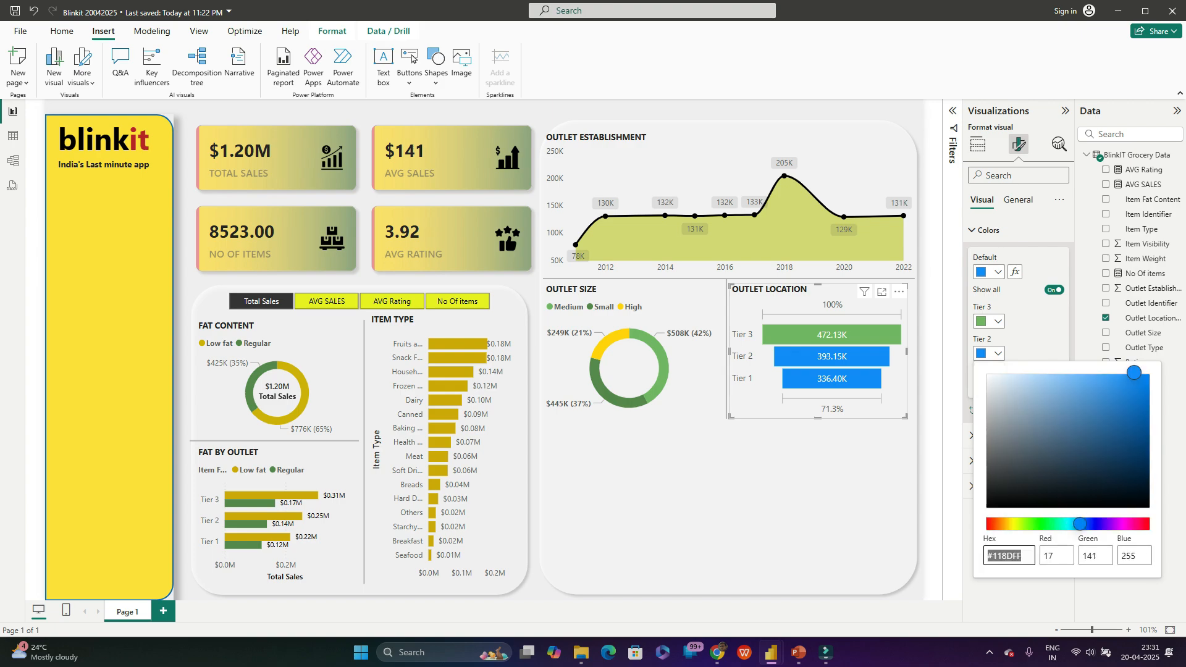
left_click_drag(1024, 556, 992, 556)
type("568949")
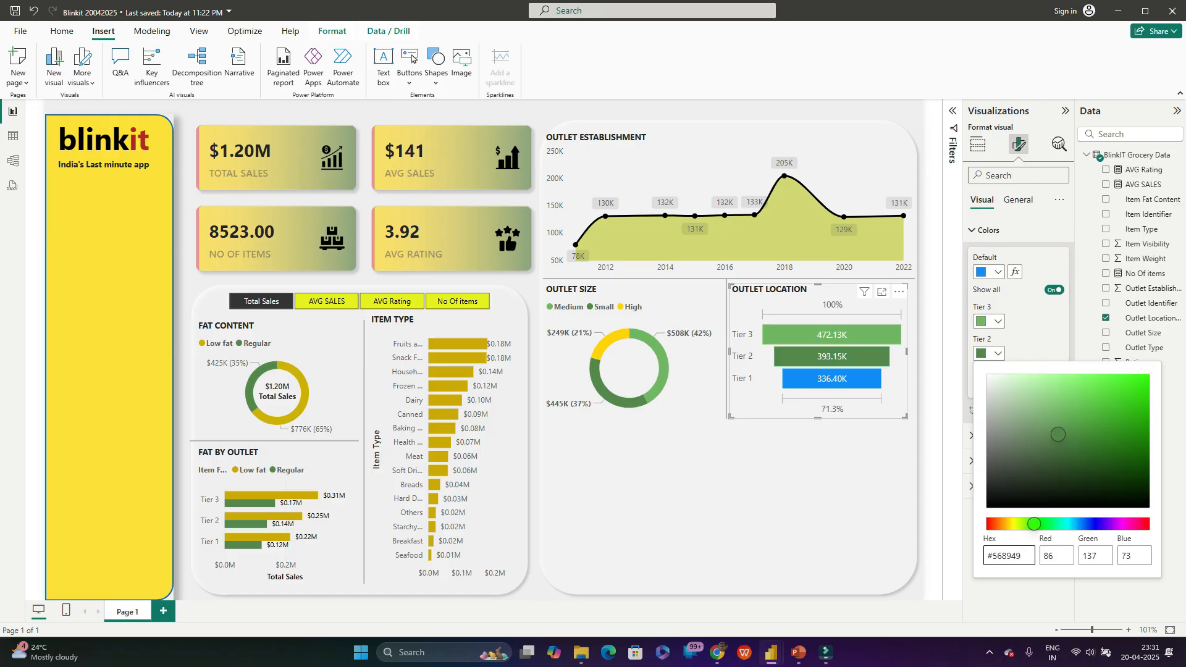
key("Return")
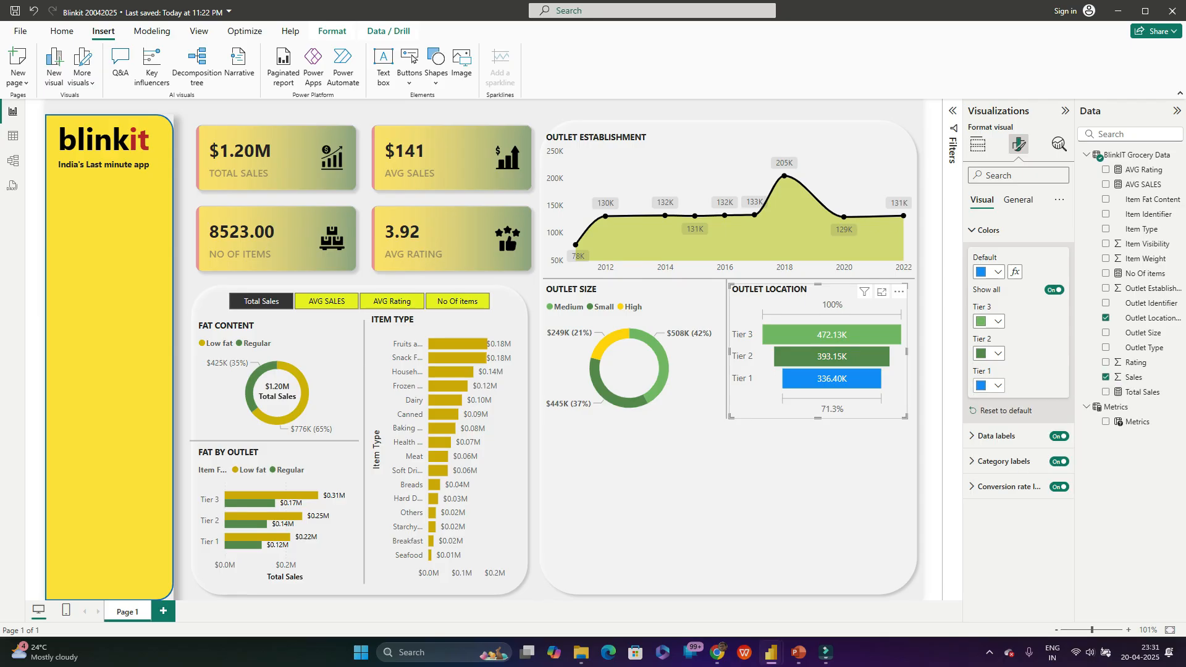
Step: Set the Tier 1 bar of the Outlet Location funnel to the custom color #FFD200
left_click(988, 385)
left_click(1001, 597)
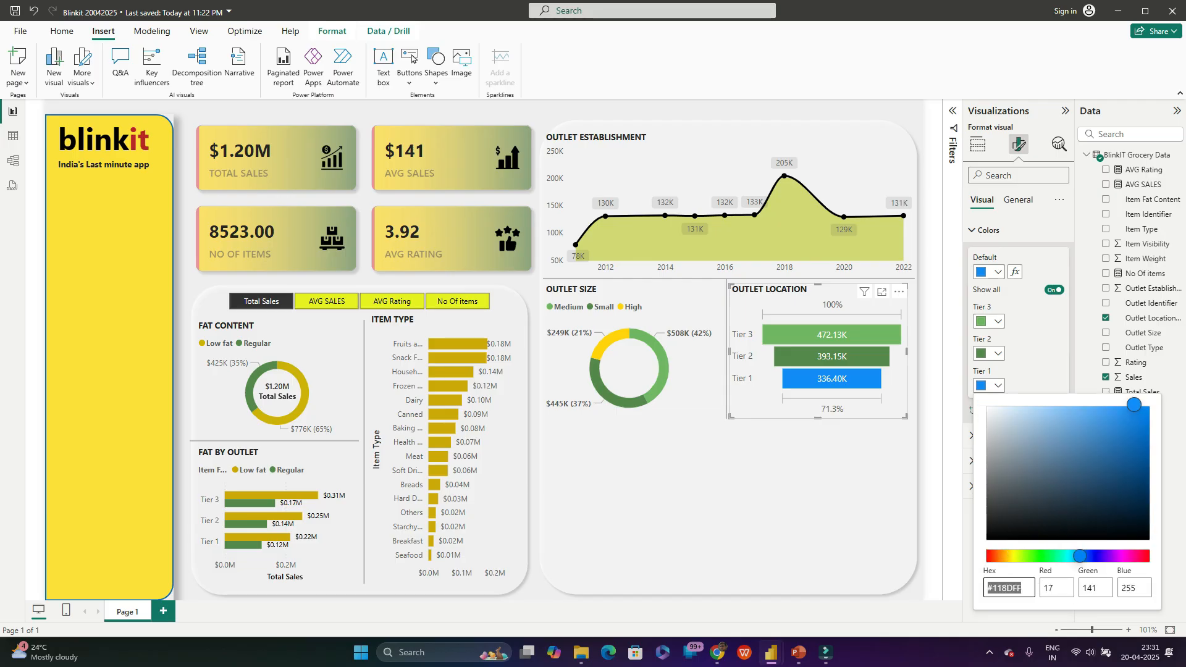
left_click_drag(1024, 588, 992, 588)
type("FFD200")
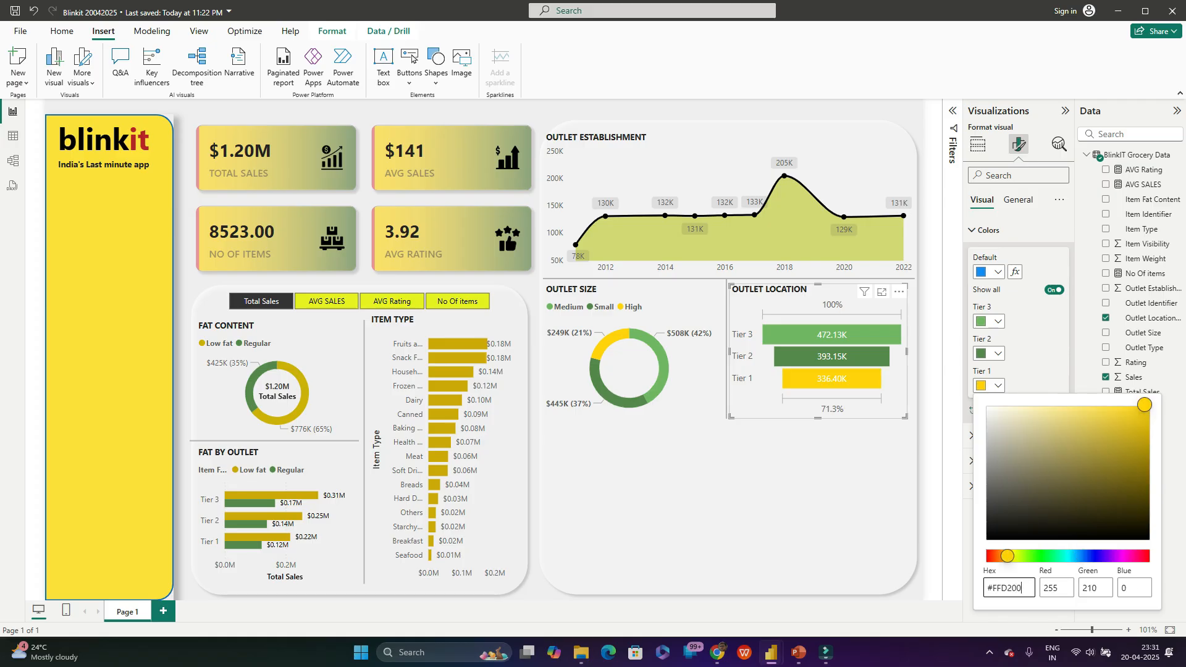
key("Return")
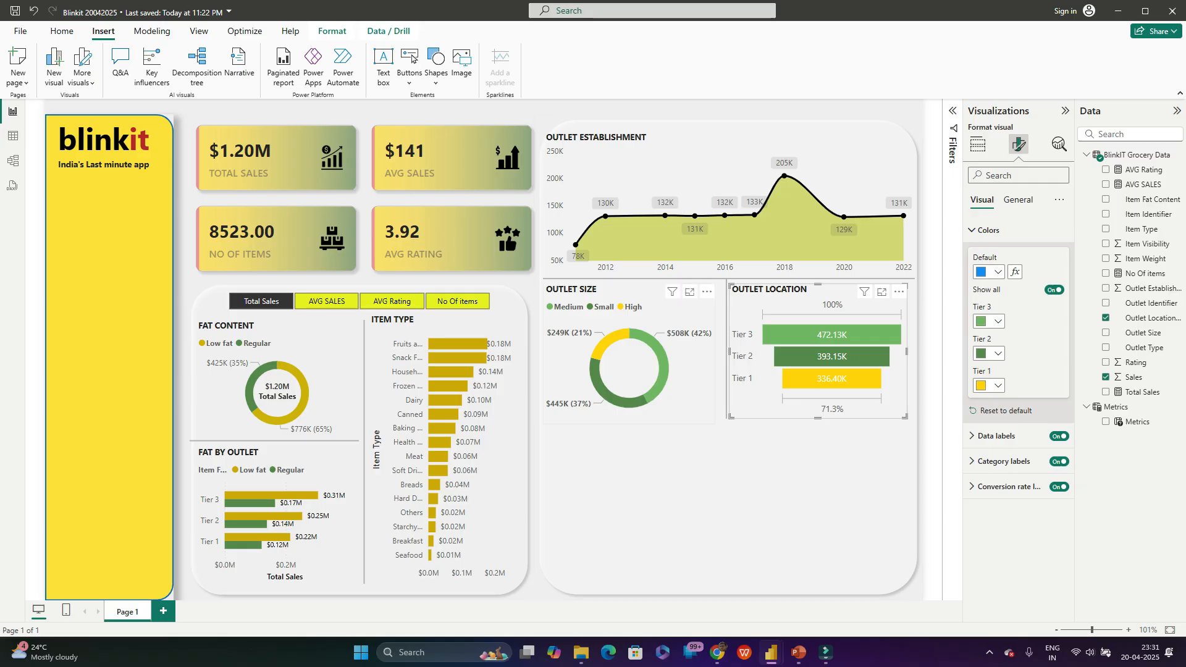
Step: Duplicate the horizontal divider line and place the copy beneath the Outlet Size and Outlet Location charts, following the reference report's layout
key("alt+Tab")
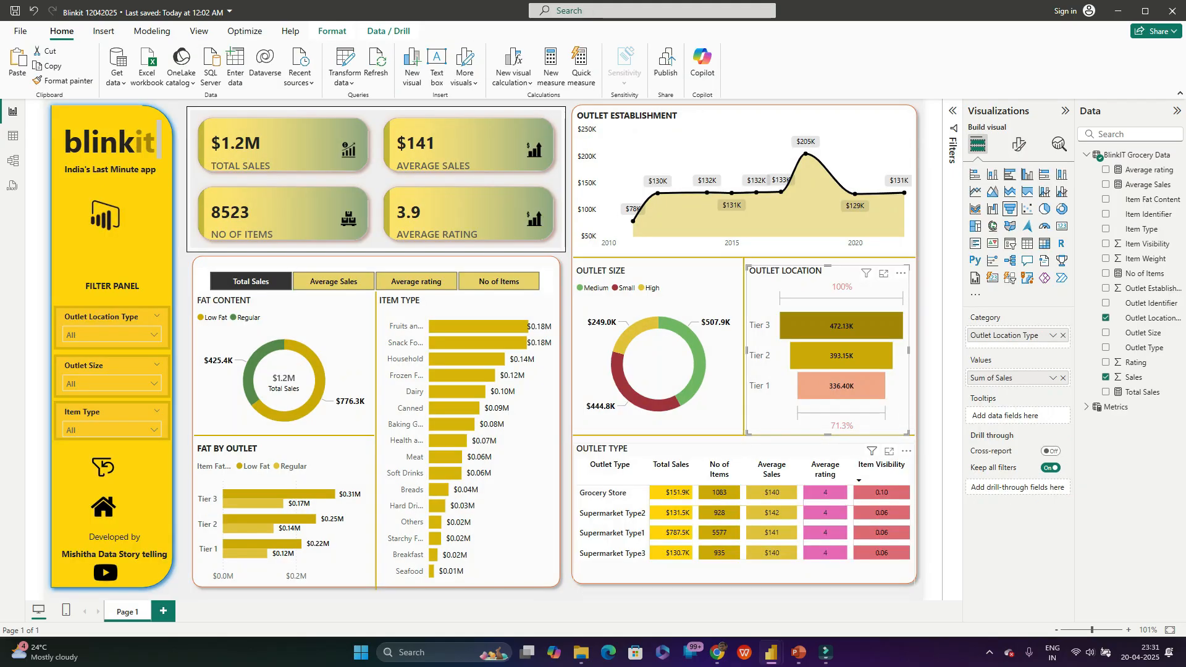
key("alt+Tab")
left_click(727, 494)
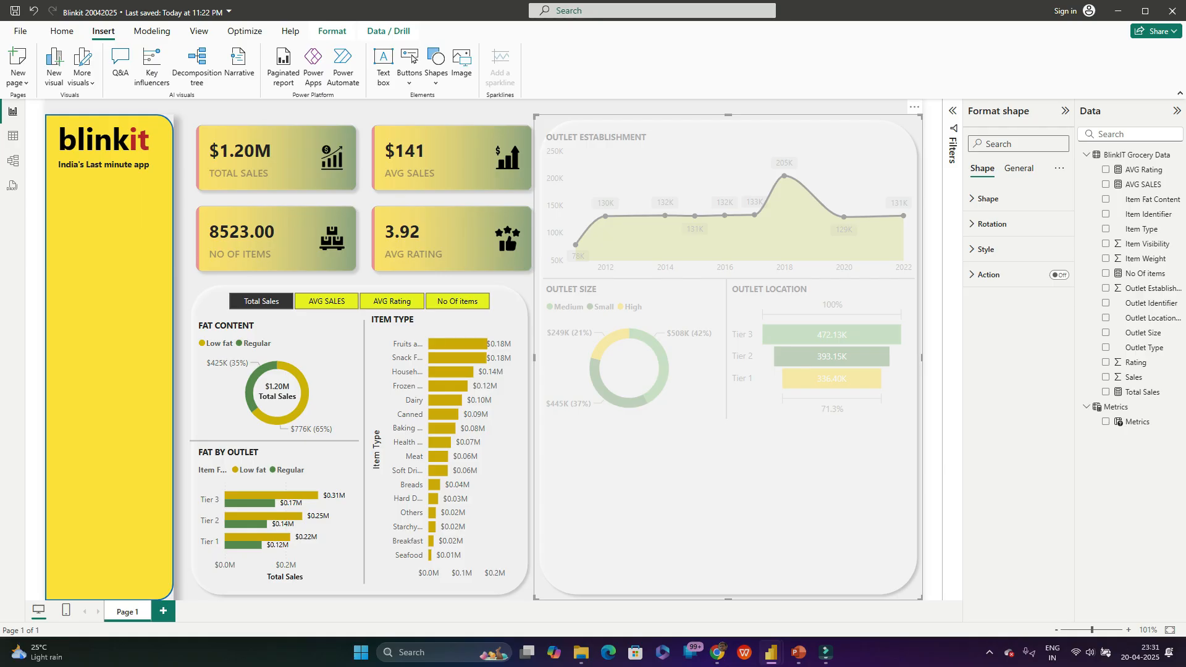
left_click(932, 197)
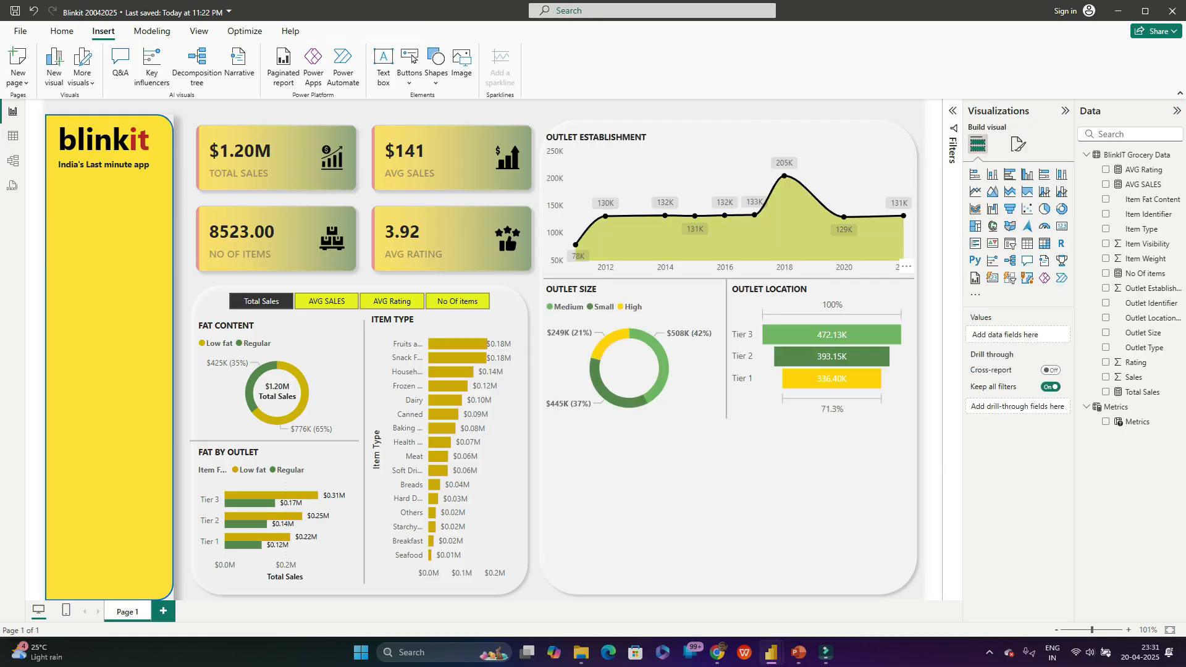
left_click(729, 279)
key("ctrl+c")
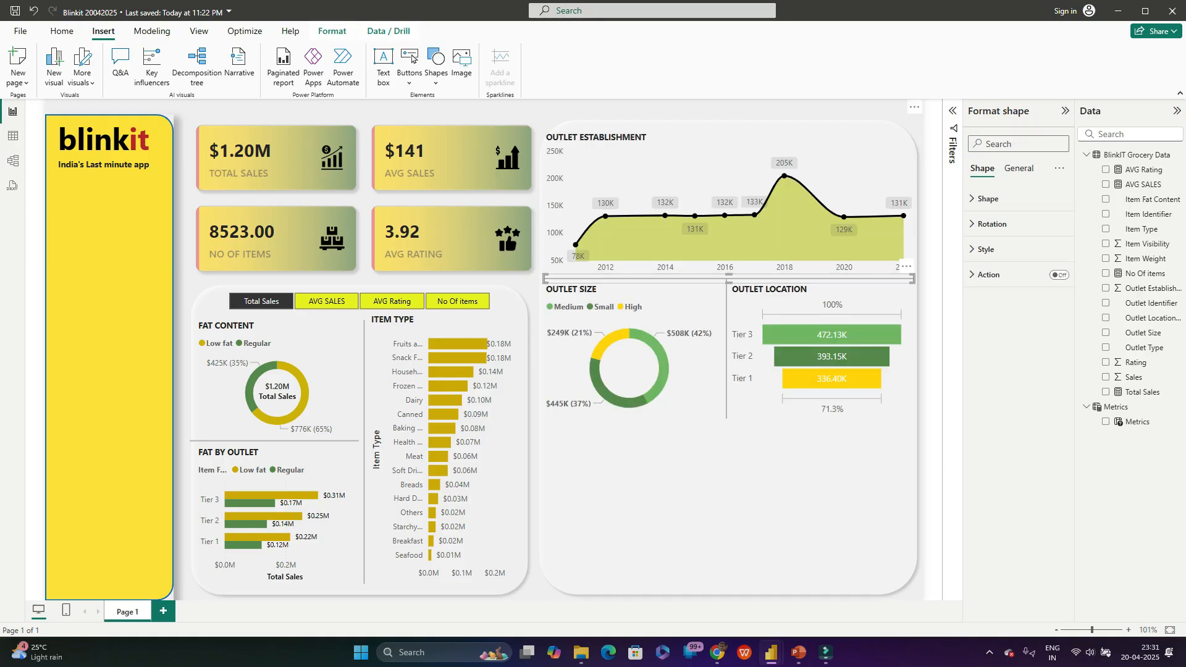
left_click(729, 488)
key("ctrl+v")
left_click_drag(729, 282, 727, 420)
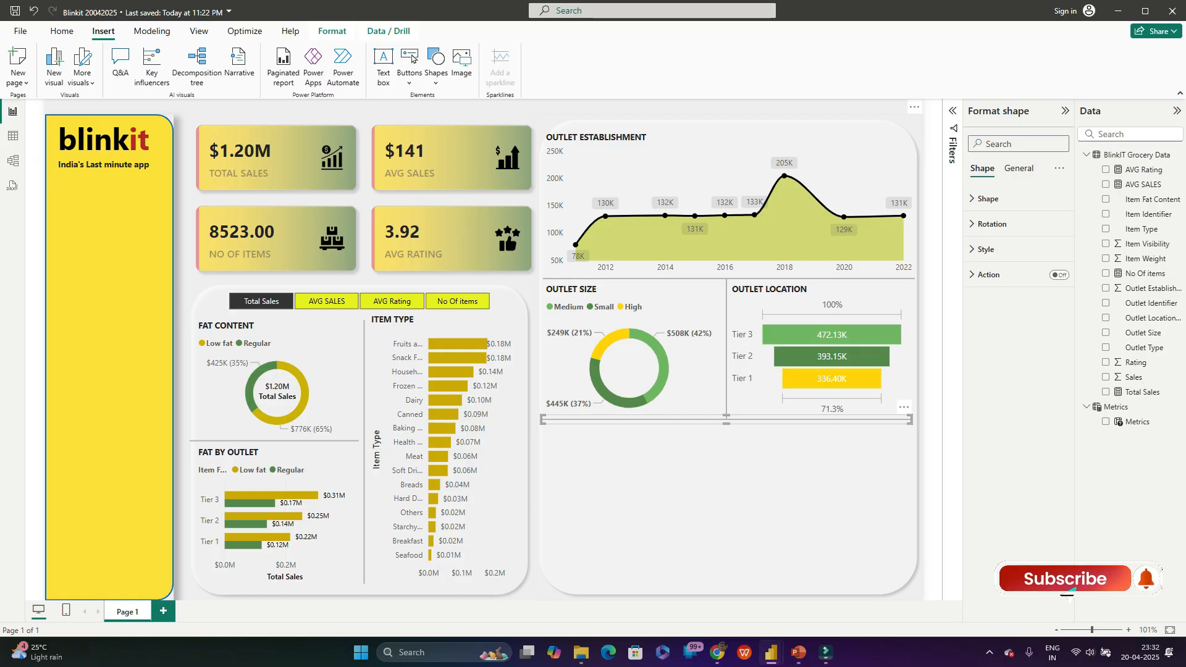
left_click(728, 494)
left_click(932, 482)
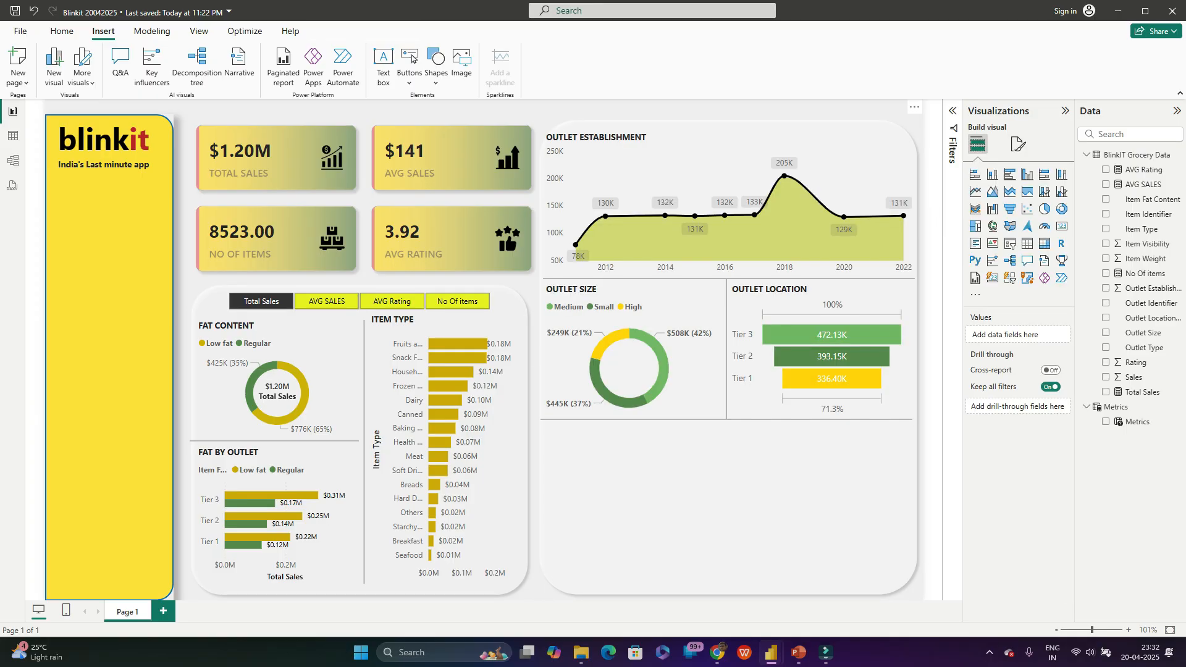
Step: Test the metric slicer with AVG SALES, AVG Rating and No Of items, ending on Total Sales
left_click(327, 301)
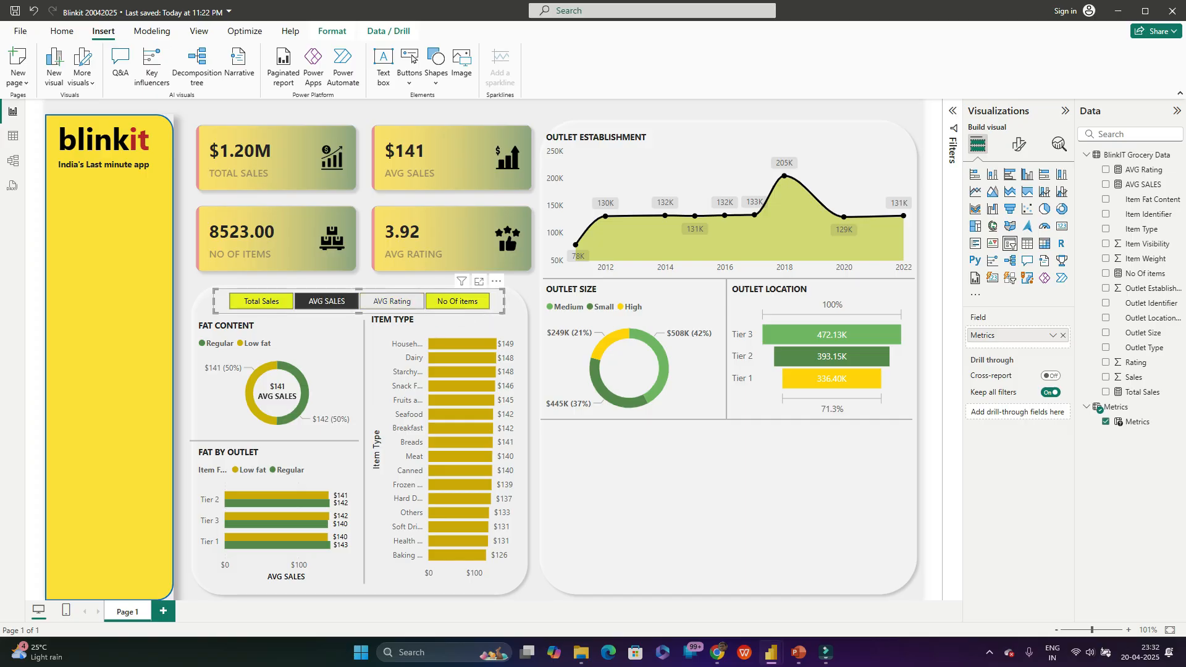
left_click(392, 302)
left_click(458, 301)
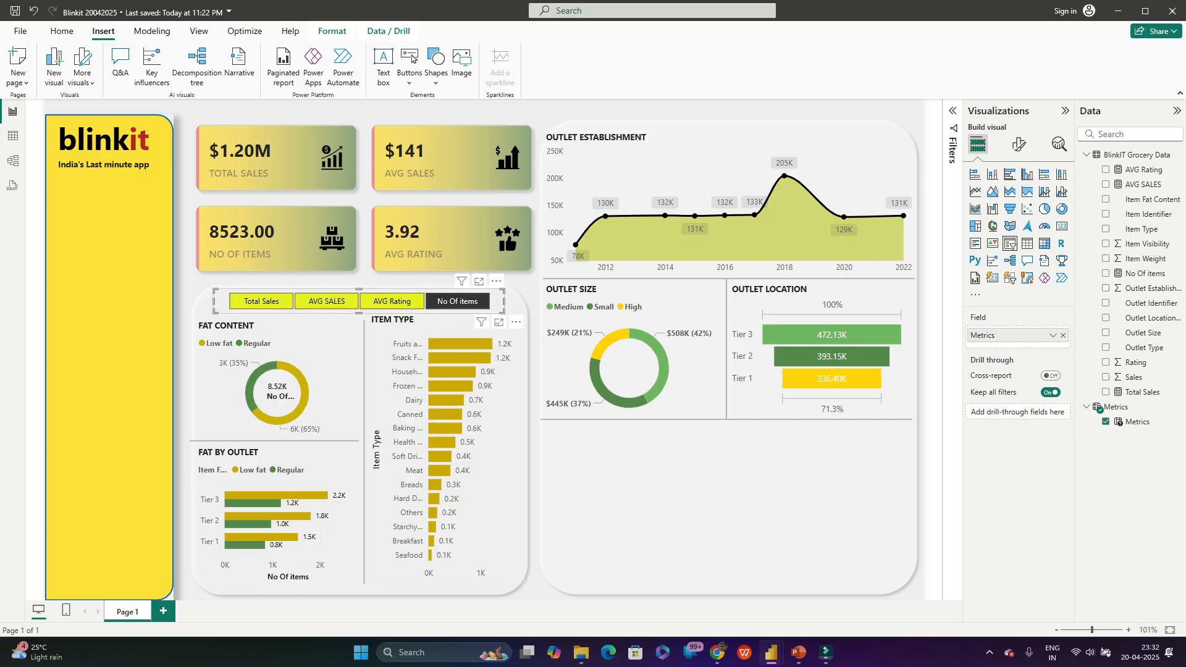
left_click(261, 301)
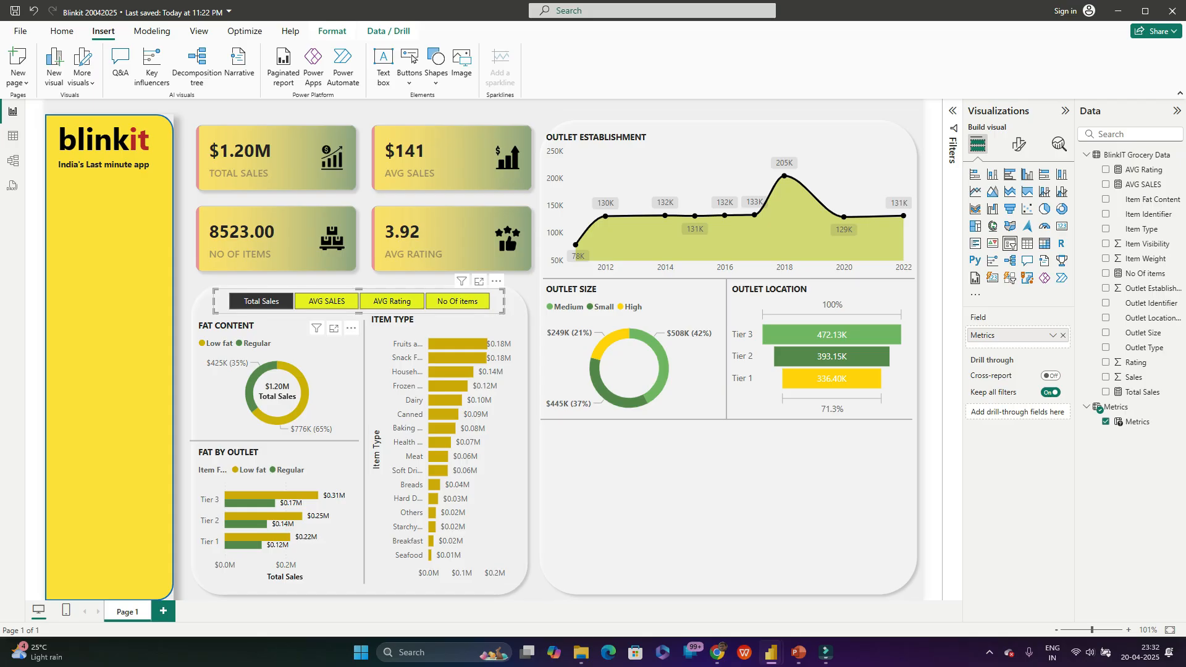
Step: Clear the canvas selection and save the report
left_click(727, 494)
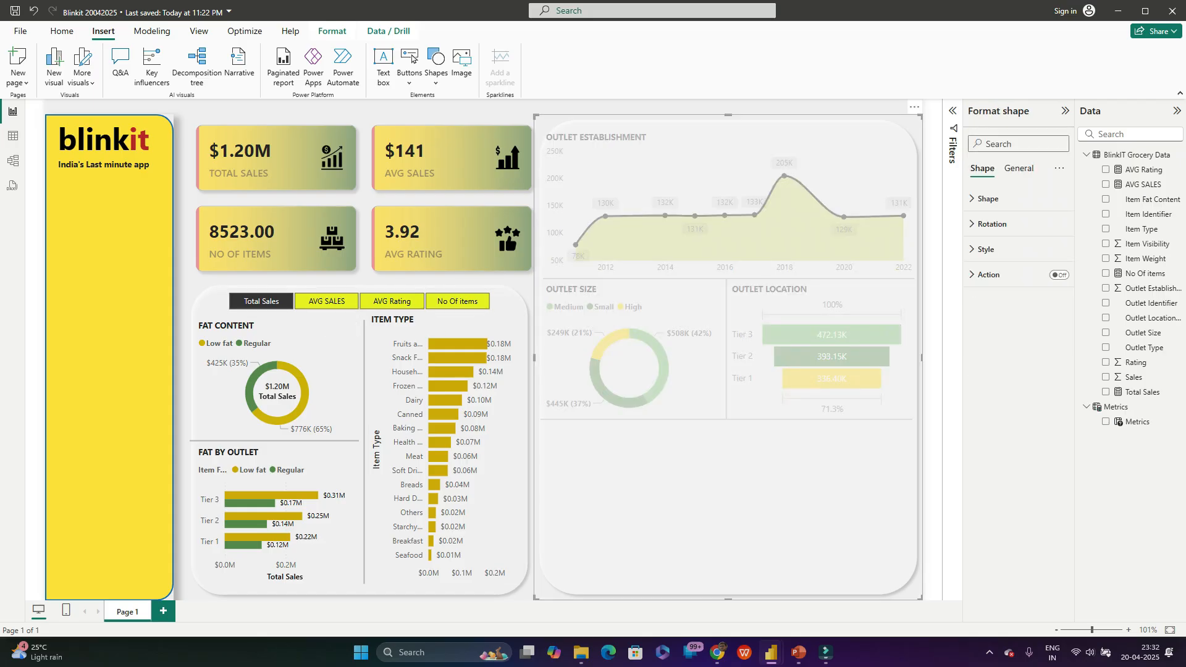
left_click(932, 359)
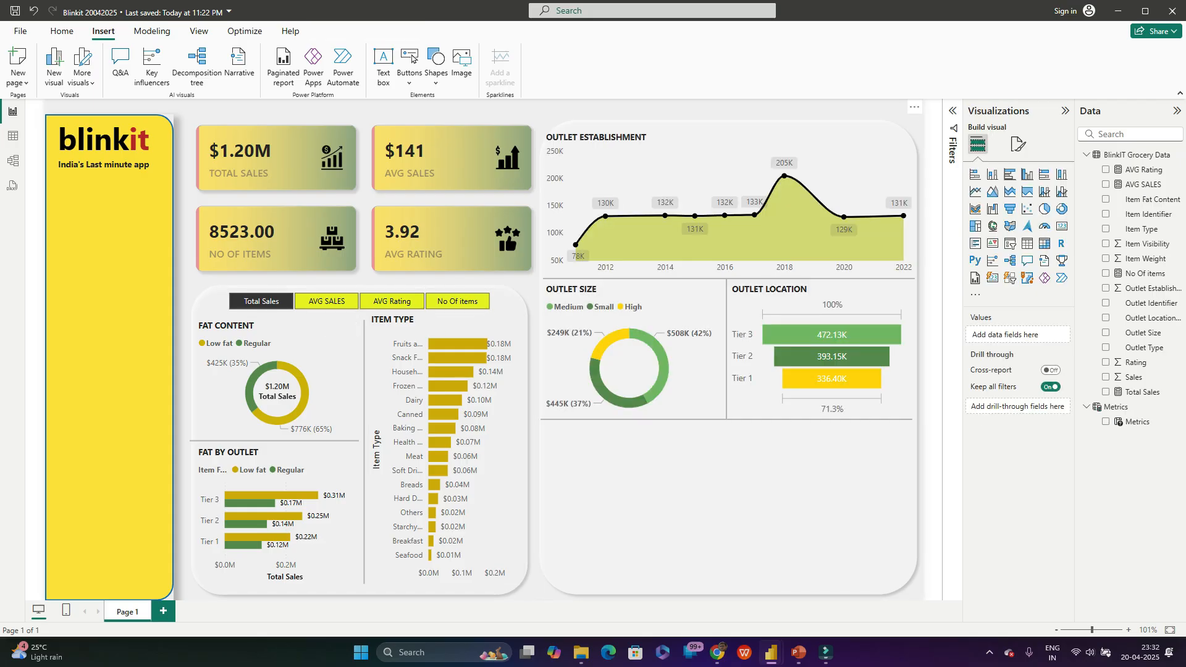
key("ctrl+s")
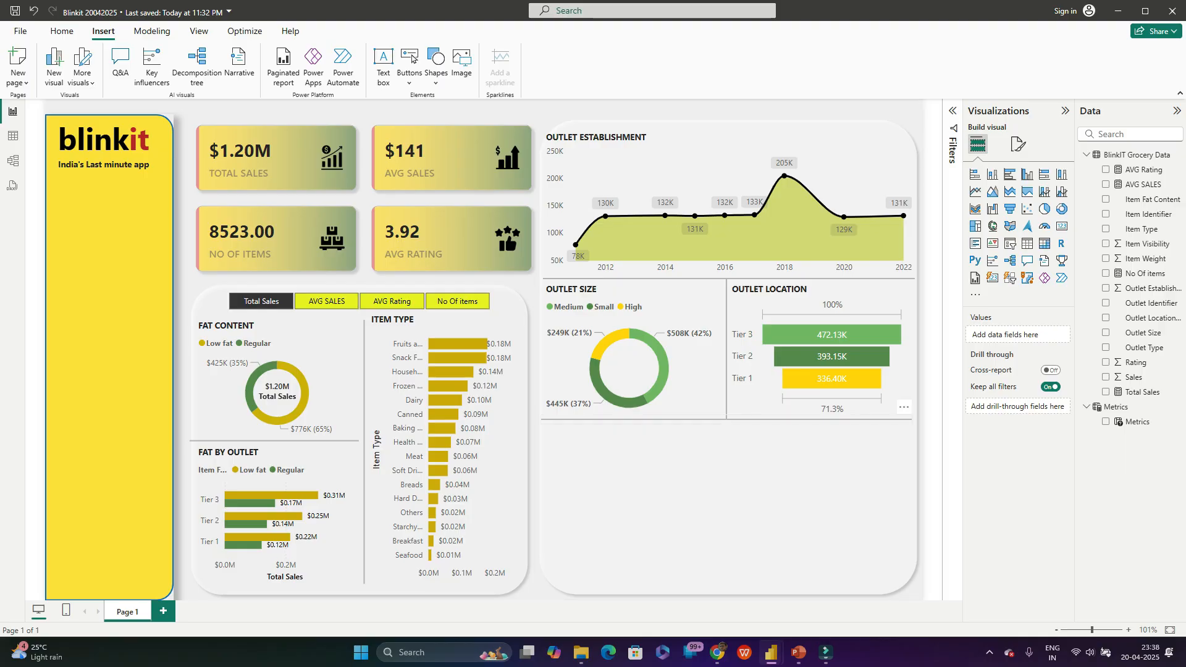
Step: Check the Outlet Type requirement in the PowerPoint slides, then add an empty matrix visual in the report under the Outlet Size donut's divider
key("alt+Tab")
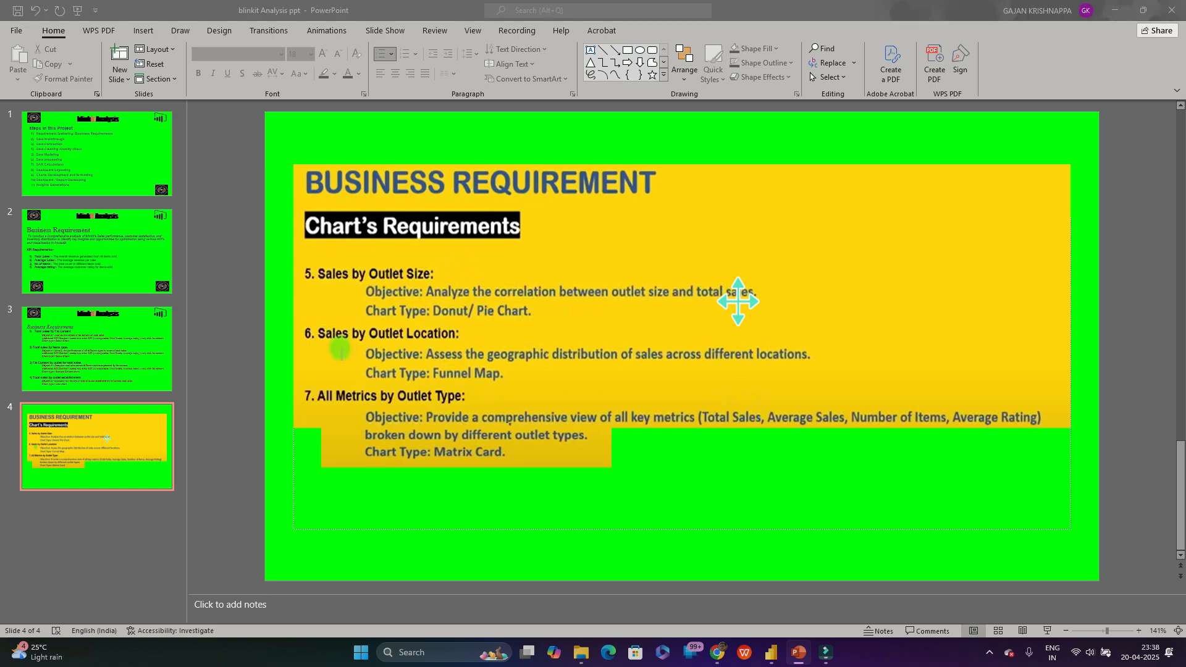
key("alt+Tab")
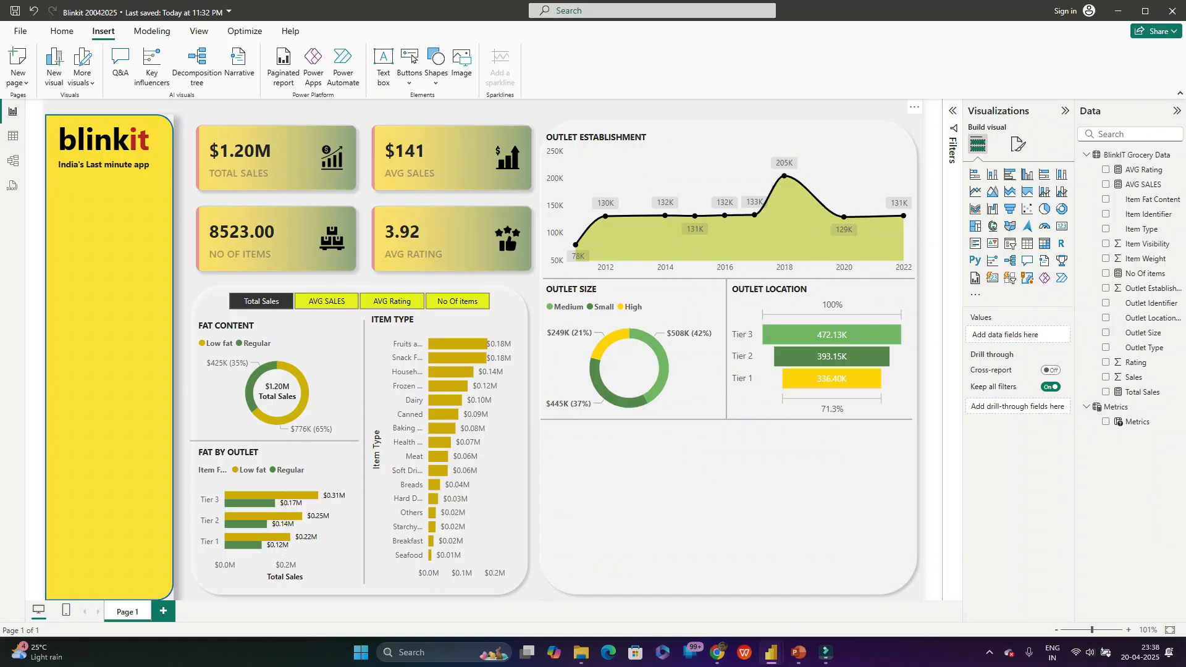
left_click(704, 494)
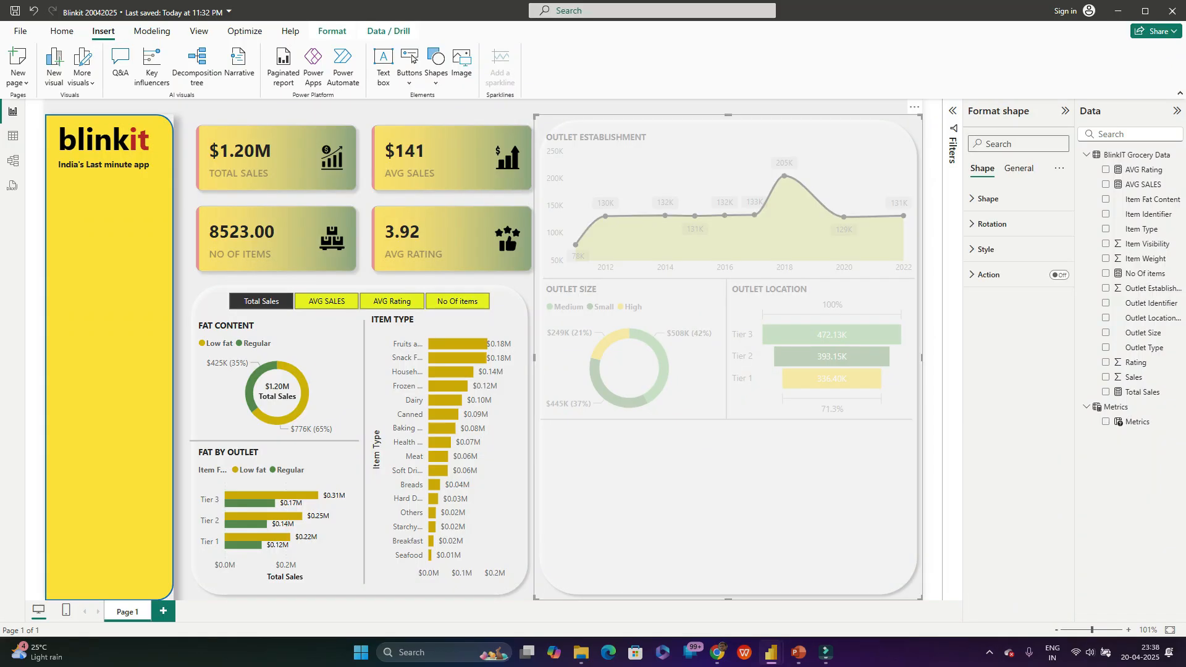
left_click(933, 433)
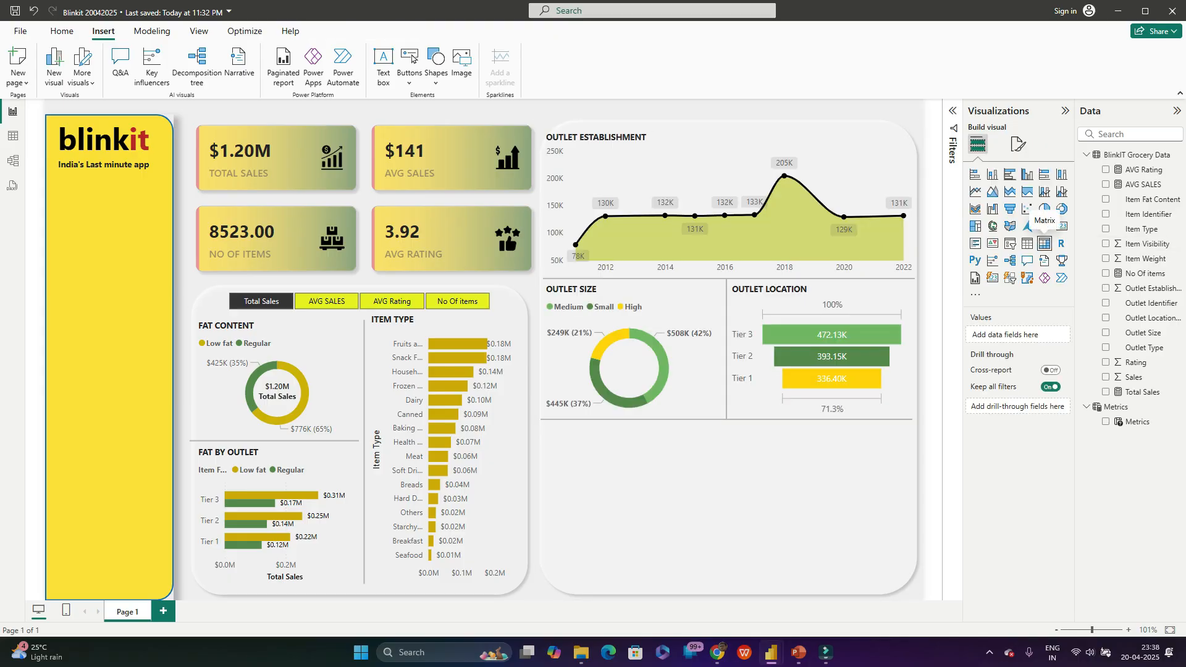
left_click(1044, 244)
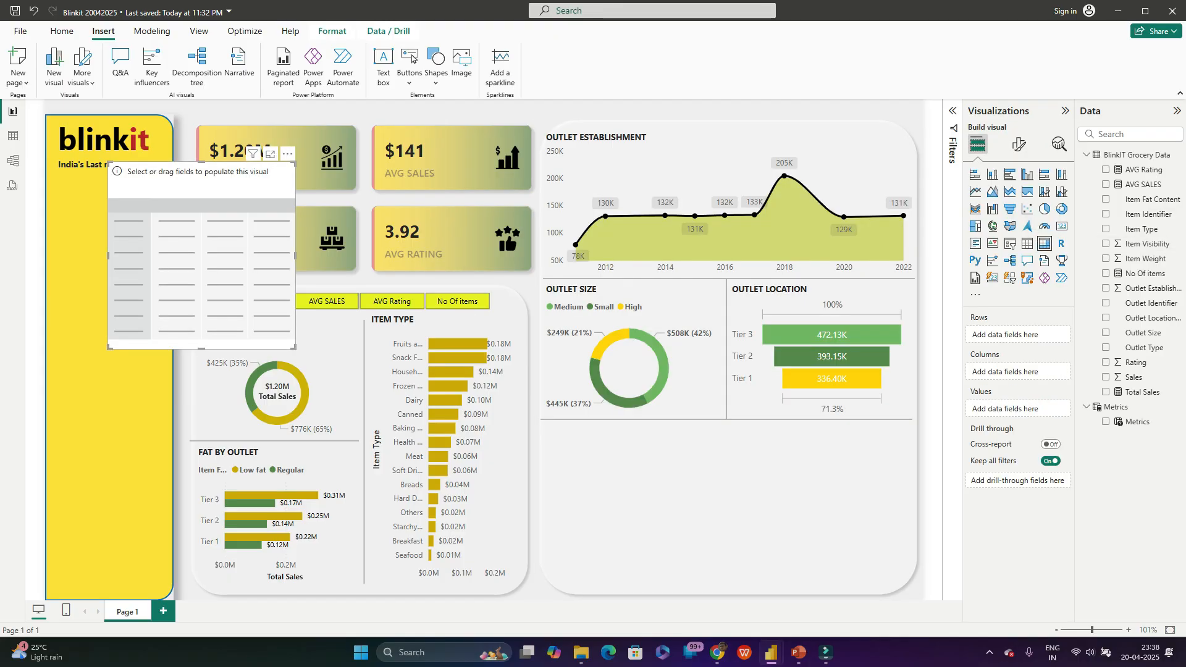
left_click_drag(198, 188, 639, 430)
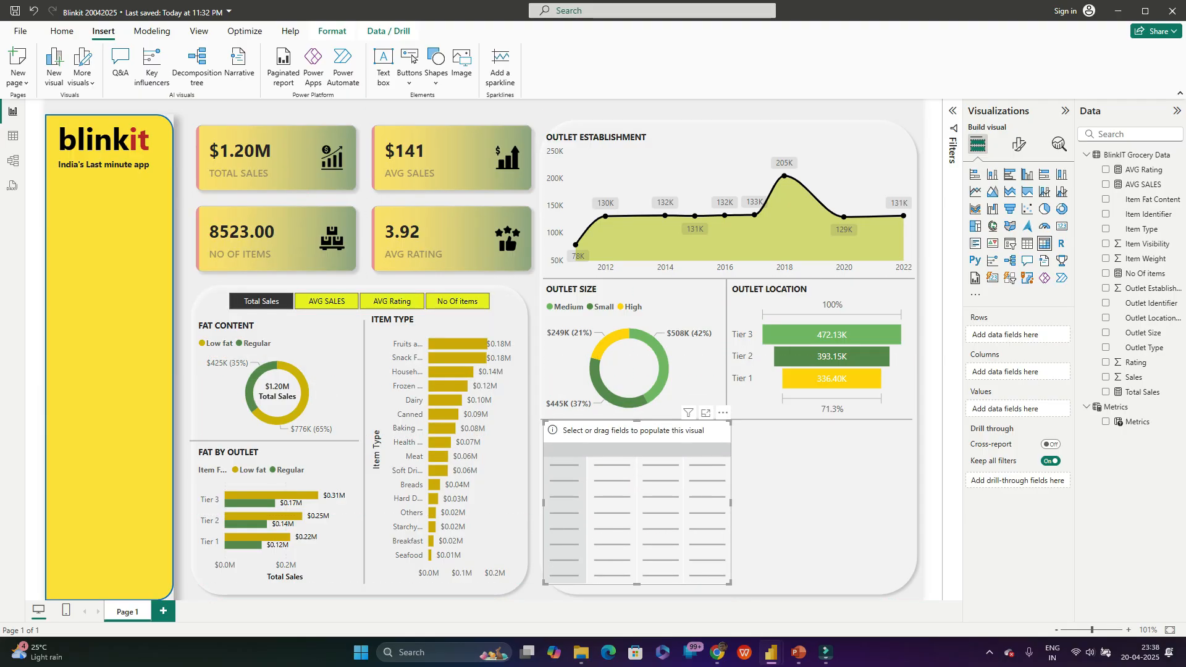
Step: Widen the empty matrix to span the area below the Outlet Size and Location charts and add Outlet Type as rows, following the reference report
left_click_drag(731, 503, 912, 503)
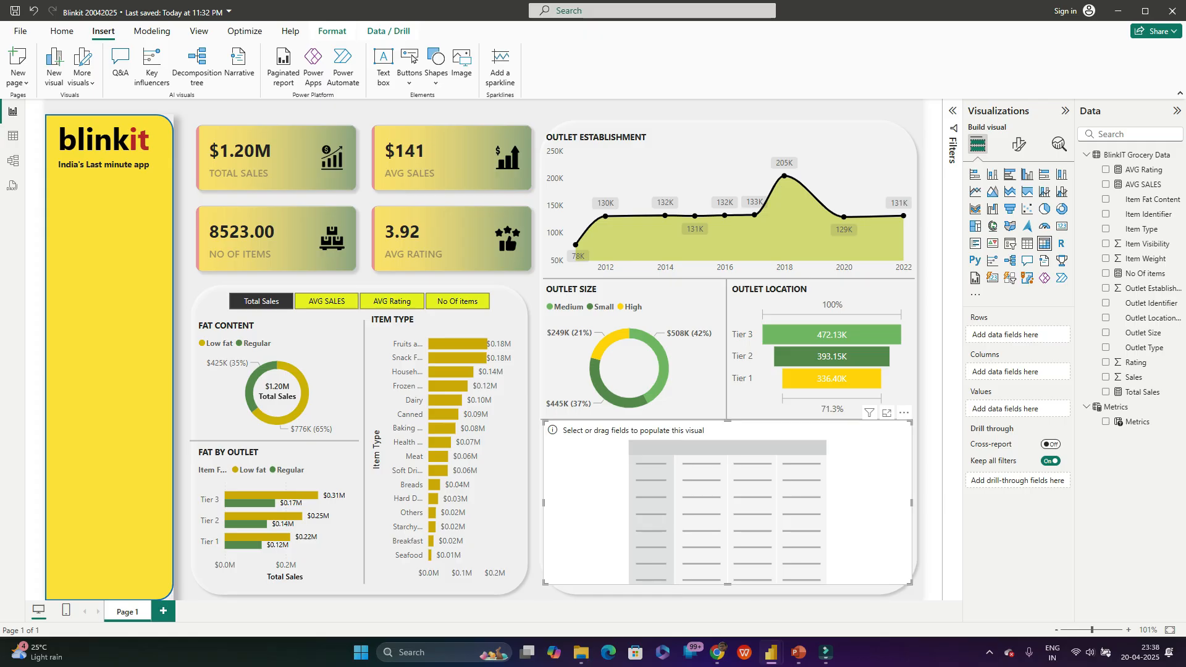
key("alt+Tab")
key("alt+Tab")
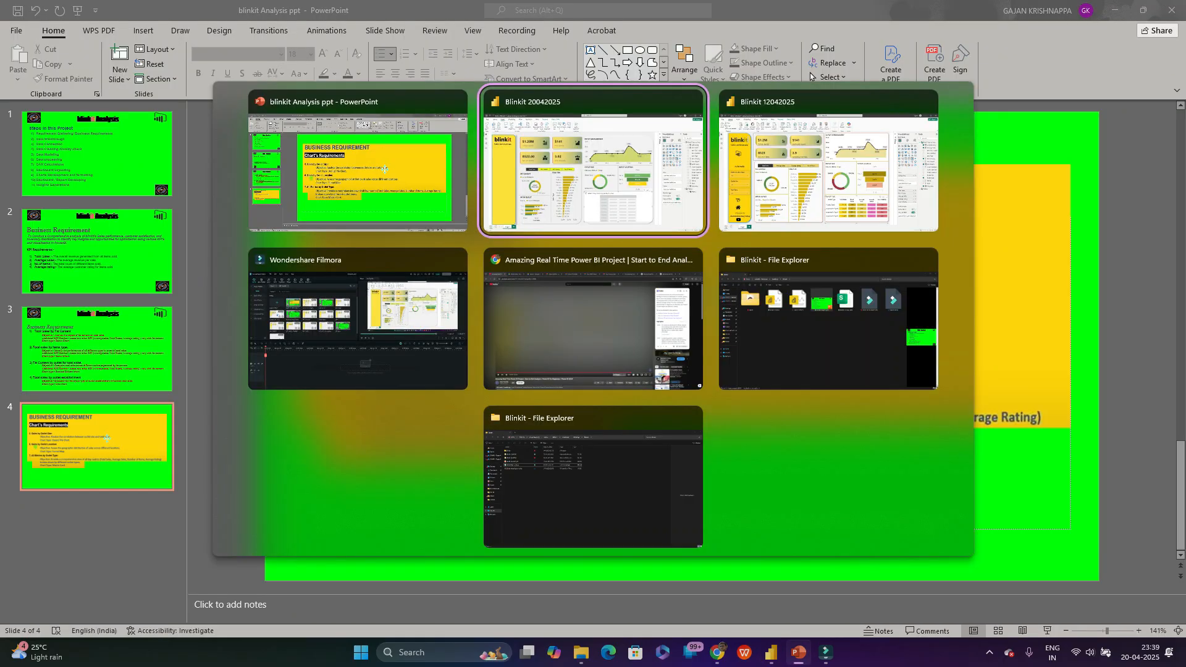
key("alt+Tab")
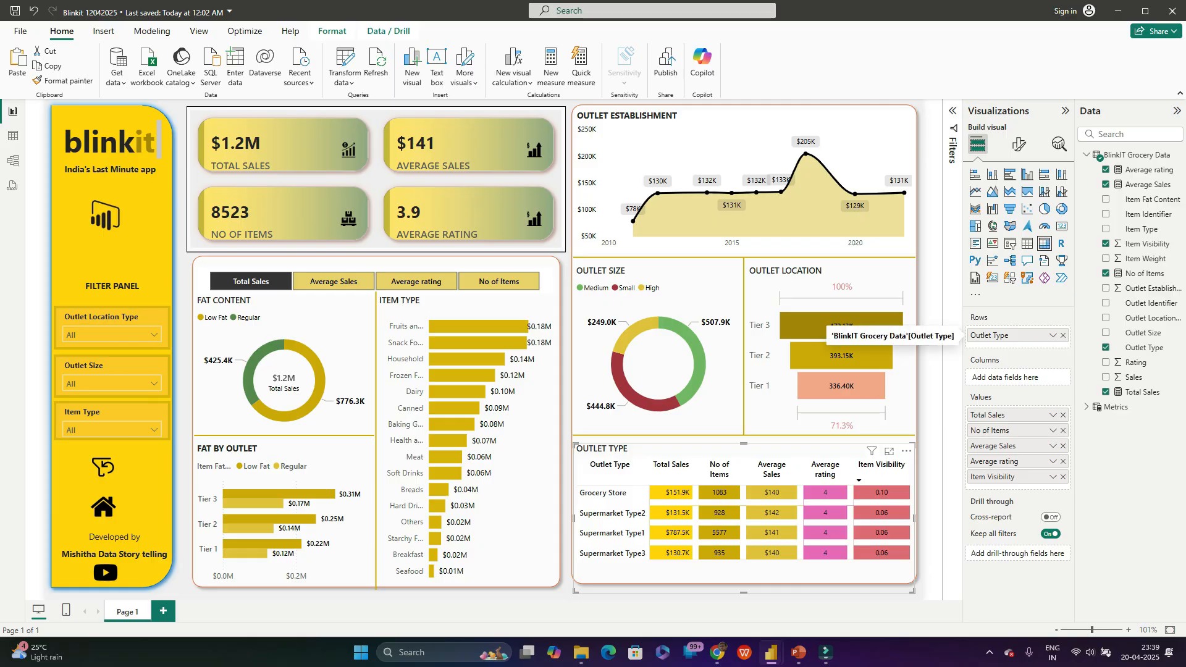
key("alt+Tab")
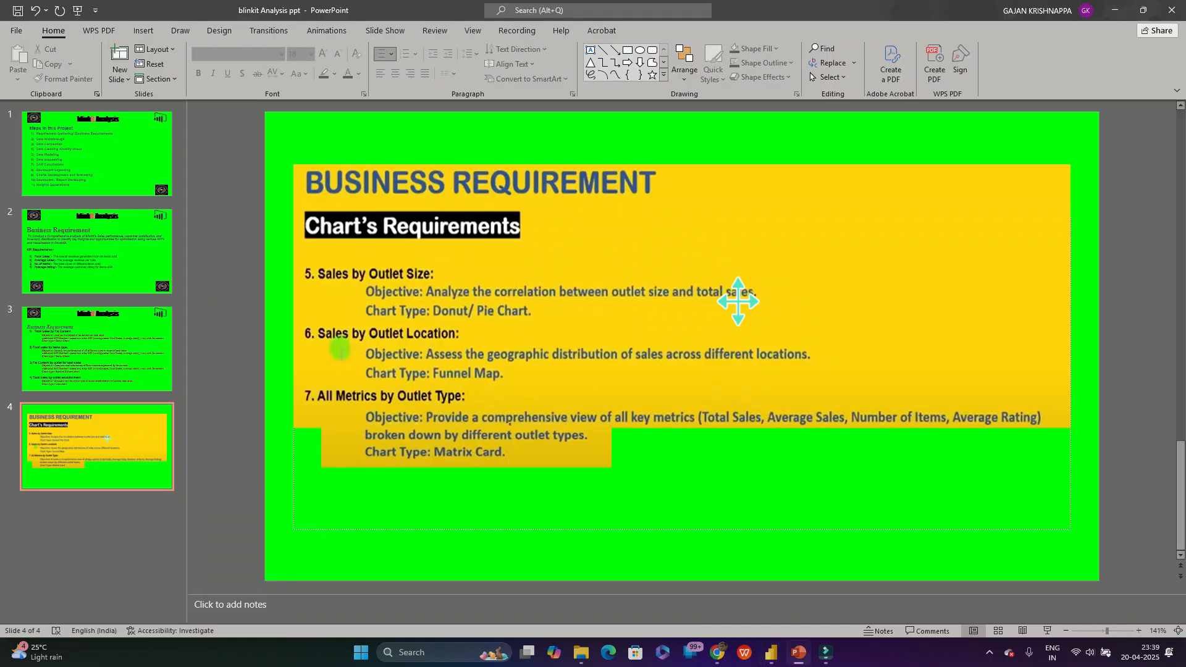
key("alt+Tab")
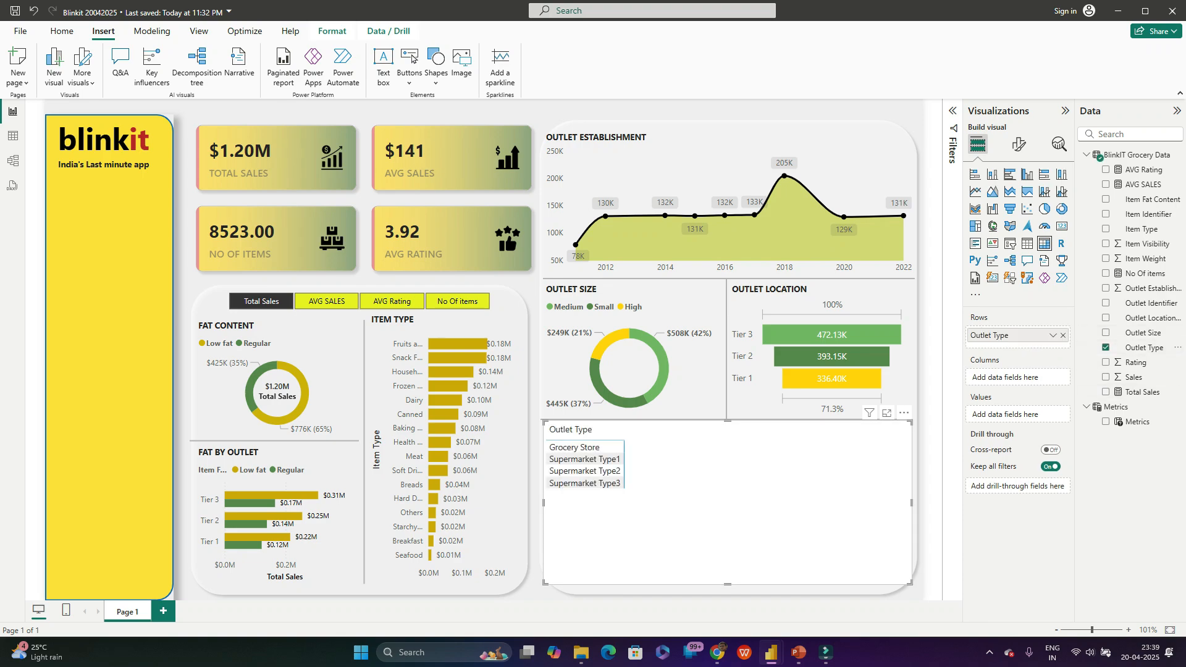
Step: Add Total Sales and No Of items as the matrix's first two values, matching the field order in the reference report
key("alt+Tab")
key("alt+Tab")
key("alt+Tab")
key("alt+Tab")
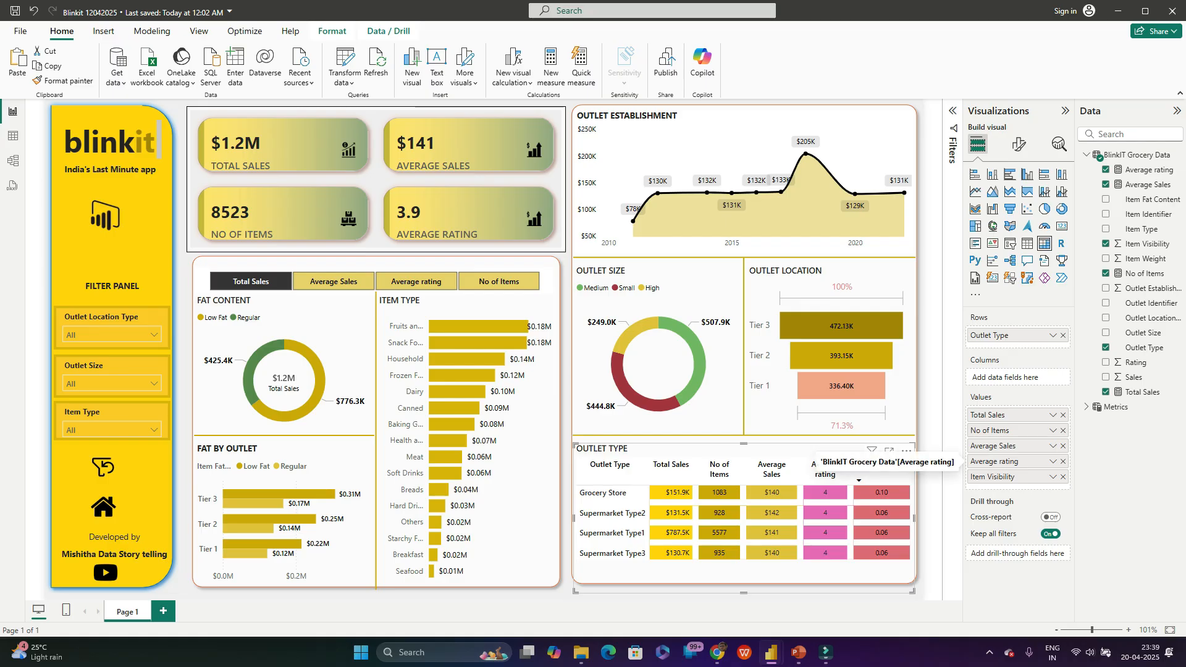
key("alt+Tab")
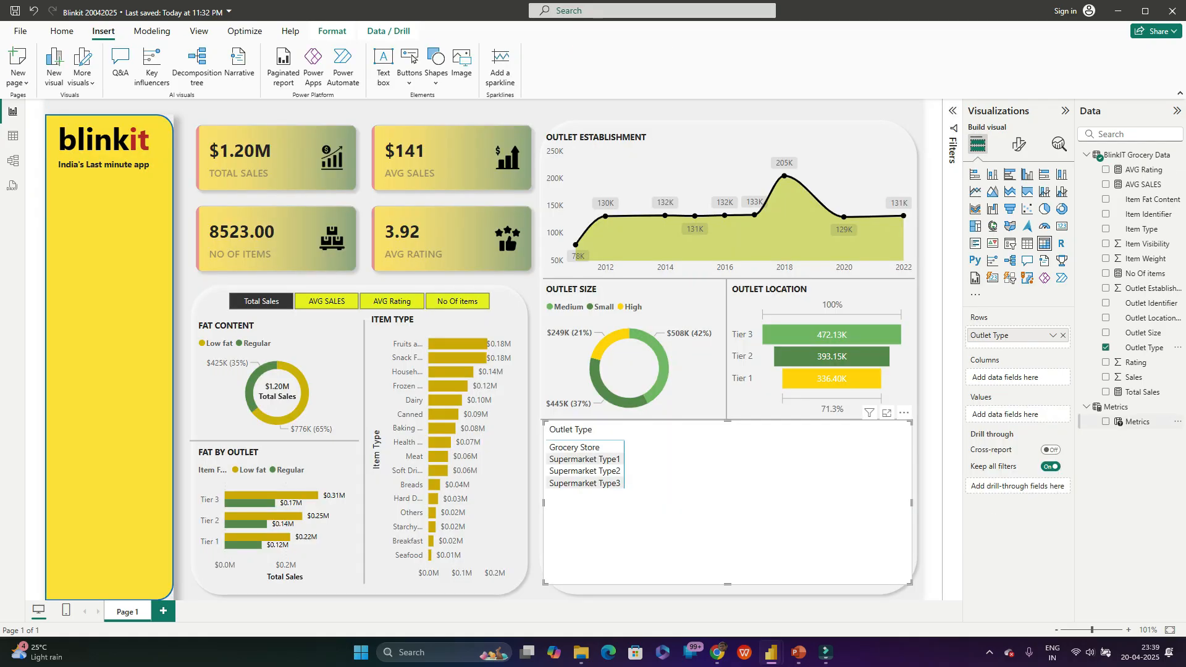
left_click(1106, 391)
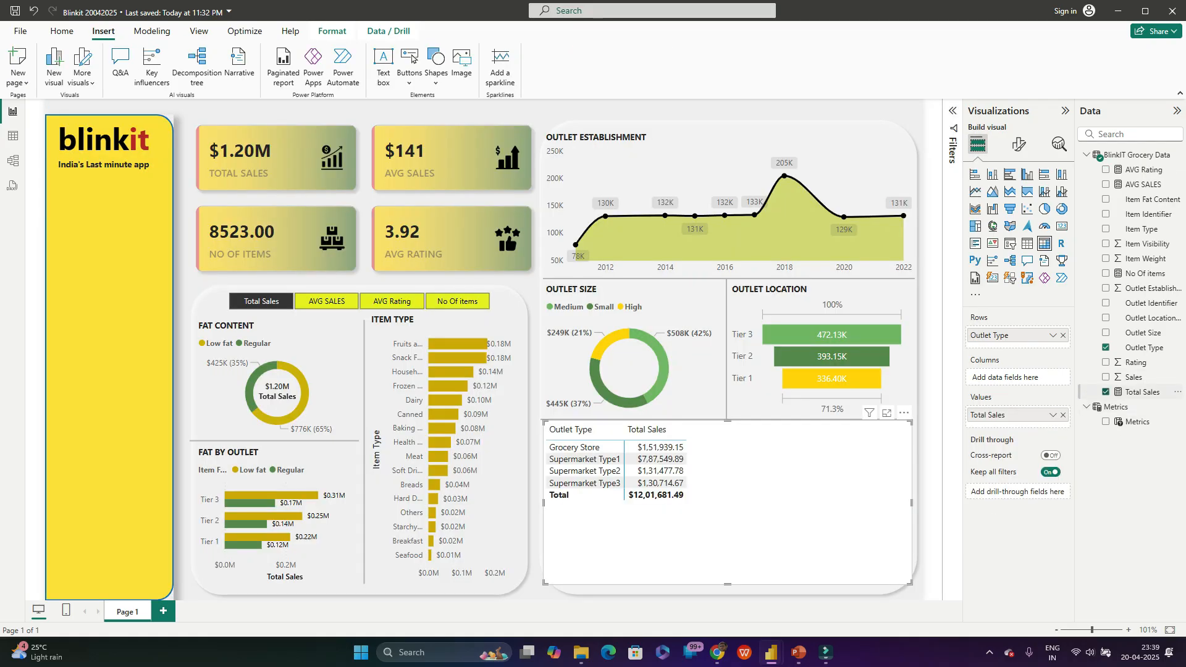
key("alt+Tab")
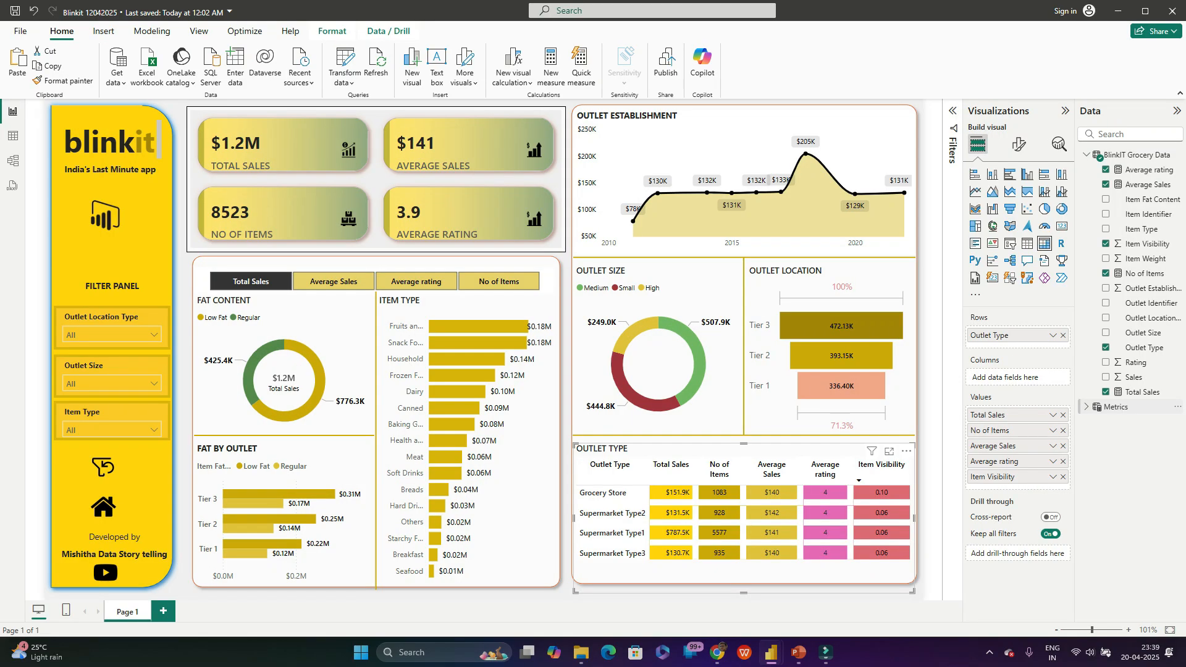
key("alt+Tab")
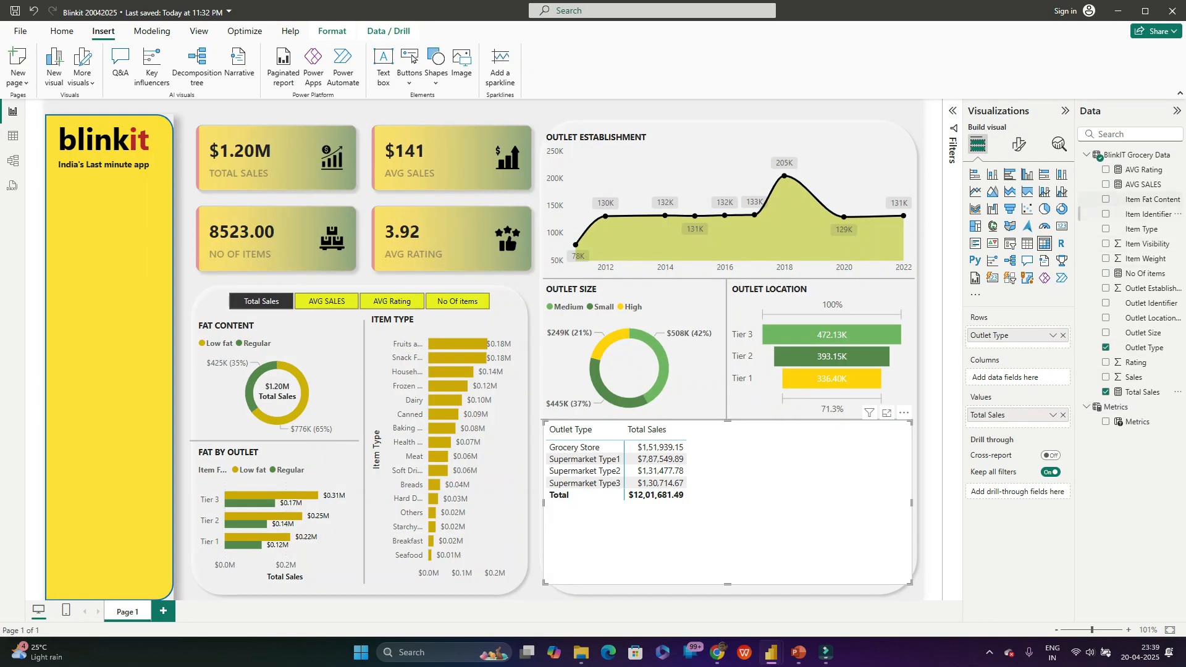
left_click(1106, 274)
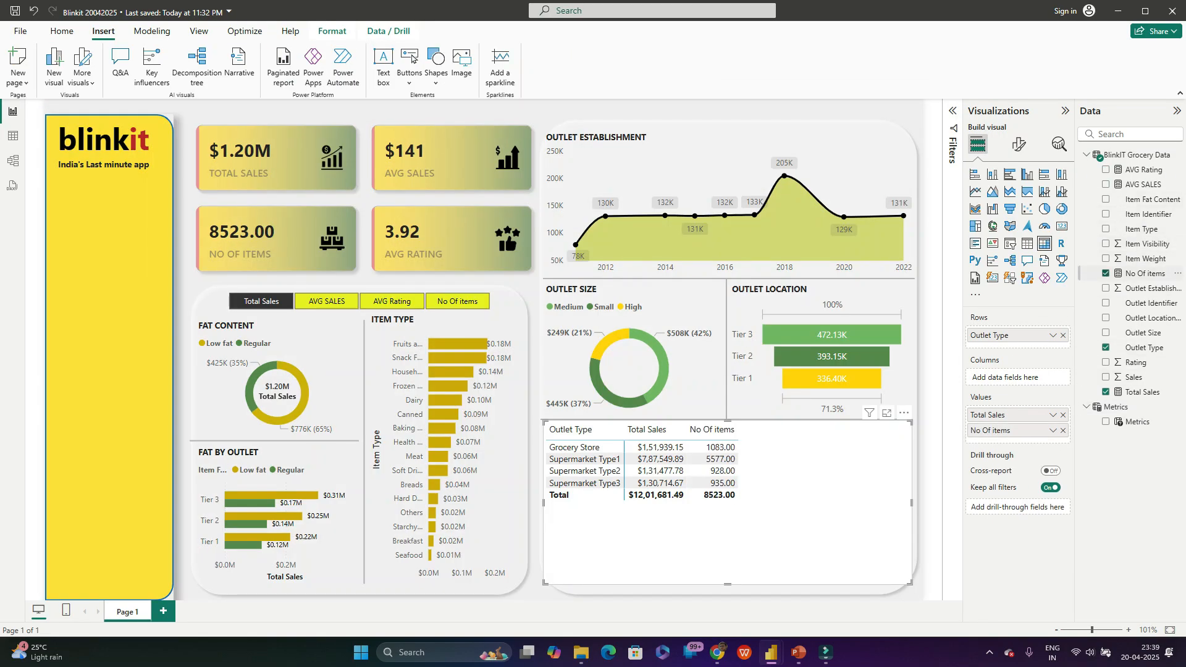
Step: Add AVG SALES and AVG Rating to the matrix values, checking their order against the reference report
key("alt+Tab")
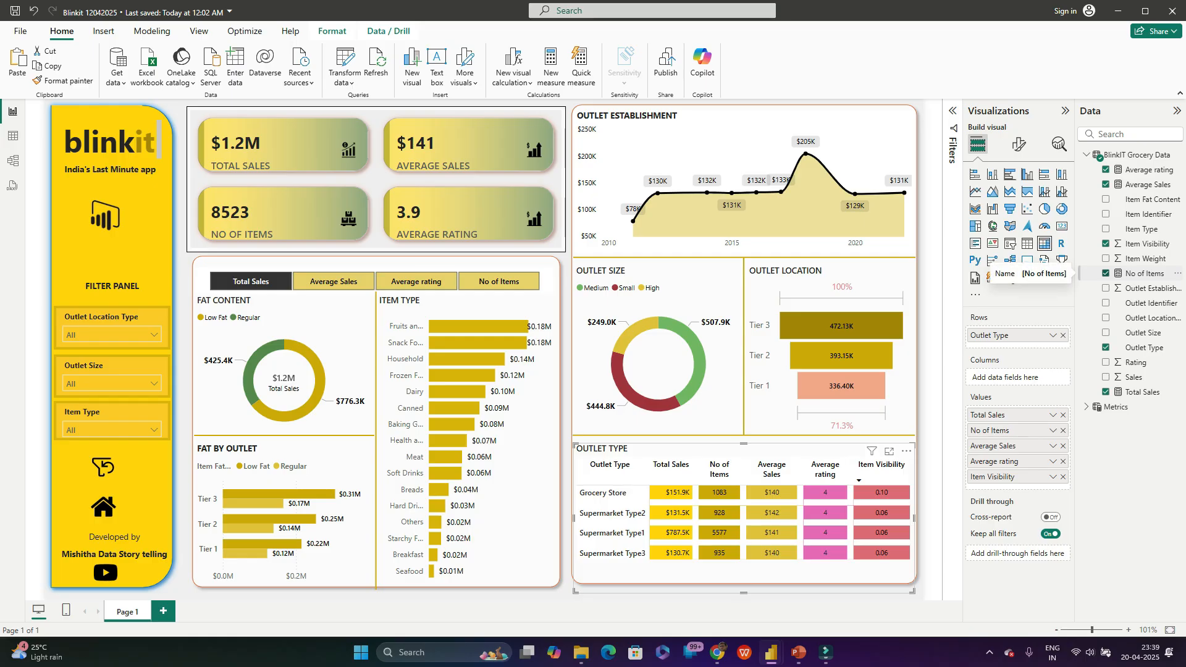
key("alt+Tab")
left_click(1106, 184)
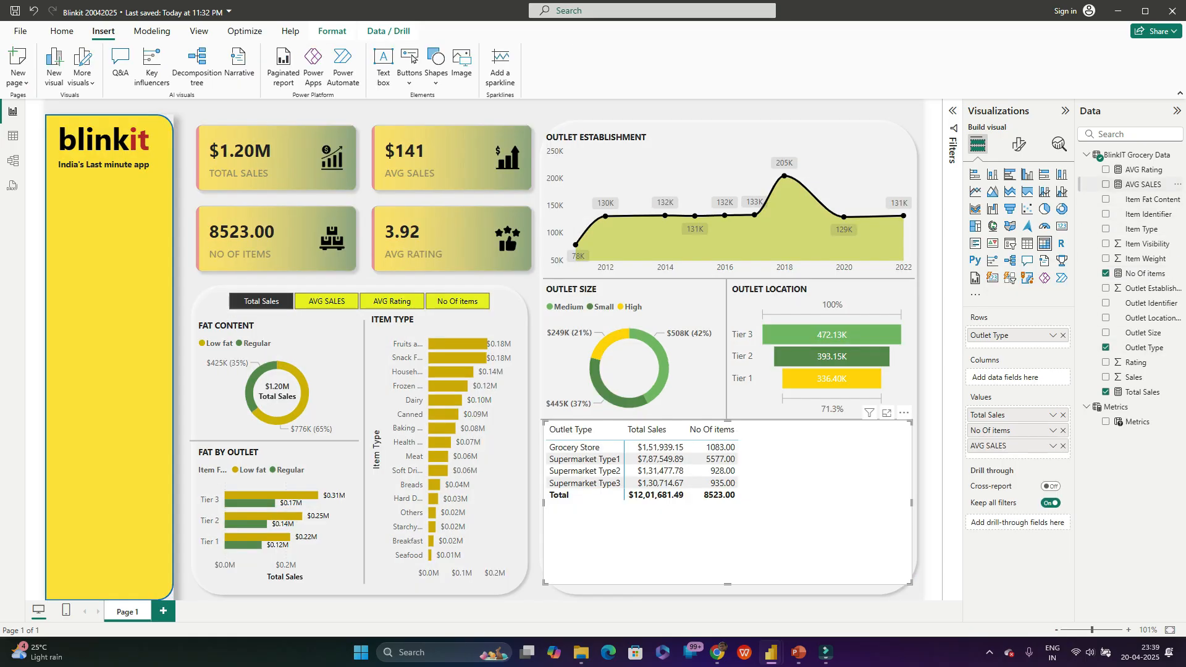
key("alt+Tab")
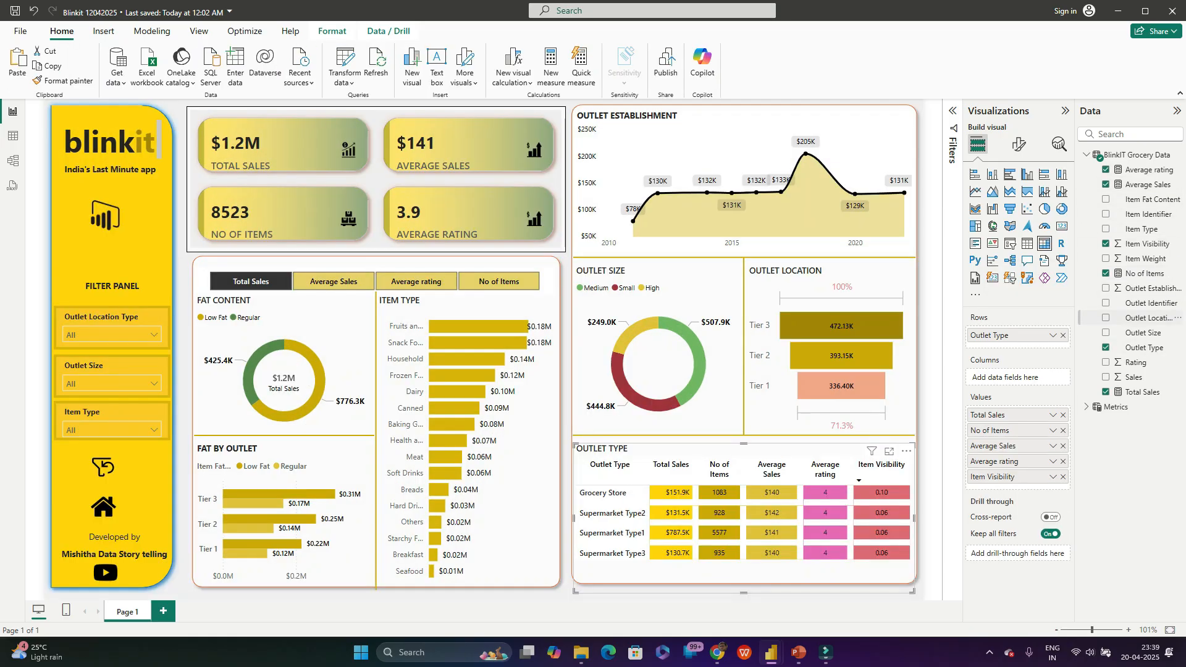
key("alt+Tab")
key("alt+Tab")
key("alt+Tab")
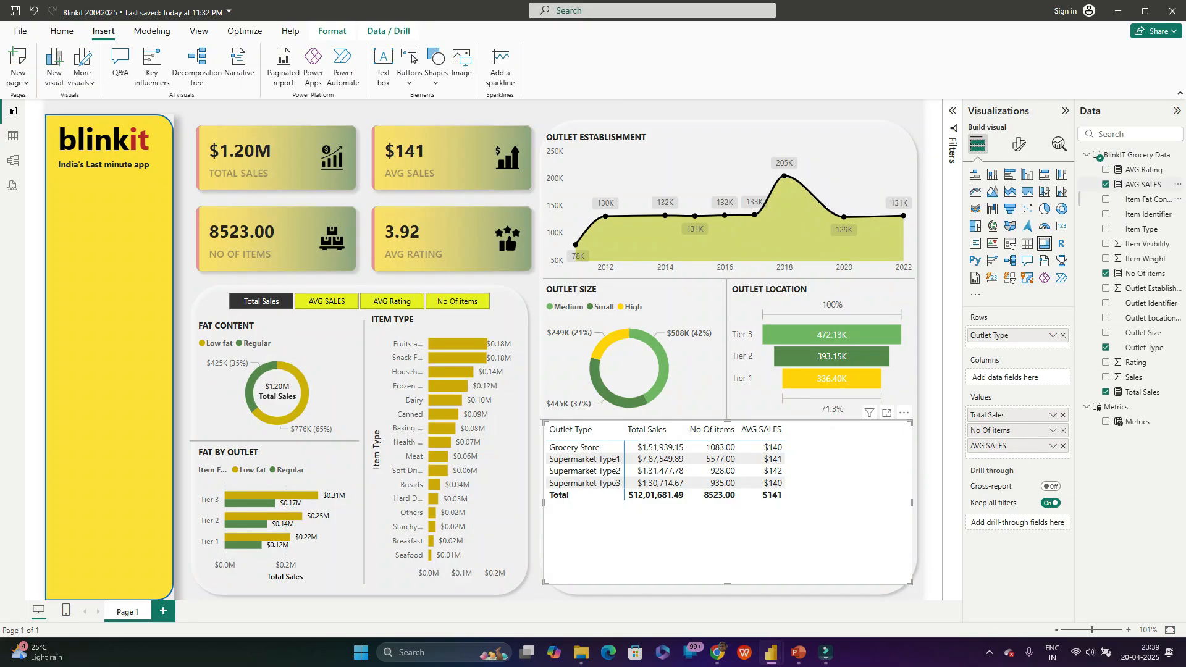
key("alt+Tab")
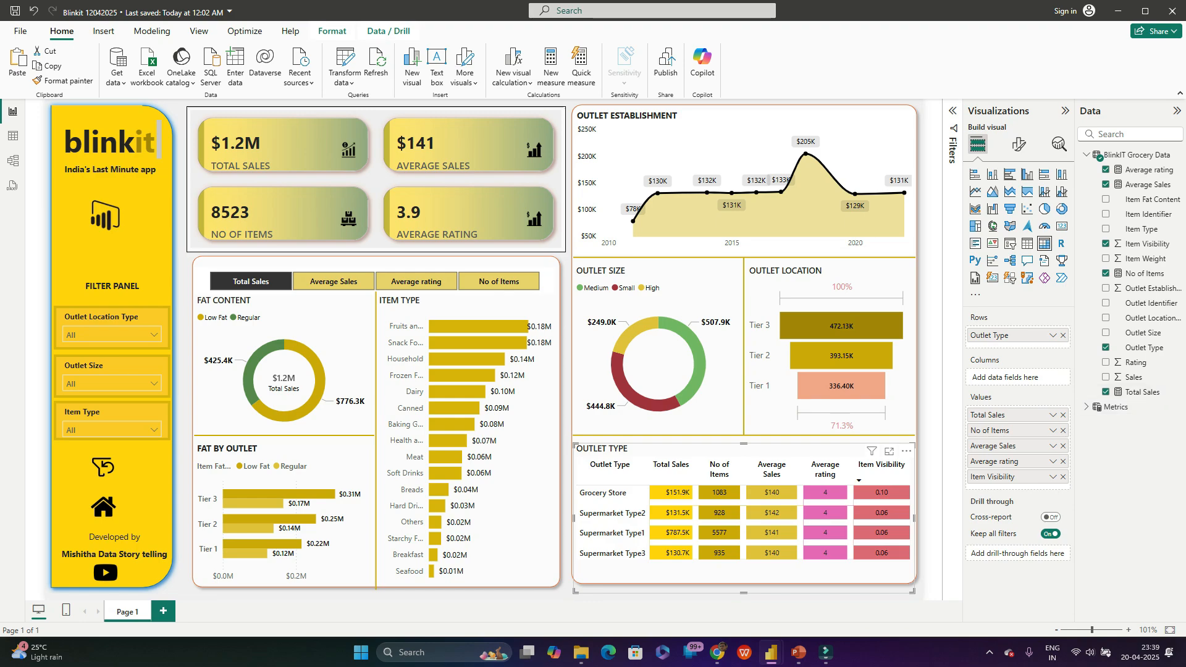
key("alt+Tab")
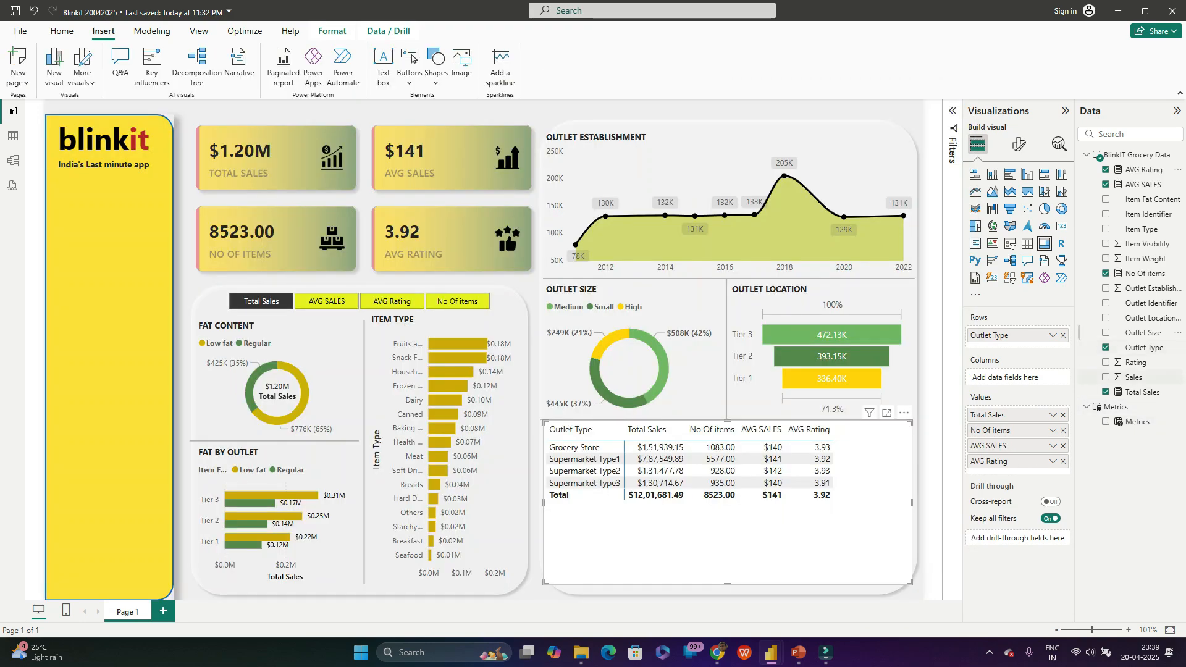
Step: Add Item Visibility as the matrix's last value and compare the matrix with the reference report's Outlet Type table
left_click(1105, 243)
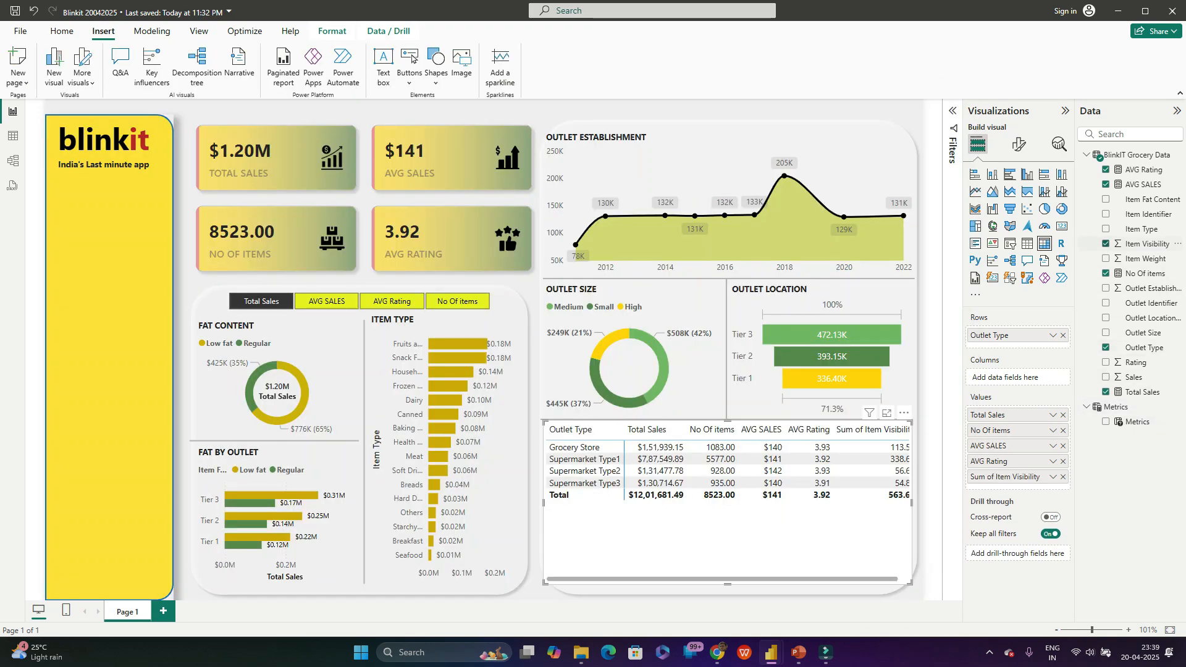
mouse_move(868, 579)
left_mouse_down()
mouse_move(883, 579)
mouse_move(870, 579)
left_mouse_up()
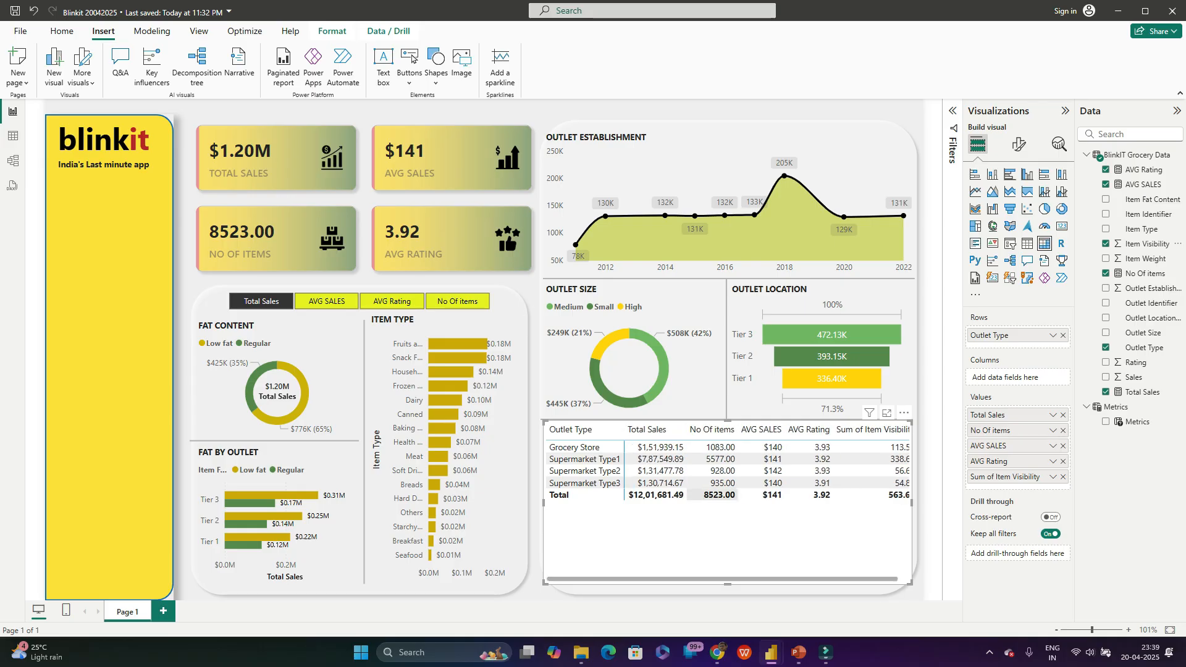
key("alt+Tab")
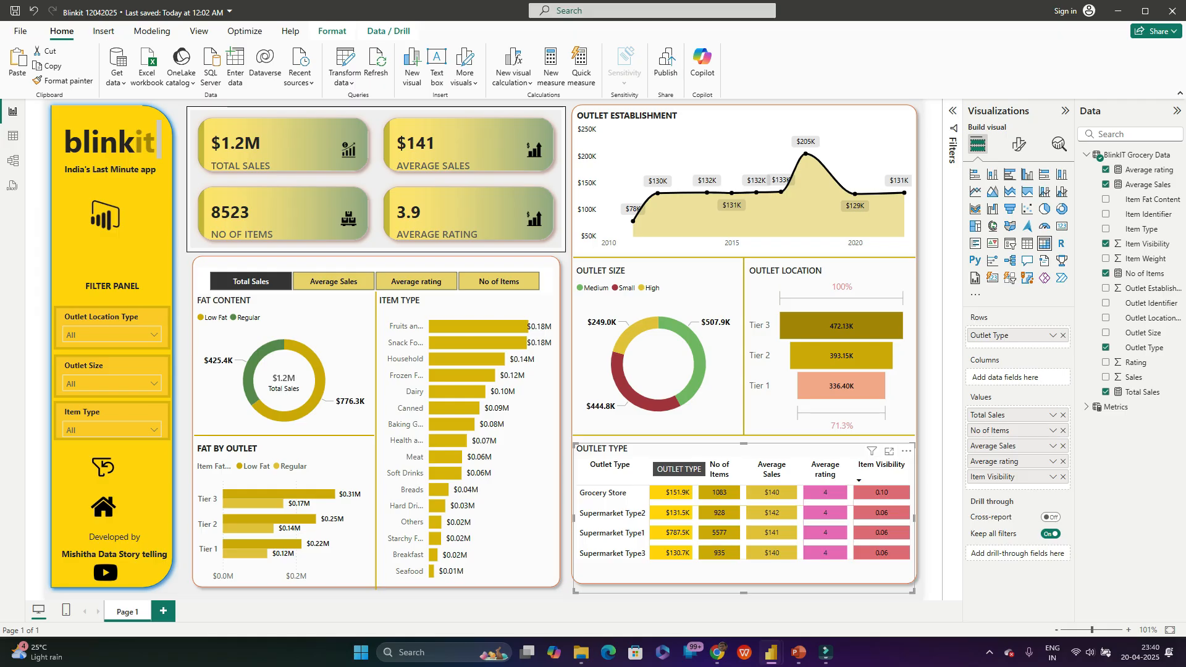
key("alt+Tab")
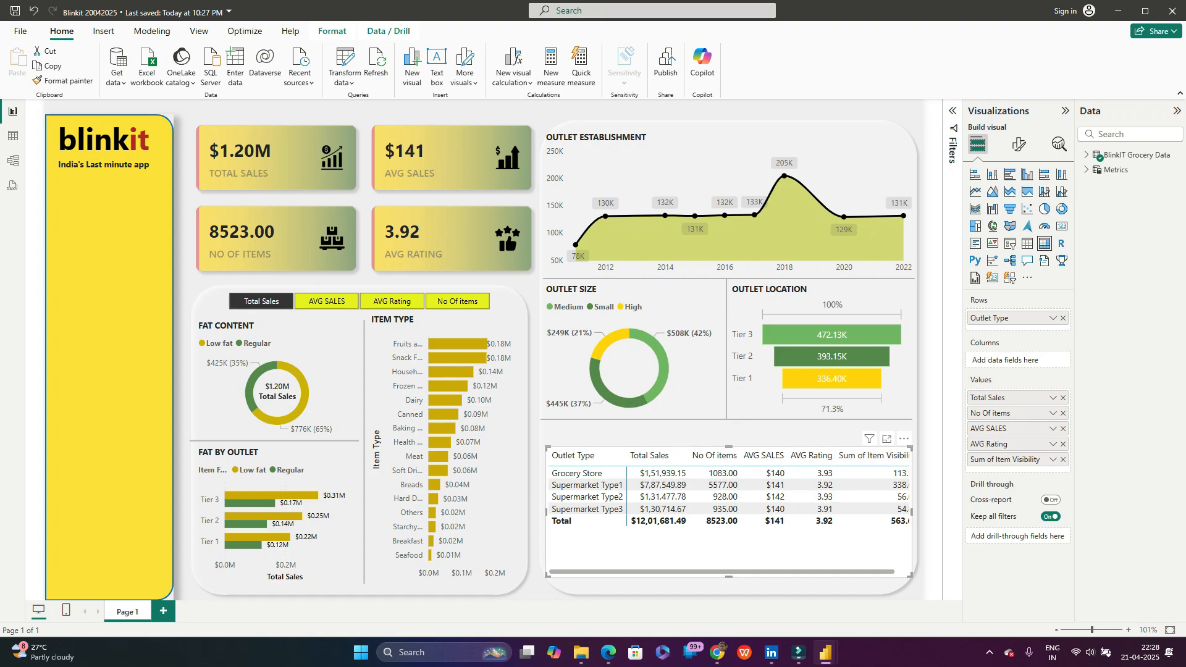
Step: Open the Outlet Type matrix's layout and style presets and review the available style and layout options
left_click(1019, 144)
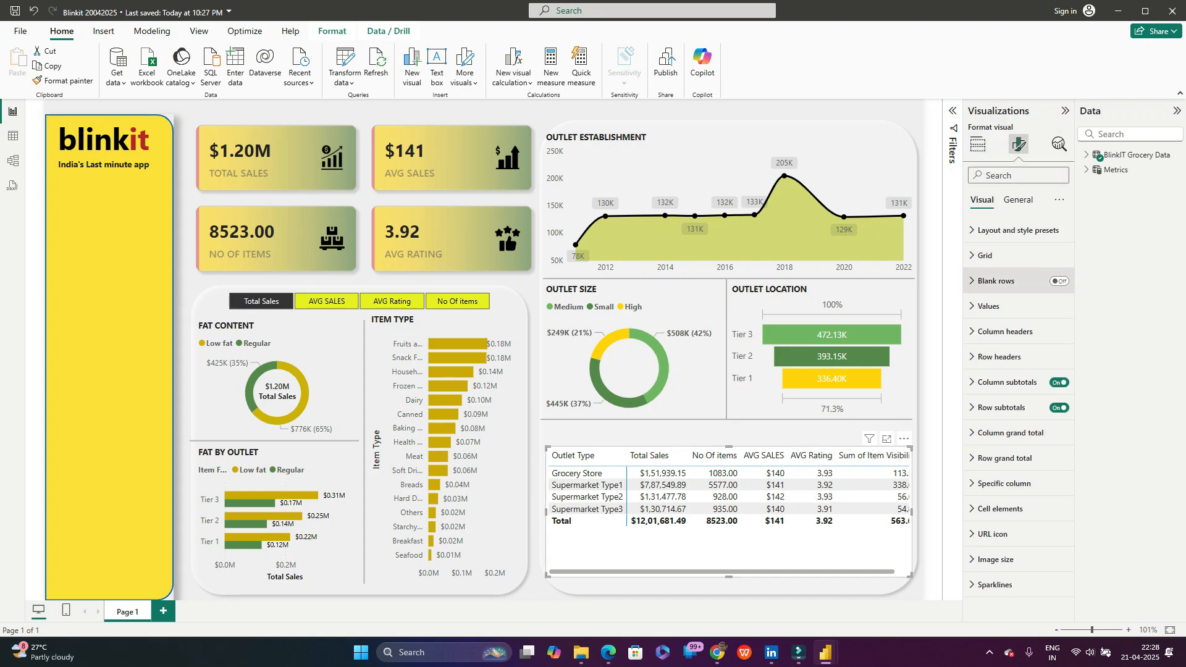
left_click(1018, 230)
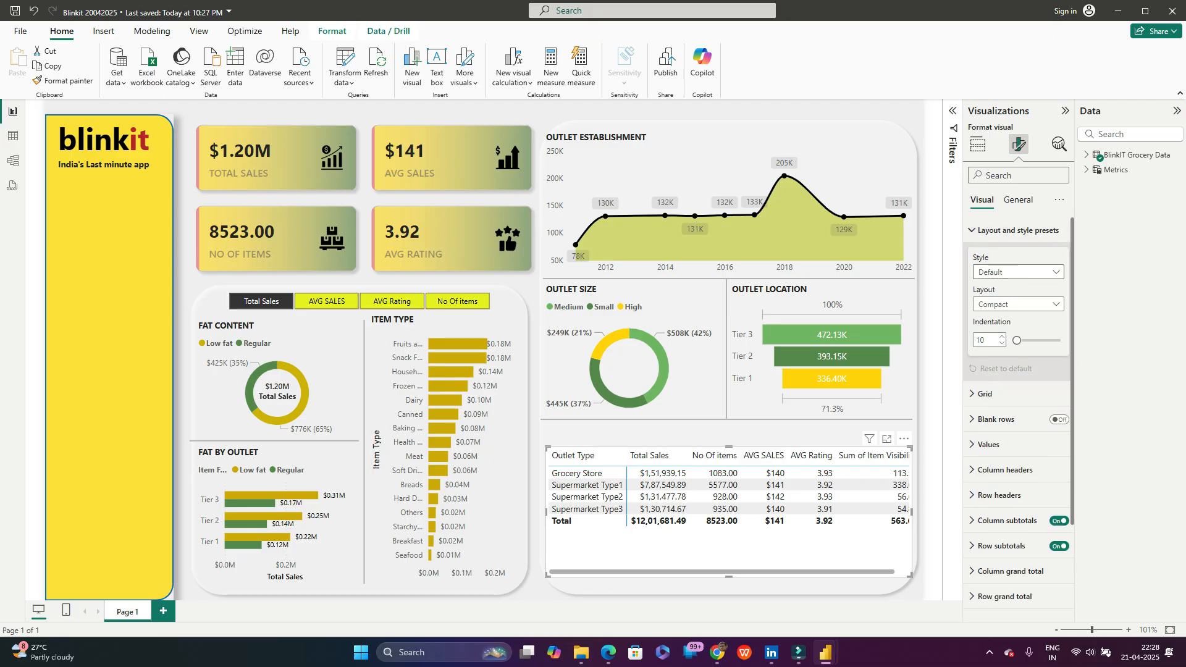
left_click(1018, 272)
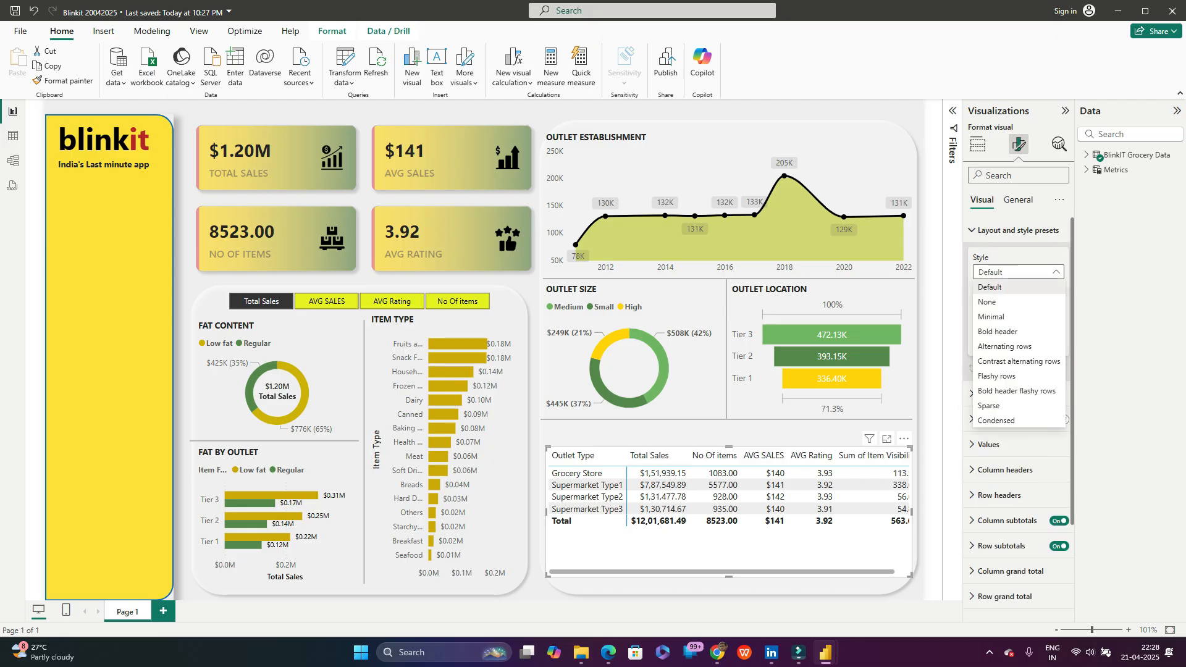
left_click(1018, 272)
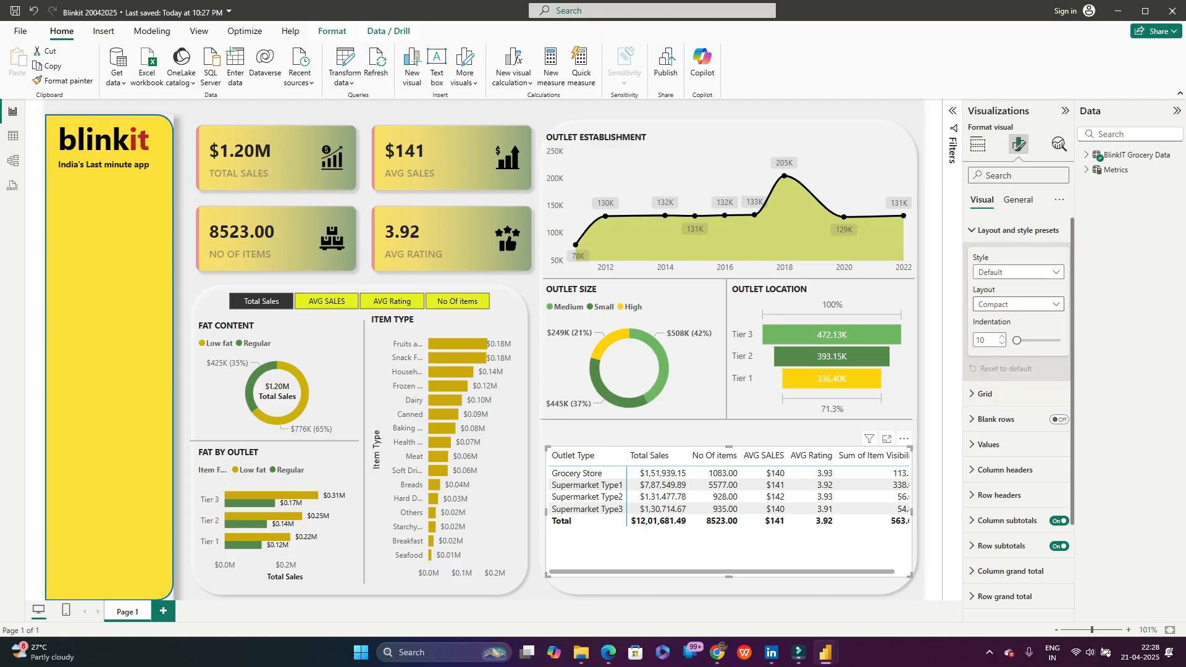
left_click(1018, 304)
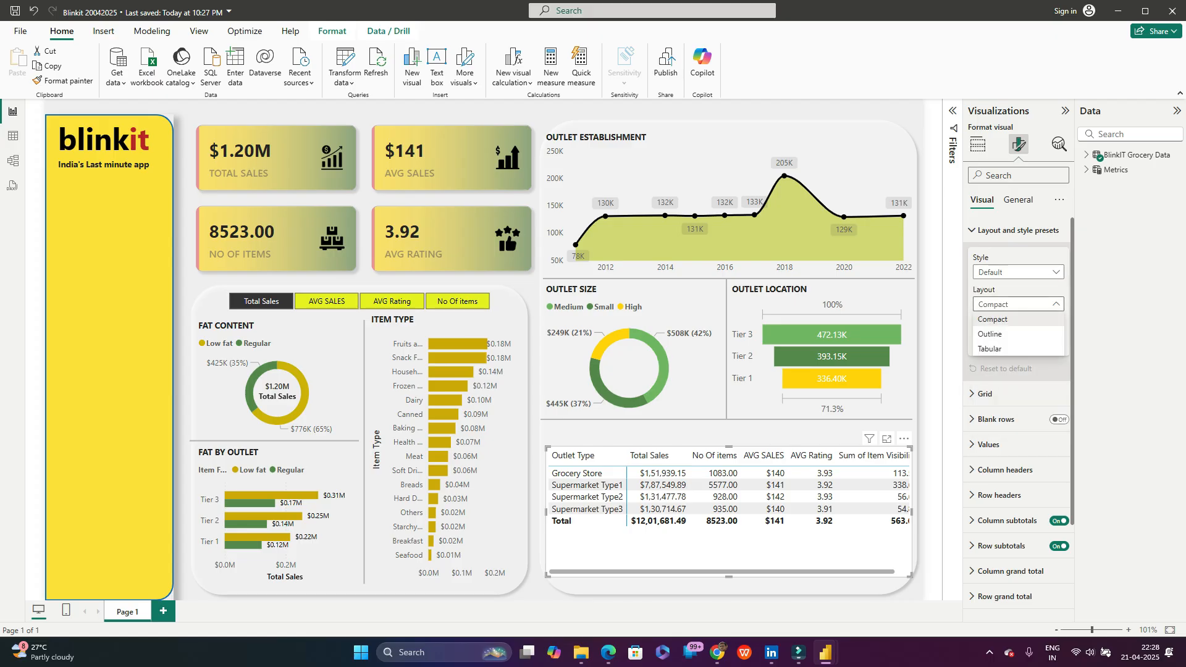
Step: Try the Bold header, Alternating rows, Flashy rows and Condensed style presets on the matrix, returning to Bold header
left_click(1018, 272)
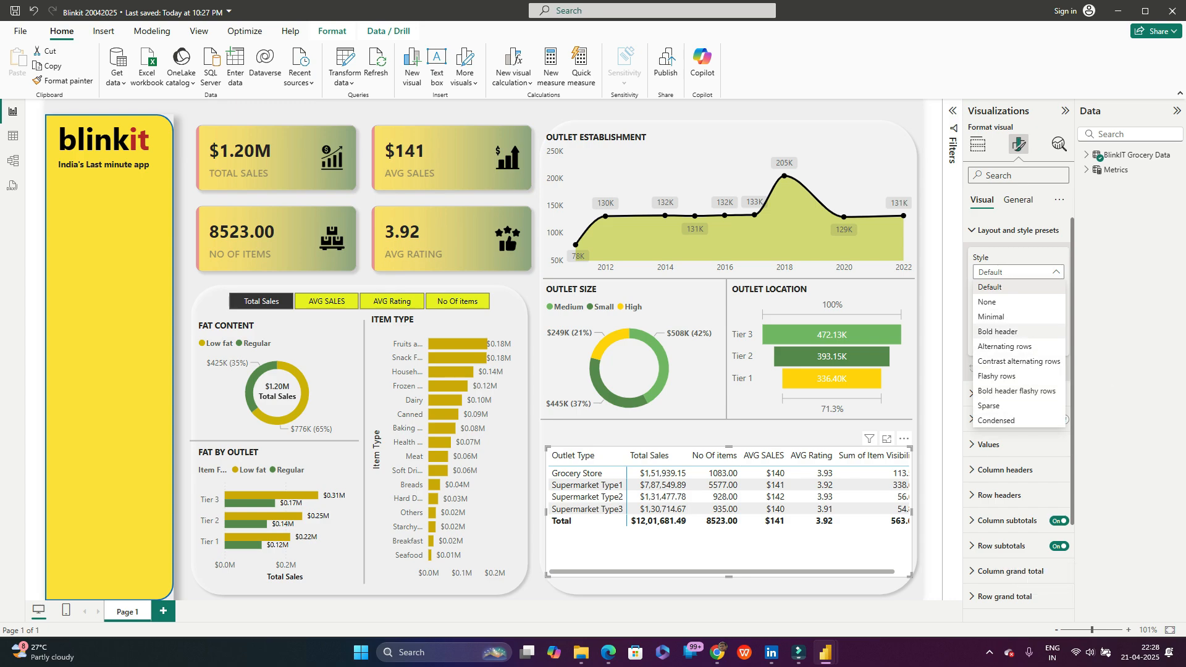
left_click(997, 332)
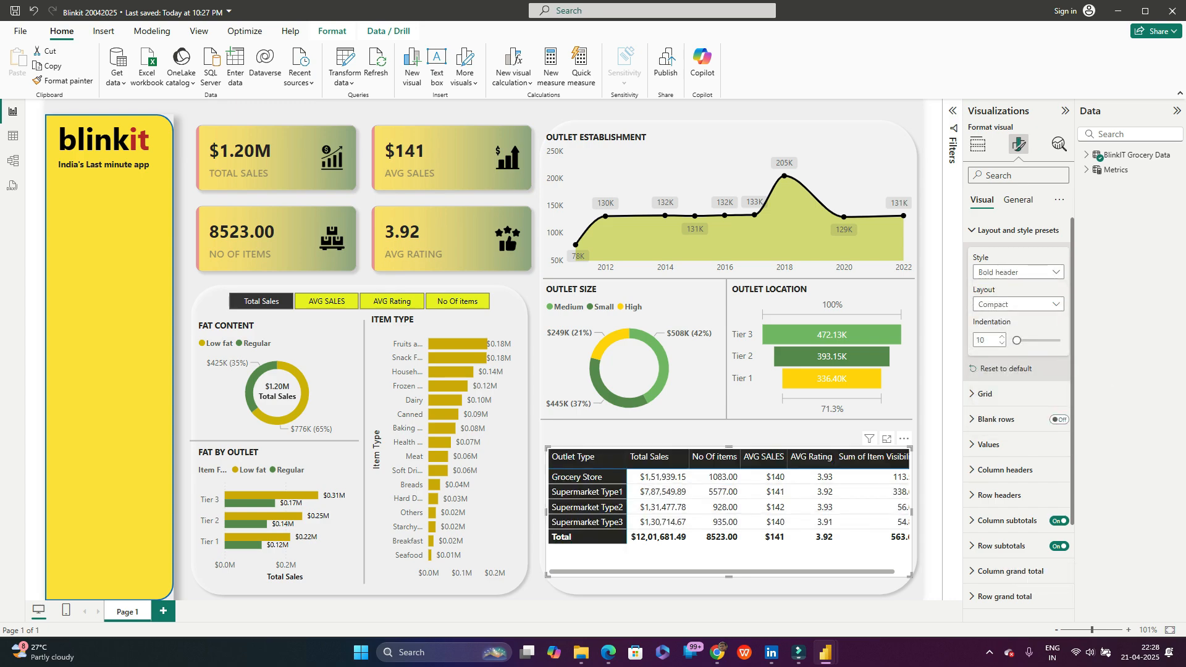
left_click(1016, 272)
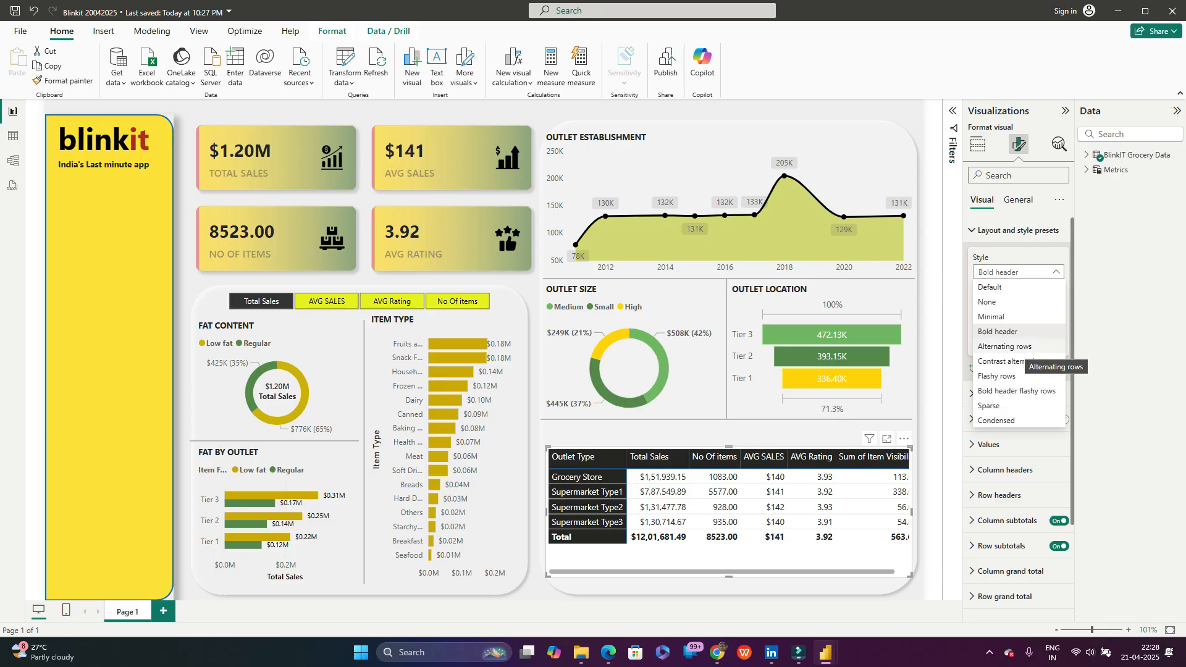
left_click(1004, 347)
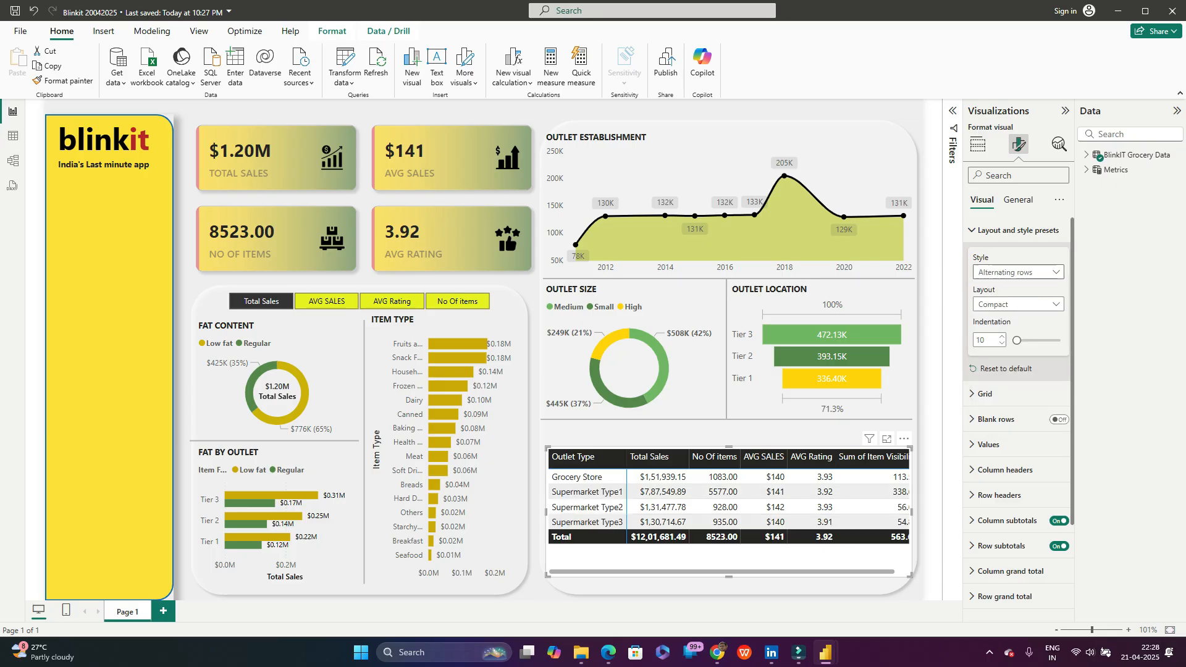
left_click(1016, 272)
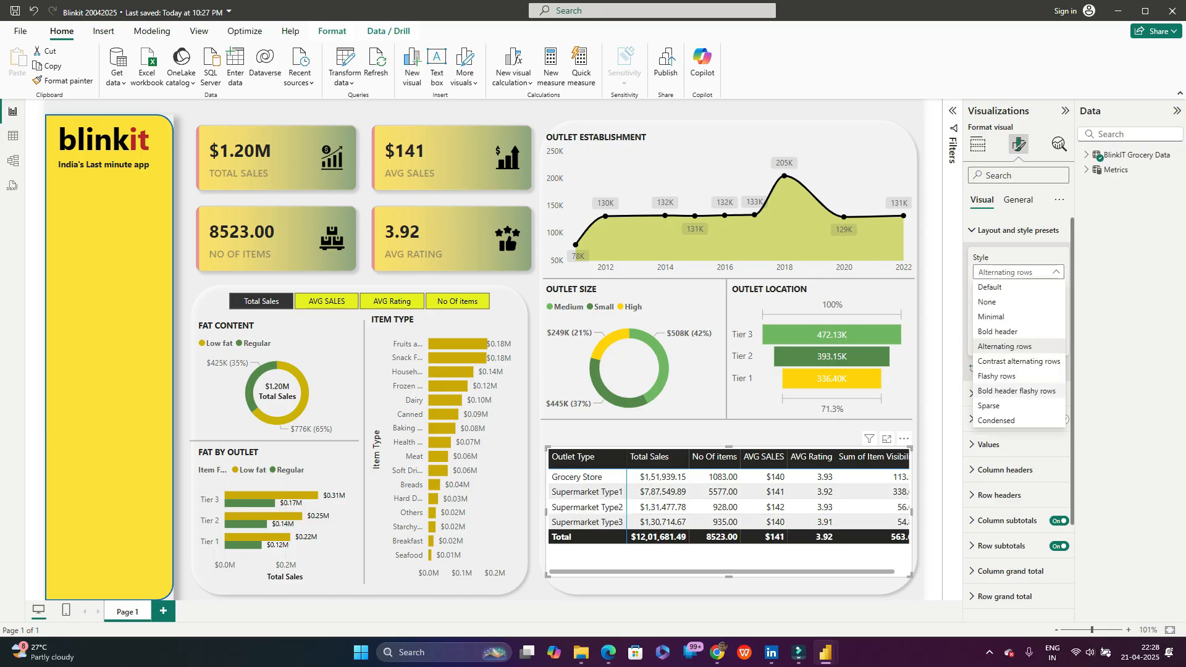
left_click(996, 376)
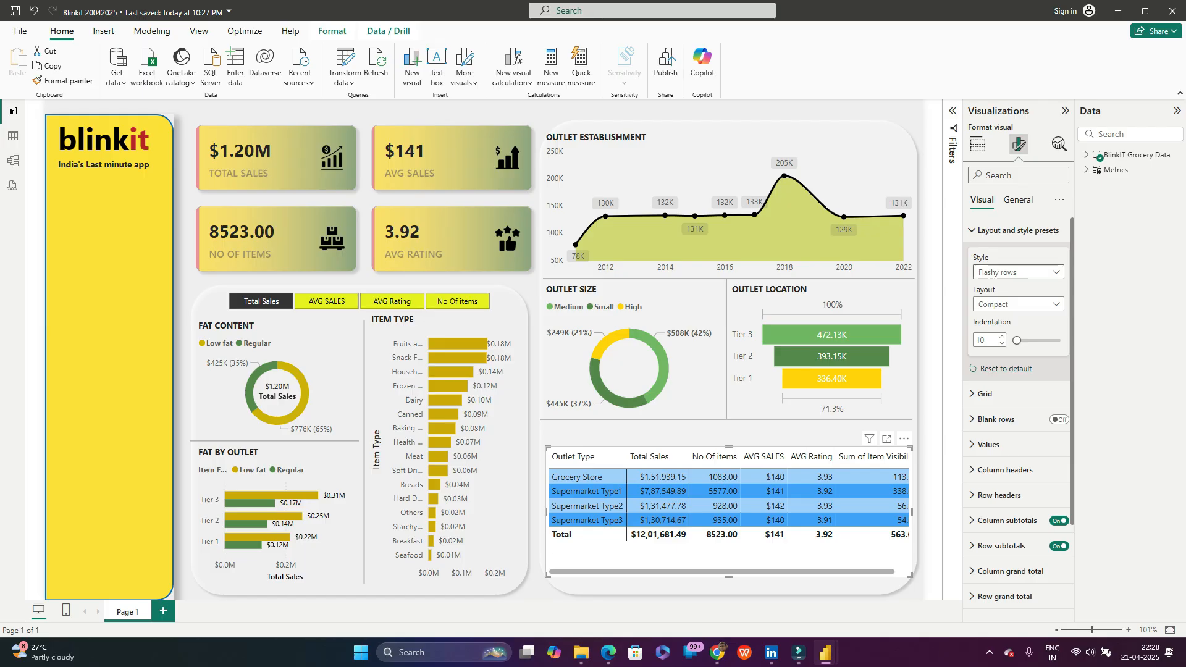
left_click(1016, 272)
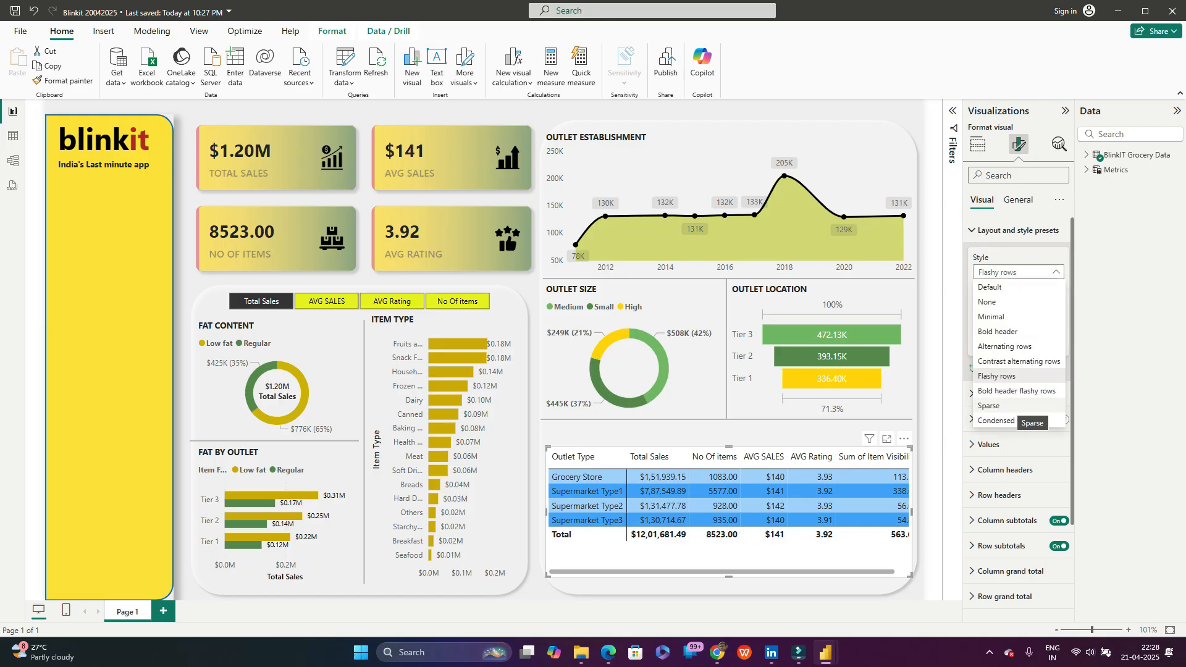
left_click(996, 420)
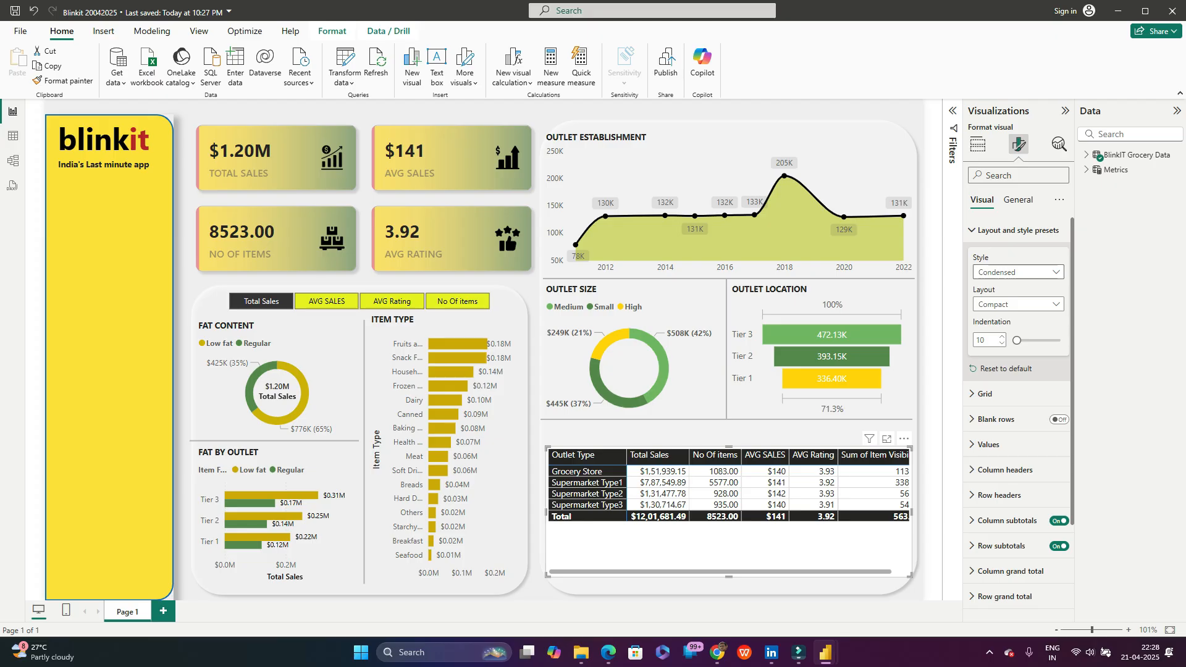
left_click(1018, 271)
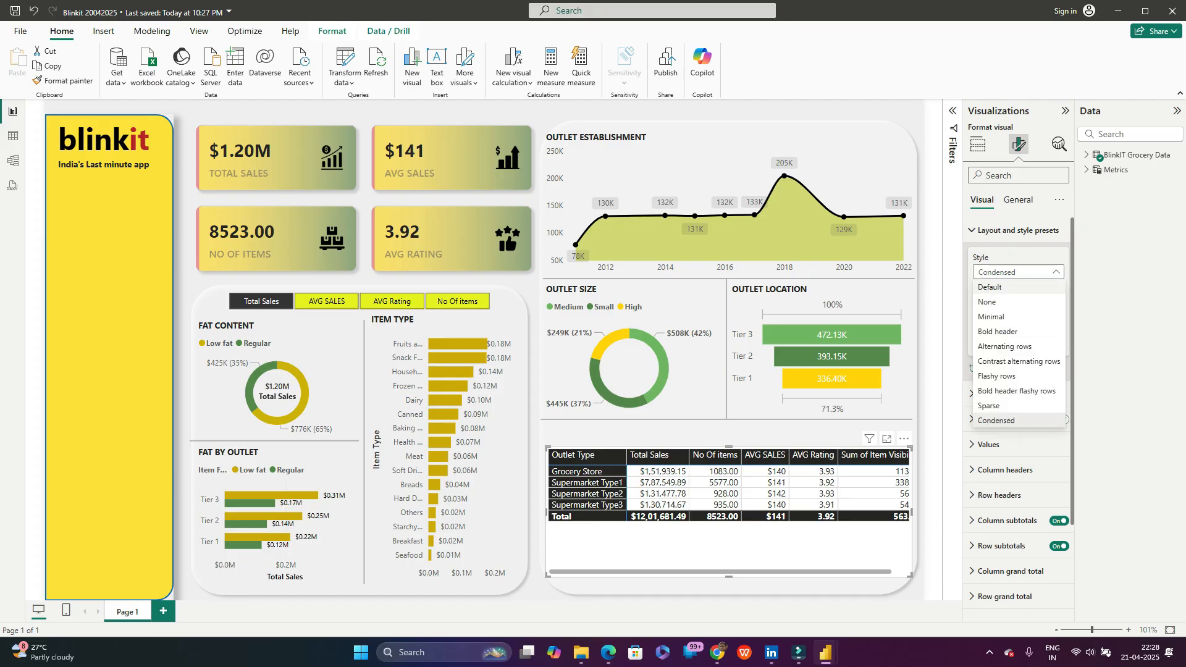
left_click(1013, 332)
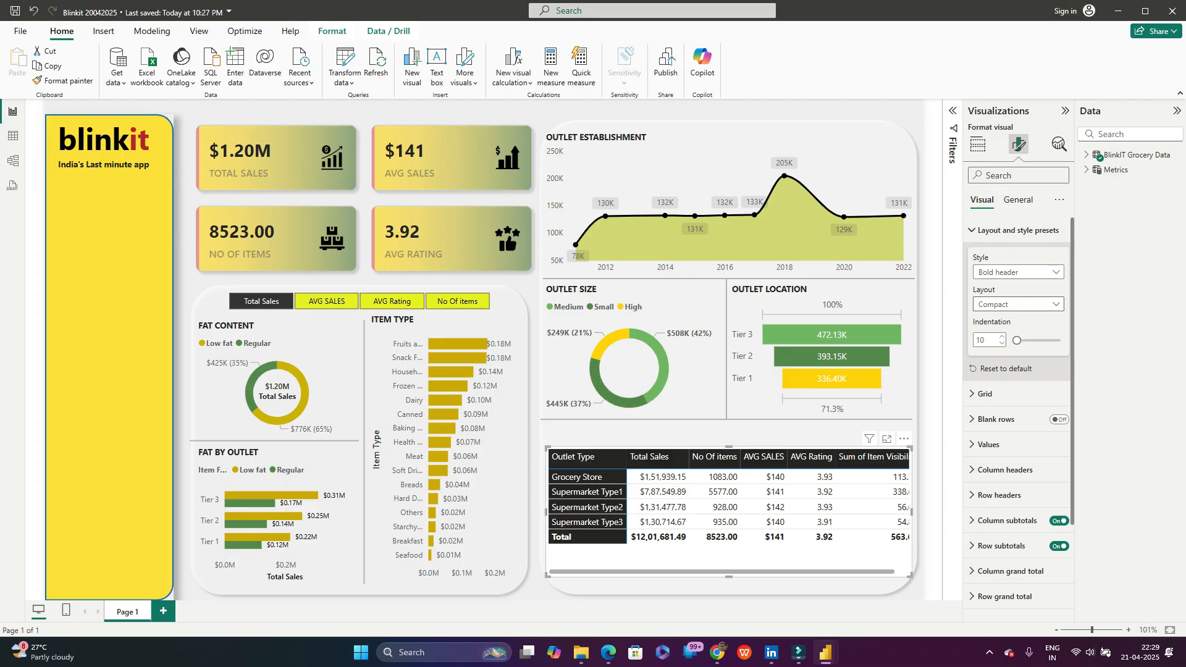
Step: Apply the Minimal style preset and the Tabular layout to the Outlet Type matrix
left_click(1018, 304)
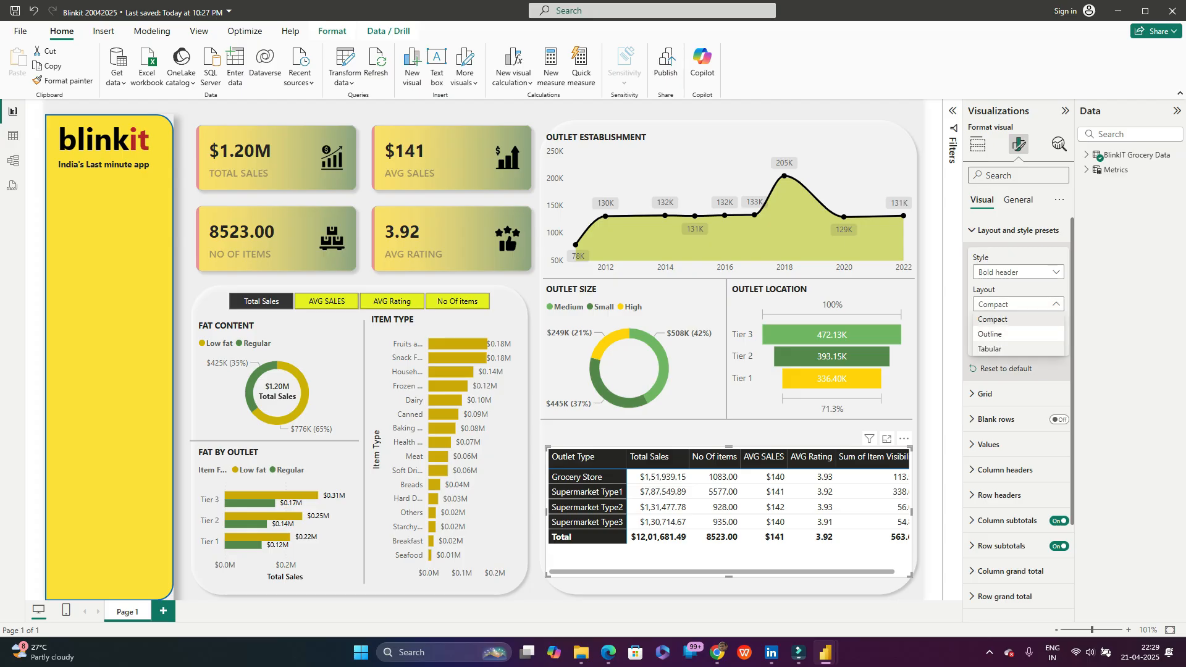
left_click(1018, 272)
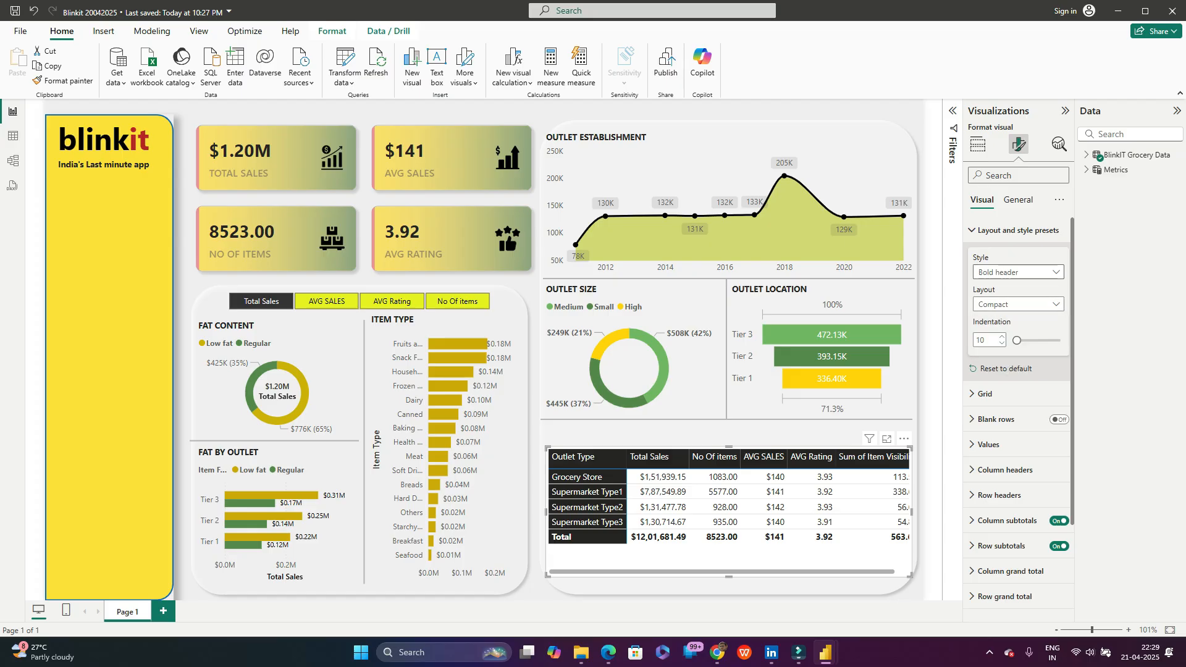
left_click(1018, 271)
left_click(991, 316)
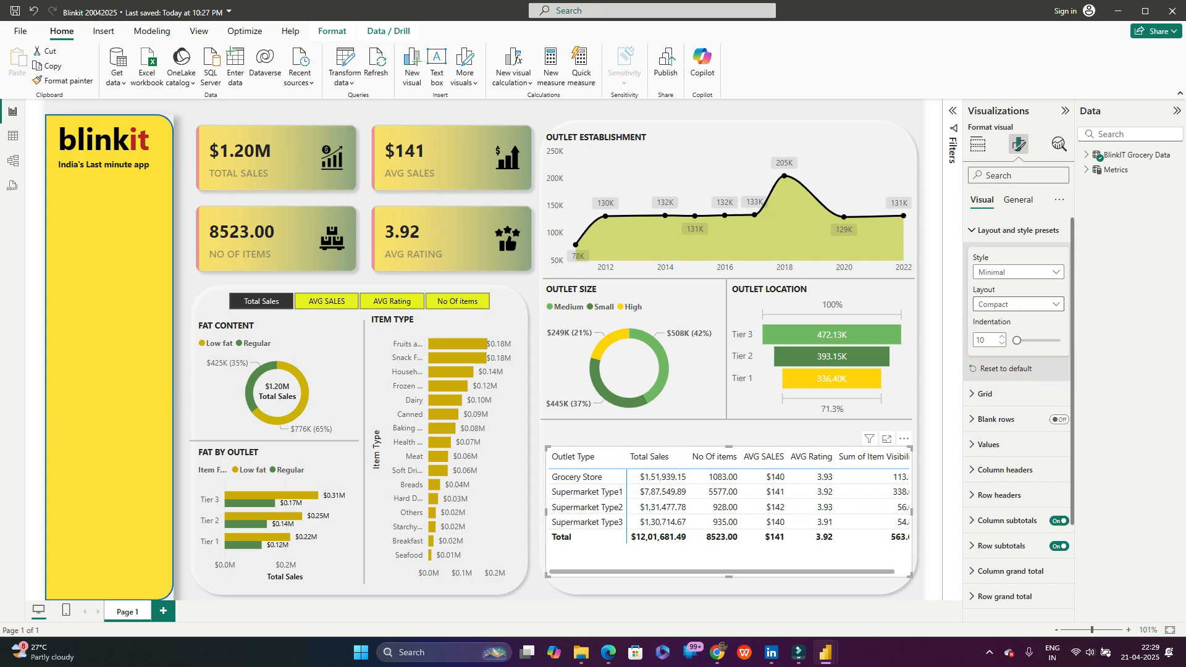
left_click(1018, 304)
left_click(990, 349)
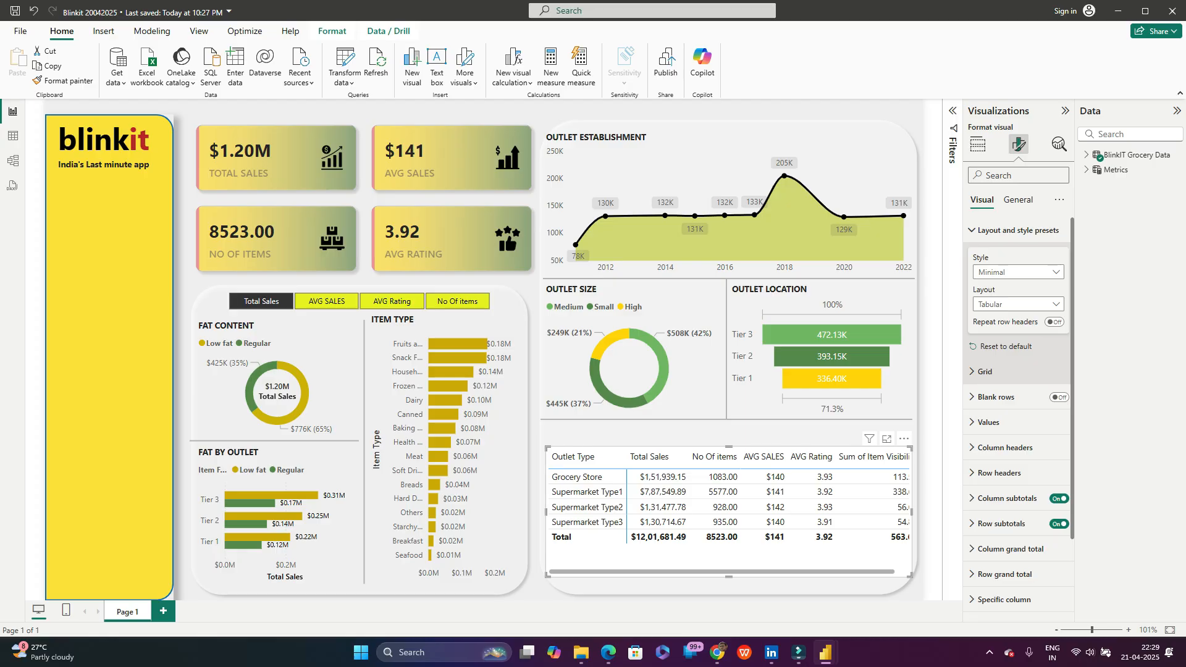
Step: Set the matrix's horizontal gridlines to white with a width of 10
left_click(988, 371)
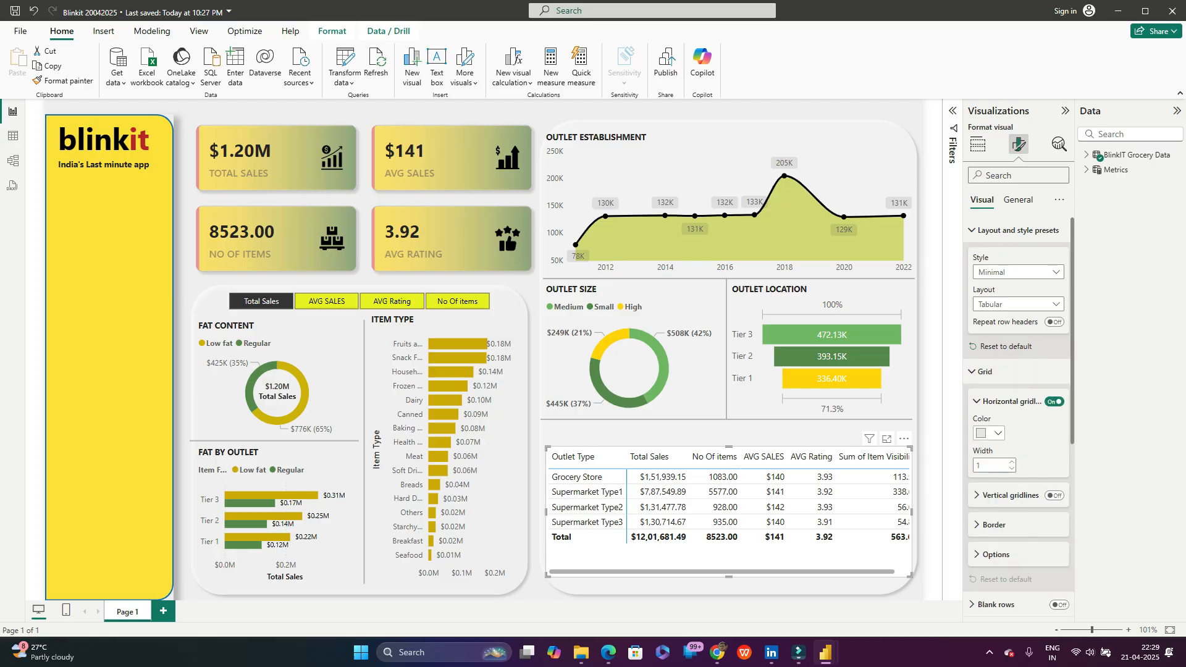
left_click(988, 433)
left_click(989, 237)
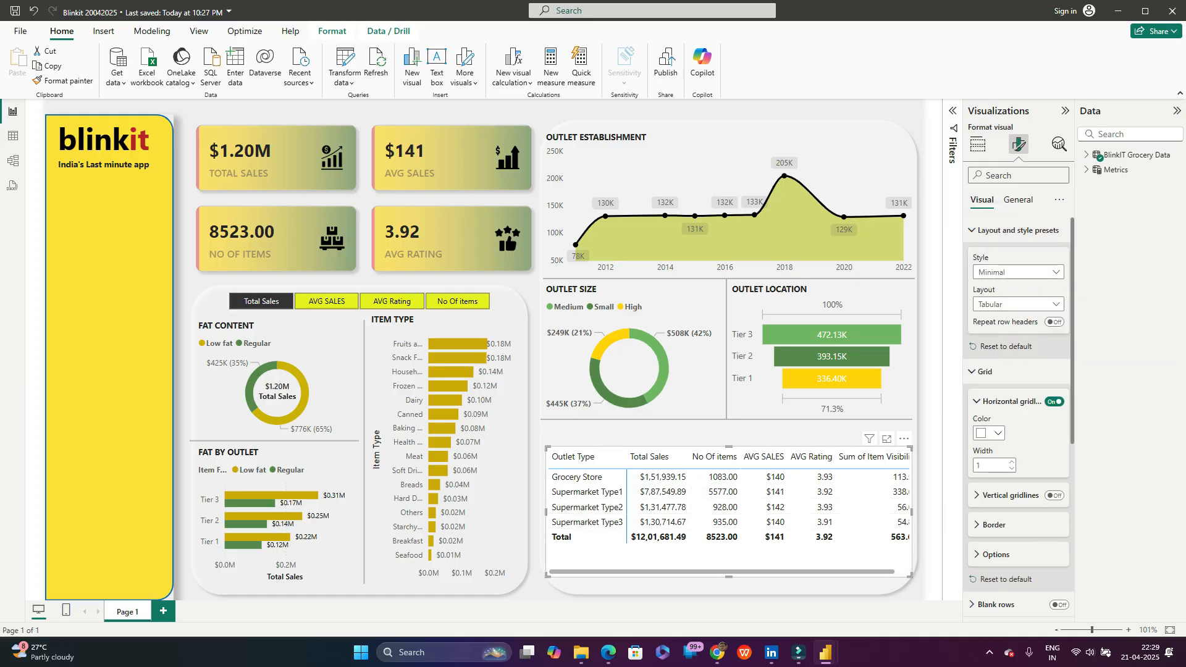
double_click(978, 465)
type("10")
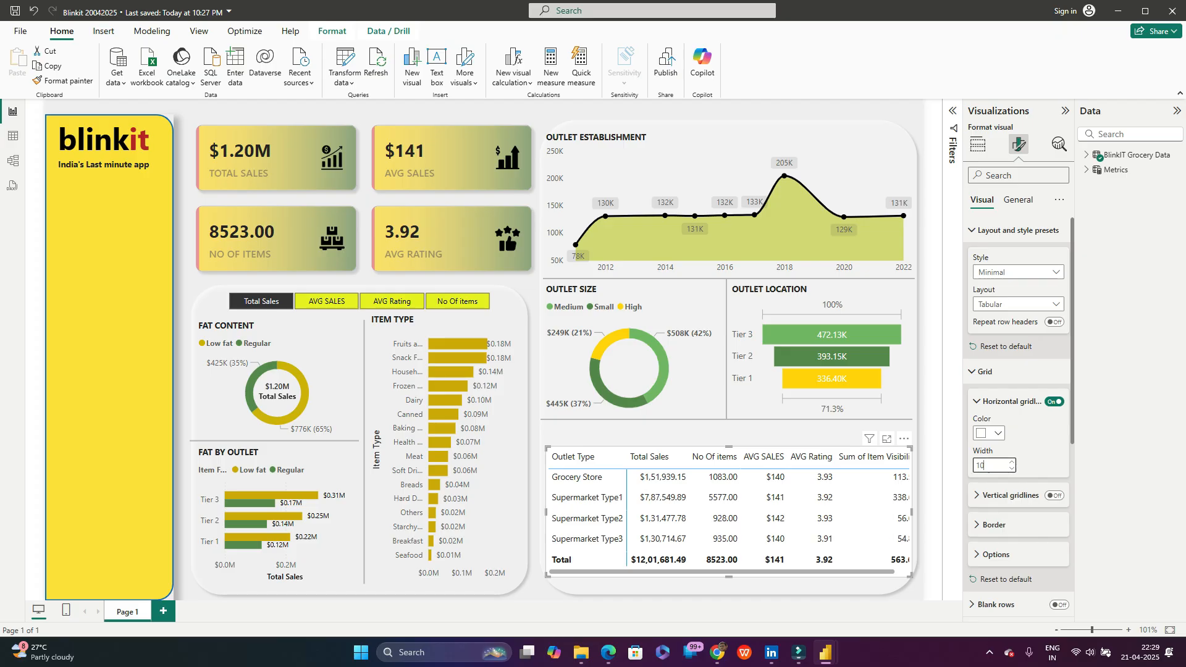
Step: Turn on the matrix's vertical gridlines and set them to white with a width of 10
left_click(1005, 495)
scroll(1013, 488, "down", 2)
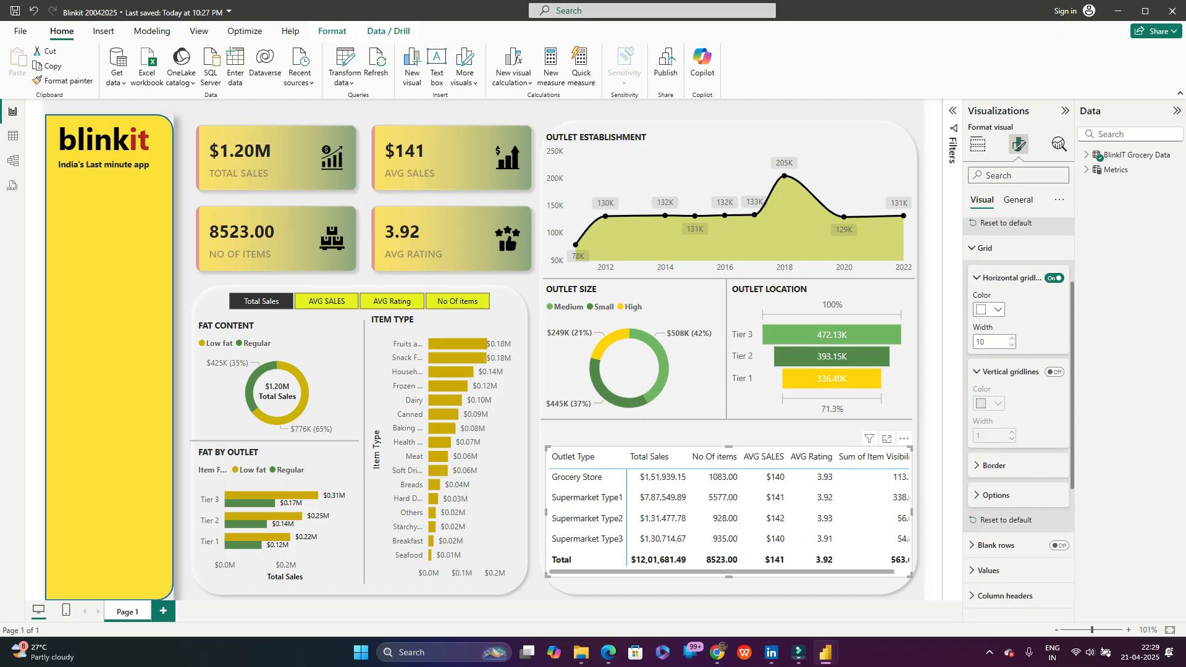
left_click(1054, 372)
left_click(988, 403)
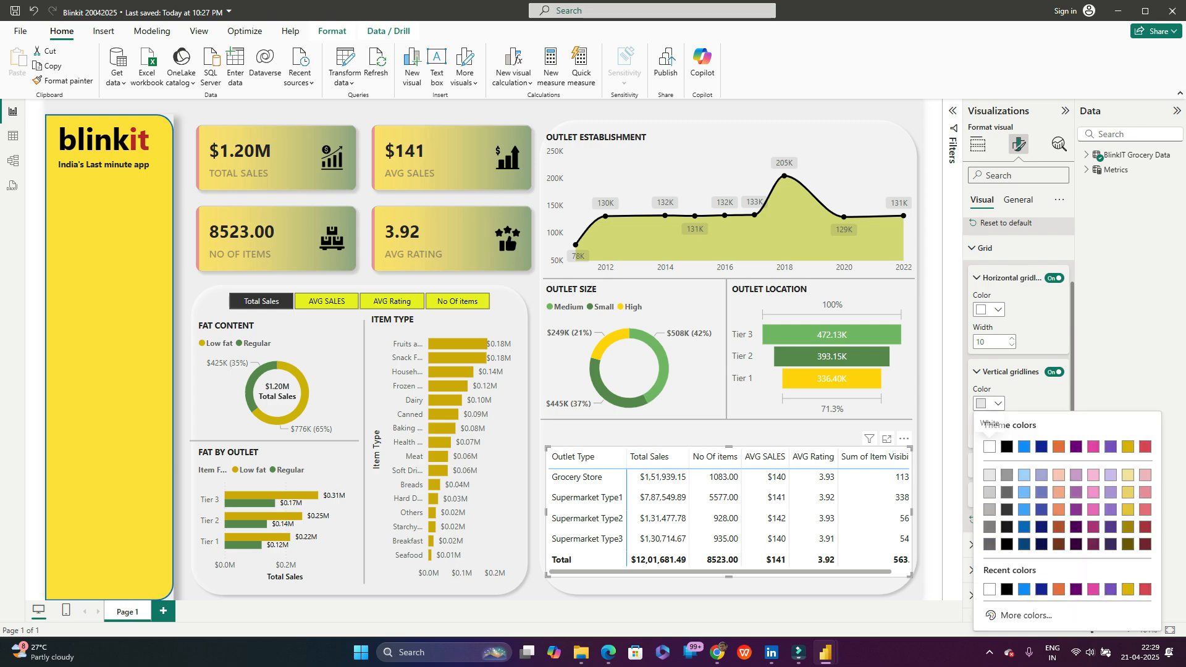
left_click(988, 446)
double_click(982, 435)
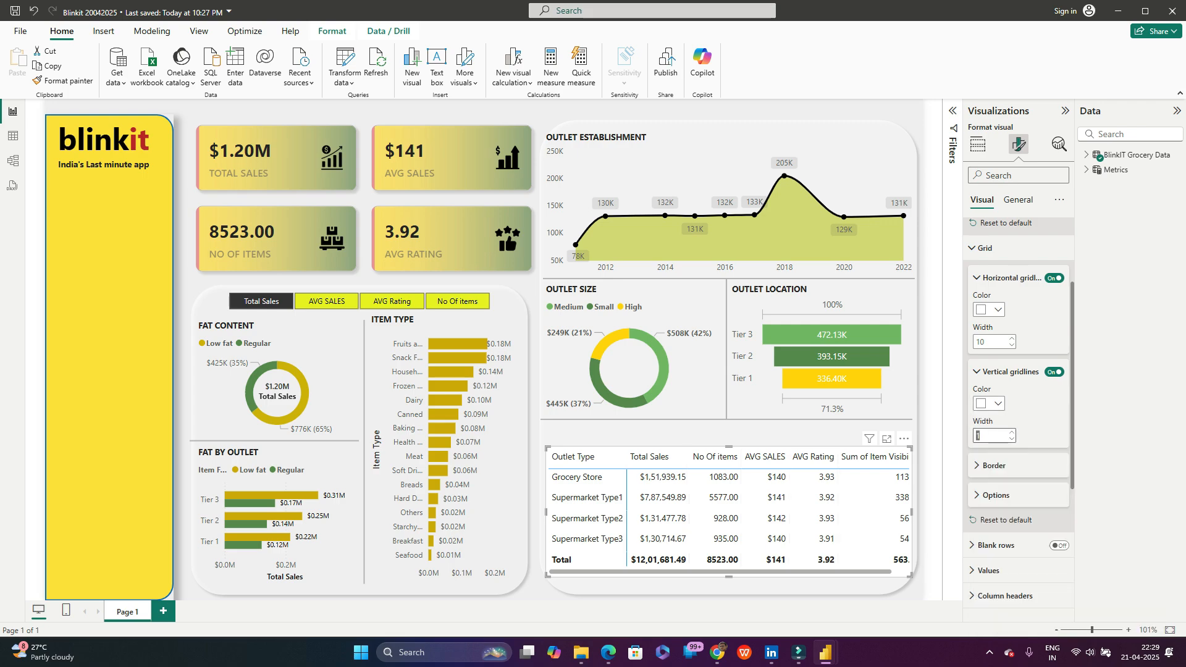
type("1")
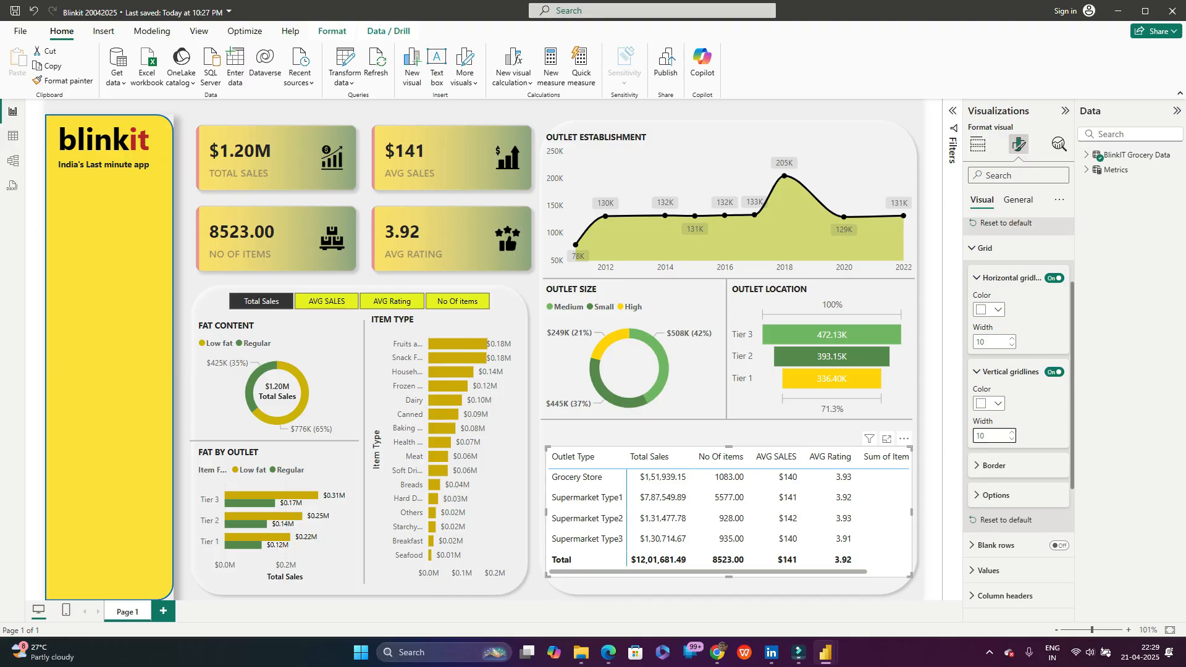
Step: Set the font of the matrix values to Segoe UI Bold and extend the matrix slightly upward toward the divider line
scroll(1018, 447, "down", 4)
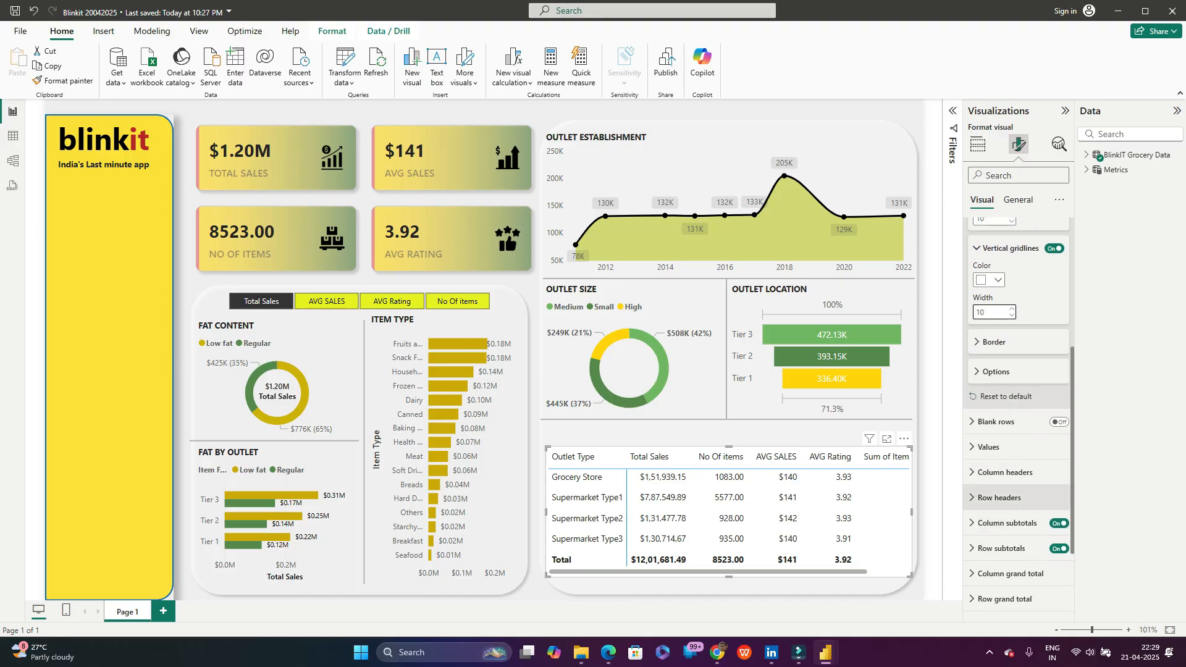
left_click(1018, 446)
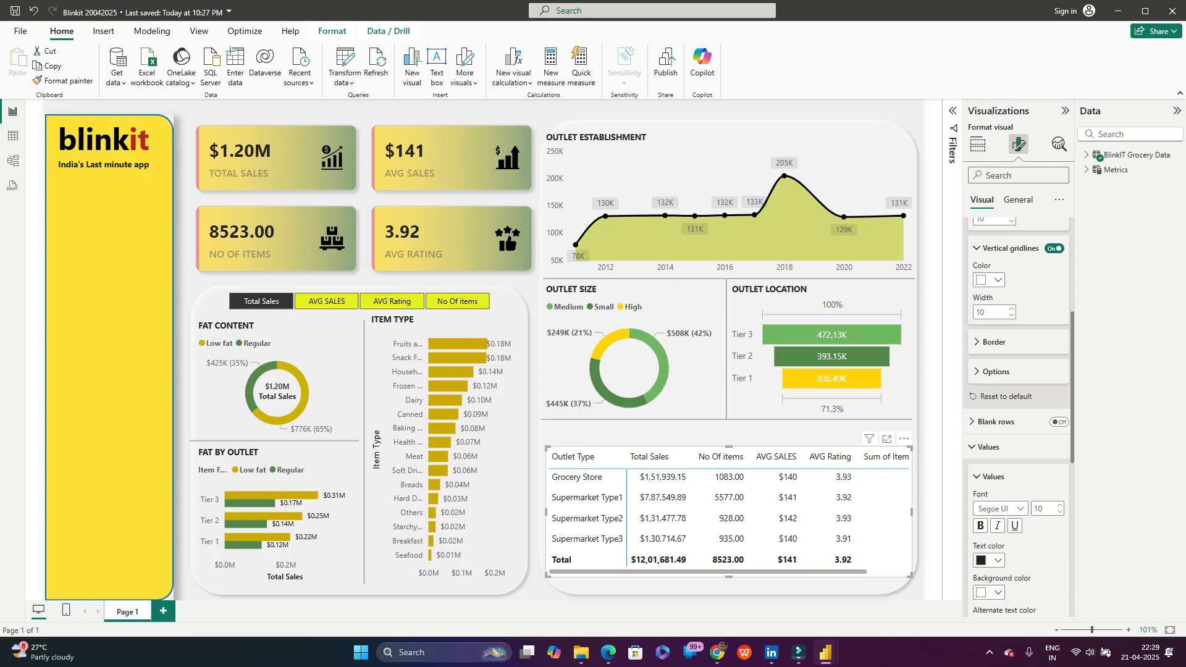
scroll(1018, 447, "down", 2)
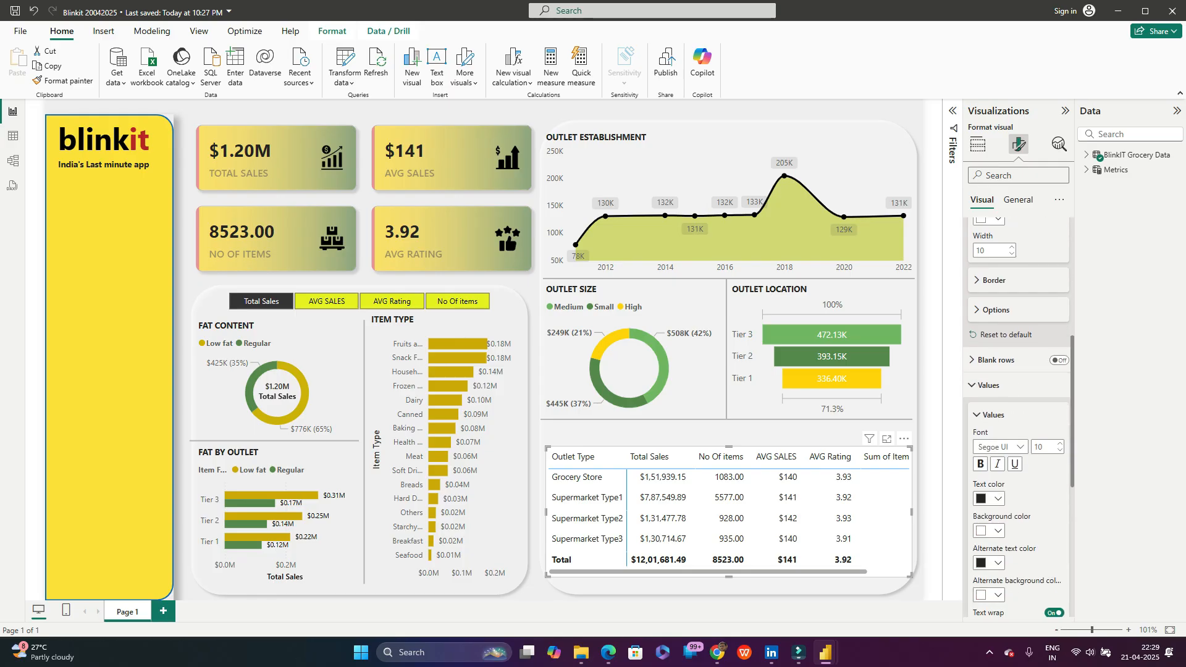
left_click(1018, 446)
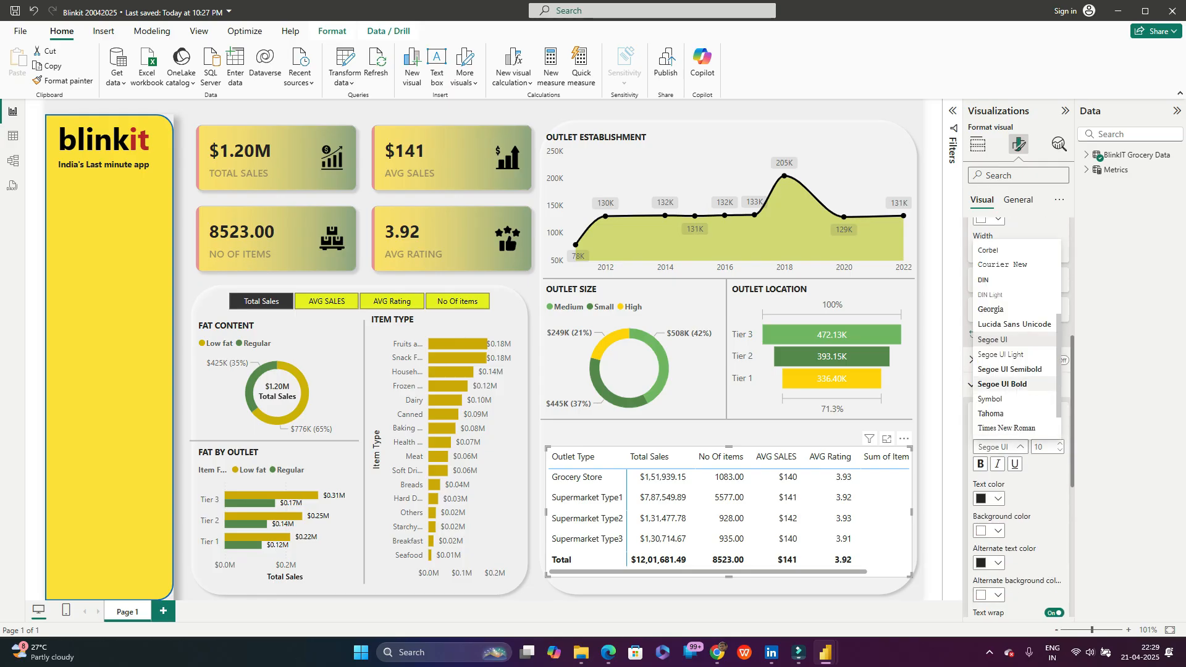
left_click(1002, 384)
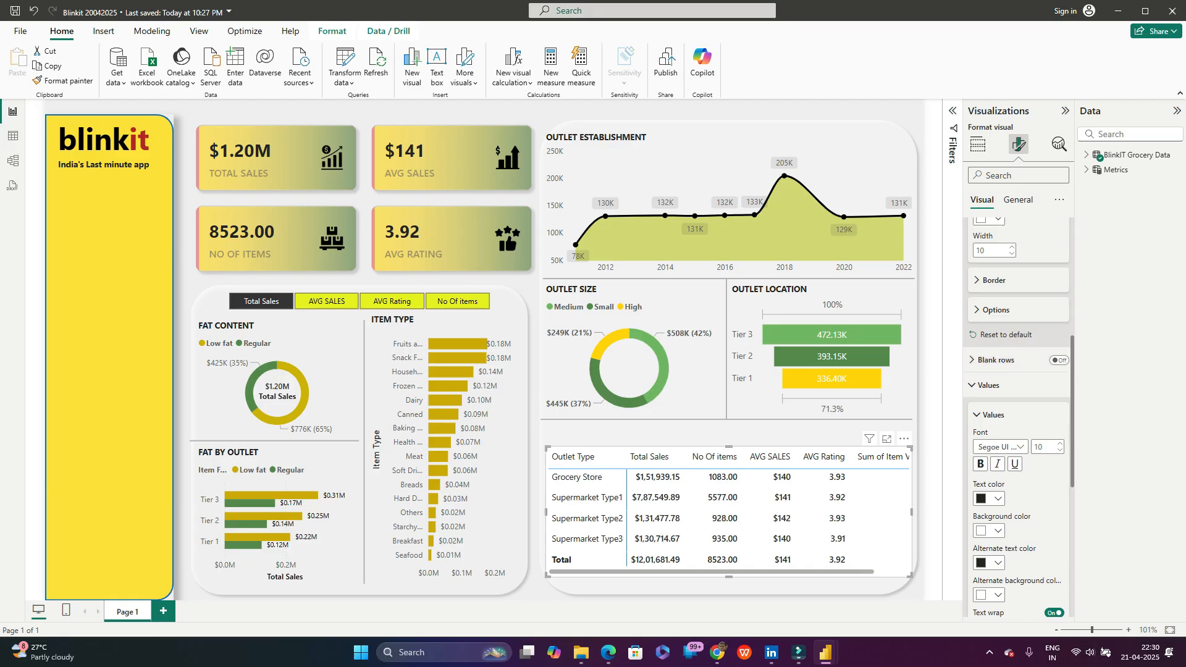
left_click_drag(729, 446, 729, 430)
mouse_move(741, 572)
left_mouse_down()
mouse_move(777, 571)
mouse_move(739, 571)
left_mouse_up()
Step: Rename the Sum of Item Visibility value in the Outlet Type matrix to Item Visibility for this visual
left_click(978, 144)
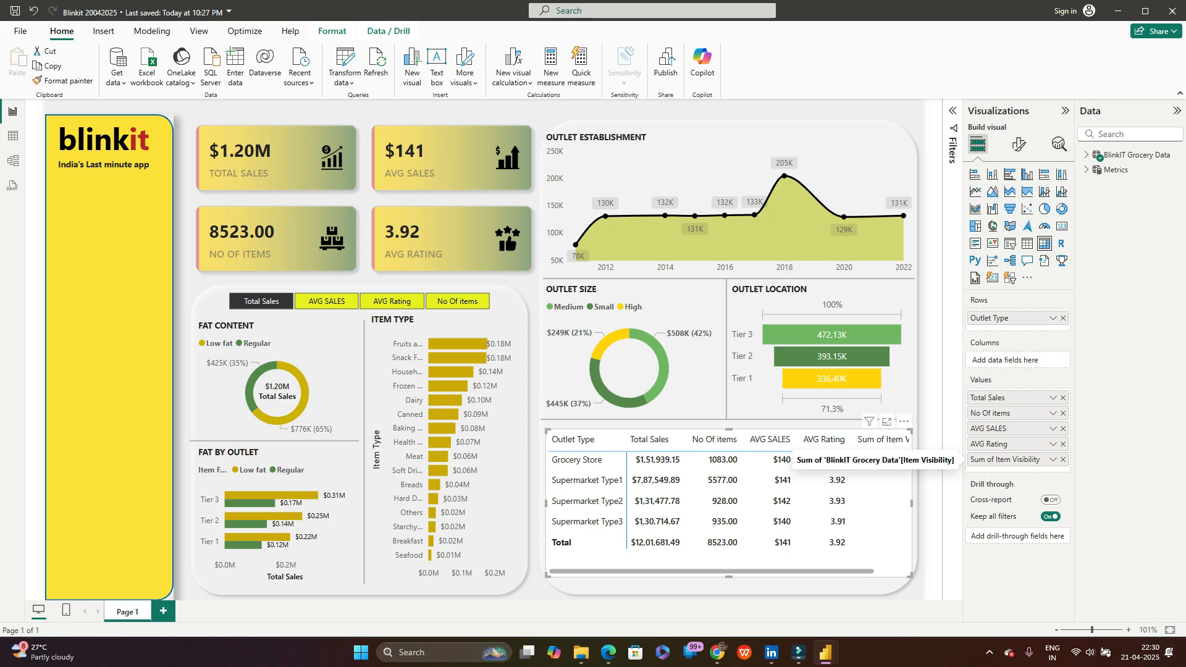
left_click(1054, 460)
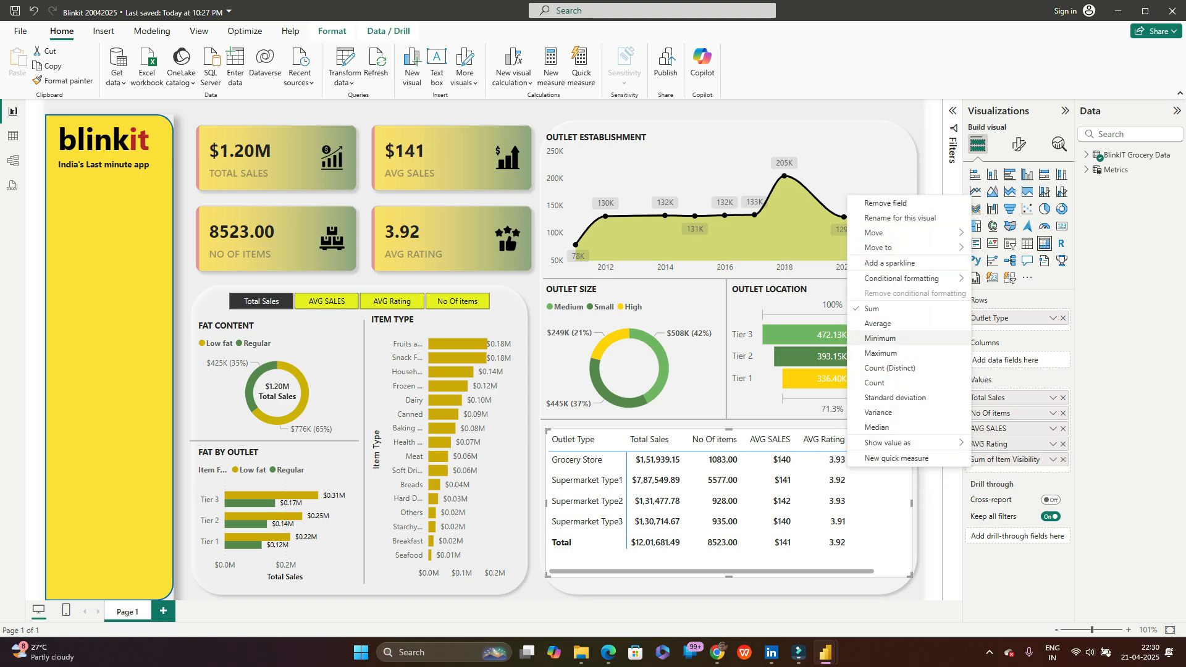
left_click(900, 218)
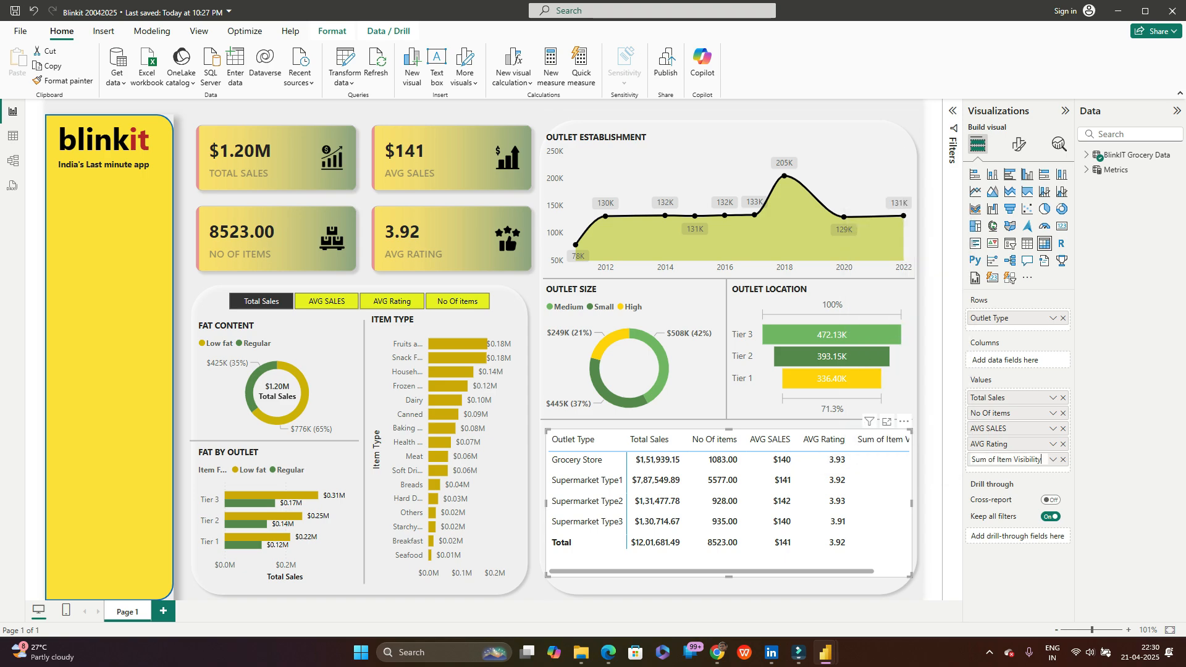
left_click_drag(997, 460, 971, 459)
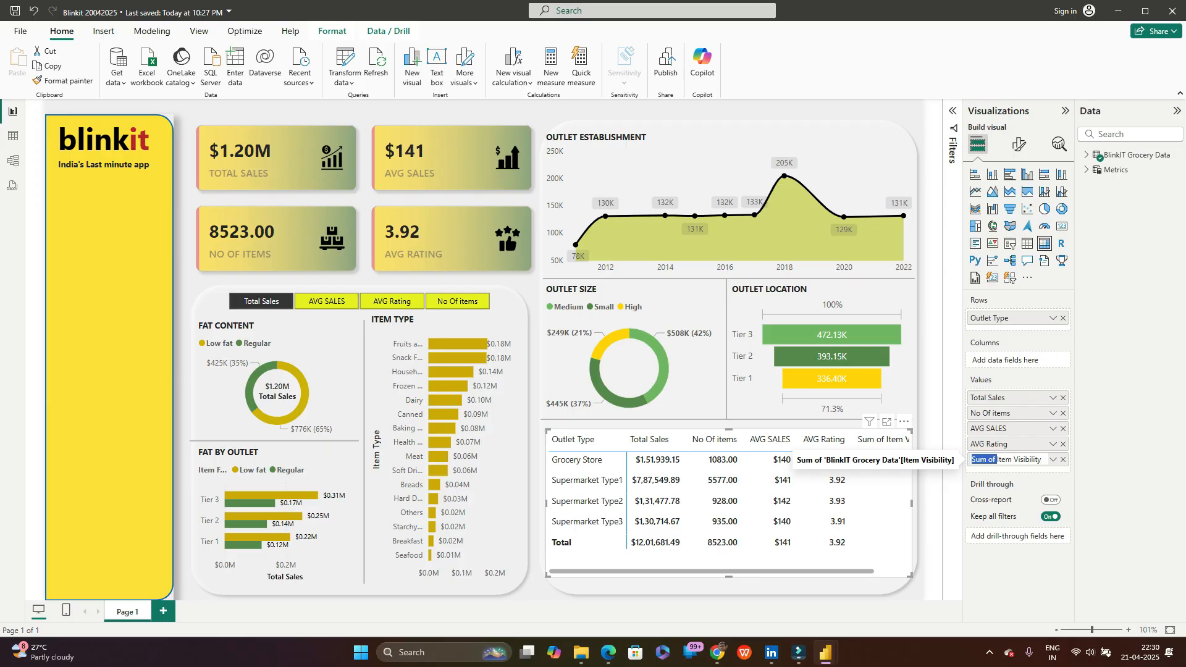
key("BackSpace")
key("Return")
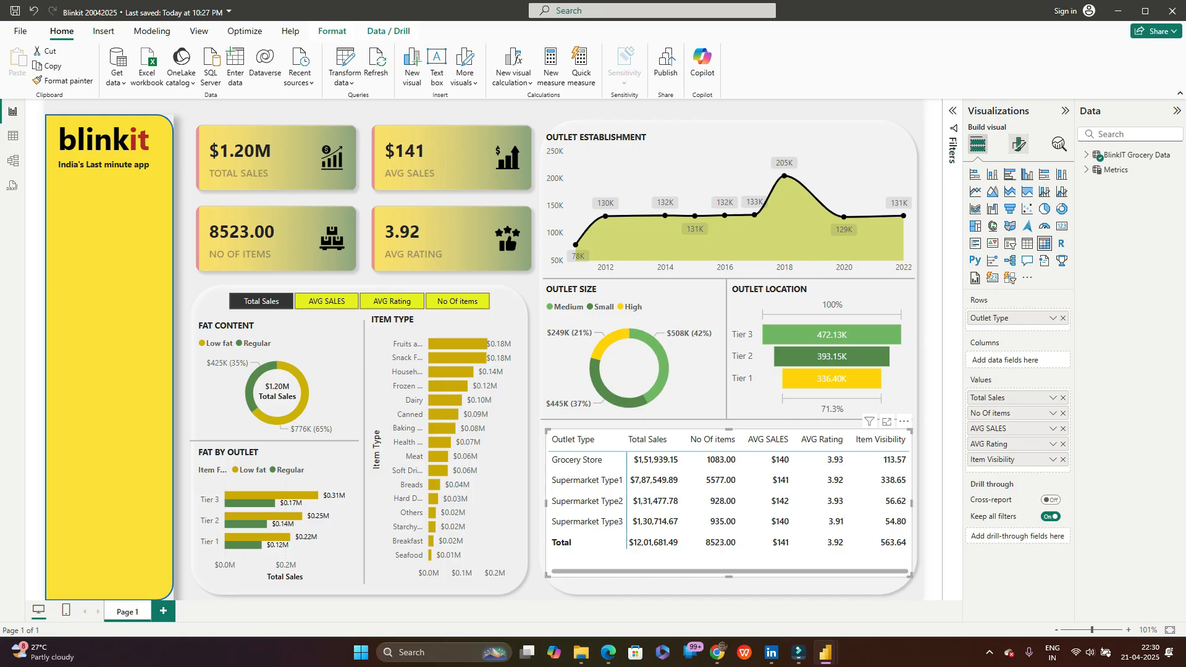
Step: Turn off the column subtotals and row subtotals of the Outlet Type matrix
left_click(1019, 144)
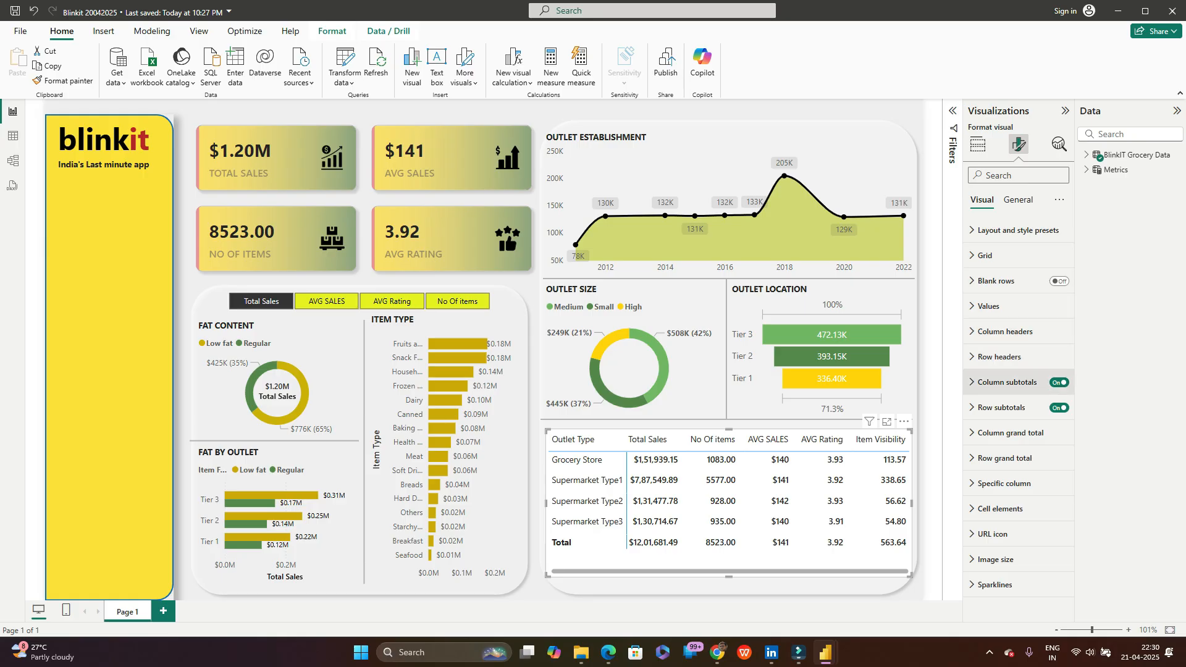
left_click(1058, 383)
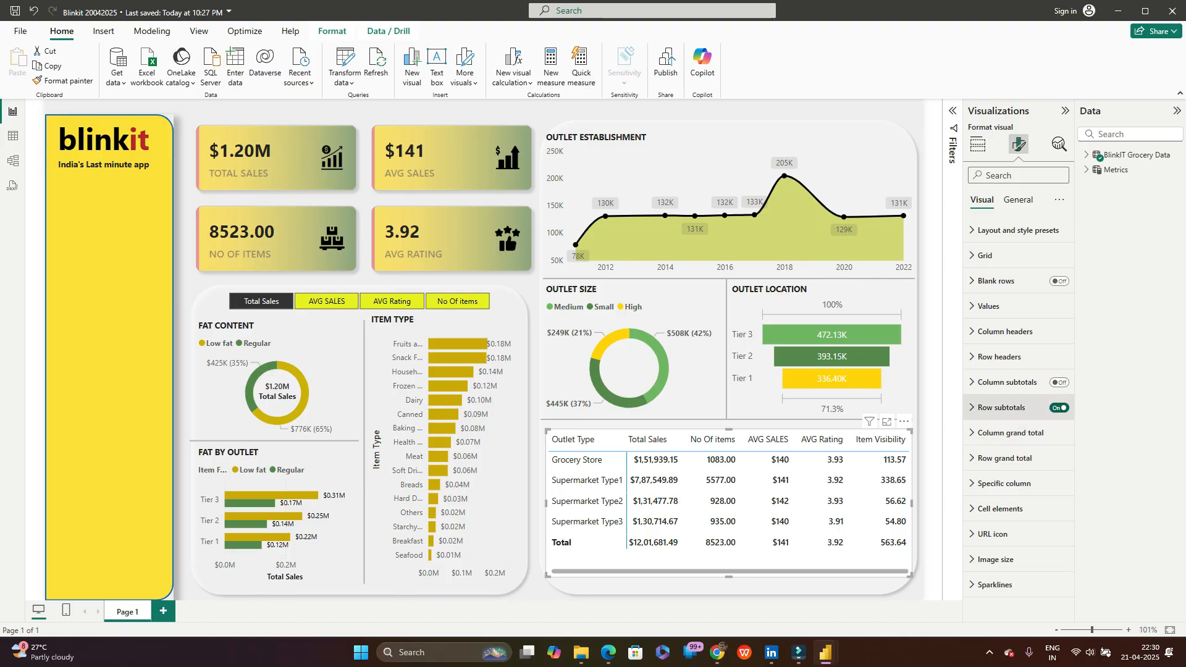
left_click(1059, 408)
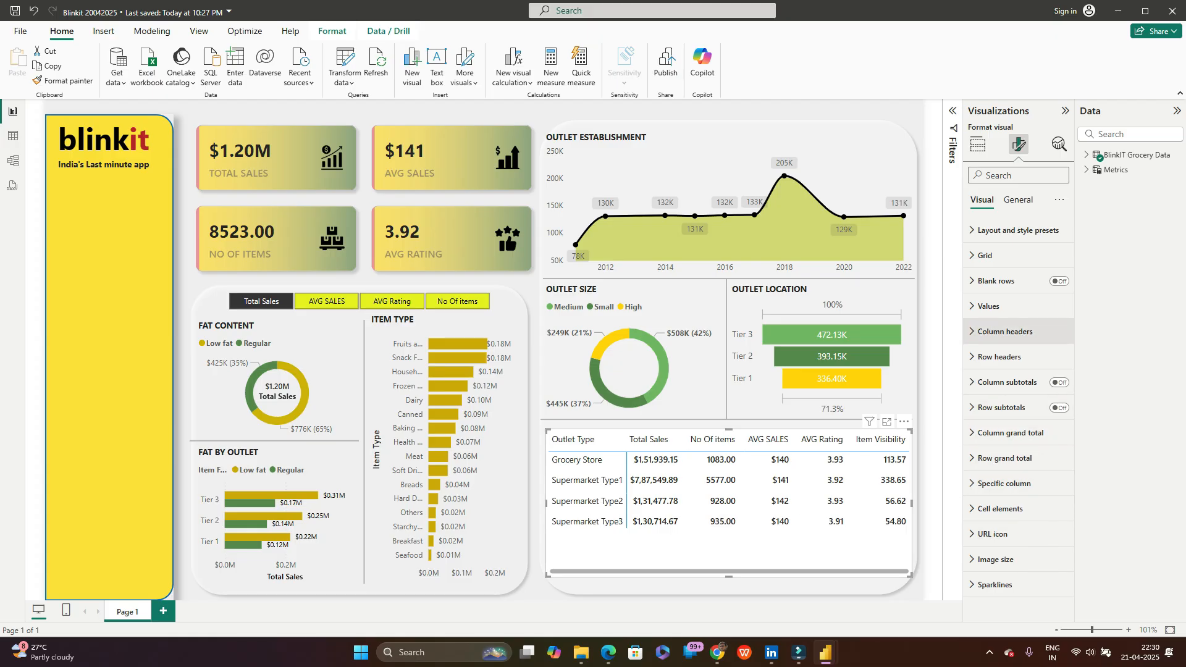
Step: Set the matrix's column header font to Segoe UI Semibold with a white background
left_click(1005, 331)
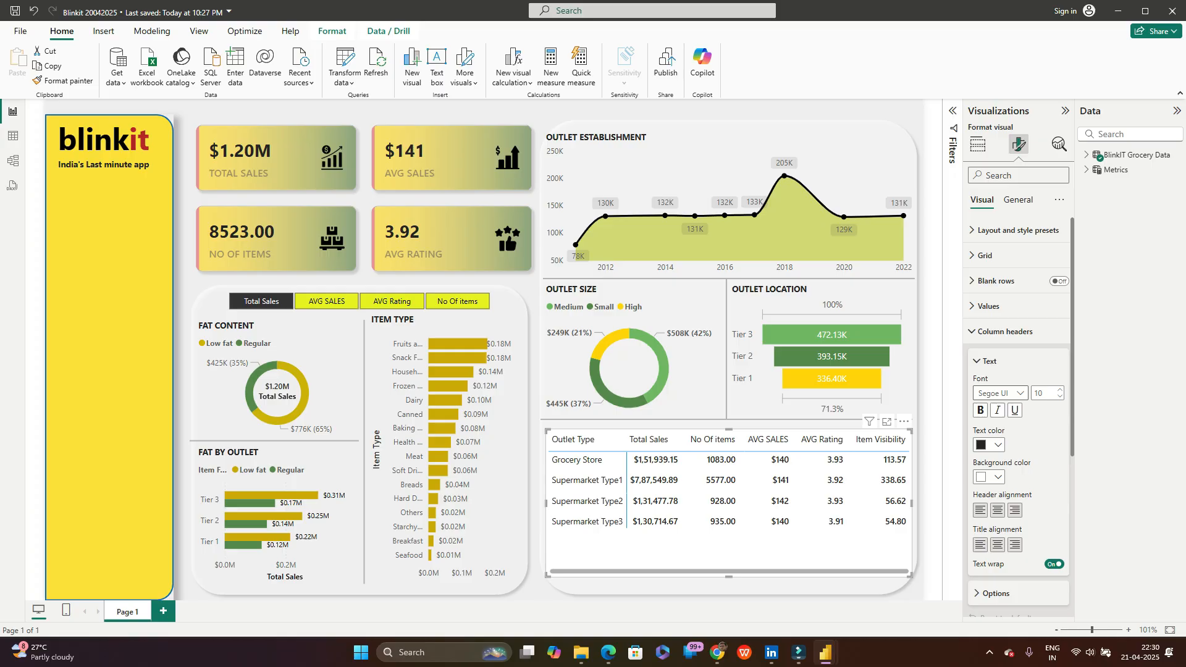
left_click(1013, 395)
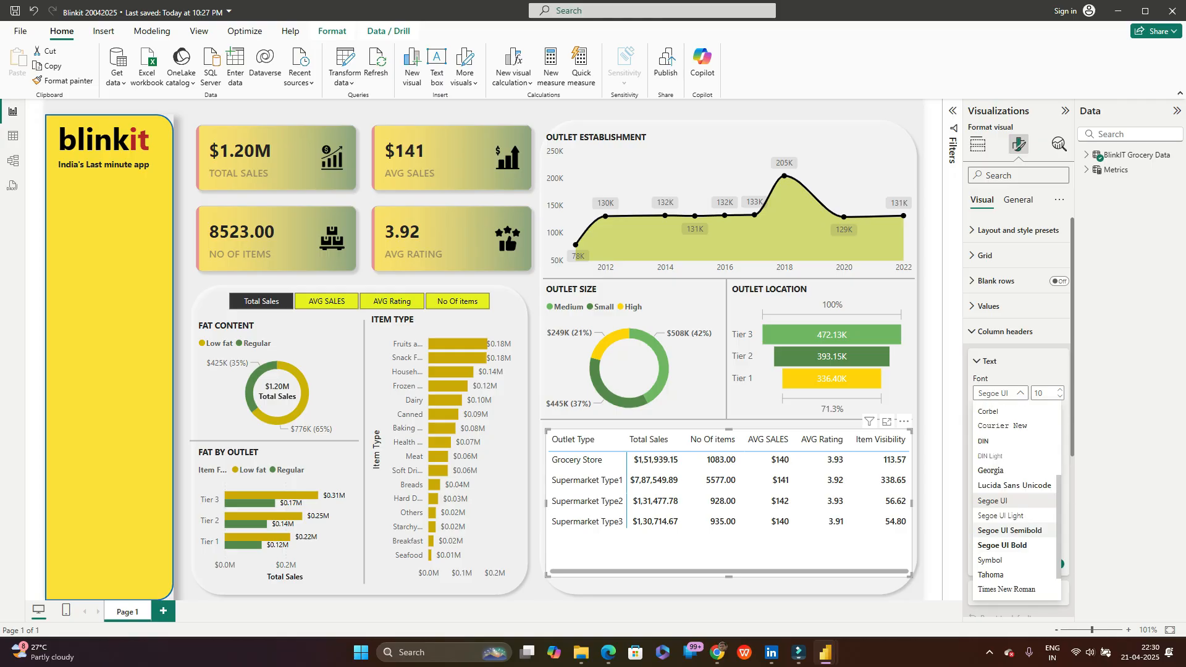
left_click(1010, 530)
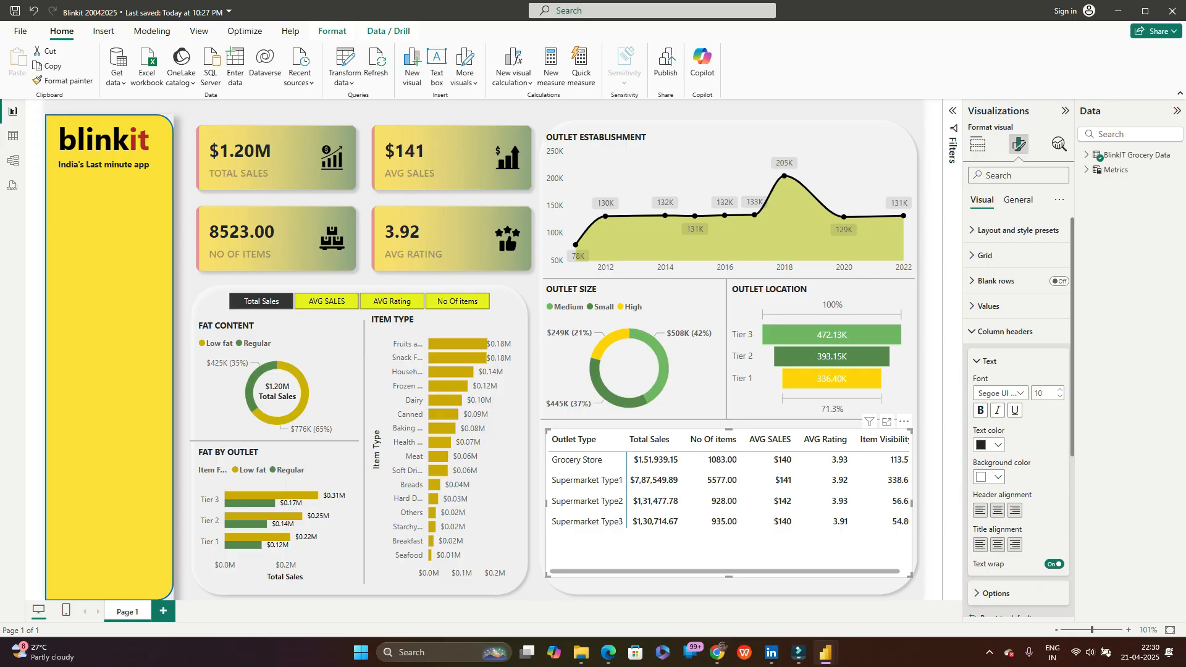
left_click(990, 477)
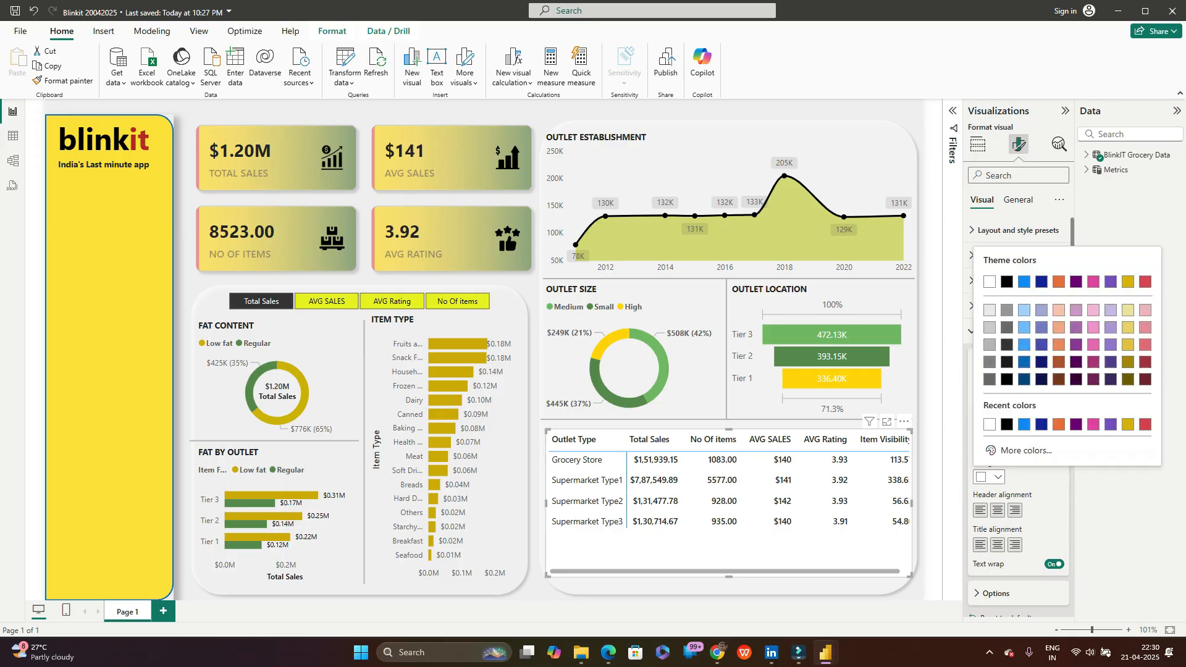
left_click(990, 281)
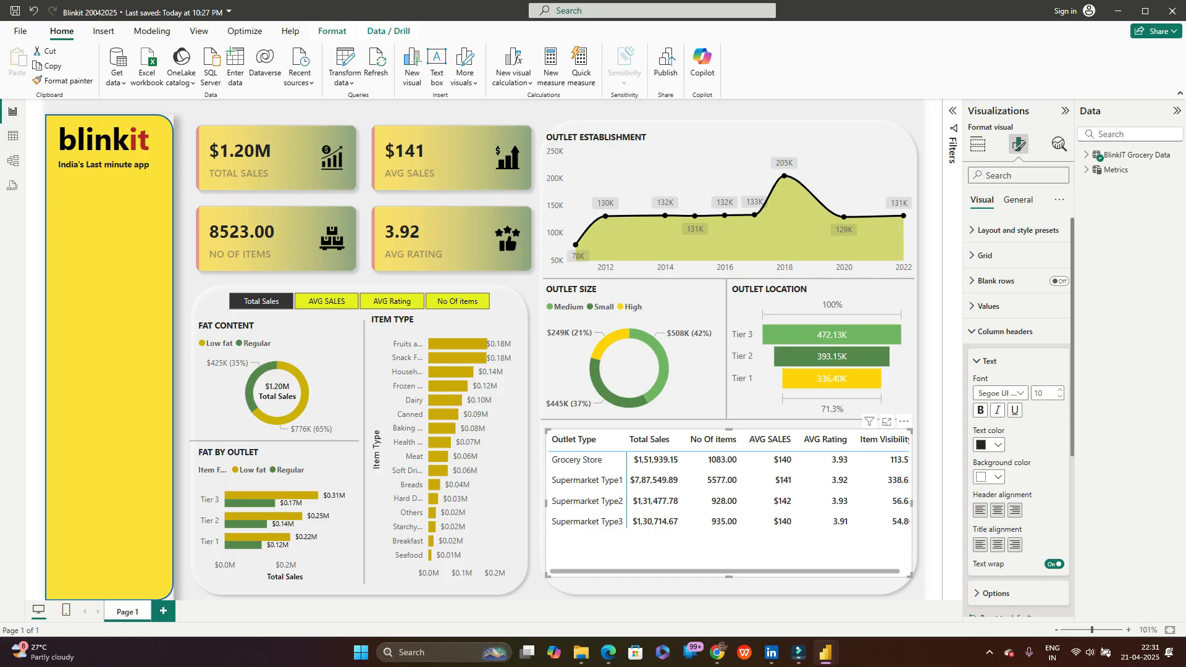
Step: Set the matrix's row header font to Segoe UI Semibold at size 9
scroll(1019, 417, "down", 5)
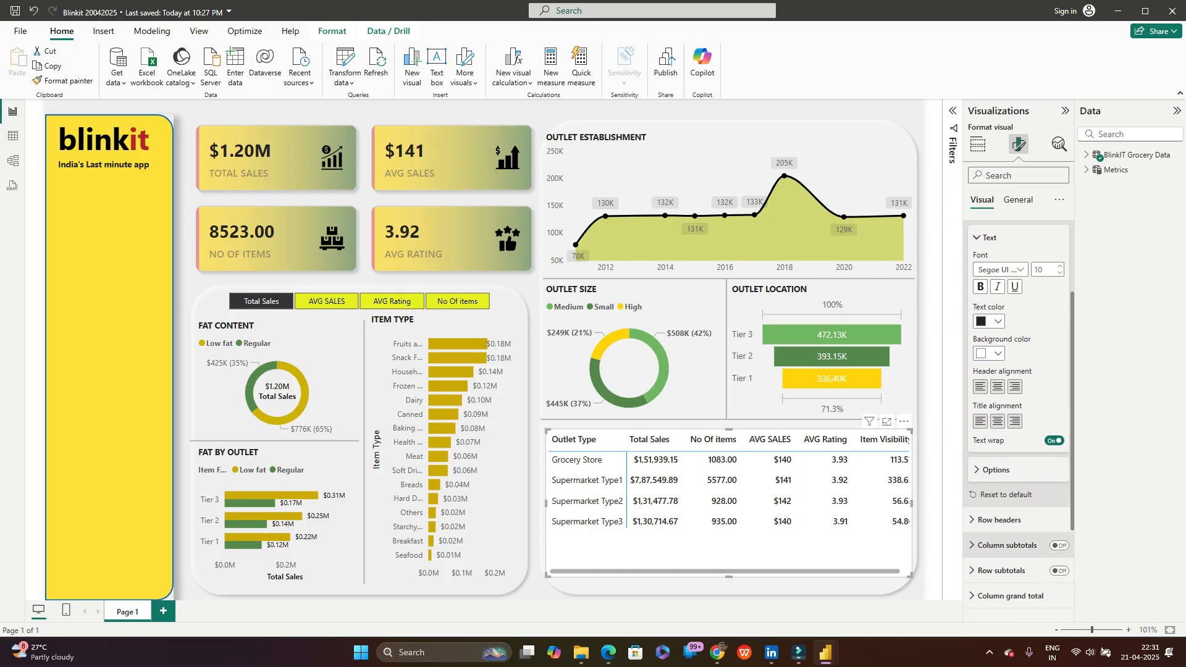
scroll(1019, 432, "down", 3)
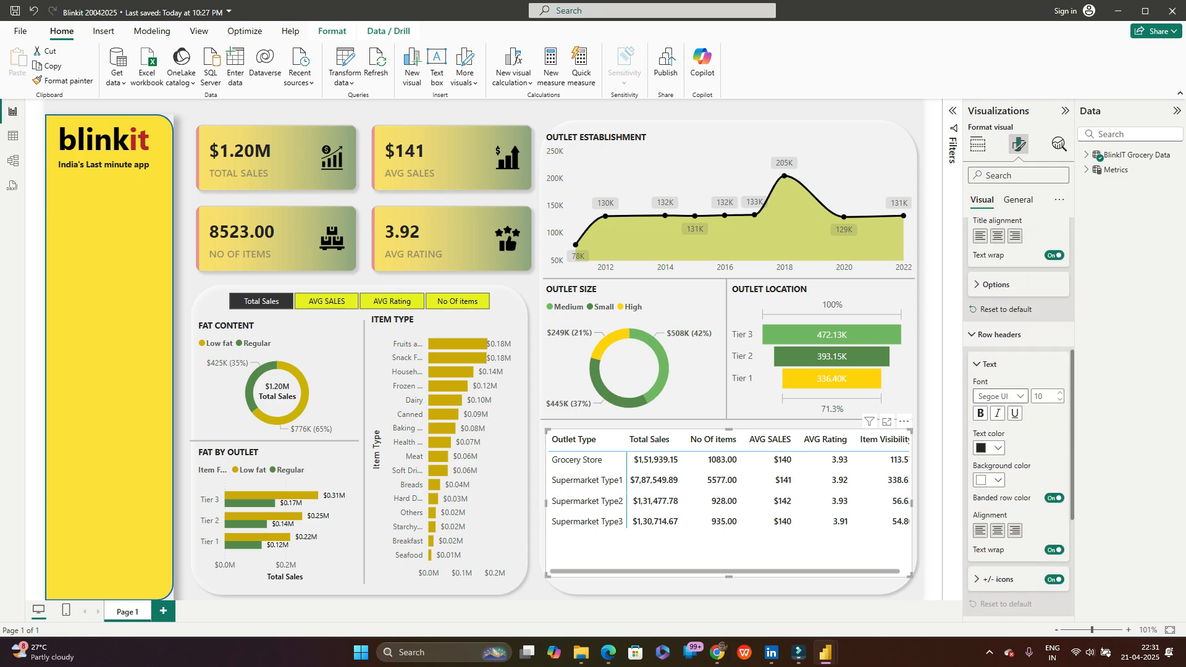
left_click(999, 396)
left_click(1009, 533)
left_click(1060, 400)
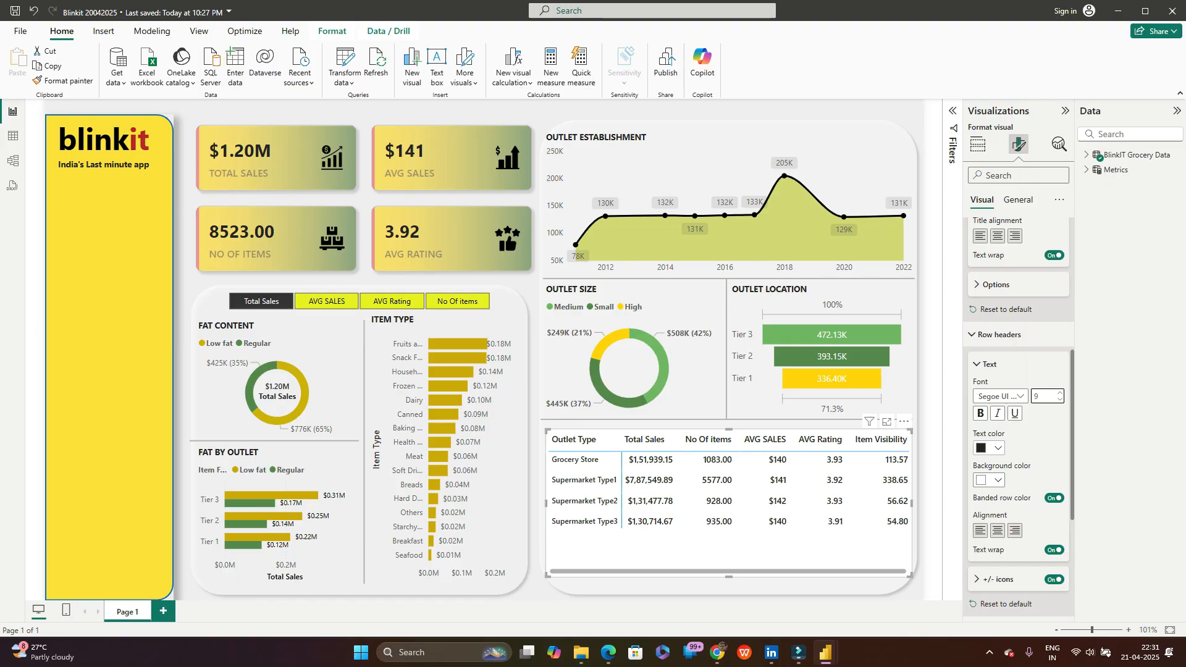
Step: Set the matrix's row header text color to black and its background color to white
left_click(990, 448)
left_click(1007, 253)
left_click(989, 480)
left_click(989, 285)
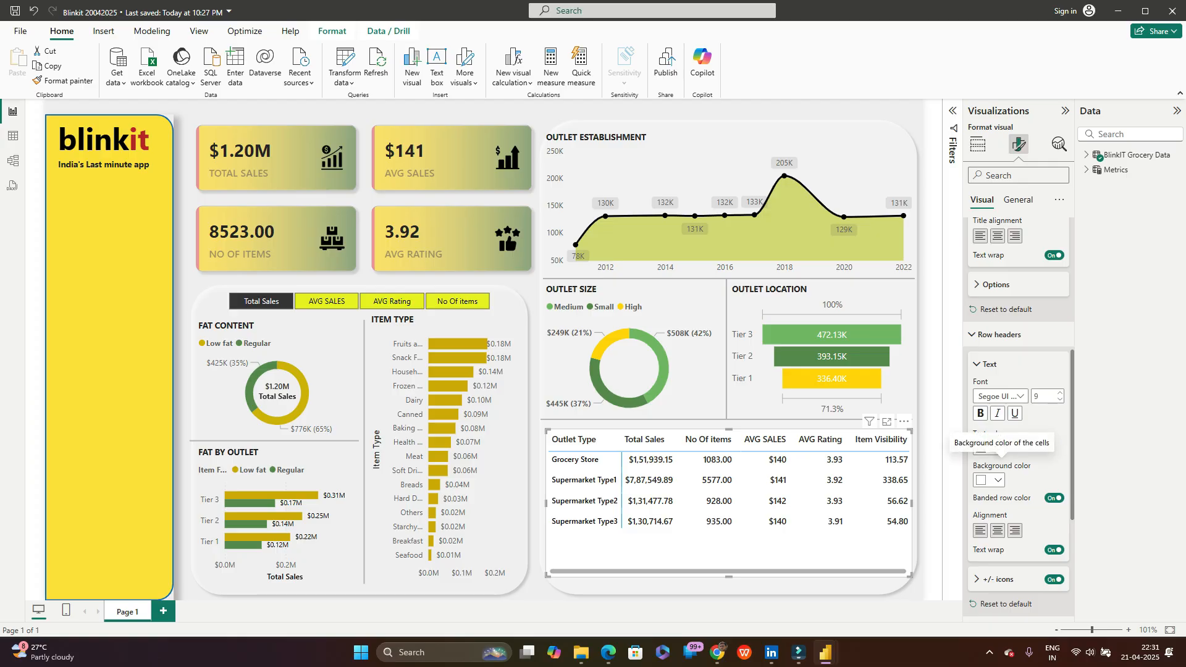
left_click(989, 364)
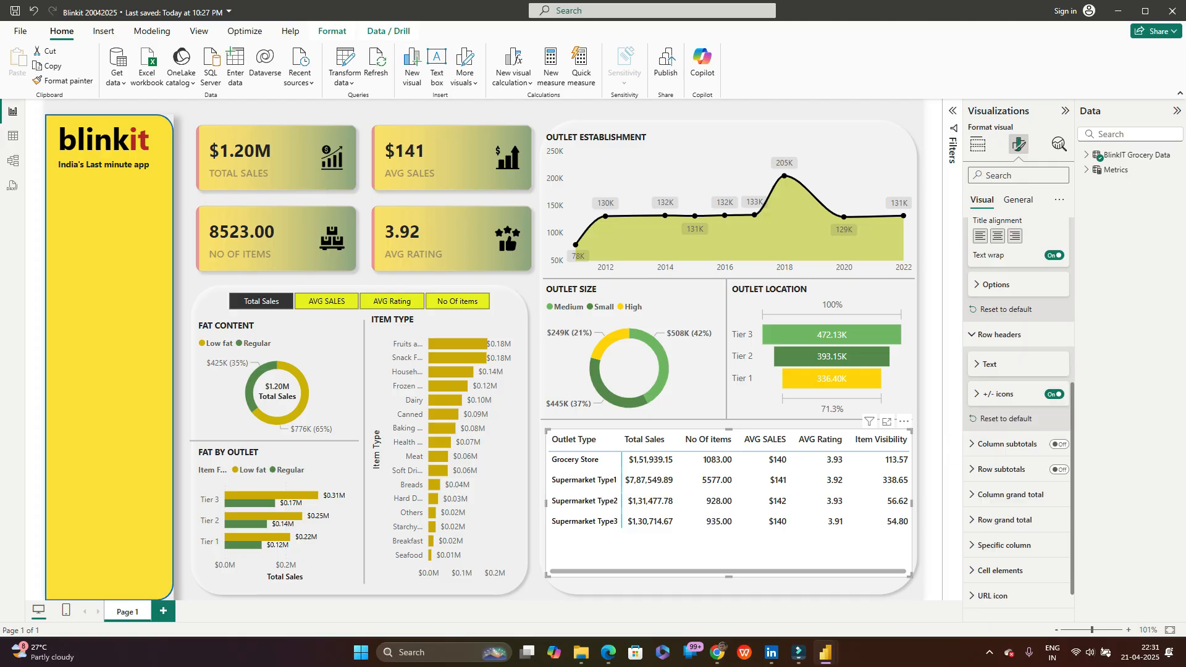
Step: Set the matrix's grid border color to white for the All section
scroll(1020, 365, "up", 3)
scroll(1019, 333, "up", 2)
left_click(989, 361)
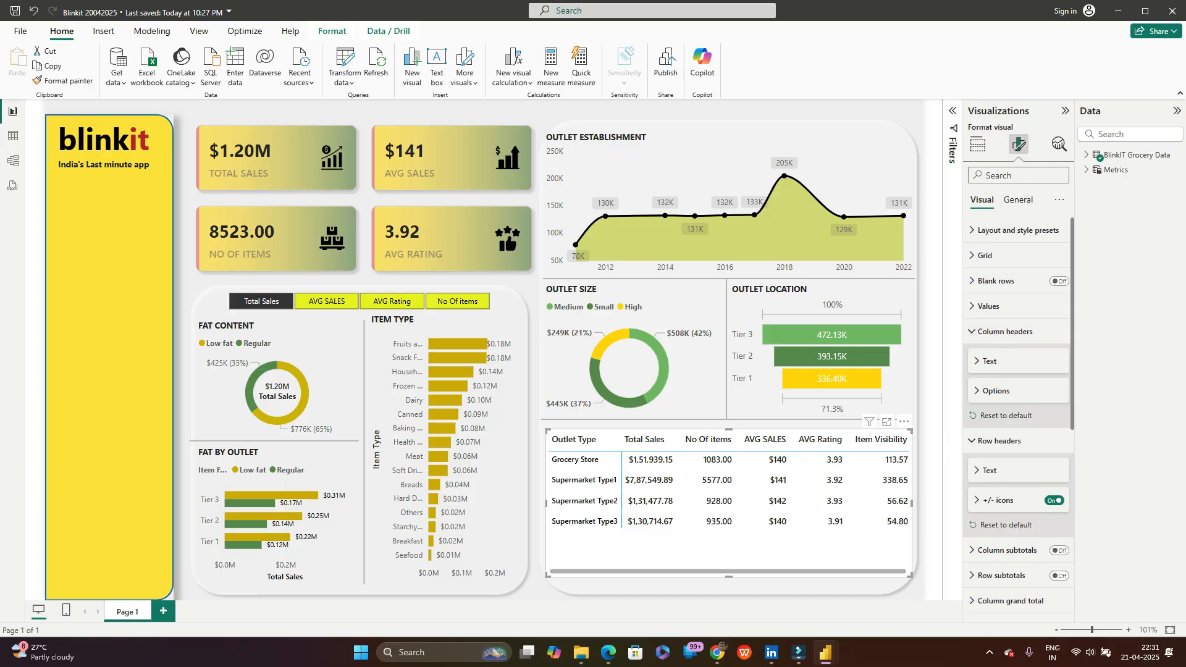
left_click(985, 255)
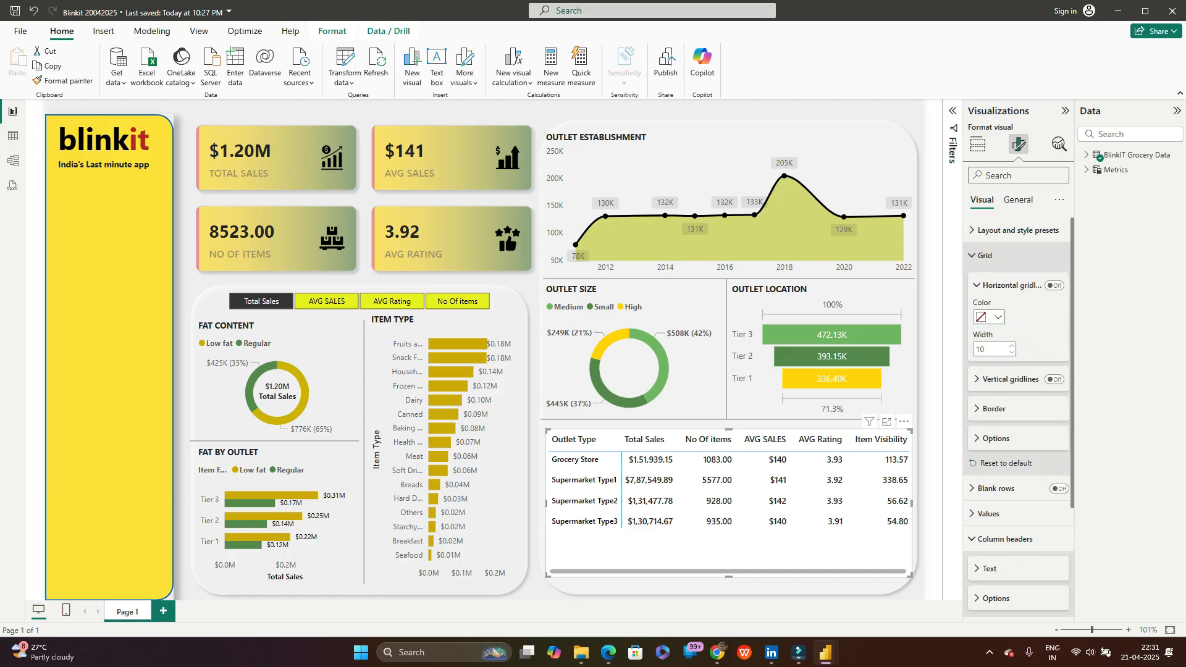
left_click(995, 409)
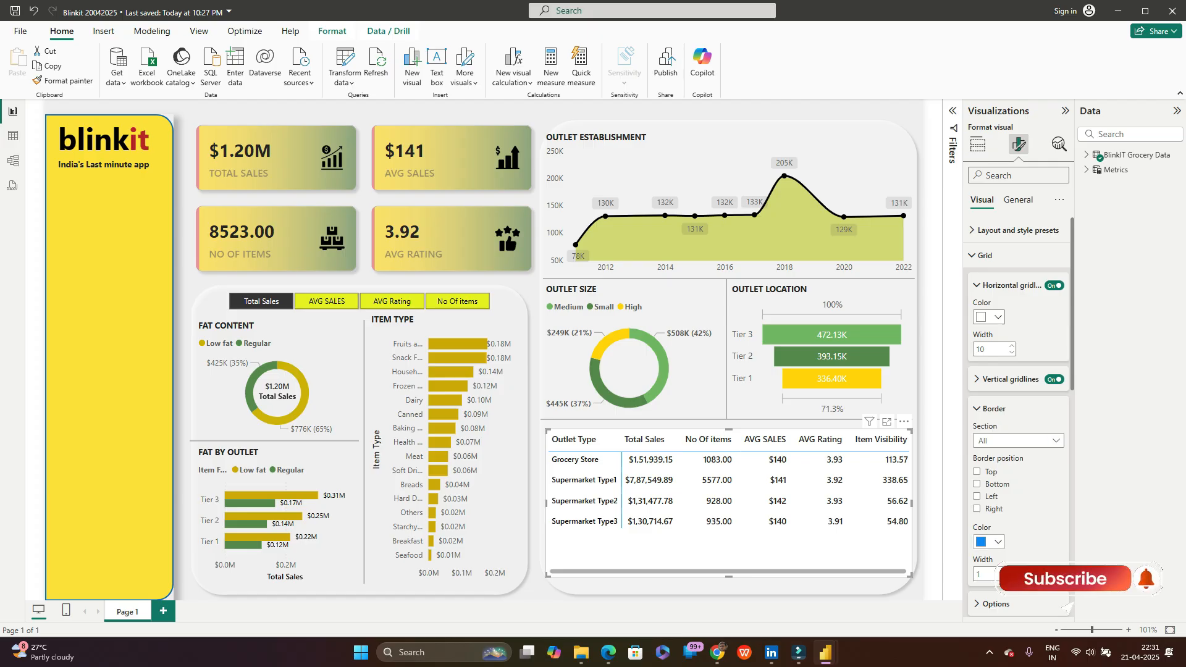
left_click(990, 542)
left_click(980, 328)
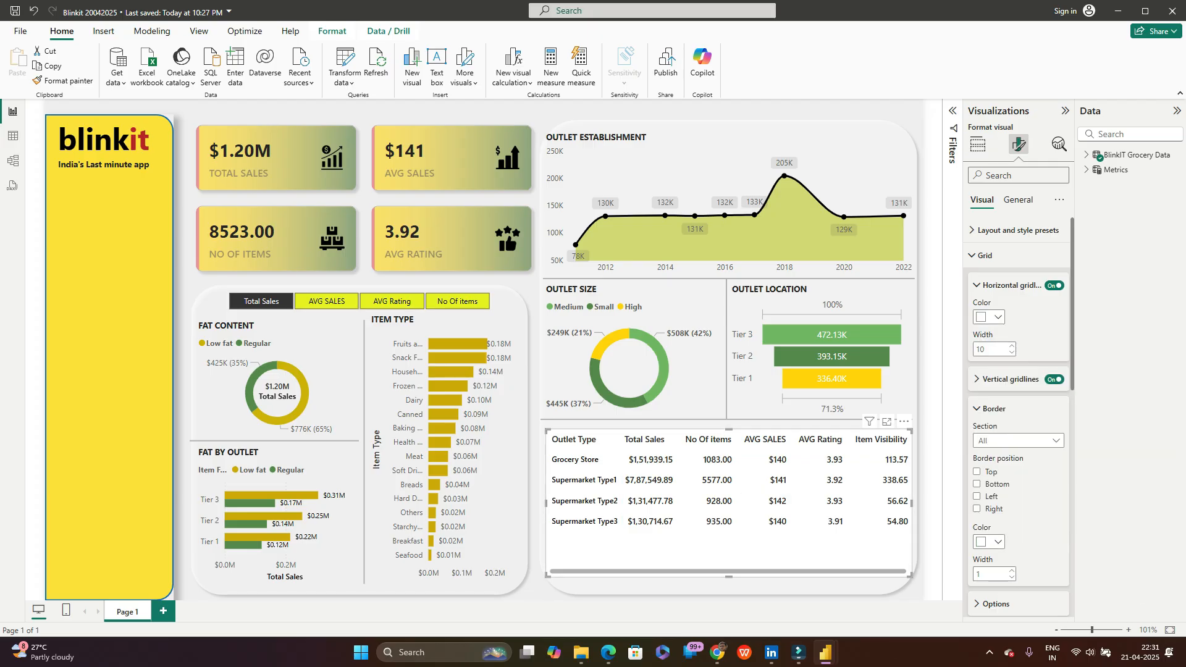
left_click(1018, 440)
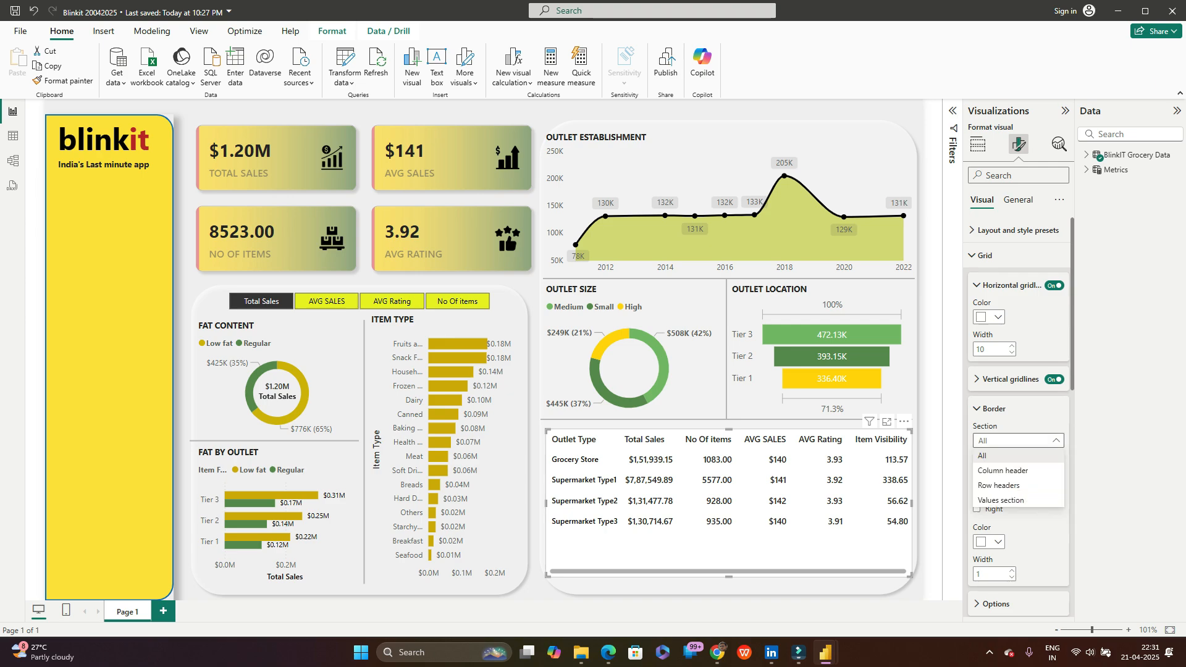
left_click(1018, 440)
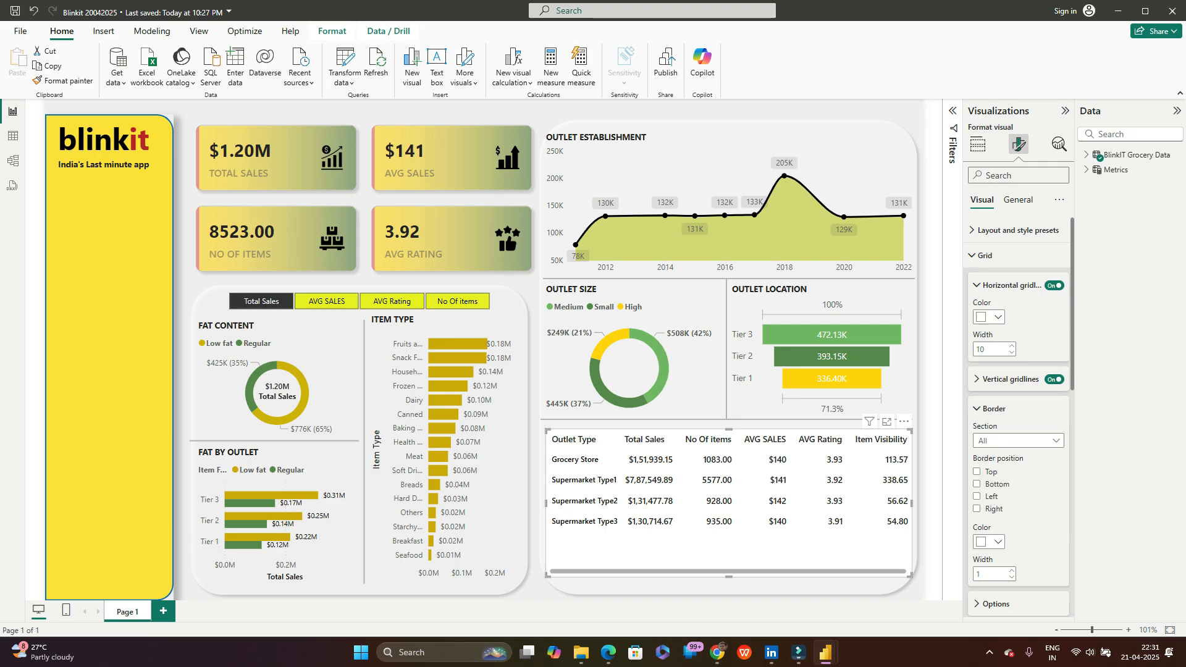
scroll(1019, 555, "down", 2)
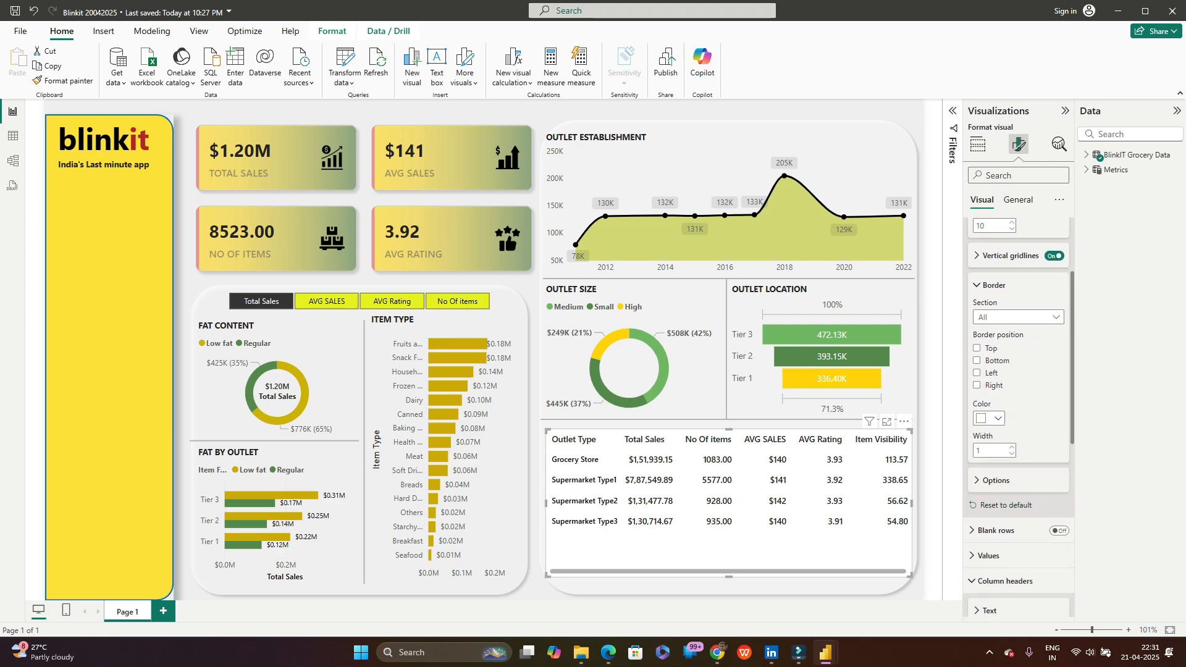
scroll(1019, 433, "up", 2)
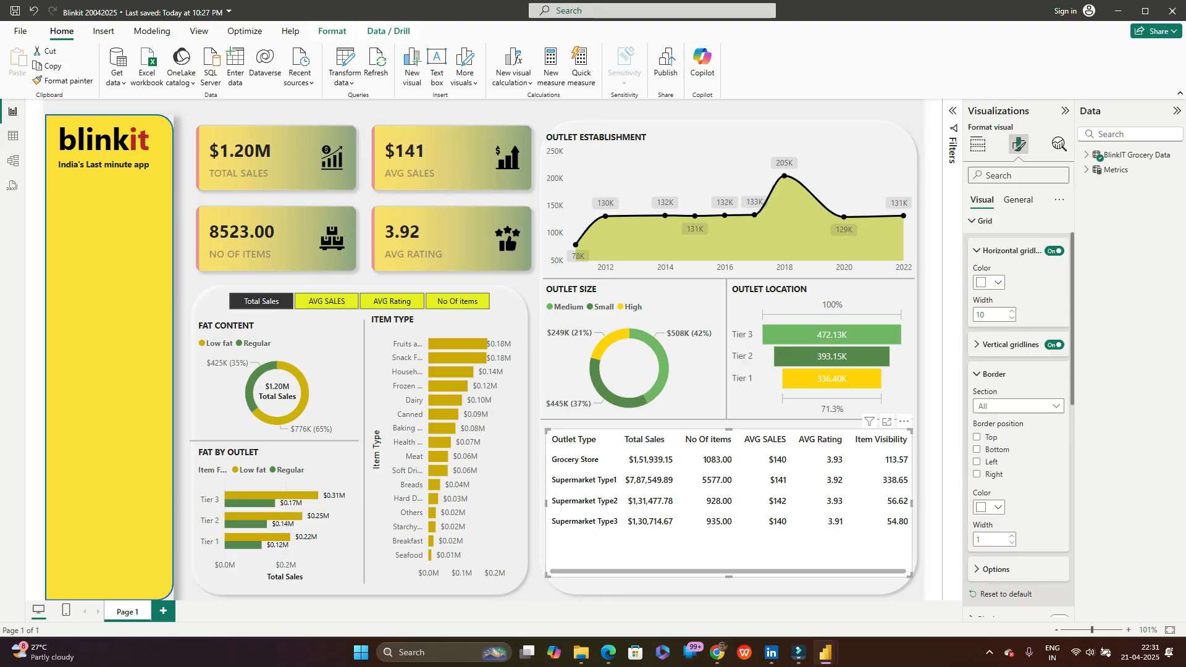
left_click(994, 409)
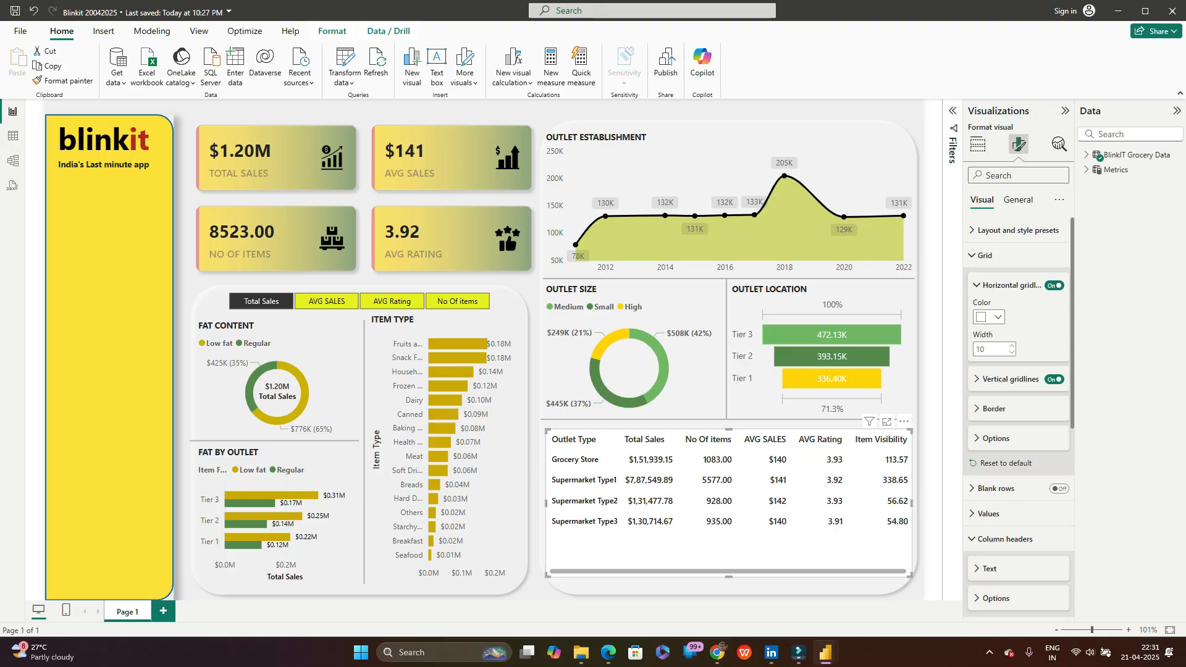
Step: Give the values of the matrix's Total Sales column a yellow background with hex color #FFD200
scroll(1019, 474, "down", 5)
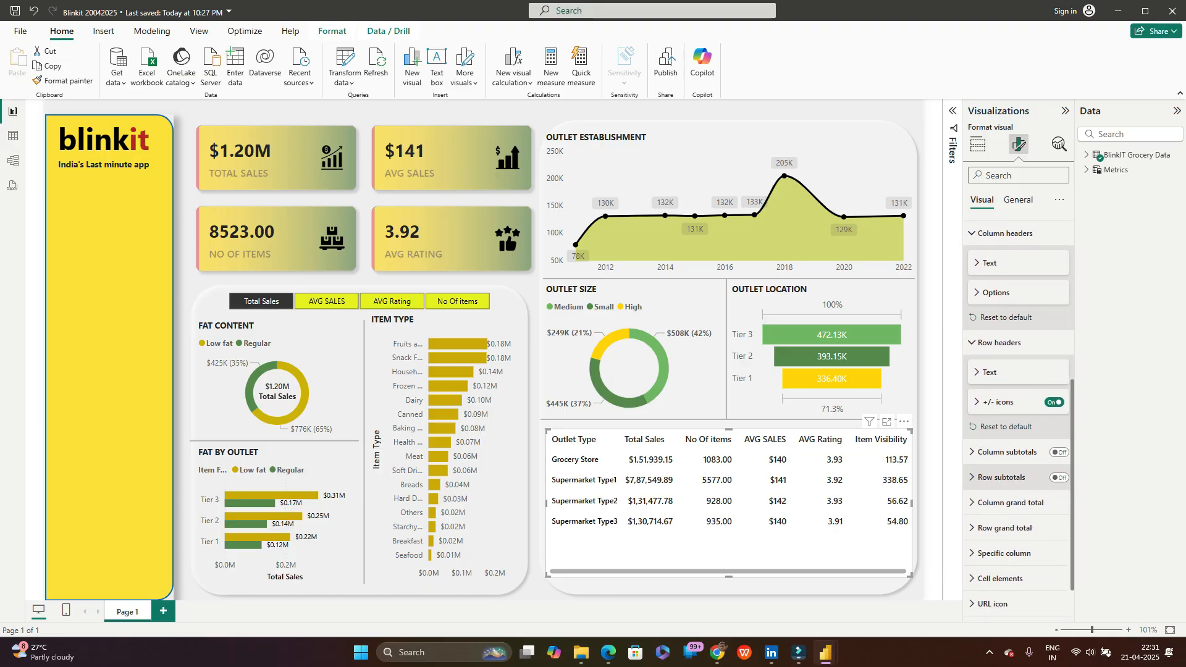
scroll(1019, 488, "down", 1)
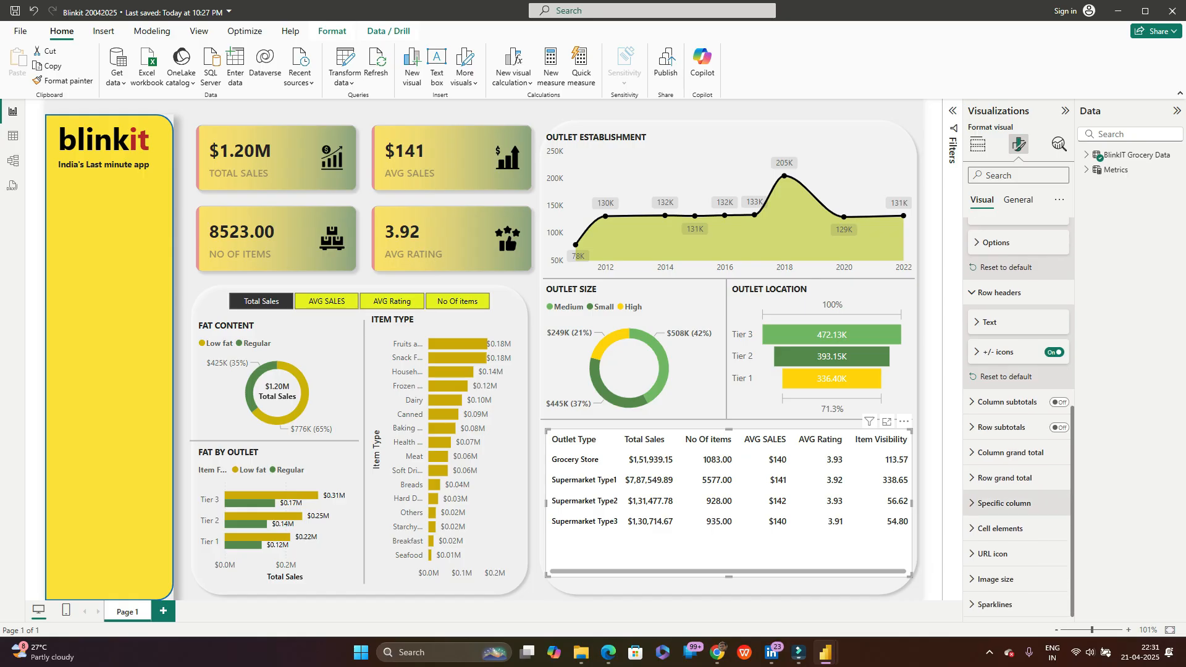
left_click(1004, 503)
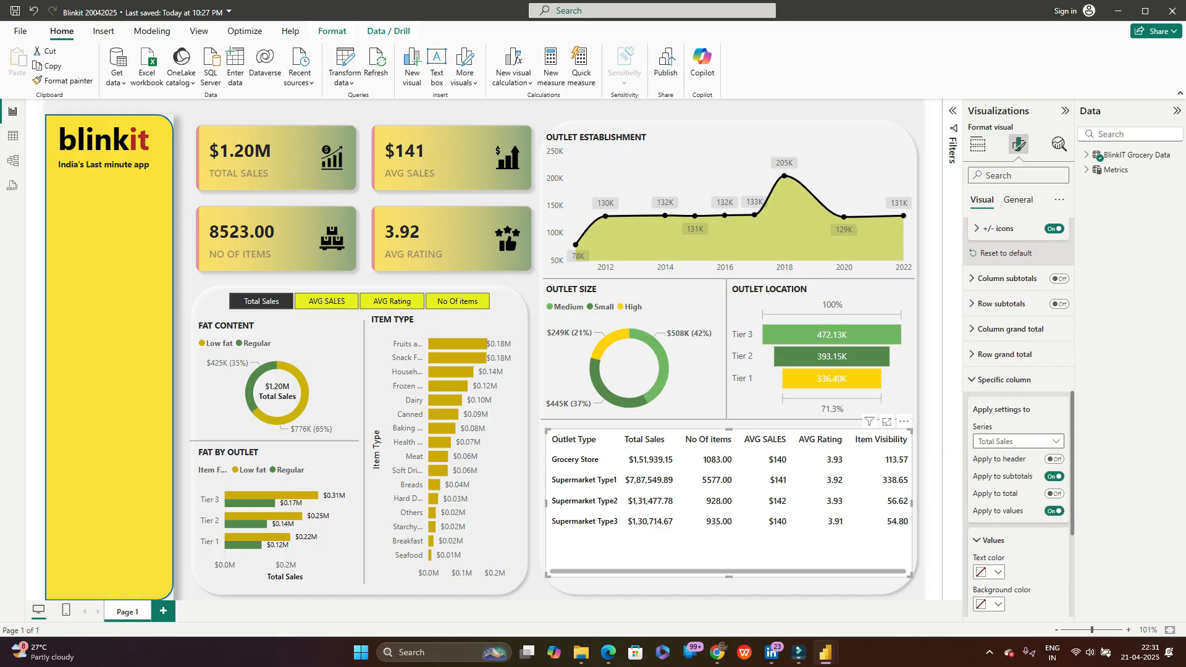
scroll(1019, 432, "down", 2)
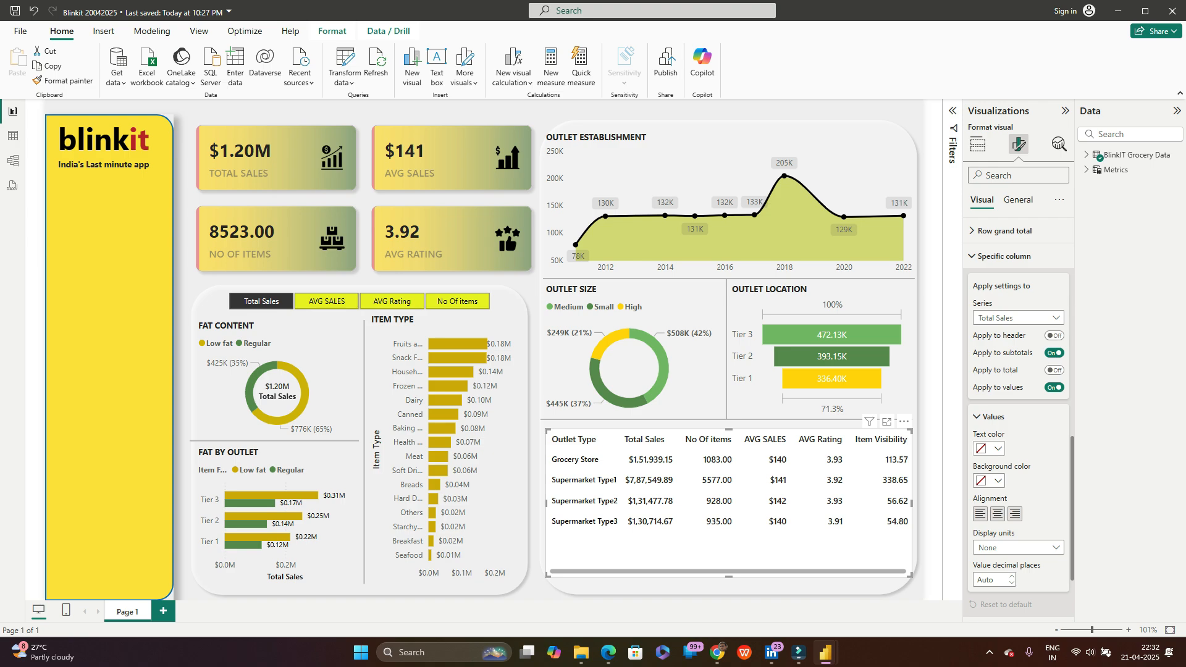
left_click(988, 449)
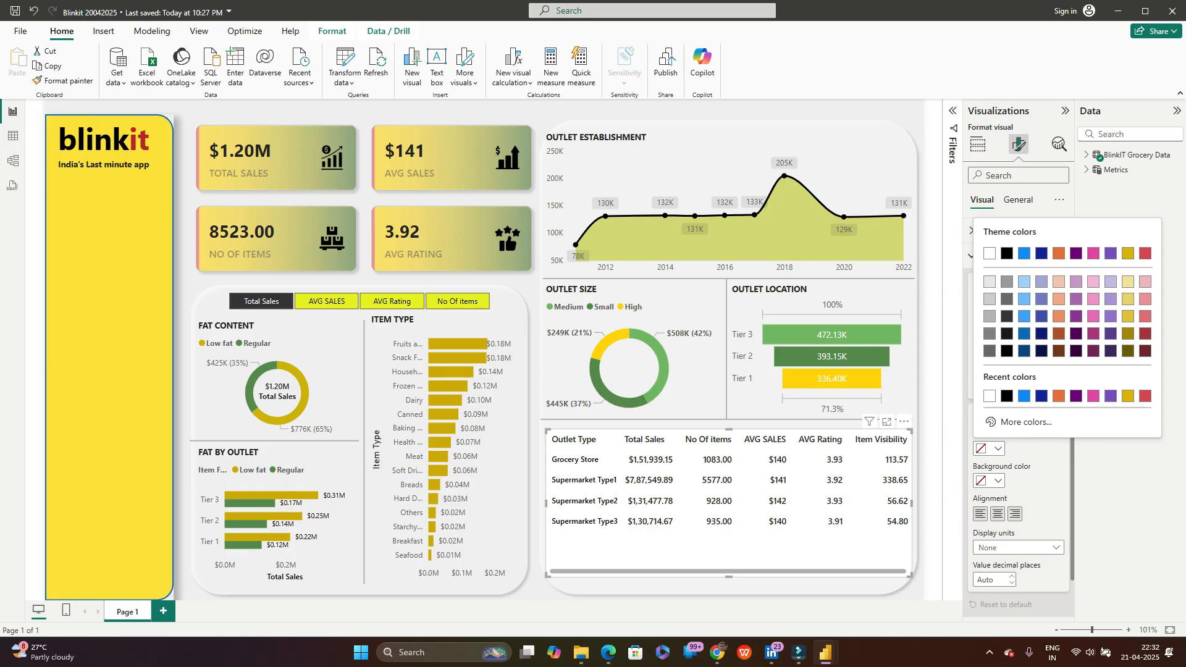
left_click(989, 480)
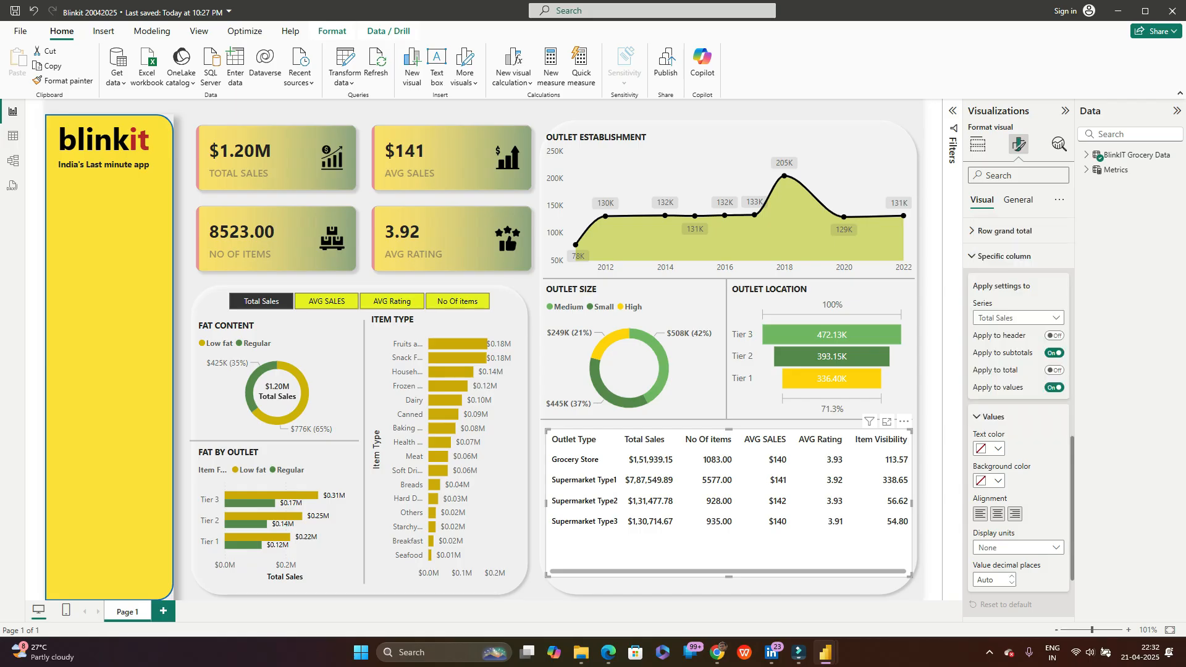
left_click(989, 481)
left_click(1025, 454)
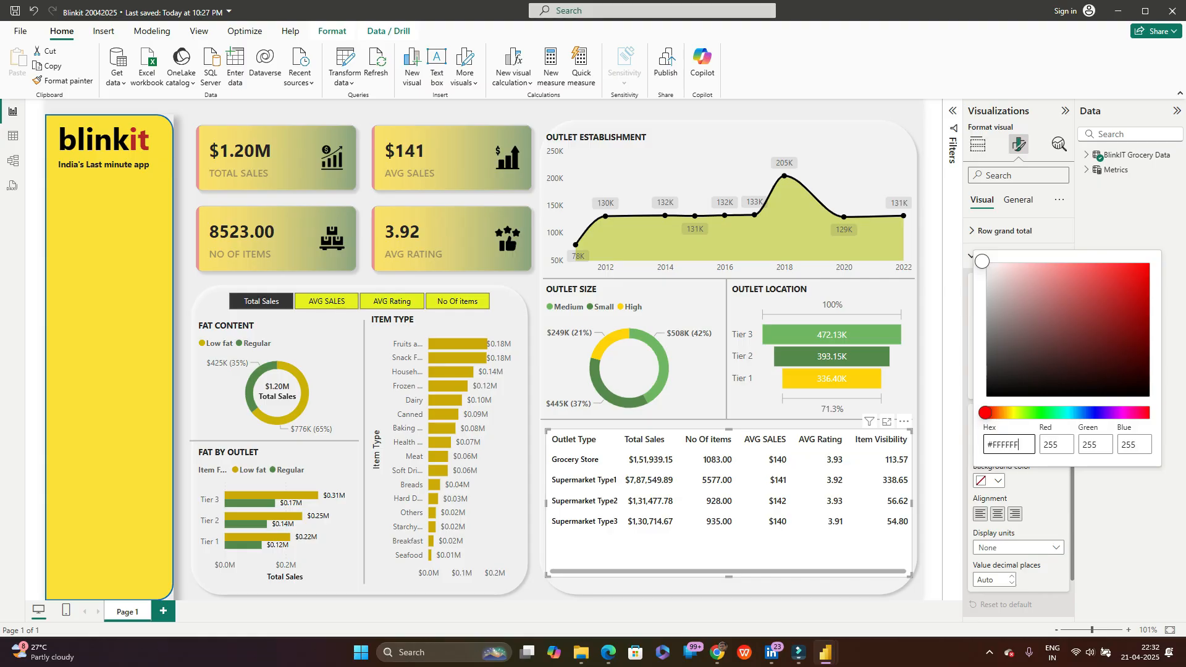
left_click_drag(1033, 445, 992, 445)
type("FFD29")
key("BackSpace")
type("0")
key("Return")
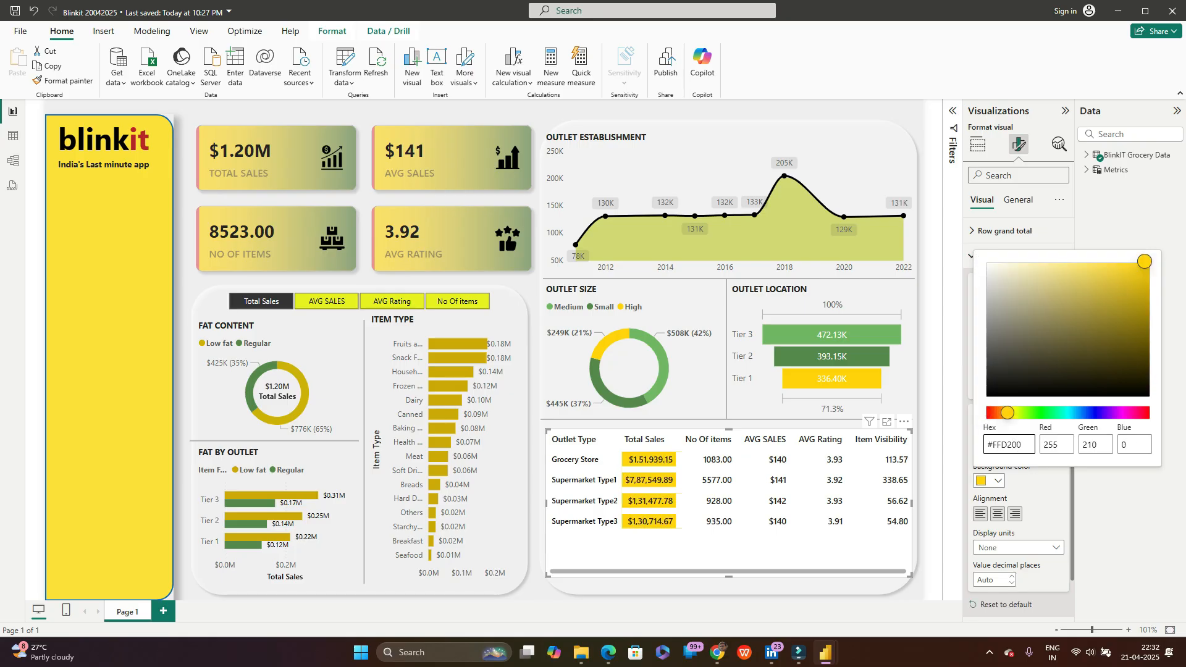
Step: Set the text color of the matrix's Total Sales values to black
key("Return")
left_click(990, 448)
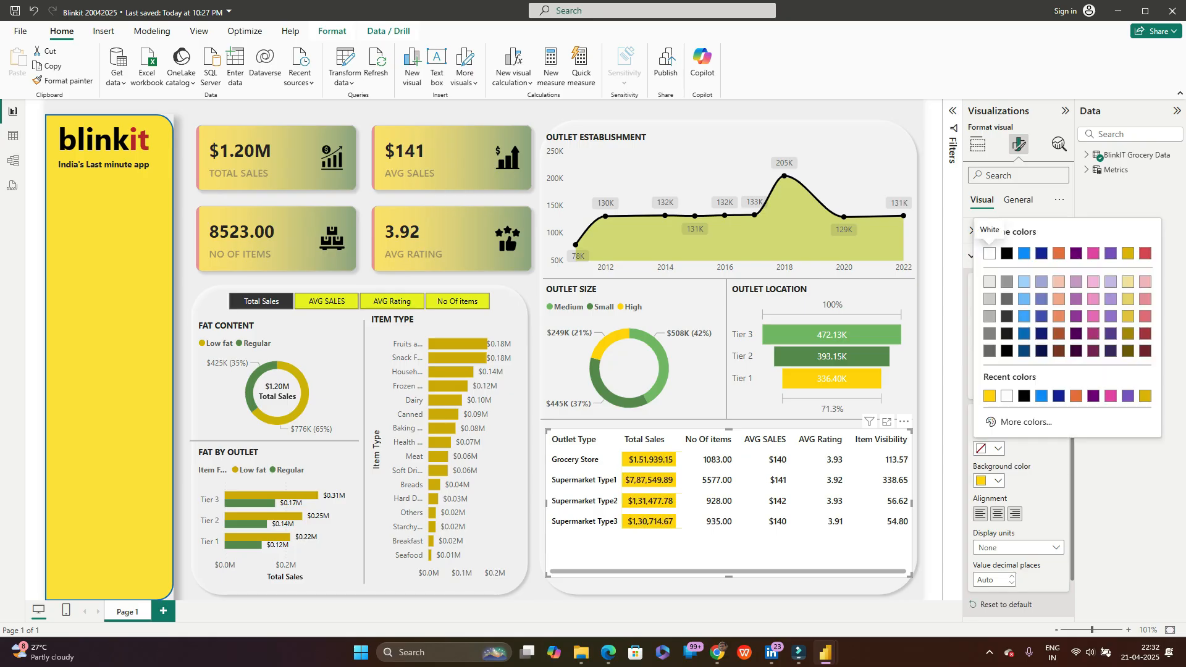
left_click(1006, 253)
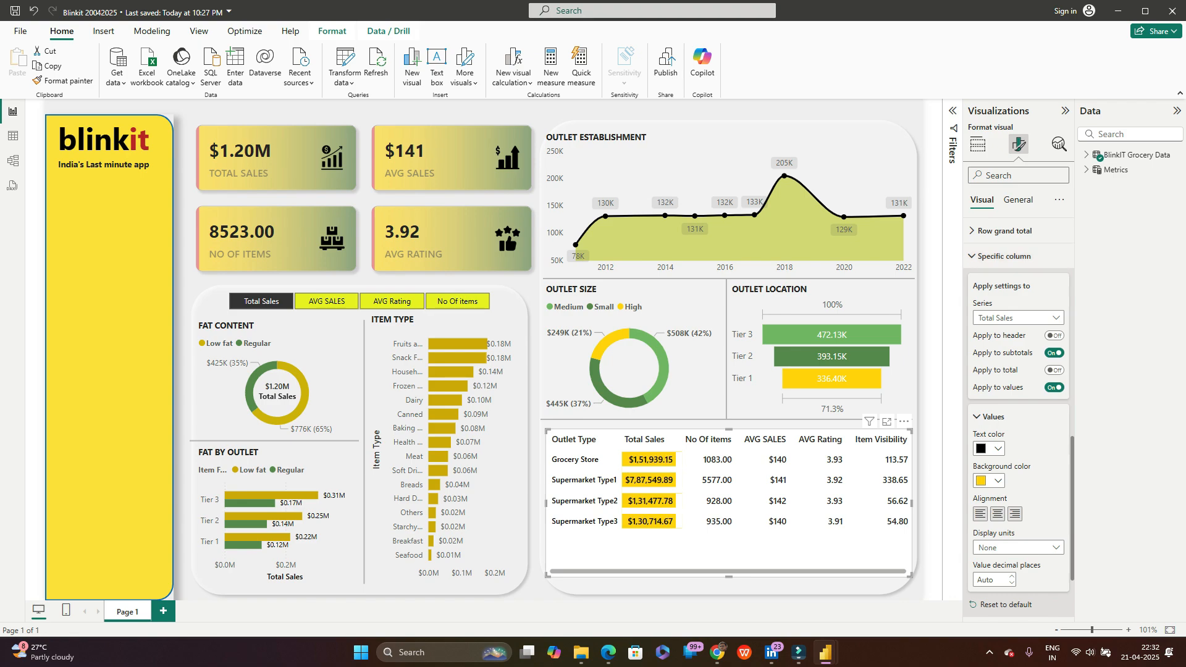
Step: Display the matrix's Total Sales values in Thousands with 2 decimal places
left_click(1017, 547)
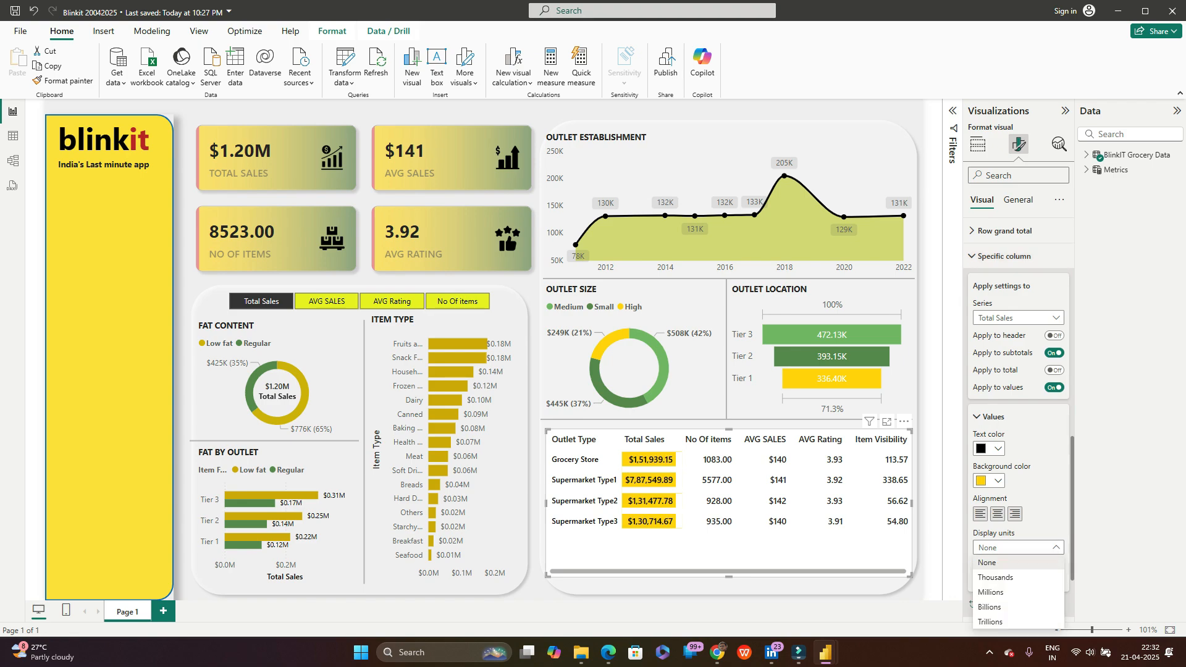
left_click(995, 576)
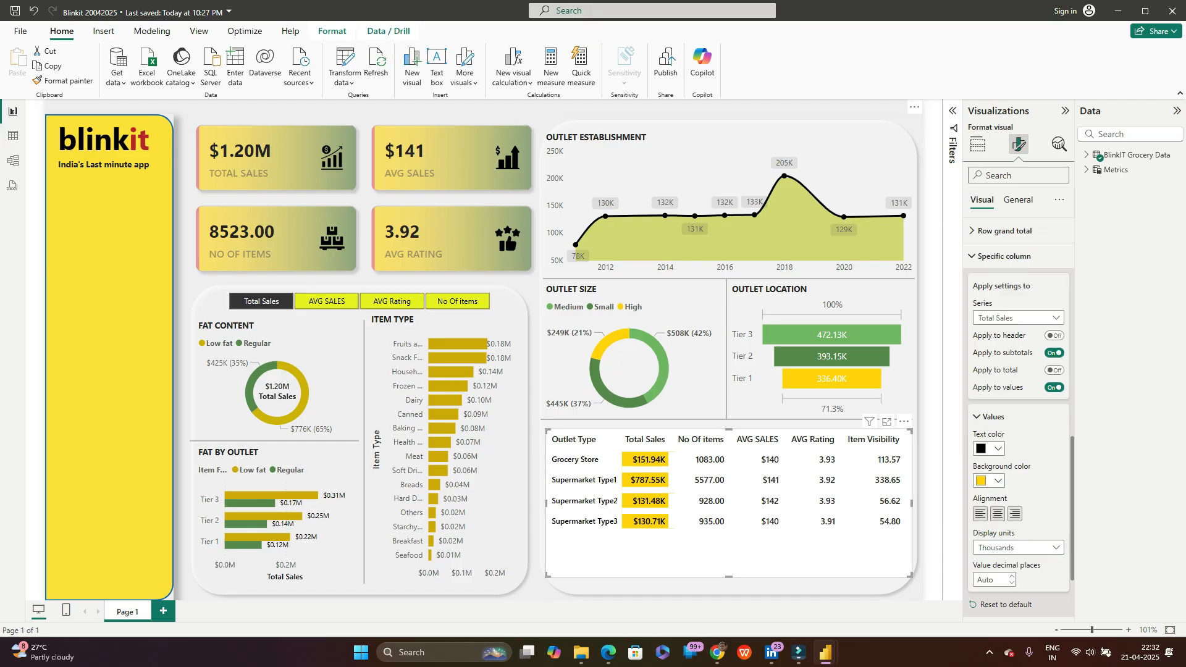
scroll(1018, 433, "down", 3)
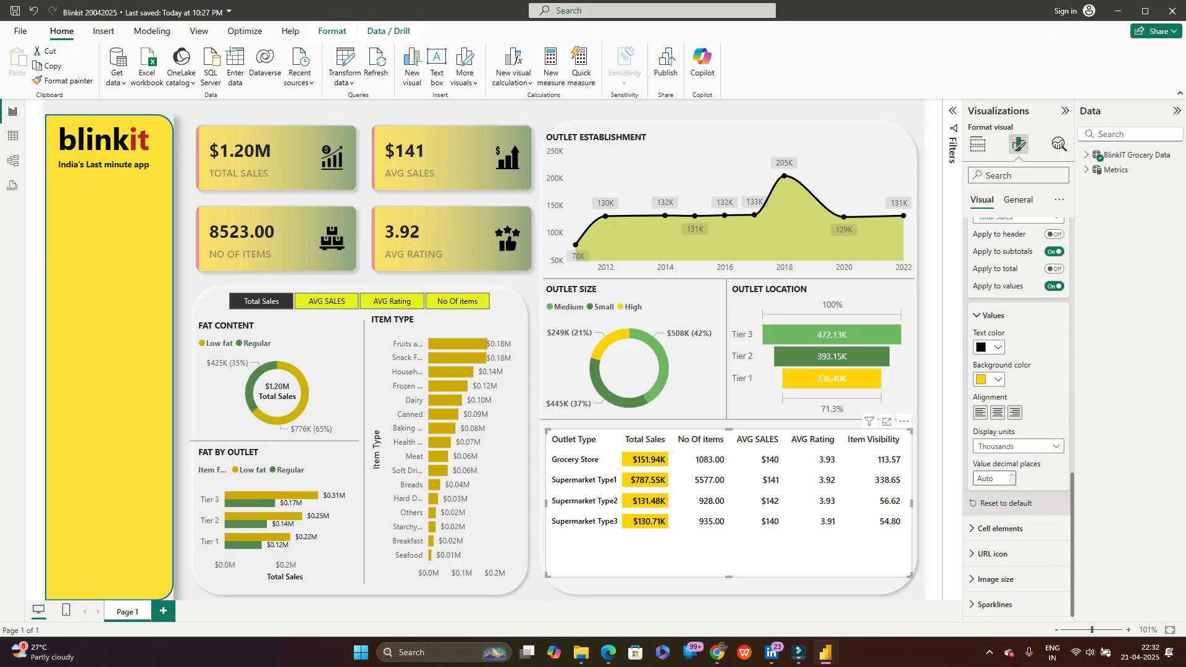
type("0")
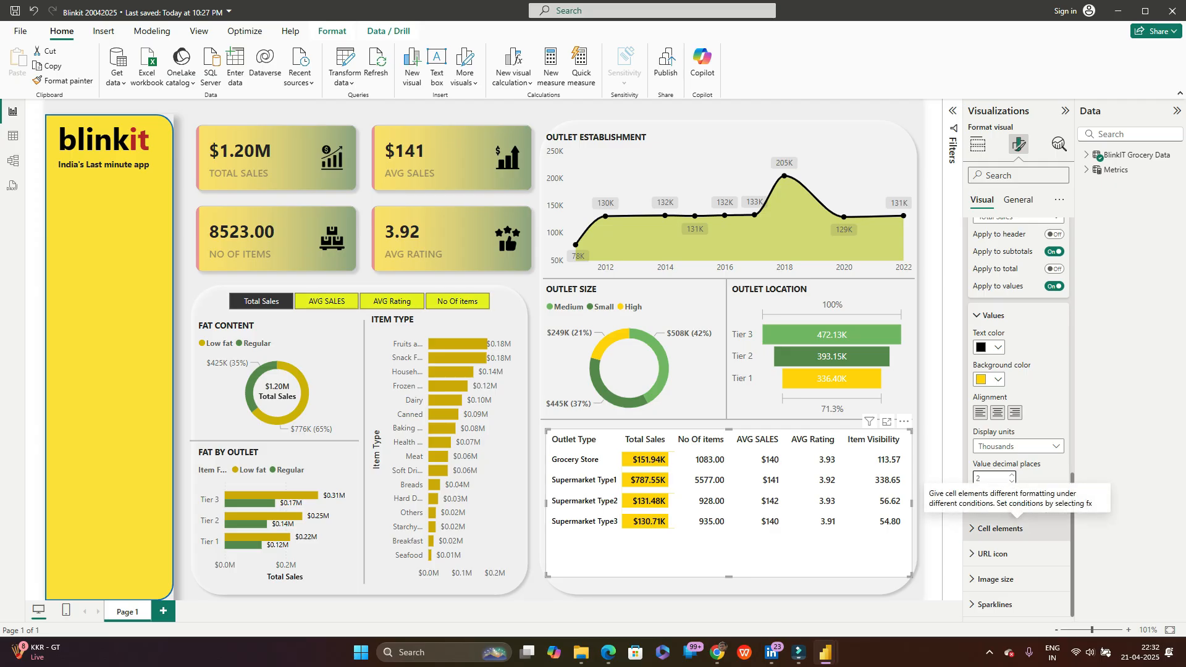
Step: Give the values of the matrix's No Of items column a green background with hex color #26B103
scroll(1018, 418, "up", 3)
left_click(1018, 402)
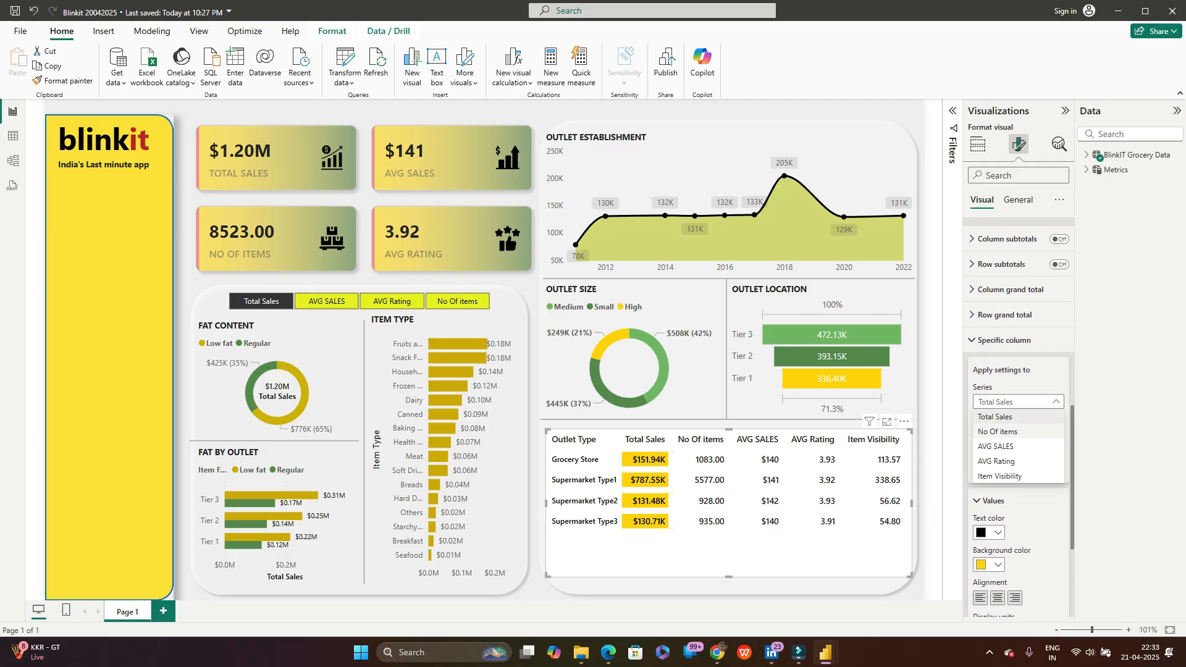
left_click(997, 431)
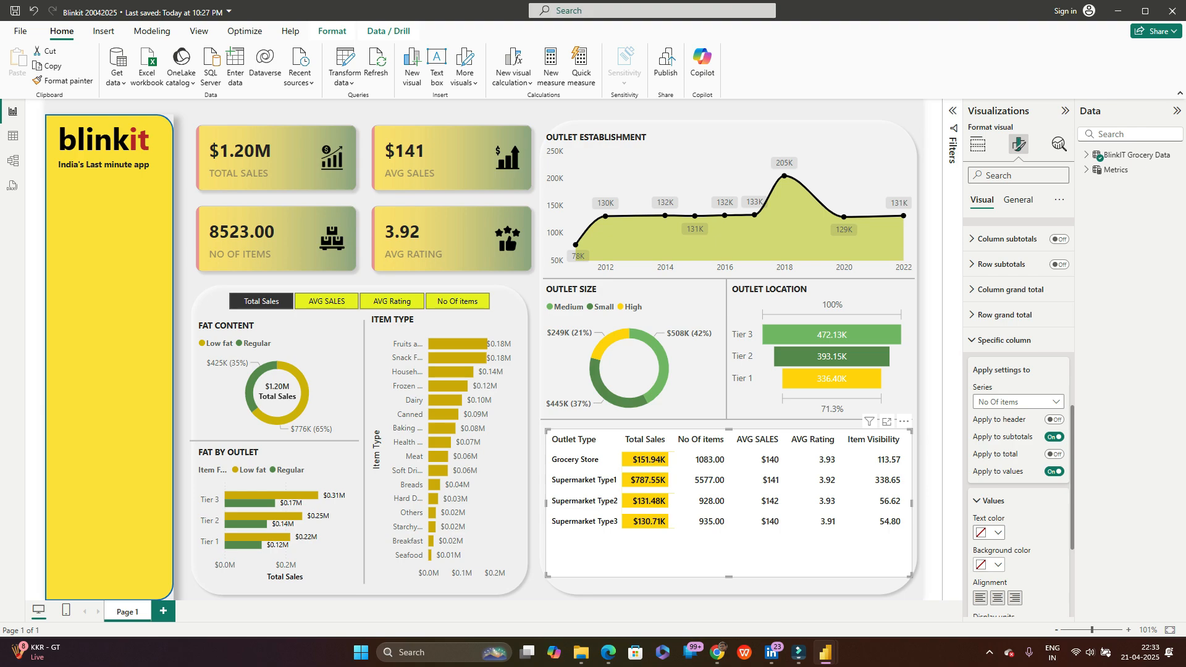
left_click(990, 564)
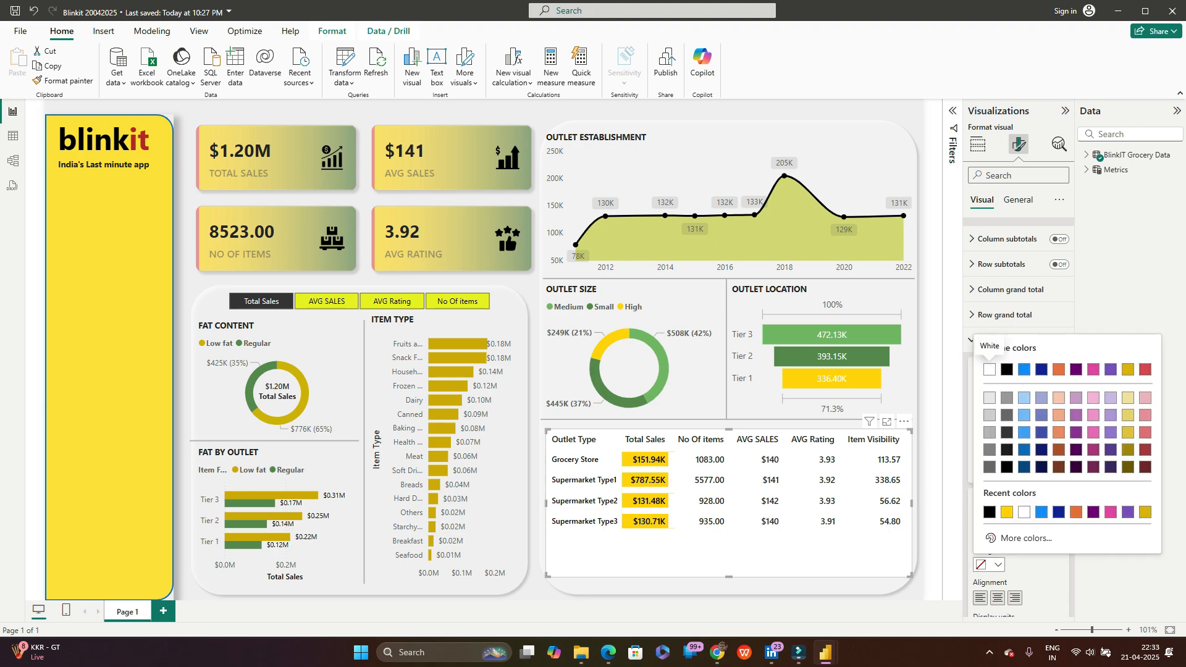
left_click(1009, 537)
left_click(1019, 529)
left_click_drag(1020, 529, 993, 529)
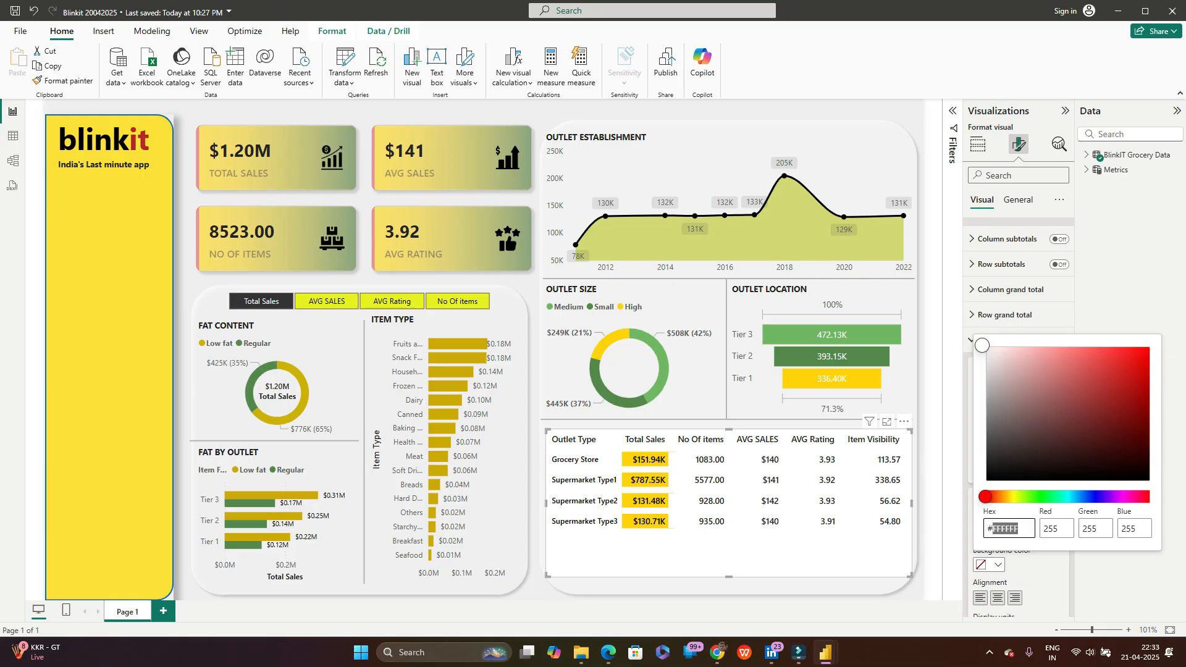
type("26B103")
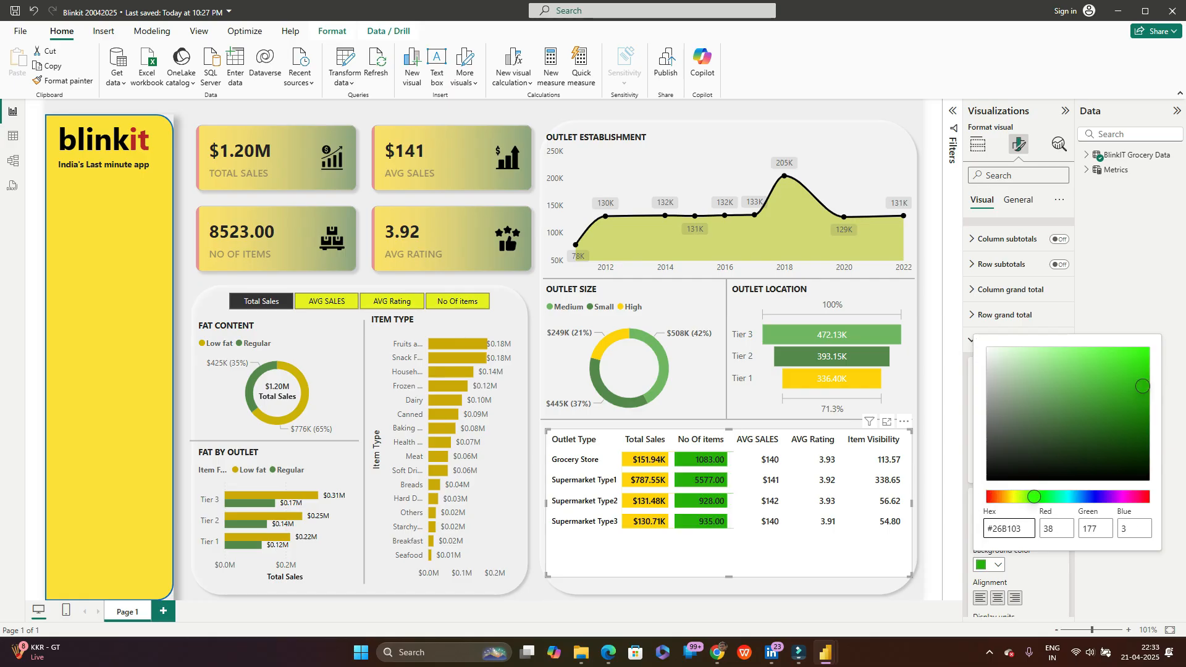
key("Return")
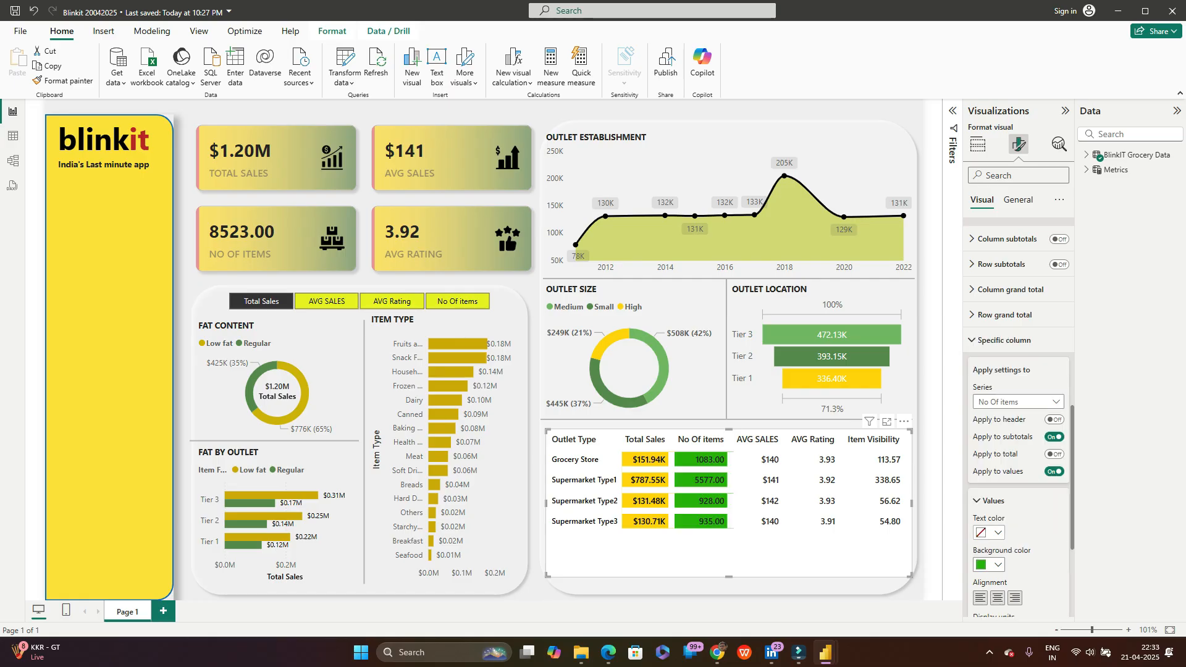
Step: Try white text on the matrix's No Of items values, and settle on black
left_click(990, 532)
left_click(989, 337)
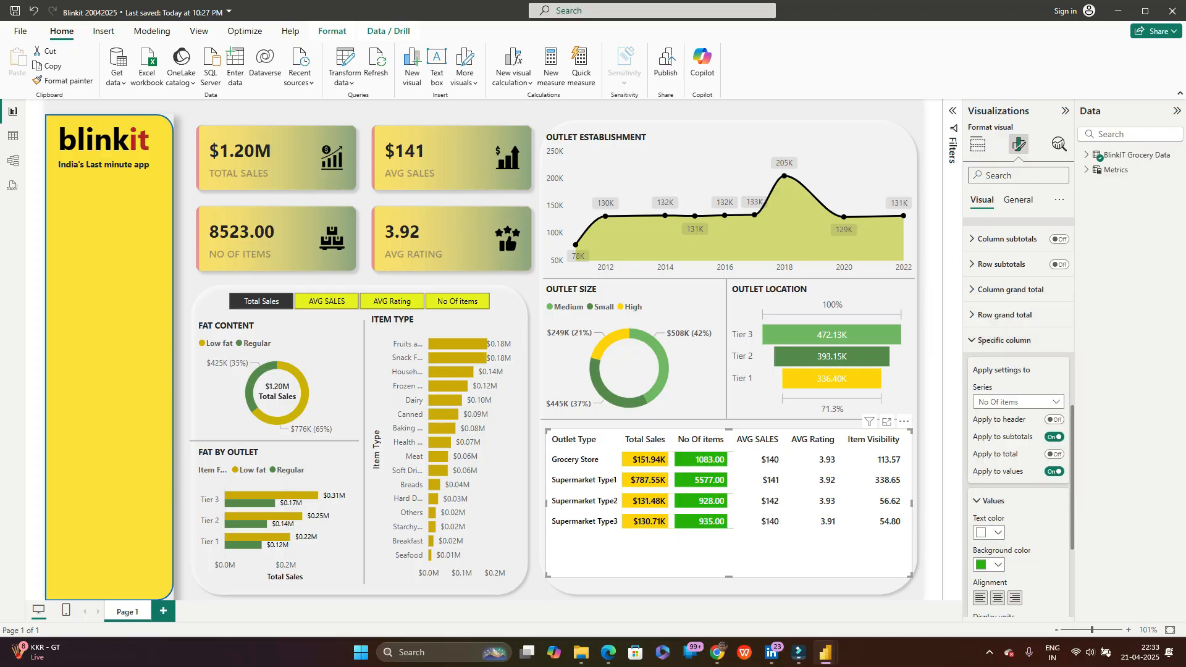
left_click(990, 532)
left_click(1007, 337)
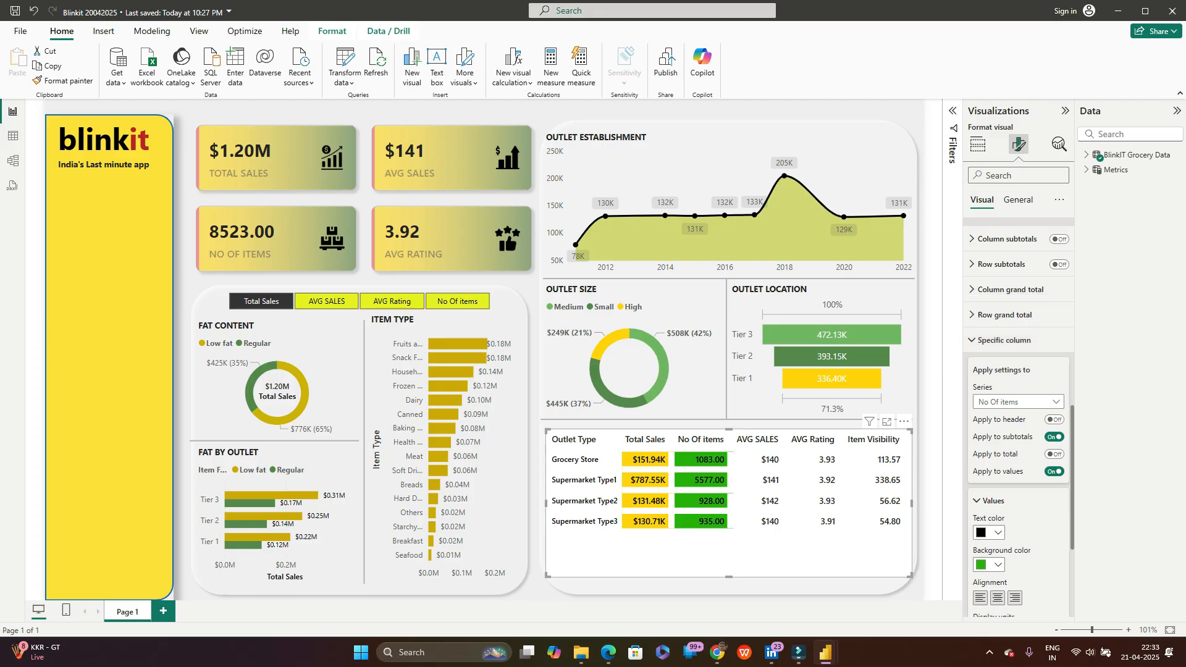
Step: Center the matrix's No Of items values and set their decimal places to 0
mouse_move(826, 653)
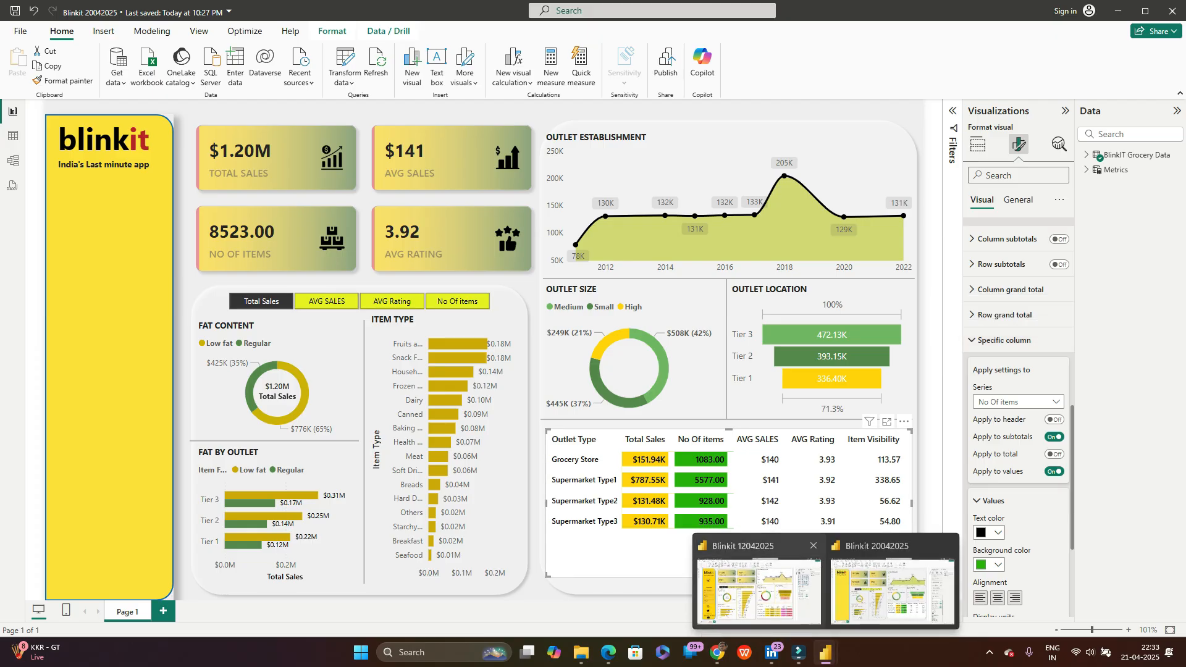
left_click(892, 592)
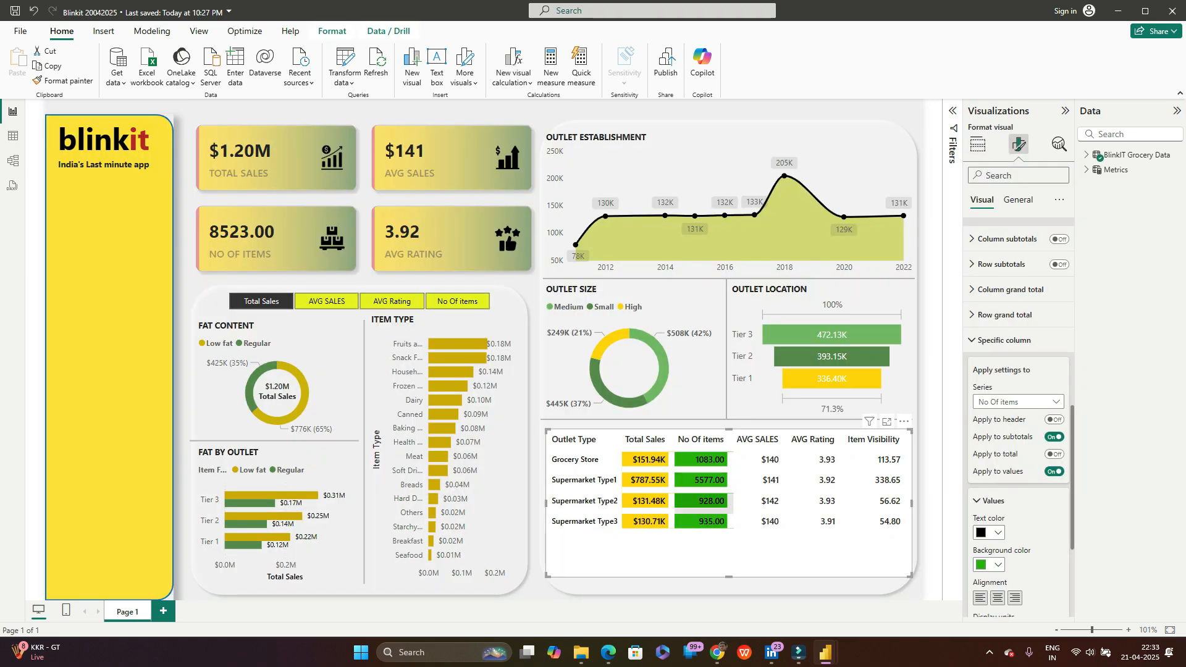
scroll(997, 474, "down", 2)
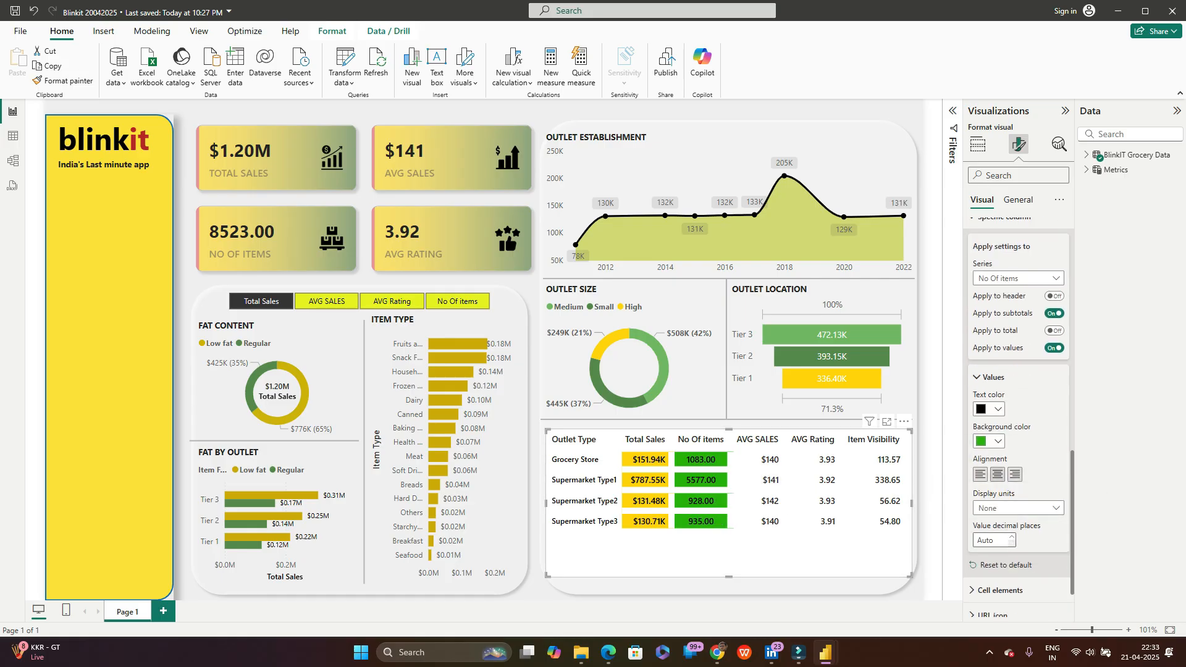
left_click(1011, 544)
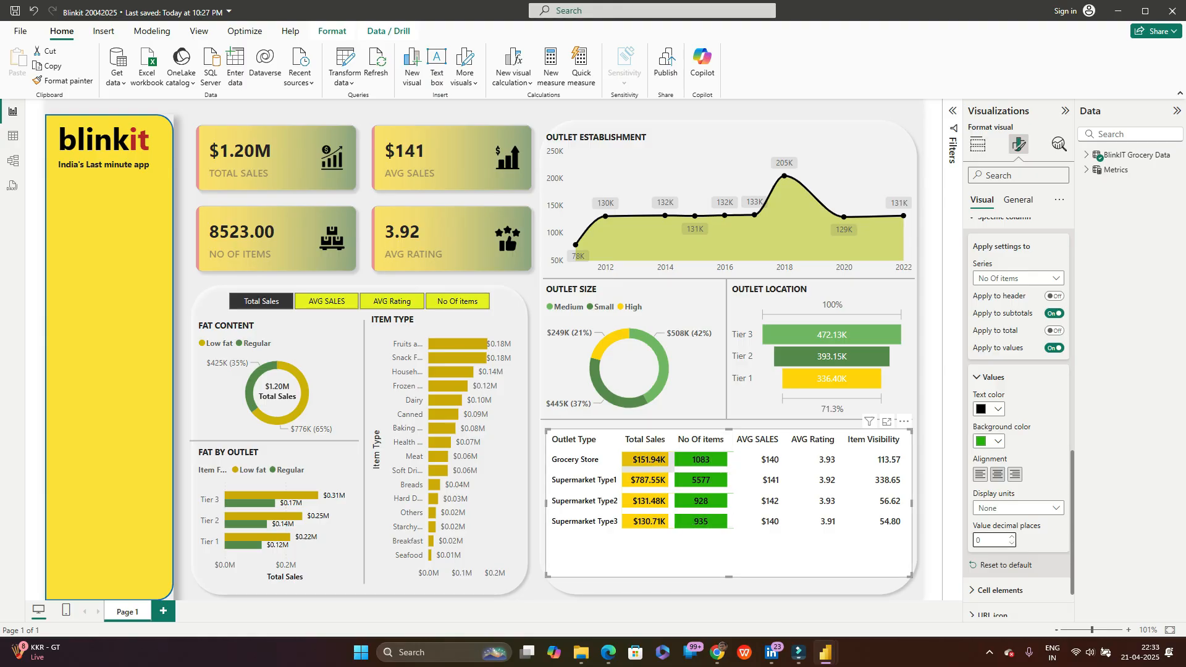
Step: Center the values of the matrix's Total Sales column
left_click(1016, 278)
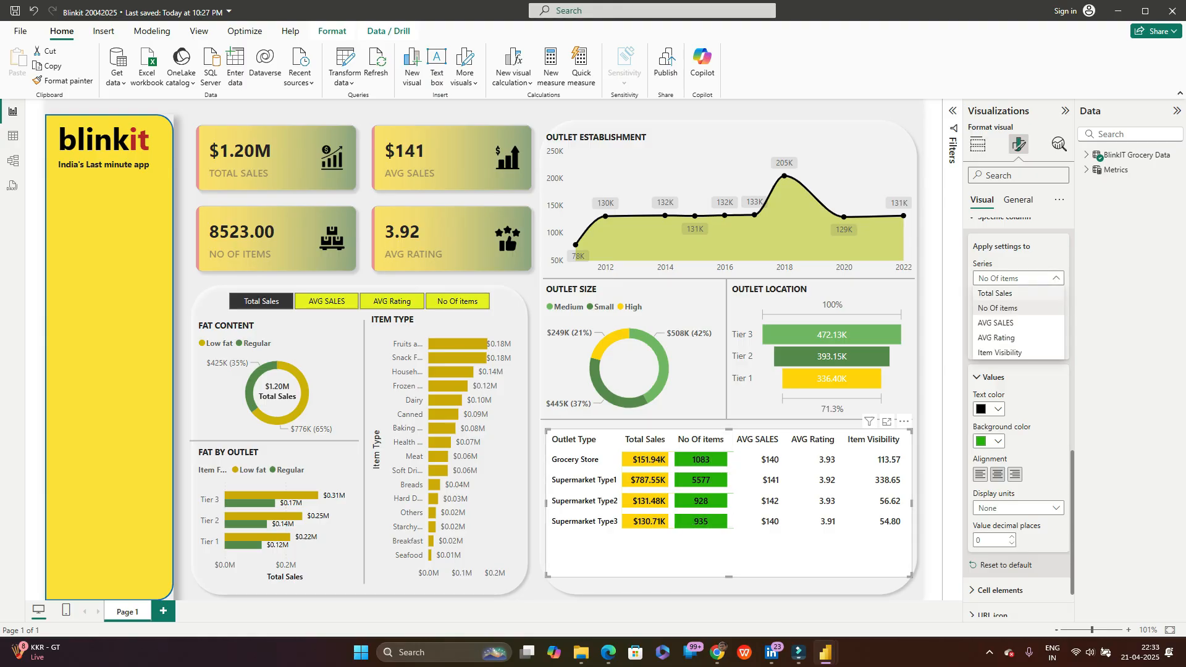
left_click(995, 293)
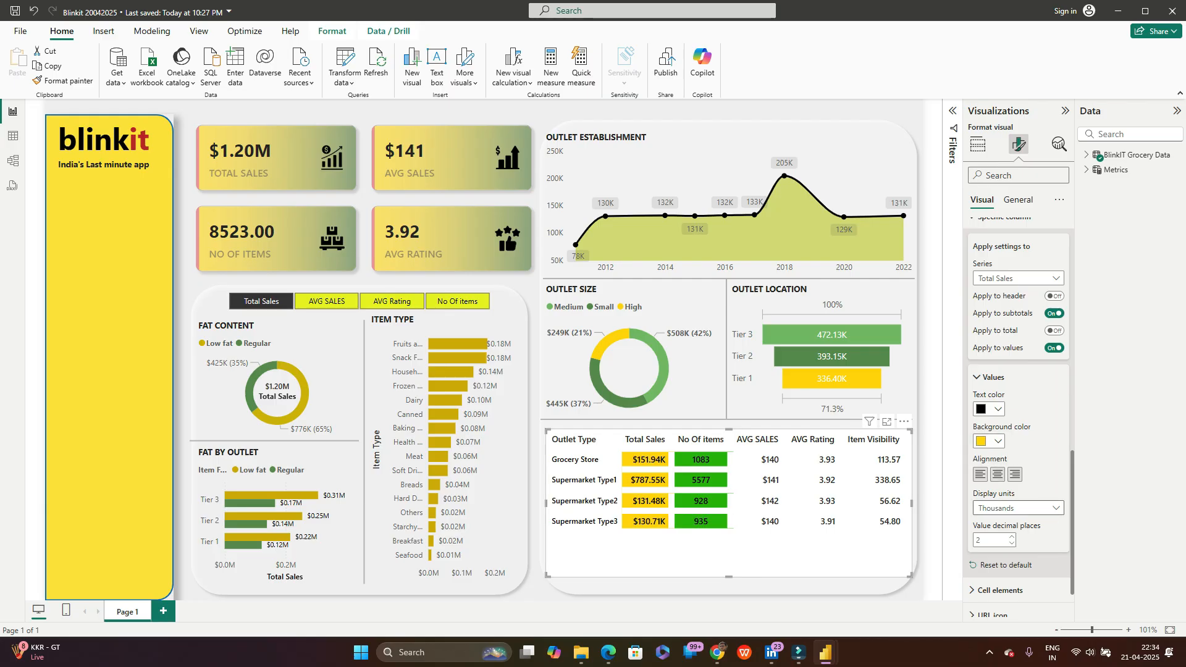
left_click(997, 475)
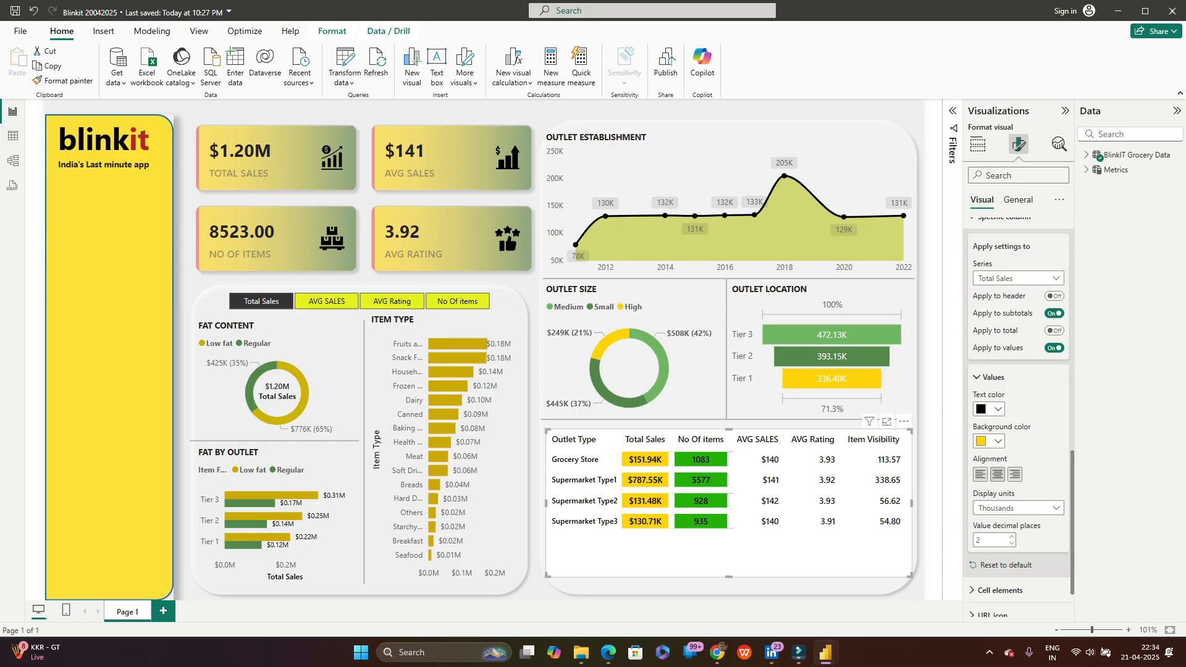
Step: Give the values of the matrix's AVG SALES column a pink background with hex color #E19490
left_click(1018, 278)
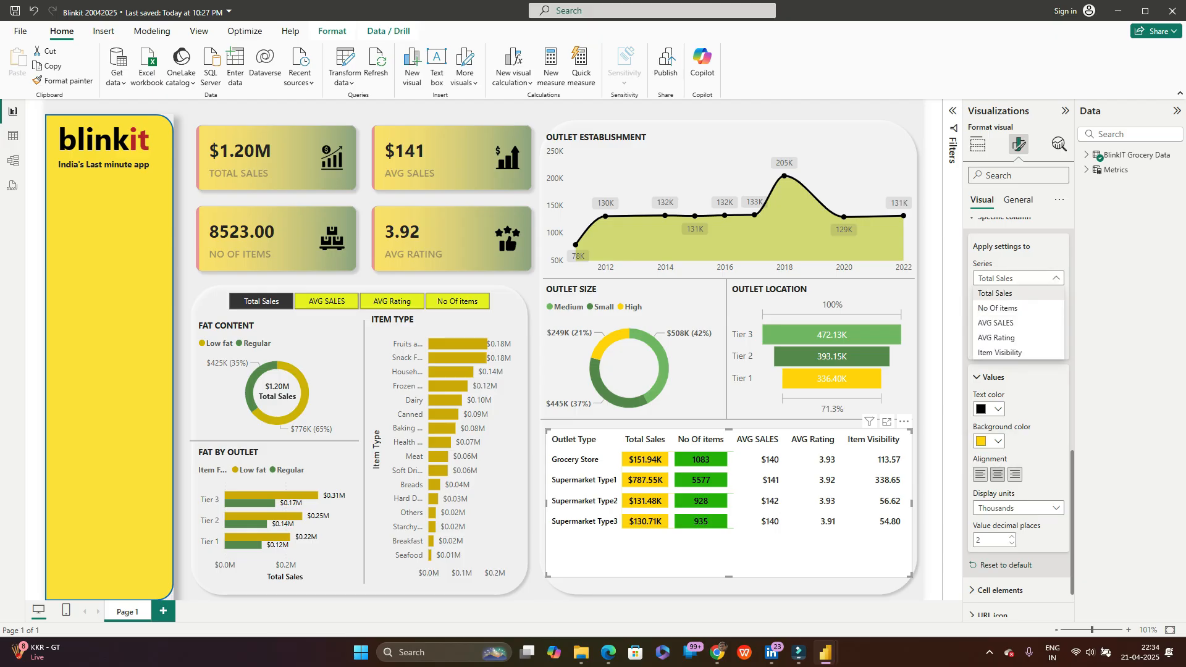
left_click(995, 323)
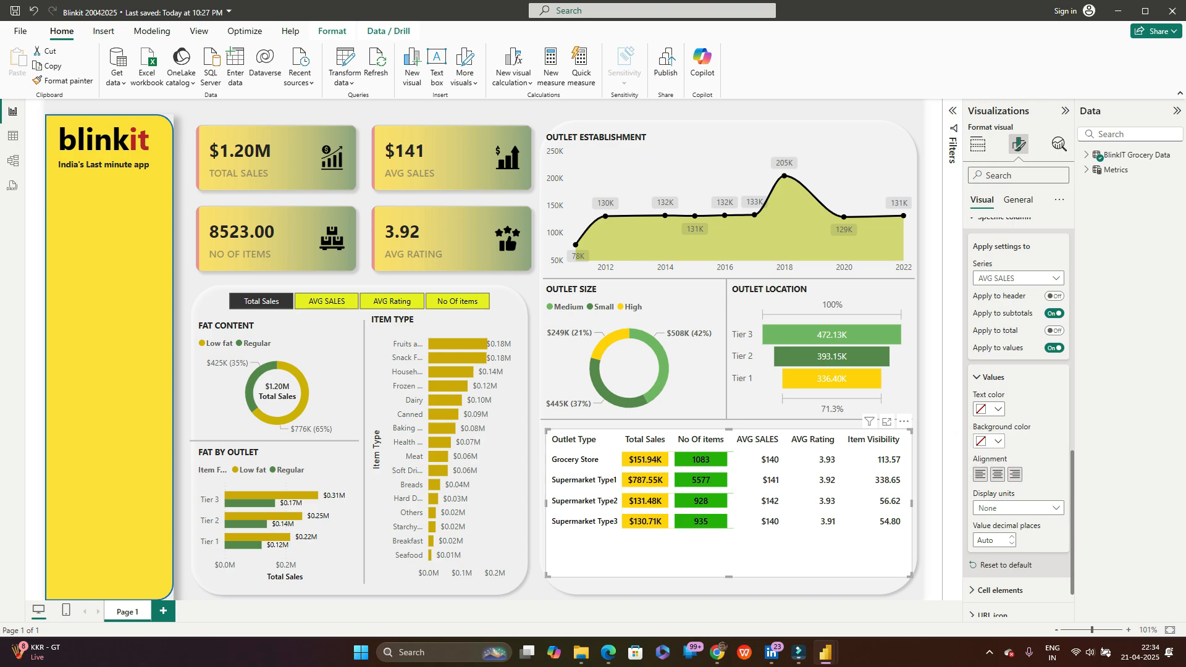
left_click(994, 408)
left_click(990, 214)
left_click(993, 441)
left_click(1025, 414)
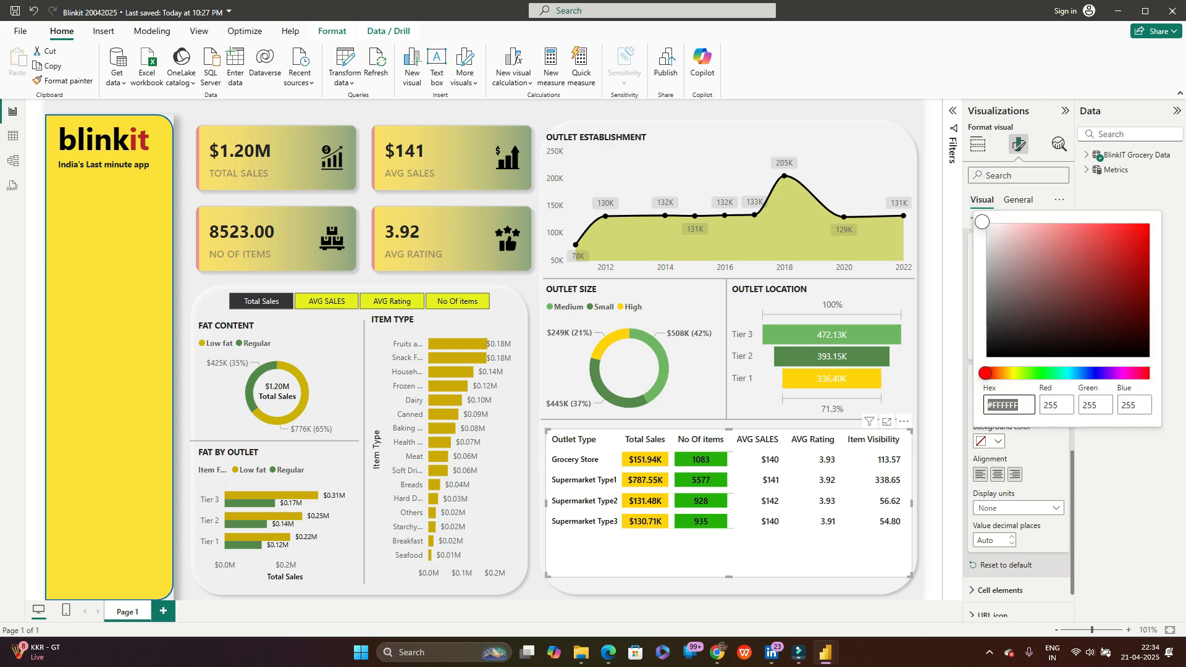
left_click(1022, 406)
left_click_drag(1019, 405, 992, 406)
type("E19490")
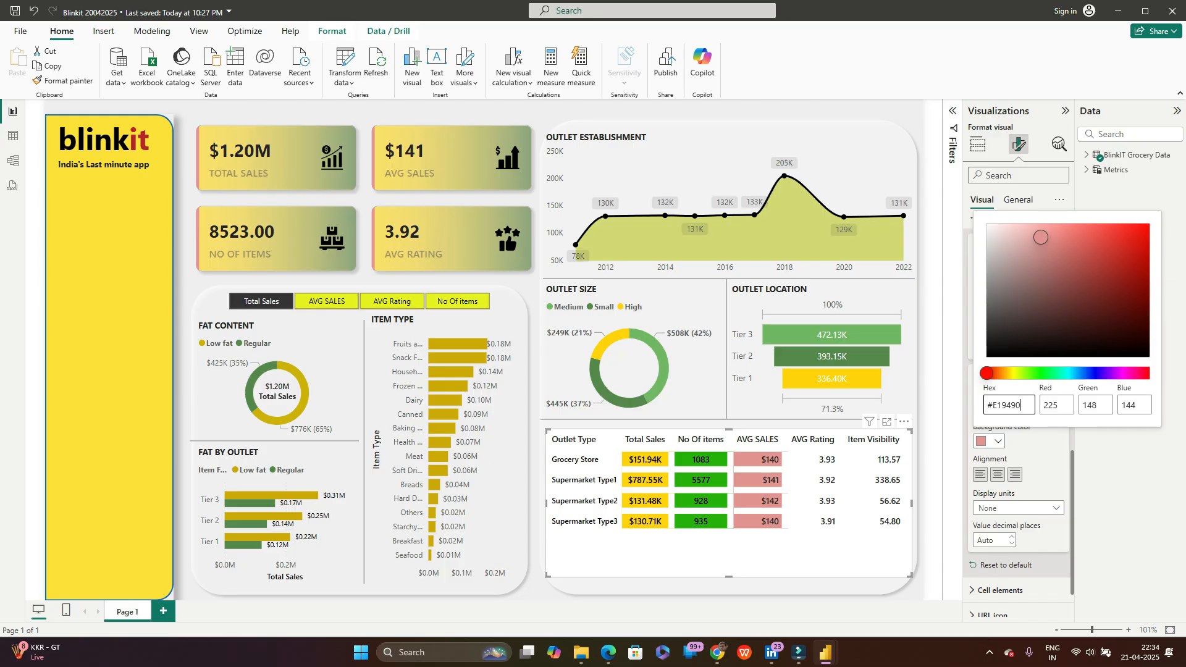
key("Return")
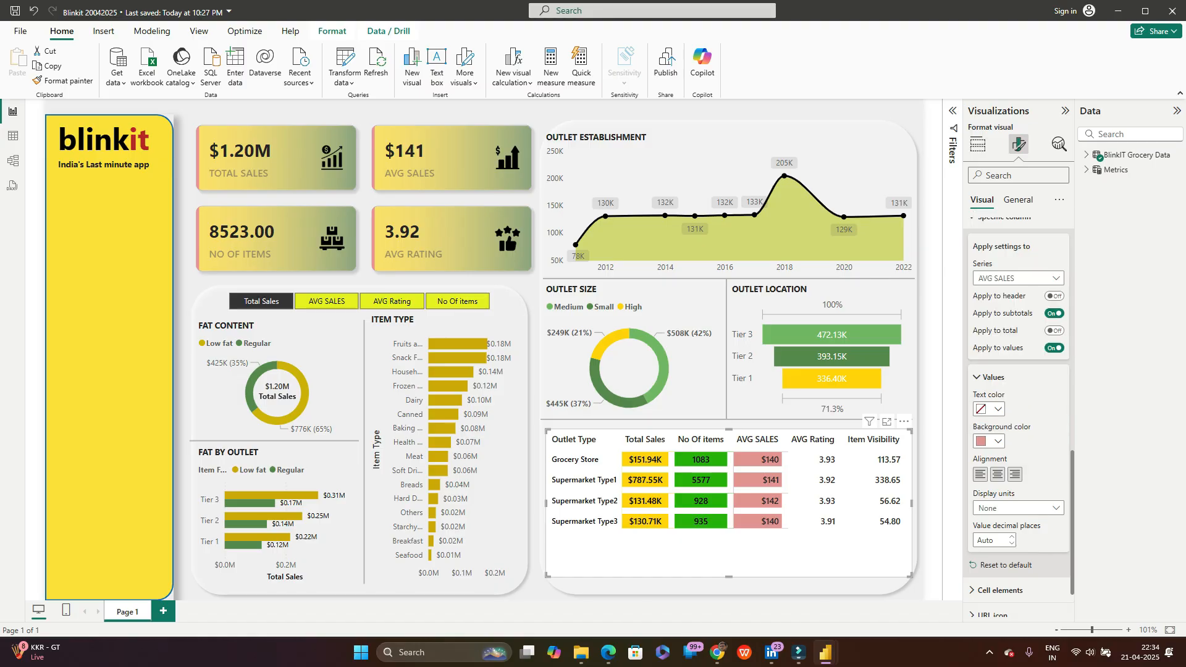
Step: Center the matrix's AVG SALES values and set their text color to white
left_click(997, 474)
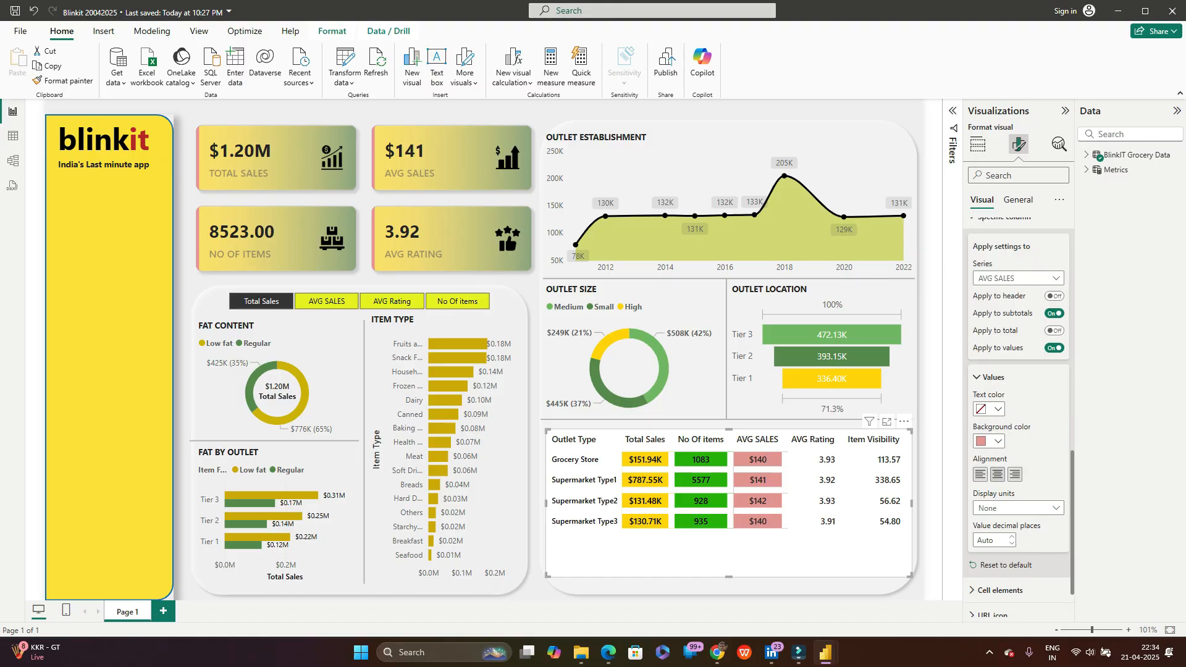
left_click(990, 409)
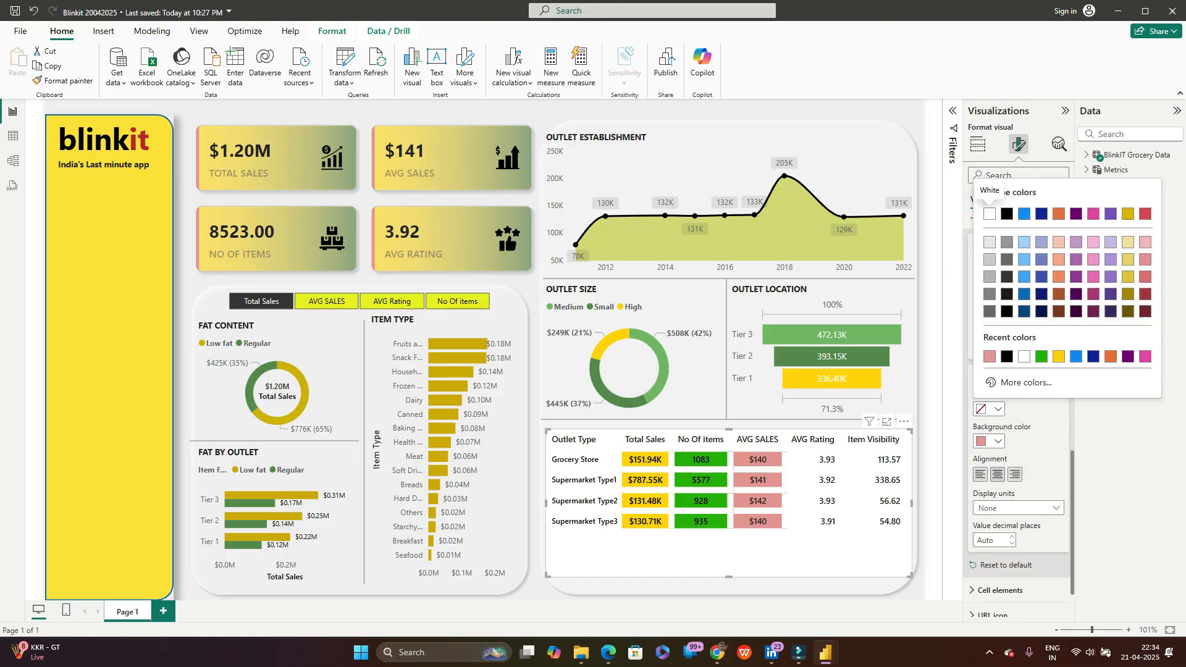
left_click(989, 214)
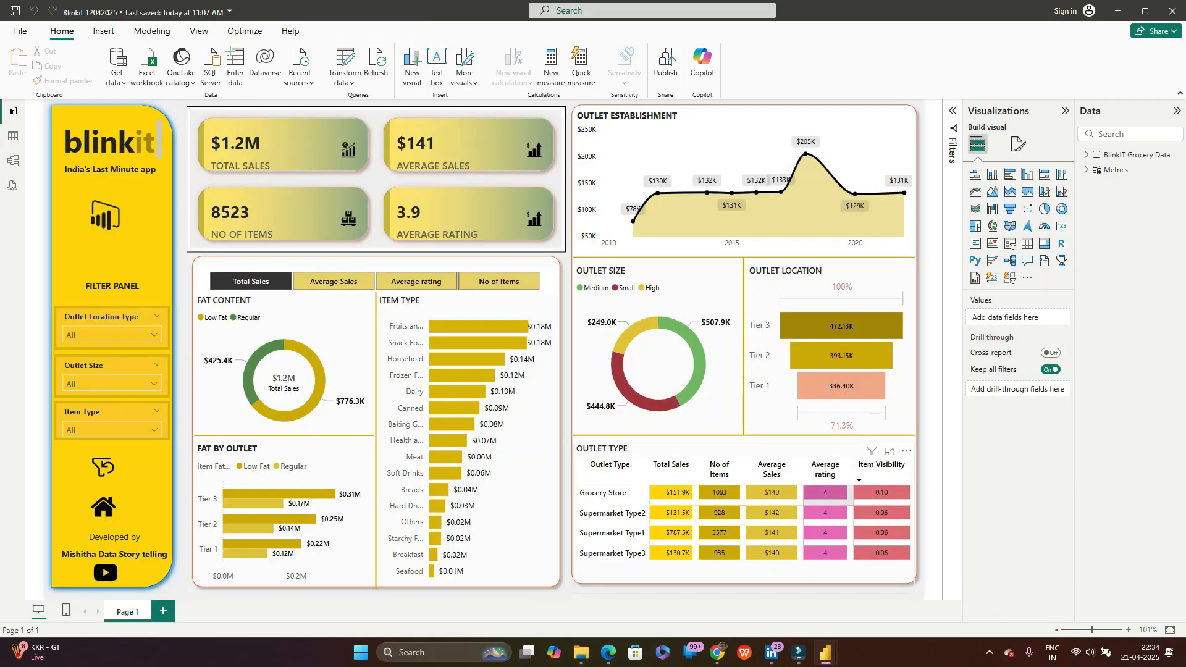
Step: Return from the reference report and adjust the hex code of the AVG SALES values' background color
key("alt+Tab")
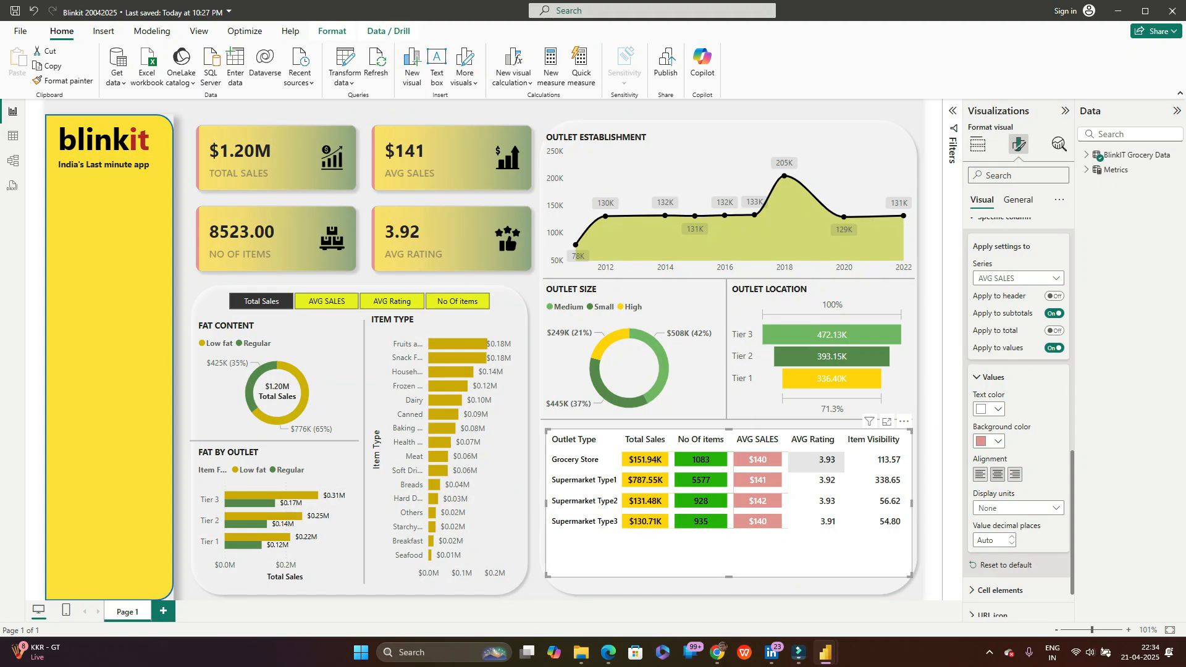
key("alt")
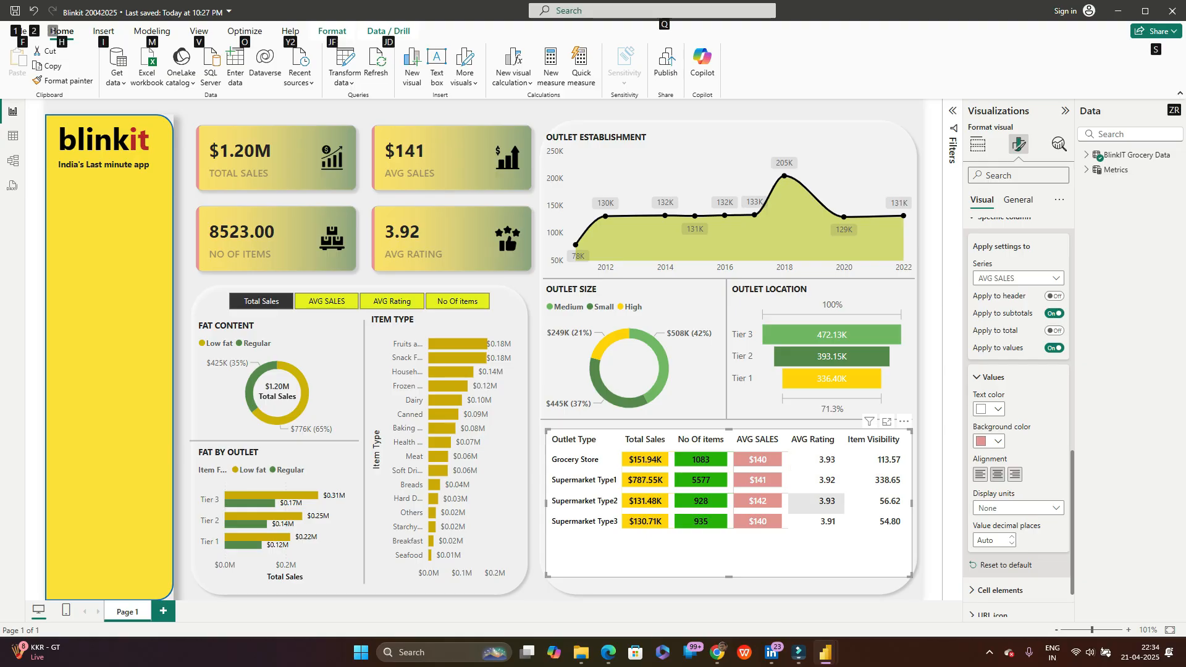
left_click(998, 441)
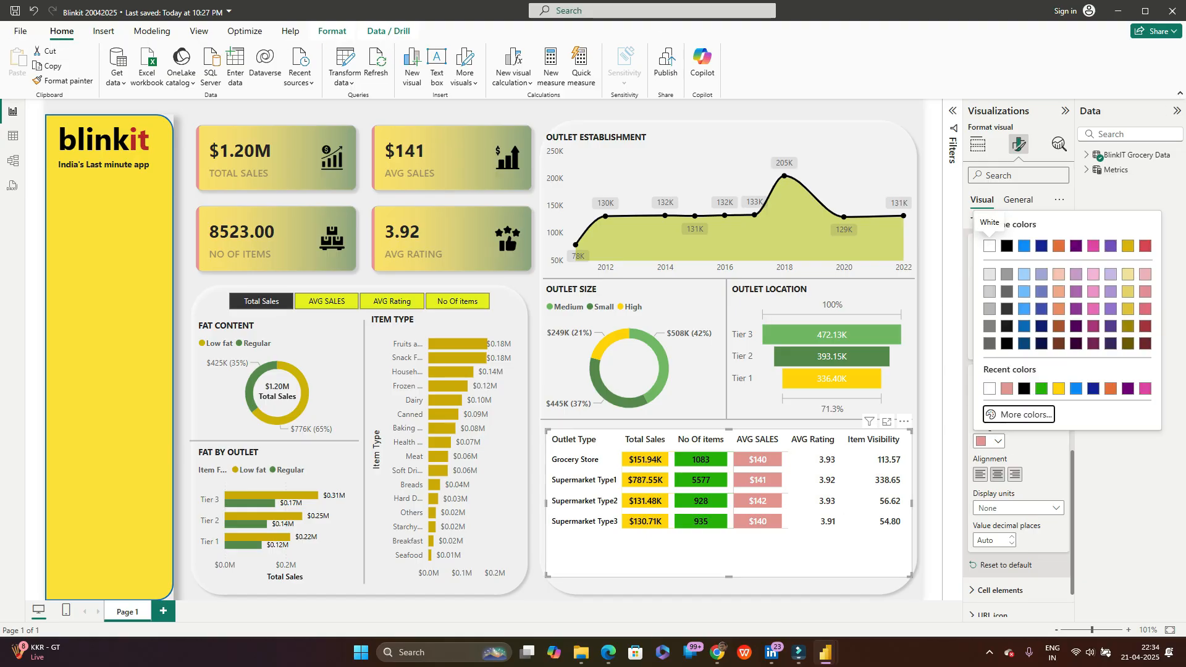
left_click(1013, 414)
type("#E9490")
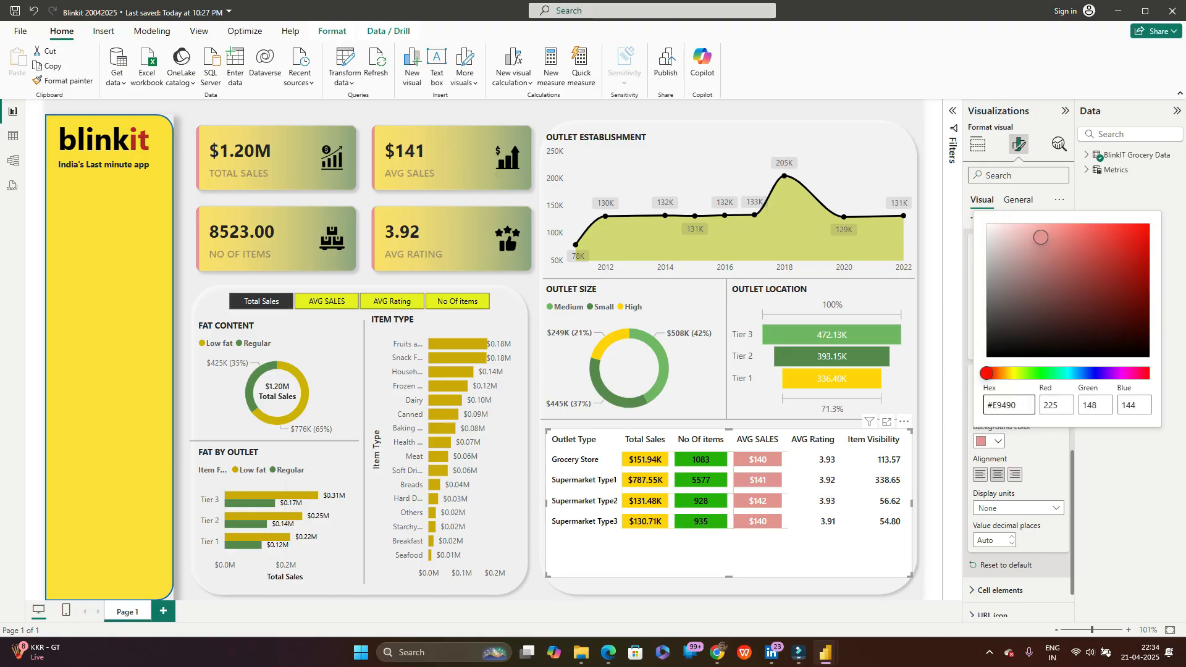
type("1")
key("Return")
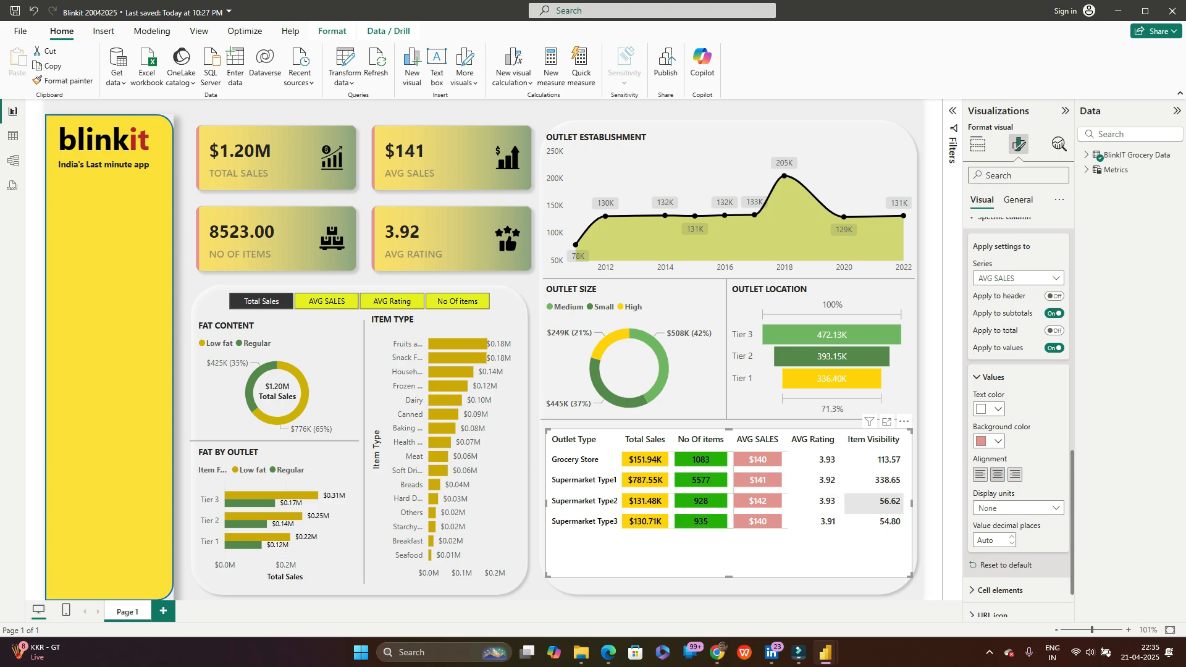
Step: Center the matrix's AVG Rating values and give them a teal background, entering hex #558388 and adjusting the hue to #548787
left_click(1025, 278)
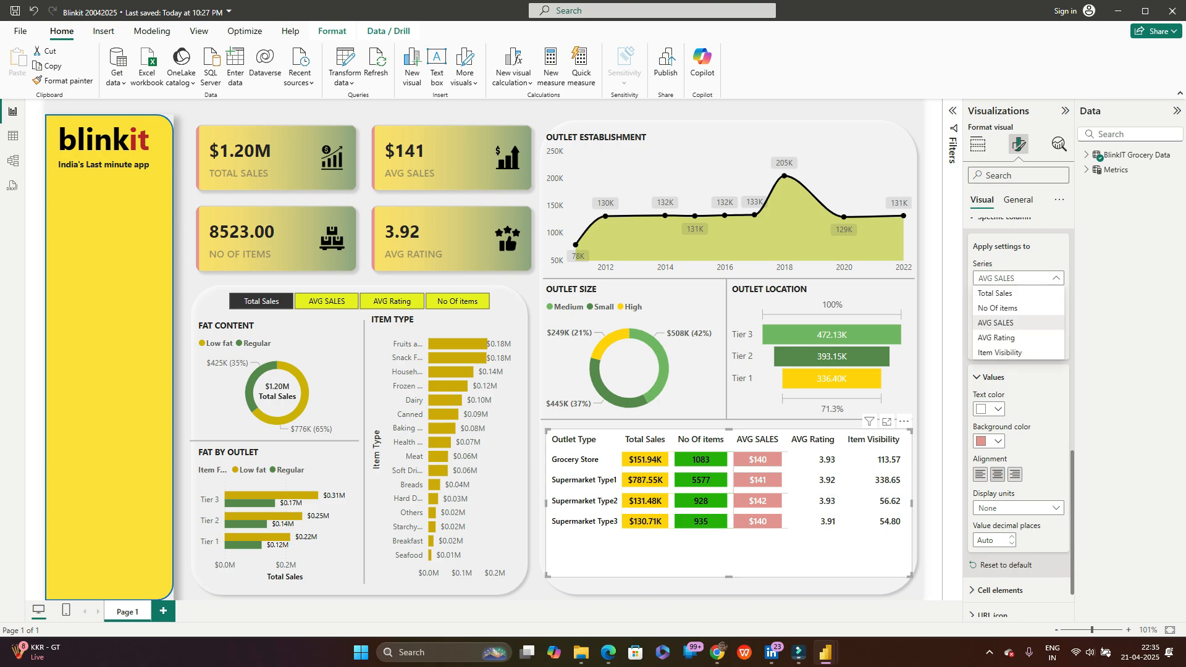
left_click(996, 337)
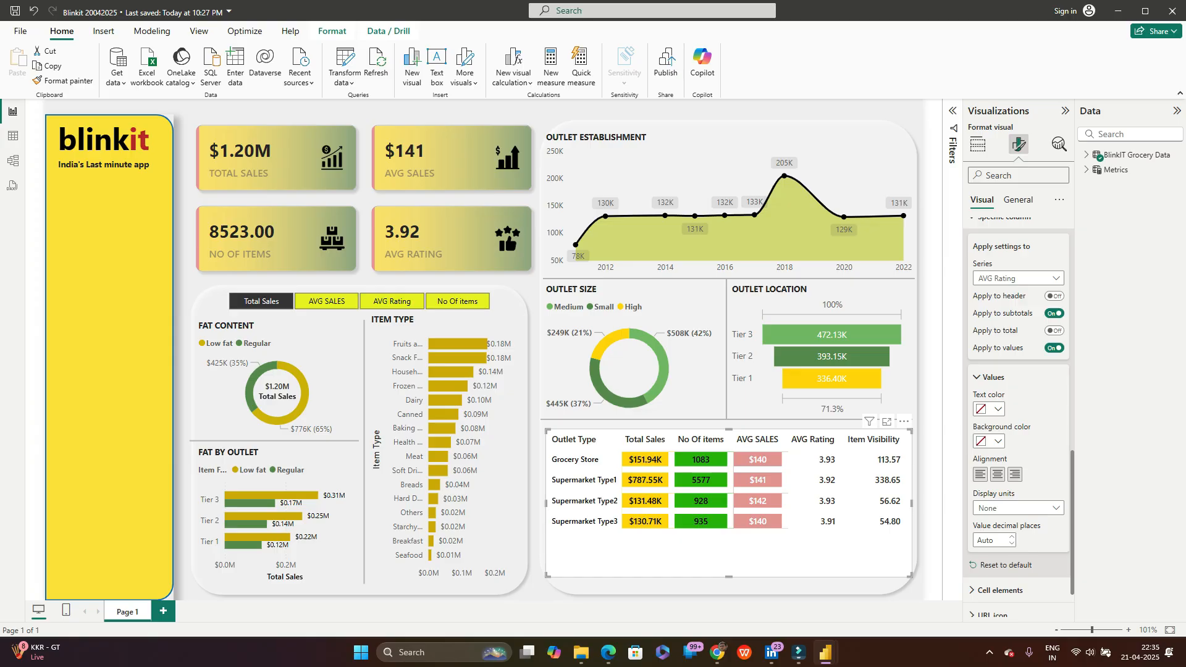
left_click(997, 474)
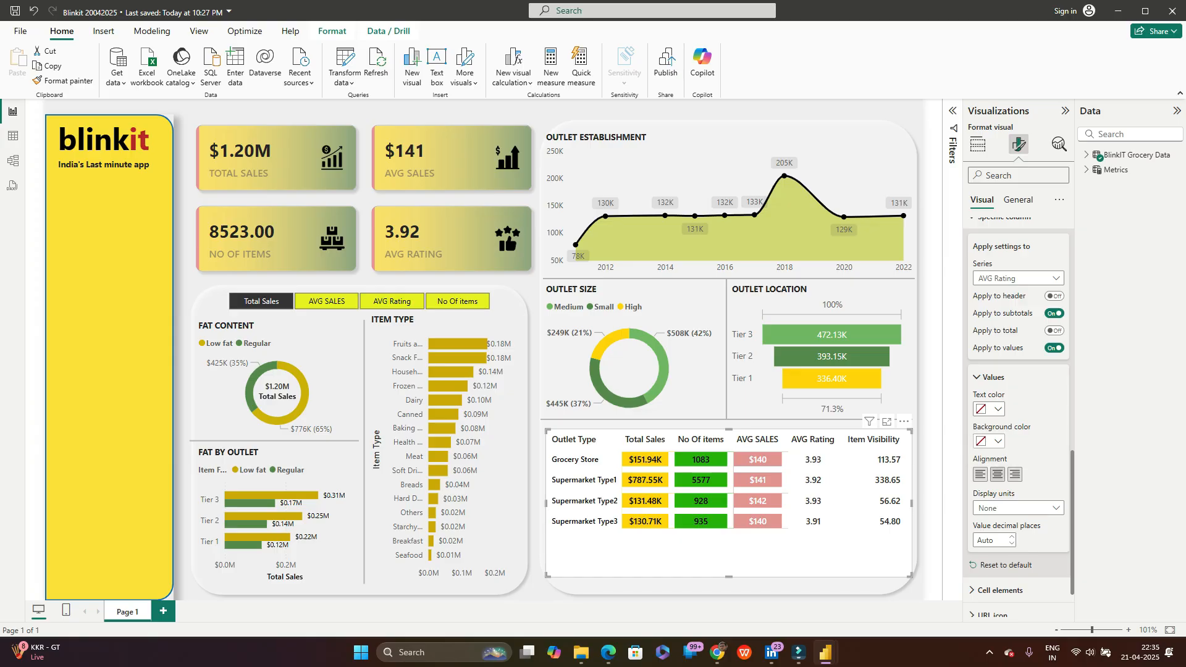
left_click(990, 441)
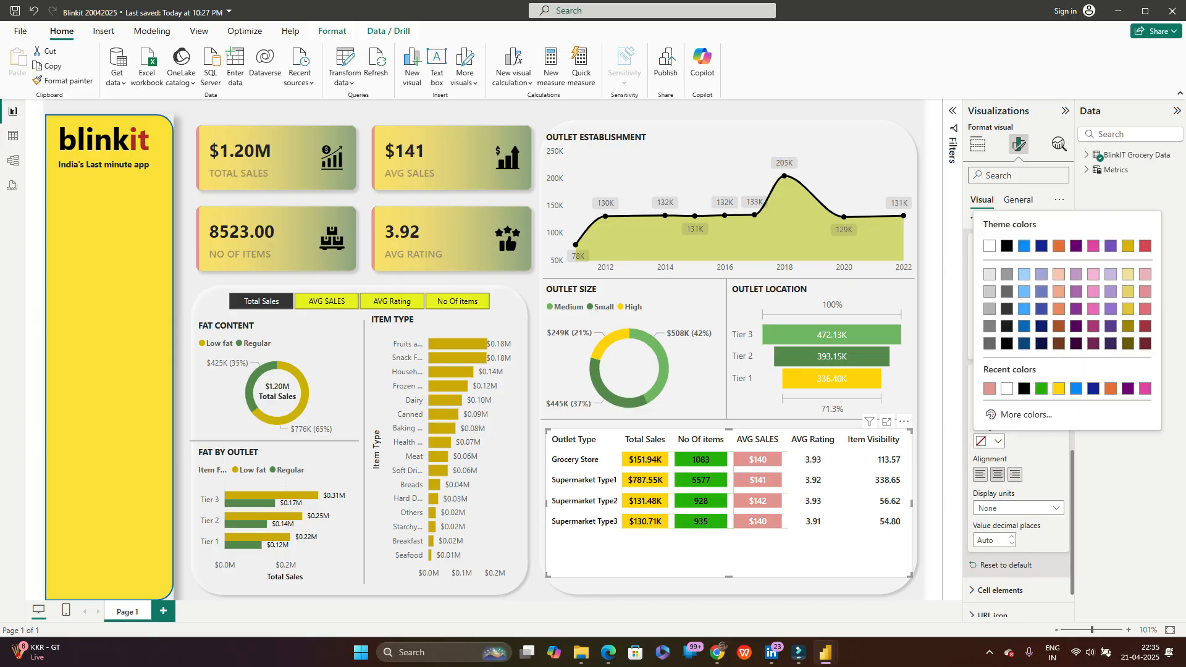
left_click(1004, 414)
left_click_drag(1019, 405, 992, 405)
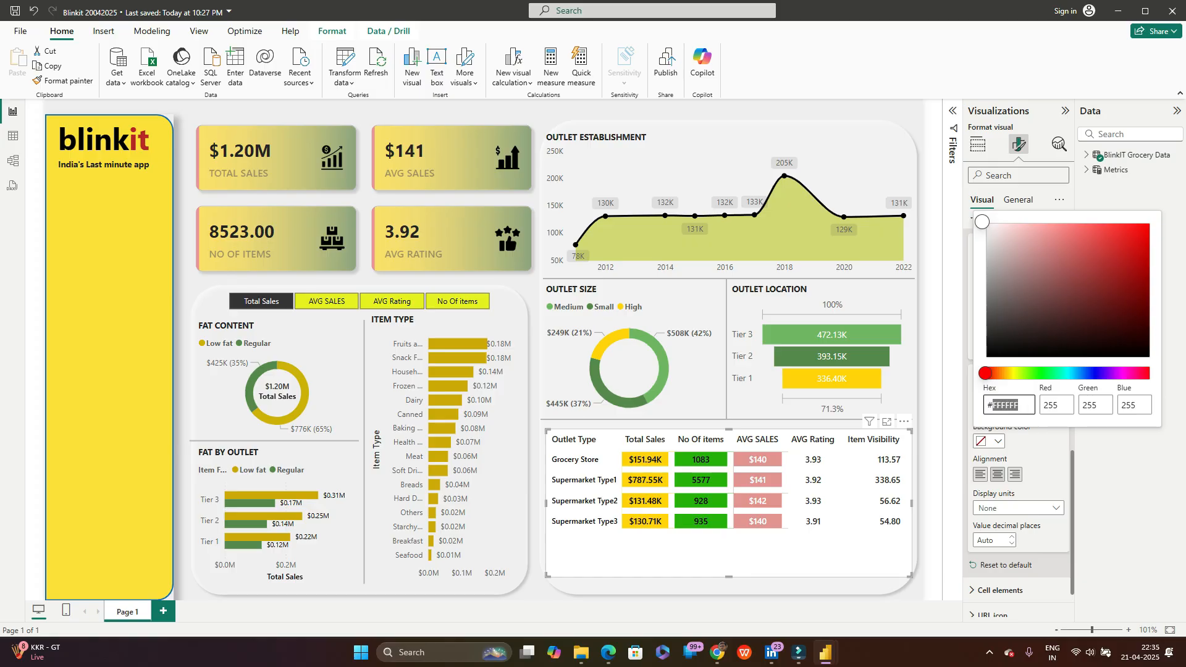
type("558388")
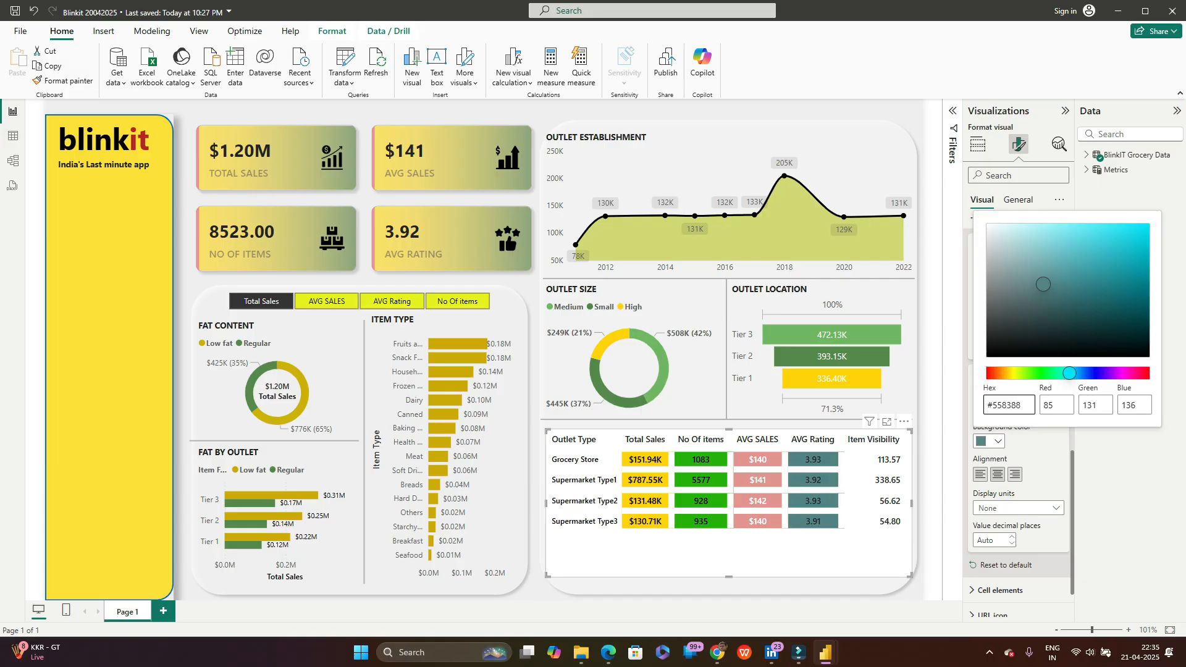
left_click(1067, 374)
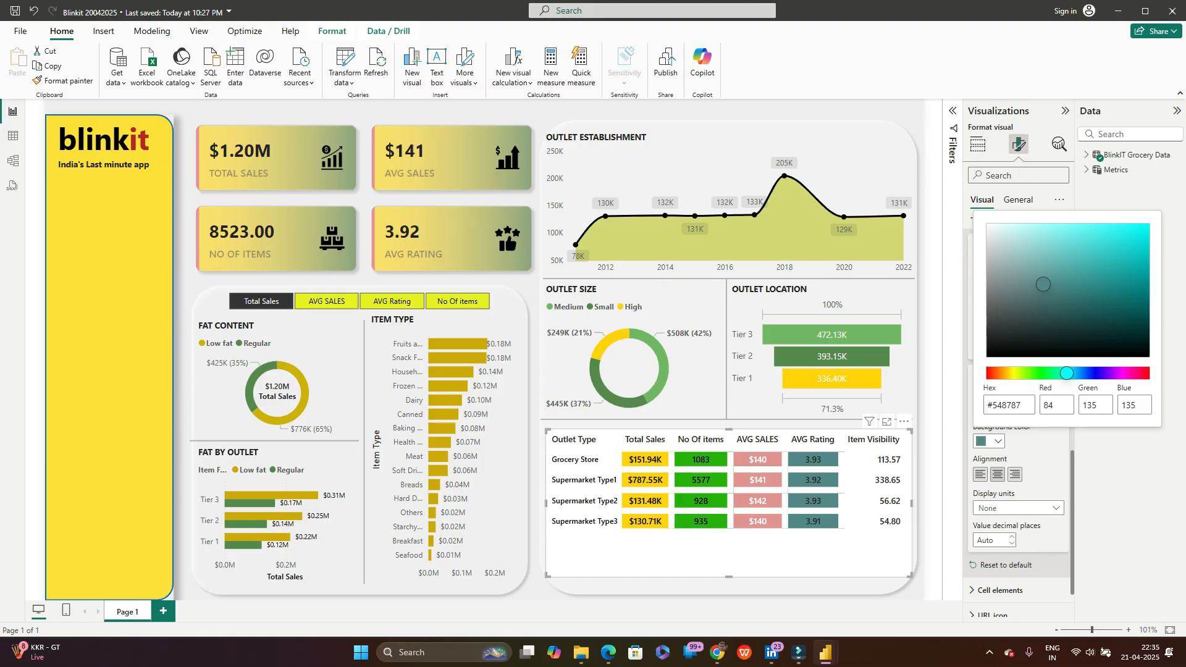
Step: Show the matrix's AVG Rating values with display units None, 0 decimal places and white text
left_click(1018, 508)
left_click(1018, 508)
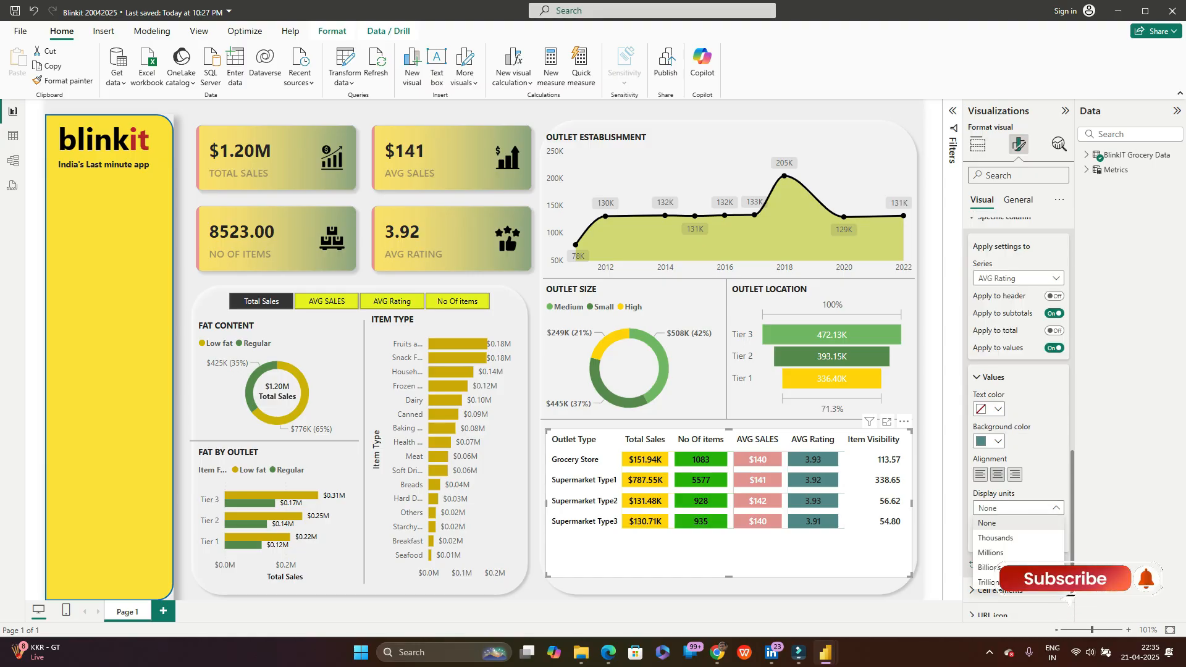
left_click(1018, 523)
left_click(1011, 536)
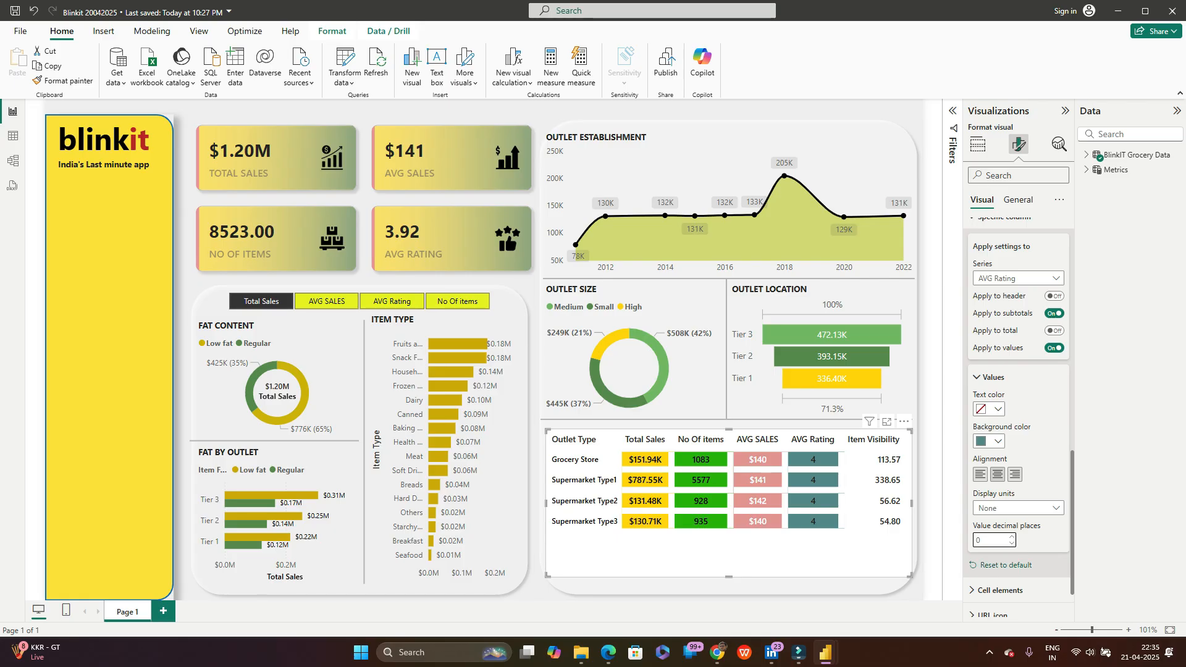
left_click(990, 409)
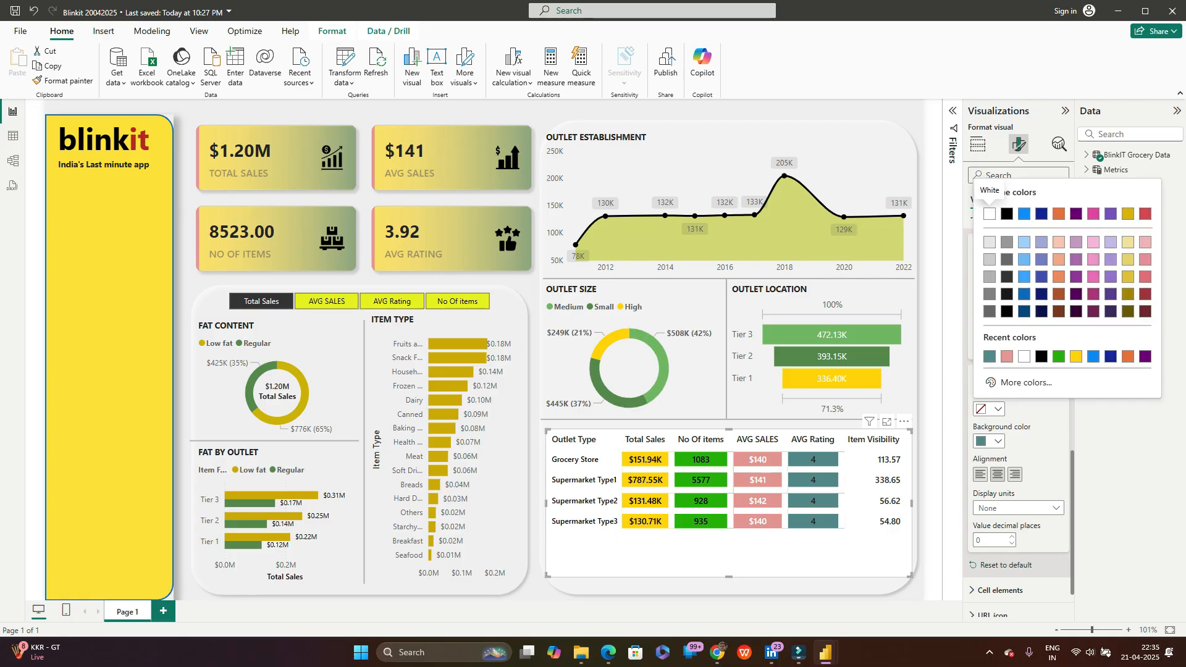
left_click(989, 214)
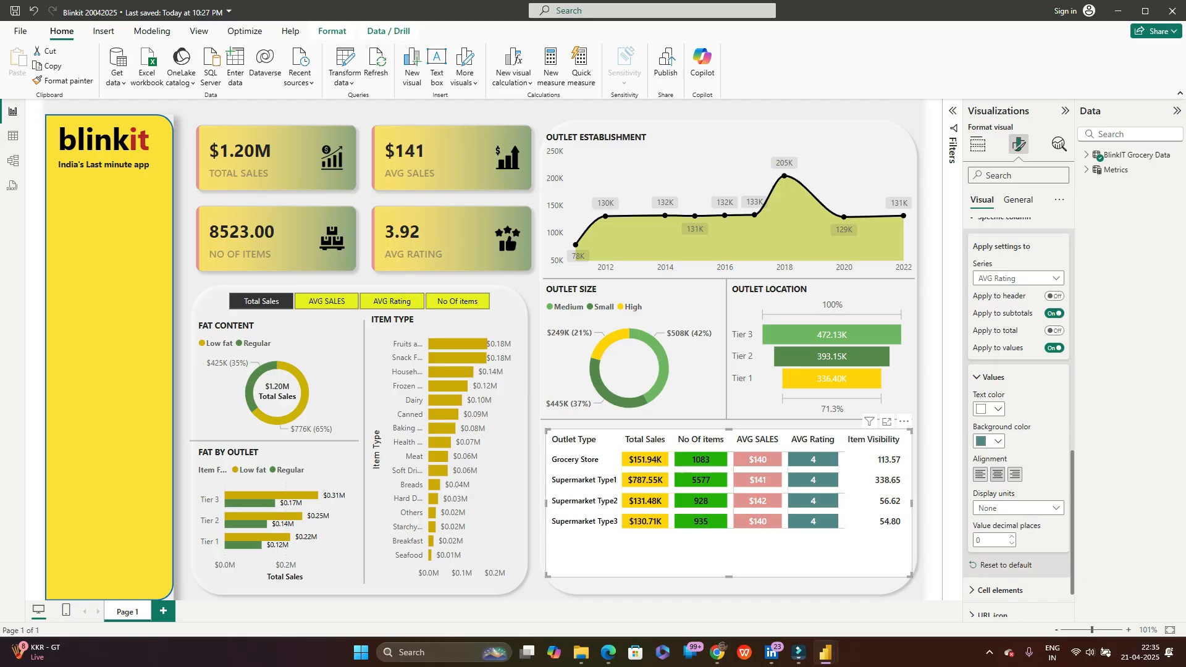
Step: Target the matrix's Item Visibility column and open the custom hex color setting for its values' background
left_click(1018, 278)
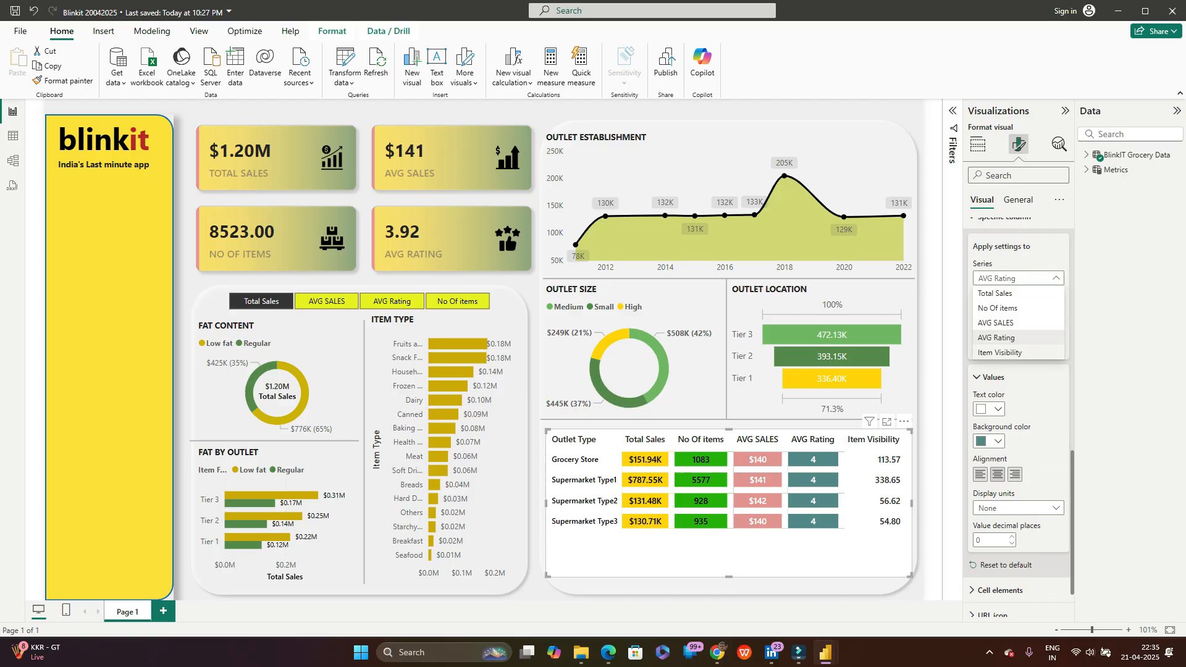
left_click(999, 352)
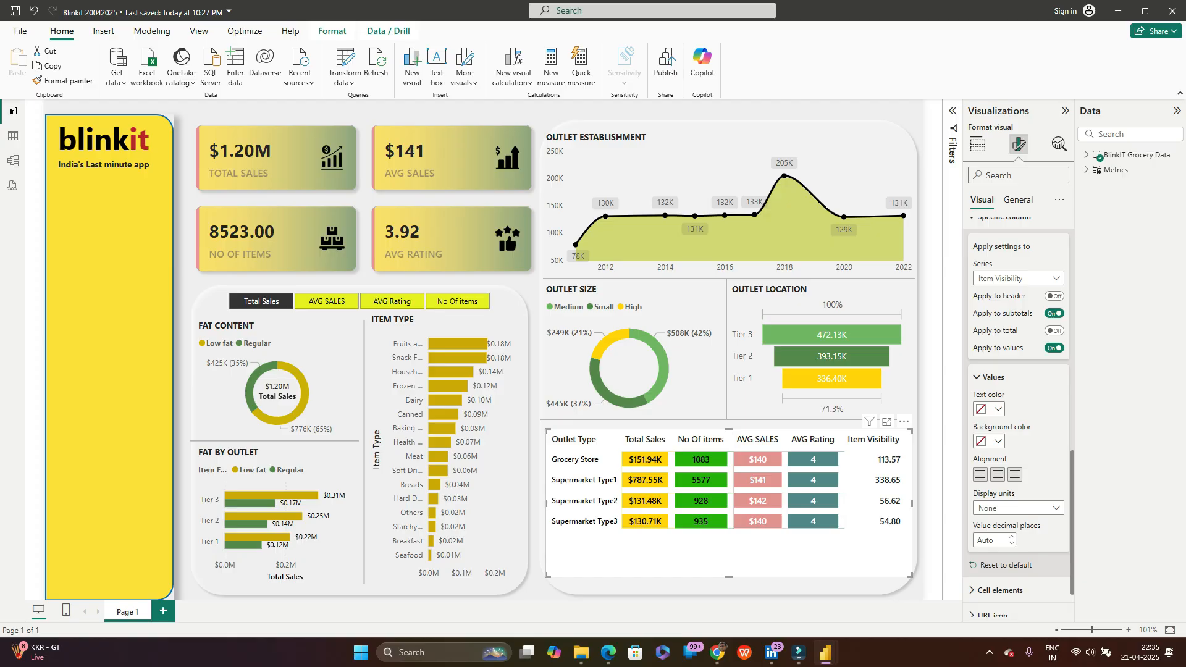
left_click(990, 441)
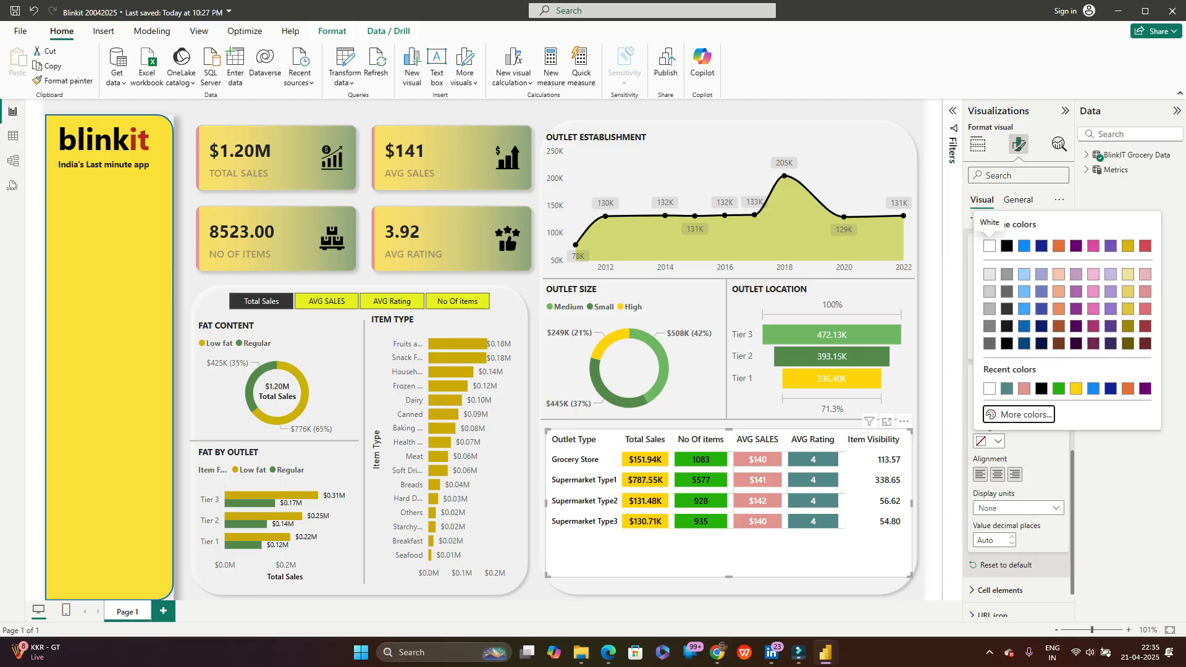
left_click(1007, 414)
key("End")
key("shift+Left")
key("shift+Left")
key("shift+Left")
key("shift+Left")
key("shift+Left")
key("shift+Left")
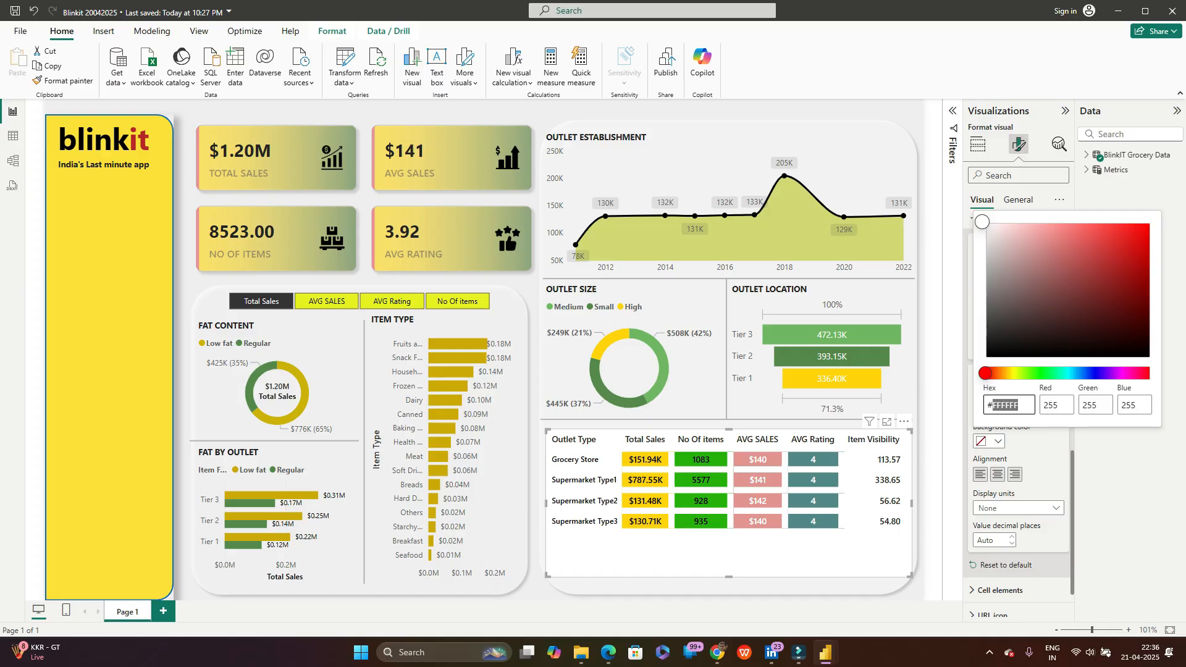
type("F0D36B")
Step: Switch to the reference report and copy the hex code of the Item Visibility background color in its Outlet Type matrix
key("alt+Tab")
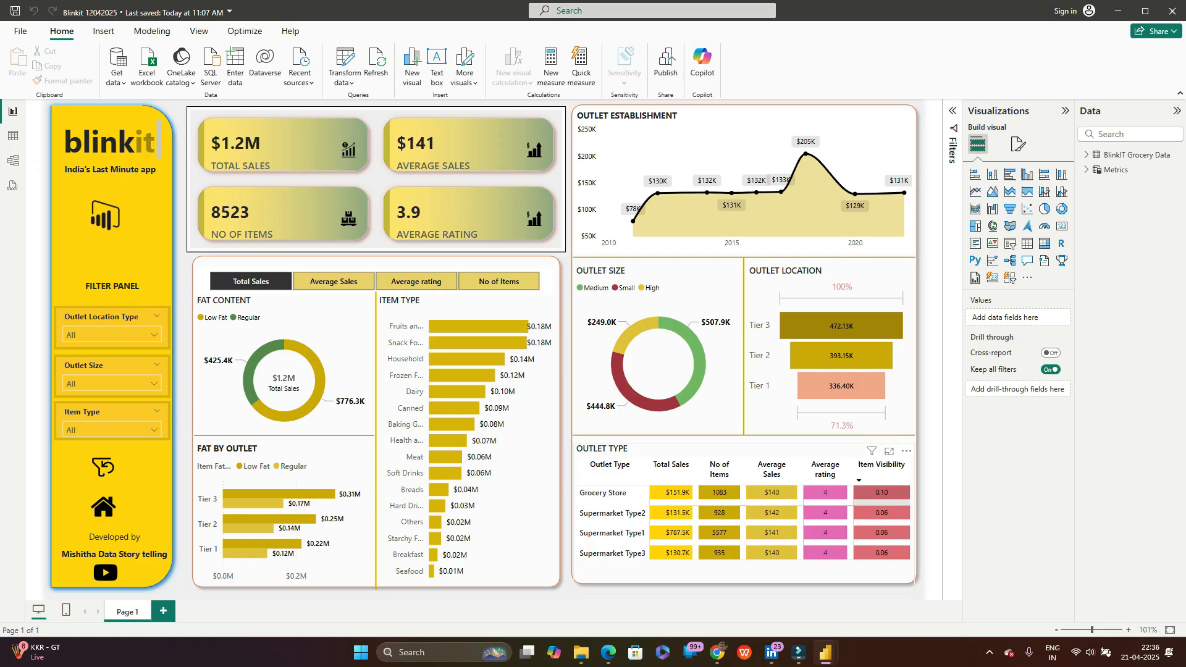
left_click(881, 494)
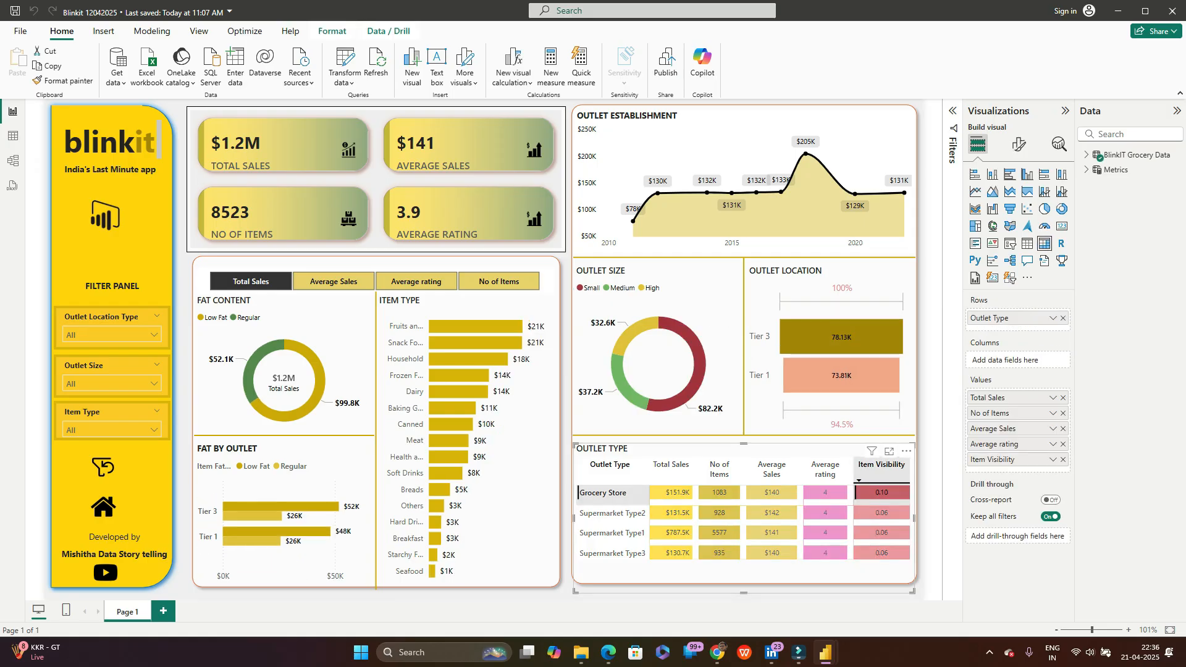
left_click(1019, 144)
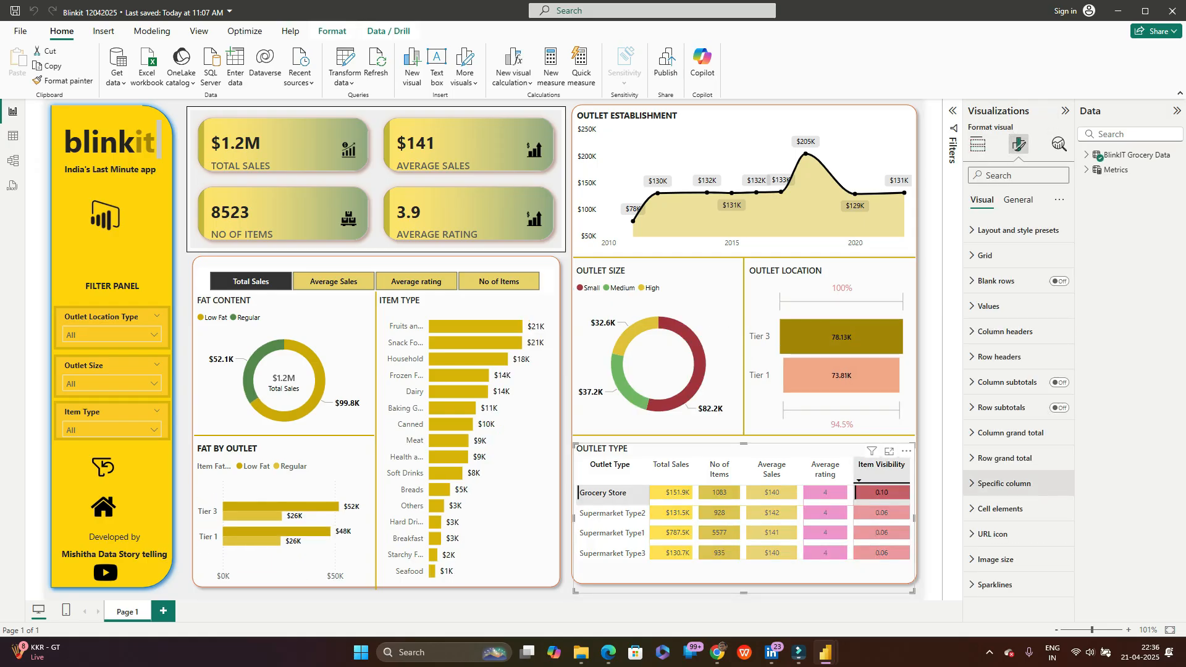
left_click(1004, 483)
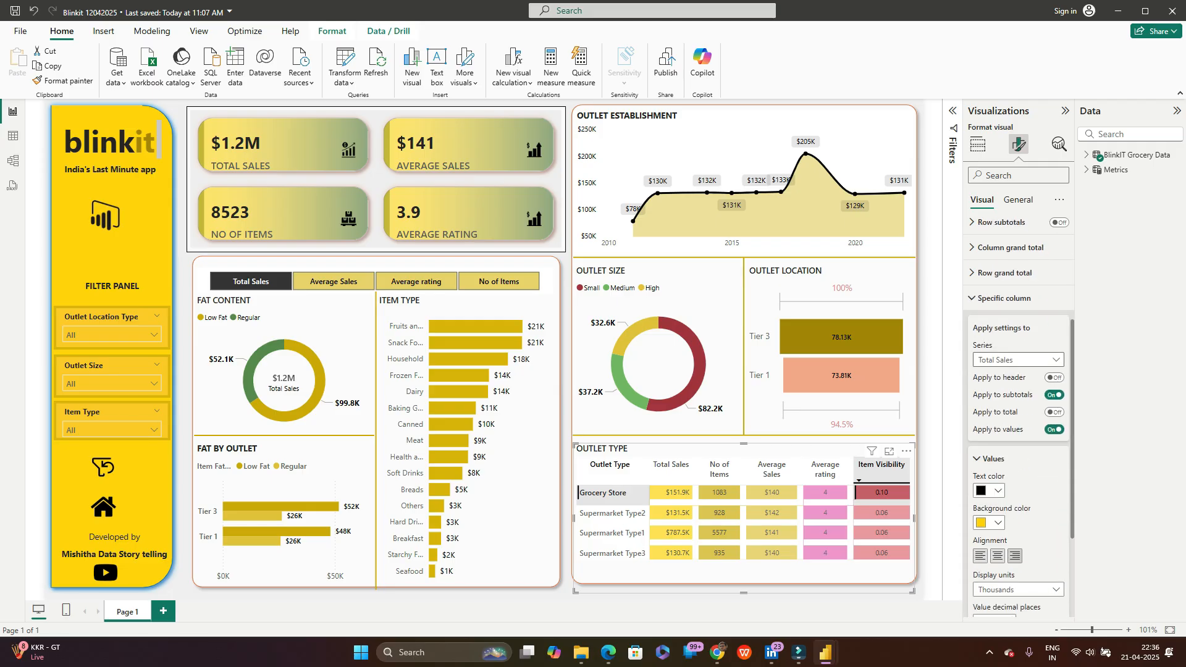
left_click(1018, 359)
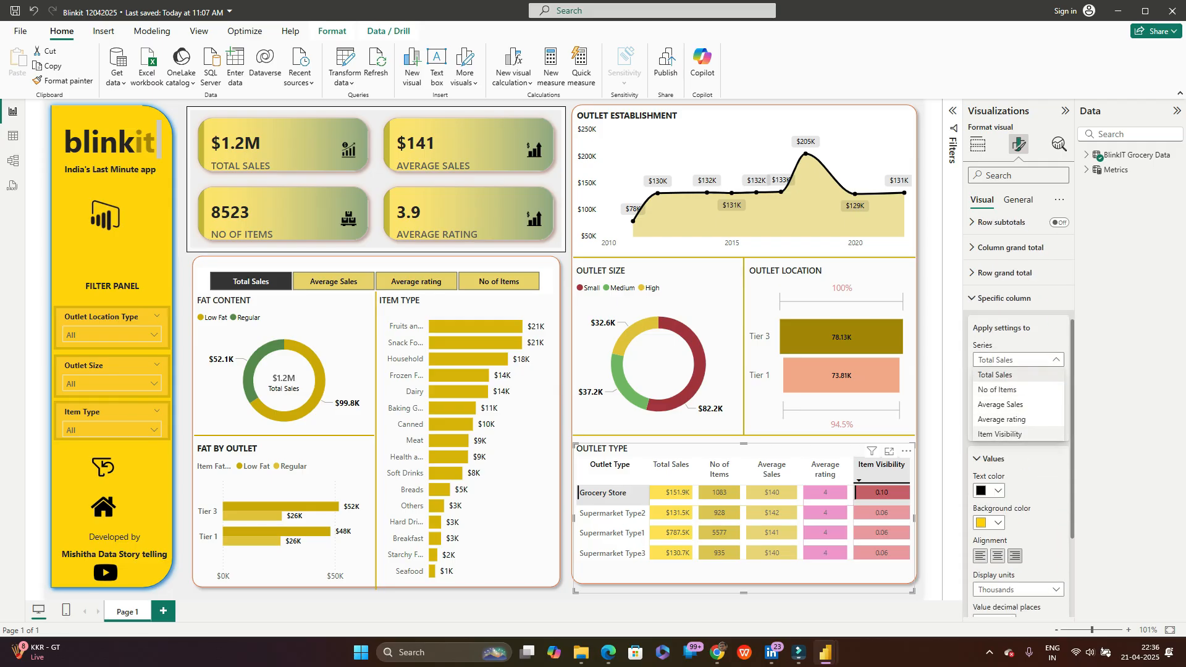
left_click(1013, 433)
left_click(989, 523)
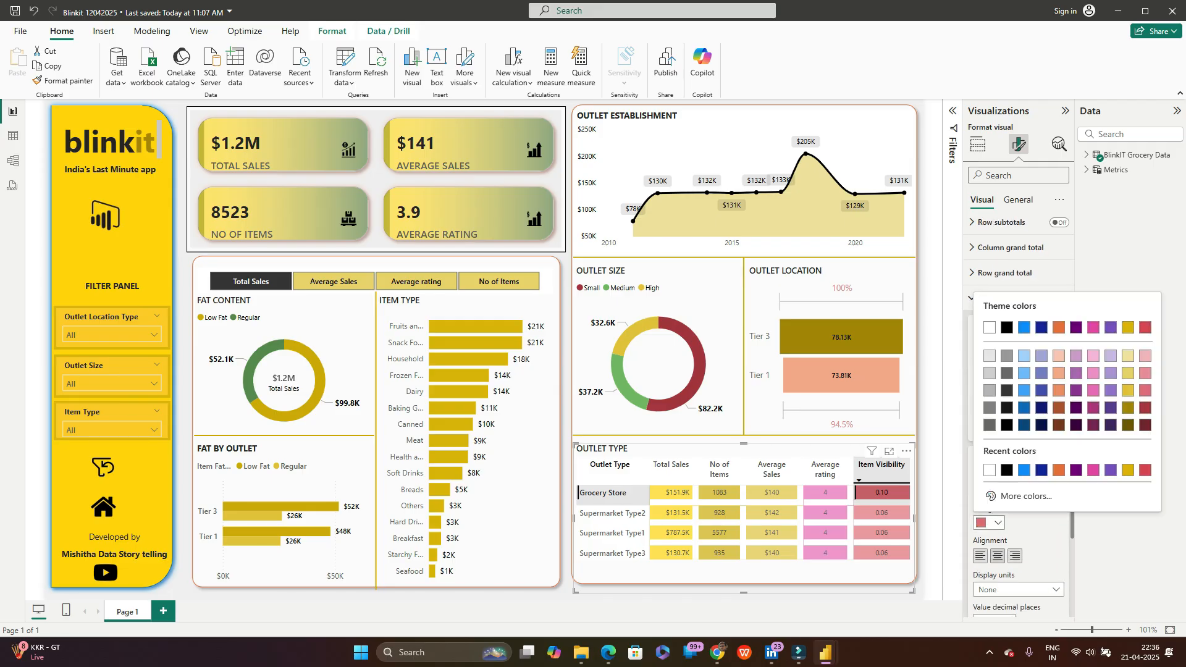
left_click(1019, 496)
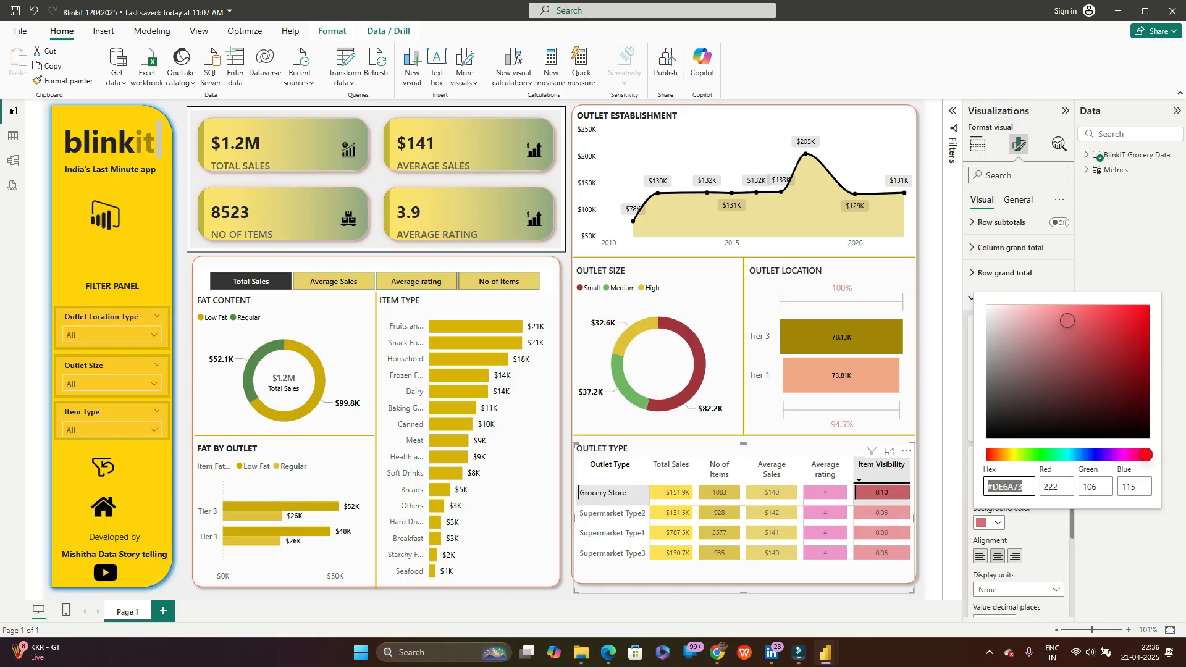
left_click(1024, 487)
double_click(1013, 487)
key("ctrl+c")
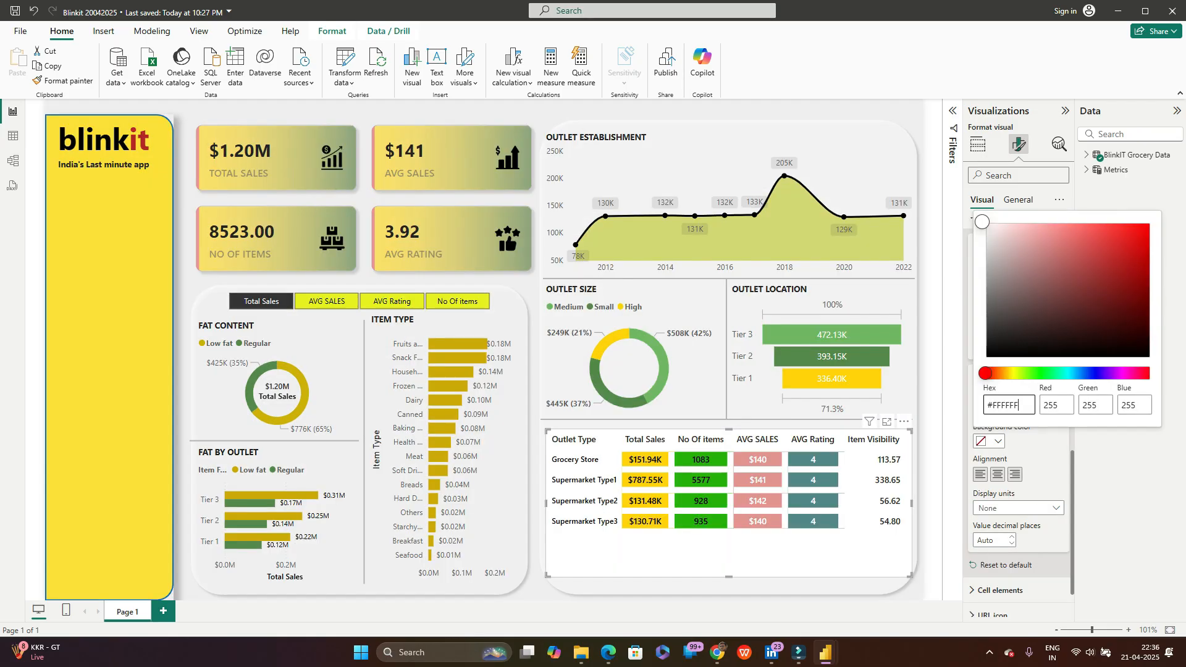
Step: Return to the working dashboard and give the matrix's Item Visibility values a background of hex #DE6A73 and white text
key("Escape")
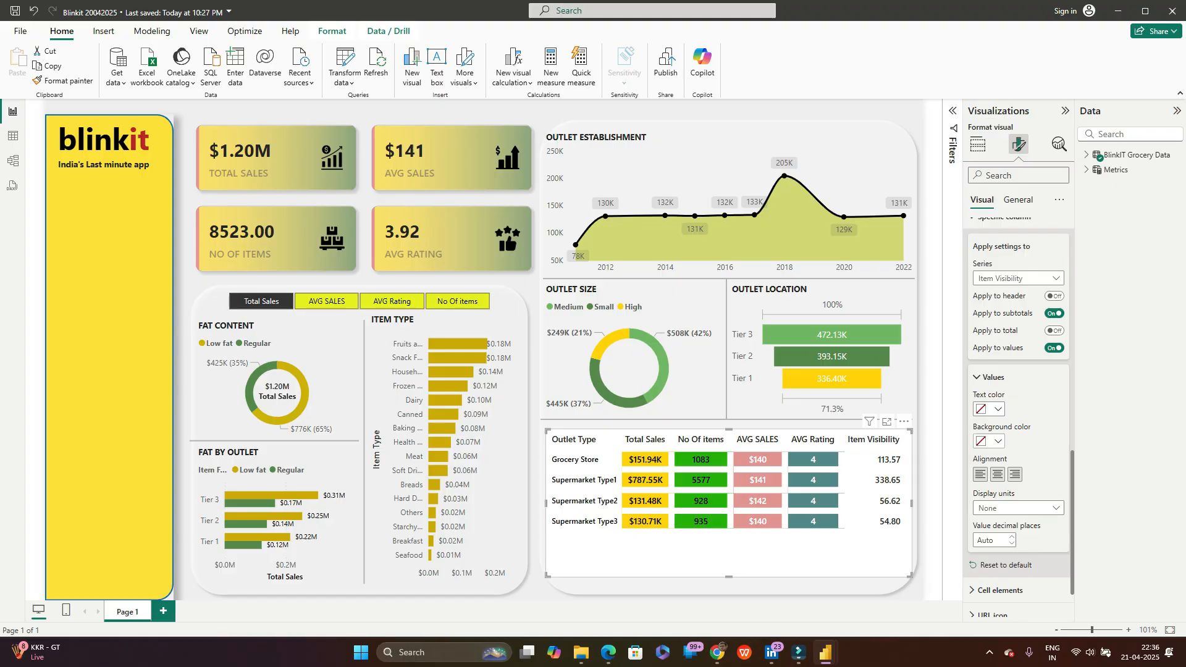
left_click(988, 441)
left_click(998, 412)
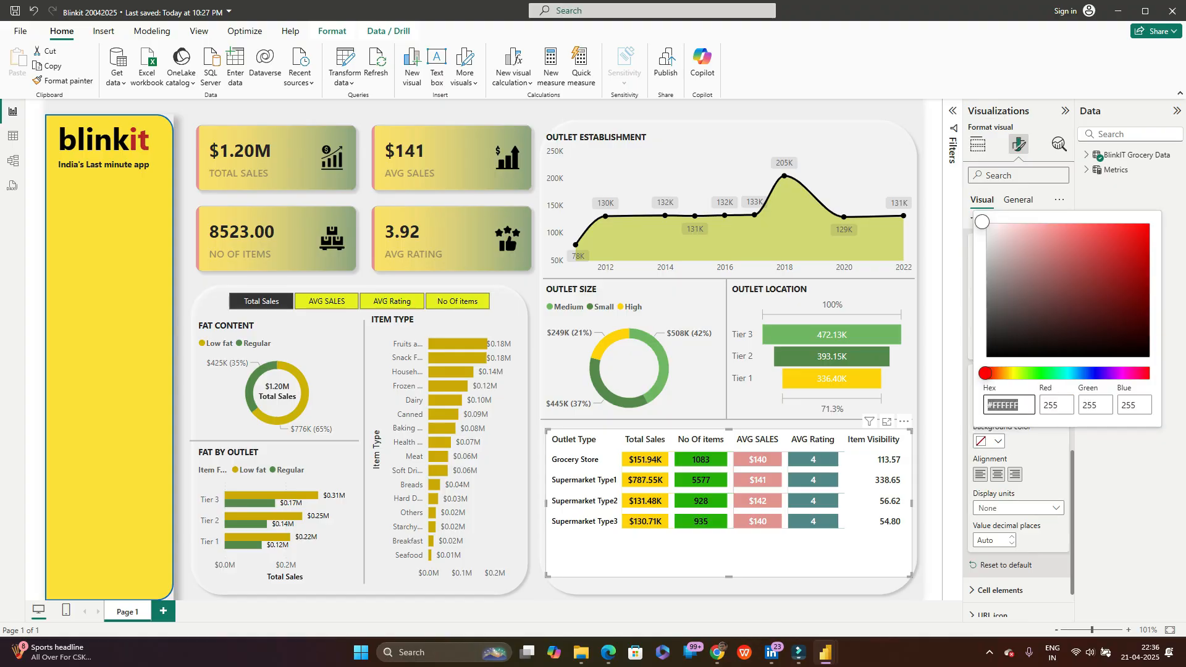
key("ctrl+v")
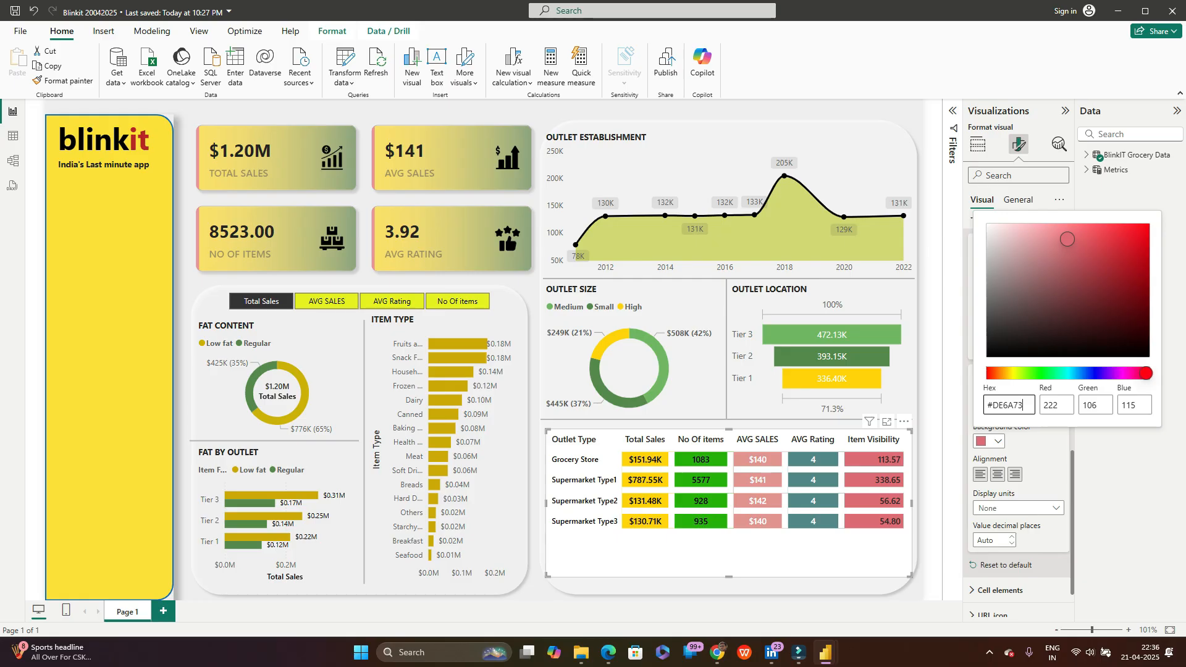
left_click(1038, 450)
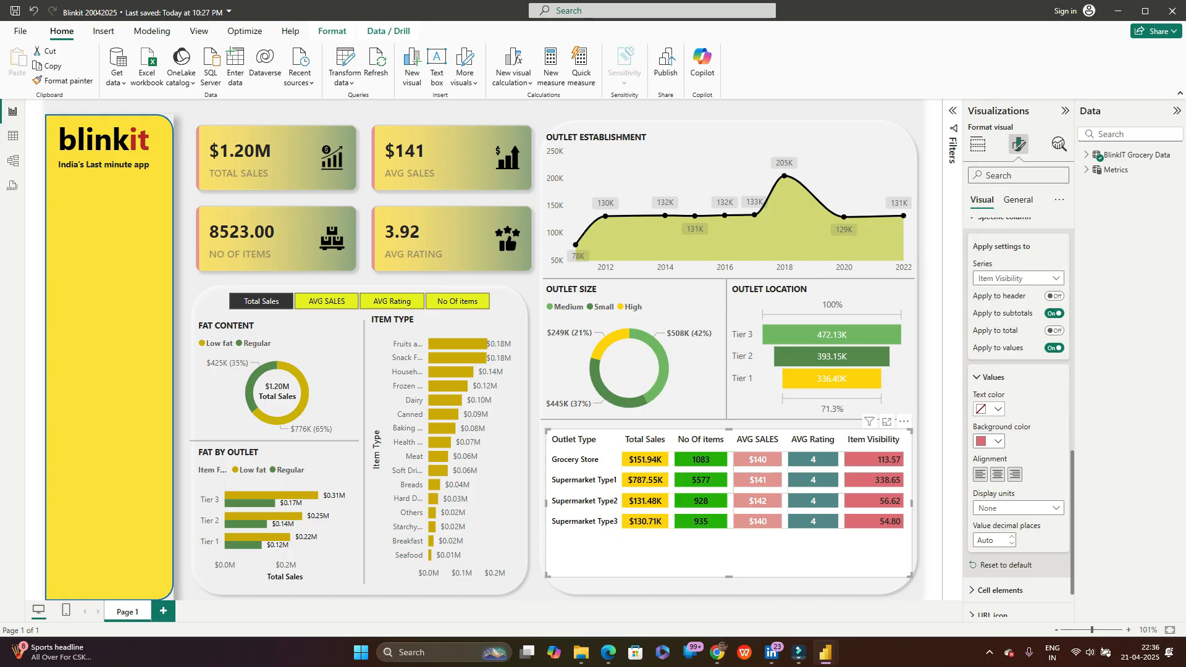
left_click(989, 409)
left_click(989, 213)
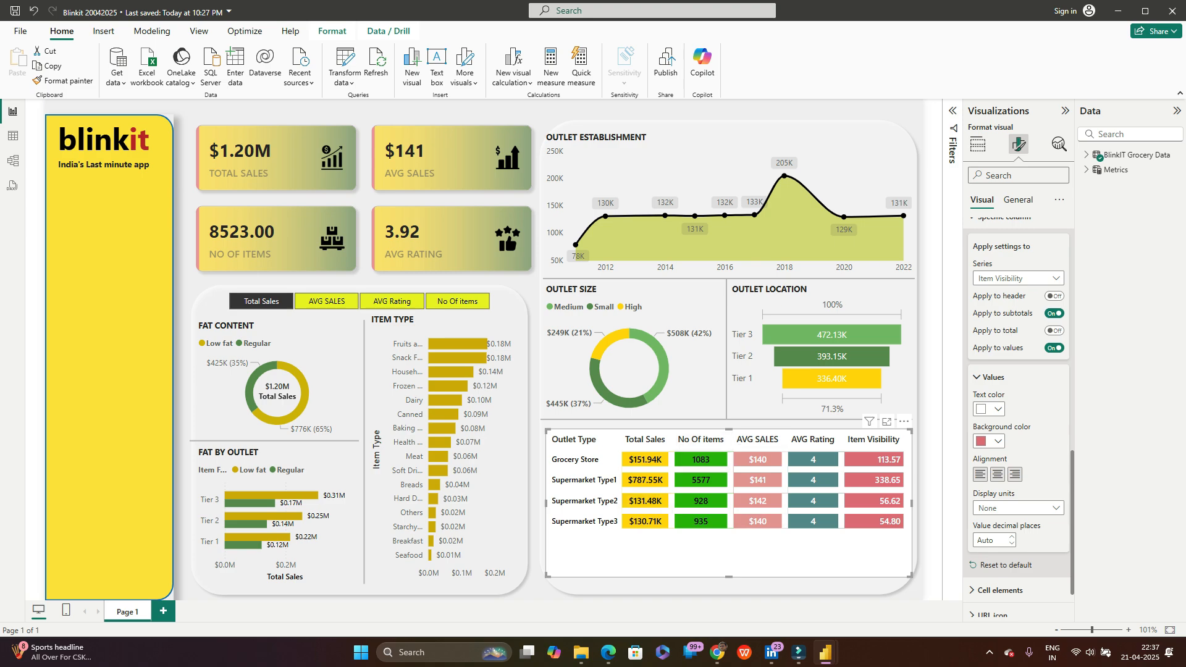
Step: Turn off the background effect of the Outlet Type matrix
left_click(1018, 200)
left_click(989, 281)
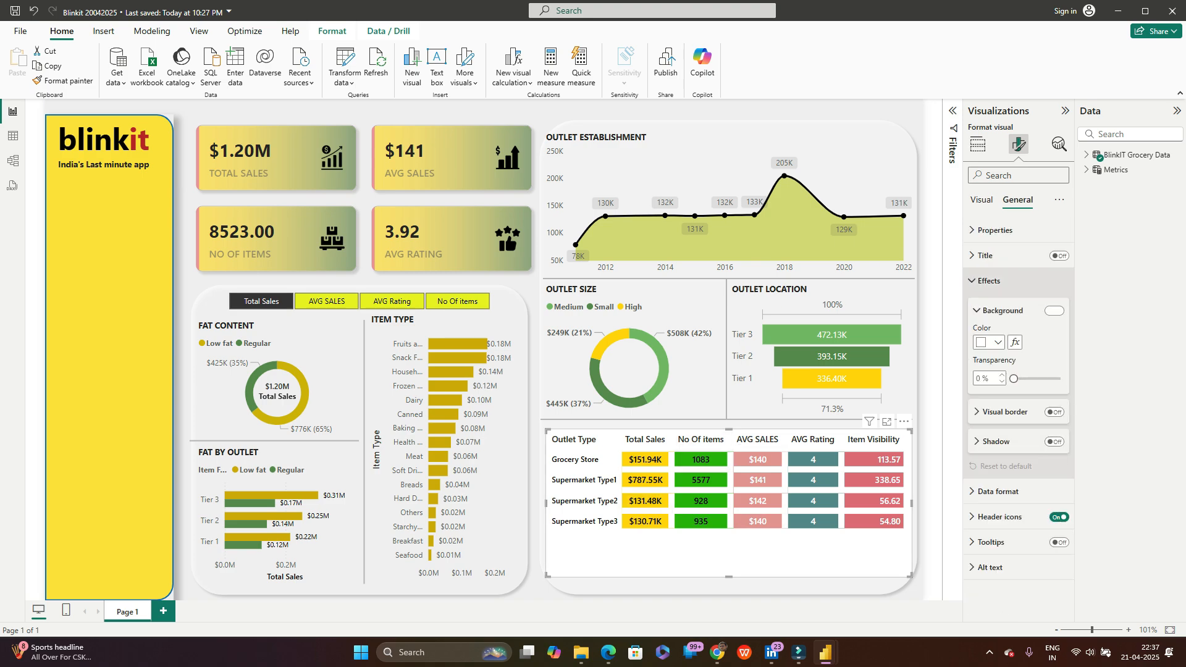
left_click(1054, 311)
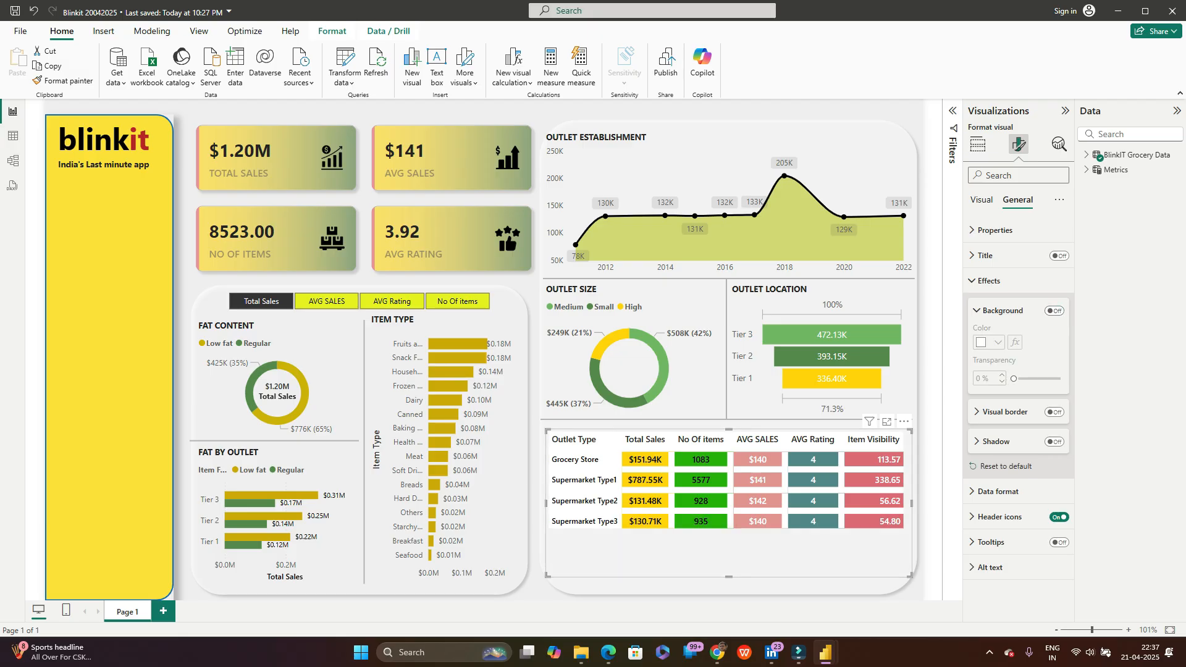
Step: Turn on the title of the outlet type table and set its text to "OUTLET TYPE"
left_click(986, 255)
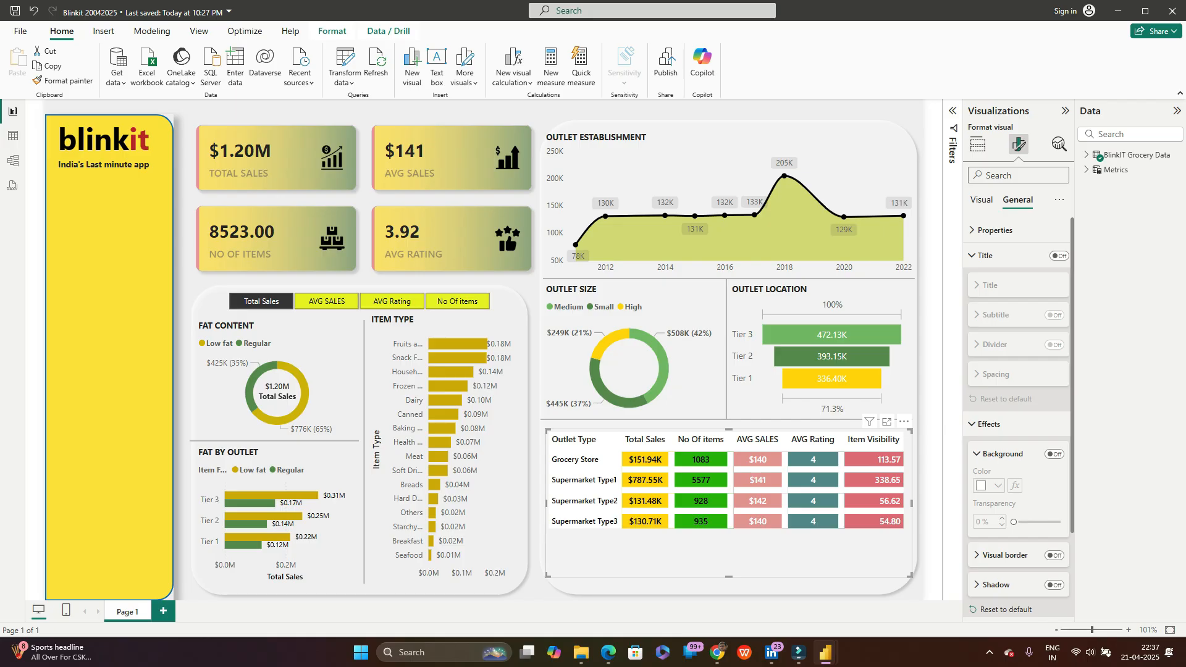
left_click(1059, 256)
left_click(1009, 317)
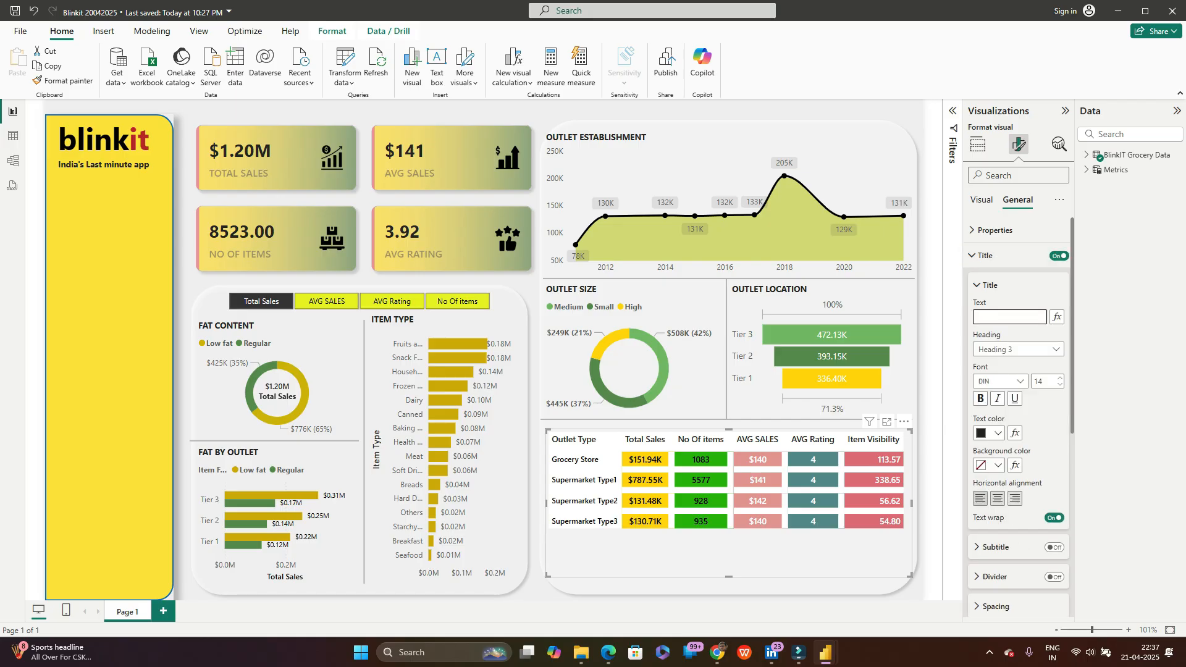
type("OUTLET TYPE")
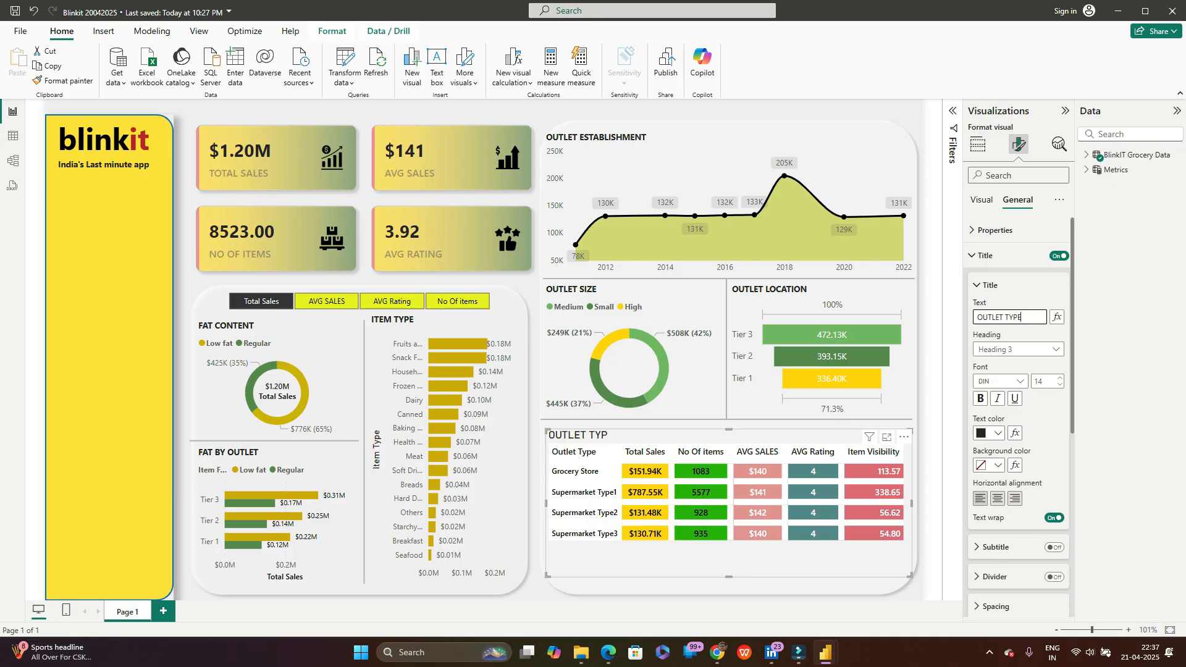
Step: Set the table title's font to Segoe UI Semibold at size 10
left_click(1001, 381)
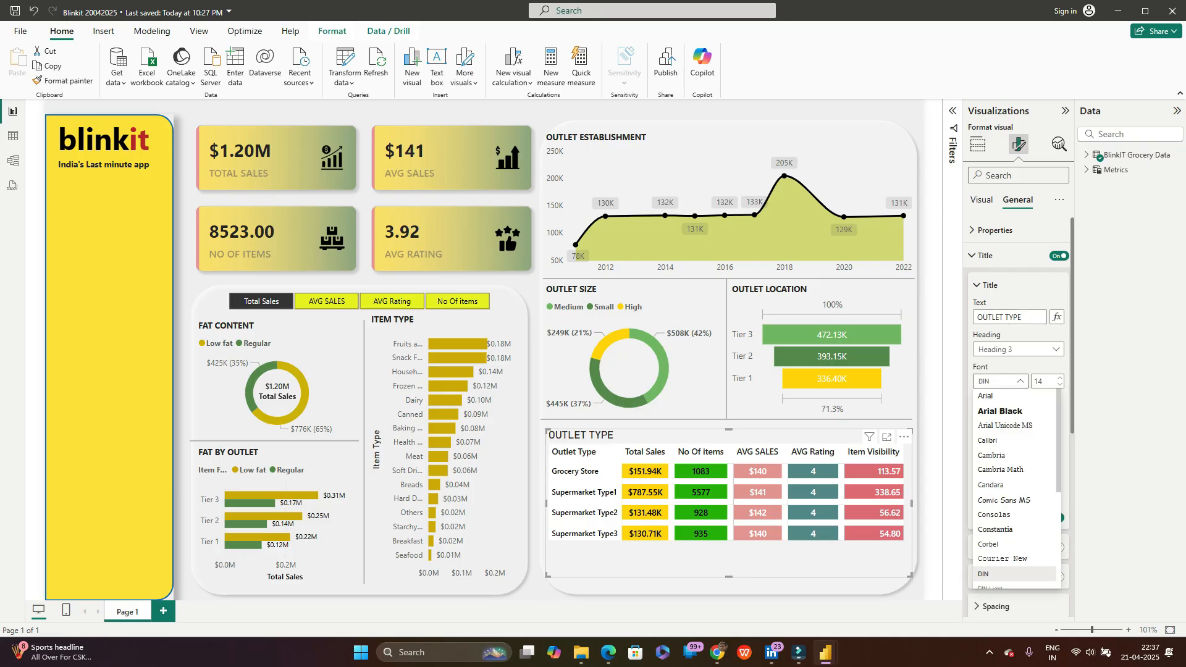
key("s")
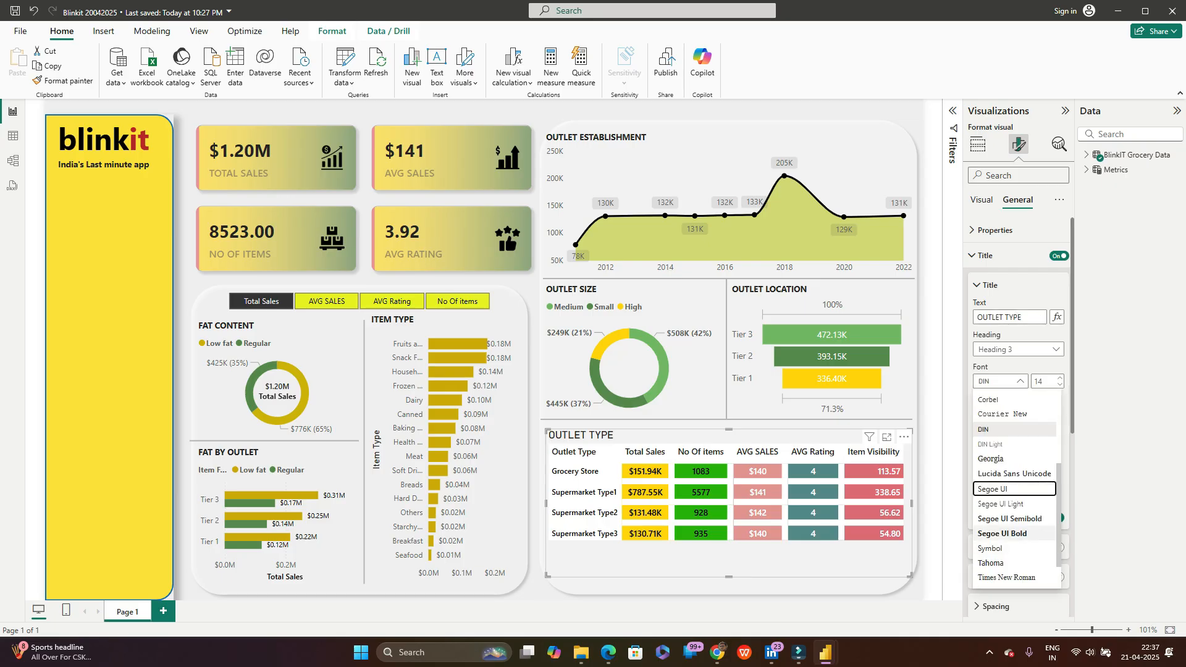
left_click(1002, 533)
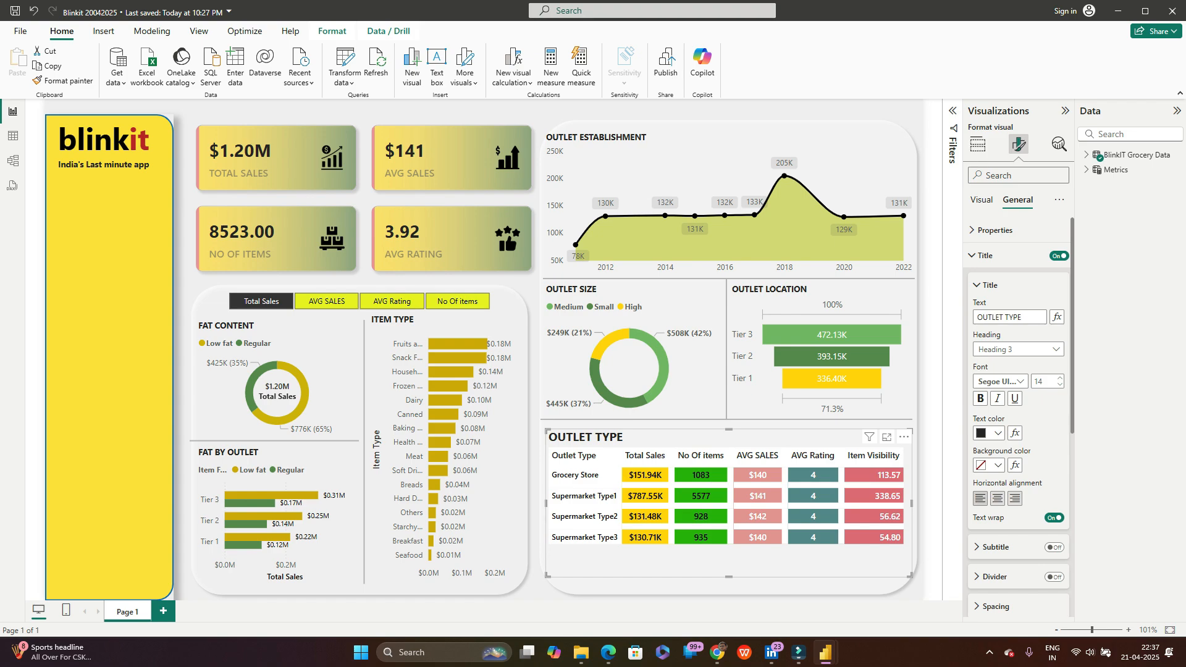
left_click(1001, 381)
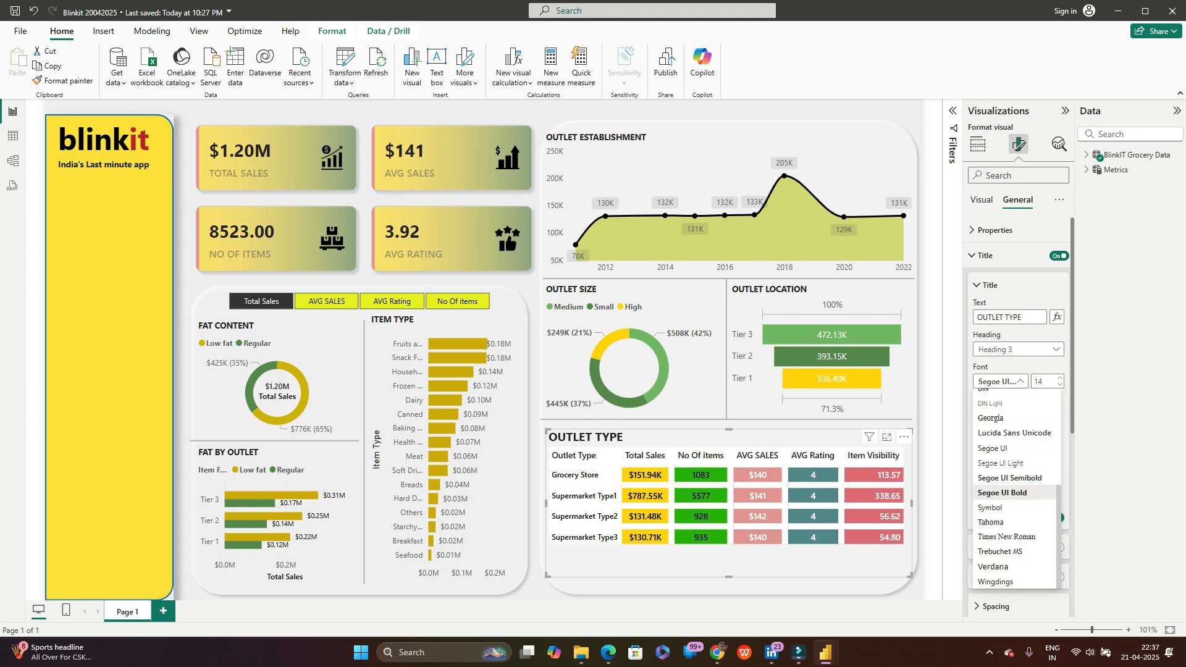
left_click(1010, 478)
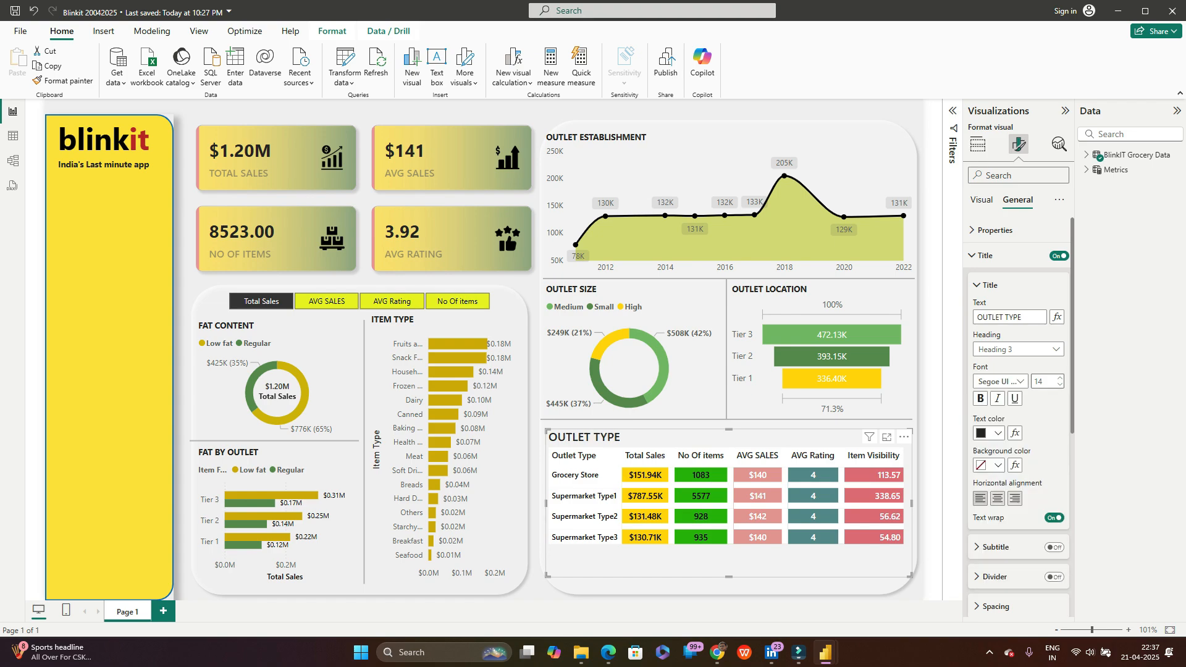
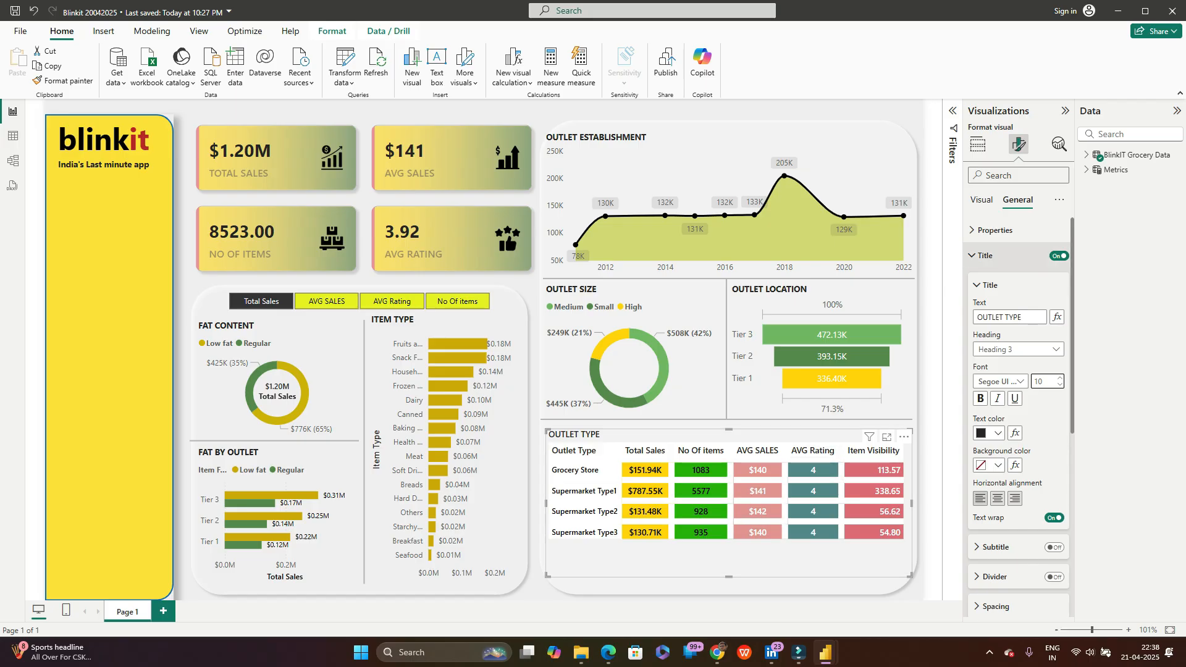
Step: Look through the OUTLET TYPE table's visual and general formatting options, collapsing the expanded sections
left_click(981, 200)
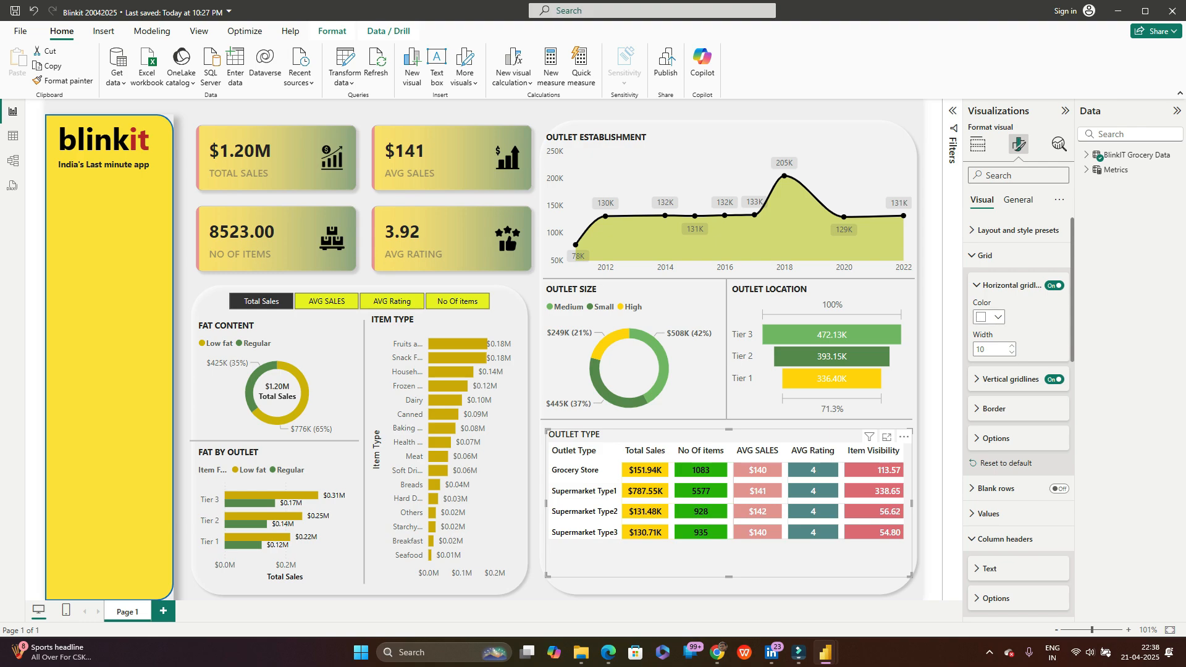
left_click(985, 255)
left_click(1005, 332)
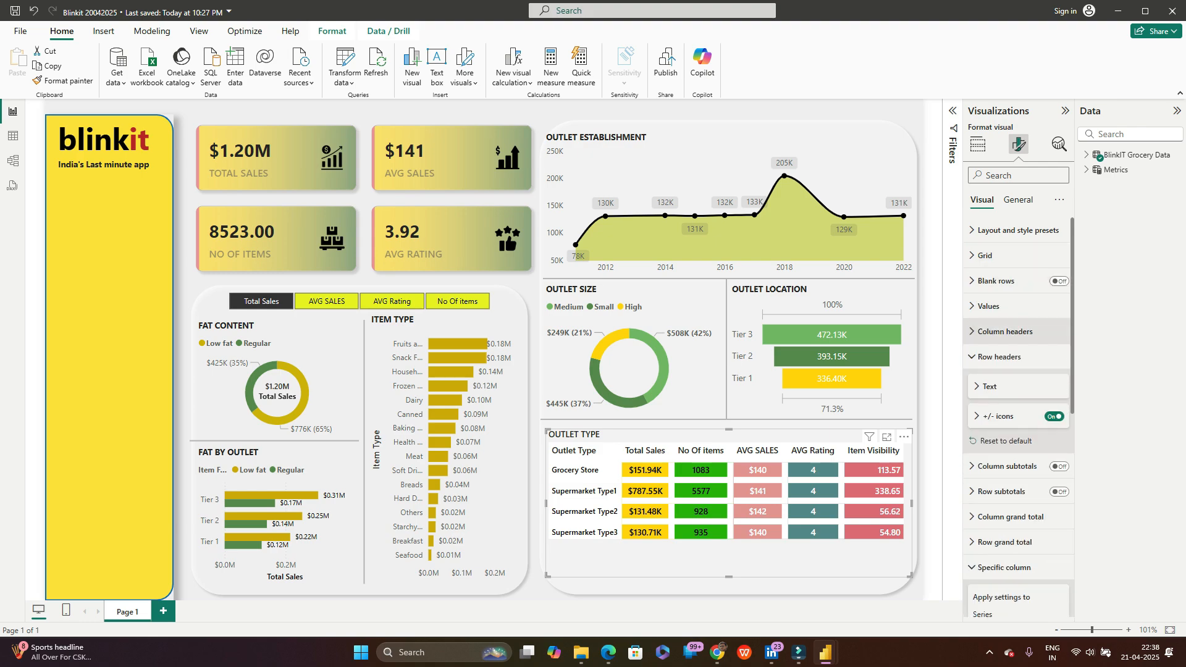
left_click(999, 357)
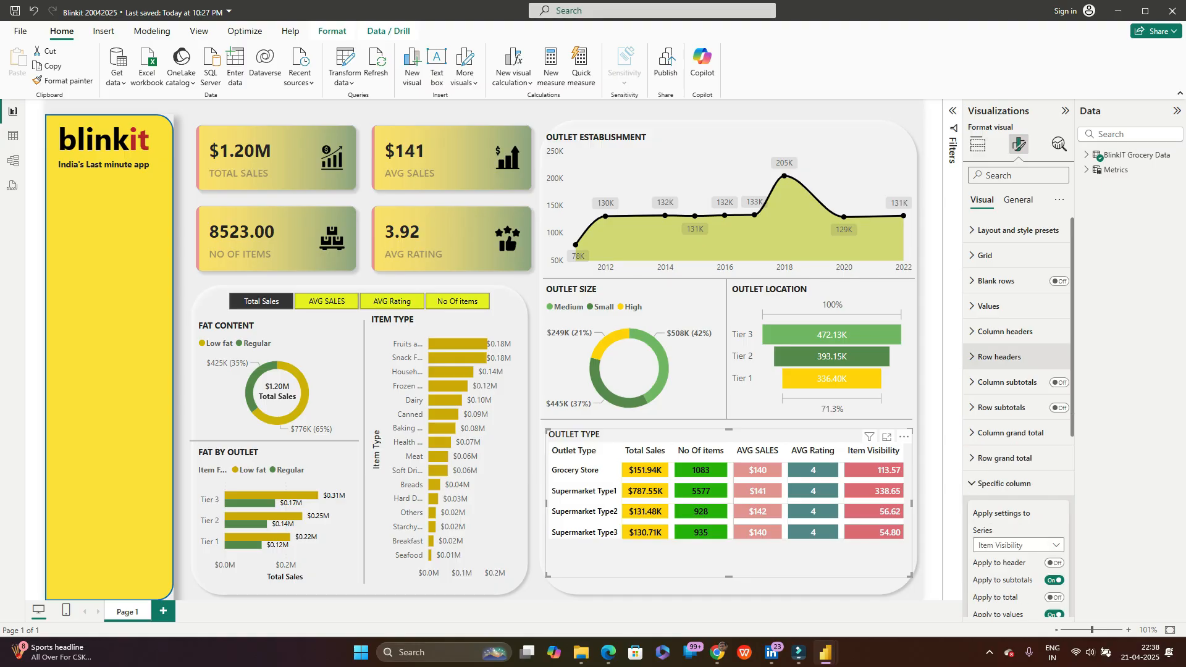
left_click(1003, 483)
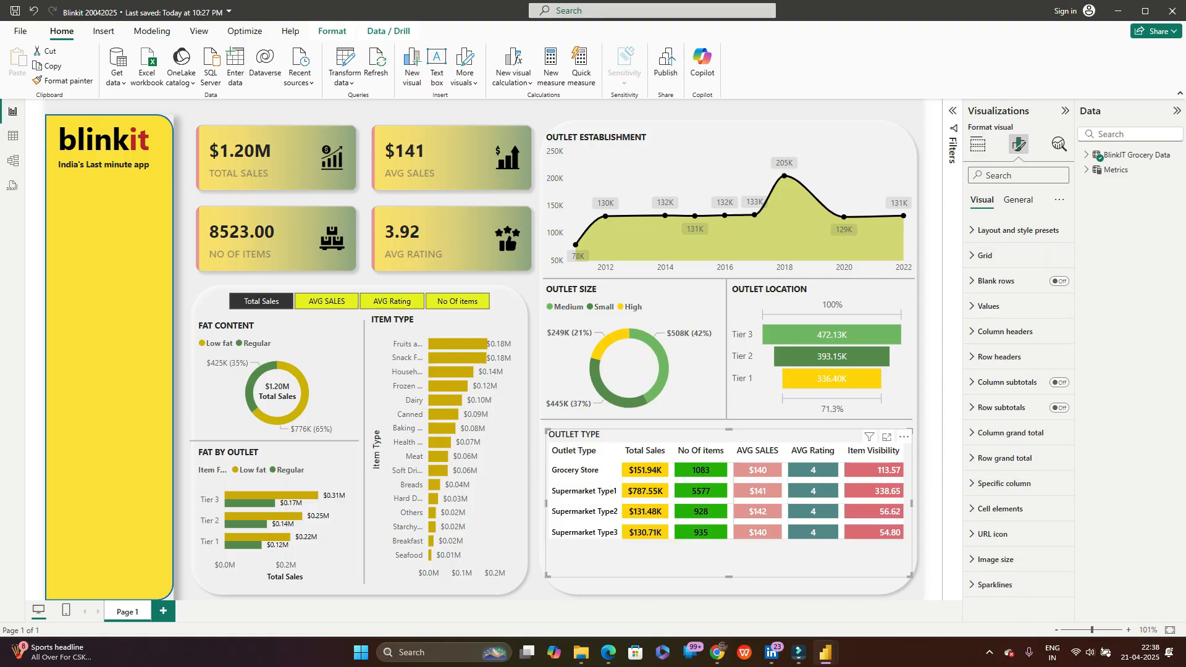
left_click(1017, 199)
left_click(988, 255)
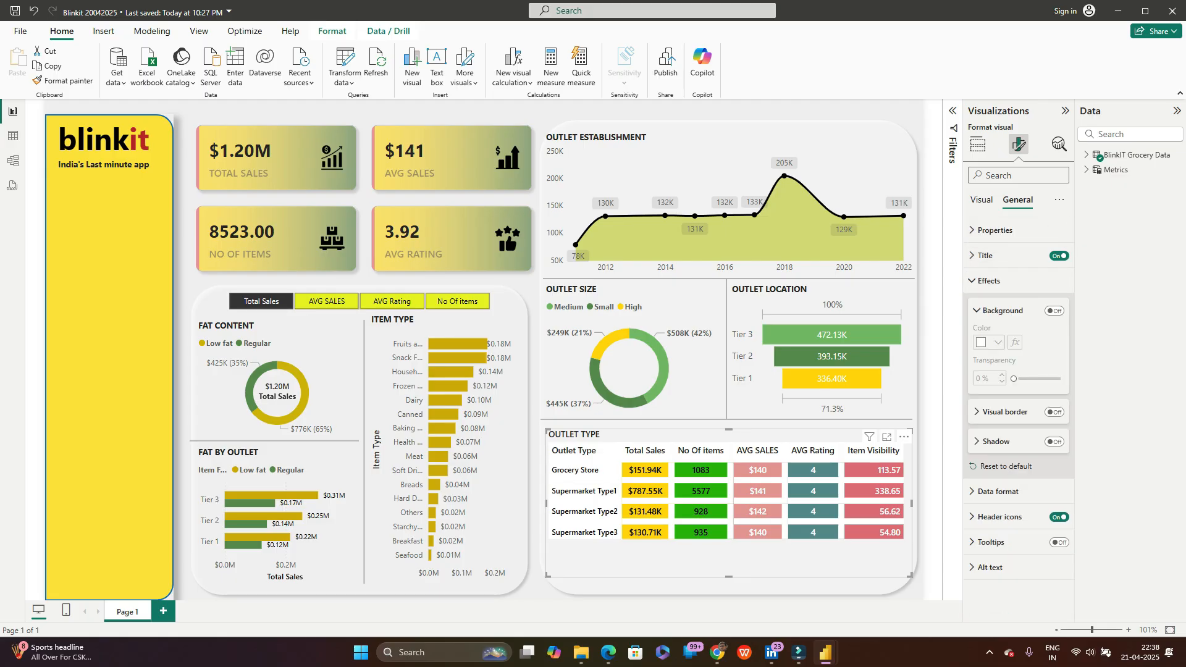
left_click(988, 281)
left_click(981, 200)
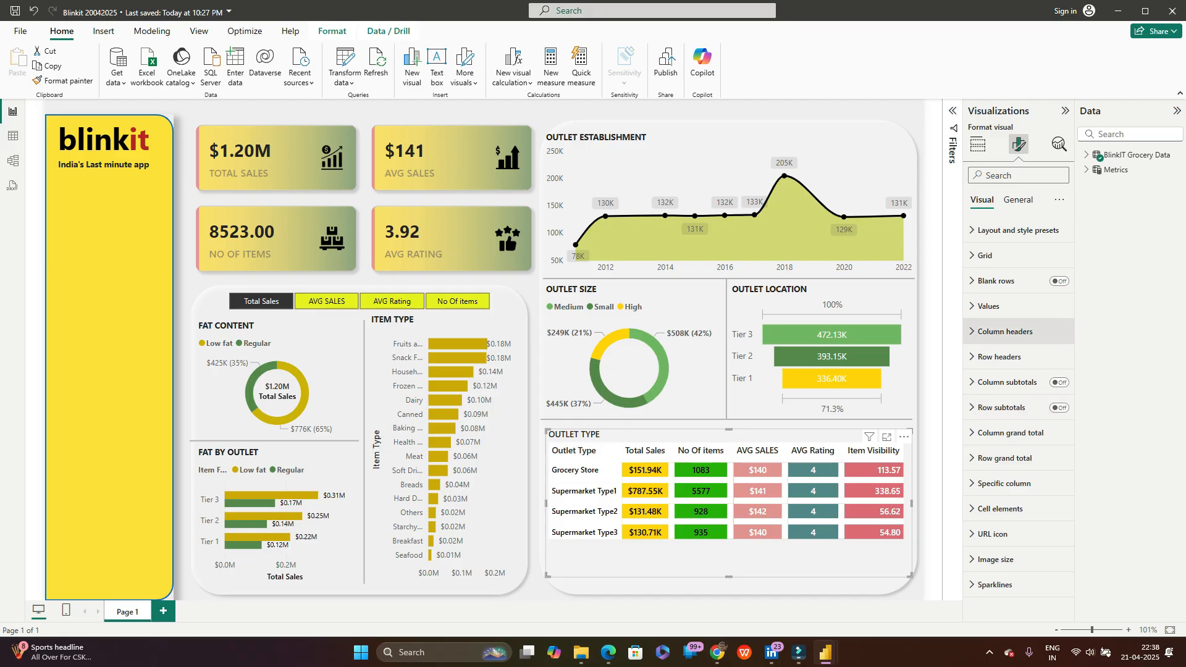
Step: Try white and black as the background color of the OUTLET TYPE table's values
left_click(1005, 331)
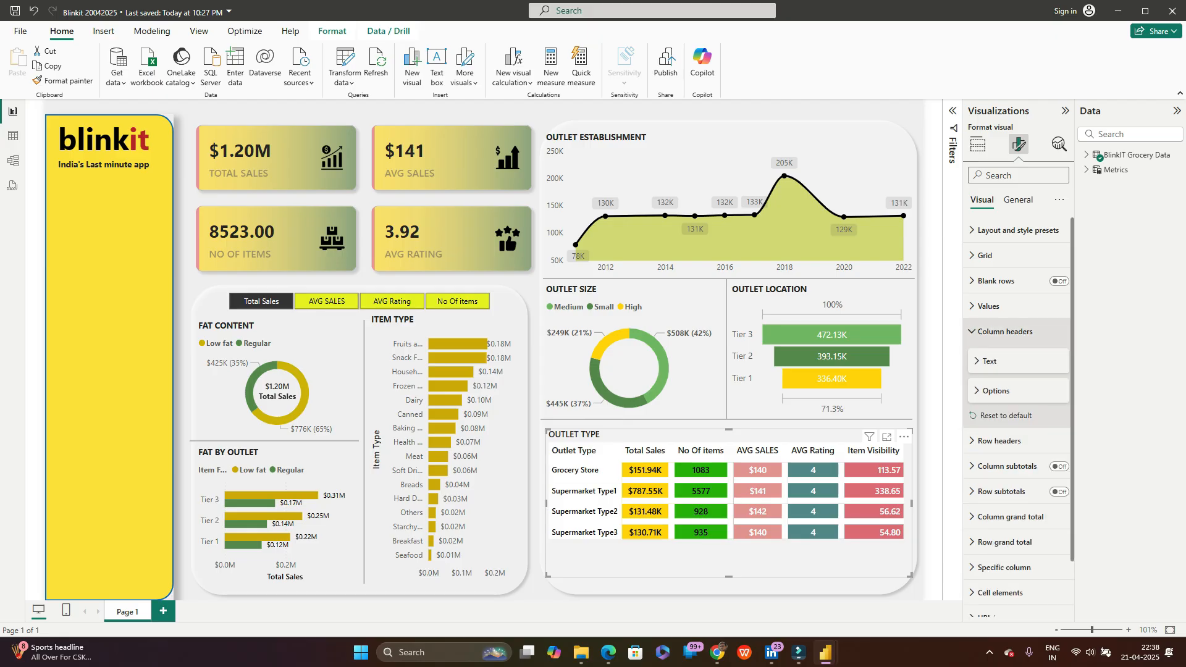
left_click(989, 306)
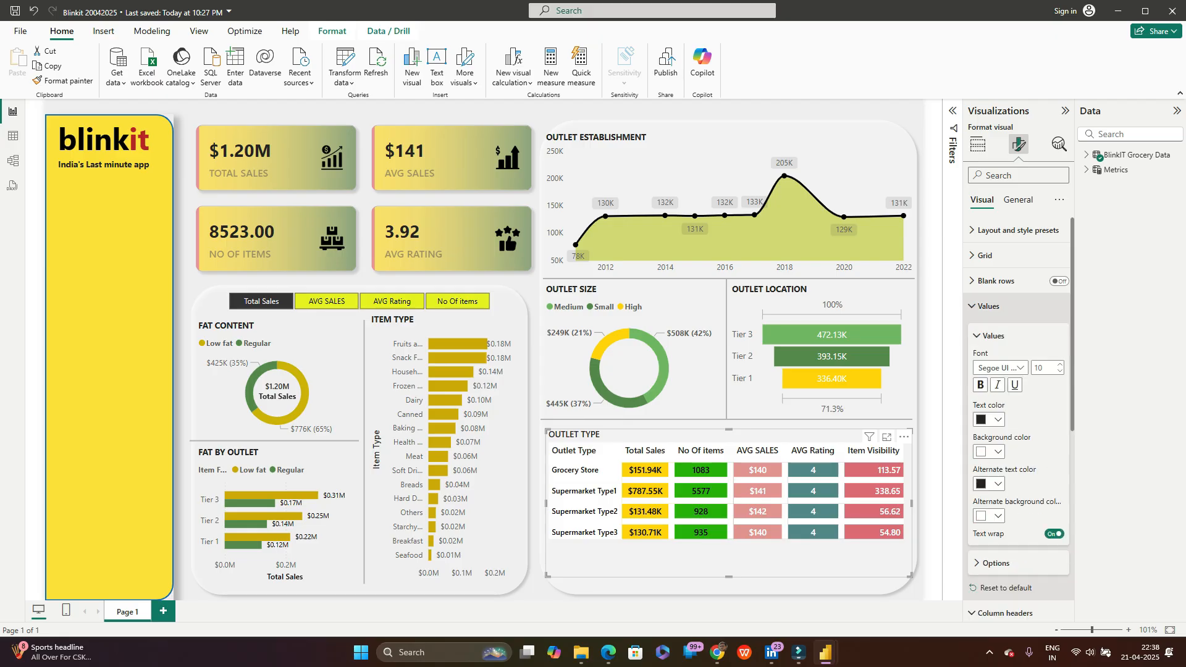
left_click(989, 451)
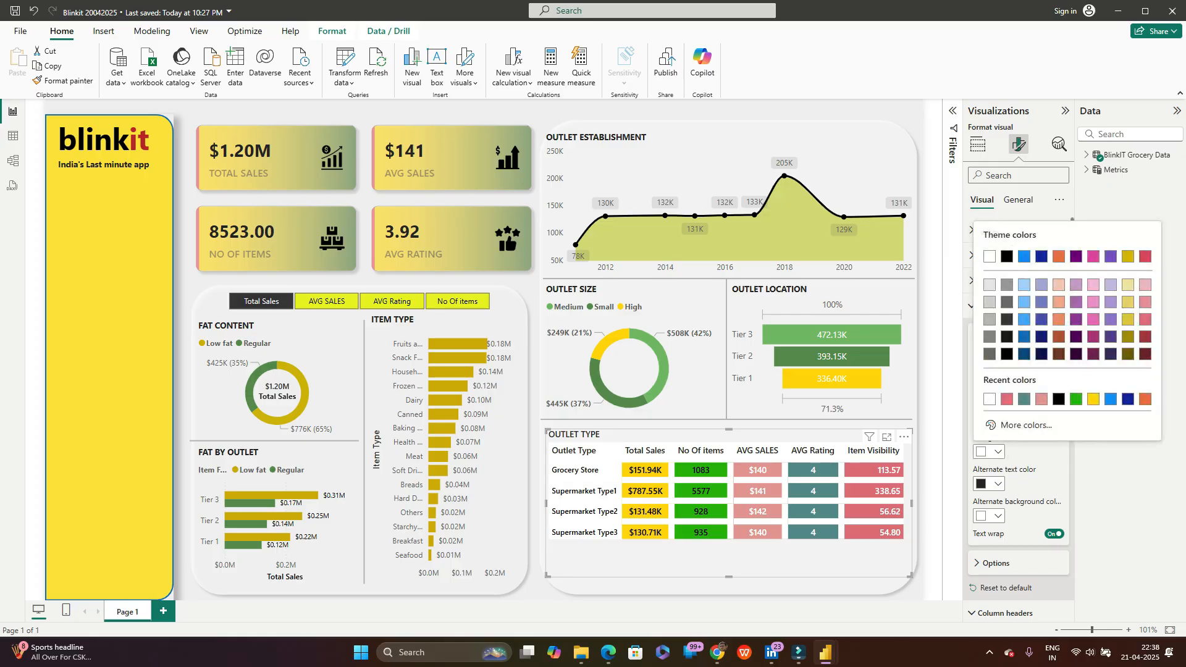
left_click(990, 256)
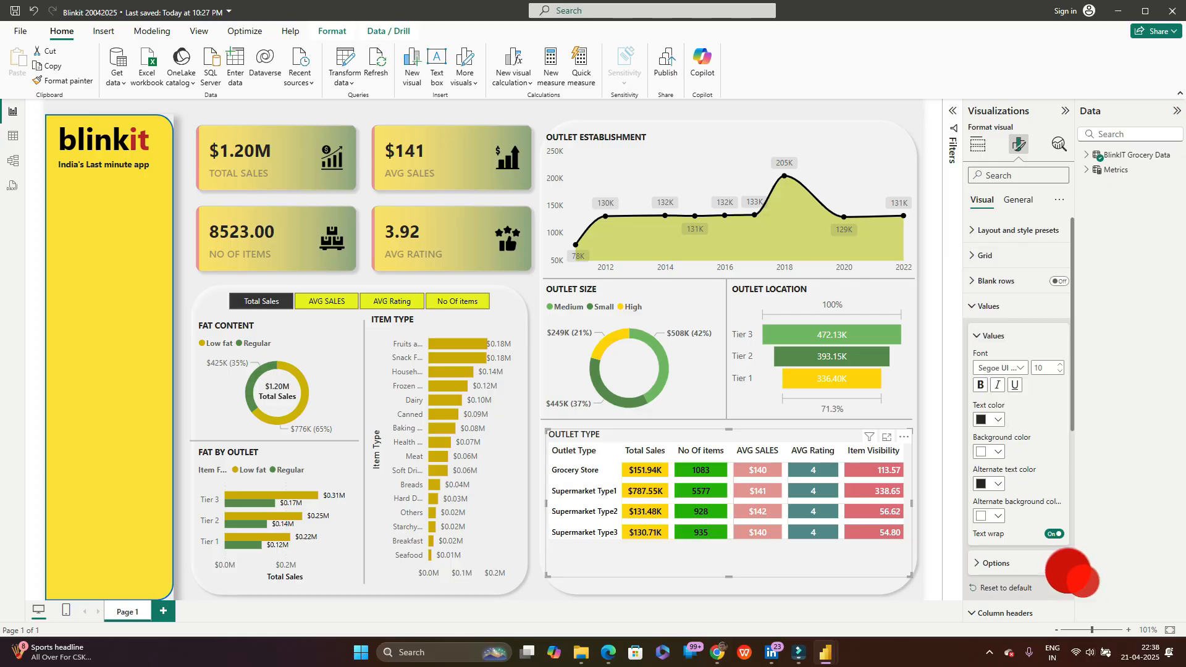
left_click(990, 452)
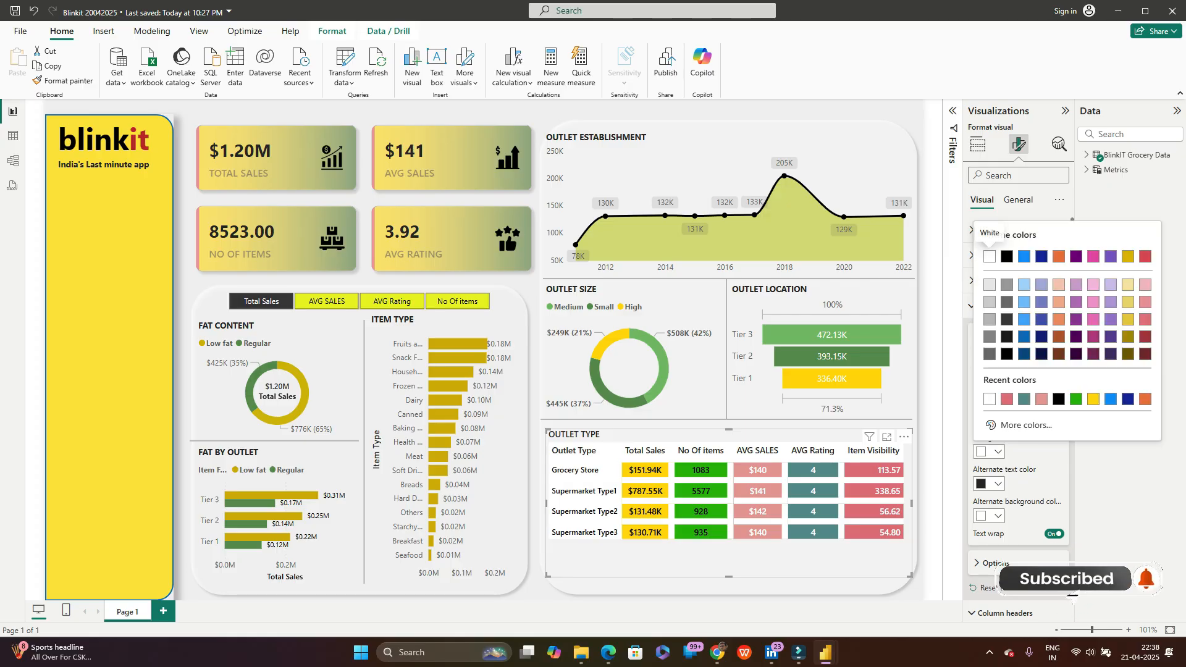
left_click(1007, 256)
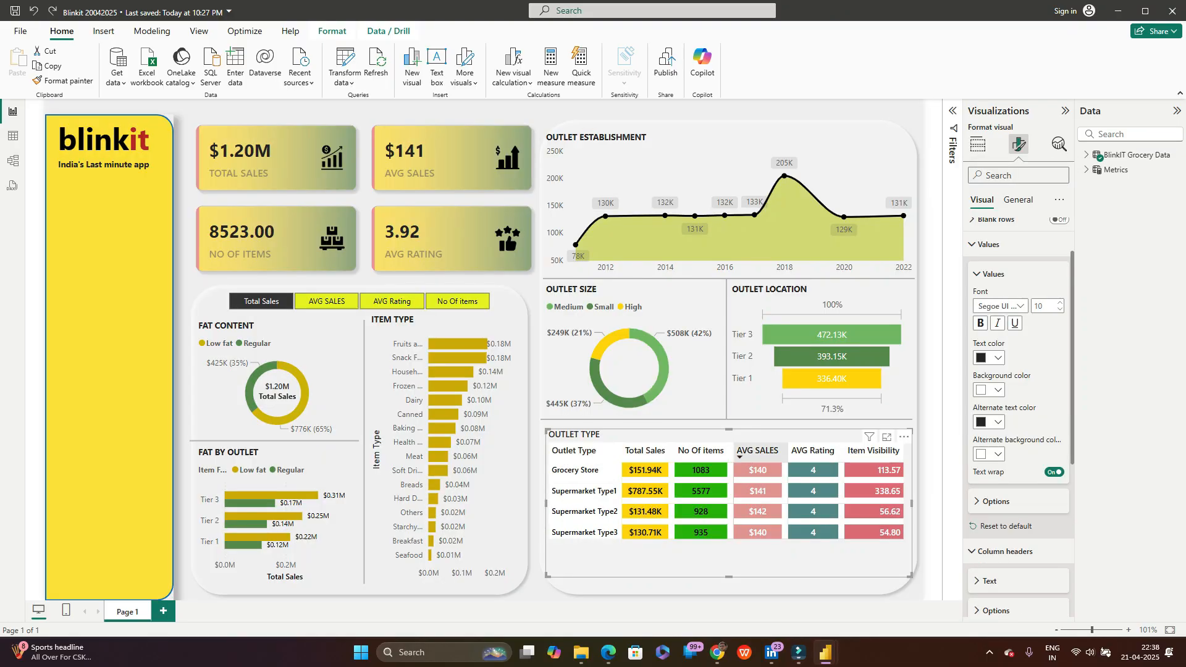
Step: Compare the OUTLET TYPE table with the one in the Blinkit 12042025 report and return to the current report
key("alt+Tab")
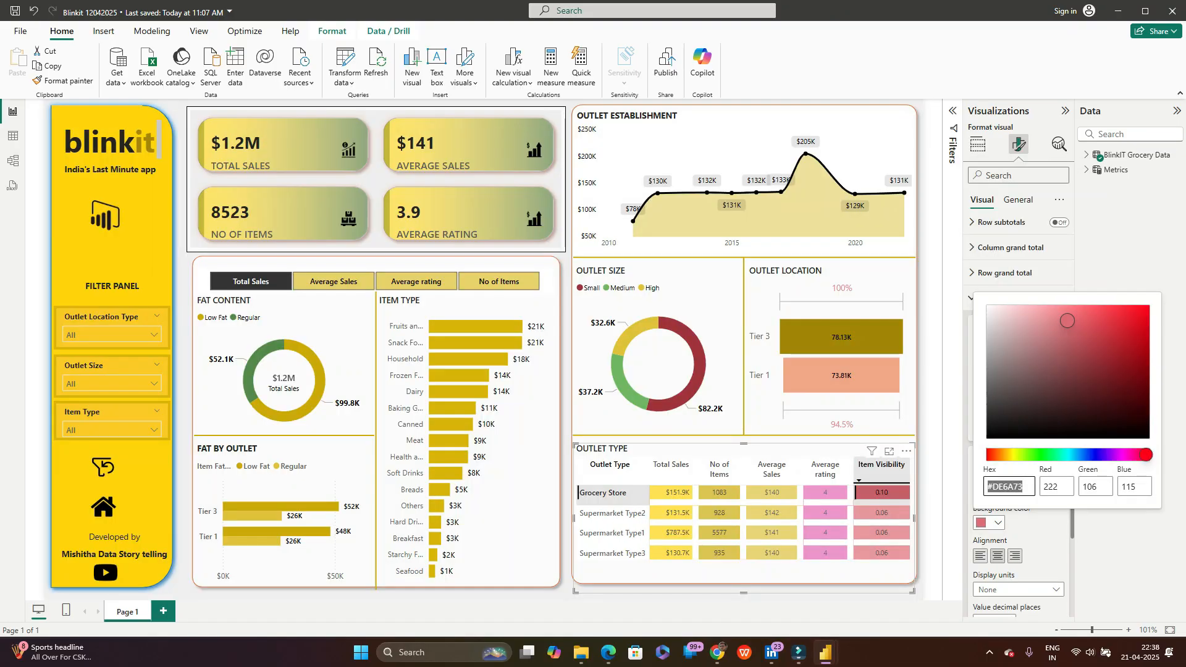
key("alt+Tab")
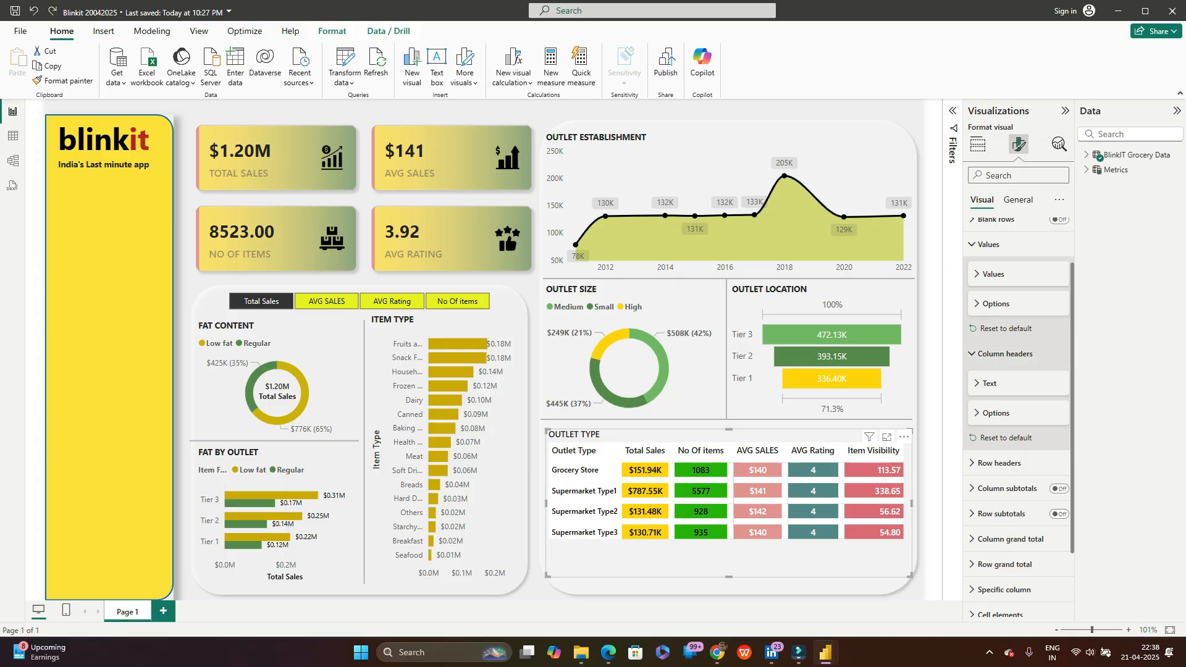
scroll(1018, 420, "up", 2)
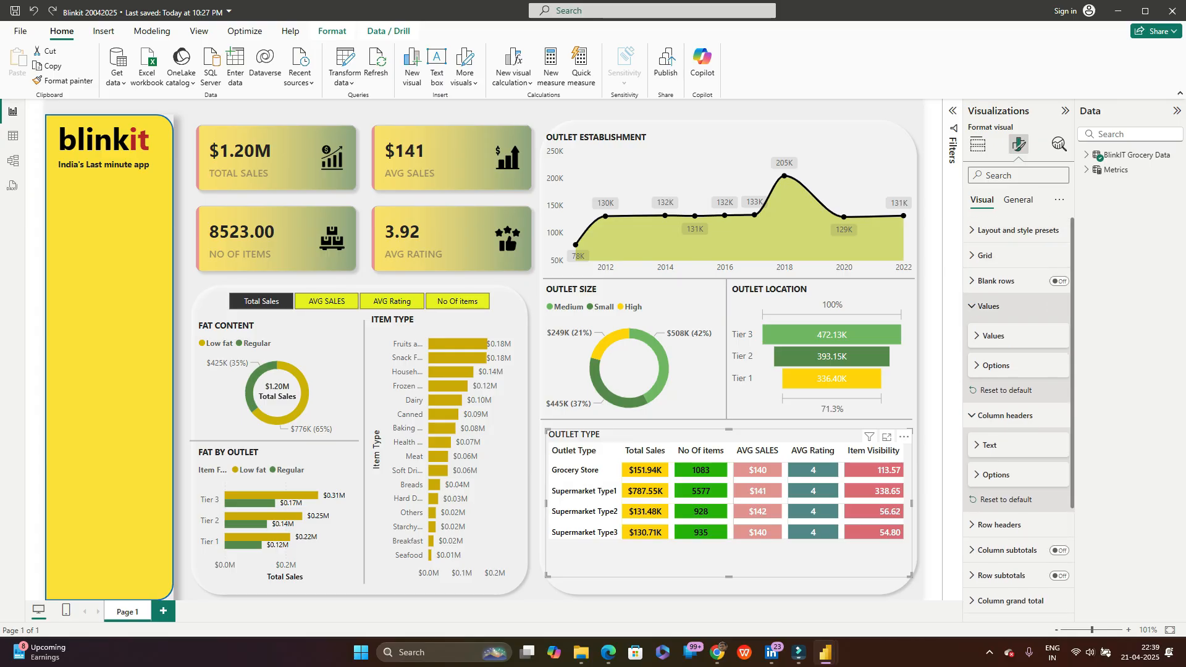
Step: Try Segoe UI Bold for the table's column headers and switch their font back to Segoe UI Semibold
left_click(996, 366)
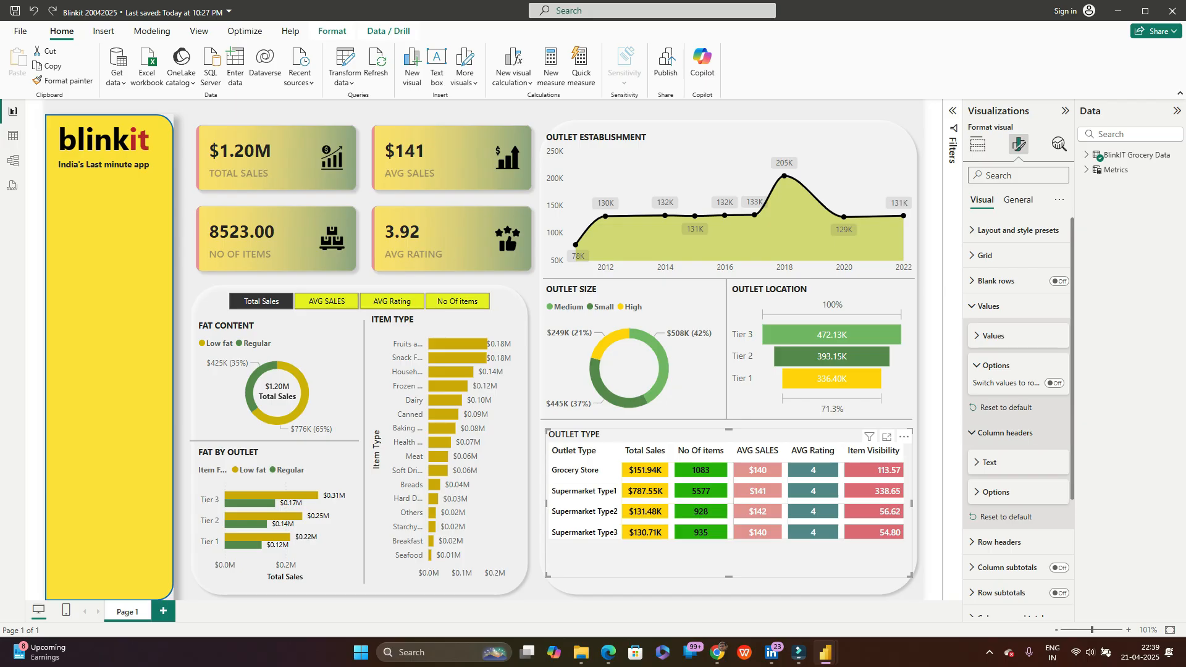
left_click(990, 462)
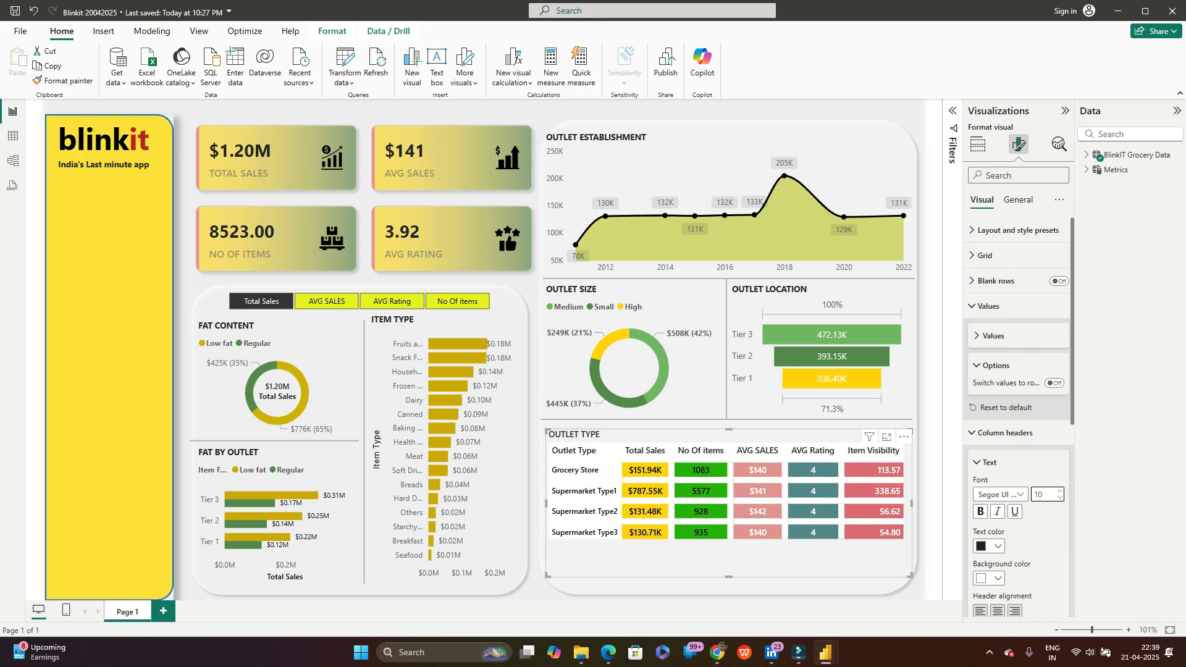
left_click(999, 494)
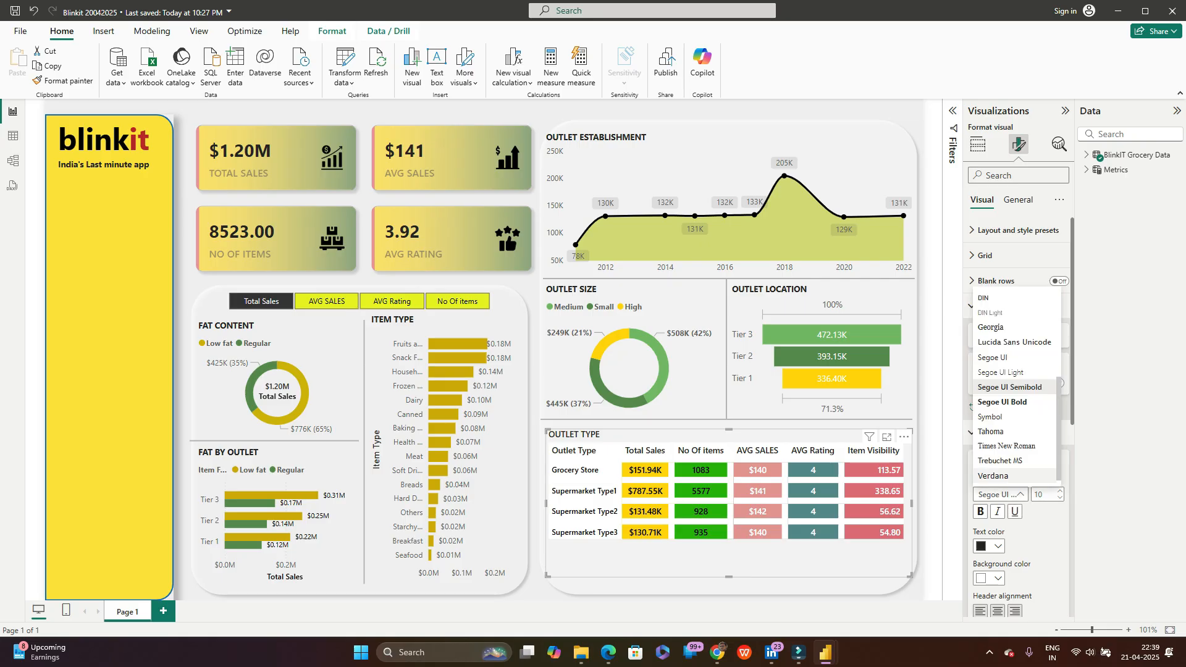
left_click(1002, 402)
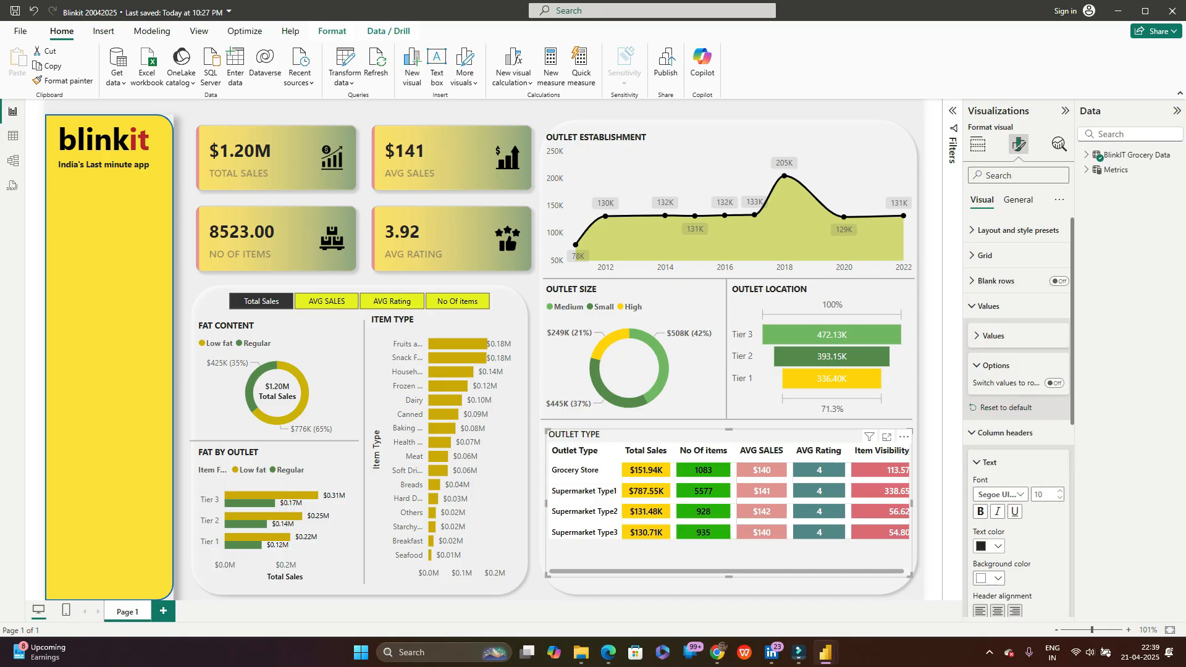
left_click(1001, 494)
left_click(1007, 376)
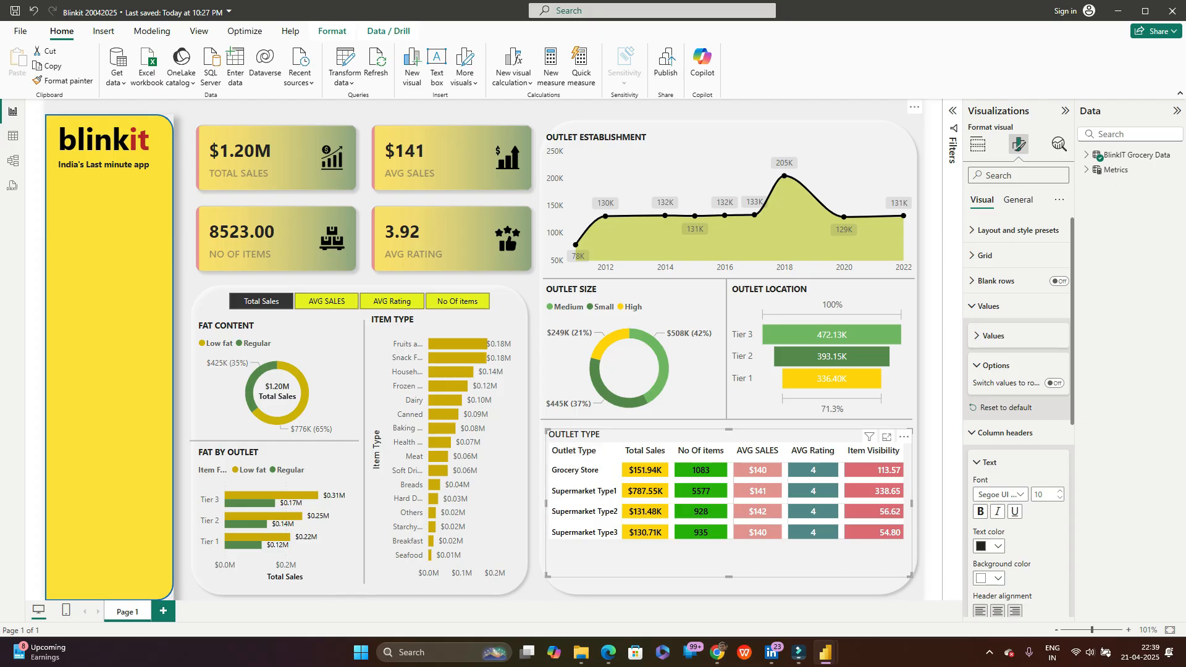
Step: Move the OUTLET TYPE table and the horizontal divider above it slightly lower within the rounded background shape
left_click(729, 587)
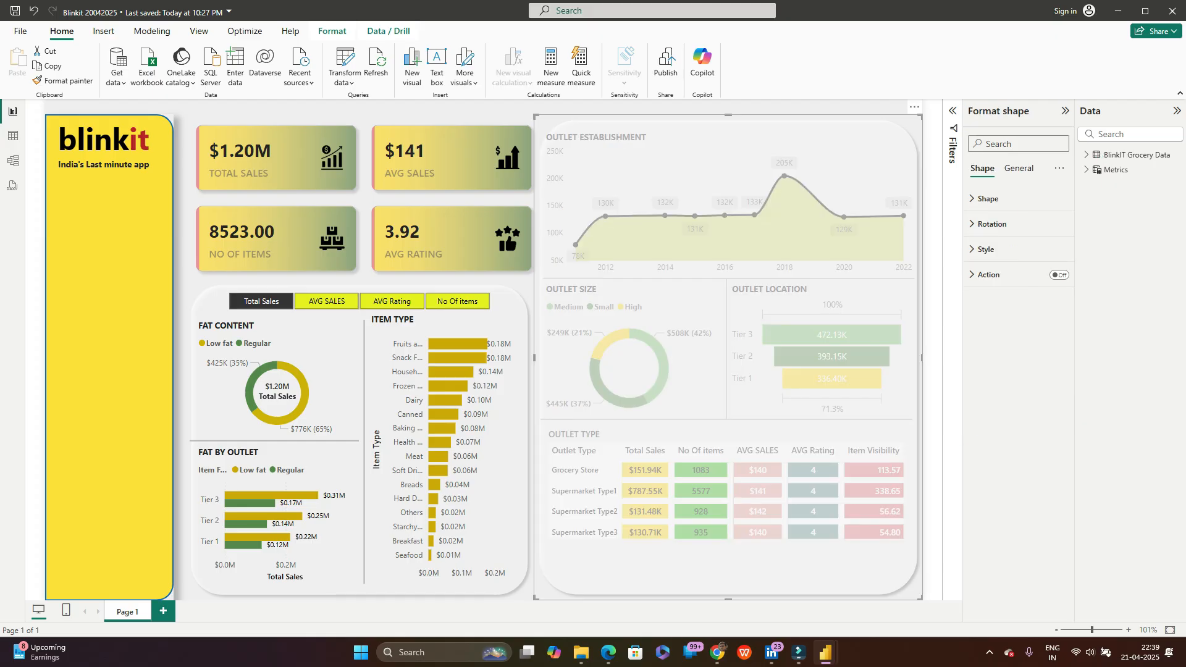
left_click(933, 432)
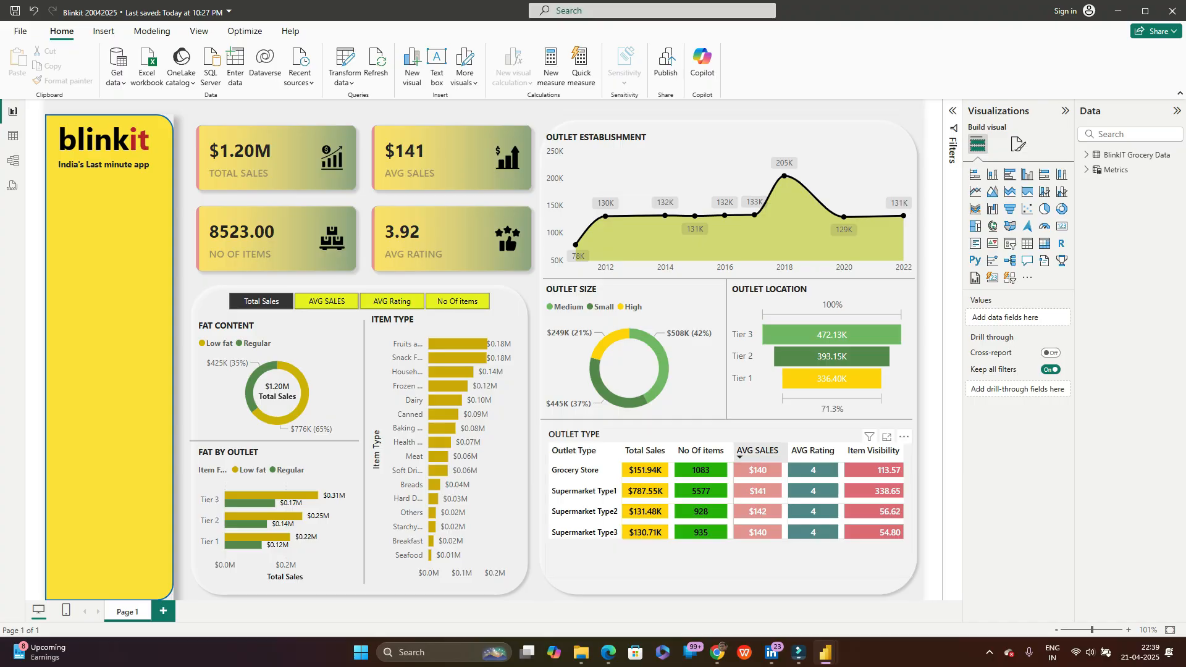
left_click(711, 419)
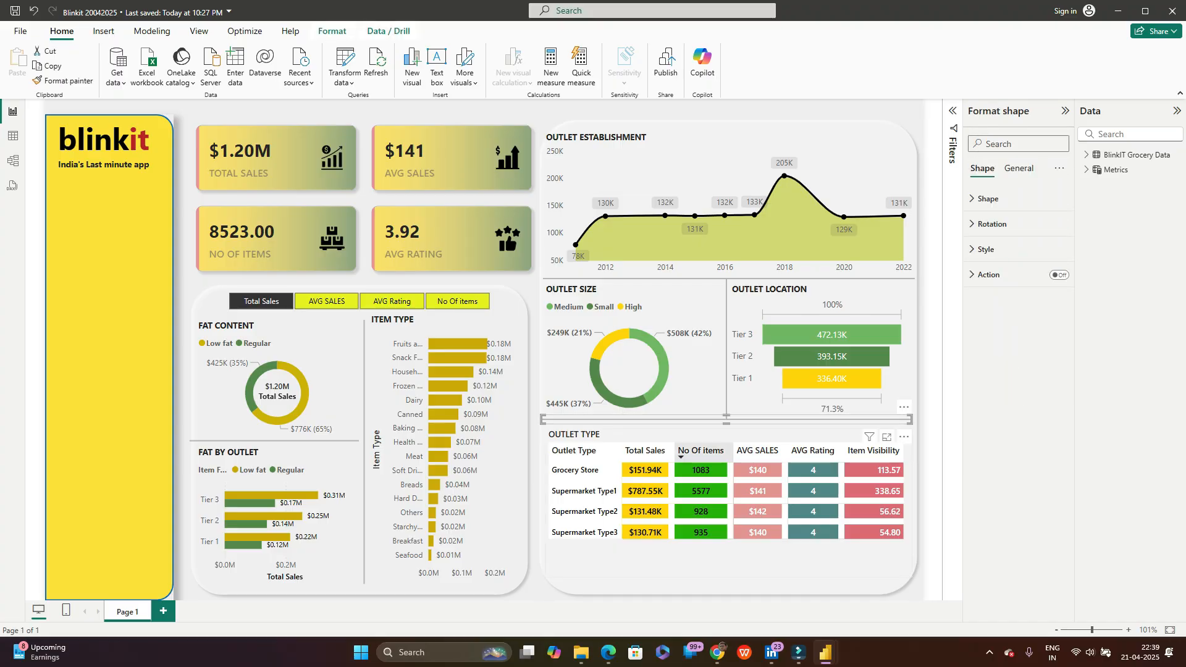
mouse_move(700, 435)
left_mouse_down()
mouse_move(699, 425)
mouse_move(699, 438)
left_mouse_up()
left_click(699, 420)
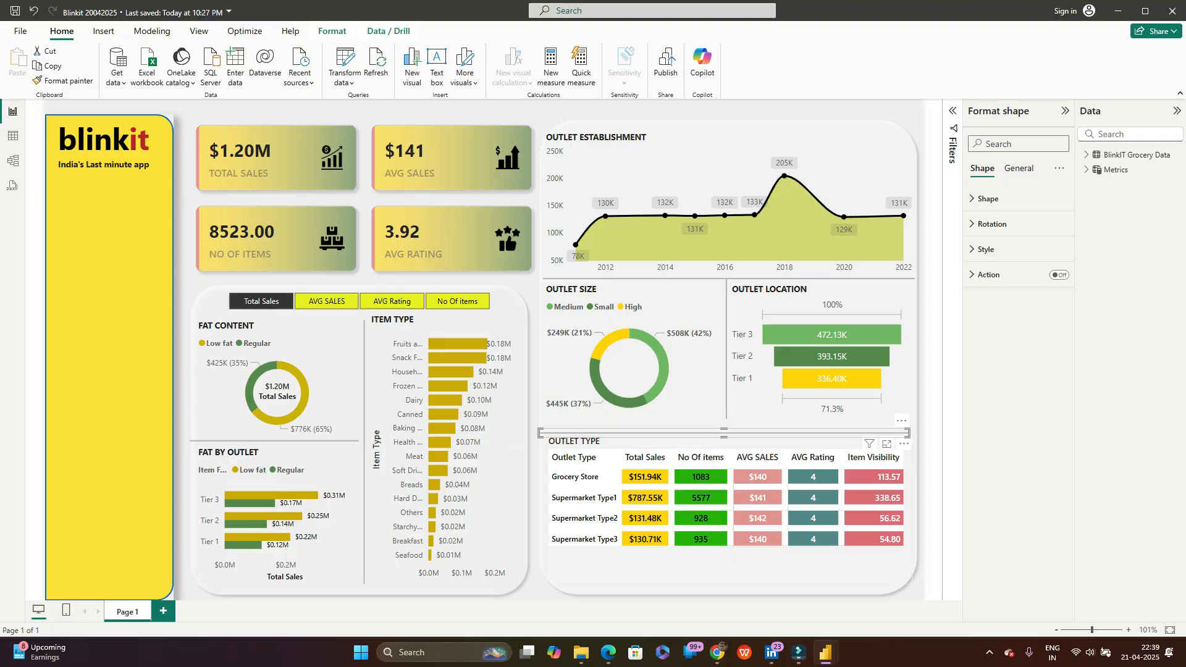
left_click_drag(729, 567, 729, 572)
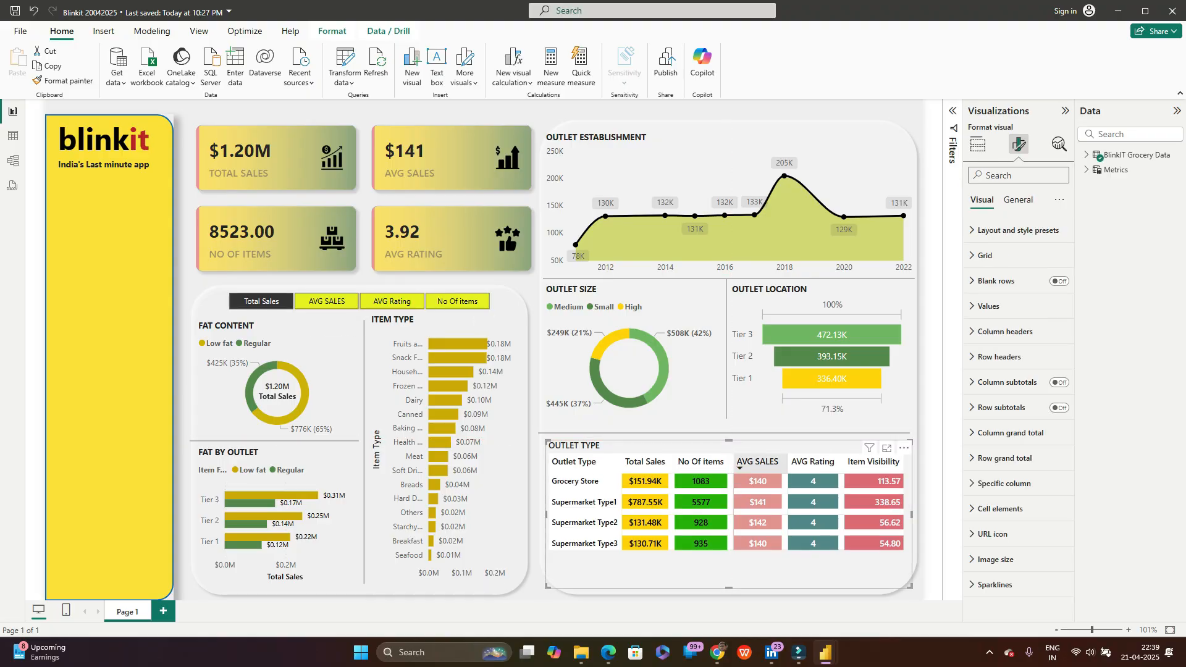
Step: Stretch the OUTLET LOCATION chart to the OUTLET SIZE chart's height and move both charts and the divider between them slightly lower
left_click(726, 349)
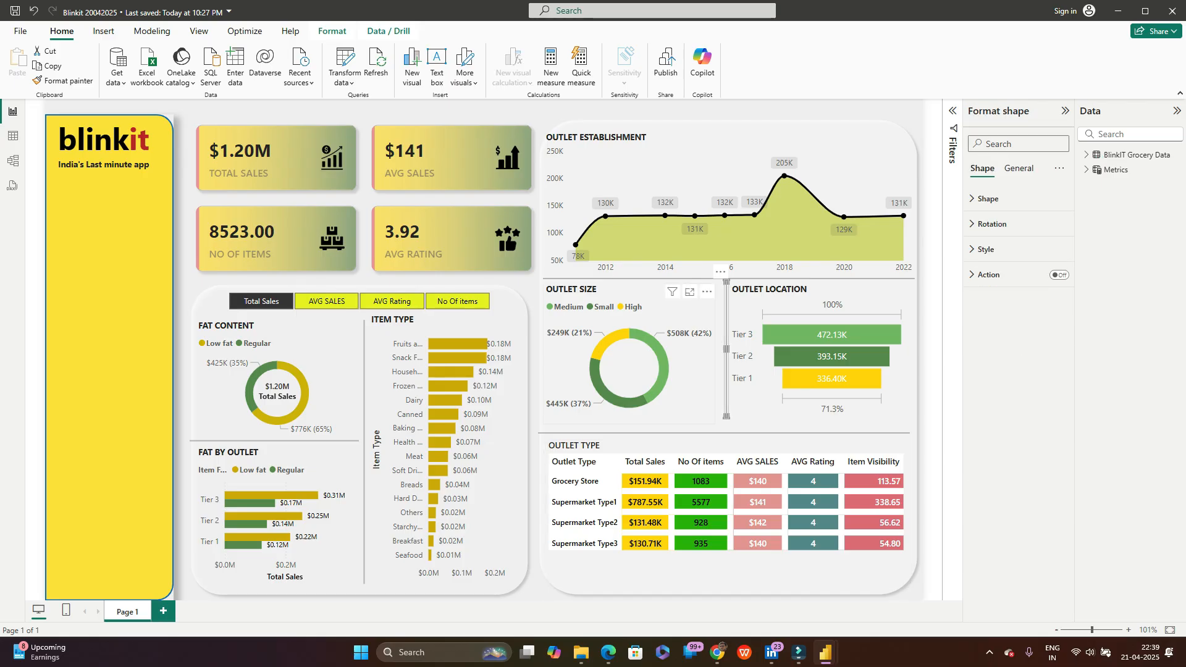
left_click(686, 383, "ctrl")
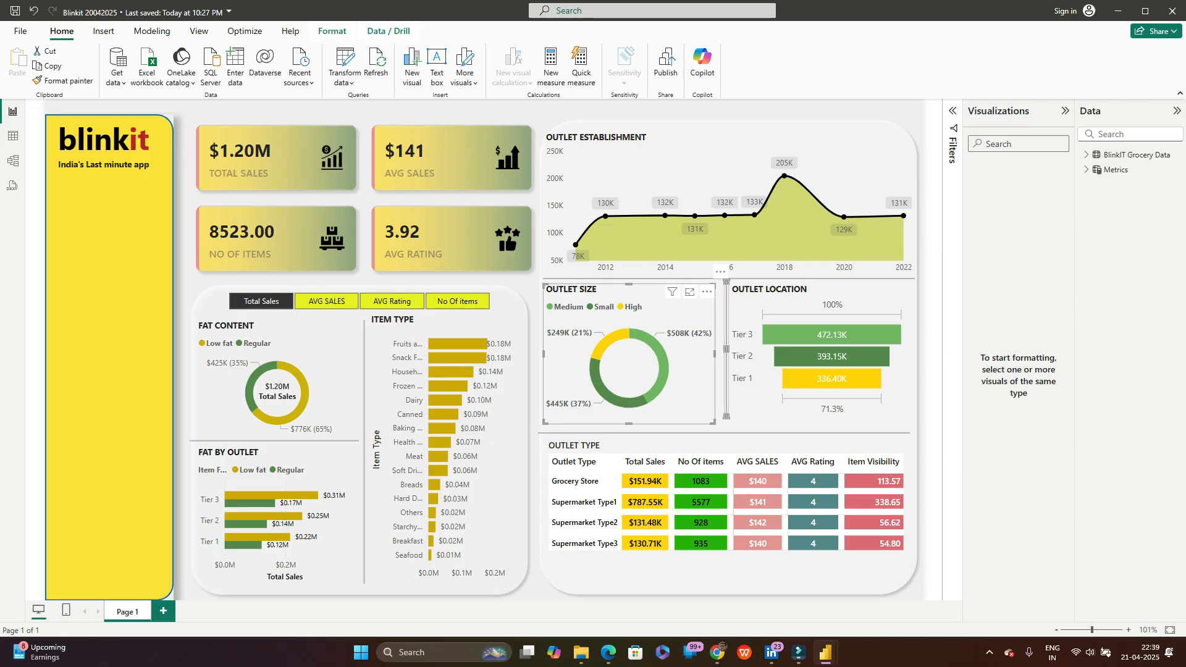
left_click(755, 399, "ctrl")
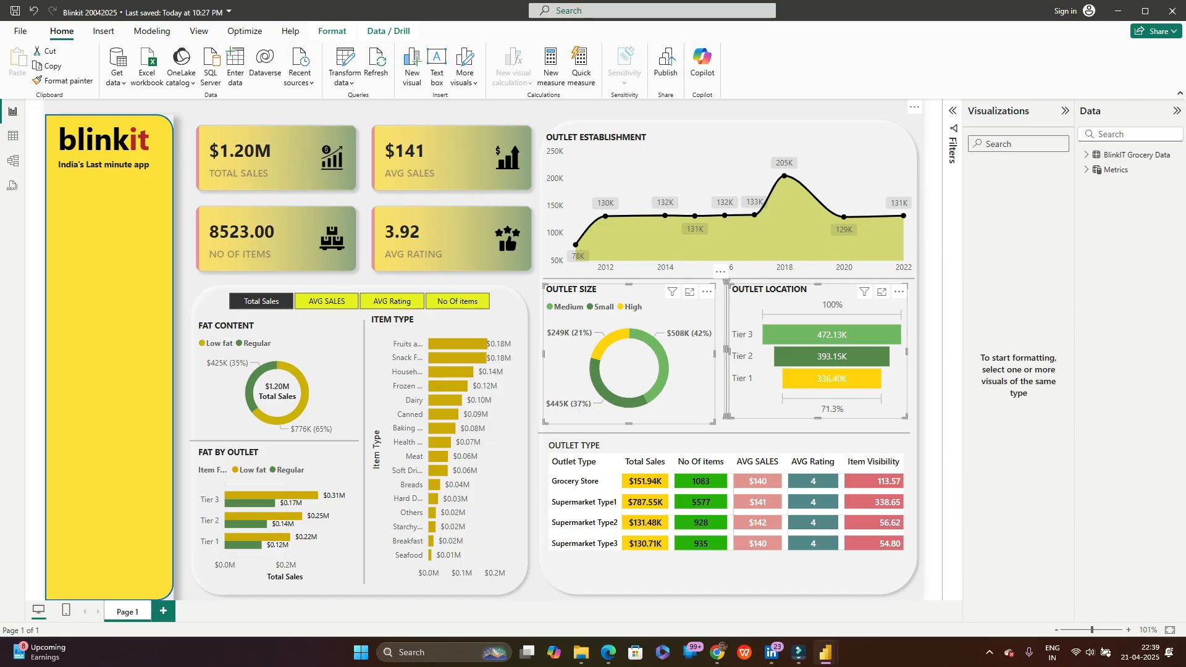
left_click_drag(818, 418, 818, 425)
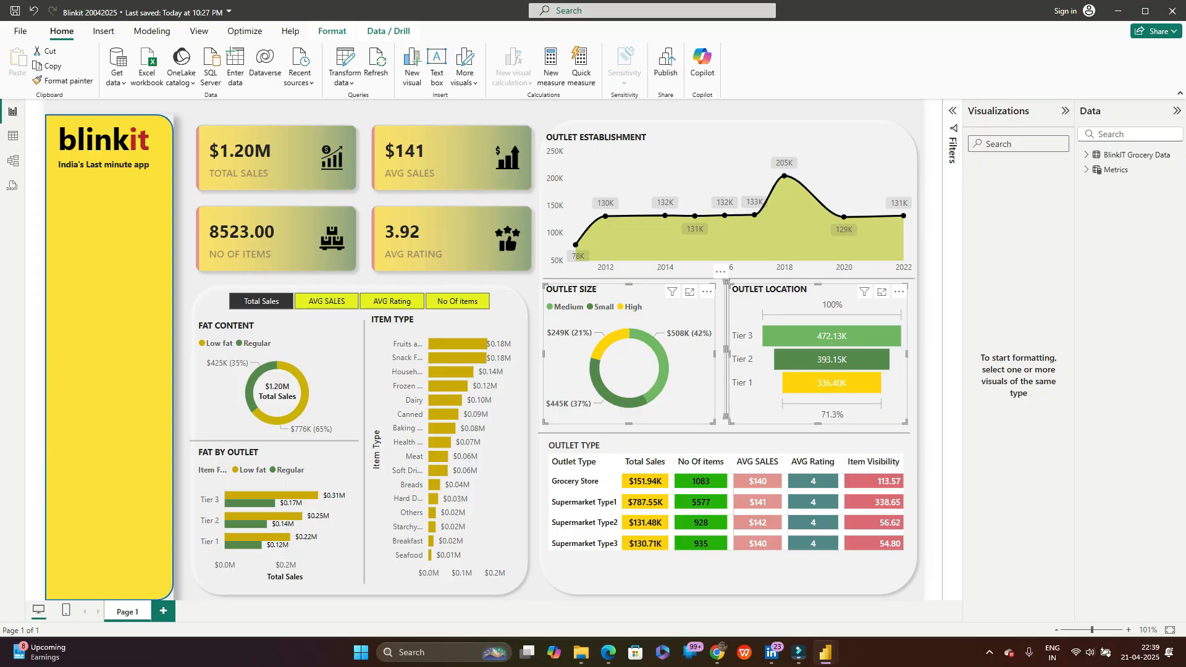
left_click_drag(729, 354, 729, 354)
left_click_drag(818, 354, 818, 359)
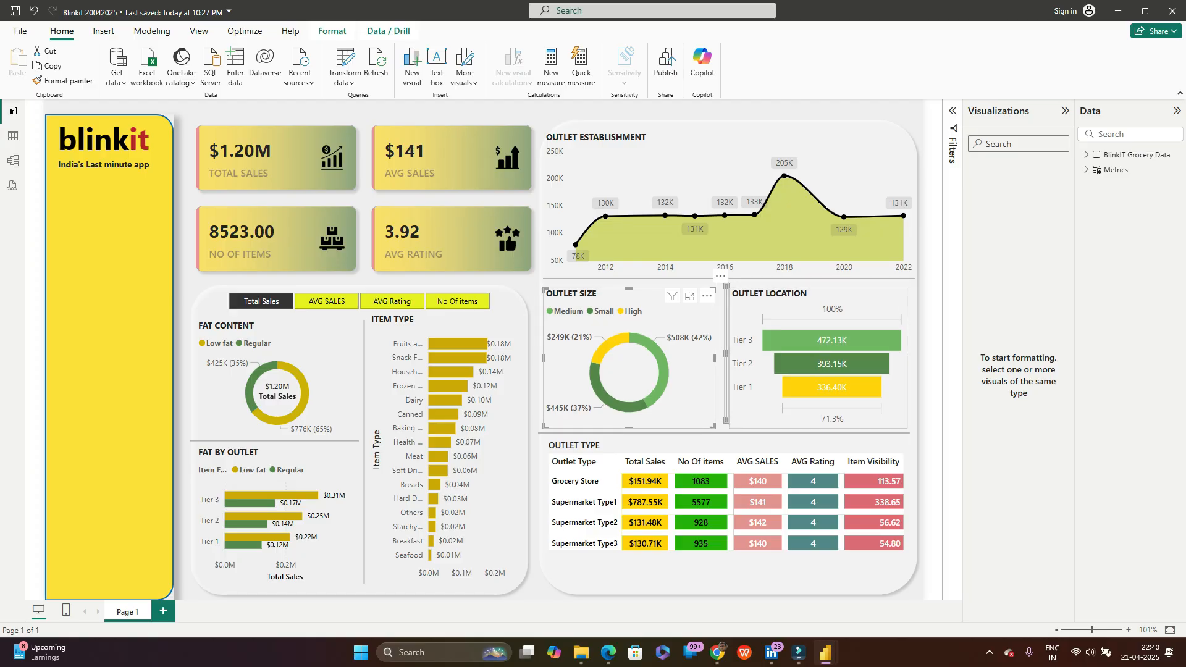
left_click(818, 359)
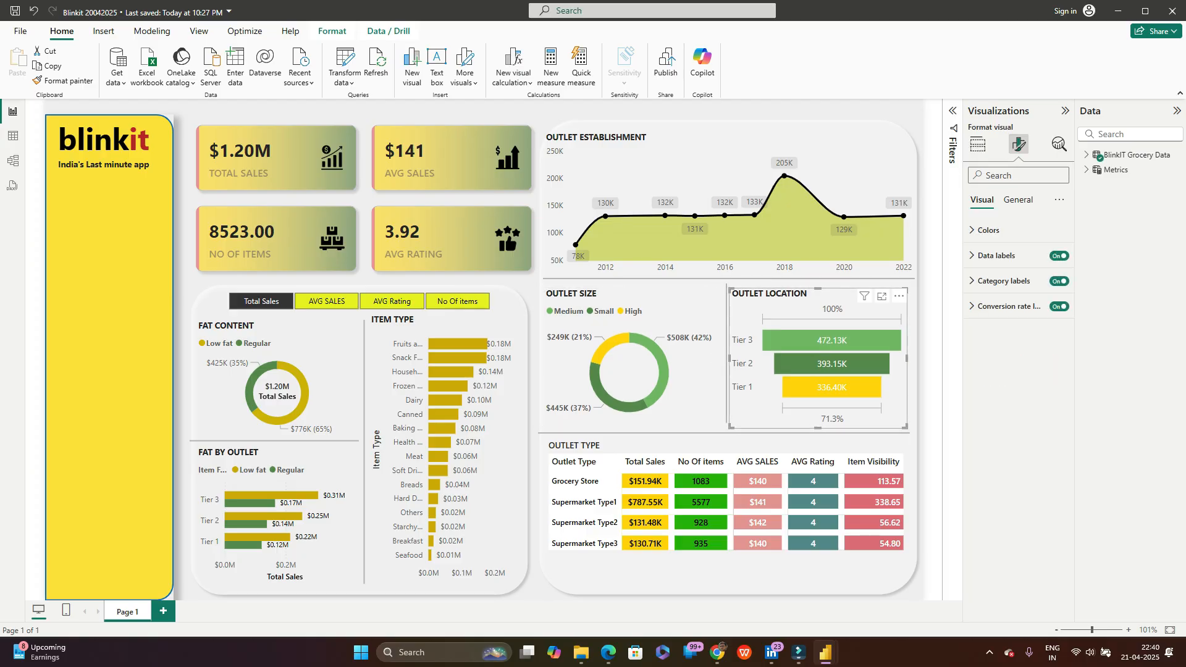
Step: Move the vertical divider between the OUTLET SIZE and OUTLET LOCATION charts slightly right and down
left_click(726, 354)
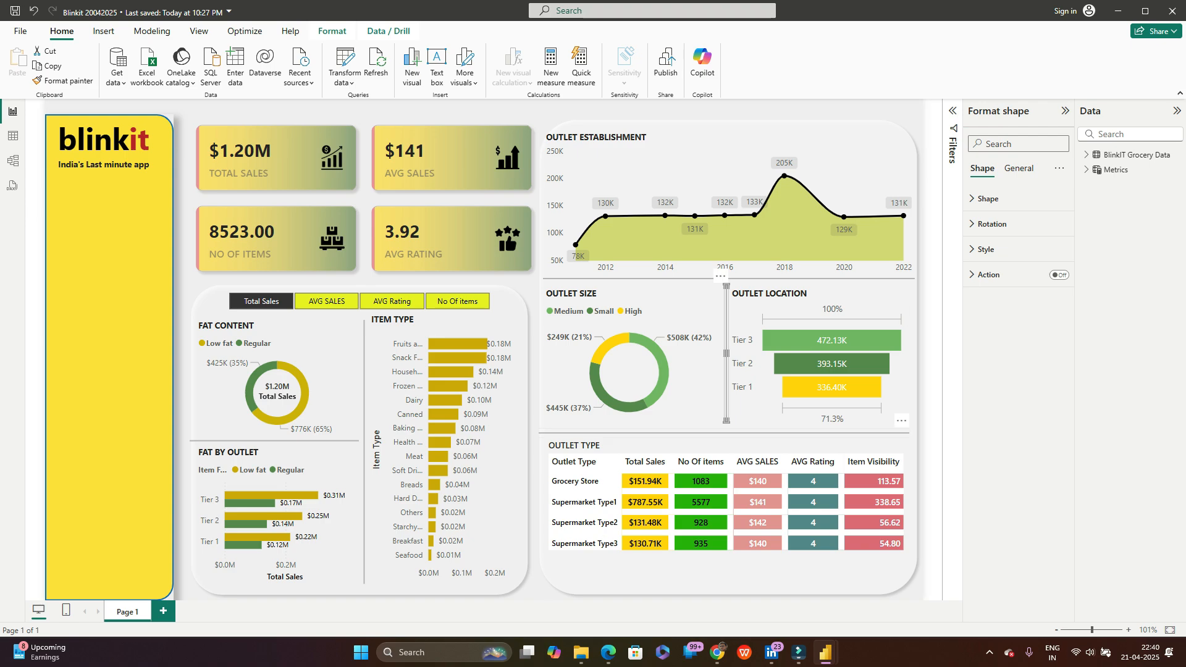
left_click(761, 433)
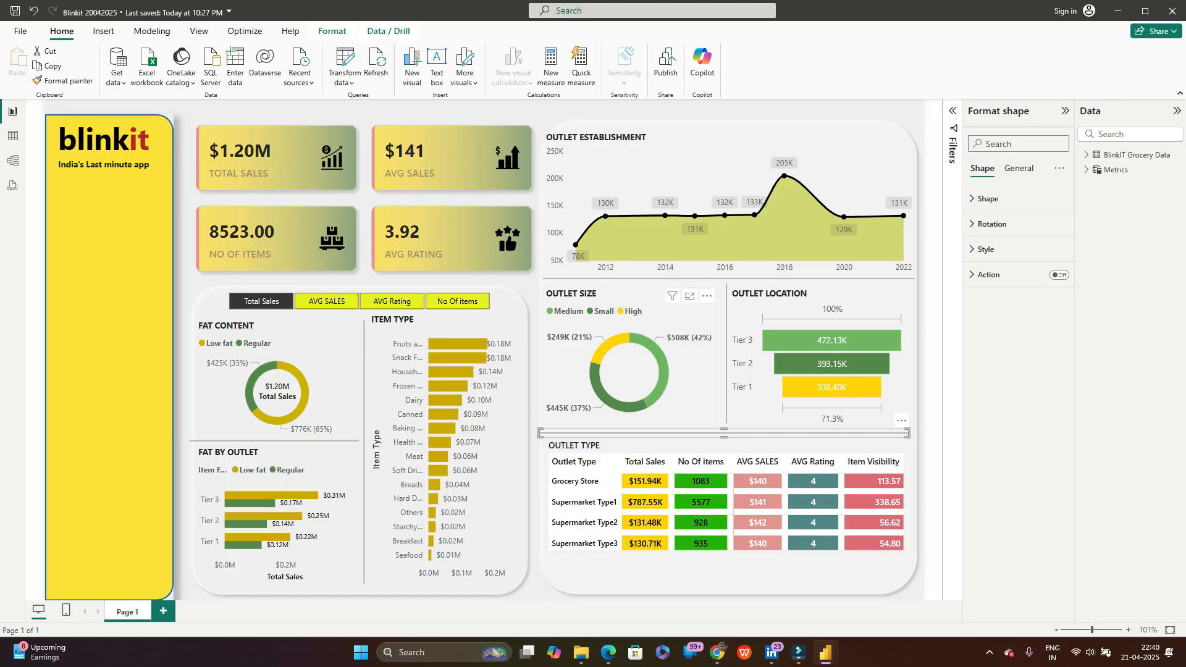
left_click(726, 367)
left_click(704, 372)
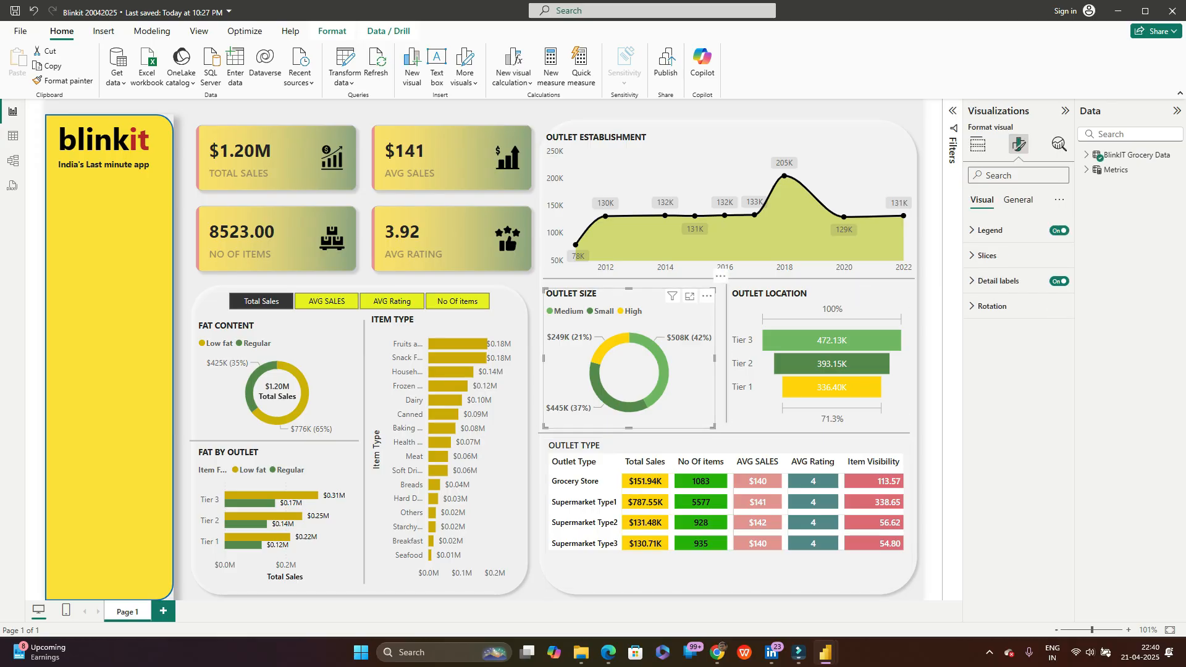
left_click(727, 371)
left_click(749, 403)
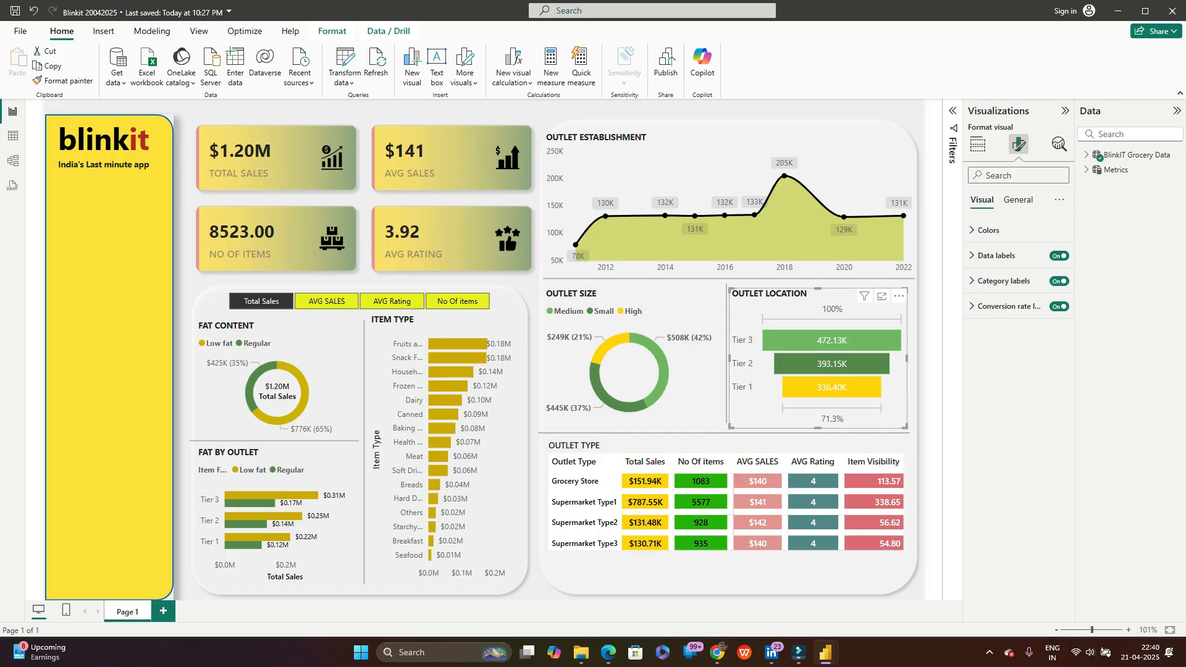
left_click_drag(727, 368, 731, 371)
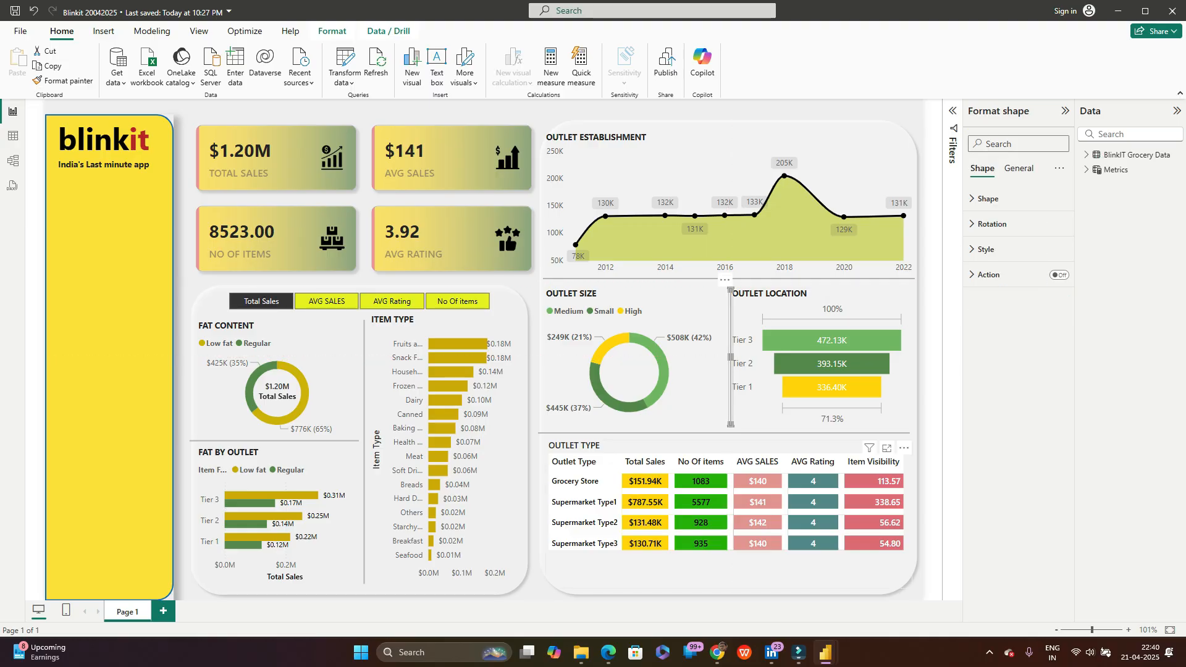
left_click(735, 433)
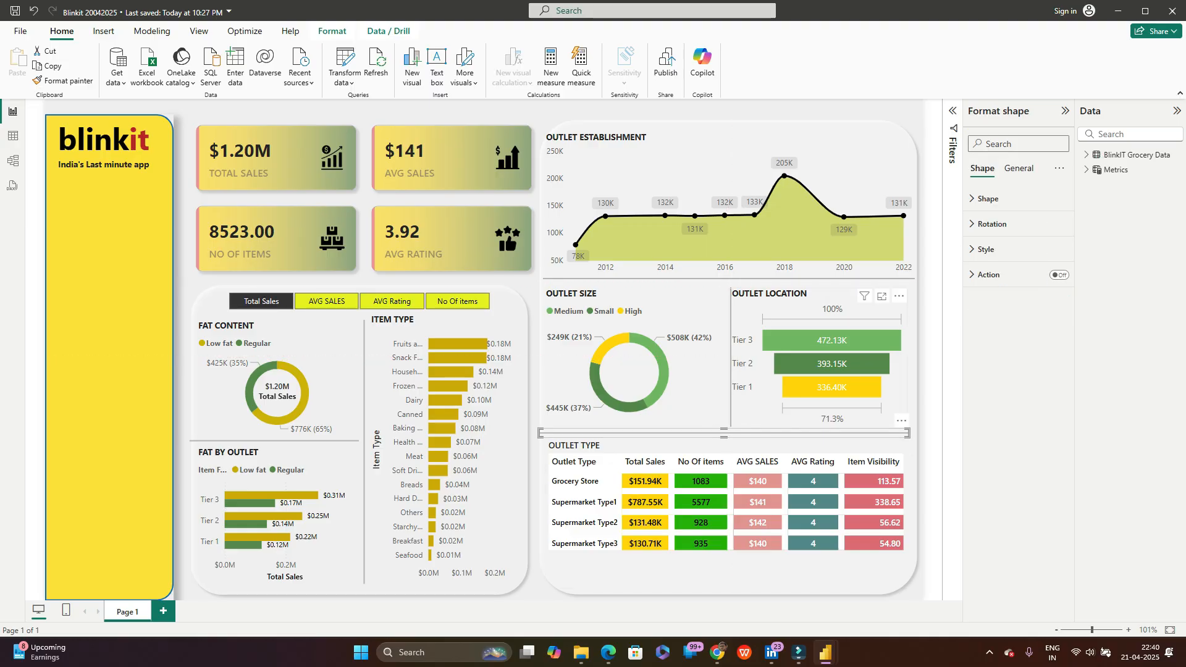
Step: Move the OUTLET LOCATION chart slightly to the right and shift the vertical divider beside it slightly back to the left
left_click_drag(822, 321, 827, 320)
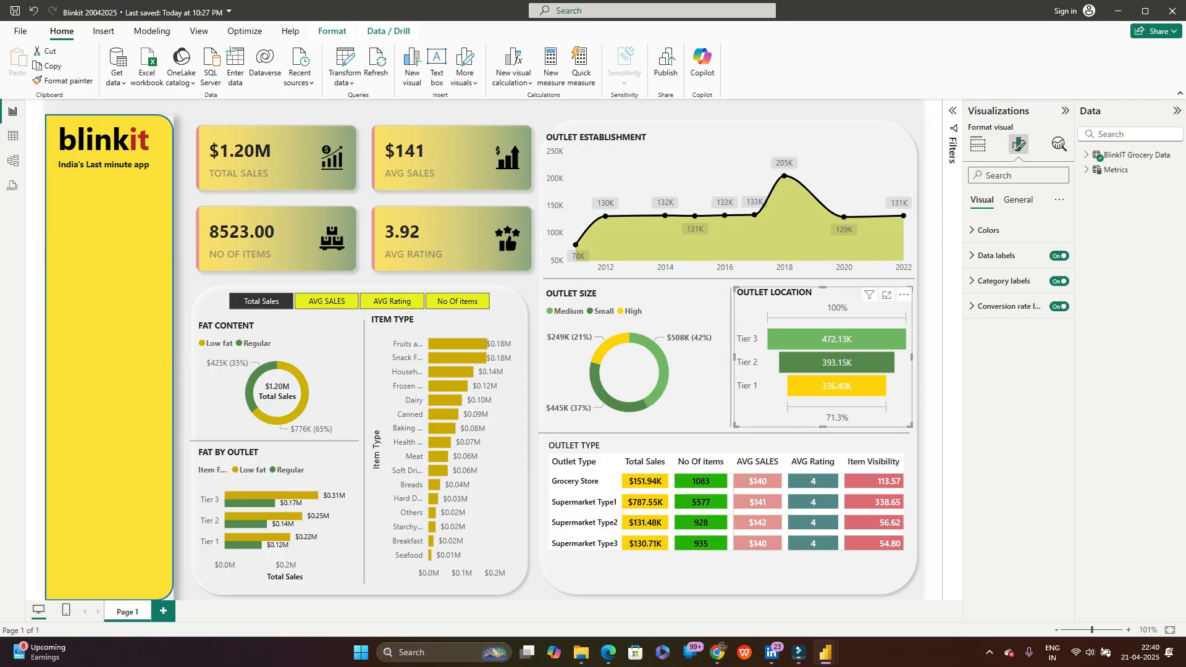
left_click(731, 358)
left_click_drag(731, 358, 726, 358)
Step: Move the OUTLET TYPE table slightly right and down within the rounded background shape
left_click(735, 567)
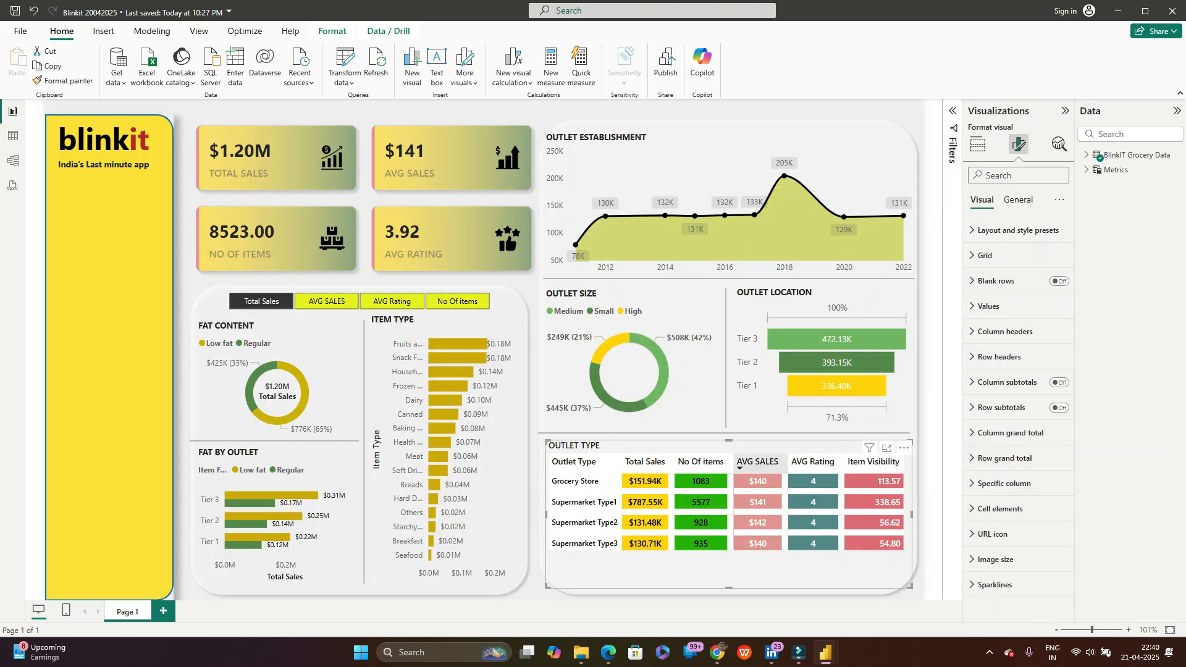
left_click(574, 462)
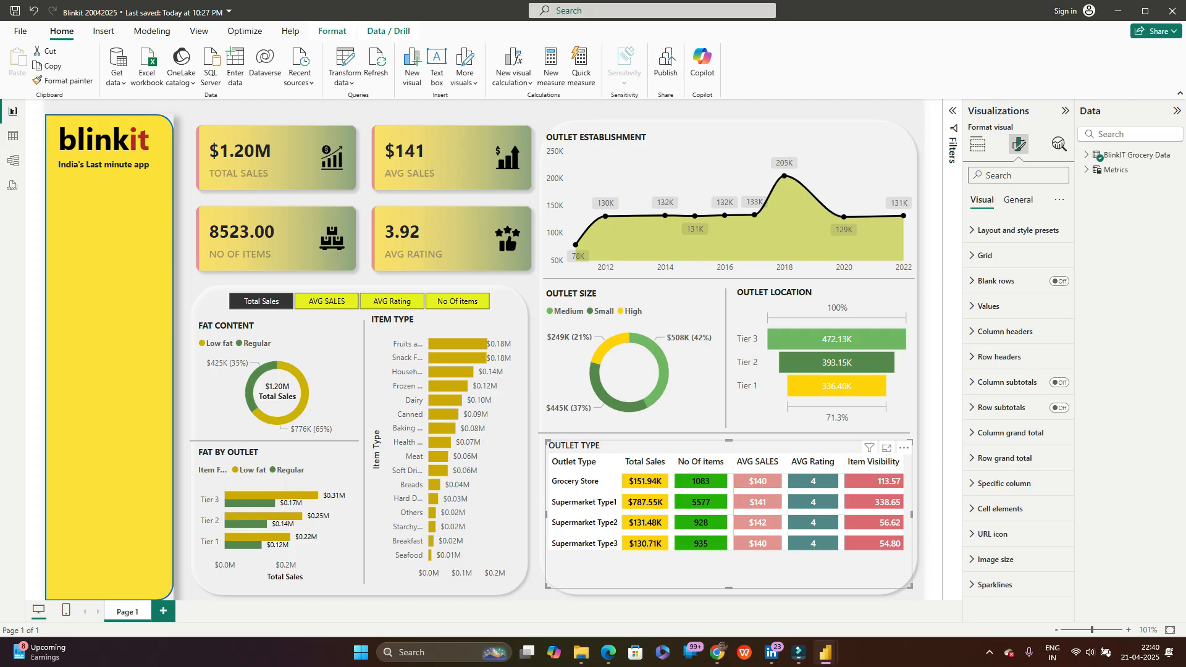
left_click_drag(701, 464, 704, 465)
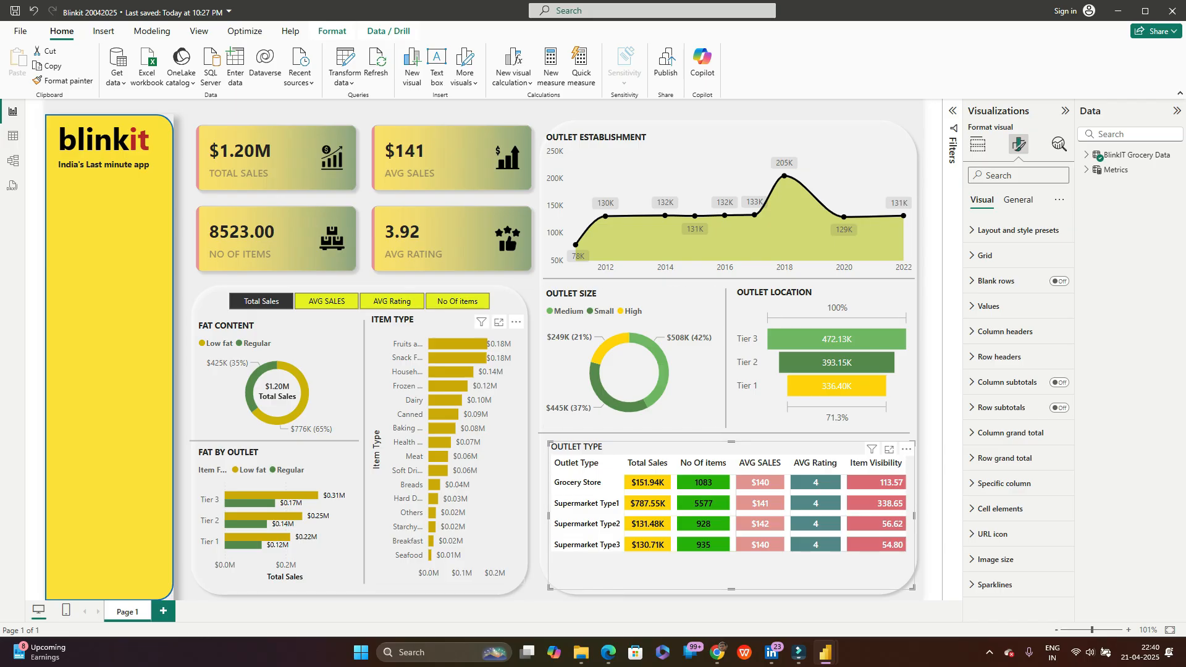
Step: Check the dashboard with the metric slicer set to AVG Rating and No Of items, returning it to Total Sales
left_click(392, 300)
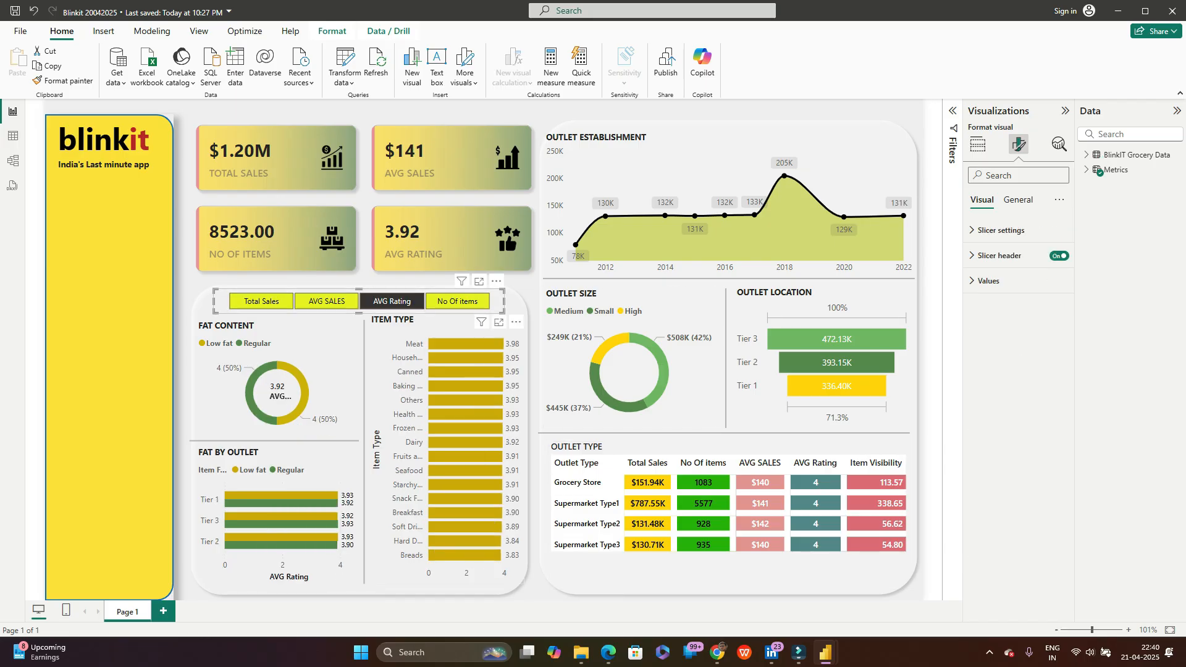
left_click(457, 300)
left_click(261, 301)
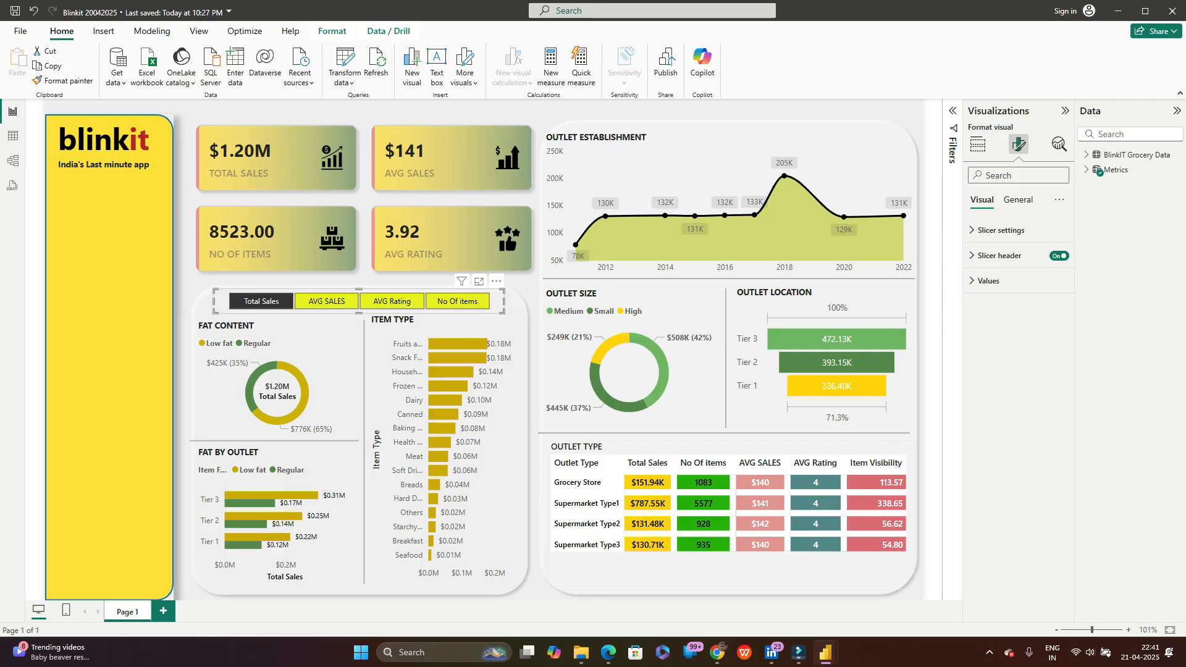
left_click(799, 653)
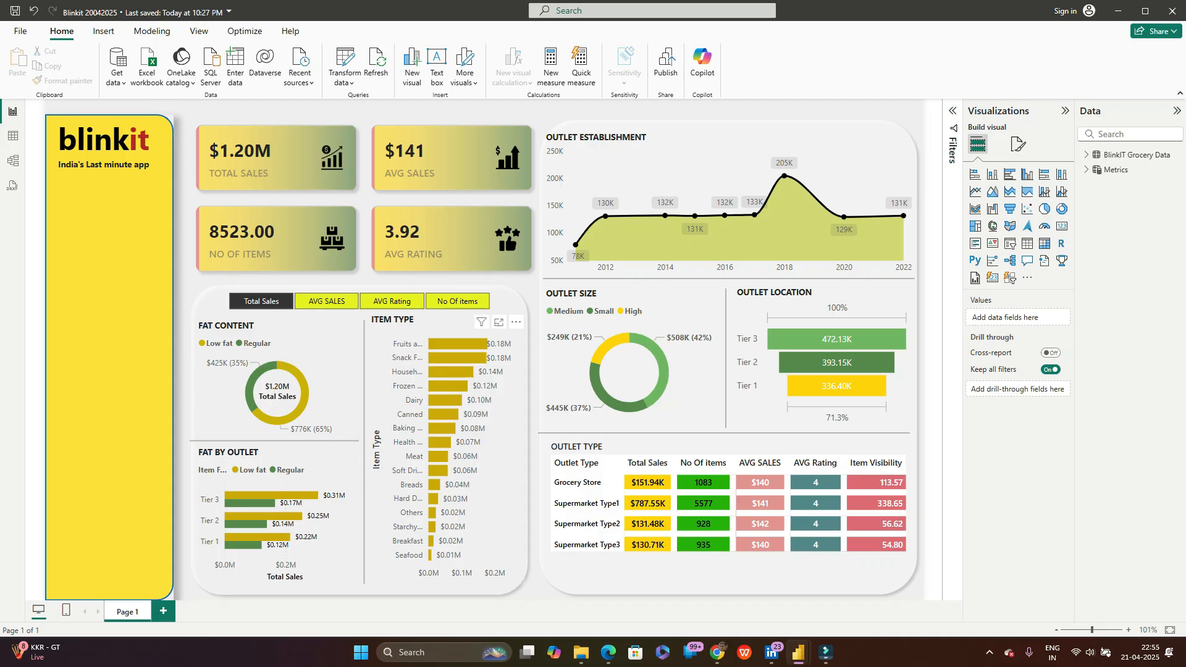
left_click(392, 300)
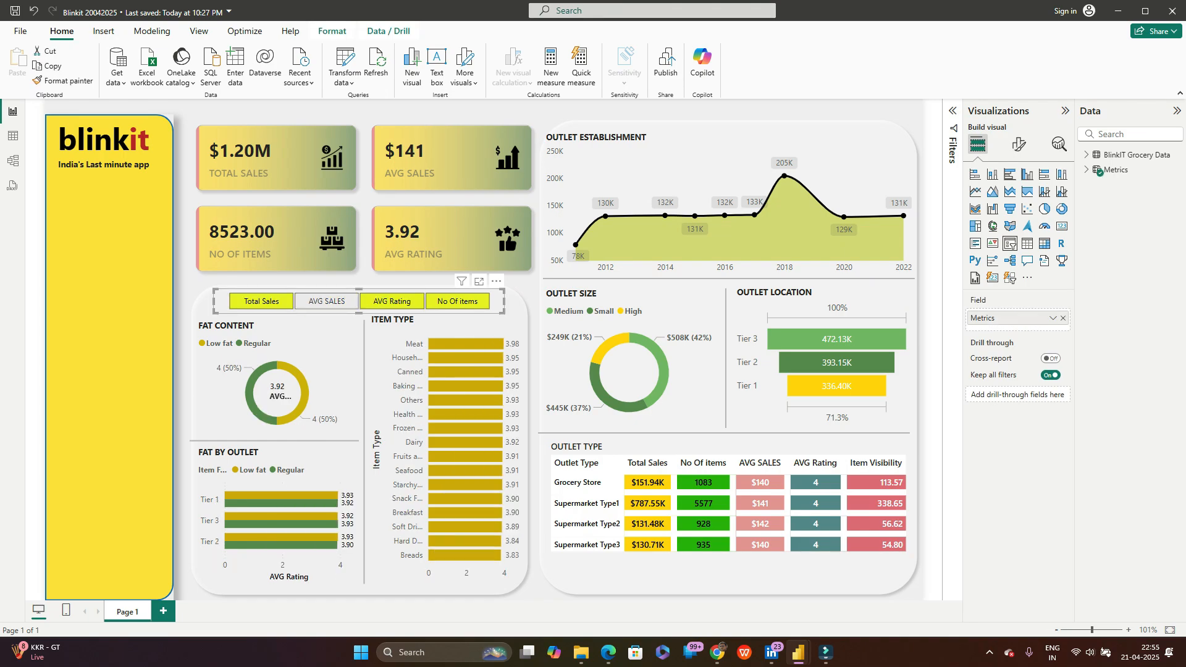
left_click(261, 301)
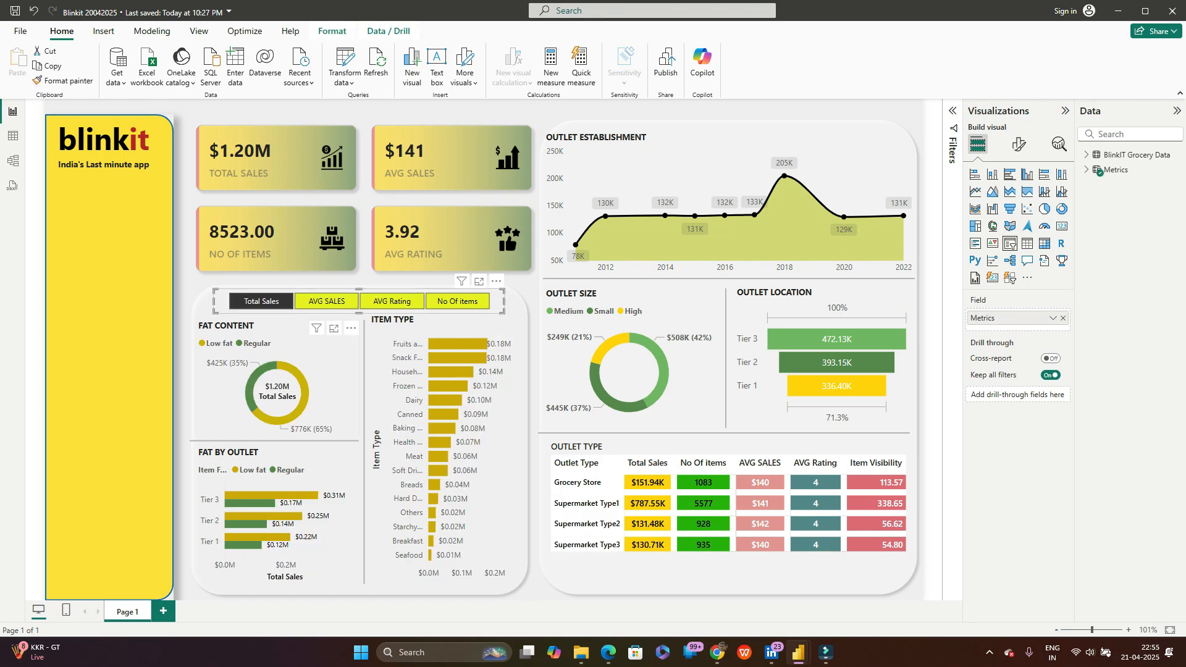
Step: Highlight Low fat in the FAT CONTENT chart and examine how the other dashboard visuals respond
left_click(277, 391)
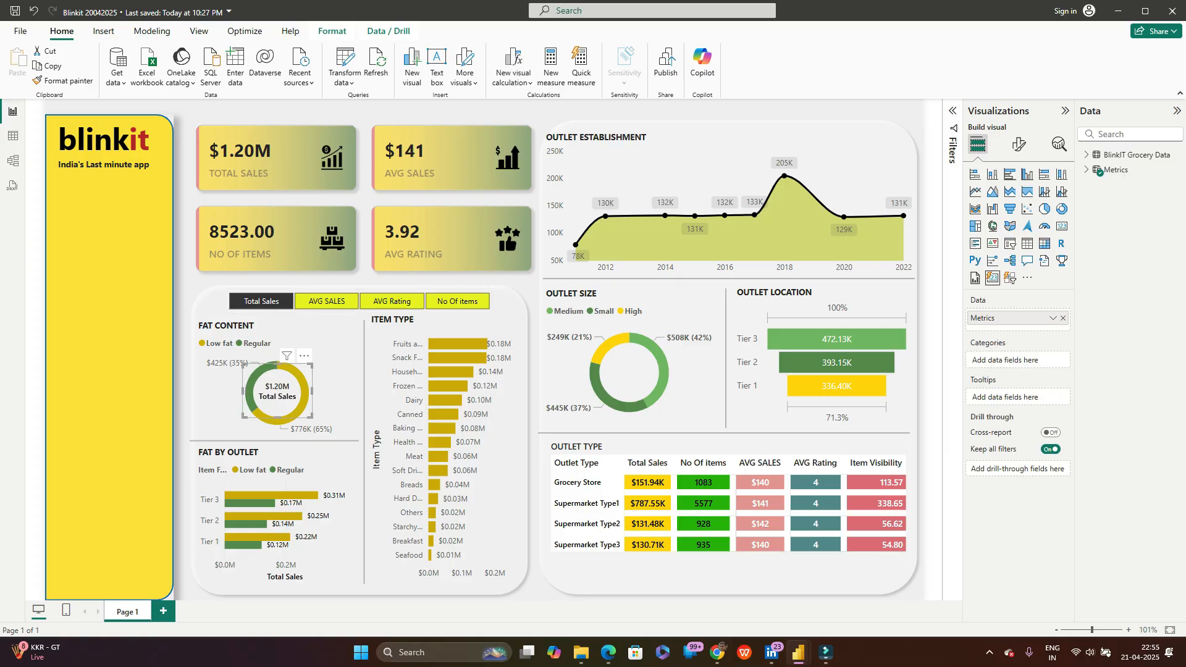
left_click(219, 343)
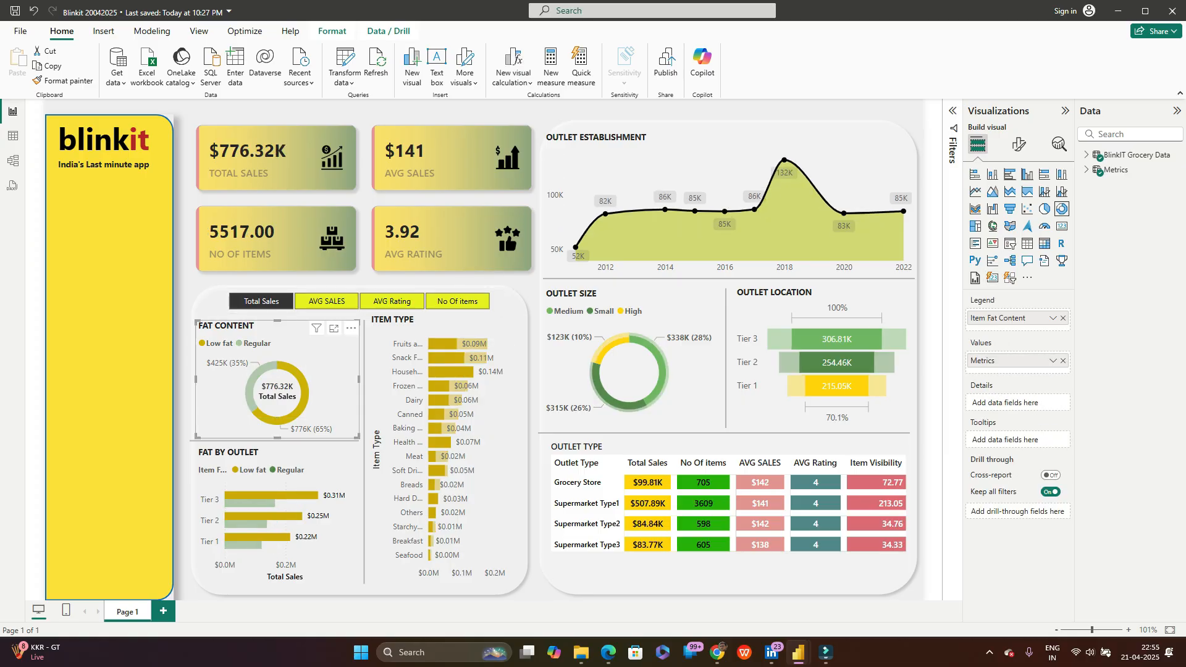
left_click(475, 283)
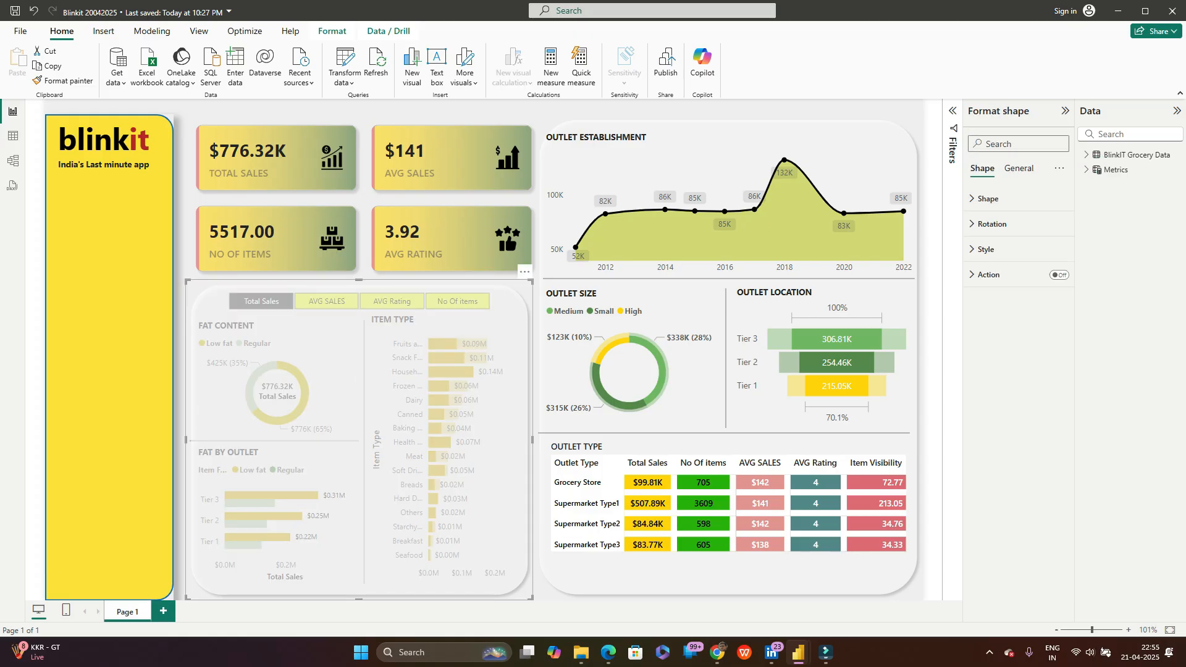
left_click(539, 198)
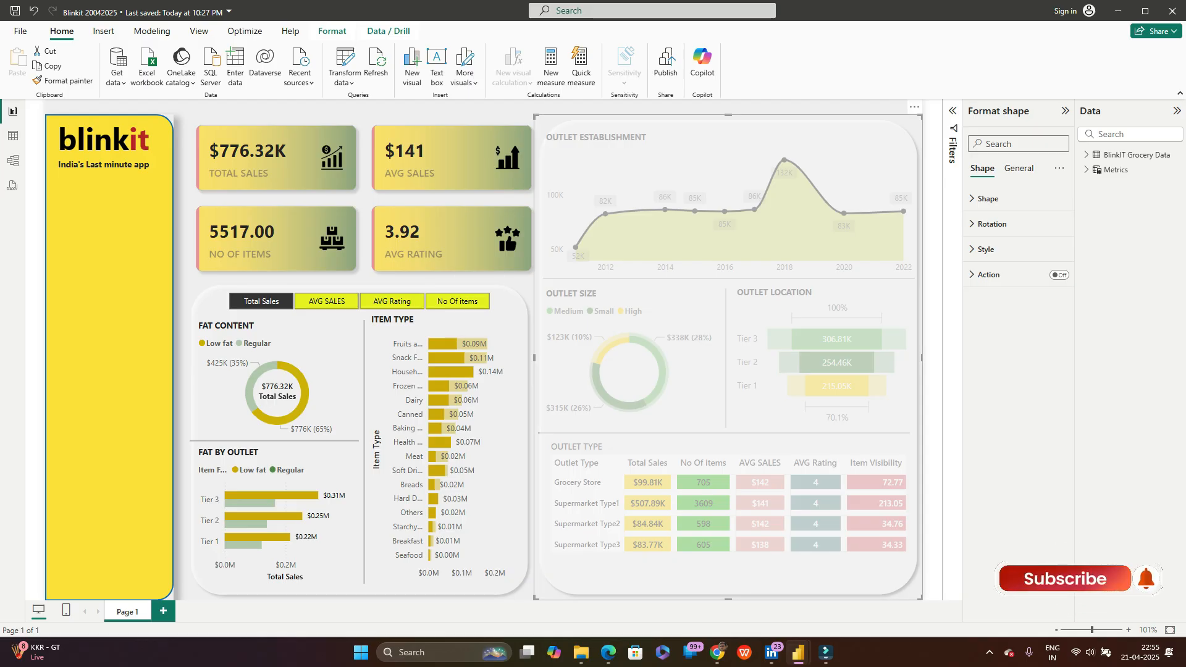
key("Escape")
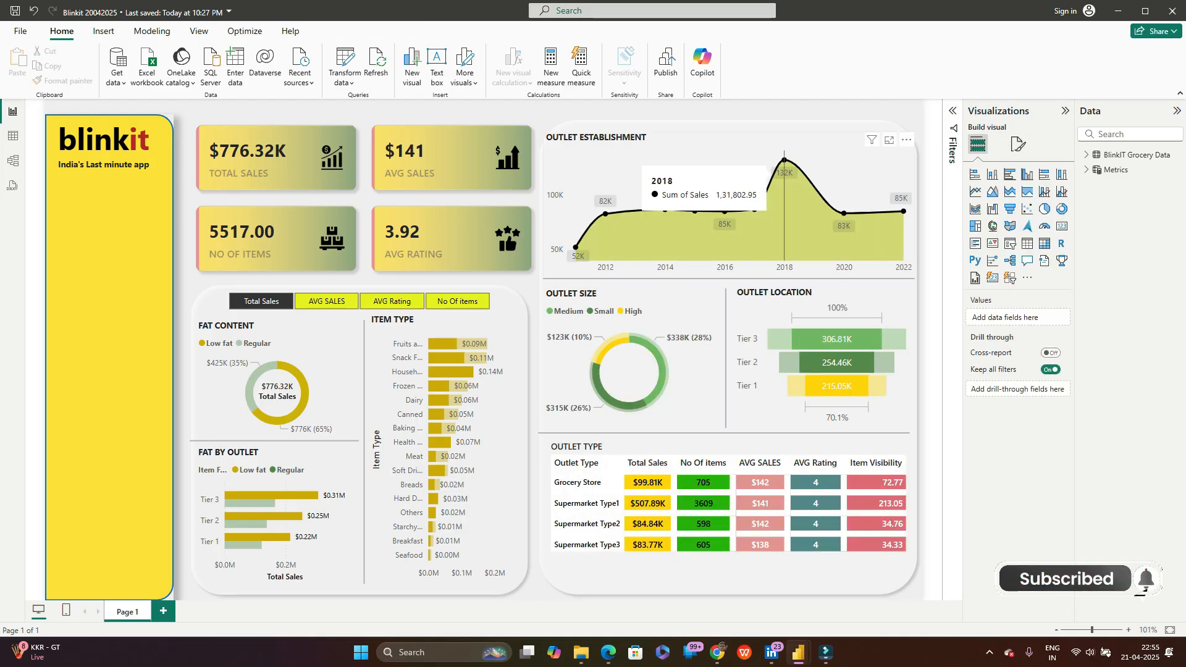
mouse_move(816, 235)
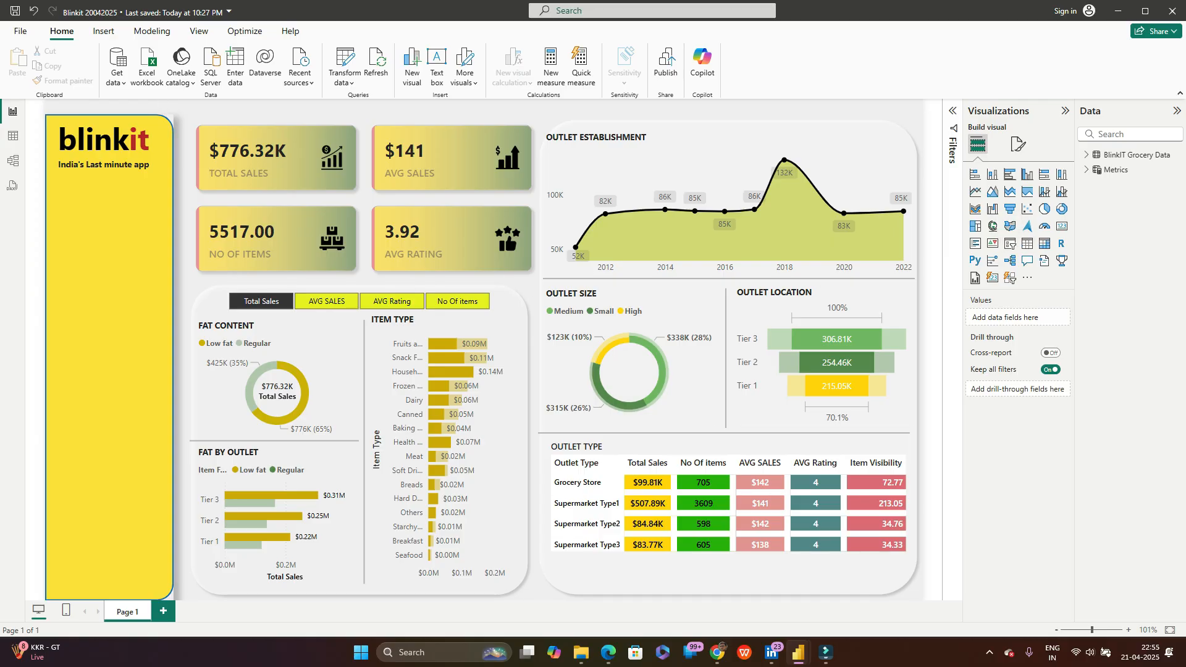
Step: Add a slicer for Outlet Location Type and place it over the yellow side panel below the Blinkit logo
left_click(111, 334)
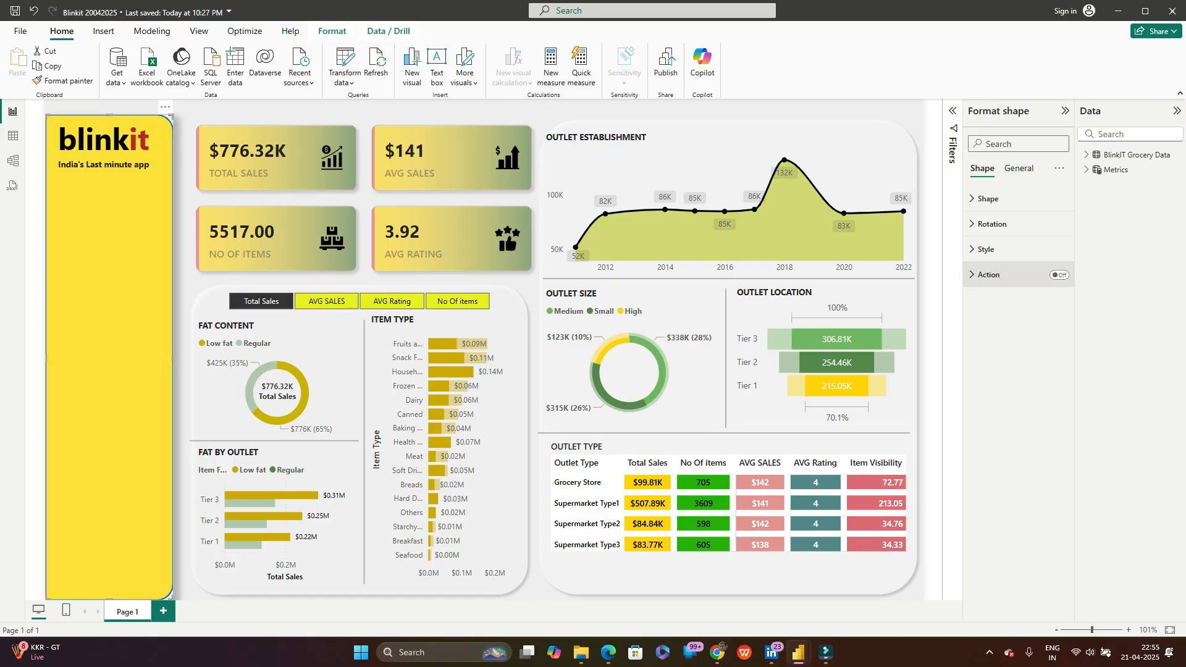
left_click(365, 197)
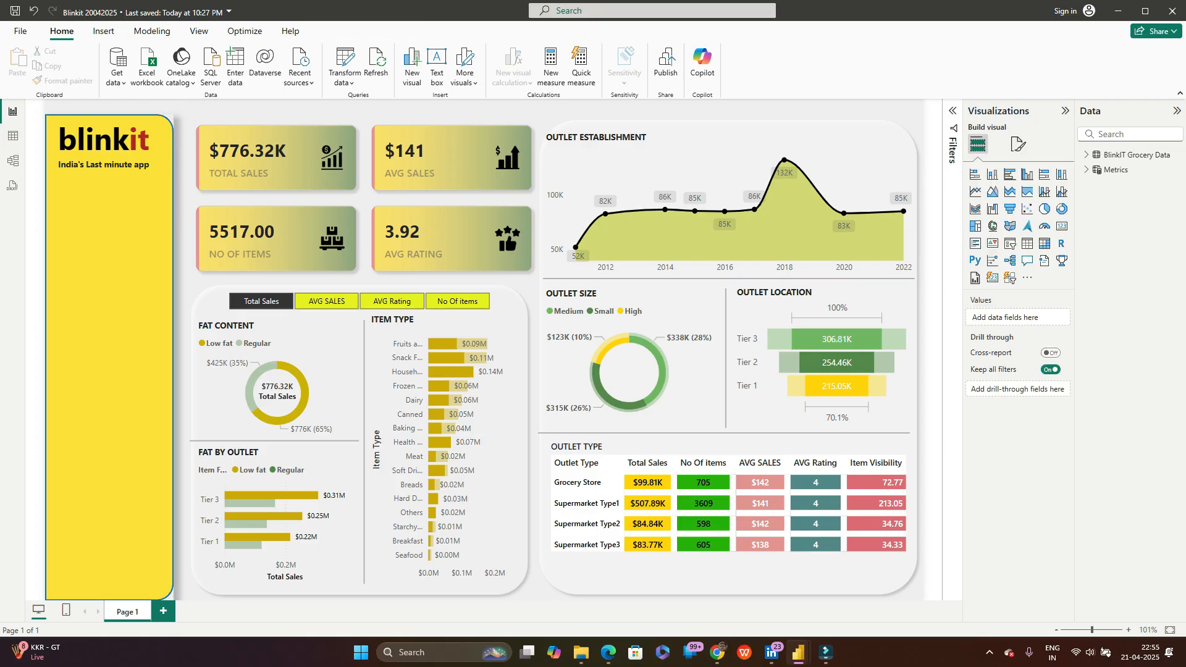
left_click(1010, 243)
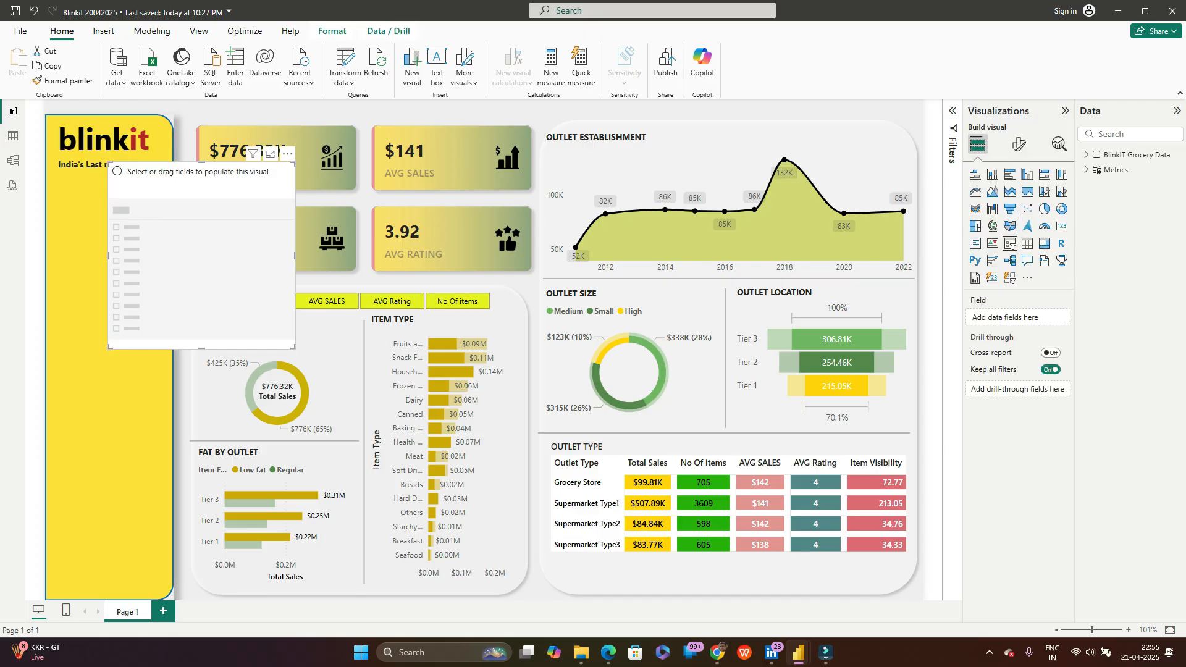
left_click_drag(200, 247, 139, 293)
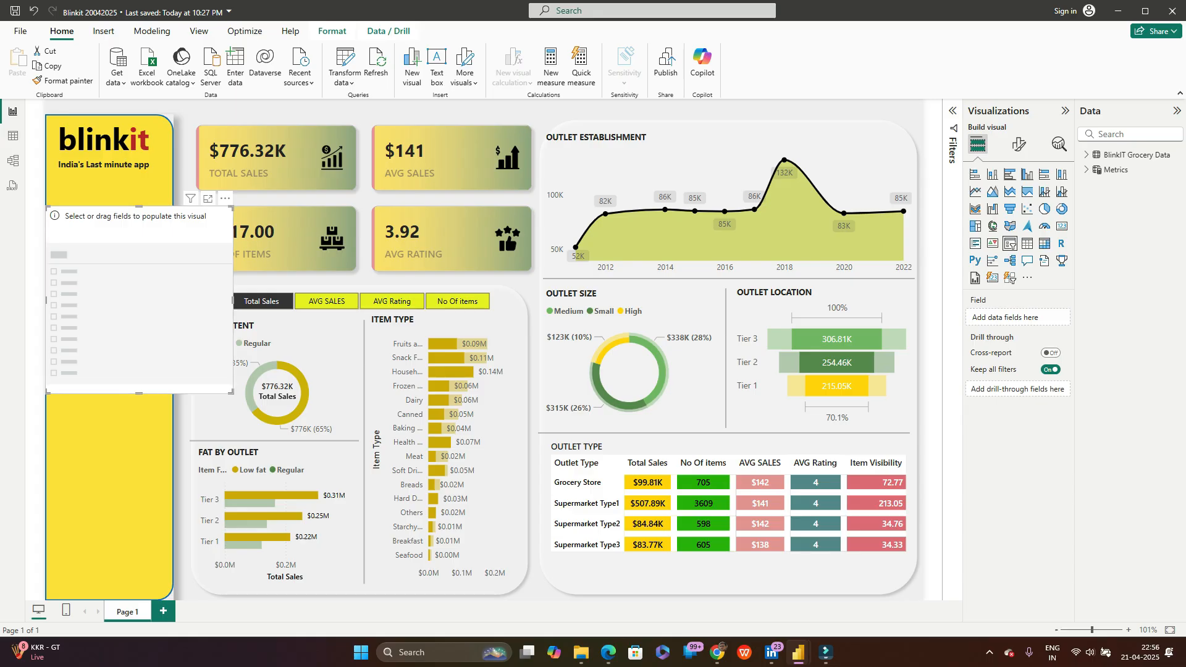
left_click(1087, 155)
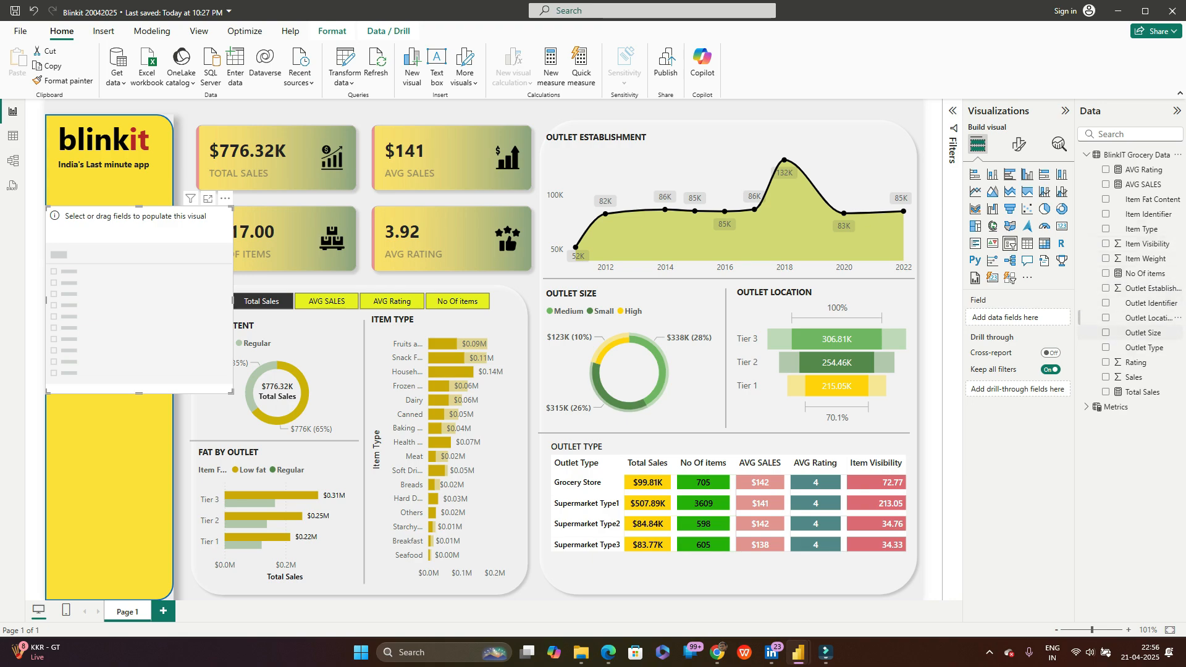
left_click(1106, 318)
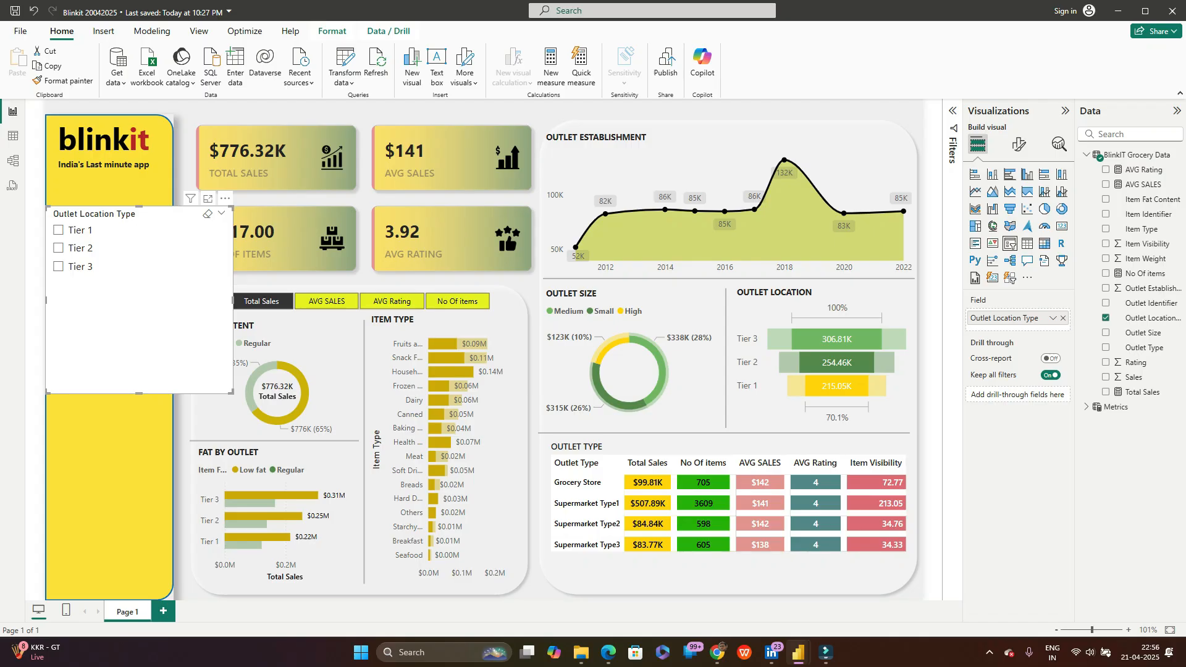
Step: Try the Tile and Vertical list styles on the Outlet Location Type slicer and settle on the Dropdown style
left_click(1019, 144)
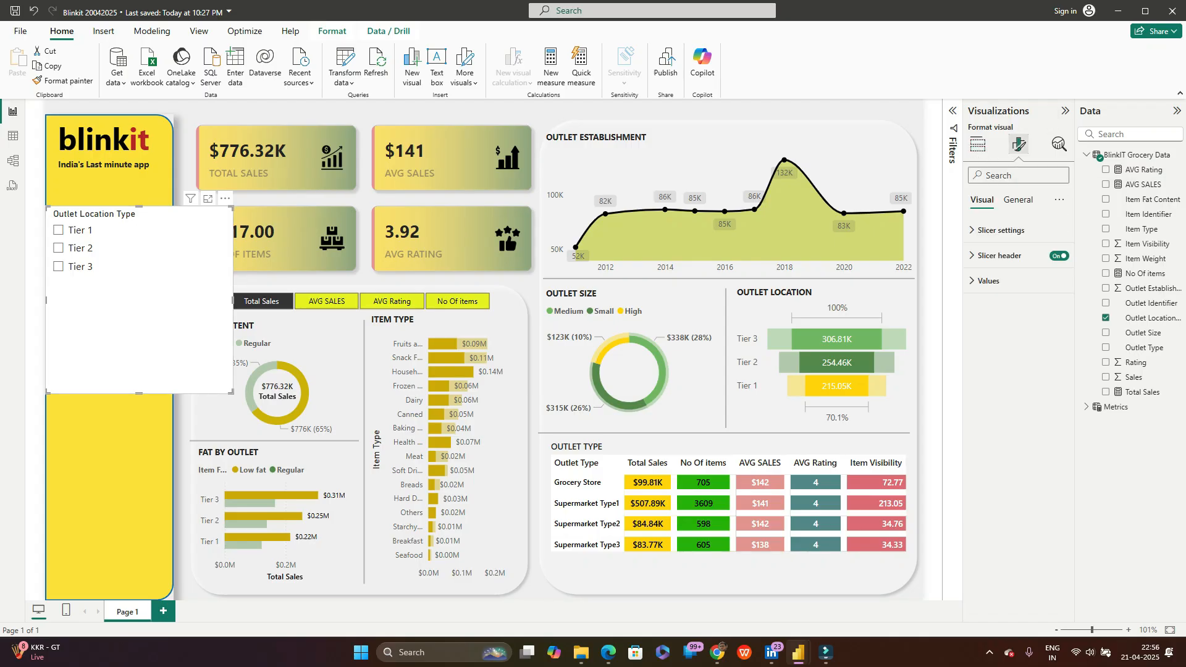
left_click(1000, 230)
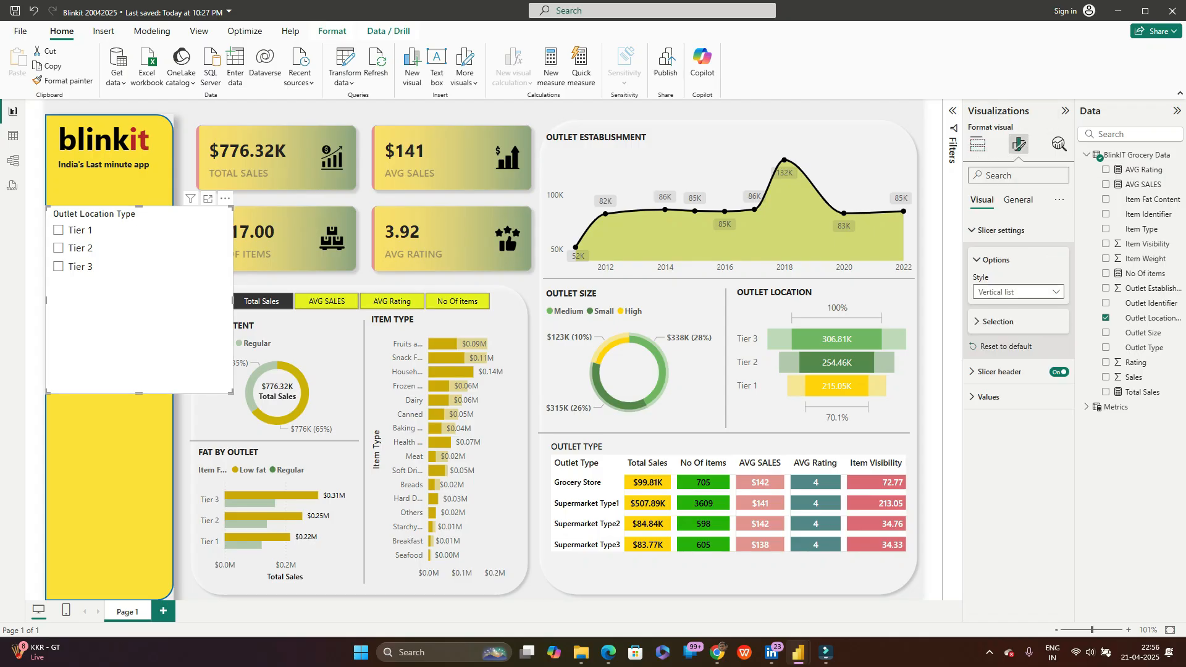
left_click(1018, 291)
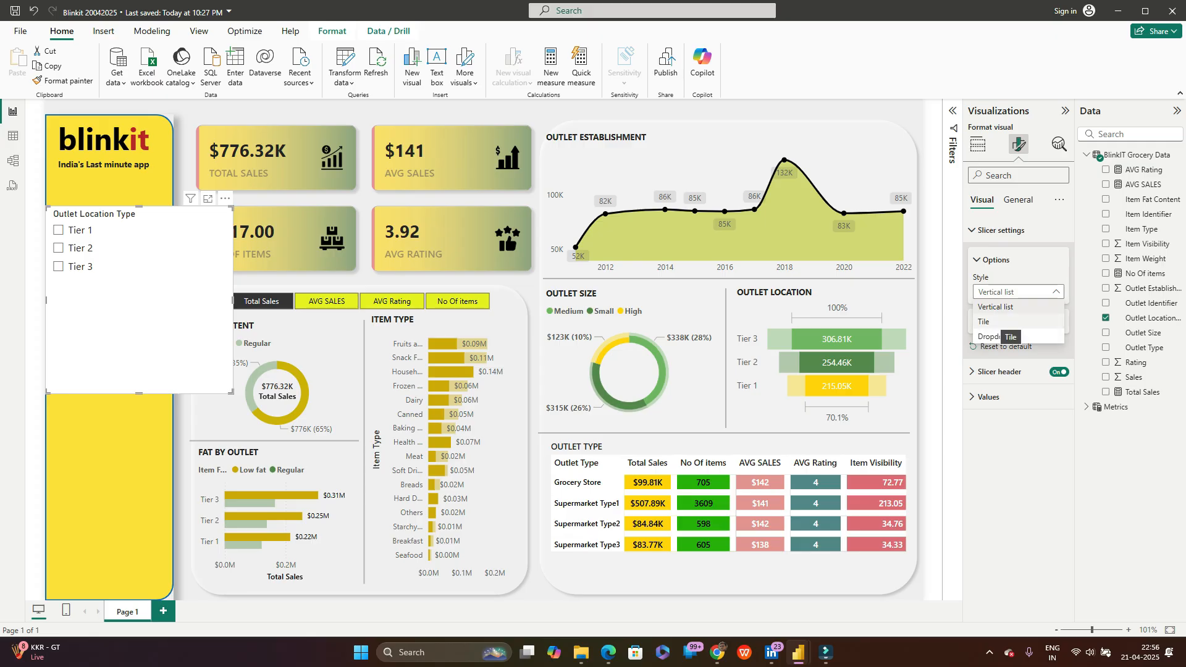
left_click(988, 322)
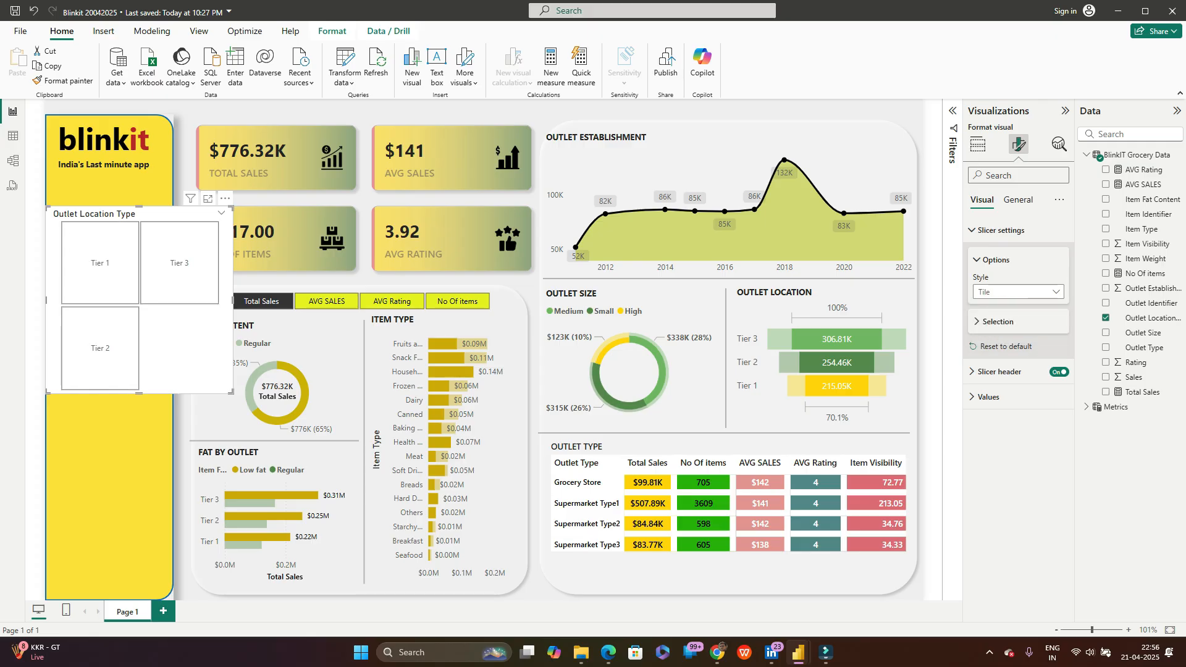
left_click(1018, 292)
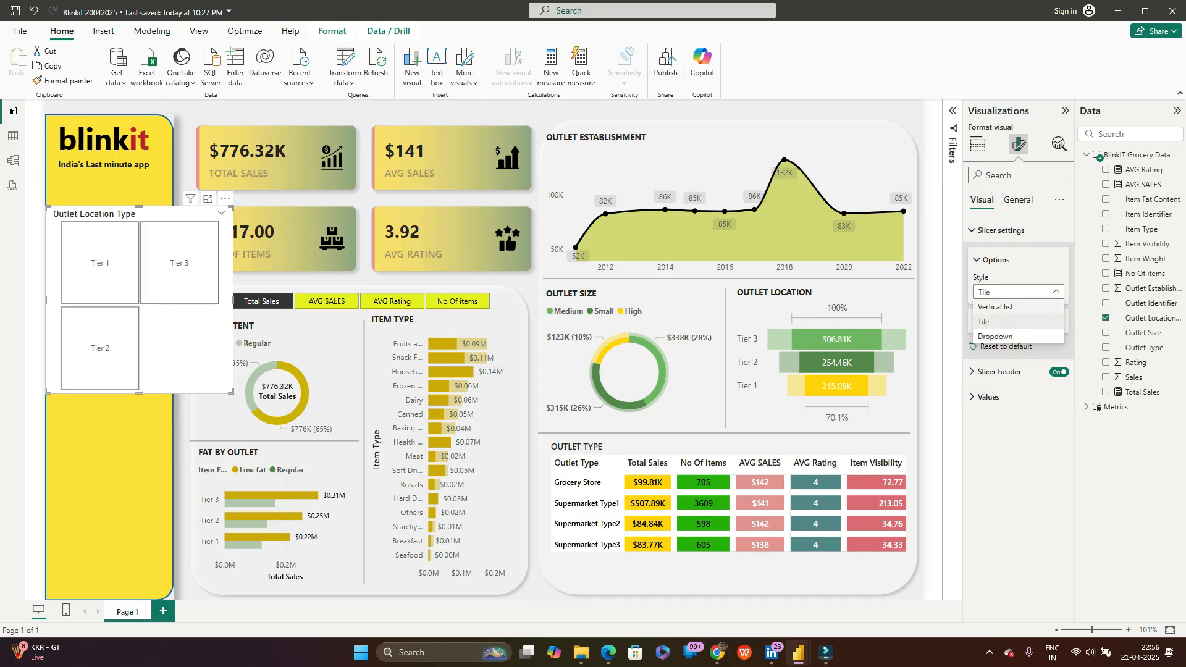
left_click(995, 307)
left_click(1018, 292)
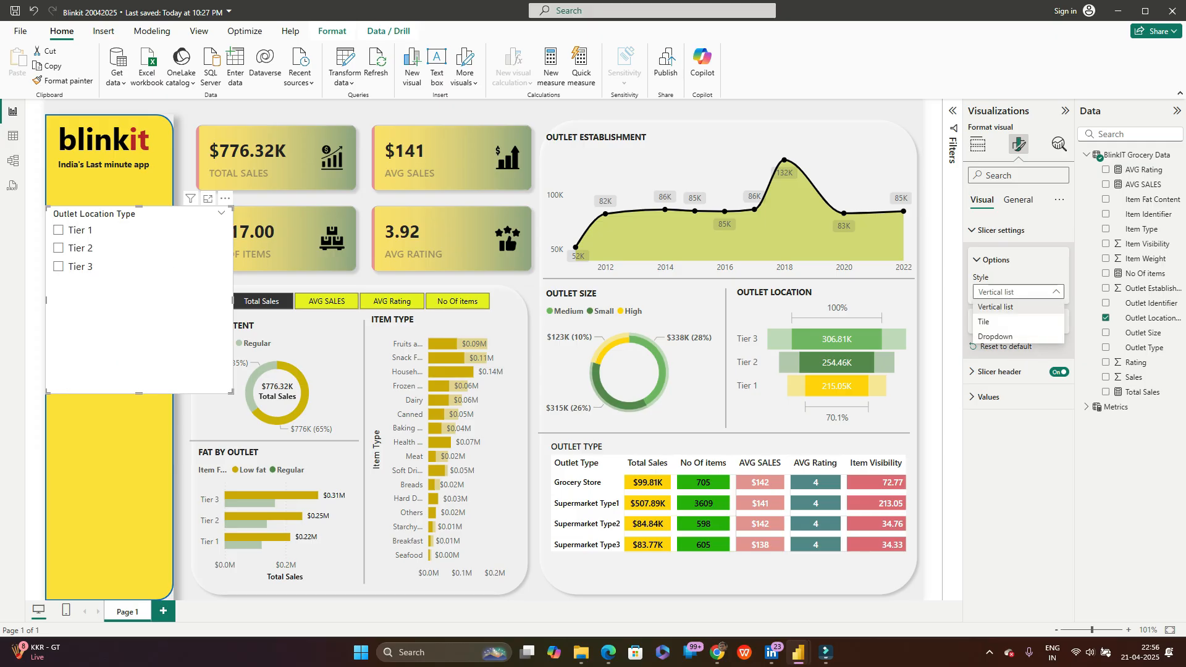
left_click(996, 337)
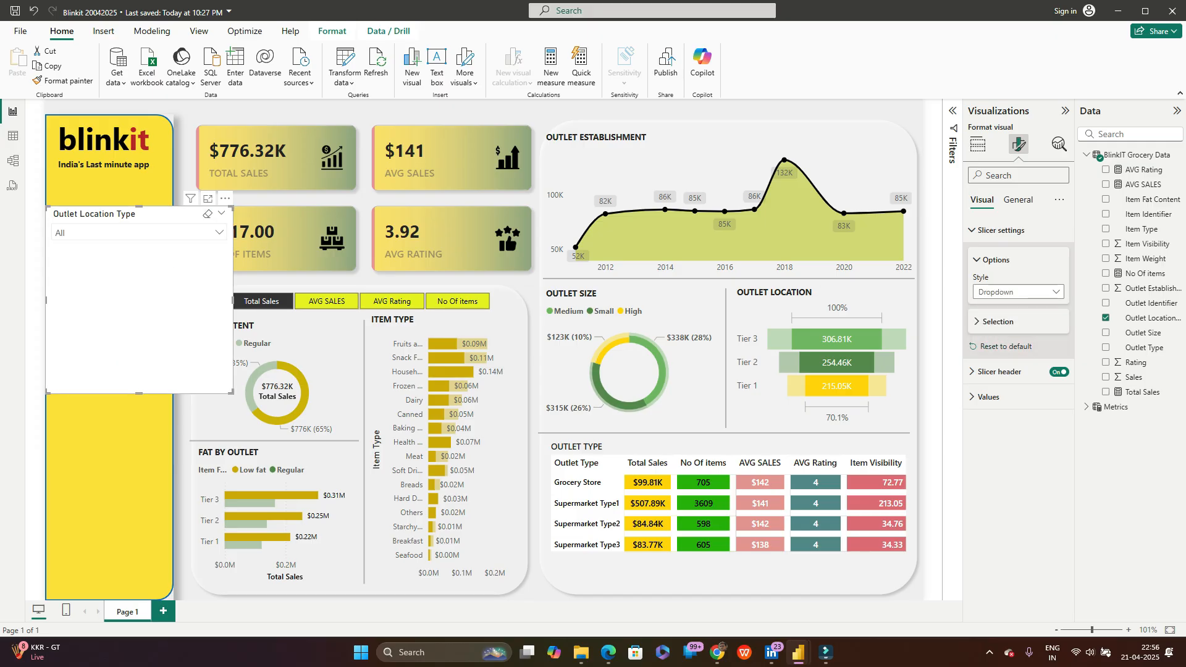
left_click(219, 233)
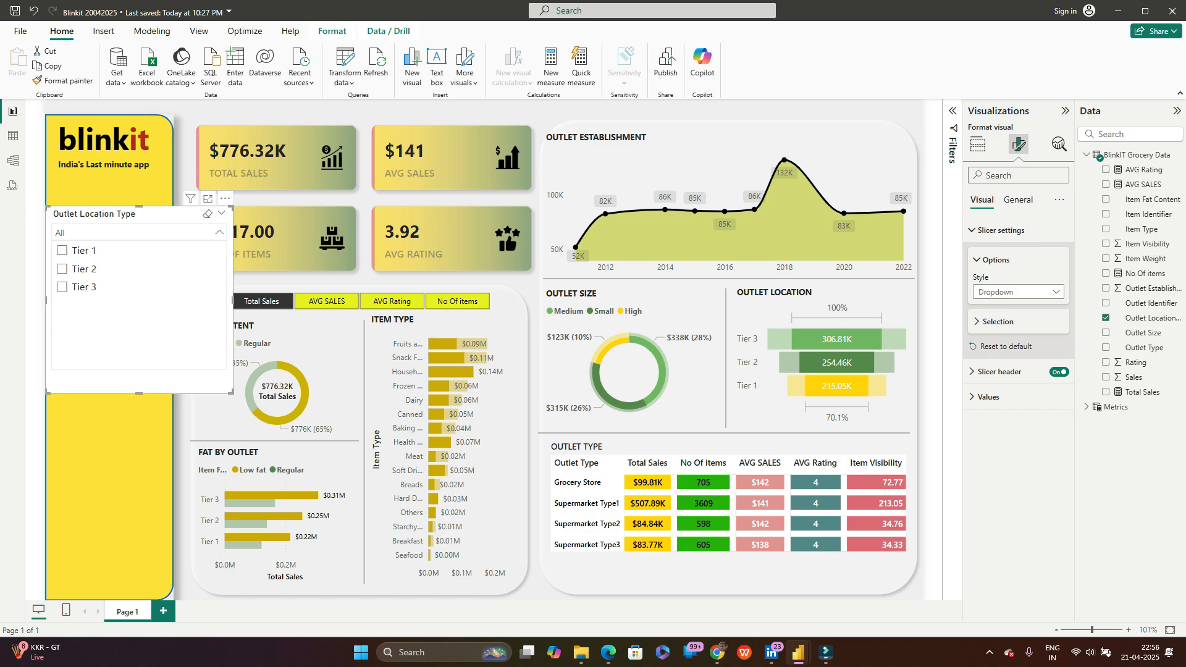
Step: Shrink the Outlet Location Type slicer to a compact box and place it midway down the yellow side panel, checking the reference dashboard
left_click_drag(139, 393, 139, 254)
left_click_drag(155, 215, 164, 239)
left_click_drag(242, 255, 102, 288)
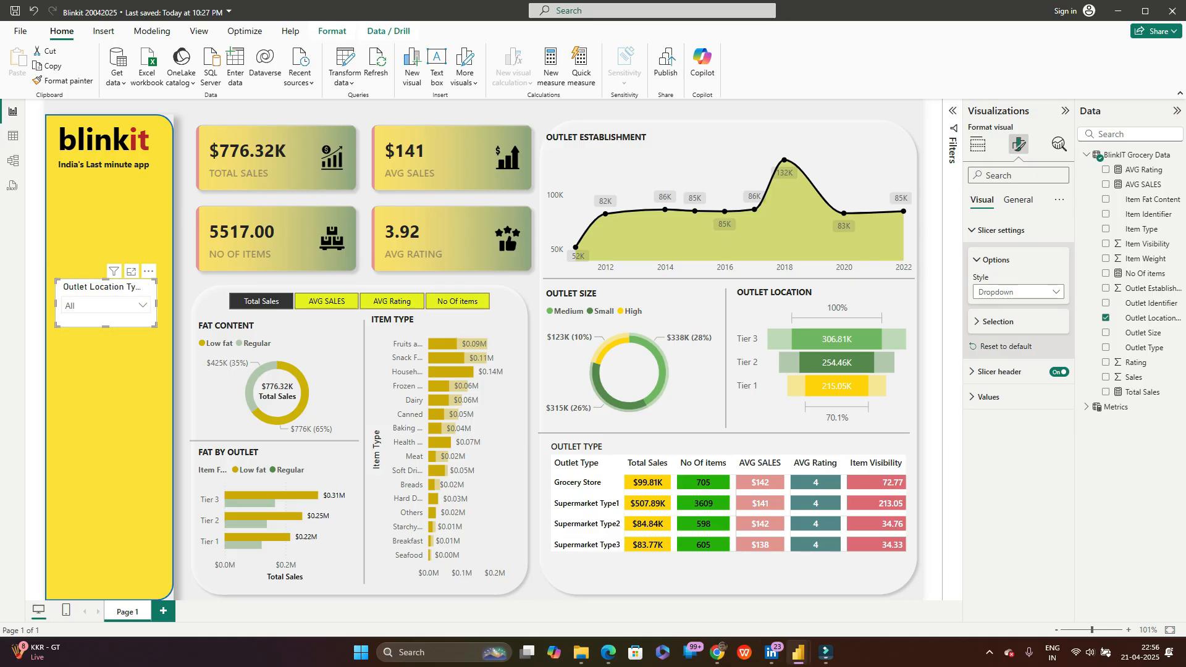
mouse_move(799, 653)
left_click(732, 591)
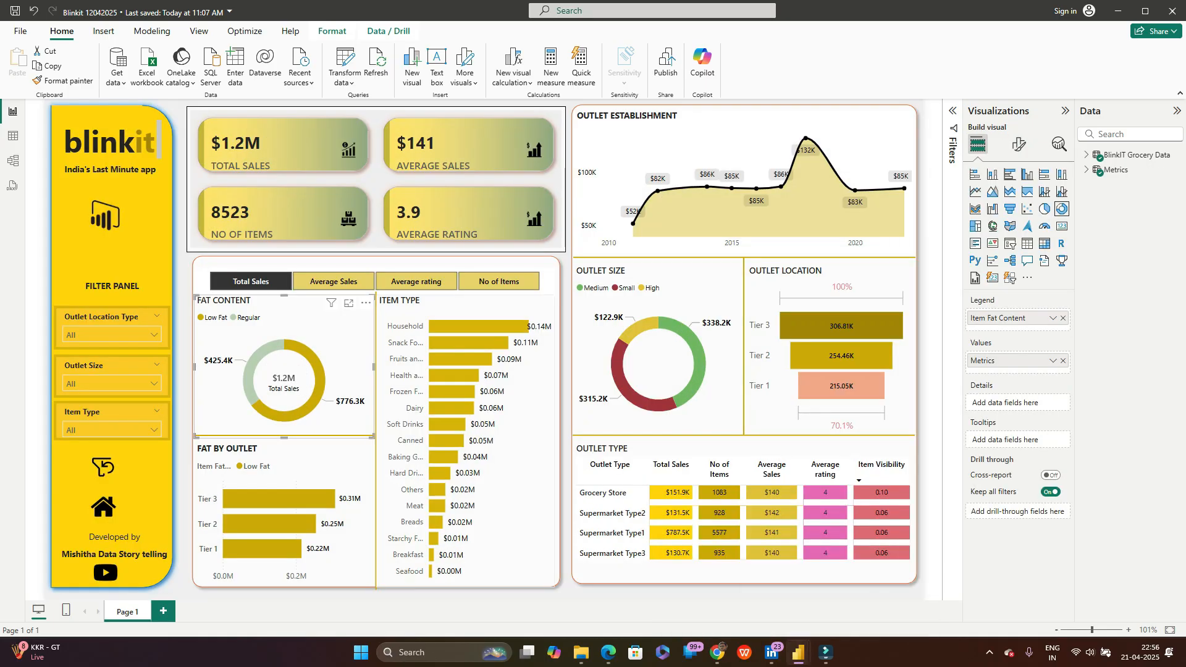
key("alt+Tab")
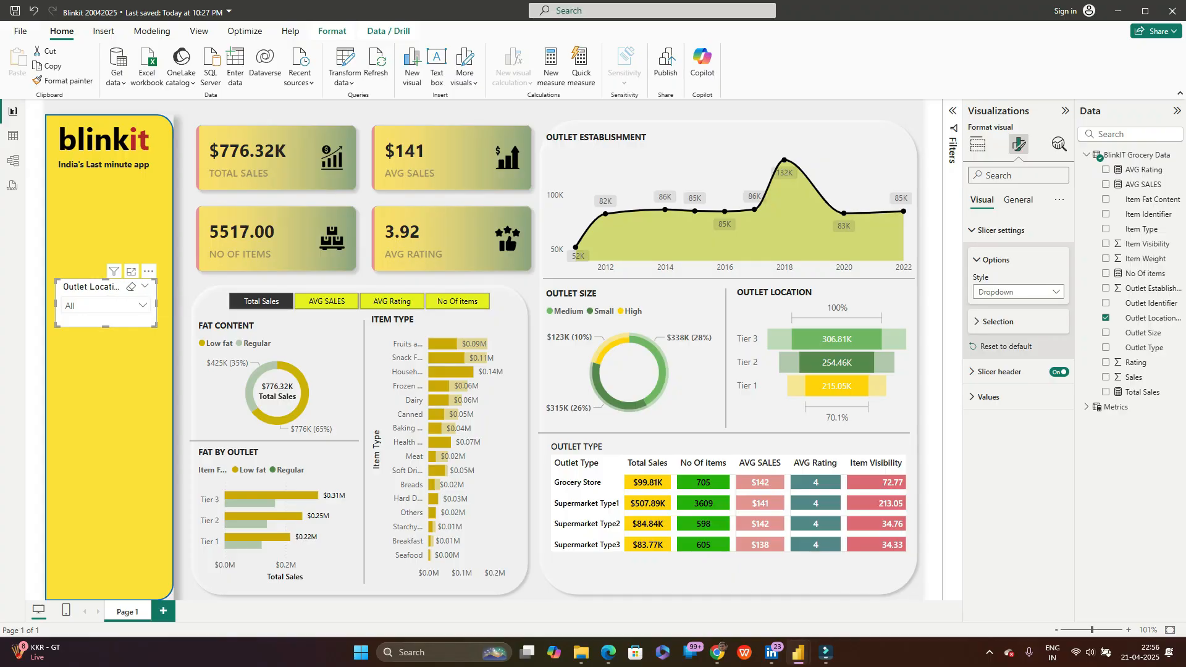
left_click_drag(92, 287, 93, 294)
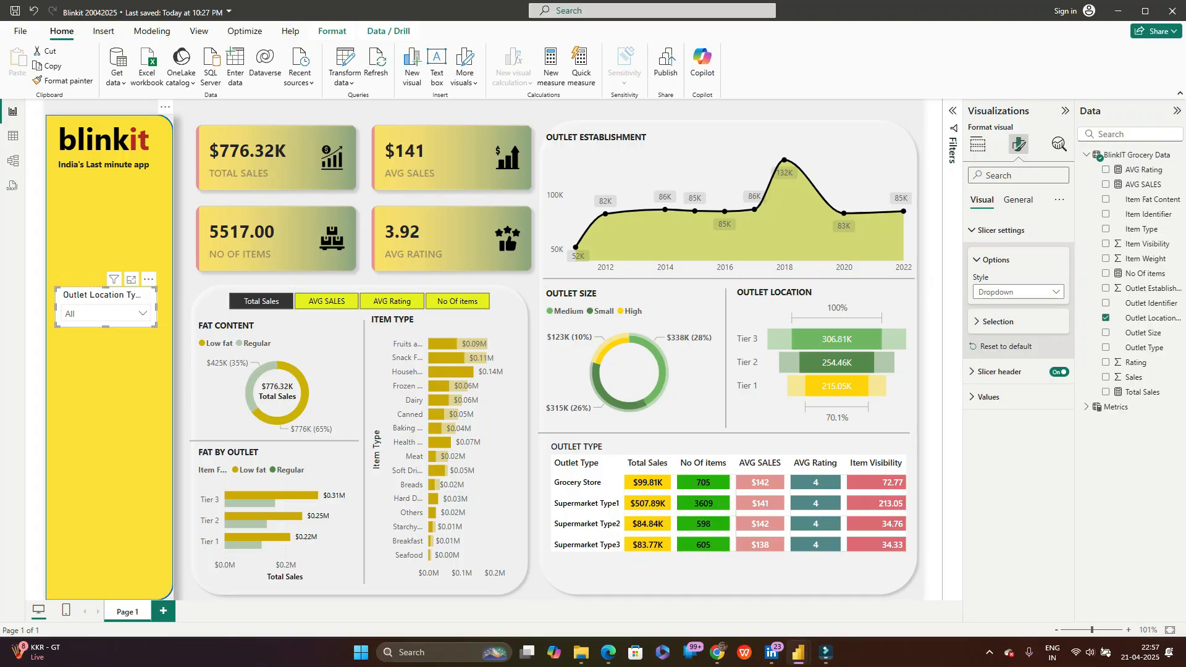
left_click_drag(105, 326, 105, 319)
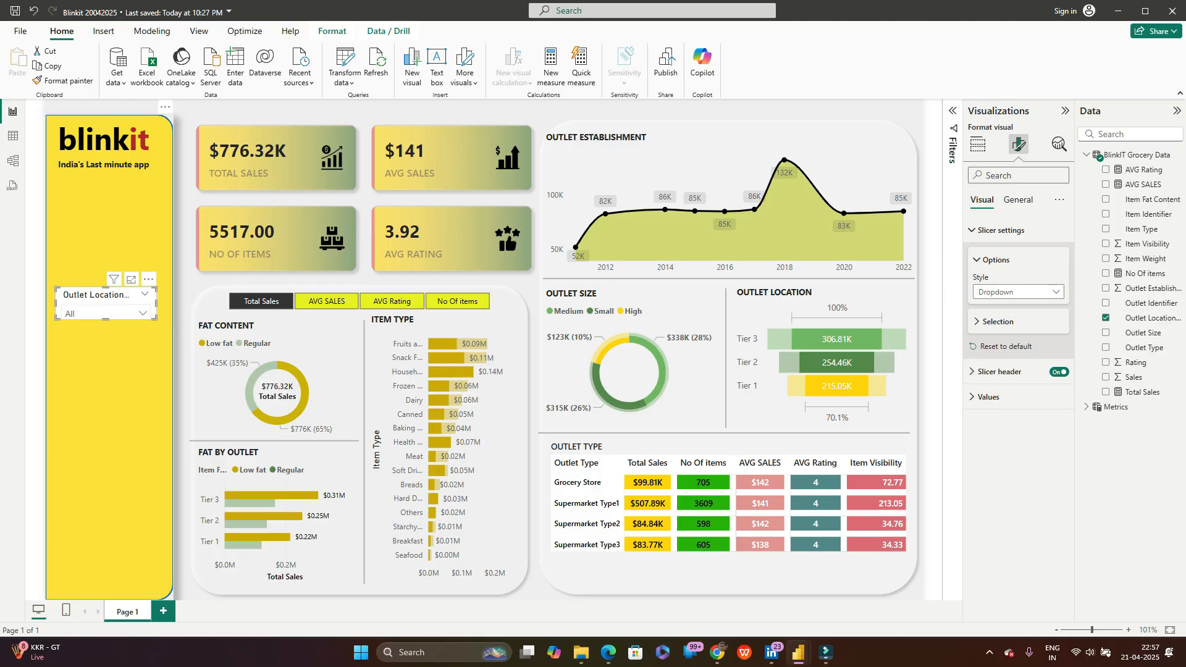
Step: Check the Outlet Location Type slicer by filtering the dashboard to Tier 1, Tier 2 and Tier 3 in turn, and clear the selection
left_click(143, 313)
left_click(72, 332)
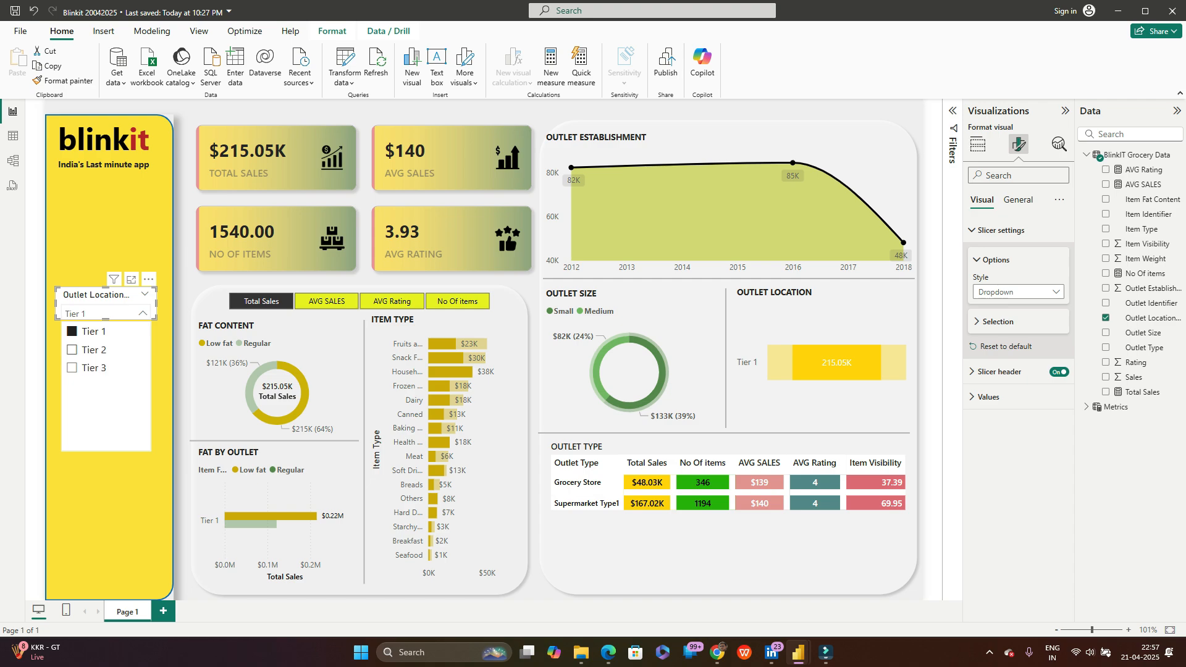
left_click(92, 350)
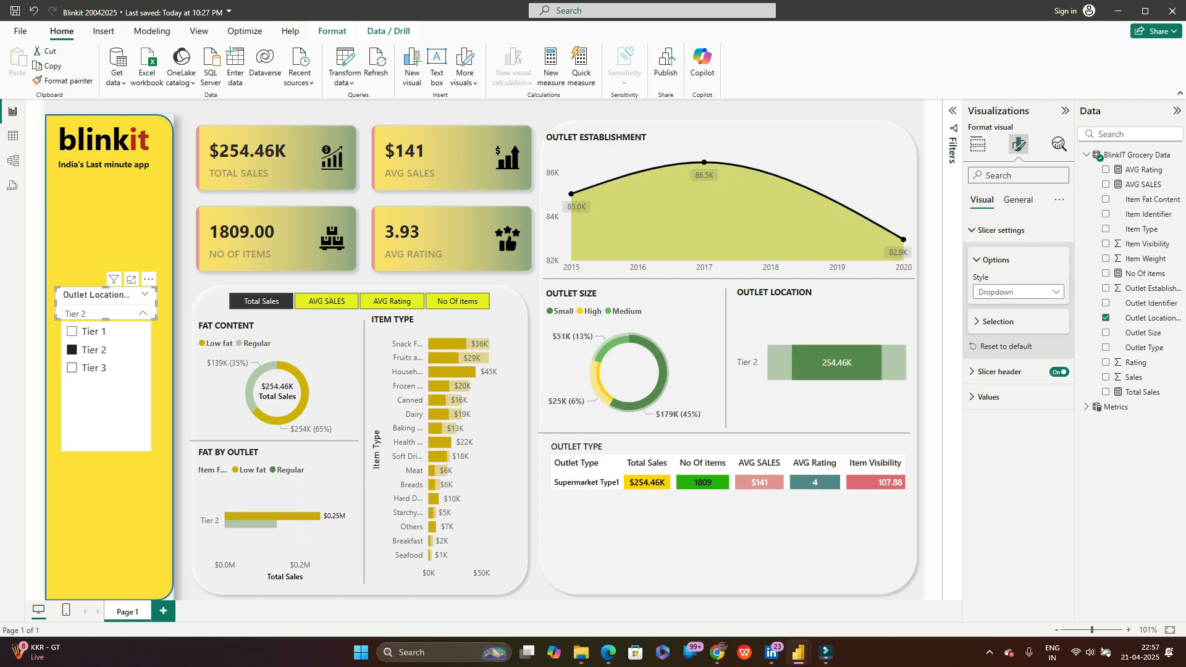
left_click(93, 368)
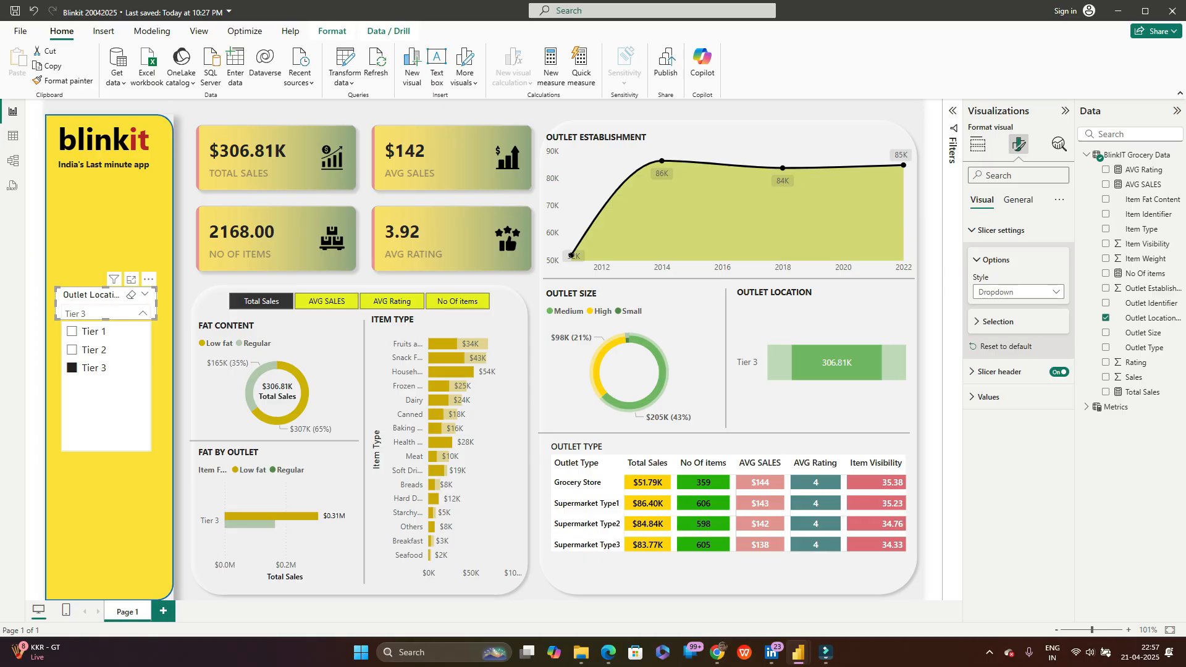
left_click(93, 367)
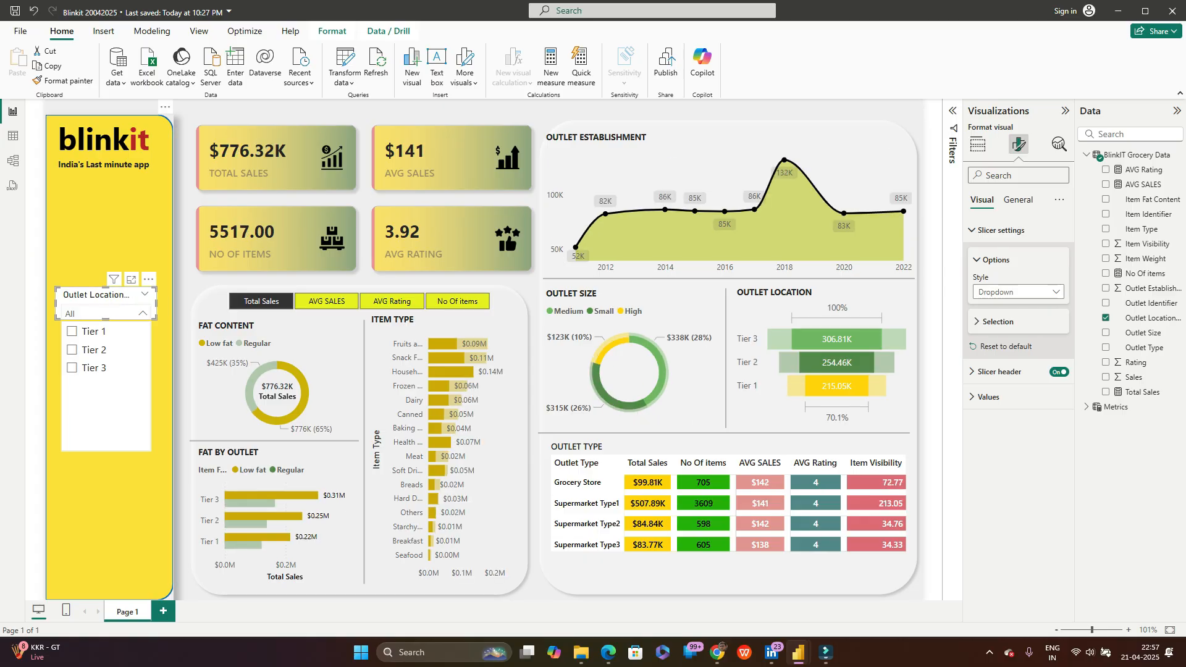
left_click(110, 494)
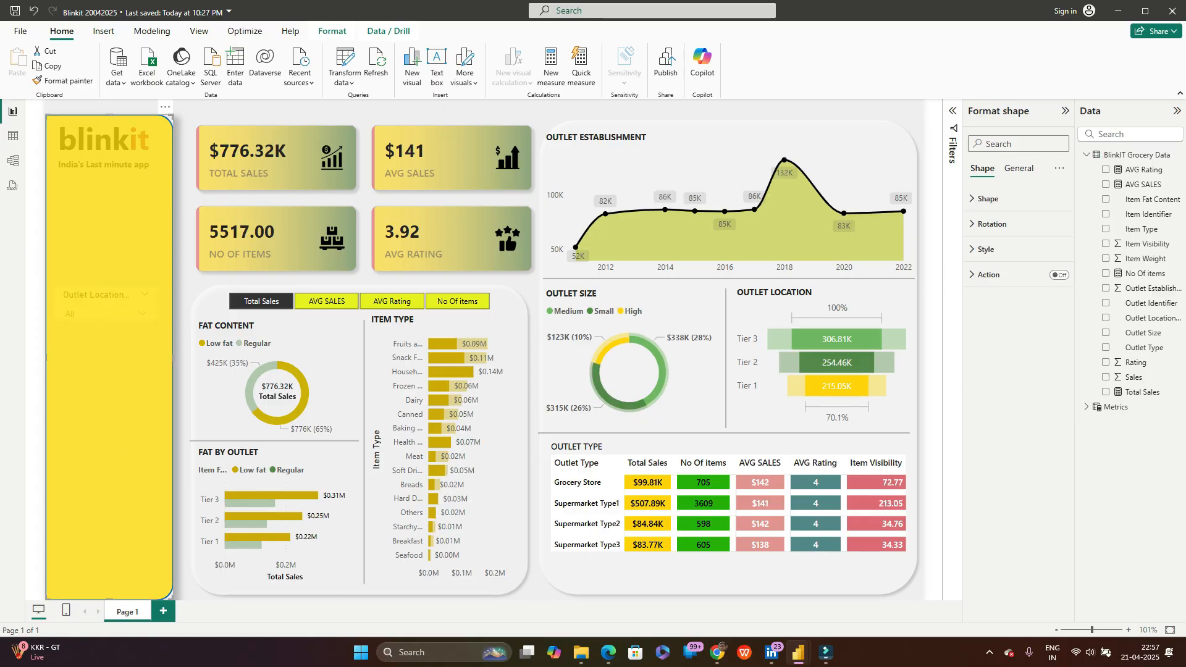
left_click(207, 302)
Step: Format the slicer header text with a Segoe UI variant font at size 8 so the full title fits
left_click(93, 297)
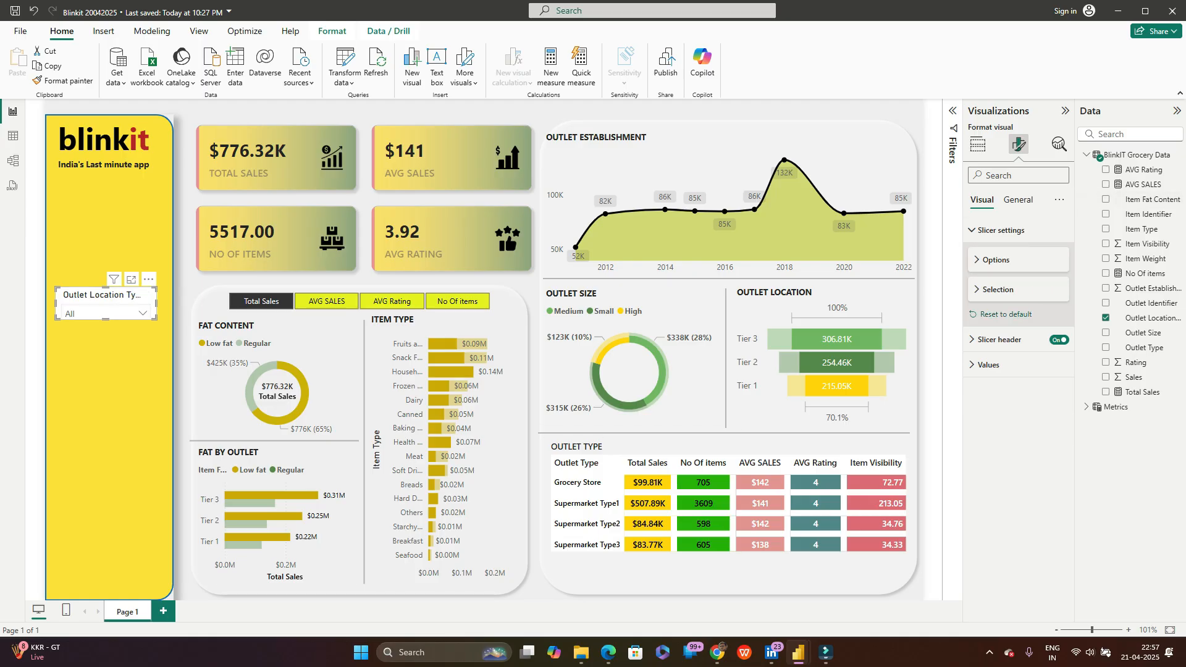
left_click(1001, 229)
left_click(999, 255)
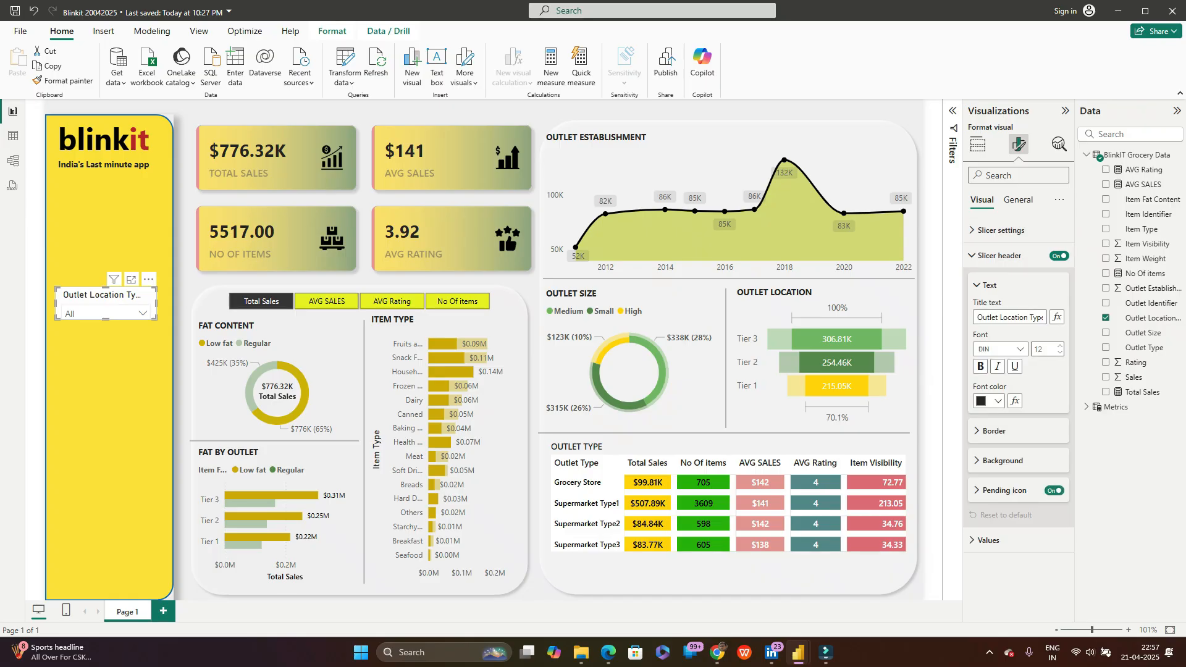
left_click(1001, 349)
scroll(1016, 457, "down", 3)
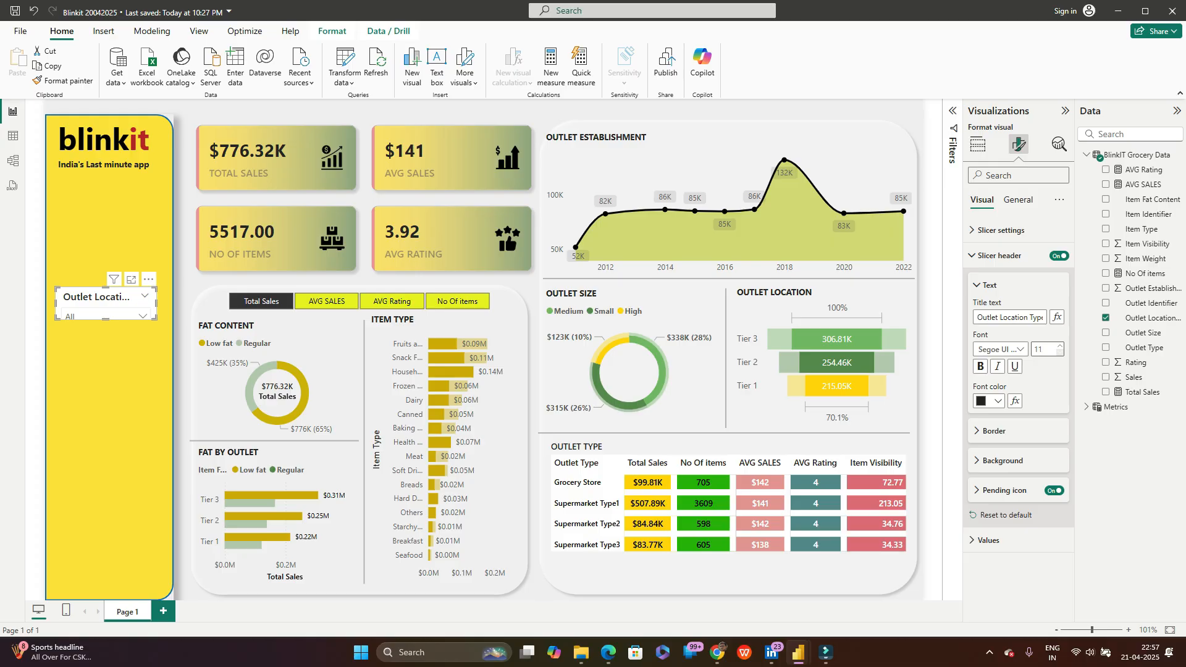
left_click(1059, 352)
left_click(1060, 353)
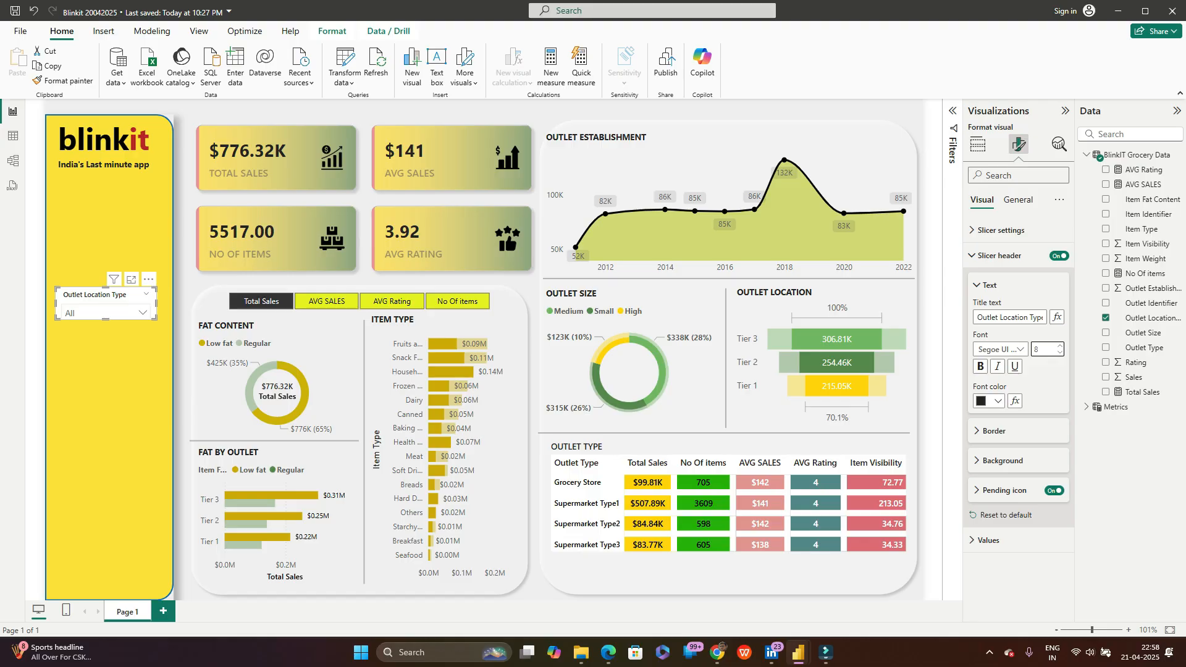
Step: Set the slicer's values to size 9 in a Segoe UI variant font and expand the tier list to check it
left_click(999, 256)
left_click(989, 281)
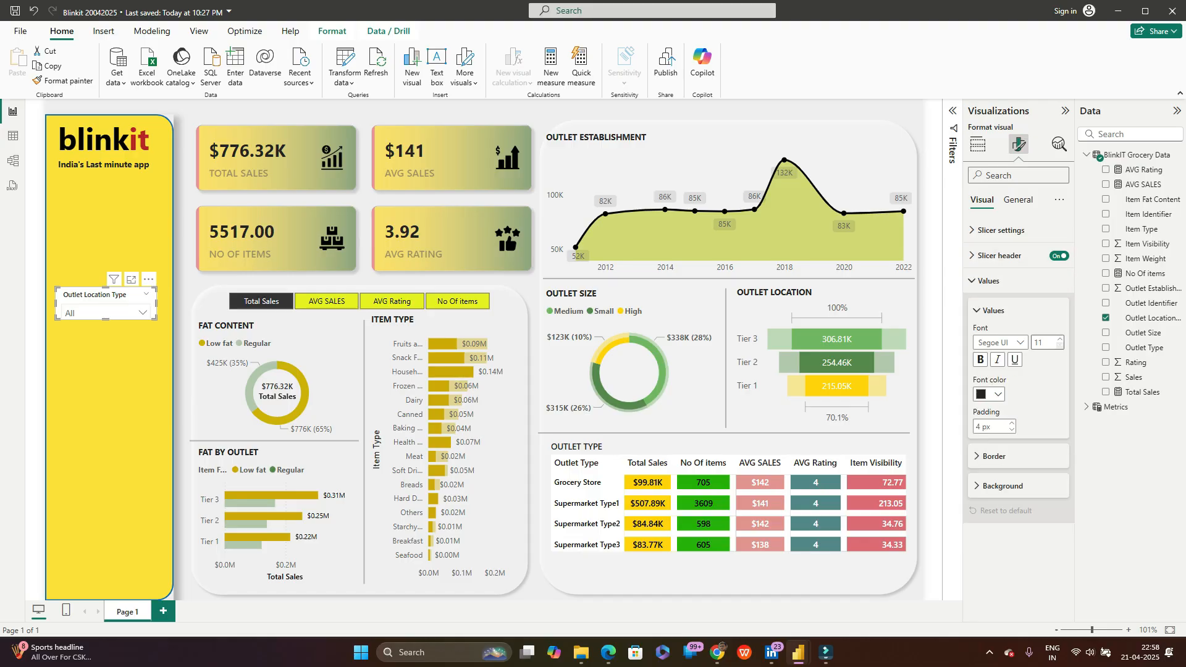
left_click(1060, 346)
left_click(1060, 346)
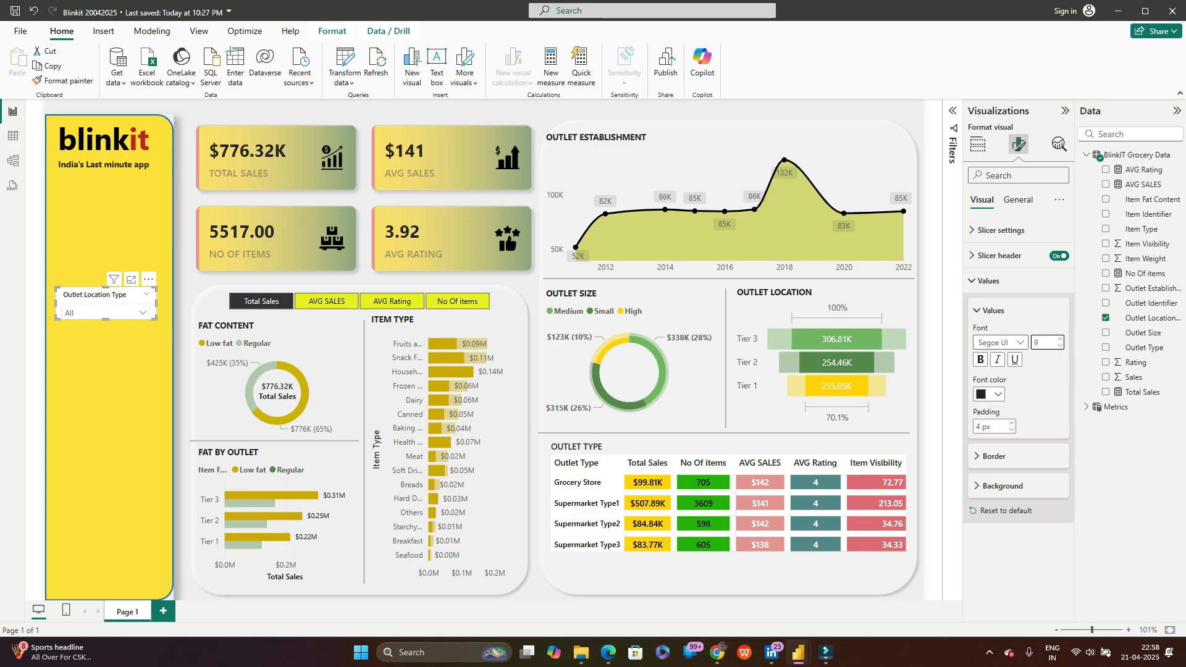
left_click(997, 342)
left_click(1011, 480)
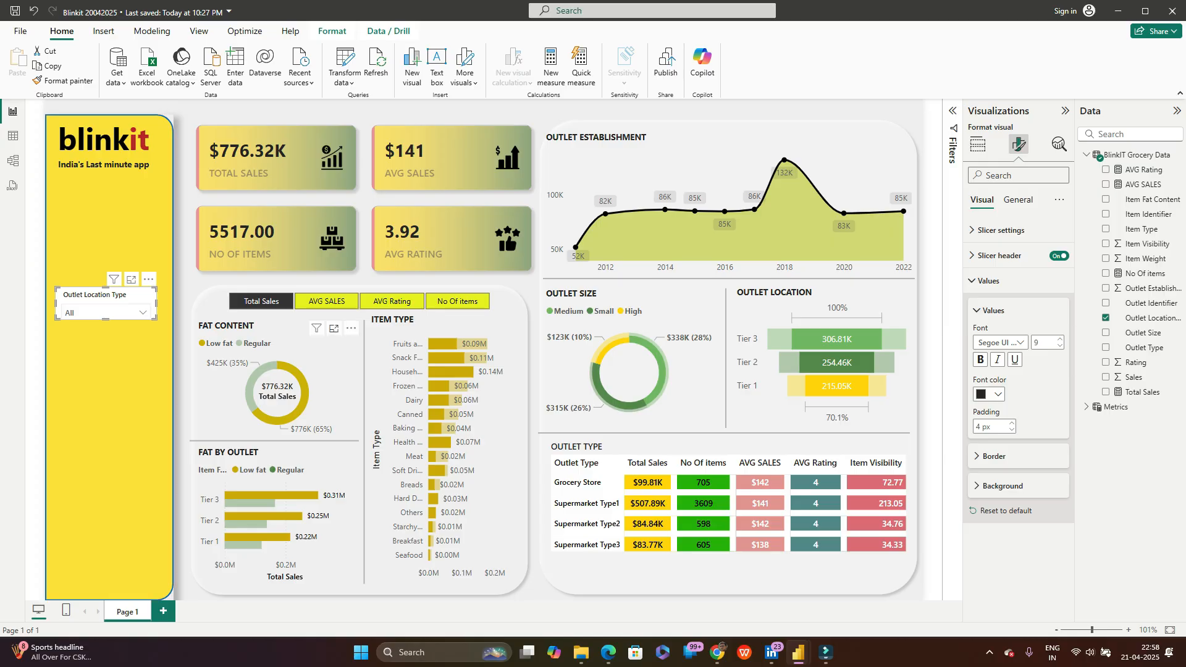
left_click(143, 313)
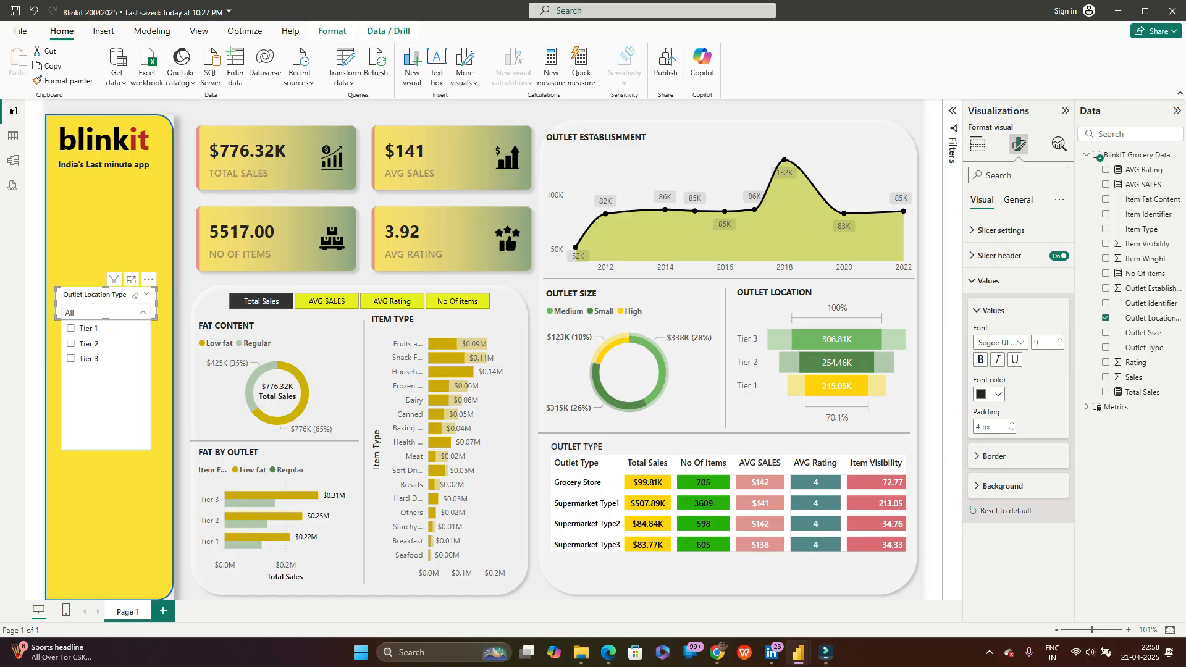
left_click(117, 495)
left_click(729, 575)
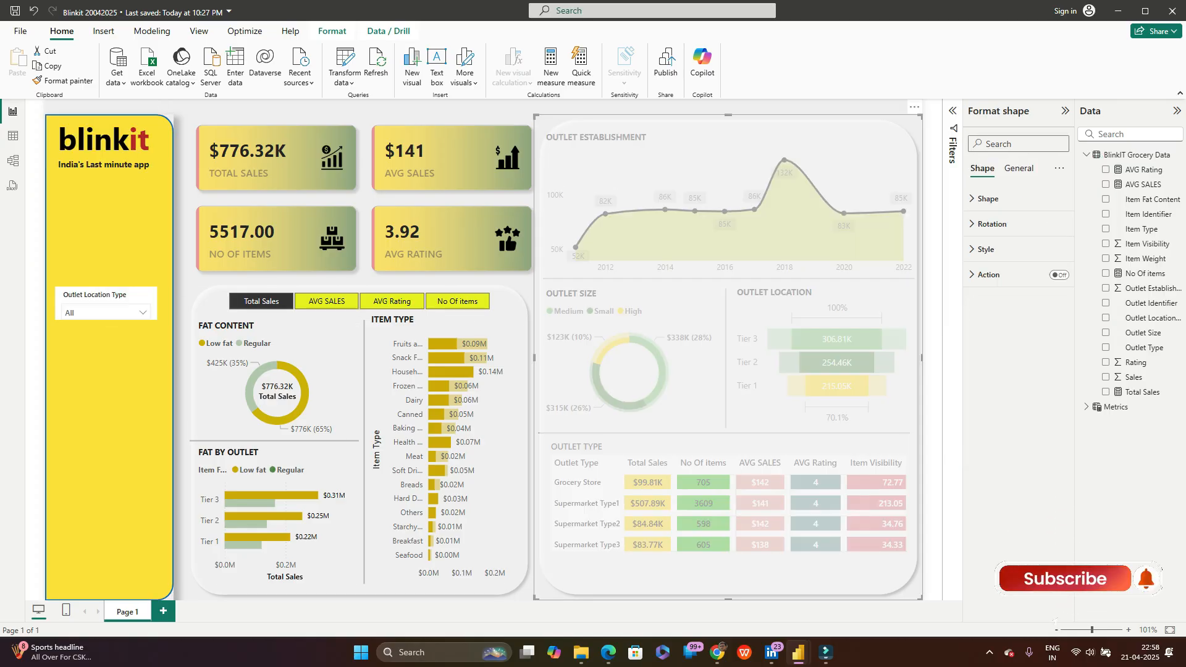
left_click(407, 588)
left_click(729, 575)
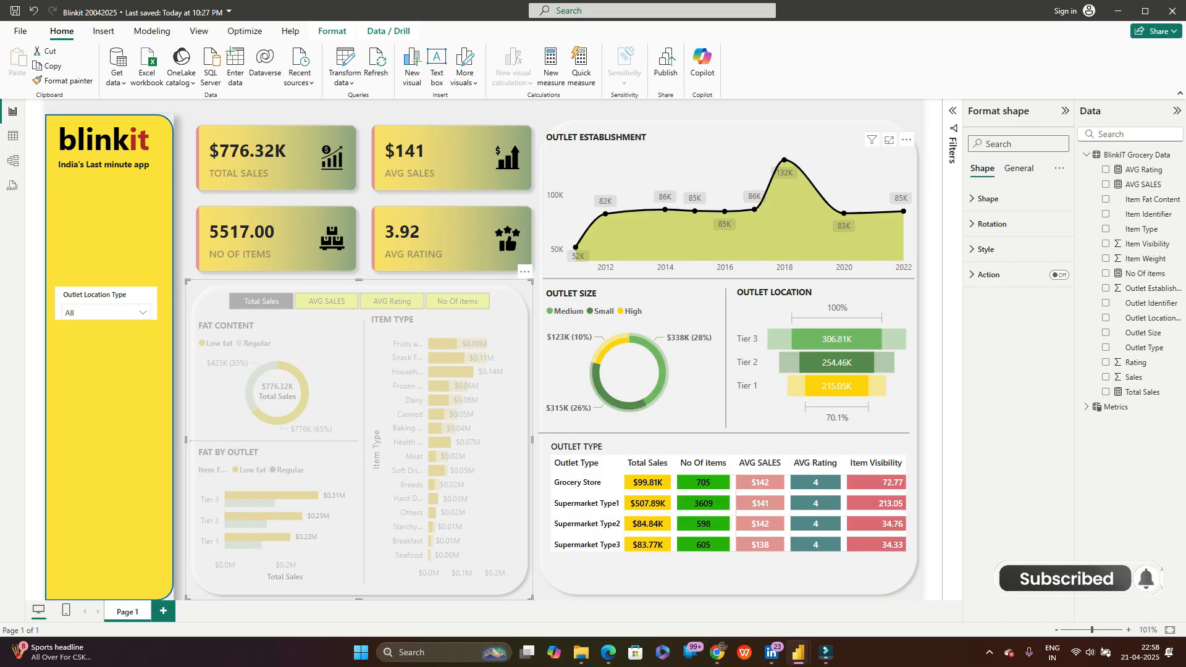
left_click(365, 198)
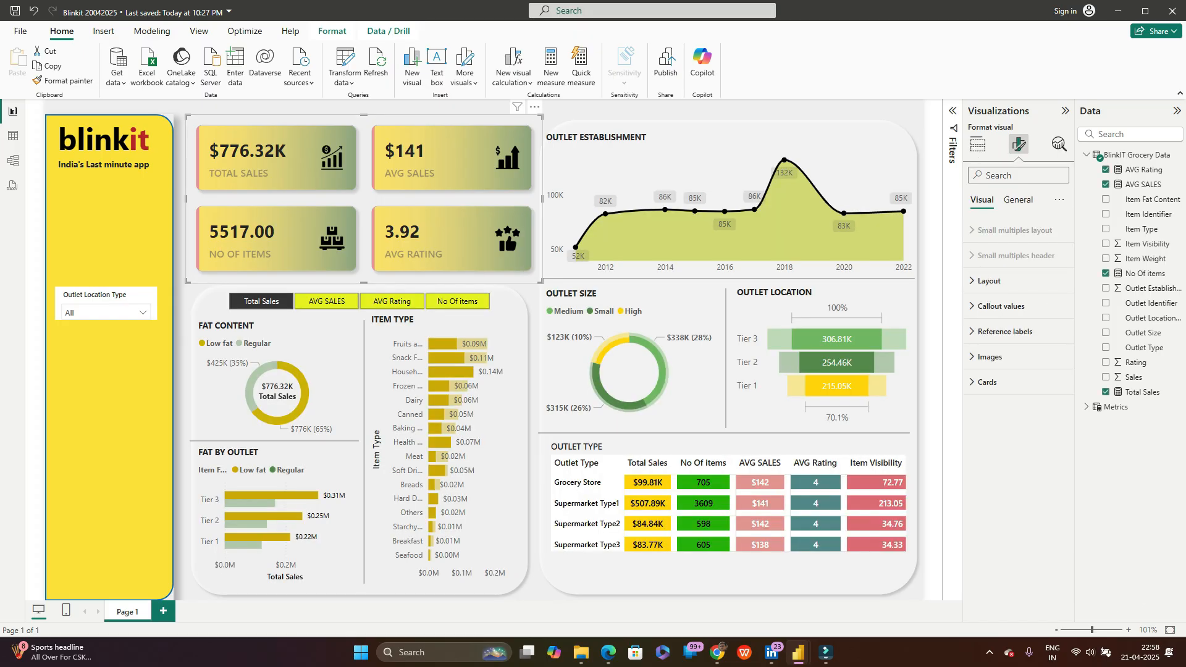
left_click(535, 302)
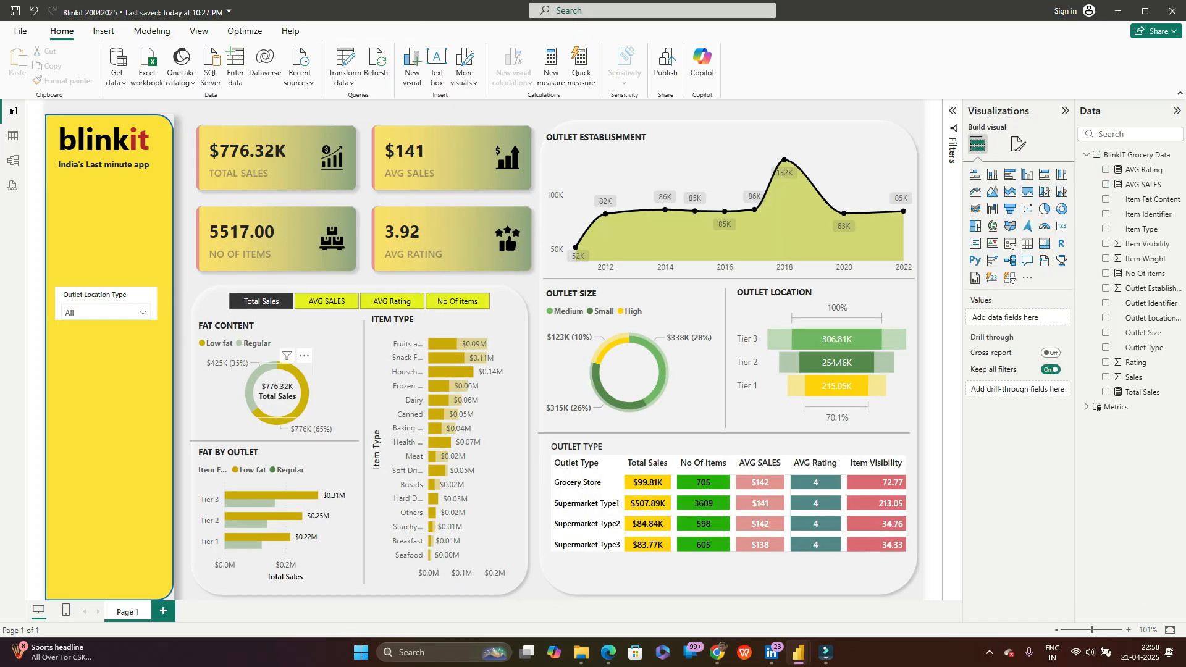
Step: Preview the FAT CONTENT, FAT BY OUTLET and ITEM TYPE charts by AVG SALES, and return the metric slicer to Total Sales
left_click(278, 391)
left_click(326, 301)
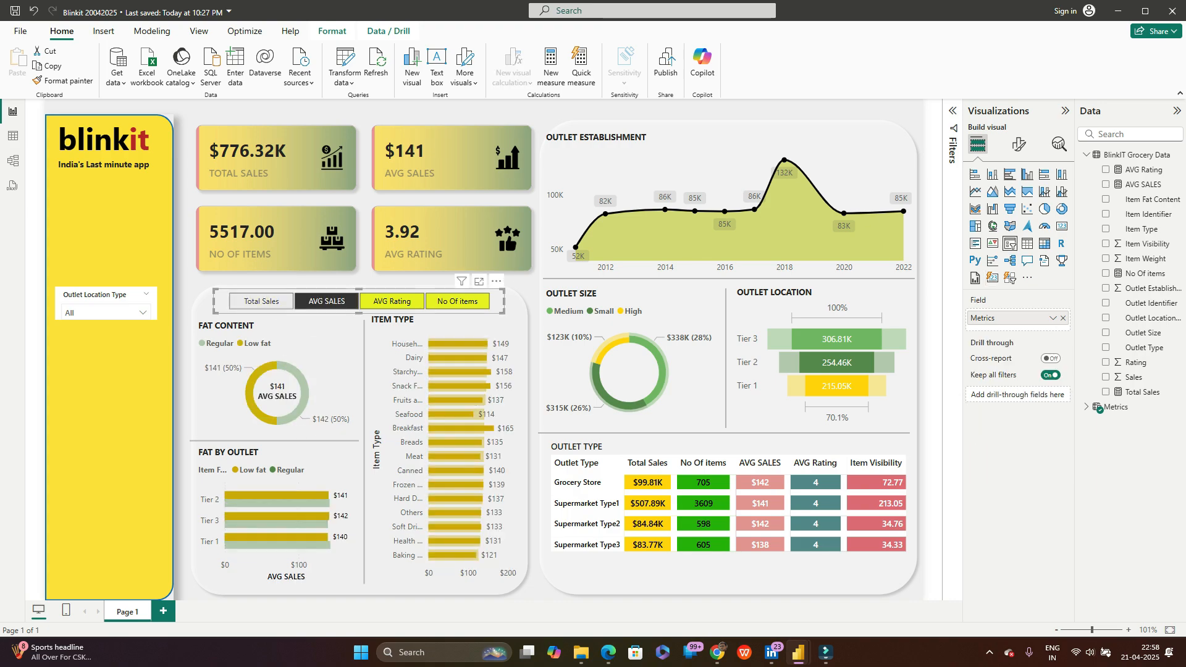
left_click(261, 302)
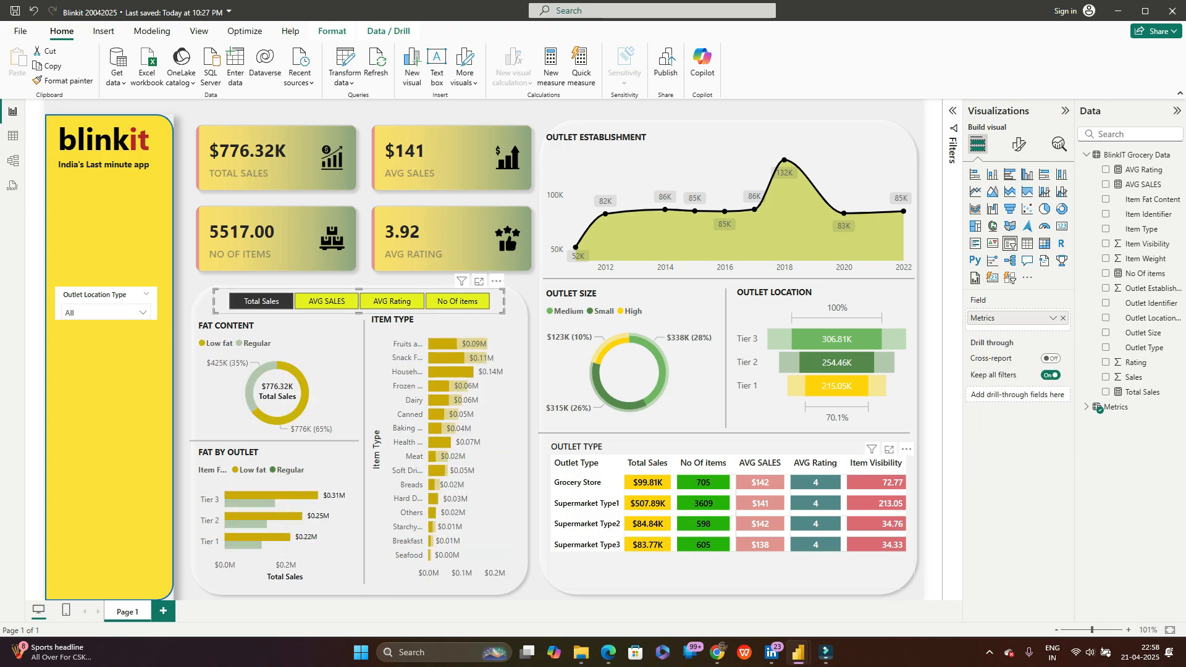
left_click(732, 569)
Step: Filter the dashboard through the reformatted location slicer by Tier 1, Tier 2 and Tier 3 to examine how every visual responds
left_click(142, 312)
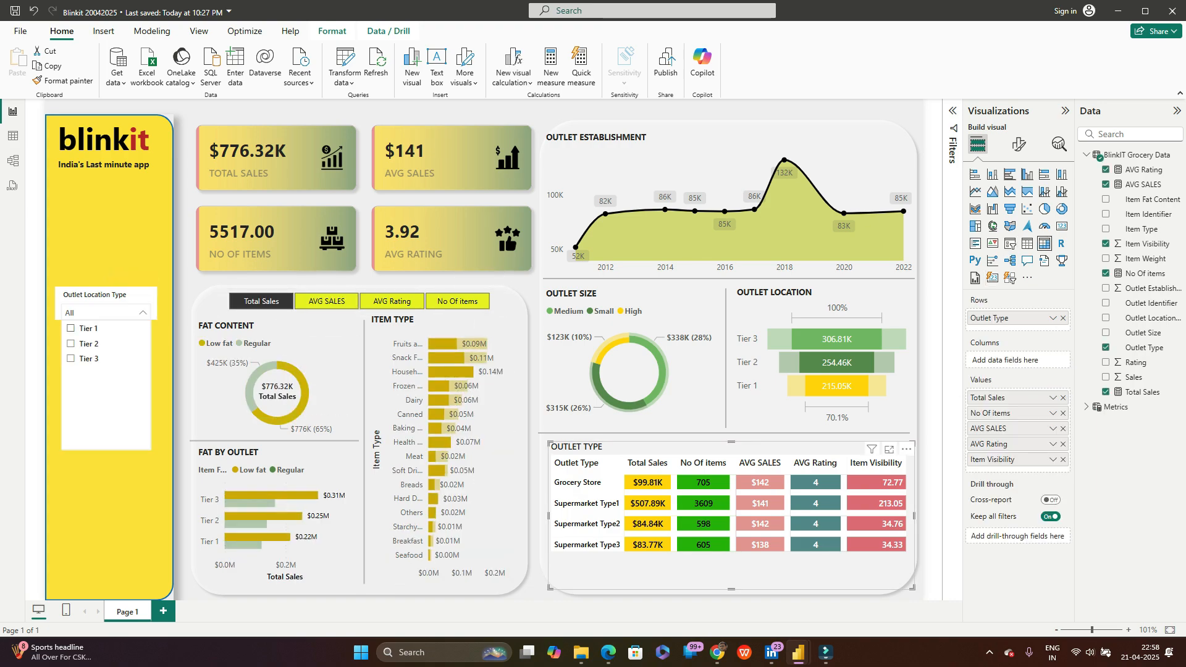
left_click(71, 329)
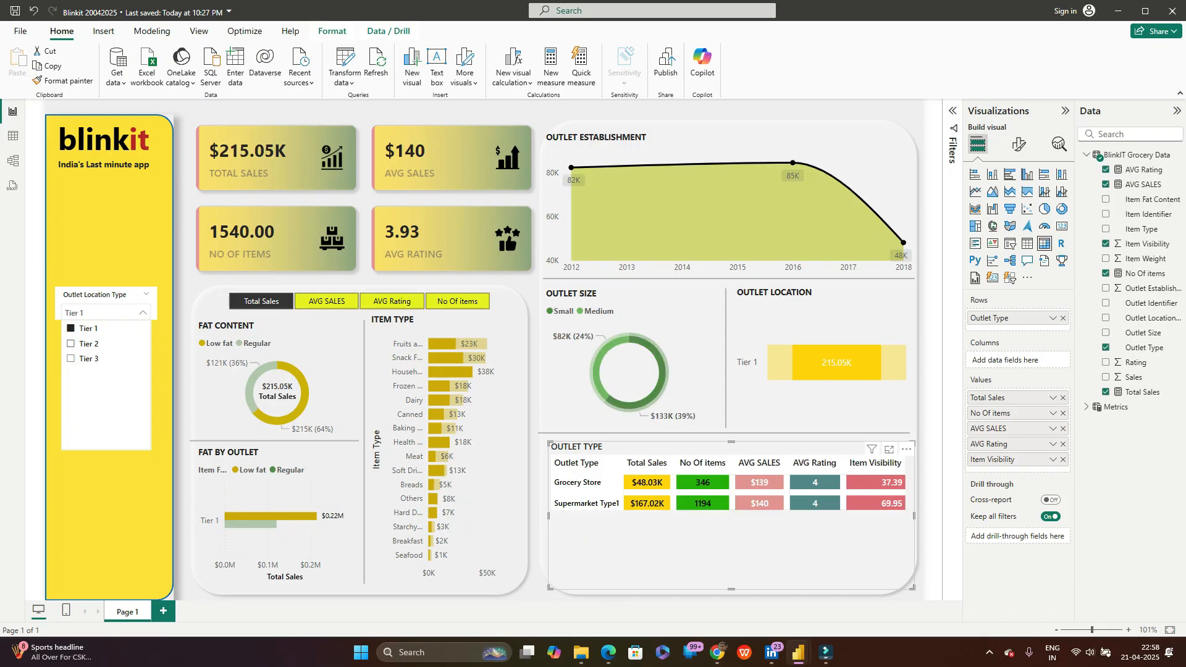
left_click(71, 343)
left_click(71, 358)
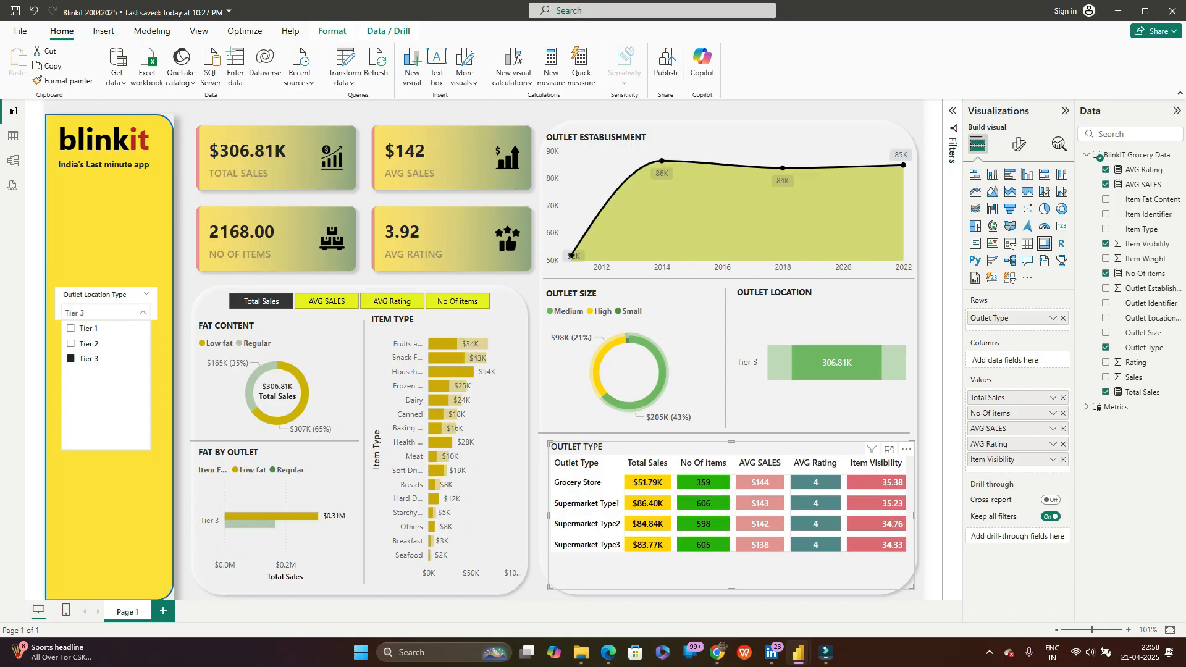
left_click(111, 494)
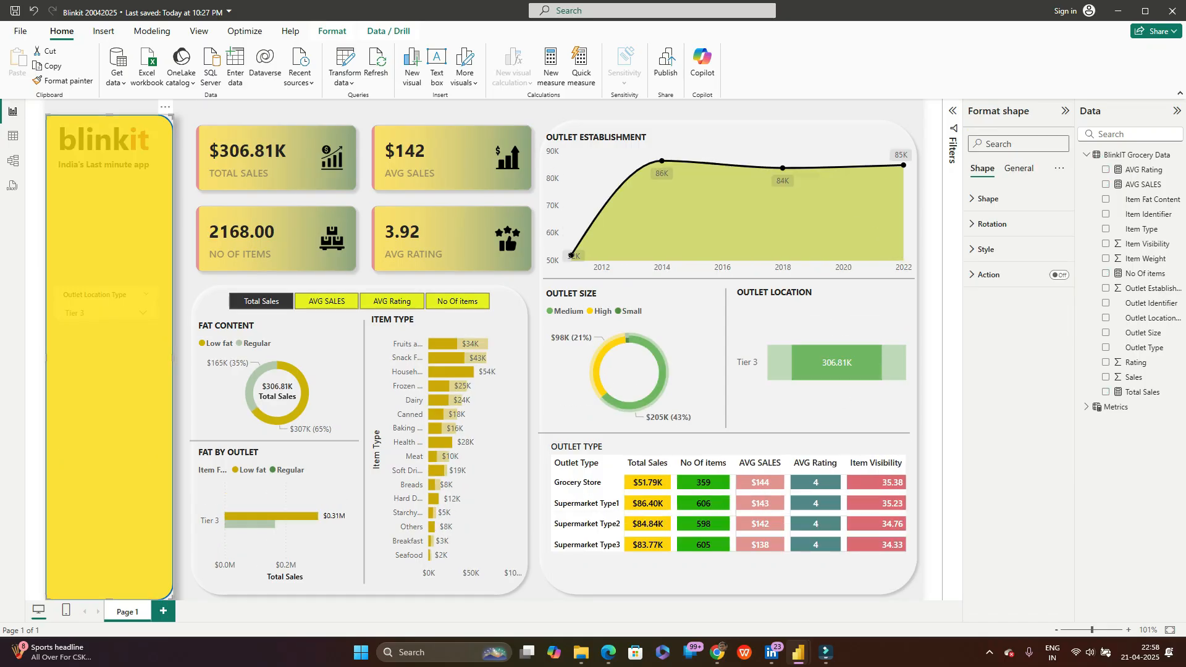
left_click(210, 302)
left_click(142, 313)
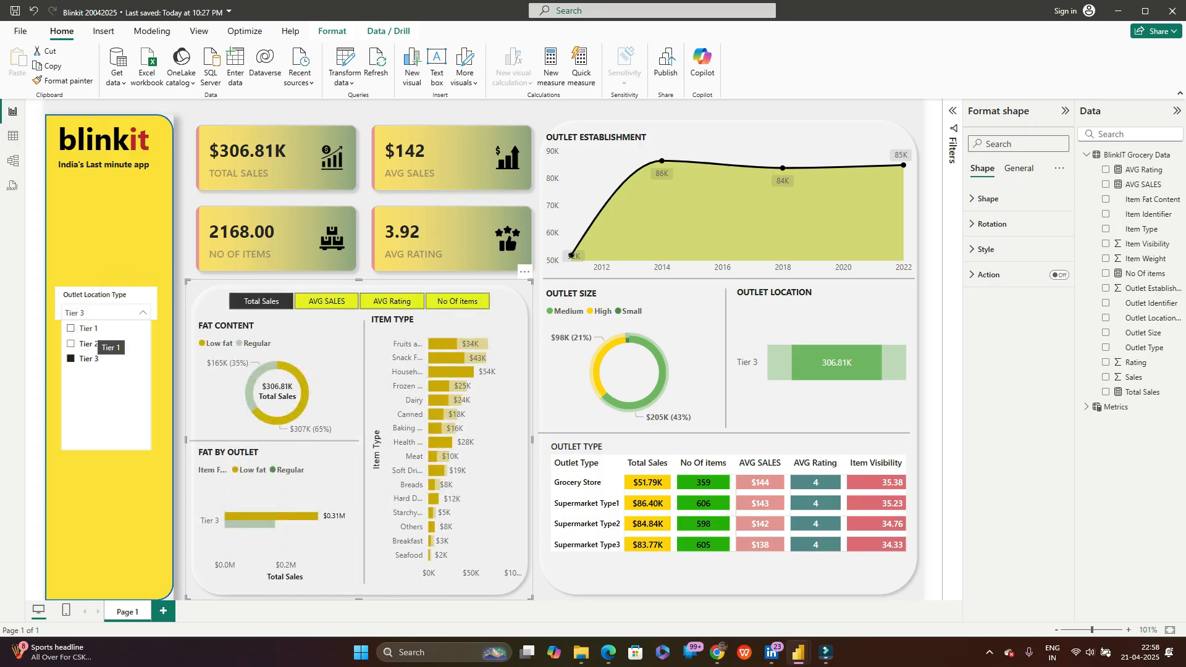
left_click(276, 241)
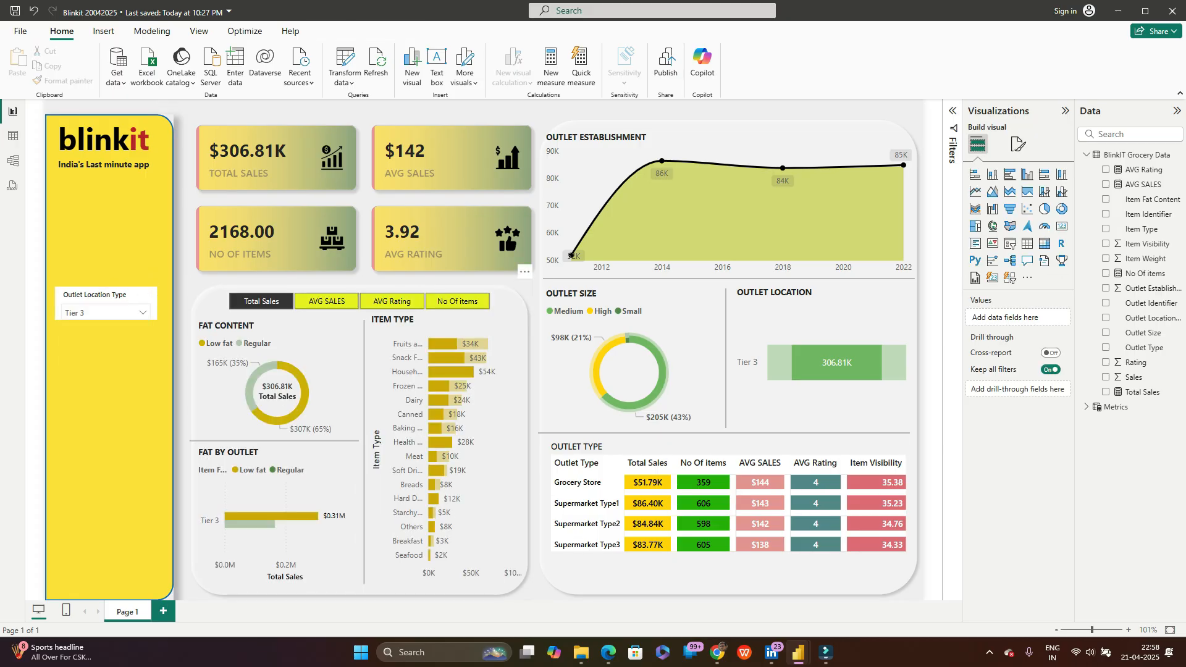
left_click(211, 303)
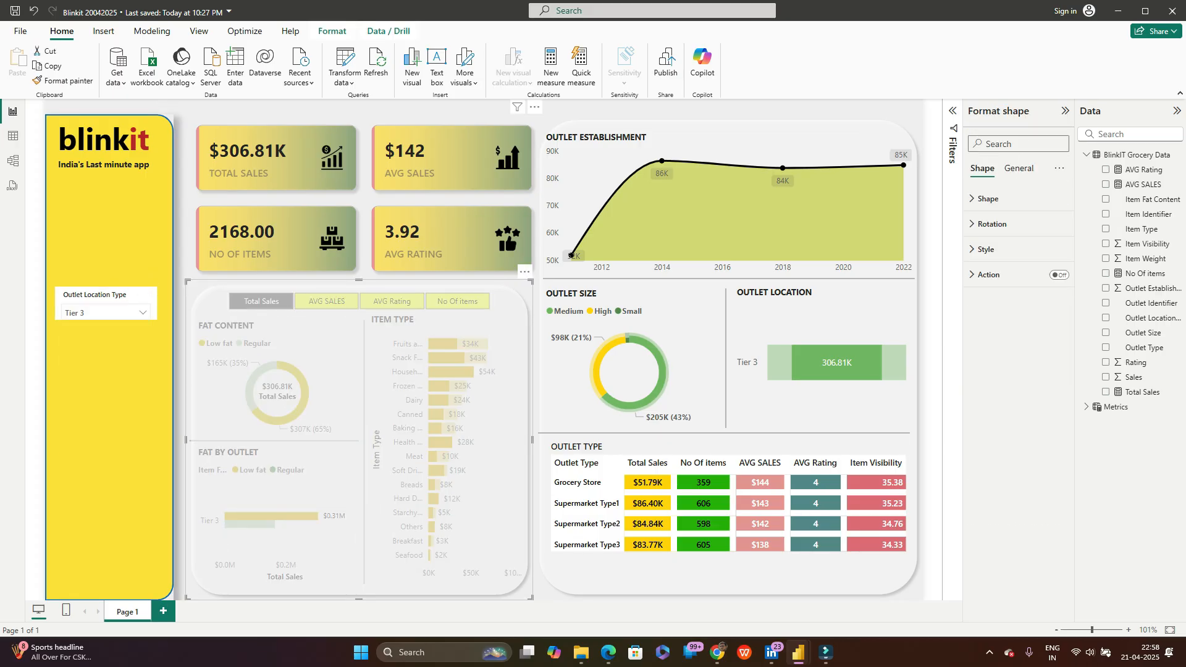
left_click(538, 222)
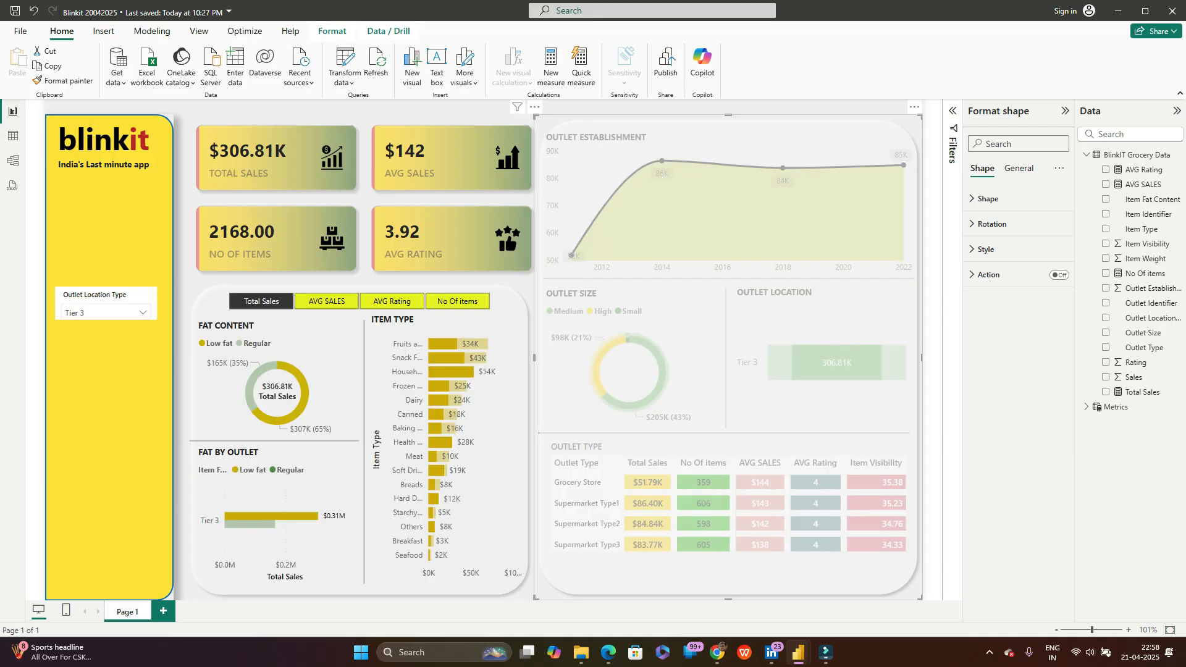
left_click(533, 200)
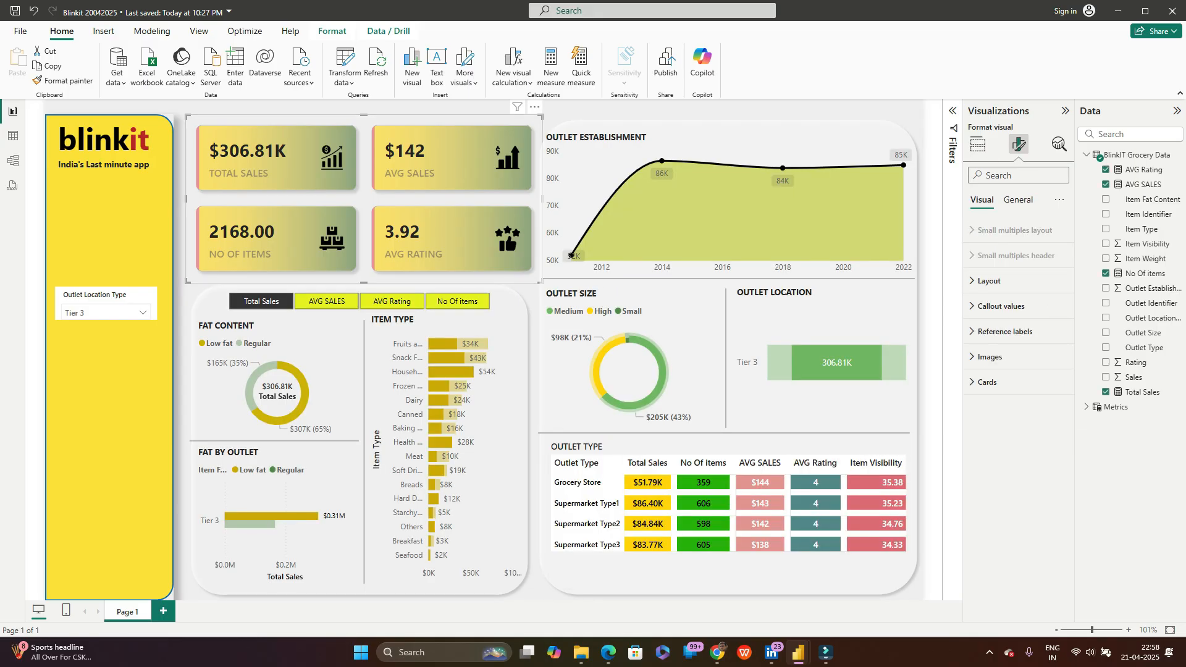
Step: Clear the Tier 3 selection in the Outlet Location Type slicer so that all tiers are included
left_click(143, 313)
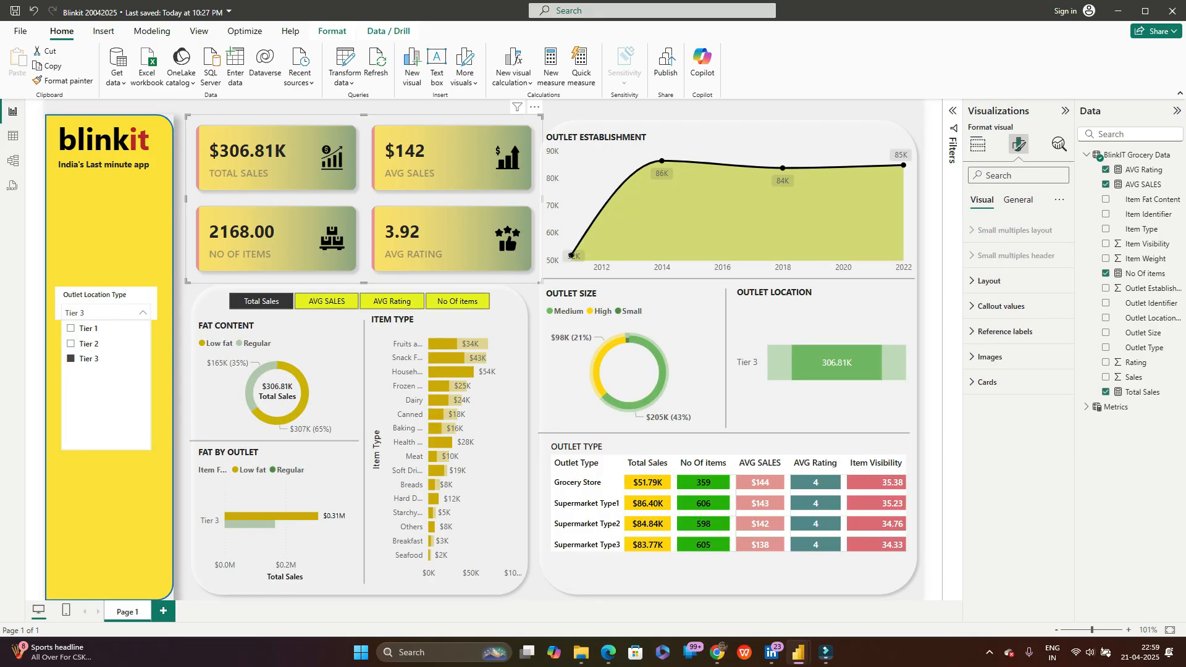
left_click(71, 359)
left_click(109, 488)
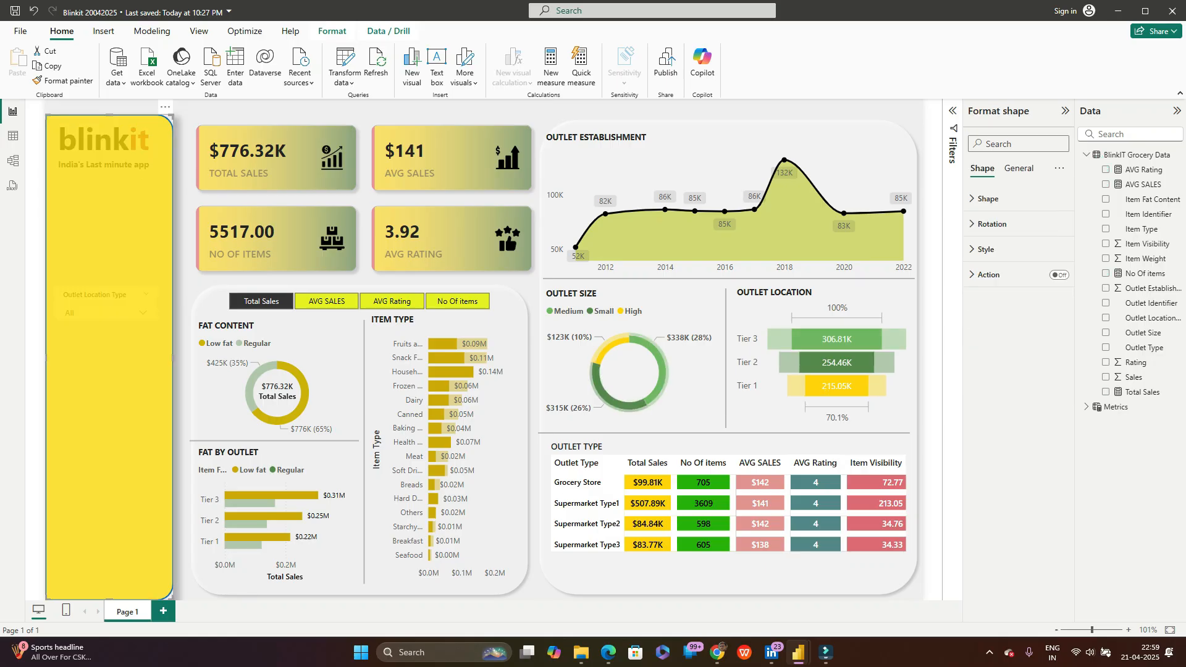
Step: Set the Outlet Location Type slicer's background to the custom yellow #FFD200 to blend with the side panel
left_click(102, 296)
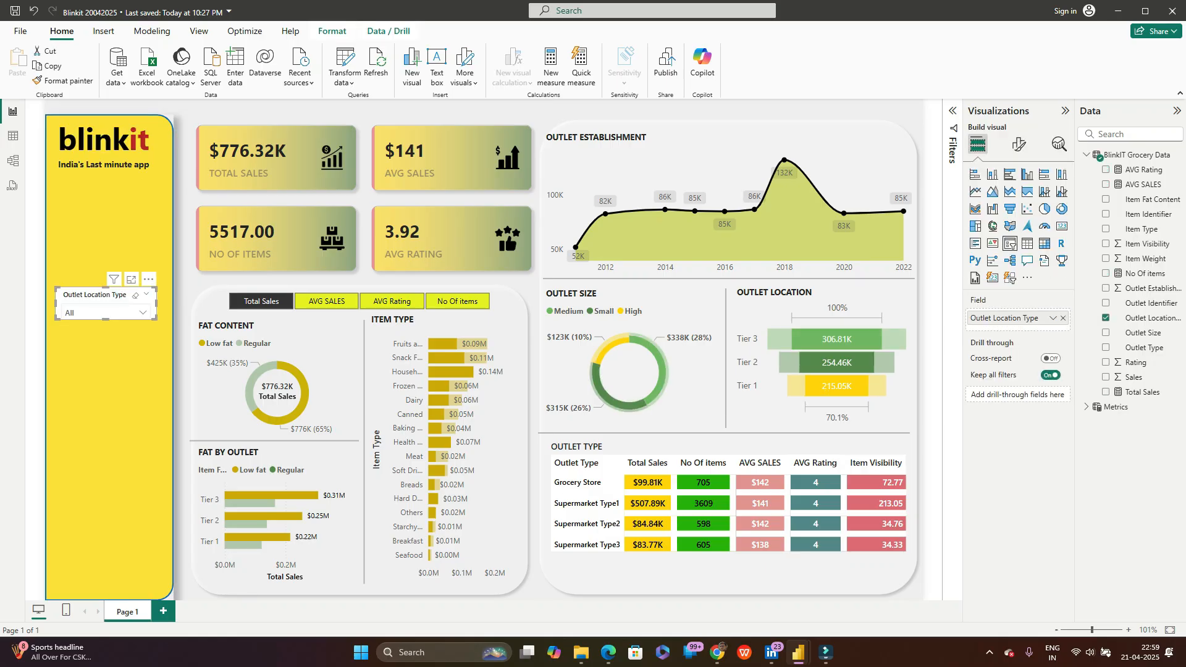
left_click(1019, 145)
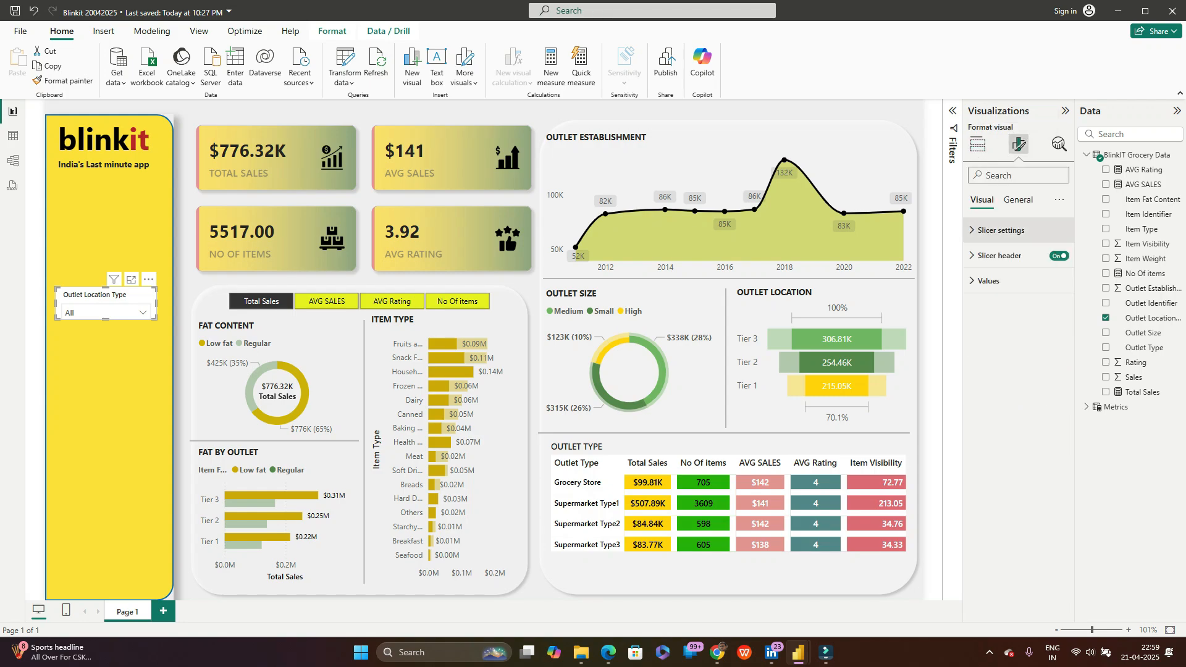
left_click(1017, 199)
left_click(988, 280)
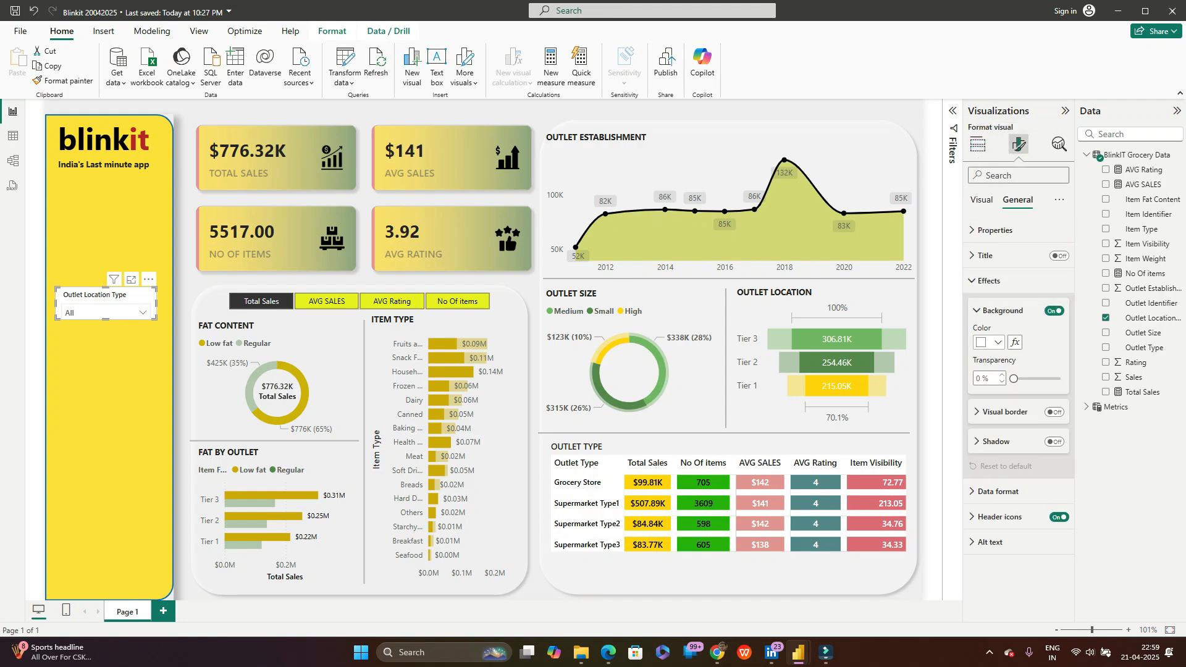
left_click(990, 343)
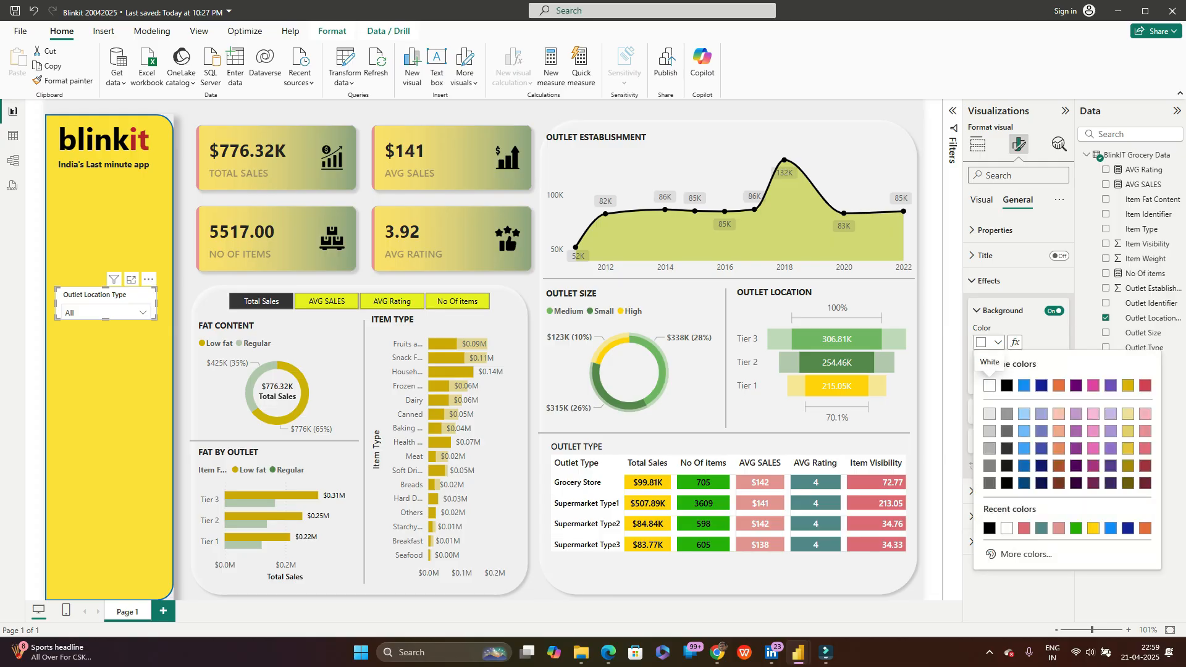
left_click(1026, 555)
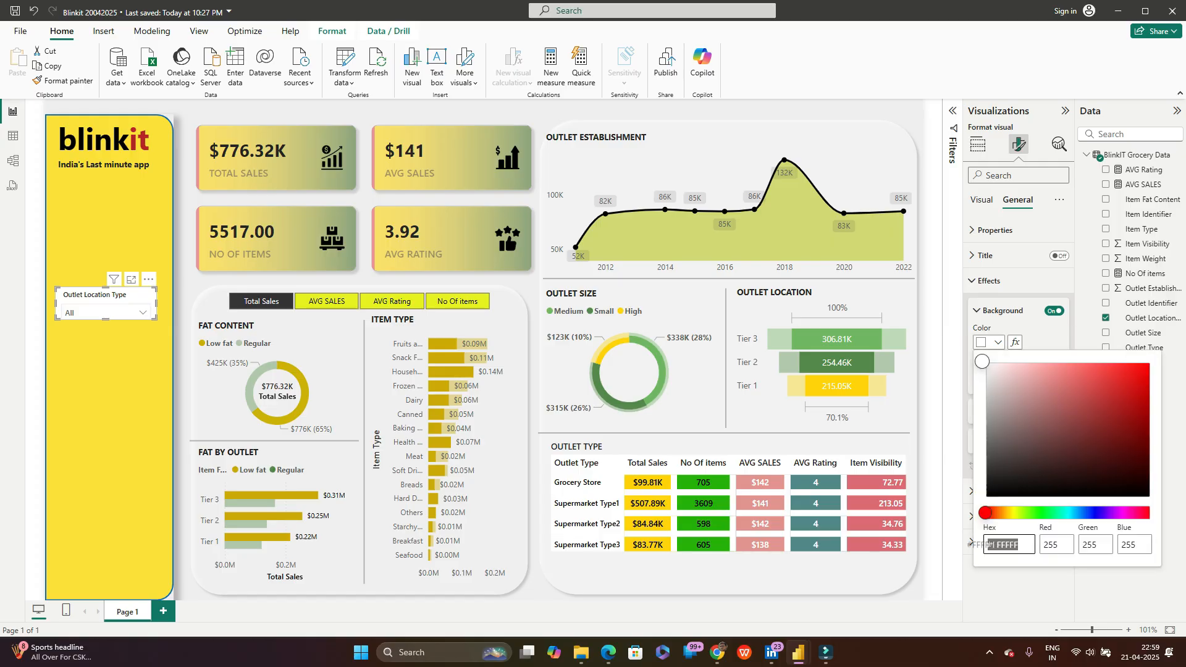
left_click_drag(1019, 545, 993, 545)
type("ffd200")
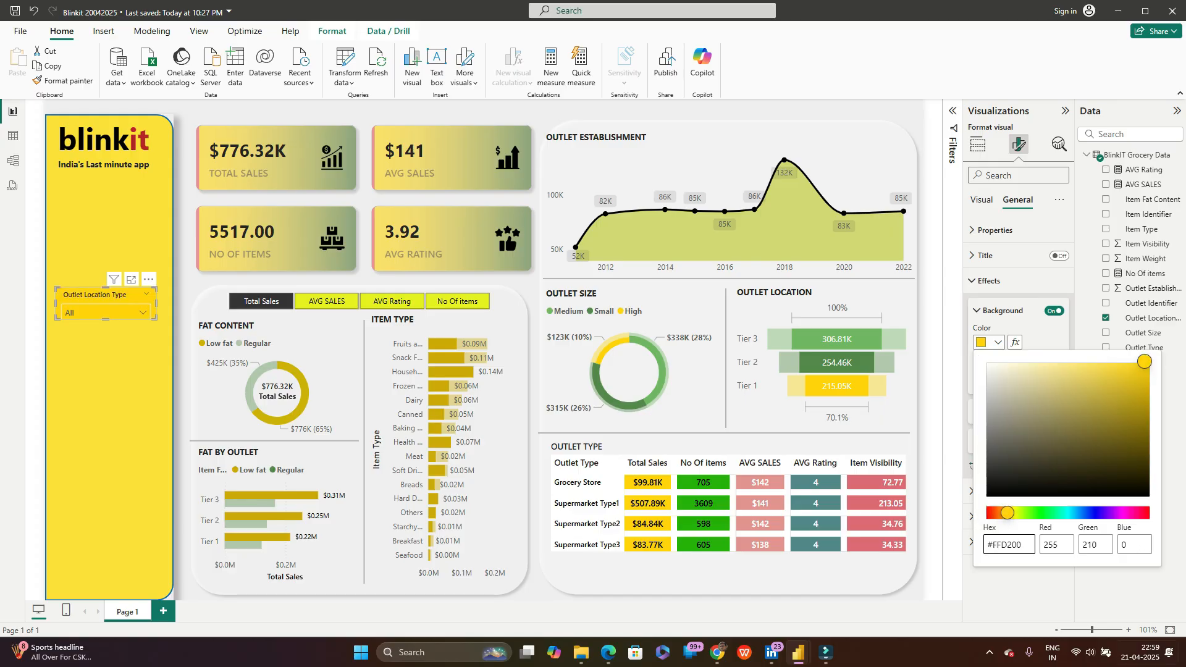
left_click(109, 383)
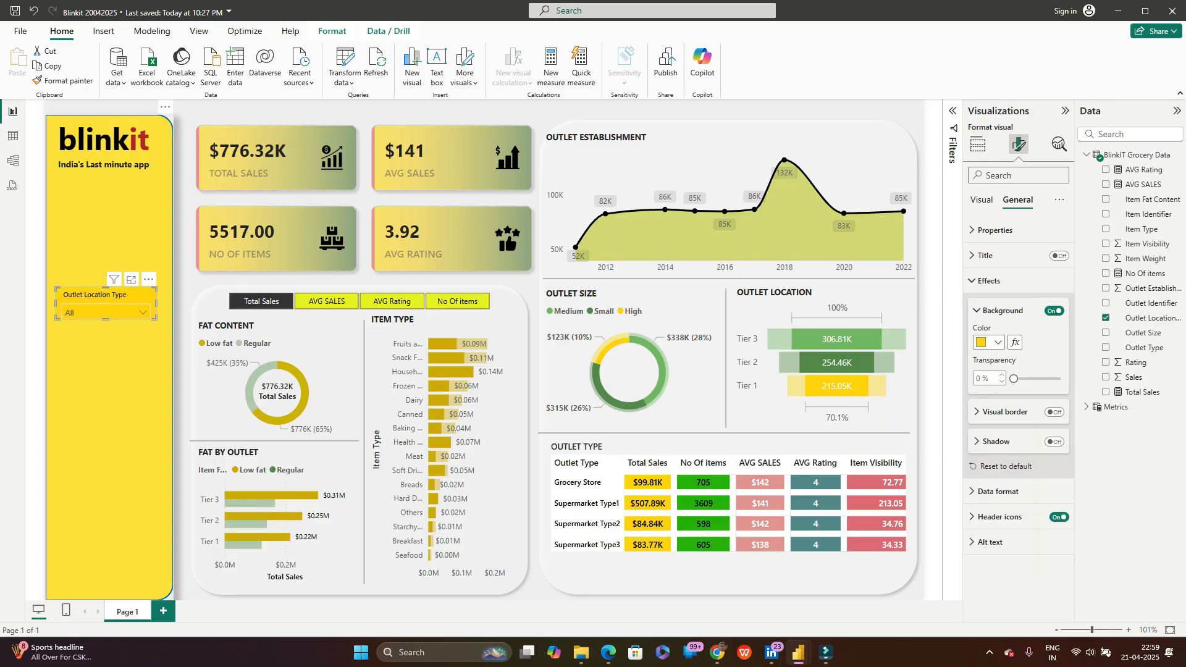
left_click(109, 383)
left_click(183, 346)
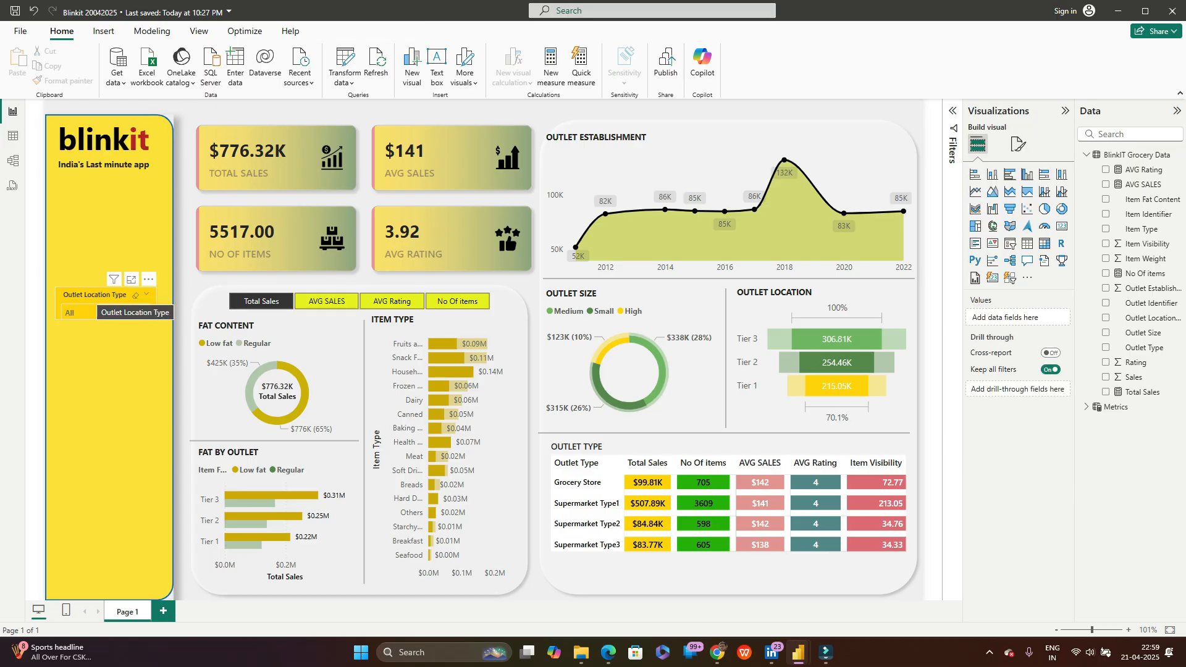
Step: Duplicate the yellow Outlet Location Type slicer and place the copy directly below the original, aligned with it
left_click(105, 312)
key("ctrl+c")
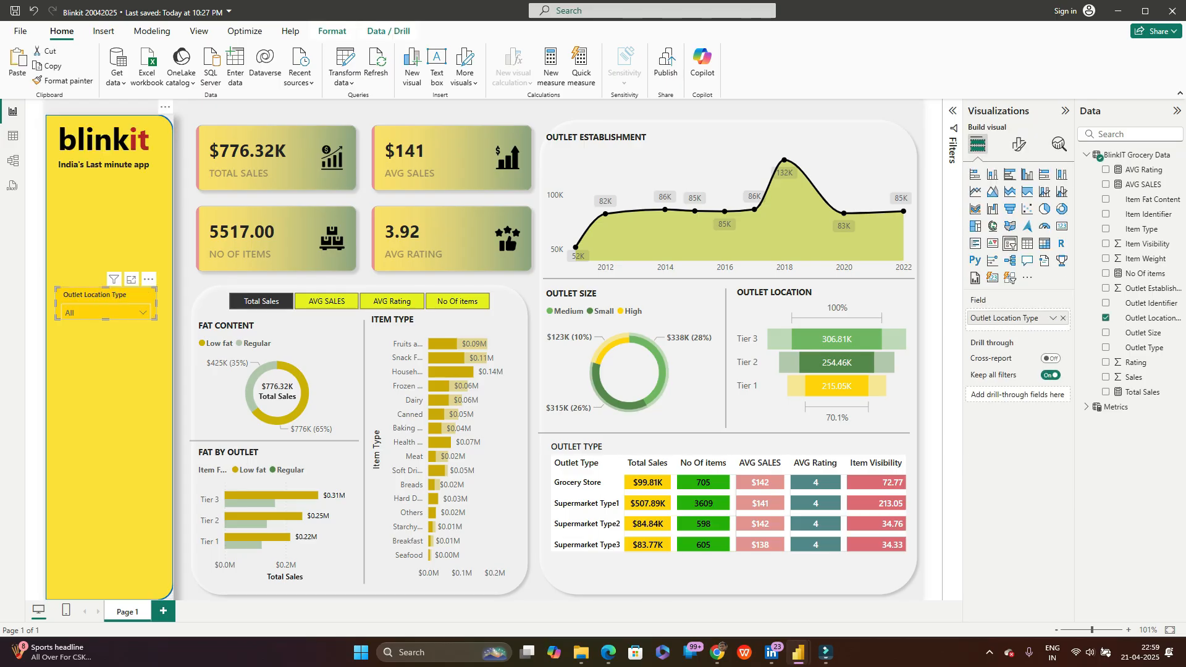
key("ctrl+v")
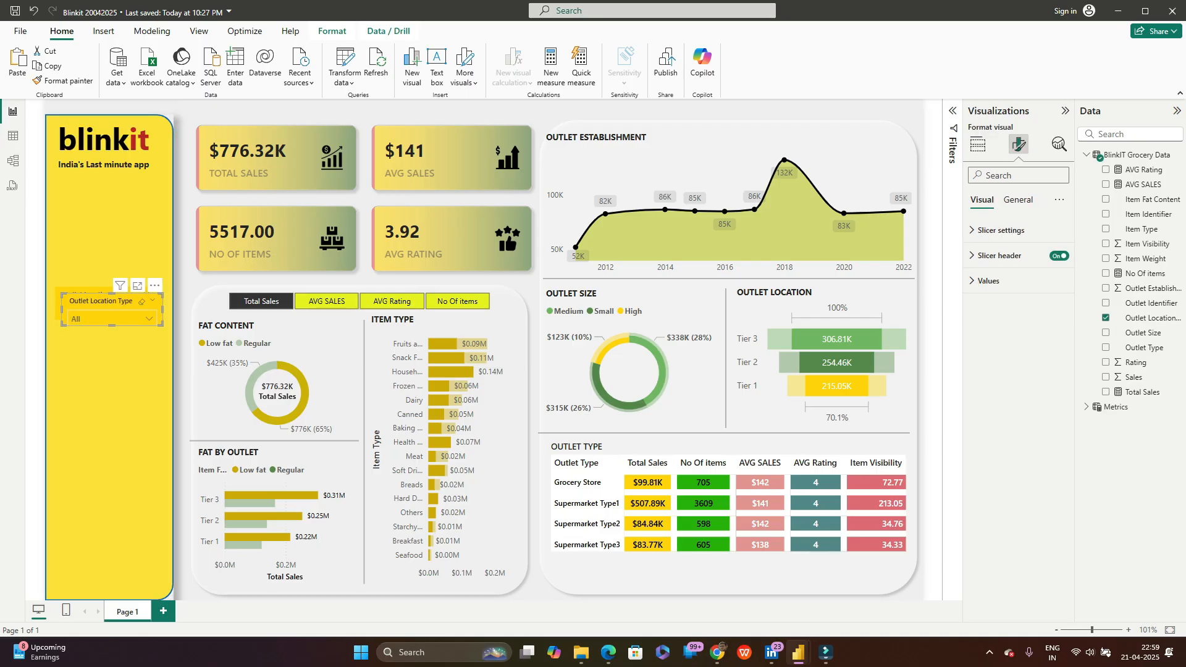
left_click_drag(102, 297, 96, 337)
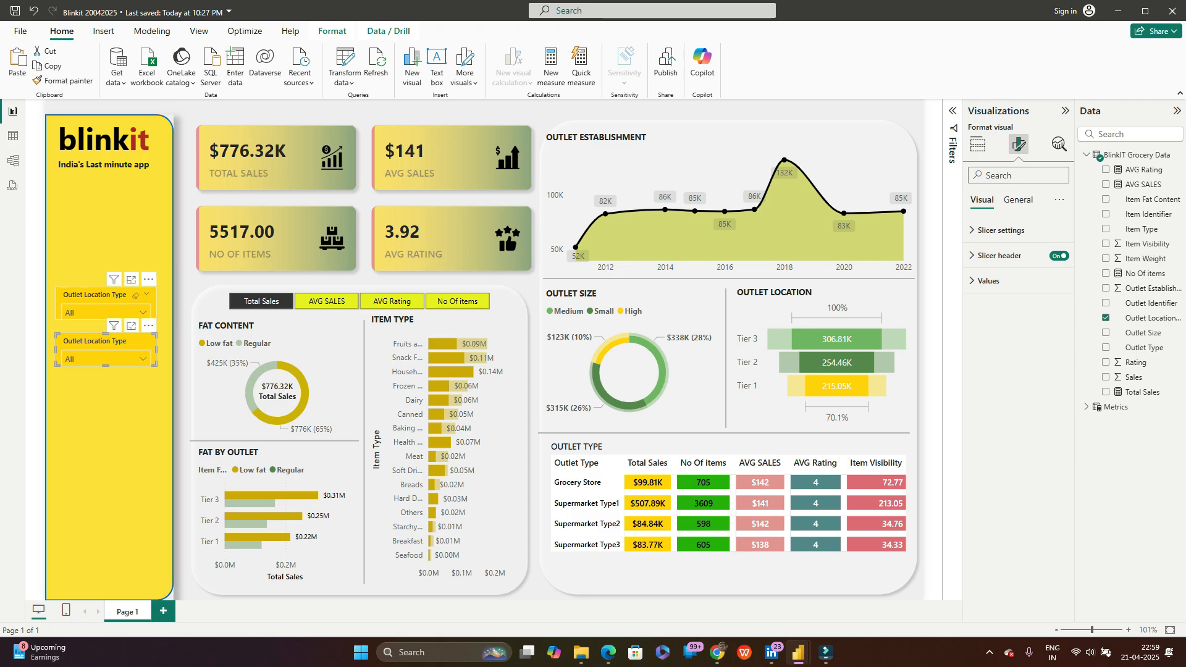
Step: Set the header border color of the upper Outlet Location Type slicer to the lightest grey shade of white
left_click(99, 302)
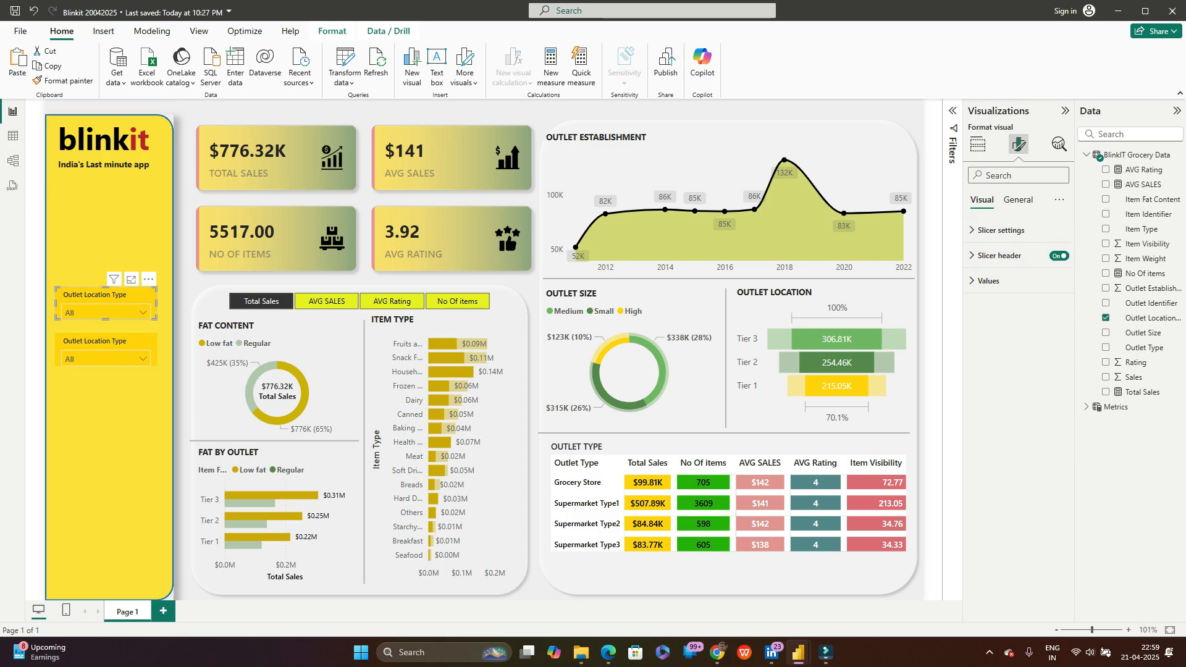
left_click(1018, 199)
left_click(987, 280)
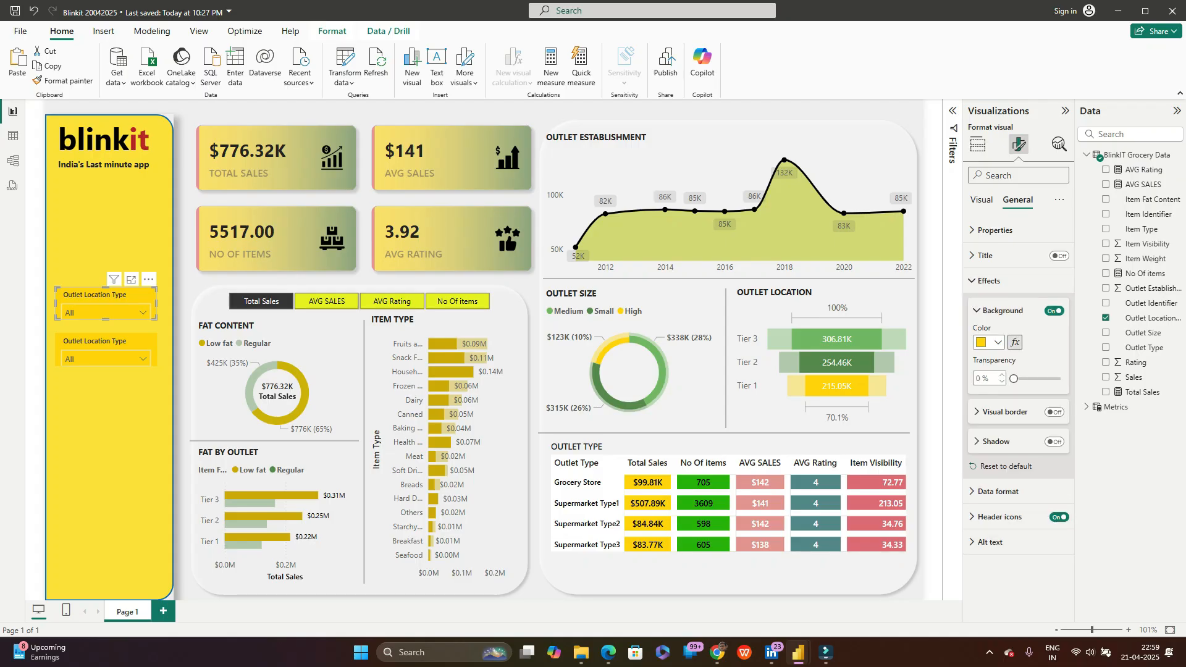
left_click(989, 280)
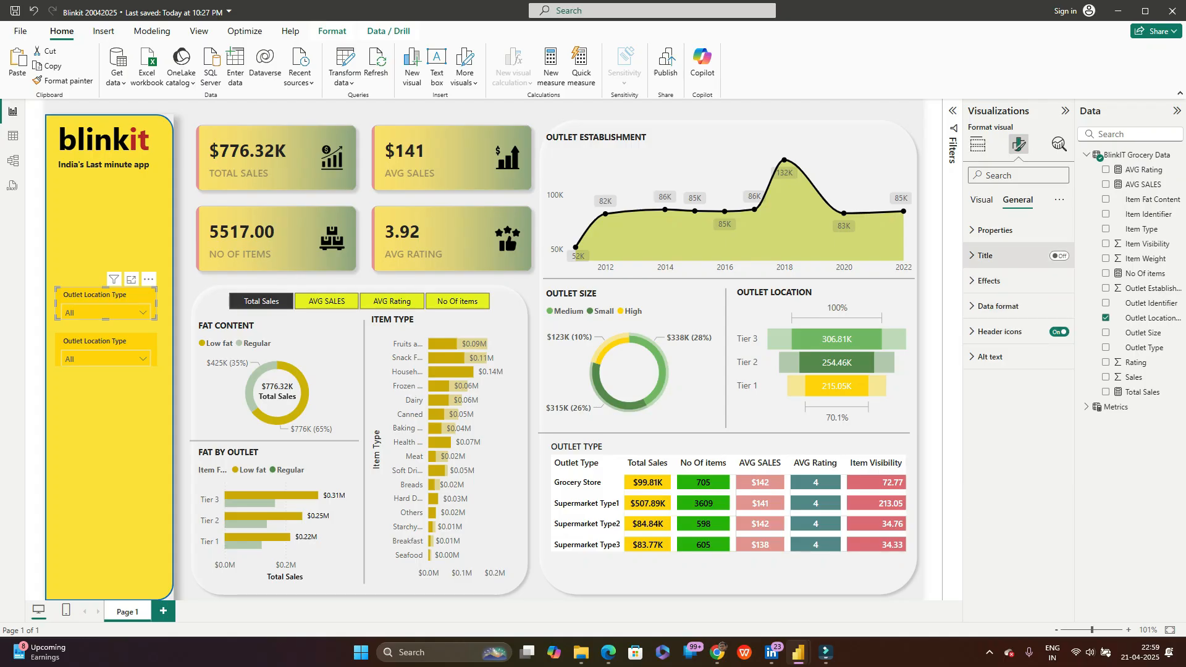
left_click(982, 199)
left_click(1001, 231)
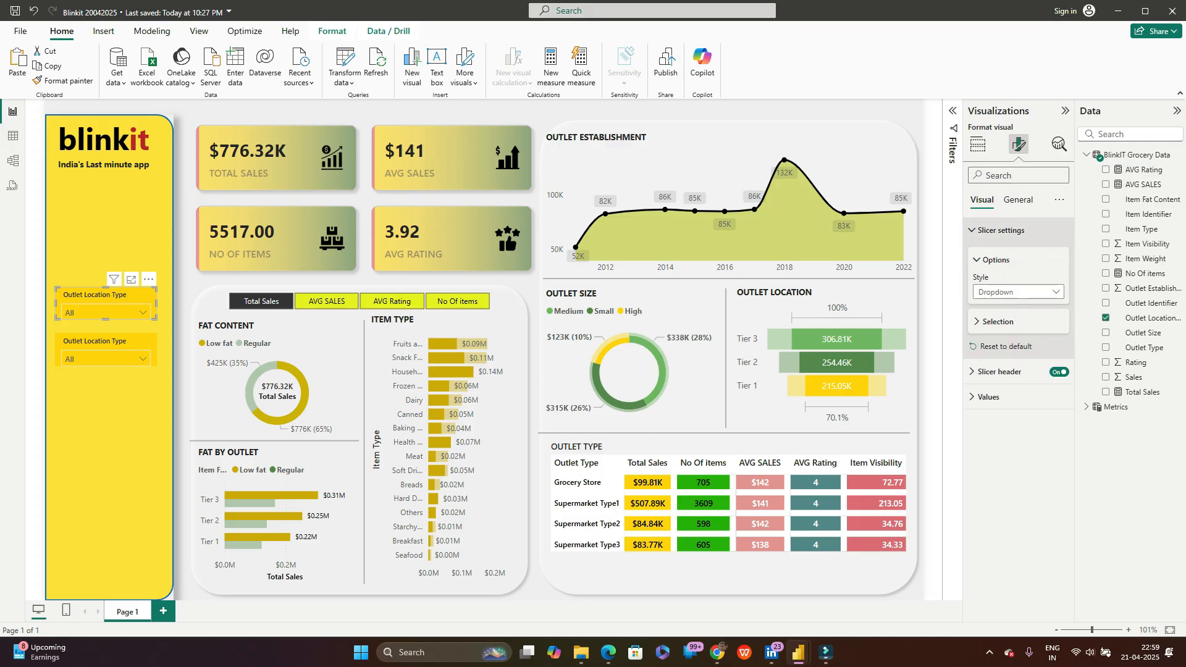
left_click(1001, 231)
left_click(999, 256)
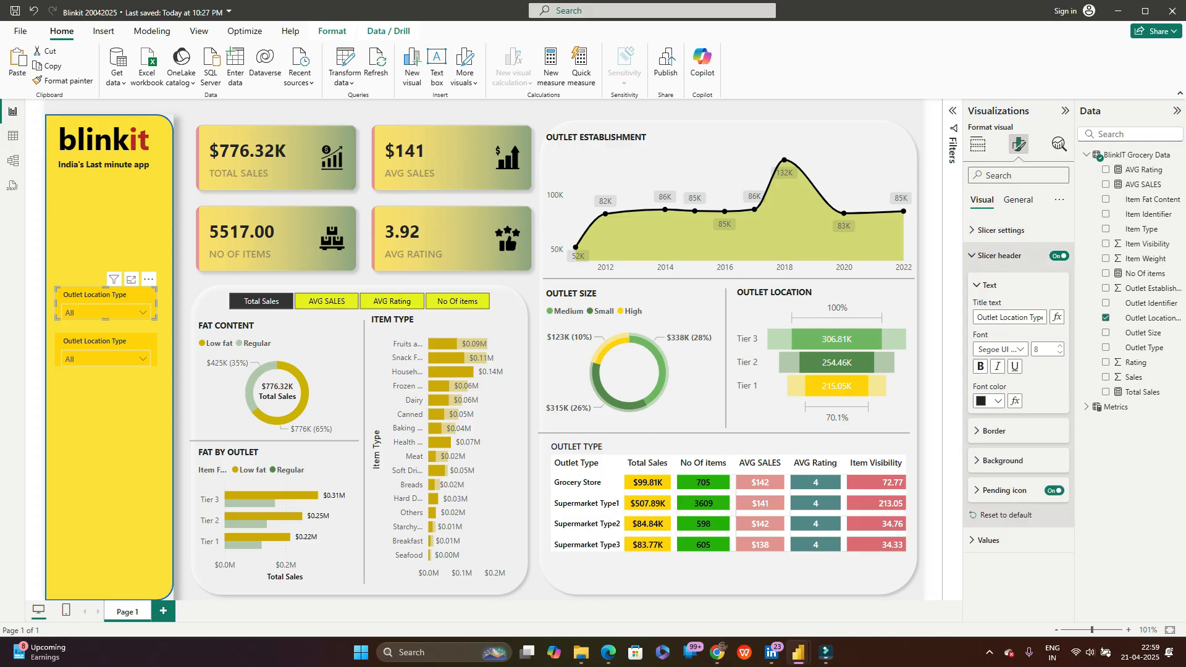
left_click(994, 430)
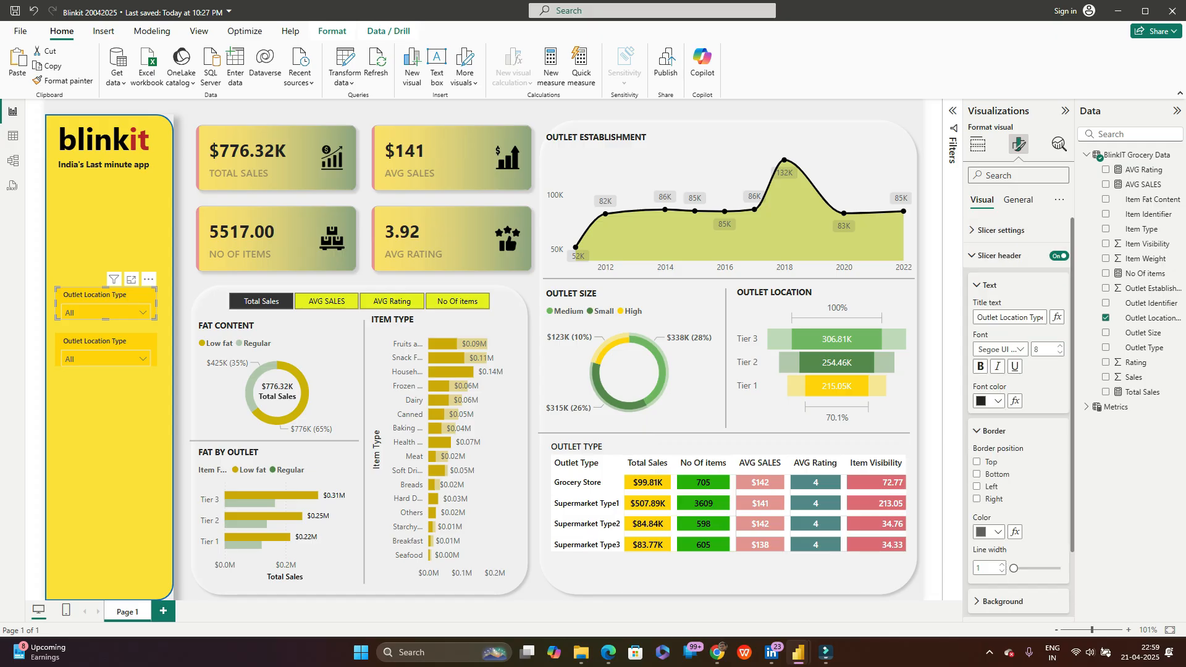
left_click(990, 532)
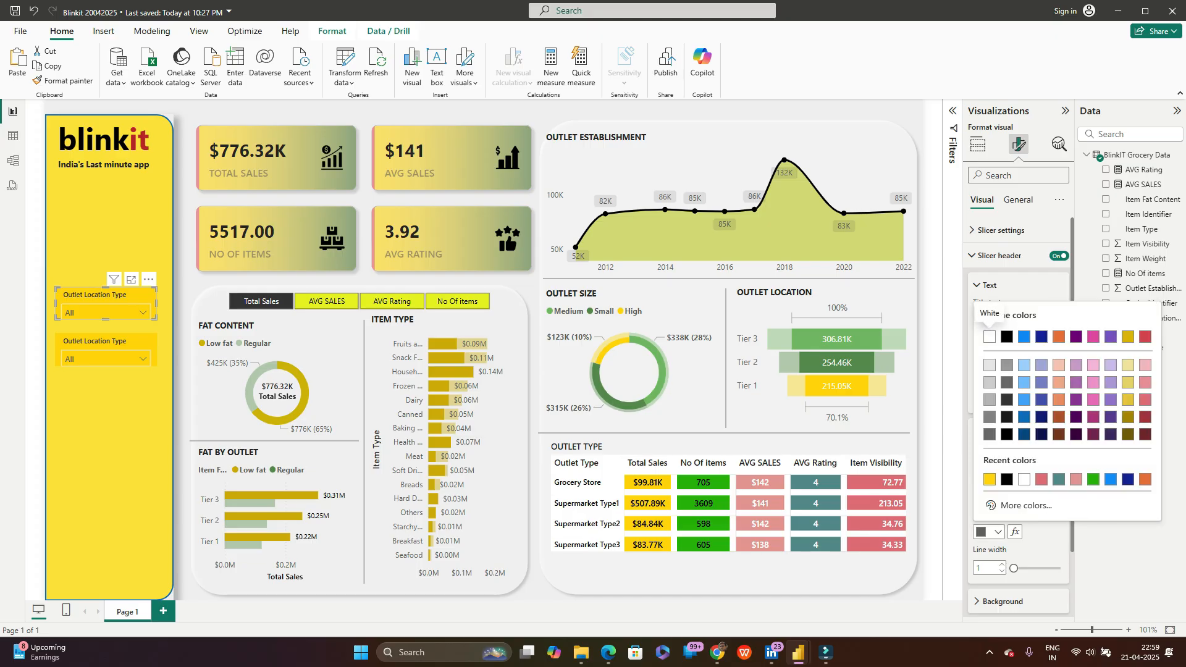
left_click(982, 352)
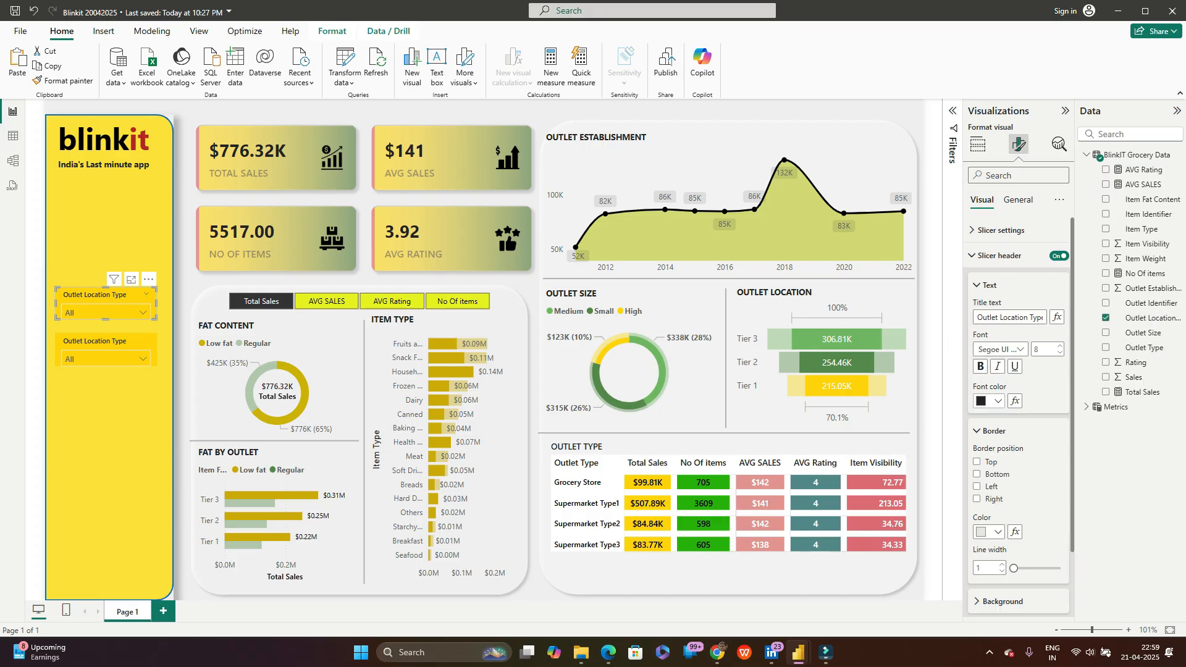
left_click(99, 326)
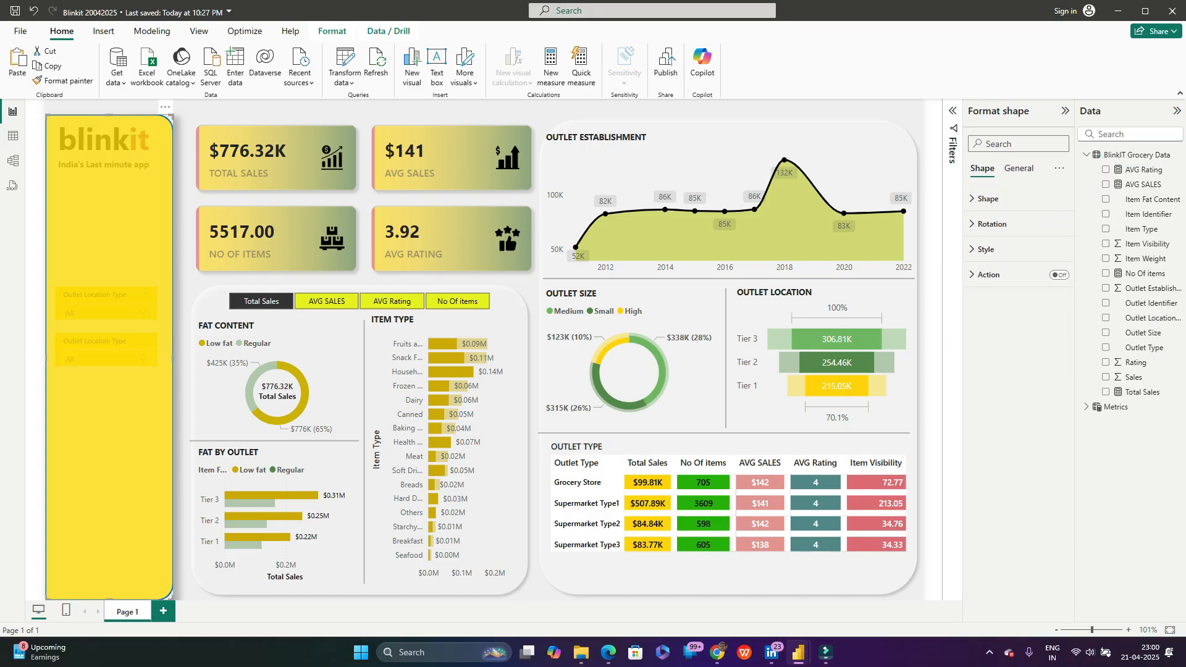
left_click(35, 364)
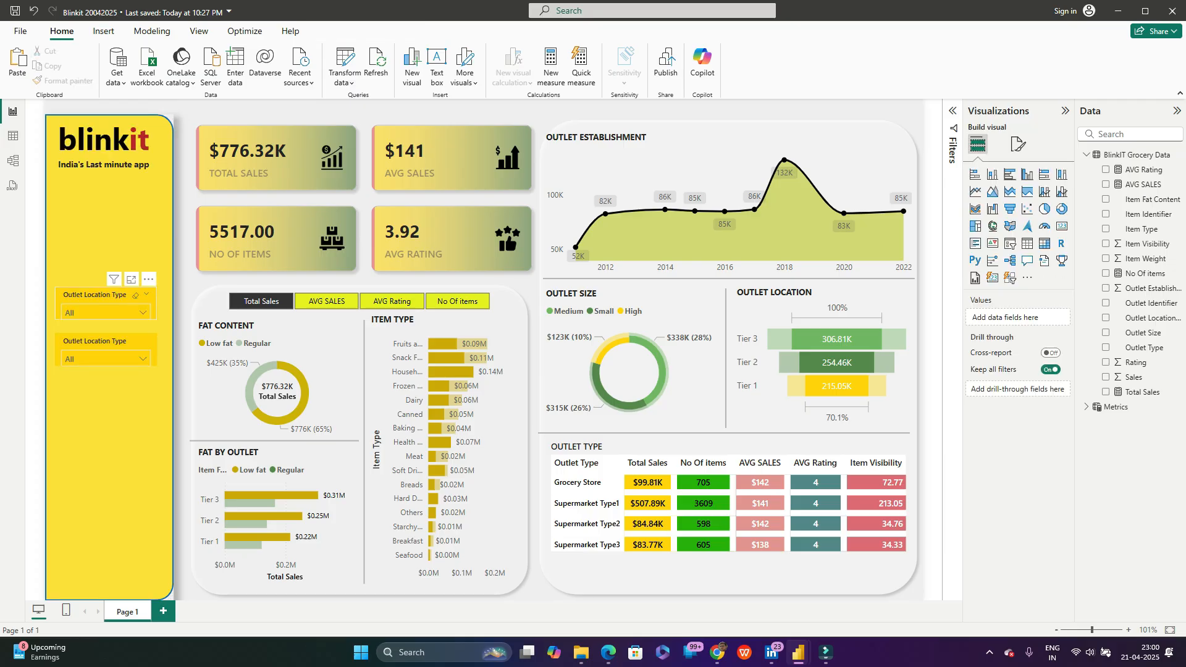
Step: Change the upper Outlet Location Type slicer's header border color to White, 20% darker
left_click(105, 302)
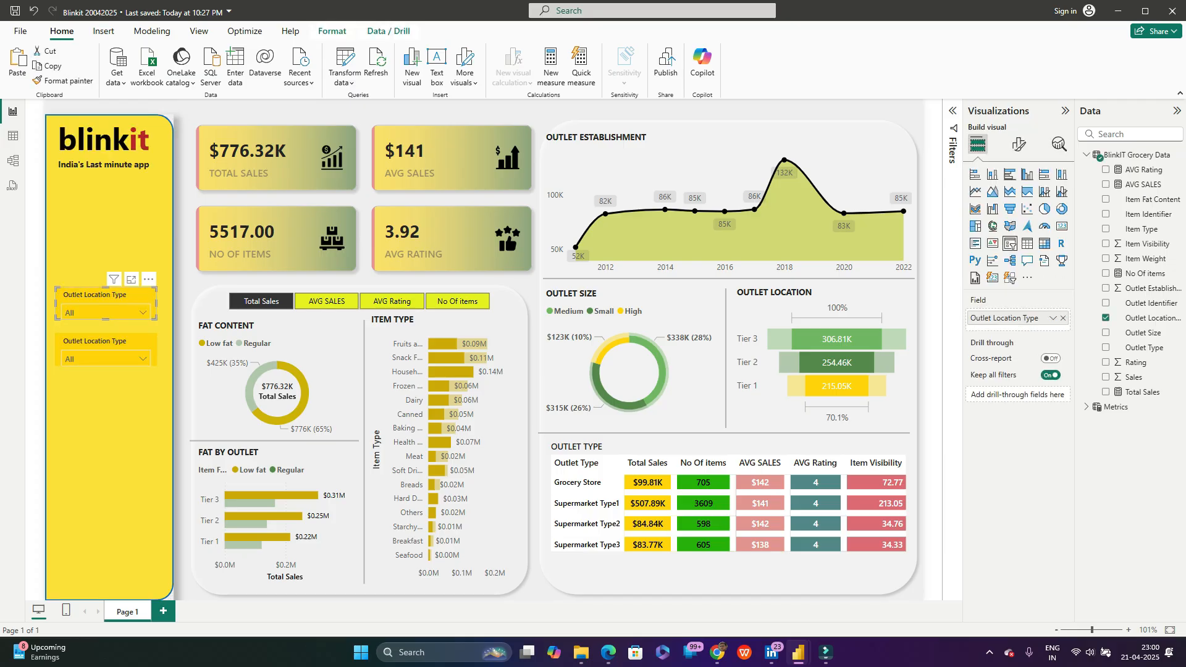
left_click(1019, 144)
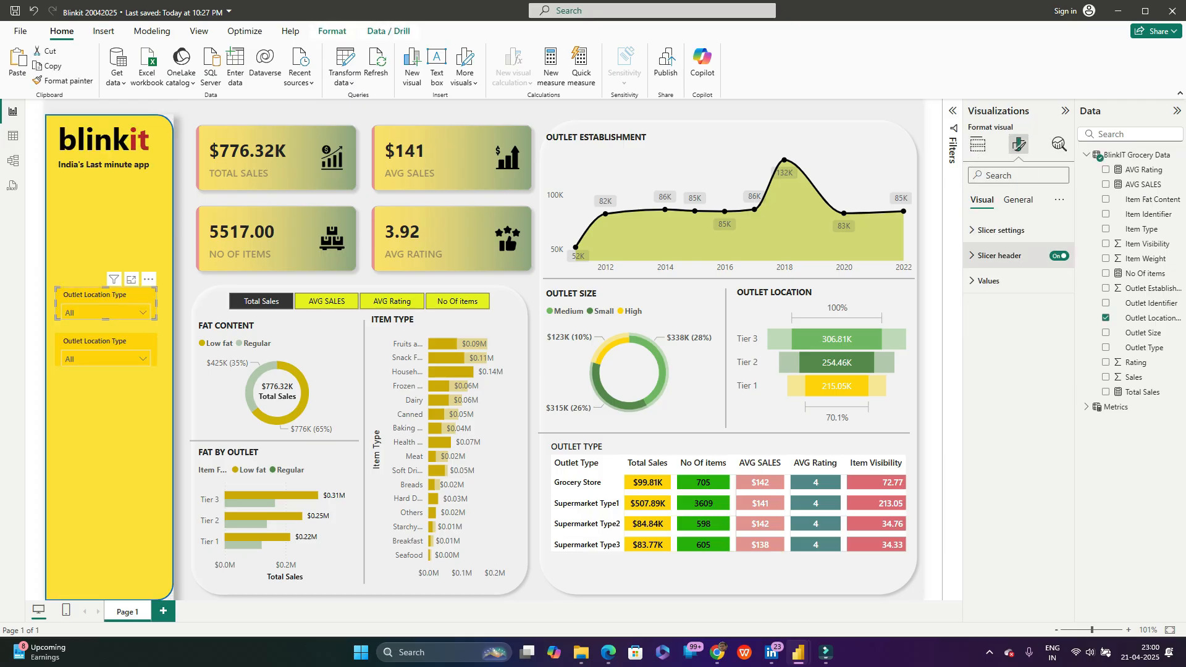
left_click(1000, 230)
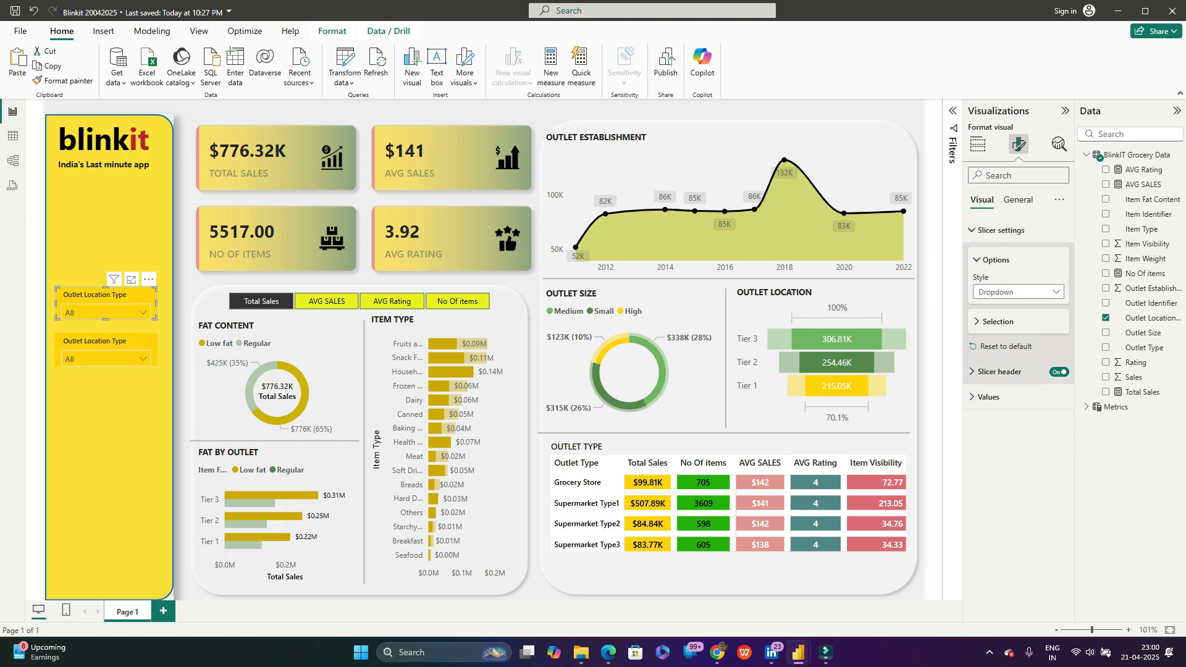
left_click(996, 371)
scroll(1018, 433, "down", 1)
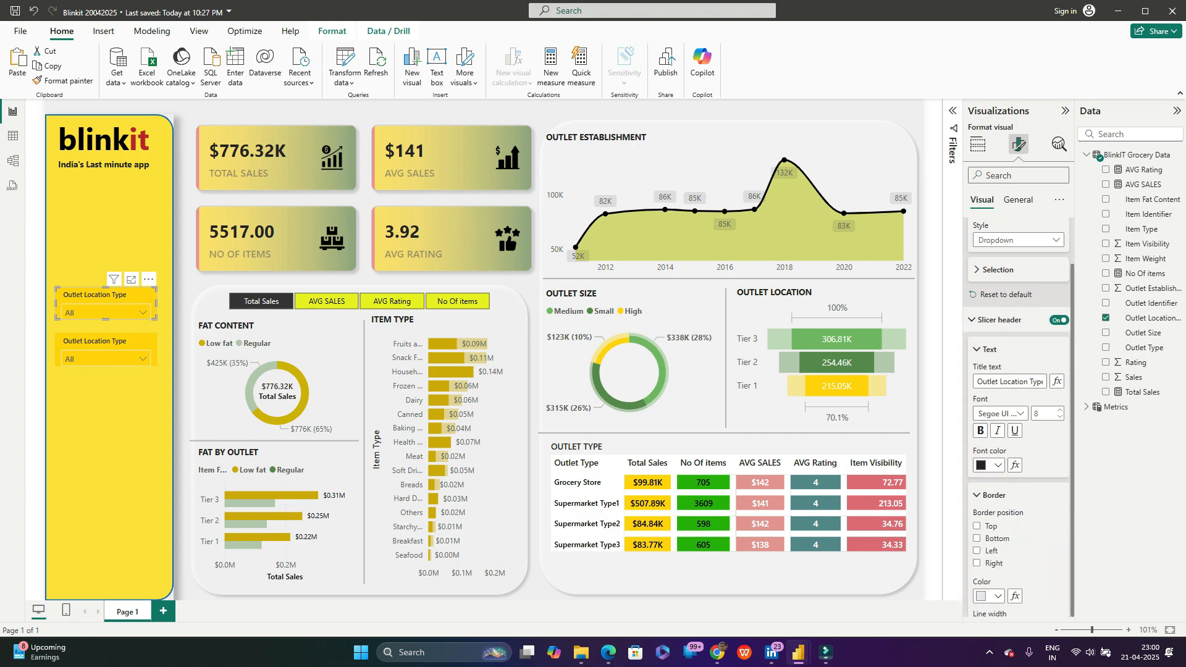
scroll(1018, 464, "down", 3)
left_click(988, 455)
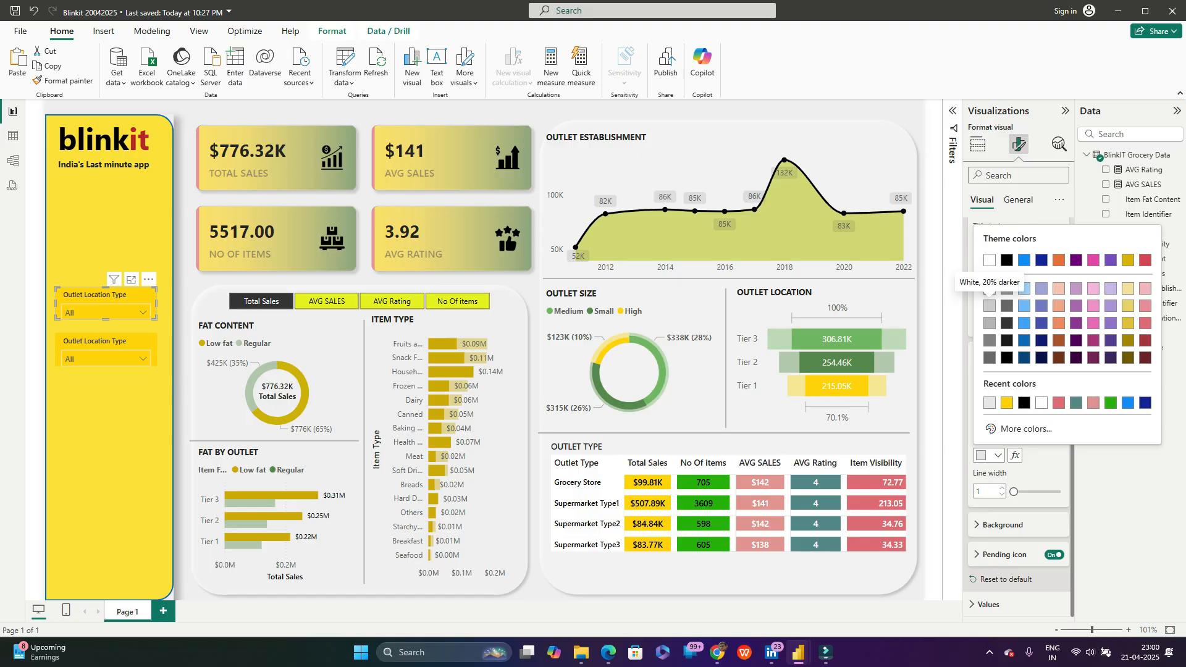
left_click(989, 306)
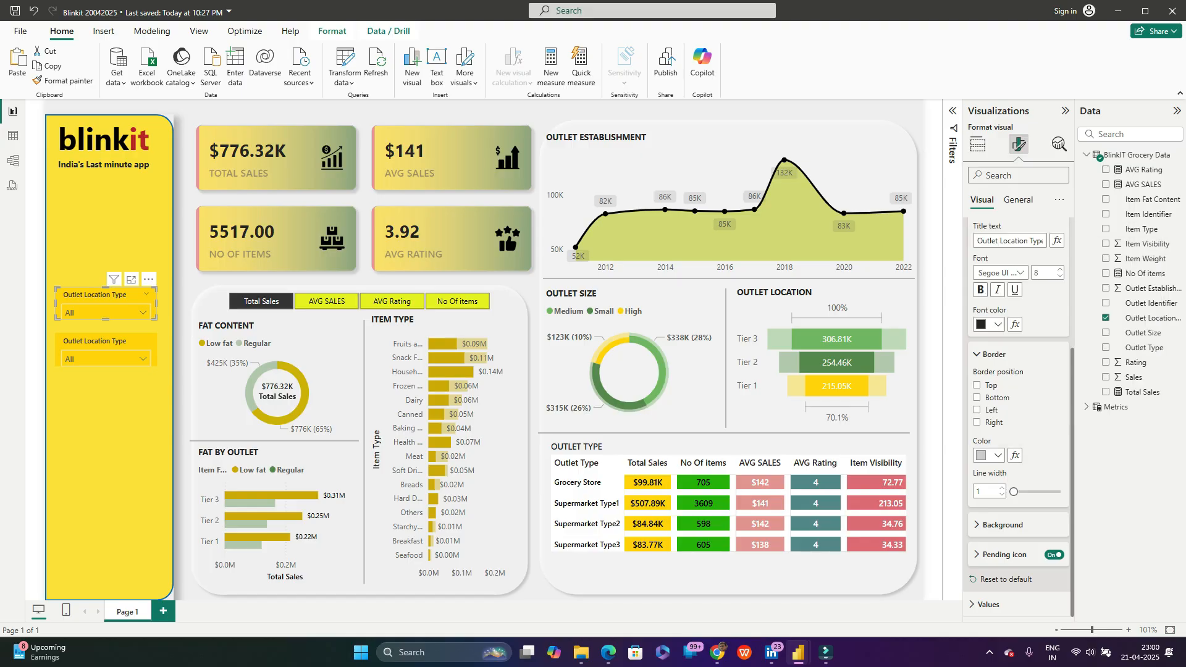
Step: Review the upper Outlet Location Type slicer's header background and border options, and collapse its formatting sections
left_click(1002, 525)
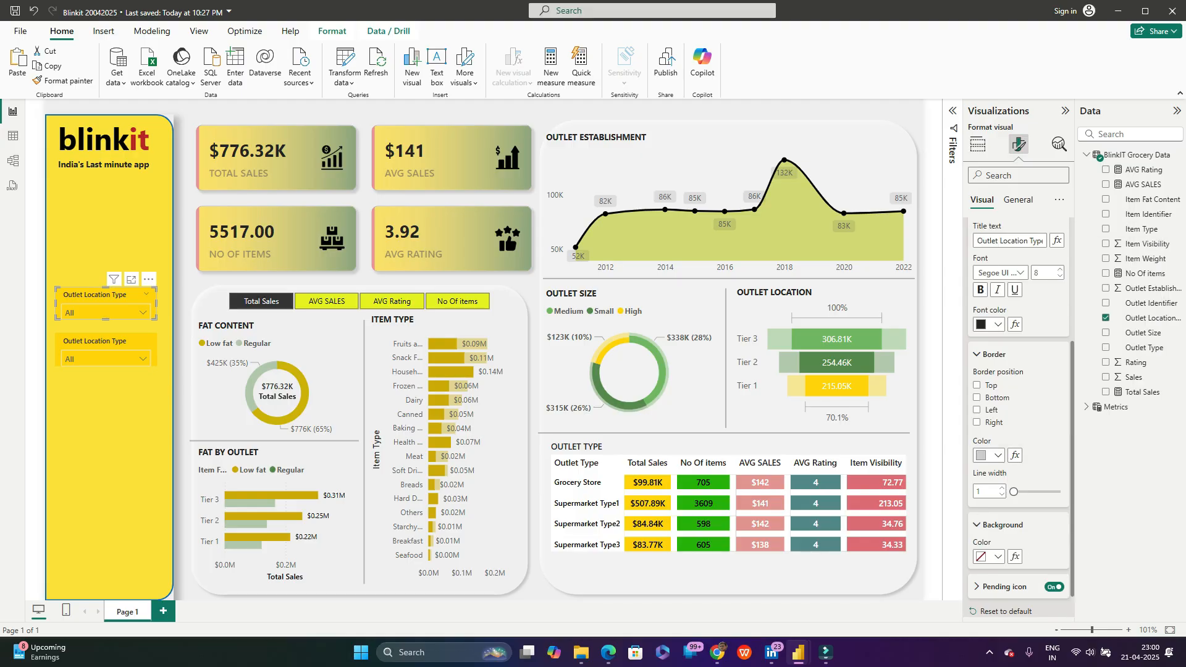
scroll(1002, 526, "down", 1)
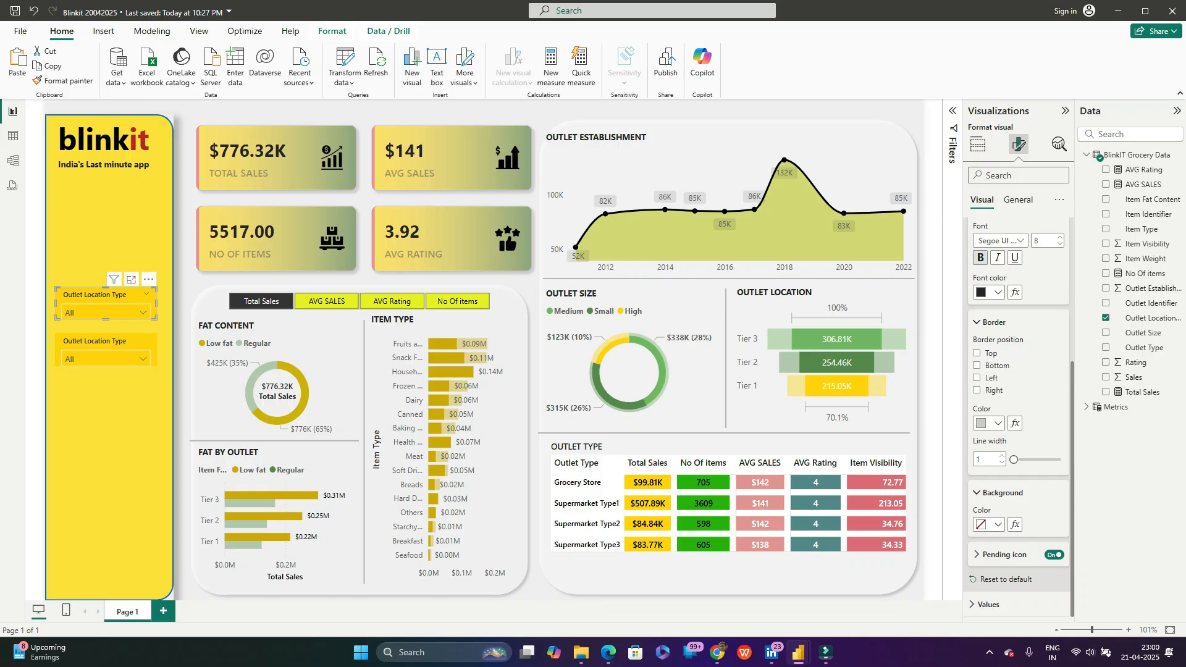
scroll(981, 258, "up", 2)
left_click(990, 300)
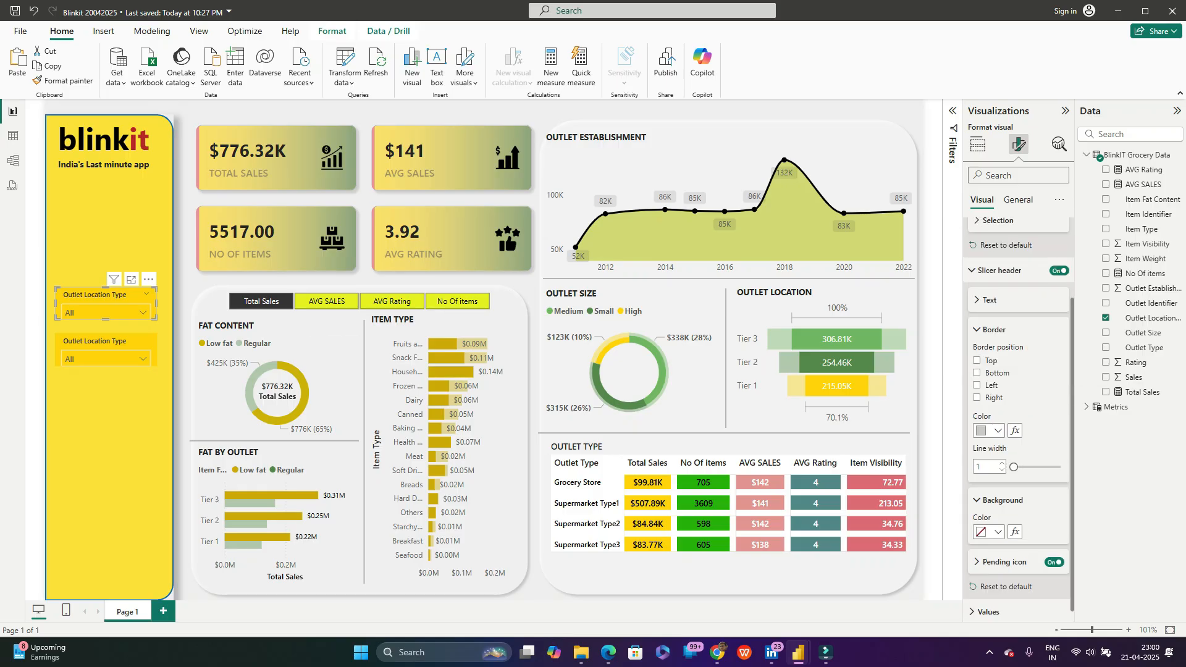
scroll(1018, 370, "up", 3)
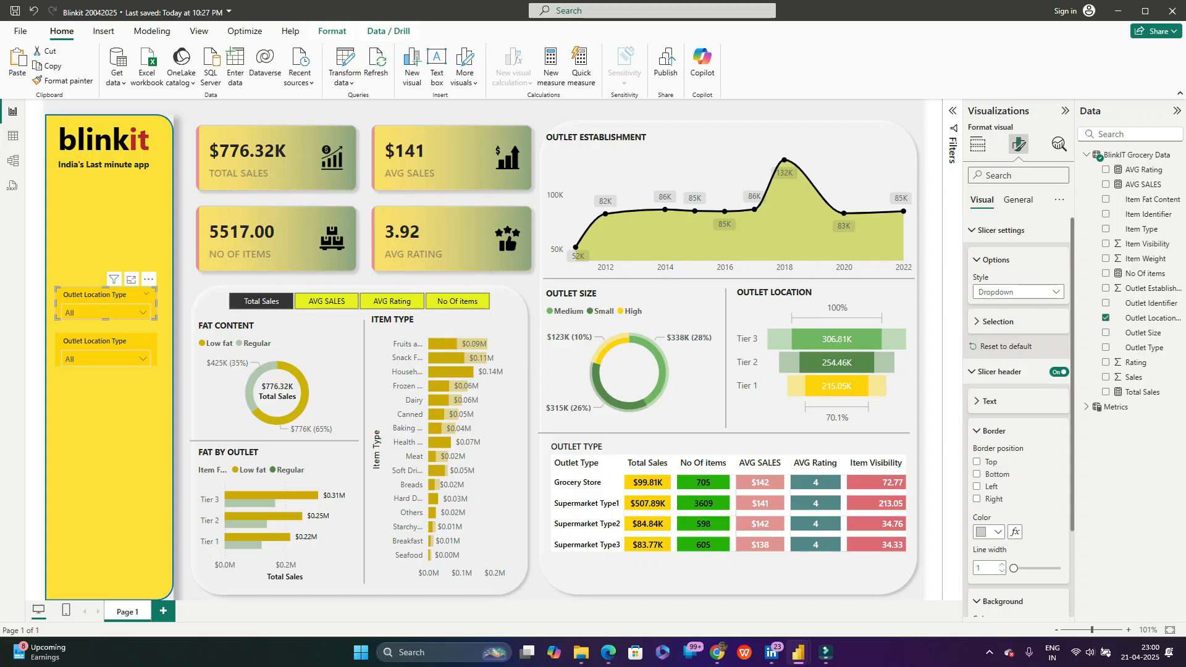
left_click(991, 260)
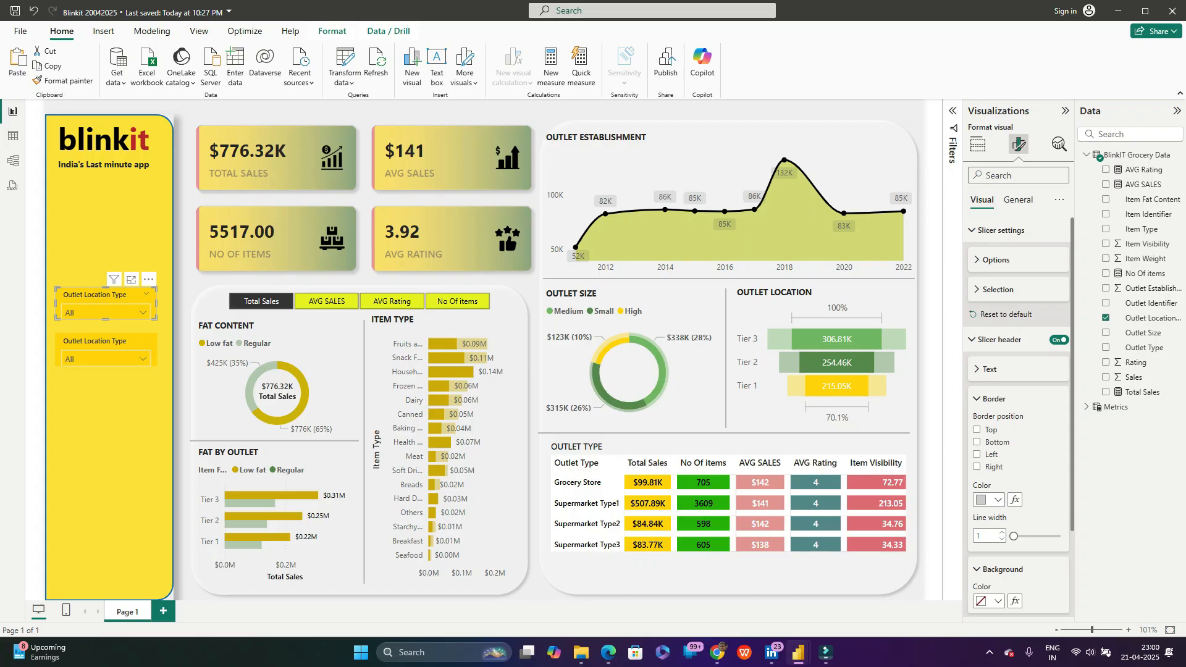
left_click(995, 230)
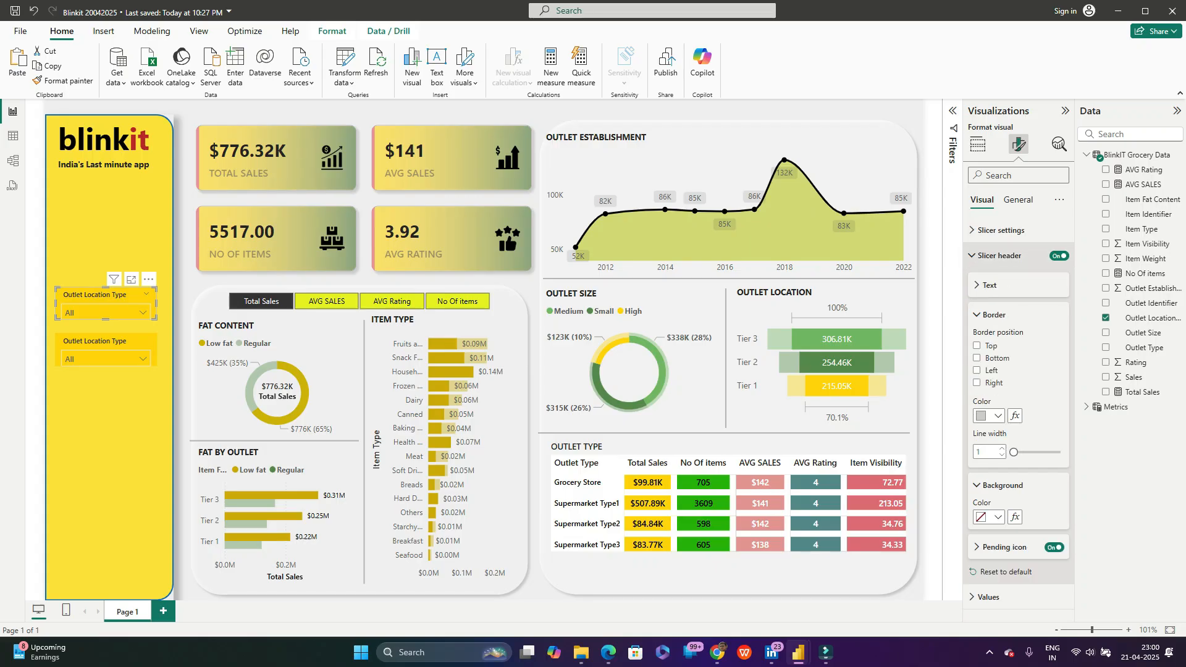
left_click(999, 256)
Step: Replace the lower Outlet Location Type slicer with a fresh copy of the upper one, placed directly beneath it
left_click(99, 342)
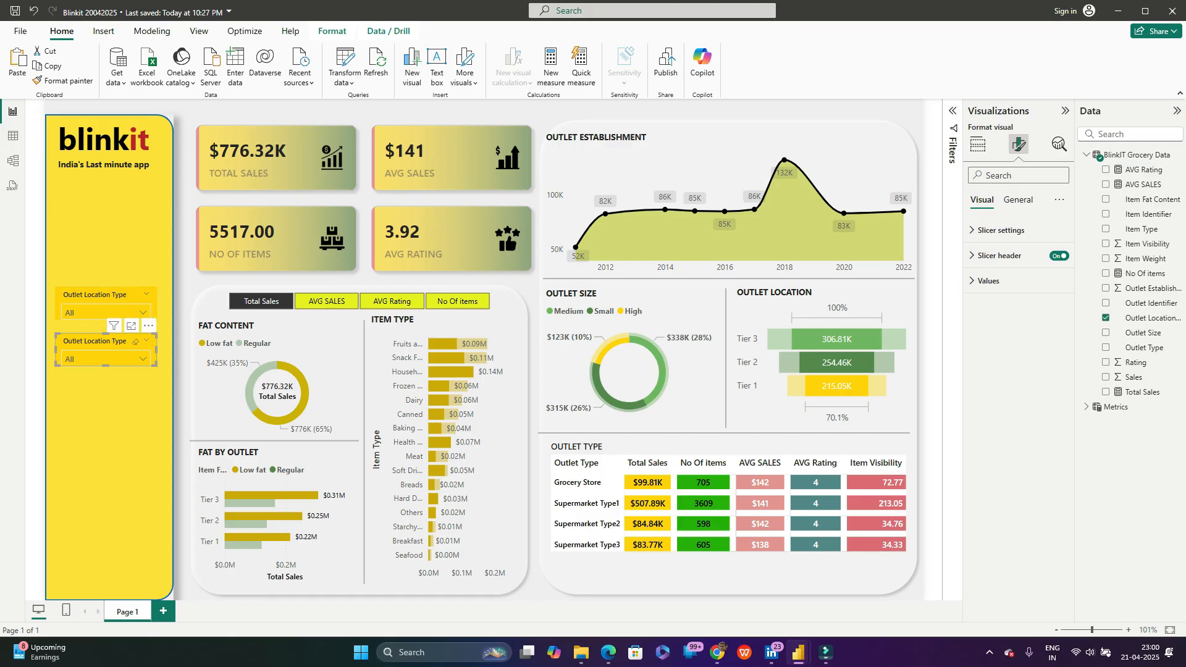
key("Delete")
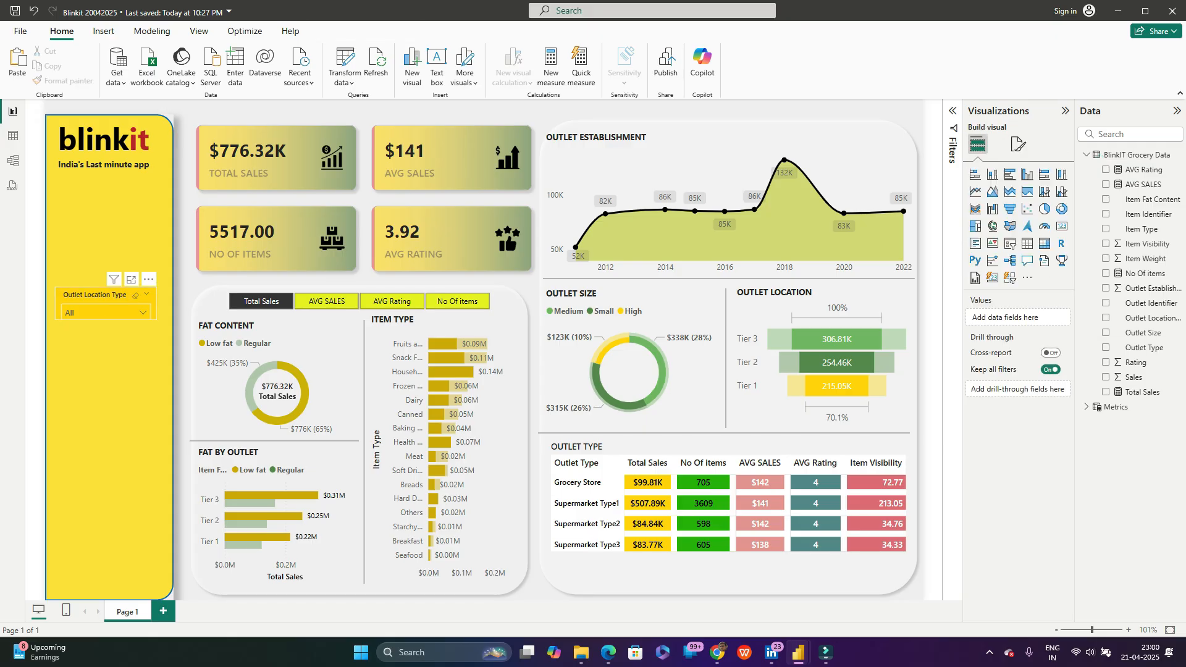
left_click(99, 296)
key("ctrl+c")
left_click(106, 377)
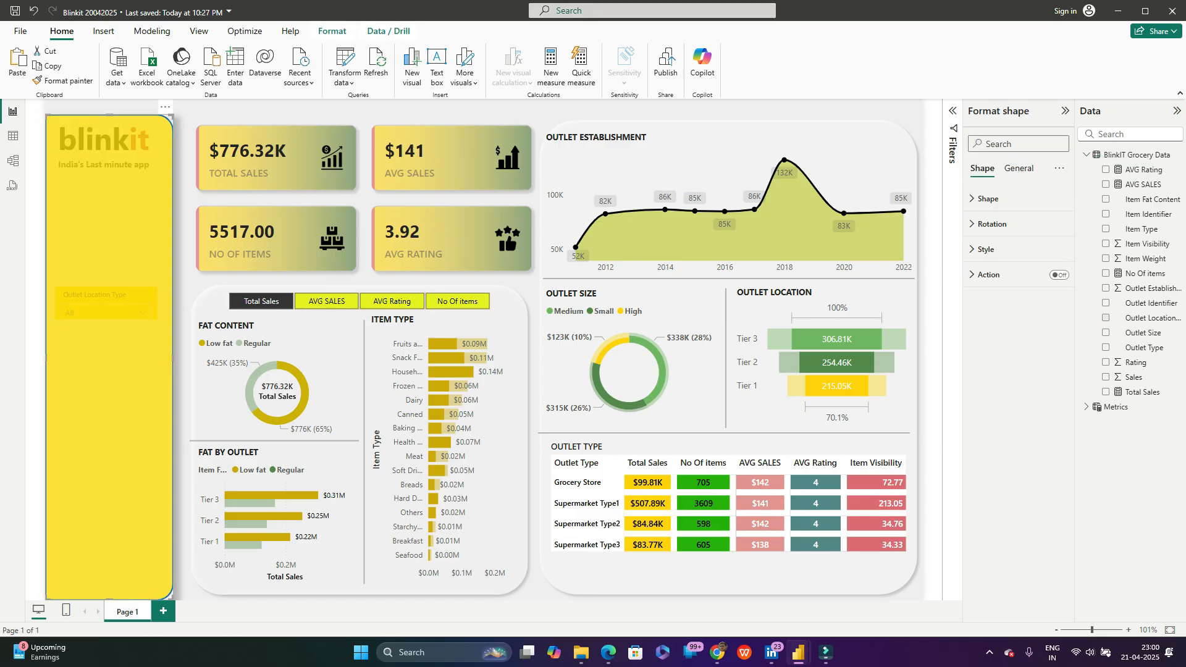
key("ctrl+v")
left_click_drag(106, 301, 100, 339)
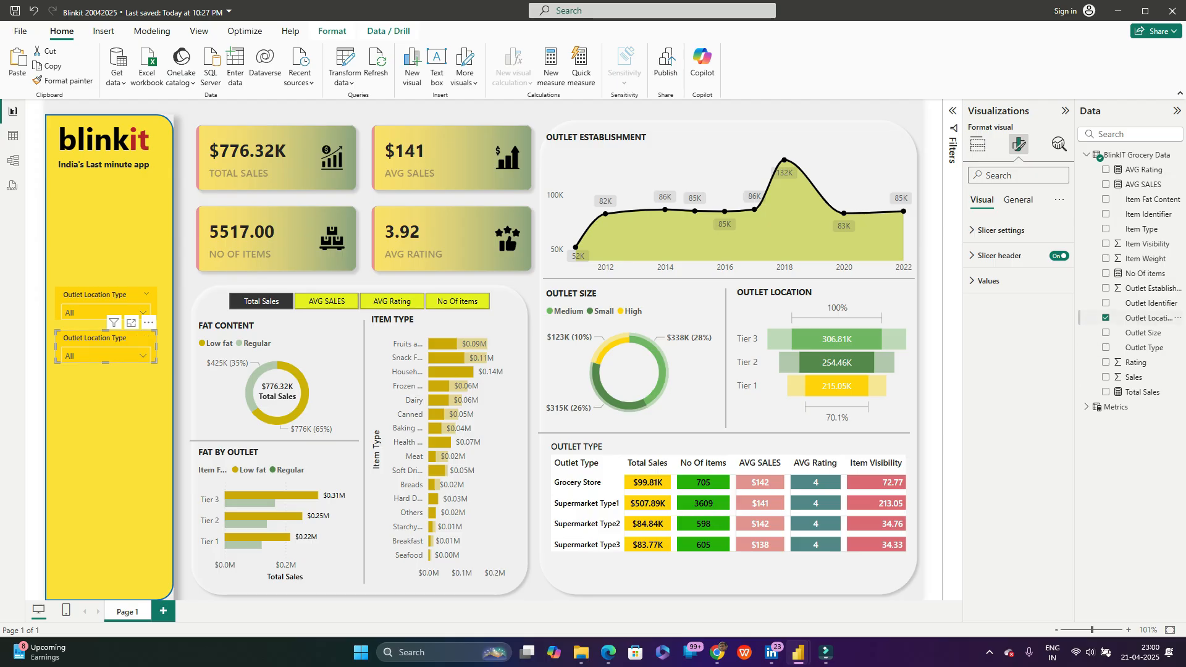
Step: Replace the lower slicer's Outlet Location Type field with Outlet Size
left_click(978, 144)
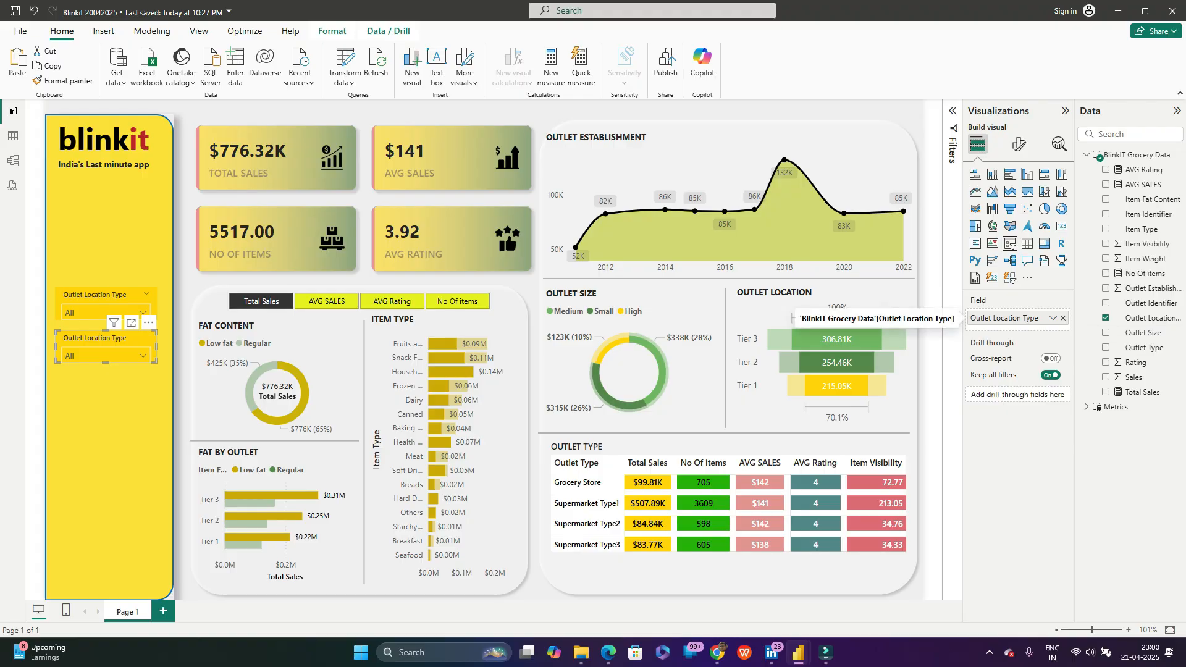
left_click(1063, 318)
left_click(1137, 333)
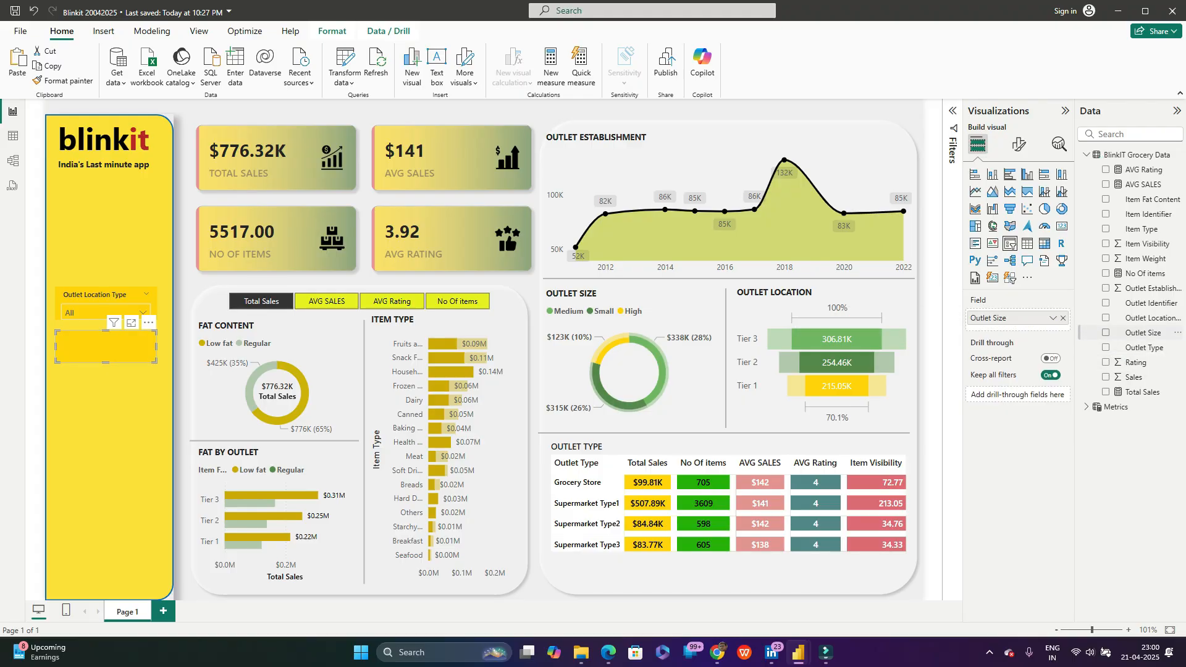
left_click(110, 420)
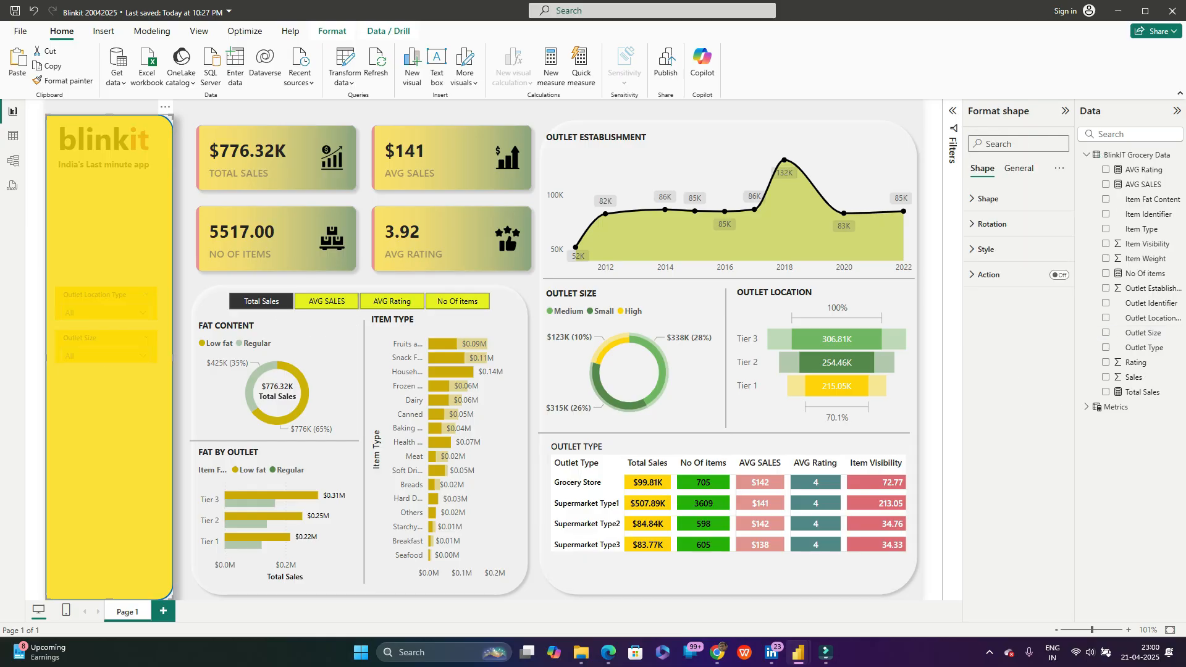
left_click(183, 370)
Step: Test the Outlet Size slicer by filtering on Medium, Small and High in turn, and clear the selection
left_click(143, 355)
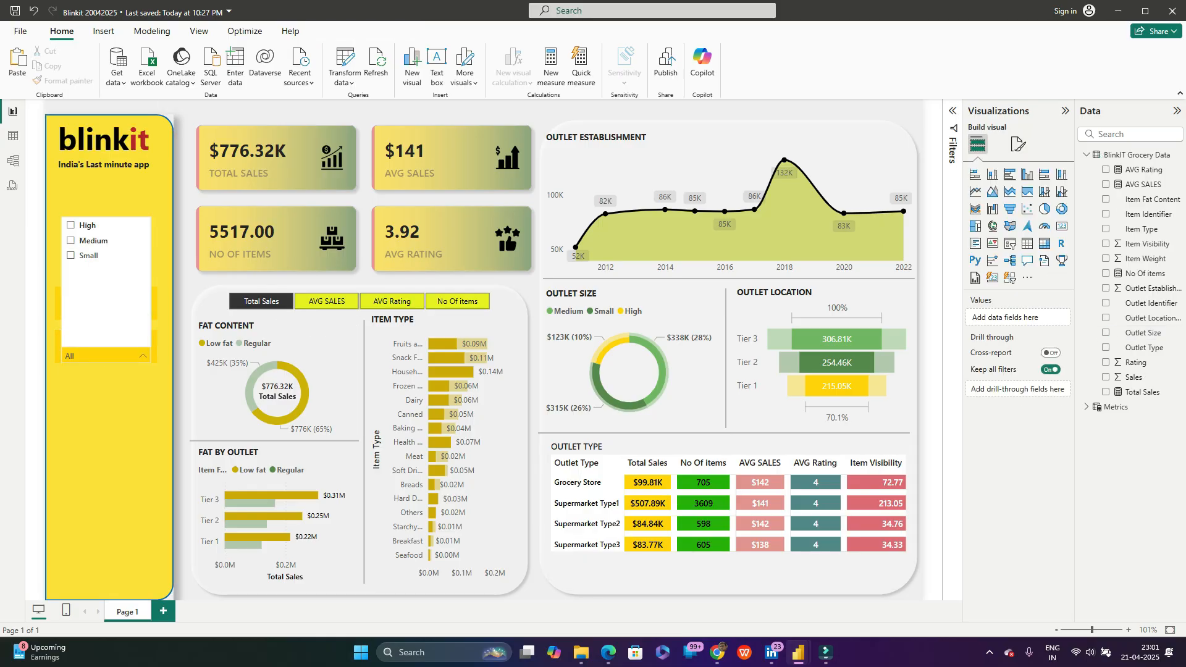
left_click(87, 240)
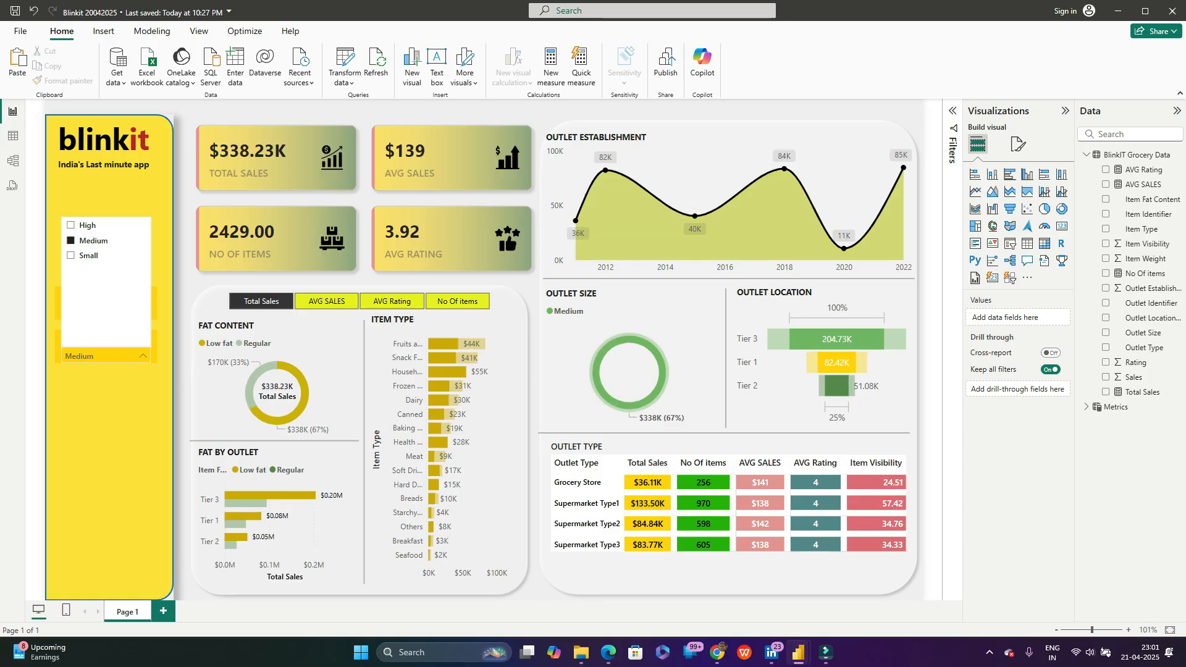
left_click(87, 255)
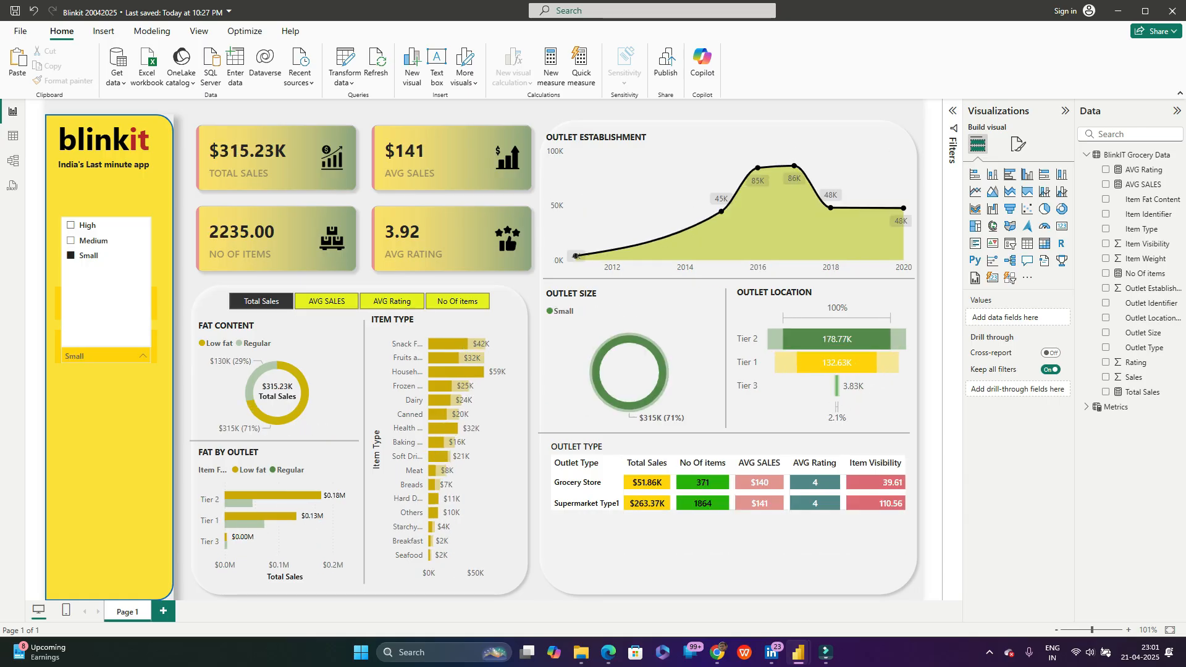
left_click(87, 225)
left_click(87, 225)
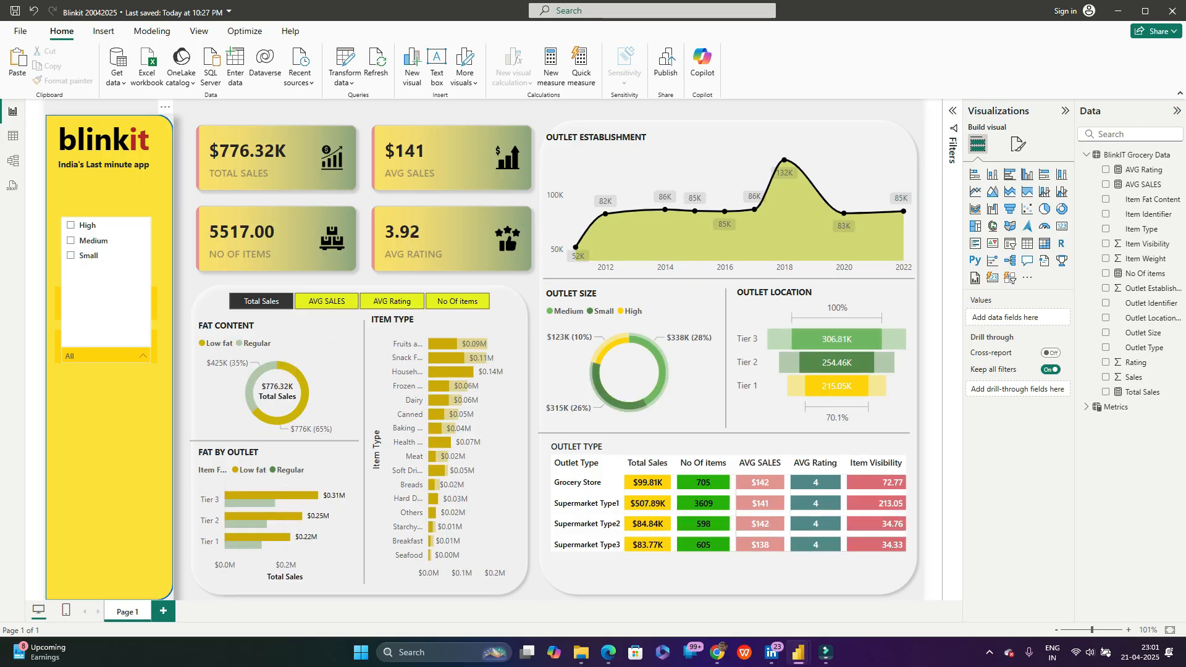
left_click(110, 407)
left_click(142, 312)
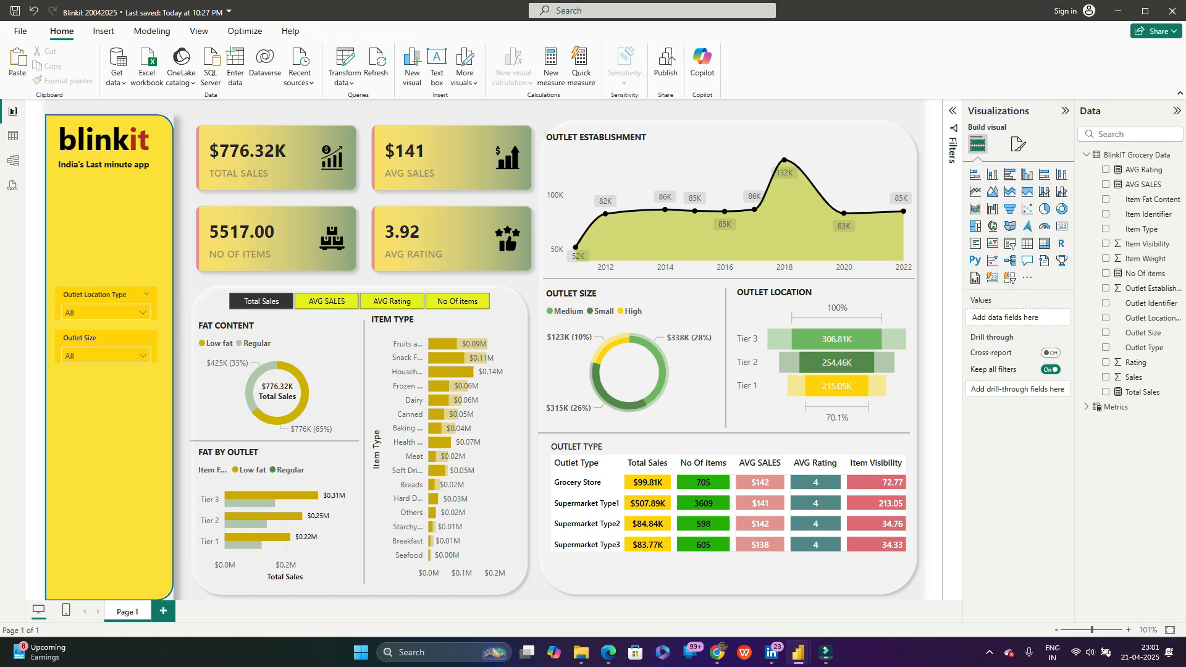
left_click(110, 408)
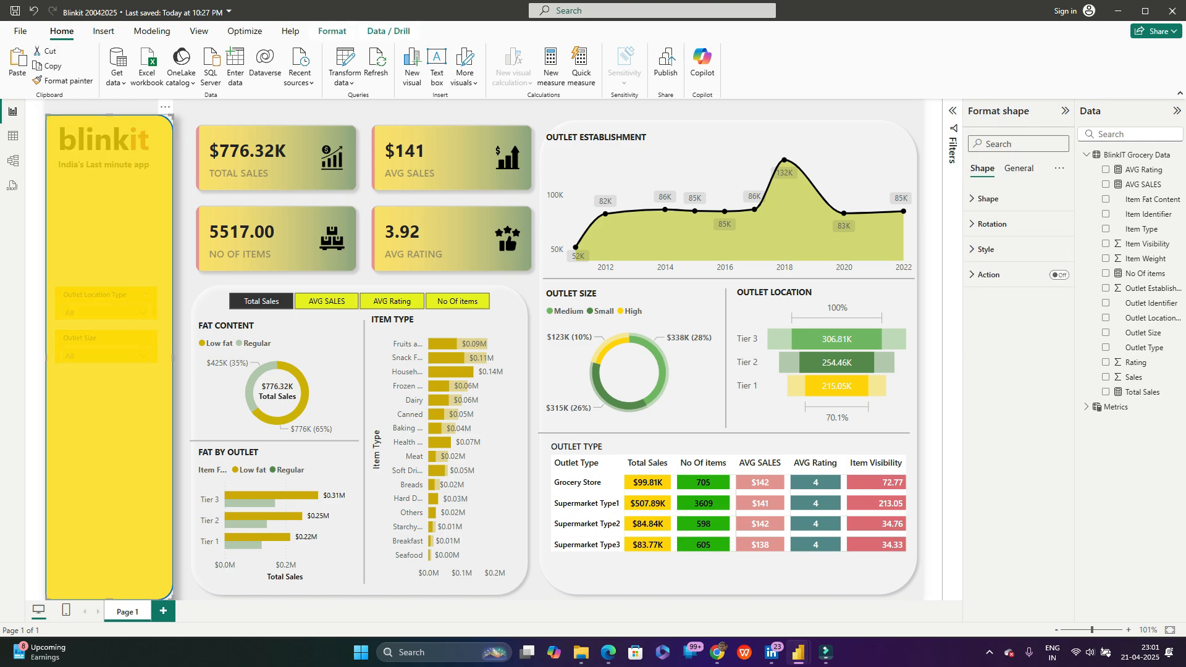
Step: View the Item Type bar chart in focus mode and return to the report
left_click(498, 302)
left_click(480, 308)
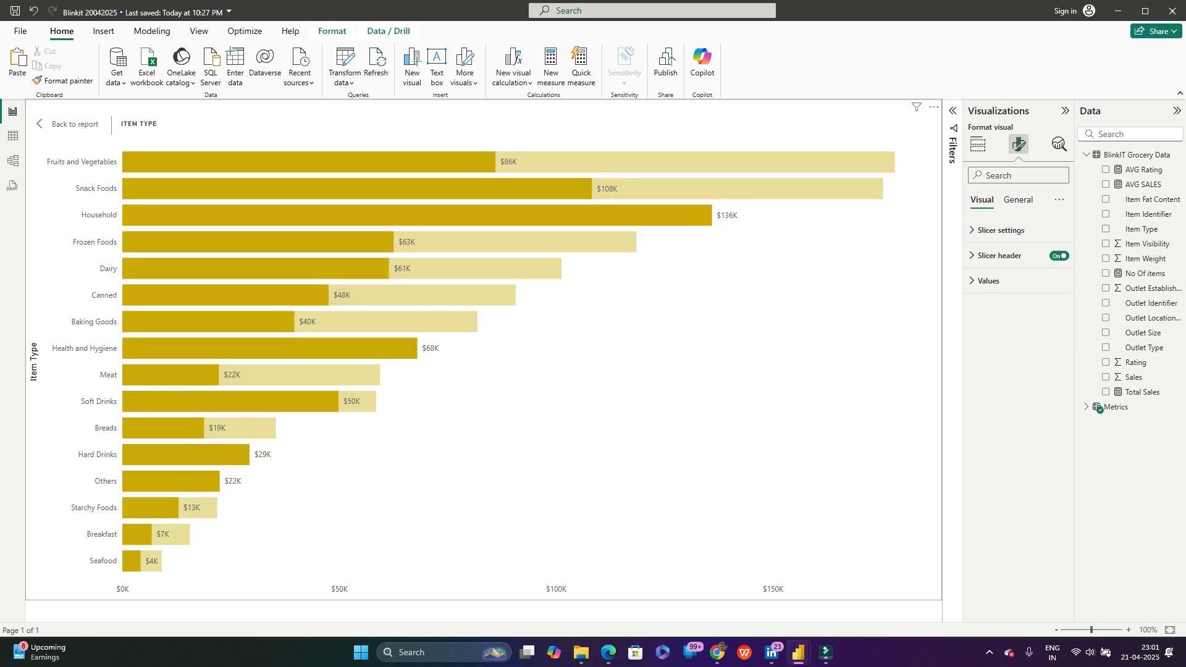
left_click(68, 124)
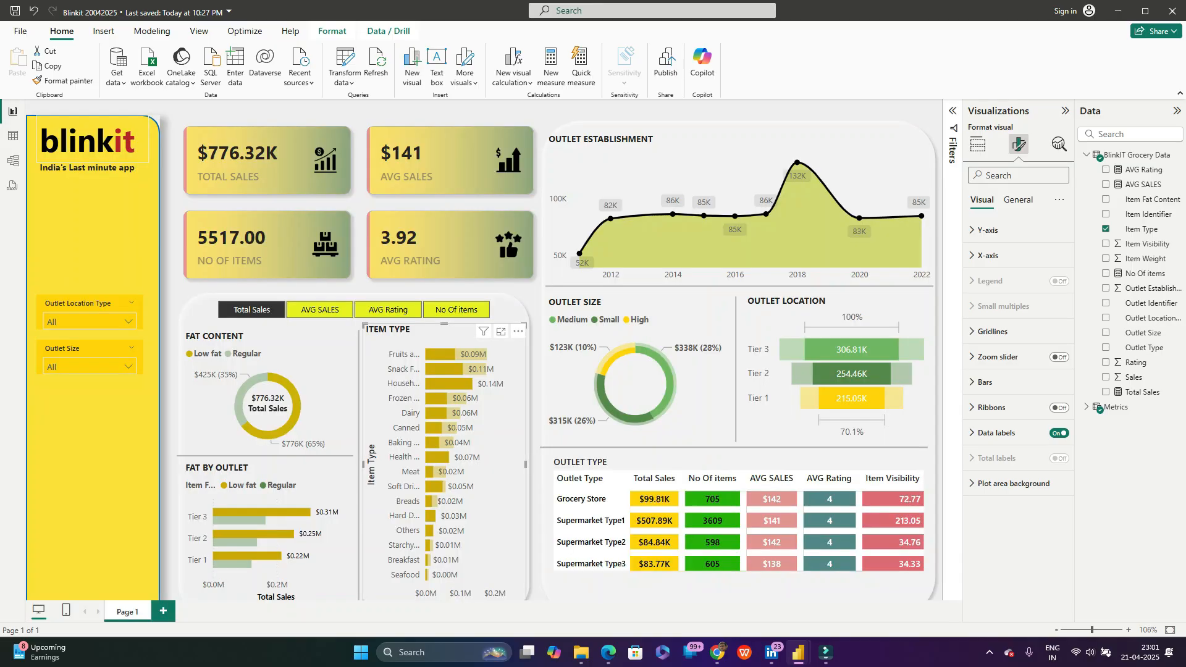
left_click(510, 303)
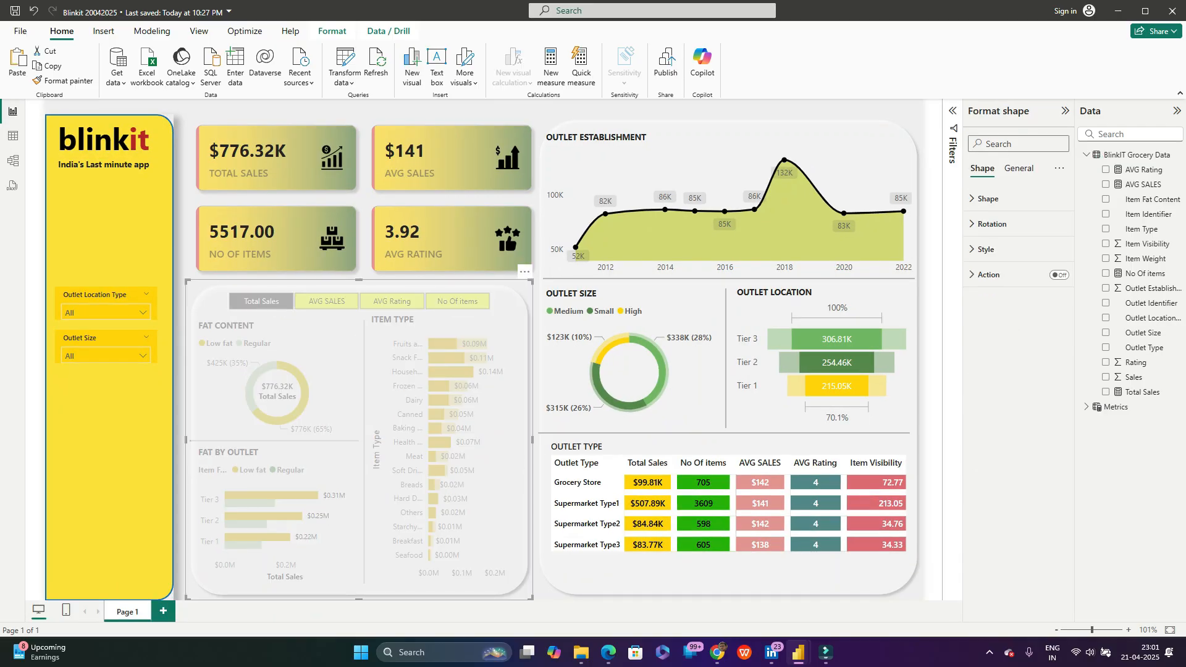
left_click(365, 198)
left_click(108, 241)
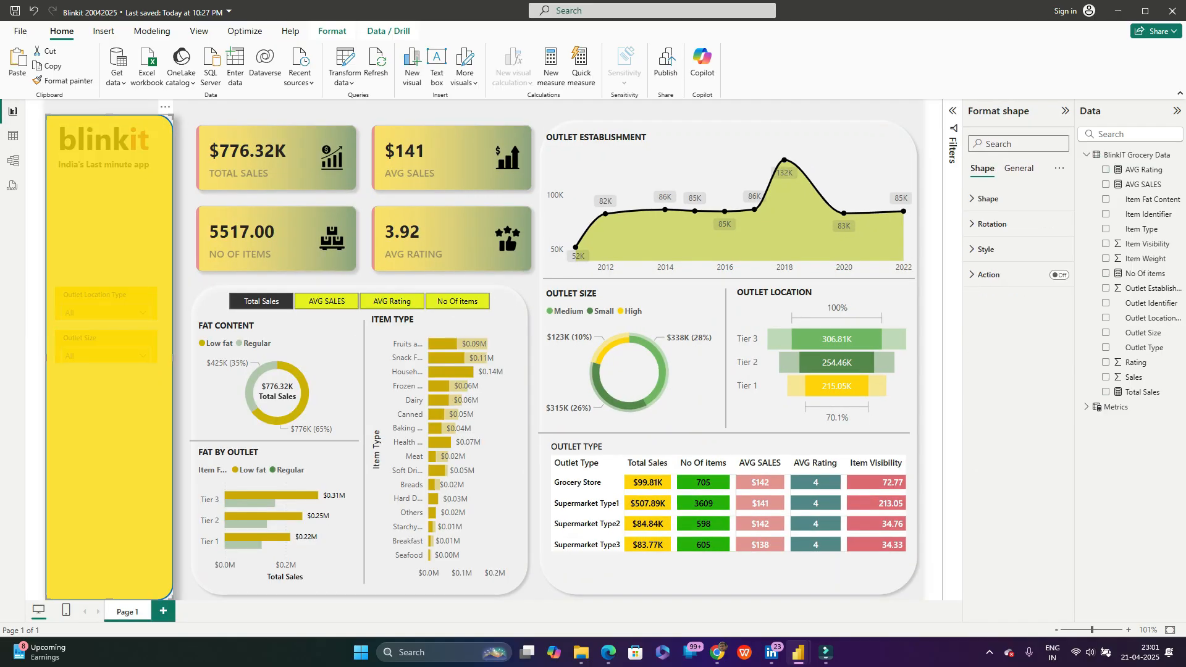
left_click(510, 303)
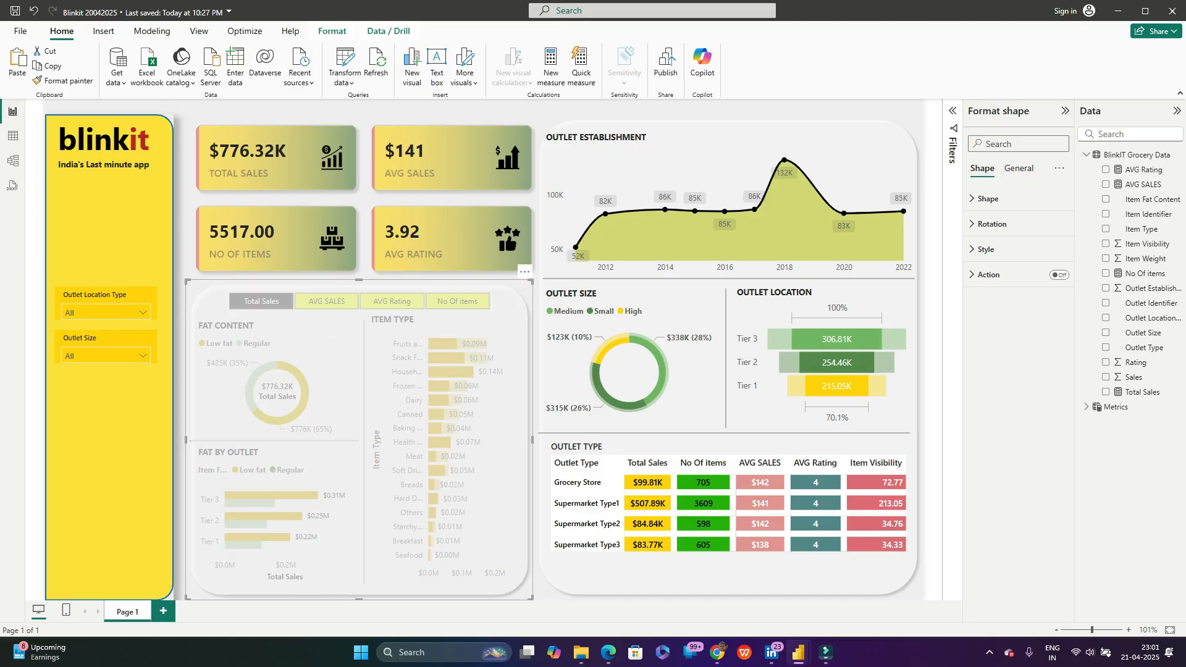
left_click(180, 383)
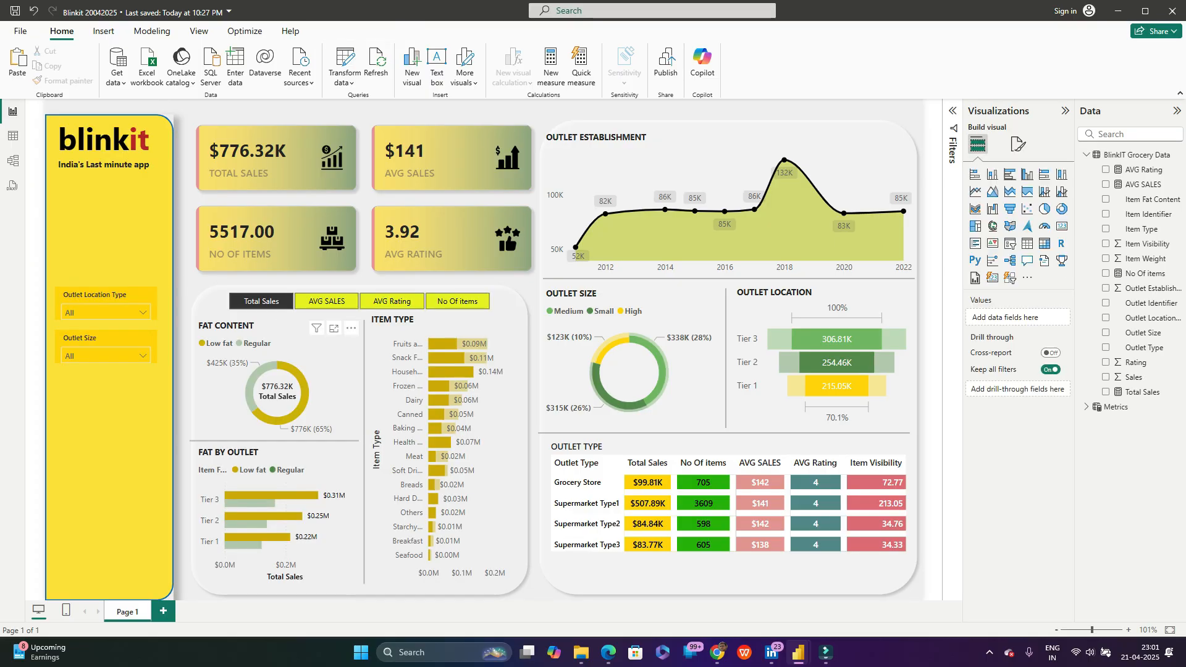
left_click(539, 396)
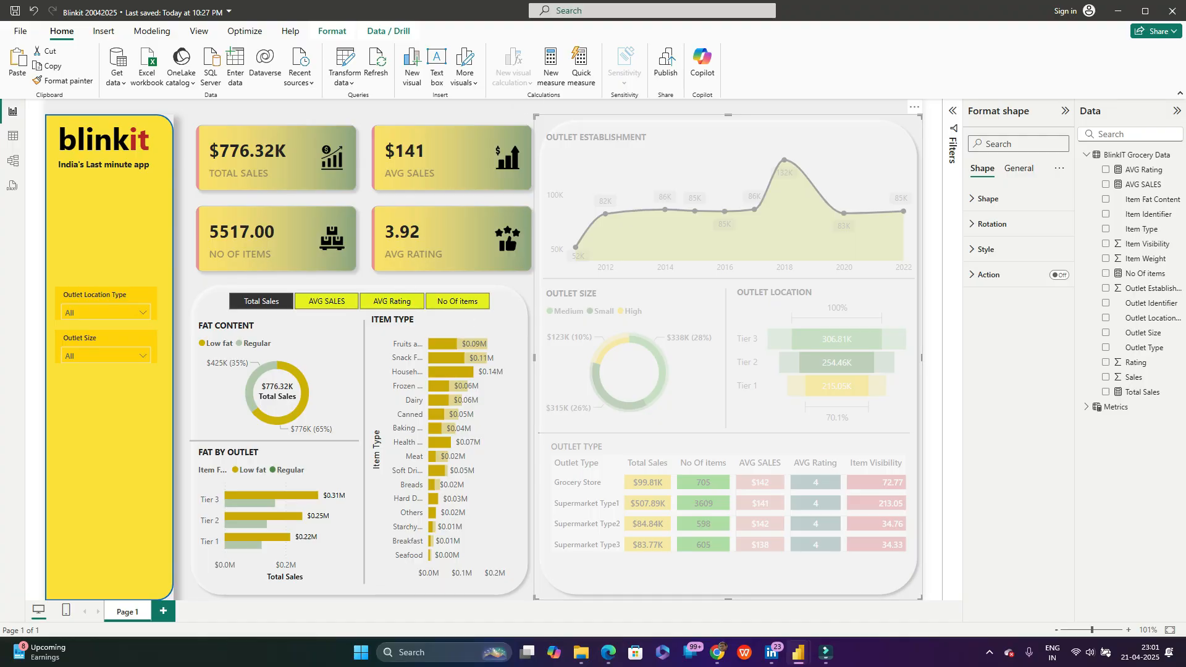
left_click(514, 104)
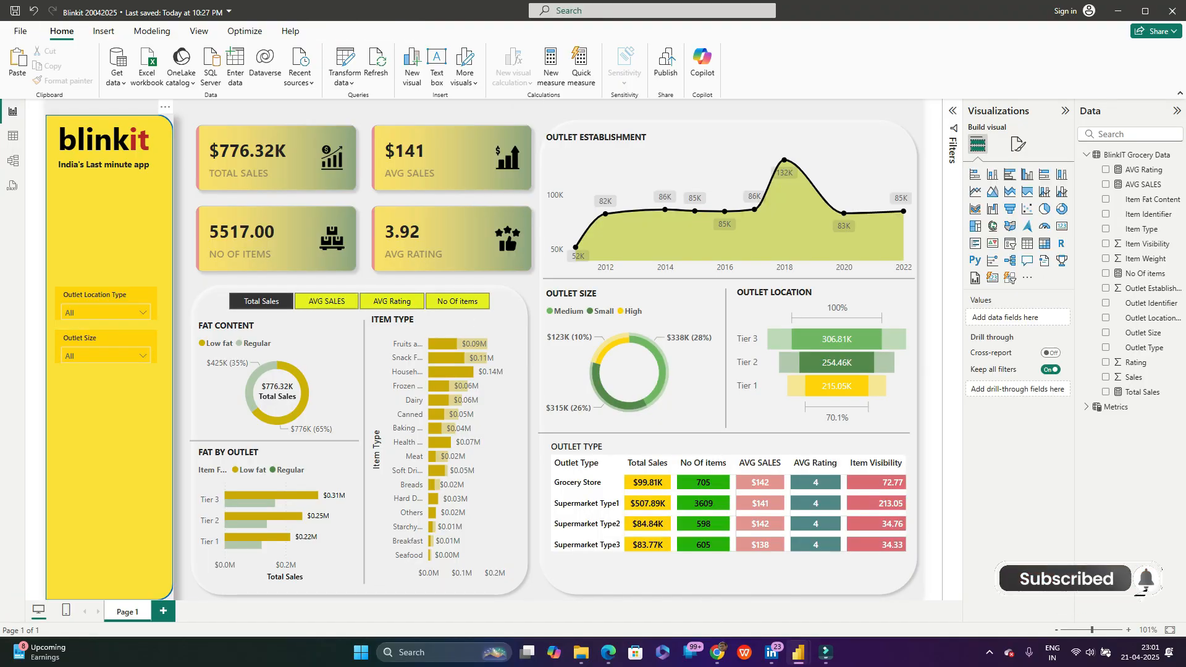
Step: Duplicate the Outlet Size slicer and place the copy directly below it, aligned with the slicers above
left_click(99, 338)
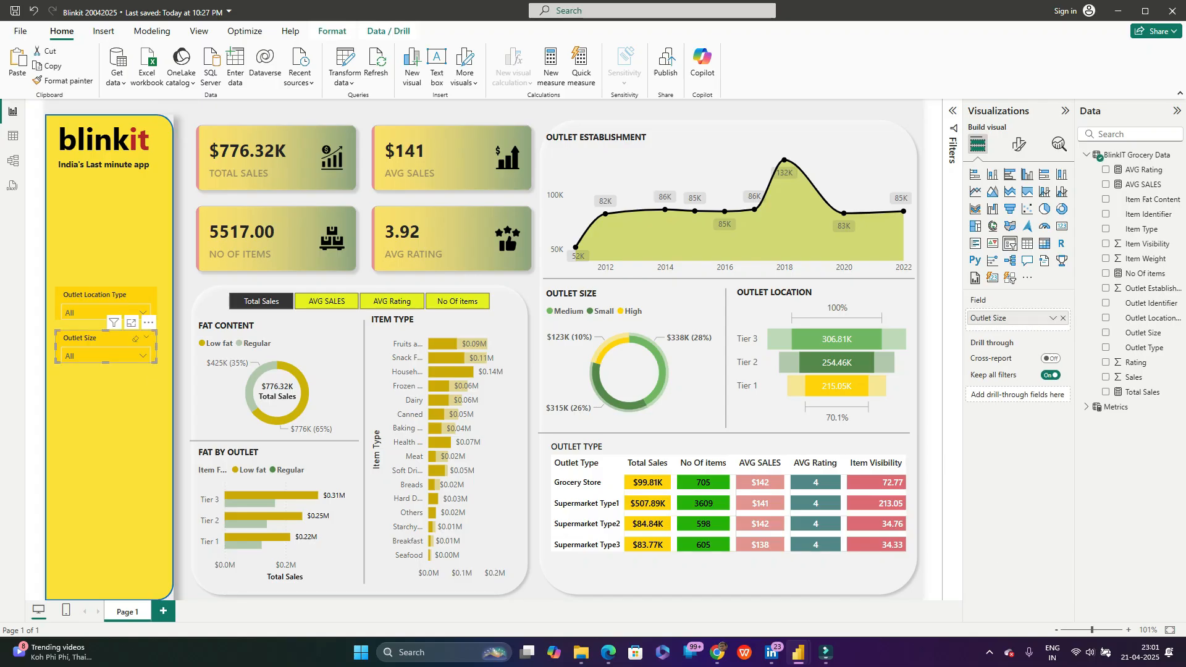
left_click(106, 420)
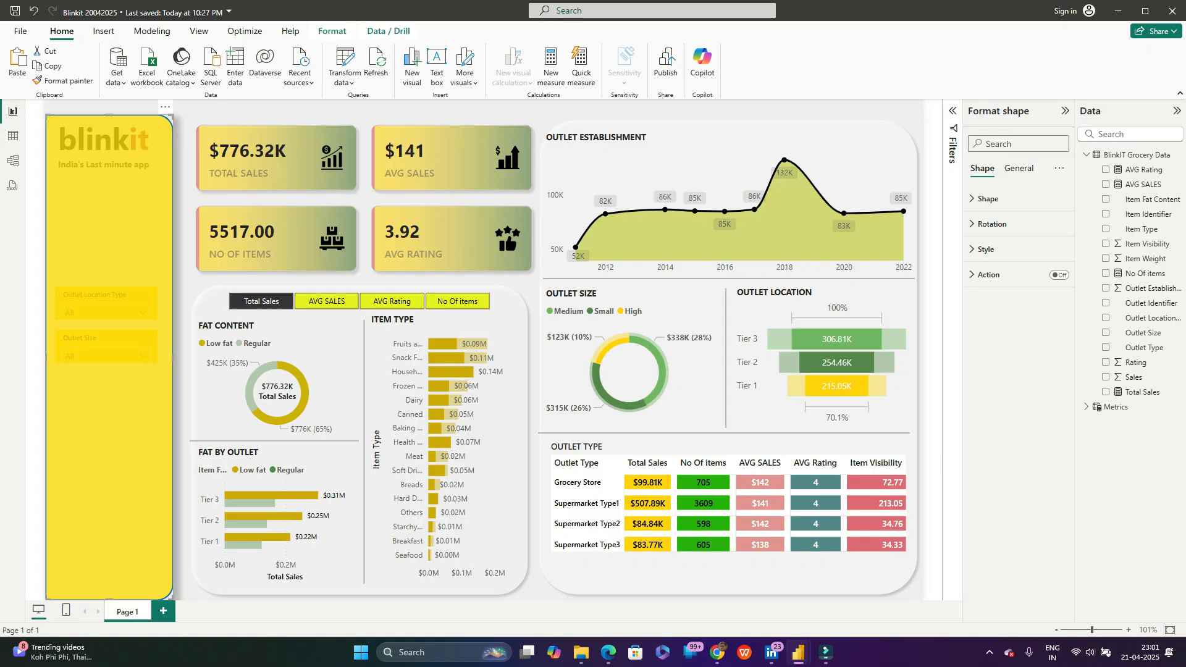
key("ctrl+v")
left_click_drag(108, 344, 102, 383)
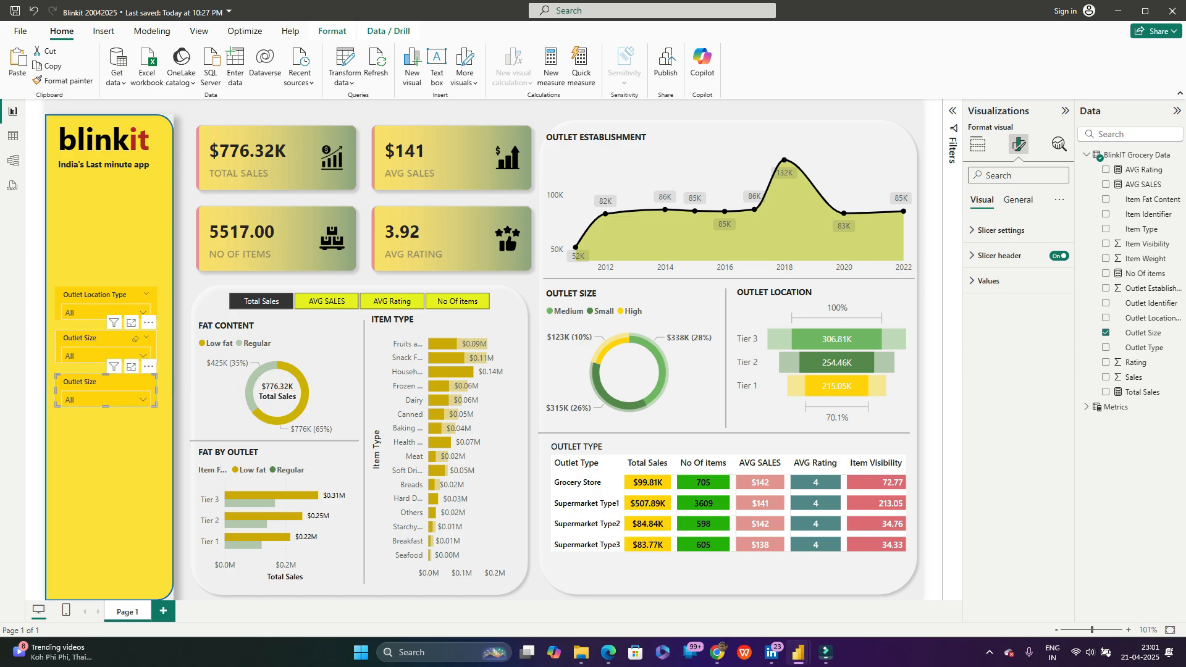
Step: Move both Outlet Size slicers slightly up to tighten the slicer stack's spacing, and select the lower one
left_click_drag(102, 341, 102, 336)
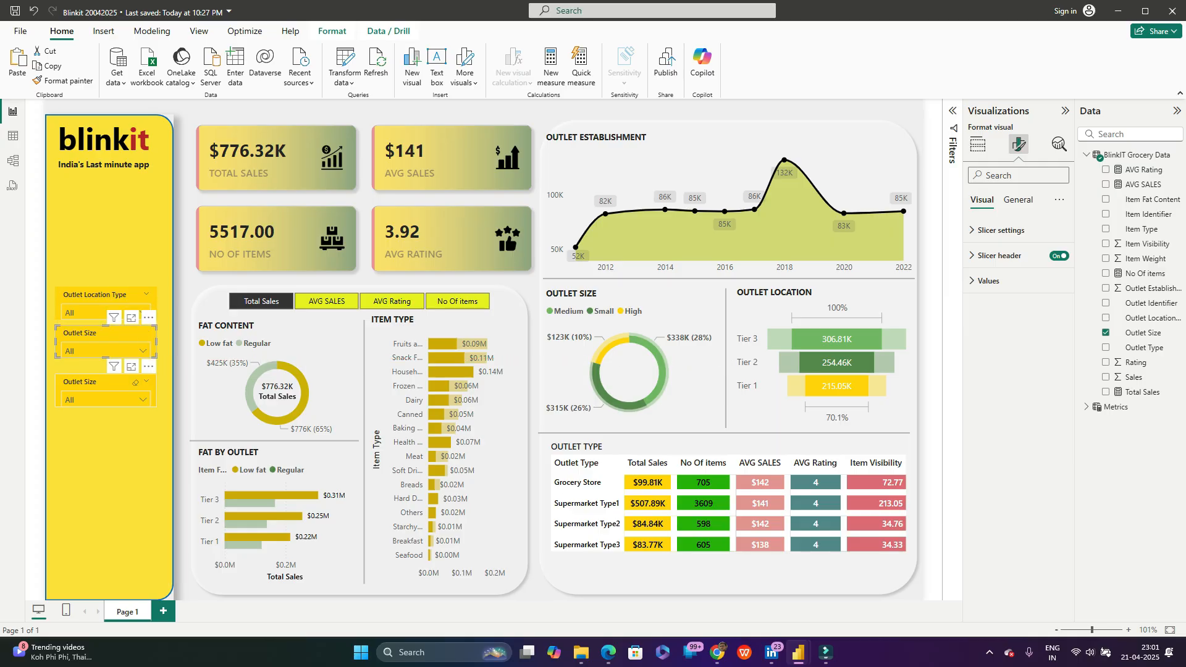
left_click_drag(102, 383, 102, 377)
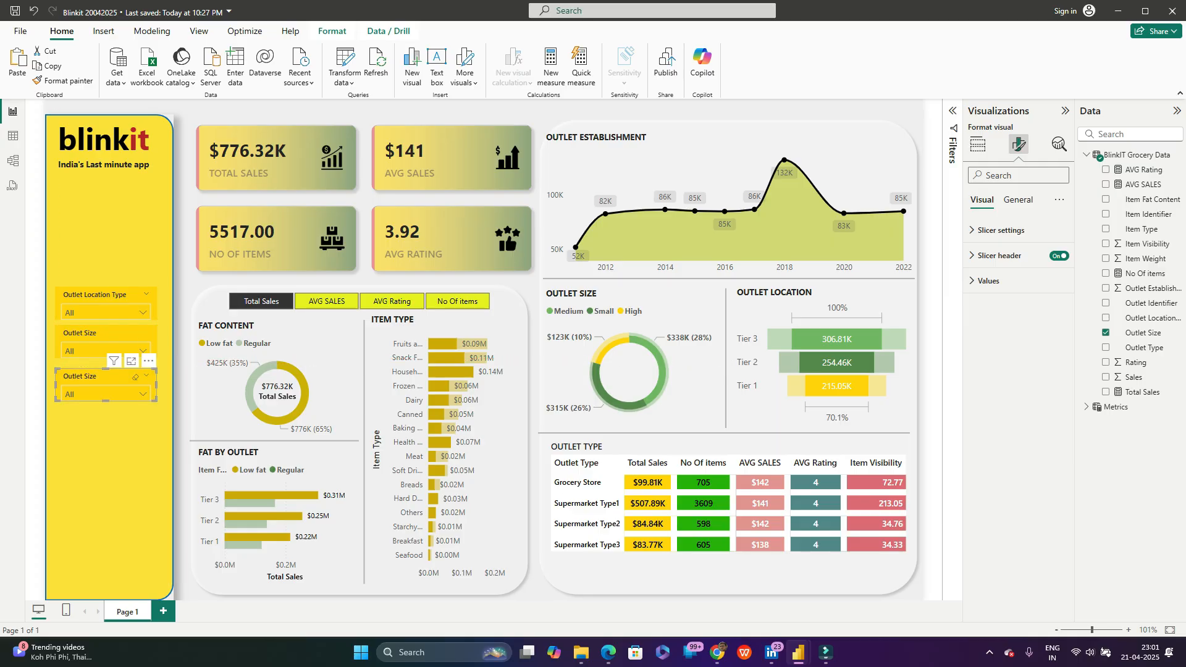
left_click(102, 447)
left_click(182, 395)
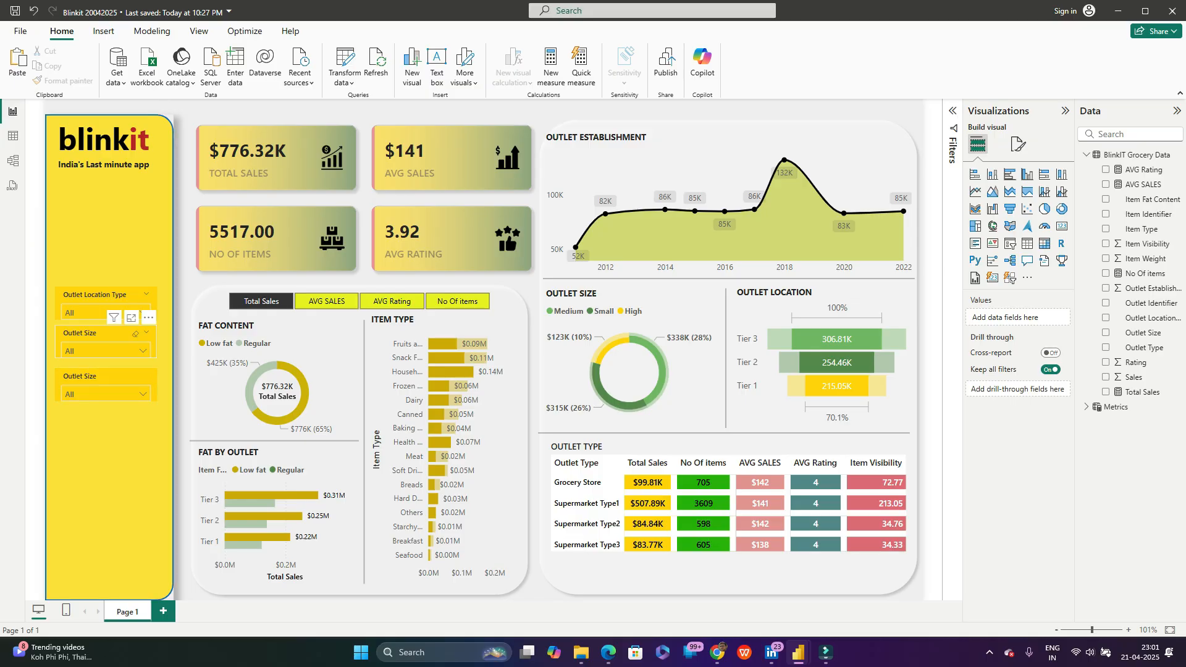
left_click_drag(99, 336, 99, 337)
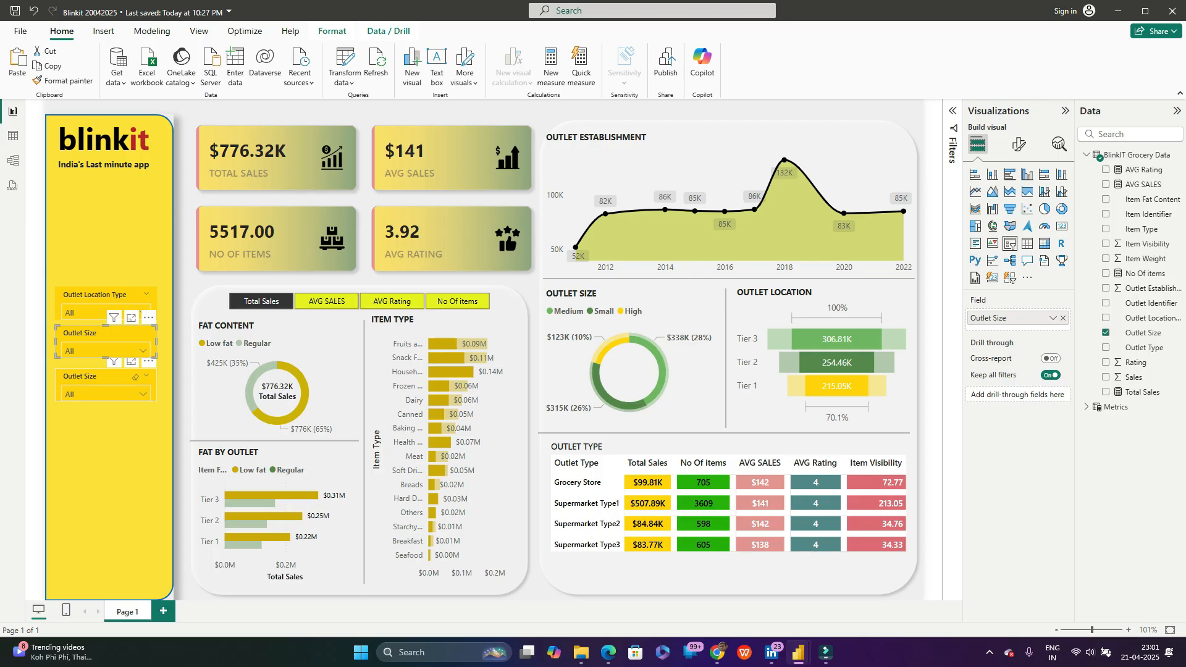
left_click(102, 377)
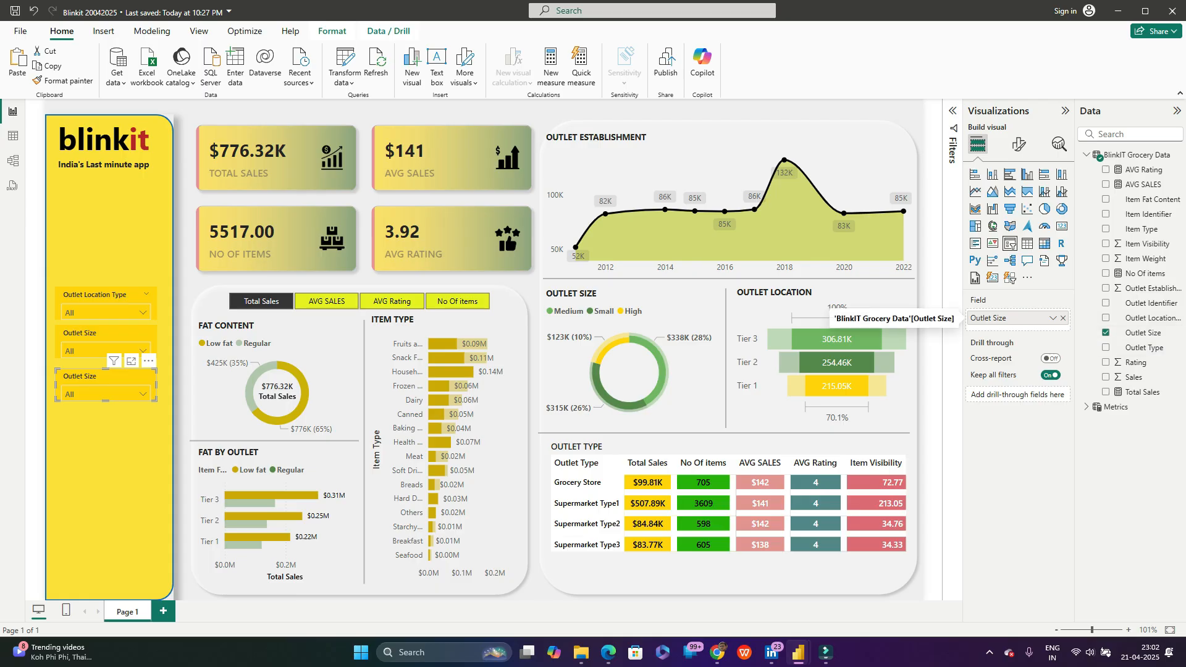
Step: Replace the Outlet Size field of the lowest slicer in the side panel with Item Type
left_click(1063, 318)
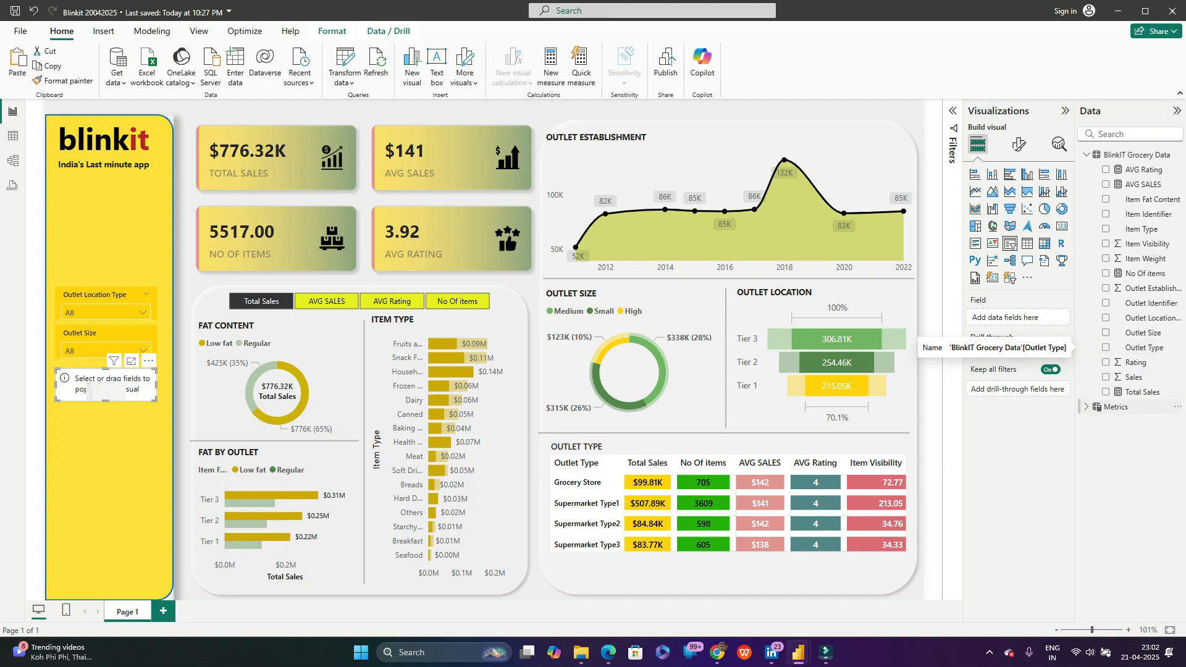
left_click(1105, 228)
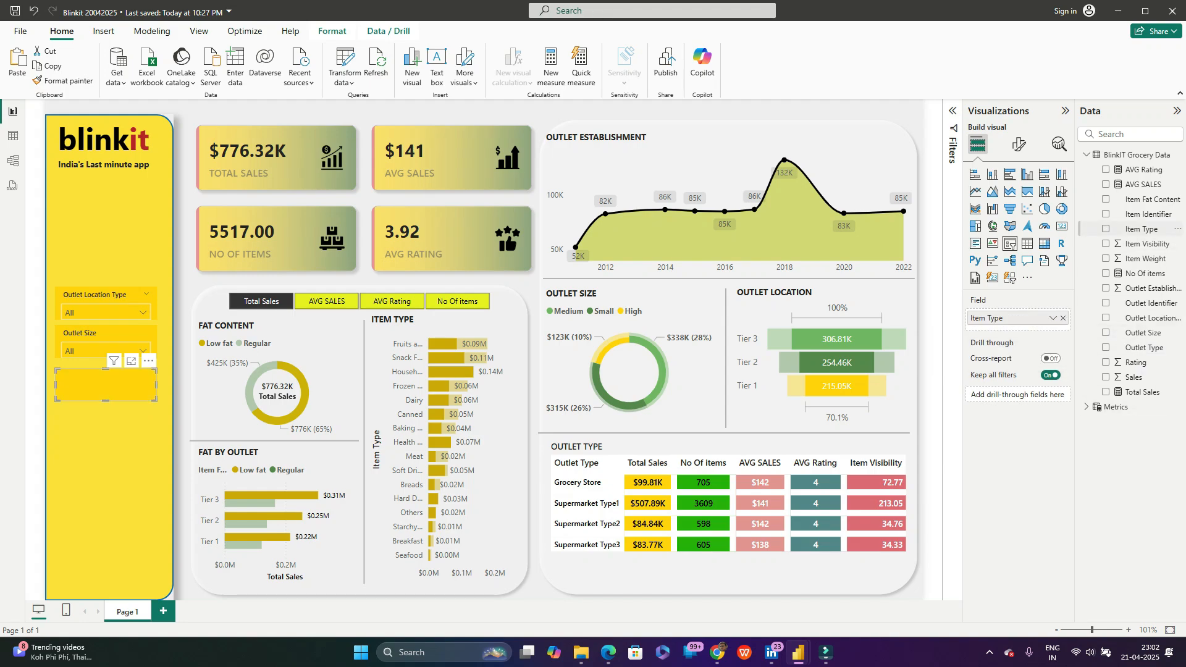
Step: Test the Item Type slicer by filtering on Dairy, Frozen Foods, Breakfast and Breads in turn, and clear the selection
left_click(143, 394)
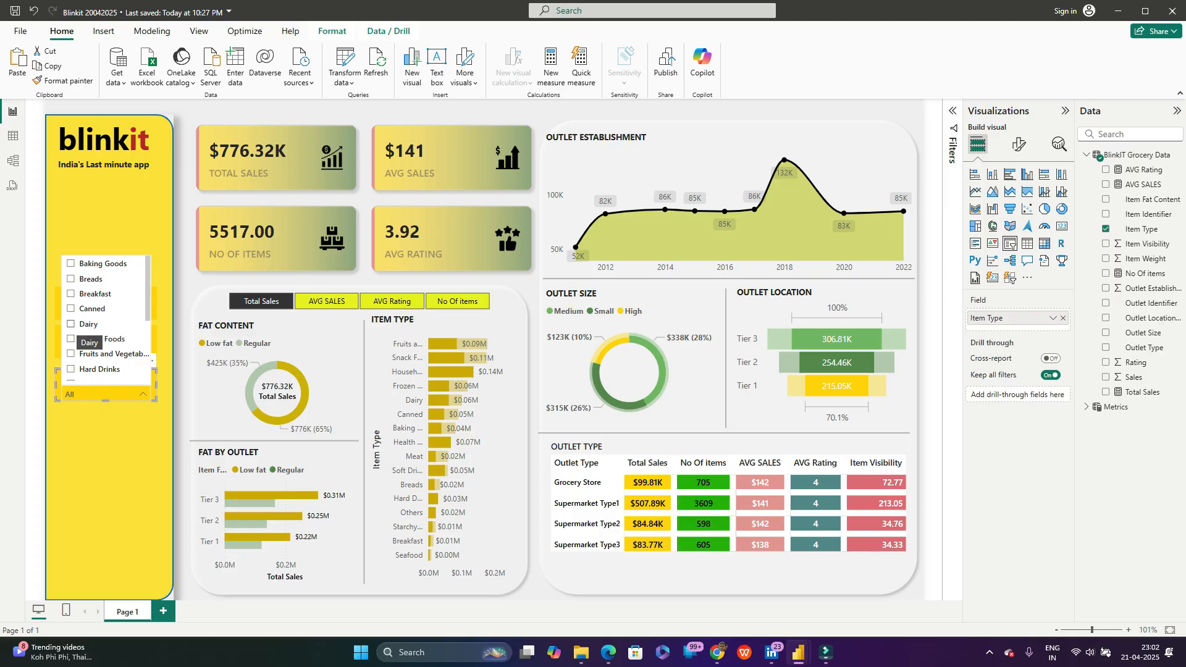
left_click(73, 324)
left_click(79, 339)
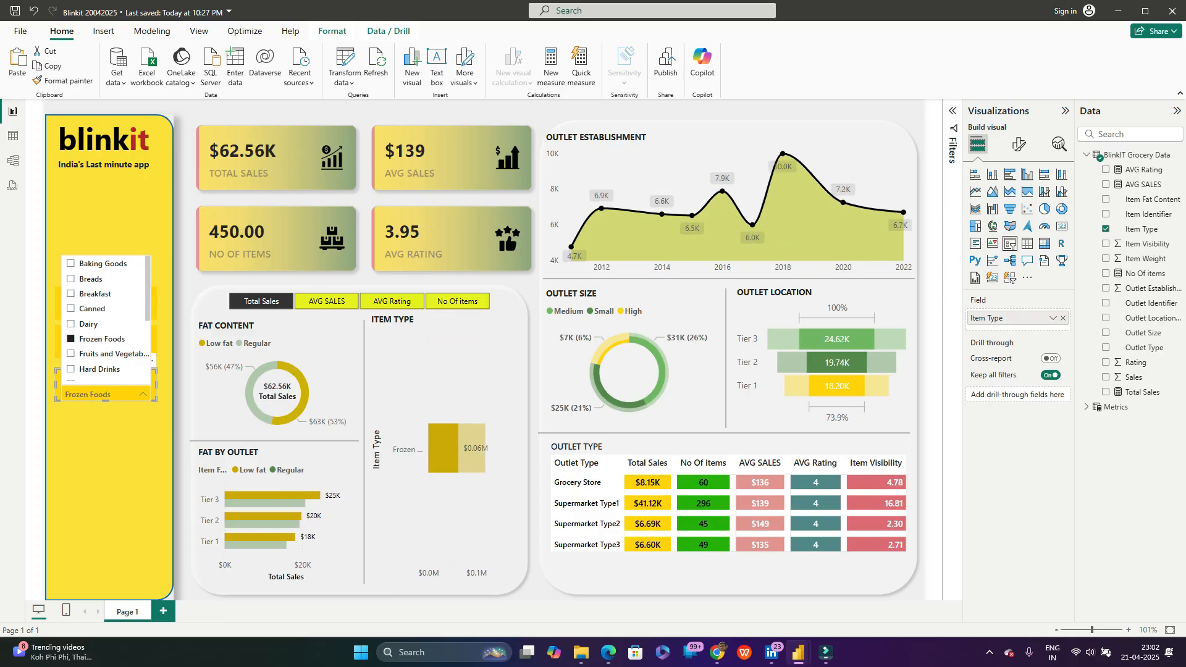
left_click(79, 294)
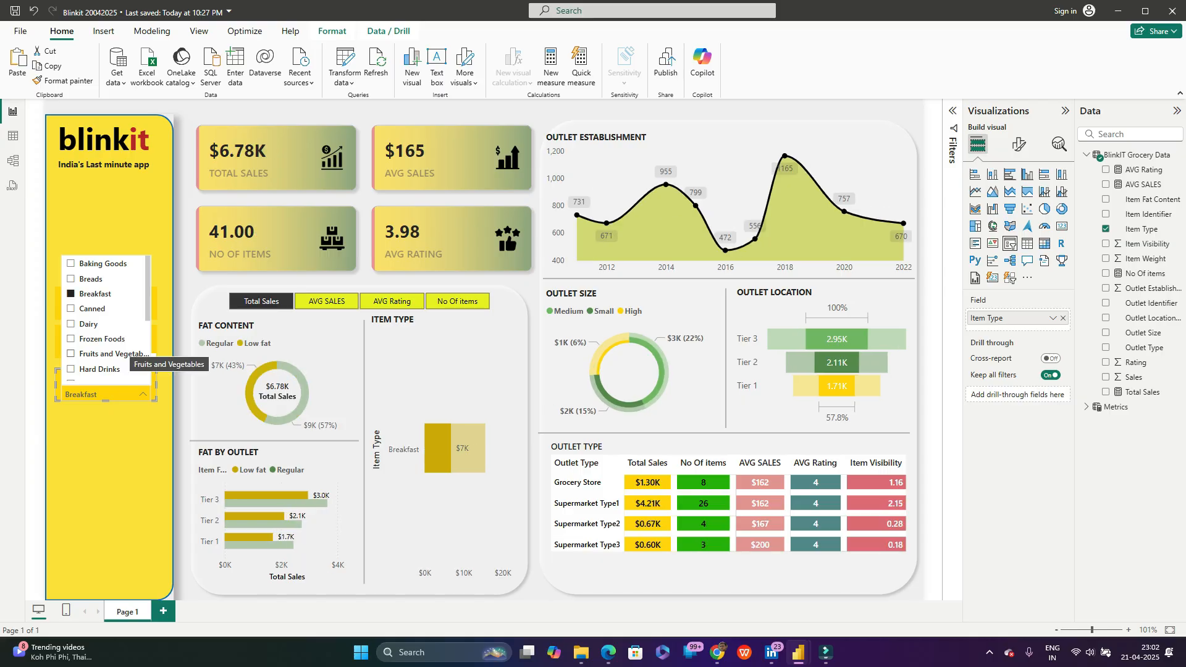
left_click(82, 279)
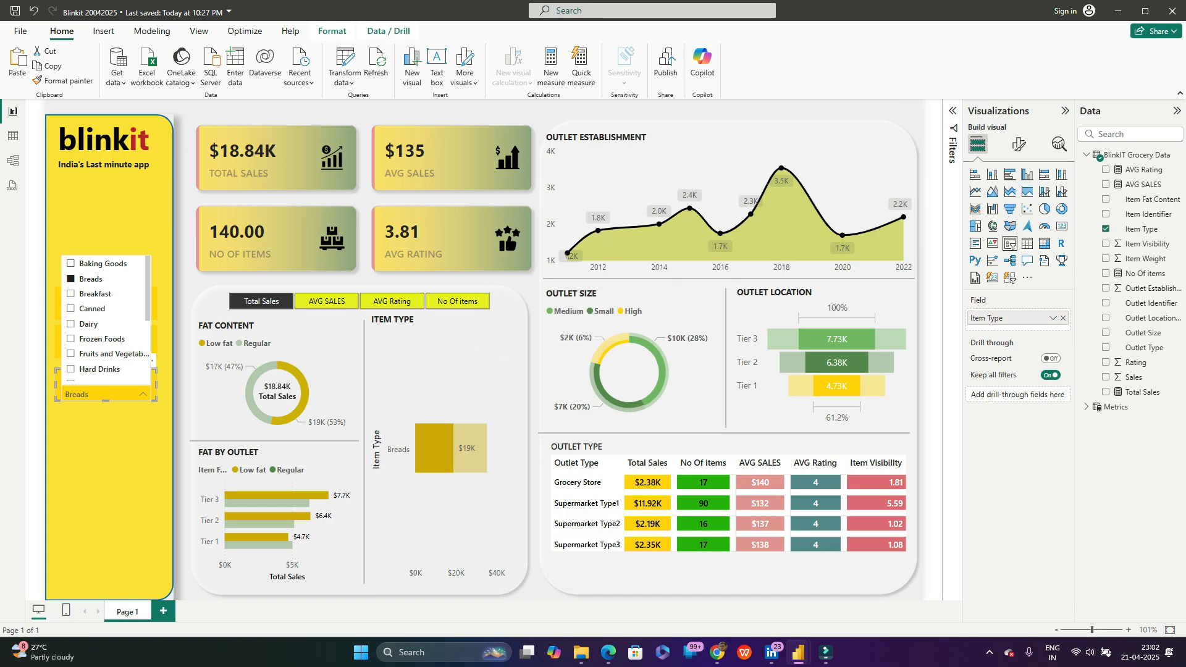
left_click(71, 279)
left_click(102, 220)
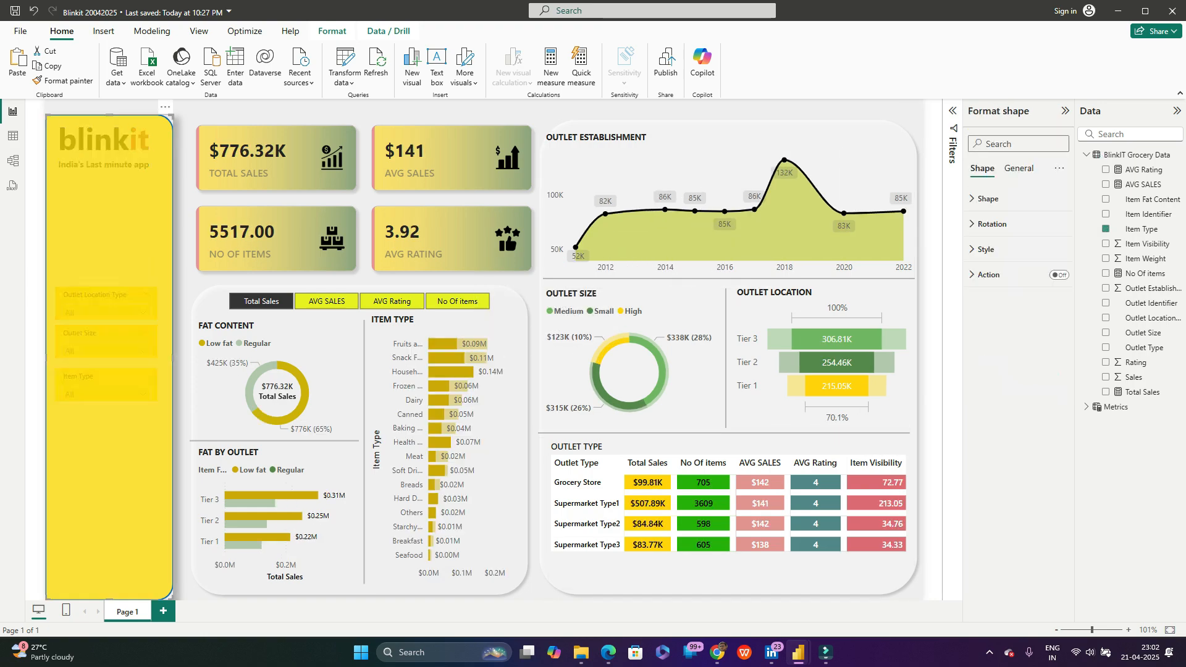
left_click(365, 199)
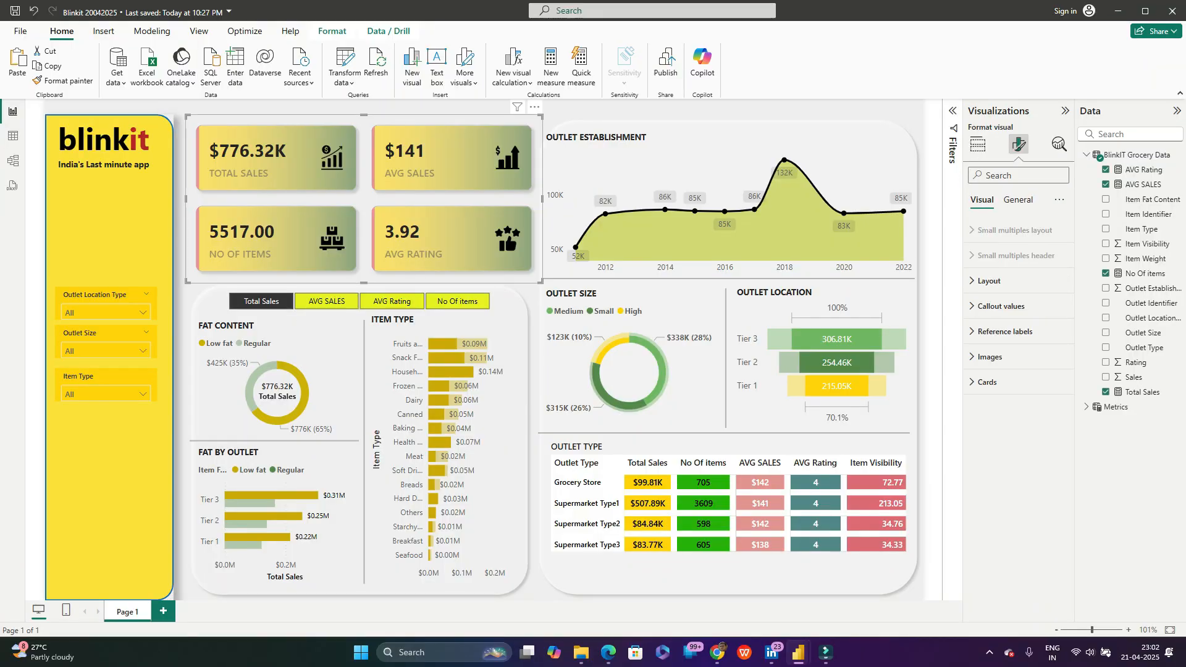
left_click(655, 126)
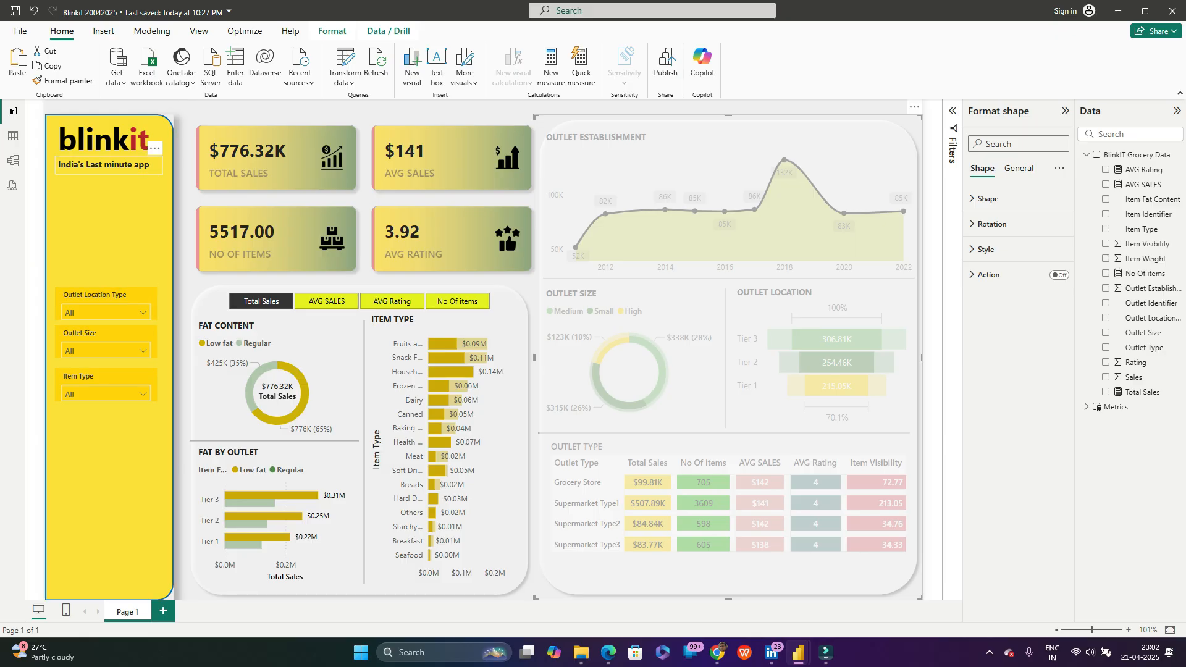
left_click(110, 225)
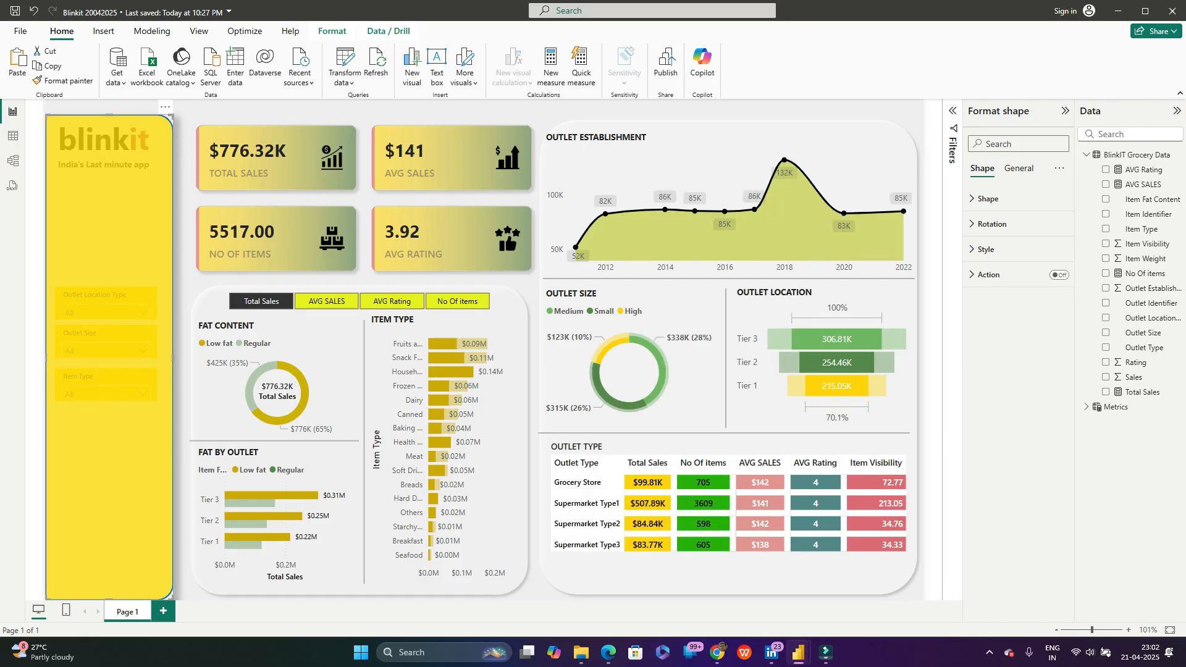
left_click(364, 198)
Step: Switch to the reference report Blinkit 12042025 to examine its filter panel heading, and return to Blinkit 20042025
key("alt+Tab")
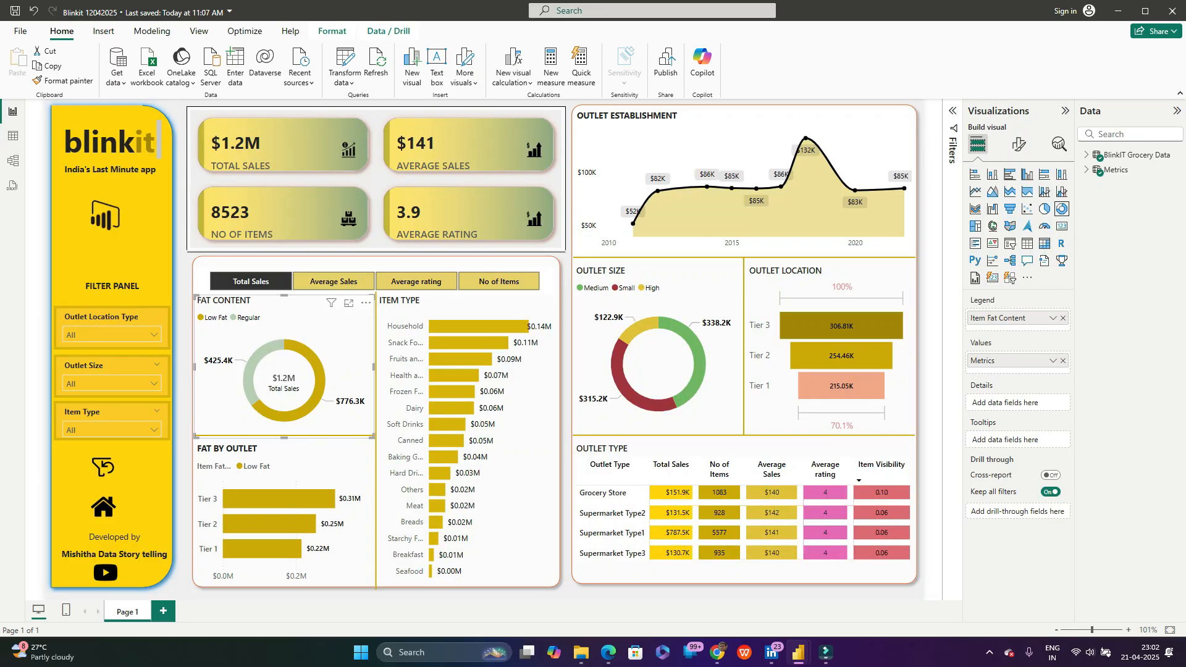
left_click(96, 286)
key("alt+Tab")
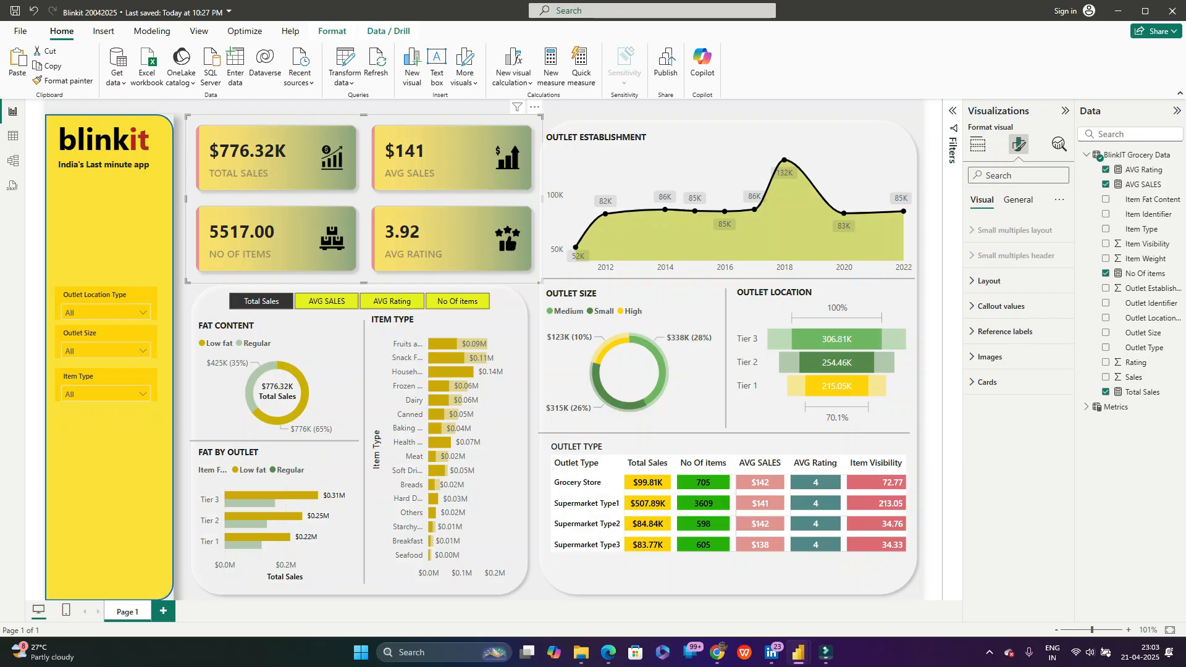
Step: Duplicate the "India's Last minute app" text box and place the copy just above the Outlet Location Type slicer
left_click(103, 166)
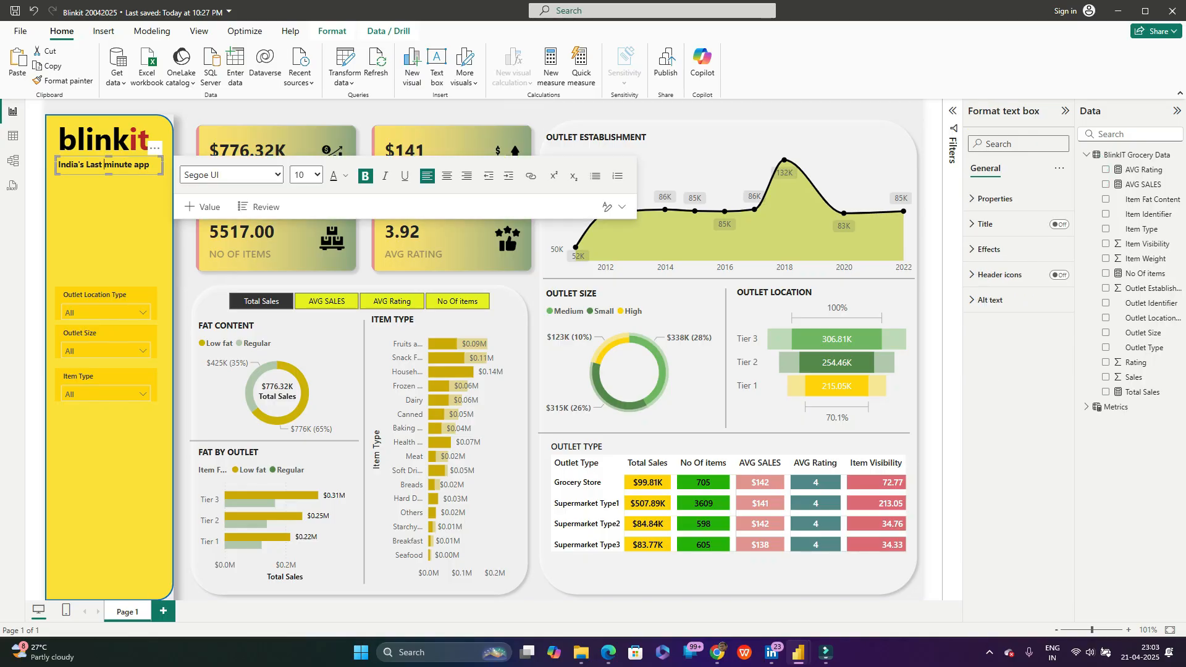
key("alt+Tab")
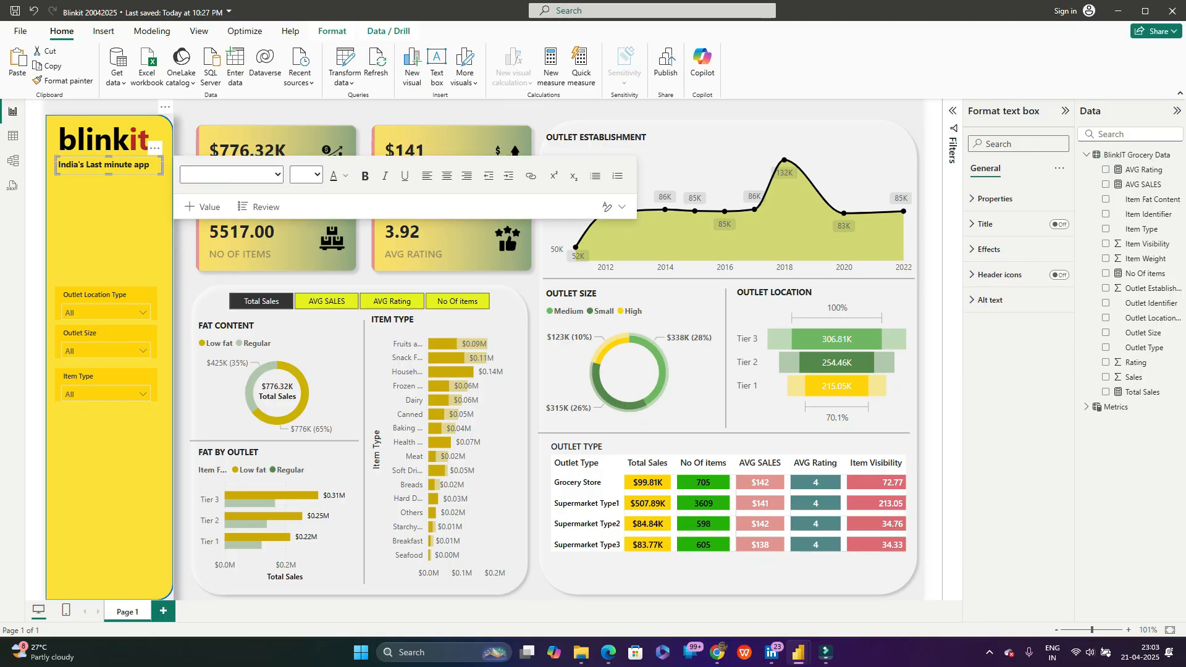
key("ctrl+v")
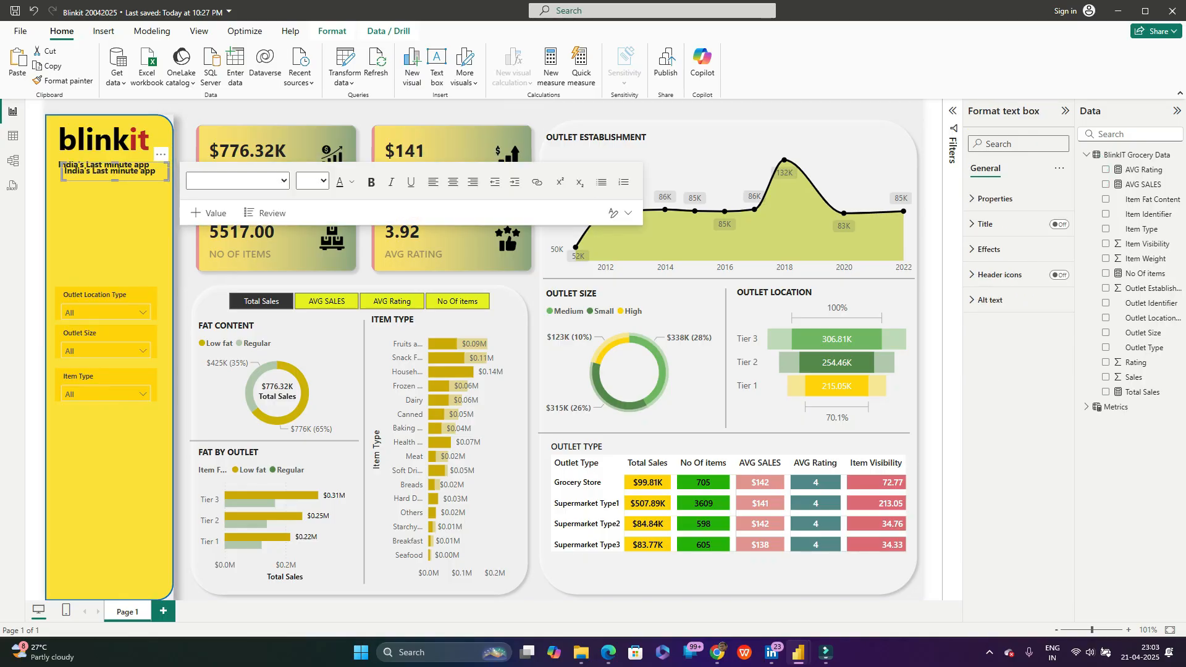
left_click_drag(115, 173, 108, 270)
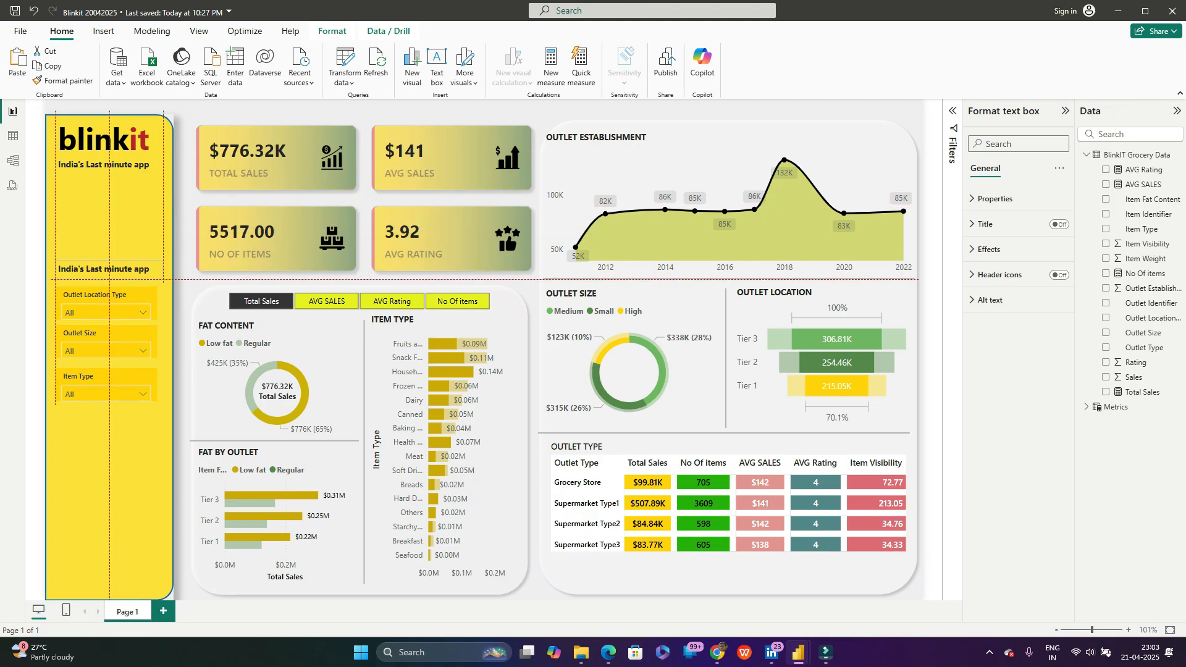
Step: Change the copied text box's text to "FILTER PANNEL" and centre it
triple_click(103, 269)
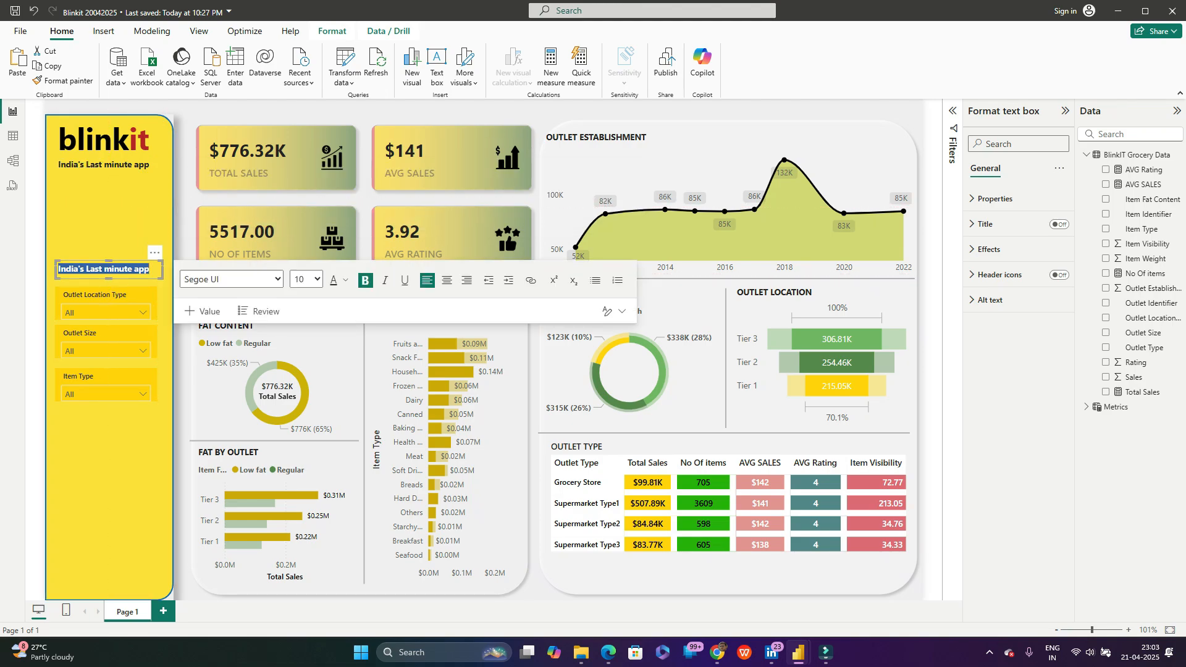
type("FiLT")
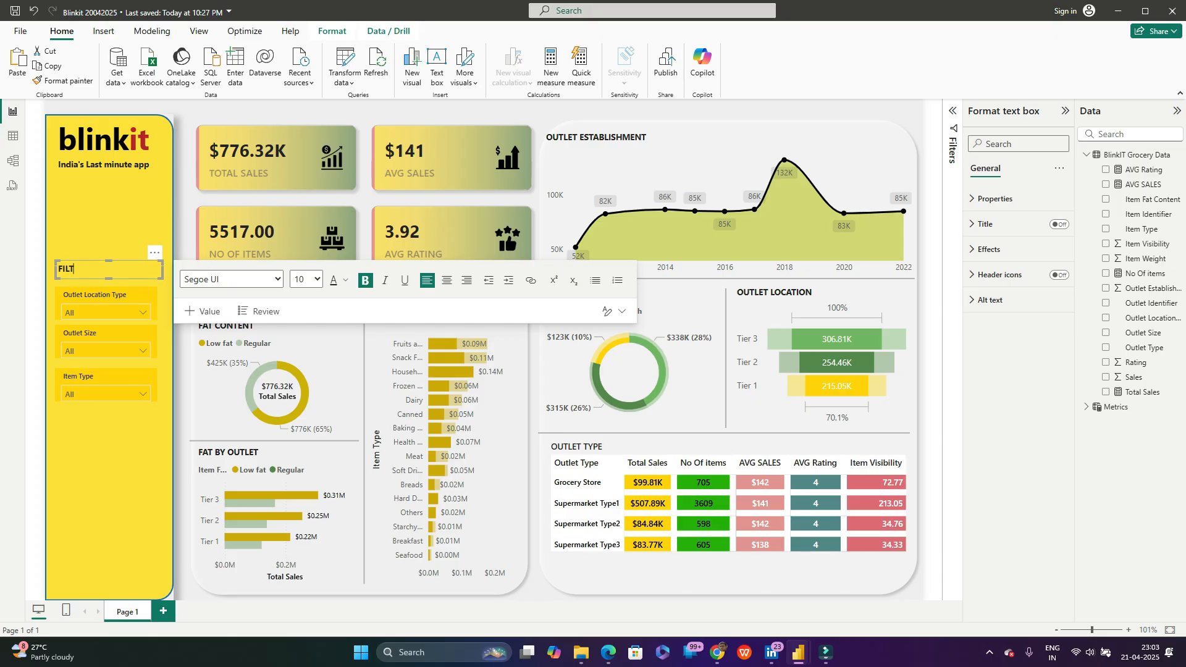
type("ER ")
type("pNA")
key("BackSpace")
type("PANNEL")
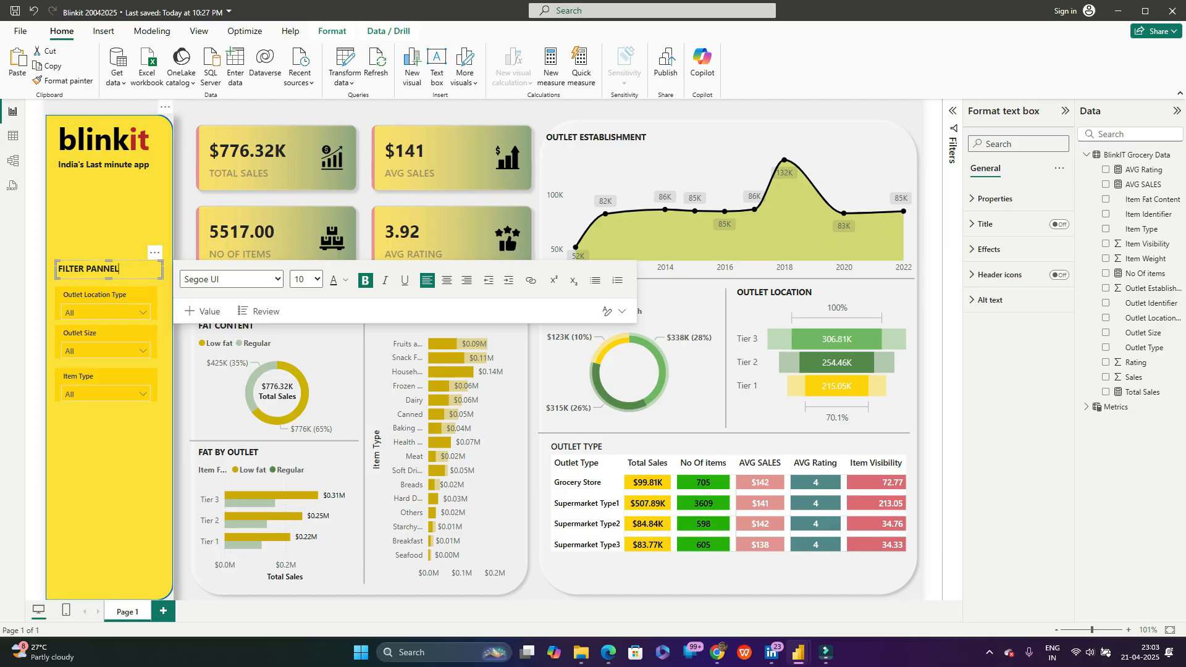
left_click(447, 280)
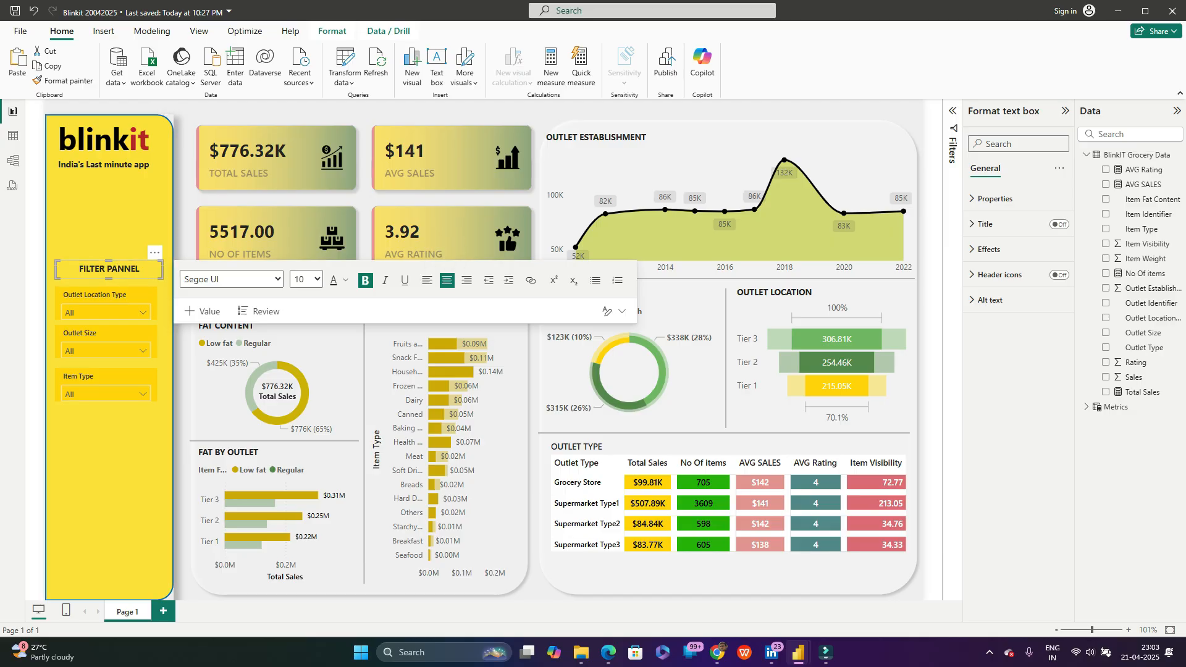
left_click(110, 470)
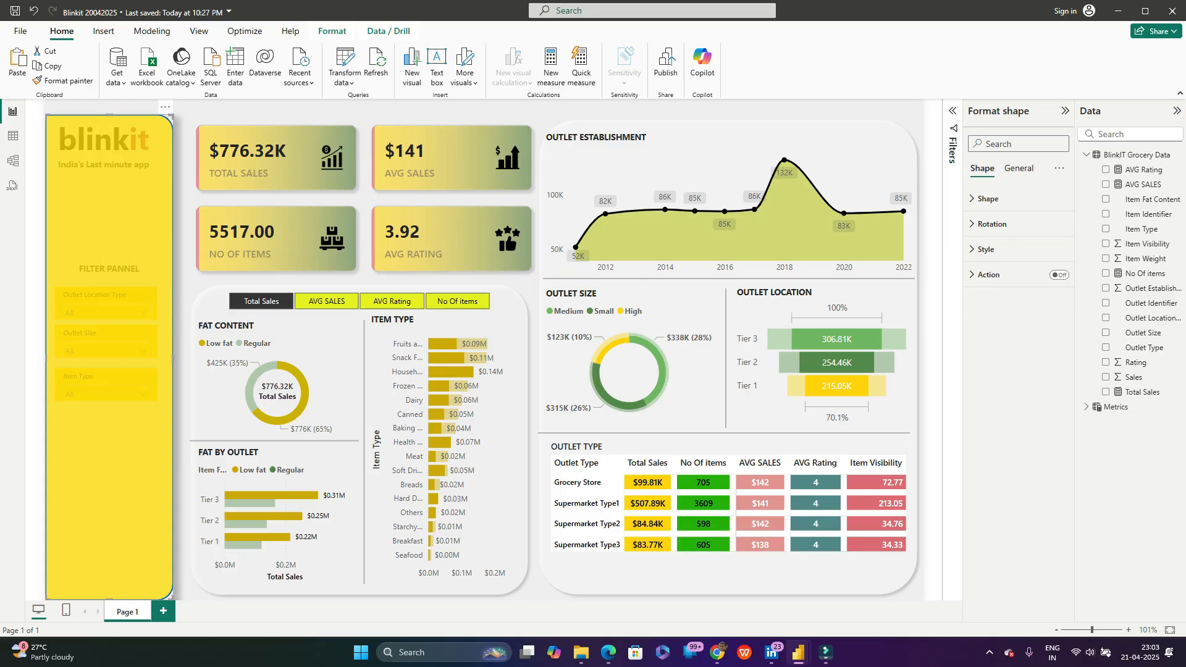
left_click(364, 199)
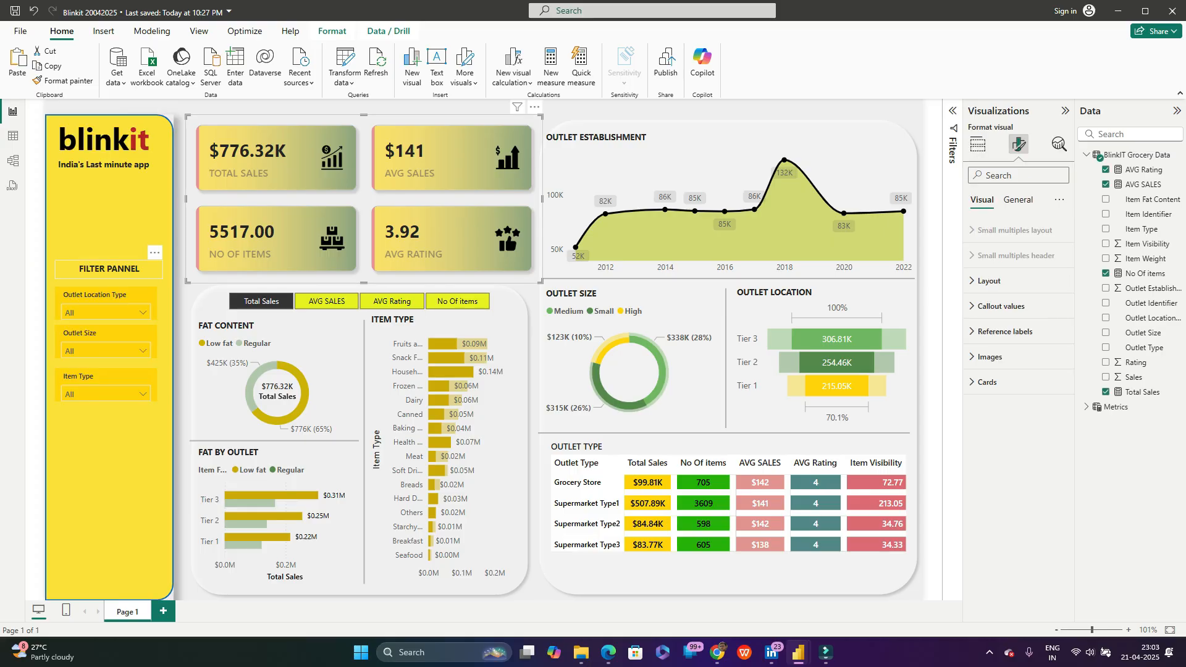
Step: Narrow the FILTER PANNEL text box to match the width of the slicers below it
left_click(109, 269)
left_click(179, 272)
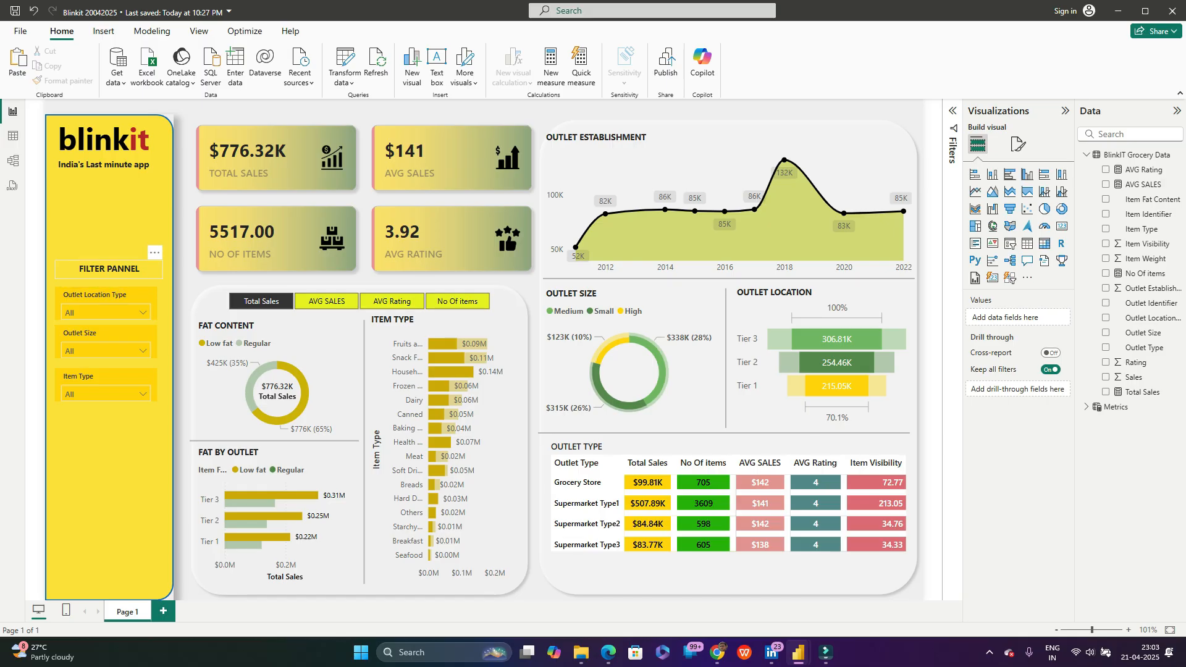
left_click(109, 269)
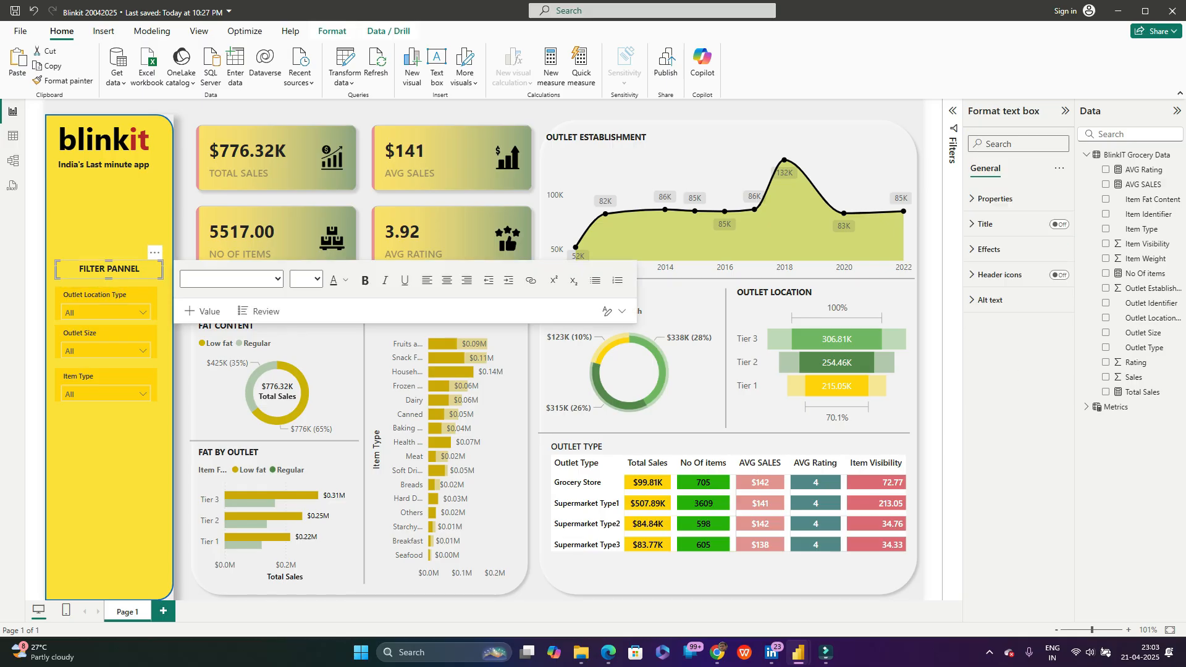
left_click_drag(163, 270, 157, 270)
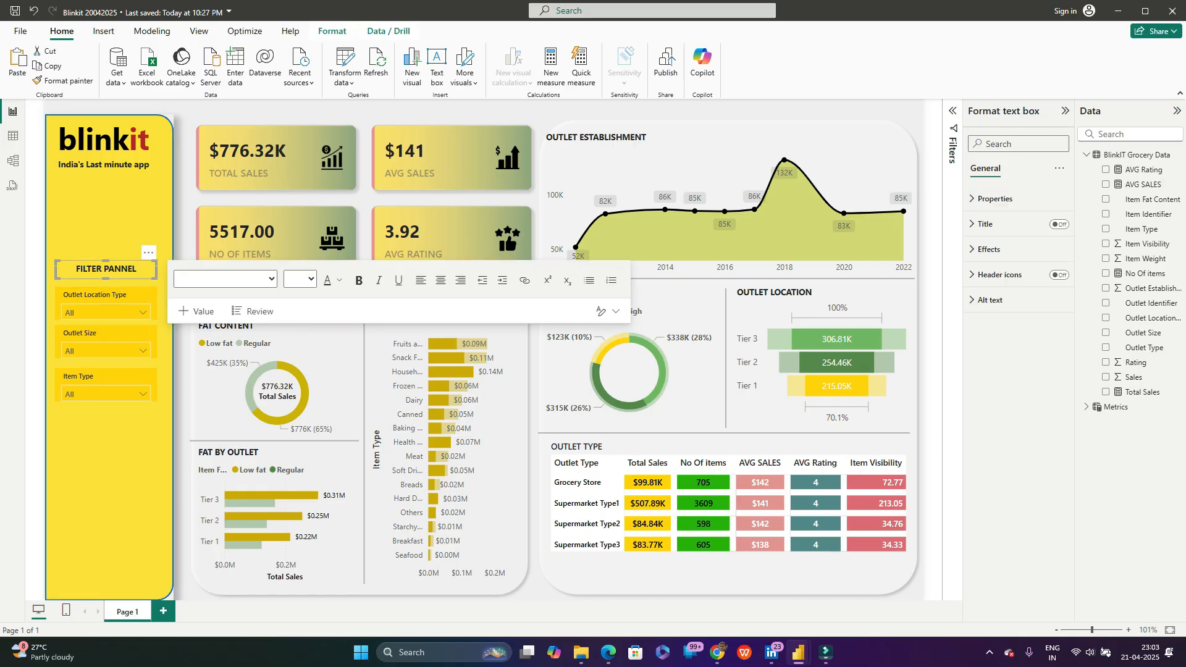
left_click_drag(56, 269, 55, 269)
left_click(105, 222)
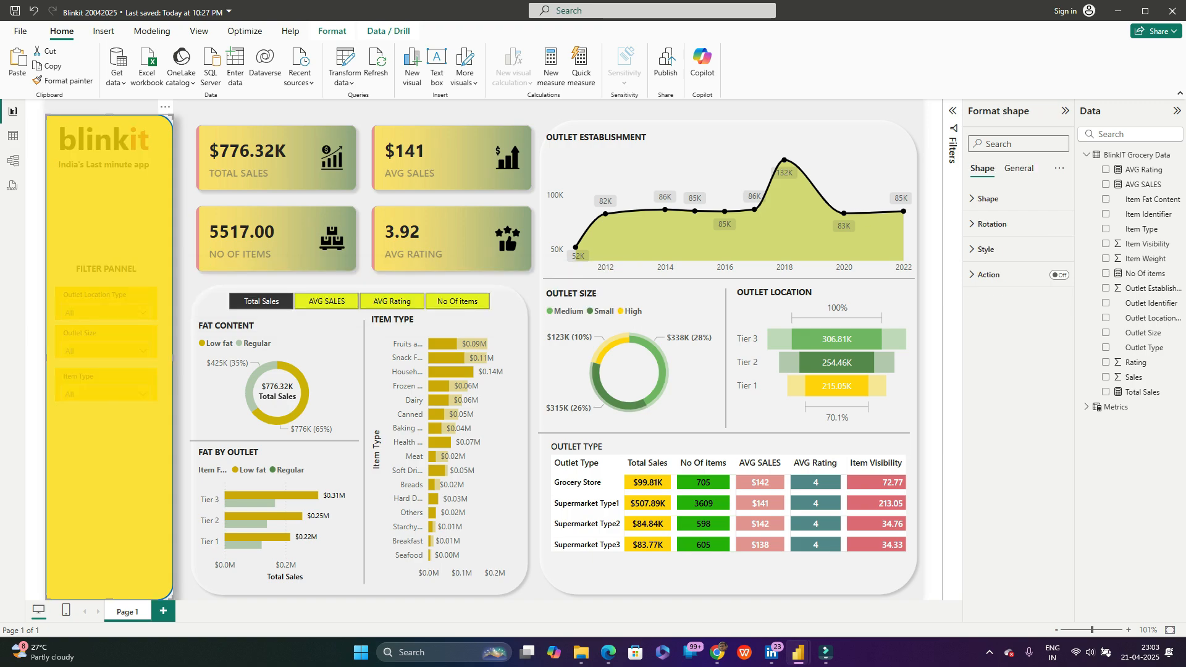
left_click(209, 302)
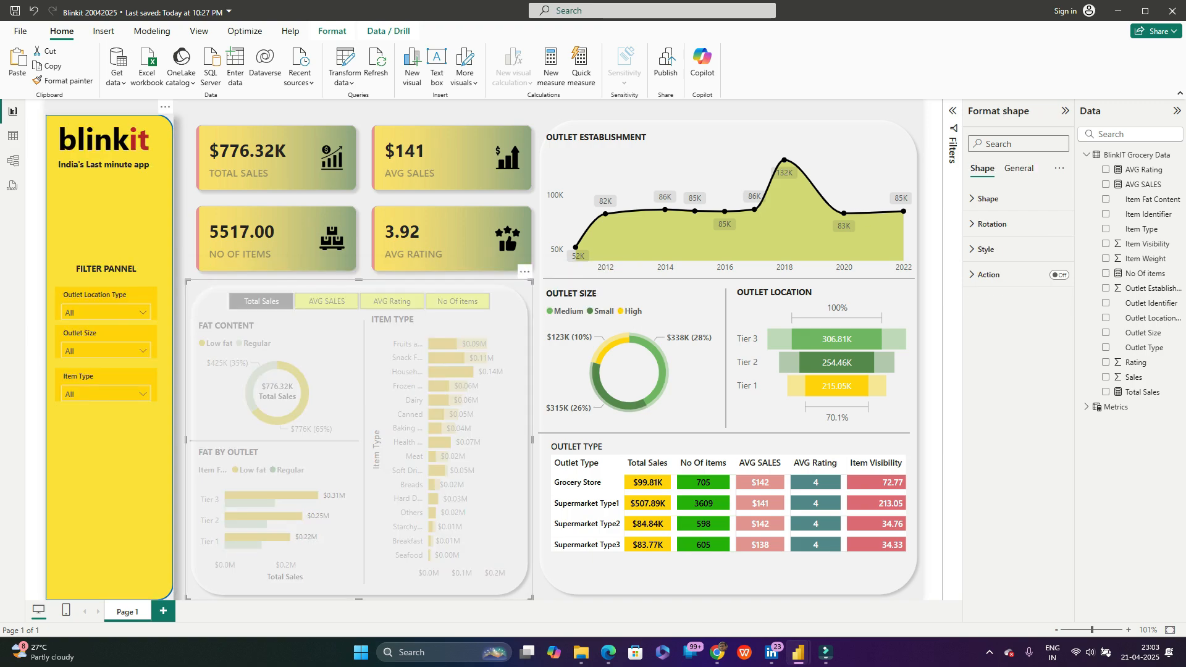
Step: Copy the Power BI logo image from the reference report Blinkit 12042025 into Blinkit 20042025 and place it below the tagline
key("alt+Tab")
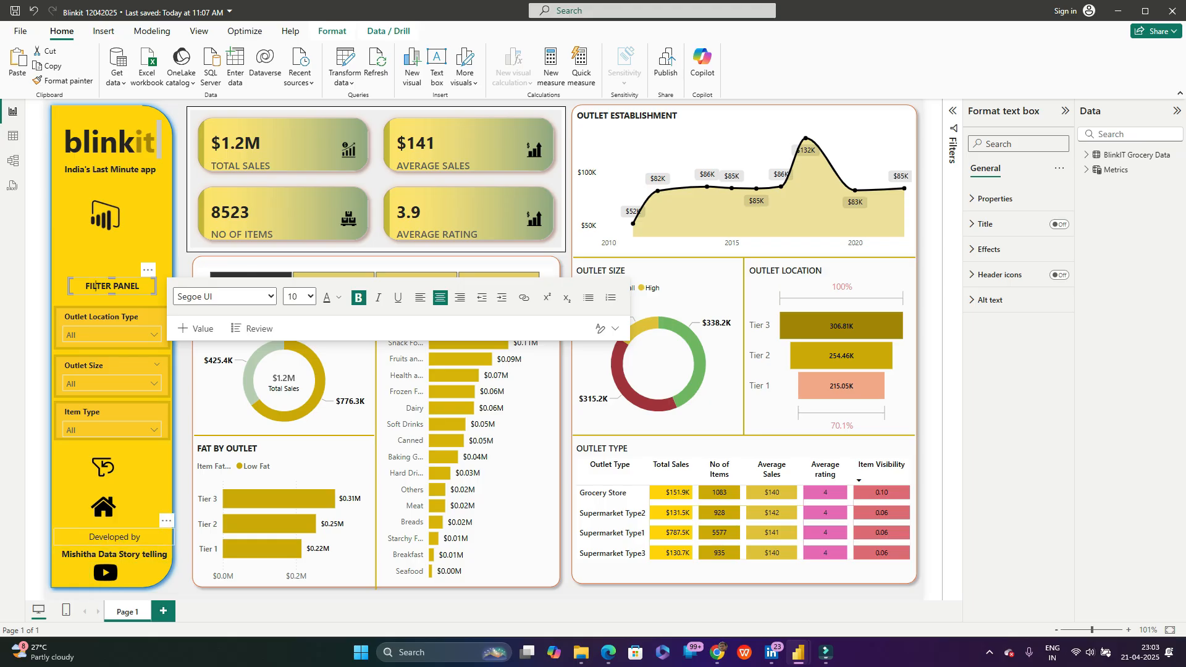
left_click(105, 216)
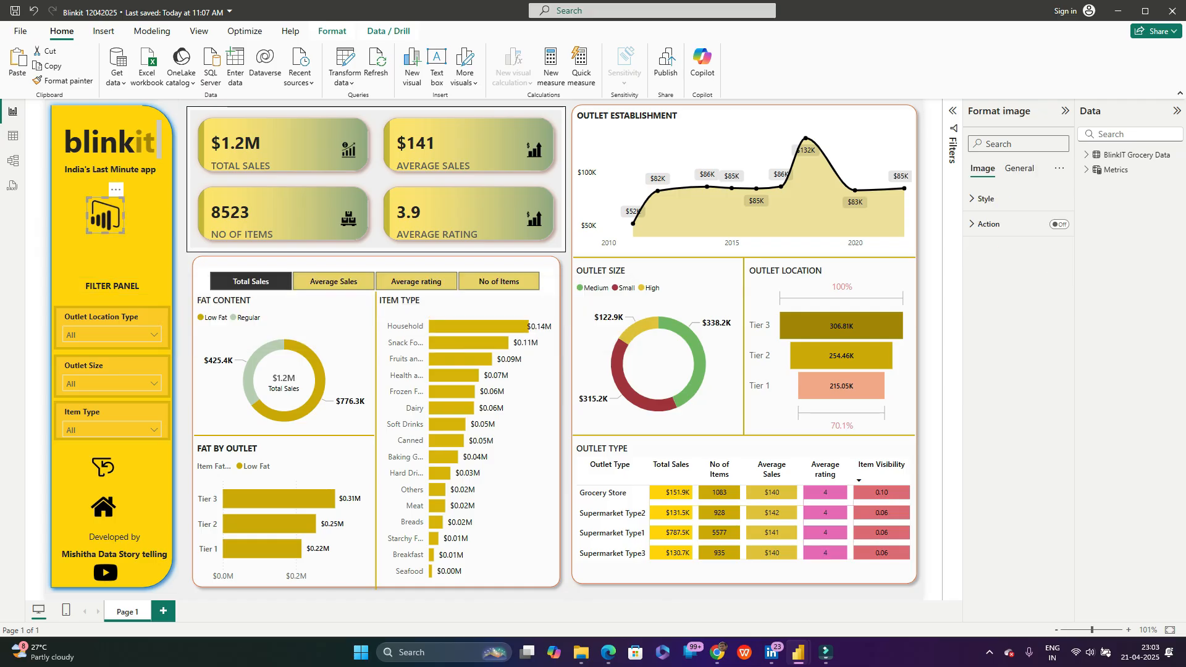
key("alt+Tab")
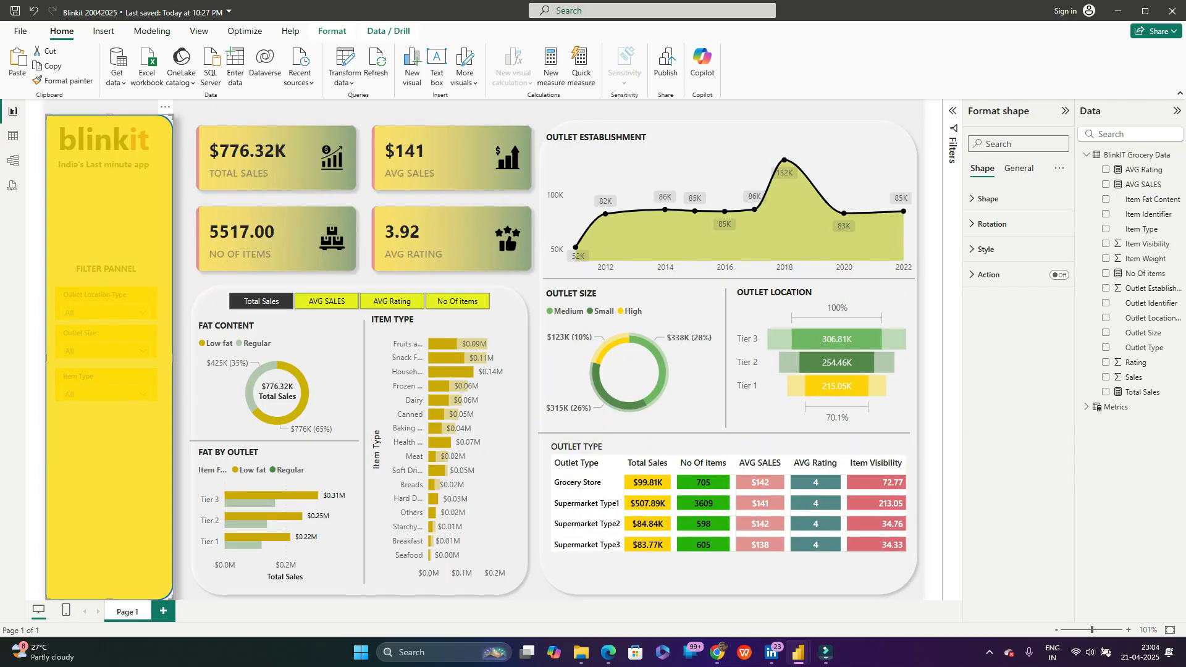
mouse_move(105, 216)
left_mouse_down()
mouse_move(90, 206)
mouse_move(98, 212)
left_mouse_up()
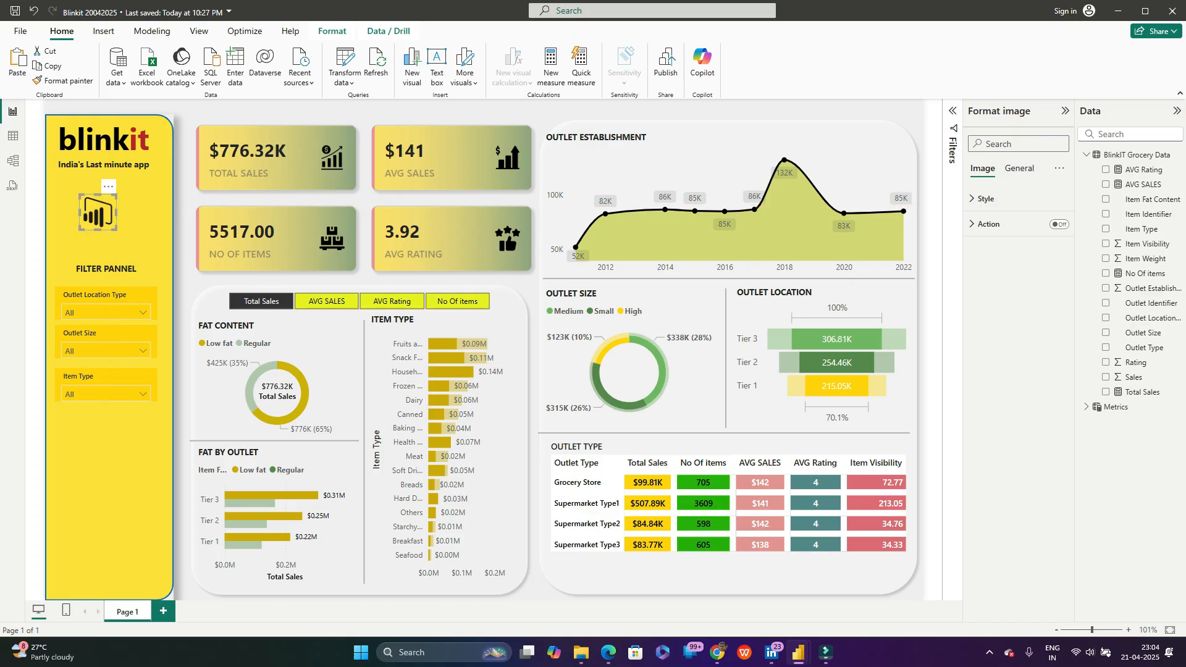
left_click(120, 243)
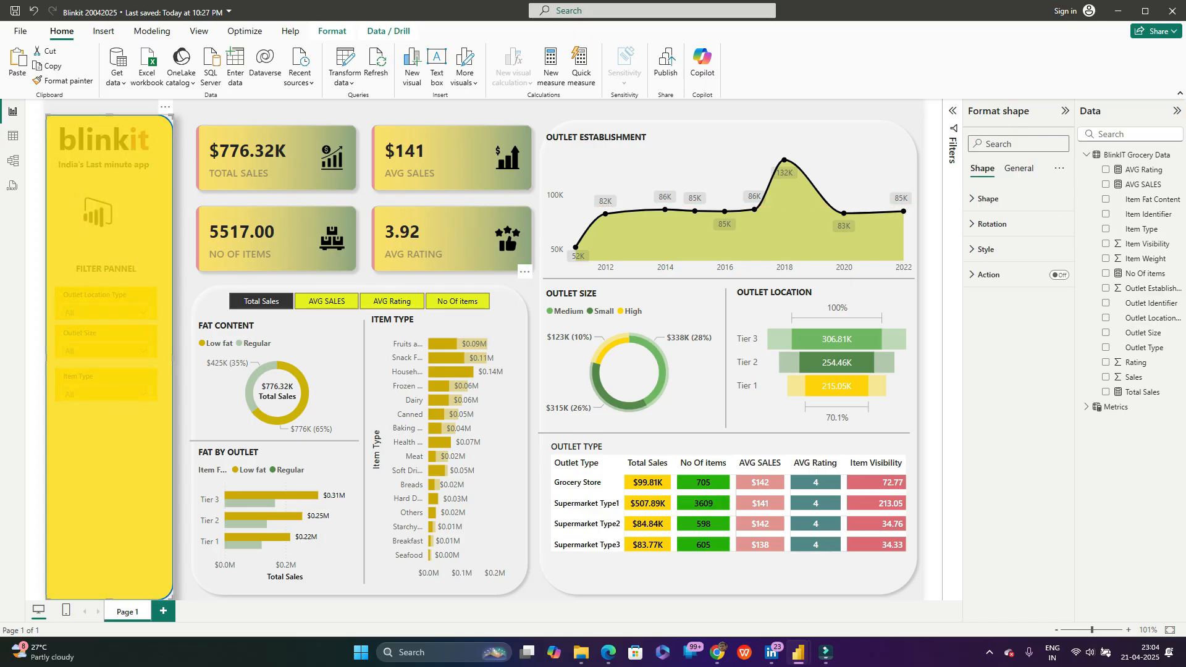
left_click(210, 301)
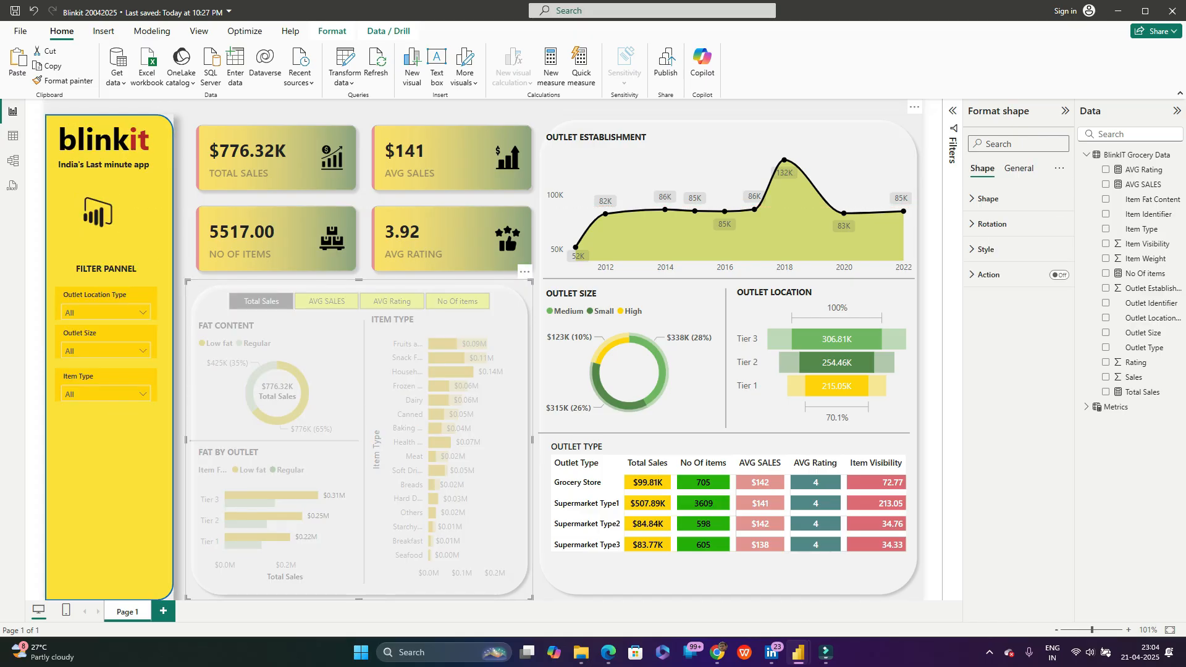
left_click(722, 133)
left_click(444, 198)
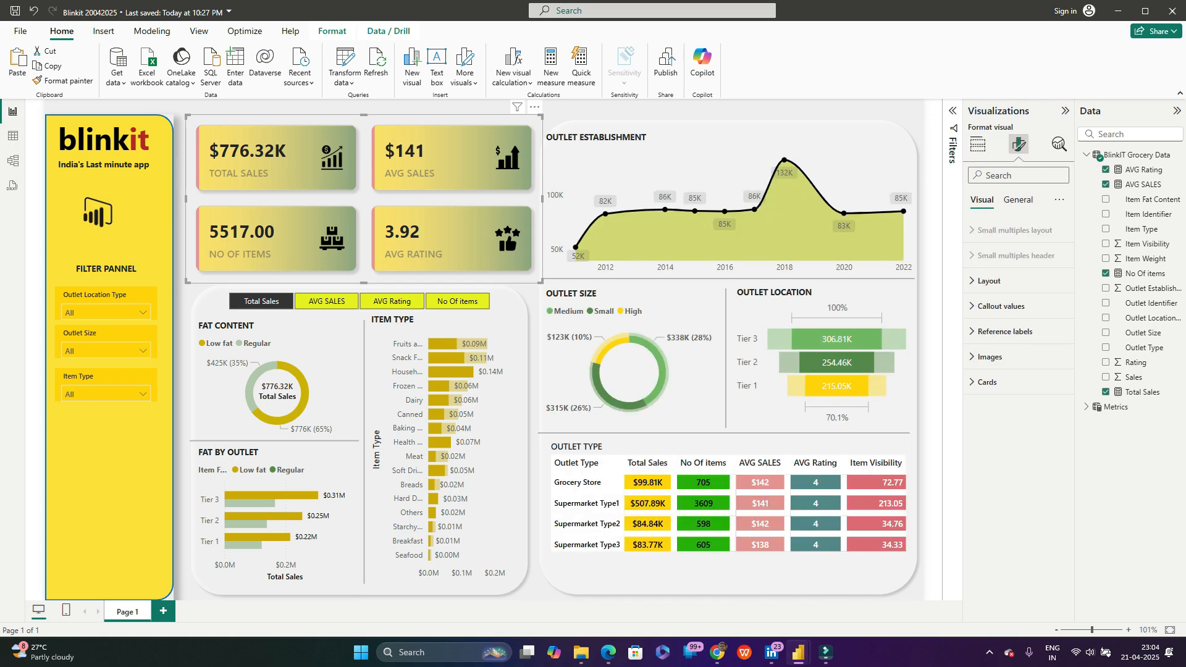
Step: Switch the charts to the AVG SALES measure, view the Item Type chart in focus mode and return to the report
left_click(327, 300)
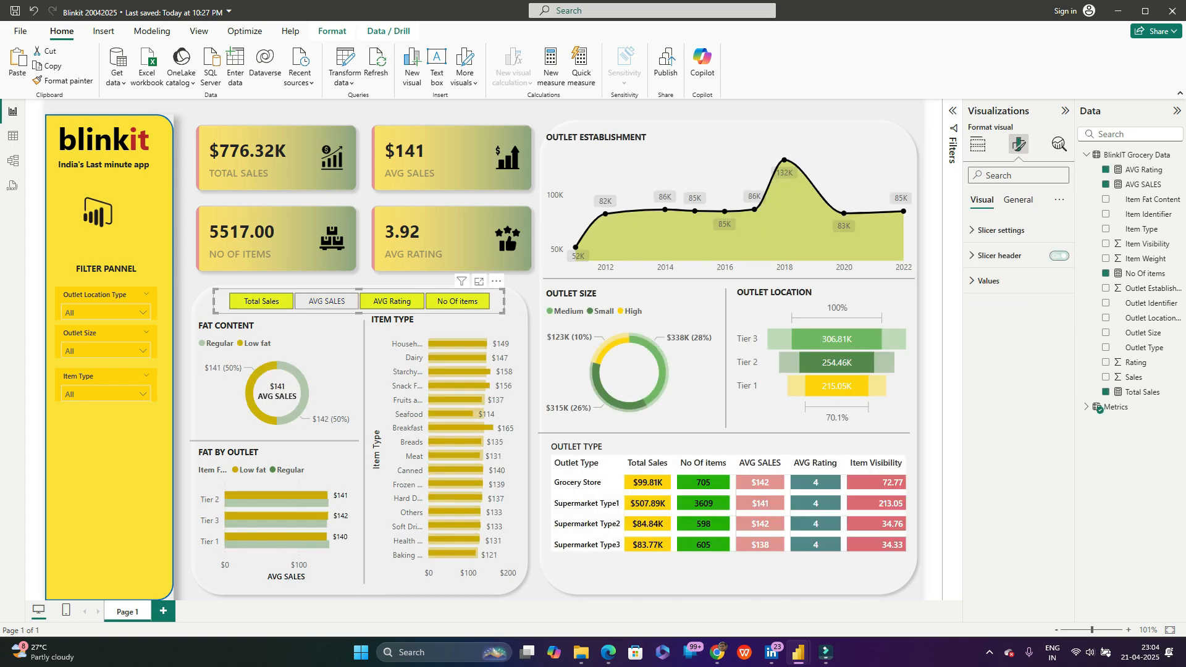
left_click(277, 391)
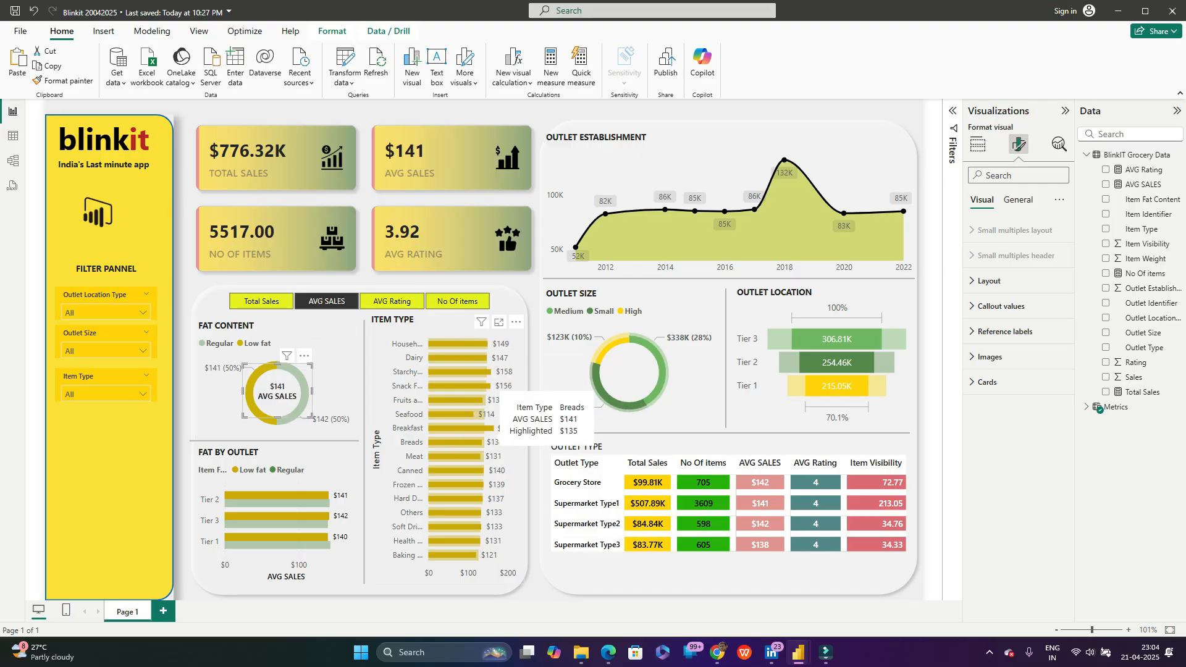
left_click(499, 322)
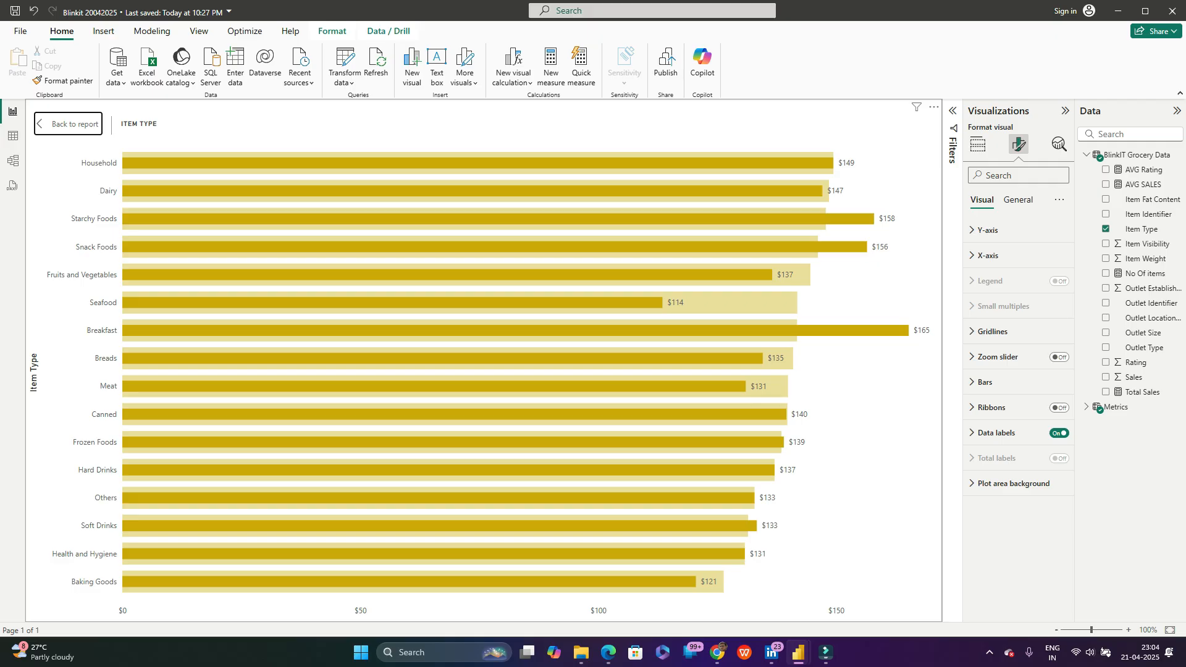
left_click(69, 123)
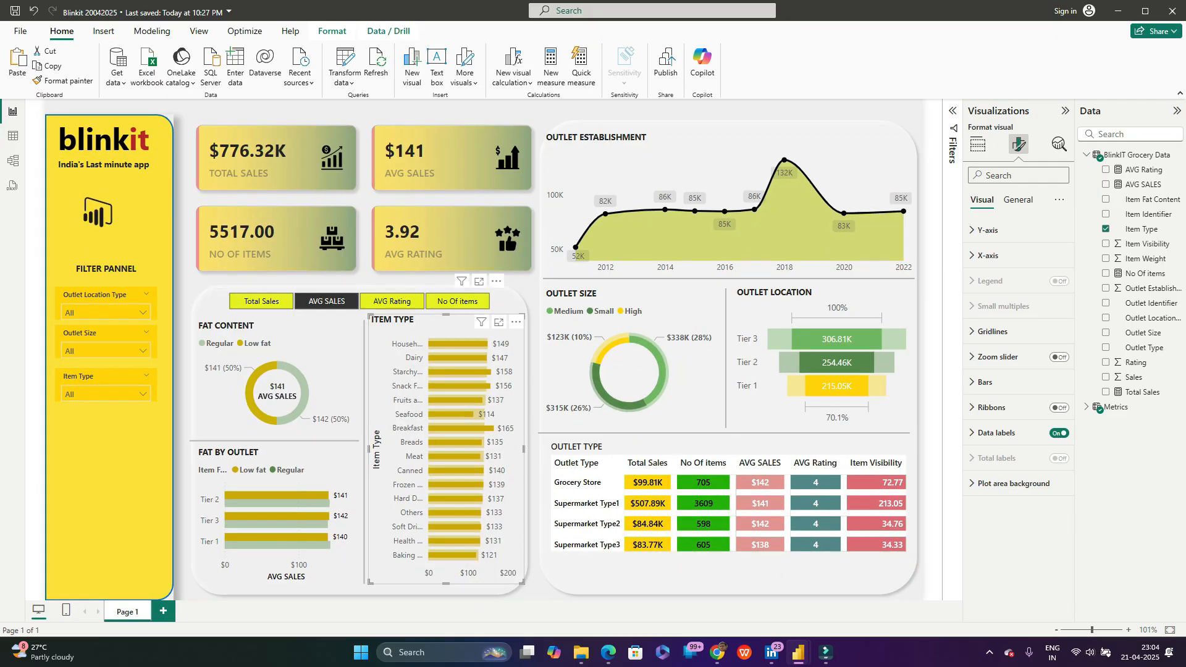
Step: Switch the charts back to the Total Sales measure and clear the Low fat selection in the Fat Content donut
left_click(262, 301)
left_click(204, 302)
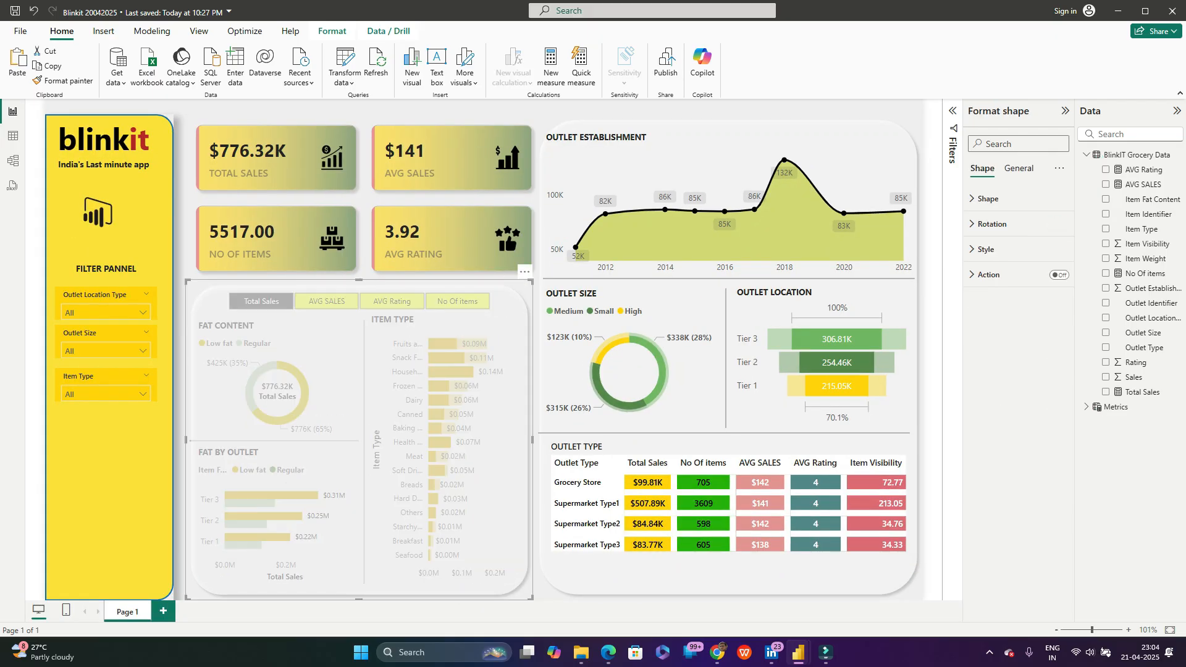
left_click(364, 198)
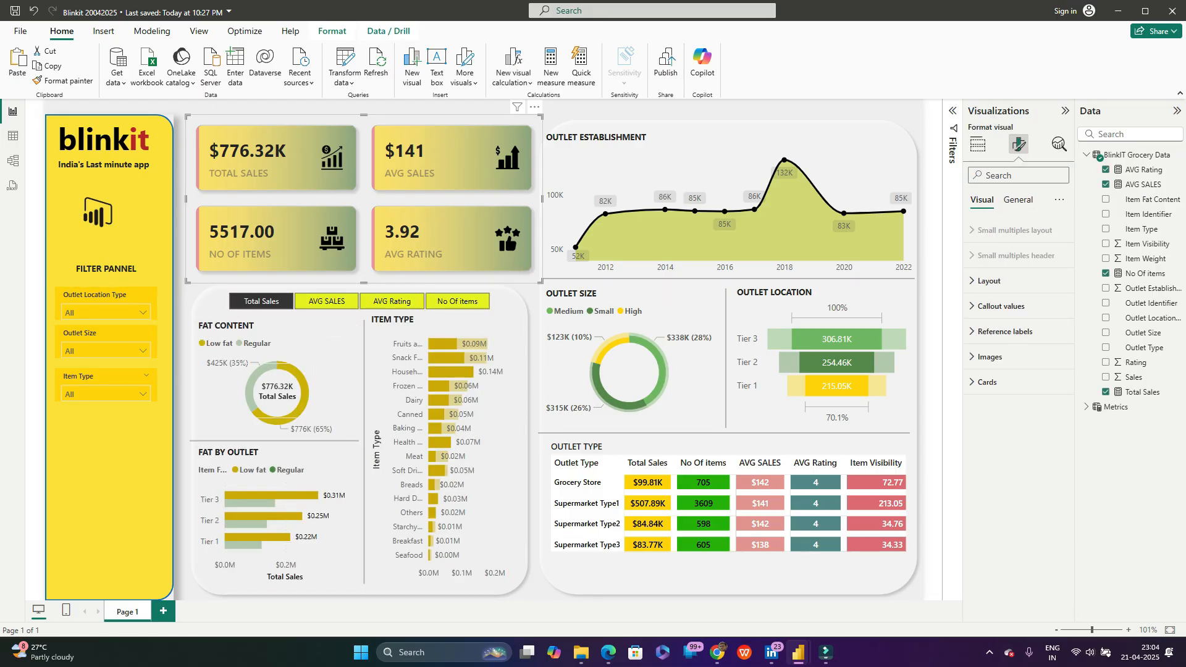
left_click(295, 402)
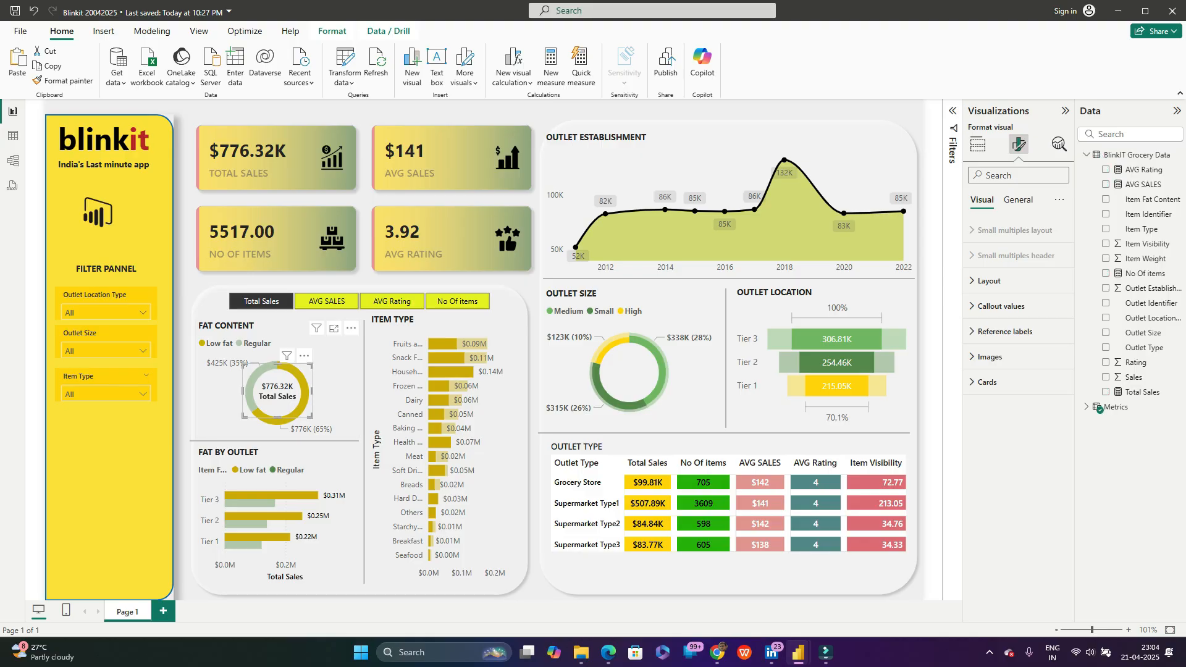
left_click(281, 421)
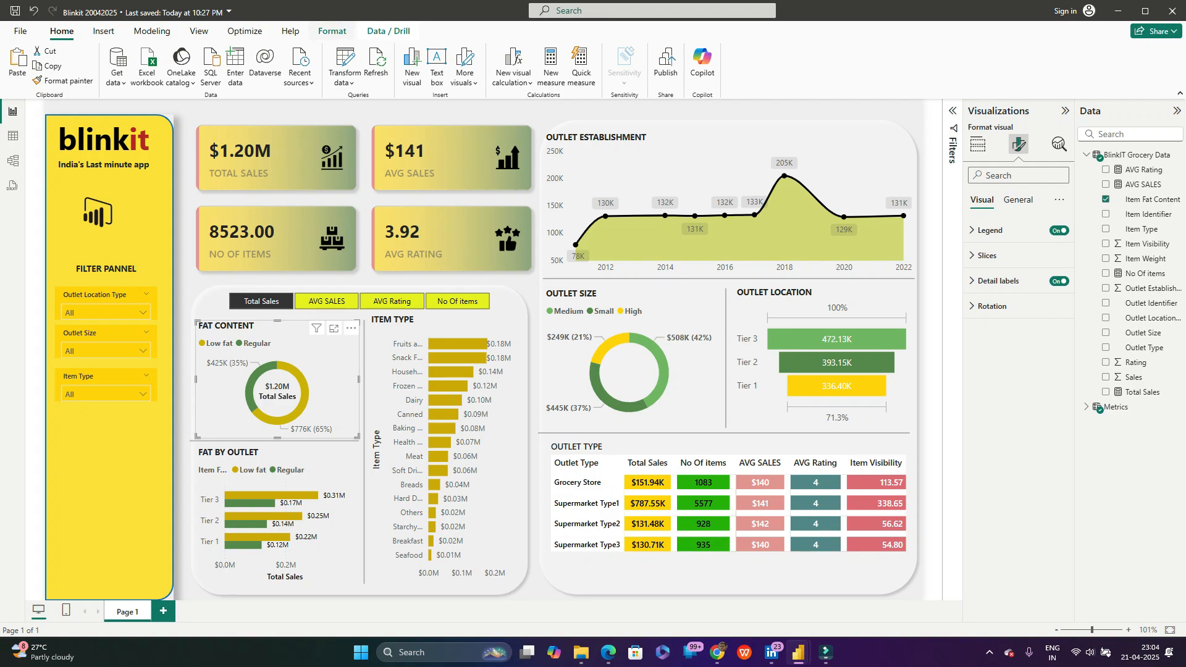
left_click(245, 31)
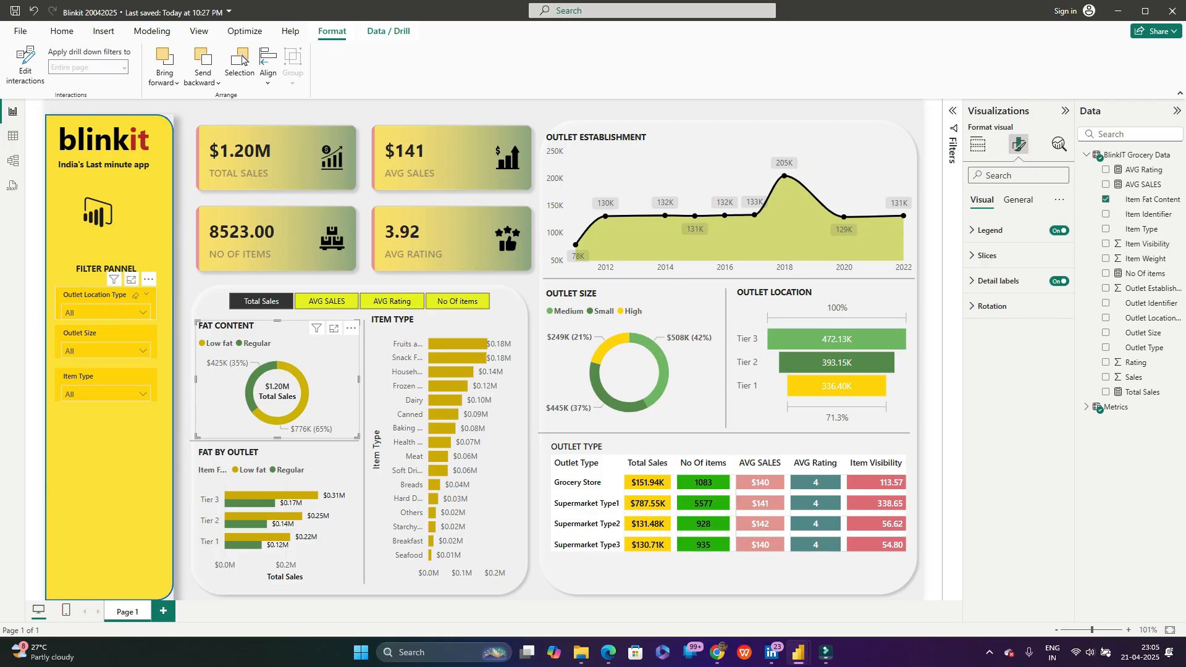
left_click(110, 457)
left_click(35, 346)
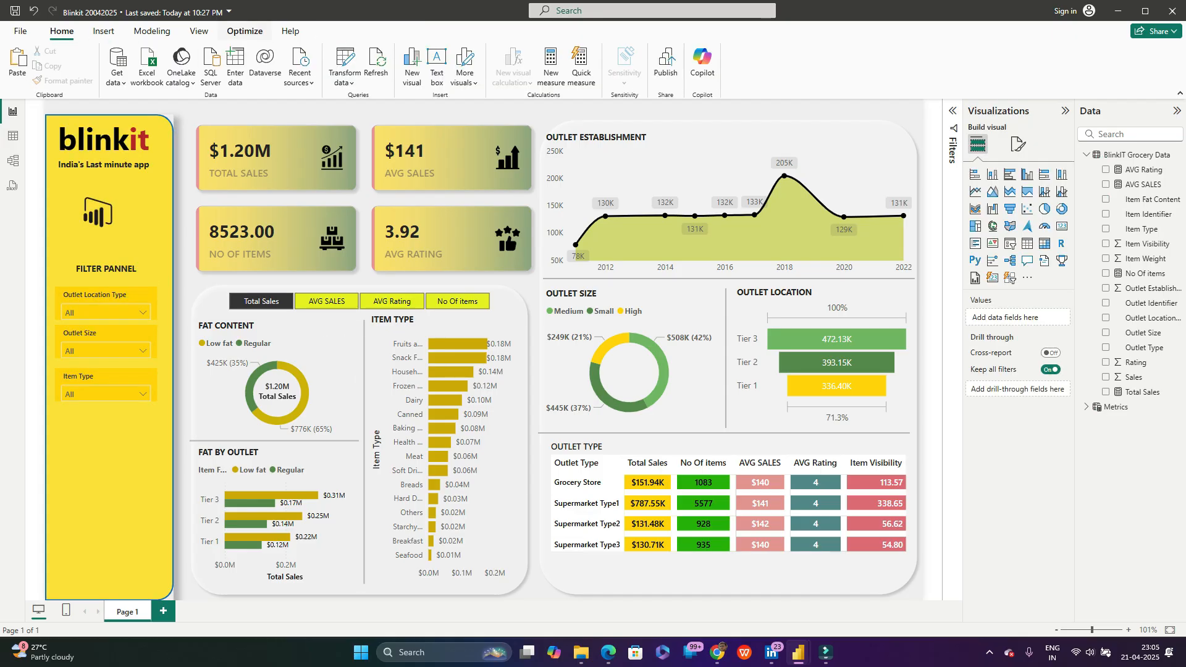
left_click(363, 198)
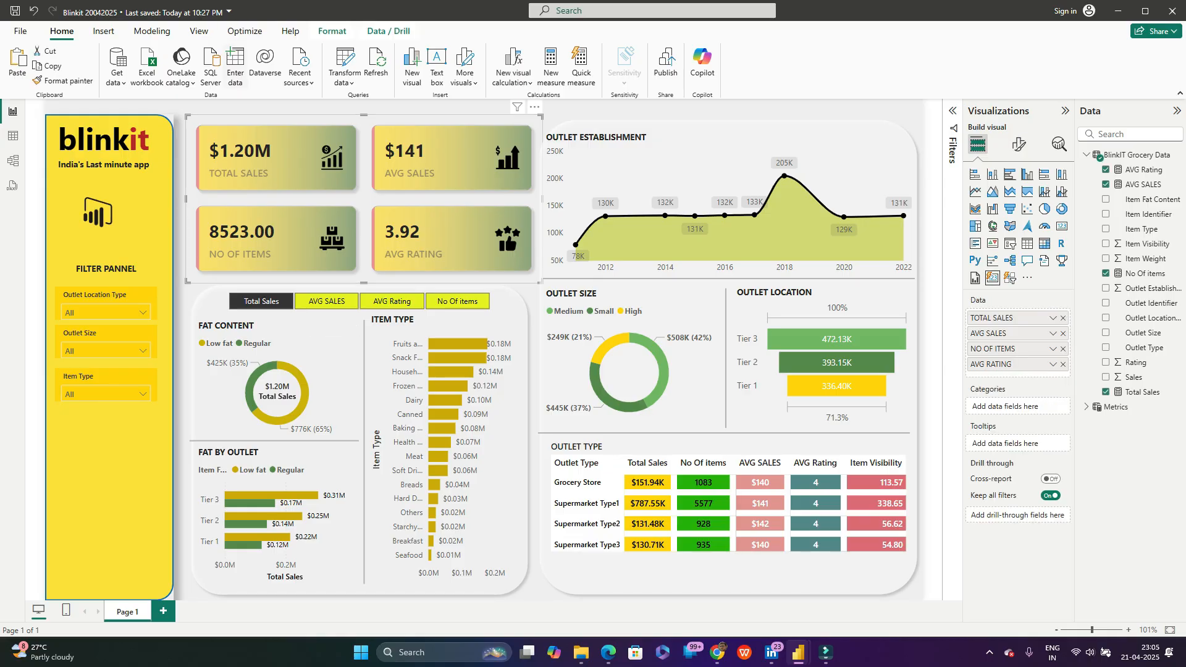
left_click(332, 30)
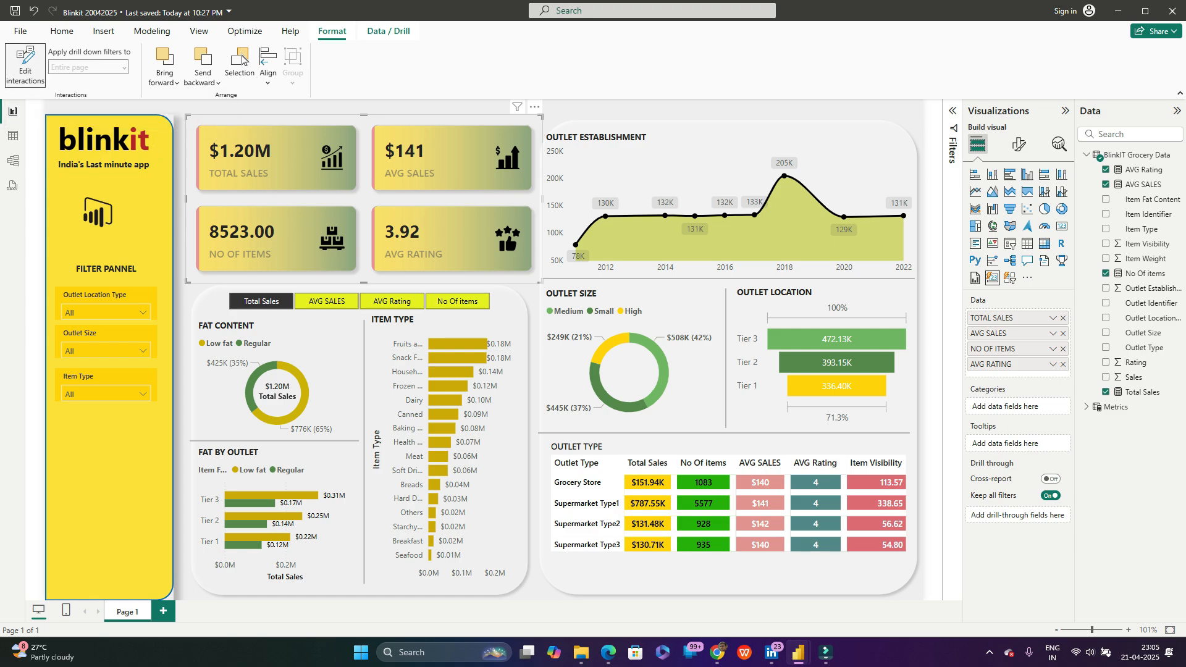
left_click(210, 303)
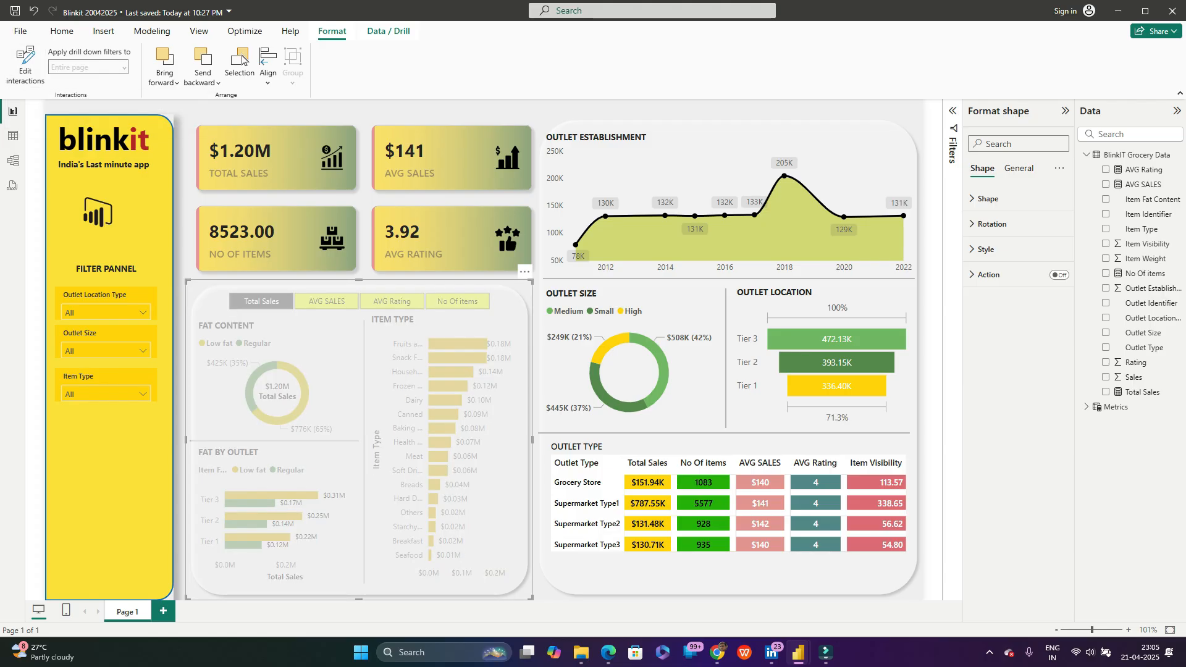
left_click(729, 575)
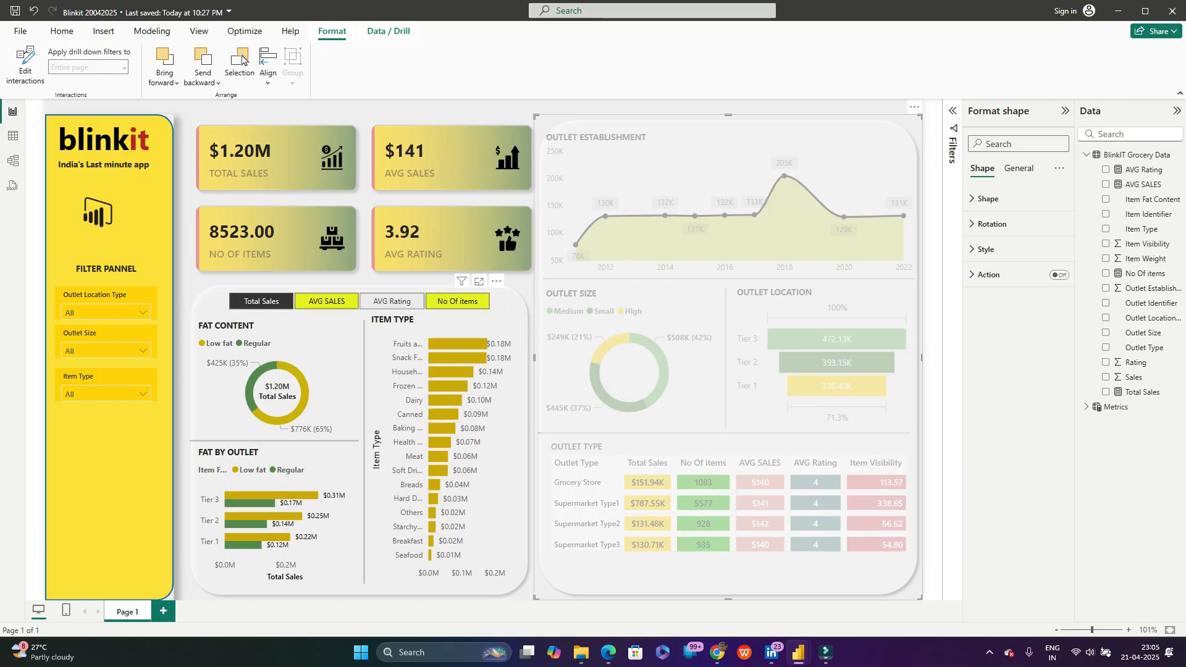
Step: Turn on Edit interactions, keep the Total Sales measure, and make the Fat Content donut's Low fat selection filter the Item Type chart
left_click(392, 302)
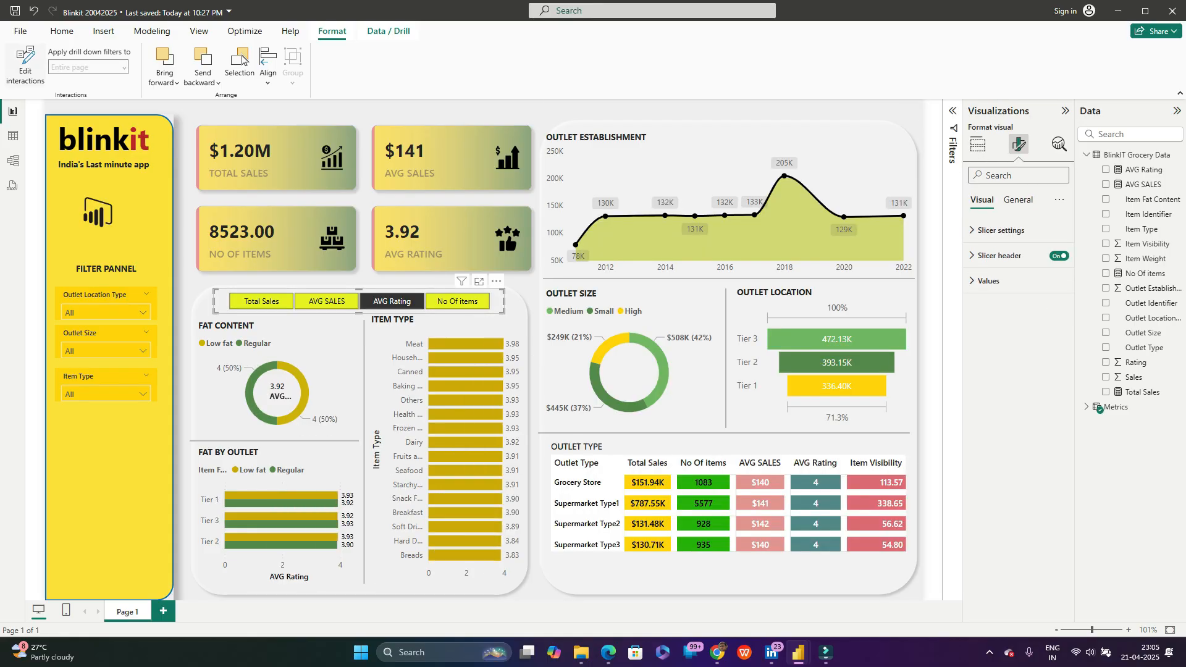
left_click(26, 65)
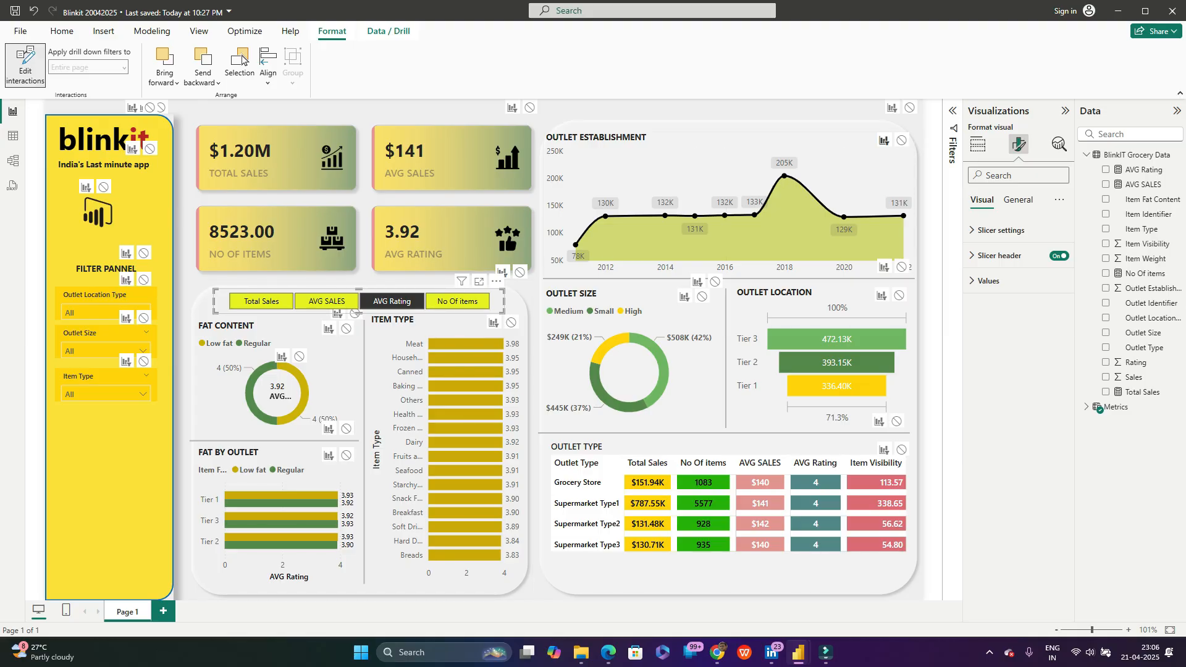
left_click(262, 302)
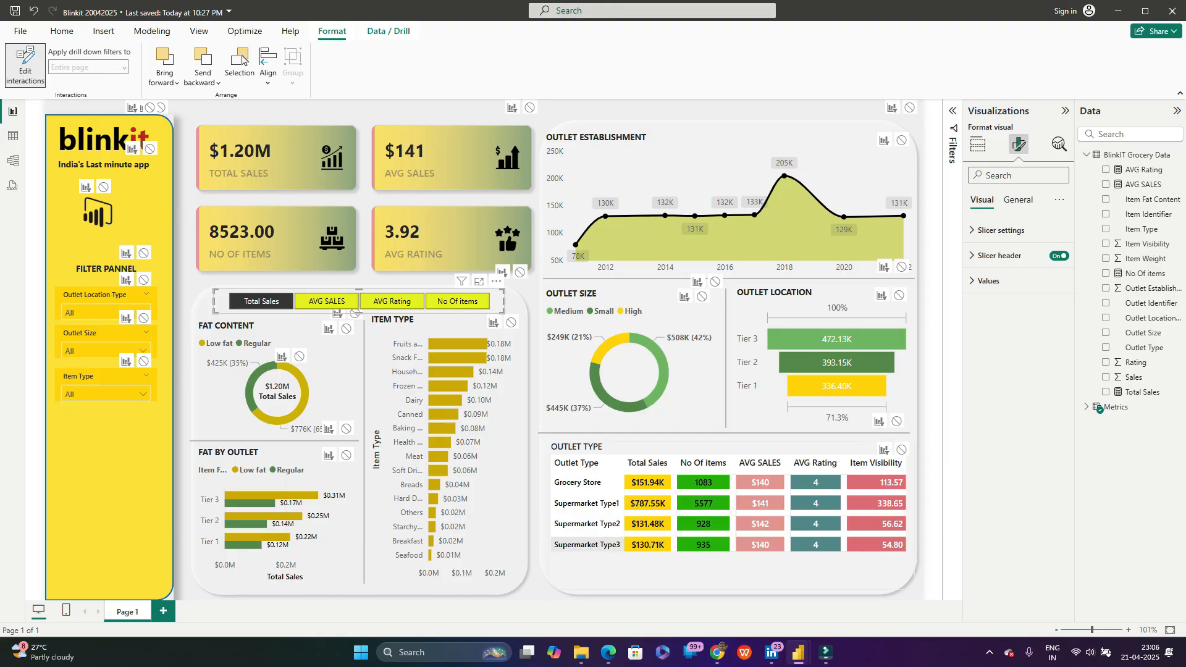
left_click(277, 393)
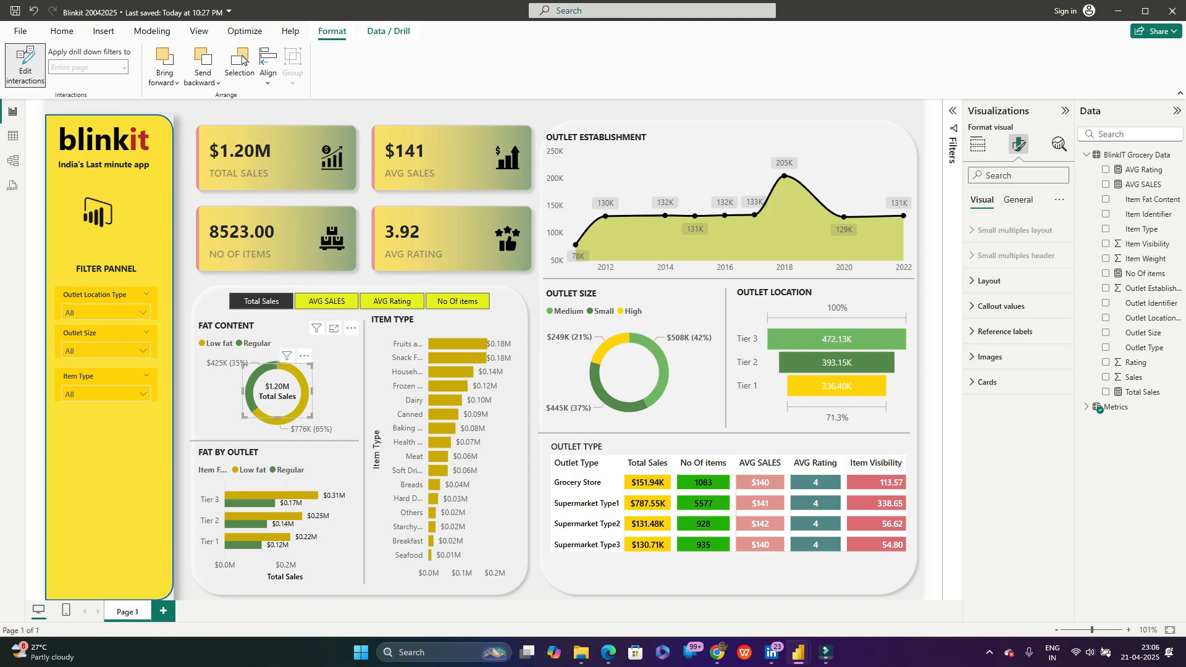
left_click(285, 422)
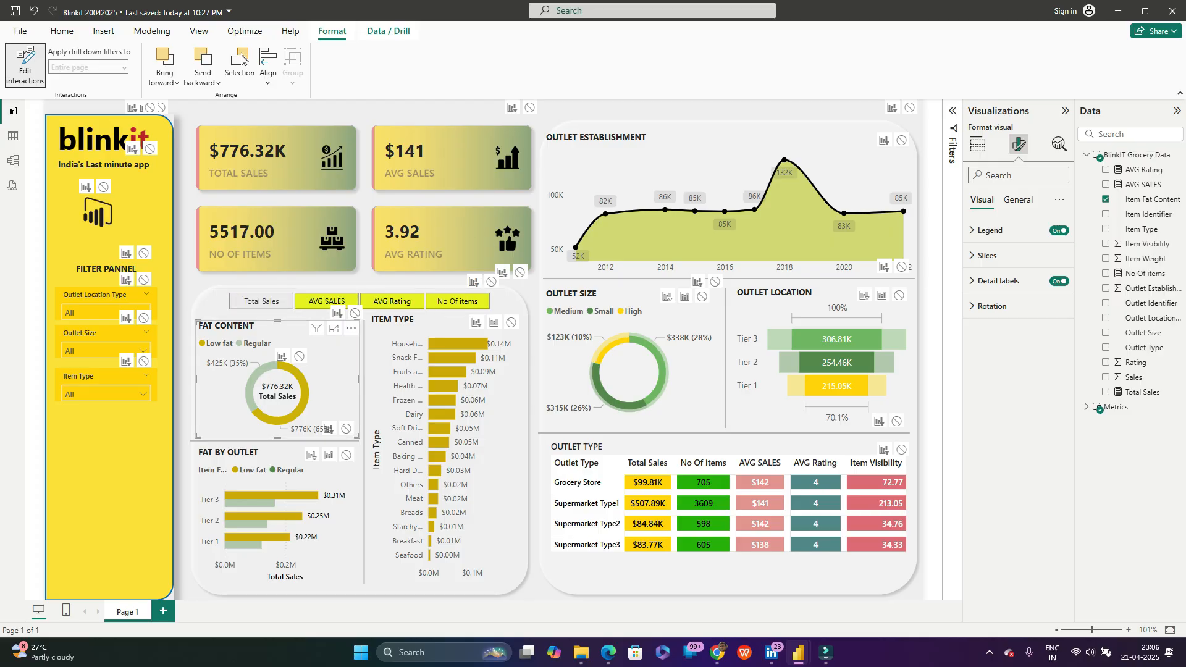
Step: Test the measure slicer by switching the charts through Total Sales, AVG SALES, AVG Rating and No Of items, ending on Total Sales
left_click(266, 302)
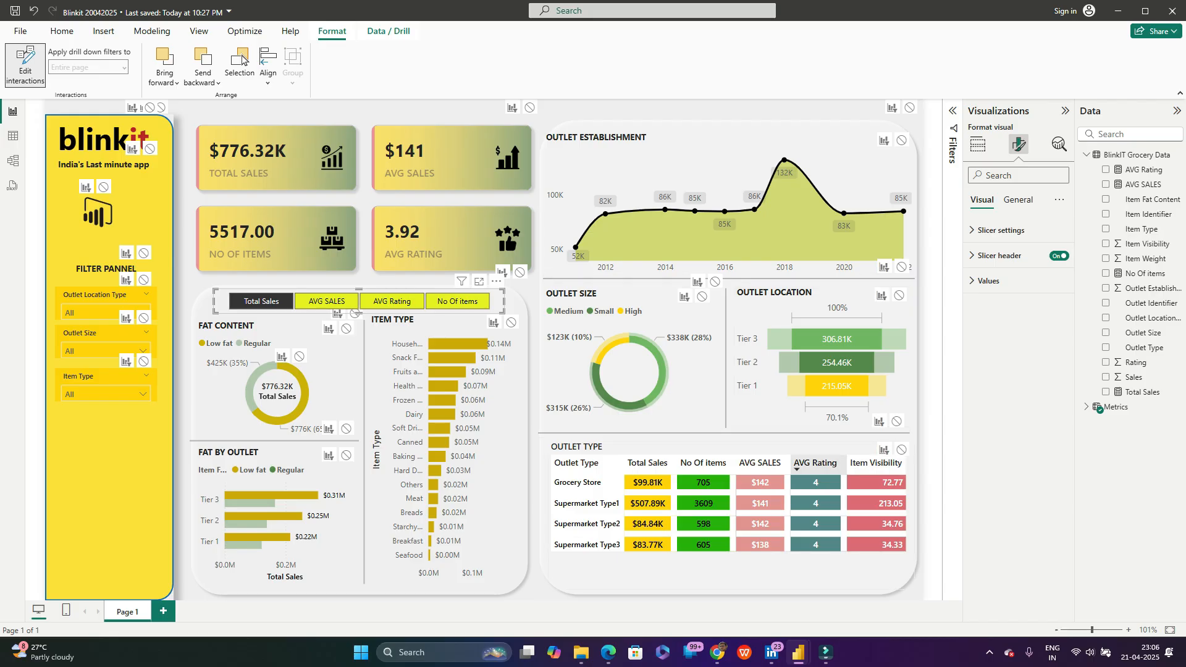
left_click(326, 302)
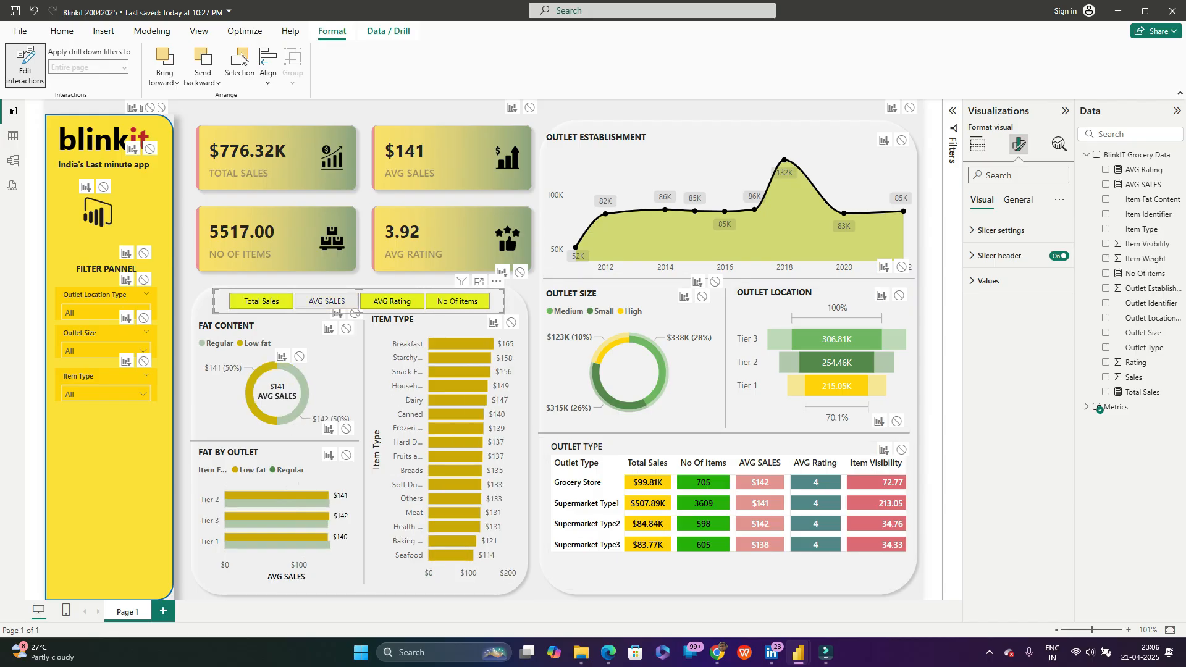
left_click(393, 301)
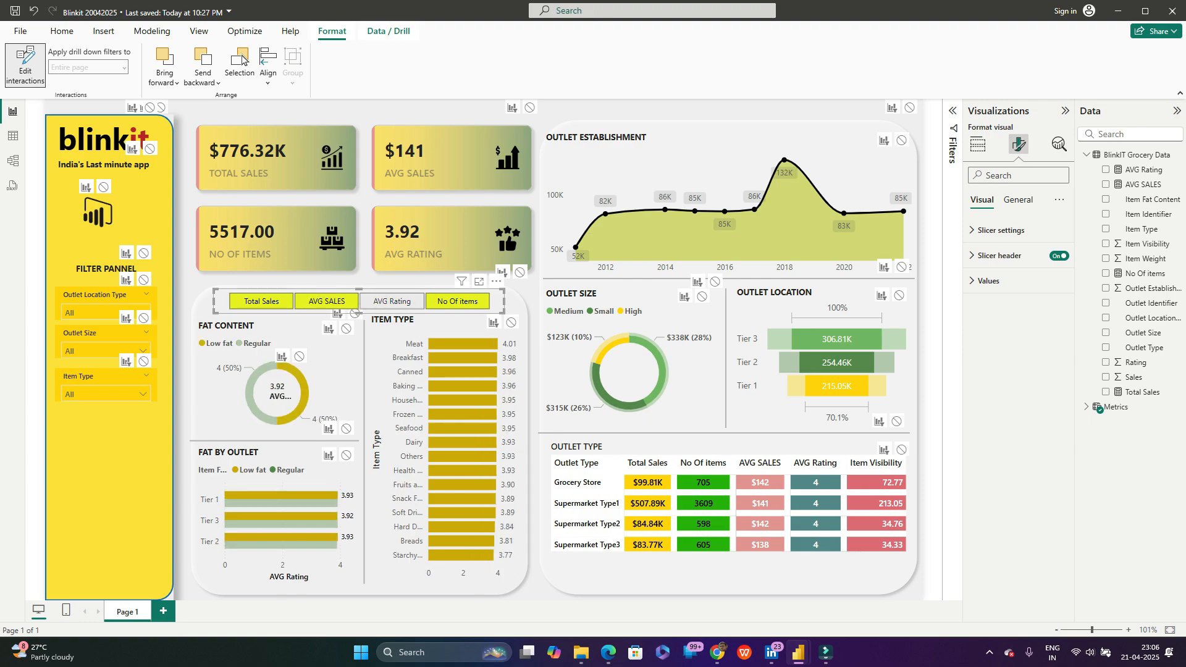
left_click(261, 301)
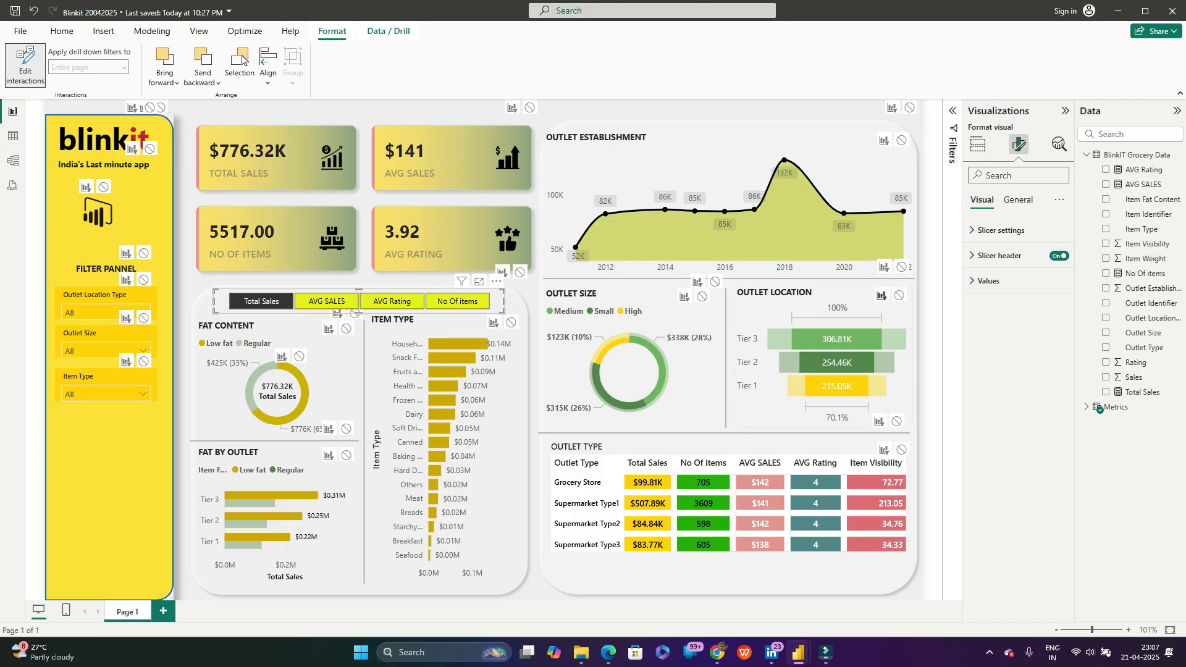
left_click(326, 301)
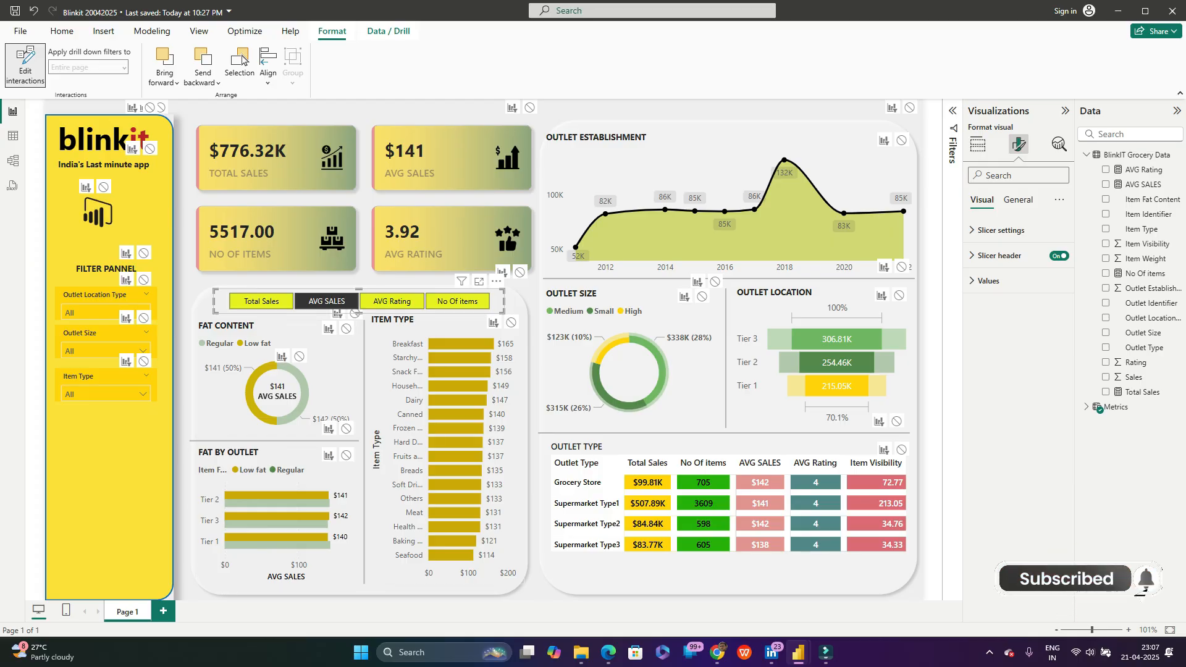
left_click(392, 302)
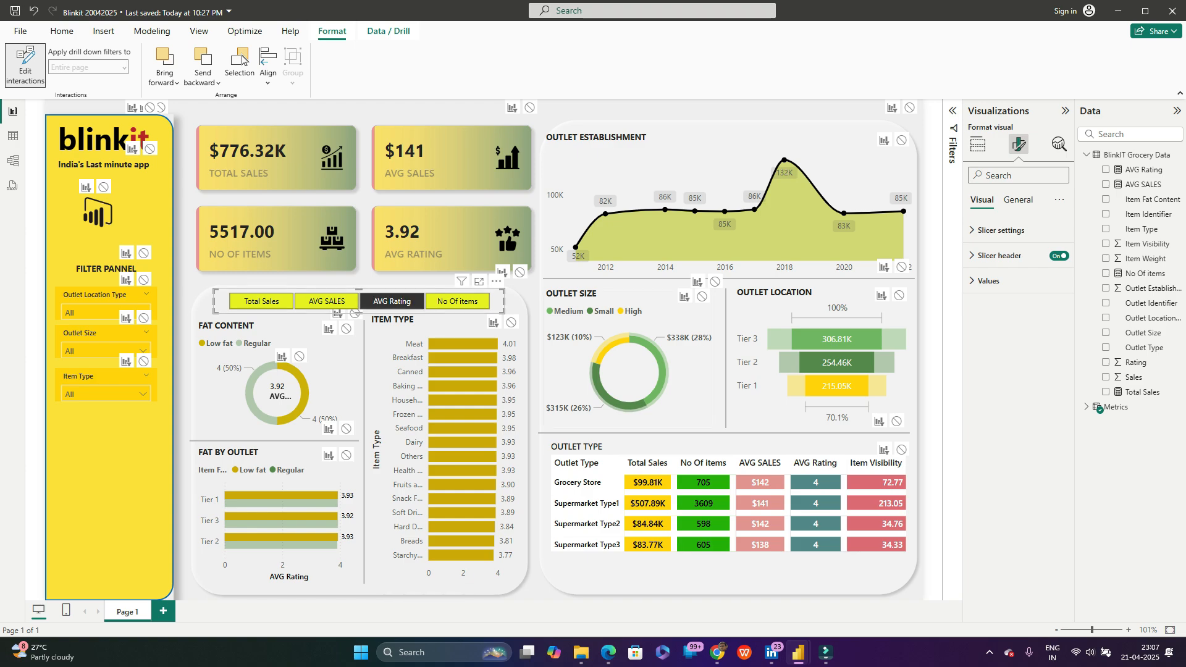
left_click(457, 302)
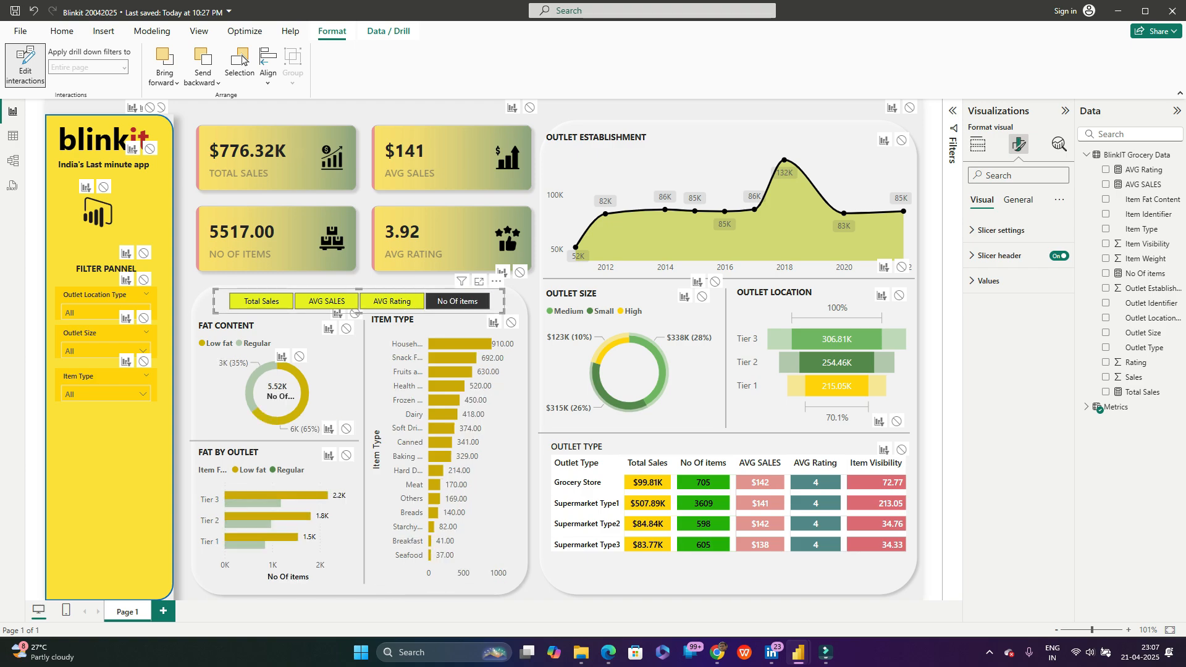
left_click(261, 301)
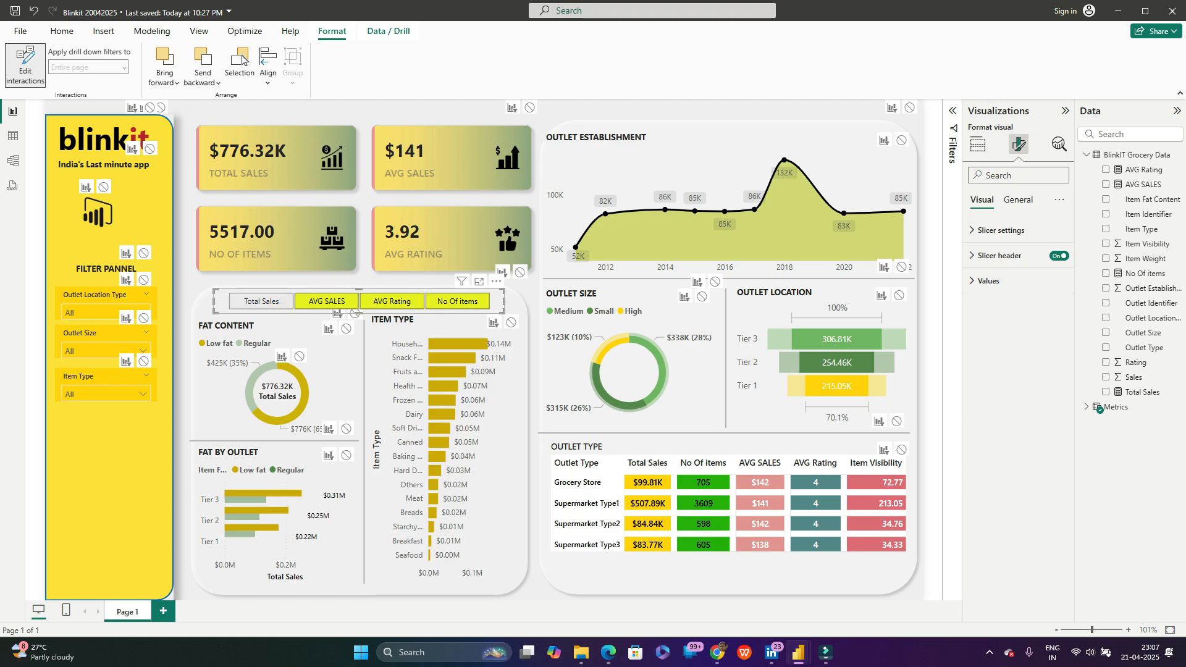
Step: Compare the KPI cards with the charts while switching the measure slicer to AVG SALES and back to Total Sales
left_click(728, 575)
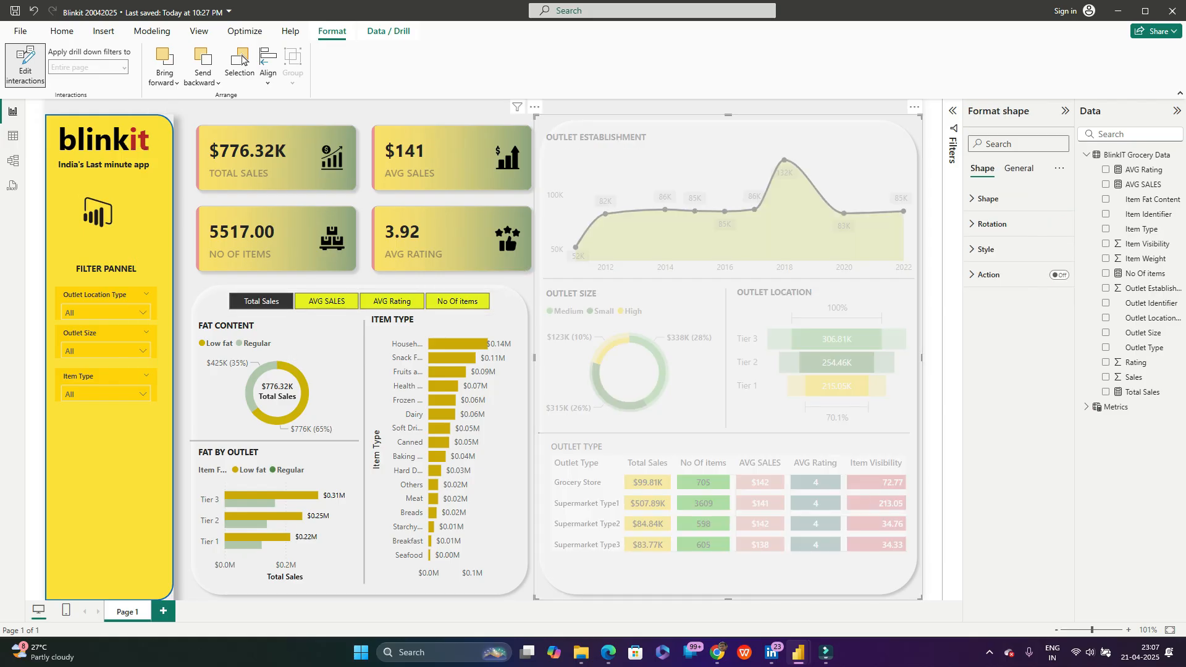
left_click(364, 198)
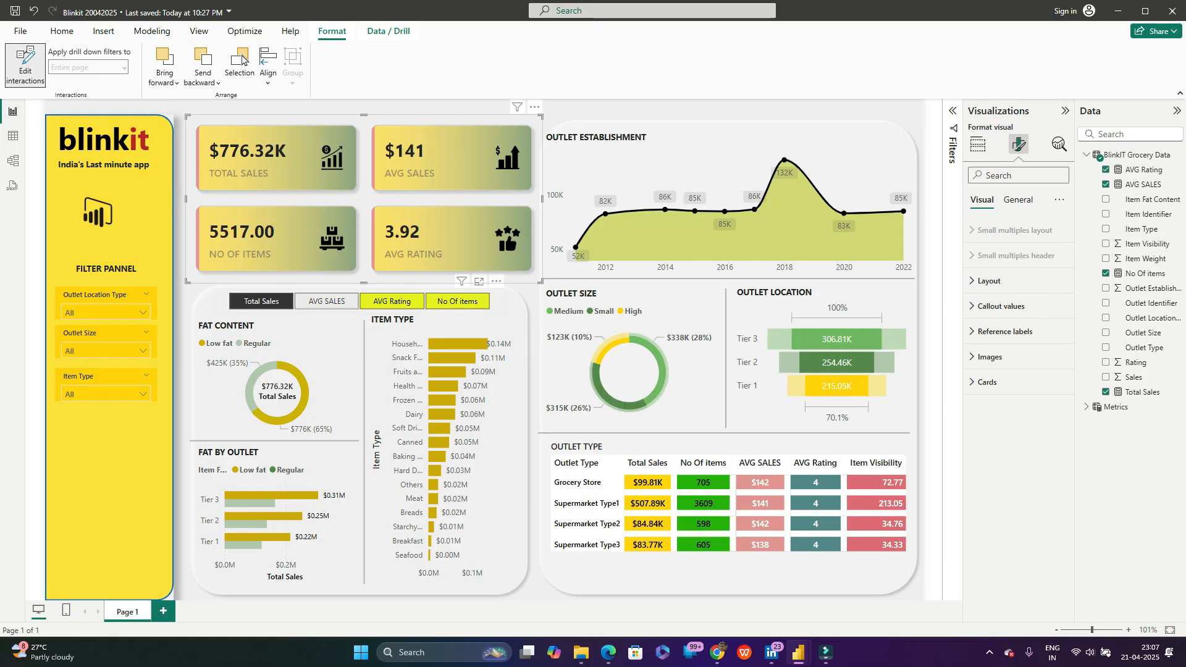
left_click(327, 302)
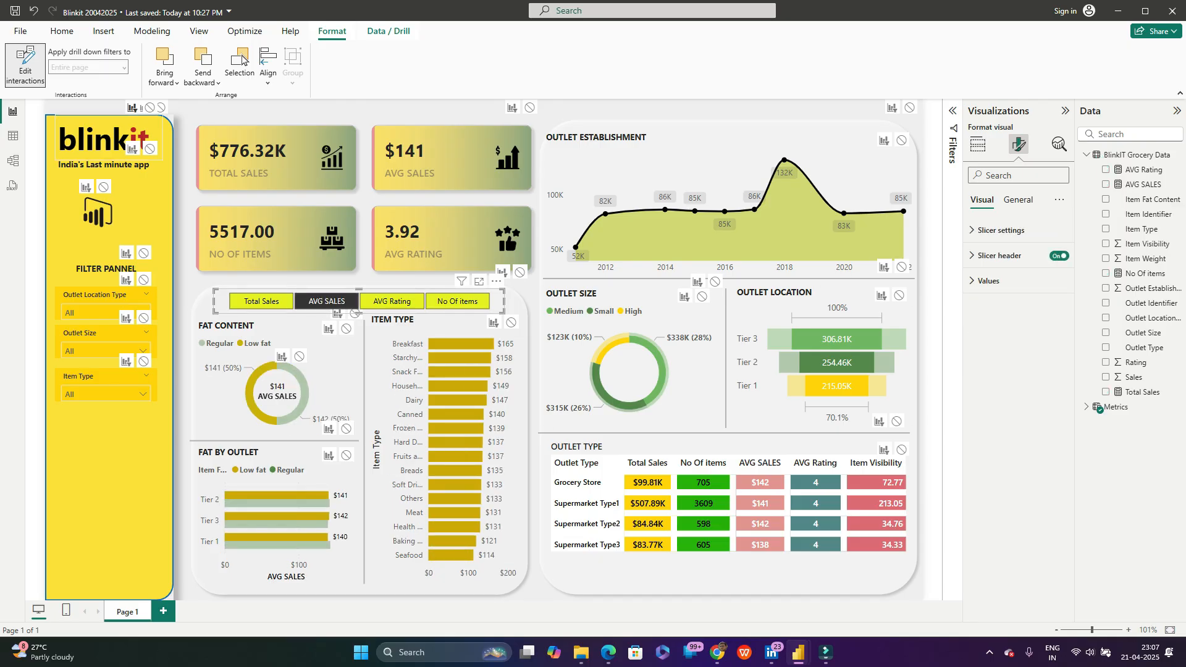
left_click(363, 199)
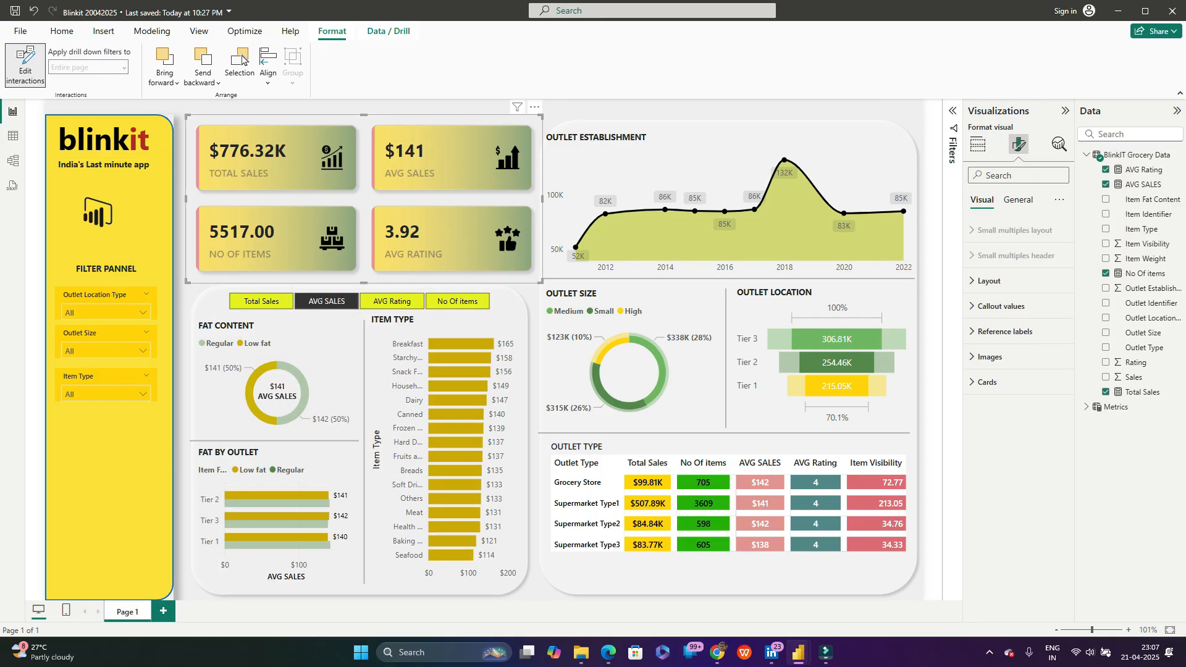
left_click(261, 302)
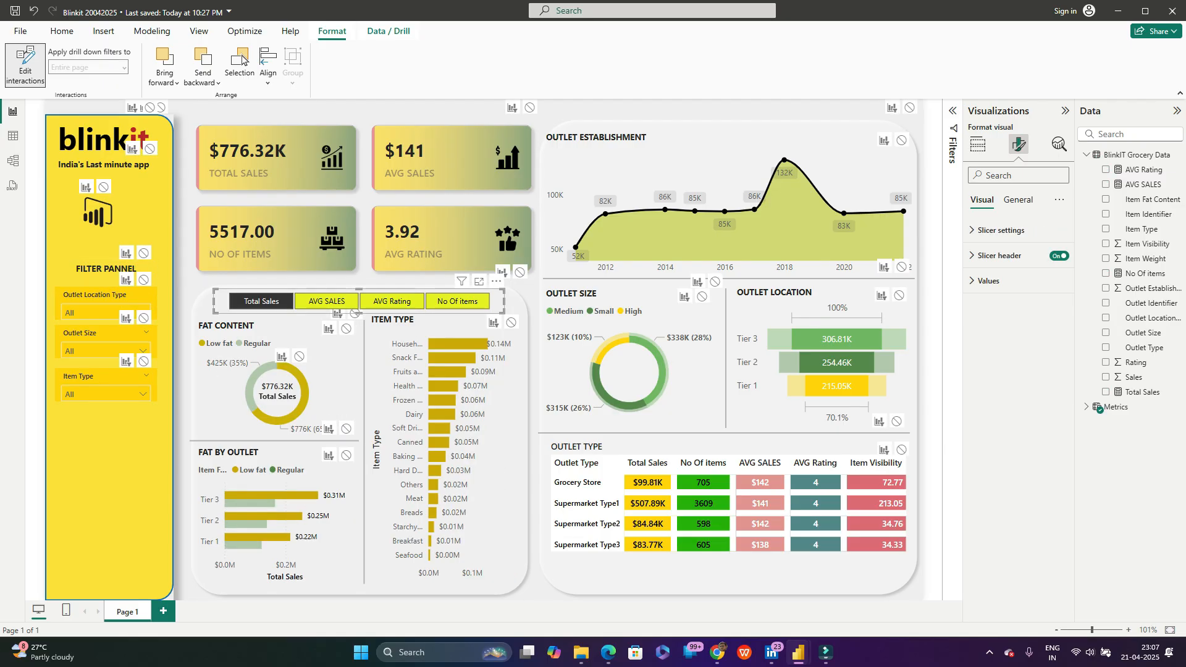
left_click(364, 199)
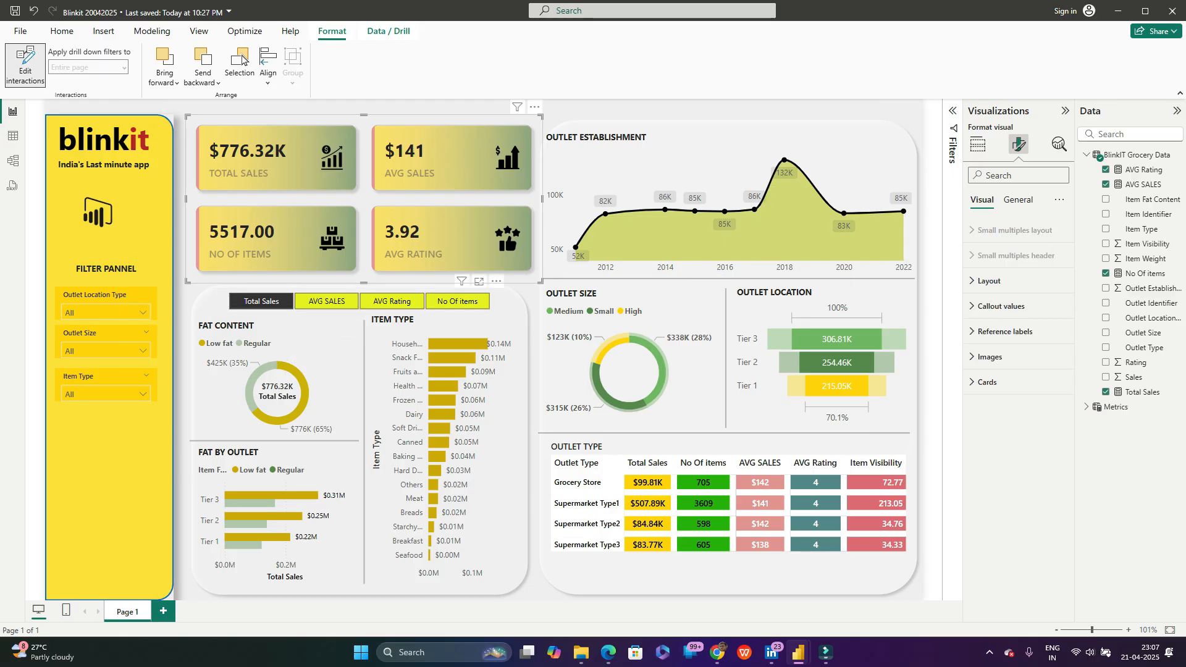
Step: Insert a Q&A visual as a tall, narrow box directly beside the yellow side panel
left_click(504, 301)
left_click(522, 309)
left_click(523, 198)
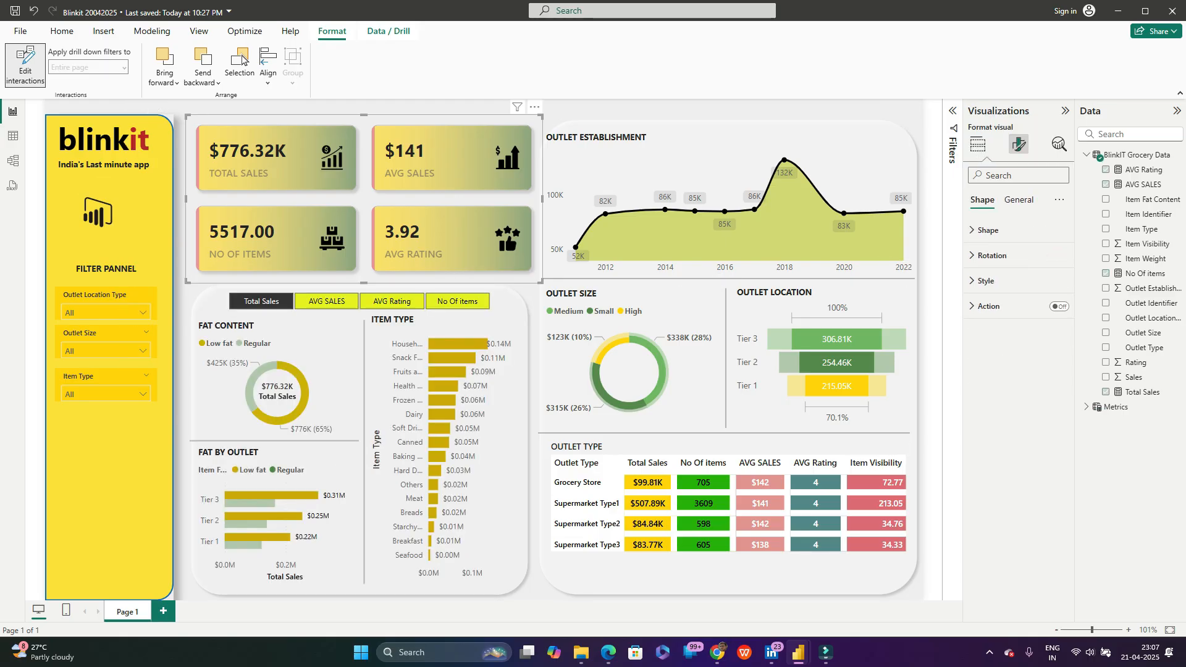
left_click(494, 109)
left_click(1027, 260)
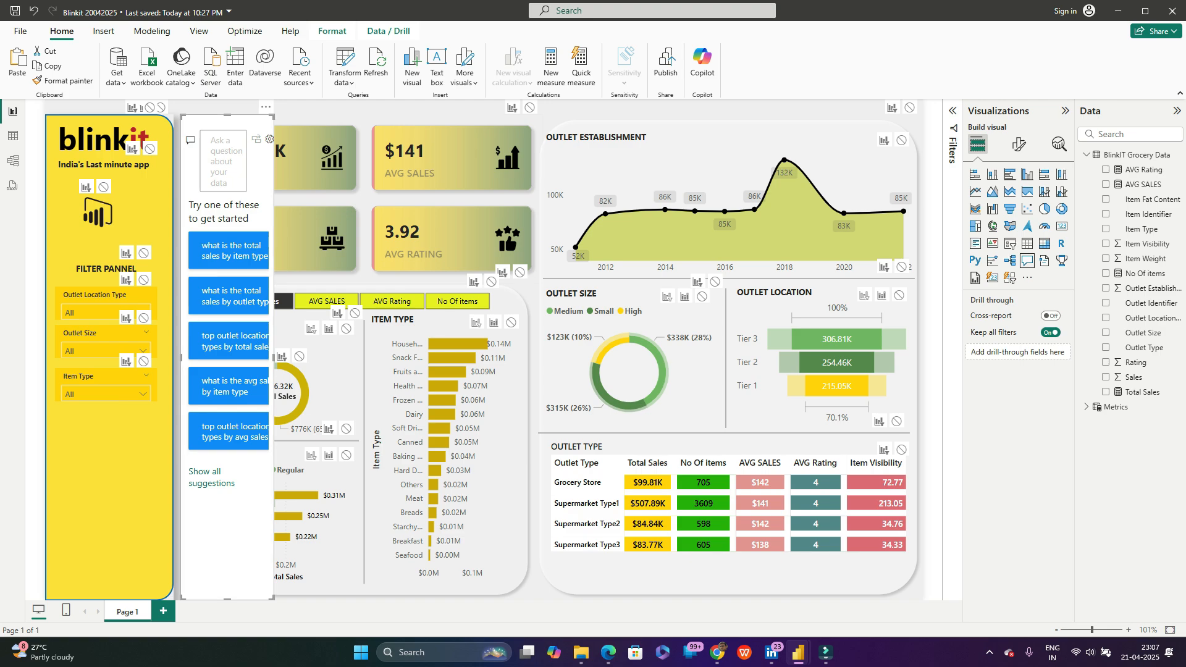
Step: Delete the Q&A visual and test the measure slicer through AVG SALES, AVG Rating and No Of items, ending on Total Sales
key("Delete")
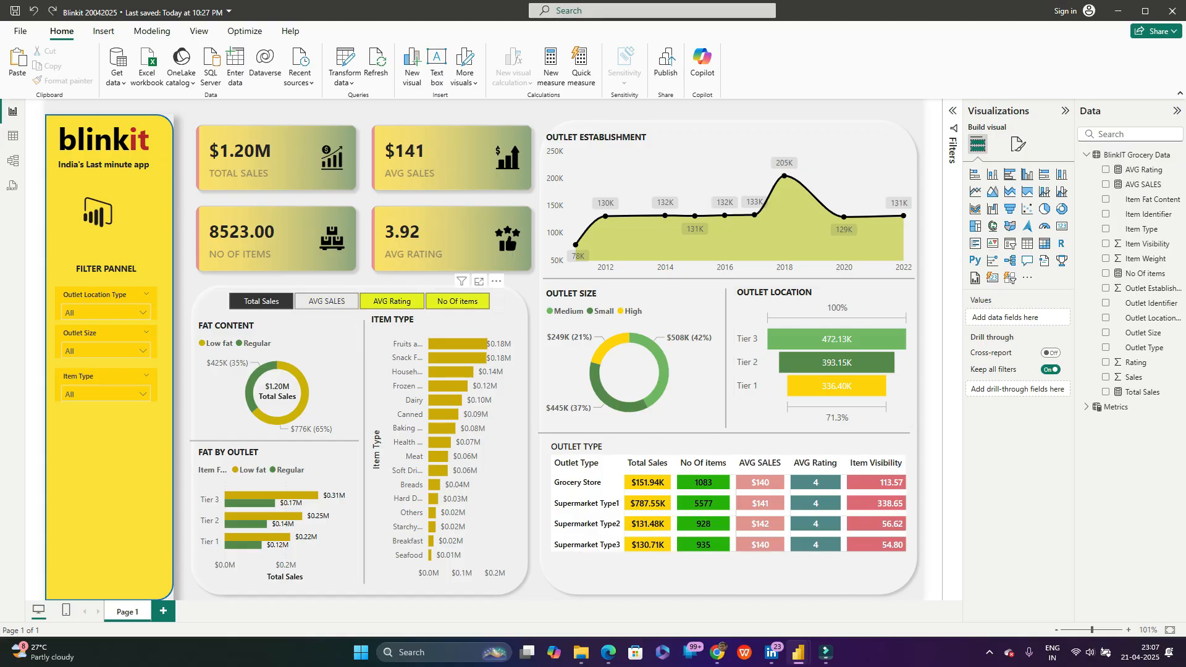
left_click(327, 302)
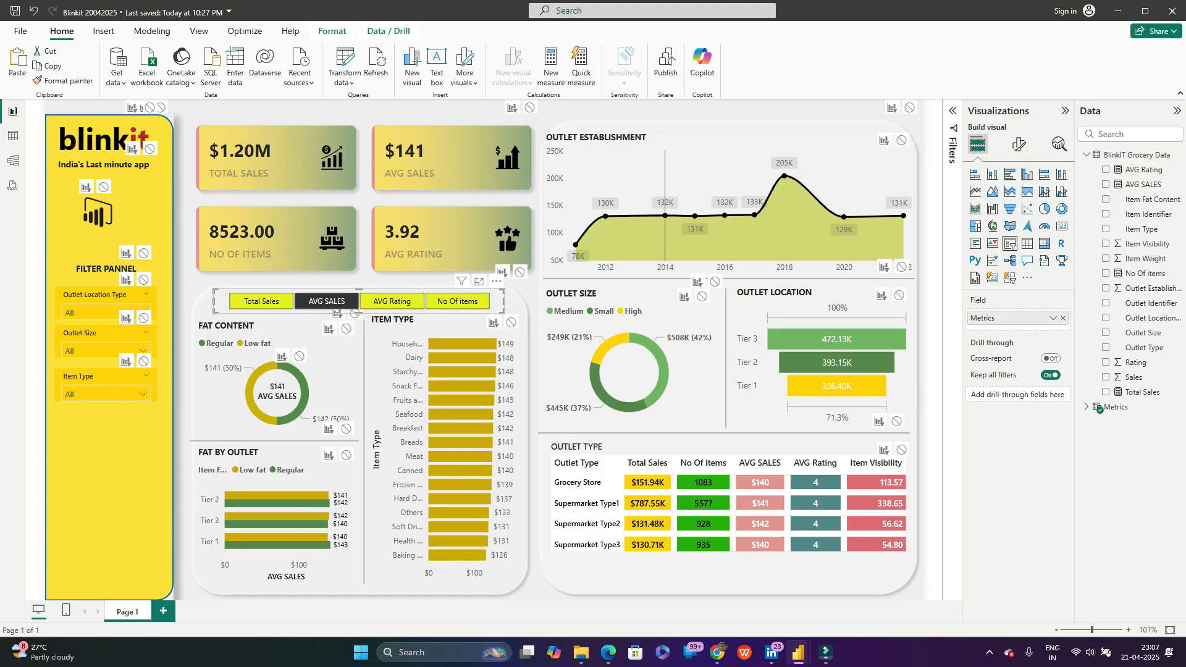
left_click(391, 301)
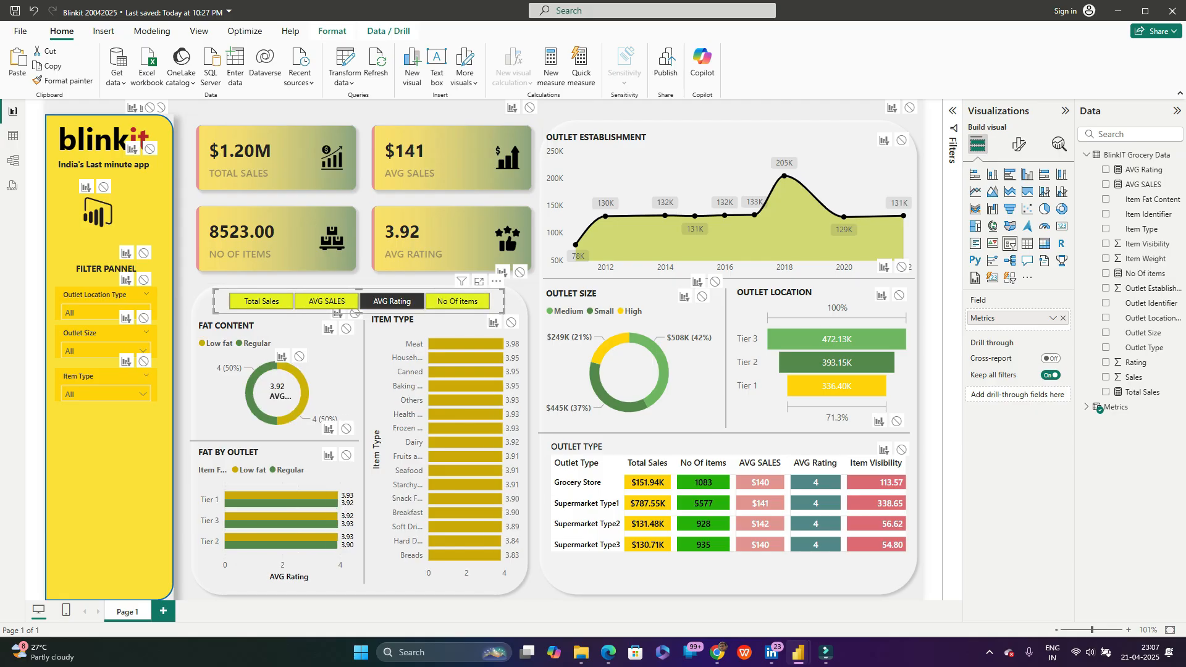
left_click(457, 302)
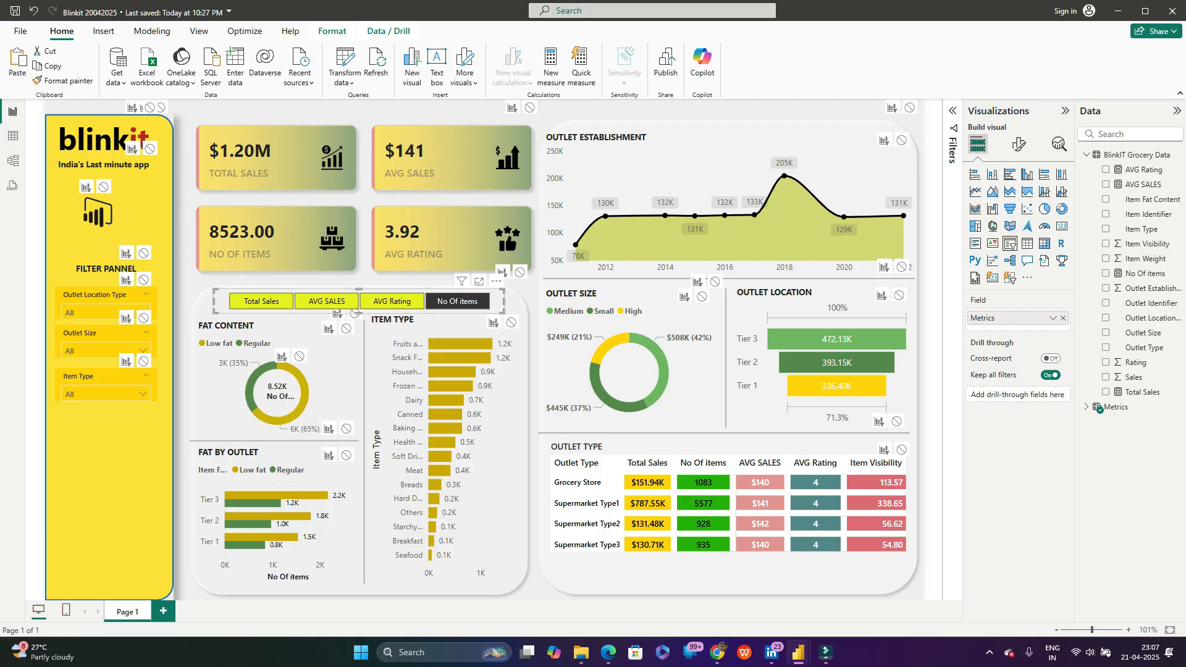
left_click(262, 302)
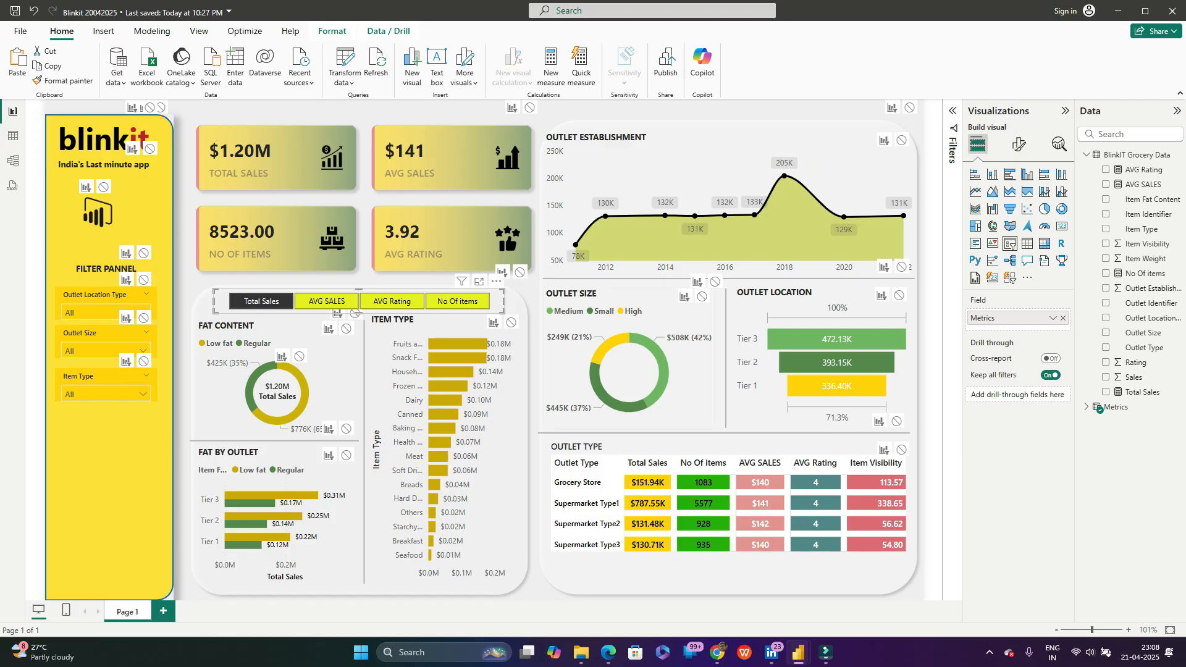
Step: Make the Outlet Size donut's Medium selection filter the Outlet Location, Fat Content, Fat by Outlet and Item Type charts instead of highlighting them
left_click(662, 370)
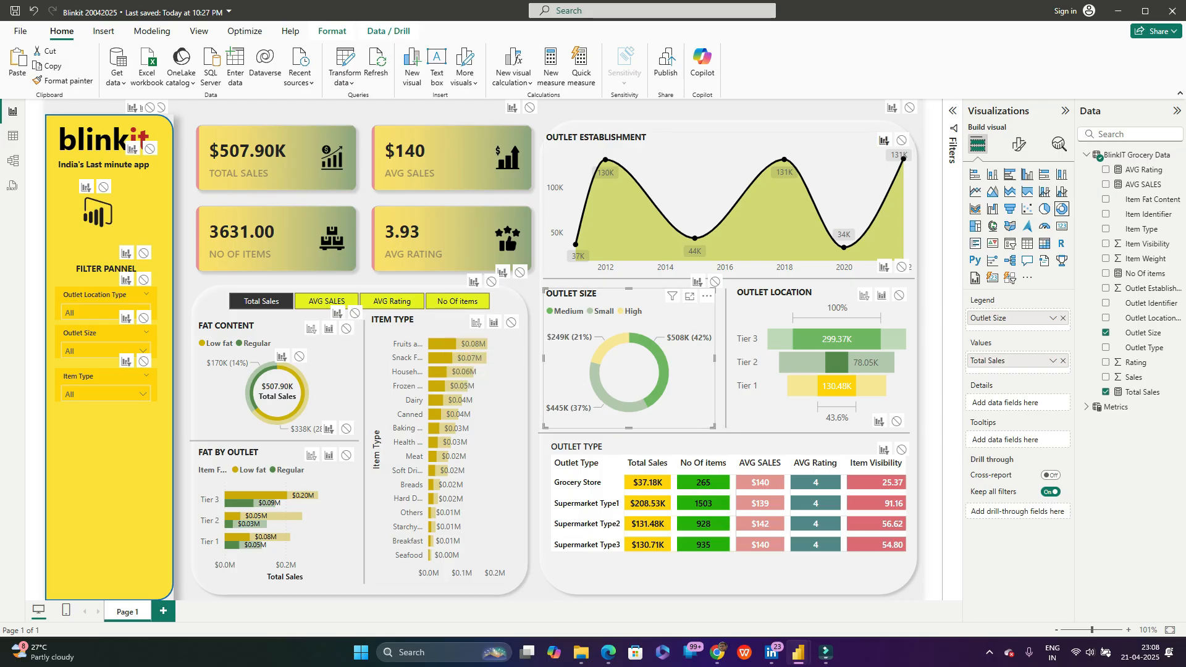
left_click(864, 295)
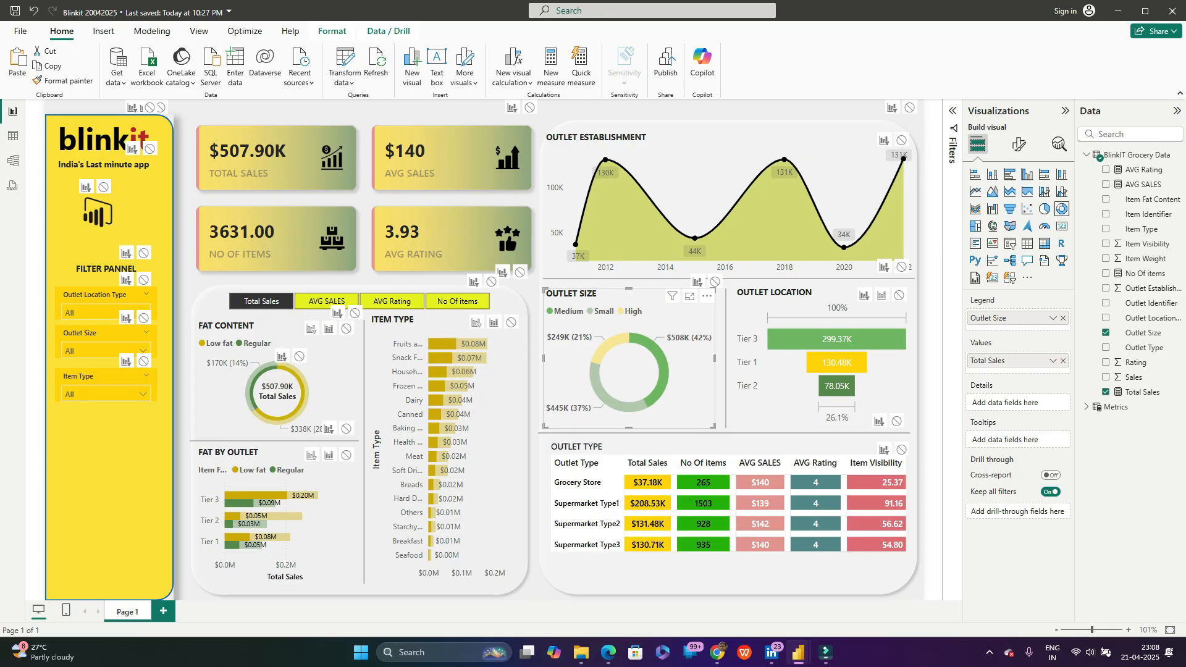
left_click(311, 328)
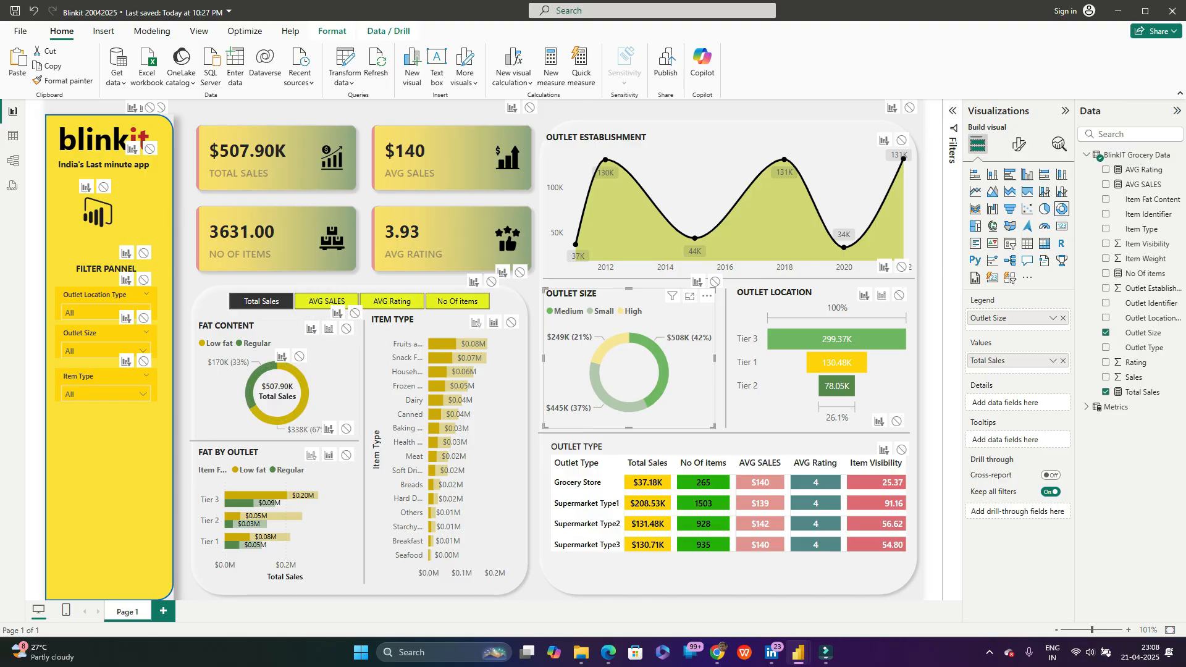
left_click(311, 455)
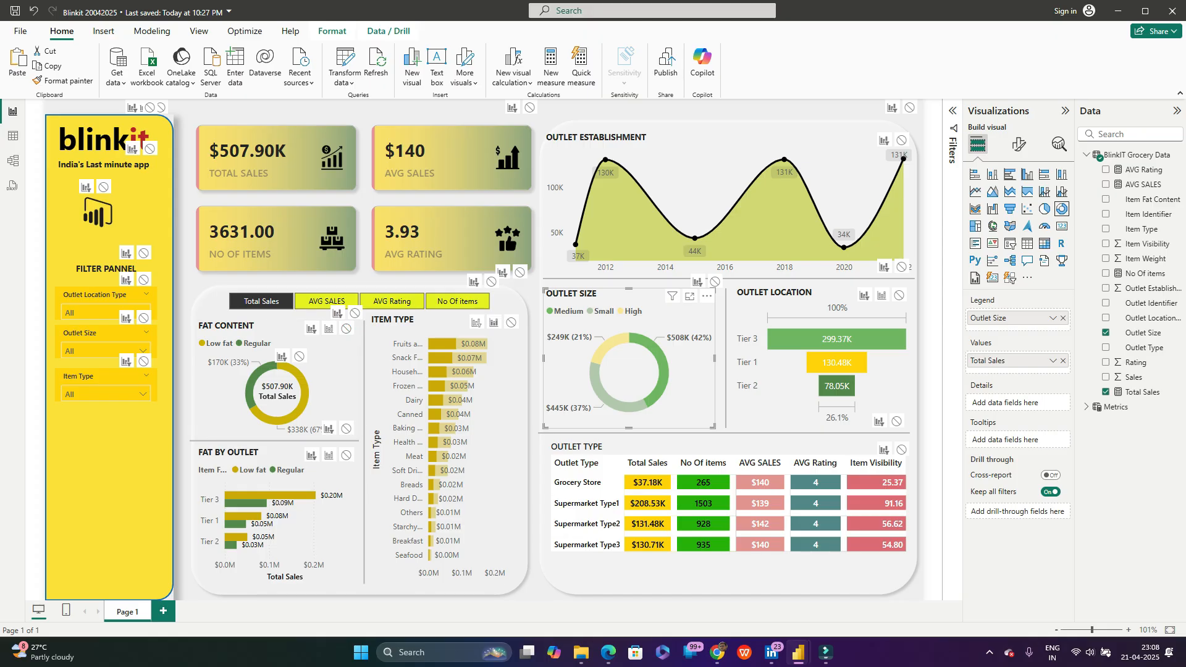
left_click(476, 322)
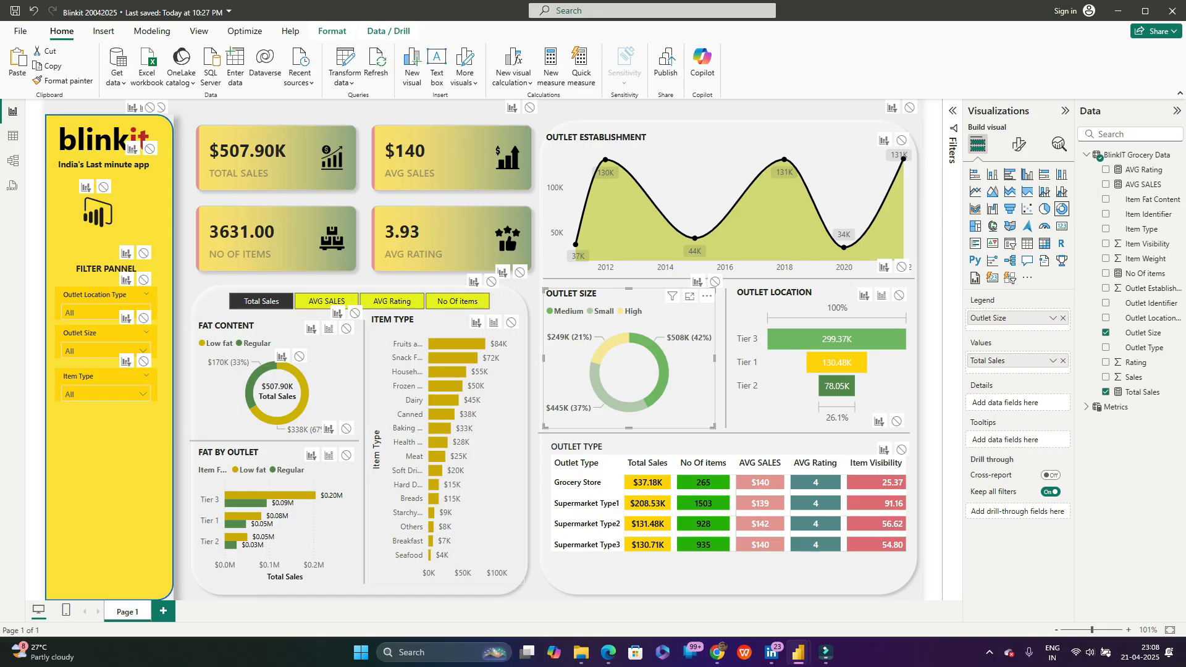
Step: With Medium outlets selected, check the charts by switching the measure slicer to AVG SALES, AVG Rating and No Of items
left_click(496, 301)
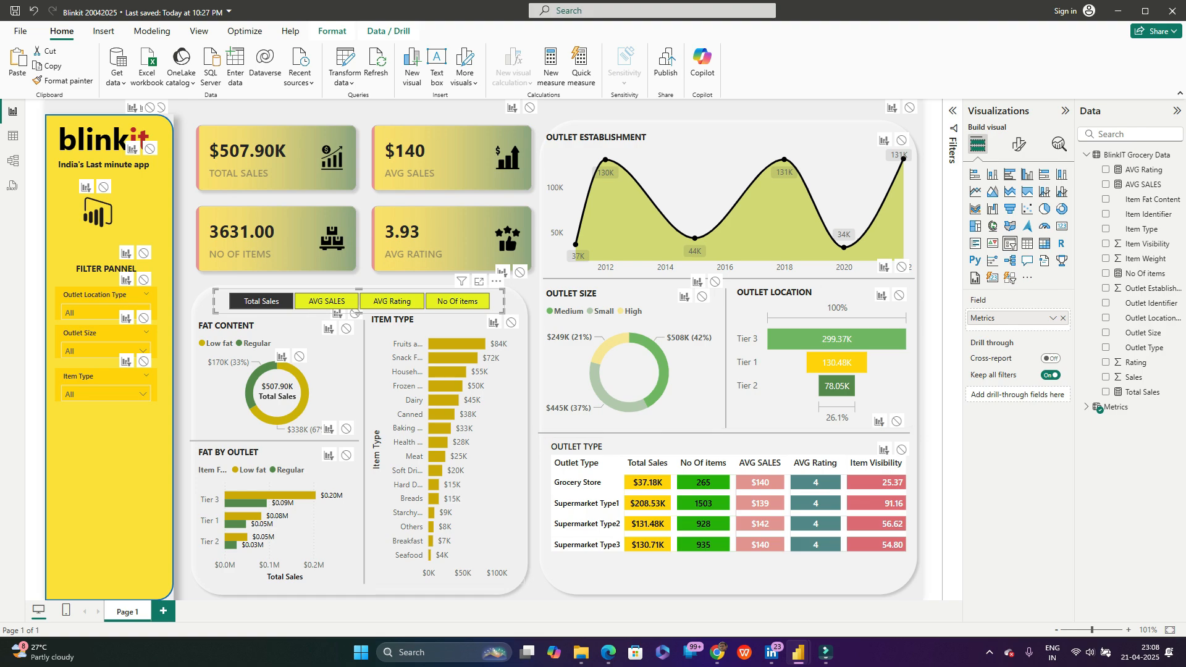
left_click(729, 576)
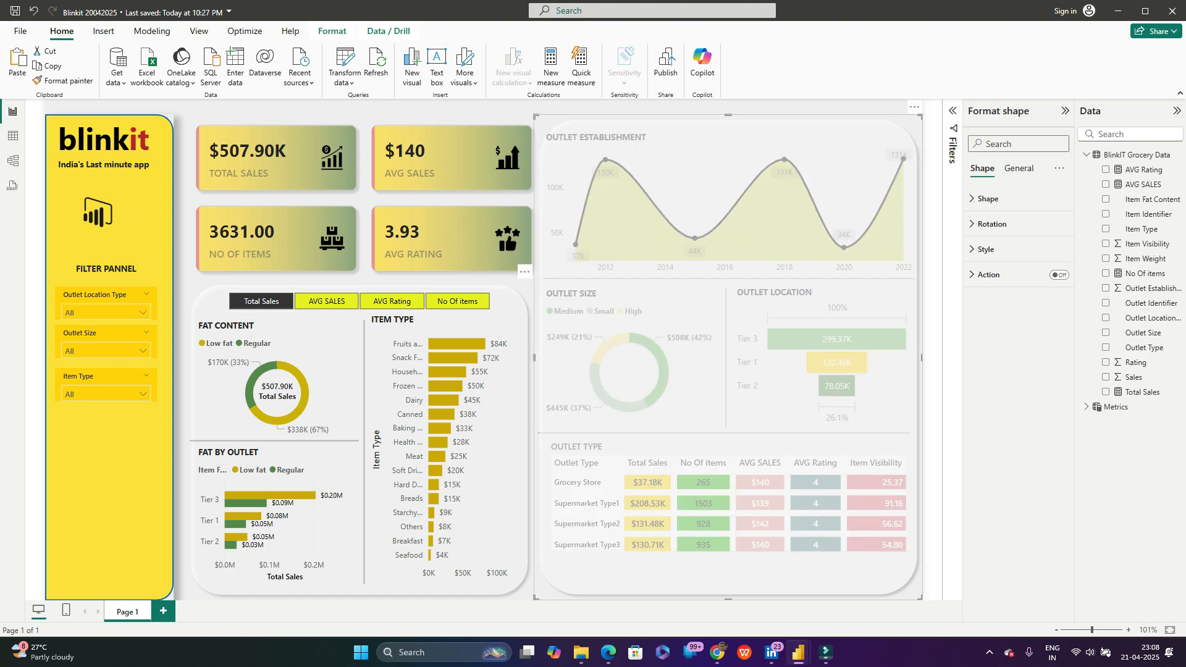
left_click(359, 589)
left_click(363, 199)
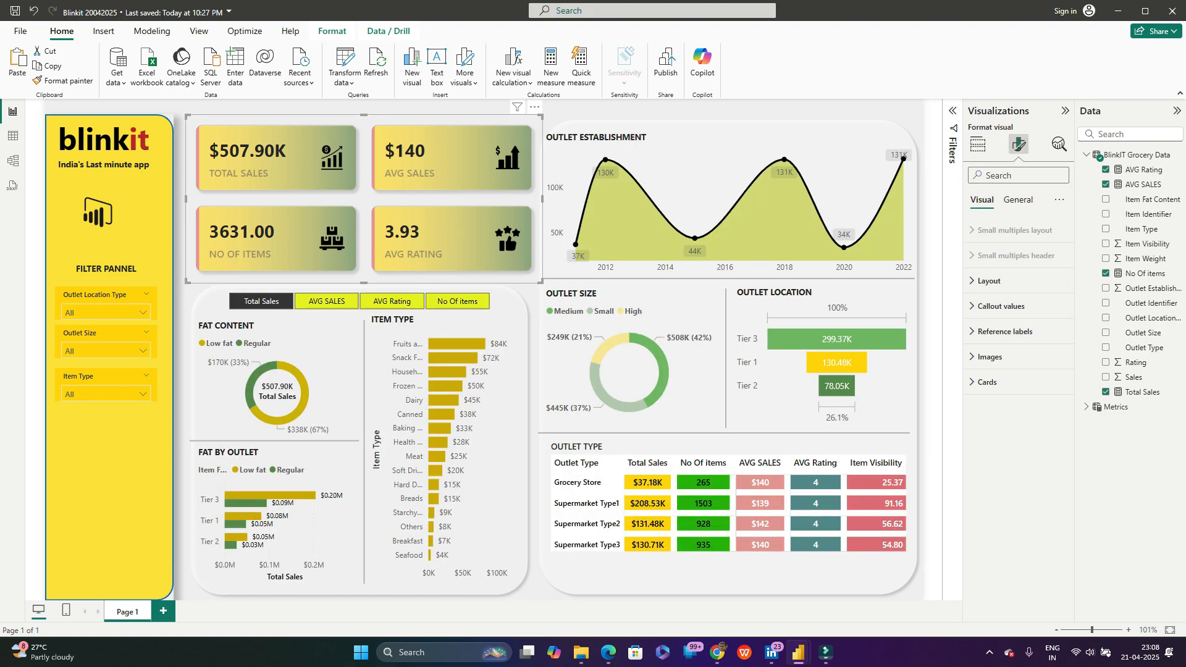
left_click(326, 301)
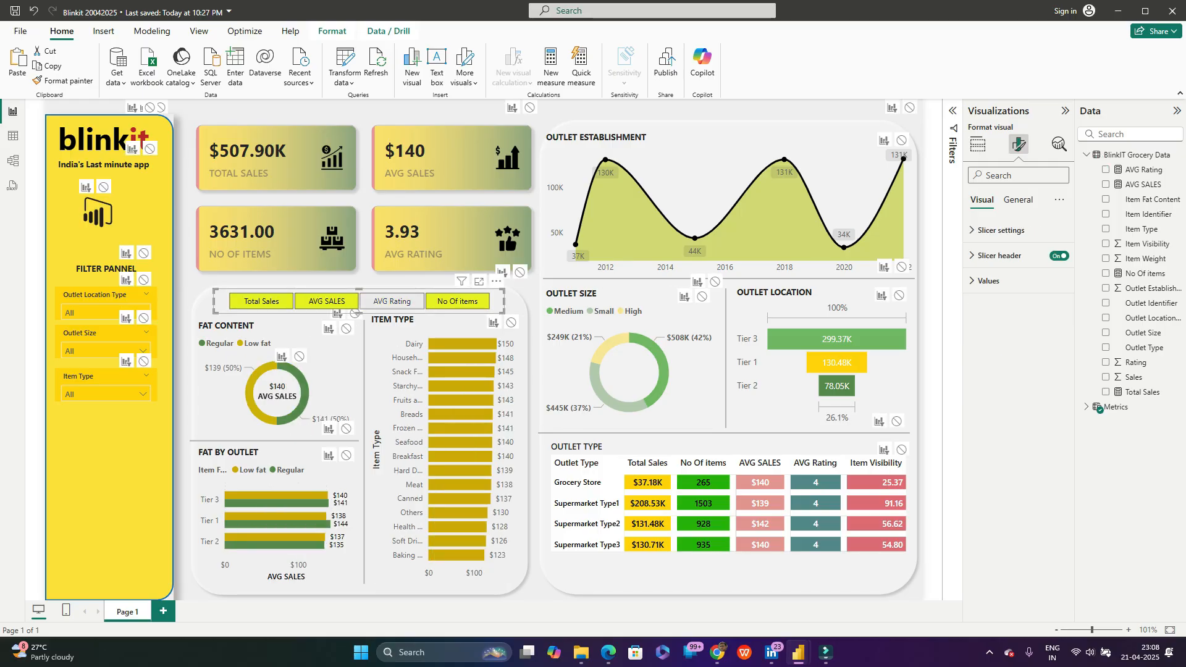
left_click(392, 300)
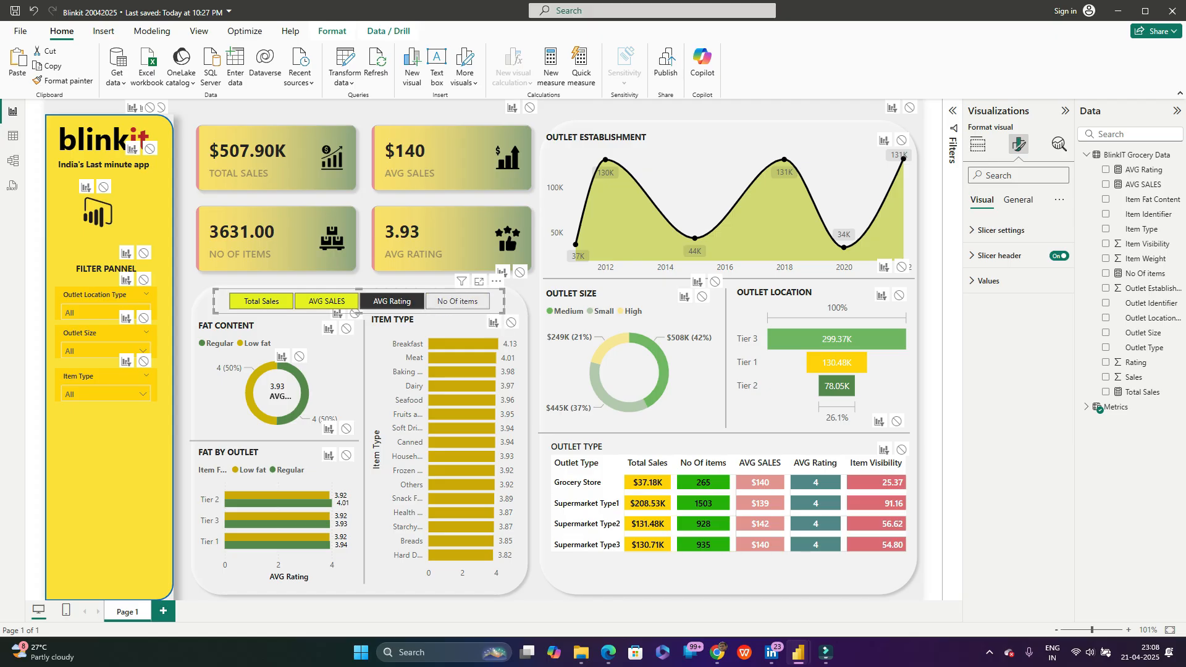
left_click(460, 302)
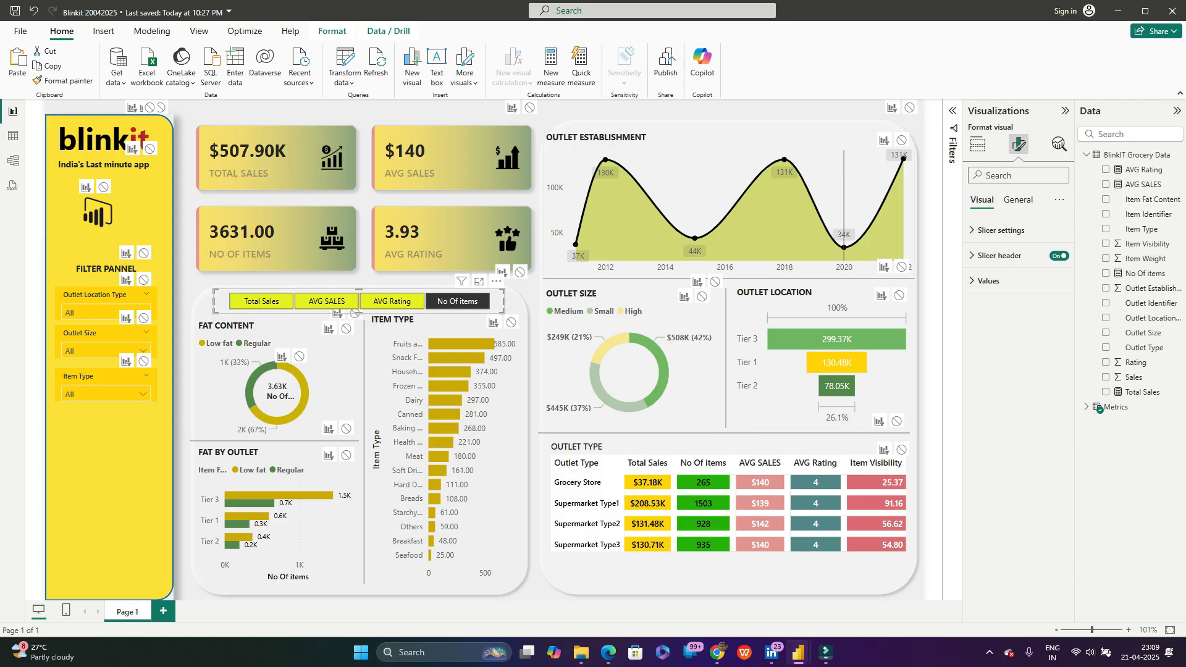
left_click(229, 395)
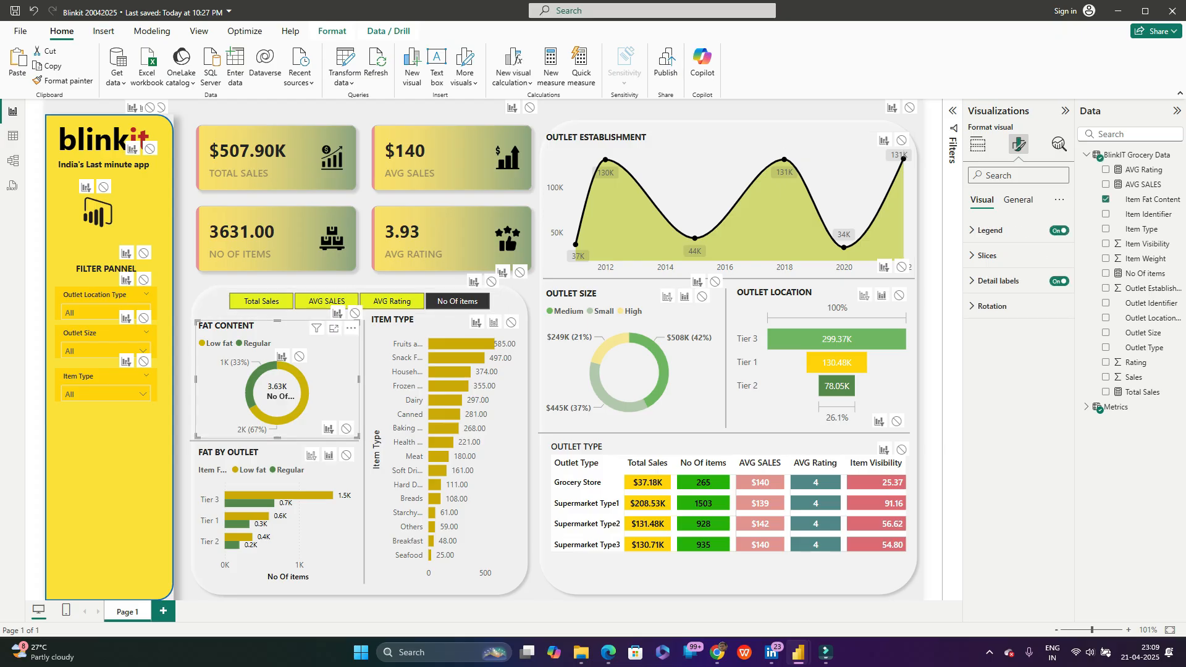
left_click(498, 302)
left_click(517, 301)
left_click(516, 243)
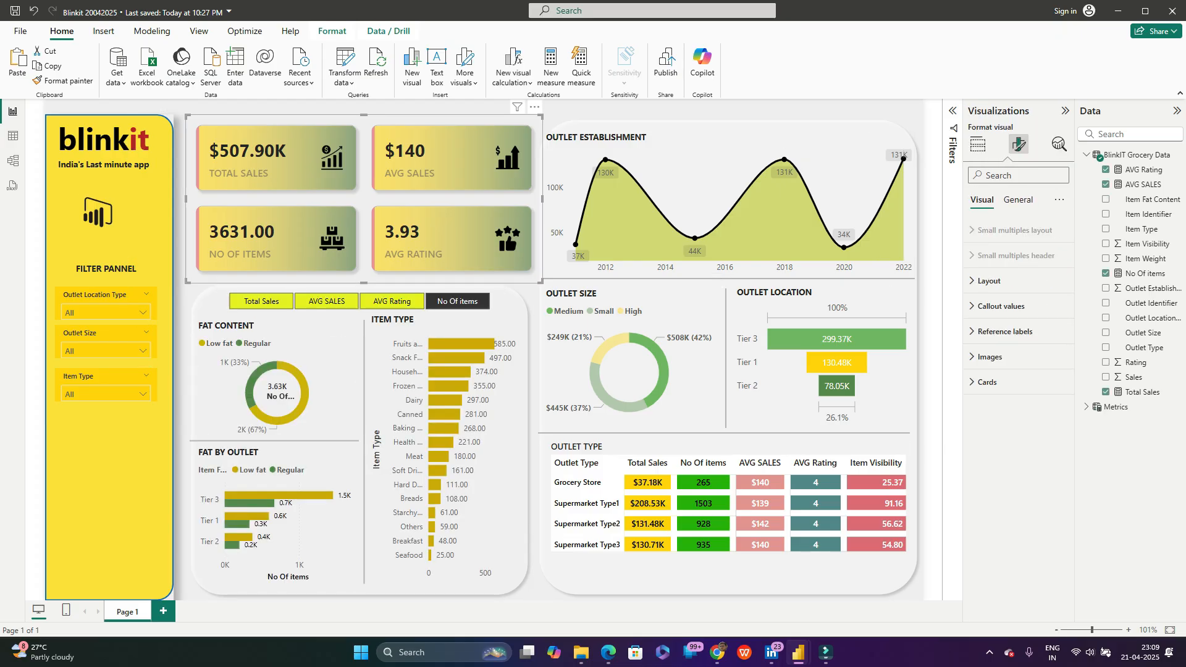
left_click(931, 296)
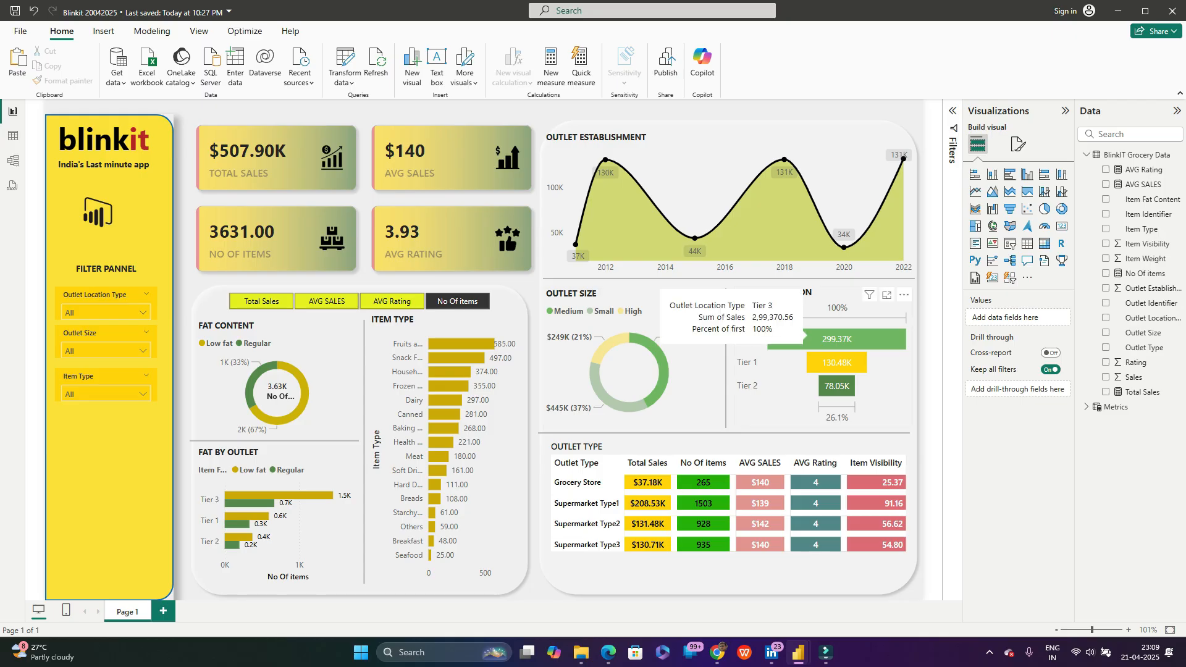
Step: Make the Outlet Location funnel's Tier 3 selection filter the Item Type, Fat Content and Fat by Outlet charts, and clear the selection
left_click(813, 335)
left_click(814, 337)
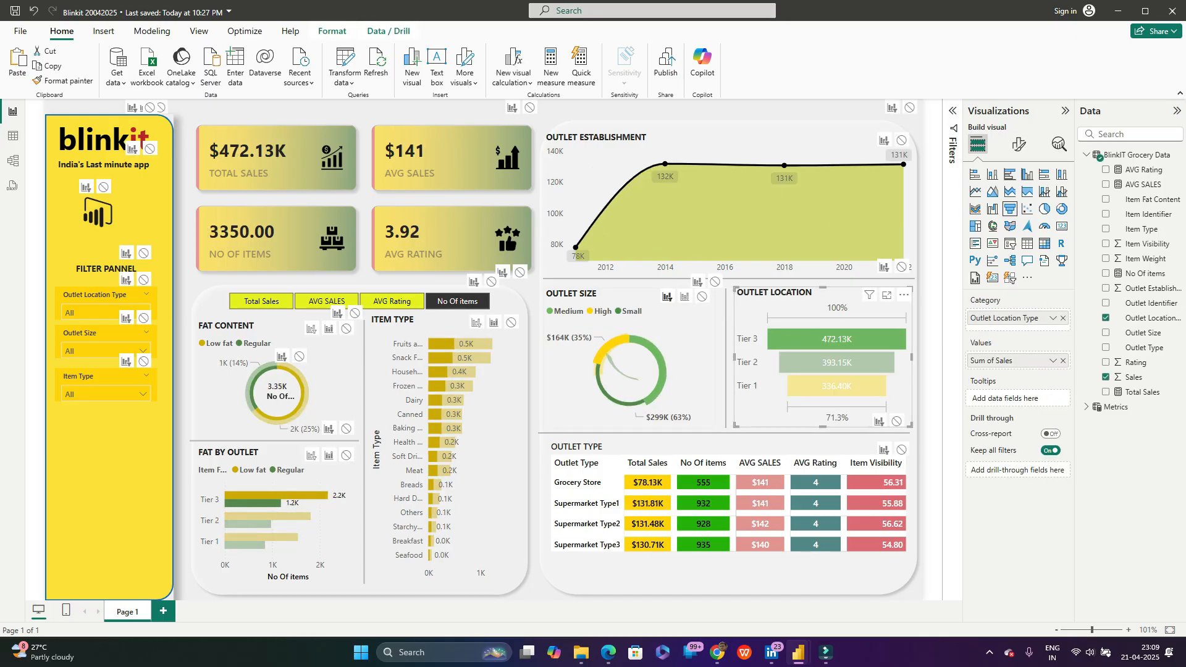
left_click(477, 323)
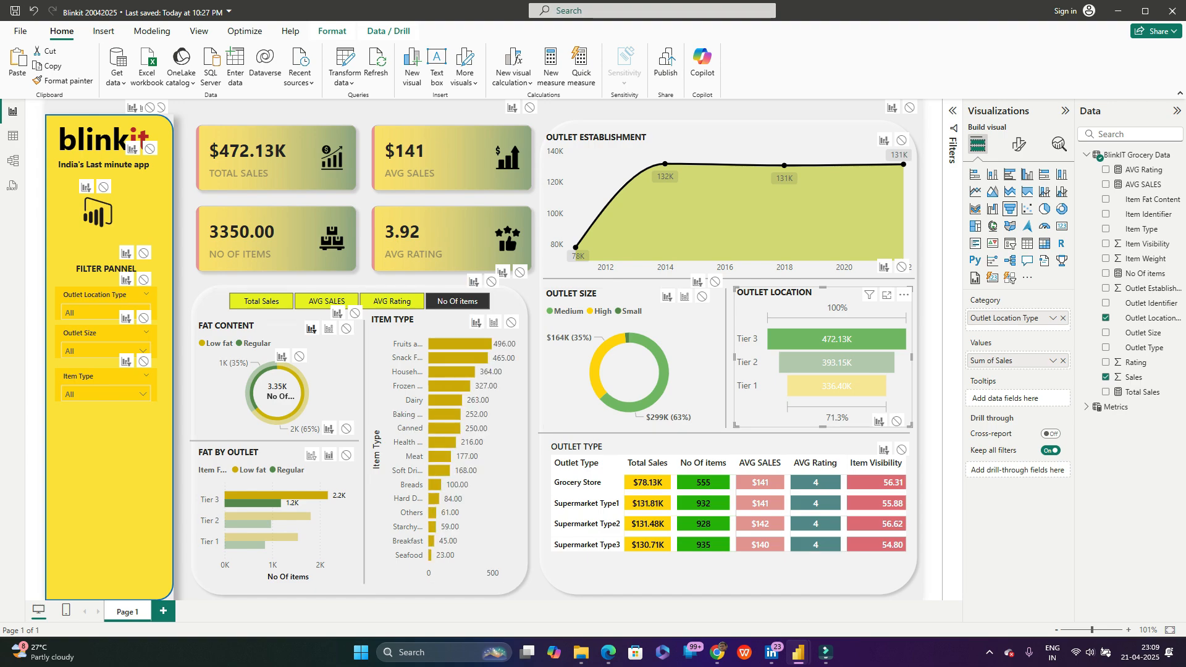
left_click(311, 328)
left_click(312, 455)
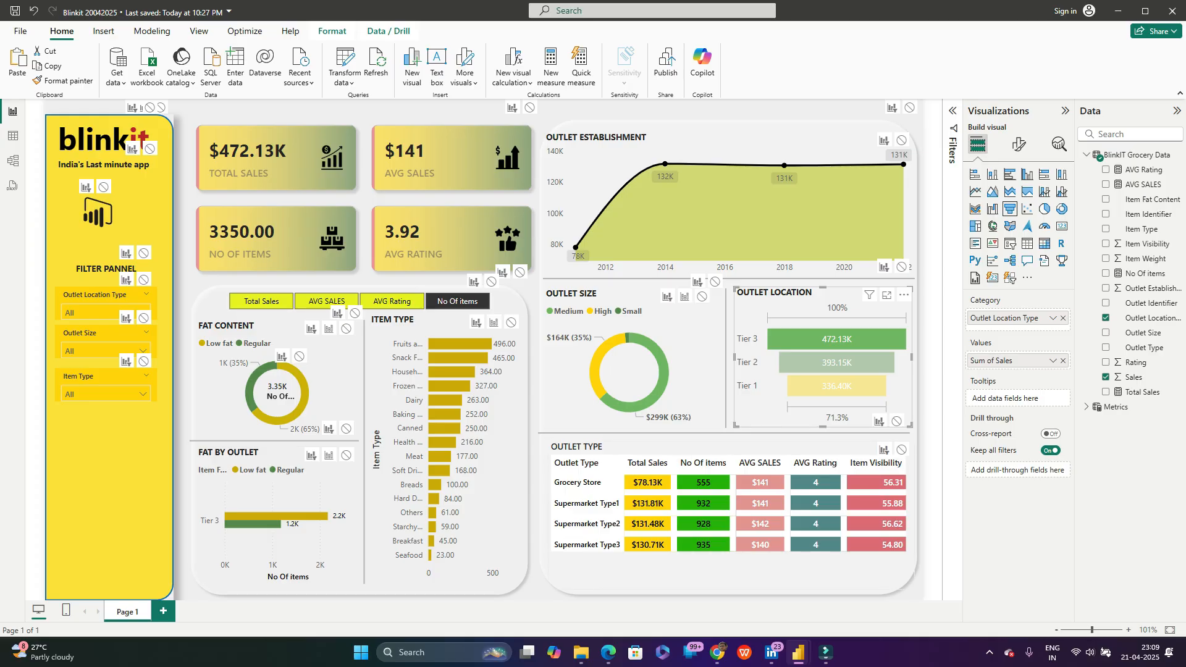
left_click(837, 340)
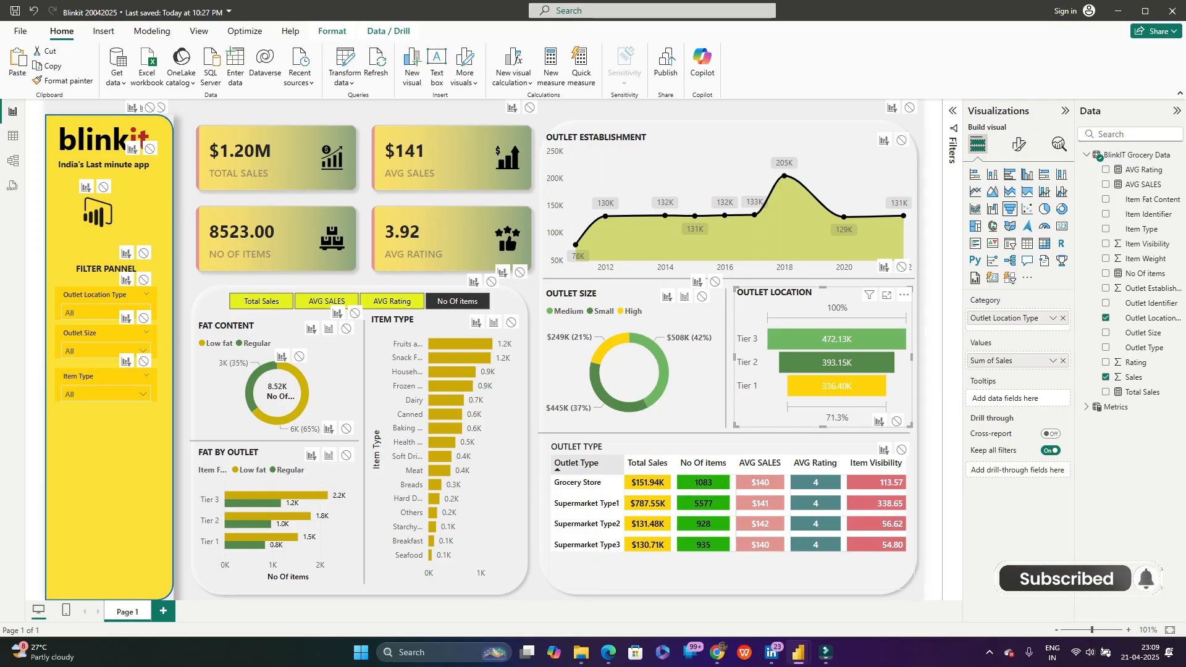
left_click(732, 570)
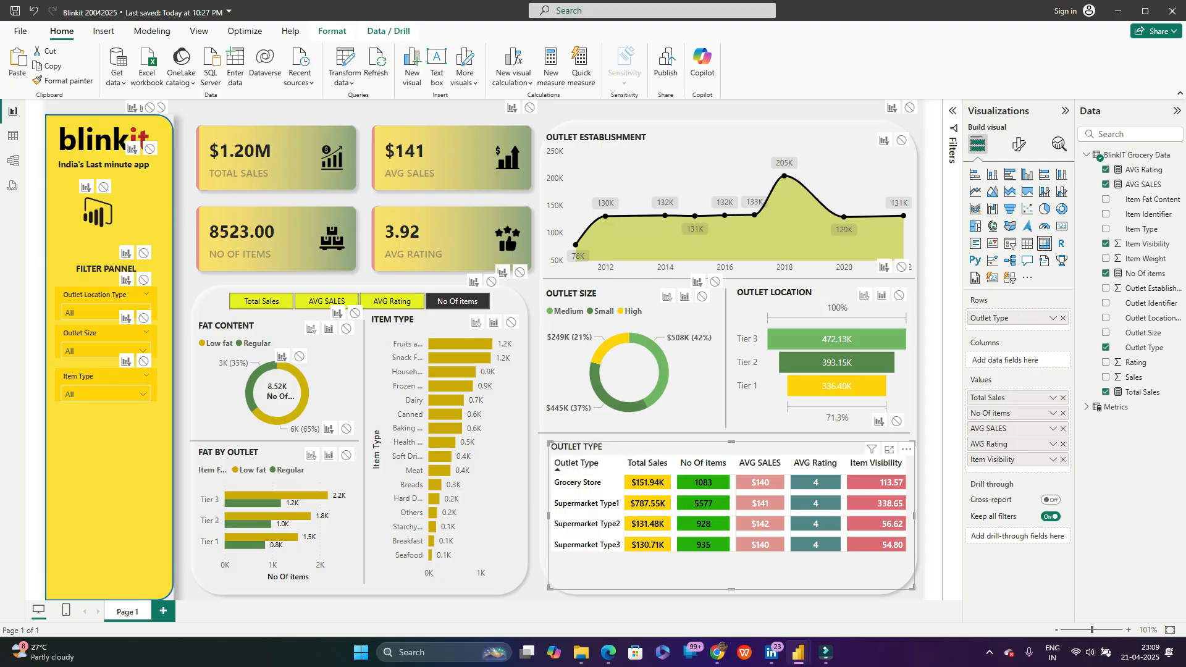
left_click(510, 303)
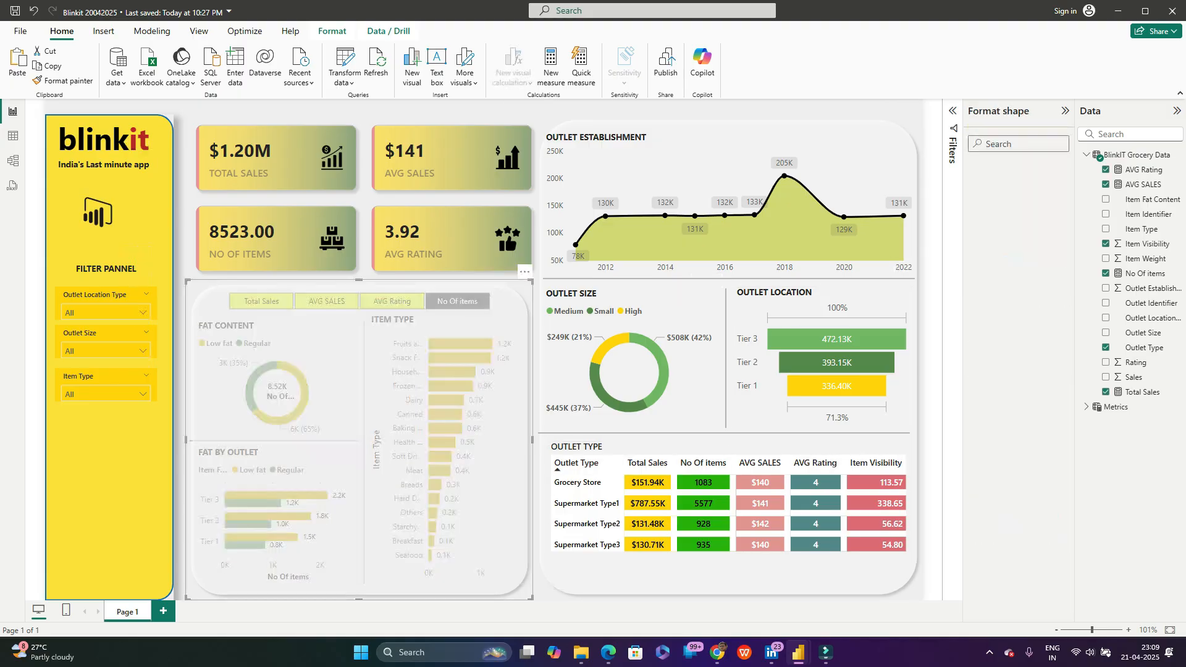
left_click(722, 276)
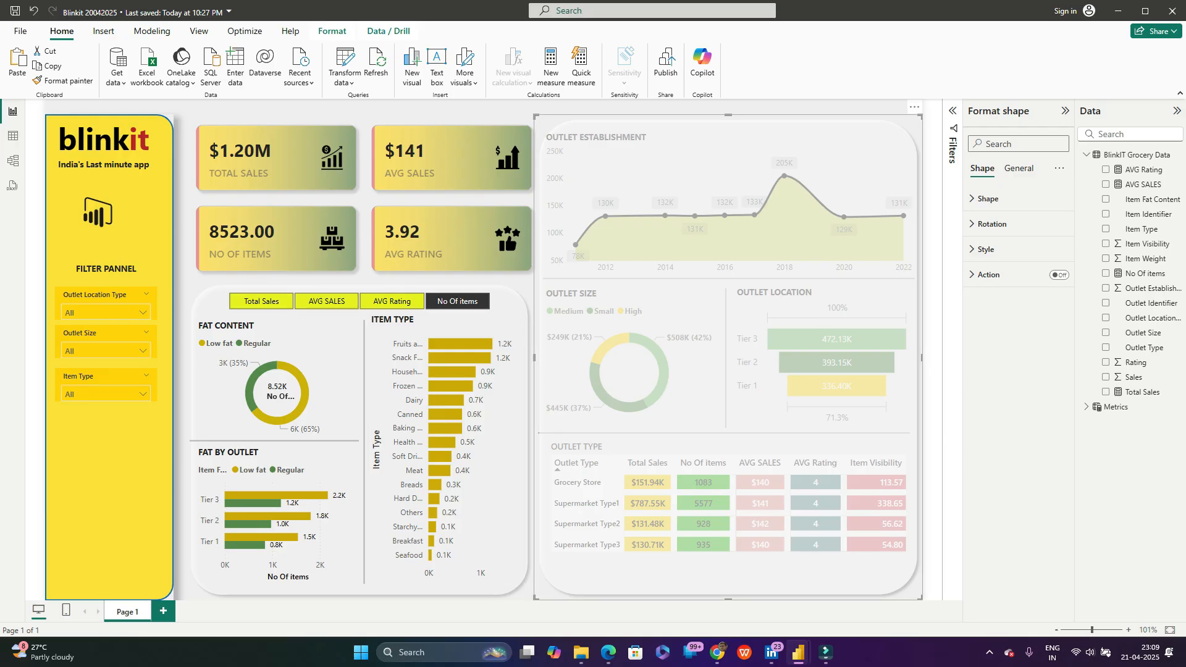
left_click(729, 106)
left_click(711, 164)
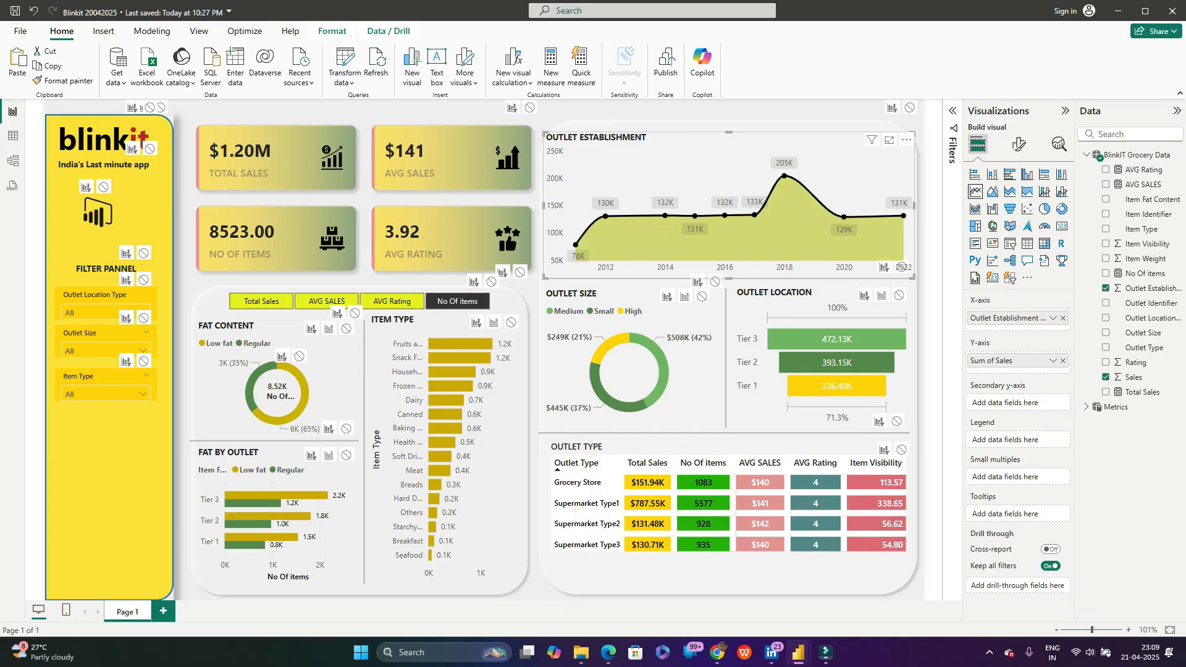
left_click(208, 303)
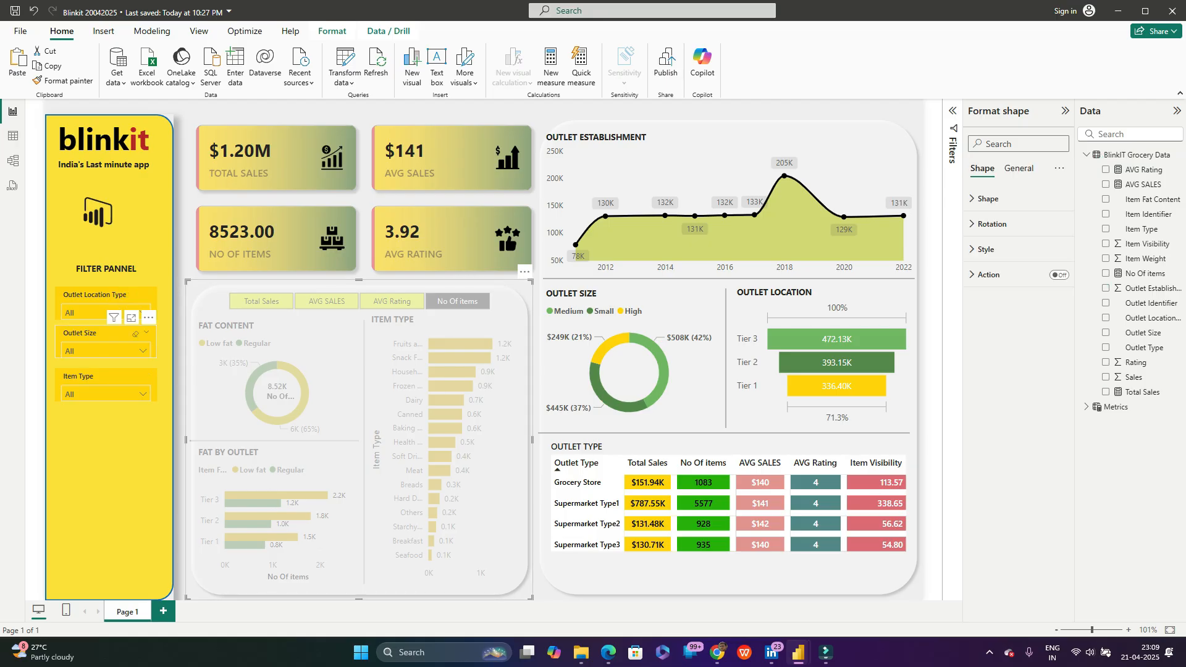
Step: Test the Outlet Location Type slicer by filtering the dashboard to Tier 2, and clear that filter
left_click(143, 313)
left_click(87, 344)
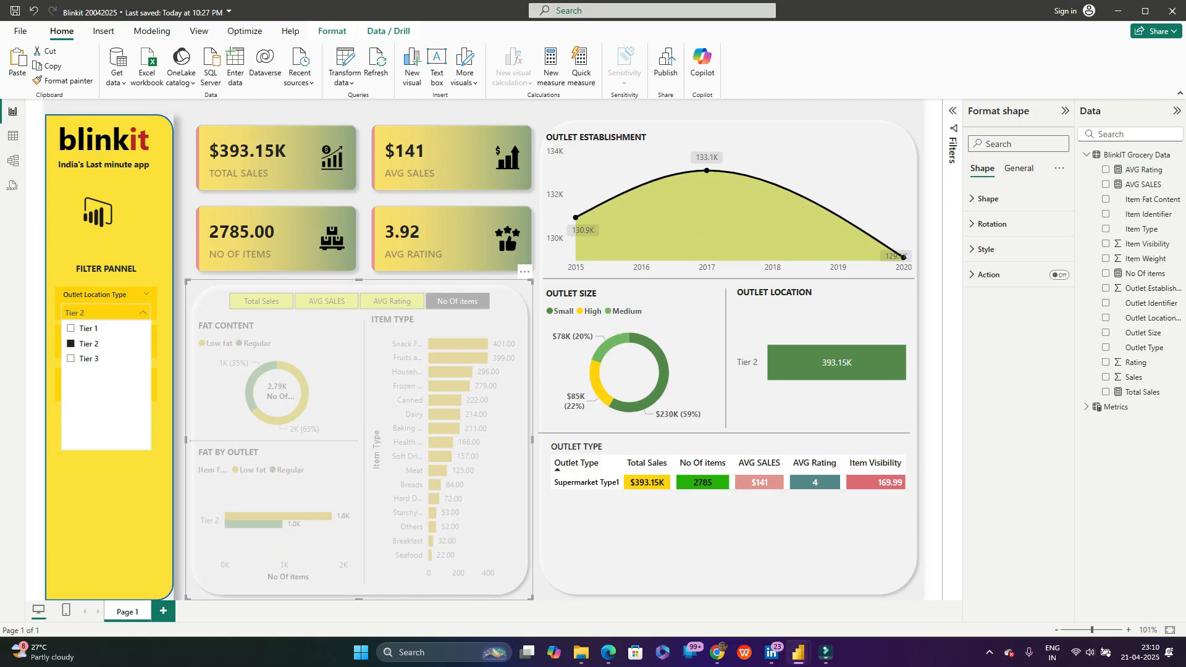
left_click(618, 550)
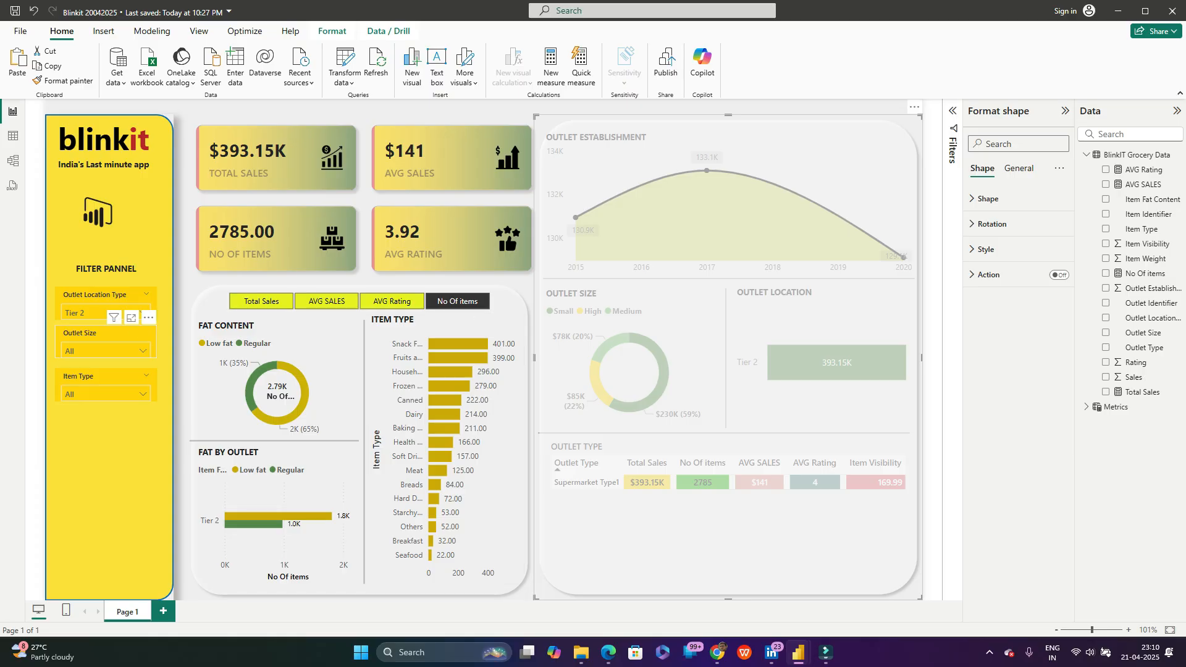
left_click(143, 313)
left_click(70, 343)
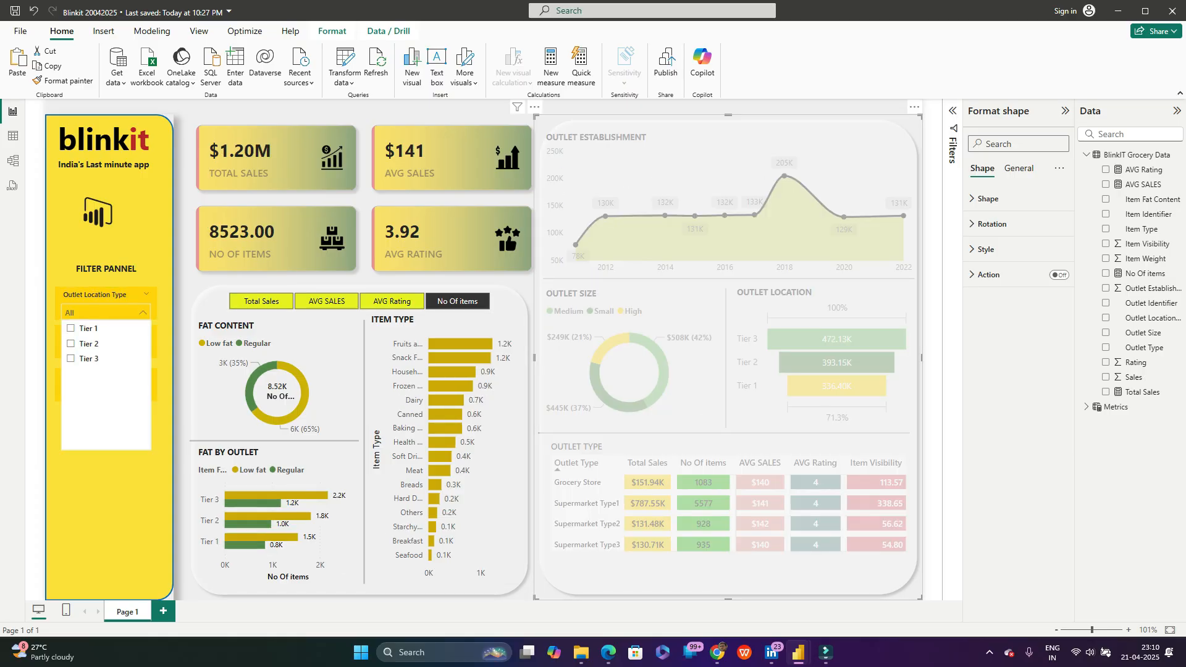
left_click(364, 198)
left_click(931, 162)
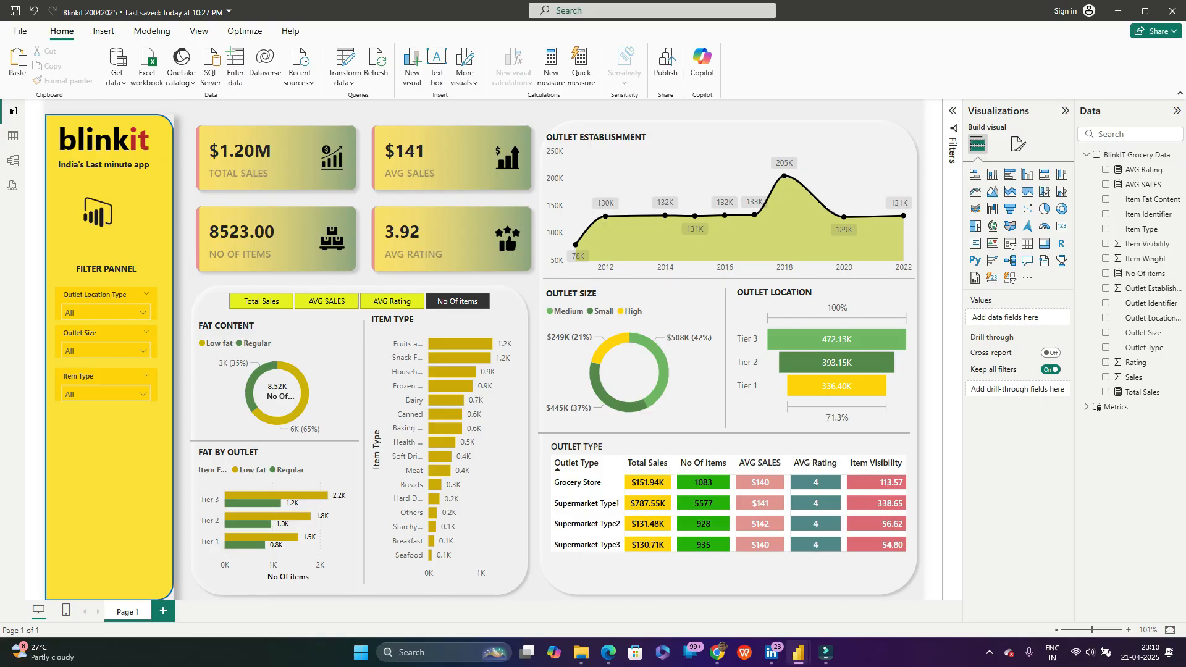
Step: Switch to the Blinkit 12042025 report and select the home icon in its yellow side panel
mouse_move(798, 652)
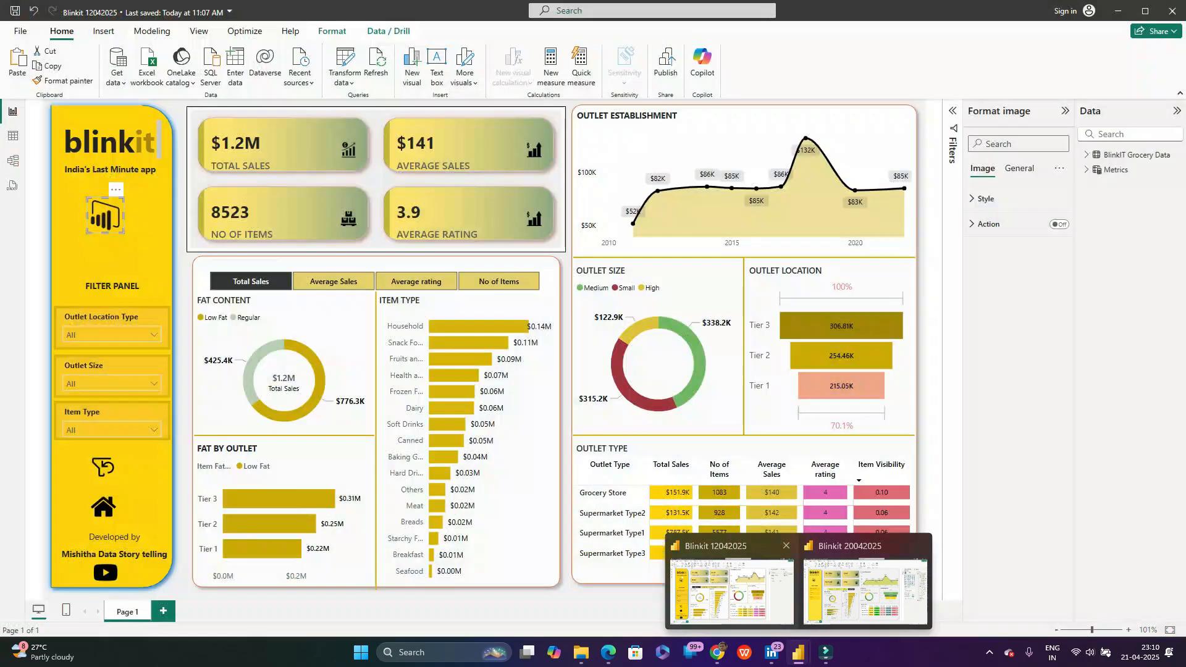
left_click(732, 586)
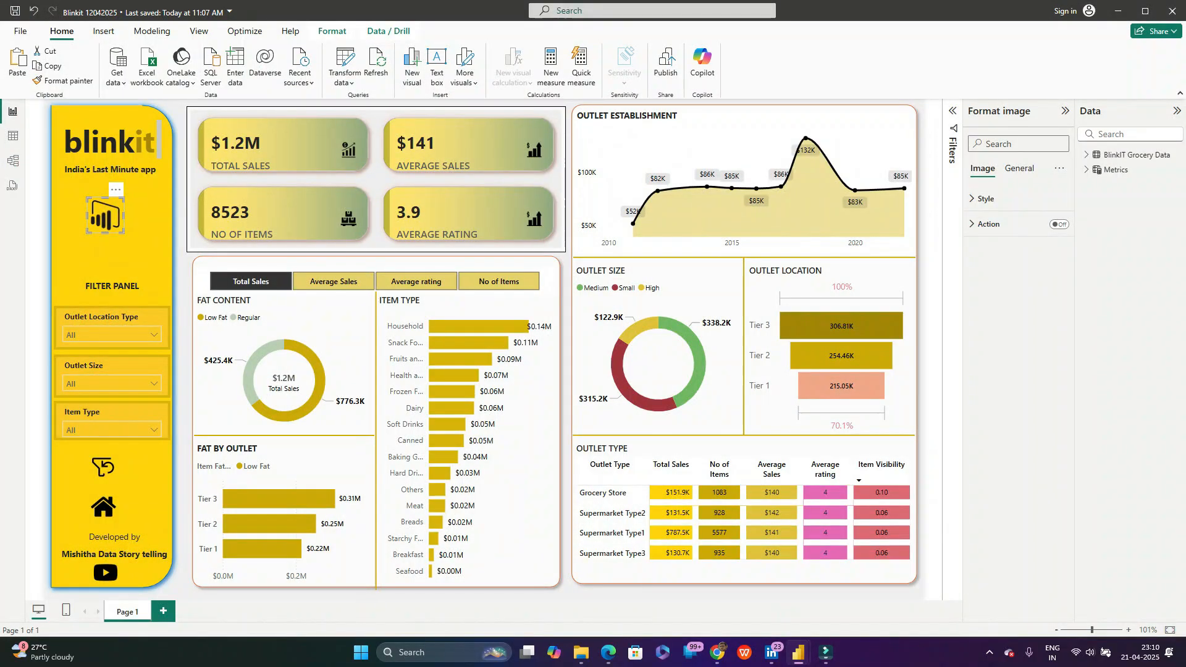
left_click(104, 507)
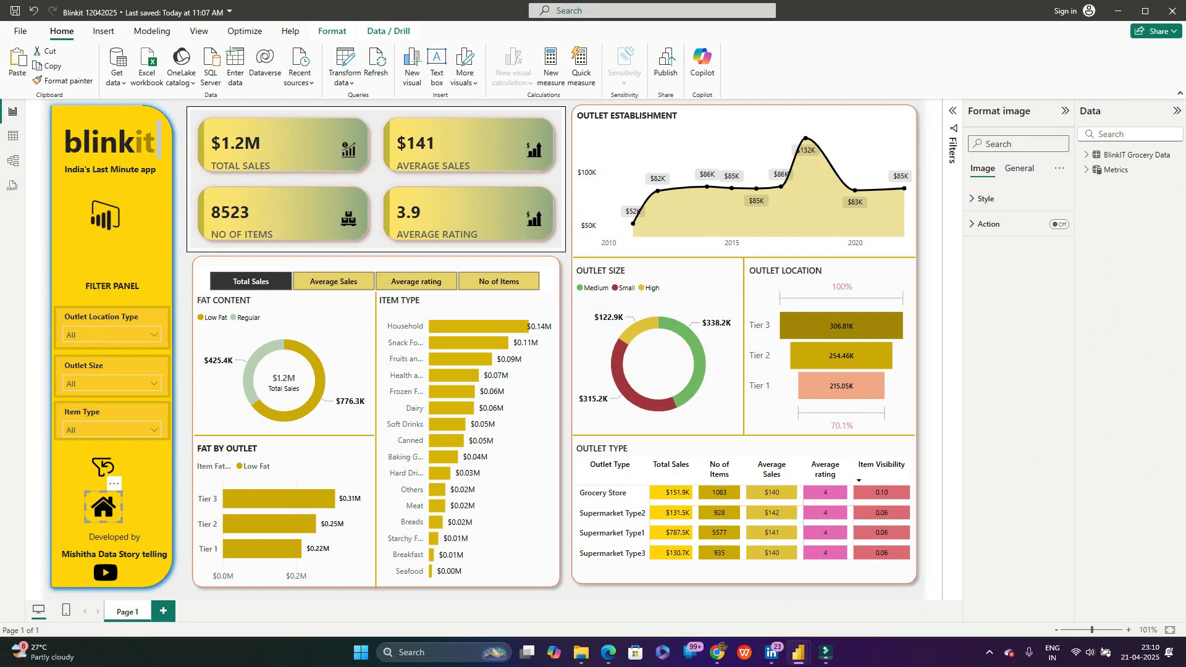
Step: Copy the home icon from the earlier report into the yellow side panel of the Blinkit 20042025 report
key("alt+Tab")
left_click(106, 494)
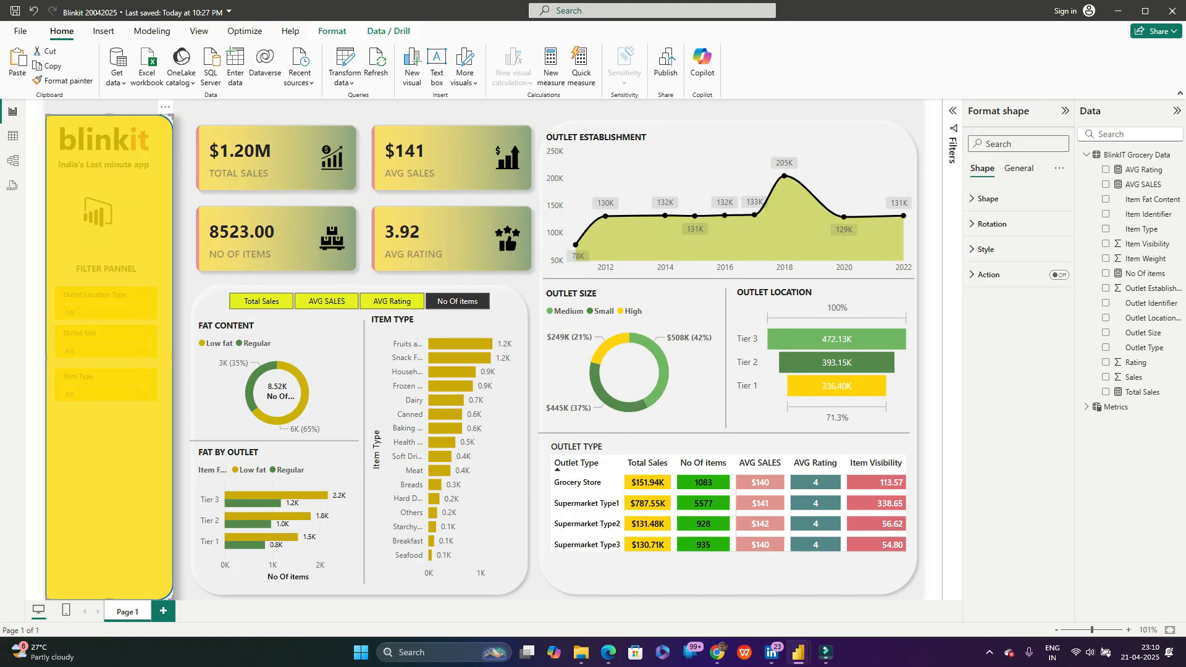
key("ctrl+v")
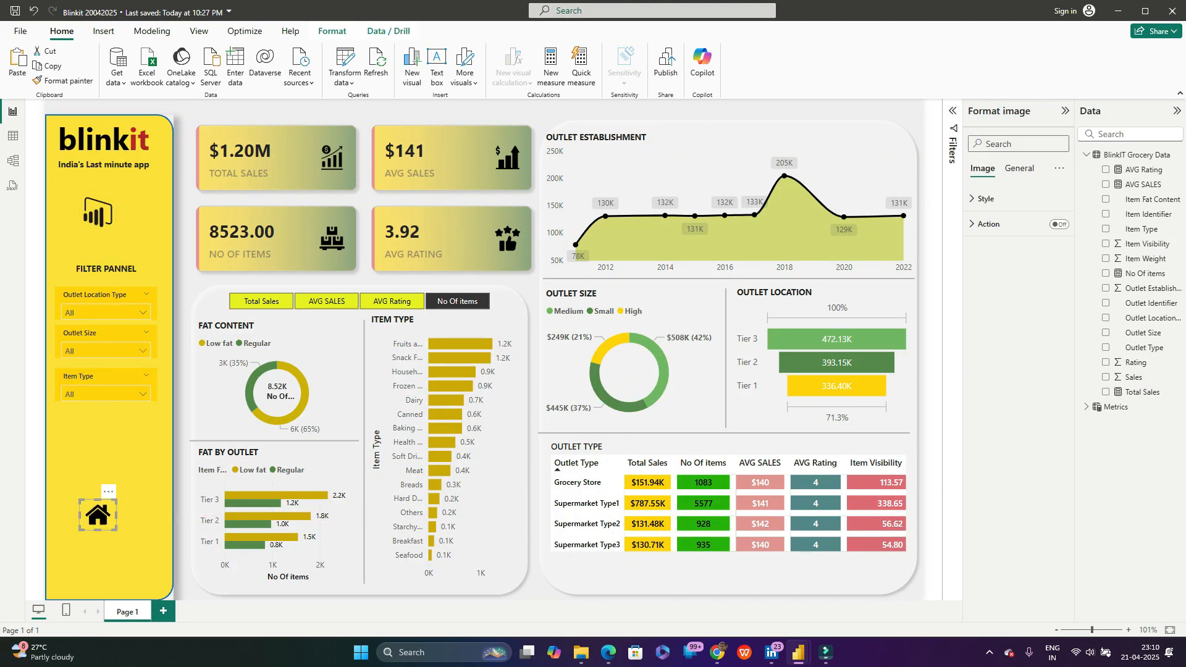
Step: Copy the "Developed by" text box from the earlier report below the home icon and align the two in the yellow side panel
key("alt+Tab")
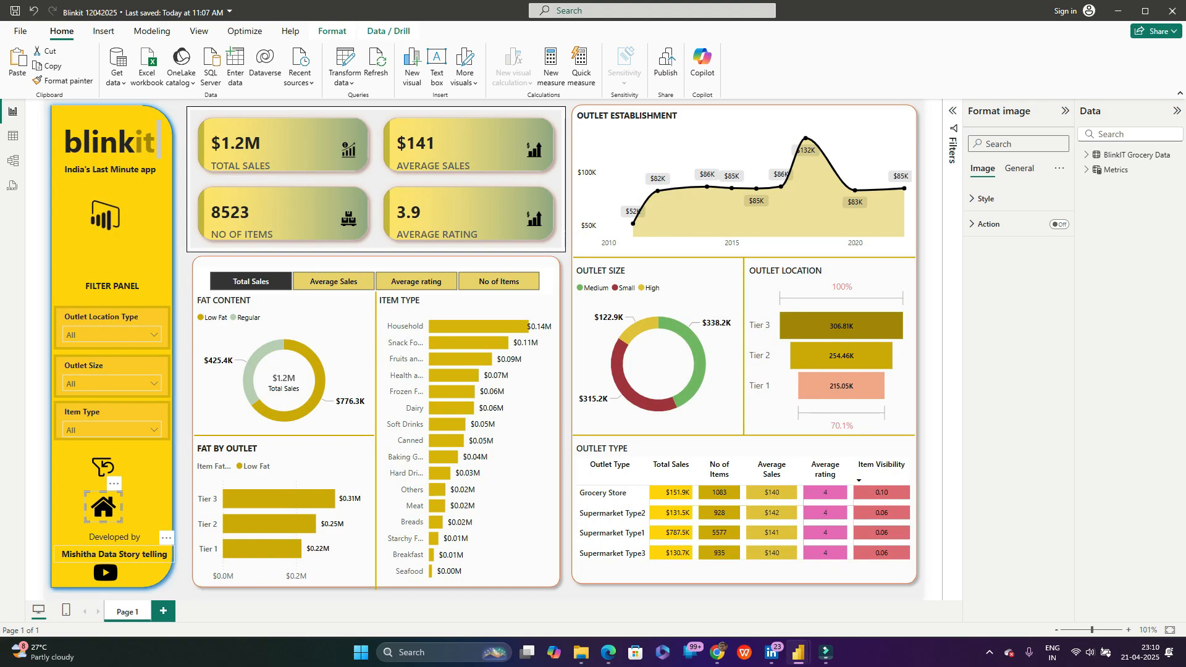
left_click(91, 537)
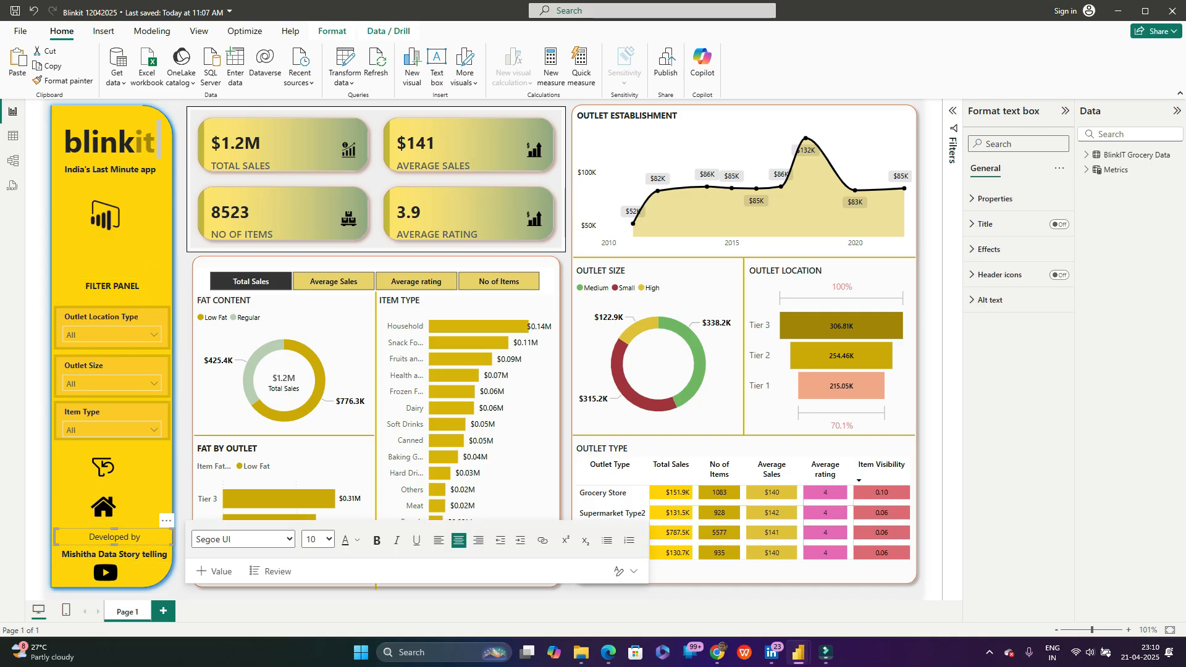
key("Escape")
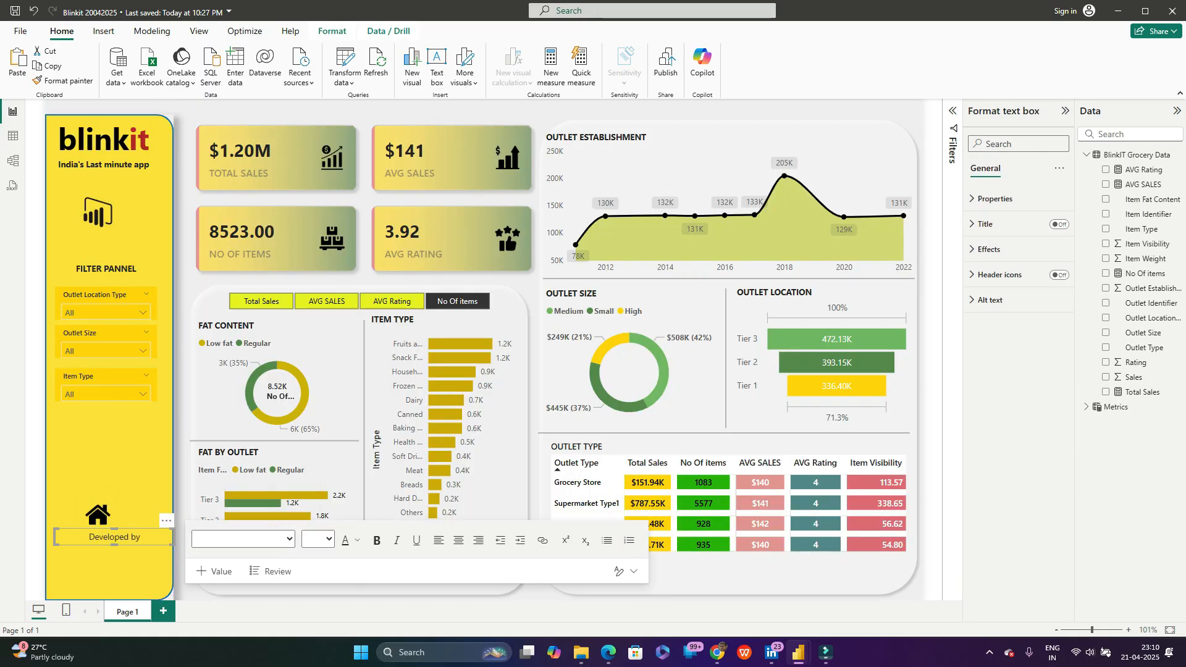
left_click_drag(114, 537, 107, 539)
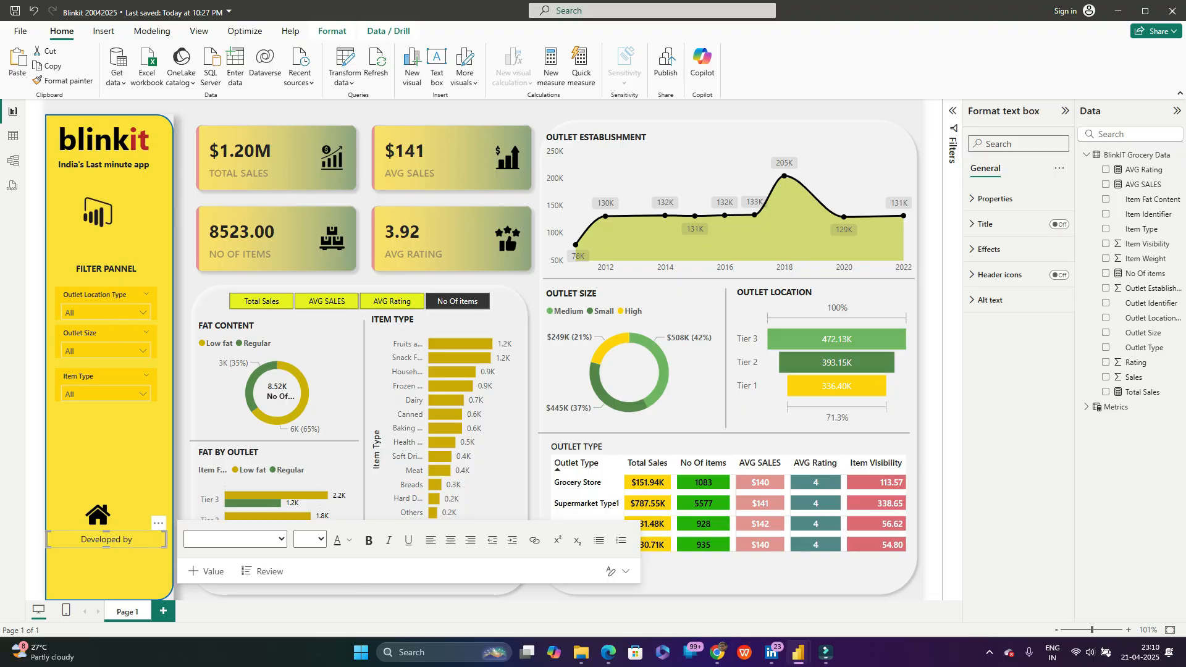
left_click_drag(48, 539, 106, 515)
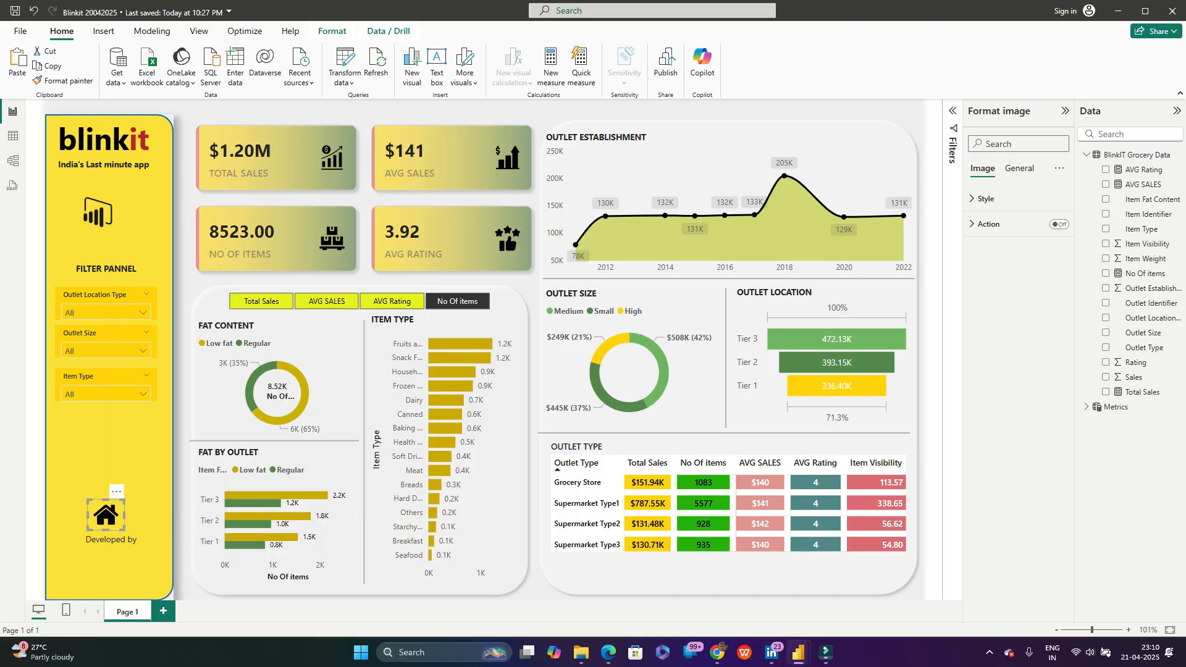
Step: Copy the bold channel-name text box from the earlier report and center it under "Developed by" in the Blinkit 20042025 side panel
key("alt+Tab")
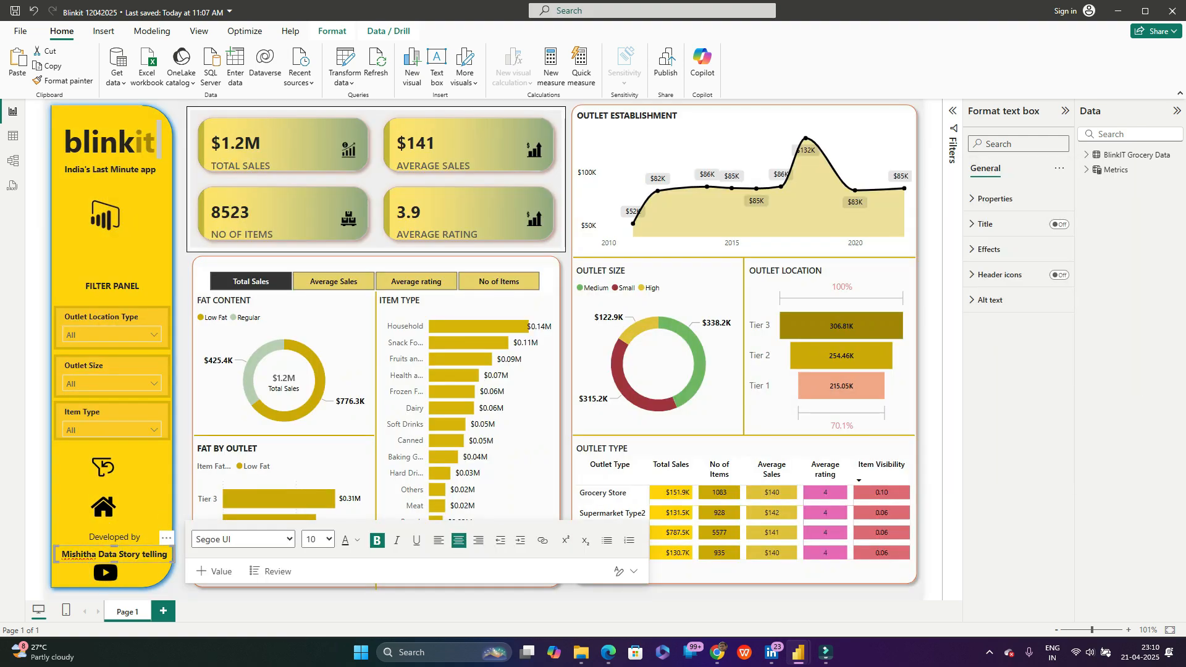
key("alt+Tab")
key("alt+Tab")
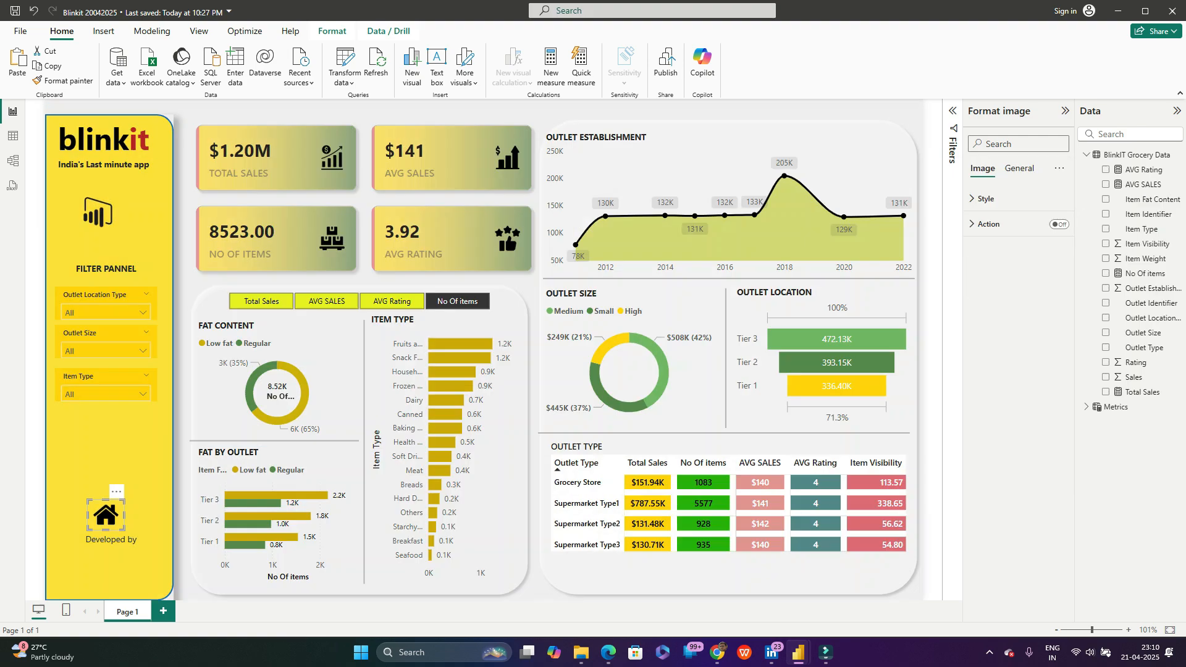
type("Mishitha Data Story telling")
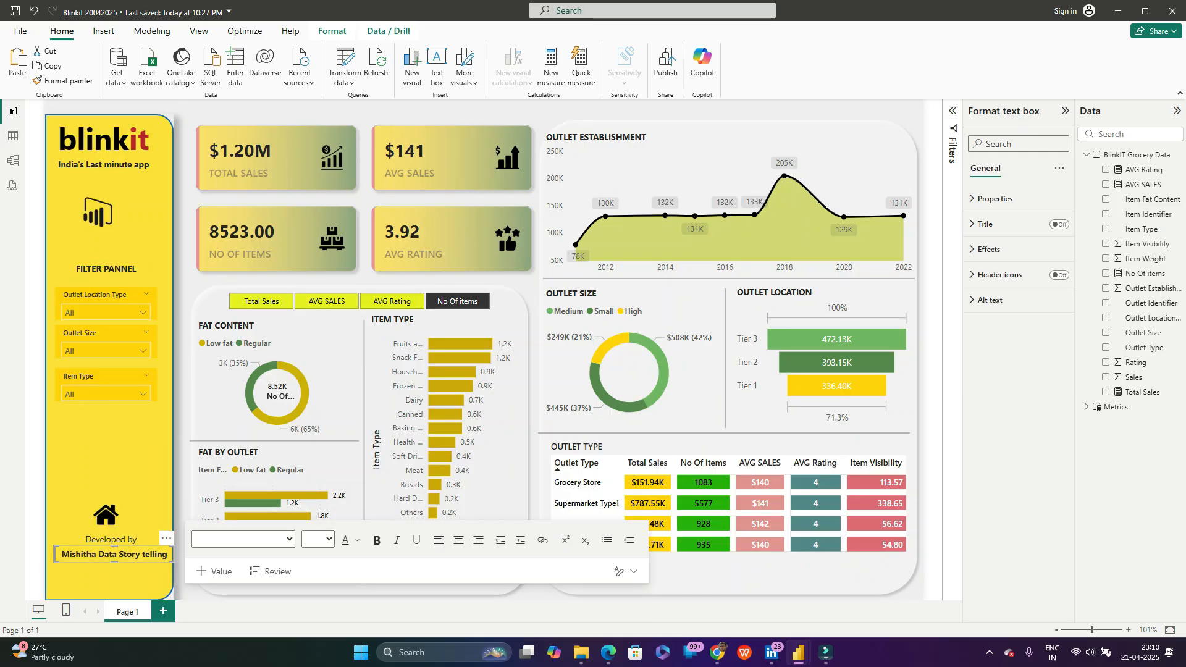
left_click_drag(174, 554, 166, 554)
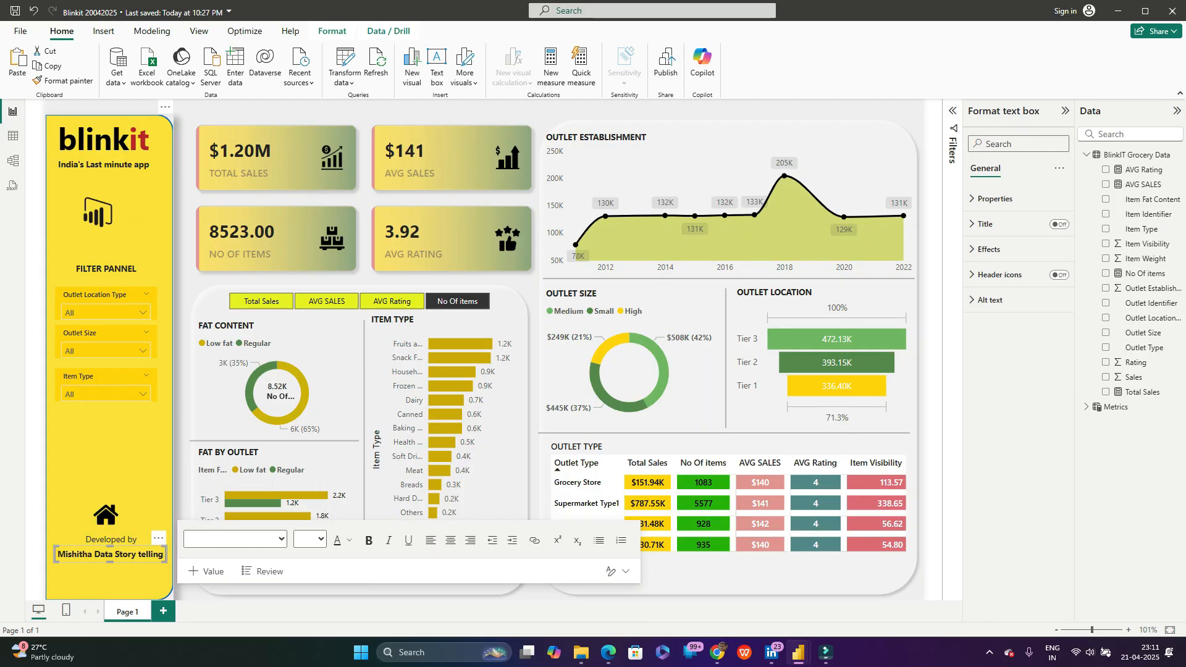
Step: Select the YouTube icon in the earlier report's side panel for copying and switch back to the Blinkit 20042025 report
key("alt+Tab")
left_click(106, 573)
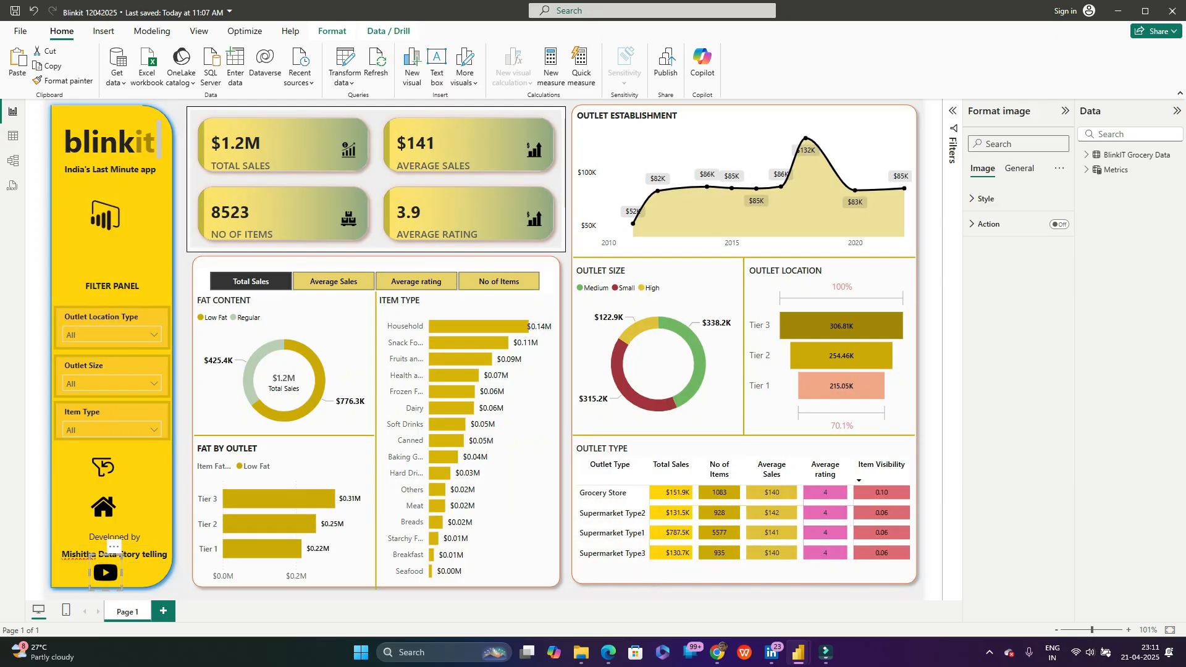
key("alt+Tab")
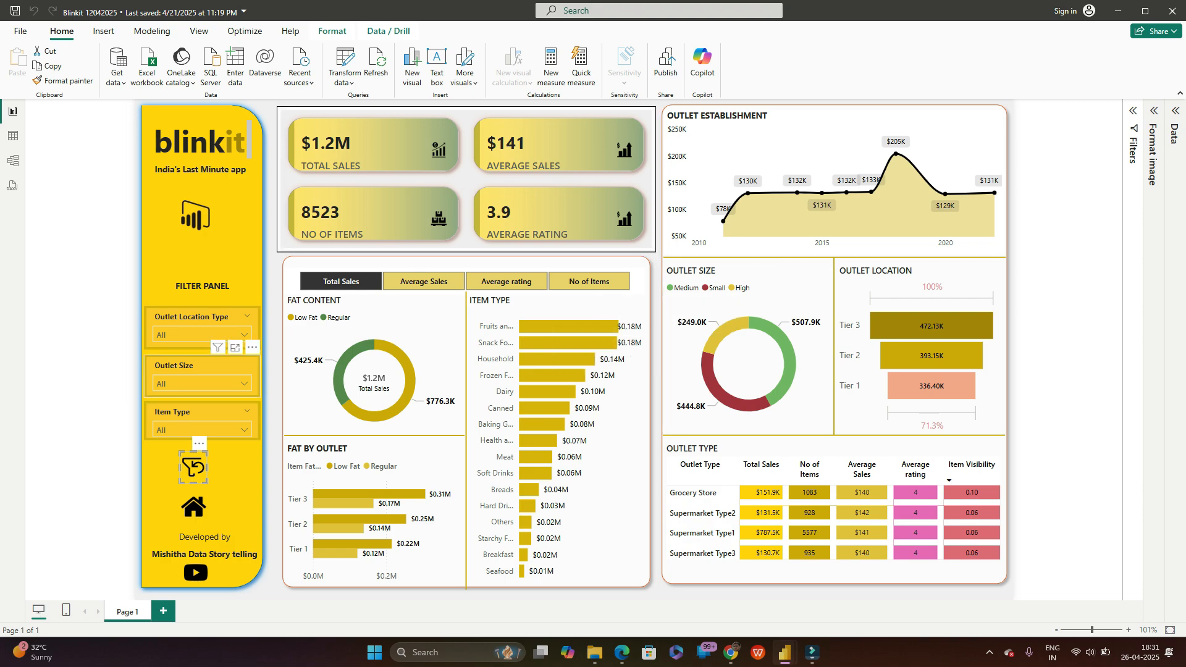
Step: Filter the Blinkit 12042025 dashboard with its slicers to outlet location Tier 3, outlet size Medium and item type Canned
left_click(202, 334)
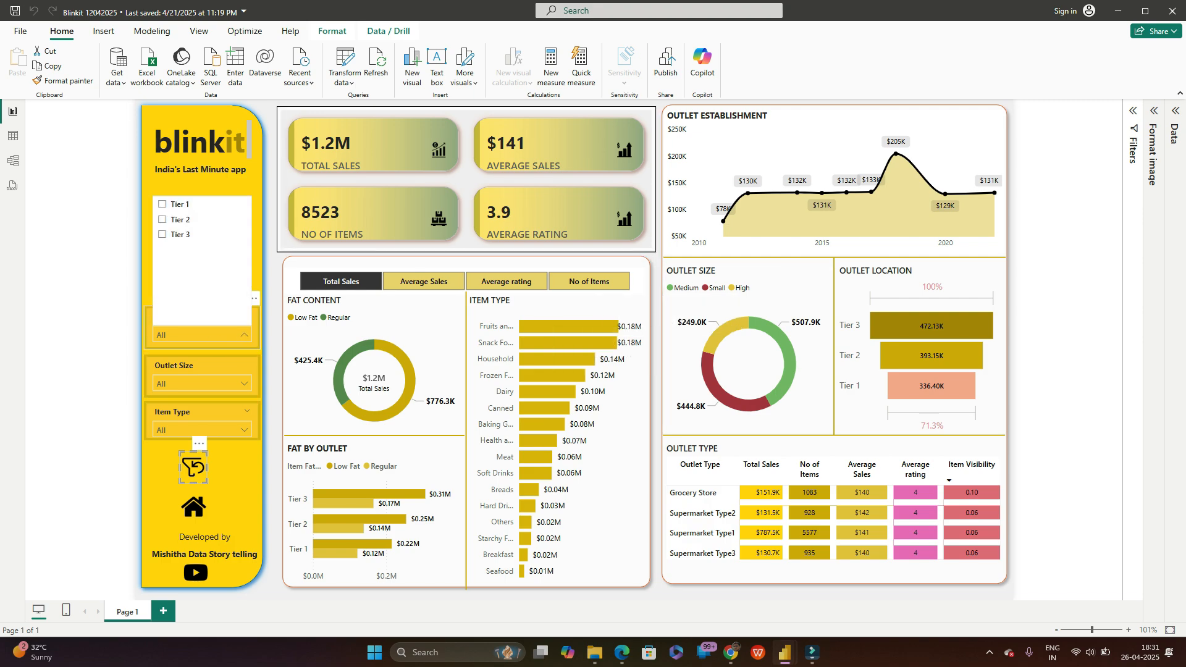
left_click(163, 234)
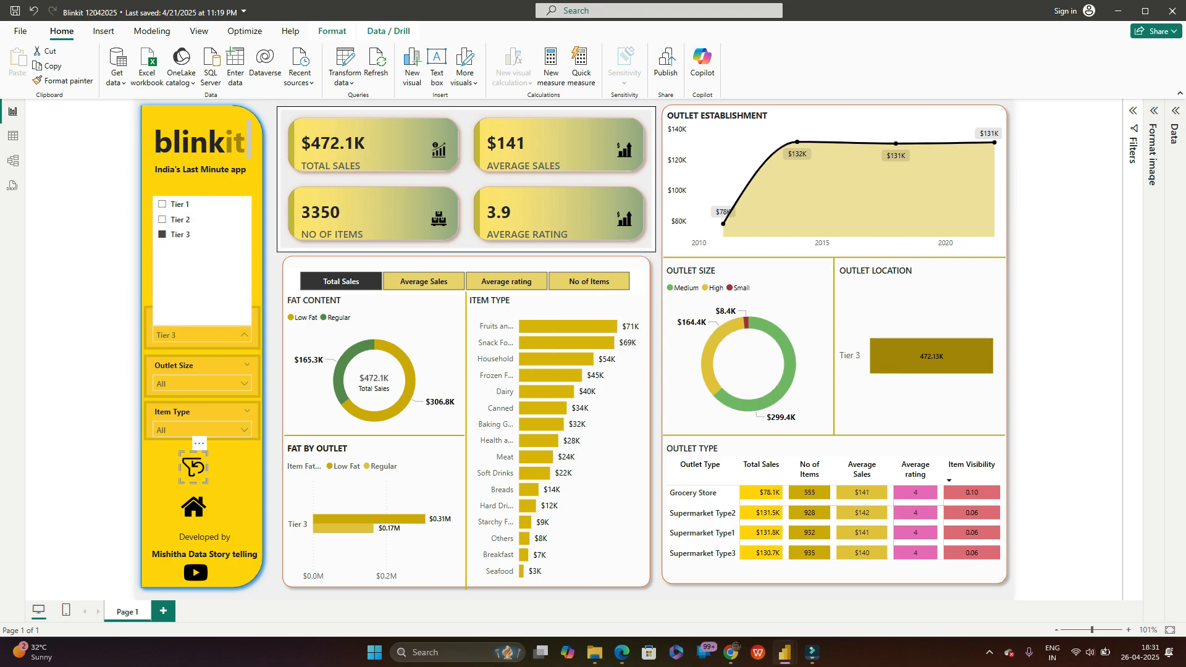
left_click(244, 384)
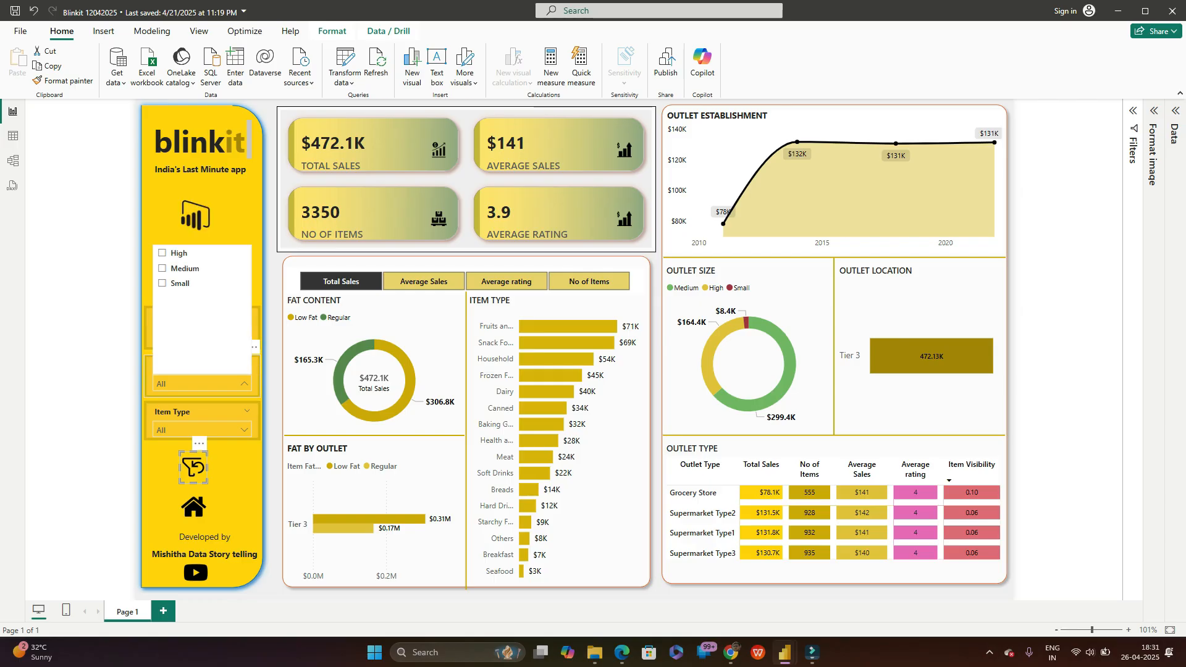
left_click(162, 268)
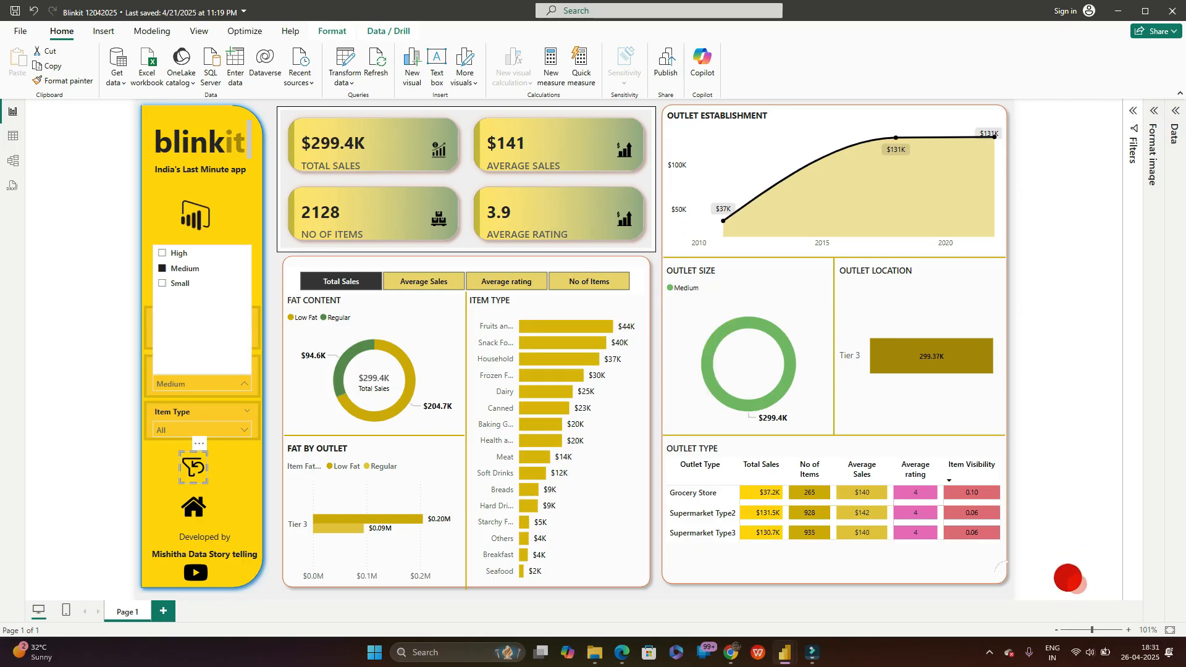
left_click(244, 430)
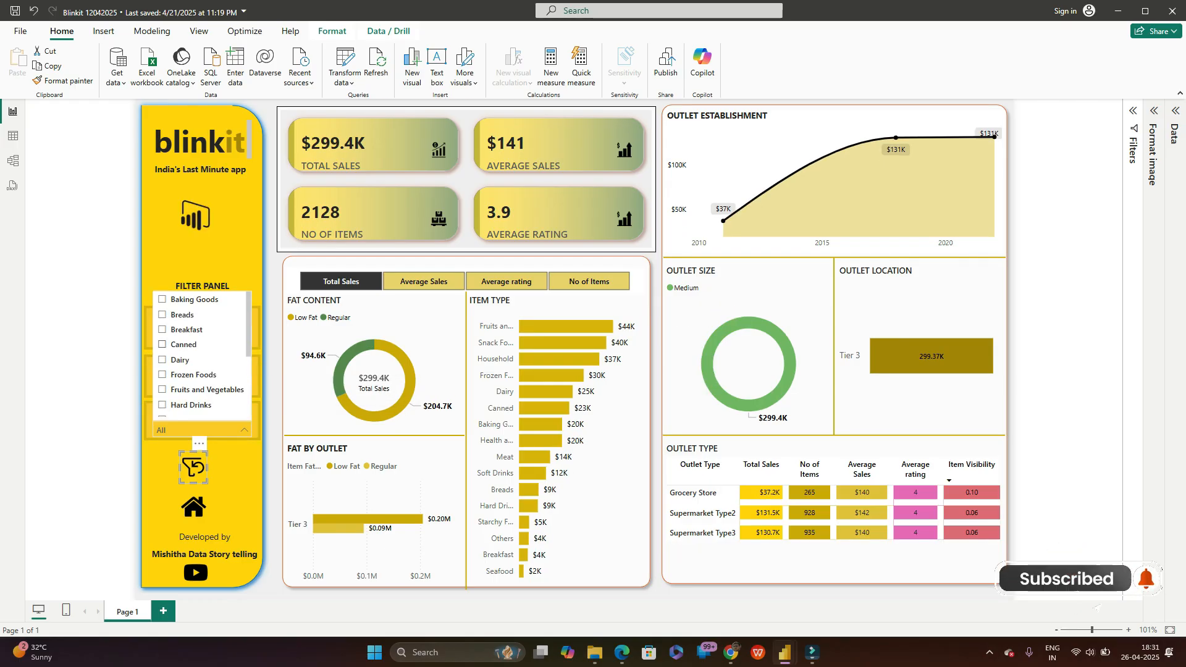
left_click(162, 344)
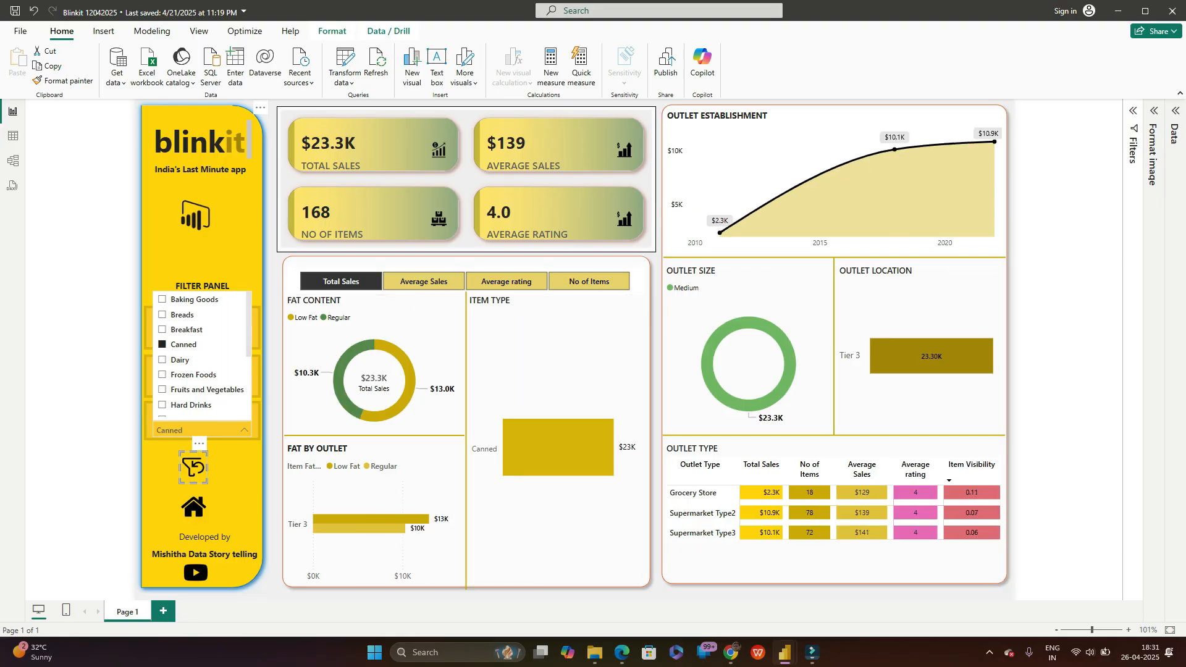
left_click(222, 256)
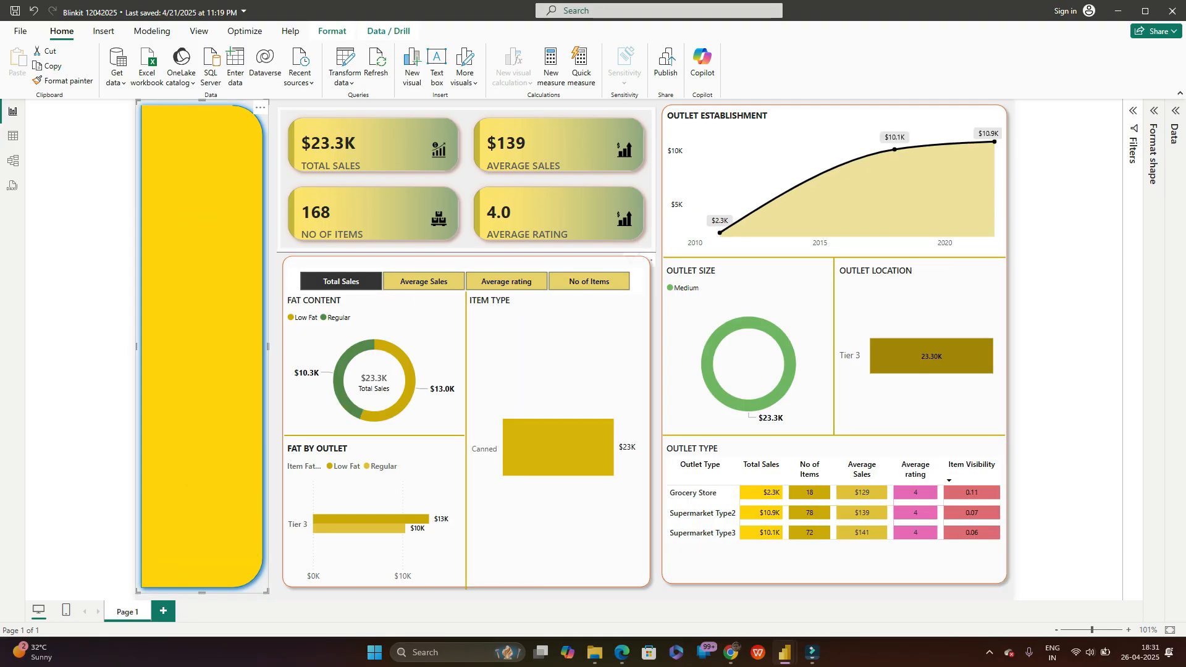
left_click(661, 352)
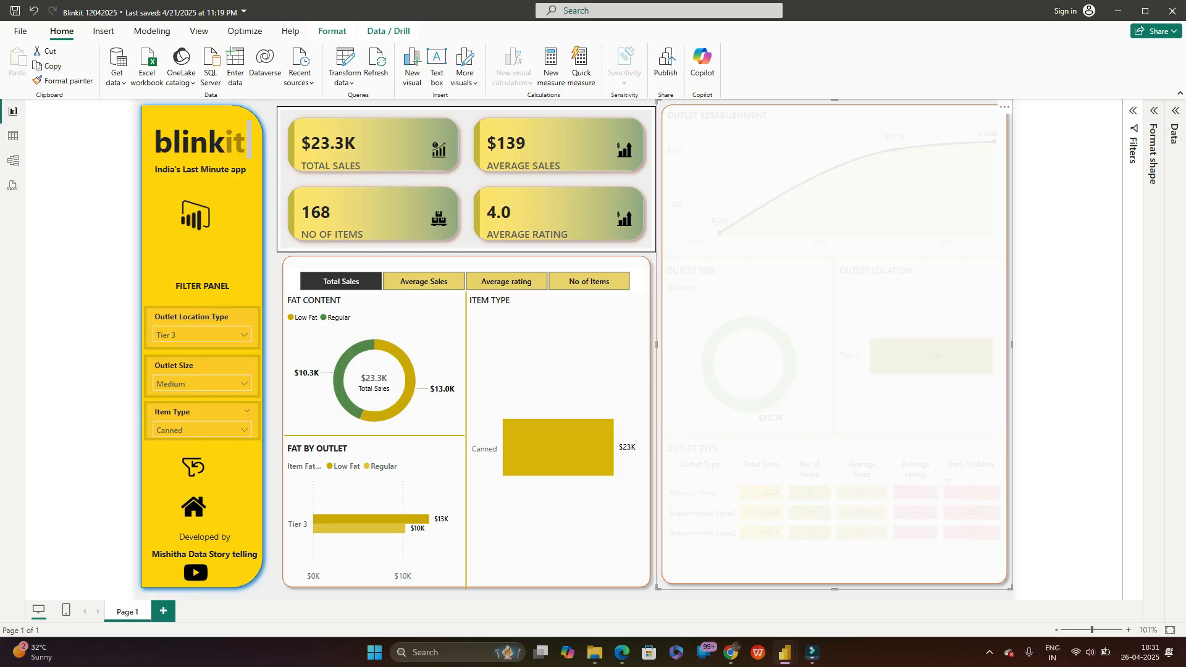
left_click(1065, 346)
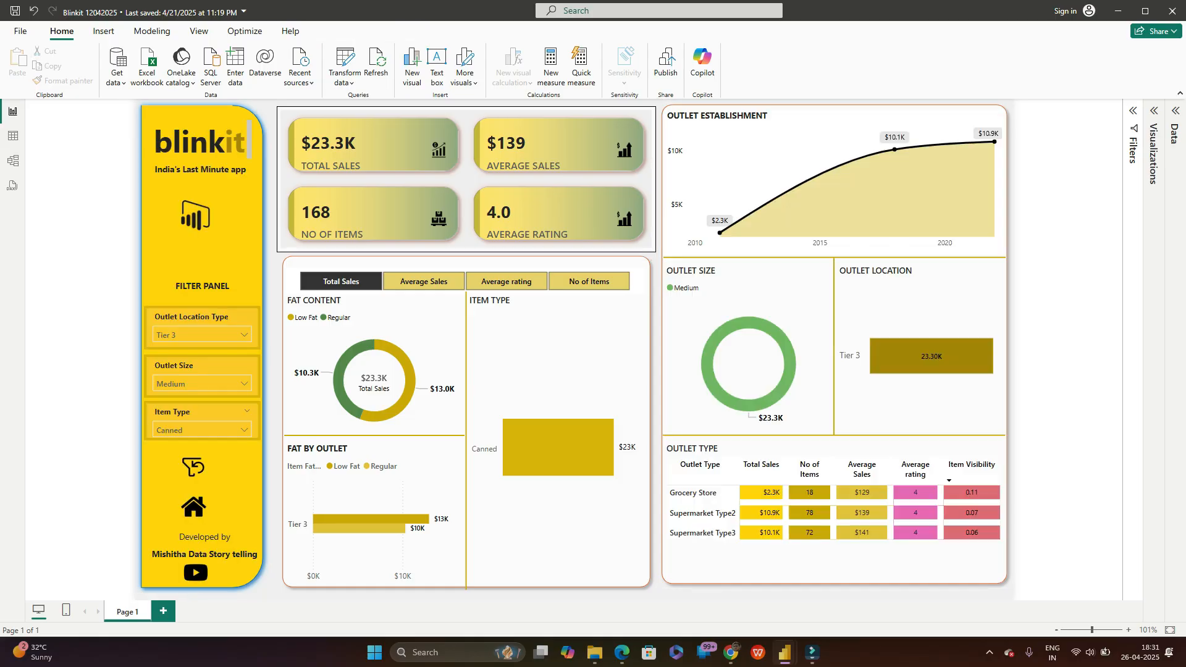
mouse_move(895, 182)
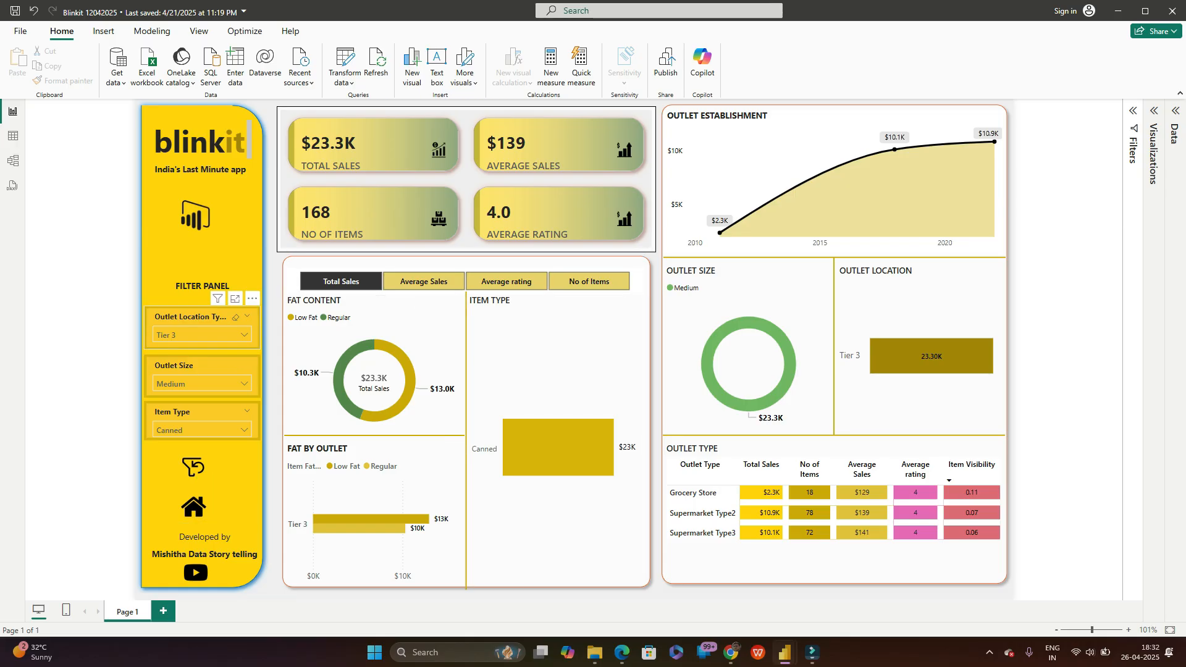
Step: Clear the Tier 3, Medium and Canned selections one by one in the dashboard's three slicers
left_click(244, 334)
left_click(163, 234)
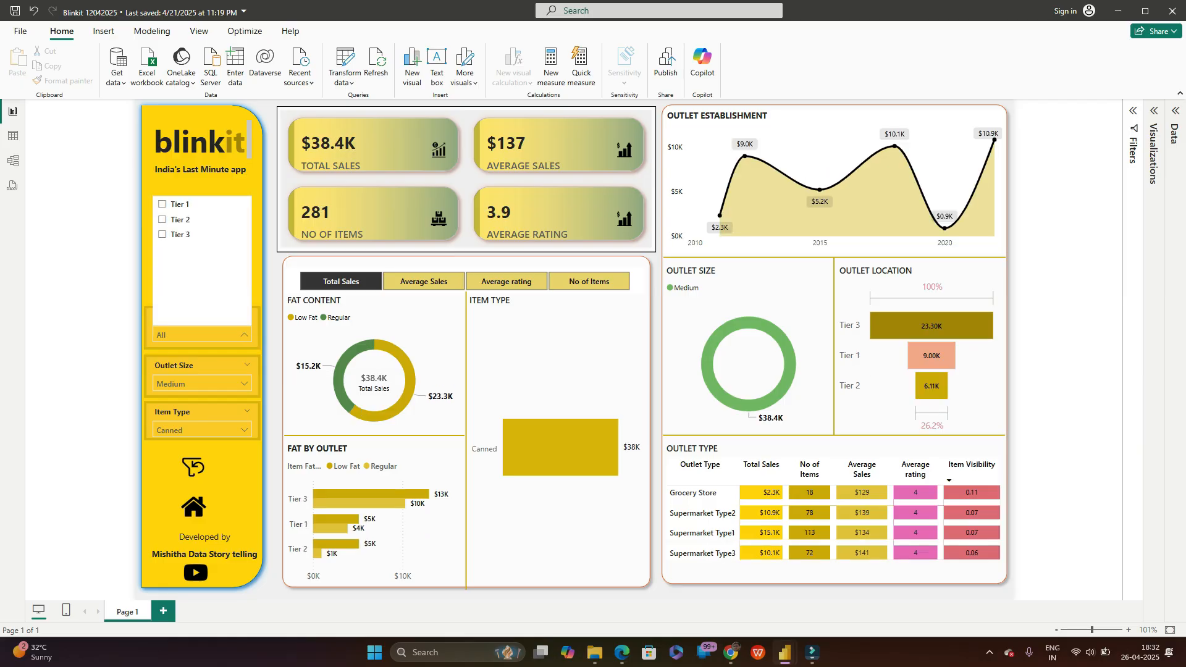
left_click(244, 383)
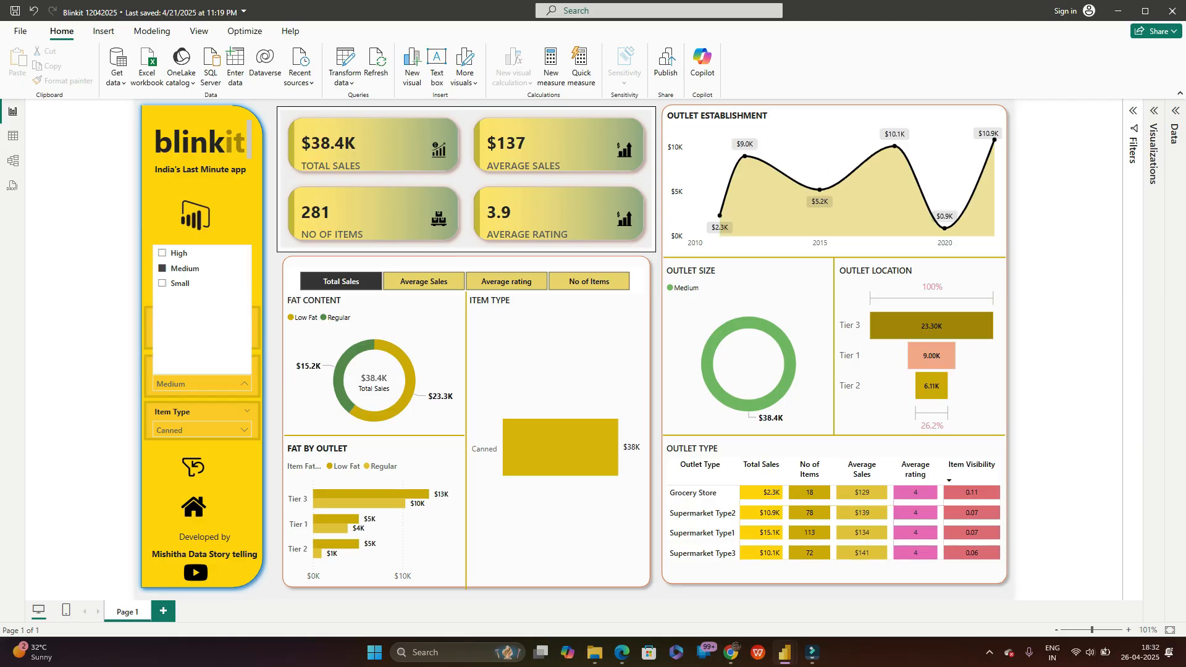
left_click(163, 268)
left_click(244, 430)
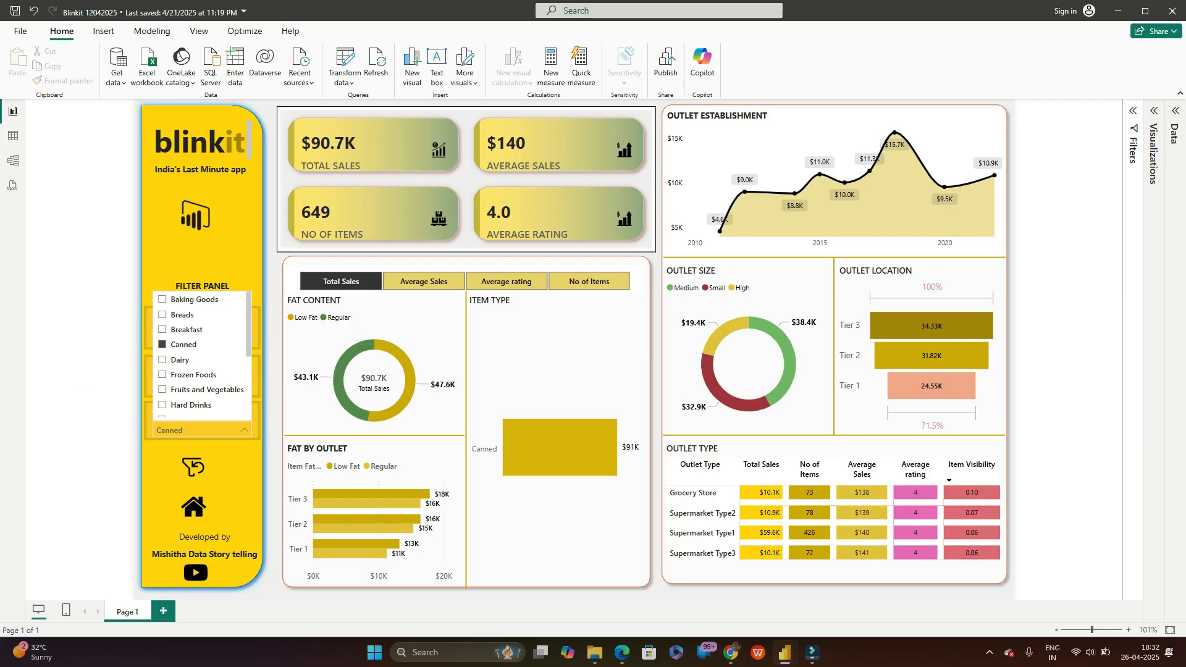
left_click(163, 344)
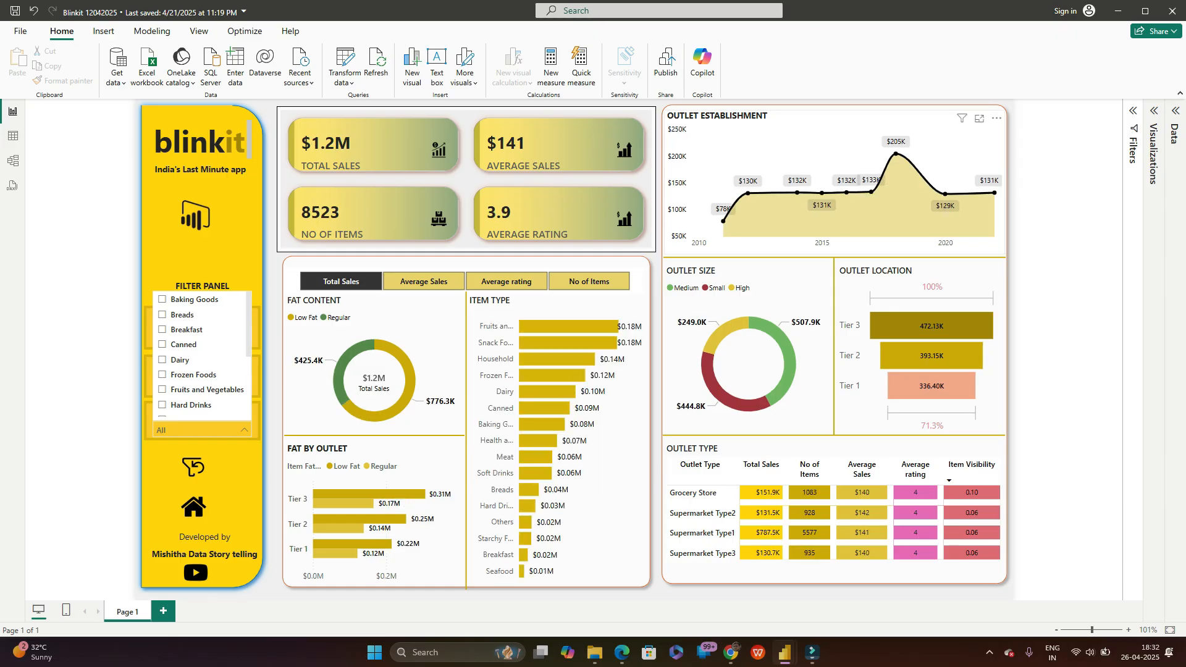
left_click(216, 256)
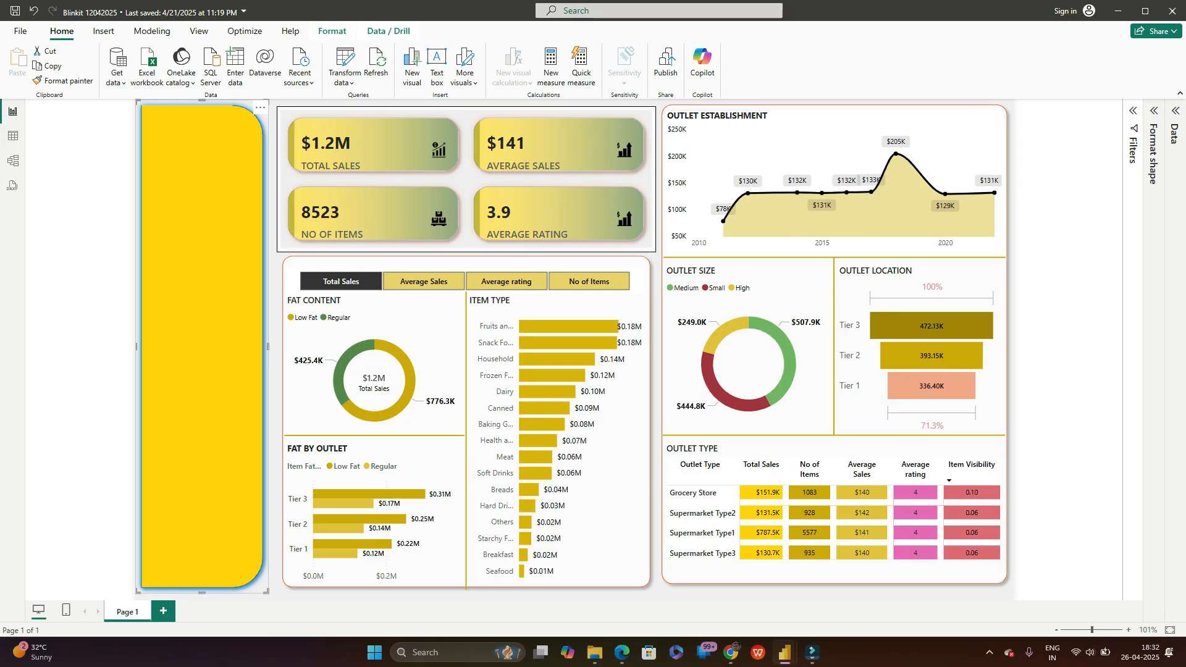
left_click(1058, 179)
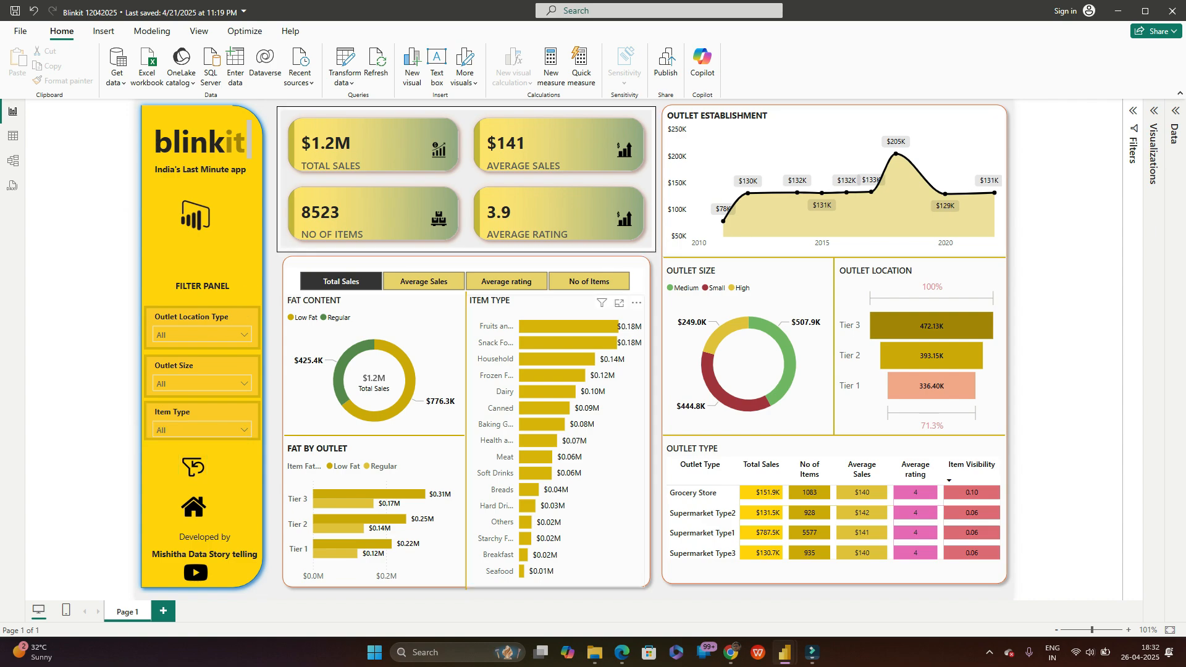
Step: Switch to the Blinkit 20042025 report and hide its bookmarks list
mouse_move(544, 328)
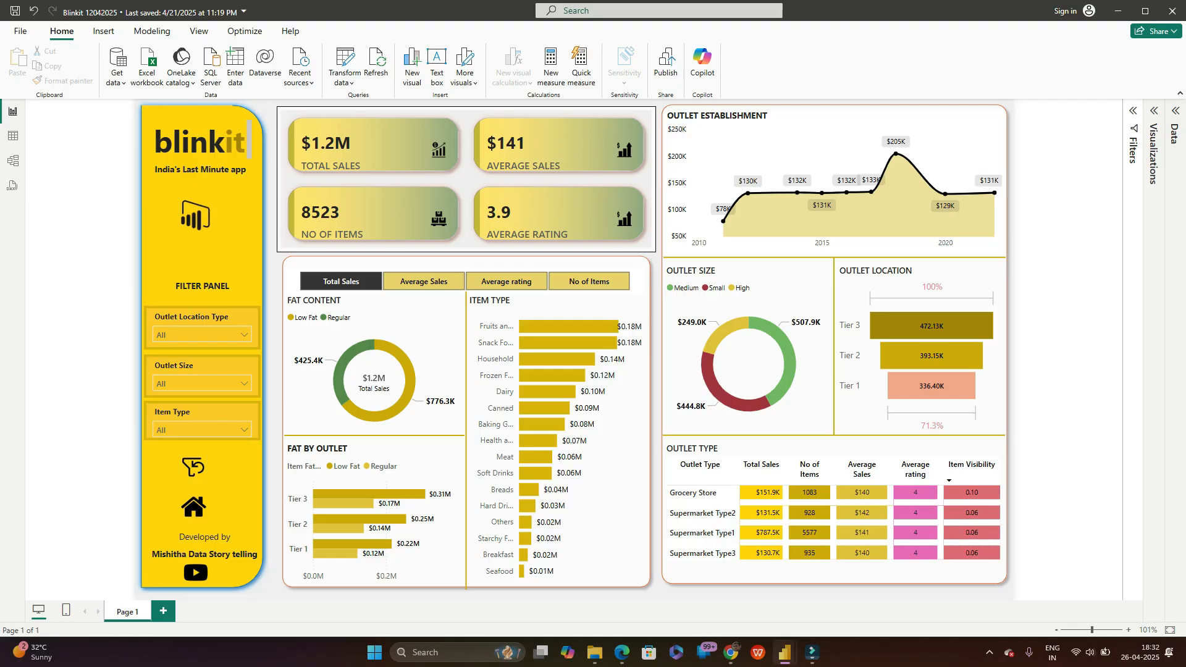
mouse_move(785, 653)
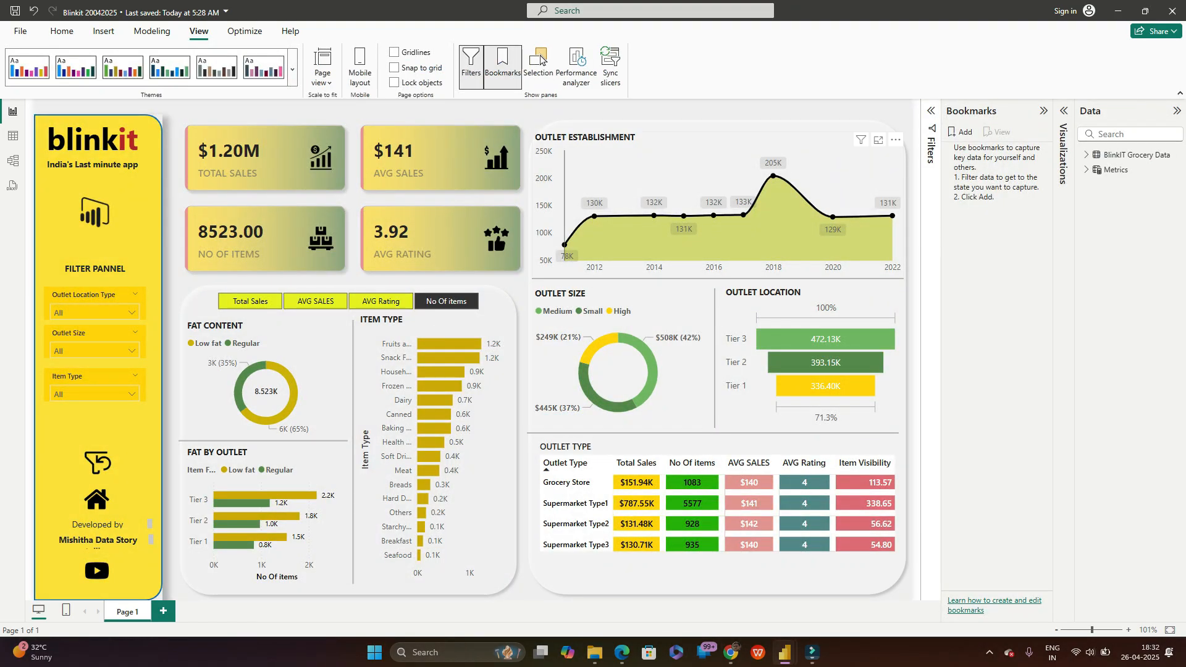
left_click(503, 62)
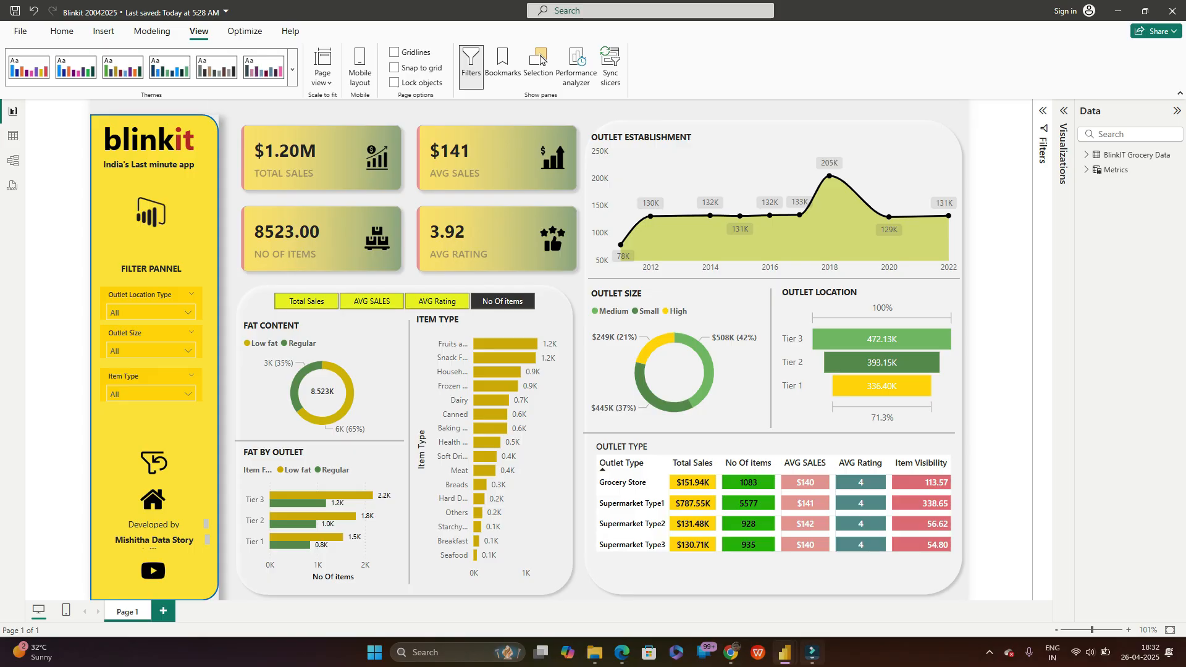
Step: Check the Blinkit 12042025 report once more and return to the Blinkit 20042025 report
mouse_move(784, 652)
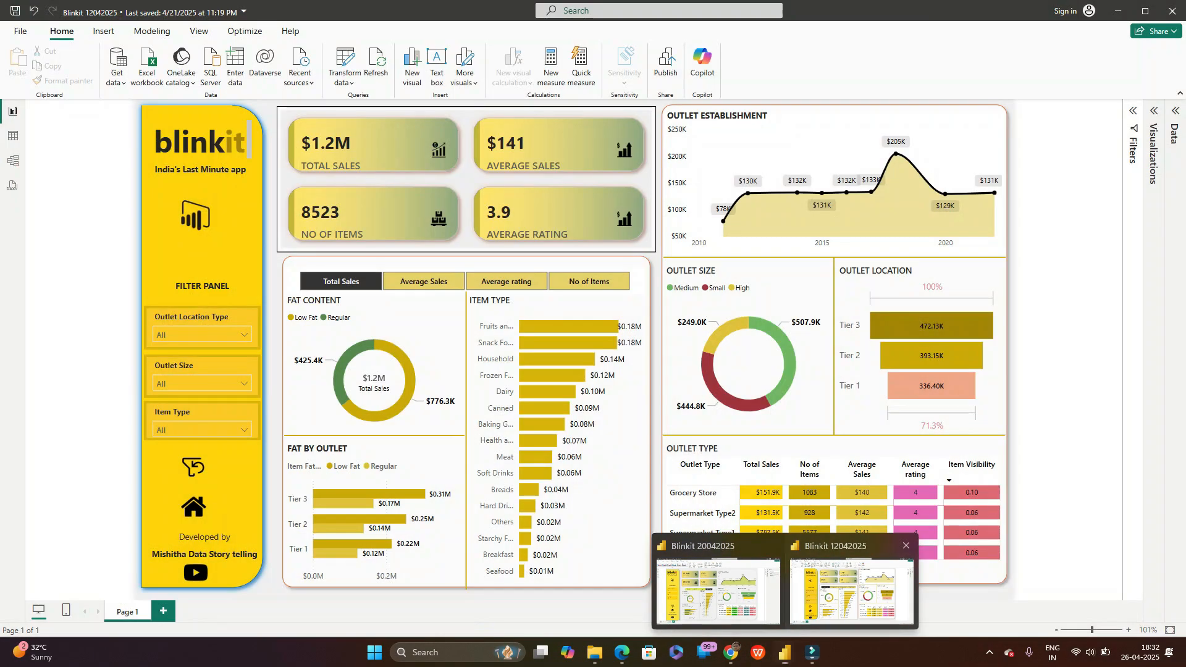
left_click(851, 590)
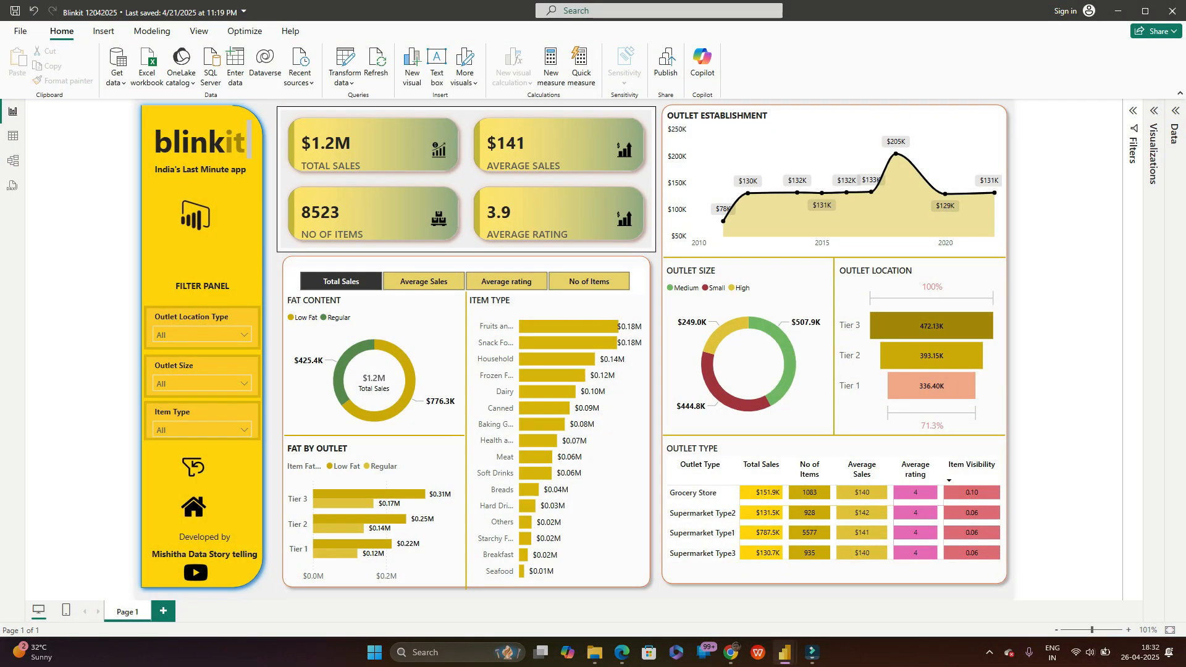
mouse_move(785, 652)
left_click(874, 606)
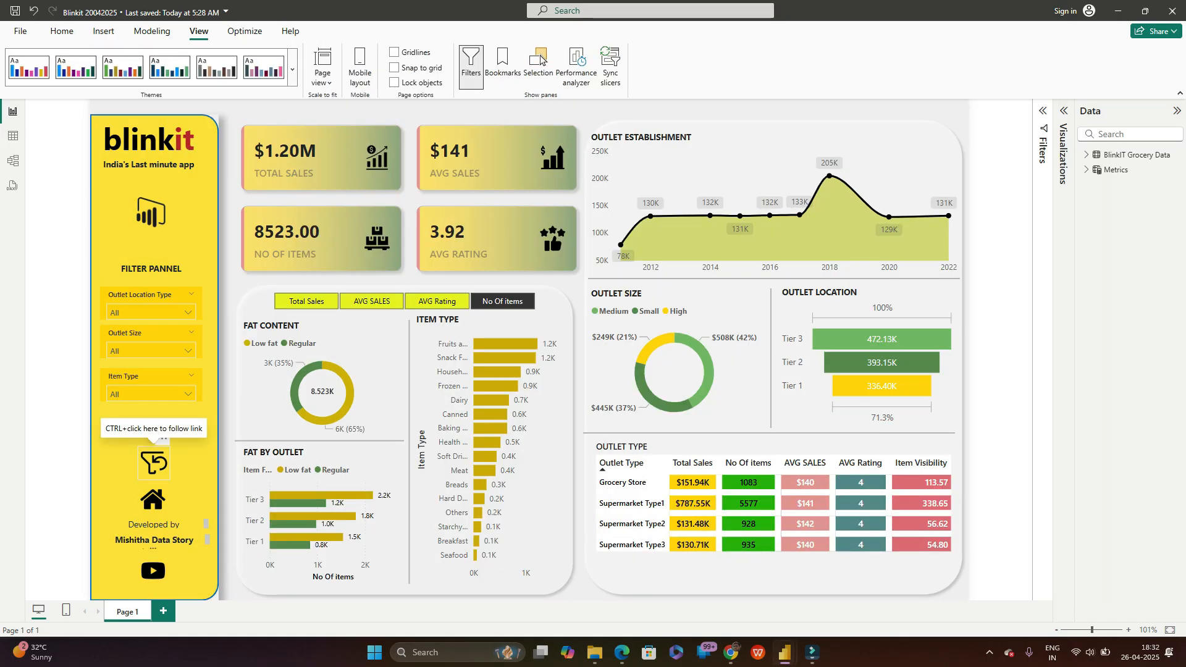
Step: Delete the existing filter-reset icon below the slicers in the yellow side panel
left_click(154, 463)
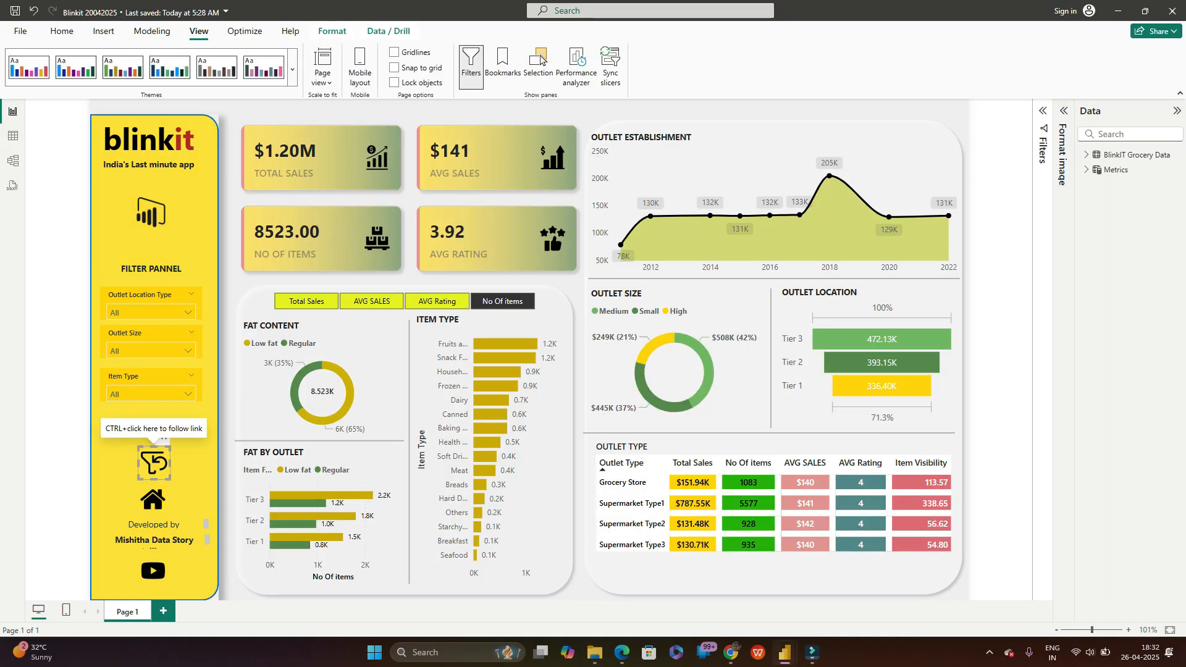
key("Delete")
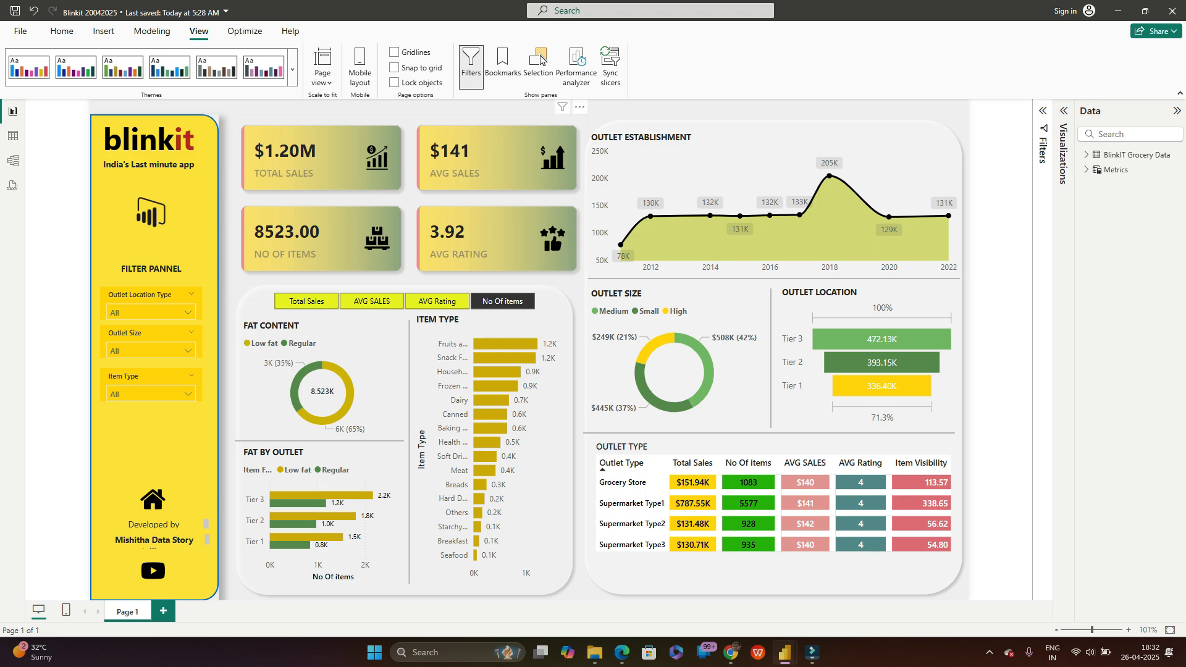
left_click(155, 439)
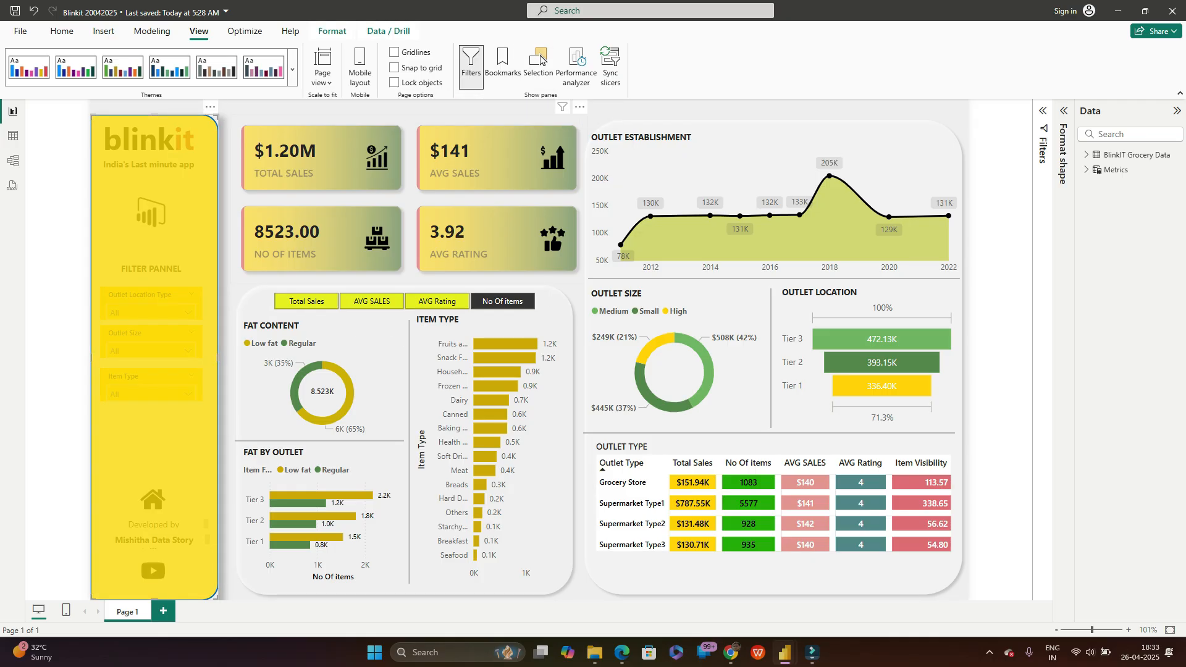
left_click(103, 31)
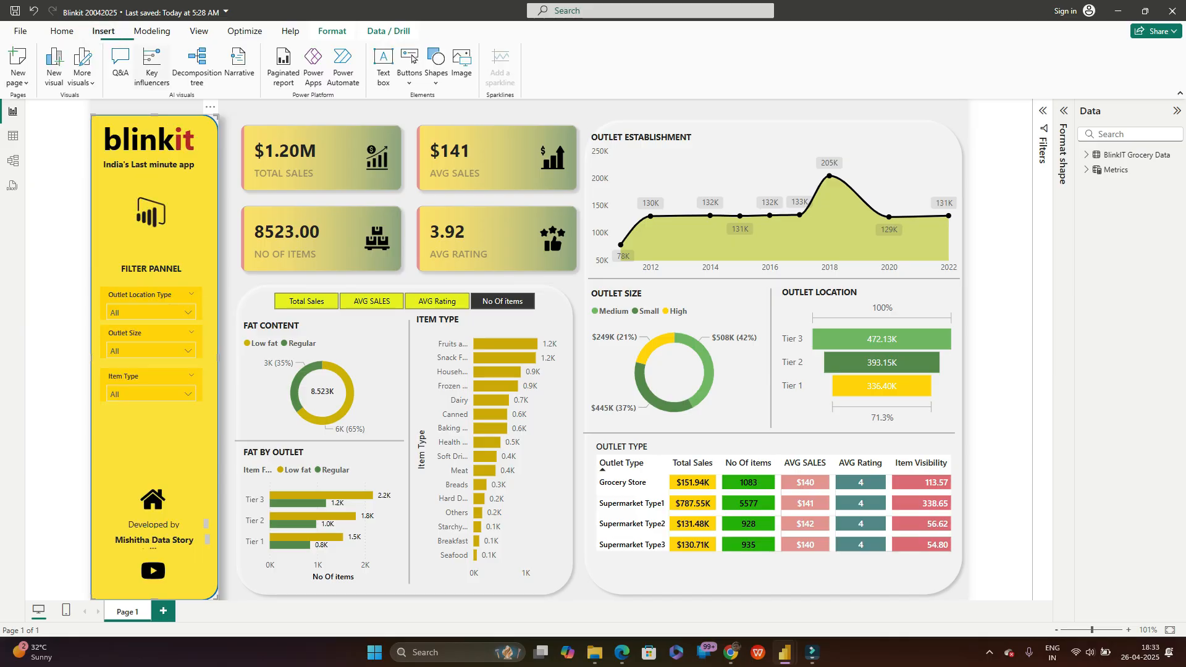
left_click(436, 64)
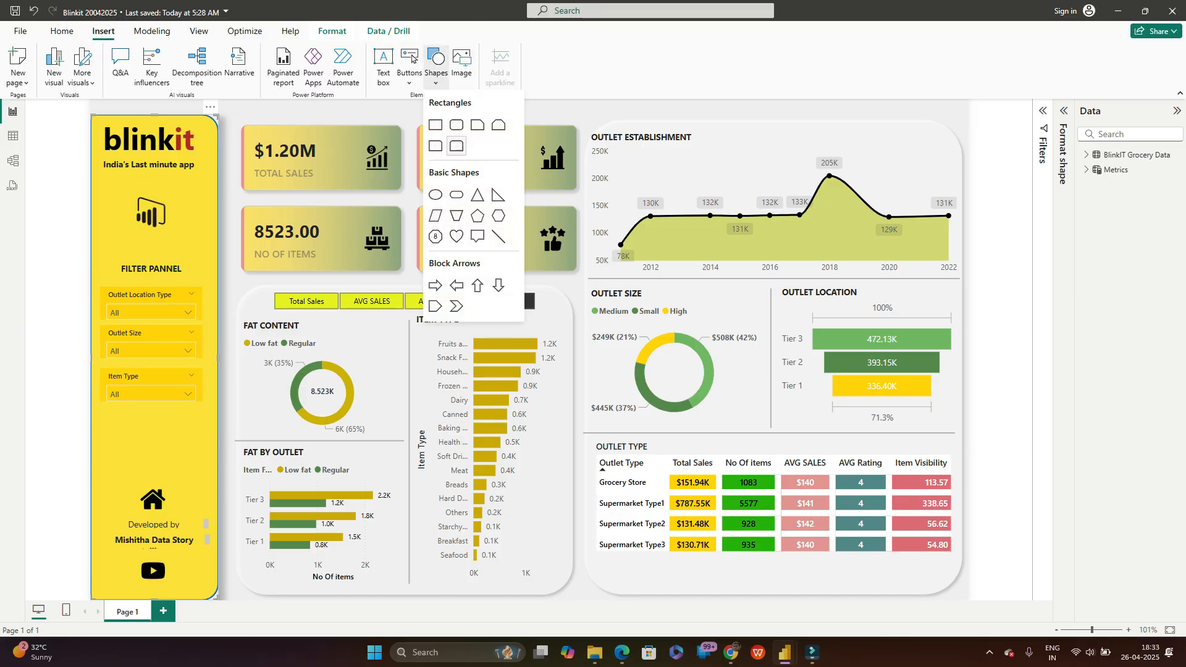
left_click(457, 125)
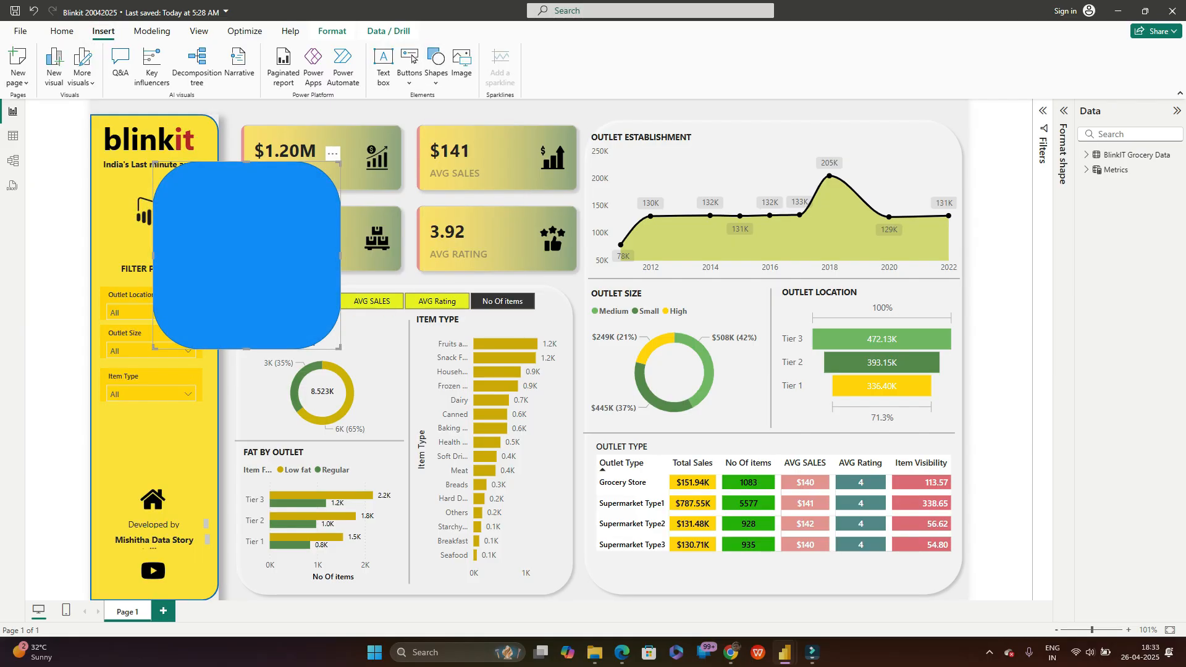
key("Delete")
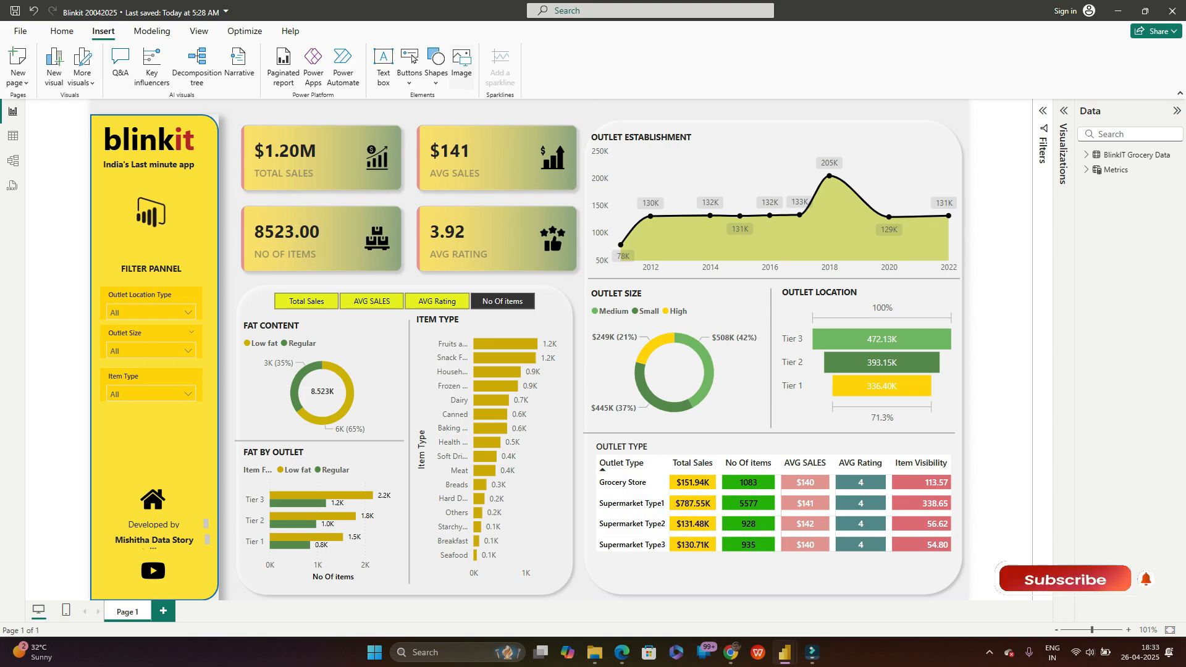
Step: Insert the image filter-reset.256x220.png from the Downloads folder into the report page
left_click(461, 63)
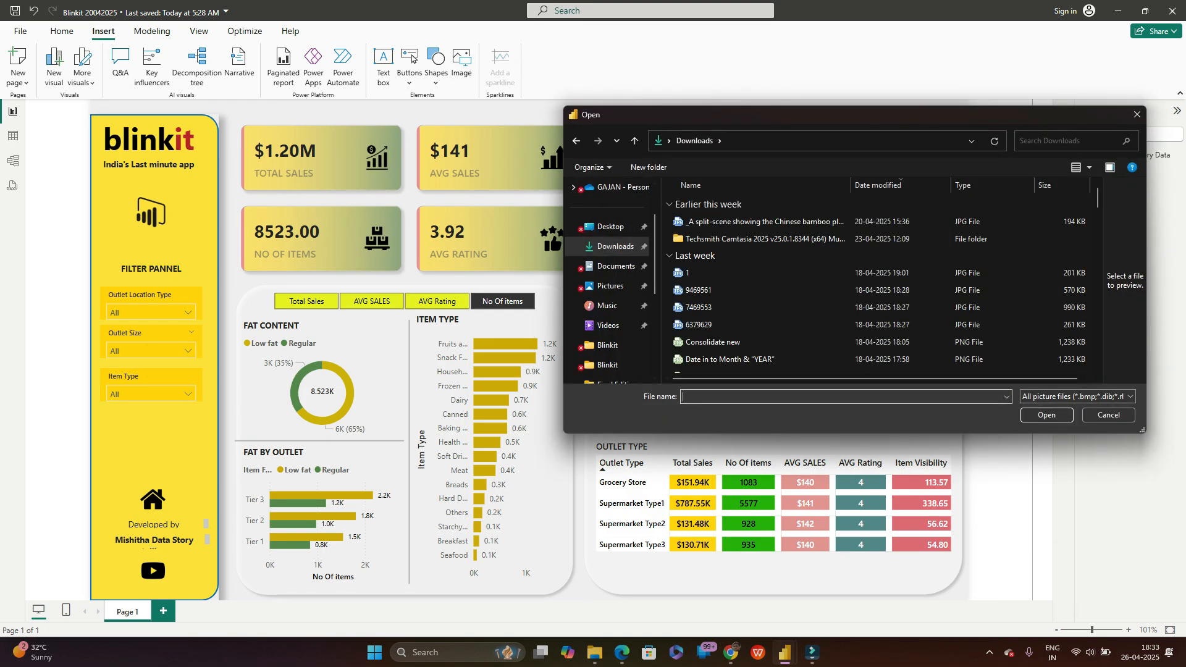
type("fil")
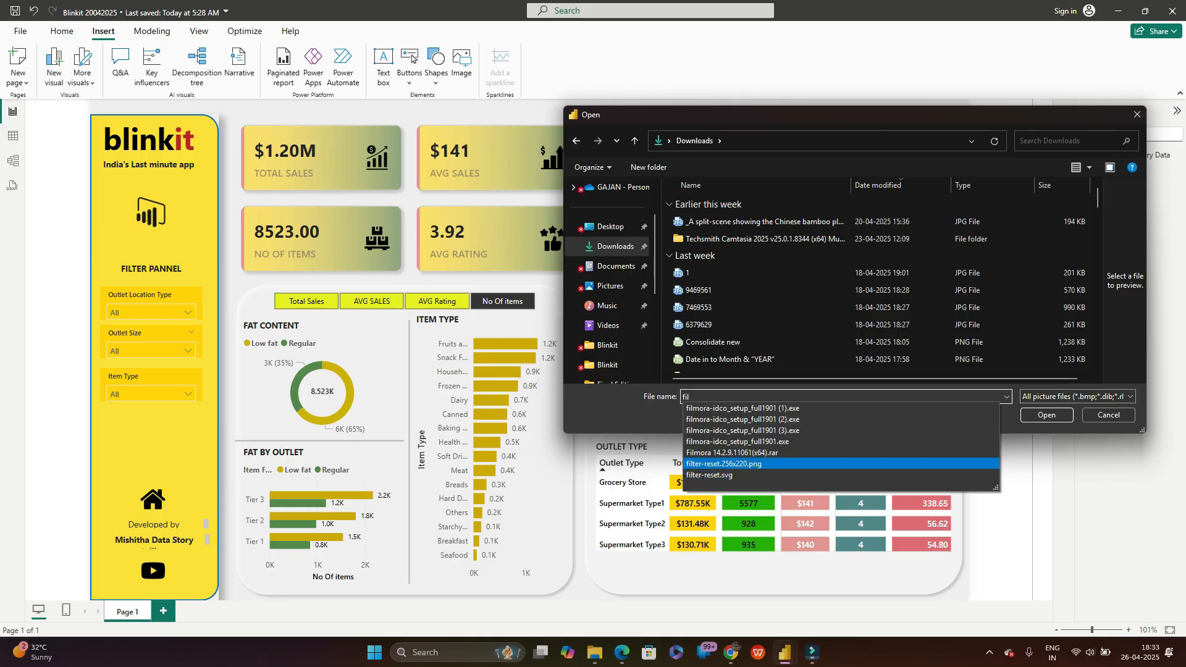
left_click(723, 464)
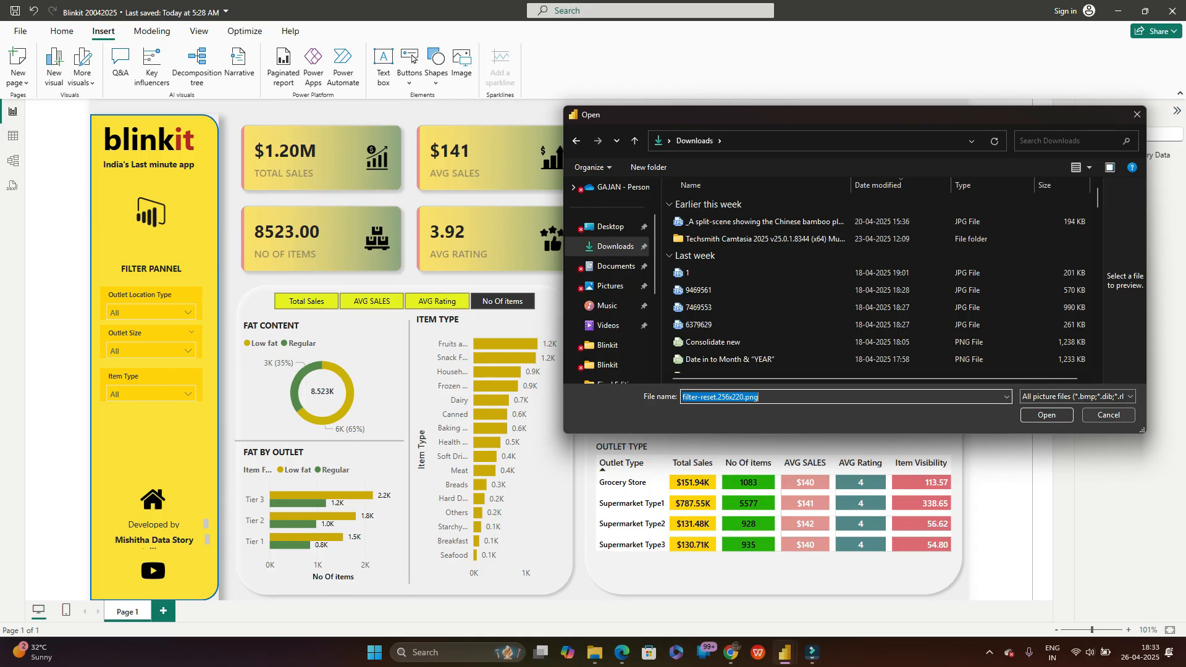
key("Return")
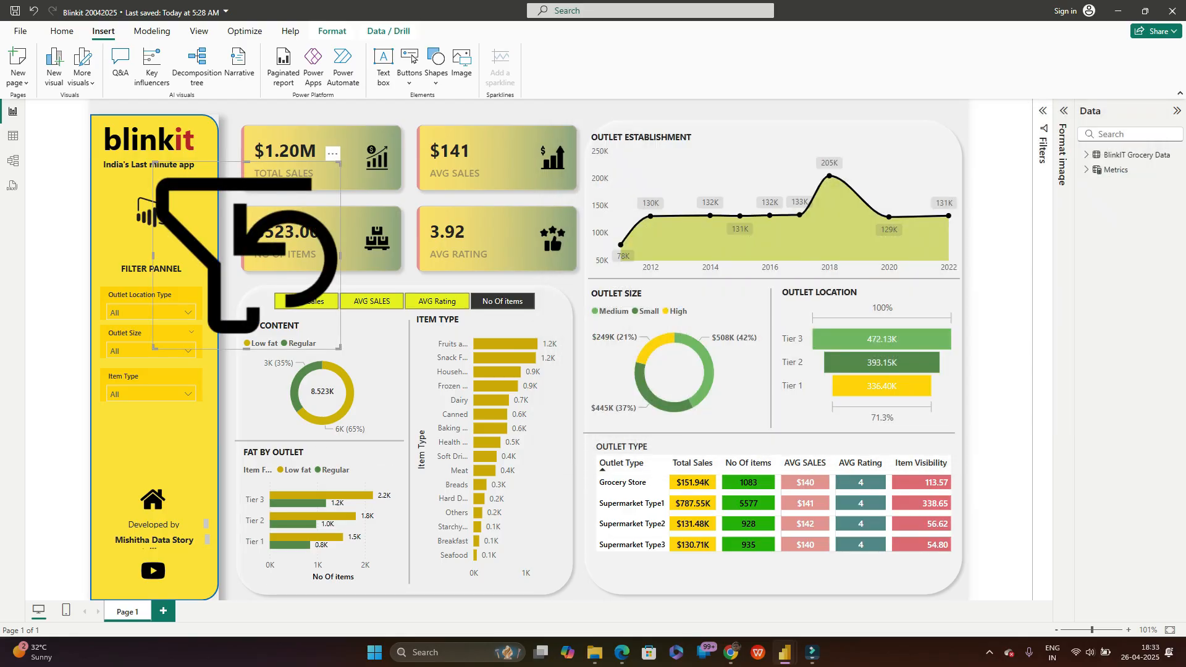
Step: Shrink the filter-reset image to icon size and place it just above the home icon in the side panel
left_click_drag(248, 256, 247, 303)
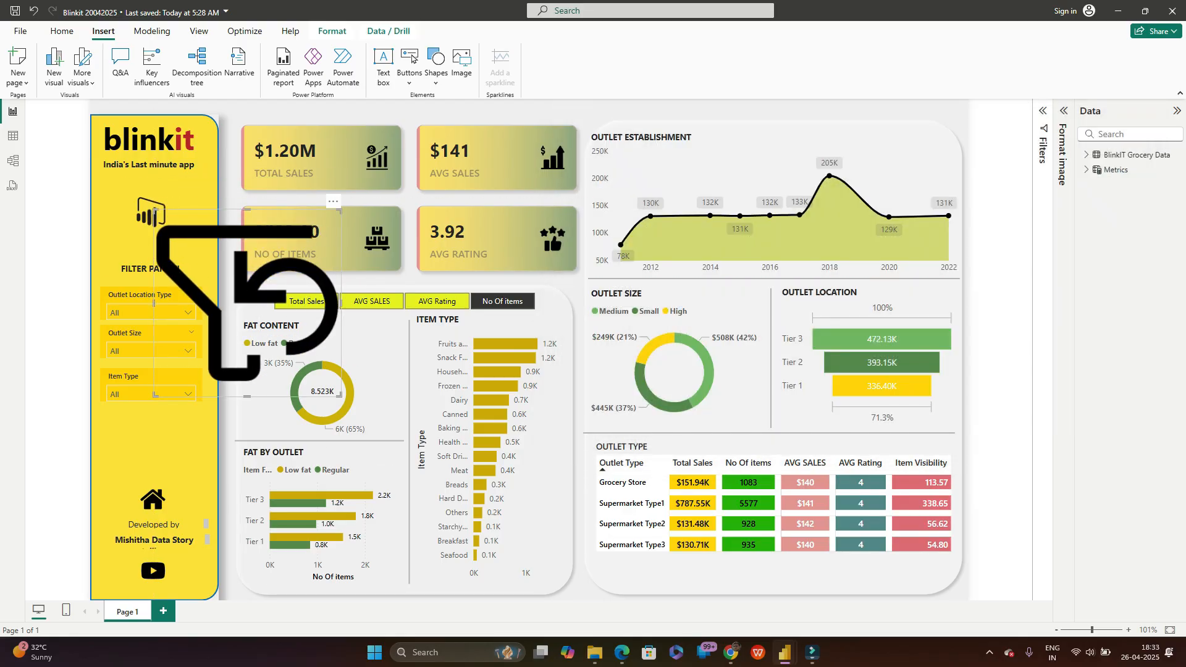
left_click_drag(340, 211, 137, 447)
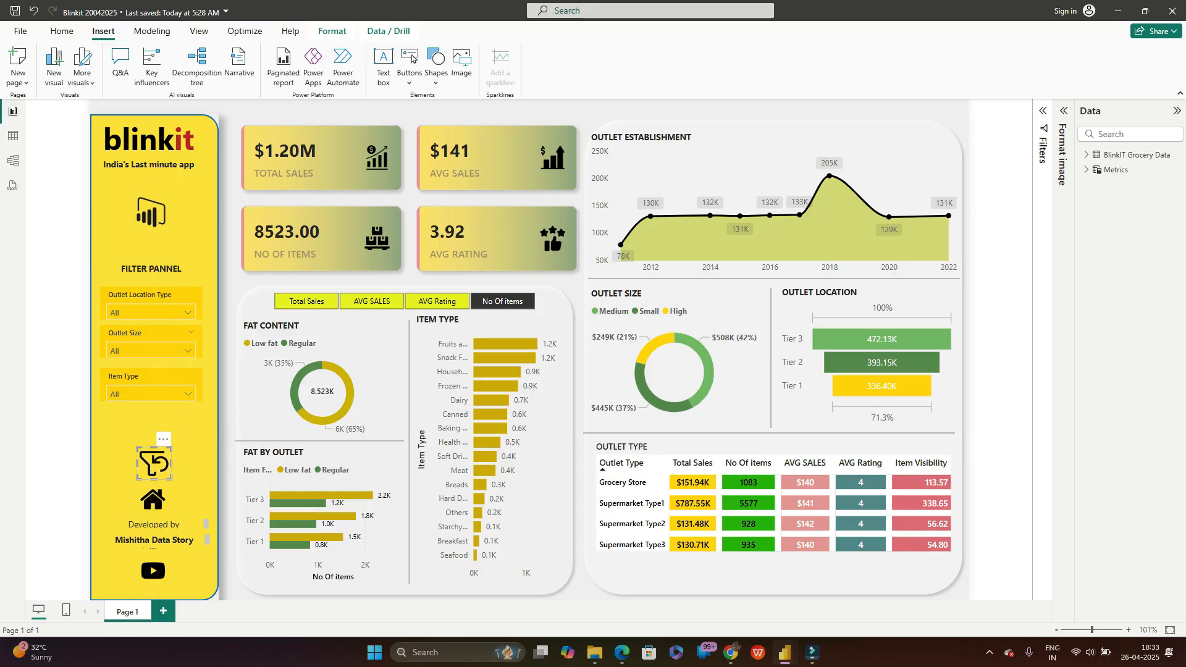
left_click(191, 435)
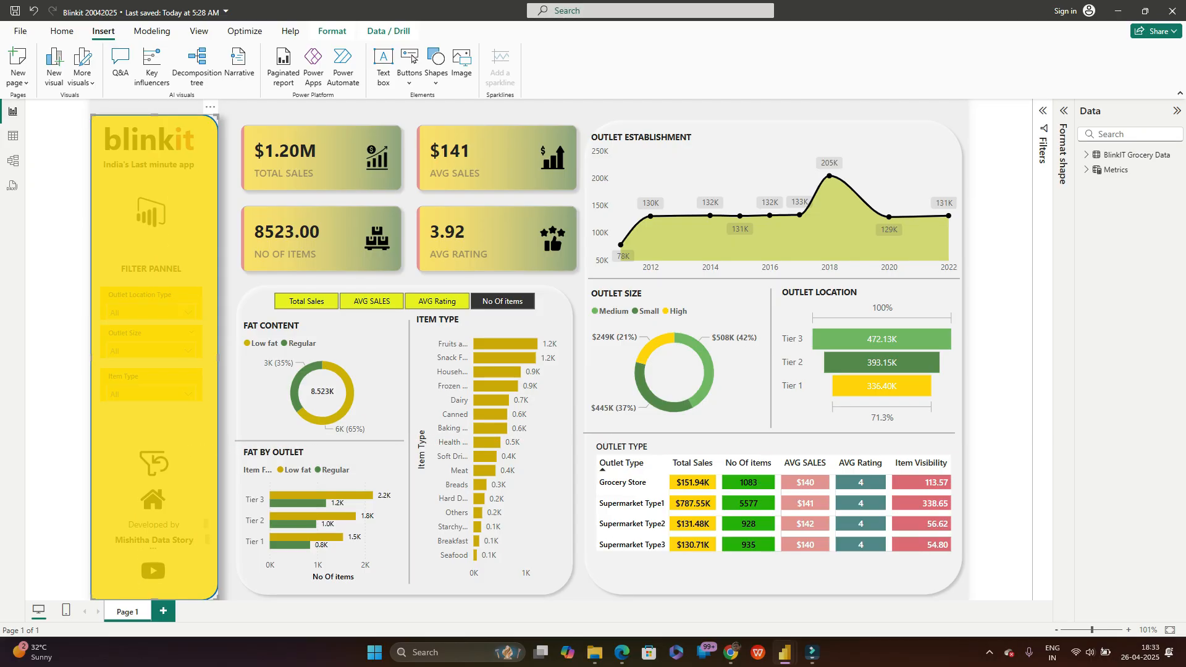
left_click(228, 435)
Step: Show the bookmarks list and add a bookmark capturing the dashboard's unfiltered state
left_click(154, 463)
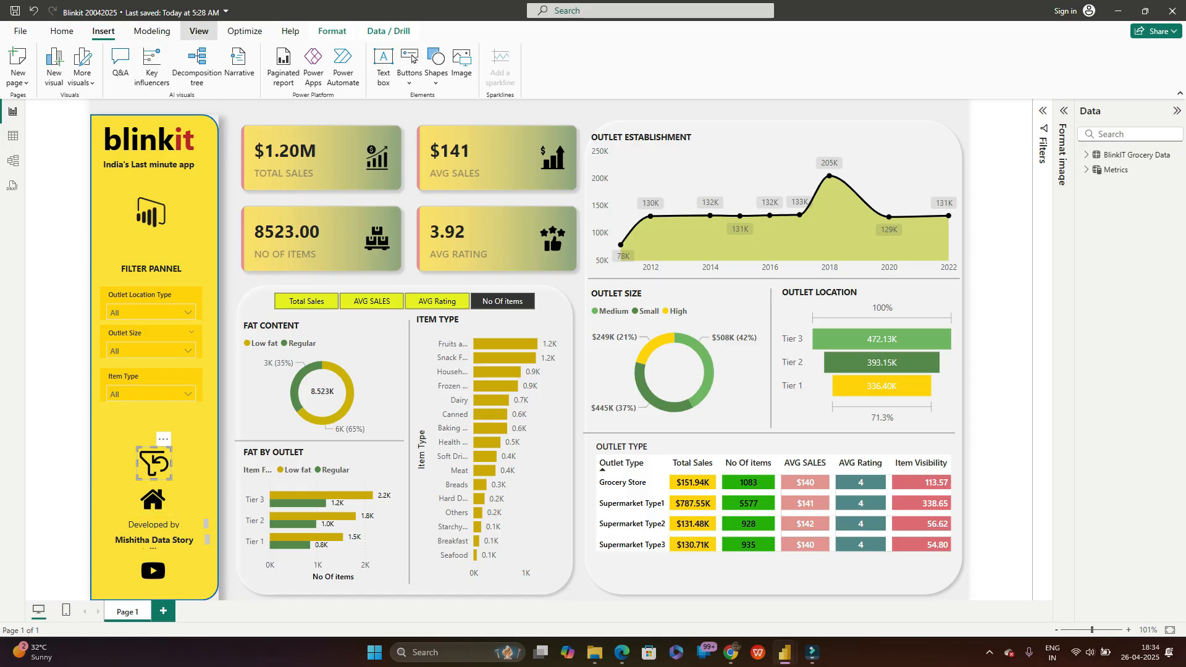
left_click(199, 31)
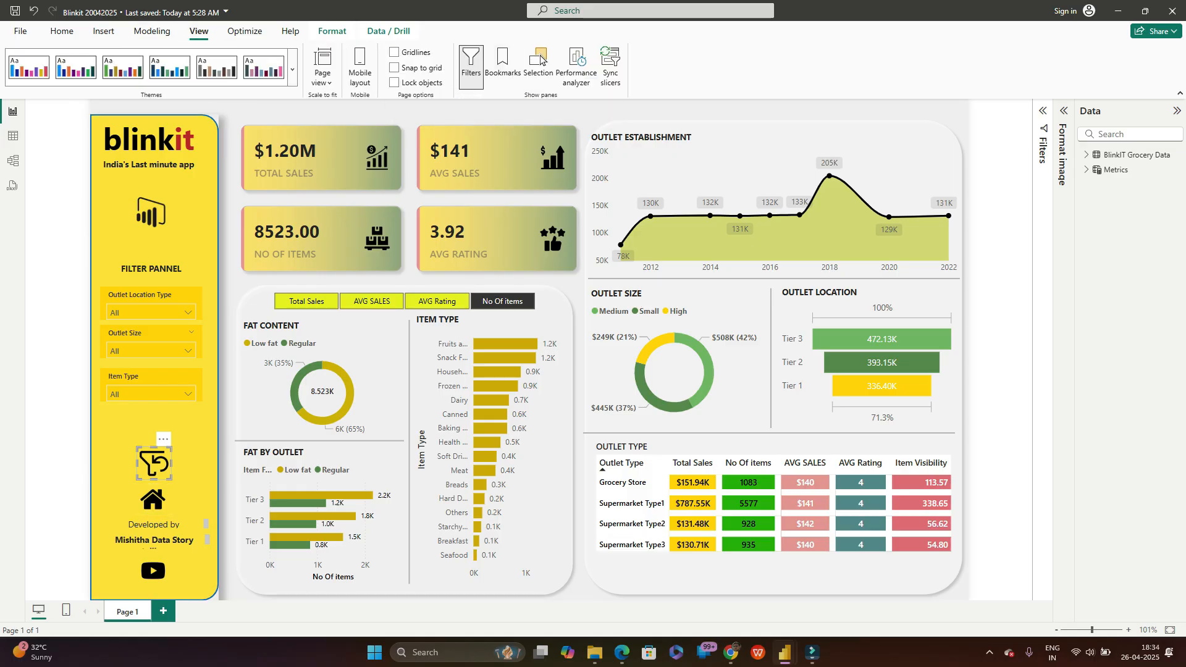
left_click(503, 62)
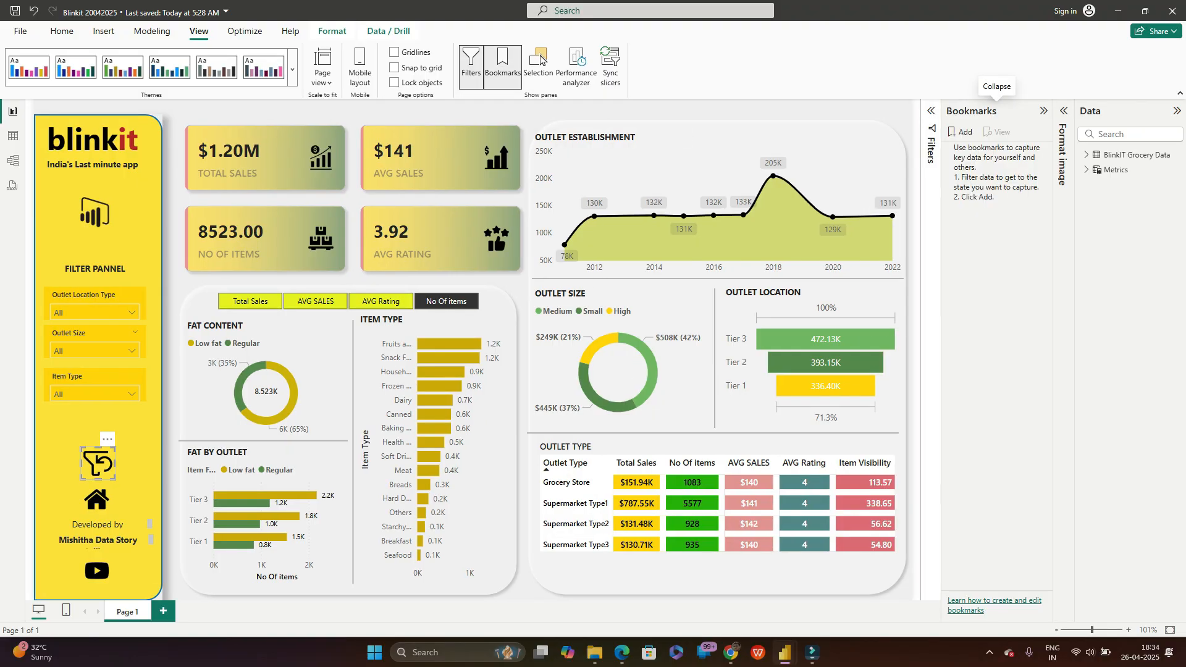
left_click(961, 132)
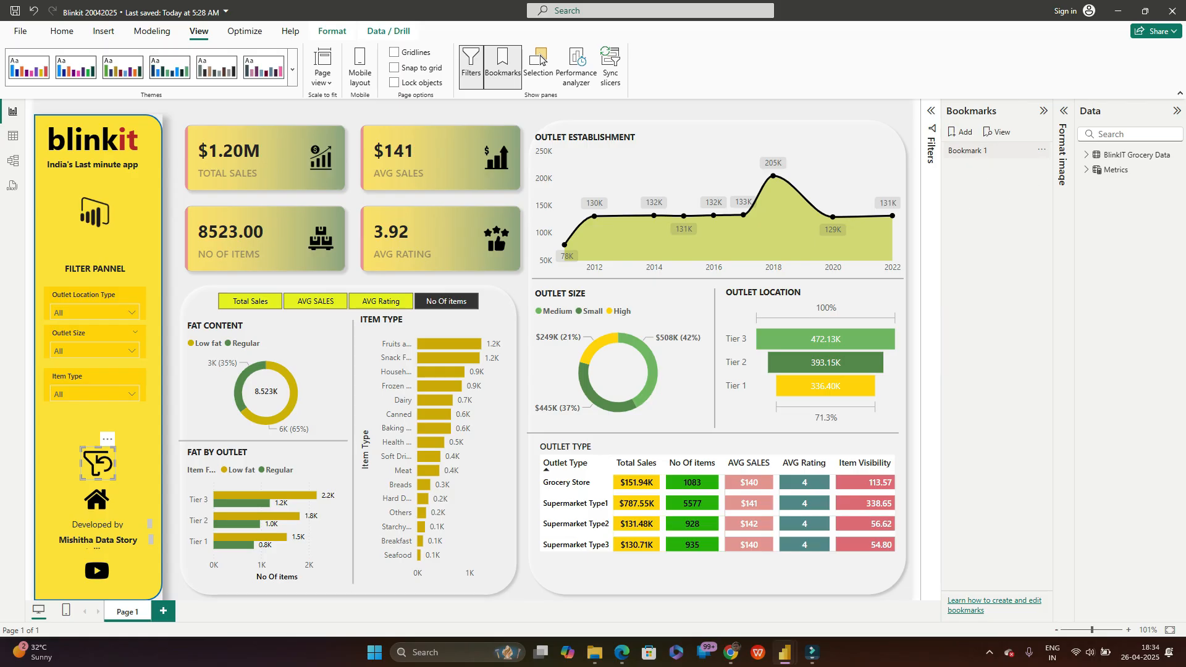
Step: Rename the new bookmark as Clear filters
right_click(989, 152)
left_click(1020, 175)
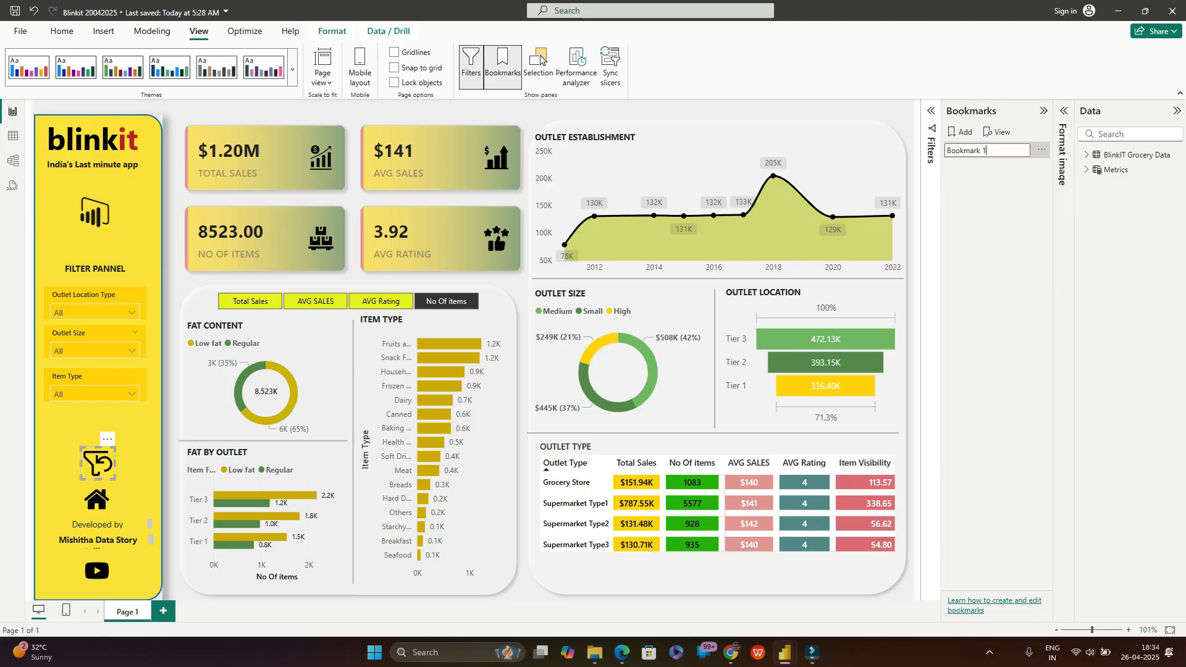
key("BackSpace")
key("BackSpace")
key("BackSpace")
key("BackSpace")
key("BackSpace")
key("BackSpace")
key("BackSpace")
key("BackSpace")
key("BackSpace")
type("Cl")
type("ear filters")
key("Return")
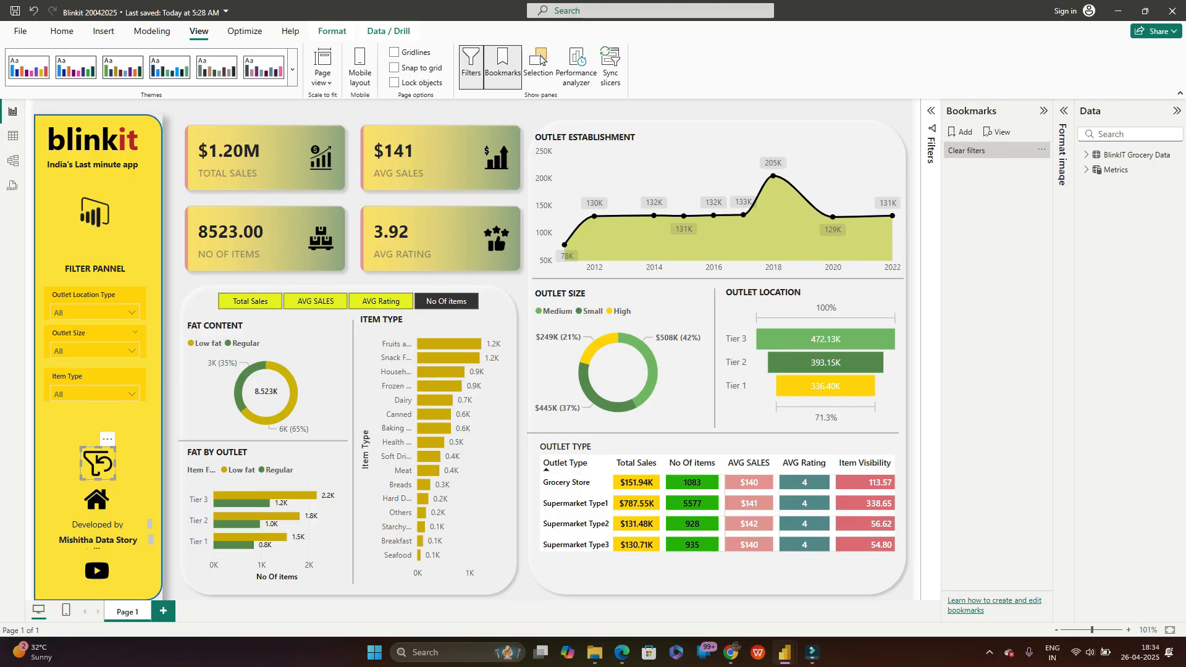
Step: Turn on the filter-reset image's action, with type Bookmark and the Clear filters bookmark as its target
left_click(1063, 112)
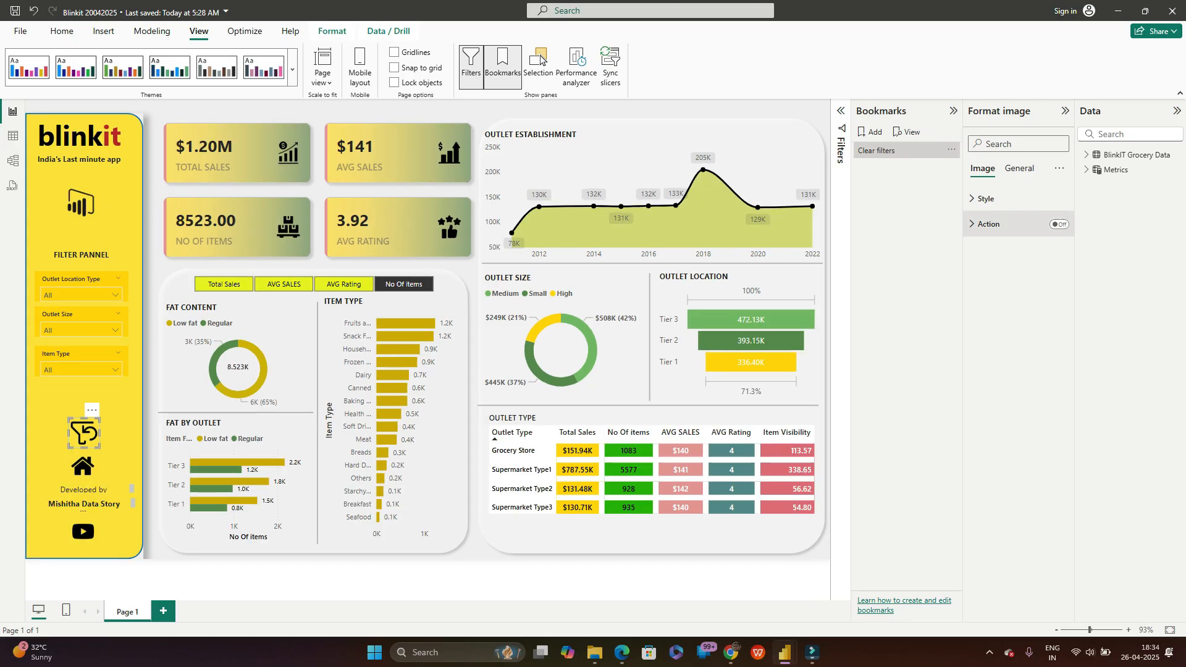
left_click(987, 225)
left_click(1059, 225)
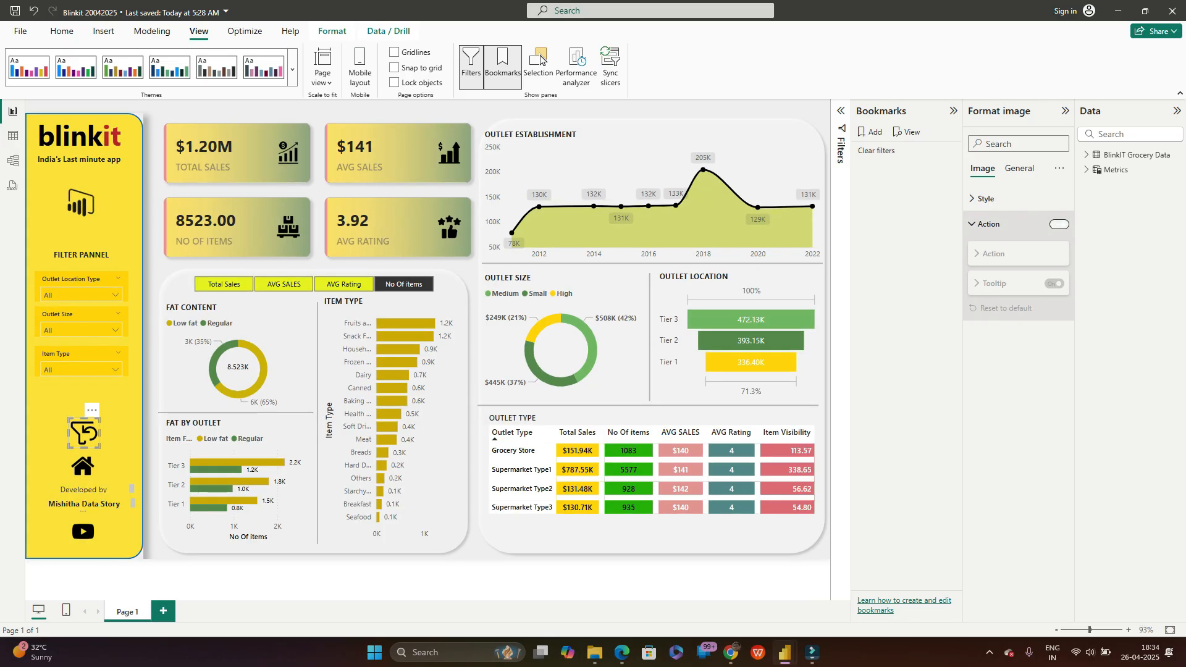
left_click(994, 253)
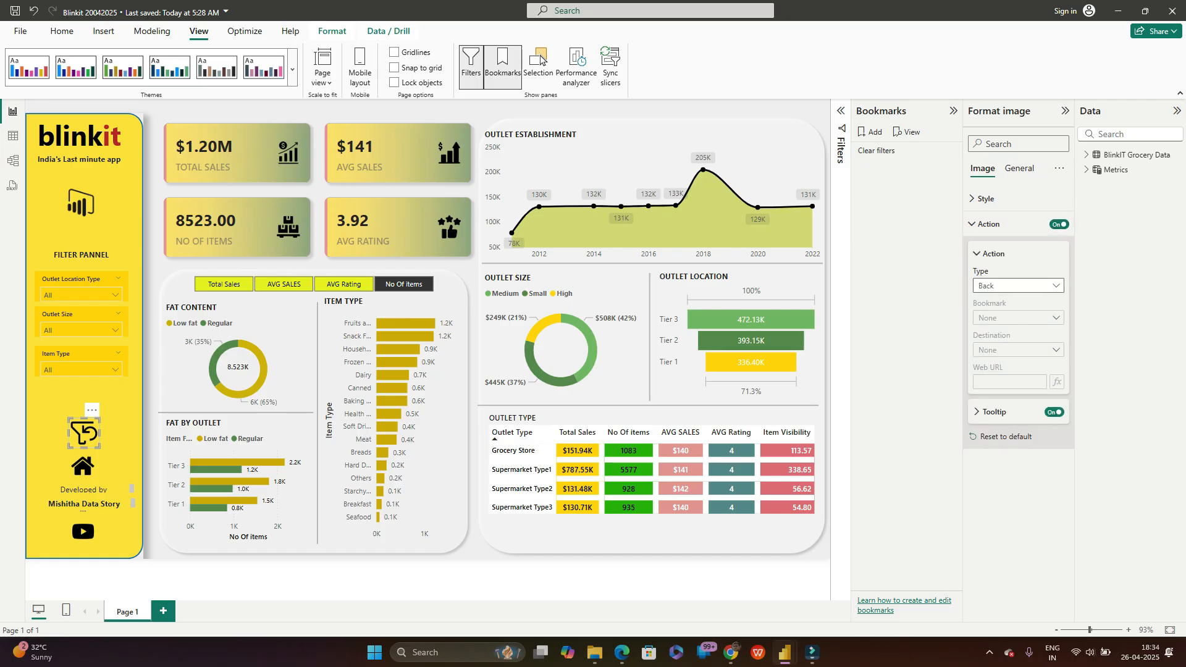
left_click(1018, 285)
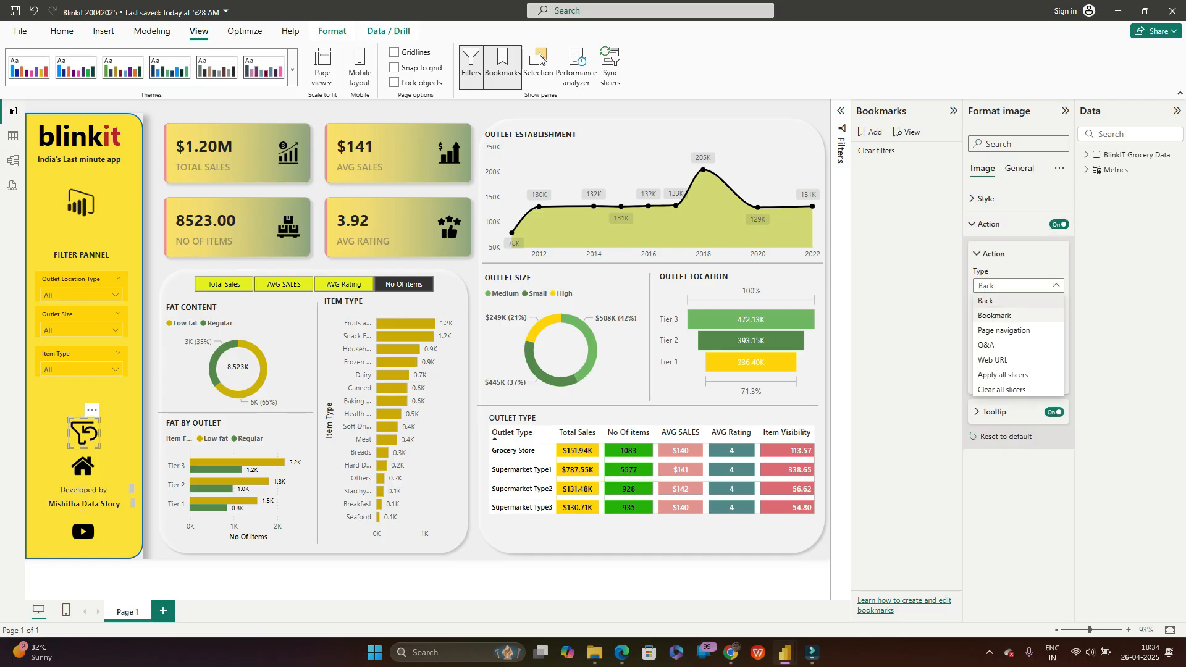
left_click(994, 315)
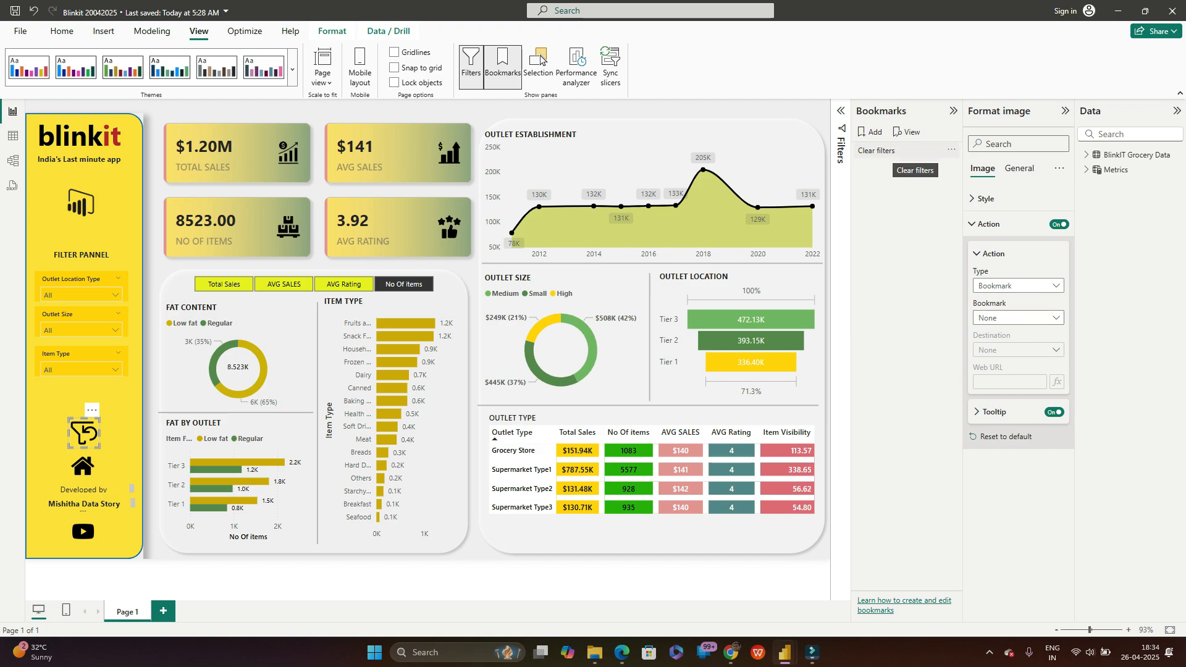
left_click(1018, 317)
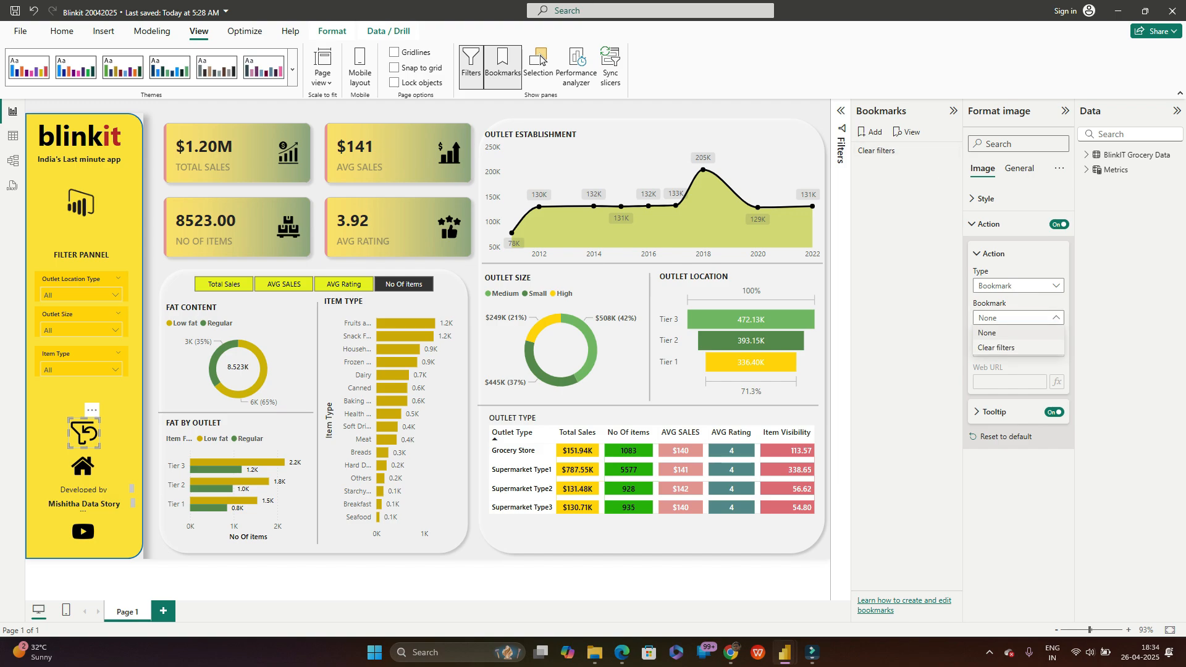
left_click(996, 347)
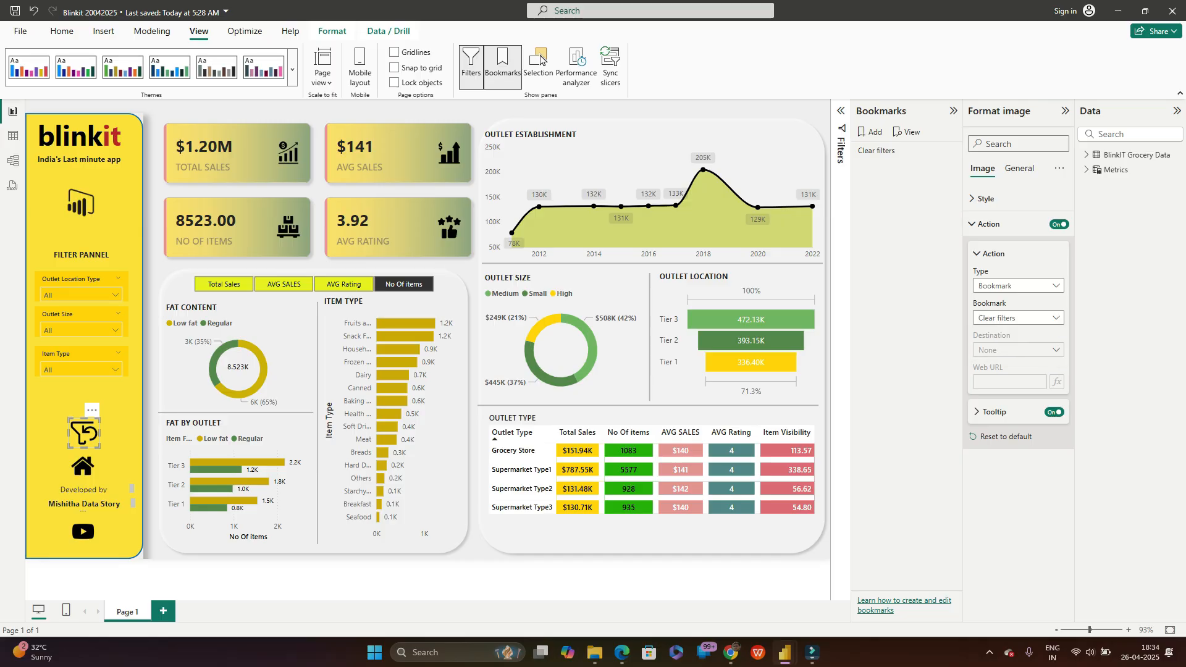
left_click(118, 405)
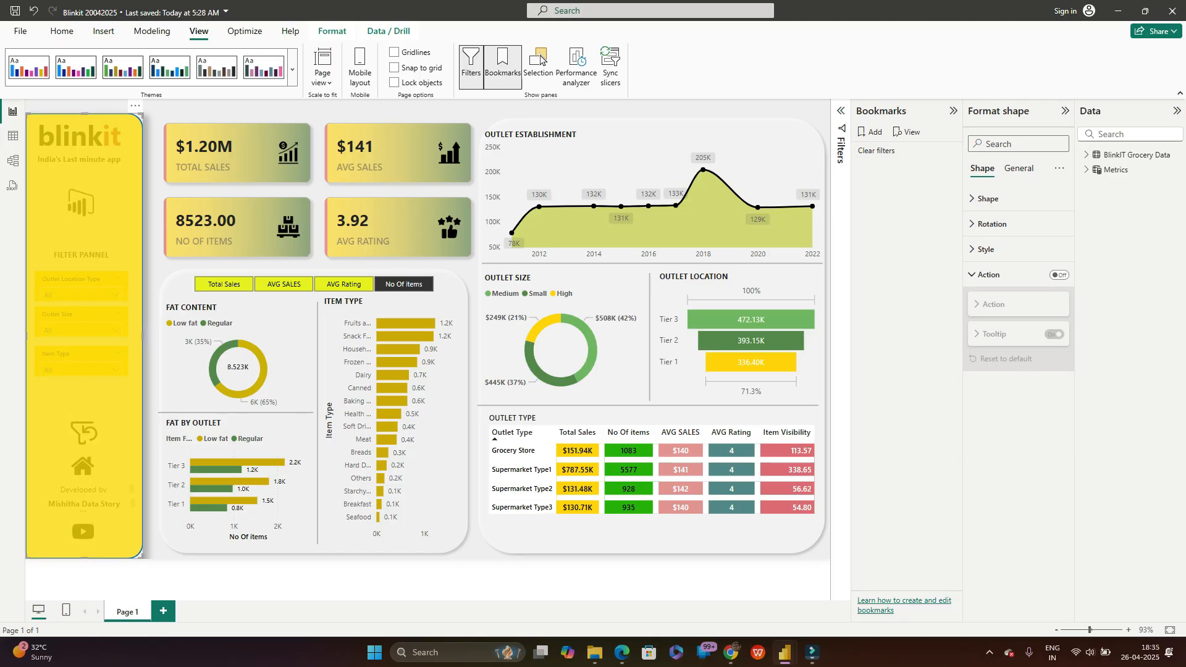
Step: Try the dashboard with the AVG SALES measure, Tier 3 and Grocery Store selections, ending on Supermarket Type1 with the Total Sales measure
left_click(318, 190)
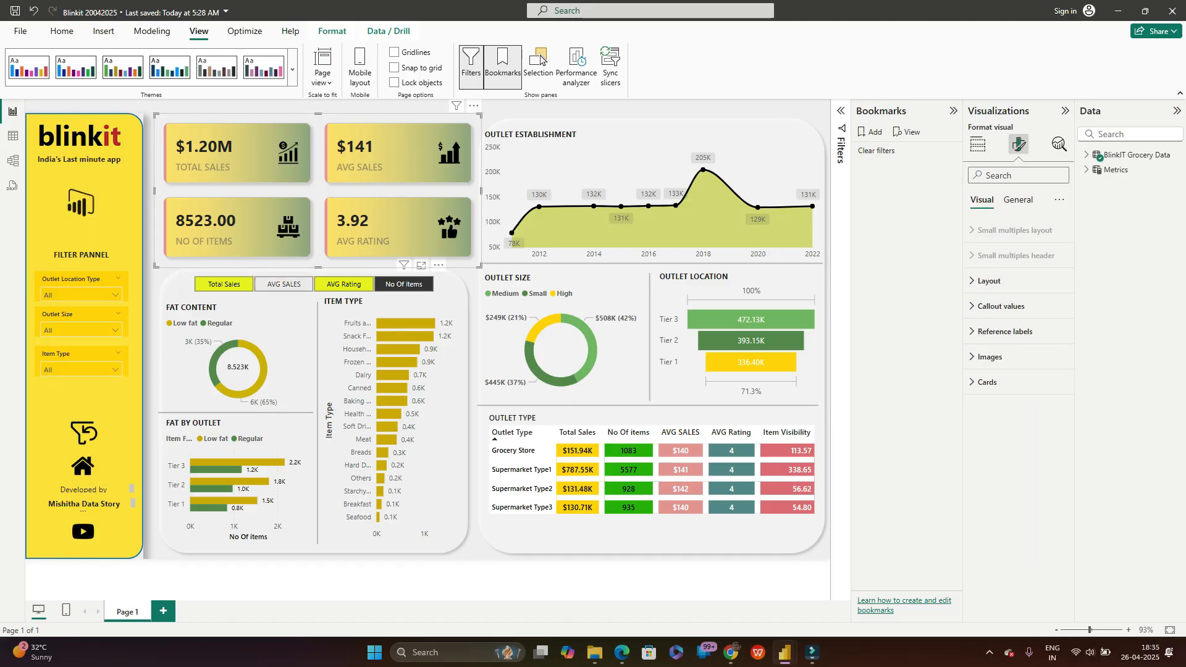
left_click(283, 284)
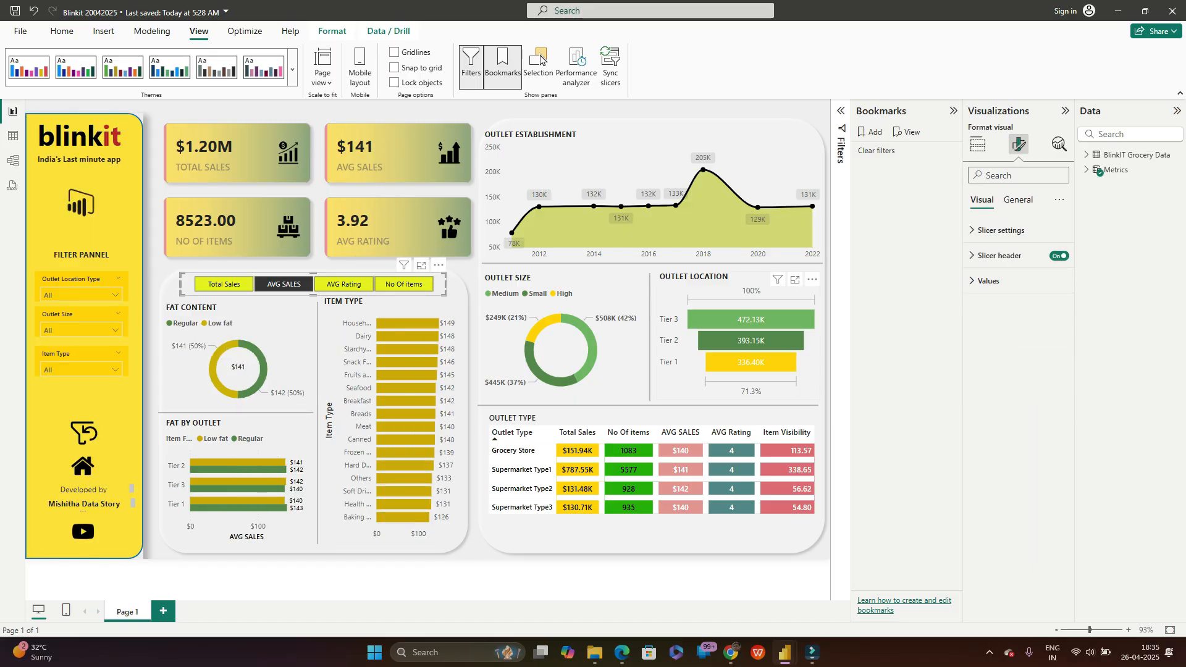
left_click(760, 319)
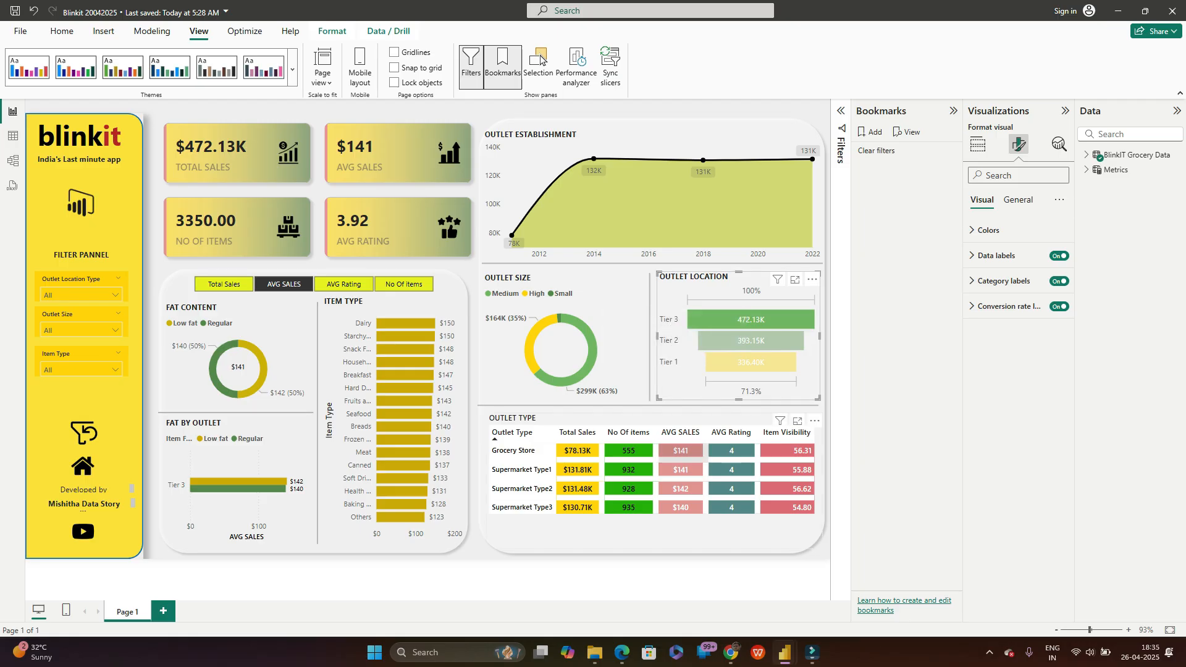
left_click(682, 453)
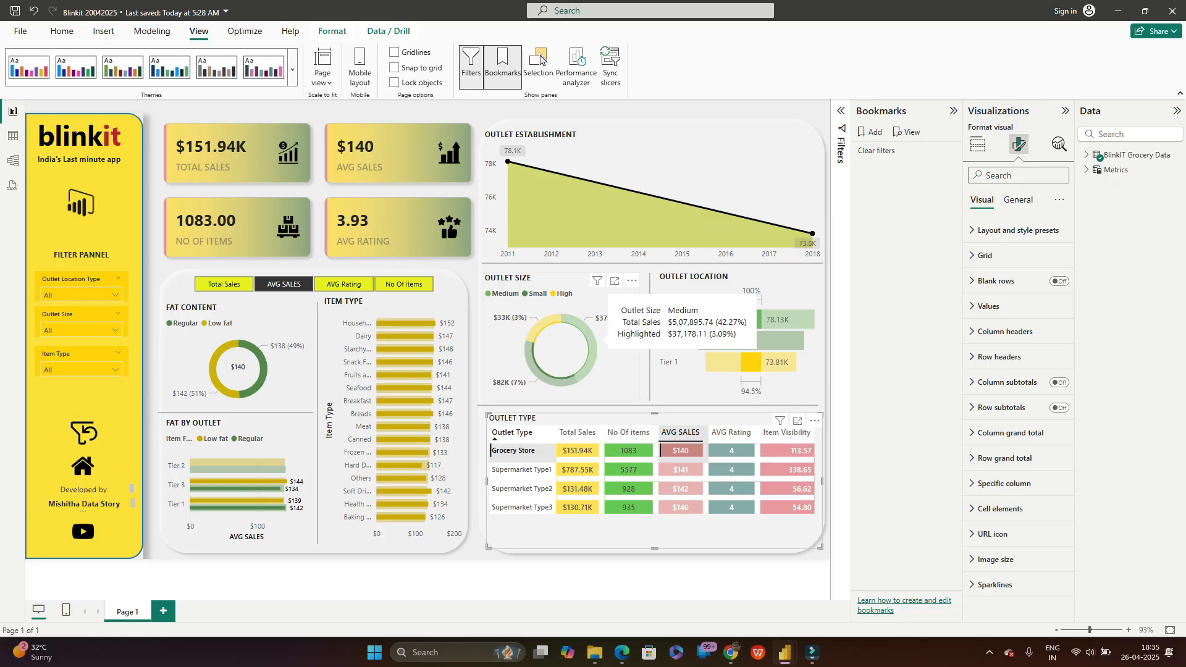
left_click(681, 451)
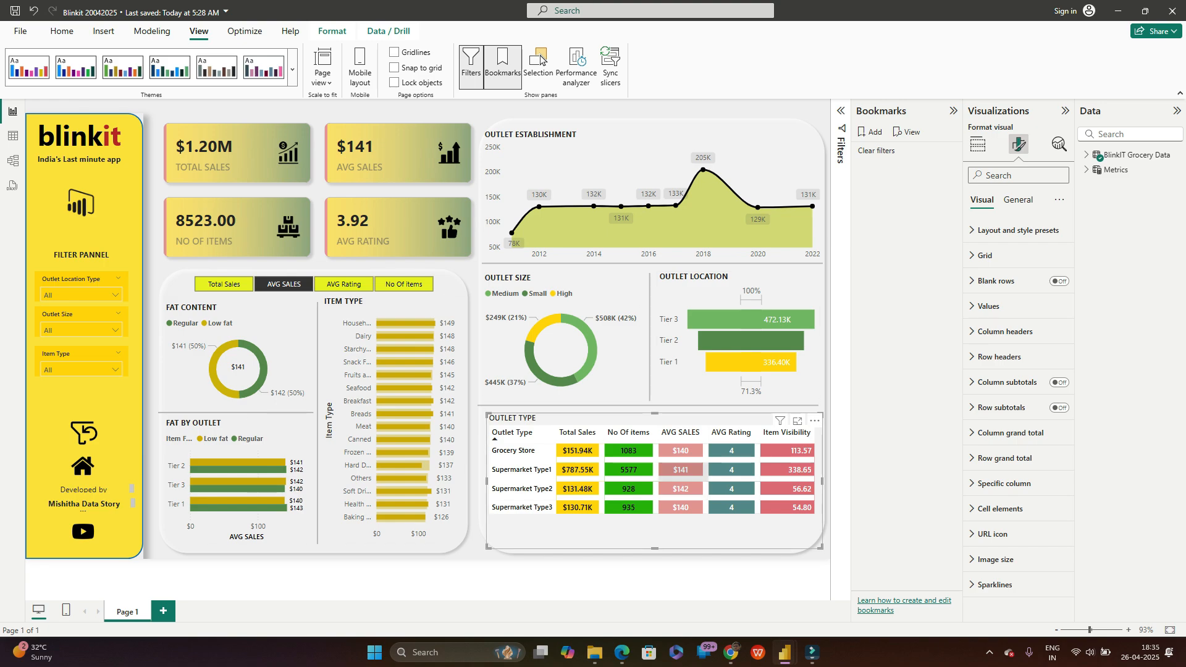
left_click(681, 470)
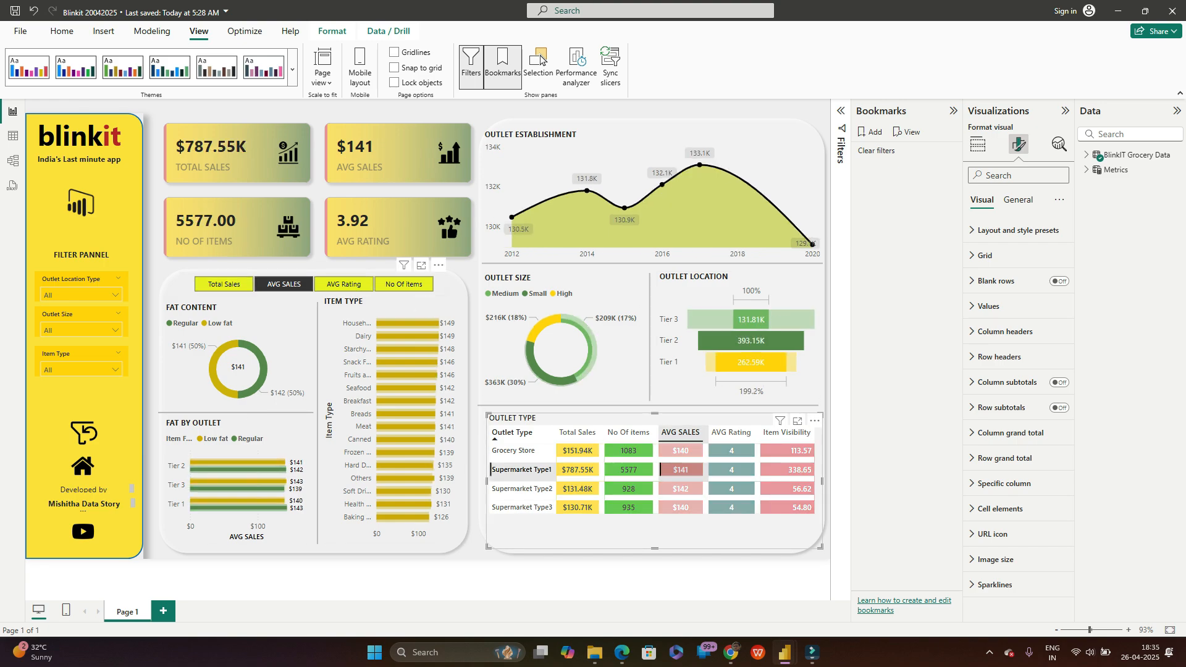
left_click(224, 284)
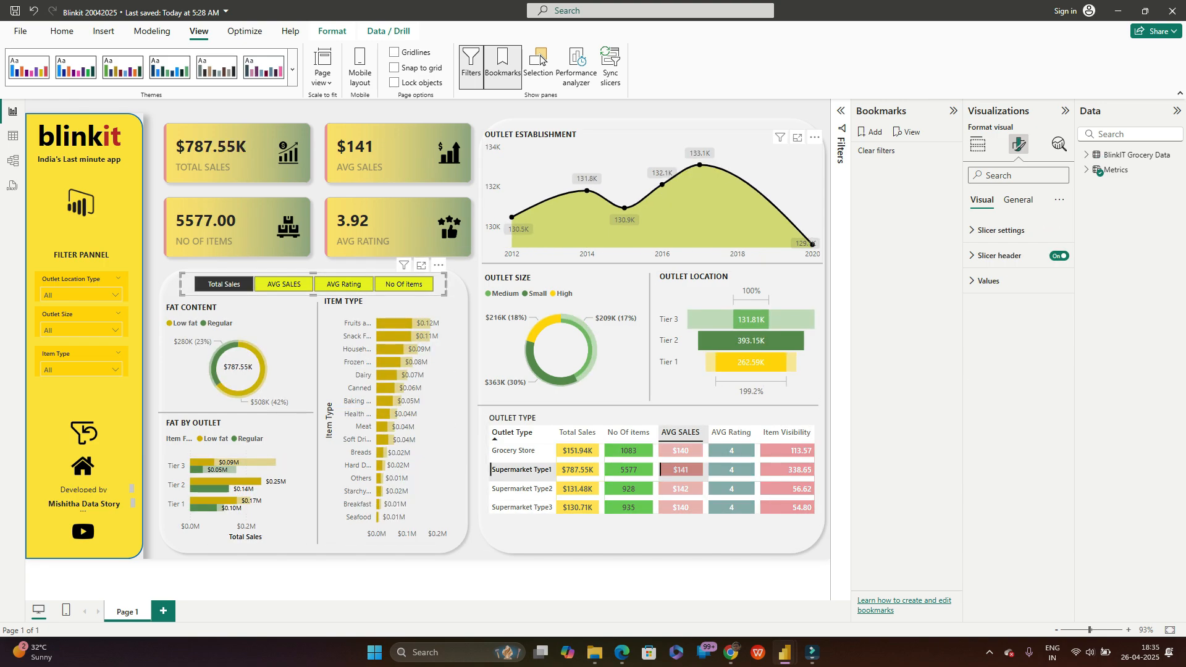
Step: Clear all dashboard selections by following the filter-reset icon's link, and collapse the bookmarks list
mouse_move(744, 216)
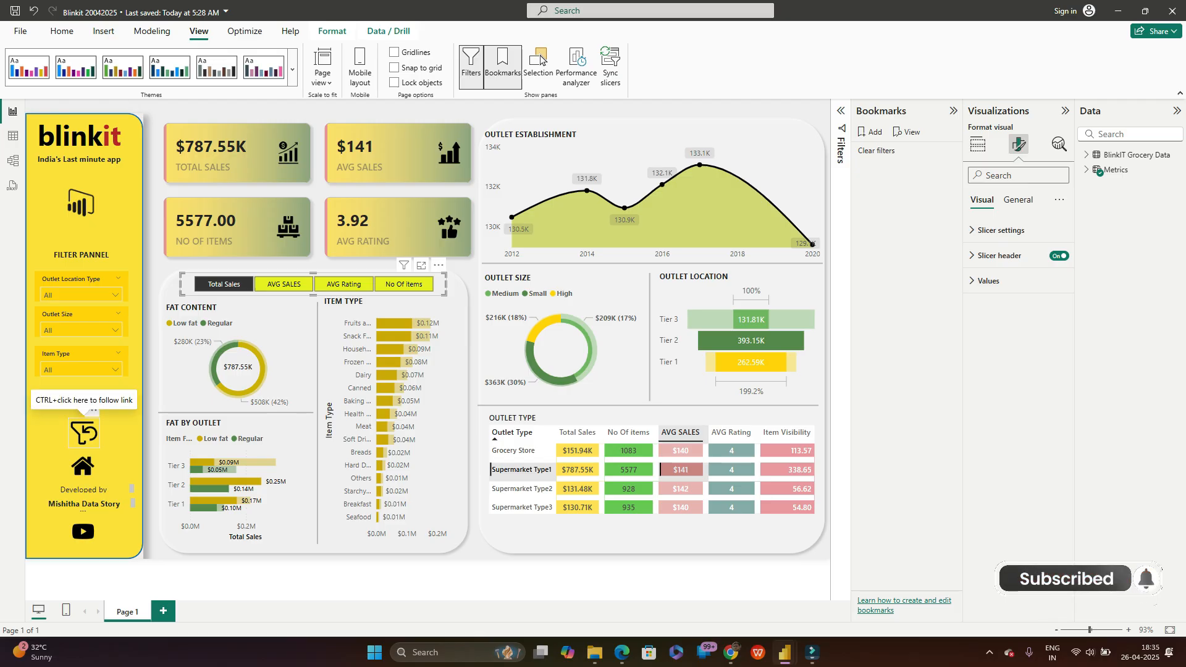
left_click(83, 432, "ctrl")
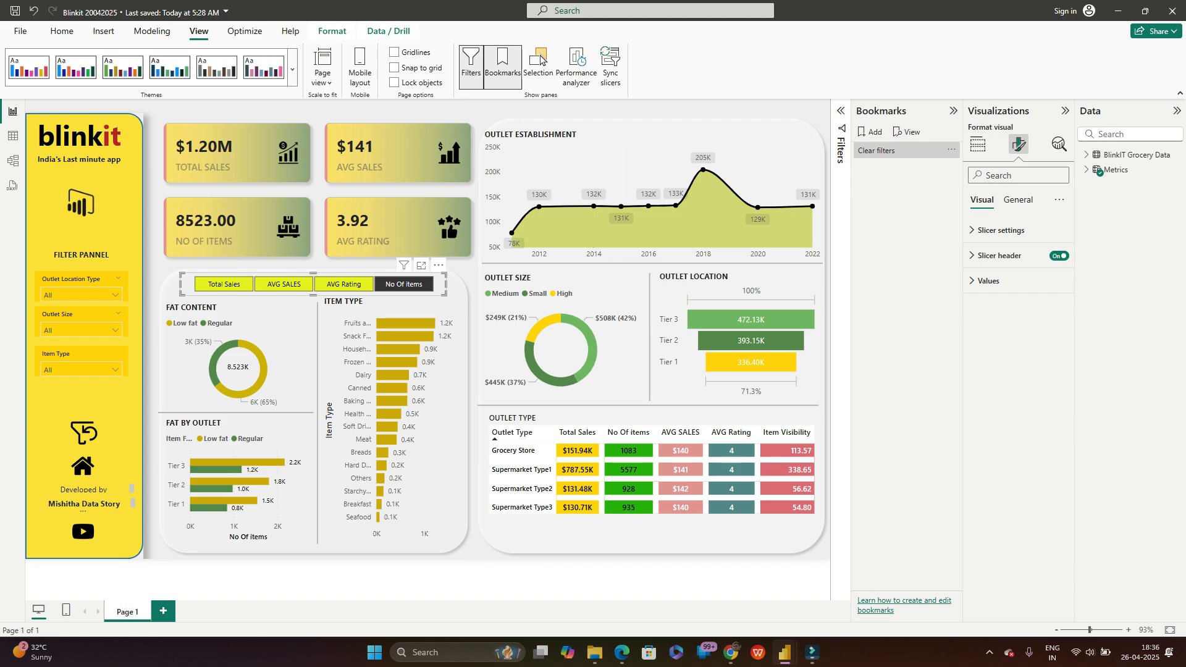
left_click(953, 111)
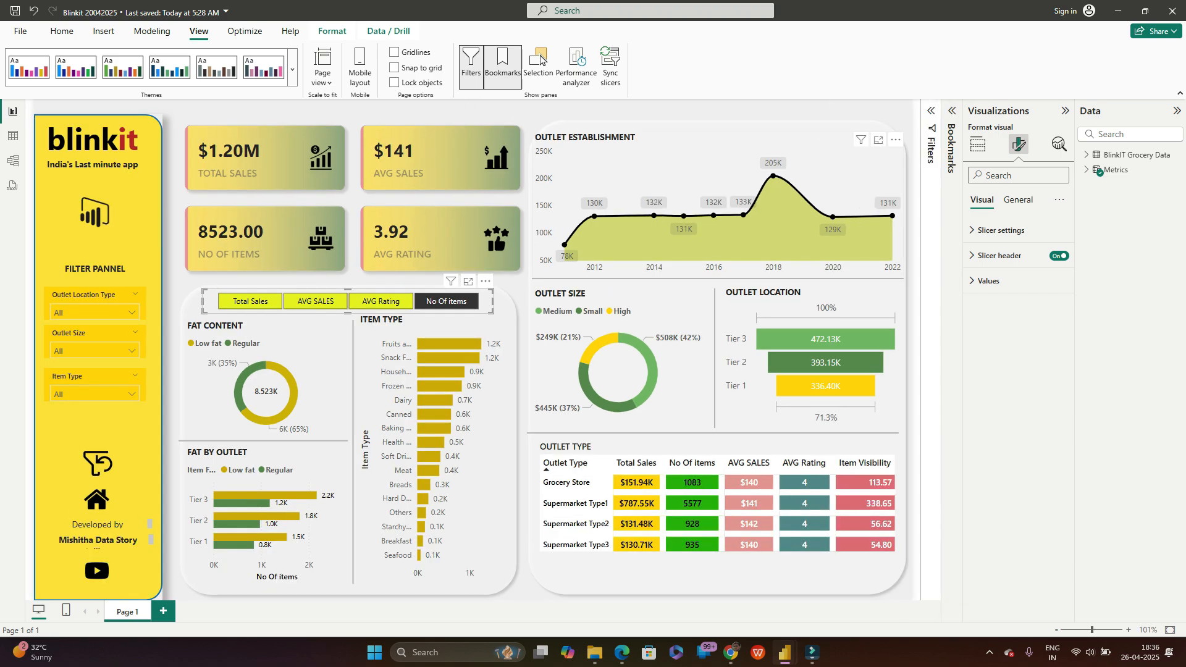